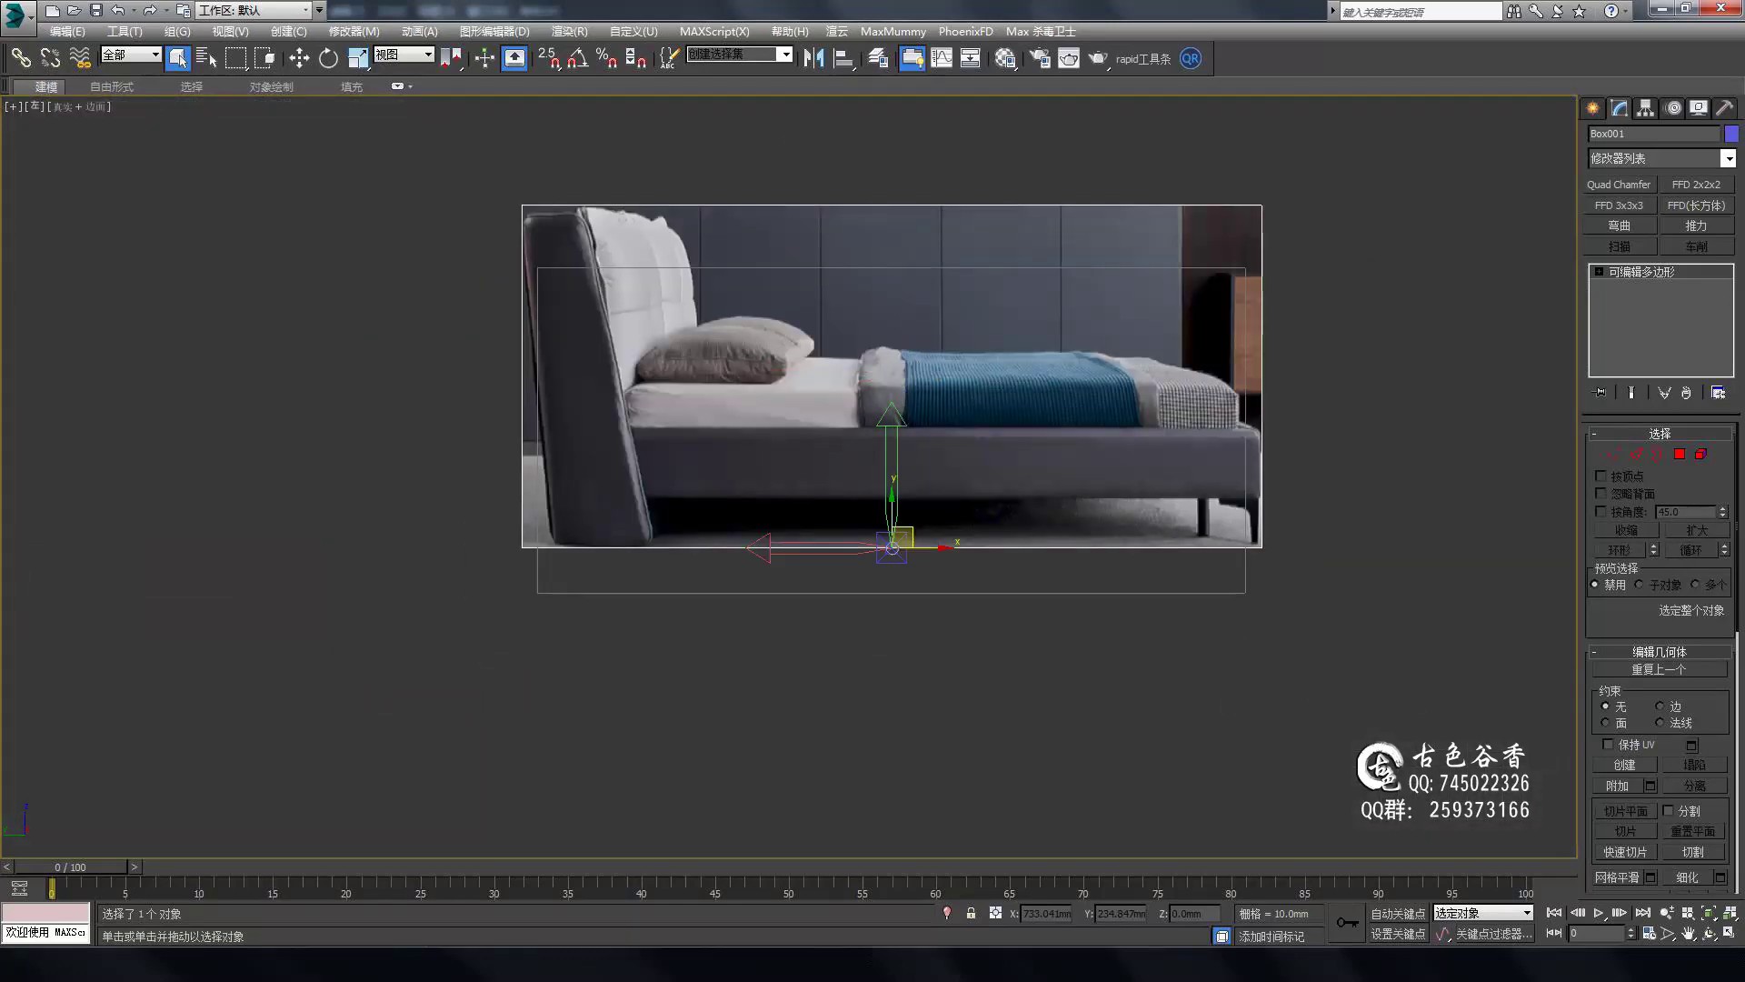
Add connecting edges across the headboard block, lined up with the bed reference photo.
{"action": "middle_click_drag", "start_coordinate": [800, 467], "coordinate": [1029, 539]}
{"action": "scroll", "coordinate": [1007, 364], "scroll_direction": "up", "scroll_amount": 3}
{"action": "scroll", "coordinate": [909, 409], "scroll_direction": "down", "scroll_amount": 2}
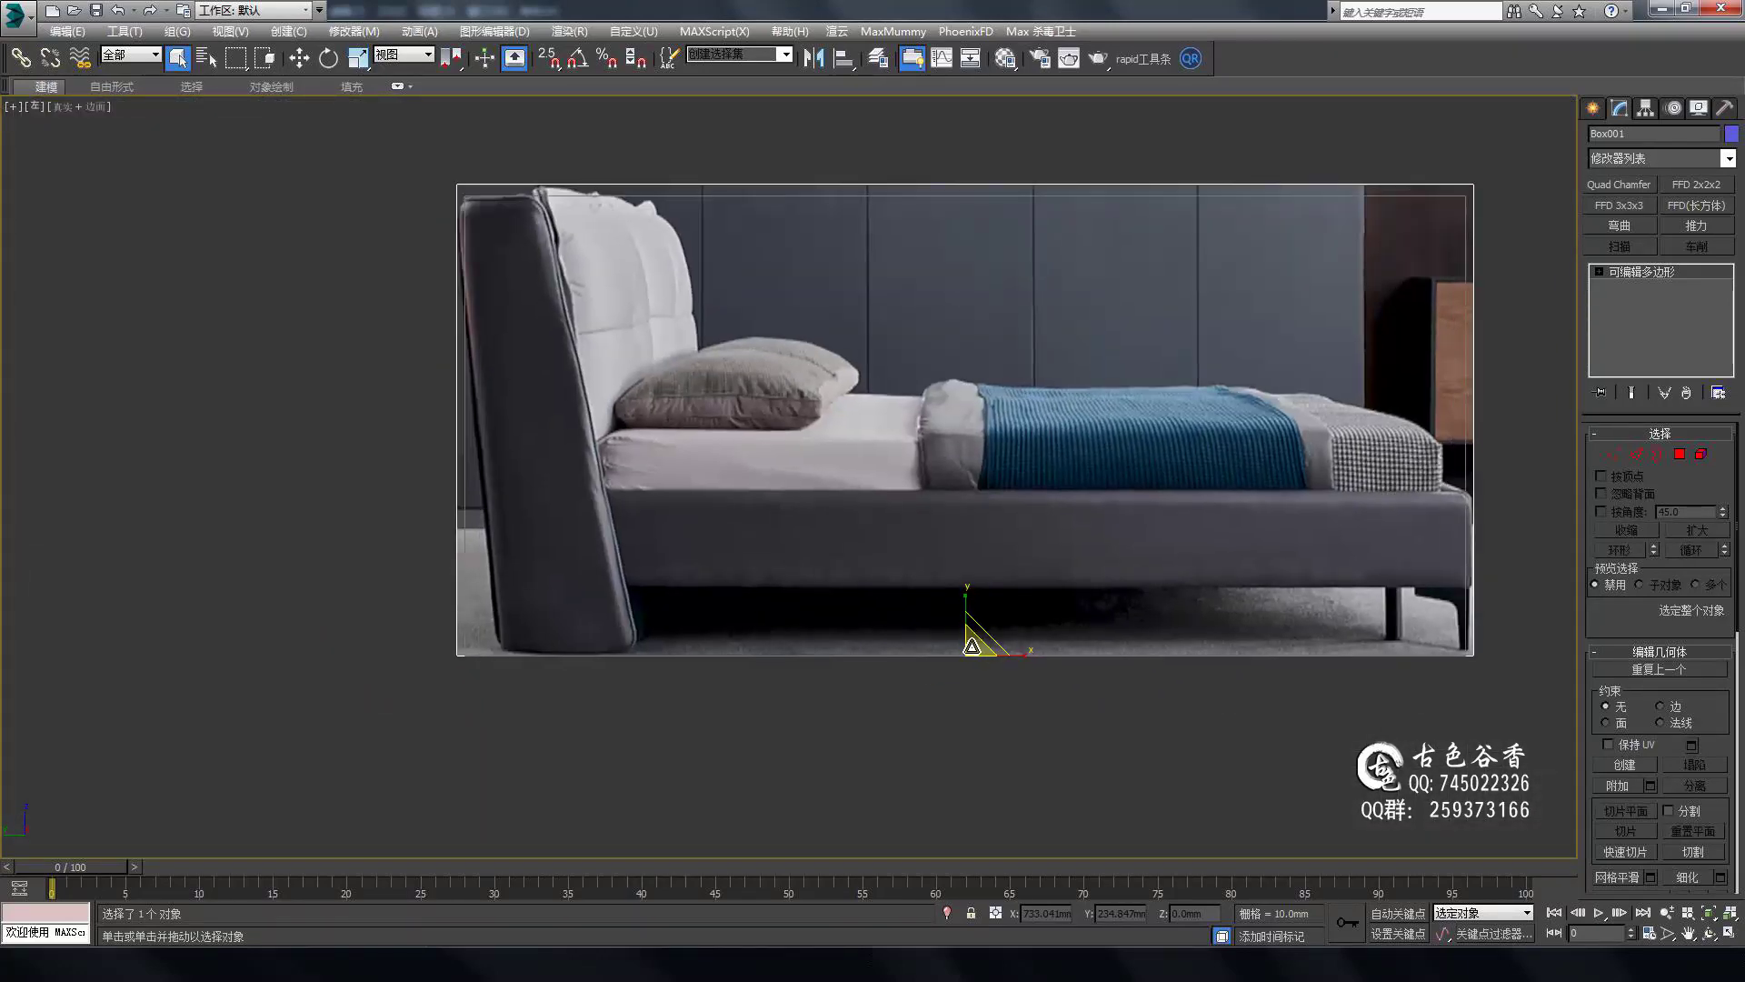
{"action": "scroll", "coordinate": [818, 409], "scroll_direction": "down", "scroll_amount": 2}
{"action": "middle_click_drag", "start_coordinate": [800, 409], "coordinate": [881, 428]}
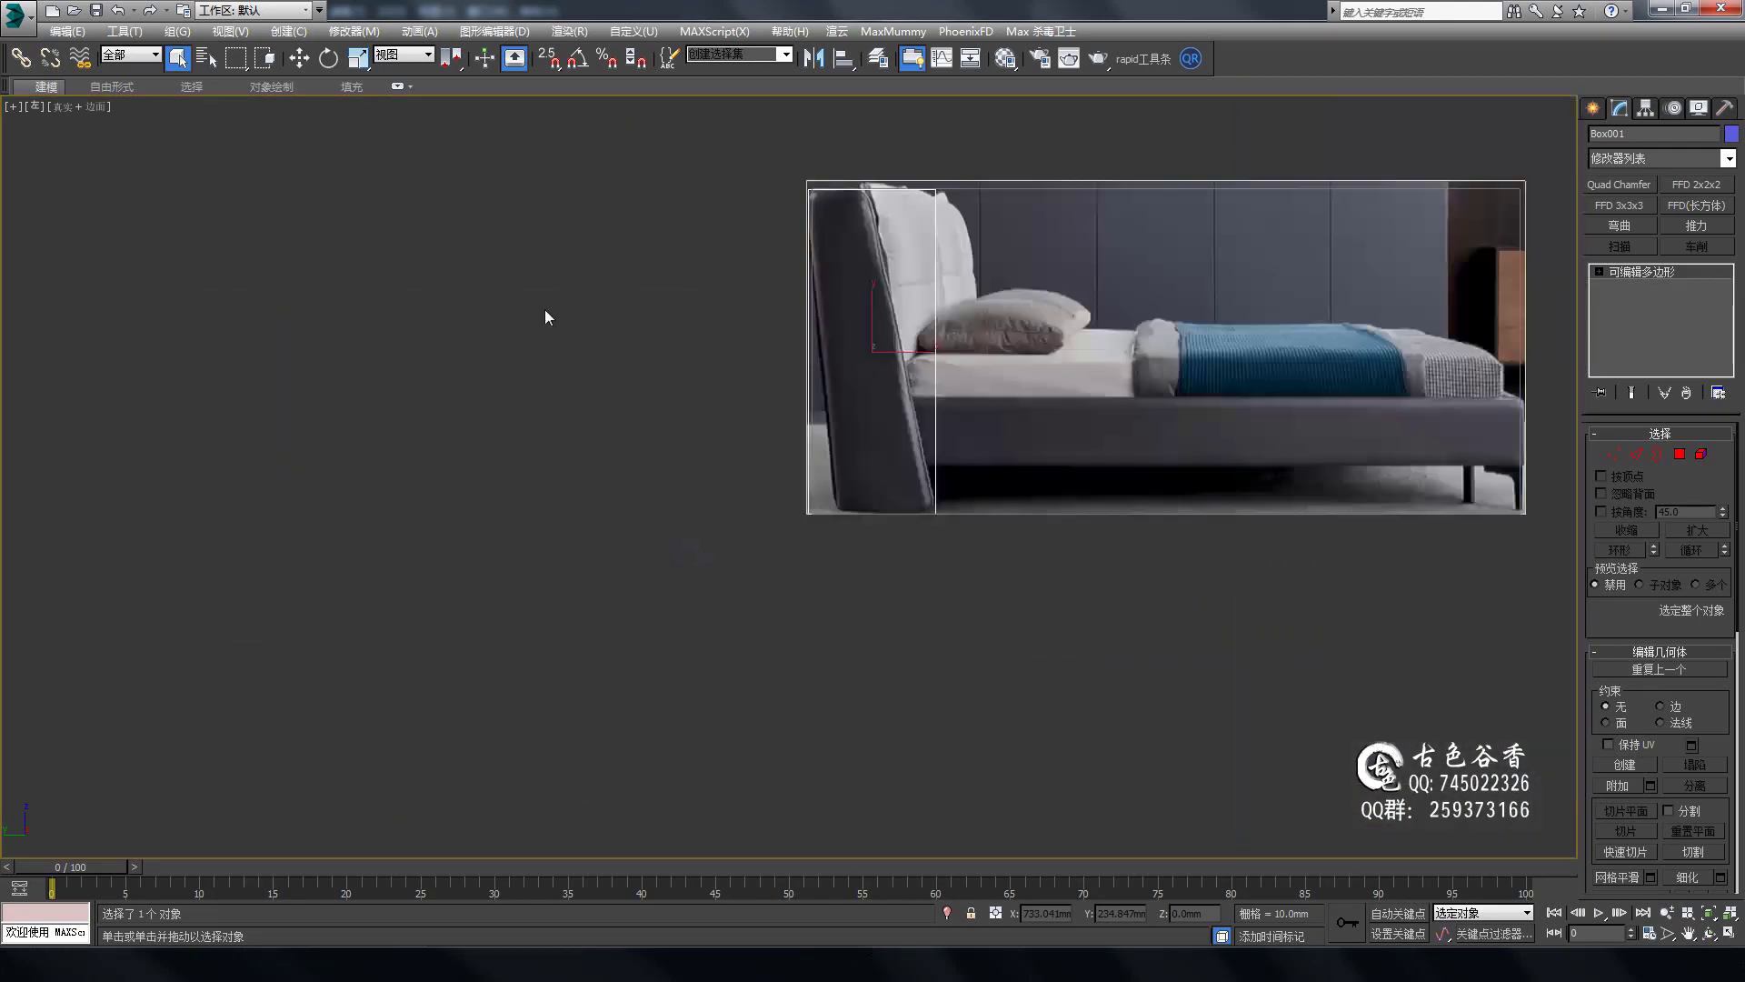
{"action": "scroll", "coordinate": [726, 511], "scroll_direction": "up", "scroll_amount": 5}
{"action": "scroll", "coordinate": [1076, 619], "scroll_direction": "up", "scroll_amount": 5}
{"action": "scroll", "coordinate": [1076, 619], "scroll_direction": "down", "scroll_amount": 5}
{"action": "scroll", "coordinate": [818, 364], "scroll_direction": "up", "scroll_amount": 3}
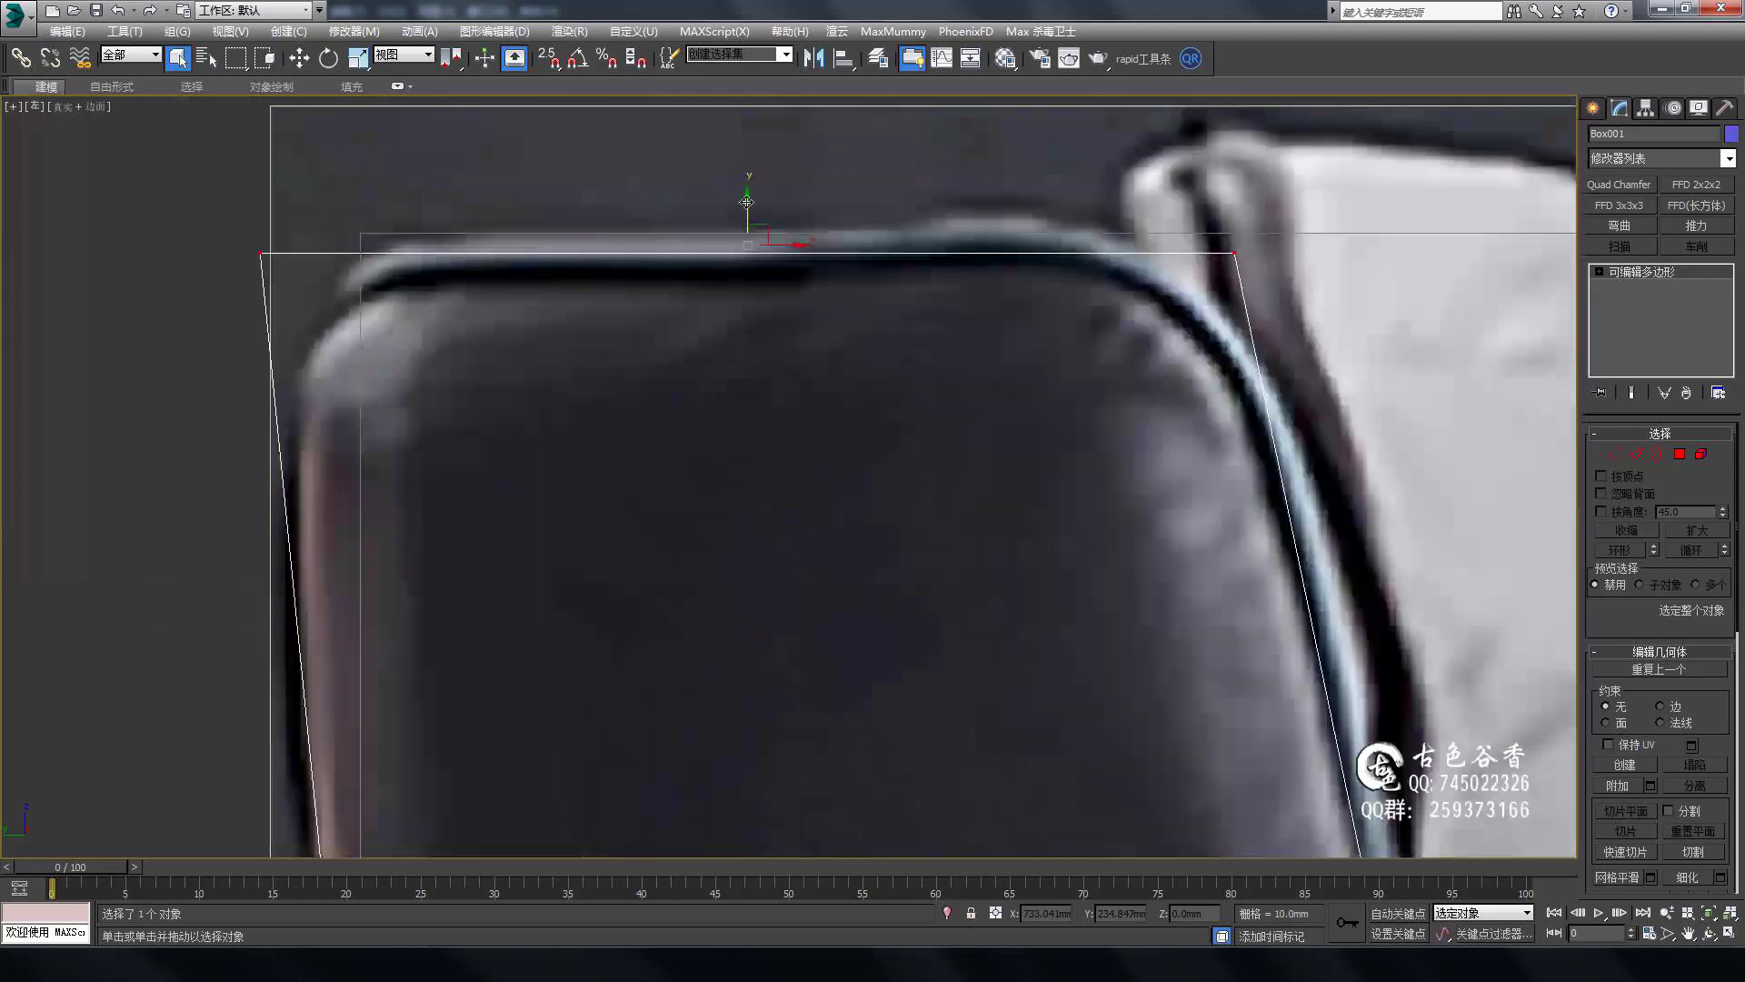
{"action": "scroll", "coordinate": [808, 576], "scroll_direction": "down", "scroll_amount": 3}
{"action": "left_click", "coordinate": [798, 564]}
Review the headboard in the front, side, top, perspective and four-viewport layouts.
{"action": "key", "text": "f"}
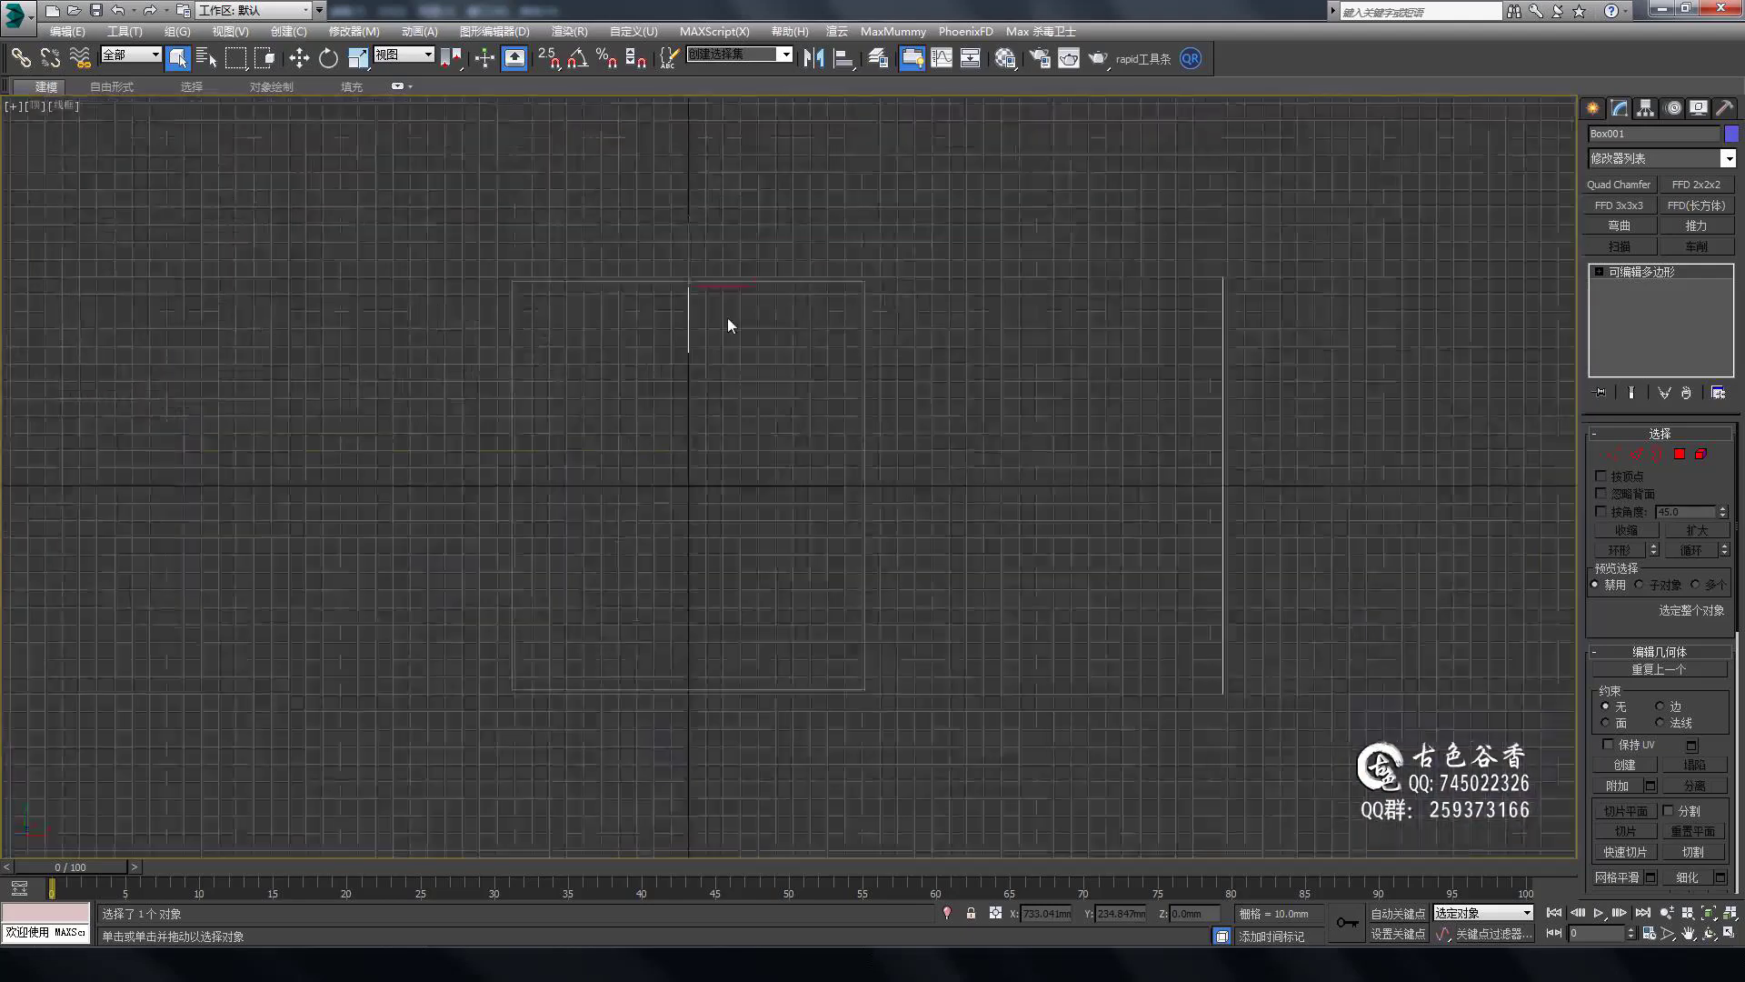
{"action": "key", "text": "l"}
{"action": "key", "text": "alt+w"}
{"action": "key", "text": "alt+w"}
{"action": "key", "text": "t"}
{"action": "key", "text": "l"}
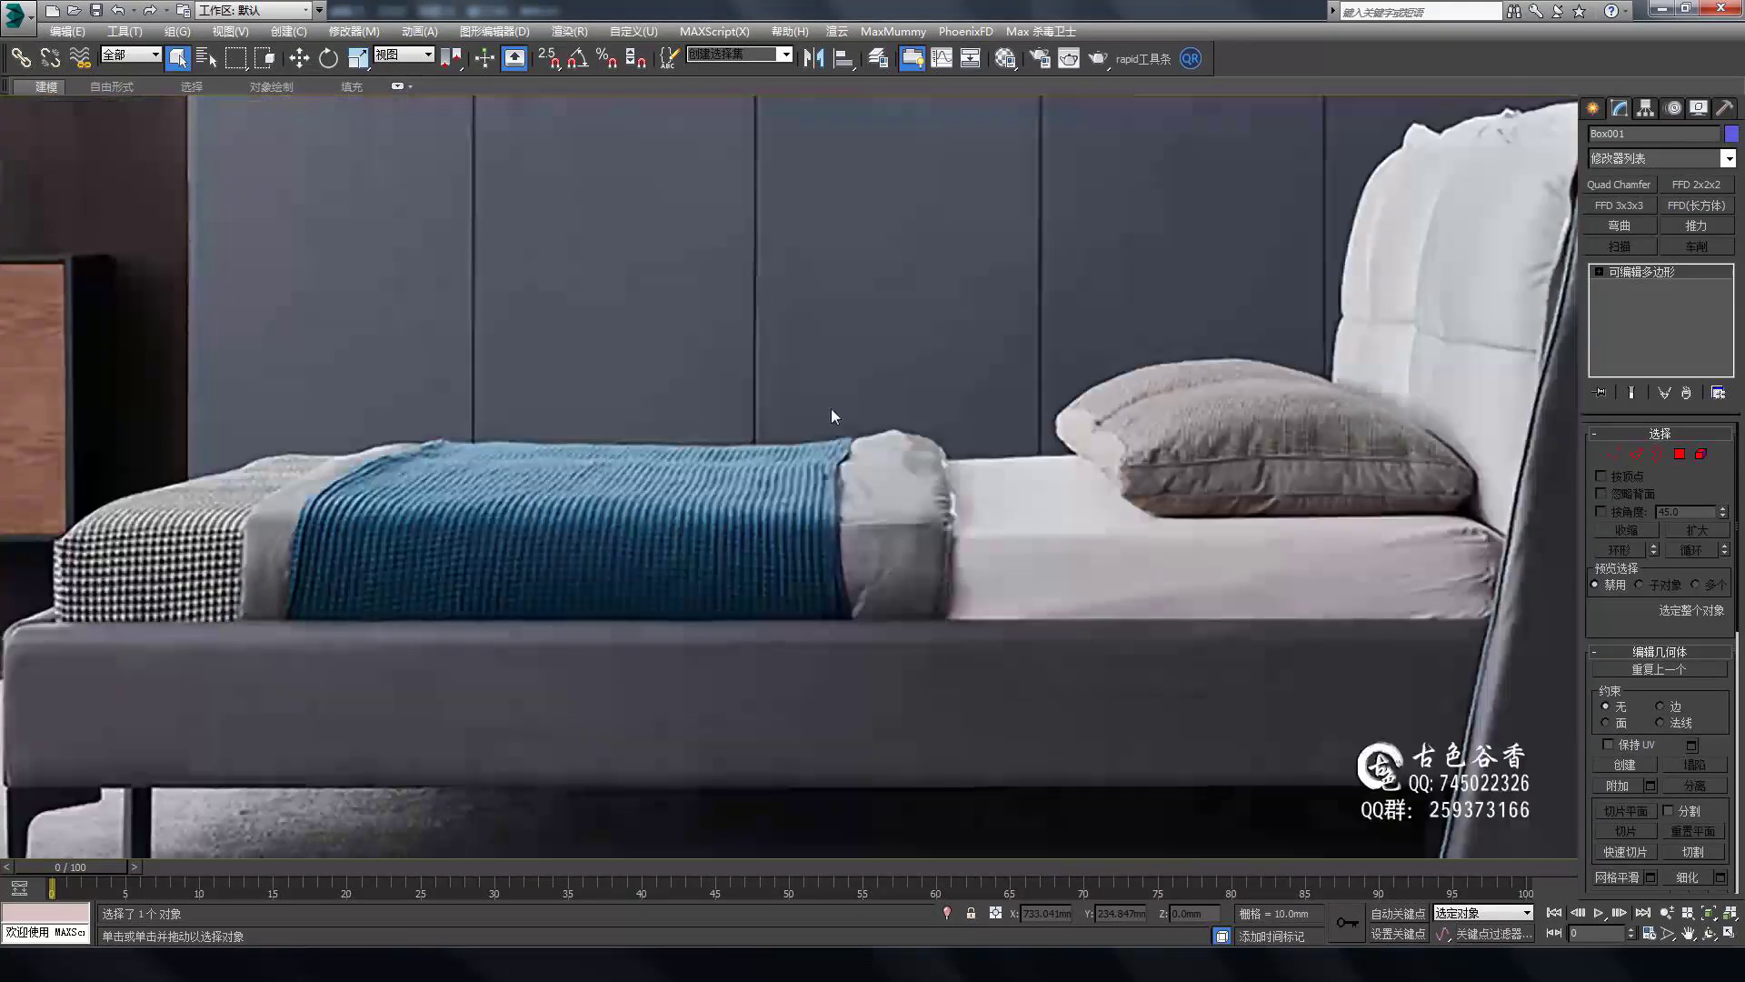
{"action": "key", "text": "t"}
{"action": "key", "text": "p"}
{"action": "key", "text": "f"}
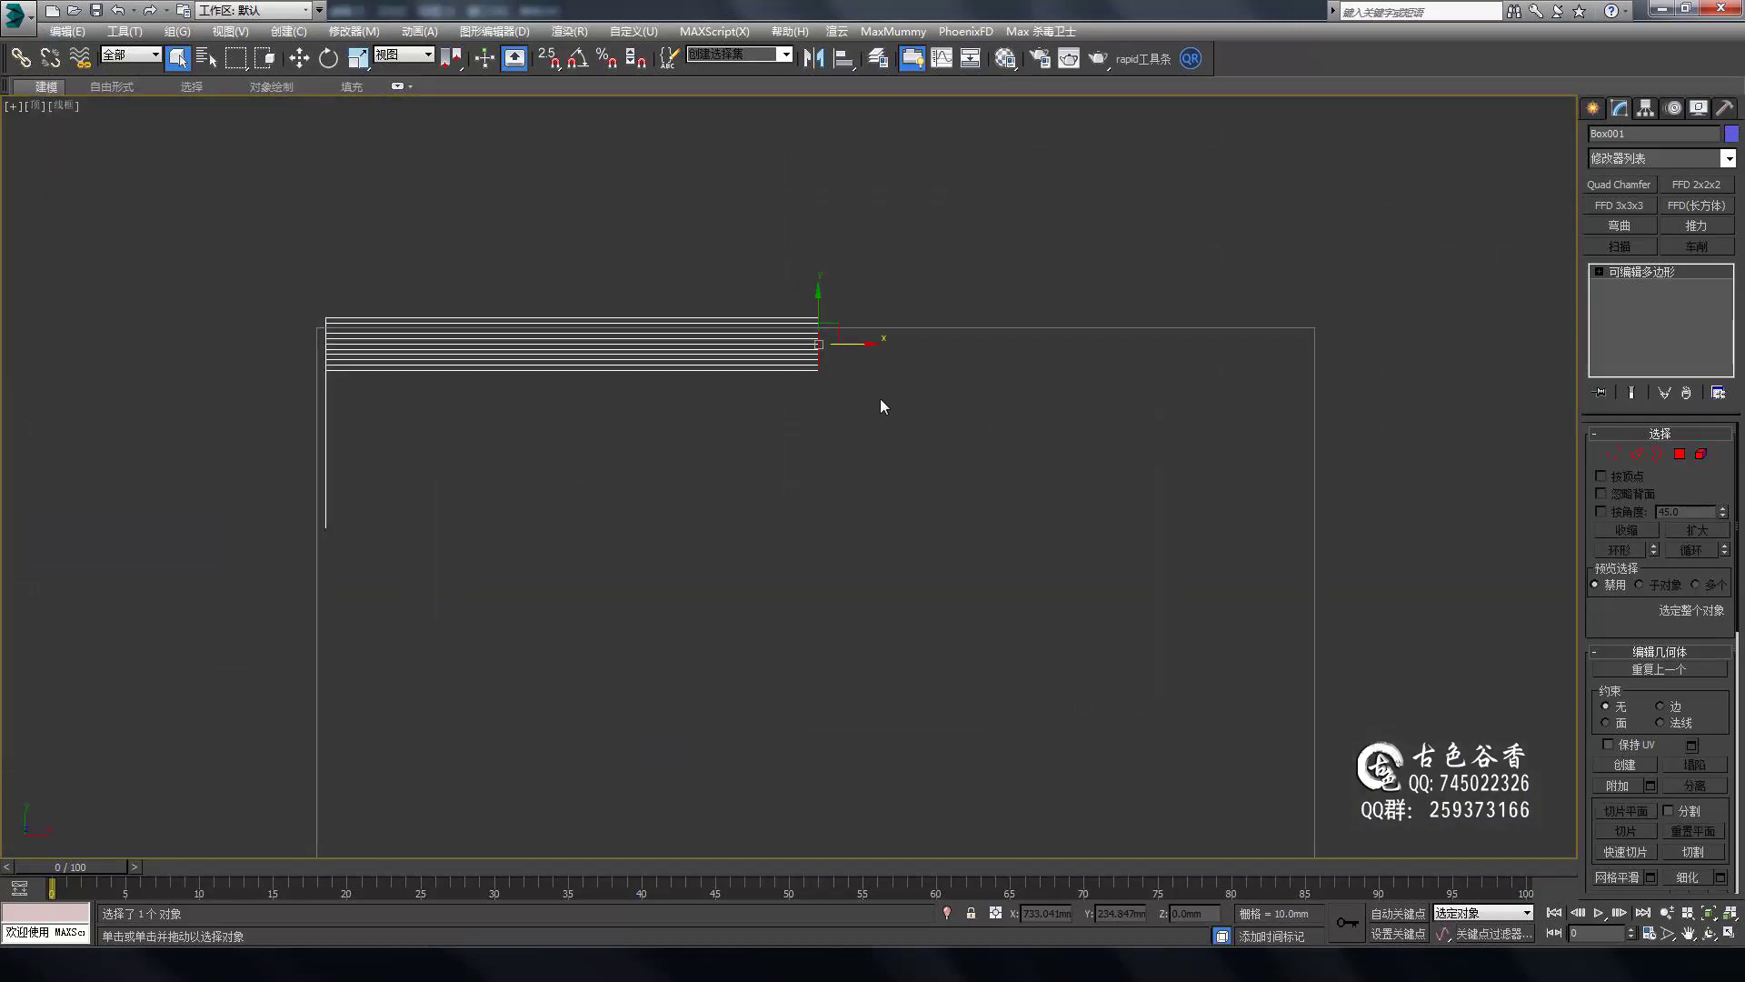
{"action": "key", "text": "p"}
{"action": "middle_click_drag", "start_coordinate": [882, 406], "coordinate": [798, 503], "text": "alt"}
{"action": "key", "text": "ctrl+shift+e"}
Orbit and zoom around the headboard panel to inspect its top corner and inner front faces.
{"action": "middle_click_drag", "start_coordinate": [803, 576], "coordinate": [1087, 604], "text": "alt"}
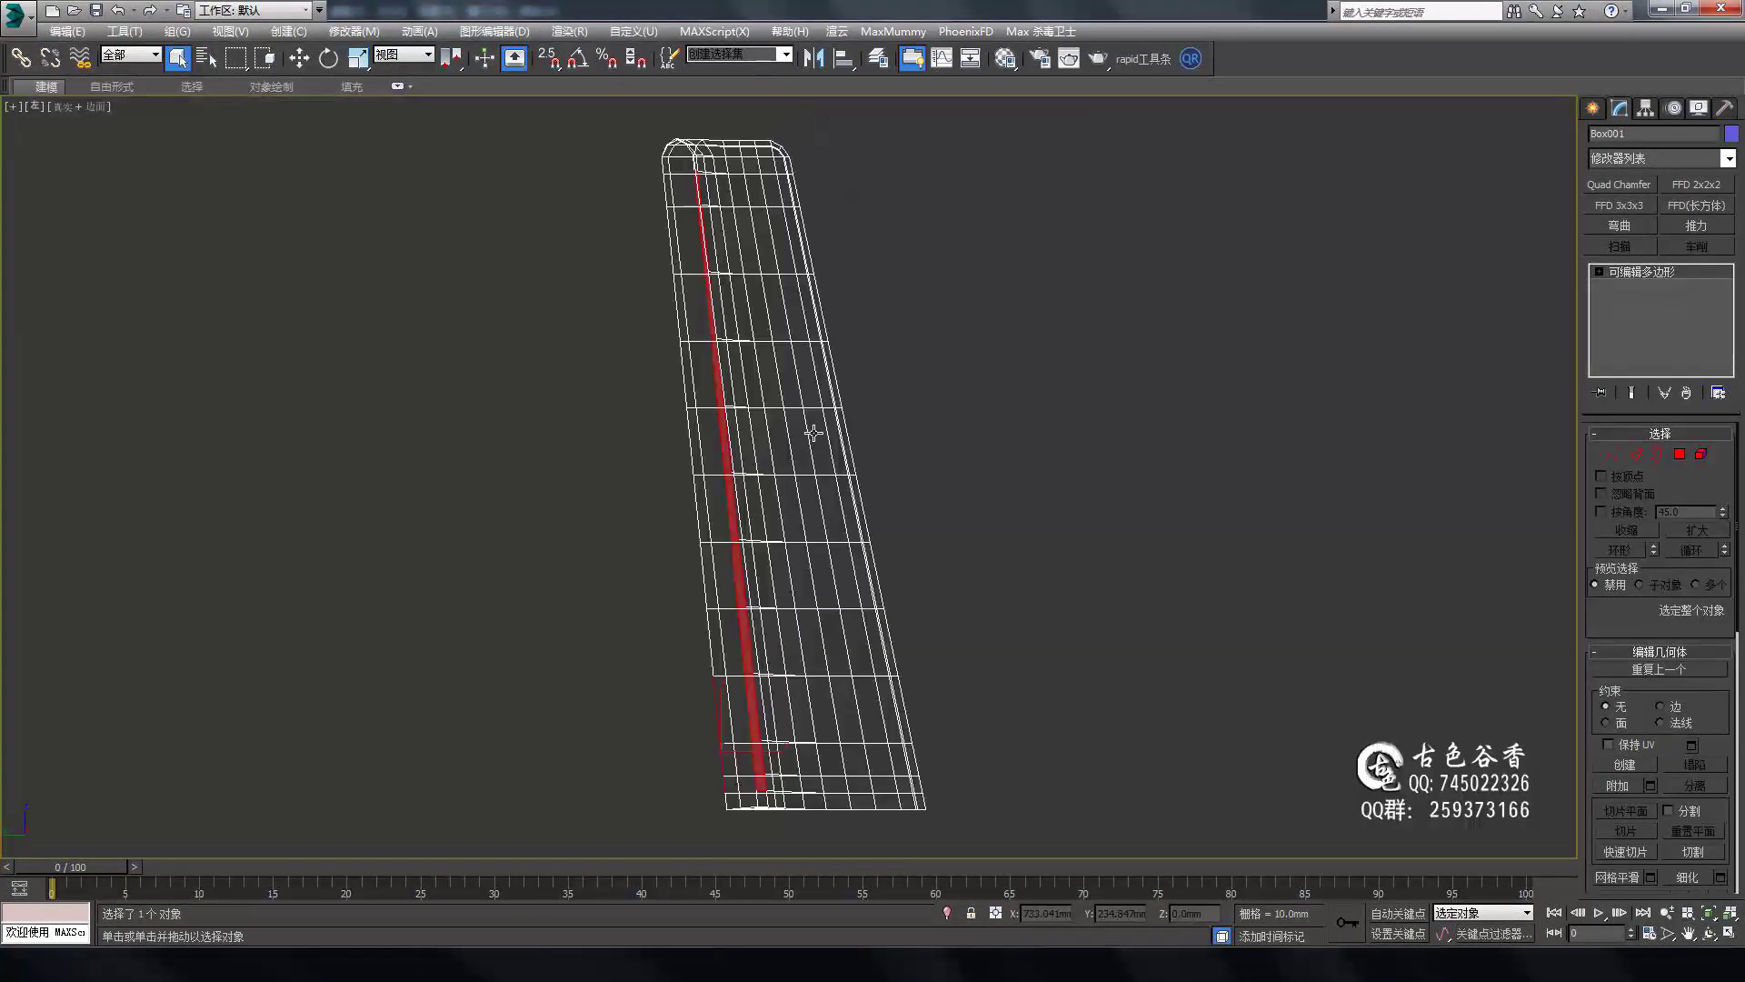
{"action": "scroll", "coordinate": [751, 241], "scroll_direction": "up", "scroll_amount": 5}
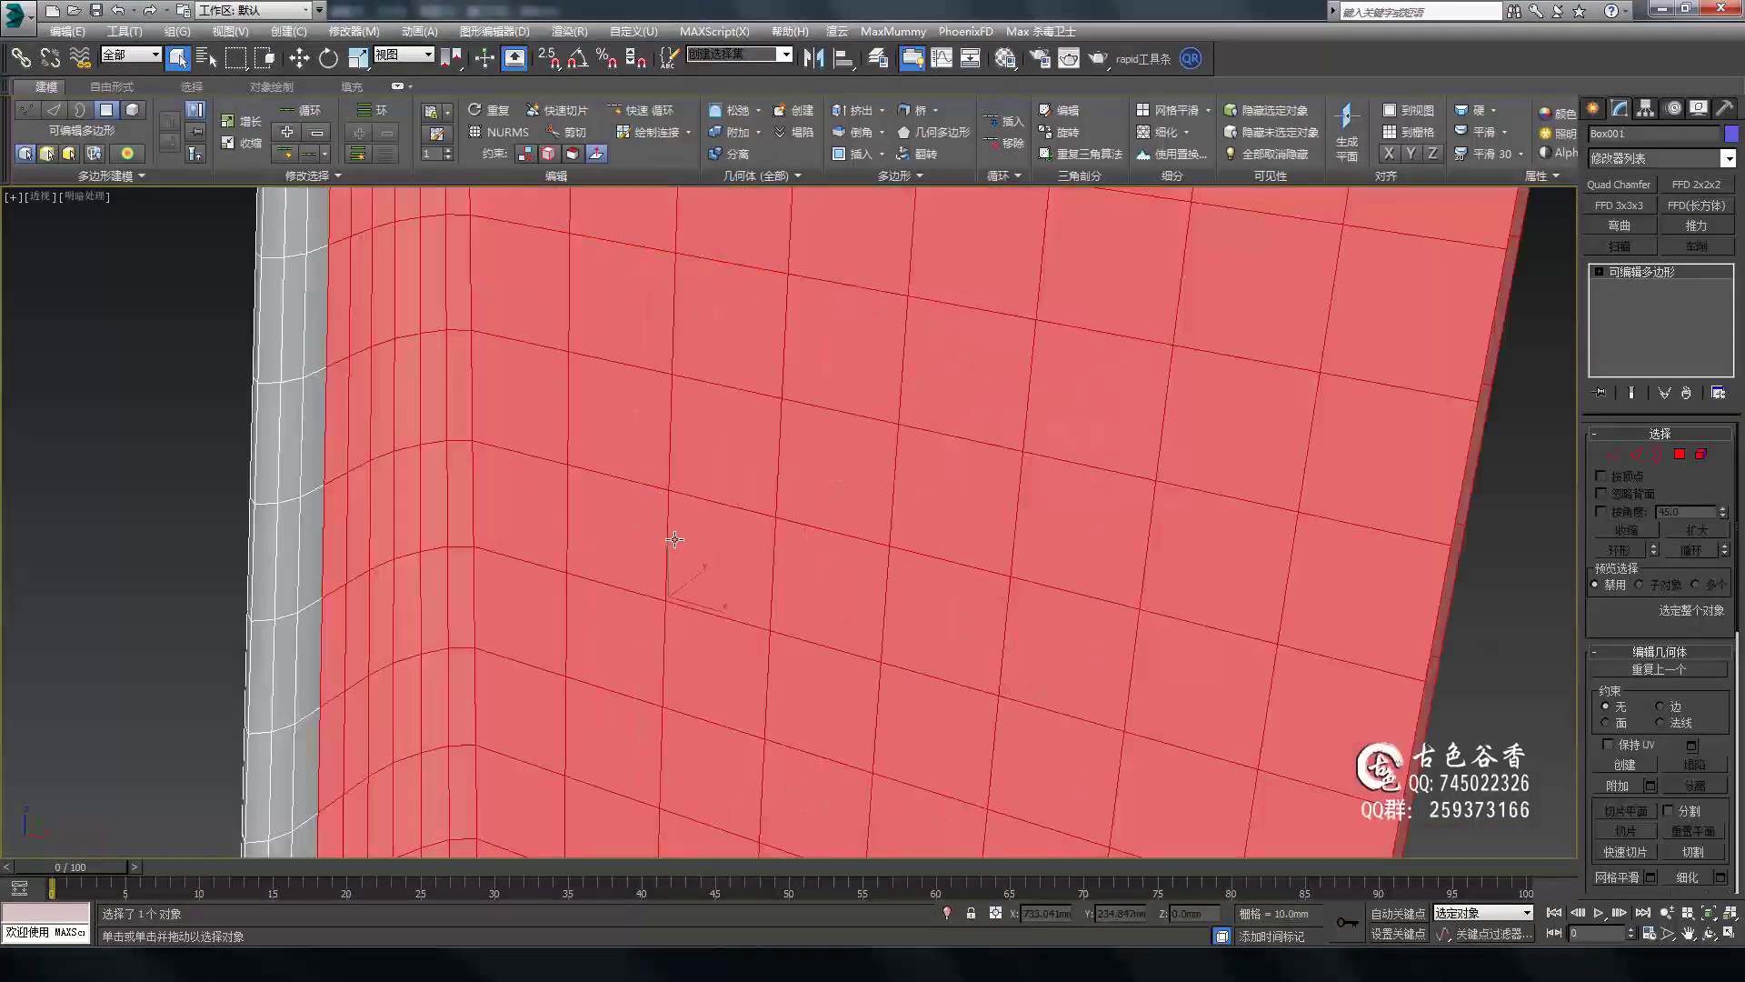
{"action": "middle_click_drag", "start_coordinate": [572, 570], "coordinate": [670, 538], "text": "alt"}
{"action": "scroll", "coordinate": [789, 418], "scroll_direction": "down", "scroll_amount": 4}
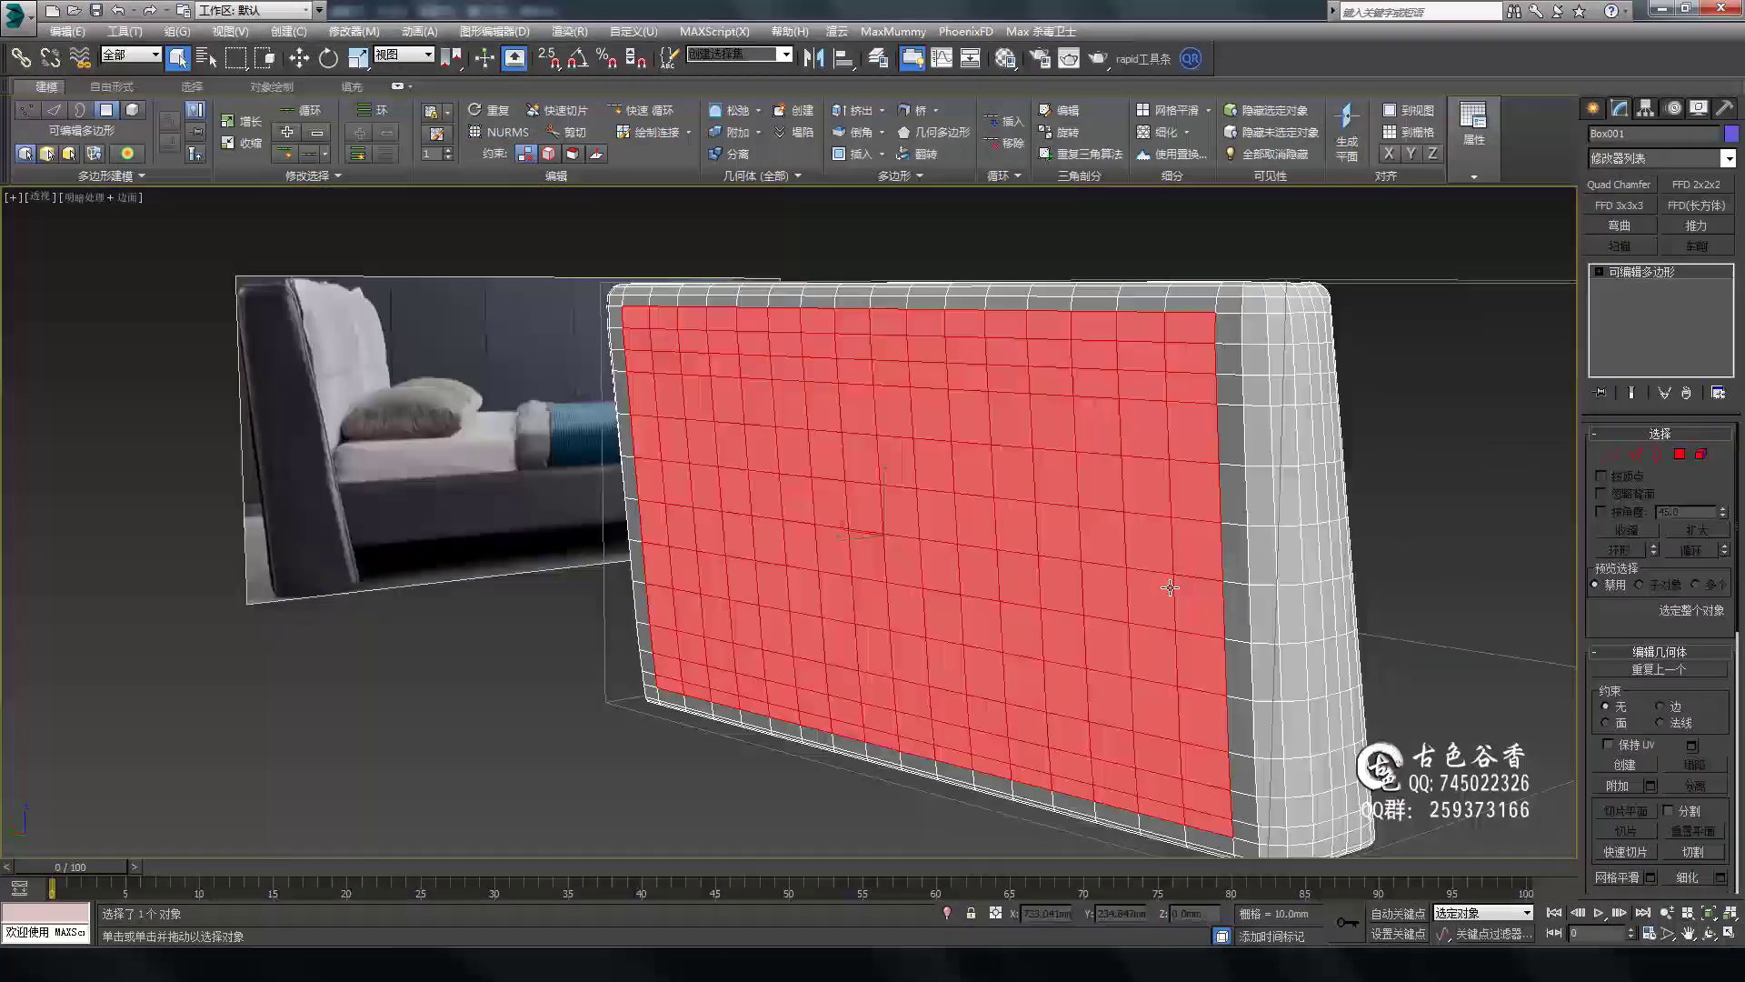
Deselect the stray bottom polygon and add edge loops around the headboard's rounded corner in Edge mode.
{"action": "key", "text": "l"}
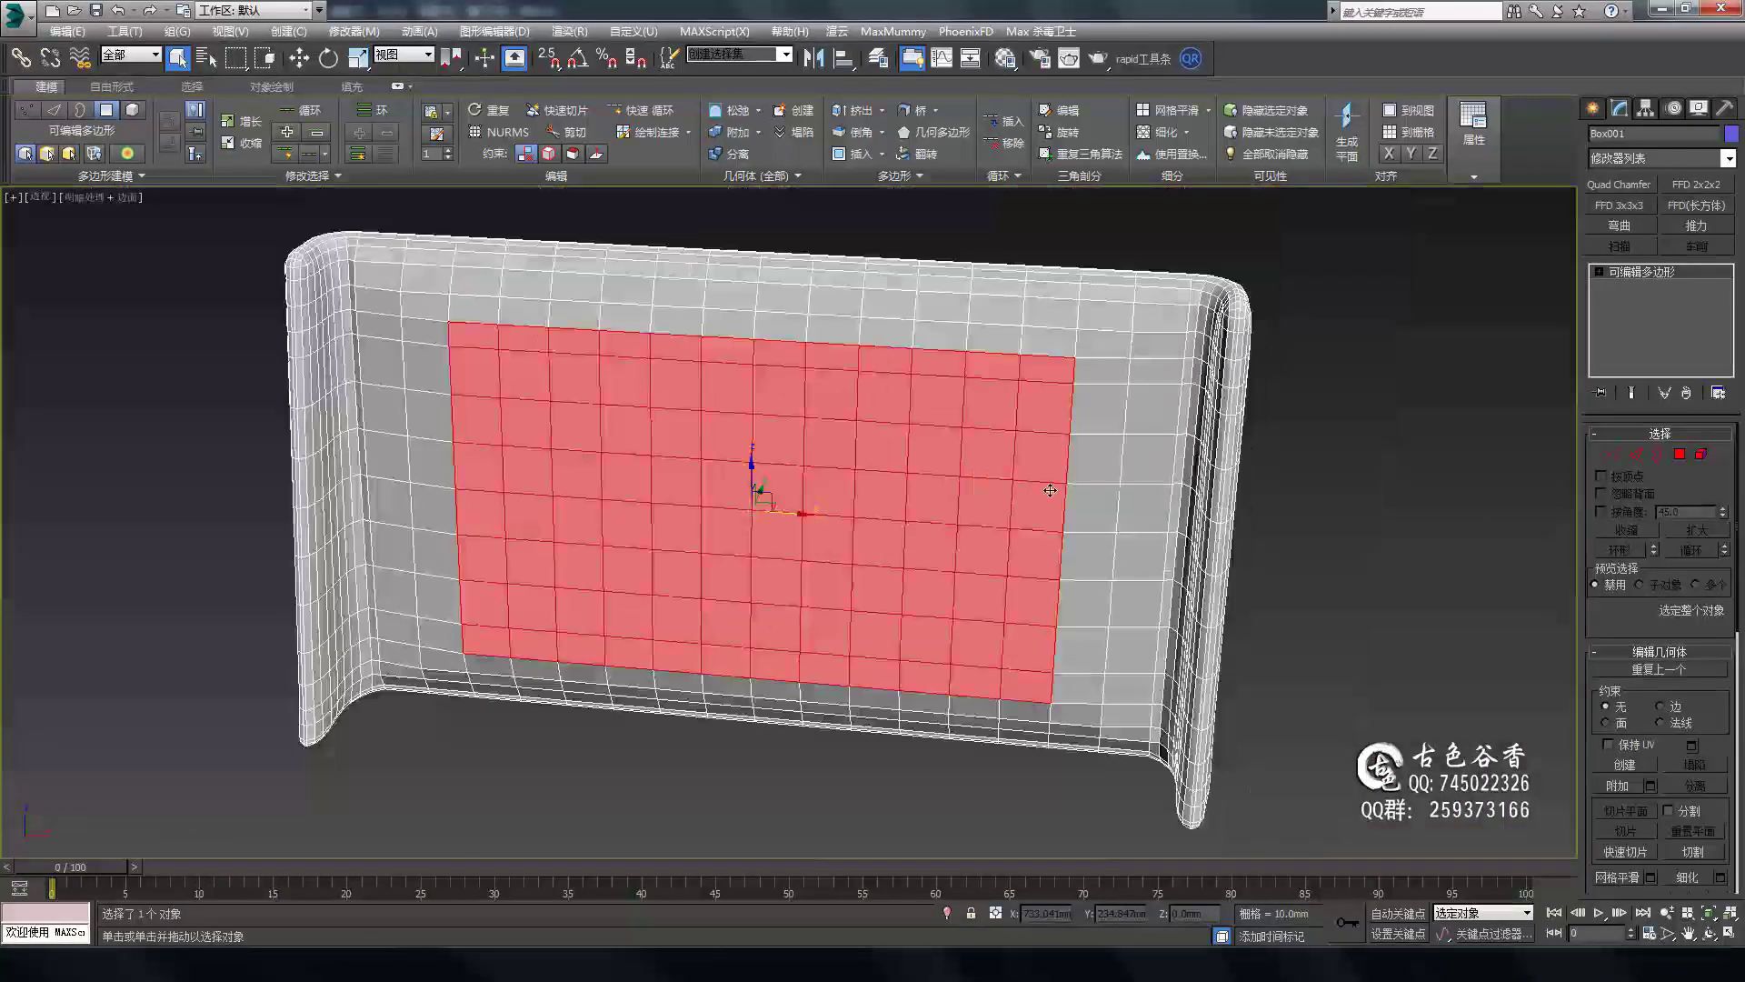
{"action": "left_click", "coordinate": [1085, 627], "text": "alt"}
{"action": "middle_click_drag", "start_coordinate": [1080, 582], "coordinate": [1077, 378], "text": "alt"}
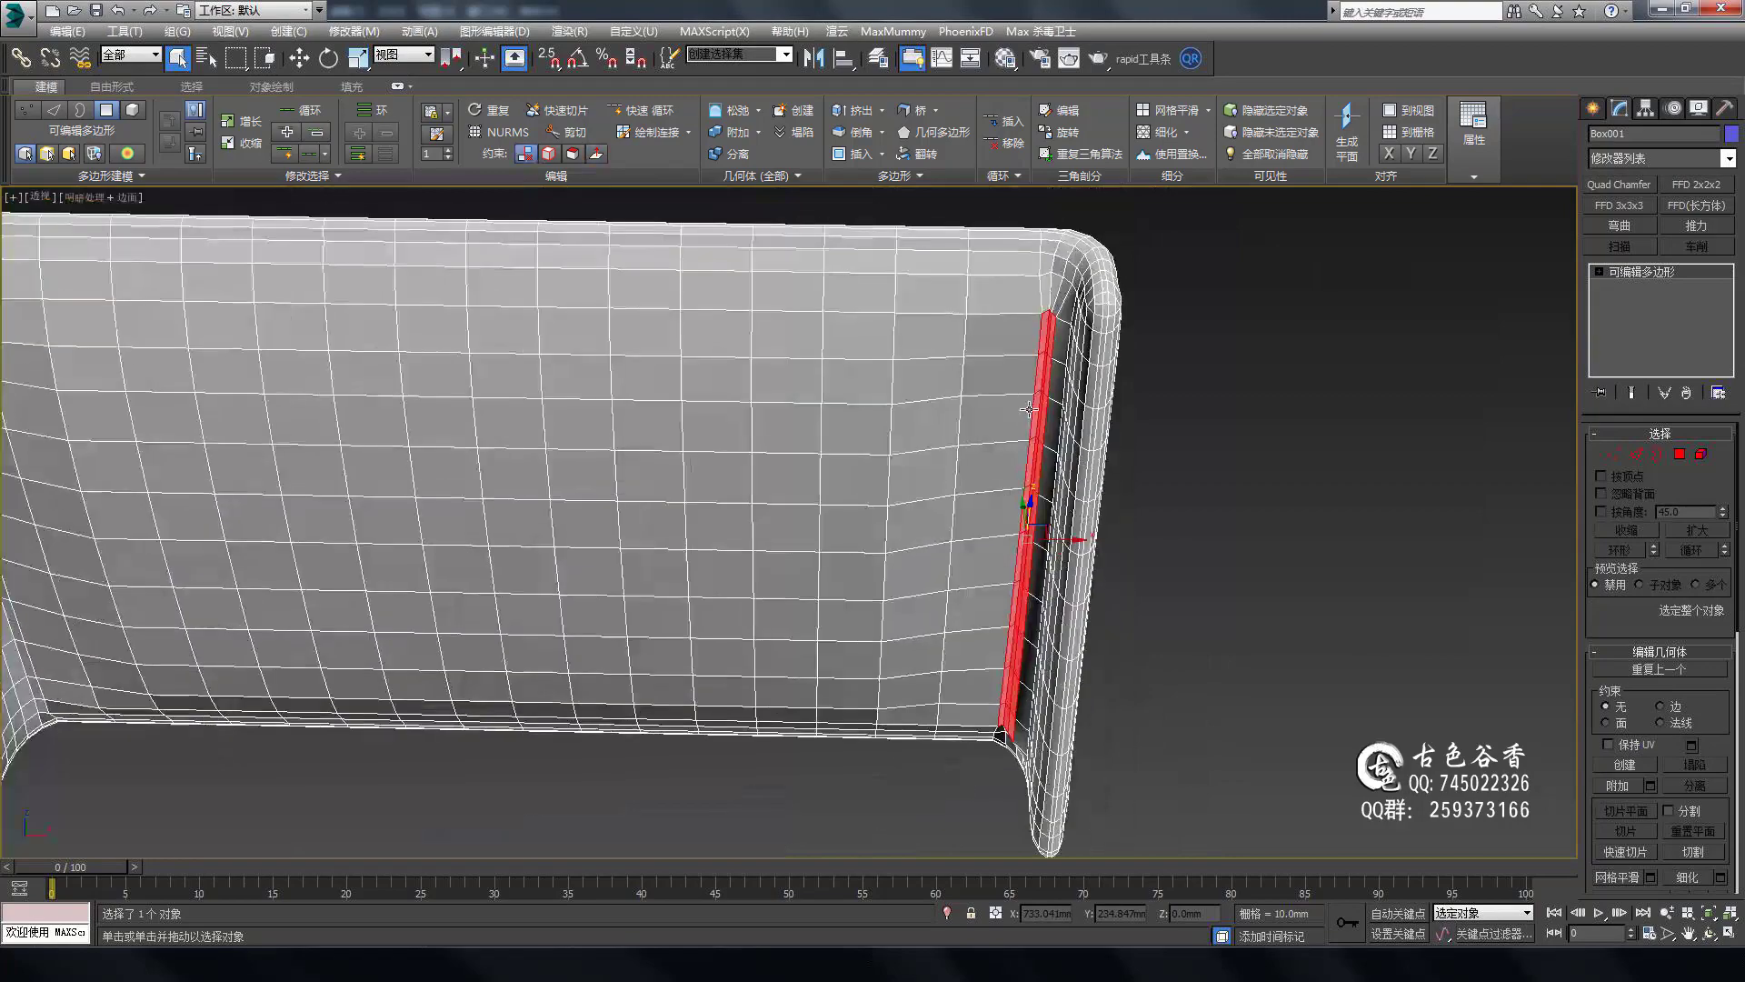
{"action": "mouse_move", "coordinate": [1052, 498]}
{"action": "middle_mouse_down", "text": "alt"}
{"action": "mouse_move", "coordinate": [1148, 485]}
{"action": "mouse_move", "coordinate": [1140, 628]}
{"action": "mouse_move", "coordinate": [1110, 670]}
{"action": "mouse_move", "coordinate": [1177, 589]}
{"action": "middle_mouse_up", "text": "alt"}
{"action": "key", "text": "4"}
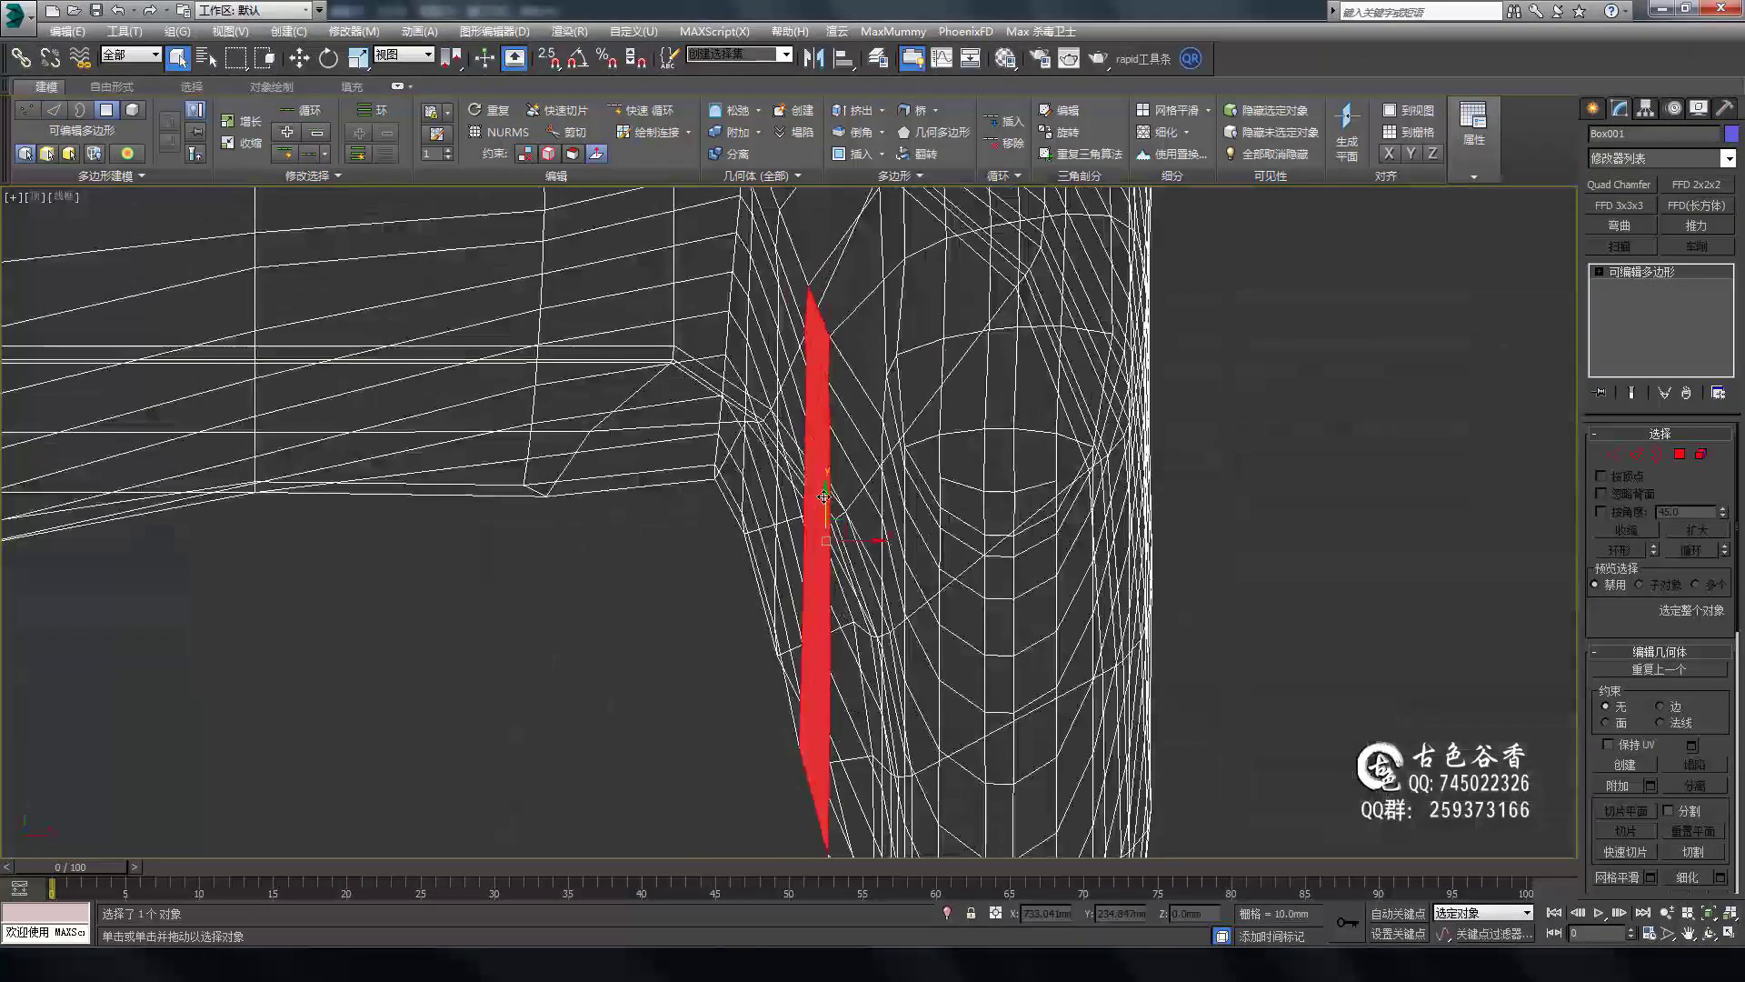
{"action": "key", "text": "2"}
{"action": "mouse_move", "coordinate": [1126, 730]}
{"action": "middle_mouse_down", "text": "alt"}
{"action": "mouse_move", "coordinate": [1054, 674]}
{"action": "mouse_move", "coordinate": [1070, 636]}
{"action": "middle_mouse_up", "text": "alt"}
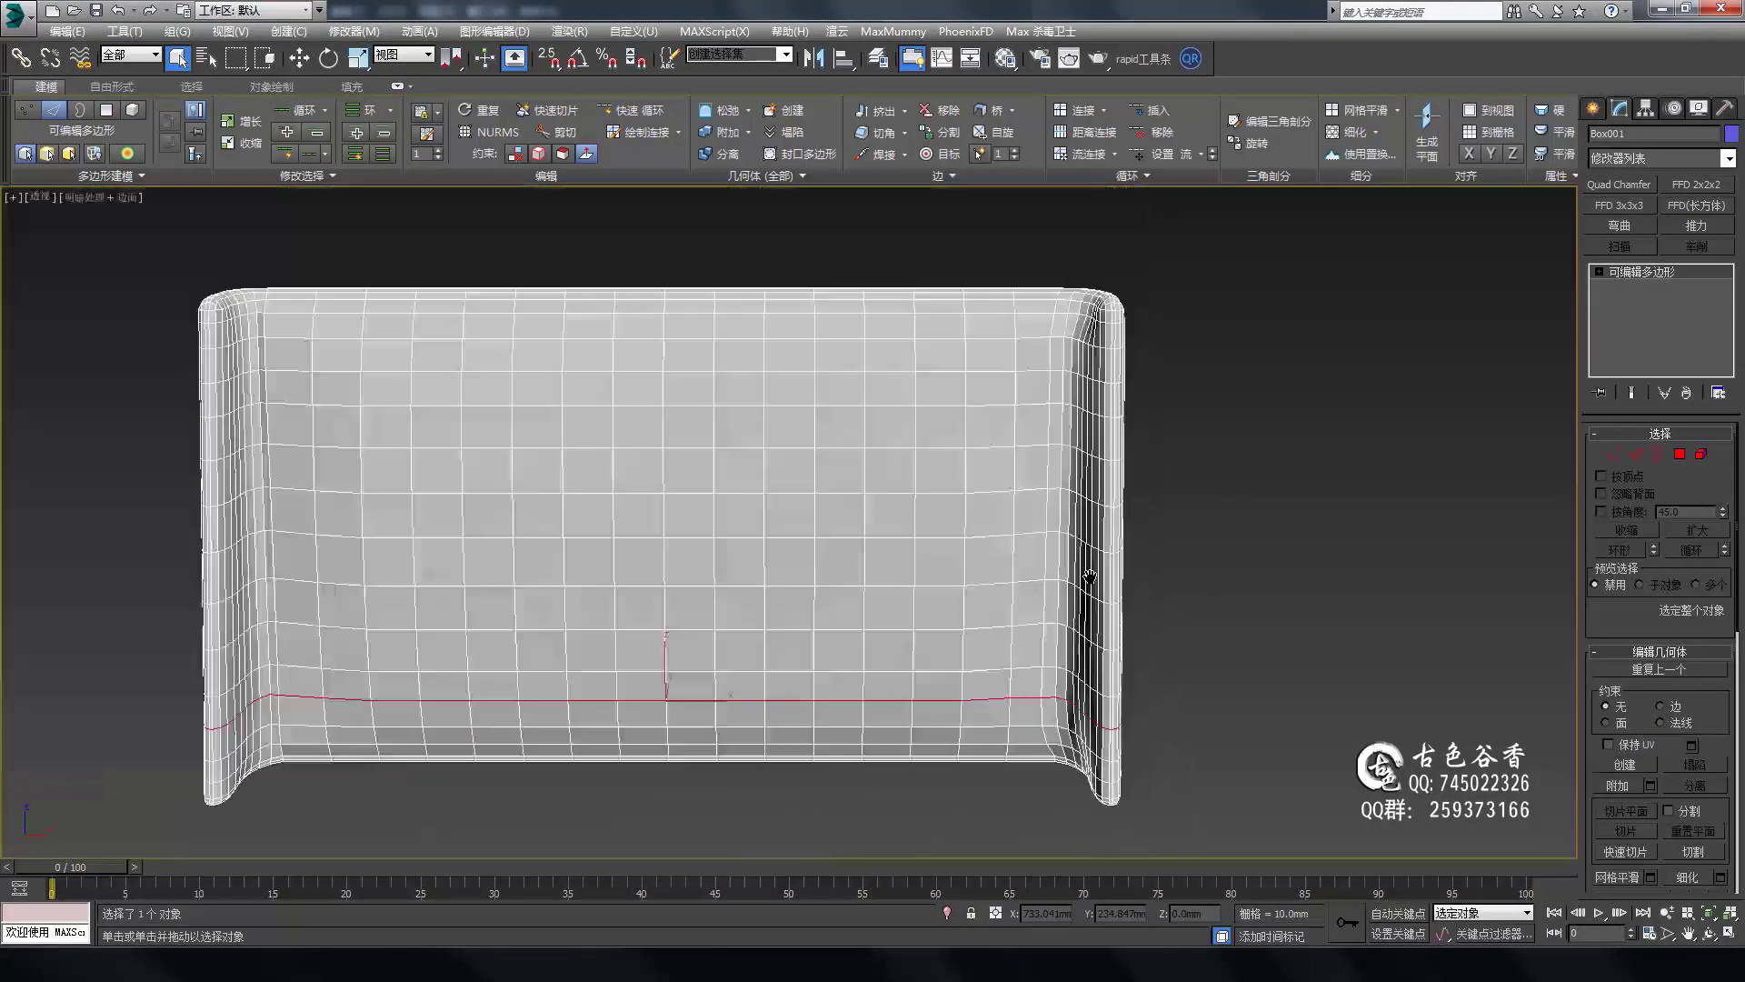
{"action": "middle_click_drag", "start_coordinate": [1089, 577], "coordinate": [1023, 553], "text": "alt"}
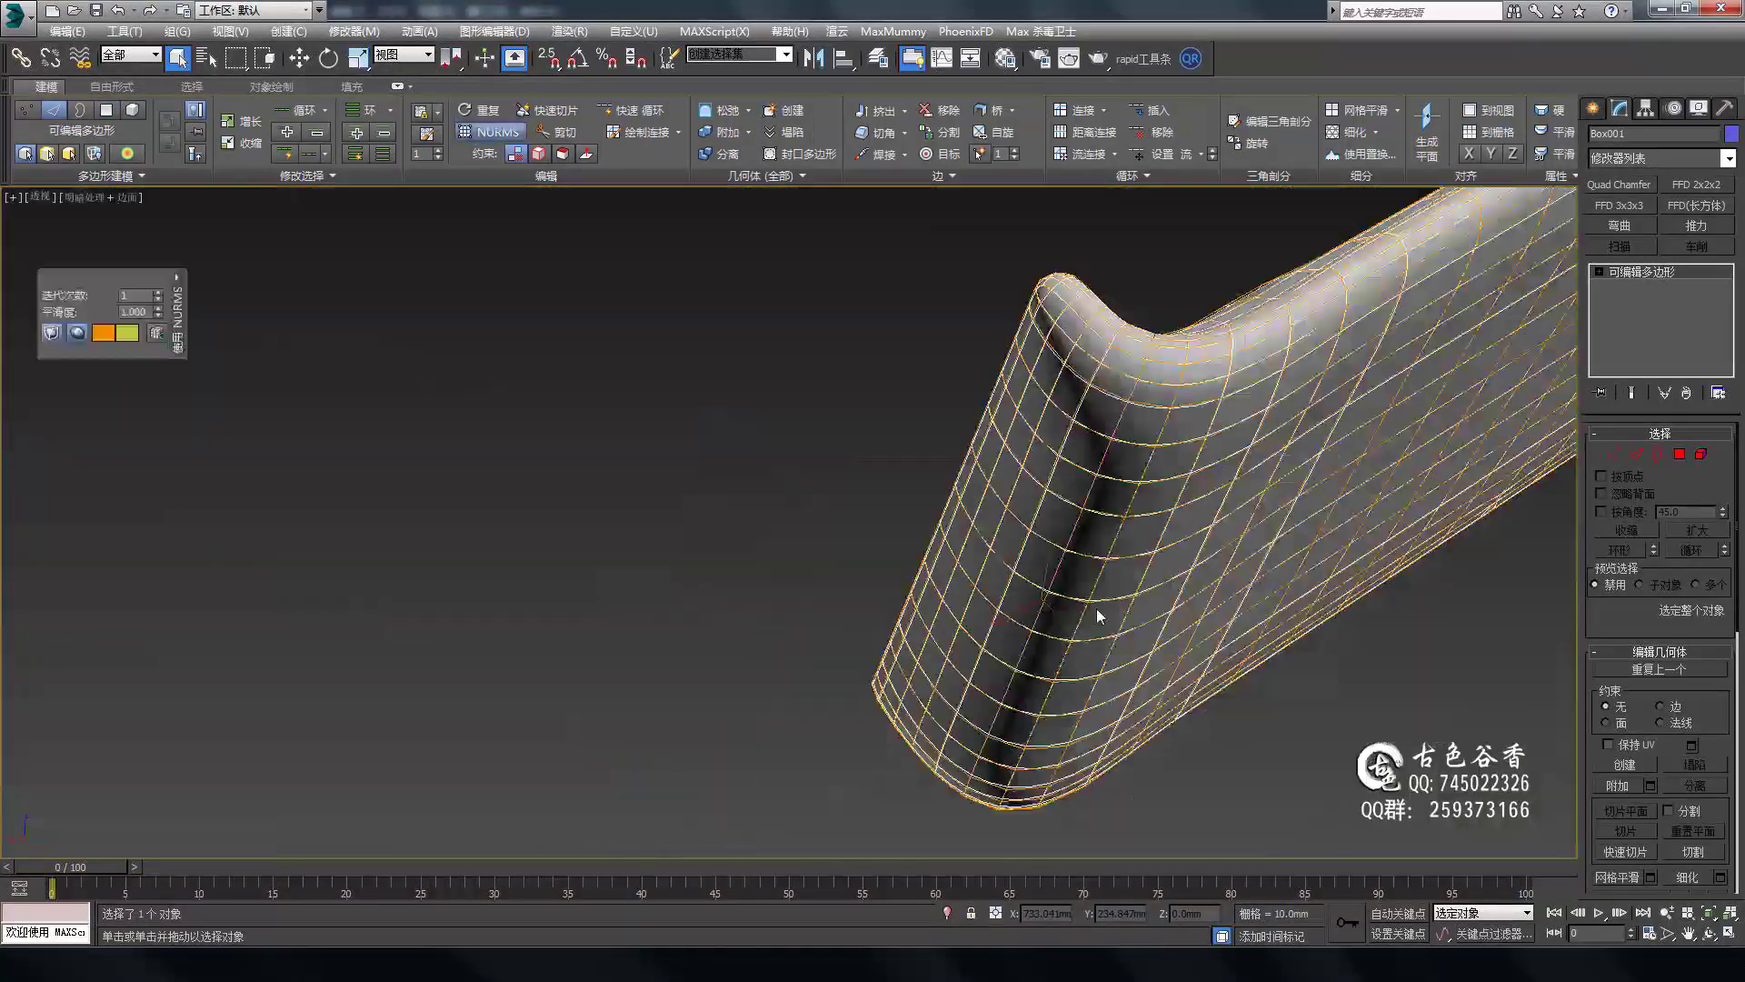
{"action": "middle_click_drag", "start_coordinate": [1100, 616], "coordinate": [1125, 742], "text": "alt"}
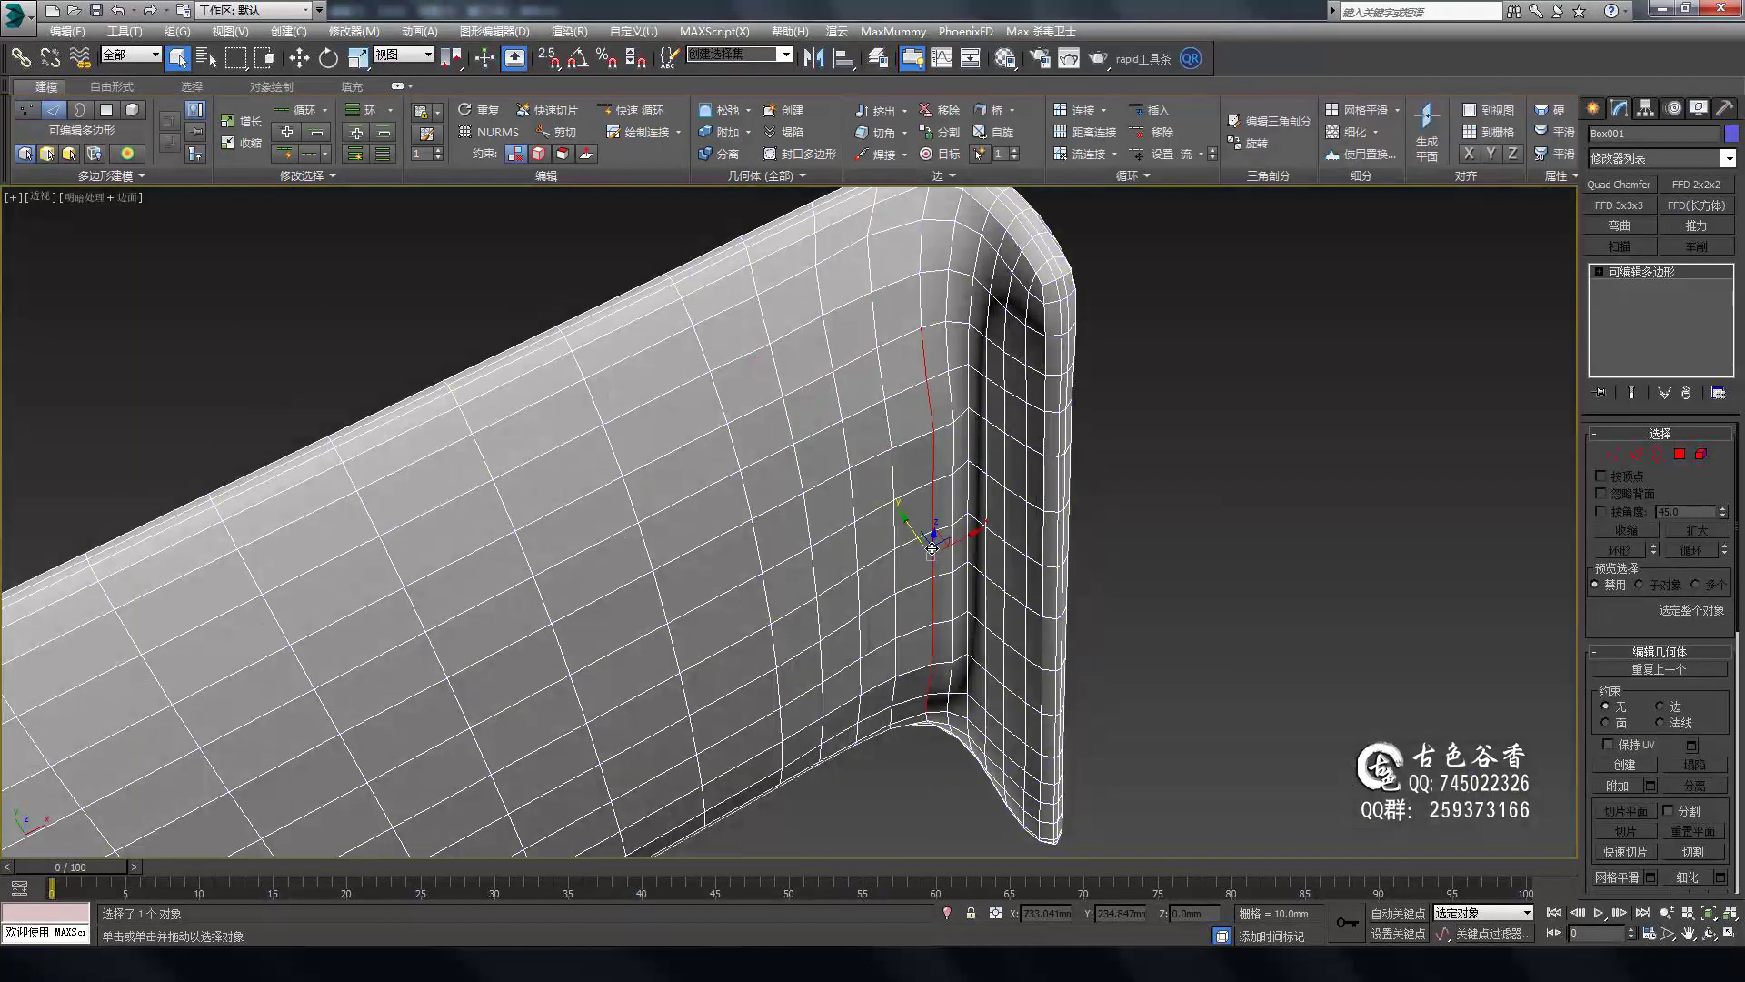
In the Left view, move the headboard's vertices to trace the reference photo's curved outline.
{"action": "mouse_move", "coordinate": [933, 549]}
{"action": "middle_mouse_down", "text": "alt"}
{"action": "mouse_move", "coordinate": [892, 608]}
{"action": "mouse_move", "coordinate": [996, 538]}
{"action": "mouse_move", "coordinate": [969, 602]}
{"action": "middle_mouse_up", "text": "alt"}
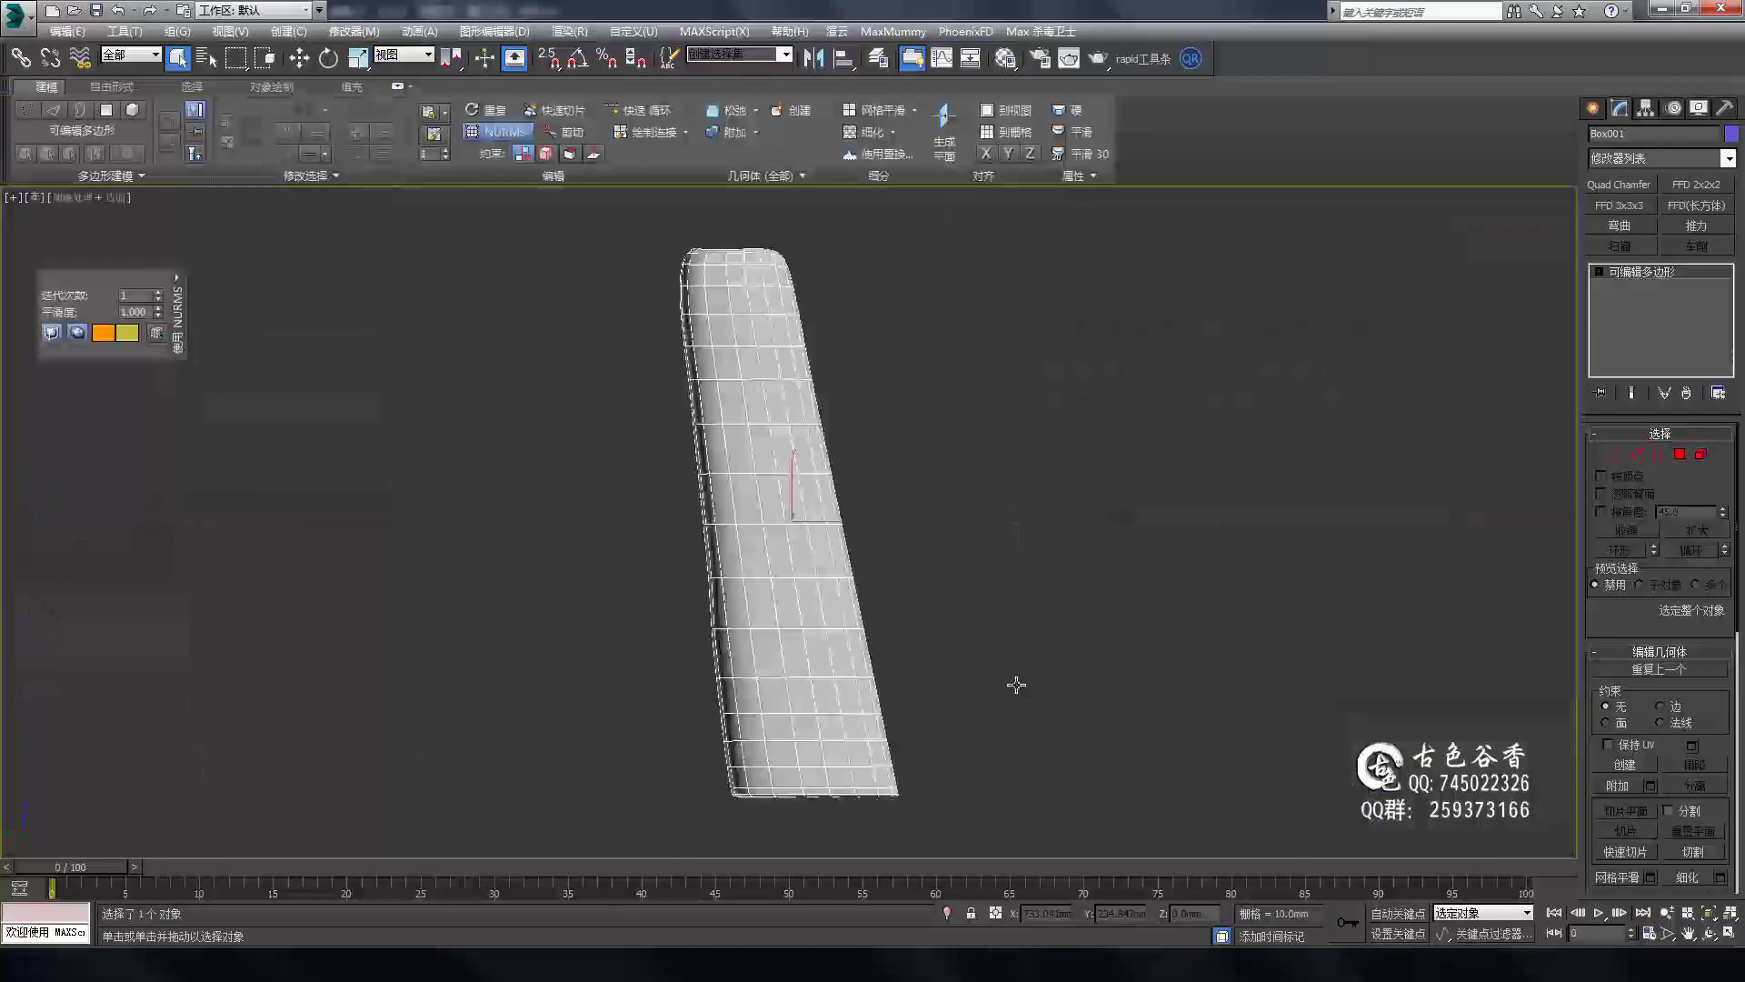
{"action": "key", "text": "l"}
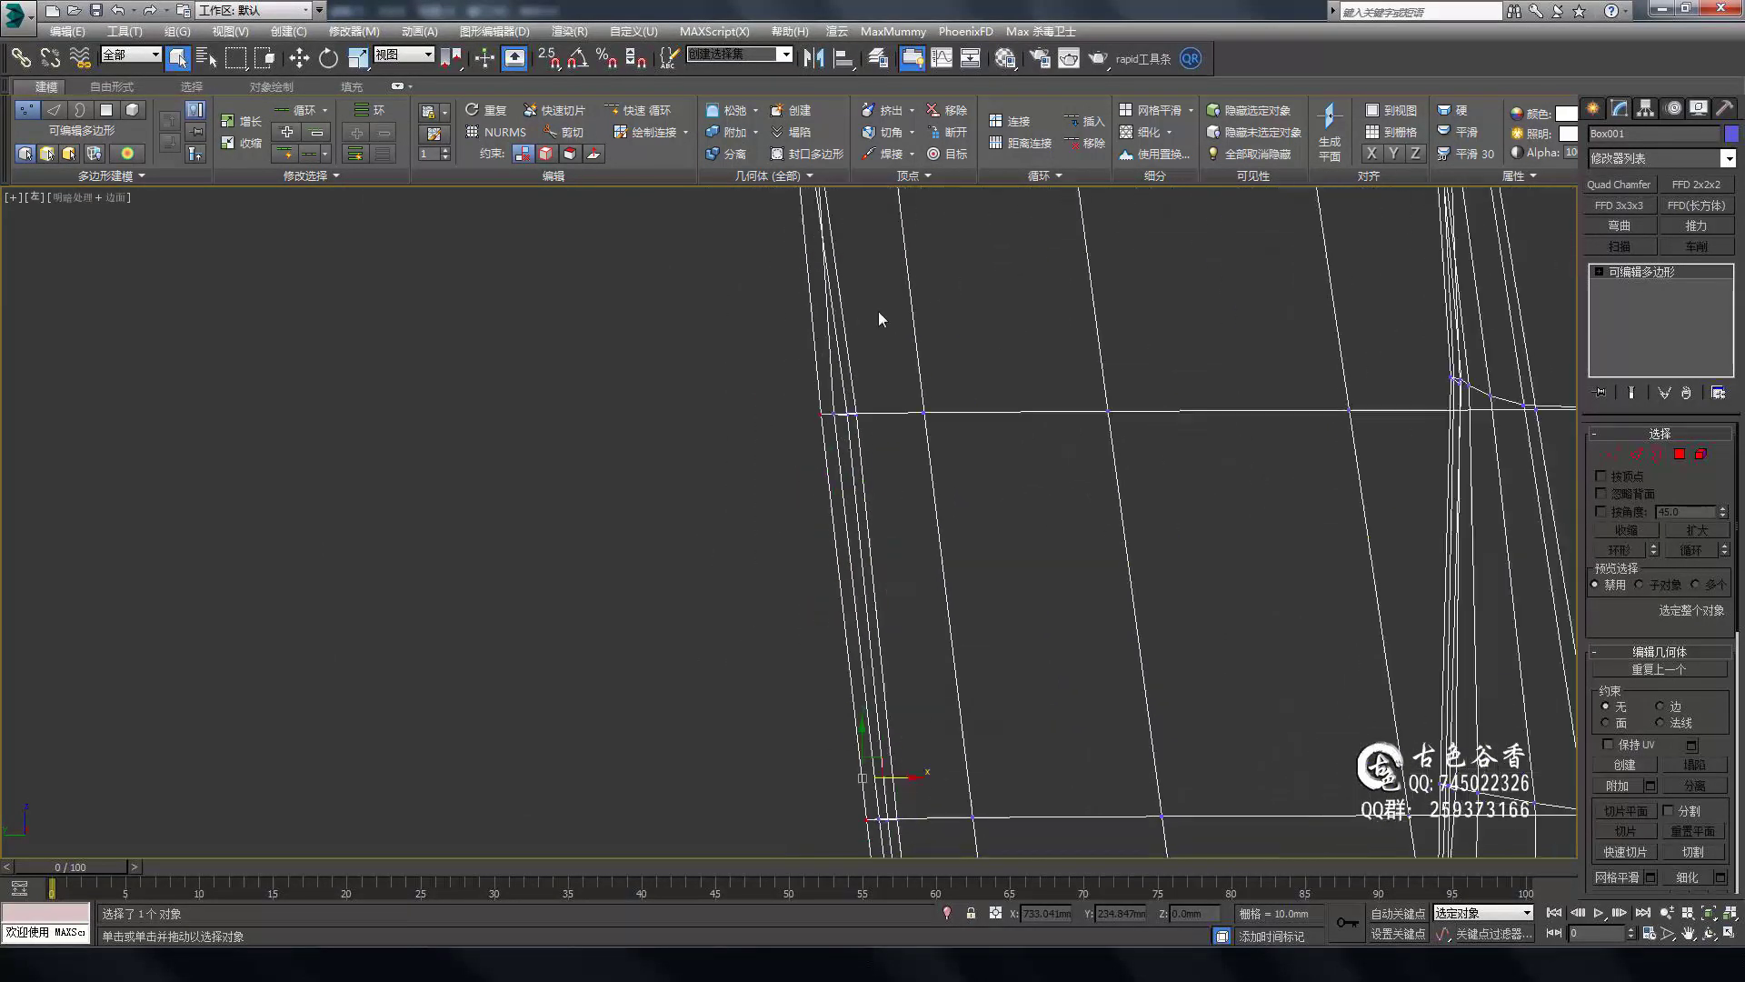
{"action": "key", "text": "p"}
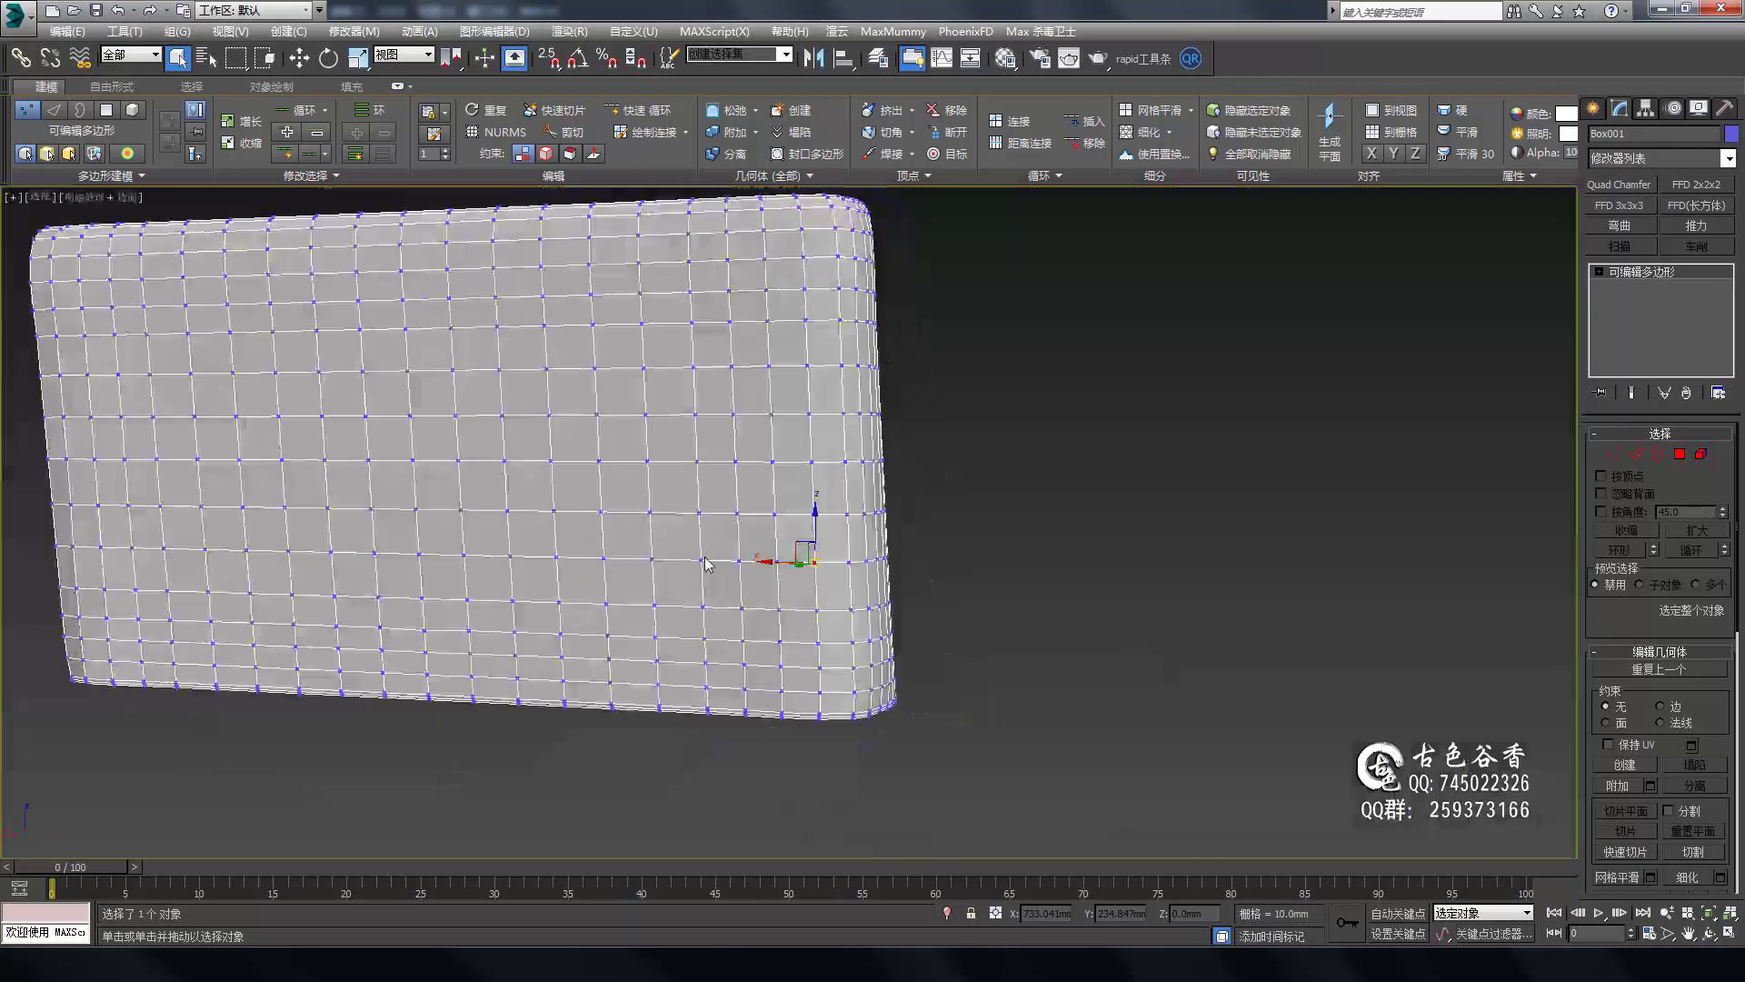
{"action": "middle_click_drag", "start_coordinate": [856, 612], "coordinate": [1079, 693], "text": "alt"}
{"action": "scroll", "coordinate": [1079, 694], "scroll_direction": "up", "scroll_amount": 5}
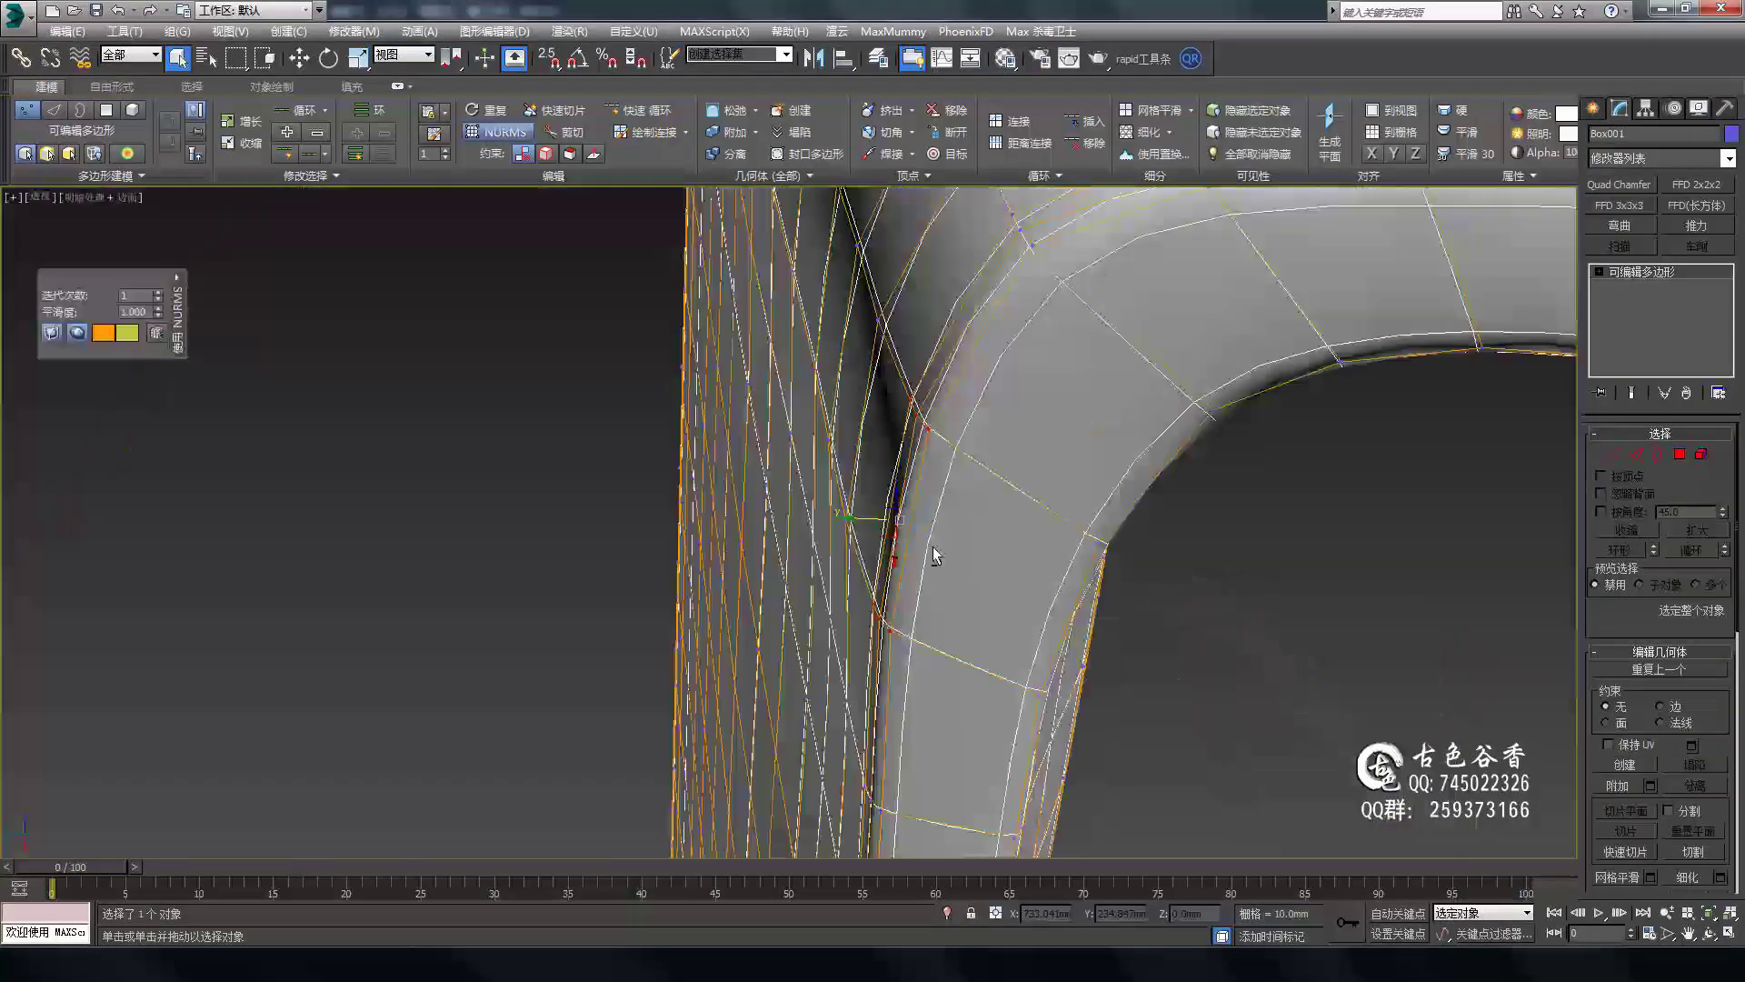
{"action": "key", "text": "2"}
{"action": "key", "text": "l"}
{"action": "key", "text": "1"}
{"action": "scroll", "coordinate": [989, 506], "scroll_direction": "up", "scroll_amount": 3}
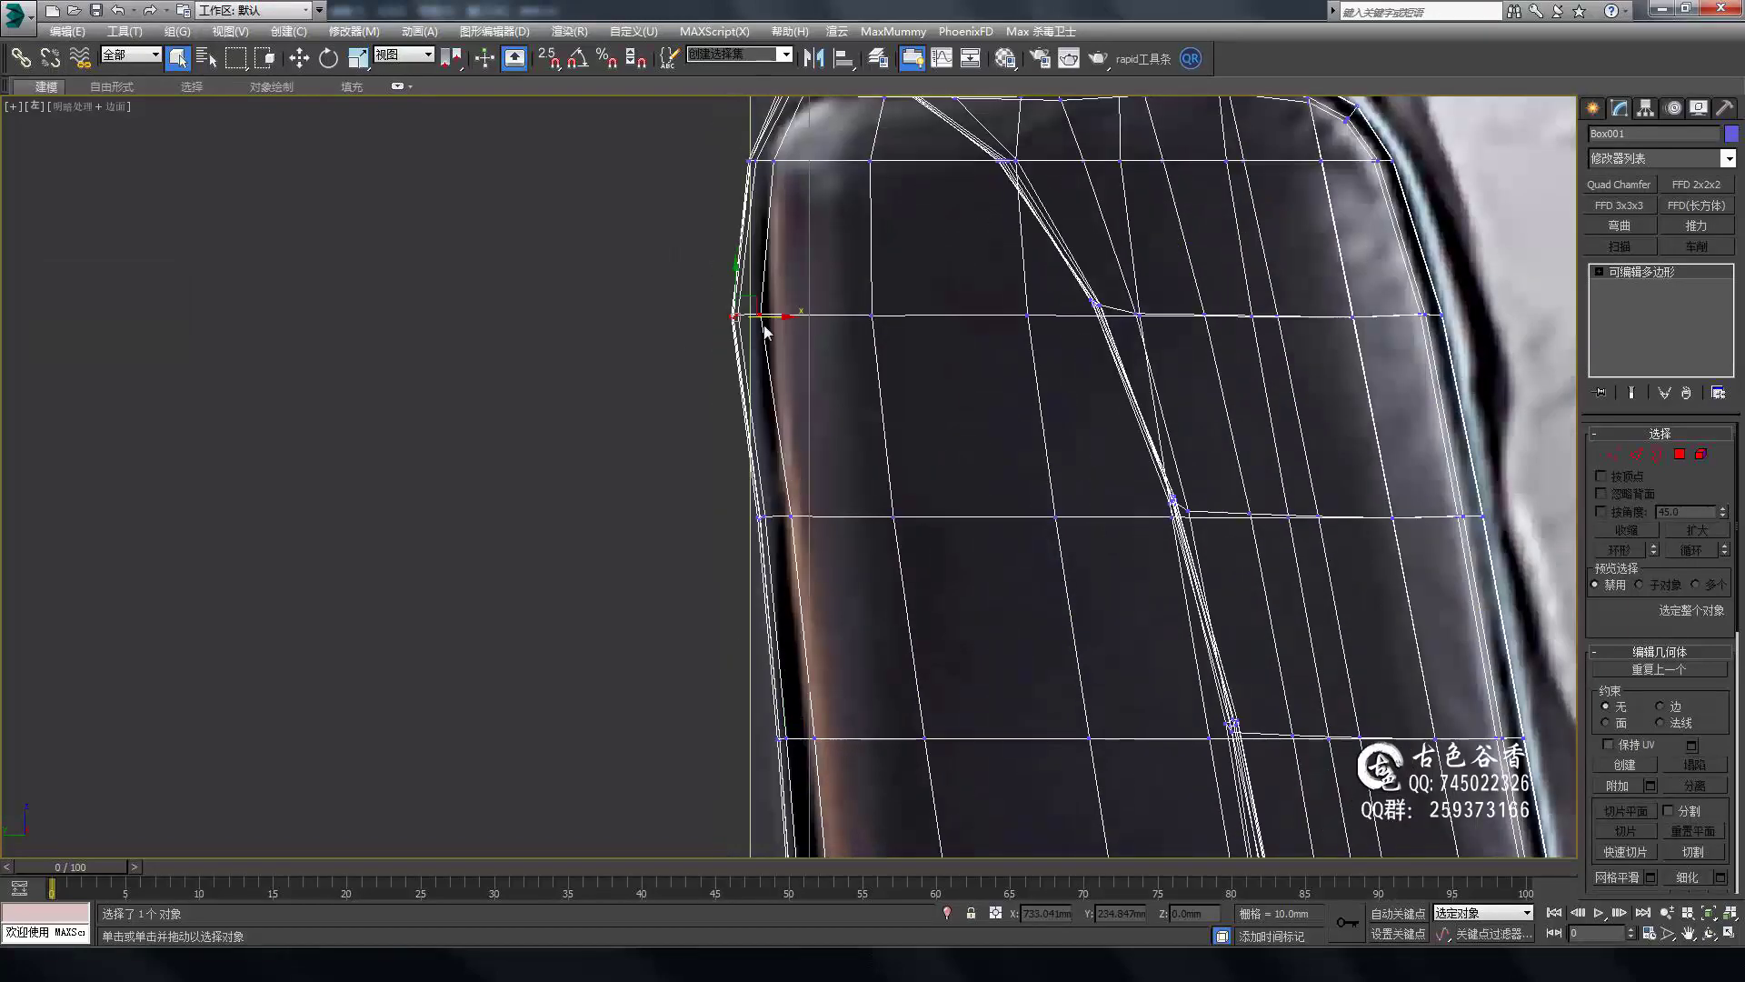
{"action": "scroll", "coordinate": [689, 388], "scroll_direction": "up", "scroll_amount": 2}
{"action": "scroll", "coordinate": [689, 506], "scroll_direction": "up", "scroll_amount": 2}
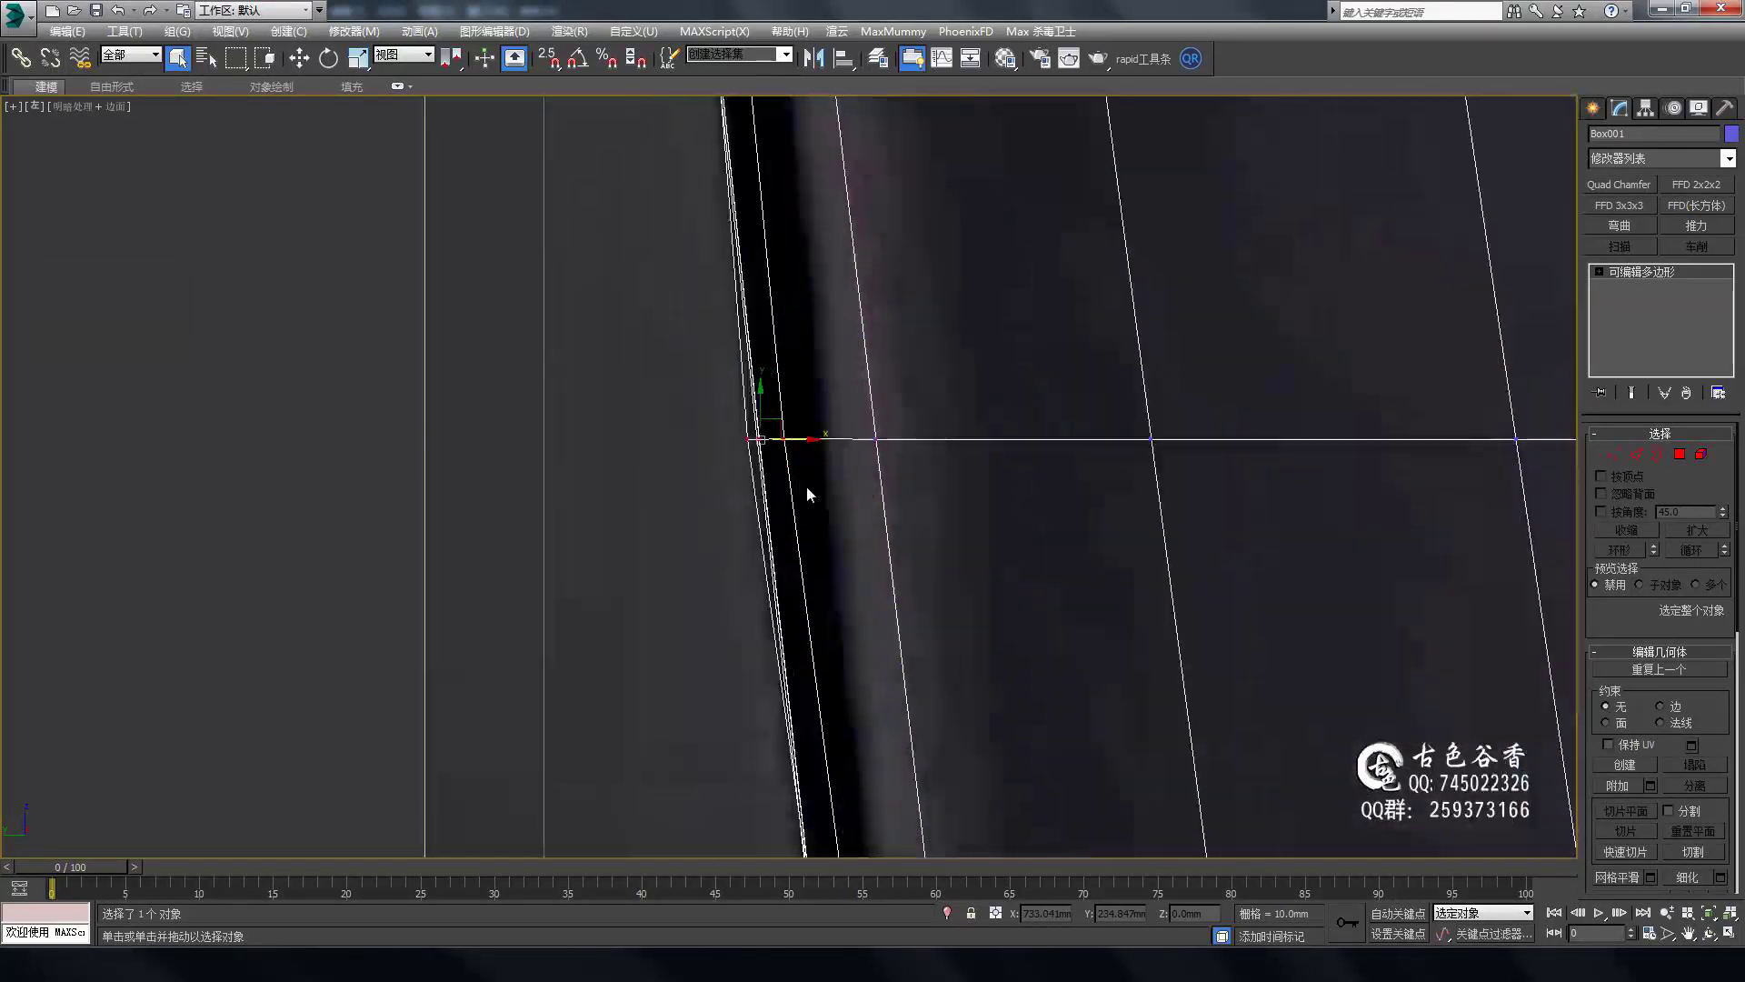
{"action": "middle_click_drag", "start_coordinate": [803, 491], "coordinate": [863, 239]}
{"action": "scroll", "coordinate": [863, 239], "scroll_direction": "down", "scroll_amount": 2}
{"action": "scroll", "coordinate": [864, 239], "scroll_direction": "down", "scroll_amount": 3}
{"action": "scroll", "coordinate": [814, 506], "scroll_direction": "down", "scroll_amount": 4}
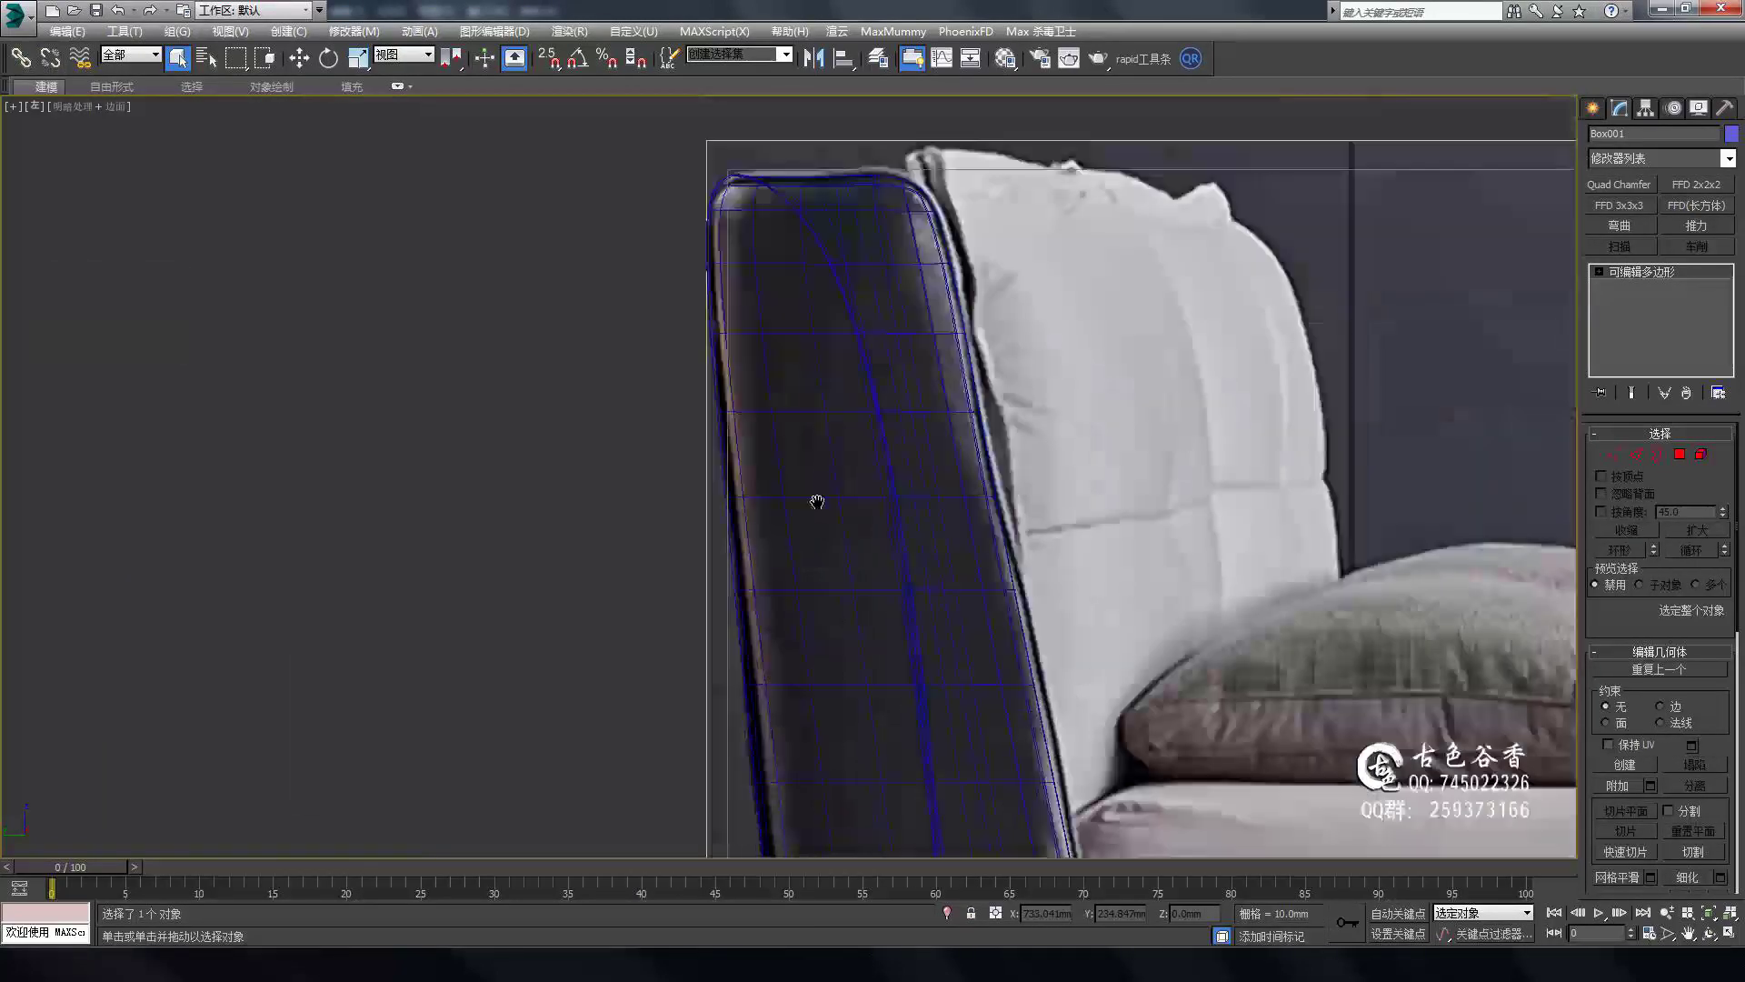
{"action": "scroll", "coordinate": [814, 506], "scroll_direction": "down", "scroll_amount": 3}
{"action": "key", "text": "t"}
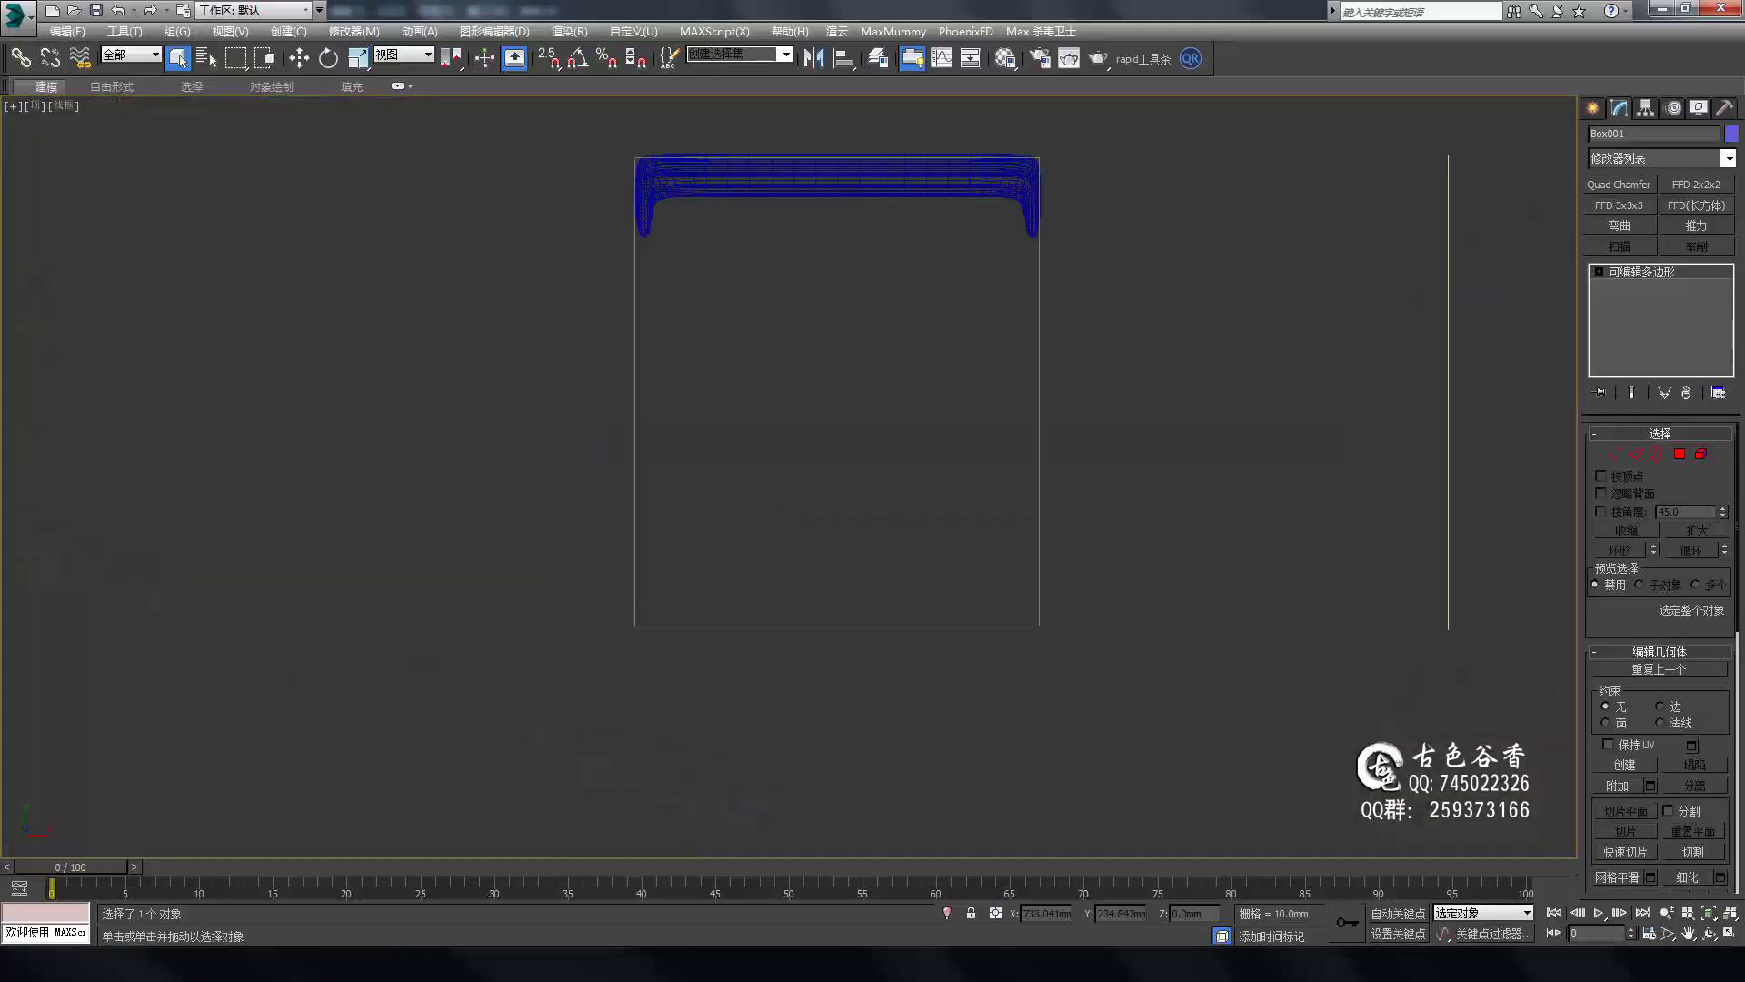
{"action": "key", "text": "l"}
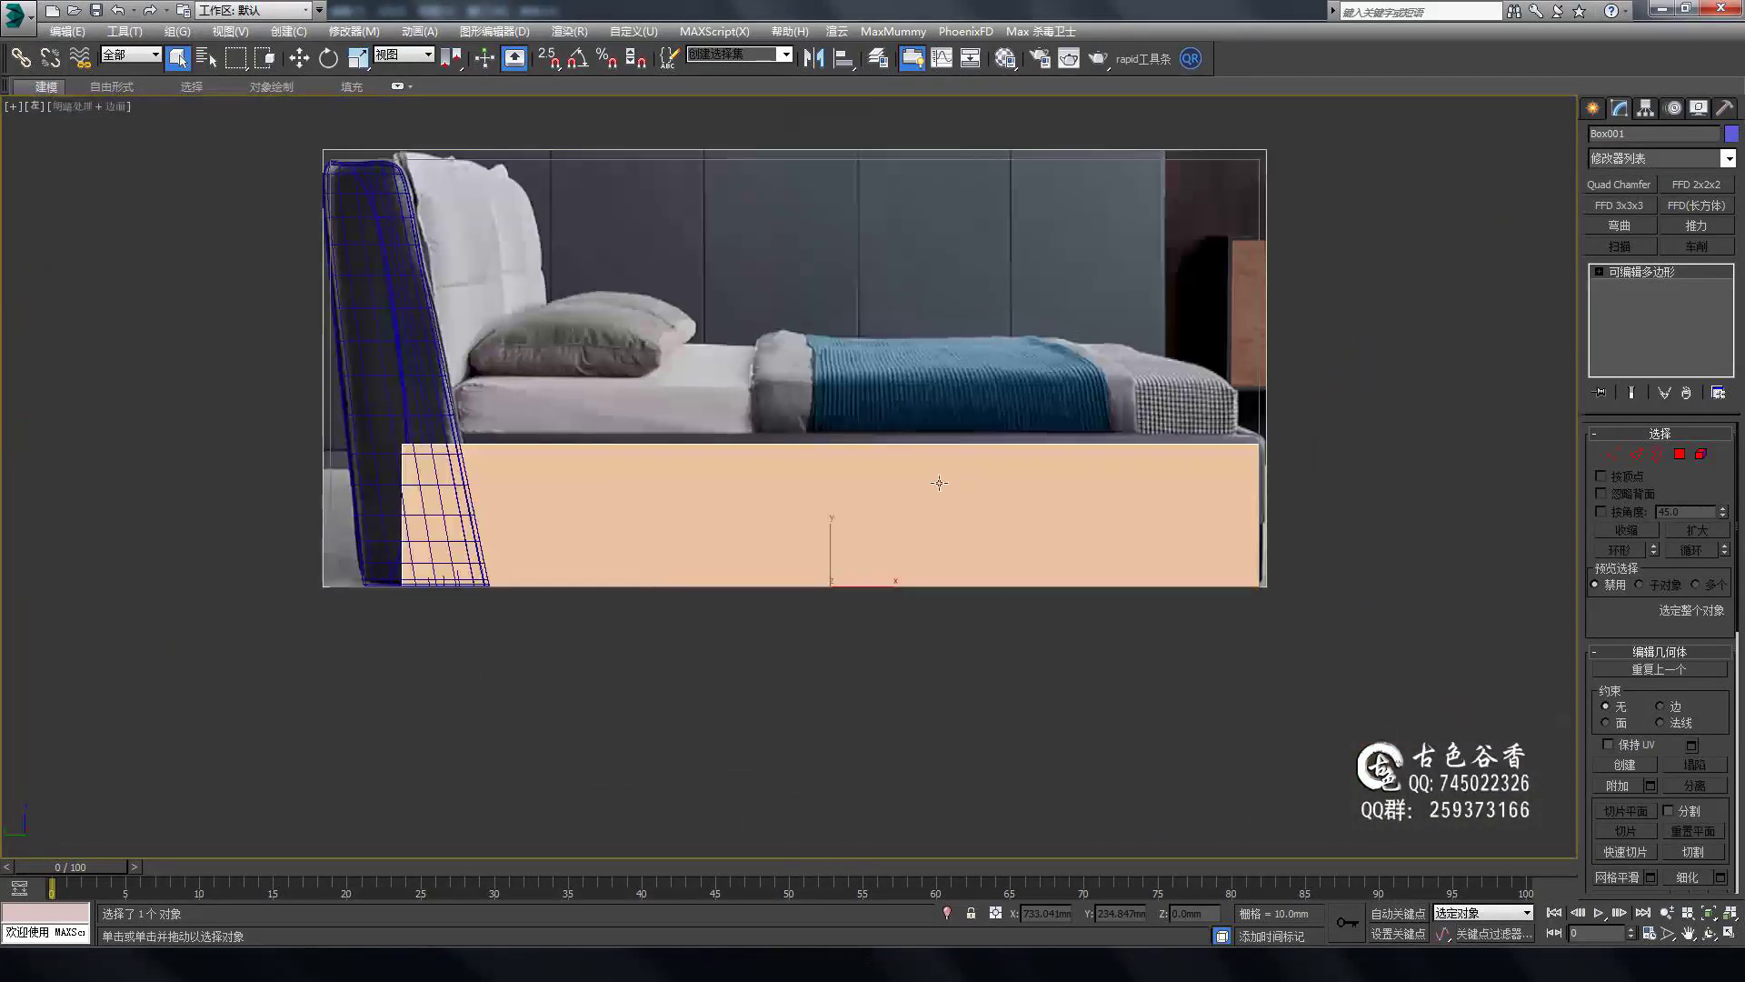
{"action": "key", "text": "t"}
{"action": "key", "text": "l"}
{"action": "scroll", "coordinate": [444, 209], "scroll_direction": "up", "scroll_amount": 3}
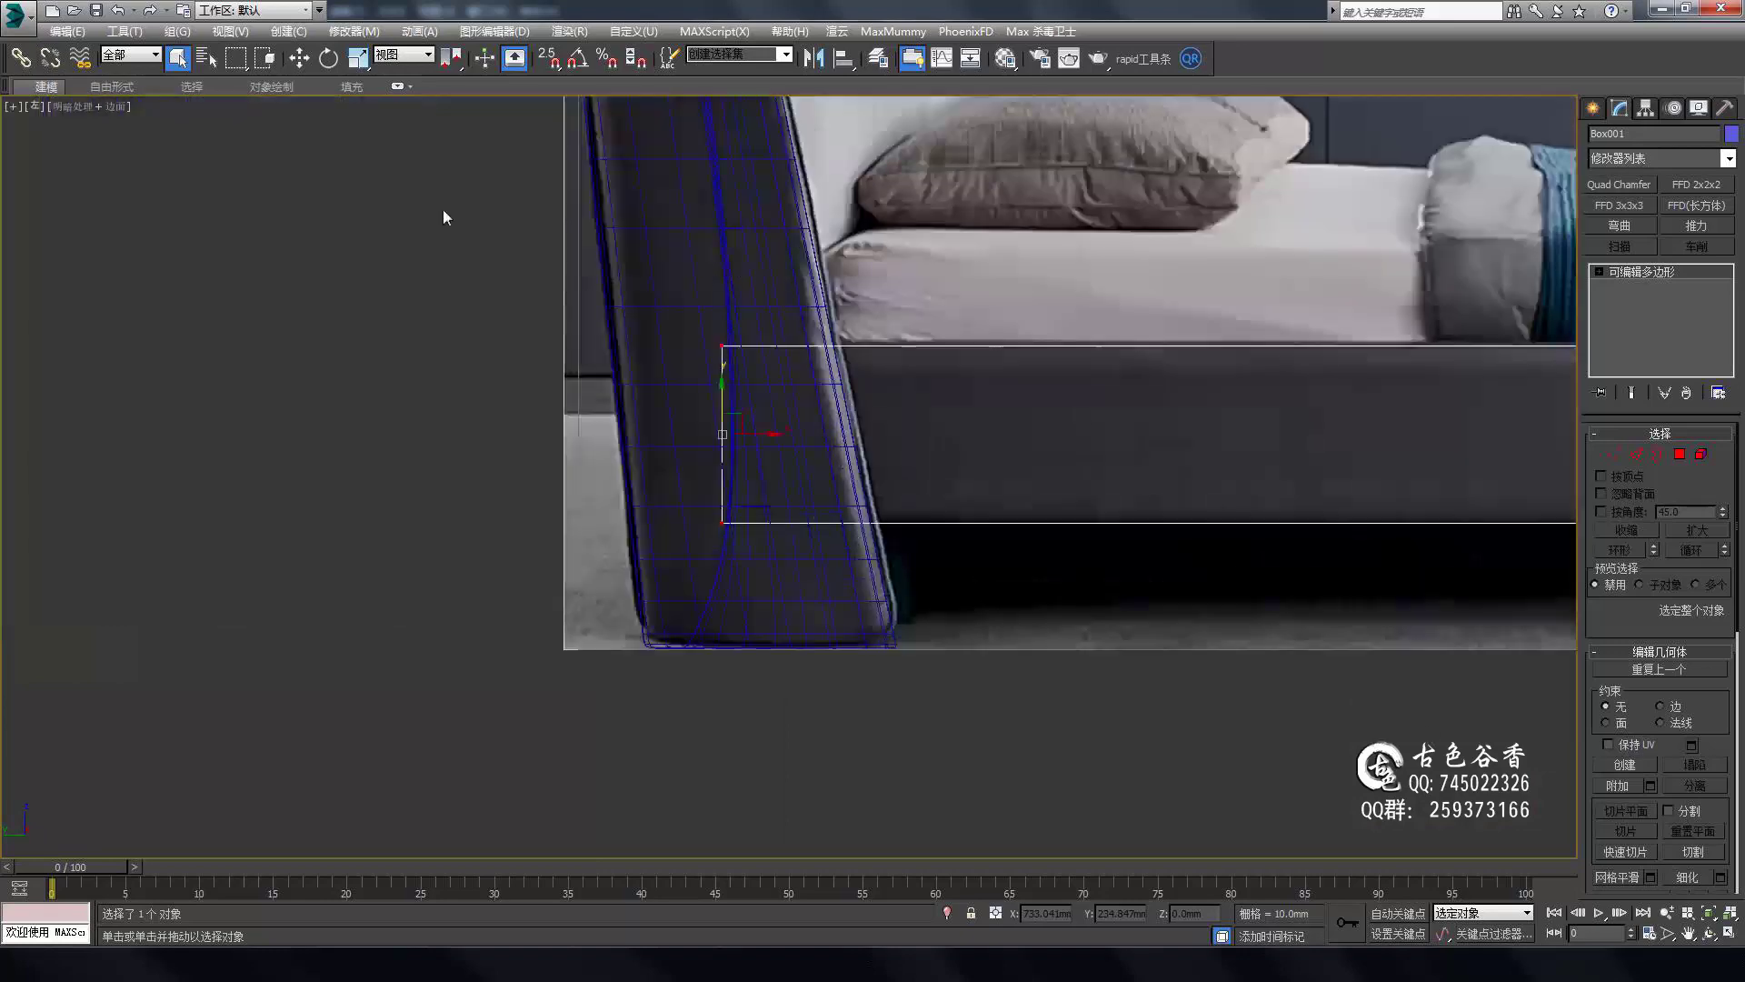
{"action": "key", "text": "f"}
{"action": "key", "text": "t"}
{"action": "key", "text": "l"}
{"action": "scroll", "coordinate": [688, 645], "scroll_direction": "down", "scroll_amount": 2}
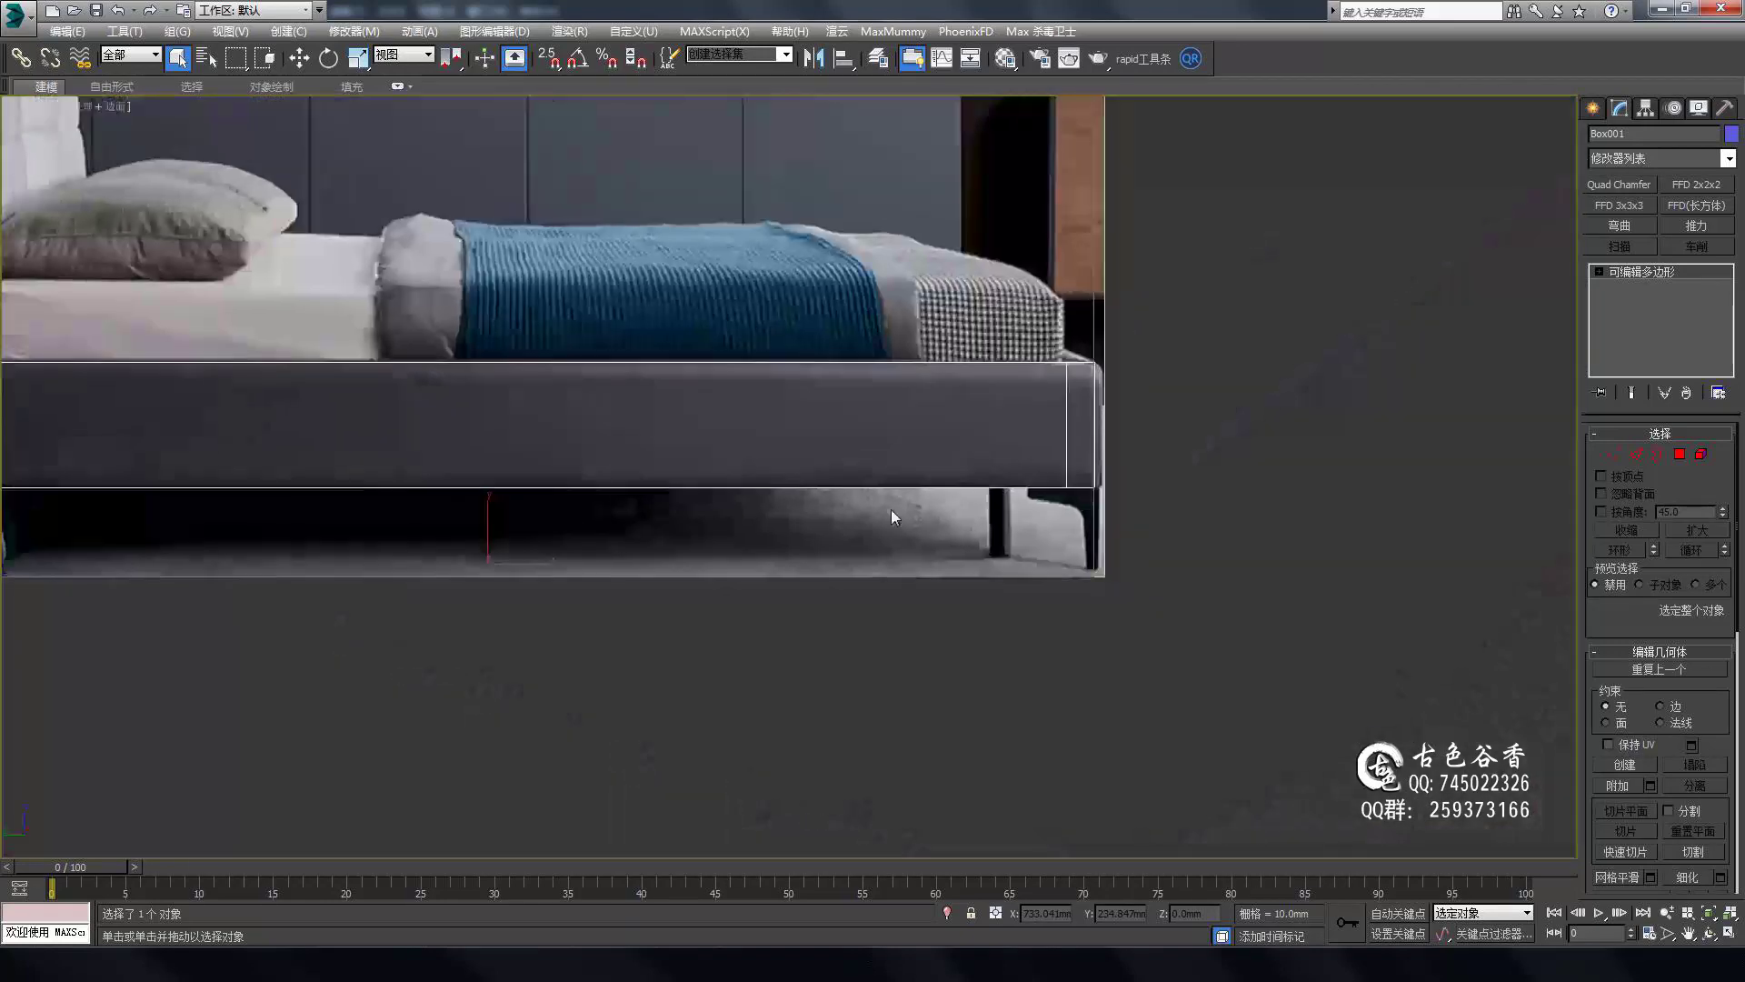
{"action": "key", "text": "t"}
{"action": "key", "text": "p"}
Orbit around the side-rail box and check its end in the side view.
{"action": "scroll", "coordinate": [1160, 511], "scroll_direction": "up", "scroll_amount": 3}
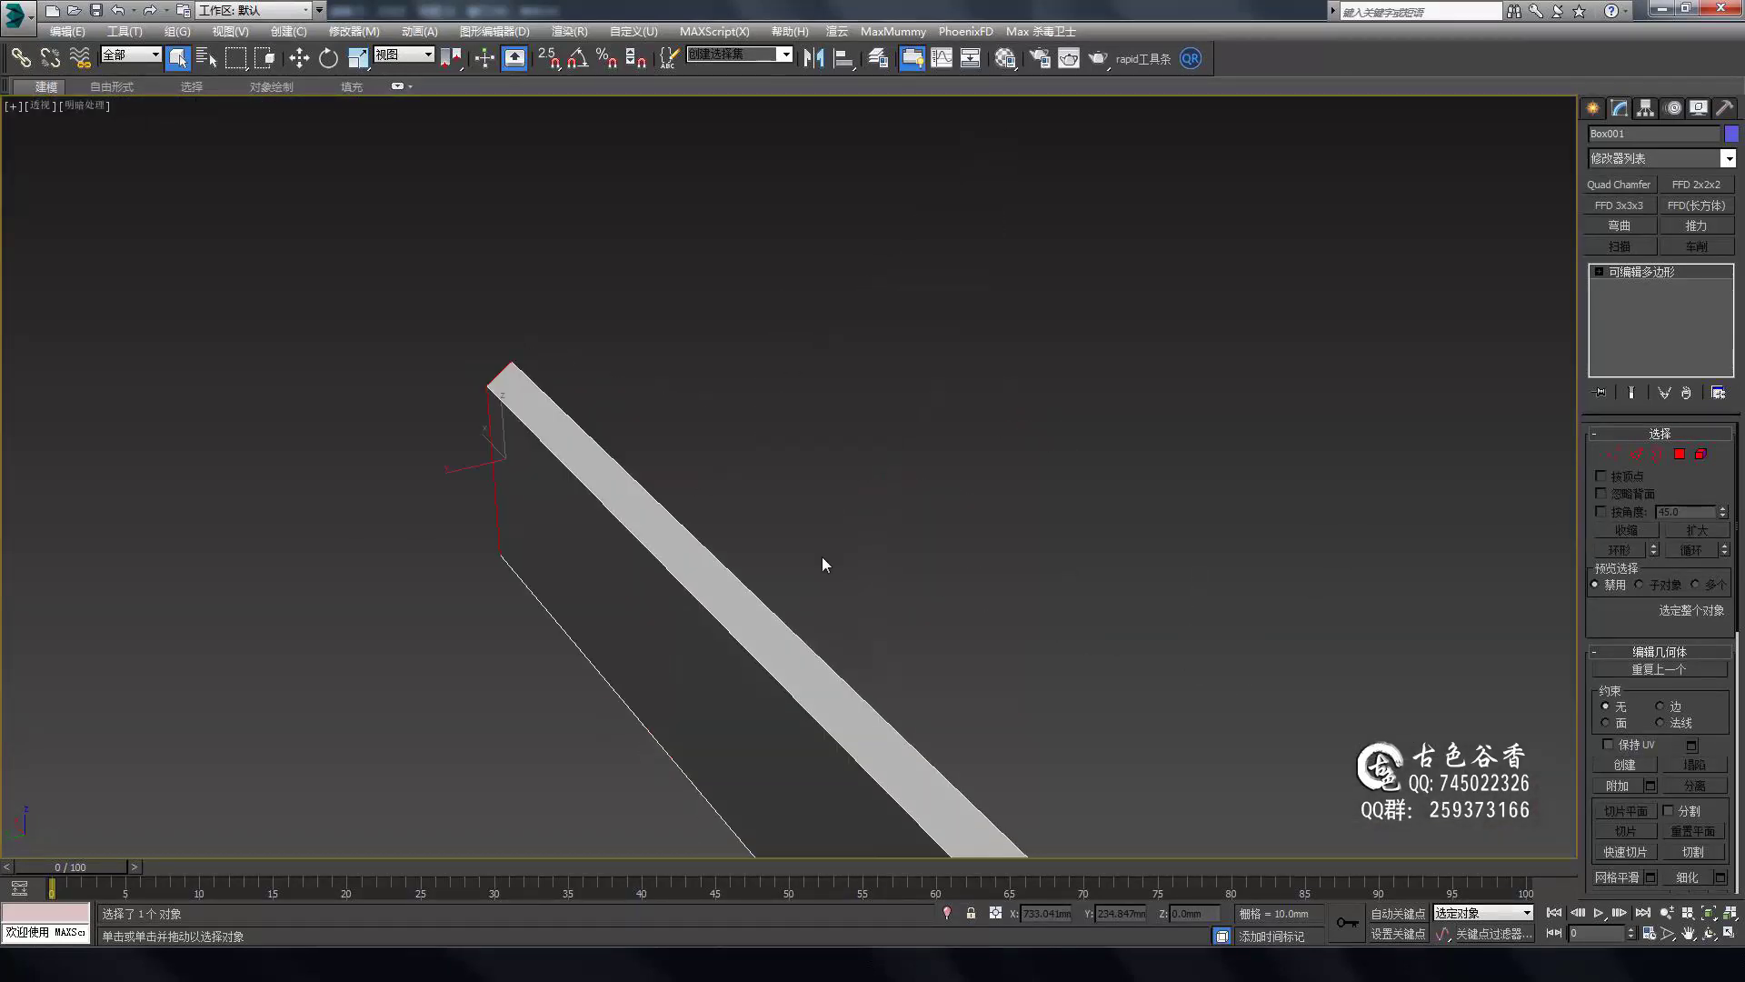
{"action": "mouse_move", "coordinate": [822, 557]}
{"action": "middle_mouse_down", "text": "alt"}
{"action": "mouse_move", "coordinate": [491, 293]}
{"action": "mouse_move", "coordinate": [916, 538]}
{"action": "middle_mouse_up", "text": "alt"}
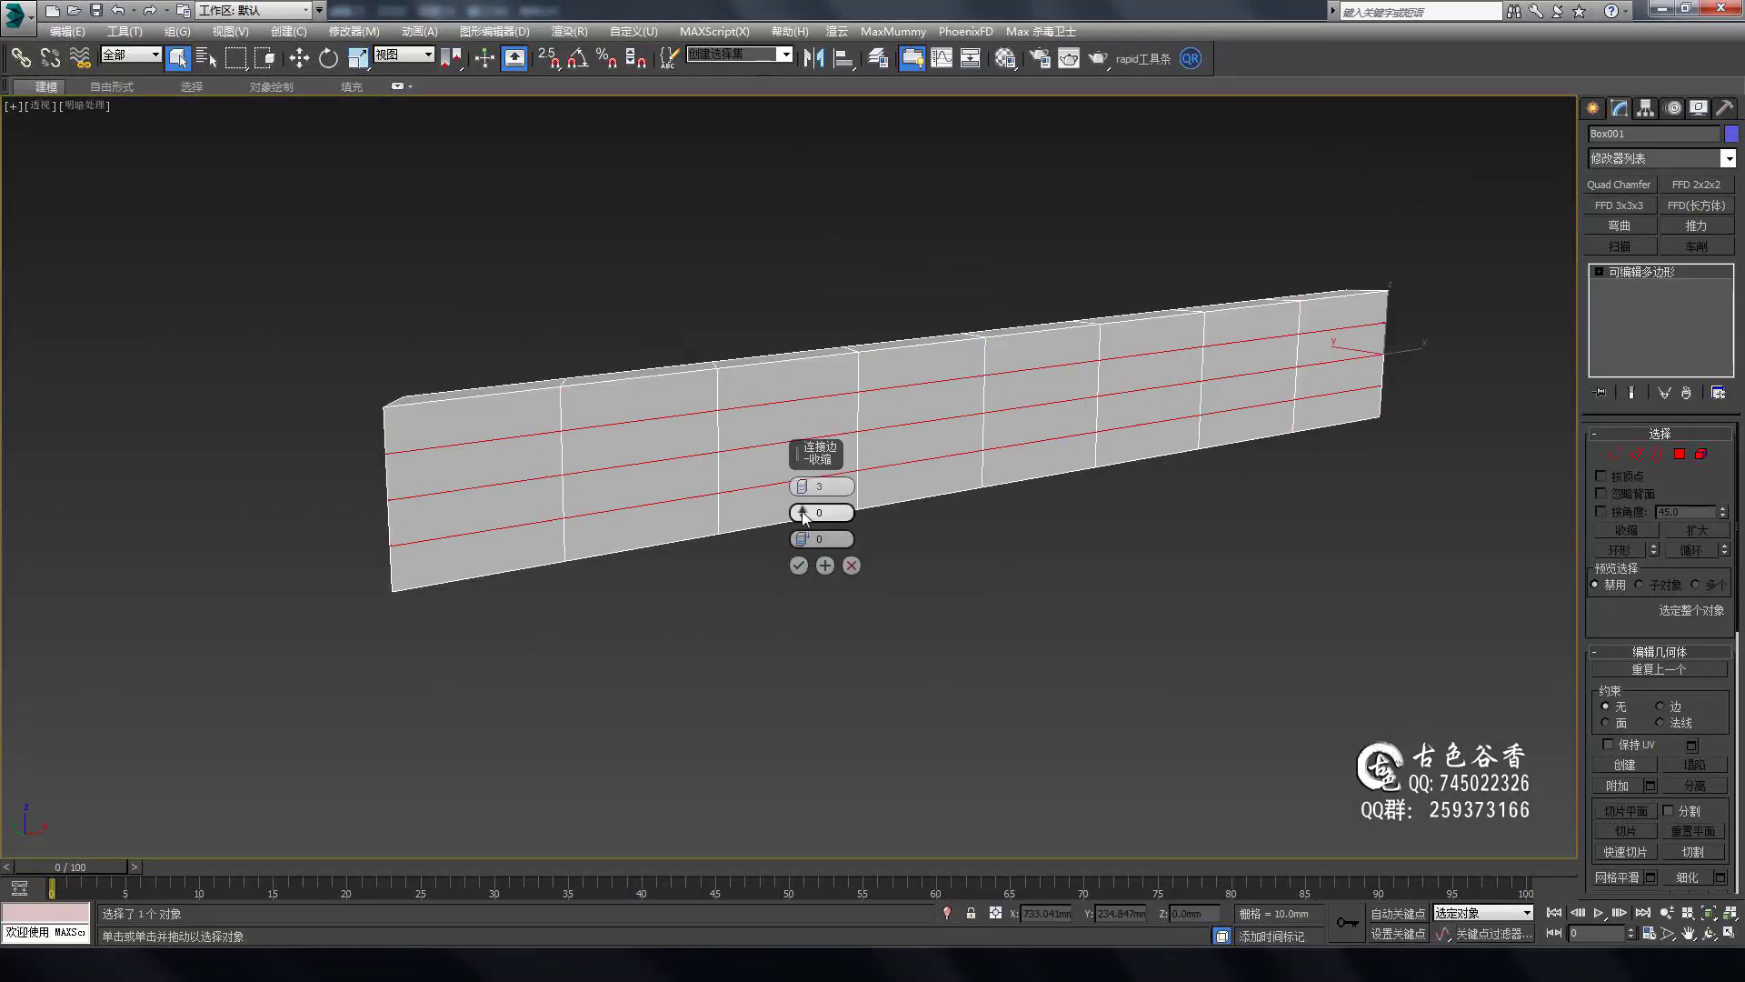
{"action": "middle_click_drag", "start_coordinate": [800, 561], "coordinate": [1047, 447], "text": "alt"}
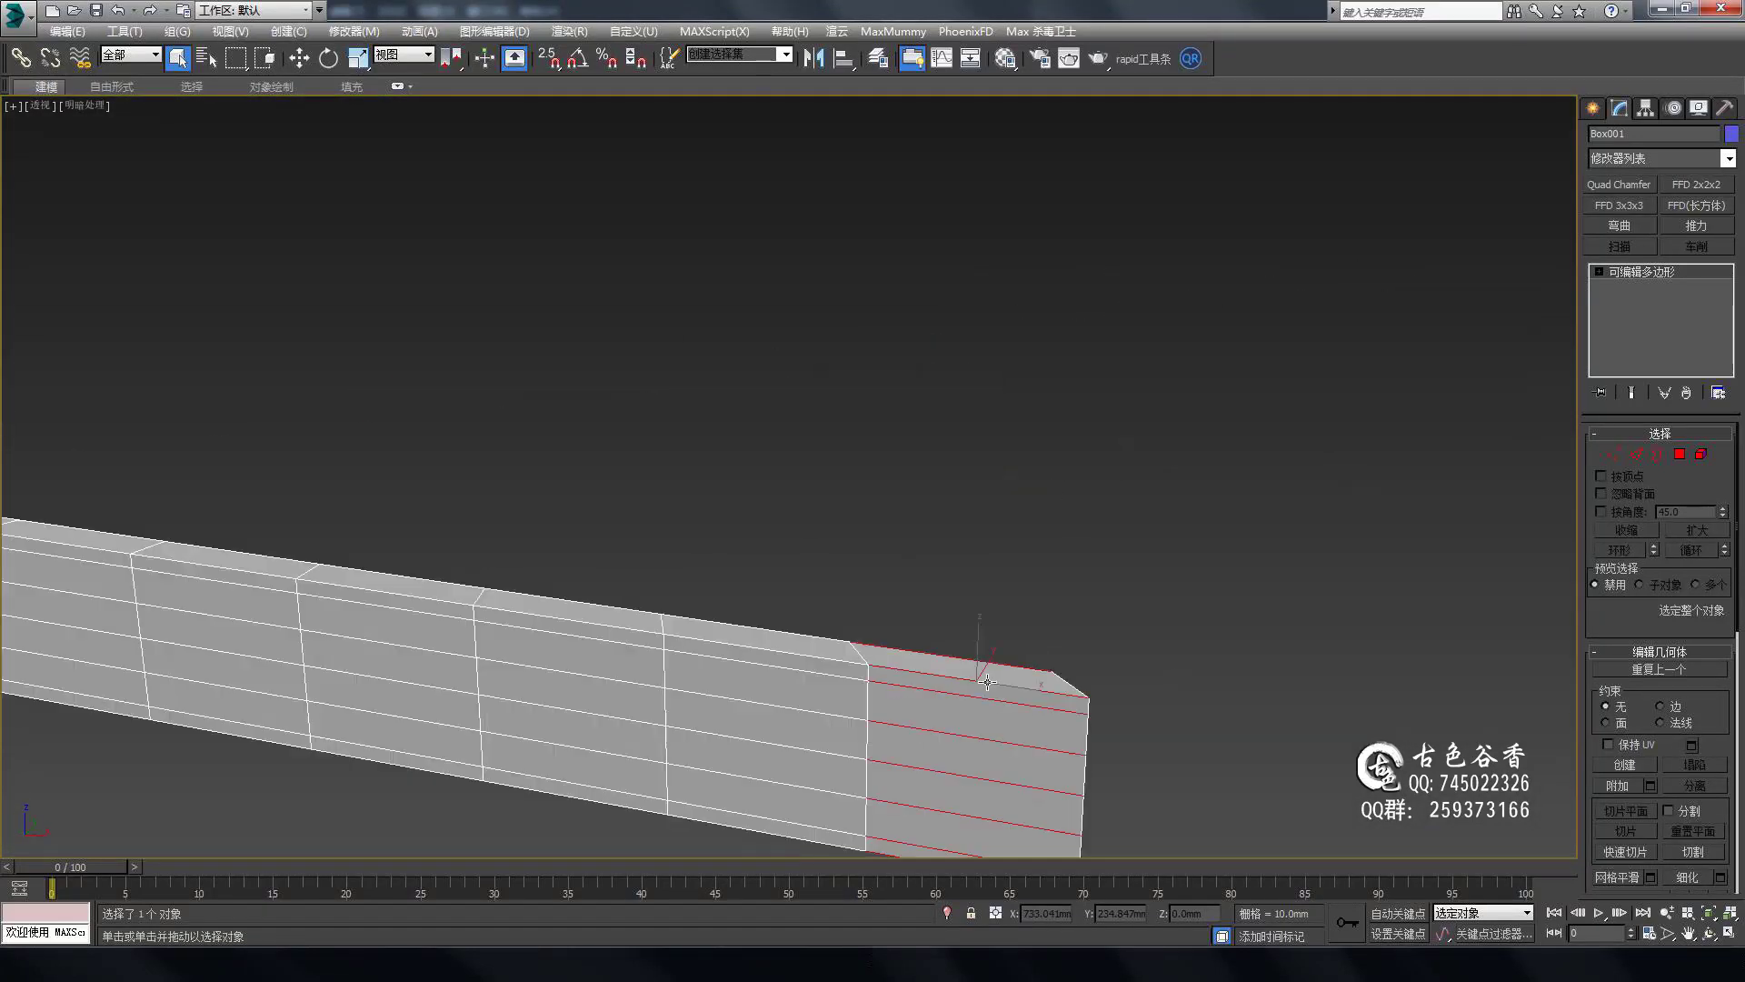
{"action": "scroll", "coordinate": [807, 572], "scroll_direction": "up", "scroll_amount": 3}
{"action": "scroll", "coordinate": [808, 573], "scroll_direction": "down", "scroll_amount": 8}
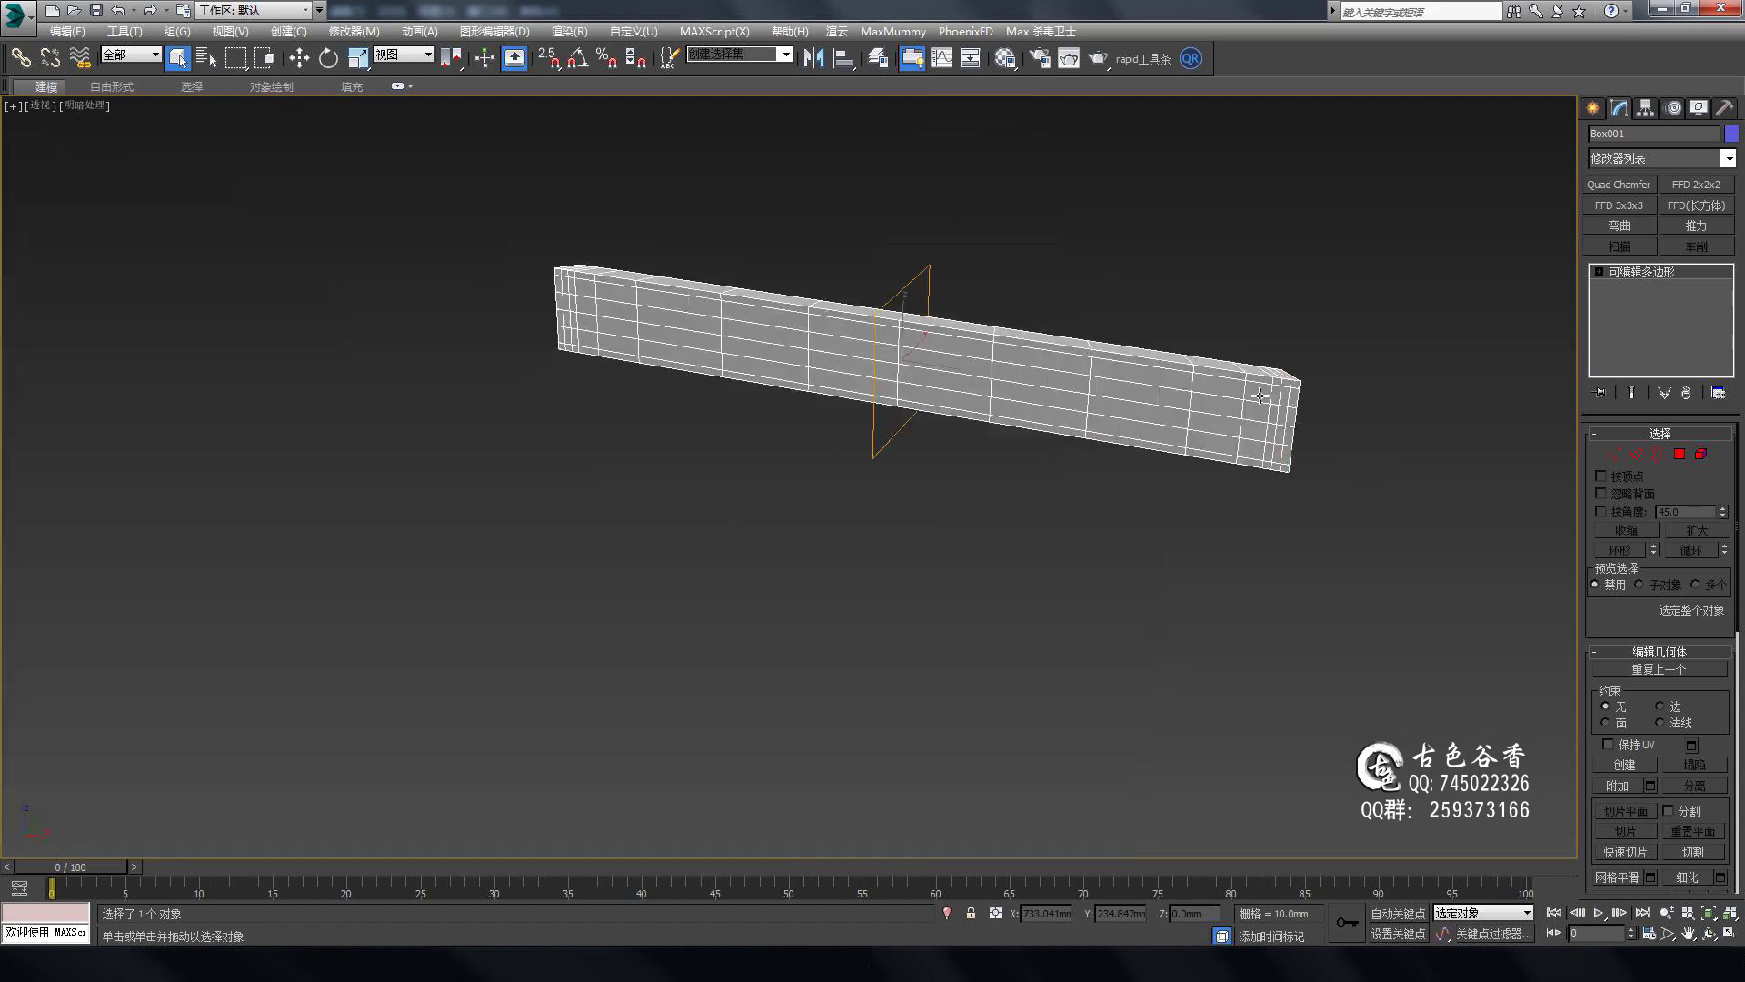
{"action": "mouse_move", "coordinate": [807, 572]}
{"action": "middle_mouse_down", "text": "alt"}
{"action": "mouse_move", "coordinate": [923, 511]}
{"action": "mouse_move", "coordinate": [1111, 553]}
{"action": "mouse_move", "coordinate": [918, 544]}
{"action": "mouse_move", "coordinate": [1295, 491]}
{"action": "middle_mouse_up", "text": "alt"}
{"action": "key", "text": "l"}
{"action": "mouse_move", "coordinate": [1034, 541]}
{"action": "middle_mouse_down", "text": "alt"}
{"action": "mouse_move", "coordinate": [1084, 582]}
{"action": "mouse_move", "coordinate": [1044, 494]}
{"action": "mouse_move", "coordinate": [1012, 636]}
{"action": "mouse_move", "coordinate": [463, 363]}
{"action": "middle_mouse_up", "text": "alt"}
{"action": "key", "text": "l"}
Inspect the rail's smoothed rounded corner from top and perspective, ending in a wireframe view.
{"action": "key", "text": "t"}
{"action": "middle_click_drag", "start_coordinate": [900, 342], "coordinate": [718, 396], "text": "alt"}
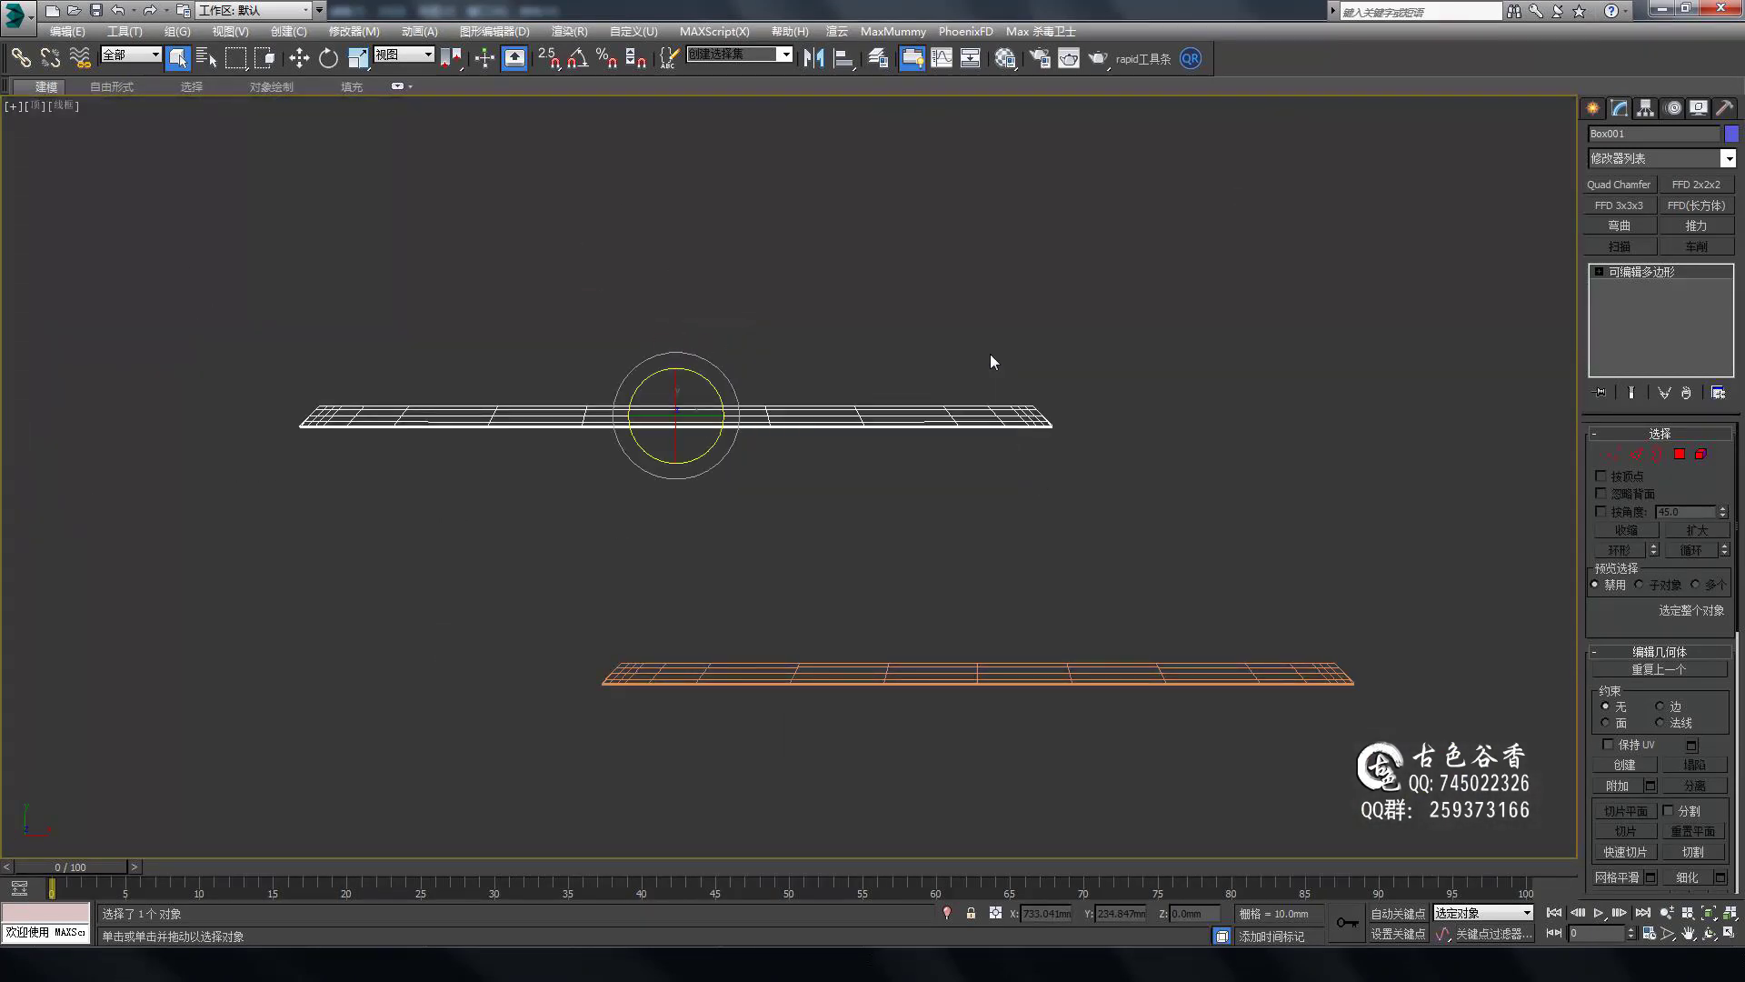
{"action": "key", "text": "p"}
{"action": "mouse_move", "coordinate": [485, 648]}
{"action": "middle_mouse_down", "text": "alt"}
{"action": "mouse_move", "coordinate": [1131, 487]}
{"action": "mouse_move", "coordinate": [823, 398]}
{"action": "mouse_move", "coordinate": [915, 499]}
{"action": "middle_mouse_up", "text": "alt"}
{"action": "scroll", "coordinate": [819, 465], "scroll_direction": "up", "scroll_amount": 5}
{"action": "scroll", "coordinate": [819, 464], "scroll_direction": "up", "scroll_amount": 4}
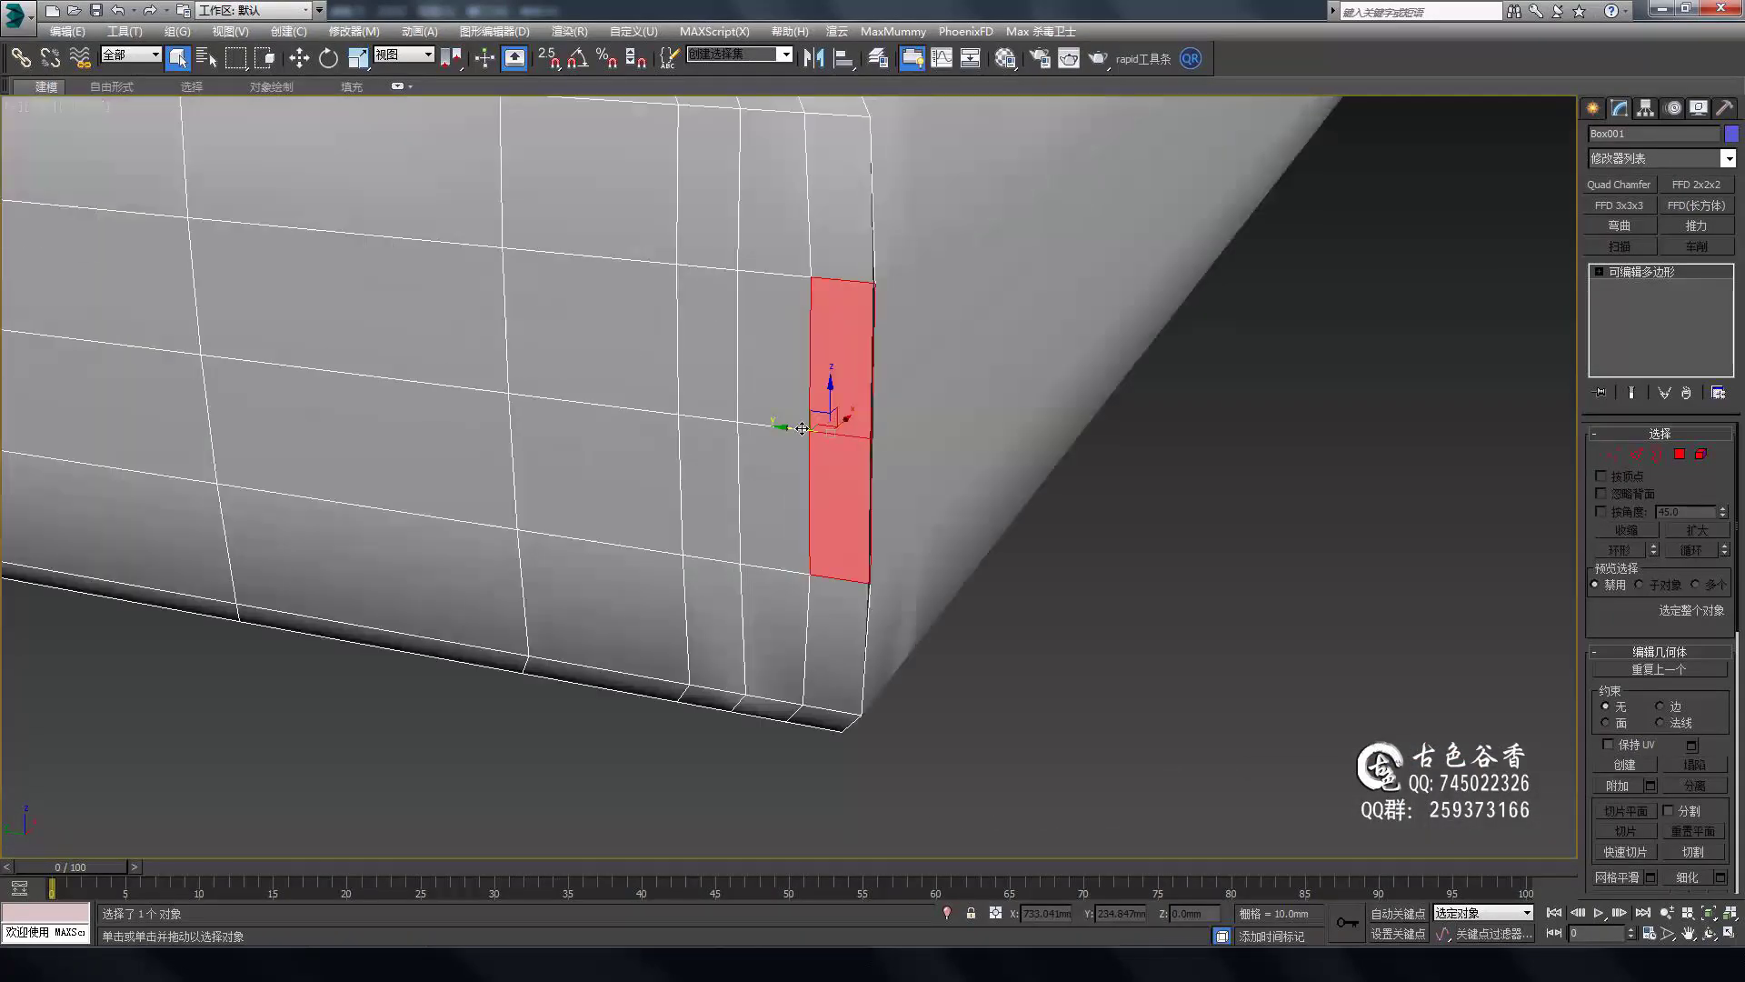
{"action": "scroll", "coordinate": [819, 465], "scroll_direction": "up", "scroll_amount": 4}
{"action": "mouse_move", "coordinate": [819, 465]}
{"action": "middle_mouse_down", "text": "alt"}
{"action": "mouse_move", "coordinate": [903, 487]}
{"action": "mouse_move", "coordinate": [925, 473]}
{"action": "middle_mouse_up", "text": "alt"}
{"action": "scroll", "coordinate": [925, 474], "scroll_direction": "down", "scroll_amount": 5}
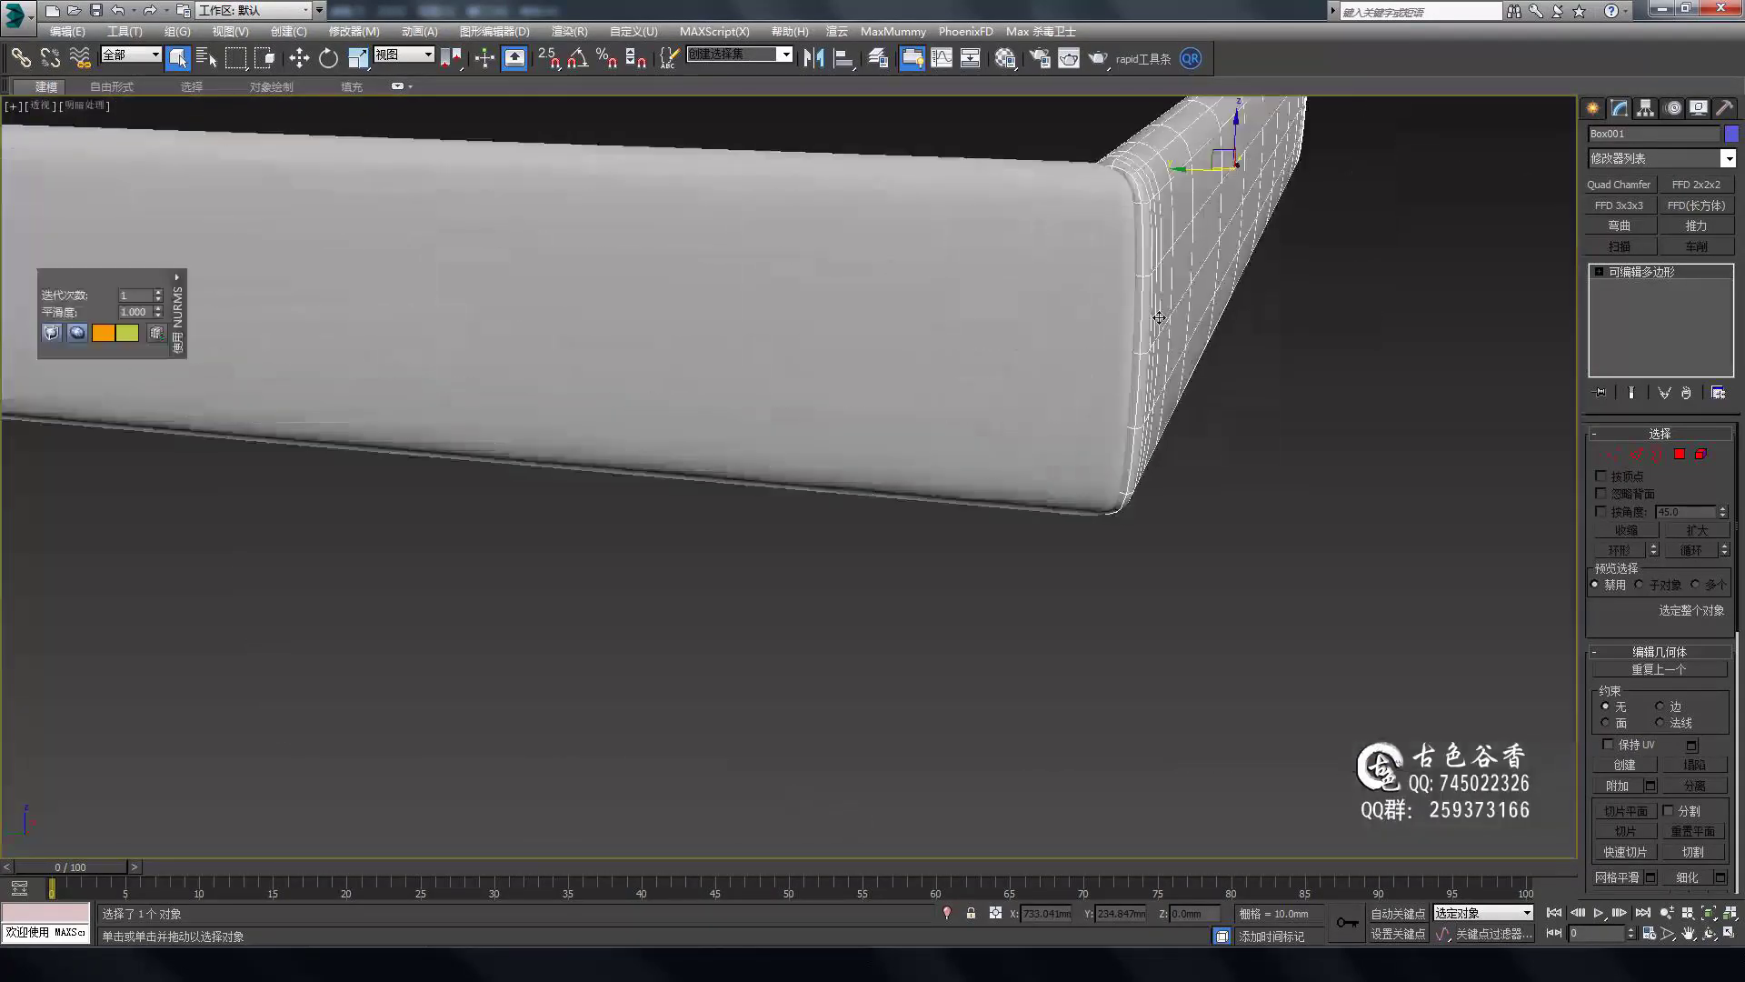
{"action": "key", "text": "alt+w"}
{"action": "key", "text": "alt+w"}
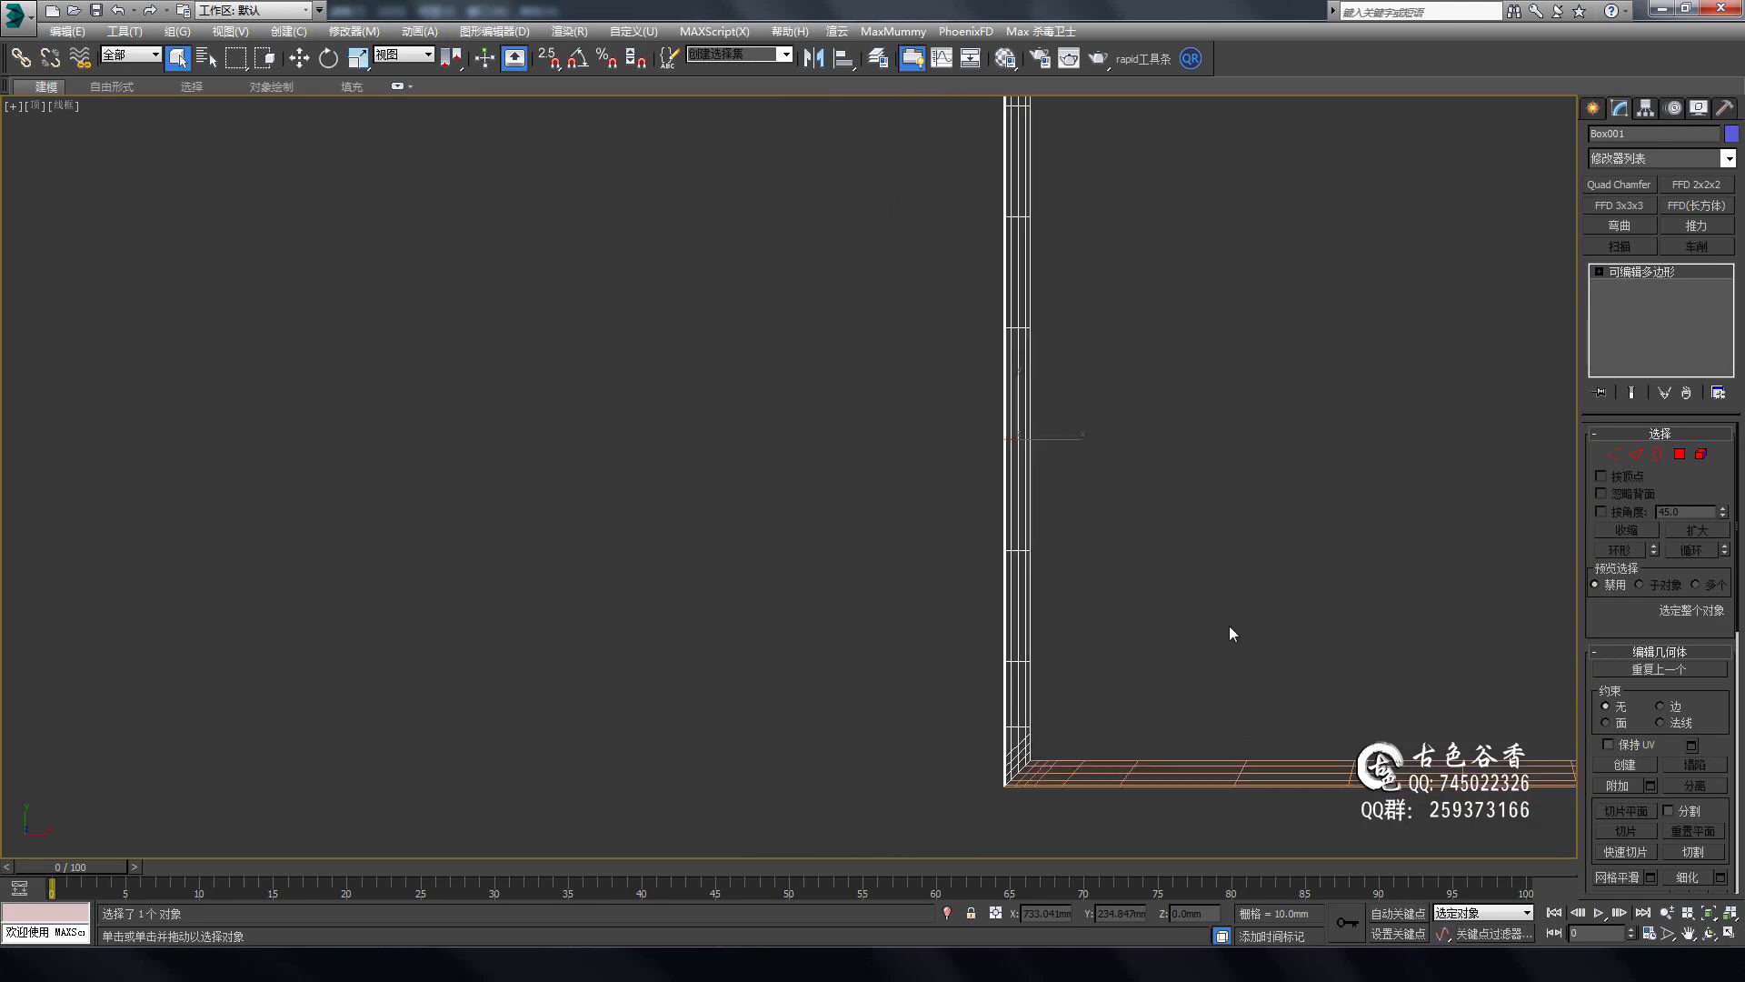
Frame and zoom in on the two vertical rails of the inset leg profile.
{"action": "key", "text": "z"}
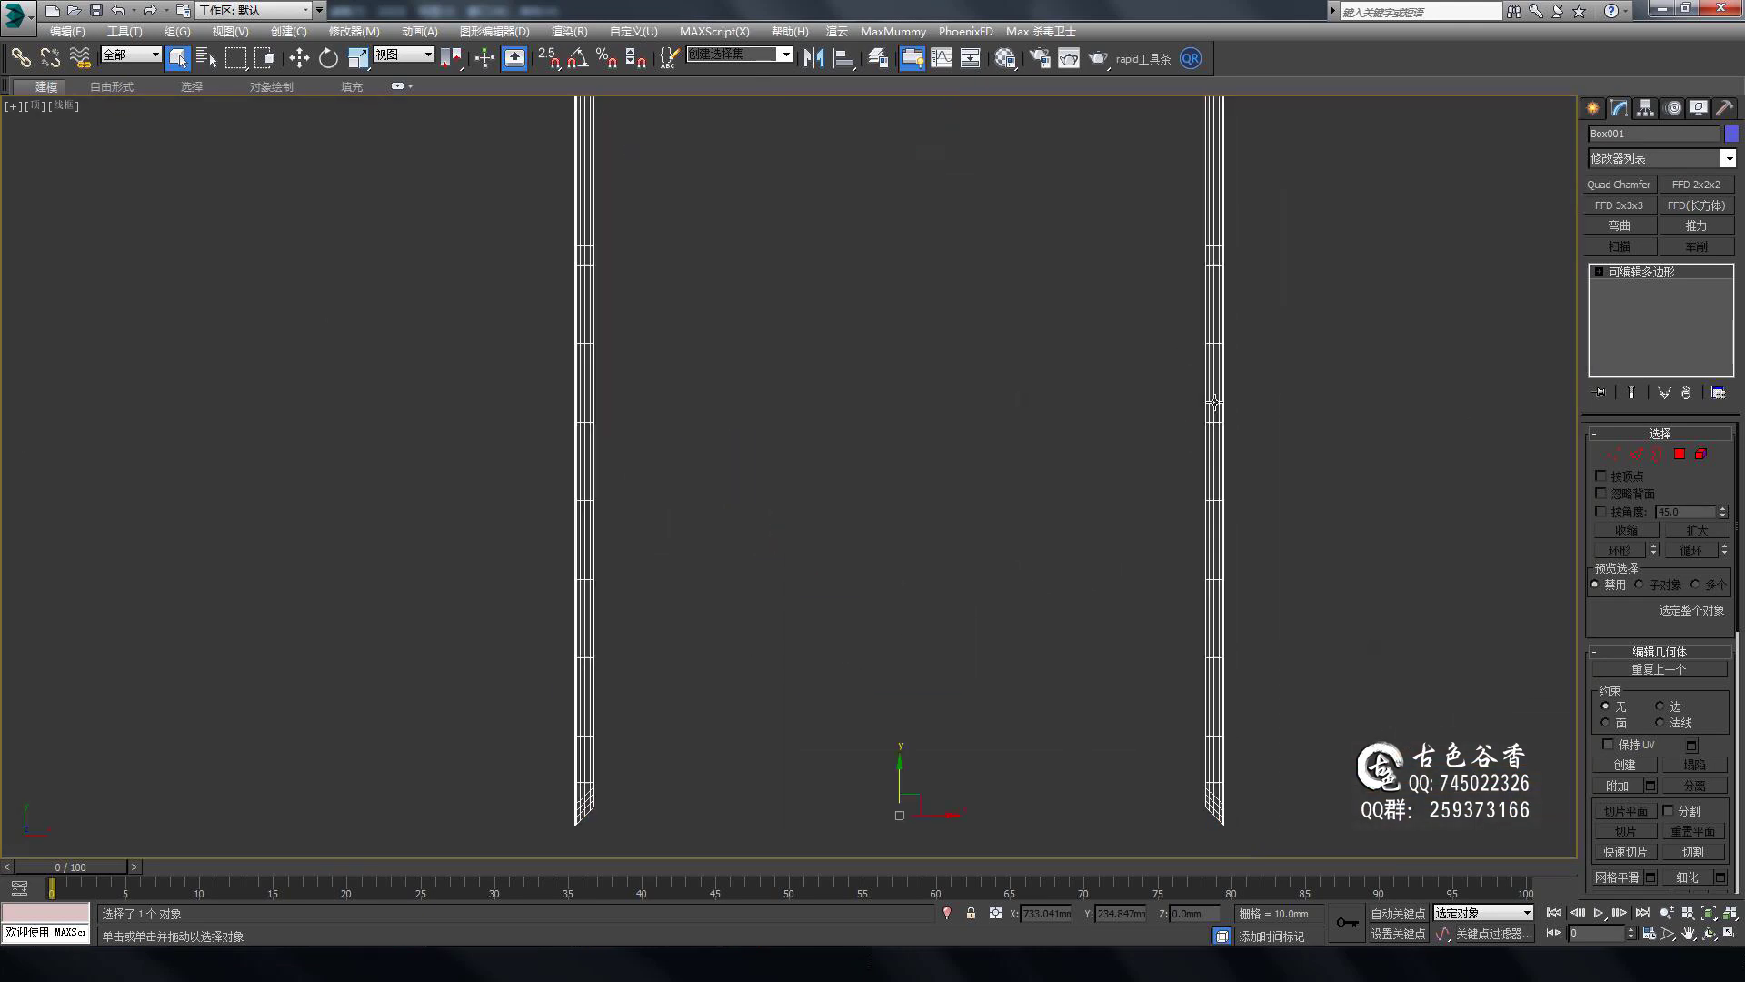
{"action": "scroll", "coordinate": [1111, 354], "scroll_direction": "up", "scroll_amount": 5}
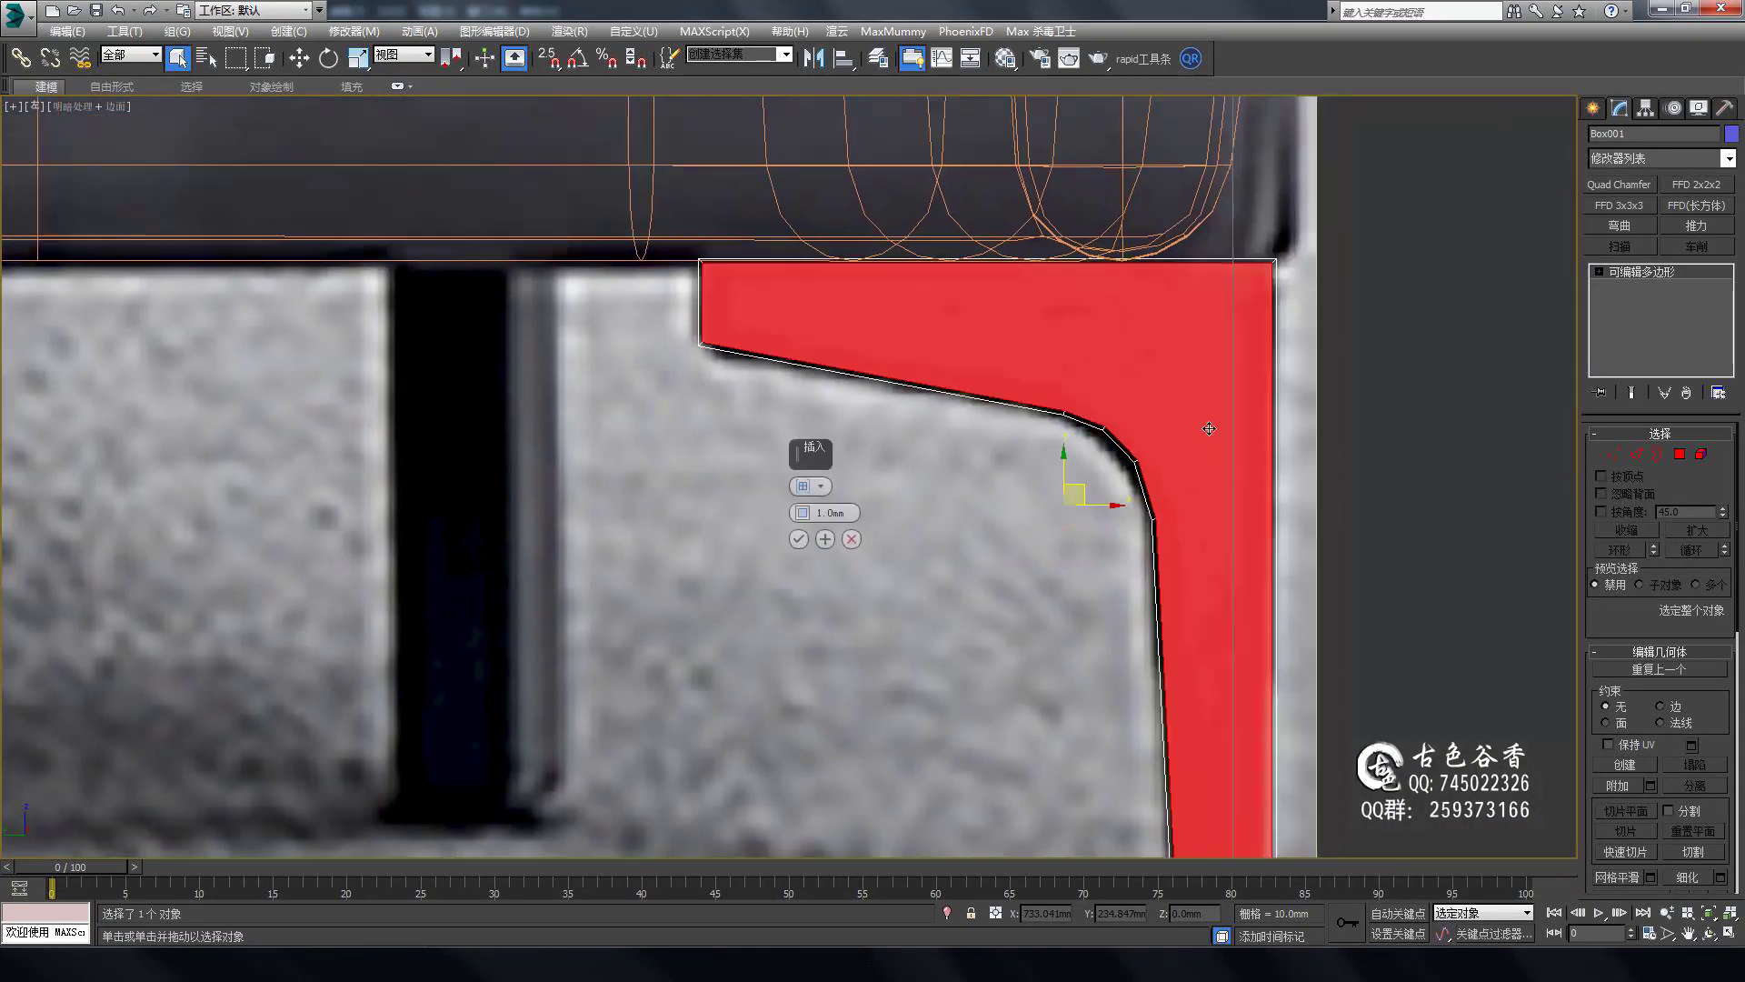
{"action": "scroll", "coordinate": [819, 409], "scroll_direction": "up", "scroll_amount": 3}
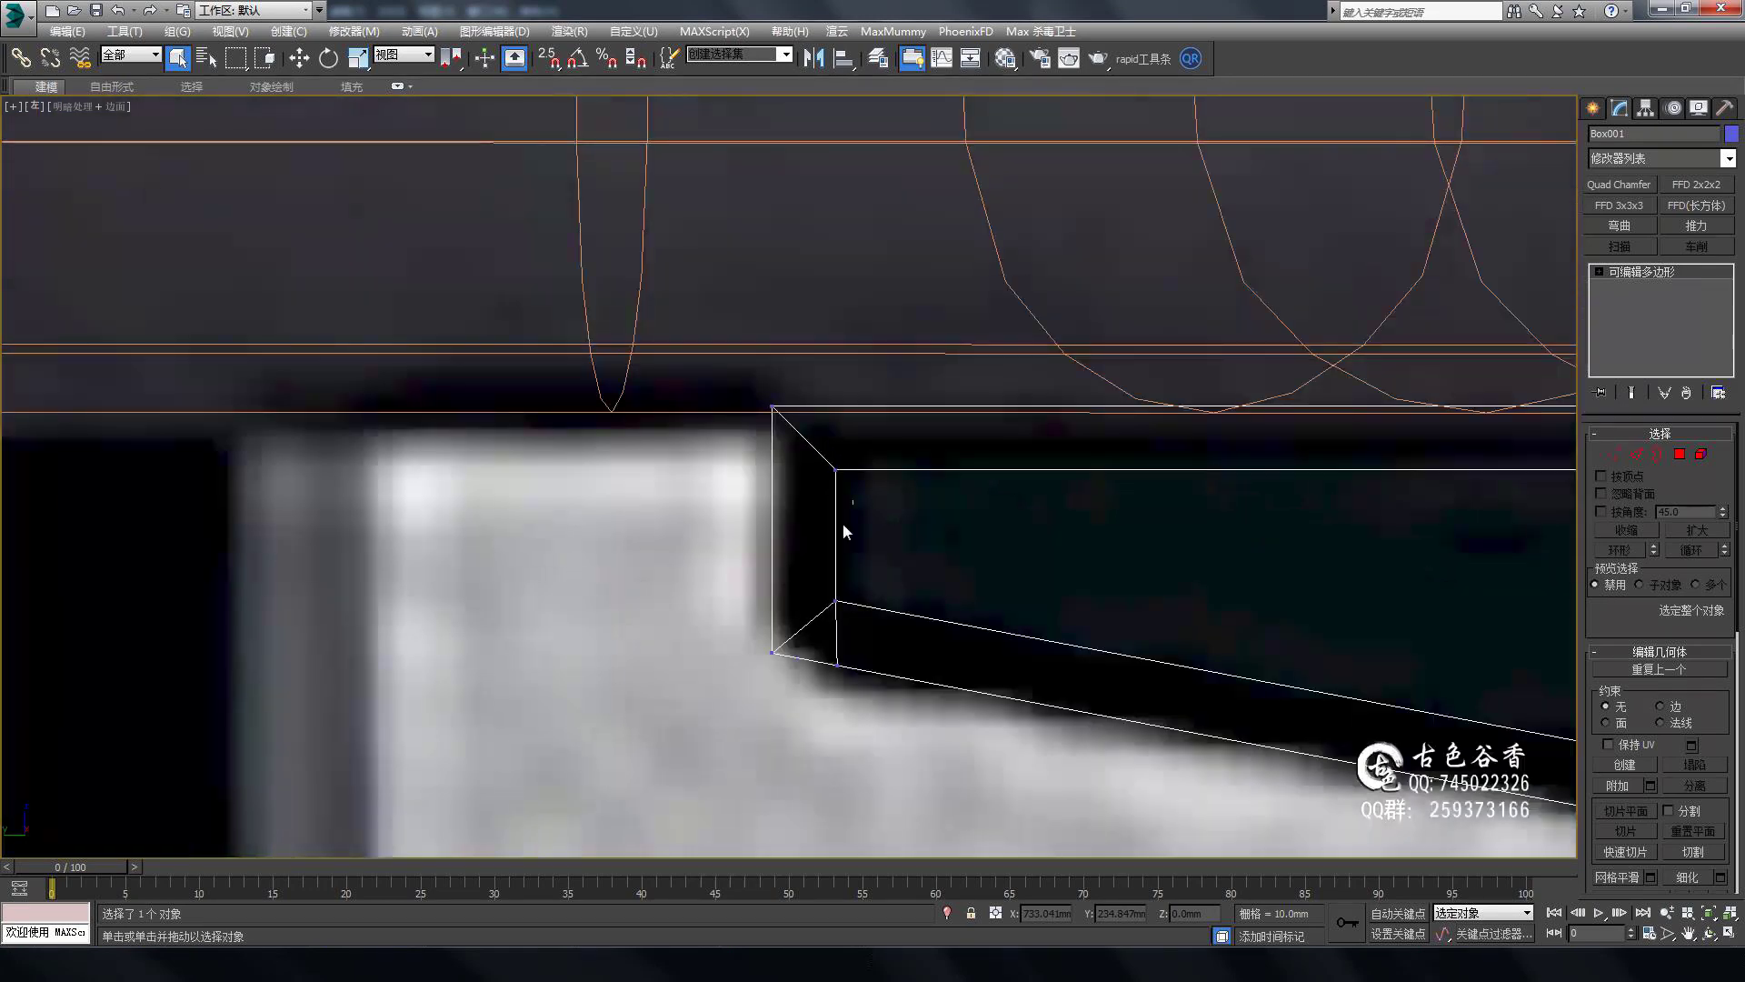
{"action": "scroll", "coordinate": [818, 382], "scroll_direction": "up", "scroll_amount": 2}
{"action": "scroll", "coordinate": [785, 345], "scroll_direction": "up", "scroll_amount": 2}
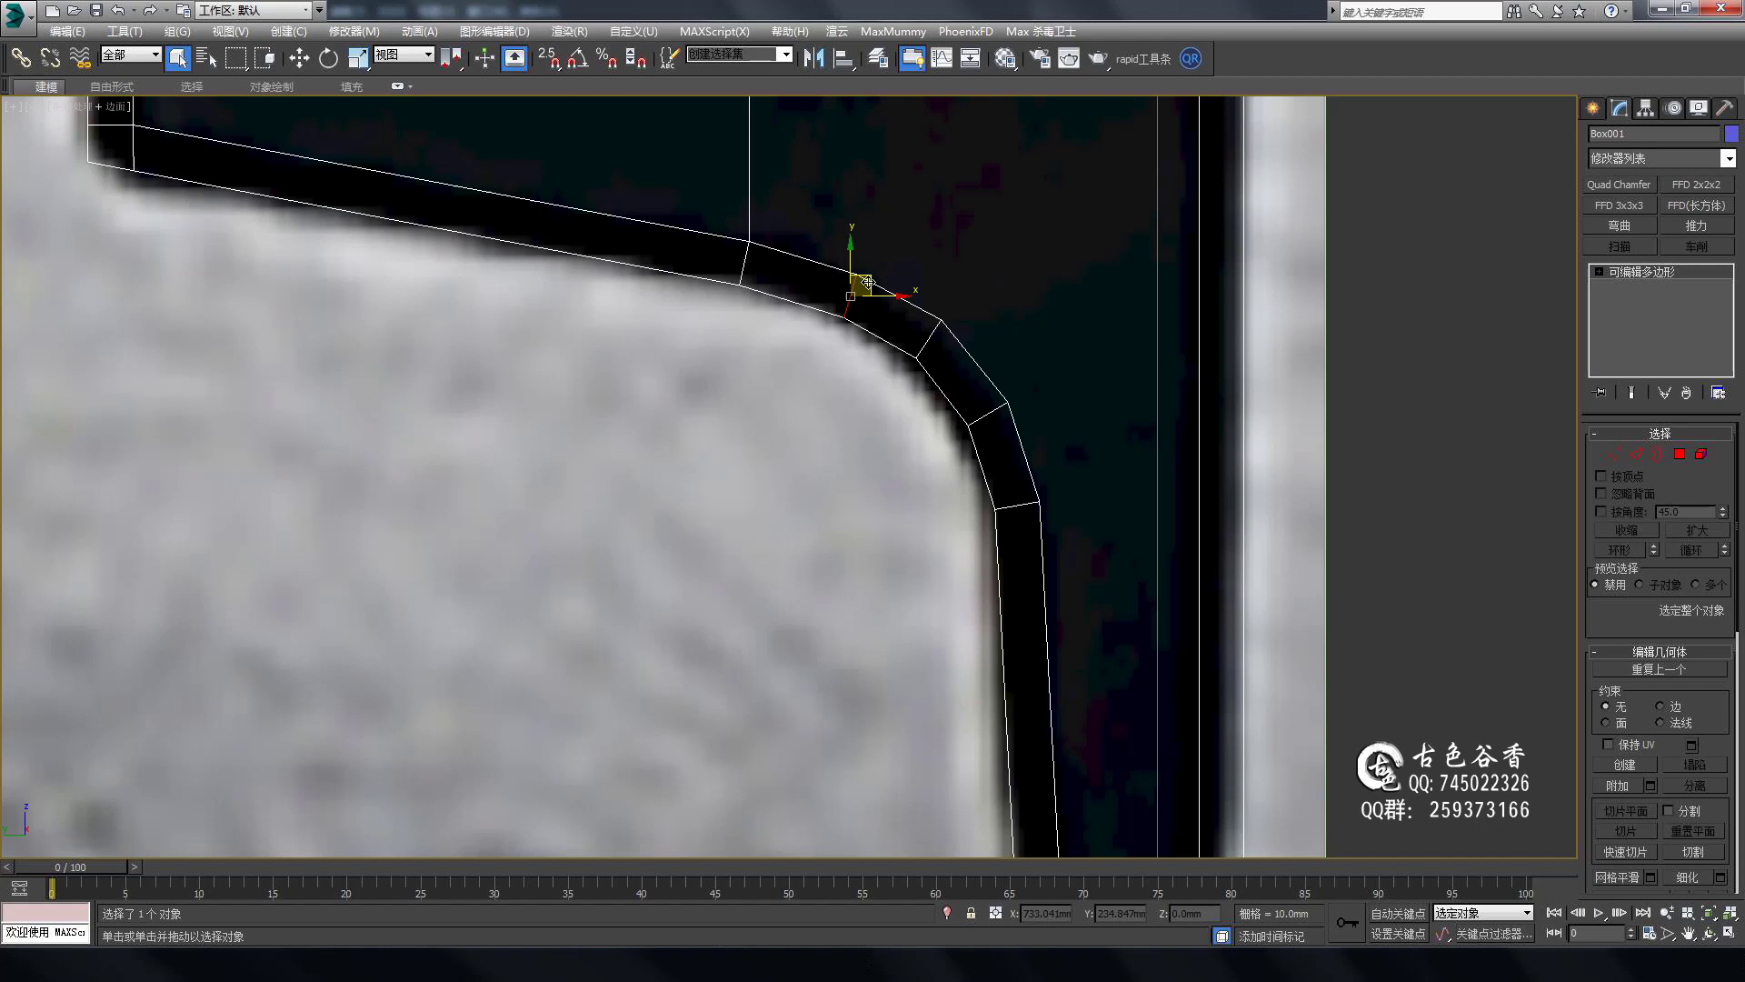
Cut edges from the inset's inner corner vertices out to the outer top and right edges.
{"action": "left_click", "coordinate": [941, 320]}
{"action": "middle_click_drag", "start_coordinate": [997, 587], "coordinate": [924, 501]}
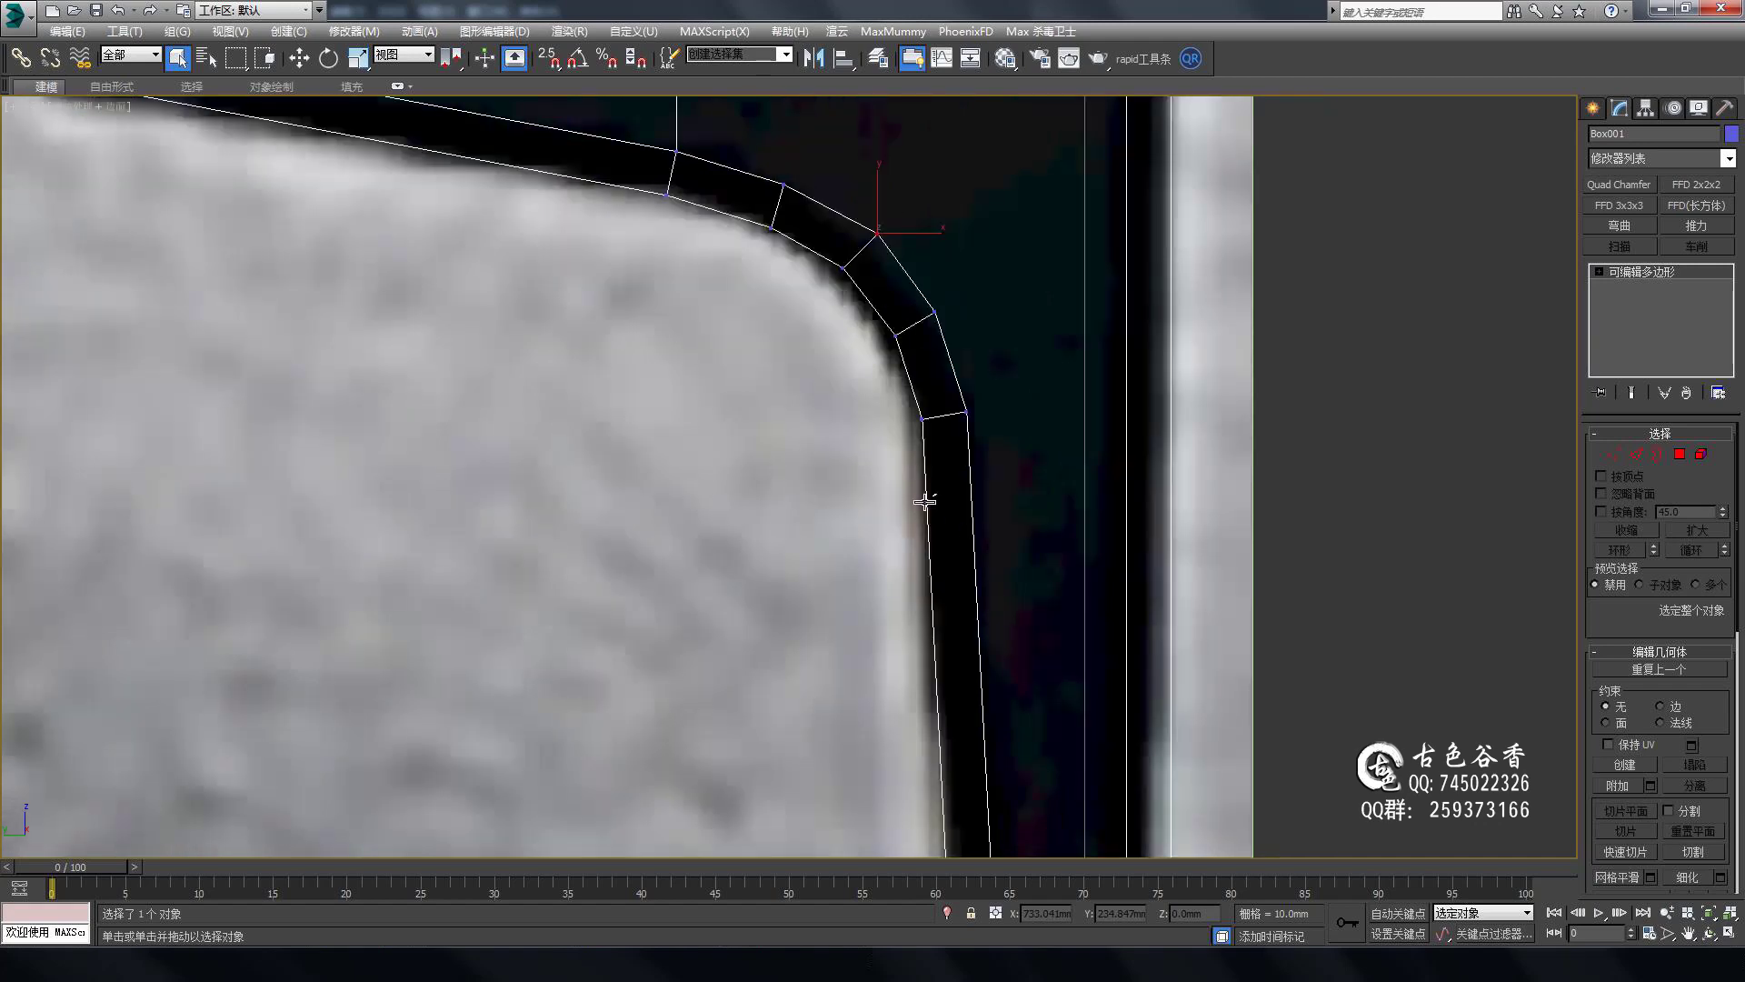
{"action": "middle_click_drag", "start_coordinate": [1086, 496], "coordinate": [951, 591]}
{"action": "left_click", "coordinate": [1111, 538]}
{"action": "left_click", "coordinate": [876, 538]}
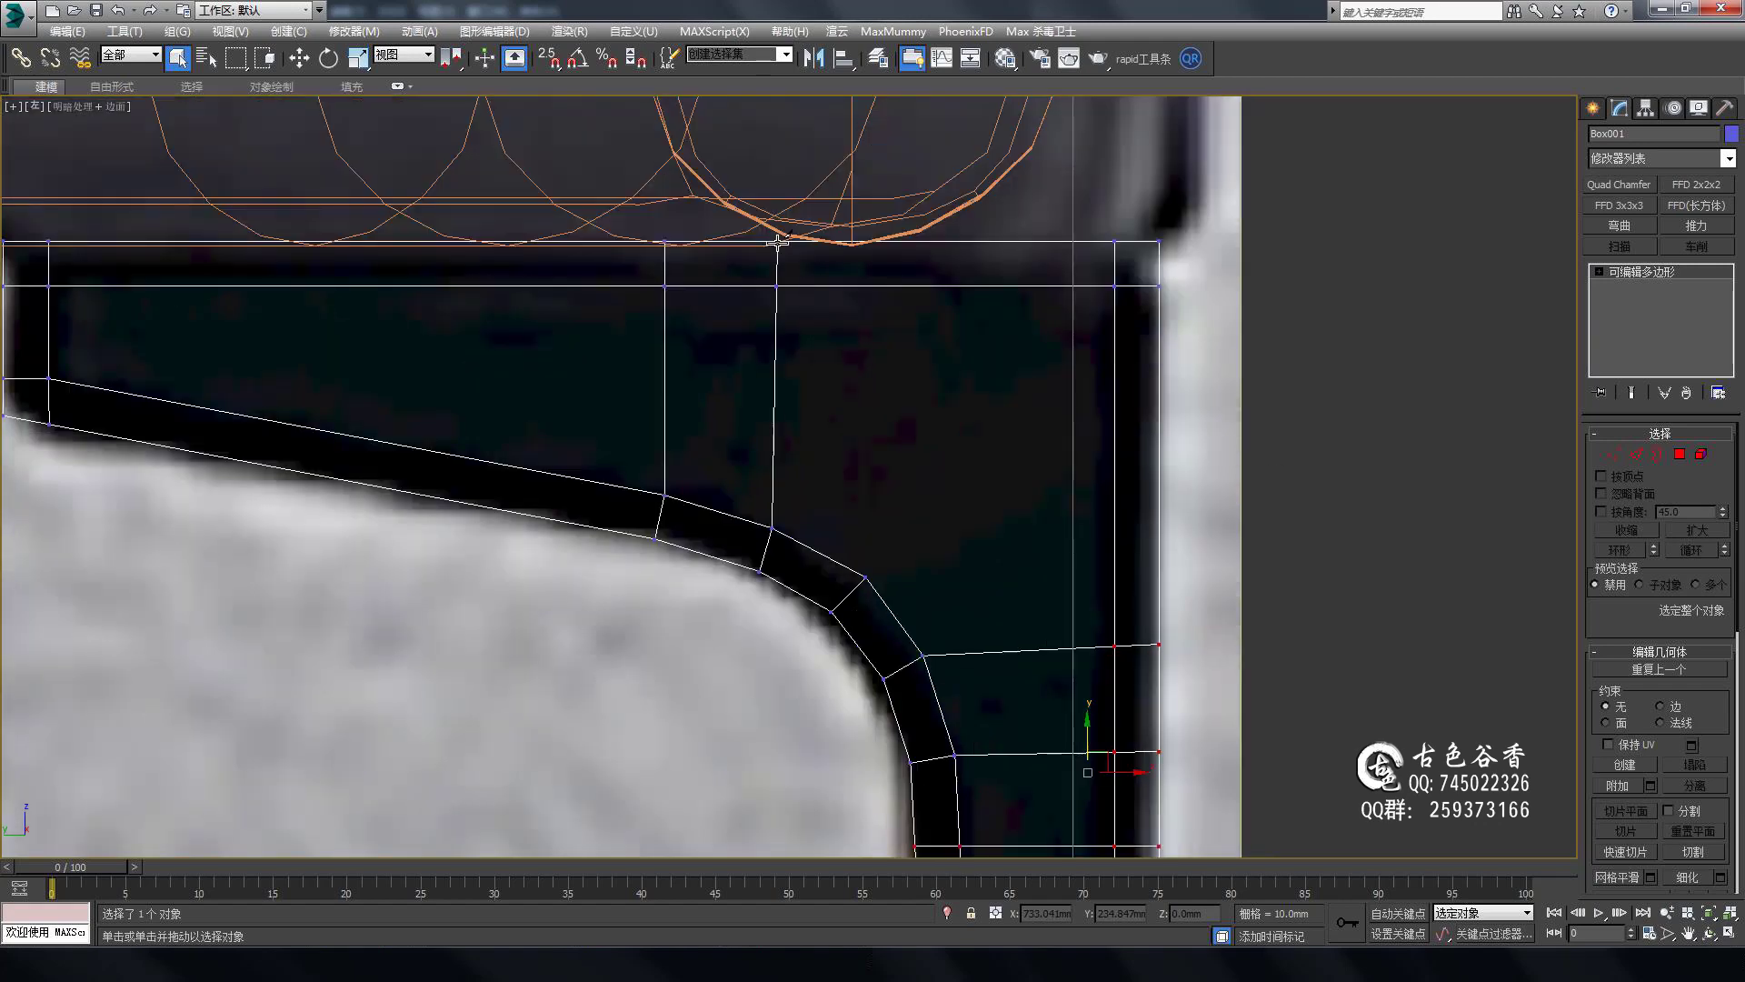
{"action": "left_click", "coordinate": [860, 452]}
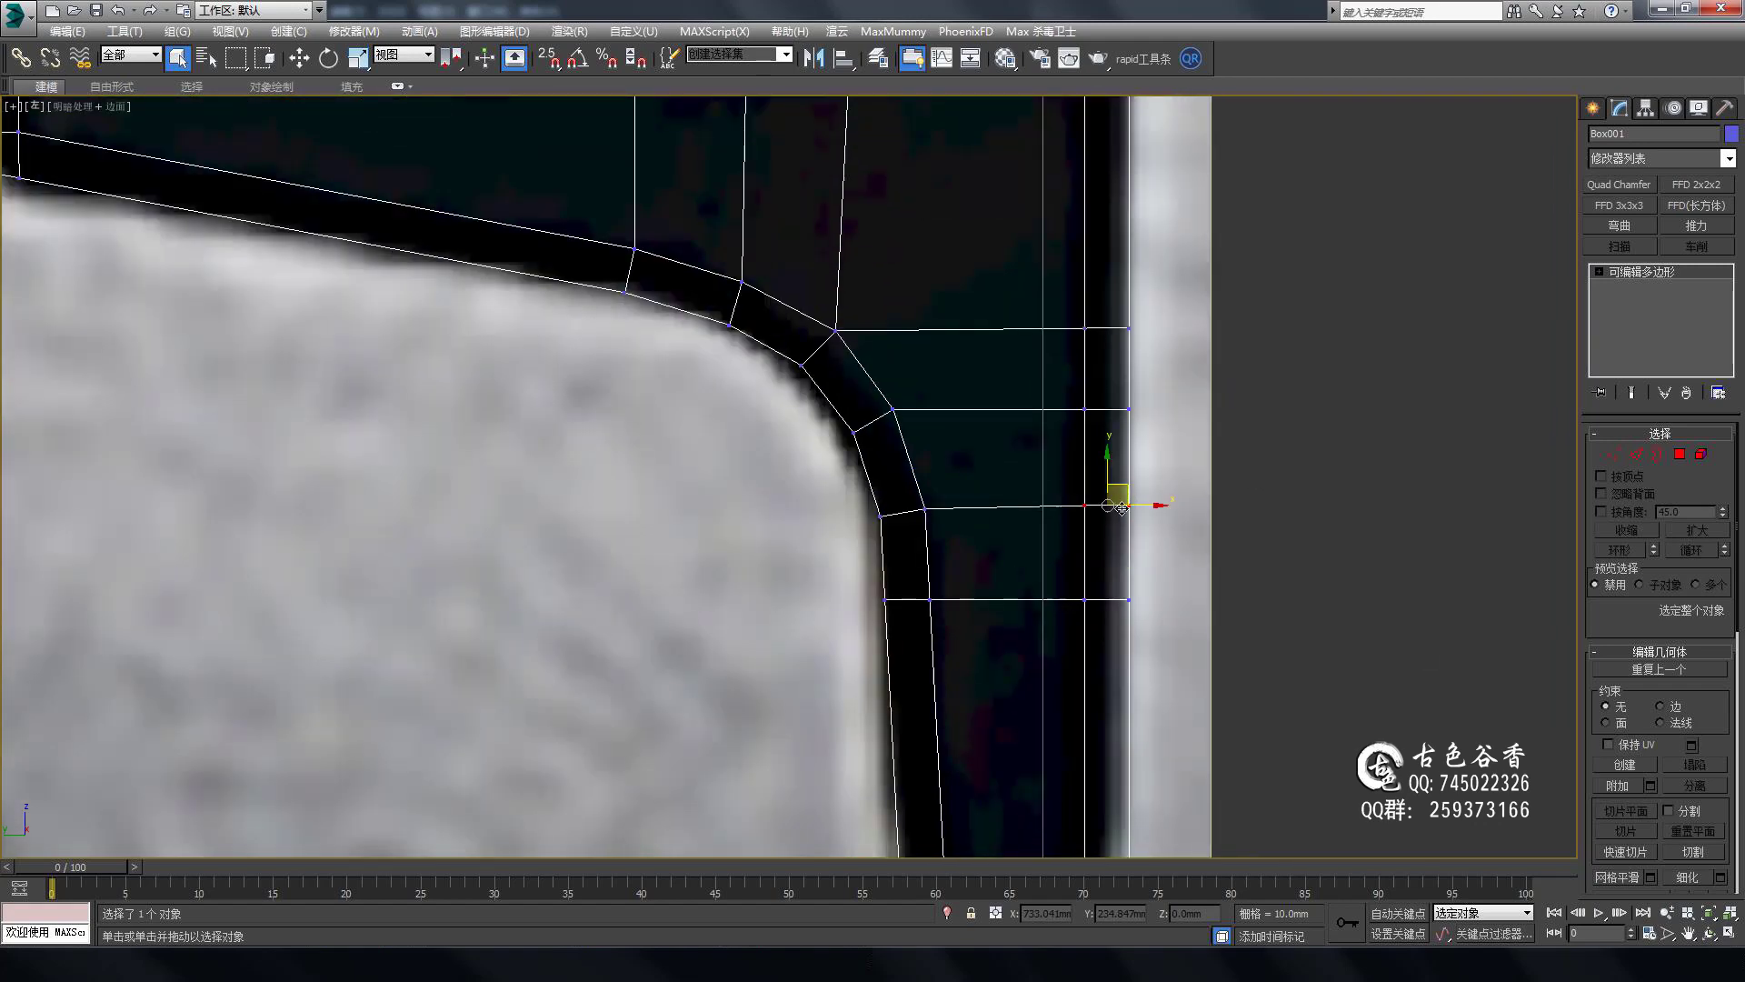
{"action": "left_click", "coordinate": [1106, 432]}
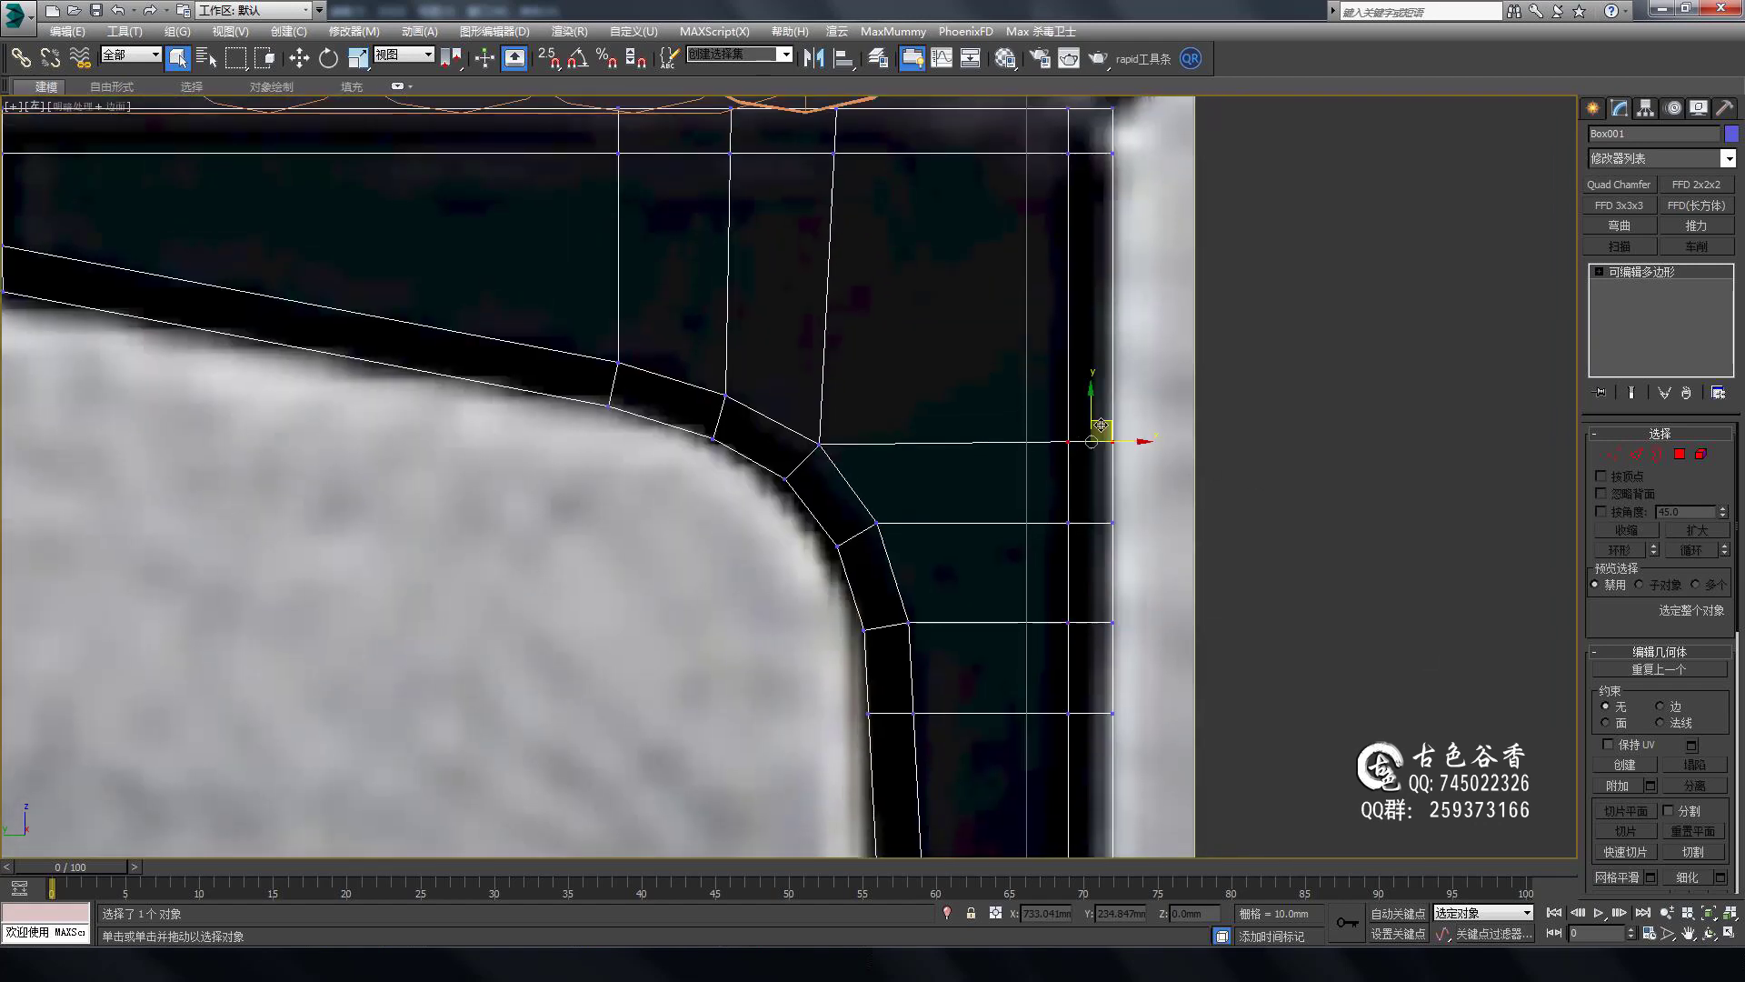
{"action": "middle_click_drag", "start_coordinate": [833, 116], "coordinate": [832, 324]}
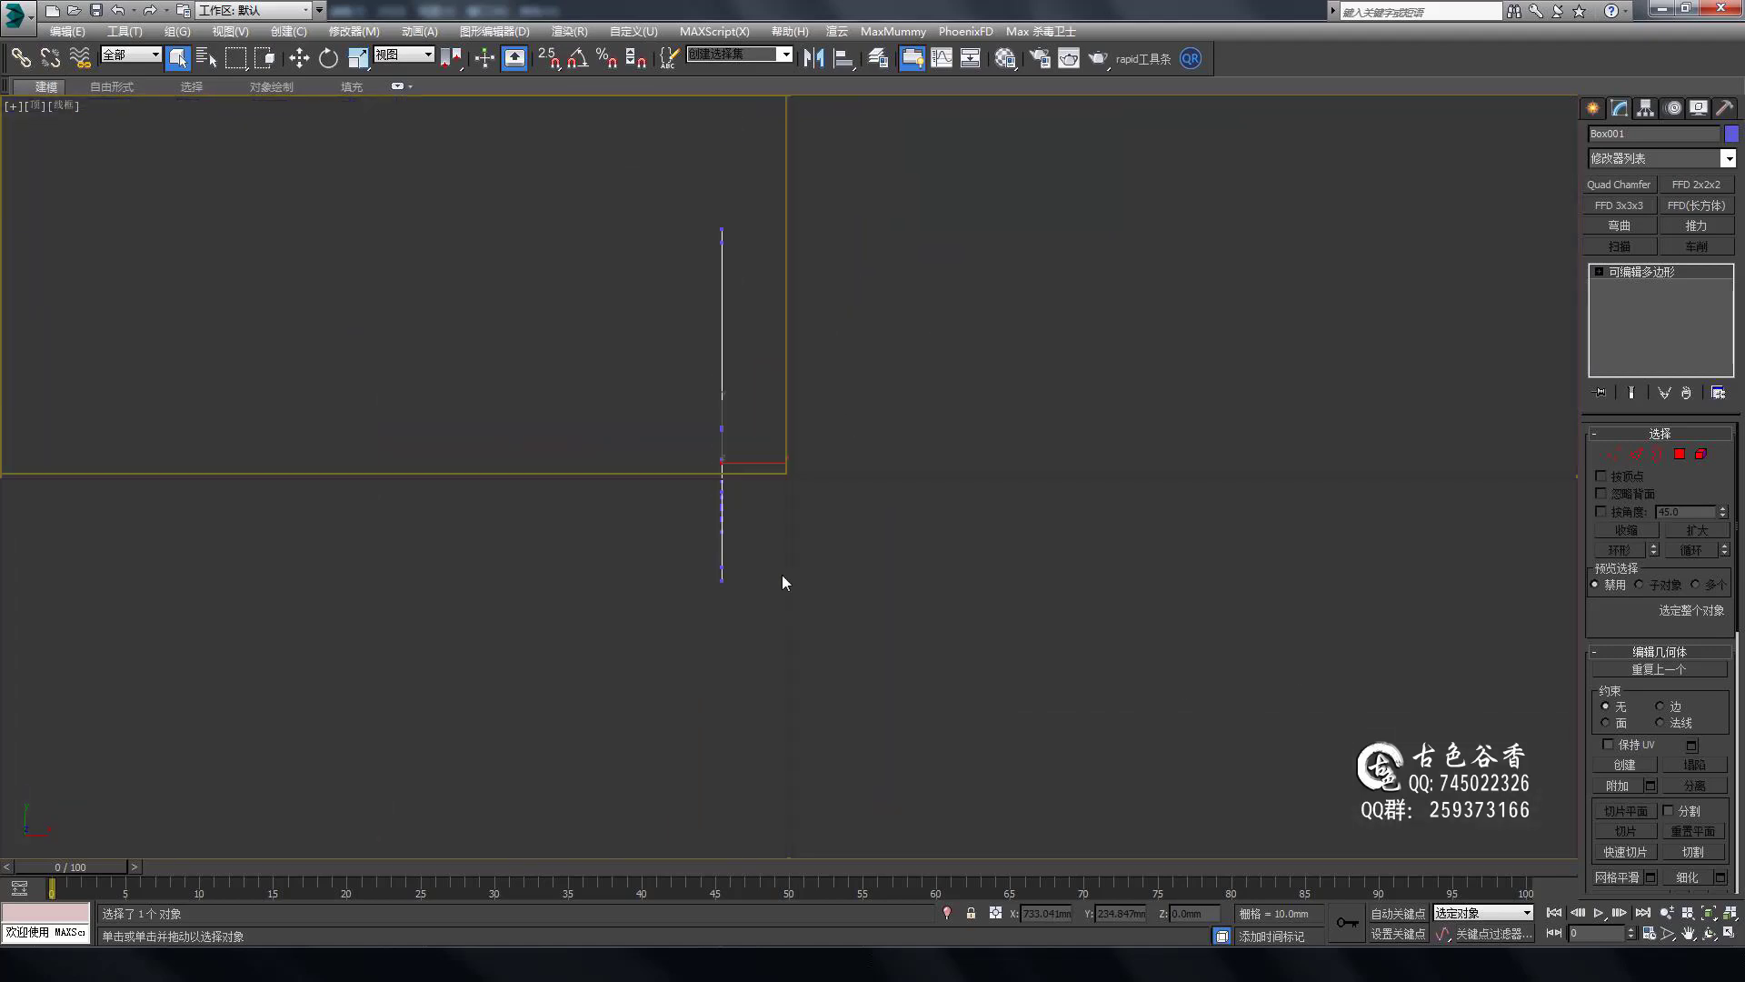
Select the bottom-end vertices and the leg's bottom front strip of faces.
{"action": "left_click_drag", "start_coordinate": [683, 571], "coordinate": [742, 608]}
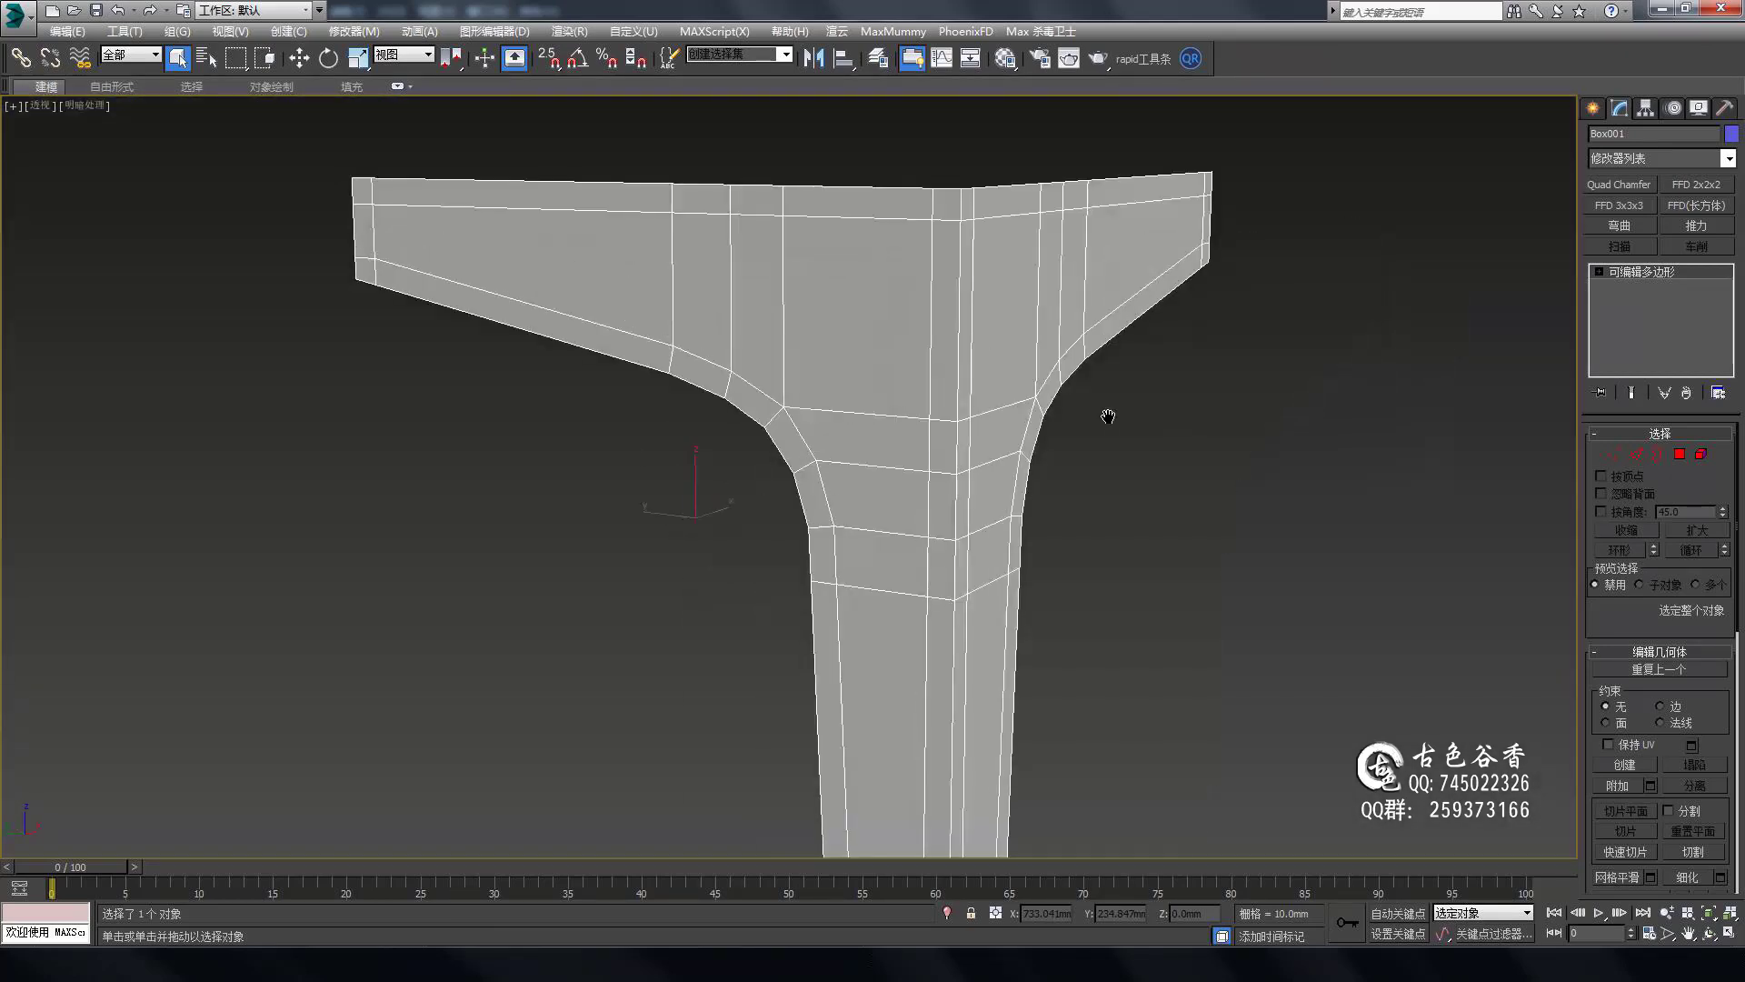
{"action": "mouse_move", "coordinate": [1536, 467]}
{"action": "middle_mouse_down", "text": "alt"}
{"action": "mouse_move", "coordinate": [1400, 554]}
{"action": "mouse_move", "coordinate": [1041, 686]}
{"action": "mouse_move", "coordinate": [932, 473]}
{"action": "middle_mouse_up", "text": "alt"}
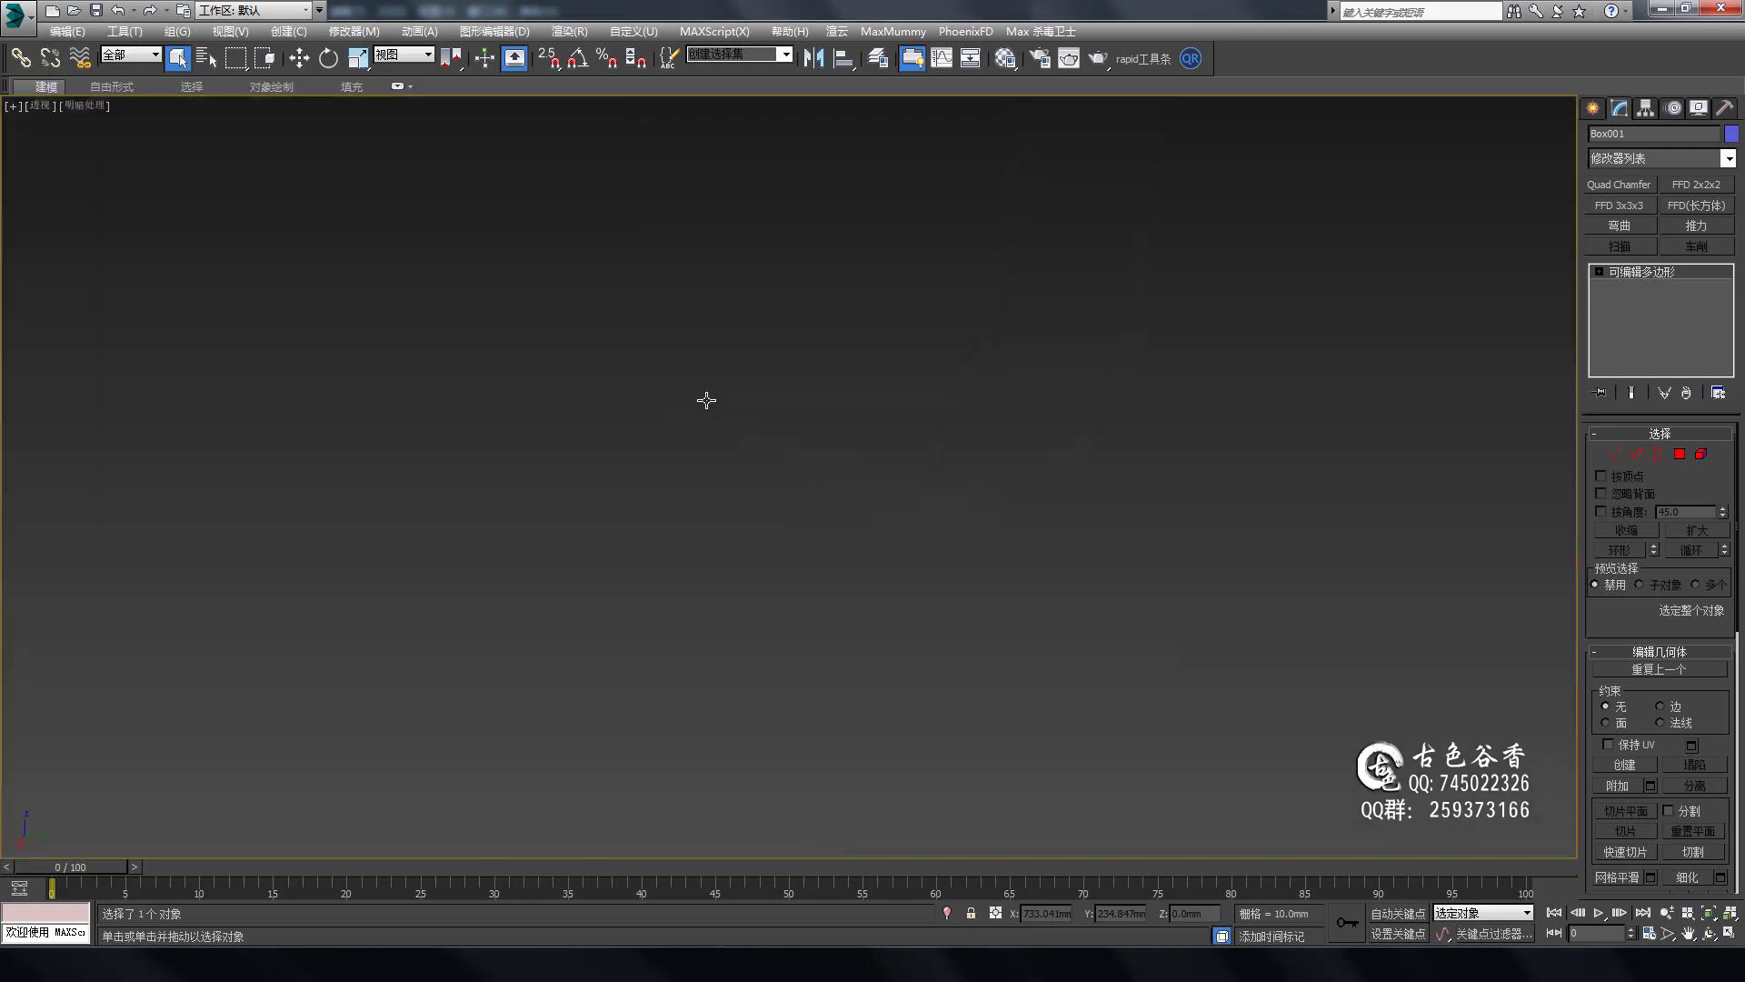
{"action": "mouse_move", "coordinate": [1148, 449]}
{"action": "middle_mouse_down", "text": "alt"}
{"action": "mouse_move", "coordinate": [802, 577]}
{"action": "mouse_move", "coordinate": [1210, 559]}
{"action": "middle_mouse_up", "text": "alt"}
{"action": "left_click", "coordinate": [1210, 559]}
{"action": "scroll", "coordinate": [1291, 624], "scroll_direction": "up", "scroll_amount": 5}
{"action": "mouse_move", "coordinate": [1290, 624]}
{"action": "middle_mouse_down", "text": "alt"}
{"action": "mouse_move", "coordinate": [1324, 323]}
{"action": "mouse_move", "coordinate": [1196, 506]}
{"action": "middle_mouse_up", "text": "alt"}
{"action": "mouse_move", "coordinate": [1286, 636]}
{"action": "middle_mouse_down", "text": "alt"}
{"action": "mouse_move", "coordinate": [1133, 483]}
{"action": "mouse_move", "coordinate": [927, 572]}
{"action": "middle_mouse_up", "text": "alt"}
{"action": "scroll", "coordinate": [1133, 482], "scroll_direction": "up", "scroll_amount": 5}
{"action": "scroll", "coordinate": [902, 545], "scroll_direction": "up", "scroll_amount": 3}
{"action": "scroll", "coordinate": [901, 544], "scroll_direction": "down", "scroll_amount": 5}
{"action": "mouse_move", "coordinate": [1036, 558]}
{"action": "middle_mouse_down", "text": "alt"}
{"action": "mouse_move", "coordinate": [984, 559]}
{"action": "mouse_move", "coordinate": [1069, 412]}
{"action": "middle_mouse_up", "text": "alt"}
Toggle the NURMS smoothing preview (Ctrl+Q) on and off to check the leg's support edges.
{"action": "key", "text": "ctrl+q"}
{"action": "scroll", "coordinate": [1069, 412], "scroll_direction": "down", "scroll_amount": 5}
{"action": "key", "text": "ctrl+q"}
{"action": "scroll", "coordinate": [933, 549], "scroll_direction": "up", "scroll_amount": 5}
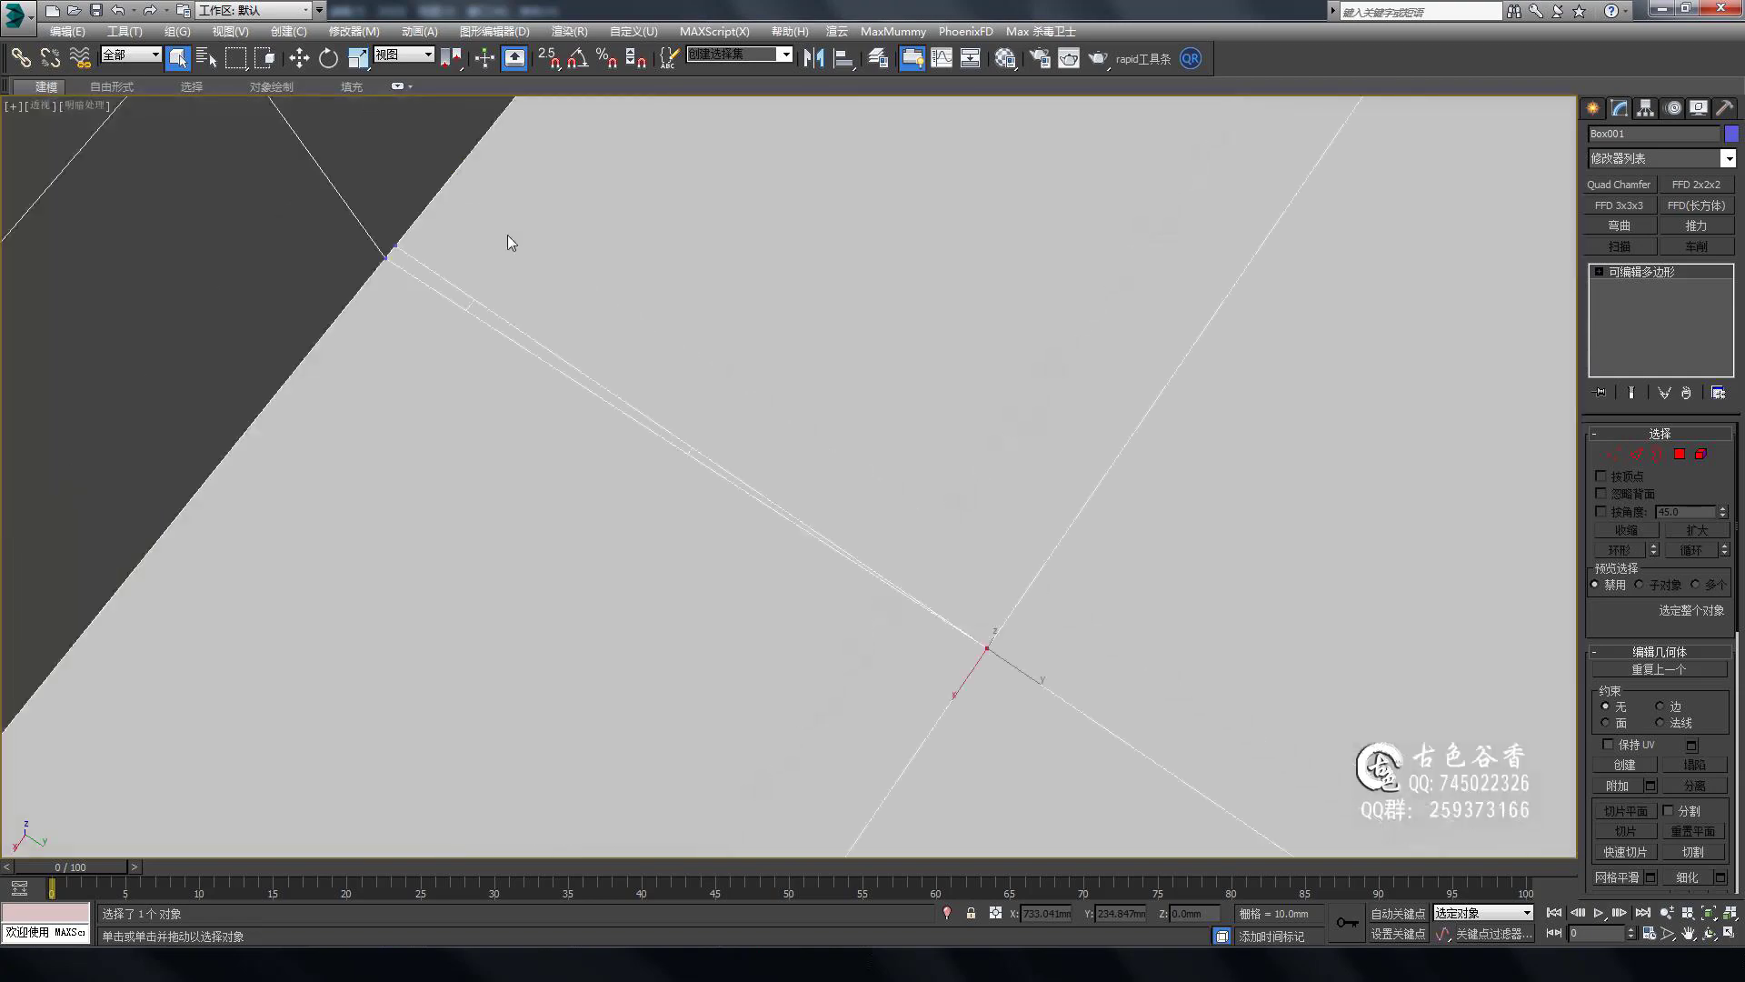
{"action": "scroll", "coordinate": [1025, 542], "scroll_direction": "down", "scroll_amount": 3}
{"action": "key", "text": "ctrl+q"}
{"action": "key", "text": "ctrl+q"}
{"action": "scroll", "coordinate": [941, 596], "scroll_direction": "up", "scroll_amount": 3}
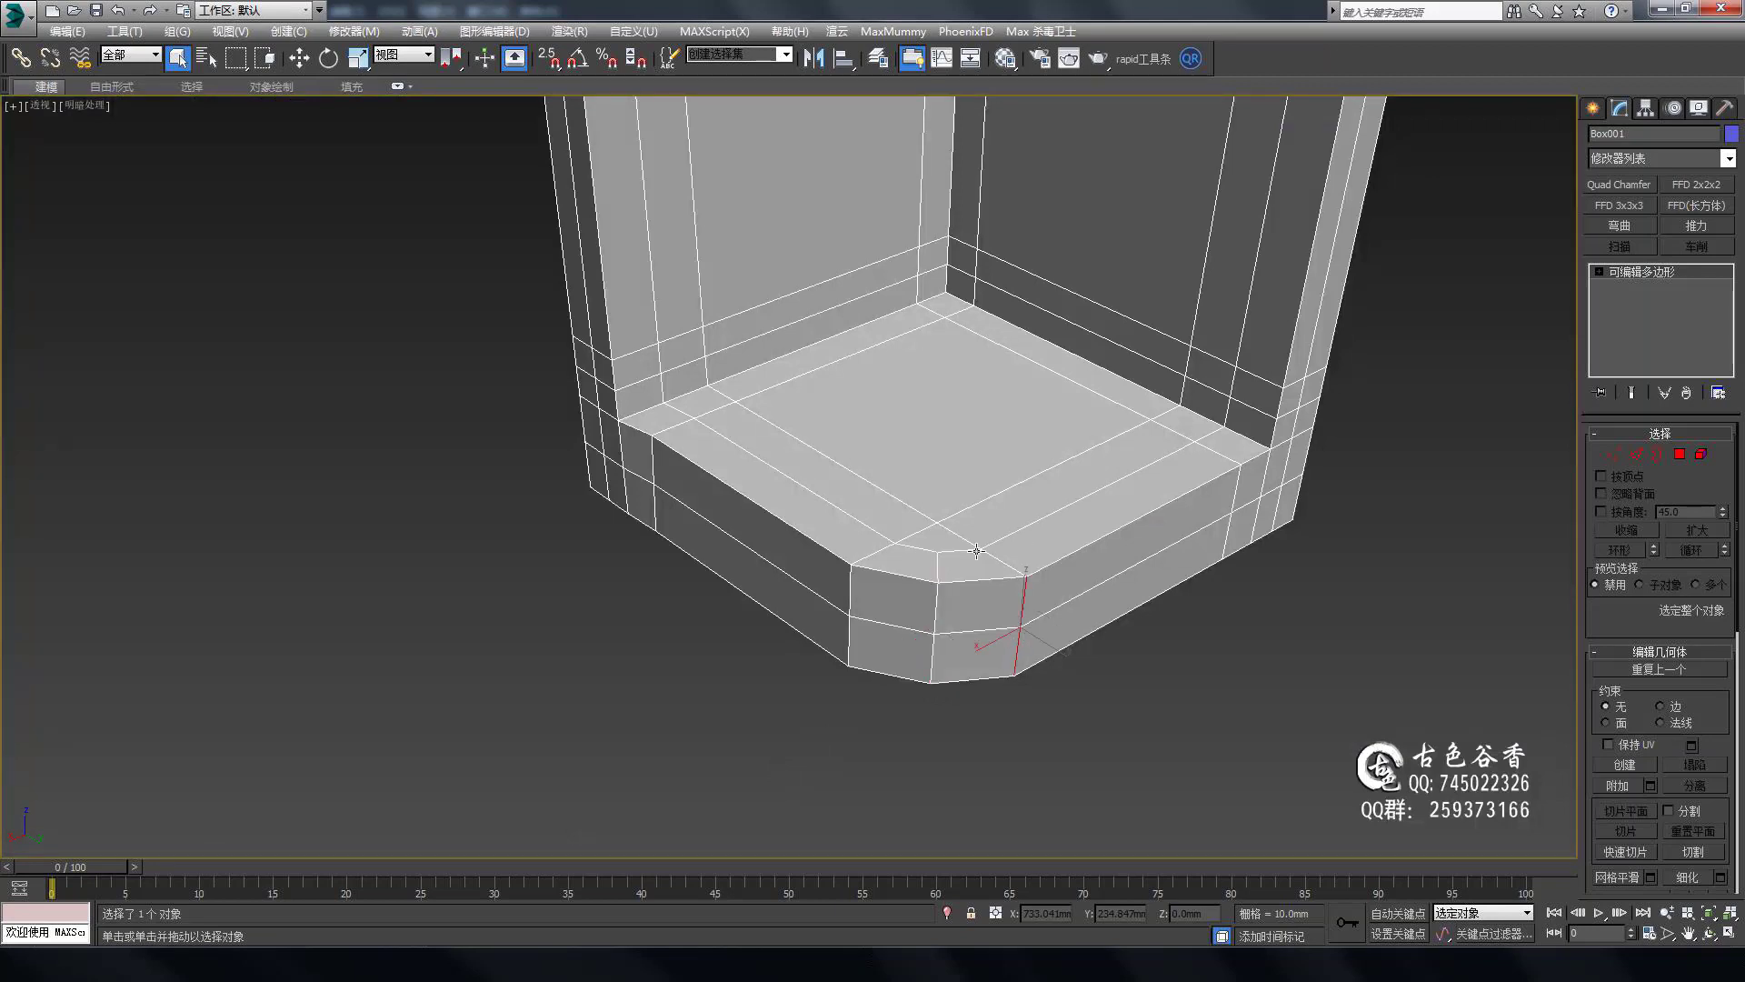
Compare the leg in top and perspective views, orbiting to its bottom end.
{"action": "key", "text": "t"}
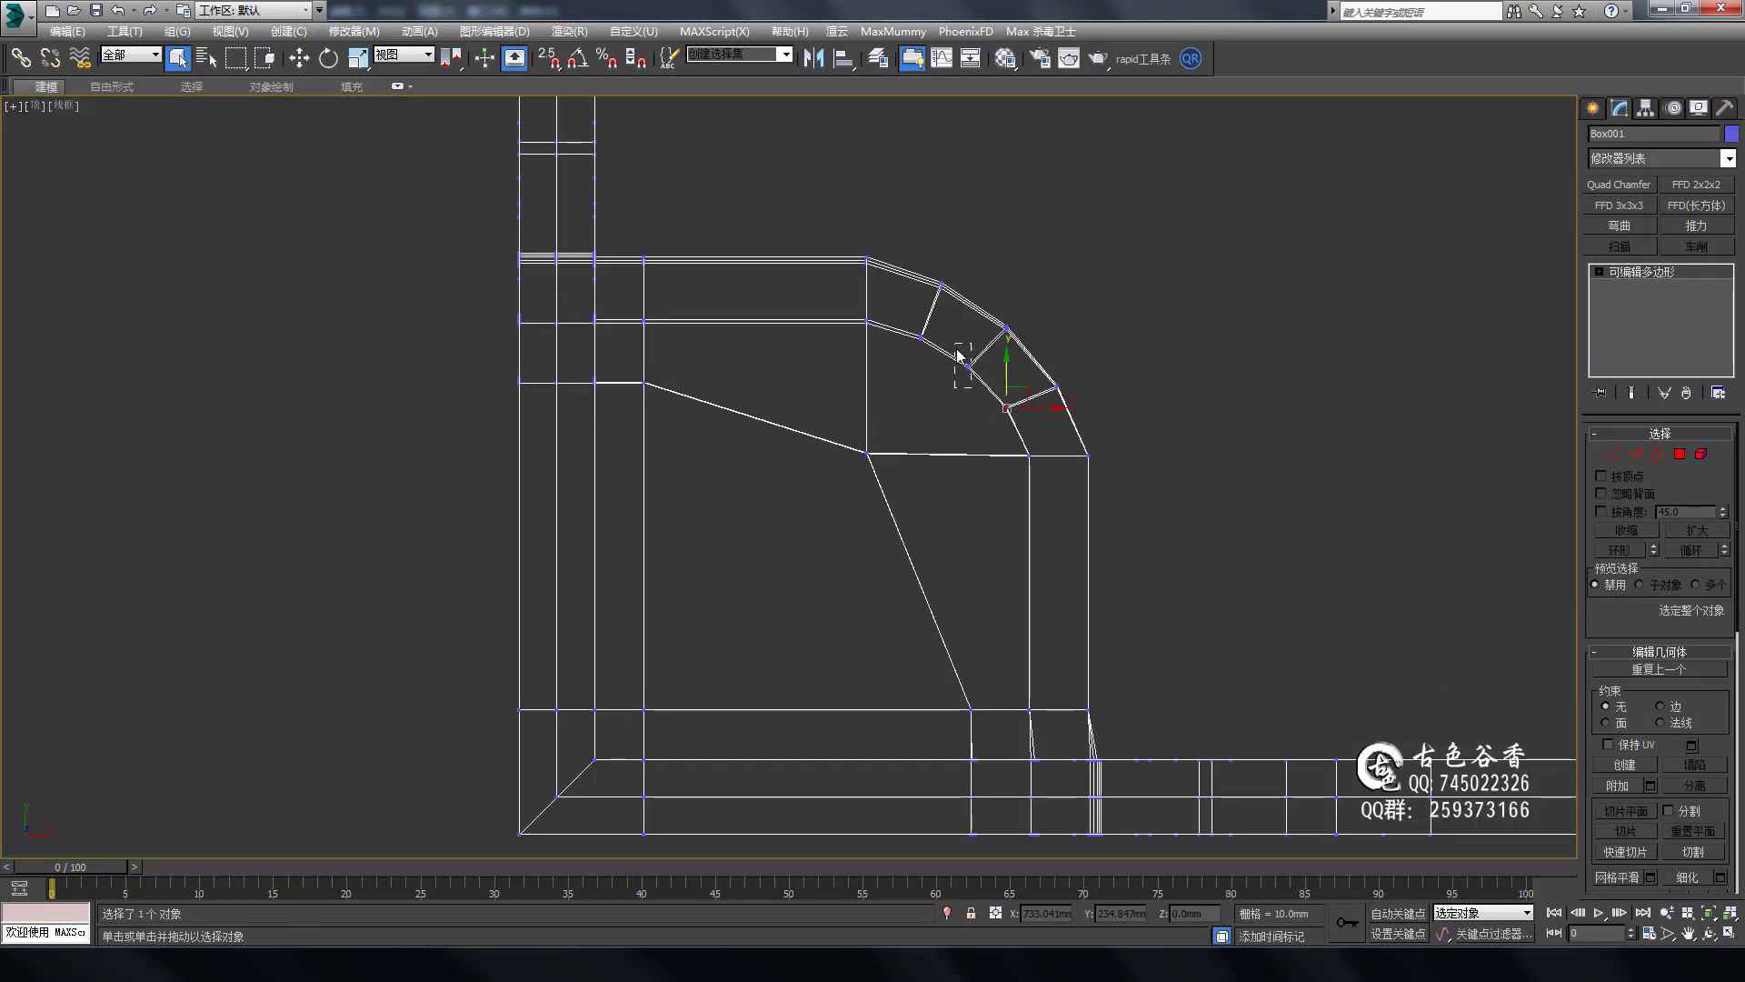
{"action": "key", "text": "p"}
{"action": "mouse_move", "coordinate": [1127, 467]}
{"action": "middle_mouse_down", "text": "alt"}
{"action": "mouse_move", "coordinate": [776, 344]}
{"action": "mouse_move", "coordinate": [1298, 245]}
{"action": "mouse_move", "coordinate": [1297, 378]}
{"action": "mouse_move", "coordinate": [1287, 358]}
{"action": "middle_mouse_up", "text": "alt"}
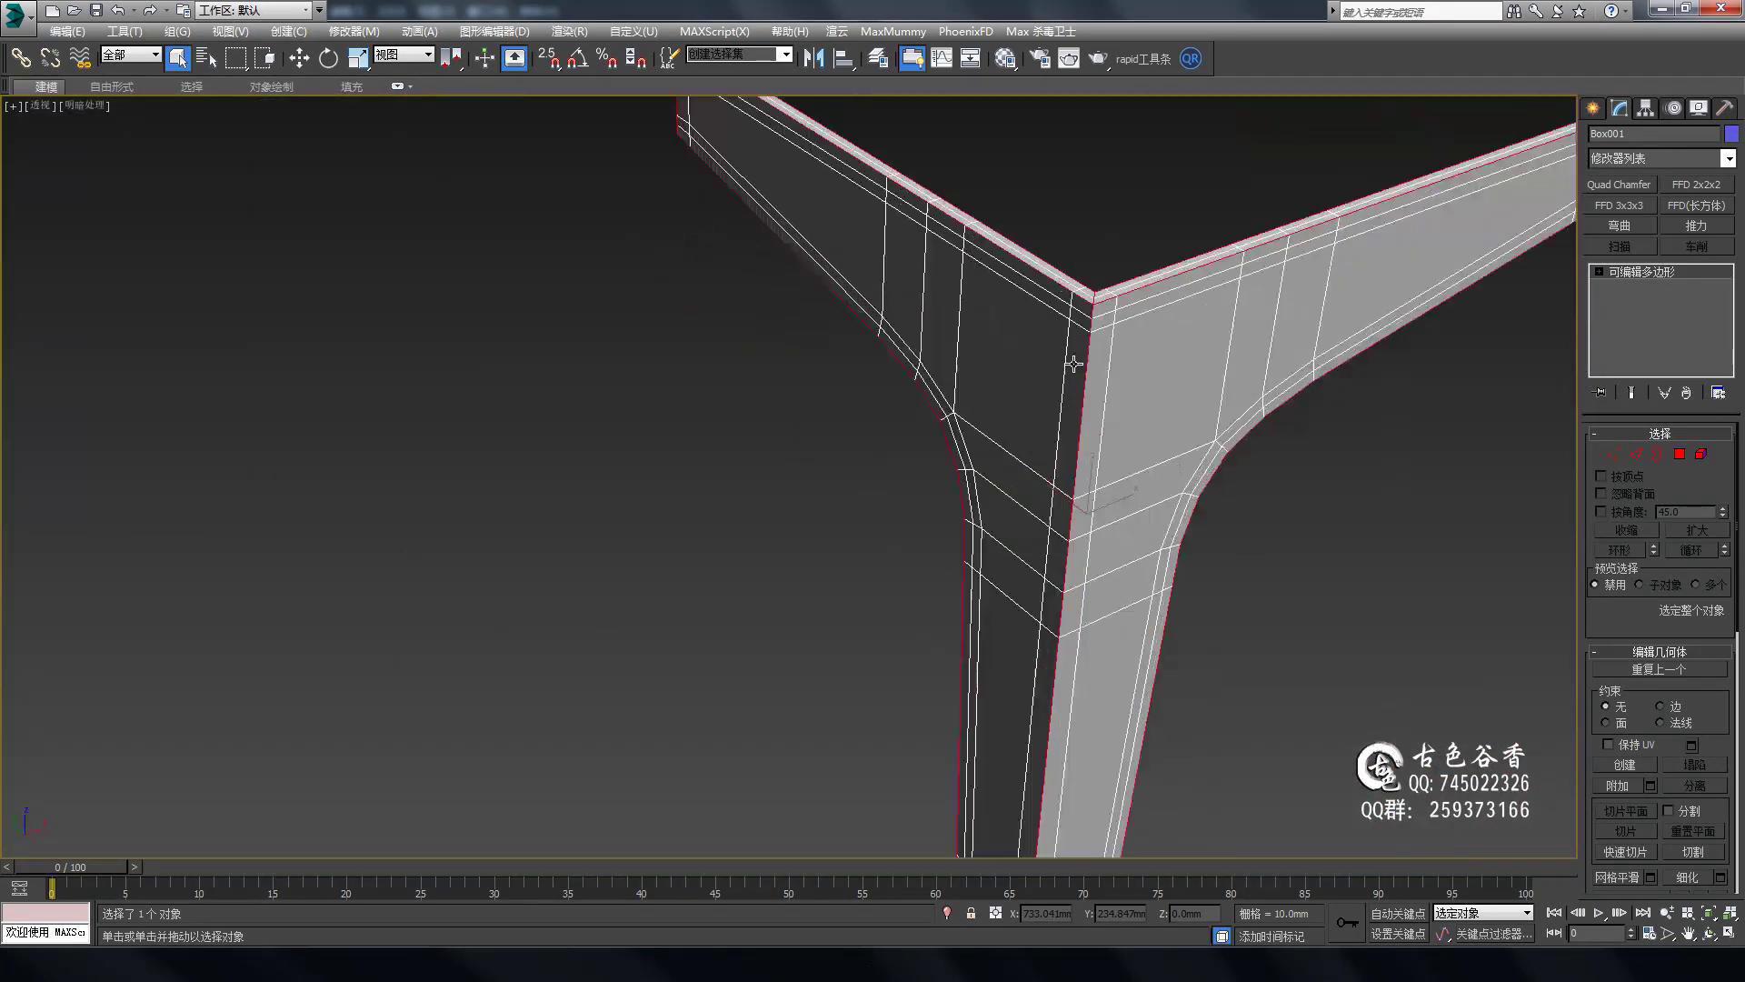
{"action": "middle_click_drag", "start_coordinate": [1074, 364], "coordinate": [1166, 473], "text": "alt"}
{"action": "scroll", "coordinate": [909, 545], "scroll_direction": "up", "scroll_amount": 5}
{"action": "middle_click_drag", "start_coordinate": [909, 545], "coordinate": [716, 536], "text": "alt"}
Check the leg's T-shaped joint from top wireframe, maximized and perspective views.
{"action": "key", "text": "t"}
{"action": "key", "text": "F3"}
{"action": "key", "text": "p"}
{"action": "middle_click_drag", "start_coordinate": [1220, 694], "coordinate": [909, 545], "text": "alt"}
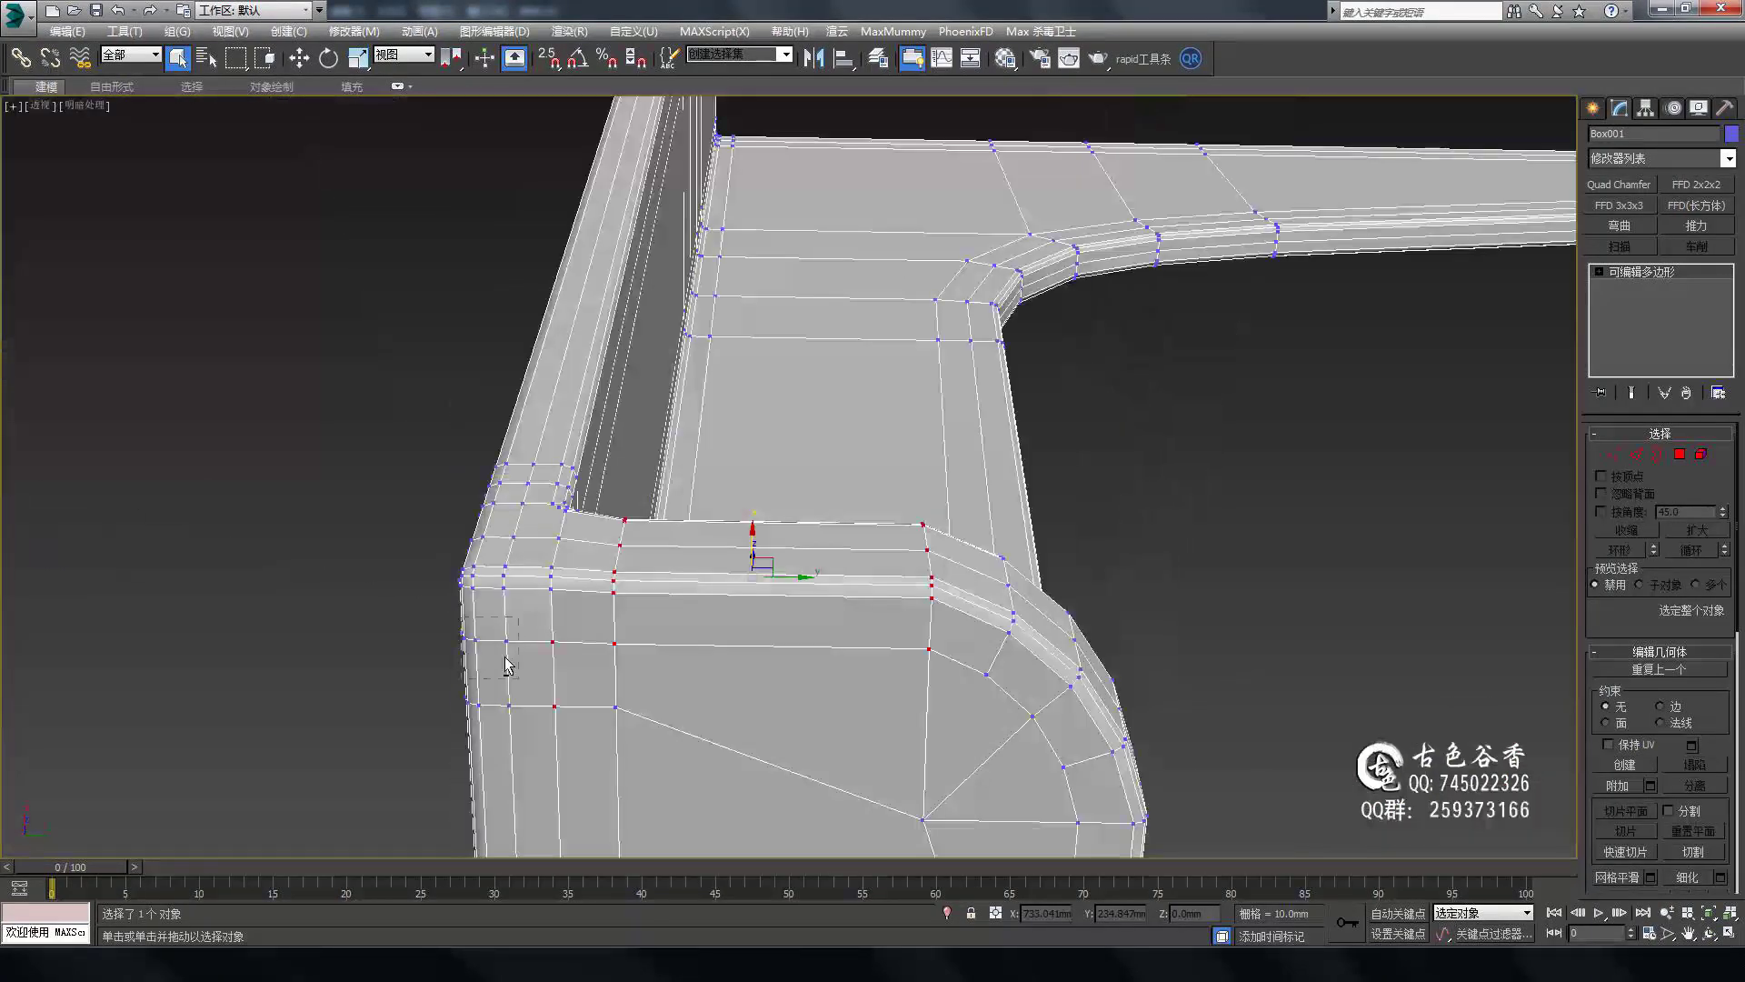
{"action": "key", "text": "alt+w"}
{"action": "key", "text": "alt+w"}
{"action": "key", "text": "p"}
{"action": "key", "text": "t"}
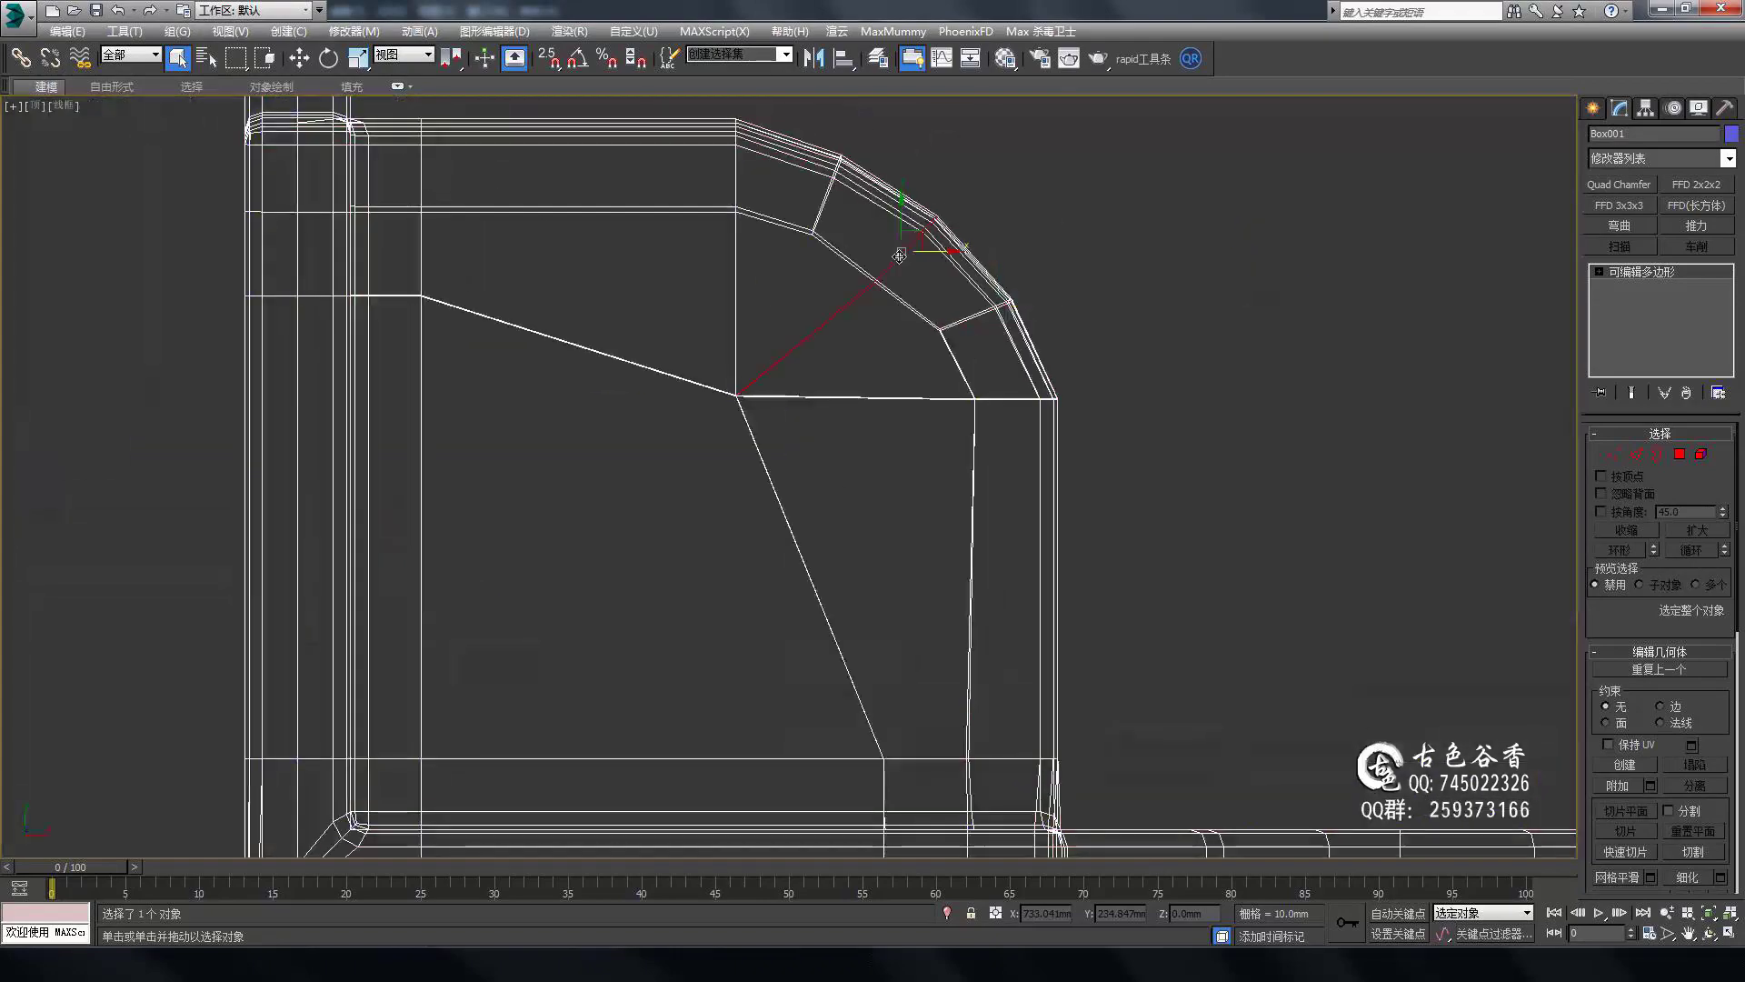
{"action": "key", "text": "p"}
{"action": "scroll", "coordinate": [1358, 455], "scroll_direction": "up", "scroll_amount": 3}
{"action": "mouse_move", "coordinate": [955, 623]}
{"action": "middle_mouse_down", "text": "alt"}
{"action": "mouse_move", "coordinate": [909, 546]}
{"action": "mouse_move", "coordinate": [955, 527]}
{"action": "mouse_move", "coordinate": [909, 409]}
{"action": "middle_mouse_up", "text": "alt"}
{"action": "scroll", "coordinate": [879, 349], "scroll_direction": "up", "scroll_amount": 3}
Preview smoothing again, then compare the frame with the reference photo in a wireframe front view.
{"action": "key", "text": "ctrl+q"}
{"action": "scroll", "coordinate": [879, 350], "scroll_direction": "down", "scroll_amount": 5}
{"action": "scroll", "coordinate": [807, 593], "scroll_direction": "up", "scroll_amount": 5}
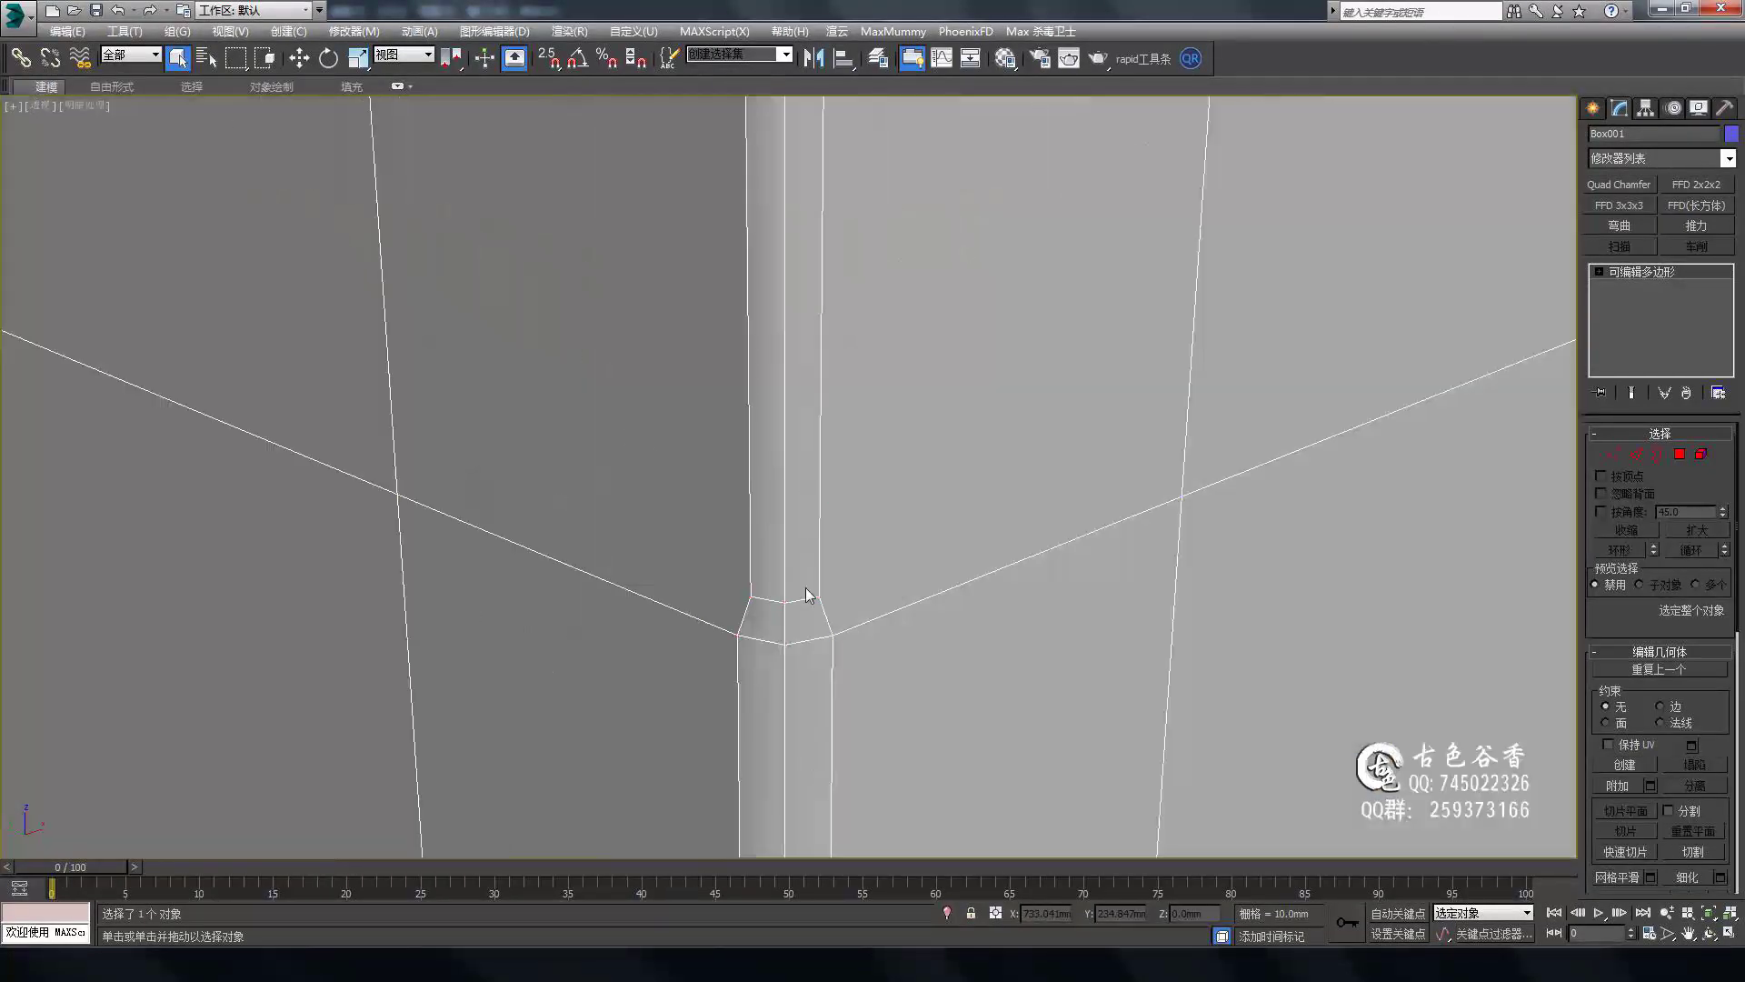
{"action": "middle_click_drag", "start_coordinate": [807, 592], "coordinate": [1052, 441], "text": "alt"}
{"action": "key", "text": "alt+w"}
{"action": "key", "text": "alt+w"}
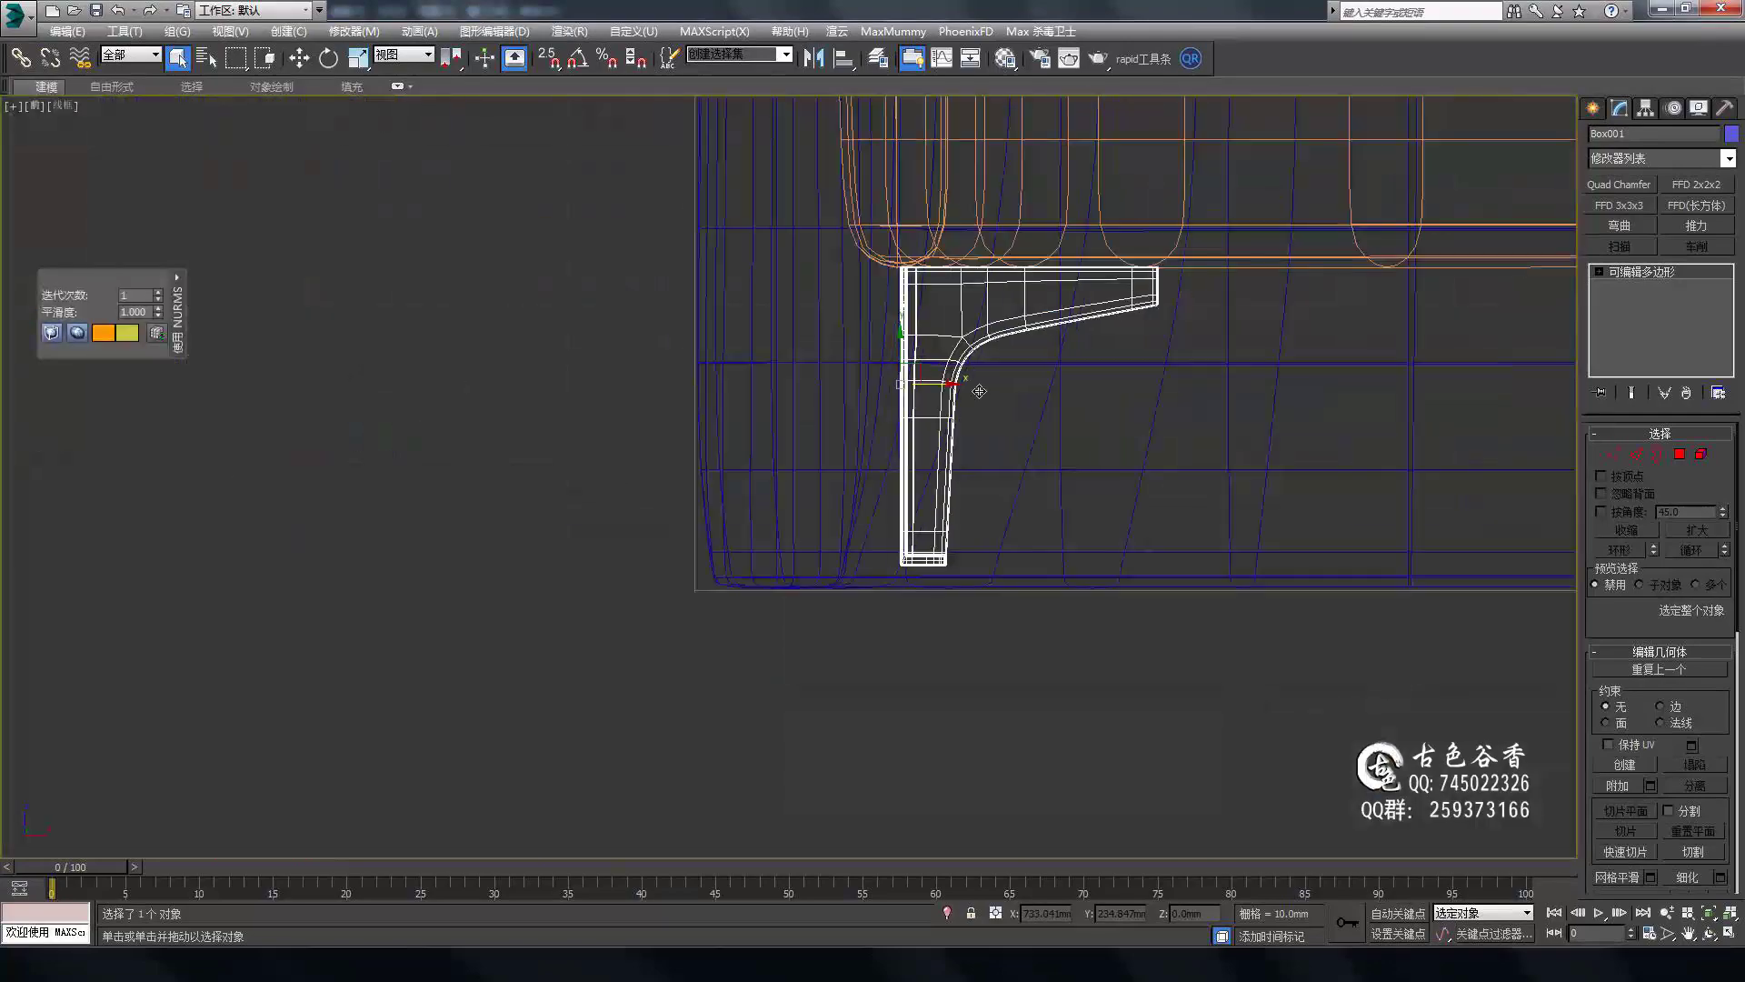
{"action": "scroll", "coordinate": [973, 390], "scroll_direction": "down", "scroll_amount": 5}
{"action": "scroll", "coordinate": [1155, 420], "scroll_direction": "up", "scroll_amount": 1}
{"action": "scroll", "coordinate": [1154, 420], "scroll_direction": "up", "scroll_amount": 3}
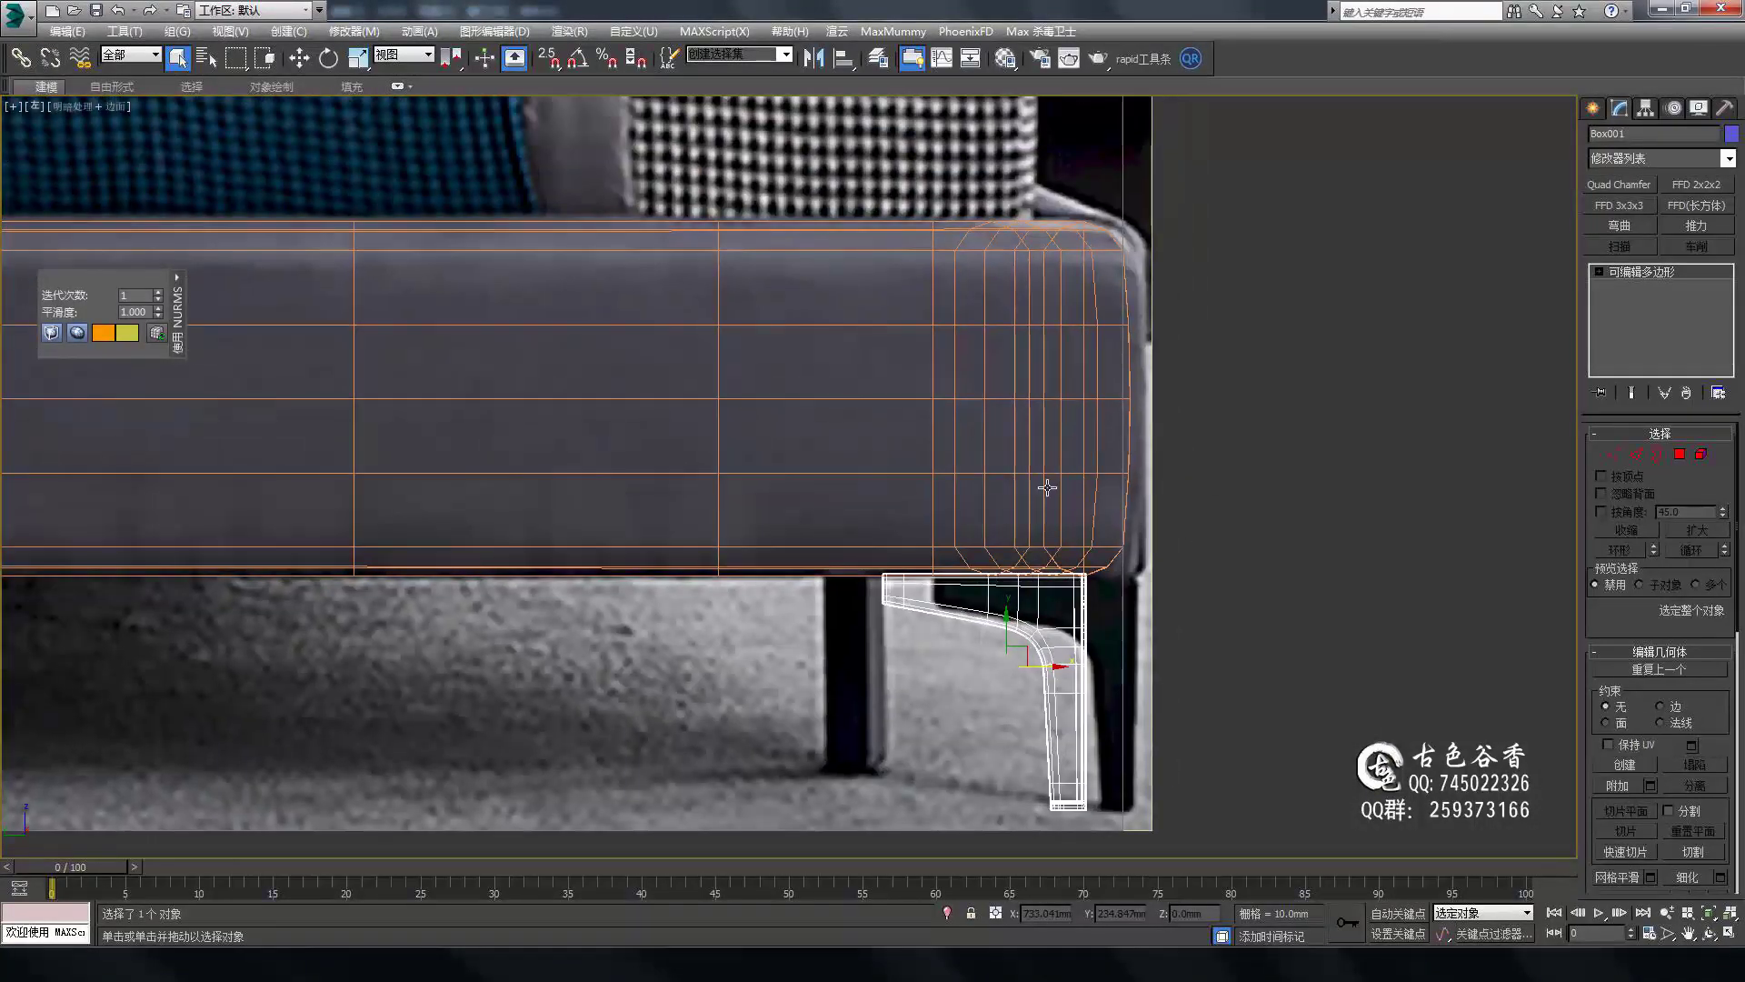
{"action": "key", "text": "F3"}
{"action": "scroll", "coordinate": [1045, 488], "scroll_direction": "down", "scroll_amount": 3}
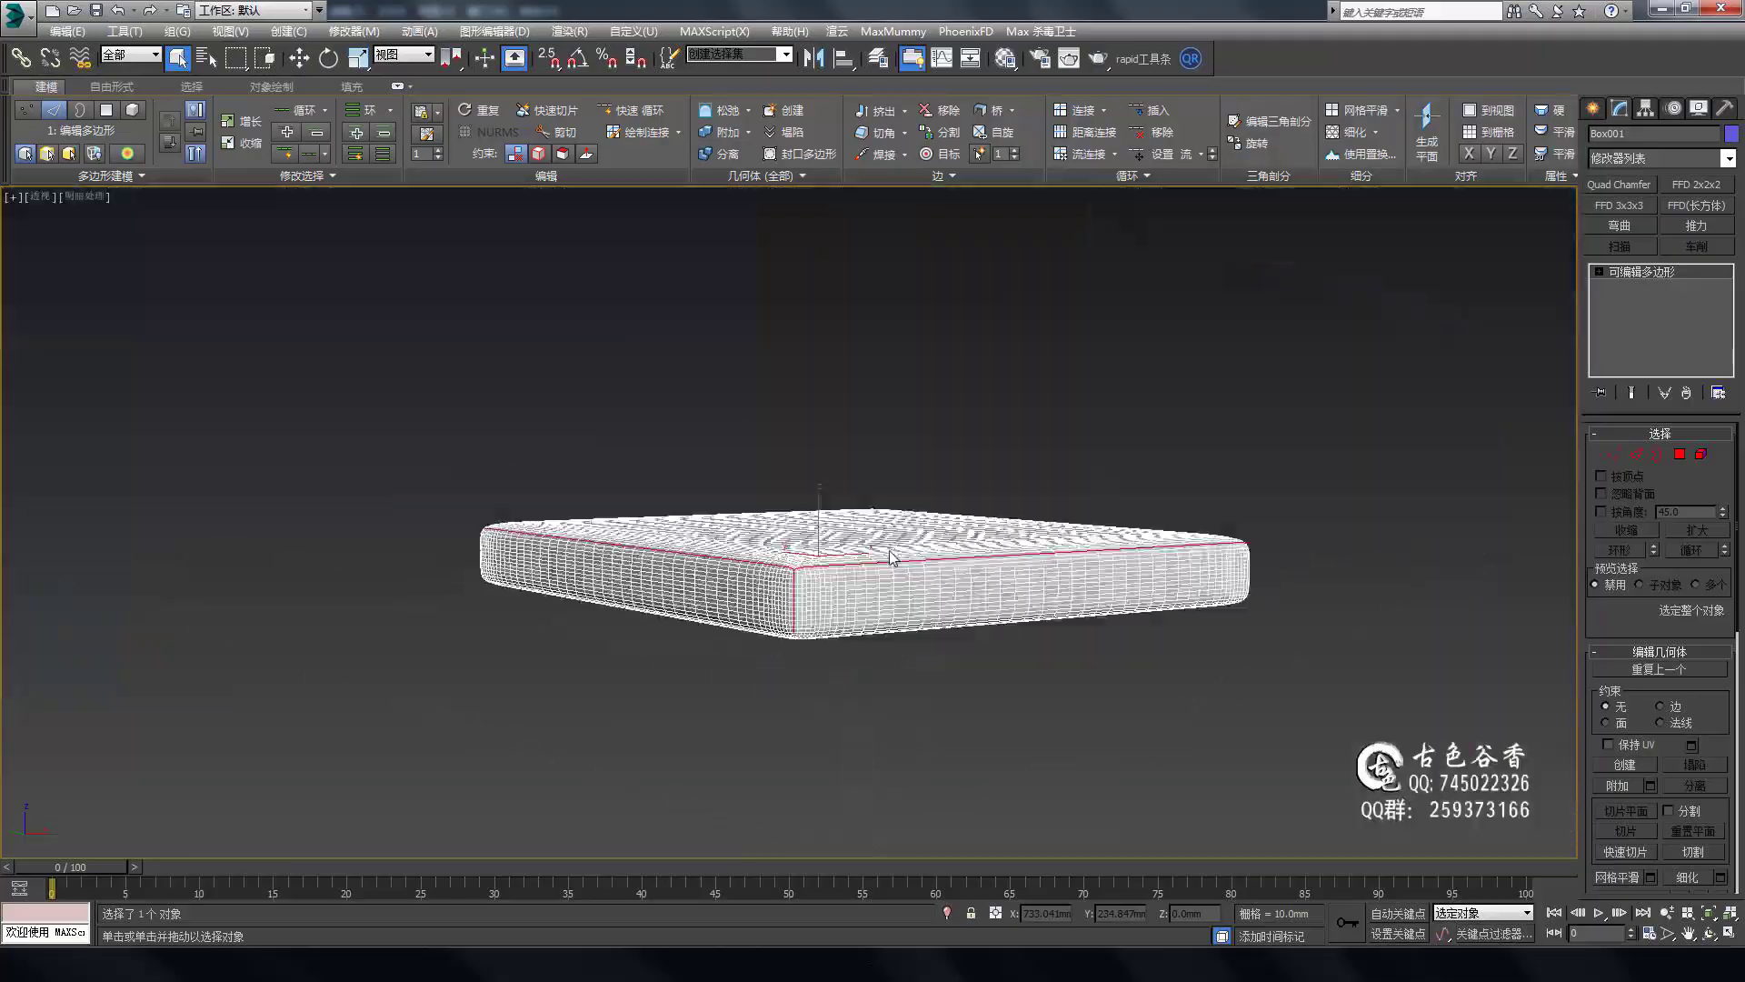
Select the mattress's top and bottom rim edge loops and open the Chamfer settings.
{"action": "scroll", "coordinate": [890, 556], "scroll_direction": "up", "scroll_amount": 5}
{"action": "scroll", "coordinate": [896, 623], "scroll_direction": "down", "scroll_amount": 2}
{"action": "middle_click_drag", "start_coordinate": [896, 624], "coordinate": [545, 623], "text": "alt"}
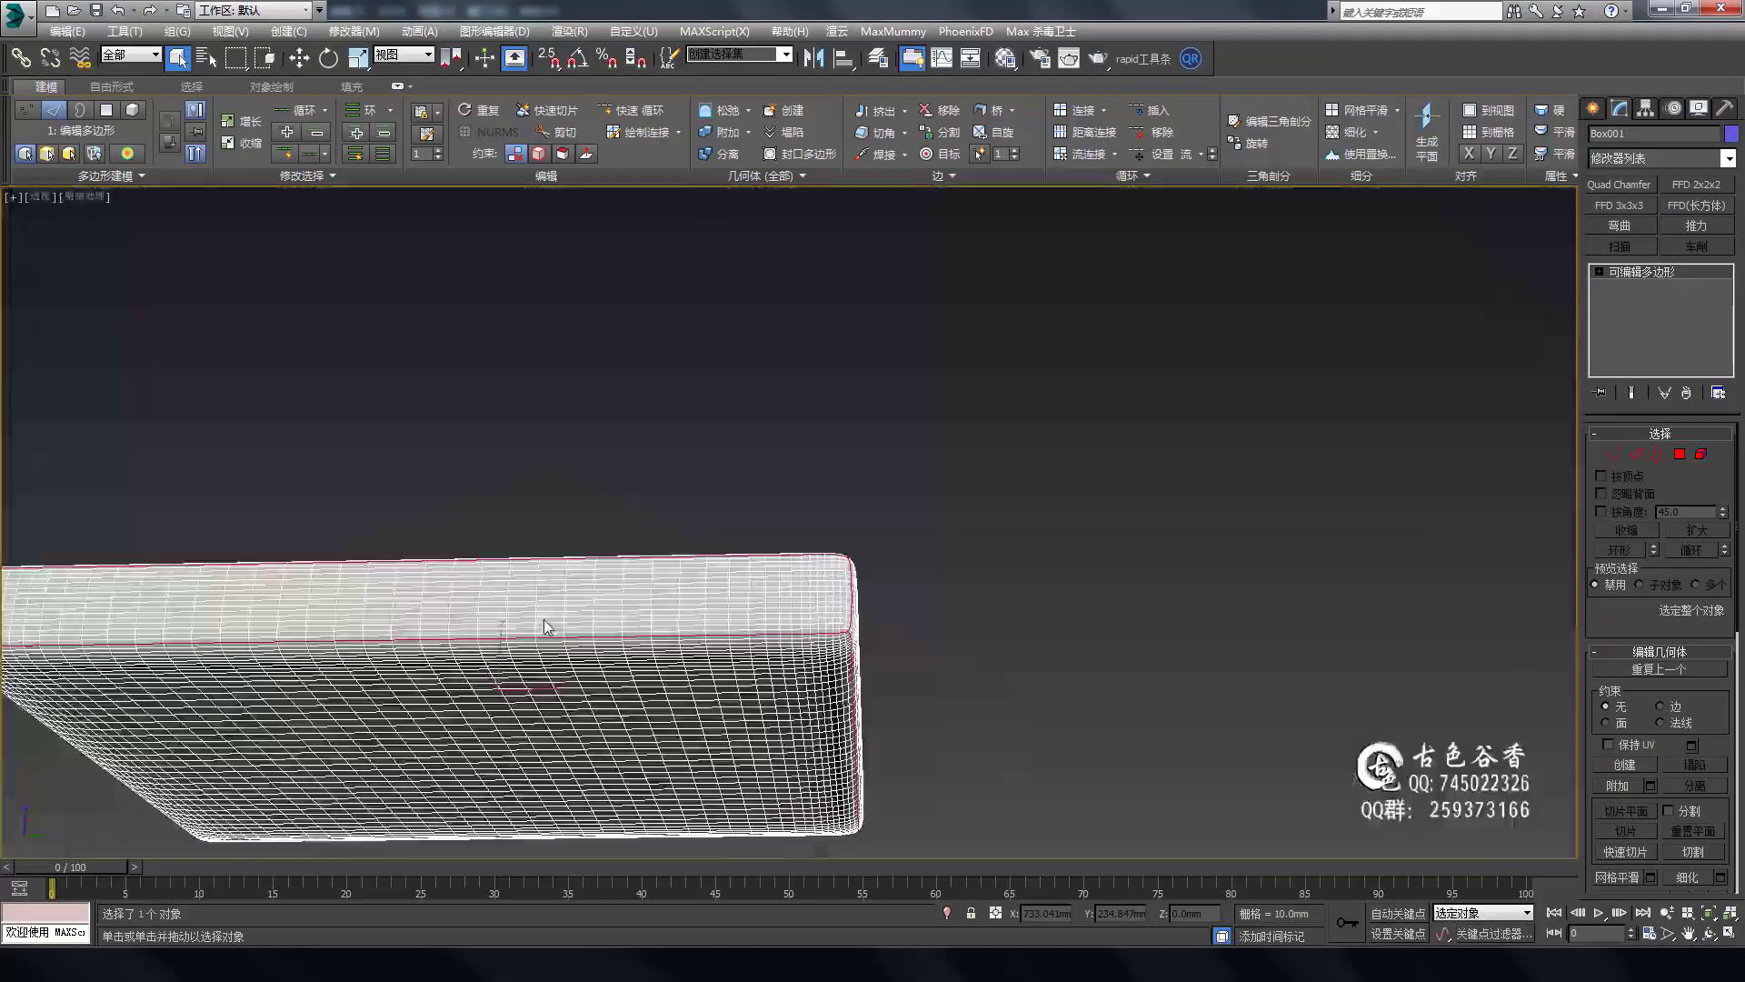
{"action": "scroll", "coordinate": [851, 505], "scroll_direction": "up", "scroll_amount": 5}
{"action": "scroll", "coordinate": [851, 506], "scroll_direction": "down", "scroll_amount": 4}
{"action": "middle_click_drag", "start_coordinate": [851, 506], "coordinate": [818, 509], "text": "alt"}
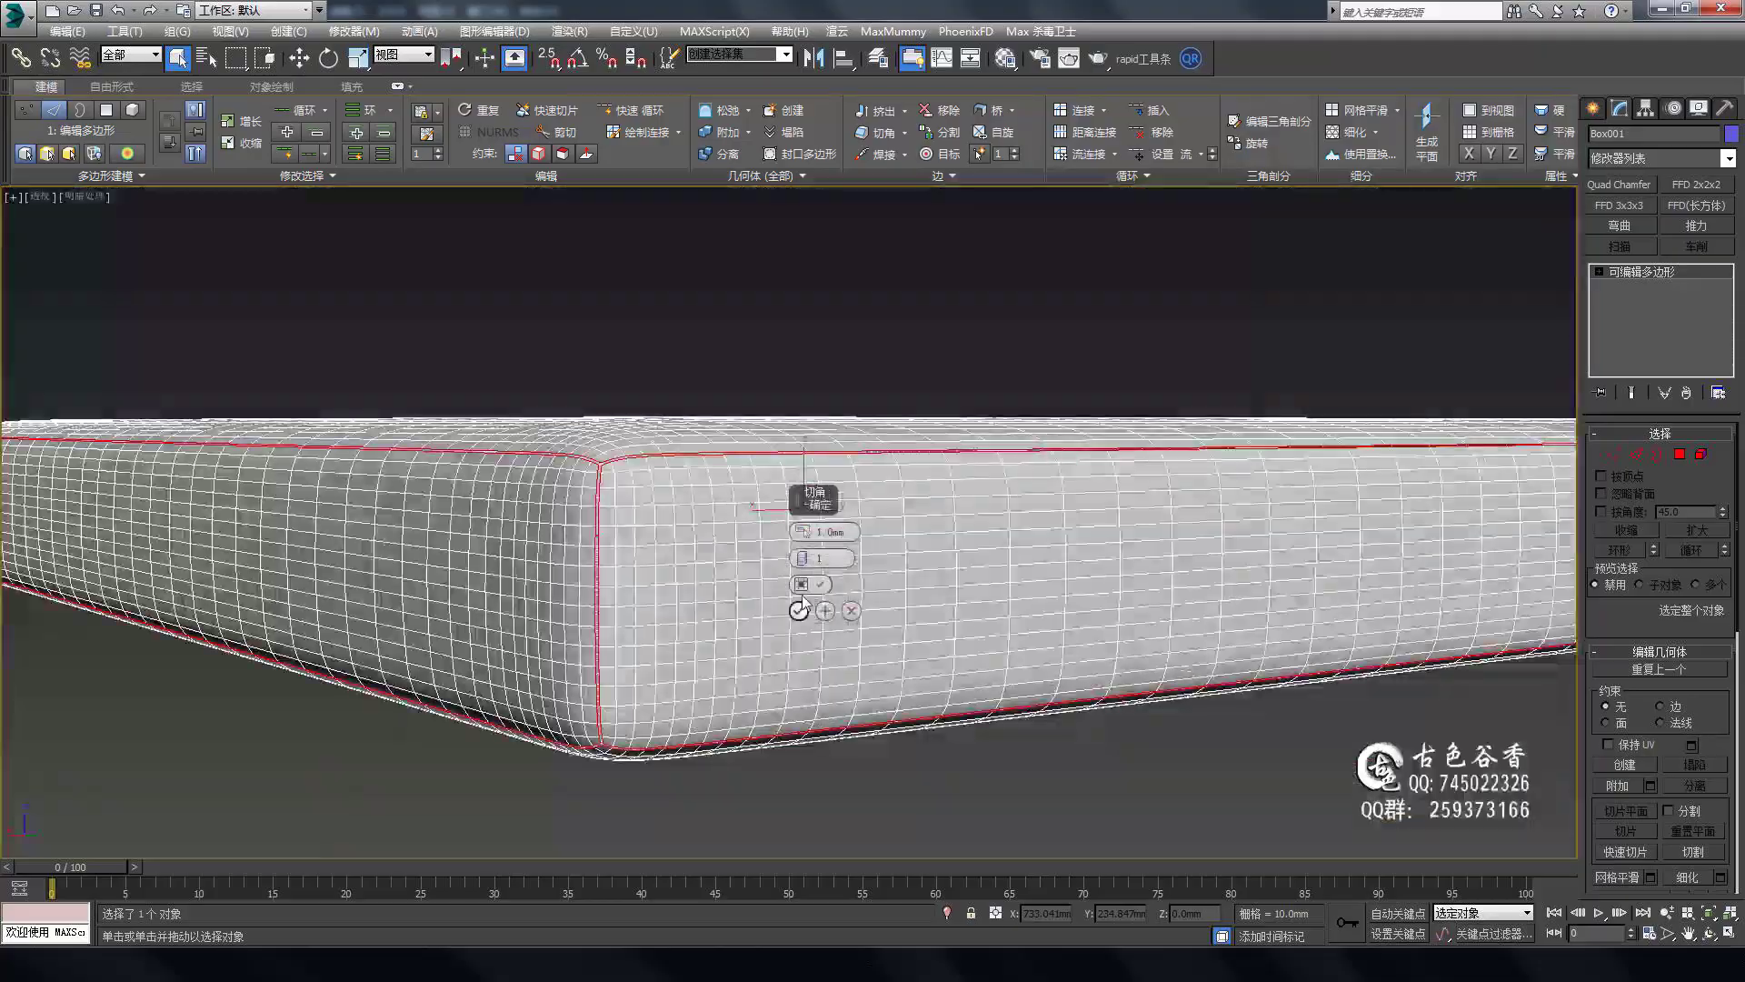
{"action": "left_click", "coordinate": [1127, 545]}
{"action": "left_click", "coordinate": [737, 154]}
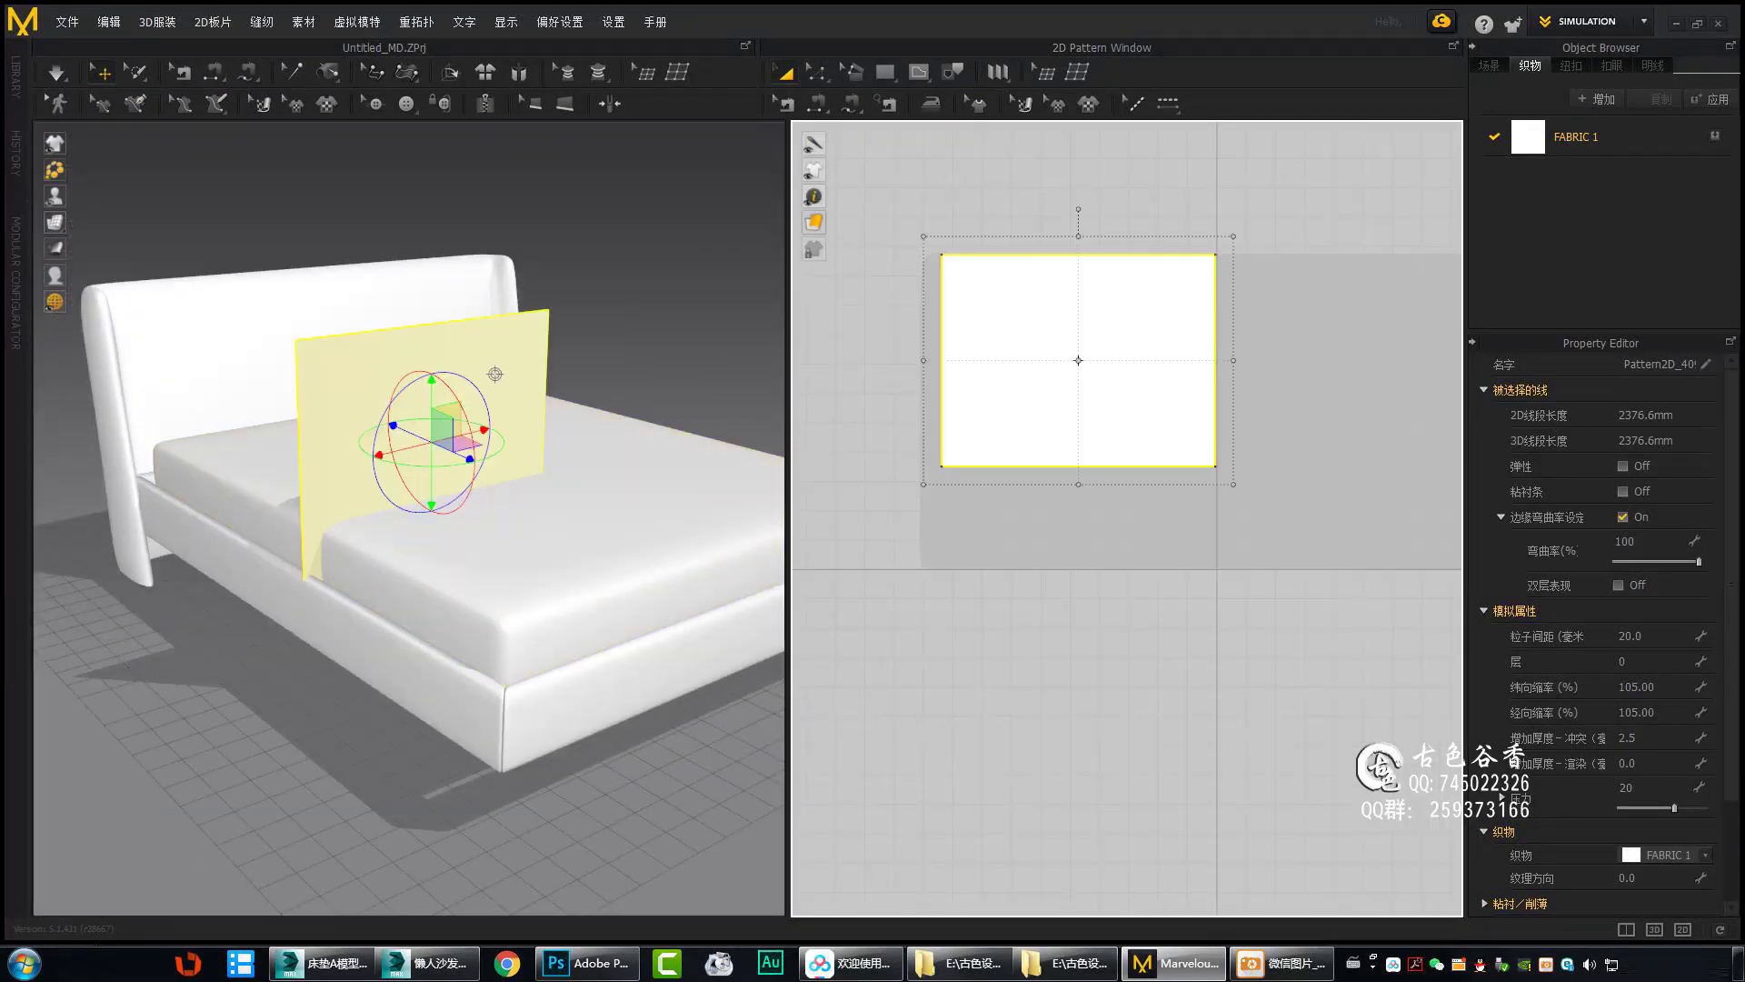
Duplicate the rectangle pattern and place the copy above the original in the 2D window.
{"action": "key", "text": "ctrl+c"}
{"action": "key", "text": "ctrl+v"}
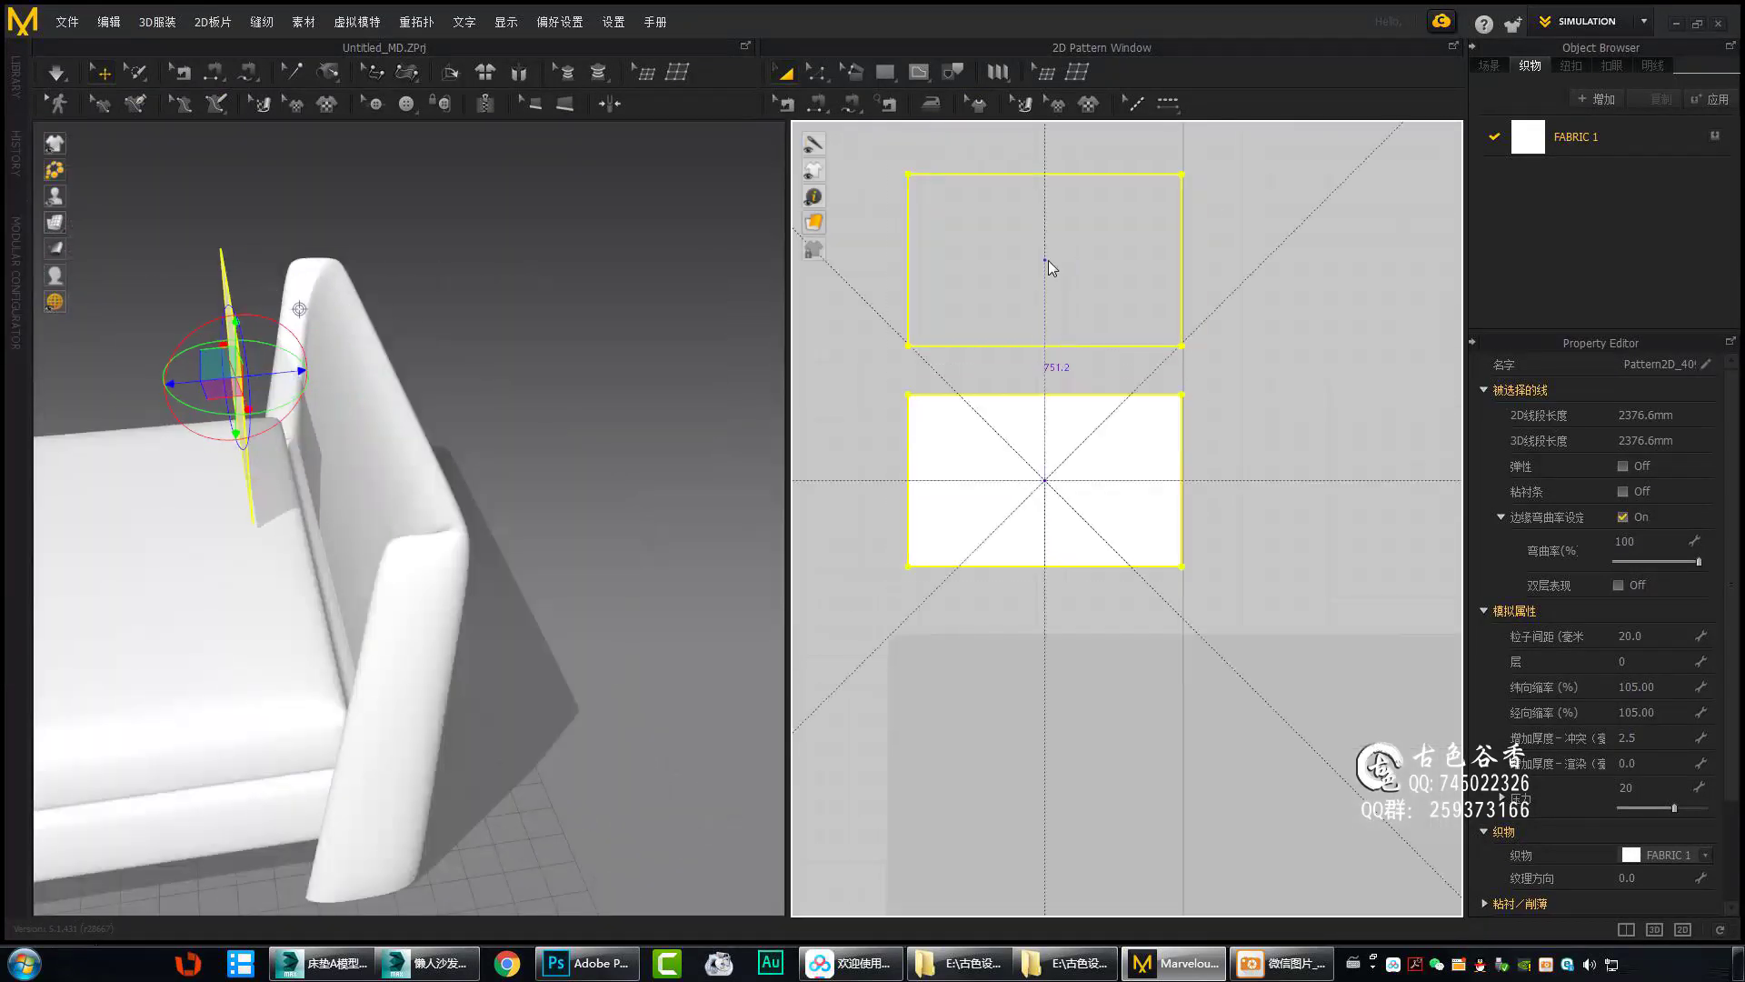
{"action": "left_click", "coordinate": [1046, 262]}
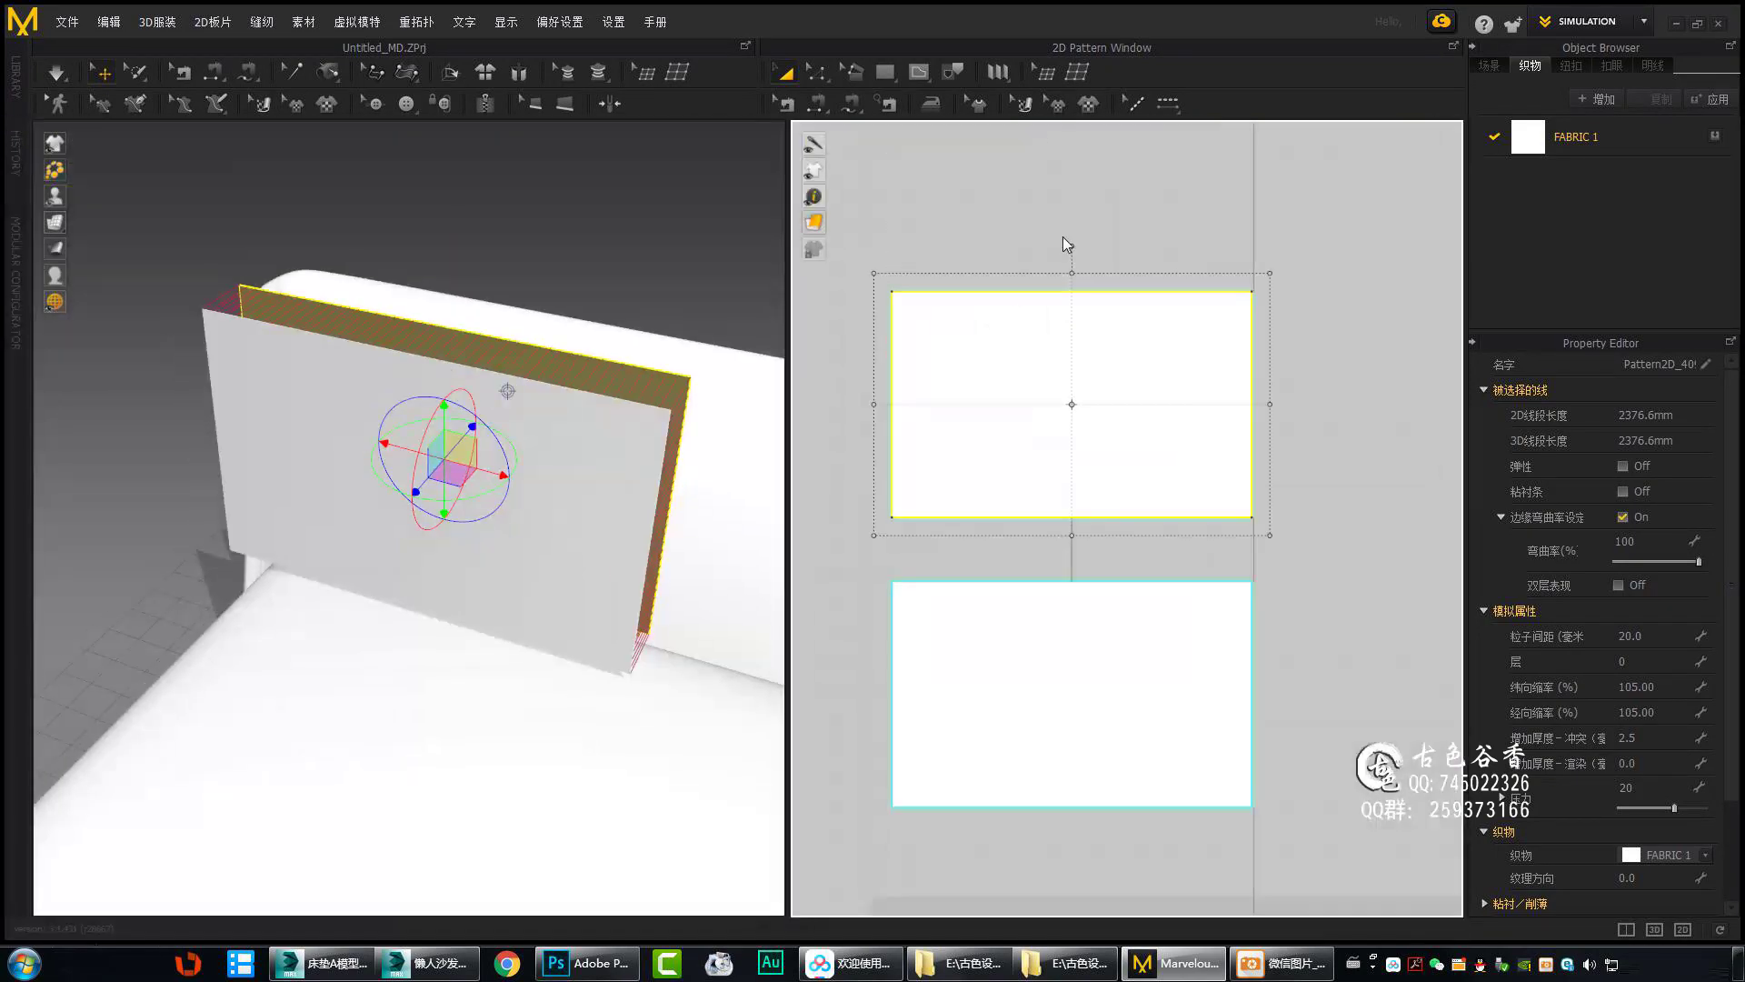
Expand the selected pattern's outline with square corners and generated internal lines.
{"action": "right_click", "coordinate": [1062, 241]}
{"action": "left_click", "coordinate": [1136, 454]}
{"action": "left_click", "coordinate": [1157, 381]}
{"action": "left_click", "coordinate": [1057, 313]}
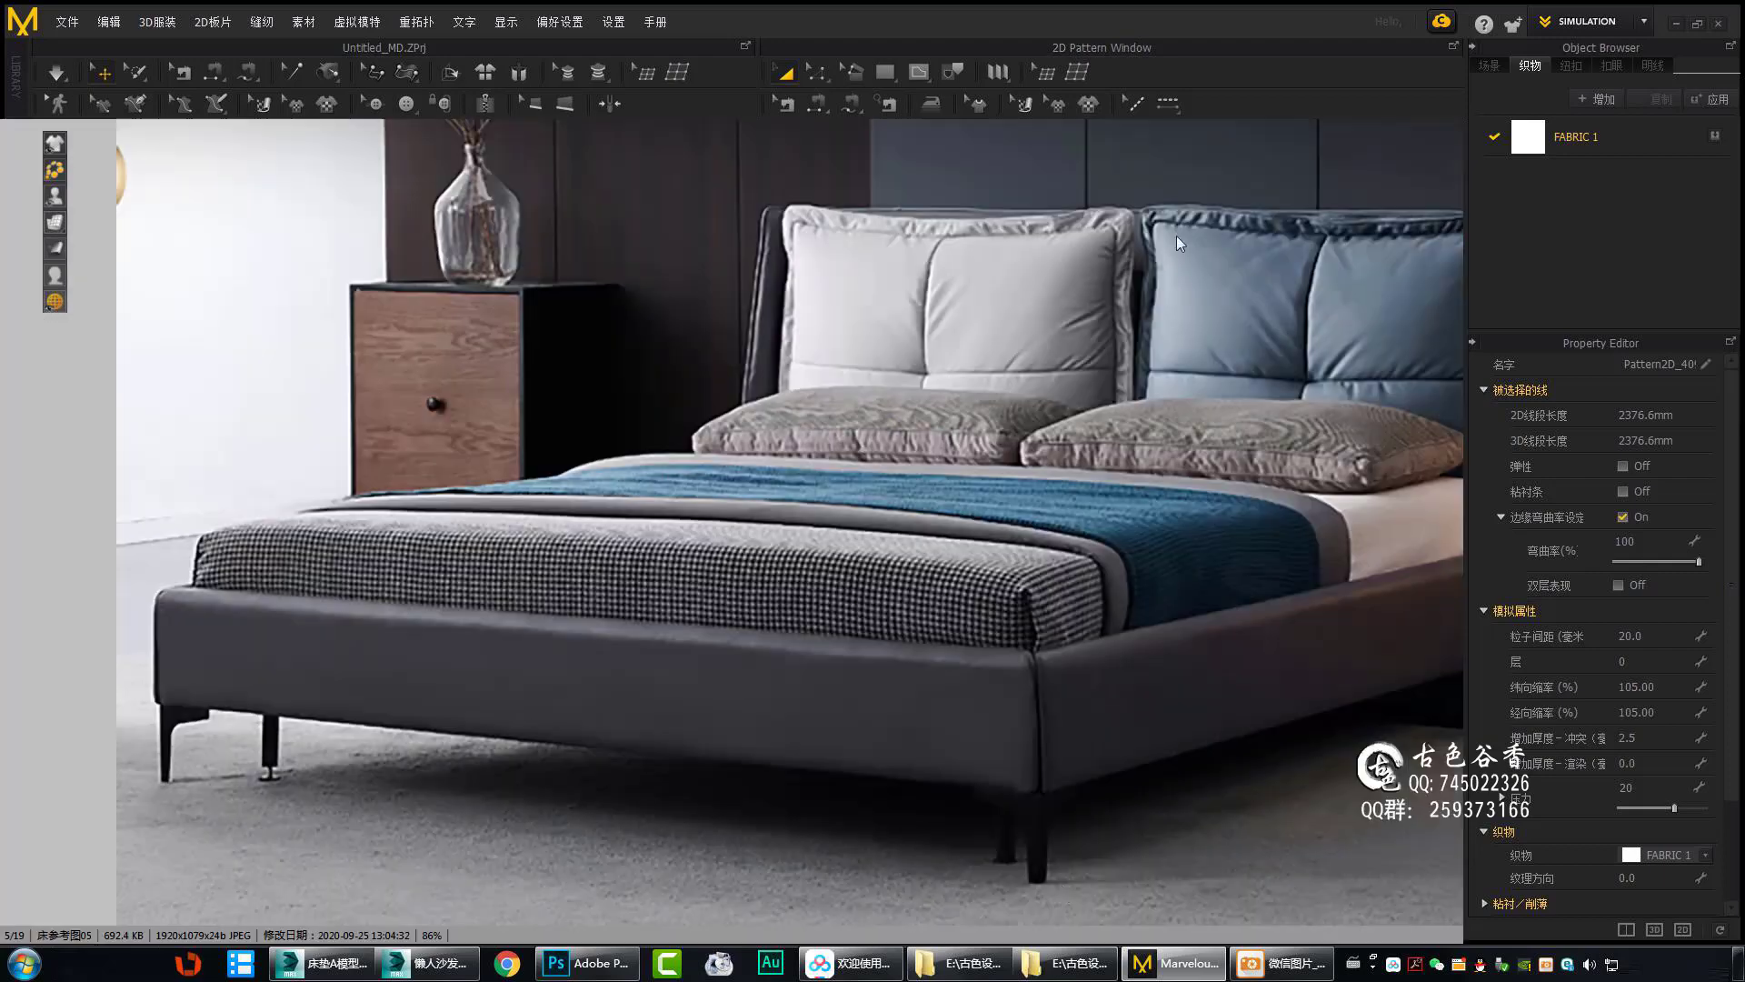
{"action": "scroll", "coordinate": [1043, 300], "scroll_direction": "up", "scroll_amount": 3}
Cut and sew the top pattern along its segment, then select the headboard panel patterns.
{"action": "left_click", "coordinate": [1182, 564]}
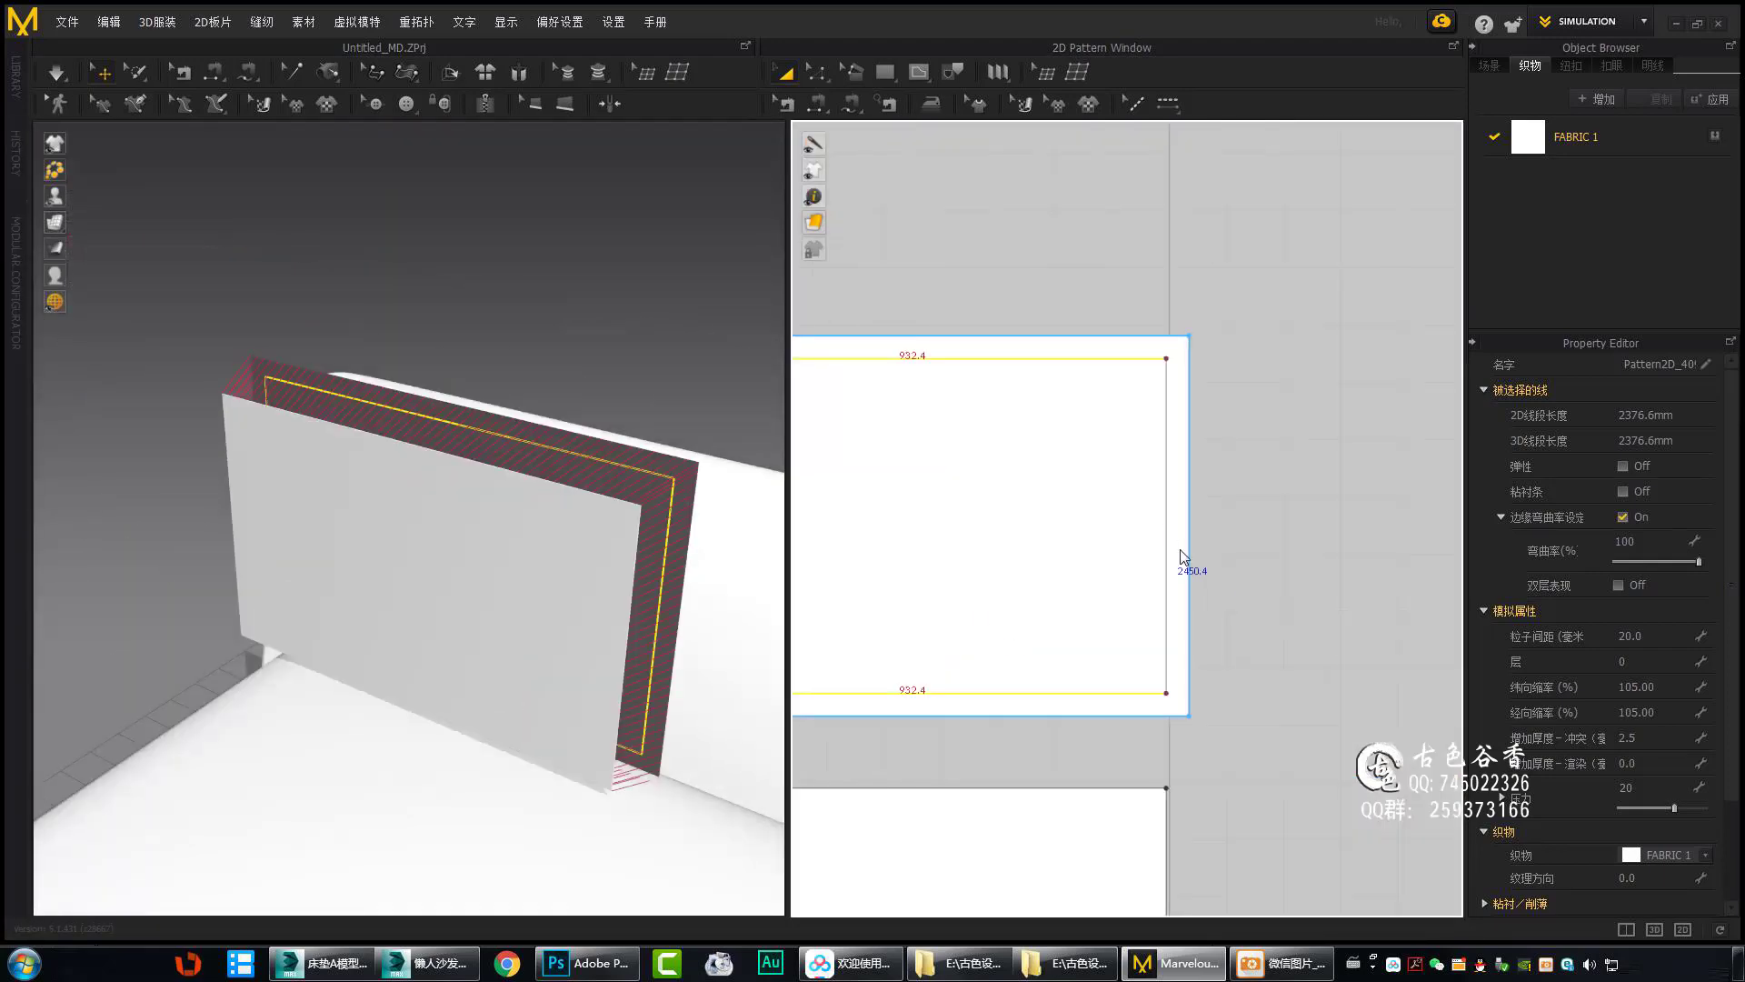
{"action": "scroll", "coordinate": [1116, 467], "scroll_direction": "up", "scroll_amount": 5}
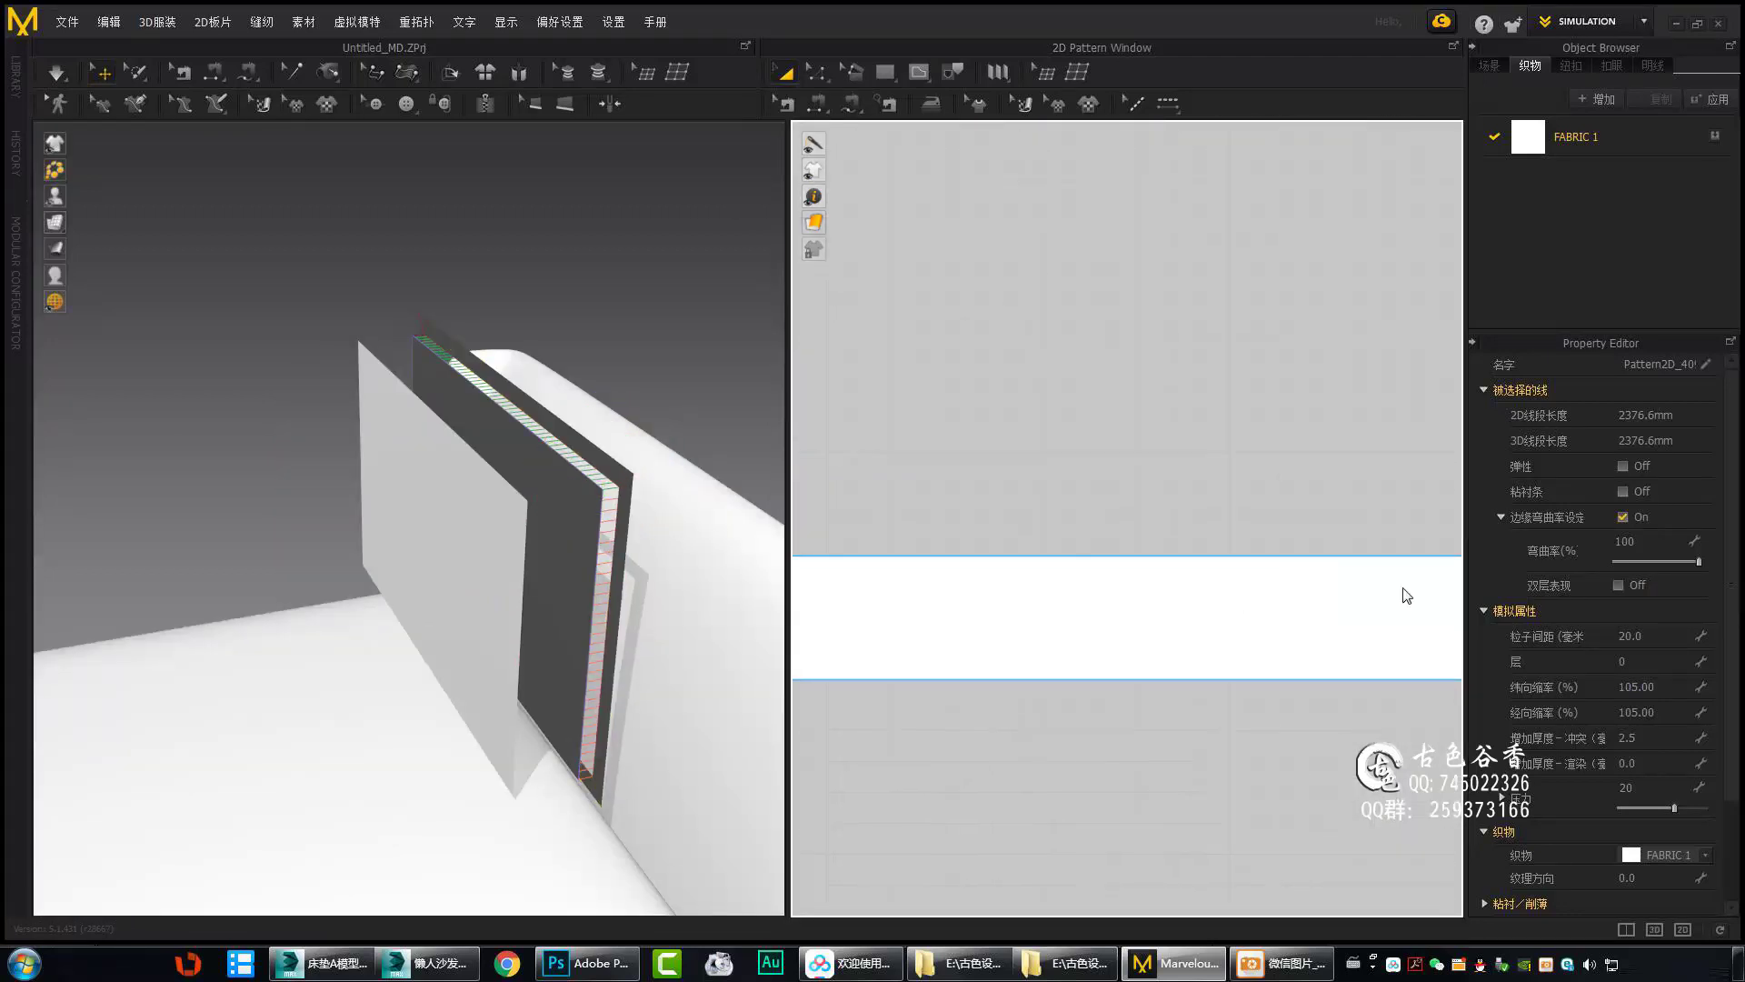
{"action": "right_click", "coordinate": [1082, 423]}
{"action": "left_click", "coordinate": [1150, 287]}
{"action": "scroll", "coordinate": [1407, 443], "scroll_direction": "down", "scroll_amount": 3}
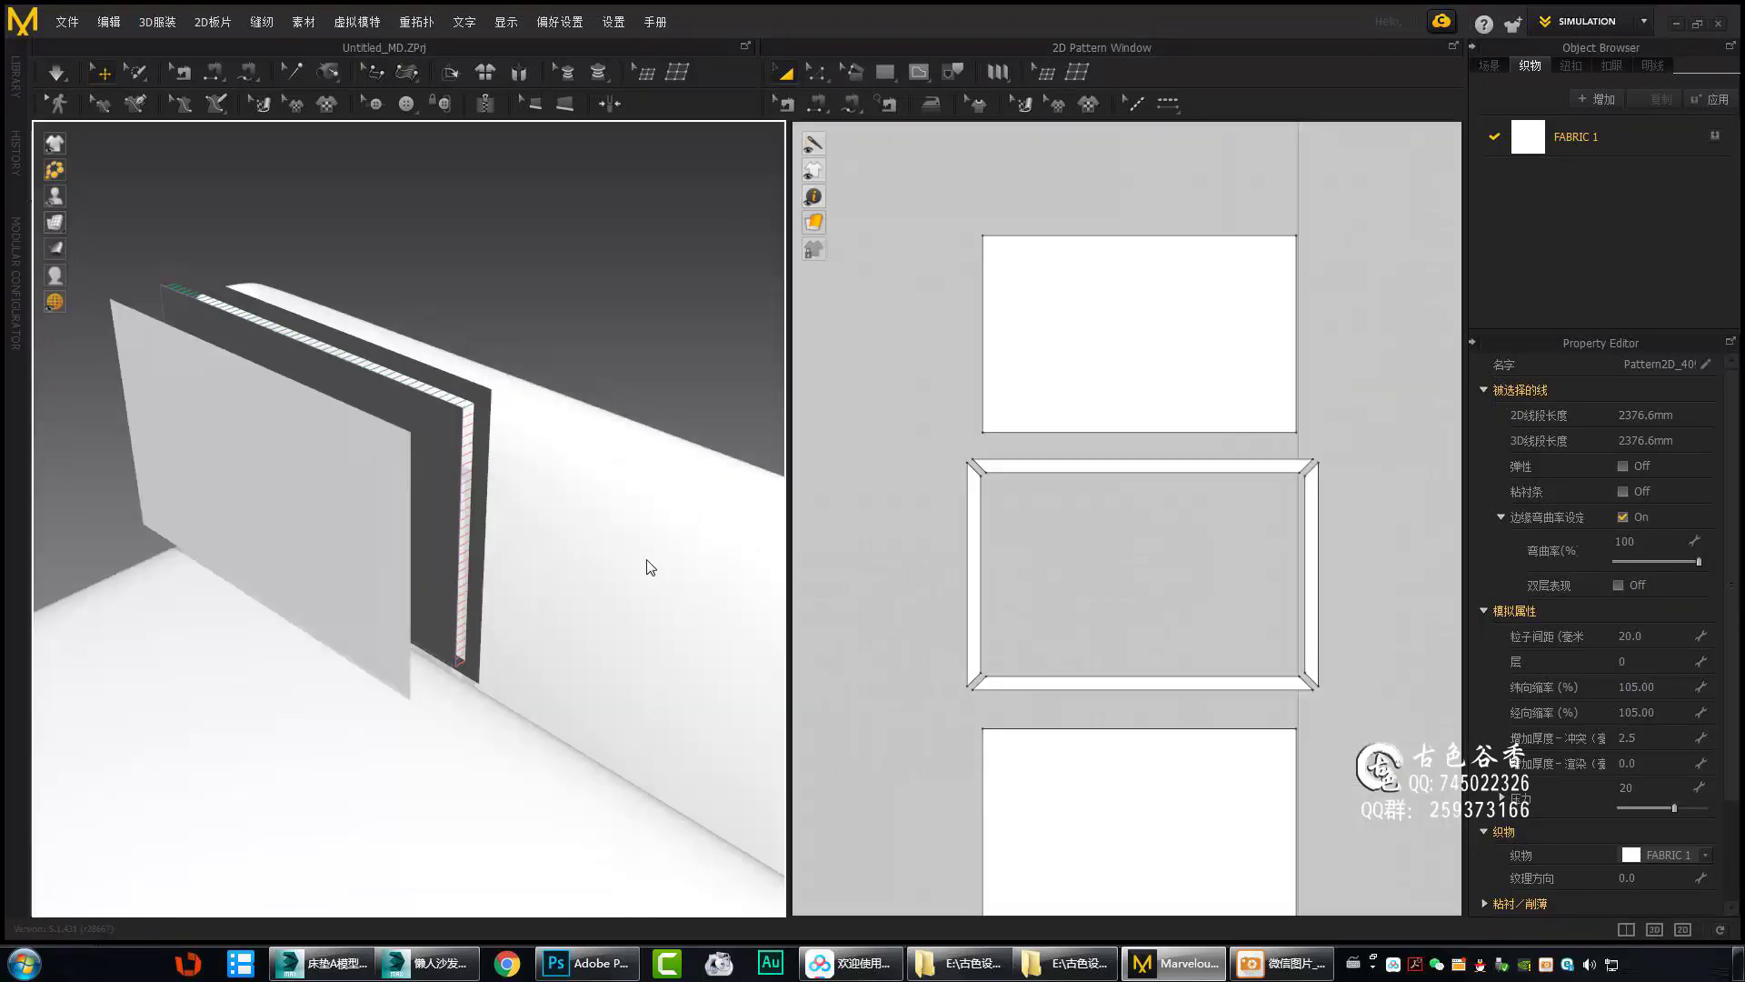
{"action": "left_click_drag", "start_coordinate": [1094, 482], "coordinate": [1378, 680]}
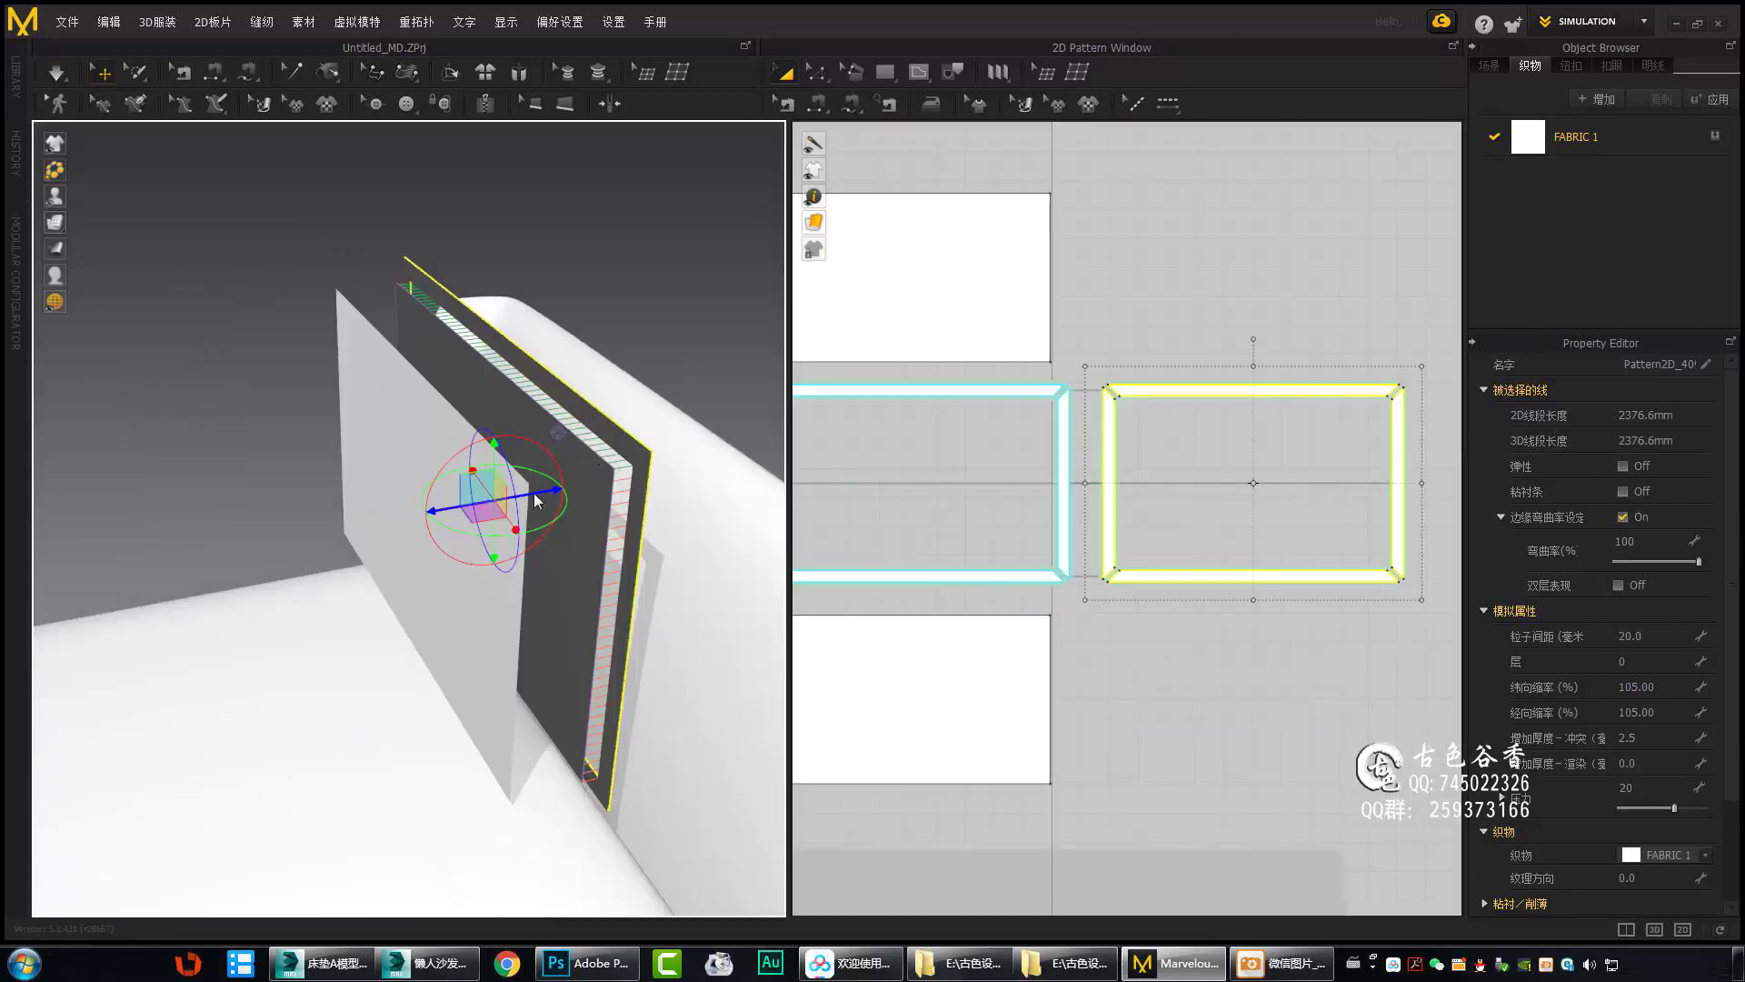
{"action": "left_click", "coordinate": [1110, 451]}
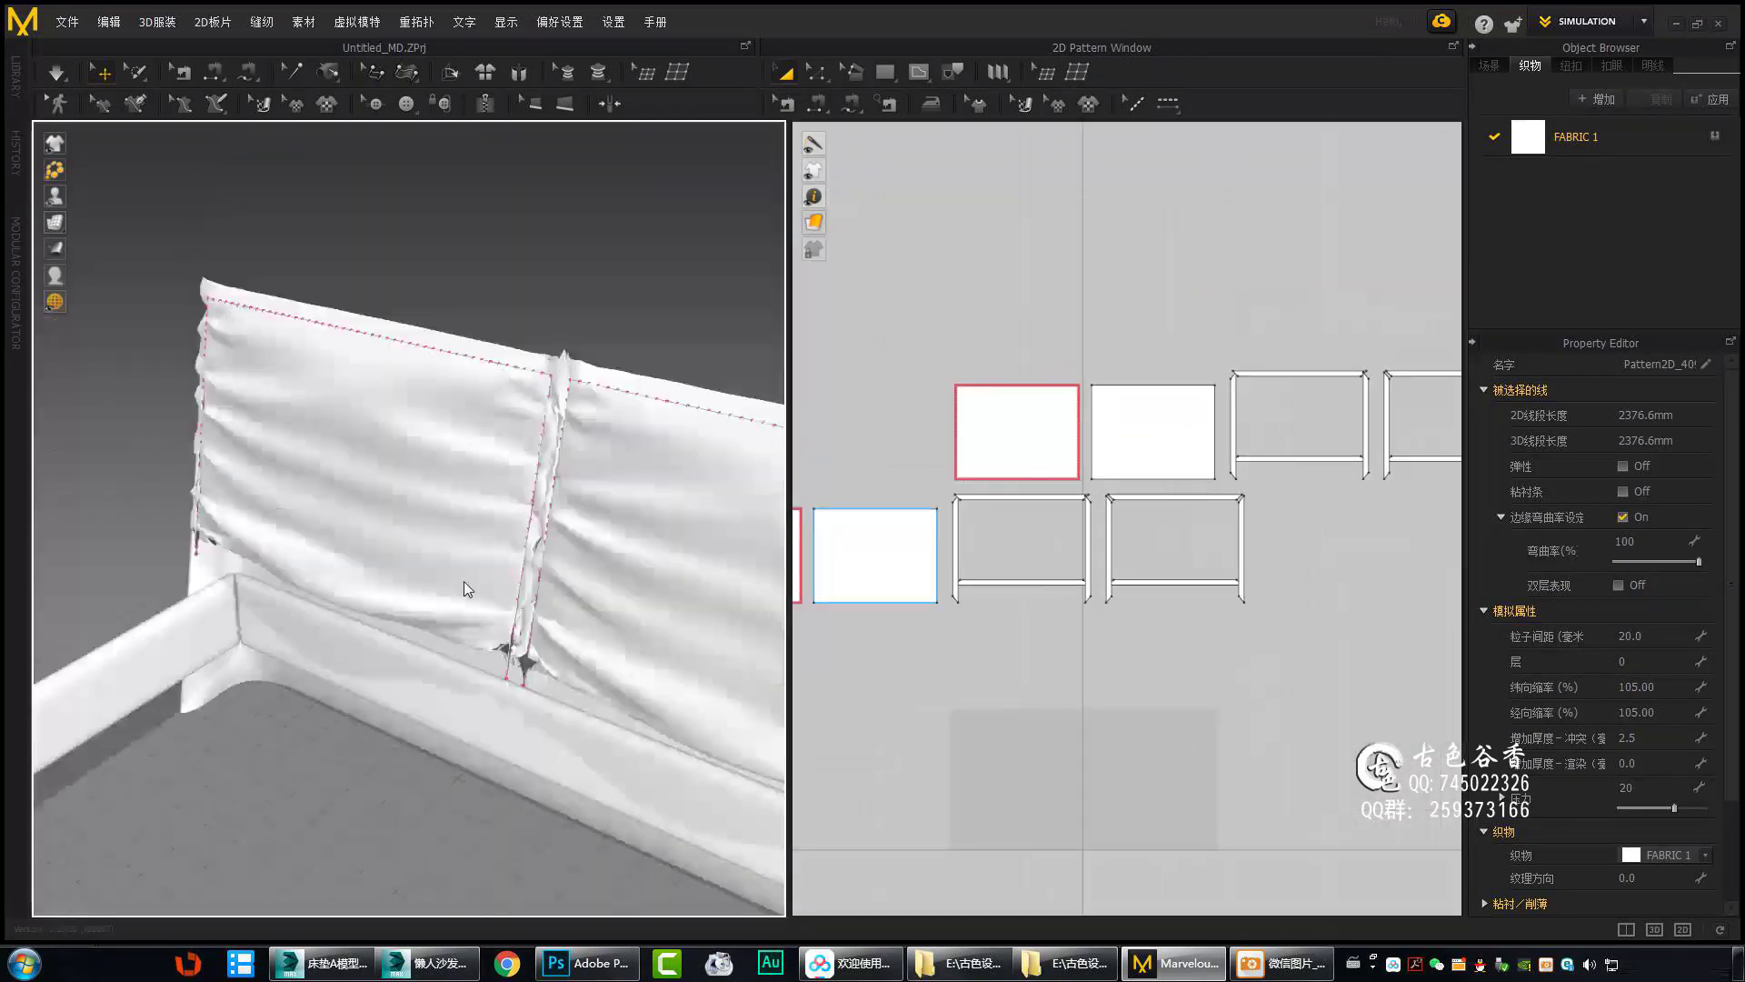
Select the pillow's seam, panel and narrow side strip, orbiting in close.
{"action": "left_click", "coordinate": [435, 562]}
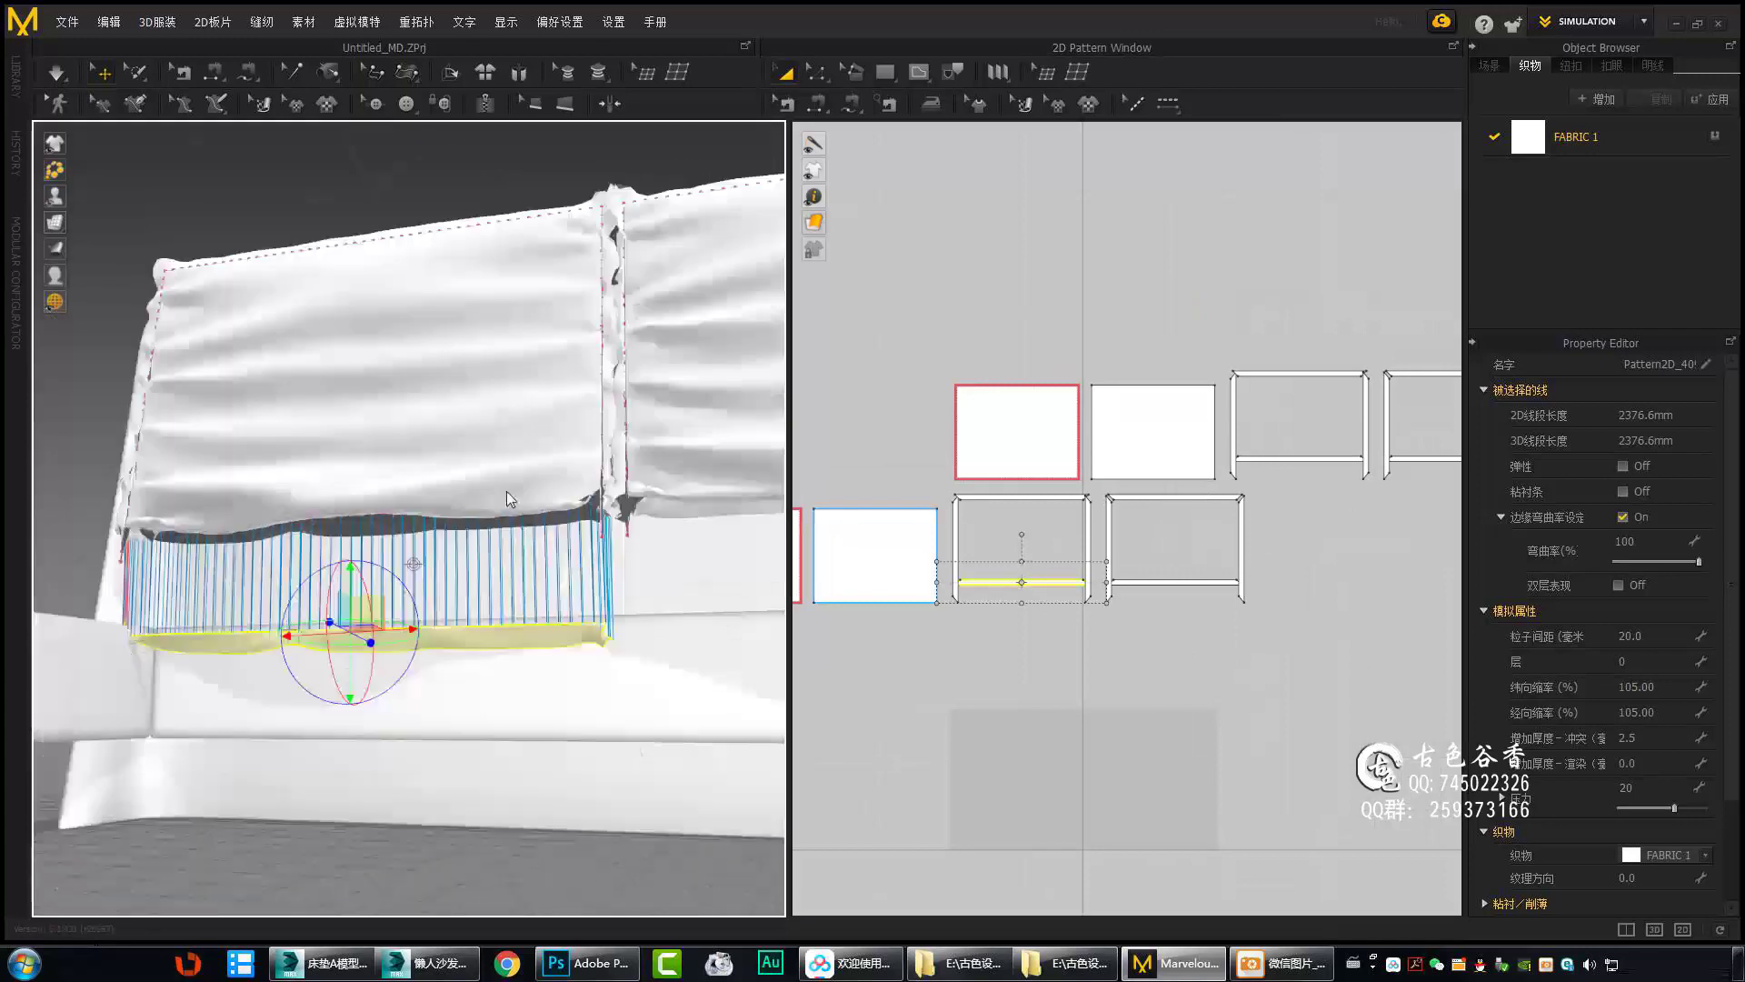
{"action": "left_click", "coordinate": [462, 565]}
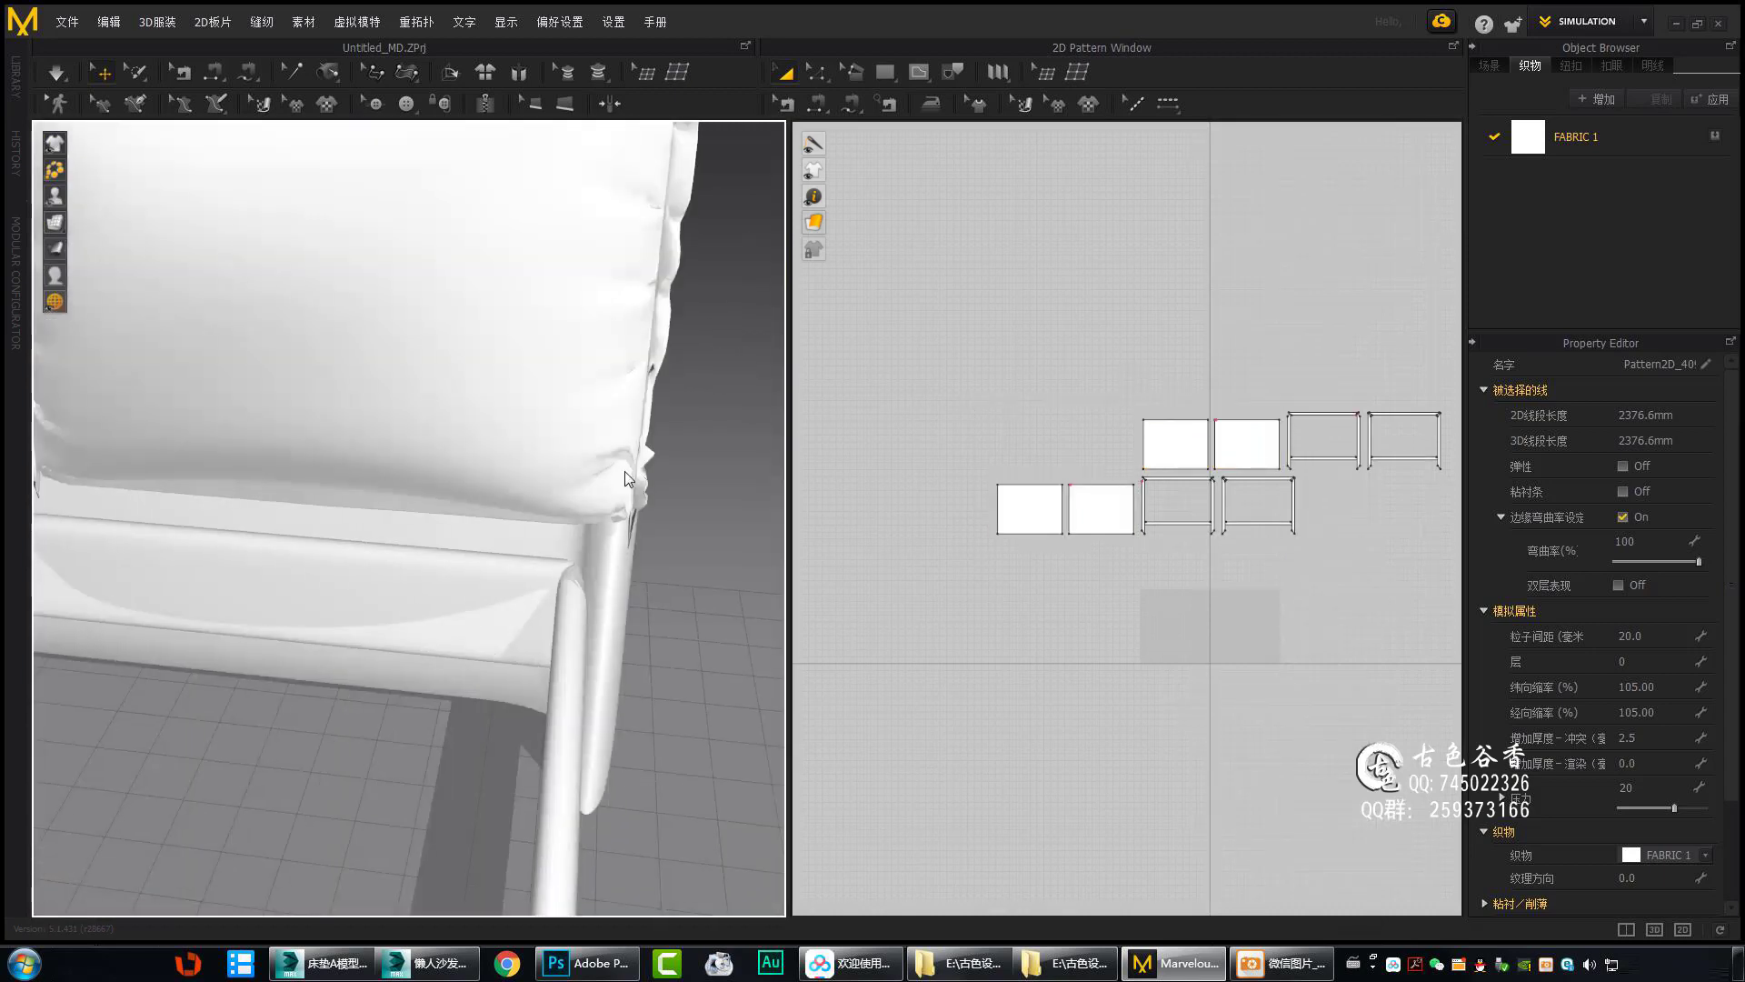
{"action": "left_click", "coordinate": [101, 653]}
{"action": "mouse_move", "coordinate": [62, 672]}
{"action": "right_mouse_down"}
{"action": "mouse_move", "coordinate": [613, 565]}
{"action": "mouse_move", "coordinate": [441, 455]}
{"action": "mouse_move", "coordinate": [564, 416]}
{"action": "mouse_move", "coordinate": [522, 487]}
{"action": "mouse_move", "coordinate": [684, 257]}
{"action": "right_mouse_up"}
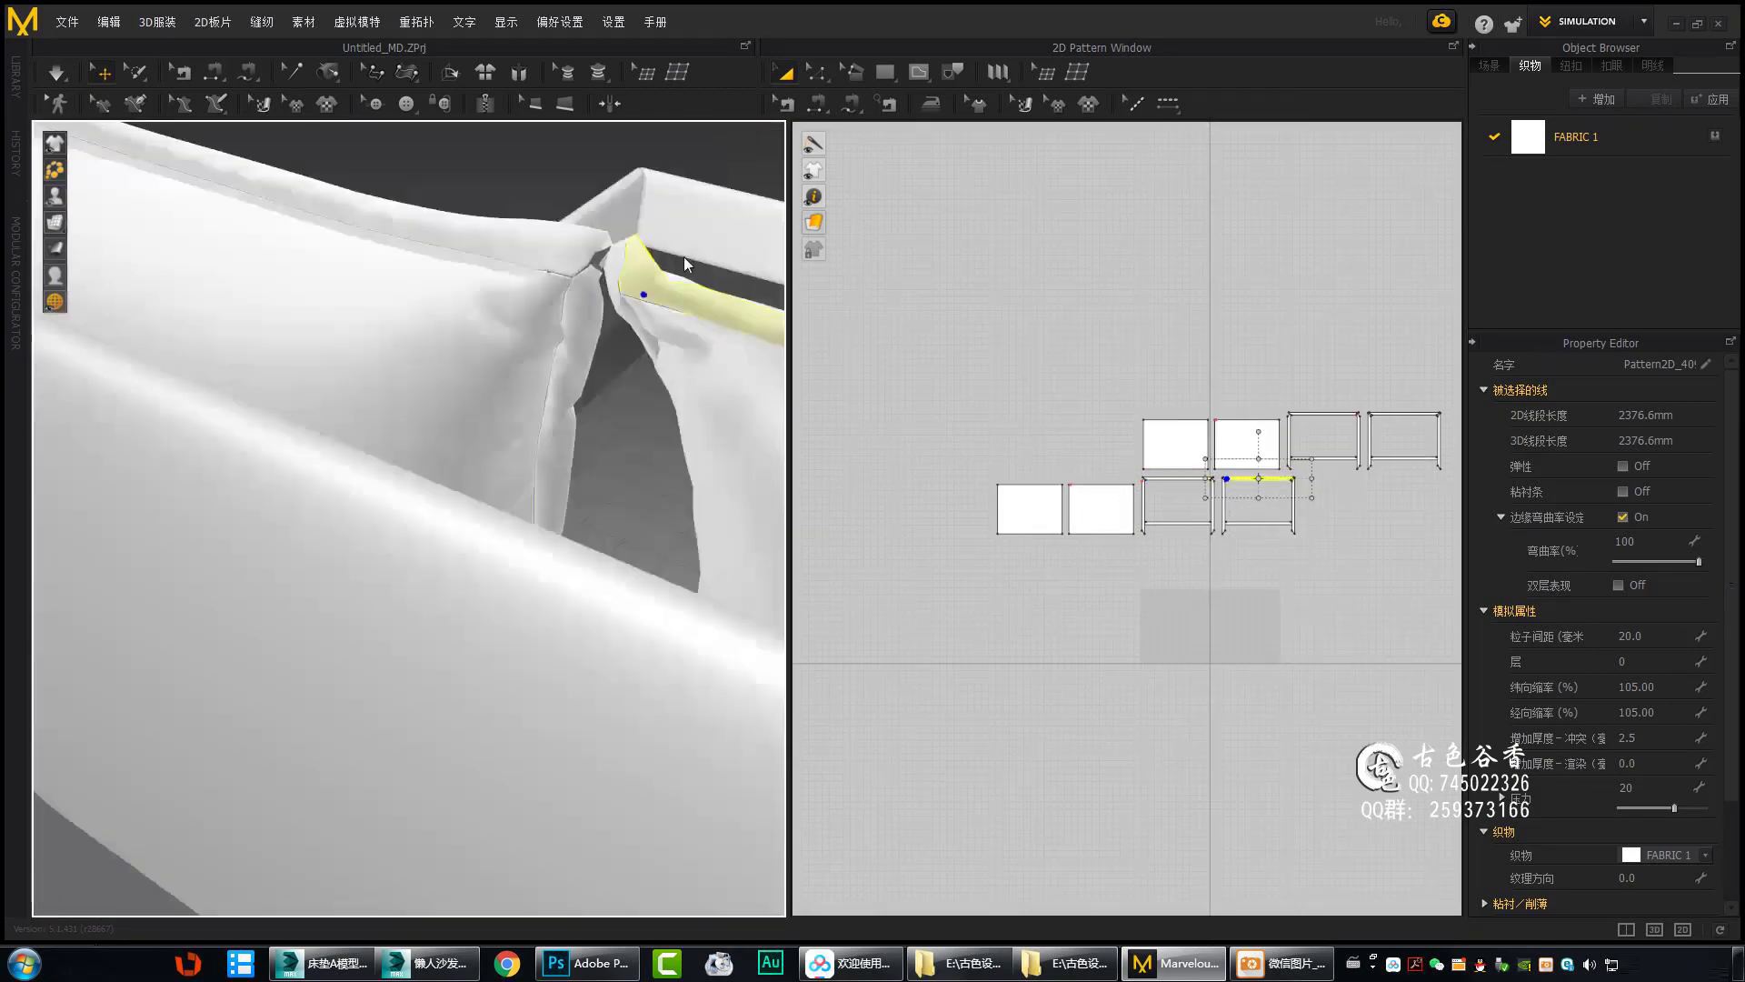
{"action": "scroll", "coordinate": [940, 351], "scroll_direction": "down", "scroll_amount": 3}
{"action": "mouse_move", "coordinate": [509, 455]}
{"action": "right_mouse_down"}
{"action": "mouse_move", "coordinate": [522, 549]}
{"action": "mouse_move", "coordinate": [646, 456]}
{"action": "mouse_move", "coordinate": [662, 486]}
{"action": "right_mouse_up"}
{"action": "right_click_drag", "start_coordinate": [716, 554], "coordinate": [731, 425]}
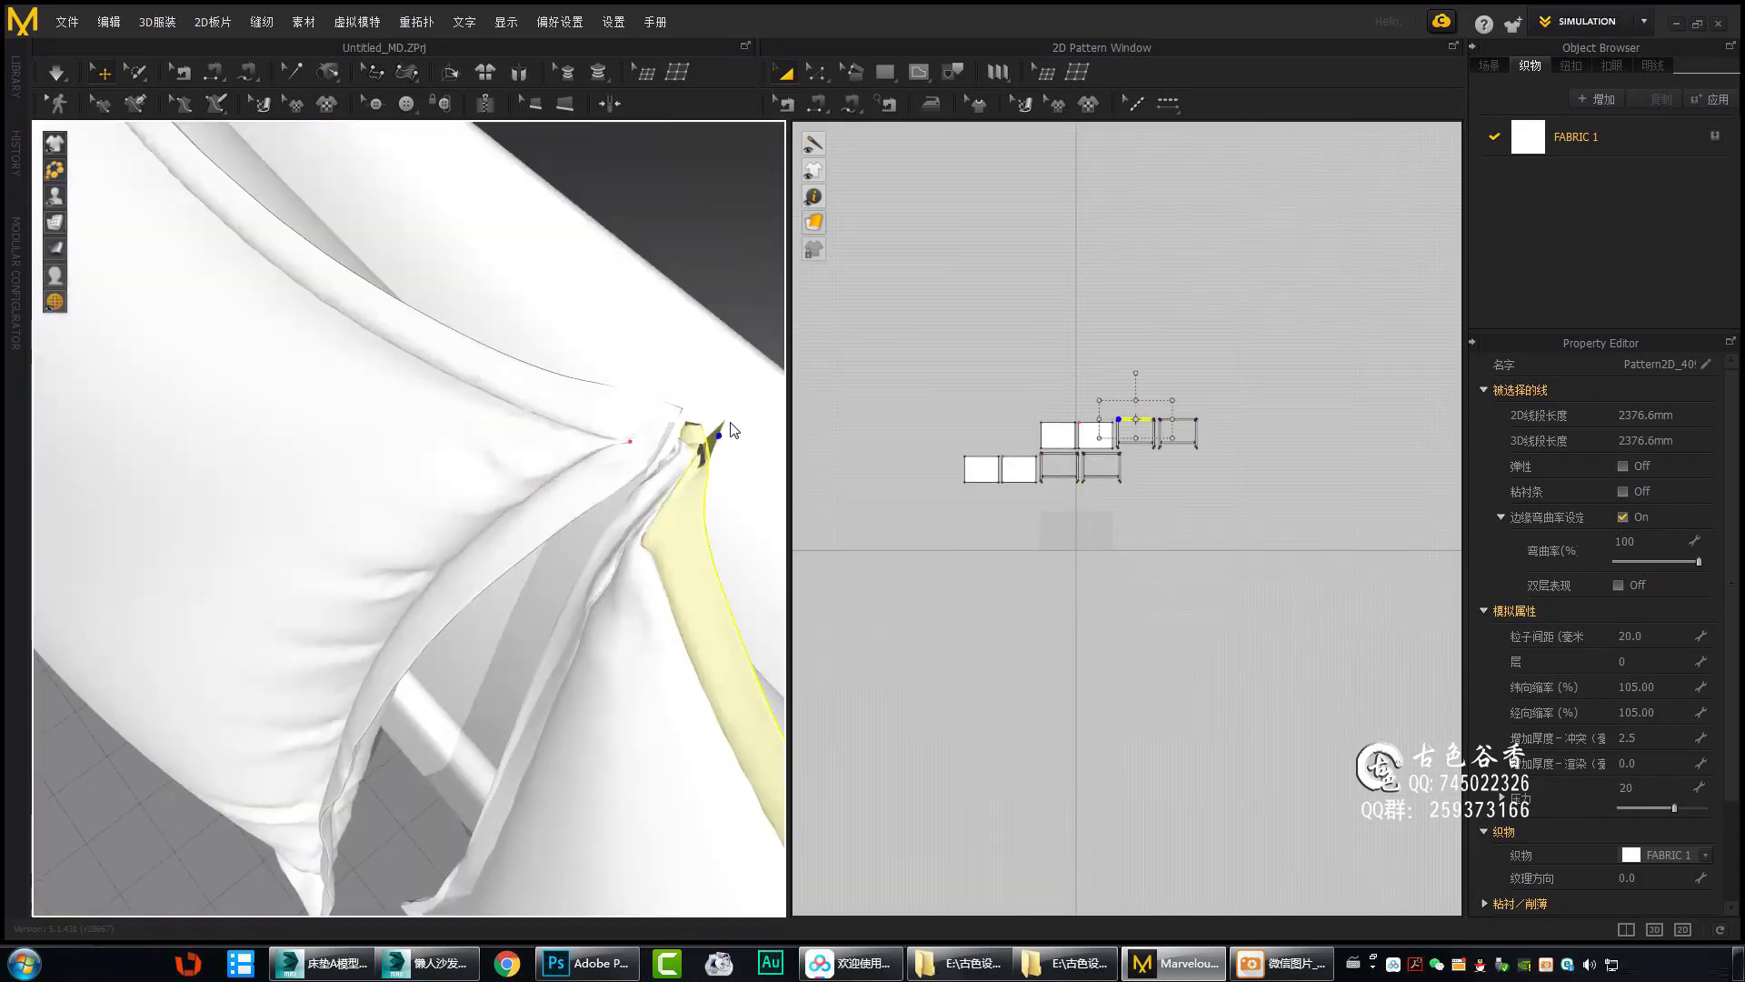
{"action": "mouse_move", "coordinate": [701, 494]}
{"action": "right_mouse_down"}
{"action": "mouse_move", "coordinate": [482, 557]}
{"action": "mouse_move", "coordinate": [564, 625]}
{"action": "mouse_move", "coordinate": [505, 608]}
{"action": "mouse_move", "coordinate": [606, 614]}
{"action": "mouse_move", "coordinate": [586, 589]}
{"action": "mouse_move", "coordinate": [647, 558]}
{"action": "mouse_move", "coordinate": [663, 487]}
{"action": "mouse_move", "coordinate": [448, 527]}
{"action": "mouse_move", "coordinate": [584, 487]}
{"action": "mouse_move", "coordinate": [539, 423]}
{"action": "right_mouse_up"}
Select the top, bottom and far-side strips, check the seams, and re-simulate the pillow.
{"action": "left_click", "coordinate": [642, 582]}
{"action": "left_click", "coordinate": [705, 557]}
{"action": "mouse_move", "coordinate": [648, 408]}
{"action": "right_mouse_down"}
{"action": "mouse_move", "coordinate": [494, 434]}
{"action": "mouse_move", "coordinate": [596, 400]}
{"action": "mouse_move", "coordinate": [545, 409]}
{"action": "mouse_move", "coordinate": [636, 363]}
{"action": "right_mouse_up"}
{"action": "left_click", "coordinate": [595, 400]}
{"action": "left_click", "coordinate": [582, 382]}
{"action": "right_click_drag", "start_coordinate": [447, 494], "coordinate": [409, 545]}
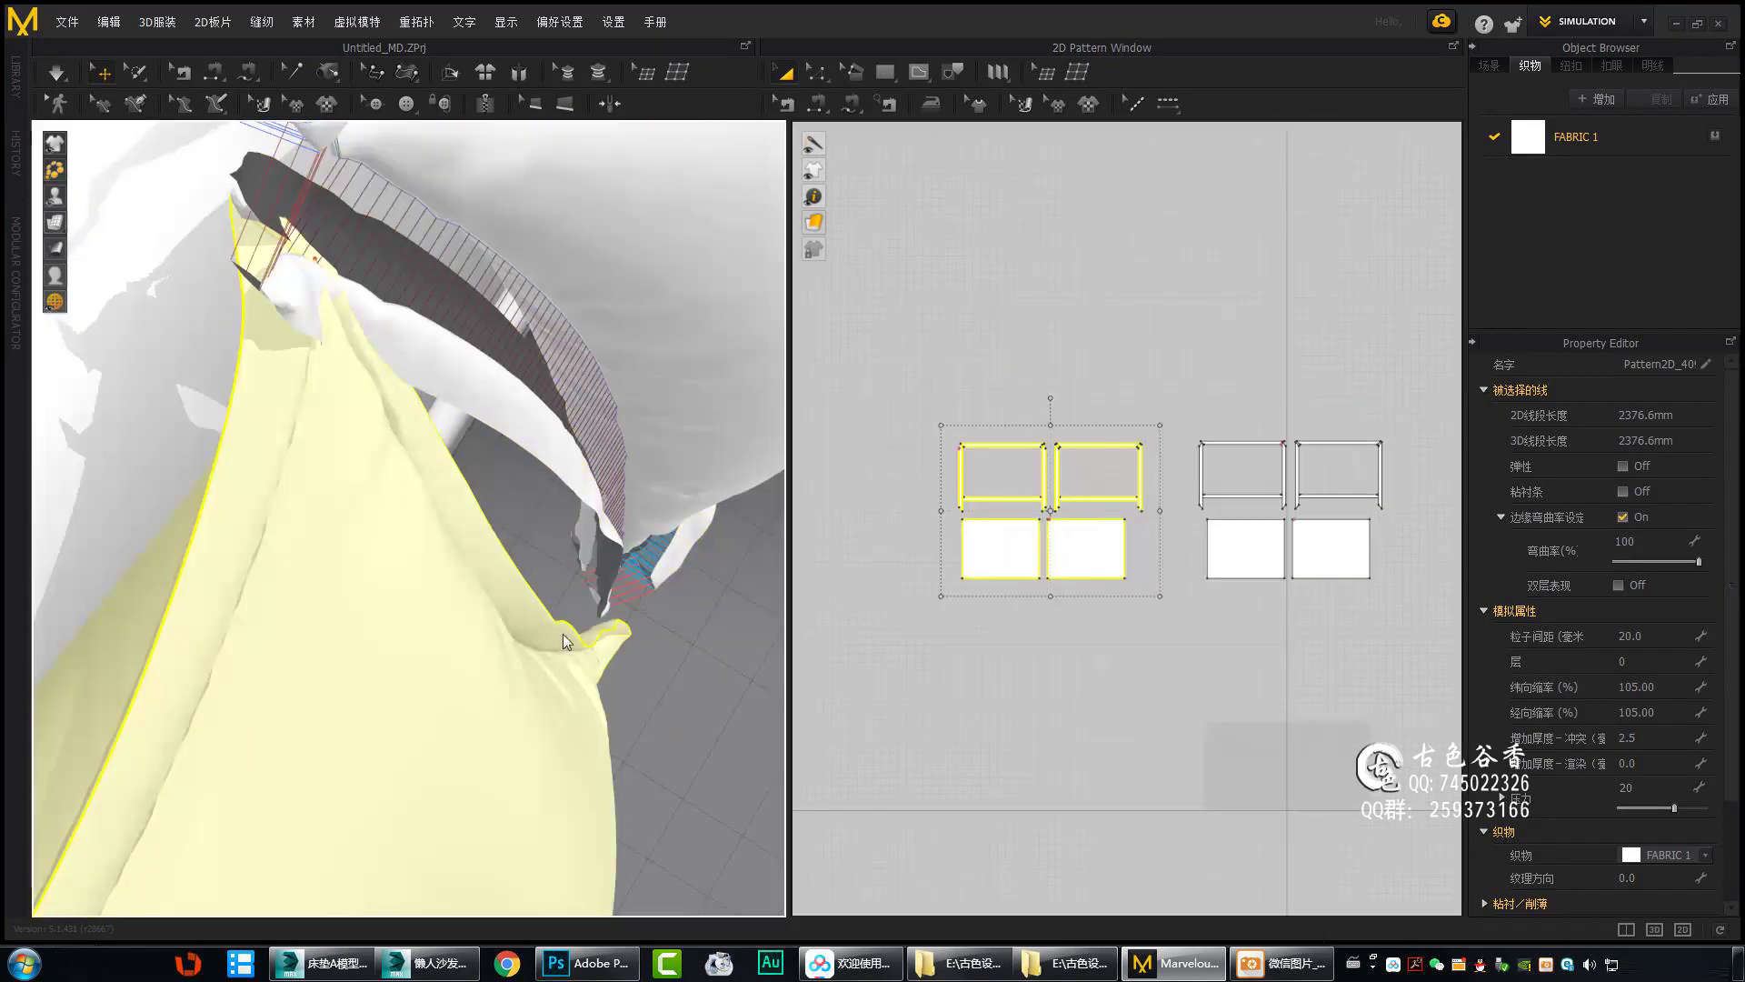
{"action": "mouse_move", "coordinate": [564, 635]}
{"action": "right_mouse_down"}
{"action": "mouse_move", "coordinate": [505, 558]}
{"action": "mouse_move", "coordinate": [400, 522]}
{"action": "mouse_move", "coordinate": [298, 533]}
{"action": "mouse_move", "coordinate": [516, 600]}
{"action": "mouse_move", "coordinate": [696, 503]}
{"action": "mouse_move", "coordinate": [639, 521]}
{"action": "mouse_move", "coordinate": [624, 433]}
{"action": "mouse_move", "coordinate": [682, 510]}
{"action": "right_mouse_up"}
{"action": "mouse_move", "coordinate": [495, 555]}
{"action": "right_mouse_down"}
{"action": "mouse_move", "coordinate": [624, 506]}
{"action": "mouse_move", "coordinate": [546, 682]}
{"action": "mouse_move", "coordinate": [441, 390]}
{"action": "mouse_move", "coordinate": [540, 535]}
{"action": "mouse_move", "coordinate": [658, 433]}
{"action": "mouse_move", "coordinate": [403, 649]}
{"action": "right_mouse_up"}
{"action": "right_click_drag", "start_coordinate": [430, 574], "coordinate": [278, 451]}
{"action": "key", "text": "space"}
Select the pillow's side strip, clear it, then pick a front pillow panel.
{"action": "right_click_drag", "start_coordinate": [267, 684], "coordinate": [398, 673]}
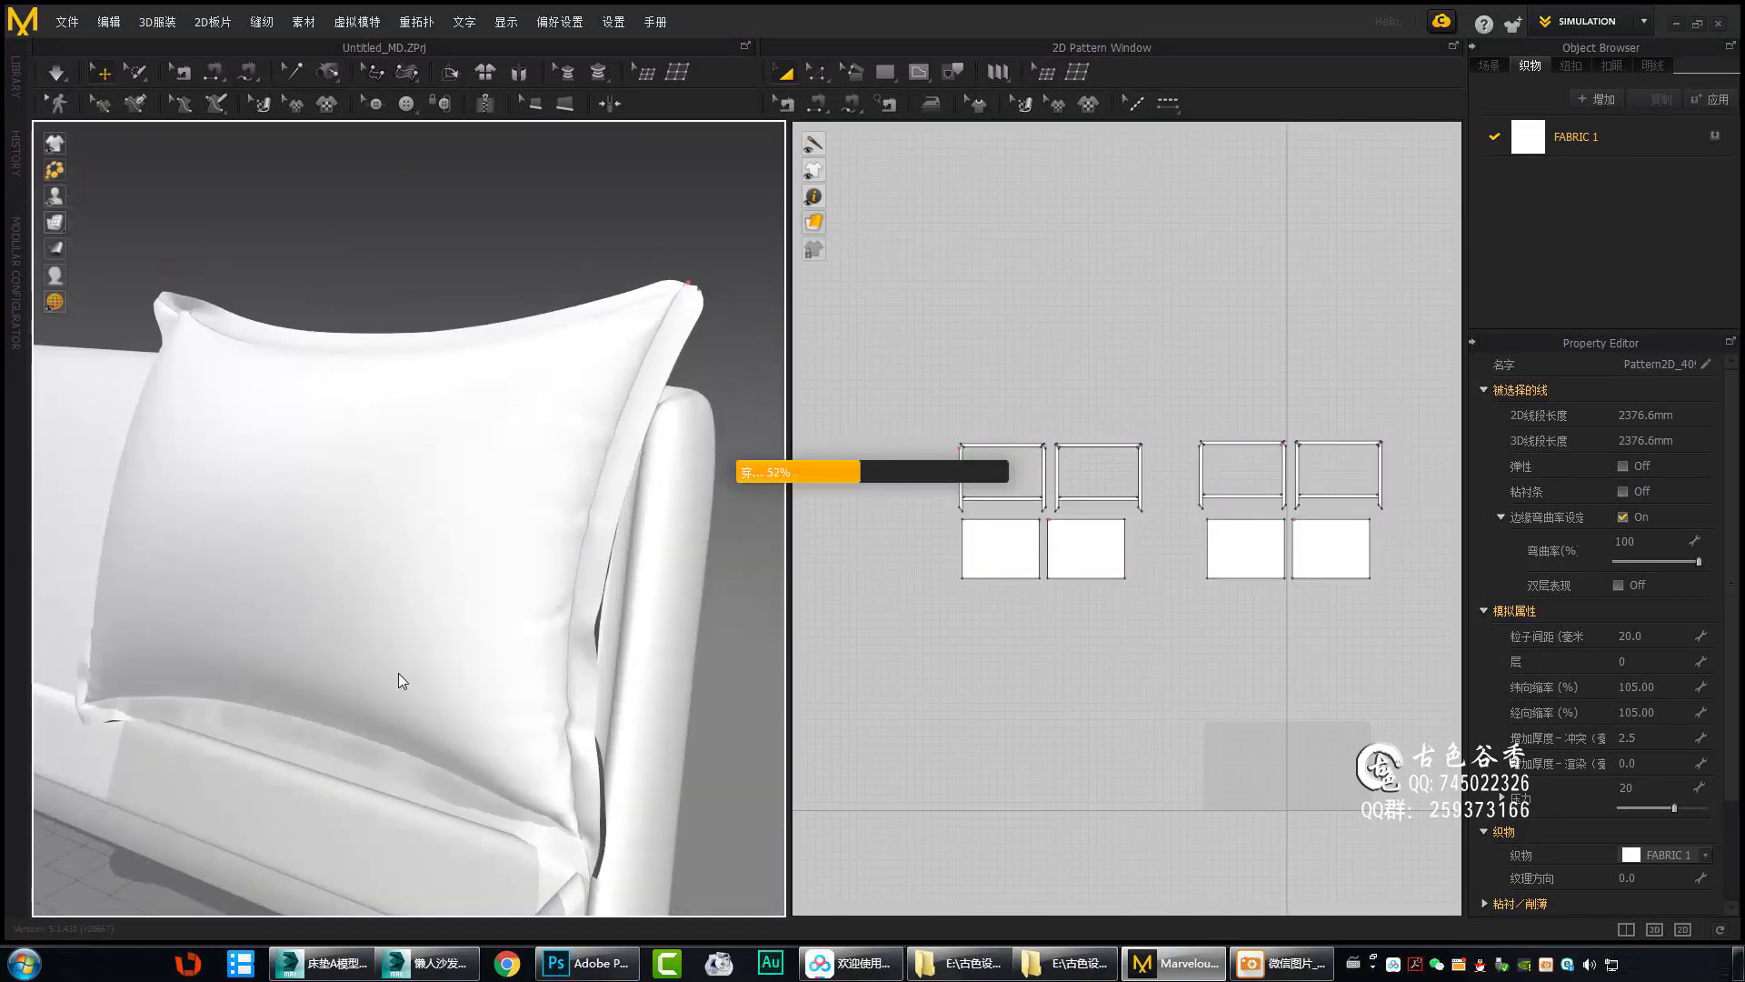
{"action": "scroll", "coordinate": [545, 618], "scroll_direction": "up", "scroll_amount": 5}
{"action": "left_click", "coordinate": [616, 614]}
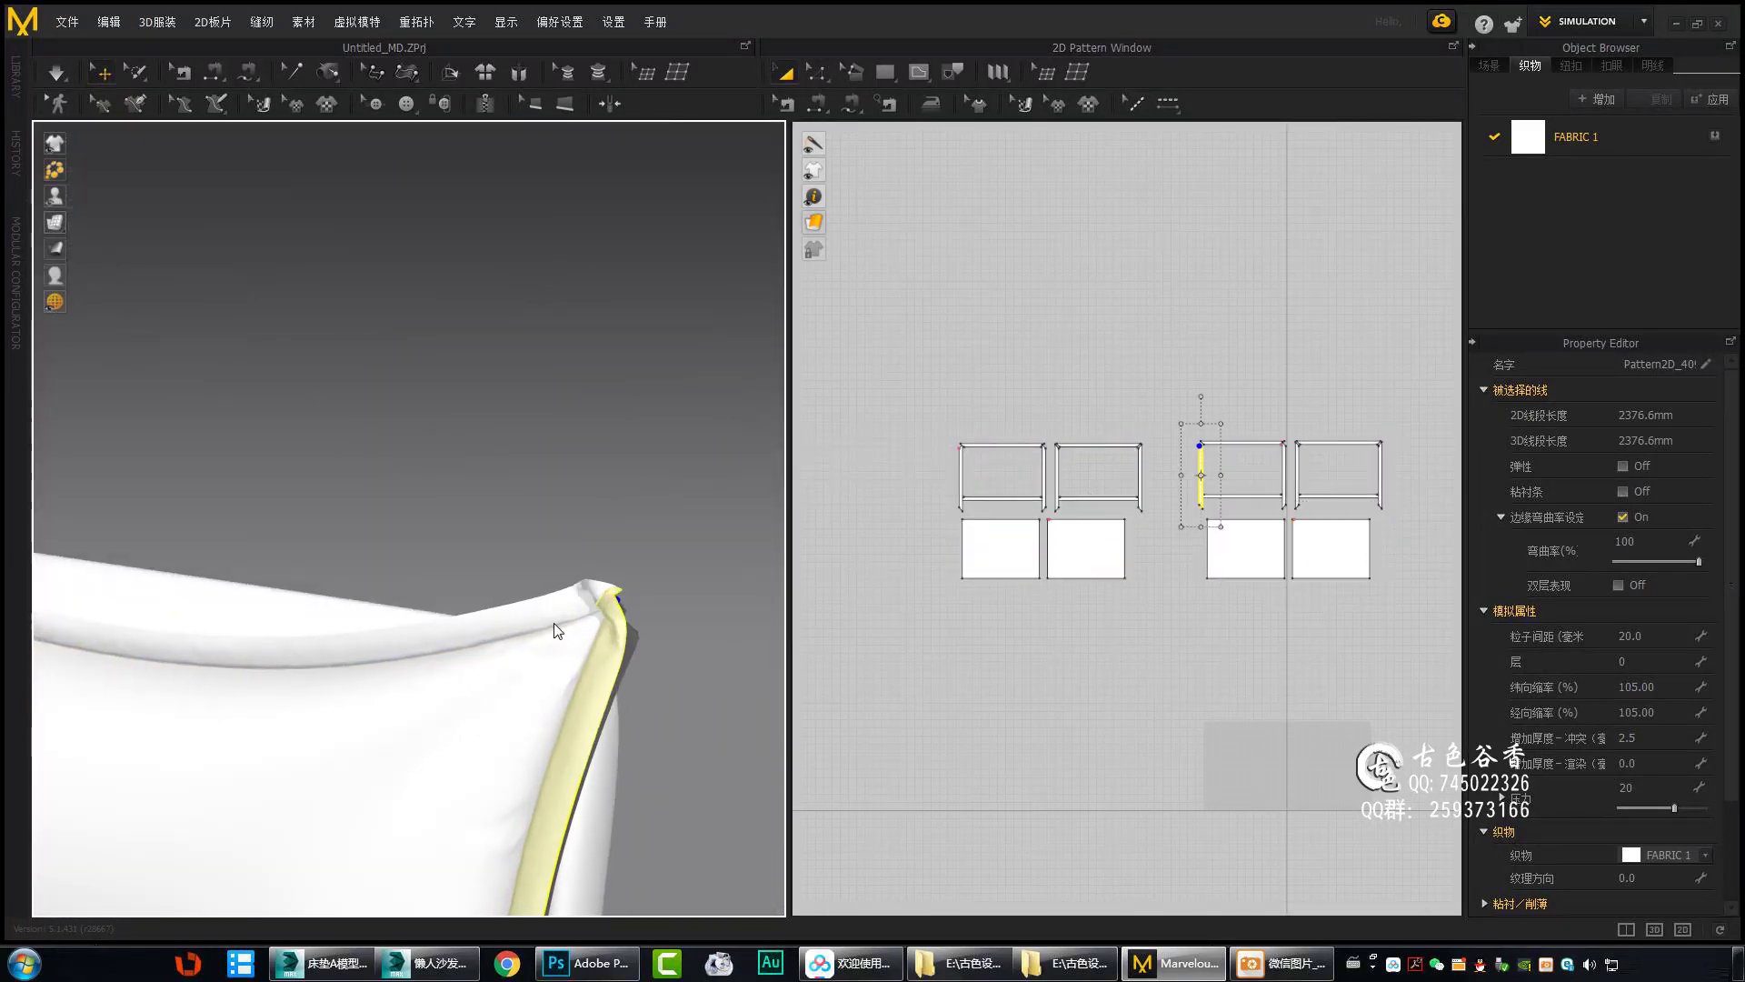
{"action": "scroll", "coordinate": [582, 663], "scroll_direction": "up", "scroll_amount": 3}
{"action": "left_click", "coordinate": [591, 619]}
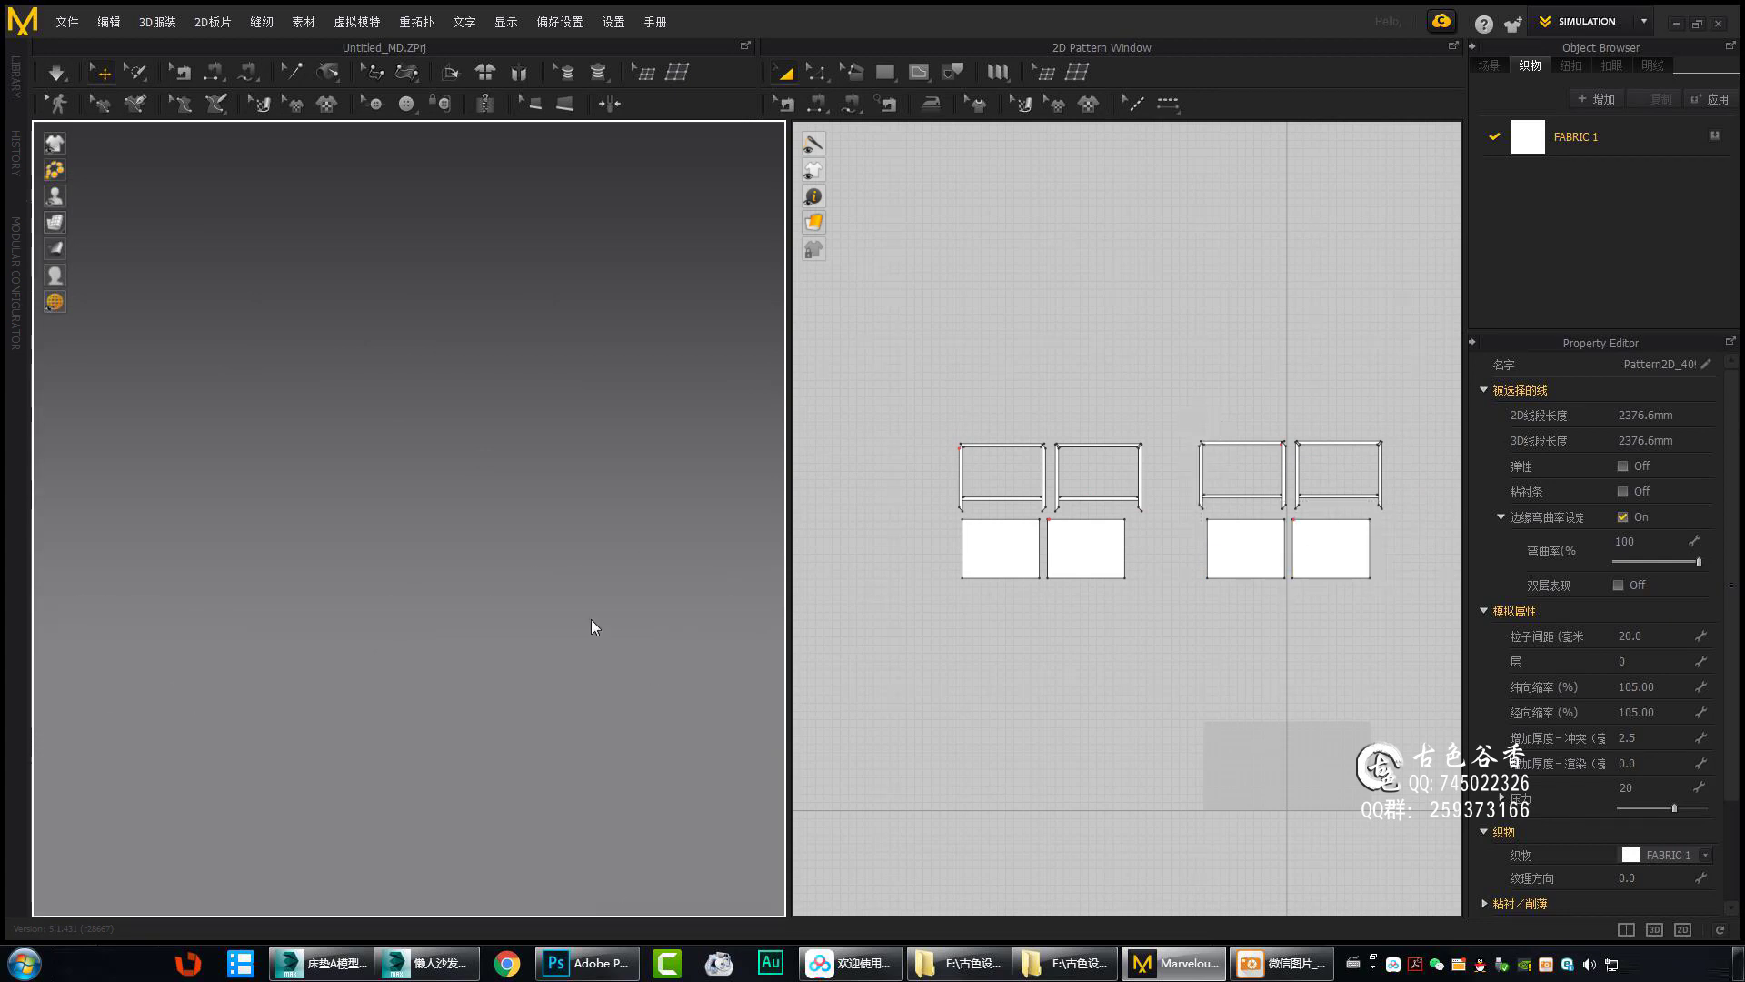
{"action": "scroll", "coordinate": [300, 441], "scroll_direction": "down", "scroll_amount": 3}
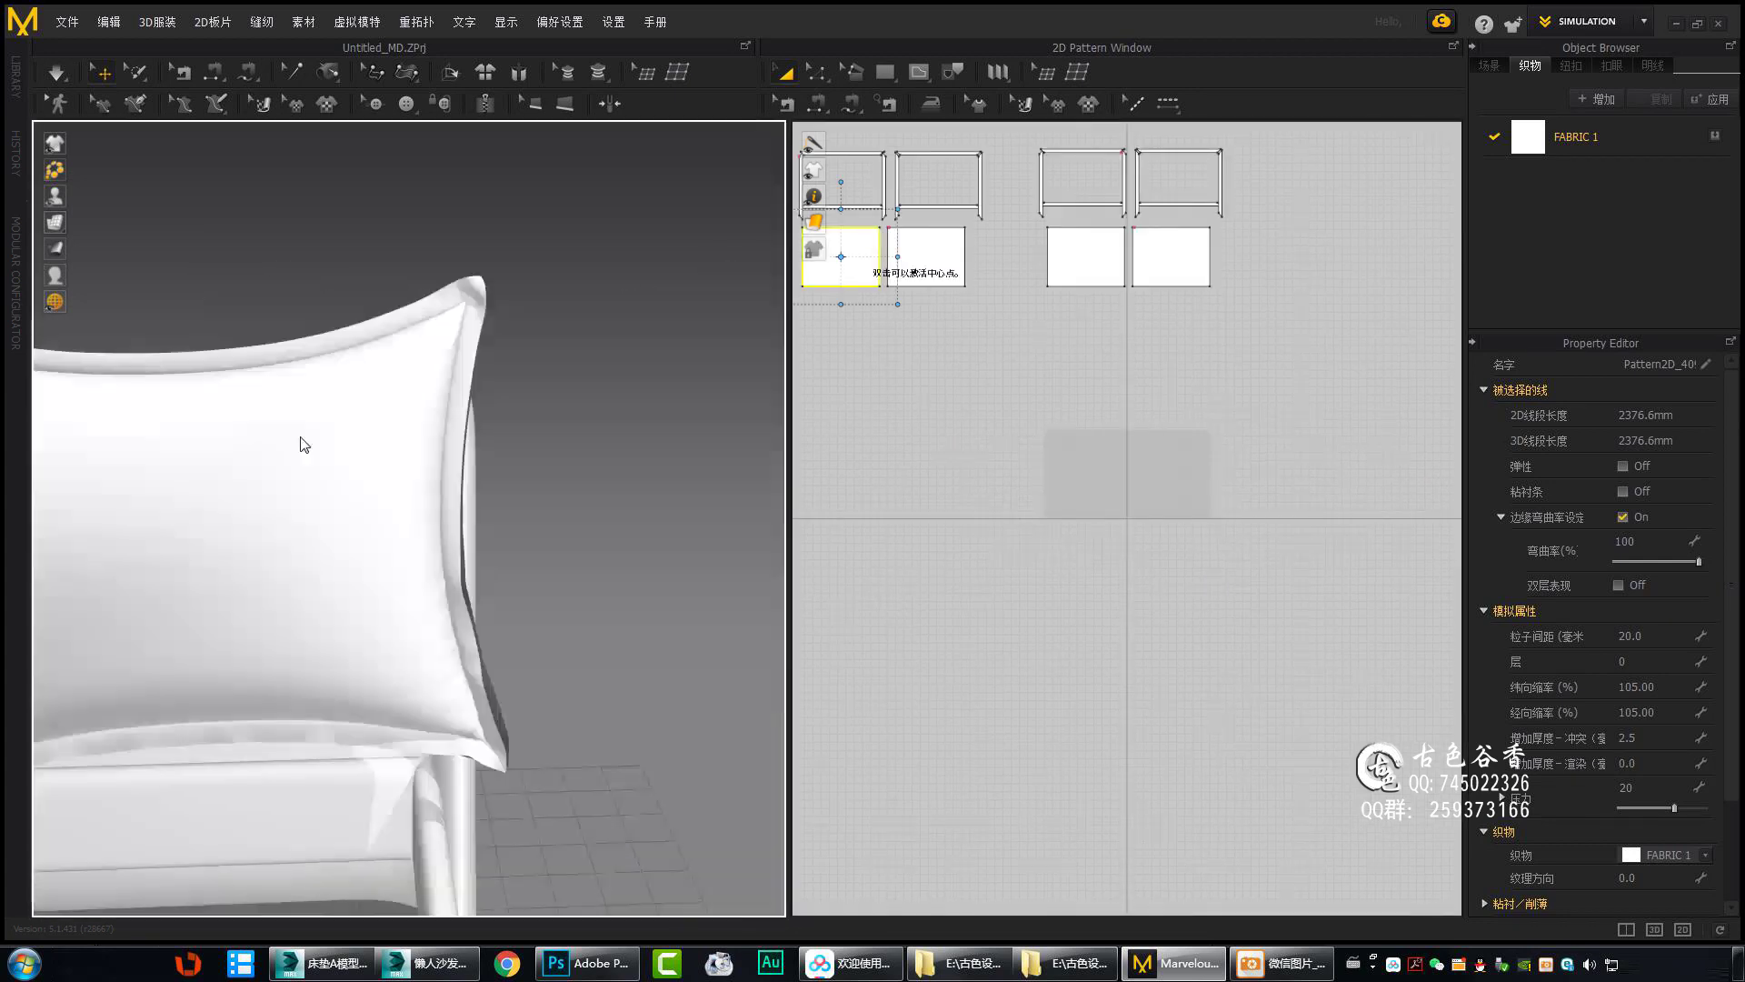
{"action": "left_click", "coordinate": [597, 383]}
Pull the pillow's corner seam flap upward so the edges settle cleanly.
{"action": "mouse_move", "coordinate": [597, 382]}
{"action": "right_mouse_down"}
{"action": "mouse_move", "coordinate": [439, 374]}
{"action": "mouse_move", "coordinate": [271, 494]}
{"action": "mouse_move", "coordinate": [282, 456]}
{"action": "mouse_move", "coordinate": [423, 320]}
{"action": "mouse_move", "coordinate": [535, 461]}
{"action": "mouse_move", "coordinate": [443, 685]}
{"action": "mouse_move", "coordinate": [323, 602]}
{"action": "mouse_move", "coordinate": [322, 642]}
{"action": "mouse_move", "coordinate": [517, 487]}
{"action": "mouse_move", "coordinate": [522, 444]}
{"action": "mouse_move", "coordinate": [449, 557]}
{"action": "mouse_move", "coordinate": [524, 539]}
{"action": "right_mouse_up"}
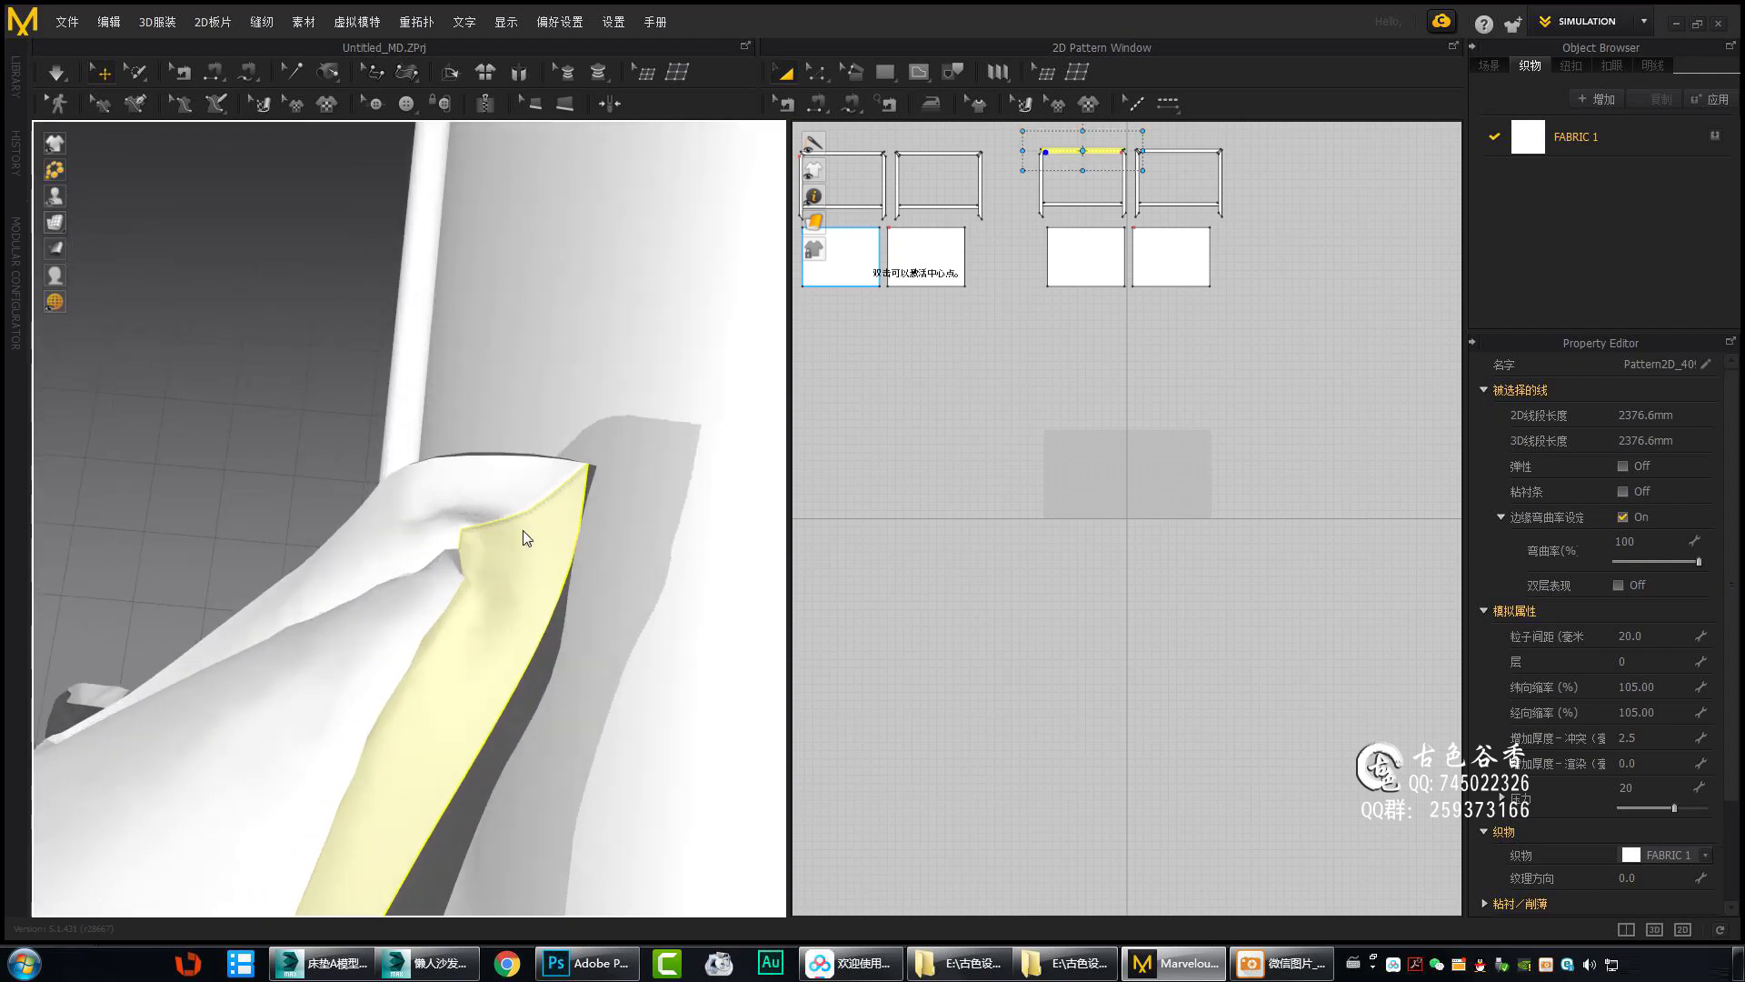
{"action": "mouse_move", "coordinate": [474, 600]}
{"action": "right_mouse_down"}
{"action": "mouse_move", "coordinate": [532, 598]}
{"action": "mouse_move", "coordinate": [559, 467]}
{"action": "mouse_move", "coordinate": [669, 477]}
{"action": "mouse_move", "coordinate": [592, 398]}
{"action": "mouse_move", "coordinate": [593, 451]}
{"action": "mouse_move", "coordinate": [236, 707]}
{"action": "right_mouse_up"}
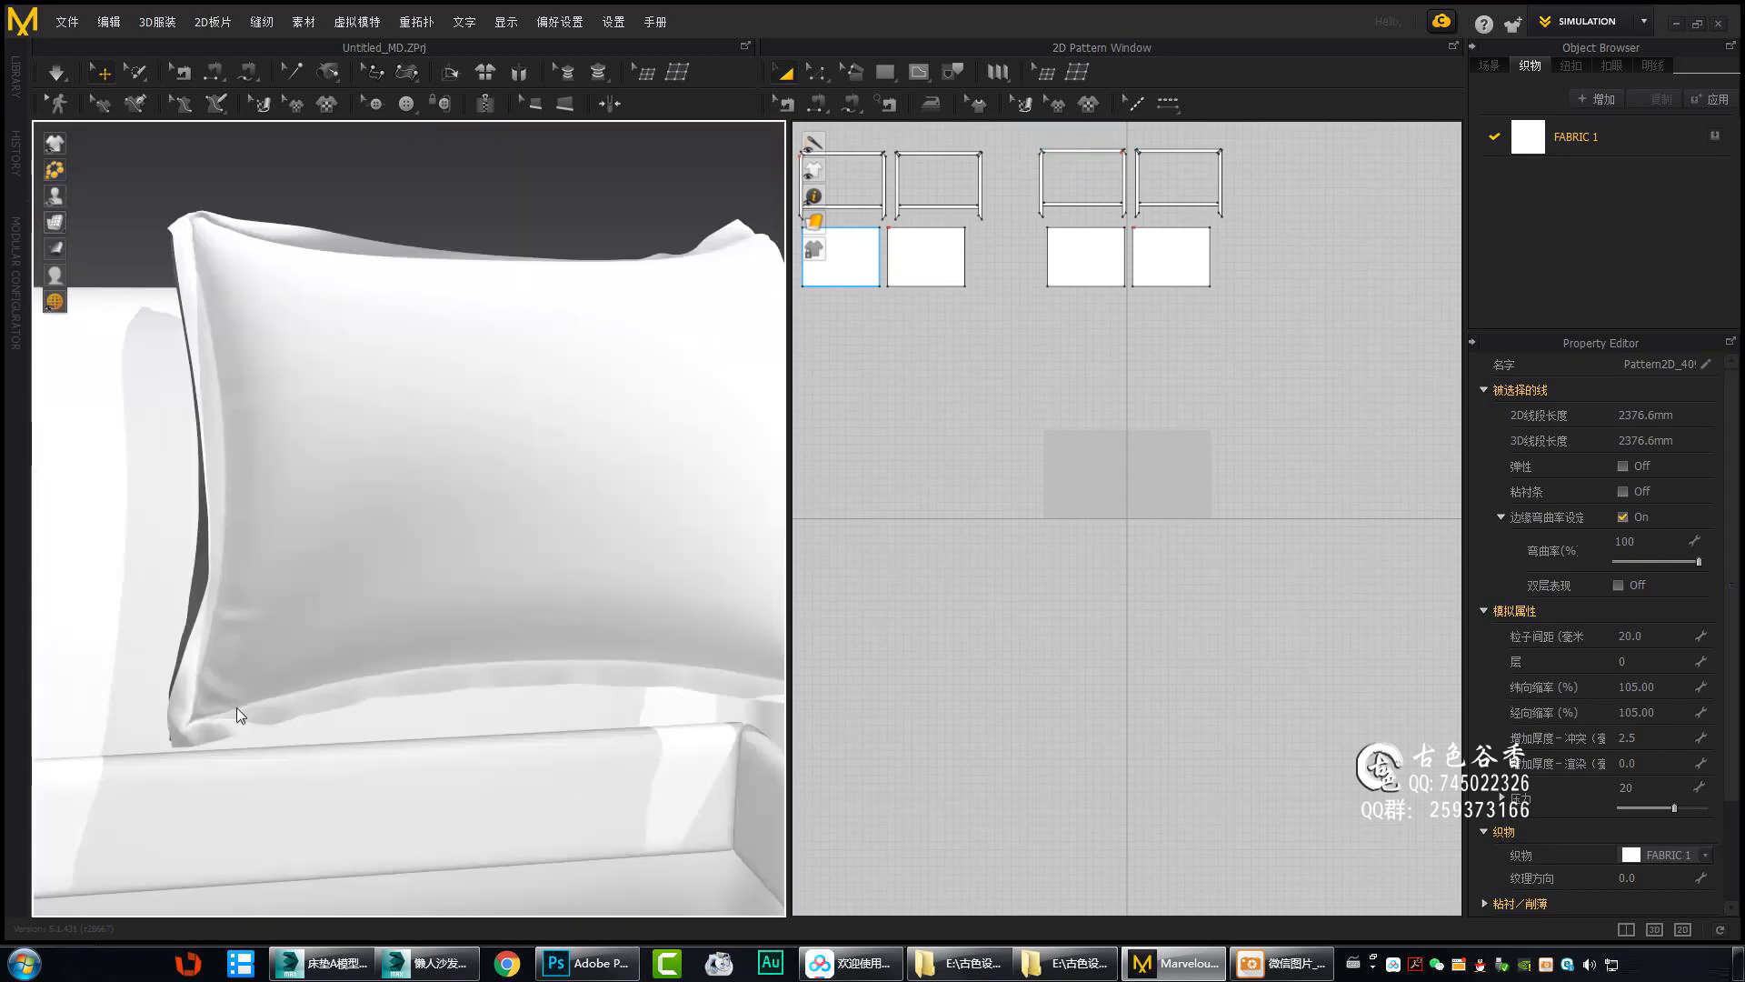
{"action": "mouse_move", "coordinate": [150, 749]}
{"action": "right_mouse_down"}
{"action": "mouse_move", "coordinate": [738, 715]}
{"action": "mouse_move", "coordinate": [532, 784]}
{"action": "mouse_move", "coordinate": [611, 838]}
{"action": "mouse_move", "coordinate": [448, 823]}
{"action": "right_mouse_up"}
{"action": "mouse_move", "coordinate": [664, 848]}
{"action": "right_mouse_down"}
{"action": "mouse_move", "coordinate": [608, 771]}
{"action": "mouse_move", "coordinate": [662, 772]}
{"action": "mouse_move", "coordinate": [603, 745]}
{"action": "mouse_move", "coordinate": [612, 609]}
{"action": "mouse_move", "coordinate": [545, 421]}
{"action": "mouse_move", "coordinate": [558, 400]}
{"action": "mouse_move", "coordinate": [479, 369]}
{"action": "right_mouse_up"}
{"action": "left_click", "coordinate": [662, 772]}
{"action": "left_click", "coordinate": [558, 400]}
{"action": "left_click_drag", "start_coordinate": [479, 369], "coordinate": [492, 358]}
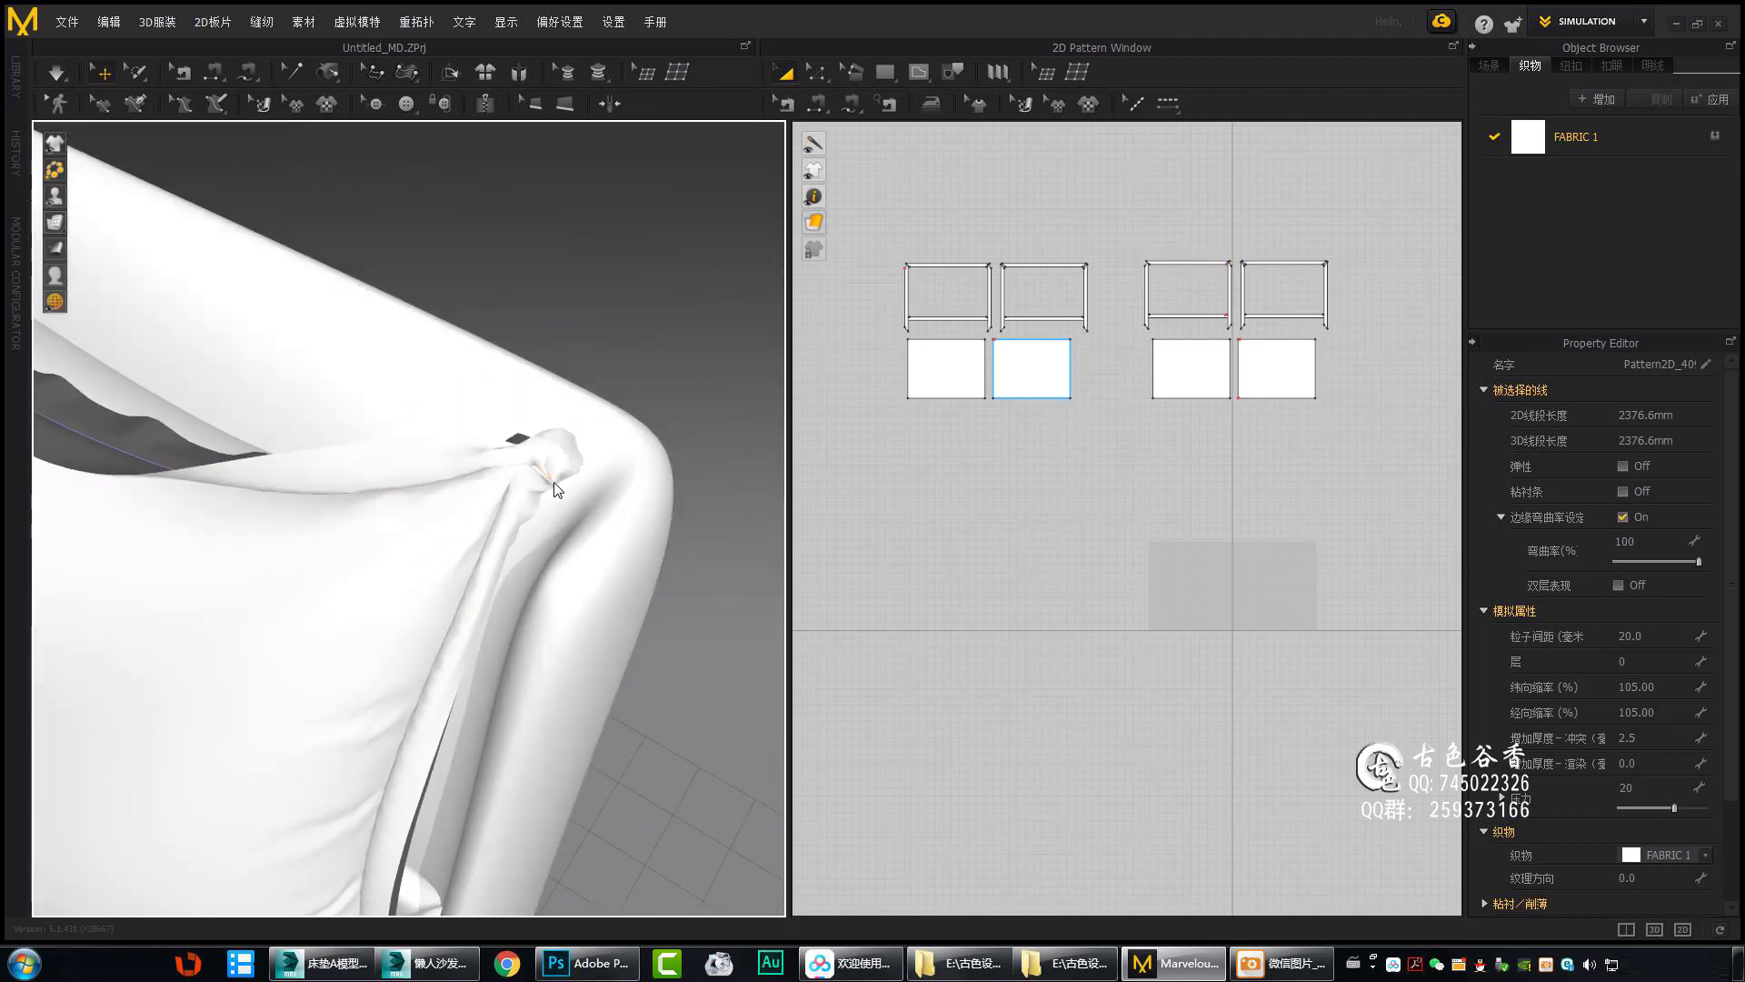
{"action": "mouse_move", "coordinate": [558, 490]}
{"action": "right_mouse_down"}
{"action": "mouse_move", "coordinate": [504, 580]}
{"action": "mouse_move", "coordinate": [570, 645]}
{"action": "mouse_move", "coordinate": [444, 582]}
{"action": "right_mouse_up"}
{"action": "left_click", "coordinate": [489, 584]}
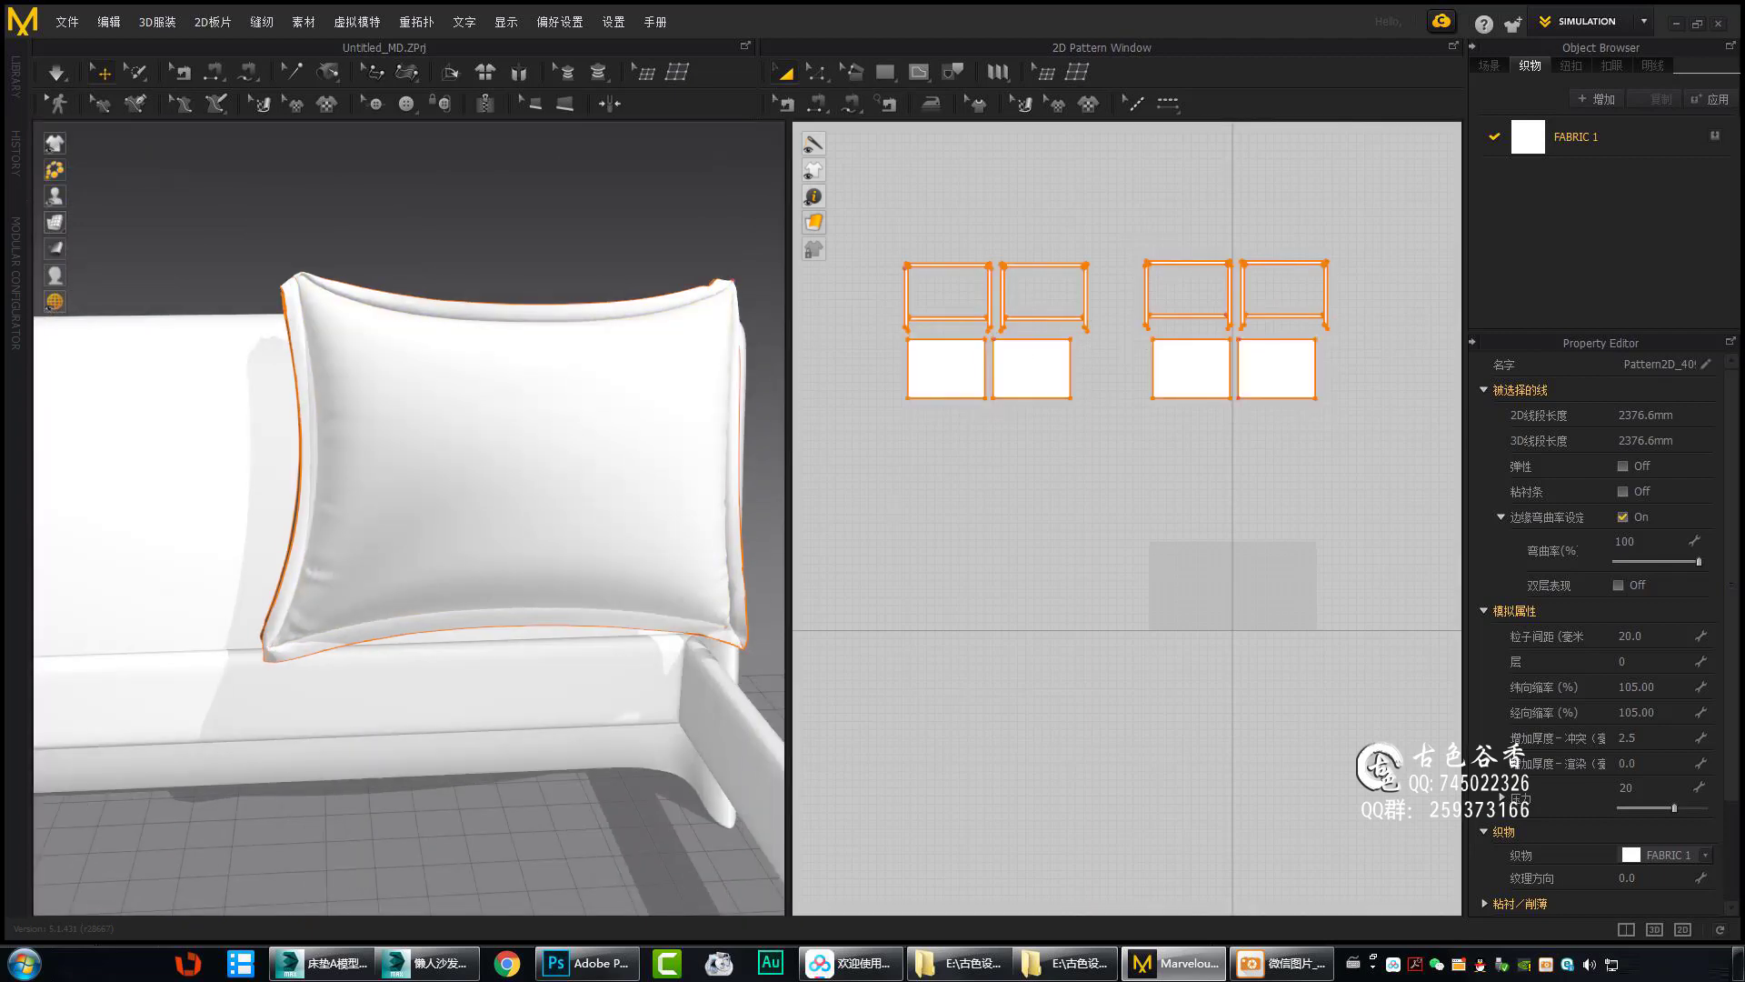
Select each pillow's four pieces and move the two pillows side by side, meeting centrally.
{"action": "mouse_move", "coordinate": [545, 409]}
{"action": "right_mouse_down"}
{"action": "mouse_move", "coordinate": [409, 417]}
{"action": "mouse_move", "coordinate": [637, 280]}
{"action": "mouse_move", "coordinate": [466, 598]}
{"action": "mouse_move", "coordinate": [487, 613]}
{"action": "mouse_move", "coordinate": [396, 610]}
{"action": "mouse_move", "coordinate": [433, 537]}
{"action": "right_mouse_up"}
{"action": "left_click", "coordinate": [636, 280]}
{"action": "left_click", "coordinate": [488, 613]}
{"action": "left_click", "coordinate": [547, 563]}
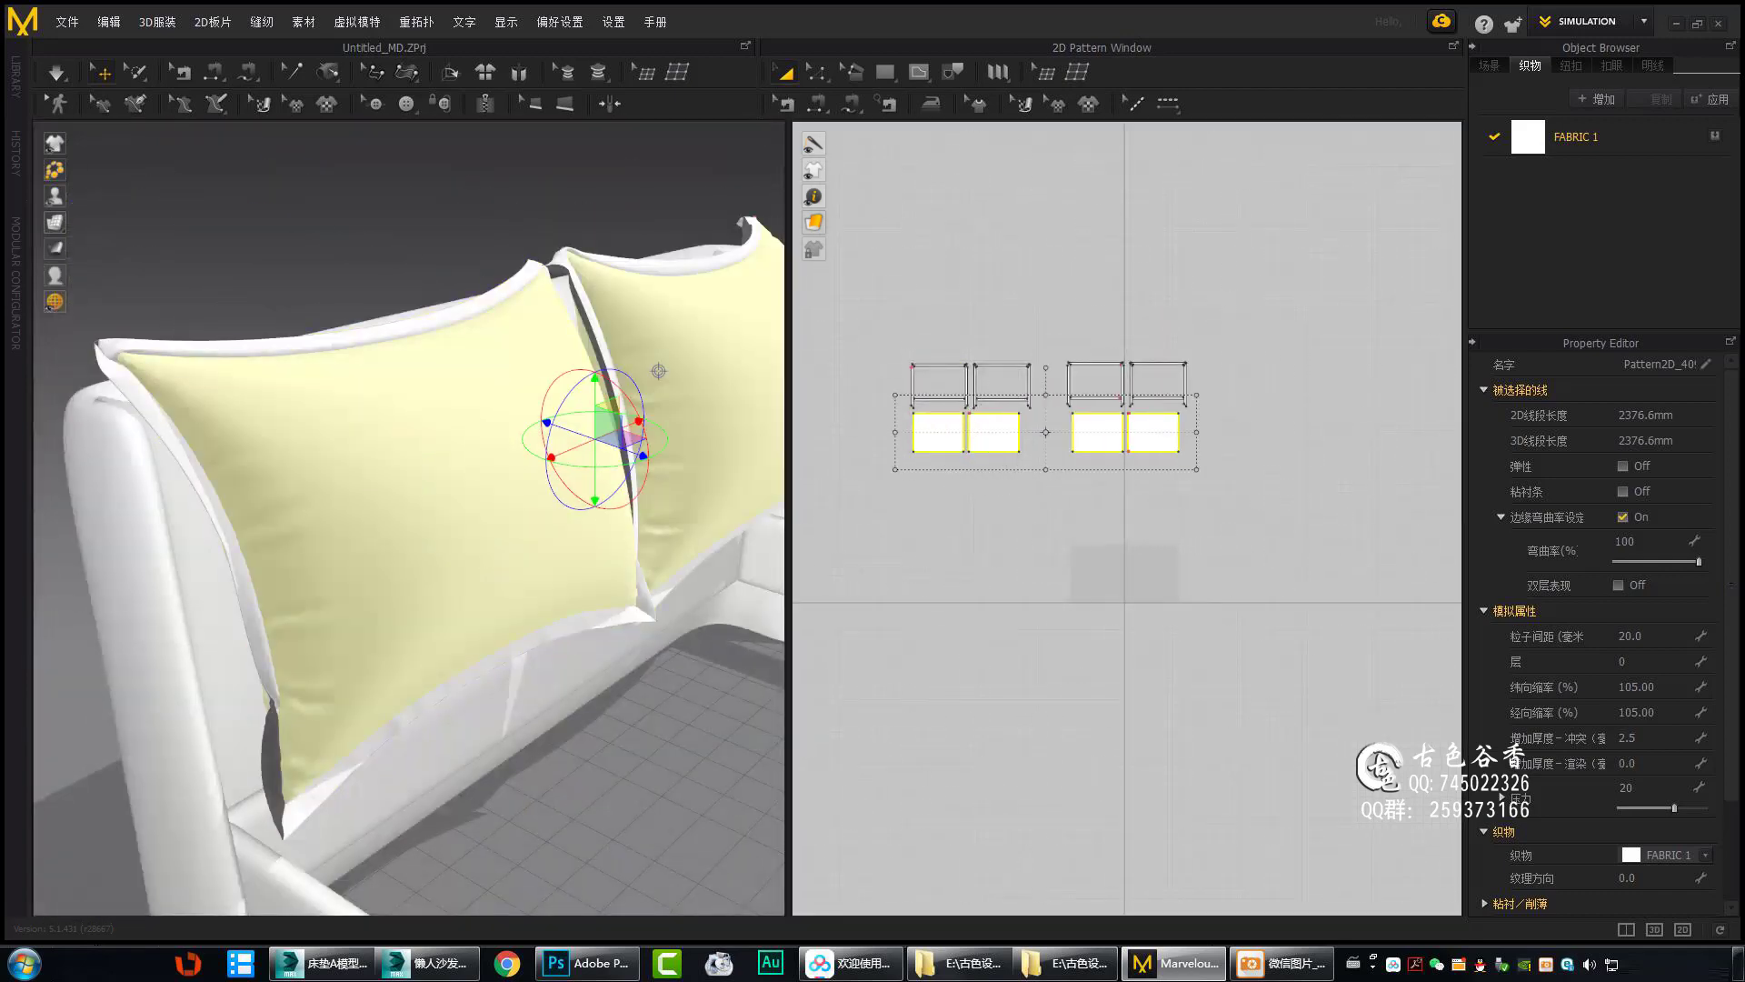
{"action": "mouse_move", "coordinate": [547, 564]}
{"action": "right_mouse_down"}
{"action": "mouse_move", "coordinate": [539, 694]}
{"action": "mouse_move", "coordinate": [504, 620]}
{"action": "mouse_move", "coordinate": [182, 620]}
{"action": "mouse_move", "coordinate": [662, 435]}
{"action": "mouse_move", "coordinate": [682, 460]}
{"action": "right_mouse_up"}
{"action": "scroll", "coordinate": [443, 443], "scroll_direction": "down", "scroll_amount": 5}
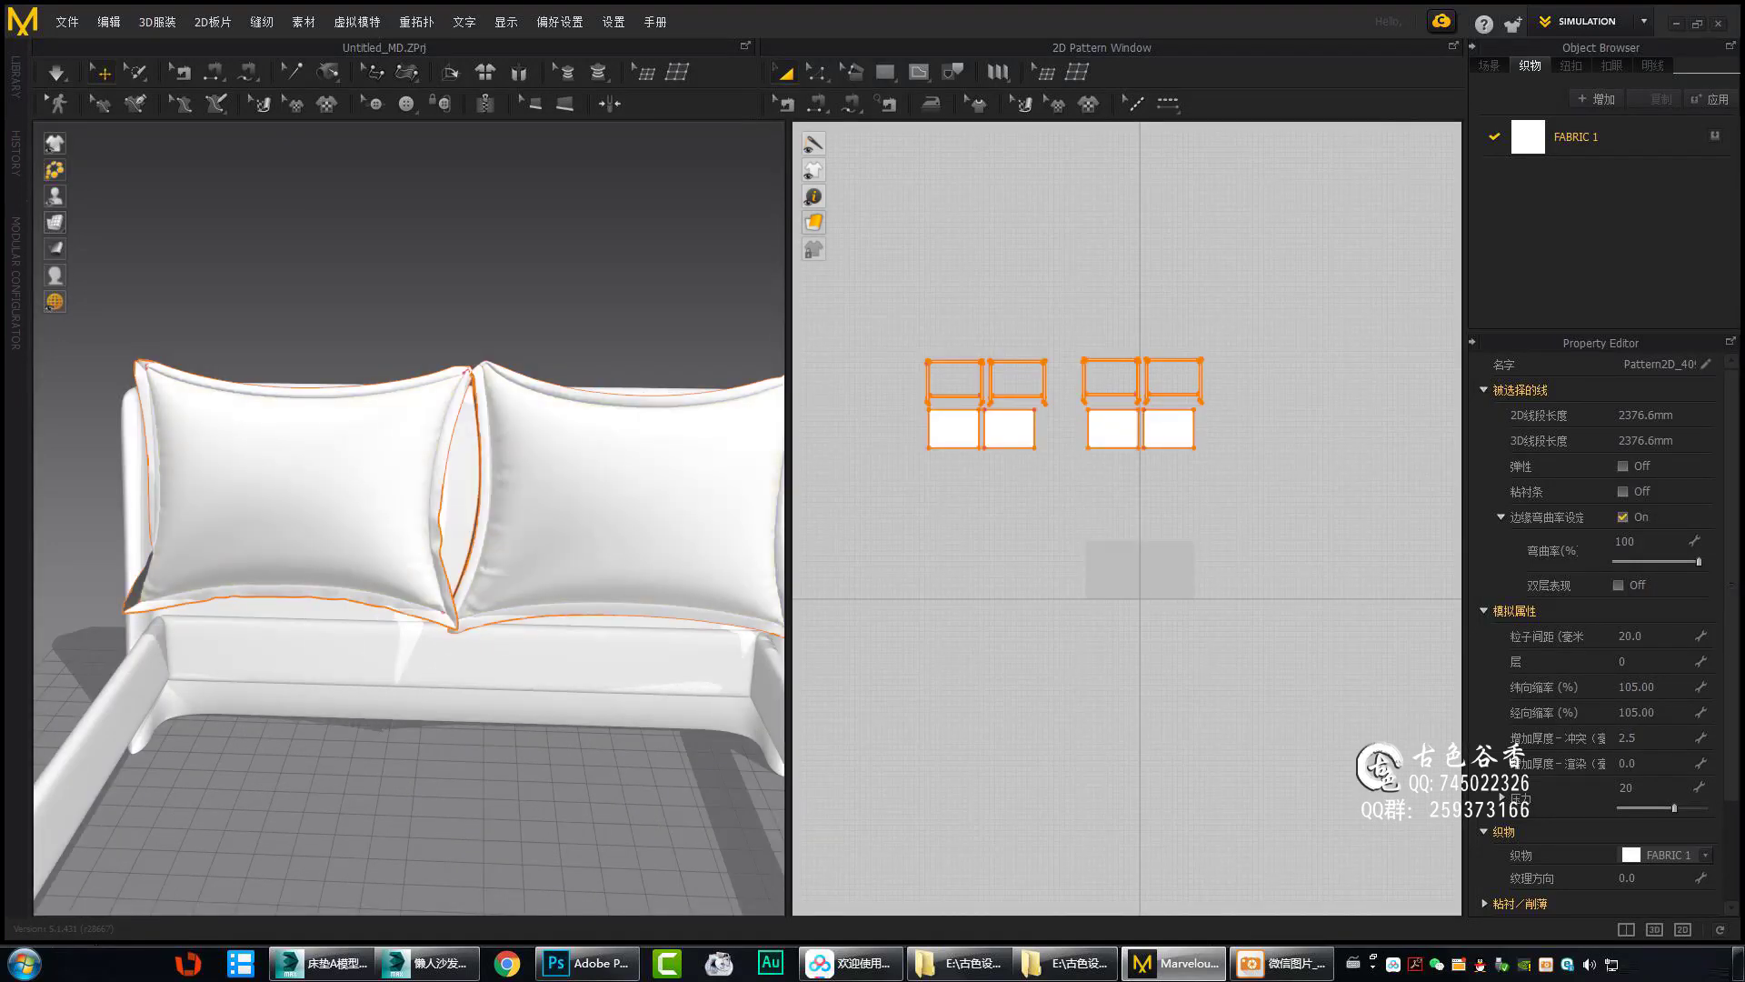
{"action": "right_click_drag", "start_coordinate": [567, 571], "coordinate": [382, 546]}
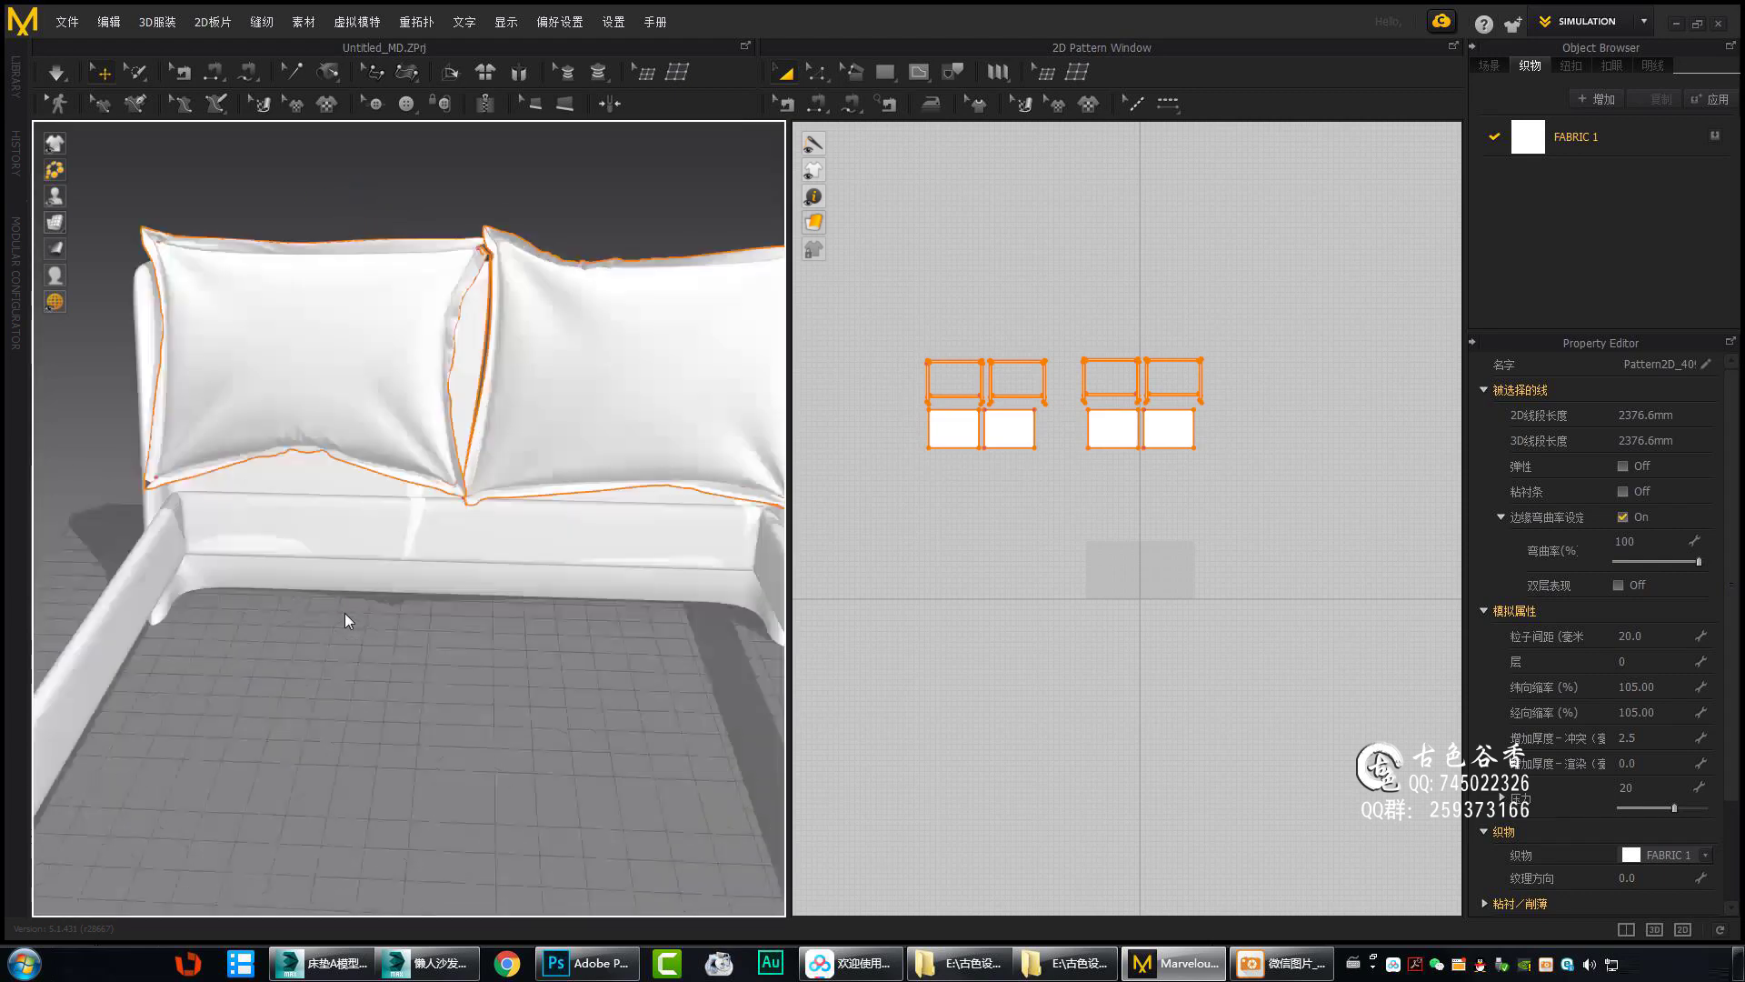
{"action": "left_click", "coordinate": [460, 358]}
Recheck the pillow's bottom and corner seams and several pillow pieces.
{"action": "scroll", "coordinate": [468, 513], "scroll_direction": "up", "scroll_amount": 5}
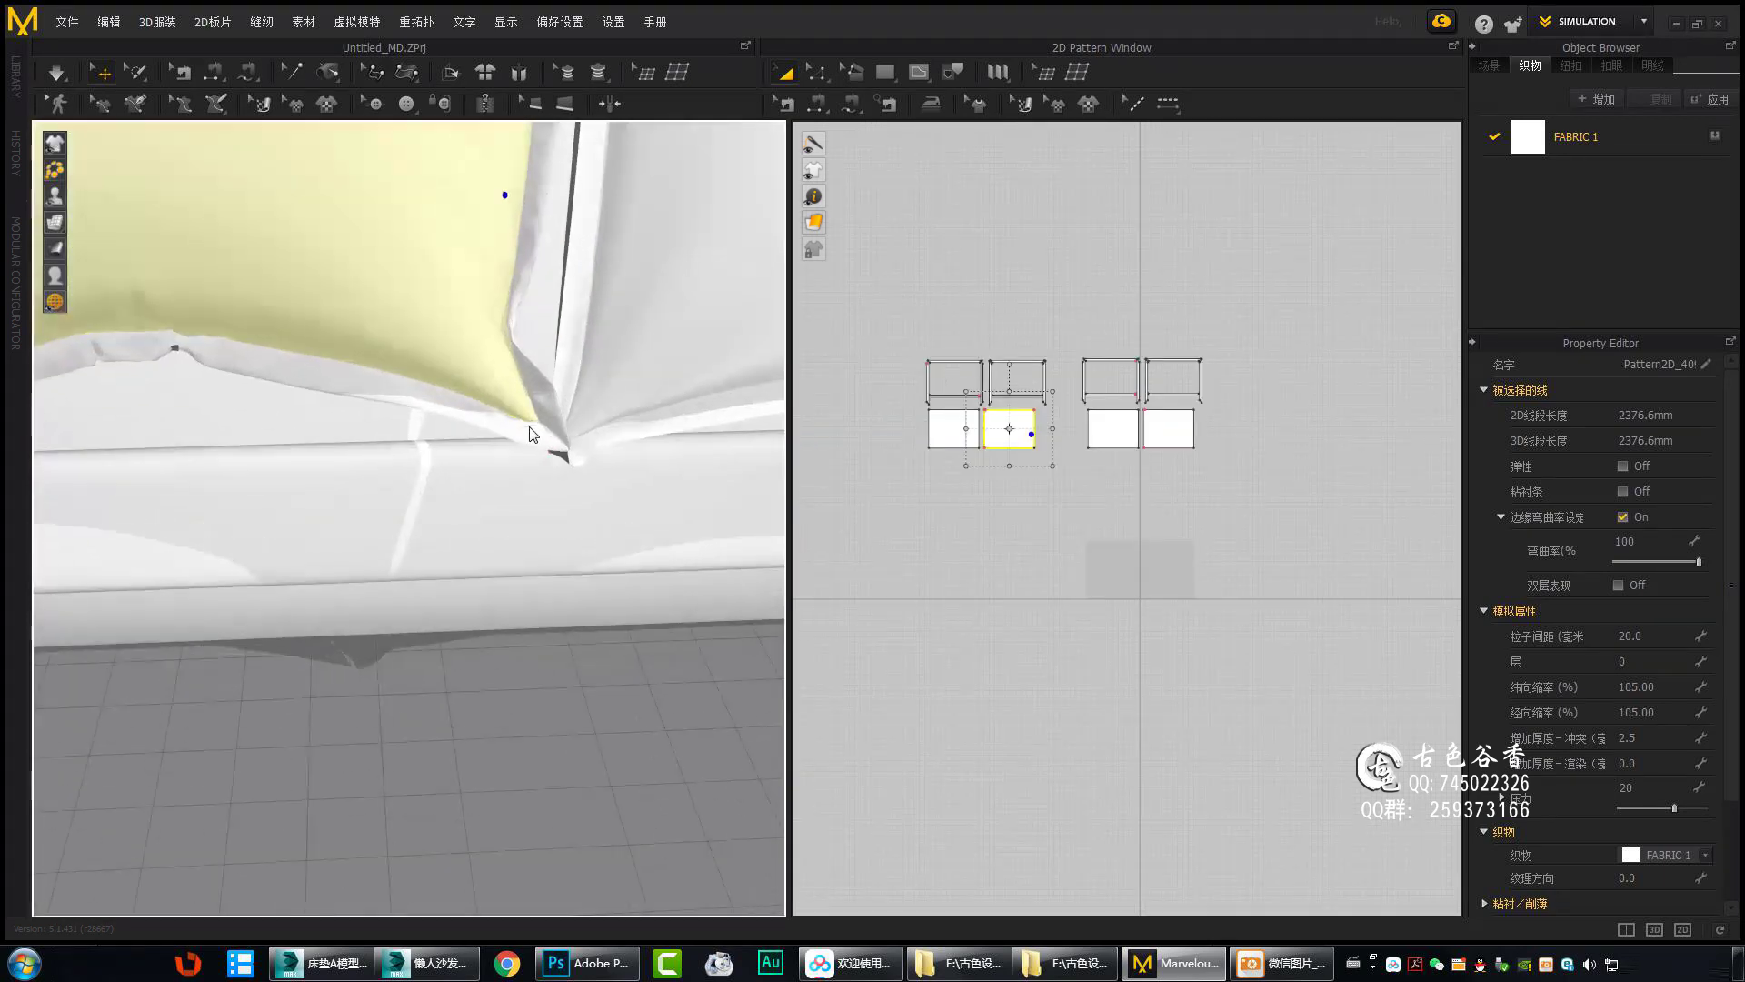
{"action": "scroll", "coordinate": [371, 407], "scroll_direction": "down", "scroll_amount": 5}
{"action": "right_click_drag", "start_coordinate": [371, 407], "coordinate": [700, 722]}
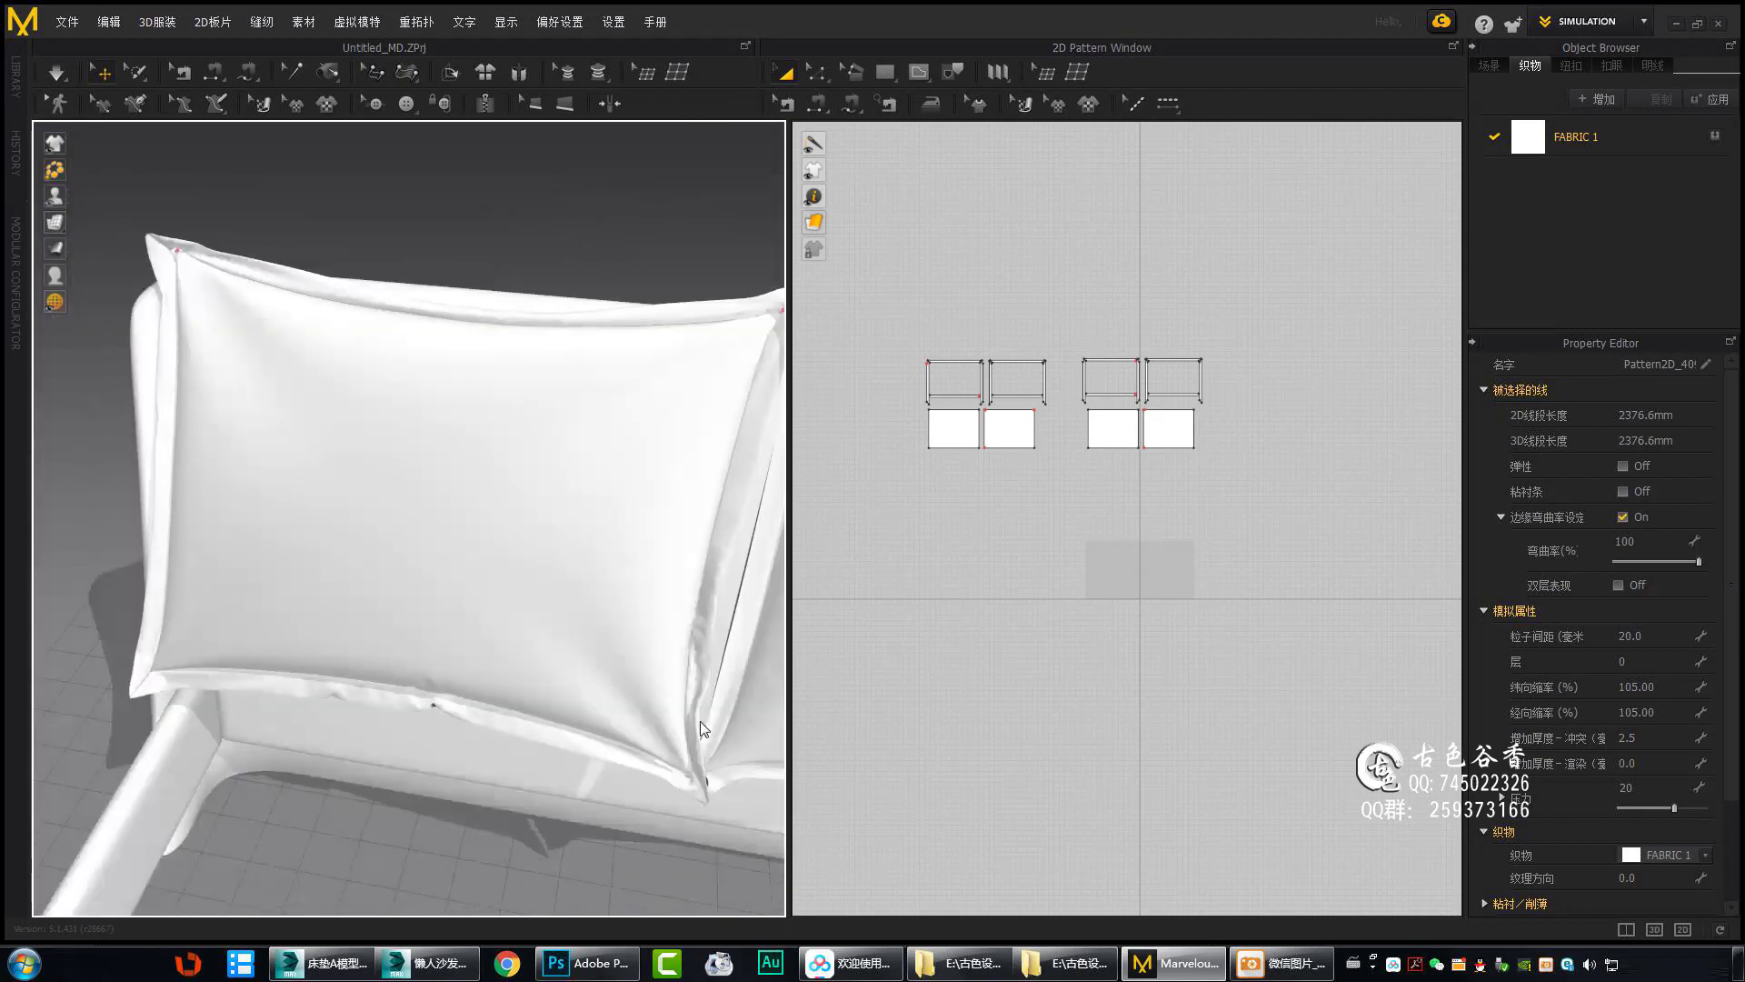
{"action": "left_click", "coordinate": [662, 634]}
{"action": "right_click_drag", "start_coordinate": [662, 634], "coordinate": [591, 630]}
{"action": "scroll", "coordinate": [591, 630], "scroll_direction": "up", "scroll_amount": 3}
{"action": "left_click", "coordinate": [591, 683]}
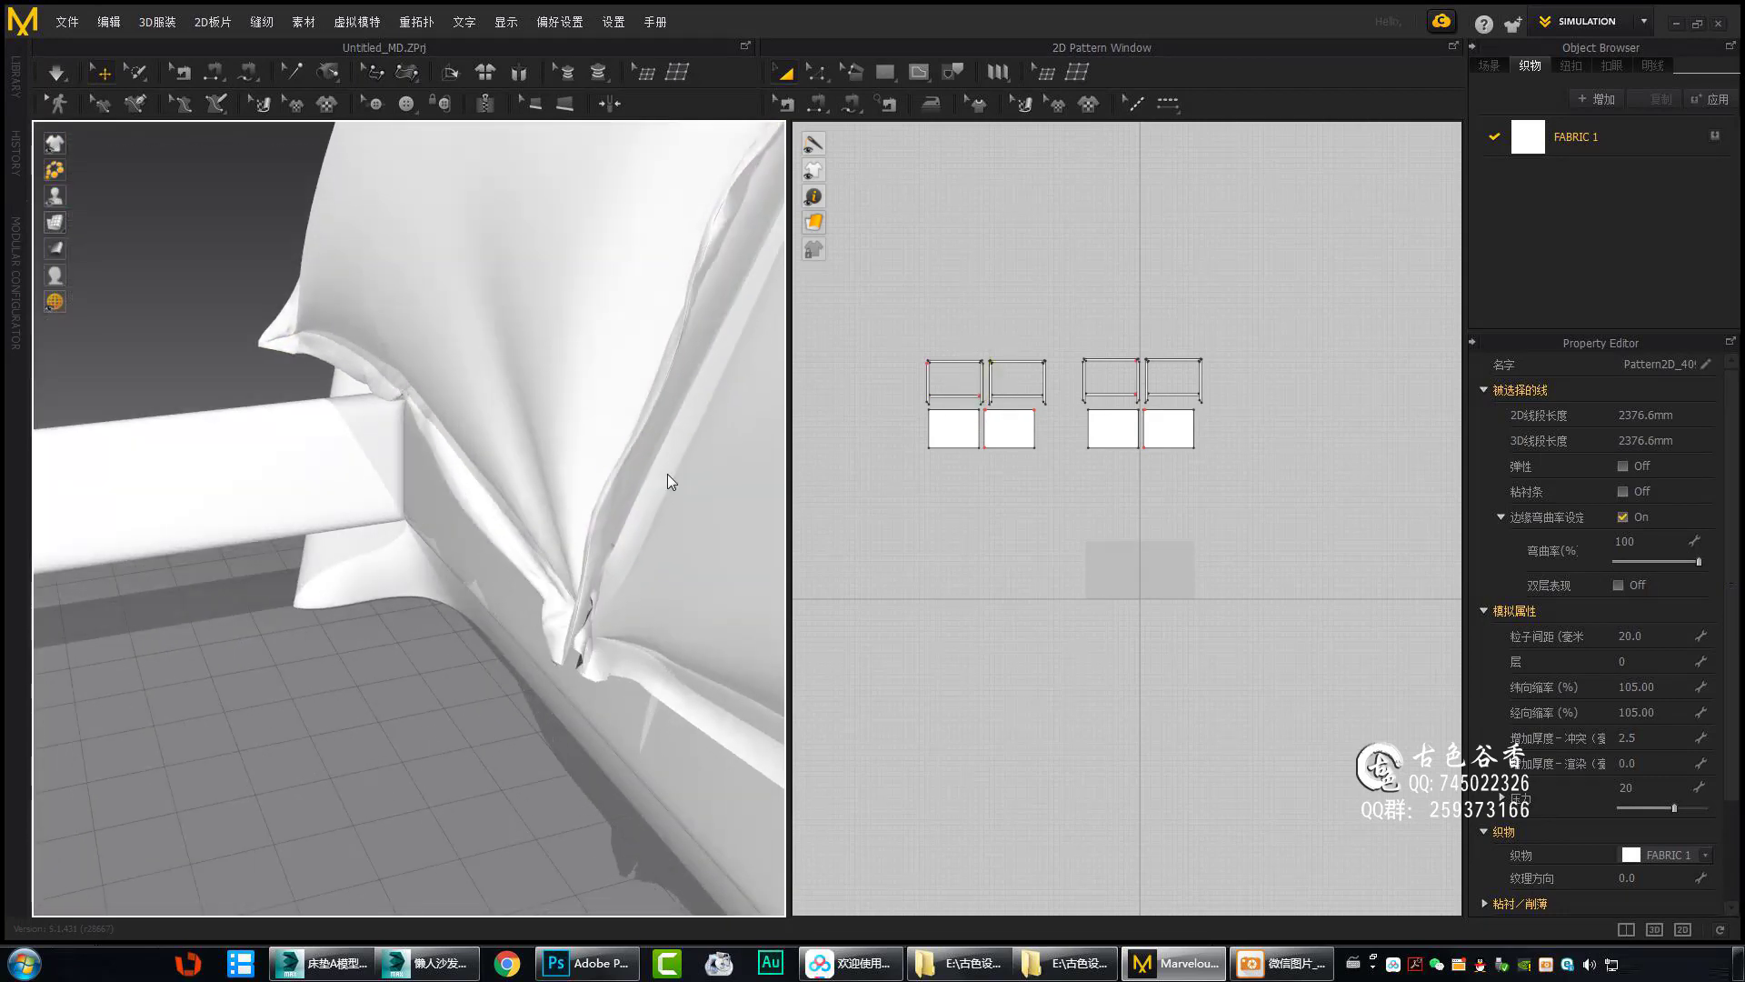
{"action": "mouse_move", "coordinate": [603, 358]}
{"action": "right_mouse_down"}
{"action": "mouse_move", "coordinate": [296, 479]}
{"action": "mouse_move", "coordinate": [432, 462]}
{"action": "right_mouse_up"}
{"action": "scroll", "coordinate": [433, 462], "scroll_direction": "up", "scroll_amount": 3}
{"action": "left_click", "coordinate": [634, 409]}
{"action": "right_click_drag", "start_coordinate": [635, 402], "coordinate": [603, 313]}
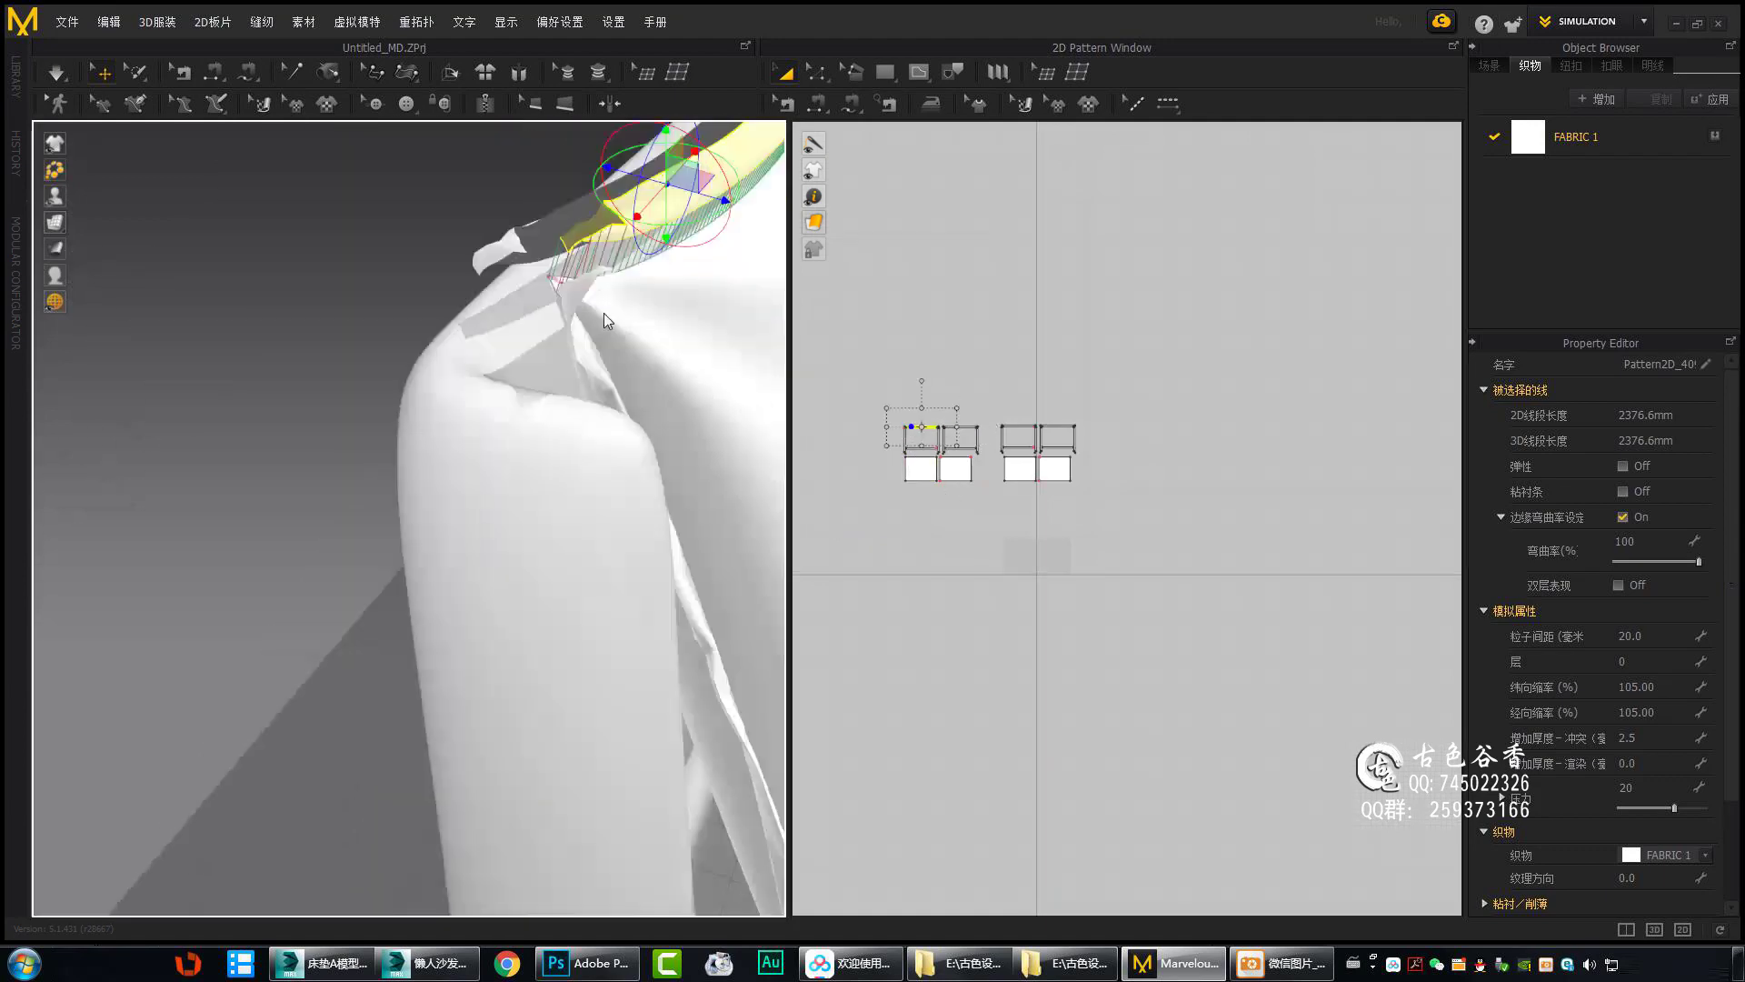
{"action": "scroll", "coordinate": [582, 446], "scroll_direction": "up", "scroll_amount": 3}
{"action": "left_click", "coordinate": [582, 445]}
{"action": "mouse_move", "coordinate": [582, 445]}
{"action": "right_mouse_down"}
{"action": "mouse_move", "coordinate": [338, 494]}
{"action": "mouse_move", "coordinate": [592, 546]}
{"action": "mouse_move", "coordinate": [406, 615]}
{"action": "mouse_move", "coordinate": [518, 386]}
{"action": "mouse_move", "coordinate": [499, 809]}
{"action": "mouse_move", "coordinate": [419, 618]}
{"action": "mouse_move", "coordinate": [479, 646]}
{"action": "mouse_move", "coordinate": [584, 564]}
{"action": "mouse_move", "coordinate": [394, 577]}
{"action": "mouse_move", "coordinate": [338, 427]}
{"action": "mouse_move", "coordinate": [423, 491]}
{"action": "mouse_move", "coordinate": [364, 455]}
{"action": "mouse_move", "coordinate": [324, 491]}
{"action": "mouse_move", "coordinate": [335, 418]}
{"action": "mouse_move", "coordinate": [342, 746]}
{"action": "mouse_move", "coordinate": [240, 509]}
{"action": "mouse_move", "coordinate": [533, 593]}
{"action": "mouse_move", "coordinate": [276, 520]}
{"action": "mouse_move", "coordinate": [636, 363]}
{"action": "right_mouse_up"}
Show sewing lines, reset to the front camera and inspect the re-simulated pillows.
{"action": "key", "text": "b"}
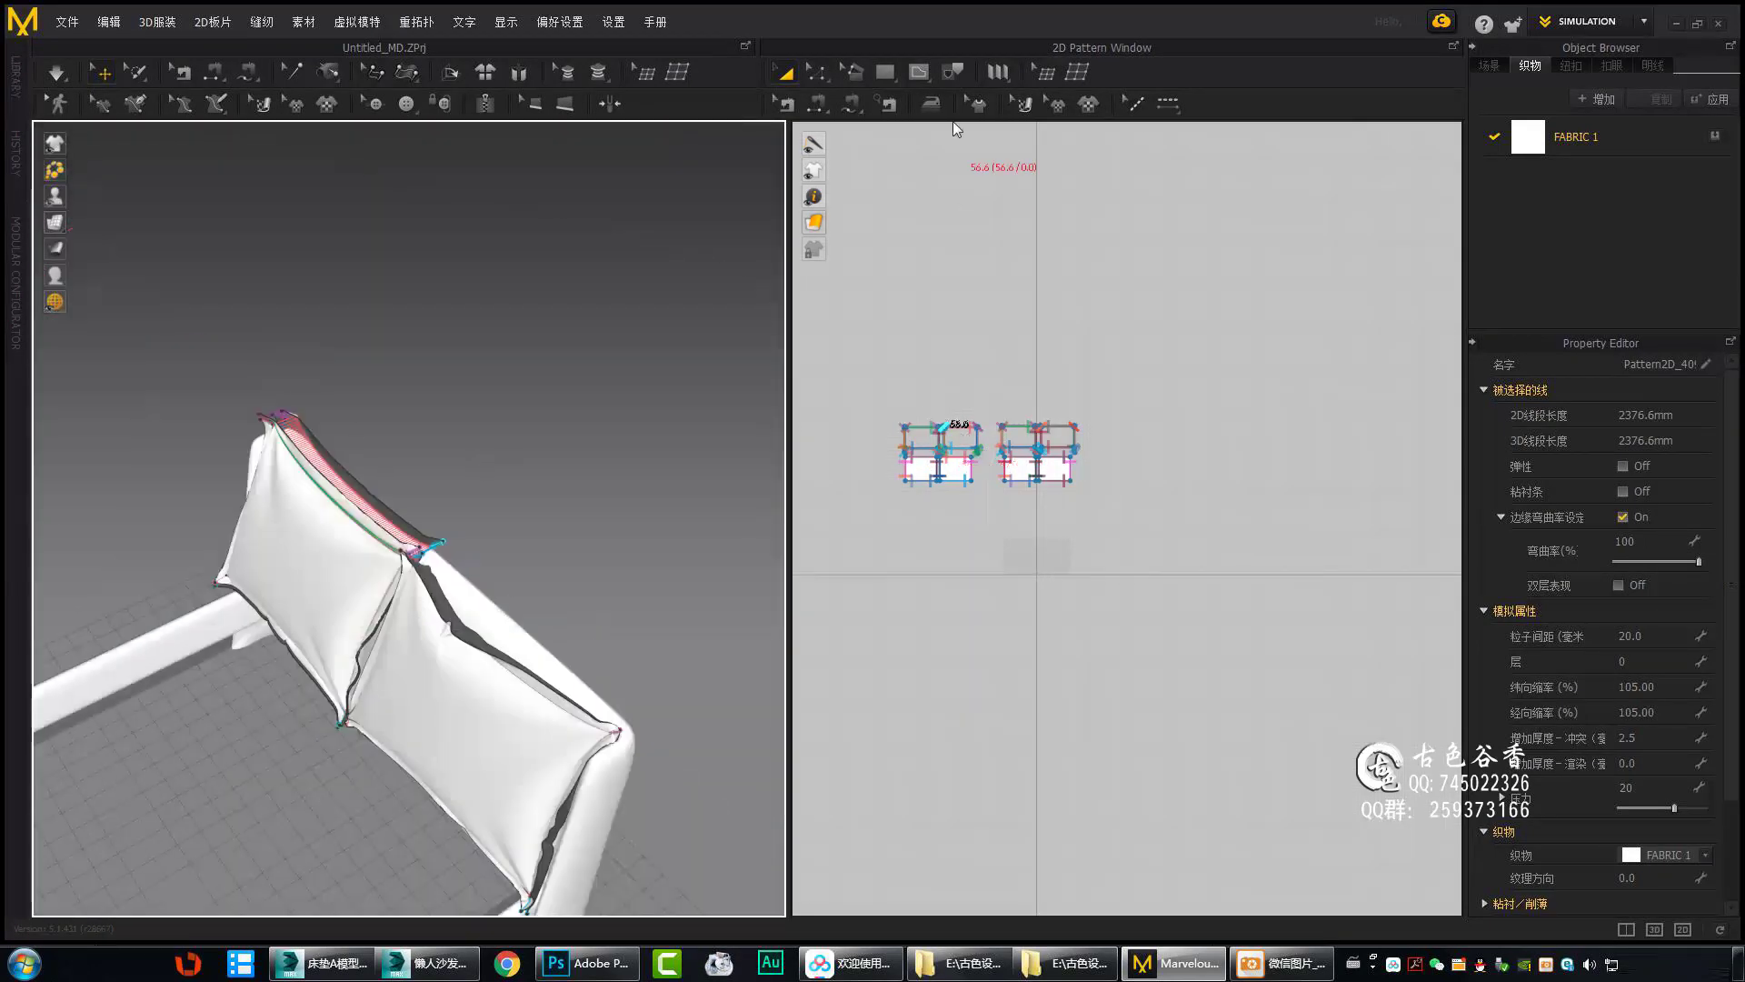
{"action": "key", "text": "2"}
{"action": "scroll", "coordinate": [531, 443], "scroll_direction": "up", "scroll_amount": 1}
{"action": "scroll", "coordinate": [459, 525], "scroll_direction": "up", "scroll_amount": 3}
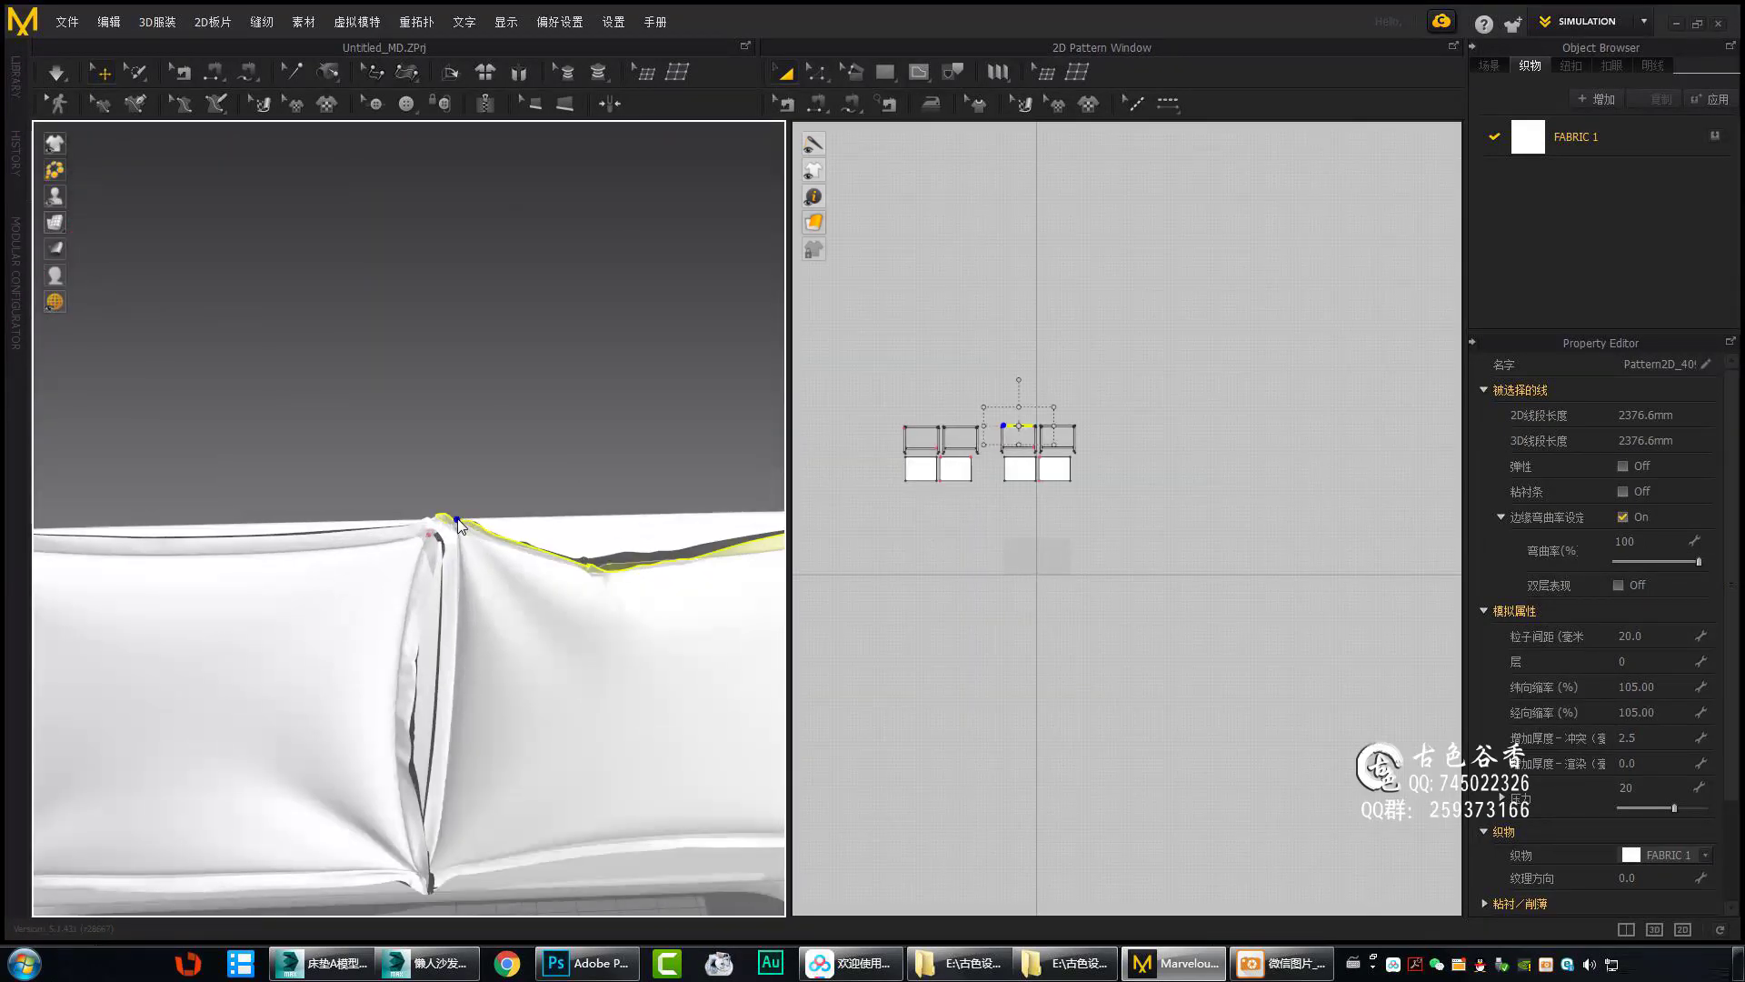
{"action": "mouse_move", "coordinate": [457, 525]}
{"action": "right_mouse_down"}
{"action": "mouse_move", "coordinate": [560, 505]}
{"action": "mouse_move", "coordinate": [628, 602]}
{"action": "mouse_move", "coordinate": [425, 678]}
{"action": "right_mouse_up"}
{"action": "scroll", "coordinate": [552, 590], "scroll_direction": "up", "scroll_amount": 3}
{"action": "mouse_move", "coordinate": [552, 591]}
{"action": "right_mouse_down"}
{"action": "mouse_move", "coordinate": [638, 680]}
{"action": "mouse_move", "coordinate": [662, 602]}
{"action": "mouse_move", "coordinate": [181, 663]}
{"action": "right_mouse_up"}
{"action": "mouse_move", "coordinate": [41, 668]}
{"action": "right_mouse_down"}
{"action": "mouse_move", "coordinate": [227, 709]}
{"action": "mouse_move", "coordinate": [339, 625]}
{"action": "right_mouse_up"}
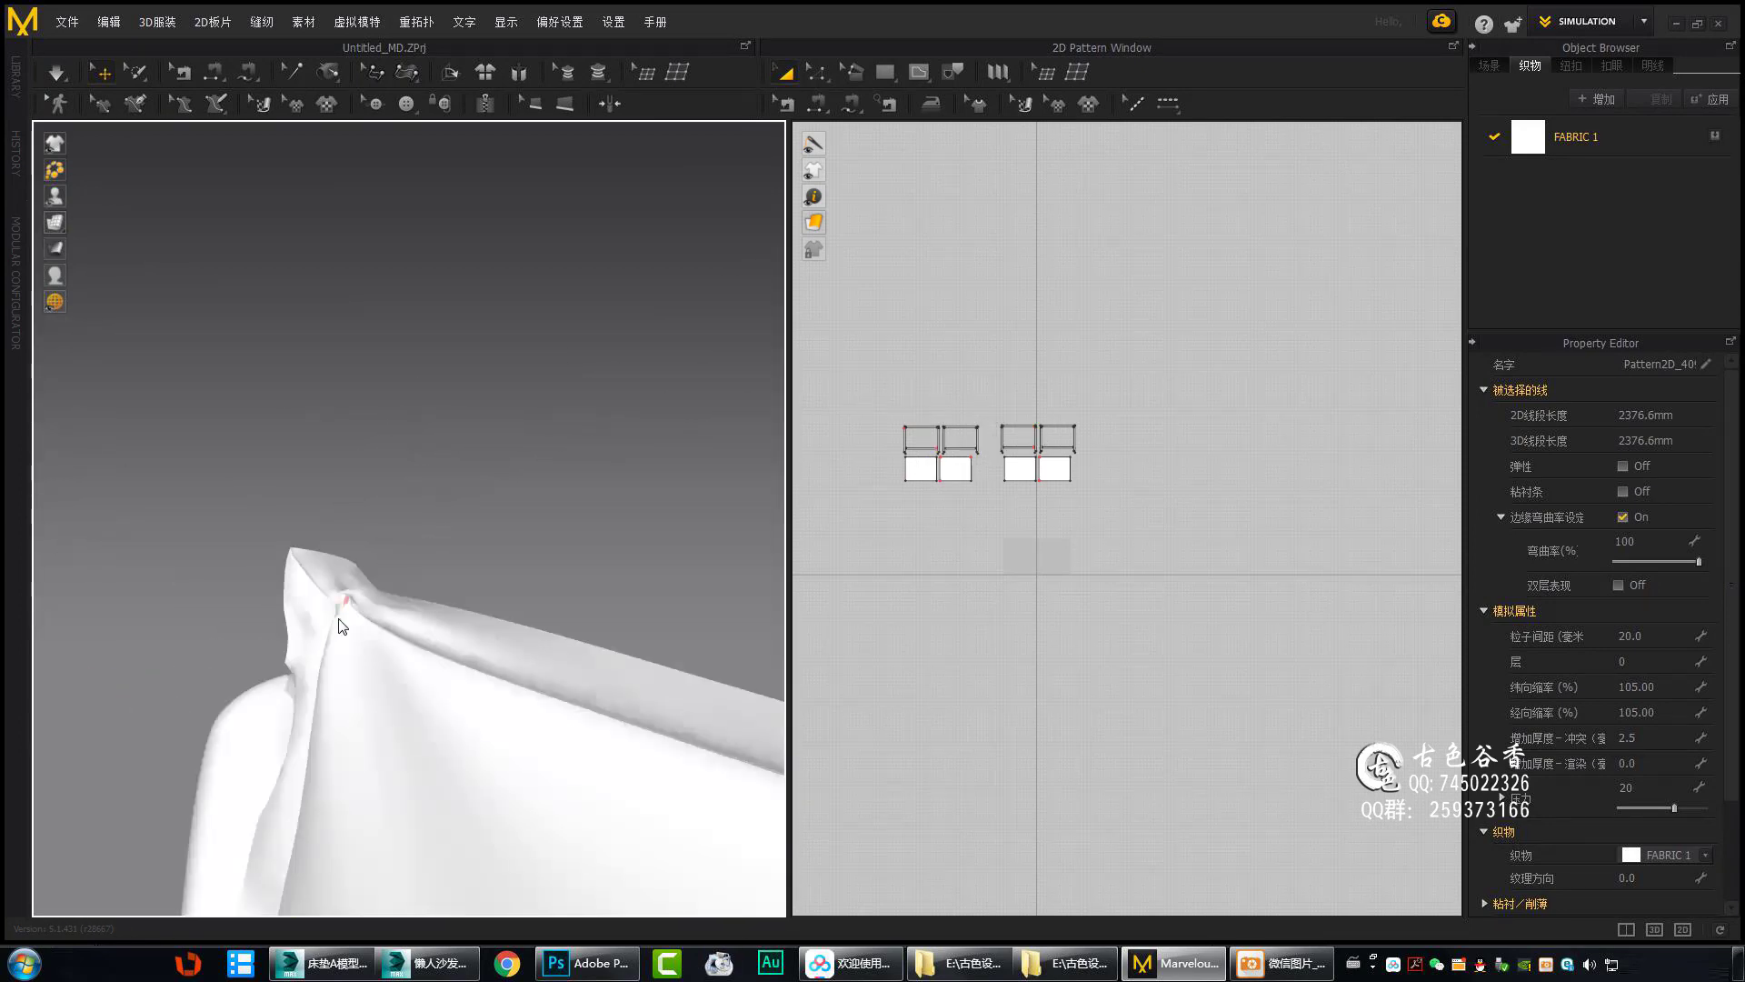
{"action": "right_click_drag", "start_coordinate": [281, 709], "coordinate": [574, 533]}
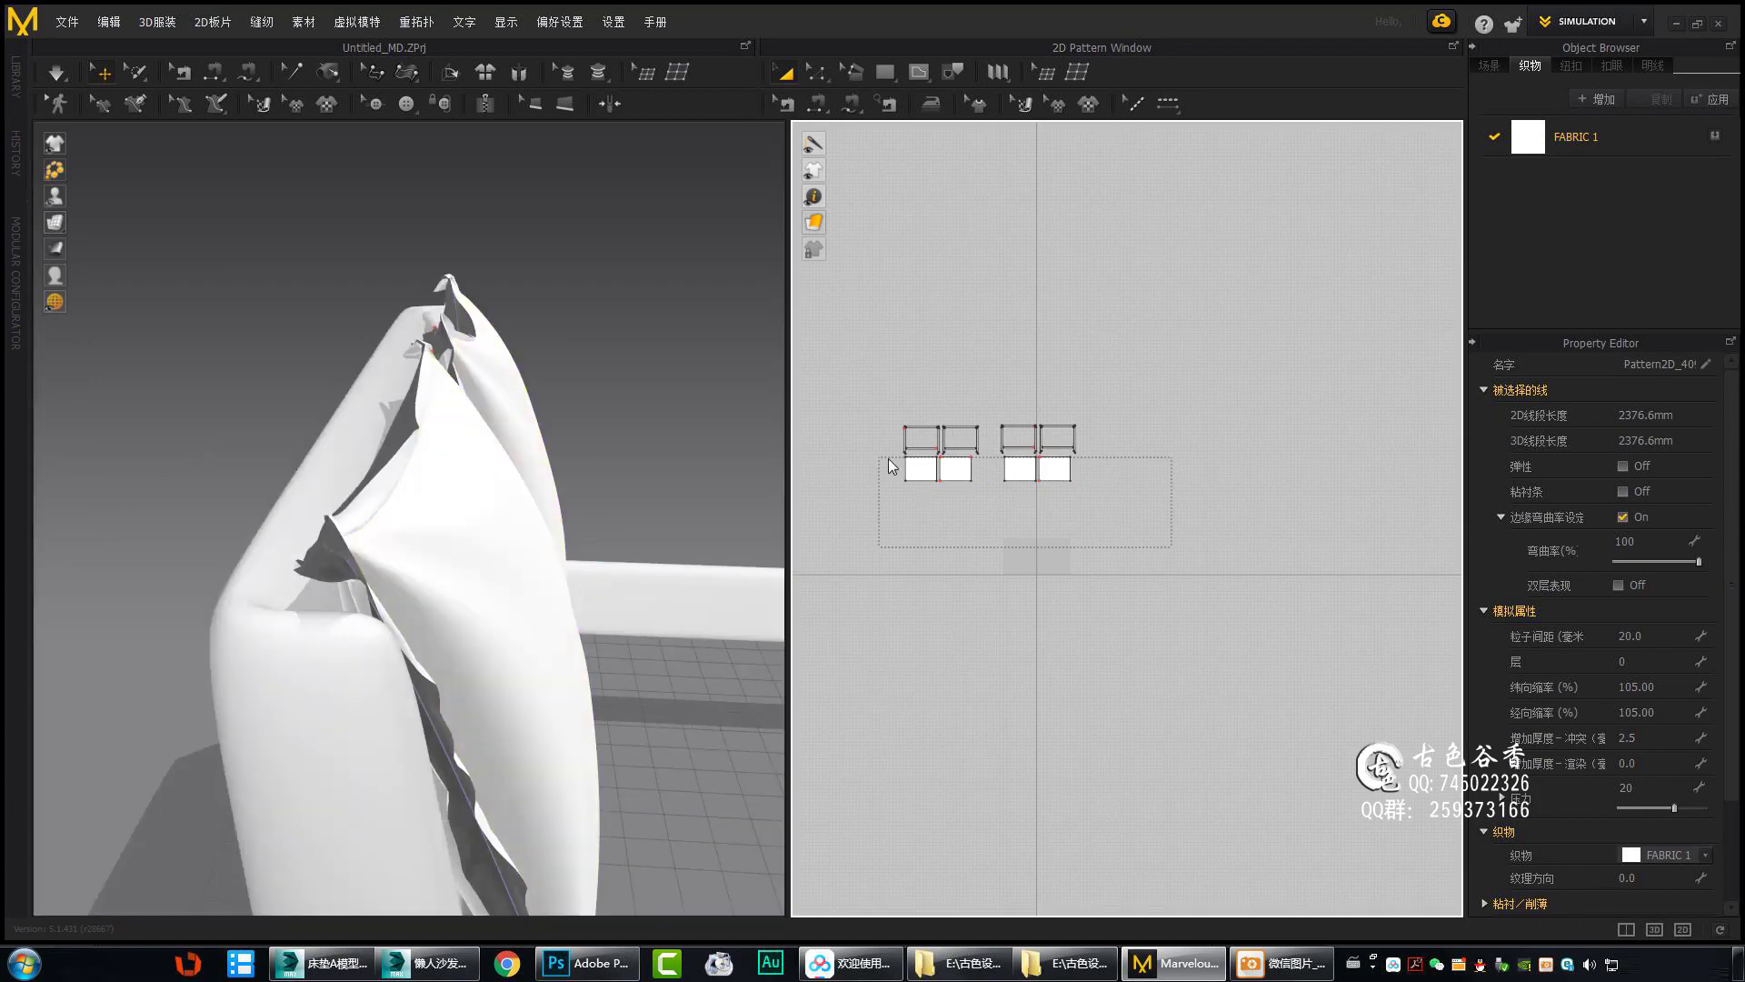
{"action": "left_click_drag", "start_coordinate": [891, 468], "coordinate": [954, 472]}
{"action": "mouse_move", "coordinate": [405, 596]}
{"action": "right_mouse_down"}
{"action": "mouse_move", "coordinate": [533, 595]}
{"action": "mouse_move", "coordinate": [423, 304]}
{"action": "mouse_move", "coordinate": [347, 397]}
{"action": "mouse_move", "coordinate": [545, 390]}
{"action": "right_mouse_up"}
Select the pillow front's horizontal internal line in the 2D pattern window.
{"action": "scroll", "coordinate": [1116, 388], "scroll_direction": "up", "scroll_amount": 10}
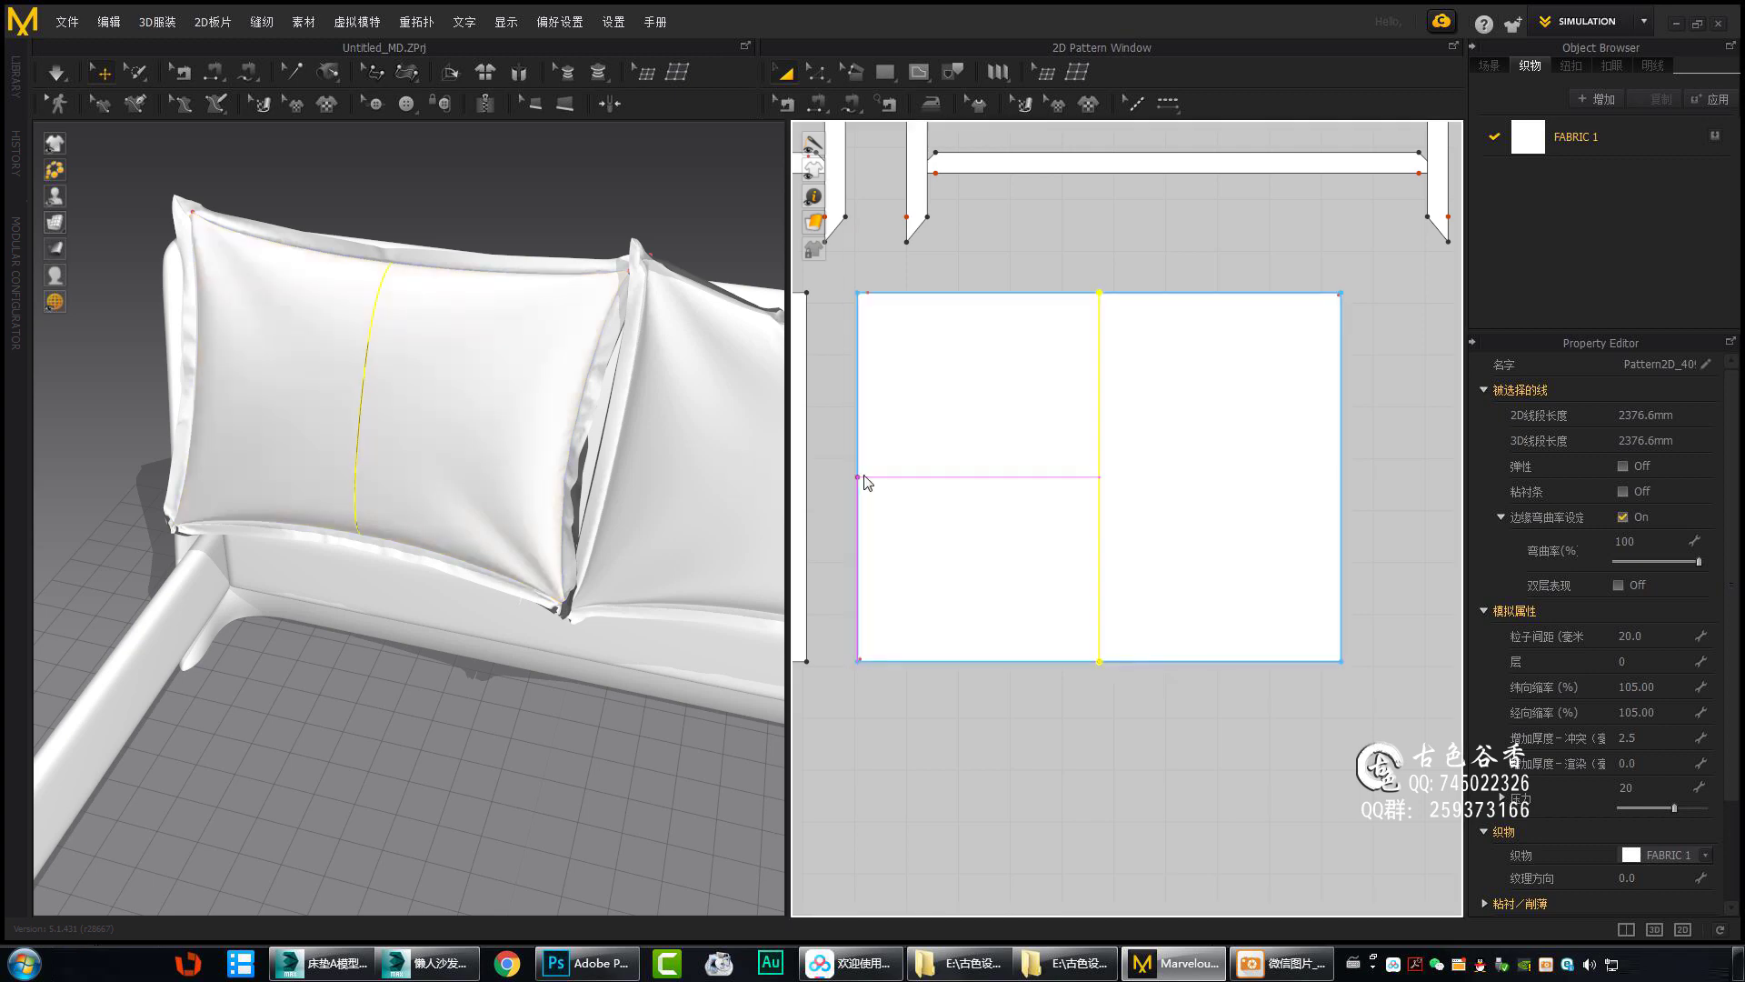
{"action": "scroll", "coordinate": [1084, 324], "scroll_direction": "down", "scroll_amount": 3}
{"action": "left_click", "coordinate": [1165, 428]}
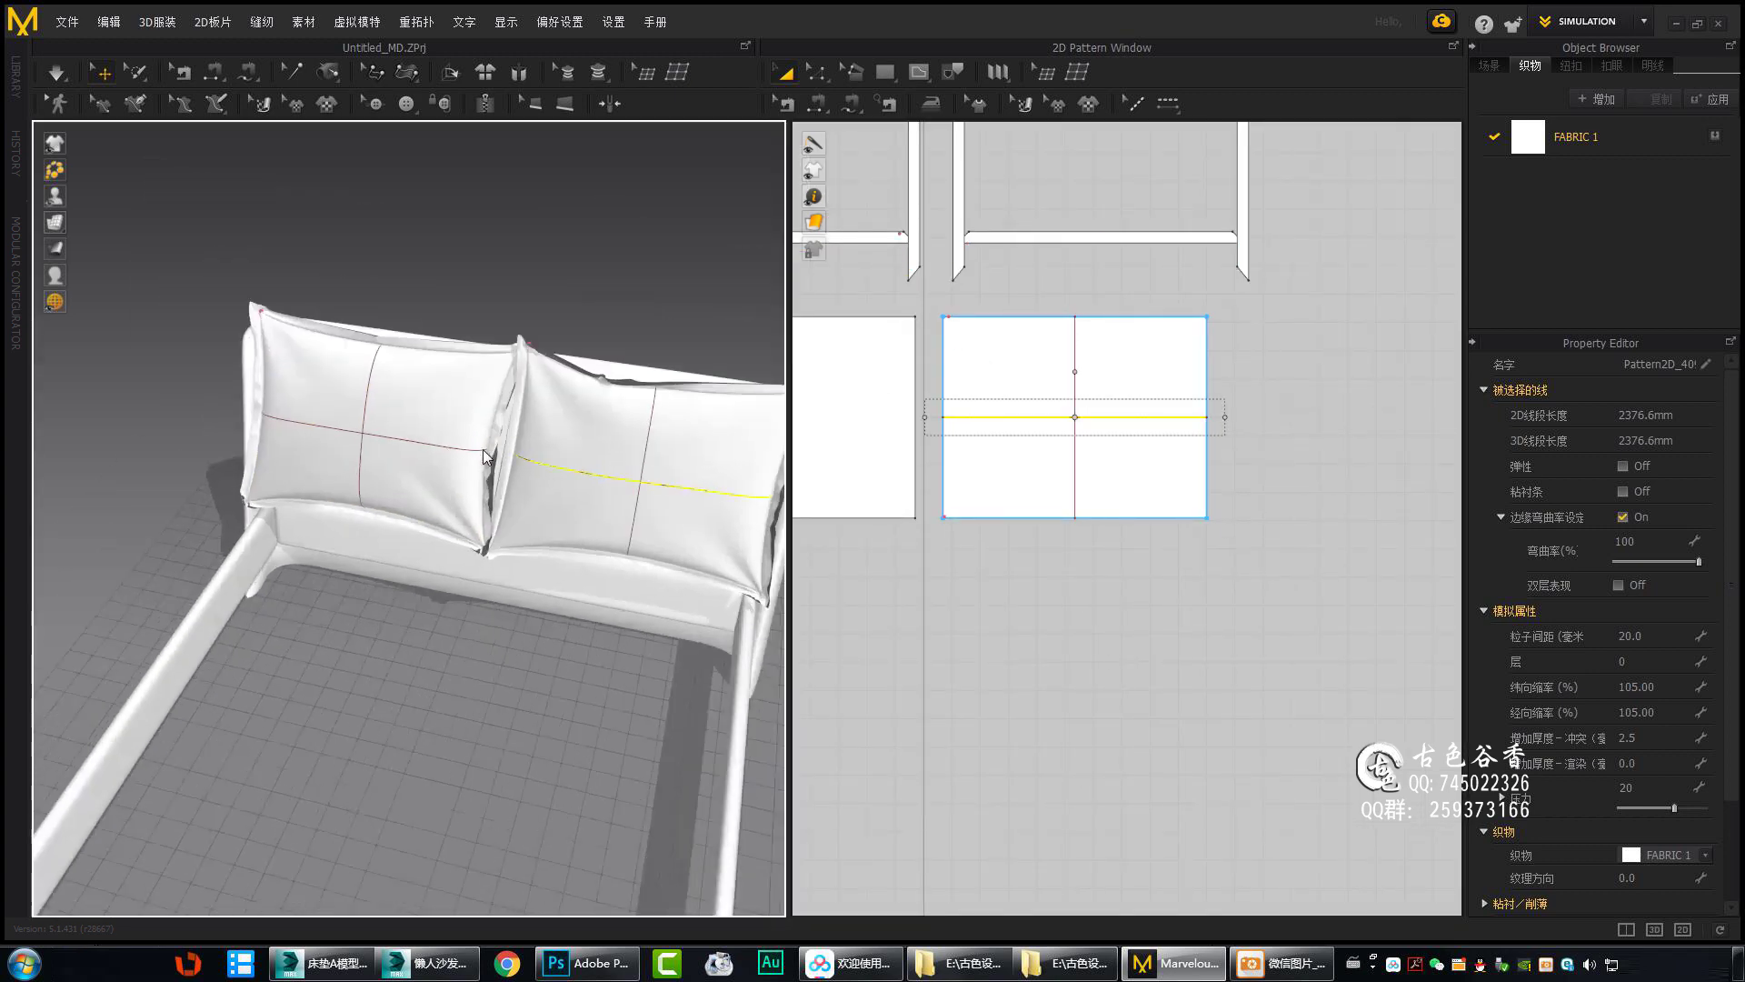
{"action": "scroll", "coordinate": [1165, 526], "scroll_direction": "up", "scroll_amount": 5}
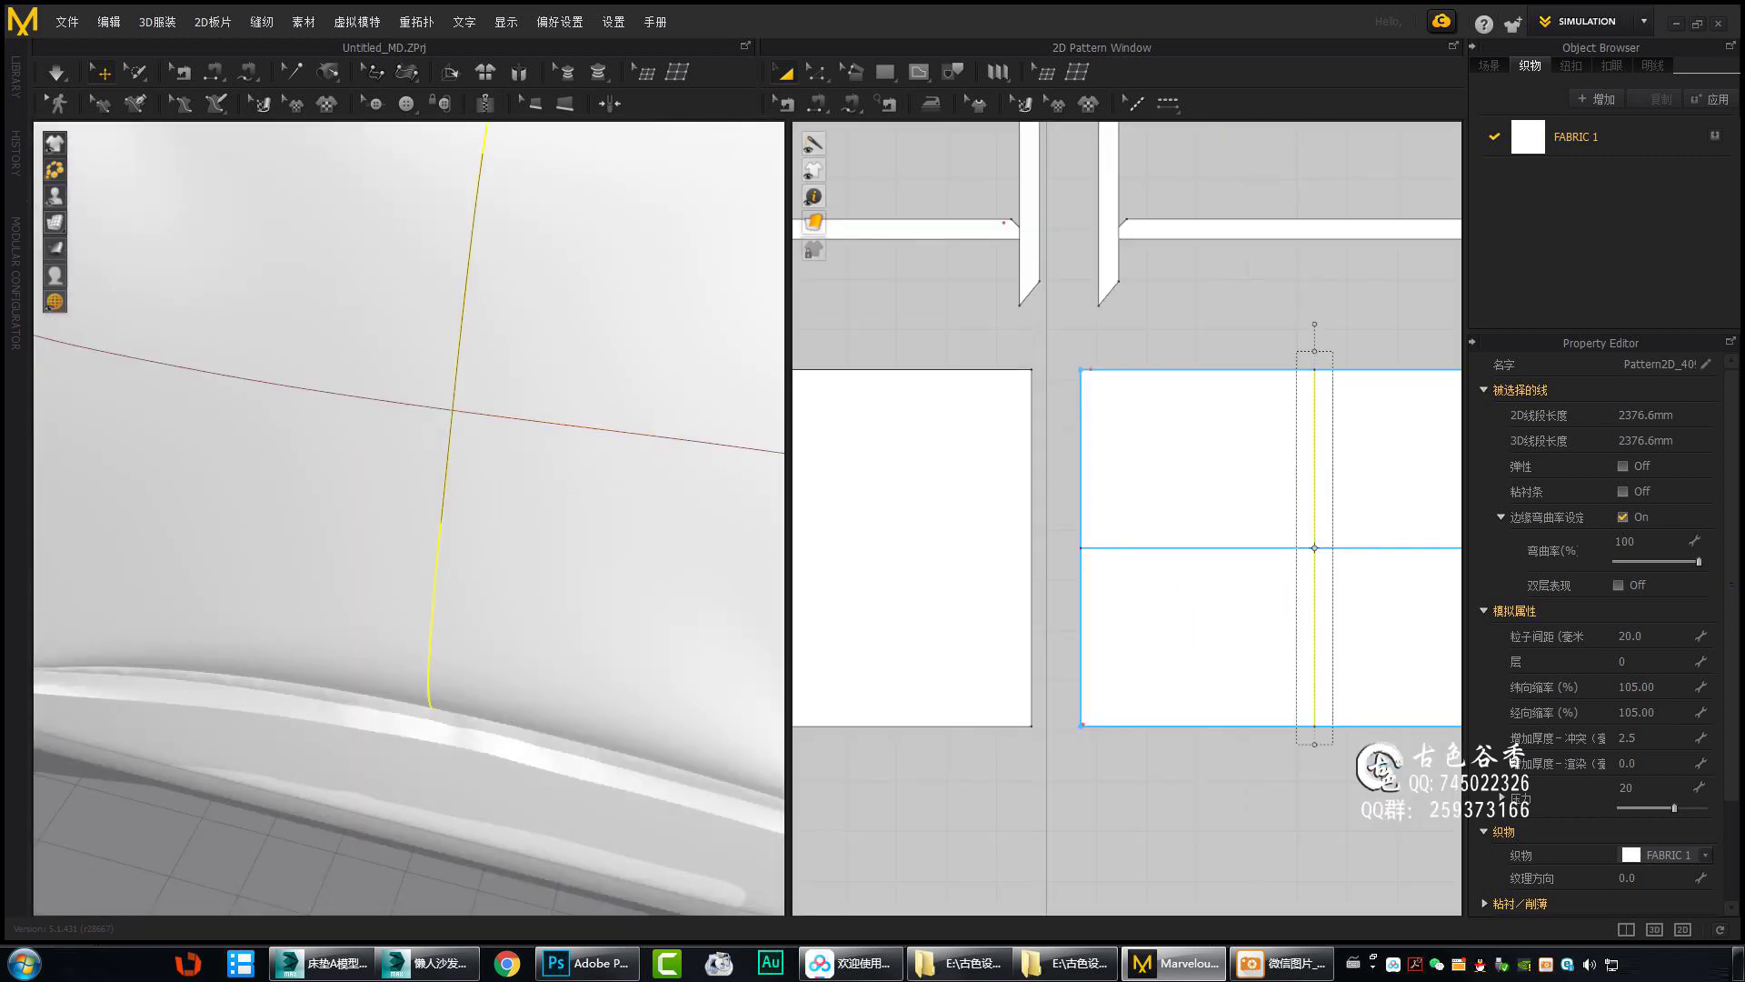
{"action": "scroll", "coordinate": [1166, 527], "scroll_direction": "down", "scroll_amount": 5}
{"action": "scroll", "coordinate": [960, 563], "scroll_direction": "up", "scroll_amount": 3}
{"action": "scroll", "coordinate": [450, 412], "scroll_direction": "down", "scroll_amount": 5}
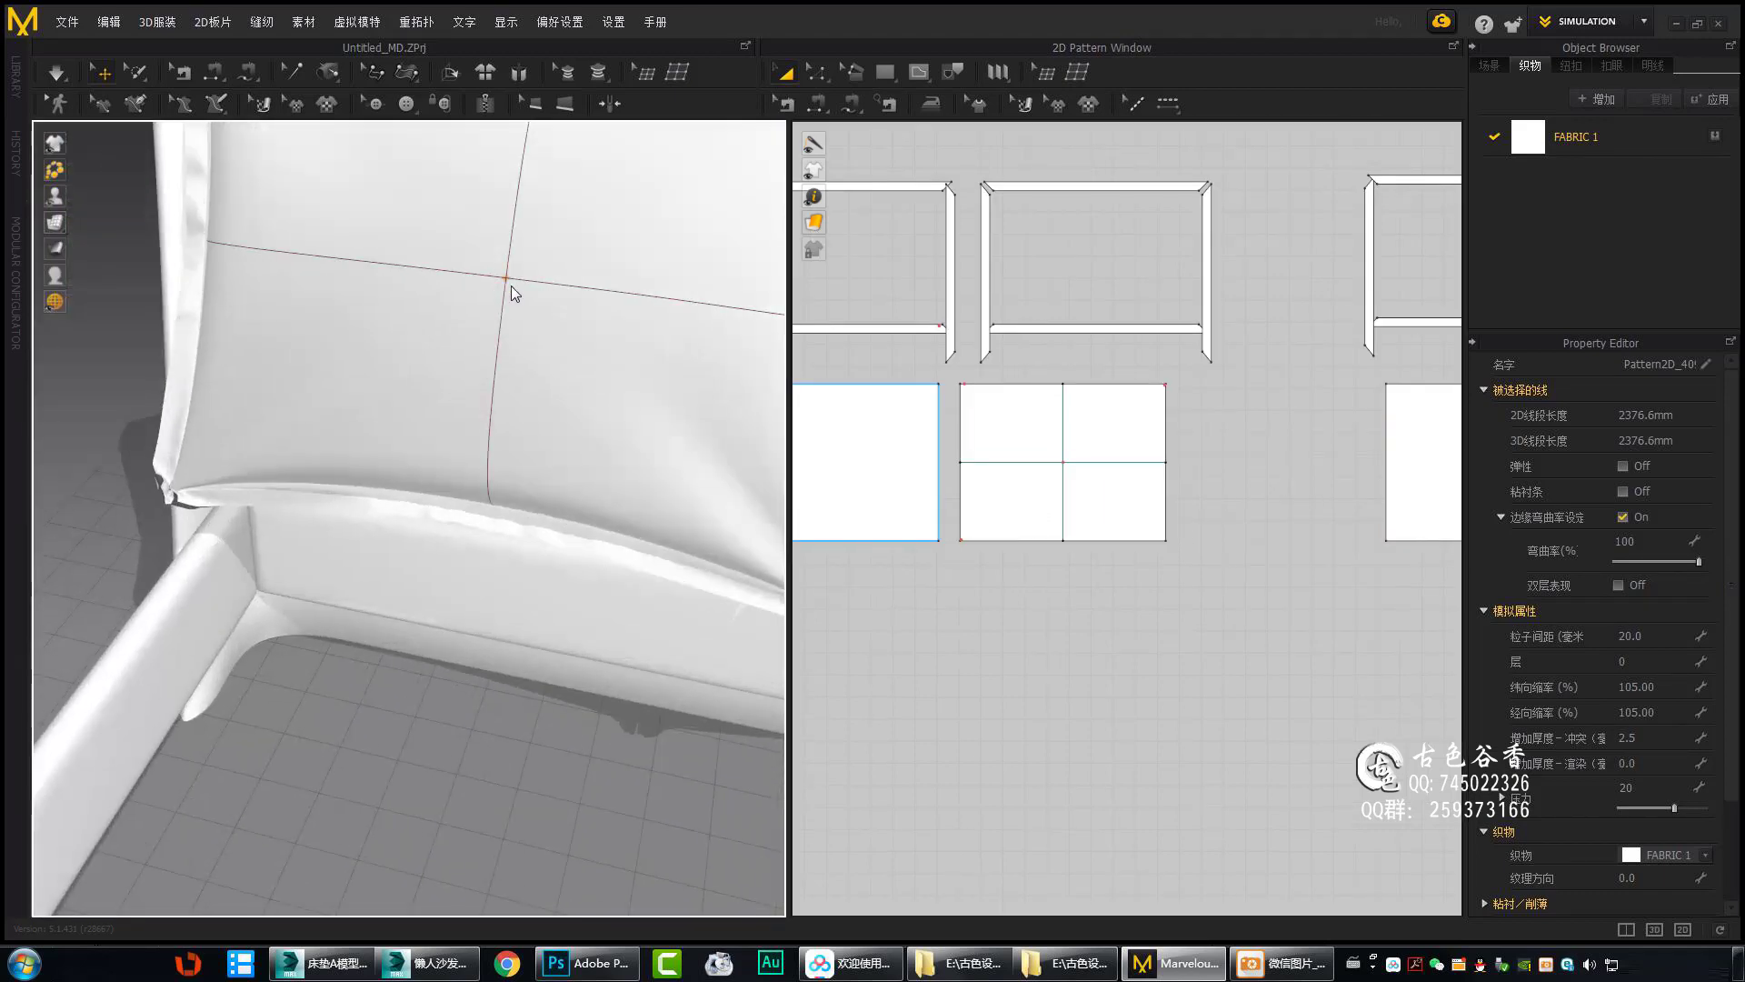
{"action": "right_click_drag", "start_coordinate": [511, 285], "coordinate": [620, 242]}
{"action": "scroll", "coordinate": [654, 409], "scroll_direction": "up", "scroll_amount": 3}
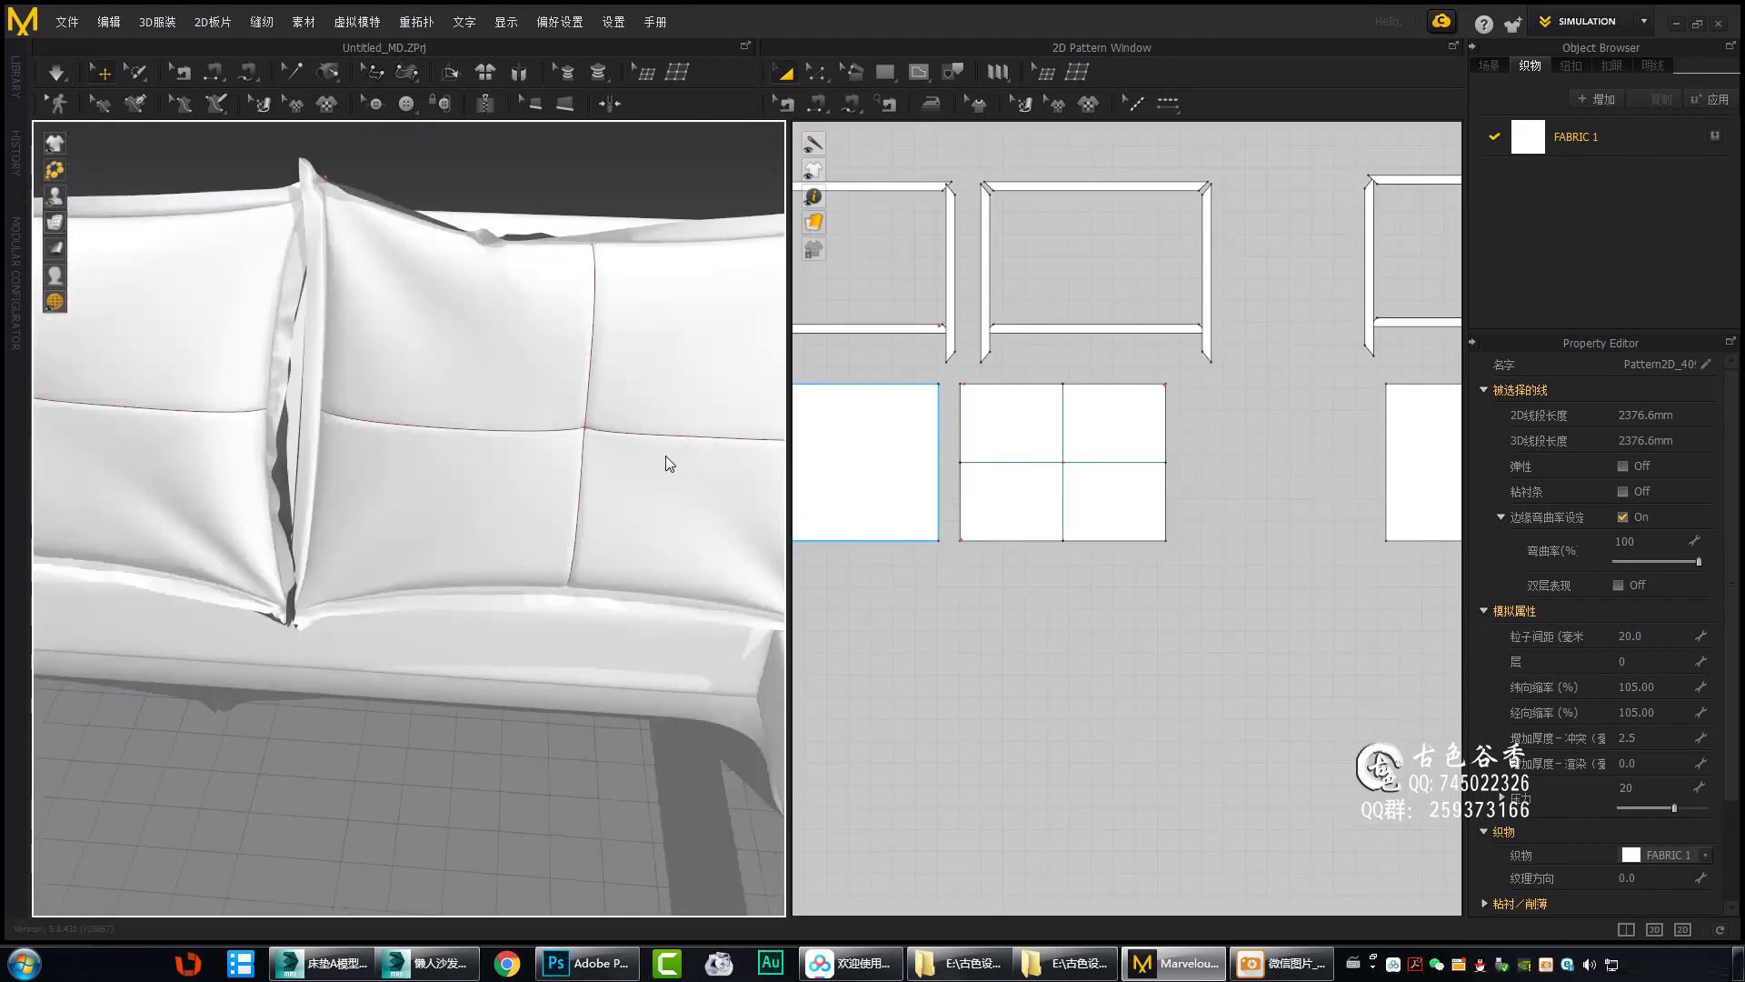
{"action": "scroll", "coordinate": [1040, 475], "scroll_direction": "up", "scroll_amount": 3}
{"action": "scroll", "coordinate": [1036, 481], "scroll_direction": "up", "scroll_amount": 2}
Select the vertical internal line completing the quilting cross on the pillow front.
{"action": "left_click", "coordinate": [1027, 480]}
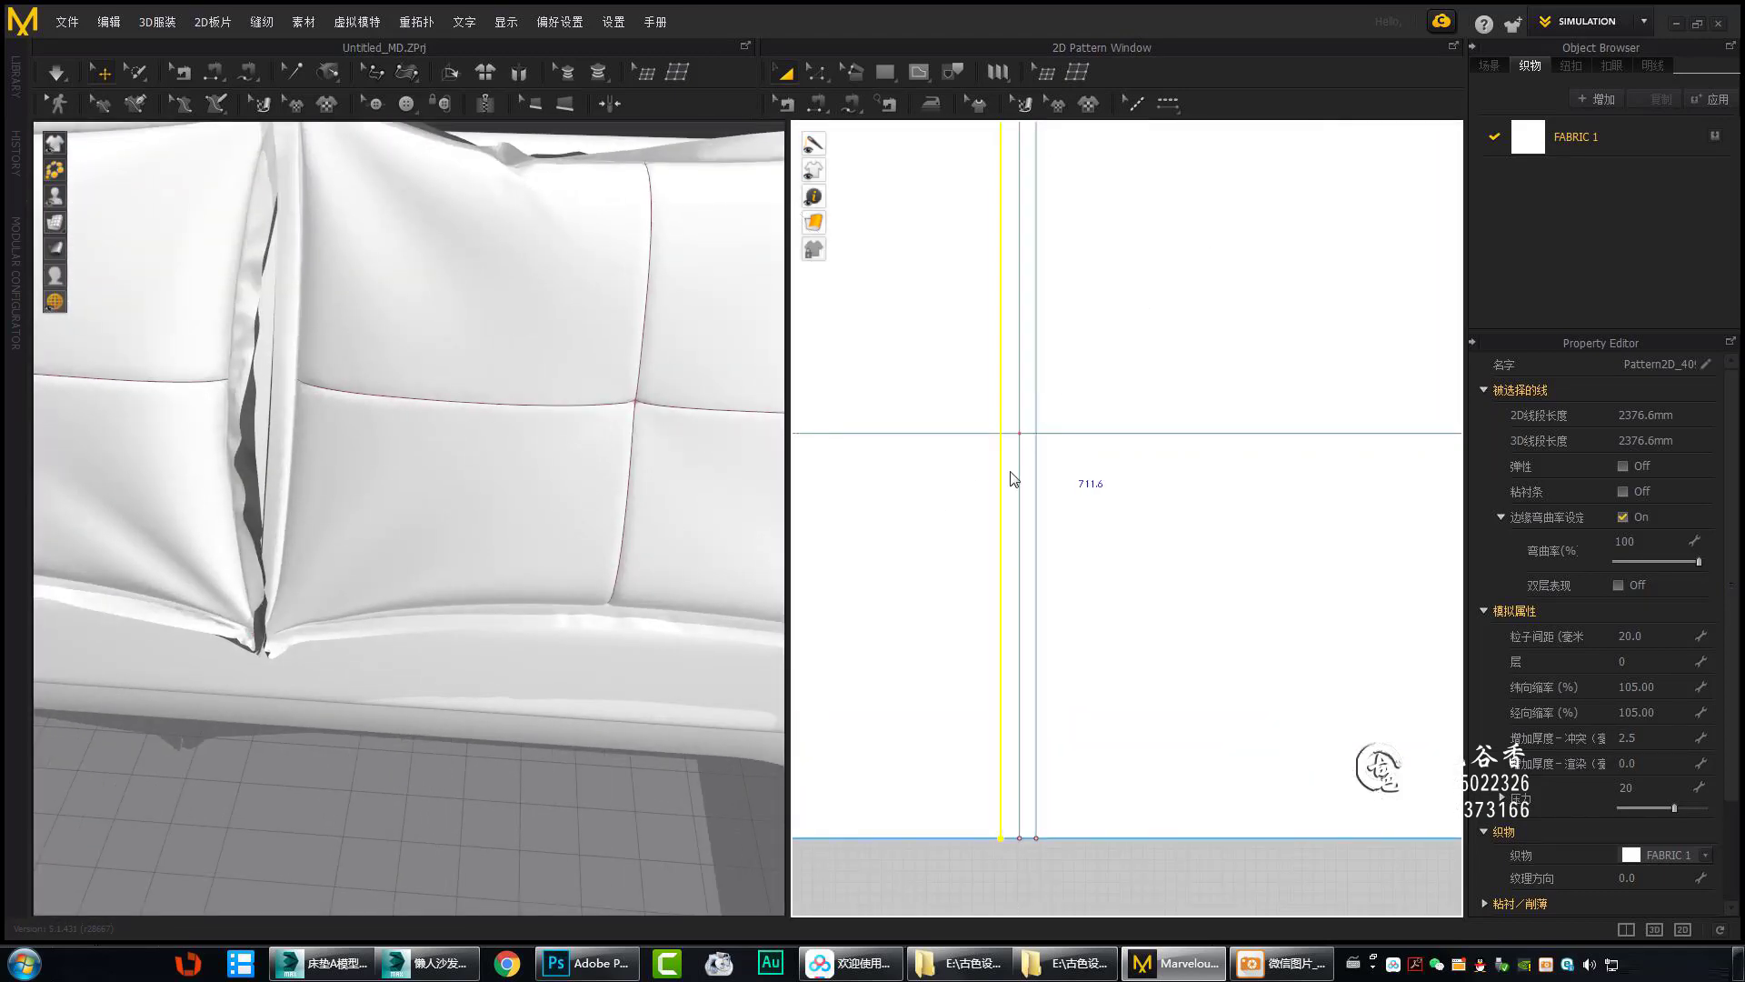
{"action": "right_click_drag", "start_coordinate": [1039, 448], "coordinate": [1235, 482]}
{"action": "right_click_drag", "start_coordinate": [454, 636], "coordinate": [300, 797]}
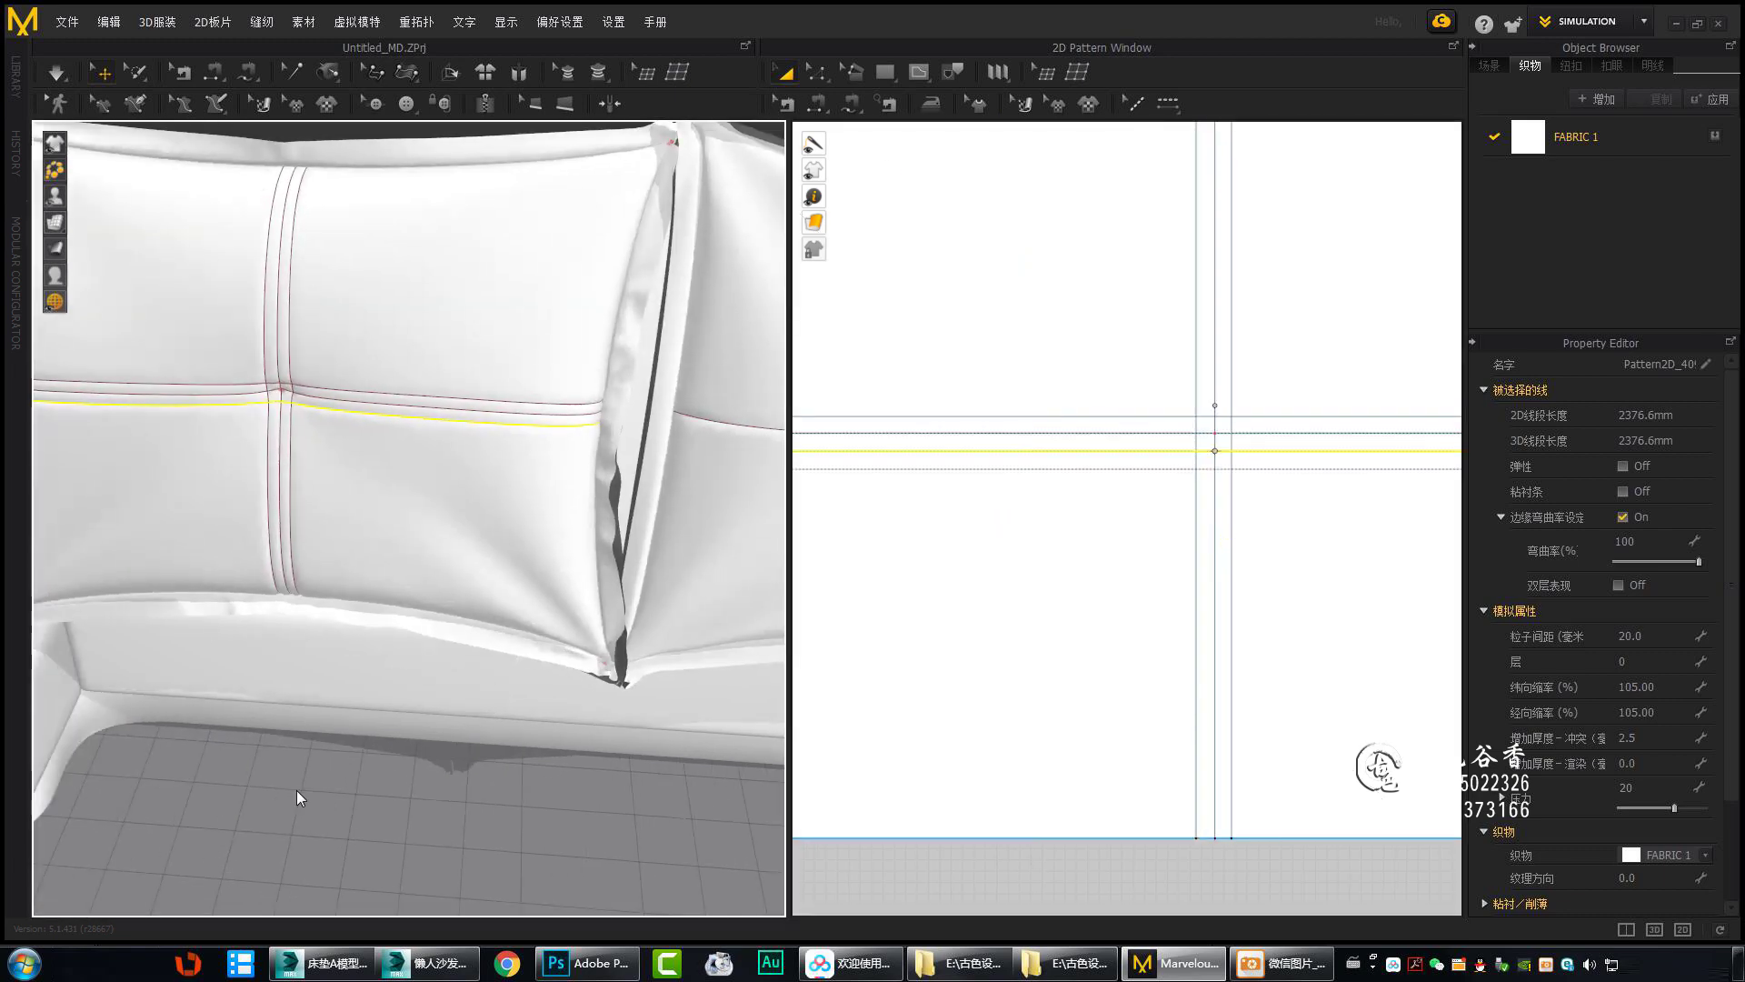
{"action": "left_click", "coordinate": [1330, 488]}
{"action": "mouse_move", "coordinate": [391, 509]}
{"action": "right_mouse_down"}
{"action": "mouse_move", "coordinate": [482, 500]}
{"action": "mouse_move", "coordinate": [493, 456]}
{"action": "mouse_move", "coordinate": [513, 547]}
{"action": "mouse_move", "coordinate": [442, 522]}
{"action": "mouse_move", "coordinate": [473, 509]}
{"action": "right_mouse_up"}
{"action": "left_click", "coordinate": [1267, 426]}
{"action": "left_click", "coordinate": [441, 522]}
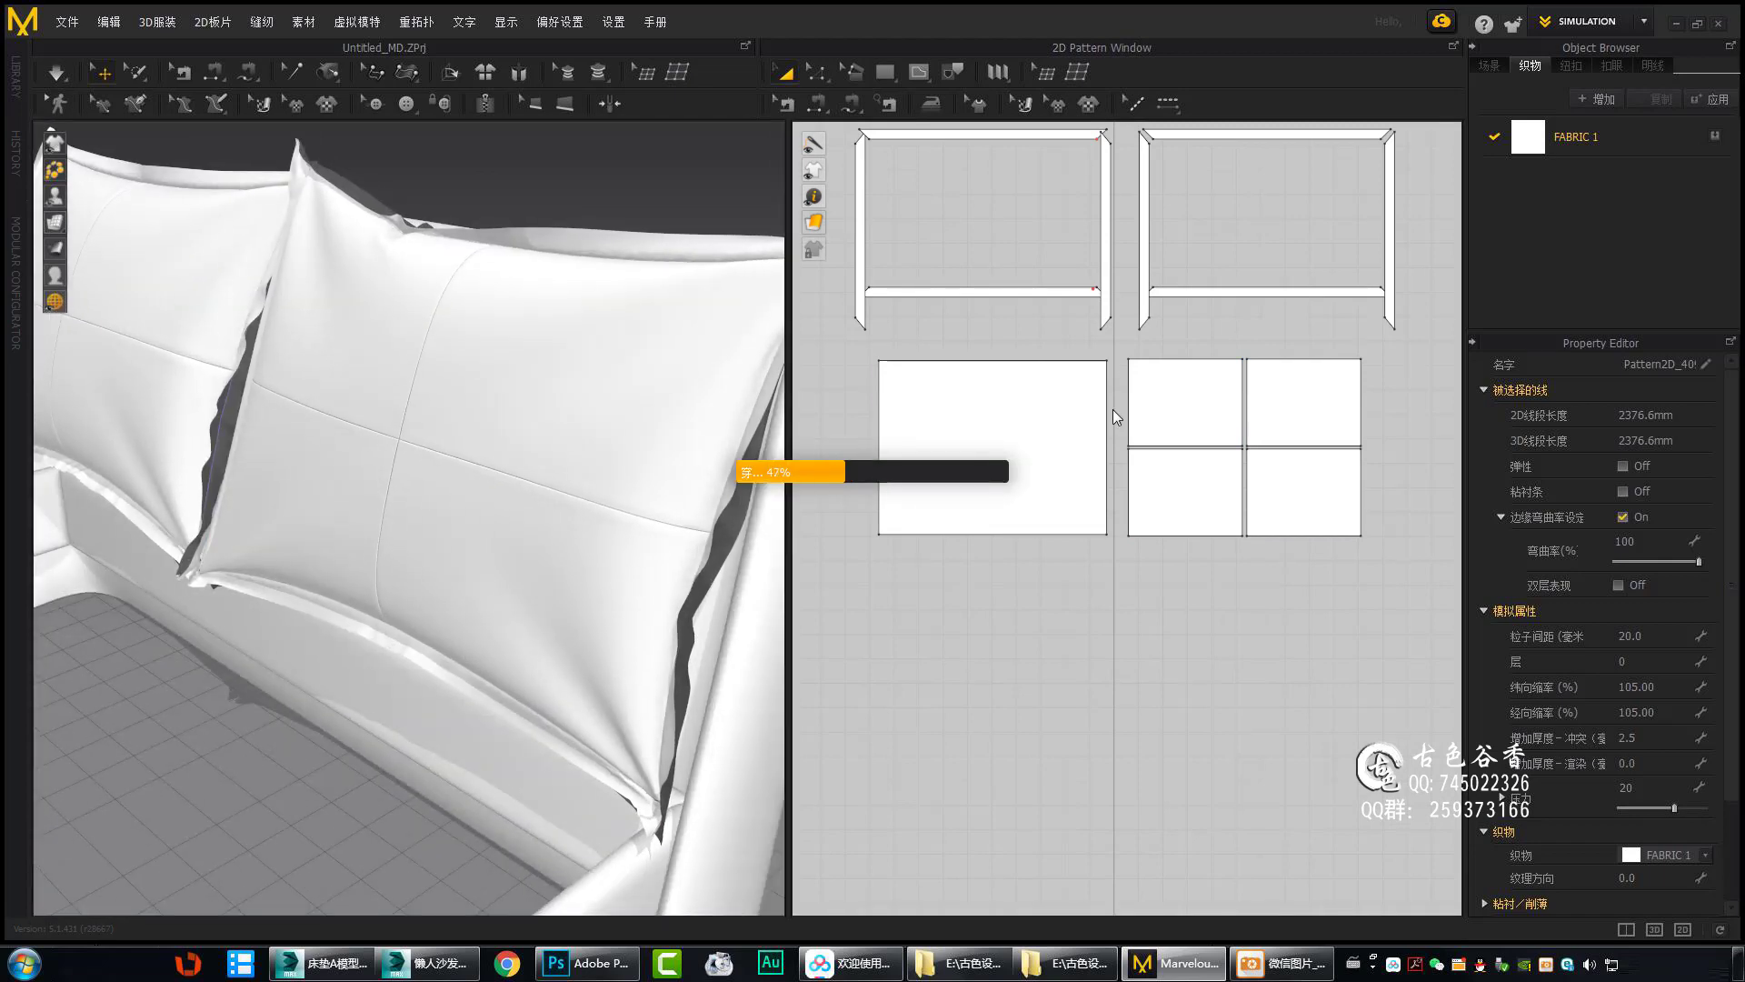
Select all patterns with Ctrl+A so both pillows simulate together.
{"action": "mouse_move", "coordinate": [518, 504]}
{"action": "right_mouse_down"}
{"action": "mouse_move", "coordinate": [737, 470]}
{"action": "mouse_move", "coordinate": [538, 491]}
{"action": "mouse_move", "coordinate": [675, 535]}
{"action": "mouse_move", "coordinate": [558, 598]}
{"action": "right_mouse_up"}
{"action": "scroll", "coordinate": [962, 471], "scroll_direction": "down", "scroll_amount": 3}
{"action": "scroll", "coordinate": [963, 471], "scroll_direction": "up", "scroll_amount": 3}
{"action": "left_click", "coordinate": [577, 515]}
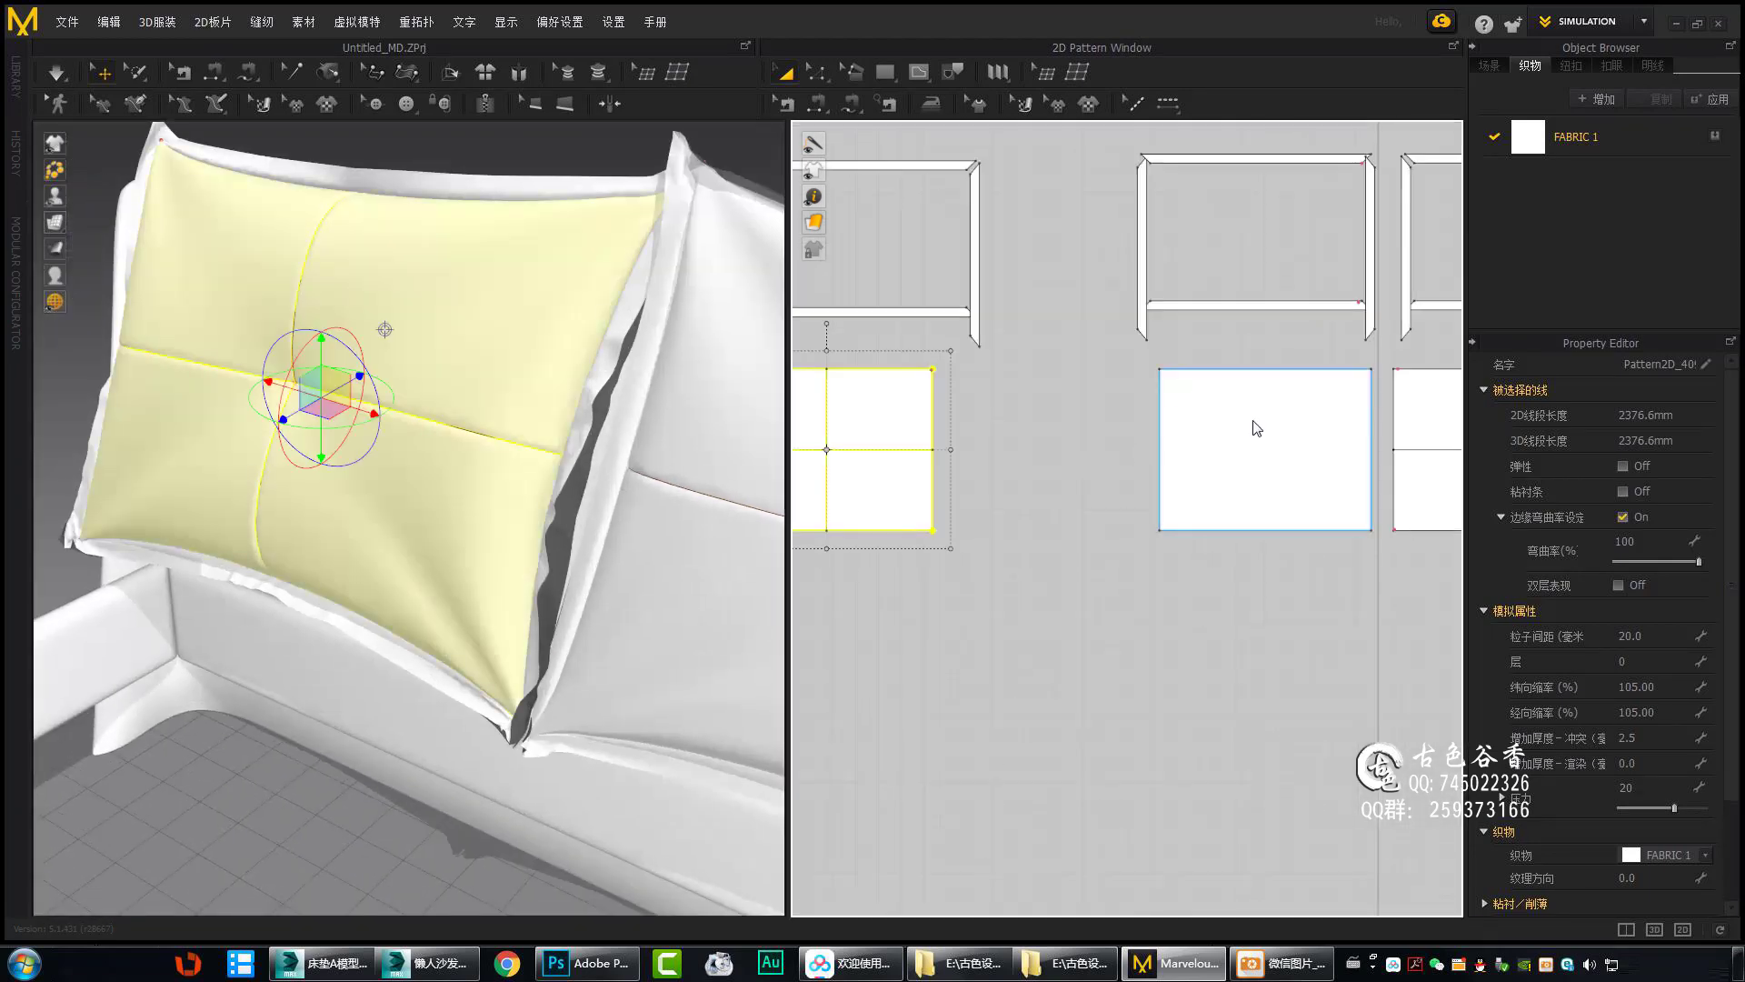
{"action": "scroll", "coordinate": [1256, 428], "scroll_direction": "down", "scroll_amount": 2}
{"action": "key", "text": "ctrl+a"}
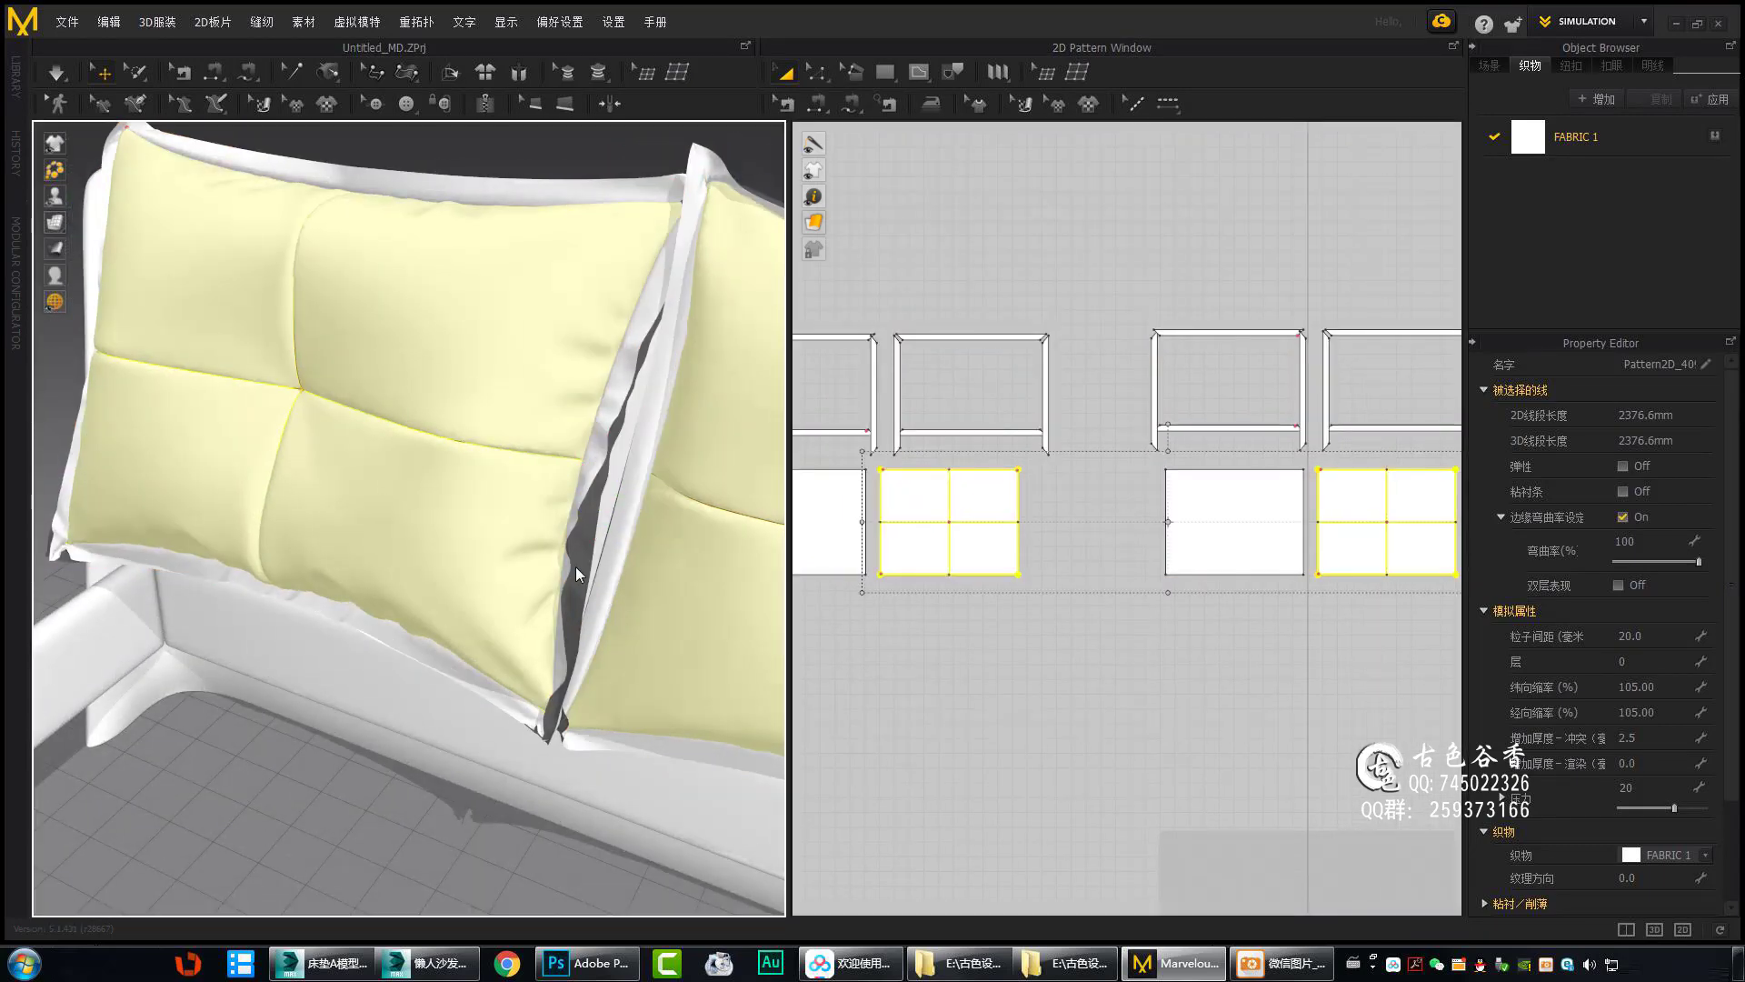
Orbit around the puffing pillows and pick one pillow pattern to inspect.
{"action": "right_click_drag", "start_coordinate": [576, 572], "coordinate": [1297, 535]}
{"action": "scroll", "coordinate": [508, 598], "scroll_direction": "down", "scroll_amount": 3}
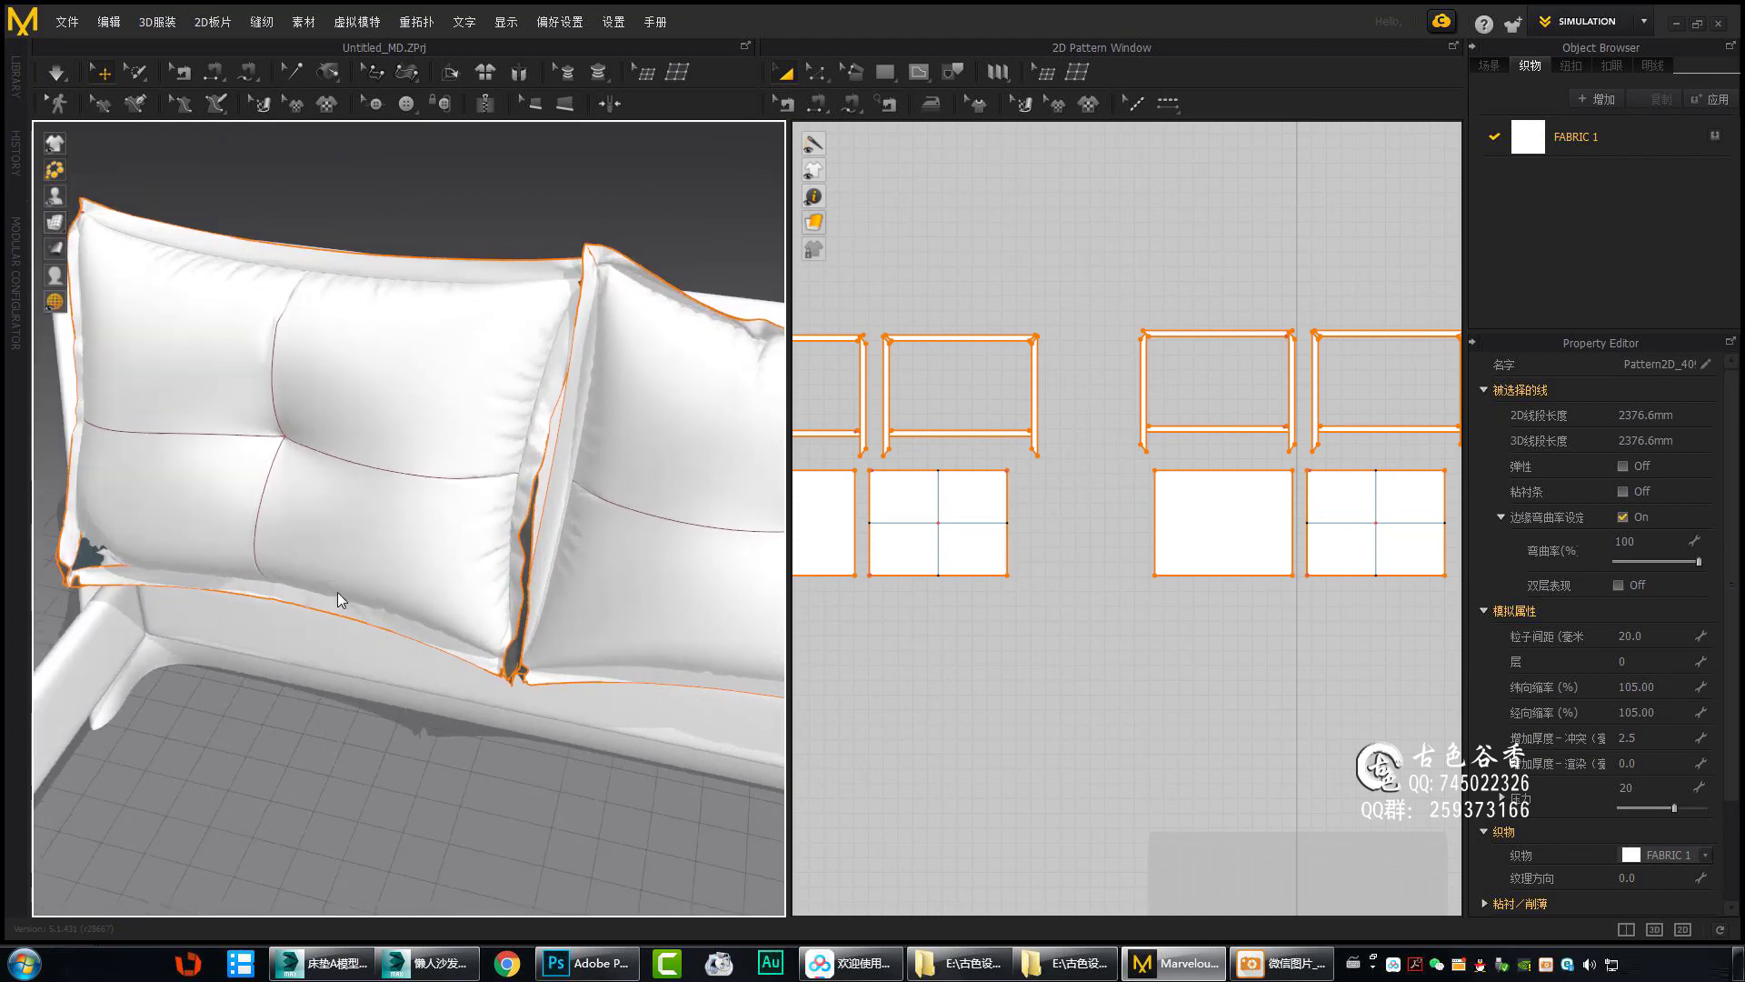
{"action": "left_click", "coordinate": [336, 596]}
{"action": "scroll", "coordinate": [361, 565], "scroll_direction": "up", "scroll_amount": 5}
{"action": "scroll", "coordinate": [608, 576], "scroll_direction": "down", "scroll_amount": 3}
{"action": "scroll", "coordinate": [608, 576], "scroll_direction": "up", "scroll_amount": 3}
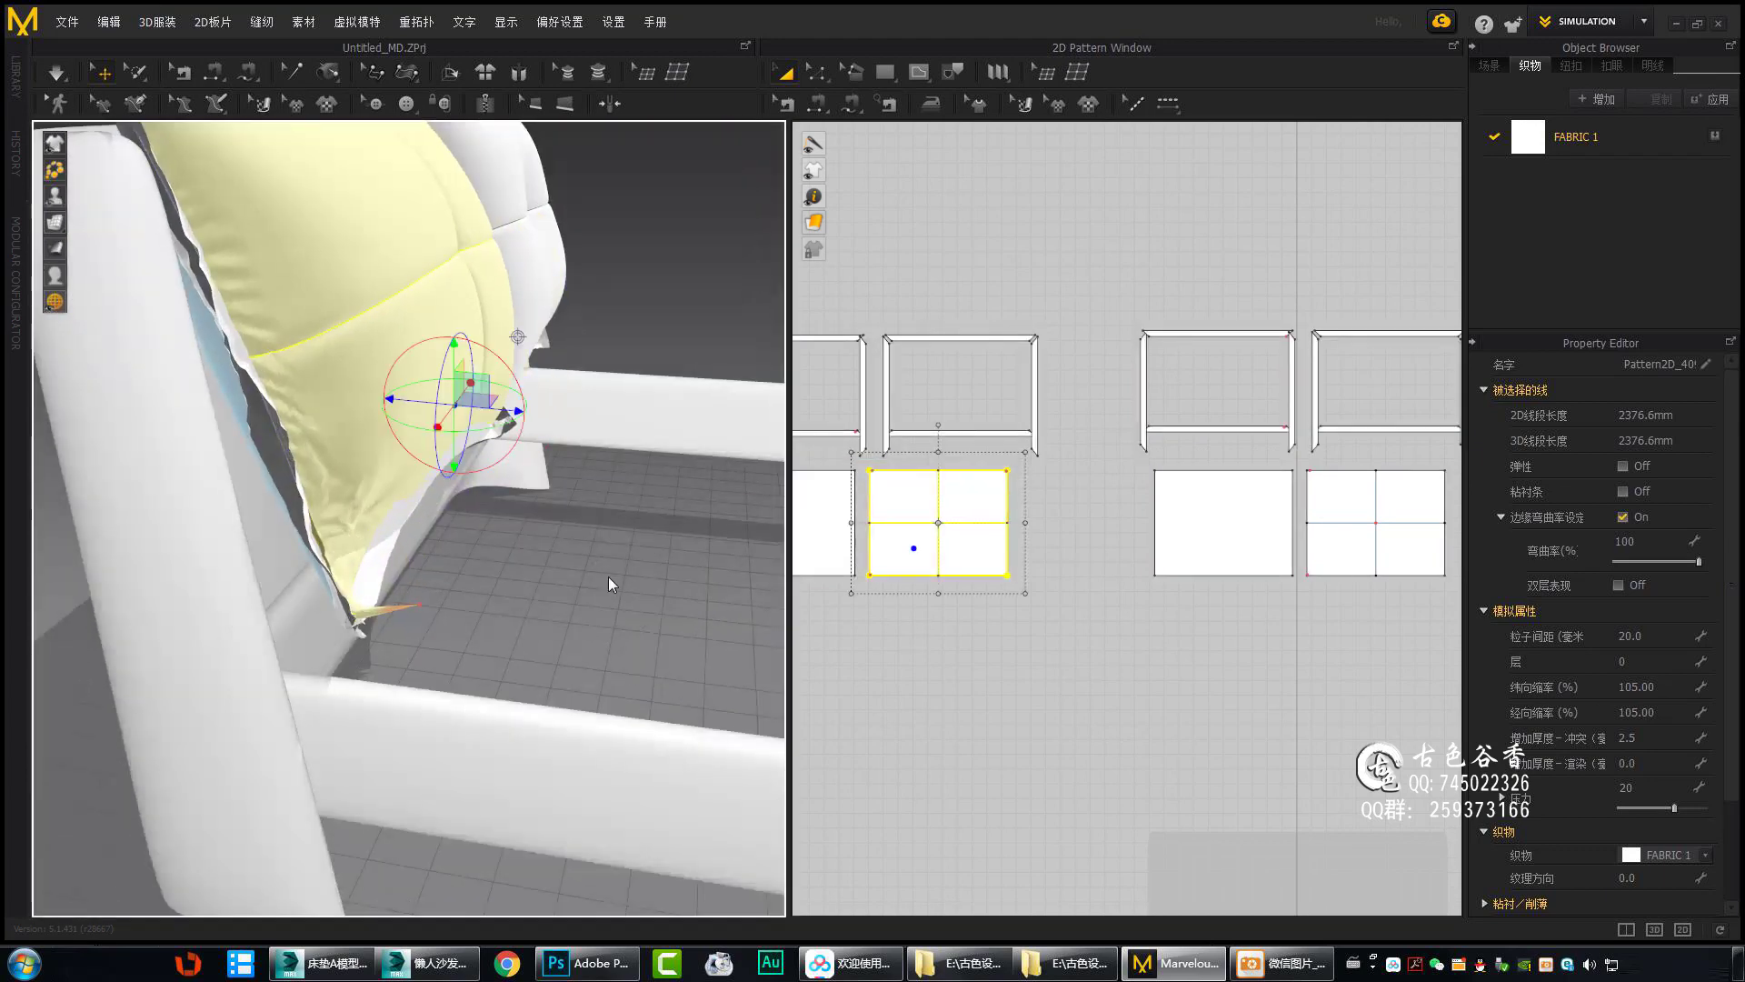
{"action": "scroll", "coordinate": [385, 521], "scroll_direction": "up", "scroll_amount": 3}
{"action": "scroll", "coordinate": [458, 396], "scroll_direction": "down", "scroll_amount": 3}
{"action": "scroll", "coordinate": [370, 506], "scroll_direction": "up", "scroll_amount": 5}
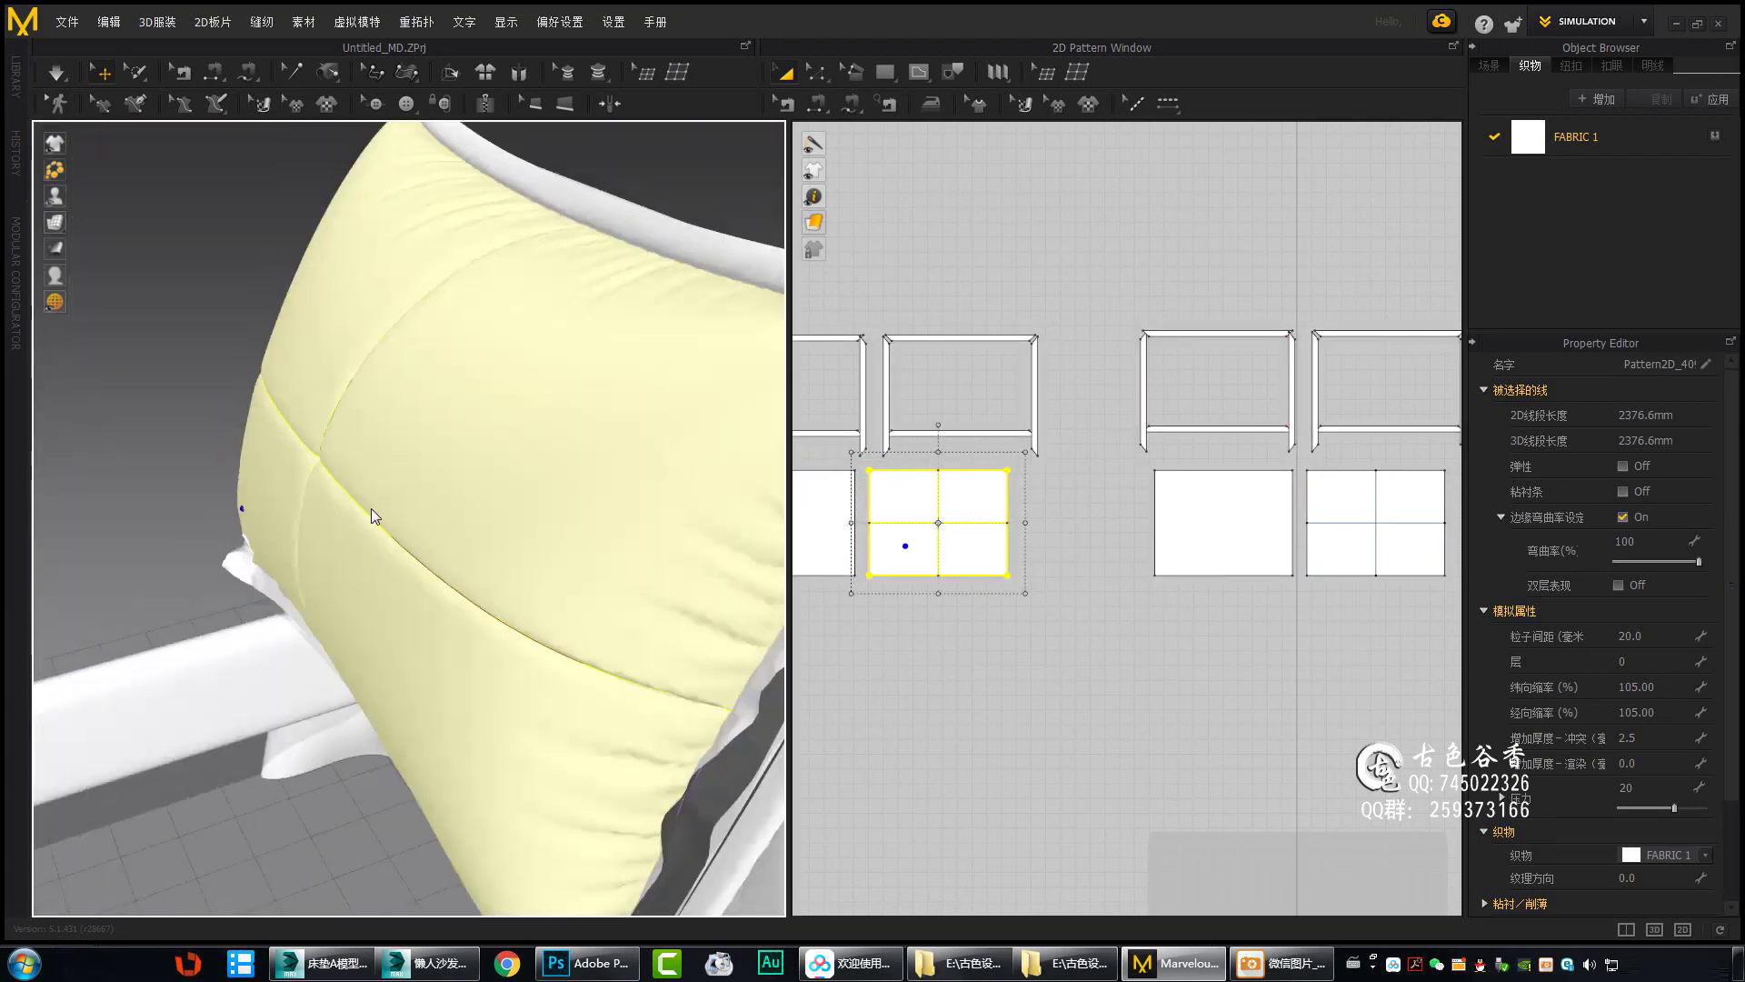
Inspect the pillow edge and the quilted cushions from an oblique headboard view.
{"action": "left_click", "coordinate": [145, 436]}
{"action": "mouse_move", "coordinate": [145, 436]}
{"action": "right_mouse_down"}
{"action": "mouse_move", "coordinate": [345, 491]}
{"action": "mouse_move", "coordinate": [336, 545]}
{"action": "right_mouse_up"}
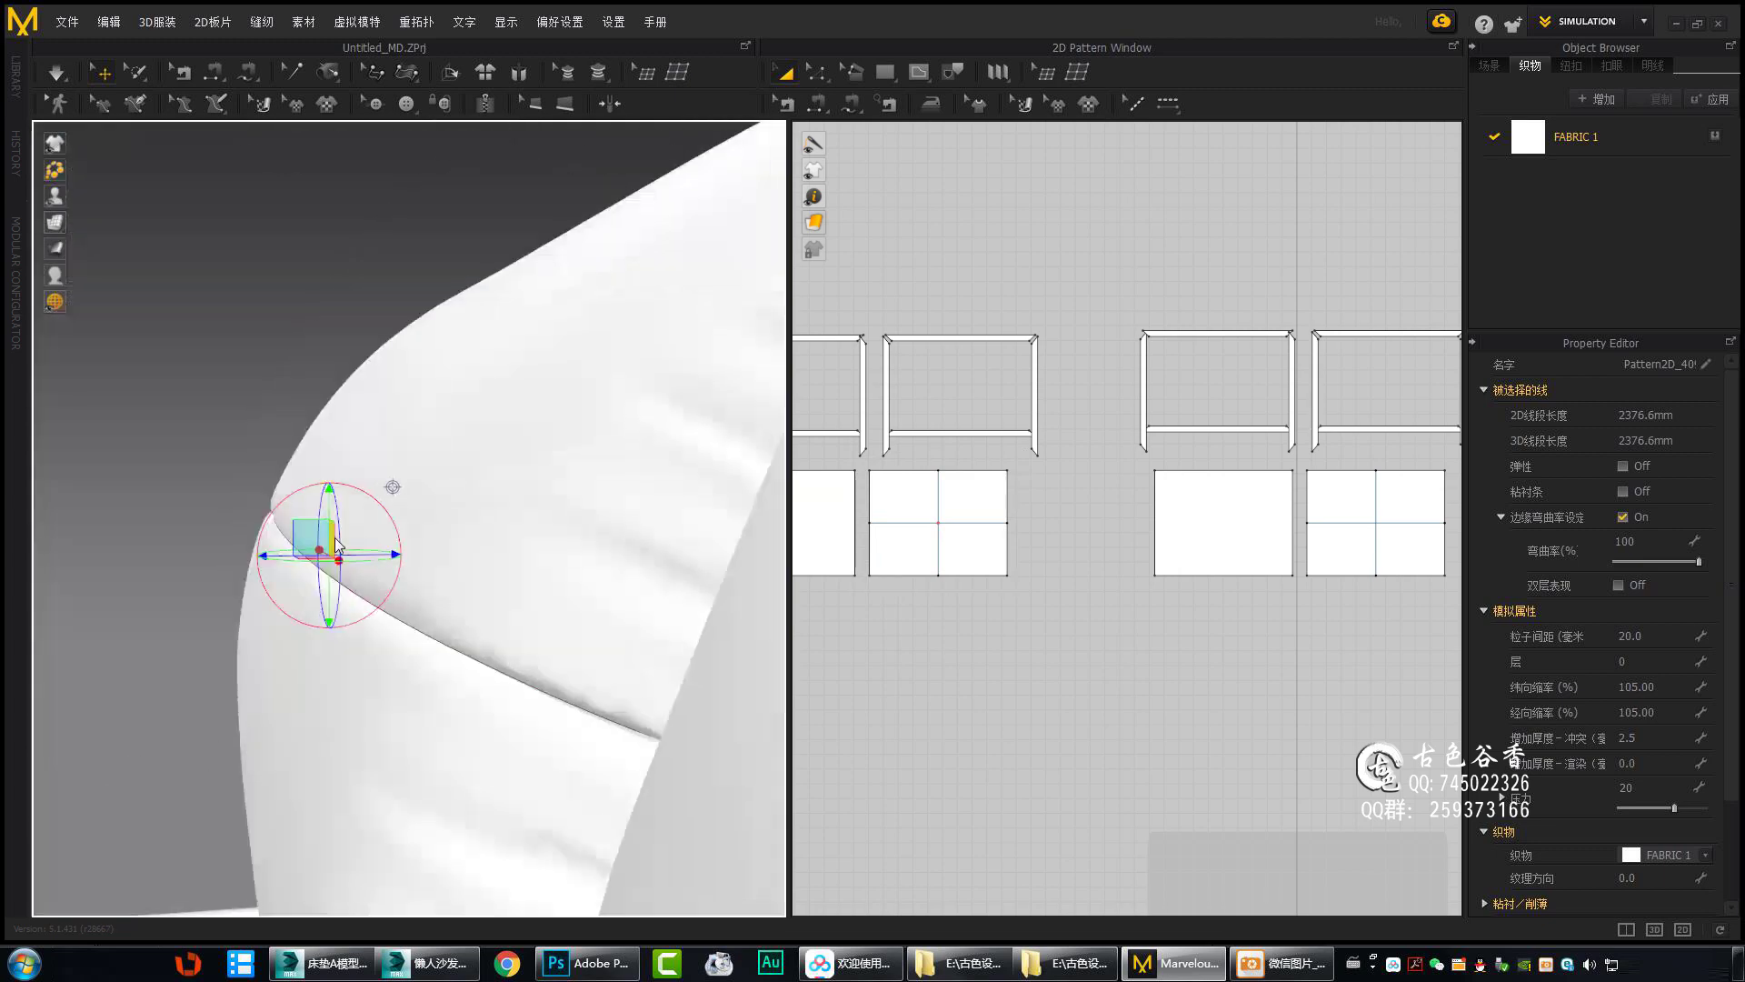
{"action": "scroll", "coordinate": [436, 593], "scroll_direction": "up", "scroll_amount": 3}
{"action": "scroll", "coordinate": [289, 520], "scroll_direction": "down", "scroll_amount": 2}
{"action": "scroll", "coordinate": [289, 520], "scroll_direction": "down", "scroll_amount": 3}
{"action": "scroll", "coordinate": [364, 527], "scroll_direction": "up", "scroll_amount": 3}
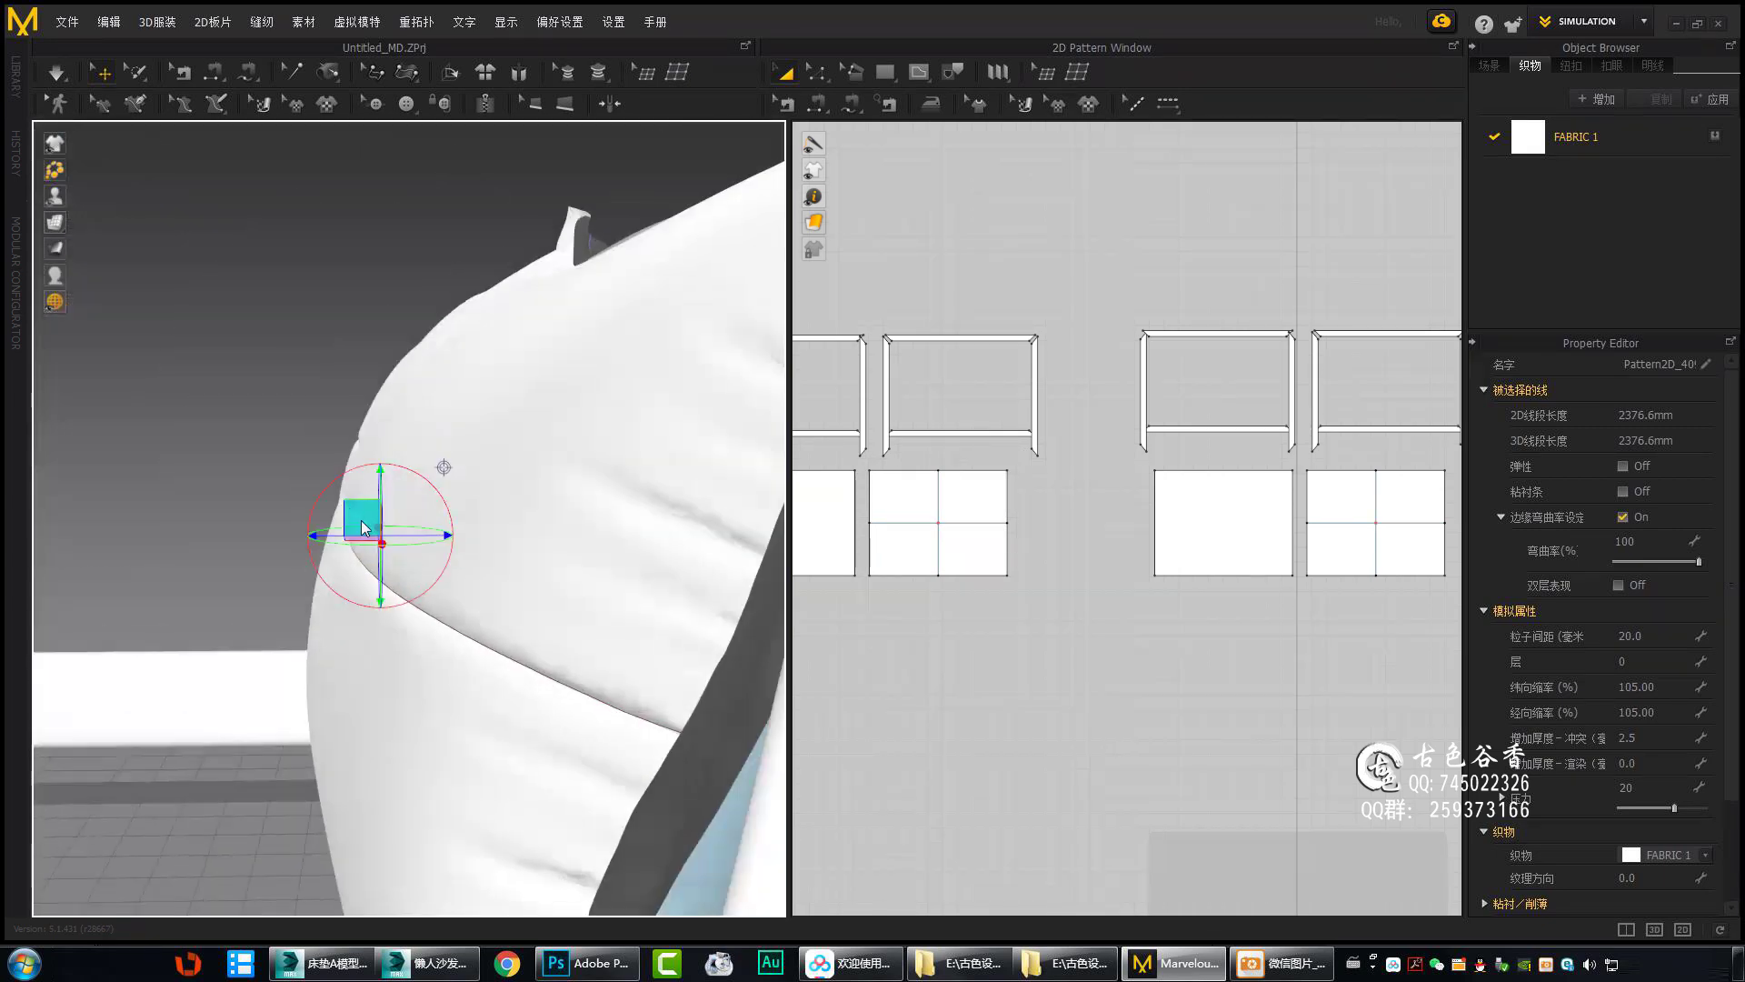
{"action": "scroll", "coordinate": [545, 572], "scroll_direction": "down", "scroll_amount": 3}
{"action": "scroll", "coordinate": [509, 564], "scroll_direction": "up", "scroll_amount": 3}
{"action": "scroll", "coordinate": [449, 576], "scroll_direction": "down", "scroll_amount": 3}
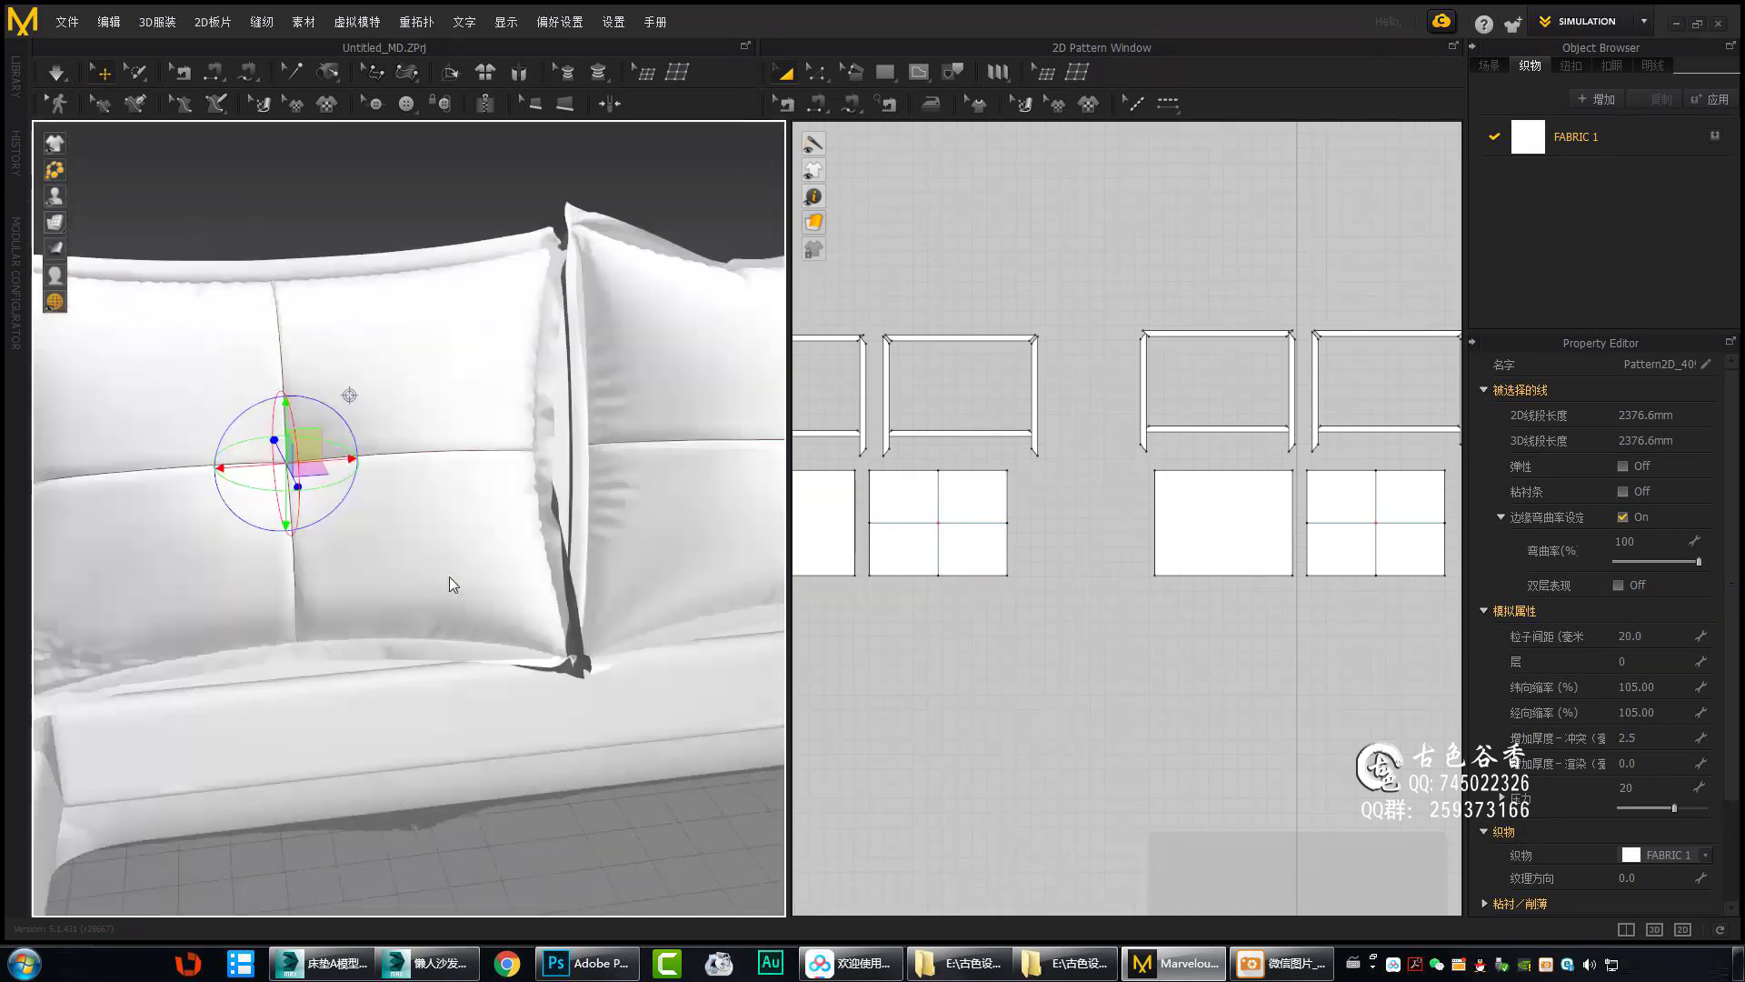
{"action": "scroll", "coordinate": [309, 480], "scroll_direction": "up", "scroll_amount": 3}
{"action": "scroll", "coordinate": [312, 480], "scroll_direction": "down", "scroll_amount": 3}
{"action": "scroll", "coordinate": [450, 591], "scroll_direction": "down", "scroll_amount": 3}
{"action": "scroll", "coordinate": [1052, 214], "scroll_direction": "up", "scroll_amount": 5}
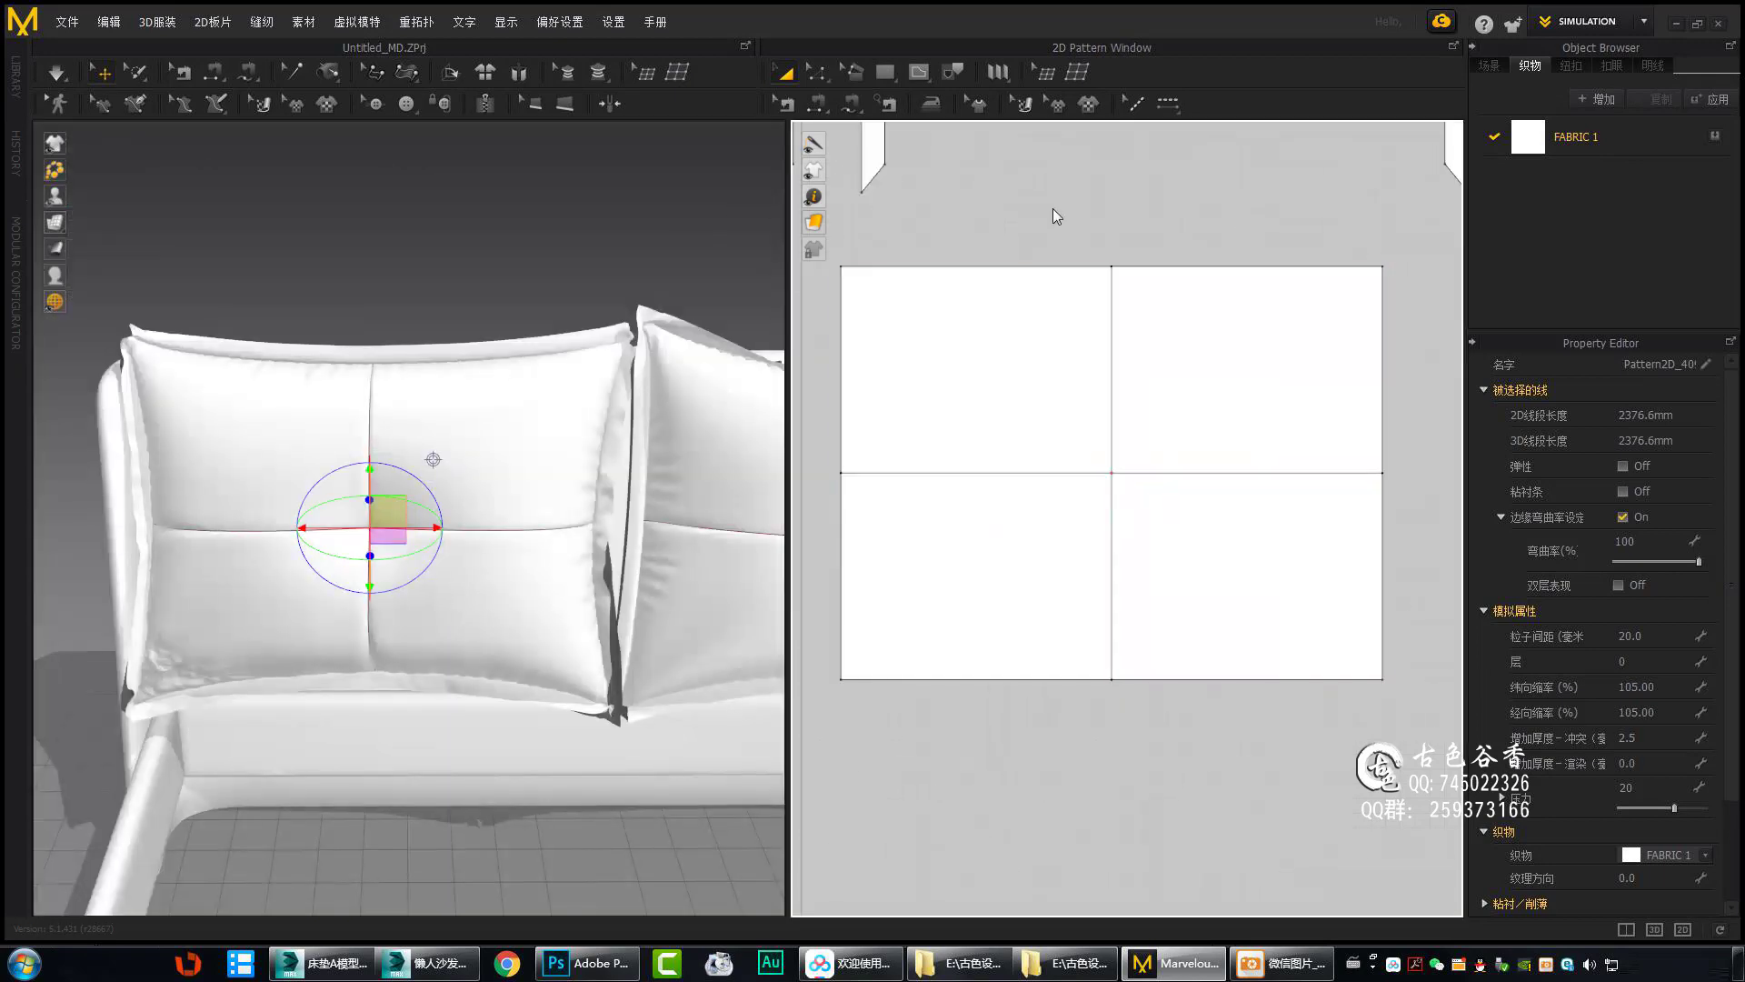
{"action": "scroll", "coordinate": [1336, 425], "scroll_direction": "down", "scroll_amount": 2}
{"action": "mouse_move", "coordinate": [455, 490]}
{"action": "right_mouse_down"}
{"action": "mouse_move", "coordinate": [406, 482]}
{"action": "mouse_move", "coordinate": [235, 523]}
{"action": "mouse_move", "coordinate": [478, 553]}
{"action": "mouse_move", "coordinate": [429, 564]}
{"action": "mouse_move", "coordinate": [579, 550]}
{"action": "mouse_move", "coordinate": [511, 531]}
{"action": "mouse_move", "coordinate": [433, 551]}
{"action": "mouse_move", "coordinate": [400, 513]}
{"action": "mouse_move", "coordinate": [642, 576]}
{"action": "mouse_move", "coordinate": [735, 482]}
{"action": "right_mouse_up"}
{"action": "left_click", "coordinate": [580, 551]}
{"action": "scroll", "coordinate": [989, 468], "scroll_direction": "down", "scroll_amount": 3}
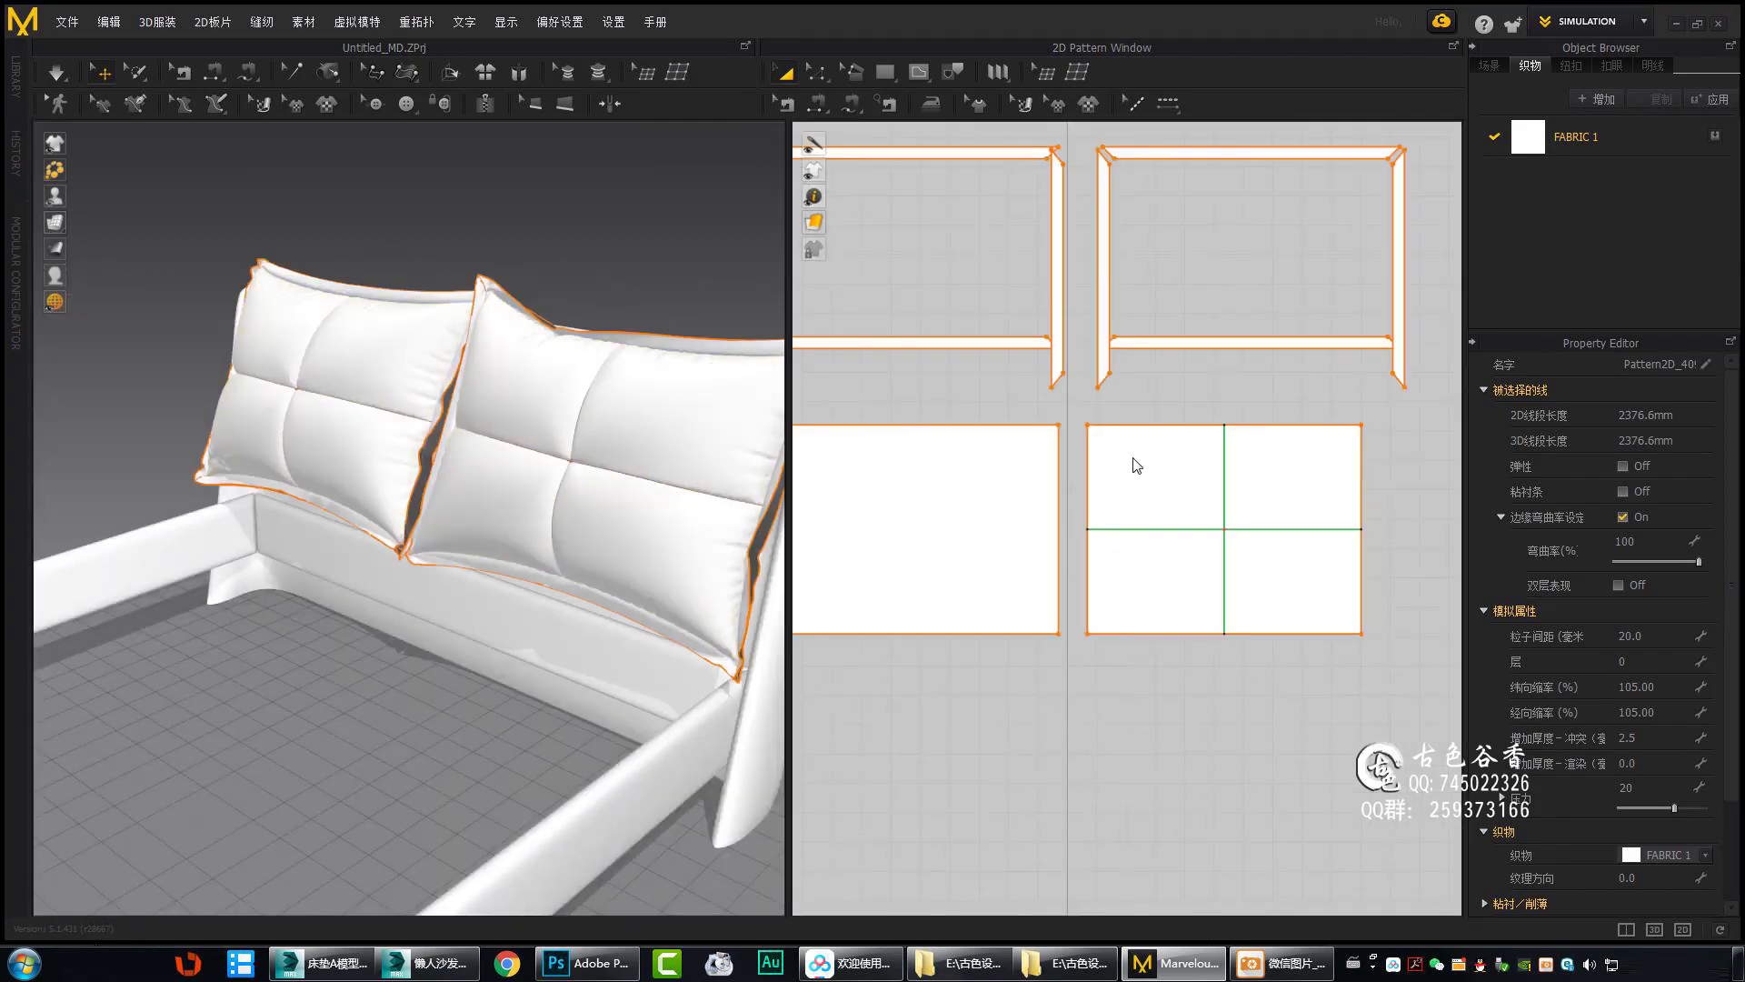
Orbit around the quilted pillows, comparing them with the bed reference photo before closing it.
{"action": "right_click_drag", "start_coordinate": [521, 576], "coordinate": [605, 633]}
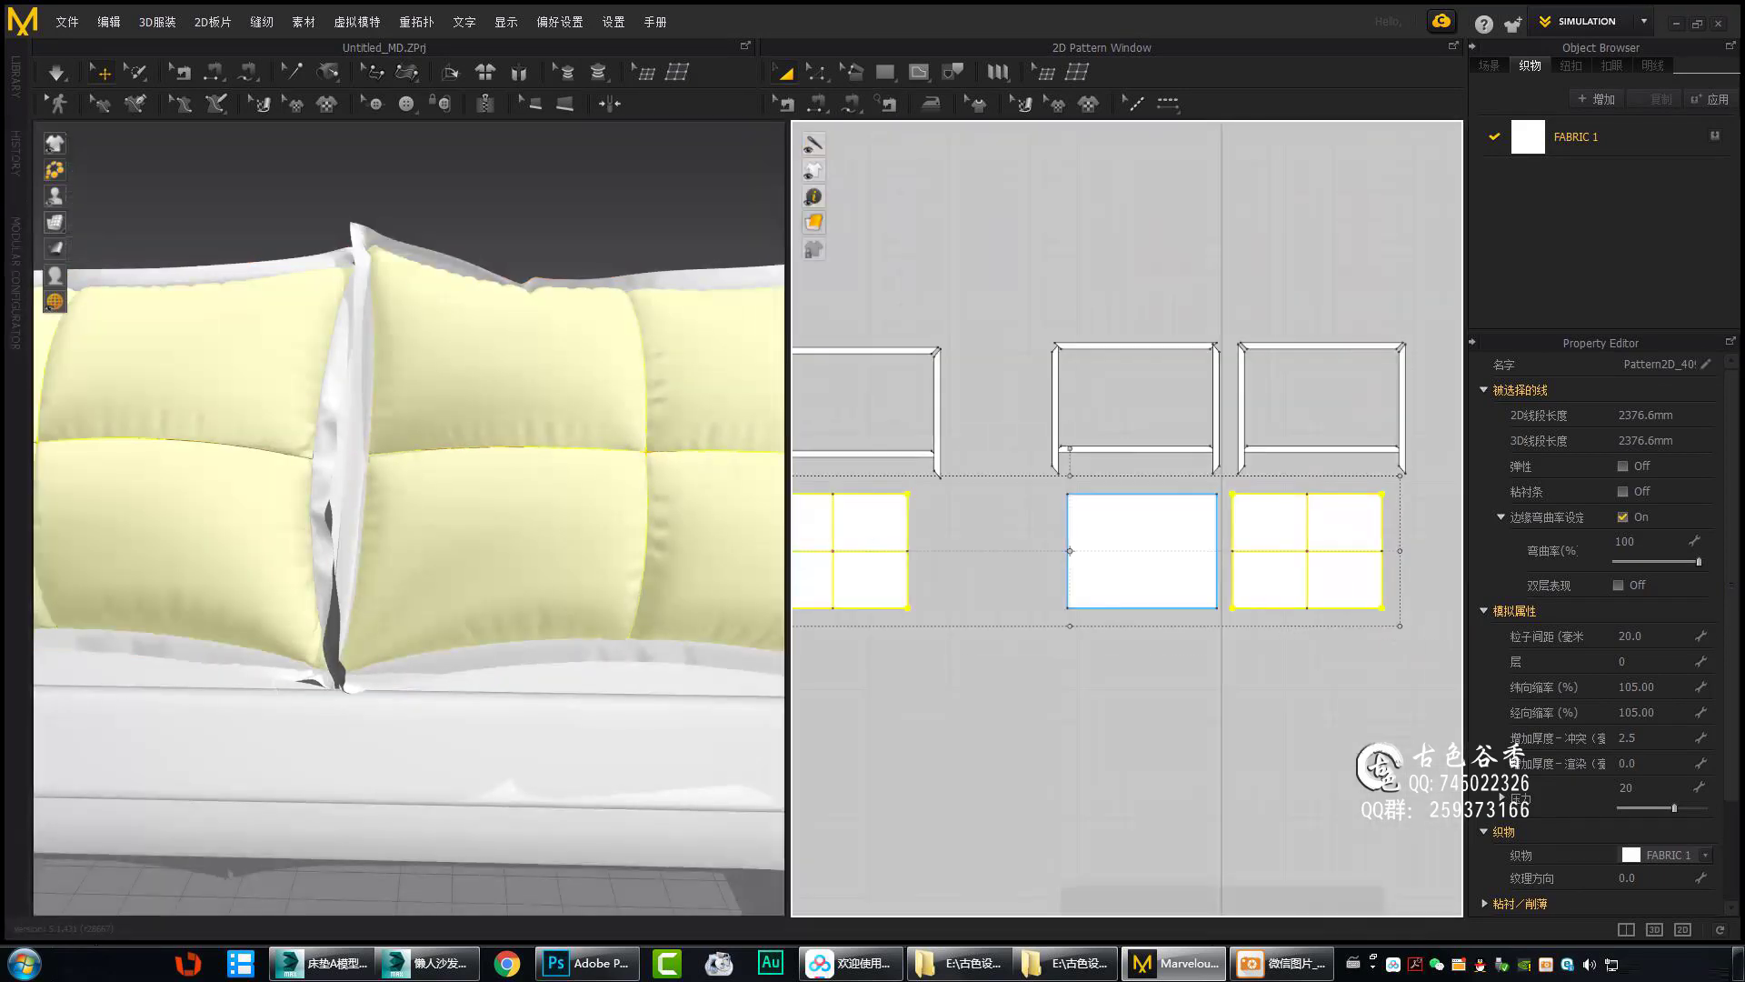
{"action": "mouse_move", "coordinate": [549, 652]}
{"action": "right_mouse_down"}
{"action": "mouse_move", "coordinate": [493, 645]}
{"action": "mouse_move", "coordinate": [629, 702]}
{"action": "right_mouse_up"}
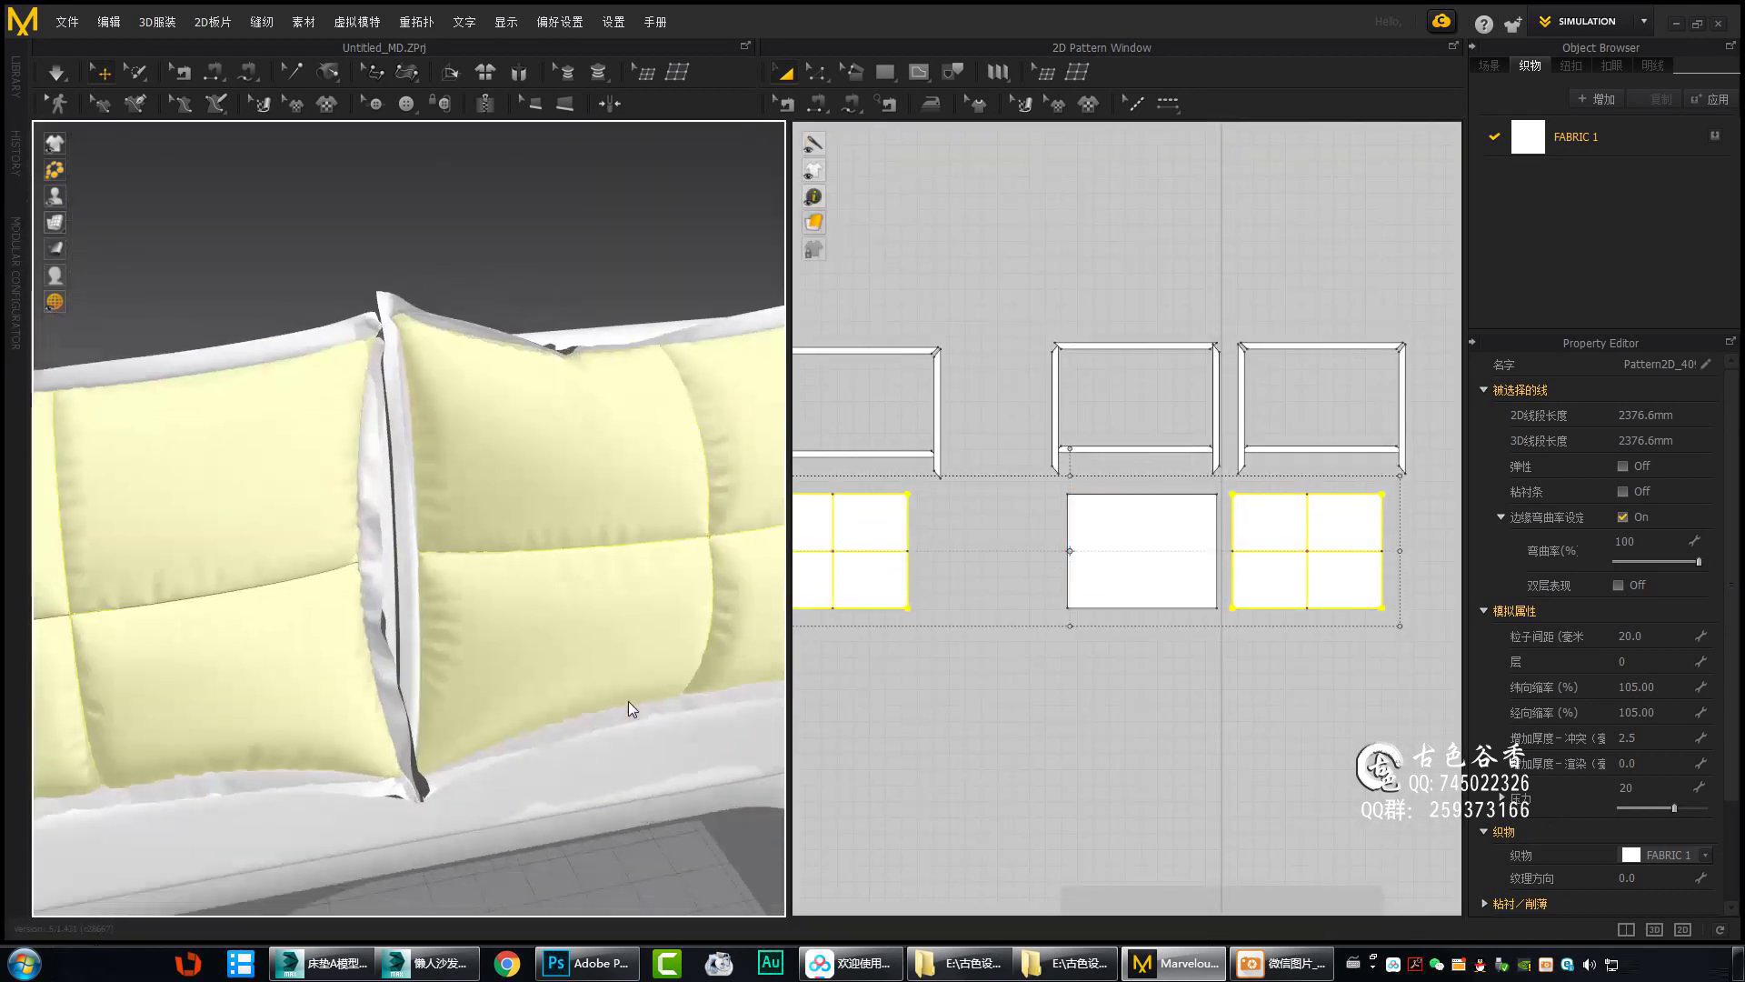
{"action": "right_click_drag", "start_coordinate": [745, 627], "coordinate": [601, 641]}
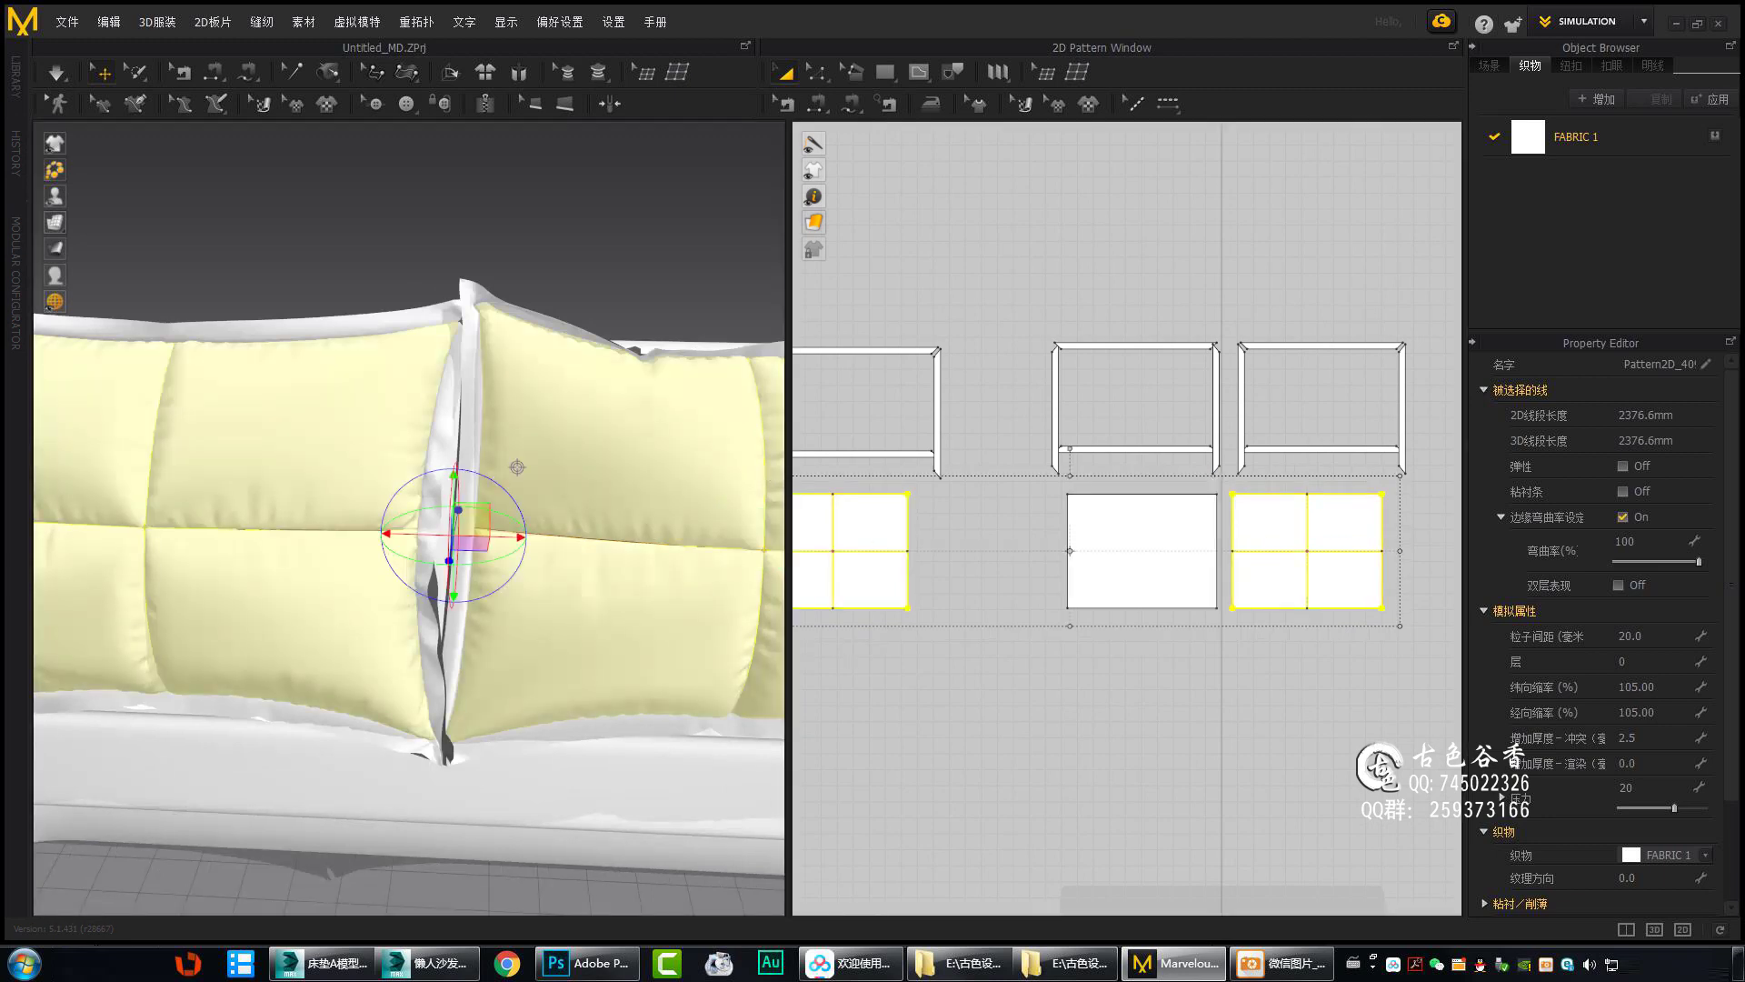
{"action": "mouse_move", "coordinate": [517, 467]}
{"action": "right_mouse_down"}
{"action": "mouse_move", "coordinate": [626, 717]}
{"action": "mouse_move", "coordinate": [509, 662]}
{"action": "mouse_move", "coordinate": [743, 711]}
{"action": "right_mouse_up"}
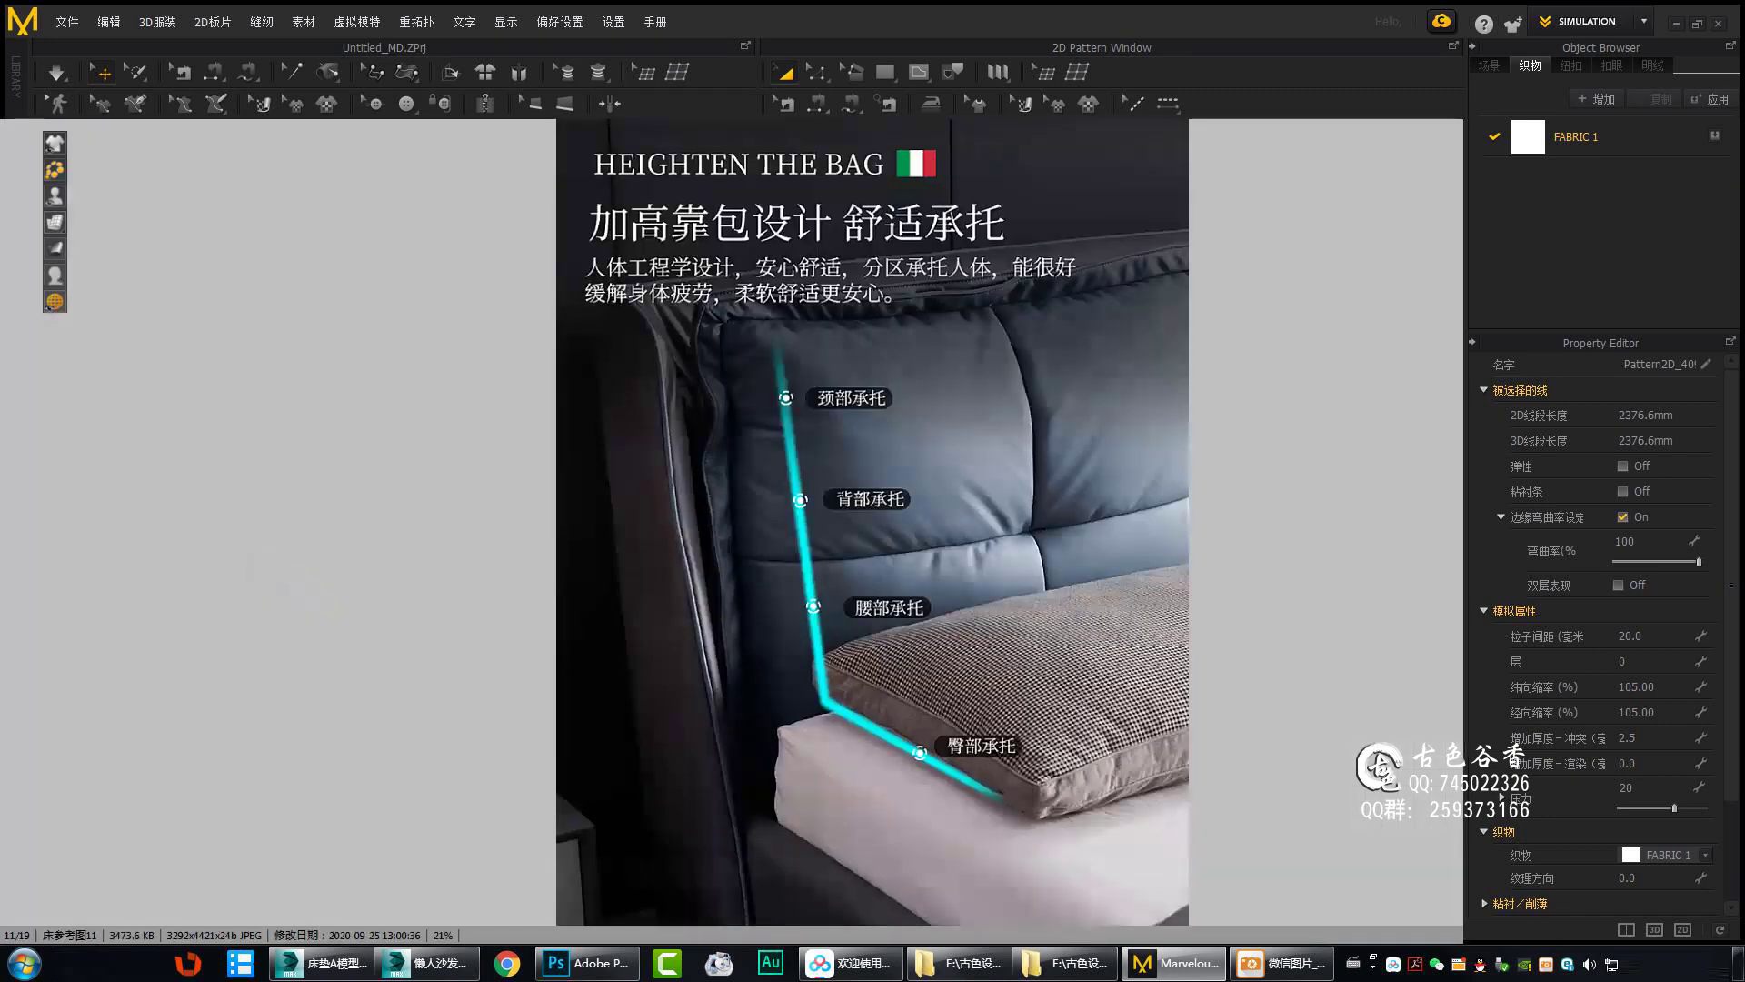
{"action": "key", "text": "Escape"}
{"action": "mouse_move", "coordinate": [581, 627]}
{"action": "right_mouse_down"}
{"action": "mouse_move", "coordinate": [510, 631]}
{"action": "mouse_move", "coordinate": [616, 591]}
{"action": "mouse_move", "coordinate": [545, 630]}
{"action": "right_mouse_up"}
{"action": "right_click_drag", "start_coordinate": [636, 550], "coordinate": [592, 544]}
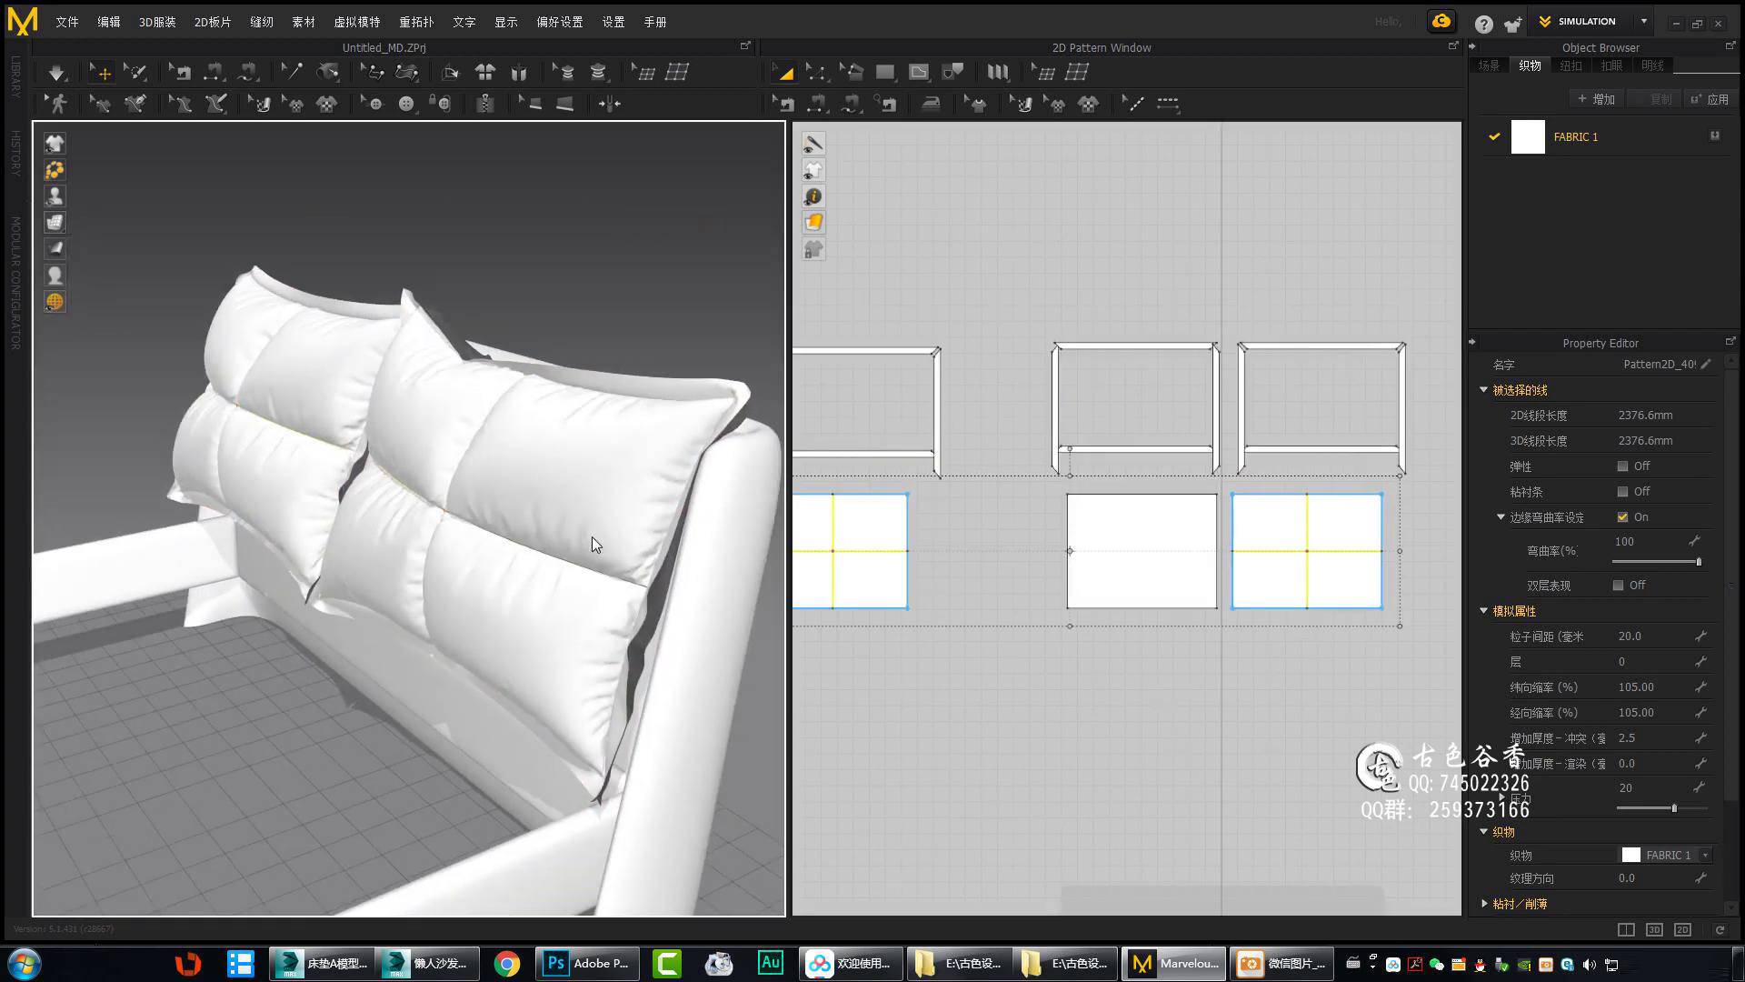
{"action": "right_click_drag", "start_coordinate": [493, 340], "coordinate": [407, 581]}
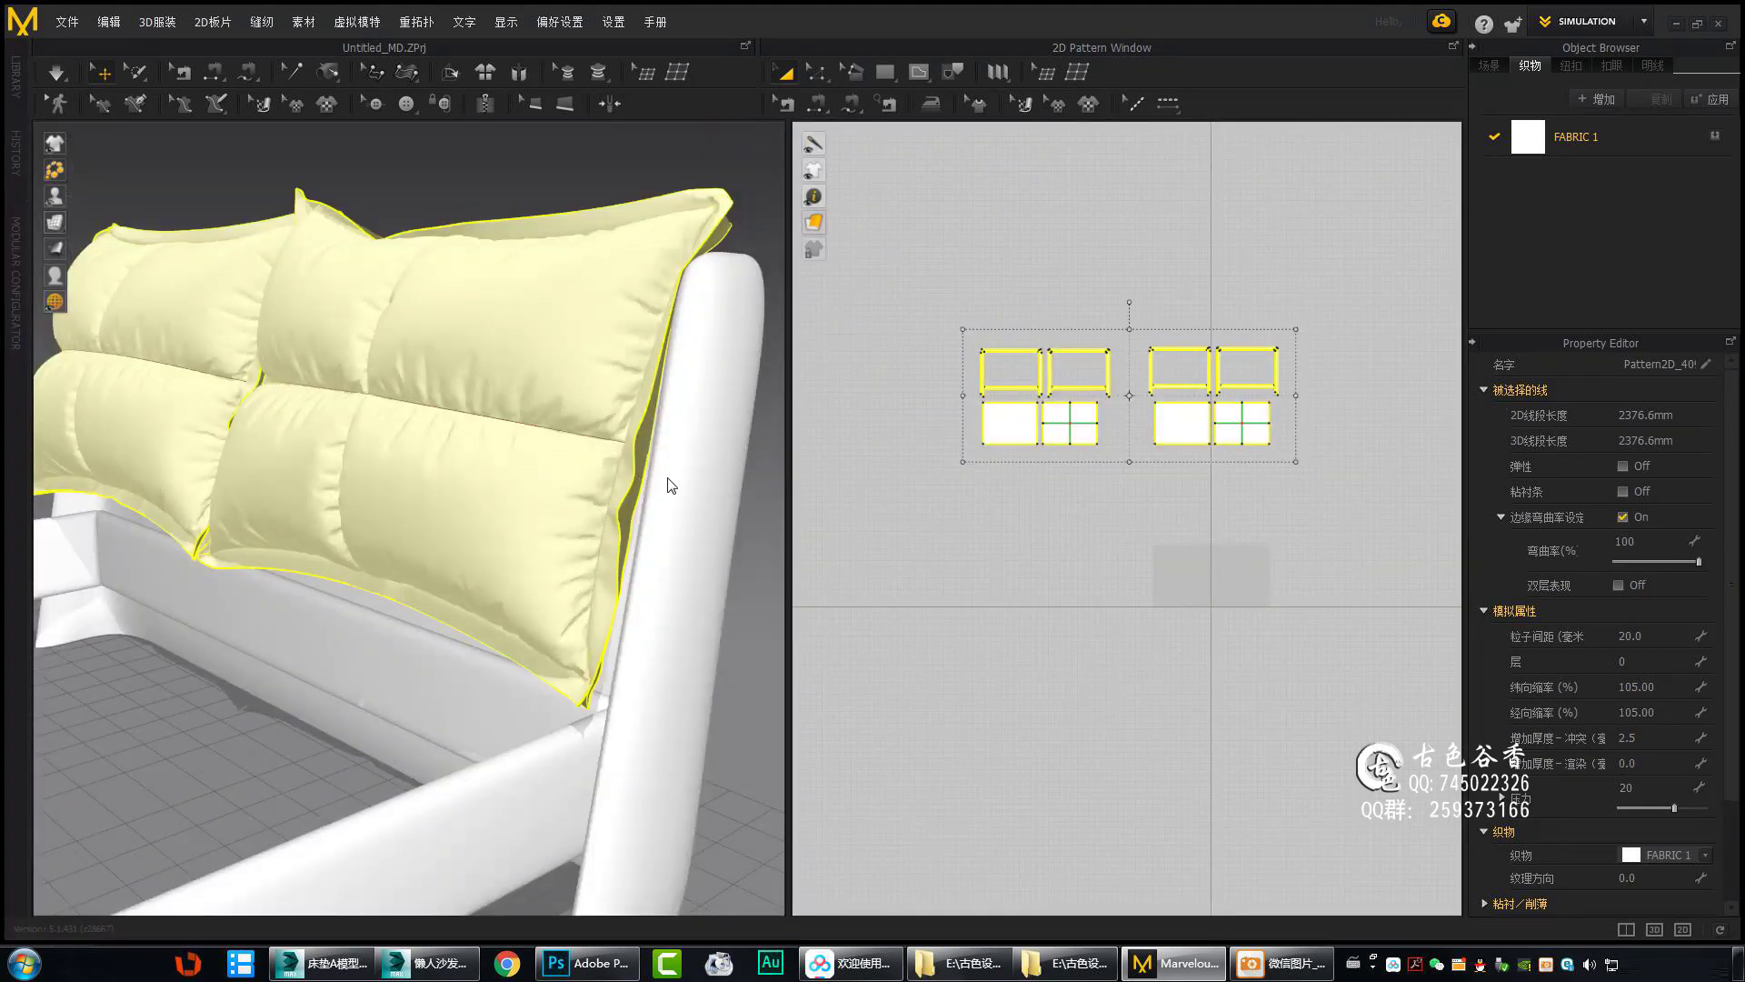
Select both quilted headboard pillows and open their right-click pattern menu.
{"action": "right_click_drag", "start_coordinate": [540, 530], "coordinate": [455, 485]}
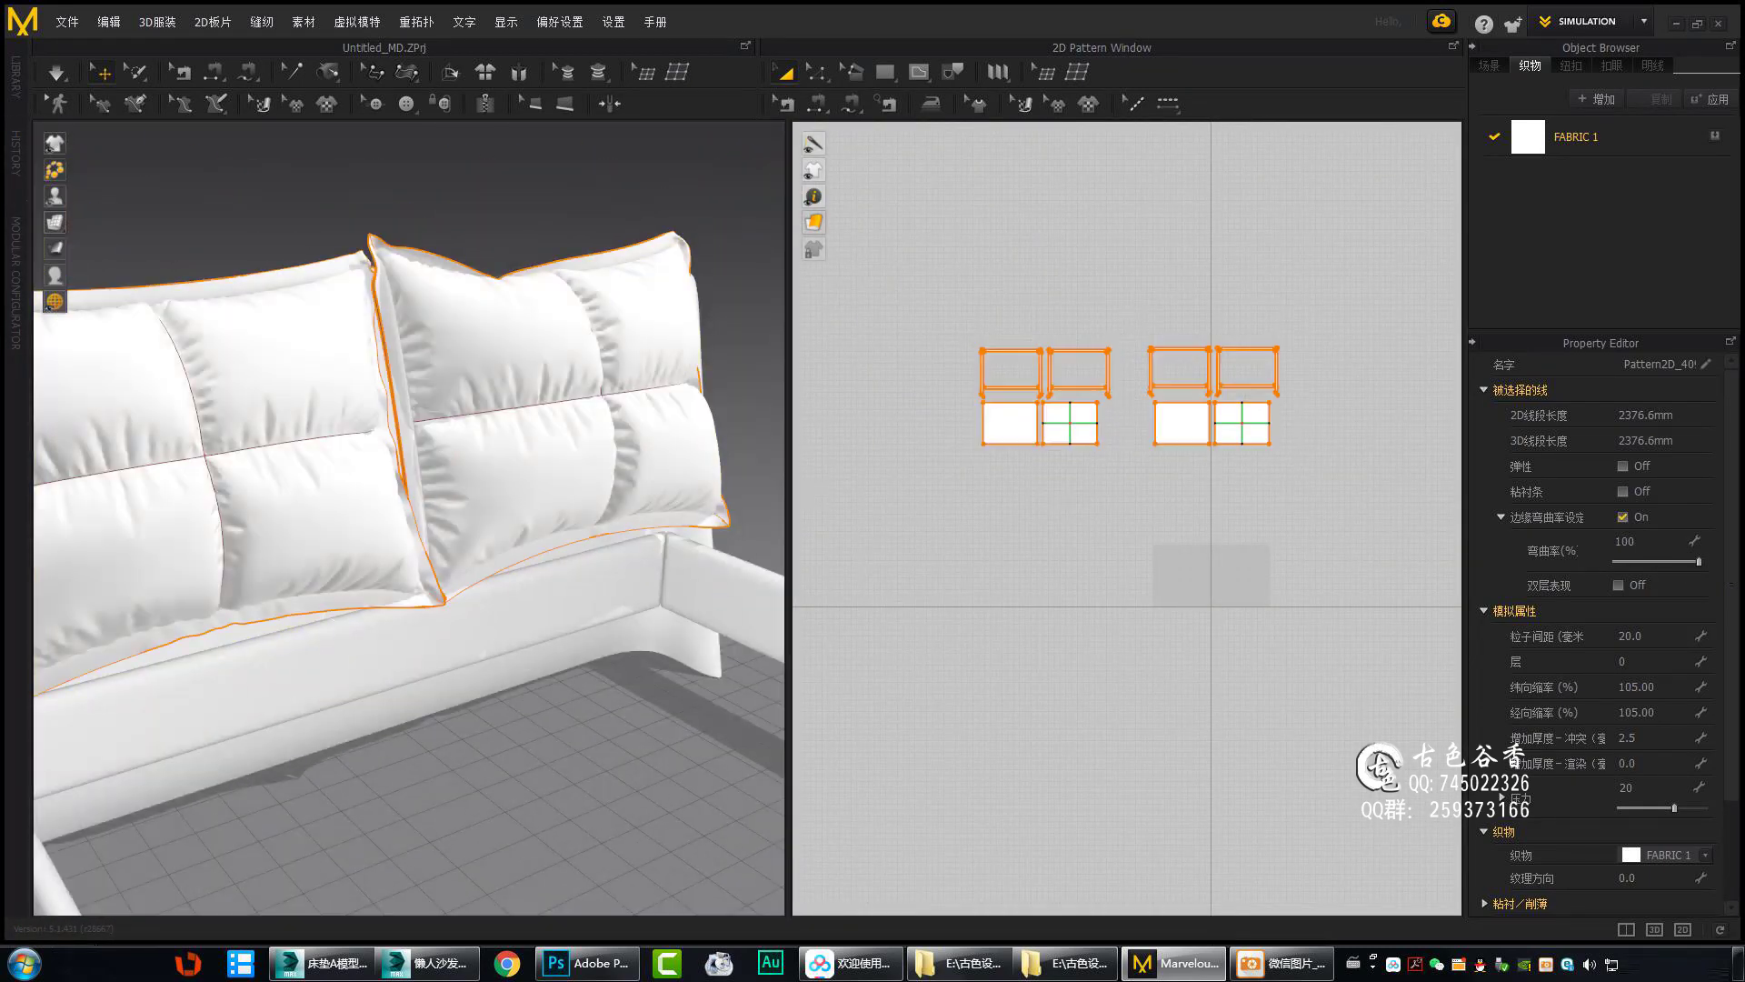
{"action": "right_click_drag", "start_coordinate": [624, 571], "coordinate": [497, 514]}
{"action": "mouse_move", "coordinate": [613, 533]}
{"action": "right_mouse_down"}
{"action": "mouse_move", "coordinate": [428, 579]}
{"action": "mouse_move", "coordinate": [465, 522]}
{"action": "mouse_move", "coordinate": [380, 597]}
{"action": "mouse_move", "coordinate": [559, 560]}
{"action": "mouse_move", "coordinate": [581, 509]}
{"action": "mouse_move", "coordinate": [533, 698]}
{"action": "right_mouse_up"}
{"action": "left_click", "coordinate": [559, 560]}
{"action": "left_click", "coordinate": [581, 509], "text": "shift"}
{"action": "mouse_move", "coordinate": [664, 625]}
{"action": "right_mouse_down"}
{"action": "mouse_move", "coordinate": [591, 689]}
{"action": "mouse_move", "coordinate": [538, 586]}
{"action": "right_mouse_up"}
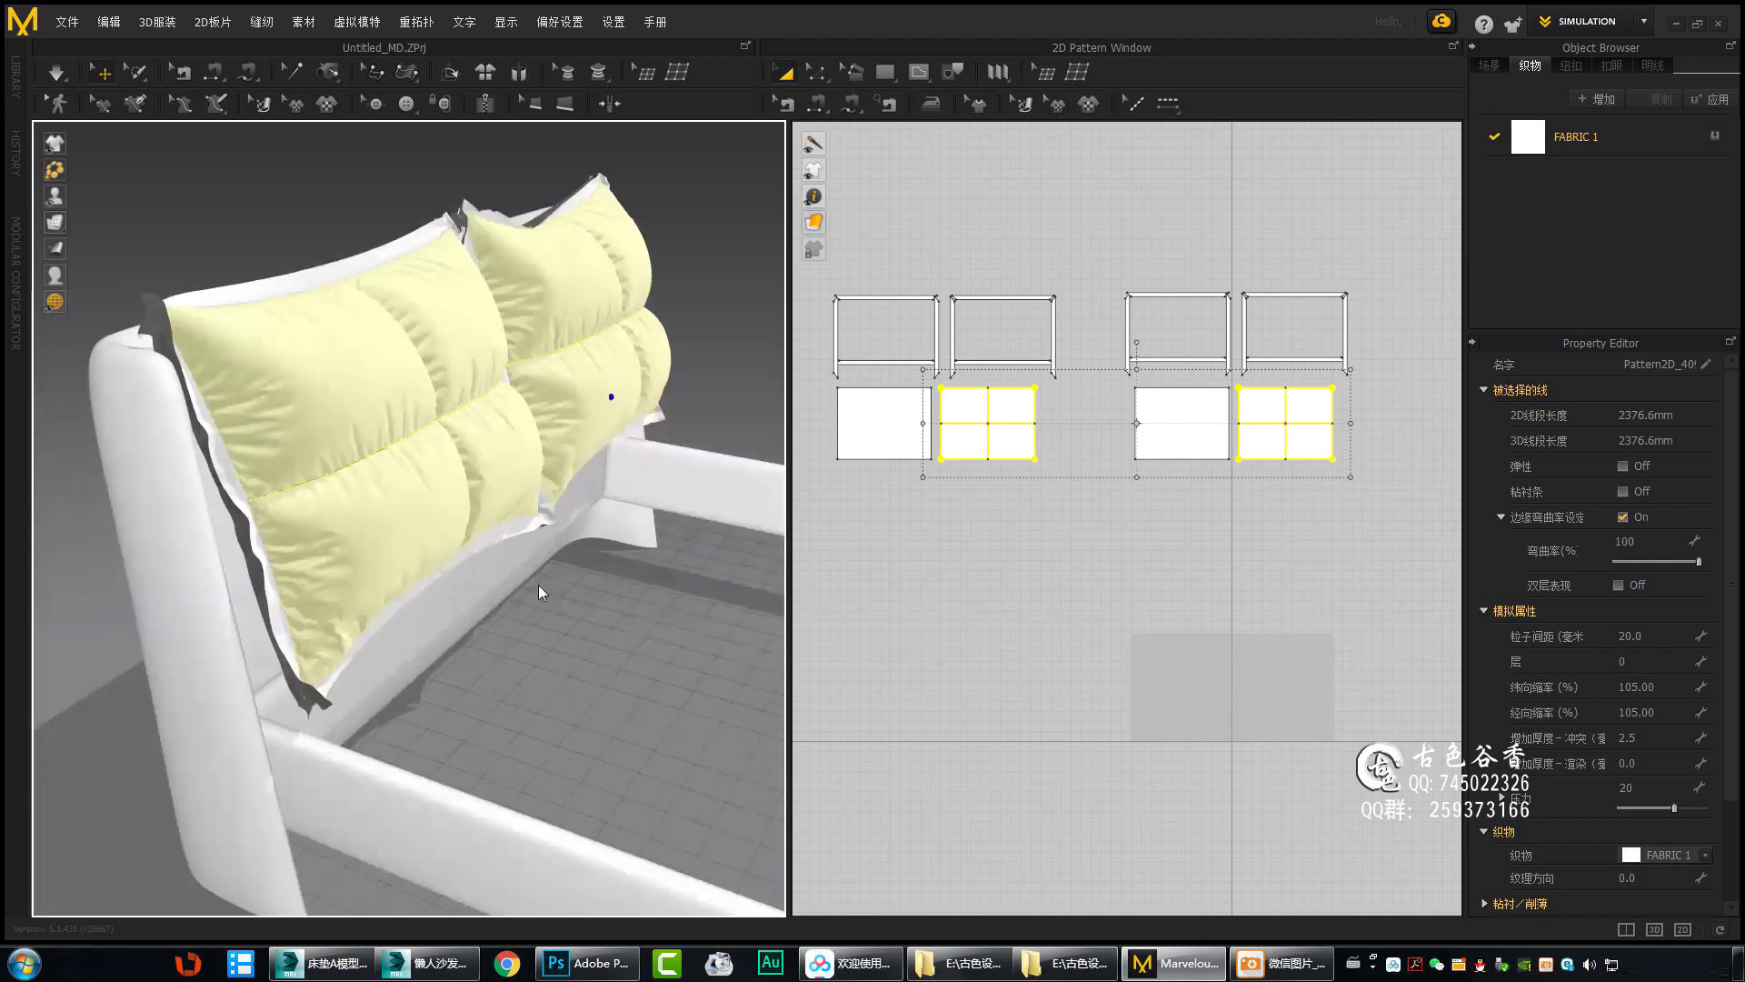
{"action": "right_click", "coordinate": [741, 437]}
{"action": "left_click", "coordinate": [889, 473]}
{"action": "mouse_move", "coordinate": [889, 473]}
{"action": "right_mouse_down"}
{"action": "mouse_move", "coordinate": [569, 651]}
{"action": "mouse_move", "coordinate": [600, 593]}
{"action": "right_mouse_up"}
Reselect the cross-seamed pillow fronts, then pick the pillow patterns in the 2D layout.
{"action": "left_click", "coordinate": [569, 652]}
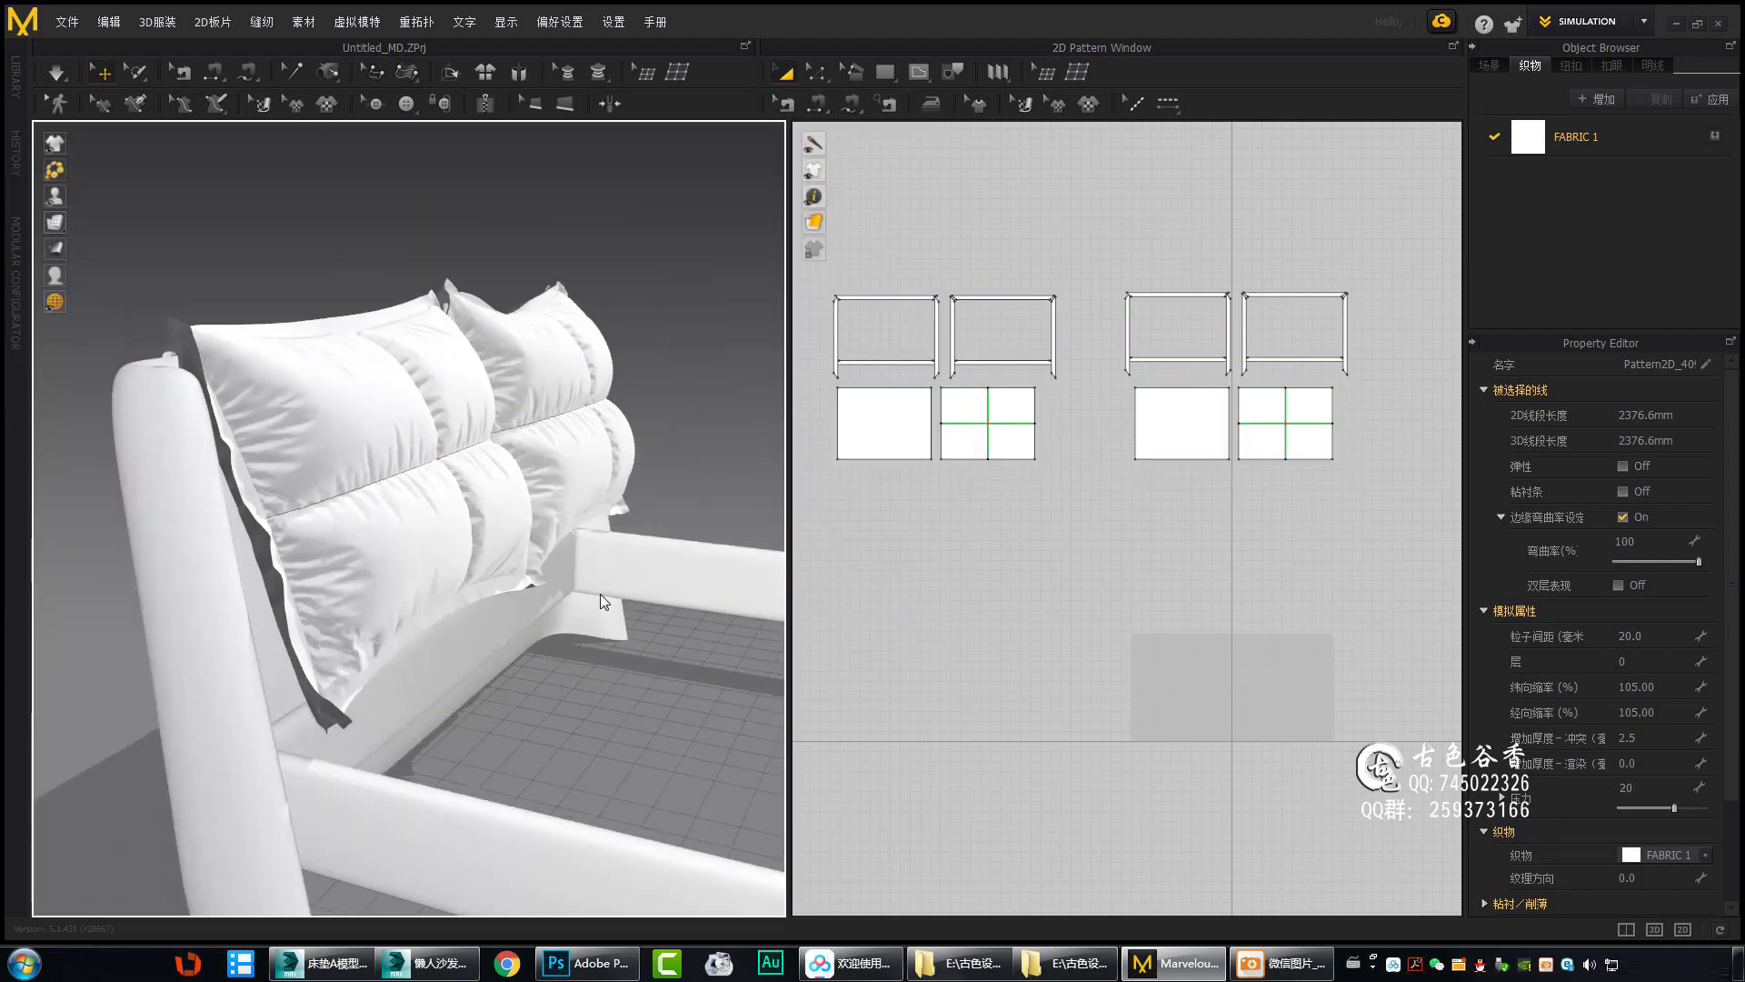
{"action": "right_click", "coordinate": [1268, 404]}
{"action": "right_click_drag", "start_coordinate": [636, 654], "coordinate": [585, 679]}
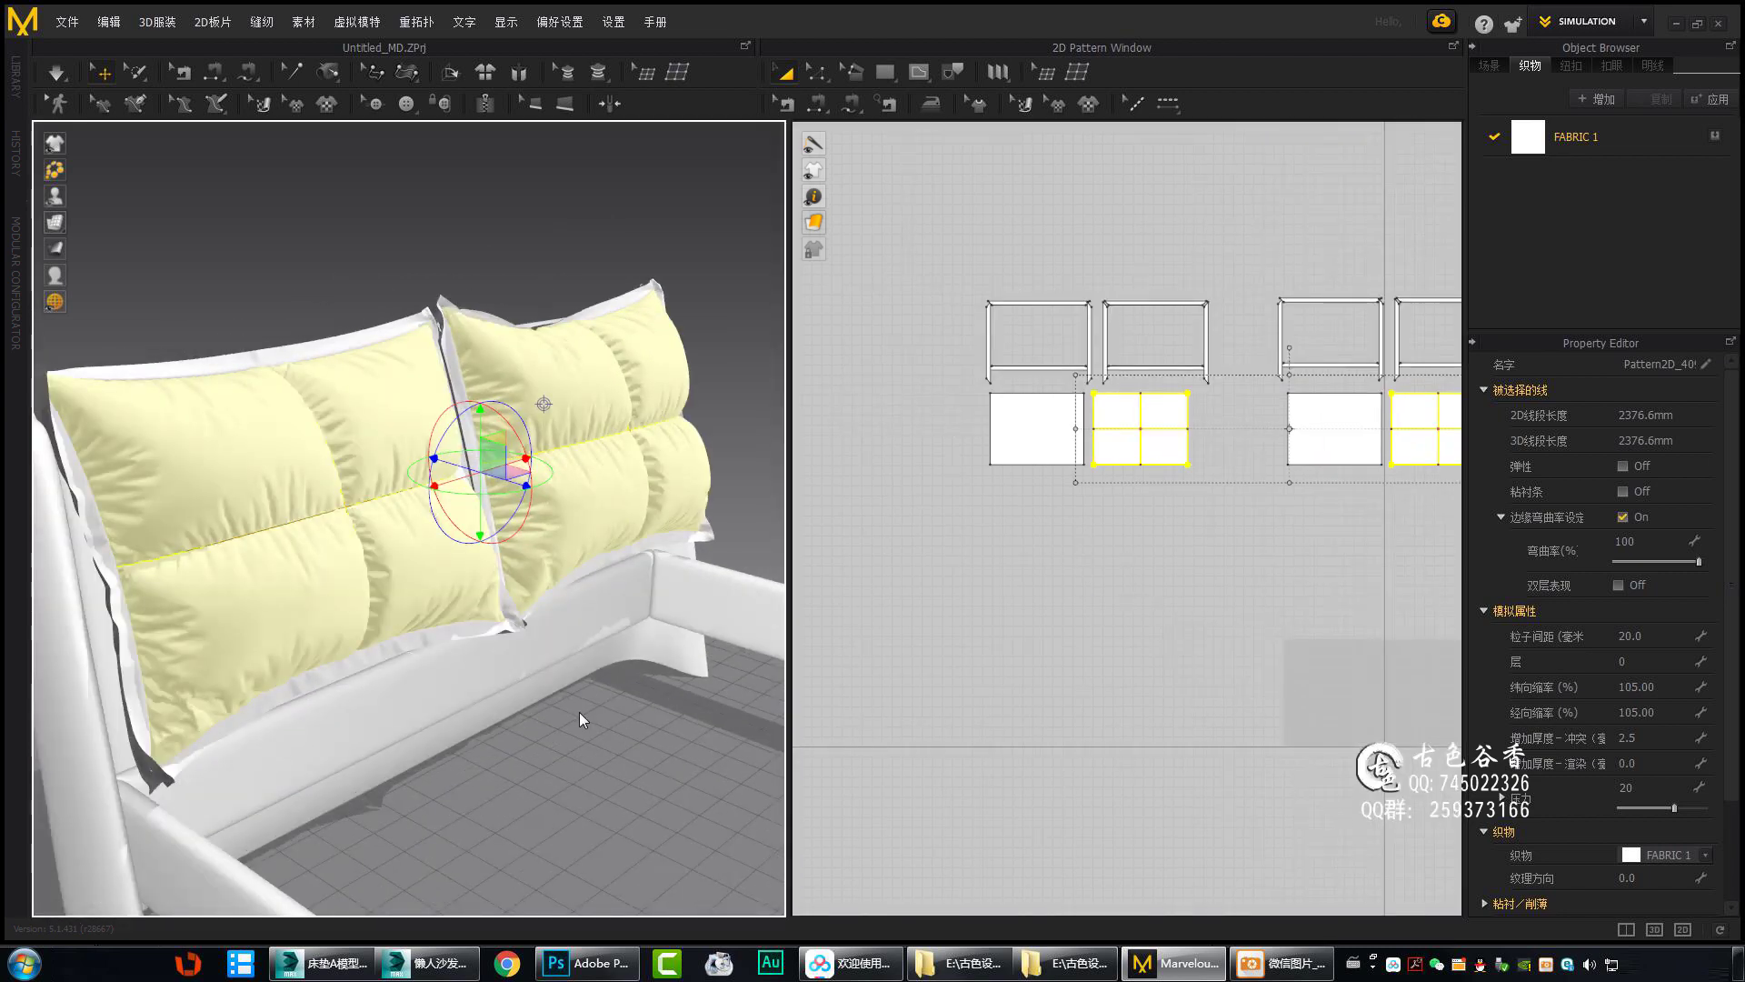
{"action": "left_click", "coordinate": [579, 711]}
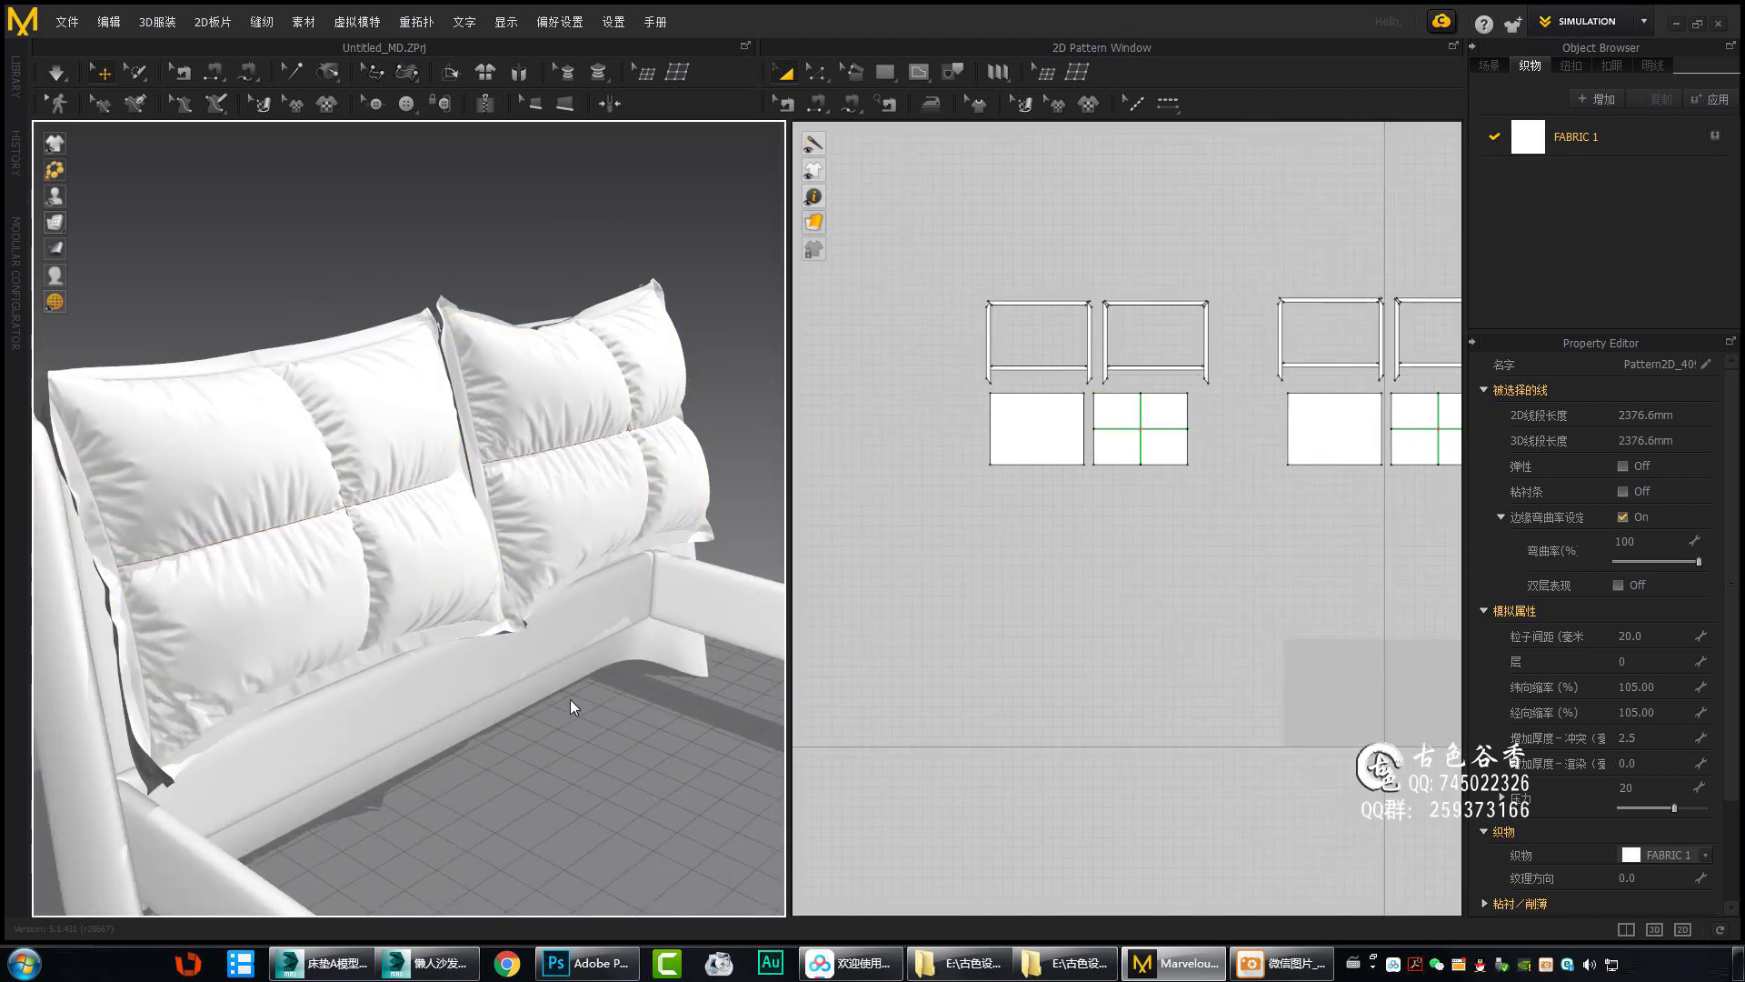
{"action": "mouse_move", "coordinate": [570, 700]}
{"action": "right_mouse_down"}
{"action": "mouse_move", "coordinate": [515, 667]}
{"action": "mouse_move", "coordinate": [500, 421]}
{"action": "right_mouse_up"}
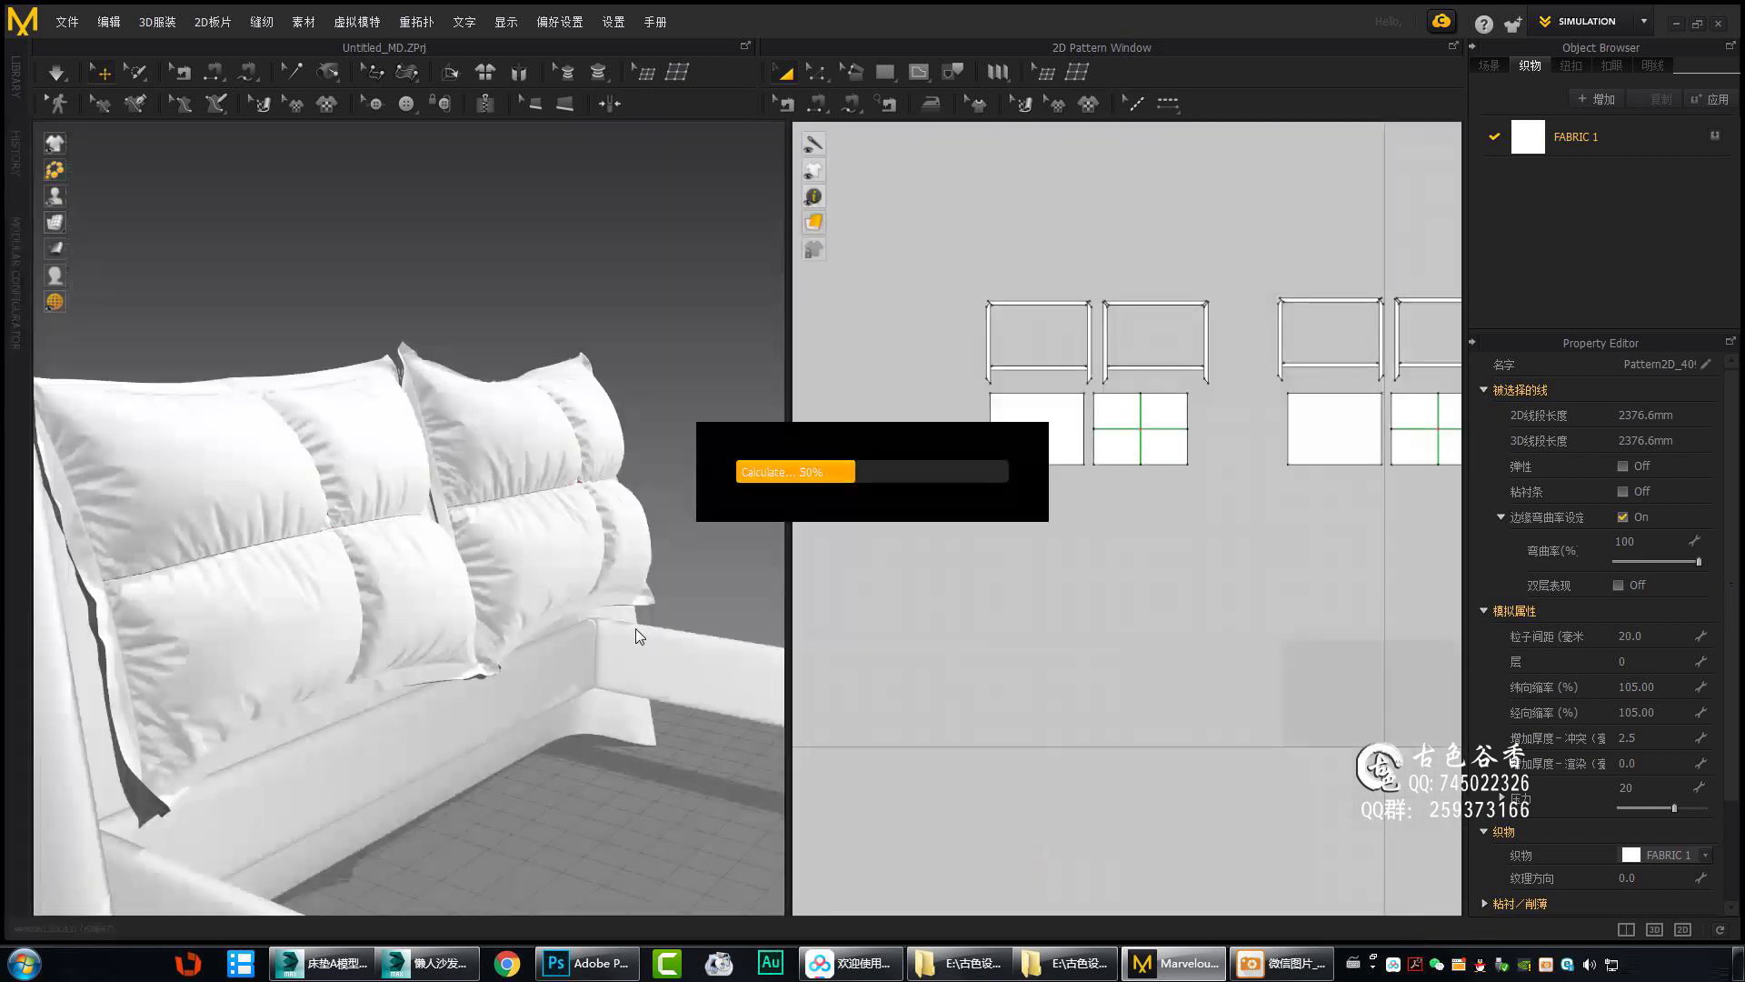
{"action": "right_click_drag", "start_coordinate": [1453, 413], "coordinate": [1247, 418]}
{"action": "left_click", "coordinate": [1247, 419]}
Select both quilted pillow fronts and Freeze them so they display light blue.
{"action": "right_click_drag", "start_coordinate": [575, 562], "coordinate": [657, 265]}
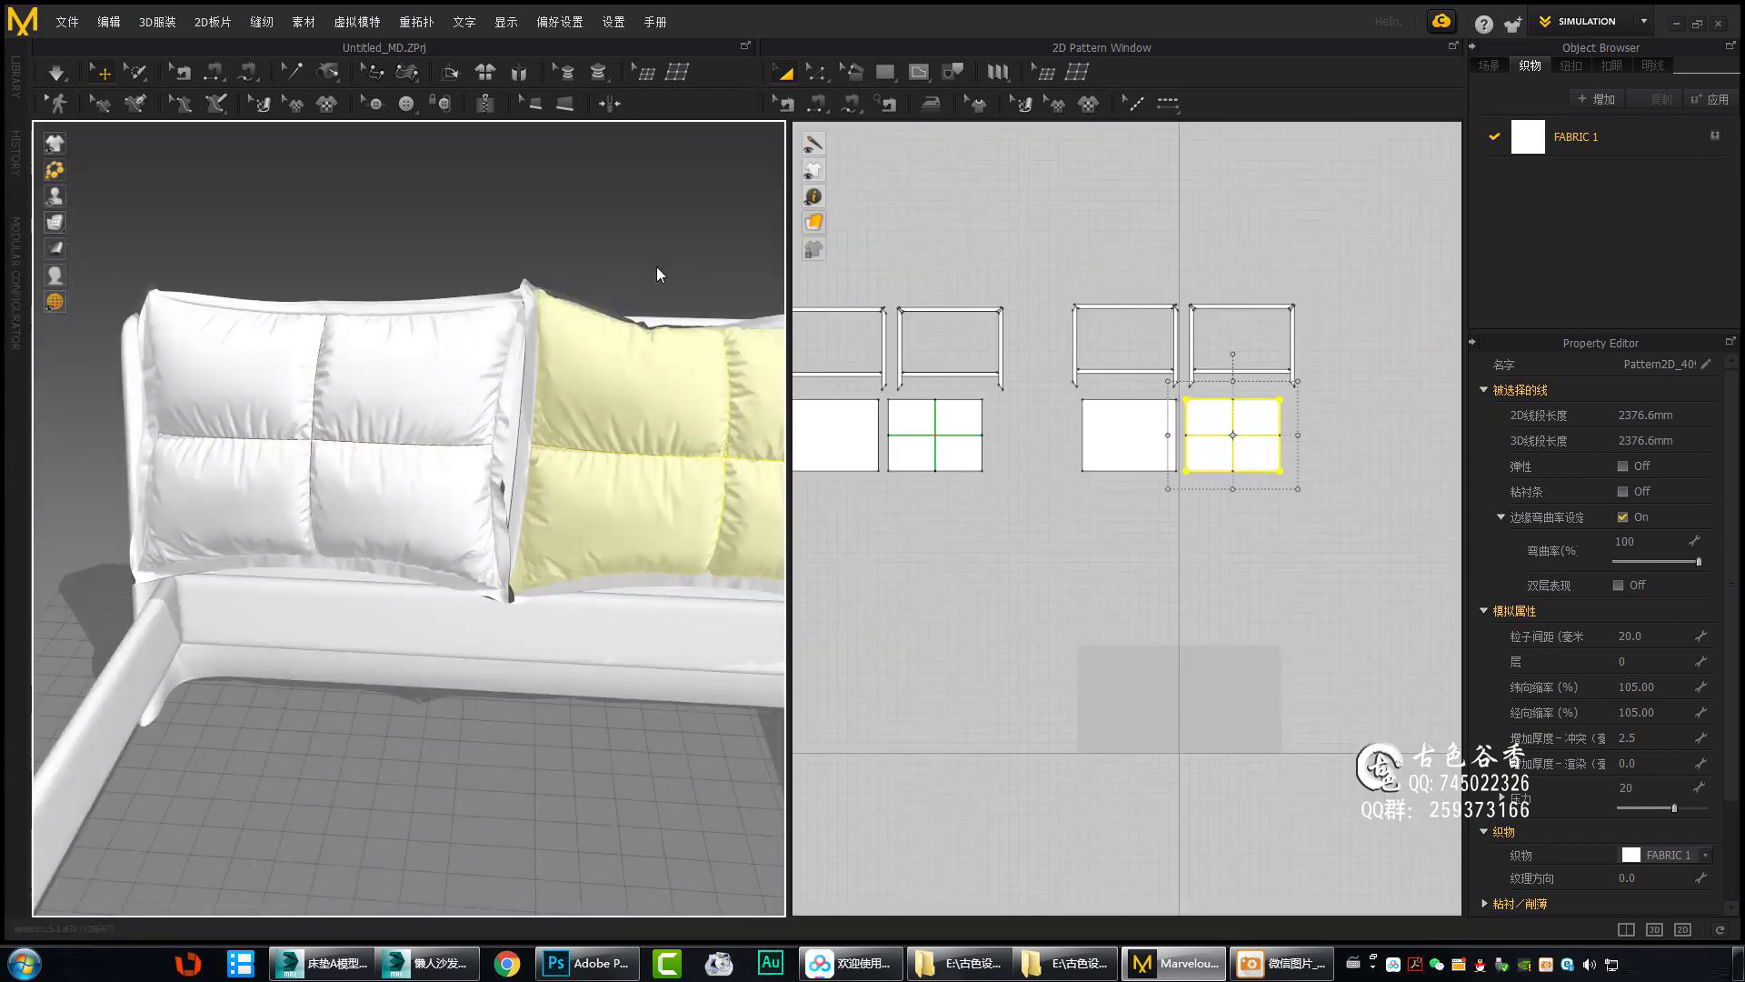
{"action": "left_click", "coordinate": [517, 448]}
{"action": "mouse_move", "coordinate": [580, 382]}
{"action": "right_mouse_down"}
{"action": "mouse_move", "coordinate": [627, 449]}
{"action": "mouse_move", "coordinate": [307, 571]}
{"action": "right_mouse_up"}
{"action": "left_click", "coordinate": [966, 442]}
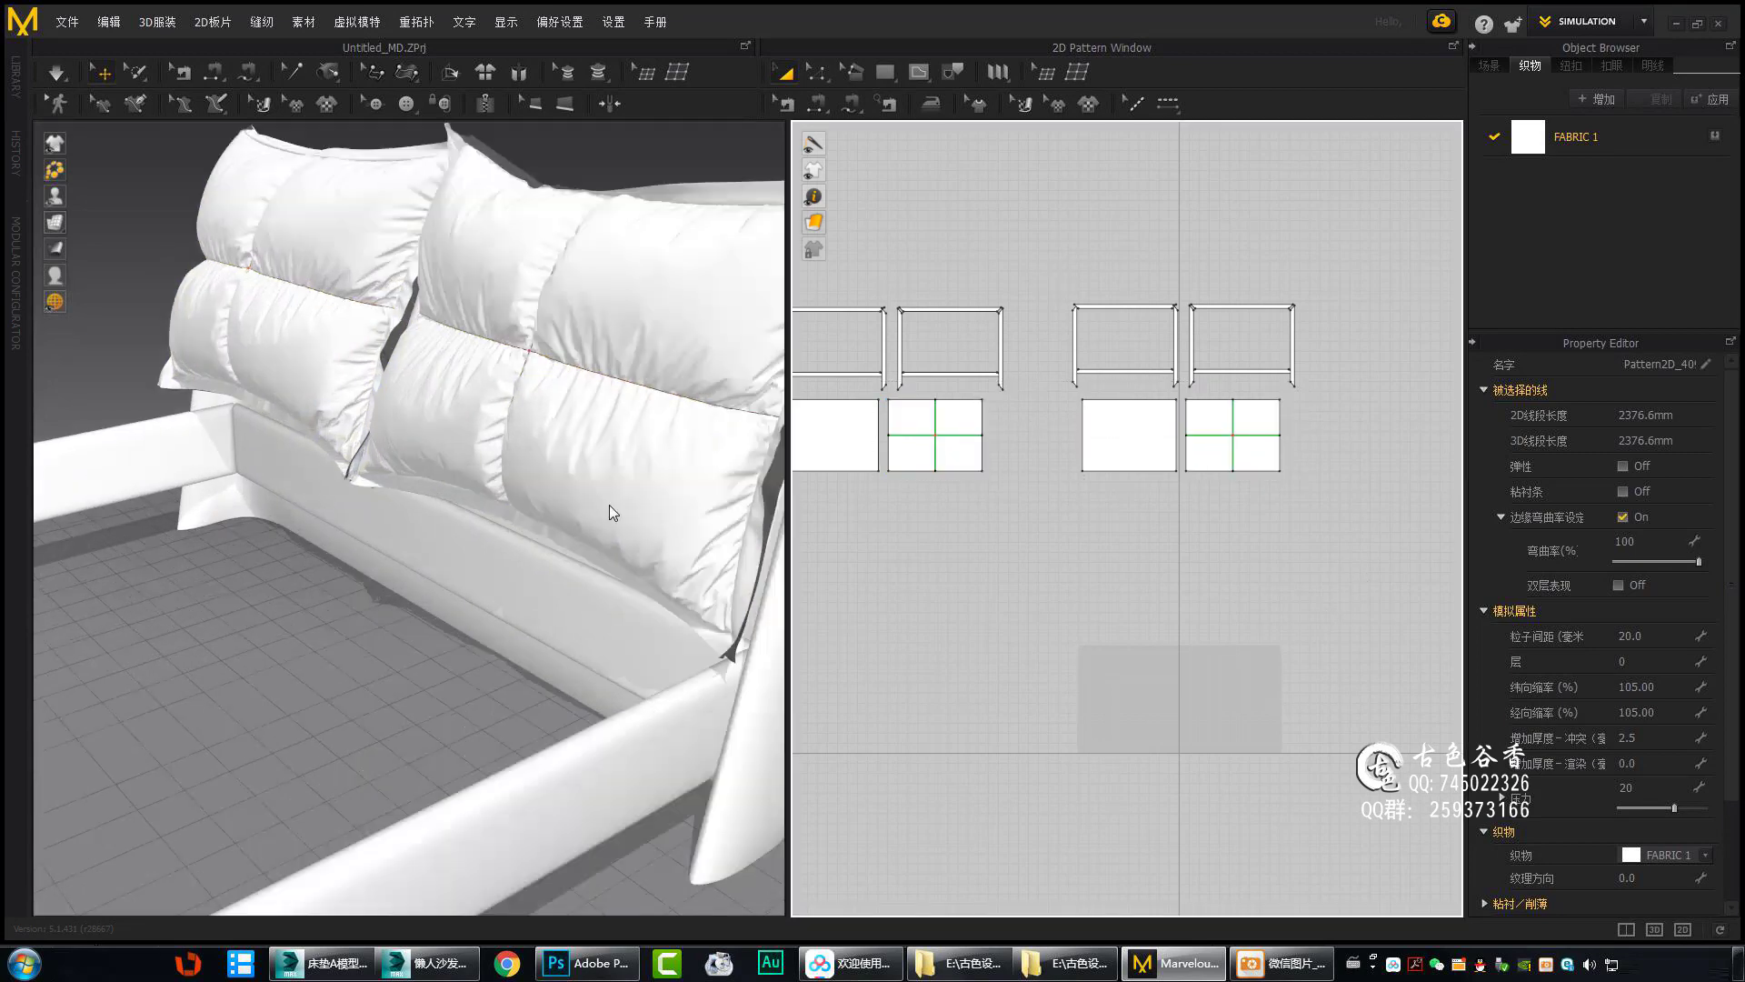
{"action": "mouse_move", "coordinate": [612, 506]}
{"action": "right_mouse_down"}
{"action": "mouse_move", "coordinate": [588, 422]}
{"action": "mouse_move", "coordinate": [616, 521]}
{"action": "mouse_move", "coordinate": [472, 569]}
{"action": "mouse_move", "coordinate": [553, 563]}
{"action": "right_mouse_up"}
{"action": "left_click", "coordinate": [509, 418]}
{"action": "left_click", "coordinate": [1002, 399]}
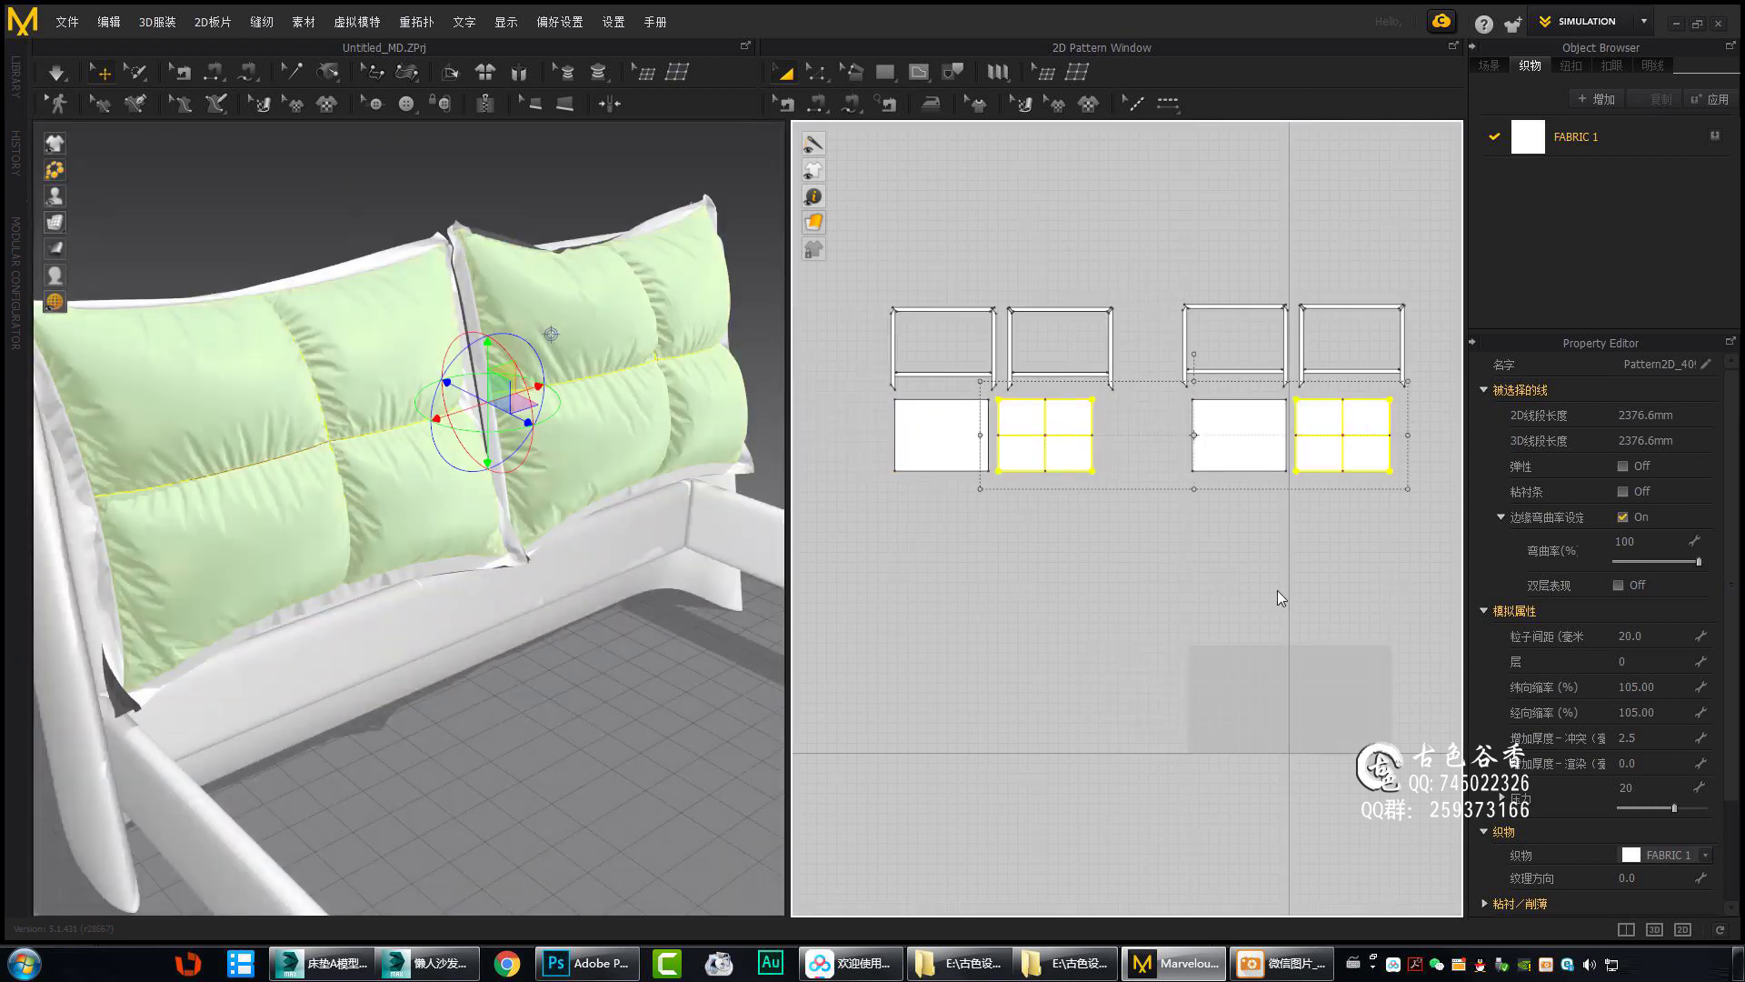
{"action": "mouse_move", "coordinate": [486, 391]}
{"action": "right_mouse_down"}
{"action": "mouse_move", "coordinate": [427, 498]}
{"action": "mouse_move", "coordinate": [449, 558]}
{"action": "mouse_move", "coordinate": [646, 409]}
{"action": "right_mouse_up"}
{"action": "left_click", "coordinate": [645, 409]}
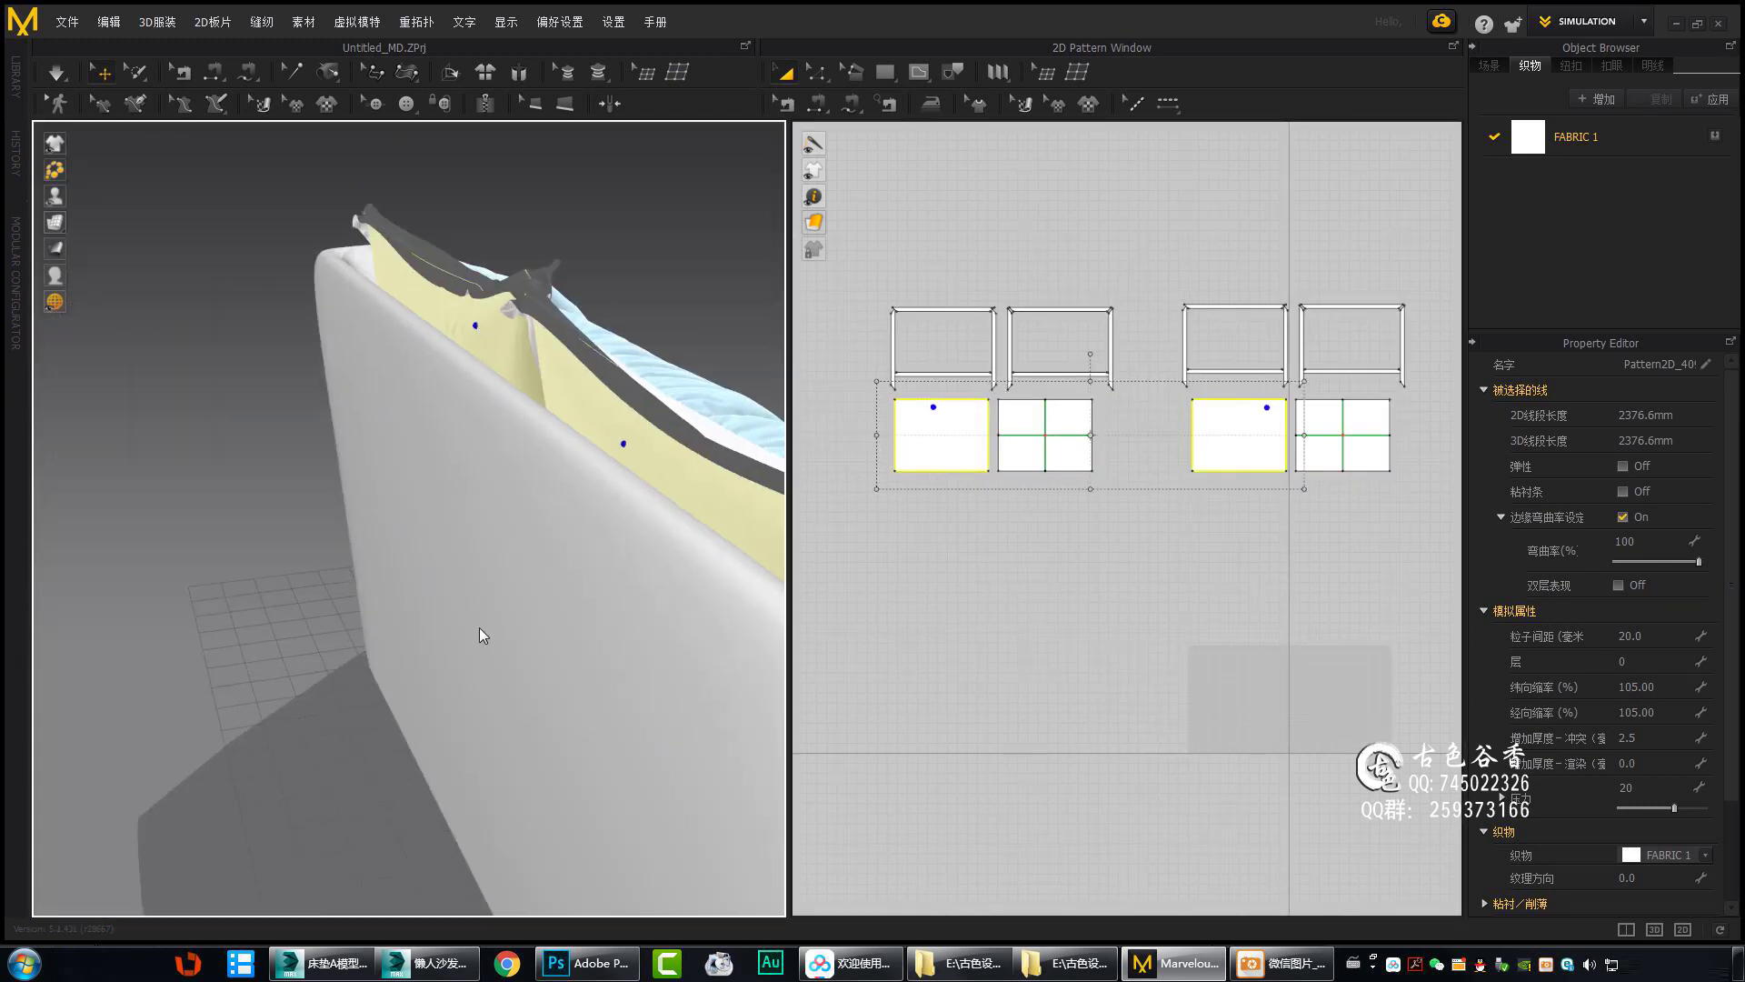
{"action": "right_click_drag", "start_coordinate": [483, 636], "coordinate": [658, 346]}
{"action": "mouse_move", "coordinate": [423, 593]}
{"action": "right_mouse_down"}
{"action": "mouse_move", "coordinate": [406, 549]}
{"action": "mouse_move", "coordinate": [549, 440]}
{"action": "mouse_move", "coordinate": [491, 491]}
{"action": "right_mouse_up"}
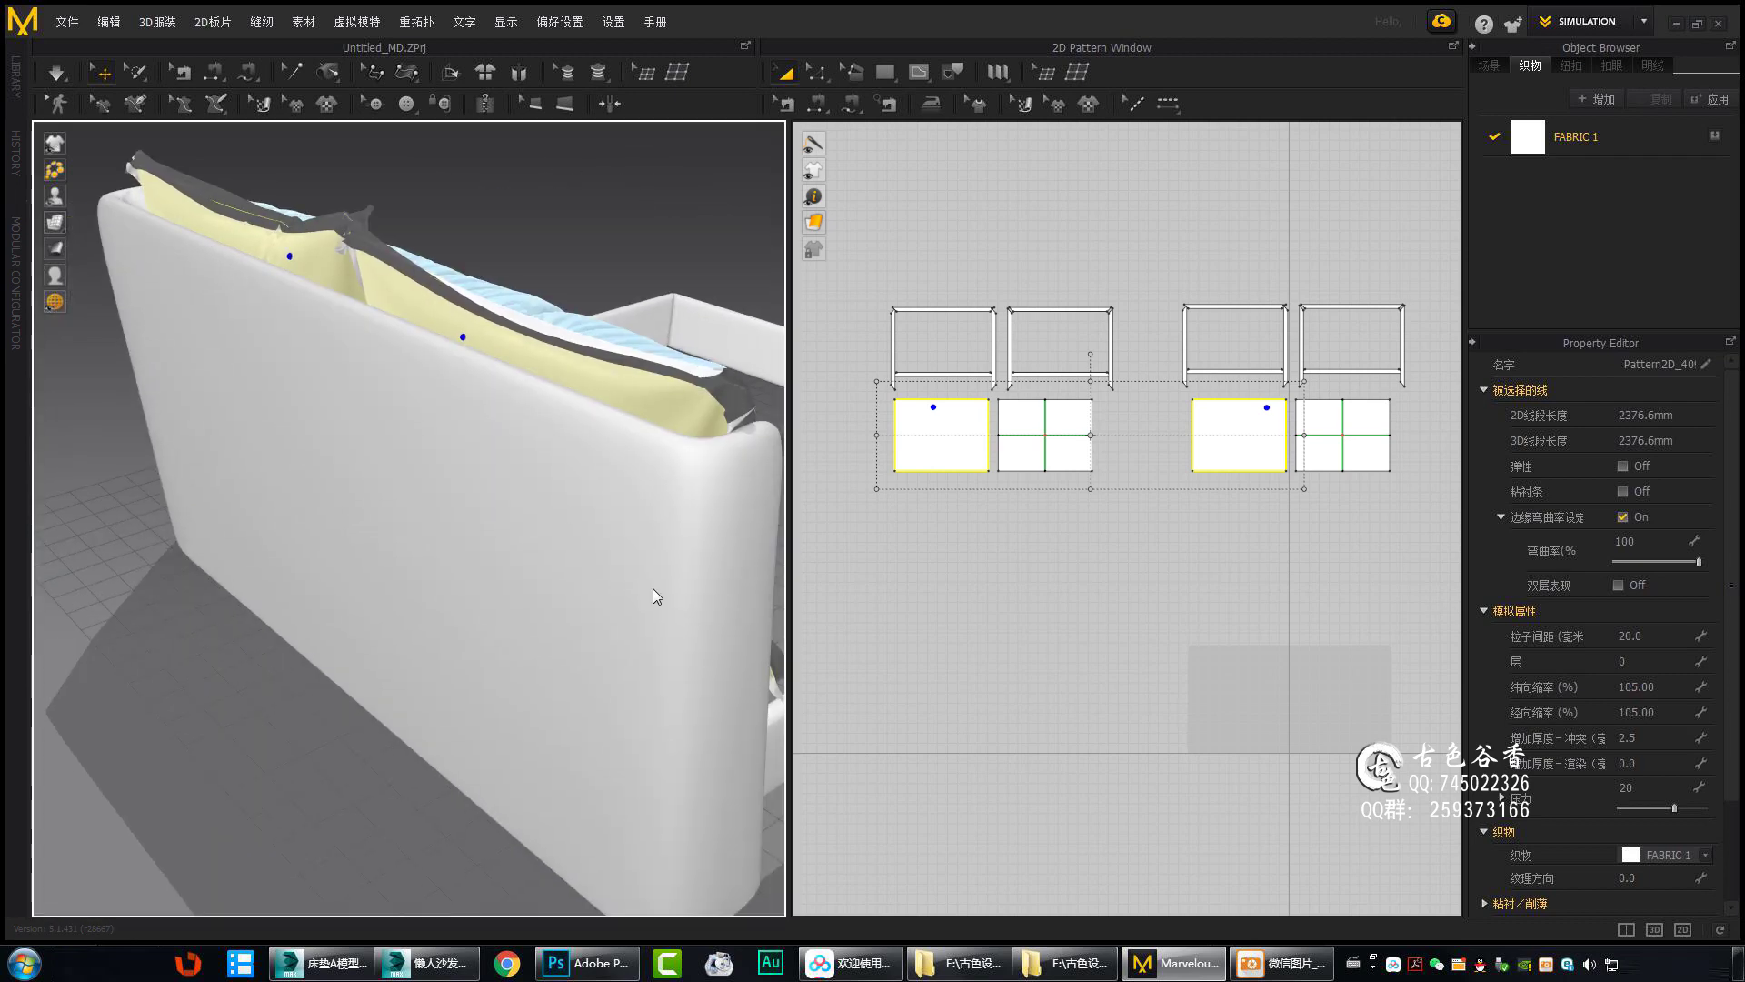
{"action": "scroll", "coordinate": [475, 393], "scroll_direction": "up", "scroll_amount": 3}
{"action": "mouse_move", "coordinate": [474, 393]}
{"action": "right_mouse_down"}
{"action": "mouse_move", "coordinate": [545, 487]}
{"action": "mouse_move", "coordinate": [642, 433]}
{"action": "right_mouse_up"}
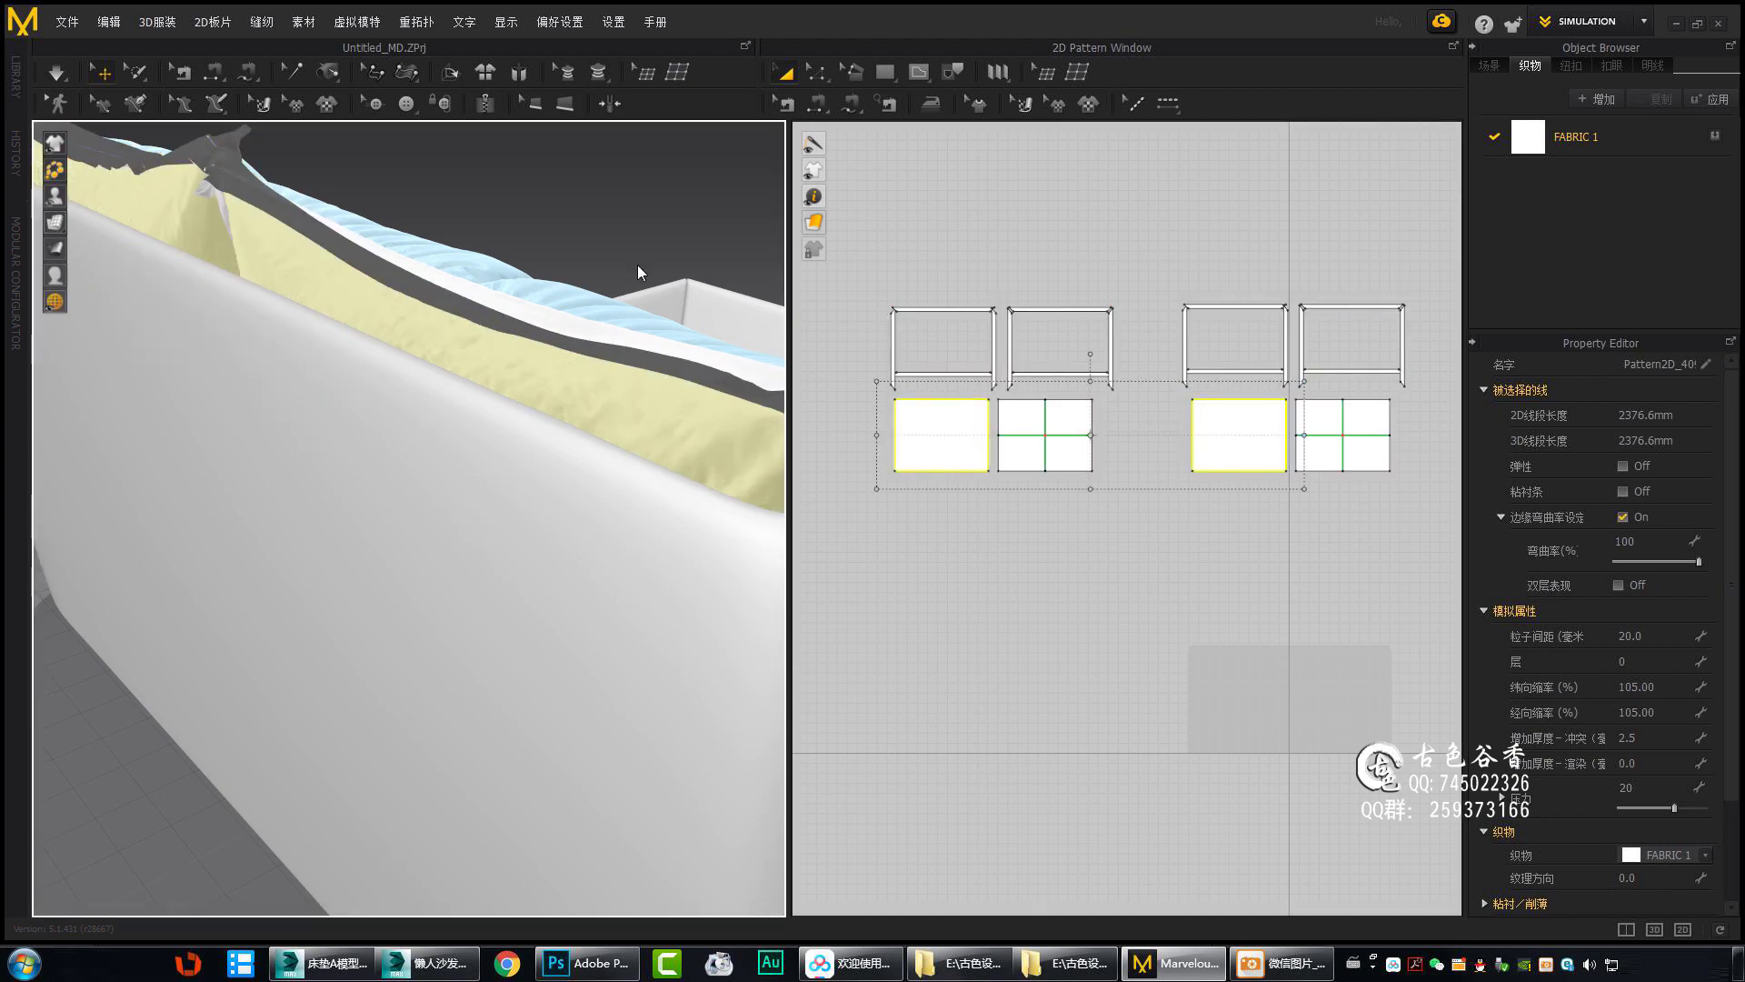
{"action": "mouse_move", "coordinate": [636, 264]}
{"action": "right_mouse_down"}
{"action": "mouse_move", "coordinate": [616, 561]}
{"action": "mouse_move", "coordinate": [472, 545]}
{"action": "right_mouse_up"}
{"action": "right_click_drag", "start_coordinate": [588, 356], "coordinate": [369, 520]}
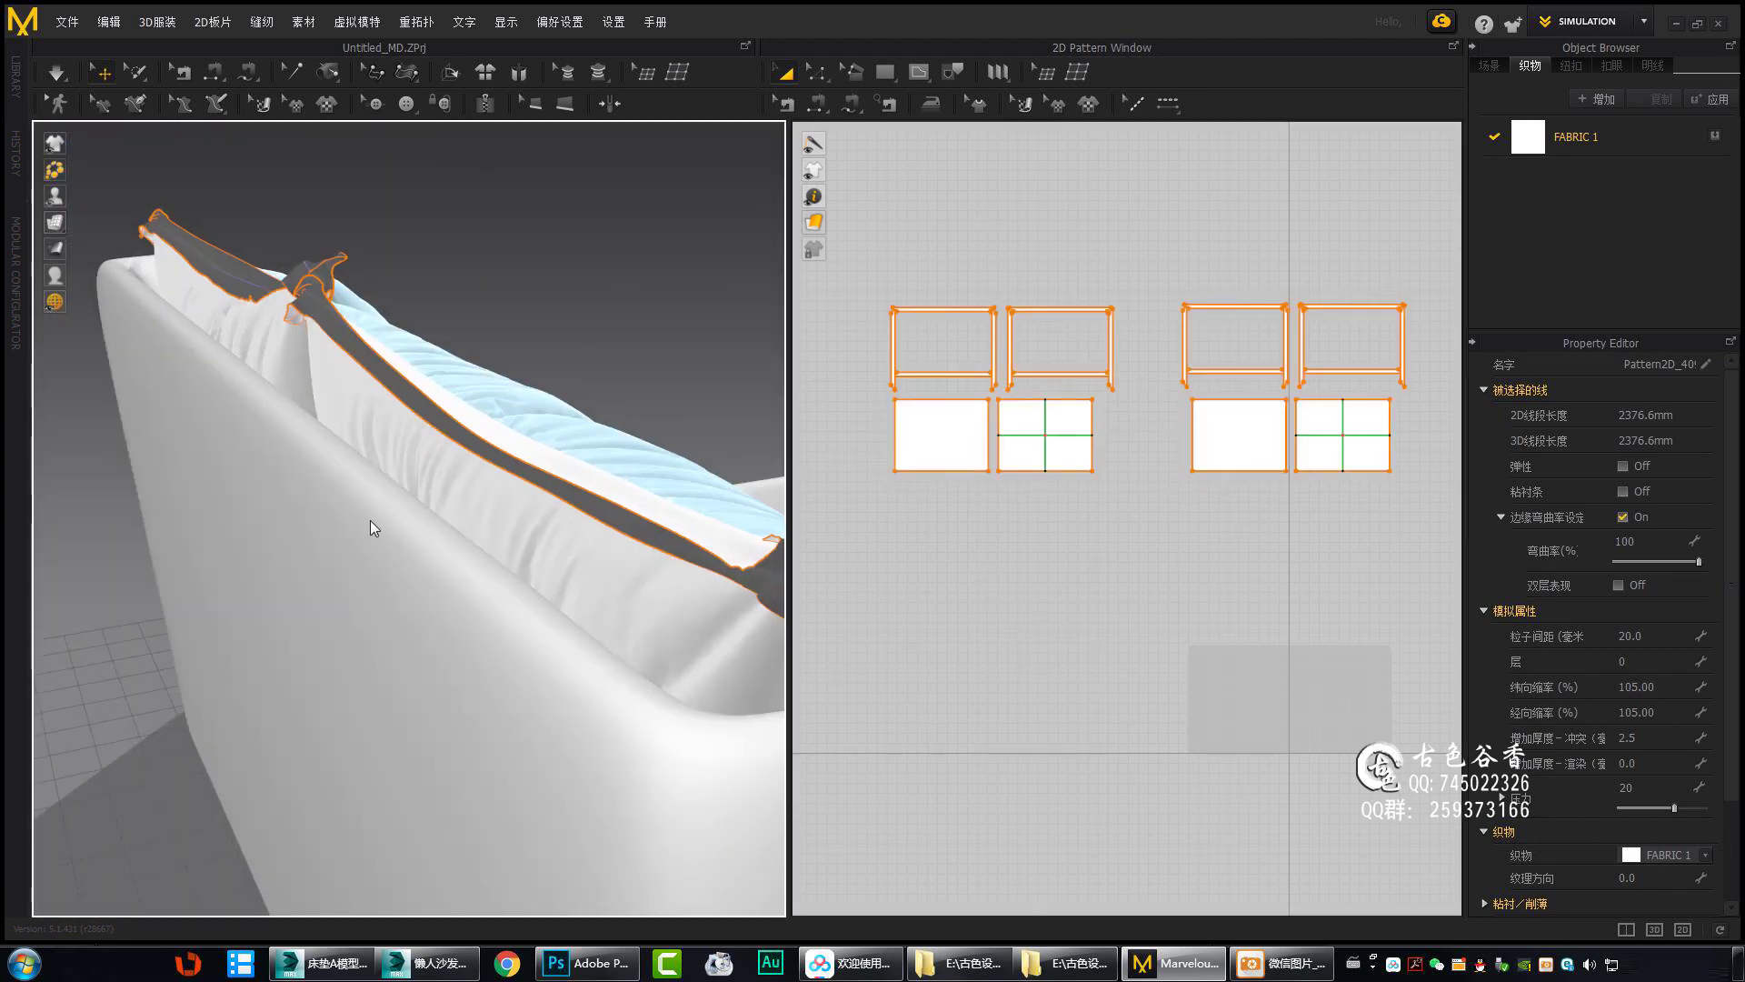
{"action": "left_click", "coordinate": [1219, 437], "text": "shift"}
{"action": "mouse_move", "coordinate": [646, 563]}
{"action": "right_mouse_down"}
{"action": "mouse_move", "coordinate": [422, 511]}
{"action": "mouse_move", "coordinate": [516, 522]}
{"action": "mouse_move", "coordinate": [576, 567]}
{"action": "mouse_move", "coordinate": [336, 504]}
{"action": "mouse_move", "coordinate": [582, 329]}
{"action": "mouse_move", "coordinate": [647, 439]}
{"action": "right_mouse_up"}
Select the upper and vertical side strips and move them upward in the pattern layout.
{"action": "left_click", "coordinate": [582, 329]}
{"action": "scroll", "coordinate": [826, 478], "scroll_direction": "up", "scroll_amount": 3}
{"action": "left_click", "coordinate": [824, 478], "text": "shift"}
{"action": "left_click", "coordinate": [1000, 445], "text": "shift"}
{"action": "right_click_drag", "start_coordinate": [1182, 727], "coordinate": [909, 738]}
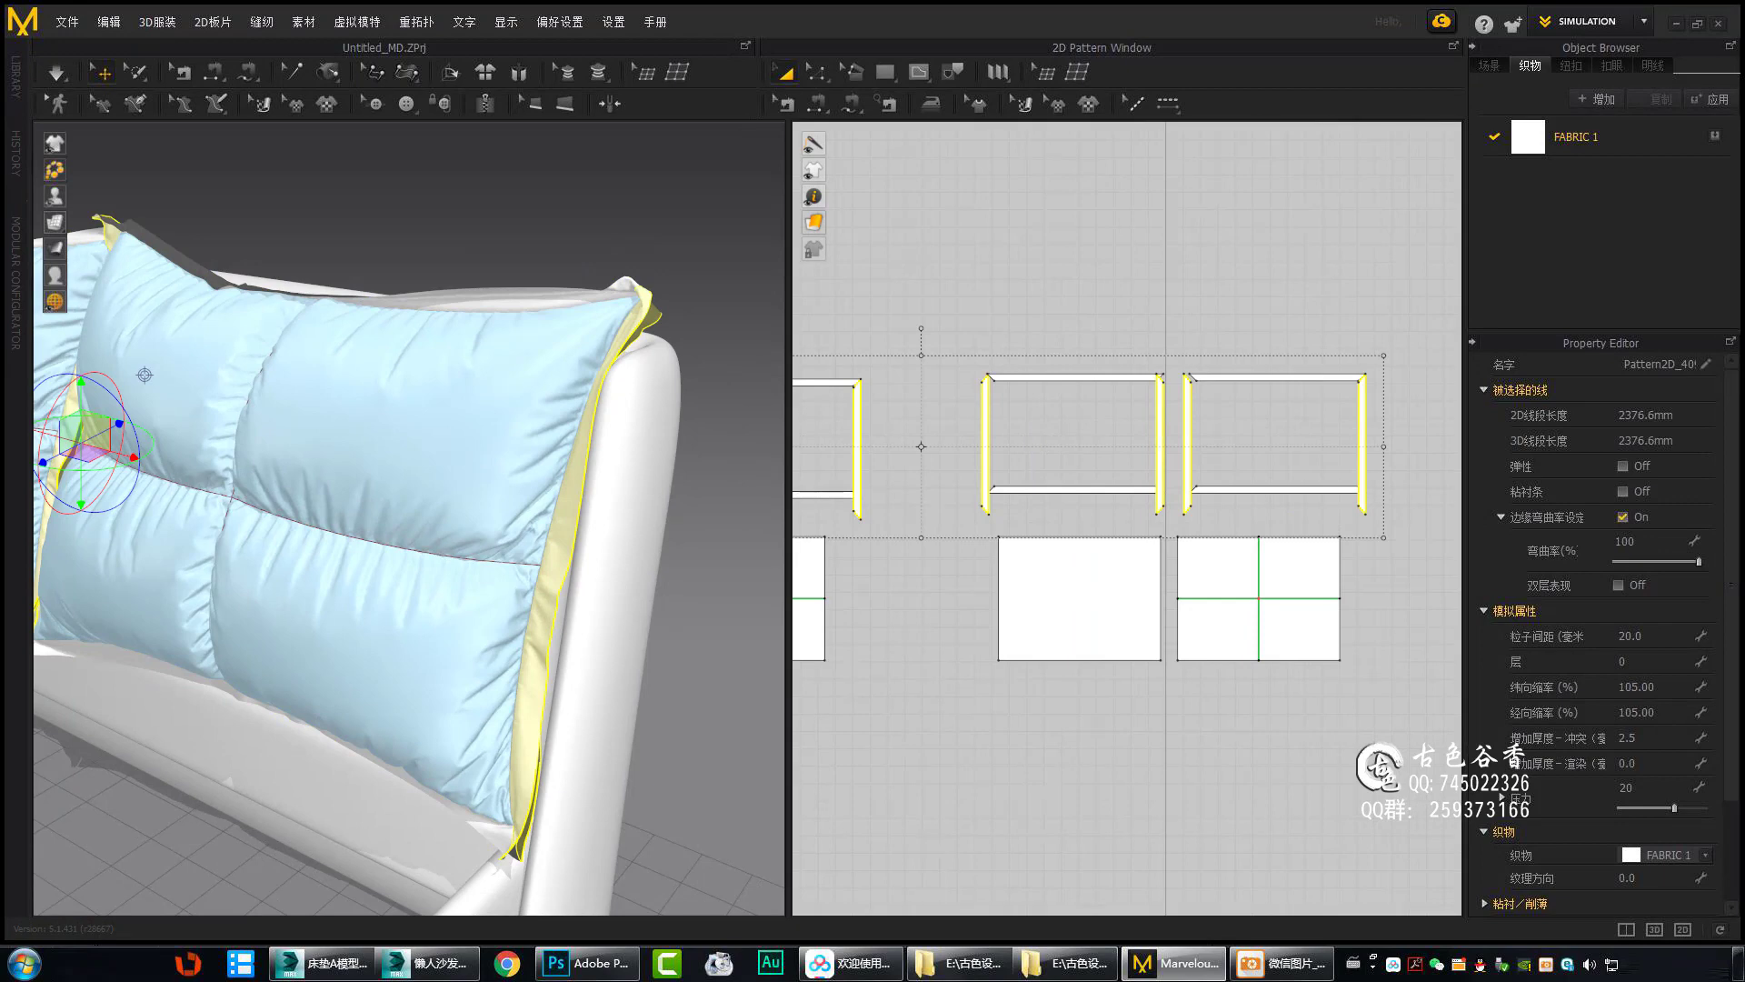
{"action": "scroll", "coordinate": [1090, 454], "scroll_direction": "down", "scroll_amount": 3}
{"action": "right_click", "coordinate": [1246, 391]}
{"action": "left_click", "coordinate": [1291, 636]}
{"action": "mouse_move", "coordinate": [1091, 320]}
{"action": "left_mouse_down"}
{"action": "mouse_move", "coordinate": [1261, 254]}
{"action": "mouse_move", "coordinate": [1254, 273]}
{"action": "left_mouse_up"}
Box-select all the edge strip pieces of both pillows together.
{"action": "scroll", "coordinate": [1218, 391], "scroll_direction": "up", "scroll_amount": 5}
{"action": "scroll", "coordinate": [1101, 354], "scroll_direction": "down", "scroll_amount": 2}
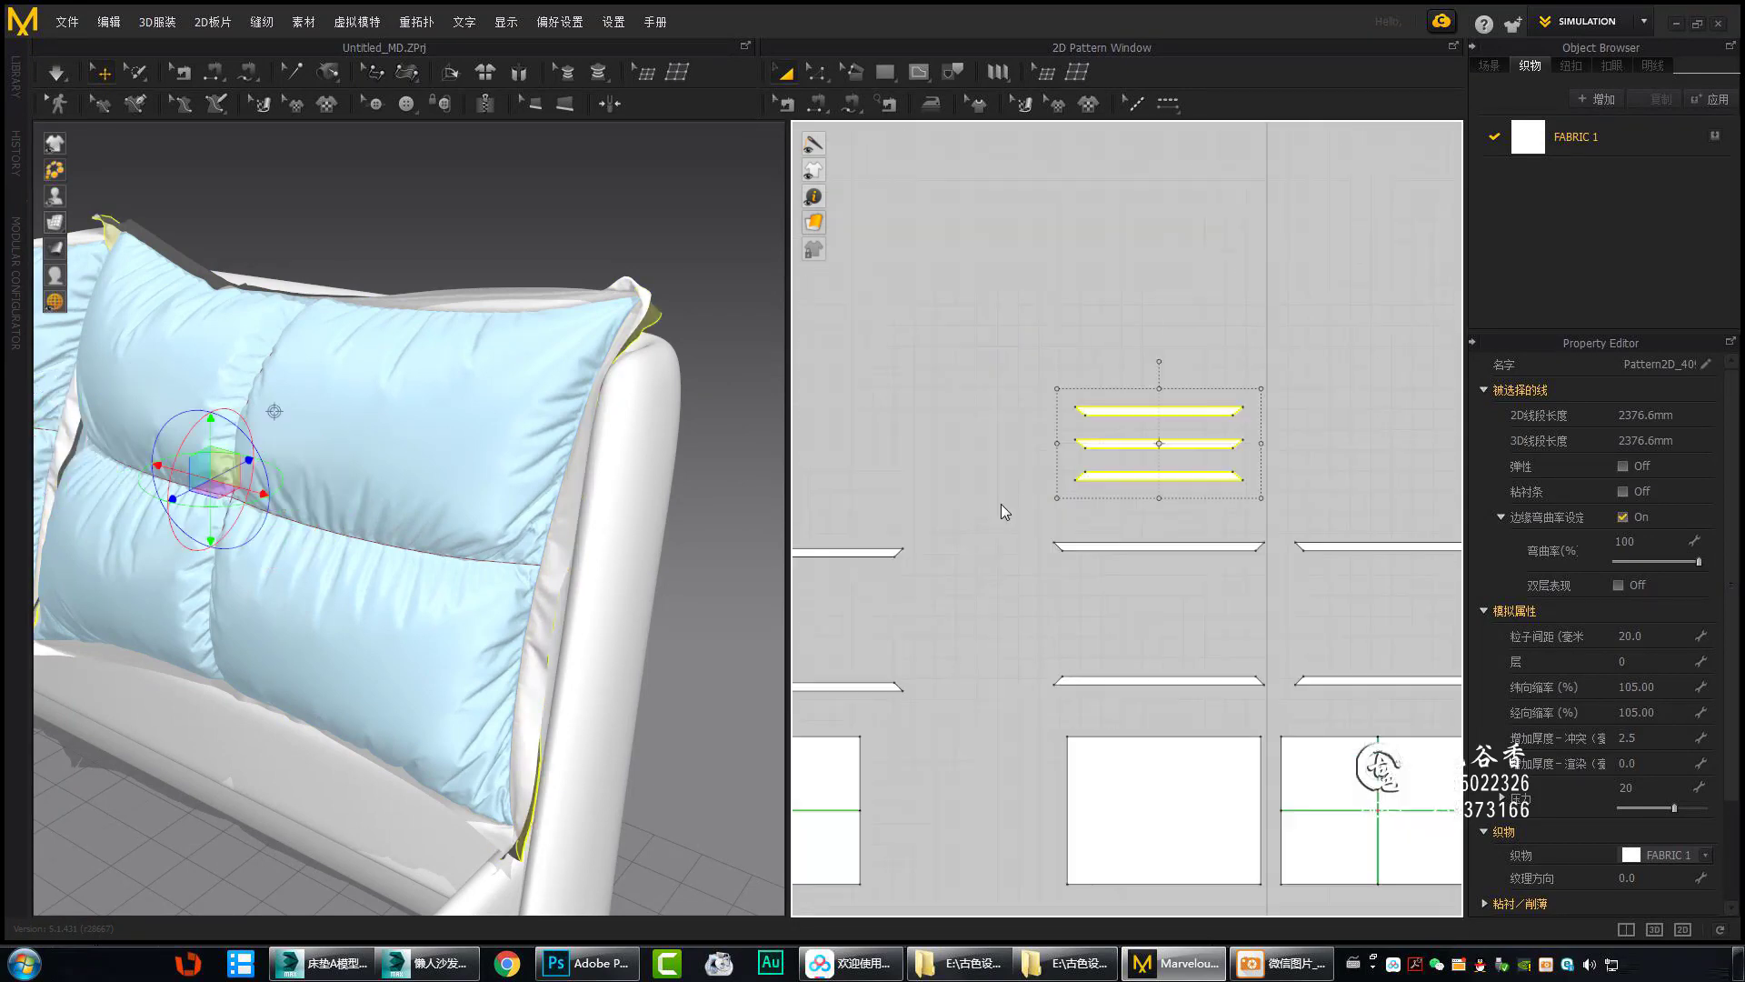
{"action": "scroll", "coordinate": [1001, 504], "scroll_direction": "up", "scroll_amount": 1}
{"action": "right_click_drag", "start_coordinate": [1114, 631], "coordinate": [1009, 690]}
{"action": "right_click_drag", "start_coordinate": [636, 381], "coordinate": [565, 292]}
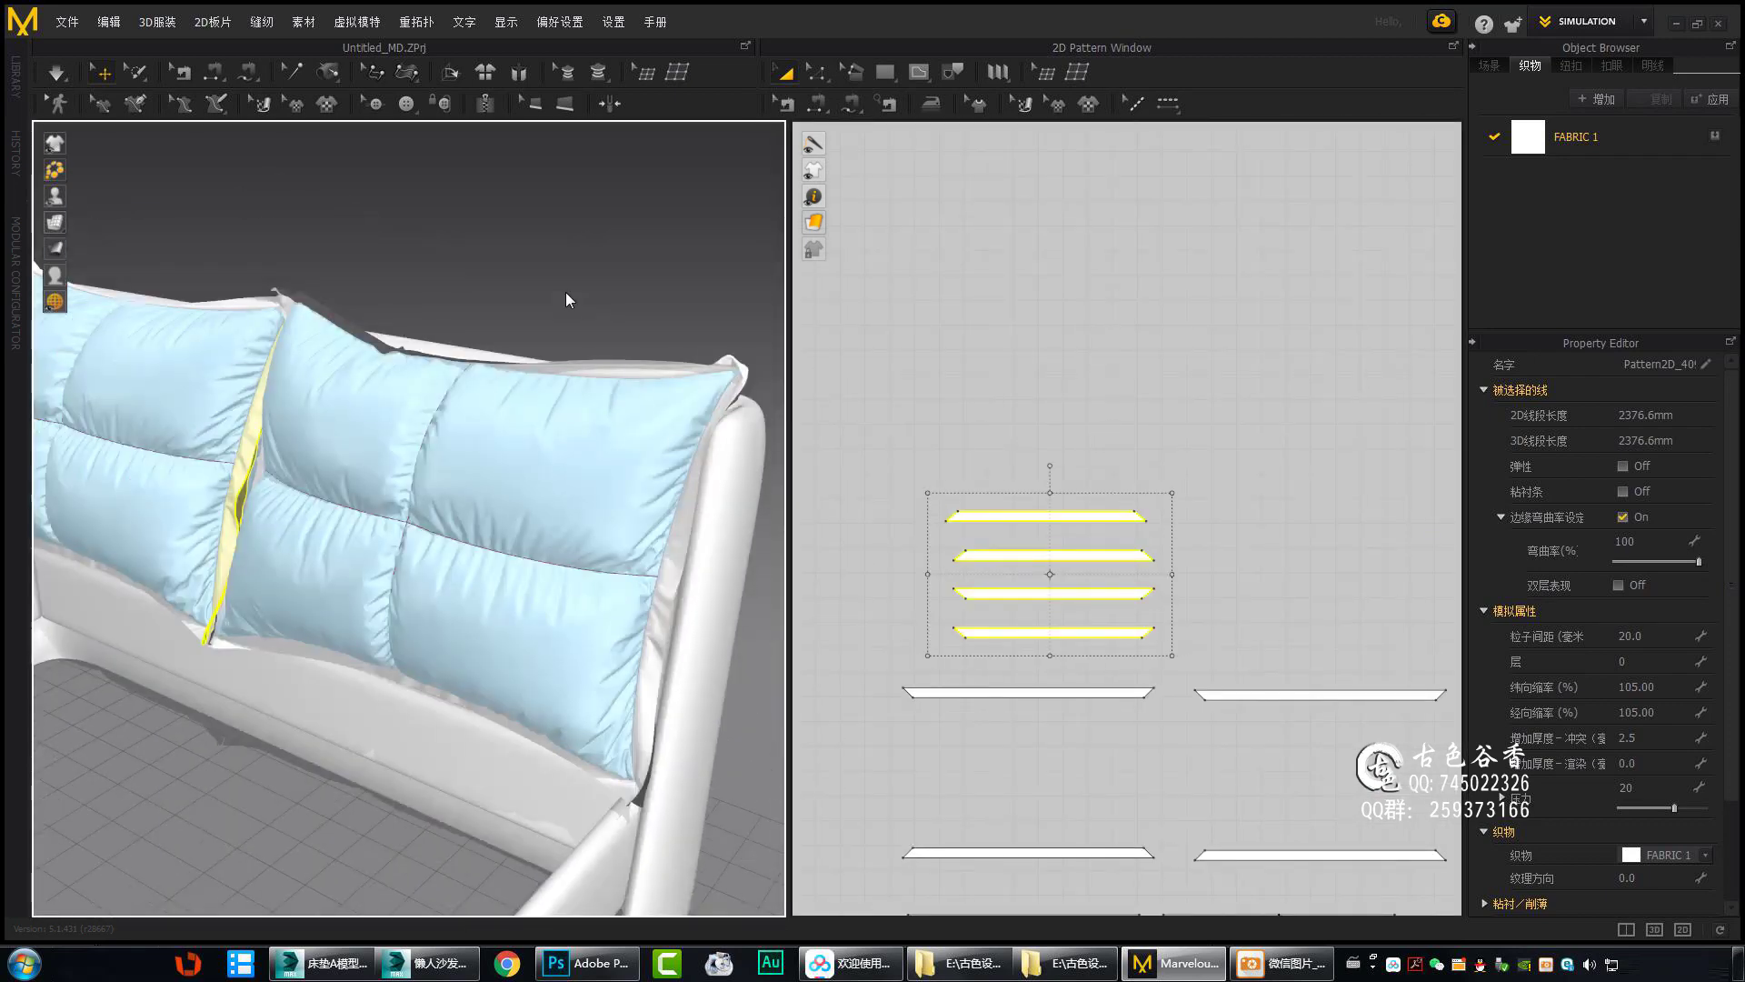
{"action": "right_click_drag", "start_coordinate": [529, 352], "coordinate": [640, 436]}
{"action": "scroll", "coordinate": [656, 634], "scroll_direction": "up", "scroll_amount": 2}
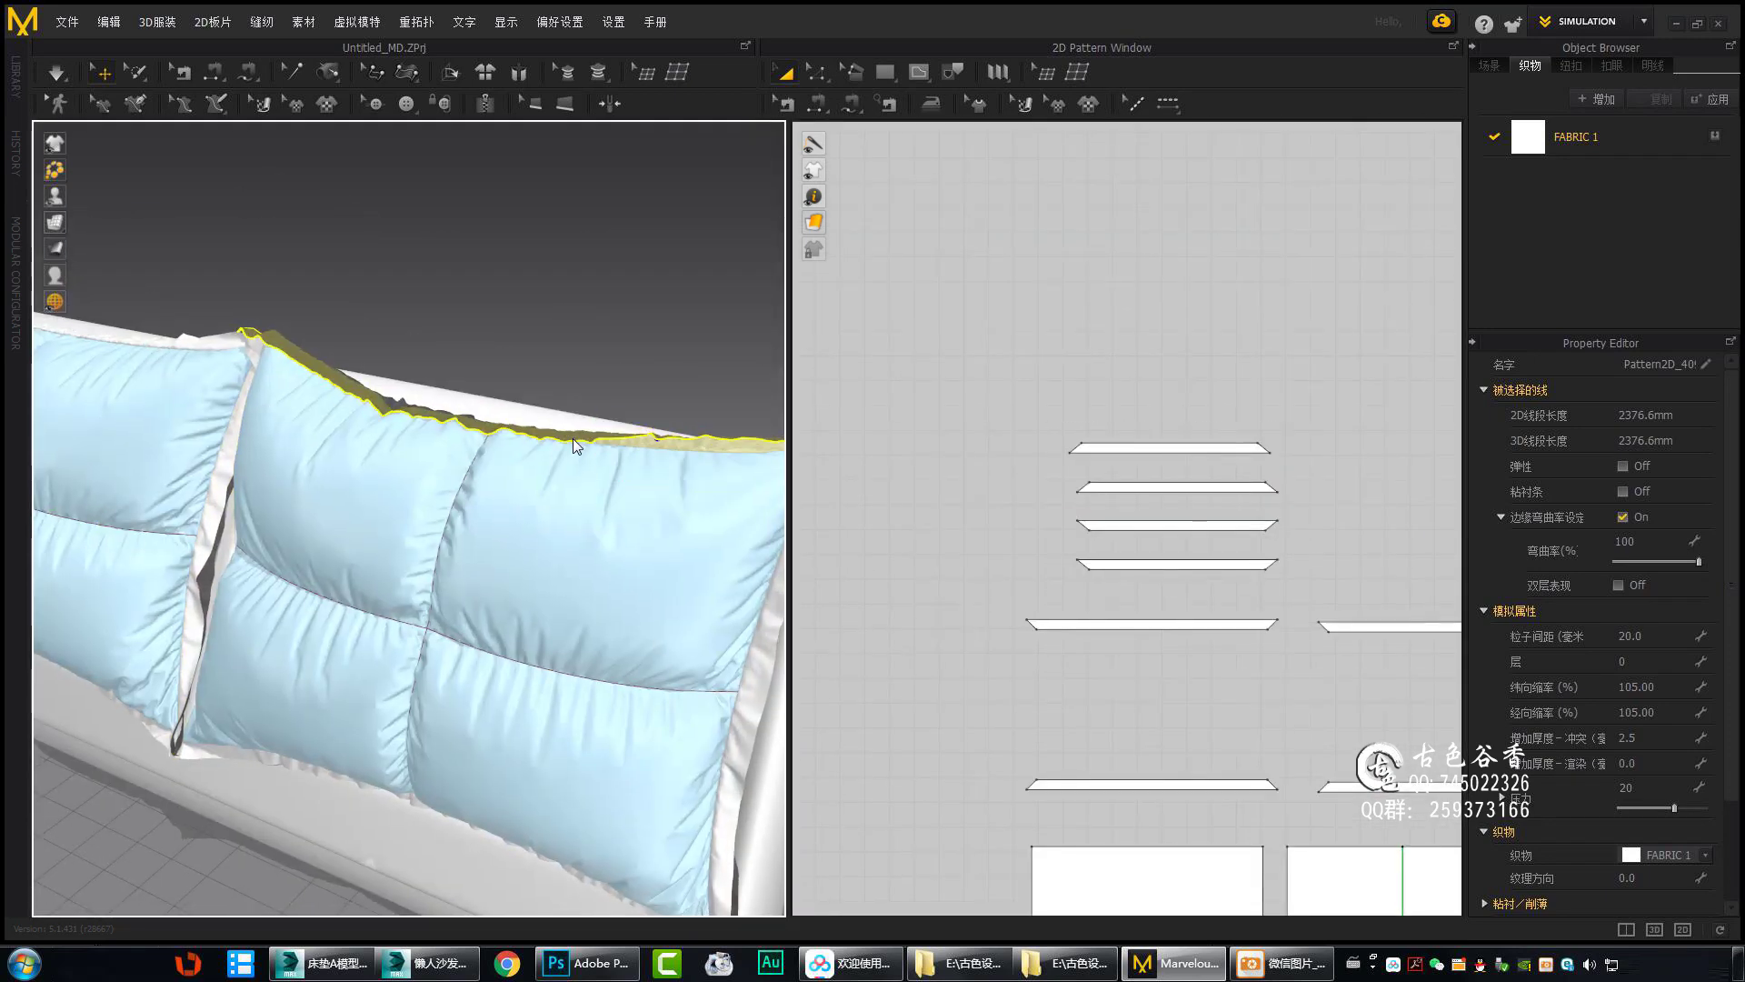
{"action": "scroll", "coordinate": [1182, 454], "scroll_direction": "down", "scroll_amount": 3}
{"action": "left_click_drag", "start_coordinate": [903, 311], "coordinate": [1376, 494]}
{"action": "right_click_drag", "start_coordinate": [509, 381], "coordinate": [608, 454]}
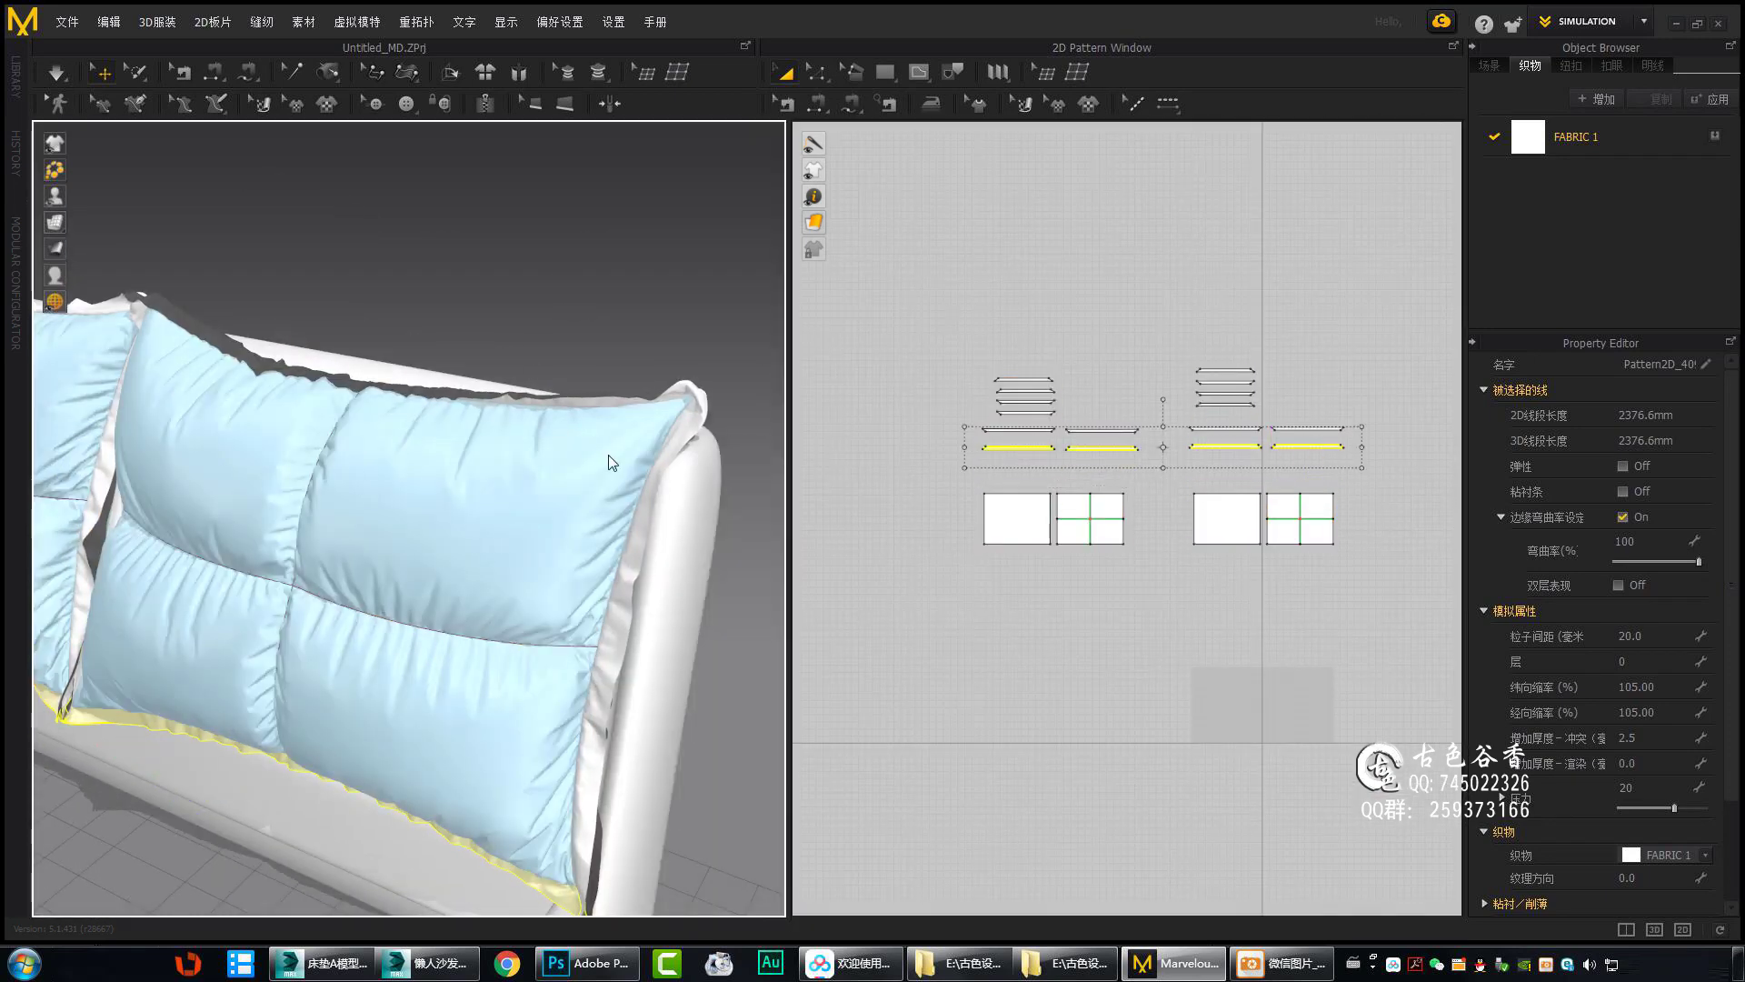
{"action": "left_click_drag", "start_coordinate": [943, 331], "coordinate": [1377, 474]}
{"action": "left_click", "coordinate": [629, 401]}
{"action": "scroll", "coordinate": [582, 442], "scroll_direction": "up", "scroll_amount": 3}
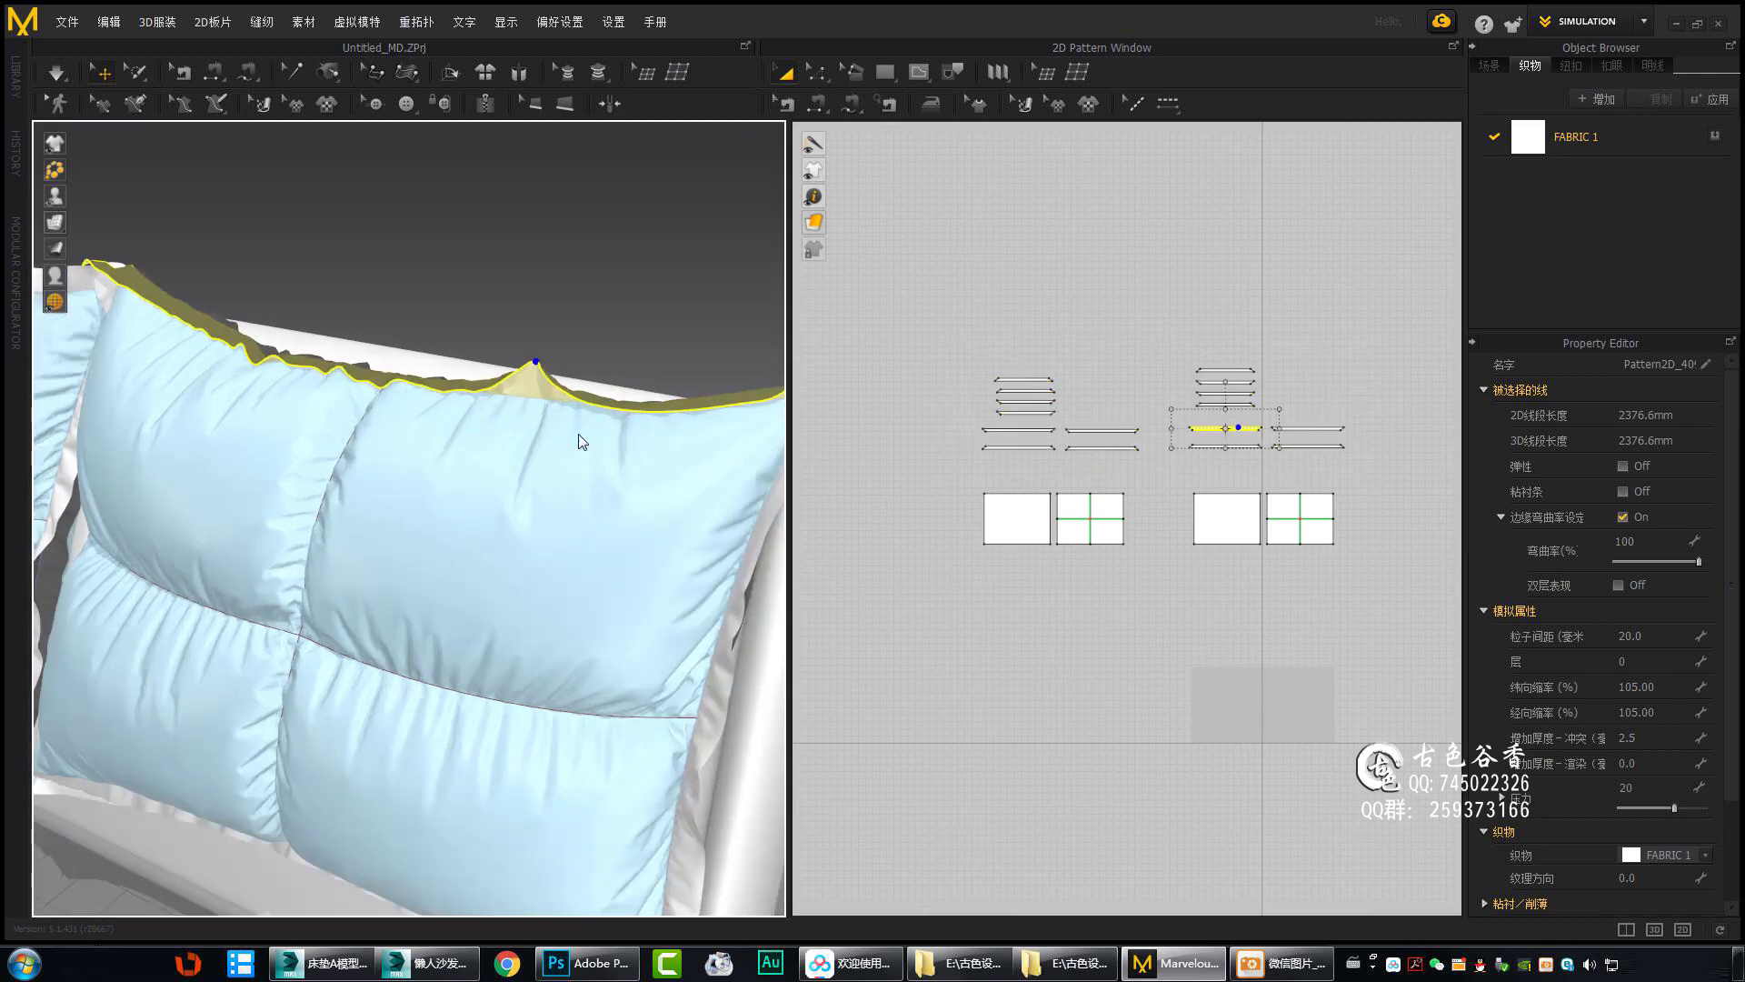
{"action": "left_click_drag", "start_coordinate": [1347, 533], "coordinate": [922, 368]}
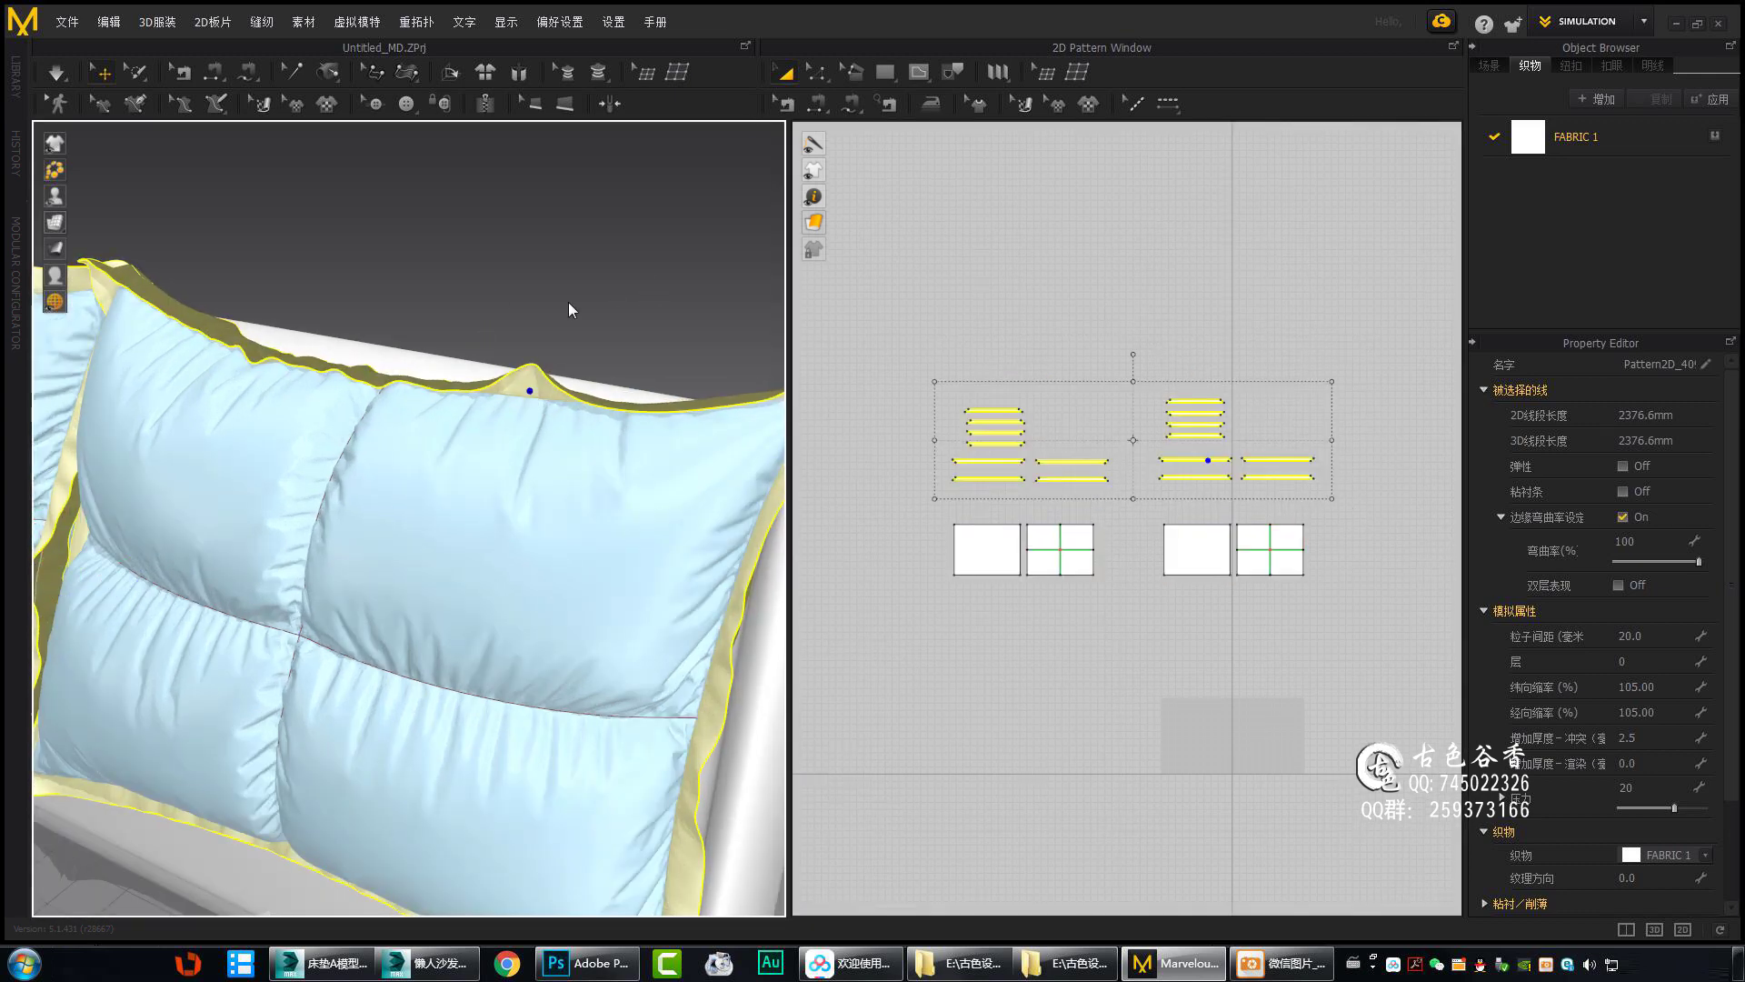
Pull a point on the pillow top upward with the gizmo and pick the top seam strip.
{"action": "left_click", "coordinate": [529, 390]}
{"action": "left_click_drag", "start_coordinate": [529, 390], "coordinate": [481, 325]}
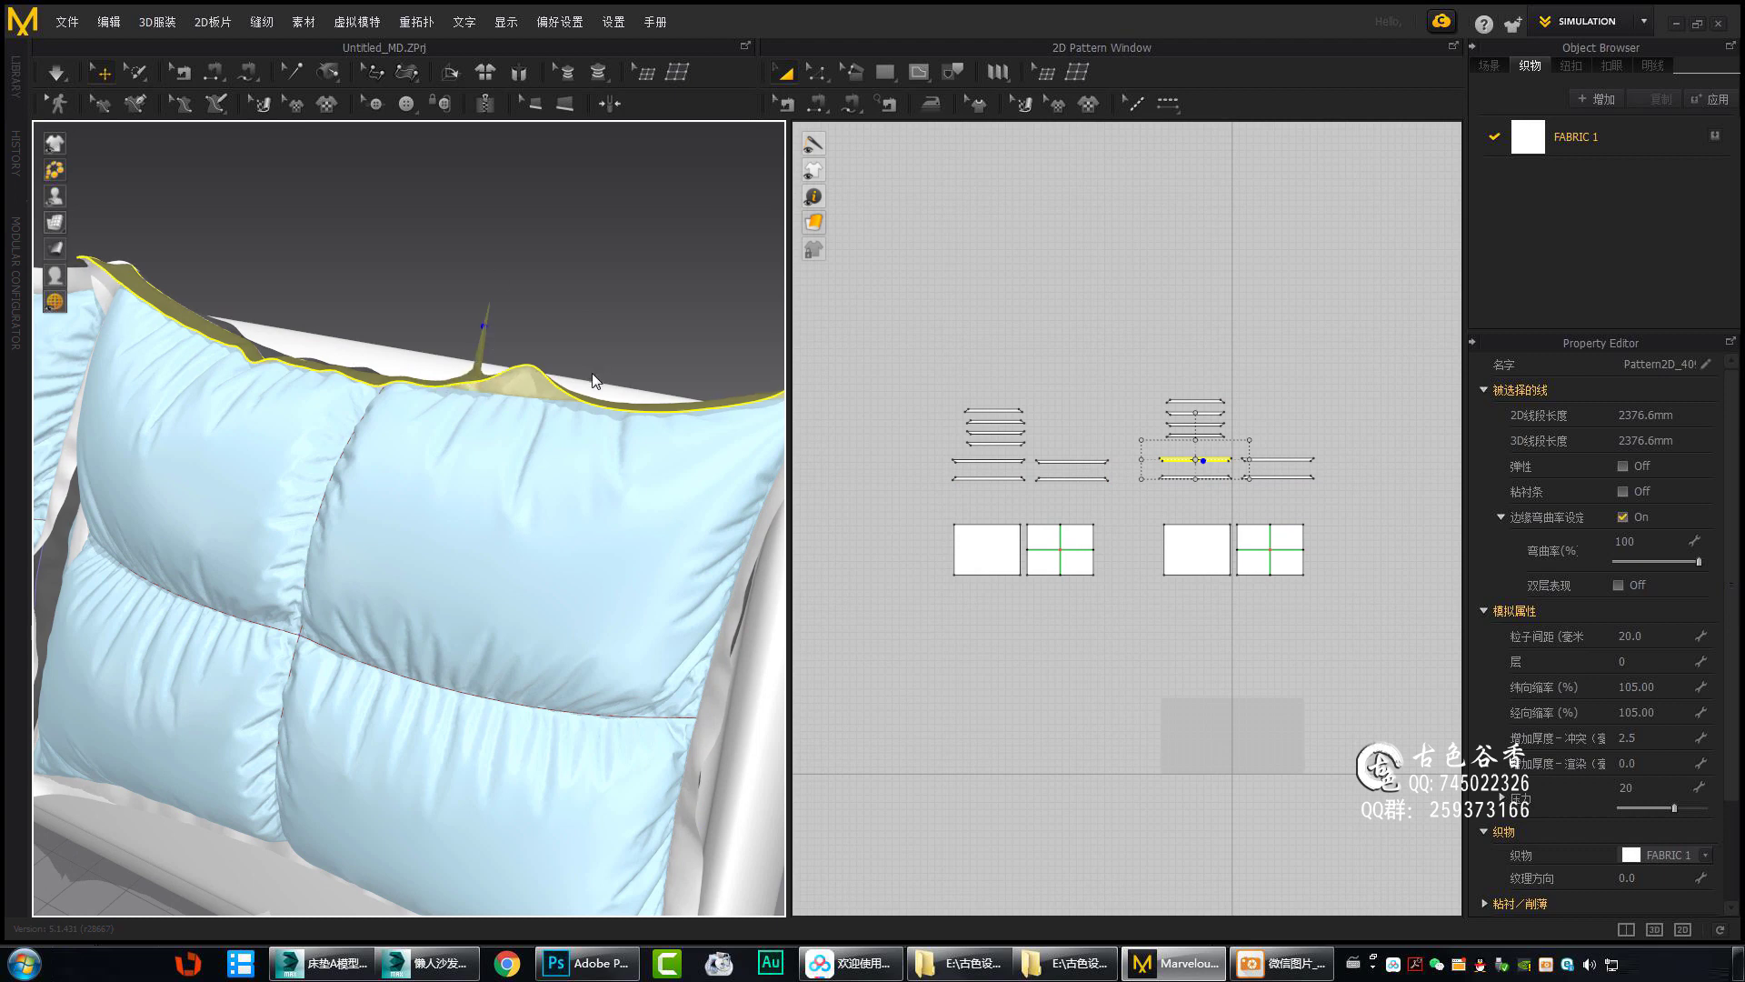
{"action": "right_click_drag", "start_coordinate": [592, 380], "coordinate": [611, 445]}
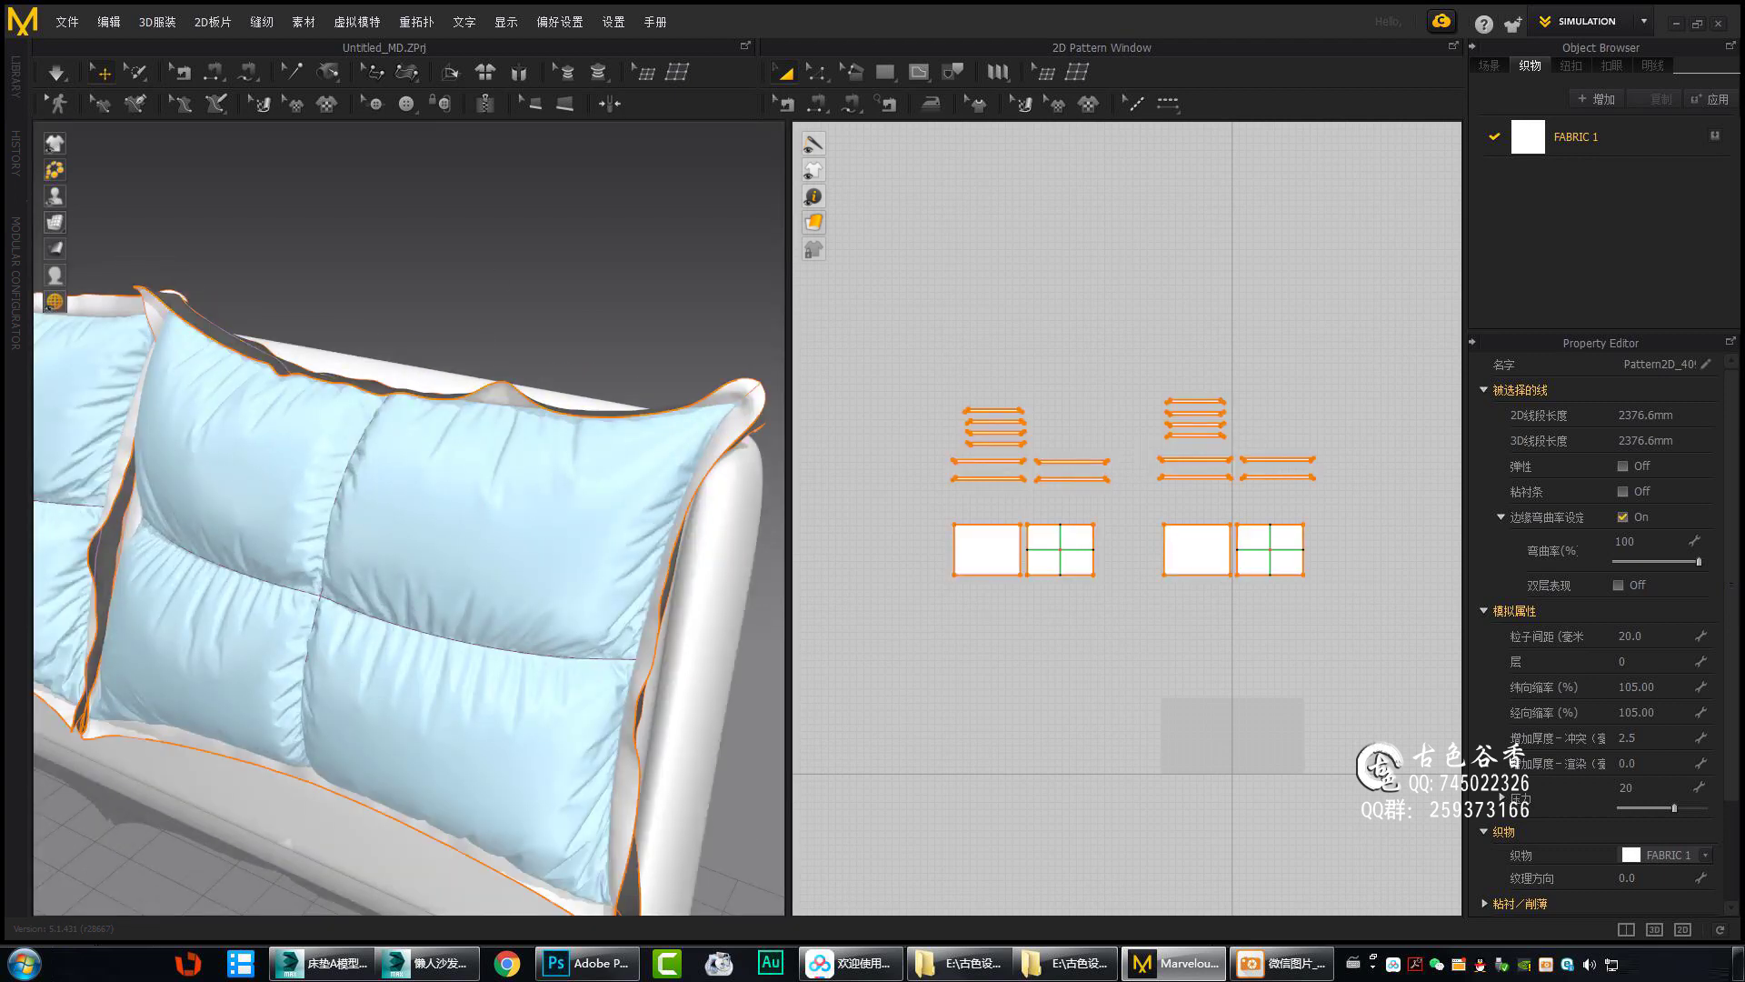
{"action": "left_click", "coordinate": [736, 434]}
{"action": "scroll", "coordinate": [681, 493], "scroll_direction": "up", "scroll_amount": 3}
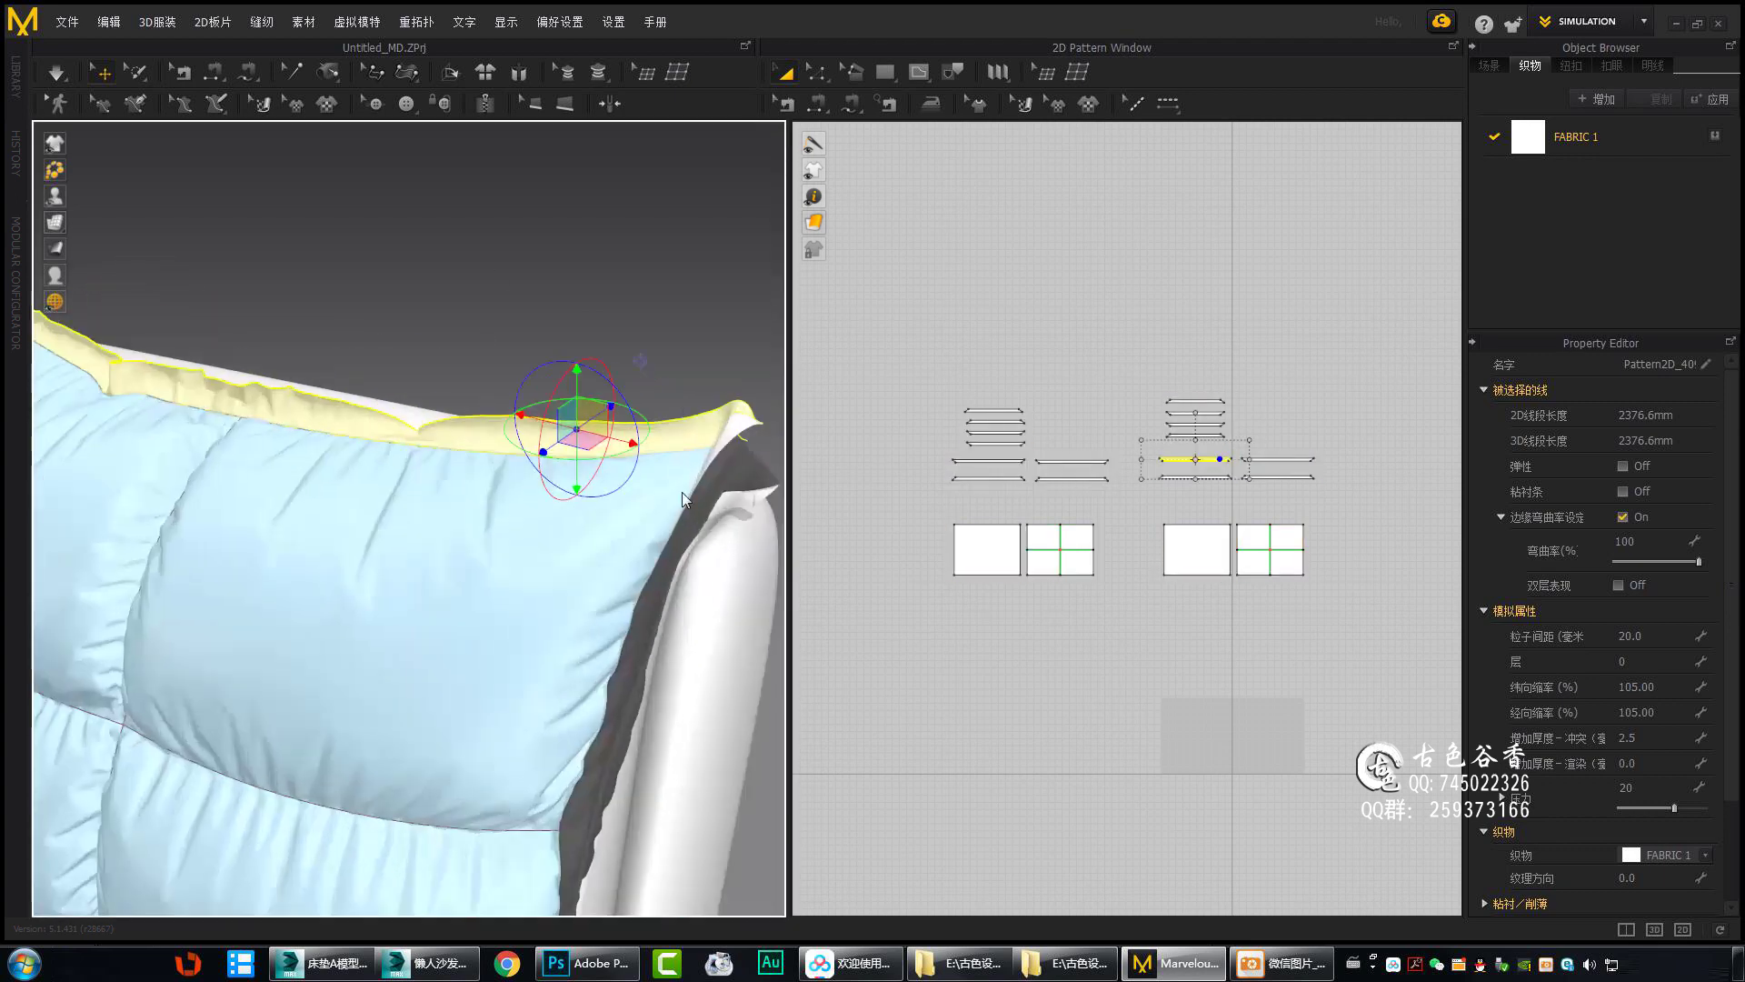
{"action": "scroll", "coordinate": [503, 510], "scroll_direction": "up", "scroll_amount": 2}
{"action": "left_click", "coordinate": [577, 428]}
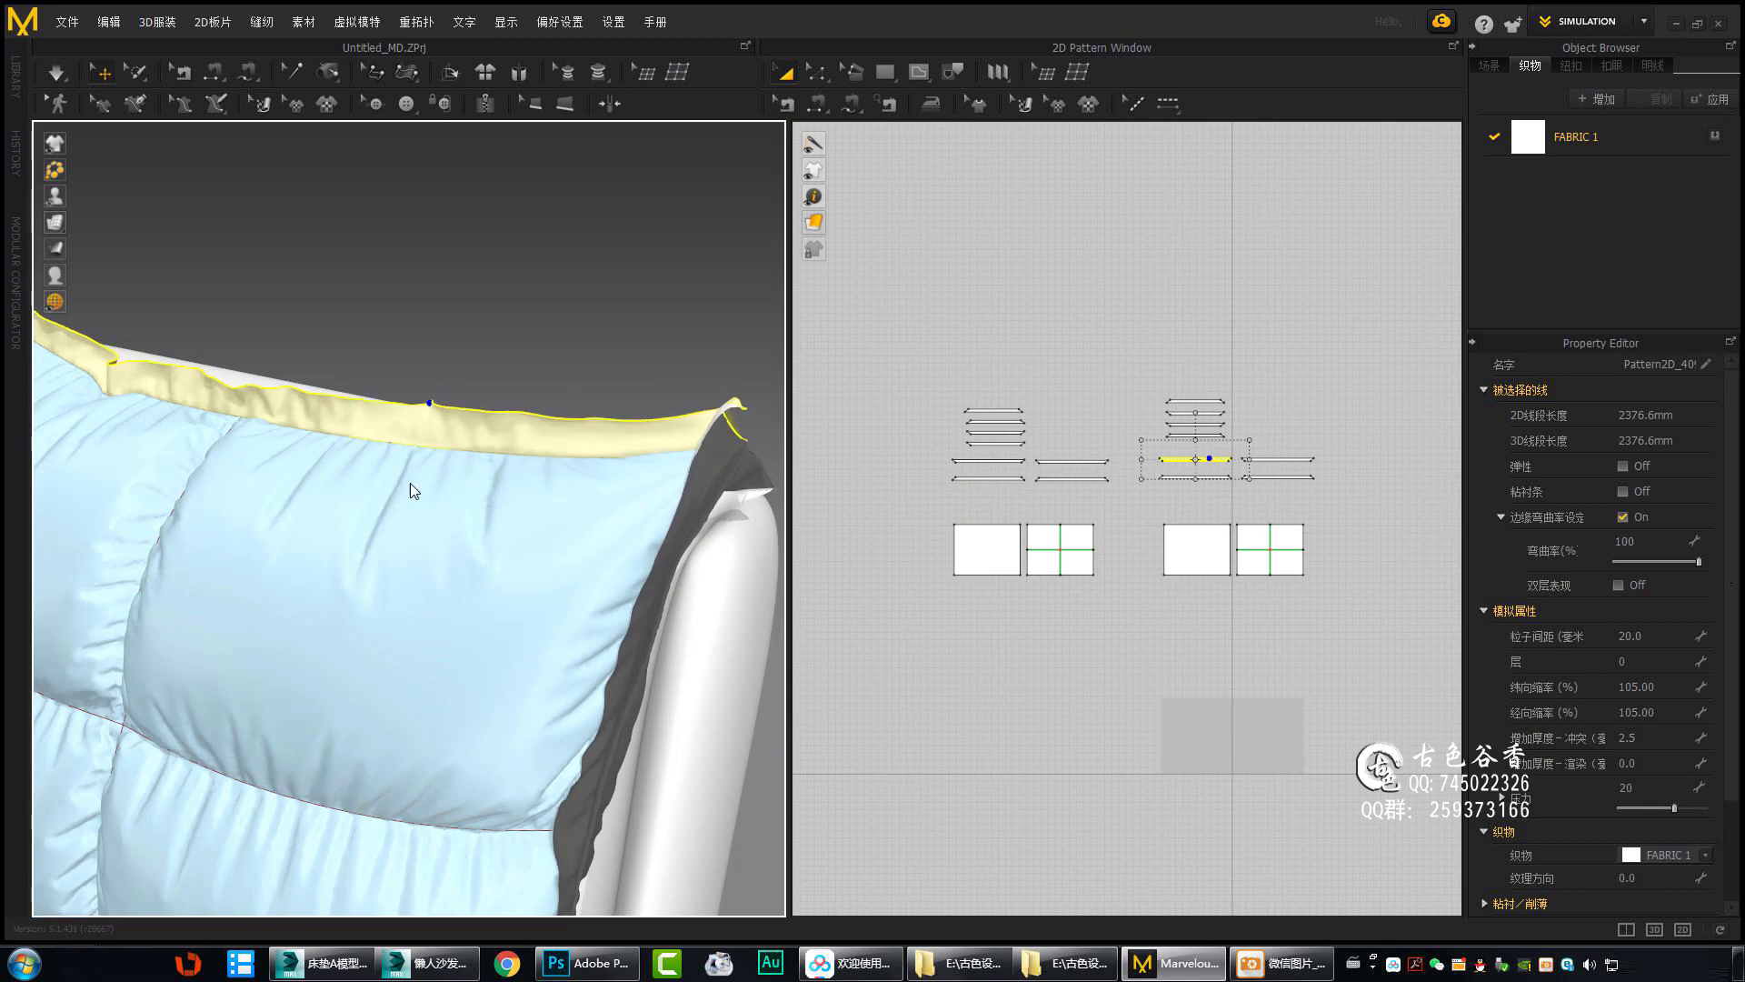
Select the pillow's top and side bands and run the cloth simulation.
{"action": "mouse_move", "coordinate": [411, 483]}
{"action": "right_mouse_down"}
{"action": "mouse_move", "coordinate": [467, 493]}
{"action": "mouse_move", "coordinate": [692, 643]}
{"action": "mouse_move", "coordinate": [504, 647]}
{"action": "mouse_move", "coordinate": [483, 324]}
{"action": "mouse_move", "coordinate": [405, 487]}
{"action": "mouse_move", "coordinate": [569, 389]}
{"action": "right_mouse_up"}
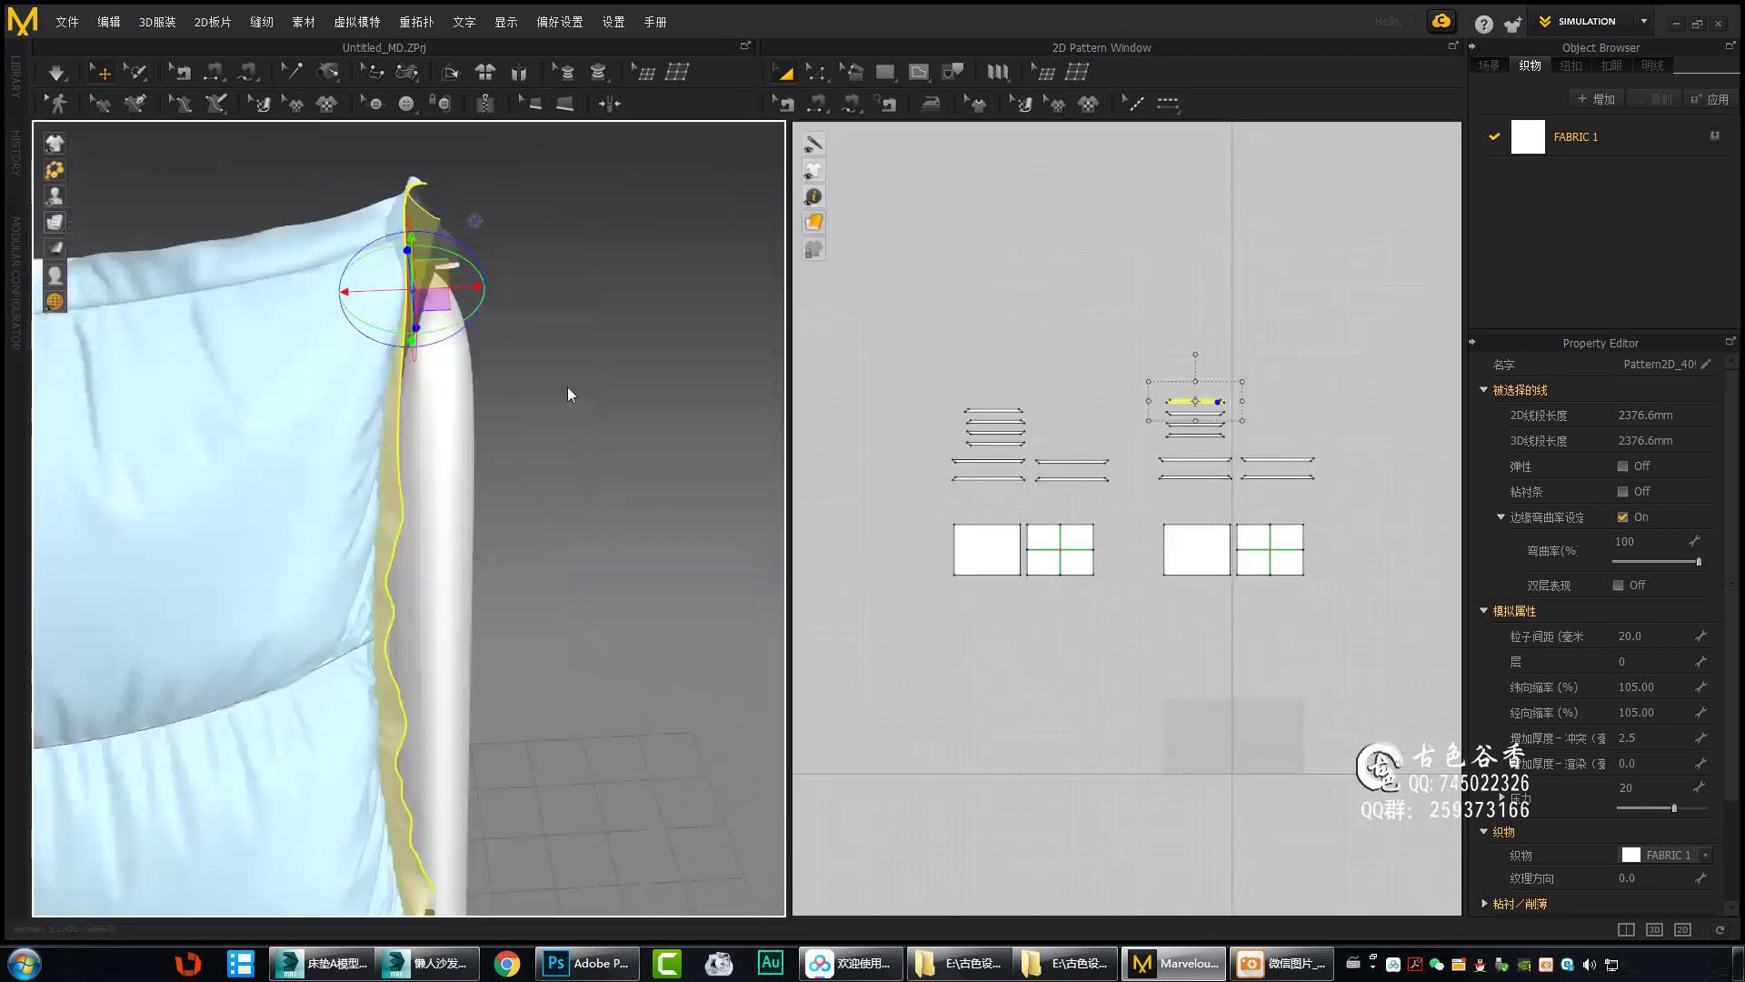
{"action": "scroll", "coordinate": [379, 394], "scroll_direction": "up", "scroll_amount": 2}
{"action": "right_click_drag", "start_coordinate": [380, 395], "coordinate": [532, 550]}
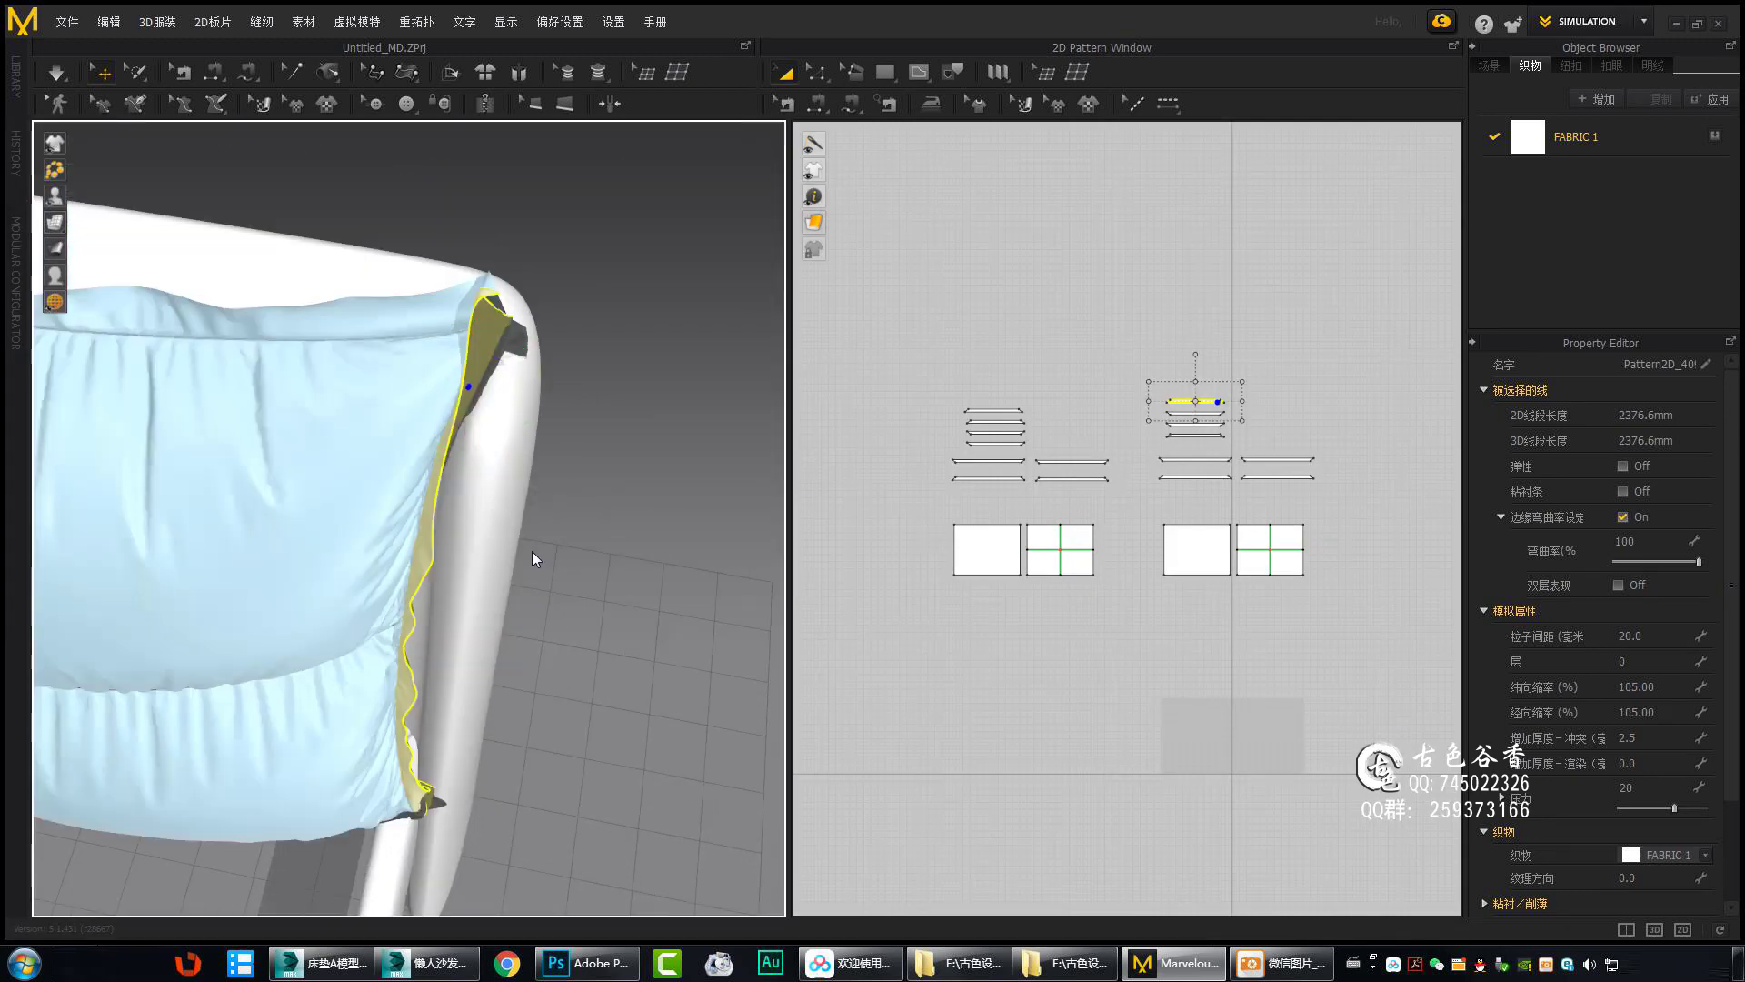
{"action": "left_click", "coordinate": [489, 302]}
{"action": "right_click_drag", "start_coordinate": [532, 453], "coordinate": [673, 505]}
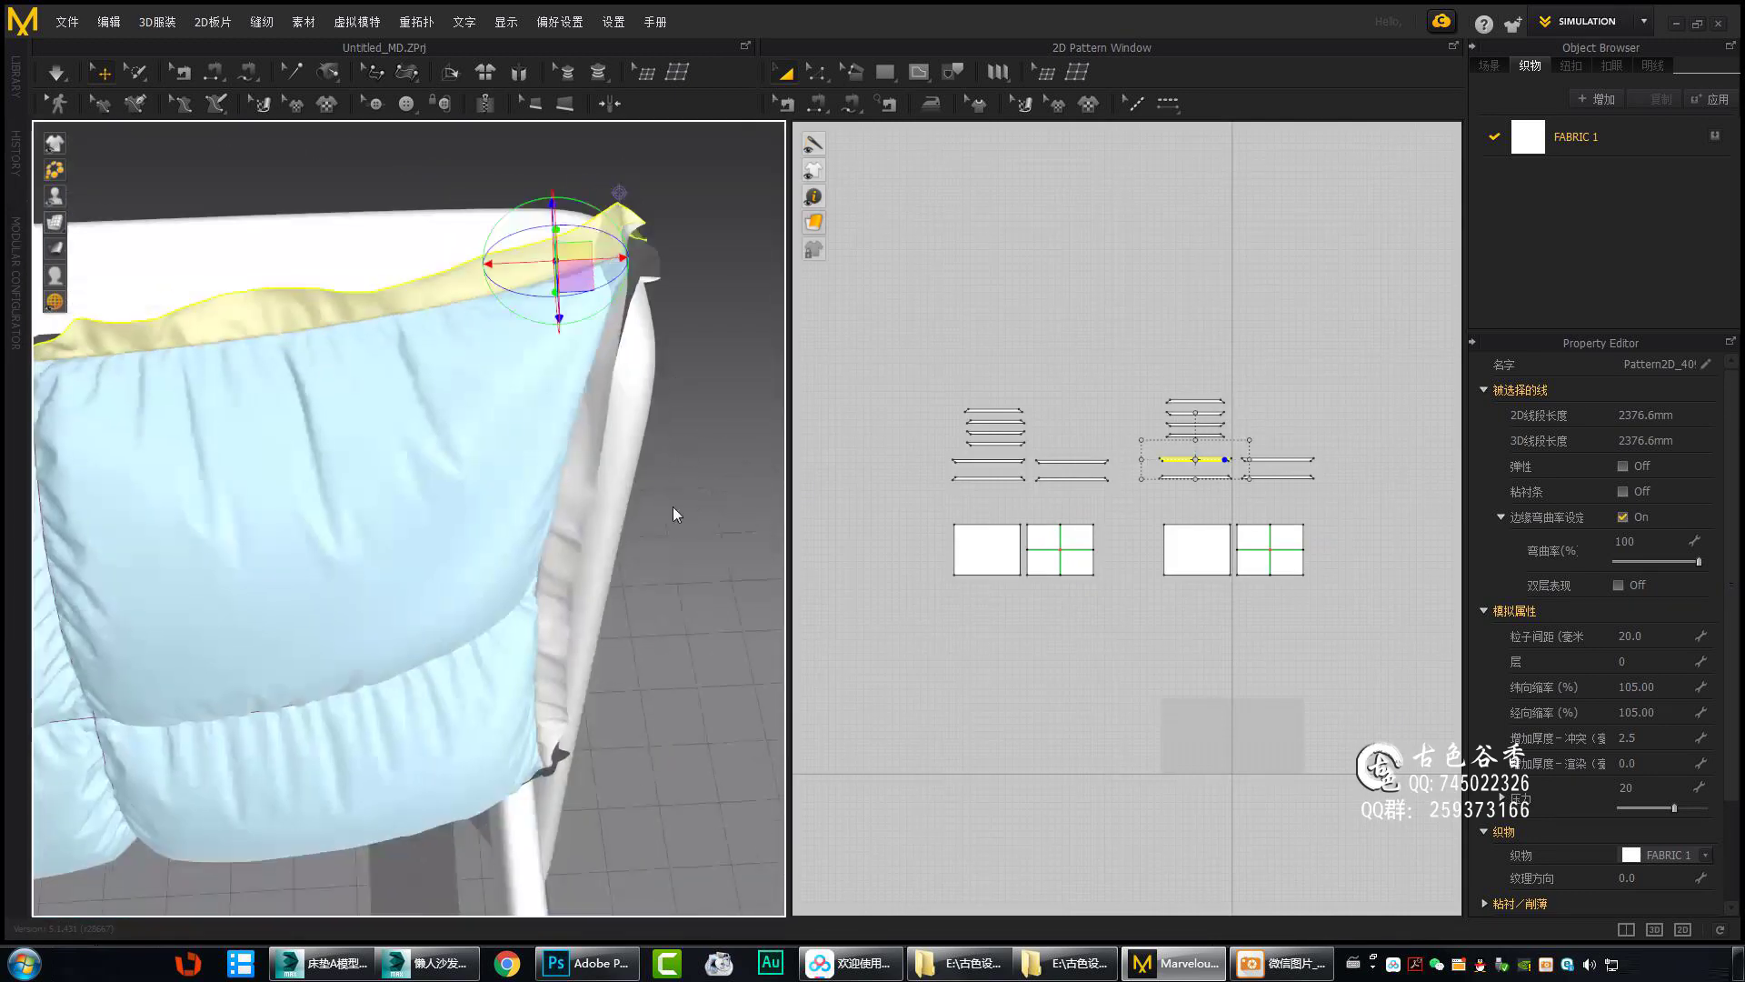
{"action": "left_click", "coordinate": [678, 225]}
{"action": "mouse_move", "coordinate": [713, 213]}
{"action": "right_mouse_down"}
{"action": "mouse_move", "coordinate": [615, 547]}
{"action": "mouse_move", "coordinate": [689, 451]}
{"action": "mouse_move", "coordinate": [611, 549]}
{"action": "right_mouse_up"}
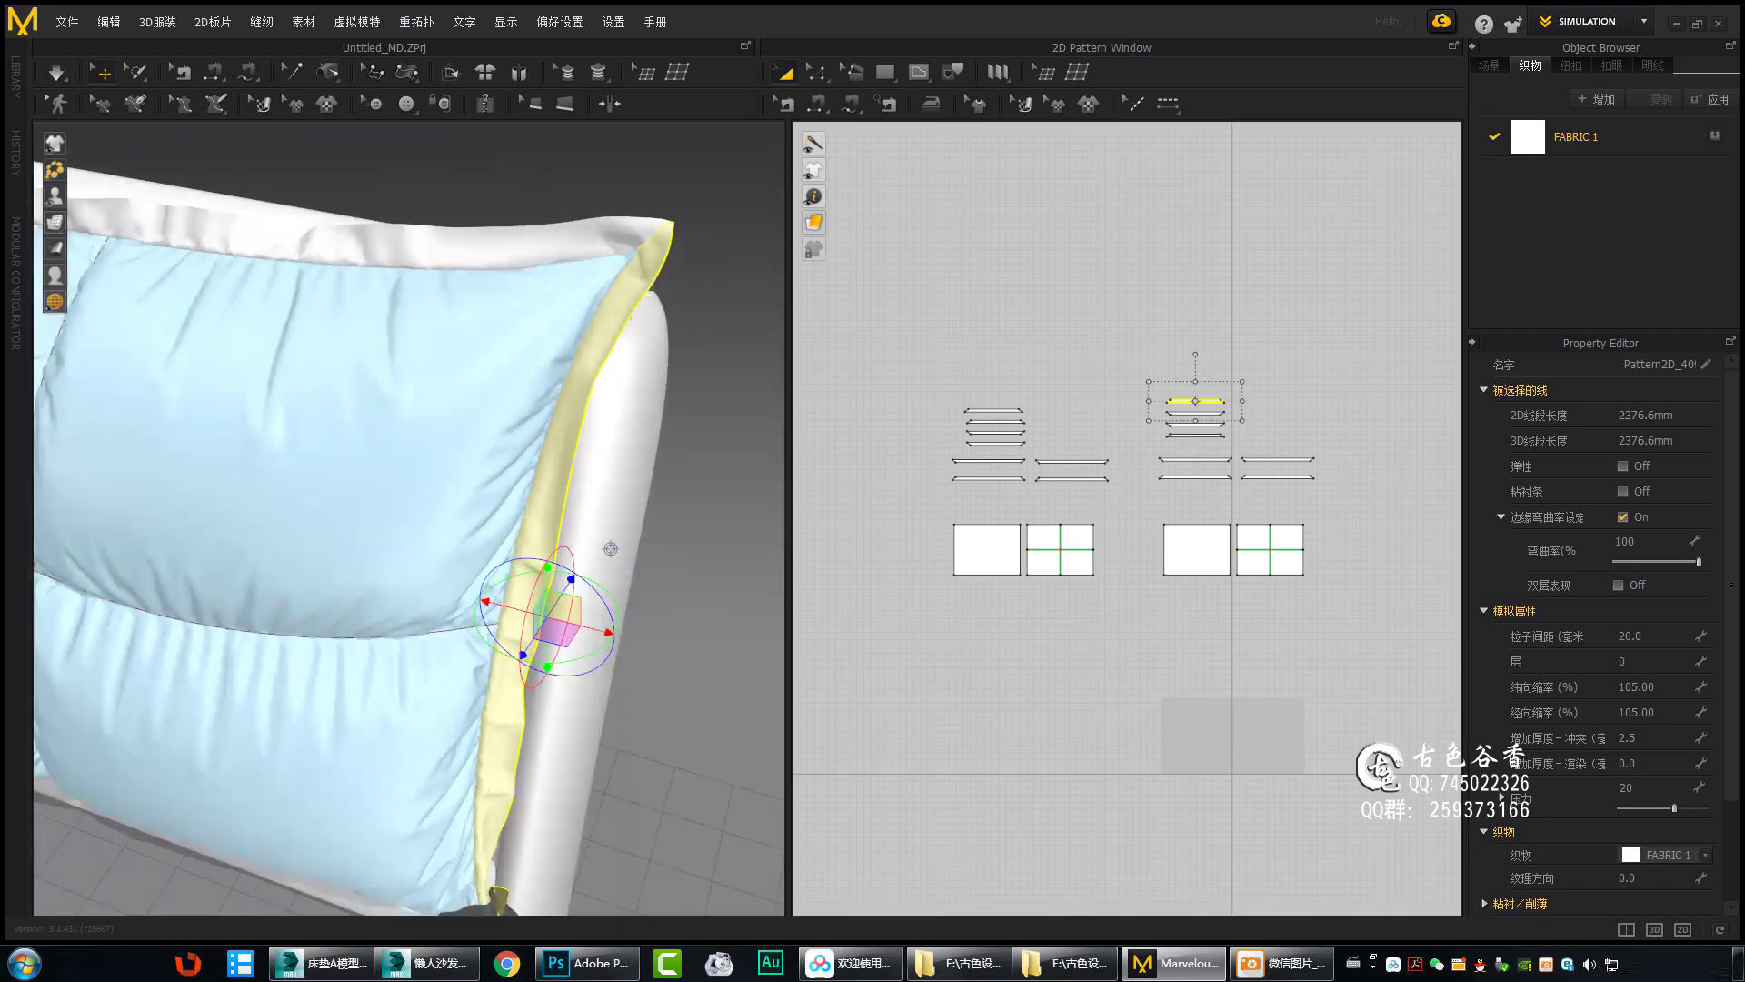
{"action": "key", "text": "space"}
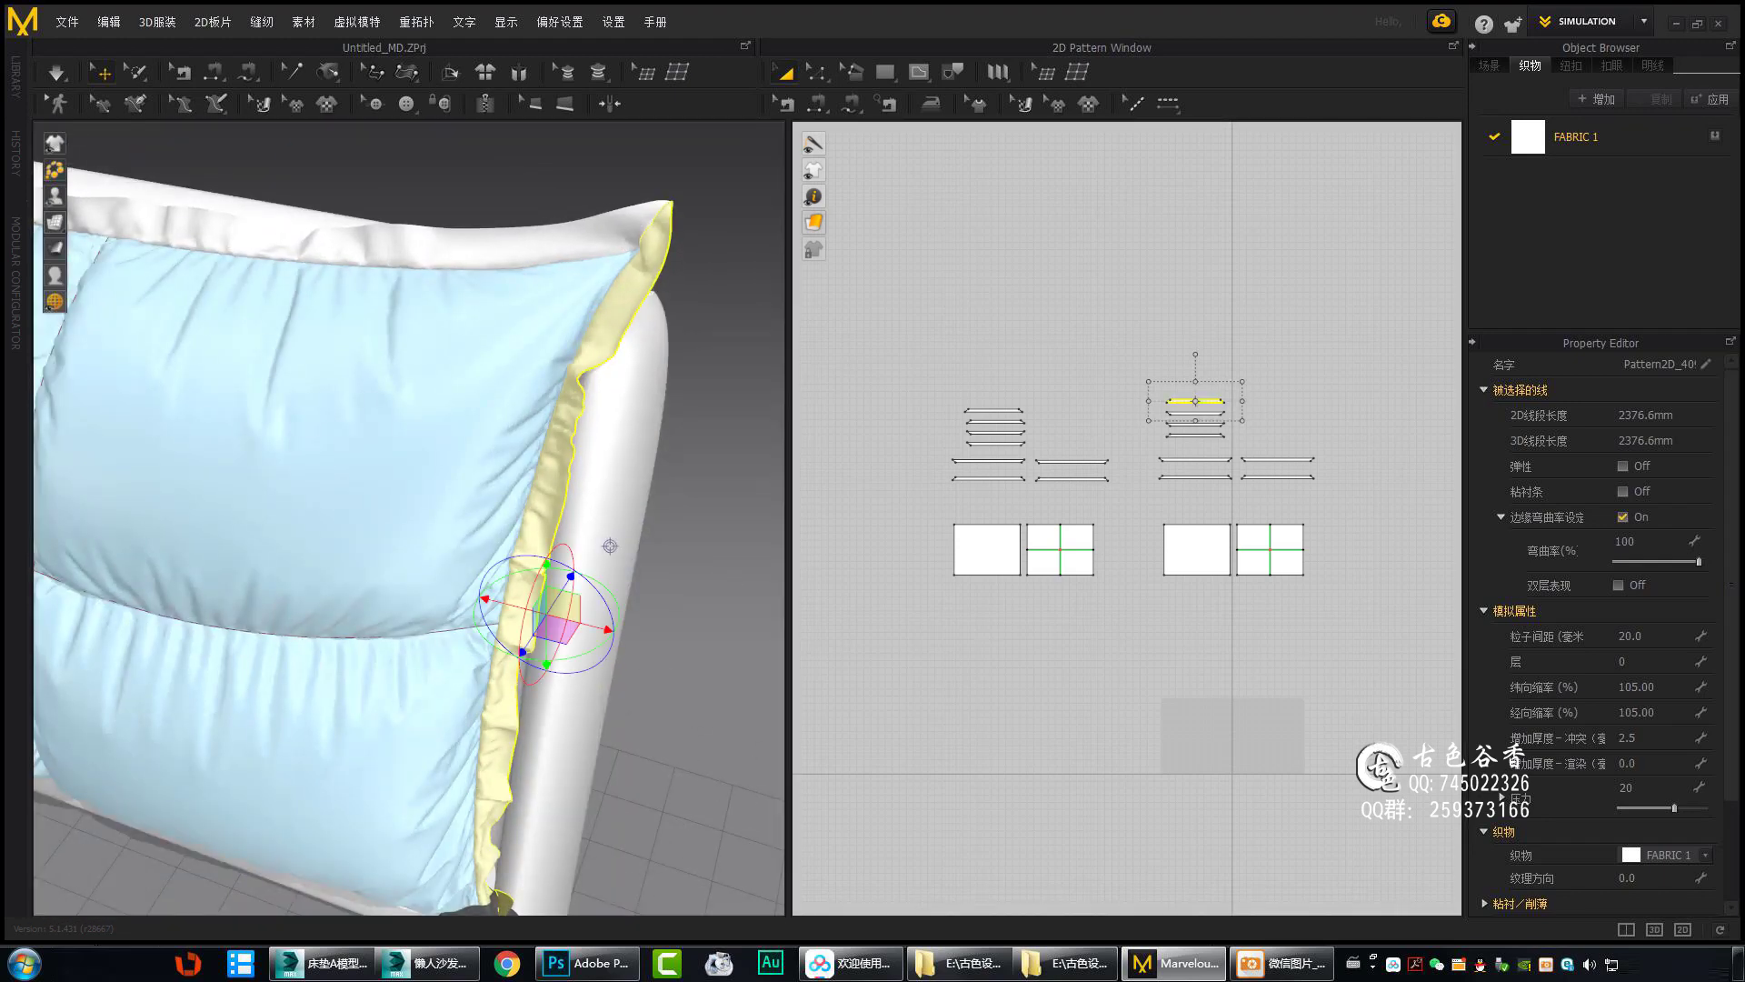
{"action": "mouse_move", "coordinate": [651, 654]}
{"action": "right_mouse_down"}
{"action": "mouse_move", "coordinate": [621, 695]}
{"action": "mouse_move", "coordinate": [690, 616]}
{"action": "right_mouse_up"}
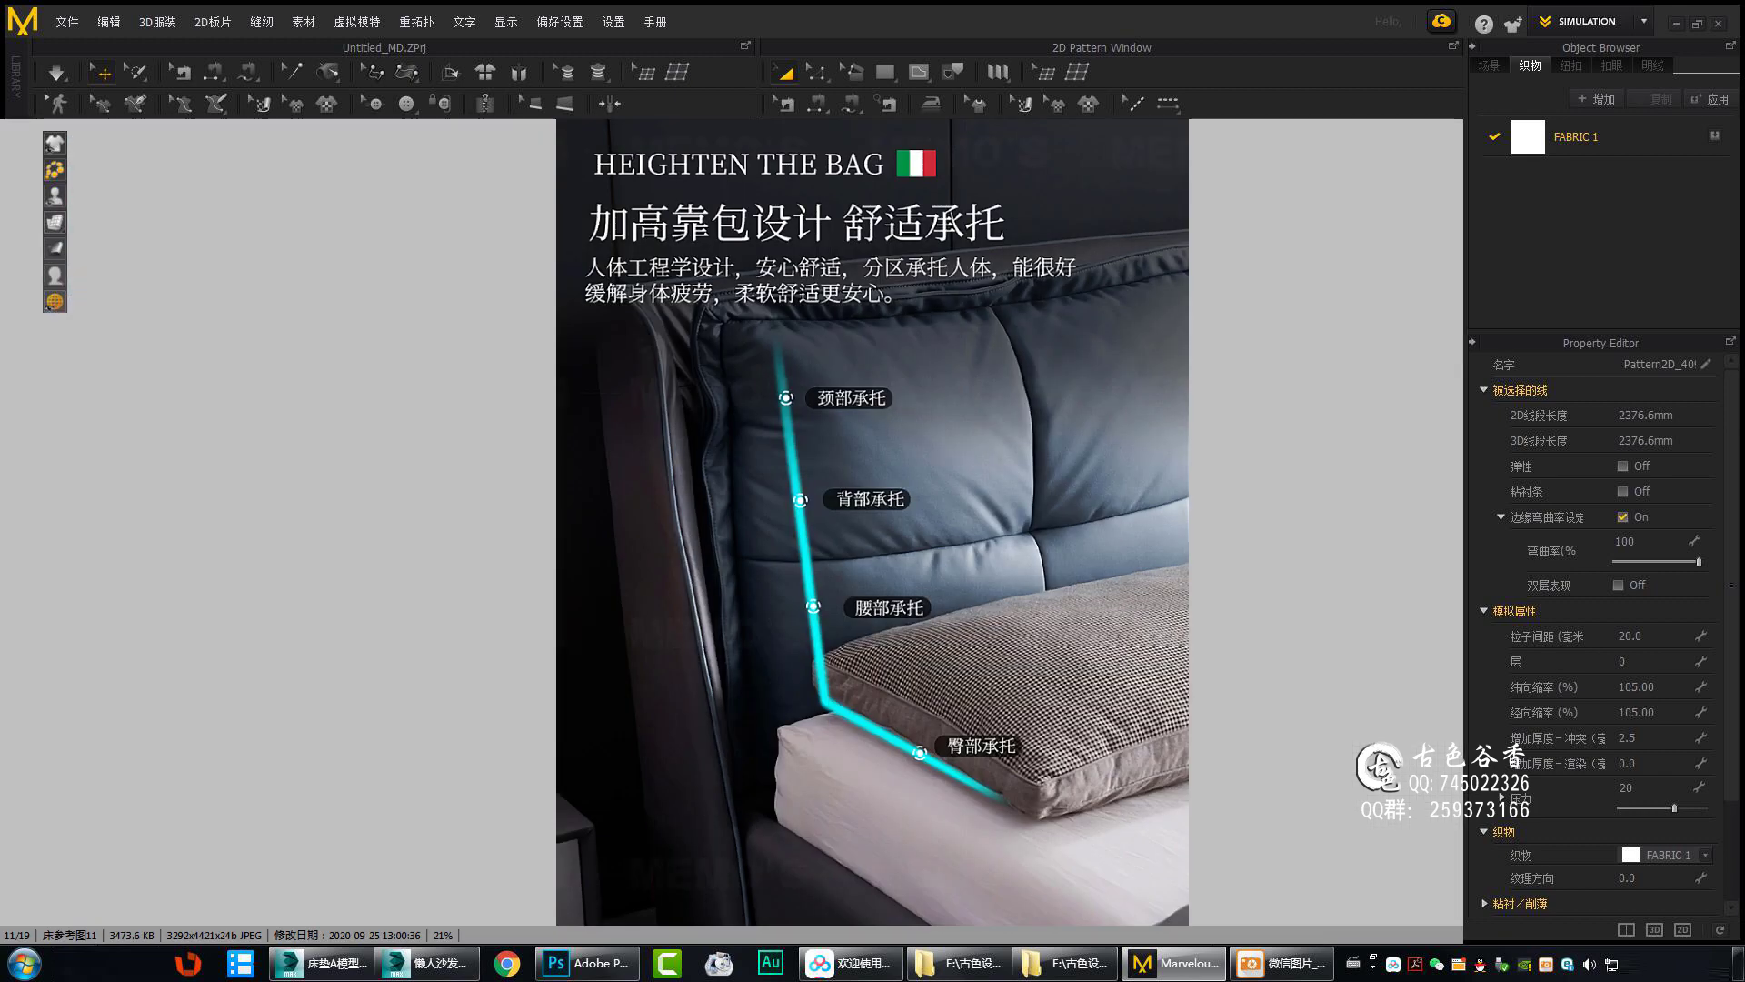
{"action": "right_click_drag", "start_coordinate": [615, 461], "coordinate": [539, 522]}
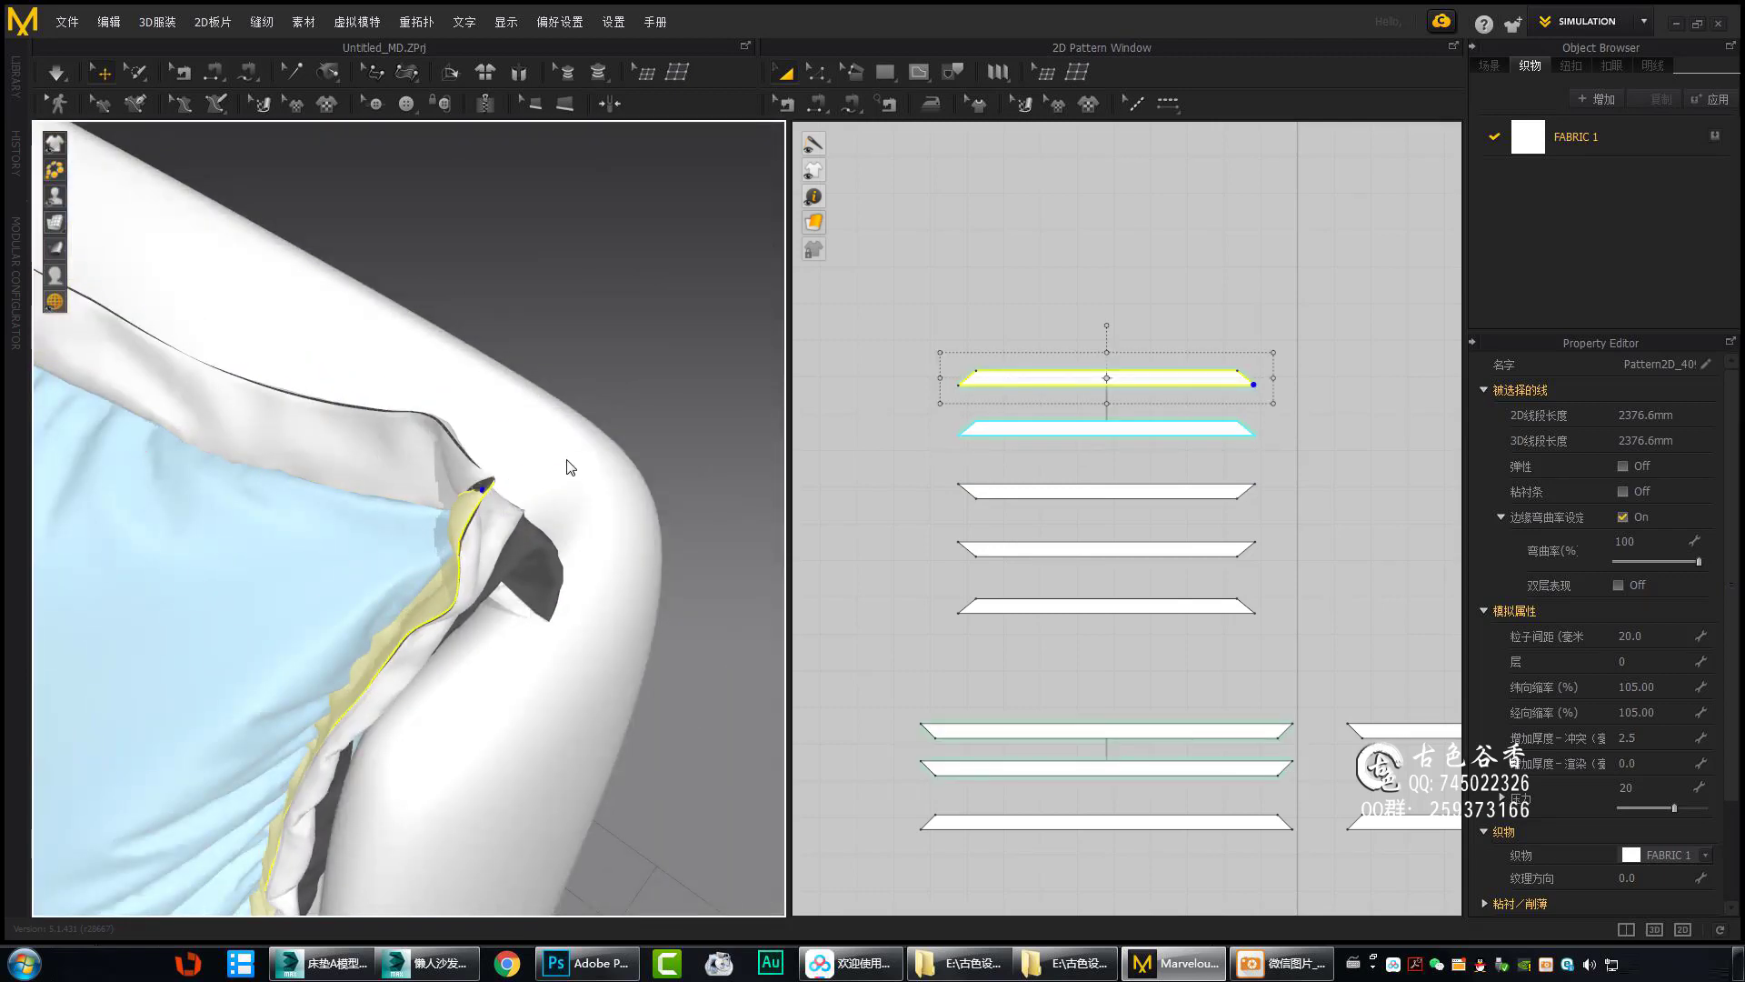
Select the corner and top strip patterns and inspect the twisted dark strip at the corner.
{"action": "left_click", "coordinate": [652, 491]}
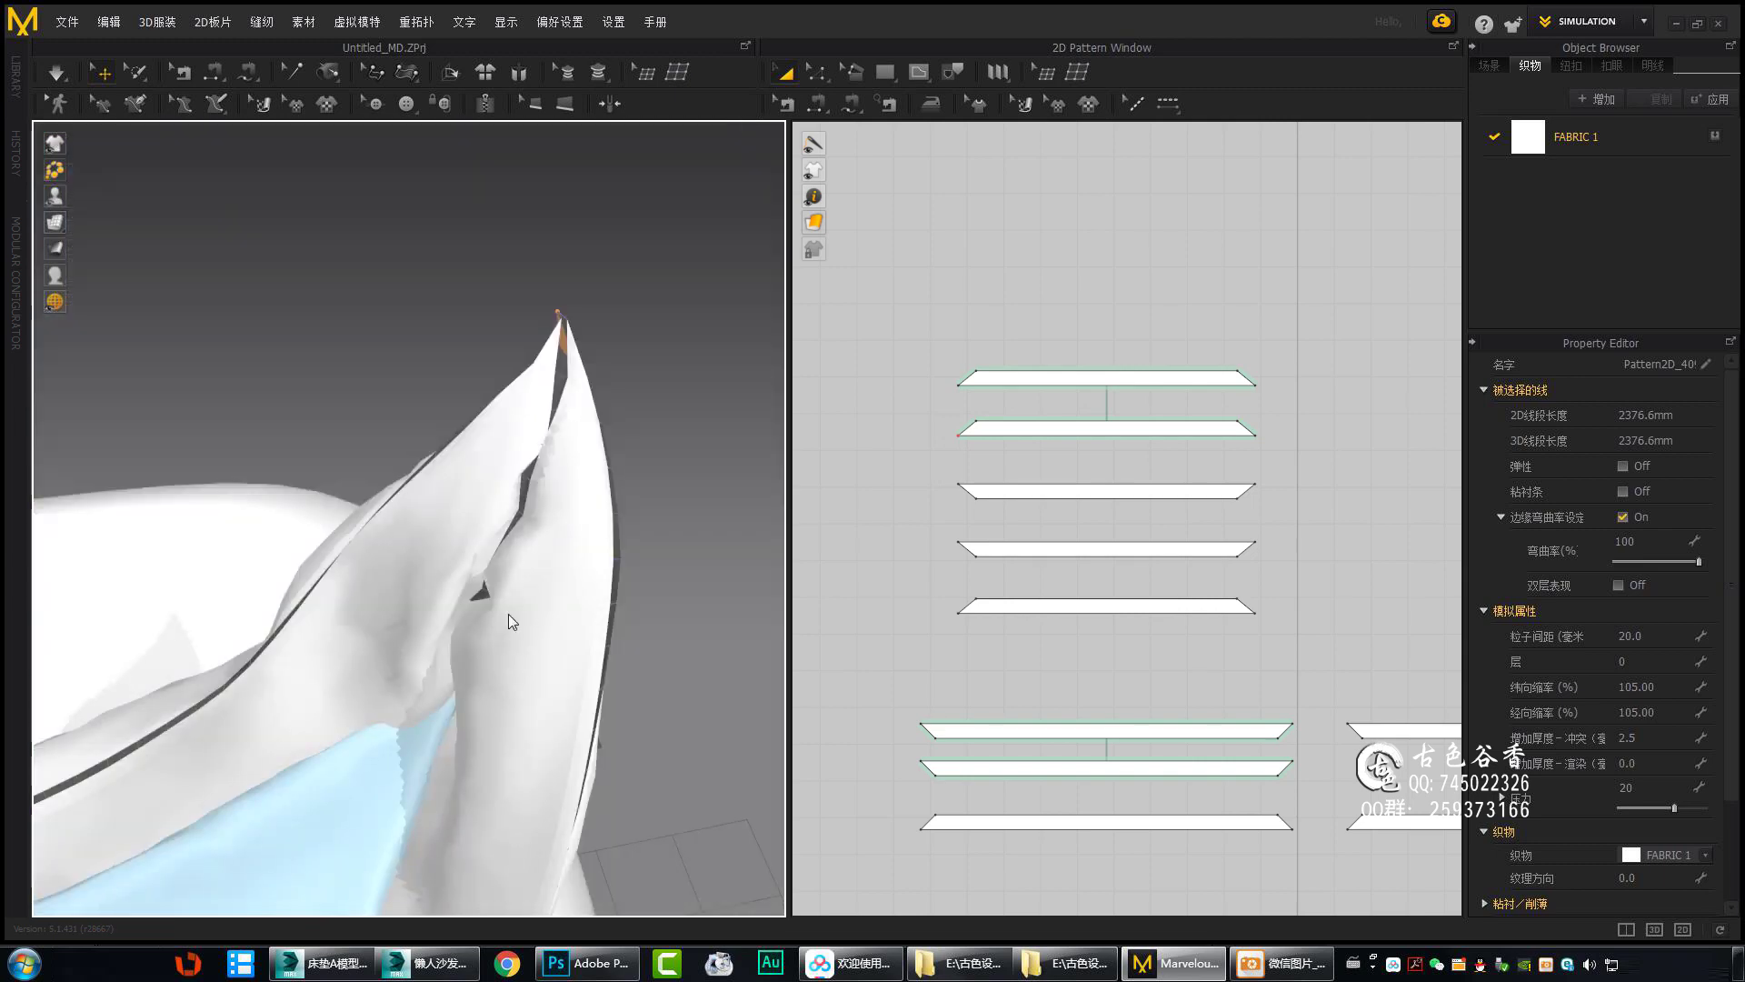
{"action": "left_click", "coordinate": [507, 611]}
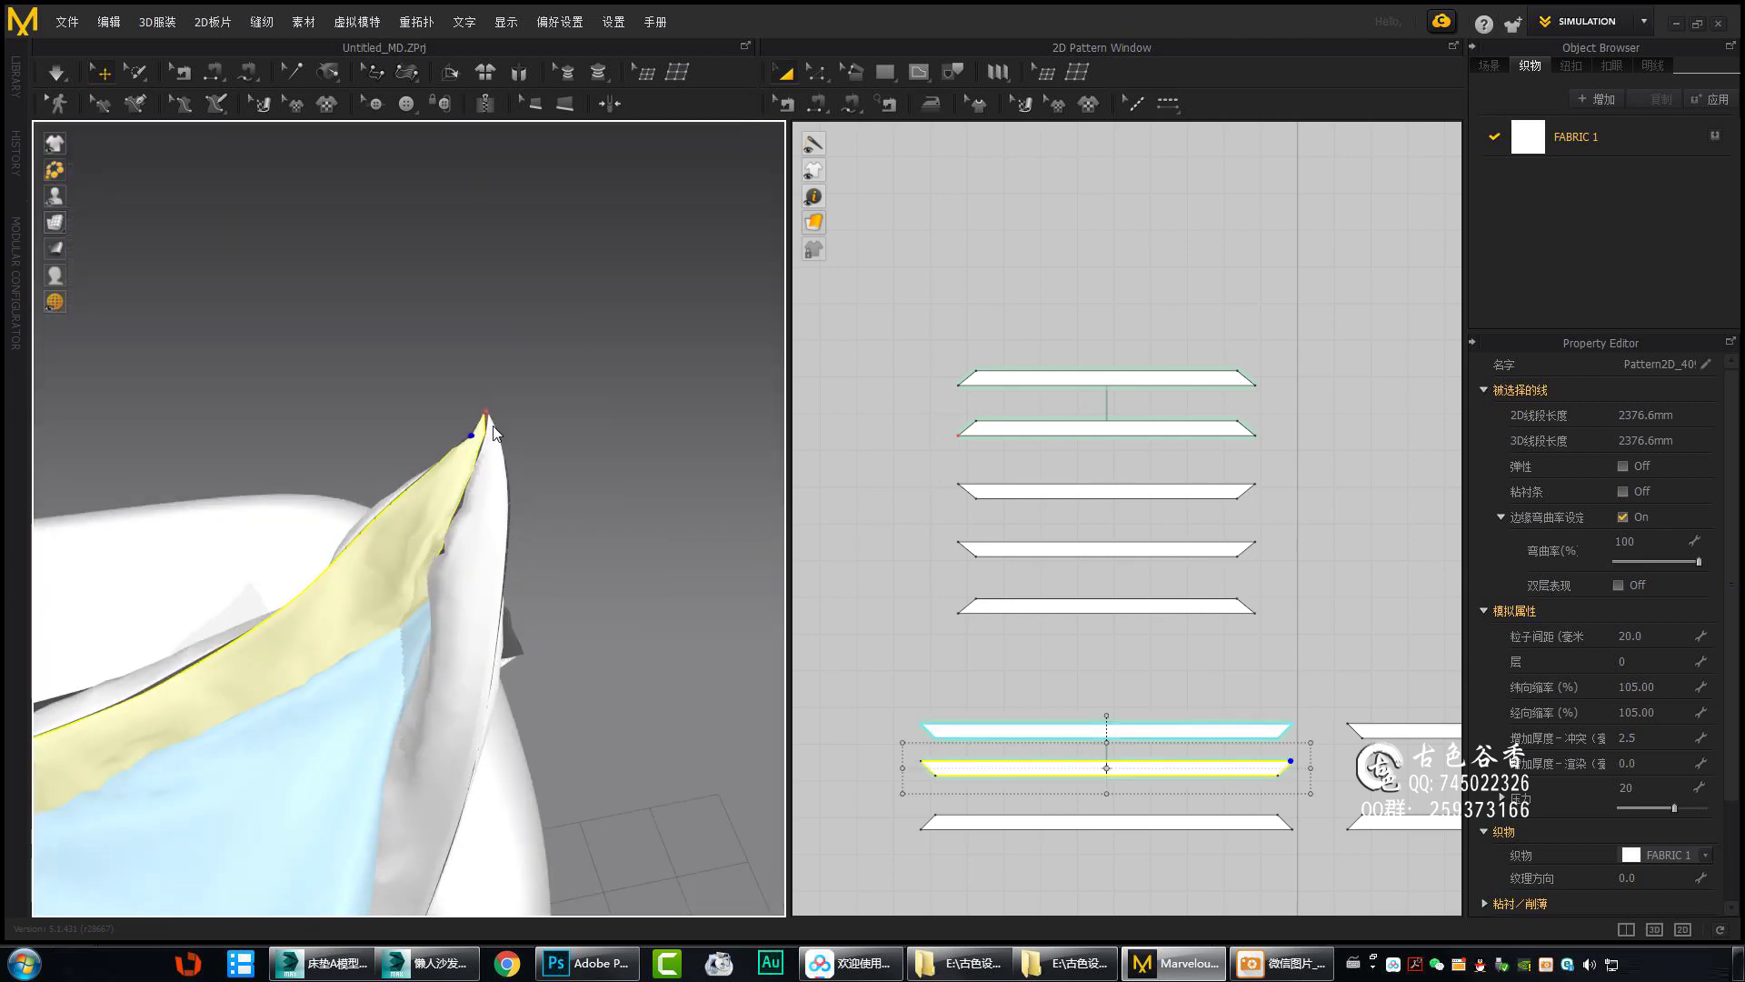
{"action": "left_click", "coordinate": [484, 460]}
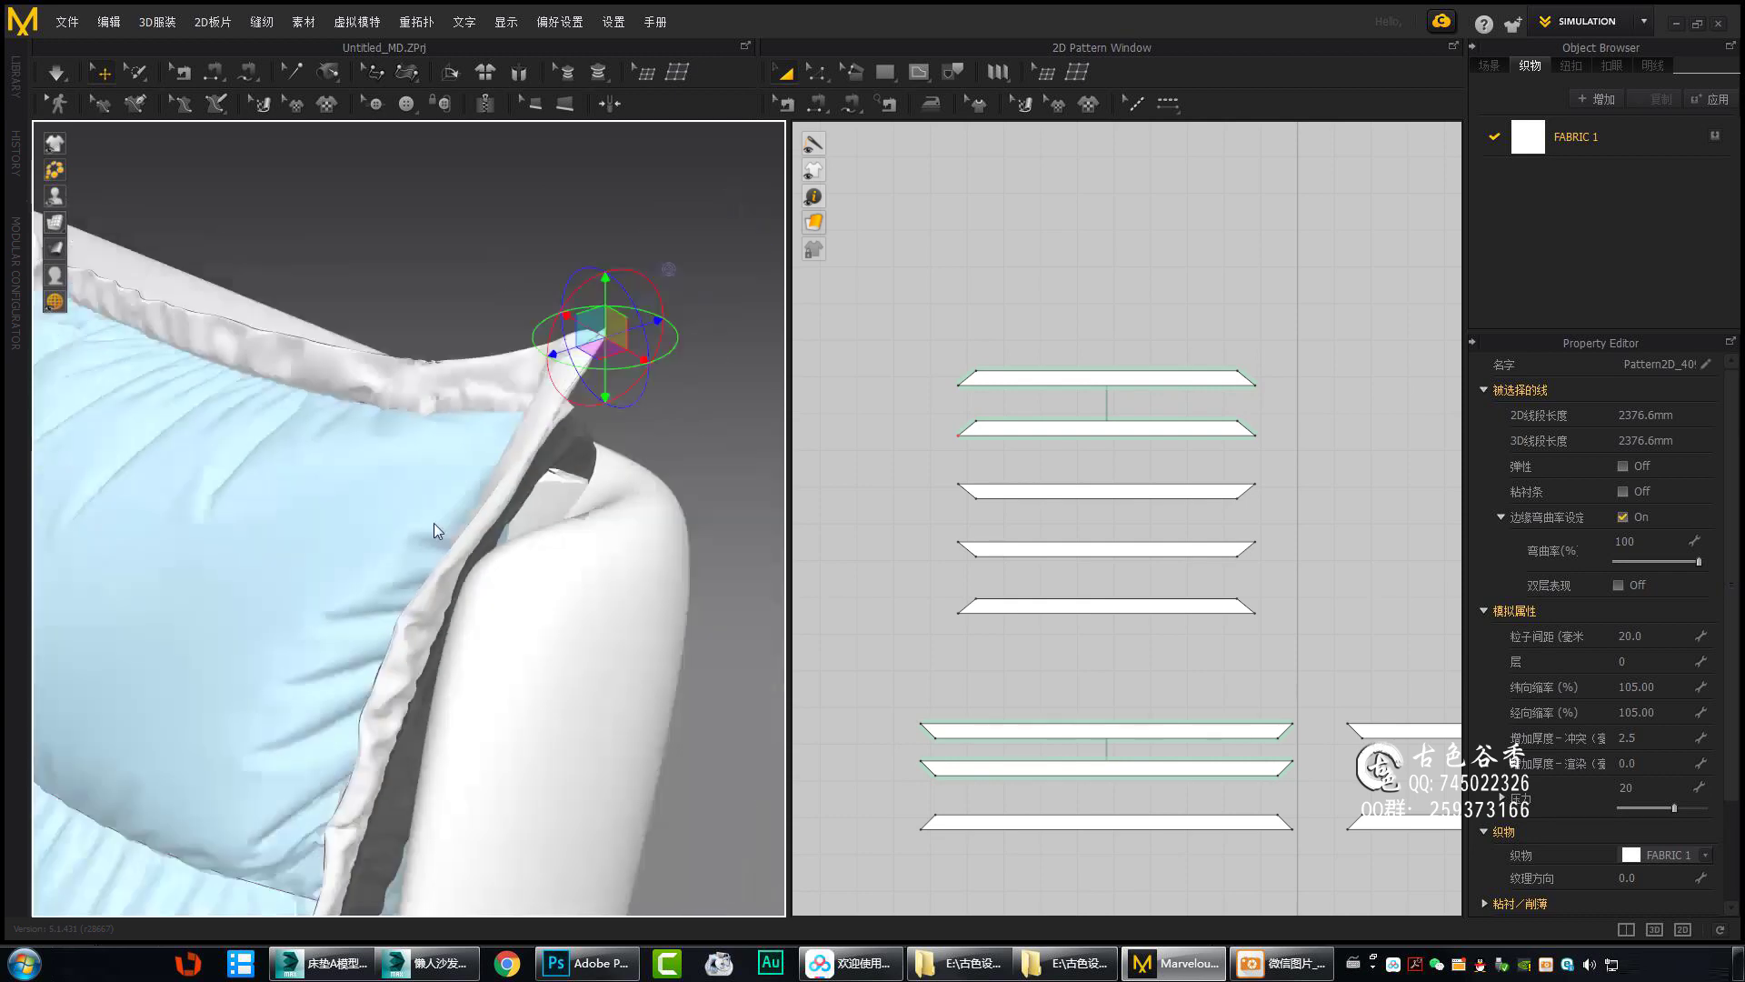
{"action": "left_click", "coordinate": [355, 473]}
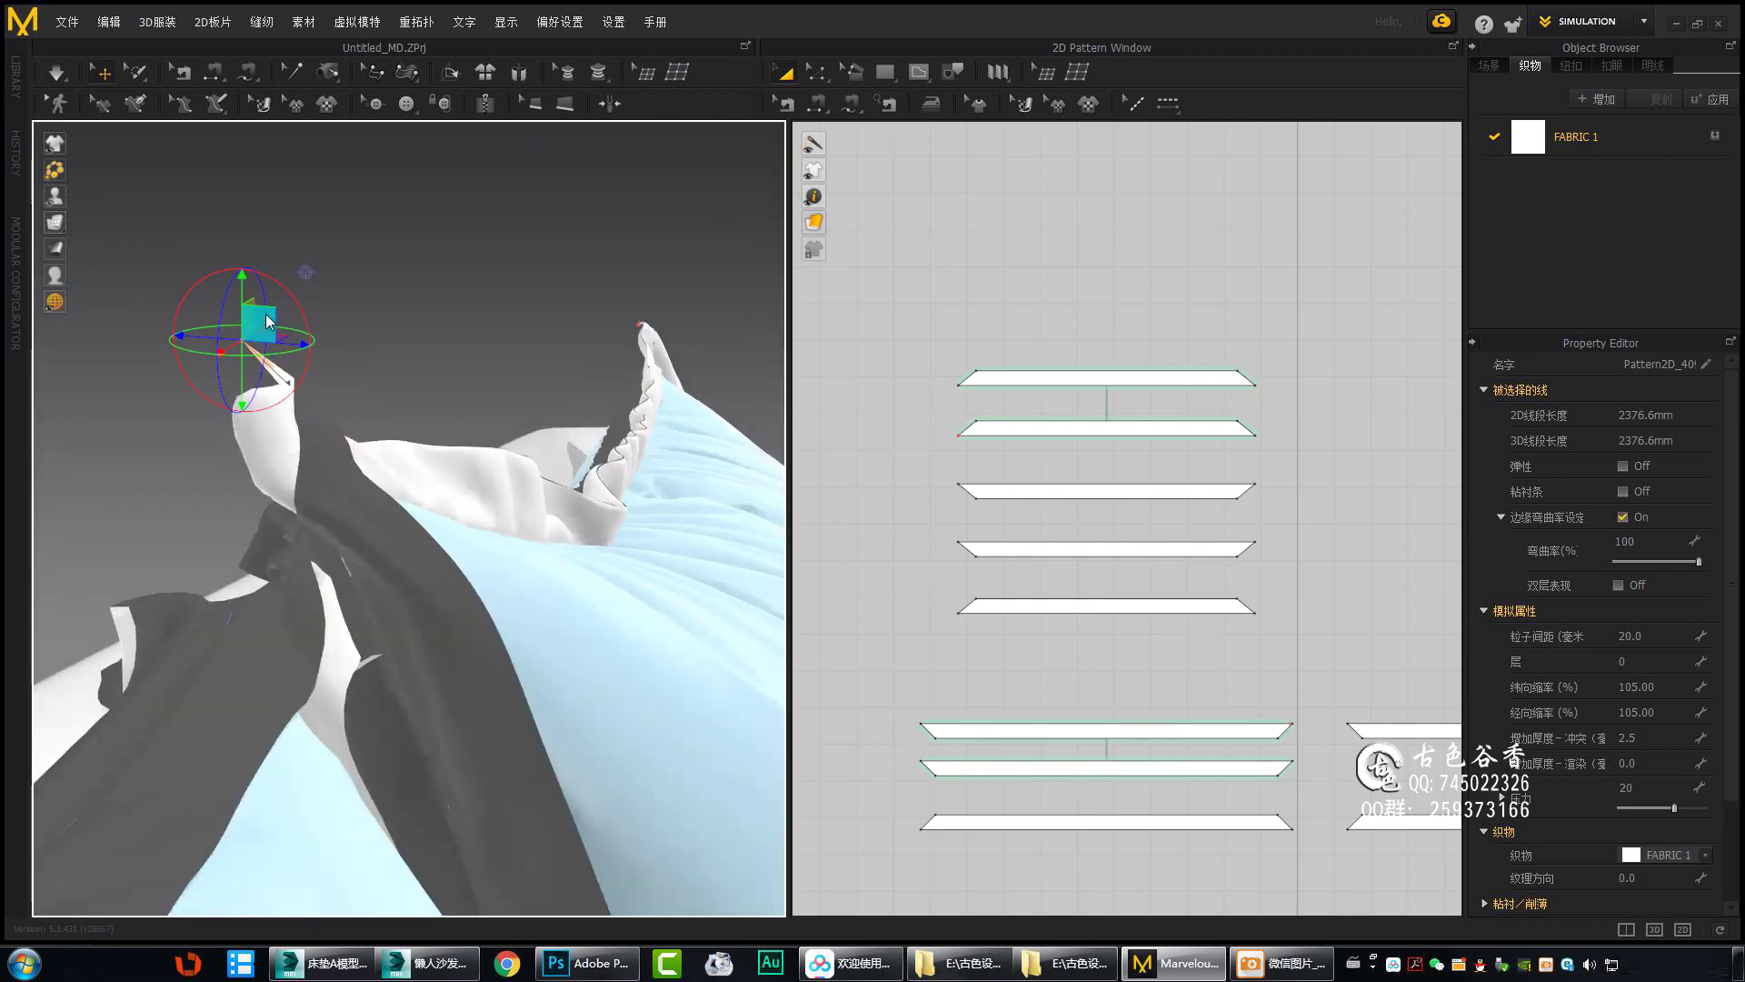
{"action": "right_click_drag", "start_coordinate": [263, 364], "coordinate": [319, 585]}
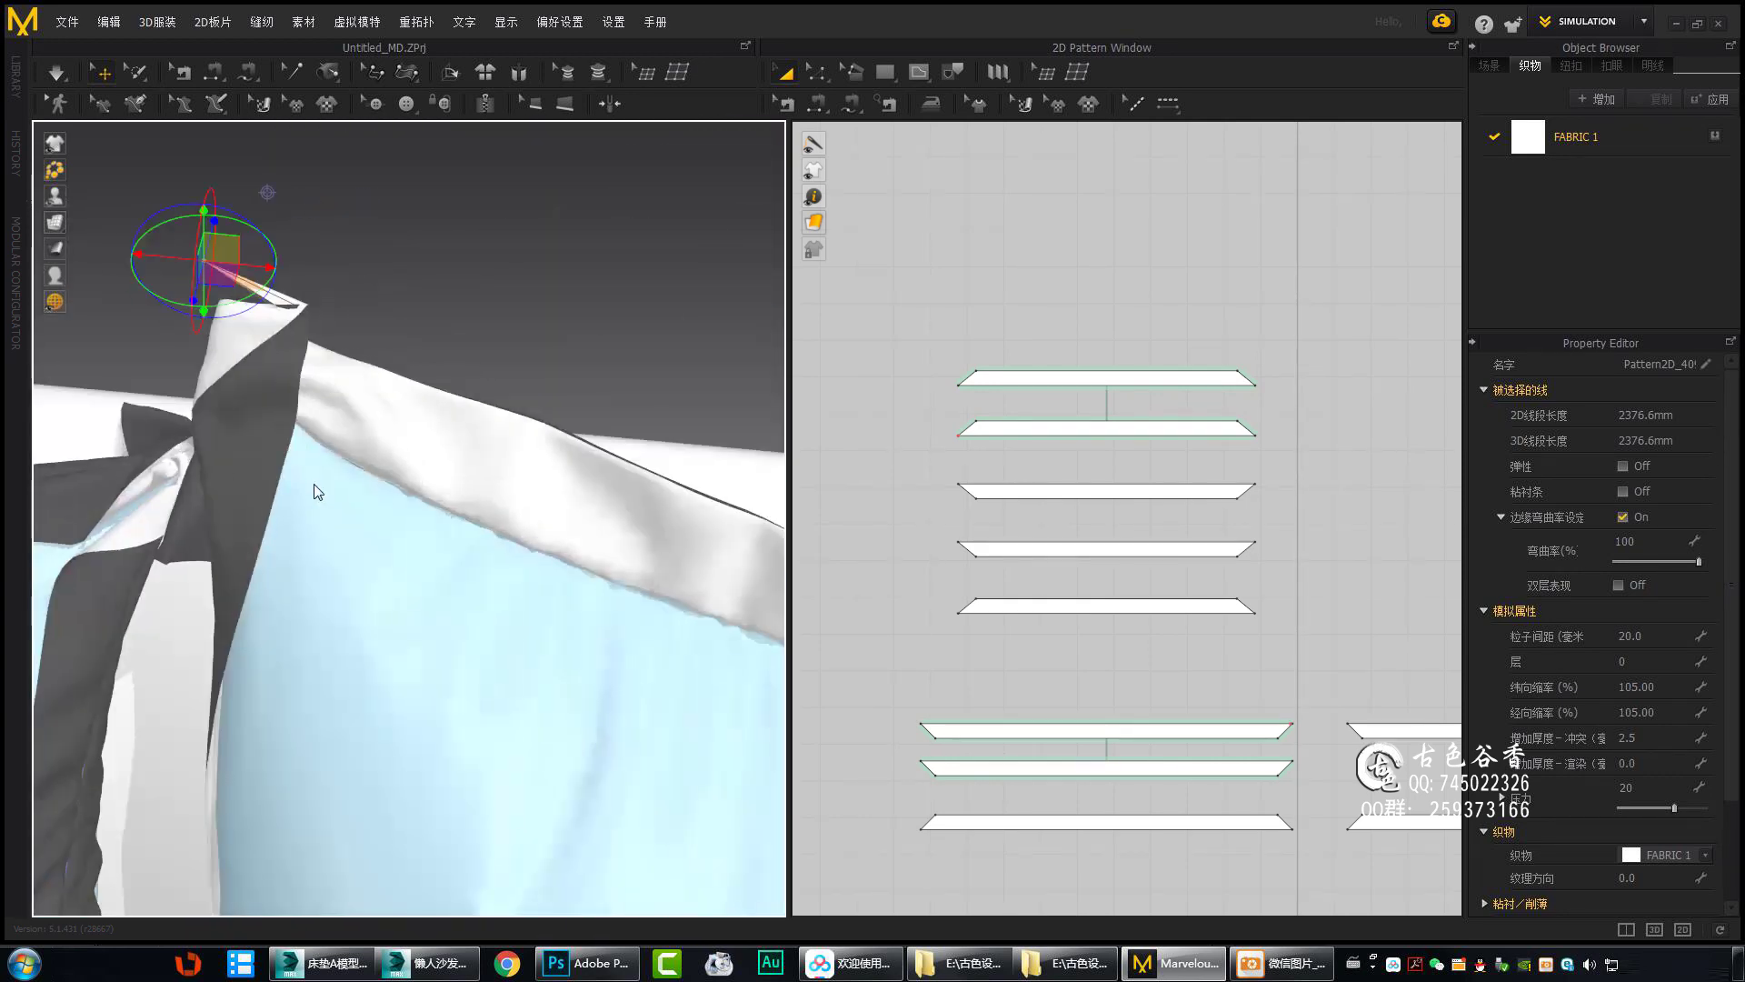
{"action": "left_click", "coordinate": [249, 465]}
{"action": "right_click_drag", "start_coordinate": [252, 467], "coordinate": [105, 344]}
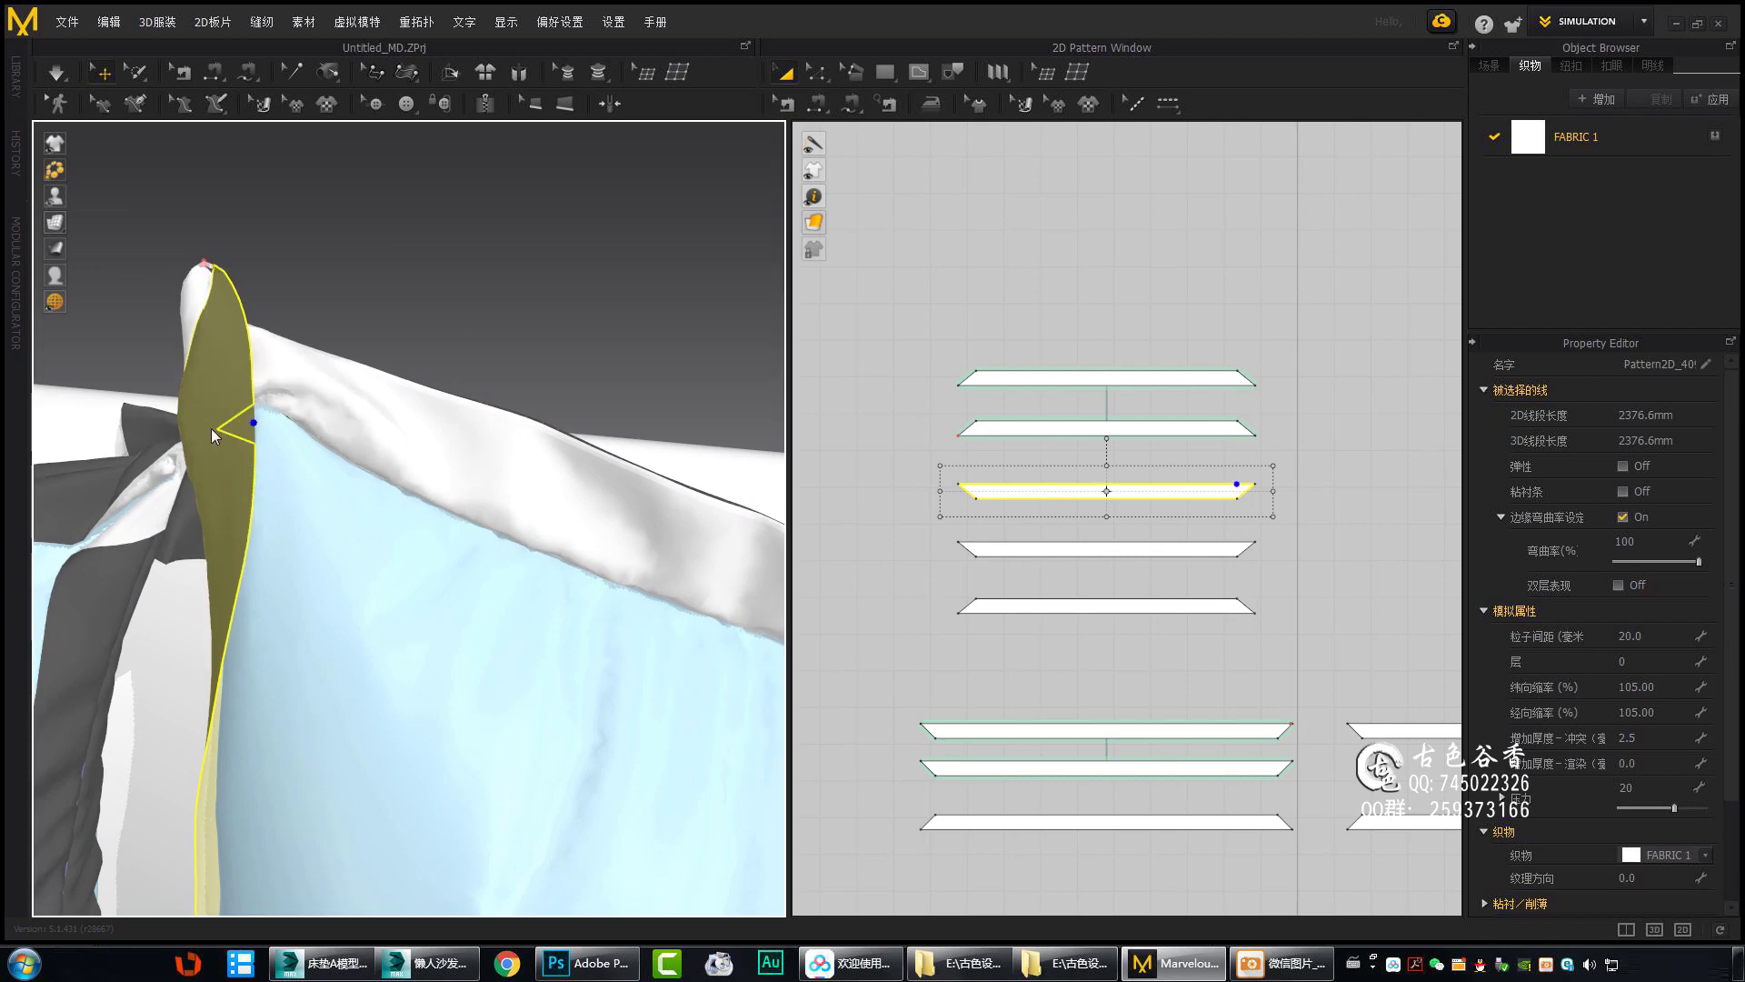
{"action": "left_click", "coordinate": [287, 255]}
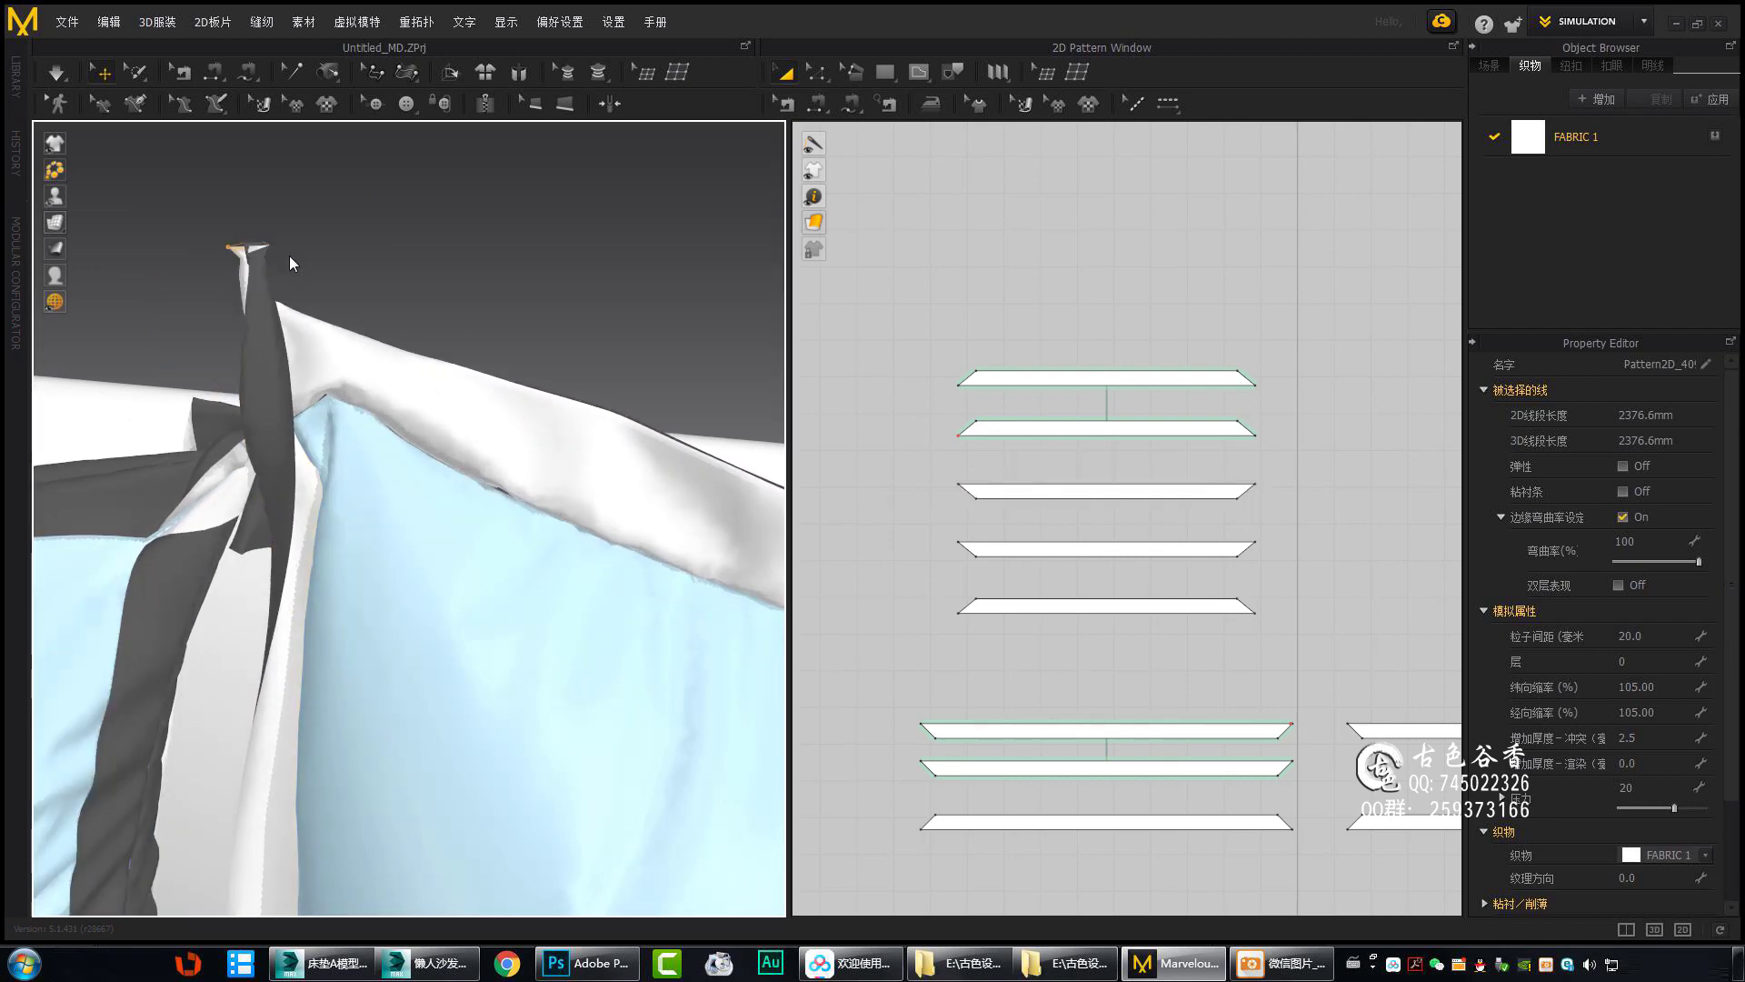
{"action": "mouse_move", "coordinate": [289, 254]}
{"action": "right_mouse_down"}
{"action": "mouse_move", "coordinate": [493, 313]}
{"action": "mouse_move", "coordinate": [347, 312]}
{"action": "mouse_move", "coordinate": [397, 300]}
{"action": "right_mouse_up"}
Select all patterns and drag the corner fabric tip into place.
{"action": "key", "text": "ctrl+a"}
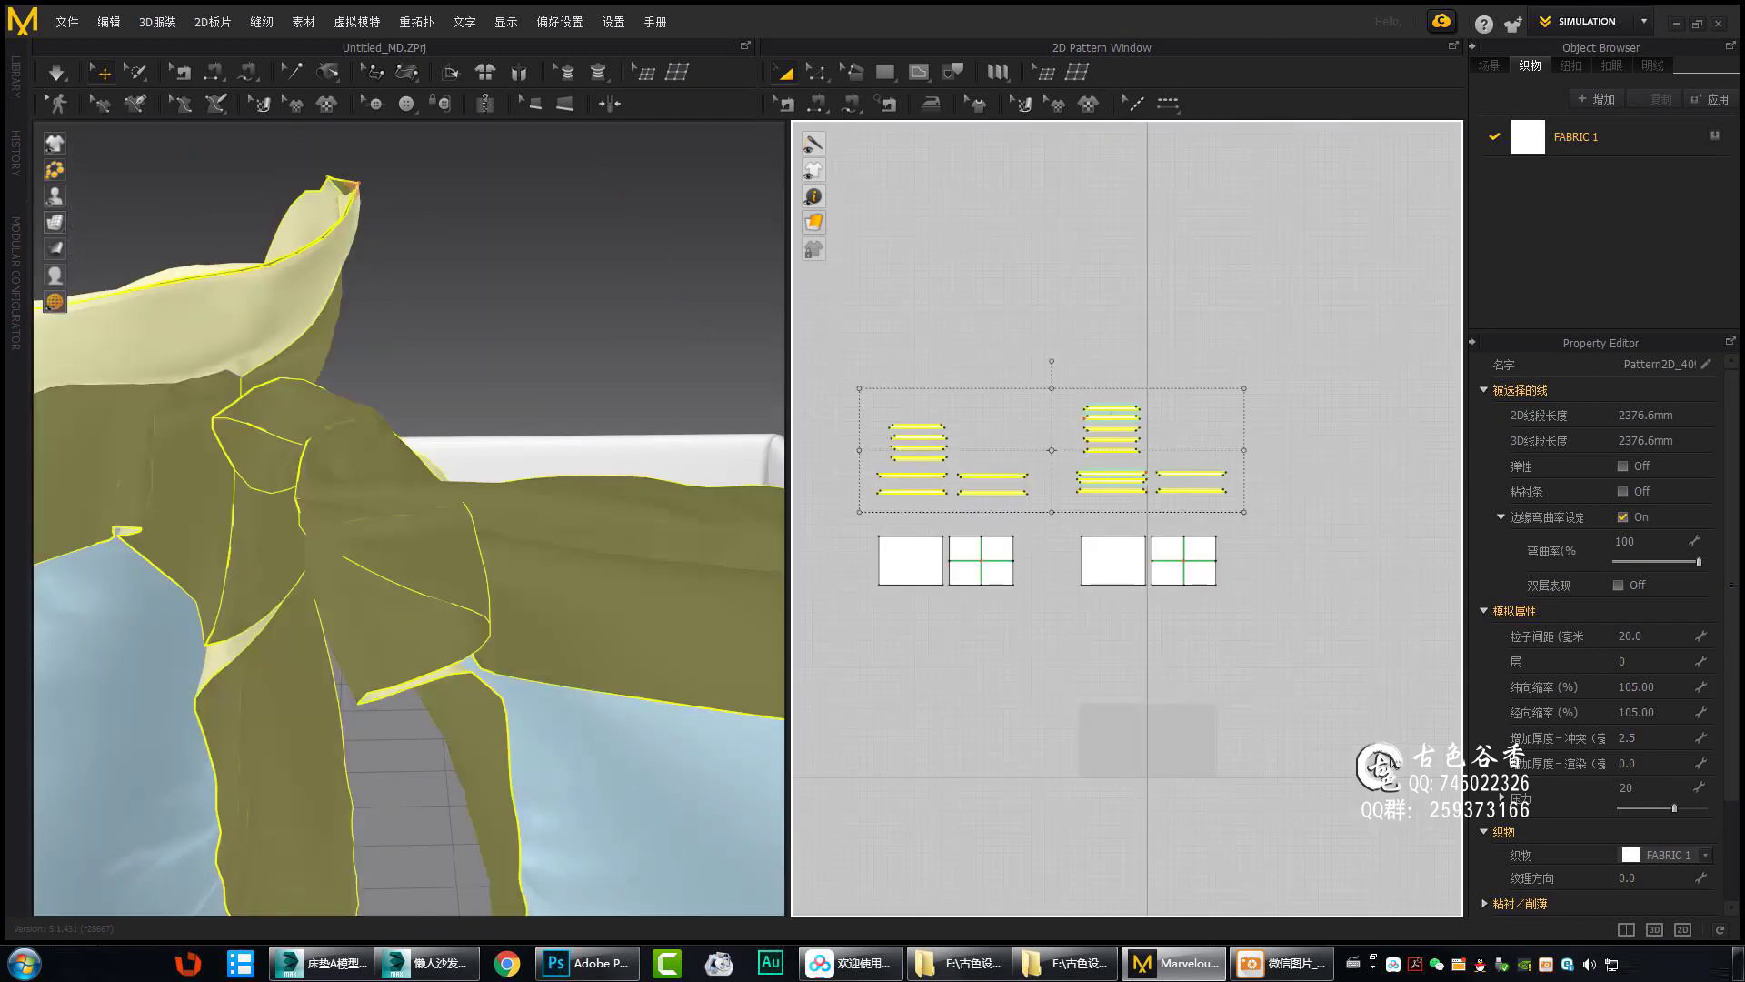
{"action": "left_click", "coordinate": [486, 362]}
{"action": "mouse_move", "coordinate": [486, 362]}
{"action": "right_mouse_down"}
{"action": "mouse_move", "coordinate": [469, 347]}
{"action": "mouse_move", "coordinate": [604, 584]}
{"action": "mouse_move", "coordinate": [454, 490]}
{"action": "mouse_move", "coordinate": [351, 509]}
{"action": "mouse_move", "coordinate": [411, 528]}
{"action": "mouse_move", "coordinate": [400, 462]}
{"action": "mouse_move", "coordinate": [363, 412]}
{"action": "mouse_move", "coordinate": [422, 306]}
{"action": "mouse_move", "coordinate": [323, 466]}
{"action": "mouse_move", "coordinate": [373, 365]}
{"action": "mouse_move", "coordinate": [350, 293]}
{"action": "right_mouse_up"}
{"action": "left_click", "coordinate": [400, 461]}
{"action": "left_click", "coordinate": [350, 292]}
{"action": "scroll", "coordinate": [962, 436], "scroll_direction": "up", "scroll_amount": 5}
{"action": "mouse_move", "coordinate": [335, 377]}
{"action": "right_mouse_down"}
{"action": "mouse_move", "coordinate": [411, 526]}
{"action": "mouse_move", "coordinate": [578, 641]}
{"action": "right_mouse_up"}
Select the pillow-top edge strips and pull the edge upward.
{"action": "left_click", "coordinate": [579, 642]}
{"action": "left_click", "coordinate": [455, 487]}
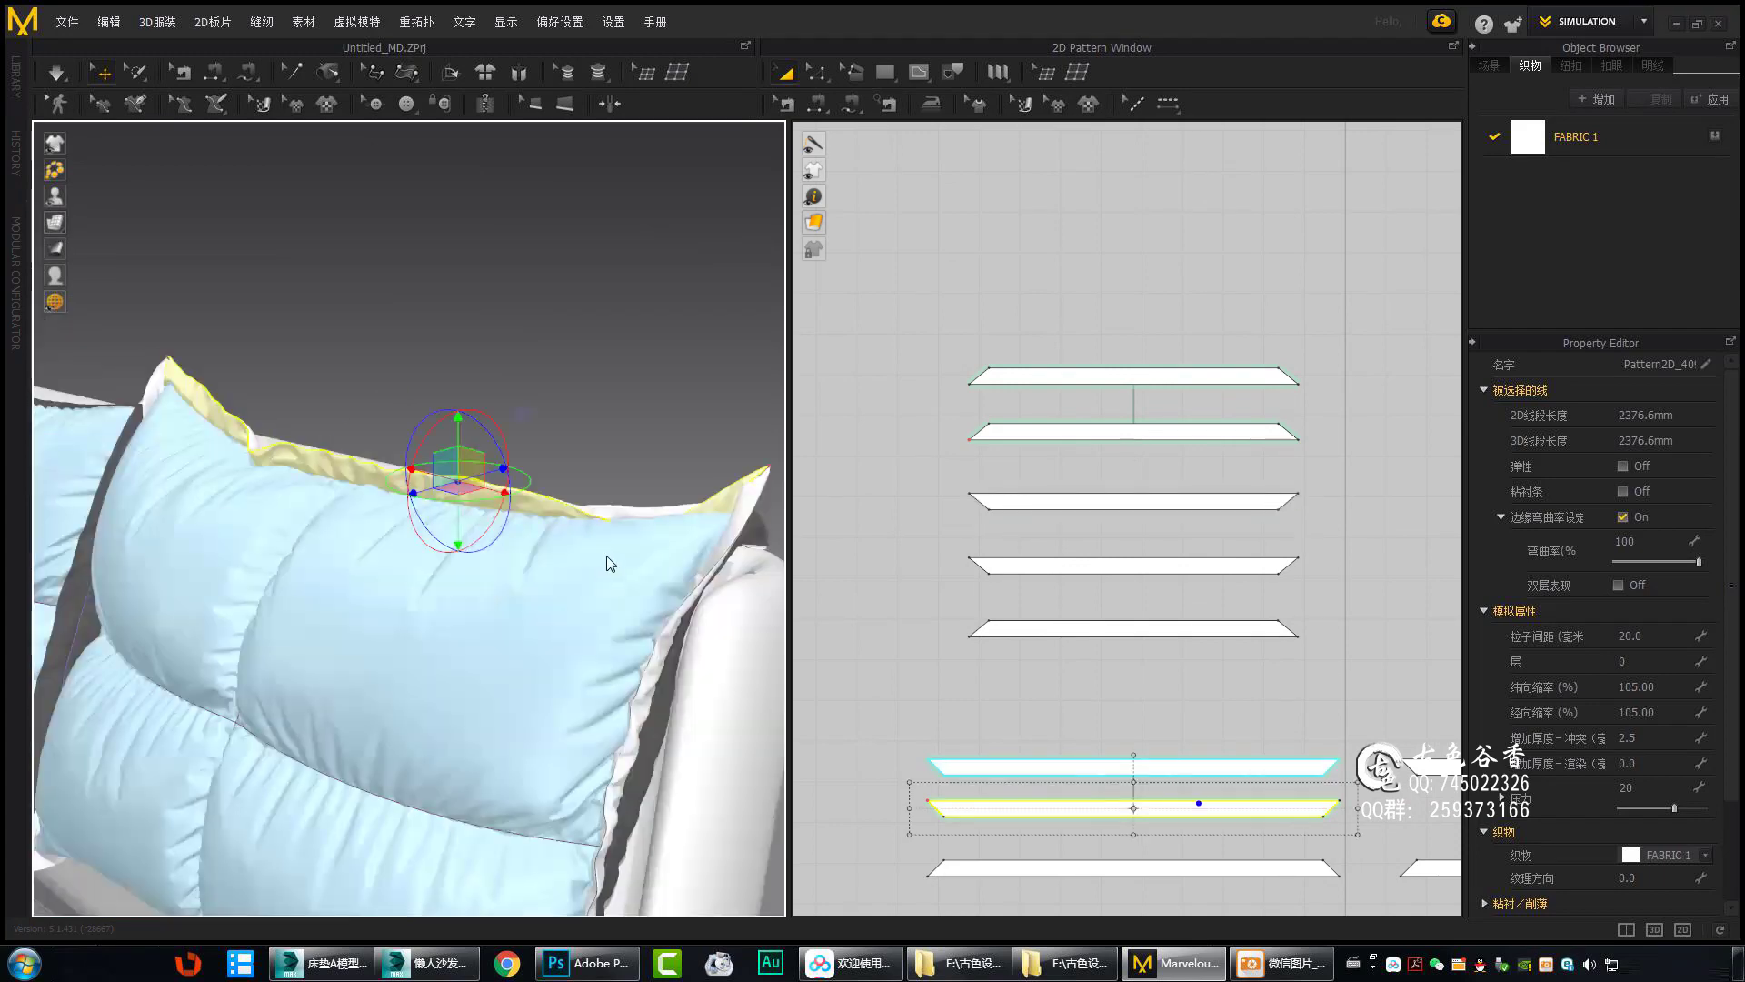
{"action": "left_click", "coordinate": [624, 506]}
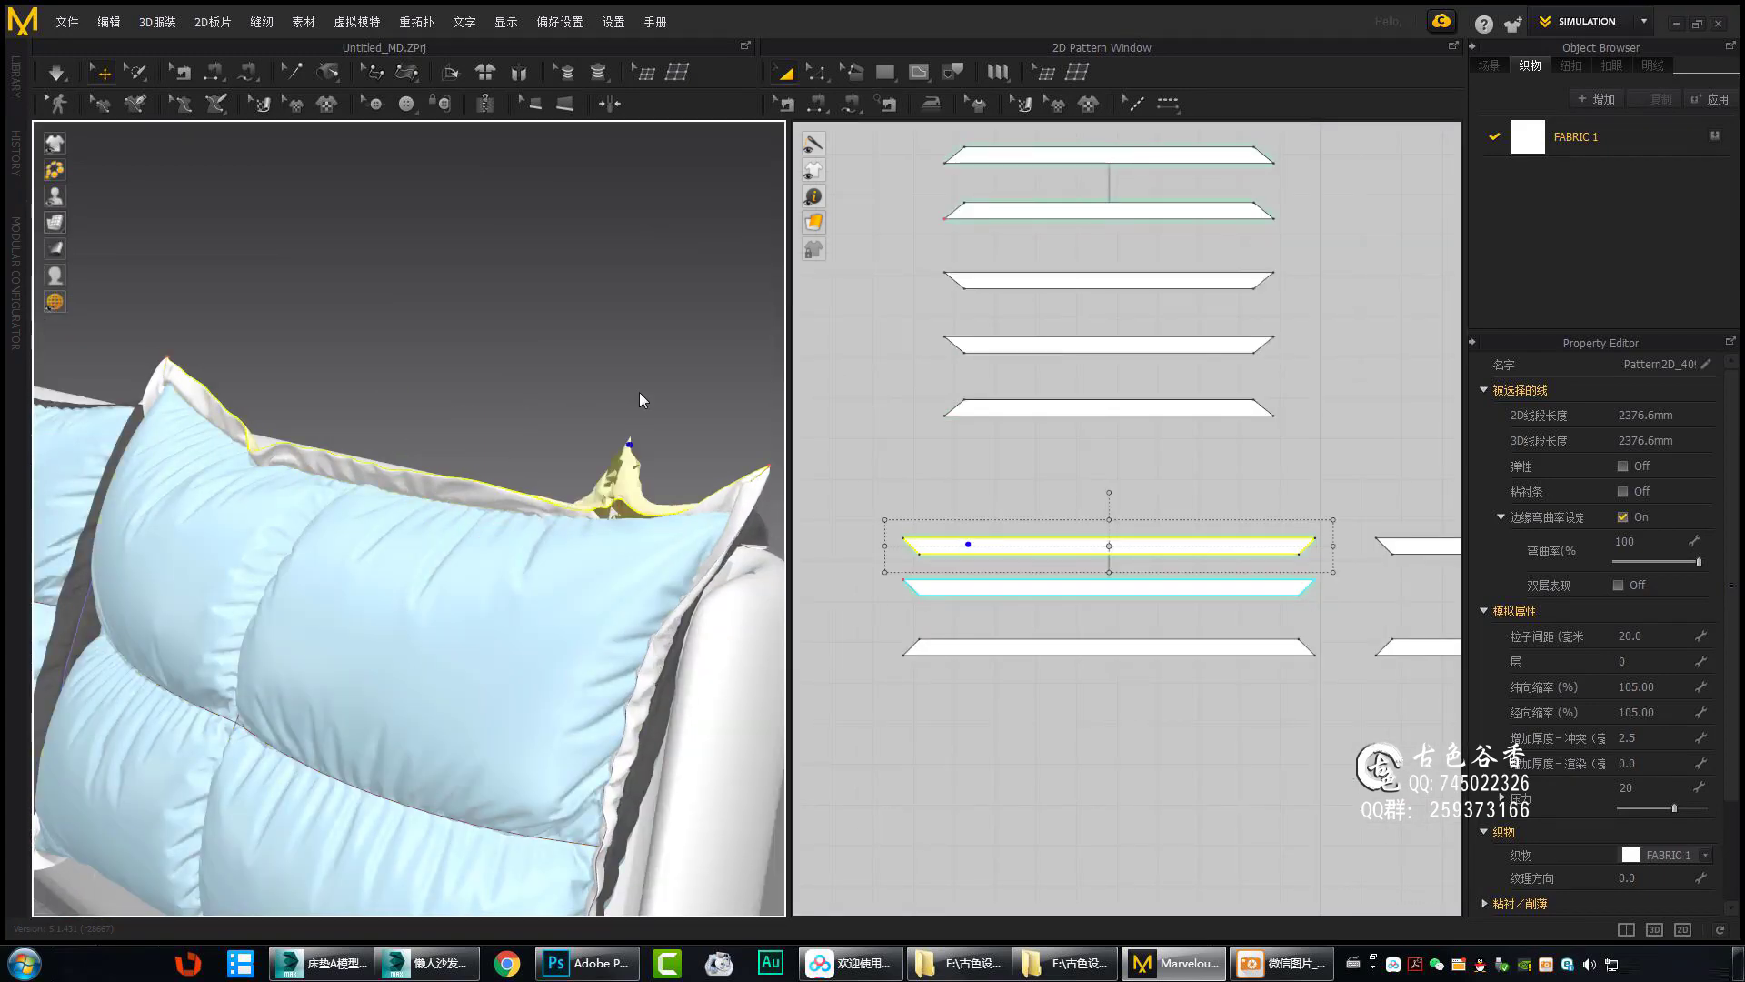
{"action": "left_click_drag", "start_coordinate": [634, 552], "coordinate": [602, 456]}
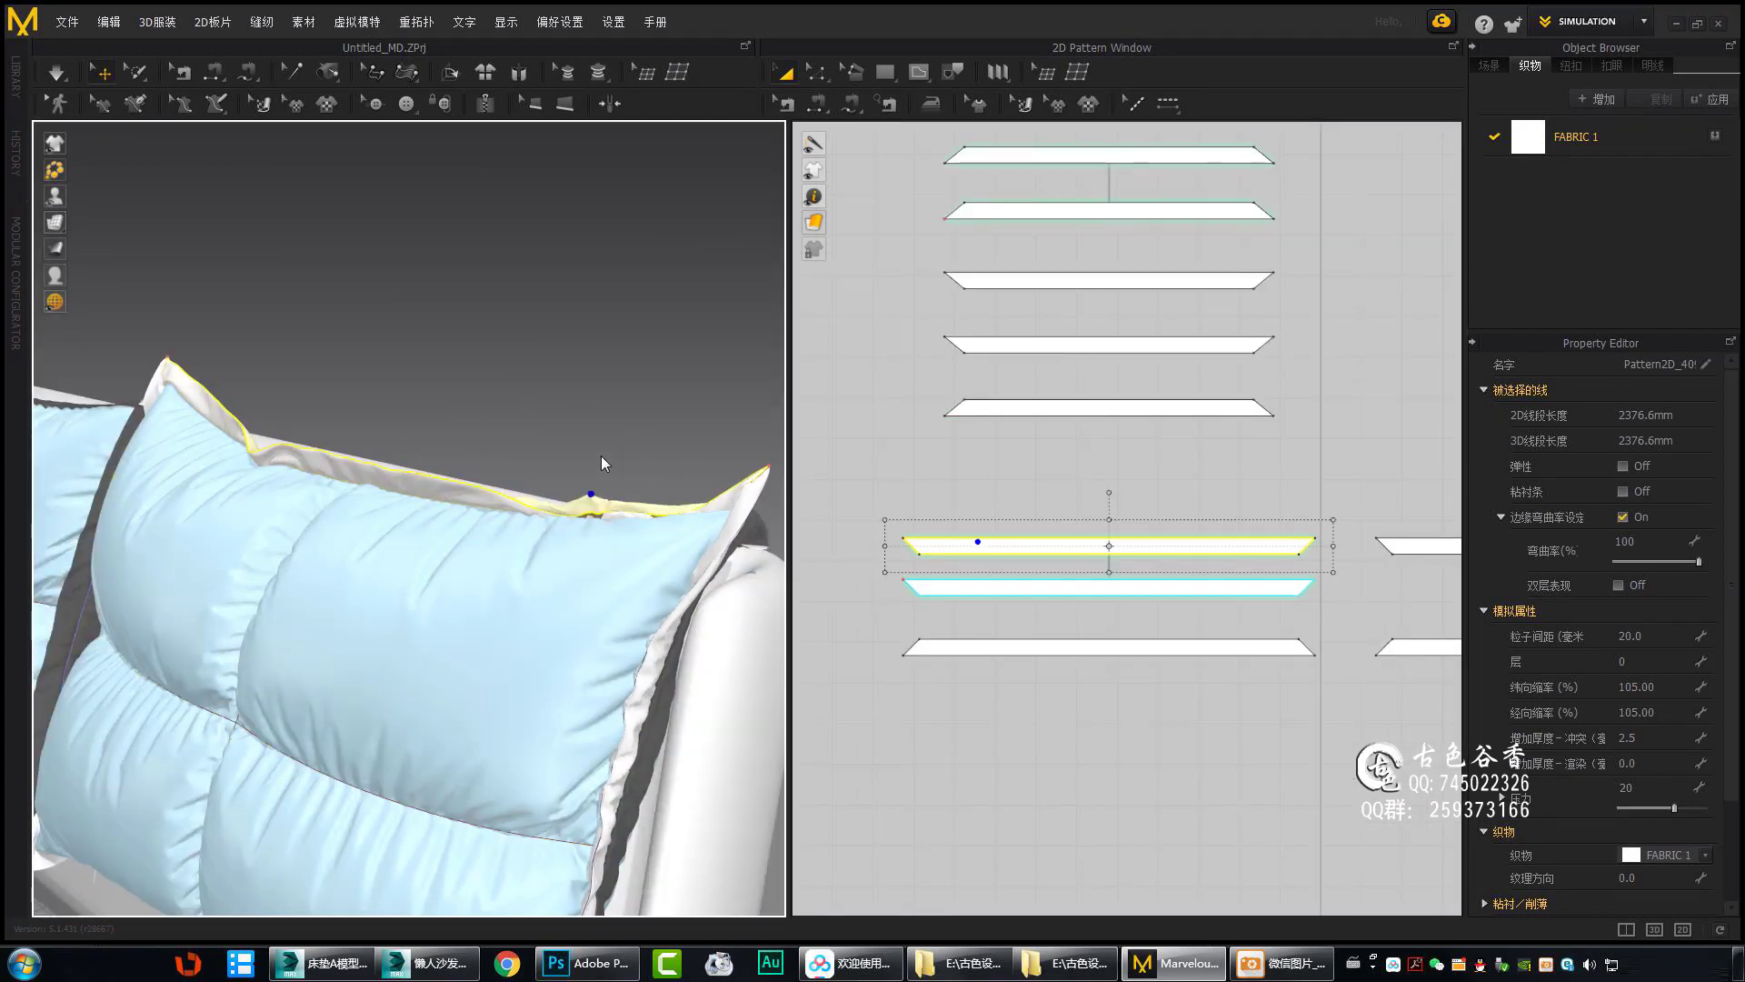
{"action": "scroll", "coordinate": [1232, 281], "scroll_direction": "down", "scroll_amount": 5}
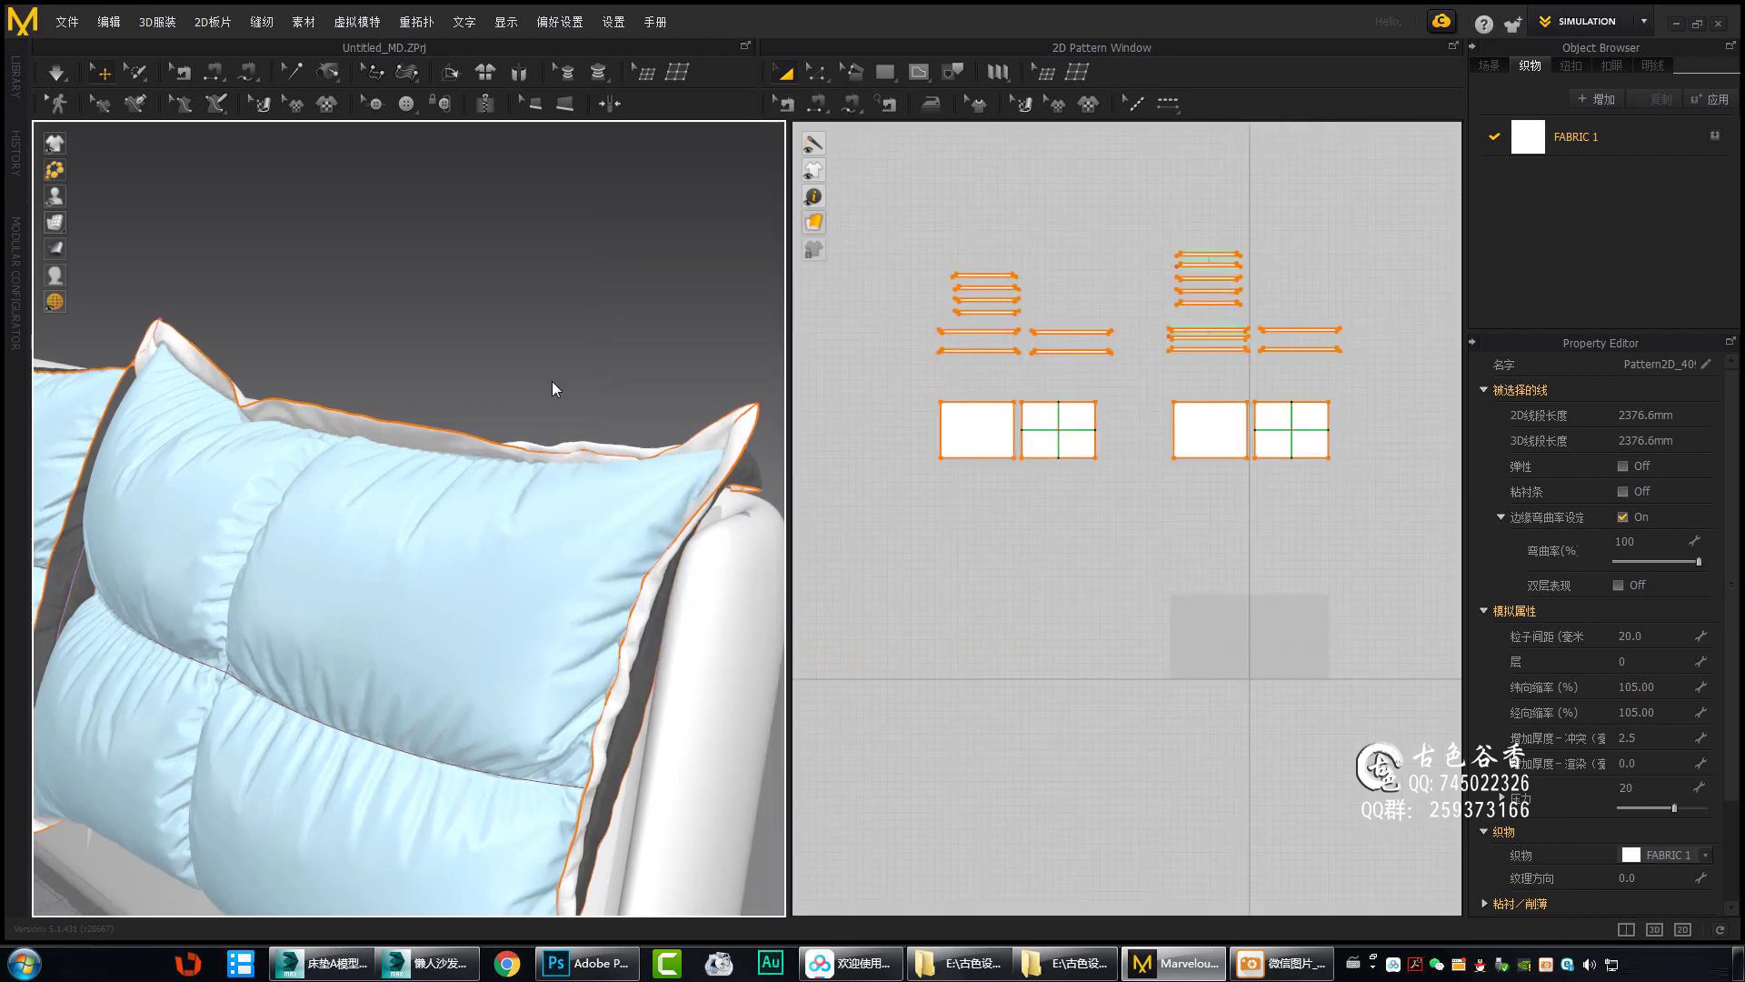
Select the bottom strip and the strip beside the bed frame.
{"action": "right_click_drag", "start_coordinate": [585, 380], "coordinate": [460, 488]}
{"action": "right_click", "coordinate": [652, 522]}
{"action": "right_click_drag", "start_coordinate": [652, 522], "coordinate": [389, 413]}
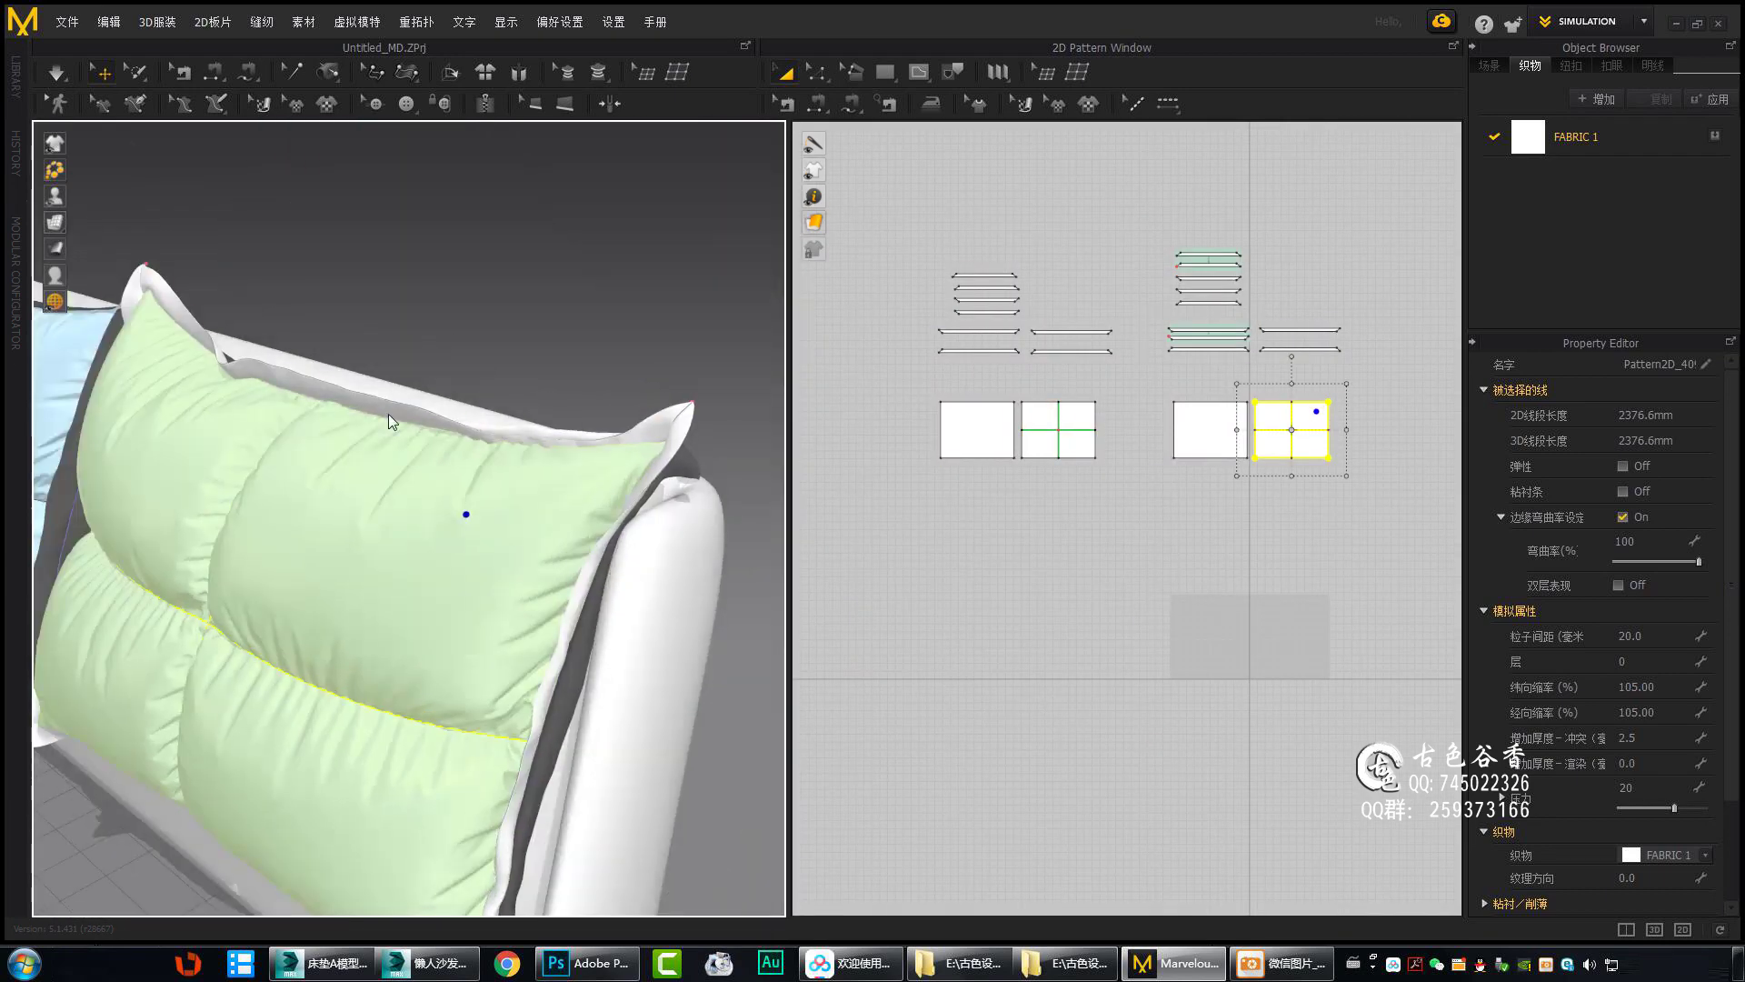
{"action": "left_click", "coordinate": [532, 443]}
{"action": "mouse_move", "coordinate": [531, 444]}
{"action": "right_mouse_down"}
{"action": "mouse_move", "coordinate": [391, 417]}
{"action": "mouse_move", "coordinate": [318, 520]}
{"action": "right_mouse_up"}
{"action": "scroll", "coordinate": [1072, 519], "scroll_direction": "up", "scroll_amount": 3}
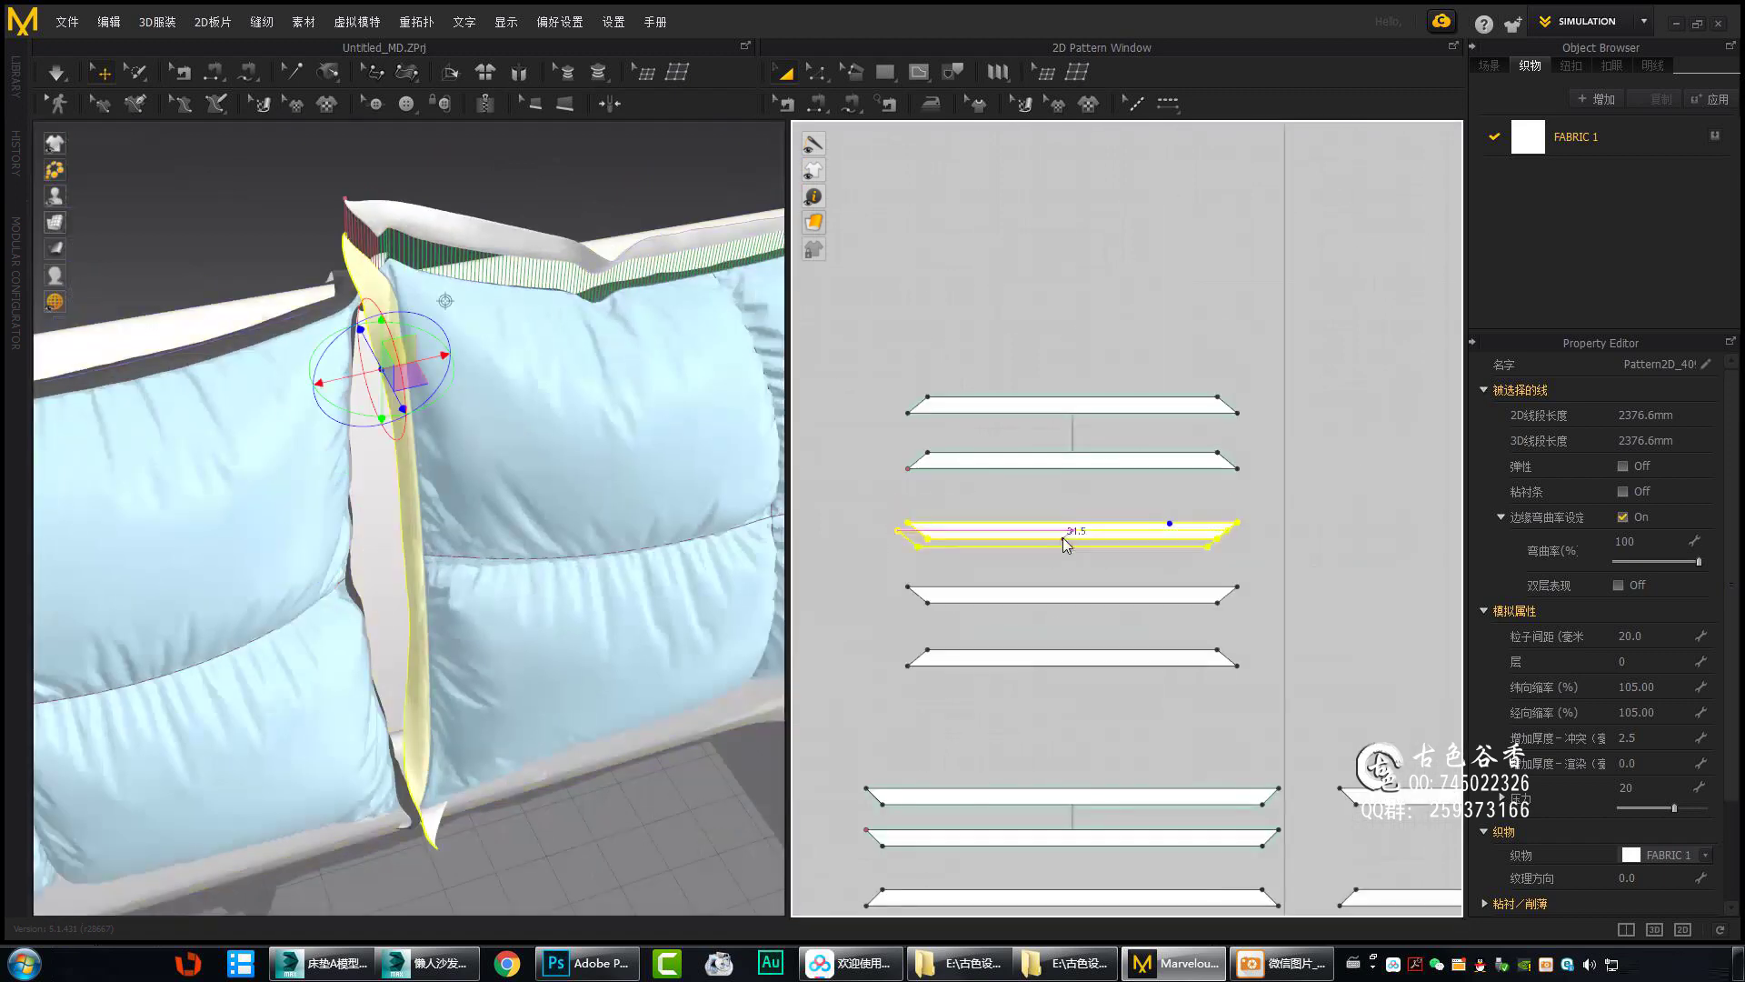
{"action": "mouse_move", "coordinate": [407, 468]}
{"action": "right_mouse_down"}
{"action": "mouse_move", "coordinate": [373, 308]}
{"action": "mouse_move", "coordinate": [560, 225]}
{"action": "right_mouse_up"}
{"action": "left_click", "coordinate": [1045, 896]}
{"action": "mouse_move", "coordinate": [545, 509]}
{"action": "right_mouse_down"}
{"action": "mouse_move", "coordinate": [469, 527]}
{"action": "mouse_move", "coordinate": [491, 400]}
{"action": "mouse_move", "coordinate": [473, 449]}
{"action": "mouse_move", "coordinate": [364, 565]}
{"action": "mouse_move", "coordinate": [624, 740]}
{"action": "right_mouse_up"}
{"action": "left_click", "coordinate": [491, 400]}
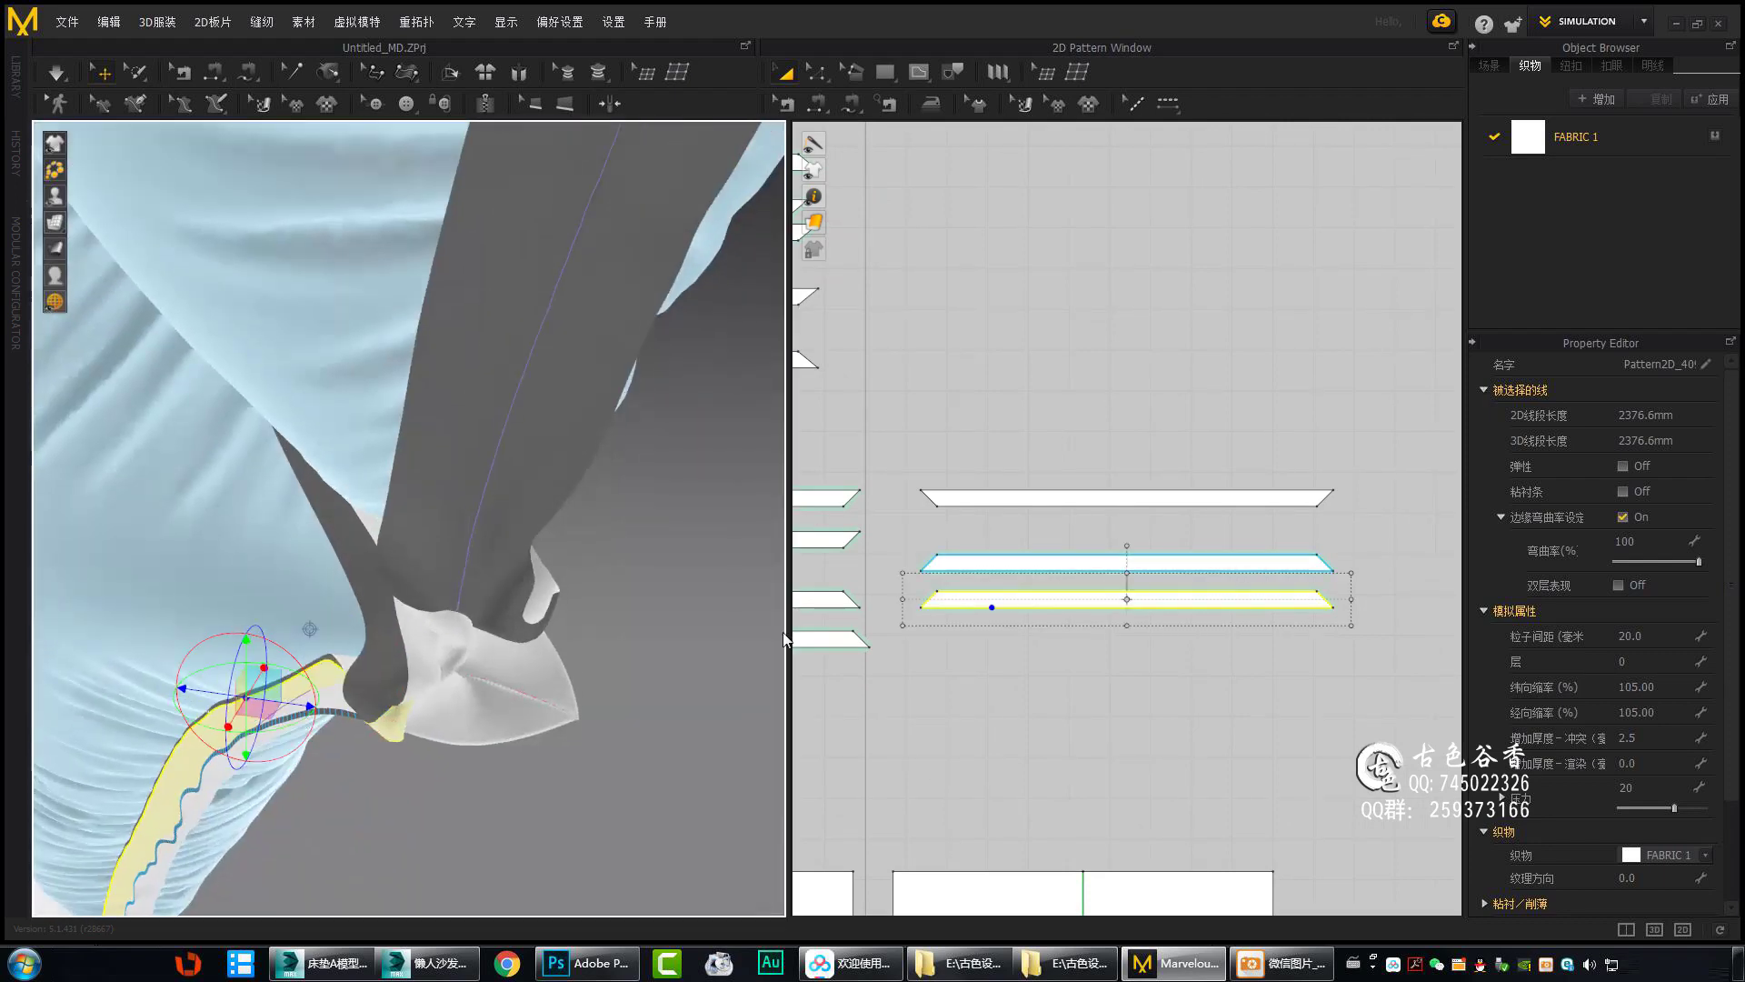
Select the top strip and reposition the border strips in the 2D pattern layout.
{"action": "left_click", "coordinate": [1178, 506]}
{"action": "mouse_move", "coordinate": [436, 564]}
{"action": "right_mouse_down"}
{"action": "mouse_move", "coordinate": [346, 596]}
{"action": "mouse_move", "coordinate": [509, 546]}
{"action": "right_mouse_up"}
{"action": "right_click_drag", "start_coordinate": [1224, 581], "coordinate": [1175, 572]}
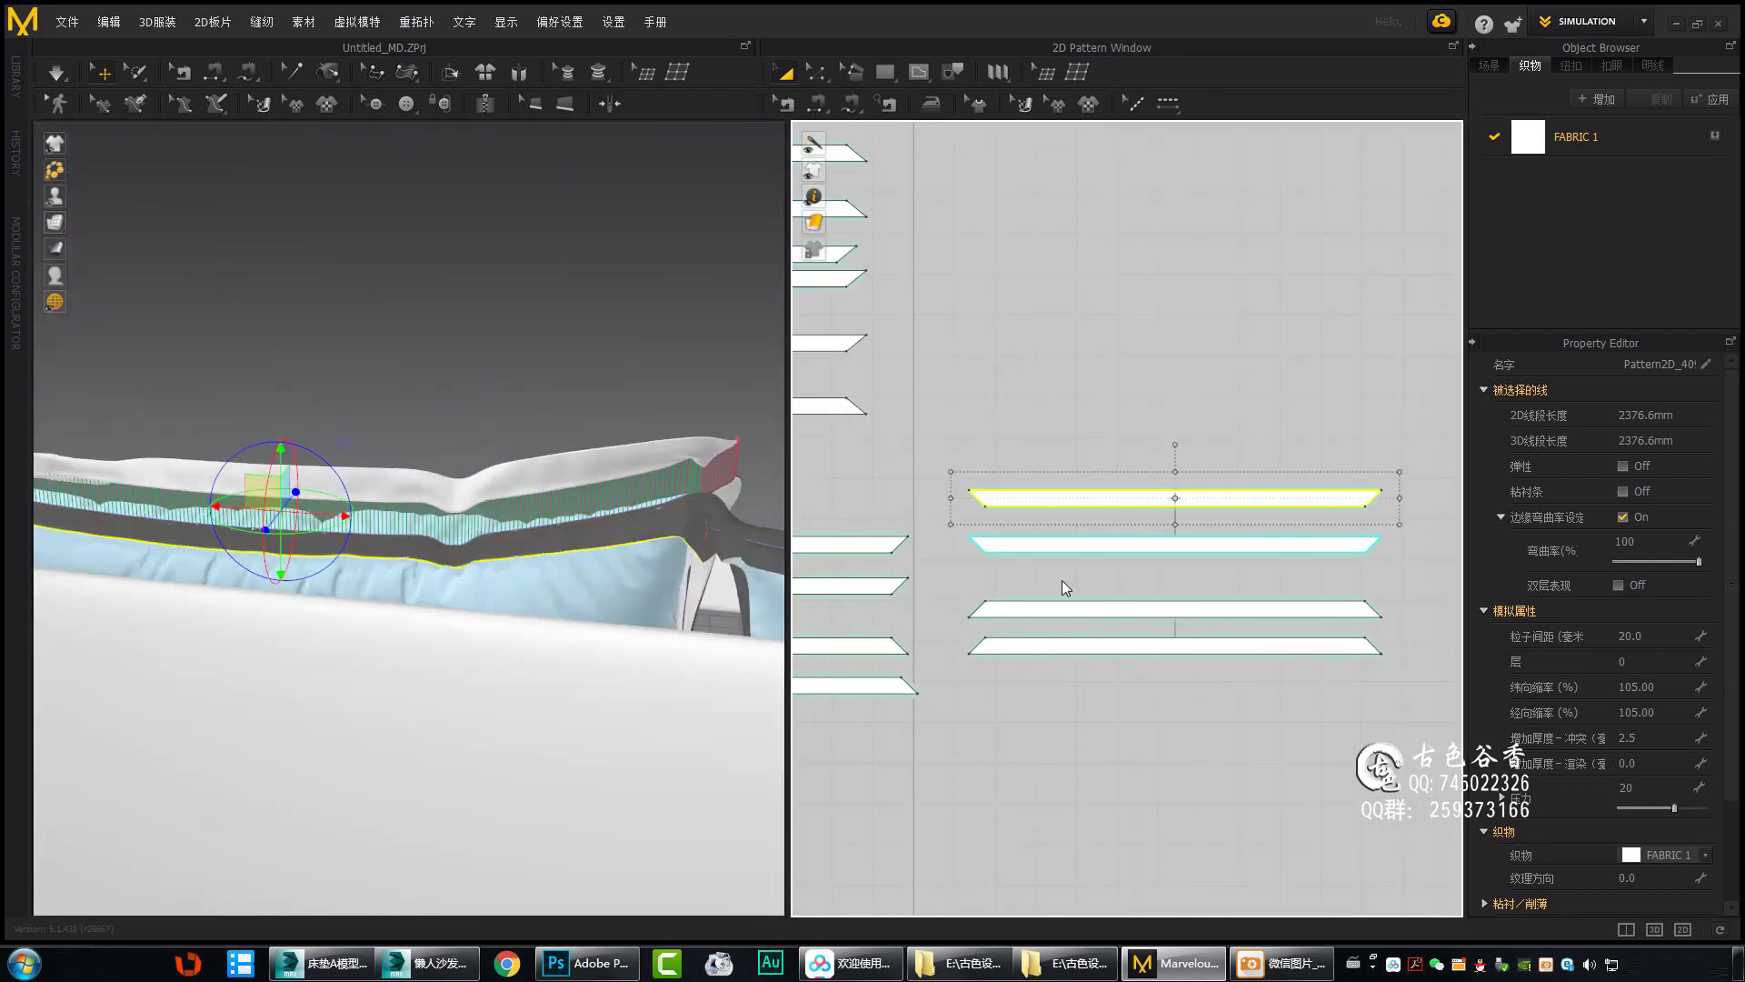
{"action": "right_click_drag", "start_coordinate": [664, 550], "coordinate": [473, 641]}
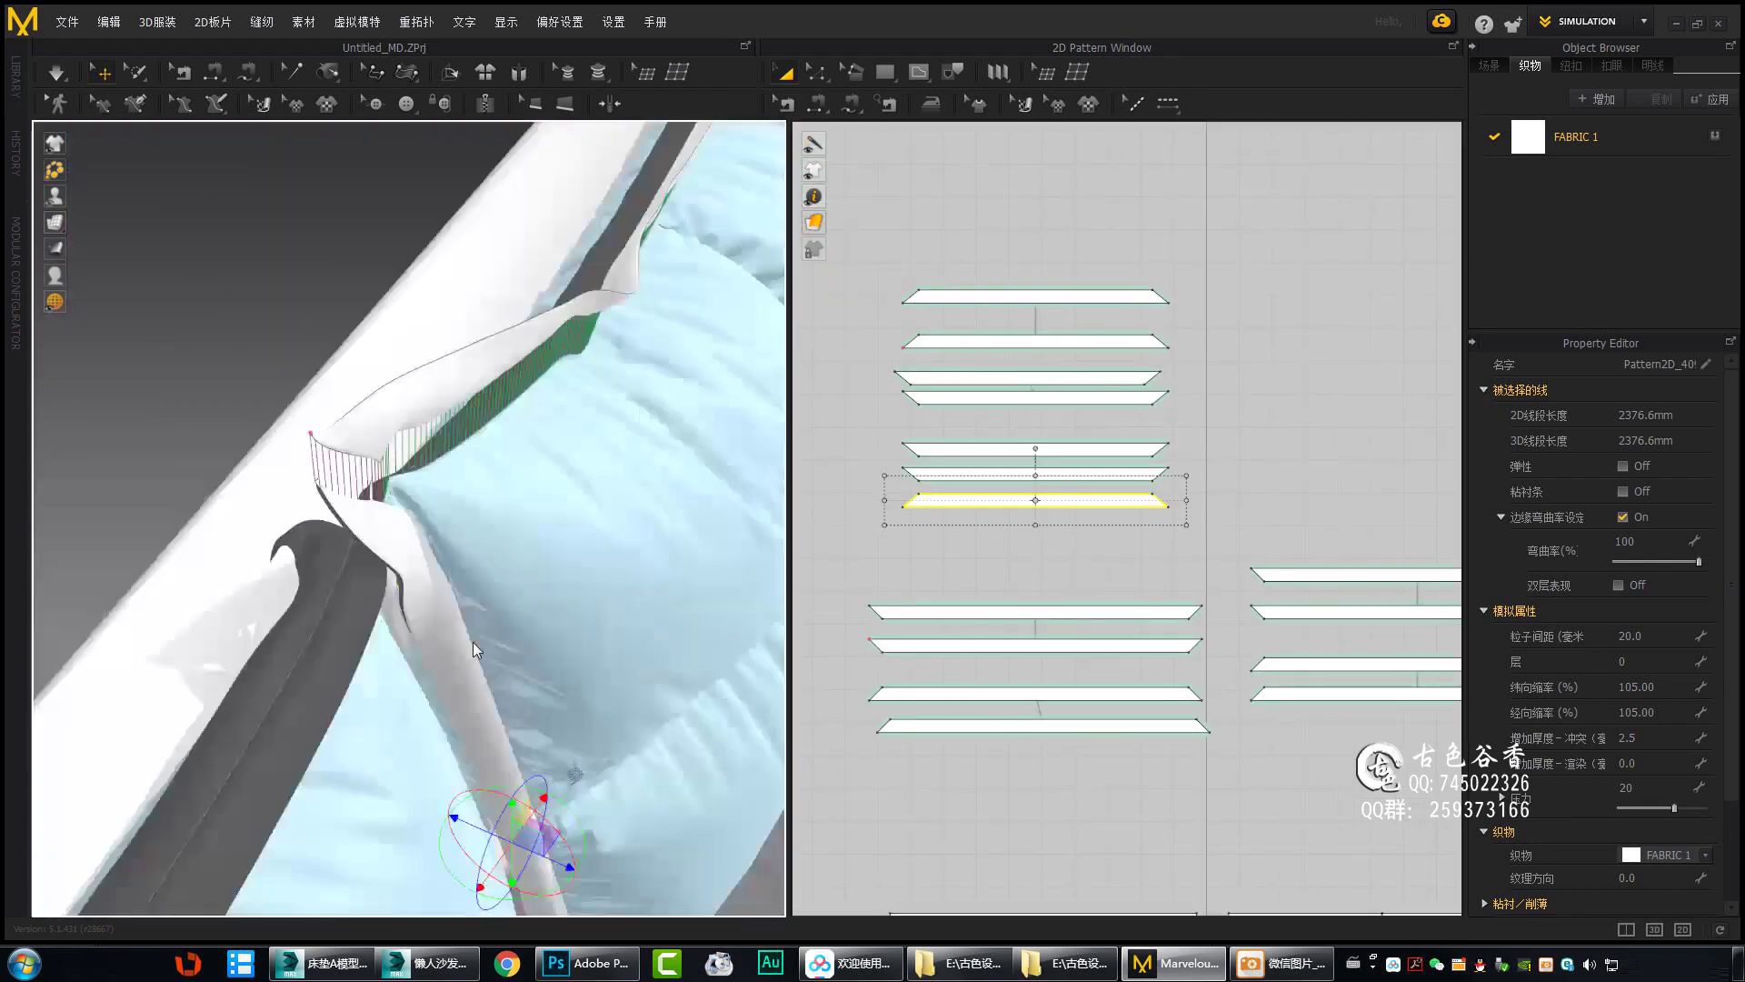
{"action": "mouse_move", "coordinate": [1091, 529]}
{"action": "left_mouse_down"}
{"action": "mouse_move", "coordinate": [1071, 549]}
{"action": "mouse_move", "coordinate": [1091, 556]}
{"action": "left_mouse_up"}
{"action": "mouse_move", "coordinate": [546, 546]}
{"action": "right_mouse_down"}
{"action": "mouse_move", "coordinate": [575, 575]}
{"action": "mouse_move", "coordinate": [449, 505]}
{"action": "right_mouse_up"}
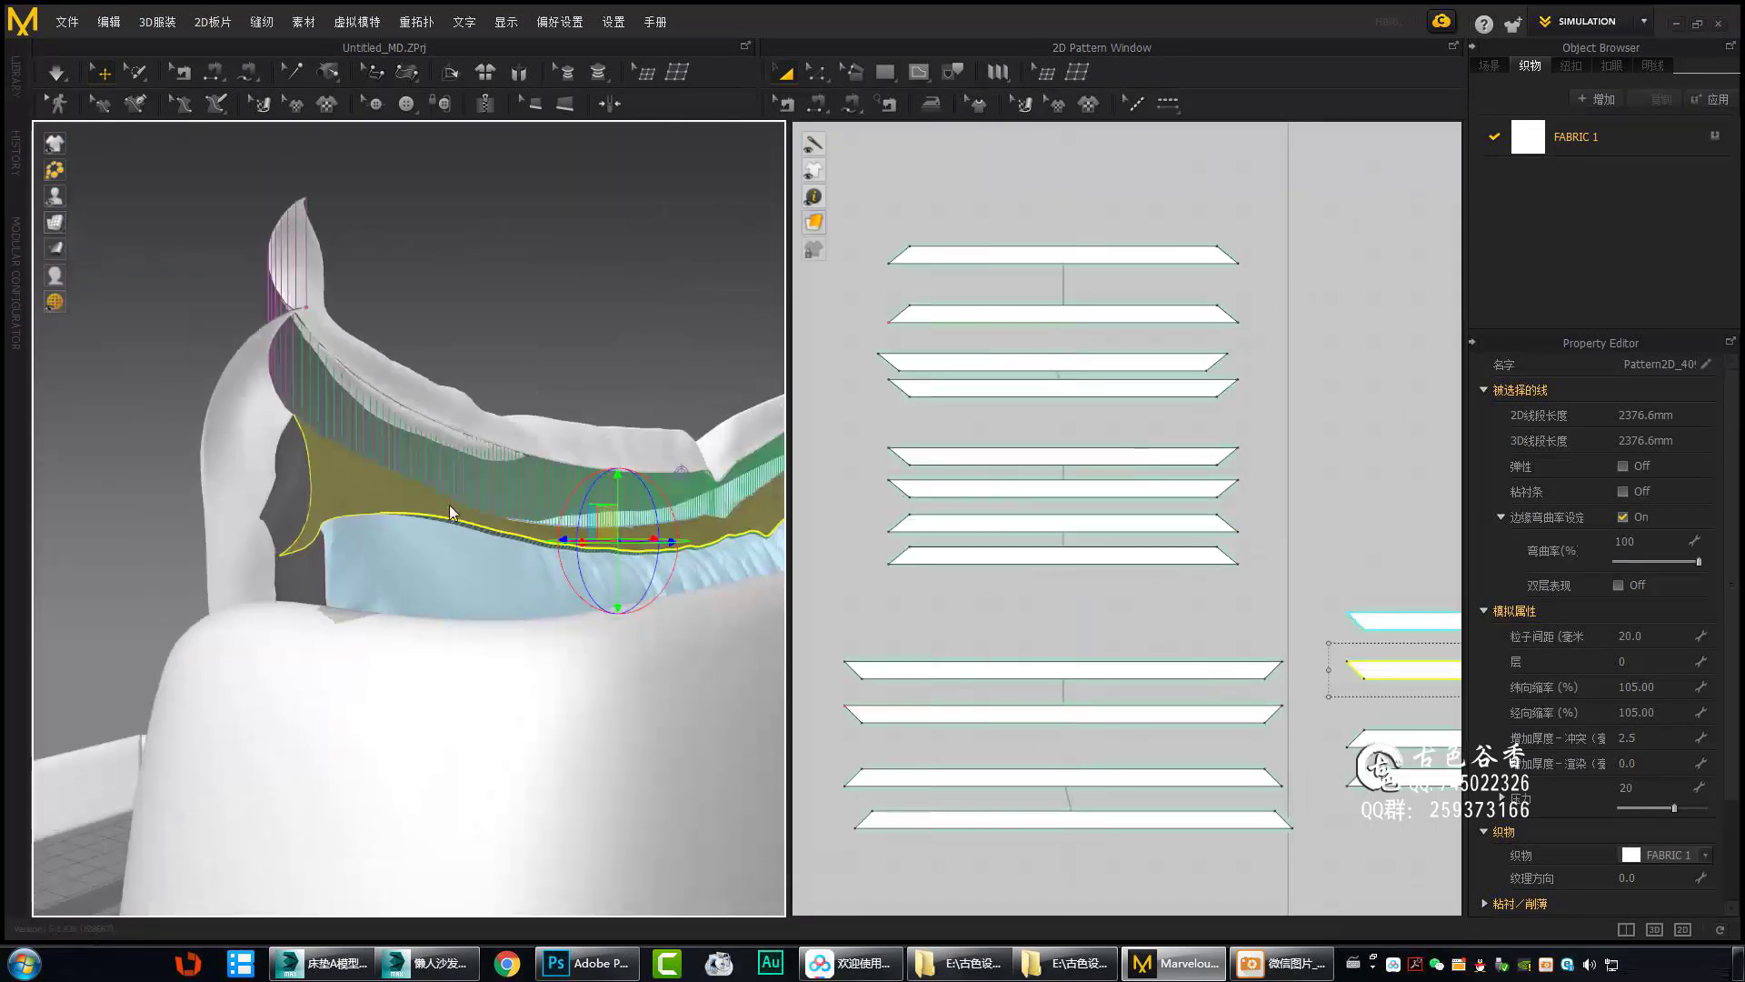
{"action": "right_click", "coordinate": [282, 499]}
{"action": "mouse_move", "coordinate": [283, 499]}
{"action": "right_mouse_down"}
{"action": "mouse_move", "coordinate": [324, 642]}
{"action": "mouse_move", "coordinate": [401, 604]}
{"action": "mouse_move", "coordinate": [330, 576]}
{"action": "right_mouse_up"}
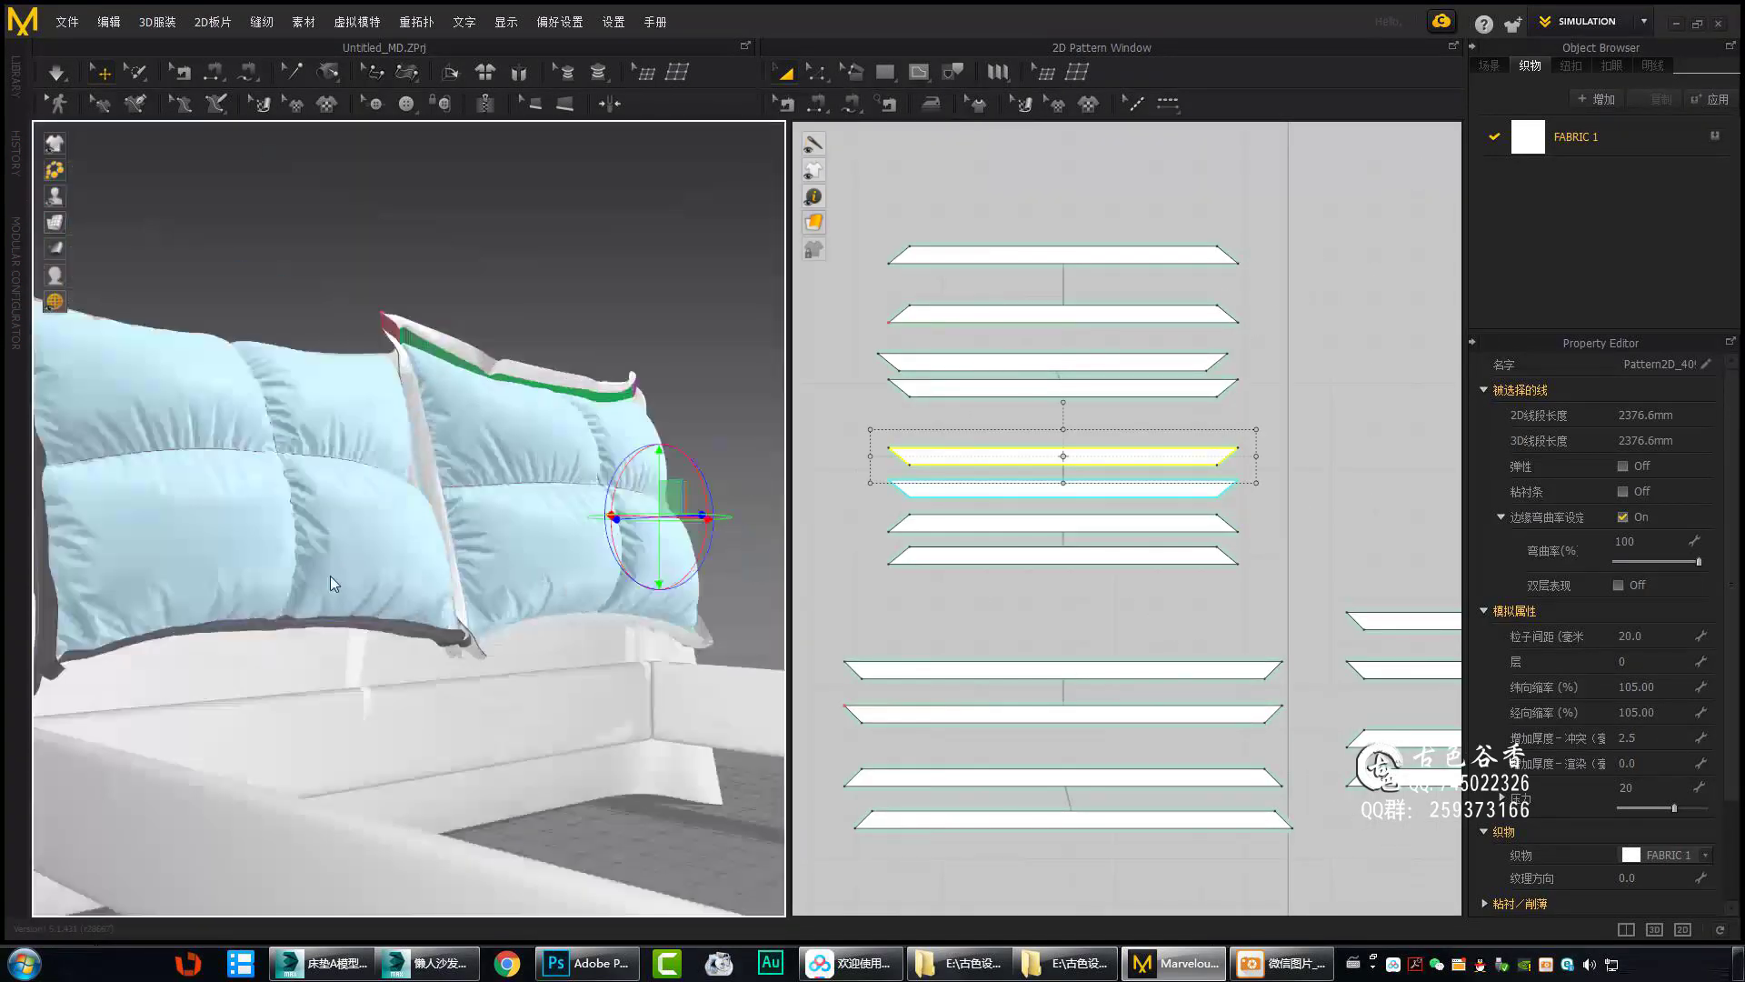
{"action": "scroll", "coordinate": [1150, 662], "scroll_direction": "down", "scroll_amount": 3}
{"action": "scroll", "coordinate": [1150, 661], "scroll_direction": "up", "scroll_amount": 2}
Apply right-click pattern options to individual border strips in the 3D view.
{"action": "left_click", "coordinate": [1071, 614]}
{"action": "mouse_move", "coordinate": [545, 564]}
{"action": "right_mouse_down"}
{"action": "mouse_move", "coordinate": [303, 615]}
{"action": "mouse_move", "coordinate": [382, 581]}
{"action": "mouse_move", "coordinate": [323, 567]}
{"action": "right_mouse_up"}
{"action": "scroll", "coordinate": [1149, 670], "scroll_direction": "up", "scroll_amount": 2}
{"action": "right_click", "coordinate": [468, 364]}
{"action": "left_click", "coordinate": [773, 359]}
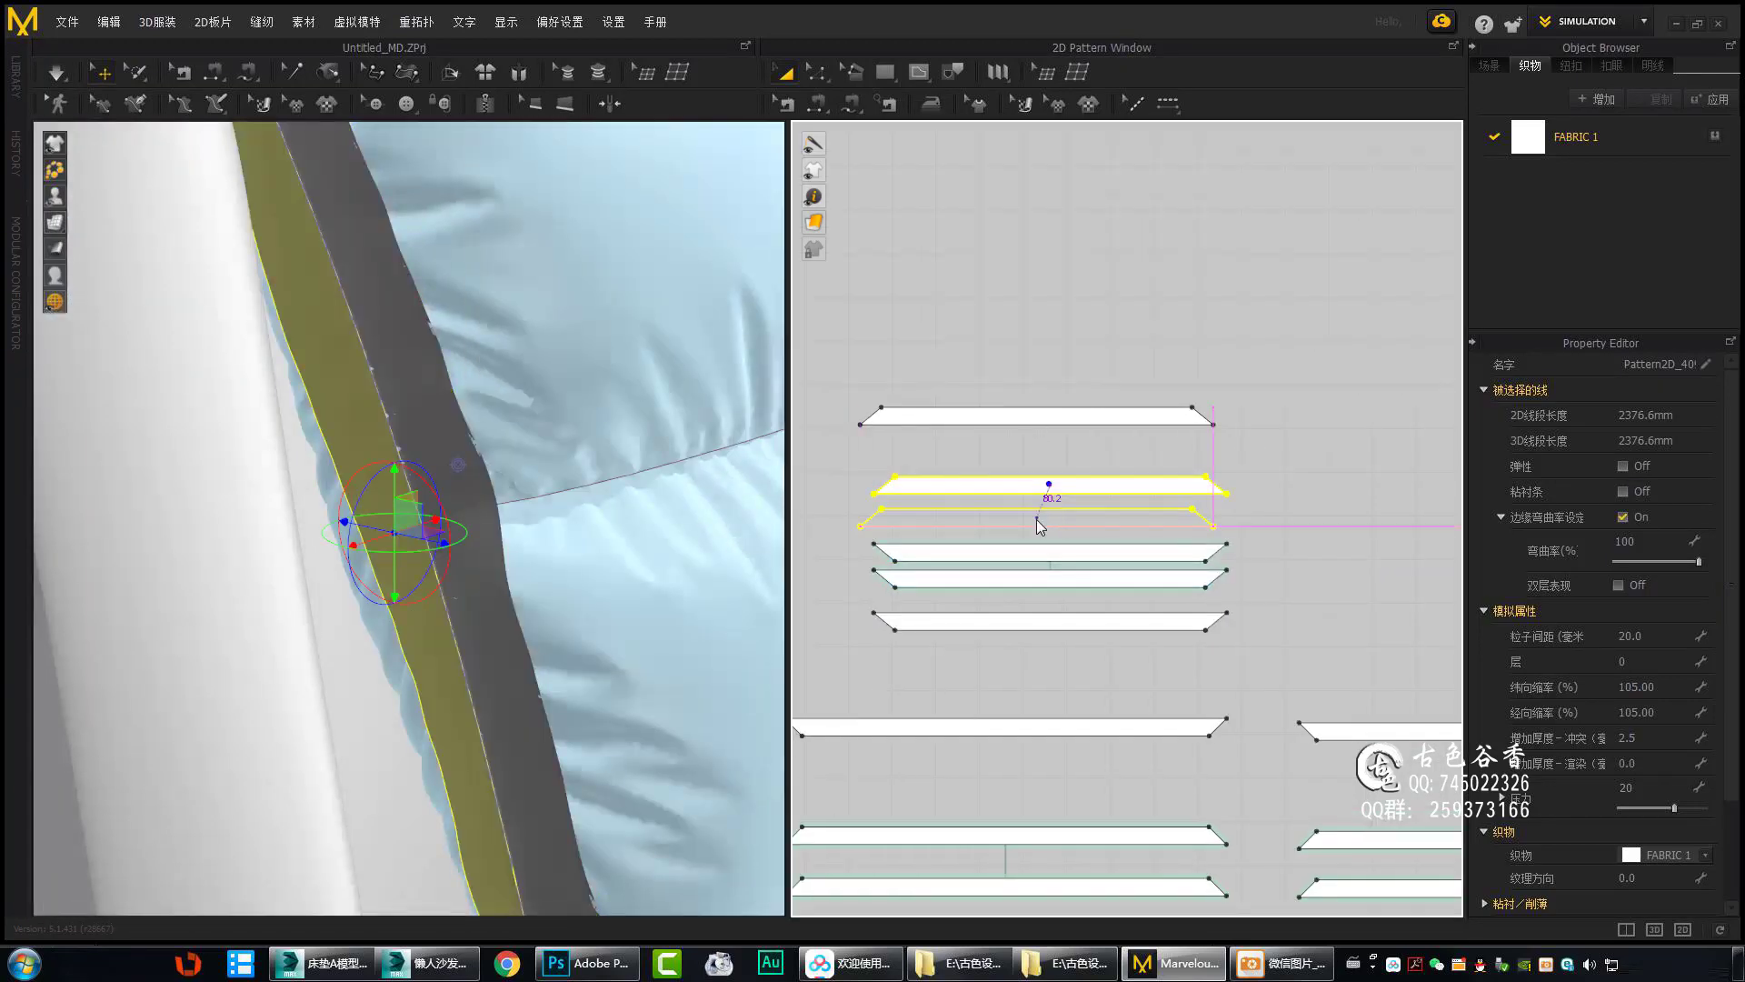
{"action": "left_click", "coordinate": [1103, 533]}
{"action": "right_click", "coordinate": [709, 625]}
{"action": "left_click", "coordinate": [709, 625]}
{"action": "left_click", "coordinate": [446, 568]}
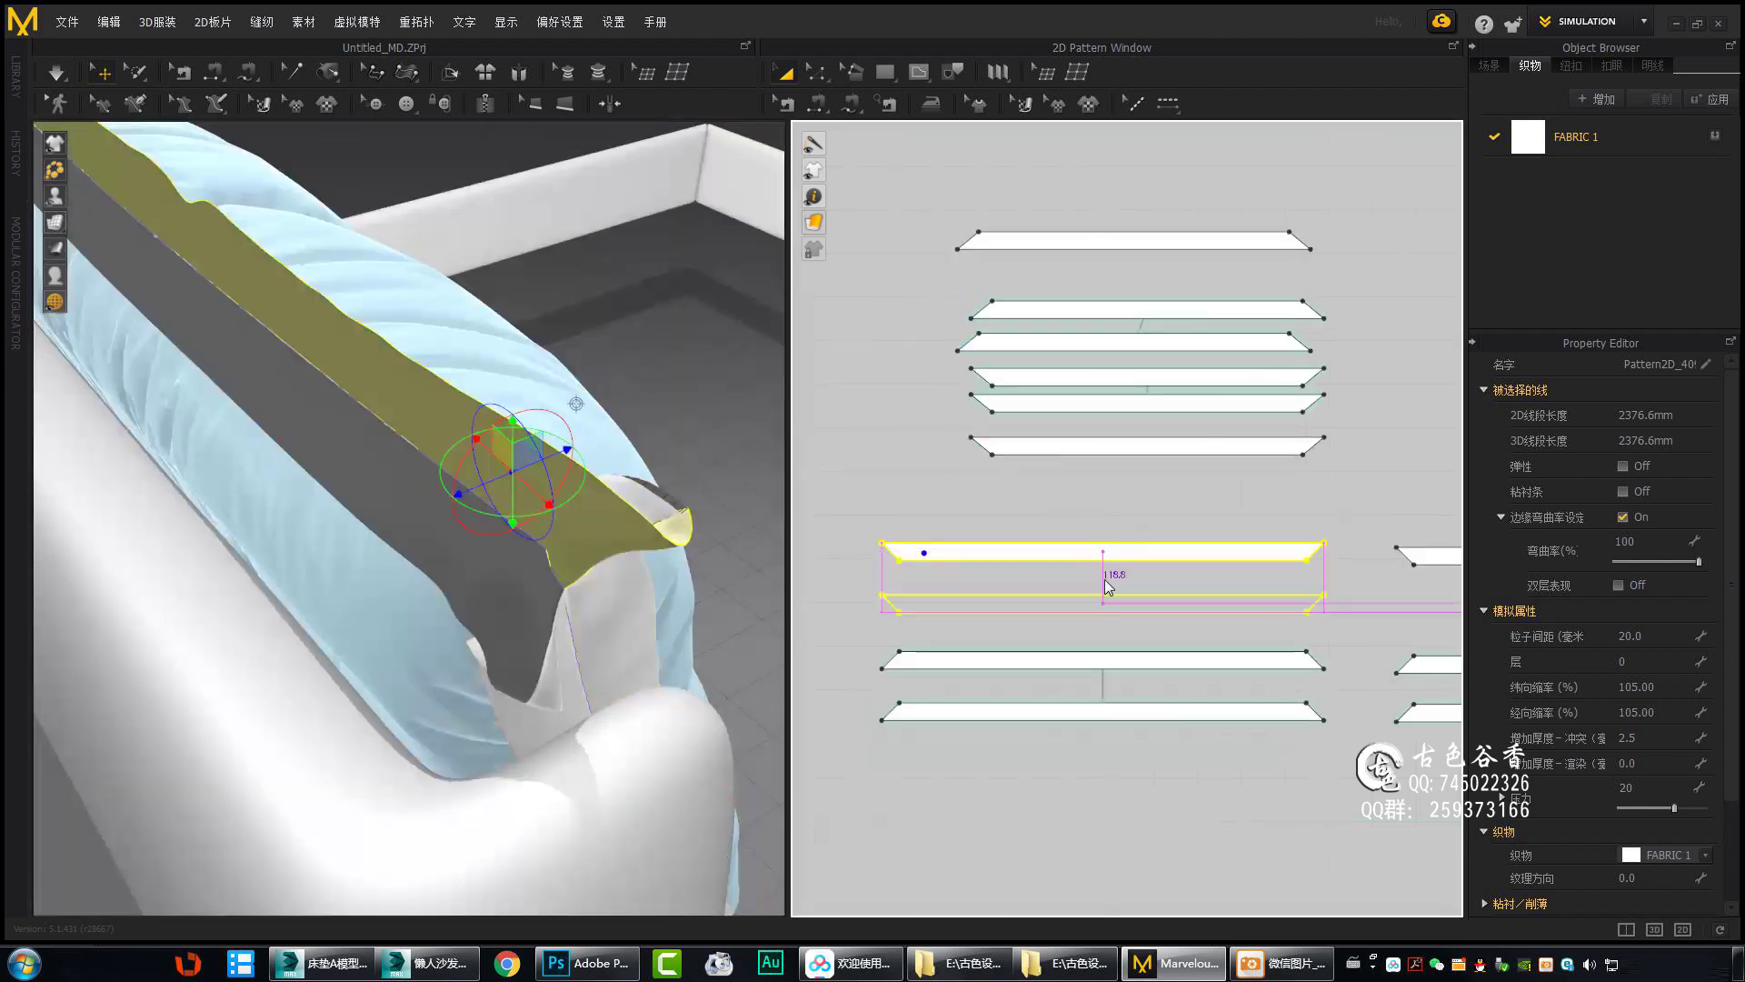
{"action": "right_click", "coordinate": [571, 514]}
{"action": "left_click", "coordinate": [603, 820]}
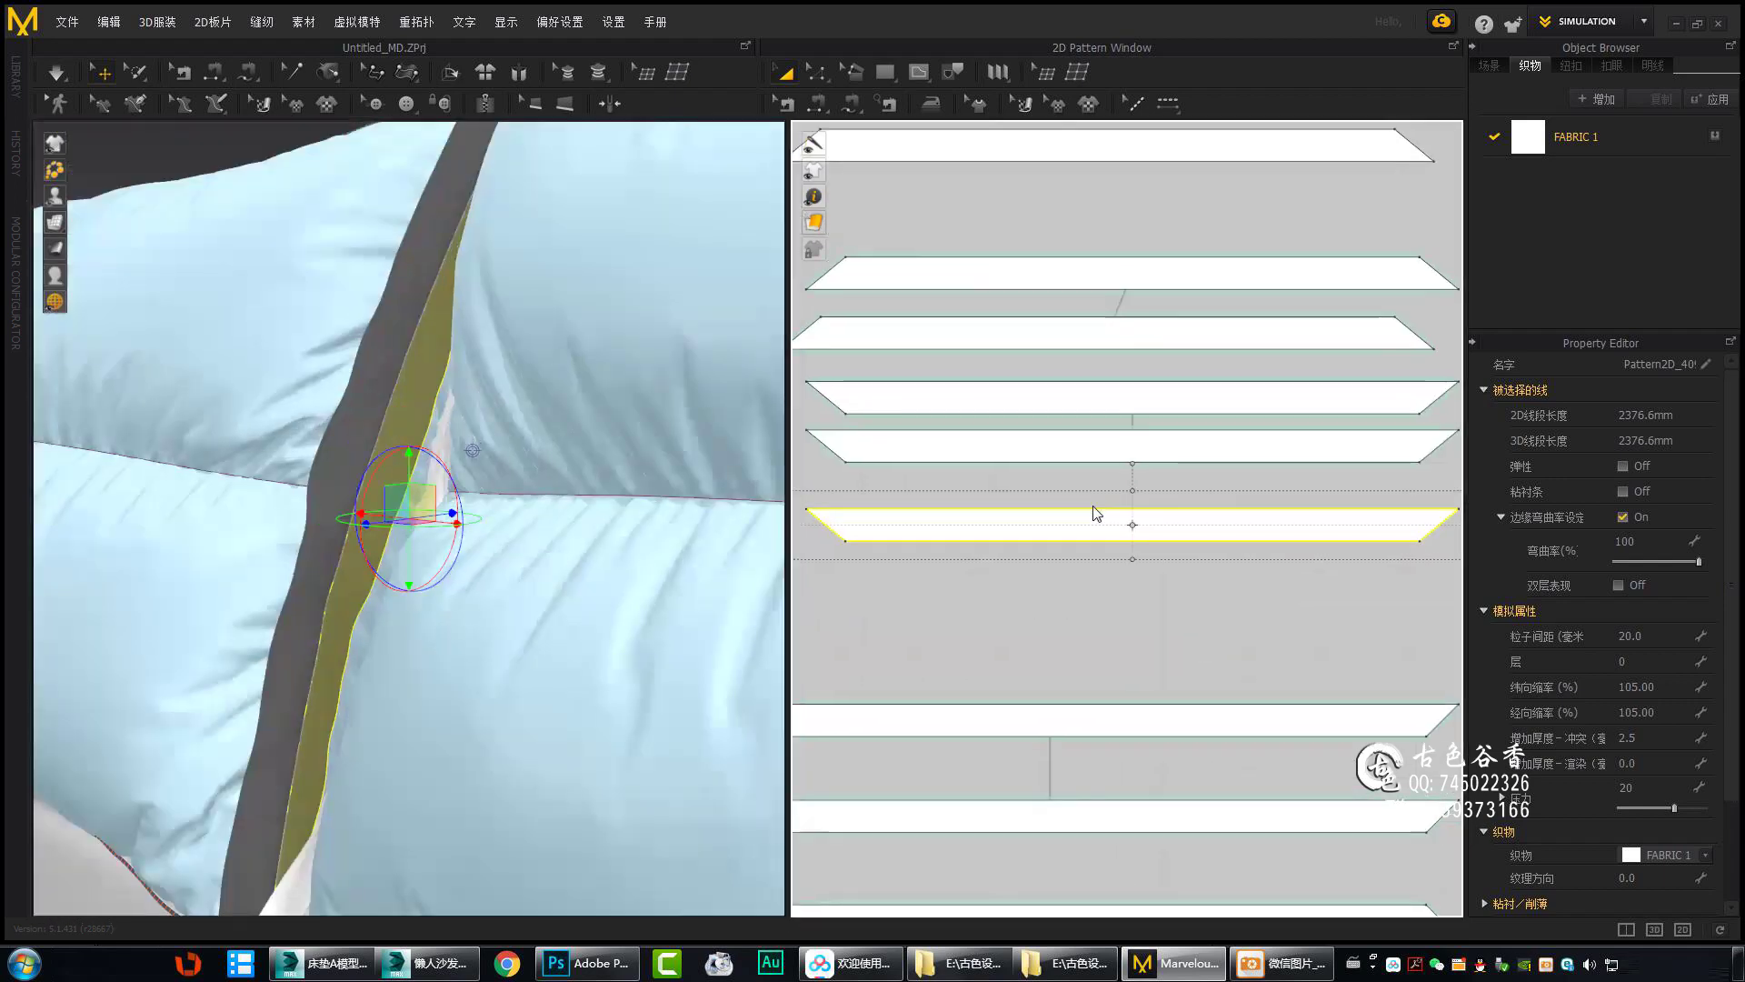
Apply Flip Normal (表面翻转) to the next border strip to fix its orientation.
{"action": "right_click", "coordinate": [421, 518]}
{"action": "left_click", "coordinate": [674, 624]}
{"action": "right_click", "coordinate": [328, 427]}
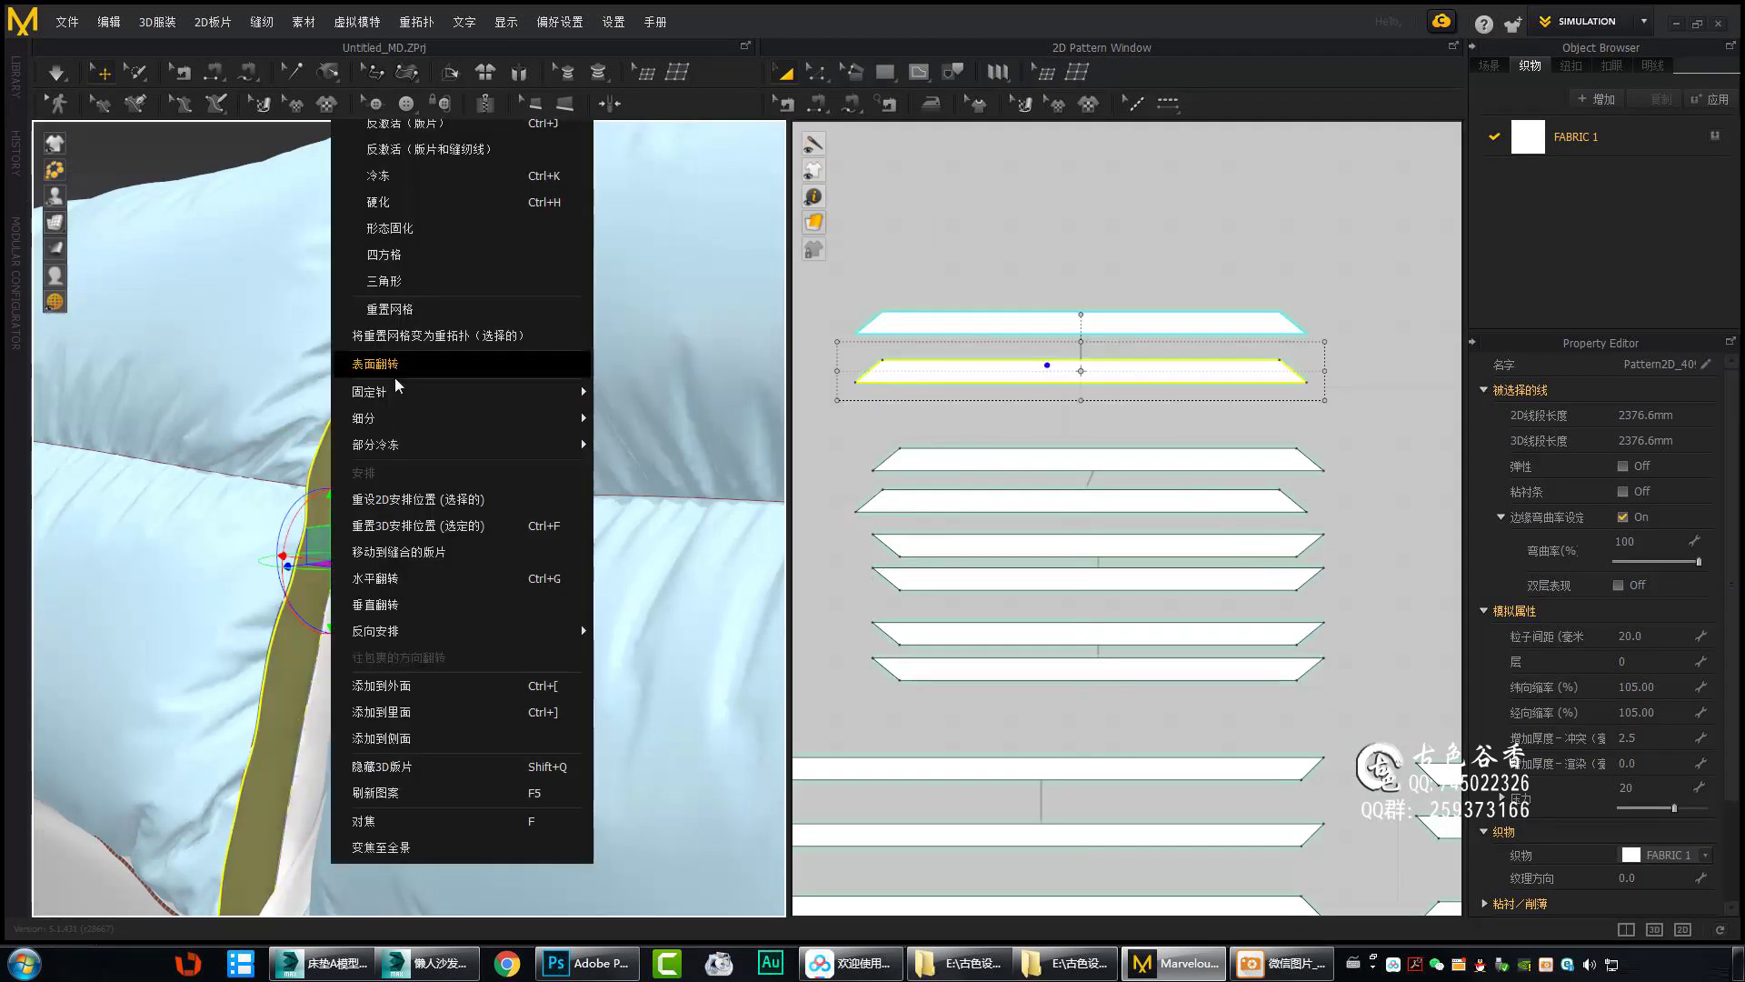
{"action": "left_click", "coordinate": [395, 379]}
{"action": "scroll", "coordinate": [484, 500], "scroll_direction": "down", "scroll_amount": 5}
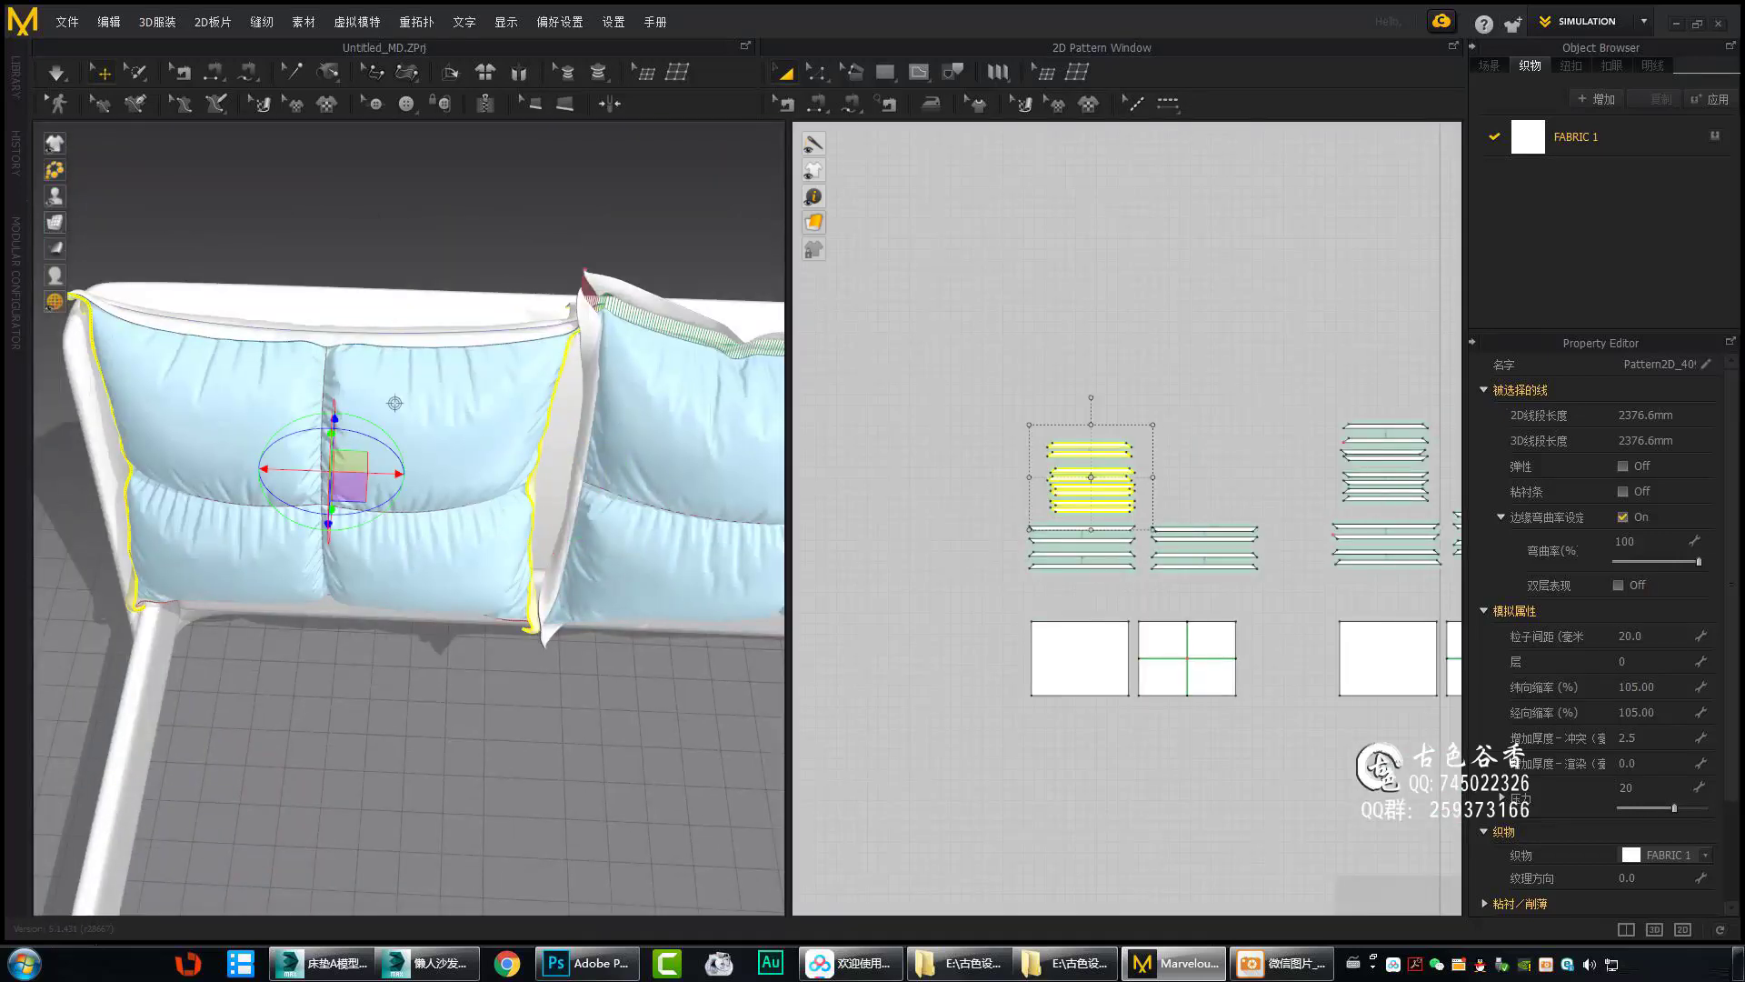
Clear the line selection, frame the headboard corner and select all patterns.
{"action": "right_click_drag", "start_coordinate": [473, 364], "coordinate": [600, 343]}
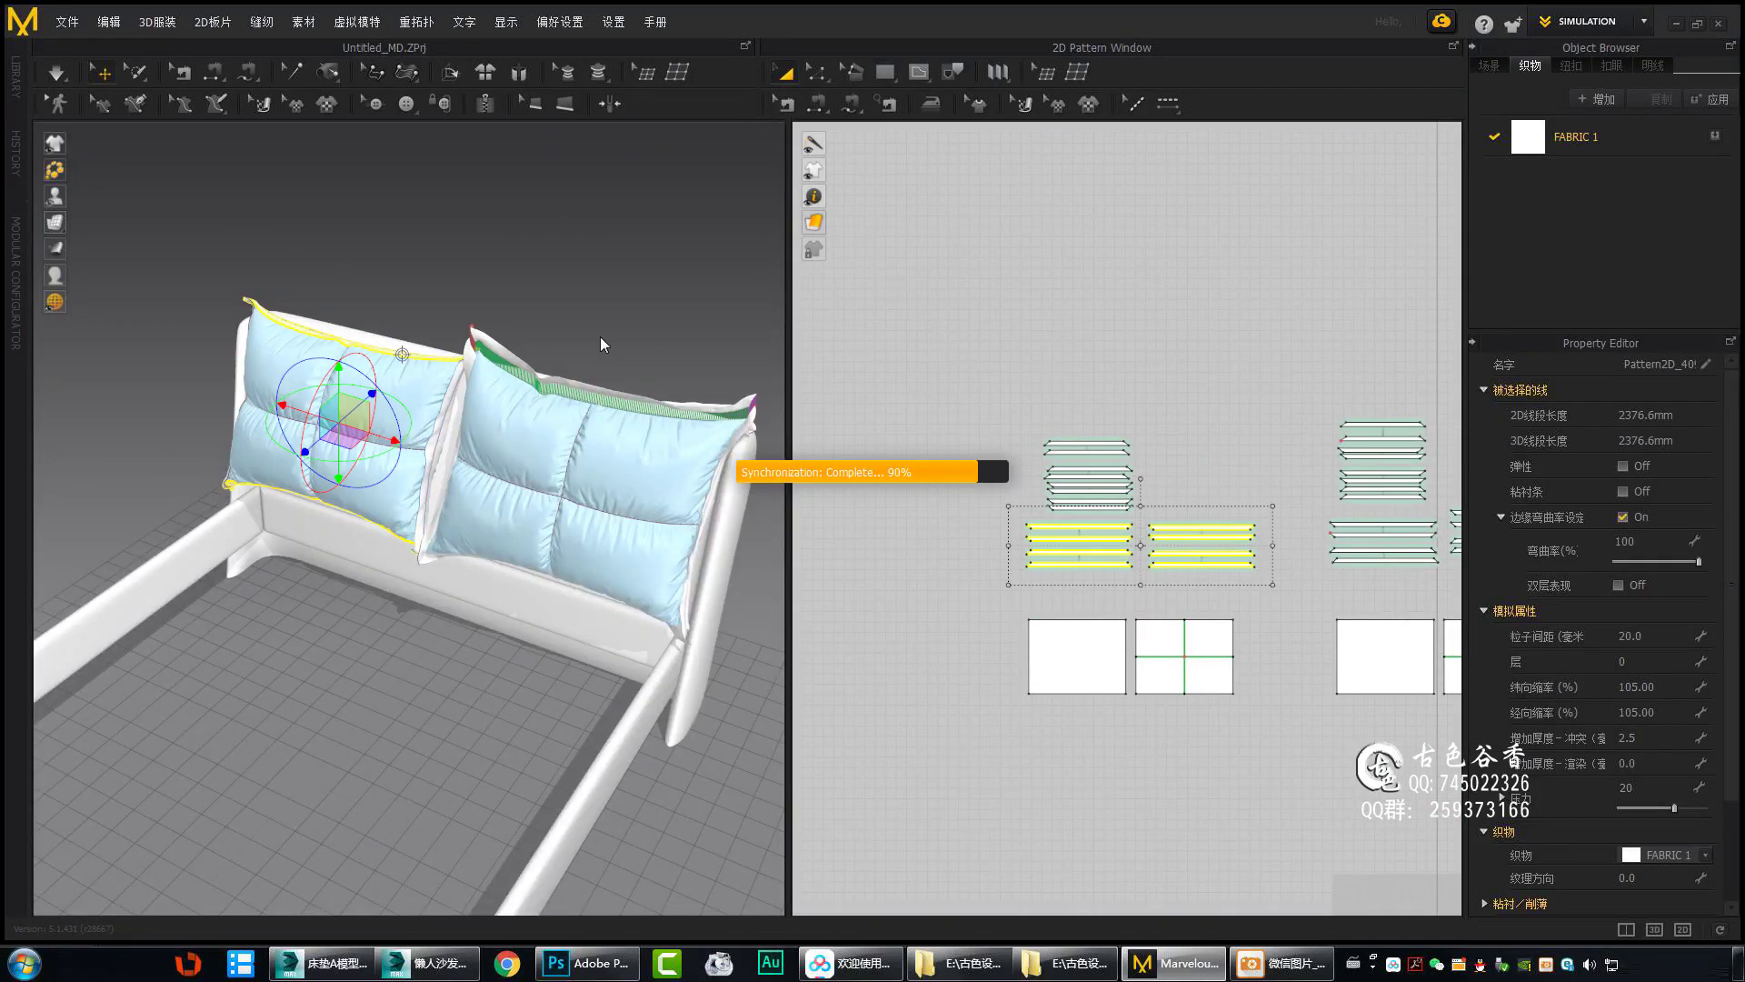
{"action": "left_click", "coordinate": [314, 651]}
{"action": "right_click_drag", "start_coordinate": [612, 351], "coordinate": [654, 312]}
{"action": "scroll", "coordinate": [363, 519], "scroll_direction": "up", "scroll_amount": 5}
{"action": "scroll", "coordinate": [767, 461], "scroll_direction": "up", "scroll_amount": 3}
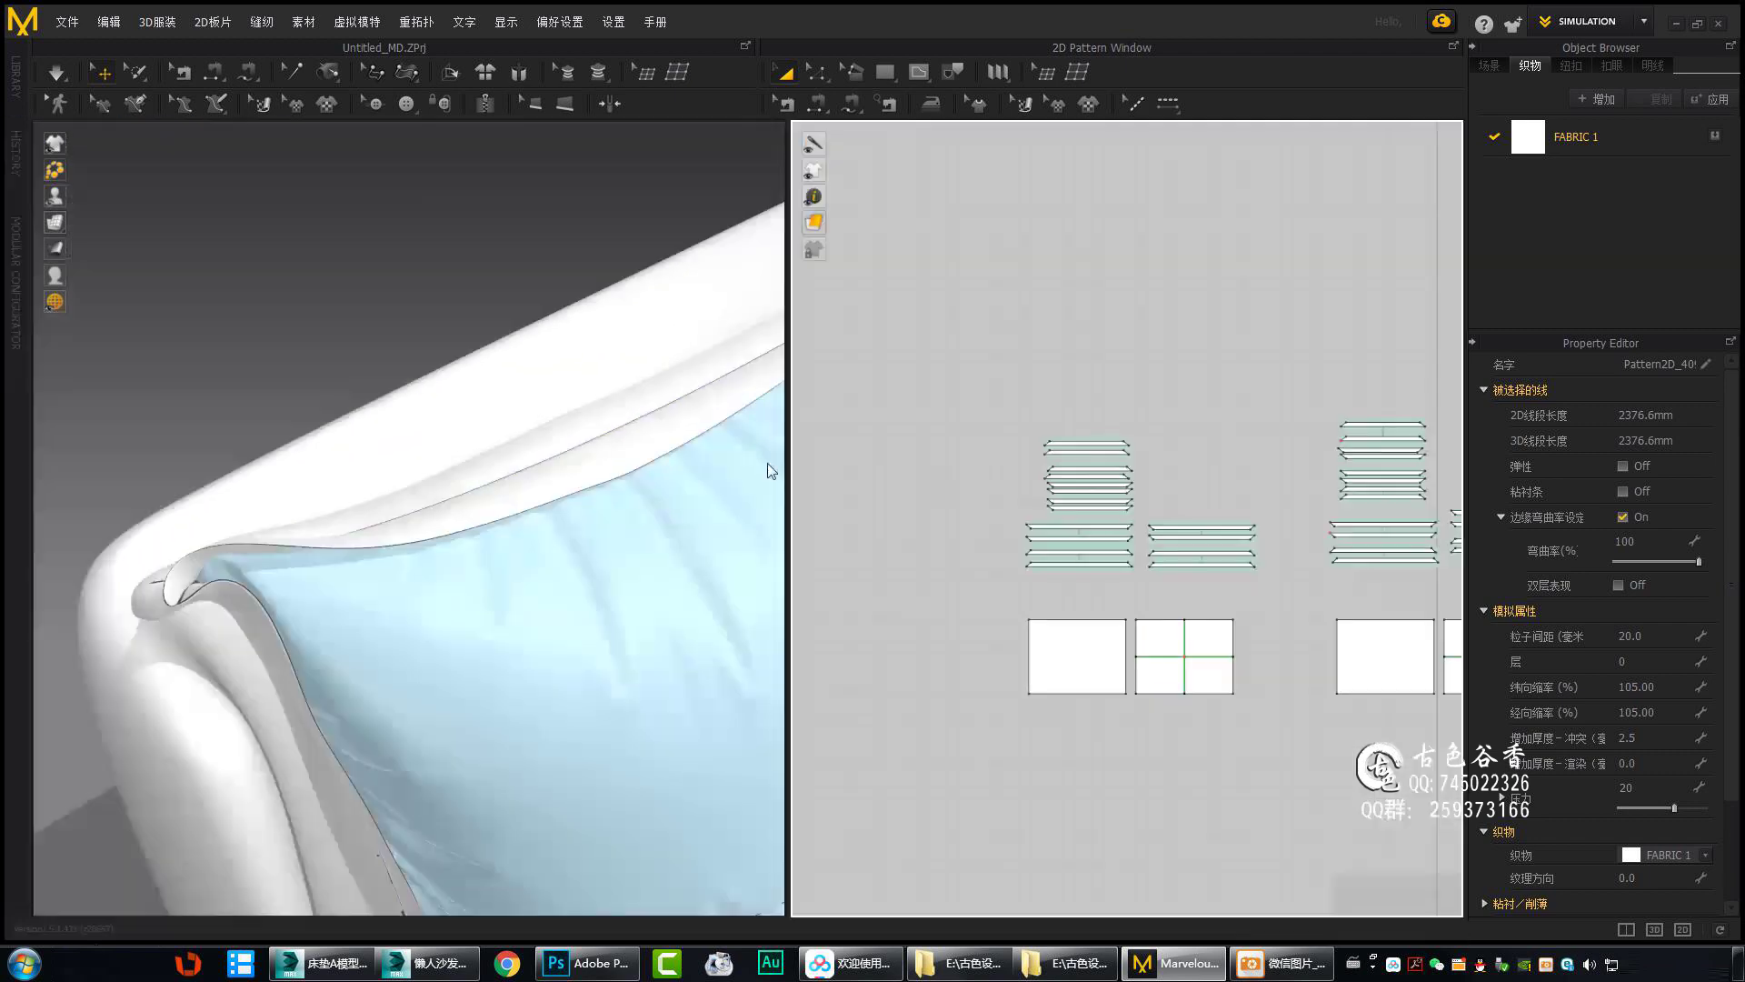
{"action": "left_click", "coordinate": [607, 601]}
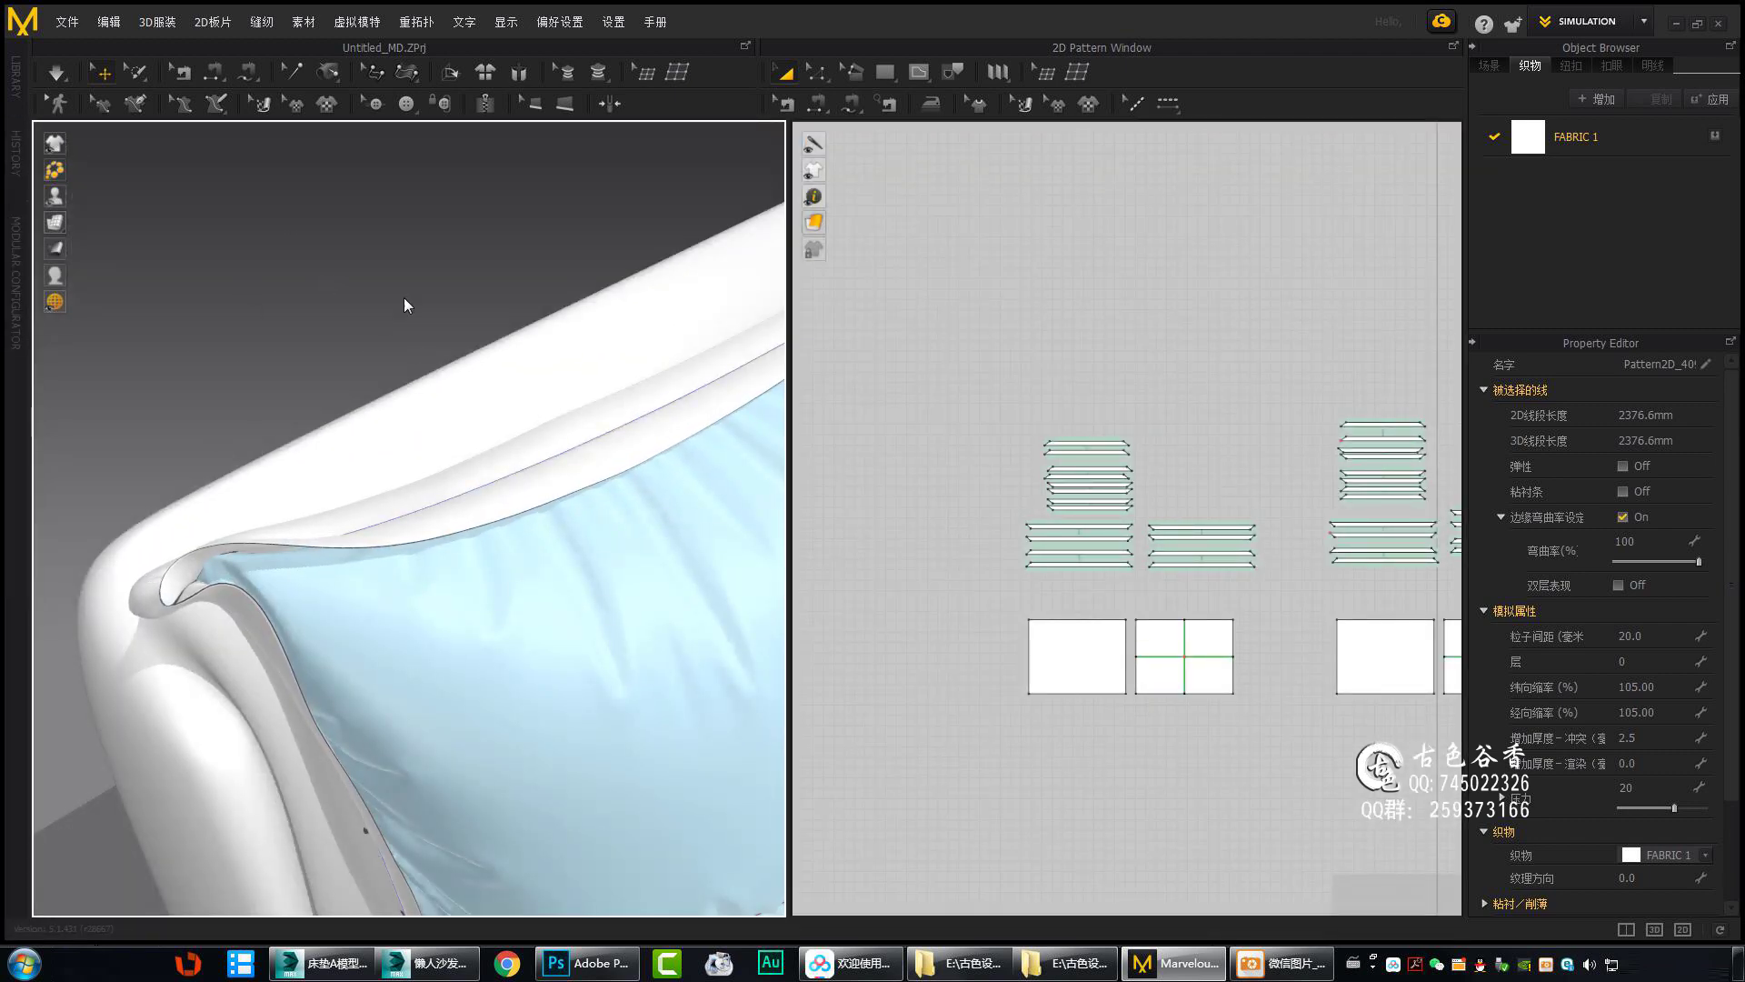
{"action": "key", "text": "ctrl+a"}
{"action": "scroll", "coordinate": [405, 300], "scroll_direction": "down", "scroll_amount": 3}
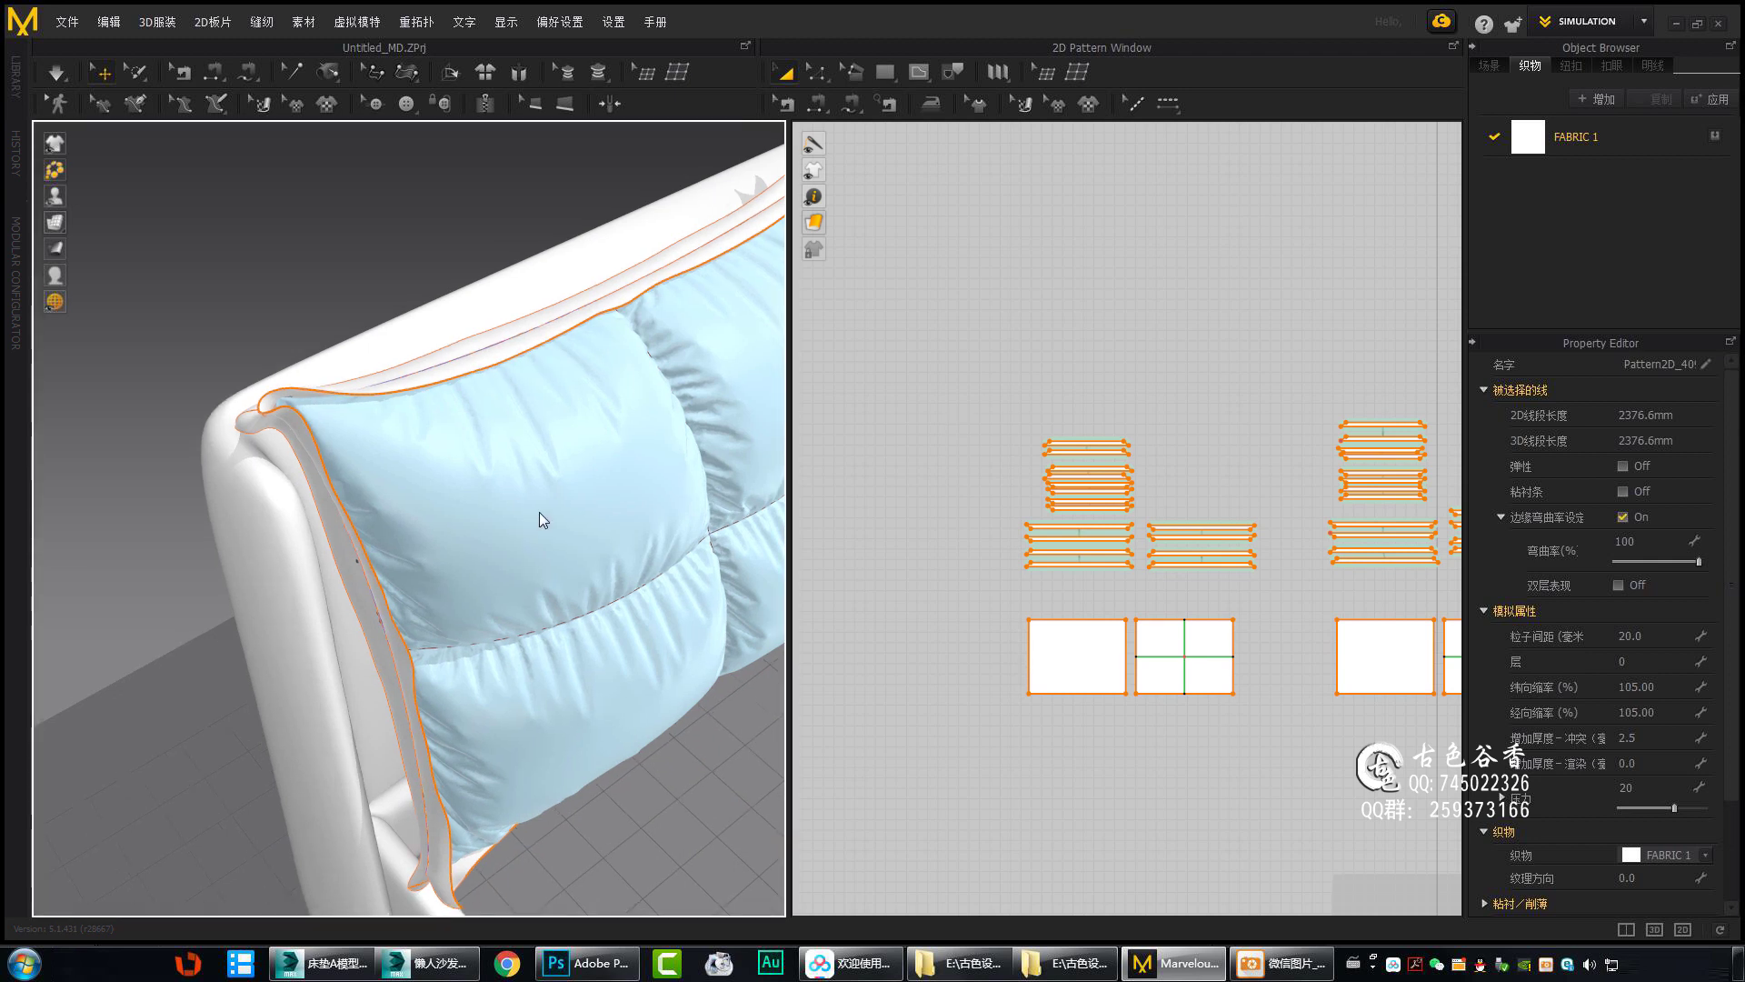
Check the pillow's top and left side seams, reselecting all patterns between checks.
{"action": "left_click", "coordinate": [614, 274]}
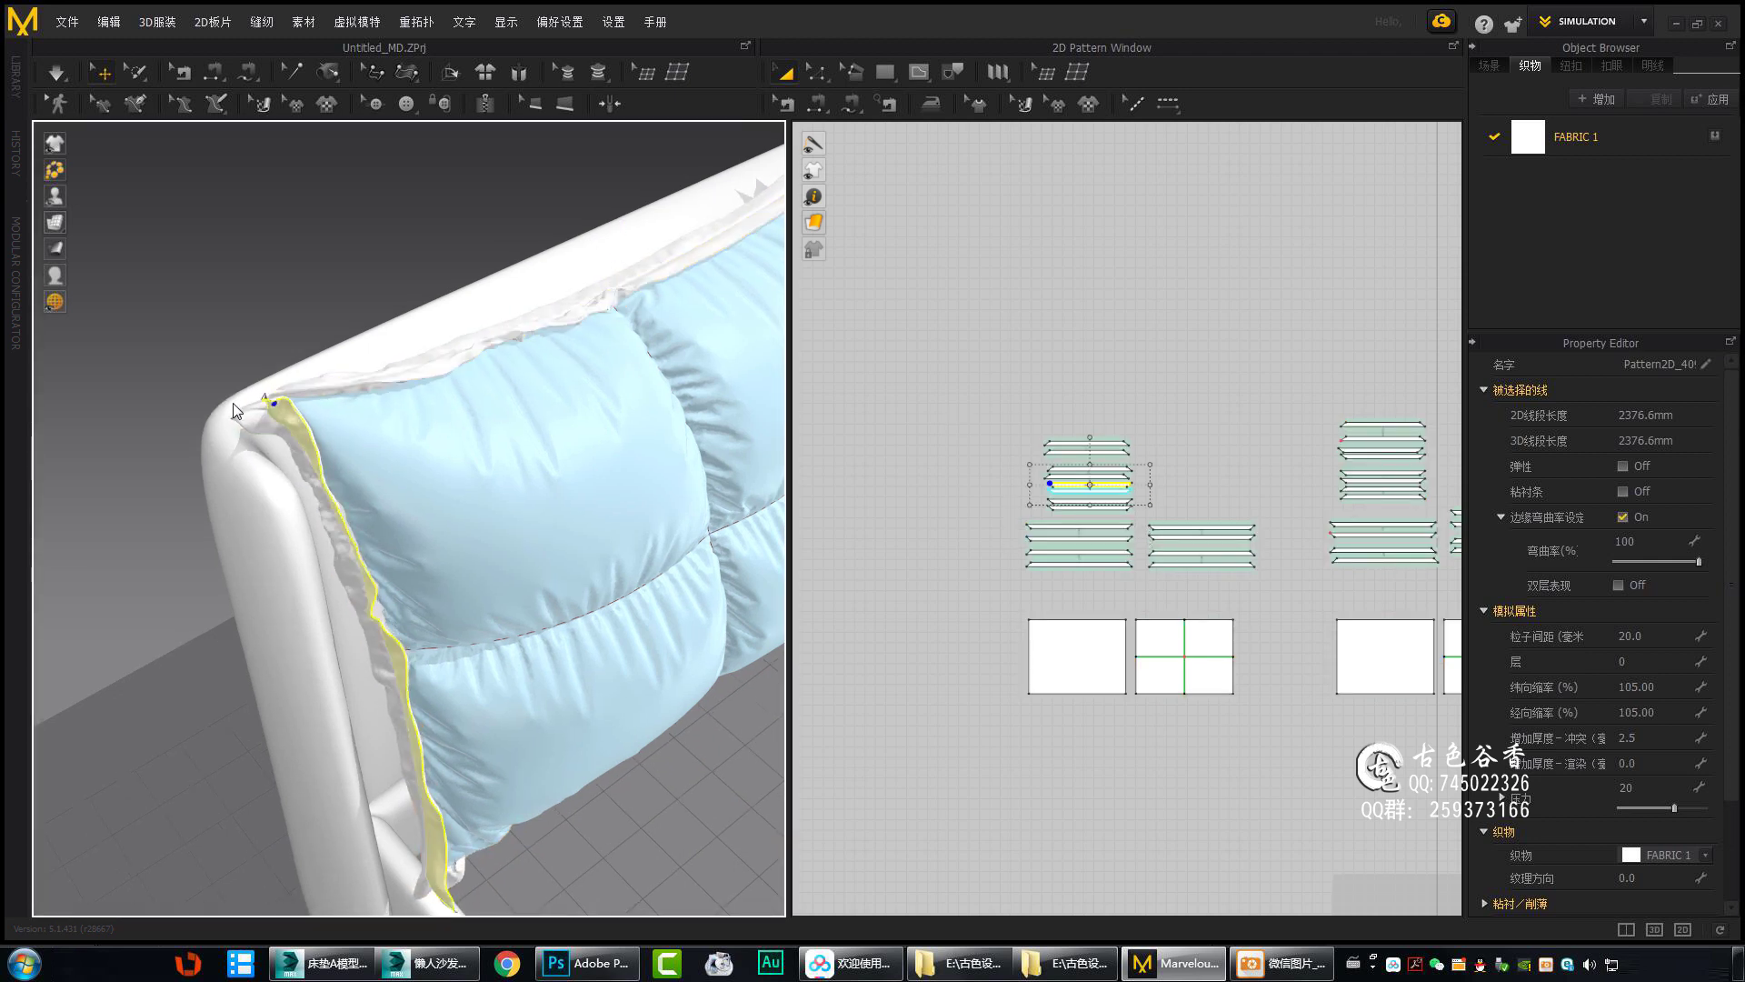
{"action": "key", "text": "ctrl+a"}
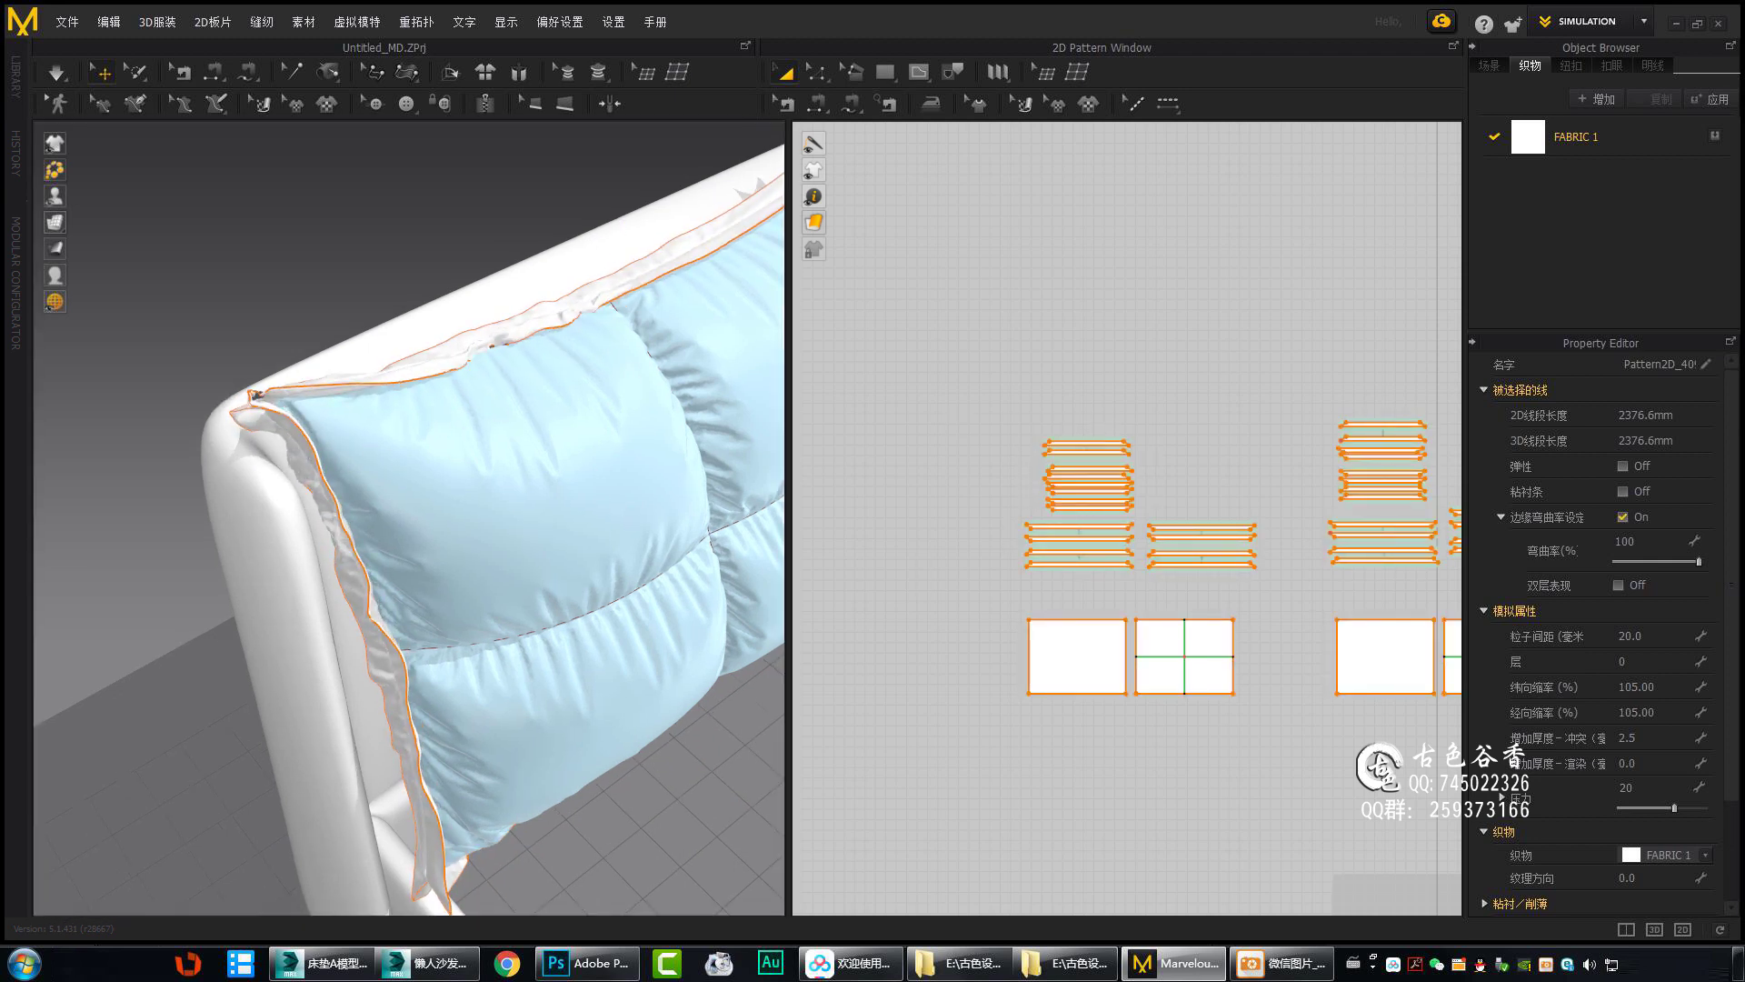
{"action": "left_click", "coordinate": [232, 389]}
{"action": "mouse_move", "coordinate": [471, 527]}
{"action": "right_mouse_down"}
{"action": "mouse_move", "coordinate": [472, 584]}
{"action": "mouse_move", "coordinate": [516, 549]}
{"action": "right_mouse_up"}
{"action": "key", "text": "ctrl+a"}
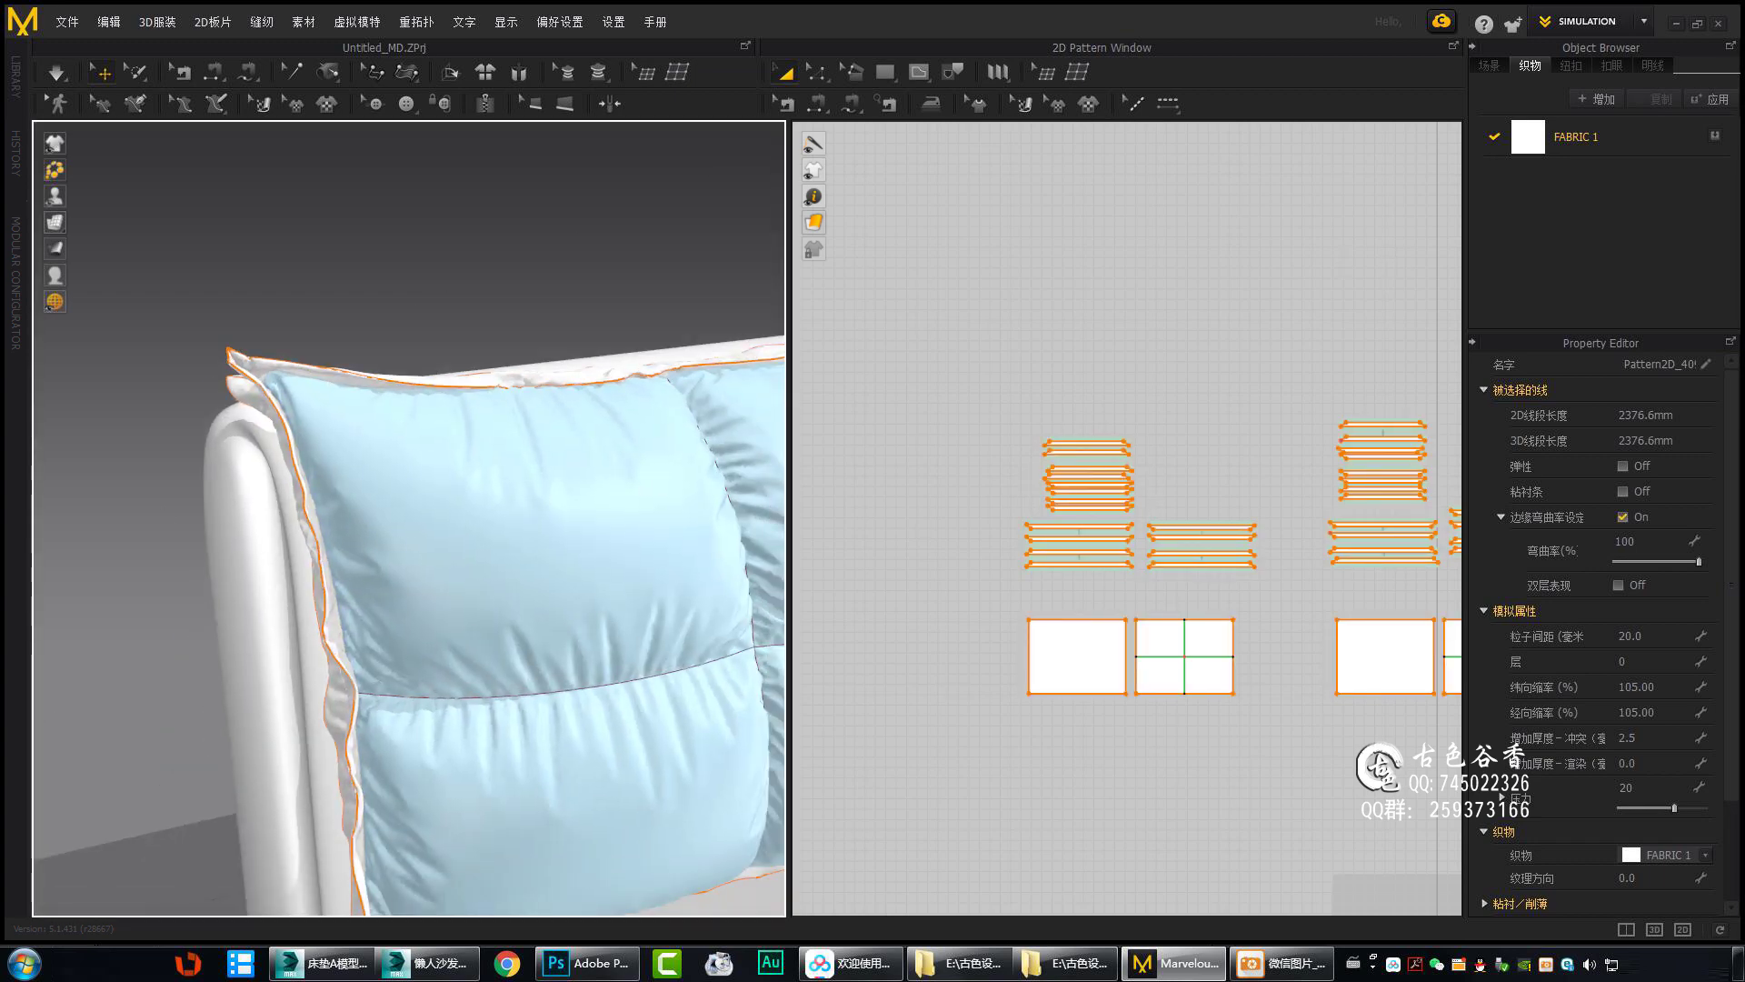
{"action": "left_click", "coordinate": [673, 359]}
Inspect a seam edge on the headboard cushions up close, then reselect all patterns.
{"action": "mouse_move", "coordinate": [664, 232]}
{"action": "right_mouse_down"}
{"action": "mouse_move", "coordinate": [265, 364]}
{"action": "mouse_move", "coordinate": [178, 509]}
{"action": "right_mouse_up"}
{"action": "scroll", "coordinate": [260, 498], "scroll_direction": "up", "scroll_amount": 3}
{"action": "scroll", "coordinate": [704, 440], "scroll_direction": "up", "scroll_amount": 3}
{"action": "mouse_move", "coordinate": [703, 440]}
{"action": "right_mouse_down"}
{"action": "mouse_move", "coordinate": [494, 492]}
{"action": "mouse_move", "coordinate": [543, 478]}
{"action": "mouse_move", "coordinate": [502, 575]}
{"action": "mouse_move", "coordinate": [602, 685]}
{"action": "mouse_move", "coordinate": [66, 490]}
{"action": "mouse_move", "coordinate": [405, 728]}
{"action": "mouse_move", "coordinate": [429, 676]}
{"action": "mouse_move", "coordinate": [254, 669]}
{"action": "mouse_move", "coordinate": [280, 744]}
{"action": "mouse_move", "coordinate": [455, 546]}
{"action": "mouse_move", "coordinate": [560, 502]}
{"action": "right_mouse_up"}
{"action": "mouse_move", "coordinate": [659, 527]}
{"action": "right_mouse_down"}
{"action": "mouse_move", "coordinate": [635, 608]}
{"action": "mouse_move", "coordinate": [507, 510]}
{"action": "mouse_move", "coordinate": [582, 373]}
{"action": "mouse_move", "coordinate": [582, 305]}
{"action": "right_mouse_up"}
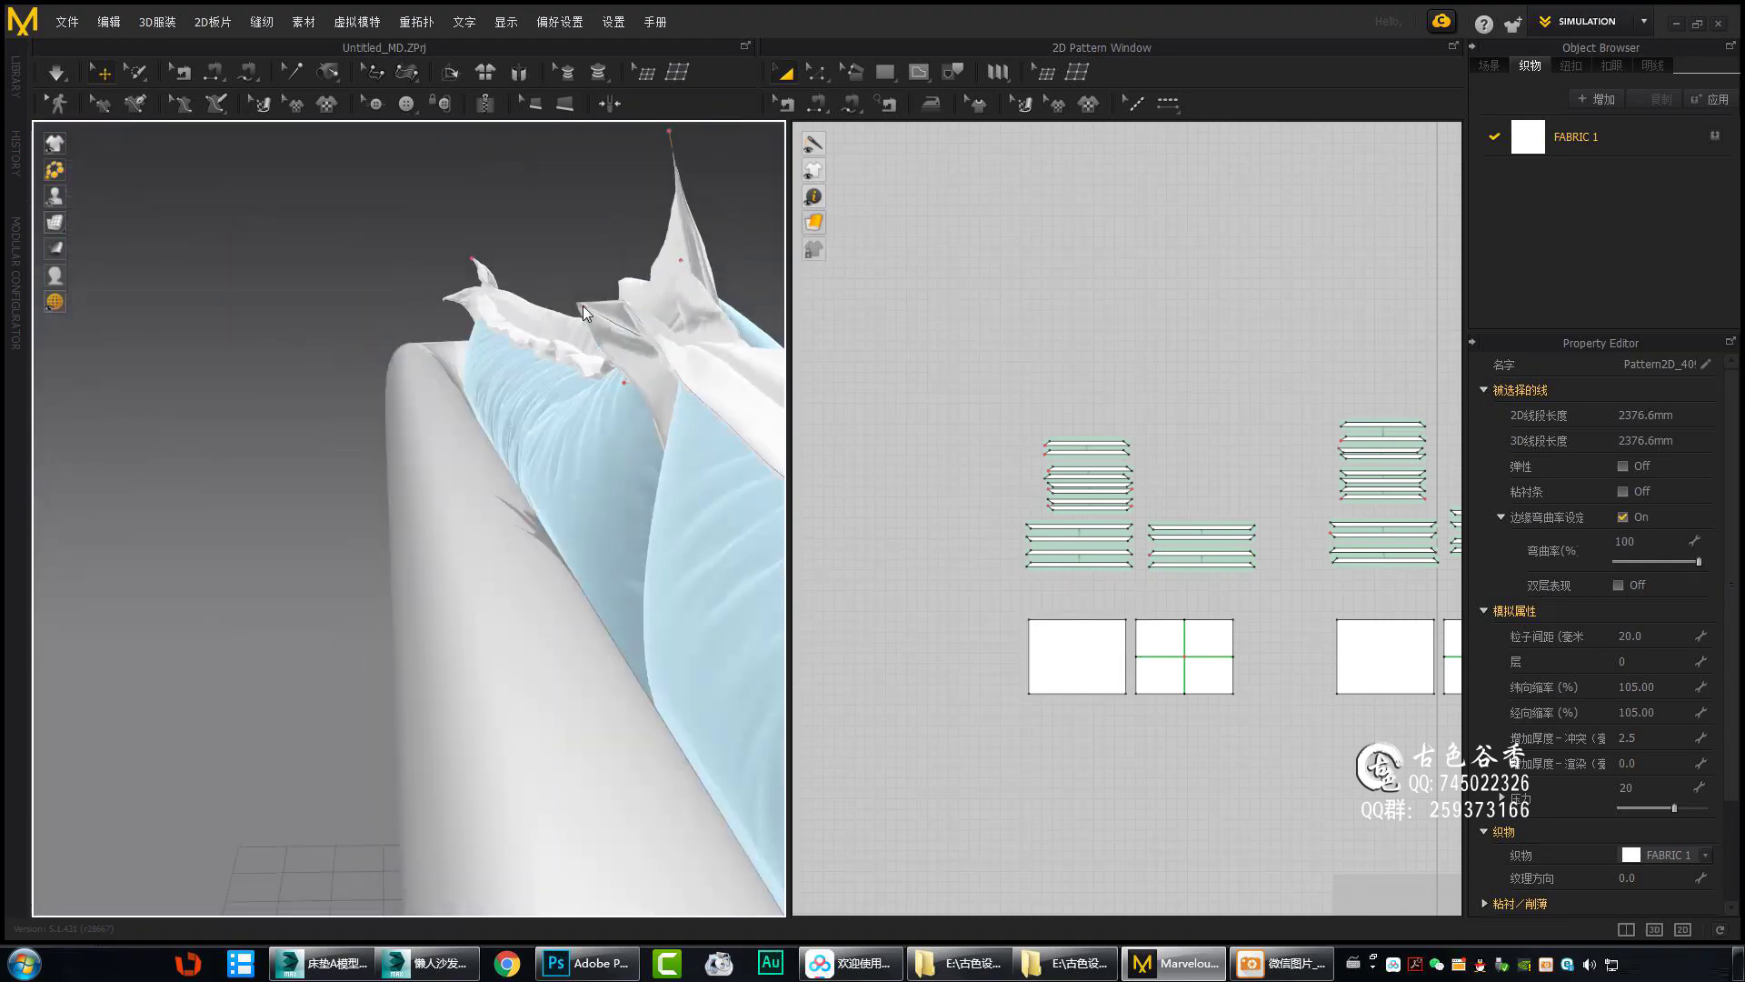
{"action": "left_click", "coordinate": [582, 305]}
{"action": "mouse_move", "coordinate": [550, 374]}
{"action": "right_mouse_down"}
{"action": "mouse_move", "coordinate": [671, 429]}
{"action": "mouse_move", "coordinate": [543, 425]}
{"action": "mouse_move", "coordinate": [699, 429]}
{"action": "mouse_move", "coordinate": [632, 427]}
{"action": "right_mouse_up"}
{"action": "key", "text": "ctrl+a"}
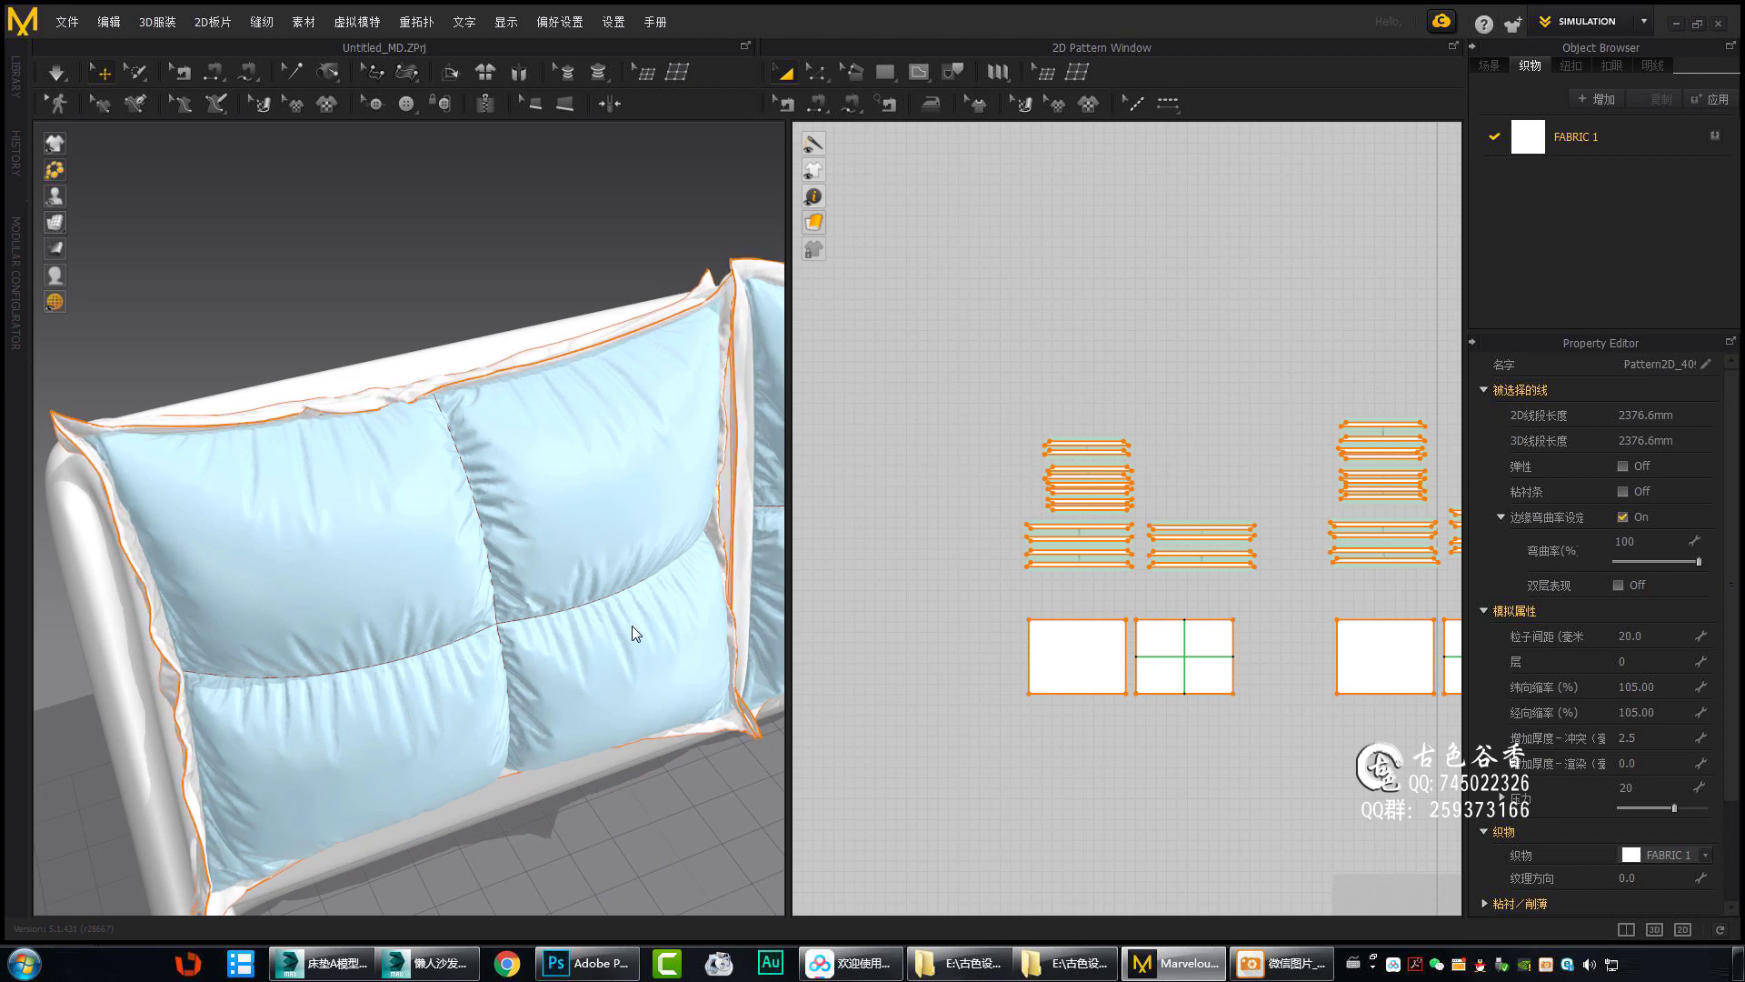
Tug the top border strip fabric upward on the cushion until it settles.
{"action": "mouse_move", "coordinate": [631, 625]}
{"action": "right_mouse_down"}
{"action": "mouse_move", "coordinate": [349, 707]}
{"action": "mouse_move", "coordinate": [369, 345]}
{"action": "right_mouse_up"}
{"action": "left_click", "coordinate": [370, 303]}
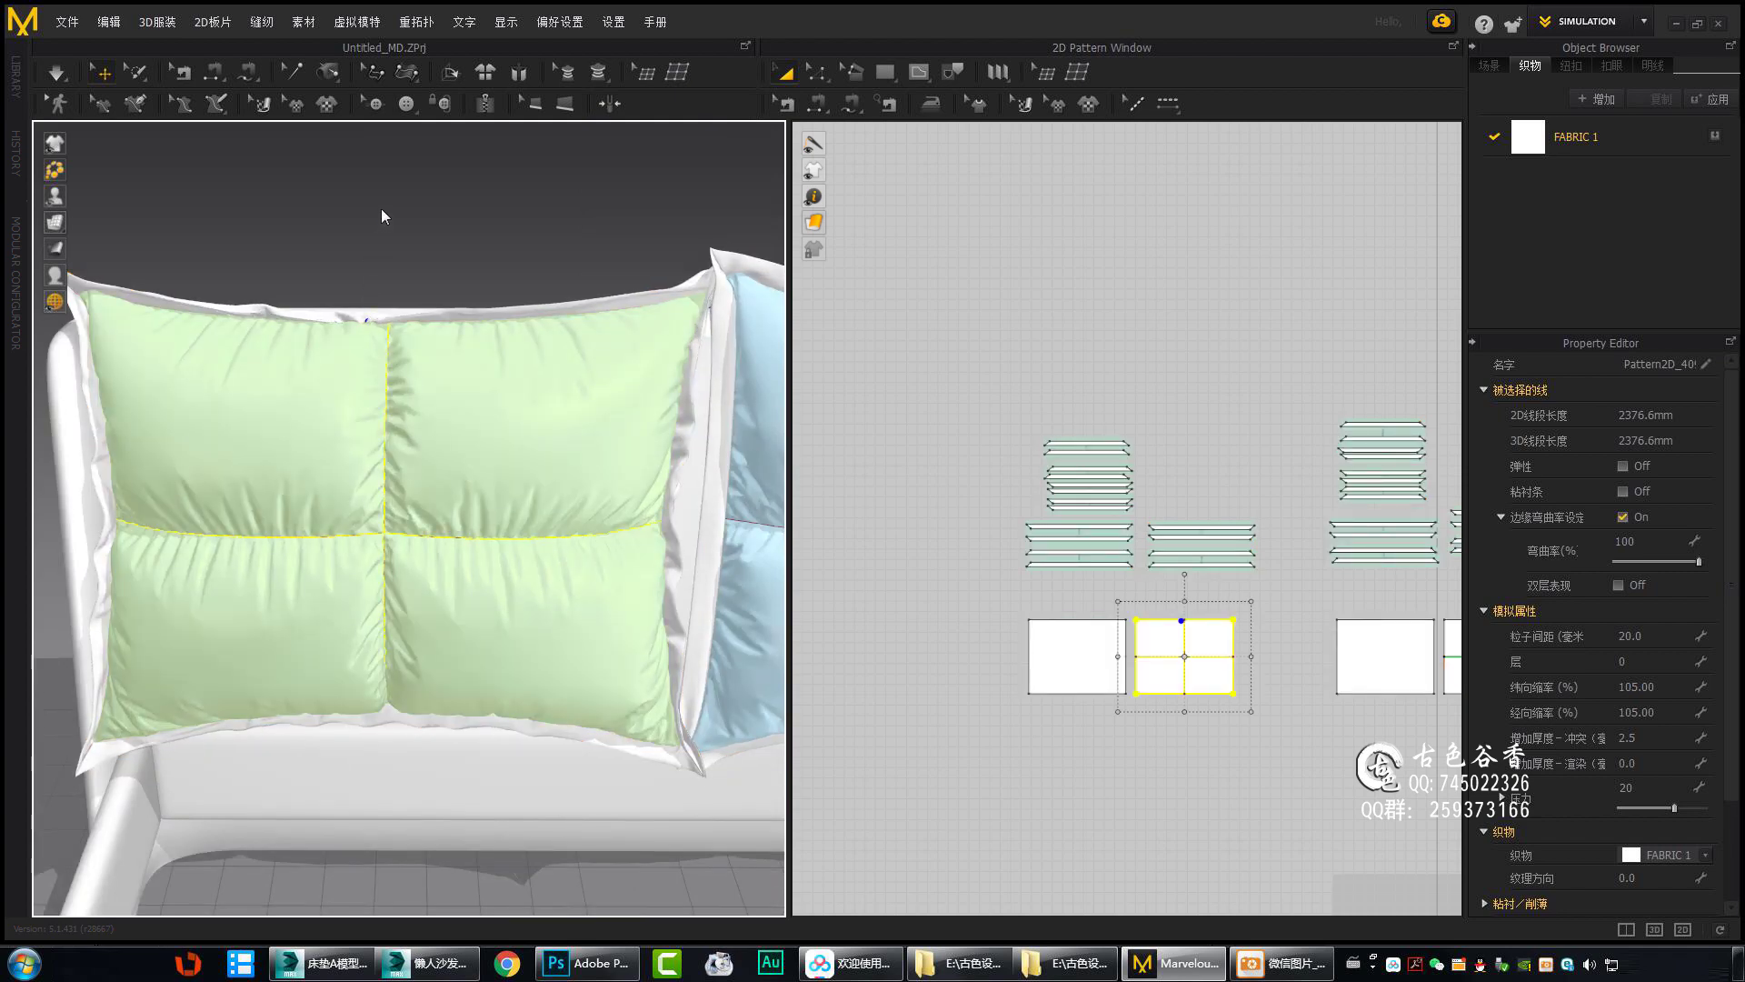
{"action": "scroll", "coordinate": [429, 455], "scroll_direction": "up", "scroll_amount": 5}
{"action": "right_click_drag", "start_coordinate": [429, 455], "coordinate": [449, 226]}
{"action": "left_click_drag", "start_coordinate": [445, 400], "coordinate": [477, 205]}
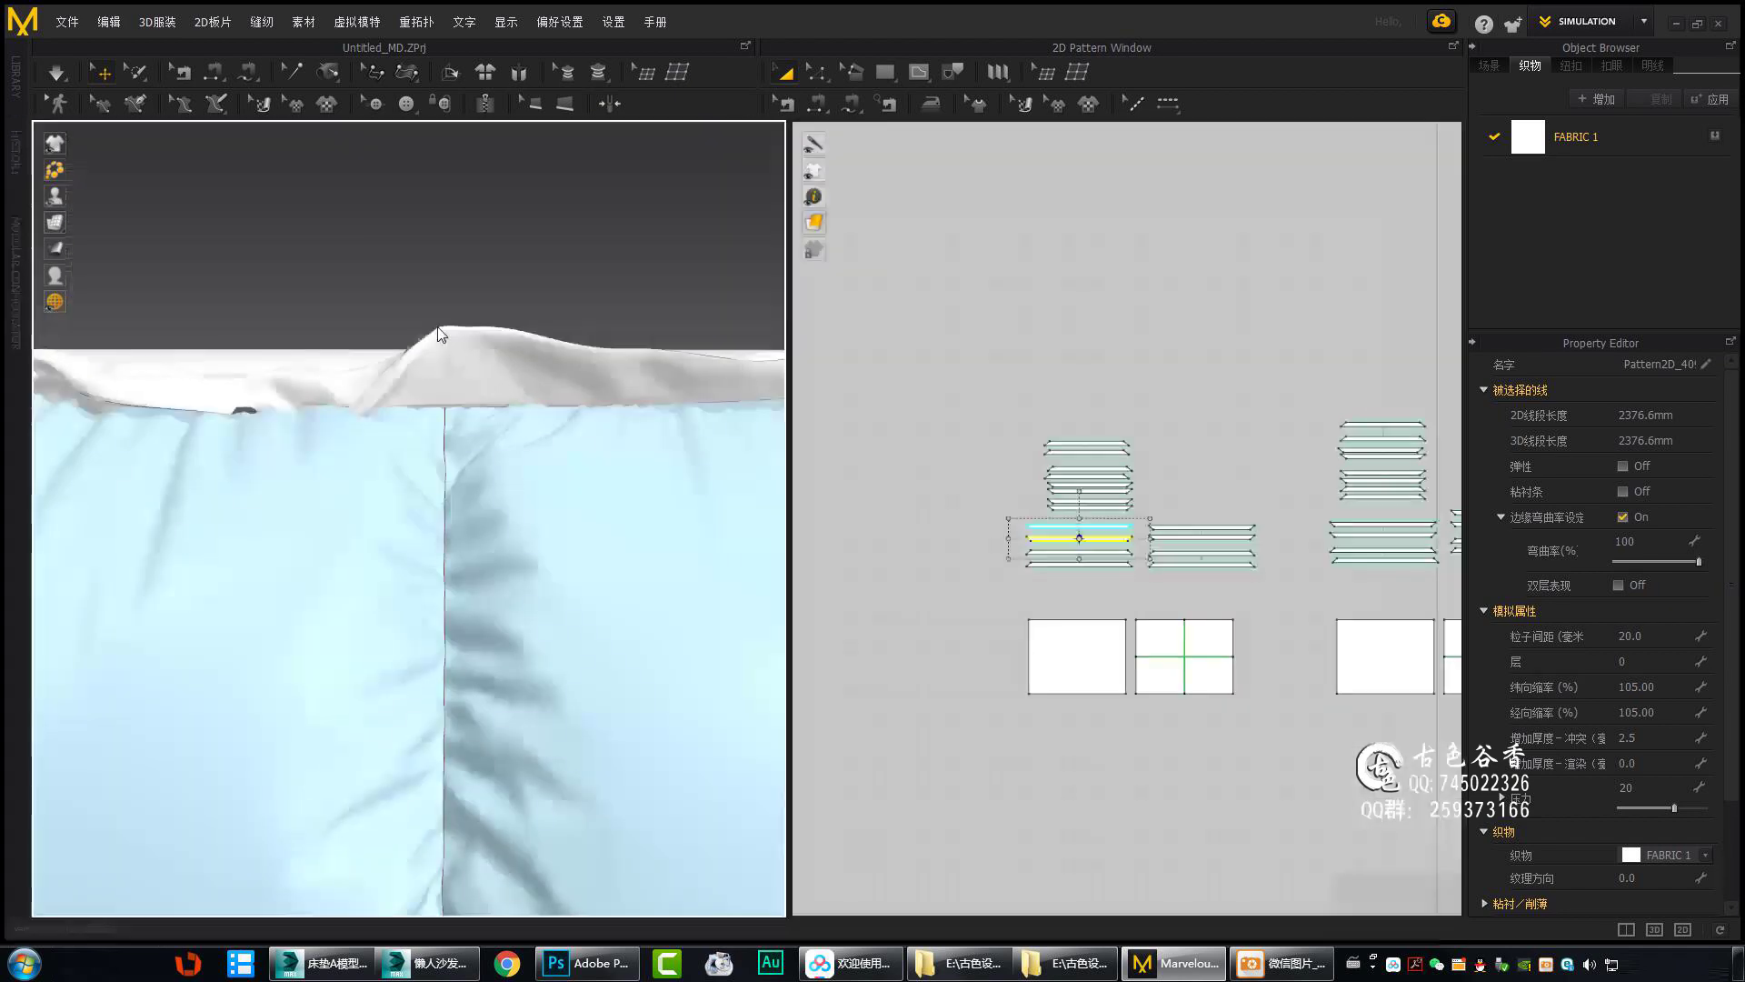
{"action": "right_click_drag", "start_coordinate": [393, 351], "coordinate": [359, 281]}
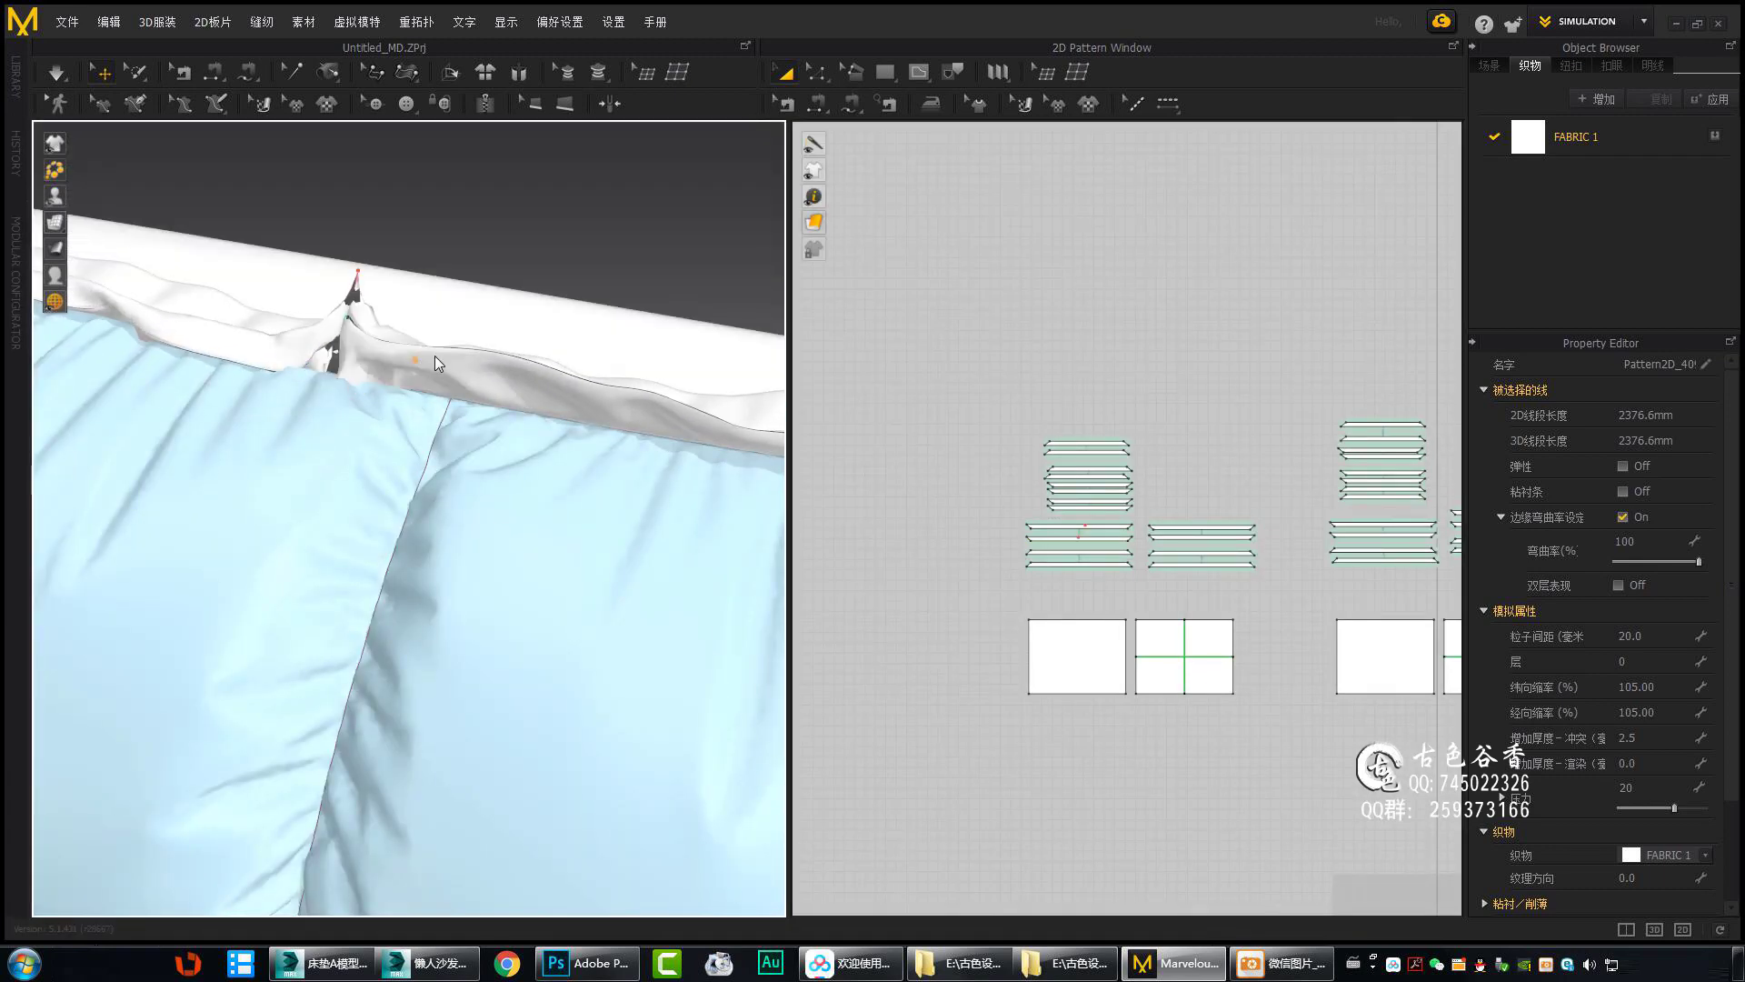
{"action": "left_click_drag", "start_coordinate": [433, 330], "coordinate": [443, 342]}
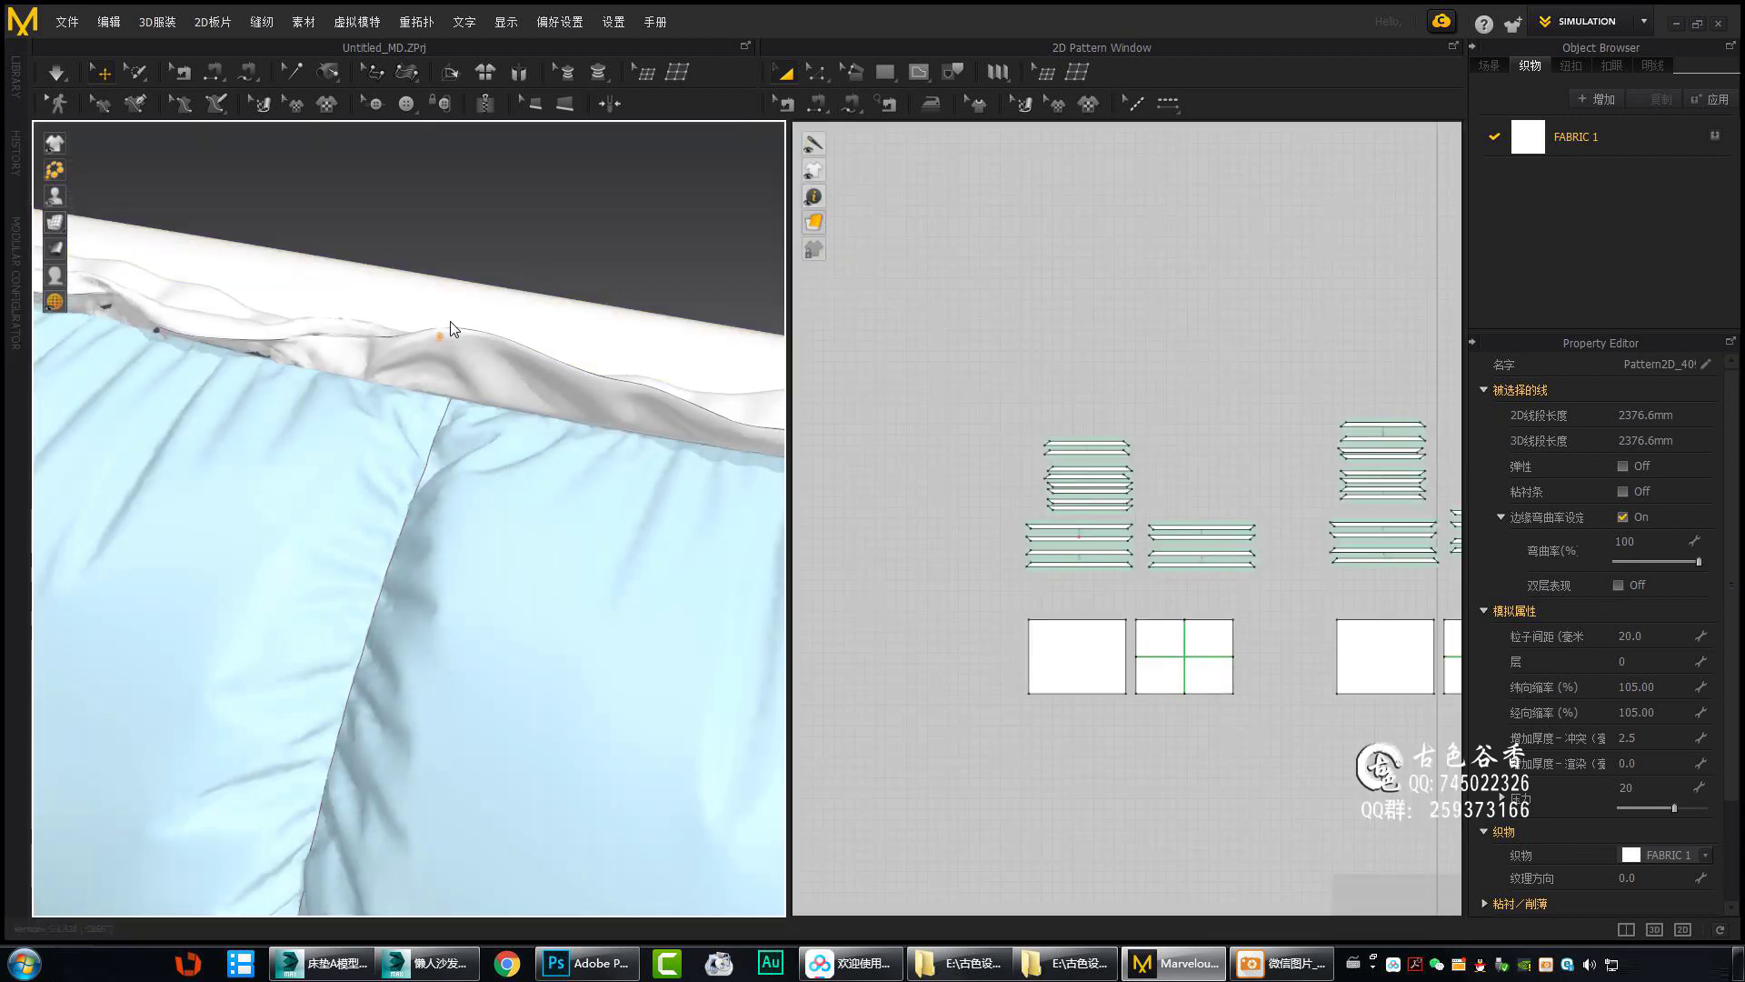
{"action": "mouse_move", "coordinate": [450, 320]}
{"action": "right_mouse_down"}
{"action": "mouse_move", "coordinate": [614, 365]}
{"action": "mouse_move", "coordinate": [336, 378]}
{"action": "mouse_move", "coordinate": [437, 584]}
{"action": "mouse_move", "coordinate": [577, 529]}
{"action": "mouse_move", "coordinate": [691, 603]}
{"action": "right_mouse_up"}
In the frontal view, select all patterns and pull one top border strip upward.
{"action": "key", "text": "2"}
{"action": "key", "text": "ctrl+a"}
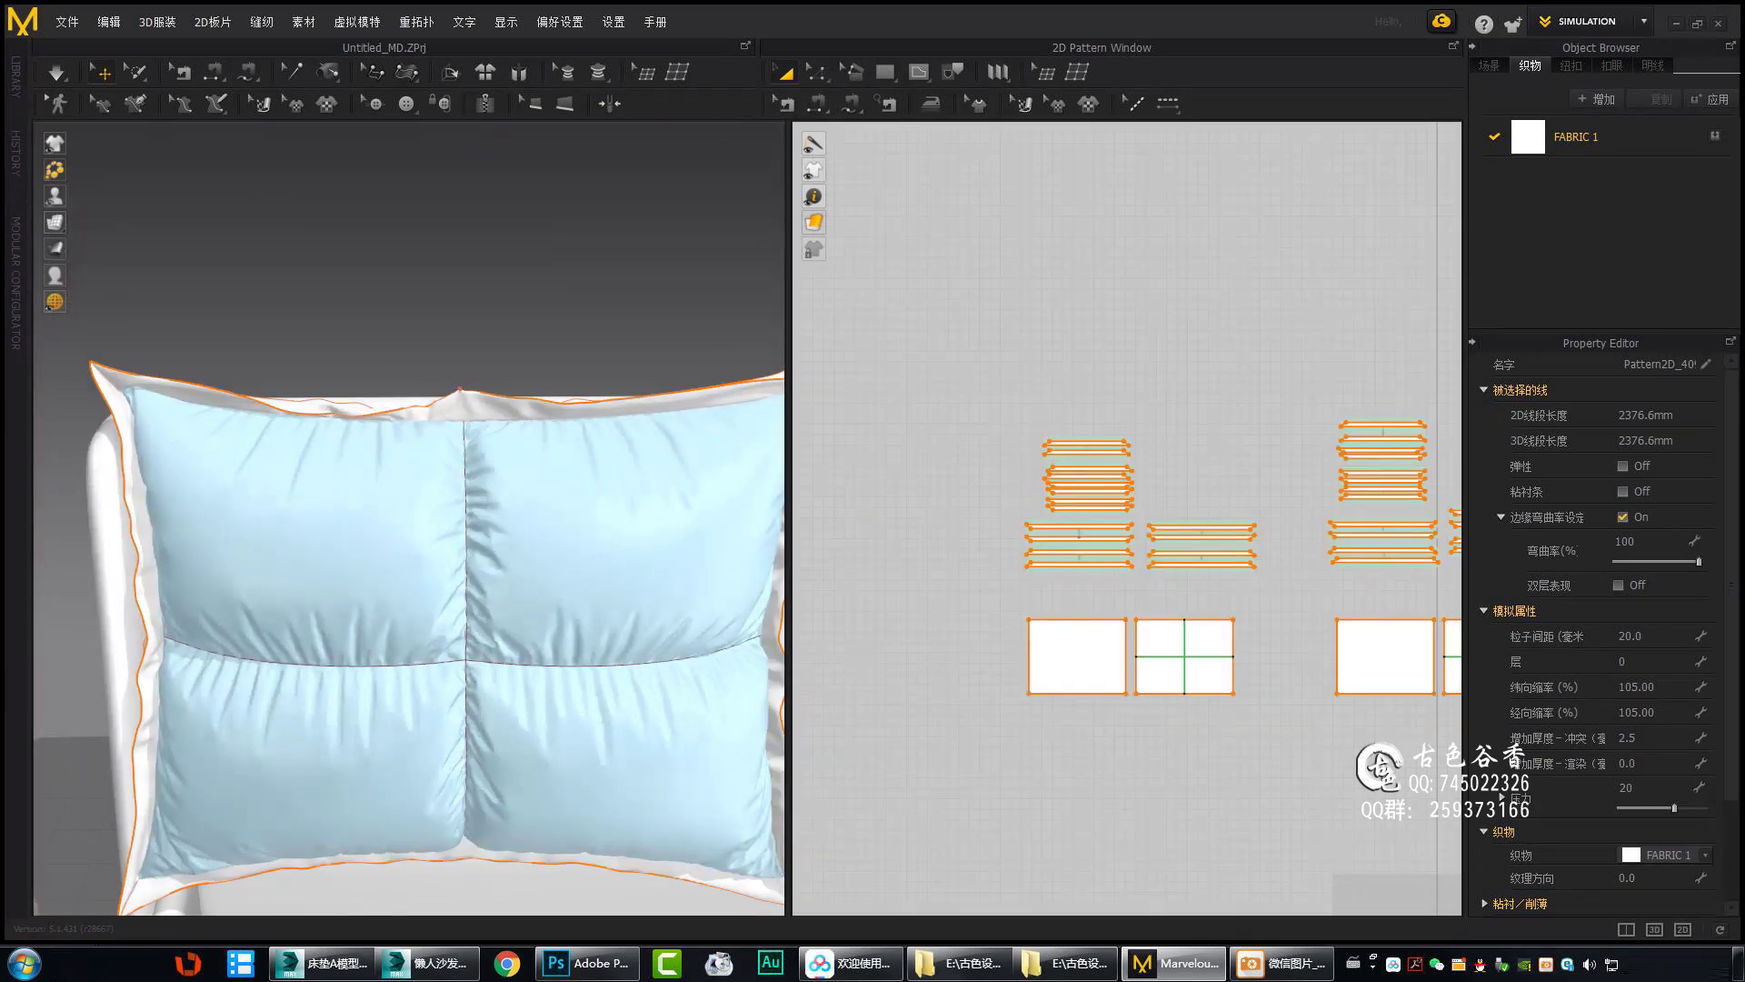
{"action": "left_click_drag", "start_coordinate": [314, 320], "coordinate": [324, 163]}
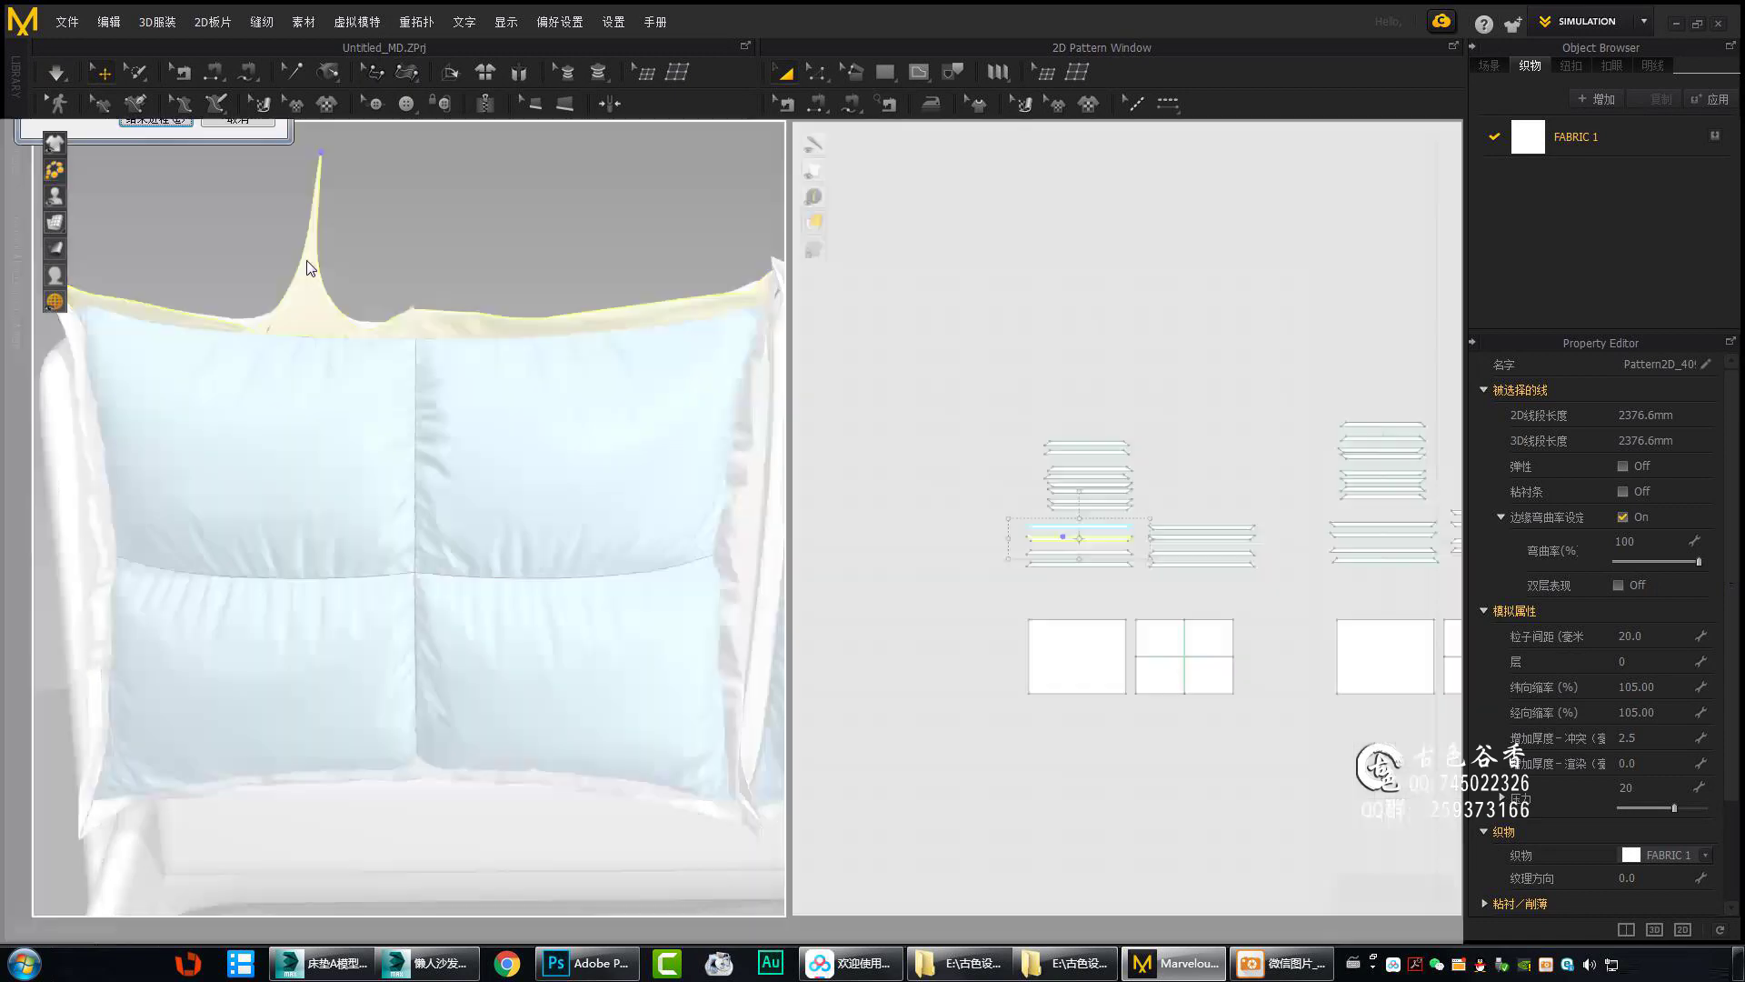
{"action": "scroll", "coordinate": [594, 702], "scroll_direction": "up", "scroll_amount": 5}
{"action": "scroll", "coordinate": [600, 558], "scroll_direction": "up", "scroll_amount": 3}
{"action": "scroll", "coordinate": [958, 378], "scroll_direction": "down", "scroll_amount": 3}
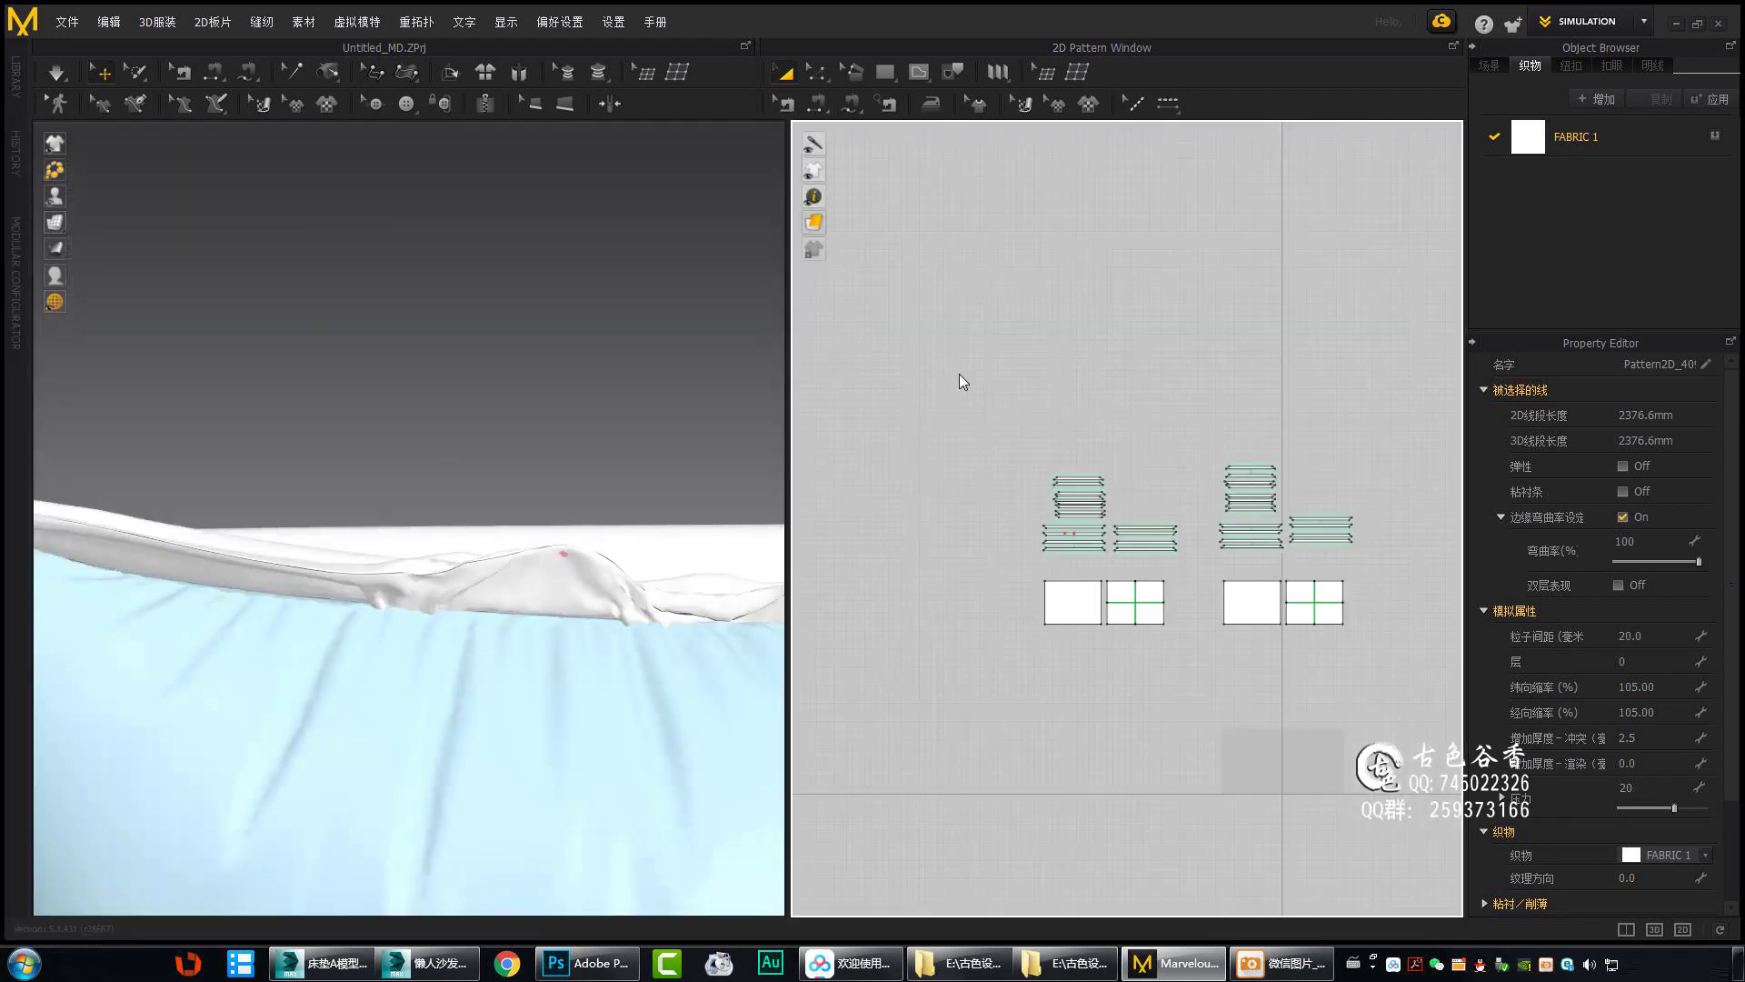
Marquee-select the border strips in the 2D Pattern window, then deselect and review both pillows.
{"action": "left_click_drag", "start_coordinate": [946, 391], "coordinate": [1363, 559]}
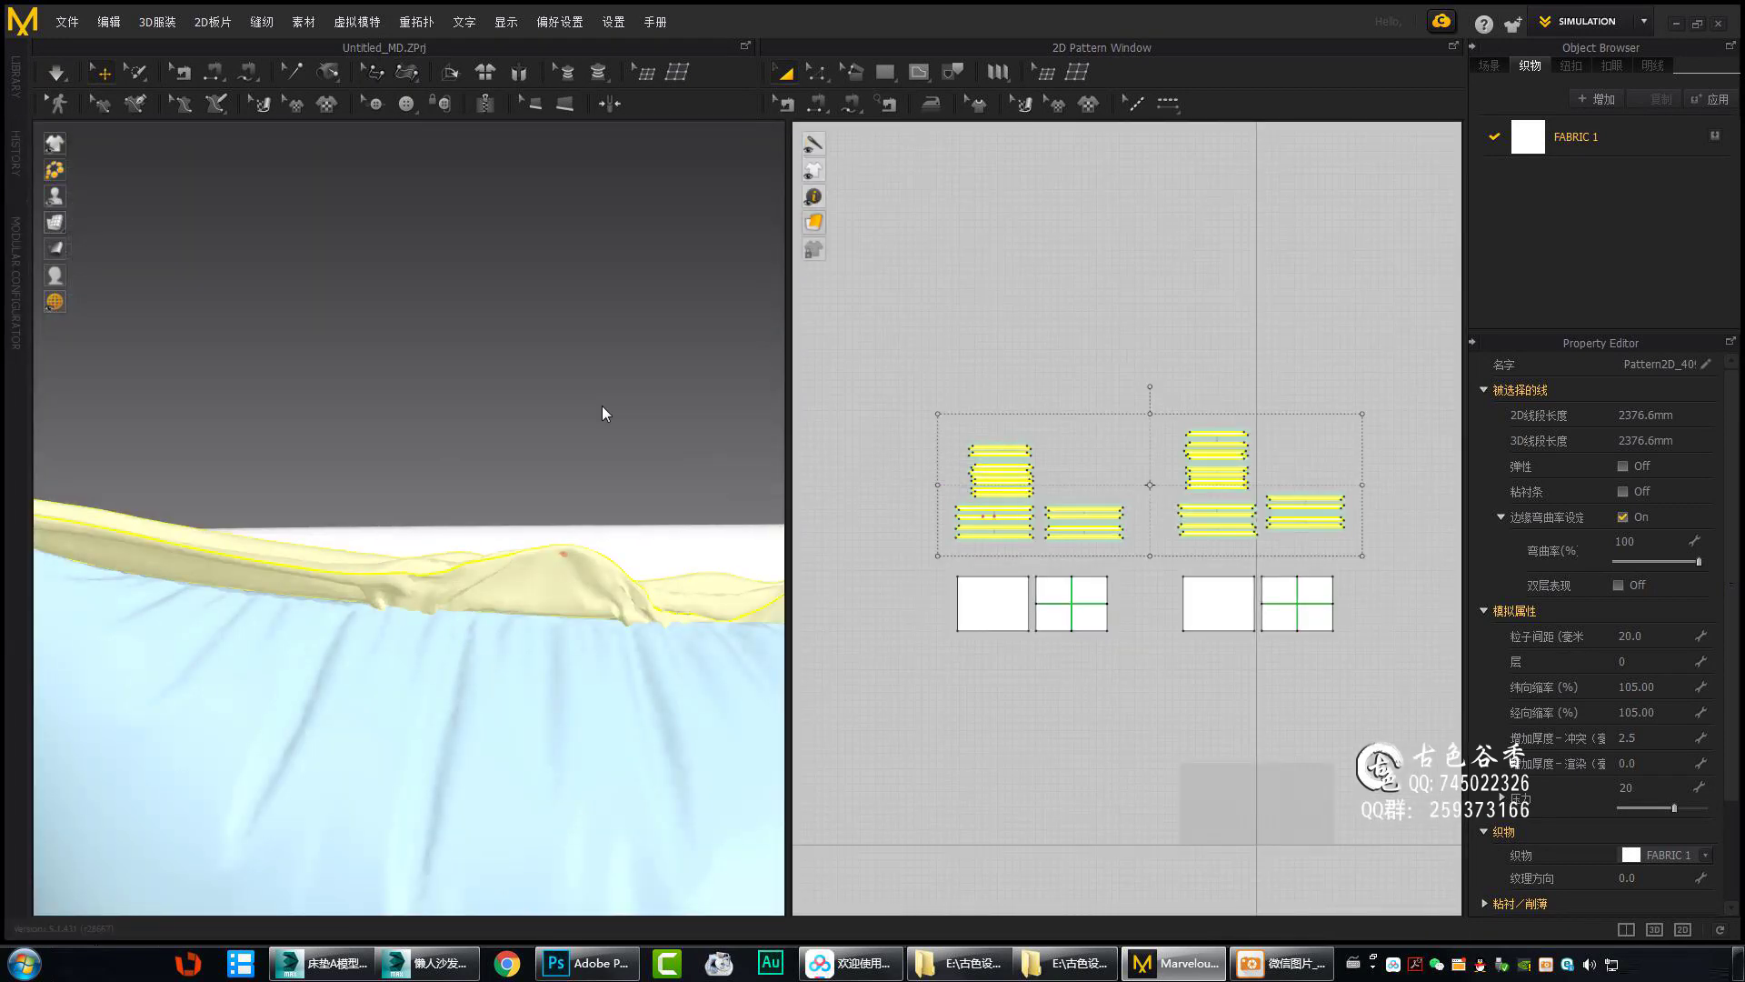
{"action": "left_click", "coordinate": [1269, 615]}
{"action": "scroll", "coordinate": [597, 302], "scroll_direction": "down", "scroll_amount": 5}
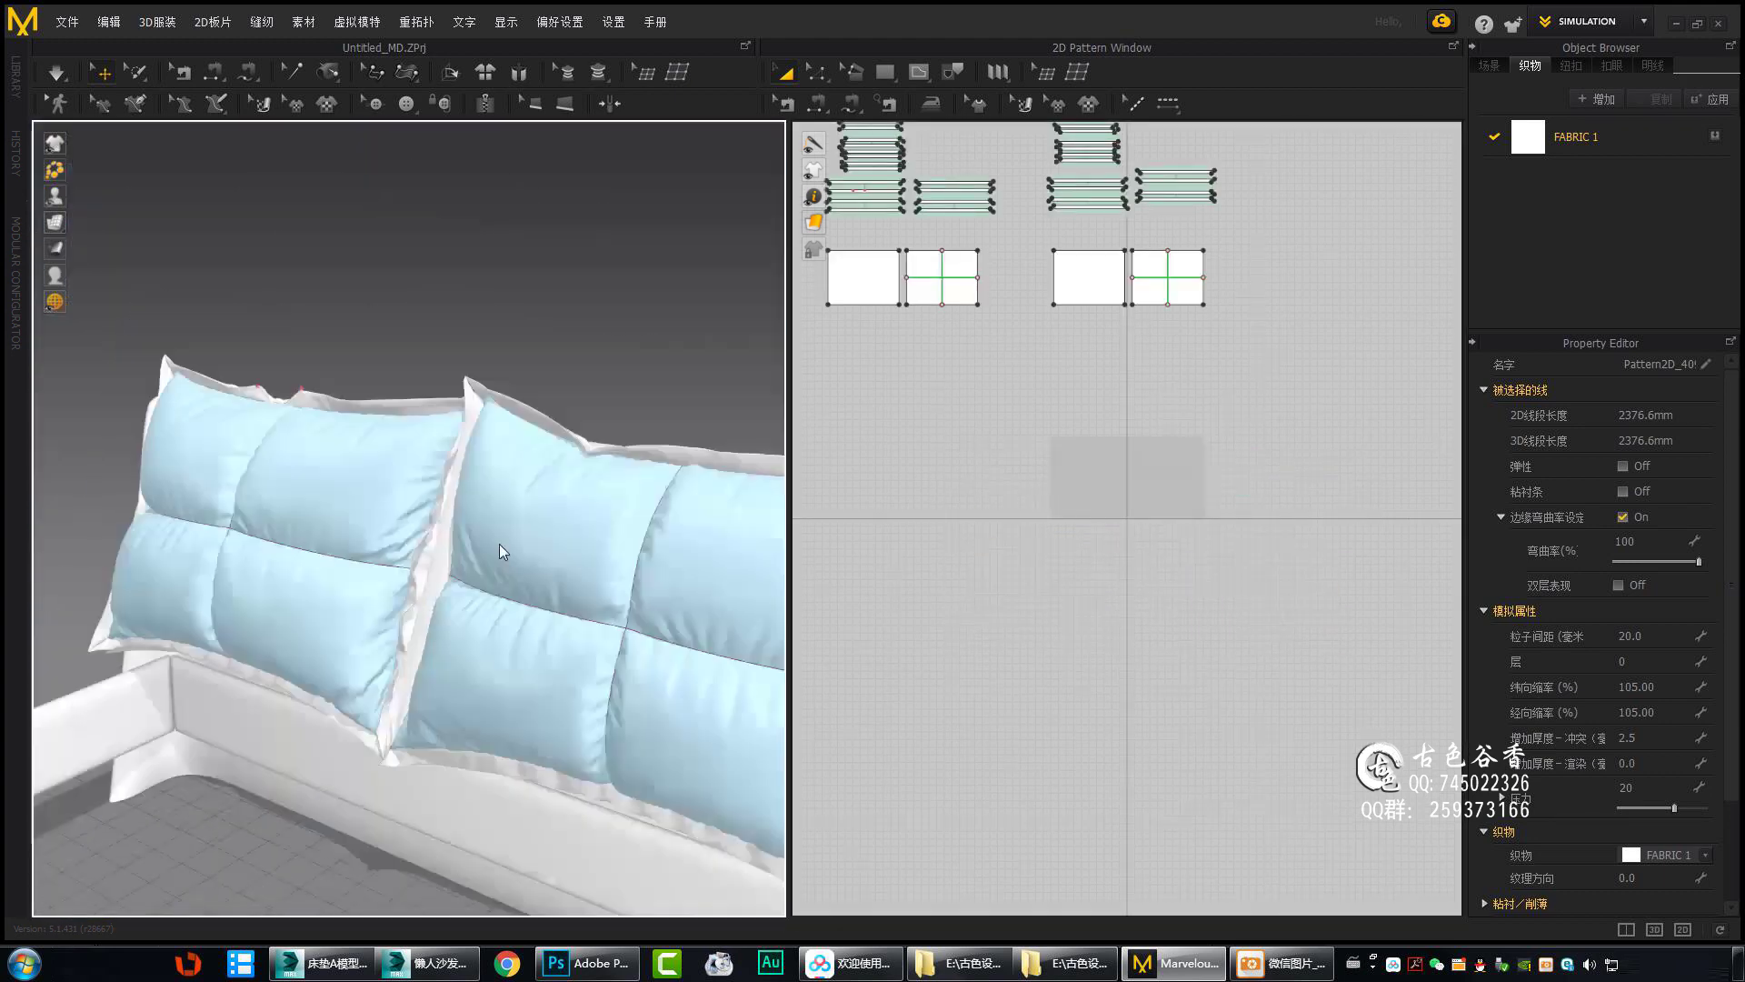
{"action": "scroll", "coordinate": [499, 544], "scroll_direction": "up", "scroll_amount": 2}
{"action": "mouse_move", "coordinate": [324, 550]}
{"action": "right_mouse_down"}
{"action": "mouse_move", "coordinate": [723, 493]}
{"action": "mouse_move", "coordinate": [560, 529]}
{"action": "right_mouse_up"}
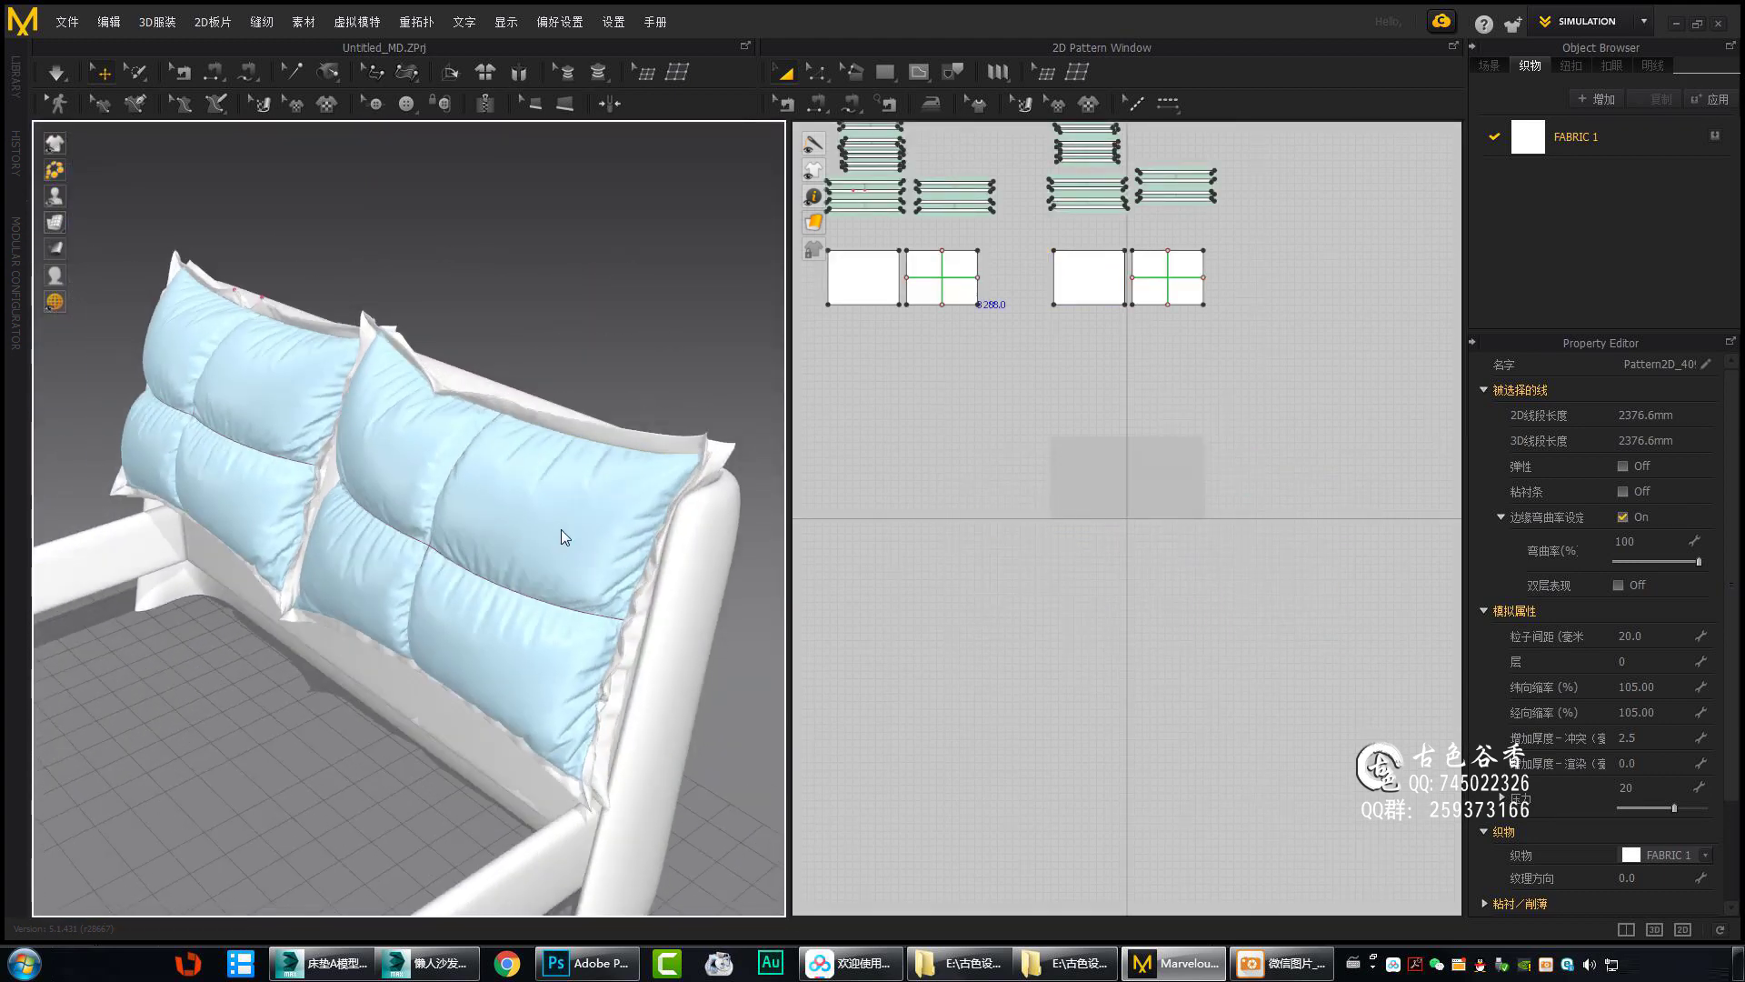
{"action": "scroll", "coordinate": [511, 302], "scroll_direction": "up", "scroll_amount": 3}
Select the left group of border strips and inspect them along the pillow edge.
{"action": "left_click_drag", "start_coordinate": [1130, 546], "coordinate": [928, 389]}
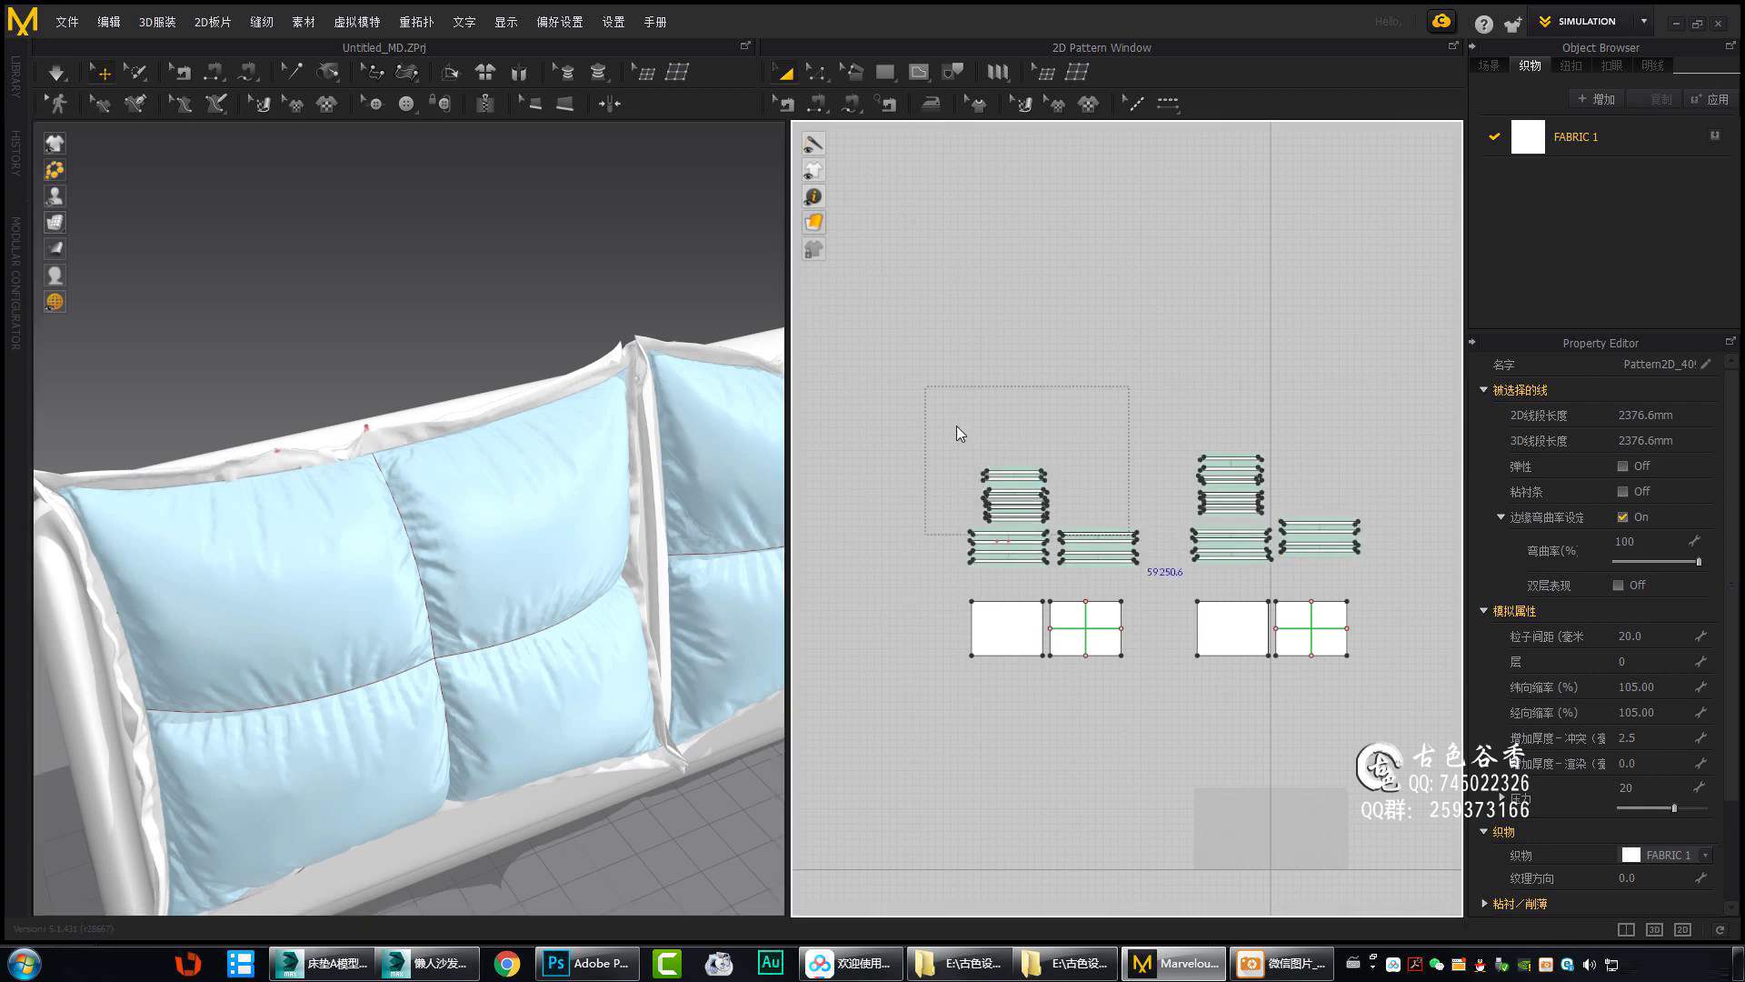
{"action": "mouse_move", "coordinate": [390, 442]}
{"action": "right_mouse_down"}
{"action": "mouse_move", "coordinate": [475, 488]}
{"action": "mouse_move", "coordinate": [233, 473]}
{"action": "mouse_move", "coordinate": [417, 391]}
{"action": "right_mouse_up"}
{"action": "right_click_drag", "start_coordinate": [585, 604], "coordinate": [265, 313]}
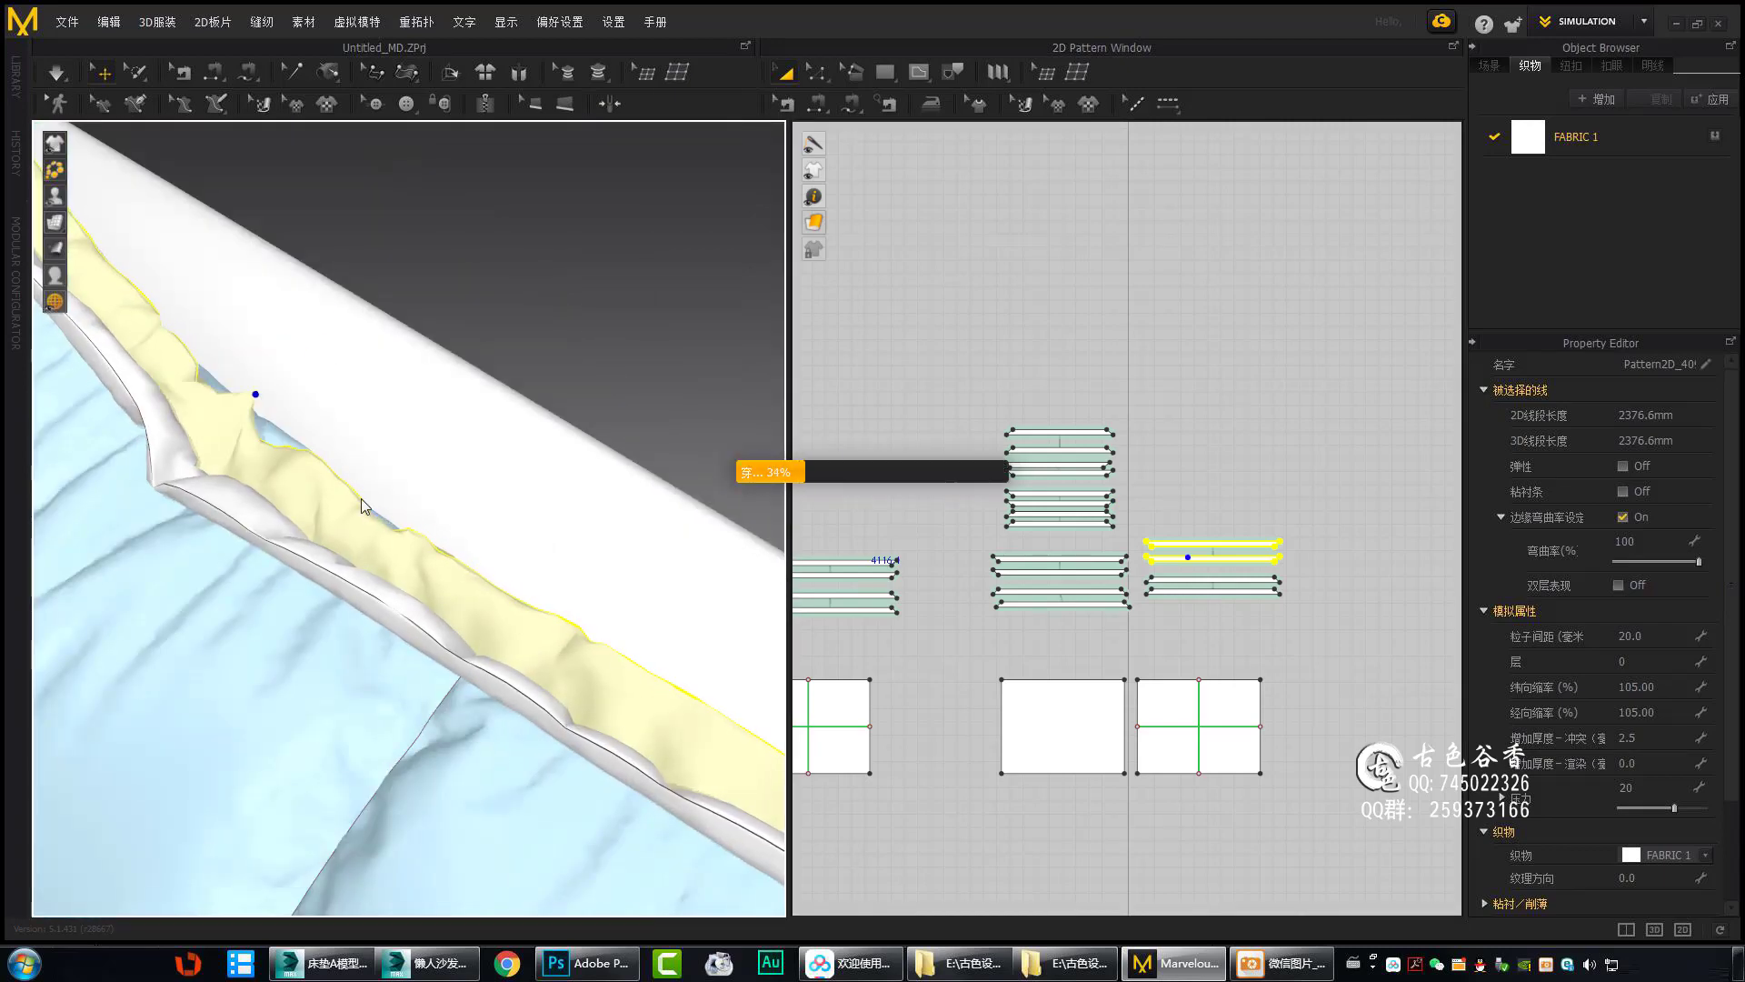
{"action": "mouse_move", "coordinate": [362, 498]}
{"action": "right_mouse_down"}
{"action": "mouse_move", "coordinate": [527, 546]}
{"action": "mouse_move", "coordinate": [287, 680]}
{"action": "mouse_move", "coordinate": [502, 469]}
{"action": "right_mouse_up"}
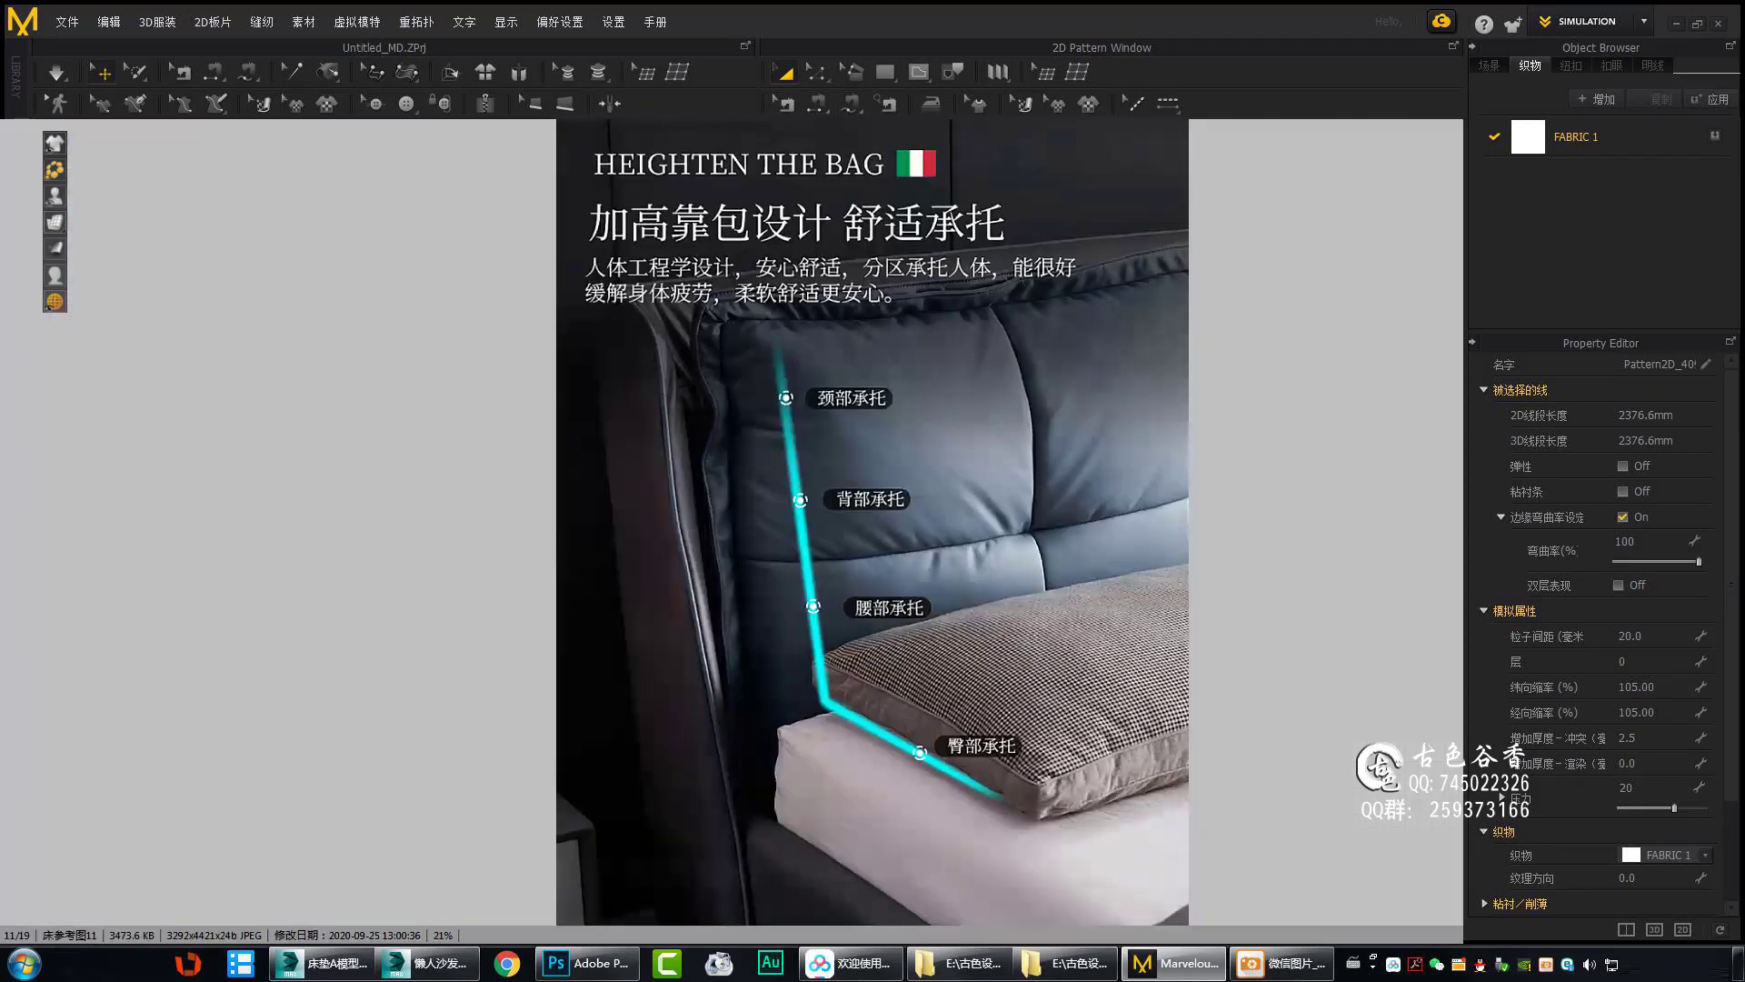
{"action": "left_click", "coordinate": [412, 293]}
{"action": "mouse_move", "coordinate": [412, 292]}
{"action": "right_mouse_down"}
{"action": "mouse_move", "coordinate": [443, 587]}
{"action": "mouse_move", "coordinate": [667, 509]}
{"action": "mouse_move", "coordinate": [380, 695]}
{"action": "right_mouse_up"}
Pull the border strip pattern into place and select the white trim strip.
{"action": "left_click", "coordinate": [510, 581]}
{"action": "mouse_move", "coordinate": [510, 581]}
{"action": "right_mouse_down"}
{"action": "mouse_move", "coordinate": [614, 465]}
{"action": "mouse_move", "coordinate": [507, 554]}
{"action": "mouse_move", "coordinate": [275, 516]}
{"action": "mouse_move", "coordinate": [363, 473]}
{"action": "mouse_move", "coordinate": [609, 578]}
{"action": "mouse_move", "coordinate": [537, 479]}
{"action": "right_mouse_up"}
{"action": "scroll", "coordinate": [966, 483], "scroll_direction": "up", "scroll_amount": 3}
{"action": "mouse_move", "coordinate": [497, 622]}
{"action": "left_mouse_down"}
{"action": "mouse_move", "coordinate": [586, 604]}
{"action": "mouse_move", "coordinate": [526, 736]}
{"action": "left_mouse_up"}
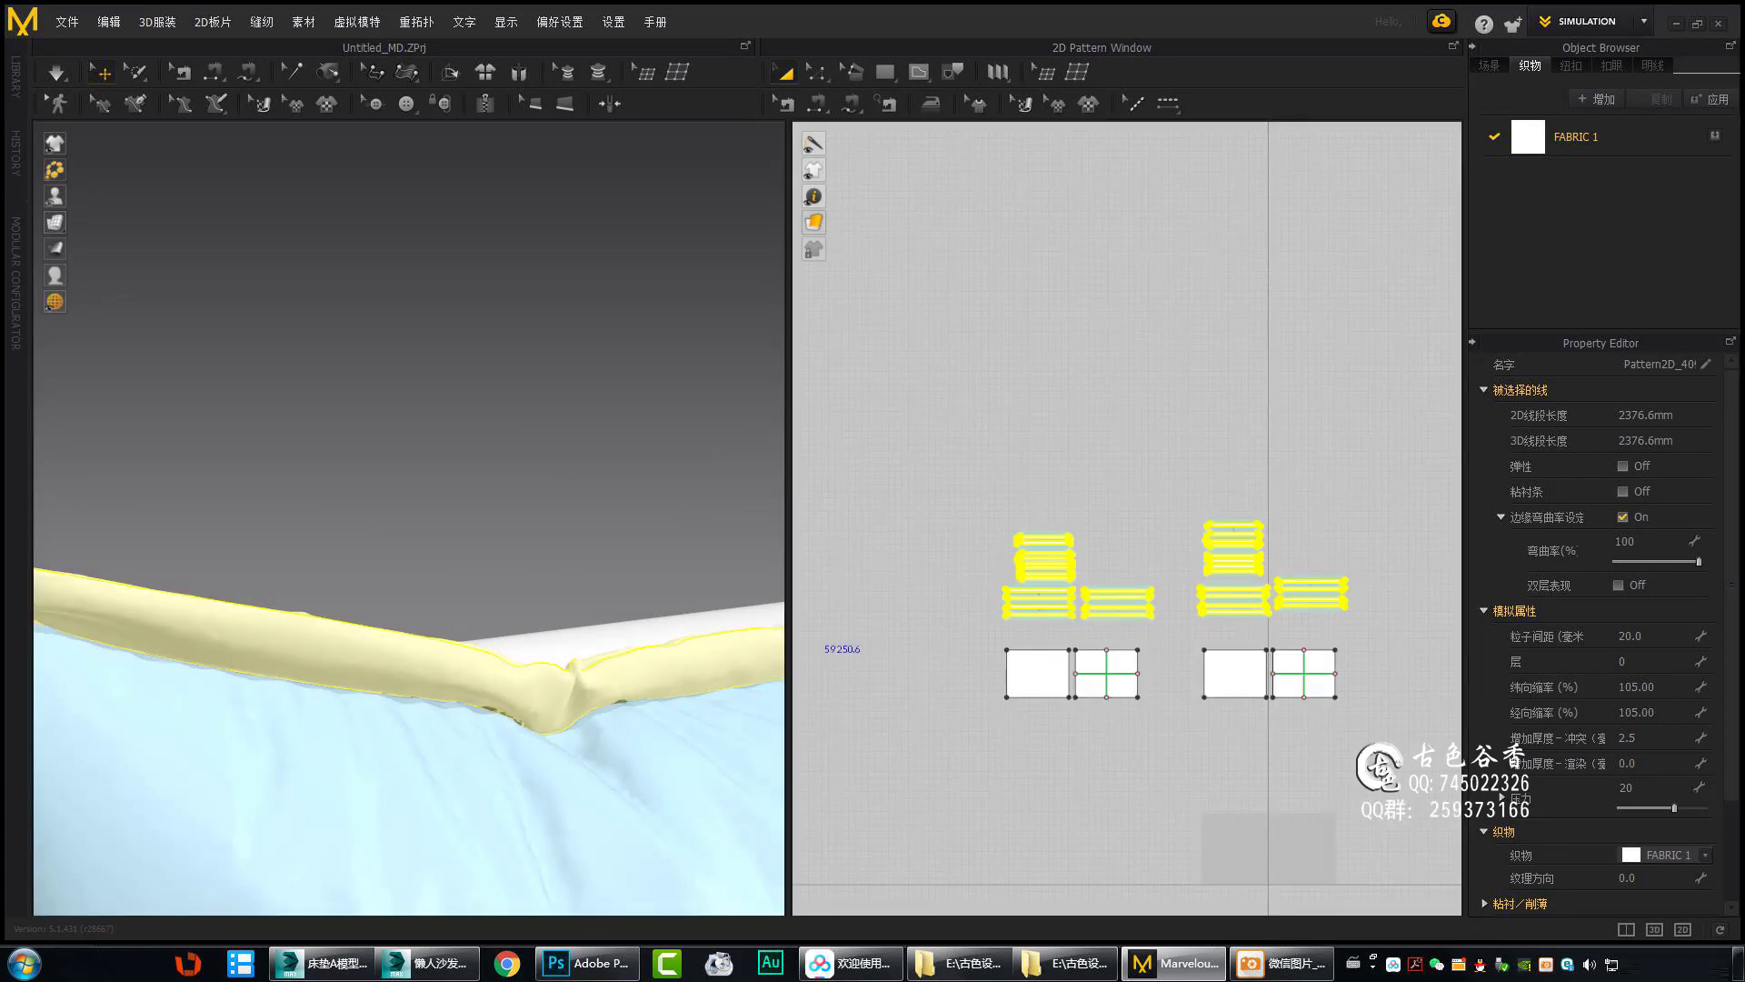
{"action": "mouse_move", "coordinate": [564, 497]}
{"action": "right_mouse_down"}
{"action": "mouse_move", "coordinate": [461, 603]}
{"action": "mouse_move", "coordinate": [656, 435]}
{"action": "right_mouse_up"}
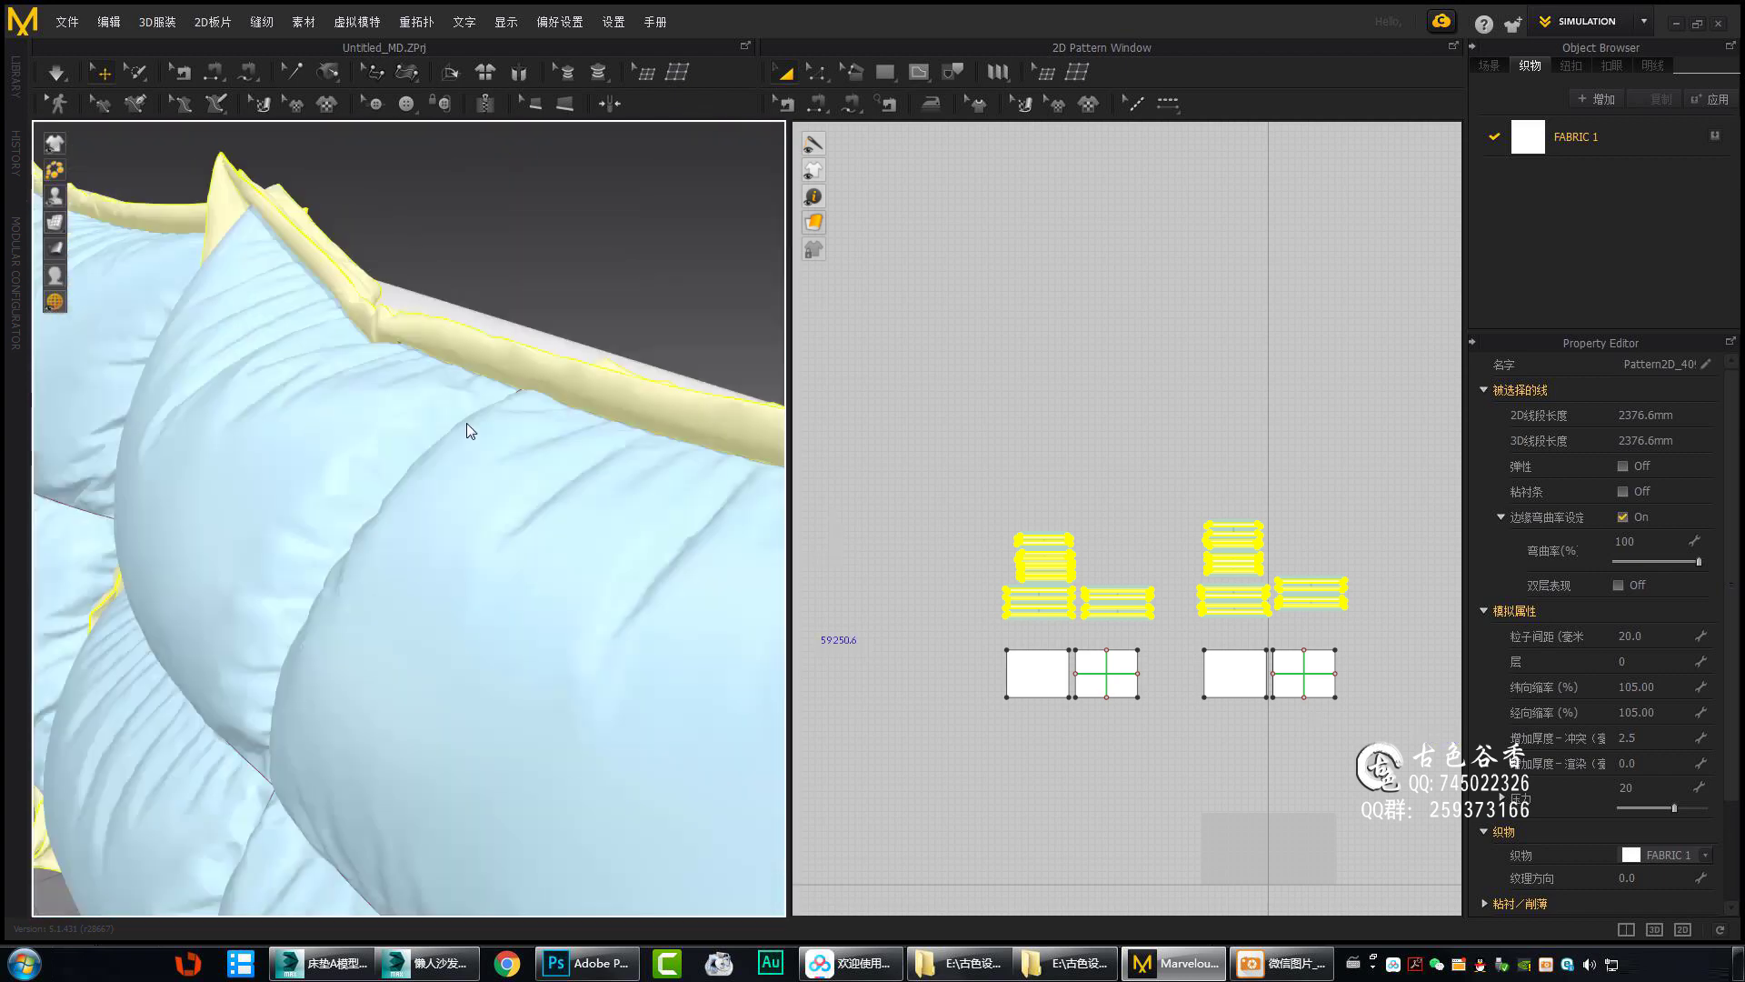
{"action": "mouse_move", "coordinate": [455, 363]}
{"action": "right_mouse_down"}
{"action": "mouse_move", "coordinate": [750, 446]}
{"action": "mouse_move", "coordinate": [570, 334]}
{"action": "mouse_move", "coordinate": [431, 620]}
{"action": "mouse_move", "coordinate": [425, 520]}
{"action": "mouse_move", "coordinate": [627, 249]}
{"action": "mouse_move", "coordinate": [405, 393]}
{"action": "mouse_move", "coordinate": [569, 549]}
{"action": "mouse_move", "coordinate": [647, 383]}
{"action": "mouse_move", "coordinate": [439, 332]}
{"action": "right_mouse_up"}
{"action": "left_click", "coordinate": [749, 446]}
{"action": "left_click", "coordinate": [570, 335]}
Fold the selected trim strip over the pillow edge and let it drape.
{"action": "left_click_drag", "start_coordinate": [439, 332], "coordinate": [683, 351]}
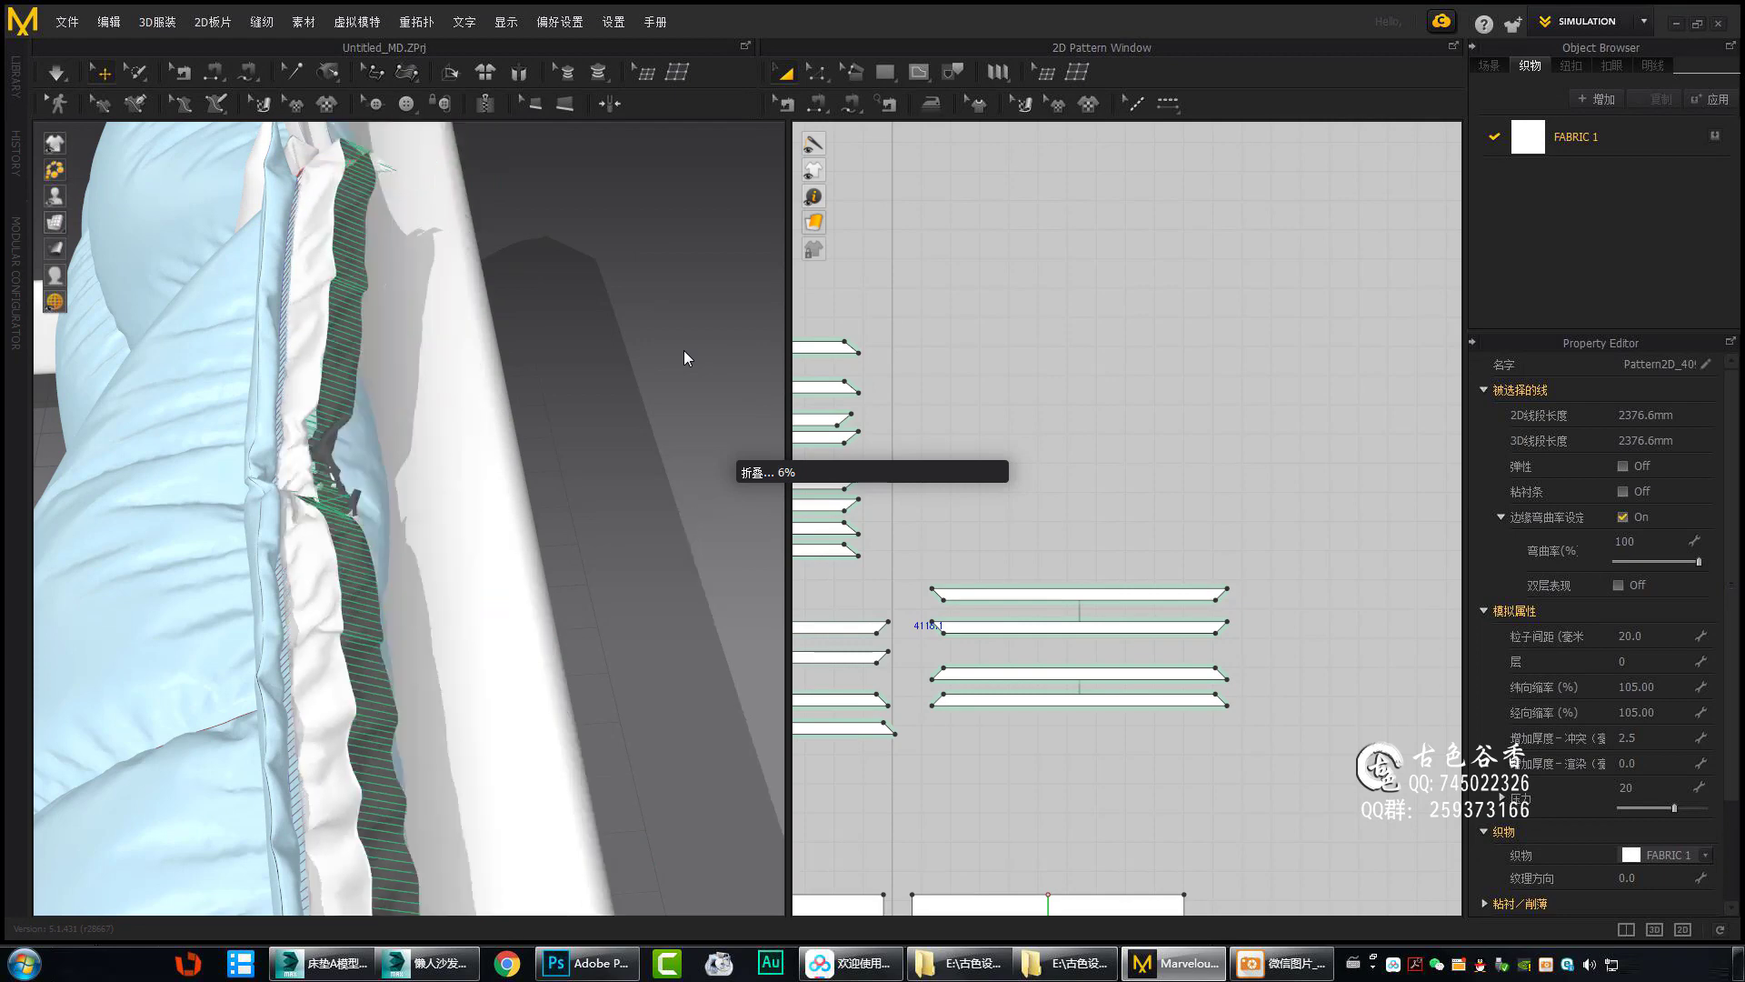
{"action": "right_click_drag", "start_coordinate": [684, 351], "coordinate": [385, 692]}
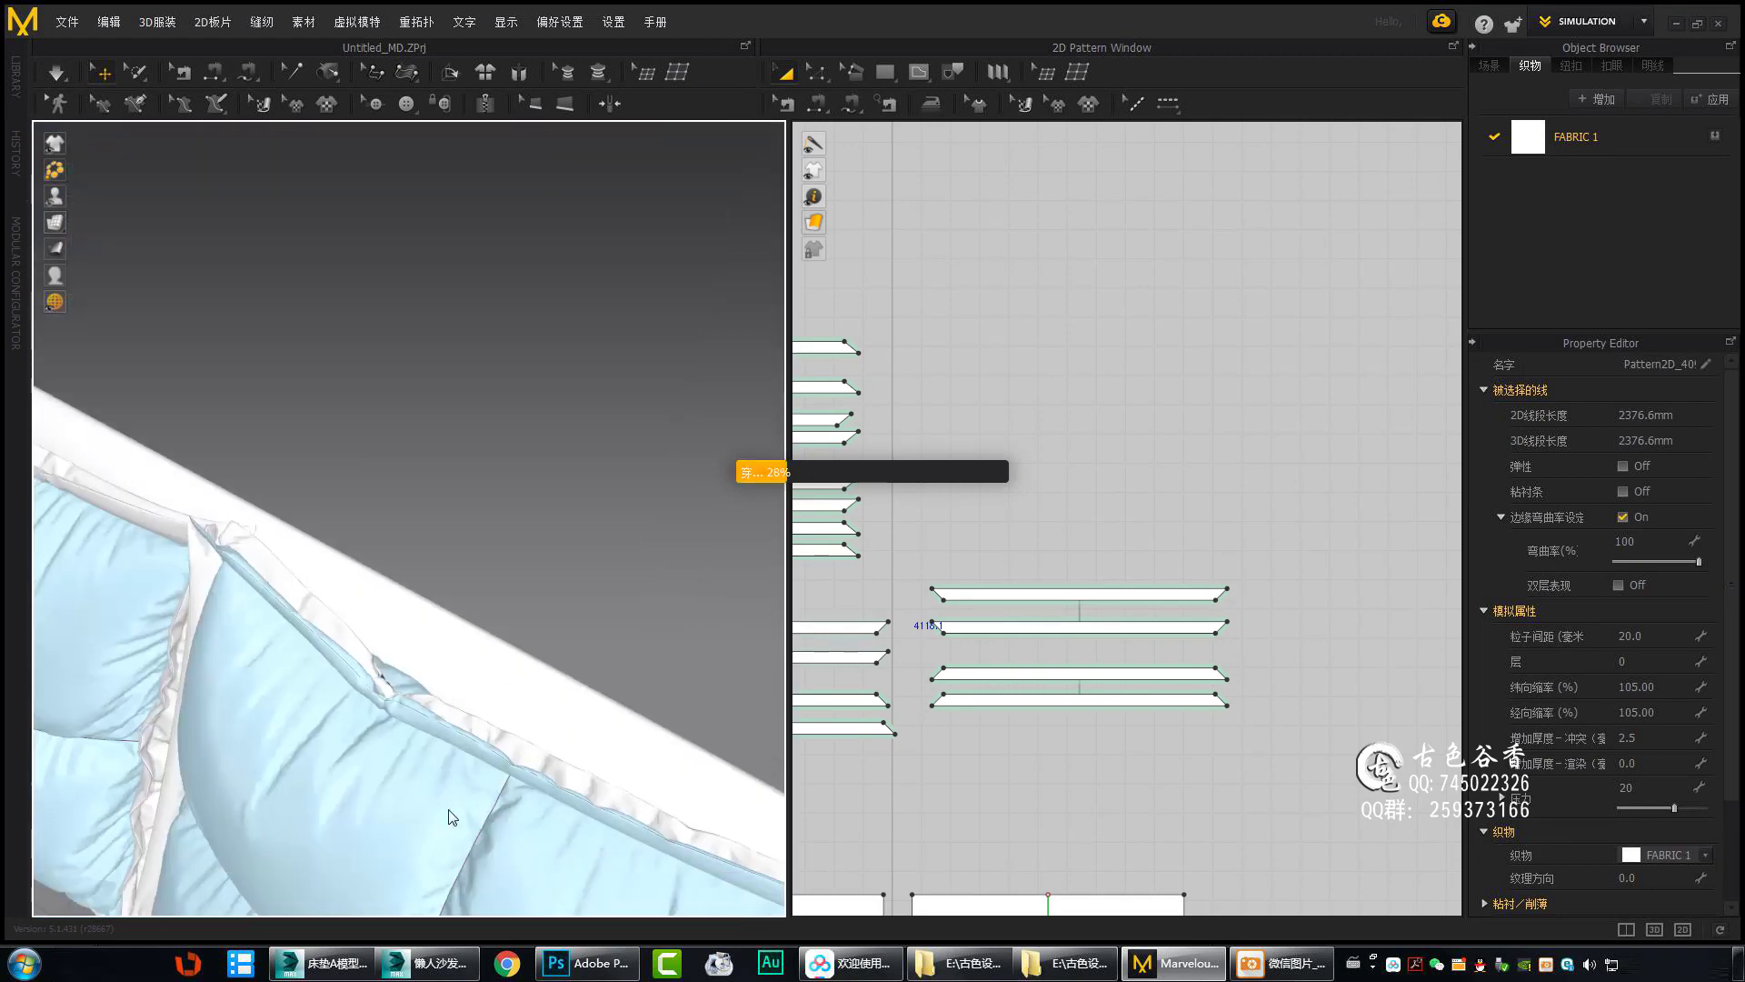
{"action": "left_click", "coordinate": [385, 692]}
{"action": "scroll", "coordinate": [432, 712], "scroll_direction": "up", "scroll_amount": 3}
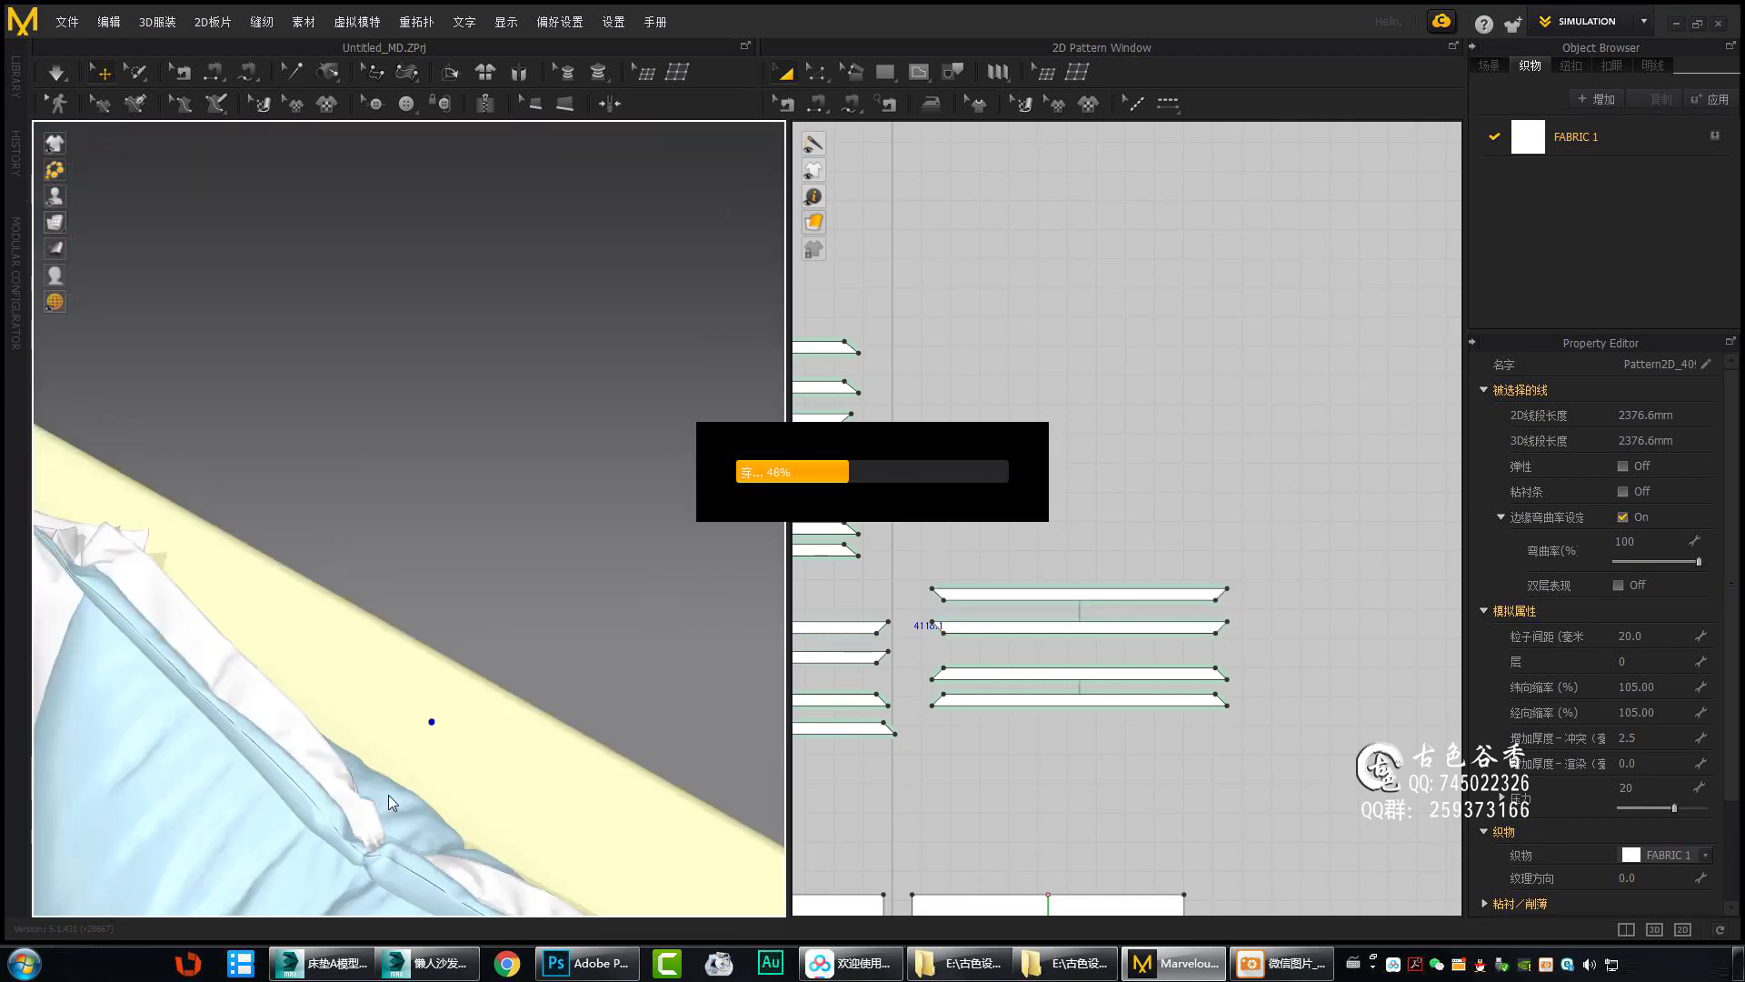
{"action": "mouse_move", "coordinate": [457, 711]}
{"action": "right_mouse_down"}
{"action": "mouse_move", "coordinate": [454, 494]}
{"action": "mouse_move", "coordinate": [417, 615]}
{"action": "mouse_move", "coordinate": [534, 585]}
{"action": "mouse_move", "coordinate": [412, 599]}
{"action": "mouse_move", "coordinate": [531, 543]}
{"action": "right_mouse_up"}
{"action": "scroll", "coordinate": [412, 598], "scroll_direction": "up", "scroll_amount": 5}
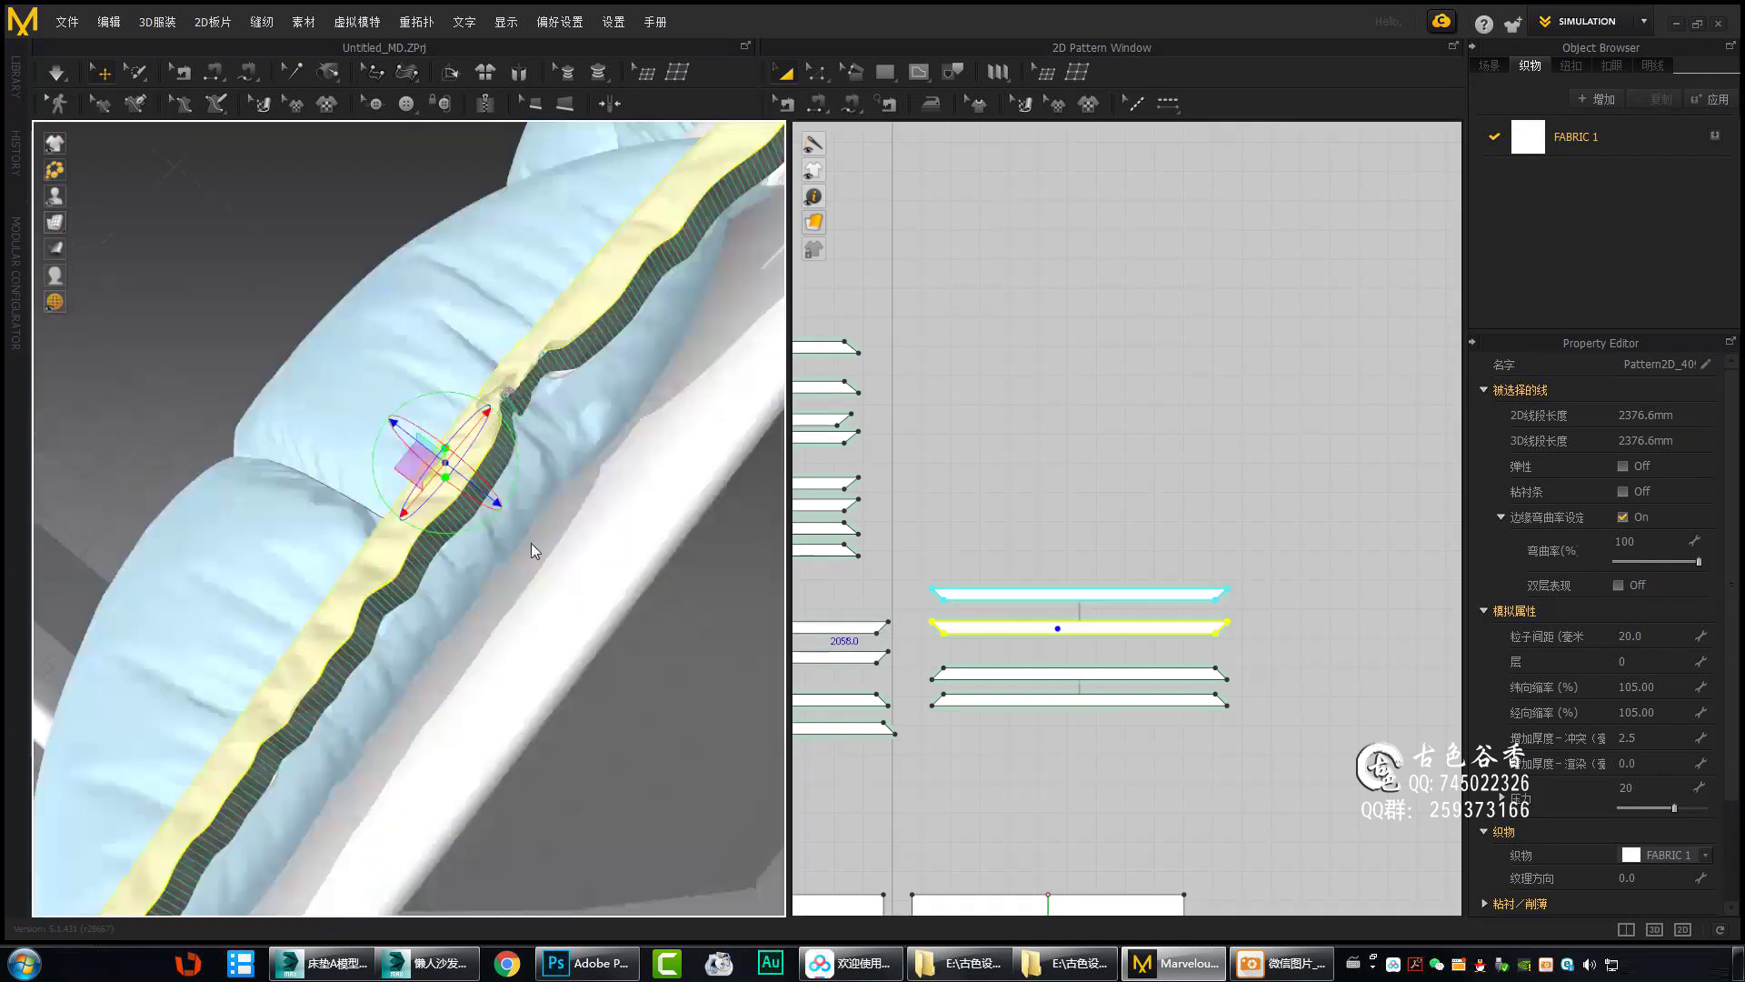
{"action": "scroll", "coordinate": [531, 542], "scroll_direction": "up", "scroll_amount": 3}
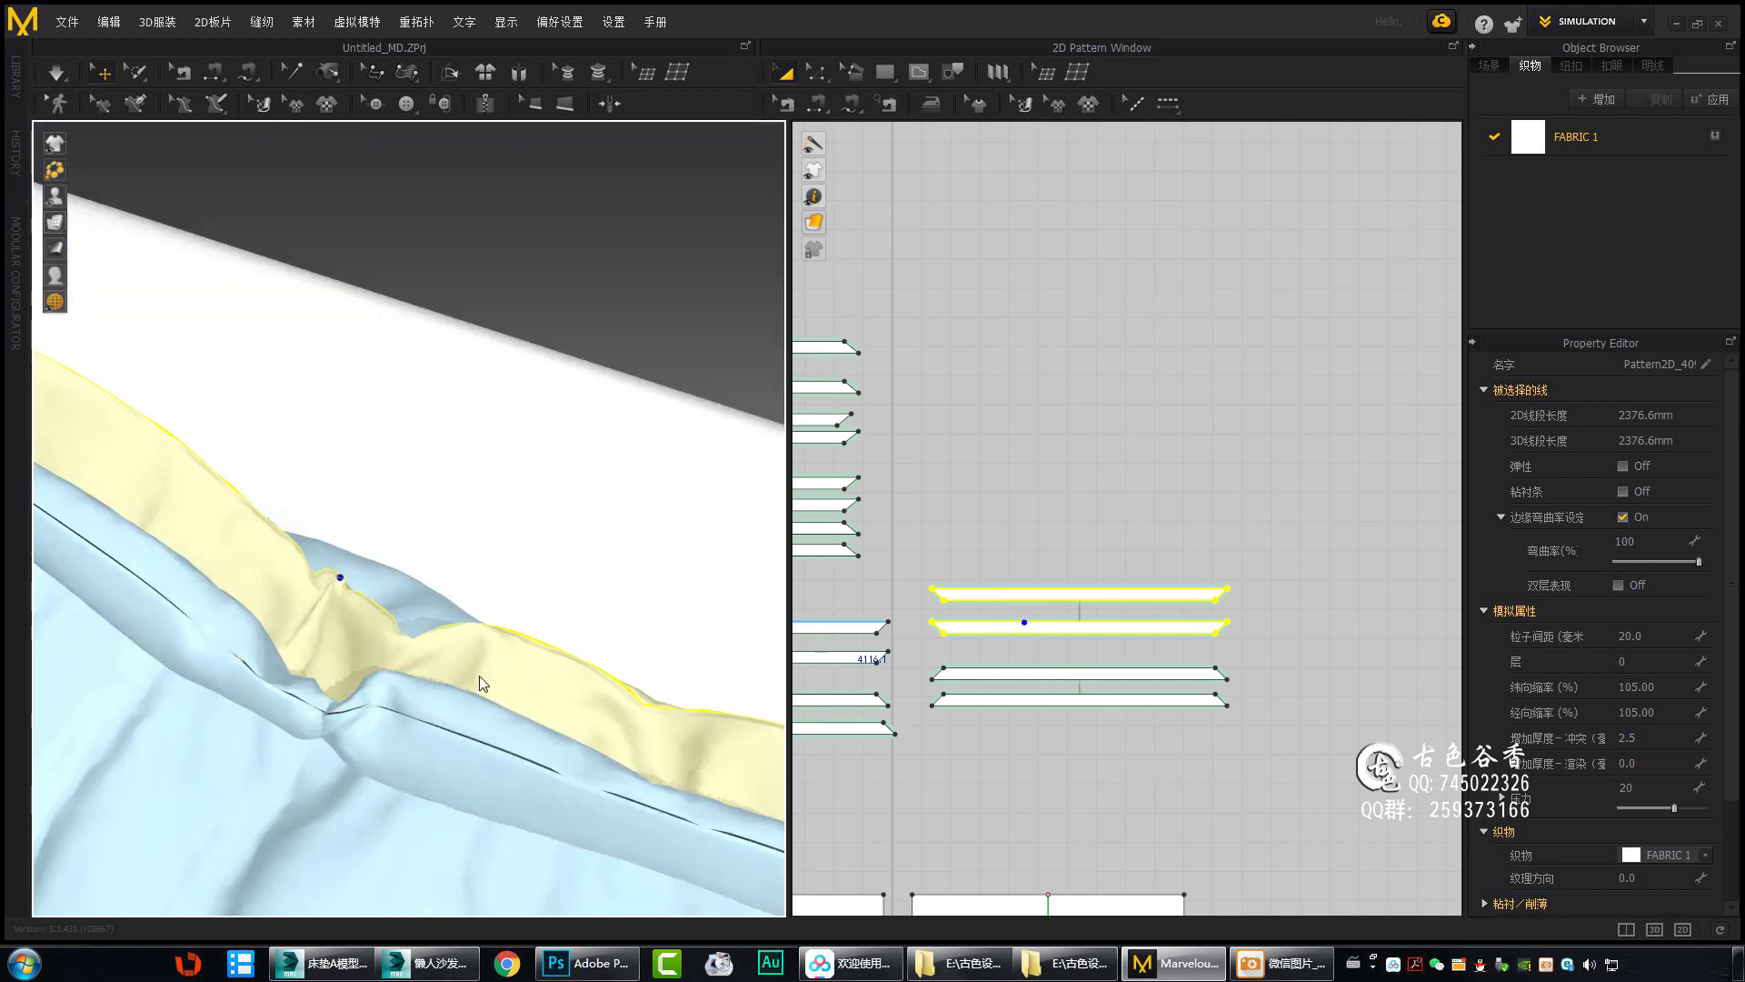
Face the cushion edge and select the next trim piece for folding.
{"action": "mouse_move", "coordinate": [479, 675]}
{"action": "right_mouse_down"}
{"action": "mouse_move", "coordinate": [509, 564]}
{"action": "mouse_move", "coordinate": [372, 428]}
{"action": "mouse_move", "coordinate": [386, 560]}
{"action": "right_mouse_up"}
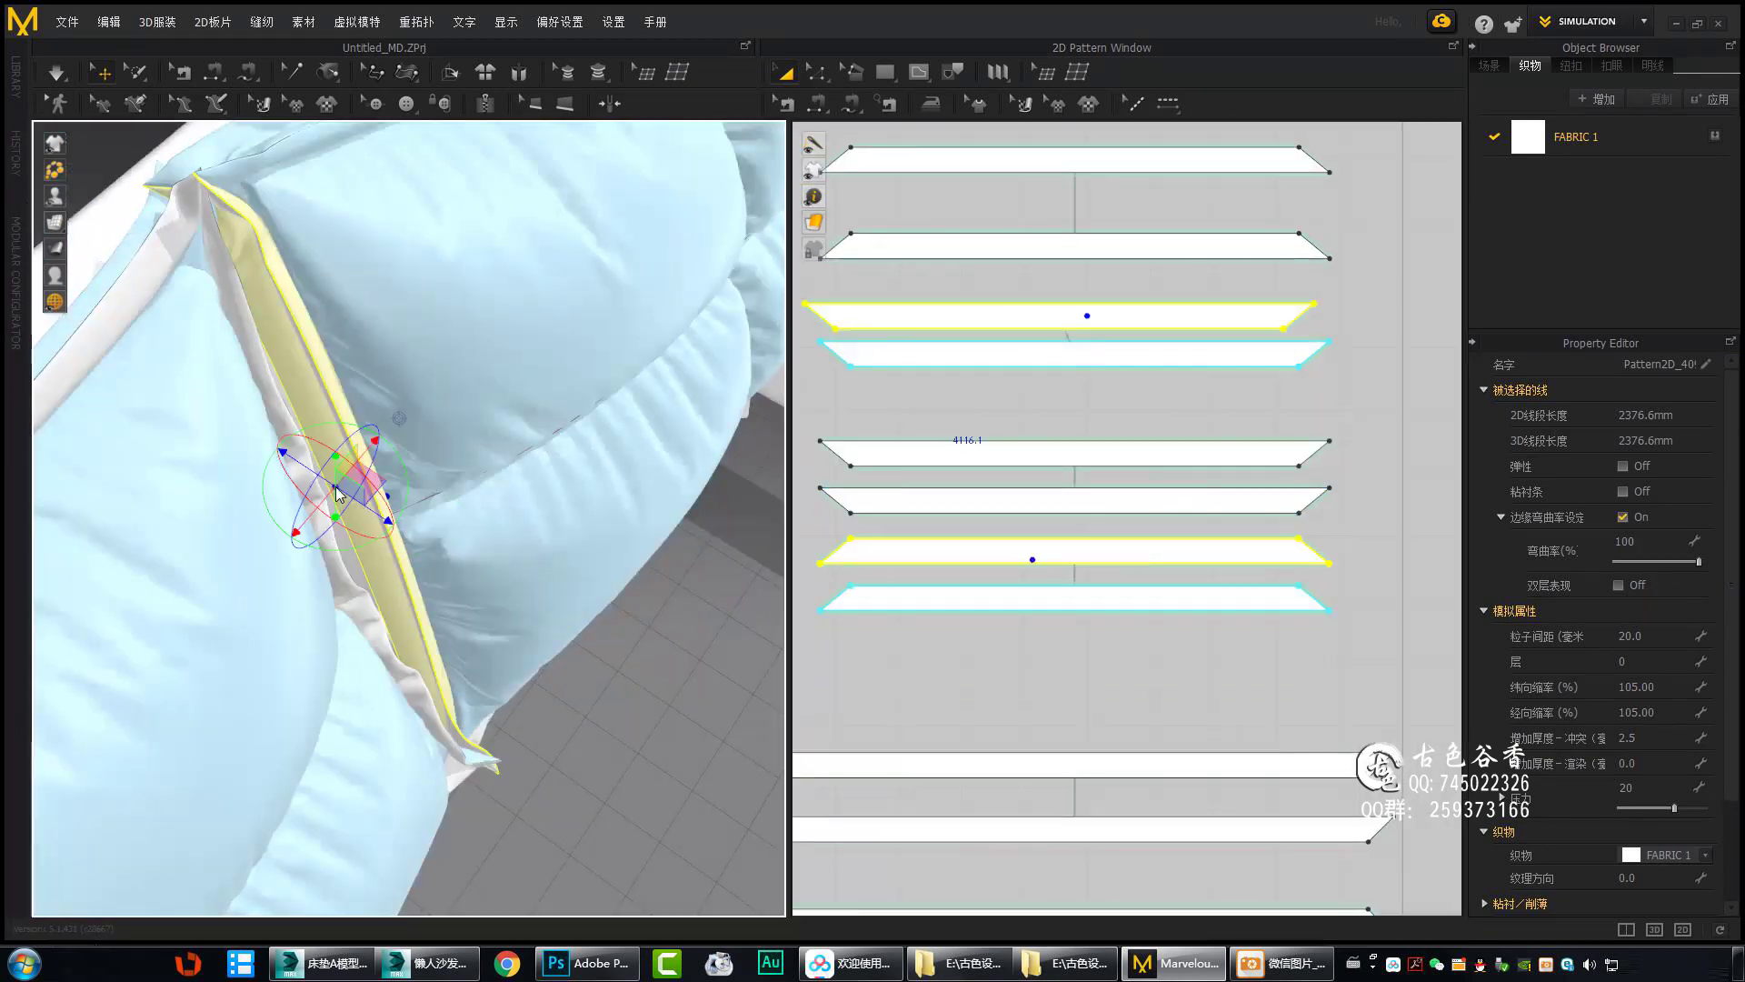
{"action": "right_click_drag", "start_coordinate": [386, 560], "coordinate": [387, 395]}
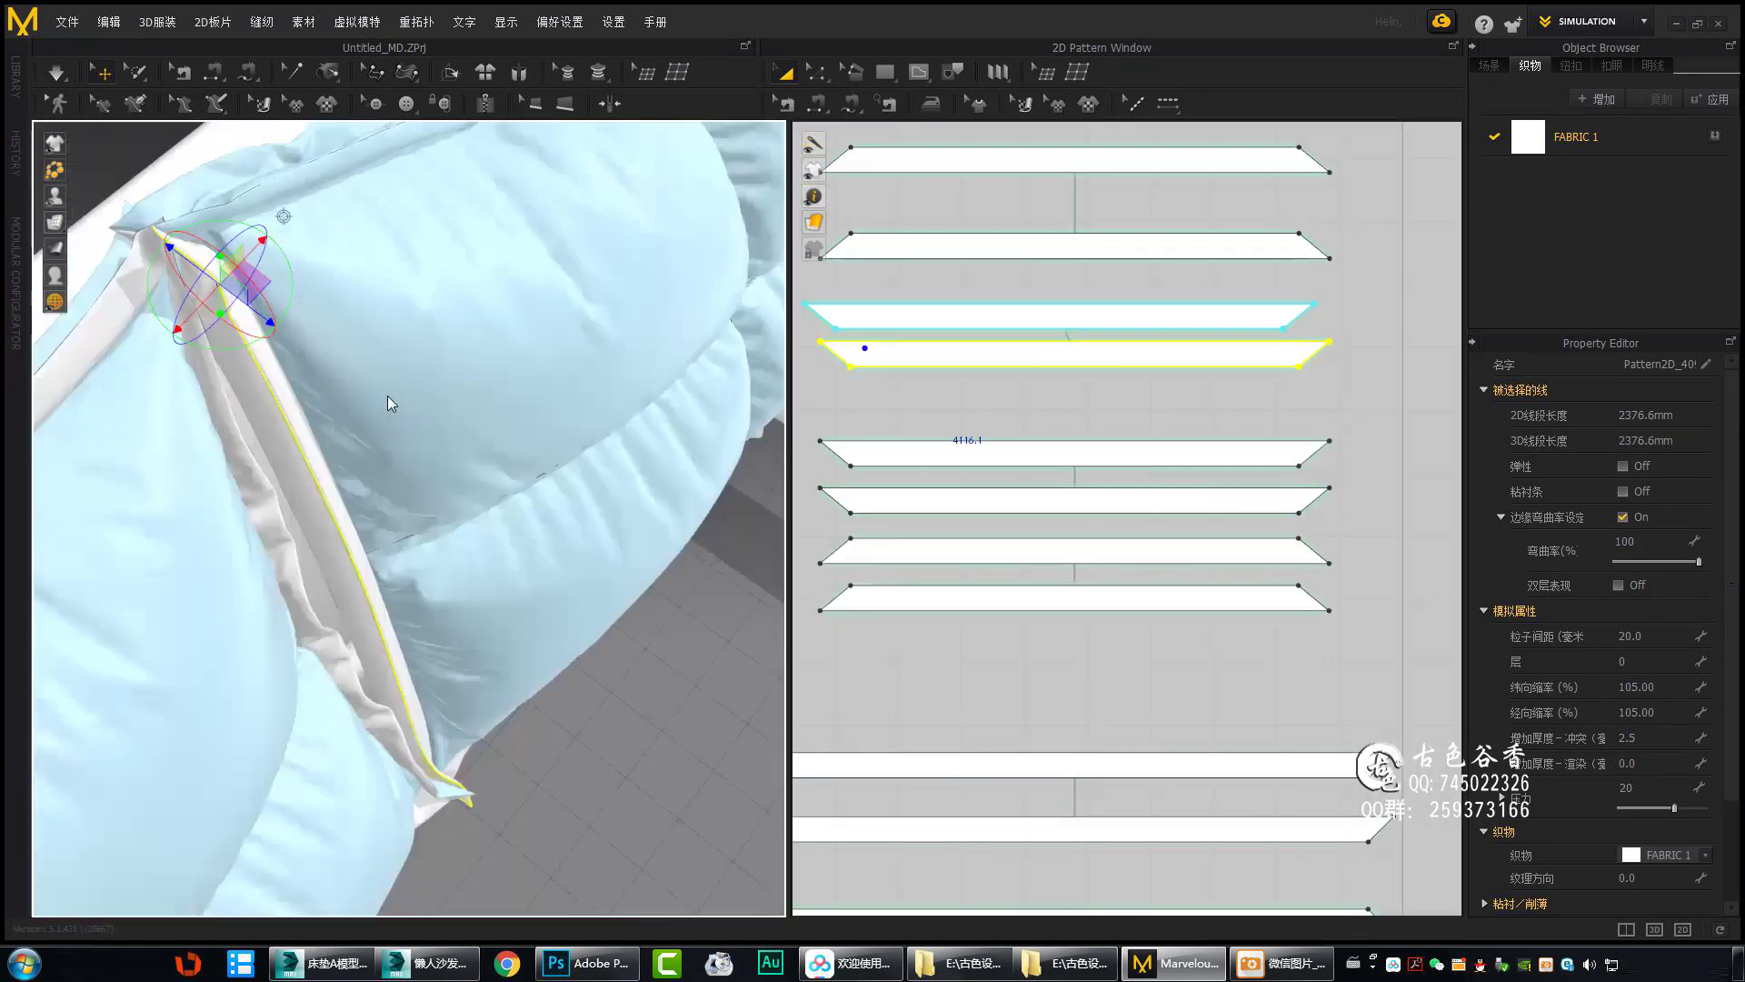
{"action": "left_click", "coordinate": [351, 564]}
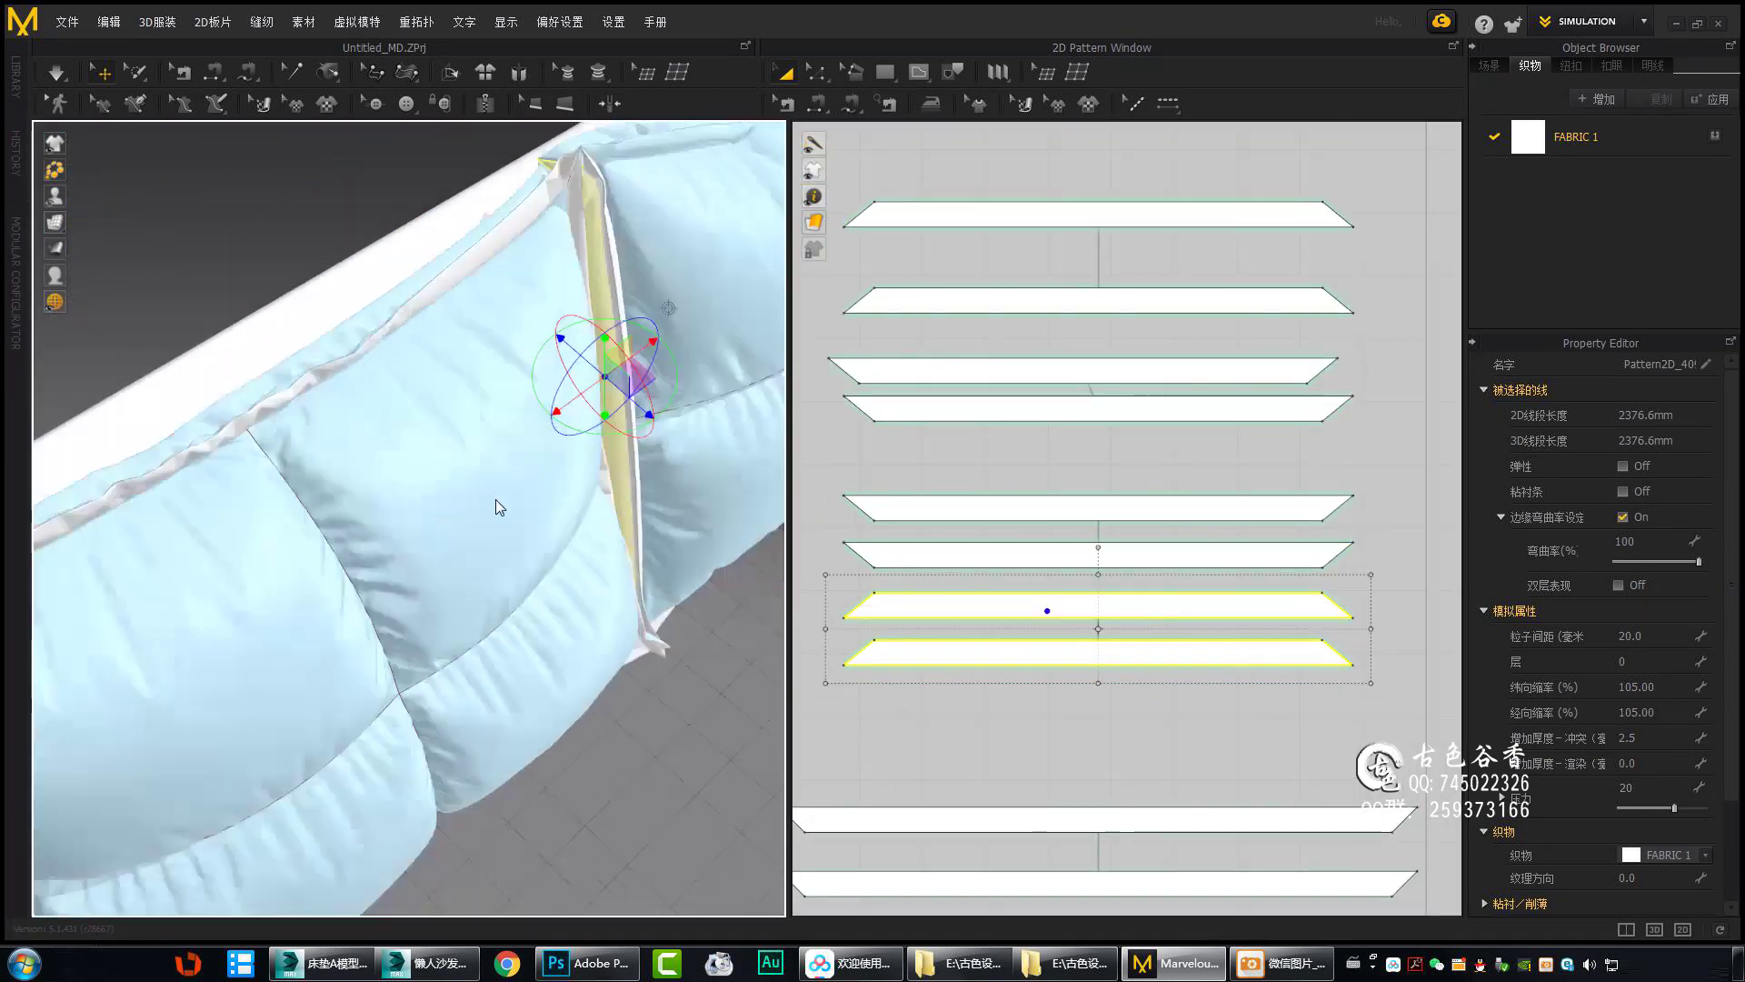
{"action": "right_click_drag", "start_coordinate": [494, 499], "coordinate": [628, 515]}
Deselect the trim and inspect the strip along the pillow front.
{"action": "scroll", "coordinate": [876, 371], "scroll_direction": "down", "scroll_amount": 2}
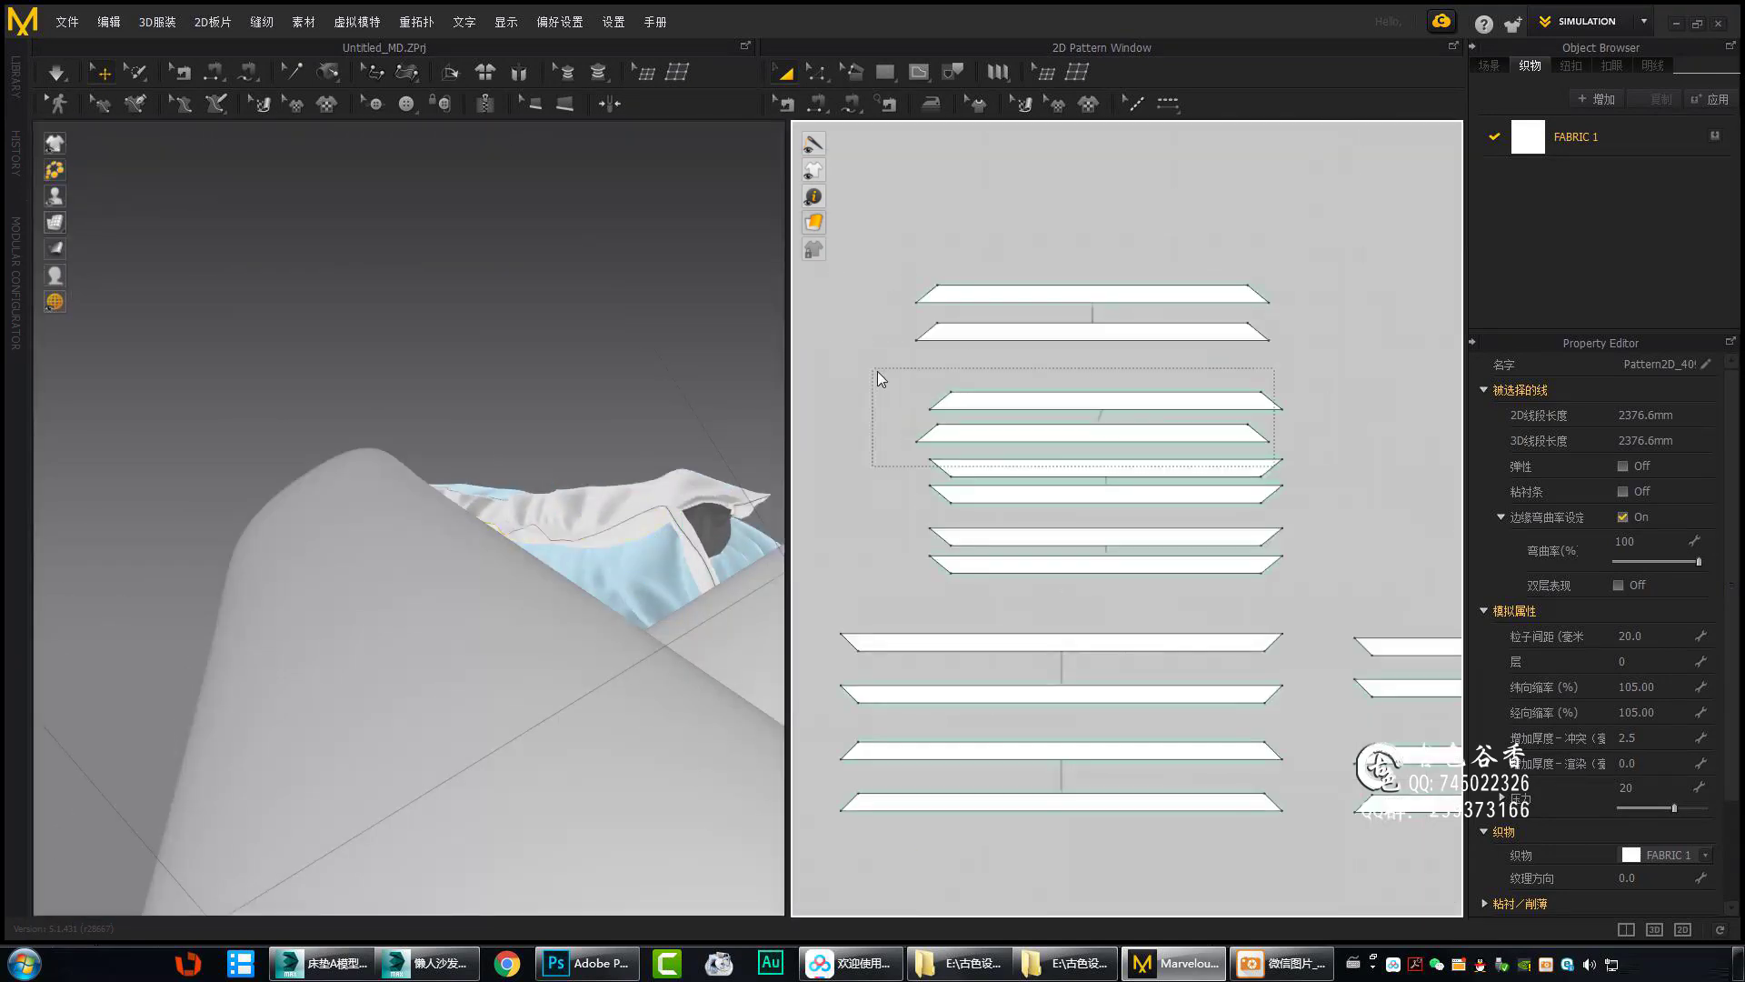
{"action": "scroll", "coordinate": [473, 498], "scroll_direction": "up", "scroll_amount": 3}
{"action": "mouse_move", "coordinate": [473, 497]}
{"action": "right_mouse_down"}
{"action": "mouse_move", "coordinate": [547, 607]}
{"action": "mouse_move", "coordinate": [642, 517]}
{"action": "mouse_move", "coordinate": [287, 809]}
{"action": "mouse_move", "coordinate": [379, 801]}
{"action": "mouse_move", "coordinate": [542, 470]}
{"action": "mouse_move", "coordinate": [396, 678]}
{"action": "mouse_move", "coordinate": [496, 589]}
{"action": "mouse_move", "coordinate": [261, 546]}
{"action": "mouse_move", "coordinate": [506, 526]}
{"action": "mouse_move", "coordinate": [401, 495]}
{"action": "mouse_move", "coordinate": [432, 494]}
{"action": "mouse_move", "coordinate": [459, 534]}
{"action": "mouse_move", "coordinate": [499, 672]}
{"action": "mouse_move", "coordinate": [383, 469]}
{"action": "right_mouse_up"}
{"action": "key", "text": "Escape"}
{"action": "left_click", "coordinate": [545, 471]}
{"action": "left_click", "coordinate": [400, 495]}
{"action": "scroll", "coordinate": [469, 525], "scroll_direction": "up", "scroll_amount": 5}
{"action": "scroll", "coordinate": [455, 500], "scroll_direction": "down", "scroll_amount": 5}
Fold the pillow fabric piece from its right-click menu and select the edge strip.
{"action": "right_click", "coordinate": [525, 528]}
{"action": "left_click", "coordinate": [603, 763]}
{"action": "mouse_move", "coordinate": [603, 763]}
{"action": "right_mouse_down"}
{"action": "mouse_move", "coordinate": [571, 559]}
{"action": "mouse_move", "coordinate": [571, 671]}
{"action": "right_mouse_up"}
{"action": "right_click_drag", "start_coordinate": [401, 616], "coordinate": [319, 591]}
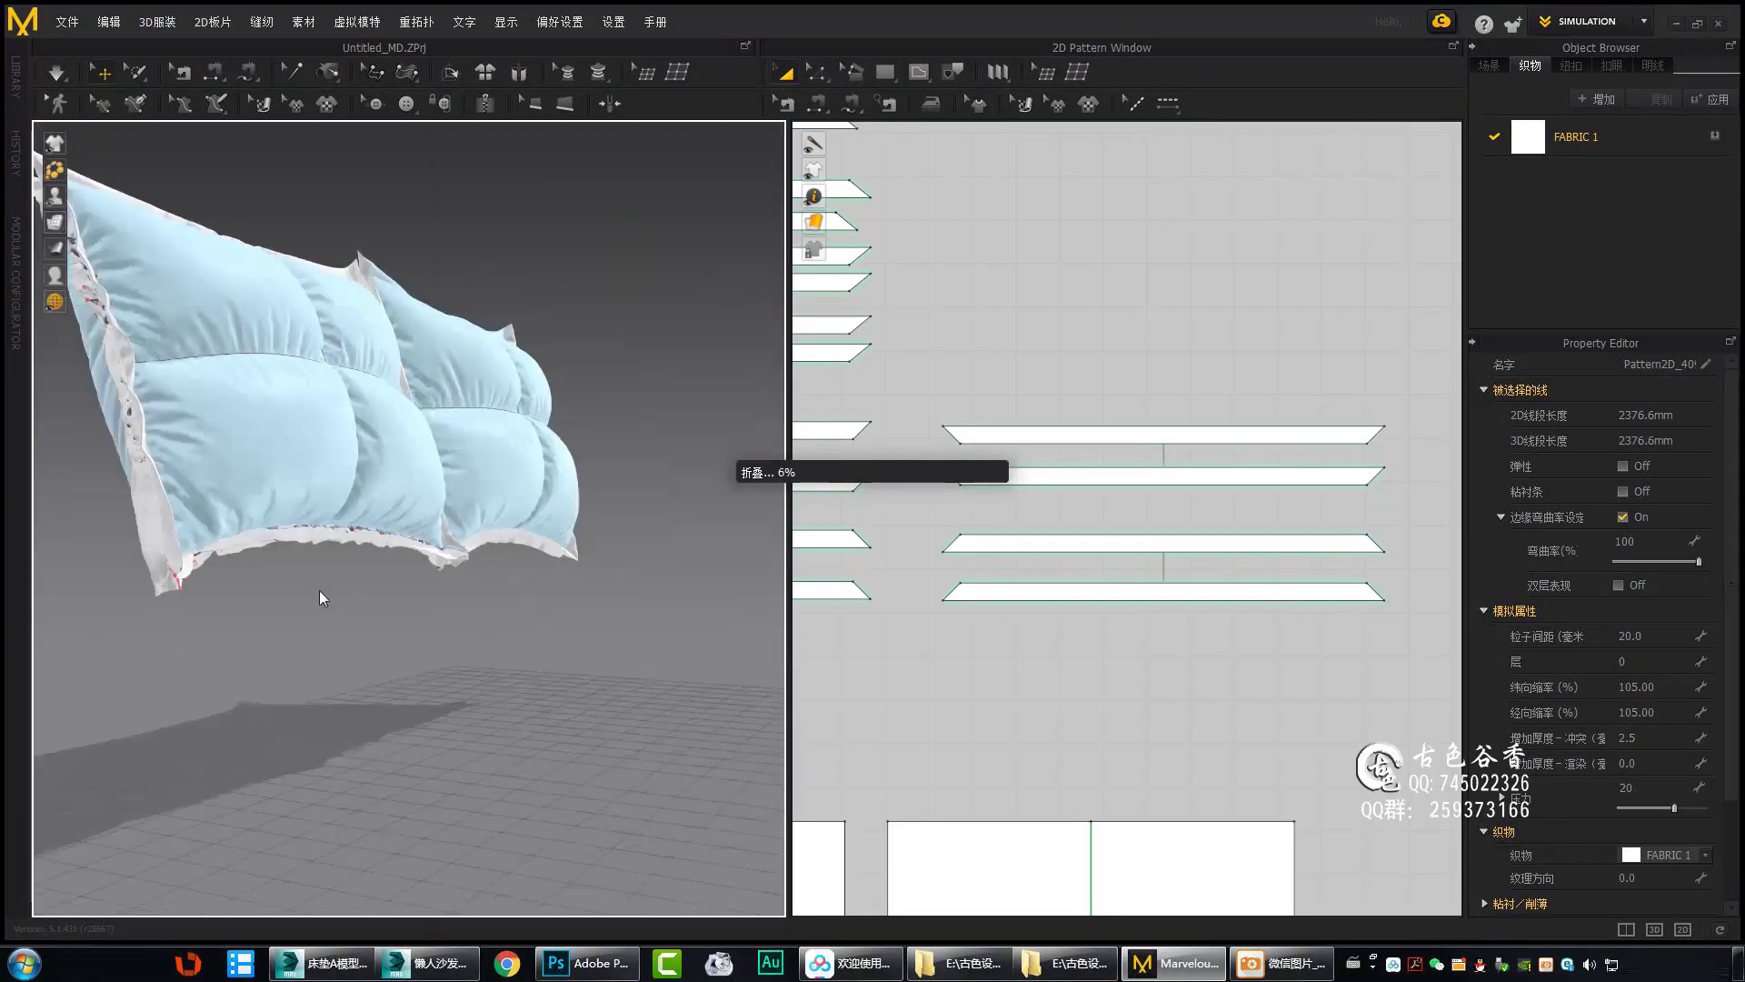
{"action": "scroll", "coordinate": [509, 636], "scroll_direction": "up", "scroll_amount": 5}
{"action": "left_click", "coordinate": [509, 636]}
{"action": "scroll", "coordinate": [372, 673], "scroll_direction": "down", "scroll_amount": 5}
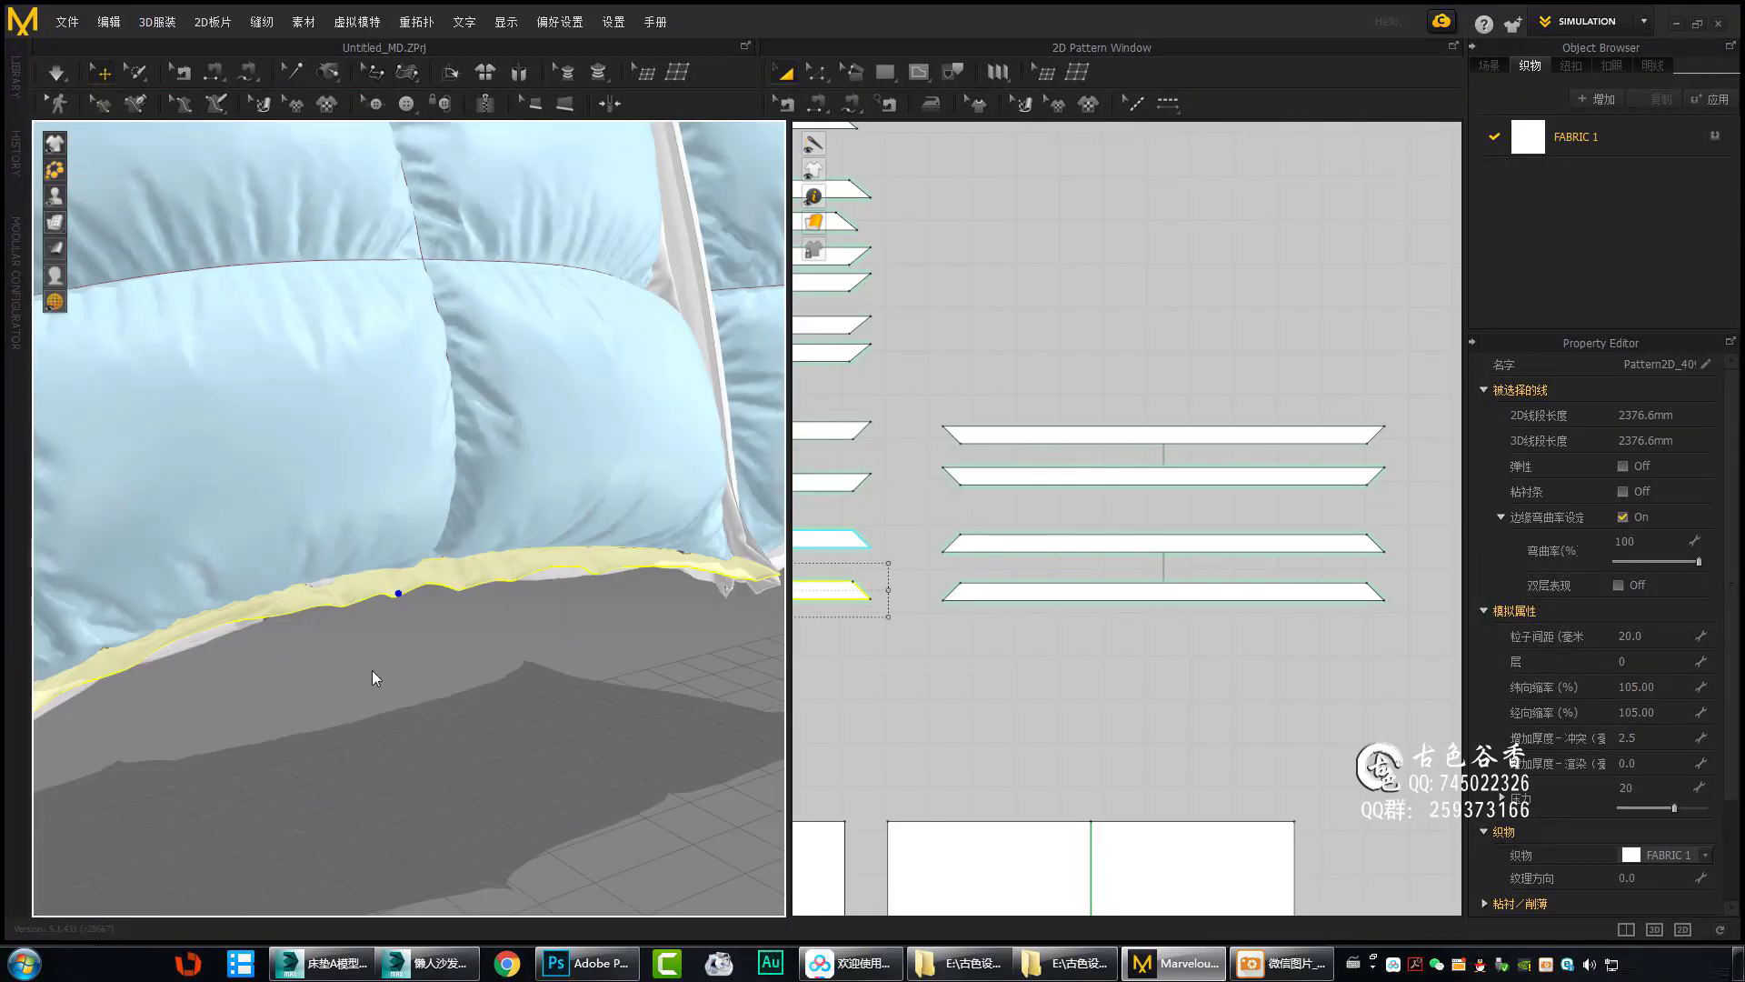
{"action": "scroll", "coordinate": [465, 573], "scroll_direction": "up", "scroll_amount": 5}
Delete the long bottom strip pattern.
{"action": "left_click", "coordinate": [1021, 593]}
{"action": "right_click_drag", "start_coordinate": [582, 654], "coordinate": [596, 593]}
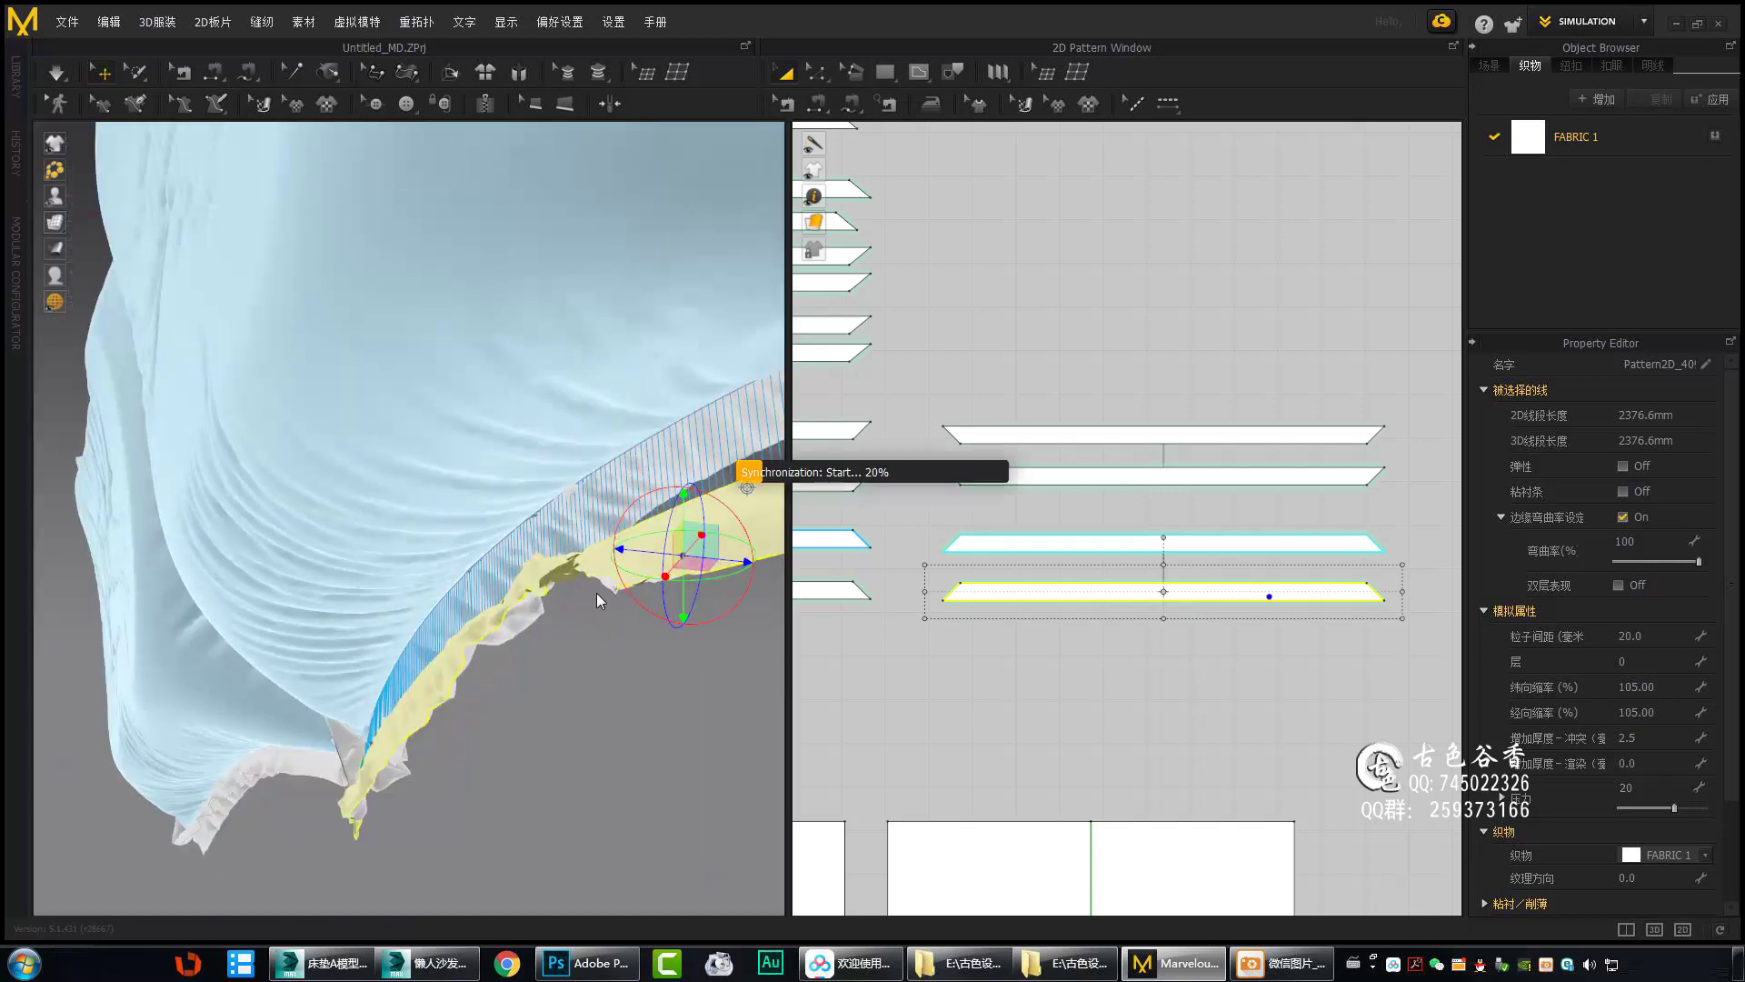
{"action": "key", "text": "Delete"}
{"action": "right_click_drag", "start_coordinate": [514, 538], "coordinate": [437, 461]}
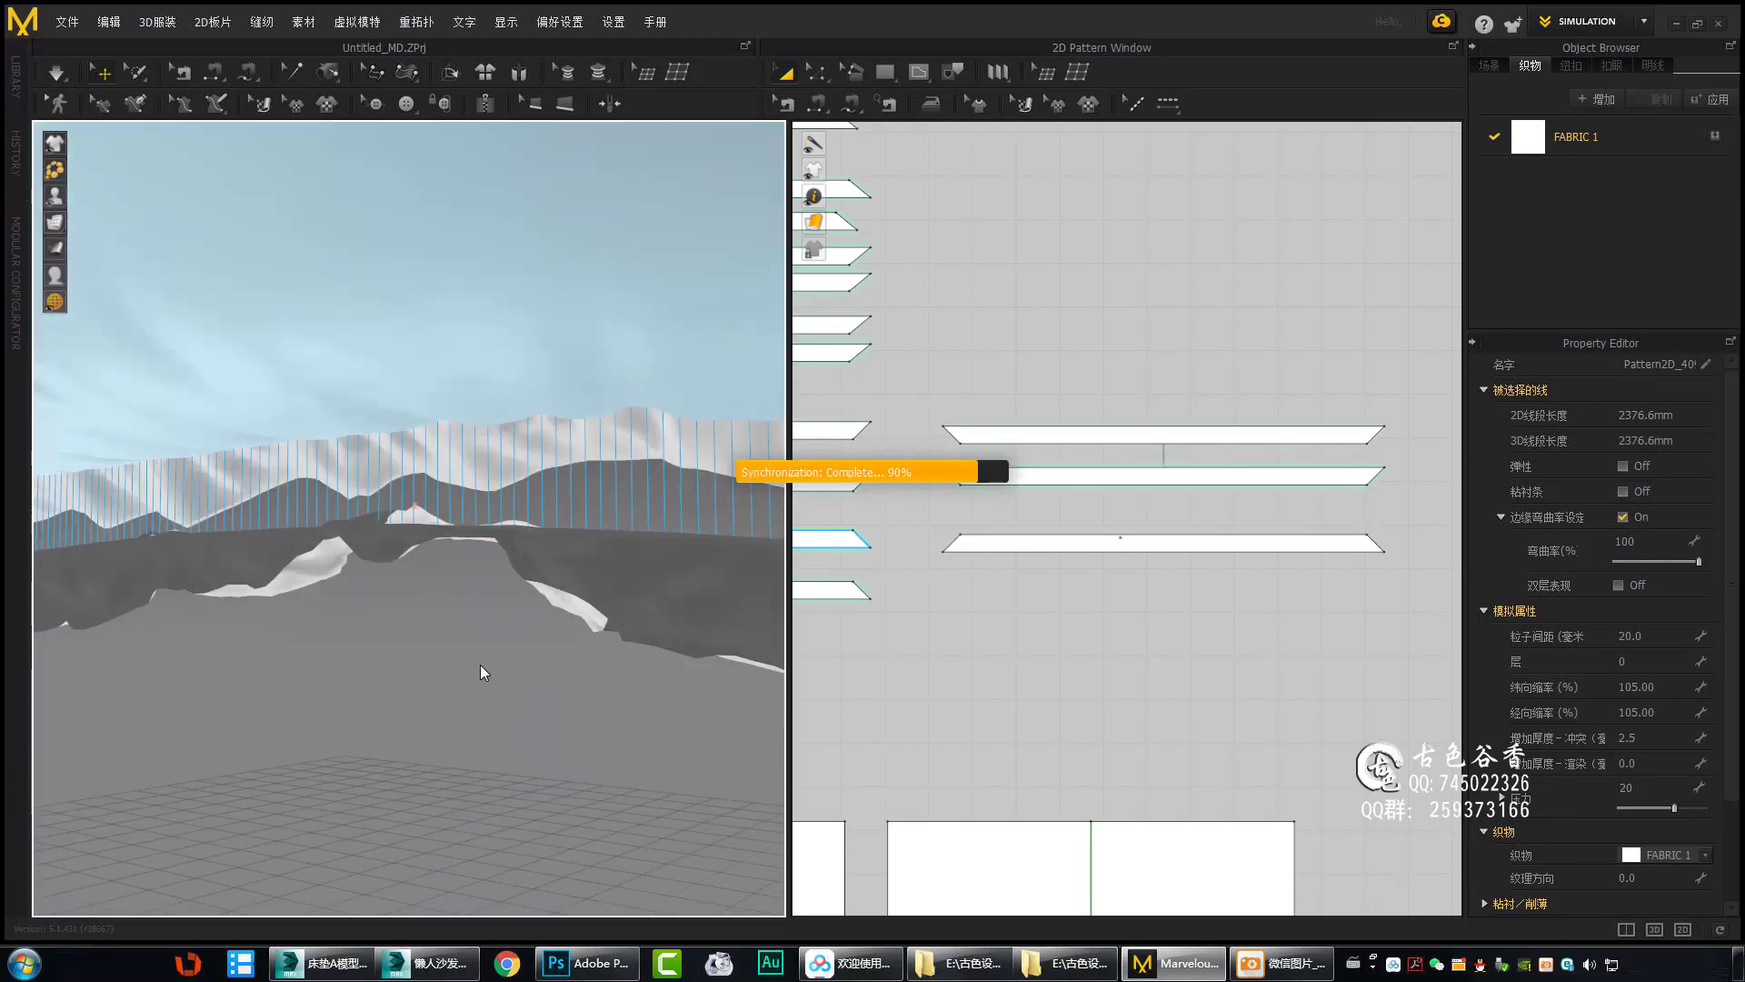
Return the selected fabric piece to the simulation via its right-click menu.
{"action": "left_click", "coordinate": [460, 445]}
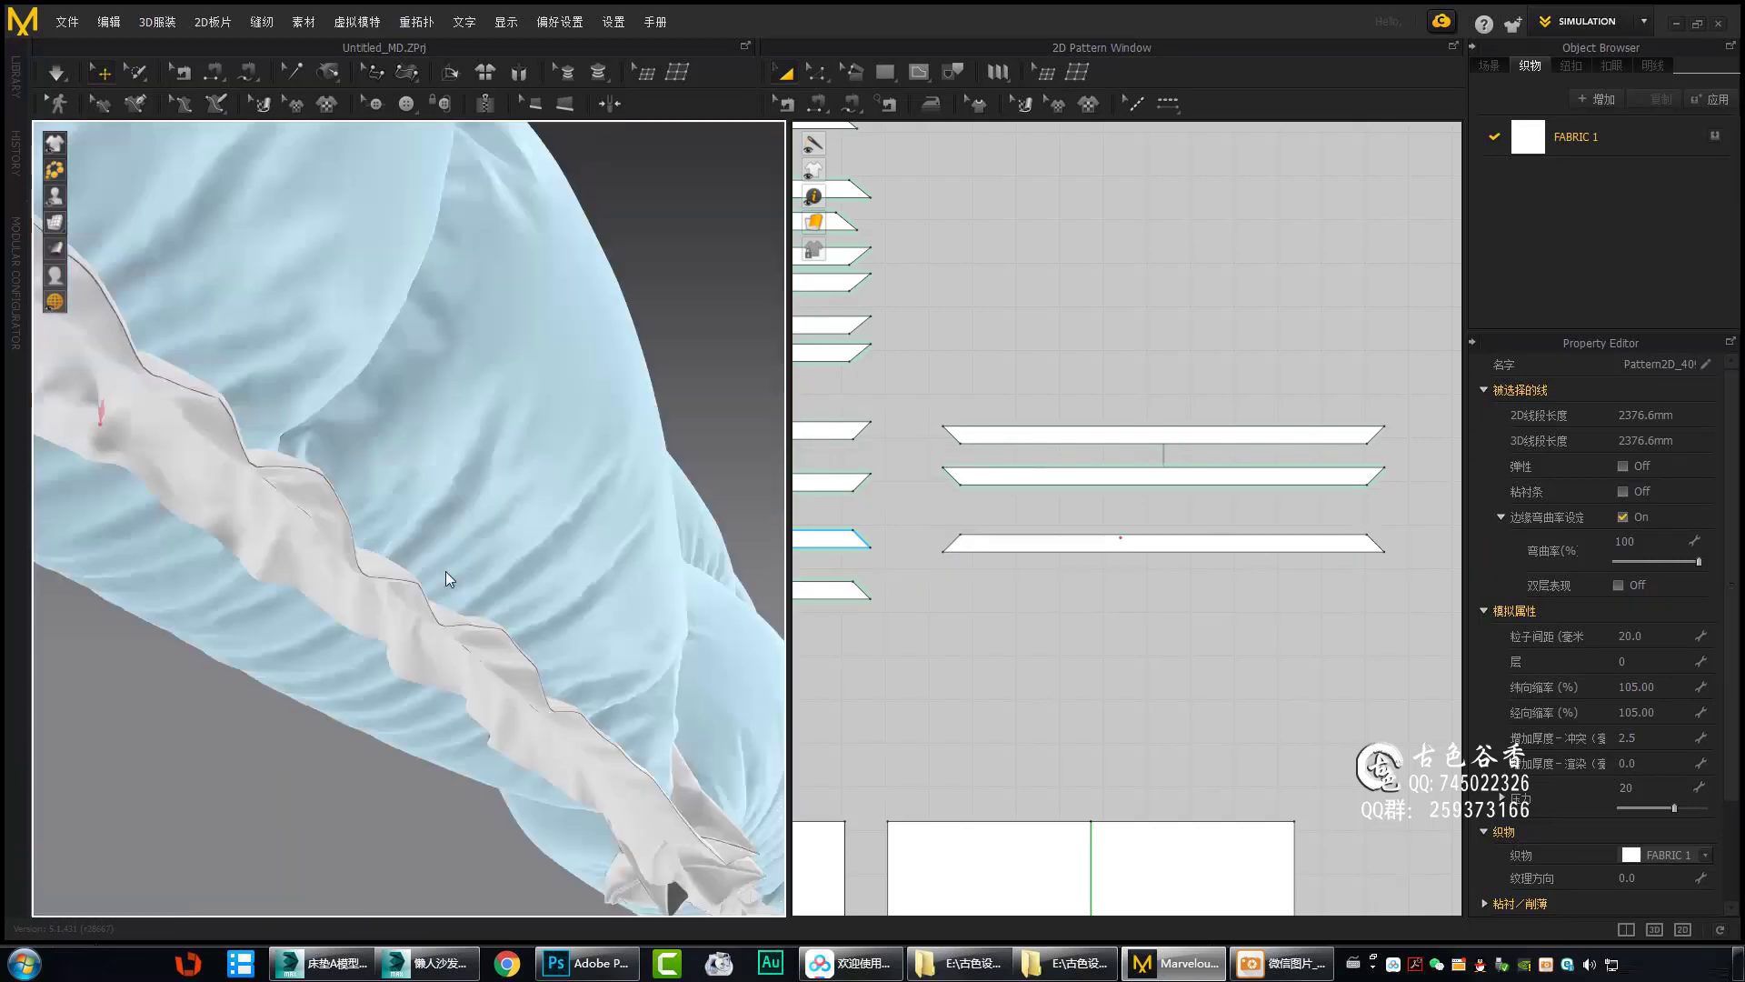
{"action": "right_click_drag", "start_coordinate": [478, 607], "coordinate": [478, 514]}
{"action": "left_click", "coordinate": [454, 558]}
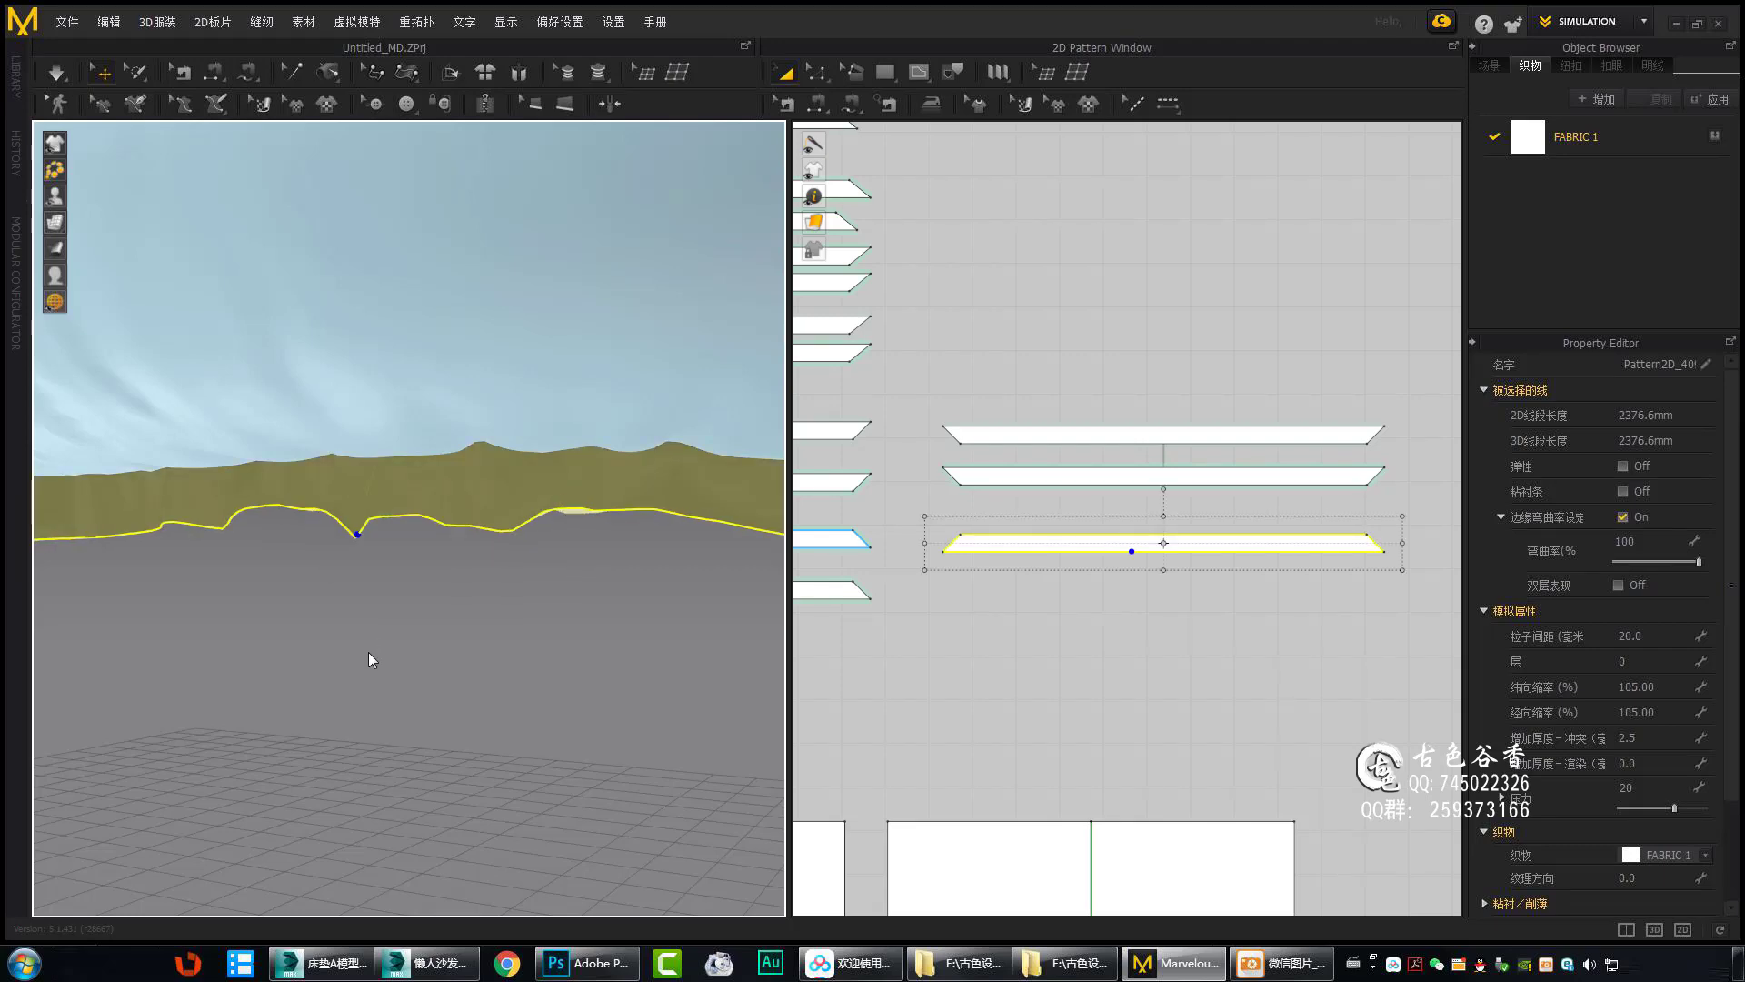
{"action": "right_click", "coordinate": [502, 862]}
{"action": "left_click", "coordinate": [574, 362]}
{"action": "scroll", "coordinate": [406, 554], "scroll_direction": "up", "scroll_amount": 5}
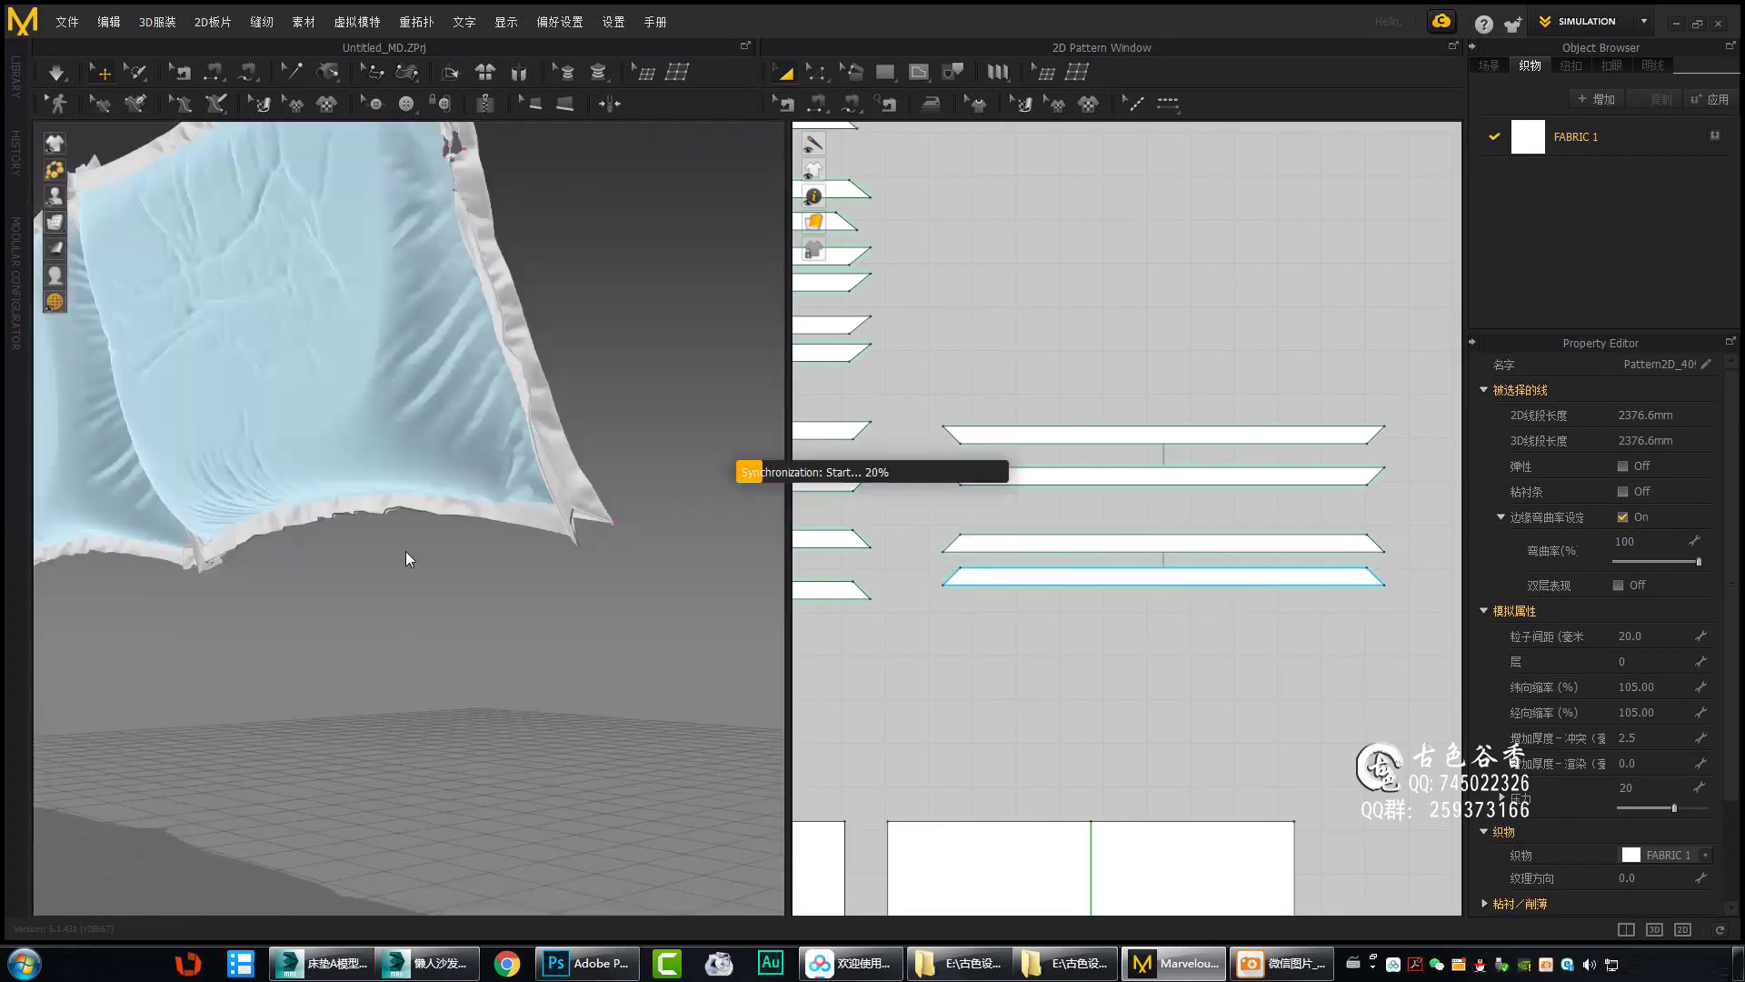
{"action": "scroll", "coordinate": [1028, 546], "scroll_direction": "up", "scroll_amount": 3}
Fold the side strip into the pillow's side seam and review the result.
{"action": "left_click", "coordinate": [1028, 559]}
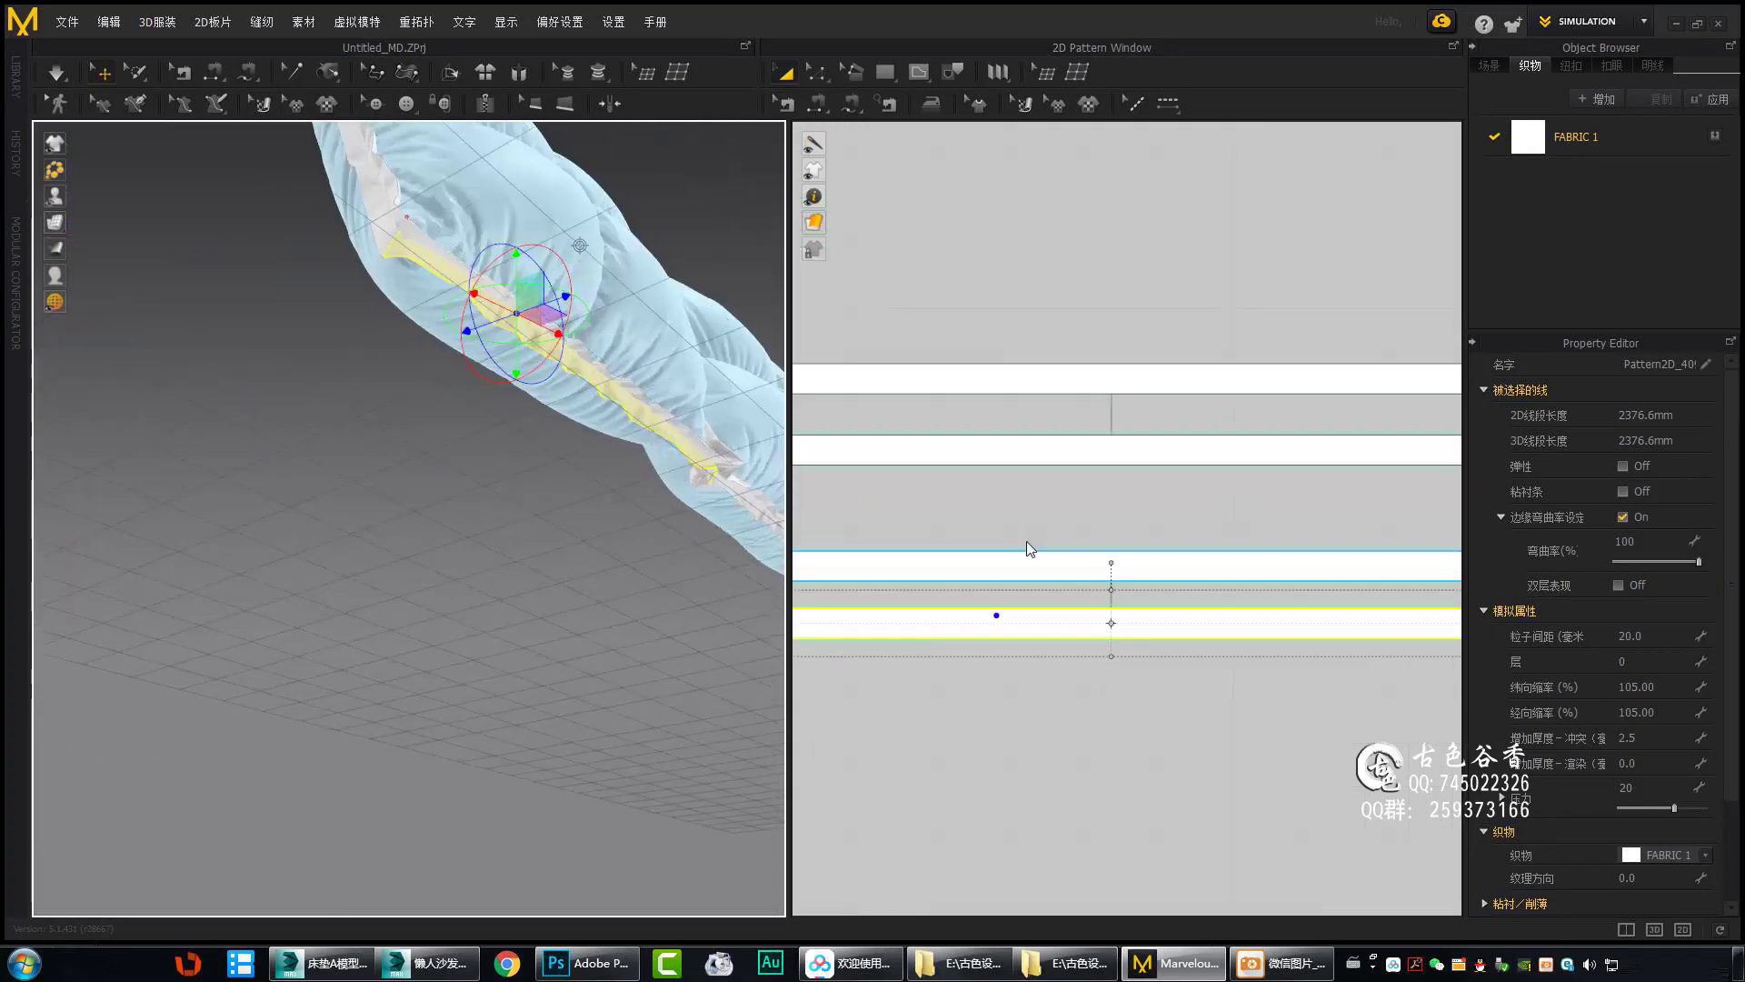
{"action": "scroll", "coordinate": [980, 572], "scroll_direction": "down", "scroll_amount": 1}
{"action": "right_click_drag", "start_coordinate": [428, 636], "coordinate": [502, 475]}
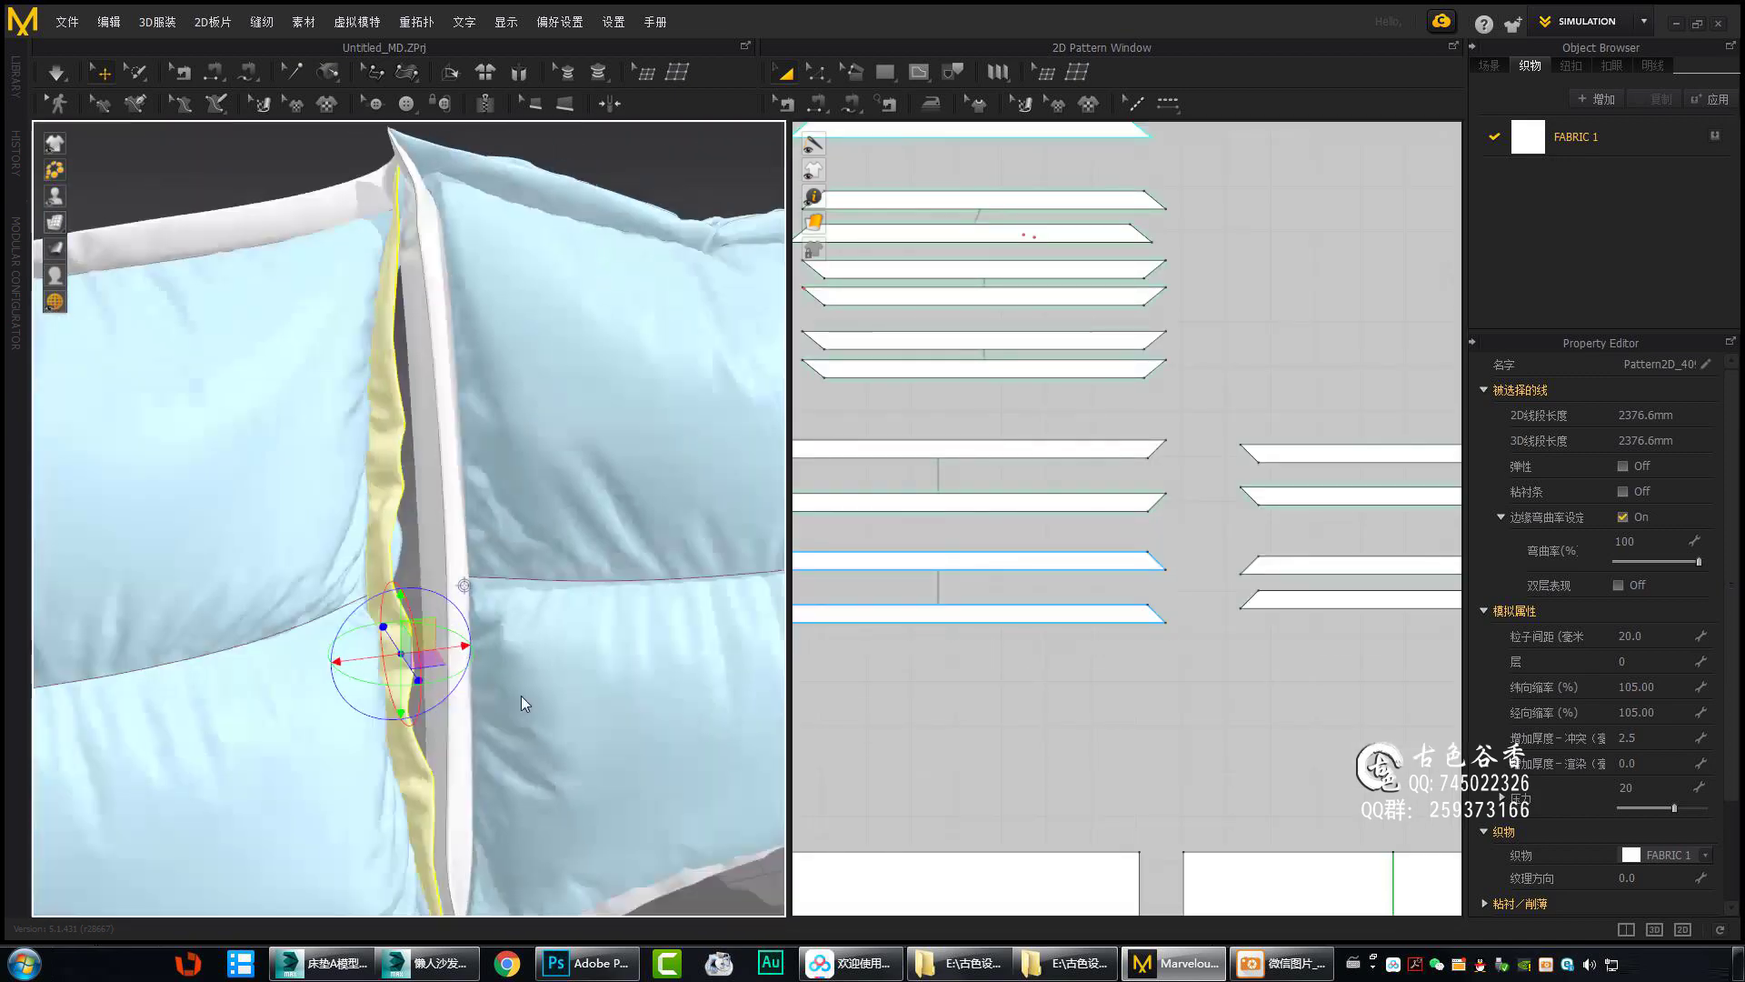
{"action": "left_click", "coordinate": [414, 527]}
{"action": "mouse_move", "coordinate": [415, 520]}
{"action": "right_mouse_down"}
{"action": "mouse_move", "coordinate": [438, 402]}
{"action": "mouse_move", "coordinate": [654, 415]}
{"action": "right_mouse_up"}
{"action": "left_click", "coordinate": [602, 516]}
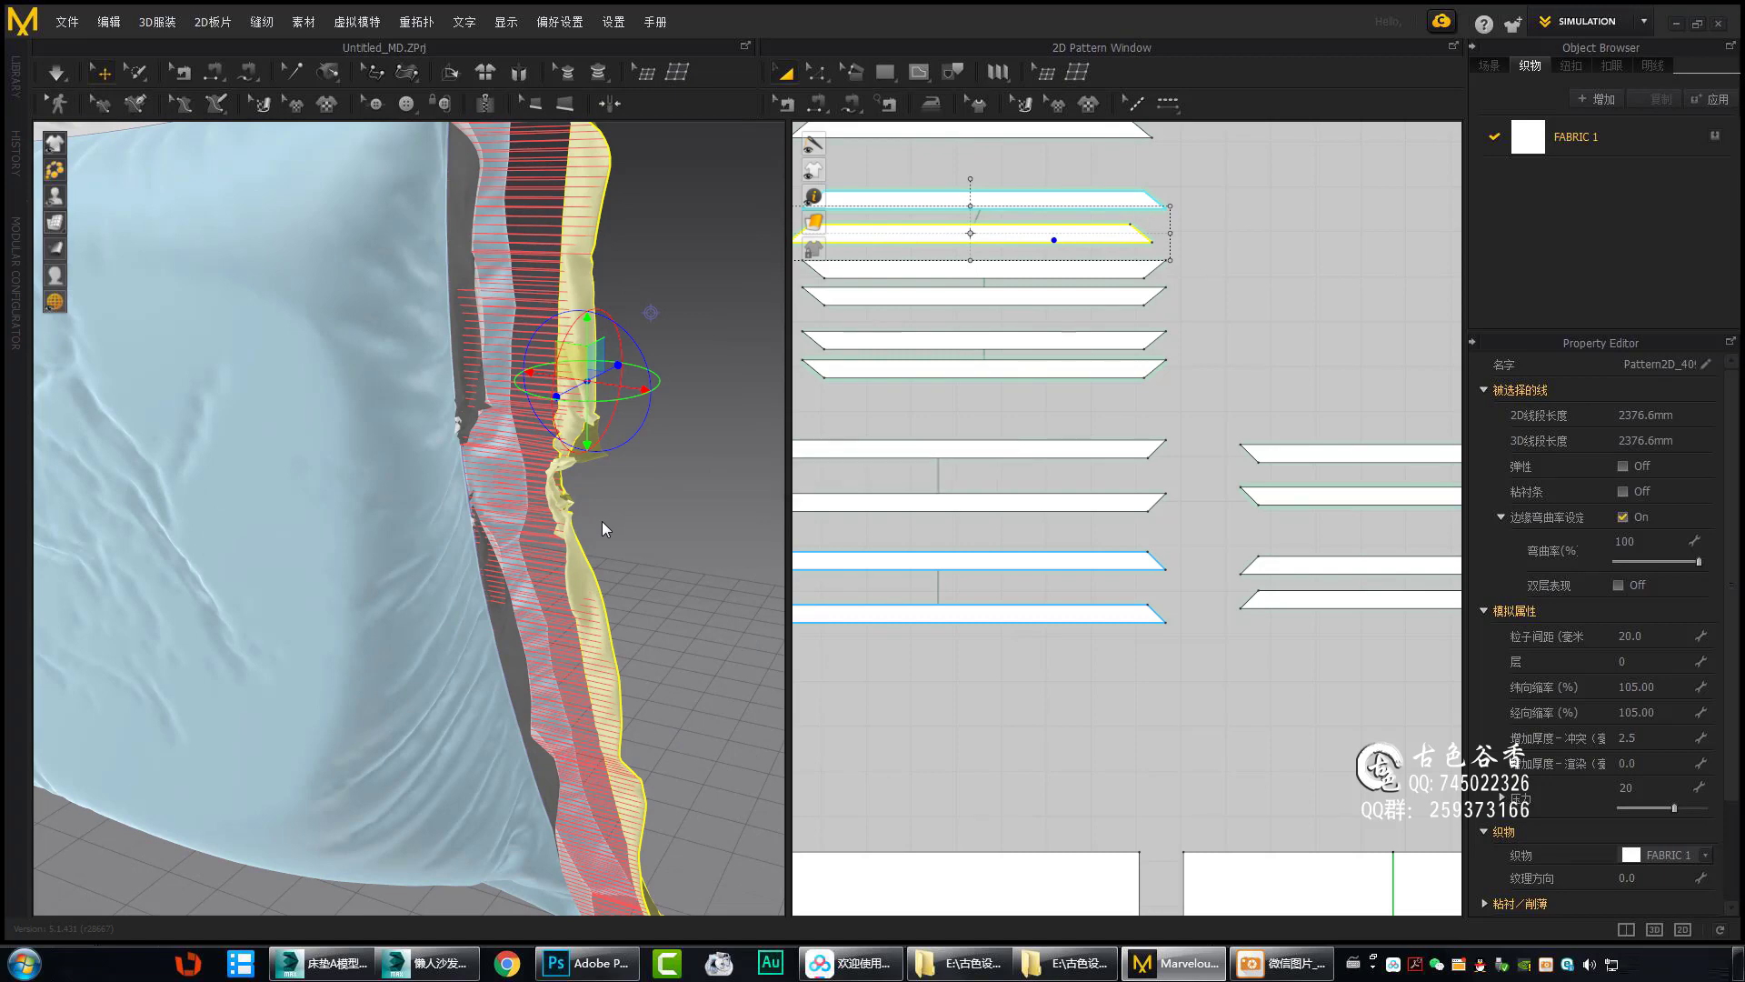
{"action": "mouse_move", "coordinate": [602, 521]}
{"action": "right_mouse_down"}
{"action": "mouse_move", "coordinate": [454, 553]}
{"action": "mouse_move", "coordinate": [478, 515]}
{"action": "right_mouse_up"}
{"action": "left_click", "coordinate": [638, 565]}
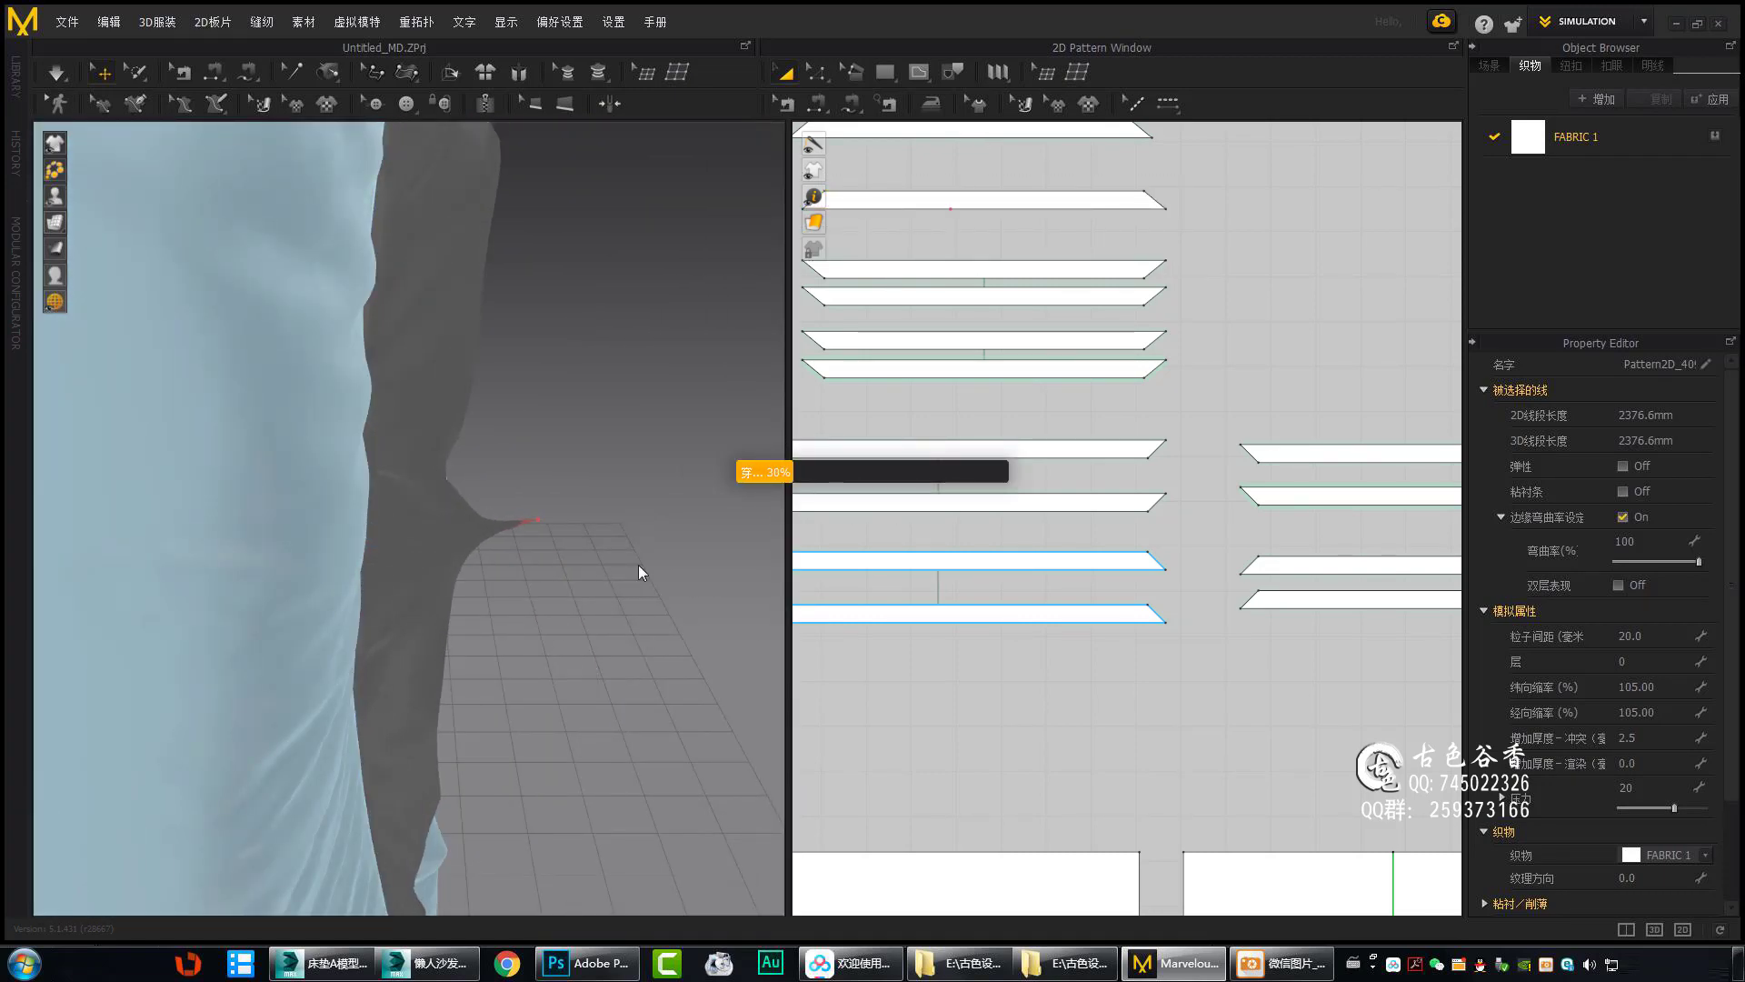
{"action": "mouse_move", "coordinate": [641, 642]}
{"action": "right_mouse_down"}
{"action": "mouse_move", "coordinate": [294, 772]}
{"action": "mouse_move", "coordinate": [384, 611]}
{"action": "right_mouse_up"}
{"action": "right_click_drag", "start_coordinate": [603, 587], "coordinate": [680, 391]}
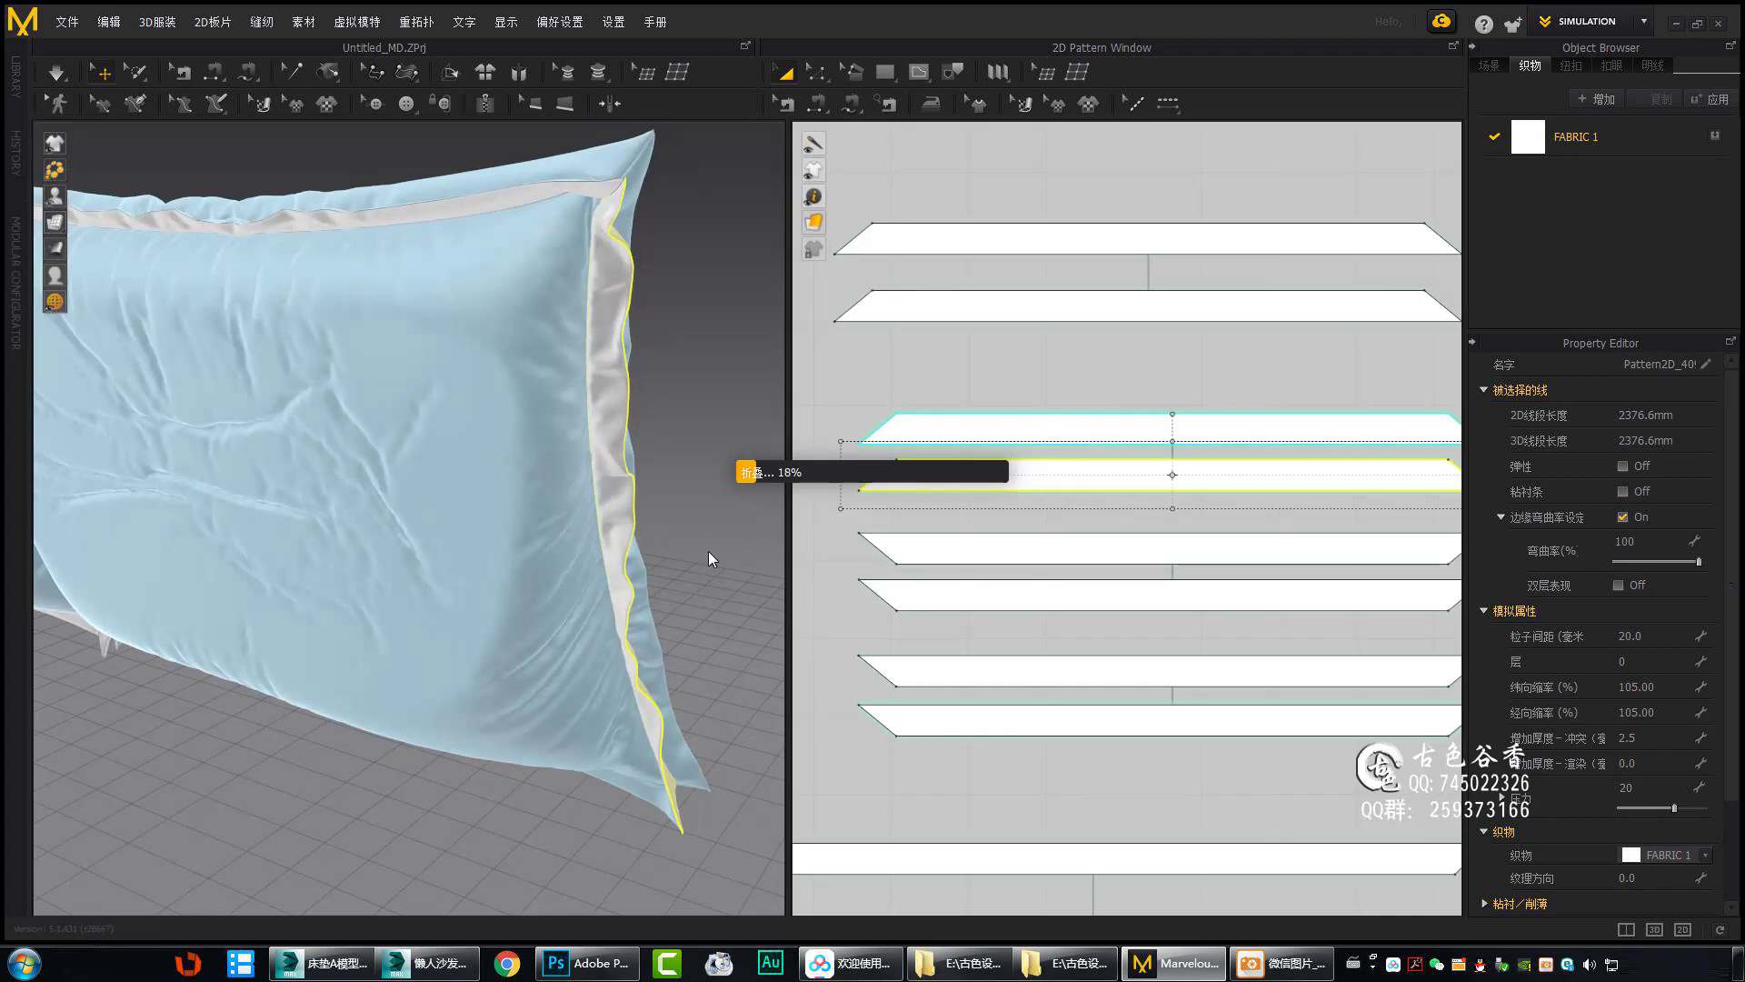
Select all patterns, then isolate the vertical seam strip between the quilted panels.
{"action": "mouse_move", "coordinate": [707, 551]}
{"action": "right_mouse_down"}
{"action": "mouse_move", "coordinate": [662, 537]}
{"action": "mouse_move", "coordinate": [429, 549]}
{"action": "mouse_move", "coordinate": [637, 364]}
{"action": "mouse_move", "coordinate": [313, 466]}
{"action": "mouse_move", "coordinate": [504, 526]}
{"action": "mouse_move", "coordinate": [462, 543]}
{"action": "mouse_move", "coordinate": [409, 506]}
{"action": "mouse_move", "coordinate": [597, 500]}
{"action": "right_mouse_up"}
{"action": "left_click", "coordinate": [689, 395]}
{"action": "left_click", "coordinate": [409, 507]}
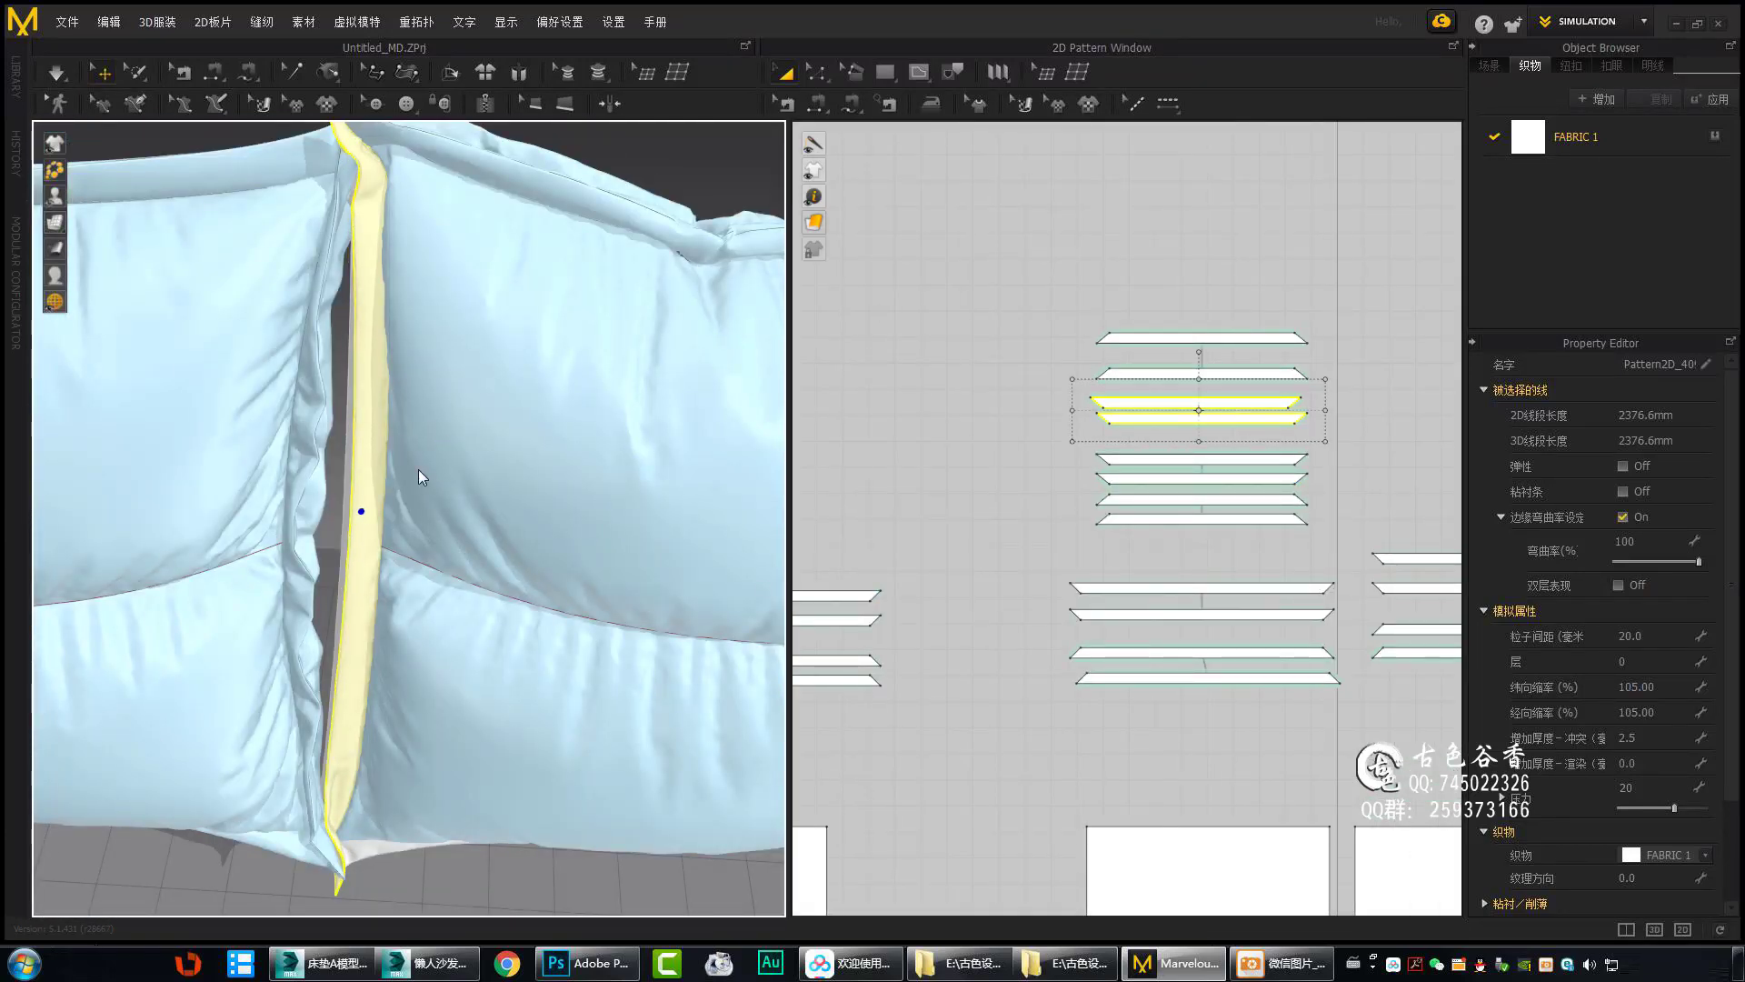
{"action": "key", "text": "ctrl+a"}
{"action": "right_click_drag", "start_coordinate": [418, 469], "coordinate": [683, 522]}
{"action": "scroll", "coordinate": [552, 560], "scroll_direction": "up", "scroll_amount": 5}
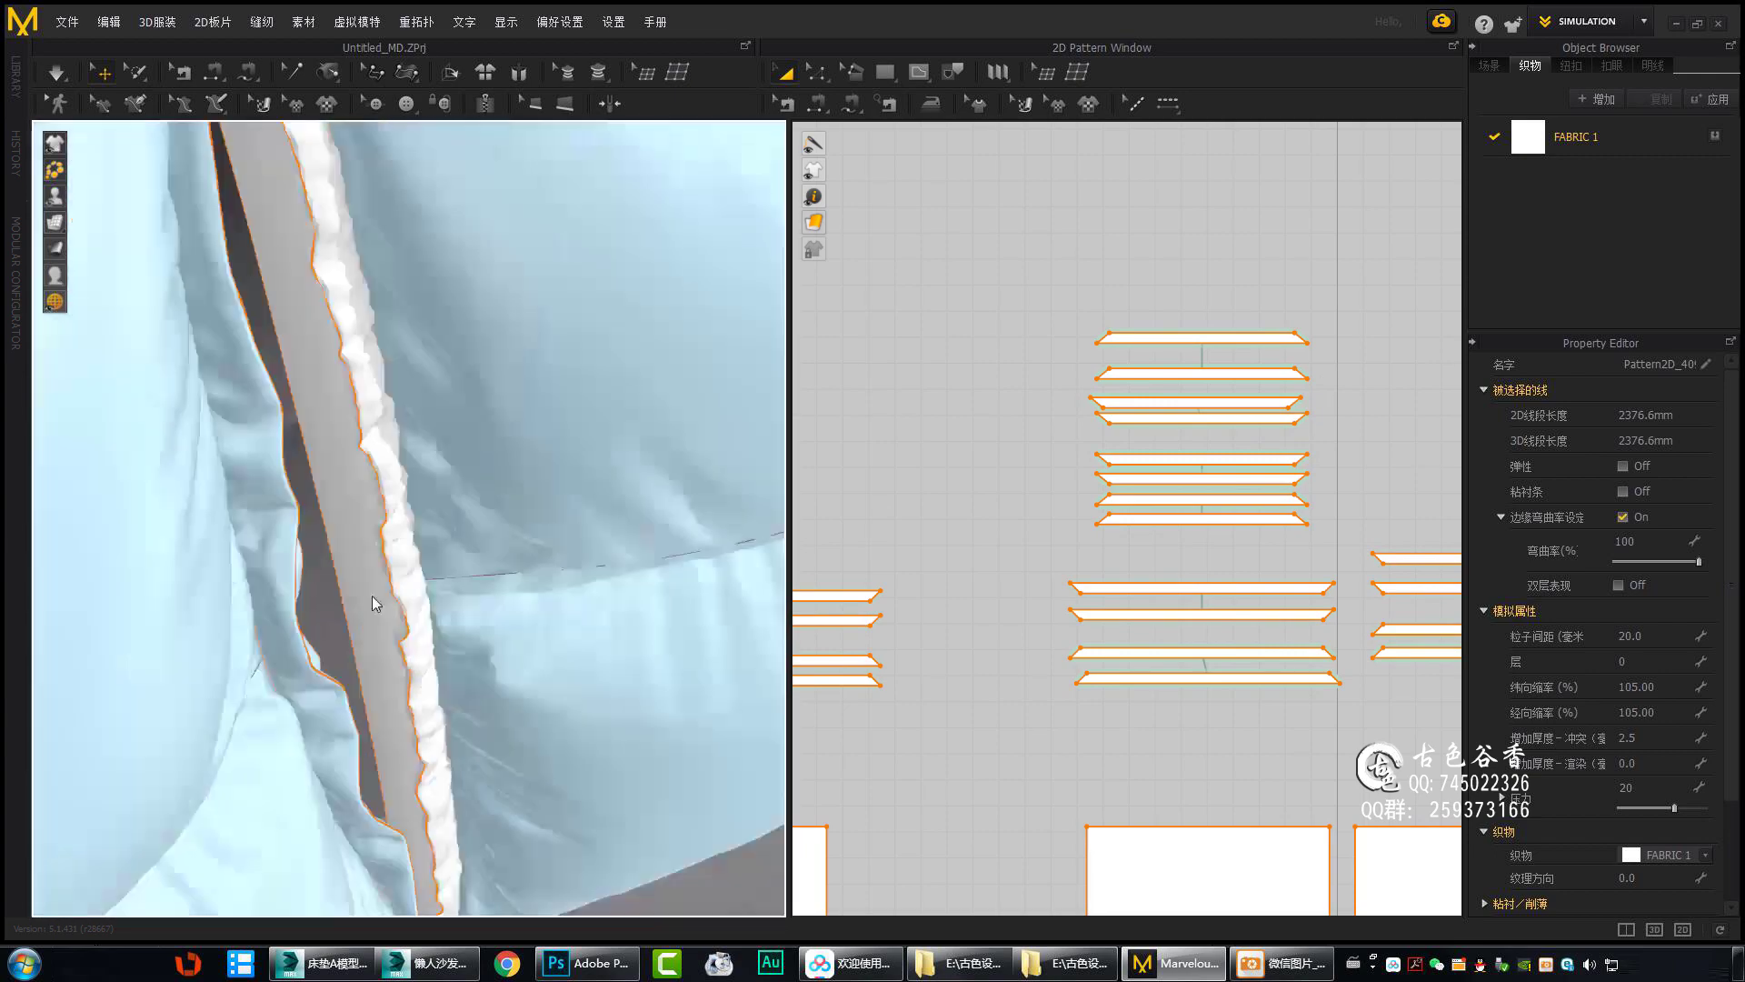
{"action": "left_click", "coordinate": [400, 491]}
{"action": "right_click_drag", "start_coordinate": [438, 396], "coordinate": [378, 482]}
Adjust the lower pair of strips so the seam strip stands vertical.
{"action": "left_click", "coordinate": [300, 509]}
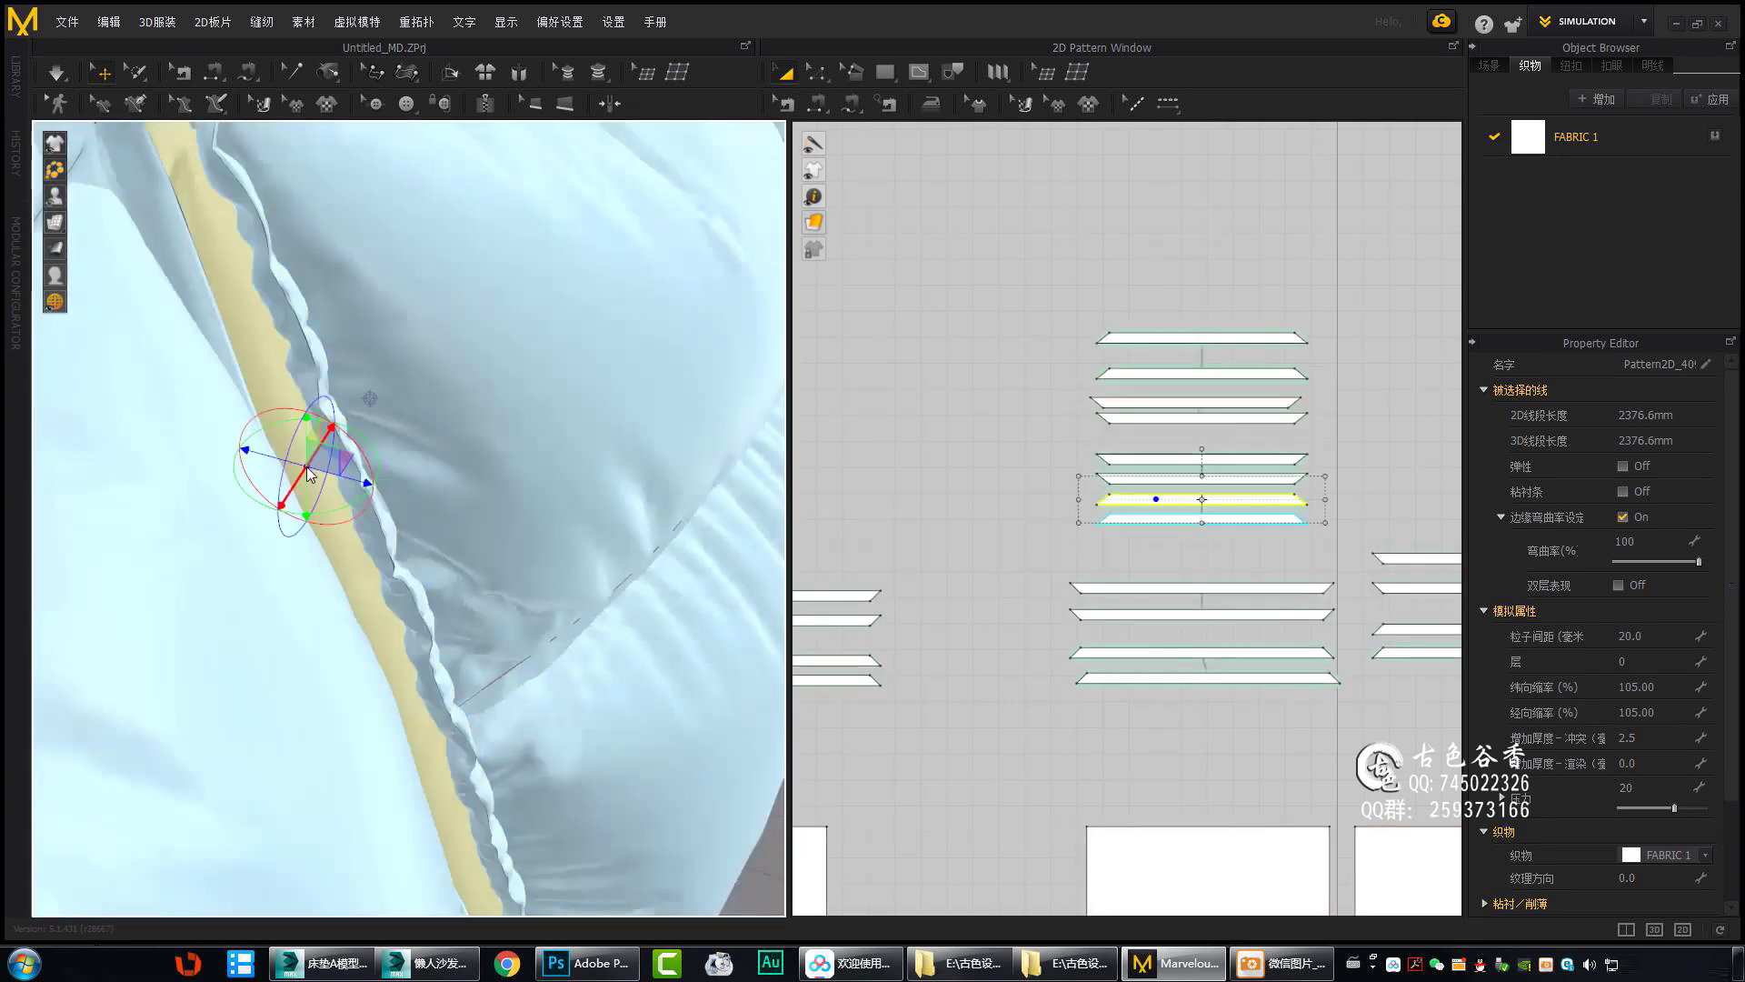
{"action": "right_click_drag", "start_coordinate": [416, 409], "coordinate": [509, 473]}
{"action": "right_click_drag", "start_coordinate": [963, 529], "coordinate": [864, 553]}
{"action": "right_click_drag", "start_coordinate": [382, 546], "coordinate": [437, 554]}
{"action": "scroll", "coordinate": [454, 560], "scroll_direction": "up", "scroll_amount": 3}
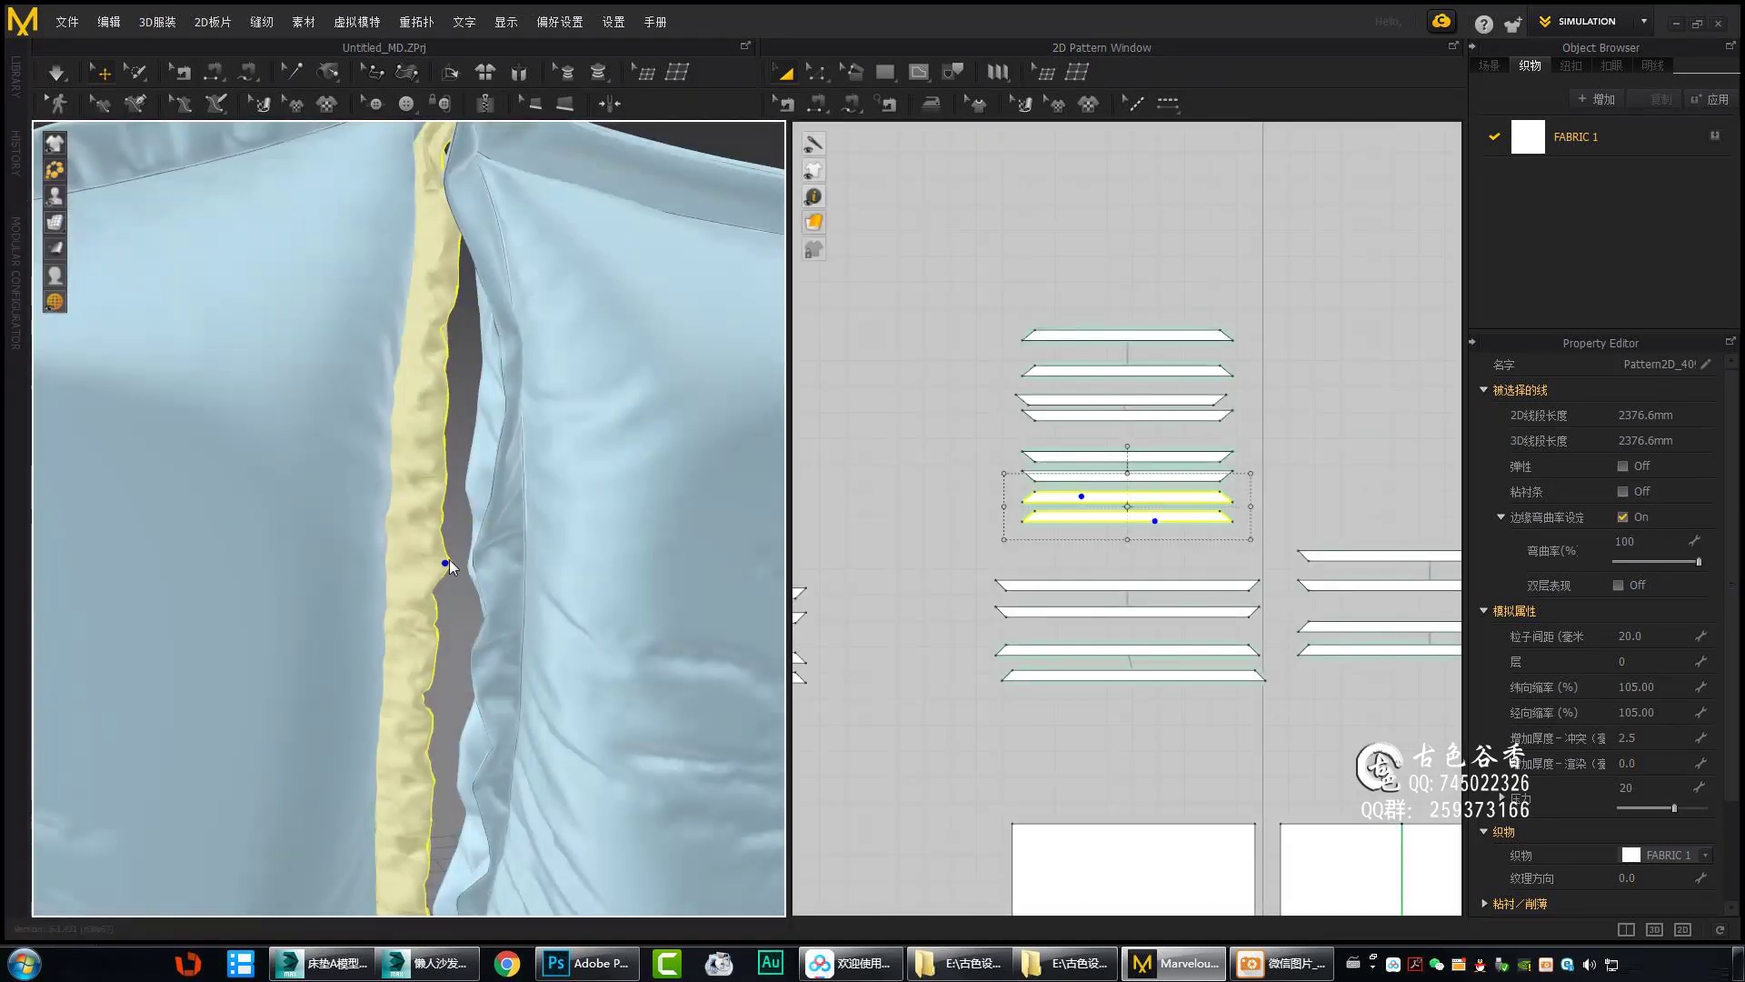
{"action": "left_click", "coordinate": [450, 559]}
{"action": "scroll", "coordinate": [449, 559], "scroll_direction": "down", "scroll_amount": 3}
{"action": "mouse_move", "coordinate": [427, 591]}
{"action": "right_mouse_down"}
{"action": "mouse_move", "coordinate": [407, 626]}
{"action": "mouse_move", "coordinate": [431, 503]}
{"action": "mouse_move", "coordinate": [651, 429]}
{"action": "right_mouse_up"}
{"action": "left_click", "coordinate": [450, 631]}
{"action": "scroll", "coordinate": [493, 560], "scroll_direction": "up", "scroll_amount": 3}
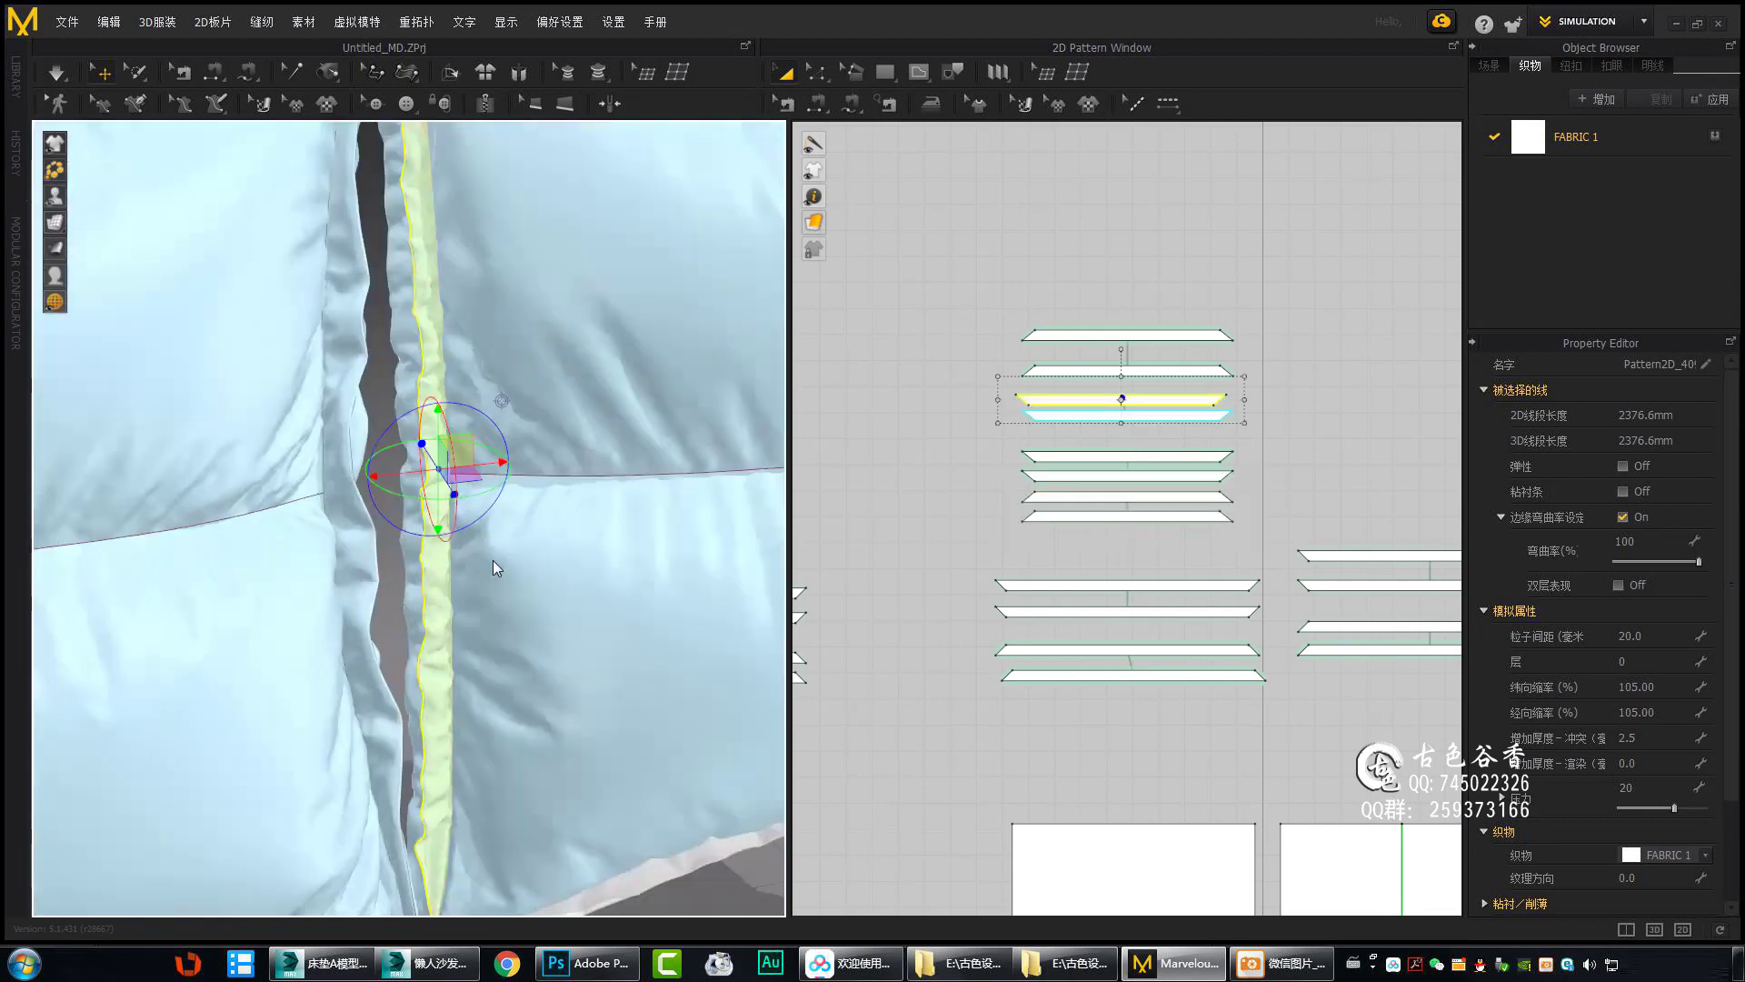
Reselect all patterns, then narrow to the seam strip and another strip to adjust.
{"action": "key", "text": "ctrl+a"}
{"action": "scroll", "coordinate": [581, 427], "scroll_direction": "up", "scroll_amount": 2}
{"action": "left_click", "coordinate": [542, 462]}
{"action": "mouse_move", "coordinate": [544, 464]}
{"action": "right_mouse_down"}
{"action": "mouse_move", "coordinate": [549, 509]}
{"action": "mouse_move", "coordinate": [472, 489]}
{"action": "mouse_move", "coordinate": [478, 538]}
{"action": "mouse_move", "coordinate": [476, 358]}
{"action": "right_mouse_up"}
{"action": "left_click", "coordinate": [387, 356]}
{"action": "mouse_move", "coordinate": [267, 464]}
{"action": "right_mouse_down"}
{"action": "mouse_move", "coordinate": [271, 479]}
{"action": "mouse_move", "coordinate": [333, 373]}
{"action": "mouse_move", "coordinate": [460, 449]}
{"action": "right_mouse_up"}
{"action": "scroll", "coordinate": [518, 464], "scroll_direction": "up", "scroll_amount": 3}
{"action": "scroll", "coordinate": [516, 464], "scroll_direction": "down", "scroll_amount": 5}
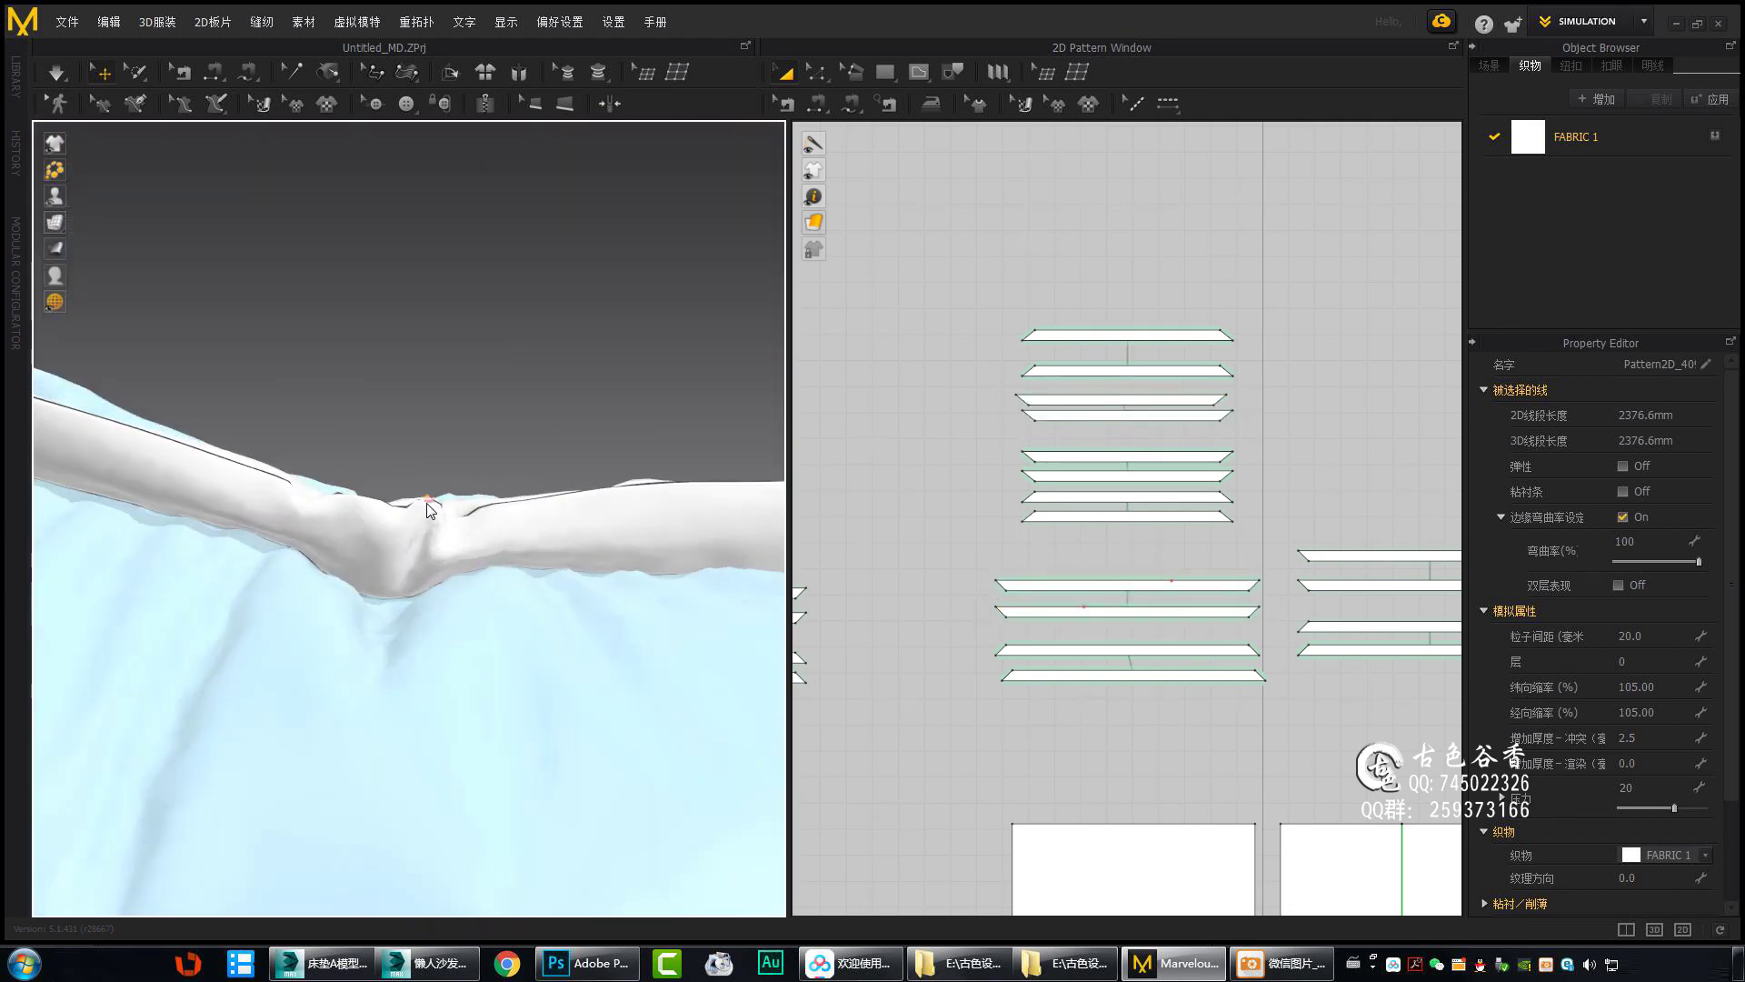
Box-select pairs of pillow side-strip patterns and orbit close to check each edge band.
{"action": "scroll", "coordinate": [1204, 506], "scroll_direction": "up", "scroll_amount": 3}
{"action": "left_click", "coordinate": [1203, 506]}
{"action": "scroll", "coordinate": [531, 440], "scroll_direction": "down", "scroll_amount": 3}
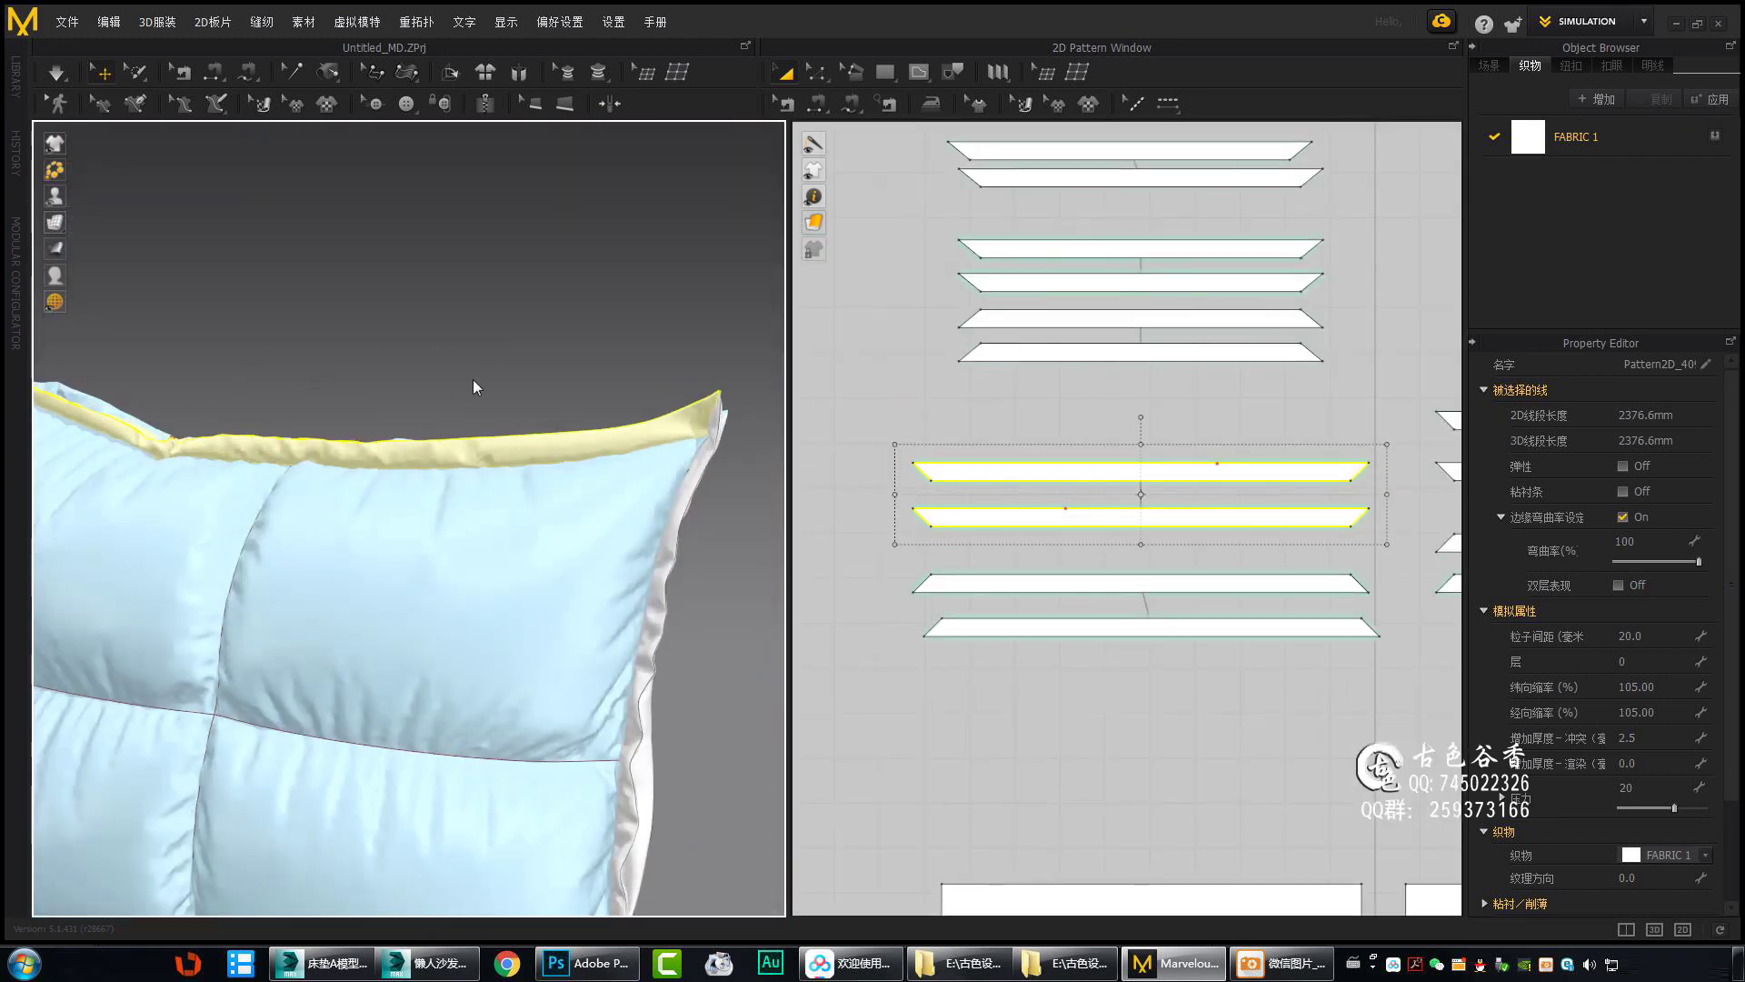
{"action": "mouse_move", "coordinate": [473, 379]}
{"action": "right_mouse_down"}
{"action": "mouse_move", "coordinate": [307, 490]}
{"action": "mouse_move", "coordinate": [456, 445]}
{"action": "mouse_move", "coordinate": [461, 492]}
{"action": "right_mouse_up"}
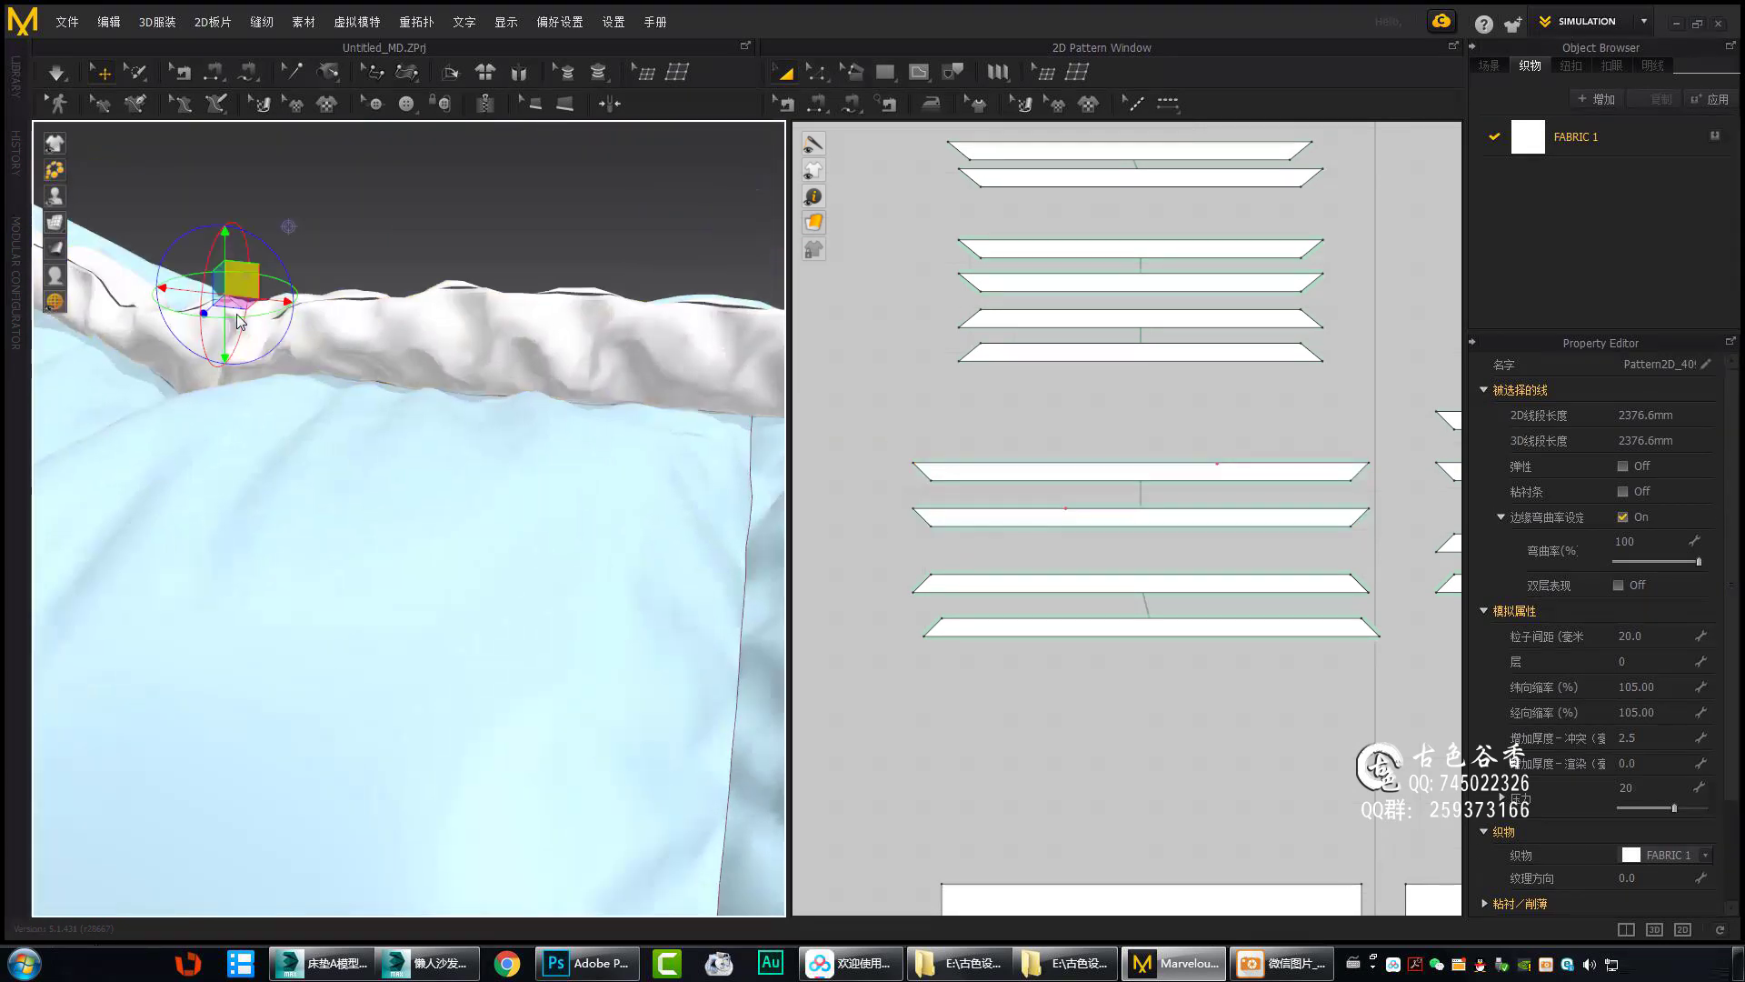
{"action": "scroll", "coordinate": [1090, 450], "scroll_direction": "down", "scroll_amount": 3}
{"action": "left_click", "coordinate": [438, 403]}
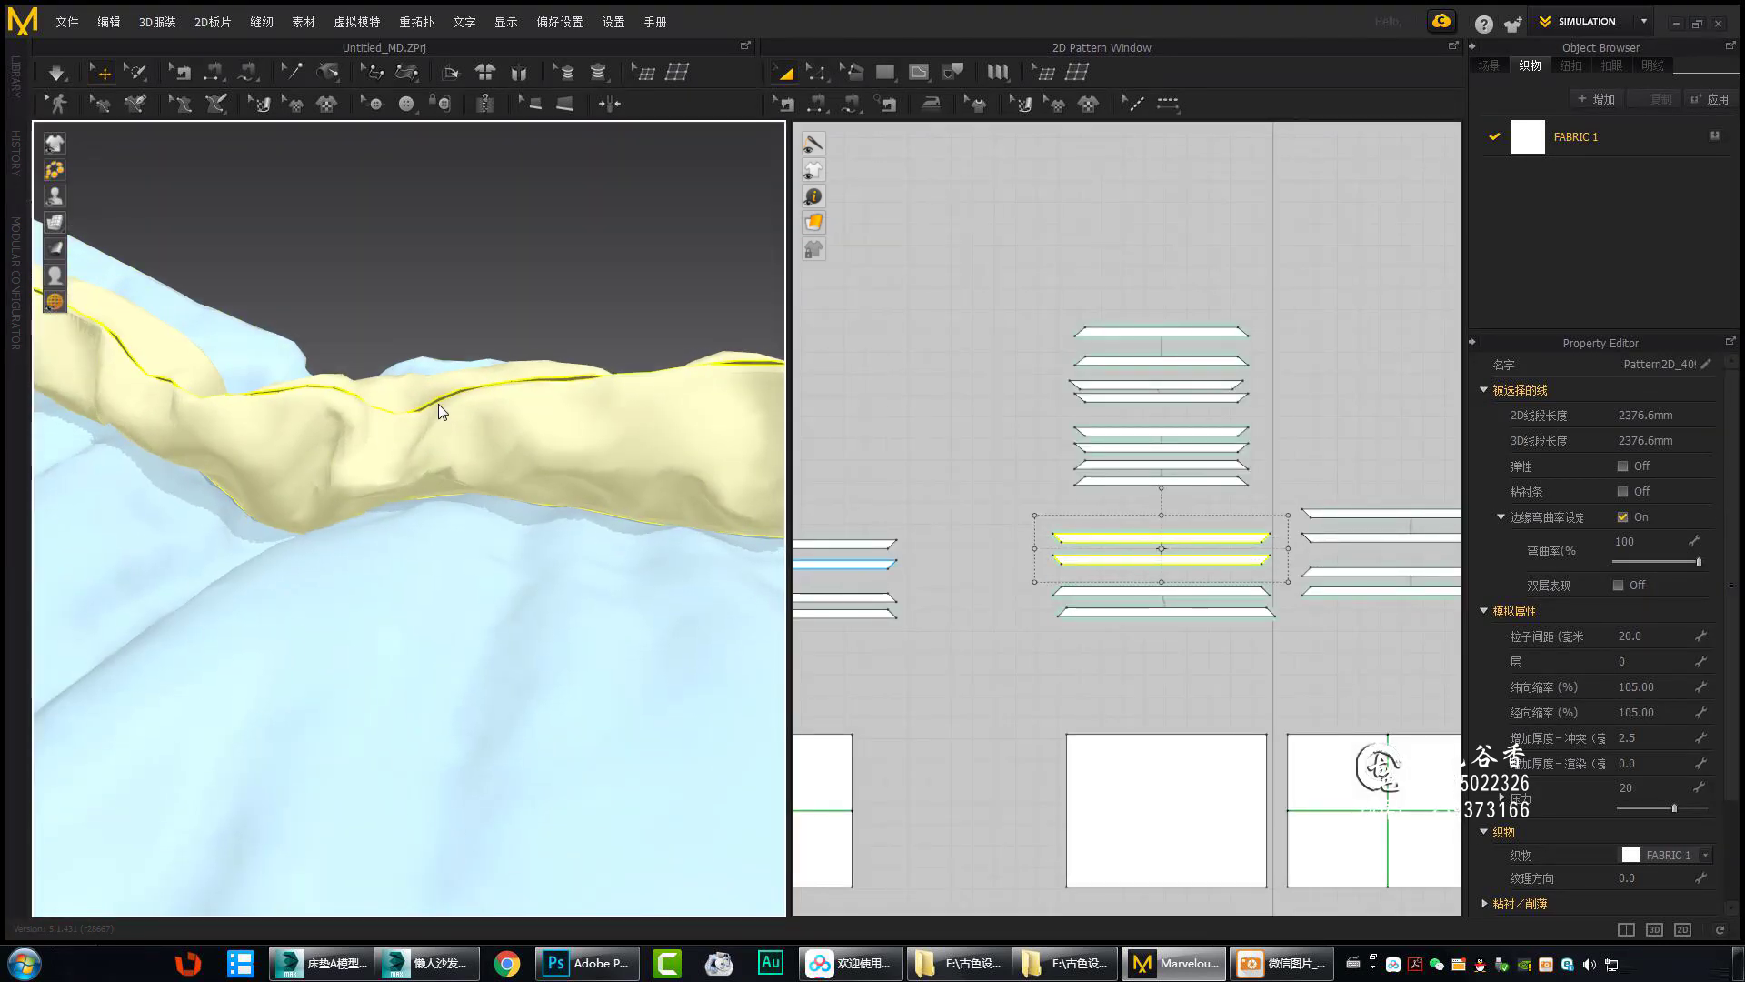
{"action": "scroll", "coordinate": [391, 364], "scroll_direction": "down", "scroll_amount": 2}
{"action": "right_click_drag", "start_coordinate": [407, 401], "coordinate": [456, 510]}
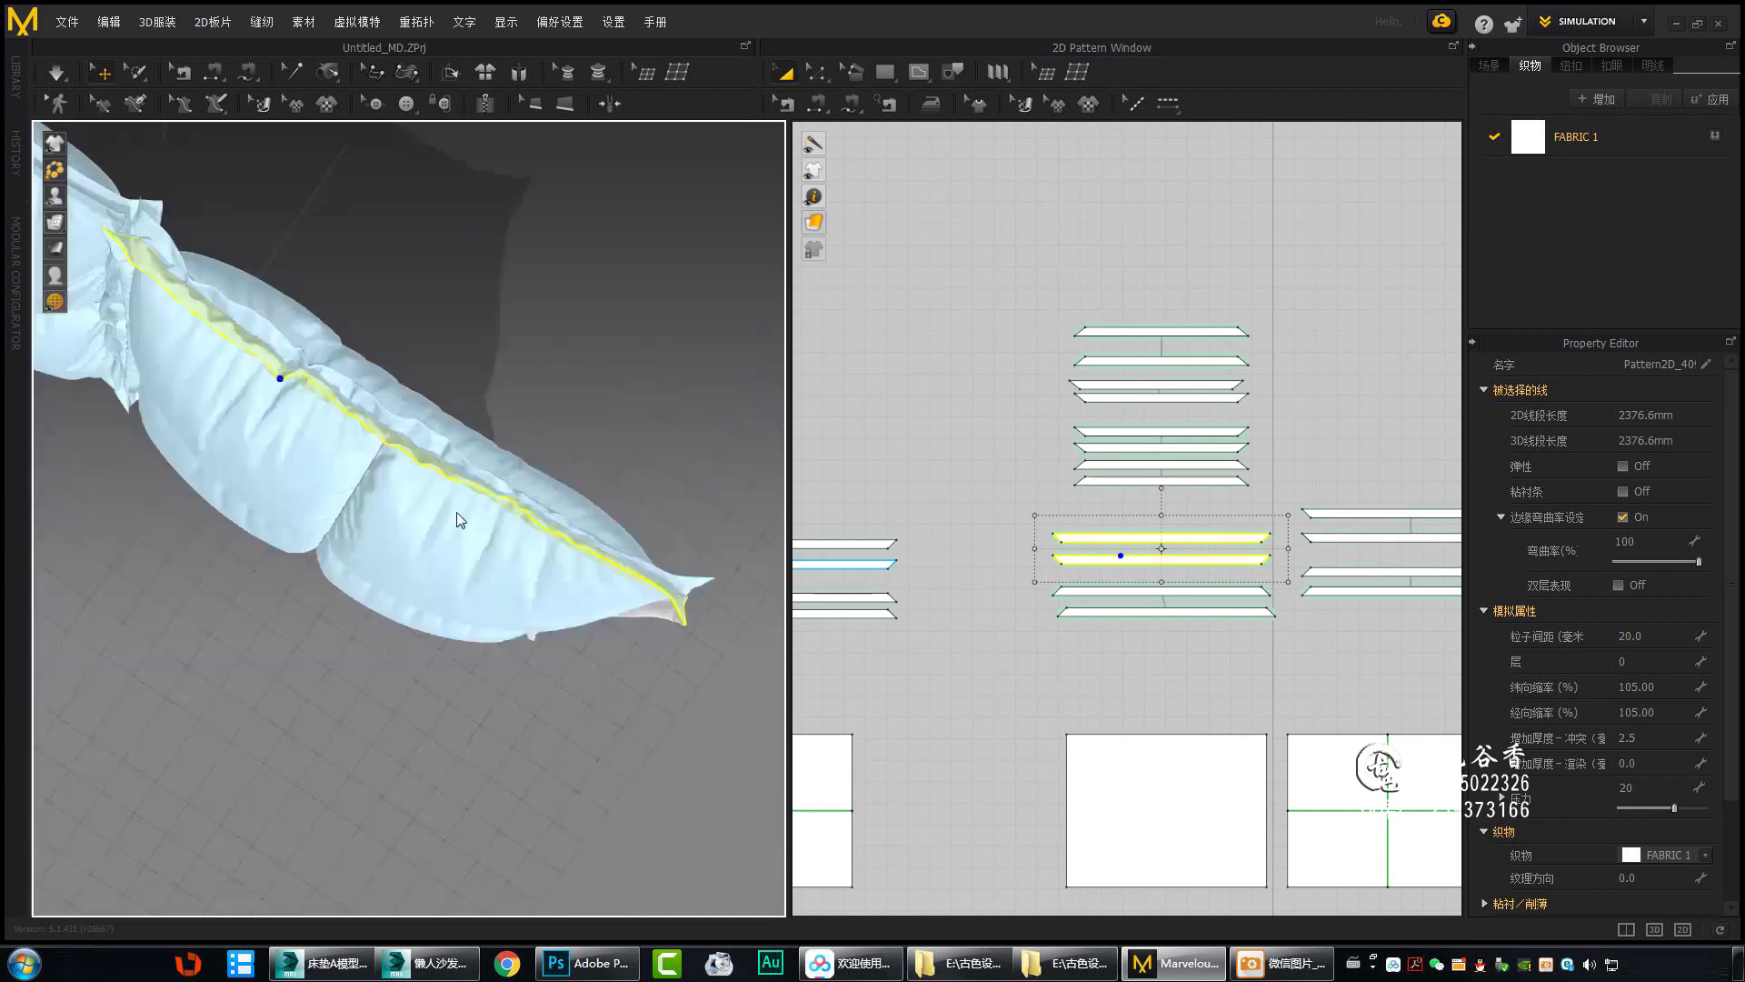
{"action": "scroll", "coordinate": [1310, 505], "scroll_direction": "up", "scroll_amount": 3}
{"action": "left_click_drag", "start_coordinate": [883, 465], "coordinate": [1295, 558]}
Select further strip pairs and orbit around the yellow side band and pillow seam.
{"action": "scroll", "coordinate": [1299, 665], "scroll_direction": "down", "scroll_amount": 1}
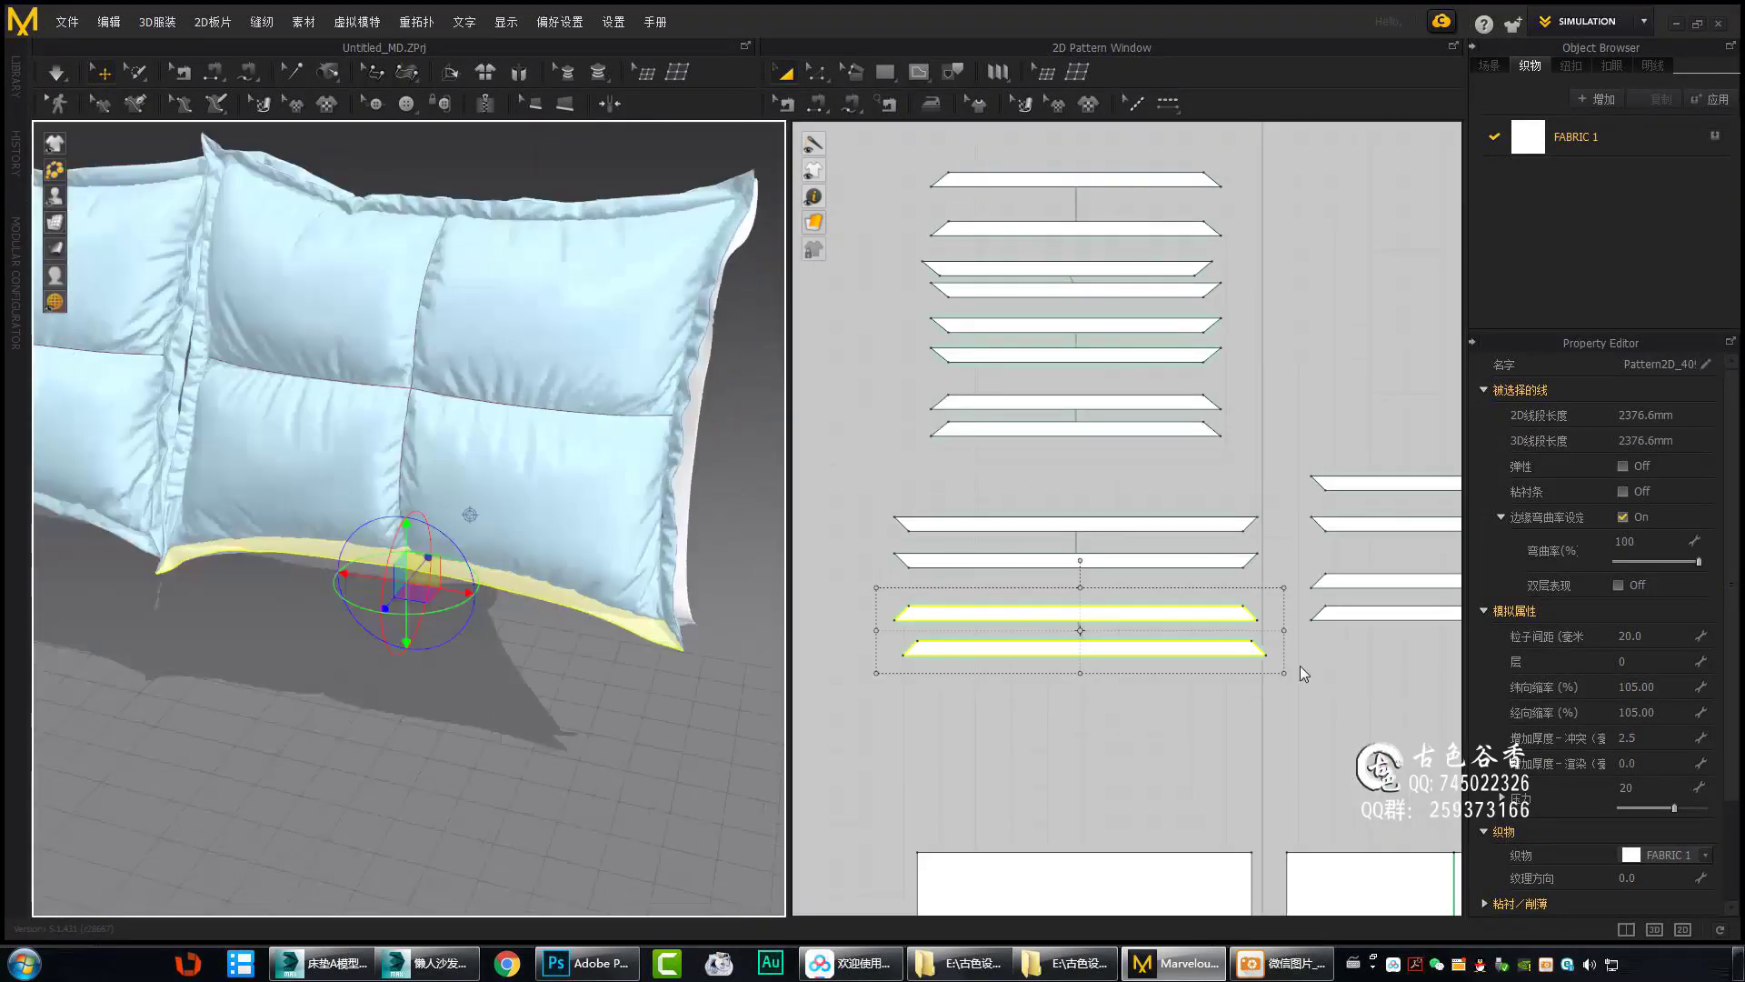
{"action": "right_click_drag", "start_coordinate": [1300, 666], "coordinate": [1272, 445]}
{"action": "scroll", "coordinate": [690, 575], "scroll_direction": "up", "scroll_amount": 3}
{"action": "scroll", "coordinate": [690, 575], "scroll_direction": "down", "scroll_amount": 3}
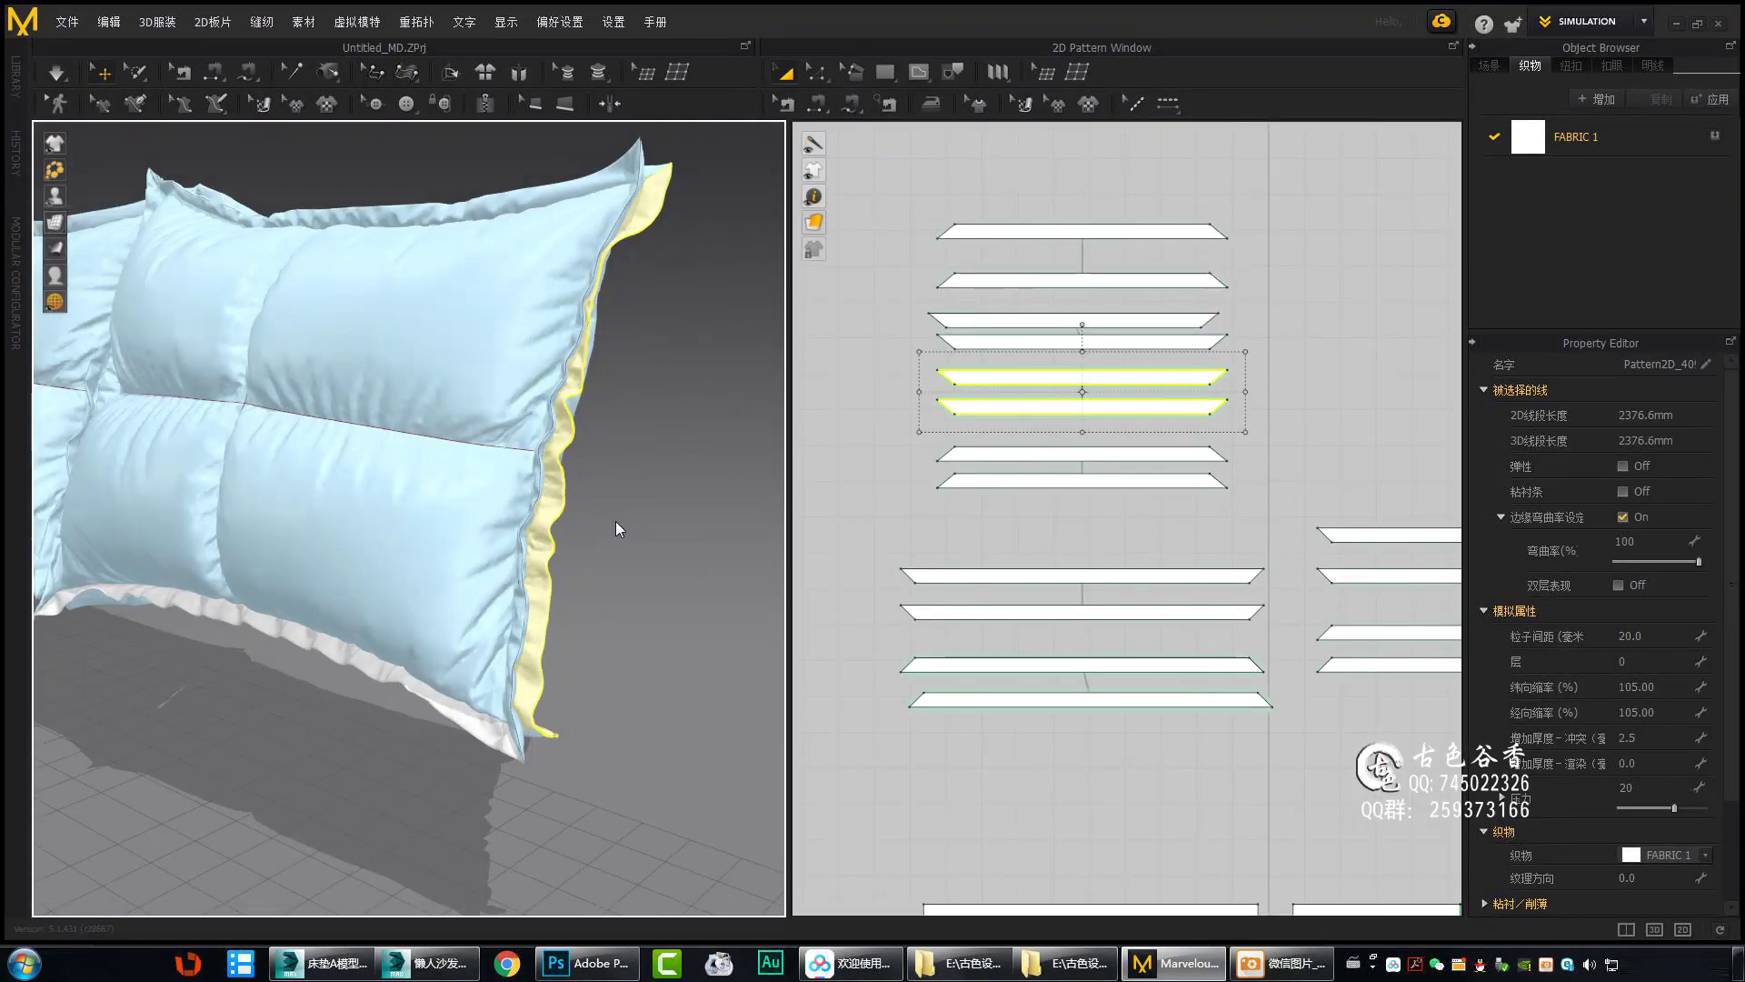
{"action": "mouse_move", "coordinate": [615, 521]}
{"action": "right_mouse_down"}
{"action": "mouse_move", "coordinate": [400, 549]}
{"action": "mouse_move", "coordinate": [485, 560]}
{"action": "mouse_move", "coordinate": [472, 434]}
{"action": "right_mouse_up"}
{"action": "left_click", "coordinate": [1016, 611]}
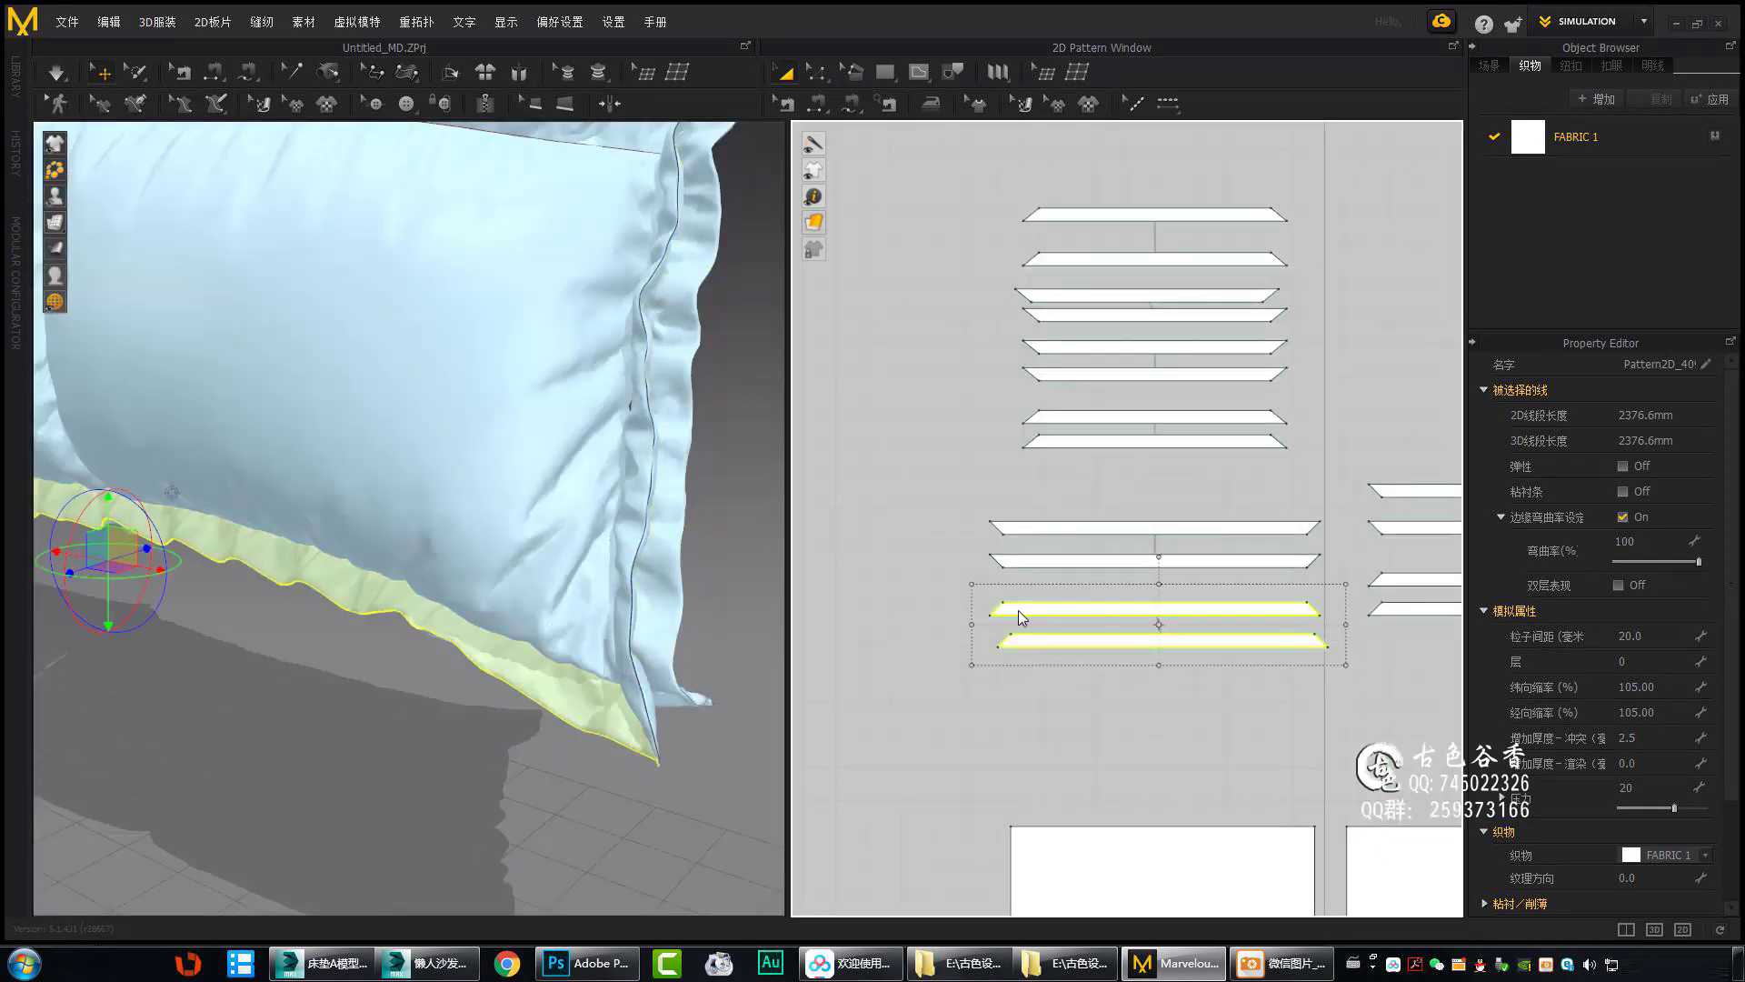
{"action": "right_click_drag", "start_coordinate": [1017, 611], "coordinate": [411, 634]}
{"action": "scroll", "coordinate": [410, 634], "scroll_direction": "up", "scroll_amount": 4}
{"action": "mouse_move", "coordinate": [361, 573]}
{"action": "right_mouse_down"}
{"action": "mouse_move", "coordinate": [417, 395]}
{"action": "mouse_move", "coordinate": [526, 458]}
{"action": "mouse_move", "coordinate": [312, 506]}
{"action": "mouse_move", "coordinate": [565, 402]}
{"action": "right_mouse_up"}
{"action": "left_click", "coordinate": [312, 506]}
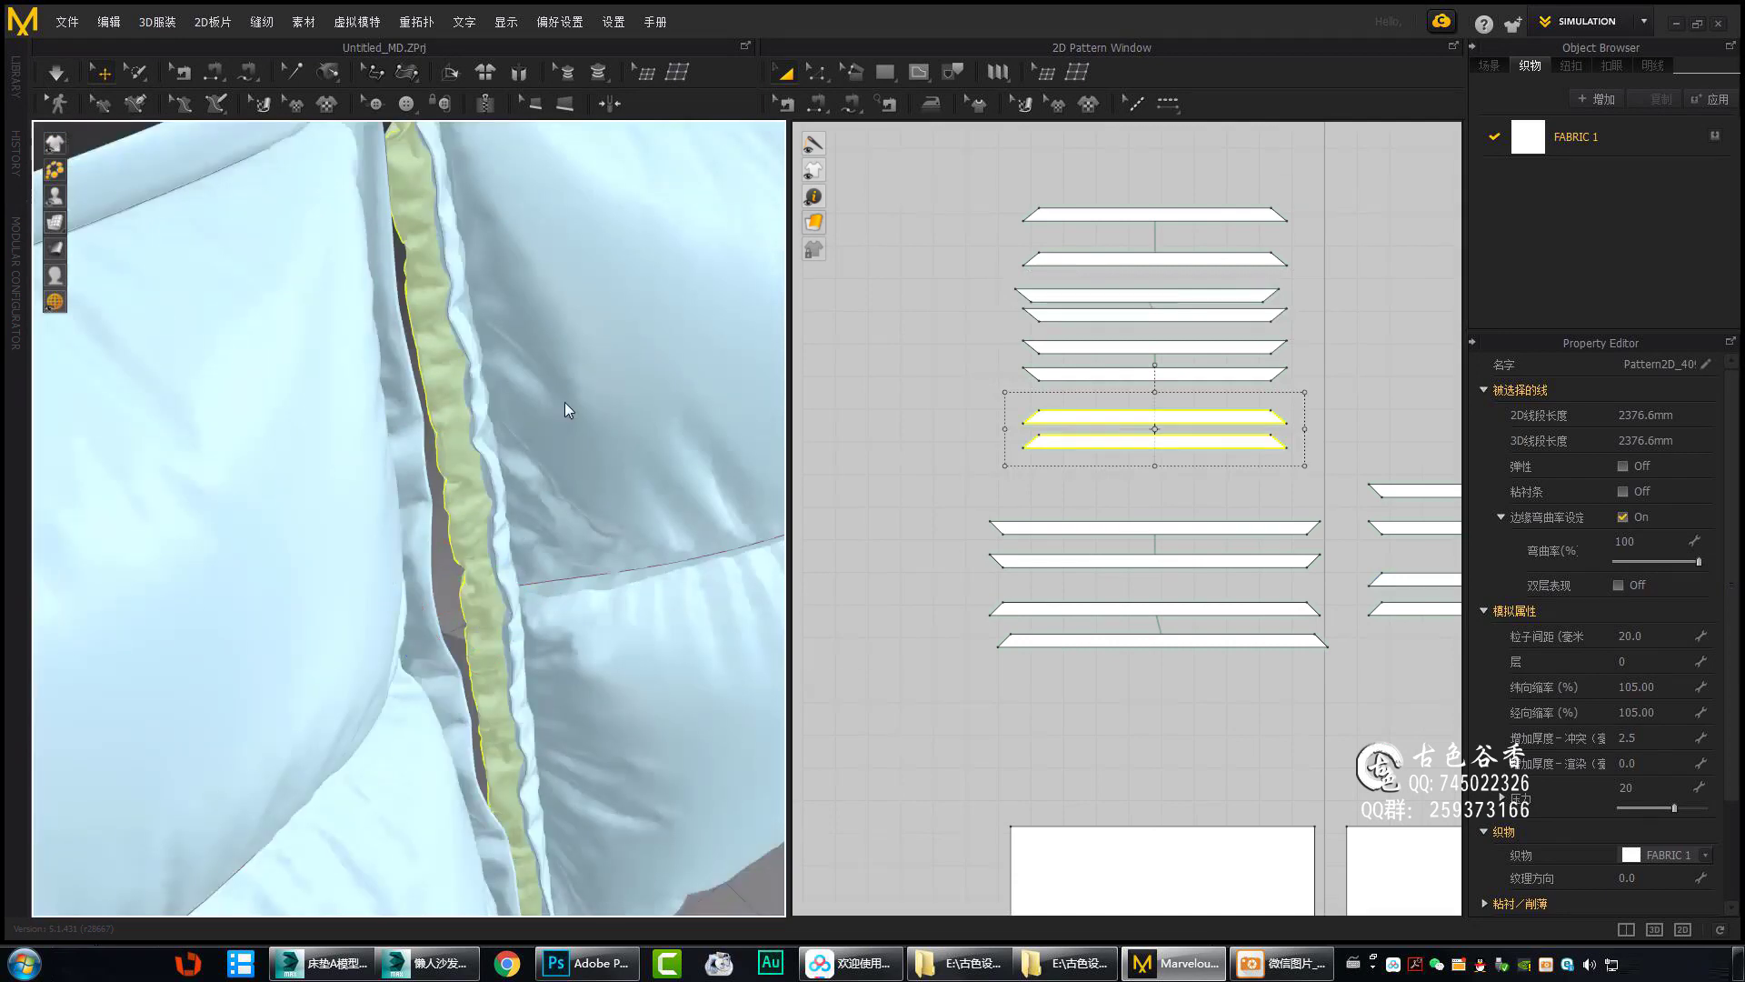
Check the pillow's side and top strips, then clear the selection and view both quilted pillows.
{"action": "left_click", "coordinate": [445, 406]}
{"action": "mouse_move", "coordinate": [445, 406]}
{"action": "right_mouse_down"}
{"action": "mouse_move", "coordinate": [743, 482]}
{"action": "mouse_move", "coordinate": [526, 543]}
{"action": "mouse_move", "coordinate": [637, 409]}
{"action": "right_mouse_up"}
{"action": "scroll", "coordinate": [1237, 536], "scroll_direction": "up", "scroll_amount": 3}
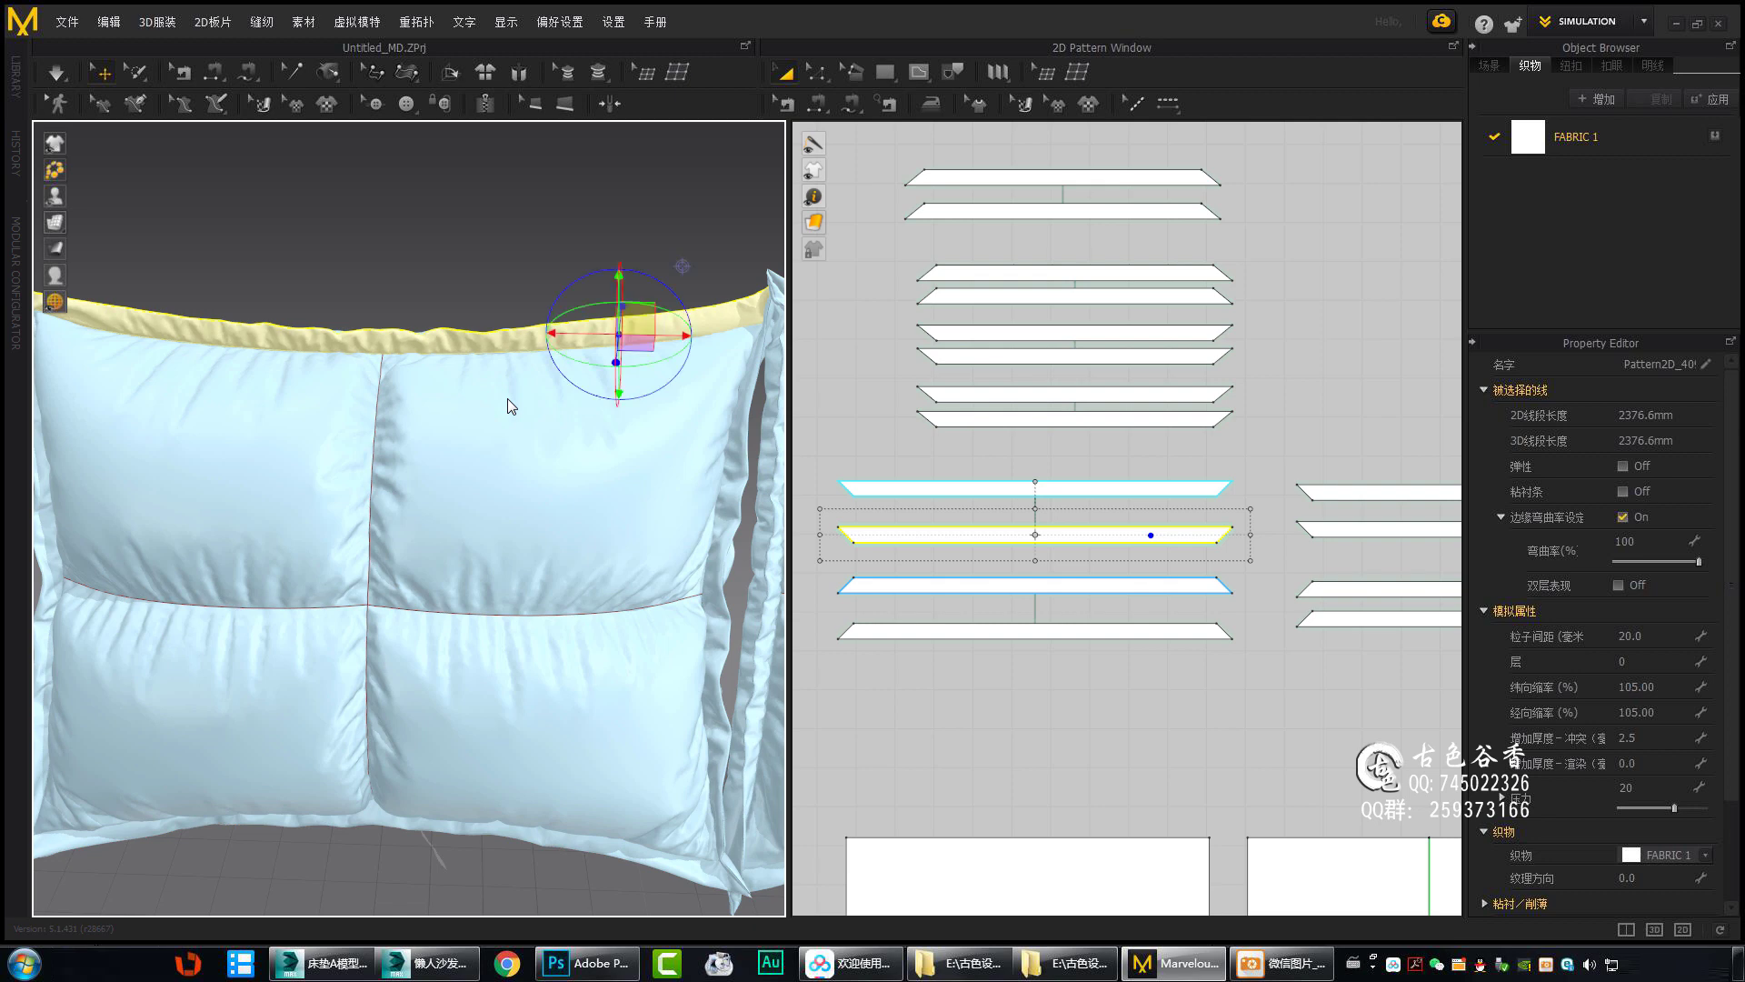
{"action": "right_click_drag", "start_coordinate": [507, 398], "coordinate": [478, 471]}
{"action": "left_click", "coordinate": [495, 487]}
{"action": "mouse_move", "coordinate": [467, 555]}
{"action": "right_mouse_down"}
{"action": "mouse_move", "coordinate": [439, 536]}
{"action": "mouse_move", "coordinate": [582, 537]}
{"action": "mouse_move", "coordinate": [529, 458]}
{"action": "mouse_move", "coordinate": [485, 663]}
{"action": "mouse_move", "coordinate": [537, 445]}
{"action": "mouse_move", "coordinate": [491, 291]}
{"action": "mouse_move", "coordinate": [477, 512]}
{"action": "mouse_move", "coordinate": [482, 336]}
{"action": "mouse_move", "coordinate": [450, 507]}
{"action": "right_mouse_up"}
{"action": "left_click", "coordinate": [491, 291]}
{"action": "scroll", "coordinate": [449, 499], "scroll_direction": "down", "scroll_amount": 5}
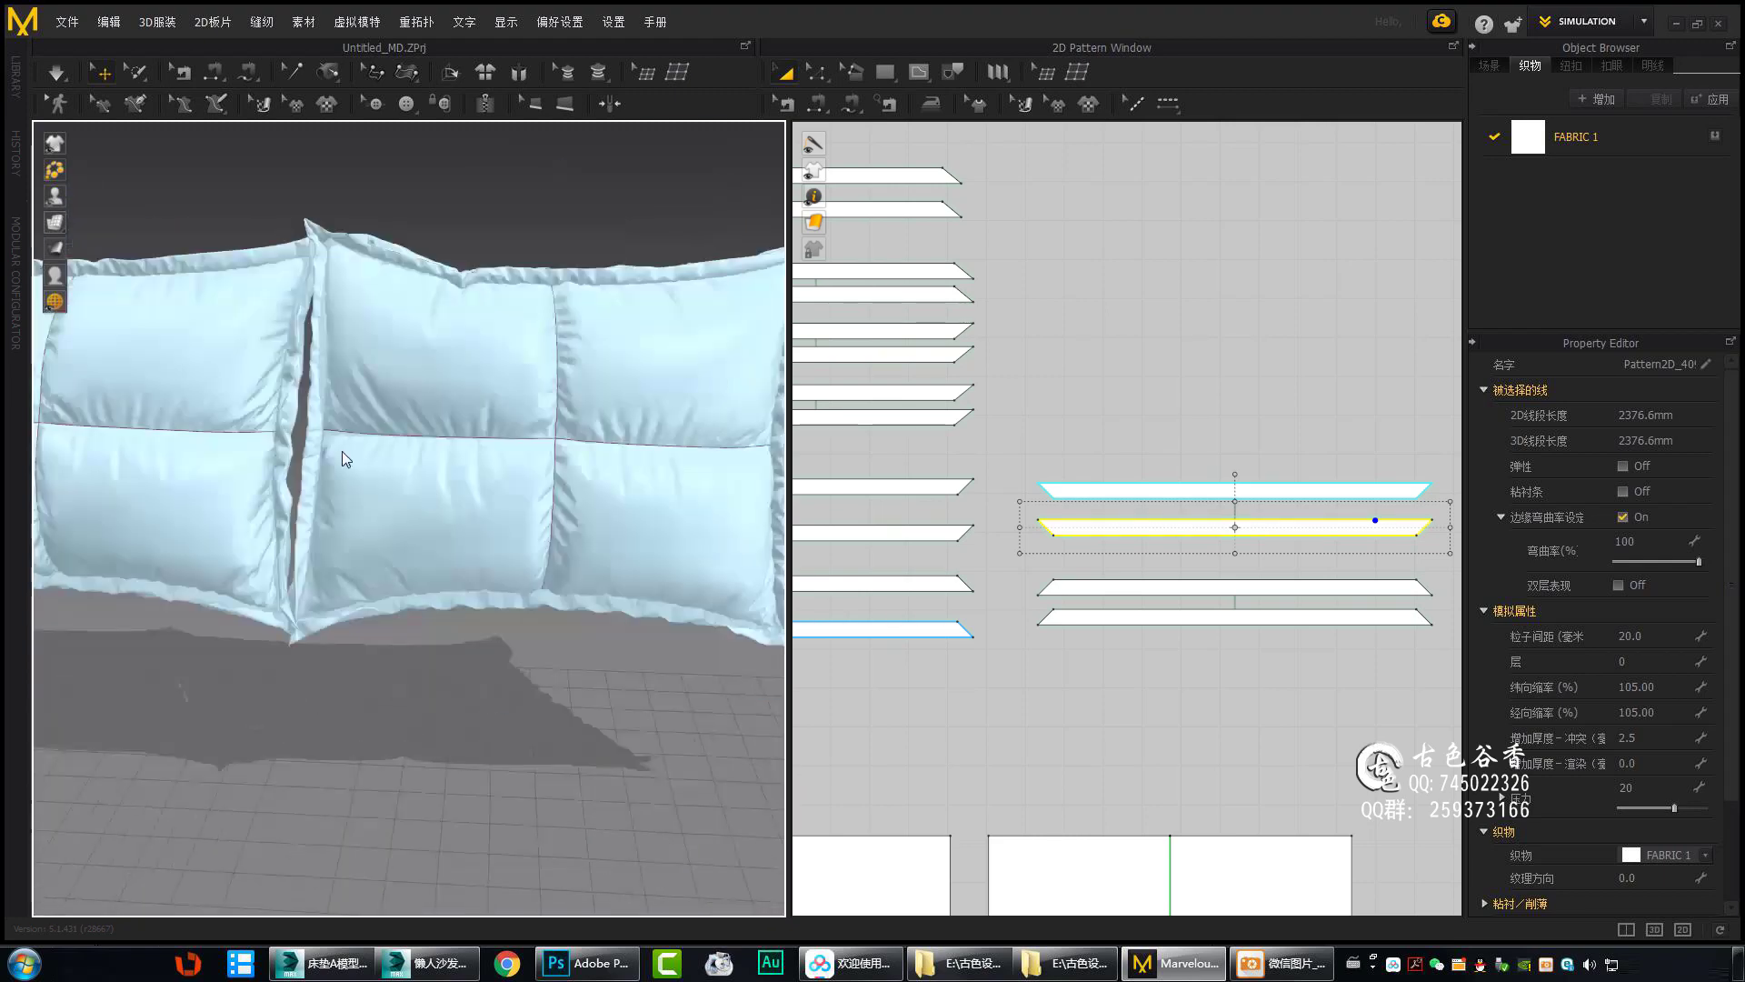
{"action": "mouse_move", "coordinate": [342, 451]}
{"action": "right_mouse_down"}
{"action": "mouse_move", "coordinate": [440, 477]}
{"action": "mouse_move", "coordinate": [536, 609]}
{"action": "mouse_move", "coordinate": [527, 582]}
{"action": "mouse_move", "coordinate": [732, 564]}
{"action": "mouse_move", "coordinate": [545, 577]}
{"action": "right_mouse_up"}
{"action": "left_click", "coordinate": [536, 608]}
{"action": "right_click_drag", "start_coordinate": [678, 473], "coordinate": [478, 459]}
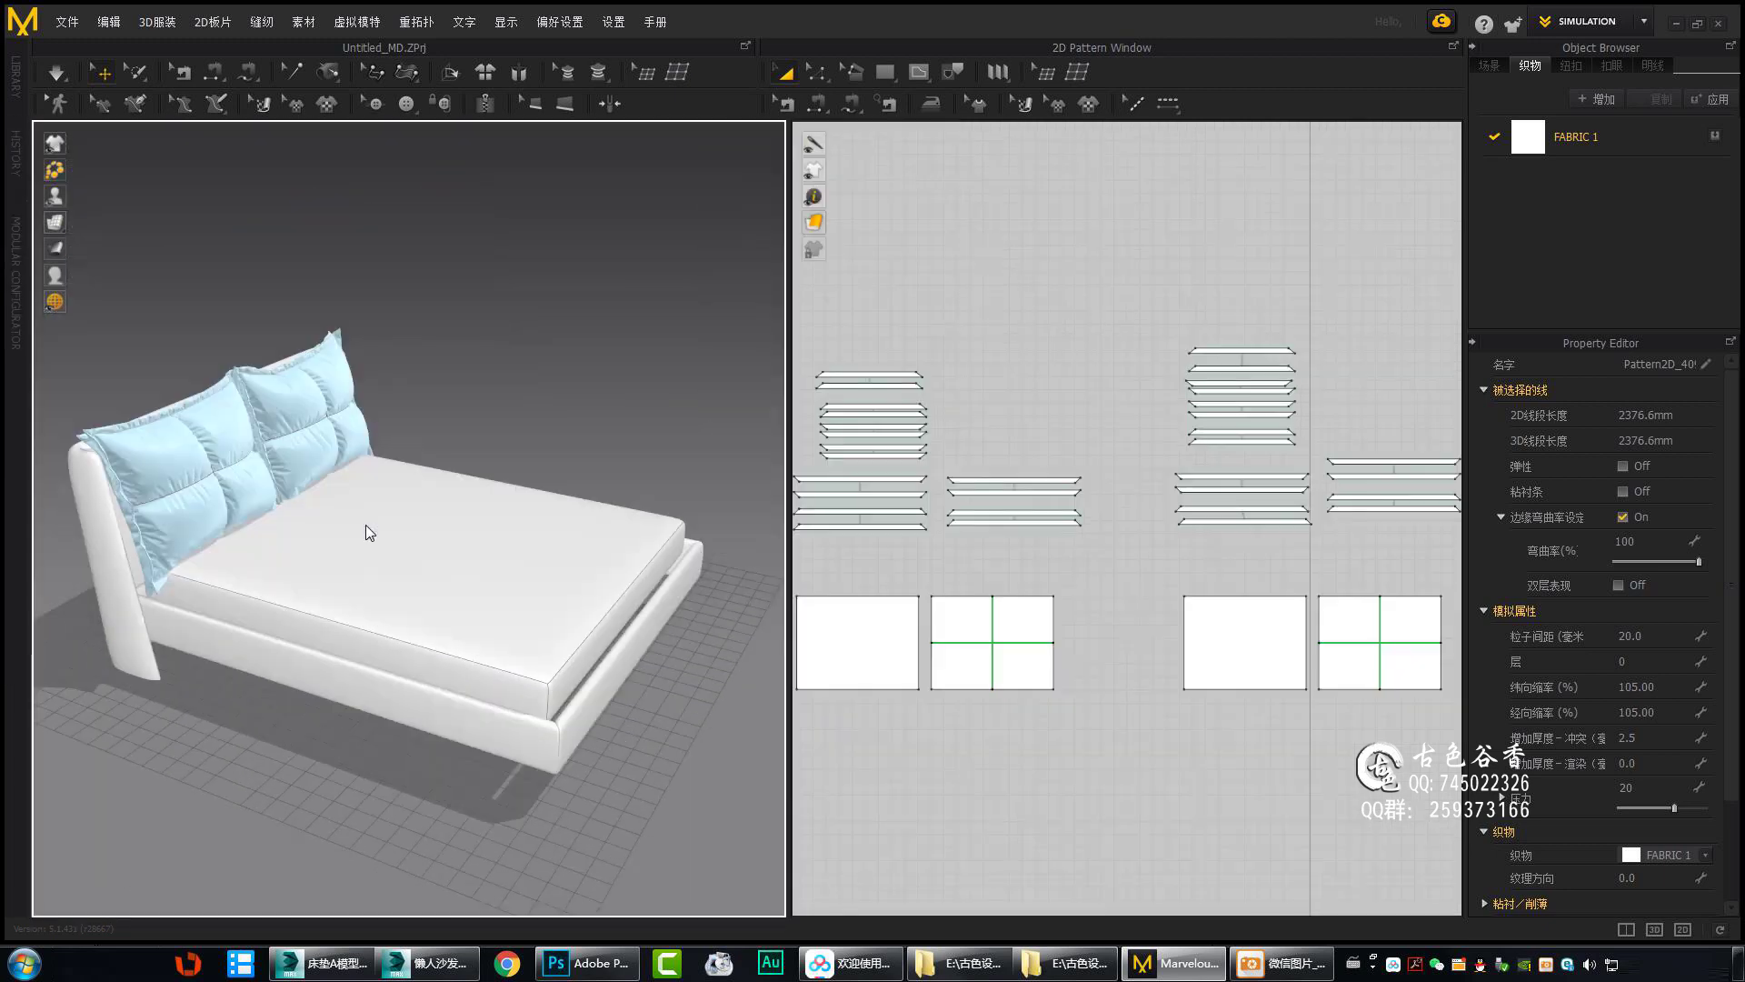
Flatten the mattress top and its side surface into flat patterns.
{"action": "right_click_drag", "start_coordinate": [366, 526], "coordinate": [210, 118]}
{"action": "right_click", "coordinate": [210, 118]}
{"action": "left_click", "coordinate": [264, 154]}
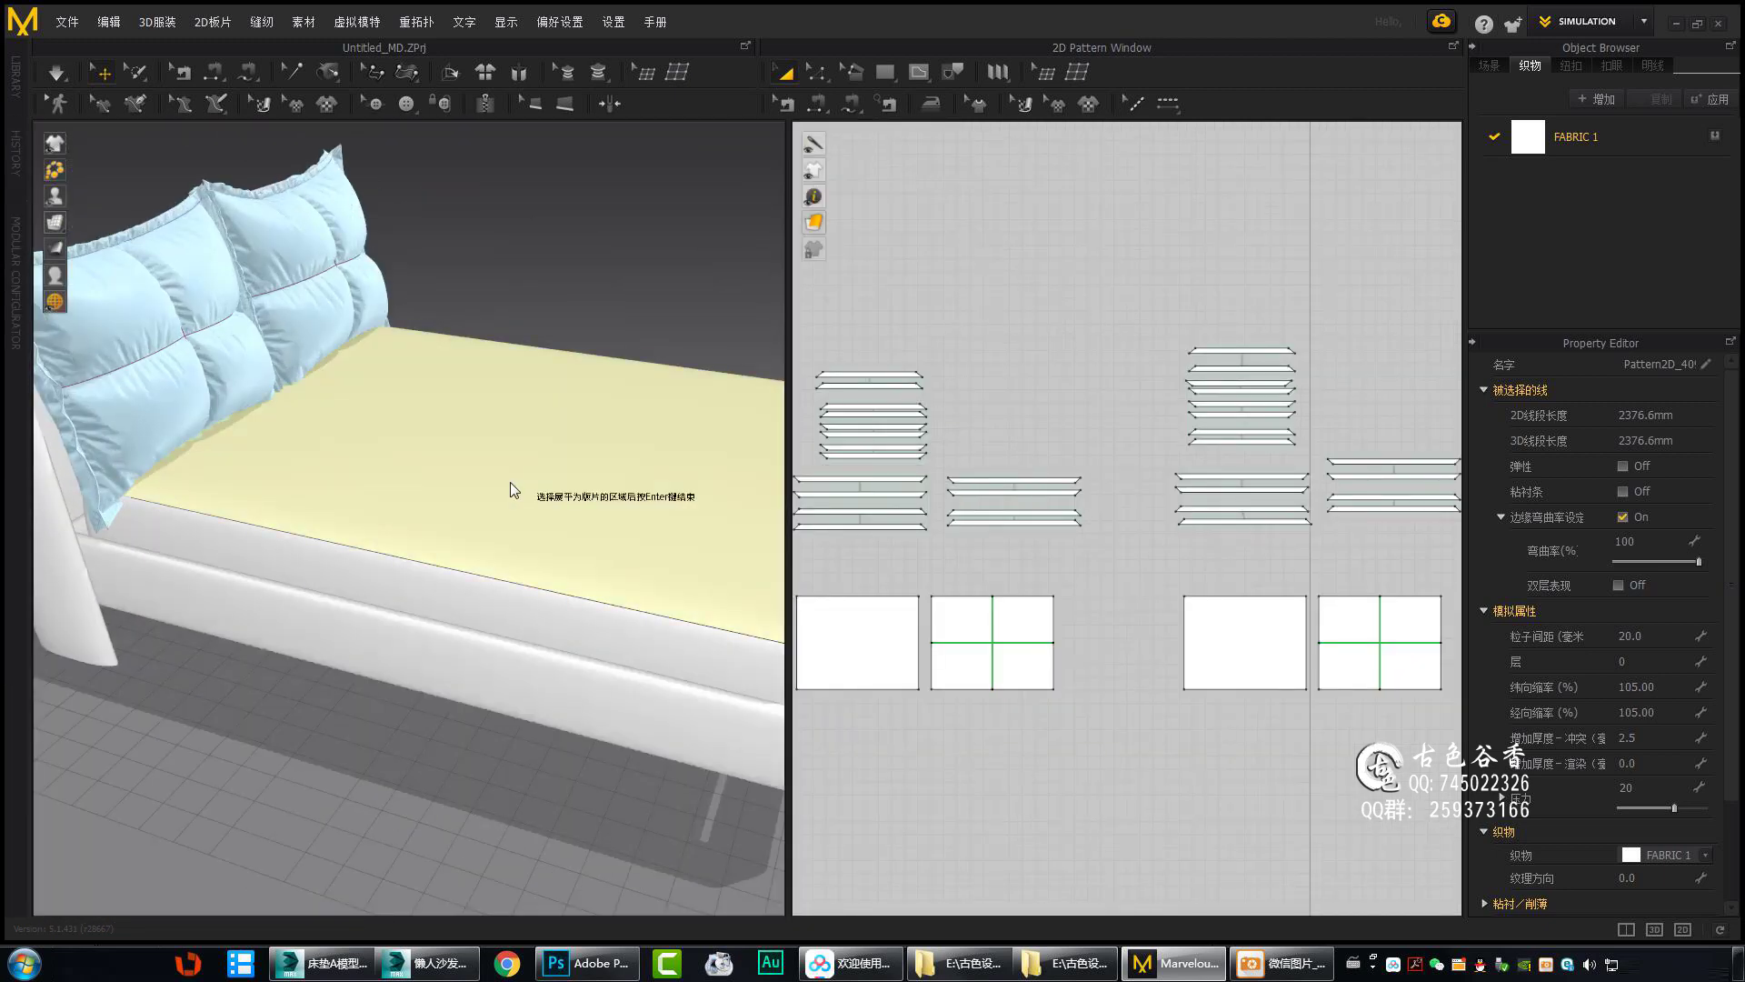
{"action": "key", "text": "Return"}
{"action": "right_click_drag", "start_coordinate": [510, 482], "coordinate": [614, 608]}
{"action": "left_click", "coordinate": [615, 607]}
{"action": "mouse_move", "coordinate": [504, 578]}
{"action": "right_mouse_down"}
{"action": "mouse_move", "coordinate": [574, 513]}
{"action": "mouse_move", "coordinate": [493, 411]}
{"action": "mouse_move", "coordinate": [402, 580]}
{"action": "mouse_move", "coordinate": [363, 564]}
{"action": "mouse_move", "coordinate": [293, 465]}
{"action": "right_mouse_up"}
{"action": "key", "text": "Return"}
Sew the vertical corner seam and a seam along the mattress top edge.
{"action": "right_click", "coordinate": [362, 571]}
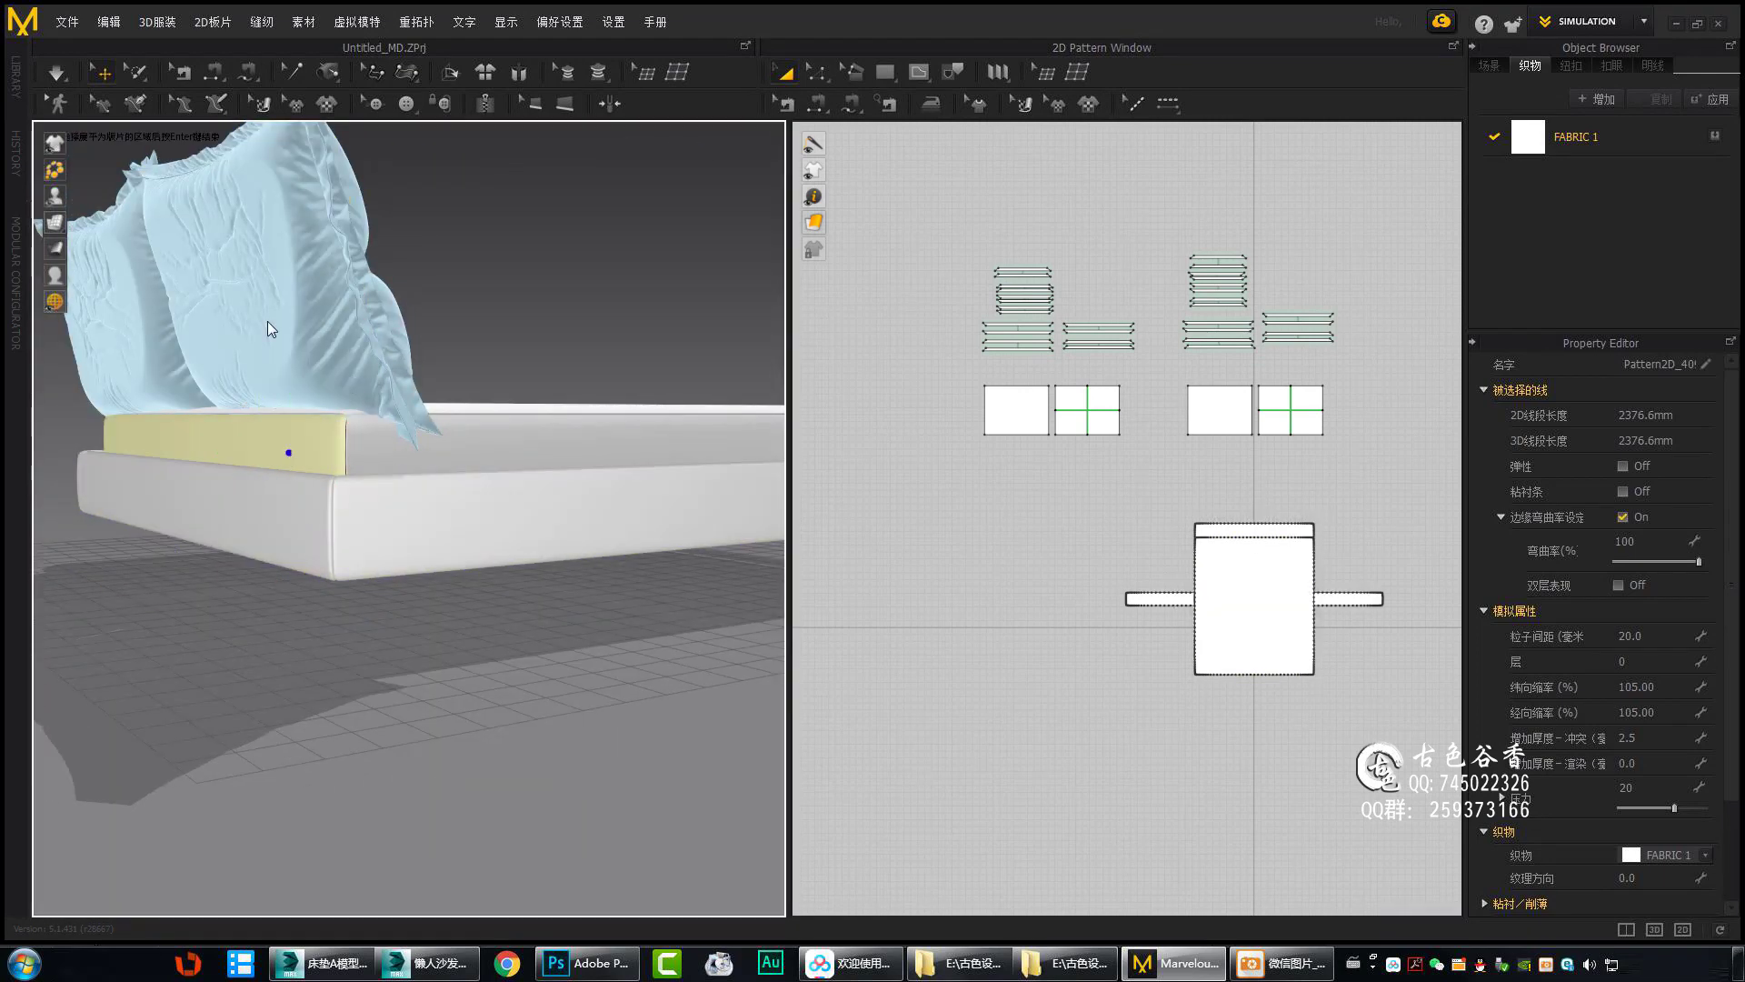
{"action": "scroll", "coordinate": [1086, 593], "scroll_direction": "up", "scroll_amount": 2}
{"action": "left_click", "coordinate": [1002, 525]}
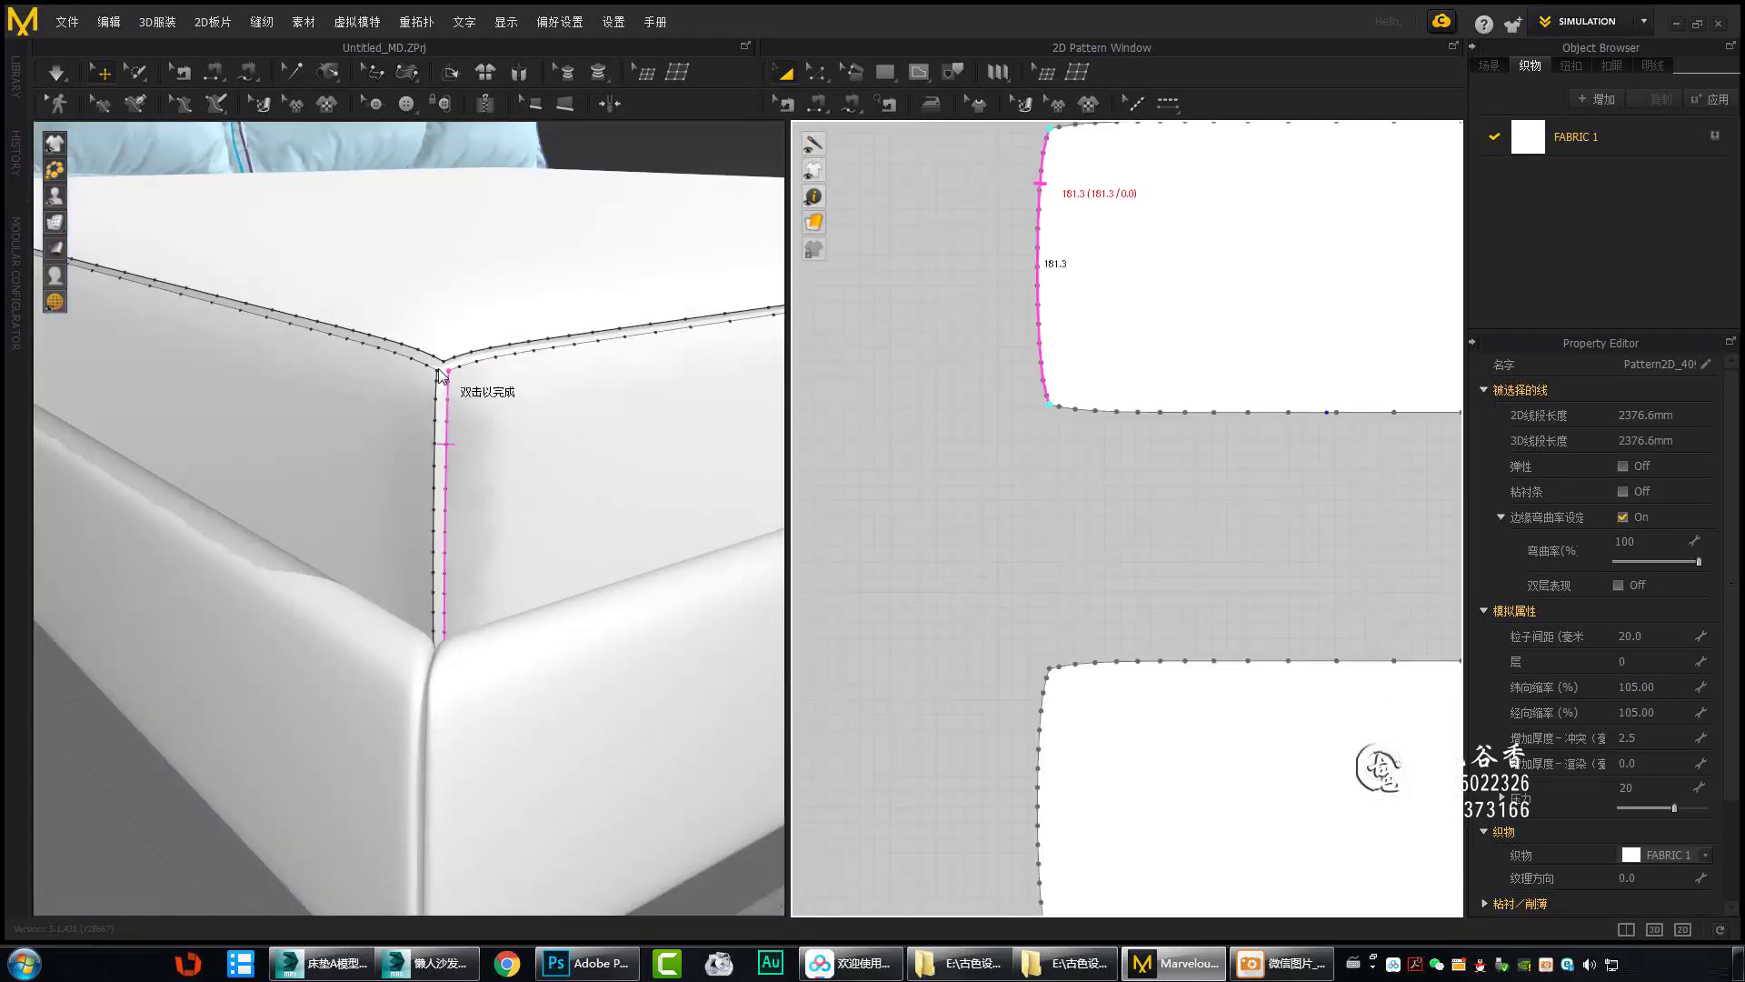
{"action": "scroll", "coordinate": [700, 516], "scroll_direction": "up", "scroll_amount": 2}
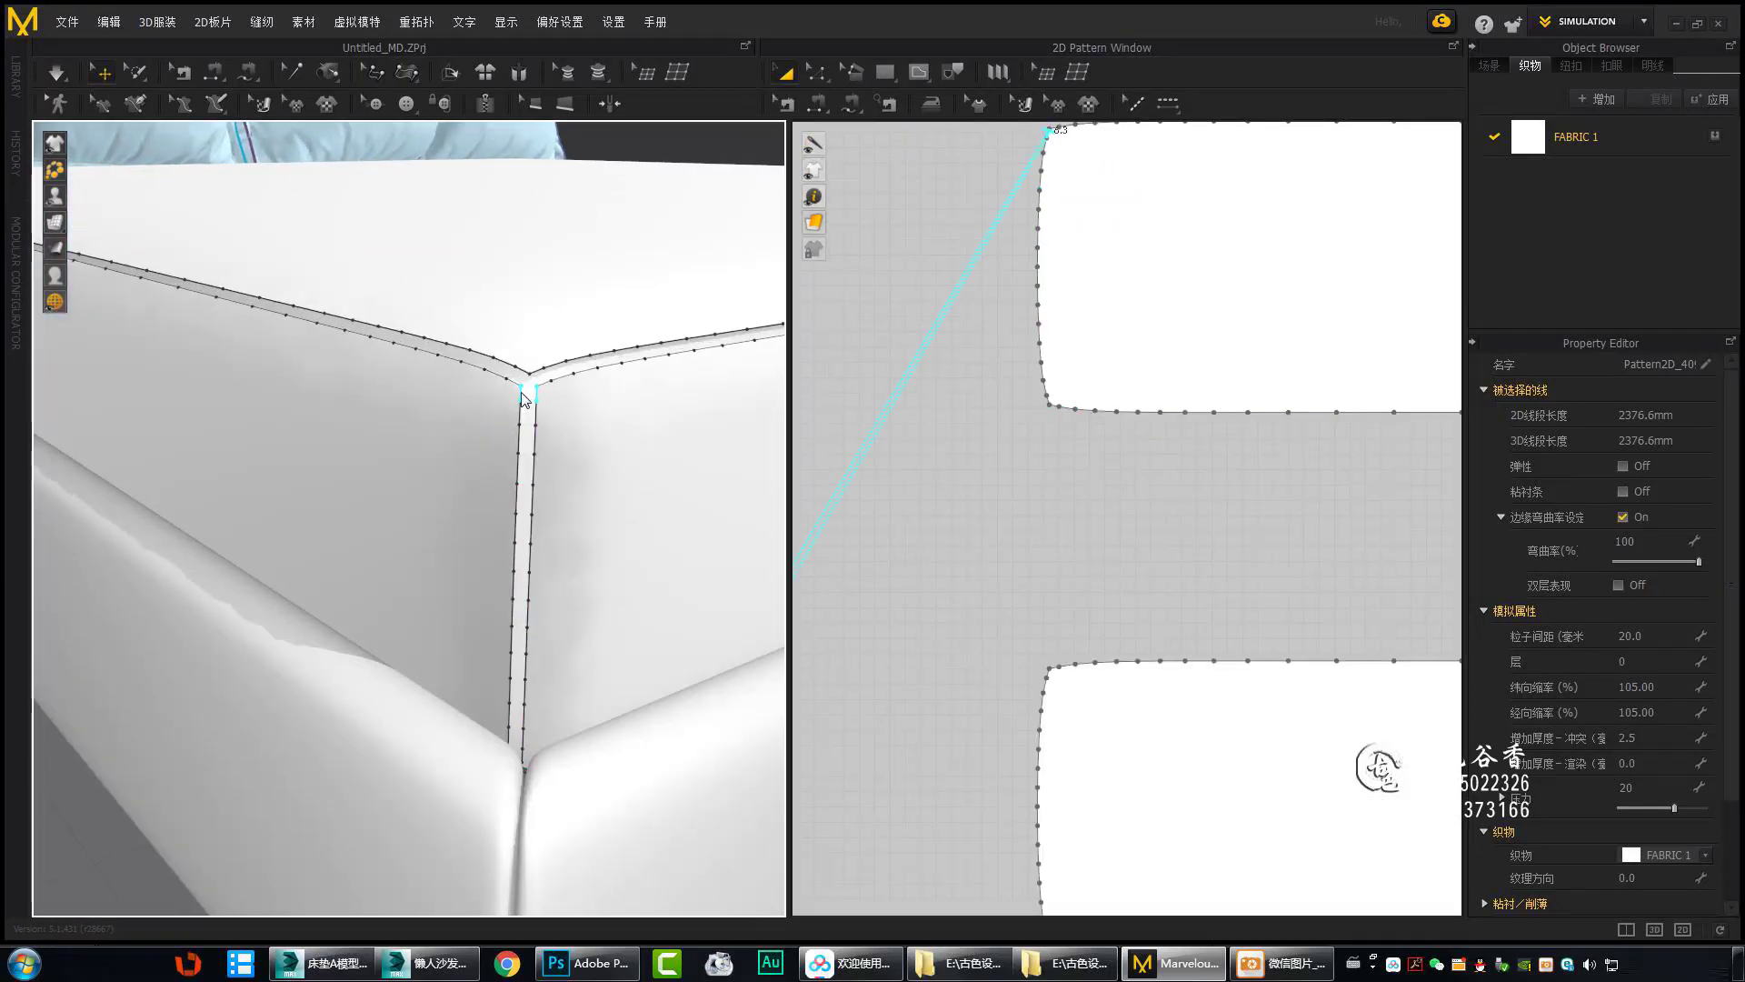
{"action": "left_click", "coordinate": [1052, 195]}
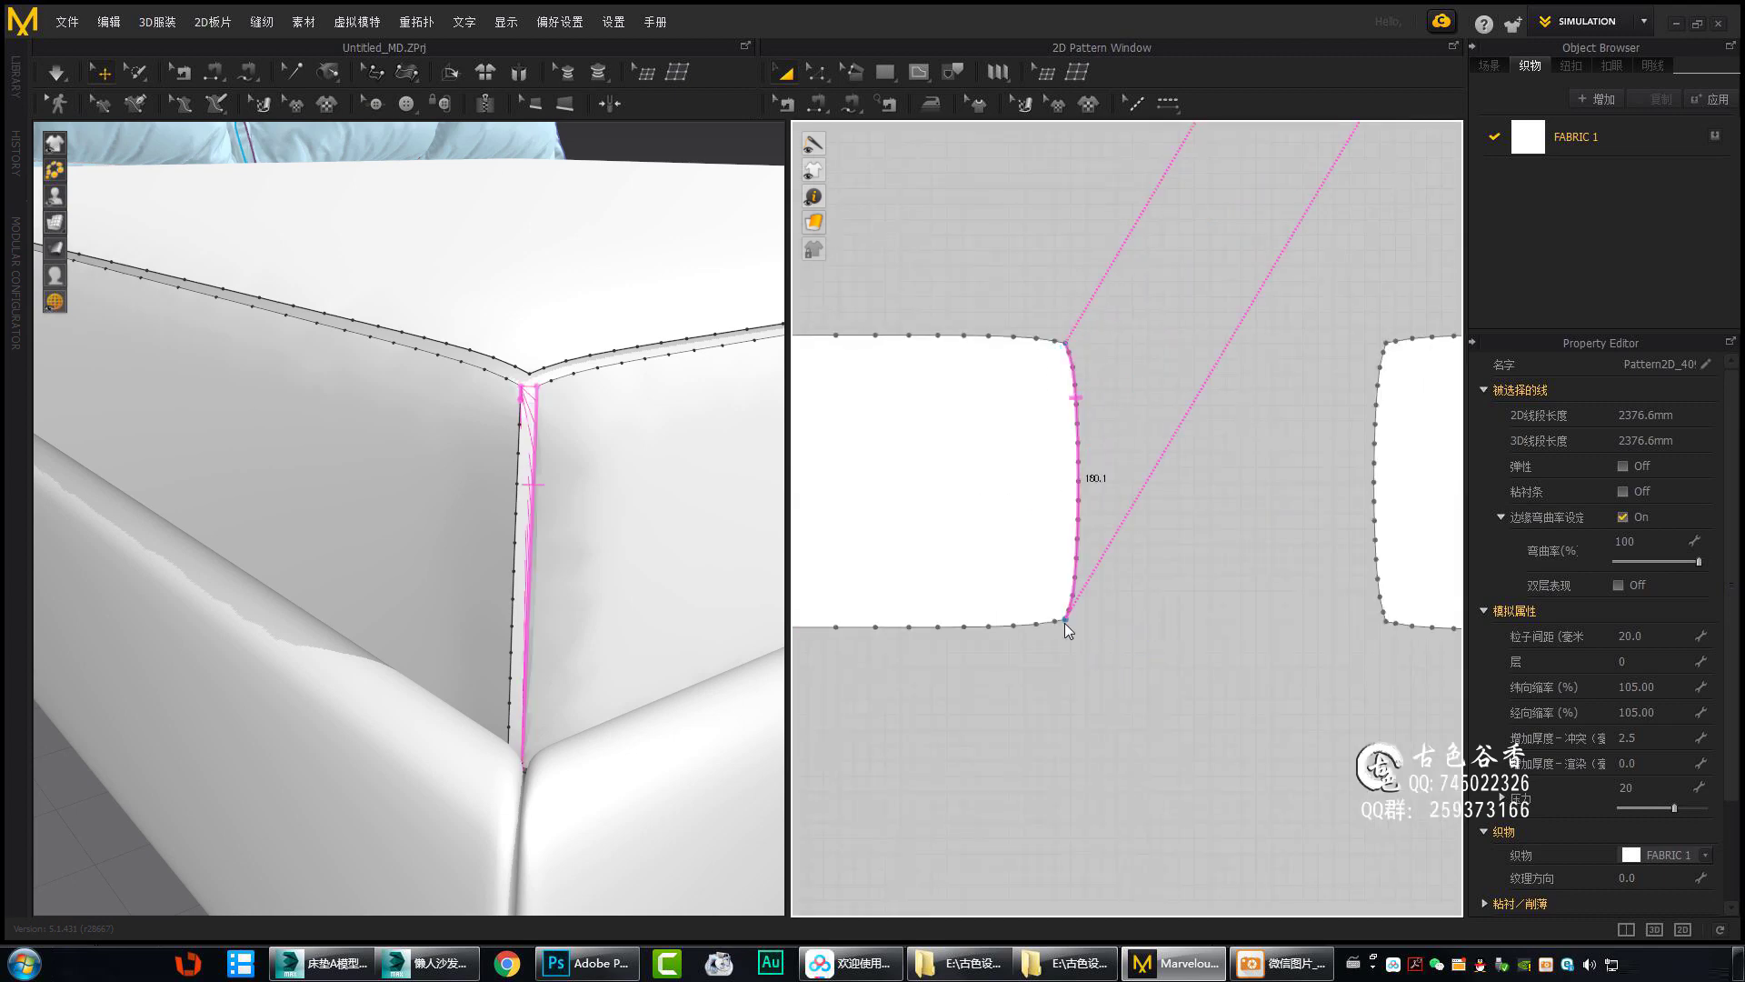
{"action": "left_click", "coordinate": [433, 444]}
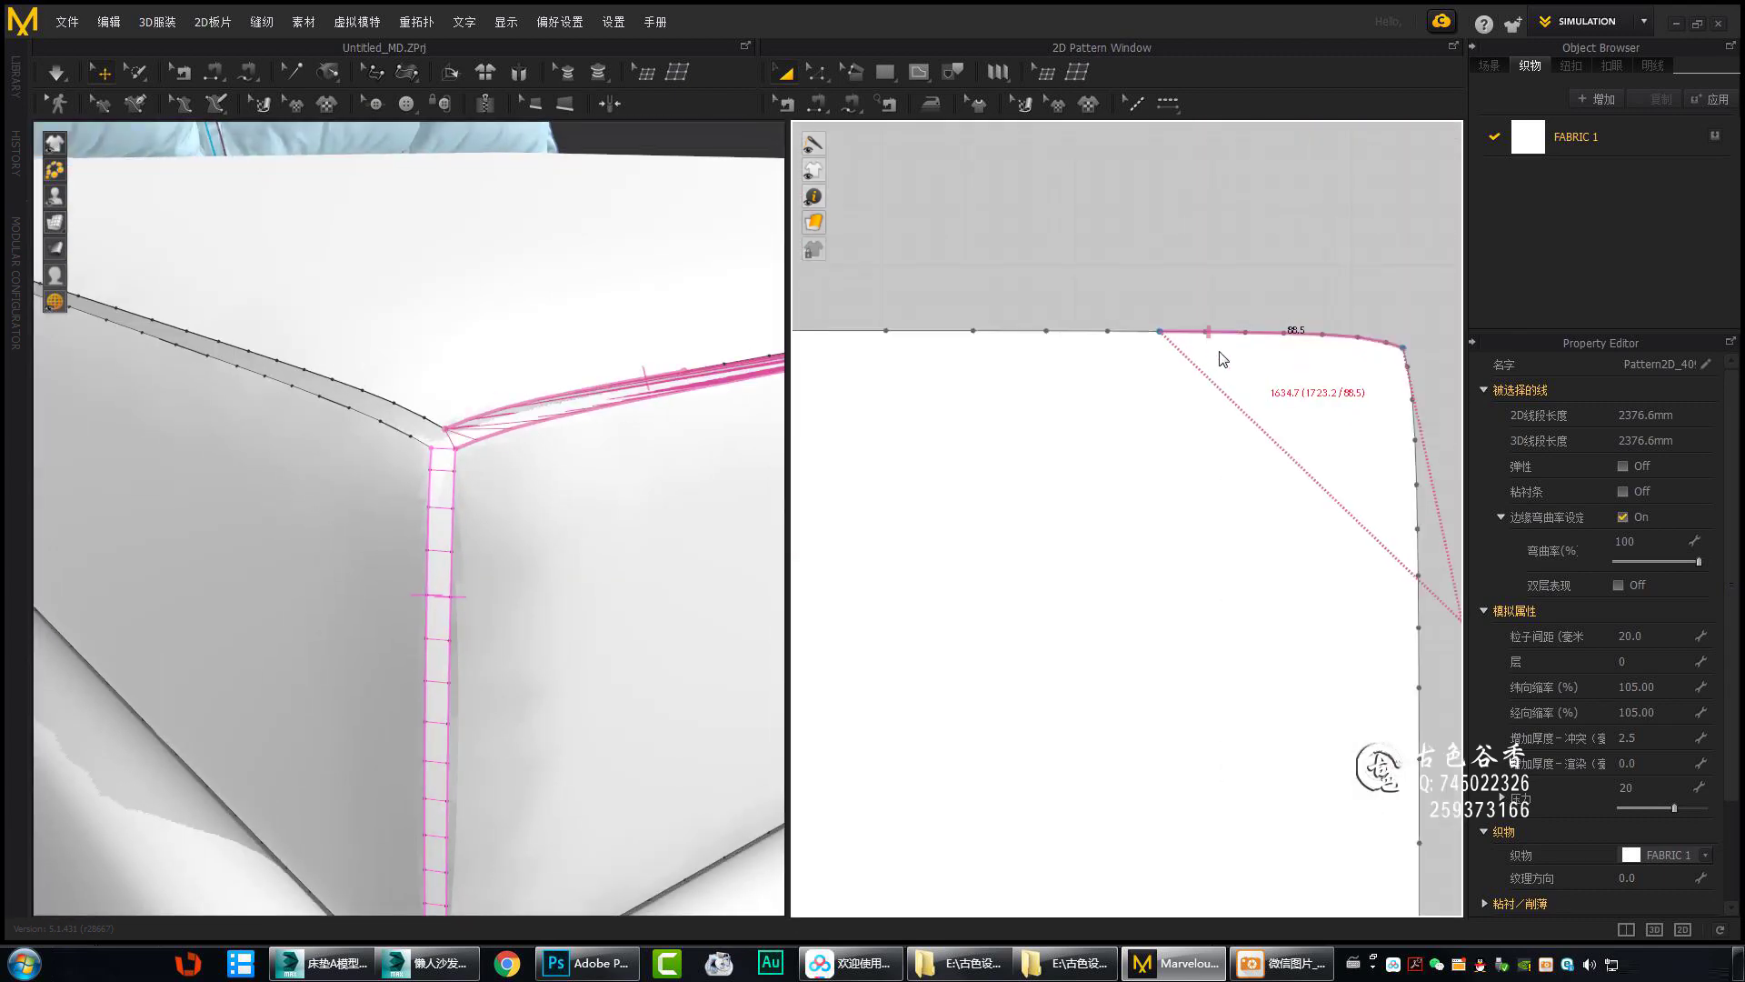
{"action": "left_click", "coordinate": [917, 395]}
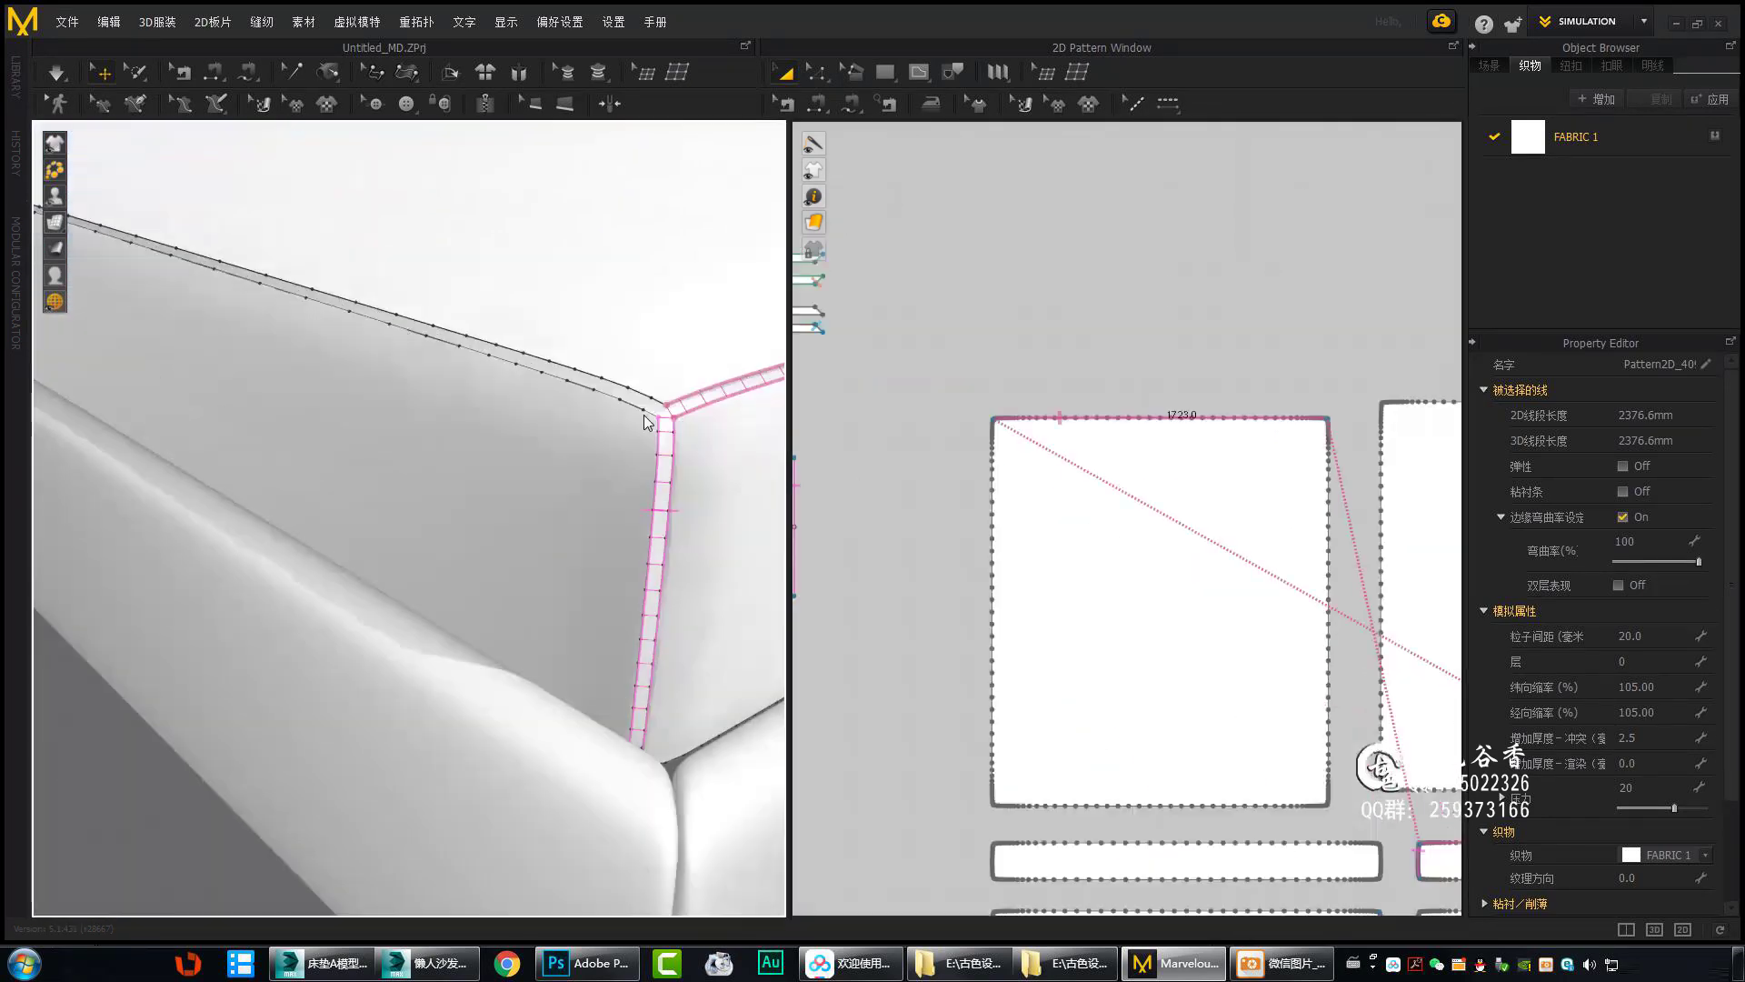
Start the next seam along the mattress top edge, zooming to locate its segment.
{"action": "left_click", "coordinate": [645, 400]}
{"action": "scroll", "coordinate": [1203, 579], "scroll_direction": "up", "scroll_amount": 5}
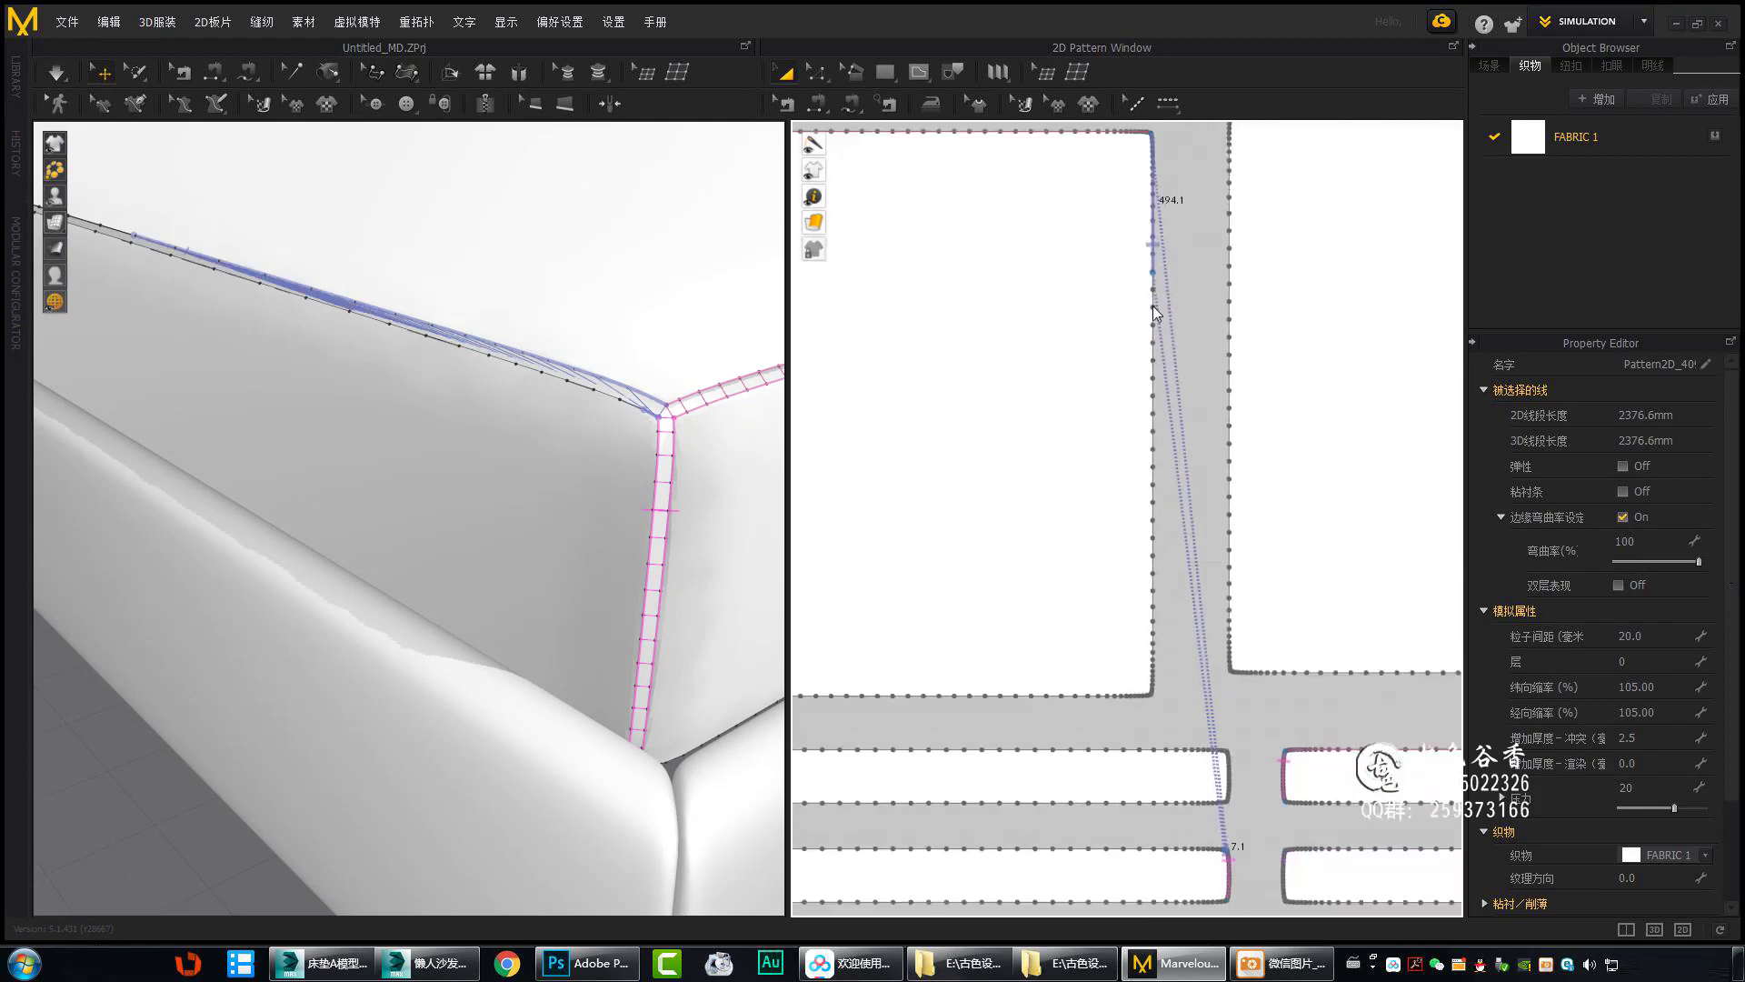
{"action": "scroll", "coordinate": [1198, 584], "scroll_direction": "down", "scroll_amount": 5}
{"action": "scroll", "coordinate": [946, 417], "scroll_direction": "up", "scroll_amount": 3}
{"action": "scroll", "coordinate": [1122, 585], "scroll_direction": "down", "scroll_amount": 3}
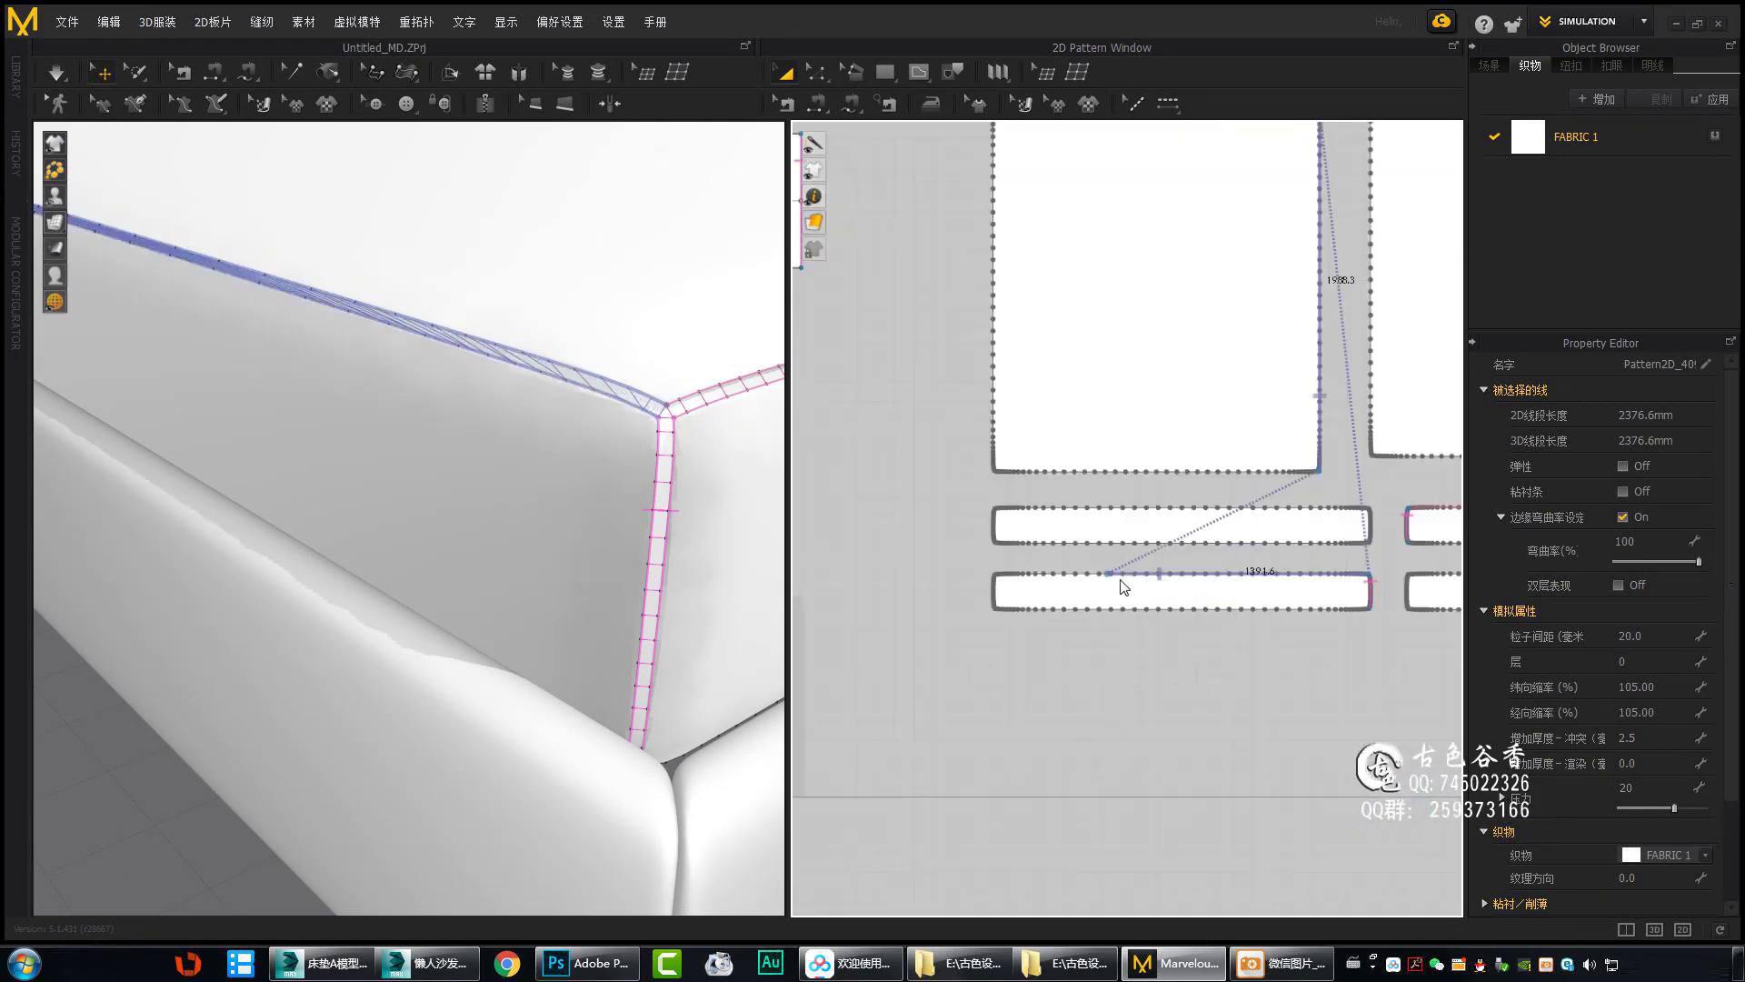
{"action": "scroll", "coordinate": [1070, 577], "scroll_direction": "up", "scroll_amount": 4}
{"action": "scroll", "coordinate": [545, 654], "scroll_direction": "up", "scroll_amount": 5}
{"action": "scroll", "coordinate": [473, 630], "scroll_direction": "up", "scroll_amount": 4}
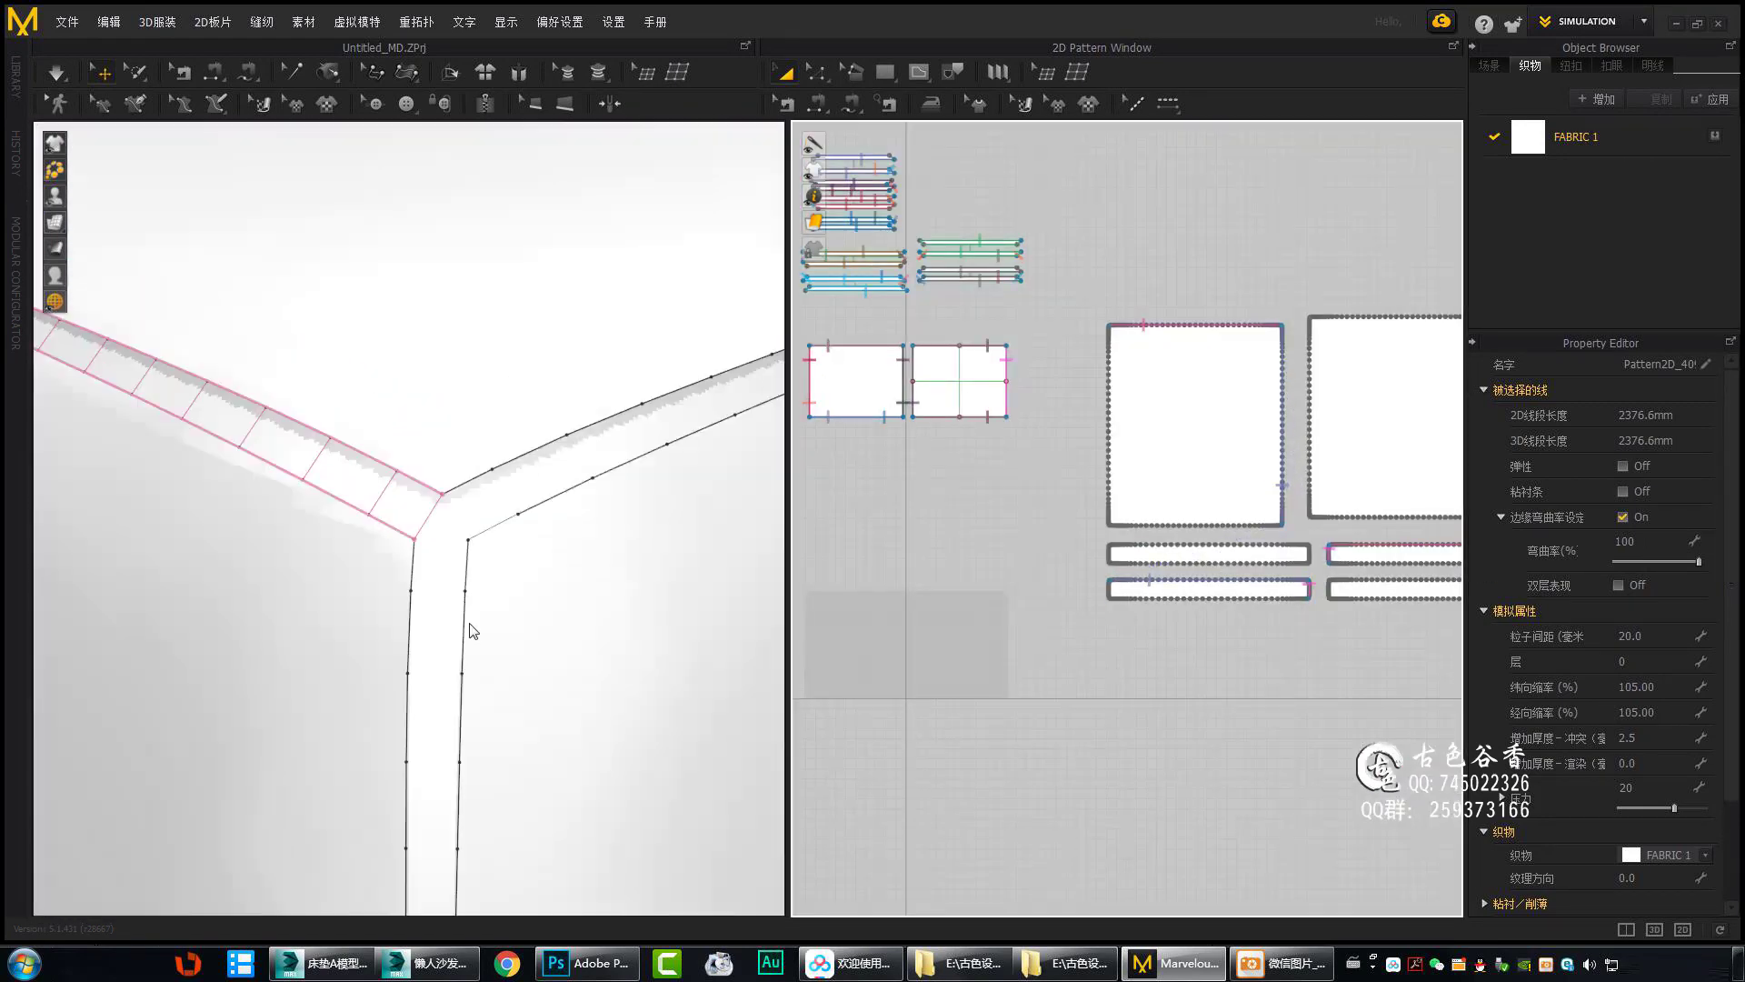
{"action": "scroll", "coordinate": [1149, 448], "scroll_direction": "up", "scroll_amount": 3}
{"action": "scroll", "coordinate": [1110, 818], "scroll_direction": "up", "scroll_amount": 3}
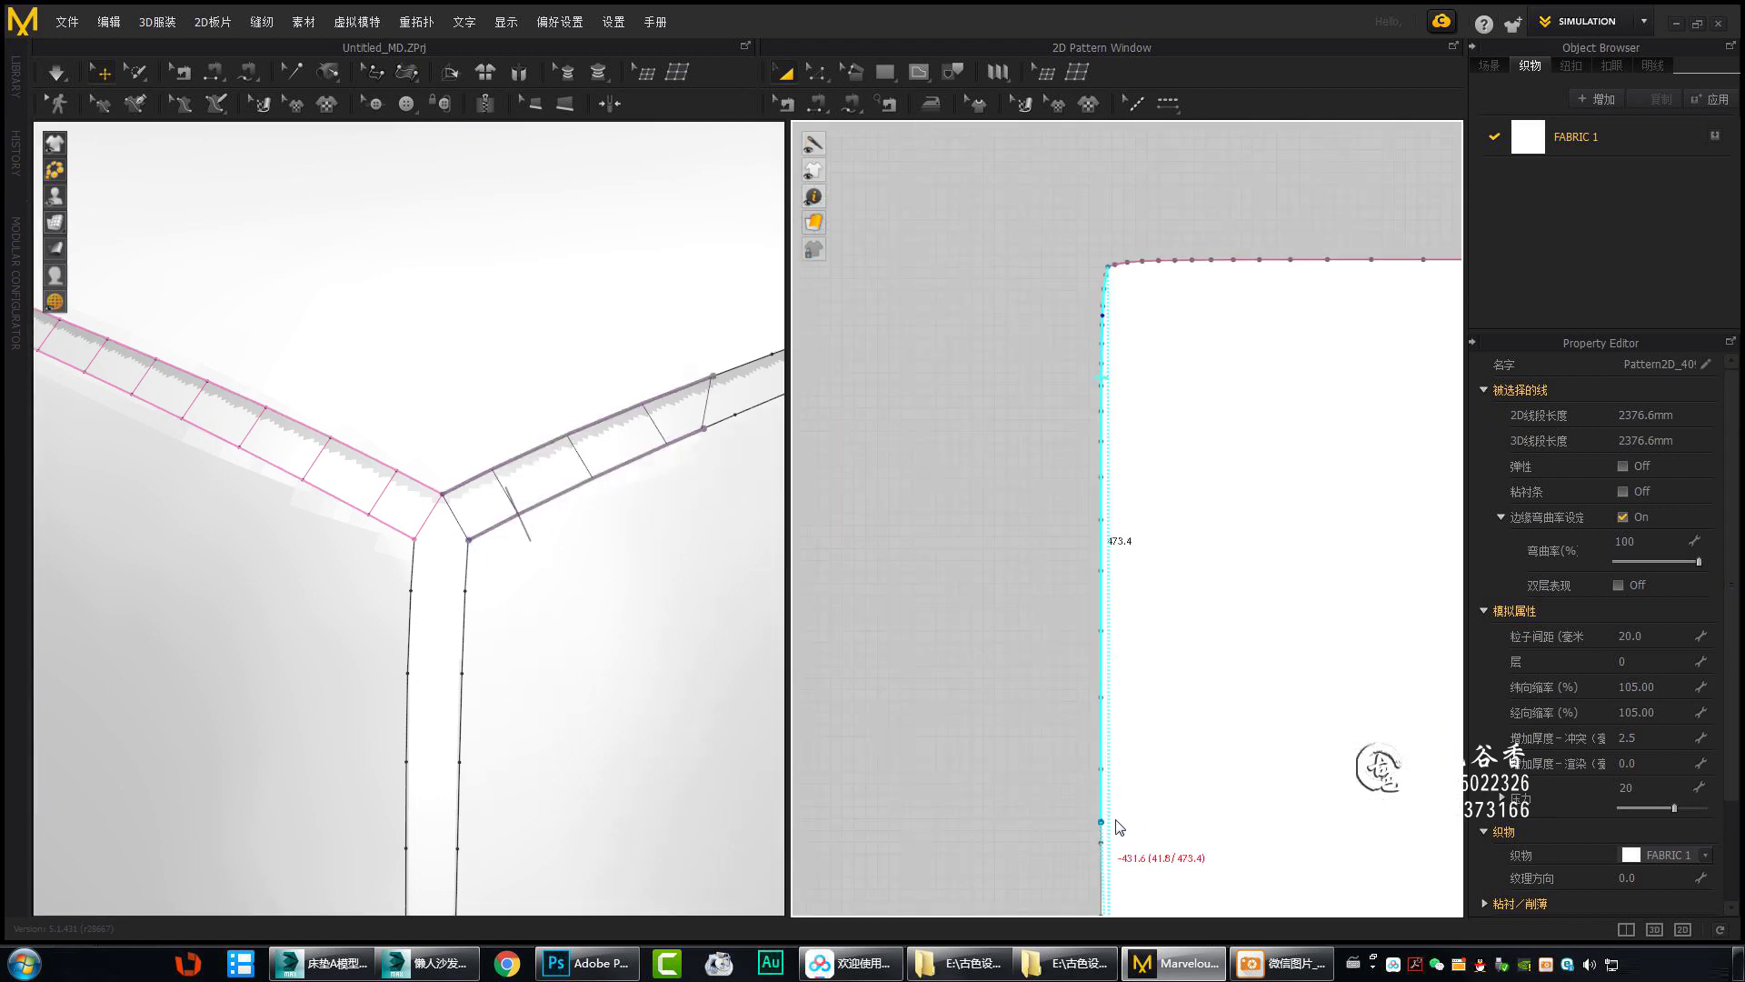
{"action": "scroll", "coordinate": [1060, 527], "scroll_direction": "down", "scroll_amount": 3}
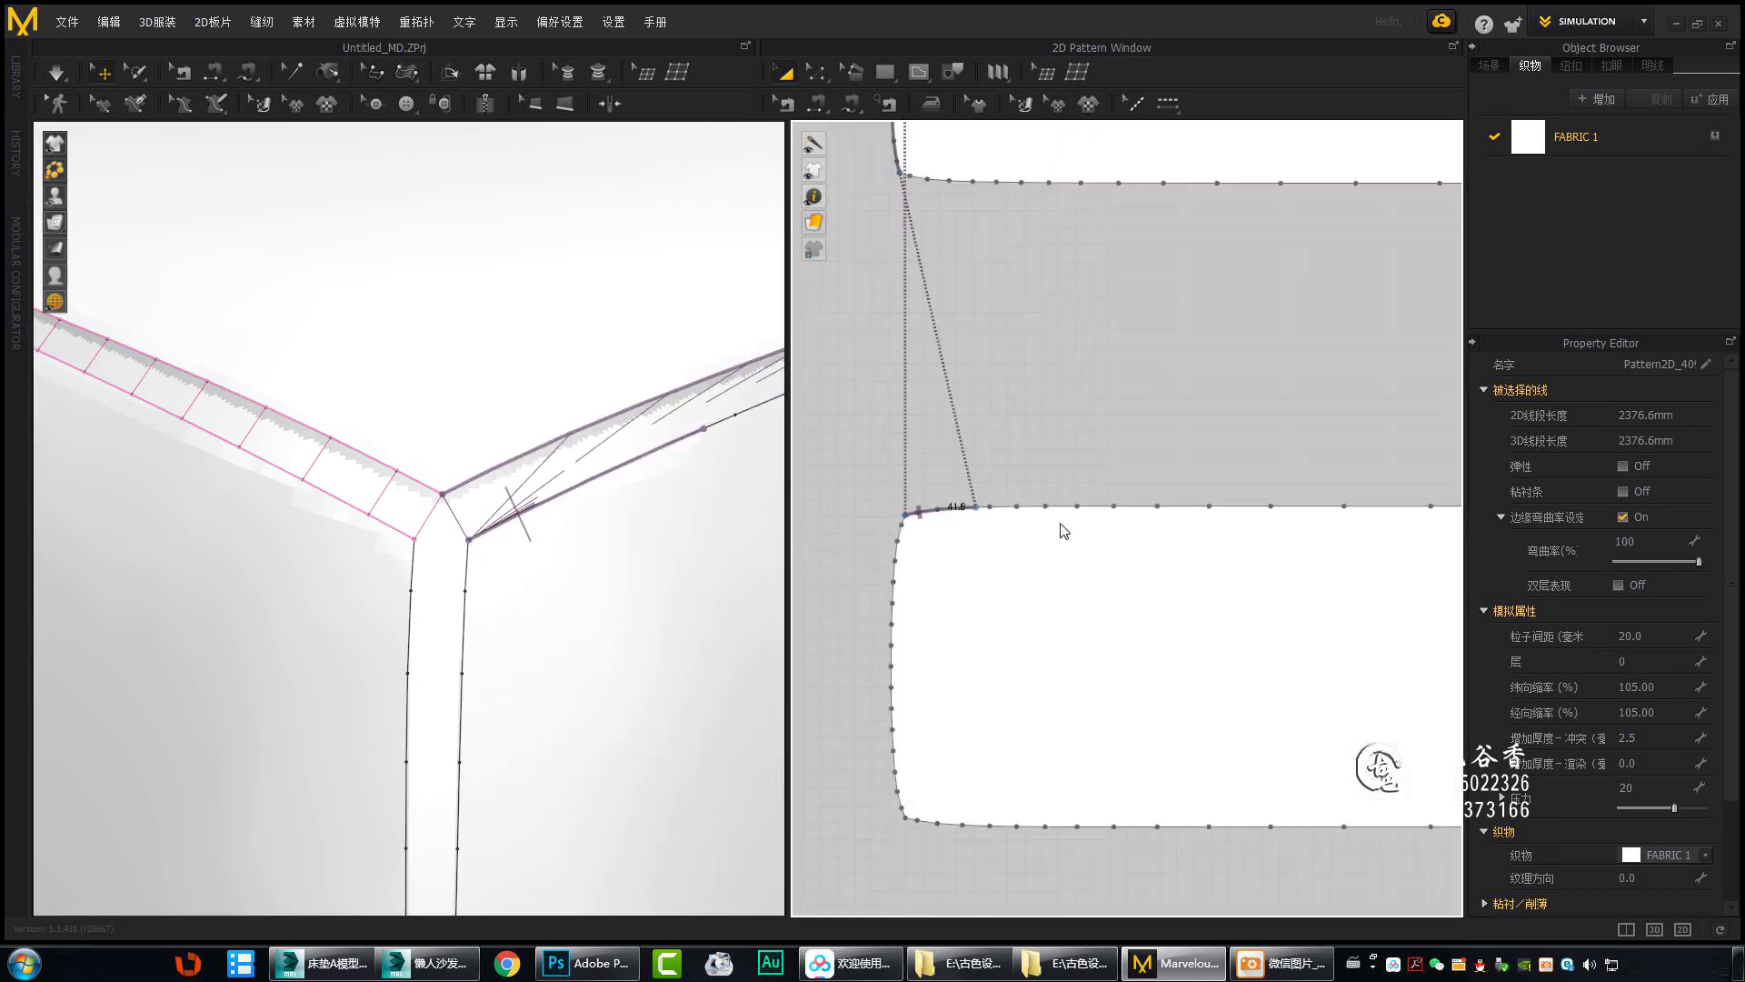
{"action": "scroll", "coordinate": [897, 538], "scroll_direction": "up", "scroll_amount": 2}
{"action": "scroll", "coordinate": [1127, 564], "scroll_direction": "down", "scroll_amount": 3}
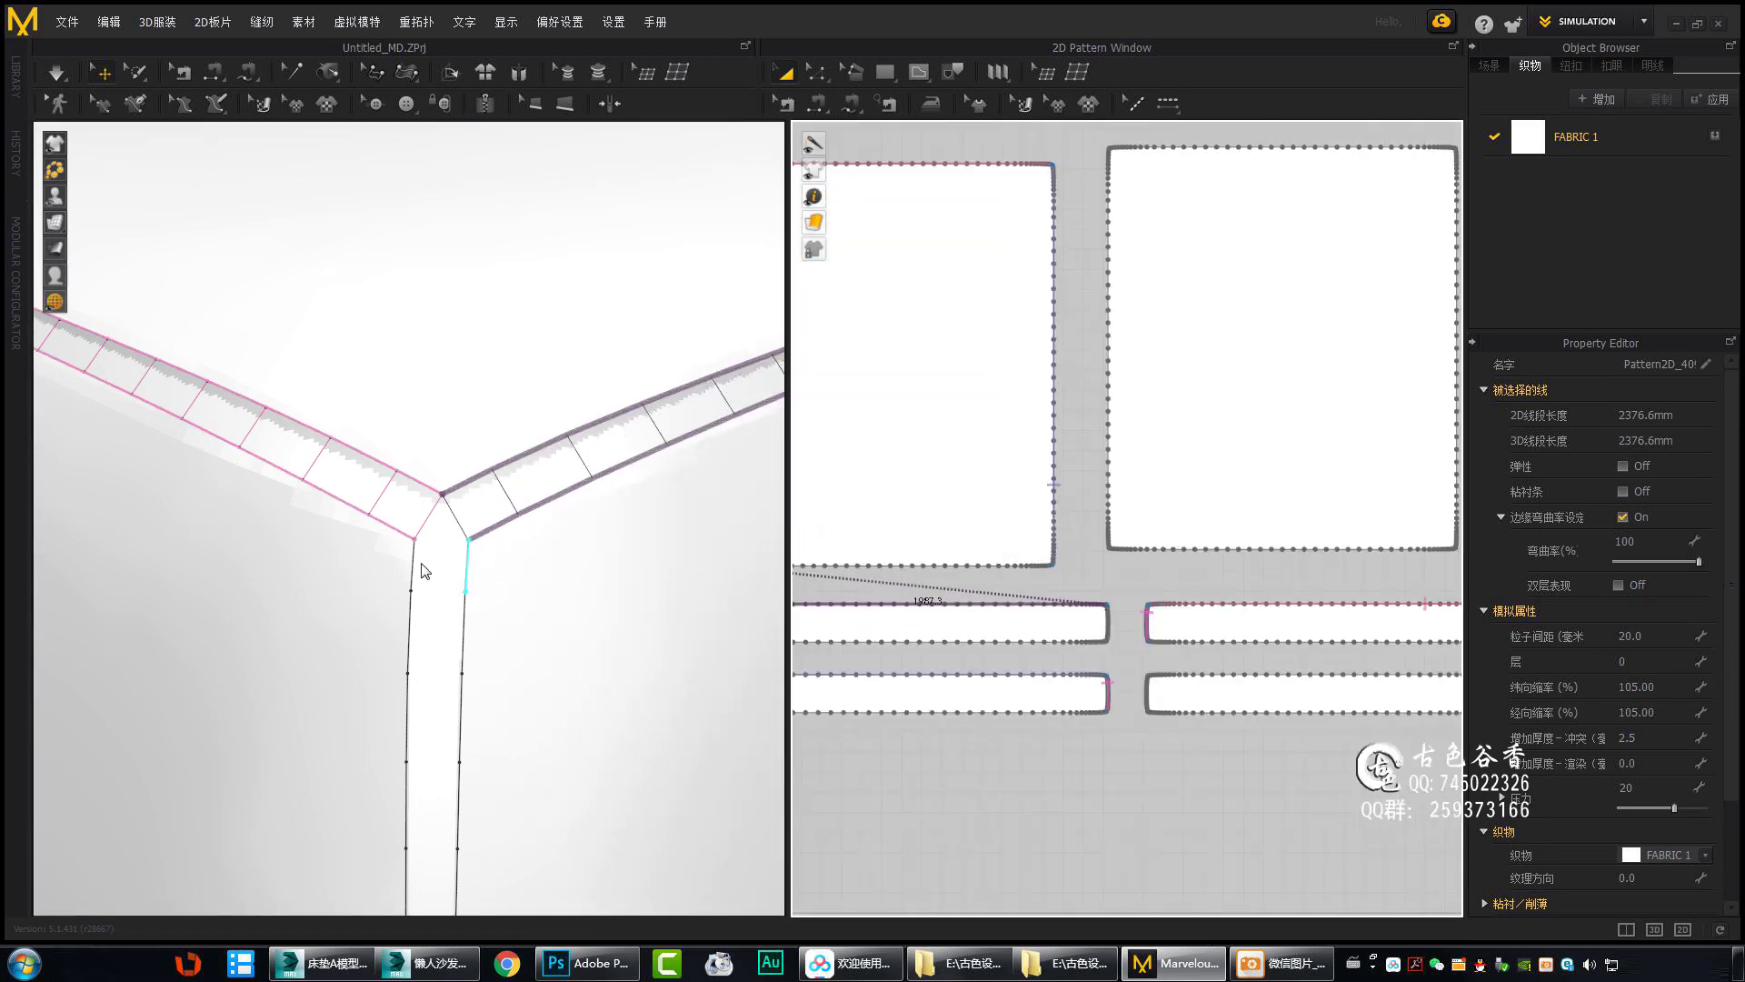
{"action": "scroll", "coordinate": [1127, 518], "scroll_direction": "down", "scroll_amount": 3}
{"action": "scroll", "coordinate": [1229, 335], "scroll_direction": "up", "scroll_amount": 4}
{"action": "scroll", "coordinate": [886, 558], "scroll_direction": "down", "scroll_amount": 2}
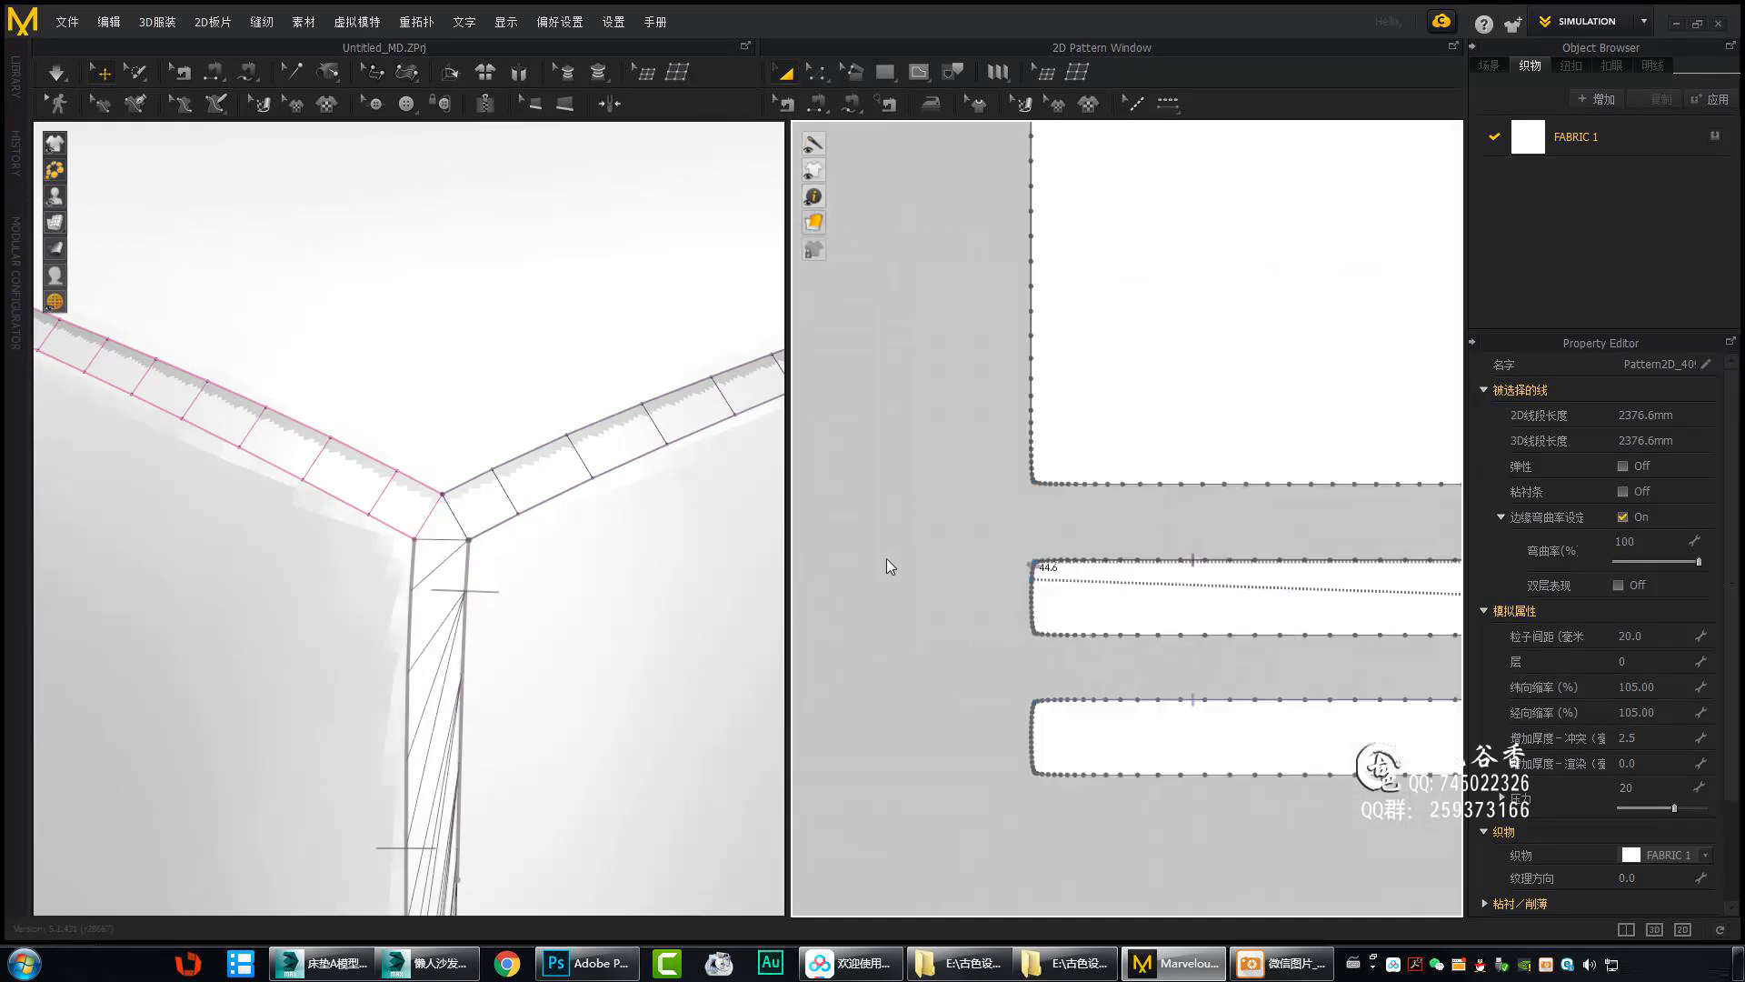
{"action": "scroll", "coordinate": [887, 558], "scroll_direction": "up", "scroll_amount": 2}
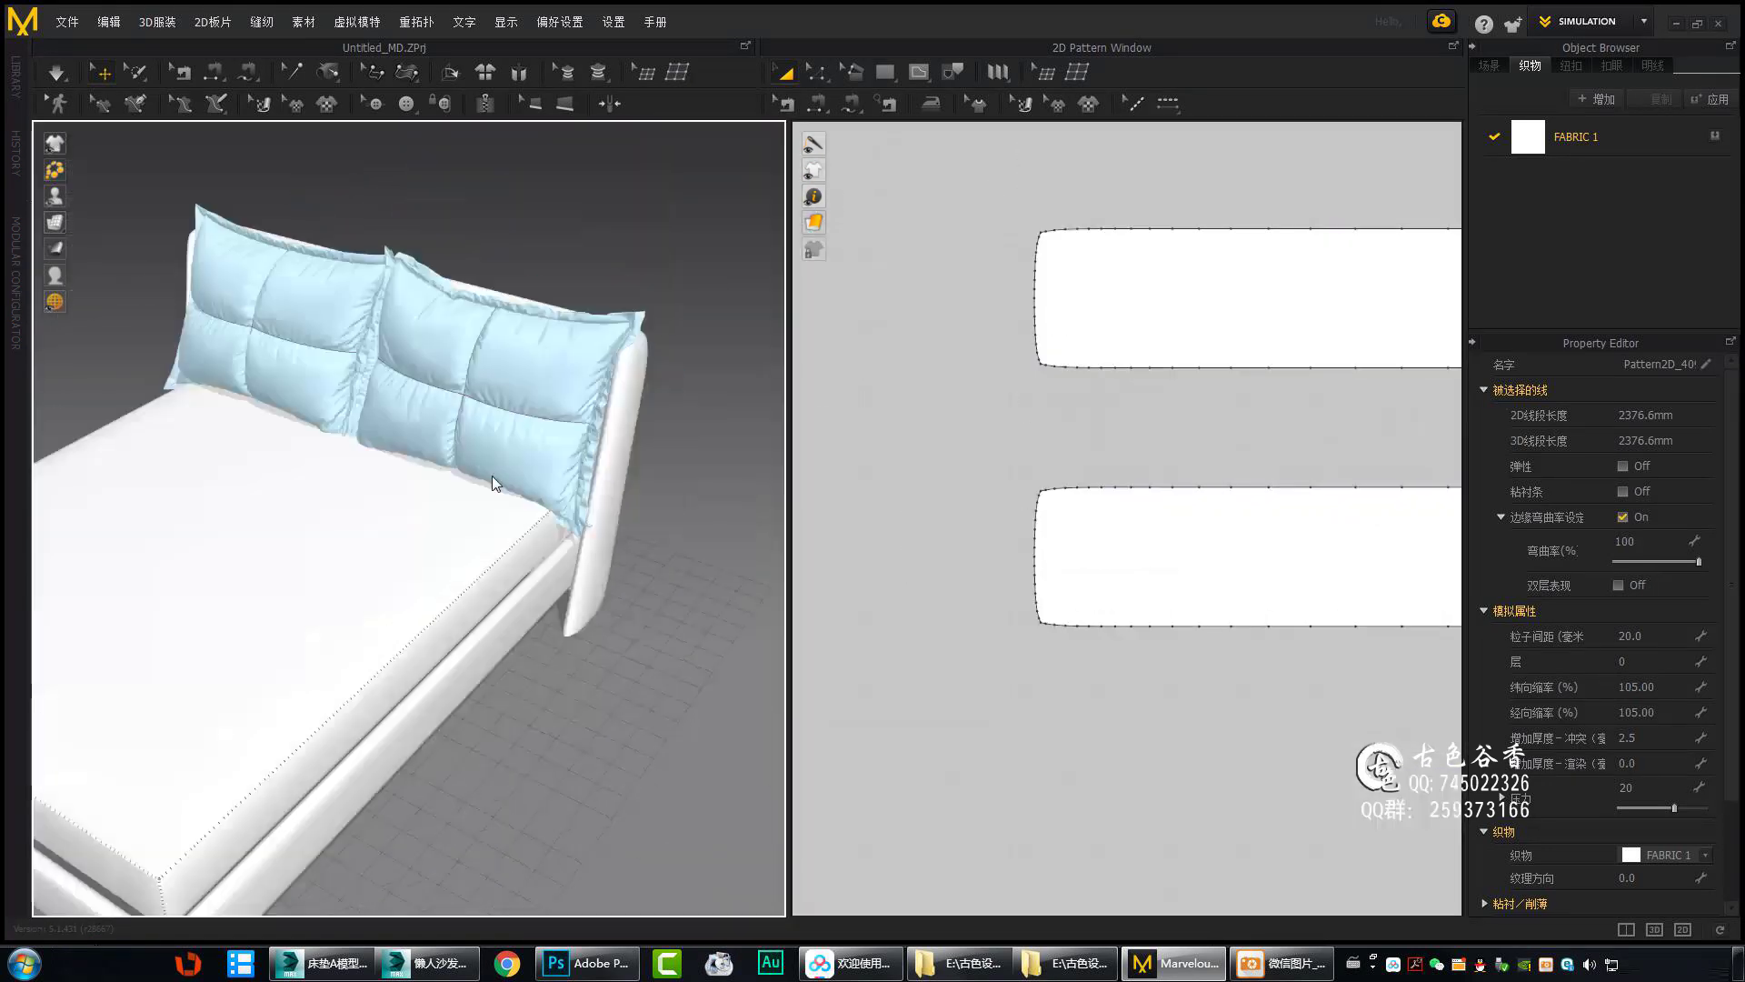
Select the mattress patterns and isolate the mattress in the 3D view.
{"action": "left_click_drag", "start_coordinate": [955, 329], "coordinate": [1298, 543]}
{"action": "right_click", "coordinate": [545, 381]}
{"action": "left_click", "coordinate": [636, 724]}
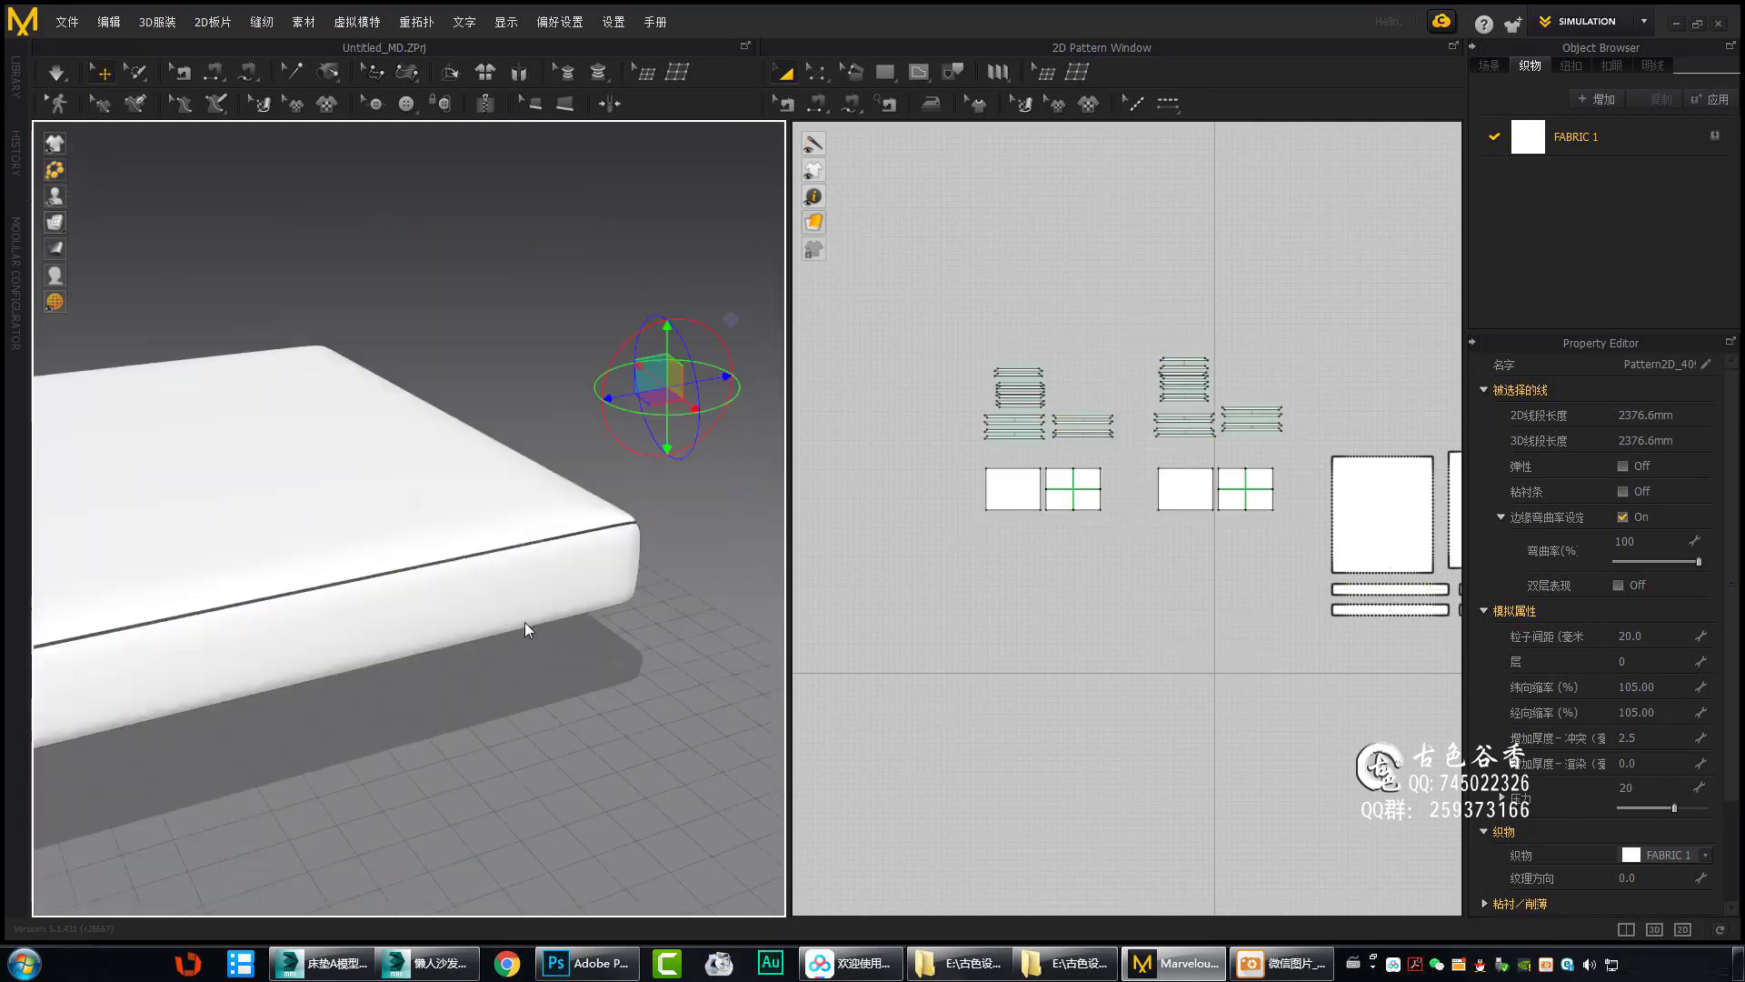
{"action": "scroll", "coordinate": [628, 576], "scroll_direction": "up", "scroll_amount": 3}
Sew the mattress corner edge to the large pattern's bottom edge.
{"action": "left_click", "coordinate": [627, 576]}
{"action": "scroll", "coordinate": [1034, 643], "scroll_direction": "up", "scroll_amount": 5}
{"action": "scroll", "coordinate": [1198, 593], "scroll_direction": "up", "scroll_amount": 3}
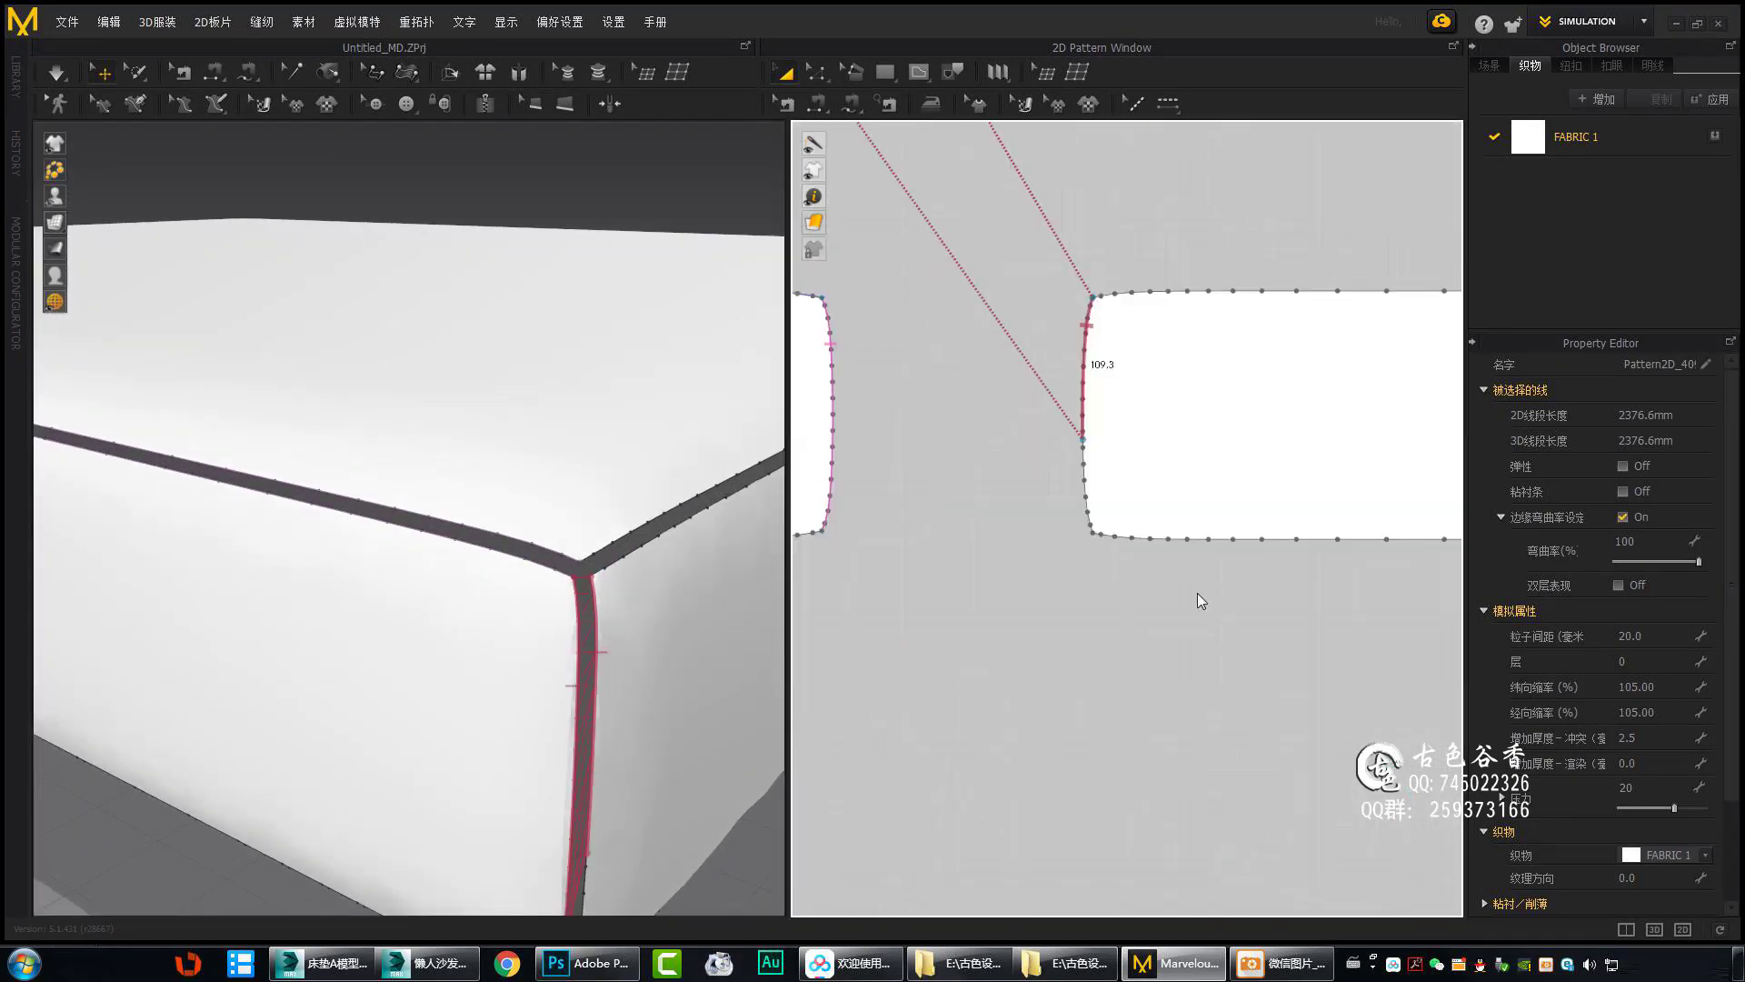
{"action": "scroll", "coordinate": [580, 541], "scroll_direction": "up", "scroll_amount": 1}
{"action": "left_click", "coordinate": [571, 532]}
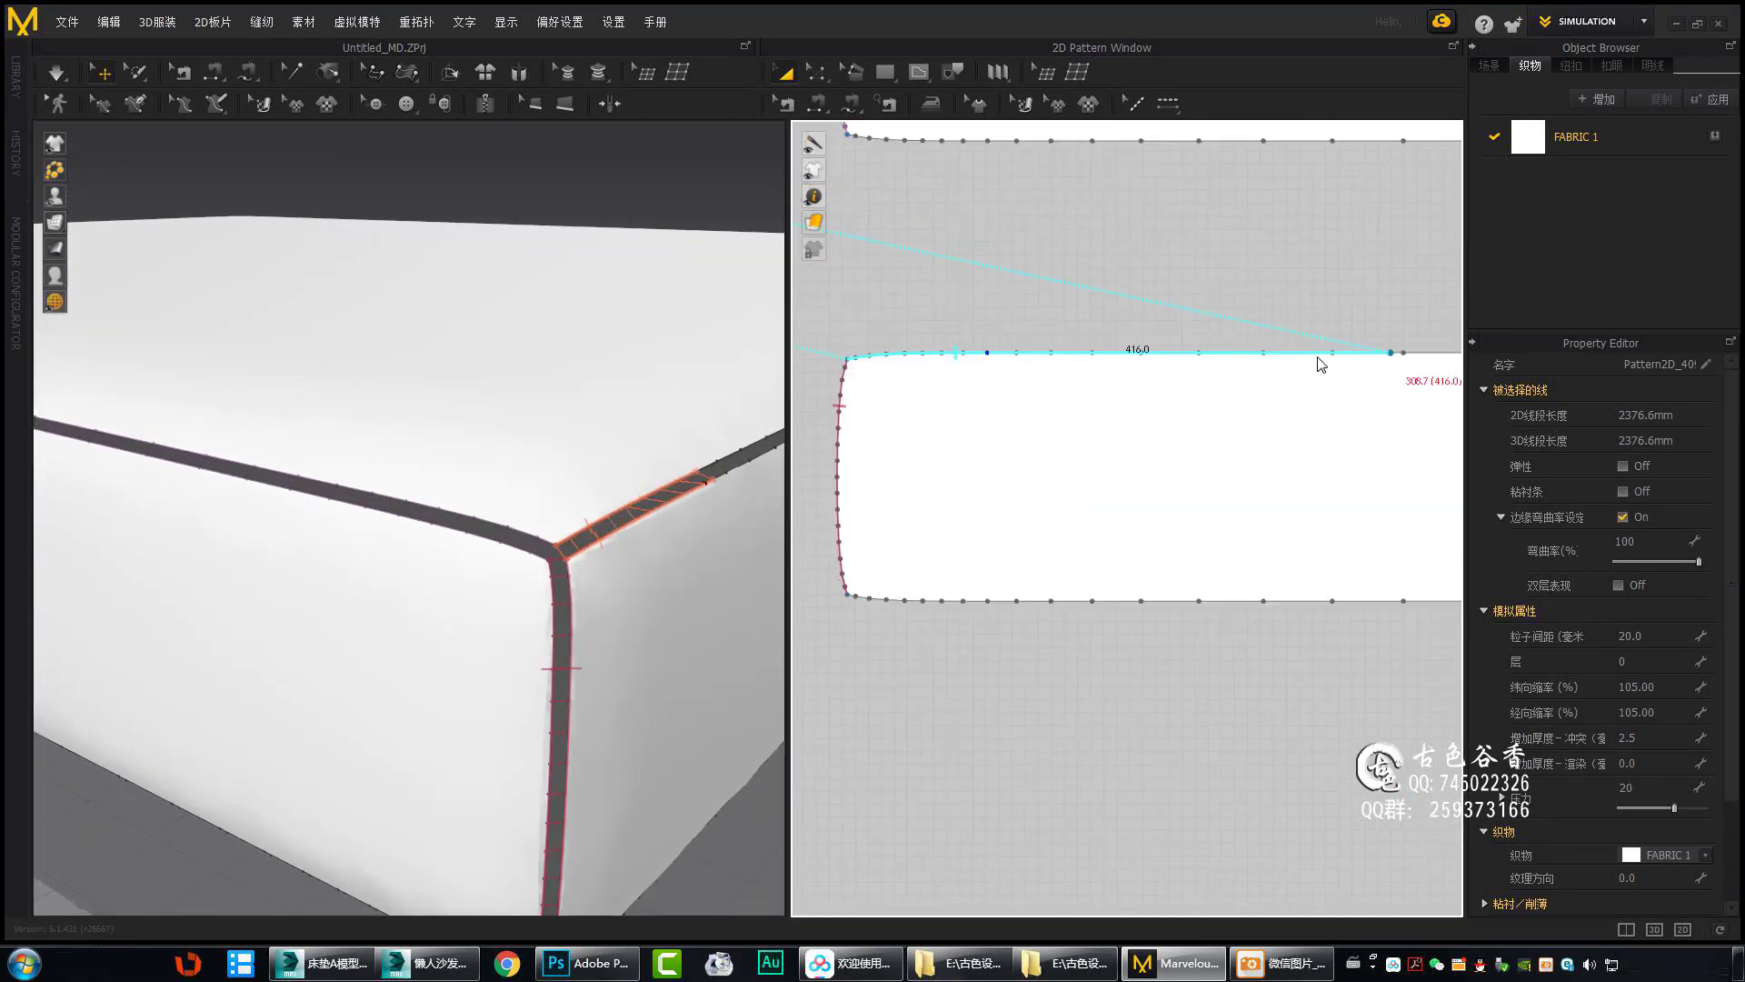
{"action": "scroll", "coordinate": [1273, 467], "scroll_direction": "down", "scroll_amount": 5}
{"action": "scroll", "coordinate": [1382, 486], "scroll_direction": "up", "scroll_amount": 5}
{"action": "scroll", "coordinate": [968, 506], "scroll_direction": "up", "scroll_amount": 3}
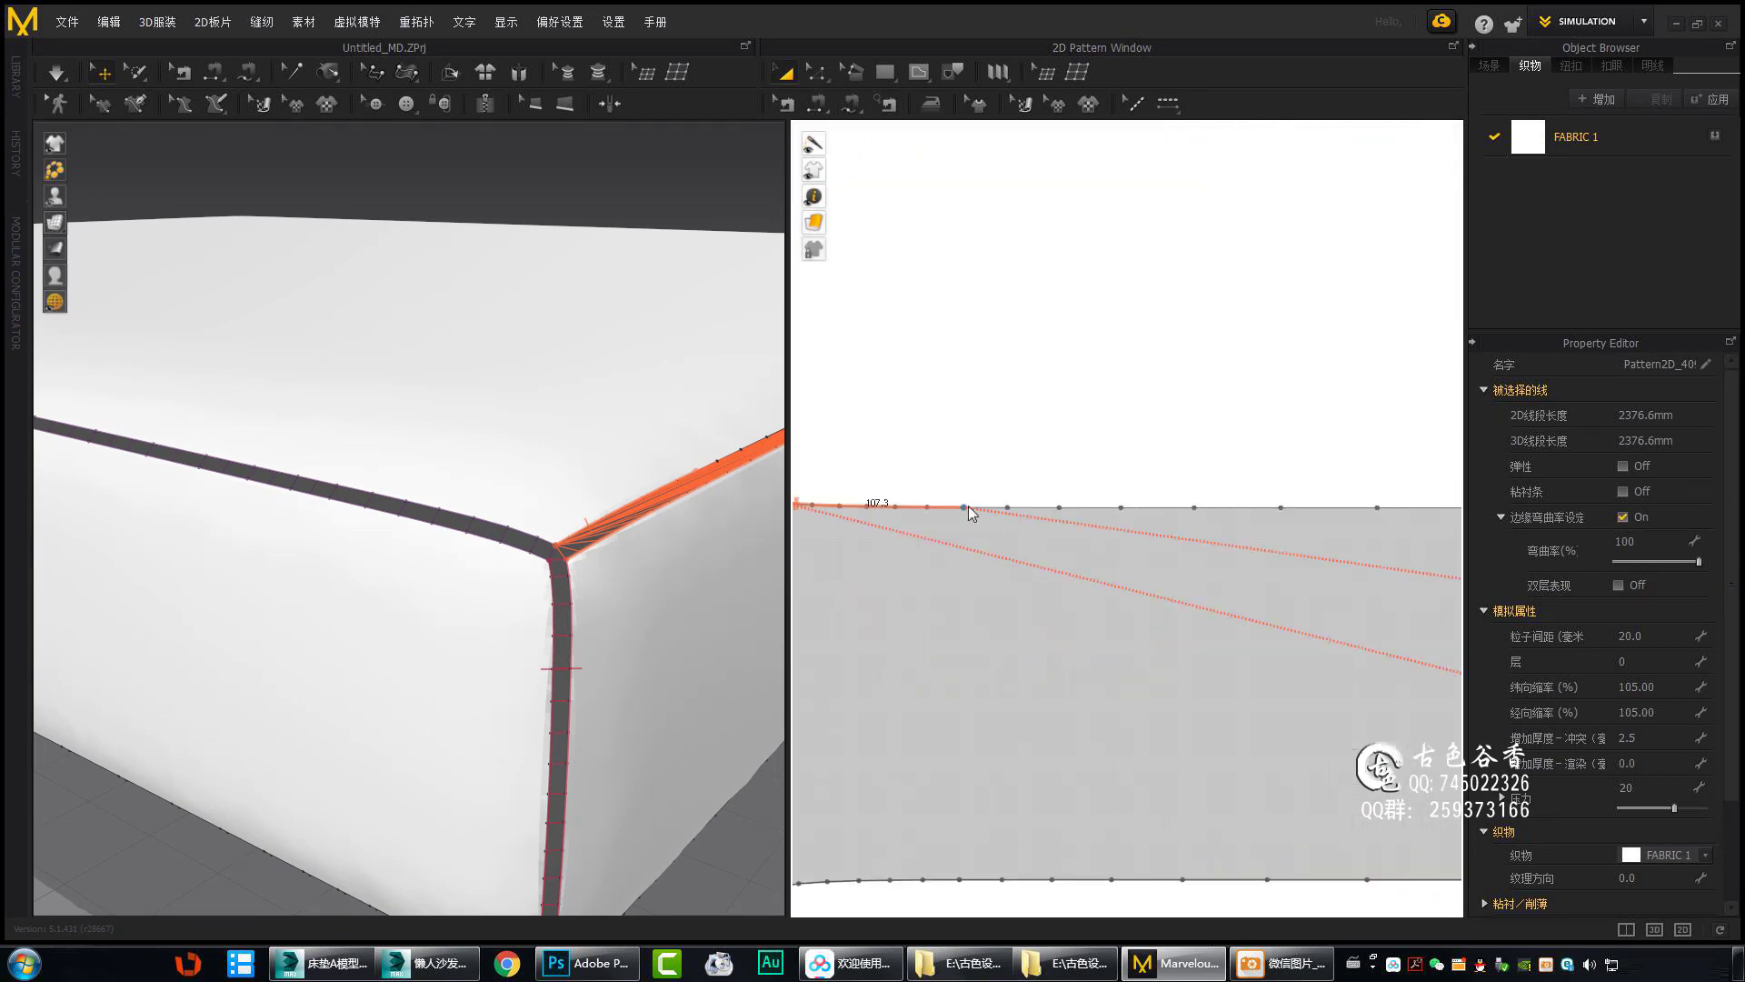
{"action": "left_click", "coordinate": [998, 540]}
Sew a seam segment from the pattern corner along the side strip's edge.
{"action": "scroll", "coordinate": [998, 540], "scroll_direction": "down", "scroll_amount": 5}
{"action": "scroll", "coordinate": [442, 465], "scroll_direction": "up", "scroll_amount": 5}
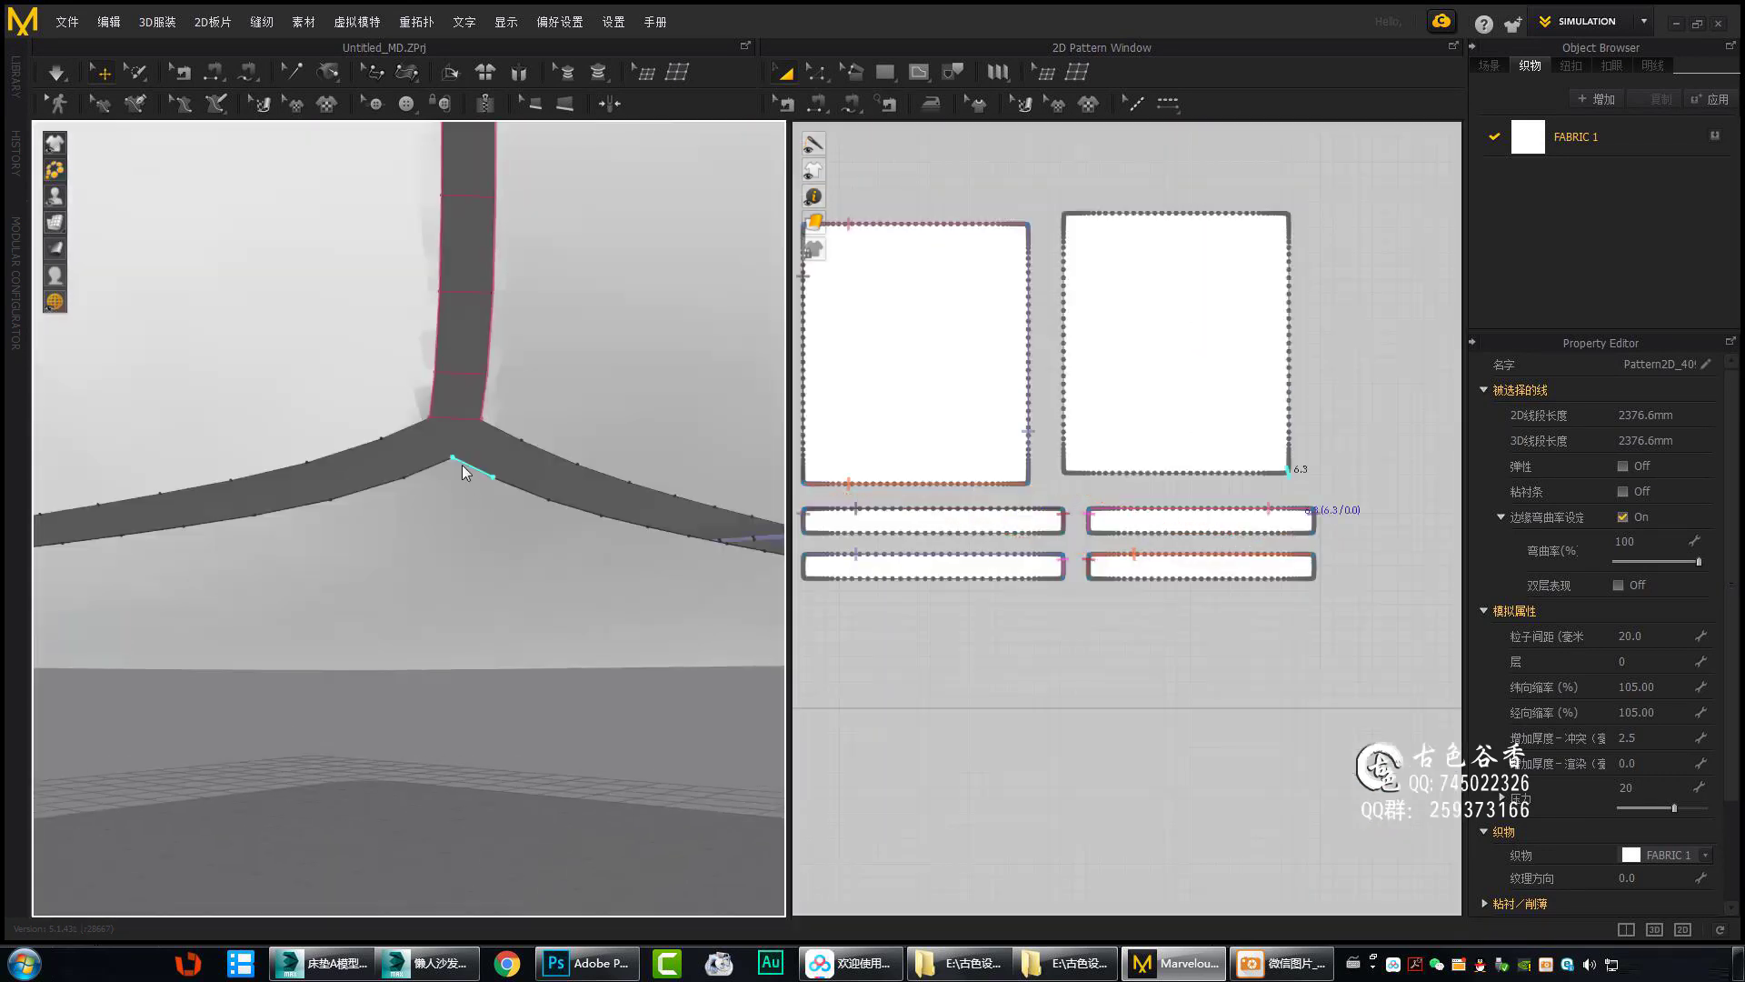
{"action": "scroll", "coordinate": [1131, 552], "scroll_direction": "up", "scroll_amount": 5}
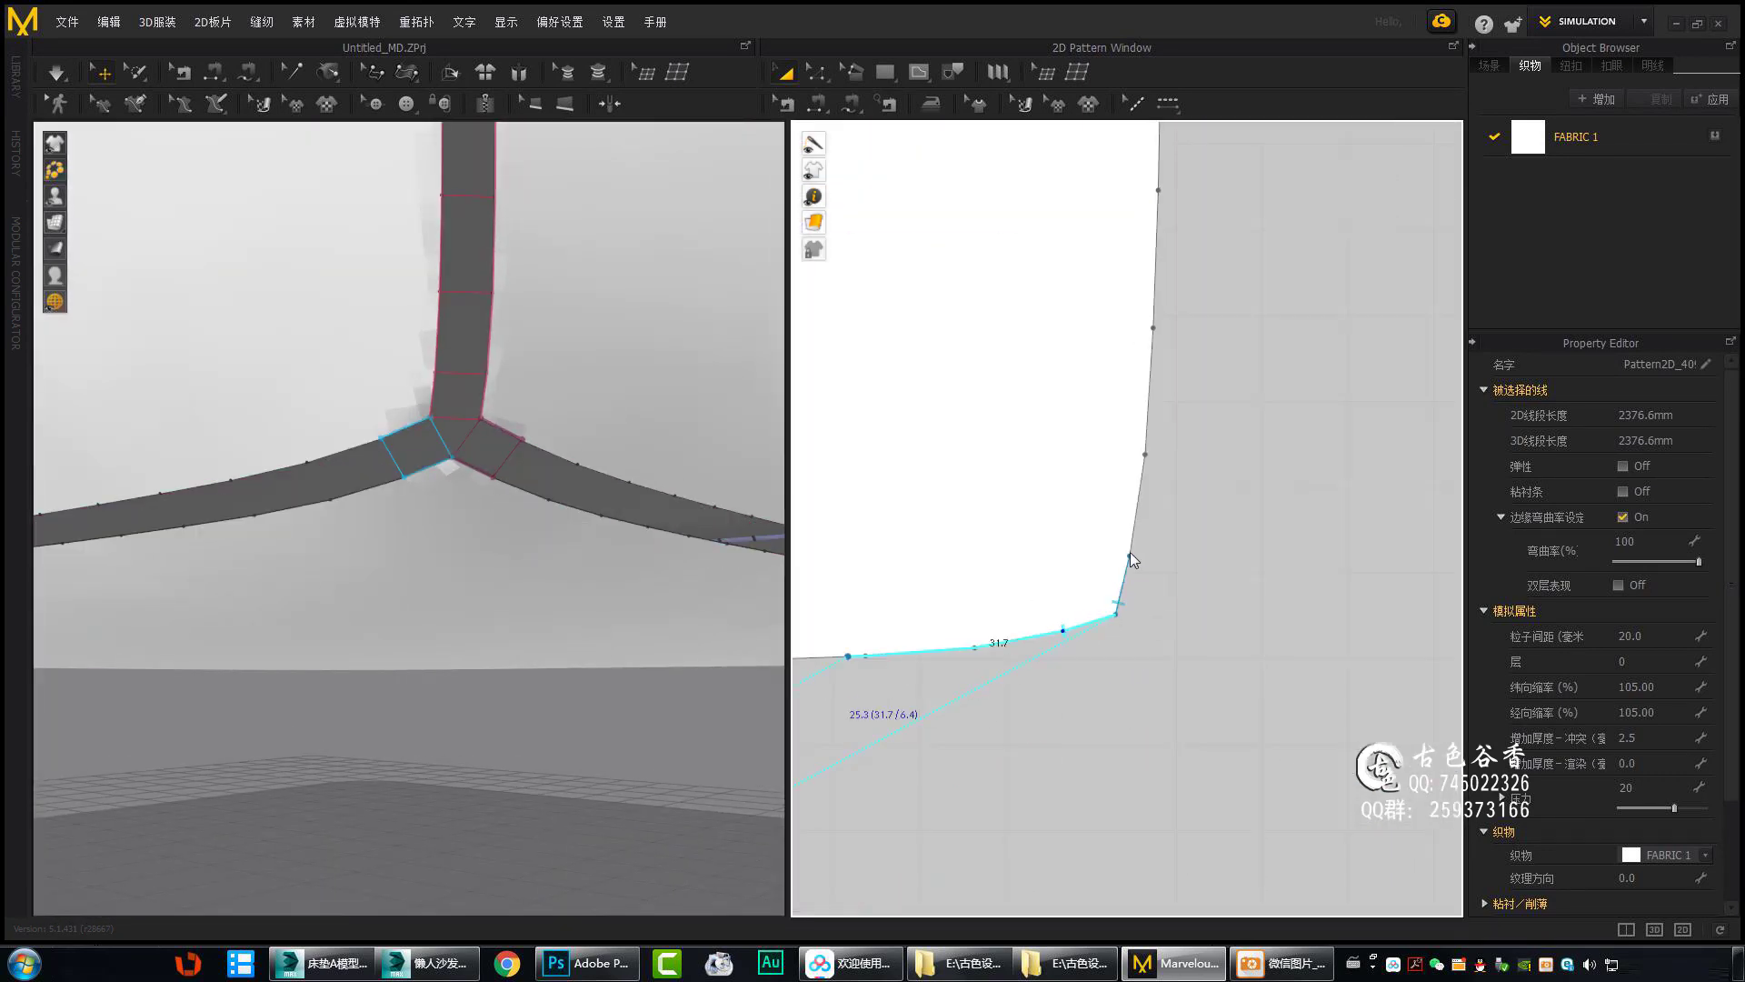
{"action": "left_click", "coordinate": [1127, 553]}
{"action": "scroll", "coordinate": [1032, 718], "scroll_direction": "down", "scroll_amount": 3}
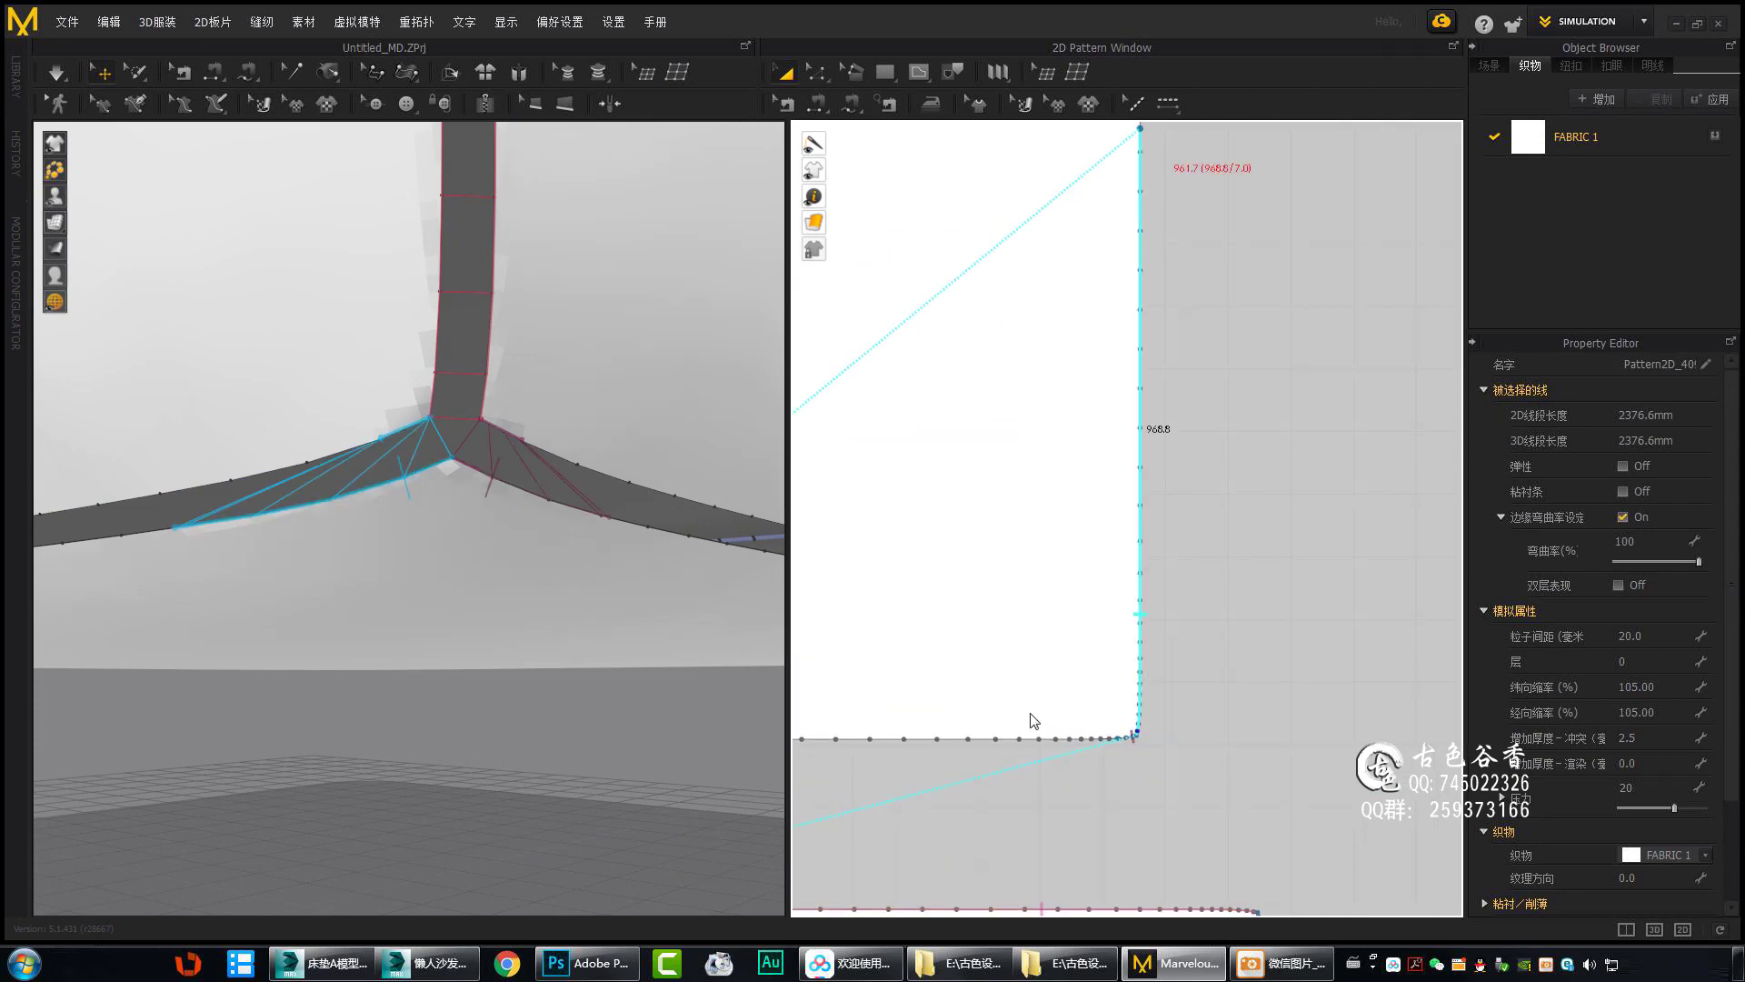
{"action": "scroll", "coordinate": [915, 589], "scroll_direction": "down", "scroll_amount": 3}
{"action": "scroll", "coordinate": [973, 526], "scroll_direction": "up", "scroll_amount": 2}
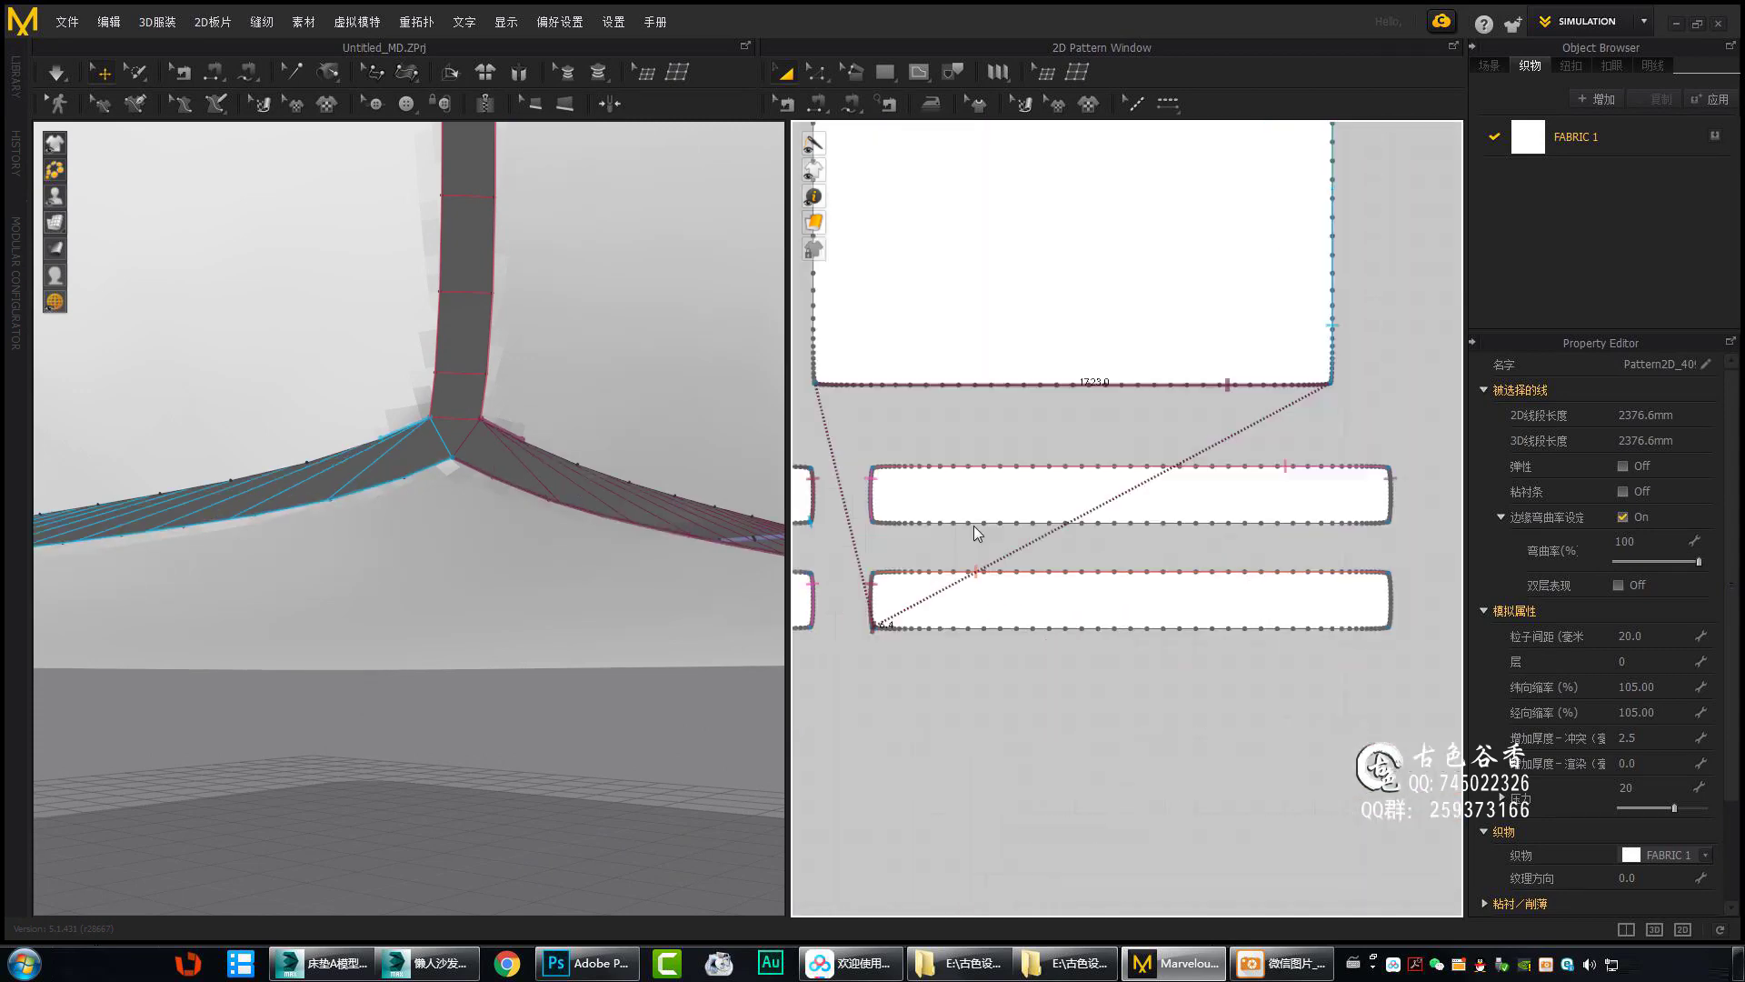
{"action": "left_click", "coordinate": [1062, 636]}
{"action": "left_click", "coordinate": [1115, 637]}
Sew the remaining seam from the pattern corner along the mattress edge.
{"action": "scroll", "coordinate": [1267, 608], "scroll_direction": "down", "scroll_amount": 3}
{"action": "scroll", "coordinate": [705, 578], "scroll_direction": "up", "scroll_amount": 5}
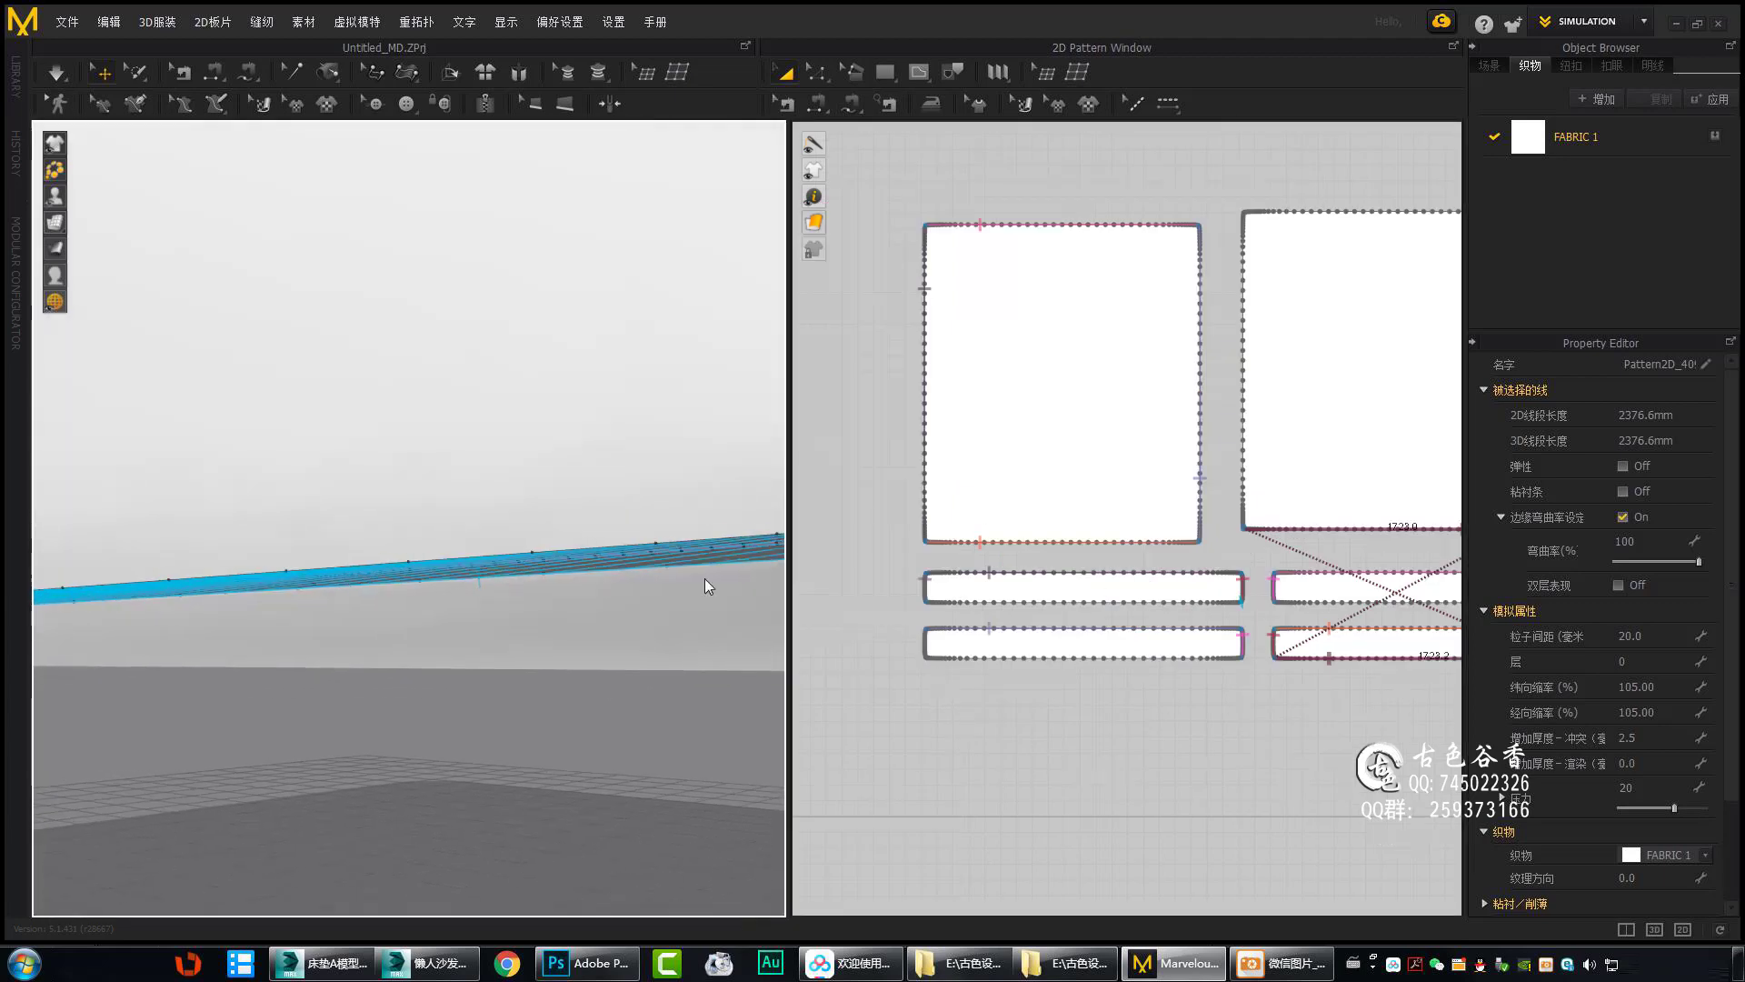
{"action": "scroll", "coordinate": [880, 603], "scroll_direction": "up", "scroll_amount": 5}
{"action": "scroll", "coordinate": [1331, 640], "scroll_direction": "down", "scroll_amount": 2}
{"action": "scroll", "coordinate": [997, 625], "scroll_direction": "down", "scroll_amount": 2}
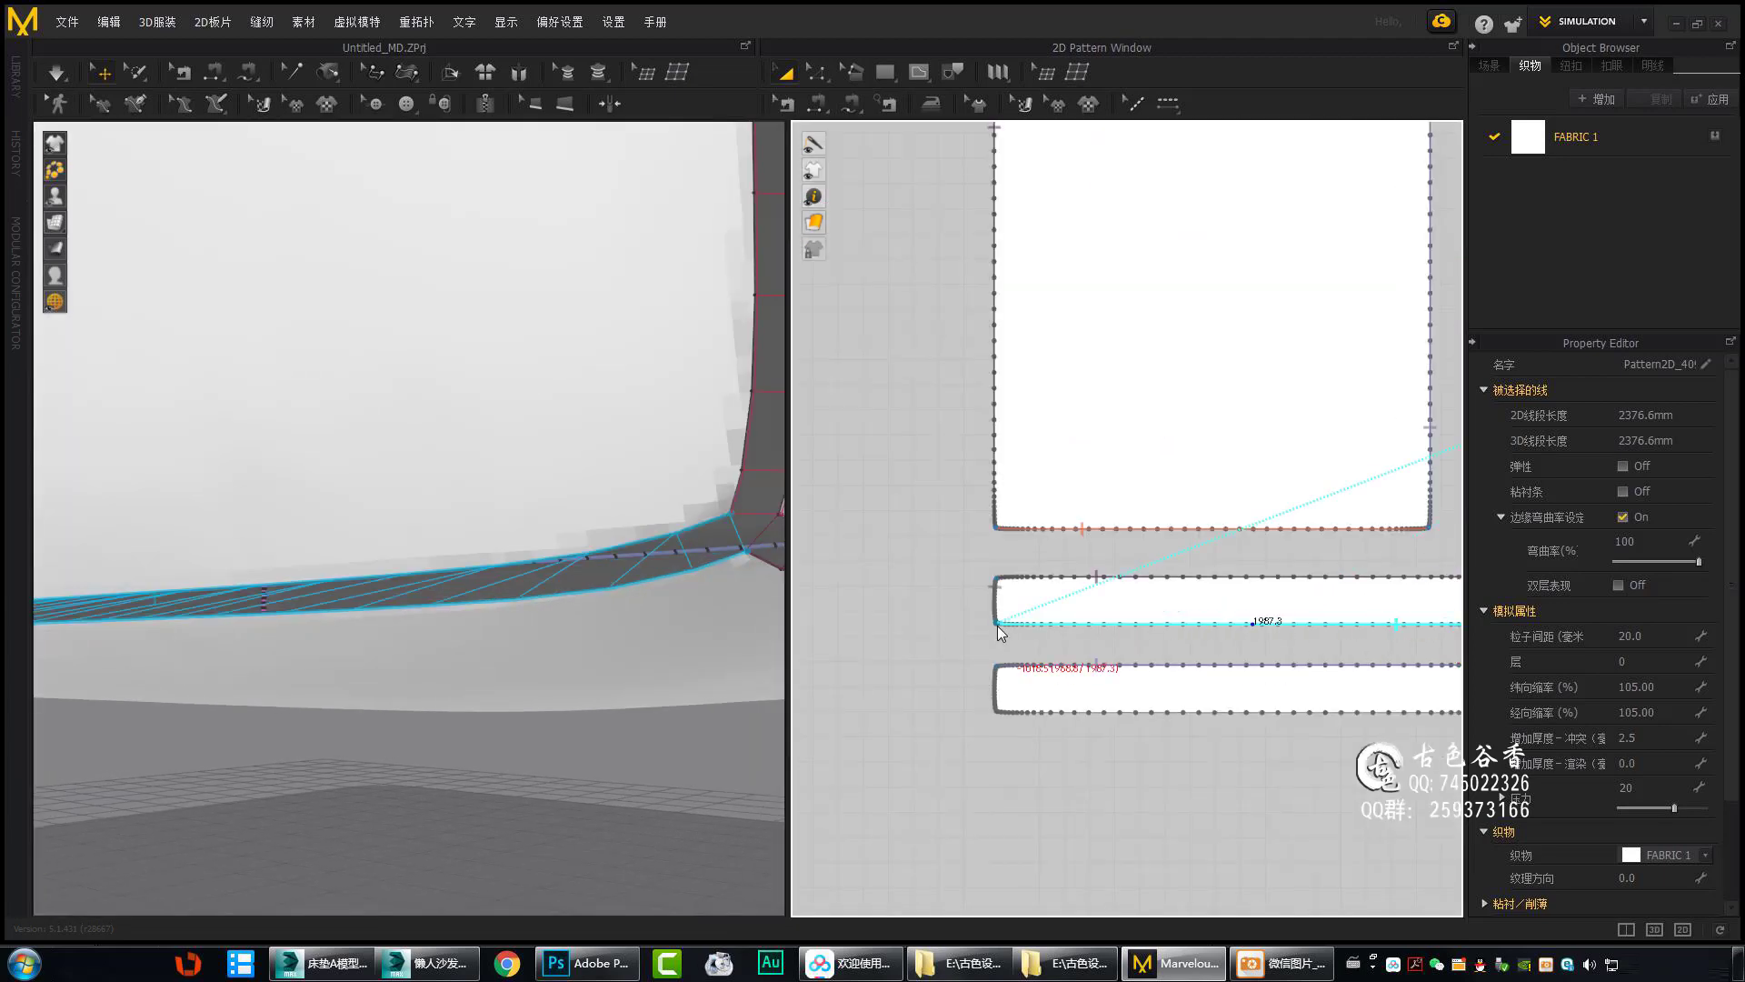
{"action": "scroll", "coordinate": [1035, 631], "scroll_direction": "up", "scroll_amount": 6}
{"action": "left_click", "coordinate": [1015, 380]}
{"action": "scroll", "coordinate": [1015, 380], "scroll_direction": "down", "scroll_amount": 4}
{"action": "scroll", "coordinate": [705, 654], "scroll_direction": "down", "scroll_amount": 2}
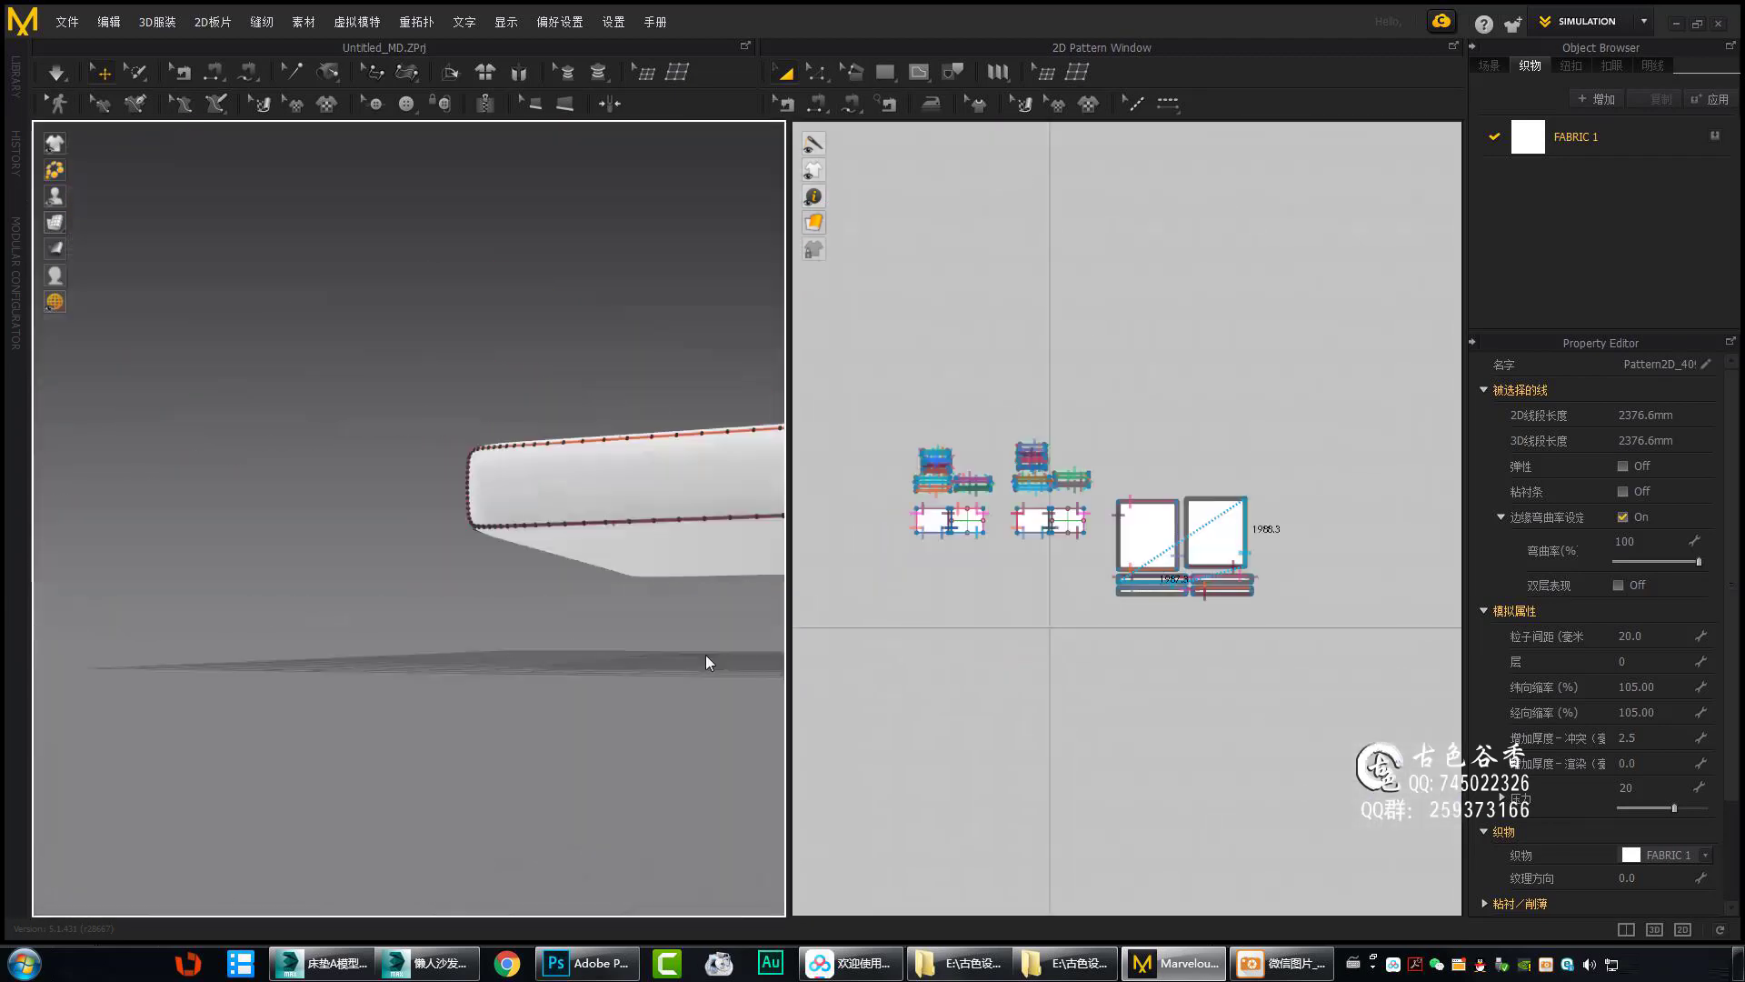
{"action": "scroll", "coordinate": [382, 739], "scroll_direction": "up", "scroll_amount": 4}
{"action": "scroll", "coordinate": [1015, 595], "scroll_direction": "up", "scroll_amount": 8}
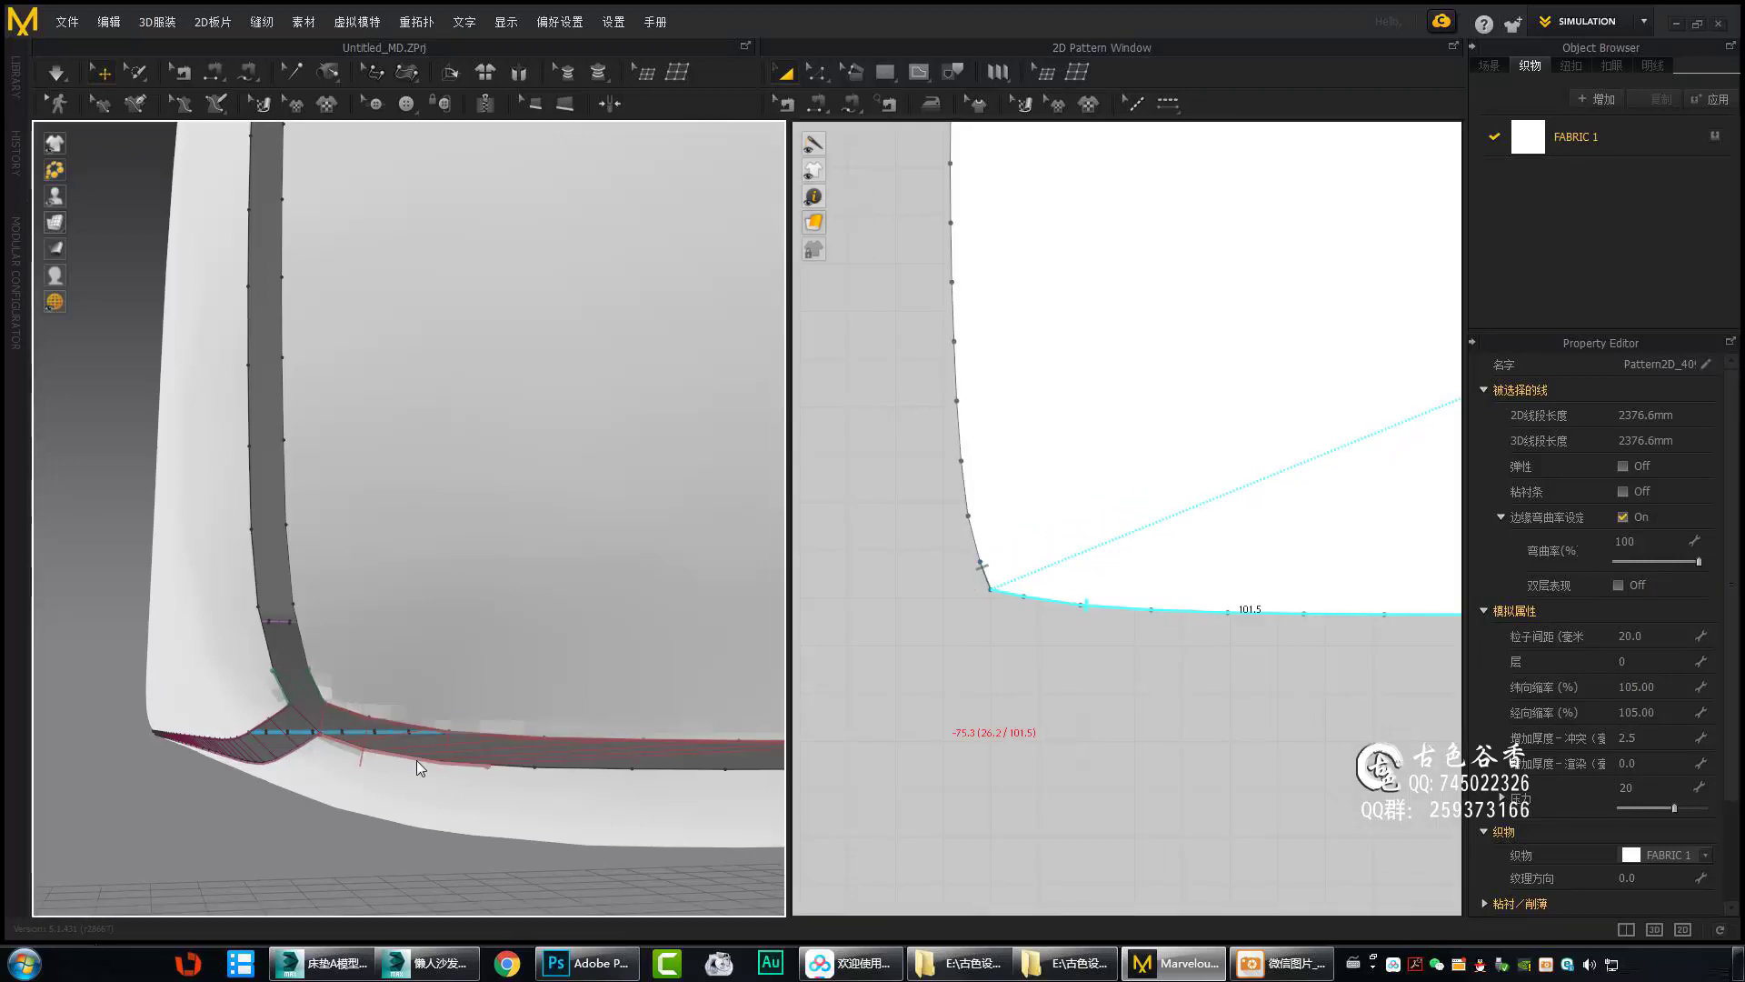
{"action": "scroll", "coordinate": [1020, 510], "scroll_direction": "down", "scroll_amount": 3}
{"action": "scroll", "coordinate": [1028, 450], "scroll_direction": "up", "scroll_amount": 5}
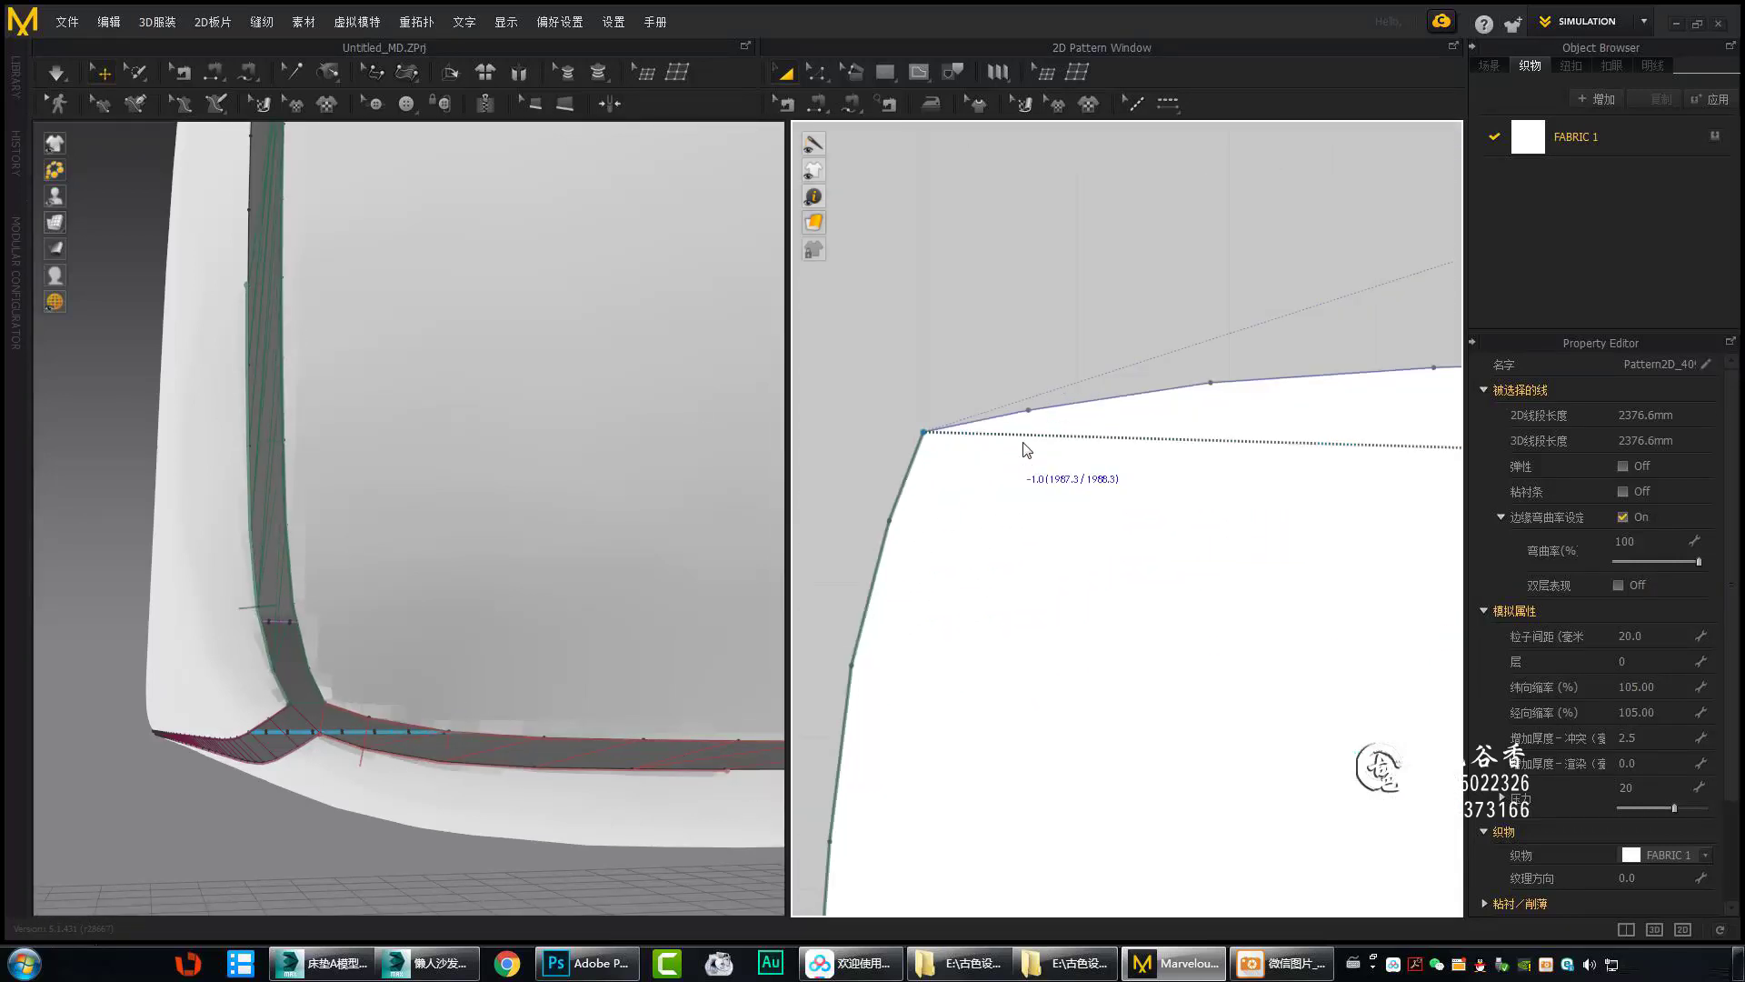
{"action": "scroll", "coordinate": [1027, 450], "scroll_direction": "down", "scroll_amount": 4}
{"action": "scroll", "coordinate": [1111, 635], "scroll_direction": "up", "scroll_amount": 4}
{"action": "scroll", "coordinate": [1111, 636], "scroll_direction": "down", "scroll_amount": 2}
{"action": "scroll", "coordinate": [525, 694], "scroll_direction": "up", "scroll_amount": 4}
{"action": "scroll", "coordinate": [452, 545], "scroll_direction": "up", "scroll_amount": 2}
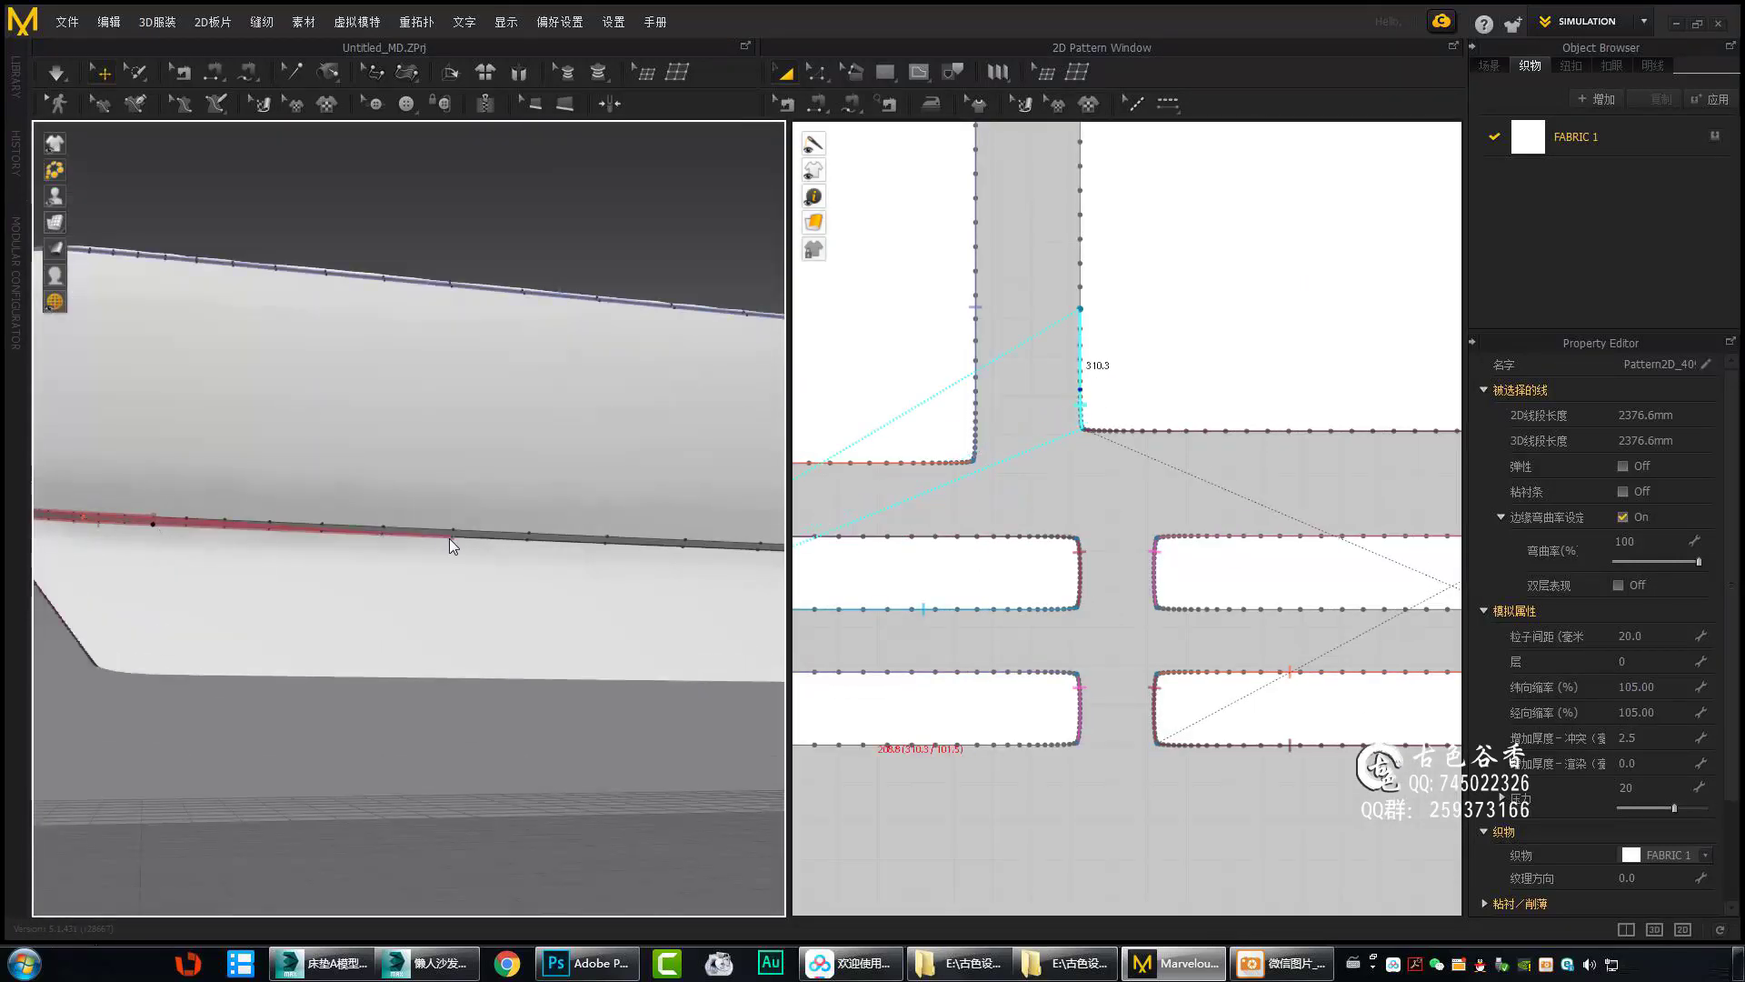
{"action": "left_click", "coordinate": [453, 546]}
{"action": "scroll", "coordinate": [1078, 460], "scroll_direction": "up", "scroll_amount": 3}
{"action": "scroll", "coordinate": [1099, 585], "scroll_direction": "down", "scroll_amount": 3}
{"action": "scroll", "coordinate": [1320, 524], "scroll_direction": "up", "scroll_amount": 1}
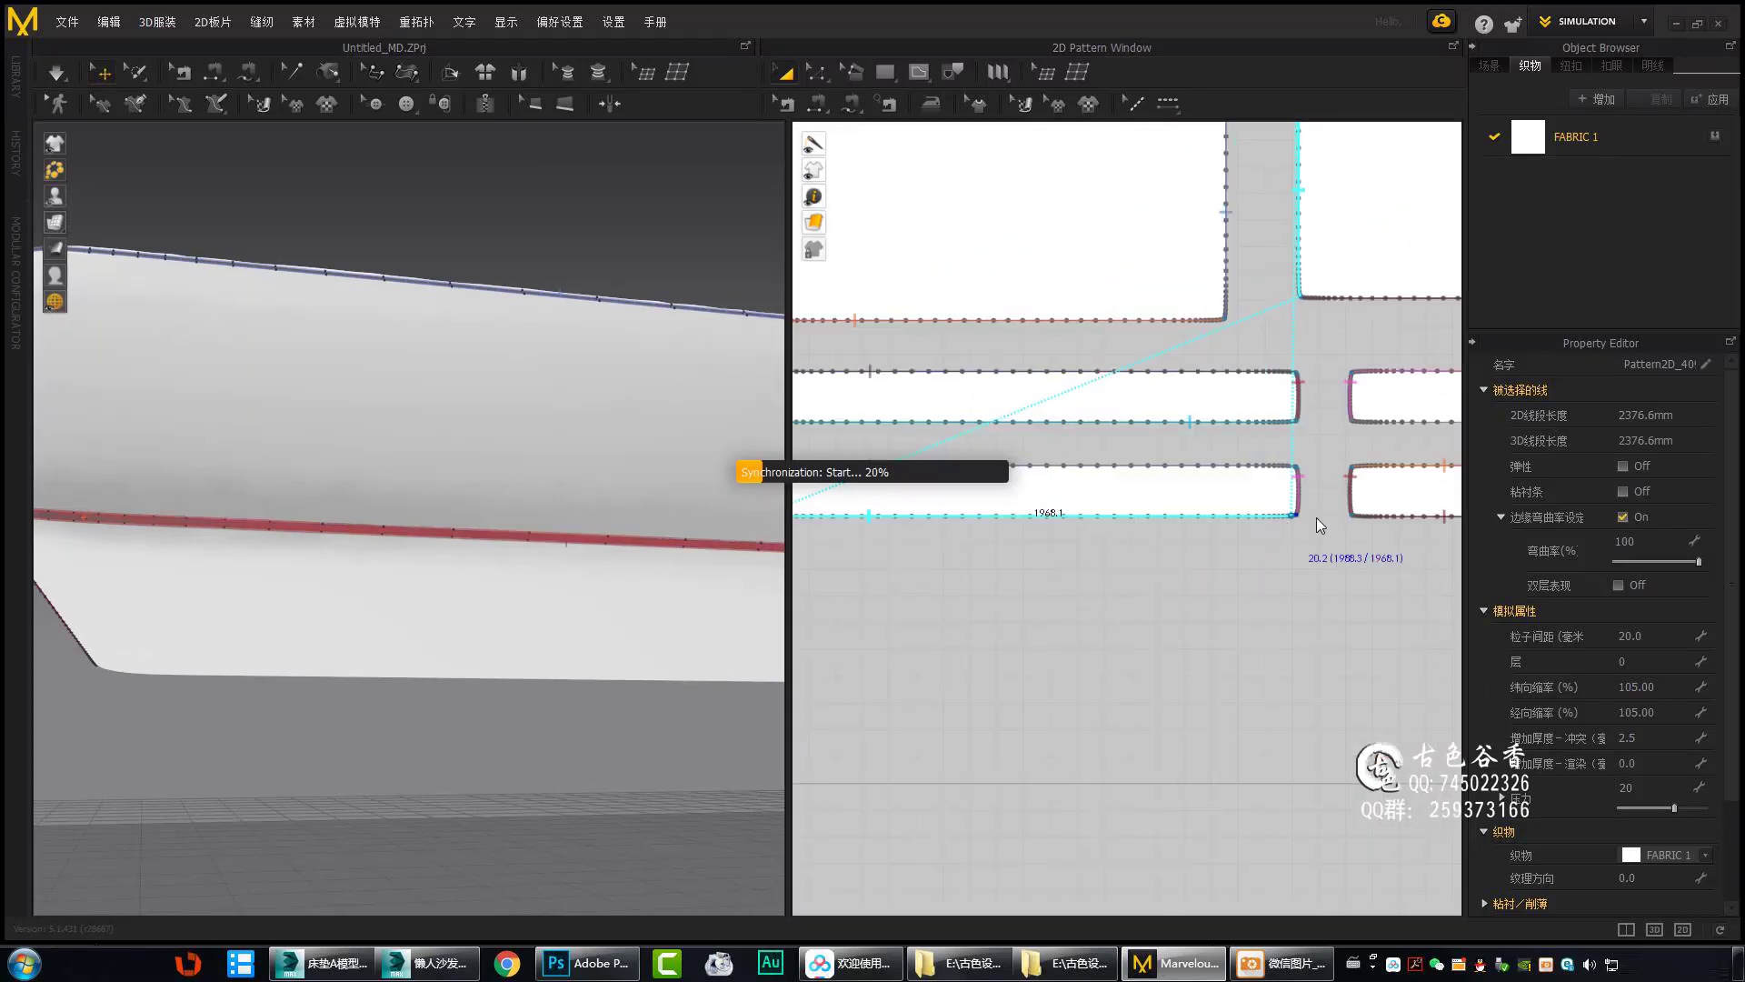
{"action": "scroll", "coordinate": [1235, 544], "scroll_direction": "up", "scroll_amount": 2}
{"action": "scroll", "coordinate": [1235, 544], "scroll_direction": "down", "scroll_amount": 8}
{"action": "scroll", "coordinate": [565, 542], "scroll_direction": "down", "scroll_amount": 3}
{"action": "scroll", "coordinate": [554, 562], "scroll_direction": "down", "scroll_amount": 5}
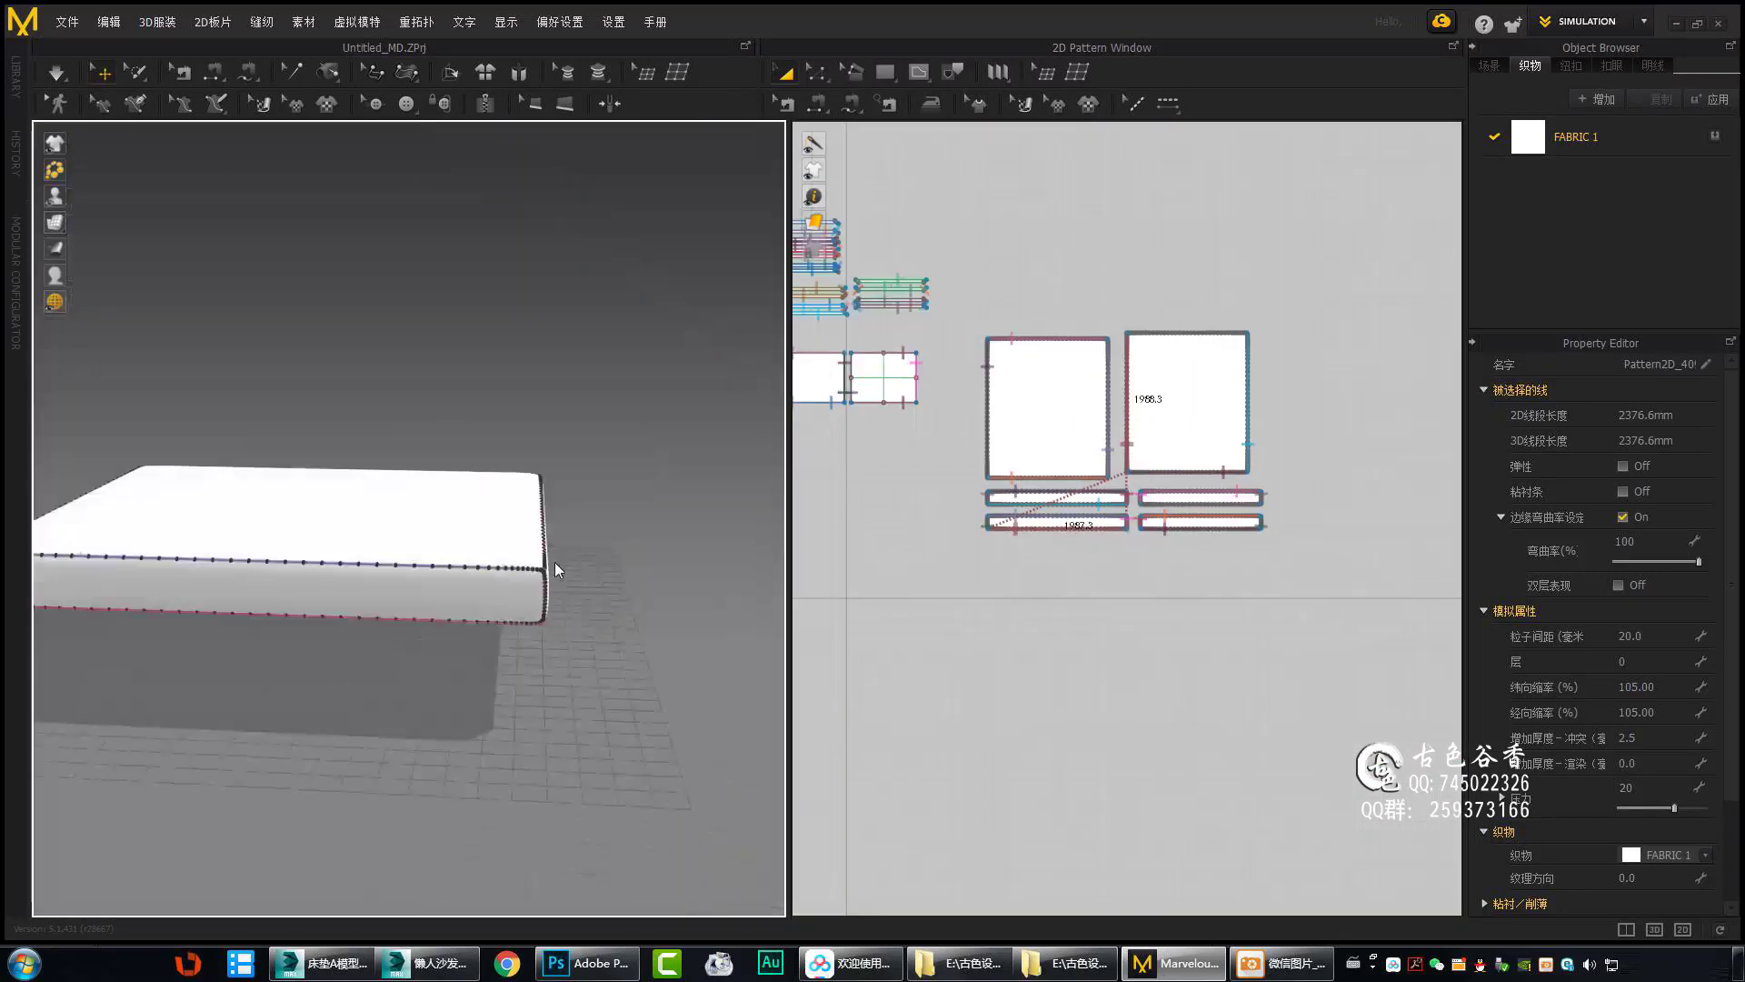
{"action": "scroll", "coordinate": [560, 687], "scroll_direction": "down", "scroll_amount": 2}
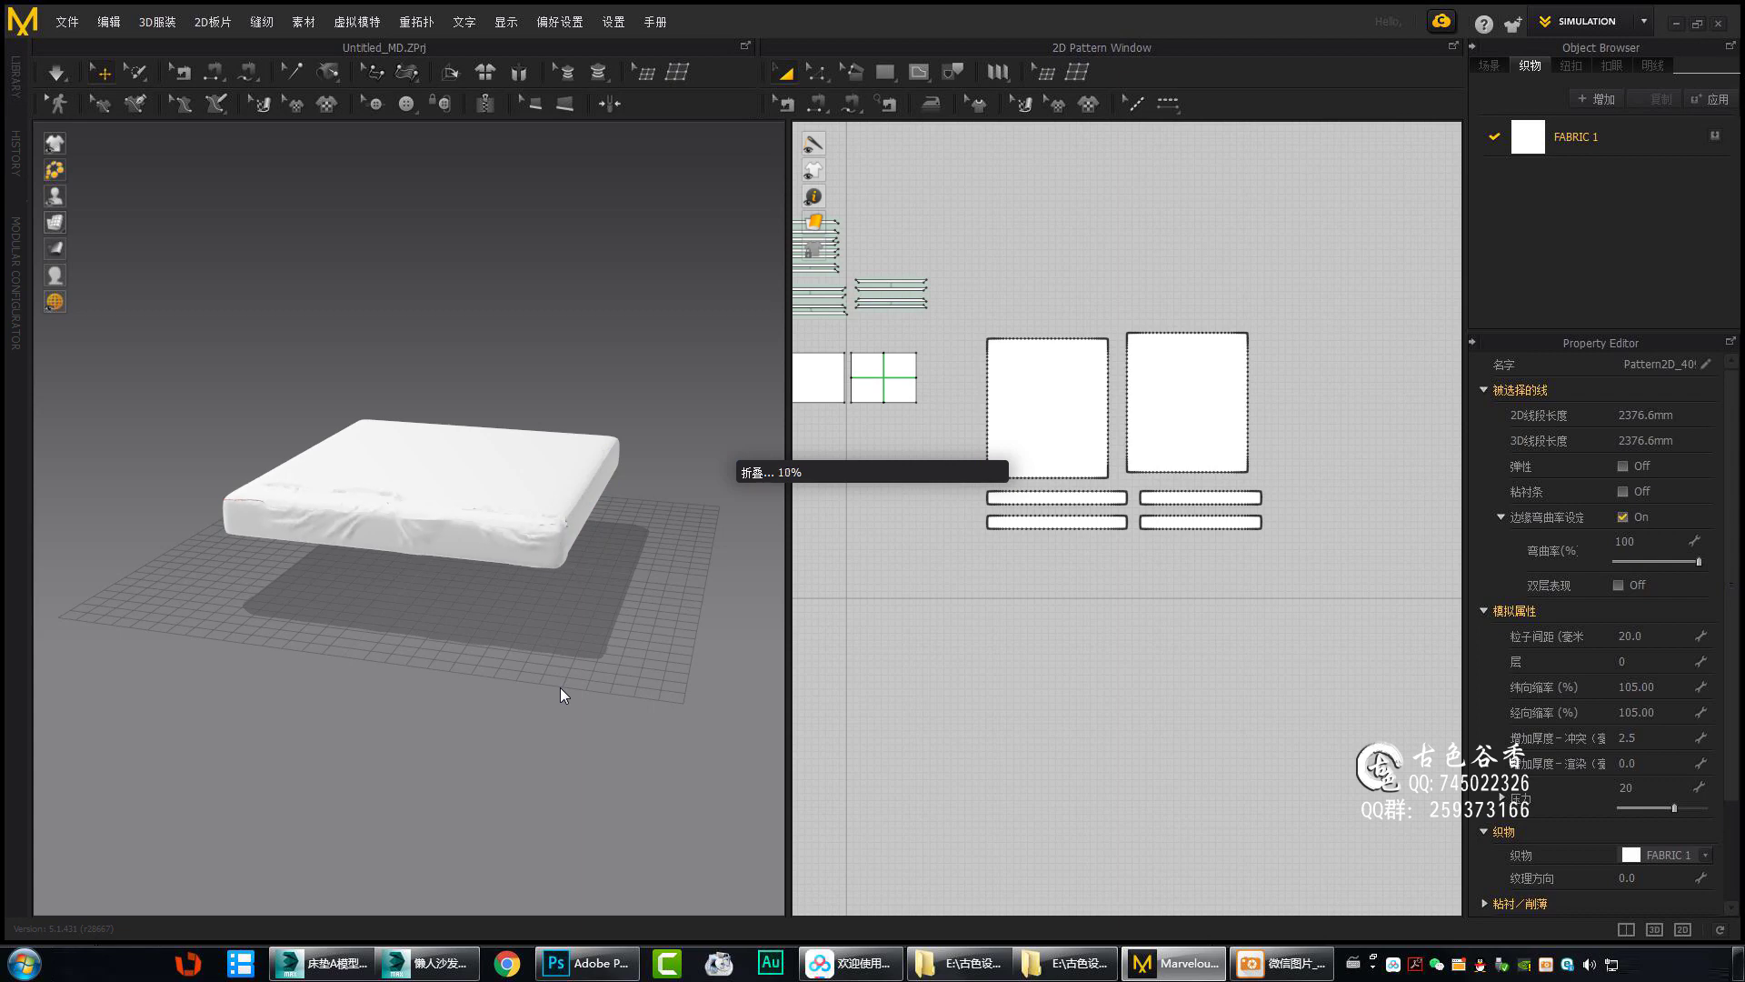
Select the mattress side strip and tug its cloth at the corner to settle it.
{"action": "mouse_move", "coordinate": [560, 695]}
{"action": "right_mouse_down"}
{"action": "mouse_move", "coordinate": [558, 623]}
{"action": "mouse_move", "coordinate": [507, 548]}
{"action": "mouse_move", "coordinate": [651, 580]}
{"action": "right_mouse_up"}
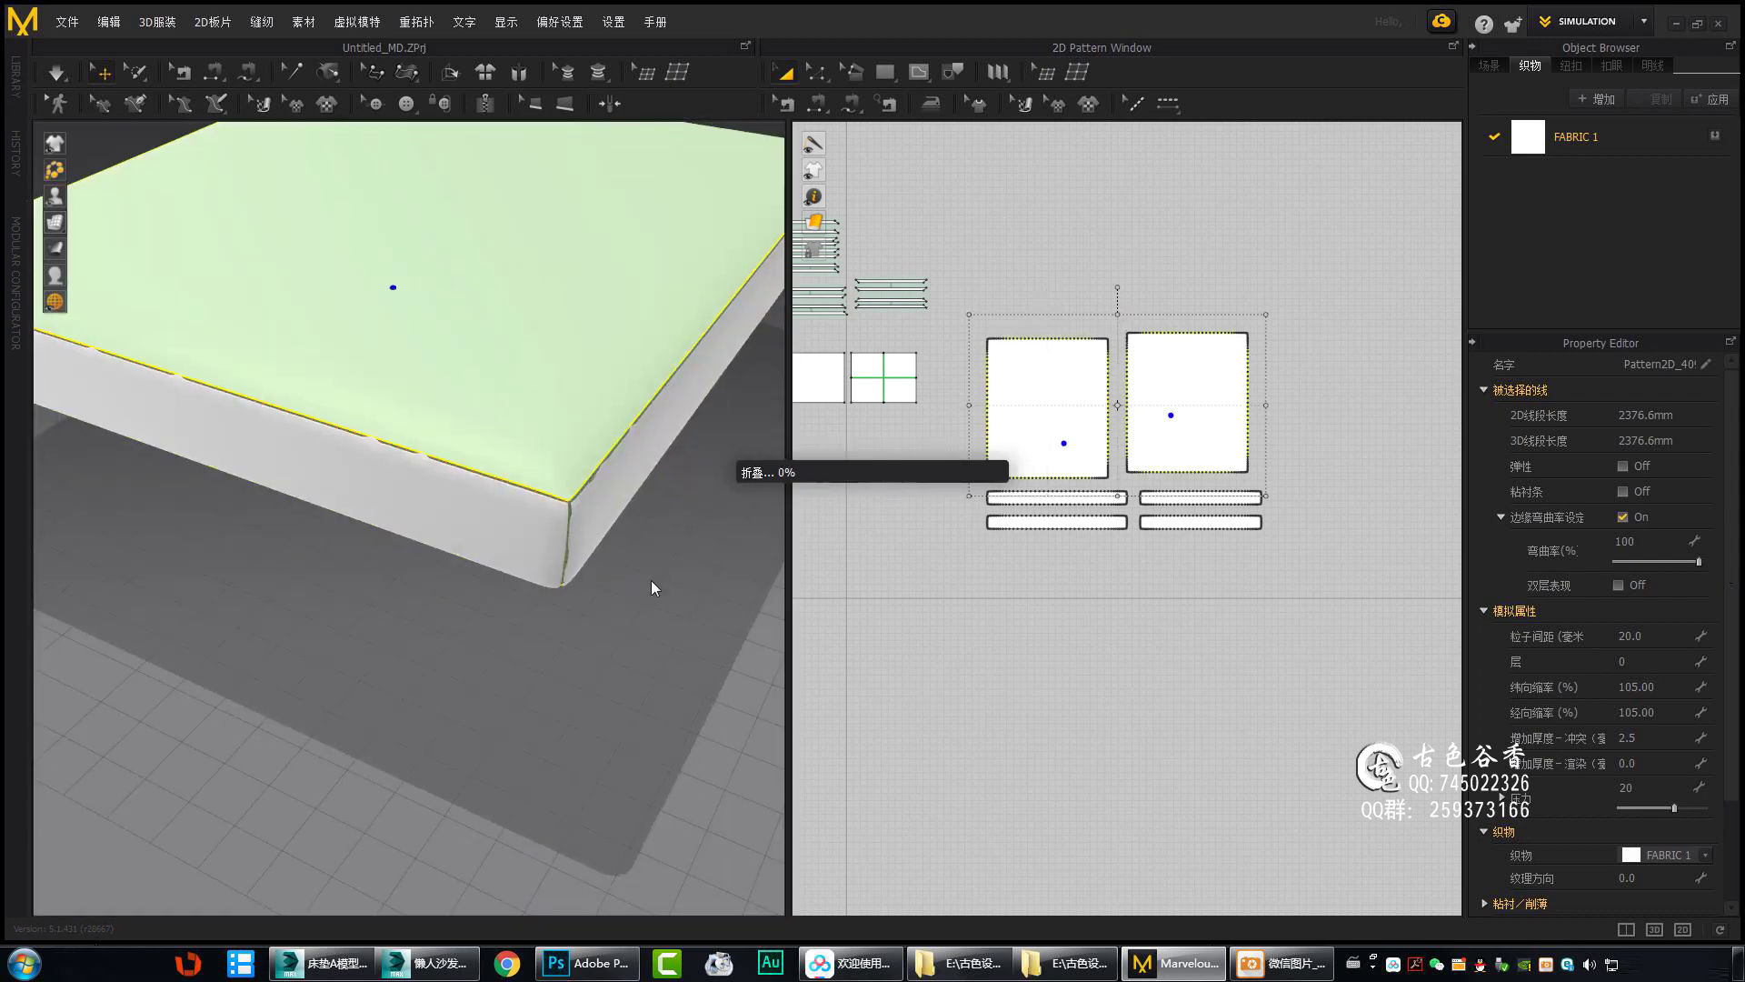
{"action": "scroll", "coordinate": [651, 580], "scroll_direction": "up", "scroll_amount": 5}
{"action": "left_click", "coordinate": [652, 592]}
{"action": "scroll", "coordinate": [1043, 407], "scroll_direction": "up", "scroll_amount": 5}
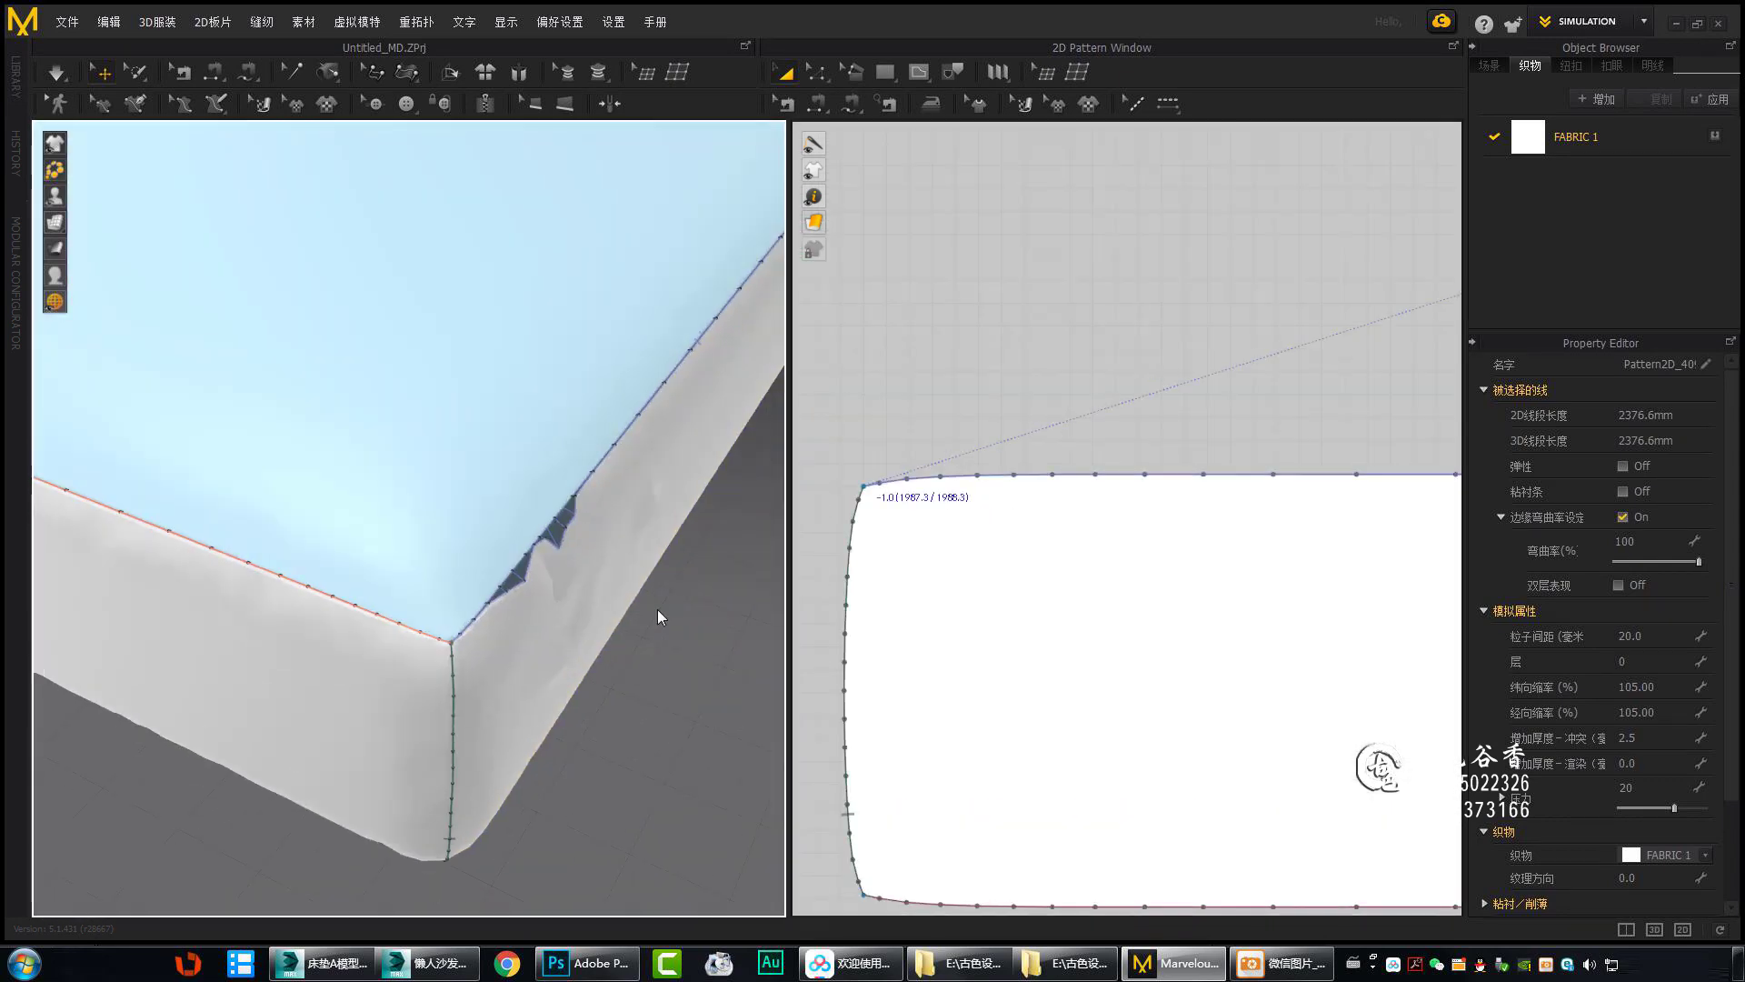
{"action": "scroll", "coordinate": [1039, 587], "scroll_direction": "down", "scroll_amount": 5}
{"action": "key", "text": "ctrl+a"}
{"action": "left_click", "coordinate": [667, 630]}
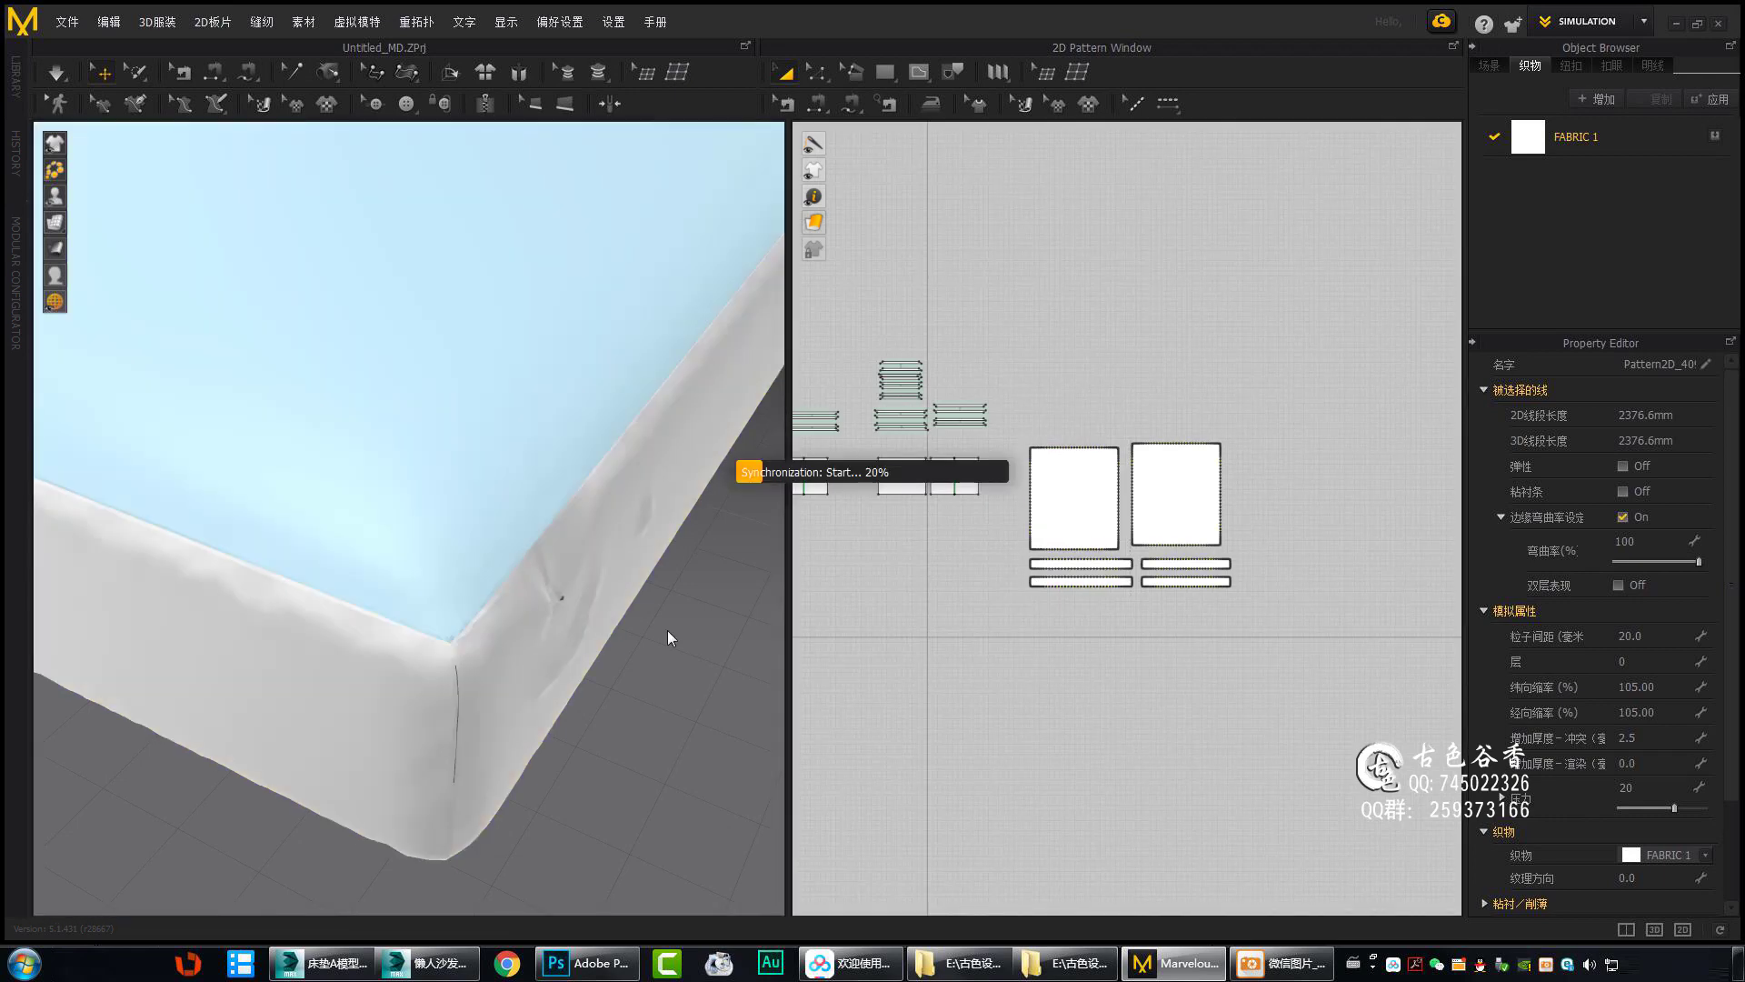
{"action": "mouse_move", "coordinate": [667, 629]}
{"action": "right_mouse_down"}
{"action": "mouse_move", "coordinate": [656, 533]}
{"action": "mouse_move", "coordinate": [371, 608]}
{"action": "mouse_move", "coordinate": [720, 483]}
{"action": "right_mouse_up"}
{"action": "left_click", "coordinate": [371, 609]}
{"action": "left_click", "coordinate": [541, 561]}
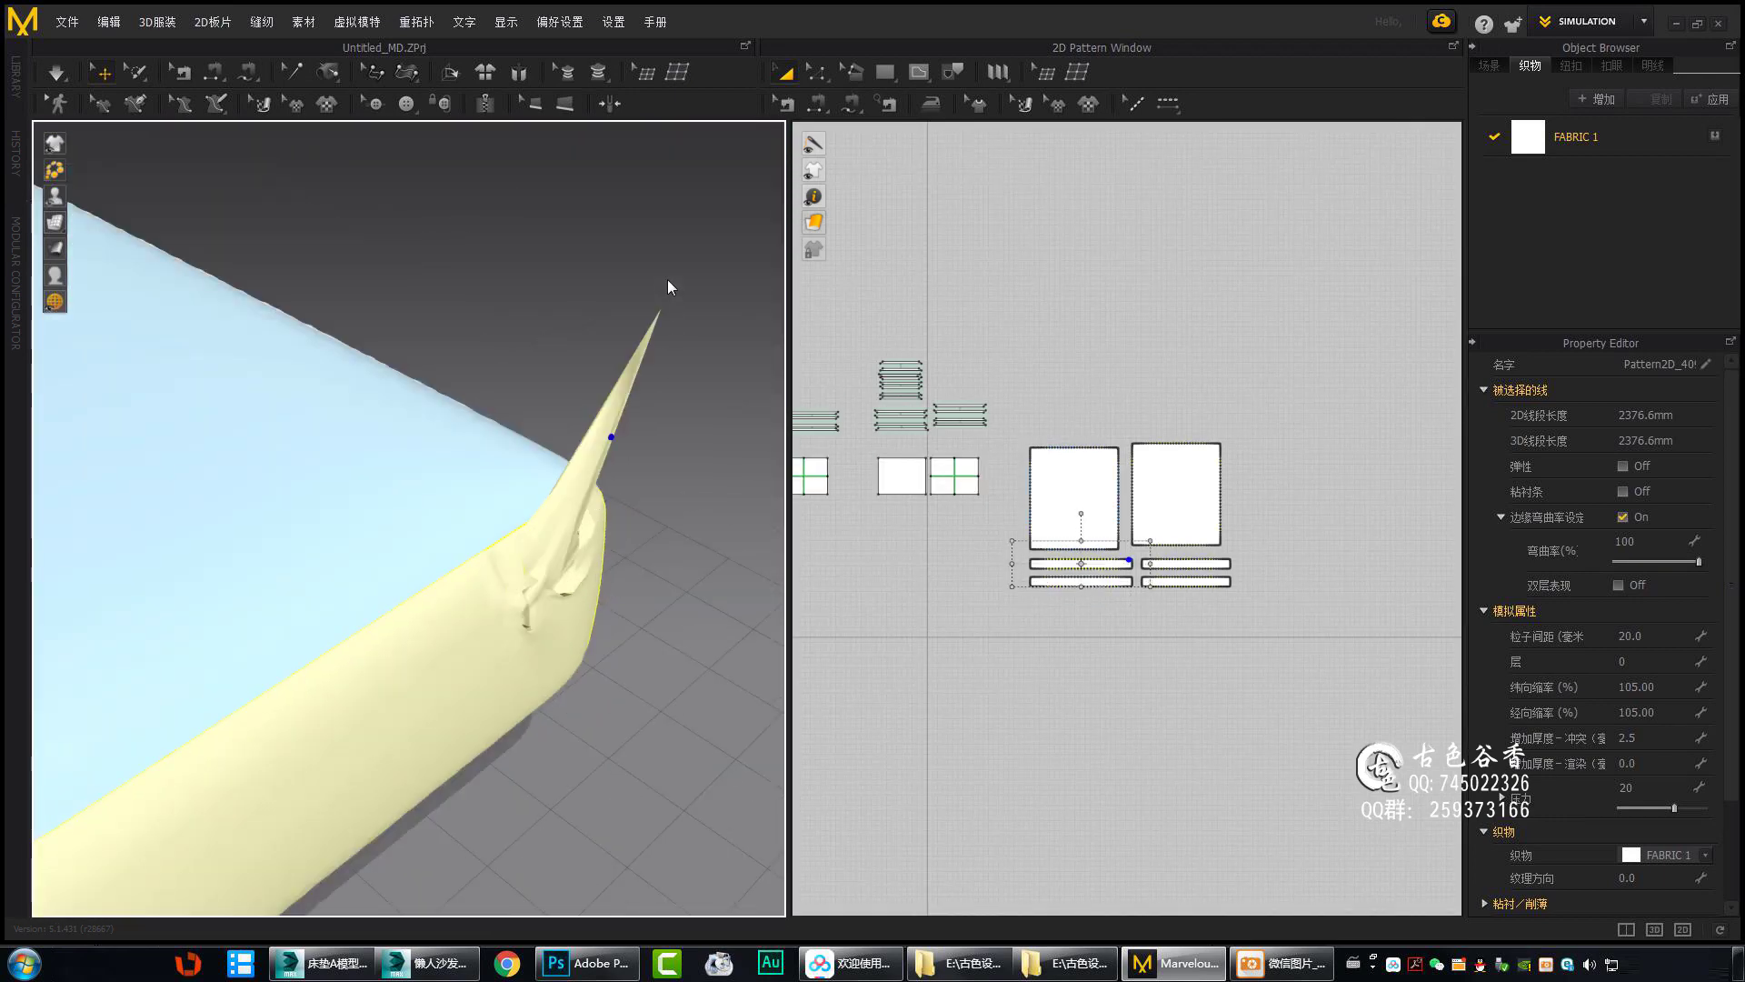
{"action": "left_click_drag", "start_coordinate": [641, 171], "coordinate": [640, 155]}
Grab the side strip near the other corner to smooth it, then clear the selection.
{"action": "mouse_move", "coordinate": [540, 735]}
{"action": "right_mouse_down"}
{"action": "mouse_move", "coordinate": [418, 575]}
{"action": "mouse_move", "coordinate": [445, 544]}
{"action": "right_mouse_up"}
{"action": "left_click", "coordinate": [445, 543]}
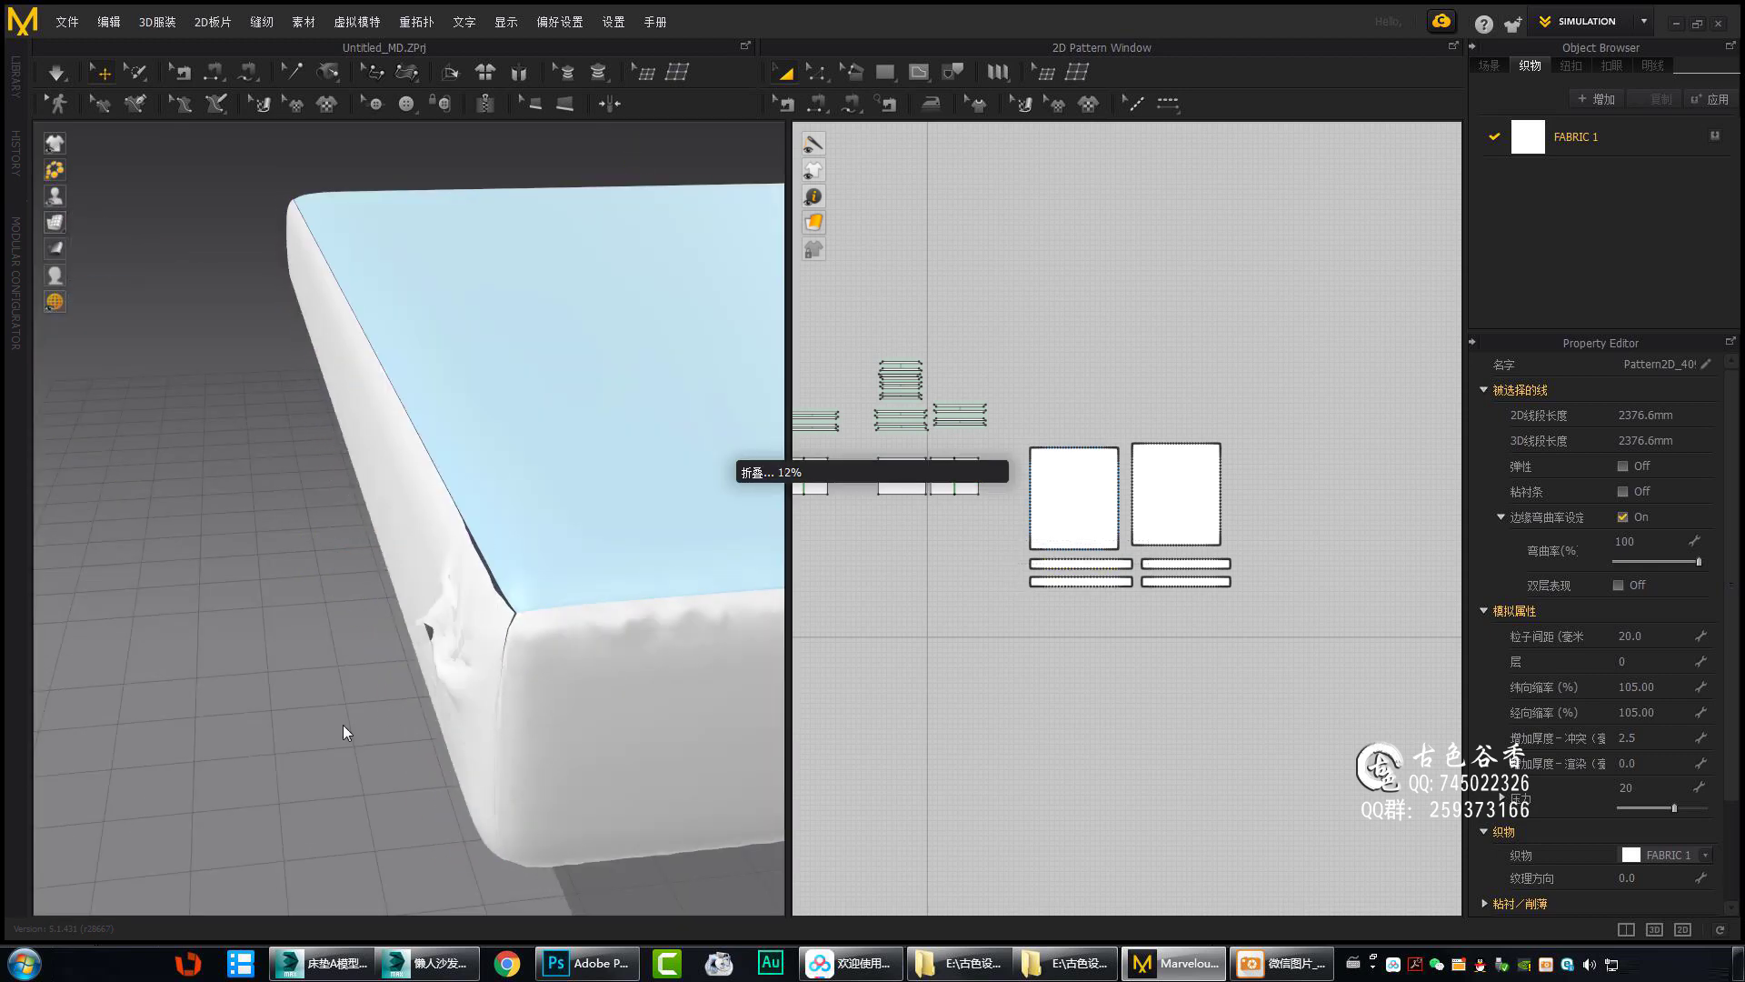
{"action": "mouse_move", "coordinate": [342, 724]}
{"action": "right_mouse_down"}
{"action": "mouse_move", "coordinate": [523, 503]}
{"action": "mouse_move", "coordinate": [629, 600]}
{"action": "right_mouse_up"}
{"action": "left_click", "coordinate": [522, 502]}
{"action": "left_click", "coordinate": [394, 510]}
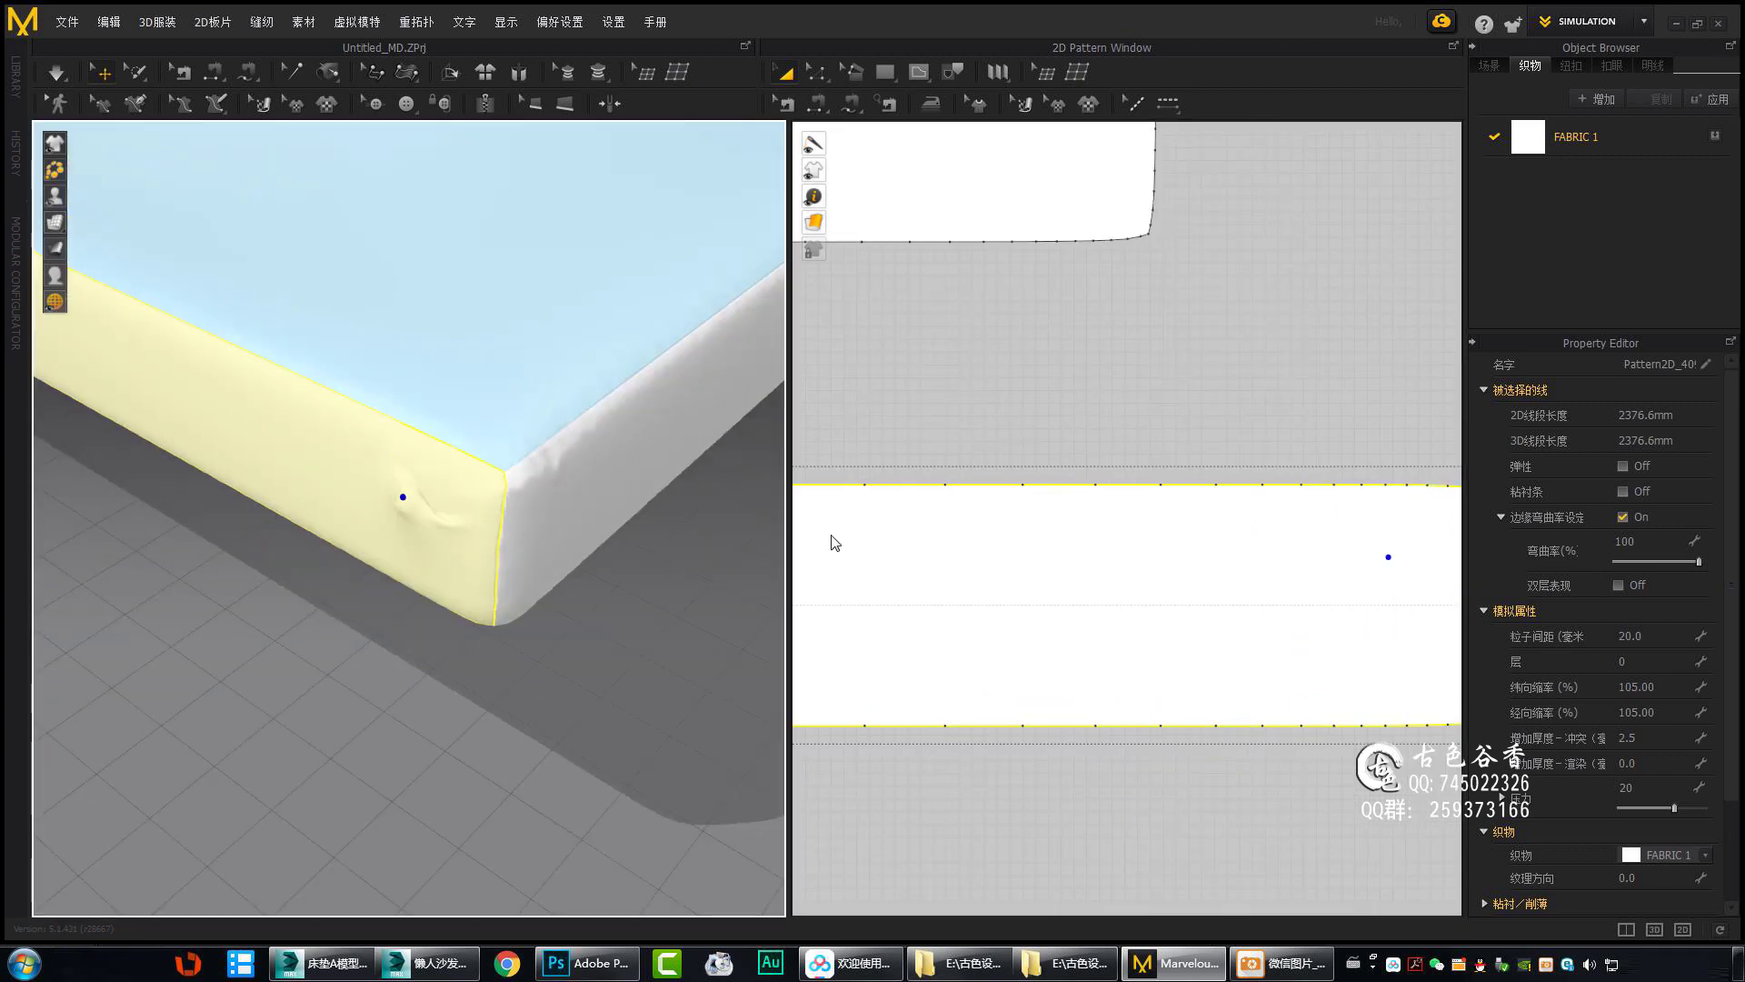
{"action": "scroll", "coordinate": [1240, 589], "scroll_direction": "down", "scroll_amount": 5}
{"action": "left_click", "coordinate": [604, 657]}
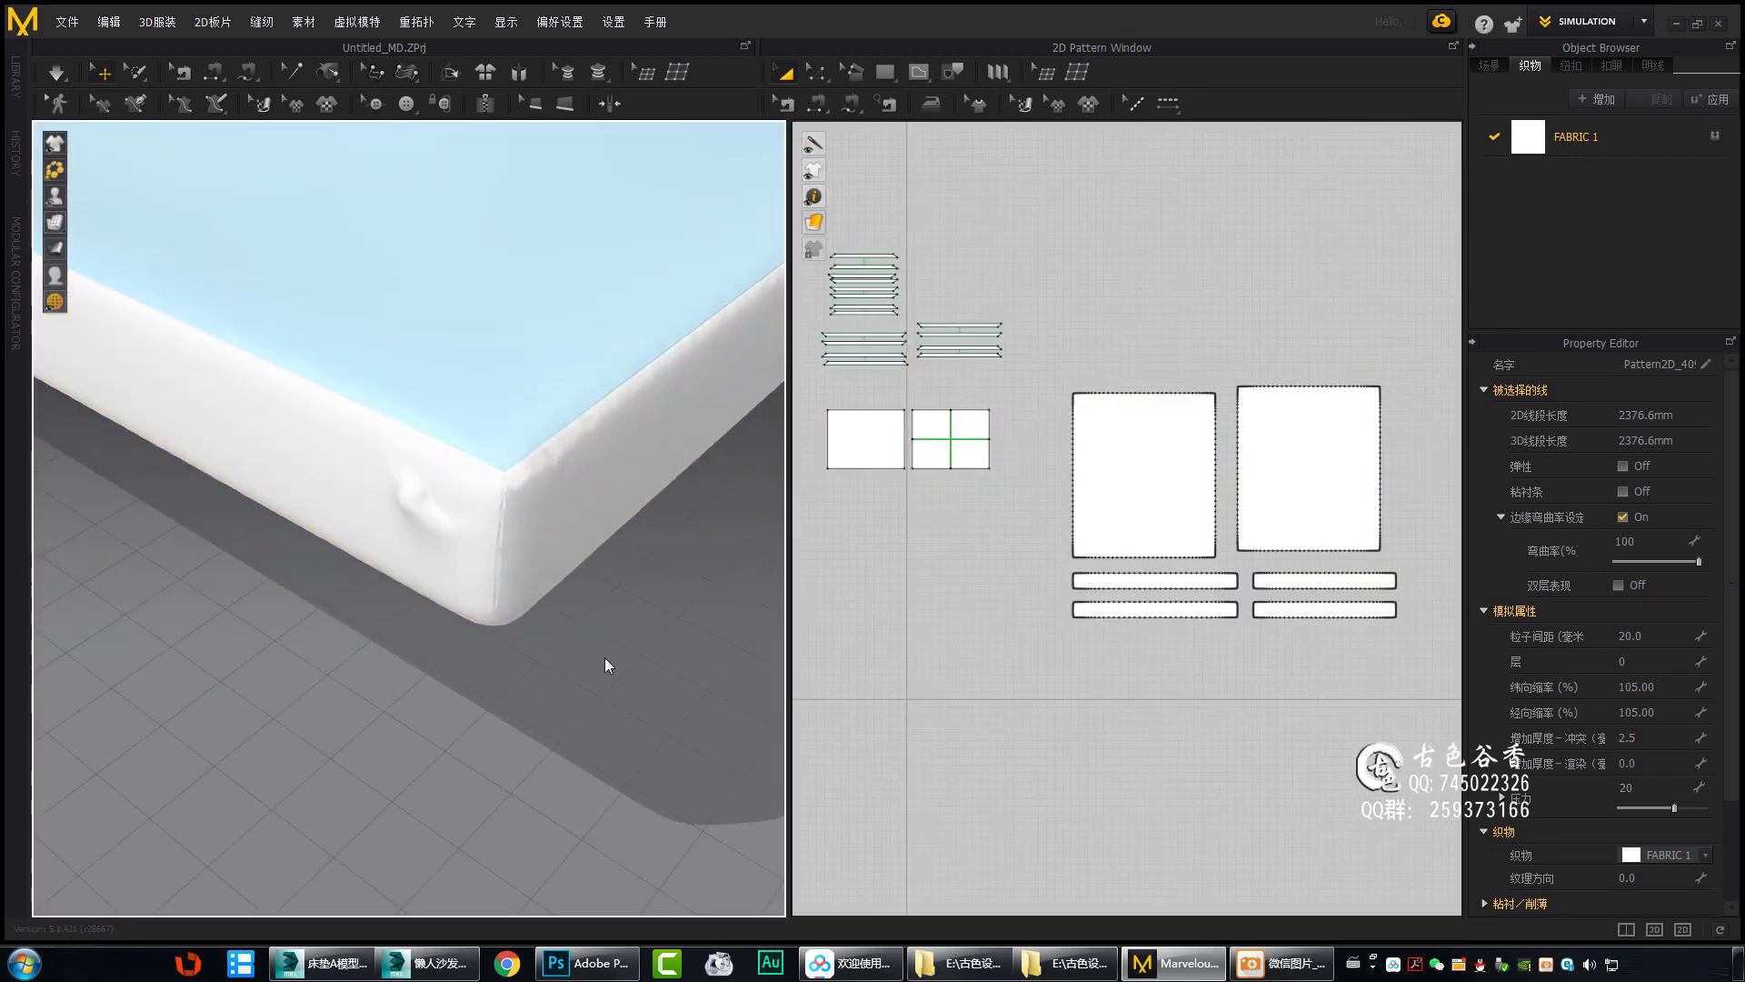
Select the side strip and orbit around the mattress corner to inspect its edge.
{"action": "left_click", "coordinate": [554, 577]}
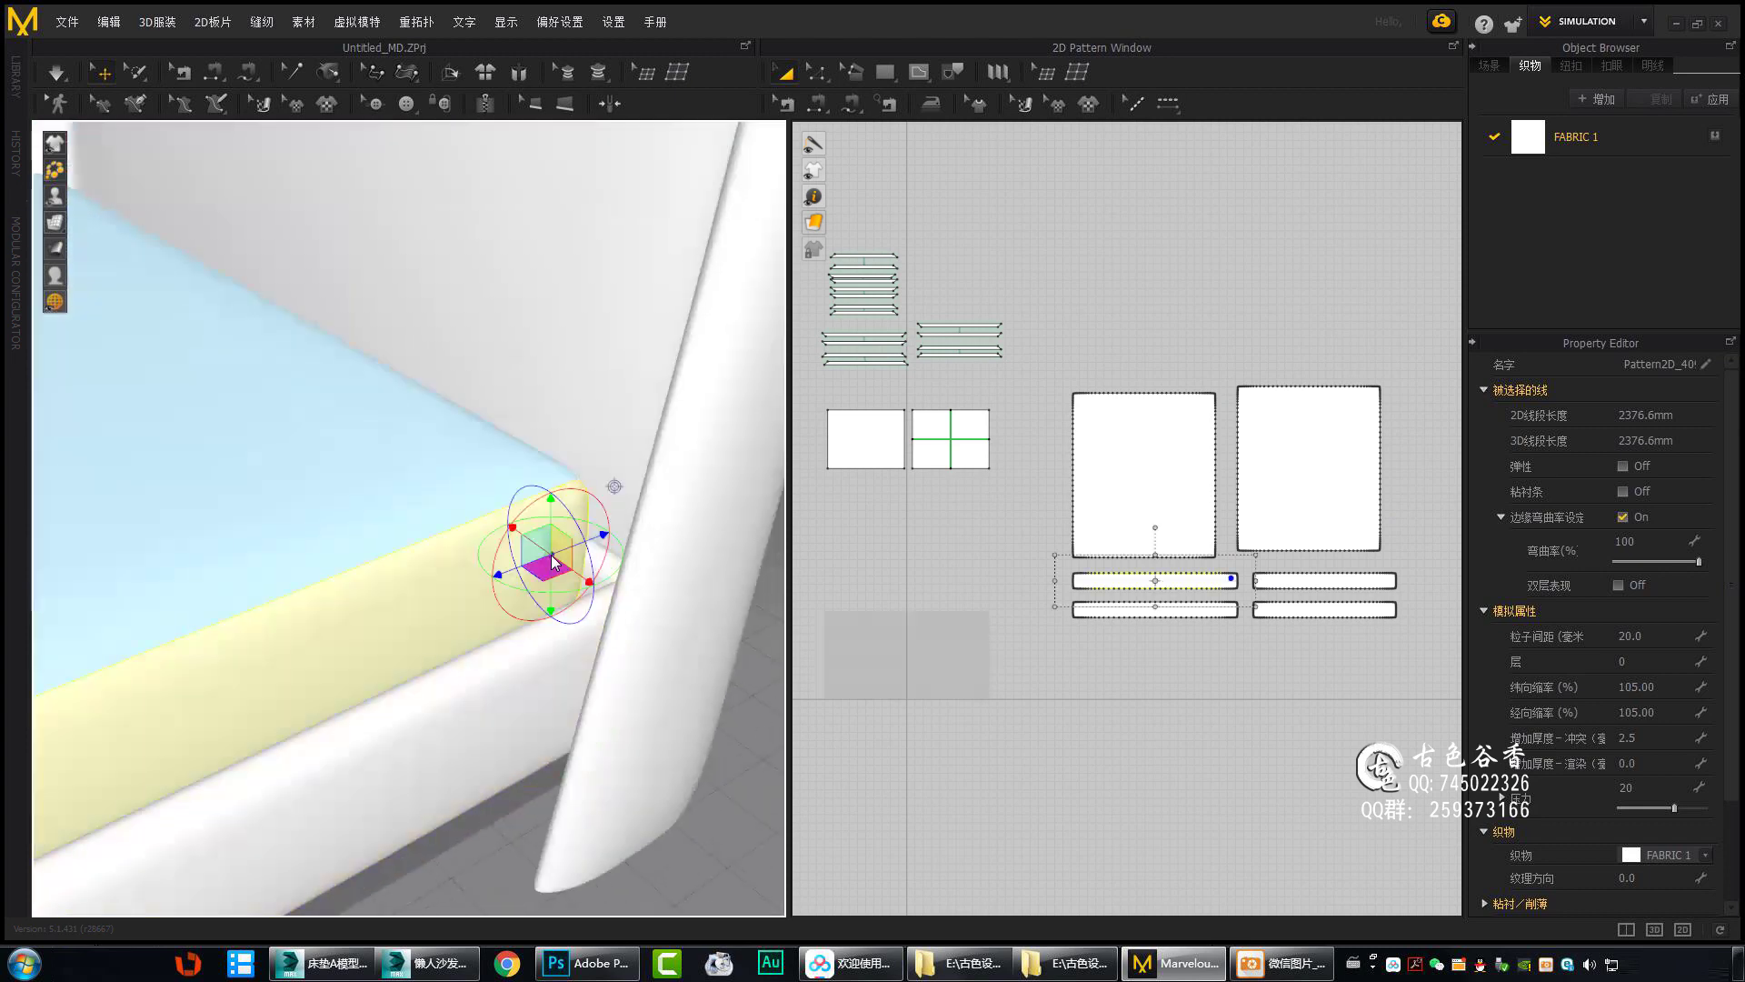
{"action": "left_click", "coordinate": [565, 538]}
{"action": "right_click_drag", "start_coordinate": [565, 661], "coordinate": [449, 629]}
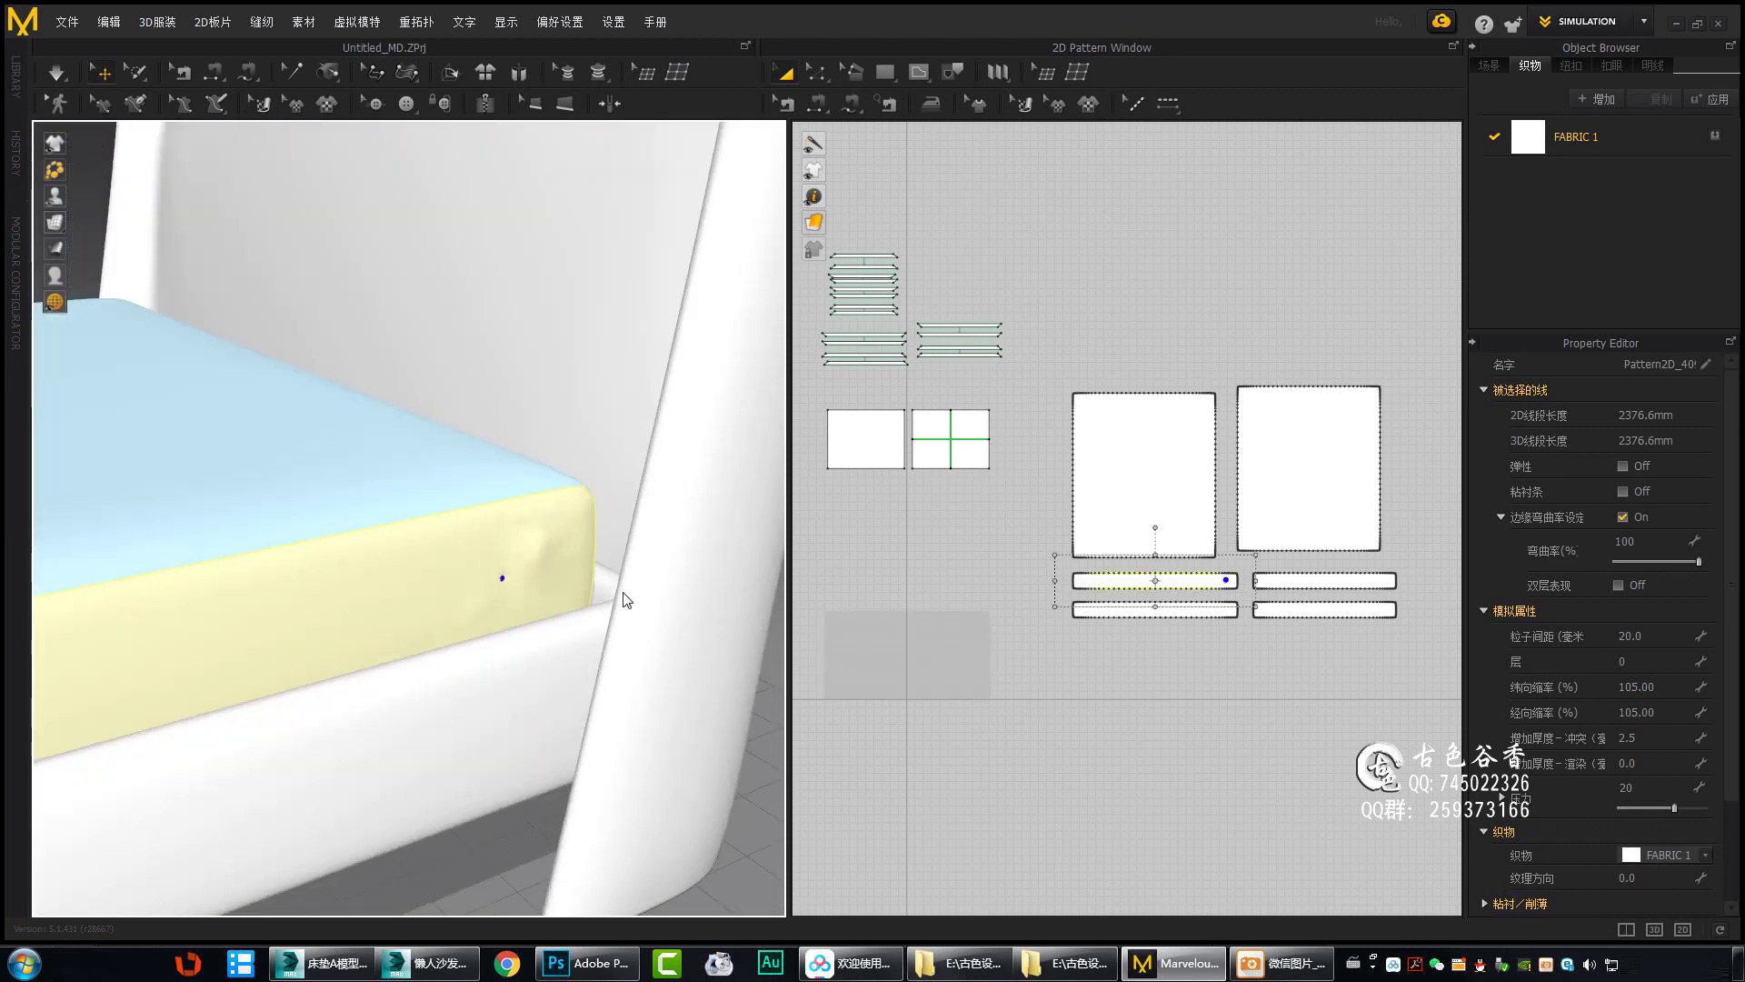
{"action": "mouse_move", "coordinate": [625, 600]}
{"action": "right_mouse_down"}
{"action": "mouse_move", "coordinate": [380, 484]}
{"action": "mouse_move", "coordinate": [592, 608]}
{"action": "mouse_move", "coordinate": [637, 582]}
{"action": "right_mouse_up"}
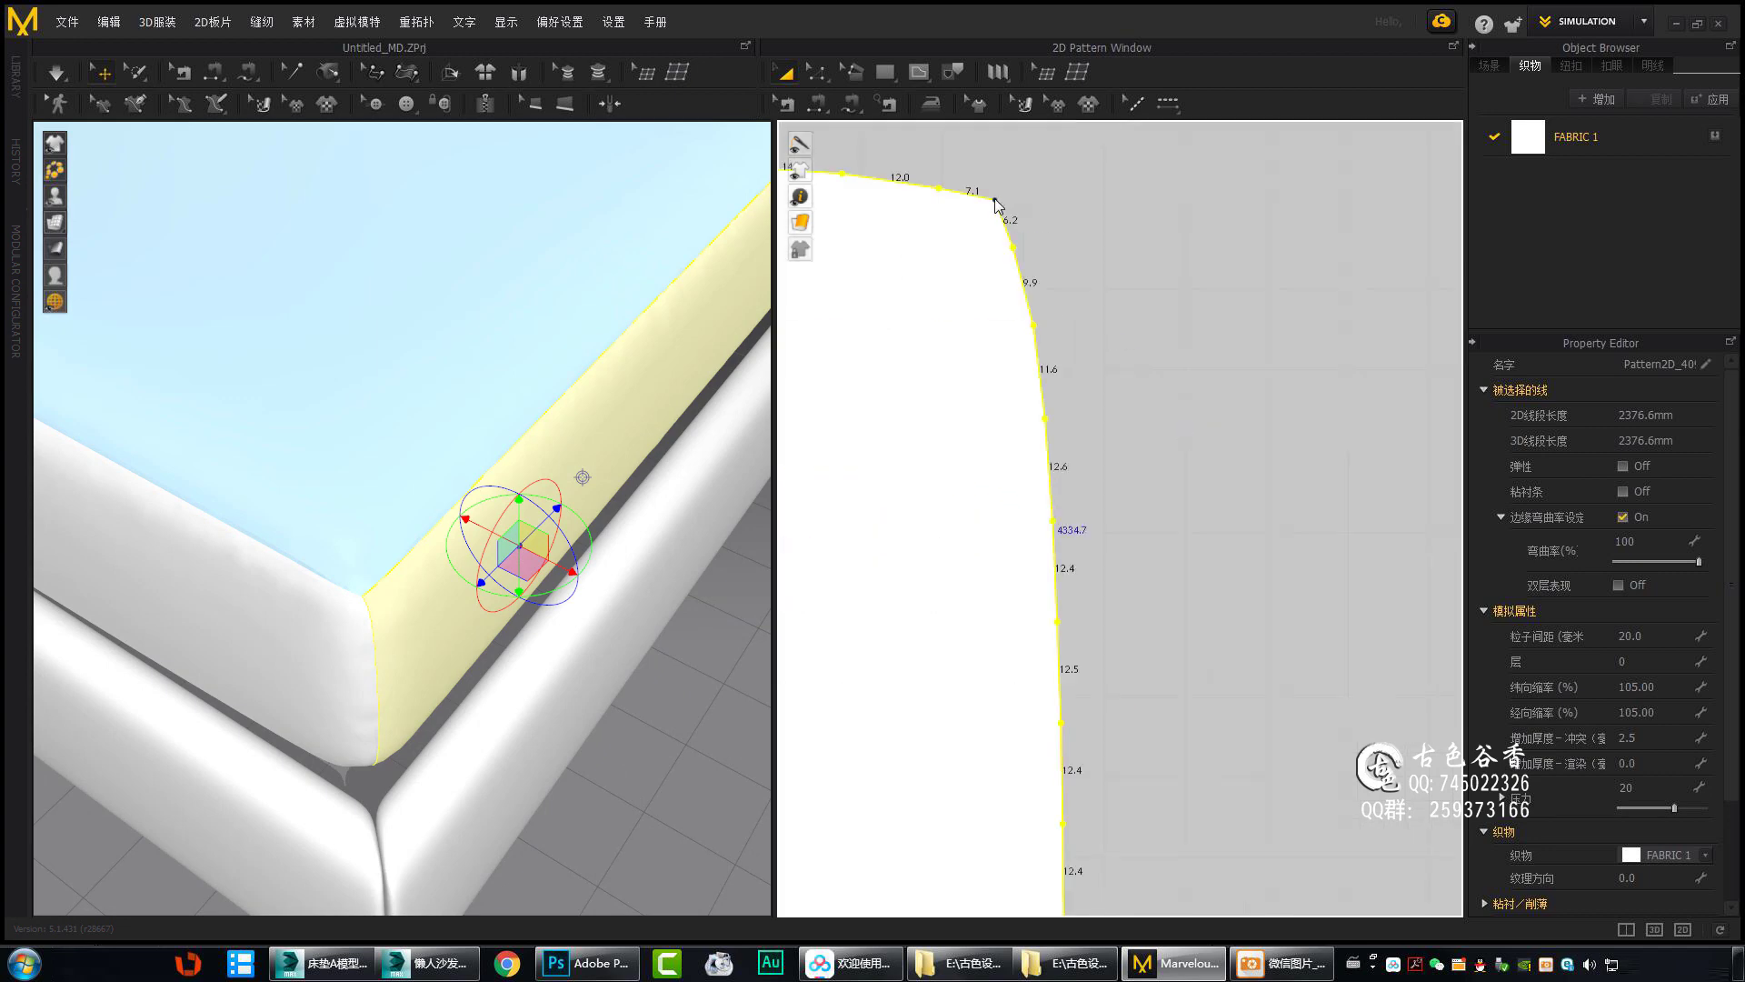
{"action": "scroll", "coordinate": [1025, 584], "scroll_direction": "down", "scroll_amount": 5}
{"action": "scroll", "coordinate": [1033, 488], "scroll_direction": "up", "scroll_amount": 5}
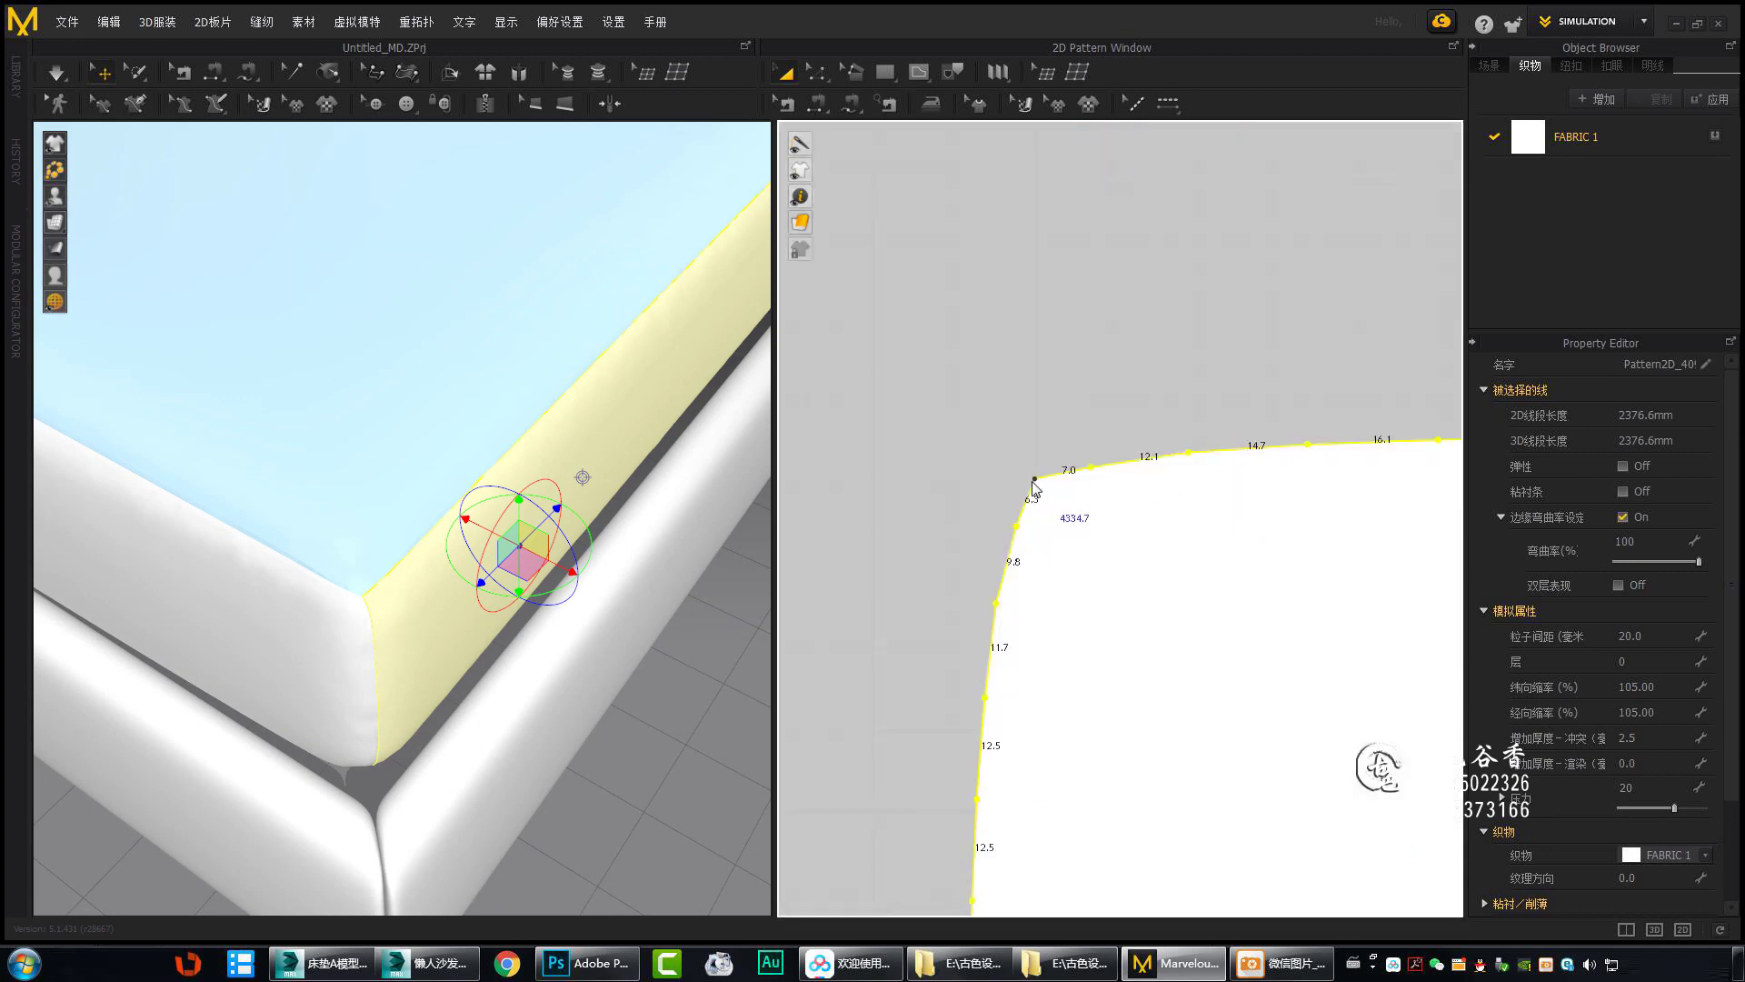
Convert the side strip's corner edge to a smooth curve in the 2D pattern window.
{"action": "left_click", "coordinate": [1088, 446]}
{"action": "right_click", "coordinate": [1089, 448]}
{"action": "left_click", "coordinate": [1252, 656]}
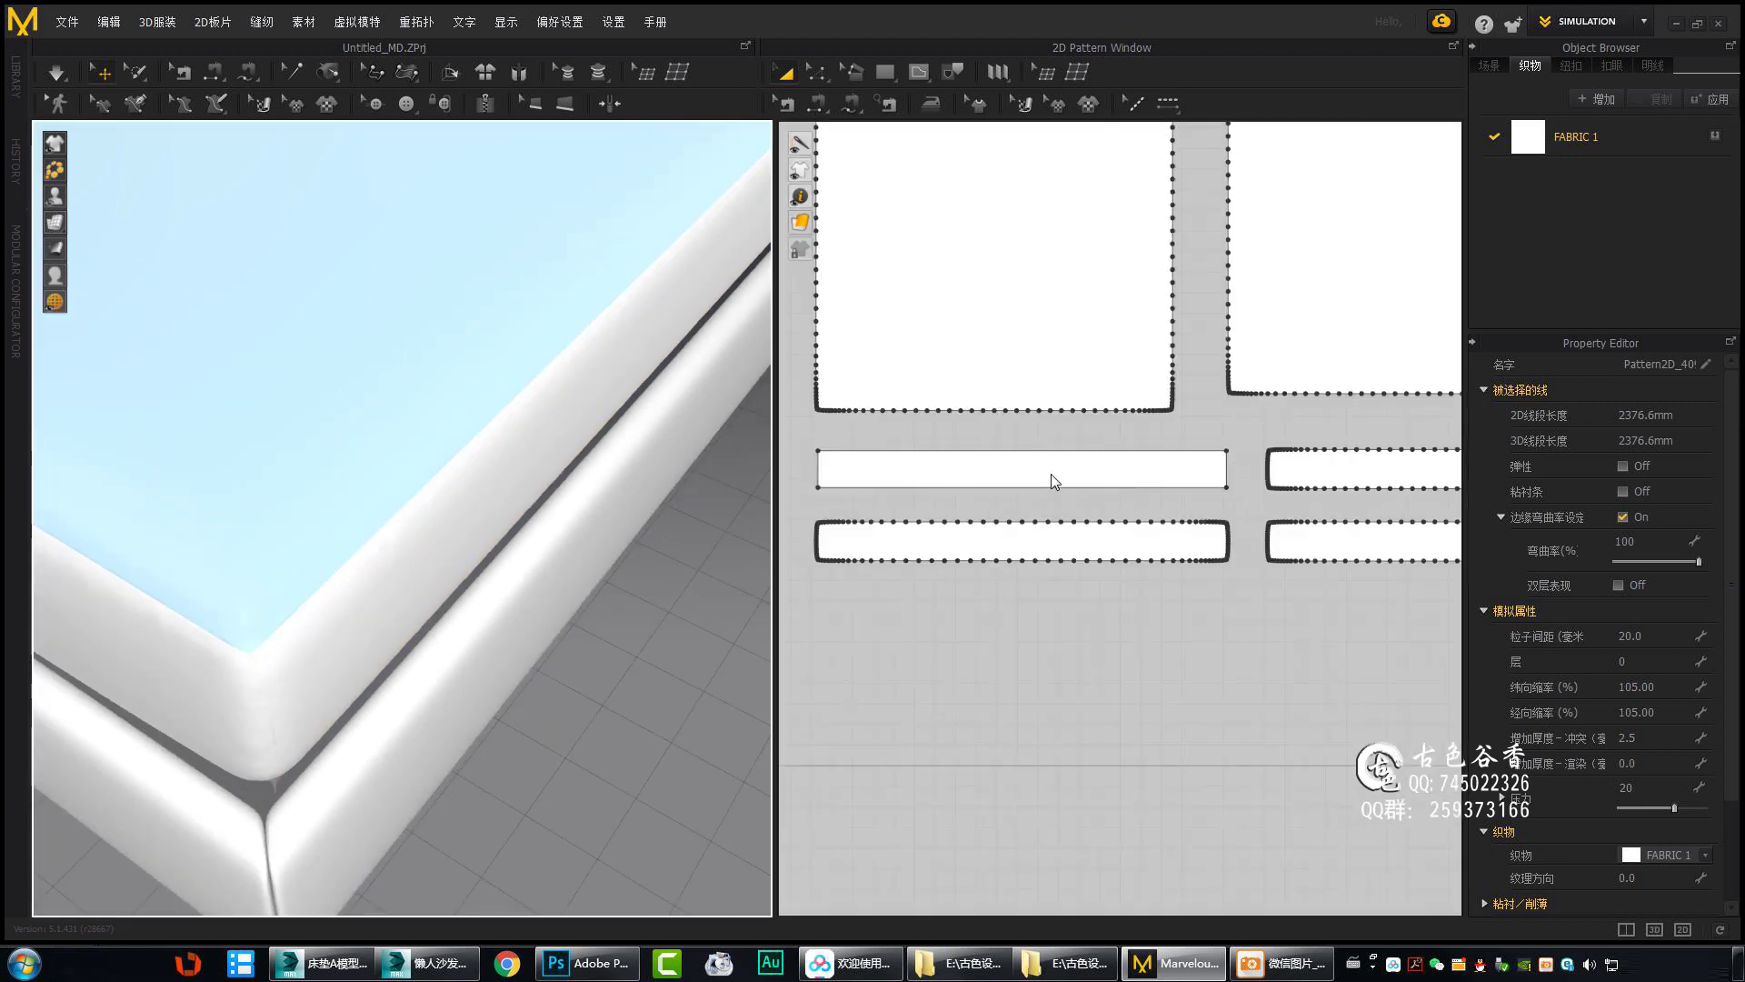
{"action": "left_click", "coordinate": [1045, 474]}
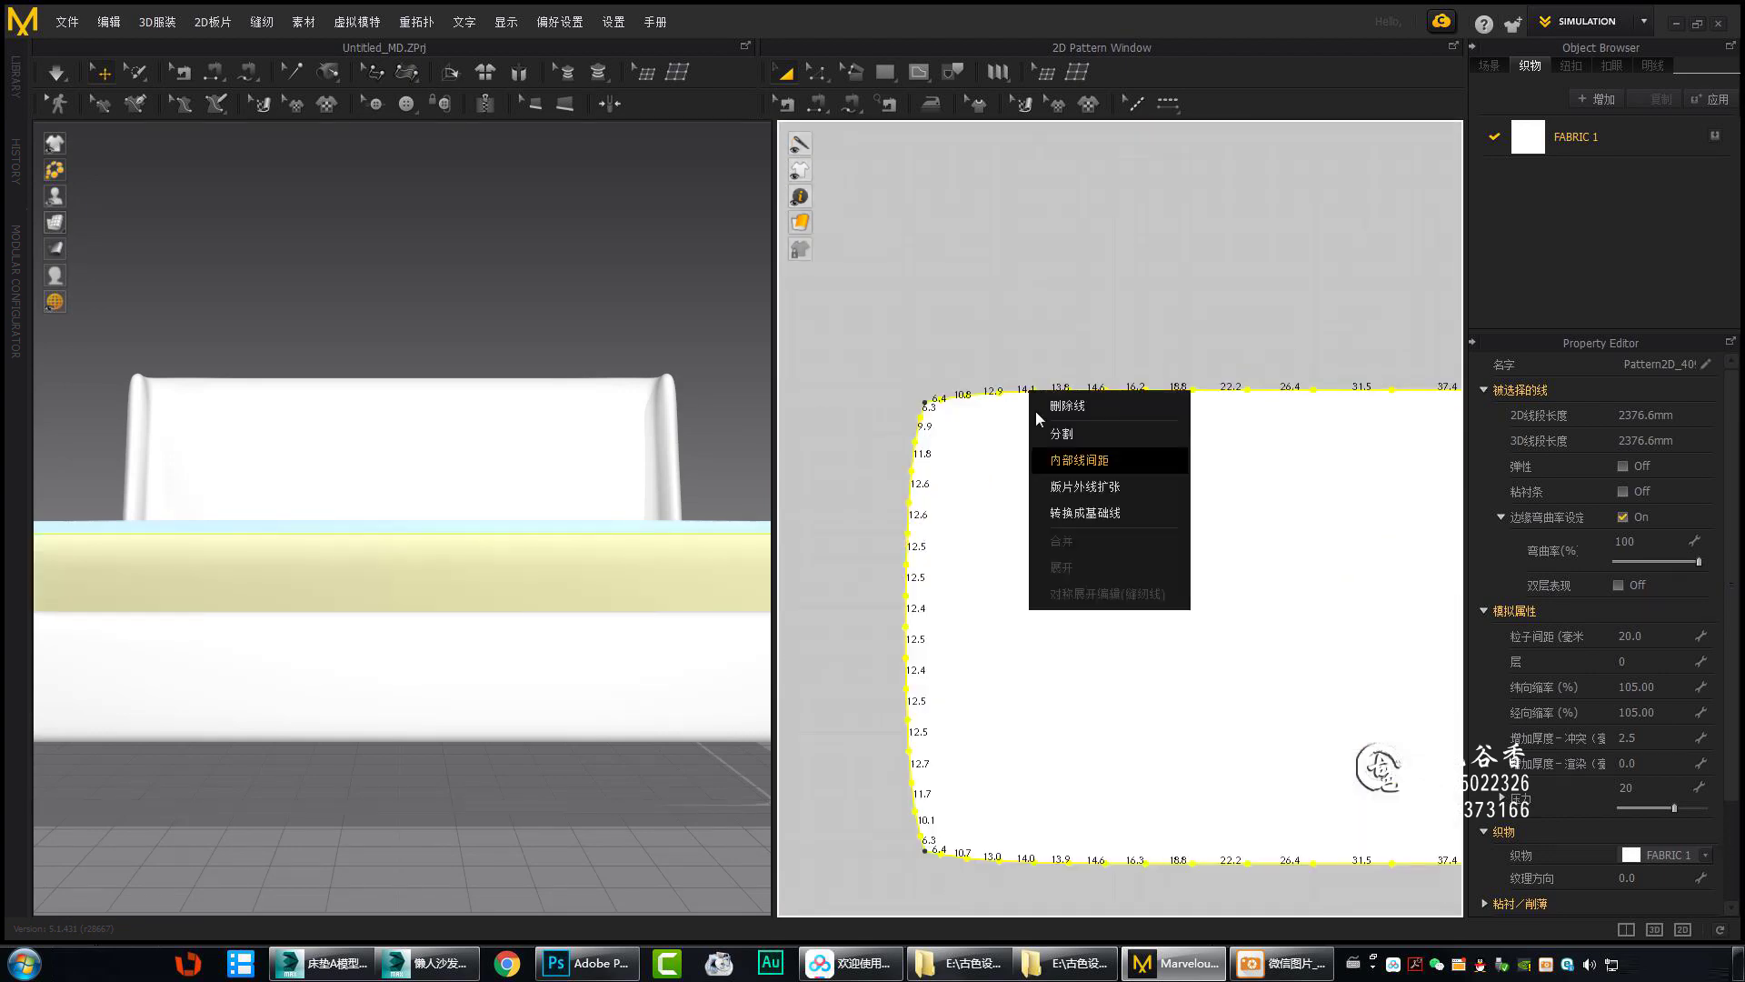
Edit the front side strip's edge and corner point in the 2D Pattern Window.
{"action": "right_click", "coordinate": [1368, 626]}
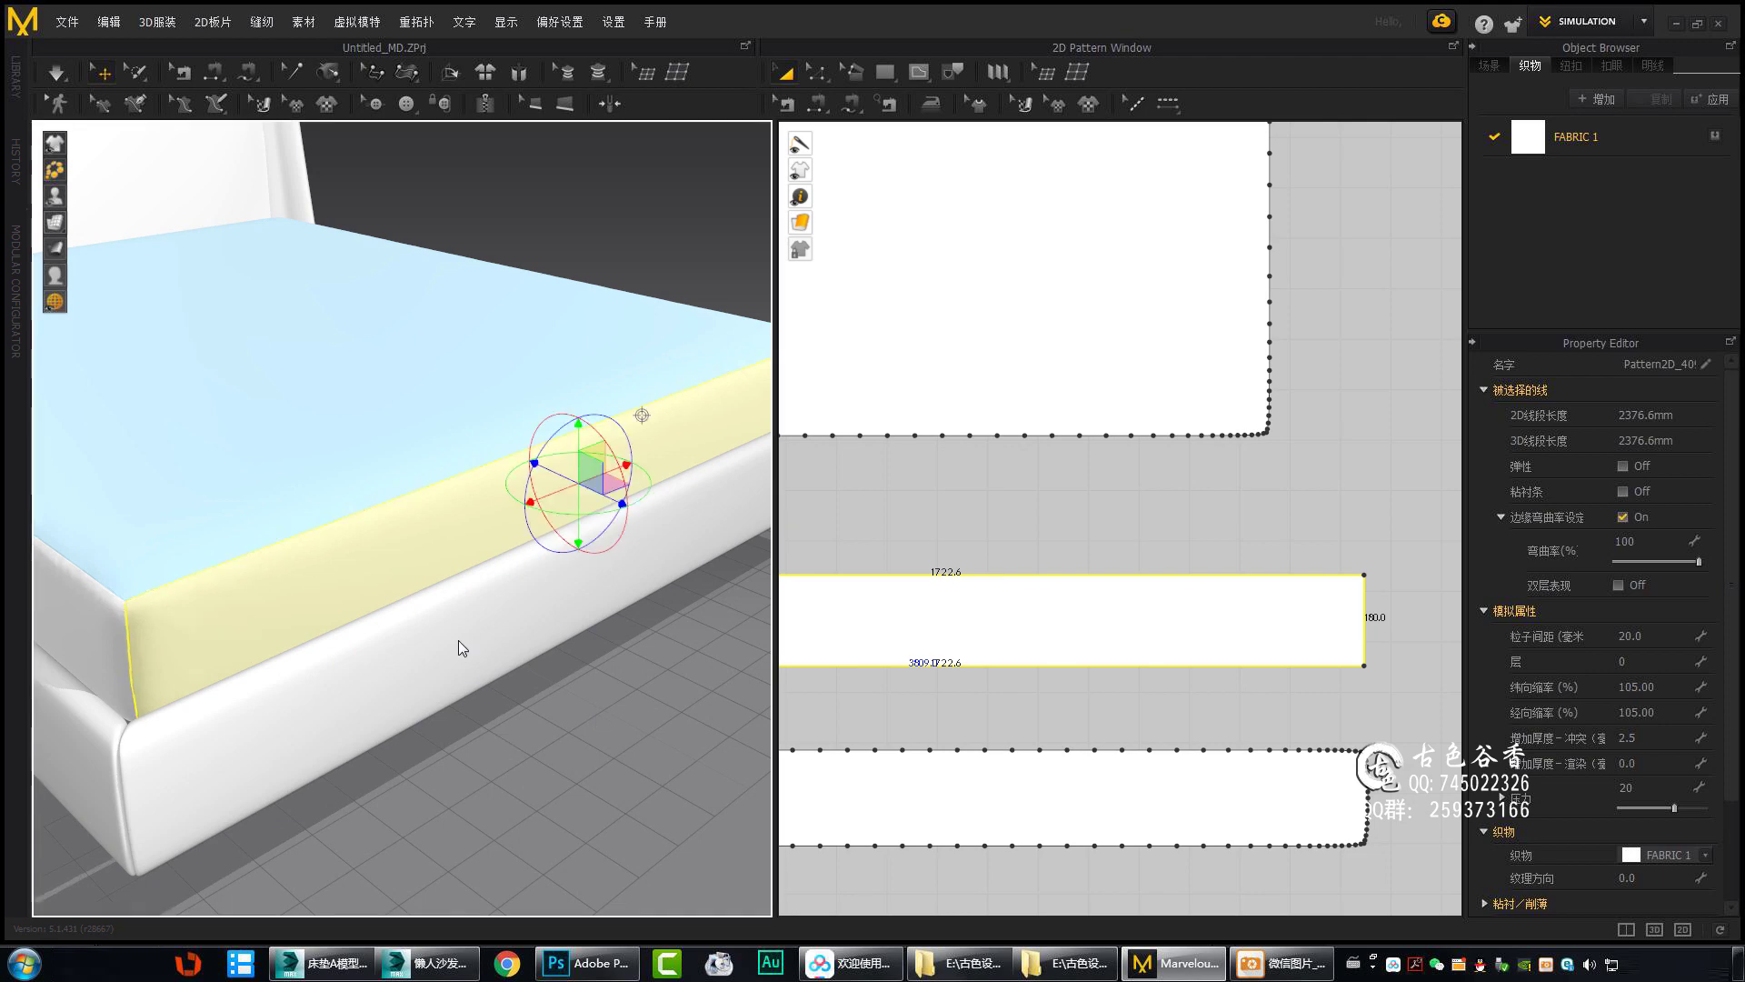
{"action": "right_click", "coordinate": [1126, 627]}
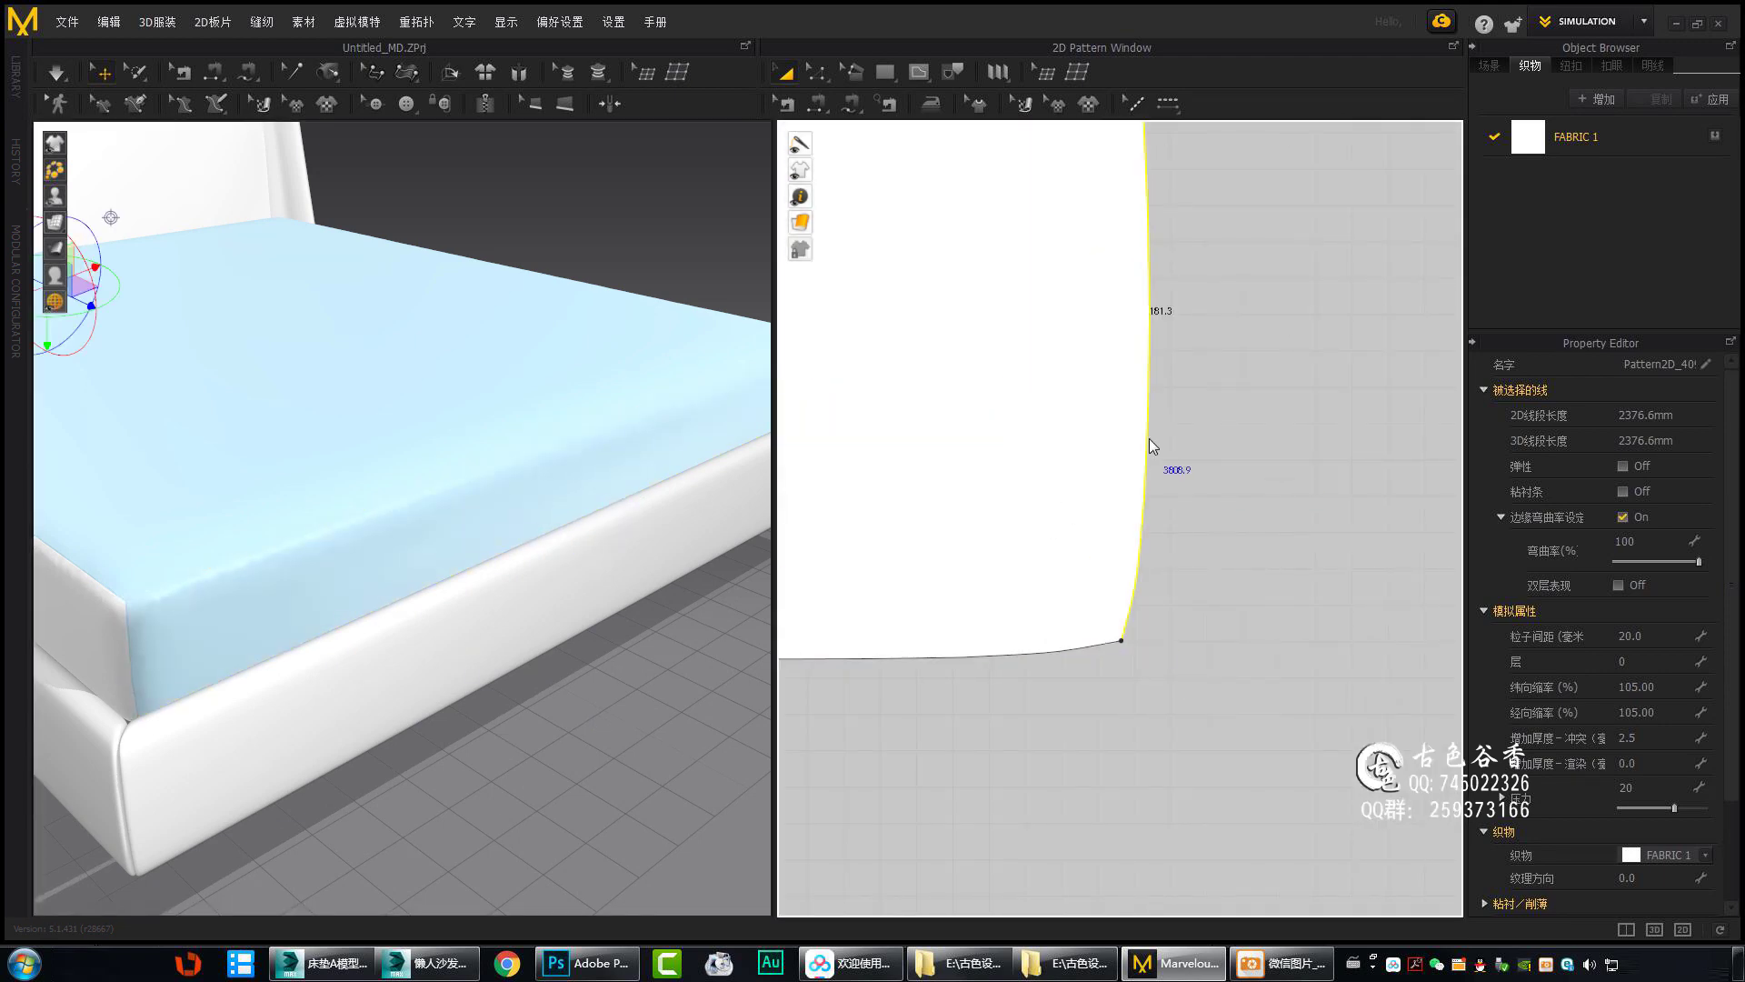
{"action": "scroll", "coordinate": [1149, 446], "scroll_direction": "down", "scroll_amount": 3}
Select the side strip patterns, including the rounded-corner piece and the long side strip.
{"action": "left_click", "coordinate": [920, 498]}
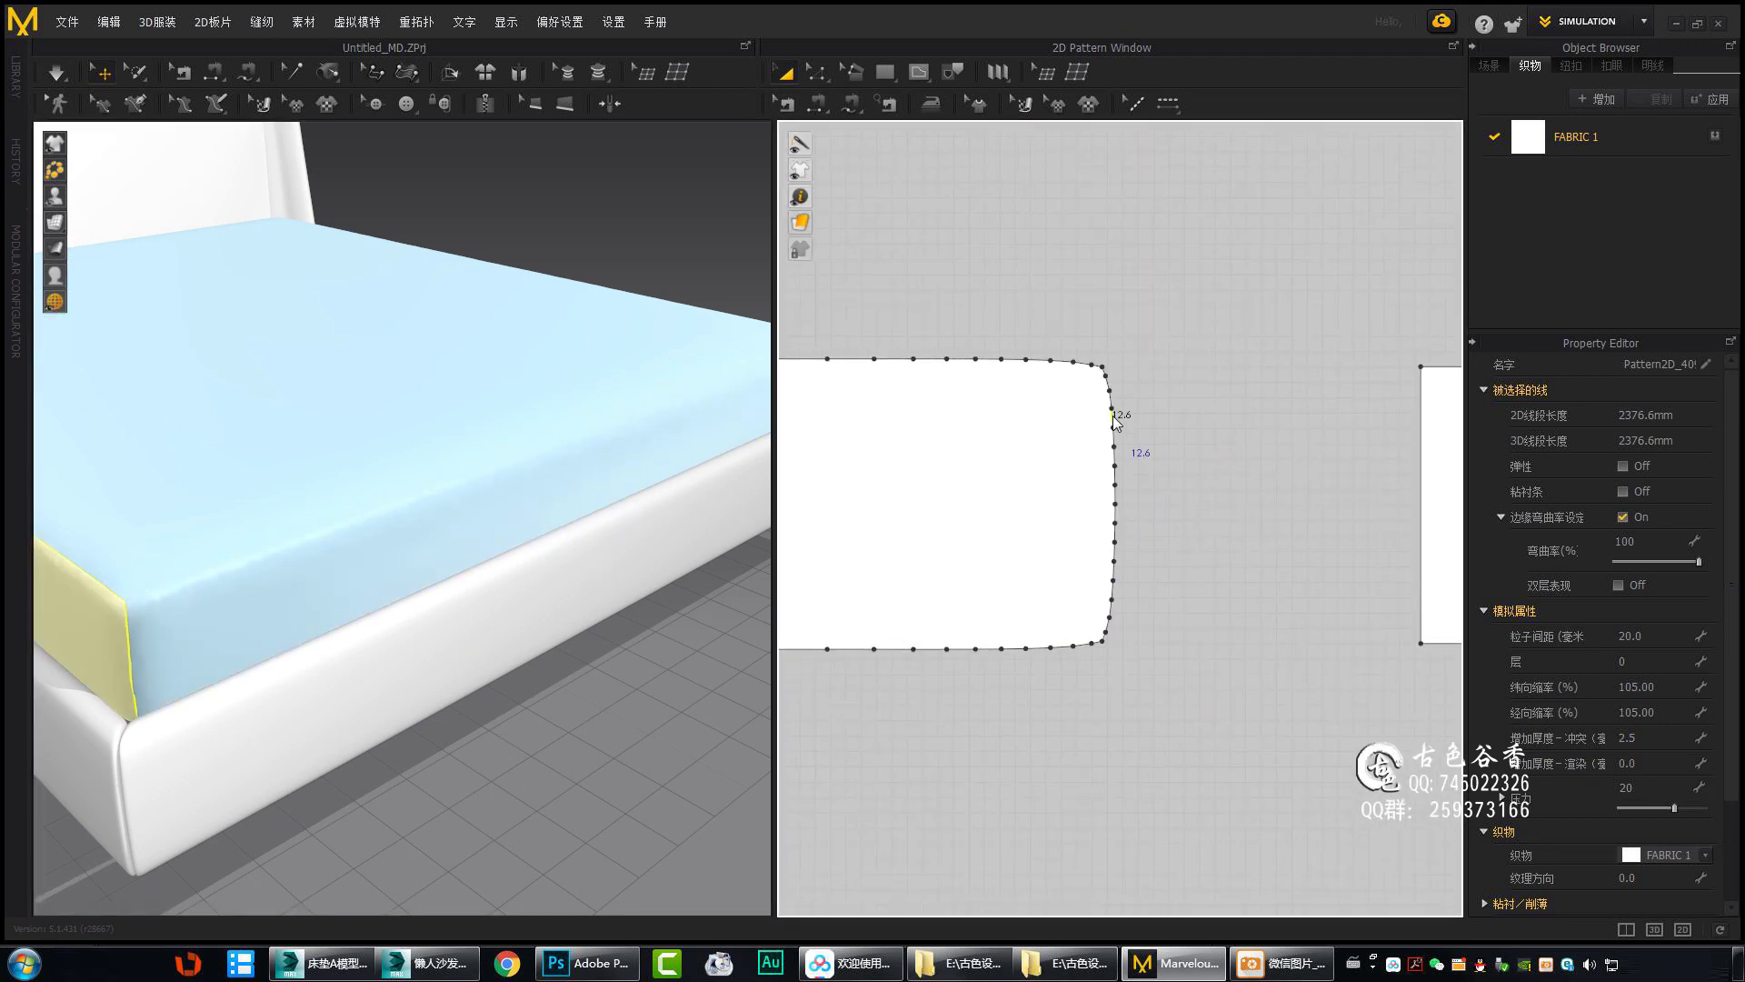
{"action": "left_click", "coordinate": [1115, 420]}
{"action": "scroll", "coordinate": [1114, 420], "scroll_direction": "down", "scroll_amount": 3}
{"action": "scroll", "coordinate": [1038, 514], "scroll_direction": "up", "scroll_amount": 5}
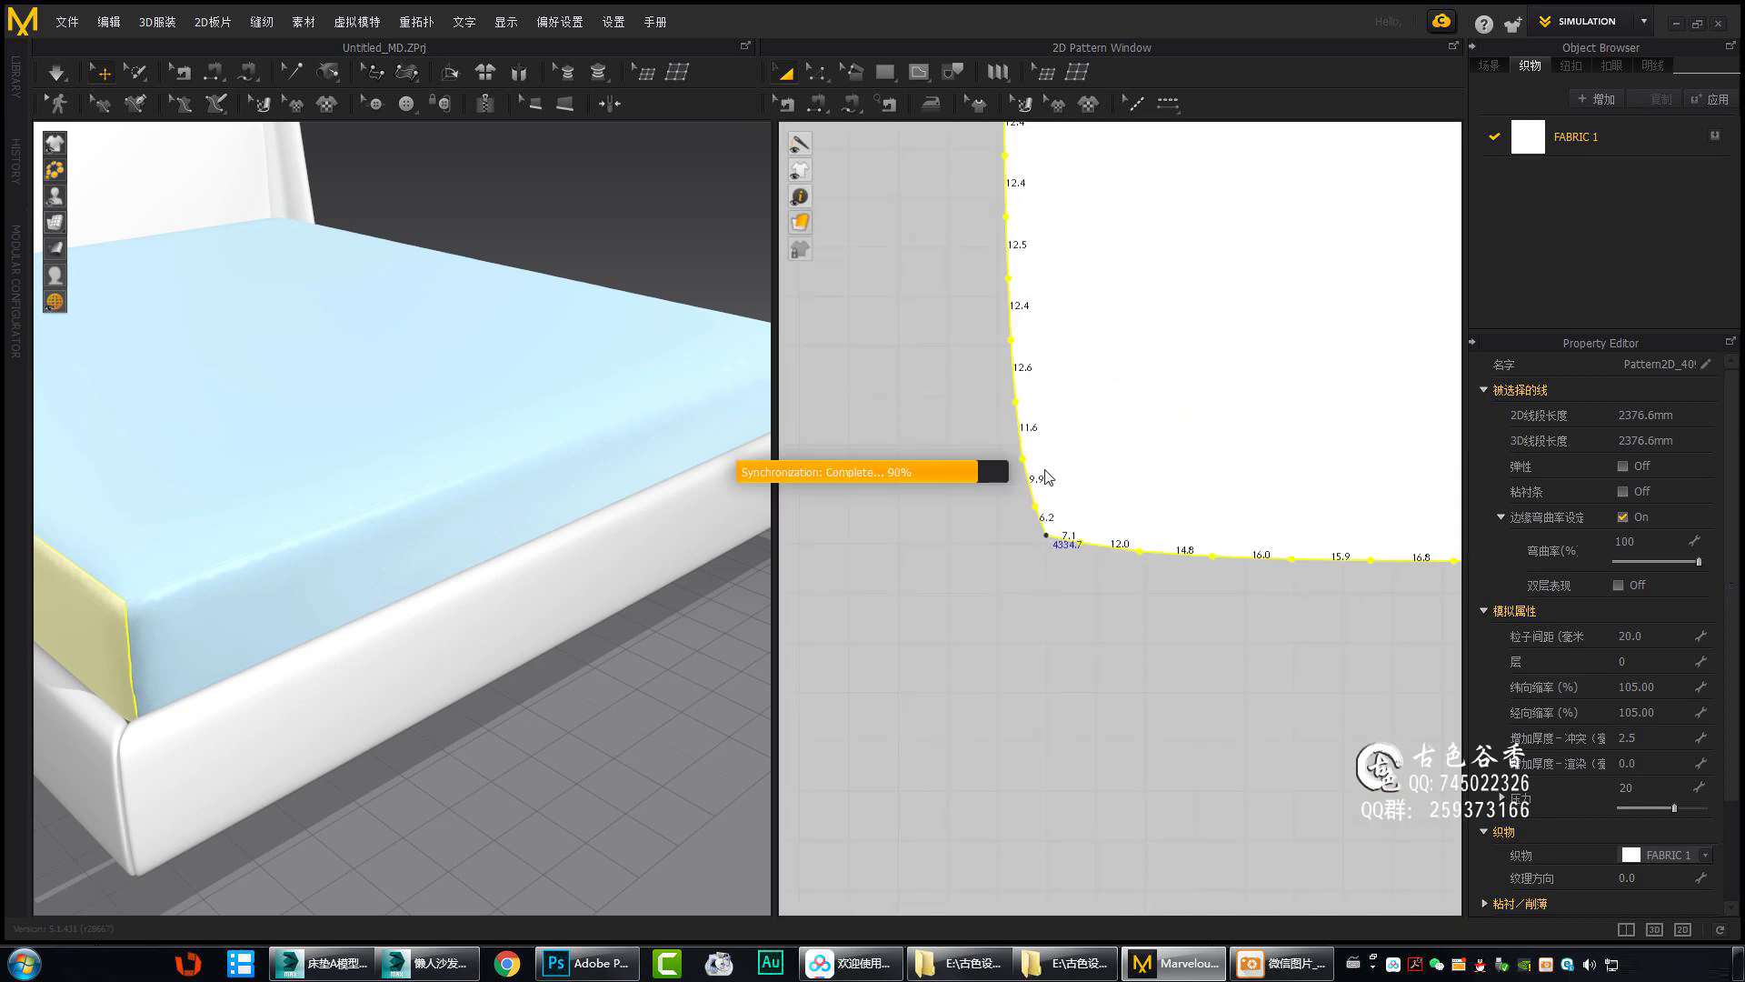
{"action": "scroll", "coordinate": [1022, 457], "scroll_direction": "down", "scroll_amount": 3}
{"action": "left_click", "coordinate": [990, 498]}
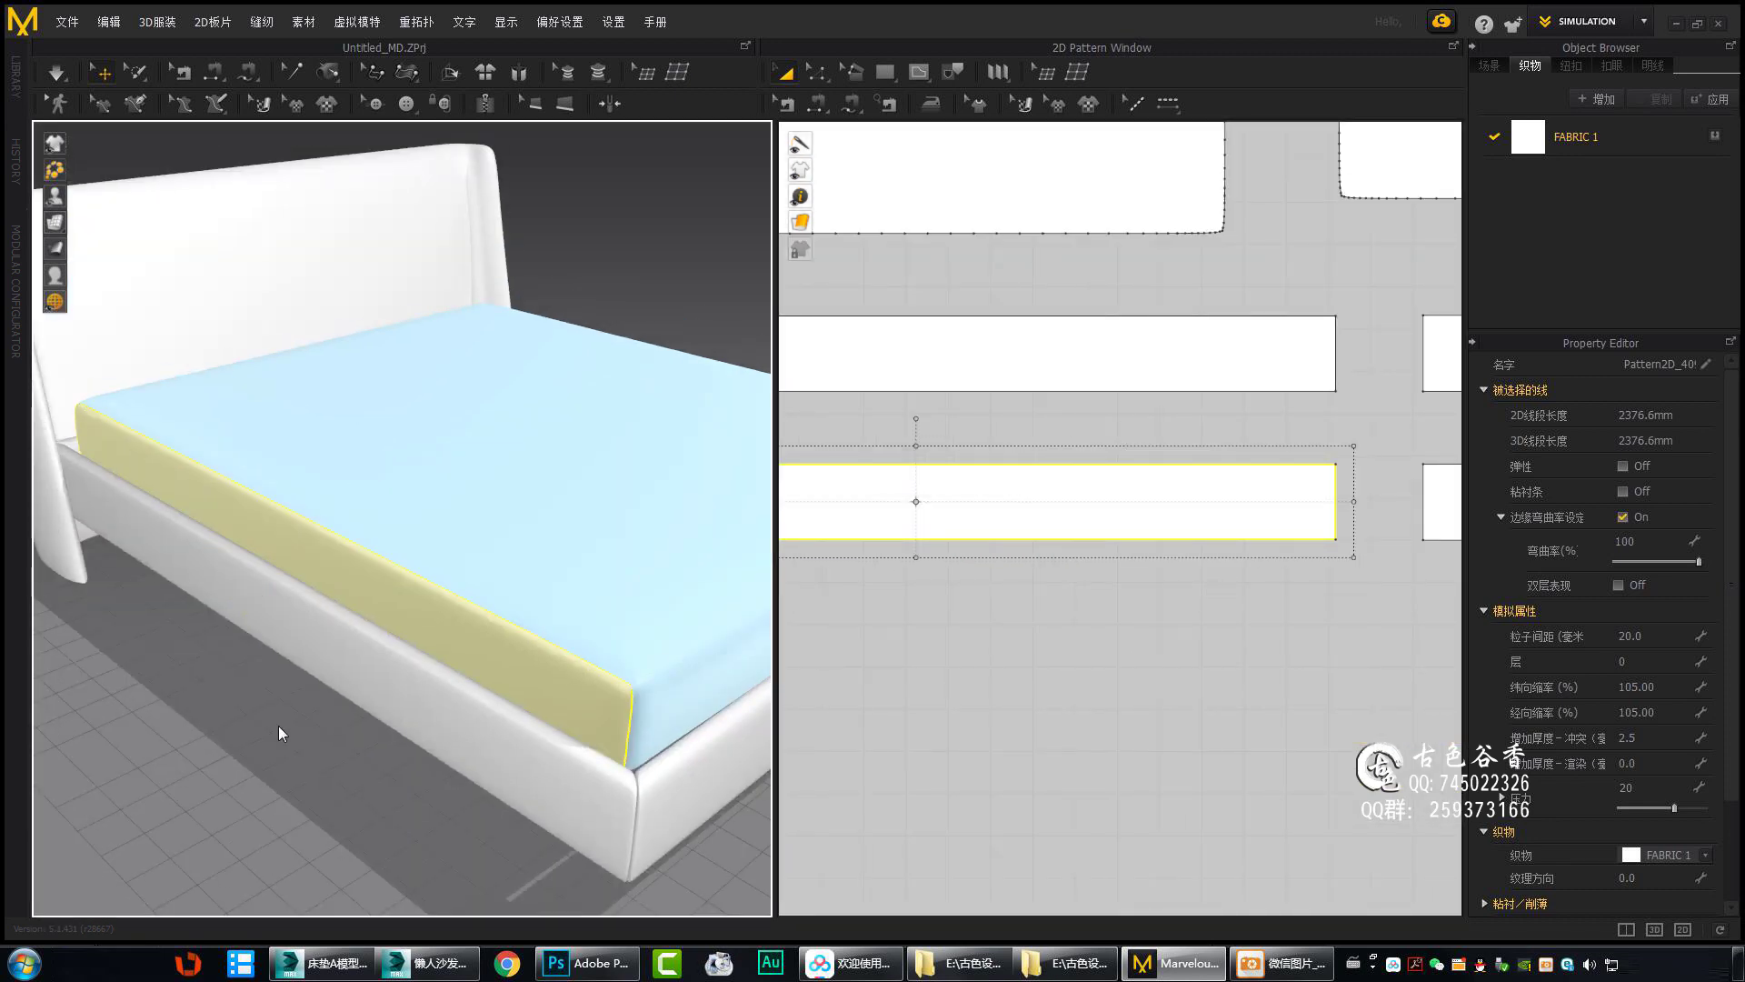
{"action": "scroll", "coordinate": [1007, 511], "scroll_direction": "down", "scroll_amount": 2}
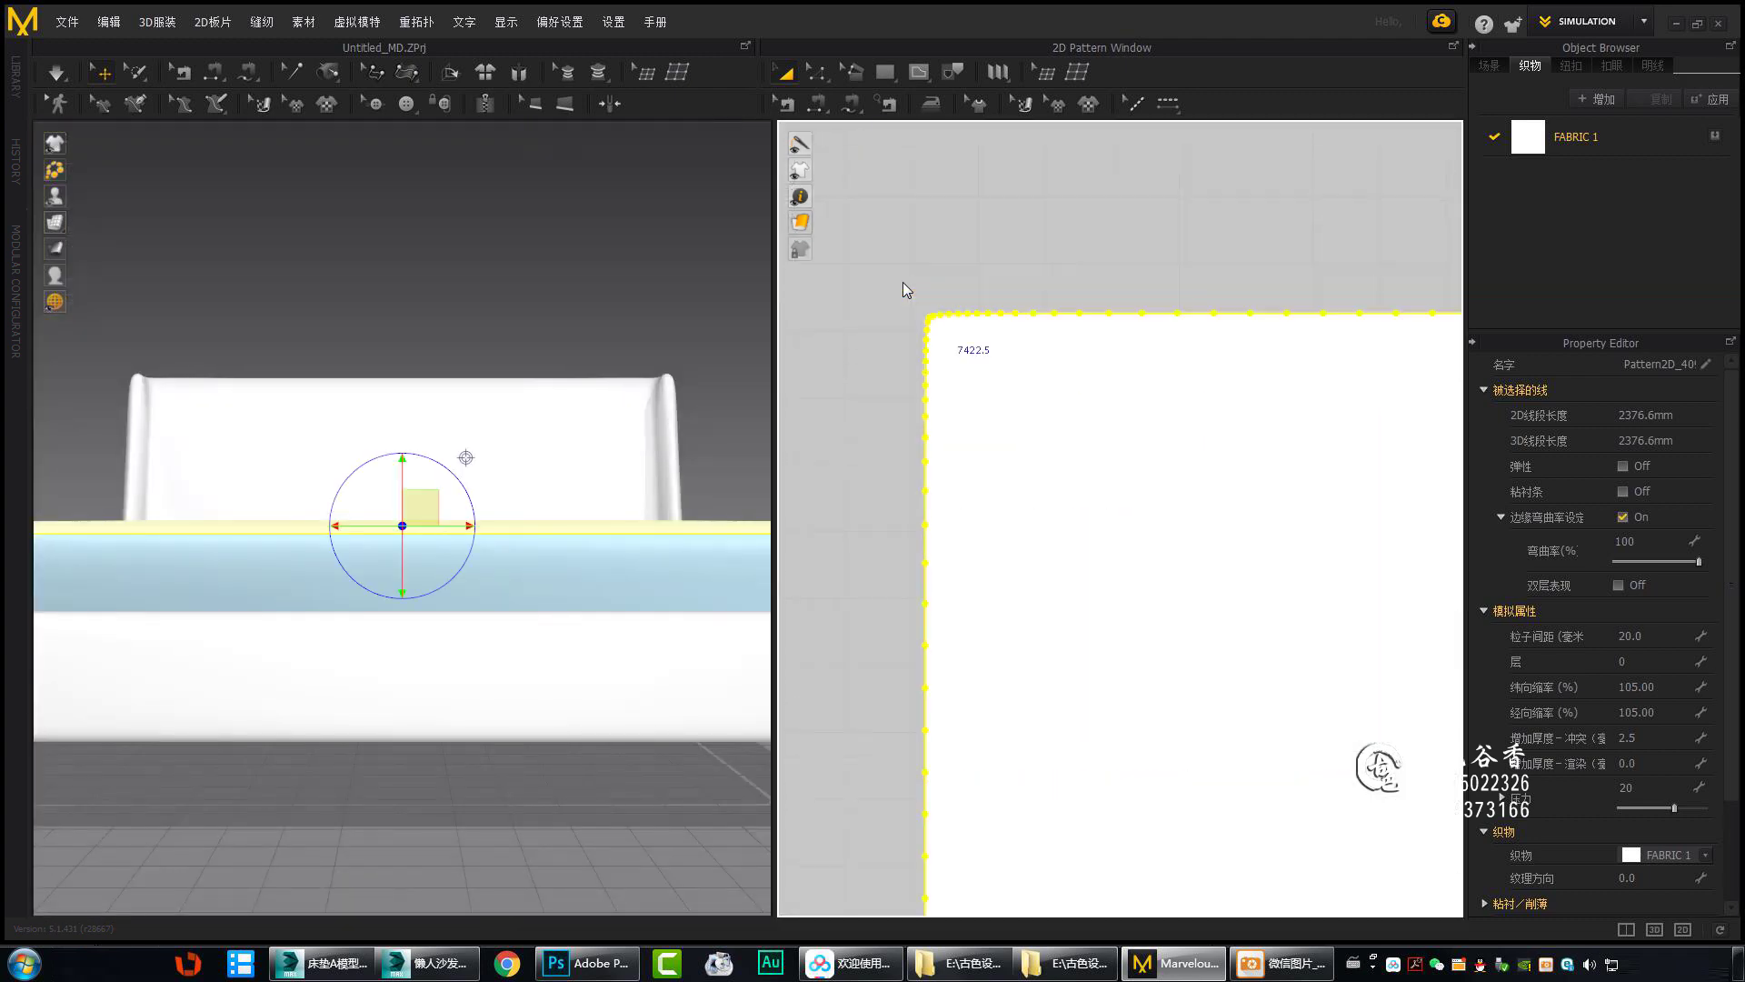
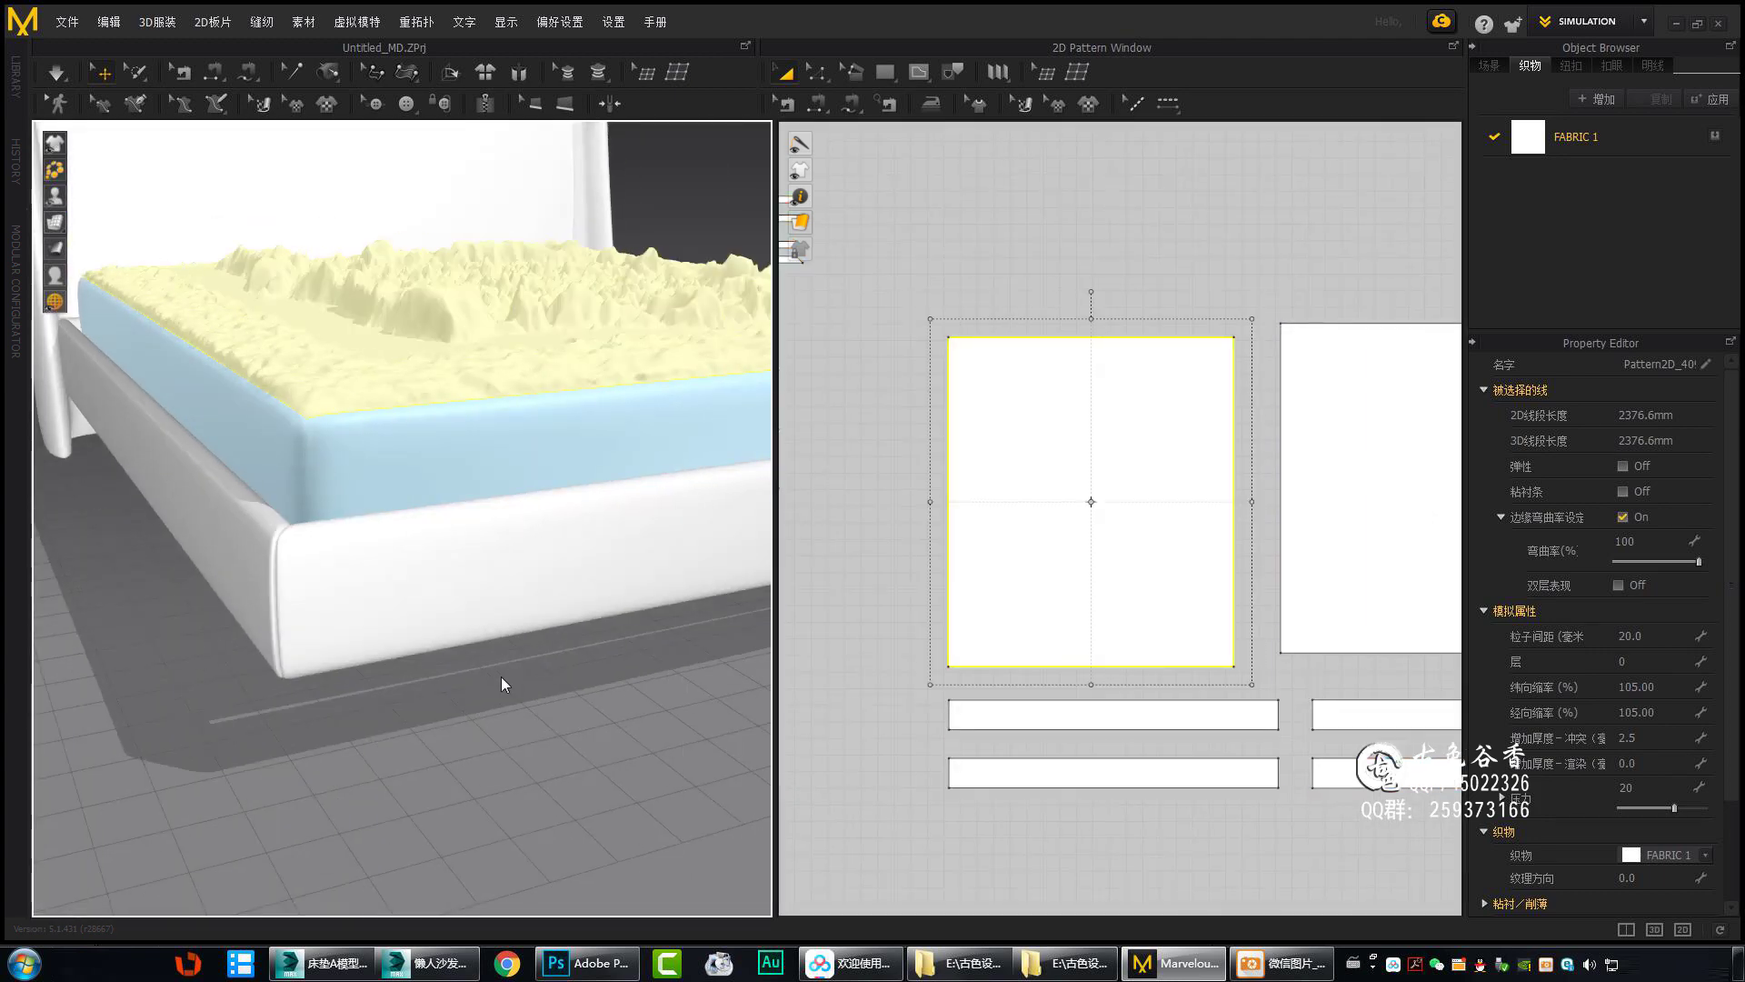
Select the top sheet on the mattress and orbit out to view the whole bed.
{"action": "right_click_drag", "start_coordinate": [500, 676], "coordinate": [518, 475]}
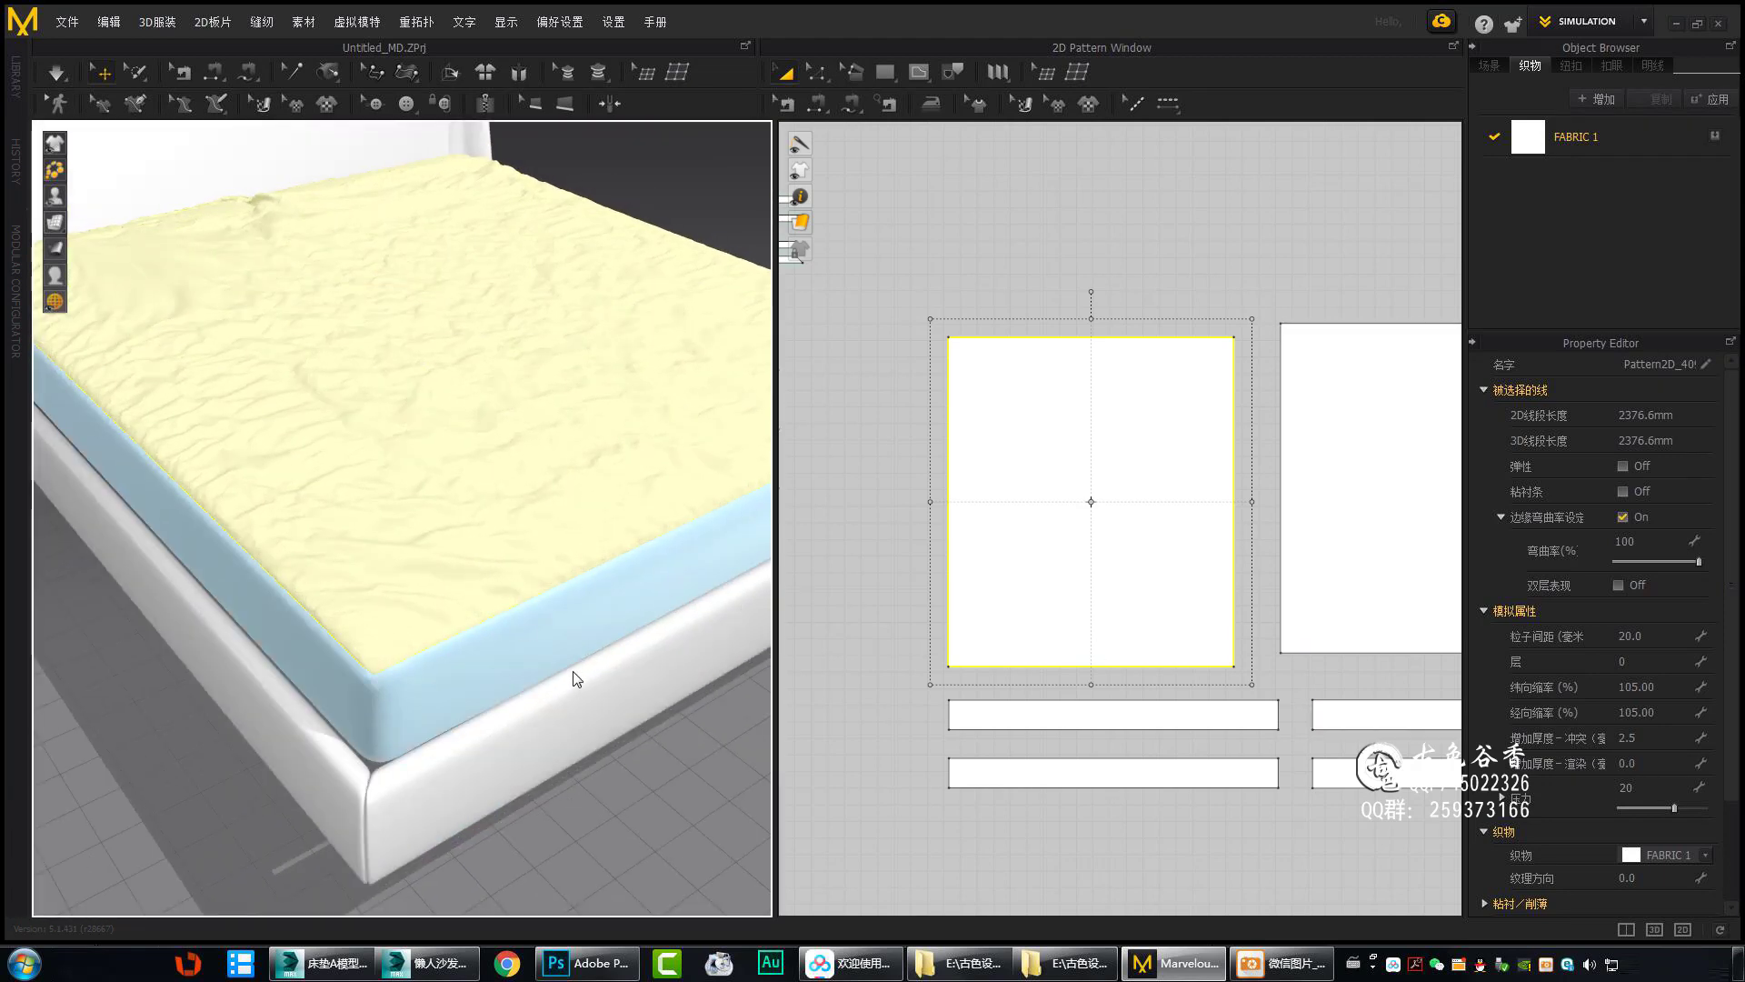
{"action": "right_click_drag", "start_coordinate": [569, 656], "coordinate": [445, 627]}
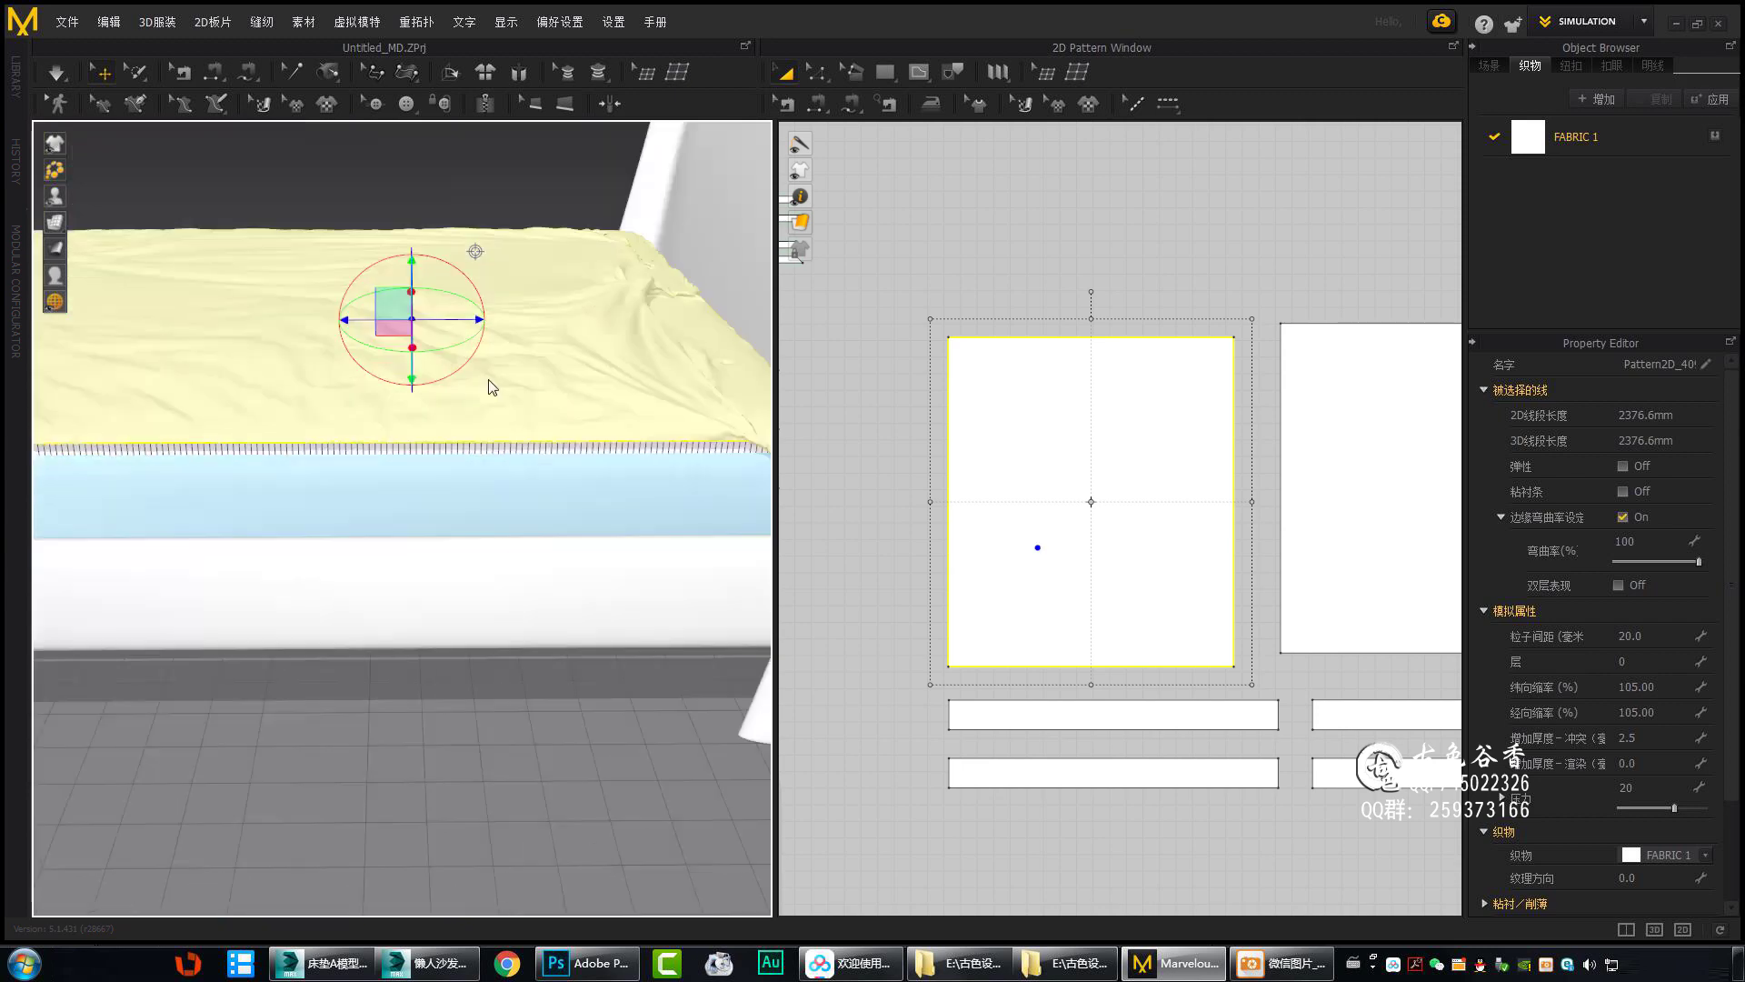
{"action": "scroll", "coordinate": [451, 444], "scroll_direction": "up", "scroll_amount": 5}
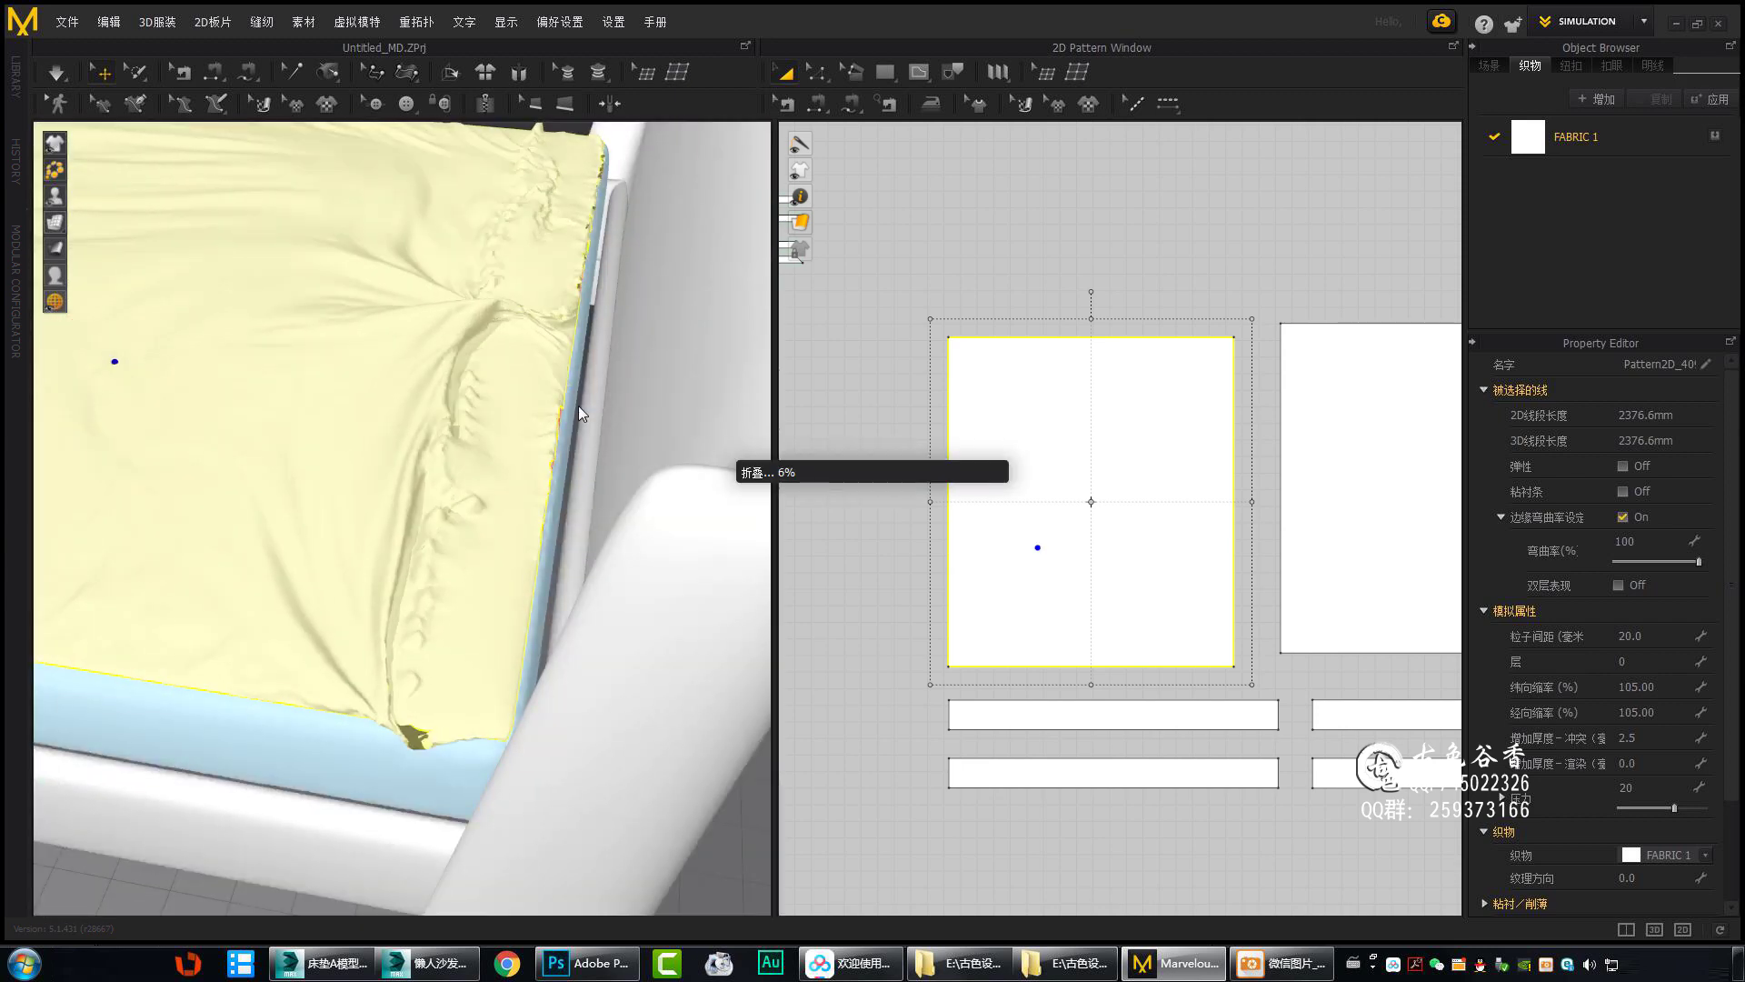
{"action": "scroll", "coordinate": [451, 533], "scroll_direction": "down", "scroll_amount": 5}
{"action": "mouse_move", "coordinate": [444, 527]}
{"action": "right_mouse_down"}
{"action": "mouse_move", "coordinate": [465, 600]}
{"action": "mouse_move", "coordinate": [447, 560]}
{"action": "right_mouse_up"}
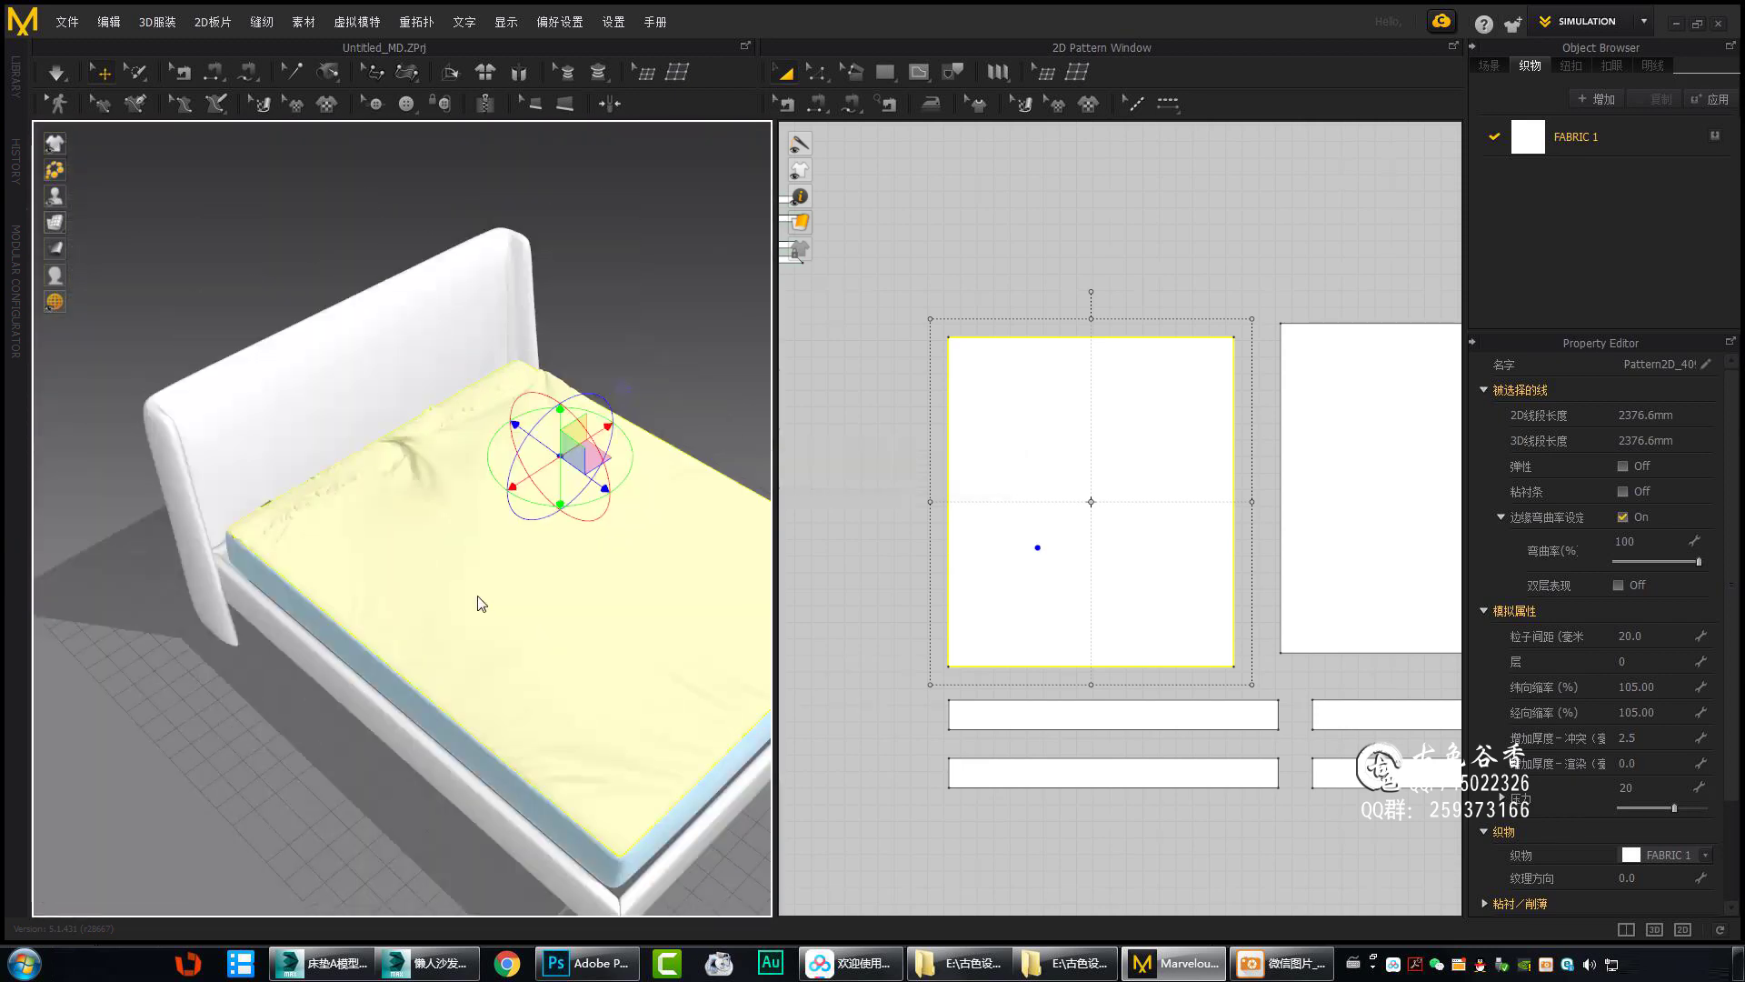
{"action": "left_click", "coordinate": [551, 322]}
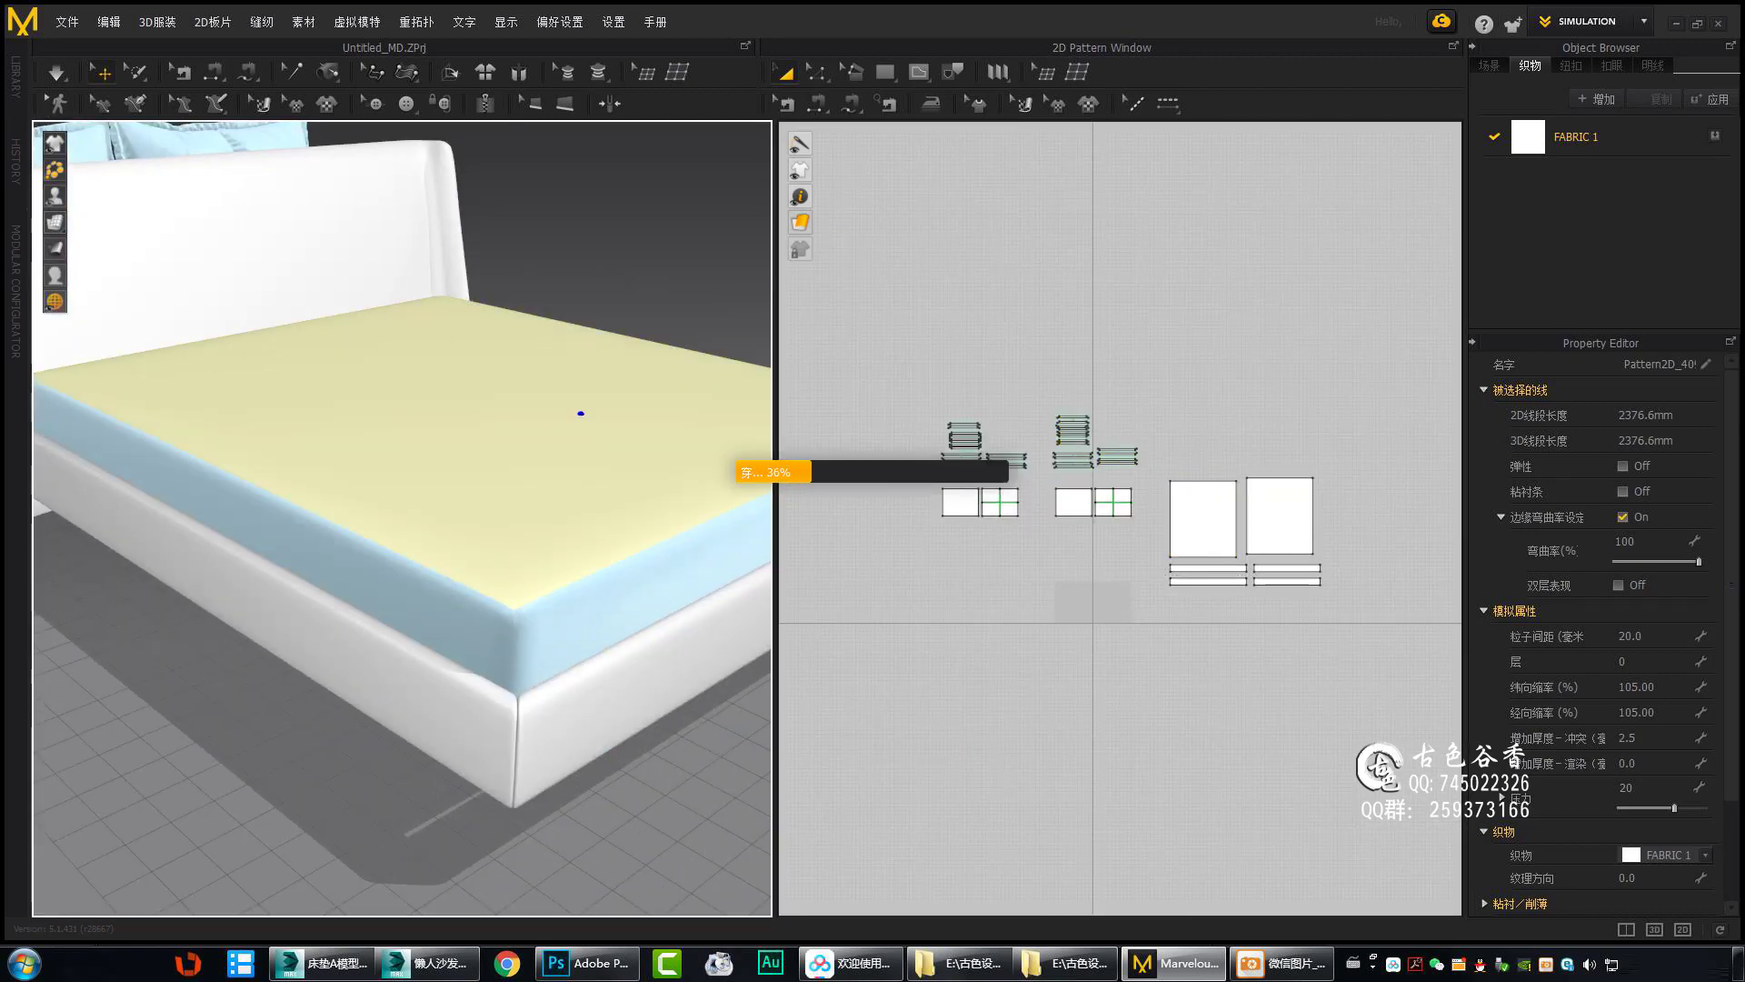
Select the mattress cloth and simulate it until the sheet shows soft wrinkles.
{"action": "scroll", "coordinate": [1278, 590], "scroll_direction": "up", "scroll_amount": 3}
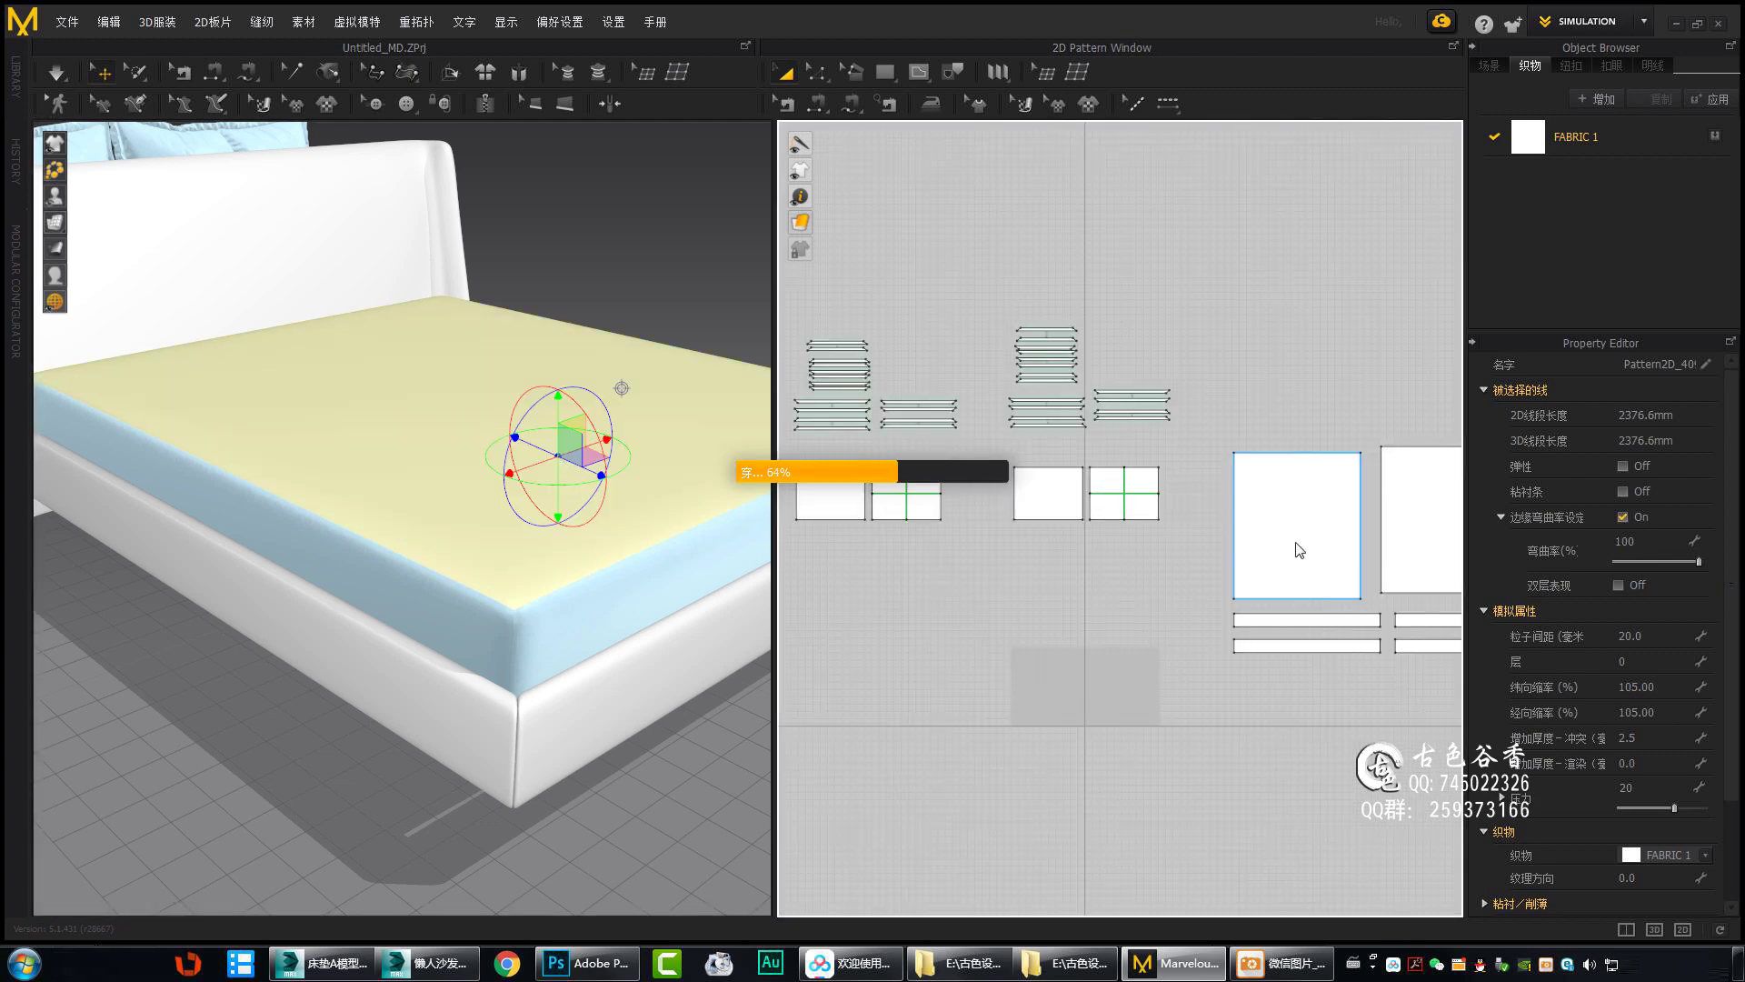
{"action": "scroll", "coordinate": [1037, 564], "scroll_direction": "down", "scroll_amount": 3}
{"action": "right_click_drag", "start_coordinate": [627, 515], "coordinate": [515, 460]}
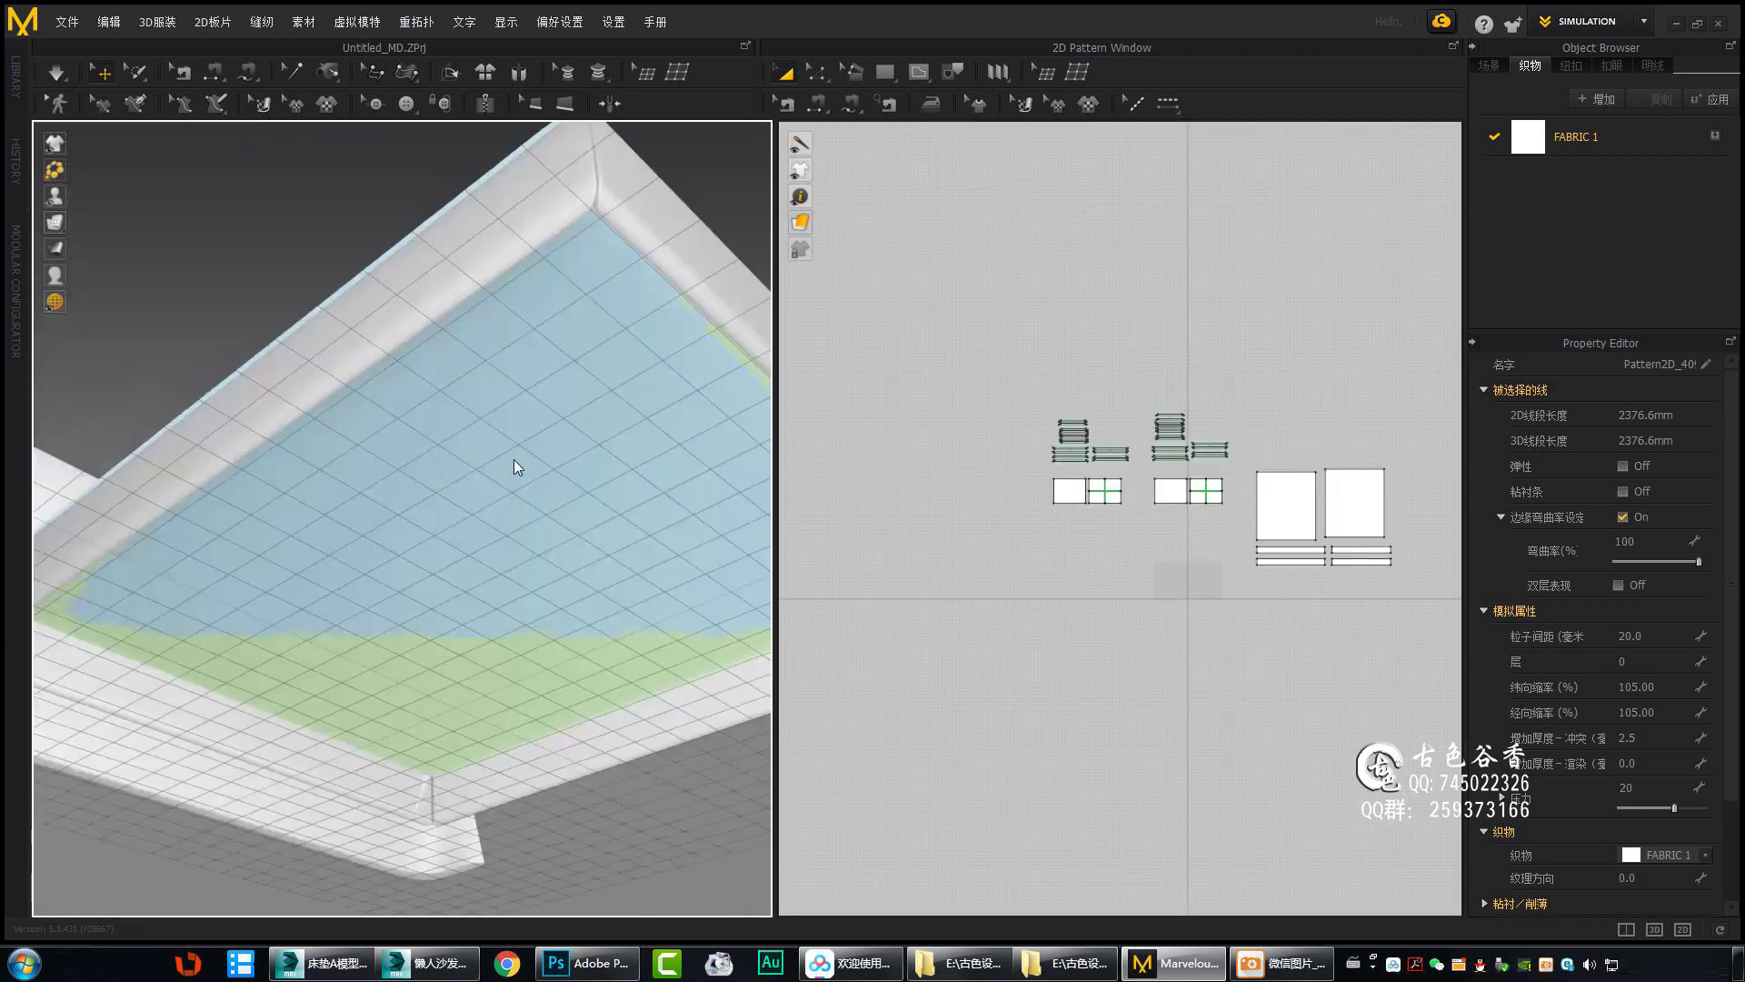
{"action": "left_click", "coordinate": [498, 259]}
{"action": "scroll", "coordinate": [543, 361], "scroll_direction": "up", "scroll_amount": 5}
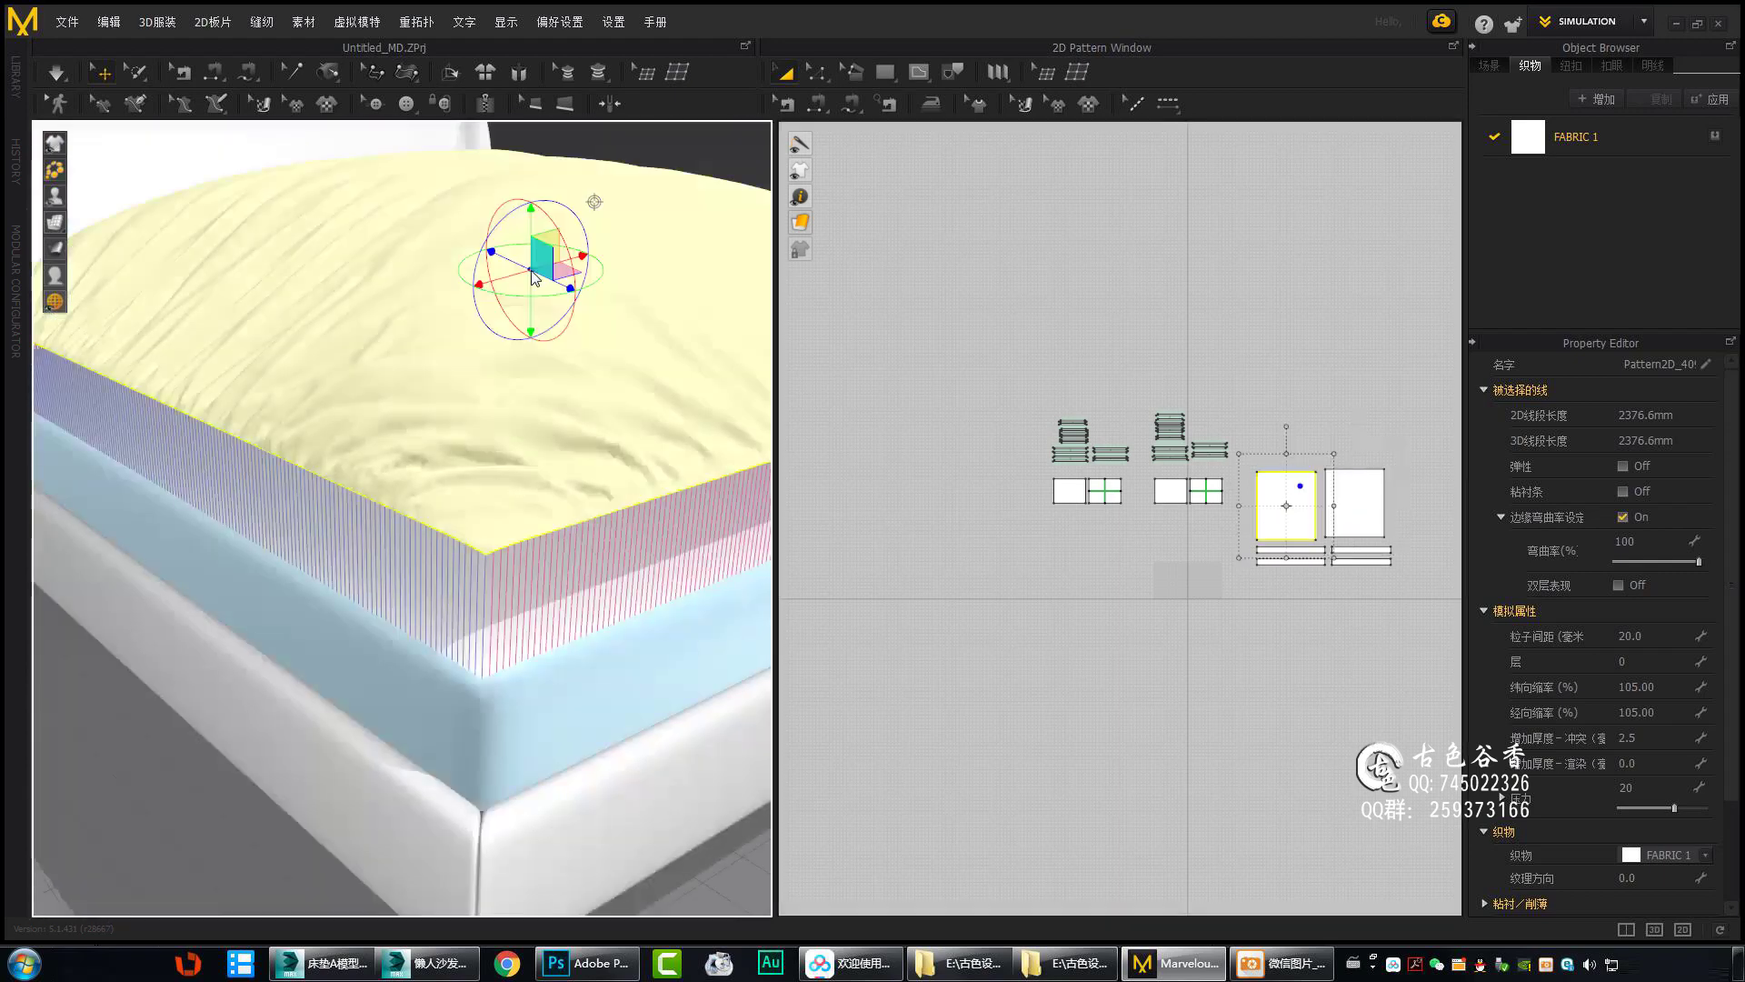
{"action": "scroll", "coordinate": [532, 560], "scroll_direction": "down", "scroll_amount": 5}
{"action": "right_click_drag", "start_coordinate": [531, 560], "coordinate": [437, 545]}
{"action": "right_click_drag", "start_coordinate": [636, 636], "coordinate": [740, 668]}
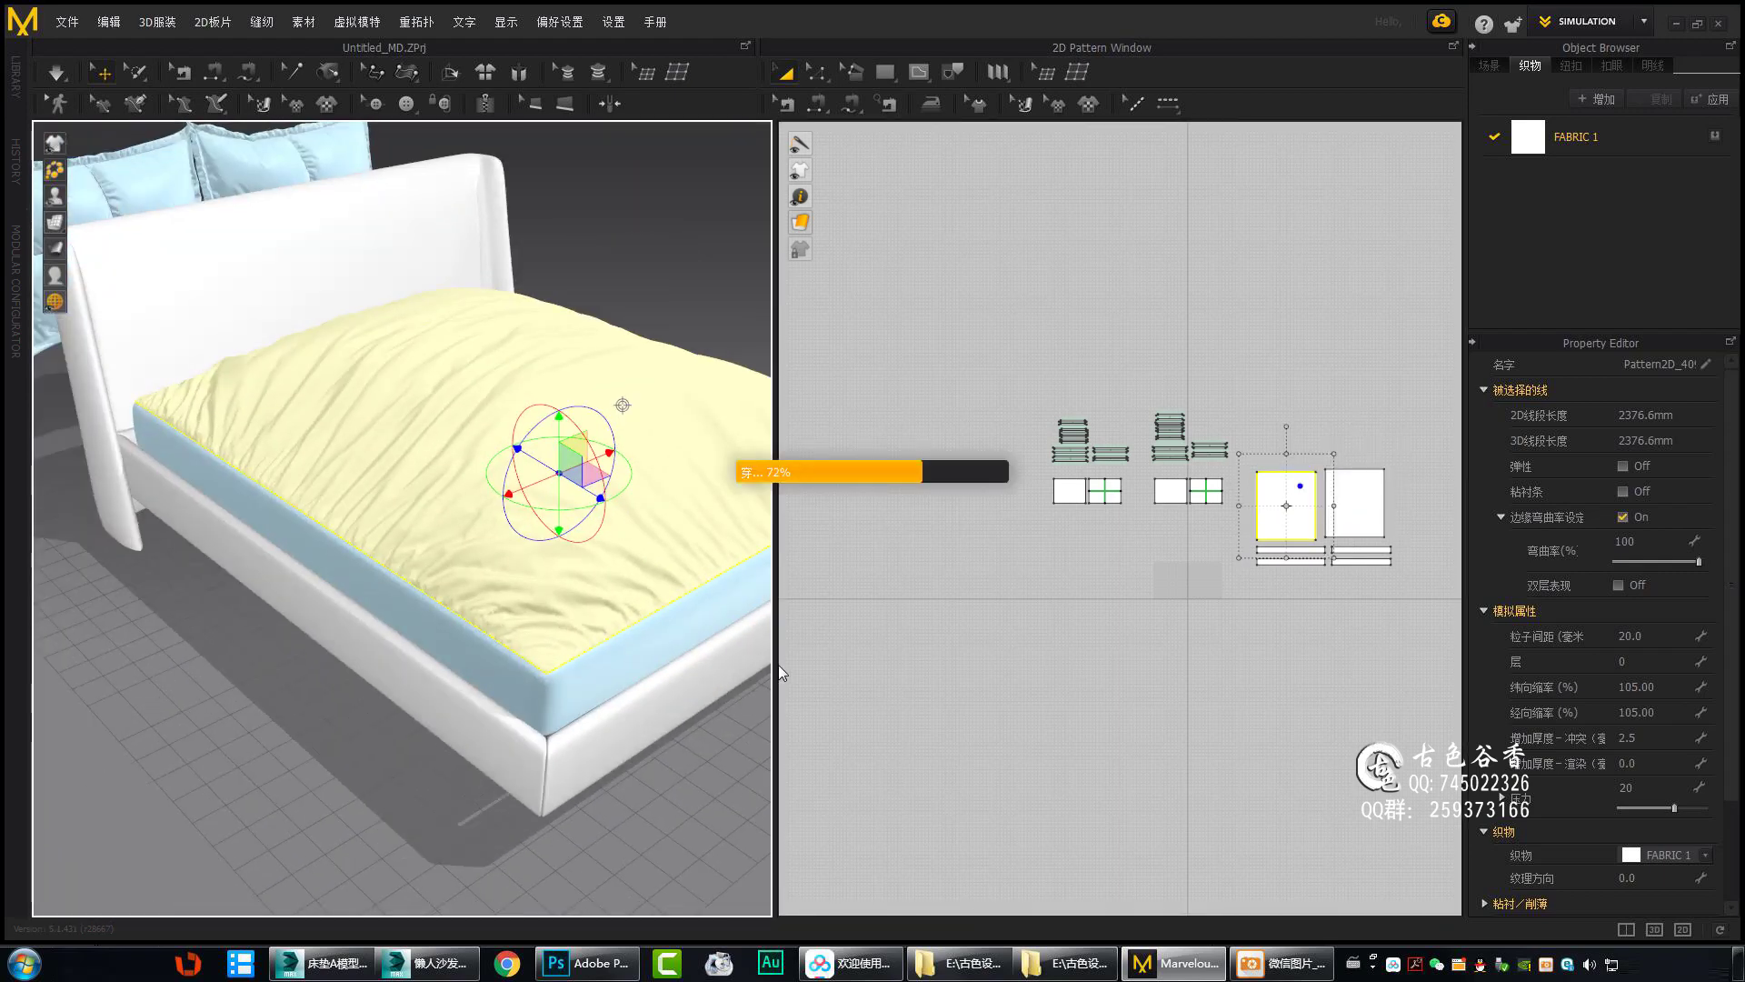
{"action": "mouse_move", "coordinate": [649, 607]}
{"action": "right_mouse_down"}
{"action": "mouse_move", "coordinate": [557, 604]}
{"action": "mouse_move", "coordinate": [838, 611]}
{"action": "right_mouse_up"}
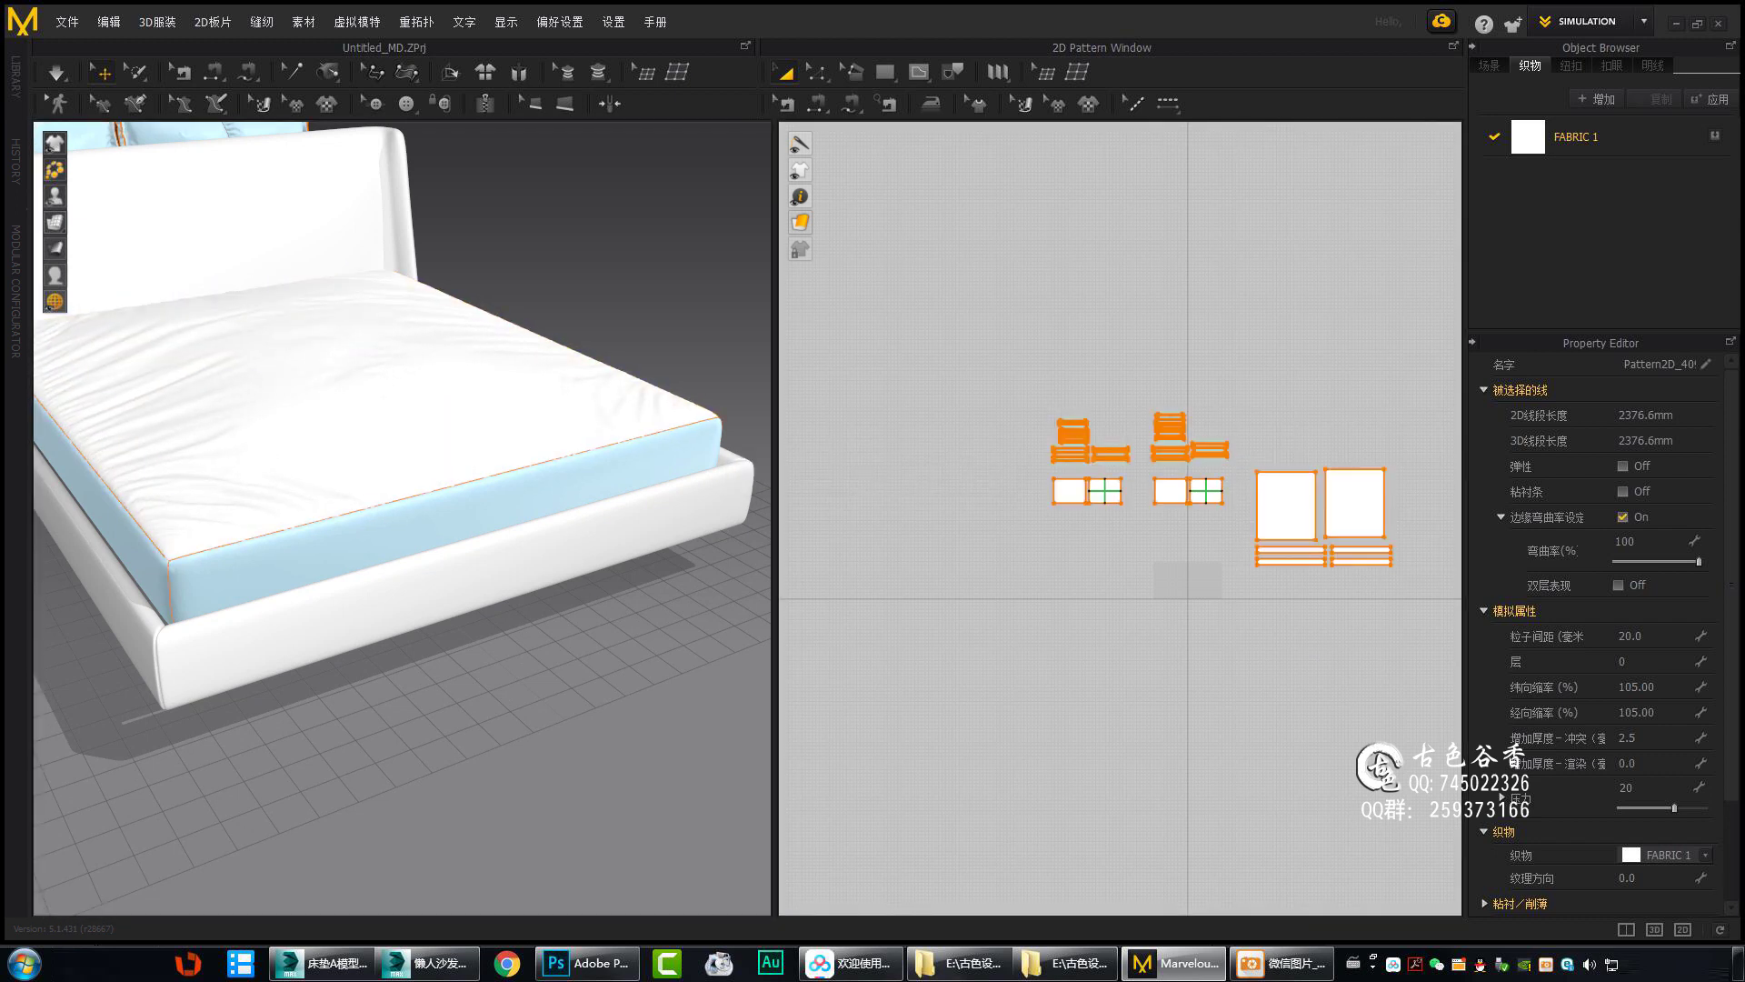
Select the sheet pattern and the mattress side strip from a low side view.
{"action": "left_click", "coordinate": [1287, 505]}
{"action": "mouse_move", "coordinate": [456, 469]}
{"action": "right_mouse_down"}
{"action": "mouse_move", "coordinate": [460, 592]}
{"action": "mouse_move", "coordinate": [491, 623]}
{"action": "mouse_move", "coordinate": [340, 673]}
{"action": "right_mouse_up"}
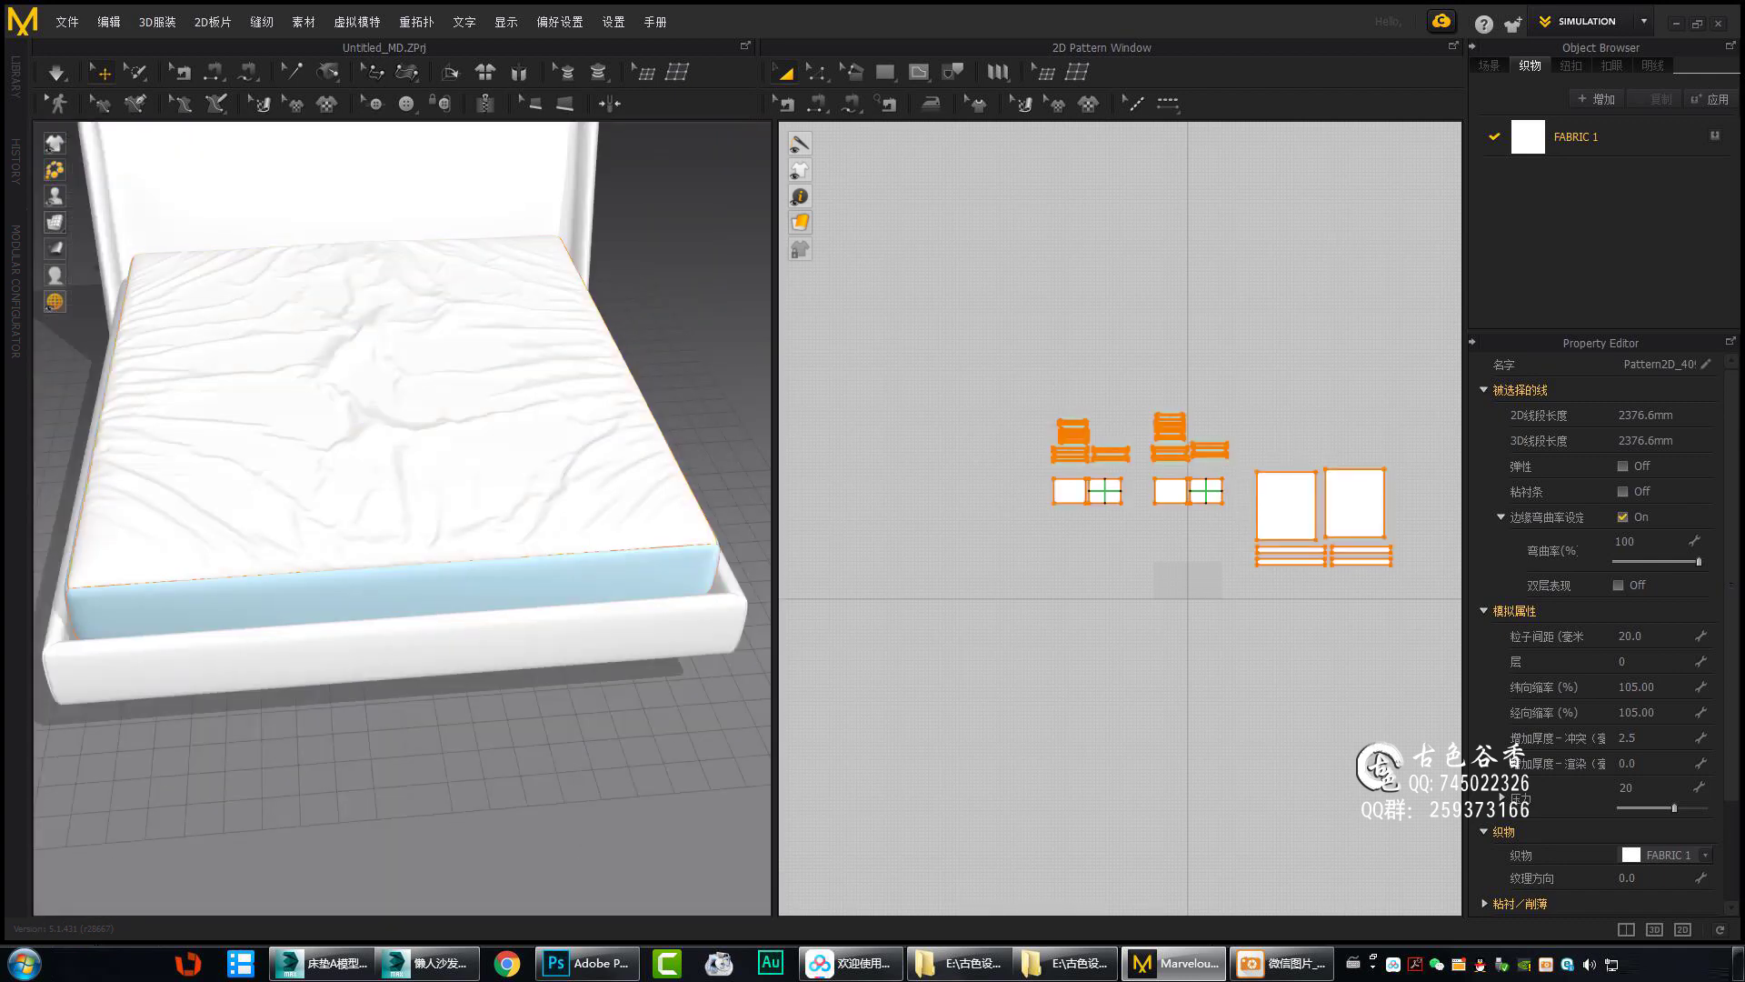
{"action": "right_click_drag", "start_coordinate": [489, 469], "coordinate": [495, 459]}
{"action": "left_click", "coordinate": [498, 459]}
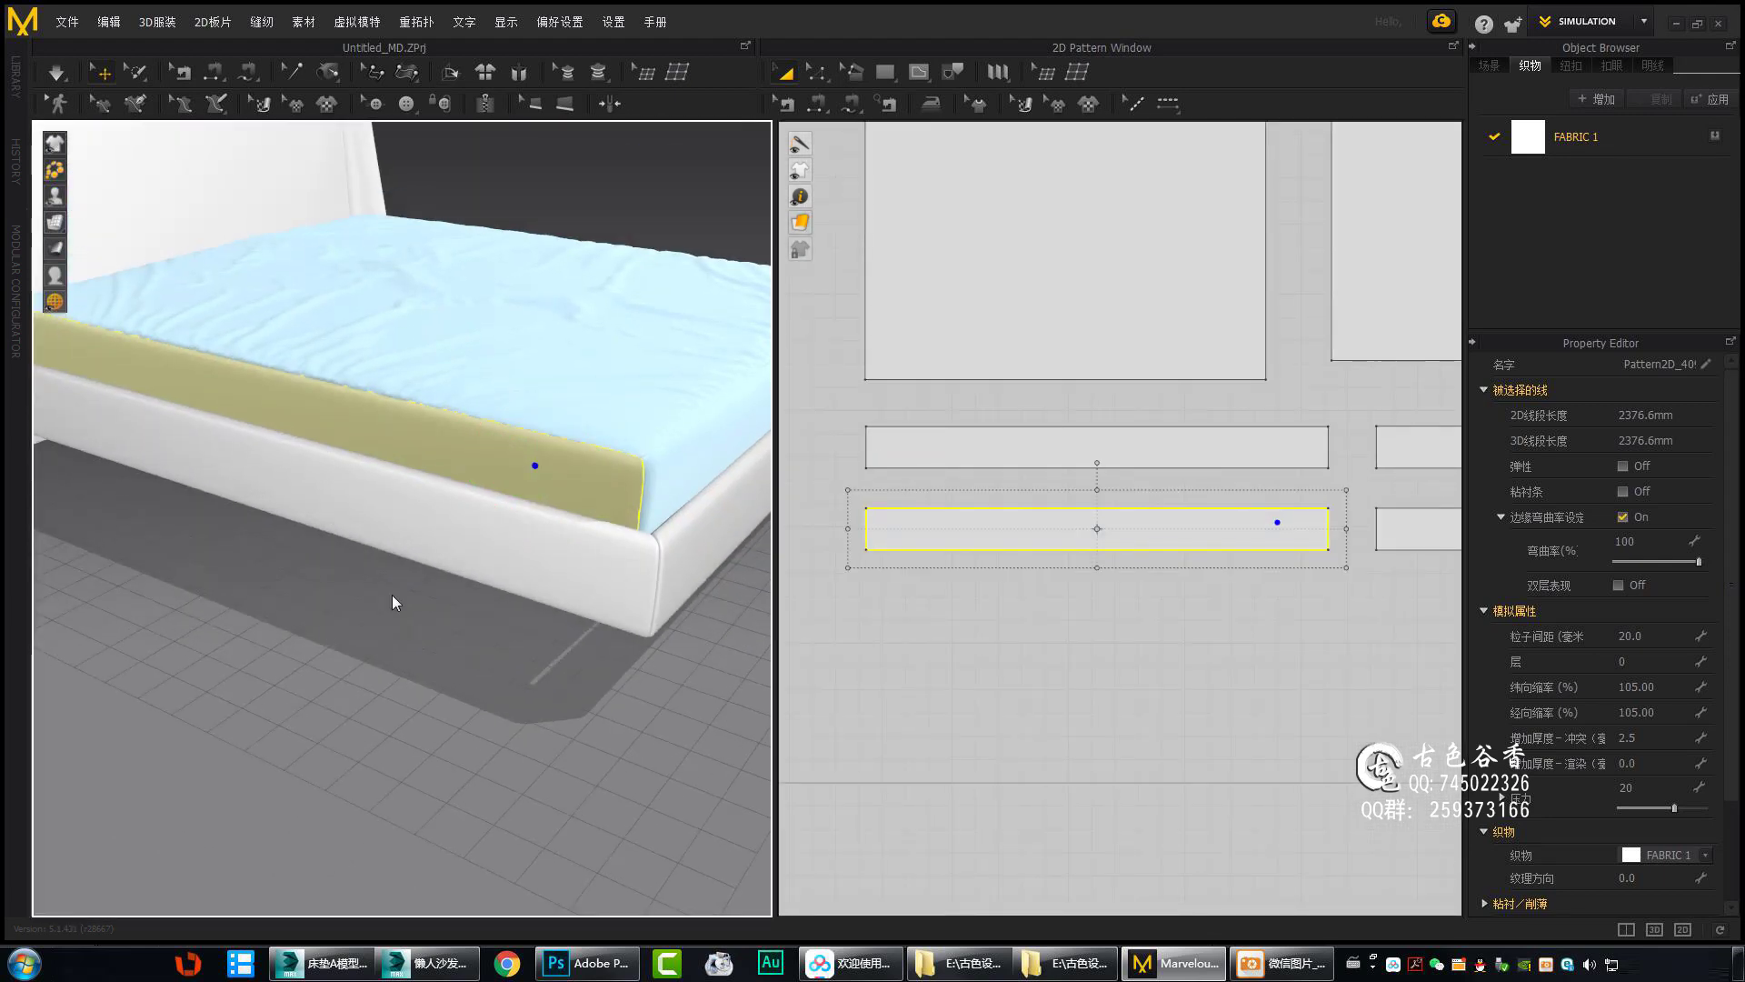
{"action": "left_click", "coordinate": [1000, 661]}
{"action": "left_click", "coordinate": [1295, 518]}
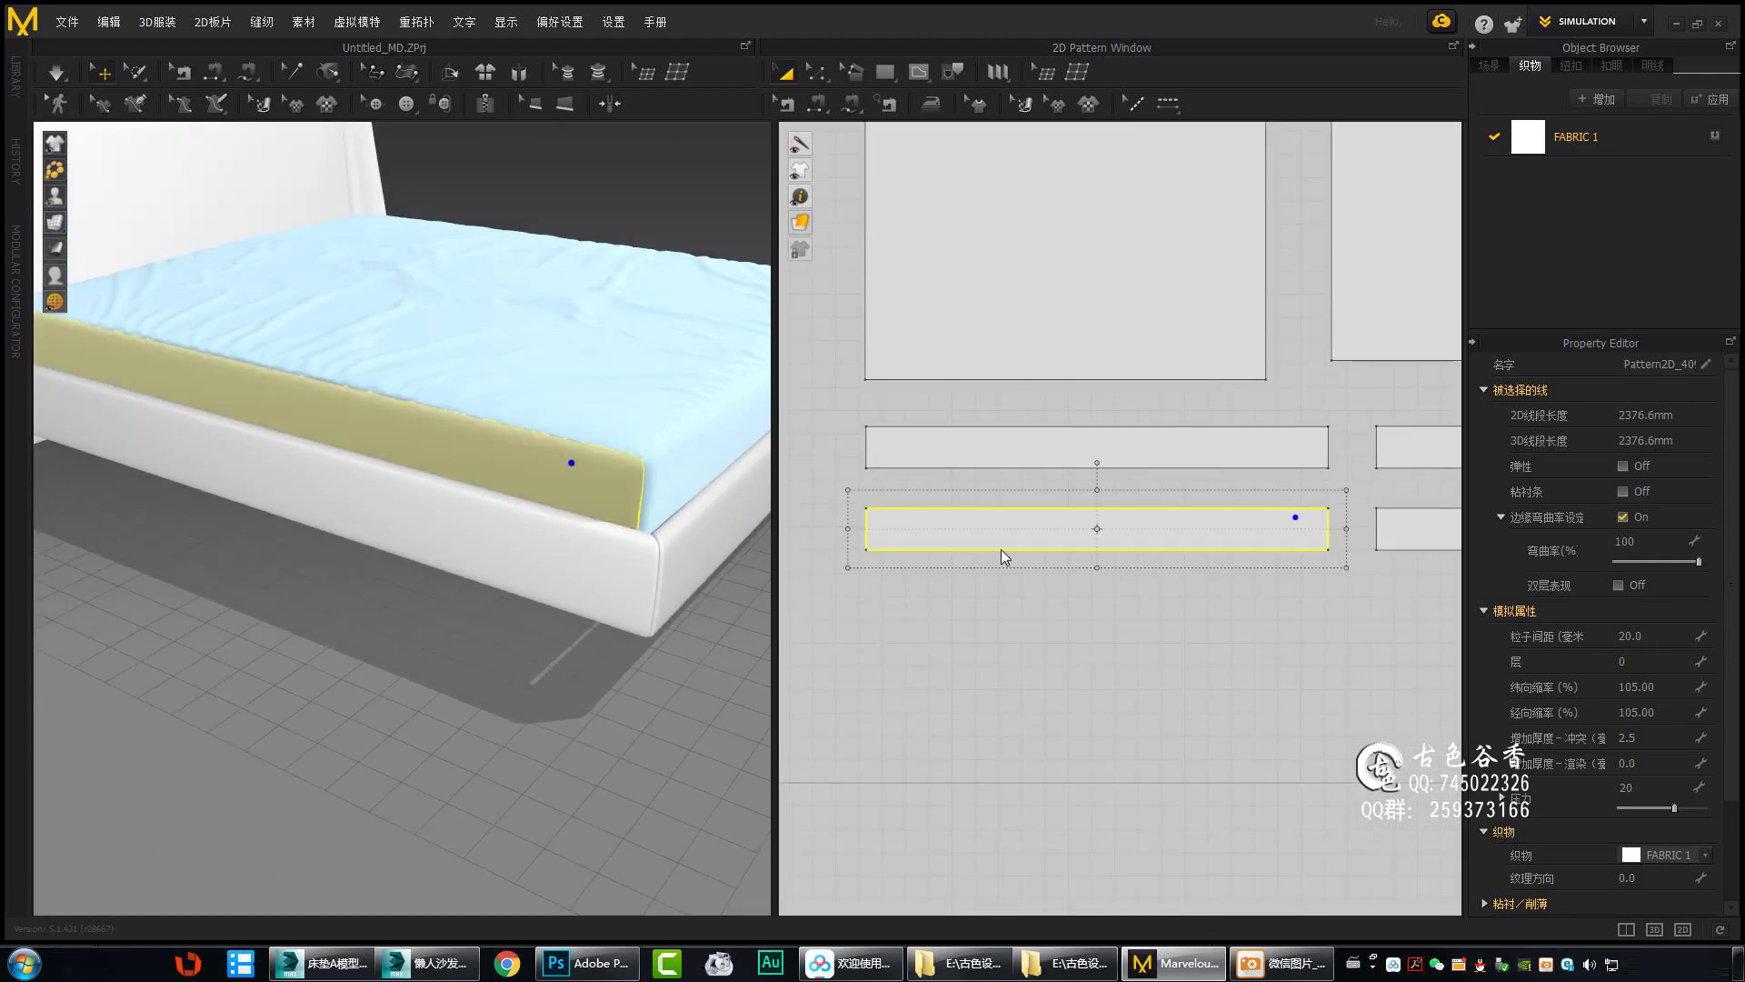
{"action": "right_click_drag", "start_coordinate": [735, 575], "coordinate": [764, 600]}
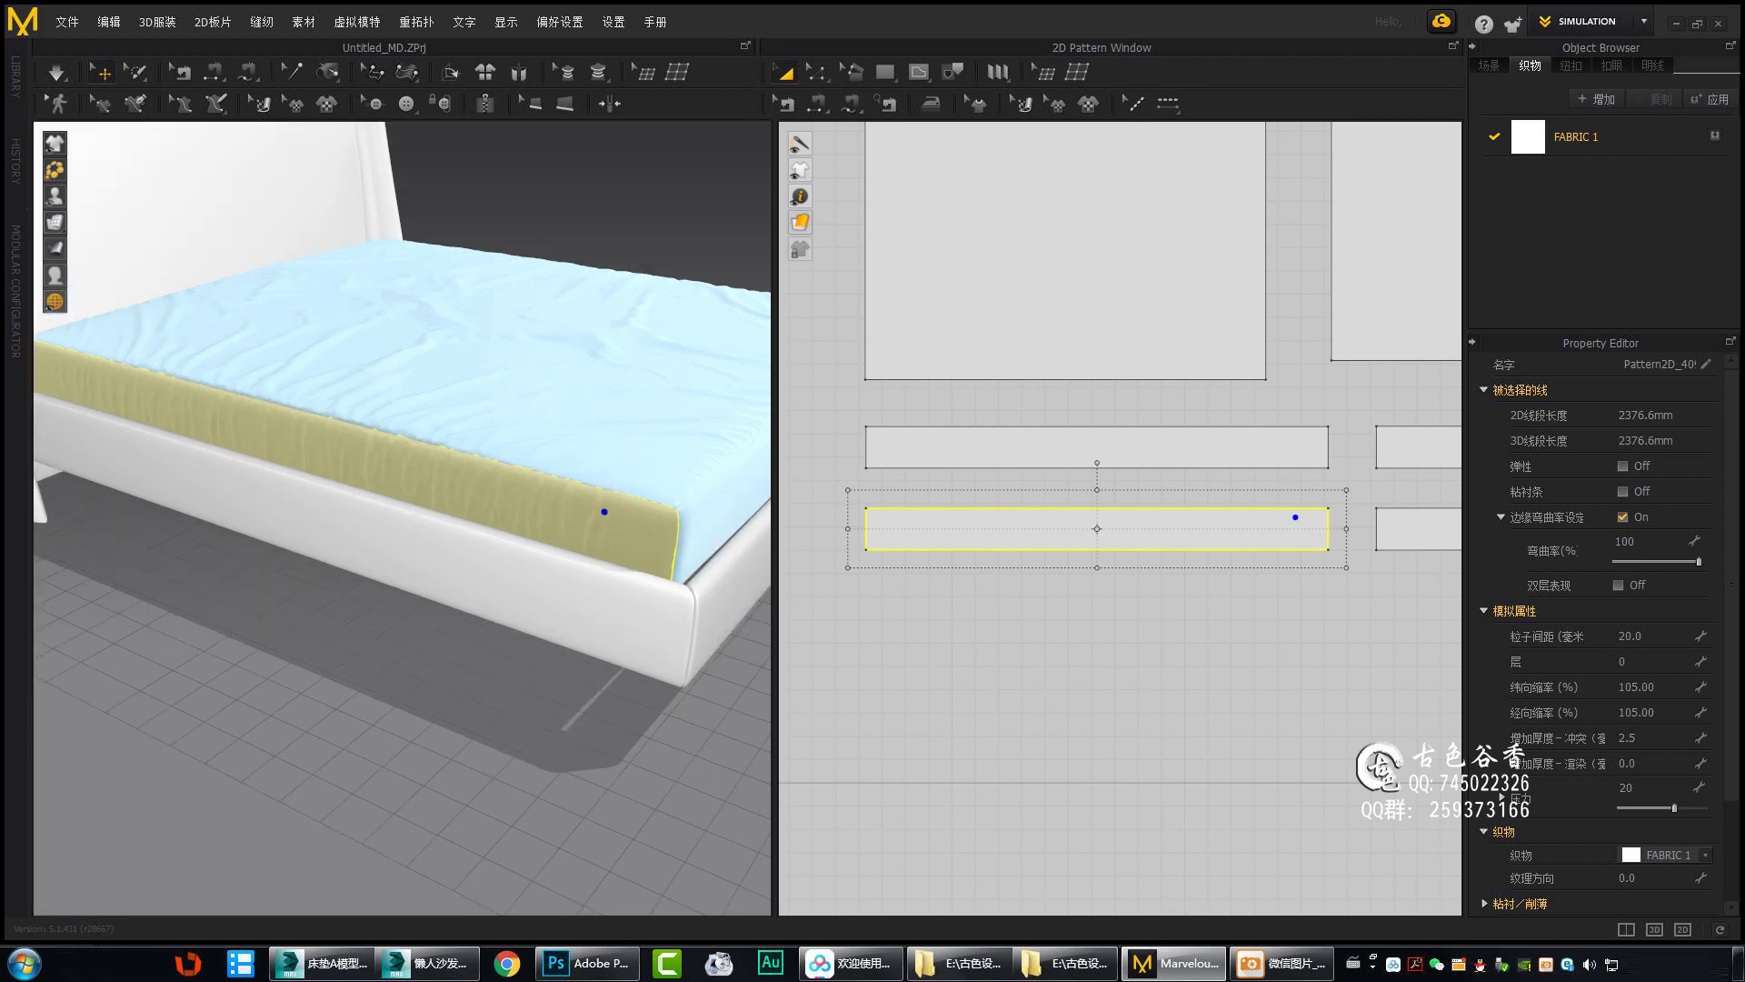
Simulate the end and bottom-right strip patterns into fine vertical wrinkles.
{"action": "right_click_drag", "start_coordinate": [271, 591], "coordinate": [259, 597]}
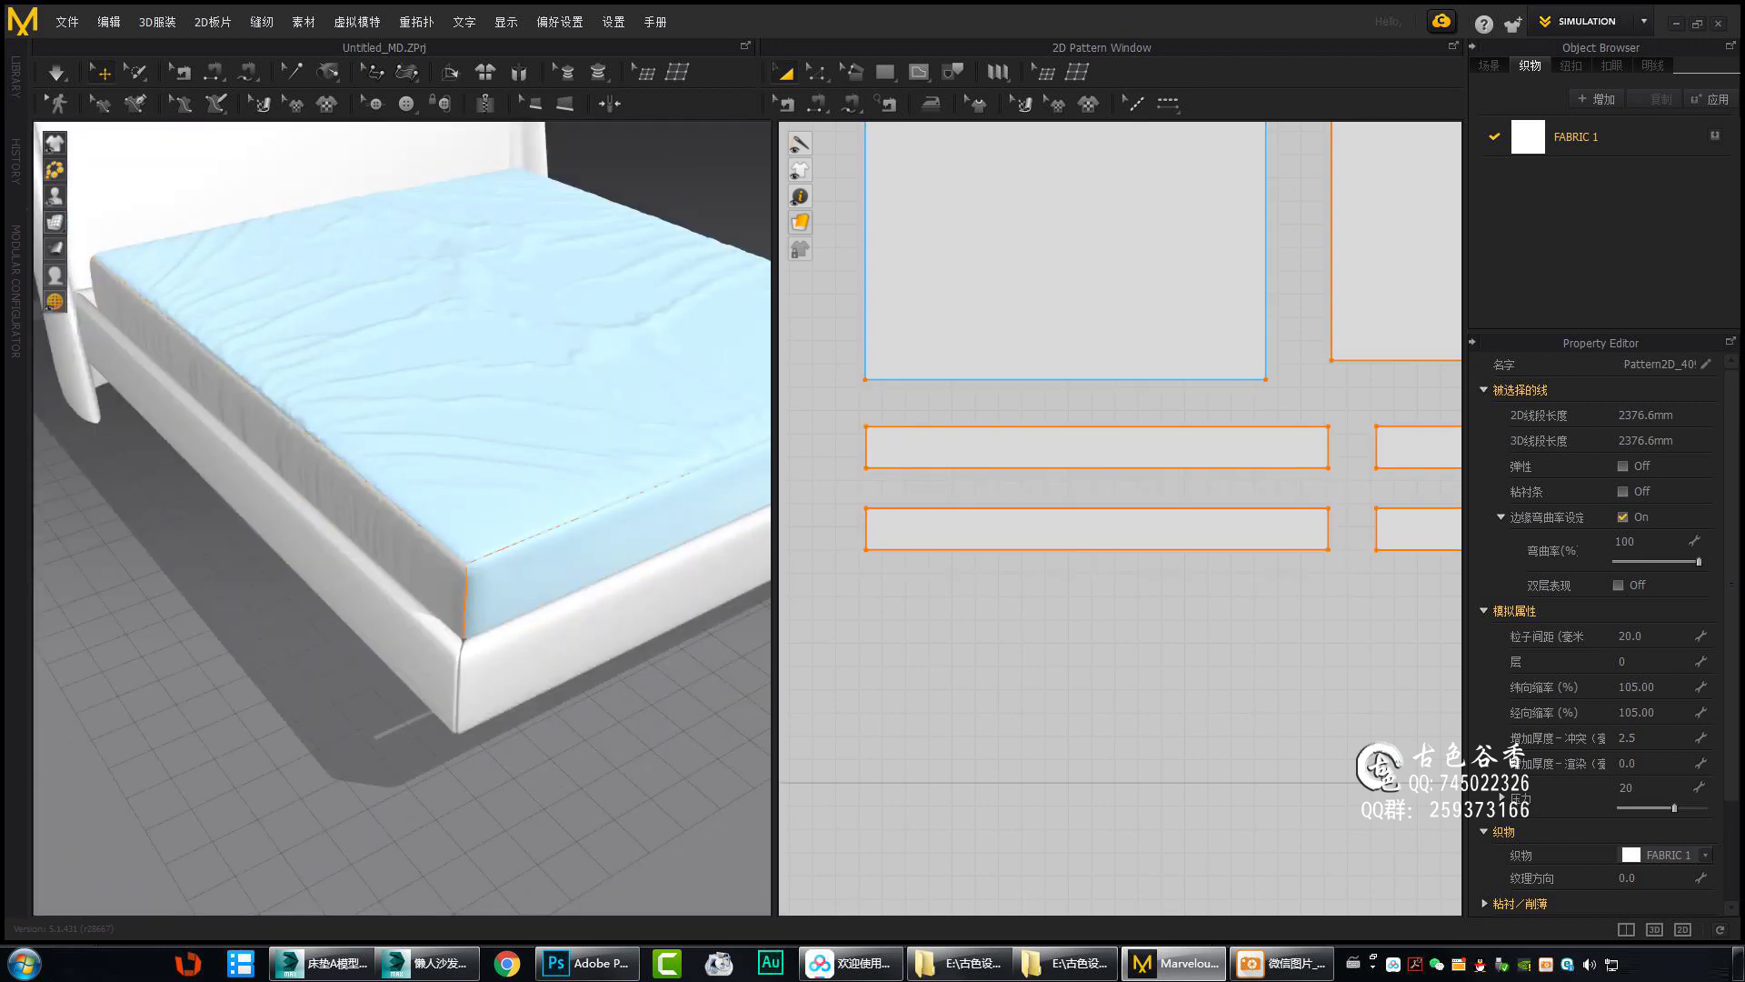
{"action": "left_click", "coordinate": [568, 563]}
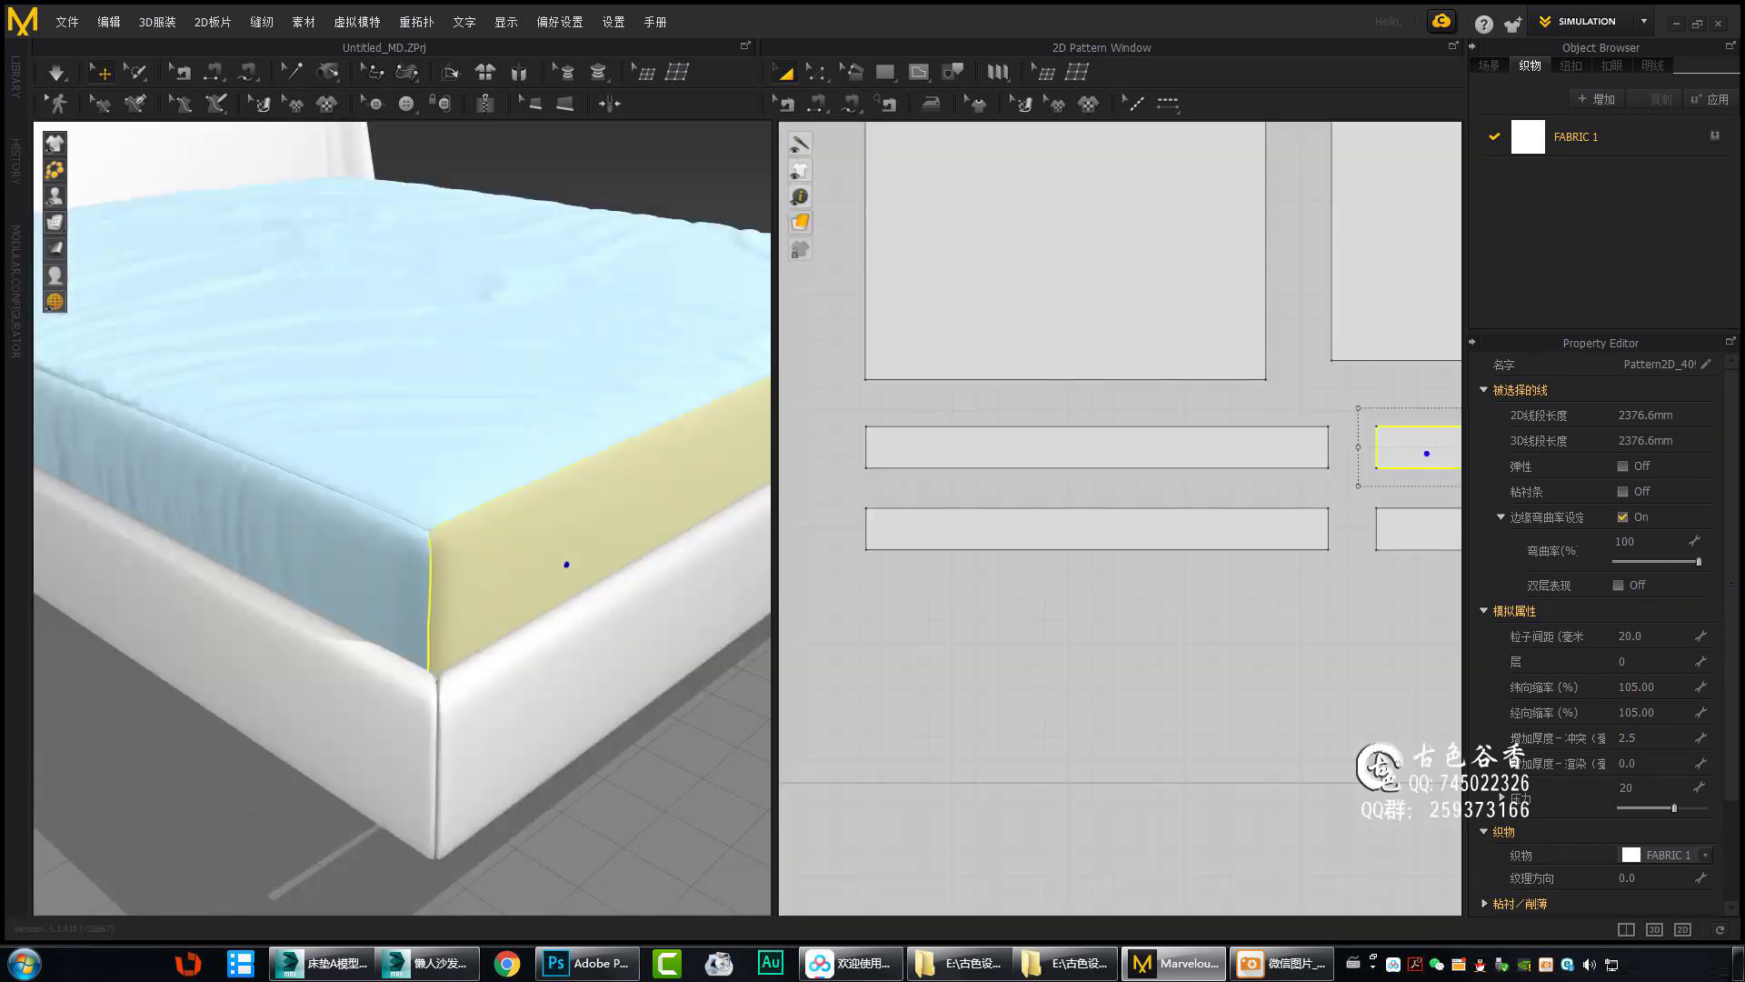
{"action": "right_click_drag", "start_coordinate": [642, 620], "coordinate": [618, 623]}
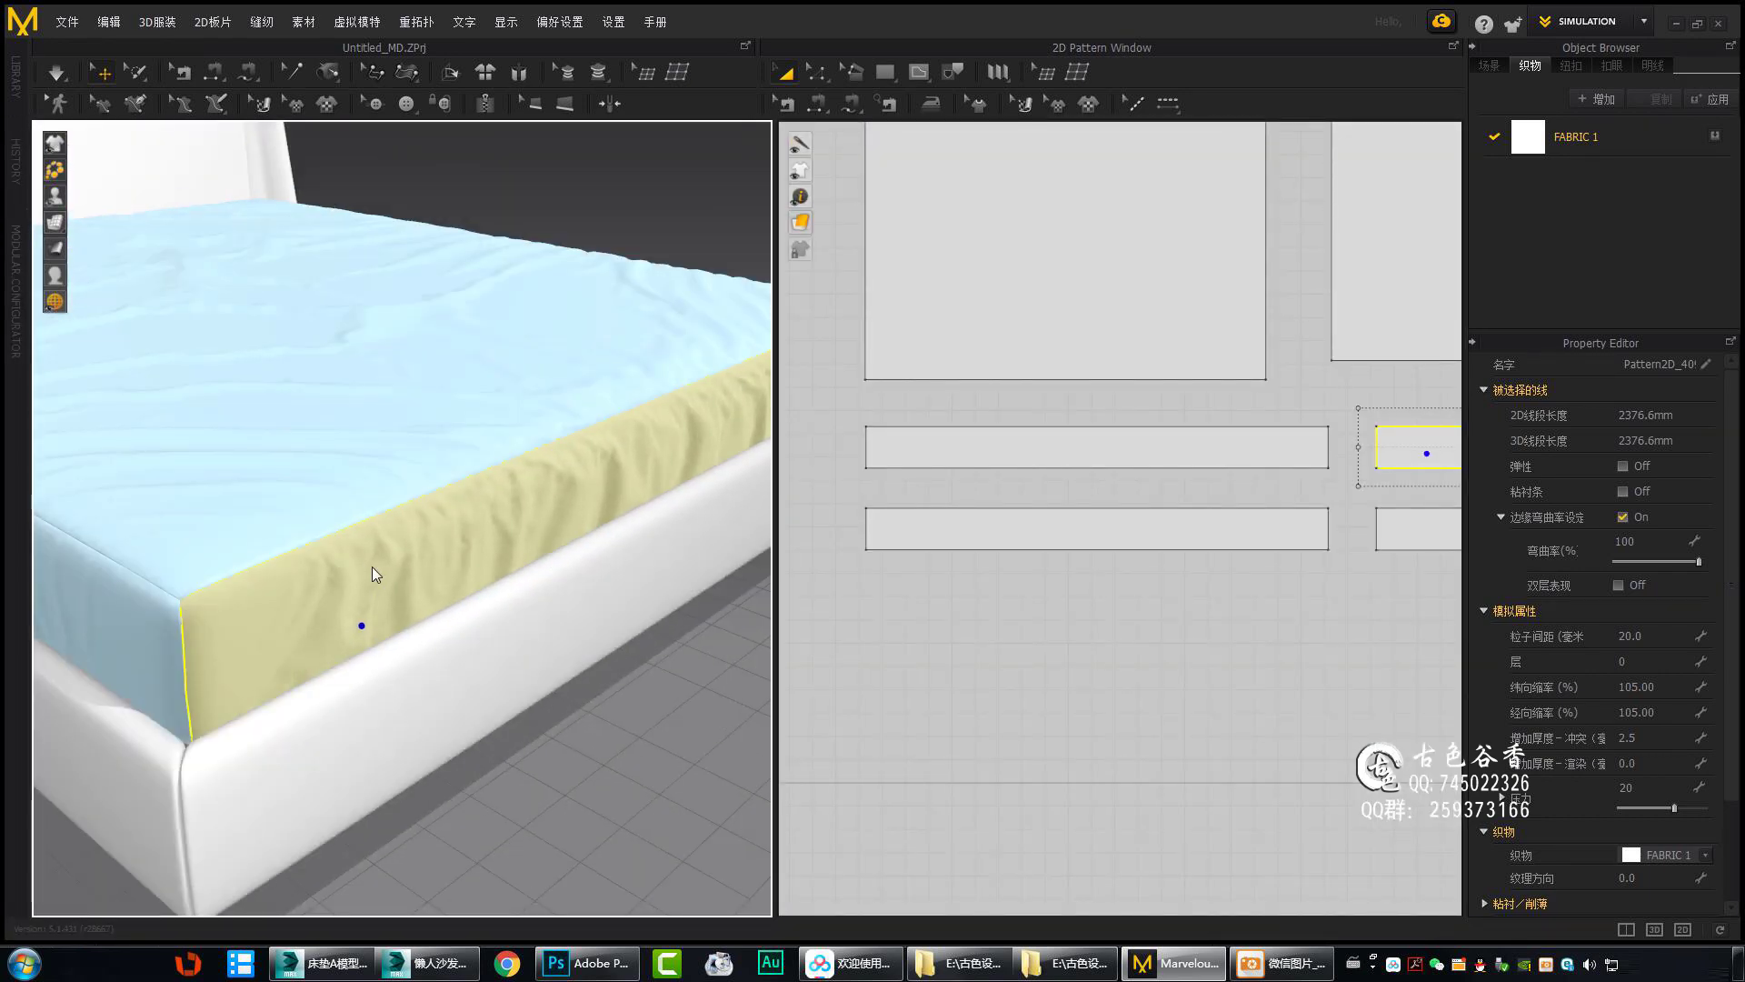
{"action": "mouse_move", "coordinate": [364, 697]}
{"action": "right_mouse_down"}
{"action": "mouse_move", "coordinate": [472, 685]}
{"action": "mouse_move", "coordinate": [418, 436]}
{"action": "mouse_move", "coordinate": [107, 429]}
{"action": "right_mouse_up"}
{"action": "key", "text": "n"}
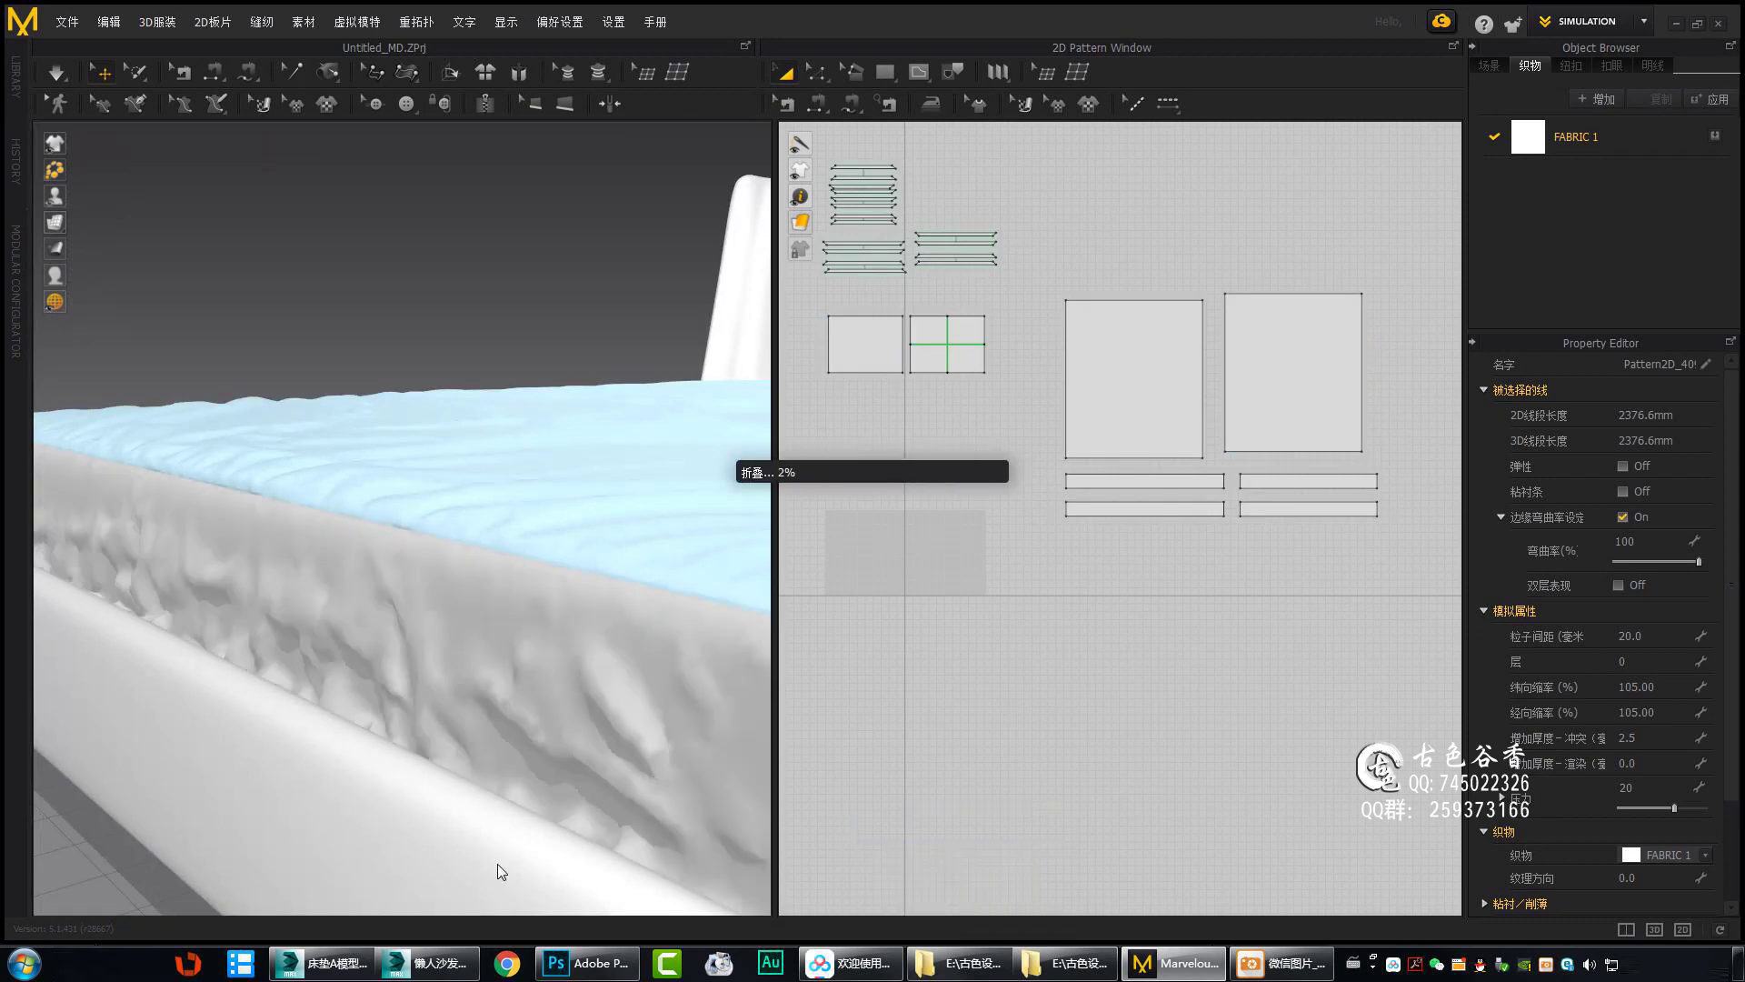
{"action": "left_click", "coordinate": [1351, 476]}
{"action": "right_click_drag", "start_coordinate": [581, 691], "coordinate": [518, 600]}
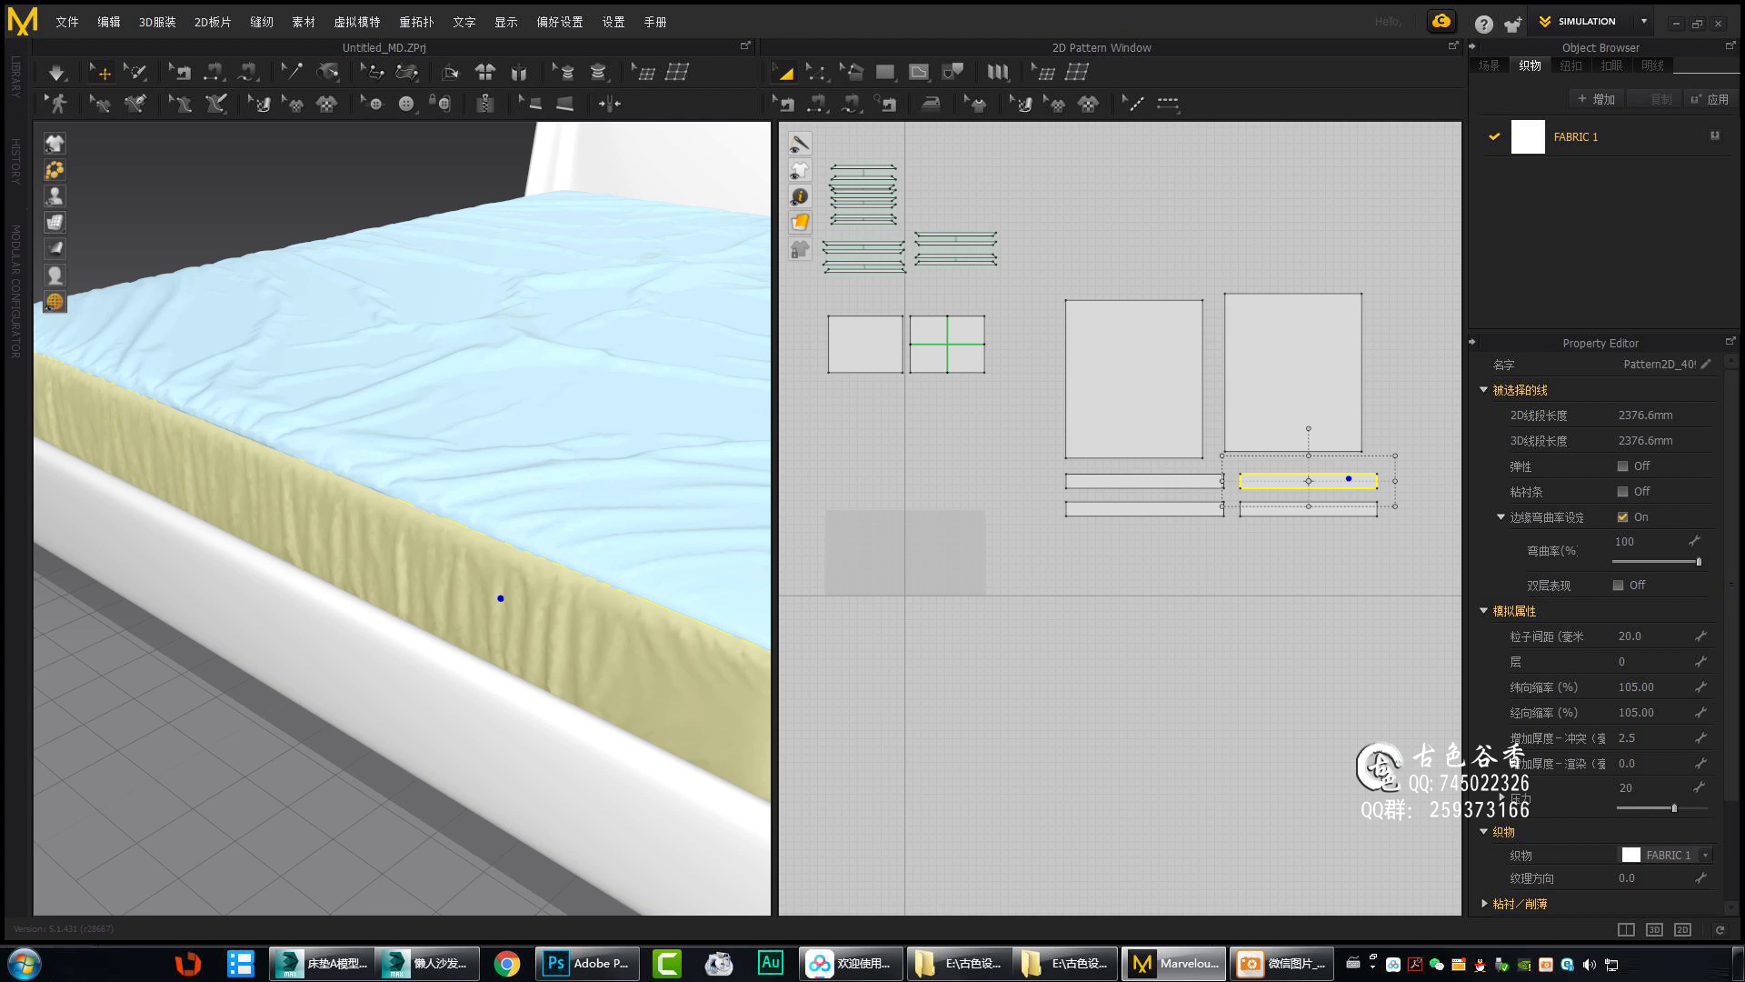
{"action": "mouse_move", "coordinate": [509, 650]}
{"action": "right_mouse_down"}
{"action": "mouse_move", "coordinate": [612, 643]}
{"action": "mouse_move", "coordinate": [545, 627]}
{"action": "right_mouse_up"}
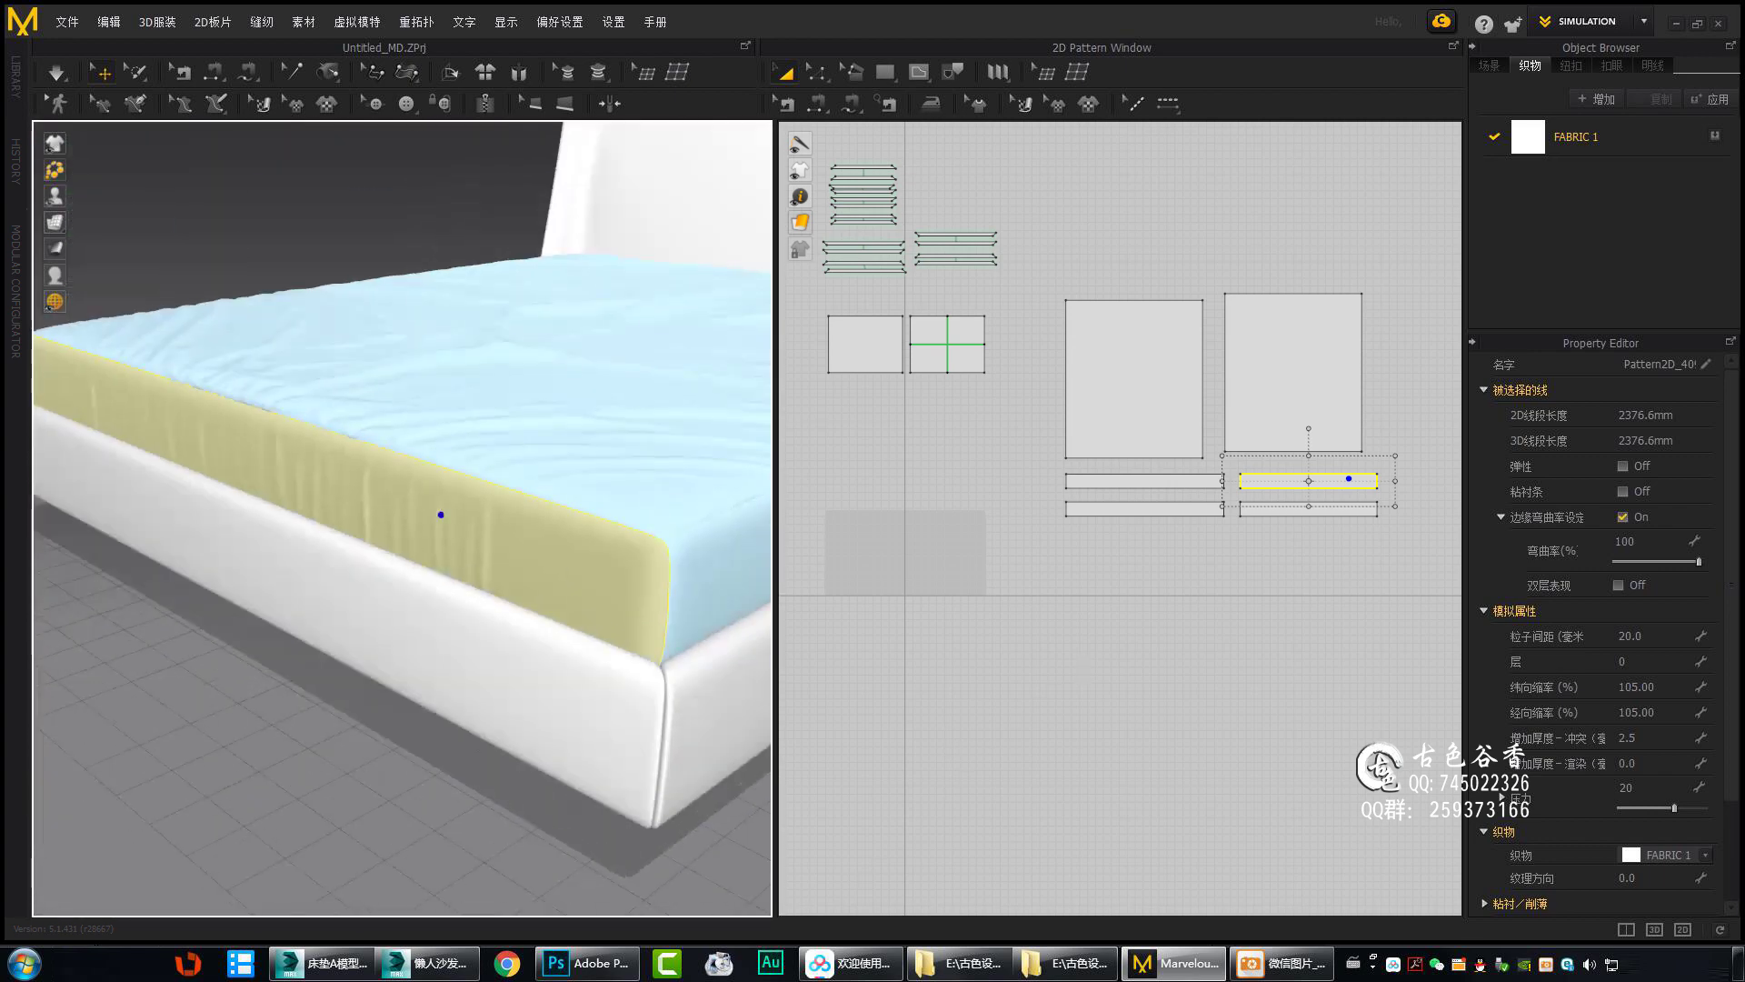
{"action": "mouse_move", "coordinate": [629, 500]}
{"action": "right_mouse_down"}
{"action": "mouse_move", "coordinate": [635, 466]}
{"action": "mouse_move", "coordinate": [897, 575]}
{"action": "mouse_move", "coordinate": [426, 567]}
{"action": "mouse_move", "coordinate": [600, 618]}
{"action": "right_mouse_up"}
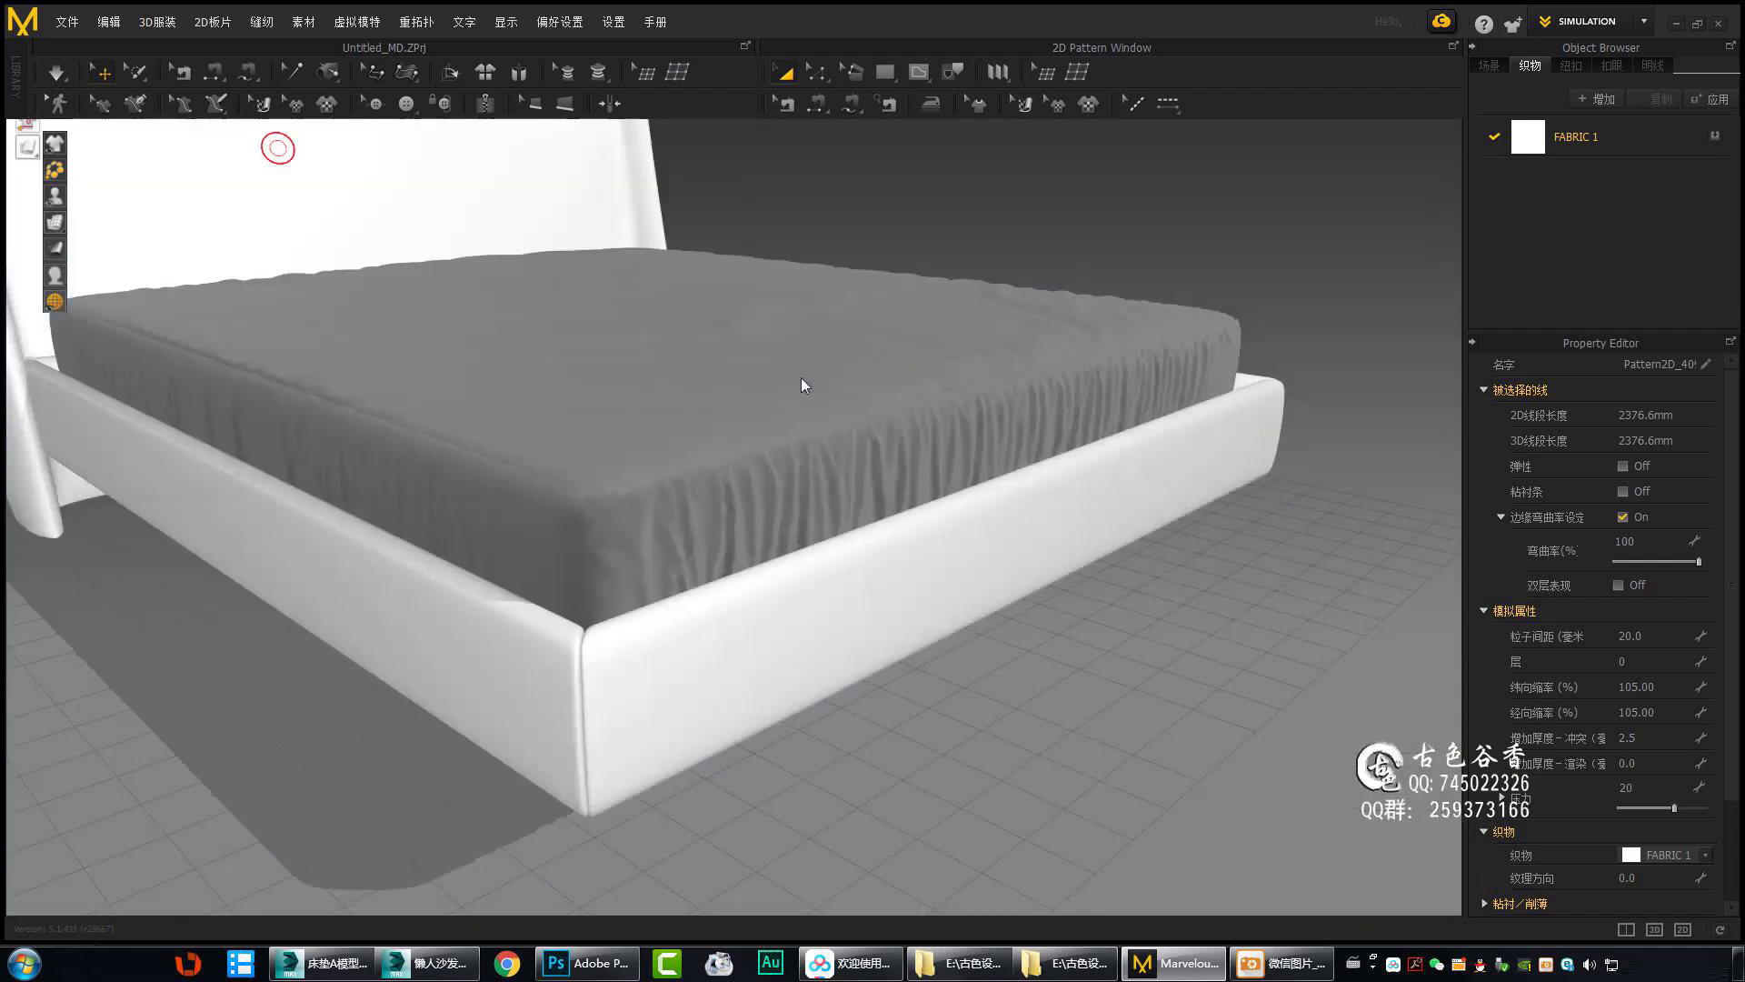
Select the lower-left strip pattern and simulate it into vertical folds.
{"action": "mouse_move", "coordinate": [1133, 435]}
{"action": "right_mouse_down"}
{"action": "mouse_move", "coordinate": [878, 526]}
{"action": "mouse_move", "coordinate": [787, 598]}
{"action": "mouse_move", "coordinate": [800, 428]}
{"action": "right_mouse_up"}
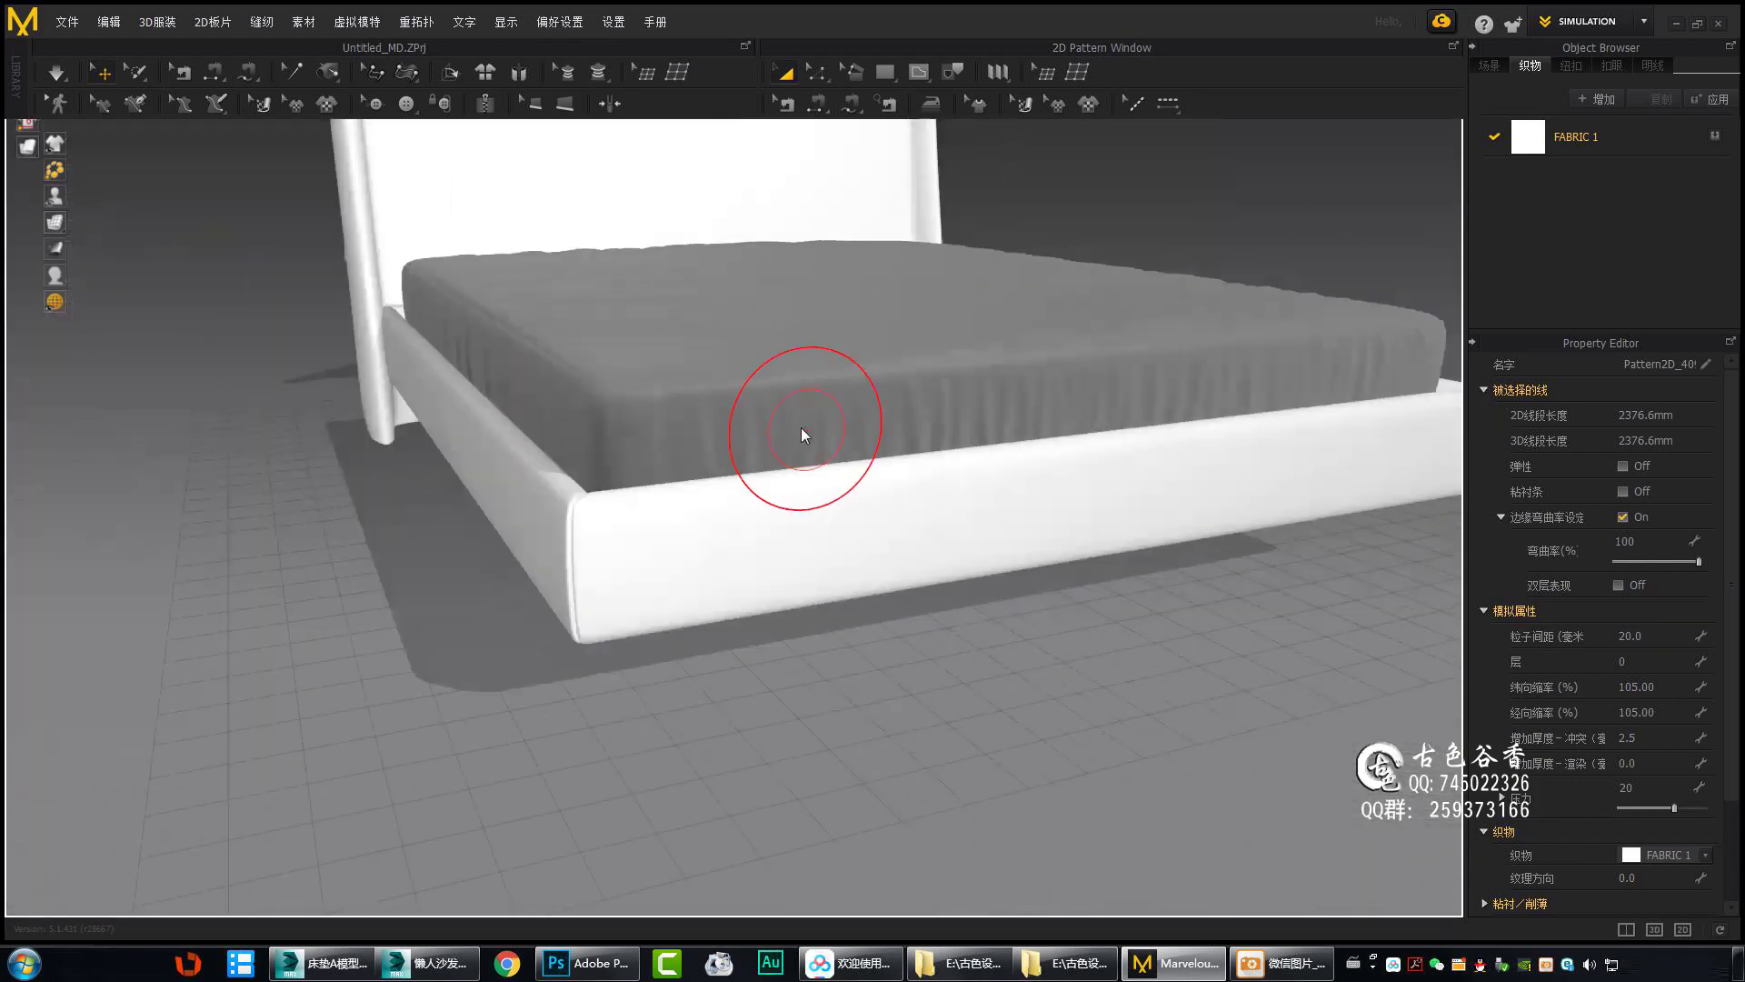
{"action": "left_click", "coordinate": [400, 459]}
{"action": "right_click_drag", "start_coordinate": [400, 459], "coordinate": [613, 649]}
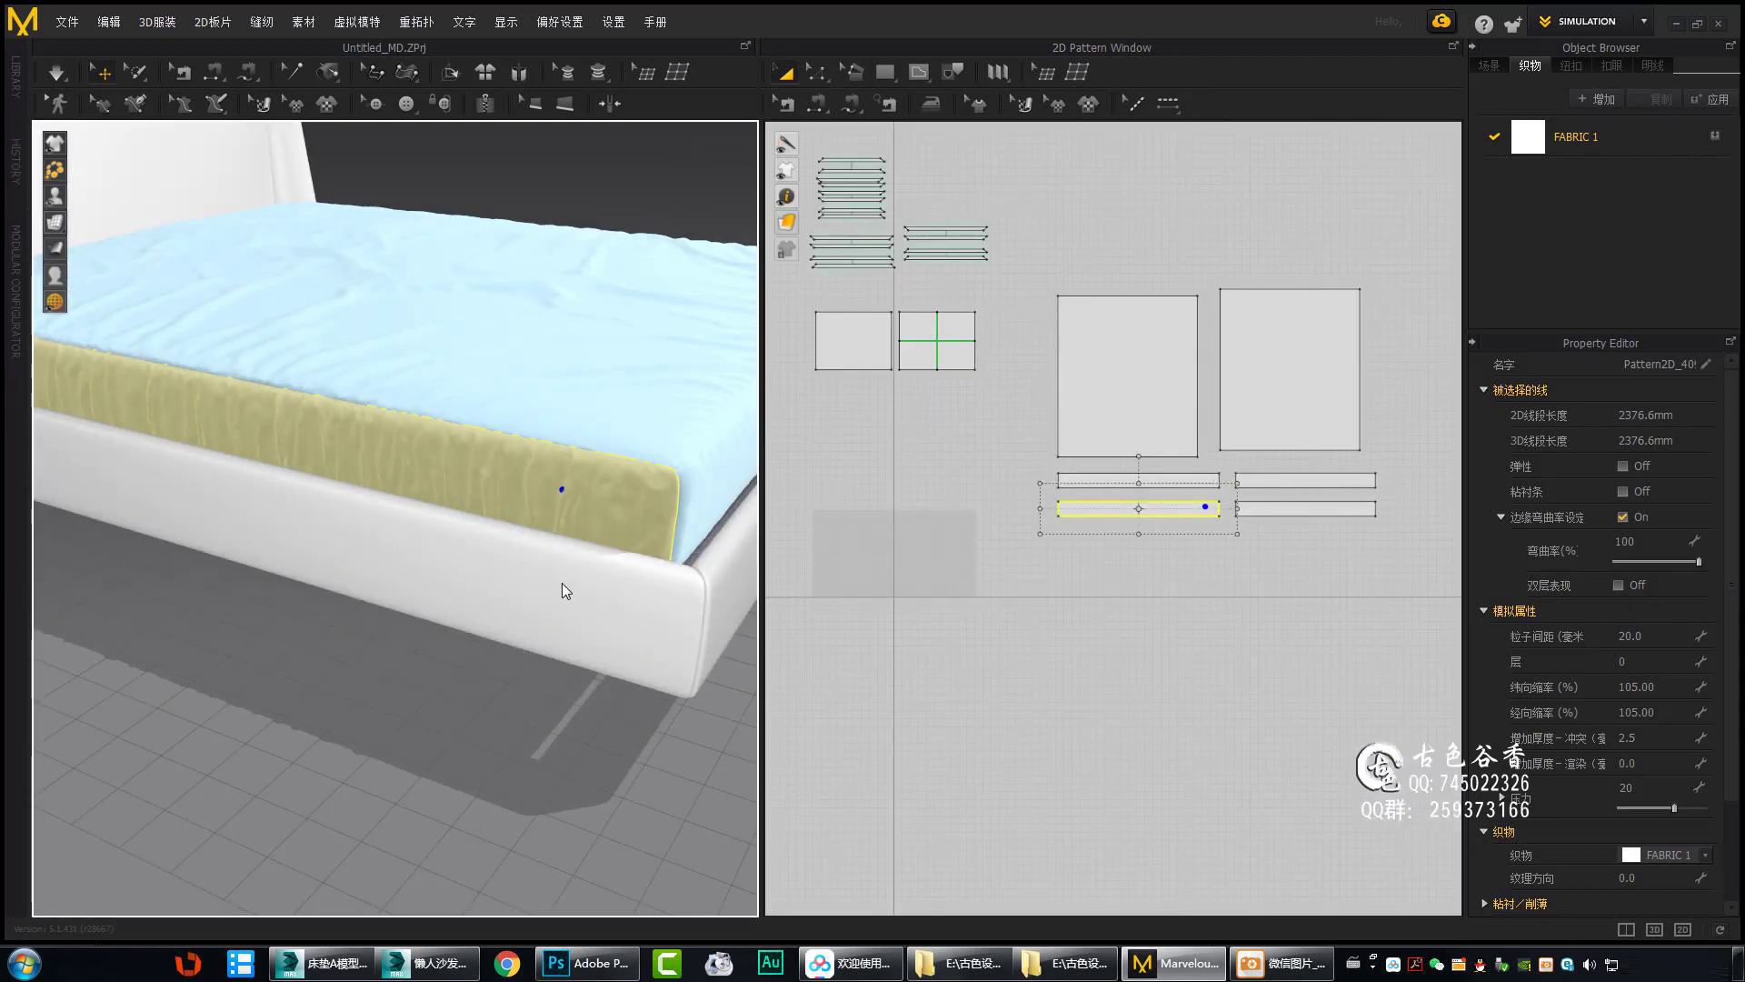
{"action": "right_click_drag", "start_coordinate": [563, 586], "coordinate": [518, 591]}
{"action": "right_click_drag", "start_coordinate": [634, 603], "coordinate": [597, 569]}
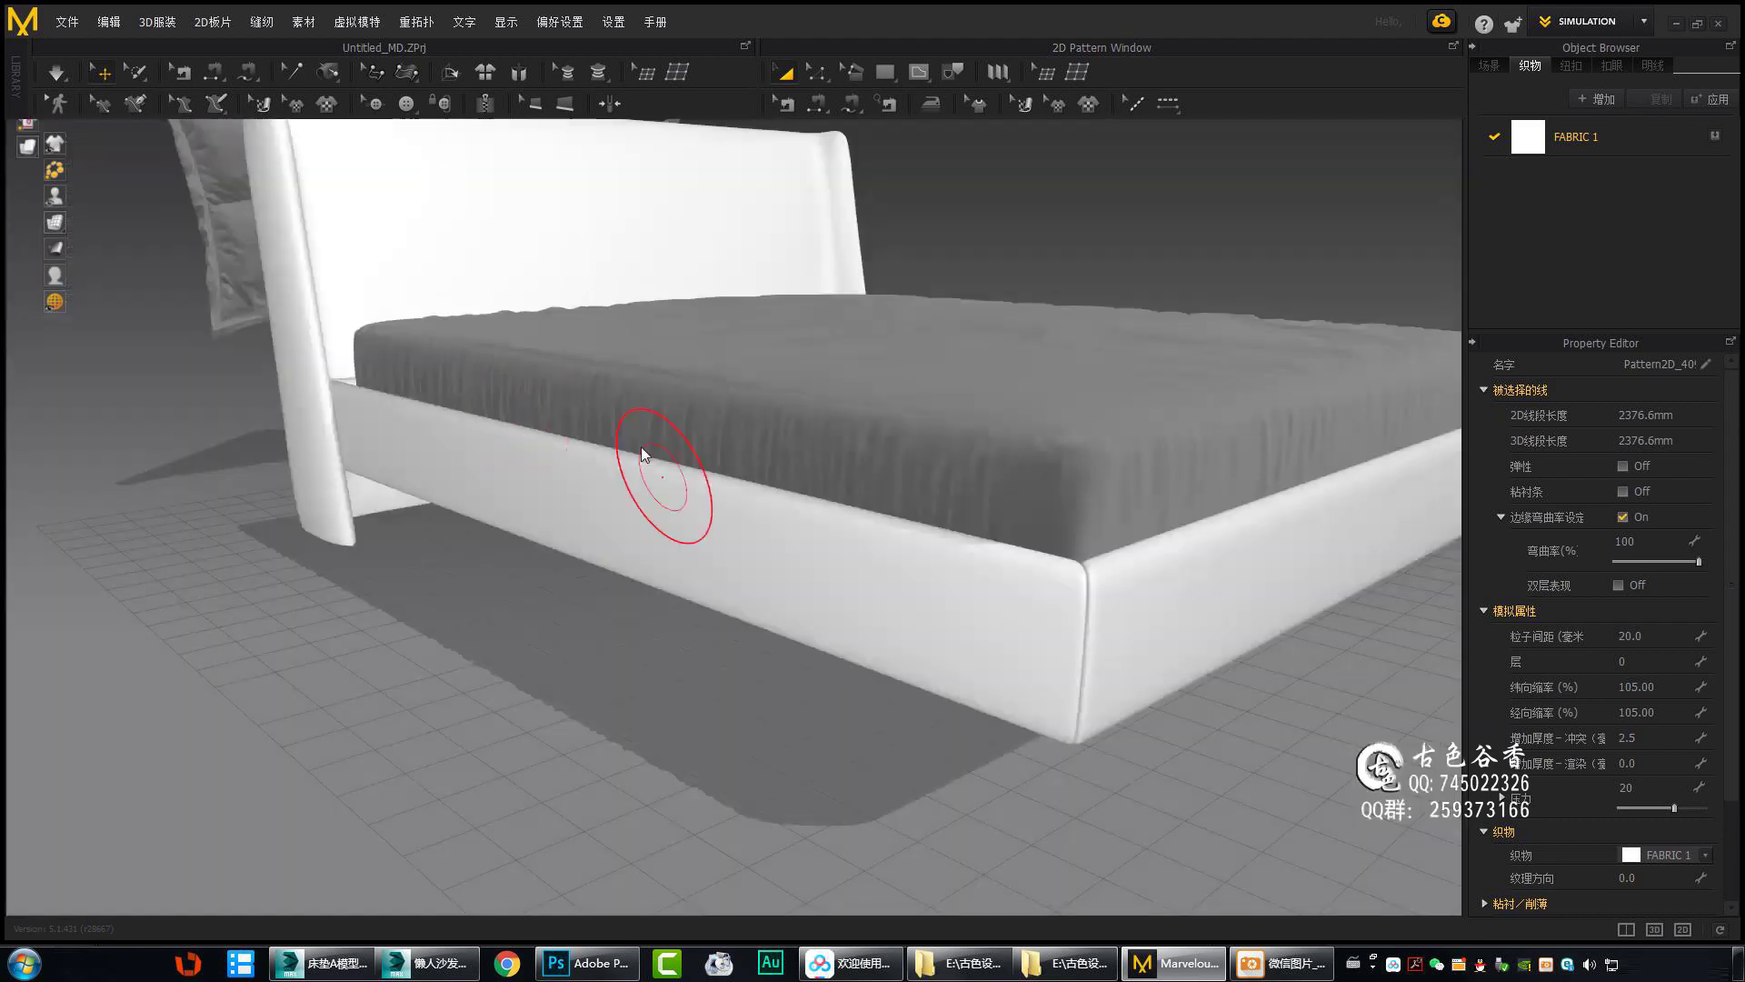
{"action": "mouse_move", "coordinate": [643, 448]}
{"action": "right_mouse_down"}
{"action": "mouse_move", "coordinate": [545, 362]}
{"action": "mouse_move", "coordinate": [771, 352]}
{"action": "mouse_move", "coordinate": [728, 494]}
{"action": "right_mouse_up"}
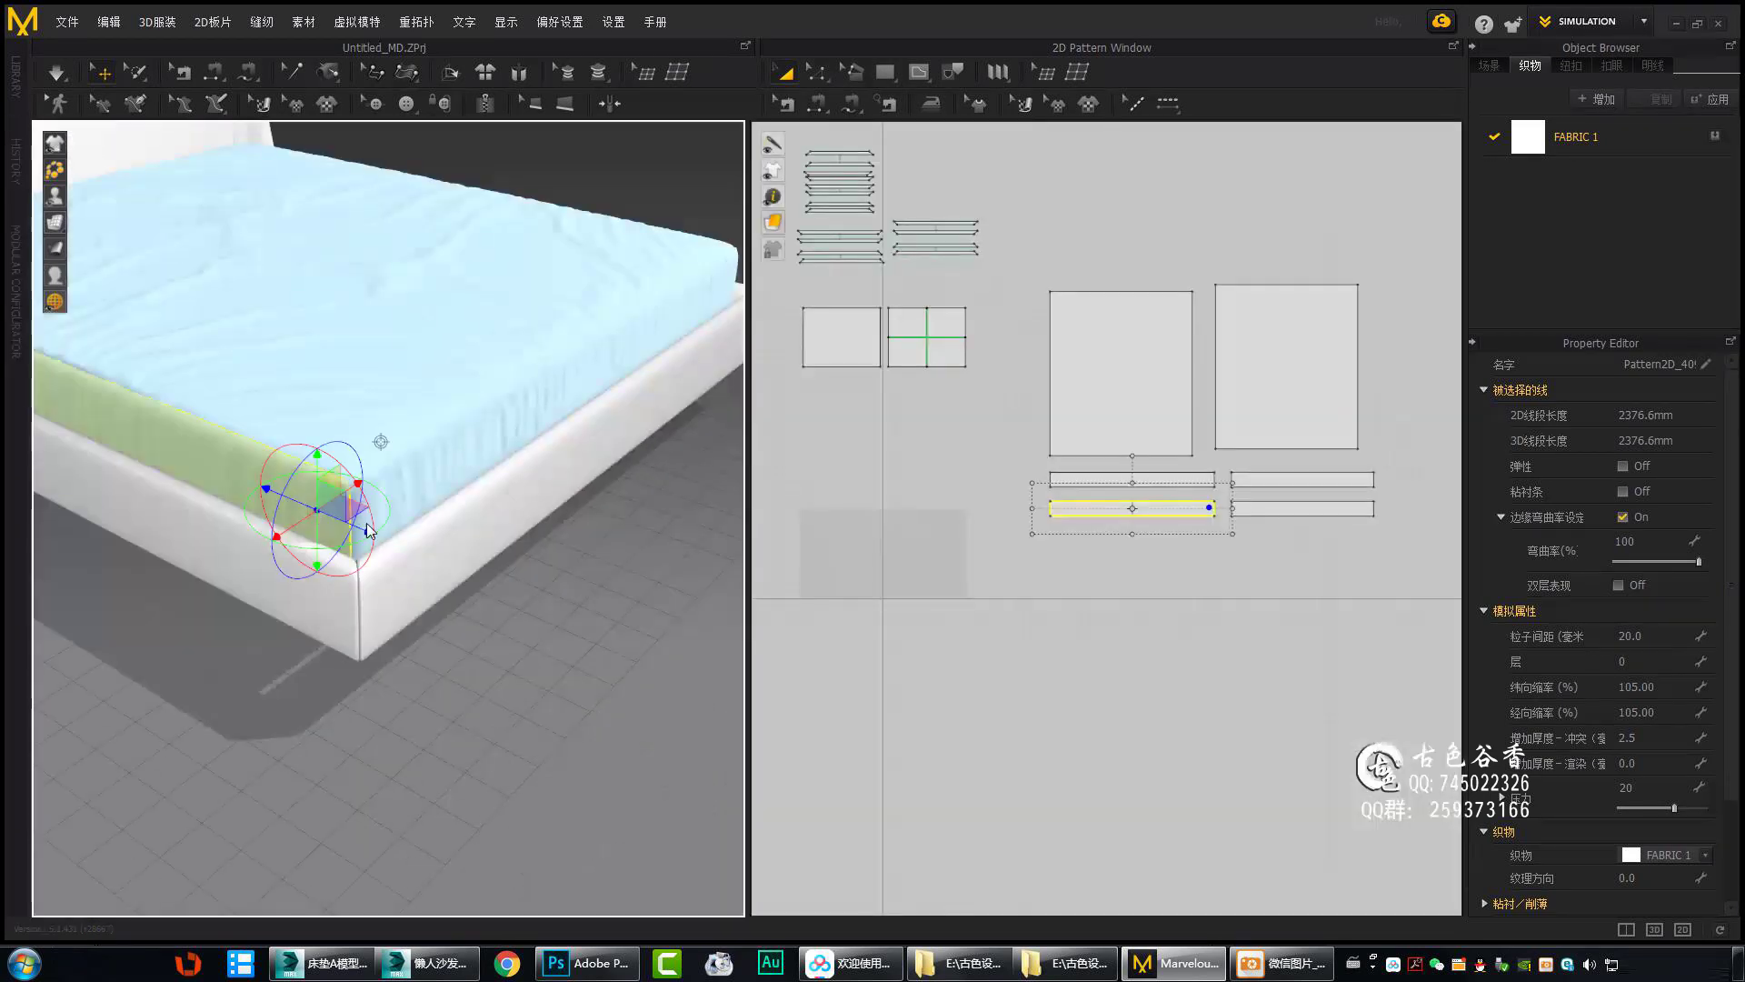
Orbit close around the mattress sides to check the pleated skirt.
{"action": "right_click_drag", "start_coordinate": [671, 604], "coordinate": [624, 683]}
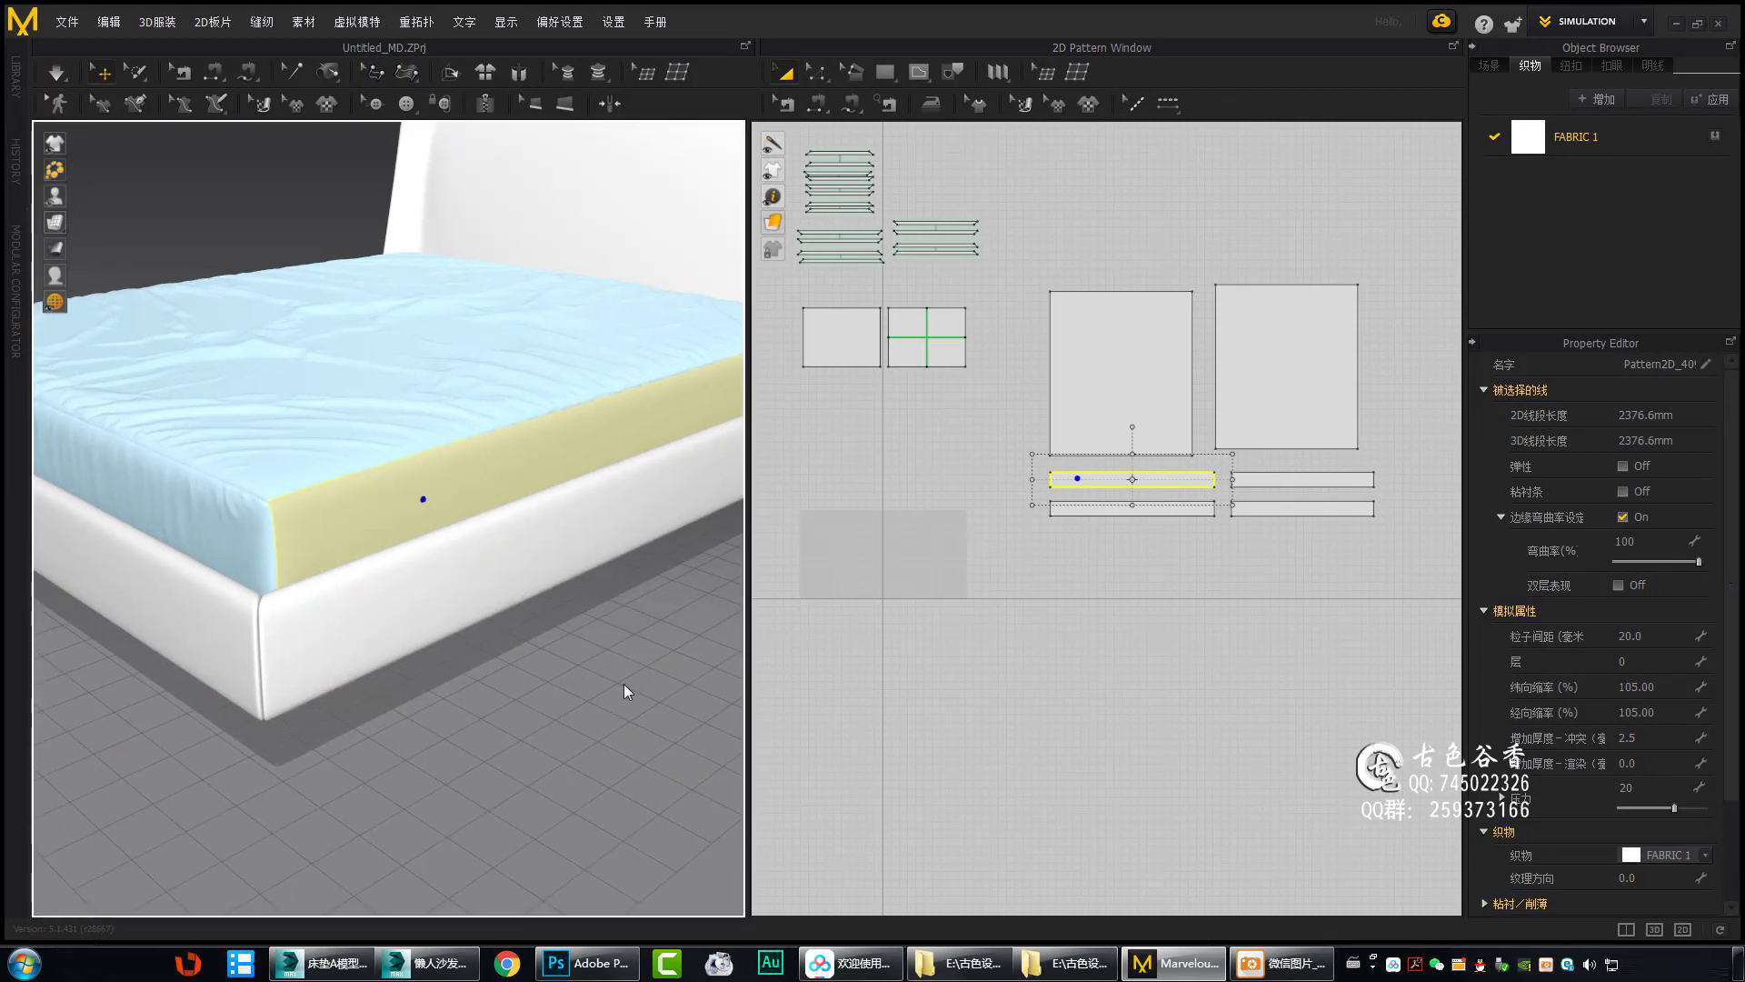
{"action": "right_click_drag", "start_coordinate": [493, 548], "coordinate": [564, 545]}
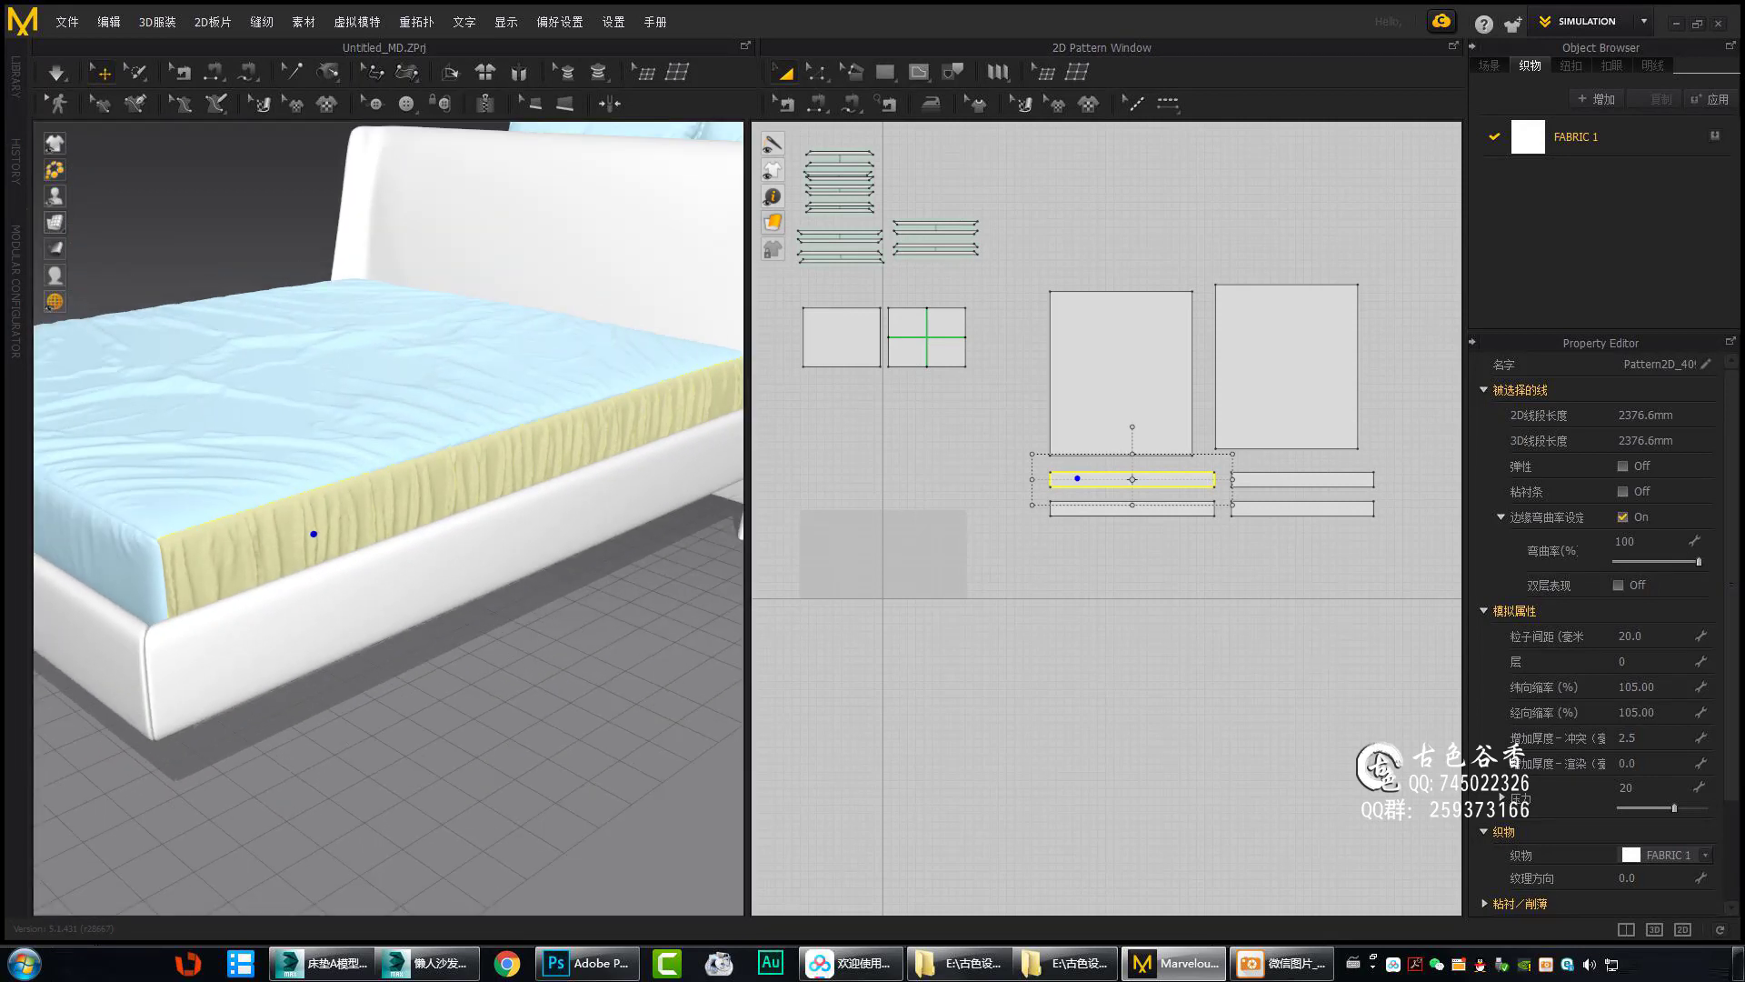
{"action": "right_click_drag", "start_coordinate": [314, 534], "coordinate": [272, 533]}
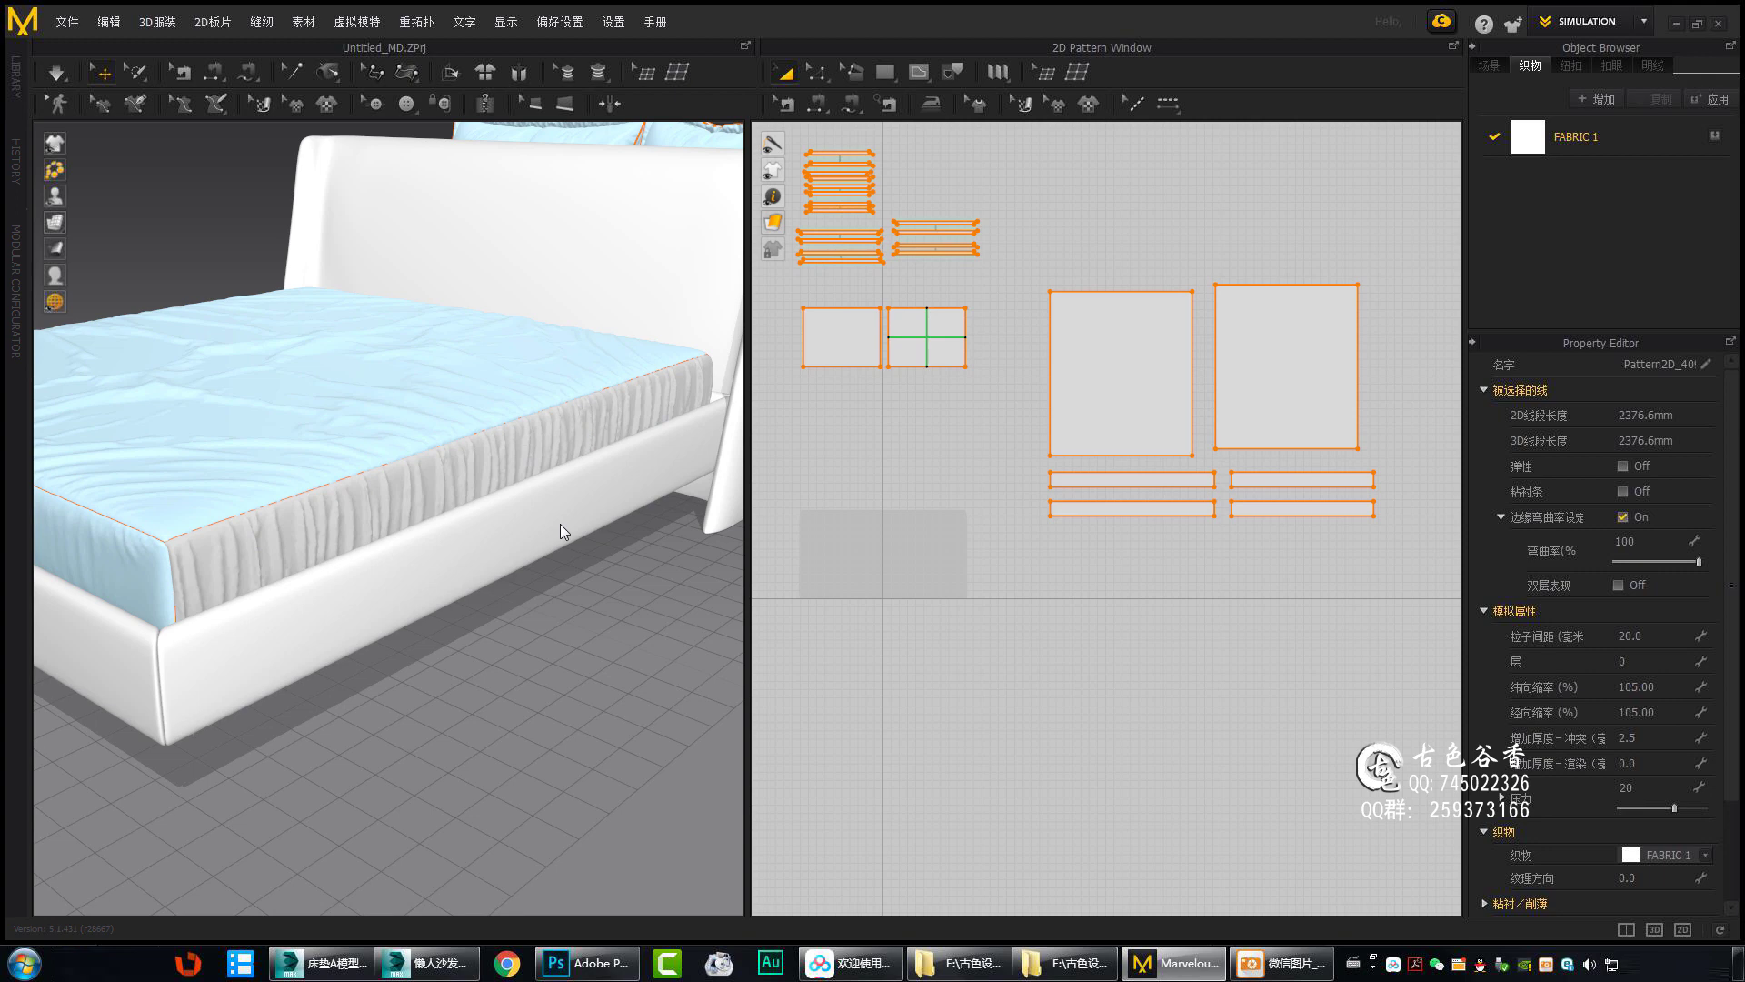
{"action": "right_click_drag", "start_coordinate": [560, 524], "coordinate": [615, 563]}
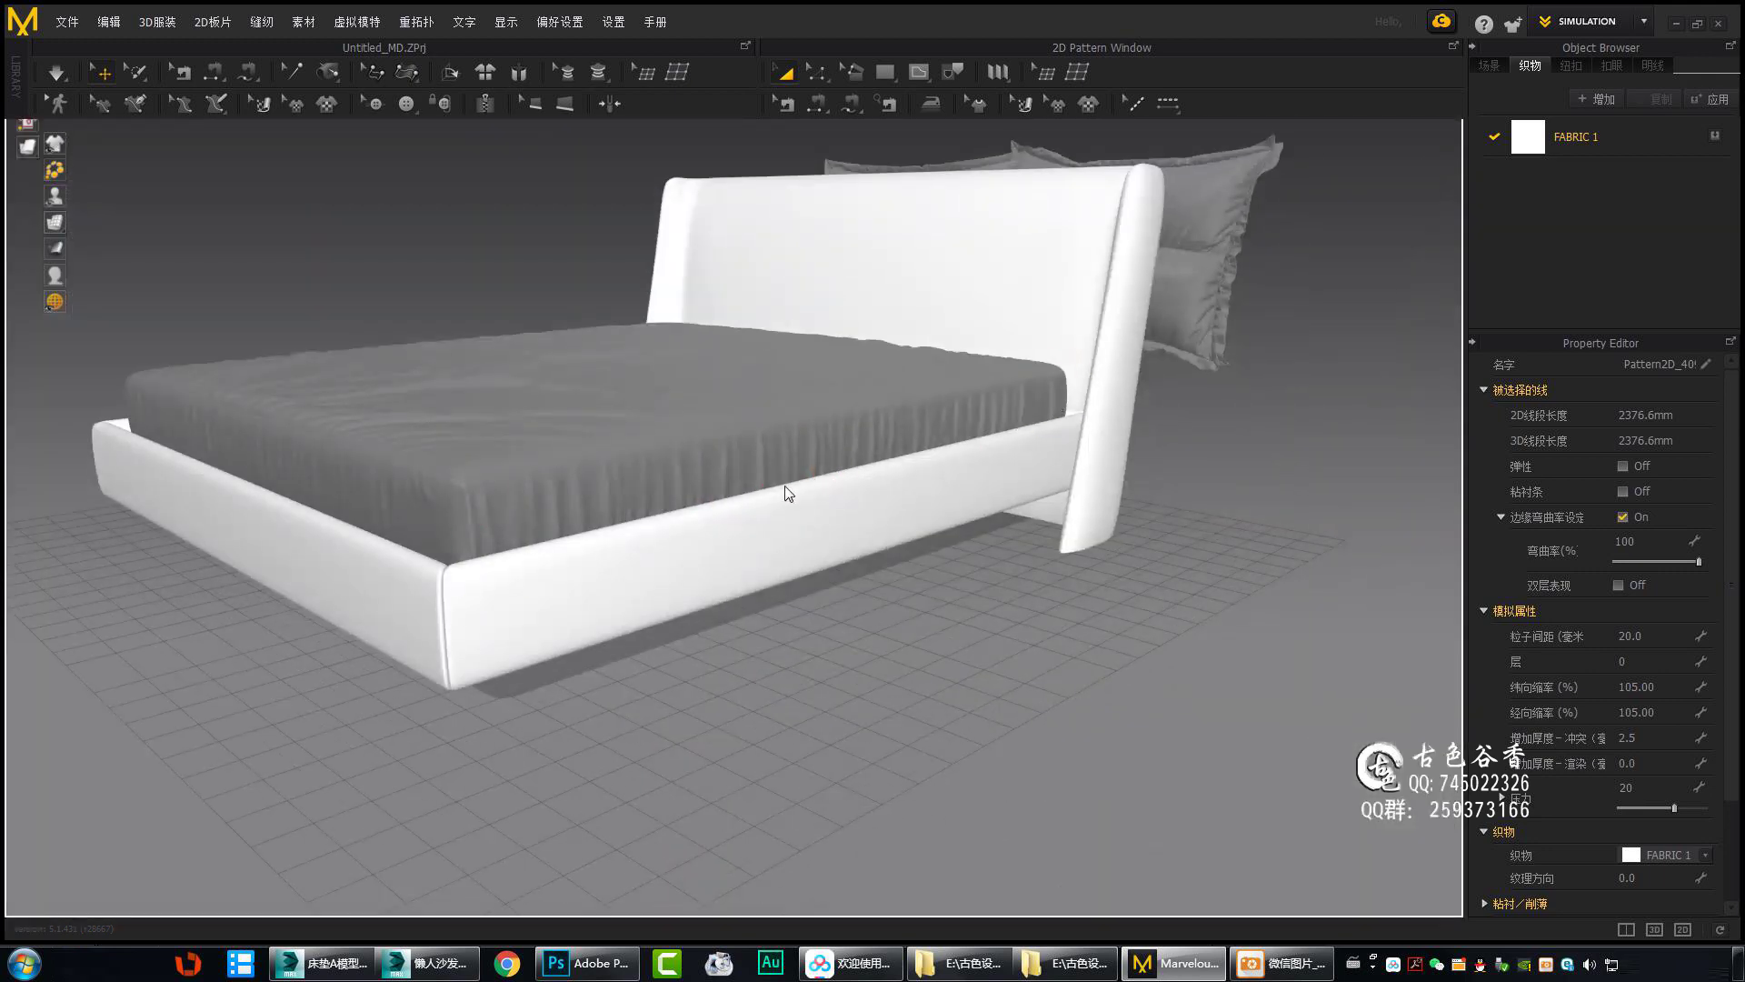
{"action": "mouse_move", "coordinate": [783, 491]}
{"action": "right_mouse_down"}
{"action": "mouse_move", "coordinate": [1157, 406]}
{"action": "mouse_move", "coordinate": [510, 595]}
{"action": "mouse_move", "coordinate": [649, 483]}
{"action": "mouse_move", "coordinate": [580, 585]}
{"action": "mouse_move", "coordinate": [445, 522]}
{"action": "mouse_move", "coordinate": [531, 554]}
{"action": "right_mouse_up"}
{"action": "scroll", "coordinate": [299, 674], "scroll_direction": "down", "scroll_amount": 5}
{"action": "scroll", "coordinate": [584, 582], "scroll_direction": "up", "scroll_amount": 5}
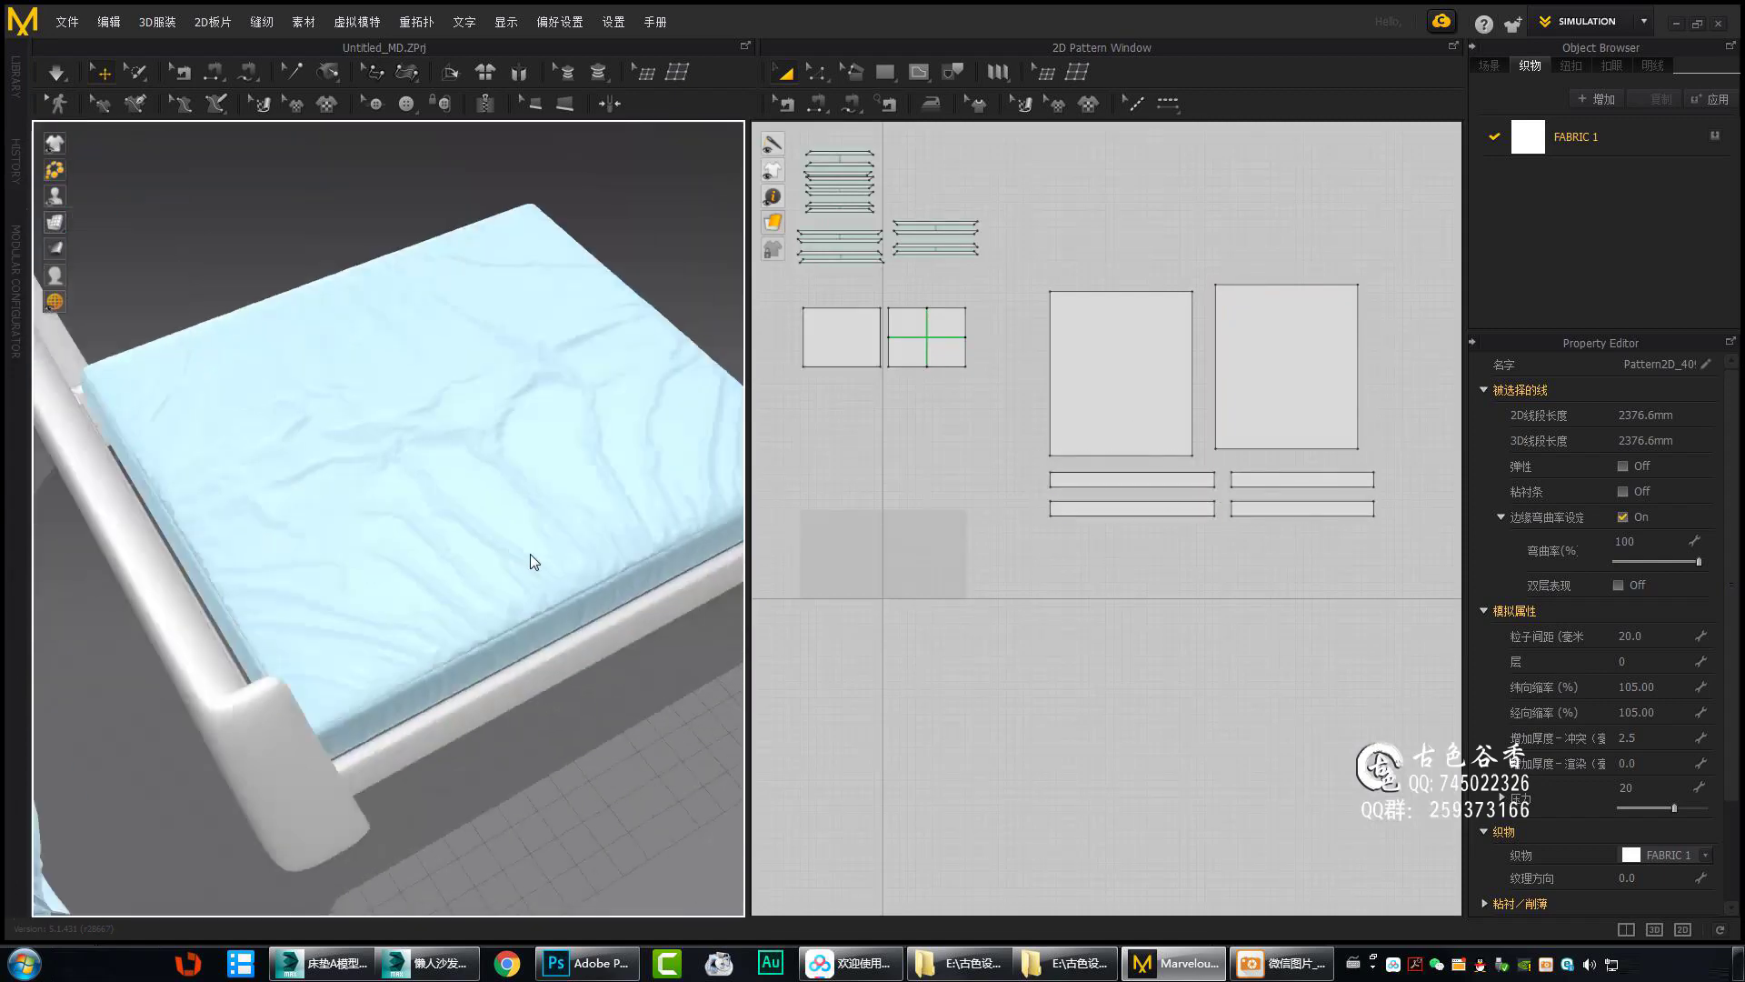
Select the mattress side panel and zoom in on it.
{"action": "left_click", "coordinate": [250, 502]}
{"action": "scroll", "coordinate": [355, 547], "scroll_direction": "up", "scroll_amount": 3}
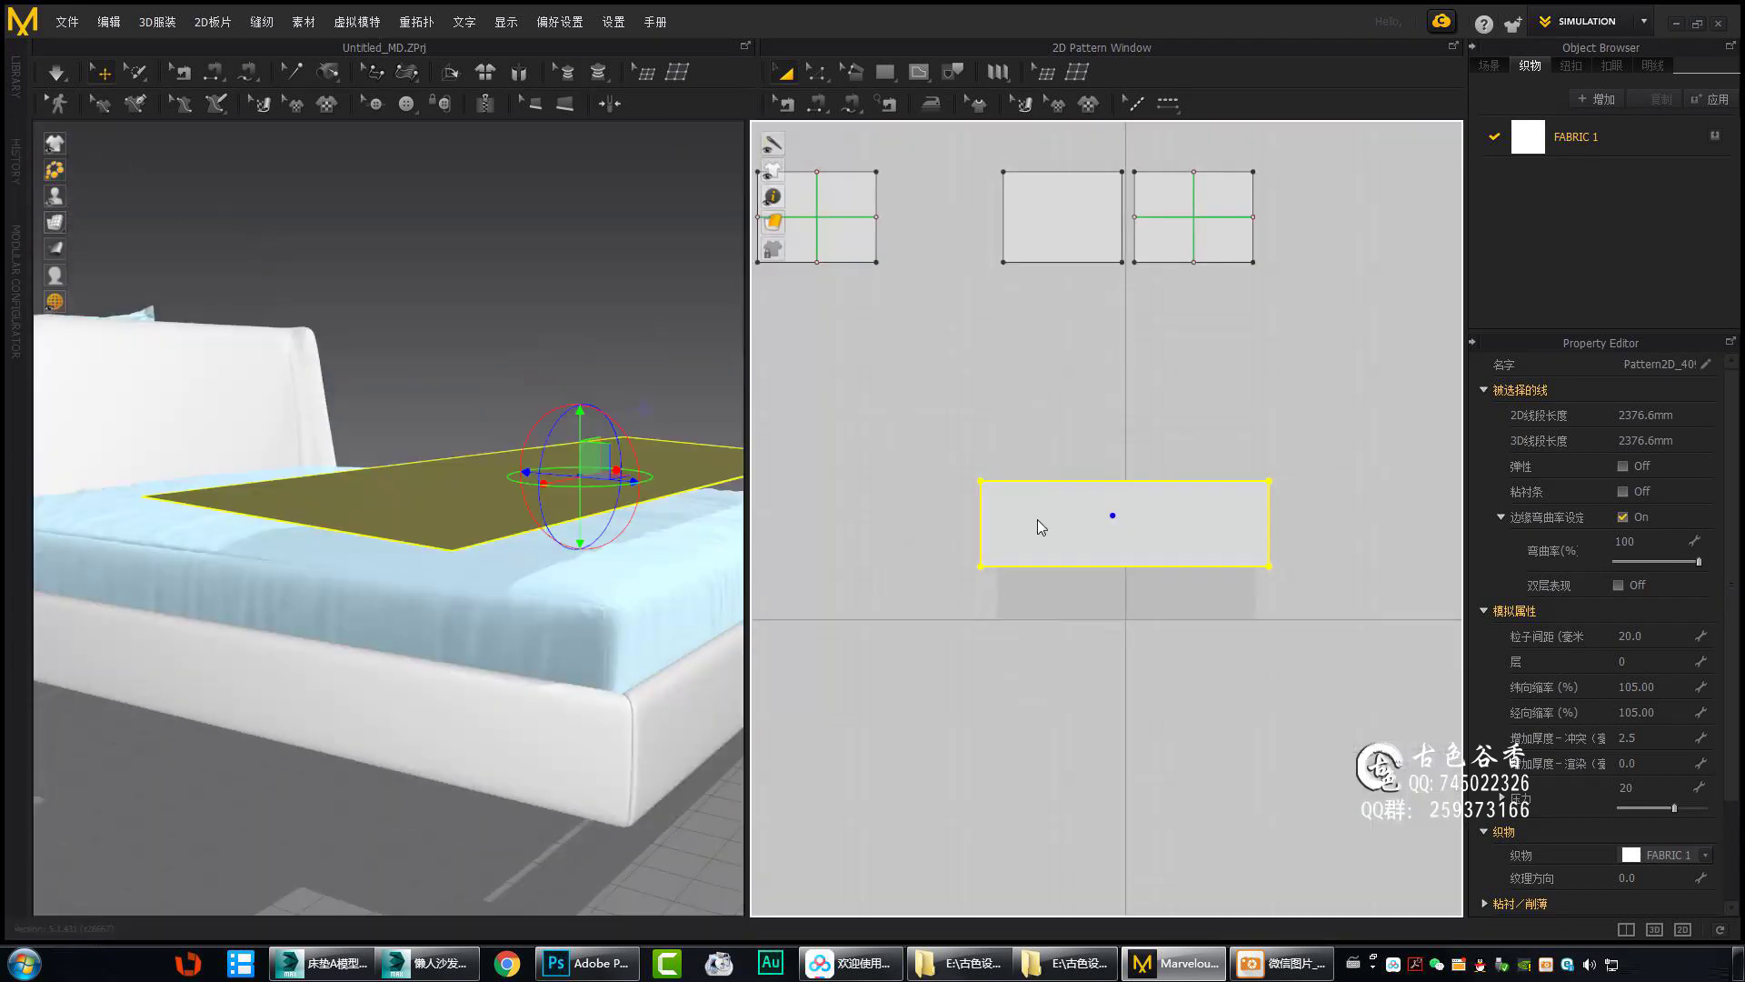
Copy and paste the pattern, placing the duplicate beside the bed.
{"action": "key", "text": "ctrl+c"}
{"action": "key", "text": "ctrl+v"}
{"action": "left_click", "coordinate": [1158, 419]}
{"action": "right_click", "coordinate": [1100, 419]}
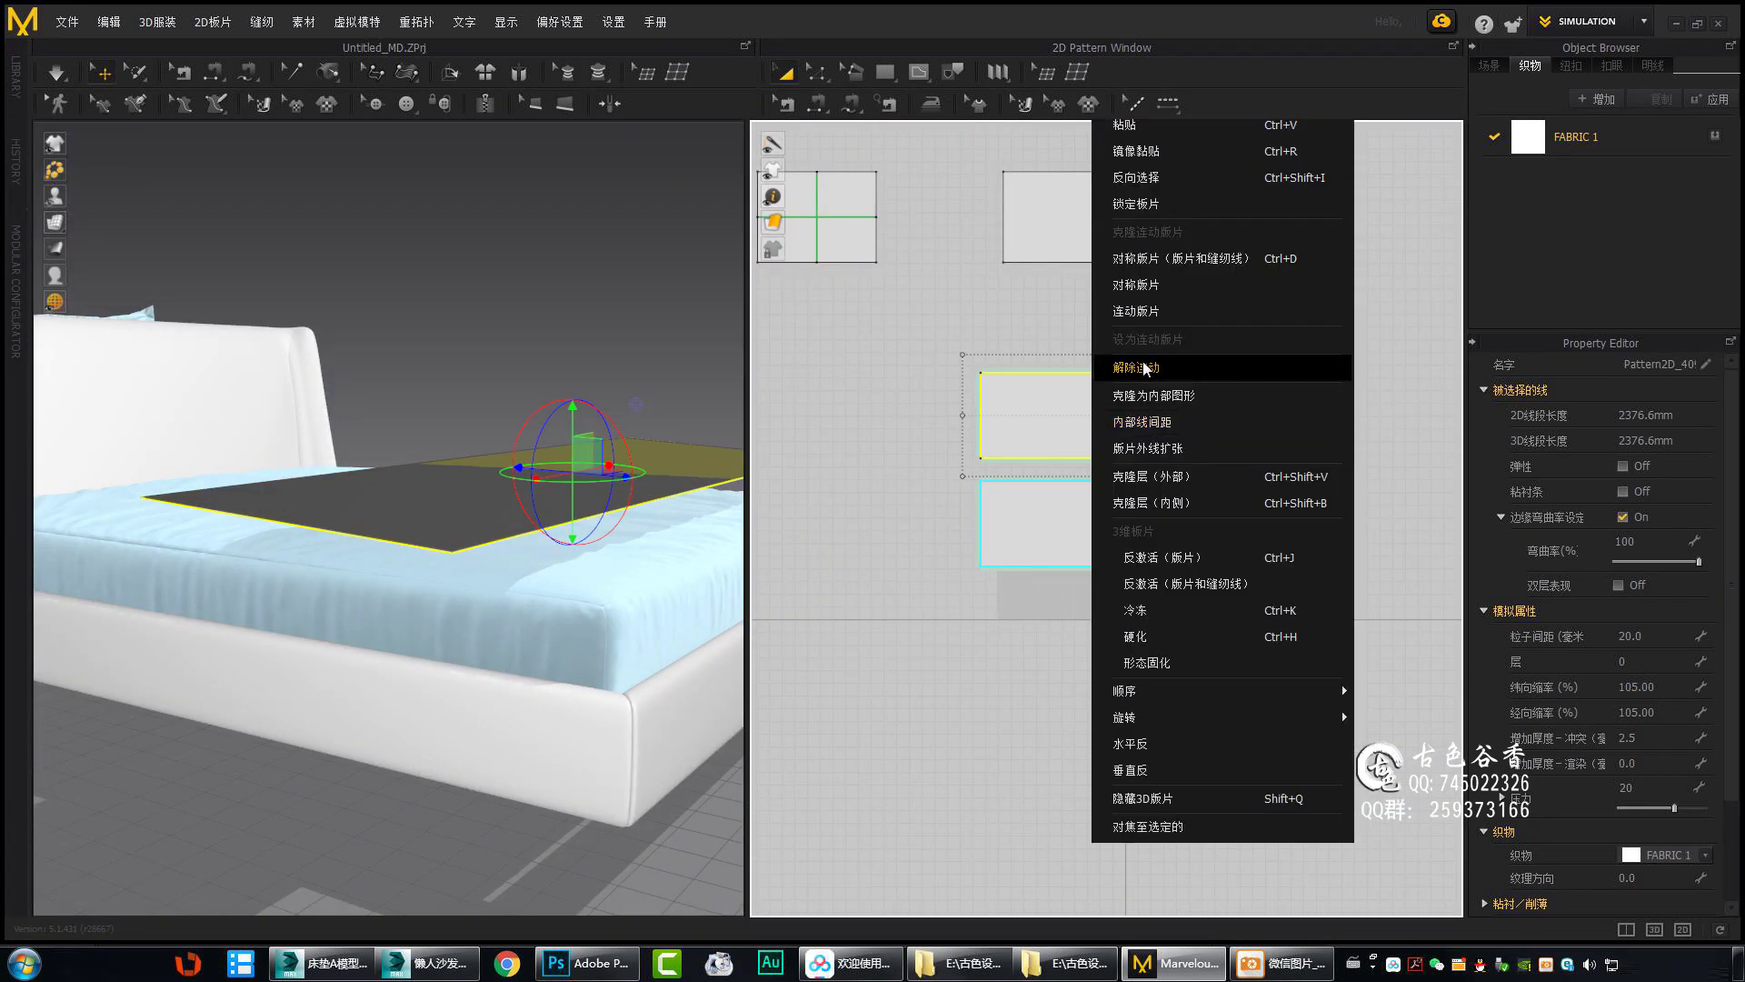
{"action": "left_click", "coordinate": [1146, 339]}
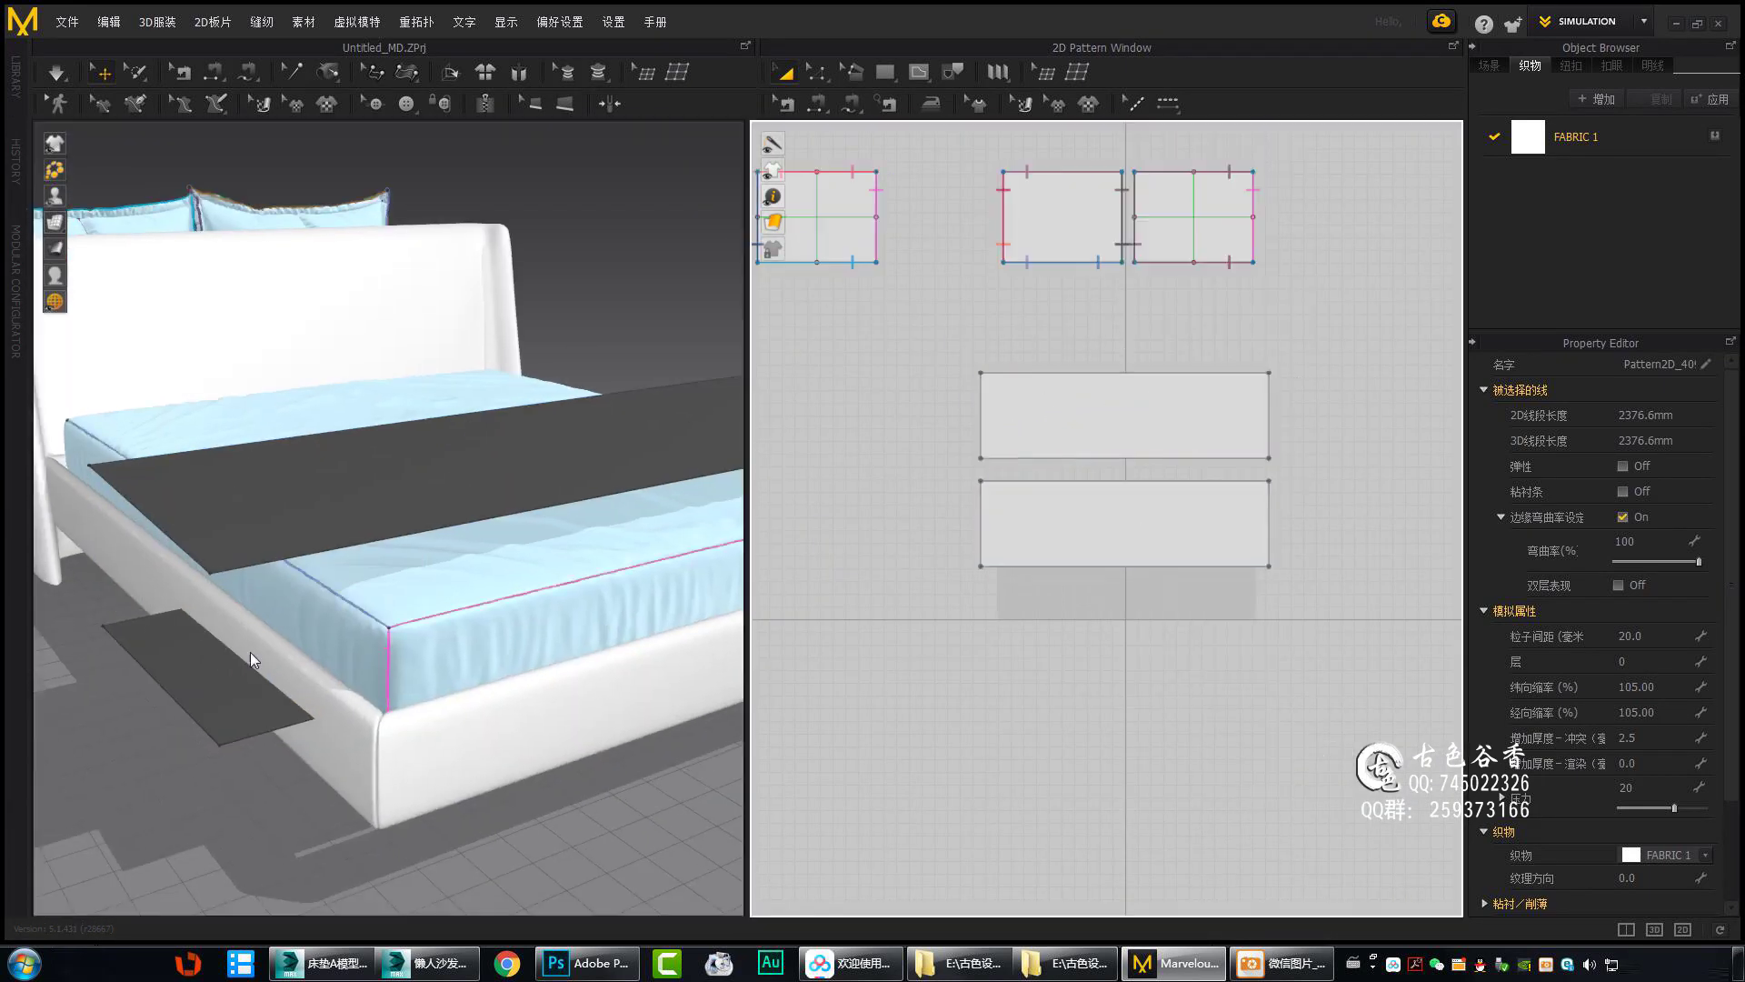
{"action": "right_click_drag", "start_coordinate": [249, 652], "coordinate": [688, 593]}
Narrow the top panel and reposition both panels as a throw at the bed's foot.
{"action": "left_click", "coordinate": [1267, 402]}
{"action": "scroll", "coordinate": [1254, 425], "scroll_direction": "up", "scroll_amount": 3}
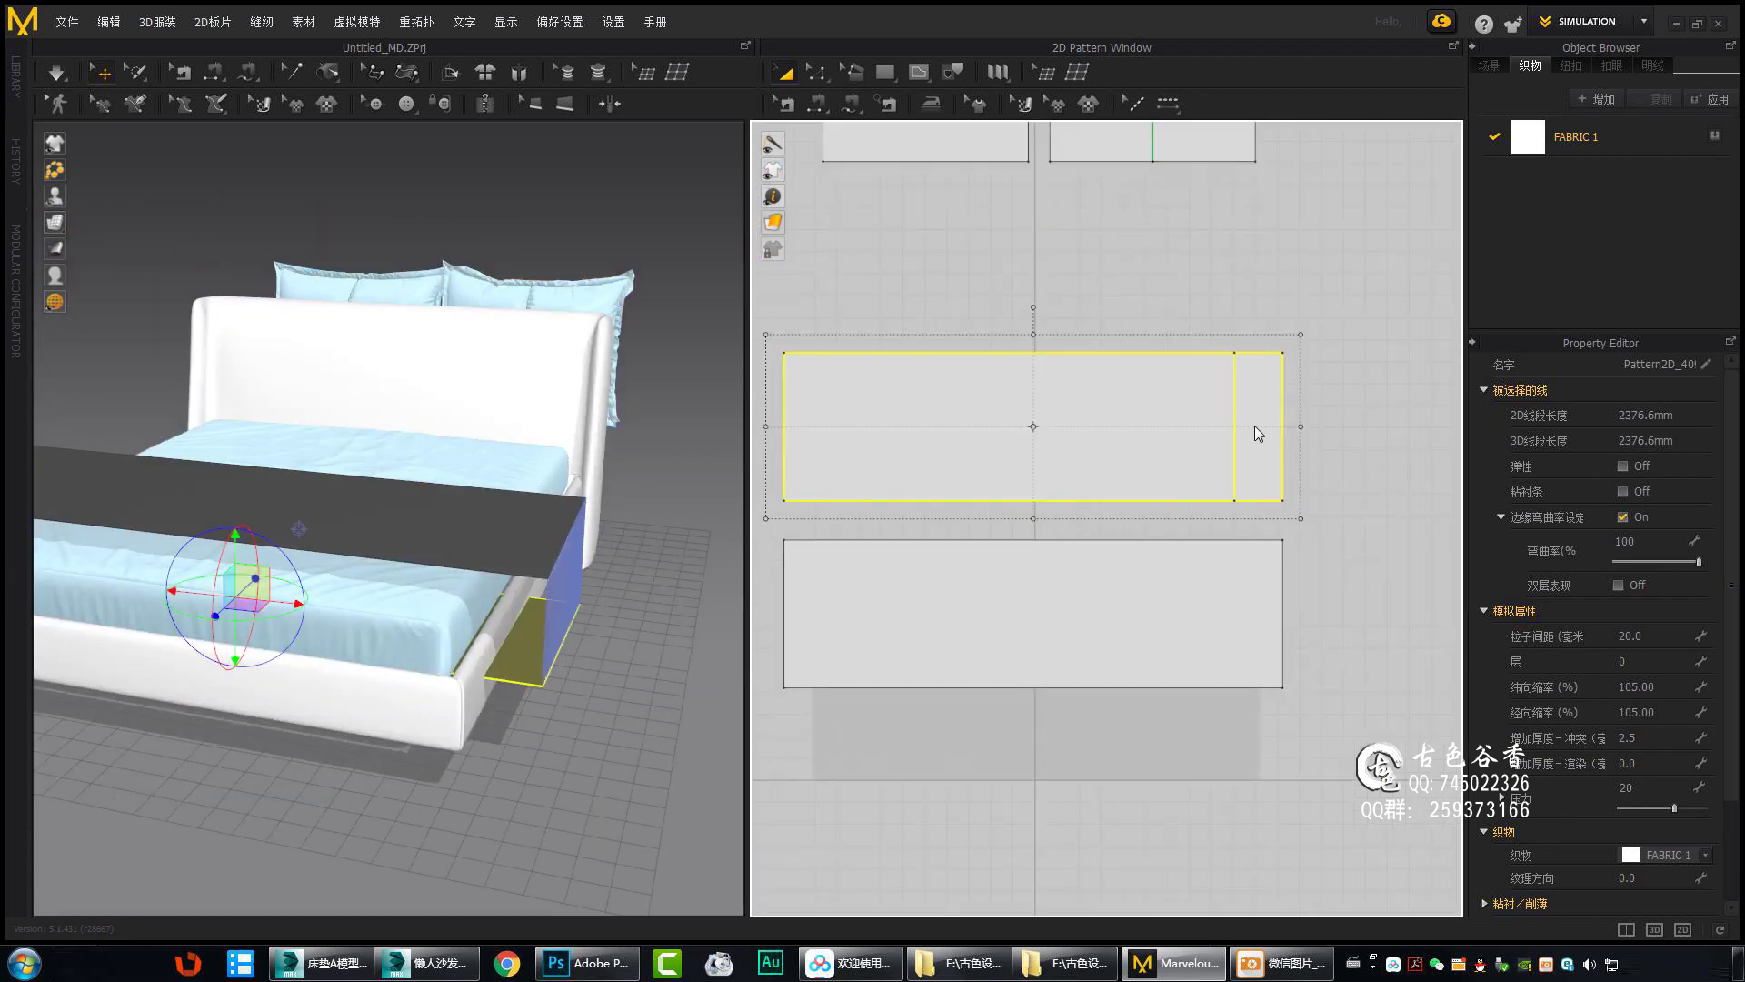
{"action": "left_click_drag", "start_coordinate": [1242, 430], "coordinate": [1232, 427]}
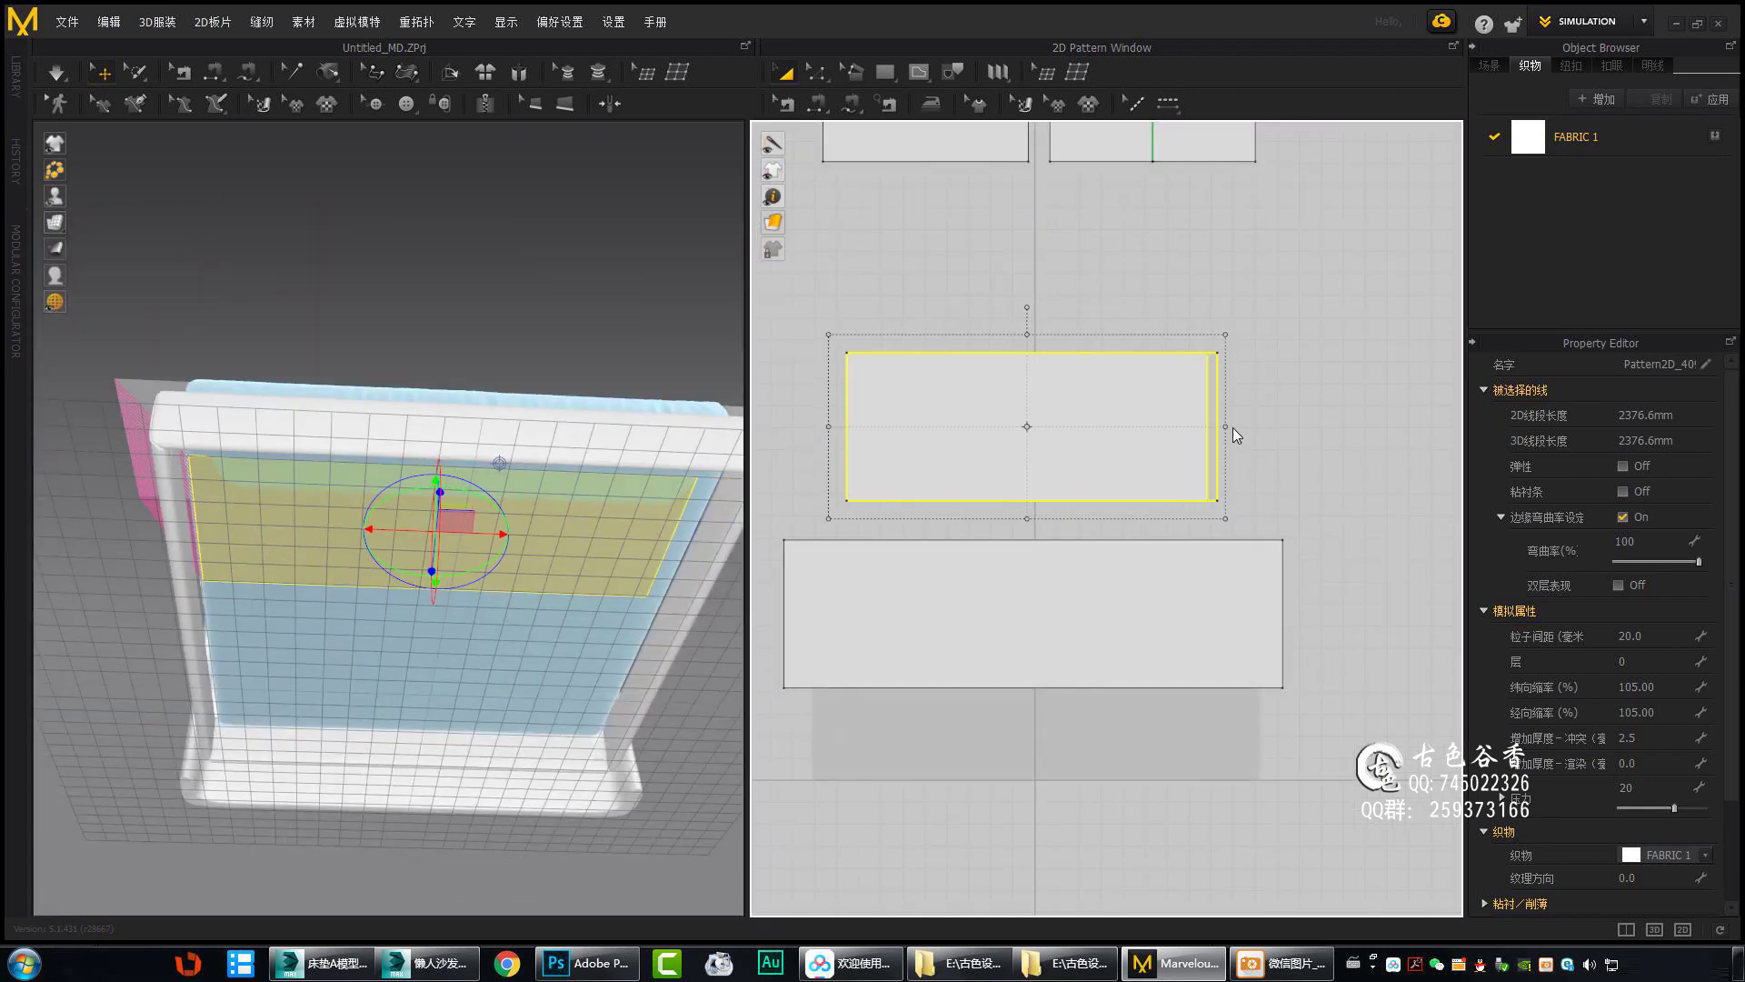
{"action": "right_click_drag", "start_coordinate": [678, 512], "coordinate": [367, 456]}
{"action": "left_click", "coordinate": [368, 456]}
{"action": "left_click_drag", "start_coordinate": [1089, 453], "coordinate": [1105, 536]}
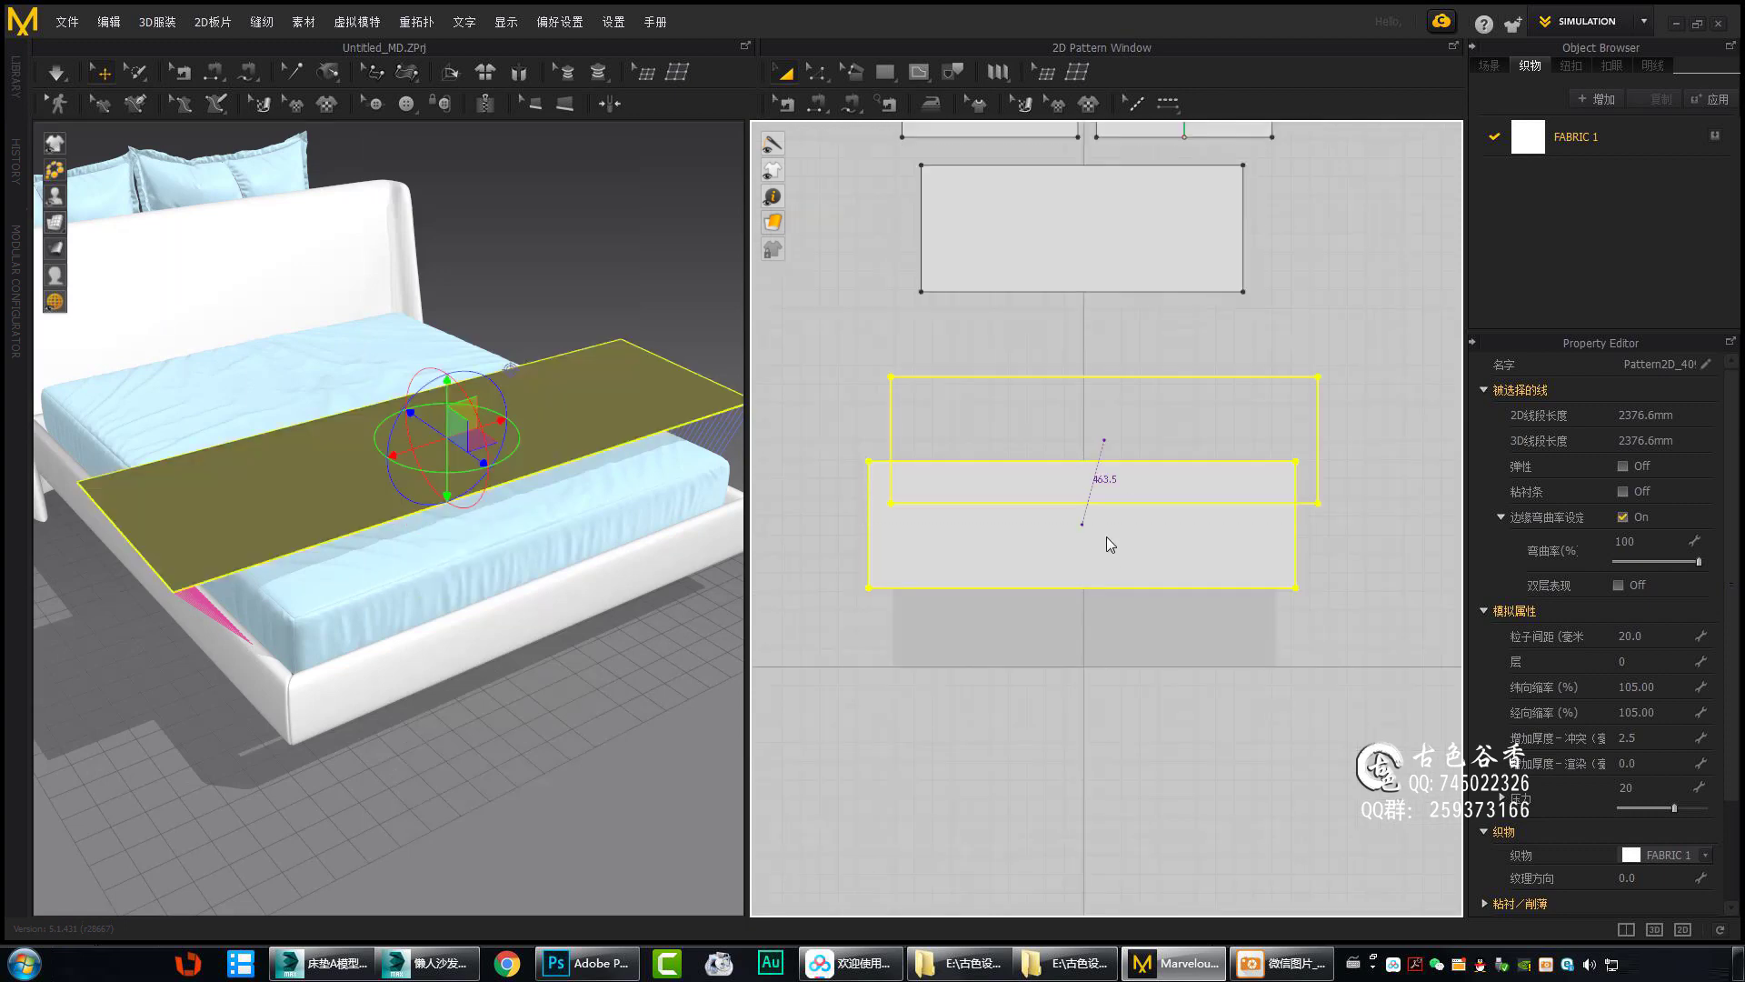
{"action": "mouse_move", "coordinate": [400, 493]}
{"action": "right_mouse_down"}
{"action": "mouse_move", "coordinate": [545, 591]}
{"action": "mouse_move", "coordinate": [579, 702]}
{"action": "mouse_move", "coordinate": [539, 418]}
{"action": "right_mouse_up"}
{"action": "left_click", "coordinate": [584, 623]}
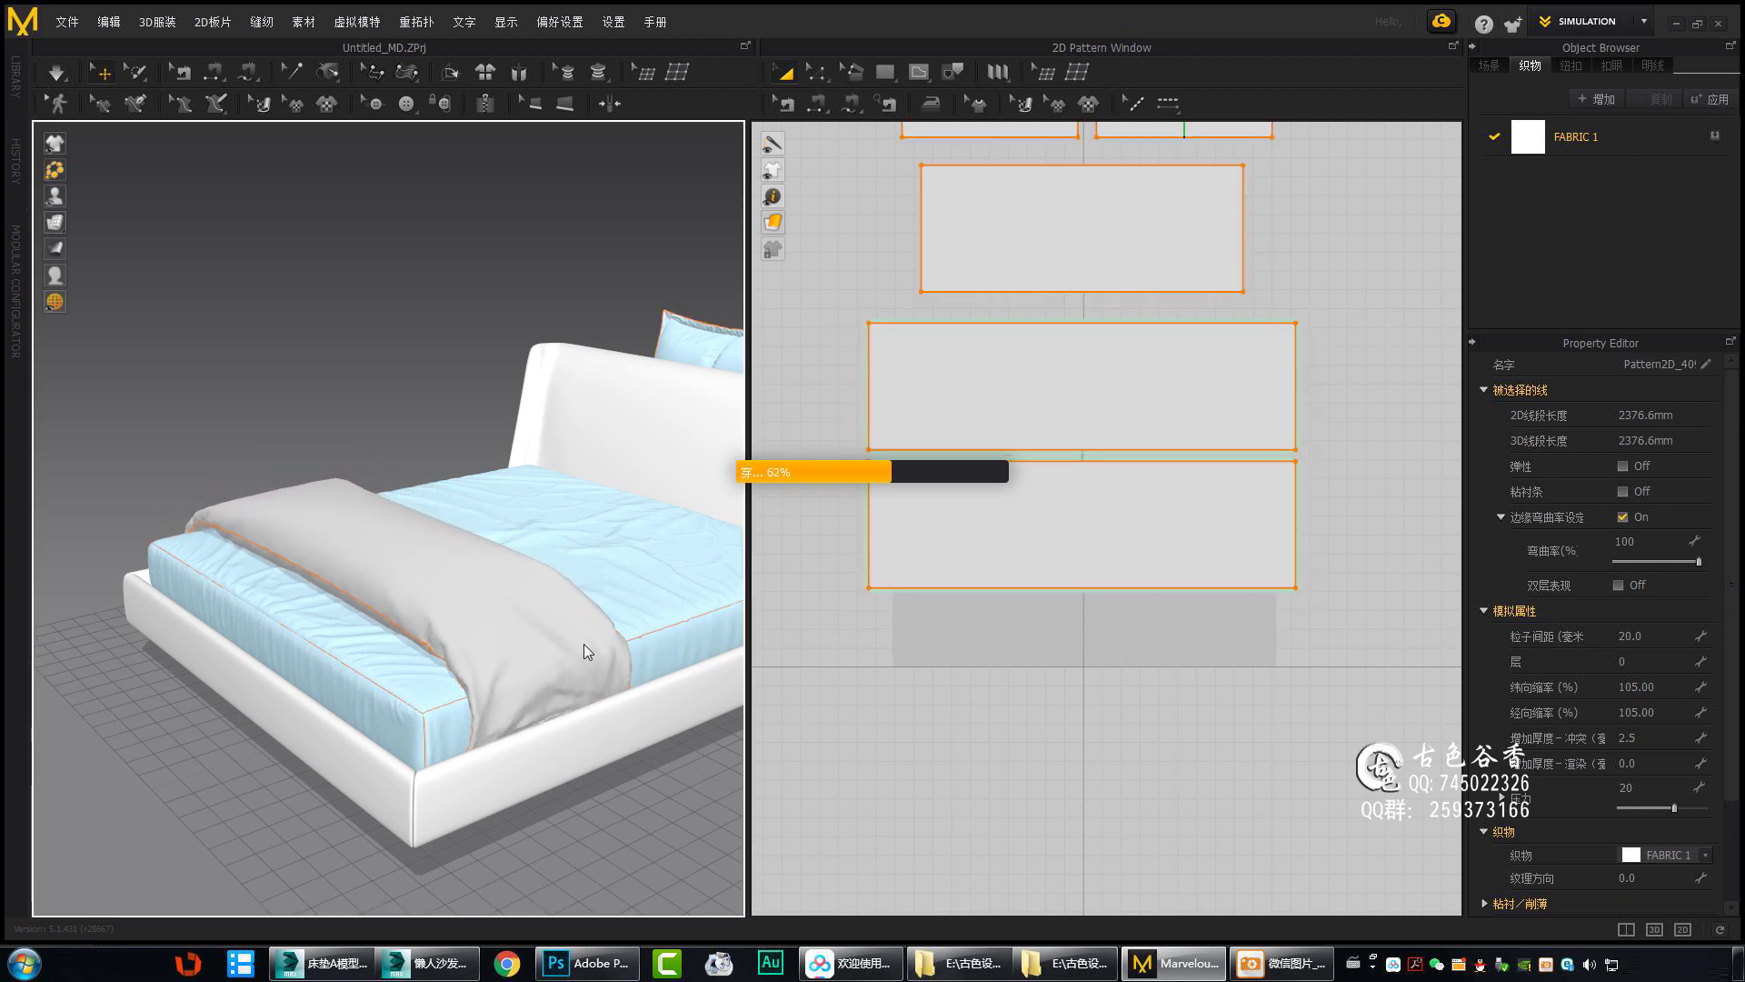
Inspect the draped cloth and keep only the left middle pattern selected.
{"action": "right_click_drag", "start_coordinate": [611, 626], "coordinate": [597, 684]}
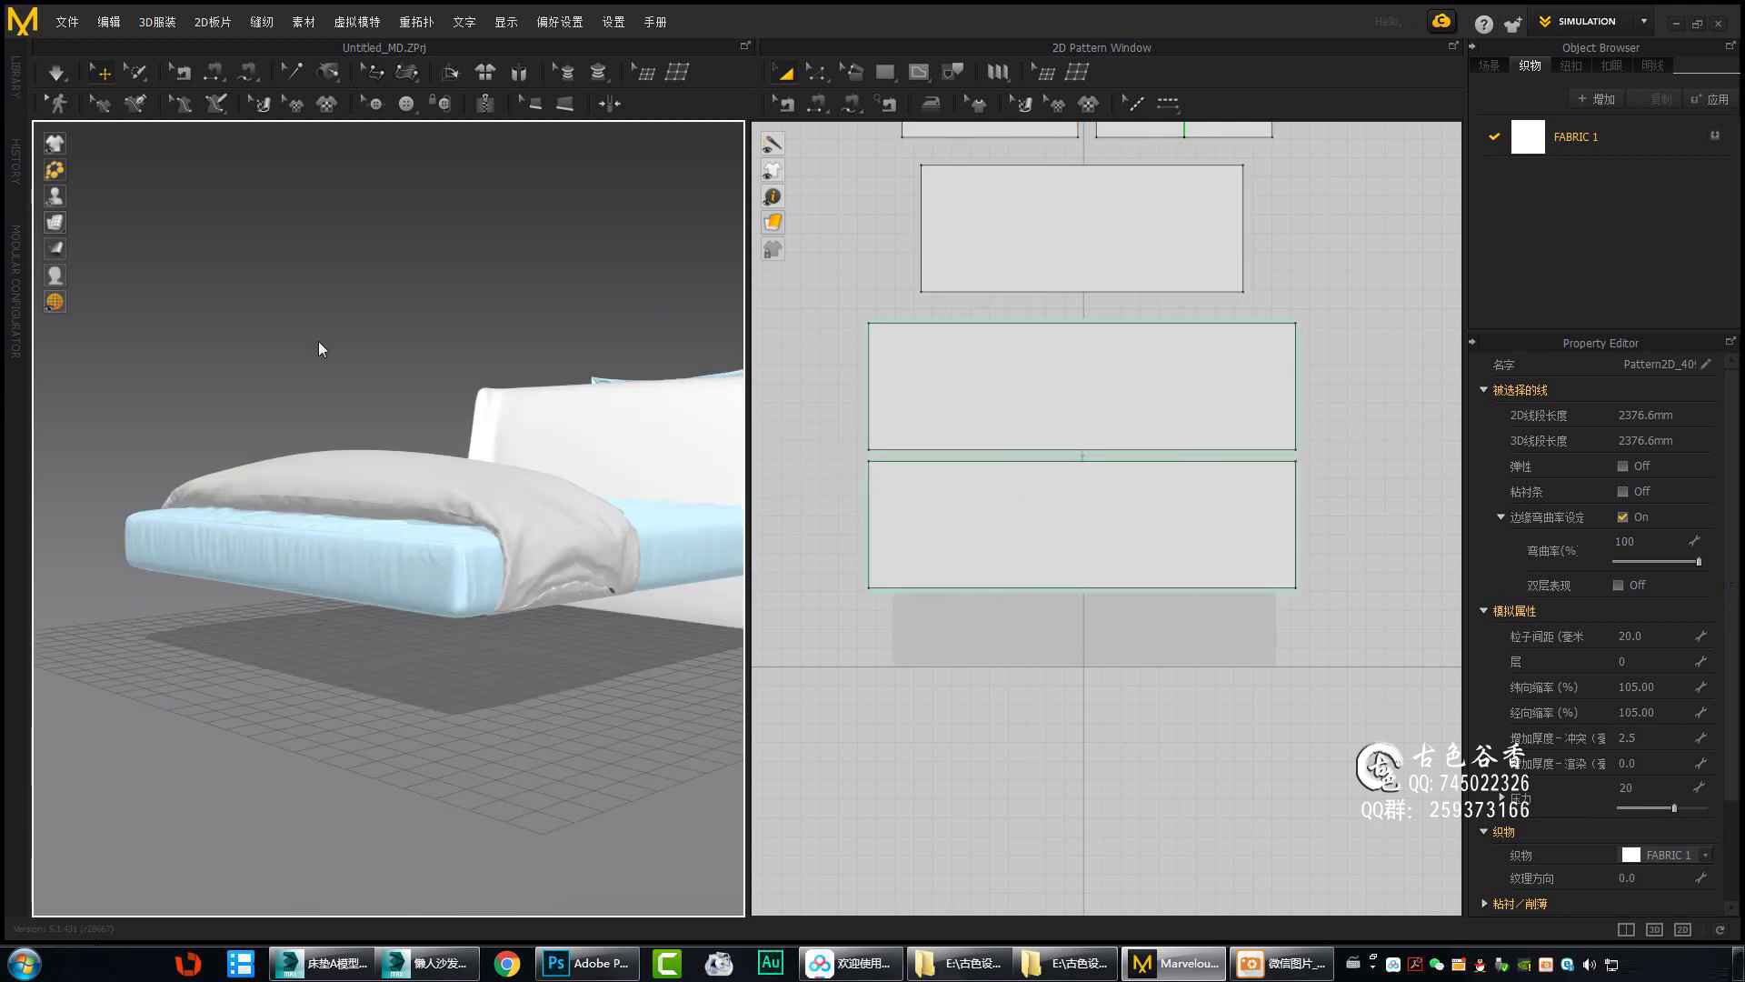
{"action": "left_click", "coordinate": [502, 600]}
{"action": "mouse_move", "coordinate": [319, 341]}
{"action": "right_mouse_down"}
{"action": "mouse_move", "coordinate": [491, 582]}
{"action": "mouse_move", "coordinate": [554, 582]}
{"action": "right_mouse_up"}
{"action": "left_click", "coordinate": [616, 340]}
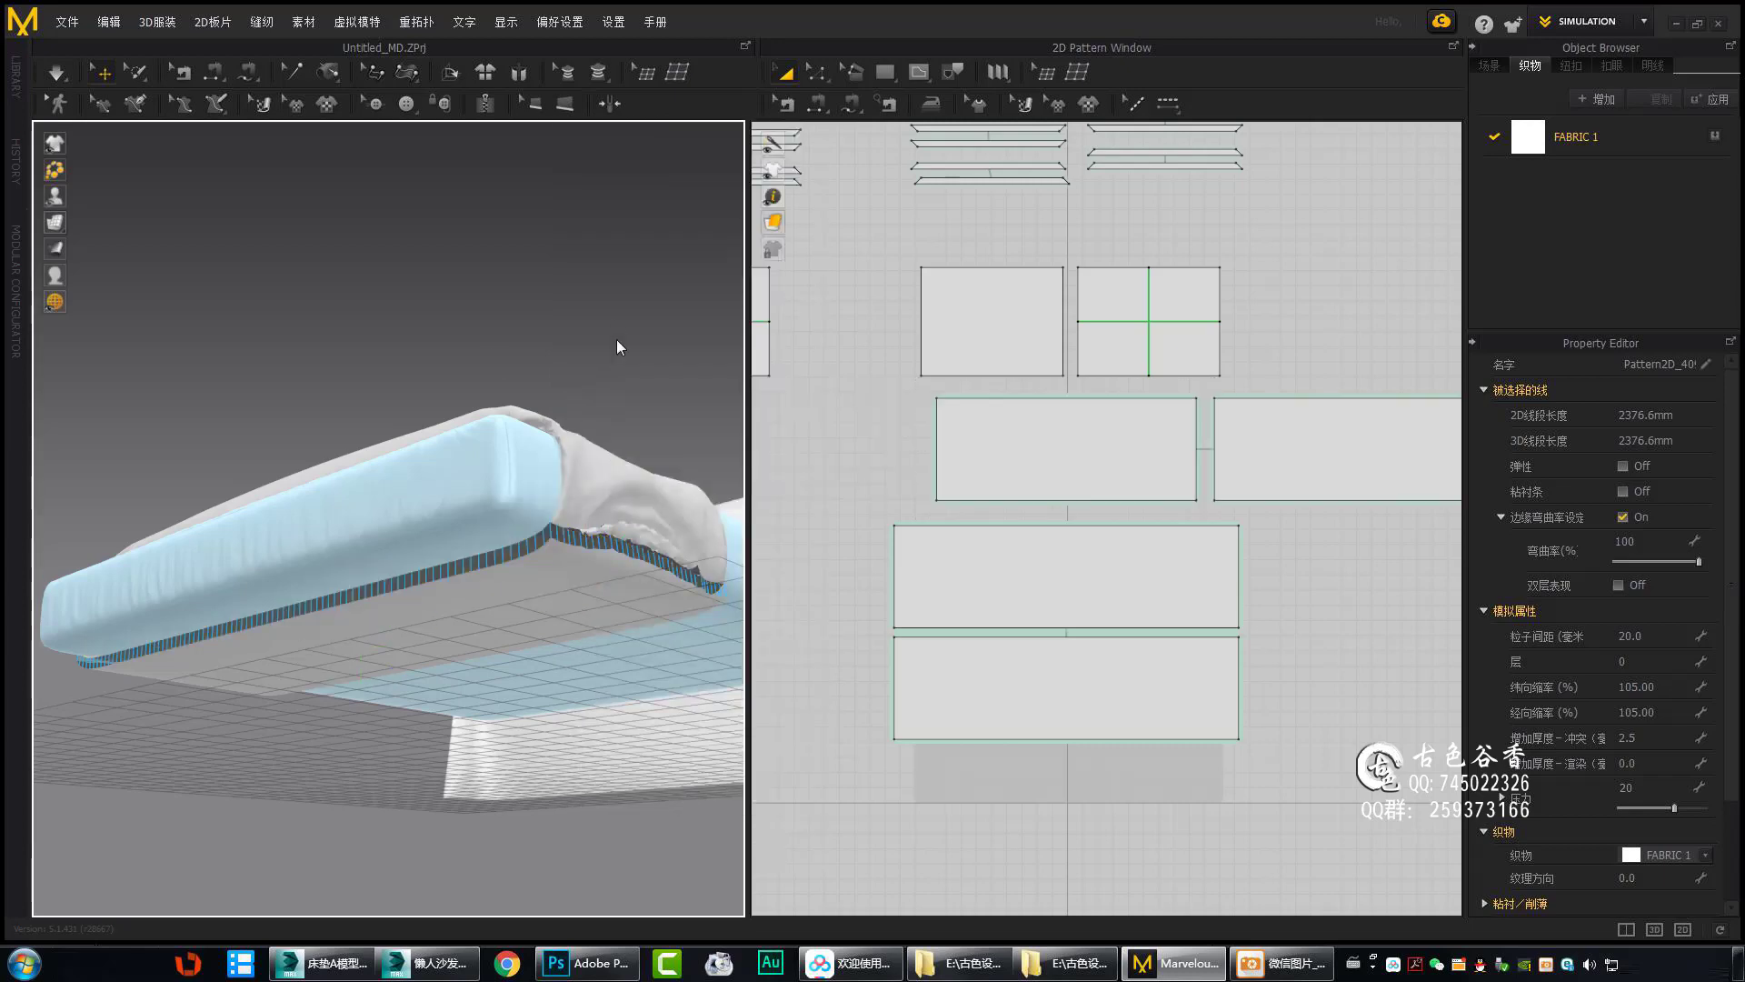
{"action": "right_click_drag", "start_coordinate": [616, 340], "coordinate": [520, 582]}
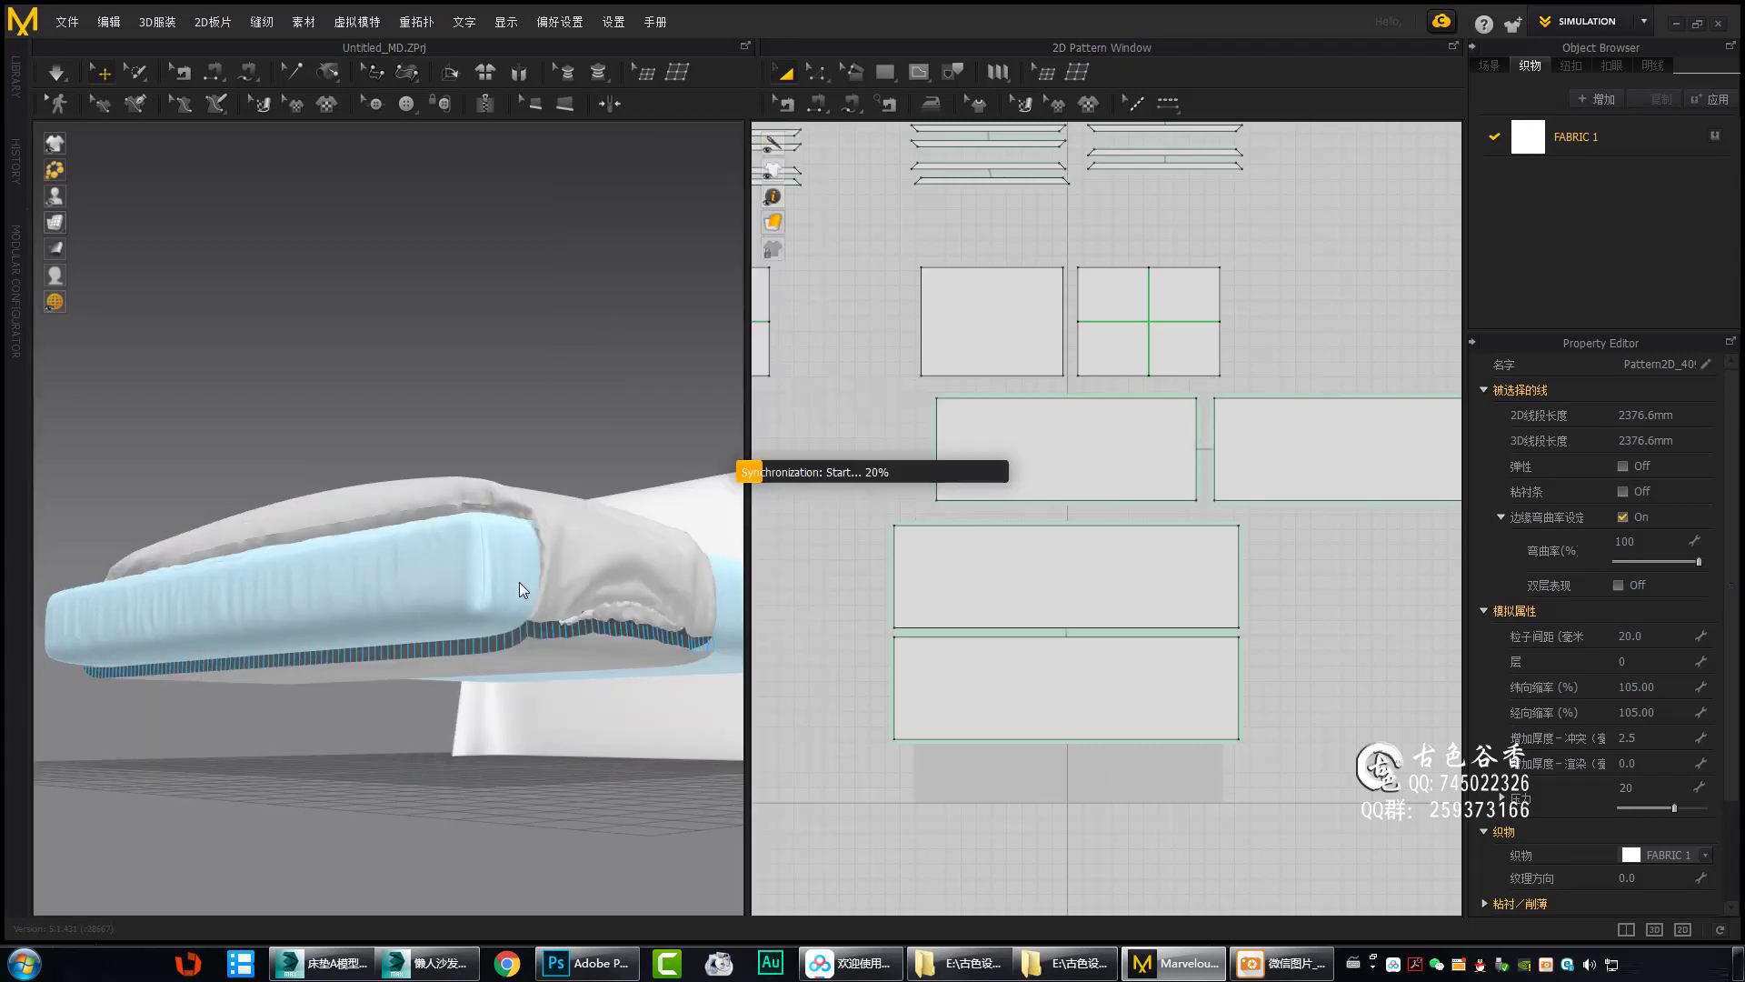
{"action": "left_click", "coordinate": [1298, 476]}
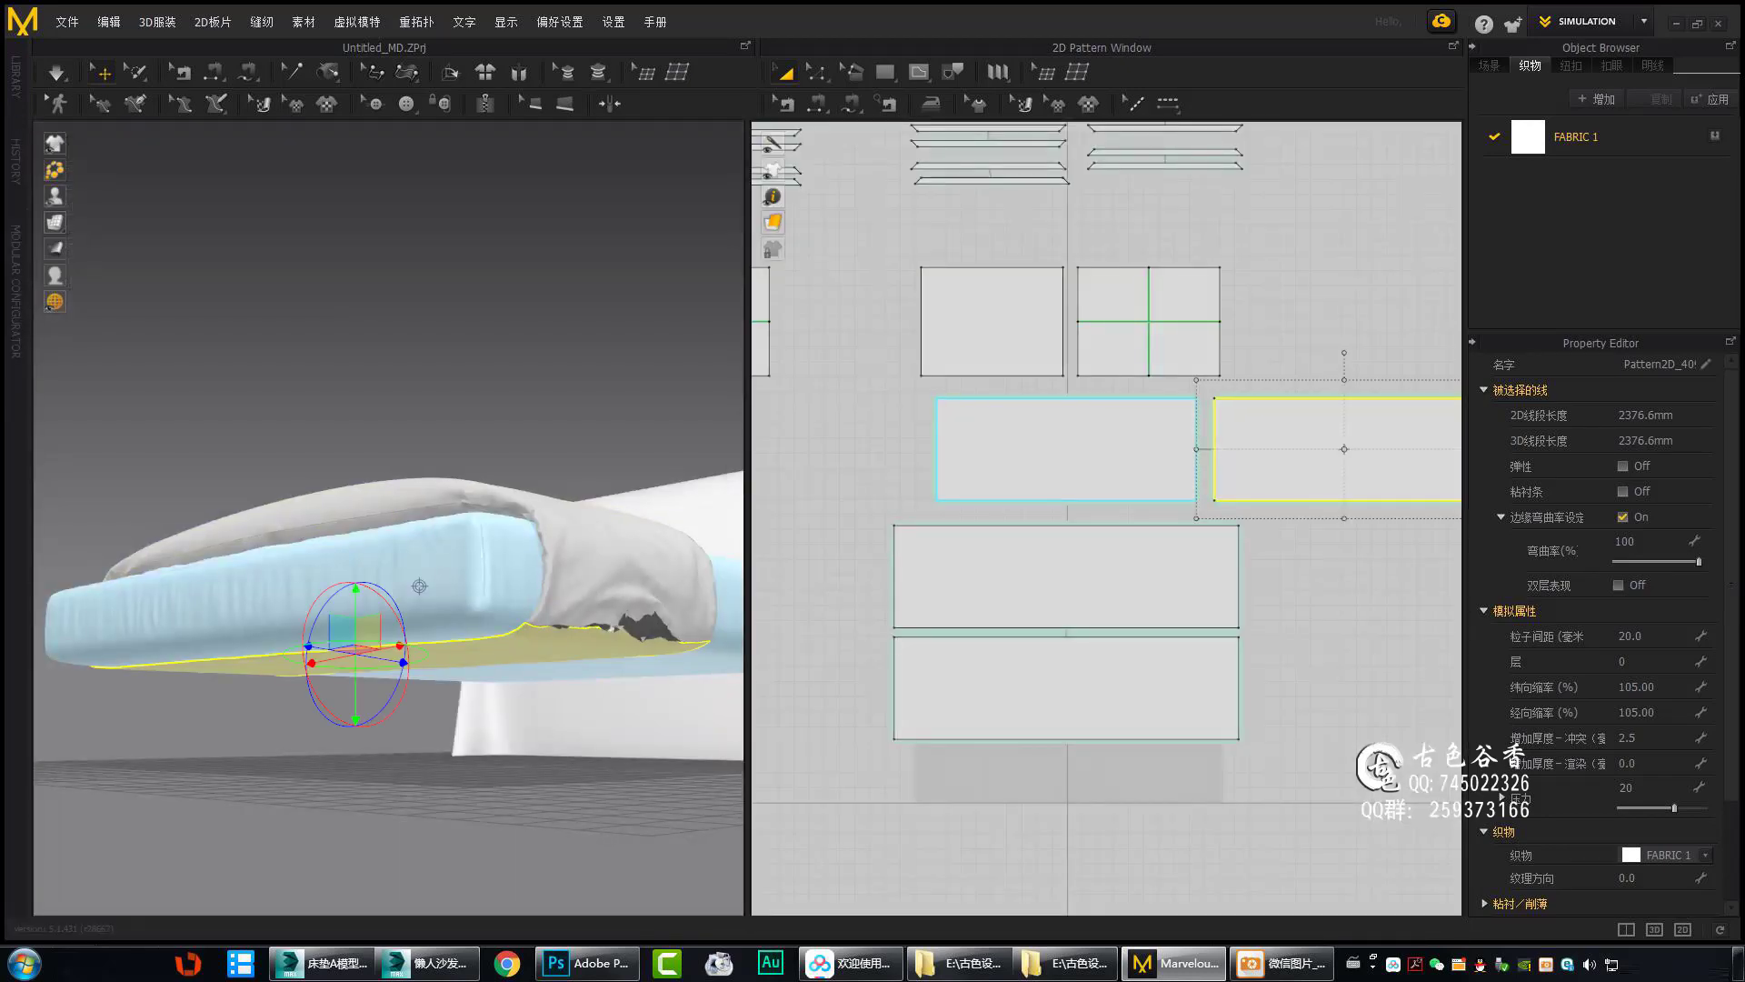
{"action": "right_click", "coordinate": [1290, 446]}
{"action": "left_click", "coordinate": [1106, 477]}
Set a fold point on the blanket edge and simulate the throw.
{"action": "left_click", "coordinate": [900, 670]}
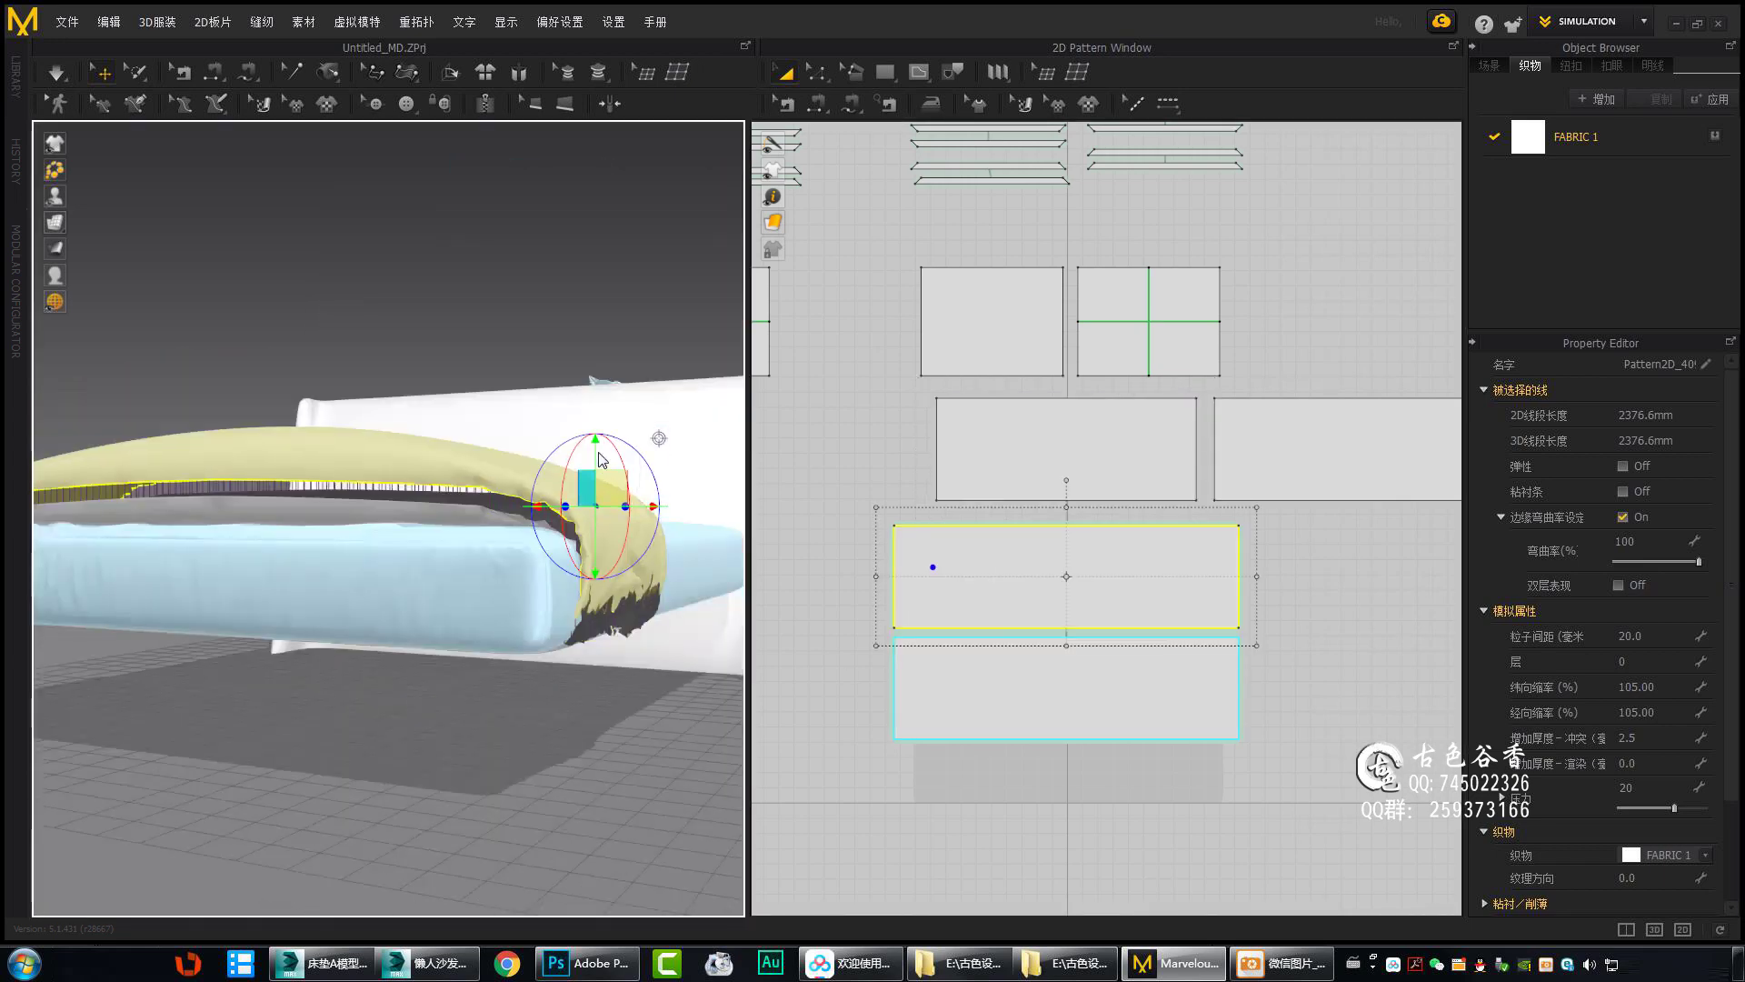
{"action": "mouse_move", "coordinate": [522, 489]}
{"action": "right_mouse_down"}
{"action": "mouse_move", "coordinate": [531, 571]}
{"action": "mouse_move", "coordinate": [609, 574]}
{"action": "right_mouse_up"}
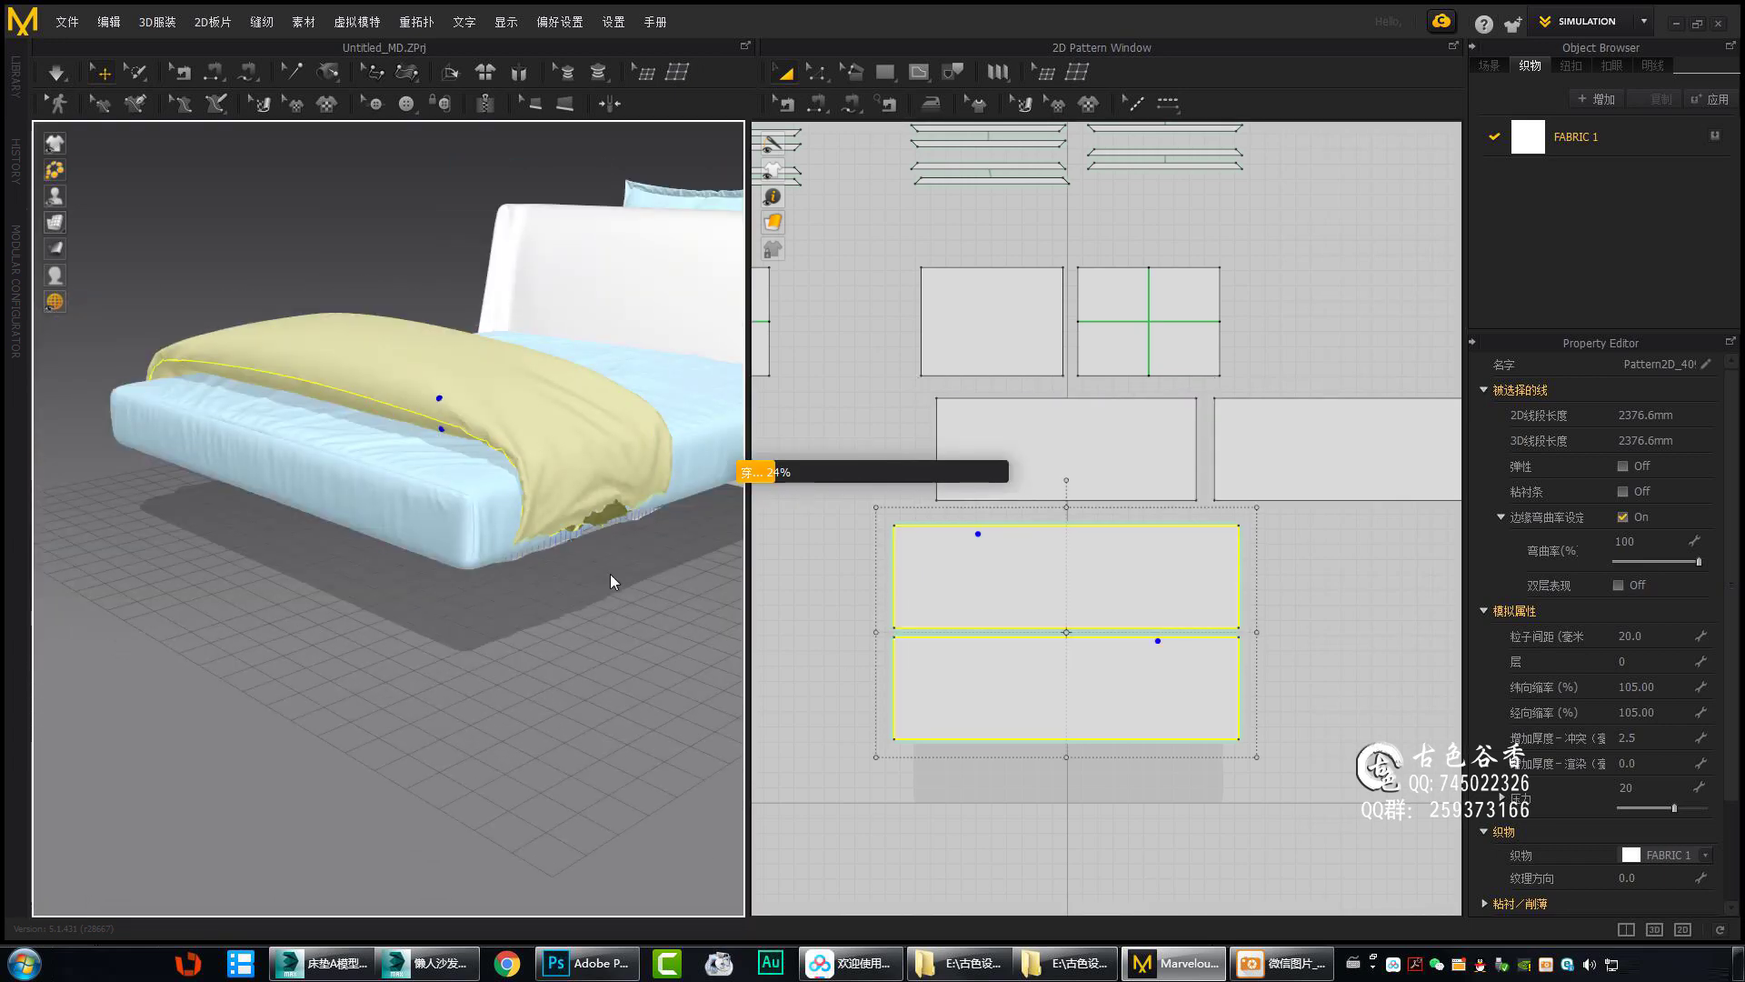
{"action": "left_click", "coordinate": [621, 519]}
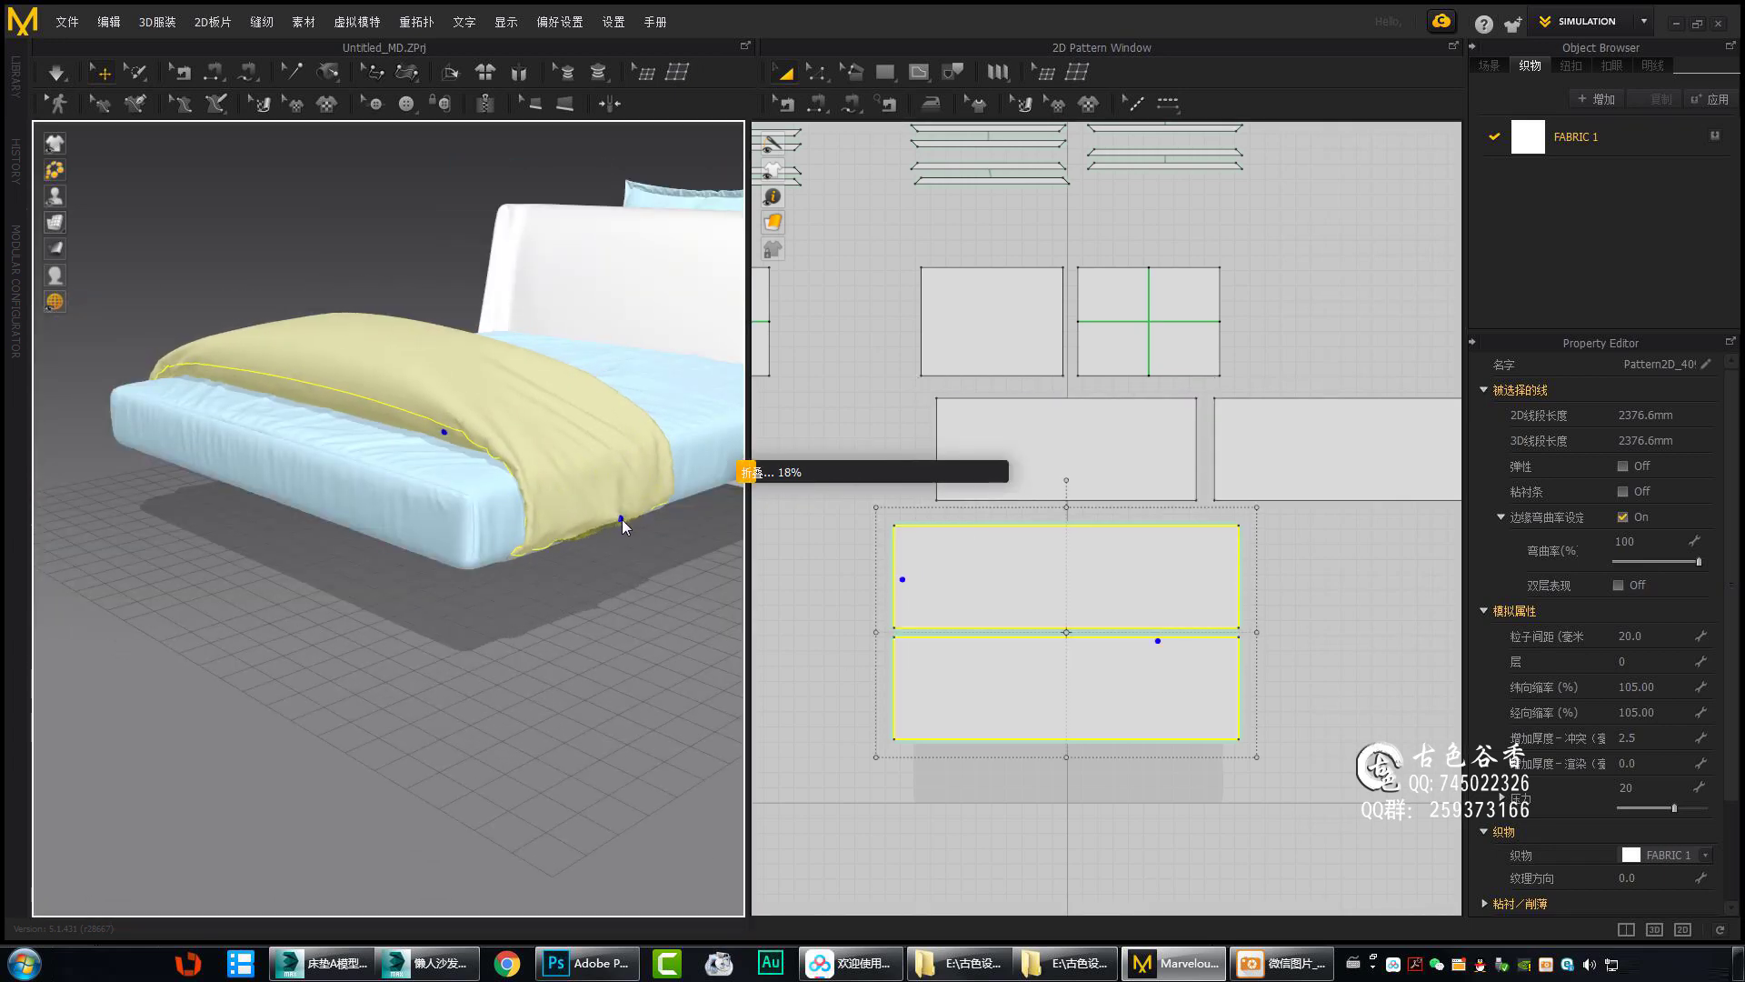
{"action": "mouse_move", "coordinate": [487, 558]}
{"action": "right_mouse_down"}
{"action": "mouse_move", "coordinate": [596, 509]}
{"action": "mouse_move", "coordinate": [314, 522]}
{"action": "right_mouse_up"}
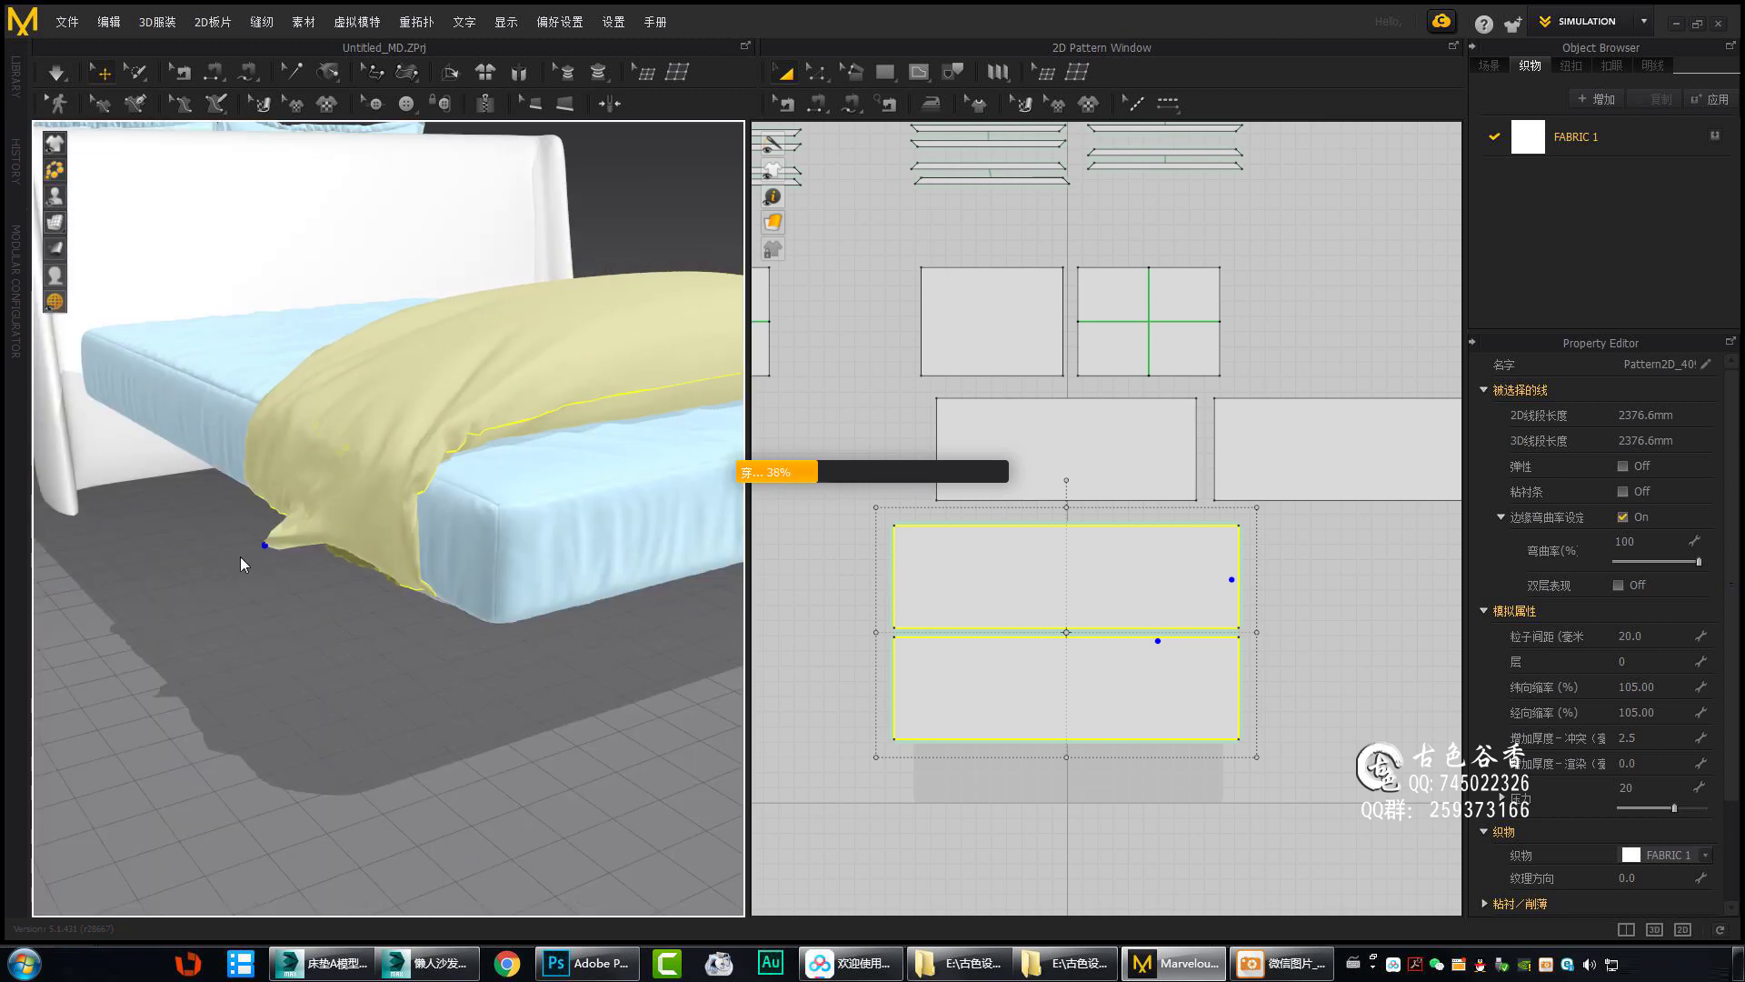
{"action": "right_click_drag", "start_coordinate": [240, 653], "coordinate": [352, 508]}
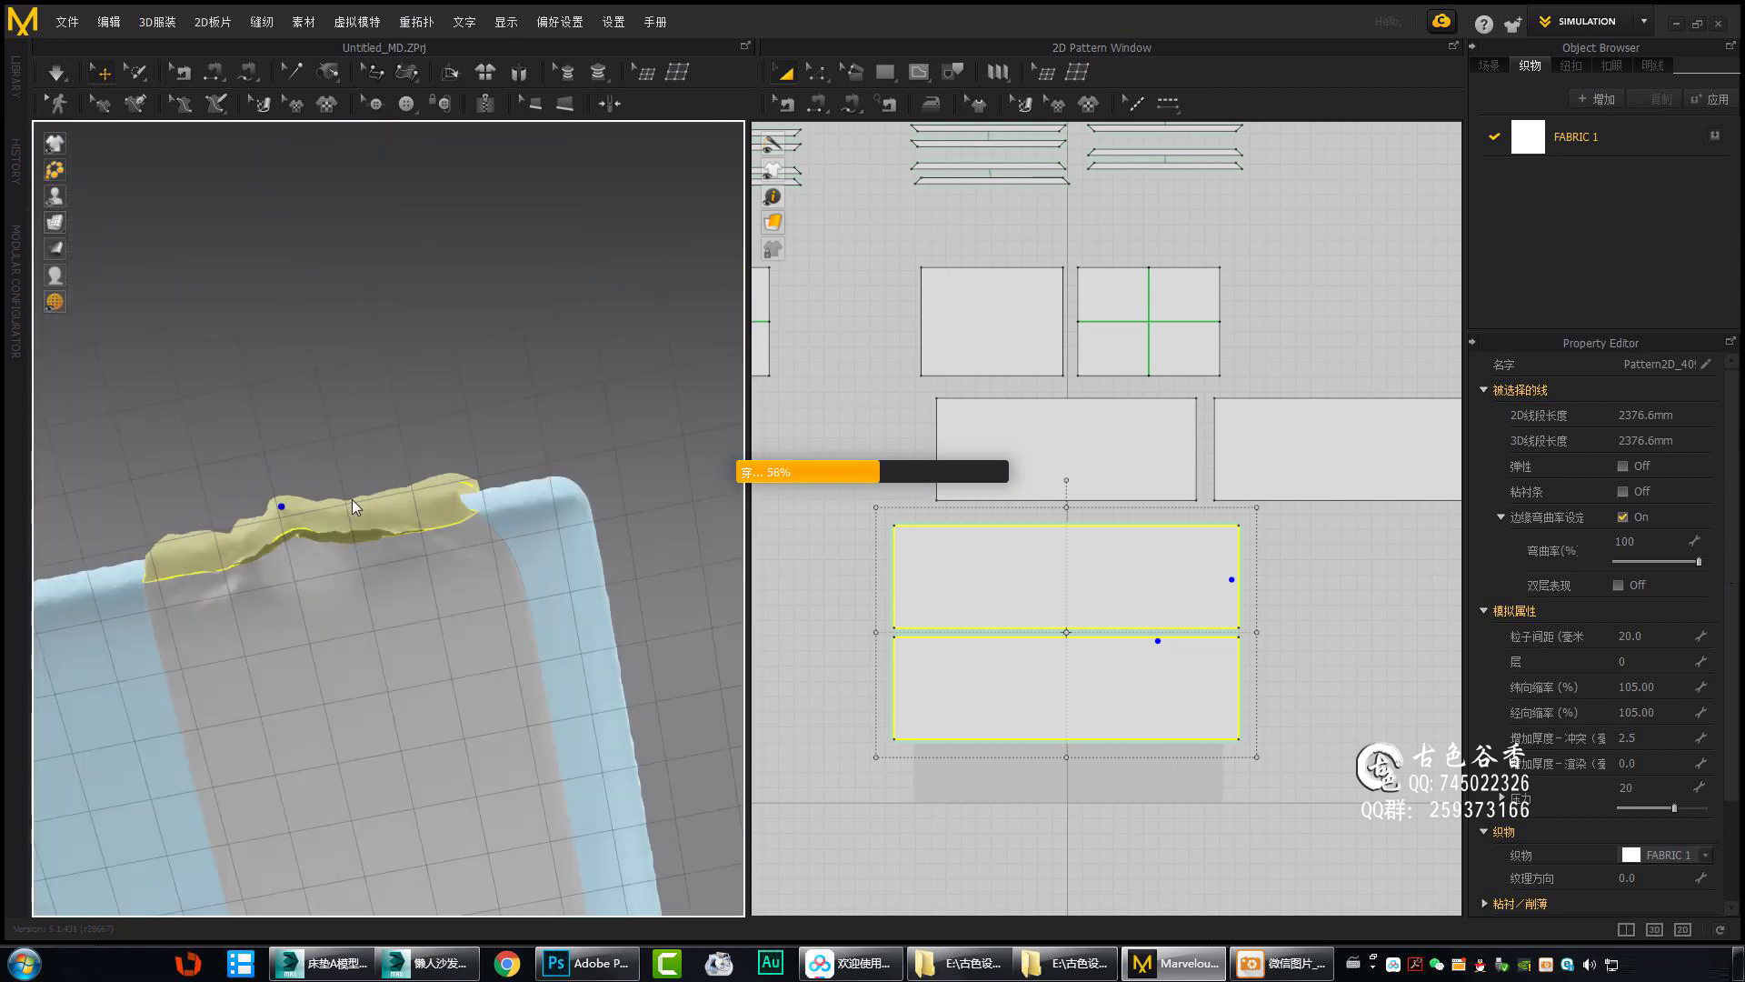
{"action": "mouse_move", "coordinate": [505, 413]}
{"action": "right_mouse_down"}
{"action": "mouse_move", "coordinate": [398, 631]}
{"action": "mouse_move", "coordinate": [338, 652]}
{"action": "mouse_move", "coordinate": [443, 749]}
{"action": "mouse_move", "coordinate": [391, 690]}
{"action": "right_mouse_up"}
{"action": "mouse_move", "coordinate": [547, 591]}
{"action": "right_mouse_down"}
{"action": "mouse_move", "coordinate": [373, 547]}
{"action": "mouse_move", "coordinate": [473, 565]}
{"action": "mouse_move", "coordinate": [446, 539]}
{"action": "right_mouse_up"}
{"action": "key", "text": "space"}
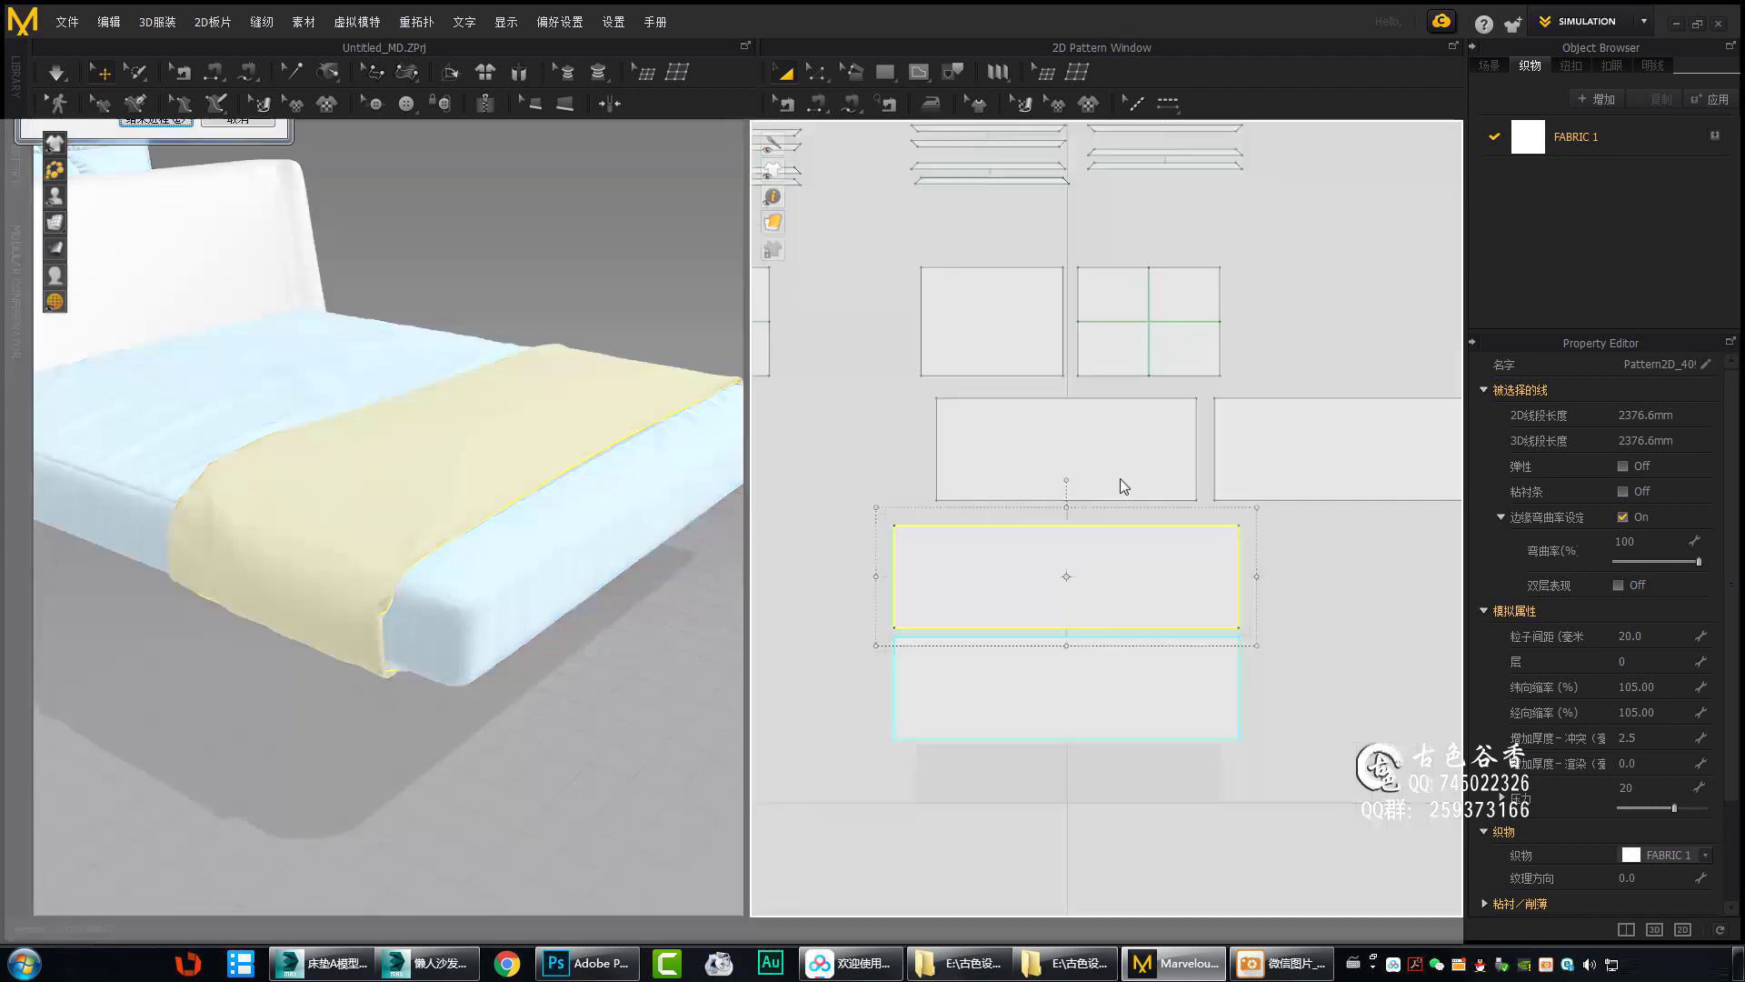
Select the throw patterns and the upper rectangle, checking the draped result.
{"action": "left_click_drag", "start_coordinate": [1120, 478], "coordinate": [842, 576]}
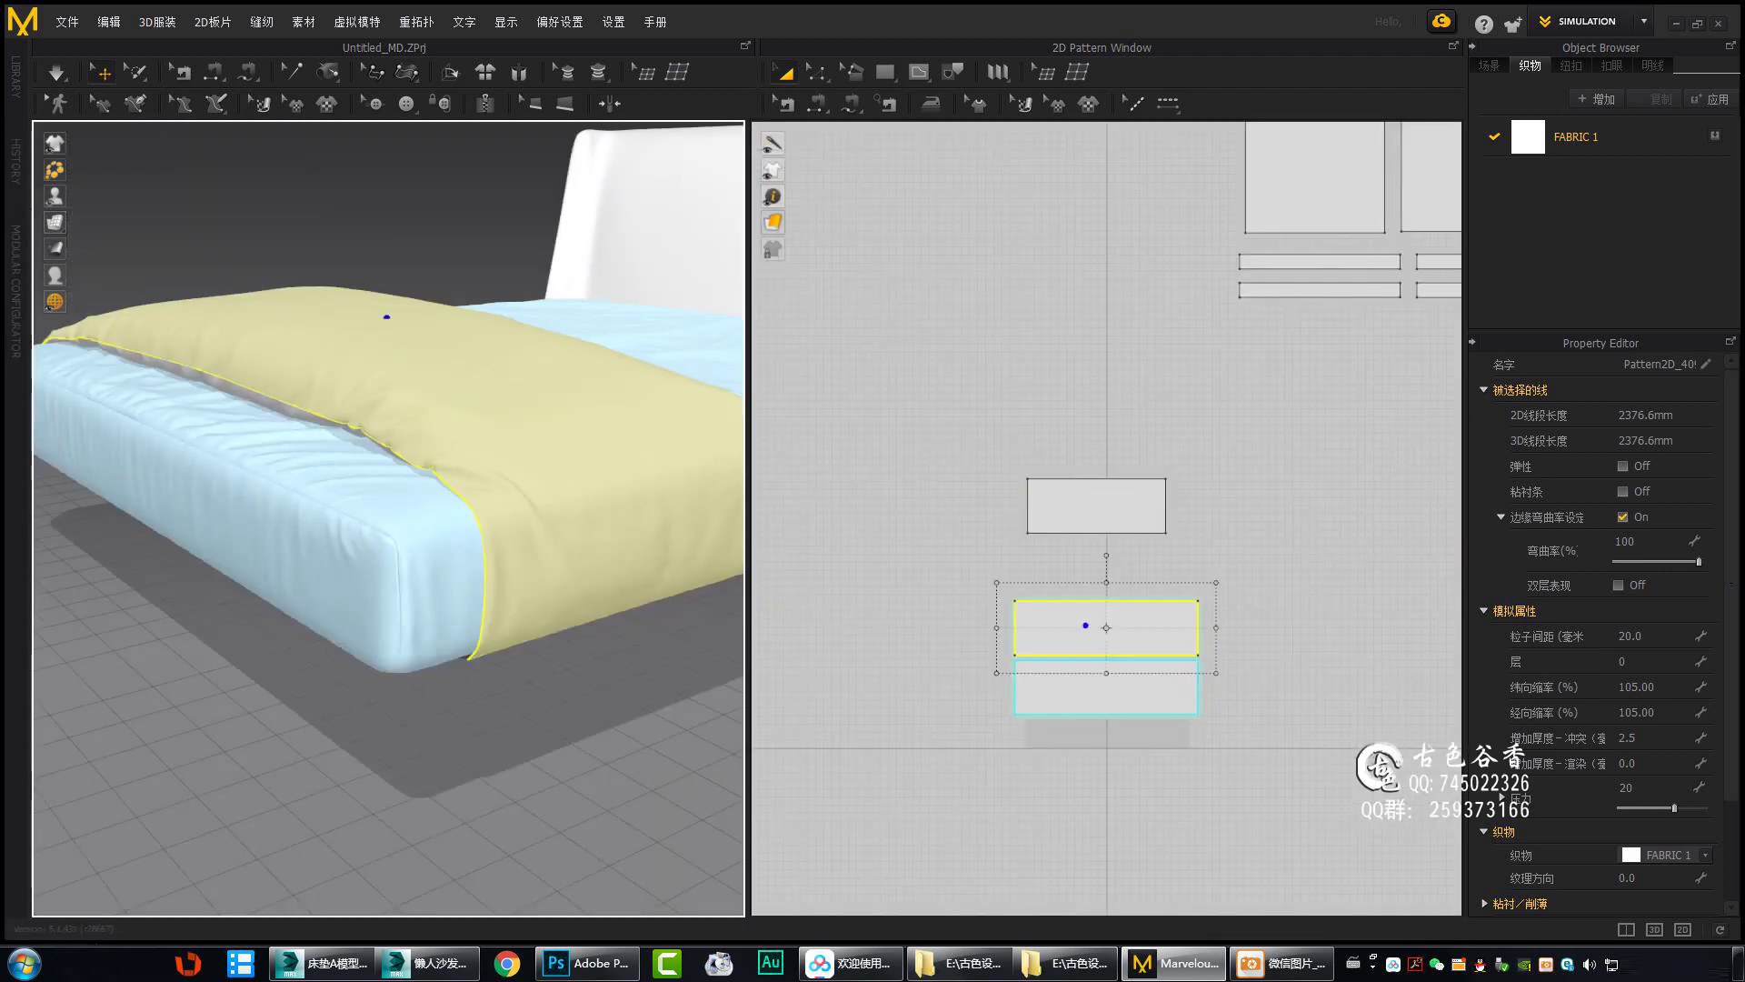
{"action": "mouse_move", "coordinate": [510, 640]}
{"action": "right_mouse_down"}
{"action": "mouse_move", "coordinate": [338, 609]}
{"action": "mouse_move", "coordinate": [411, 669]}
{"action": "mouse_move", "coordinate": [389, 565]}
{"action": "mouse_move", "coordinate": [324, 576]}
{"action": "mouse_move", "coordinate": [326, 609]}
{"action": "right_mouse_up"}
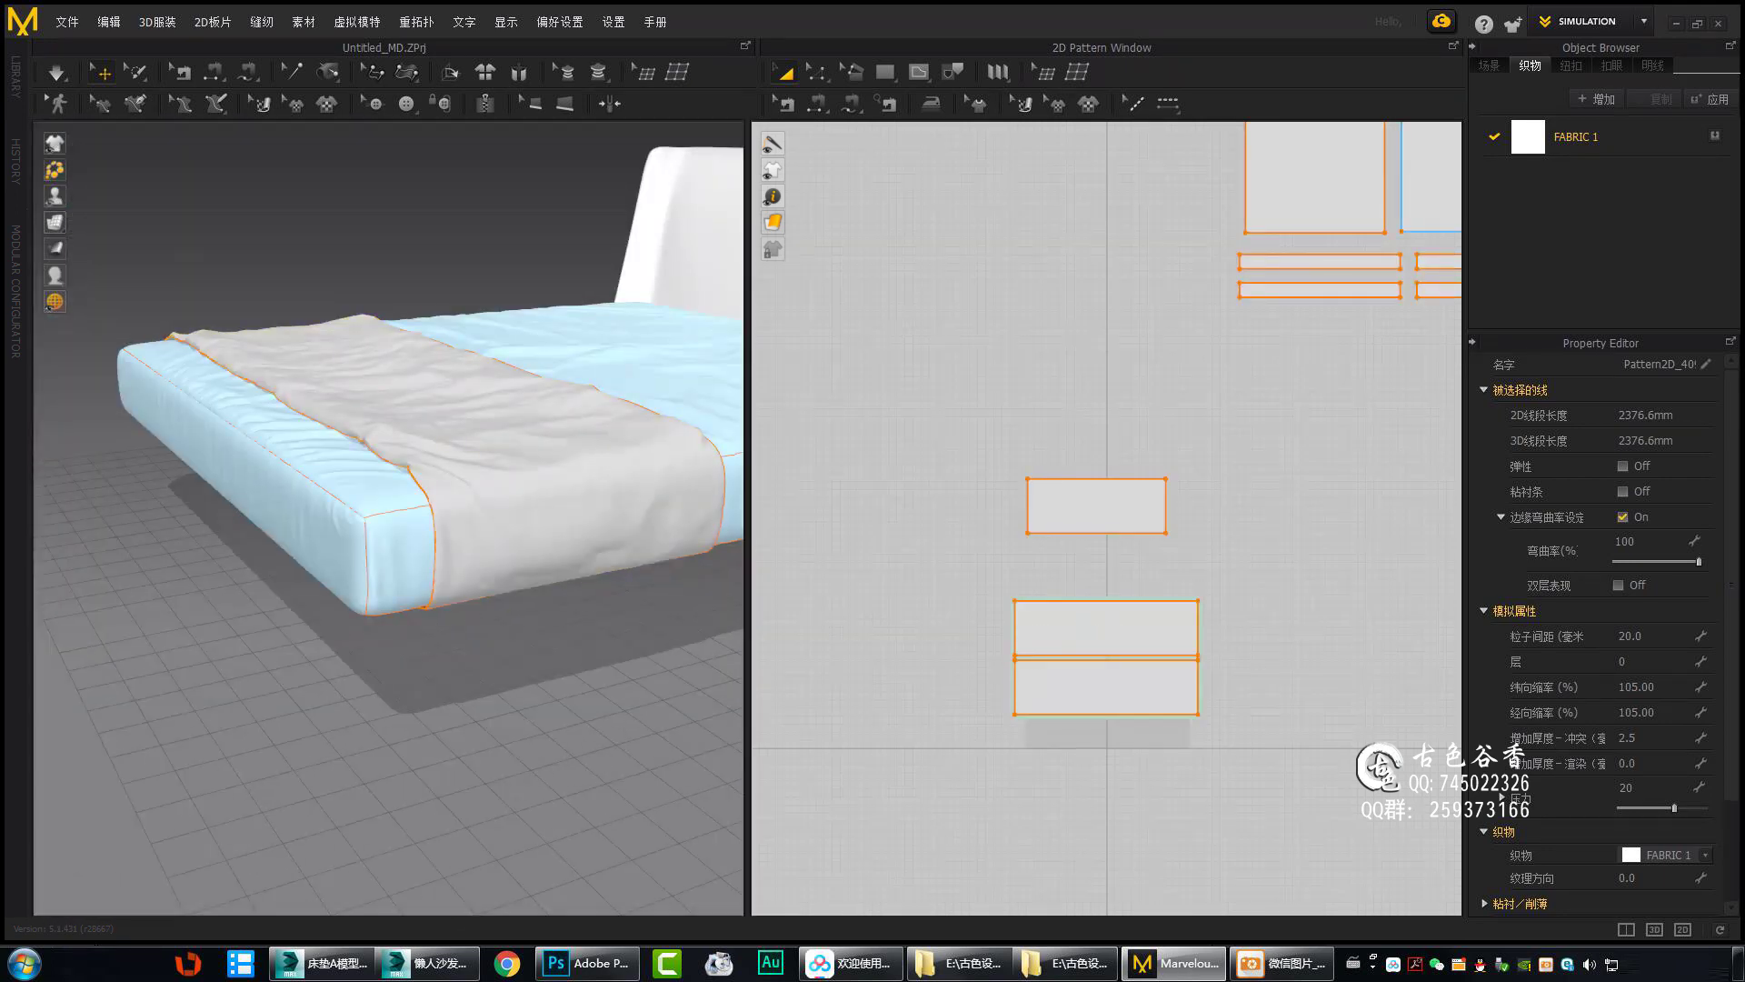
{"action": "left_click", "coordinate": [707, 558]}
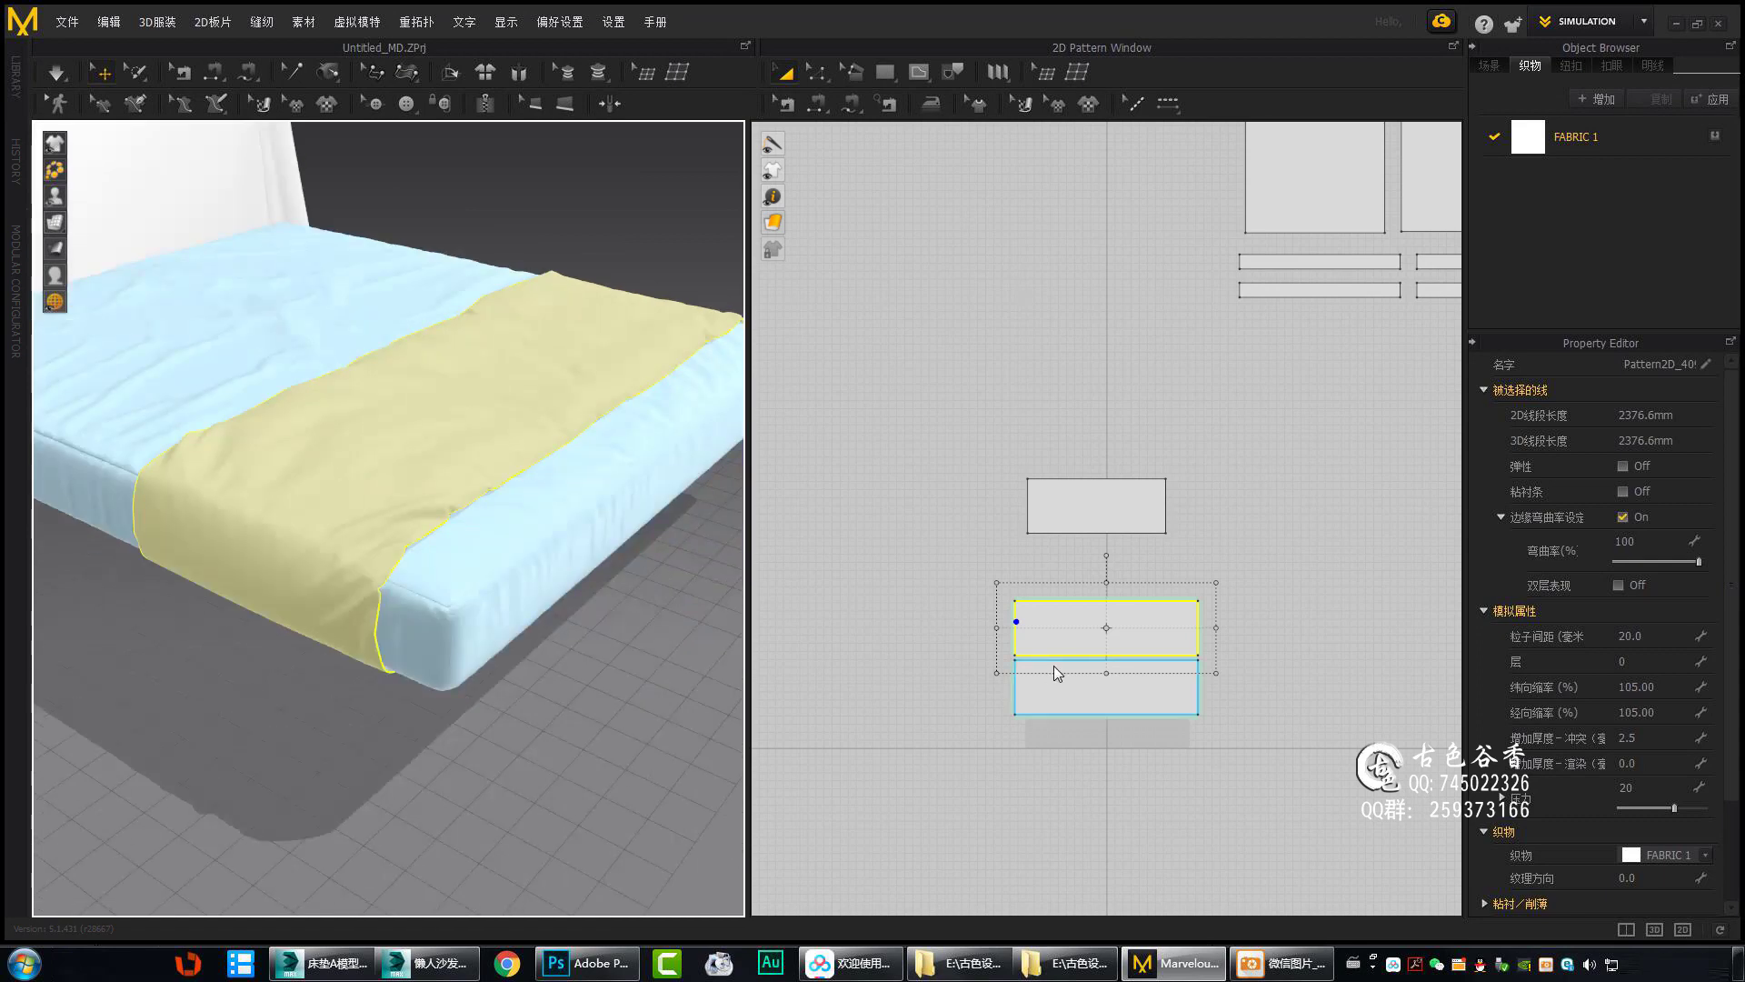
{"action": "left_click", "coordinate": [1105, 687]}
{"action": "left_click", "coordinate": [1096, 505]}
{"action": "mouse_move", "coordinate": [390, 509]}
{"action": "right_mouse_down"}
{"action": "mouse_move", "coordinate": [370, 421]}
{"action": "mouse_move", "coordinate": [436, 427]}
{"action": "right_mouse_up"}
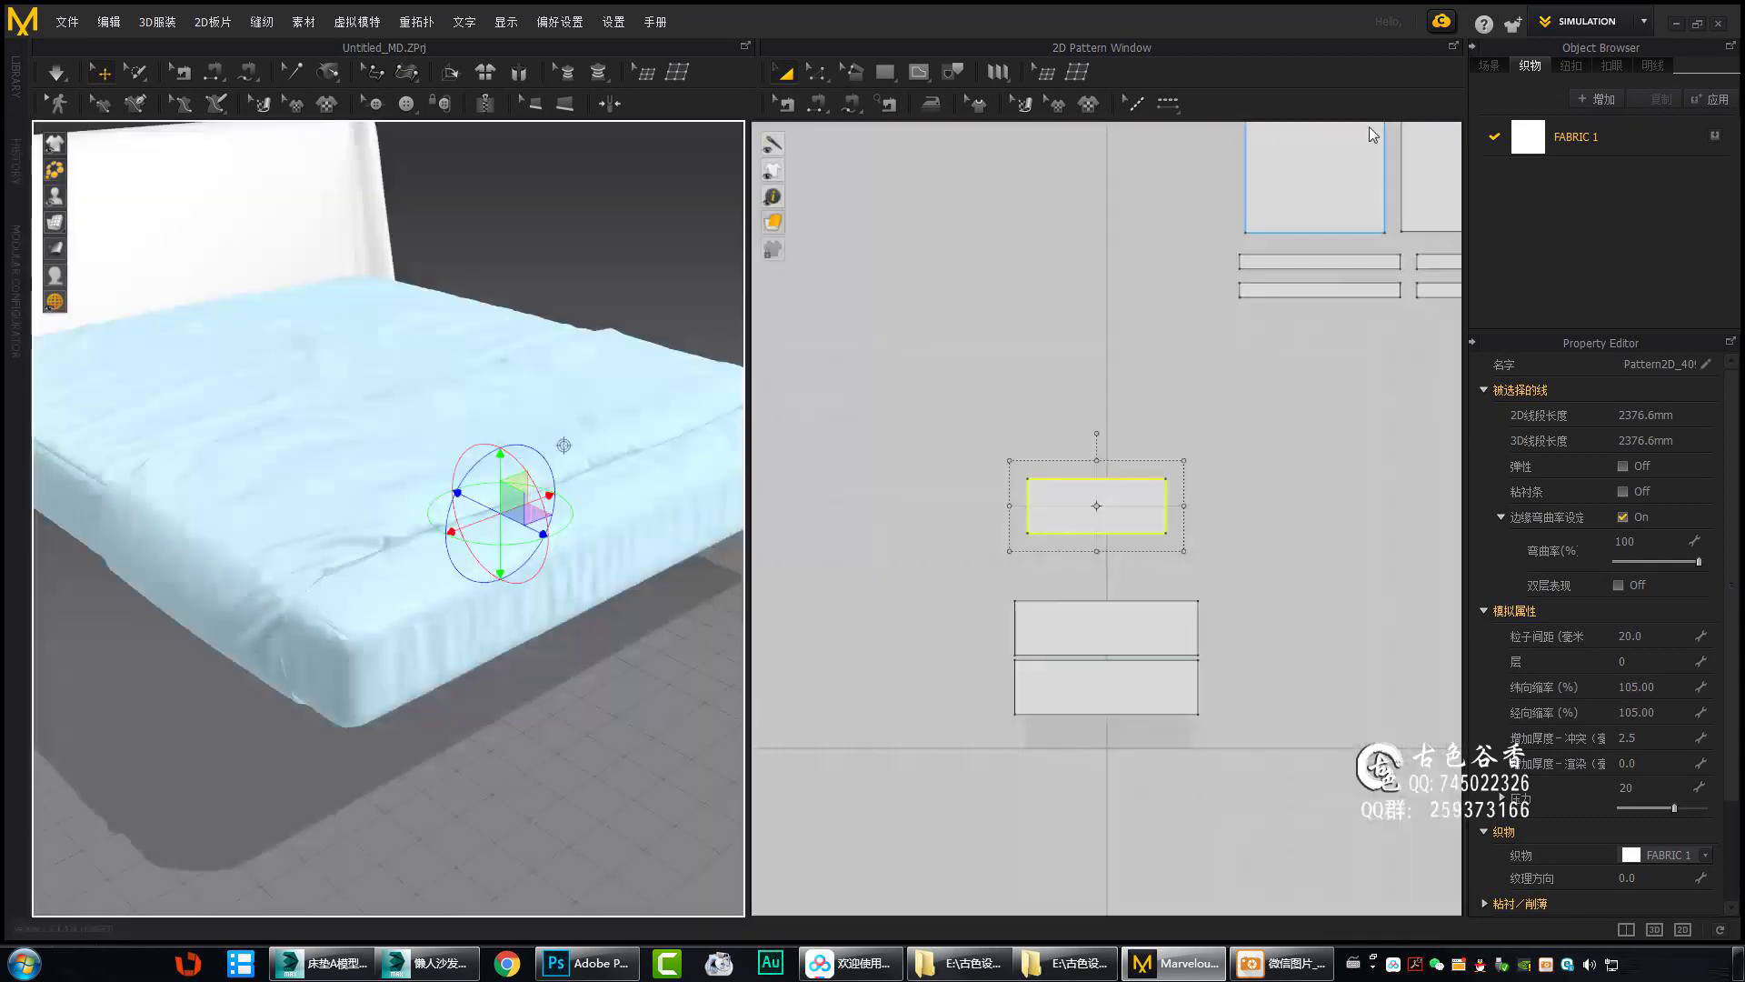
Select the second rectangle and zoom around the bed to check the strip.
{"action": "scroll", "coordinate": [1064, 499], "scroll_direction": "up", "scroll_amount": 2}
{"action": "scroll", "coordinate": [903, 503], "scroll_direction": "up", "scroll_amount": 2}
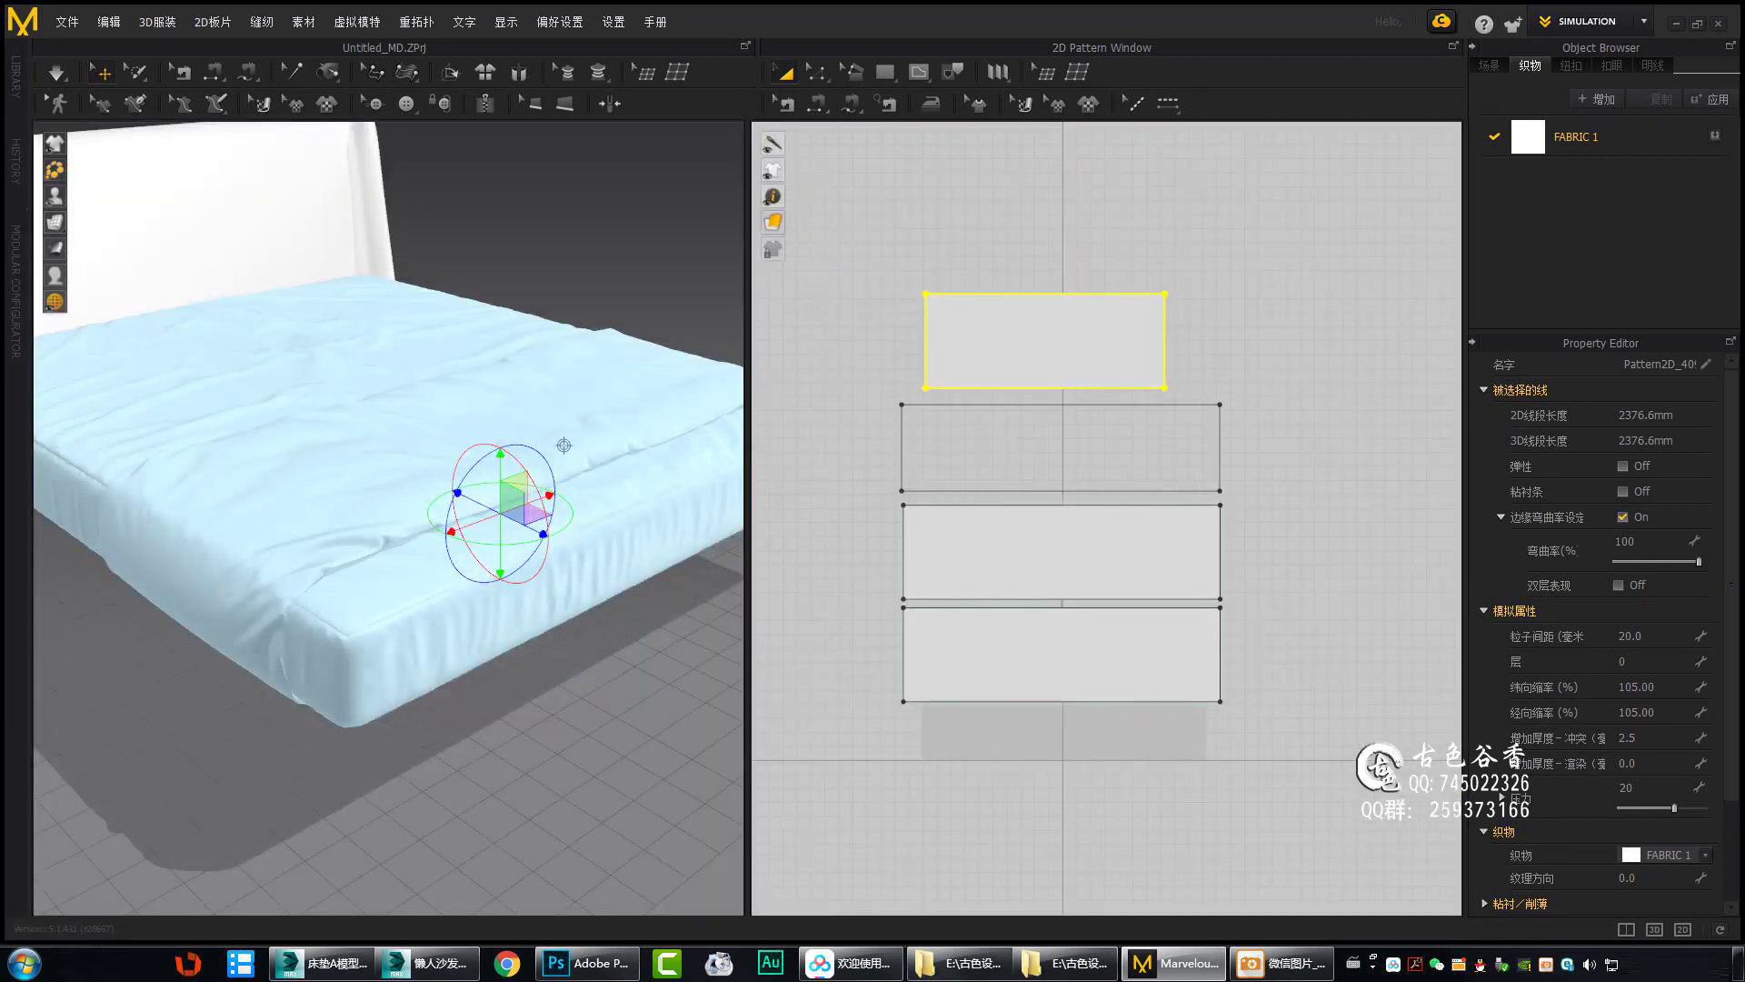
{"action": "left_click", "coordinate": [1081, 411]}
{"action": "scroll", "coordinate": [560, 450], "scroll_direction": "down", "scroll_amount": 3}
{"action": "right_click_drag", "start_coordinate": [452, 187], "coordinate": [495, 518]}
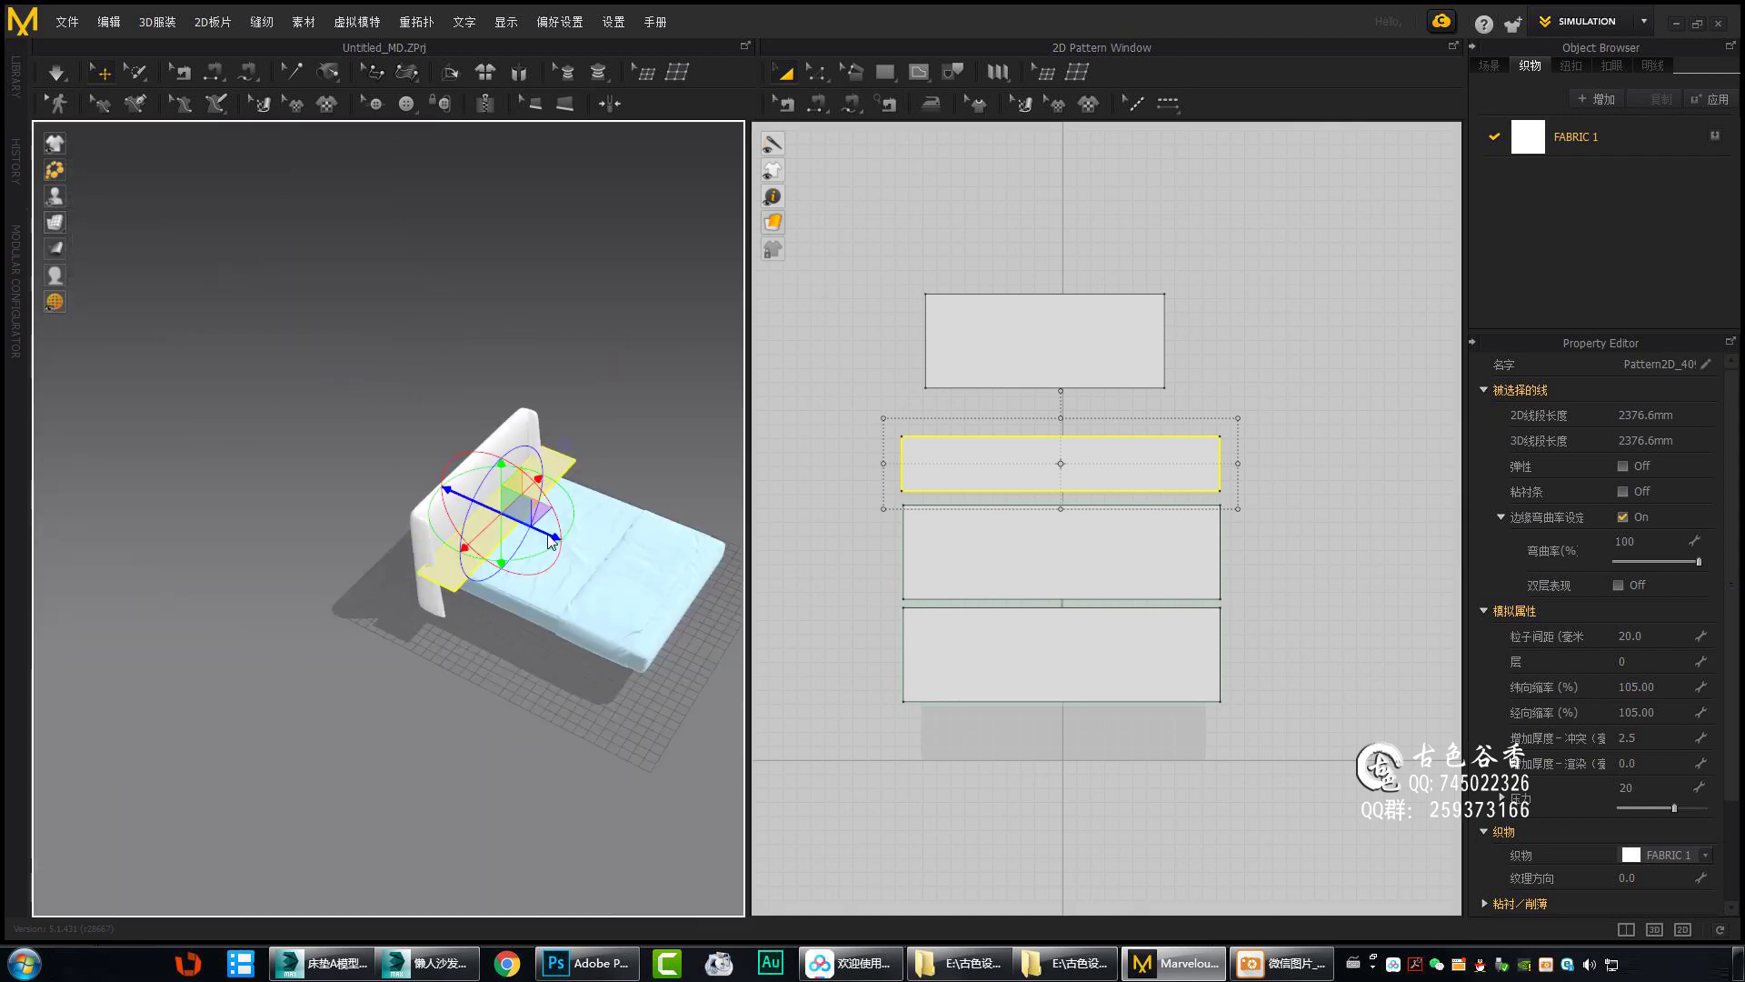
{"action": "scroll", "coordinate": [494, 519], "scroll_direction": "up", "scroll_amount": 3}
{"action": "scroll", "coordinate": [520, 449], "scroll_direction": "up", "scroll_amount": 3}
{"action": "scroll", "coordinate": [1322, 607], "scroll_direction": "up", "scroll_amount": 3}
{"action": "scroll", "coordinate": [1169, 521], "scroll_direction": "down", "scroll_amount": 4}
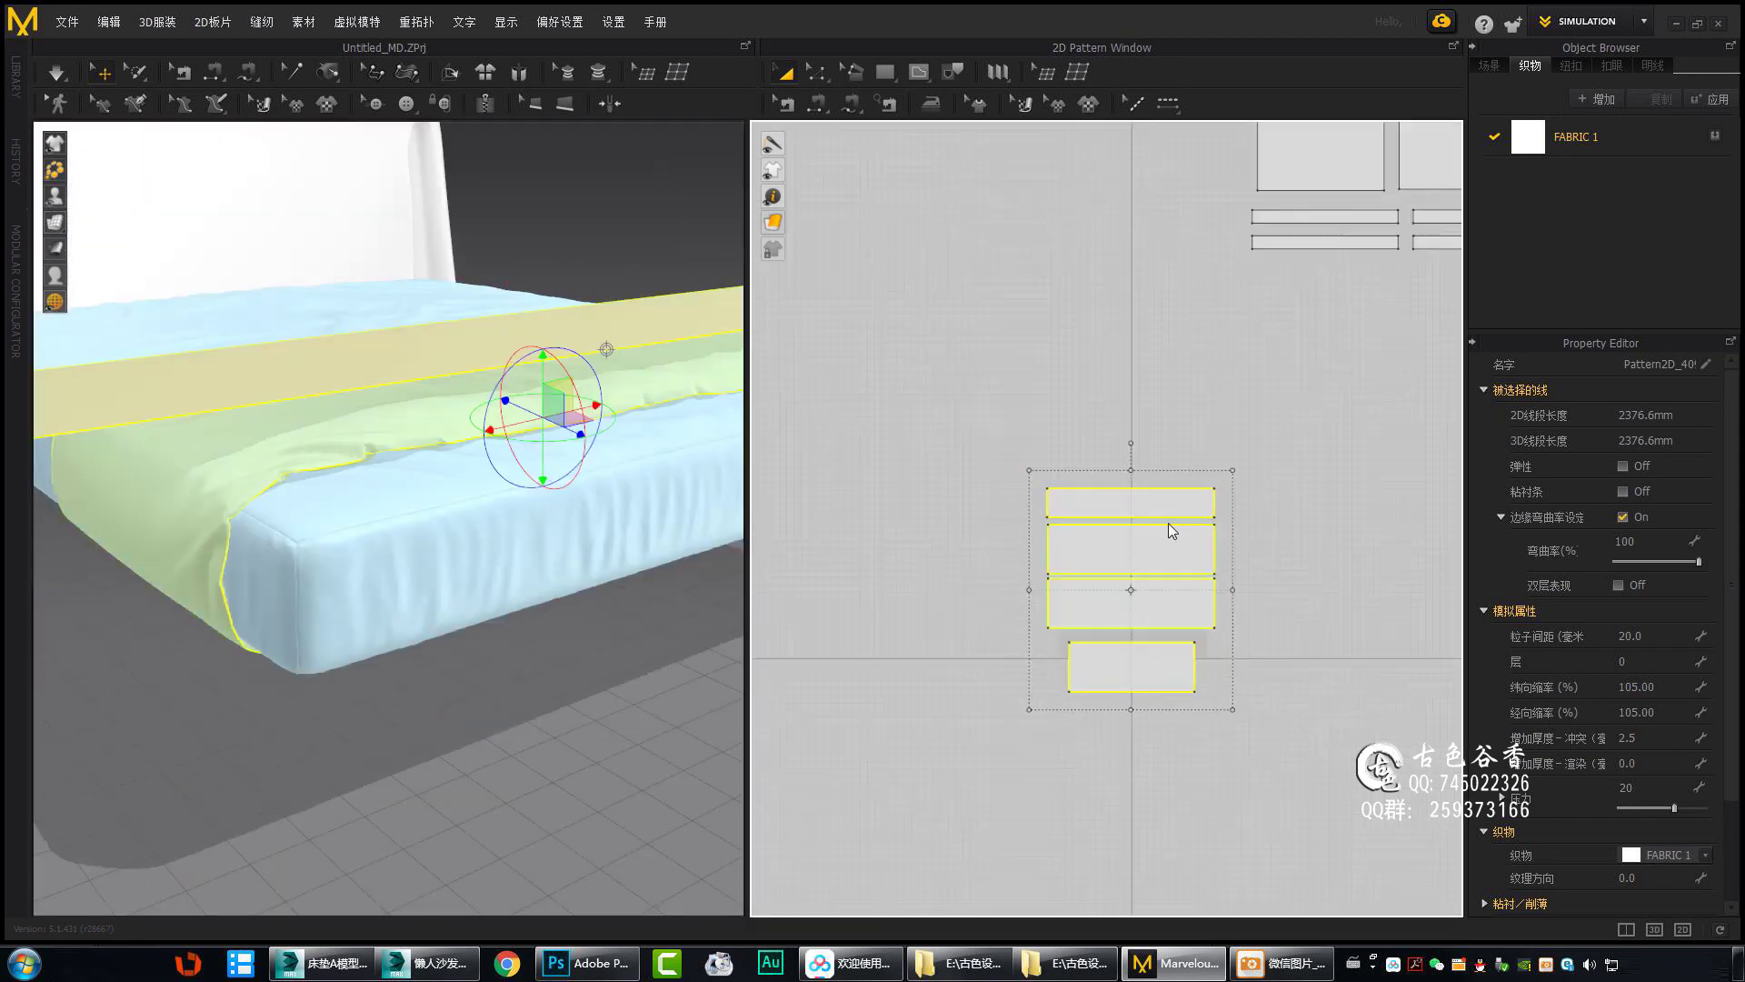
{"action": "scroll", "coordinate": [1077, 438], "scroll_direction": "up", "scroll_amount": 3}
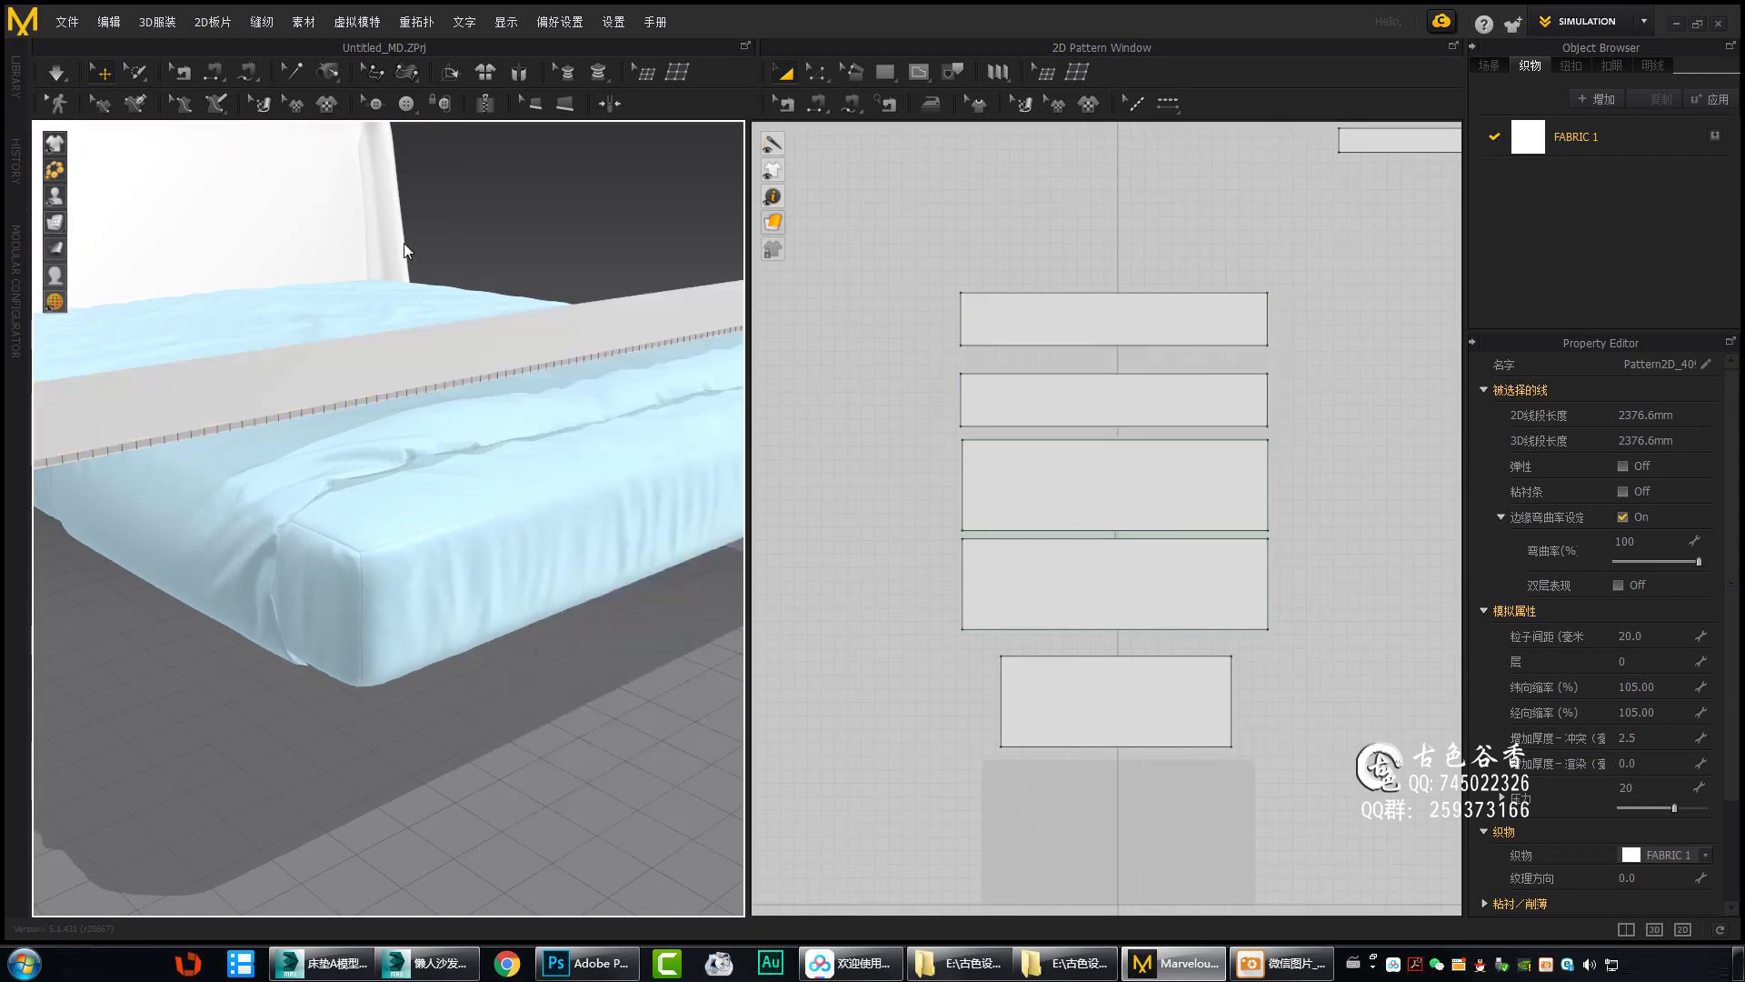
Sew the top strip to the 671.6 edge and pull the band across the bed.
{"action": "left_click", "coordinate": [473, 336]}
{"action": "right_click_drag", "start_coordinate": [525, 370], "coordinate": [557, 479]}
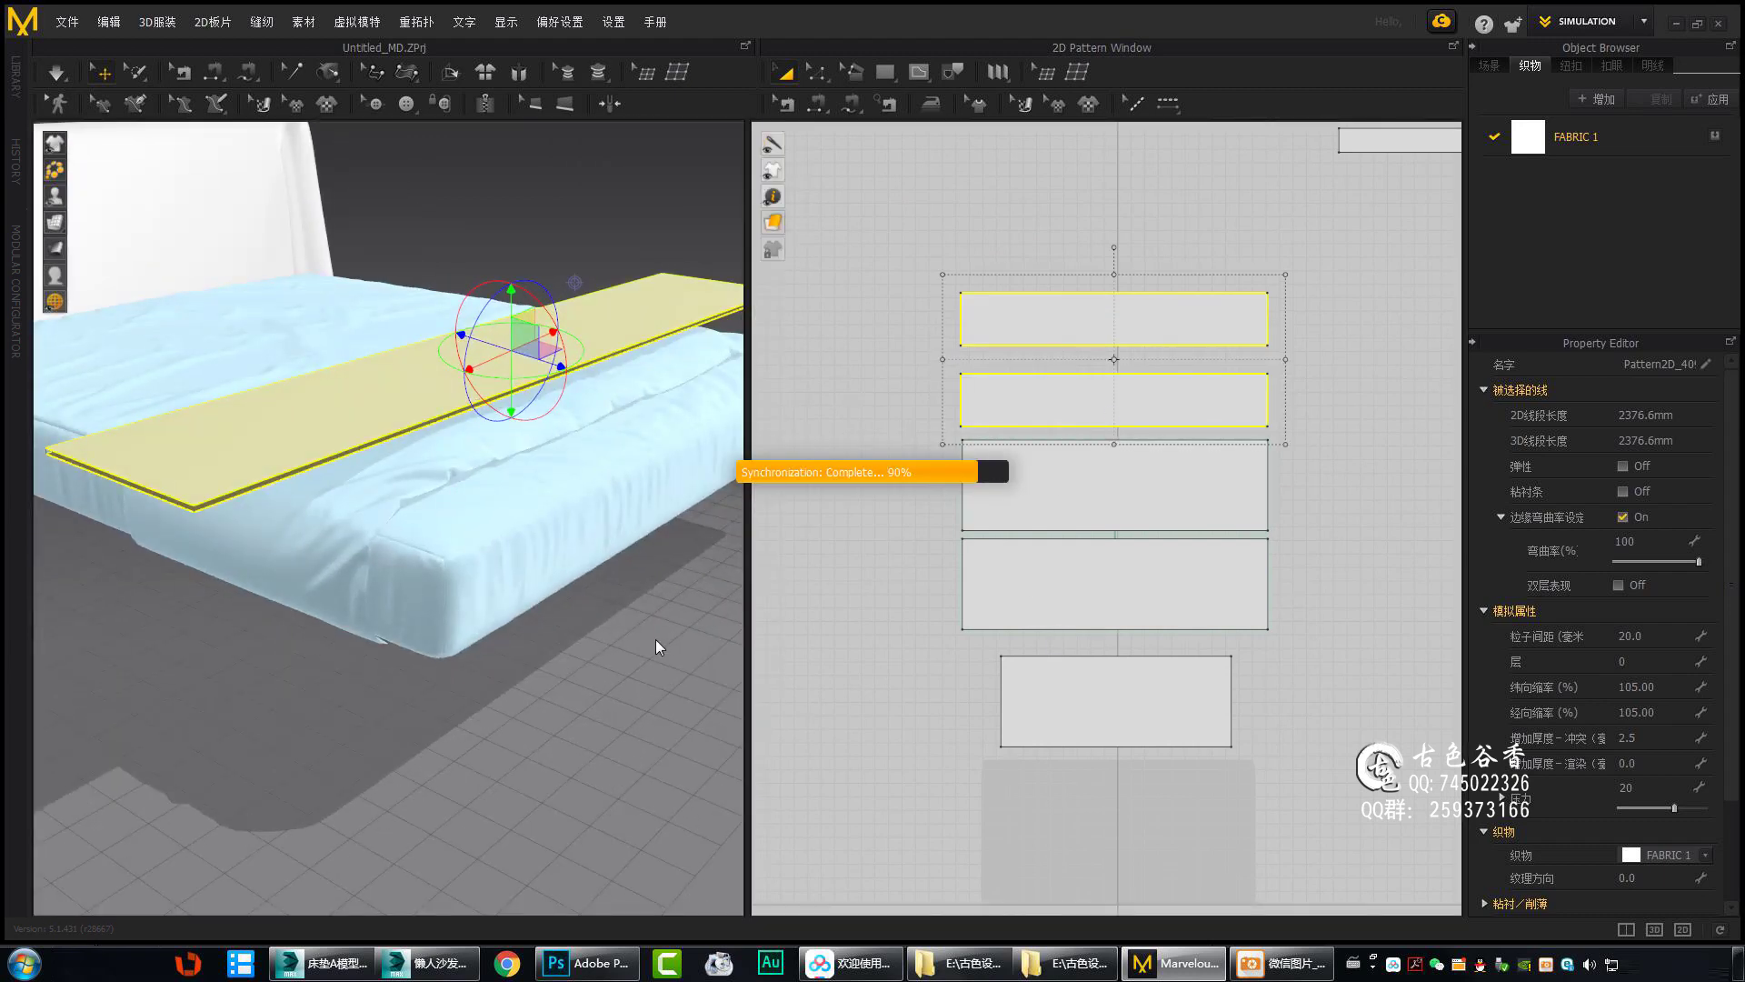
{"action": "mouse_move", "coordinate": [609, 610]}
{"action": "right_mouse_down"}
{"action": "mouse_move", "coordinate": [374, 571]}
{"action": "mouse_move", "coordinate": [307, 657]}
{"action": "right_mouse_up"}
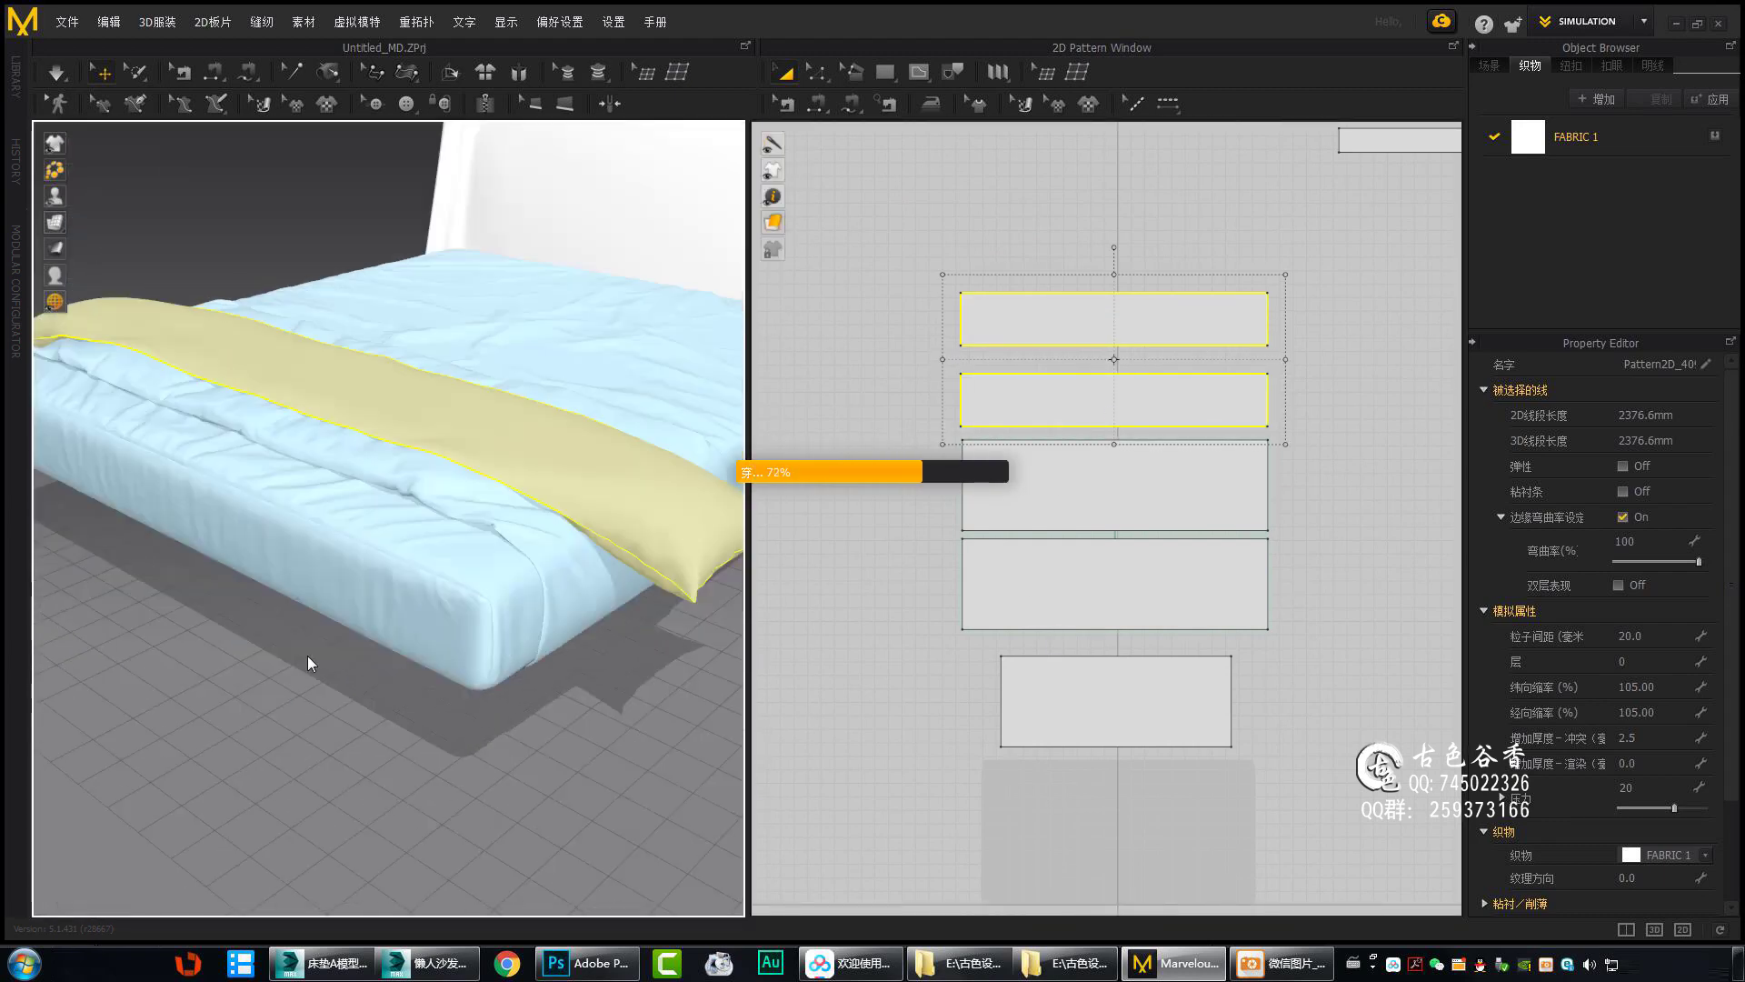
{"action": "mouse_move", "coordinate": [685, 658]}
{"action": "right_mouse_down"}
{"action": "mouse_move", "coordinate": [451, 701]}
{"action": "mouse_move", "coordinate": [411, 678]}
{"action": "mouse_move", "coordinate": [564, 653]}
{"action": "right_mouse_up"}
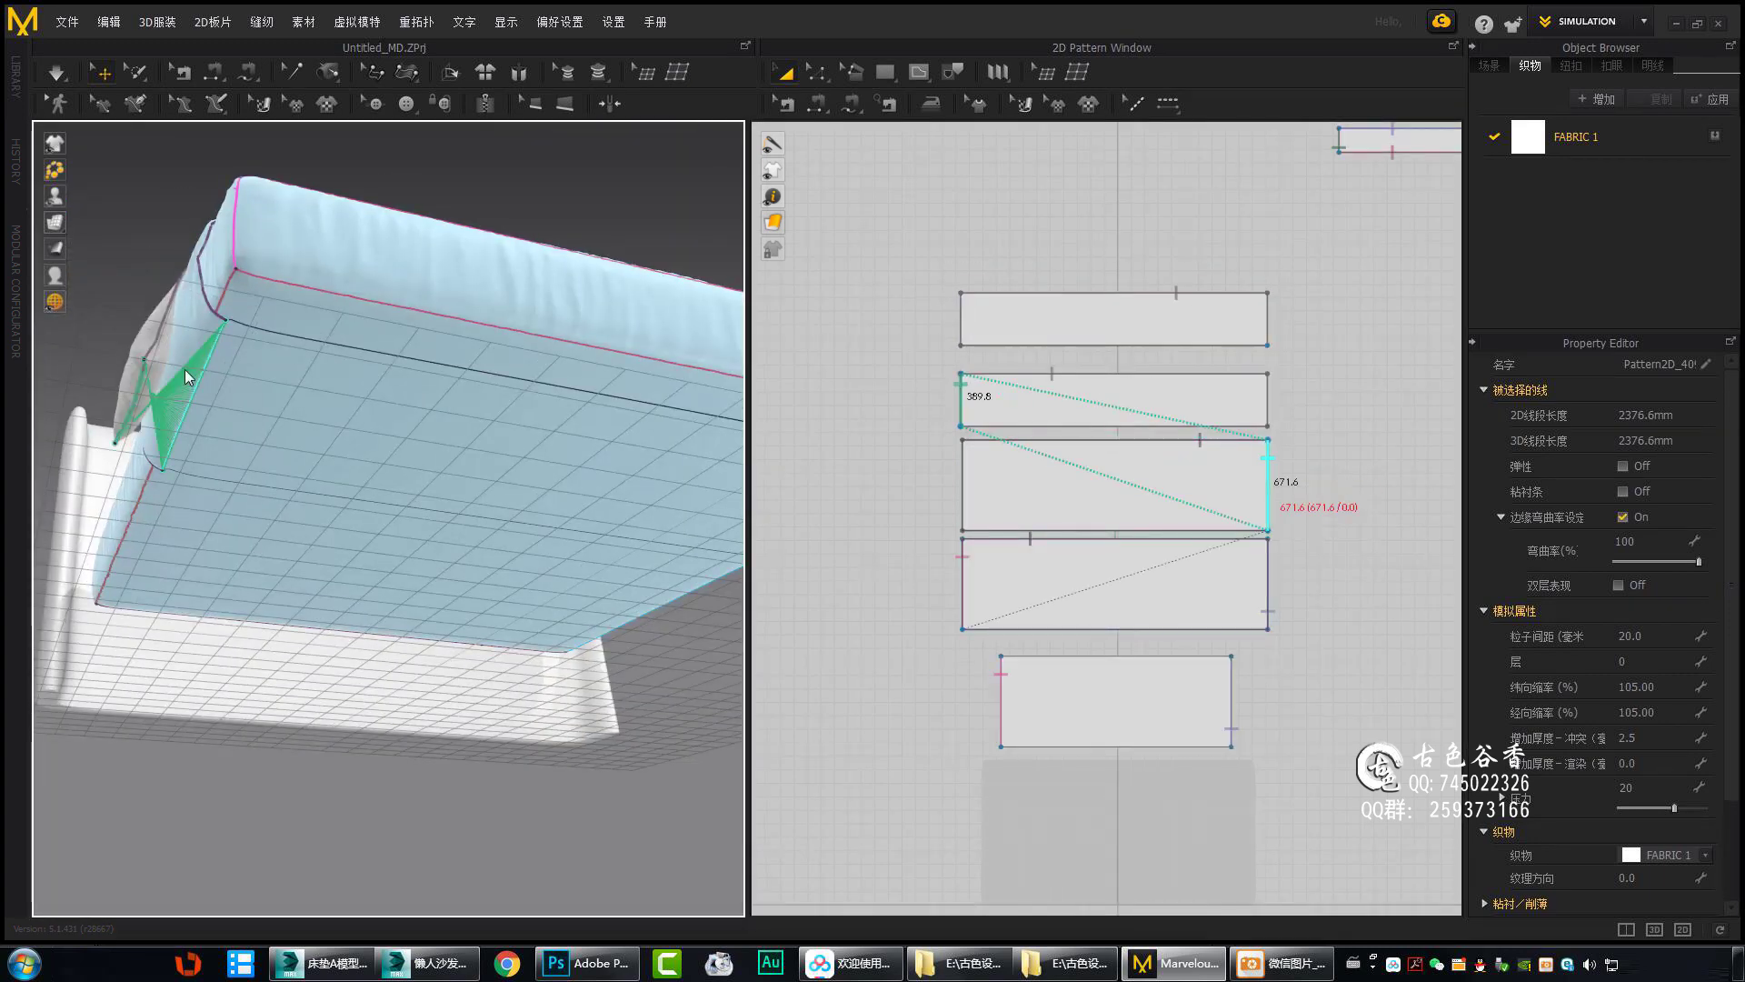
{"action": "left_click", "coordinate": [184, 369]}
{"action": "right_click_drag", "start_coordinate": [184, 369], "coordinate": [582, 340]}
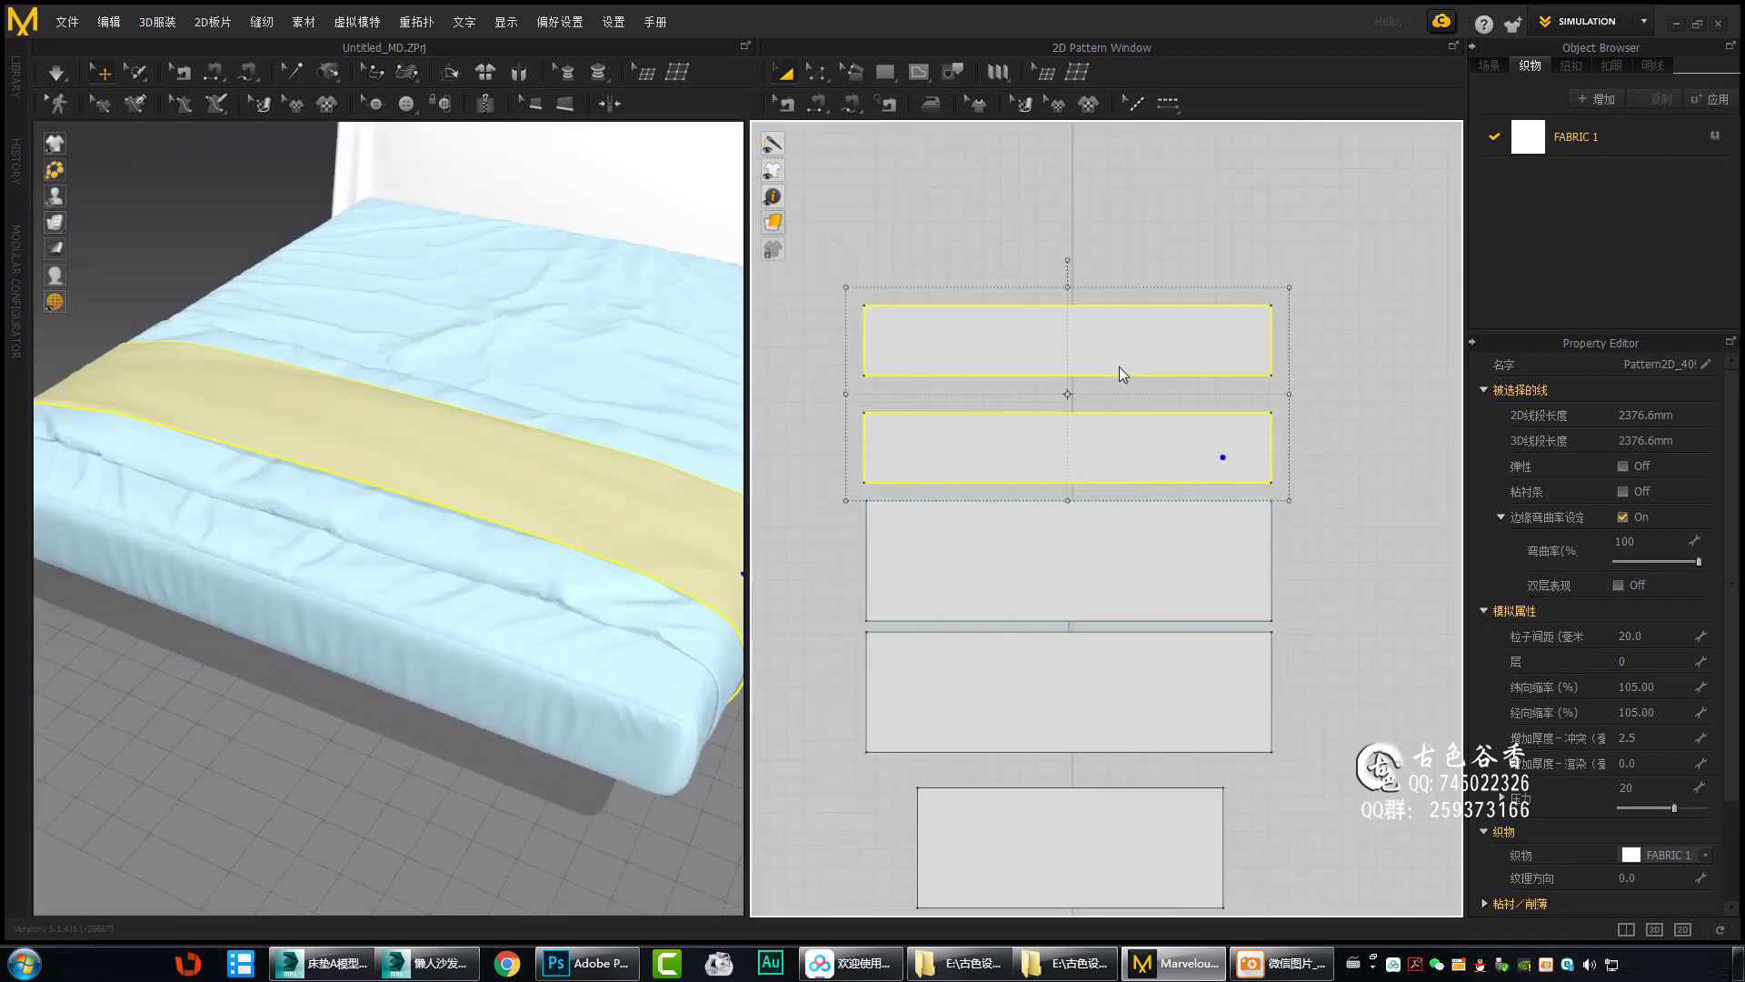
{"action": "left_click_drag", "start_coordinate": [701, 565], "coordinate": [580, 588]}
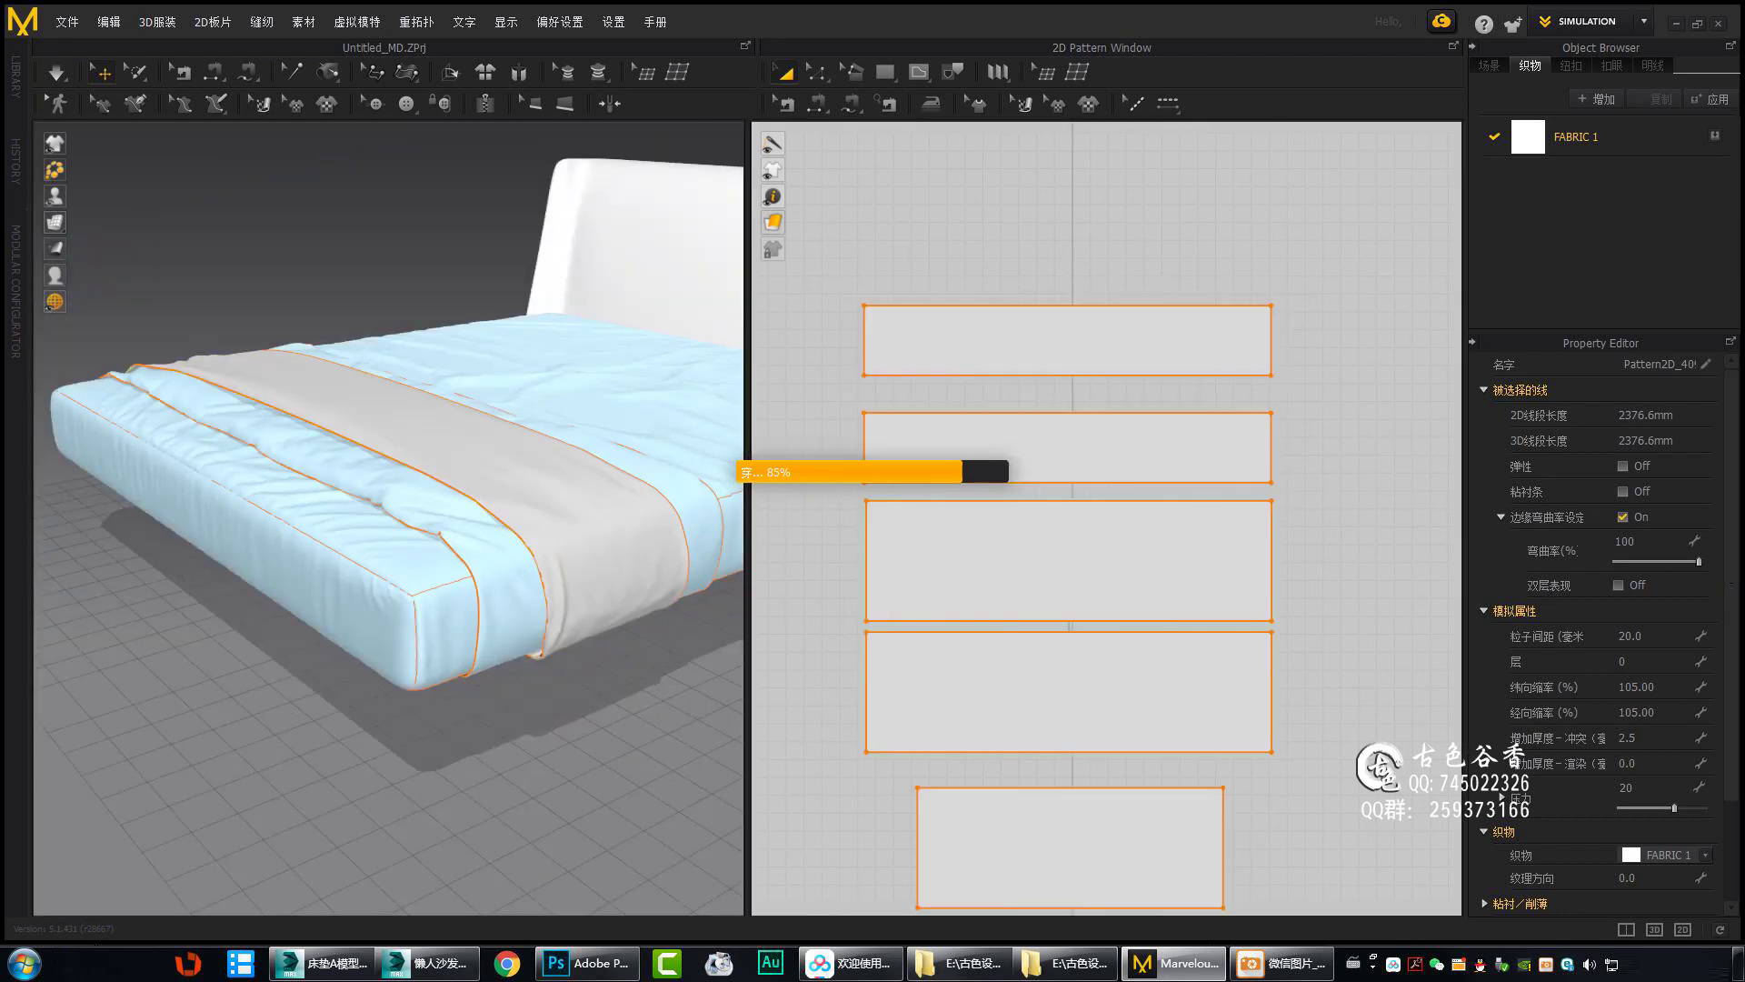
Select the grey blanket and second strip and run a brief cloth simulation.
{"action": "left_click", "coordinate": [609, 570]}
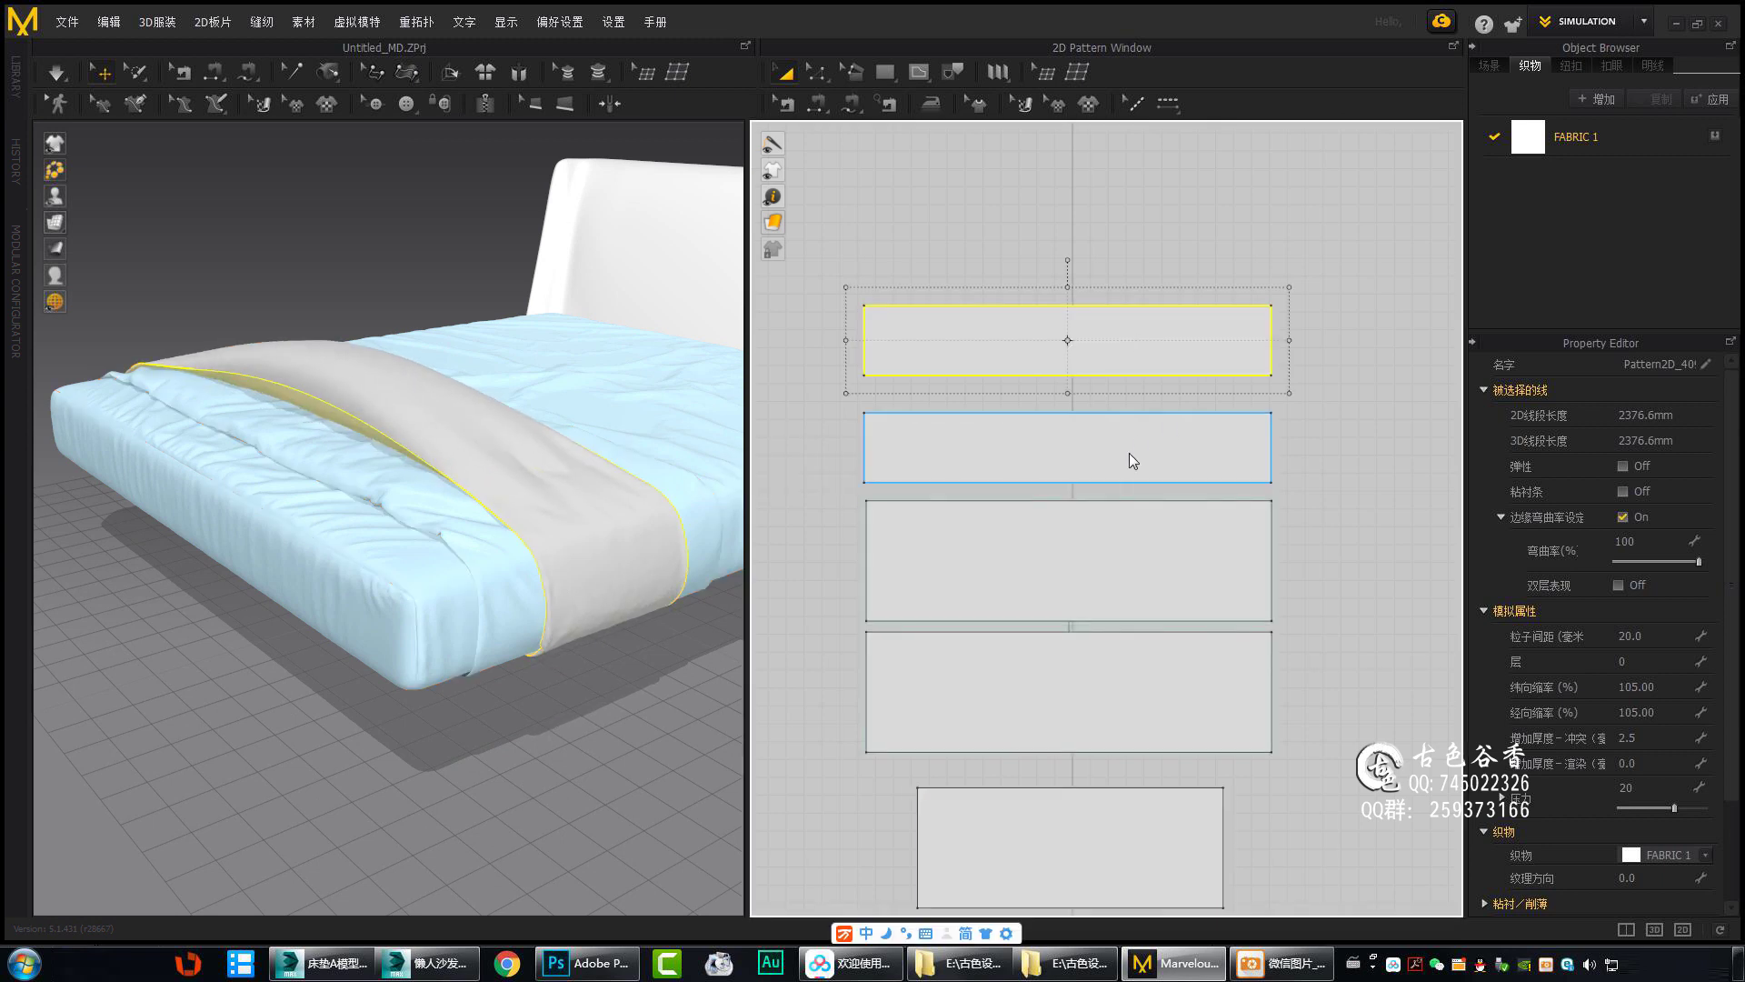
{"action": "left_click", "coordinate": [1130, 454], "text": "shift"}
{"action": "key", "text": "space"}
{"action": "key", "text": "space"}
{"action": "left_click", "coordinate": [1141, 360], "text": "ctrl"}
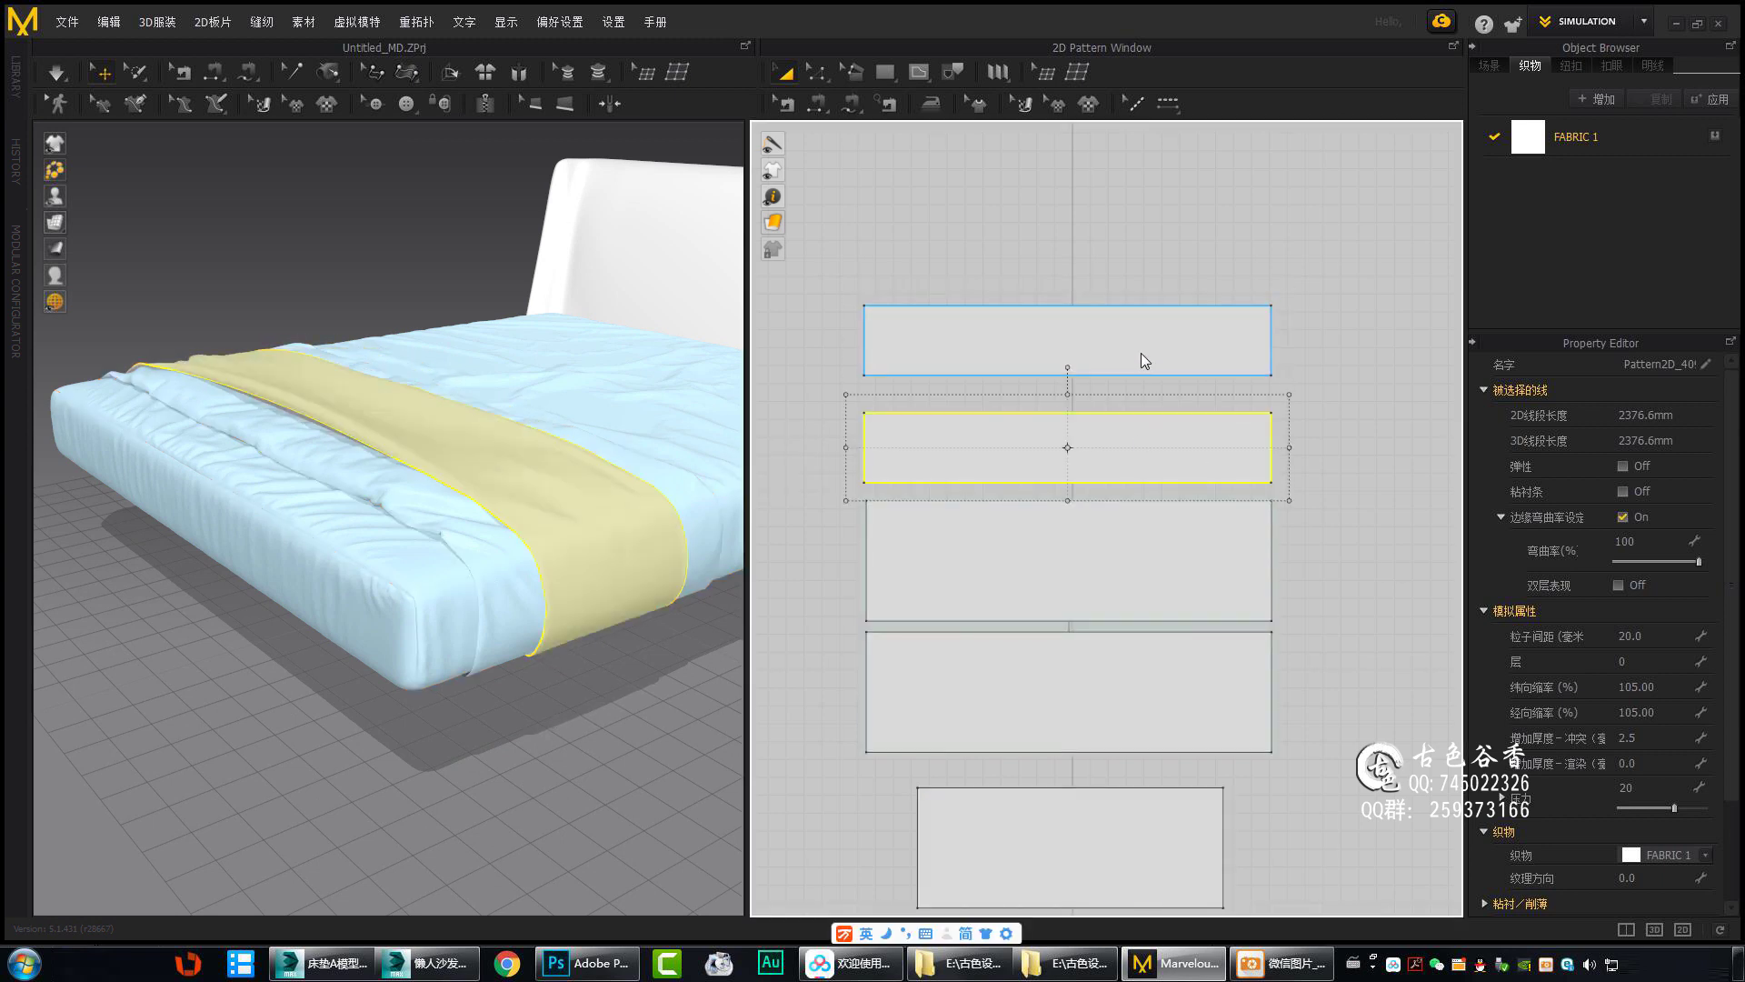
{"action": "right_click", "coordinate": [1108, 350]}
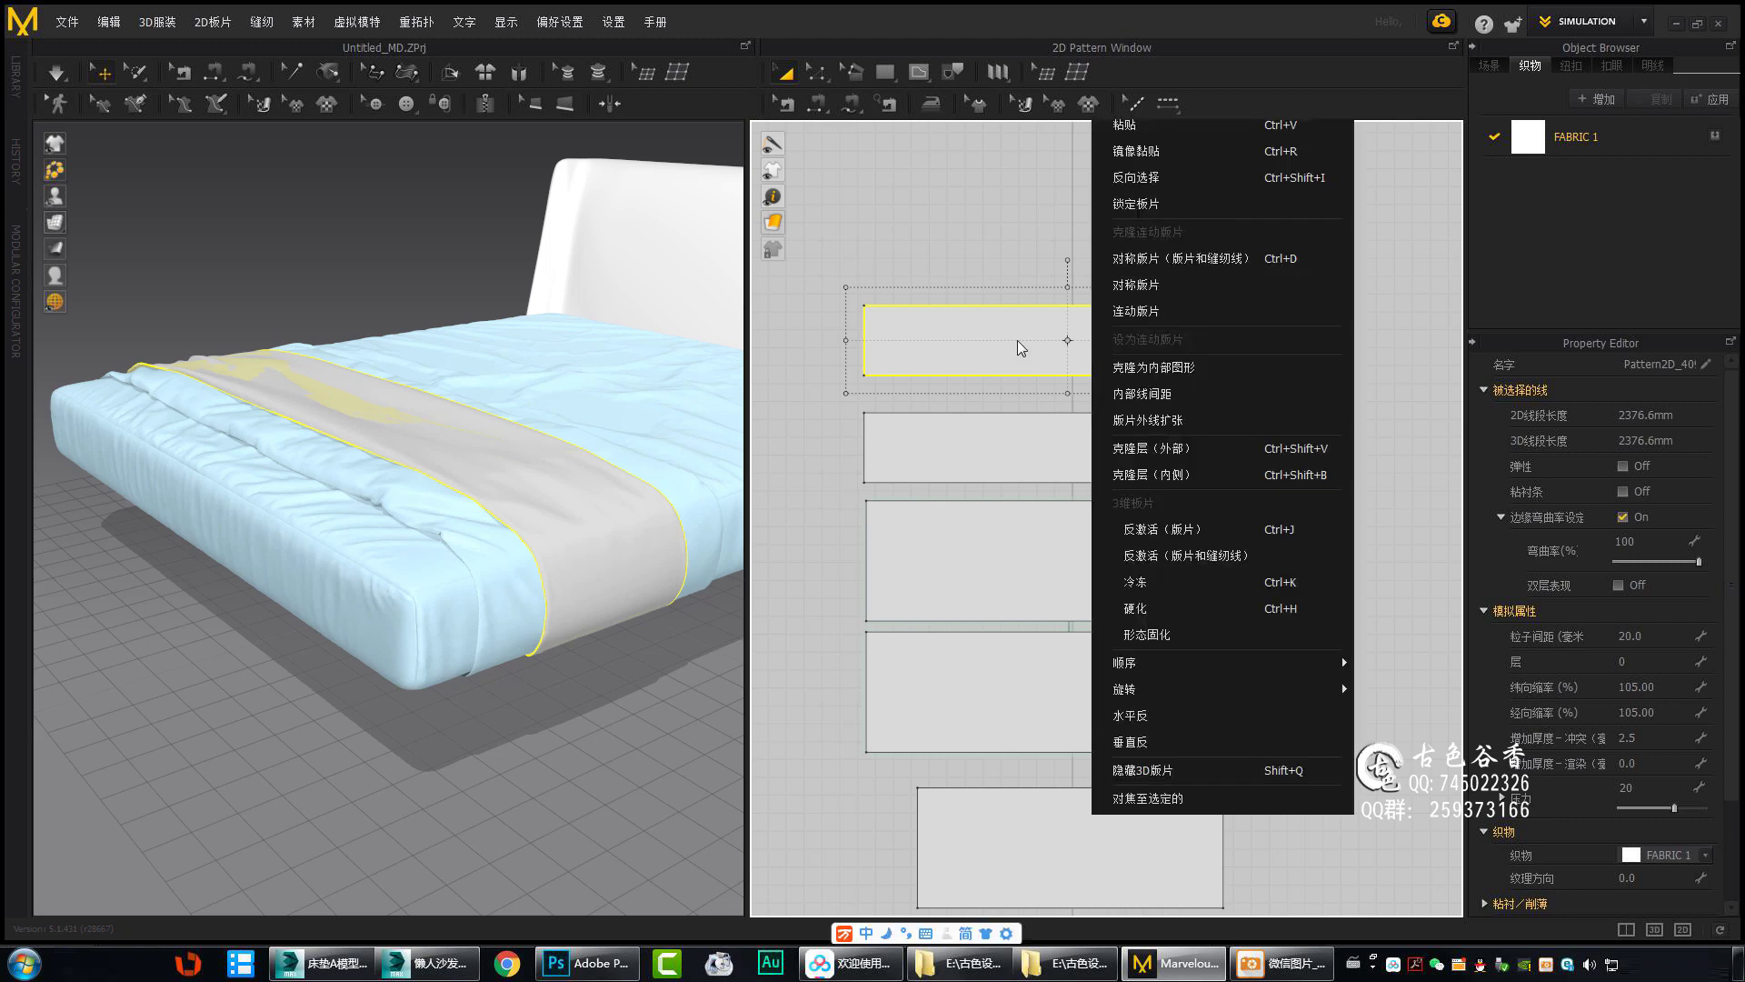
{"action": "left_click", "coordinate": [954, 367]}
Tug the draped strip into place across the bed while it simulates.
{"action": "scroll", "coordinate": [228, 519], "scroll_direction": "up", "scroll_amount": 5}
{"action": "scroll", "coordinate": [227, 519], "scroll_direction": "up", "scroll_amount": 5}
{"action": "scroll", "coordinate": [227, 519], "scroll_direction": "down", "scroll_amount": 10}
{"action": "left_click", "coordinate": [331, 623]}
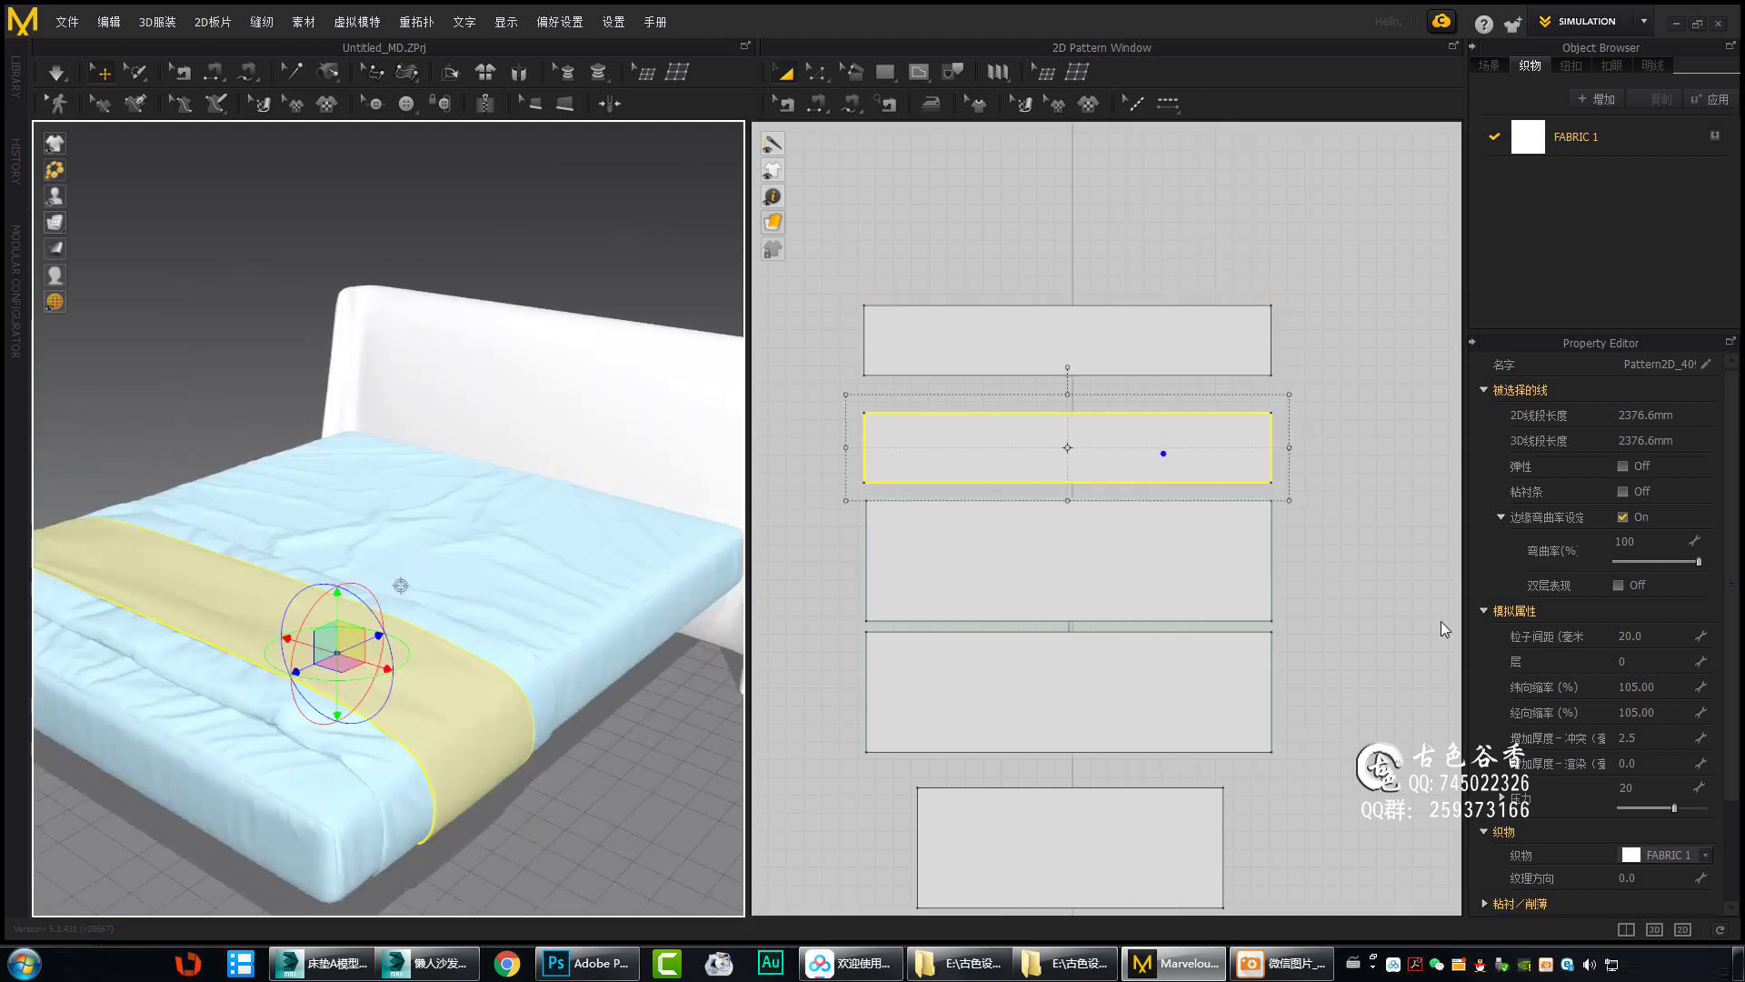
{"action": "right_click_drag", "start_coordinate": [330, 623], "coordinate": [549, 580]}
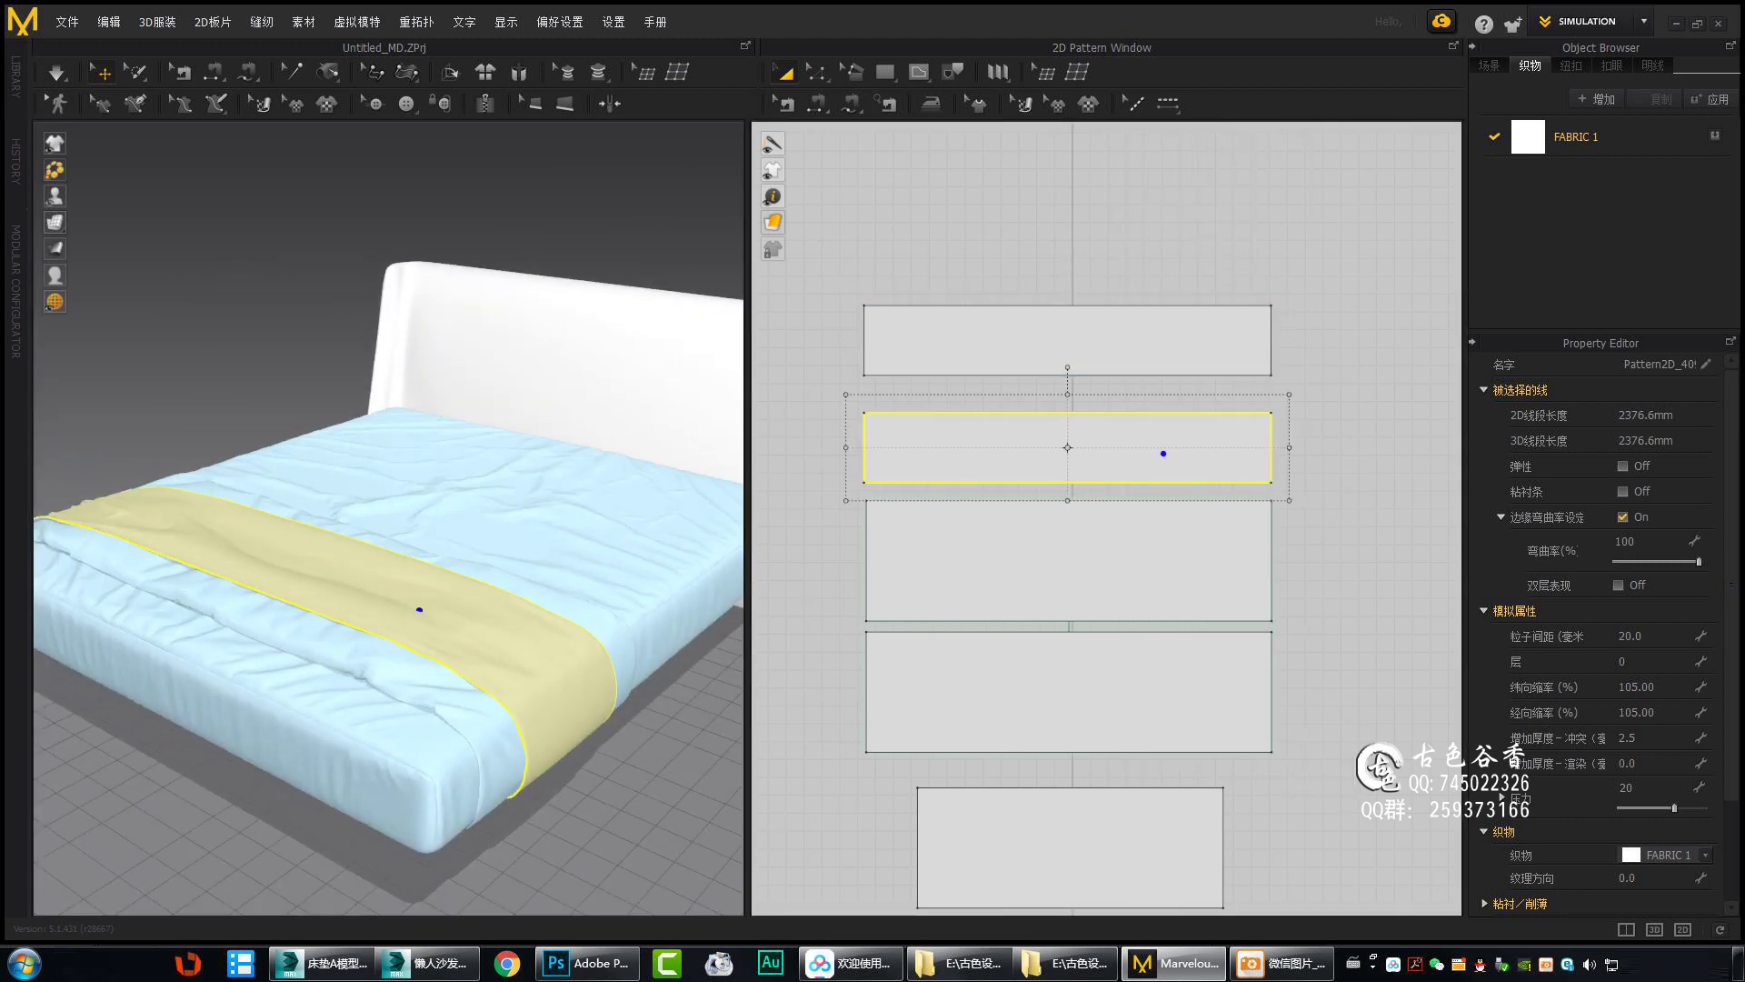
{"action": "left_click", "coordinate": [325, 537]}
{"action": "left_click", "coordinate": [452, 597]}
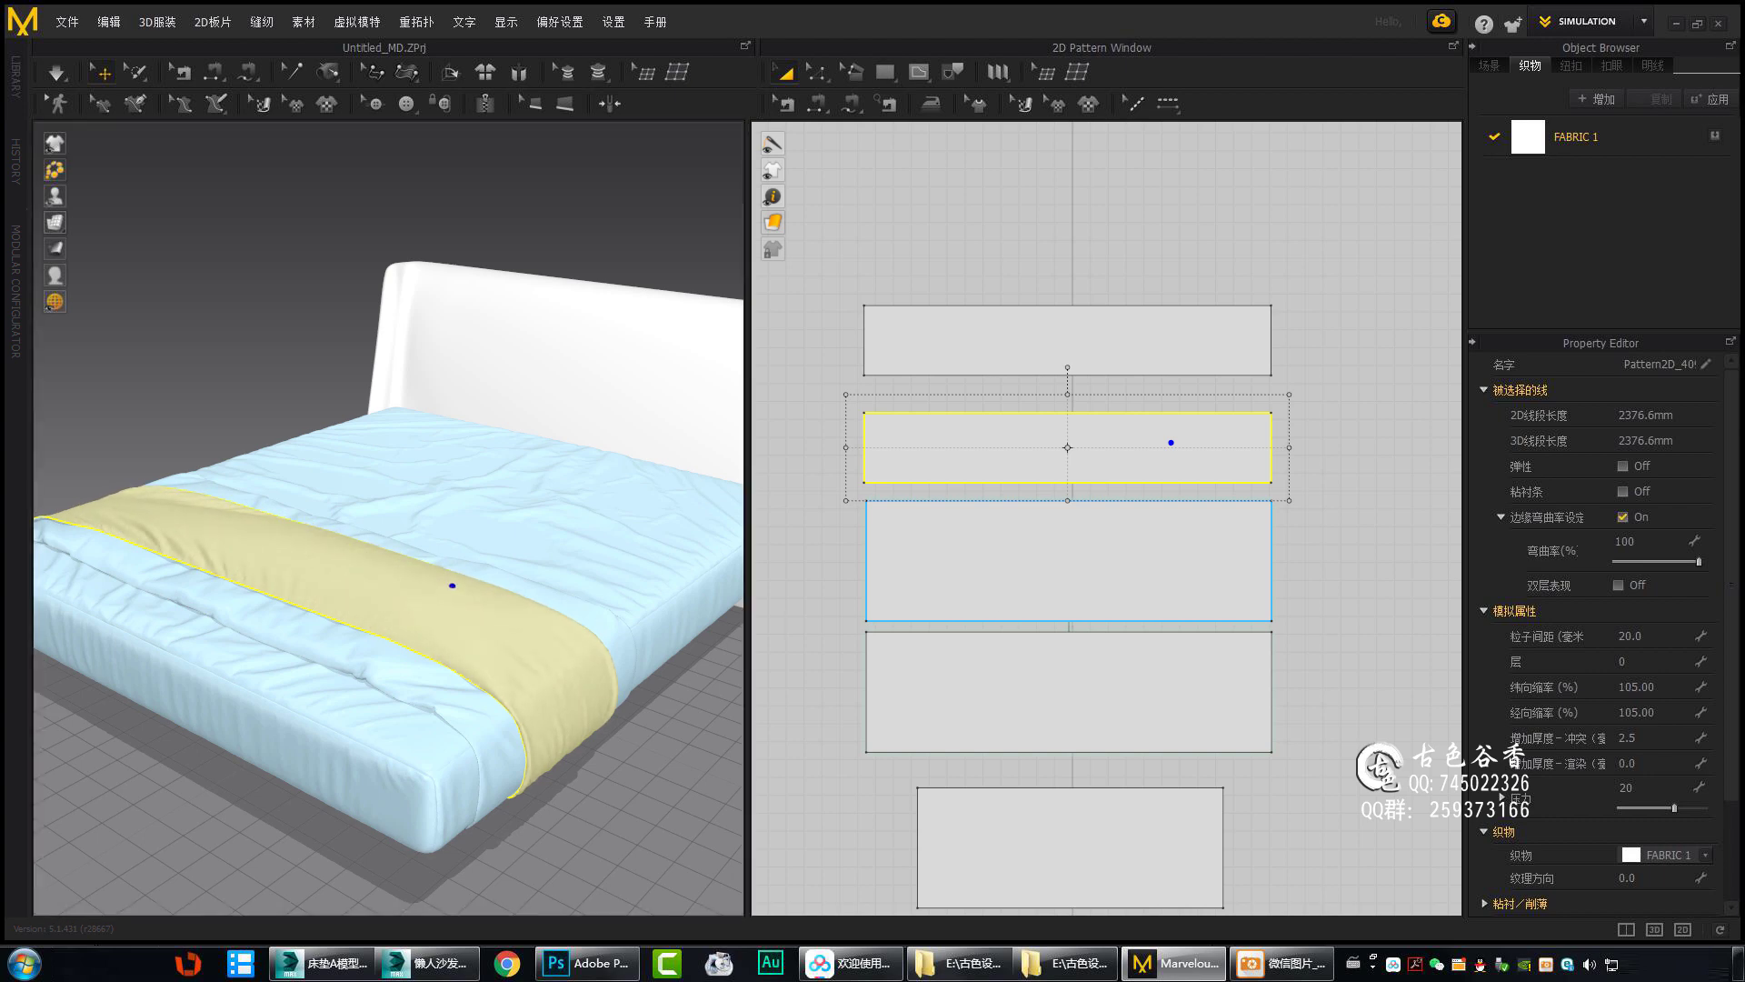
{"action": "right_click_drag", "start_coordinate": [383, 718], "coordinate": [473, 700]}
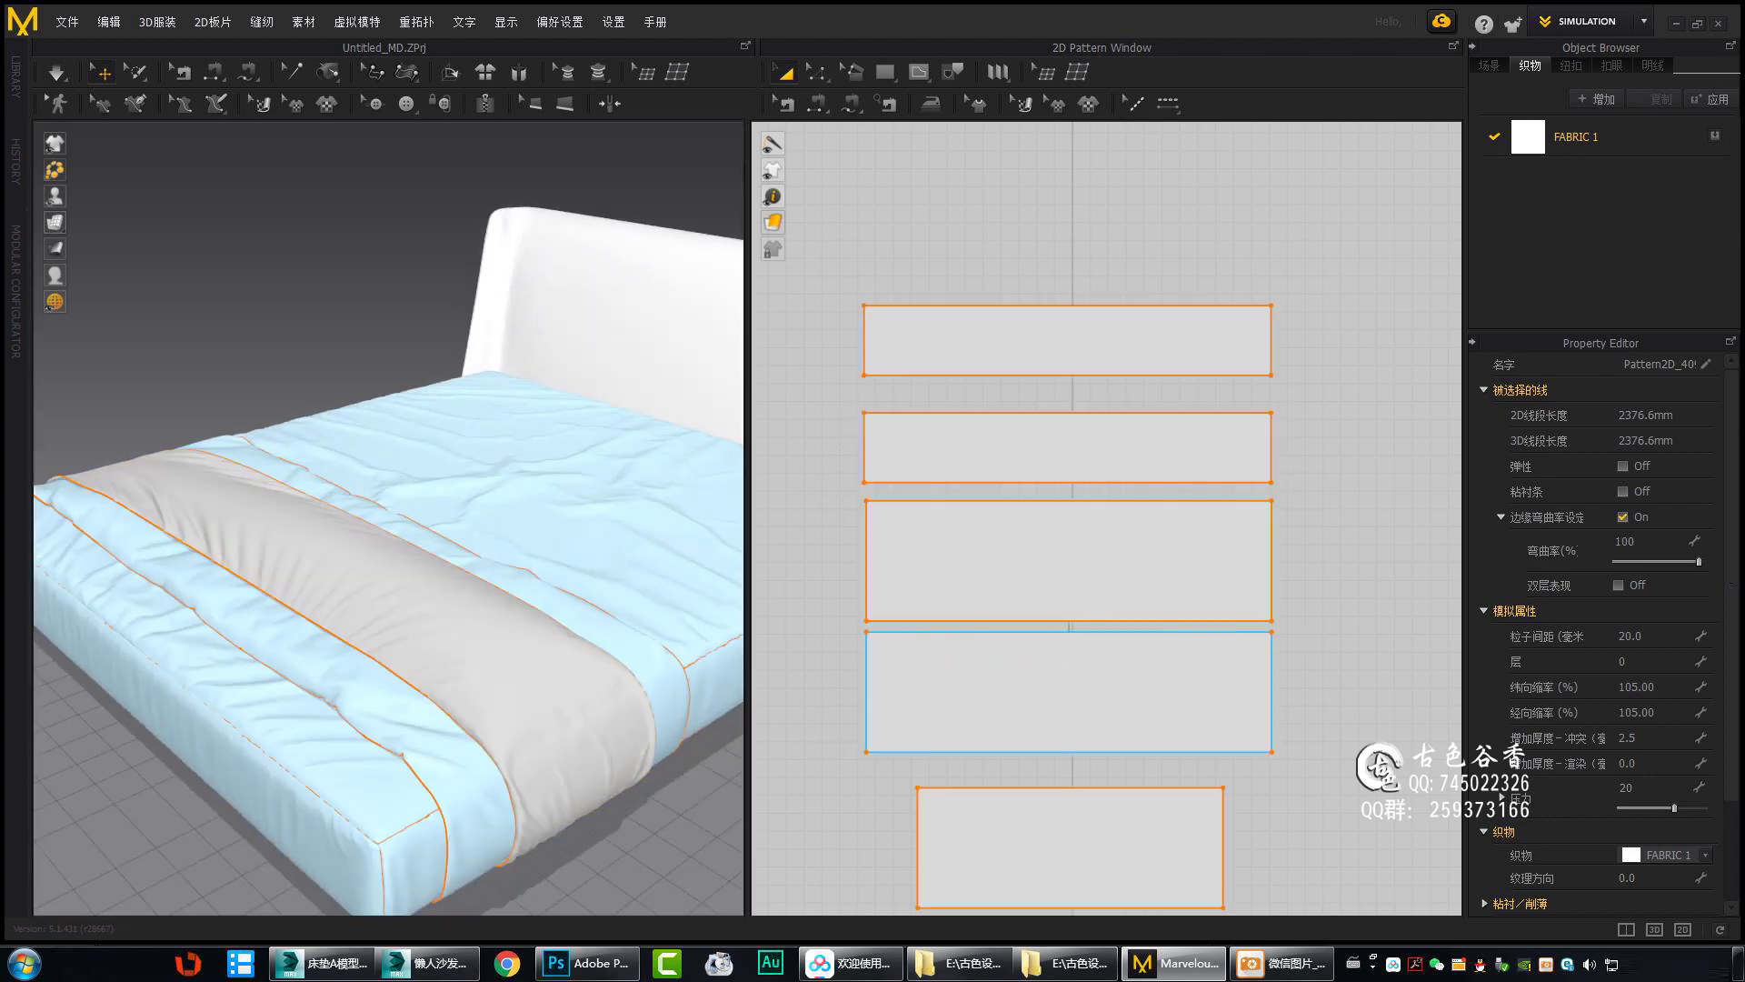
{"action": "right_click_drag", "start_coordinate": [645, 799], "coordinate": [651, 772]}
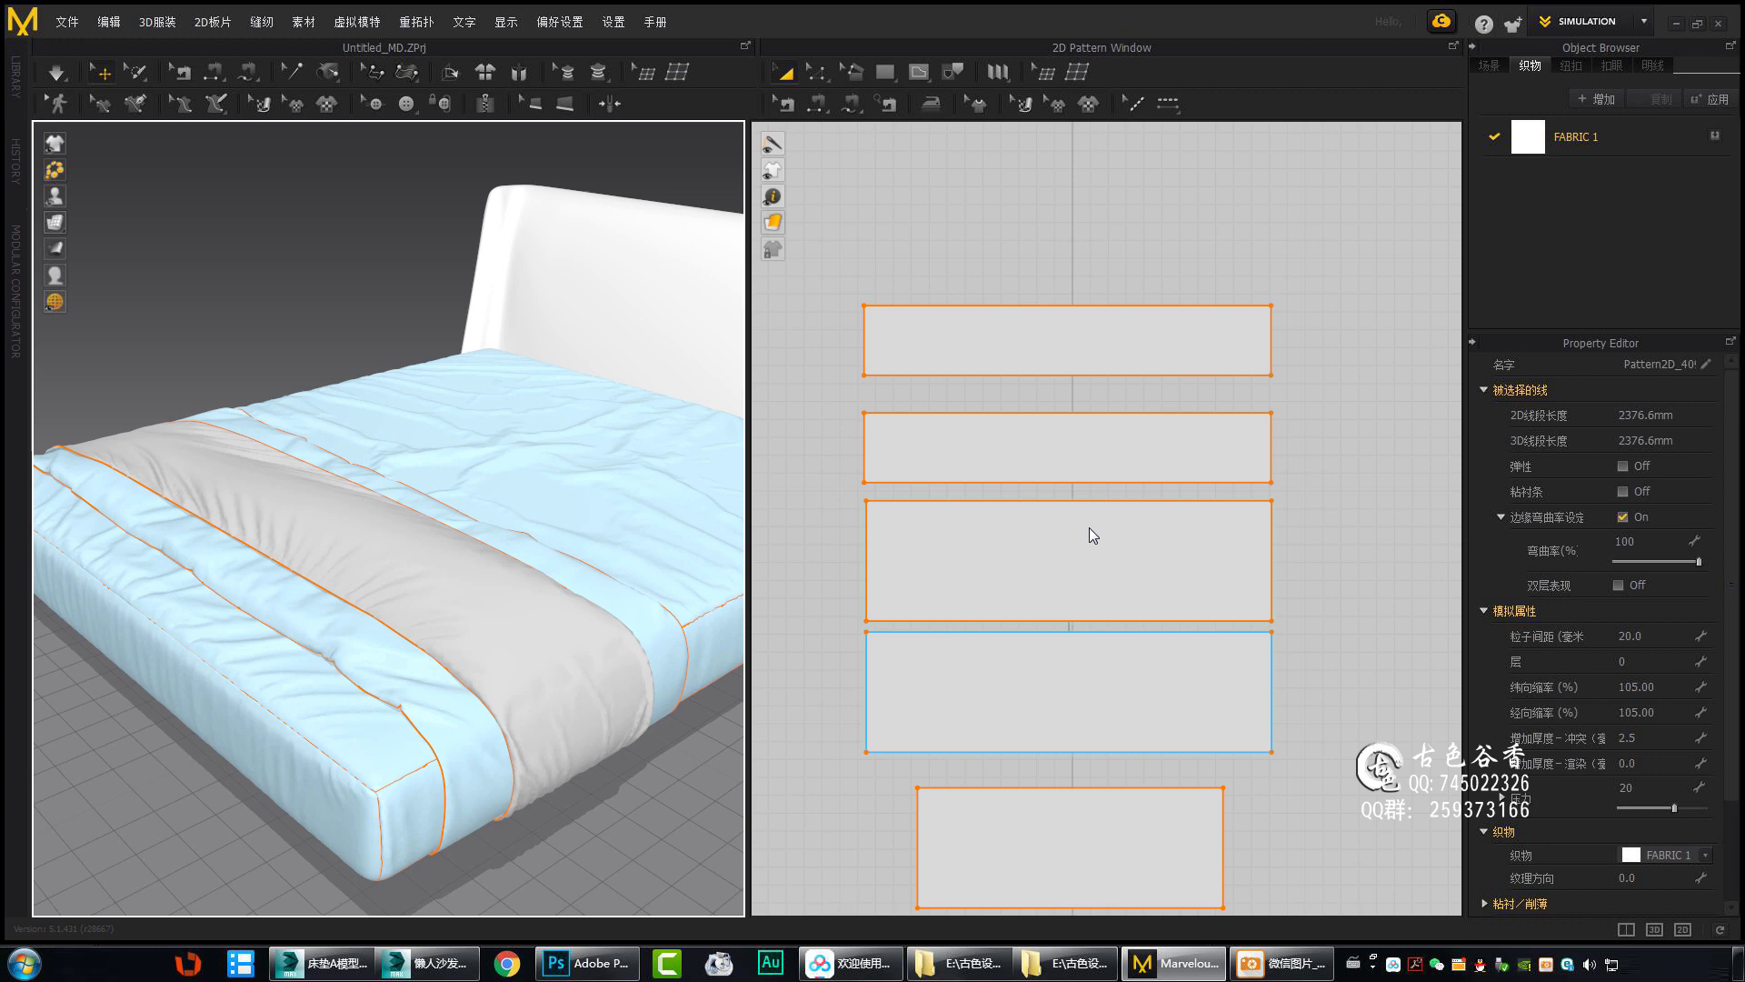
Move the second strip's pattern piece up above the other patterns.
{"action": "left_click", "coordinate": [1127, 480]}
{"action": "mouse_move", "coordinate": [471, 723]}
{"action": "right_mouse_down"}
{"action": "mouse_move", "coordinate": [249, 664]}
{"action": "mouse_move", "coordinate": [531, 516]}
{"action": "mouse_move", "coordinate": [908, 493]}
{"action": "right_mouse_up"}
{"action": "left_click_drag", "start_coordinate": [1064, 482], "coordinate": [1076, 384]}
{"action": "mouse_move", "coordinate": [691, 563]}
{"action": "right_mouse_down"}
{"action": "mouse_move", "coordinate": [494, 641]}
{"action": "mouse_move", "coordinate": [459, 602]}
{"action": "right_mouse_up"}
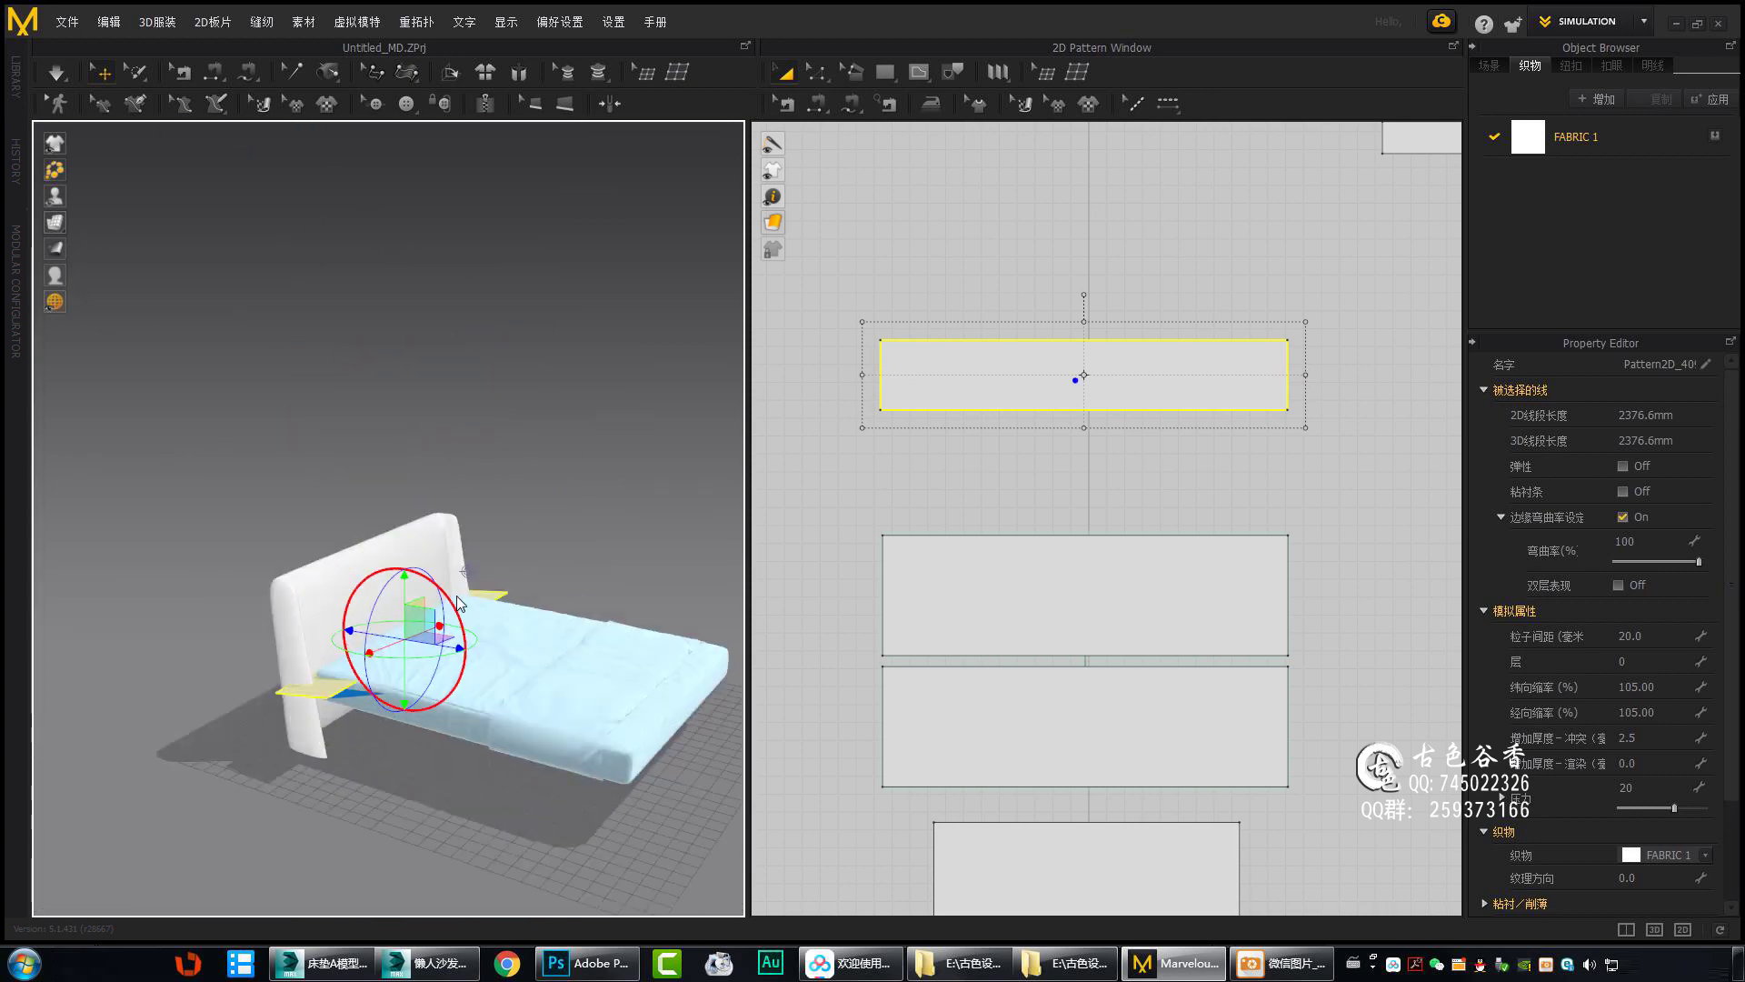
Rotate the band strip to lie flat above the mattress.
{"action": "scroll", "coordinate": [347, 416], "scroll_direction": "up", "scroll_amount": 5}
{"action": "left_click_drag", "start_coordinate": [346, 417], "coordinate": [405, 457]}
{"action": "right_click_drag", "start_coordinate": [405, 456], "coordinate": [460, 446]}
{"action": "left_click", "coordinate": [439, 478]}
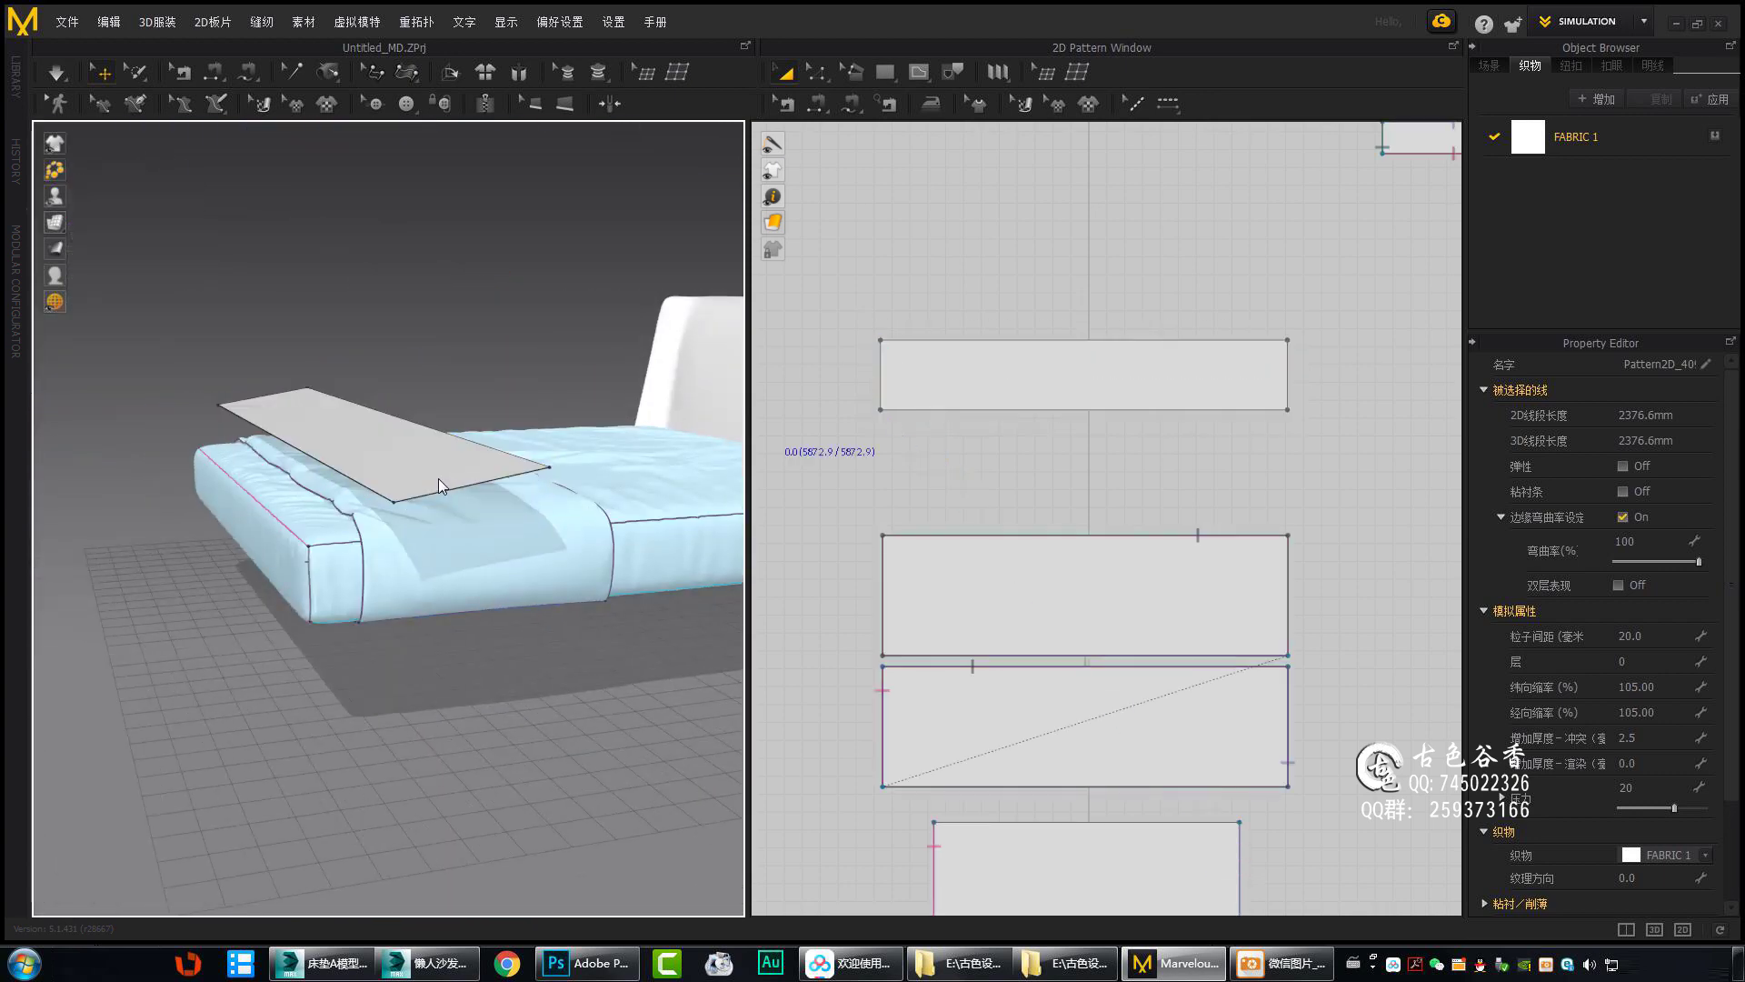
{"action": "mouse_move", "coordinate": [355, 395]}
{"action": "right_mouse_down"}
{"action": "mouse_move", "coordinate": [444, 466]}
{"action": "mouse_move", "coordinate": [568, 404]}
{"action": "mouse_move", "coordinate": [378, 570]}
{"action": "mouse_move", "coordinate": [586, 436]}
{"action": "mouse_move", "coordinate": [531, 491]}
{"action": "mouse_move", "coordinate": [558, 439]}
{"action": "mouse_move", "coordinate": [506, 585]}
{"action": "mouse_move", "coordinate": [383, 636]}
{"action": "mouse_move", "coordinate": [457, 482]}
{"action": "right_mouse_up"}
Segment-sew the strip's edges to the mattress sides and simulate the drape.
{"action": "left_click", "coordinate": [558, 493]}
{"action": "scroll", "coordinate": [946, 505], "scroll_direction": "up", "scroll_amount": 3}
{"action": "left_click", "coordinate": [950, 647]}
{"action": "scroll", "coordinate": [951, 647], "scroll_direction": "down", "scroll_amount": 3}
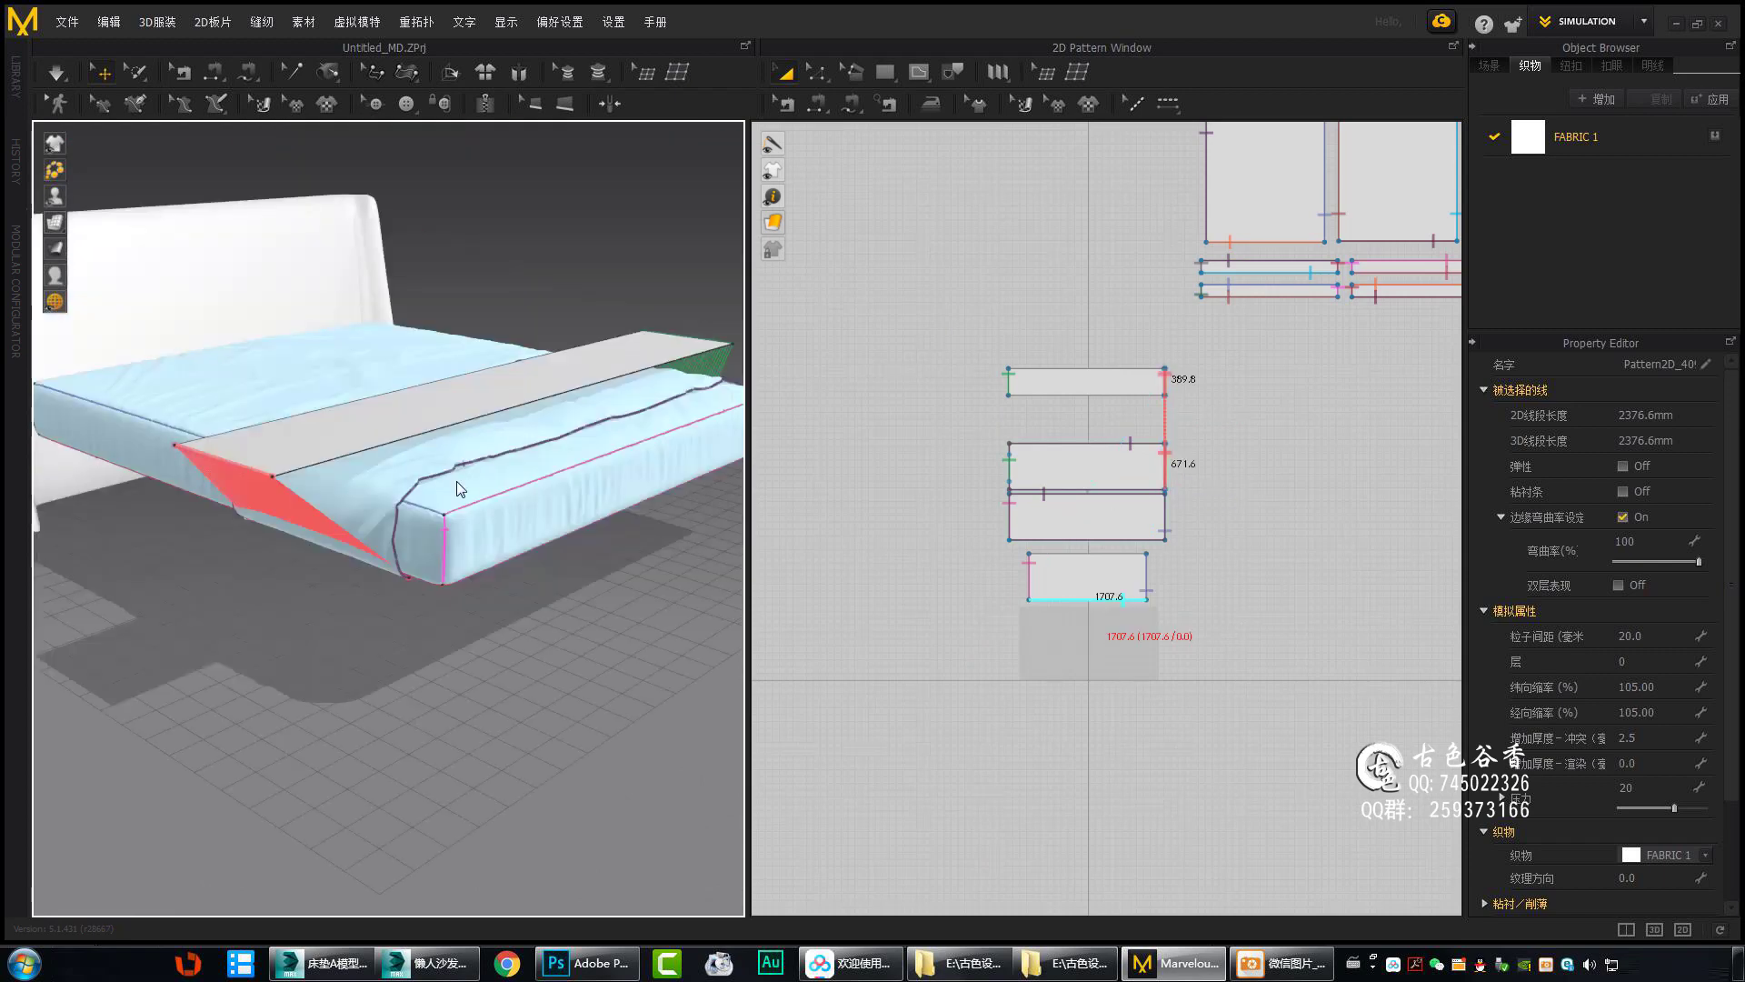
{"action": "scroll", "coordinate": [1155, 423], "scroll_direction": "up", "scroll_amount": 3}
{"action": "left_click", "coordinate": [1197, 498]}
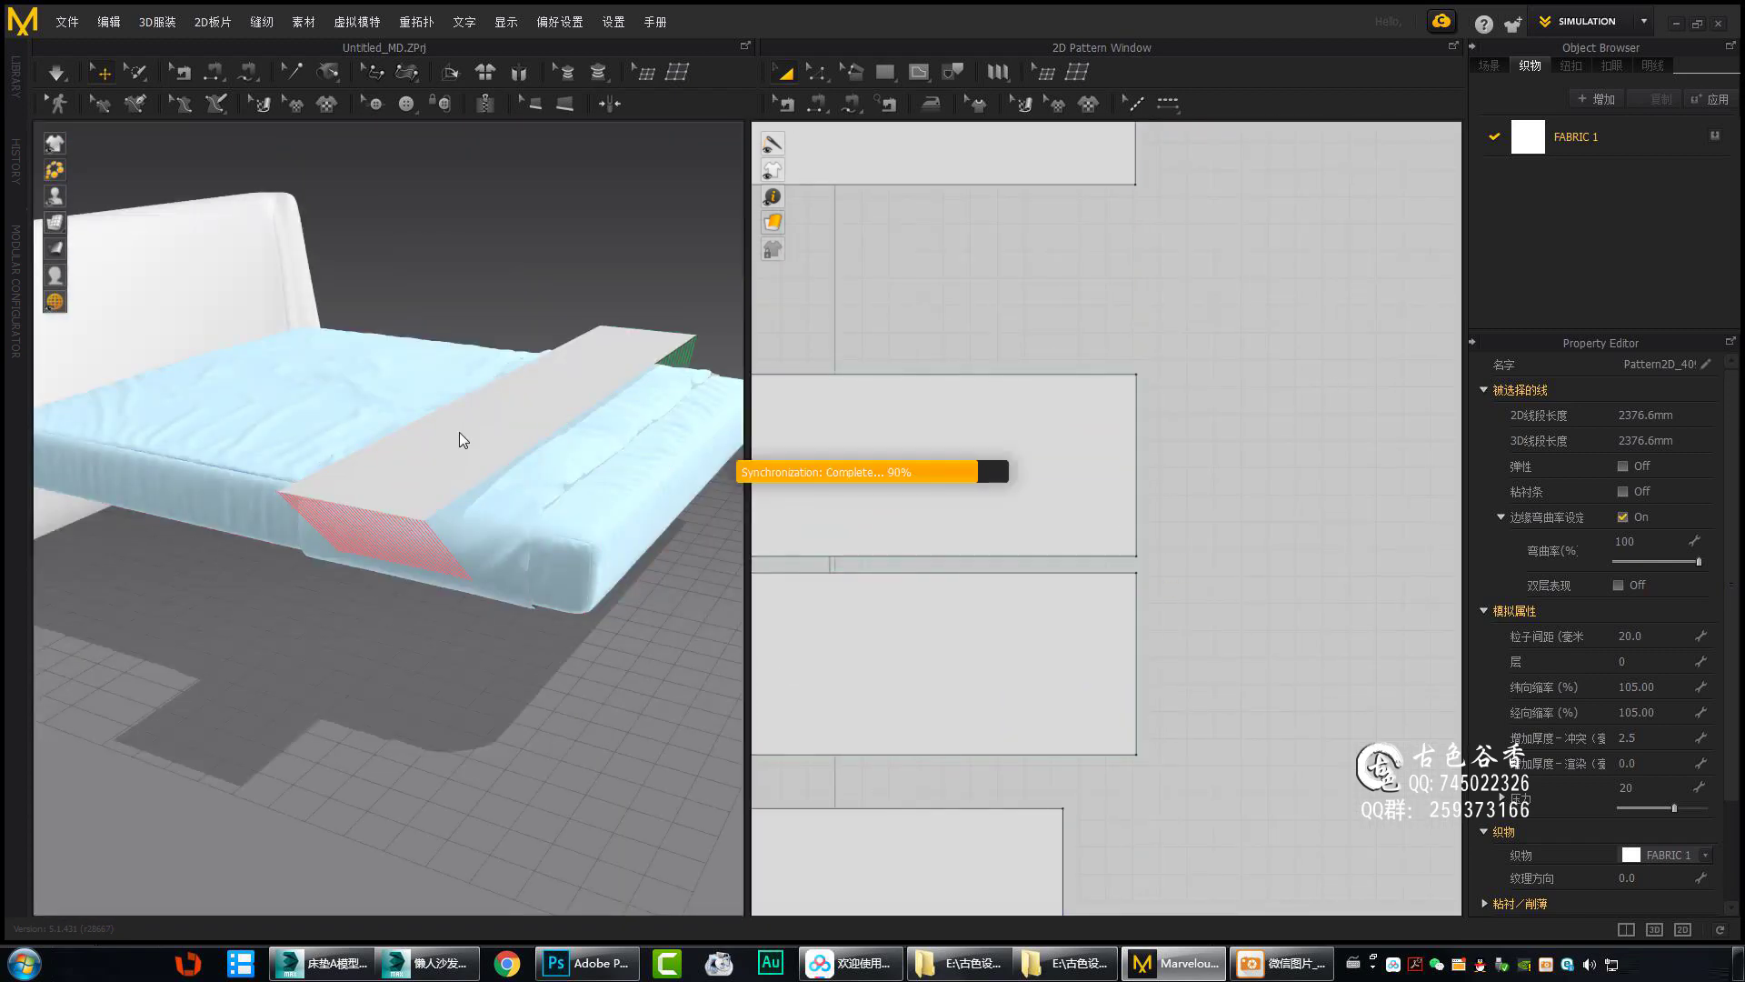
Select the draped strip and duplicate it with Ctrl+C/Ctrl+V.
{"action": "right_click_drag", "start_coordinate": [460, 432], "coordinate": [460, 498]}
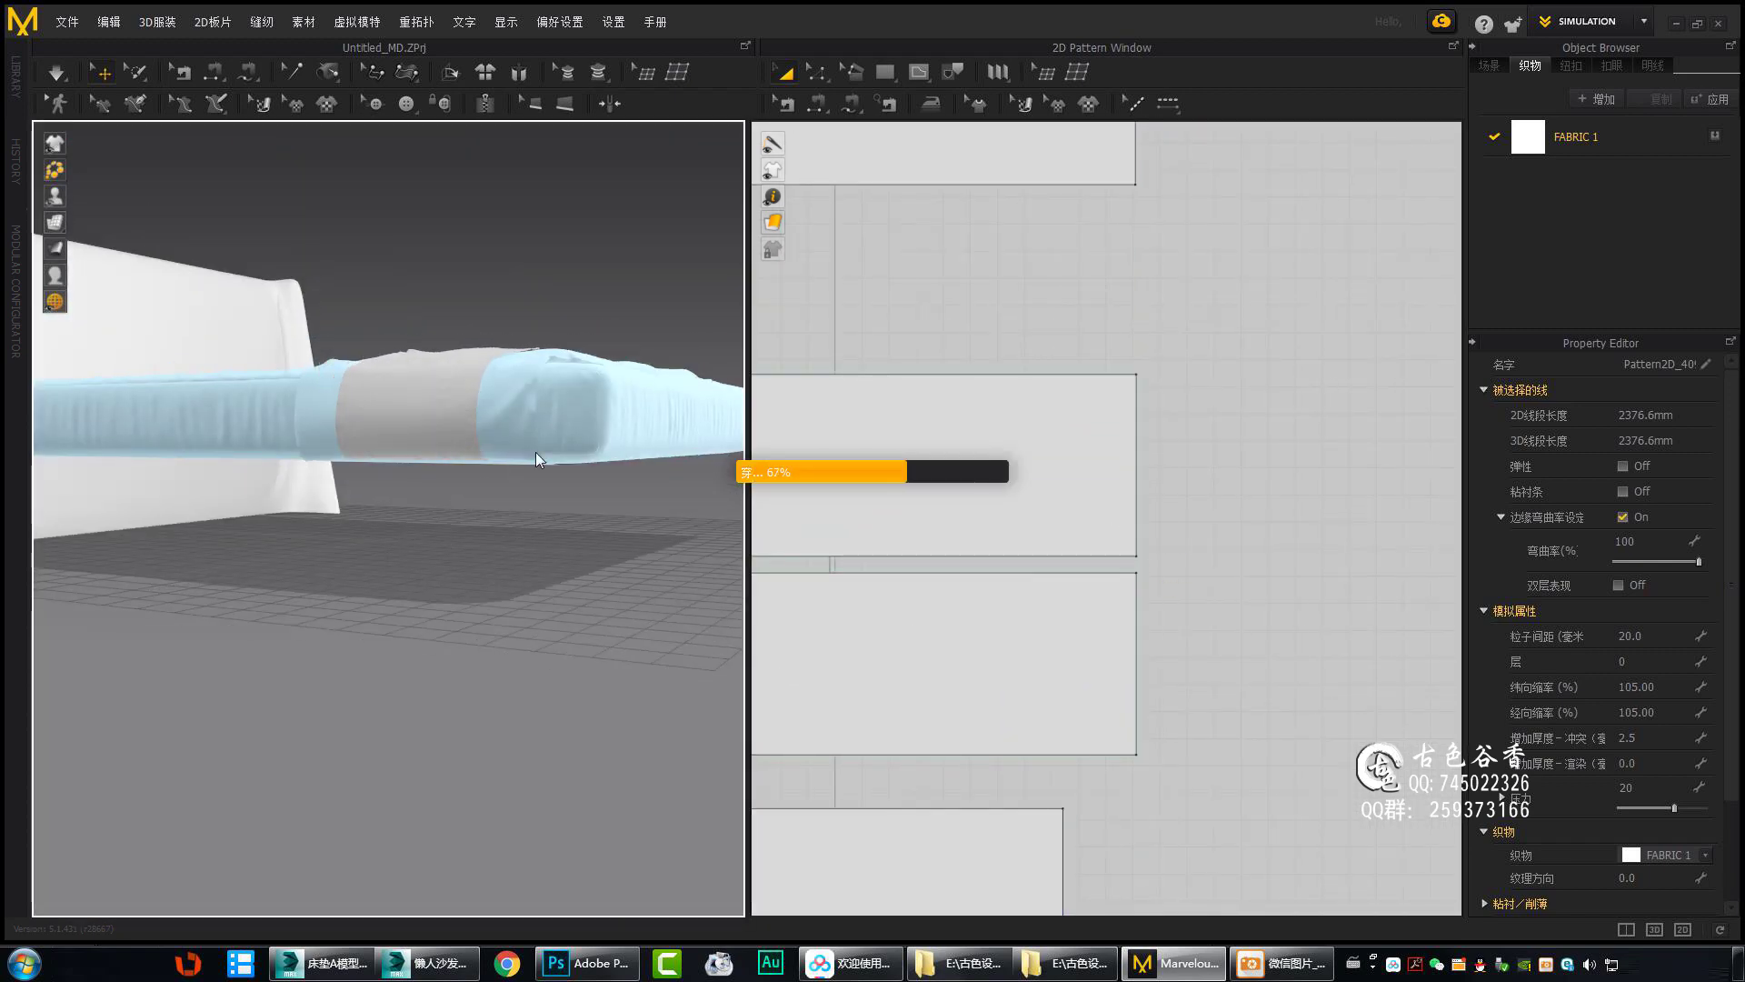
{"action": "right_click_drag", "start_coordinate": [537, 452], "coordinate": [332, 509]}
{"action": "scroll", "coordinate": [1194, 563], "scroll_direction": "down", "scroll_amount": 2}
{"action": "scroll", "coordinate": [1194, 563], "scroll_direction": "down", "scroll_amount": 2}
{"action": "left_click", "coordinate": [1091, 477]}
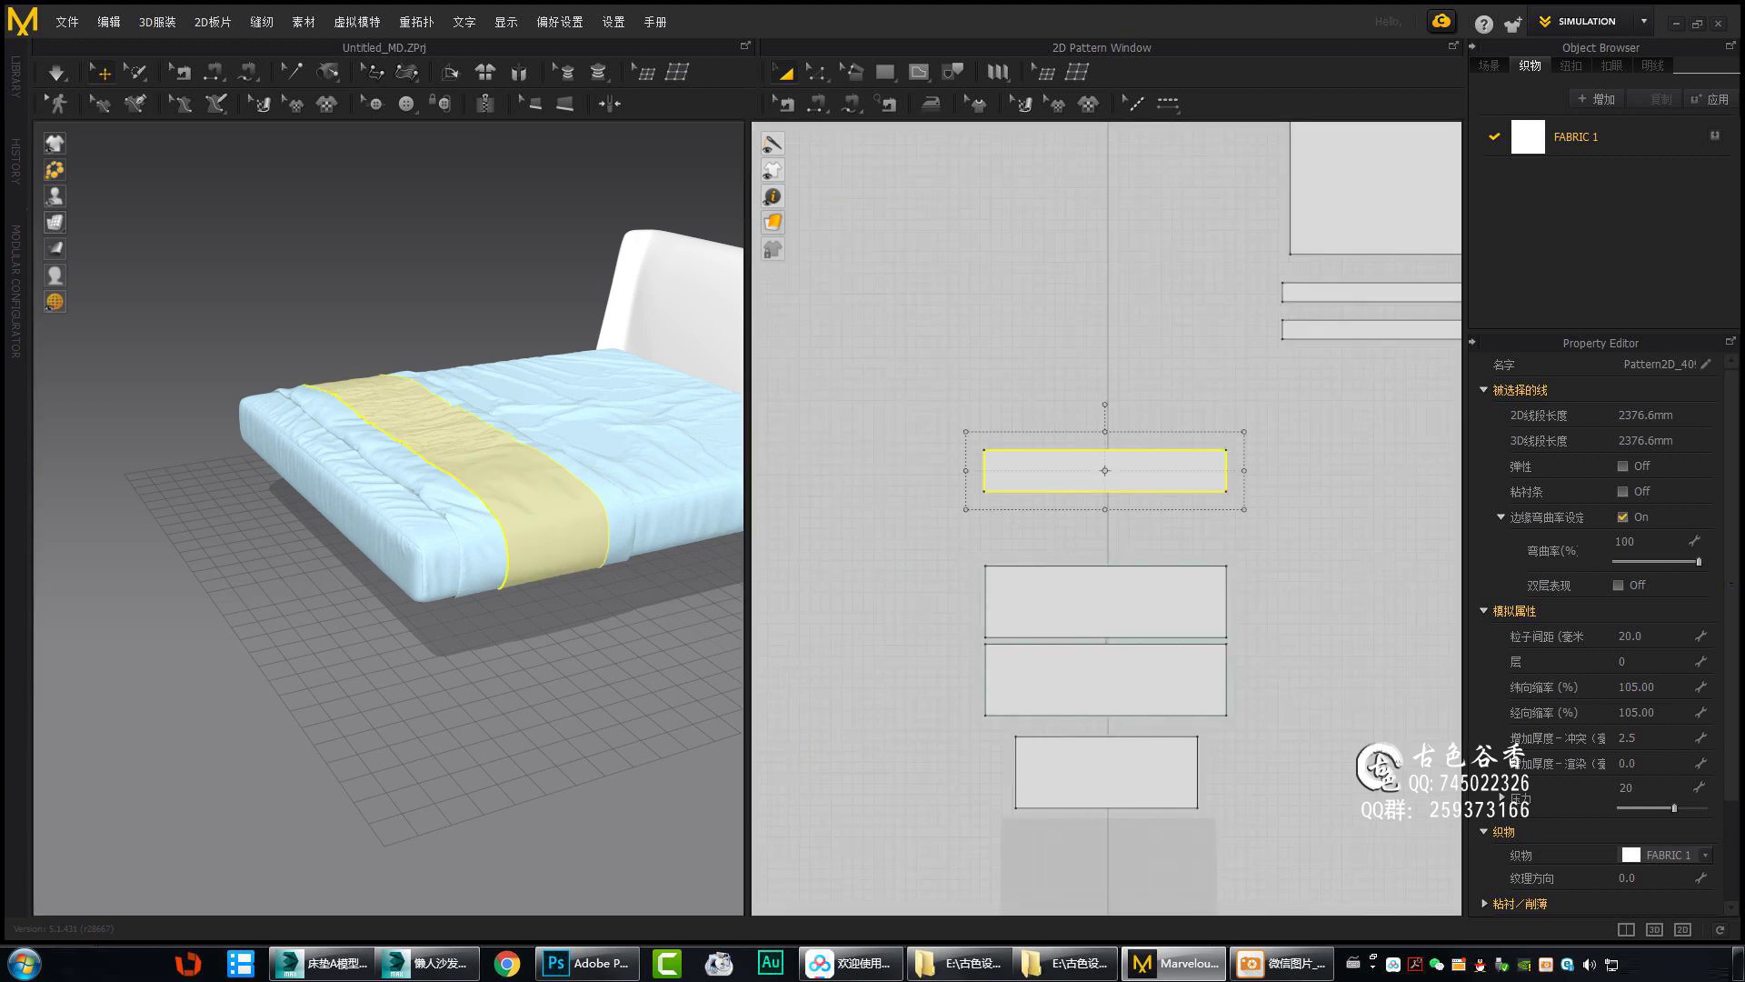
{"action": "mouse_move", "coordinate": [573, 538]}
{"action": "right_mouse_down"}
{"action": "mouse_move", "coordinate": [565, 558]}
{"action": "mouse_move", "coordinate": [696, 471]}
{"action": "mouse_move", "coordinate": [589, 582]}
{"action": "right_mouse_up"}
{"action": "key", "text": "ctrl+c"}
{"action": "key", "text": "ctrl+v"}
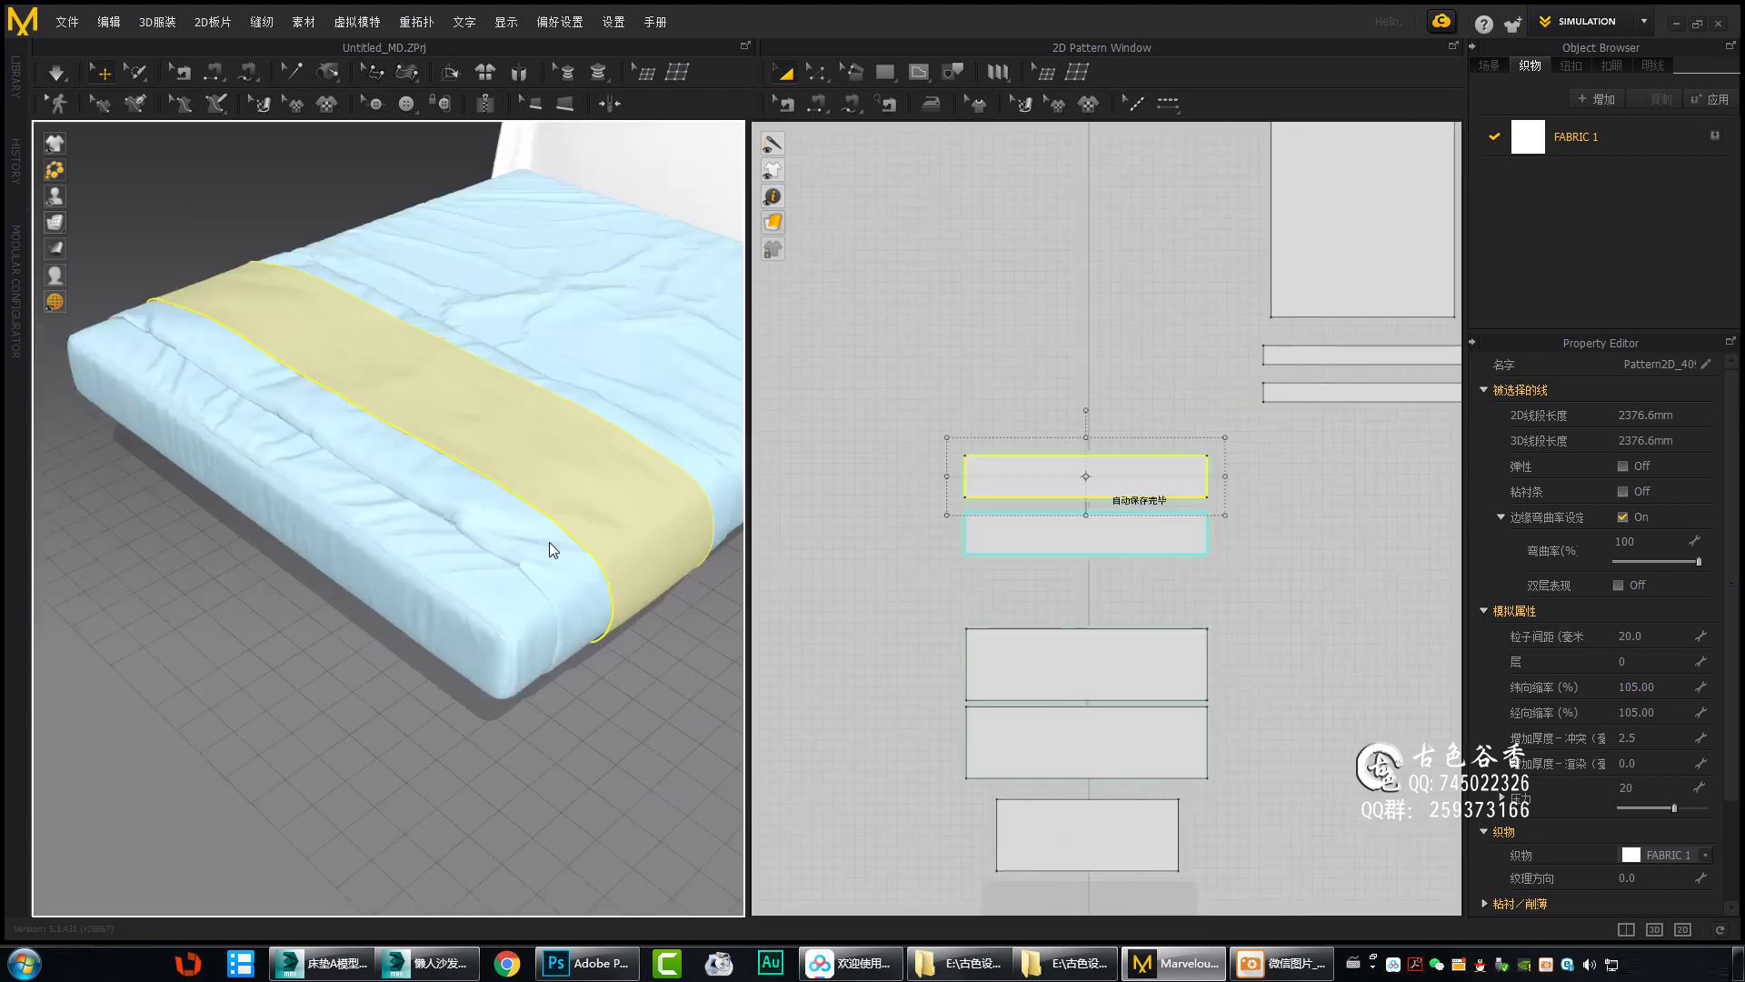
Inspect the copied strip's drape and the band panels from several angles.
{"action": "scroll", "coordinate": [417, 390], "scroll_direction": "up", "scroll_amount": 5}
{"action": "scroll", "coordinate": [241, 358], "scroll_direction": "down", "scroll_amount": 3}
{"action": "scroll", "coordinate": [567, 488], "scroll_direction": "down", "scroll_amount": 3}
{"action": "left_click", "coordinate": [567, 488]}
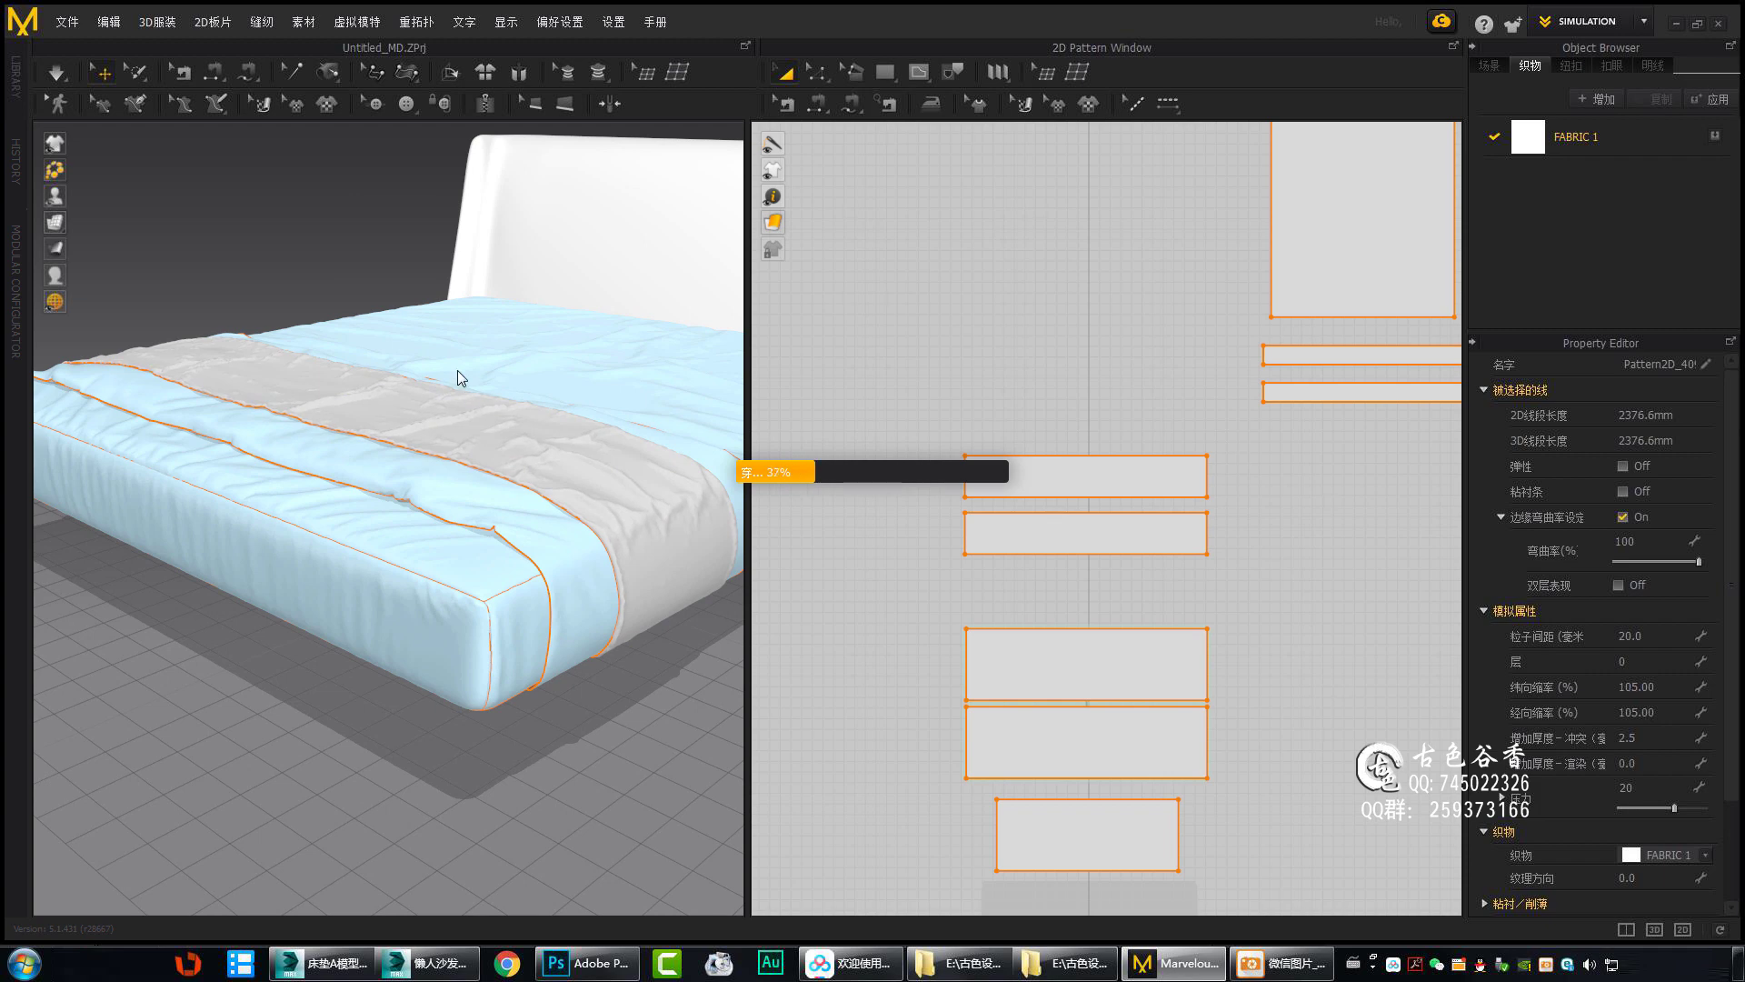
{"action": "left_click", "coordinate": [564, 465]}
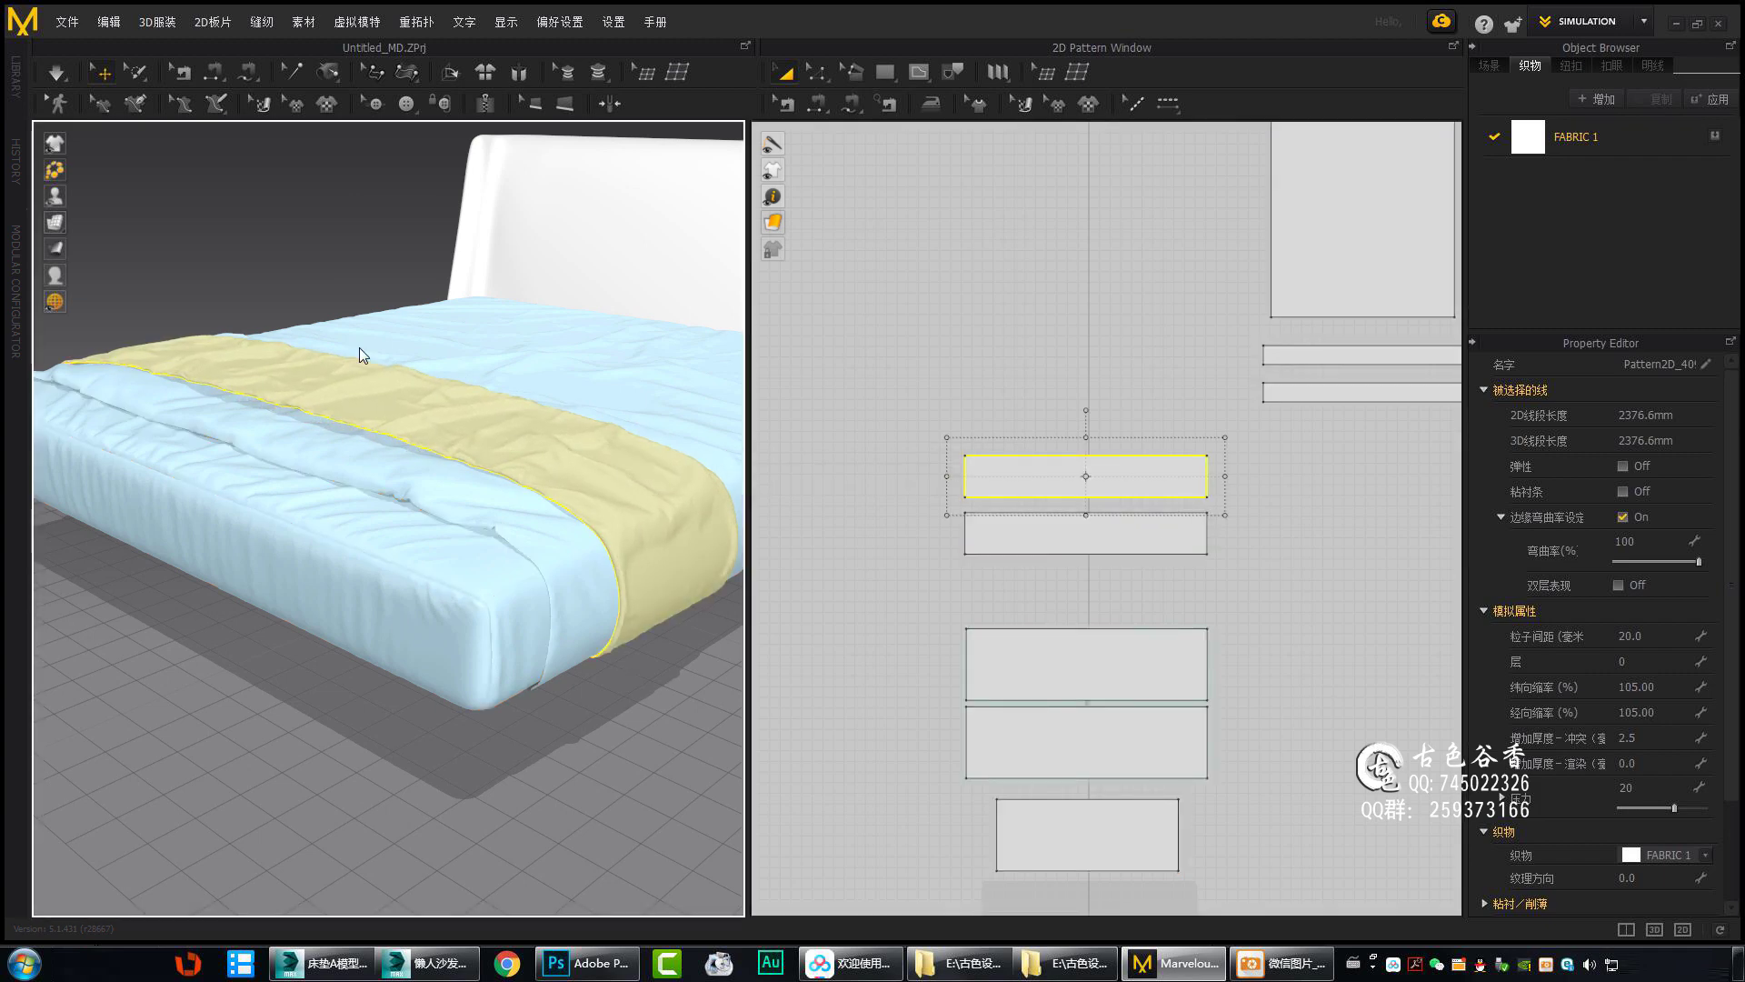
{"action": "right_click_drag", "start_coordinate": [362, 351], "coordinate": [546, 476]}
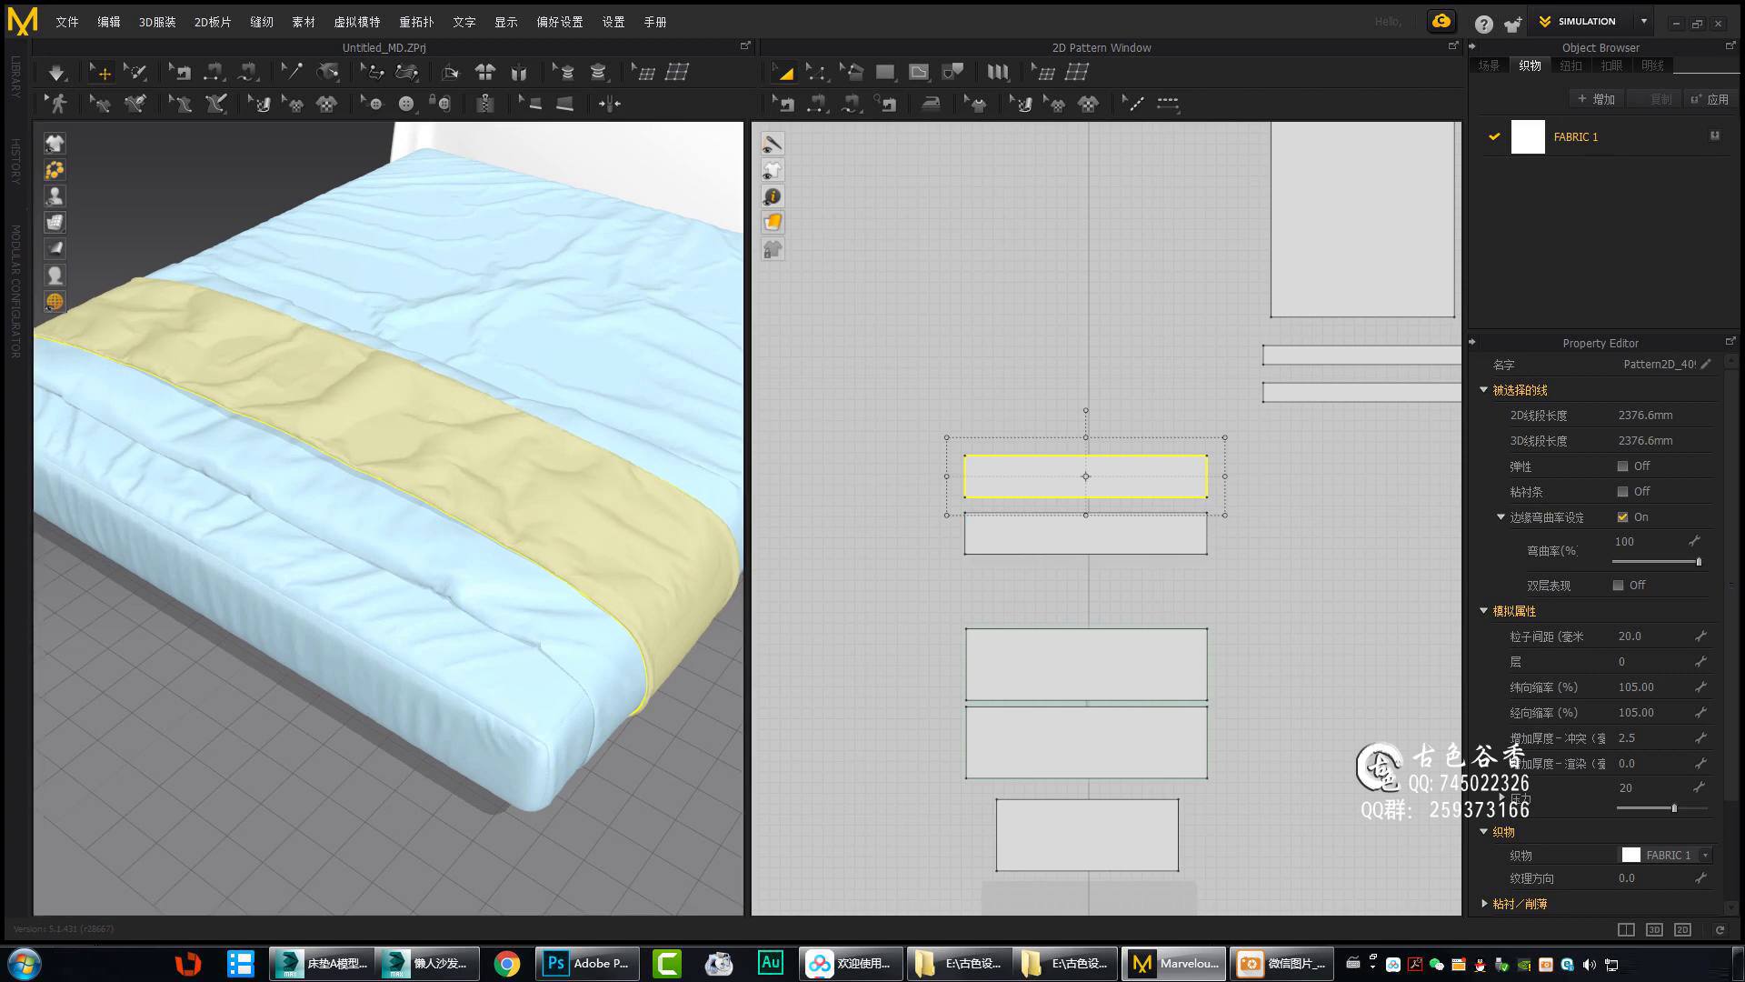
{"action": "left_click", "coordinate": [318, 400]}
{"action": "right_click_drag", "start_coordinate": [471, 596], "coordinate": [472, 558]}
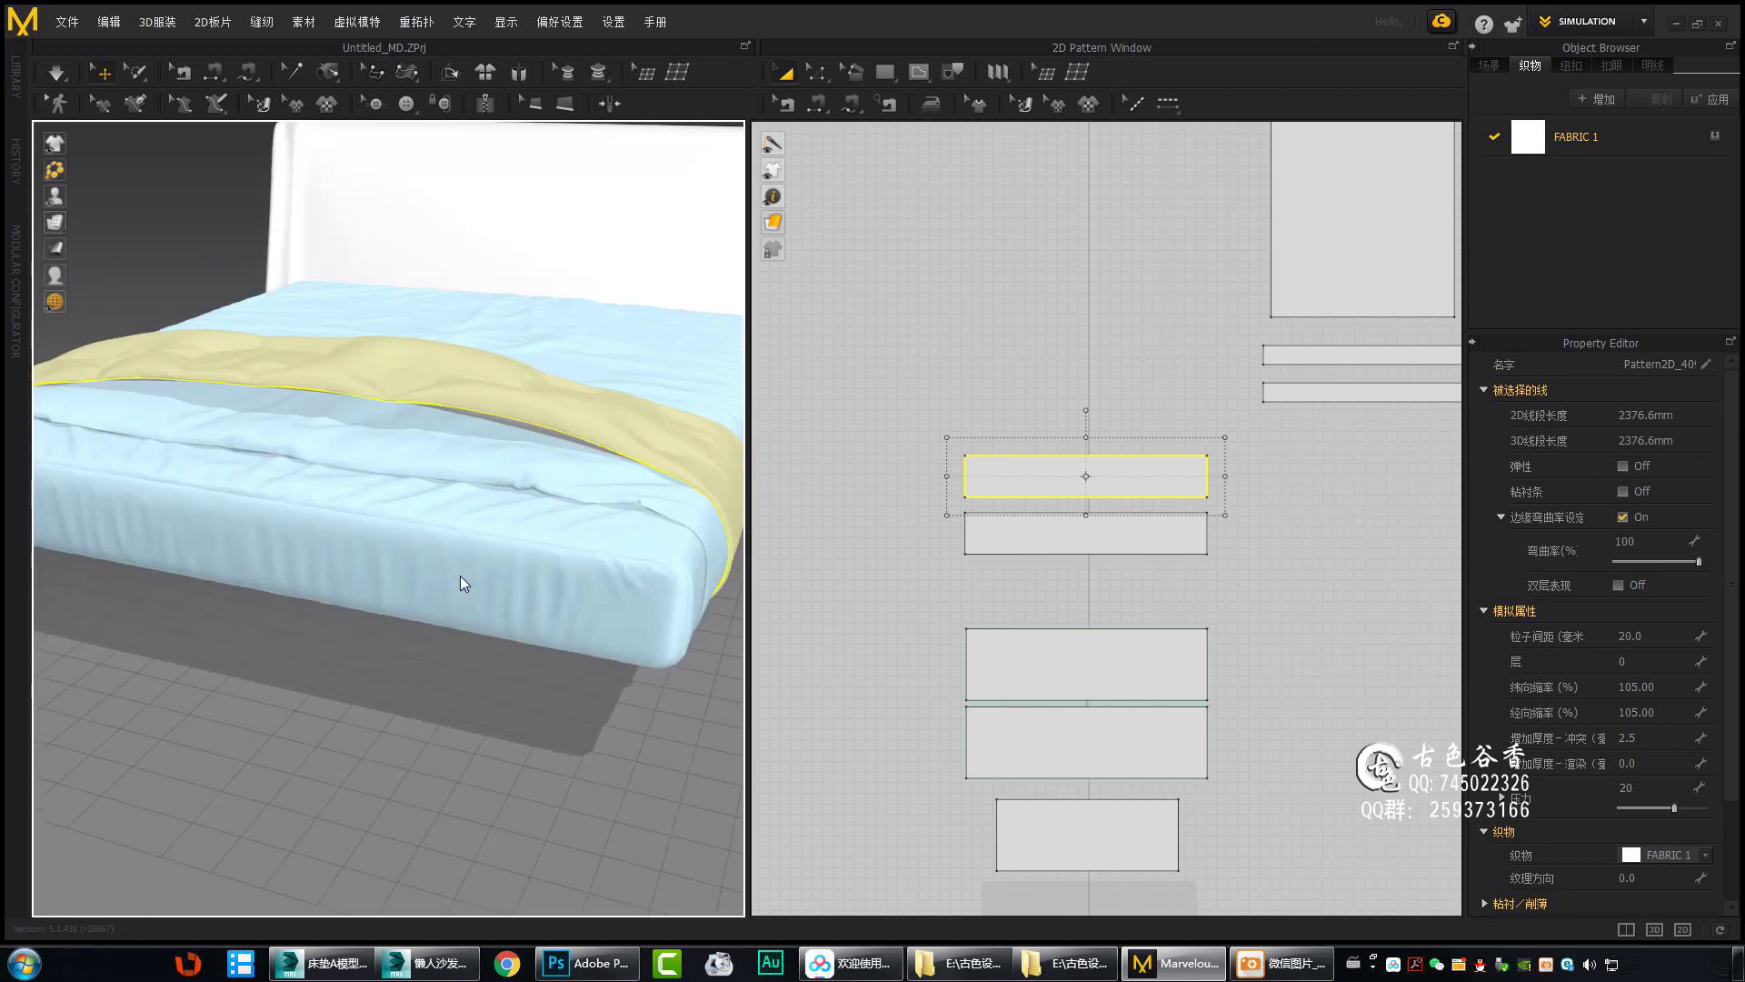
{"action": "scroll", "coordinate": [532, 537], "scroll_direction": "up", "scroll_amount": 5}
{"action": "left_click", "coordinate": [499, 446]}
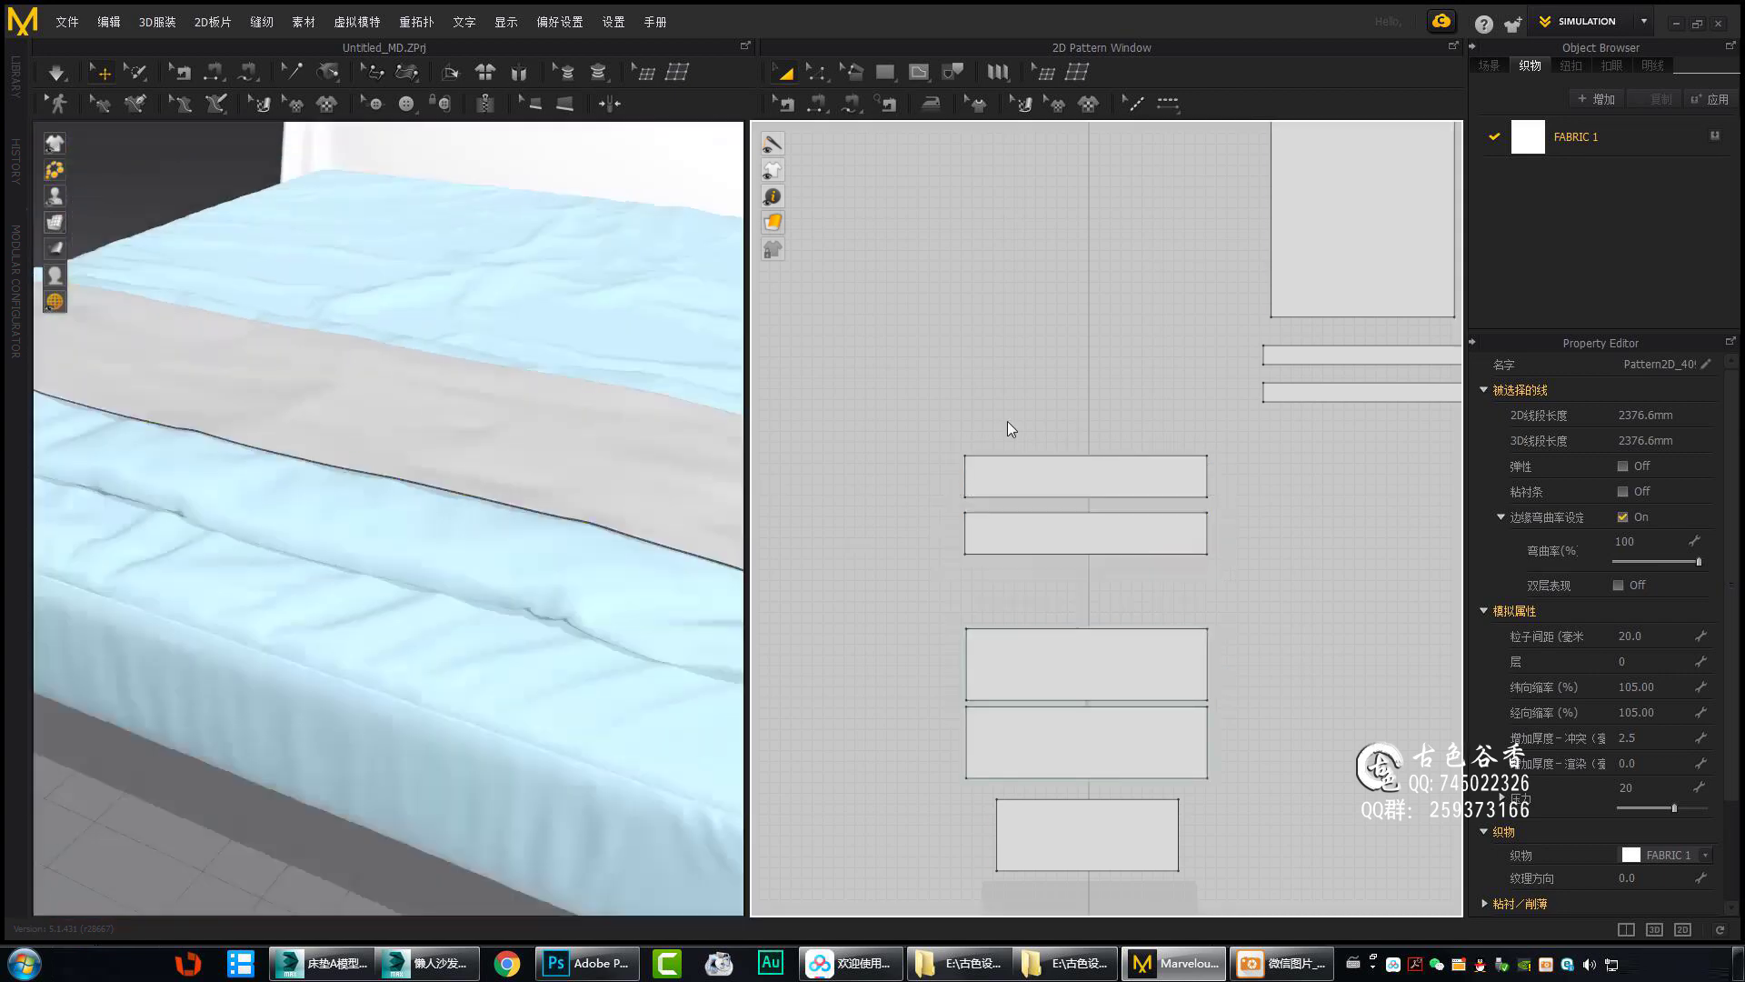
{"action": "left_click", "coordinate": [1007, 468]}
{"action": "right_click_drag", "start_coordinate": [591, 509], "coordinate": [533, 532]}
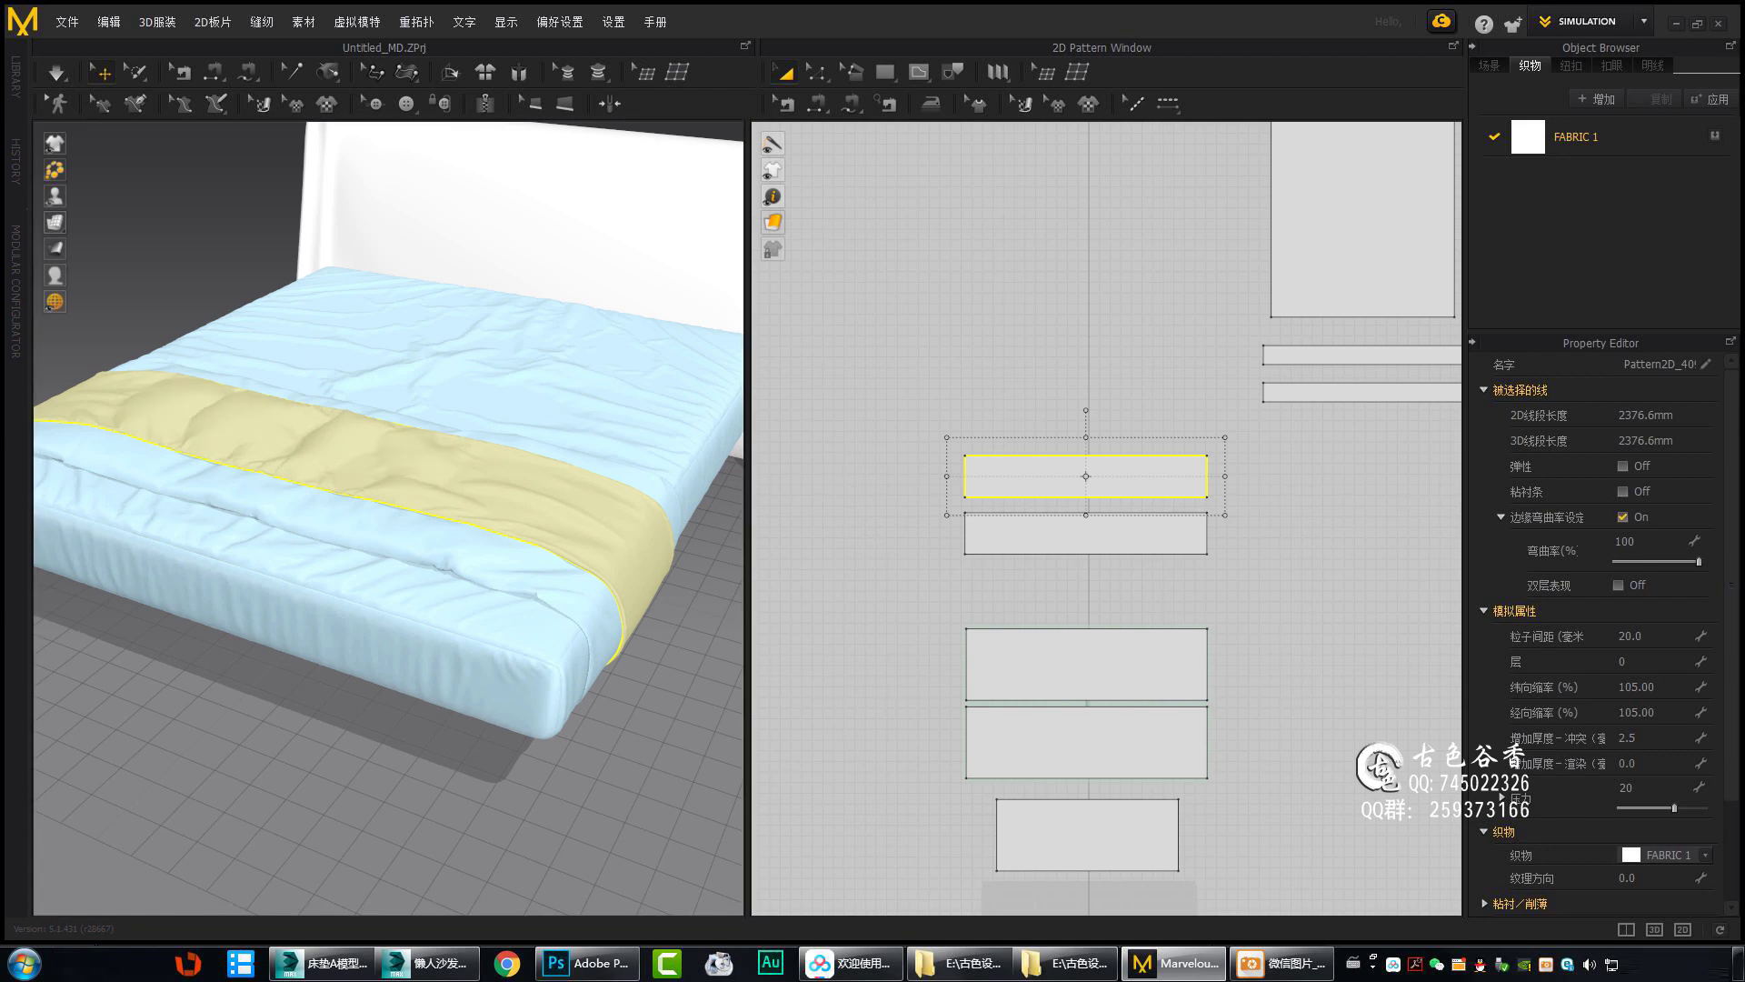
Check how the yellow and grey strips sit along the bed edge.
{"action": "left_click", "coordinate": [582, 580]}
{"action": "scroll", "coordinate": [525, 651], "scroll_direction": "up", "scroll_amount": 2}
{"action": "mouse_move", "coordinate": [526, 651]}
{"action": "right_mouse_down"}
{"action": "mouse_move", "coordinate": [495, 651]}
{"action": "mouse_move", "coordinate": [461, 615]}
{"action": "mouse_move", "coordinate": [310, 623]}
{"action": "right_mouse_up"}
{"action": "scroll", "coordinate": [494, 650], "scroll_direction": "up", "scroll_amount": 3}
{"action": "scroll", "coordinate": [272, 557], "scroll_direction": "up", "scroll_amount": 2}
{"action": "mouse_move", "coordinate": [272, 557]}
{"action": "right_mouse_down"}
{"action": "mouse_move", "coordinate": [381, 624]}
{"action": "mouse_move", "coordinate": [364, 546]}
{"action": "right_mouse_up"}
{"action": "scroll", "coordinate": [448, 494], "scroll_direction": "down", "scroll_amount": 3}
{"action": "left_click", "coordinate": [475, 445]}
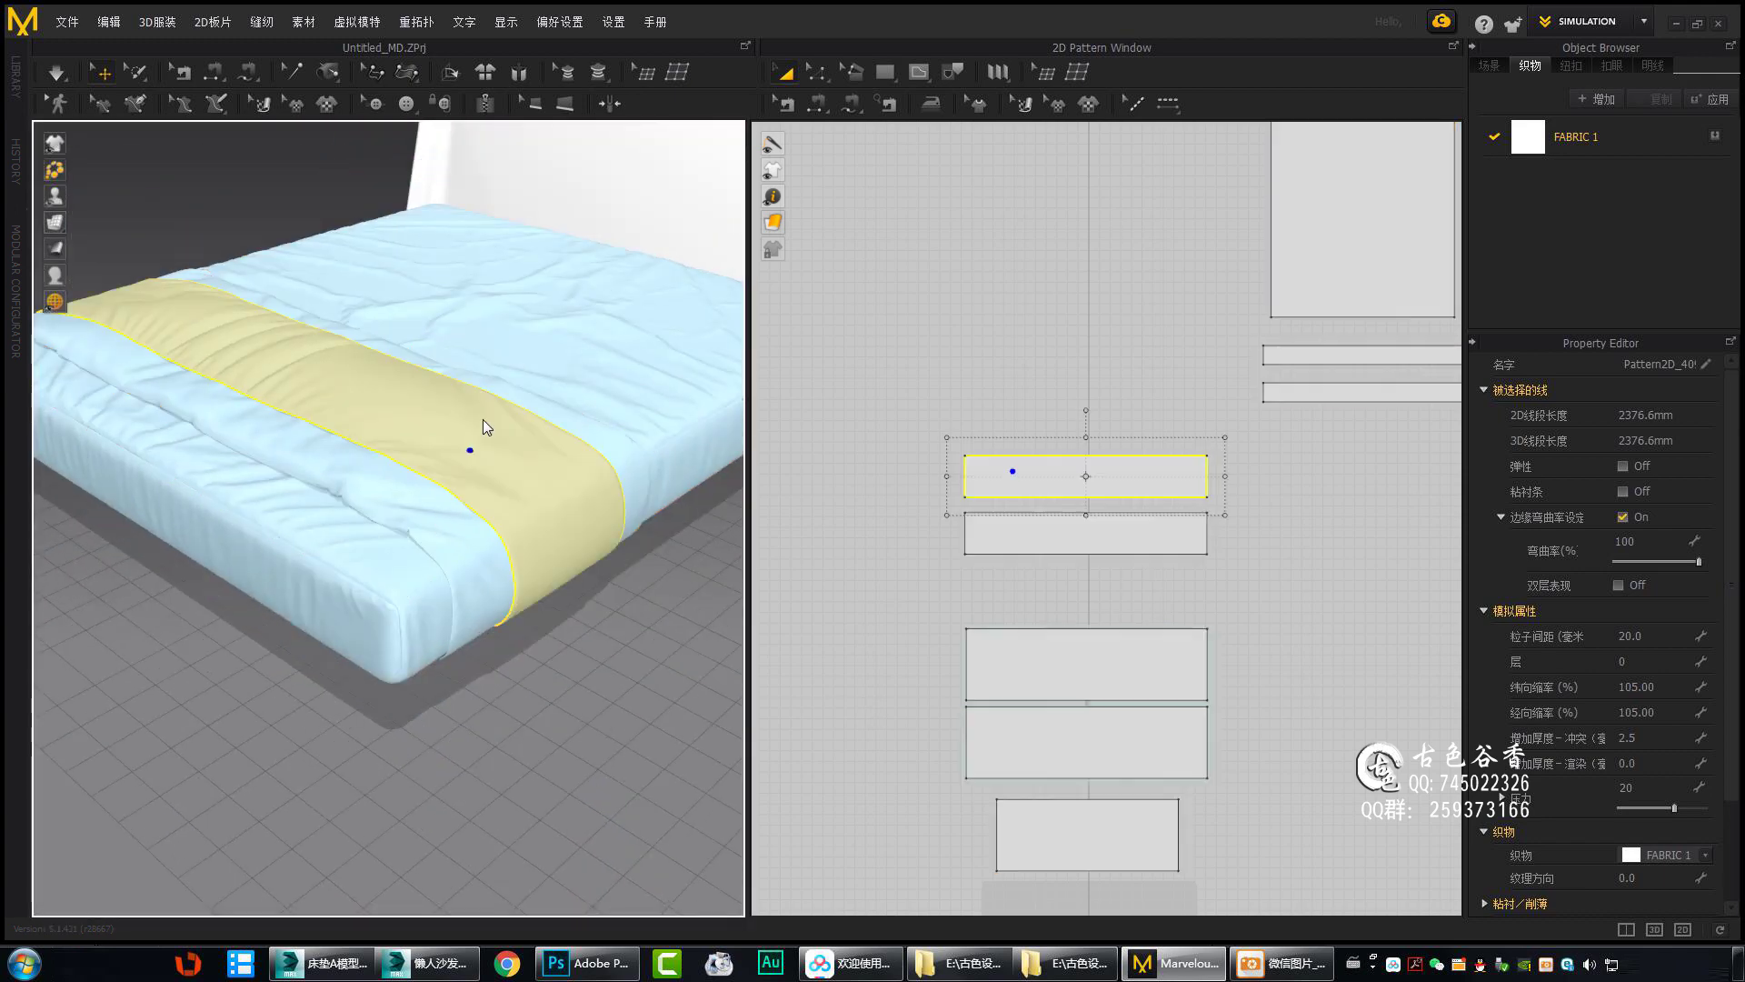
{"action": "scroll", "coordinate": [442, 418], "scroll_direction": "up", "scroll_amount": 3}
{"action": "mouse_move", "coordinate": [482, 418]}
{"action": "right_mouse_down"}
{"action": "mouse_move", "coordinate": [442, 418]}
{"action": "mouse_move", "coordinate": [476, 533]}
{"action": "mouse_move", "coordinate": [507, 571]}
{"action": "mouse_move", "coordinate": [637, 528]}
{"action": "mouse_move", "coordinate": [372, 576]}
{"action": "right_mouse_up"}
{"action": "scroll", "coordinate": [372, 576], "scroll_direction": "up", "scroll_amount": 2}
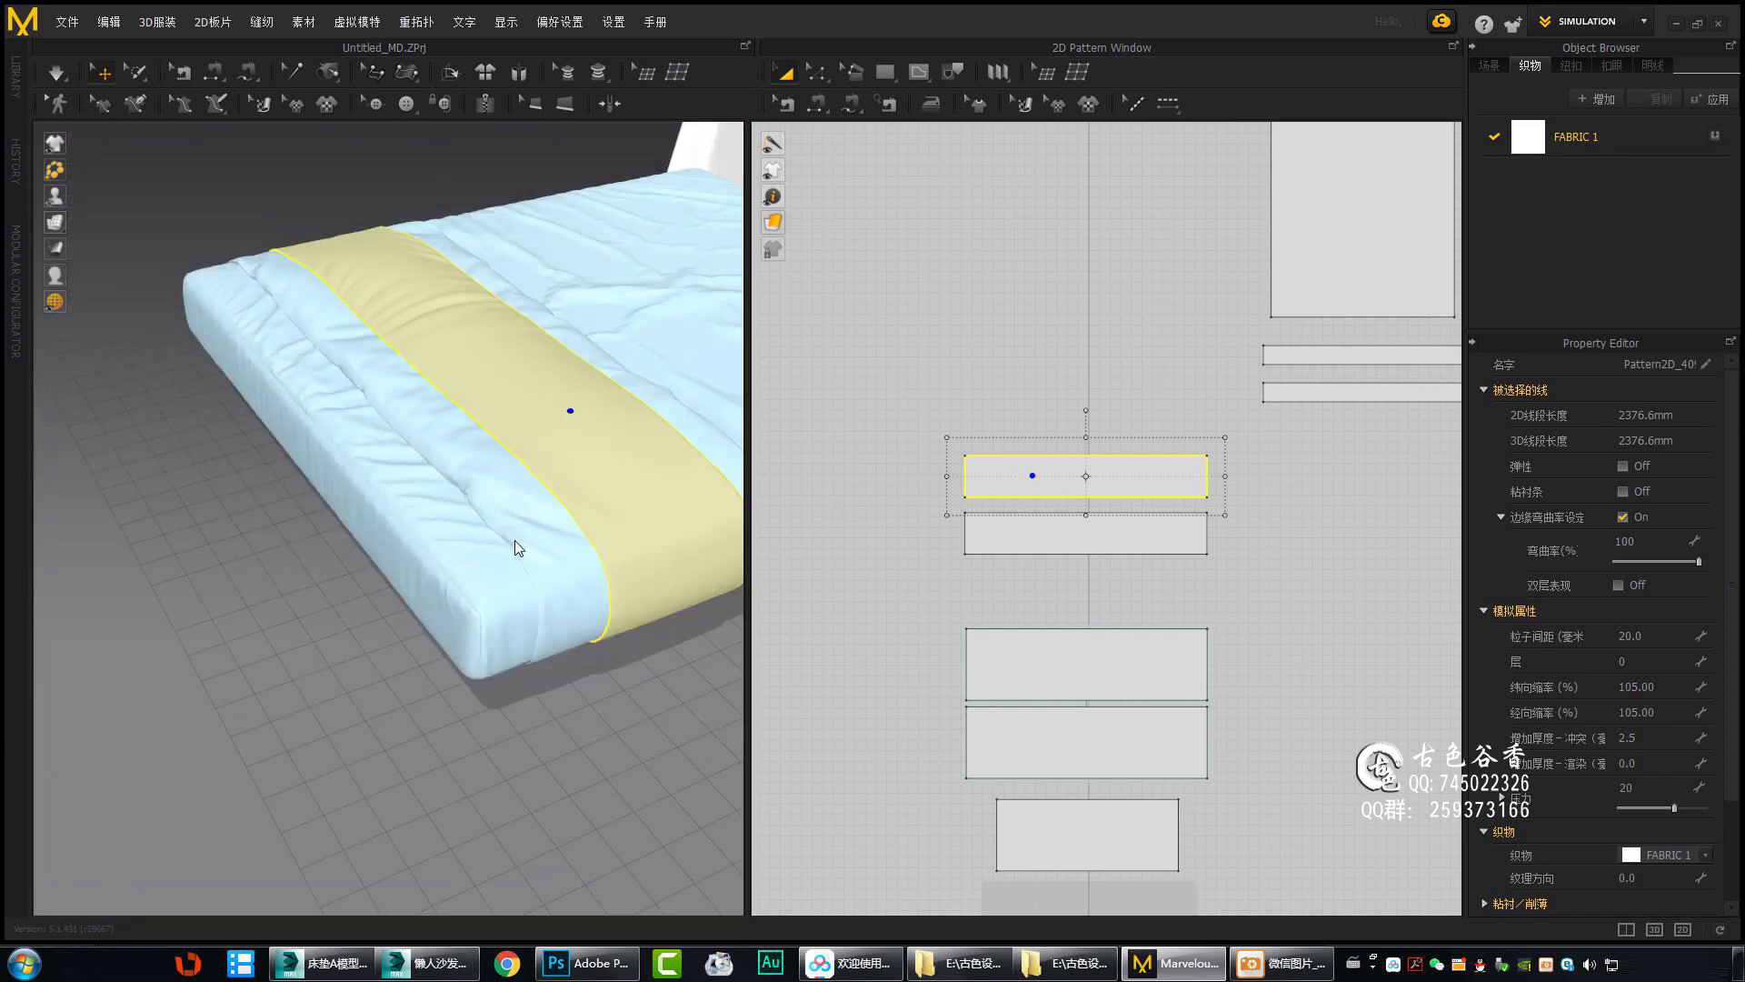
{"action": "mouse_move", "coordinate": [515, 540]}
{"action": "right_mouse_down"}
{"action": "mouse_move", "coordinate": [492, 504]}
{"action": "mouse_move", "coordinate": [671, 505]}
{"action": "right_mouse_up"}
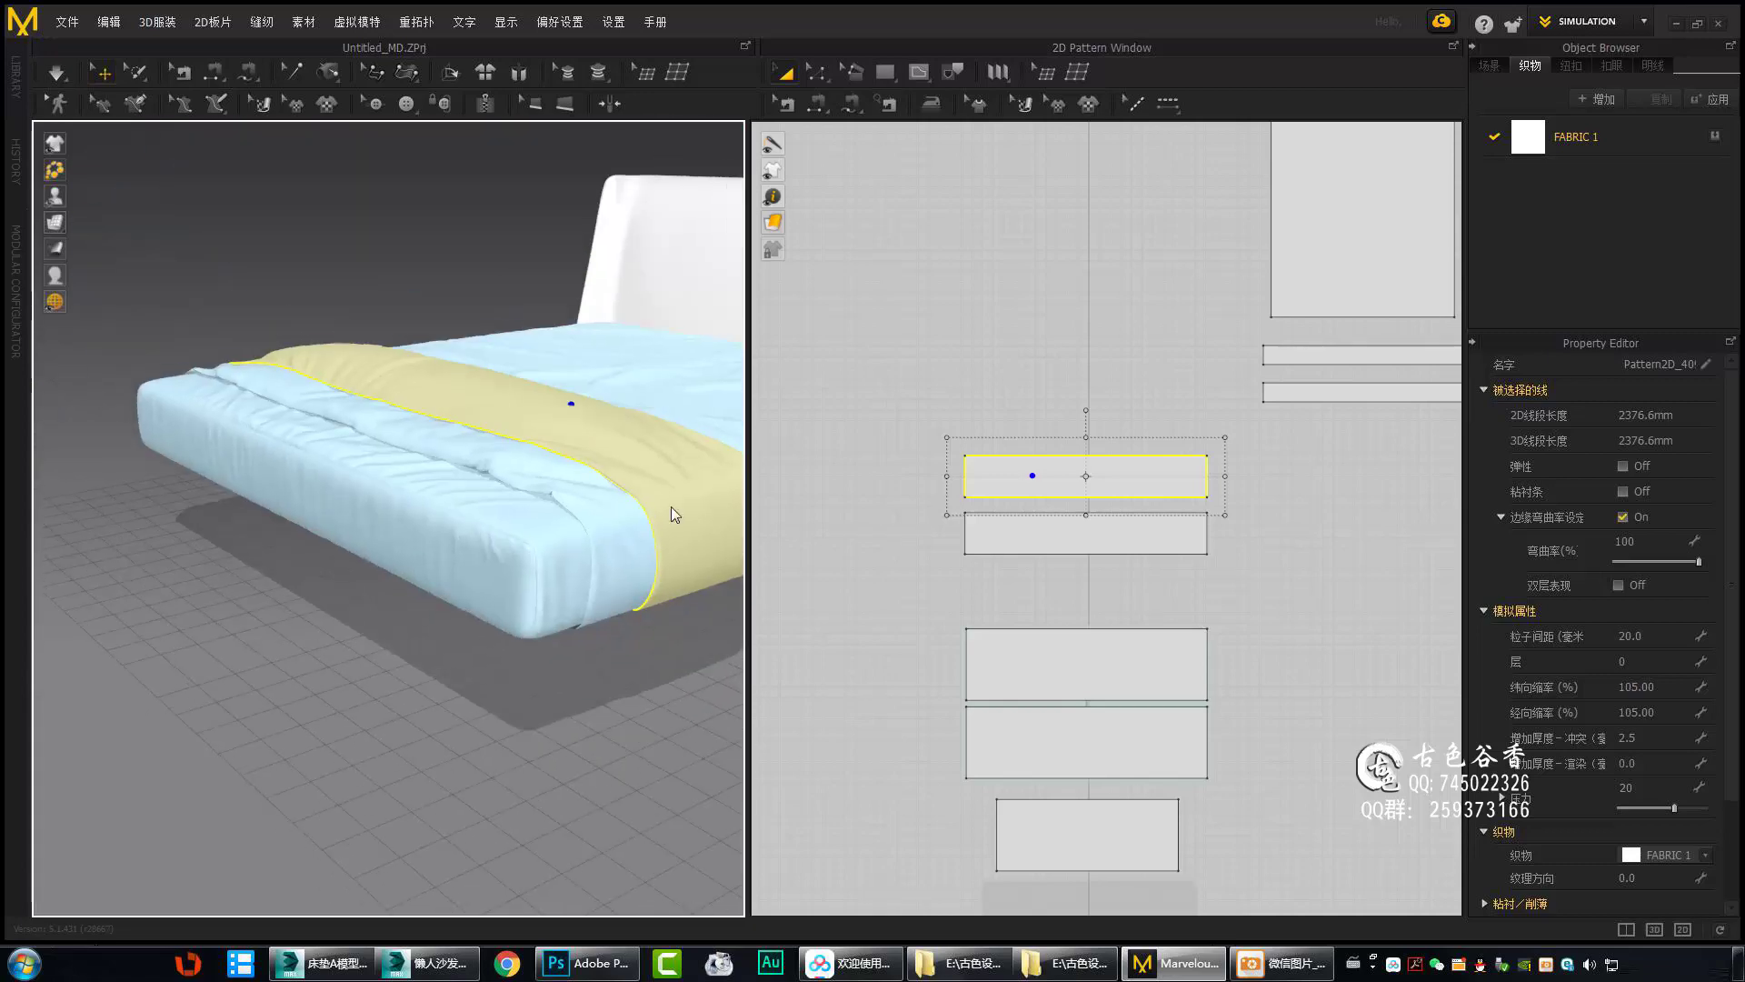
Select all patterns, then pick out the band pieces in the pattern layout.
{"action": "key", "text": "ctrl+a"}
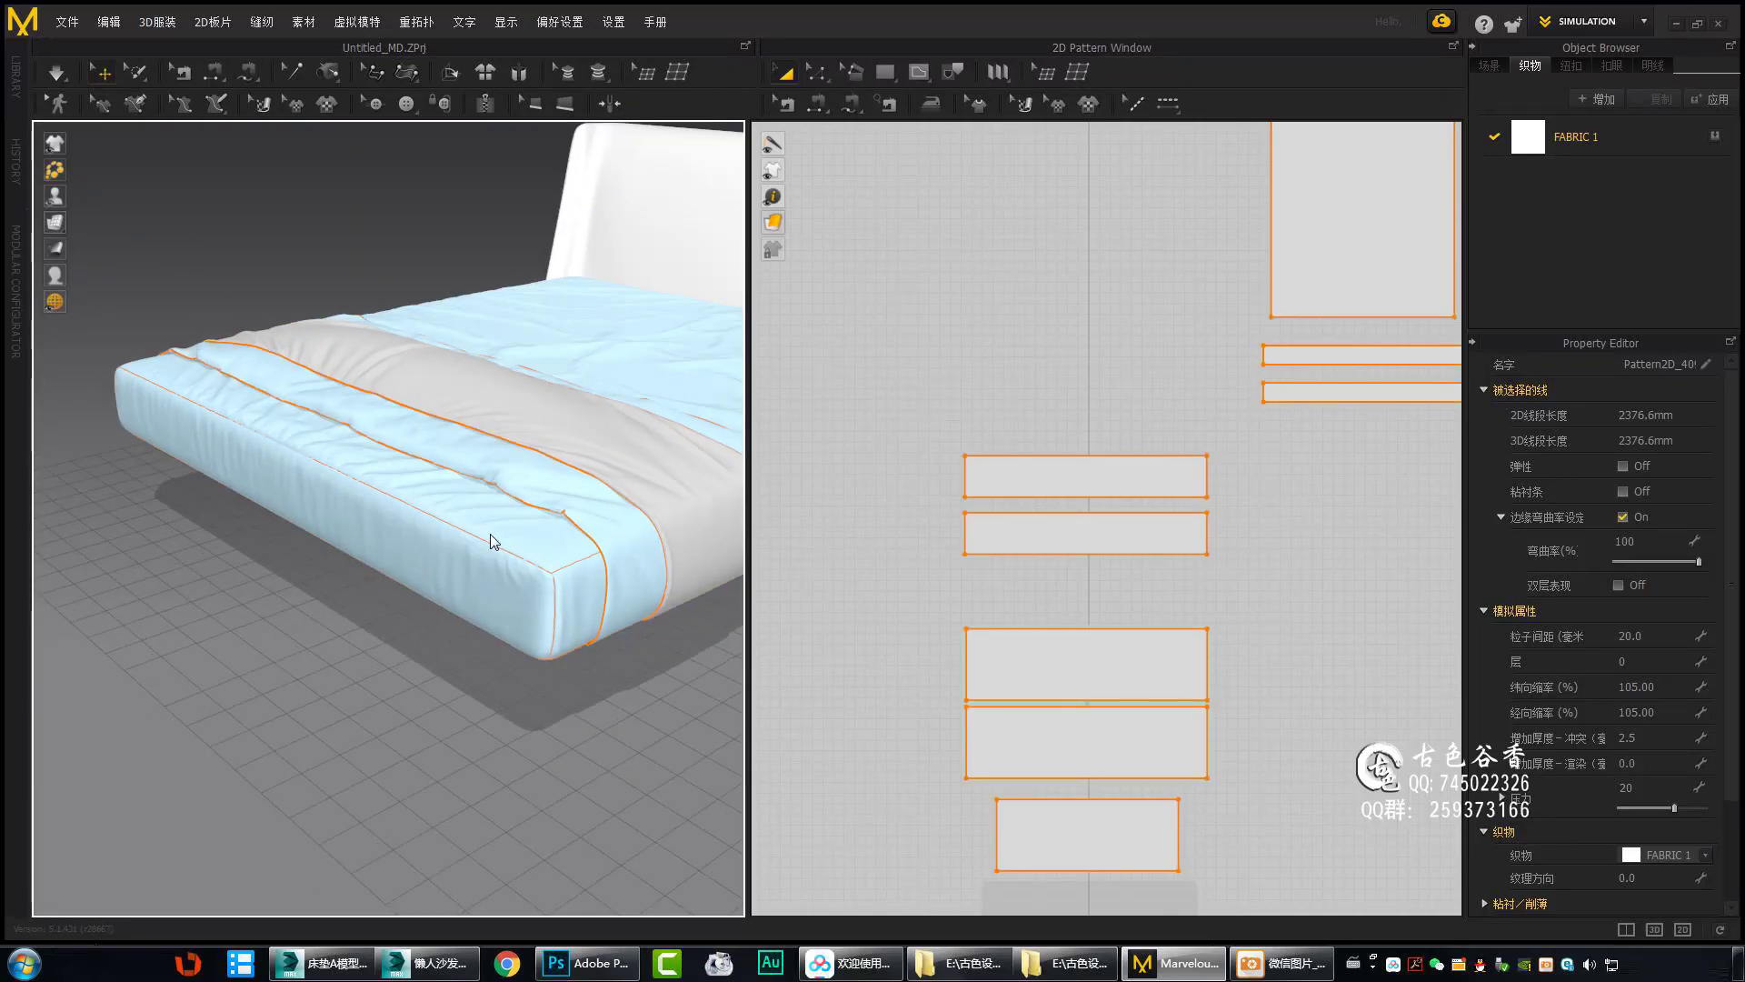
{"action": "mouse_move", "coordinate": [489, 533]}
{"action": "right_mouse_down"}
{"action": "mouse_move", "coordinate": [655, 526]}
{"action": "mouse_move", "coordinate": [663, 417]}
{"action": "mouse_move", "coordinate": [380, 458]}
{"action": "mouse_move", "coordinate": [323, 573]}
{"action": "mouse_move", "coordinate": [527, 461]}
{"action": "right_mouse_up"}
{"action": "left_click", "coordinate": [655, 525]}
{"action": "key", "text": "ctrl+a"}
{"action": "left_click", "coordinate": [527, 461]}
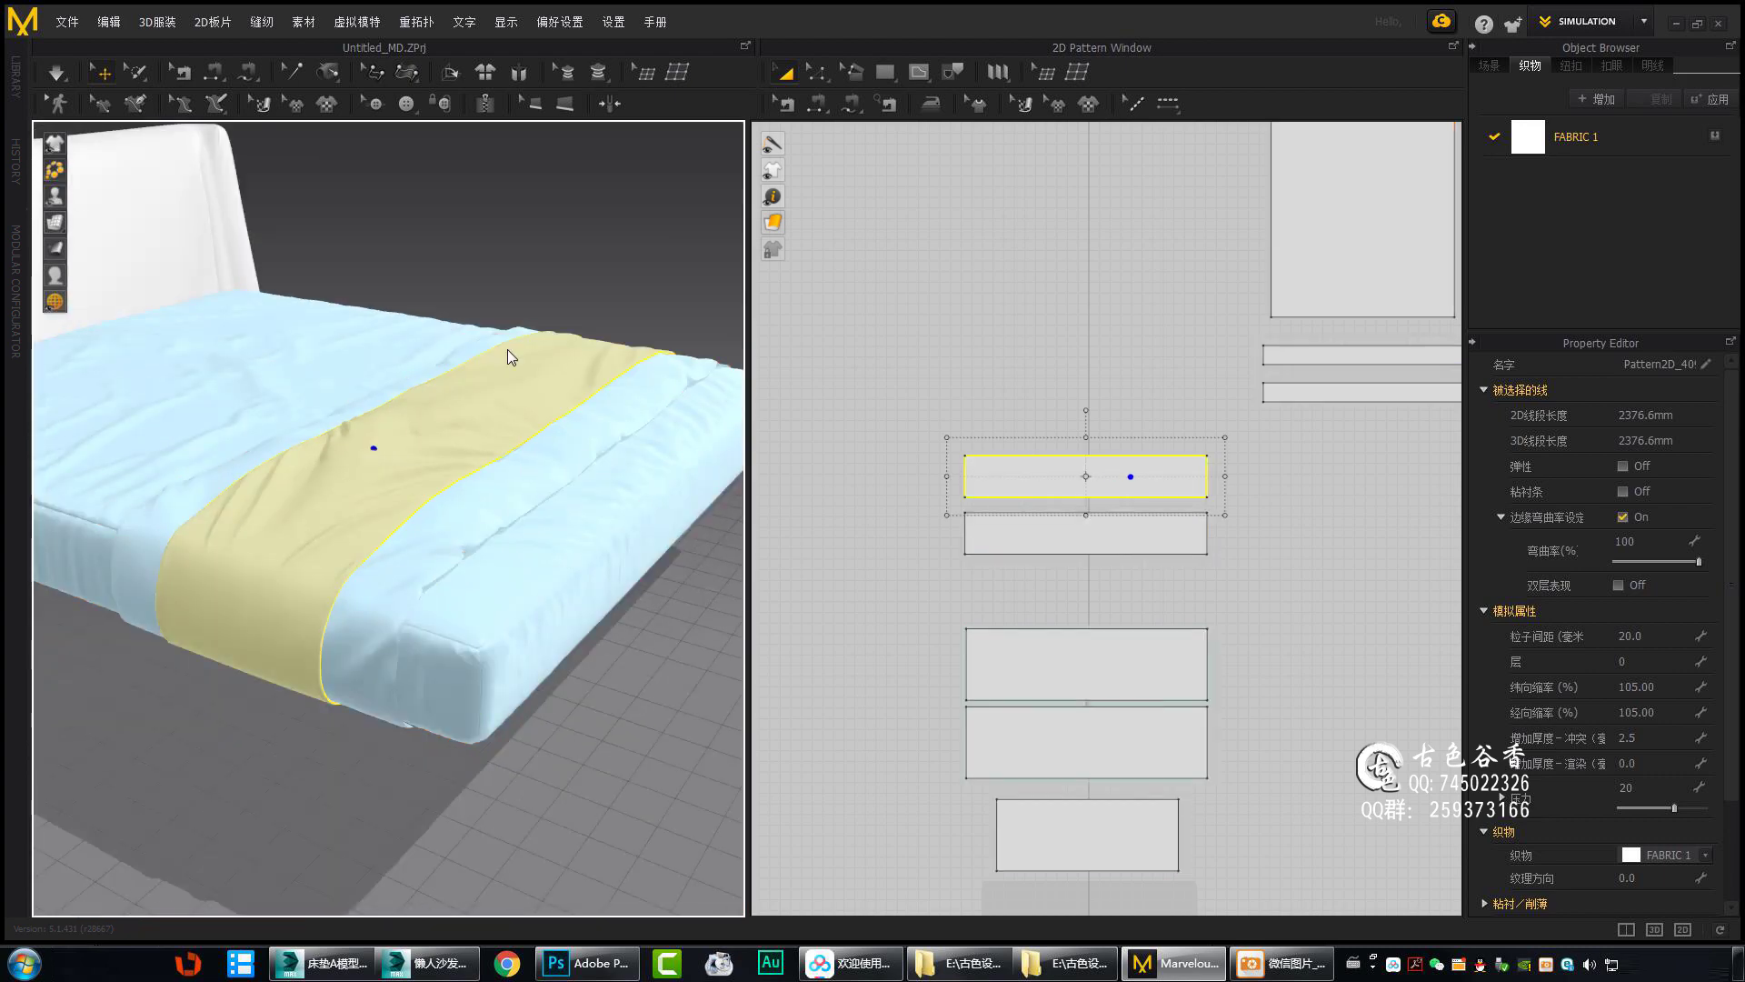
{"action": "scroll", "coordinate": [571, 427], "scroll_direction": "up", "scroll_amount": 2}
{"action": "key", "text": "ctrl+a"}
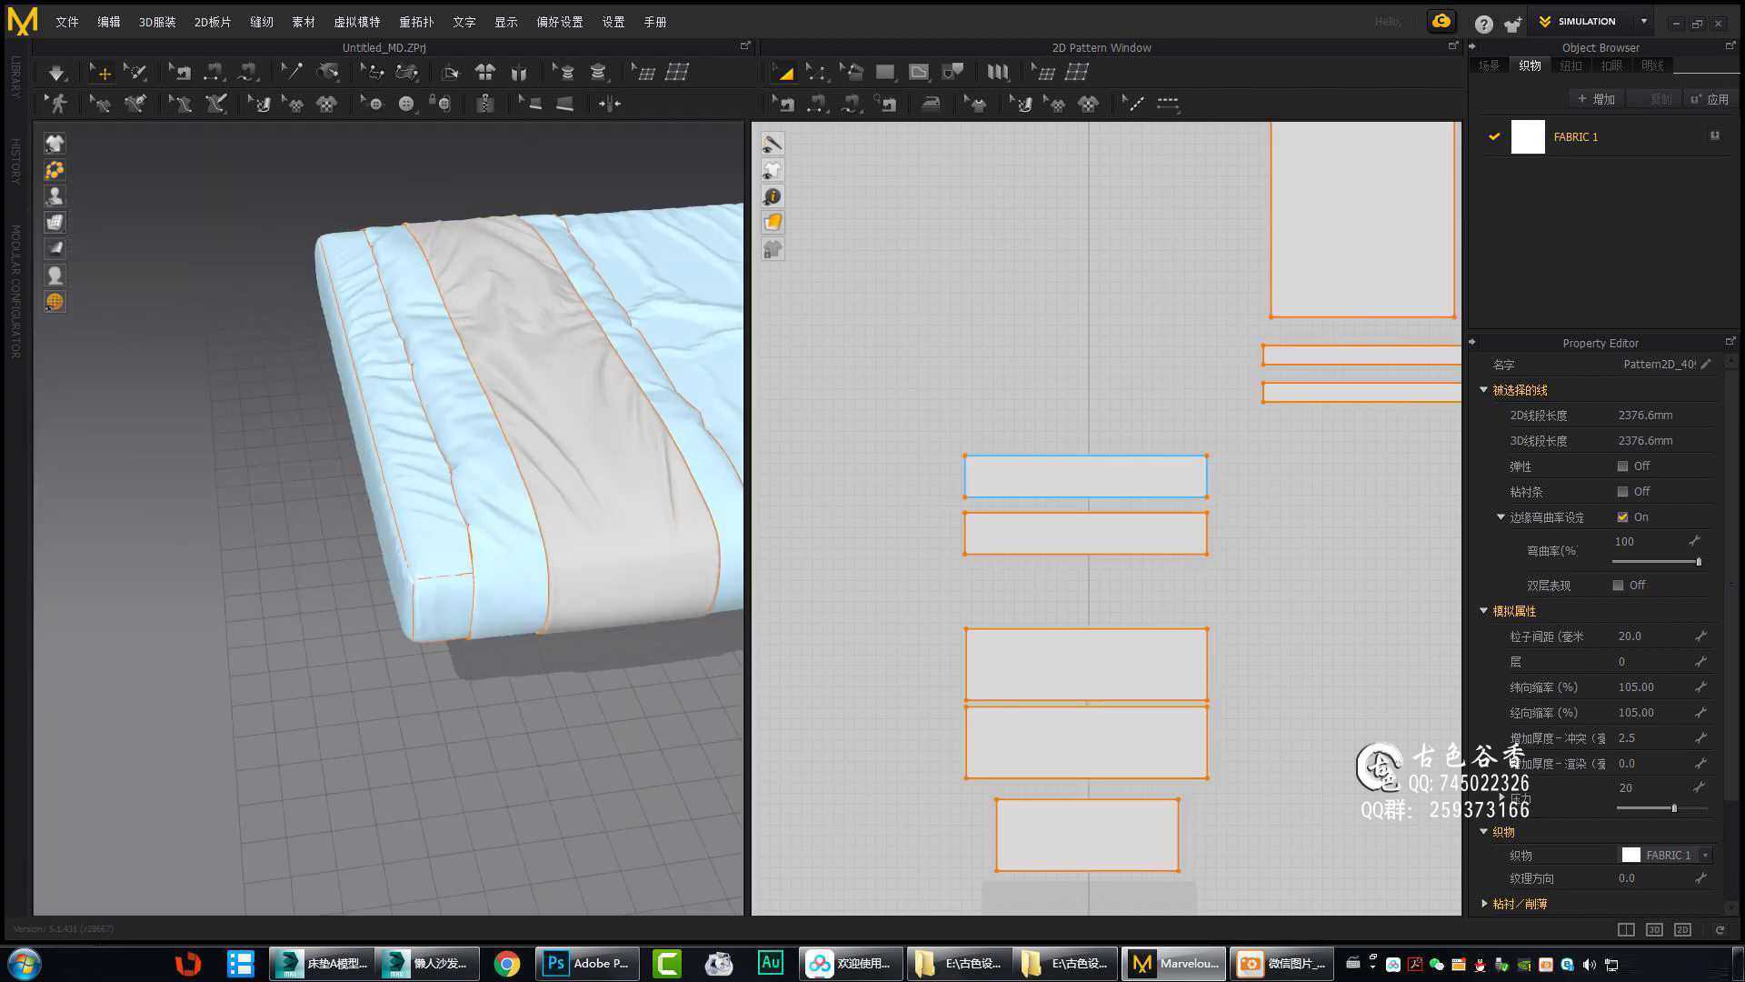
{"action": "mouse_move", "coordinate": [509, 691]}
{"action": "right_mouse_down"}
{"action": "mouse_move", "coordinate": [538, 667]}
{"action": "mouse_move", "coordinate": [460, 593]}
{"action": "mouse_move", "coordinate": [645, 475]}
{"action": "mouse_move", "coordinate": [660, 422]}
{"action": "mouse_move", "coordinate": [492, 423]}
{"action": "right_mouse_up"}
{"action": "left_click", "coordinate": [1086, 475]}
{"action": "left_click", "coordinate": [492, 424]}
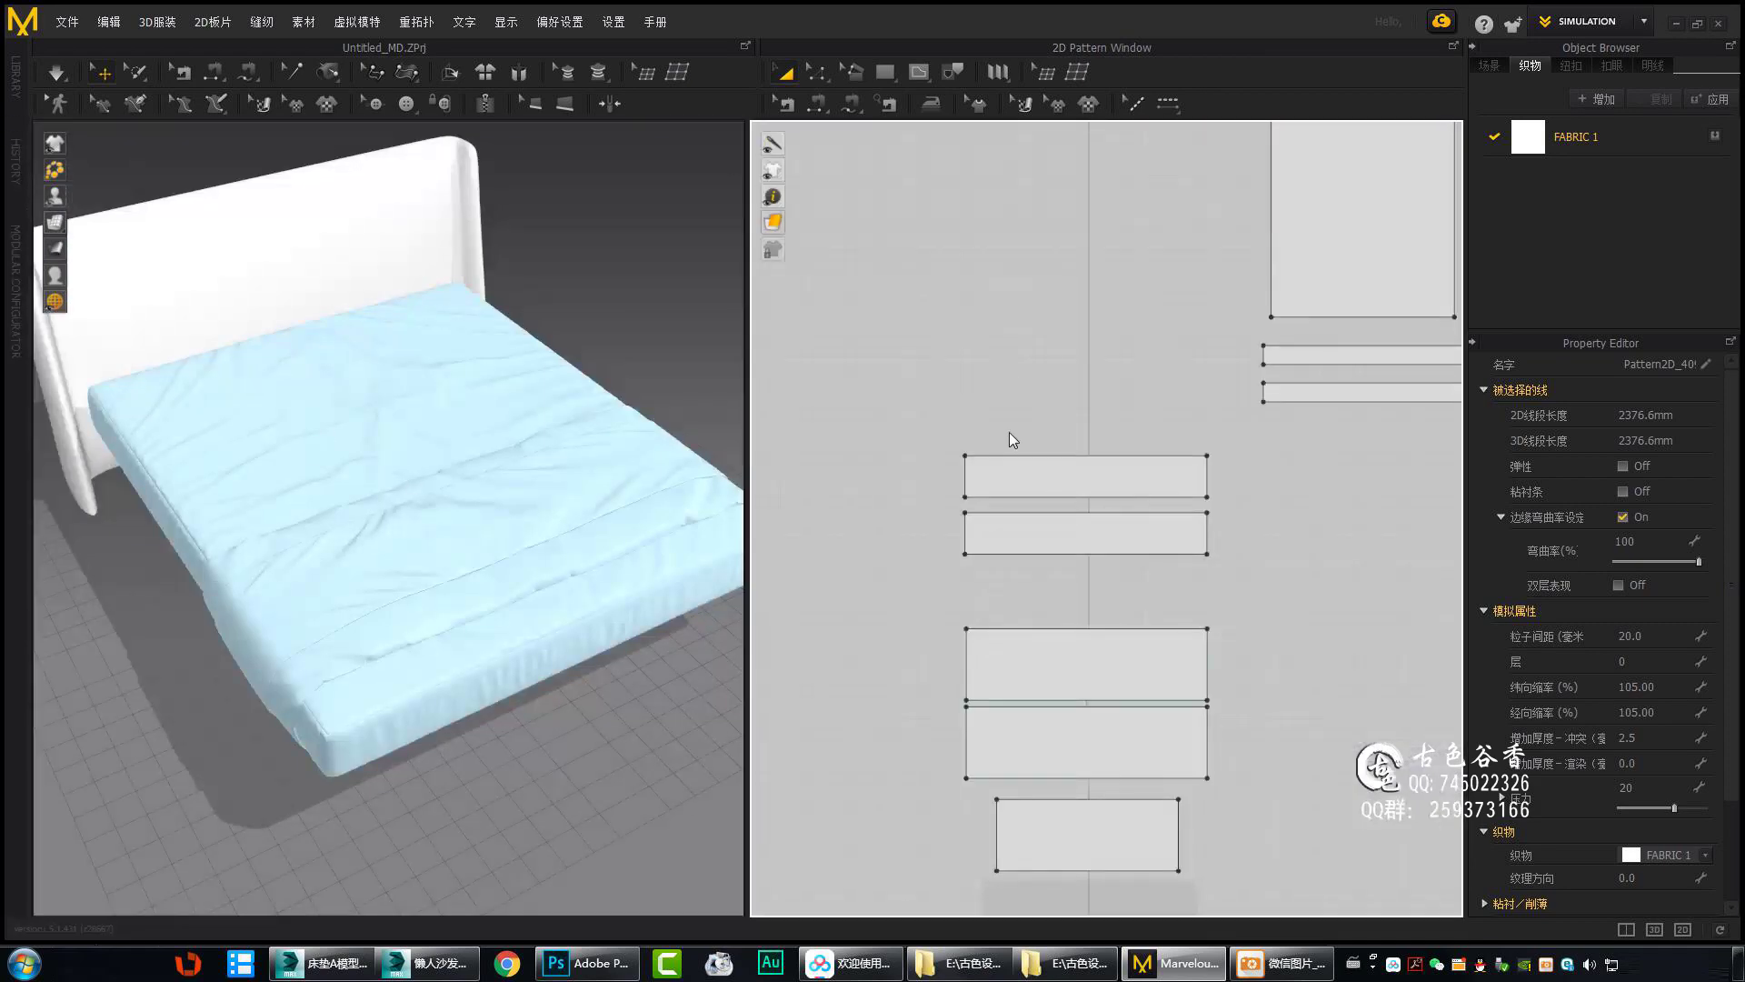
{"action": "scroll", "coordinate": [1009, 433], "scroll_direction": "down", "scroll_amount": 2}
{"action": "left_click_drag", "start_coordinate": [1009, 433], "coordinate": [1150, 631]}
{"action": "scroll", "coordinate": [1072, 467], "scroll_direction": "up", "scroll_amount": 5}
Draw a new small rectangle pattern with the Rectangle tool.
{"action": "key", "text": "r"}
{"action": "left_click_drag", "start_coordinate": [956, 443], "coordinate": [1083, 520]}
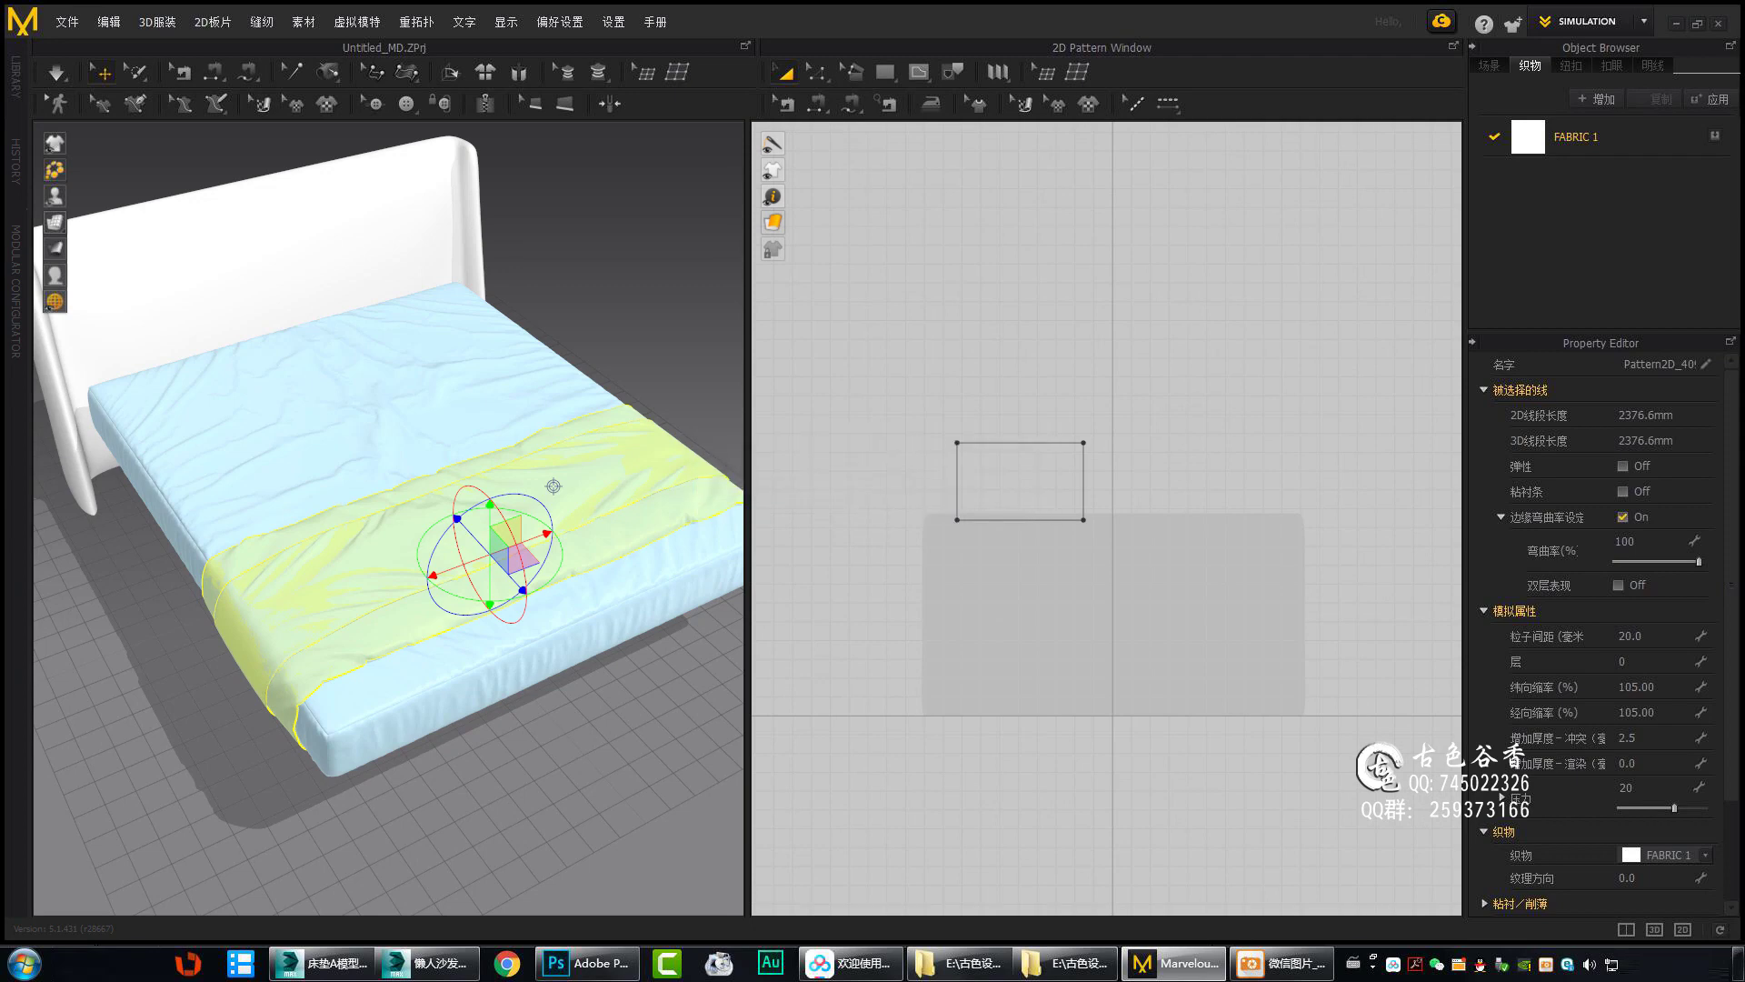
{"action": "mouse_move", "coordinate": [448, 532]}
{"action": "right_mouse_down"}
{"action": "mouse_move", "coordinate": [546, 582]}
{"action": "mouse_move", "coordinate": [495, 553]}
{"action": "mouse_move", "coordinate": [507, 427]}
{"action": "right_mouse_up"}
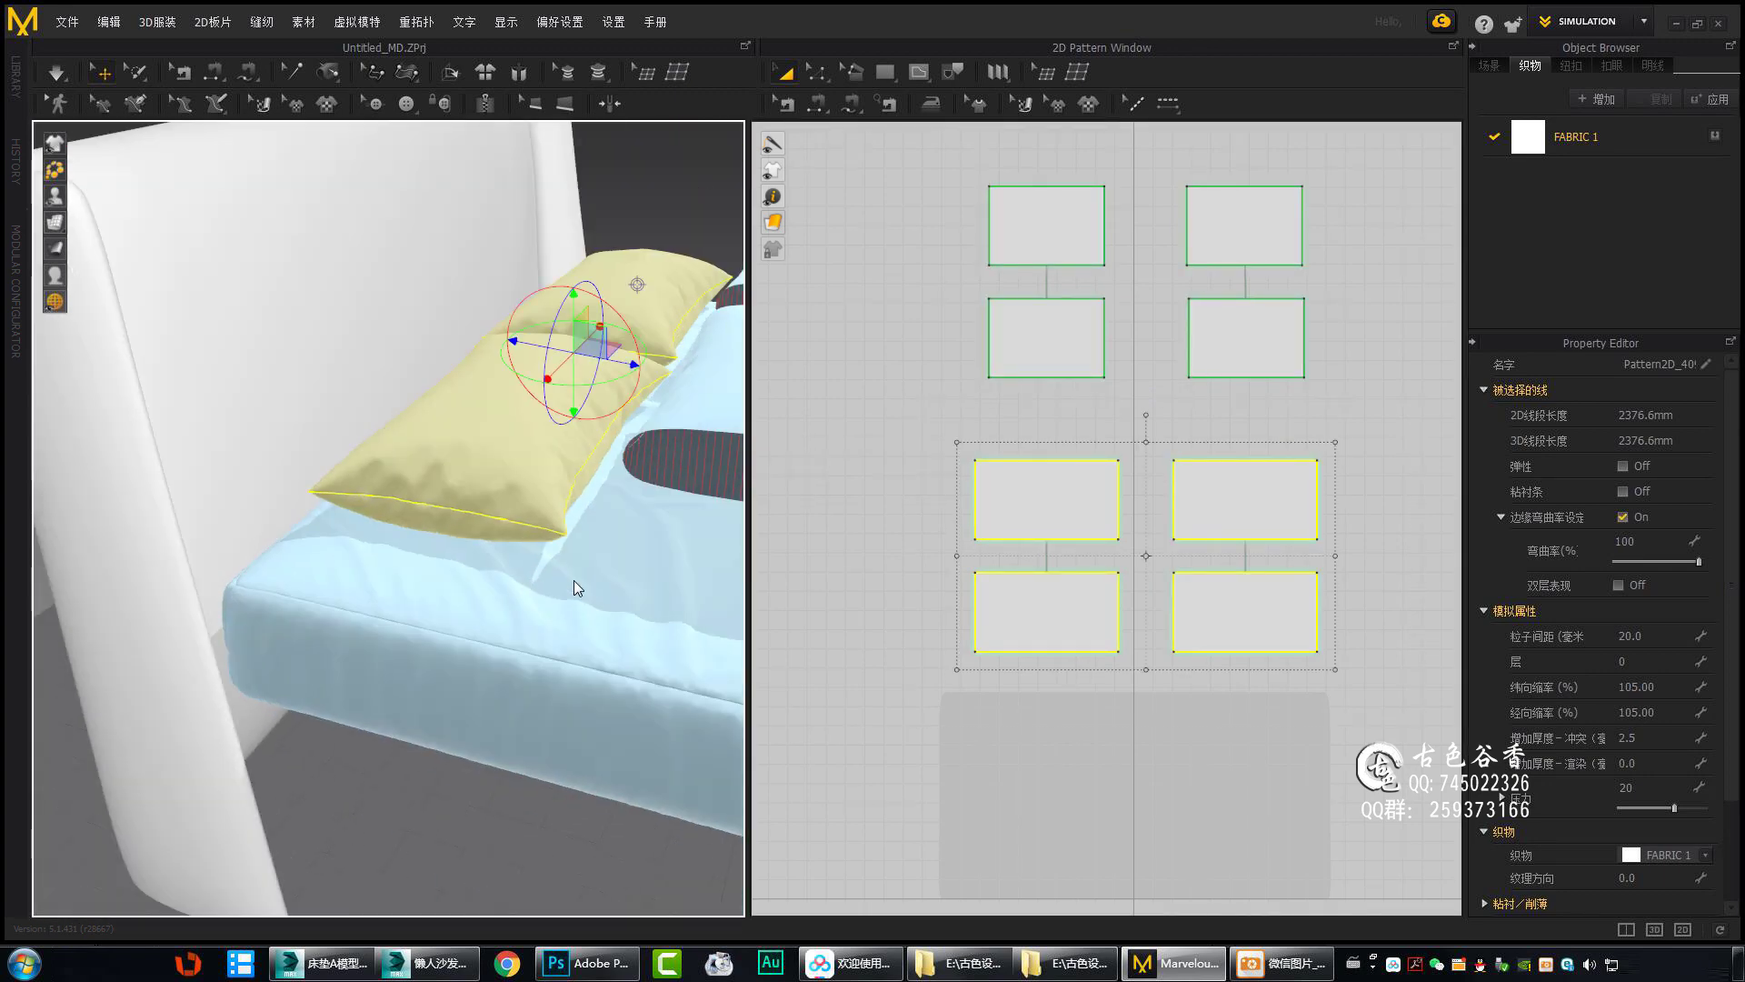
Select the two new pillows and check their placement near the headboard.
{"action": "left_click", "coordinate": [444, 549]}
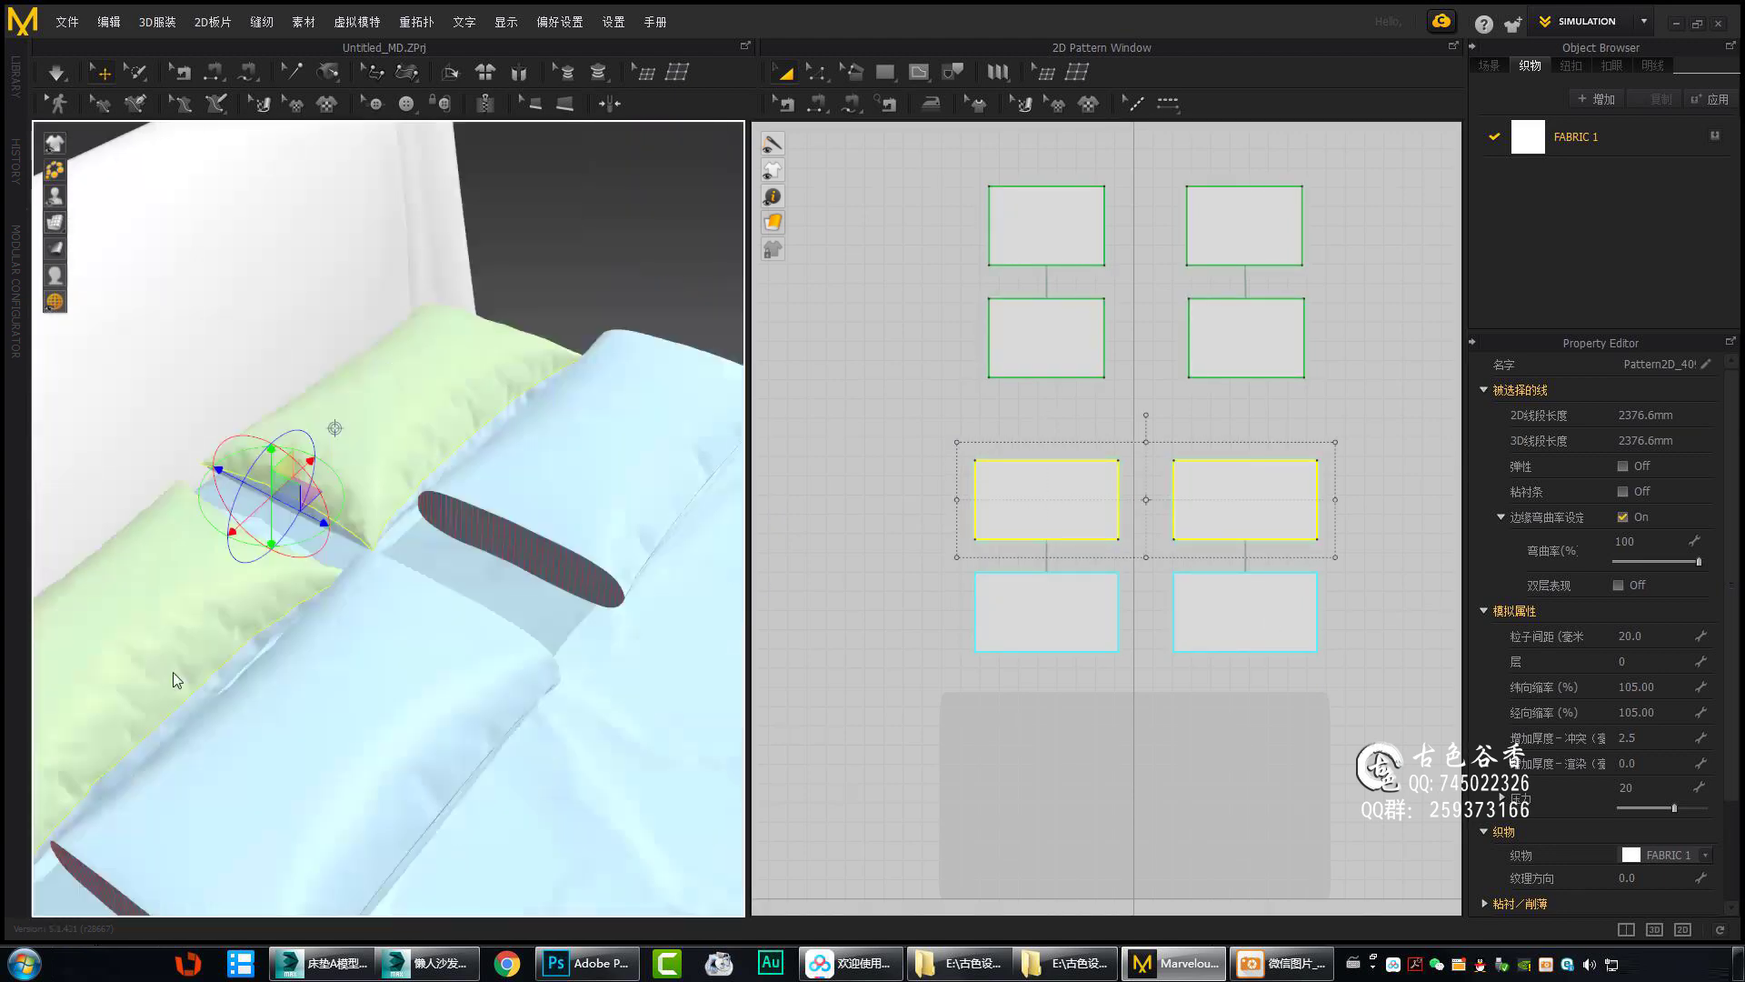
{"action": "right_click_drag", "start_coordinate": [445, 505], "coordinate": [565, 369]}
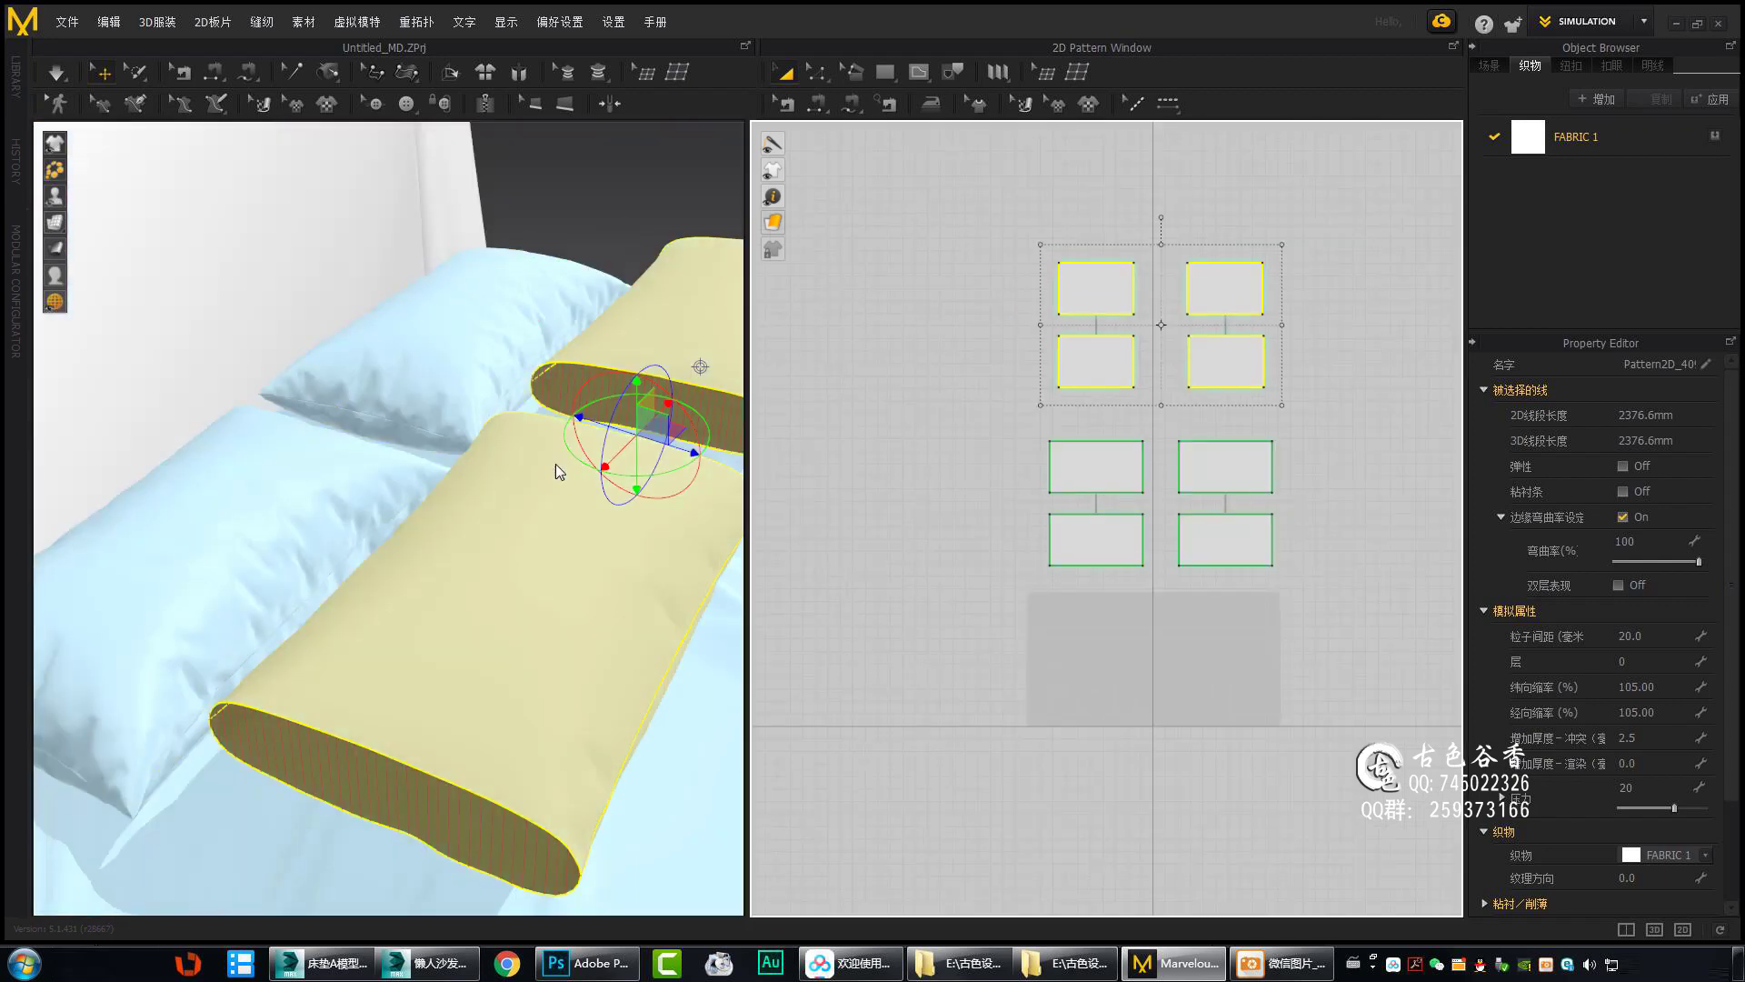
{"action": "mouse_move", "coordinate": [556, 471]}
{"action": "right_mouse_down"}
{"action": "mouse_move", "coordinate": [669, 357]}
{"action": "mouse_move", "coordinate": [477, 478]}
{"action": "mouse_move", "coordinate": [639, 296]}
{"action": "mouse_move", "coordinate": [538, 630]}
{"action": "mouse_move", "coordinate": [629, 274]}
{"action": "mouse_move", "coordinate": [482, 612]}
{"action": "mouse_move", "coordinate": [569, 527]}
{"action": "mouse_move", "coordinate": [400, 662]}
{"action": "mouse_move", "coordinate": [559, 538]}
{"action": "mouse_move", "coordinate": [537, 673]}
{"action": "mouse_move", "coordinate": [456, 707]}
{"action": "mouse_move", "coordinate": [509, 545]}
{"action": "right_mouse_up"}
{"action": "right_click_drag", "start_coordinate": [442, 673], "coordinate": [391, 636]}
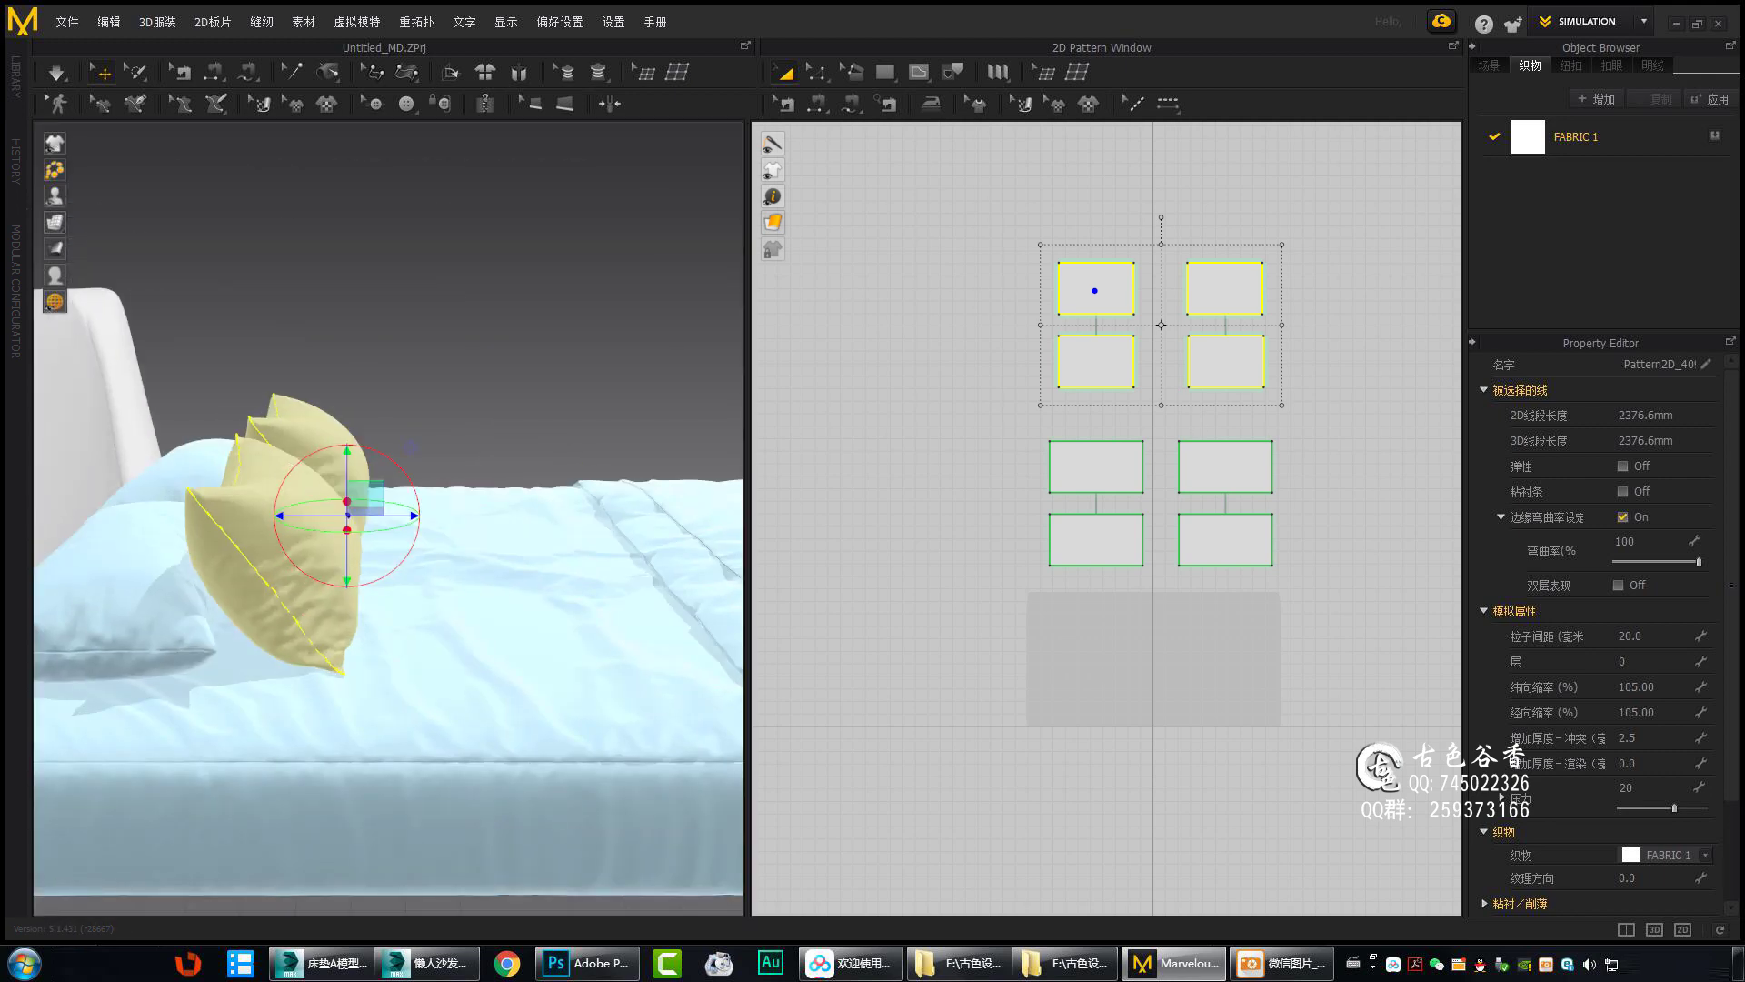
{"action": "left_click", "coordinate": [473, 544]}
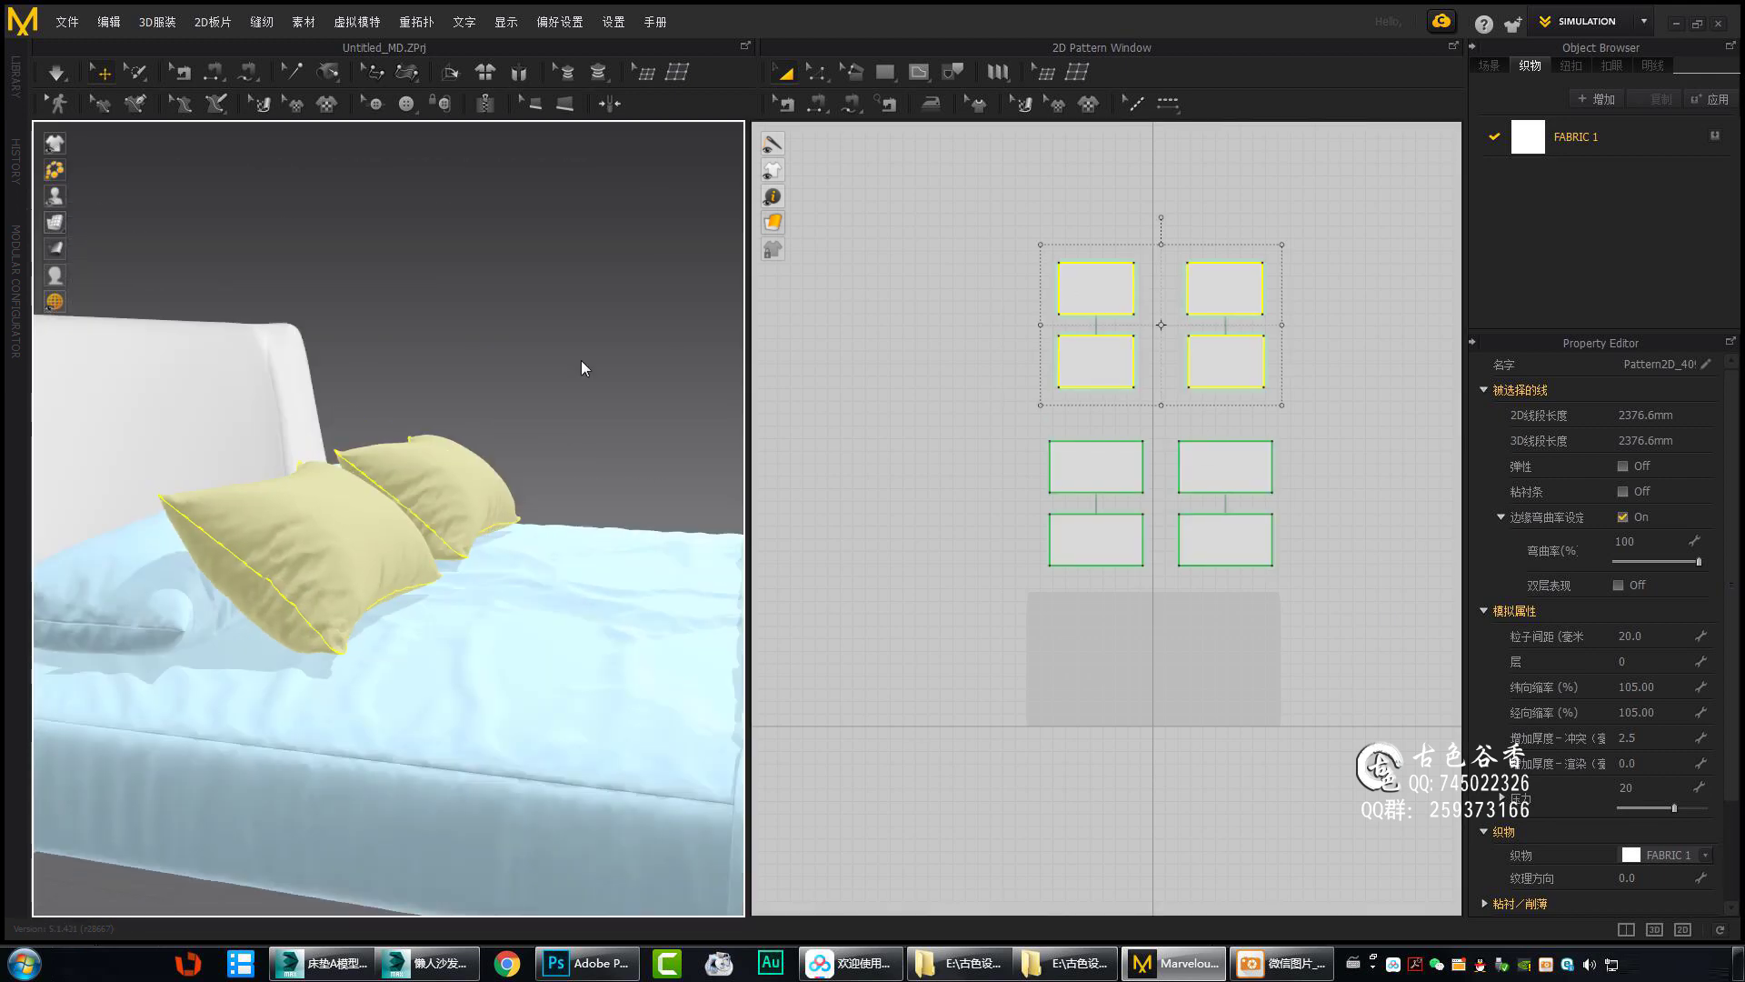
{"action": "mouse_move", "coordinate": [581, 360]}
{"action": "right_mouse_down"}
{"action": "mouse_move", "coordinate": [517, 625]}
{"action": "mouse_move", "coordinate": [292, 611]}
{"action": "mouse_move", "coordinate": [296, 689]}
{"action": "mouse_move", "coordinate": [409, 612]}
{"action": "mouse_move", "coordinate": [299, 611]}
{"action": "mouse_move", "coordinate": [389, 659]}
{"action": "right_mouse_up"}
Snap to the front view of the bed and select the square cushion.
{"action": "left_click_drag", "start_coordinate": [1124, 364], "coordinate": [1020, 530]}
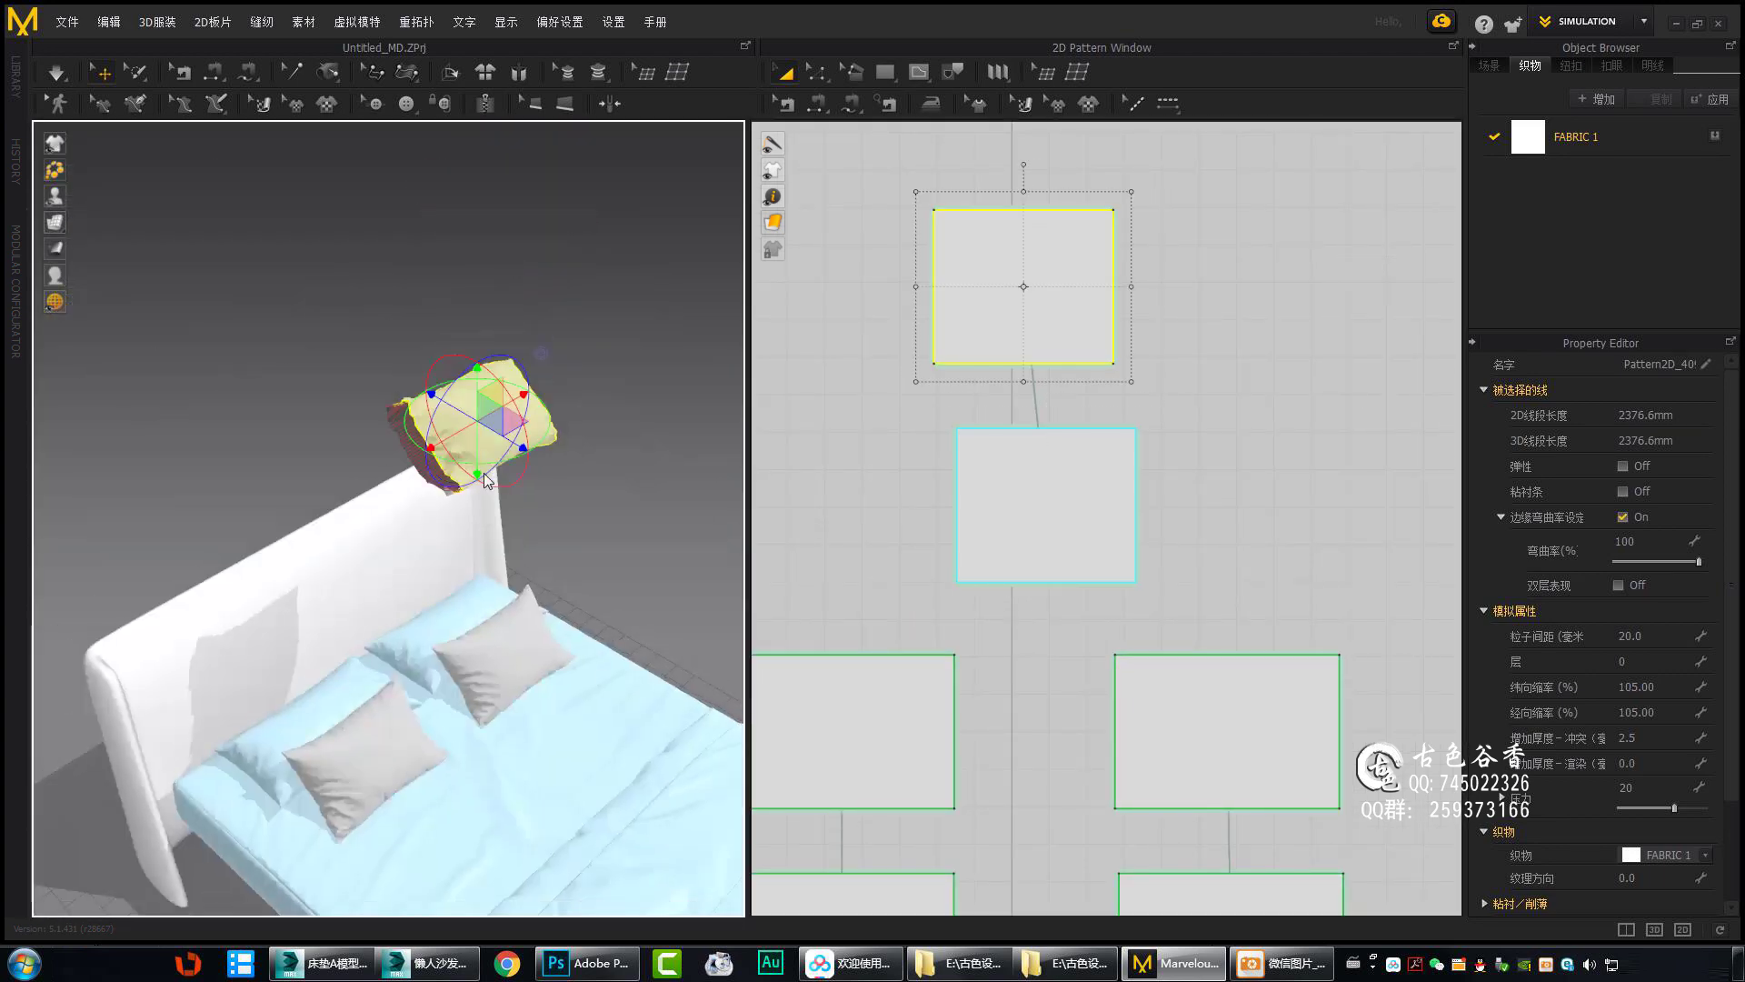
{"action": "scroll", "coordinate": [436, 381], "scroll_direction": "up", "scroll_amount": 5}
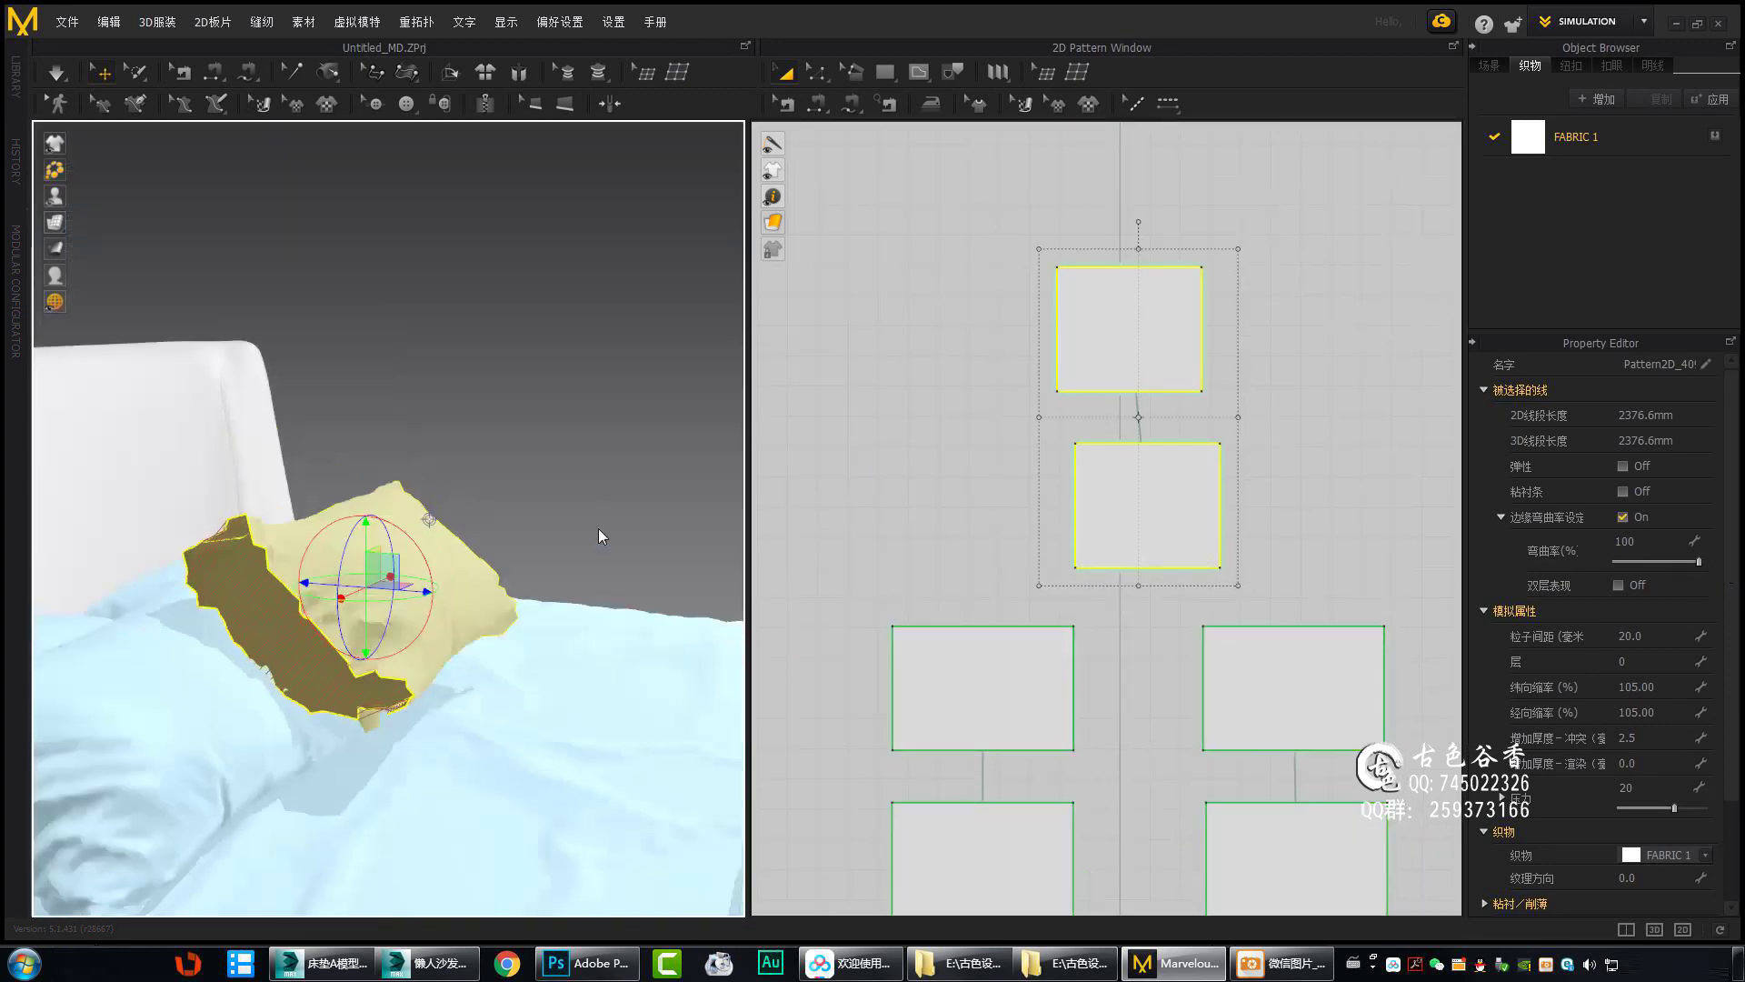
{"action": "right_click_drag", "start_coordinate": [598, 527], "coordinate": [498, 633]}
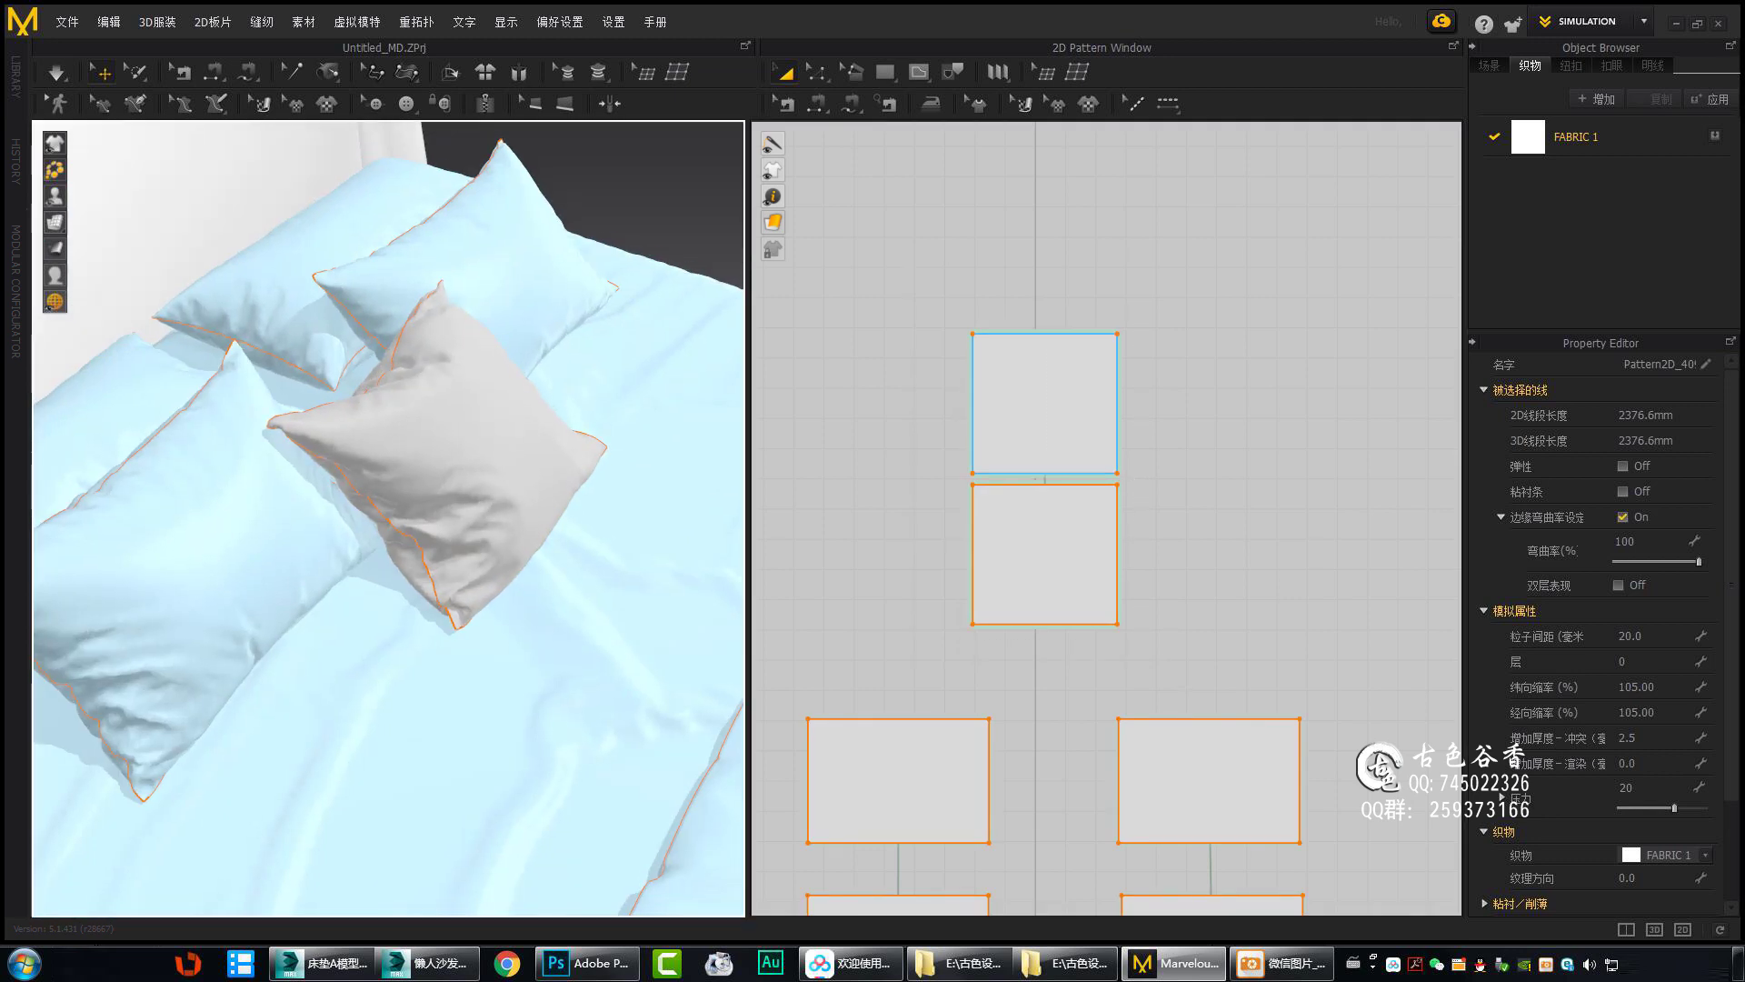
{"action": "mouse_move", "coordinate": [582, 618]}
{"action": "right_mouse_down"}
{"action": "mouse_move", "coordinate": [607, 591]}
{"action": "mouse_move", "coordinate": [549, 605]}
{"action": "right_mouse_up"}
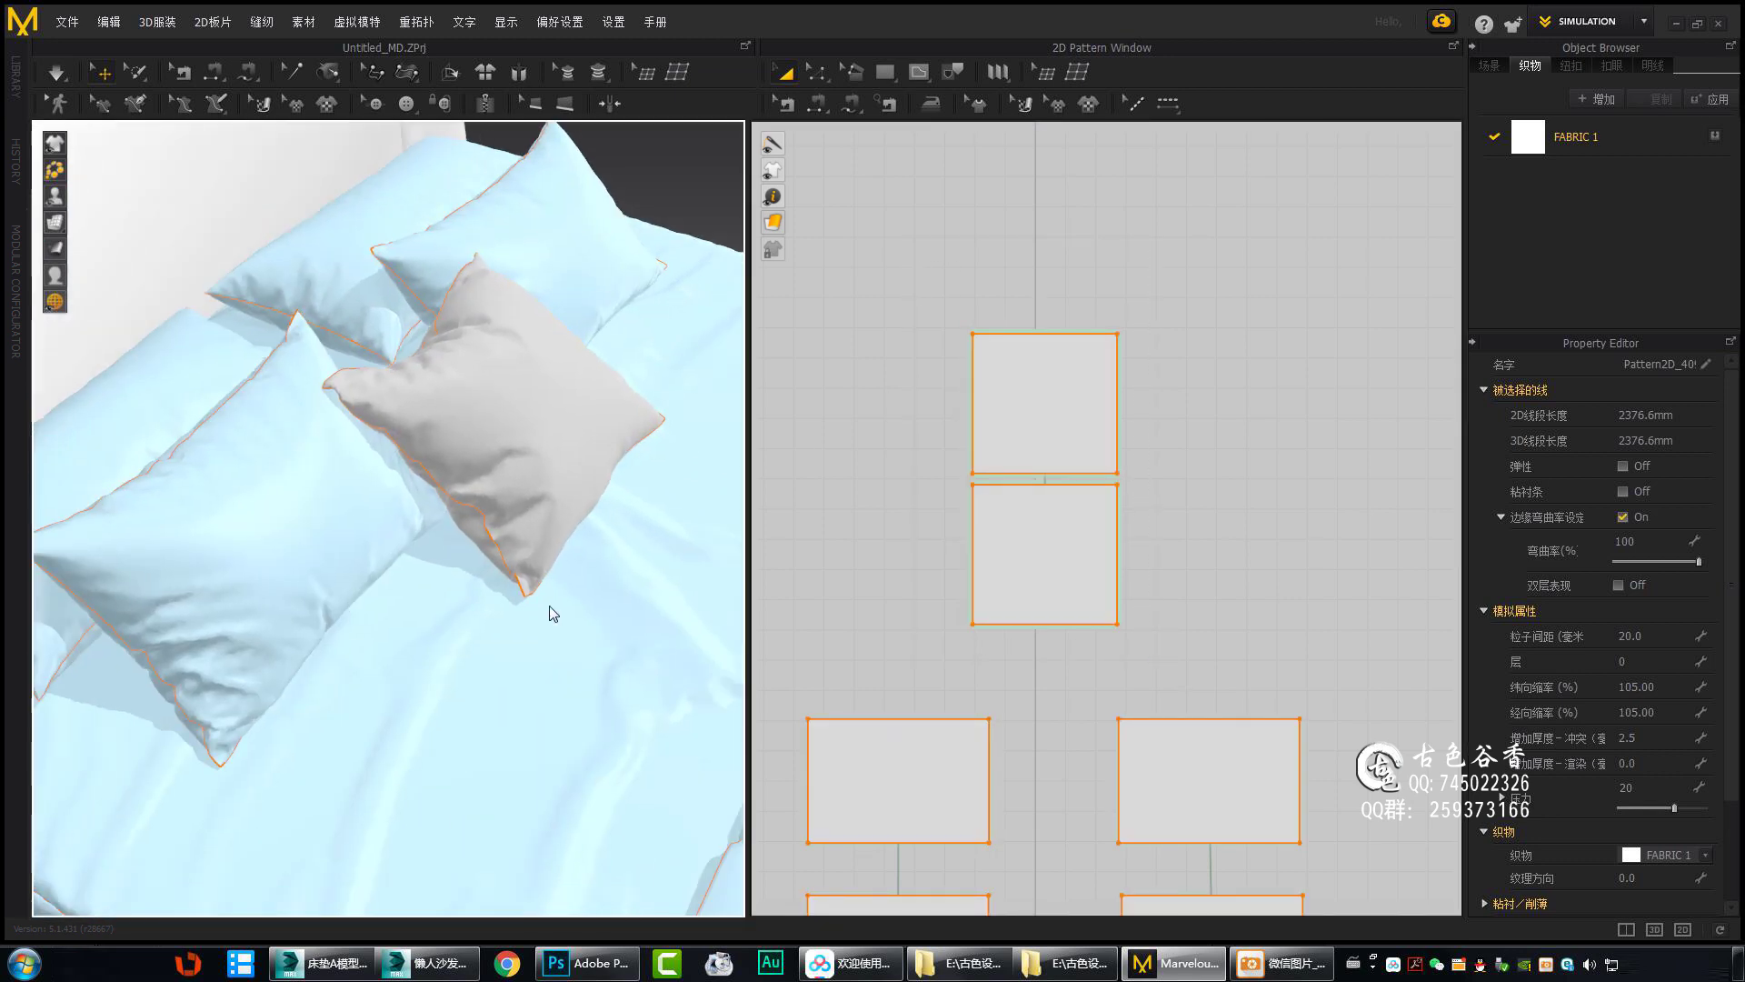
{"action": "key", "text": "2"}
{"action": "left_click", "coordinate": [526, 353]}
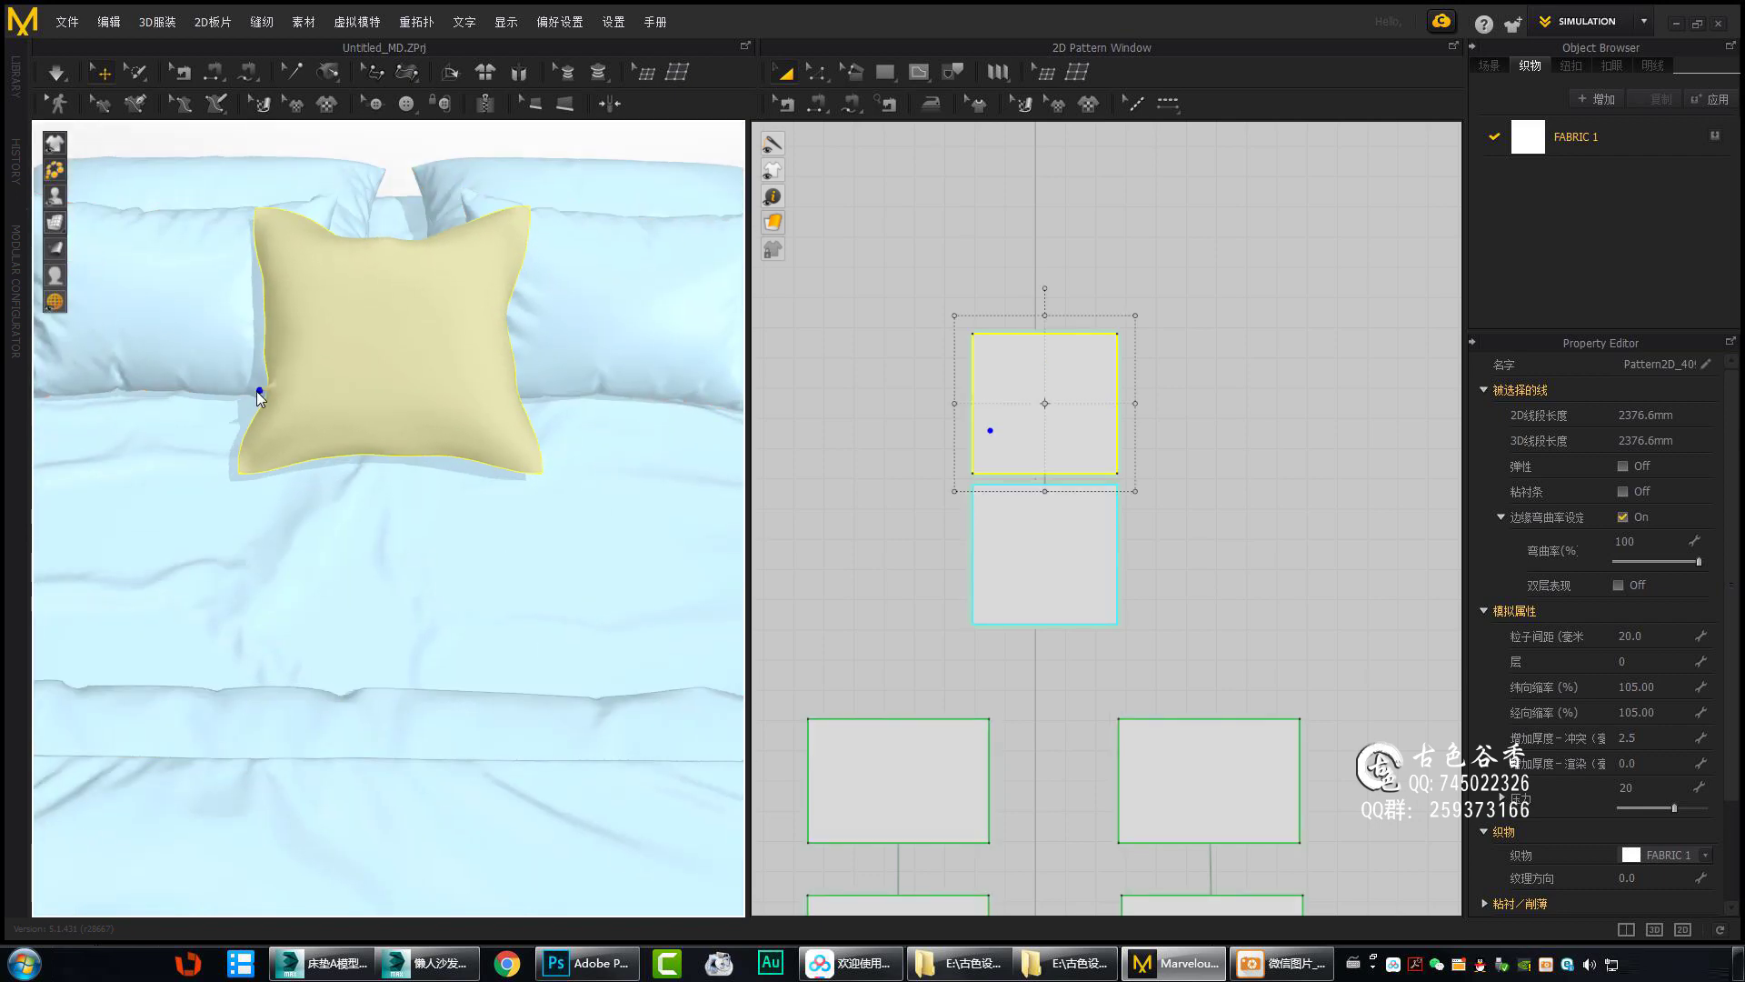
{"action": "mouse_move", "coordinate": [512, 340]}
{"action": "right_mouse_down"}
{"action": "mouse_move", "coordinate": [460, 540]}
{"action": "mouse_move", "coordinate": [567, 618]}
{"action": "mouse_move", "coordinate": [603, 339]}
{"action": "right_mouse_up"}
{"action": "left_click", "coordinate": [545, 545]}
Adjust the cushion's corner points and let the cloth settle.
{"action": "left_click", "coordinate": [603, 339]}
{"action": "scroll", "coordinate": [369, 519], "scroll_direction": "up", "scroll_amount": 5}
{"action": "scroll", "coordinate": [581, 768], "scroll_direction": "down", "scroll_amount": 5}
{"action": "mouse_move", "coordinate": [578, 760]}
{"action": "right_mouse_down"}
{"action": "mouse_move", "coordinate": [596, 584]}
{"action": "mouse_move", "coordinate": [470, 760]}
{"action": "mouse_move", "coordinate": [597, 440]}
{"action": "mouse_move", "coordinate": [522, 434]}
{"action": "mouse_move", "coordinate": [483, 676]}
{"action": "mouse_move", "coordinate": [225, 706]}
{"action": "right_mouse_up"}
{"action": "left_click", "coordinate": [596, 440]}
{"action": "left_click", "coordinate": [225, 706]}
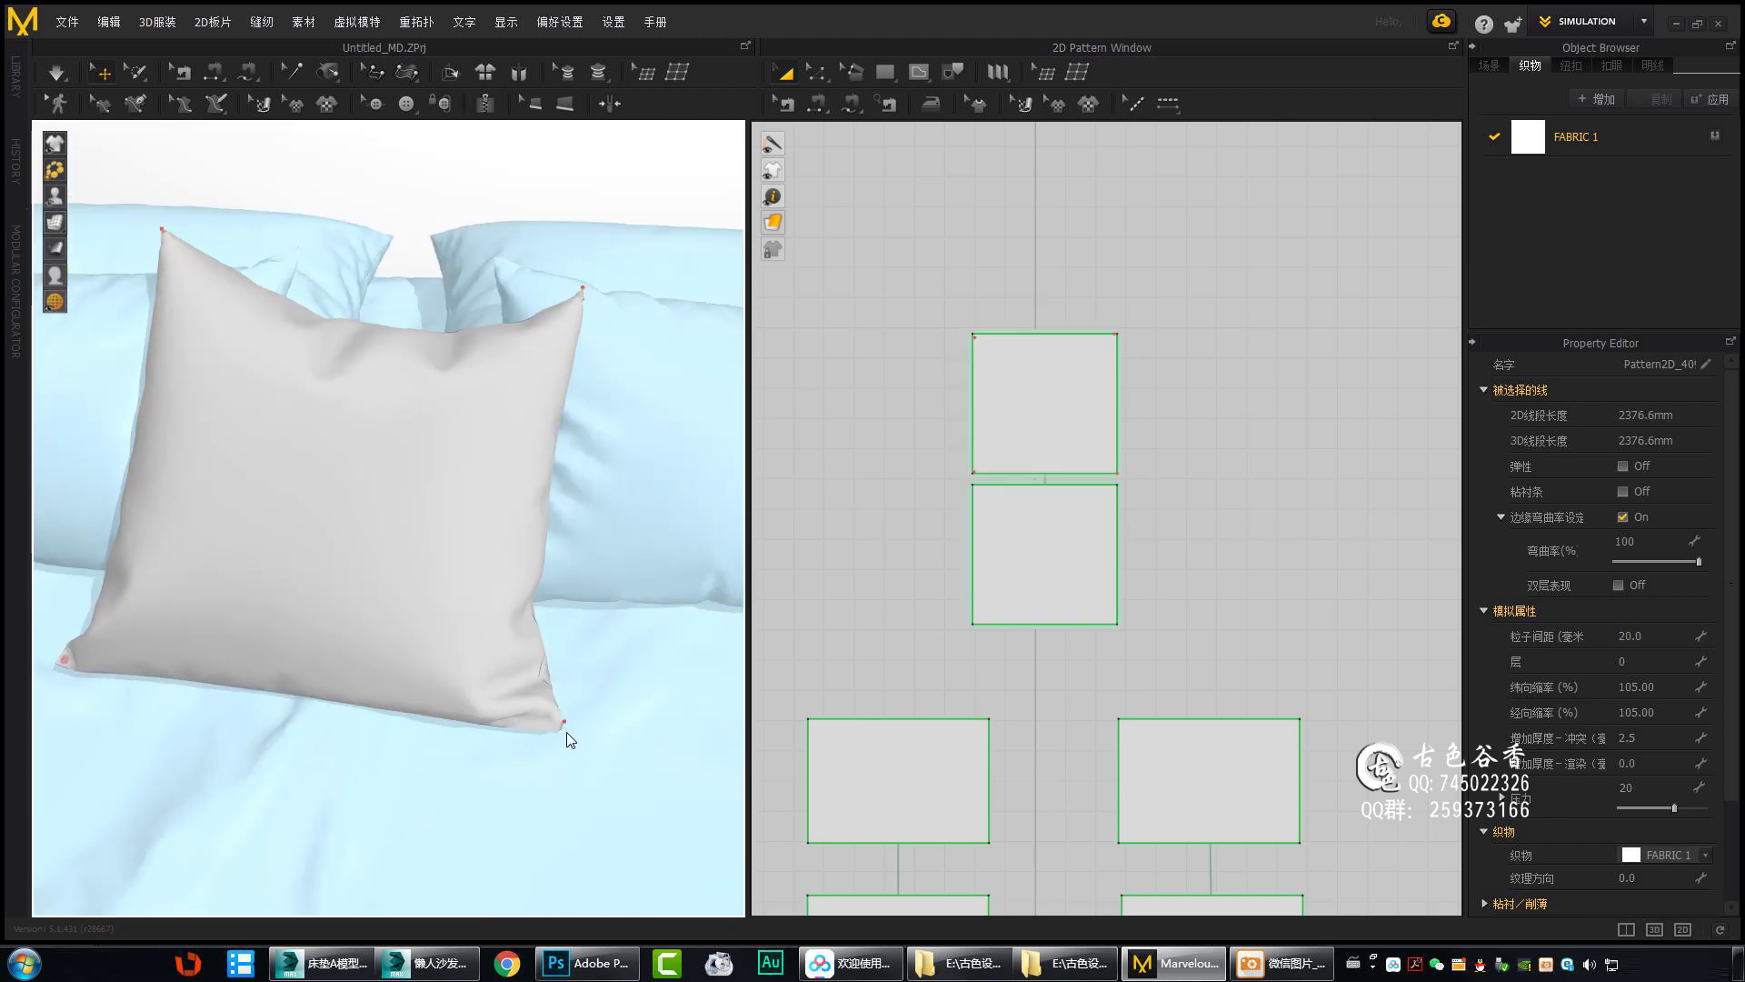
{"action": "right_click_drag", "start_coordinate": [565, 733], "coordinate": [869, 531]}
{"action": "key", "text": "ctrl+a"}
Reselect the cushion with its lower pattern and resimulate against the back pillows.
{"action": "mouse_move", "coordinate": [569, 545]}
{"action": "right_mouse_down"}
{"action": "mouse_move", "coordinate": [569, 663]}
{"action": "mouse_move", "coordinate": [486, 702]}
{"action": "right_mouse_up"}
{"action": "left_click", "coordinate": [569, 671]}
{"action": "left_click", "coordinate": [1065, 511], "text": "shift"}
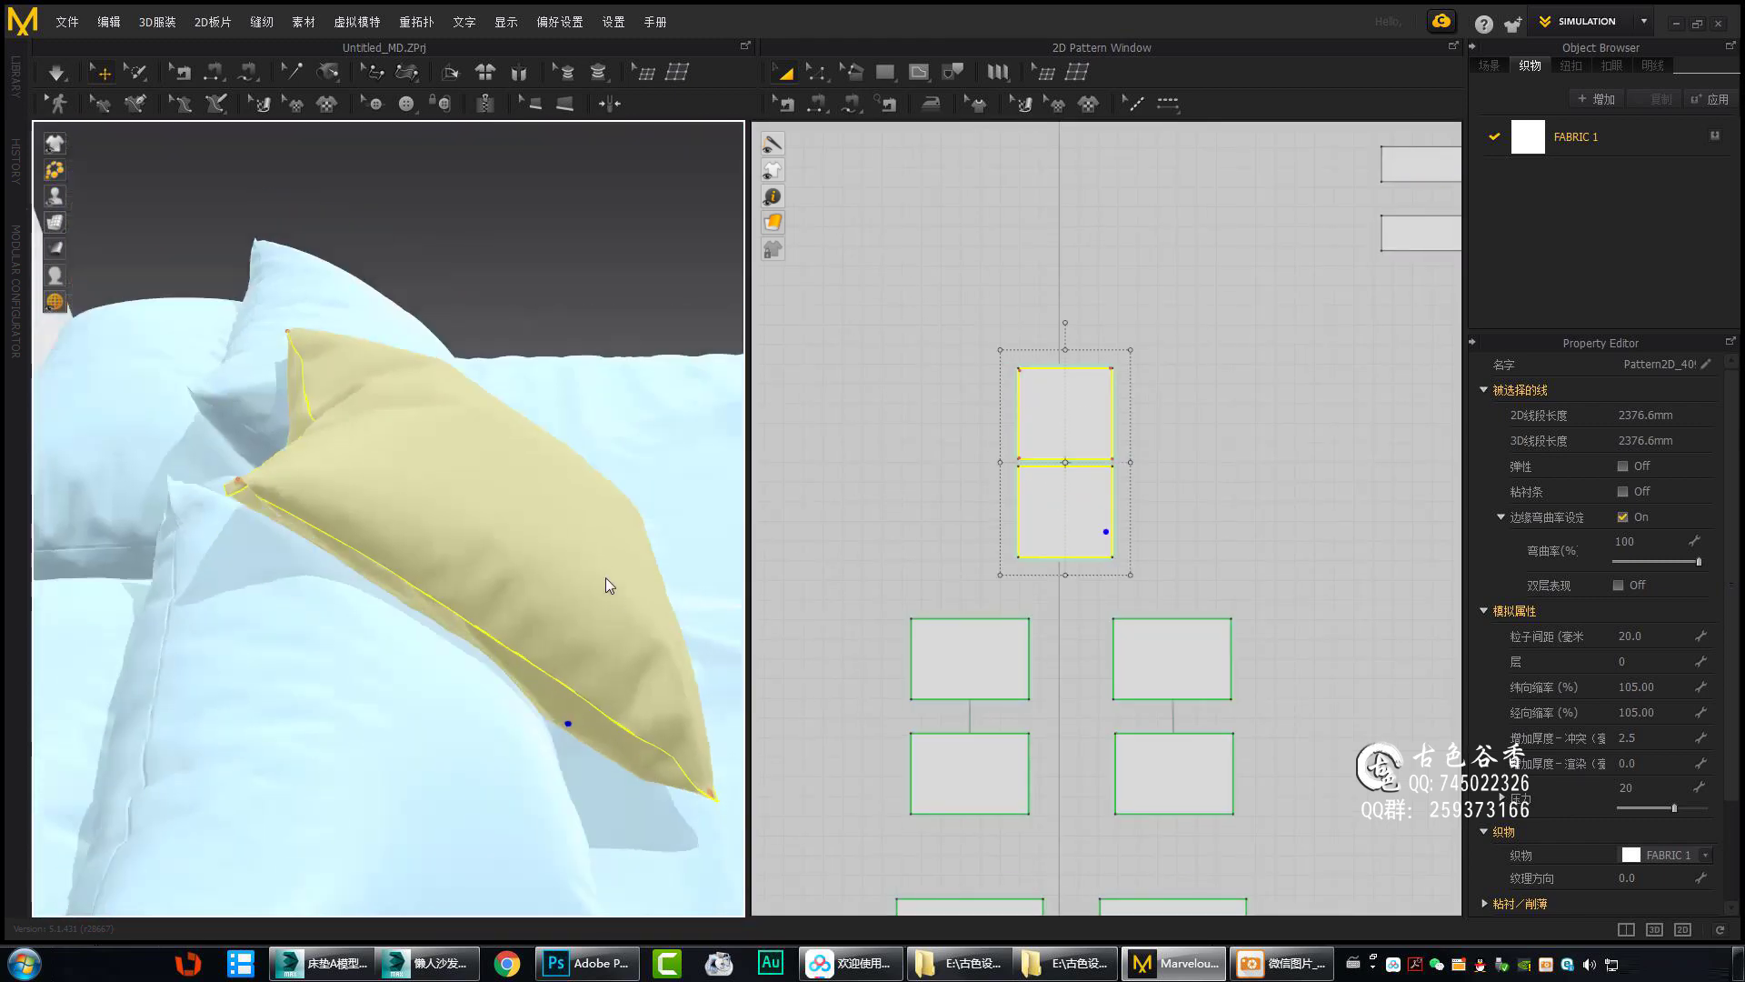
{"action": "mouse_move", "coordinate": [606, 577]}
{"action": "right_mouse_down"}
{"action": "mouse_move", "coordinate": [482, 532]}
{"action": "mouse_move", "coordinate": [499, 541]}
{"action": "mouse_move", "coordinate": [483, 643]}
{"action": "mouse_move", "coordinate": [564, 581]}
{"action": "right_mouse_up"}
{"action": "key", "text": "ctrl+a"}
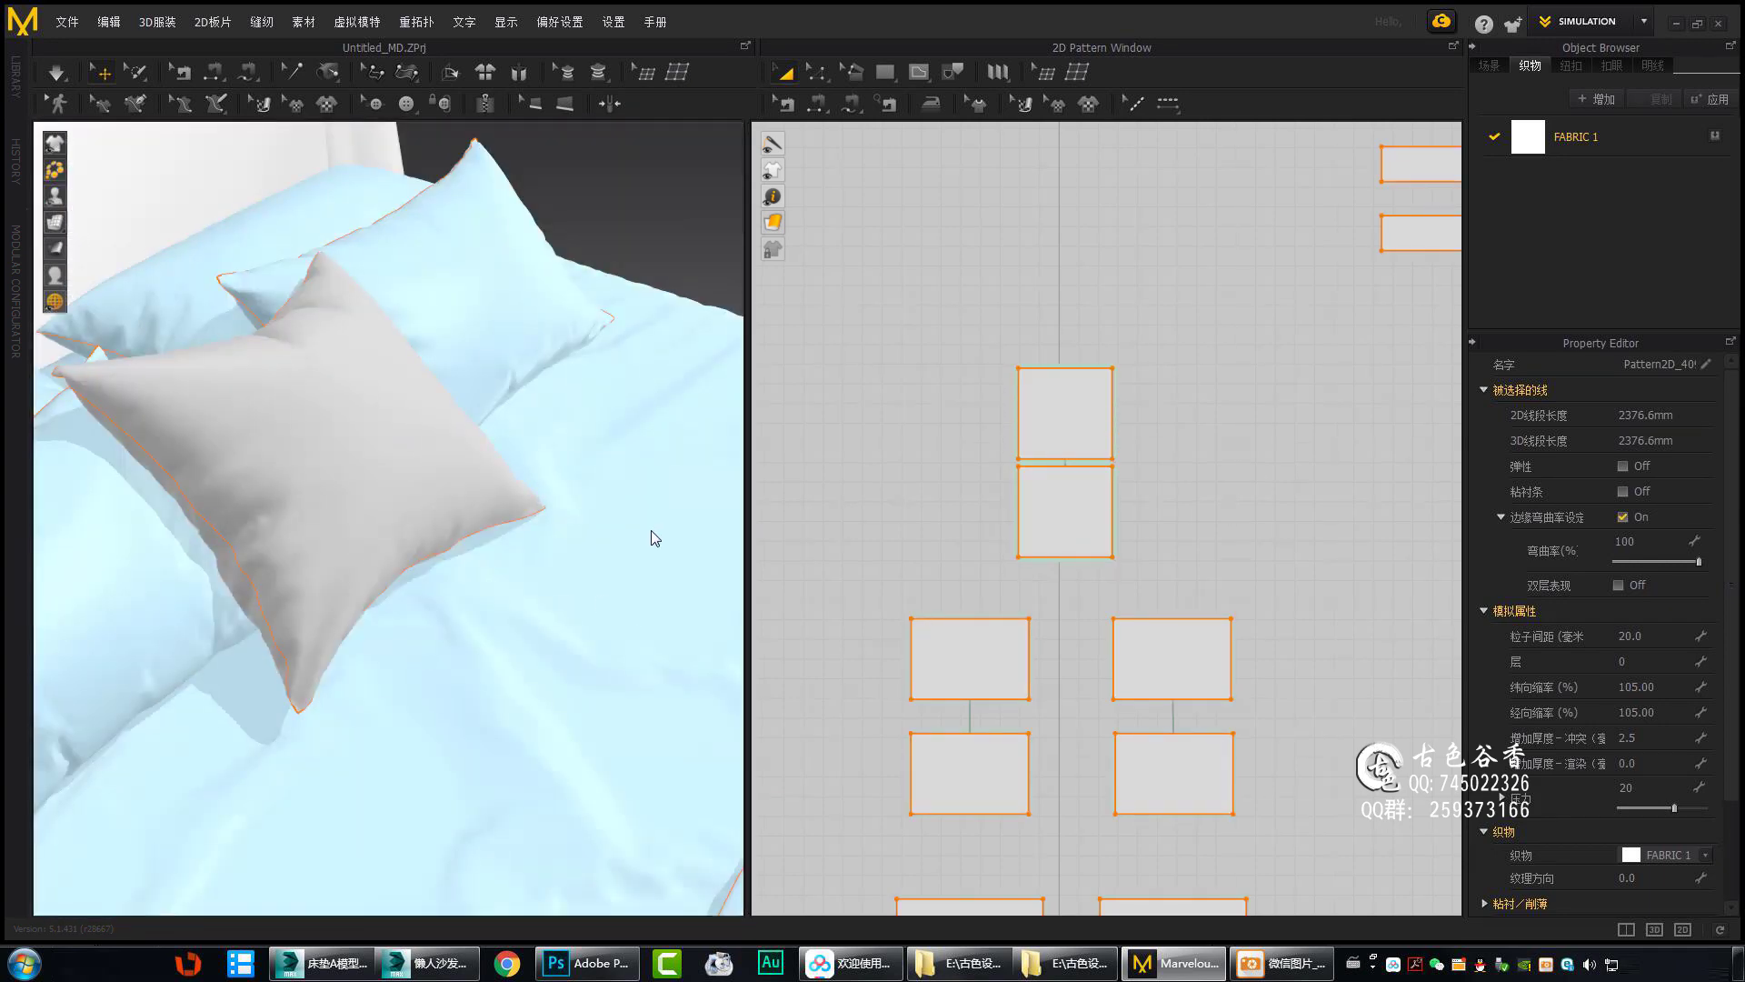
{"action": "left_click", "coordinate": [467, 418]}
{"action": "mouse_move", "coordinate": [467, 418]}
{"action": "right_mouse_down"}
{"action": "mouse_move", "coordinate": [631, 627]}
{"action": "mouse_move", "coordinate": [491, 519]}
{"action": "mouse_move", "coordinate": [691, 472]}
{"action": "right_mouse_up"}
{"action": "key", "text": "ctrl+a"}
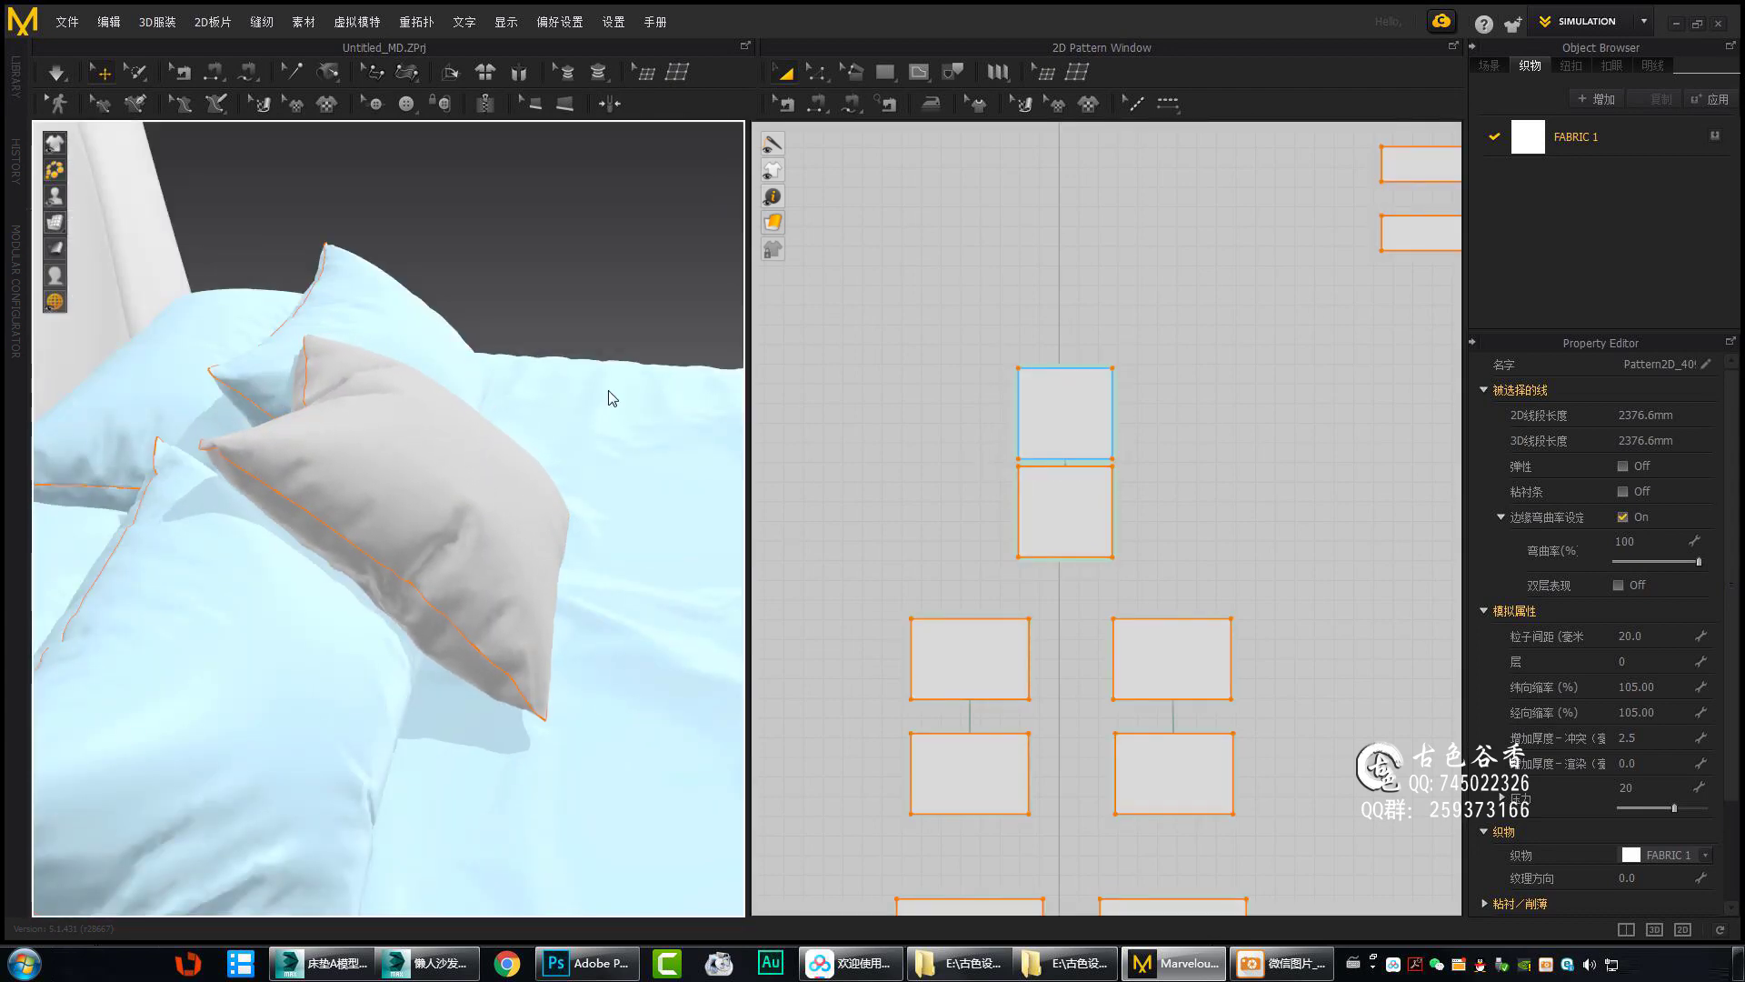
Simulate once more, then stop with the cushion standing upright.
{"action": "mouse_move", "coordinate": [608, 390]}
{"action": "right_mouse_down"}
{"action": "mouse_move", "coordinate": [323, 556]}
{"action": "mouse_move", "coordinate": [533, 556]}
{"action": "mouse_move", "coordinate": [439, 668]}
{"action": "mouse_move", "coordinate": [553, 646]}
{"action": "mouse_move", "coordinate": [470, 709]}
{"action": "mouse_move", "coordinate": [615, 685]}
{"action": "mouse_move", "coordinate": [420, 702]}
{"action": "right_mouse_up"}
{"action": "left_click", "coordinate": [537, 550]}
{"action": "key", "text": "ctrl+a"}
{"action": "left_click", "coordinate": [615, 685]}
{"action": "left_click", "coordinate": [1065, 427]}
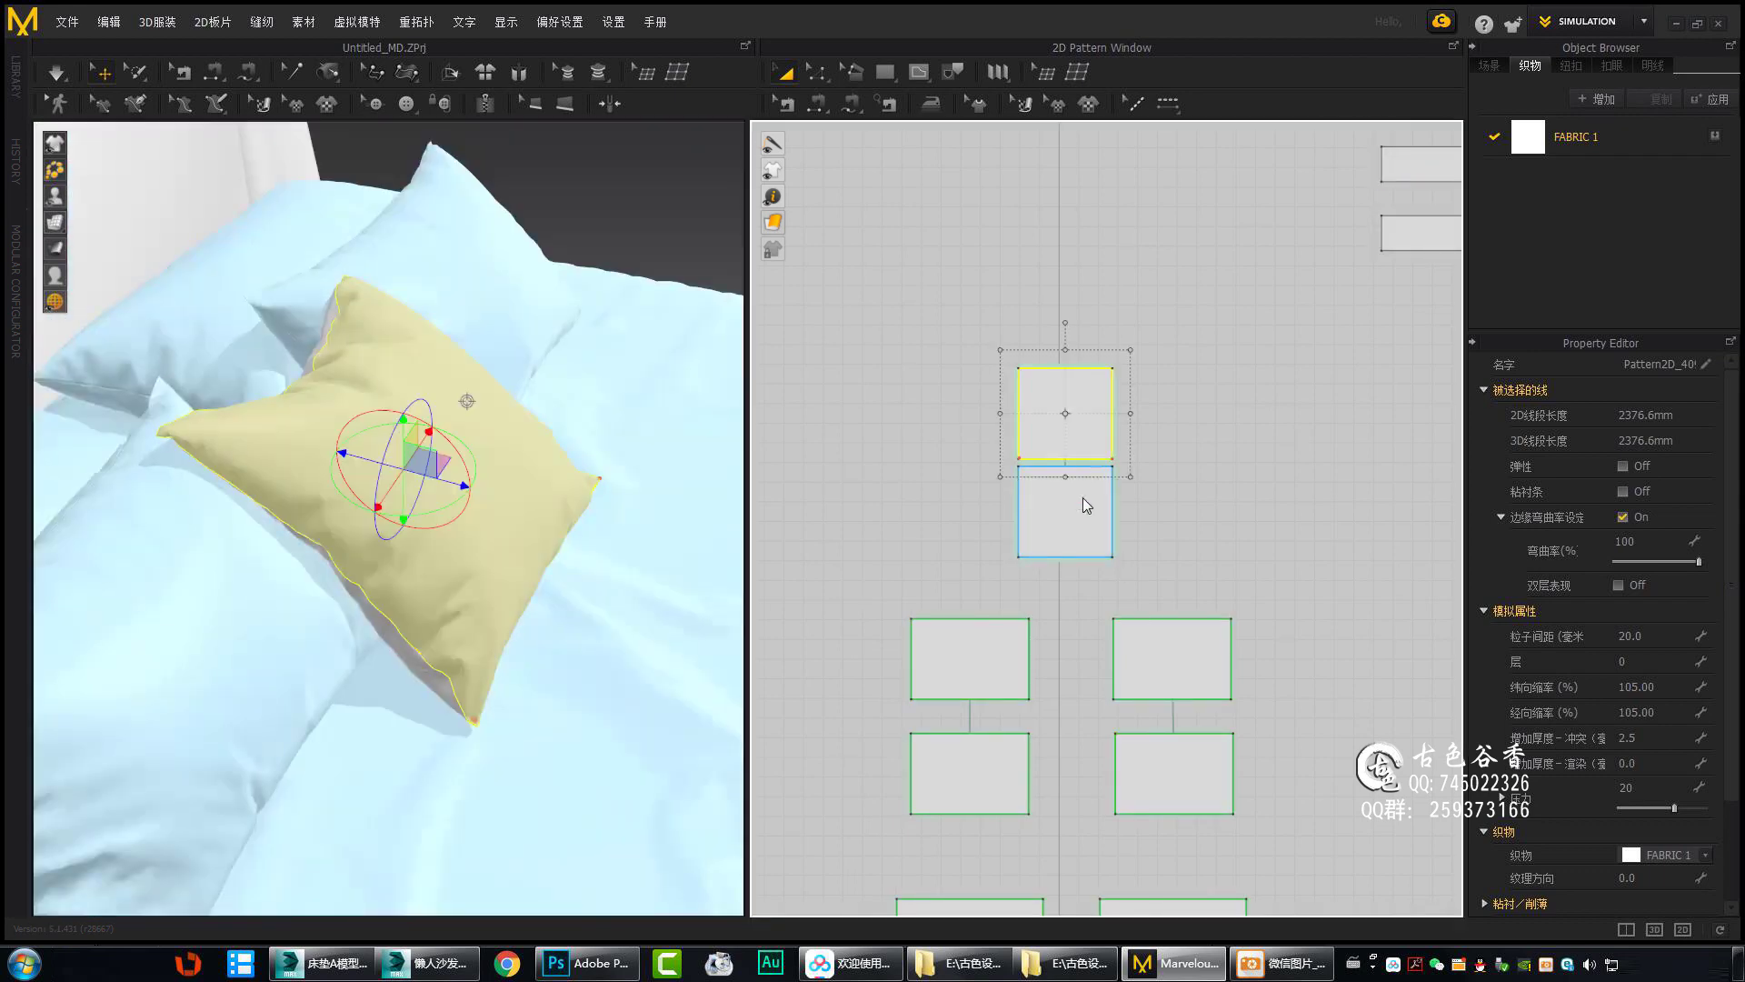
{"action": "mouse_move", "coordinate": [536, 607]}
{"action": "right_mouse_down"}
{"action": "mouse_move", "coordinate": [560, 595]}
{"action": "mouse_move", "coordinate": [411, 604]}
{"action": "mouse_move", "coordinate": [401, 477]}
{"action": "right_mouse_up"}
{"action": "left_click", "coordinate": [401, 477]}
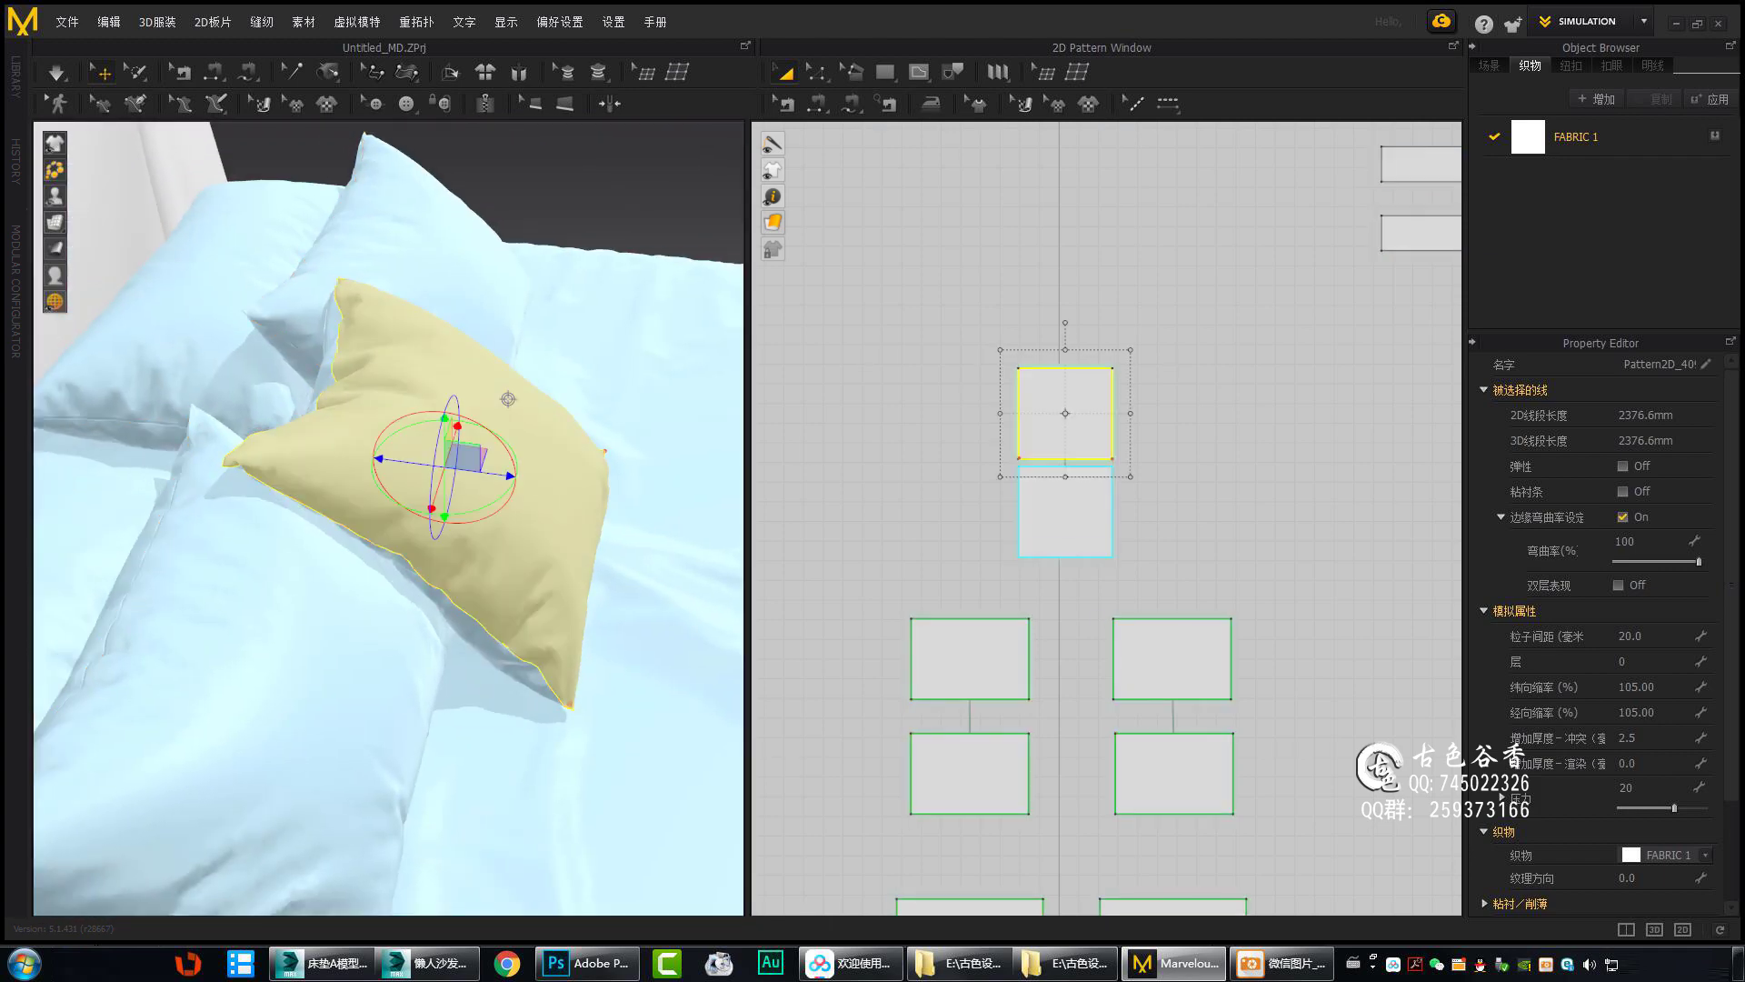
Orbit around the settled cushion to check it against the whole bed.
{"action": "mouse_move", "coordinate": [508, 398]}
{"action": "right_mouse_down"}
{"action": "mouse_move", "coordinate": [455, 706]}
{"action": "mouse_move", "coordinate": [398, 708]}
{"action": "mouse_move", "coordinate": [649, 499]}
{"action": "right_mouse_up"}
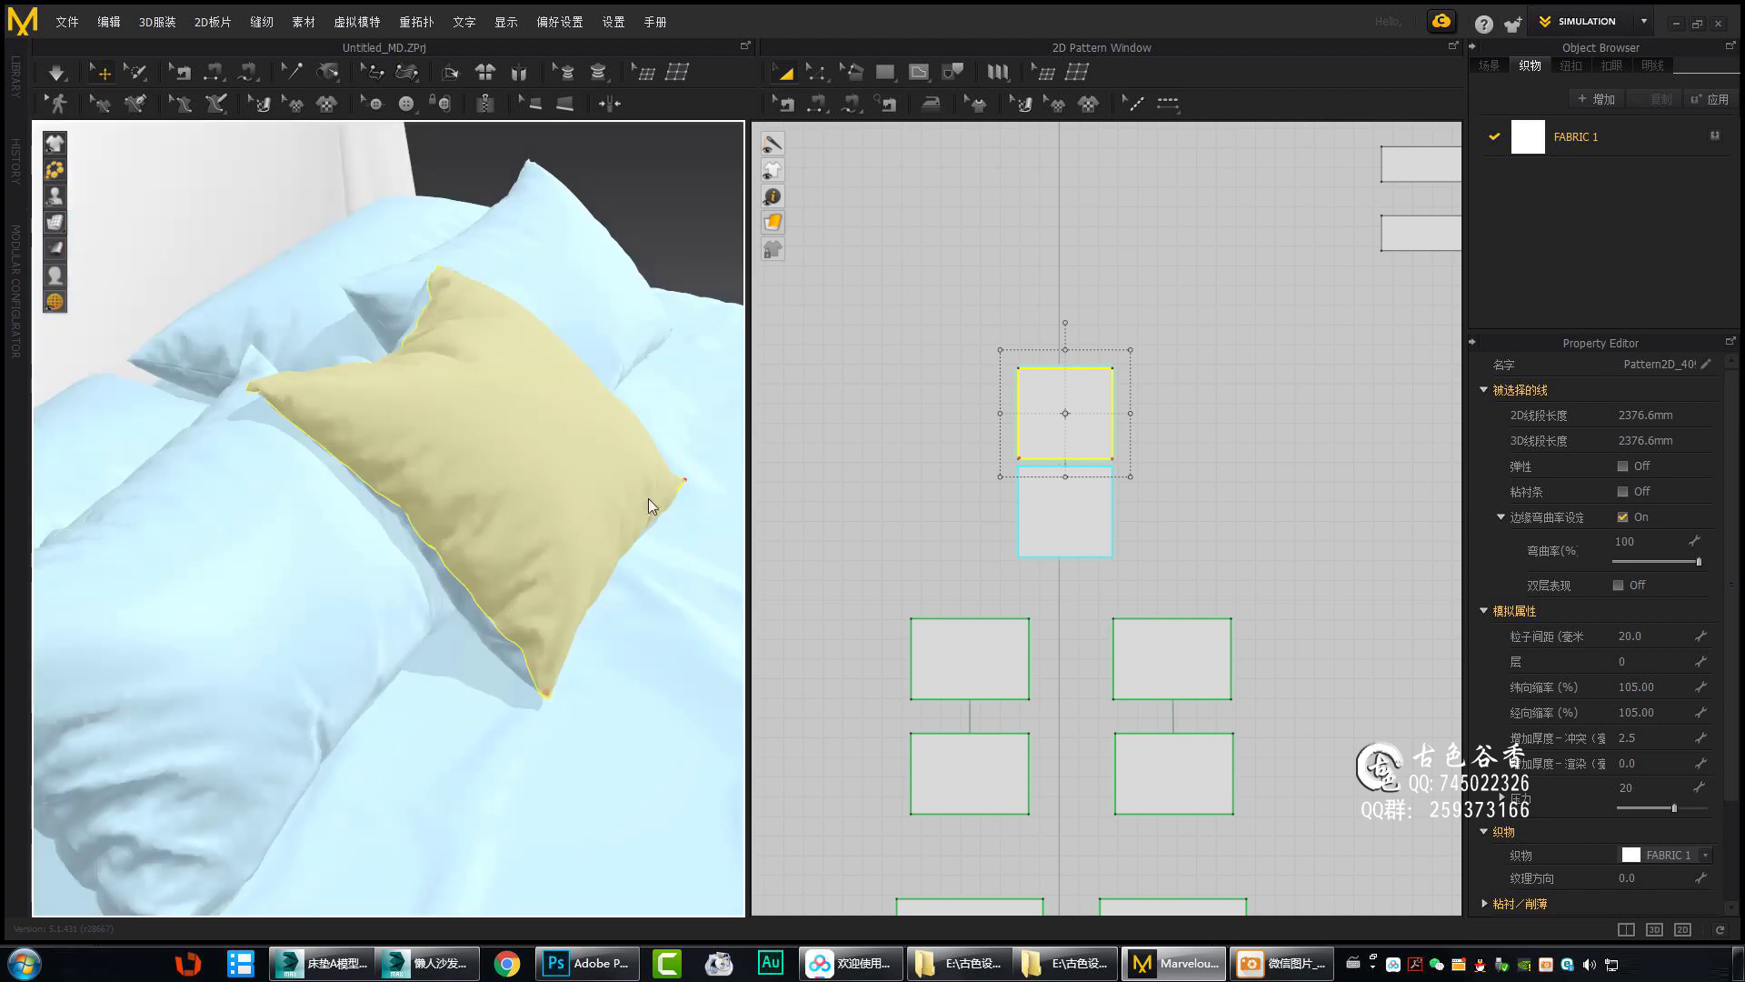
{"action": "scroll", "coordinate": [651, 651], "scroll_direction": "down", "scroll_amount": 3}
{"action": "right_click_drag", "start_coordinate": [651, 651], "coordinate": [608, 640]}
{"action": "scroll", "coordinate": [608, 640], "scroll_direction": "down", "scroll_amount": 5}
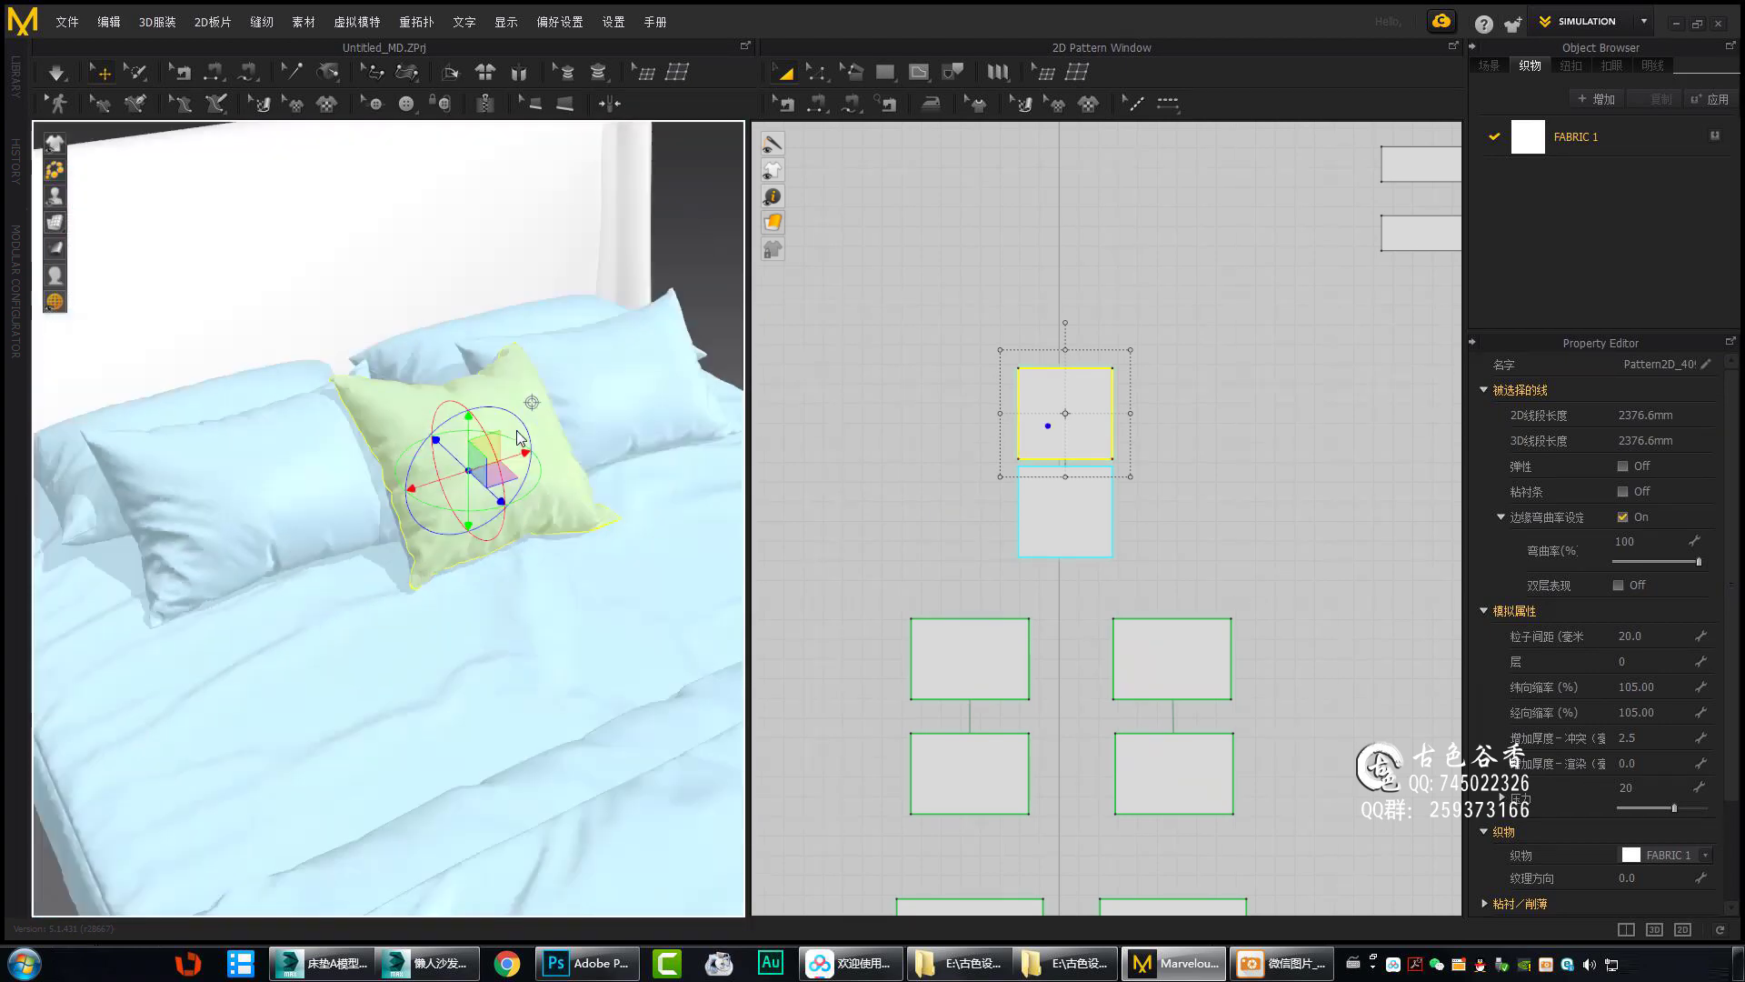
{"action": "scroll", "coordinate": [560, 449], "scroll_direction": "down", "scroll_amount": 3}
{"action": "right_click_drag", "start_coordinate": [560, 449], "coordinate": [527, 333]}
Select all patterns and inspect the fabric mesh up close.
{"action": "key", "text": "ctrl+a"}
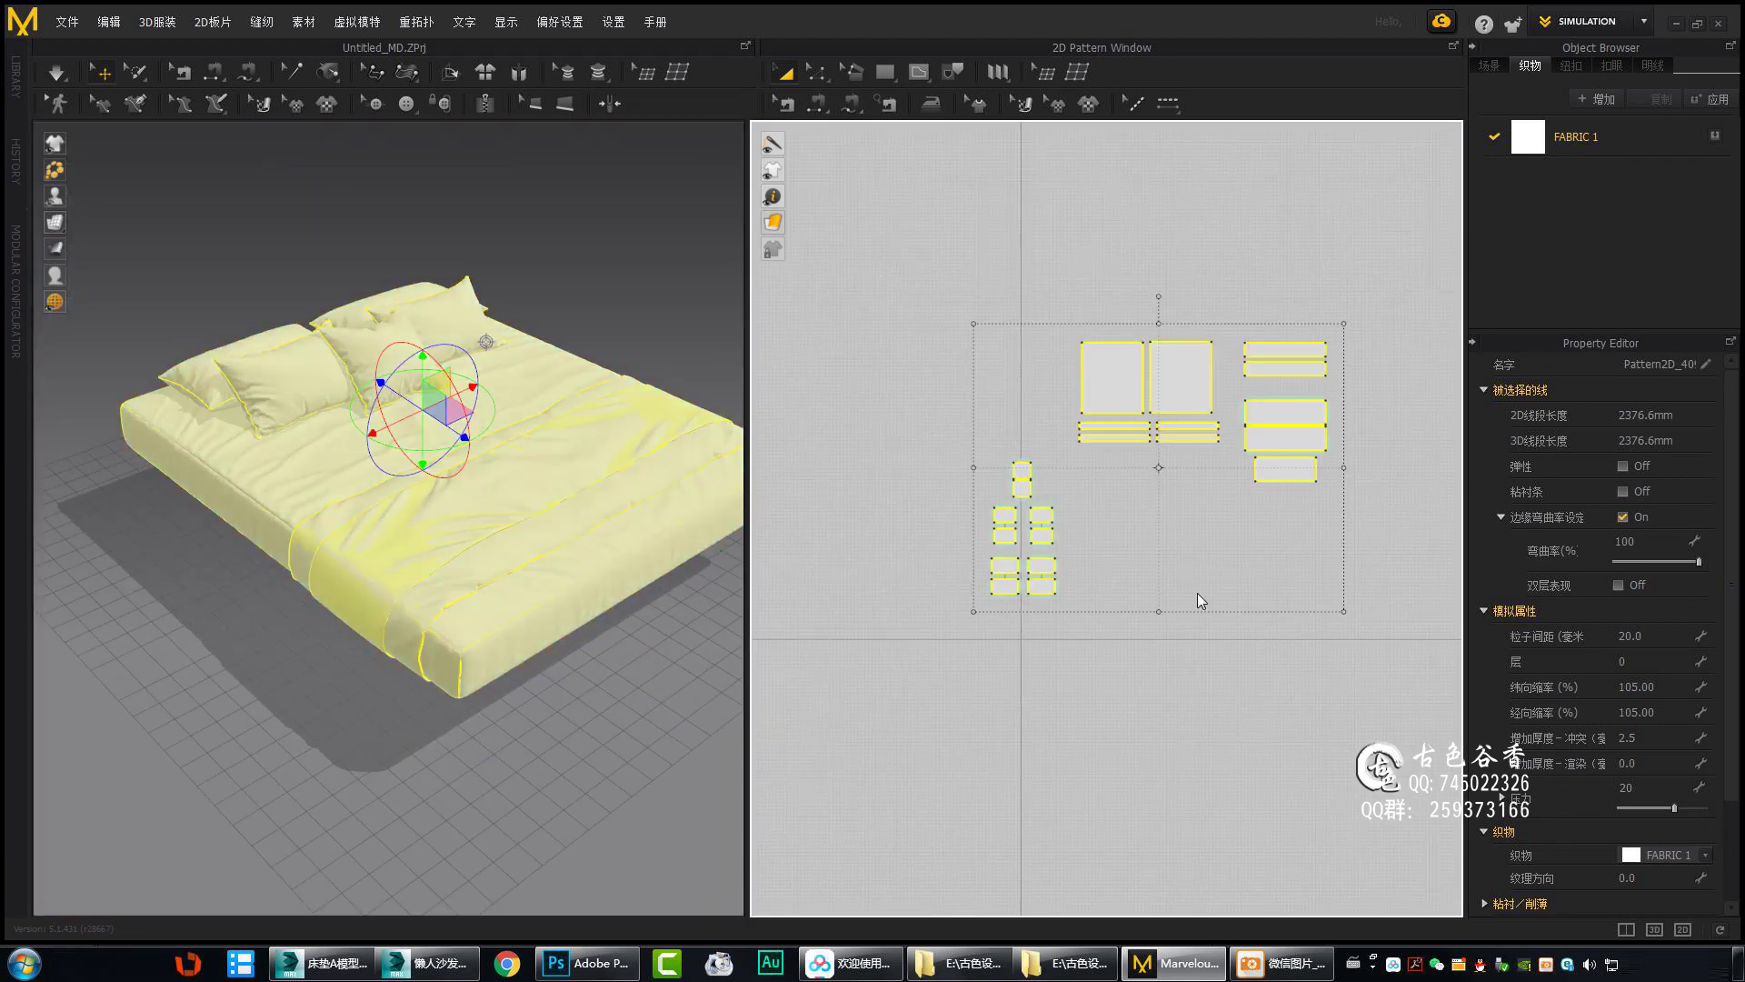
{"action": "right_click", "coordinate": [482, 300]}
{"action": "key", "text": "Escape"}
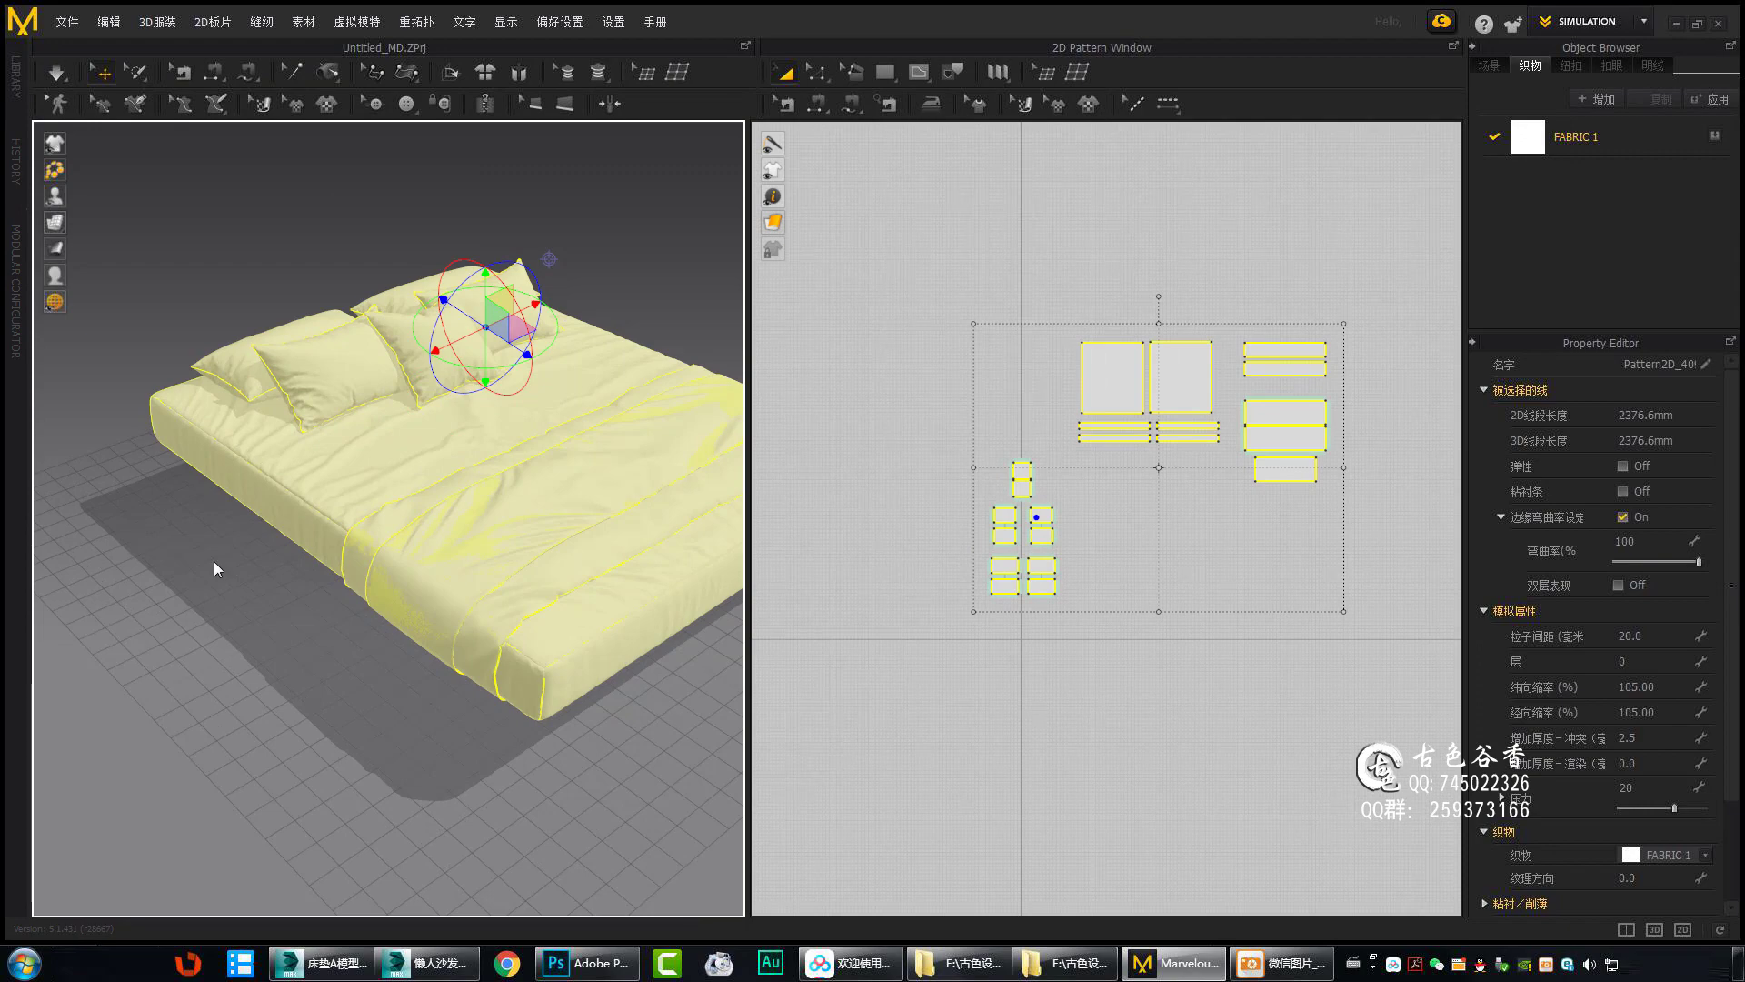
{"action": "right_click_drag", "start_coordinate": [214, 560], "coordinate": [574, 226]}
{"action": "scroll", "coordinate": [656, 701], "scroll_direction": "up", "scroll_amount": 5}
{"action": "scroll", "coordinate": [663, 619], "scroll_direction": "up", "scroll_amount": 5}
{"action": "left_click", "coordinate": [536, 535]}
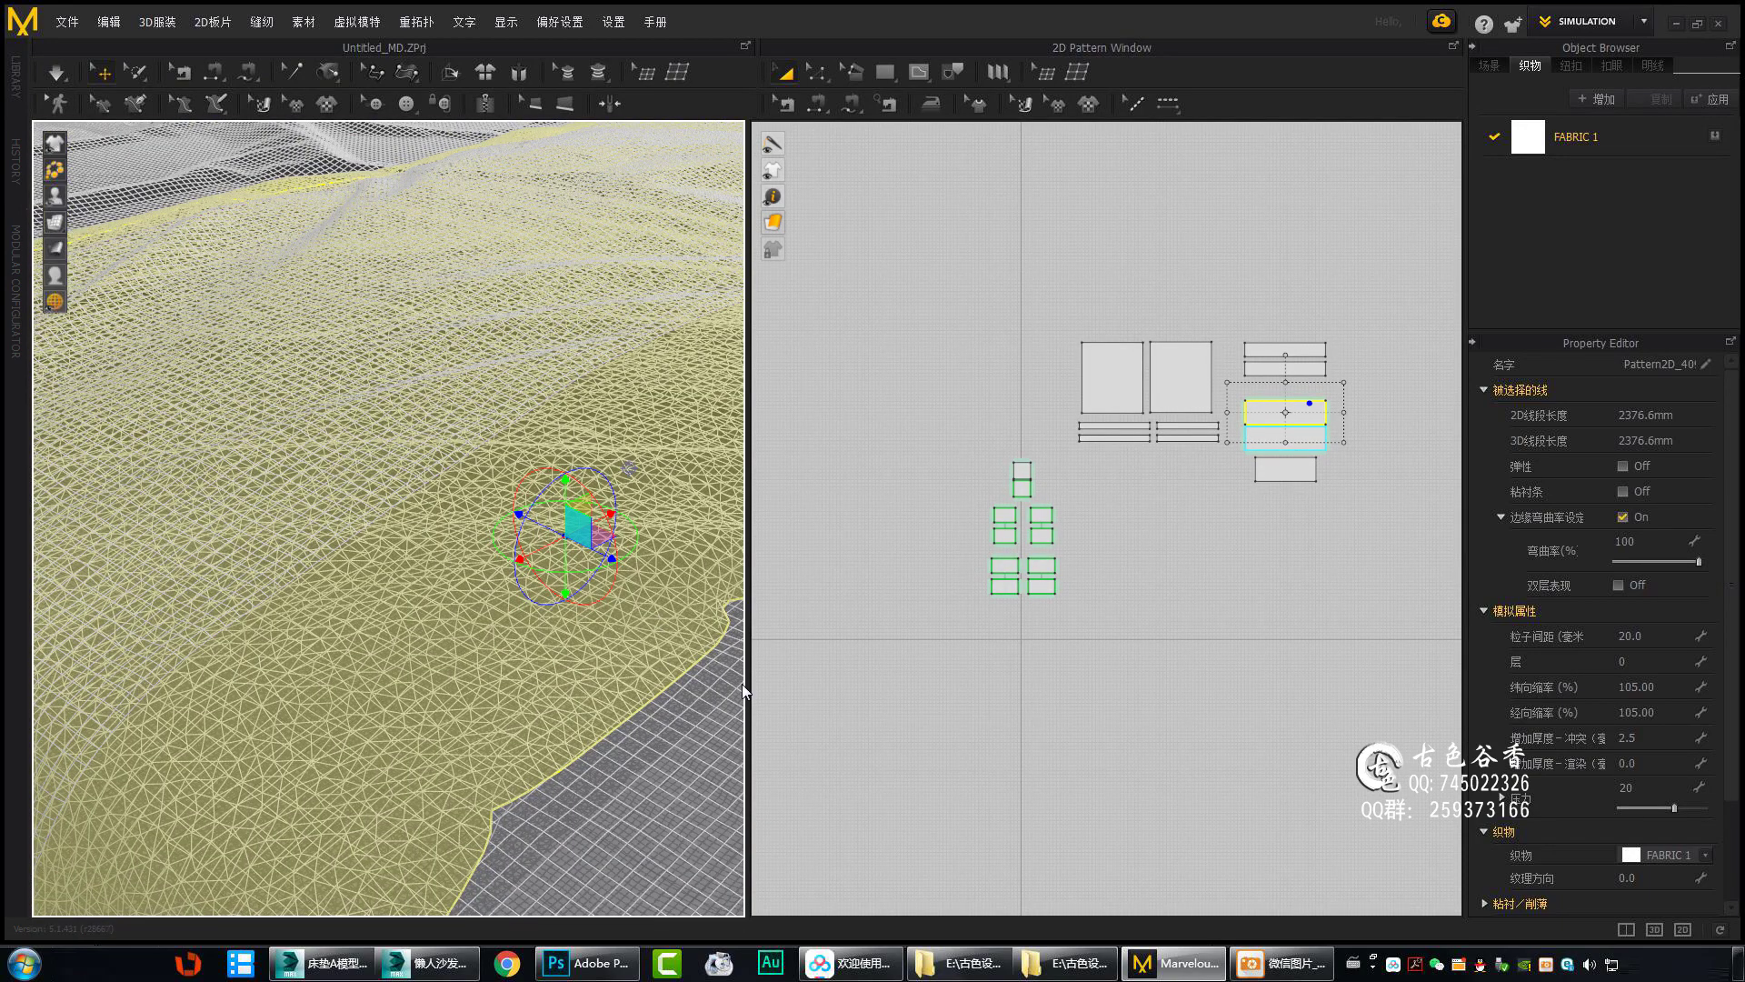
{"action": "scroll", "coordinate": [742, 684], "scroll_direction": "down", "scroll_amount": 5}
{"action": "right_click_drag", "start_coordinate": [637, 637], "coordinate": [422, 532]}
Check the pillow and mattress side pieces by selecting them.
{"action": "left_click", "coordinate": [437, 602]}
{"action": "left_click", "coordinate": [276, 259], "text": "shift"}
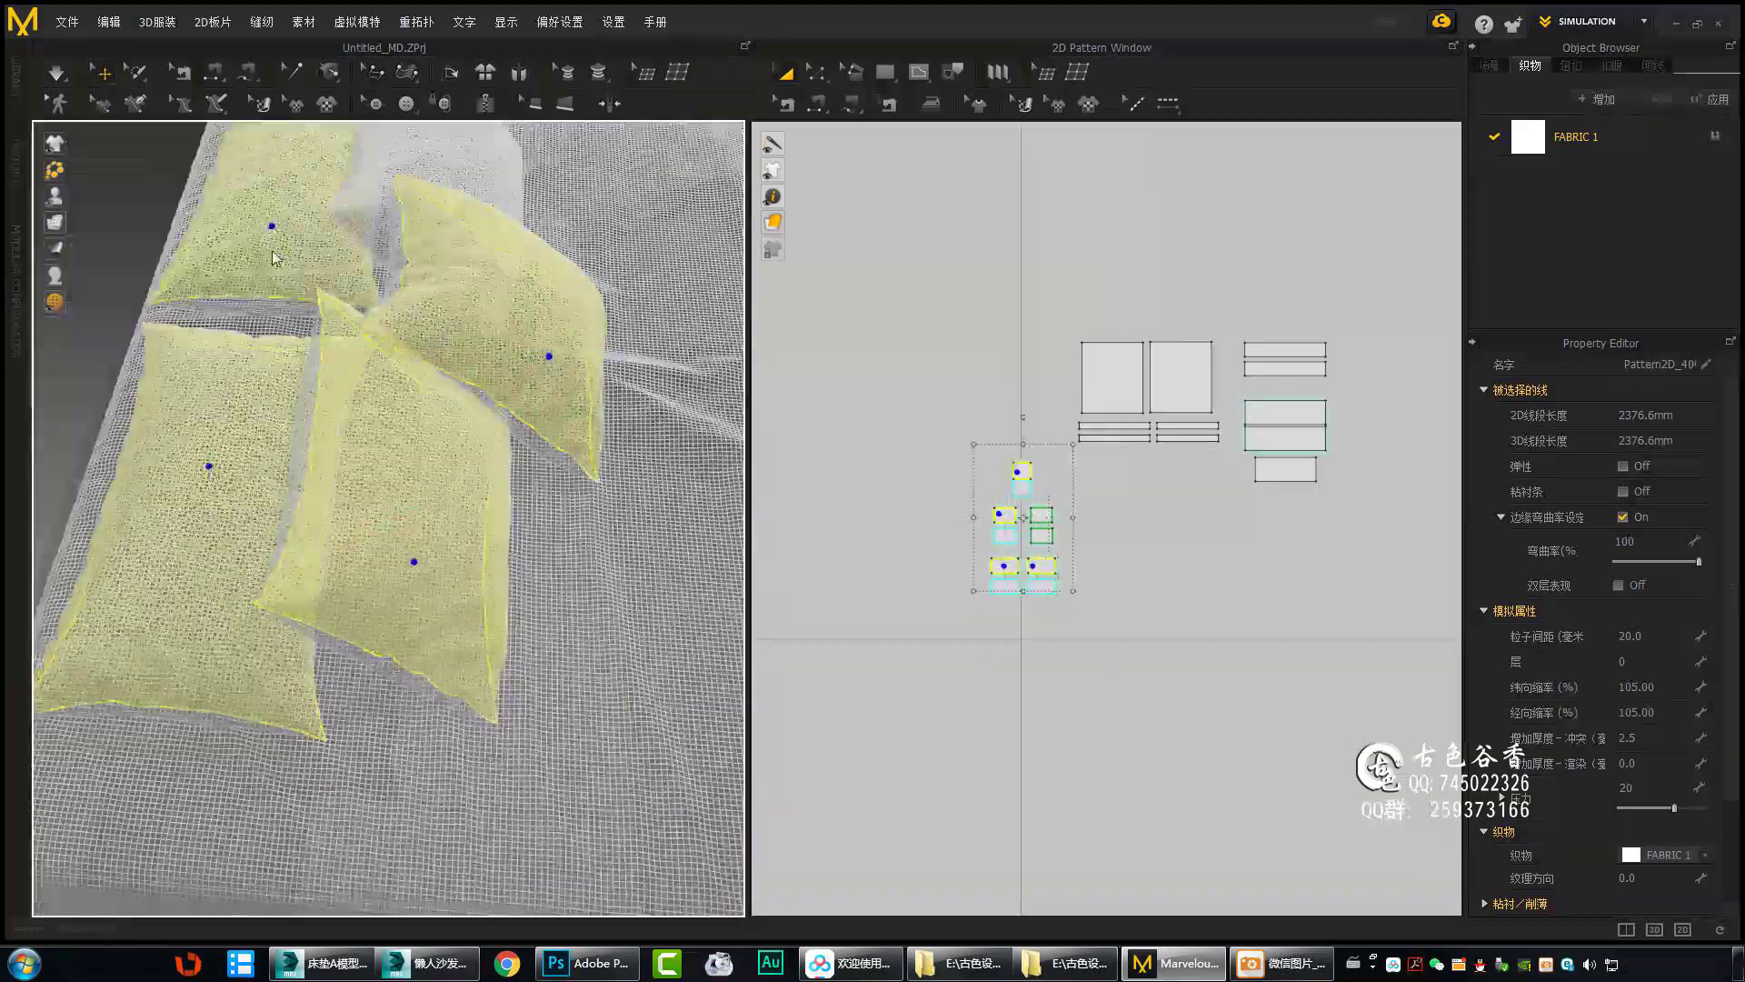
{"action": "mouse_move", "coordinate": [275, 258]}
{"action": "right_mouse_down"}
{"action": "mouse_move", "coordinate": [504, 625]}
{"action": "mouse_move", "coordinate": [662, 357]}
{"action": "right_mouse_up"}
{"action": "left_click", "coordinate": [662, 358]}
{"action": "scroll", "coordinate": [647, 435], "scroll_direction": "up", "scroll_amount": 5}
{"action": "scroll", "coordinate": [469, 529], "scroll_direction": "up", "scroll_amount": 3}
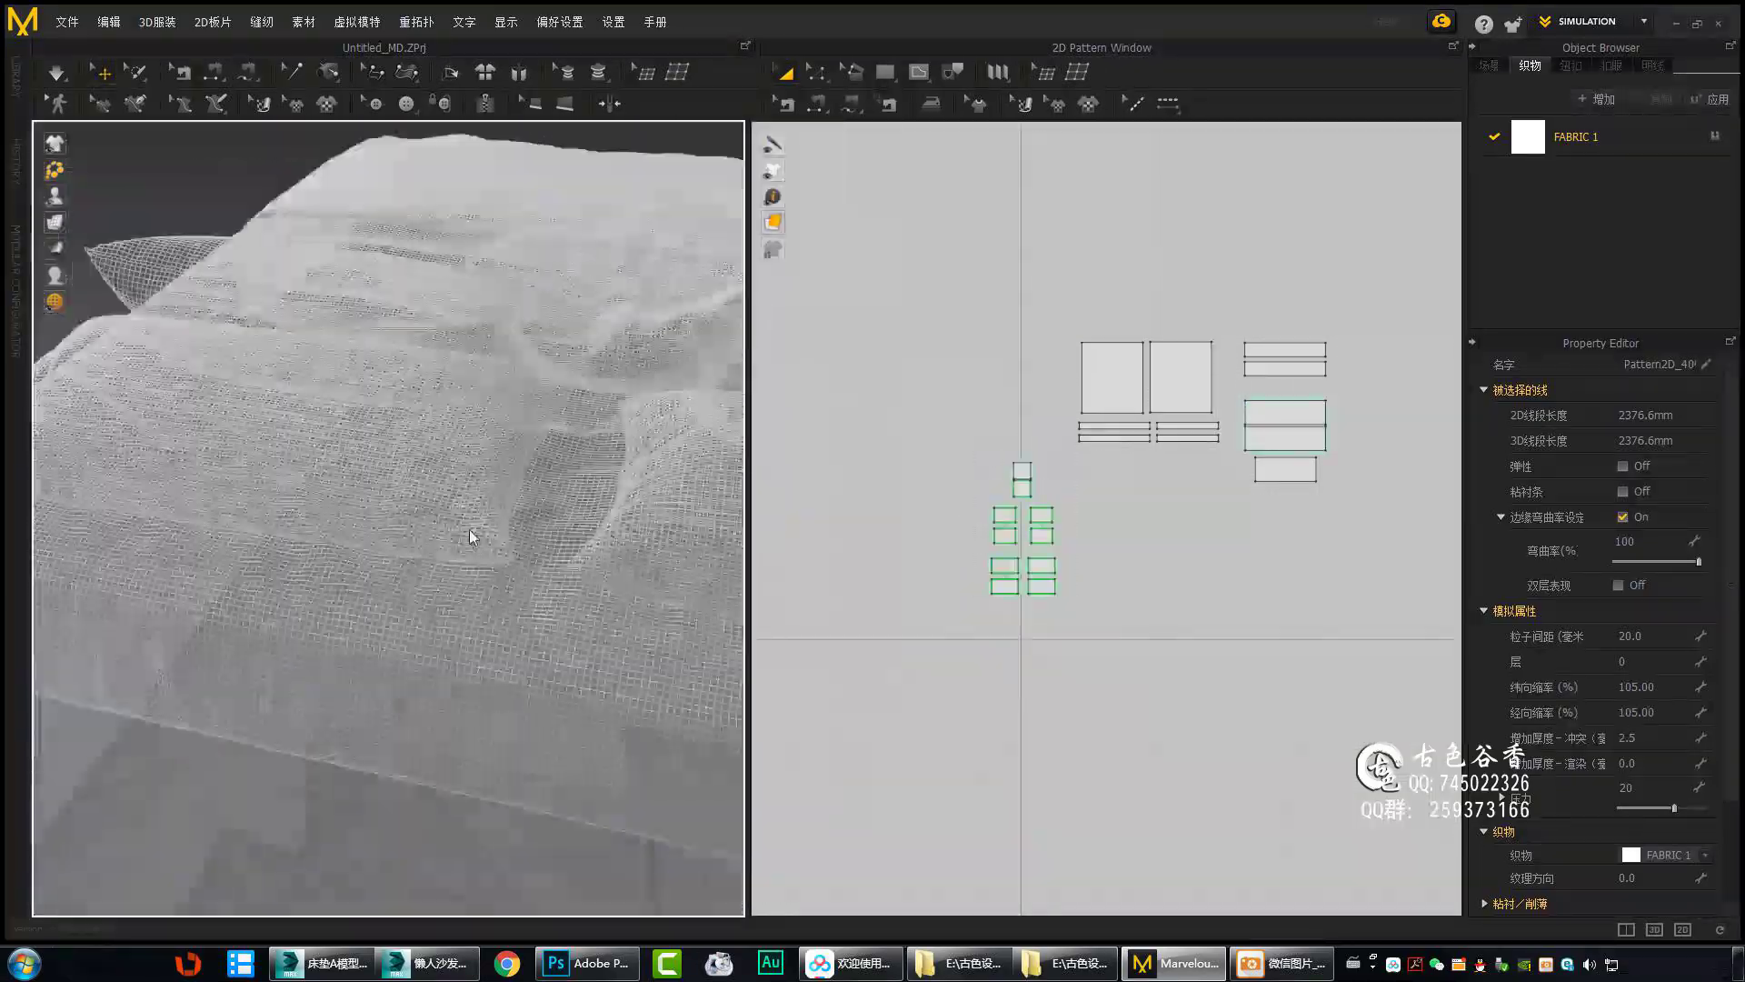
{"action": "scroll", "coordinate": [469, 537], "scroll_direction": "down", "scroll_amount": 3}
{"action": "left_click", "coordinate": [473, 530]}
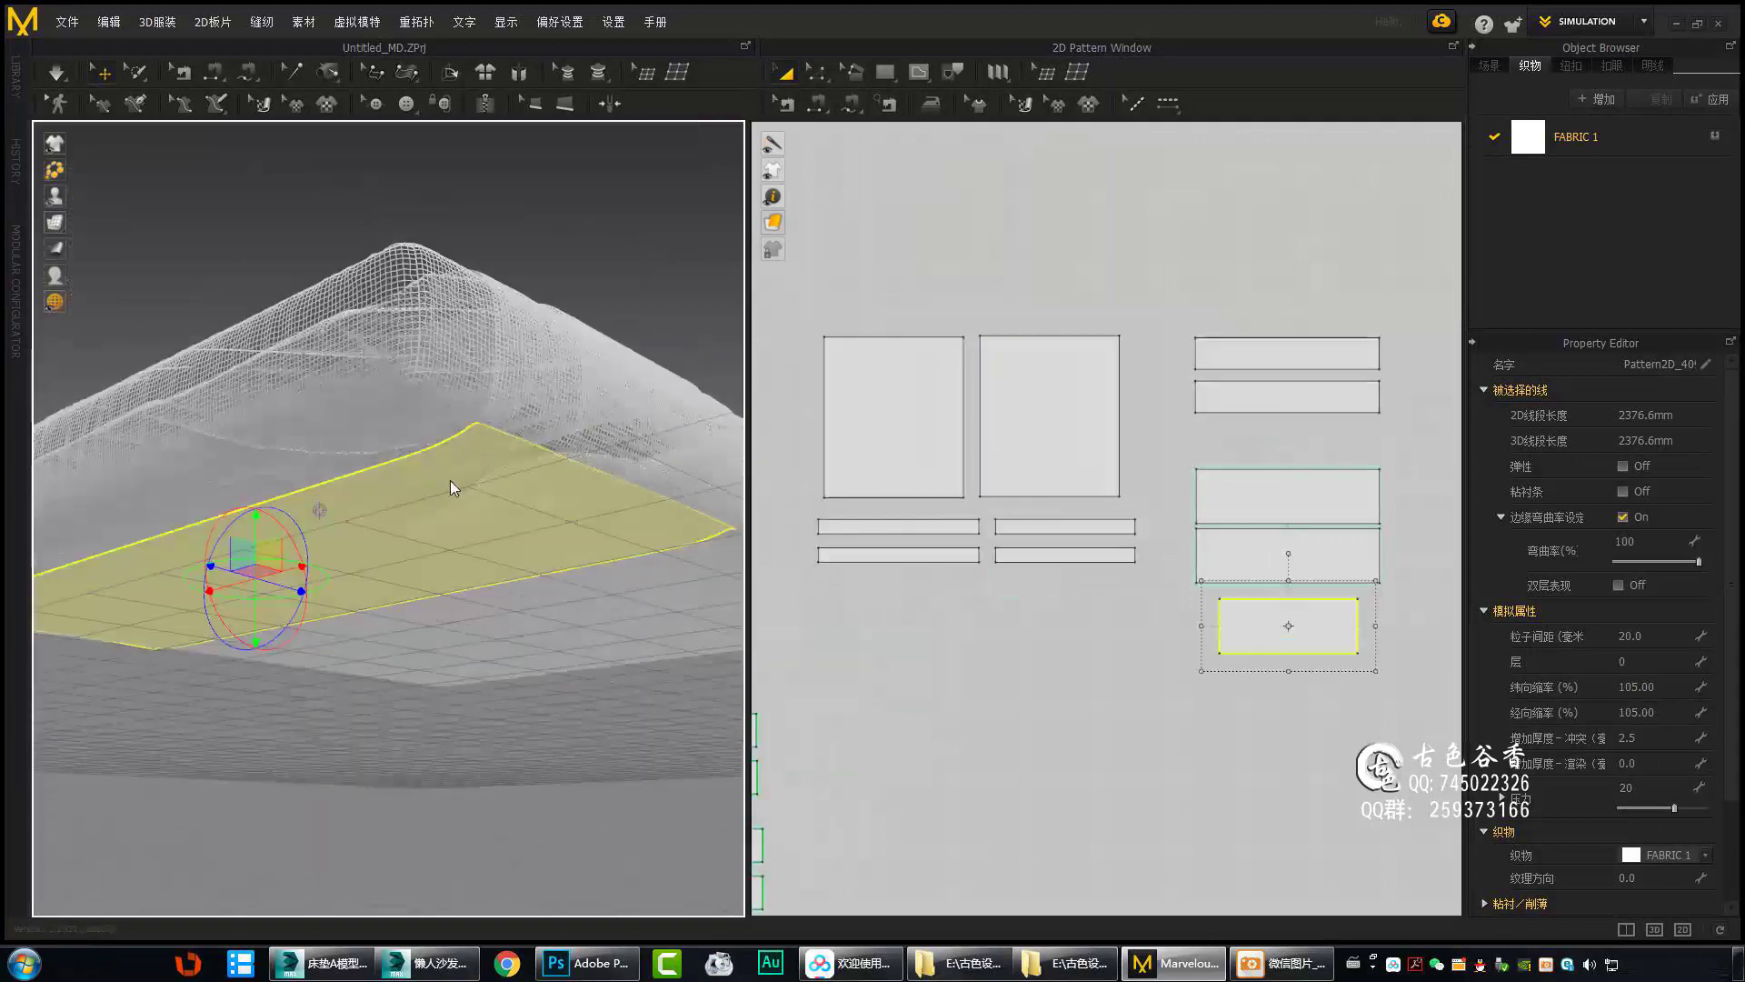
{"action": "scroll", "coordinate": [405, 585], "scroll_direction": "down", "scroll_amount": 5}
Export all patterns as an OBJ file named 床上用品 with default settings.
{"action": "key", "text": "ctrl+a"}
{"action": "scroll", "coordinate": [951, 413], "scroll_direction": "down", "scroll_amount": 3}
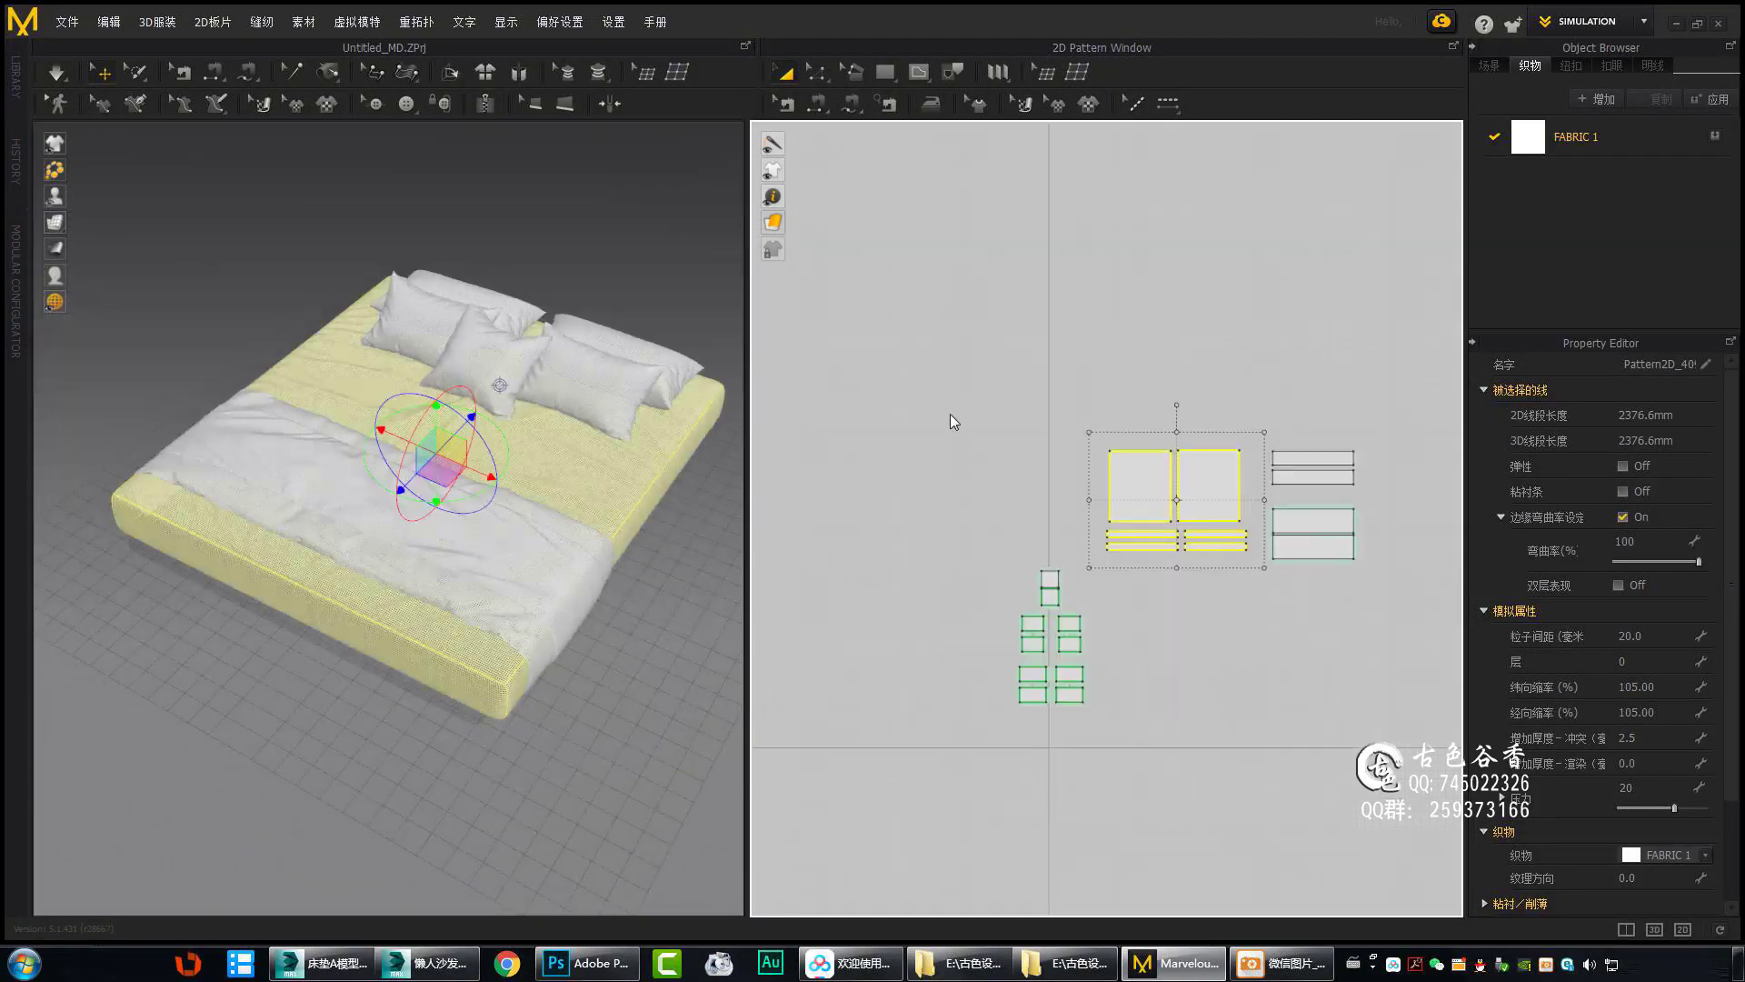
{"action": "key", "text": "ctrl+e"}
{"action": "type", "text": "床上用品"}
{"action": "key", "text": "Return"}
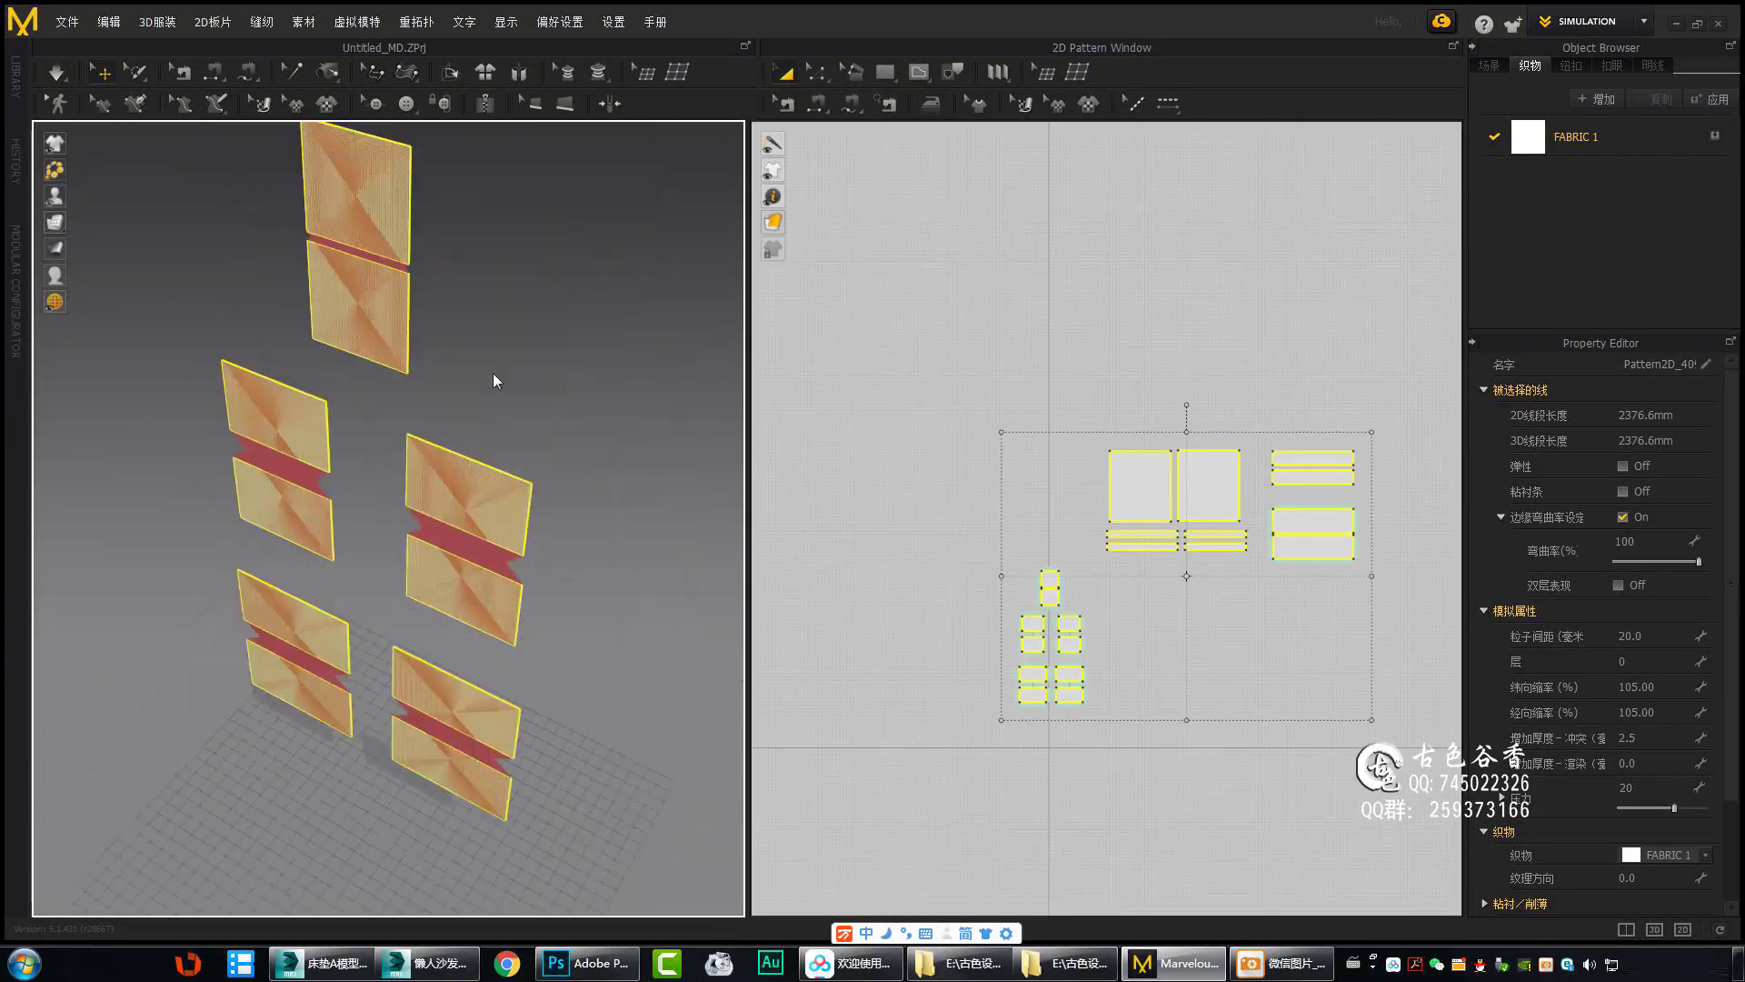
{"action": "key", "text": "Return"}
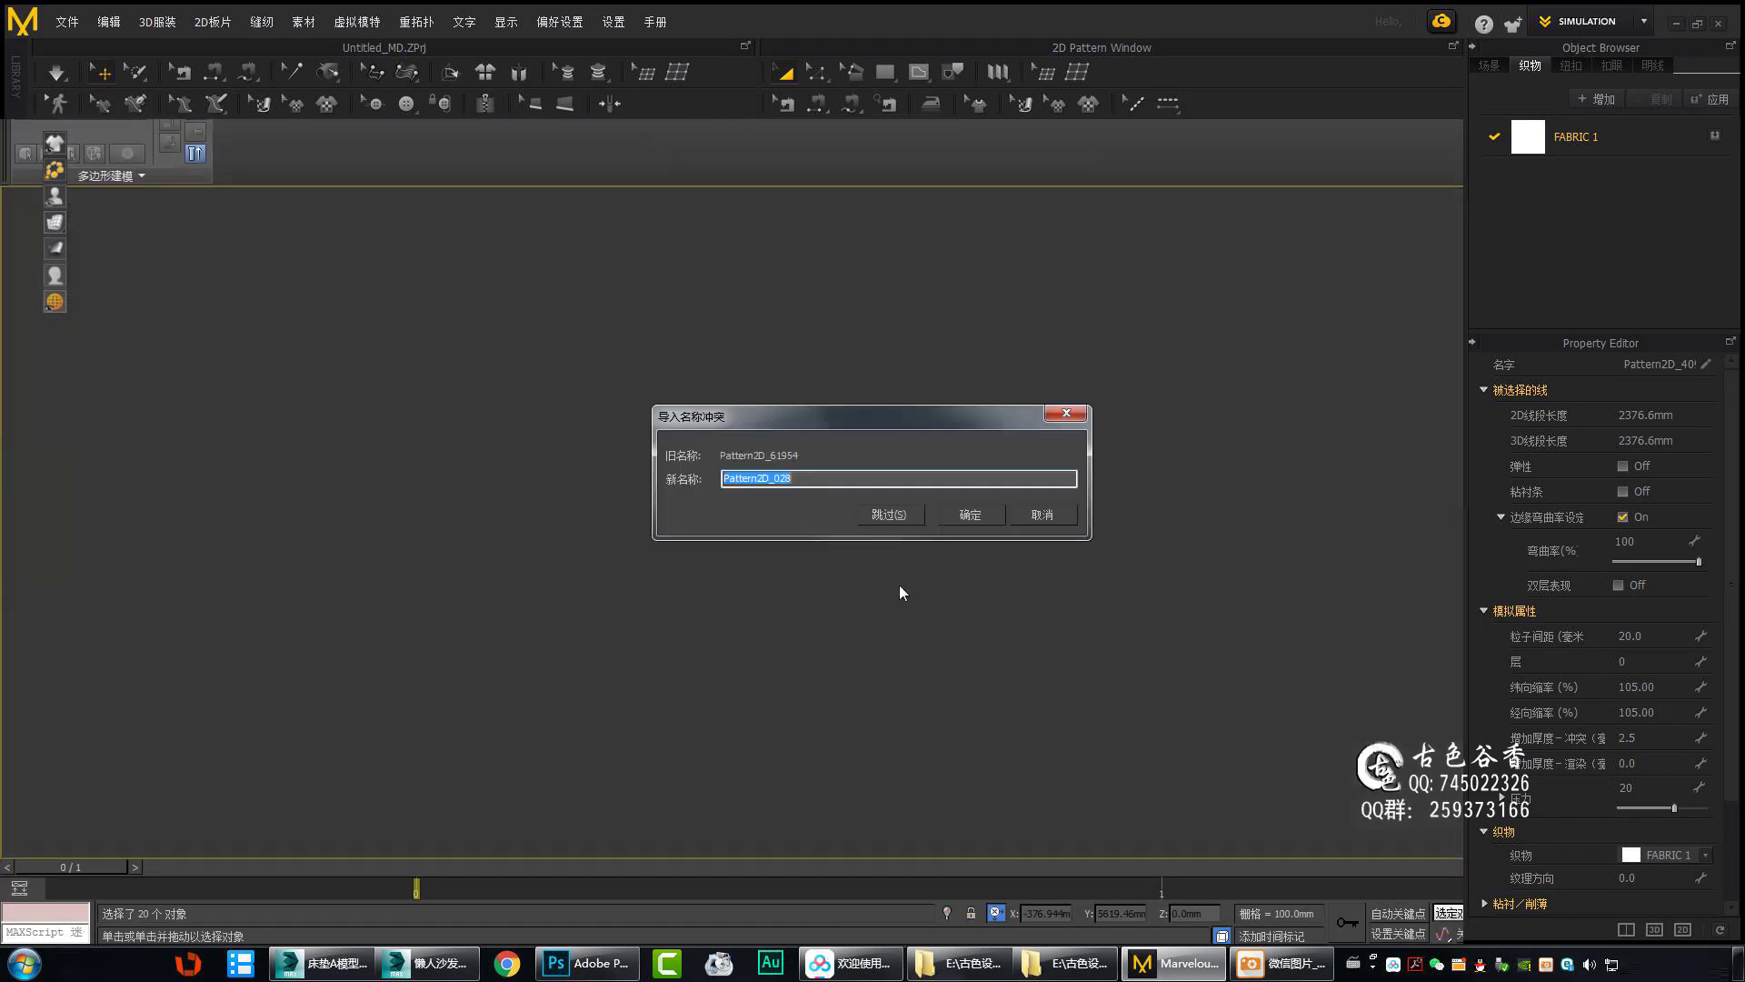
Import the exported bedding OBJ and orbit and zoom toward the pillows.
{"action": "left_click", "coordinate": [978, 518]}
{"action": "scroll", "coordinate": [892, 575], "scroll_direction": "down", "scroll_amount": 3}
{"action": "scroll", "coordinate": [771, 382], "scroll_direction": "up", "scroll_amount": 3}
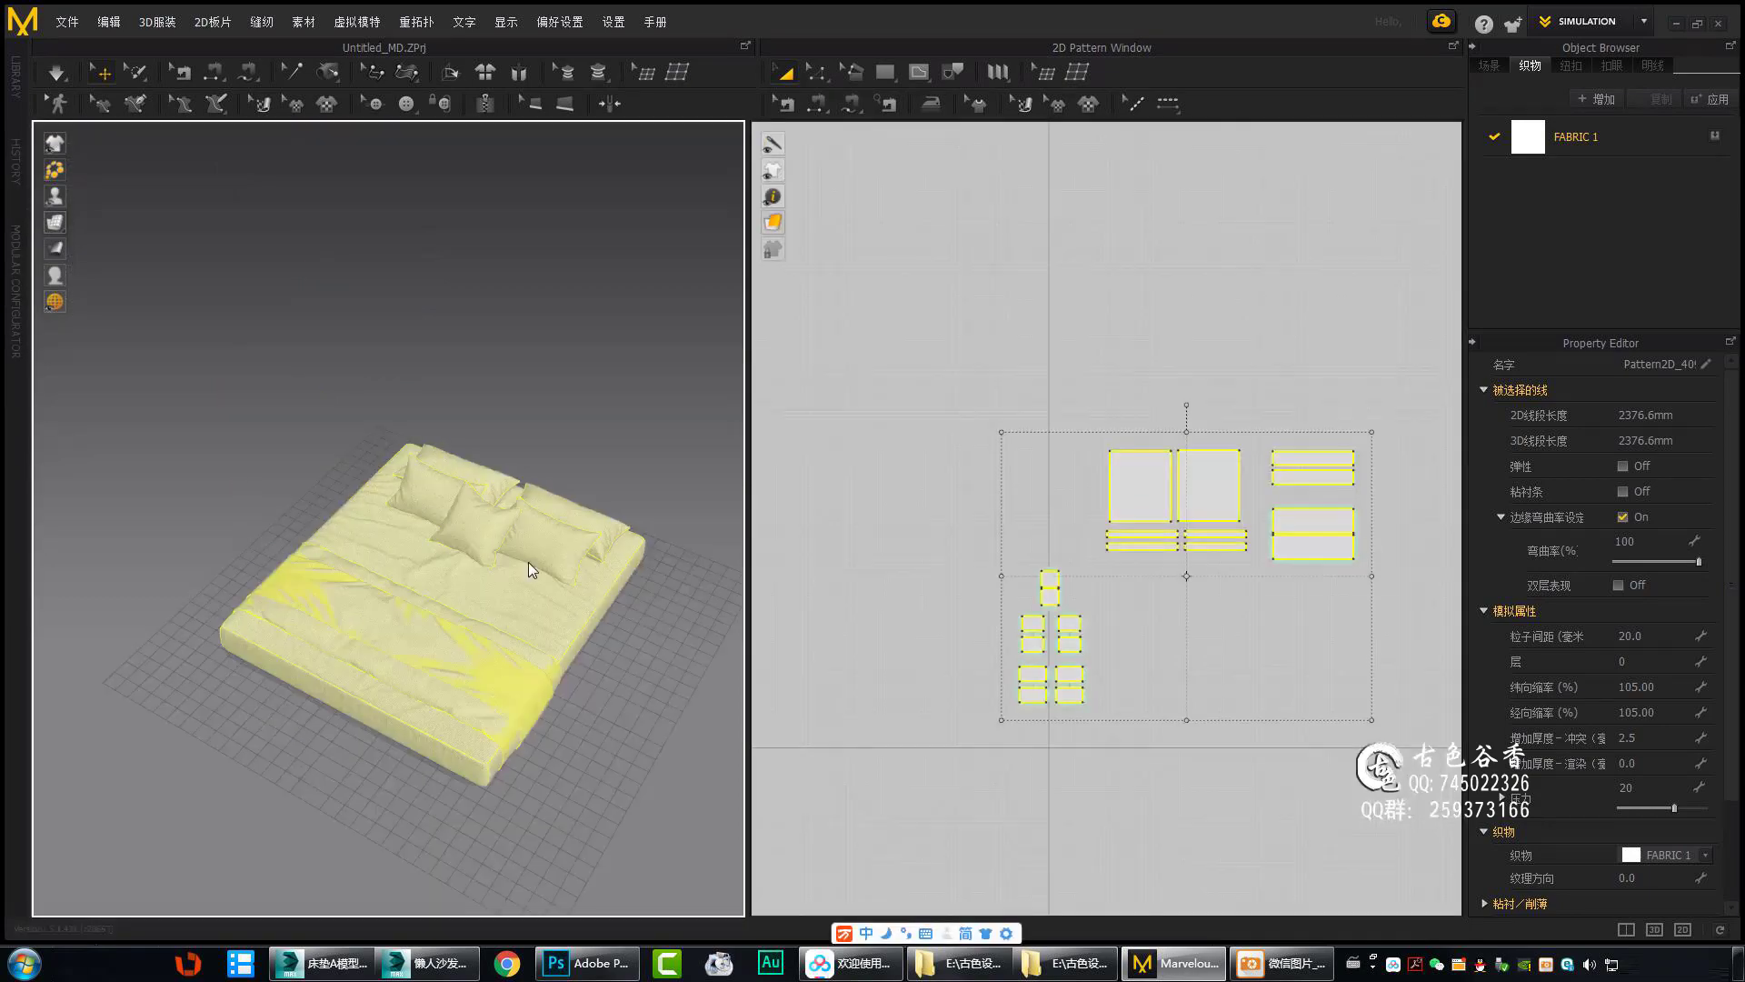
{"action": "scroll", "coordinate": [527, 561], "scroll_direction": "up", "scroll_amount": 3}
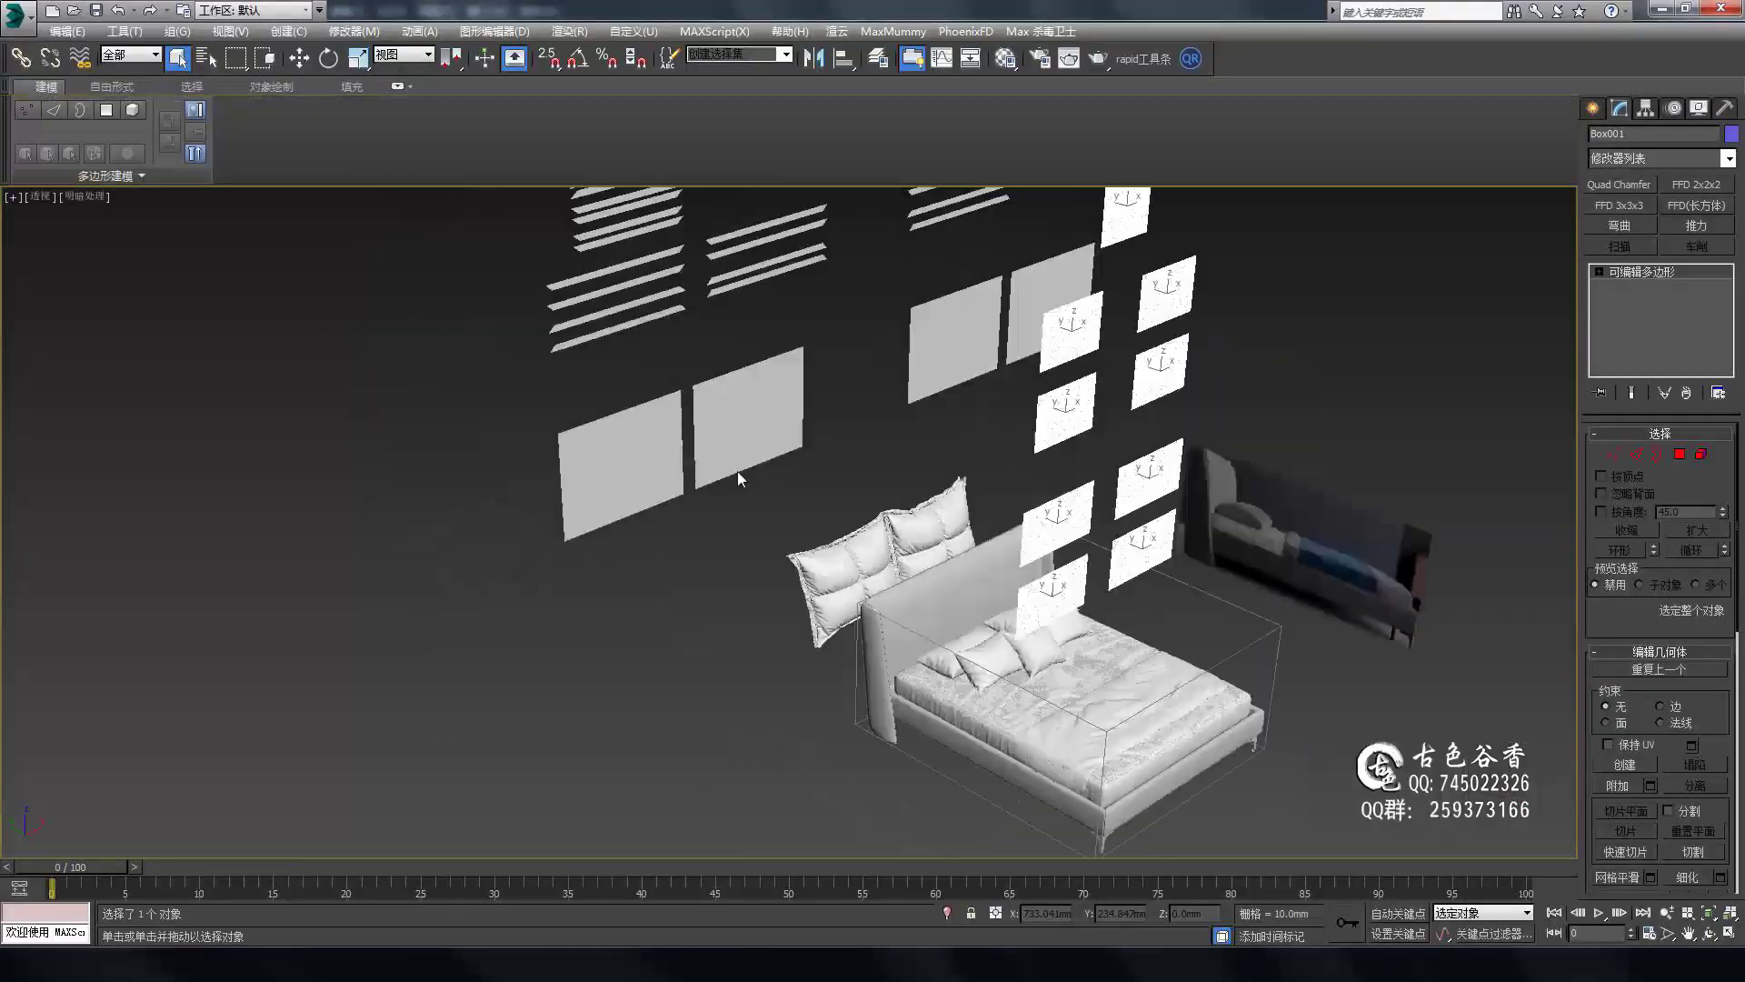
{"action": "scroll", "coordinate": [738, 471], "scroll_direction": "up", "scroll_amount": 3}
{"action": "middle_click_drag", "start_coordinate": [632, 500], "coordinate": [1099, 313], "text": "alt"}
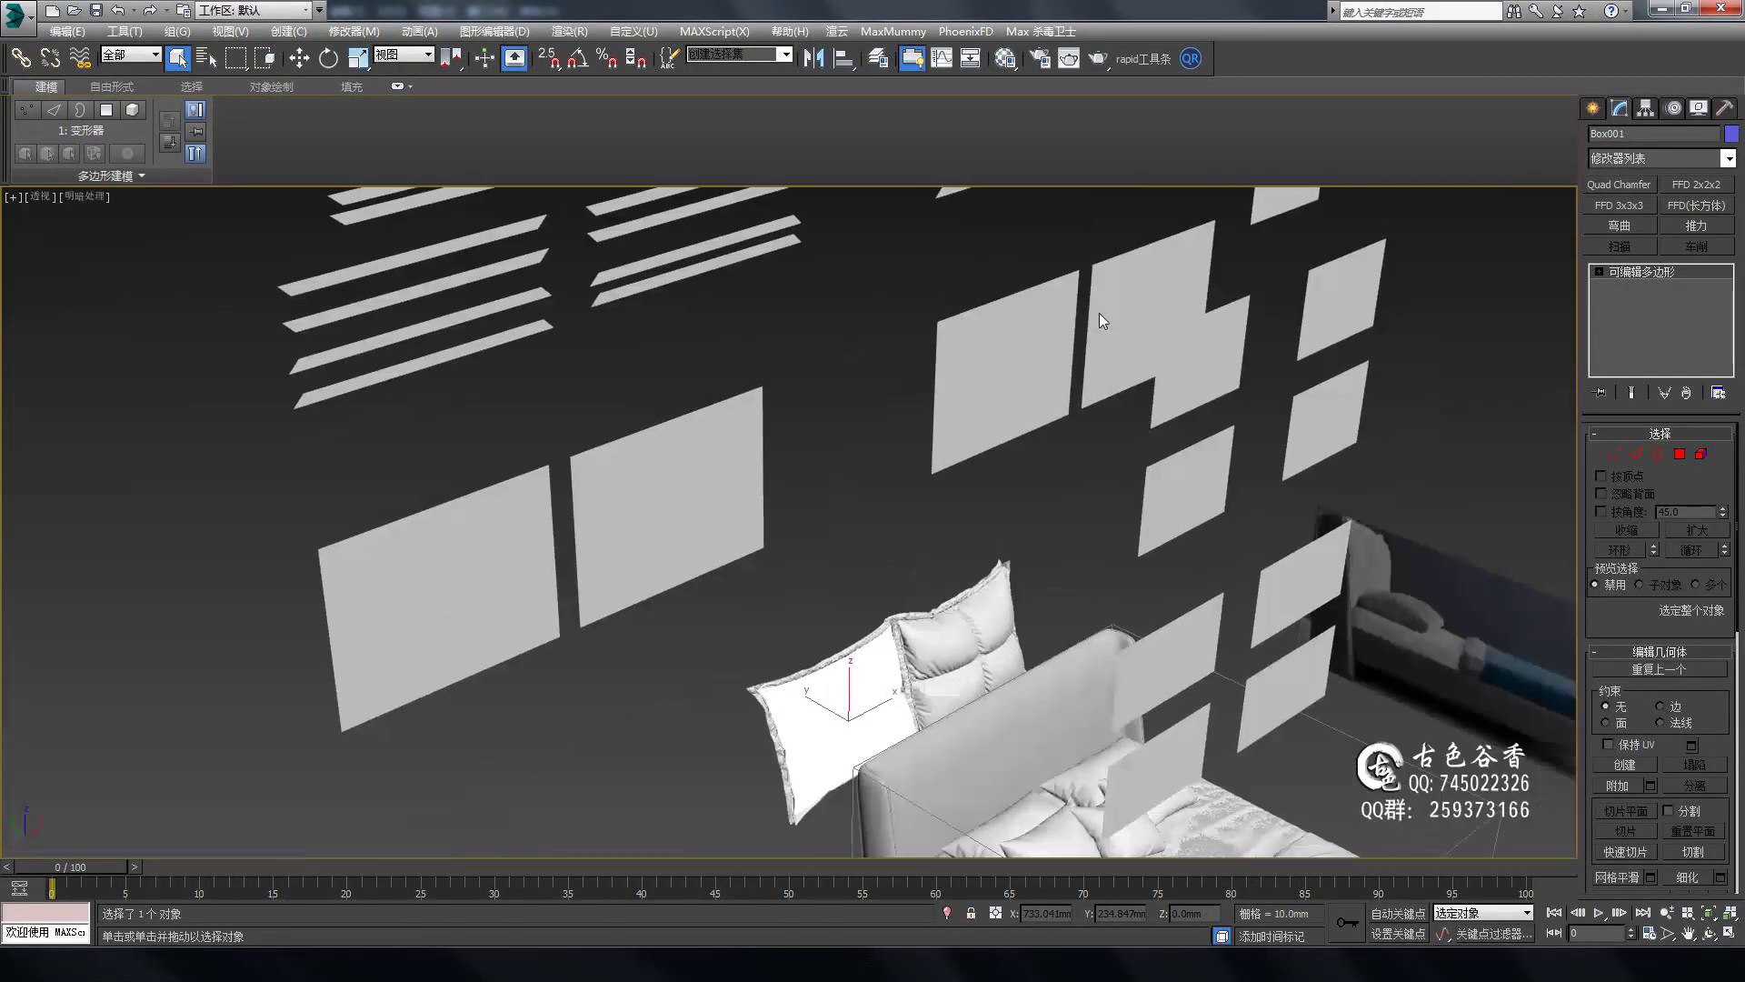
{"action": "scroll", "coordinate": [859, 585], "scroll_direction": "down", "scroll_amount": 3}
{"action": "scroll", "coordinate": [859, 586], "scroll_direction": "up", "scroll_amount": 6}
{"action": "scroll", "coordinate": [943, 436], "scroll_direction": "down", "scroll_amount": 2}
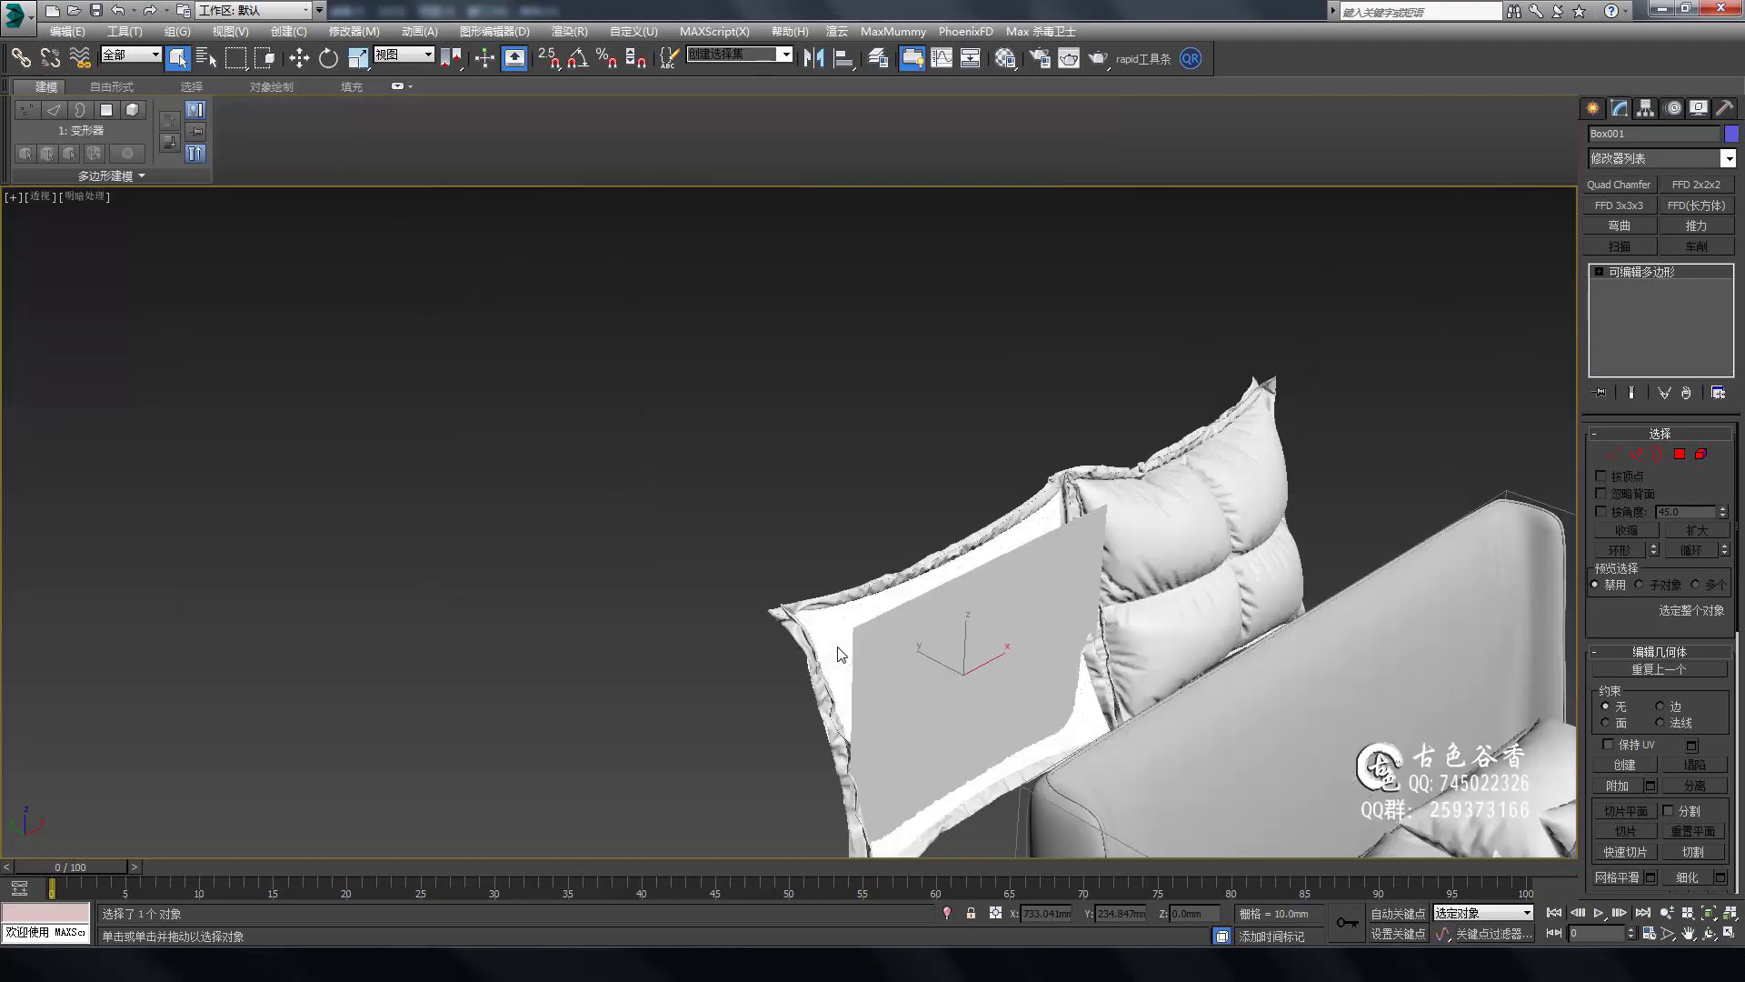
{"action": "scroll", "coordinate": [944, 436], "scroll_direction": "down", "scroll_amount": 3}
{"action": "scroll", "coordinate": [944, 437], "scroll_direction": "down", "scroll_amount": 2}
{"action": "scroll", "coordinate": [848, 521], "scroll_direction": "down", "scroll_amount": 2}
{"action": "scroll", "coordinate": [847, 521], "scroll_direction": "up", "scroll_amount": 4}
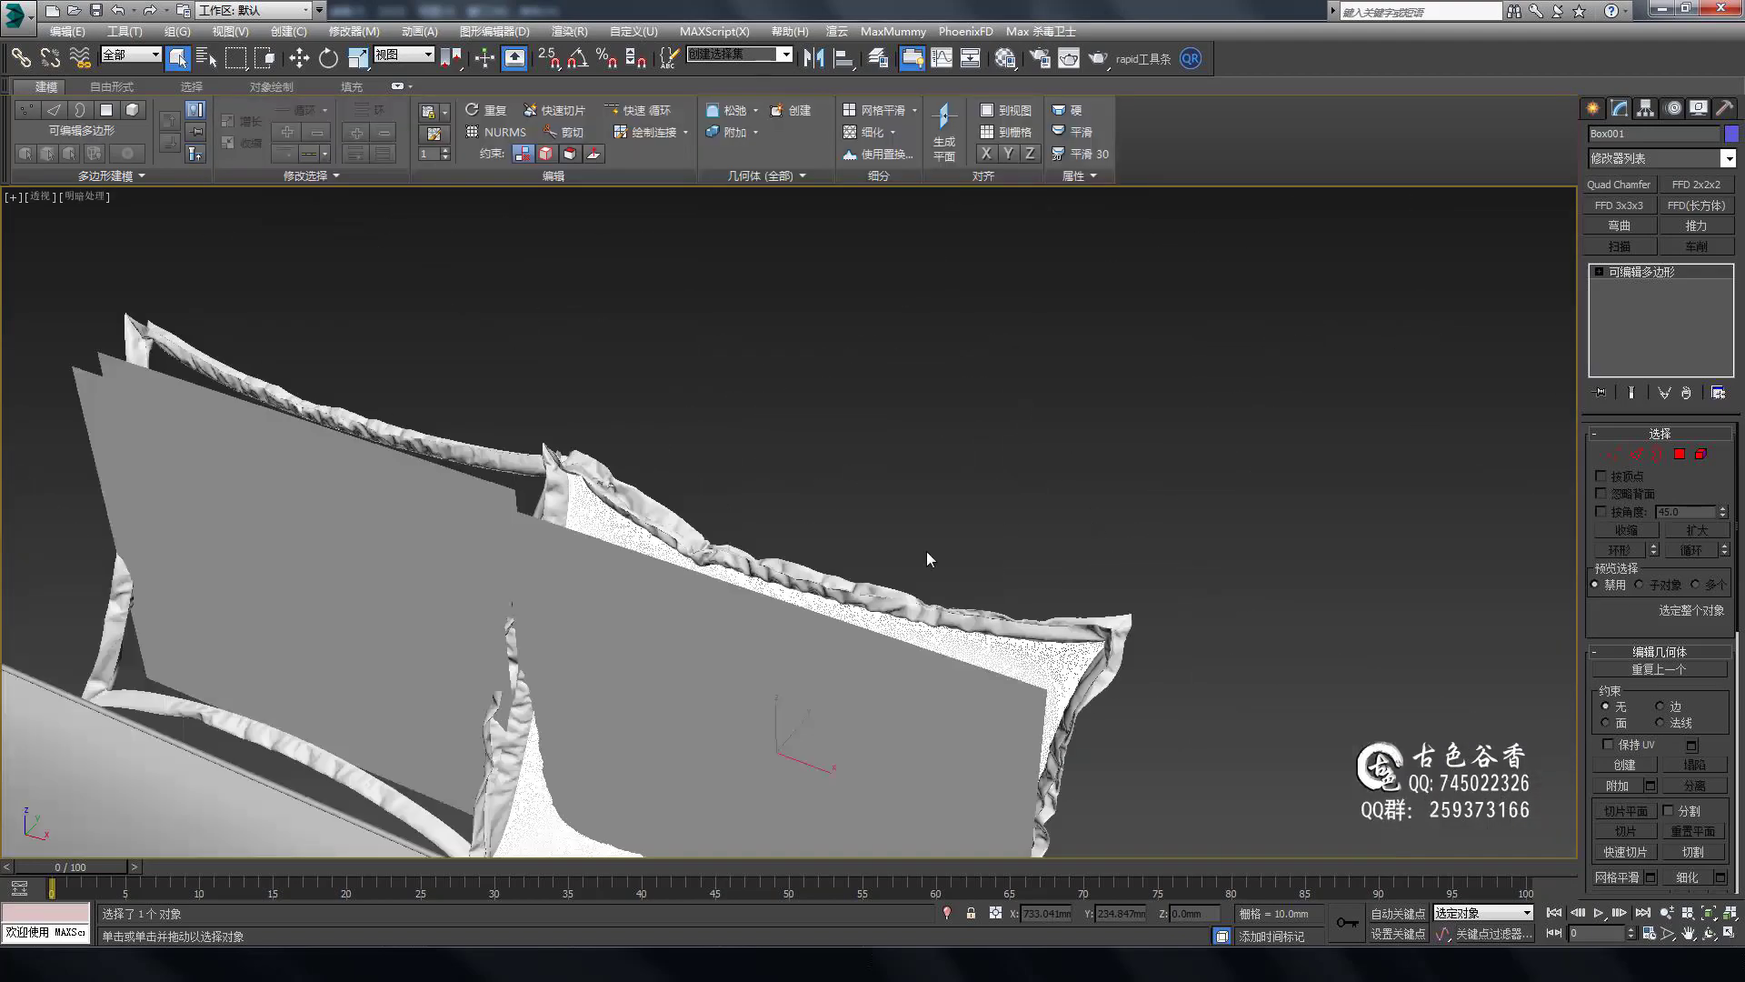
{"action": "scroll", "coordinate": [926, 551], "scroll_direction": "down", "scroll_amount": 2}
{"action": "scroll", "coordinate": [1019, 510], "scroll_direction": "up", "scroll_amount": 2}
{"action": "scroll", "coordinate": [939, 538], "scroll_direction": "down", "scroll_amount": 3}
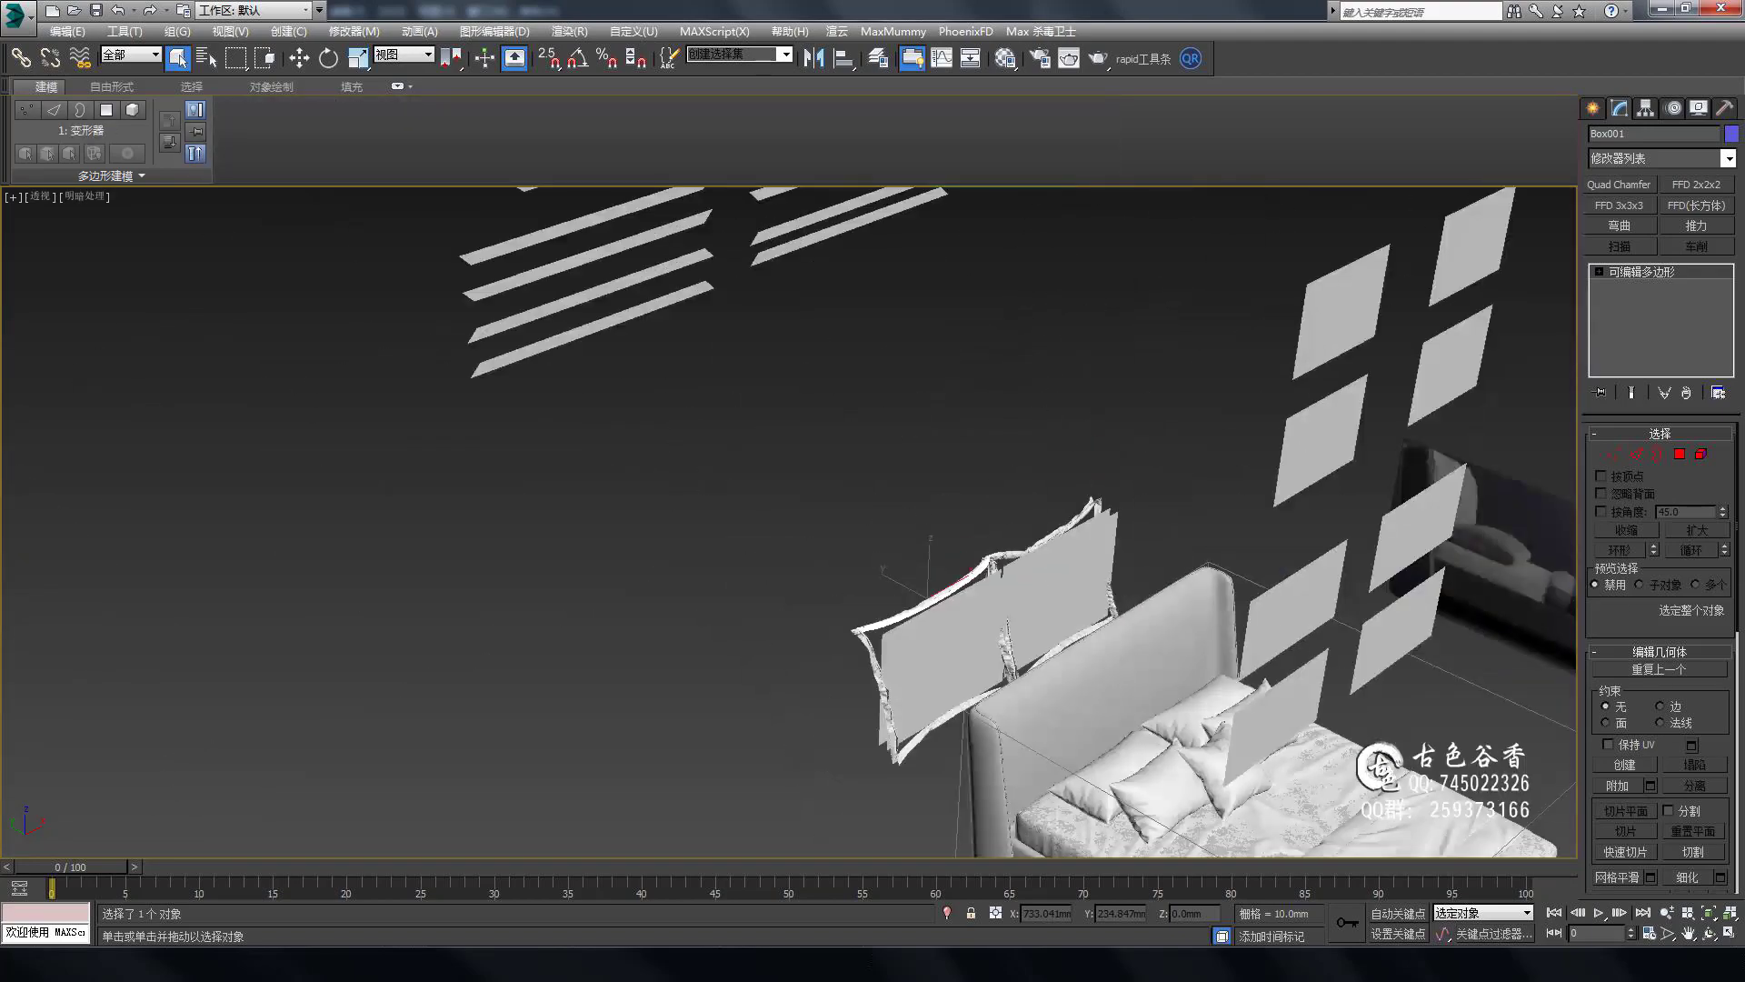
{"action": "scroll", "coordinate": [784, 422], "scroll_direction": "down", "scroll_amount": 2}
{"action": "scroll", "coordinate": [925, 422], "scroll_direction": "up", "scroll_amount": 1}
{"action": "scroll", "coordinate": [924, 422], "scroll_direction": "up", "scroll_amount": 1}
{"action": "scroll", "coordinate": [984, 505], "scroll_direction": "up", "scroll_amount": 2}
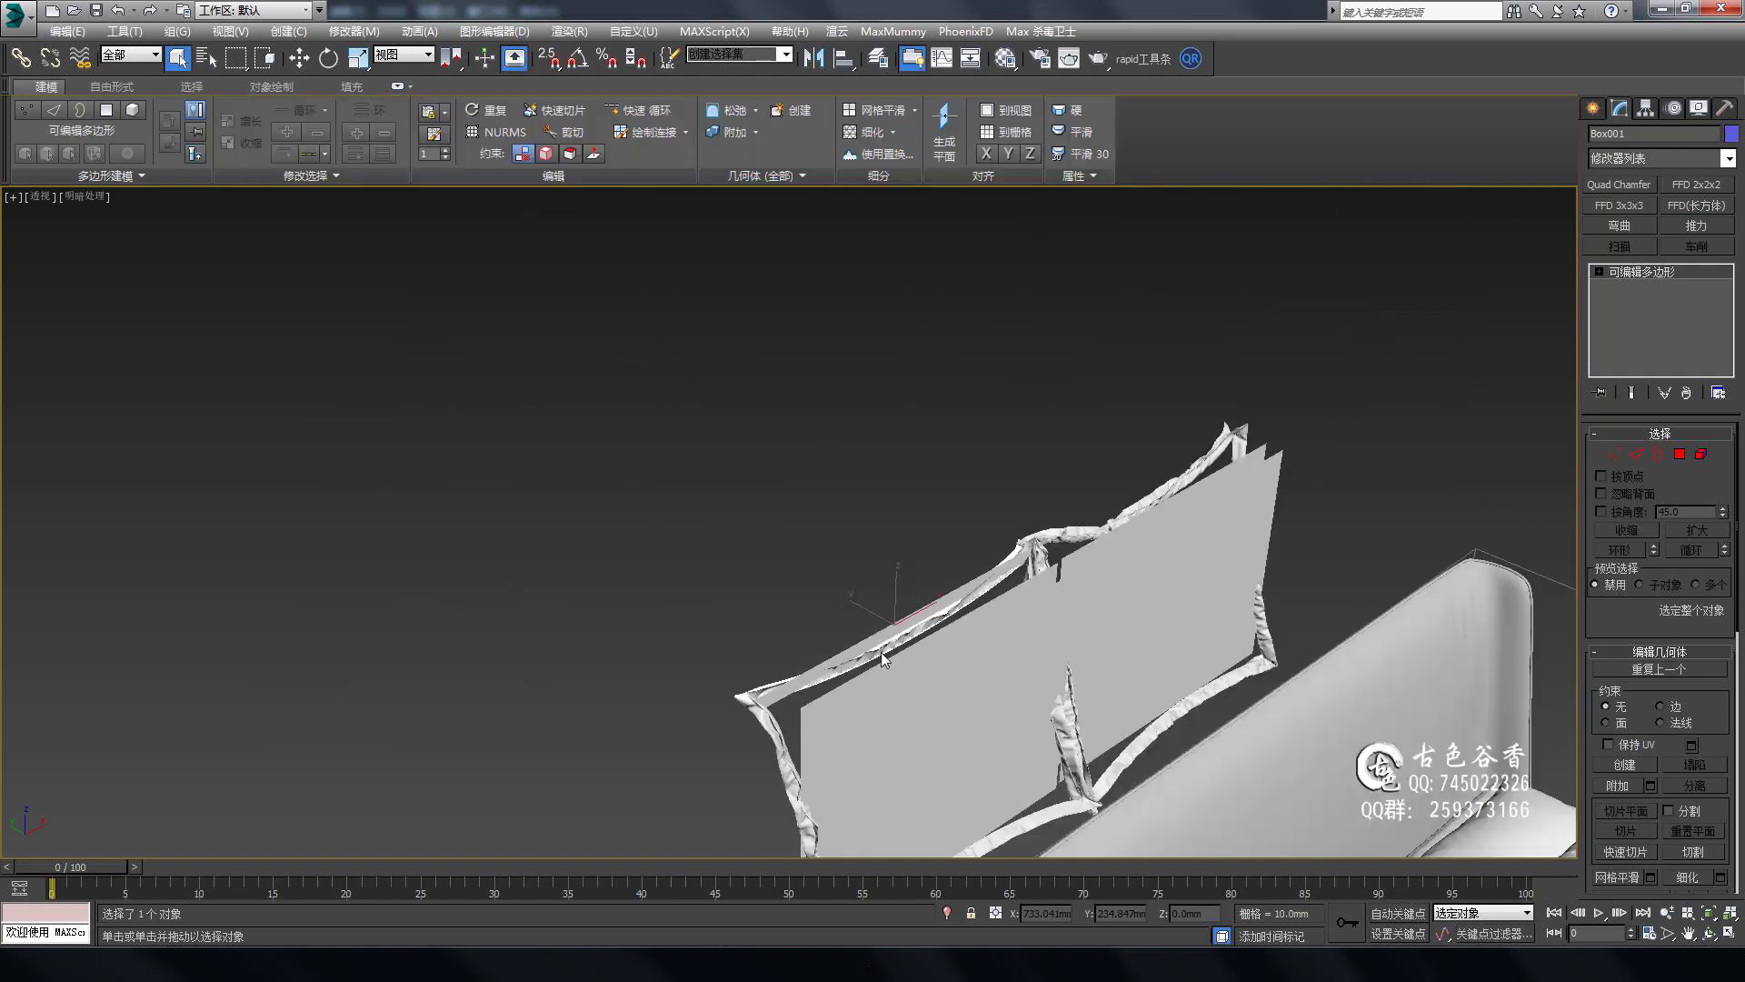
{"action": "scroll", "coordinate": [983, 506], "scroll_direction": "down", "scroll_amount": 3}
{"action": "scroll", "coordinate": [1240, 589], "scroll_direction": "down", "scroll_amount": 4}
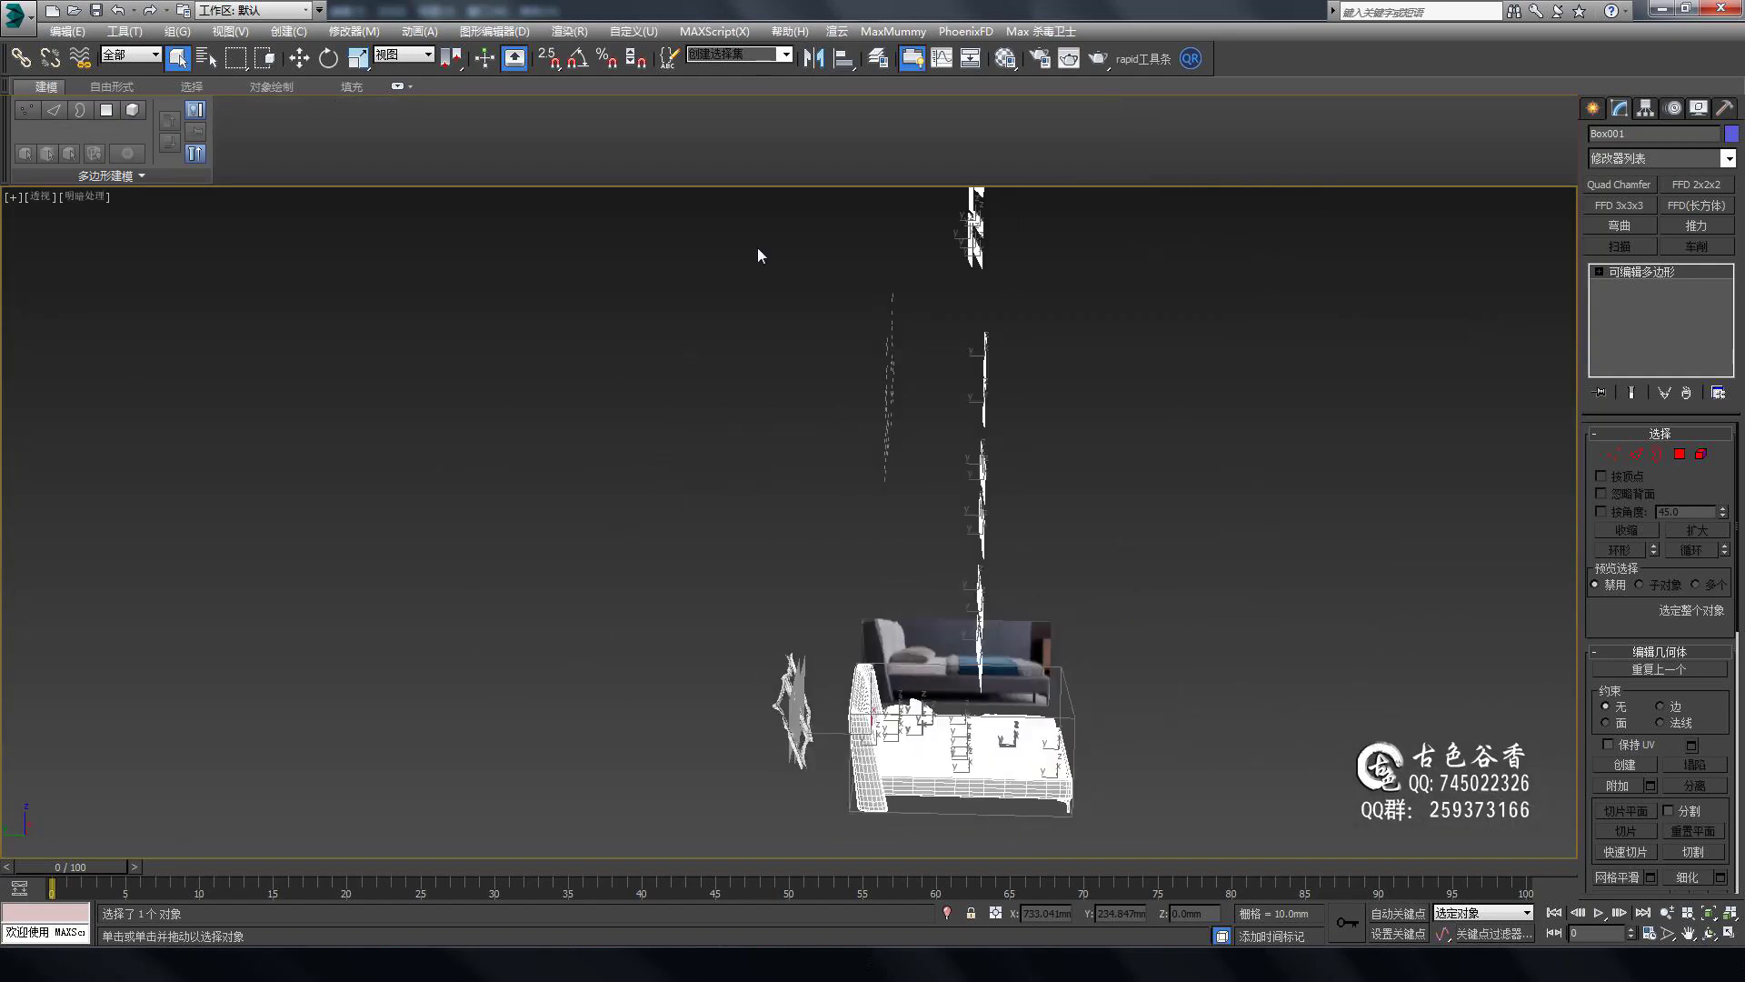
Frame the selected pillow and cloth pieces with zoom extents, then pan back toward the bed.
{"action": "key", "text": "z"}
{"action": "scroll", "coordinate": [885, 551], "scroll_direction": "down", "scroll_amount": 4}
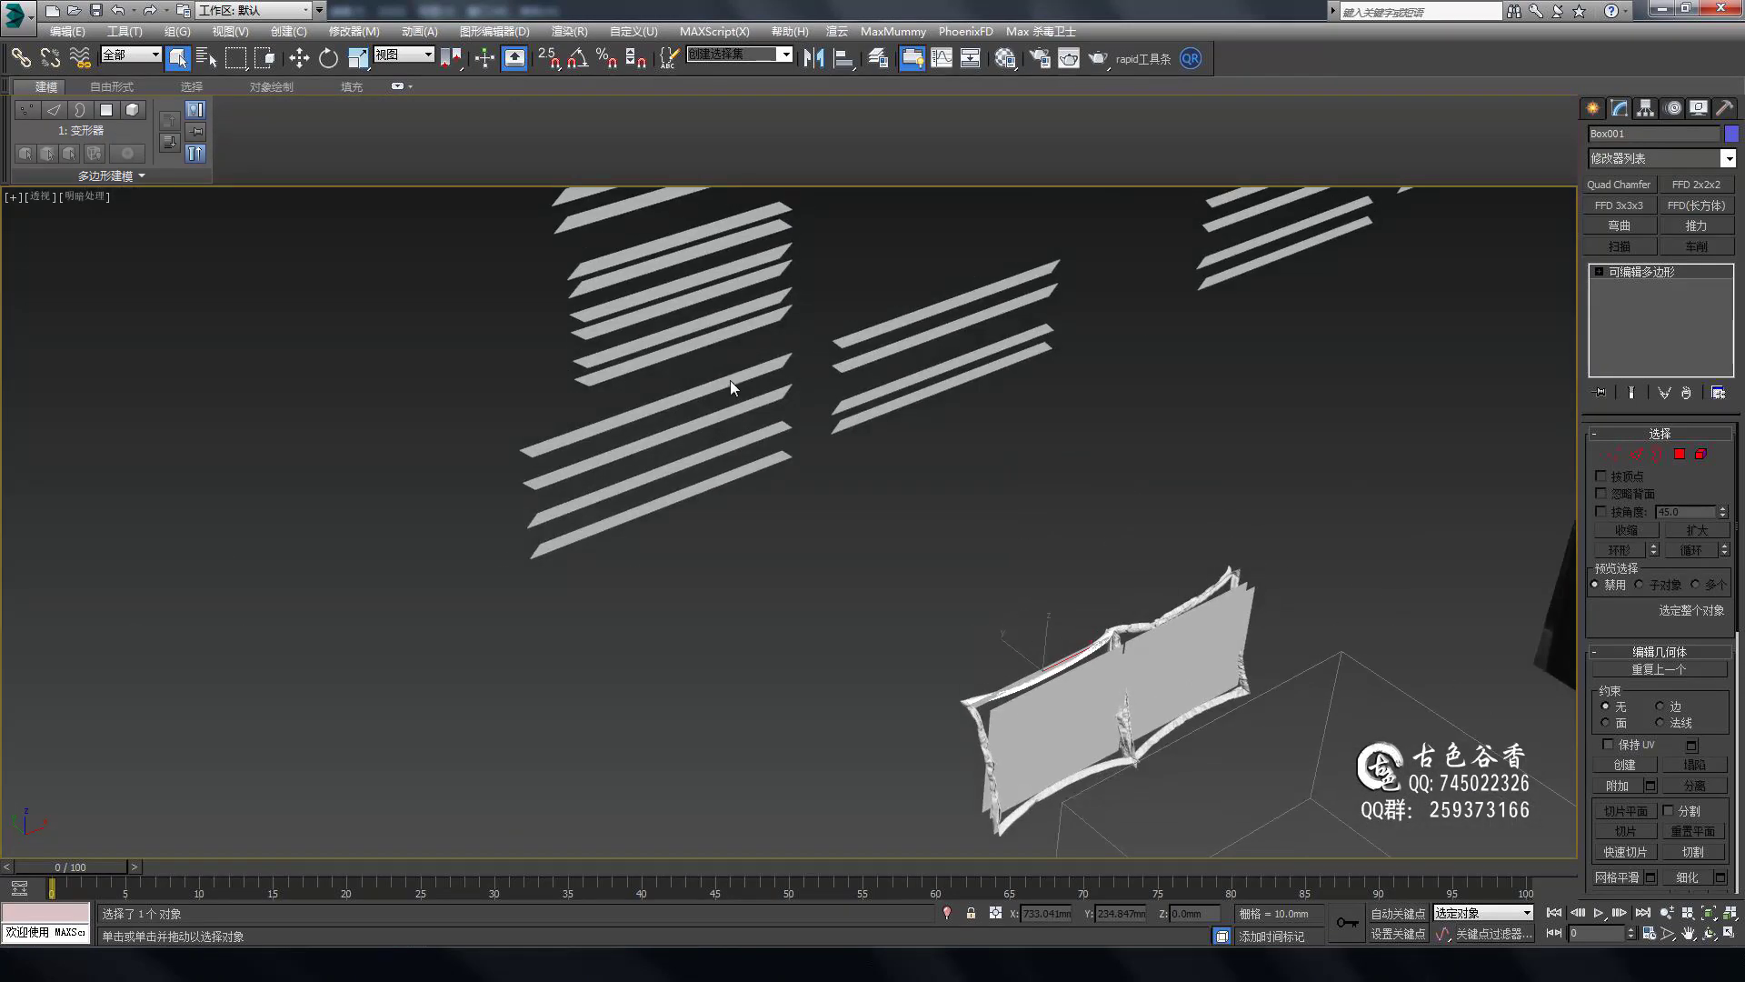
{"action": "key", "text": "z"}
{"action": "scroll", "coordinate": [1225, 596], "scroll_direction": "up", "scroll_amount": 3}
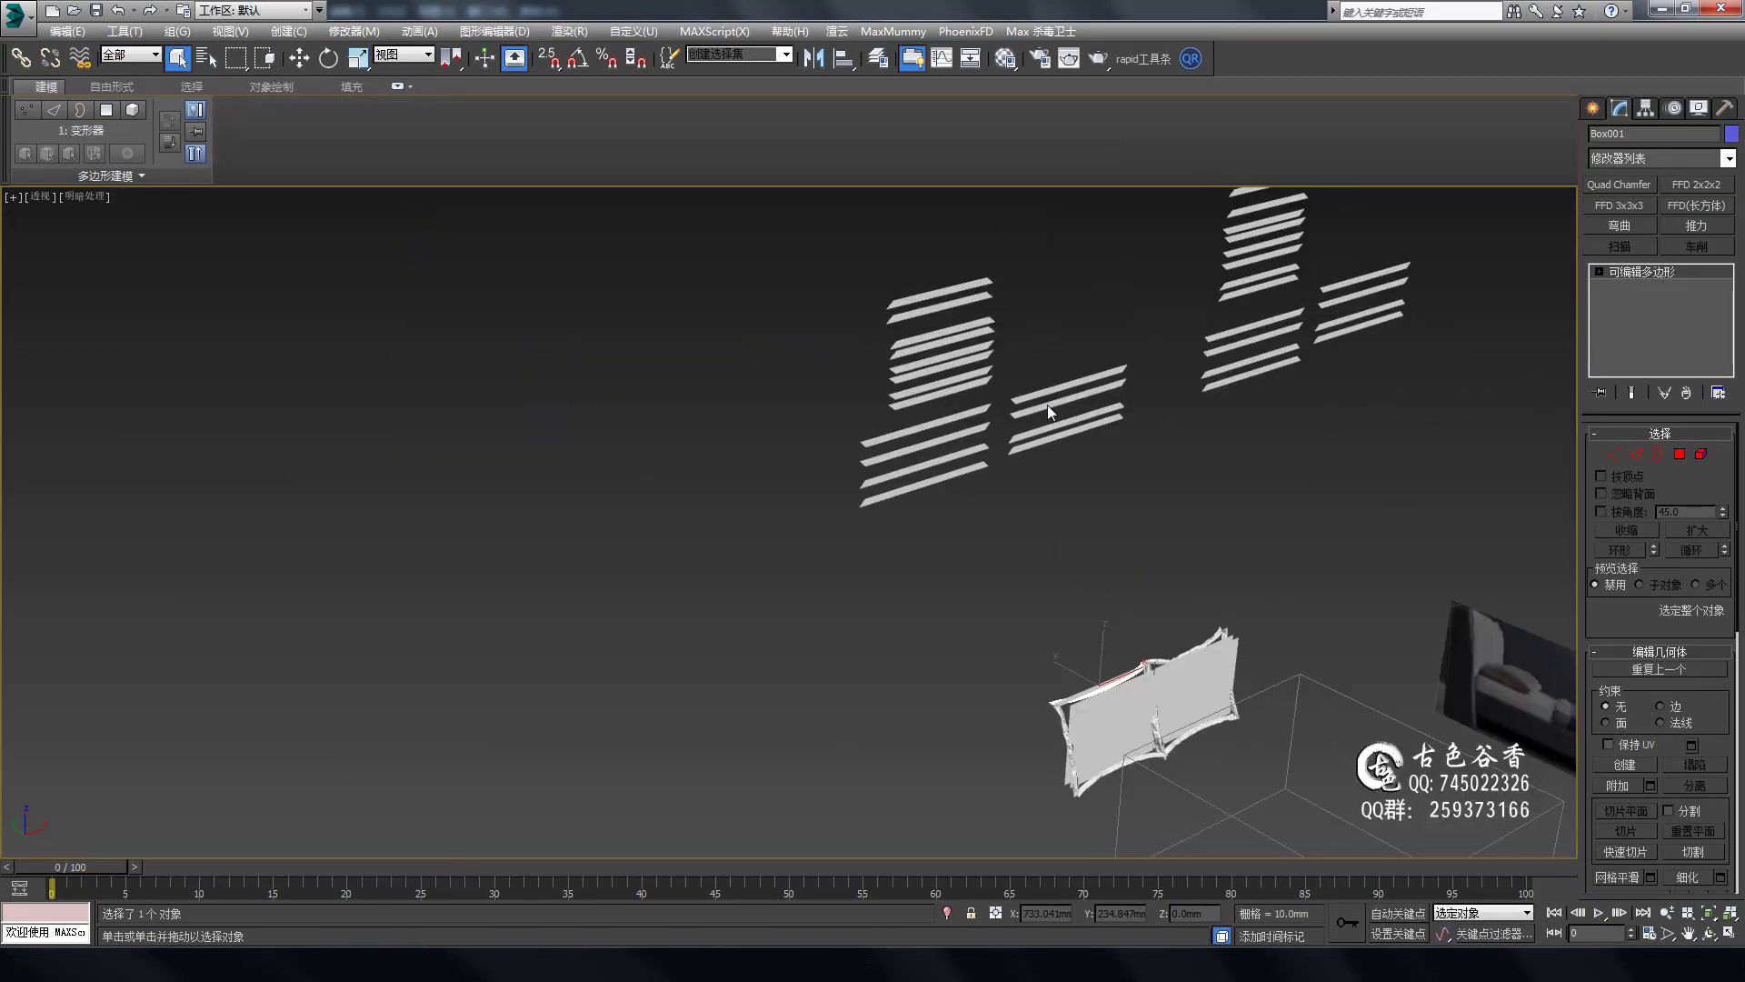
{"action": "key", "text": "z"}
{"action": "scroll", "coordinate": [1493, 494], "scroll_direction": "up", "scroll_amount": 2}
{"action": "scroll", "coordinate": [1018, 372], "scroll_direction": "down", "scroll_amount": 4}
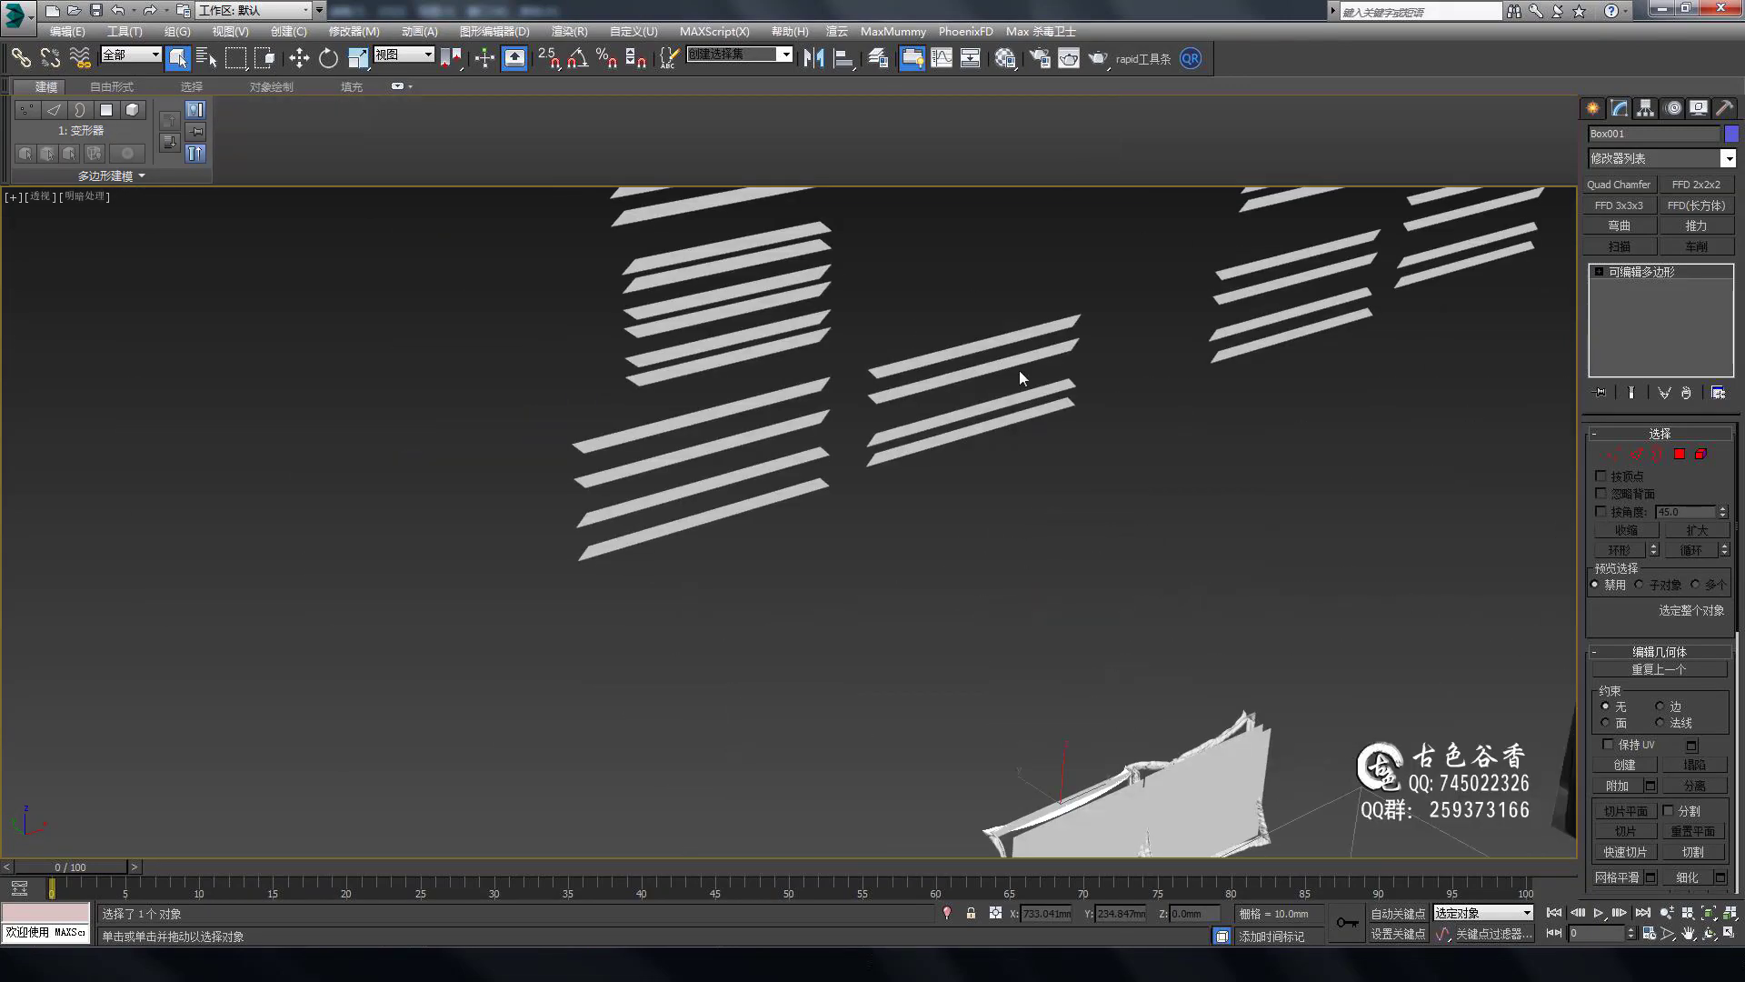
{"action": "scroll", "coordinate": [1000, 454], "scroll_direction": "up", "scroll_amount": 5}
{"action": "key", "text": "z"}
{"action": "scroll", "coordinate": [962, 582], "scroll_direction": "up", "scroll_amount": 3}
{"action": "scroll", "coordinate": [962, 455], "scroll_direction": "down", "scroll_amount": 5}
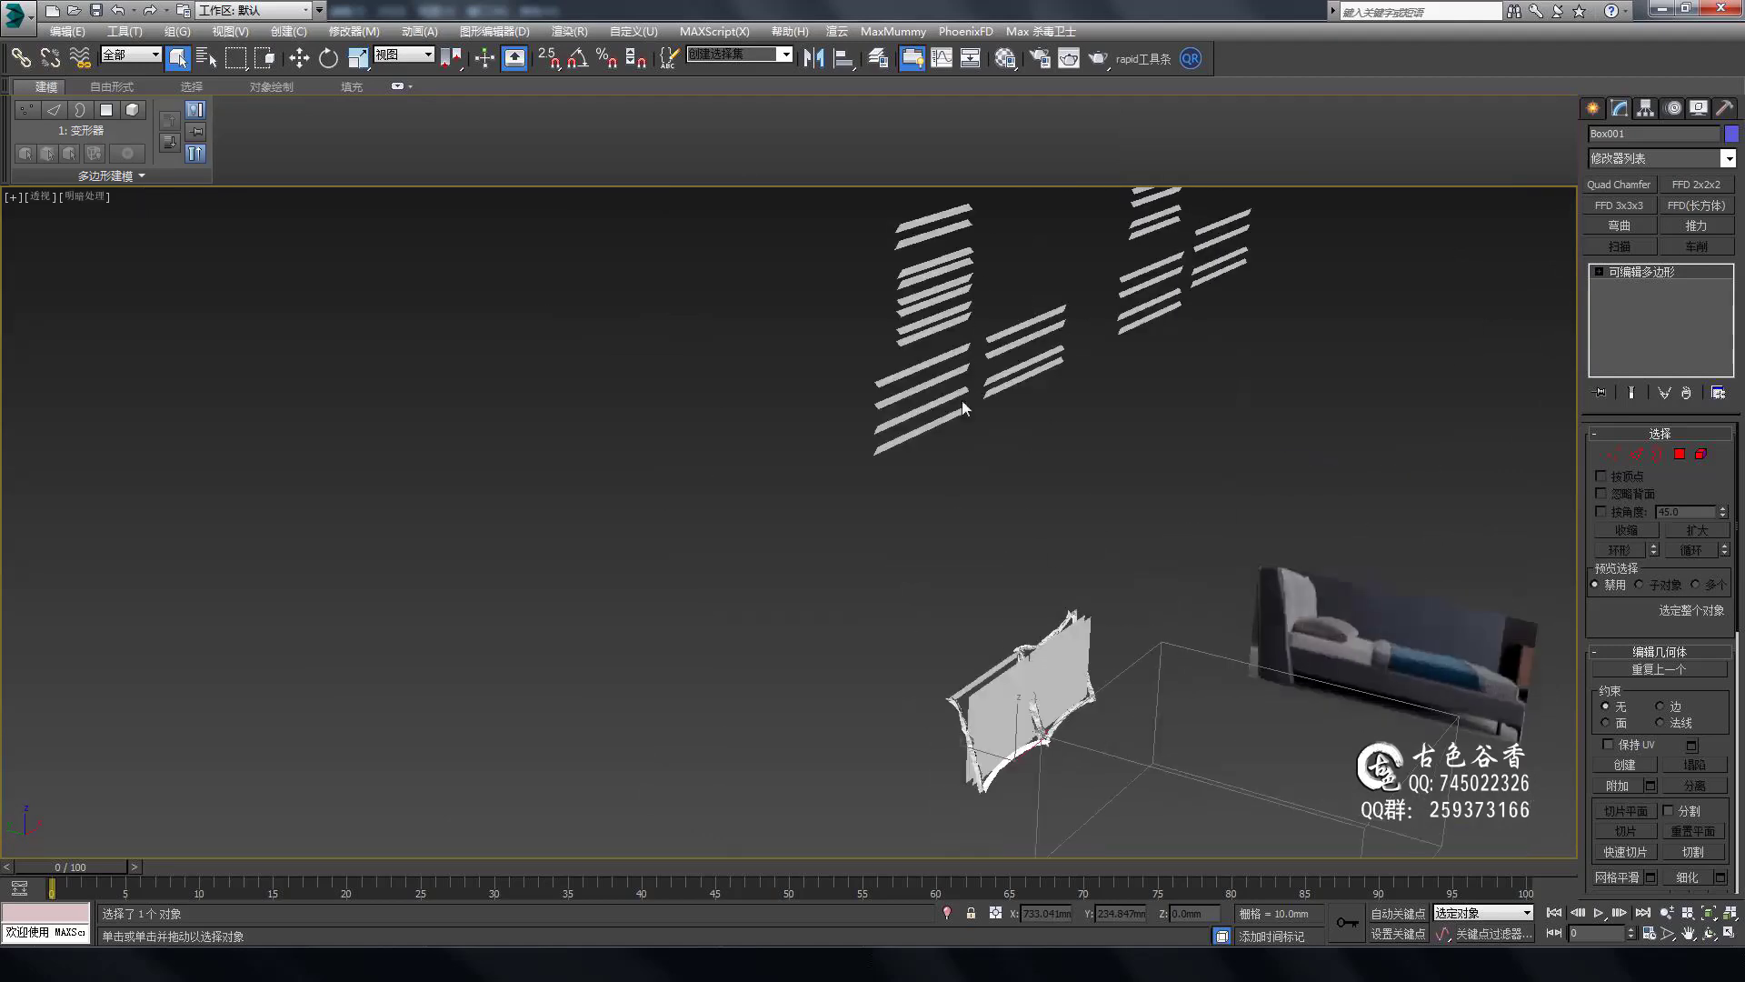
{"action": "scroll", "coordinate": [962, 400], "scroll_direction": "up", "scroll_amount": 3}
{"action": "scroll", "coordinate": [1361, 631], "scroll_direction": "up", "scroll_amount": 3}
{"action": "scroll", "coordinate": [1346, 555], "scroll_direction": "down", "scroll_amount": 5}
{"action": "scroll", "coordinate": [1333, 484], "scroll_direction": "up", "scroll_amount": 4}
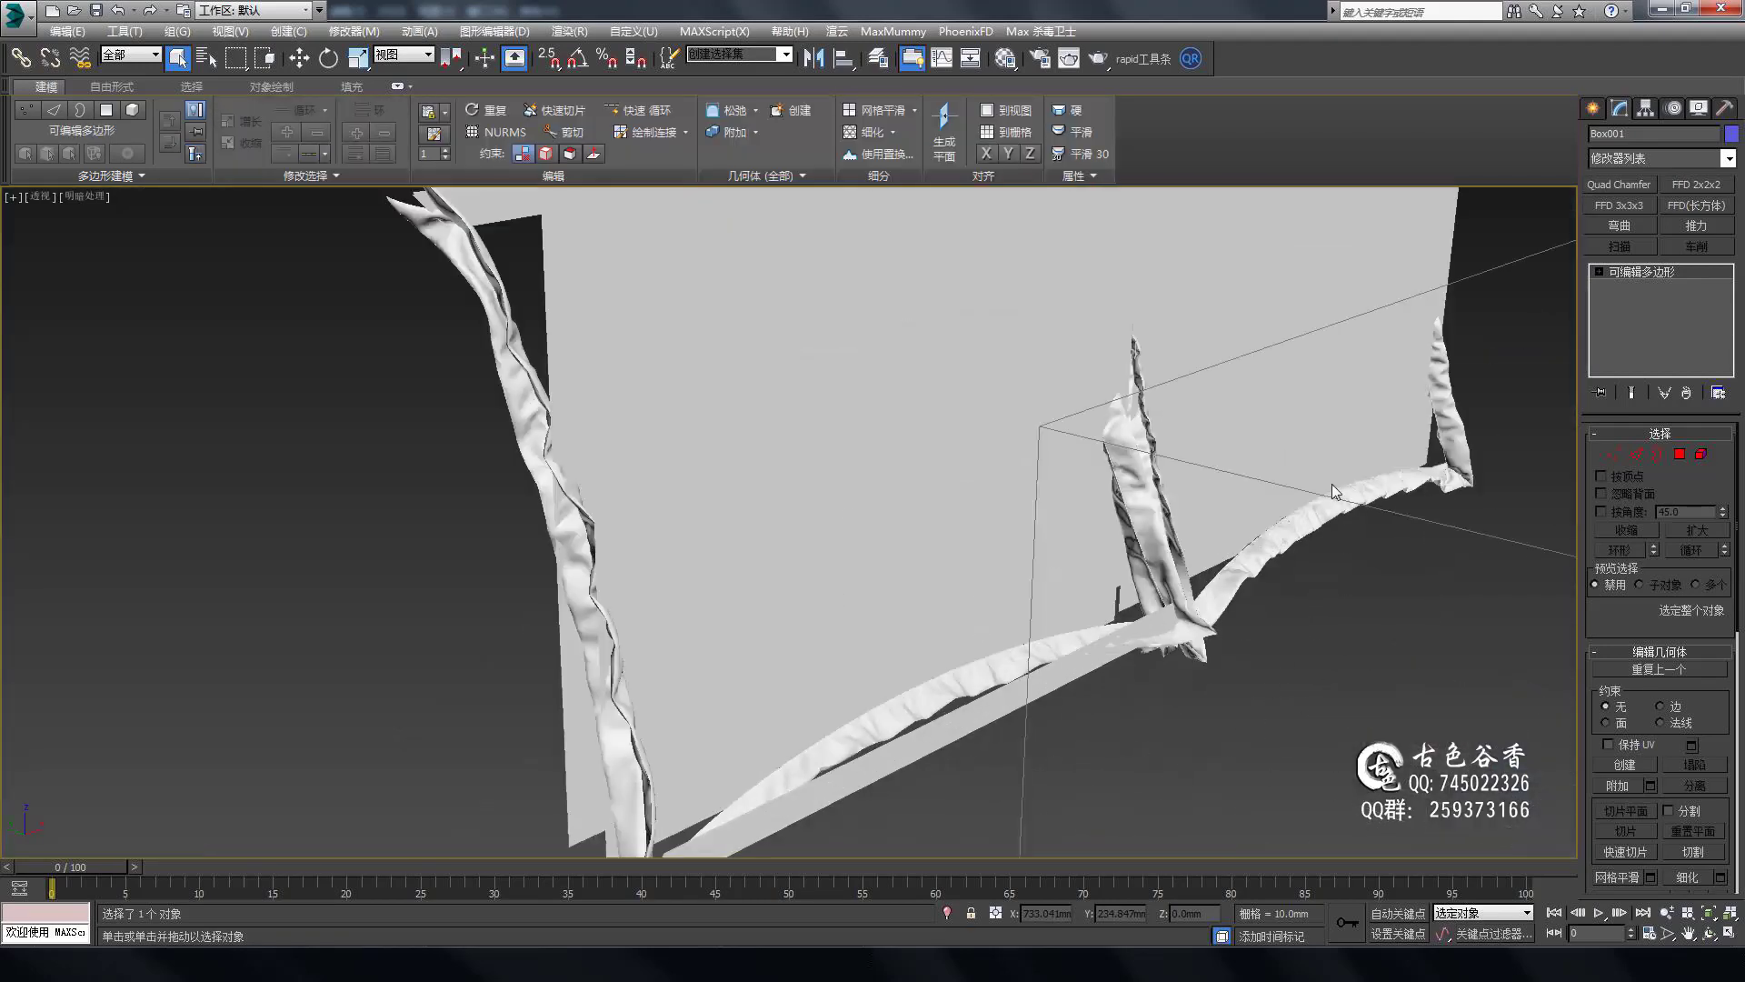
{"action": "scroll", "coordinate": [1169, 717], "scroll_direction": "down", "scroll_amount": 5}
{"action": "scroll", "coordinate": [673, 605], "scroll_direction": "down", "scroll_amount": 3}
{"action": "scroll", "coordinate": [727, 545], "scroll_direction": "up", "scroll_amount": 4}
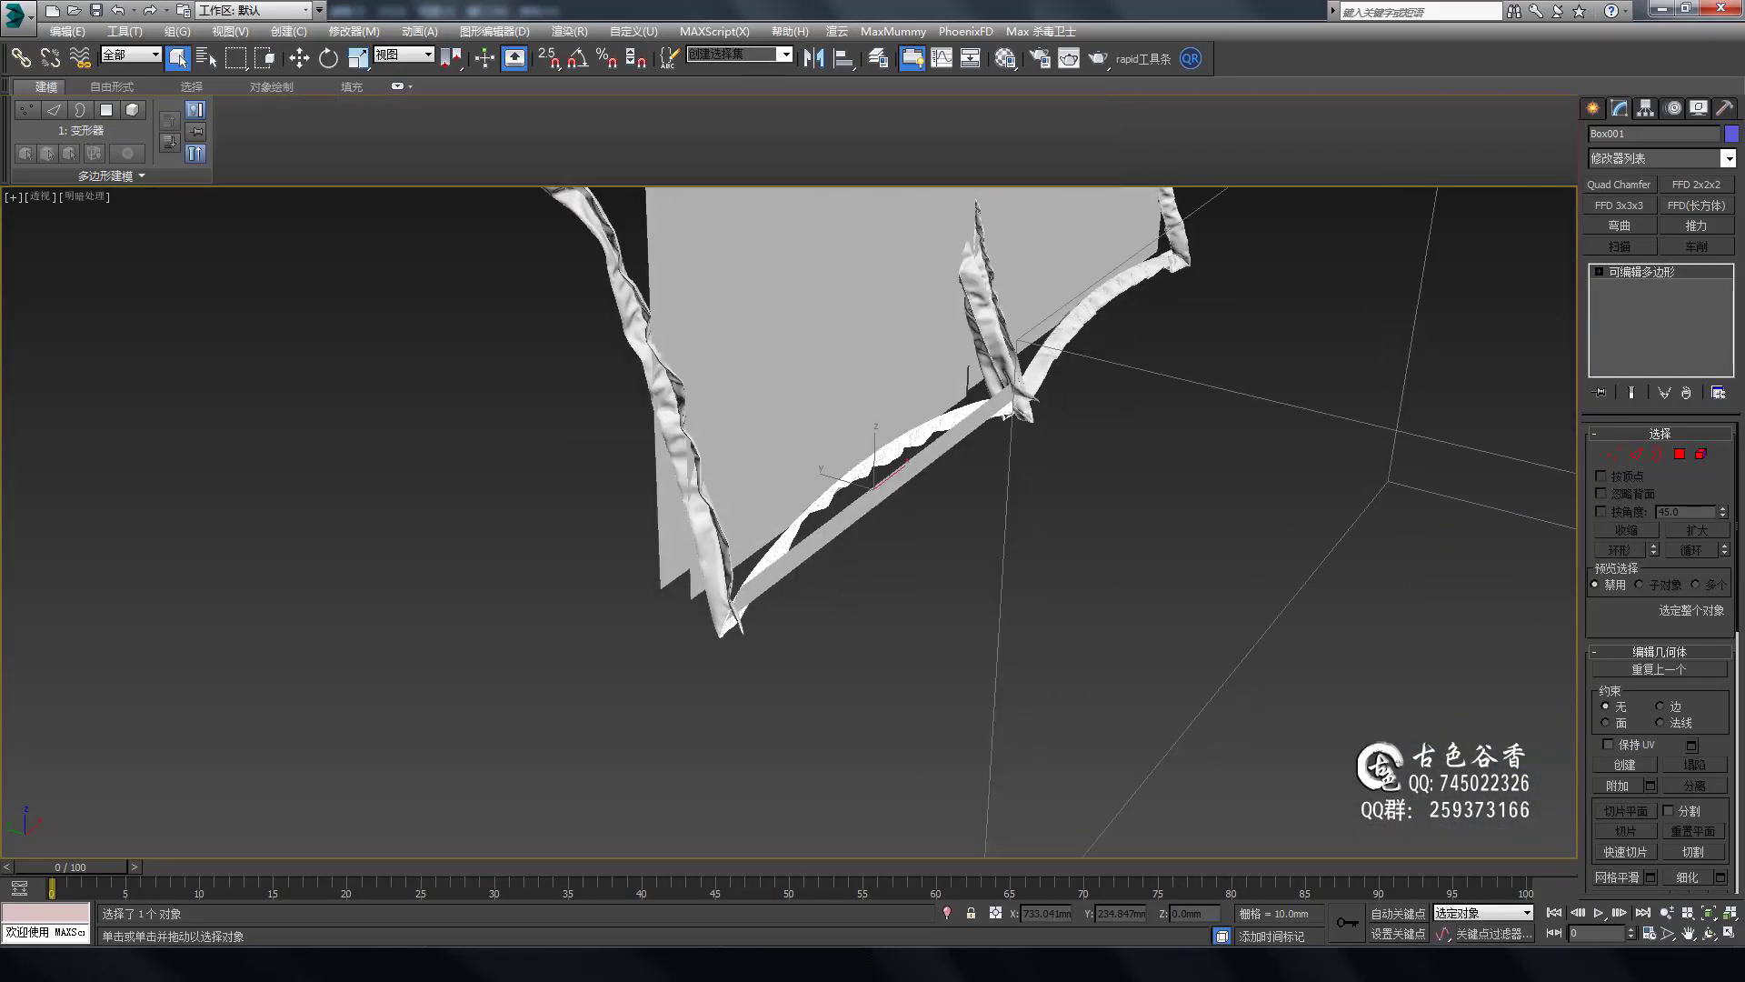
{"action": "scroll", "coordinate": [733, 396], "scroll_direction": "down", "scroll_amount": 5}
{"action": "scroll", "coordinate": [843, 586], "scroll_direction": "up", "scroll_amount": 5}
{"action": "scroll", "coordinate": [845, 582], "scroll_direction": "down", "scroll_amount": 5}
{"action": "scroll", "coordinate": [868, 555], "scroll_direction": "up", "scroll_amount": 4}
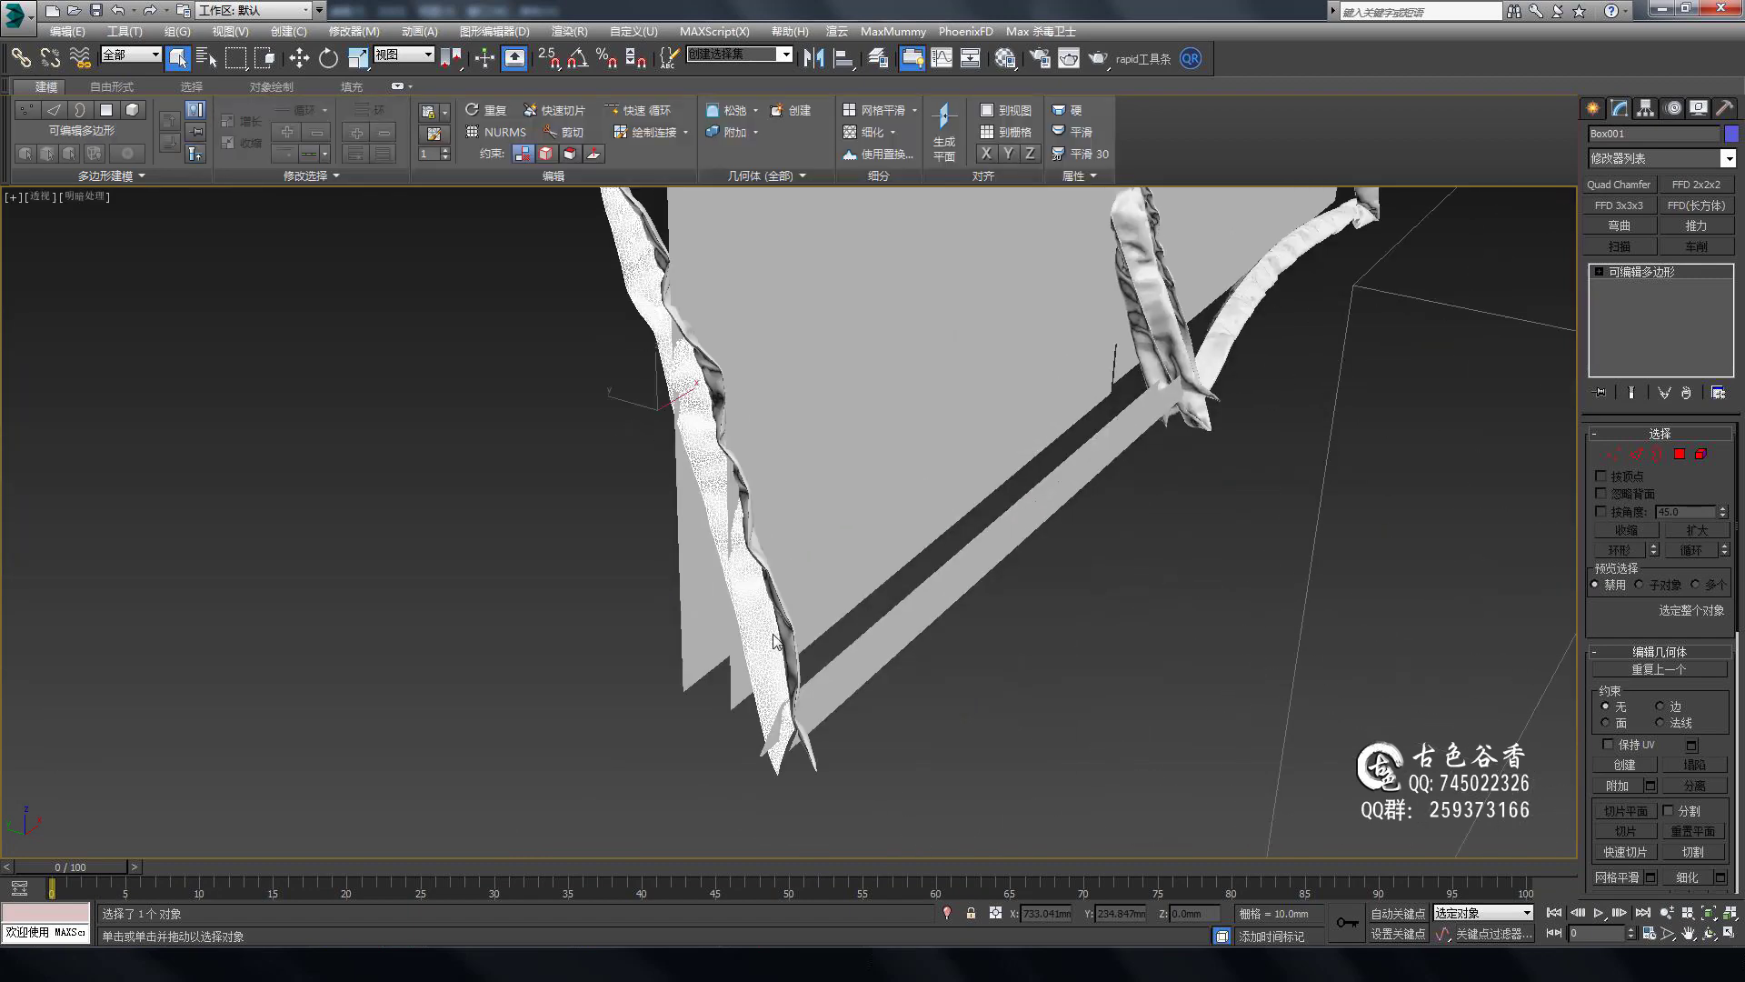
{"action": "scroll", "coordinate": [897, 520], "scroll_direction": "down", "scroll_amount": 4}
{"action": "scroll", "coordinate": [800, 368], "scroll_direction": "up", "scroll_amount": 5}
{"action": "scroll", "coordinate": [703, 356], "scroll_direction": "down", "scroll_amount": 5}
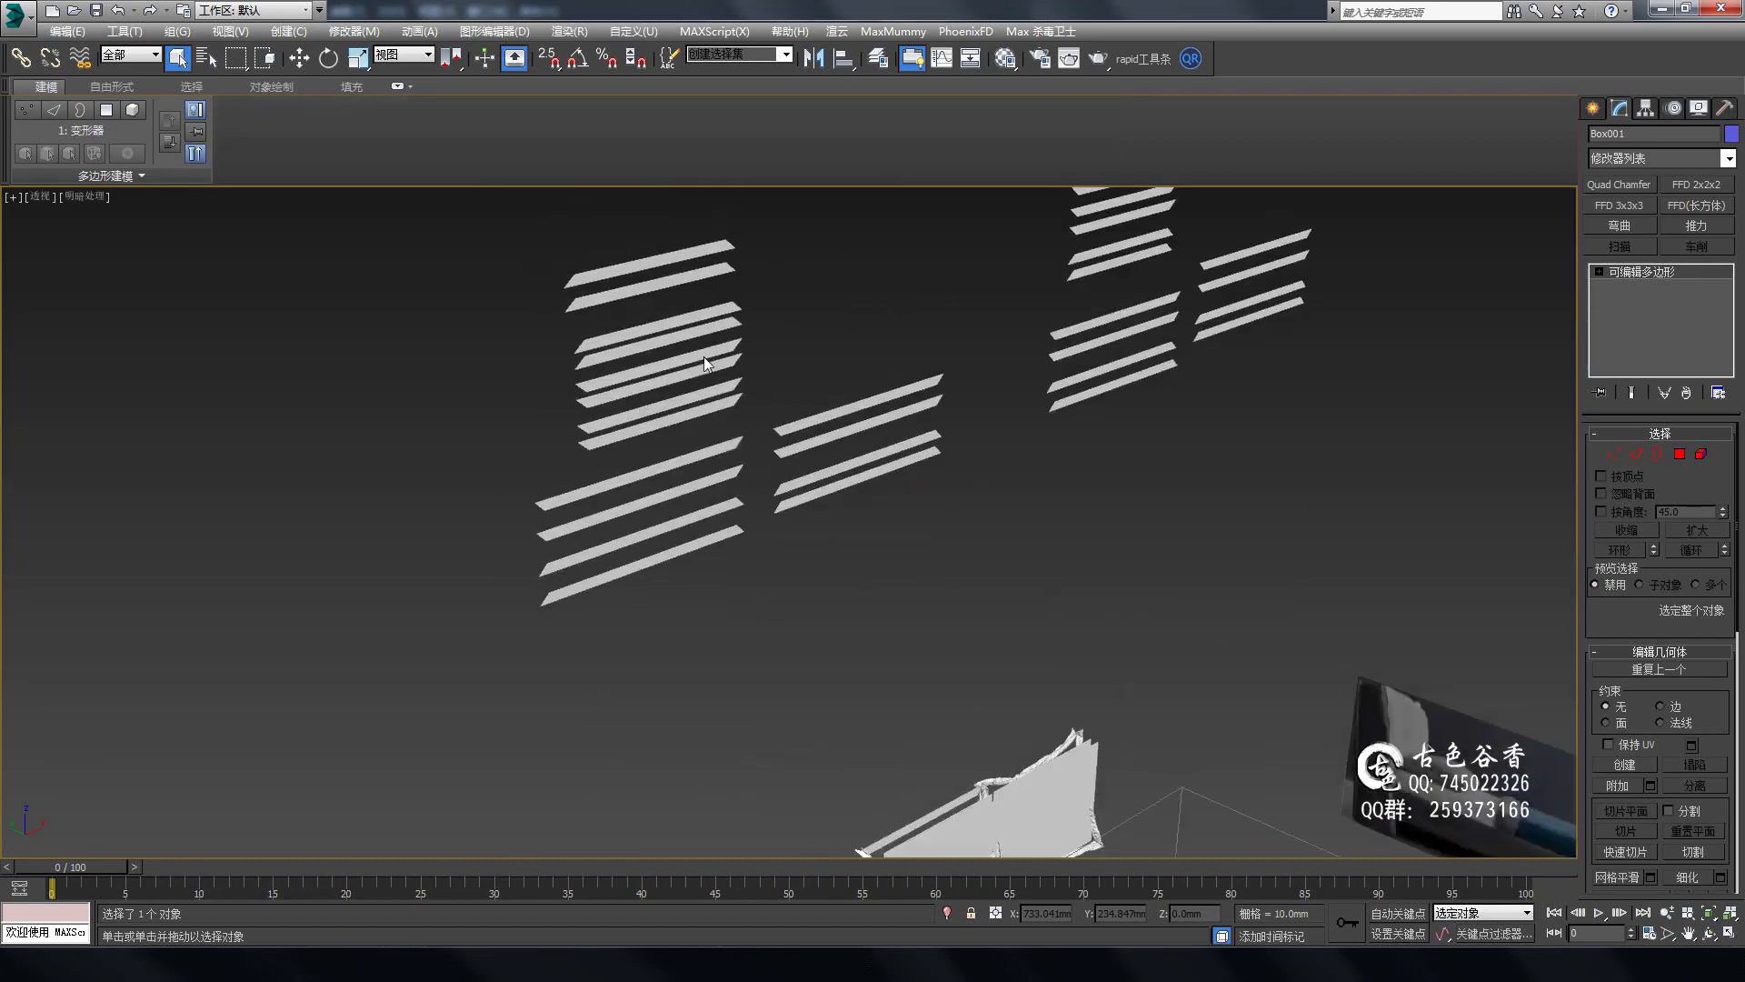
{"action": "scroll", "coordinate": [704, 356], "scroll_direction": "up", "scroll_amount": 4}
{"action": "scroll", "coordinate": [918, 545], "scroll_direction": "down", "scroll_amount": 4}
{"action": "scroll", "coordinate": [1032, 612], "scroll_direction": "up", "scroll_amount": 4}
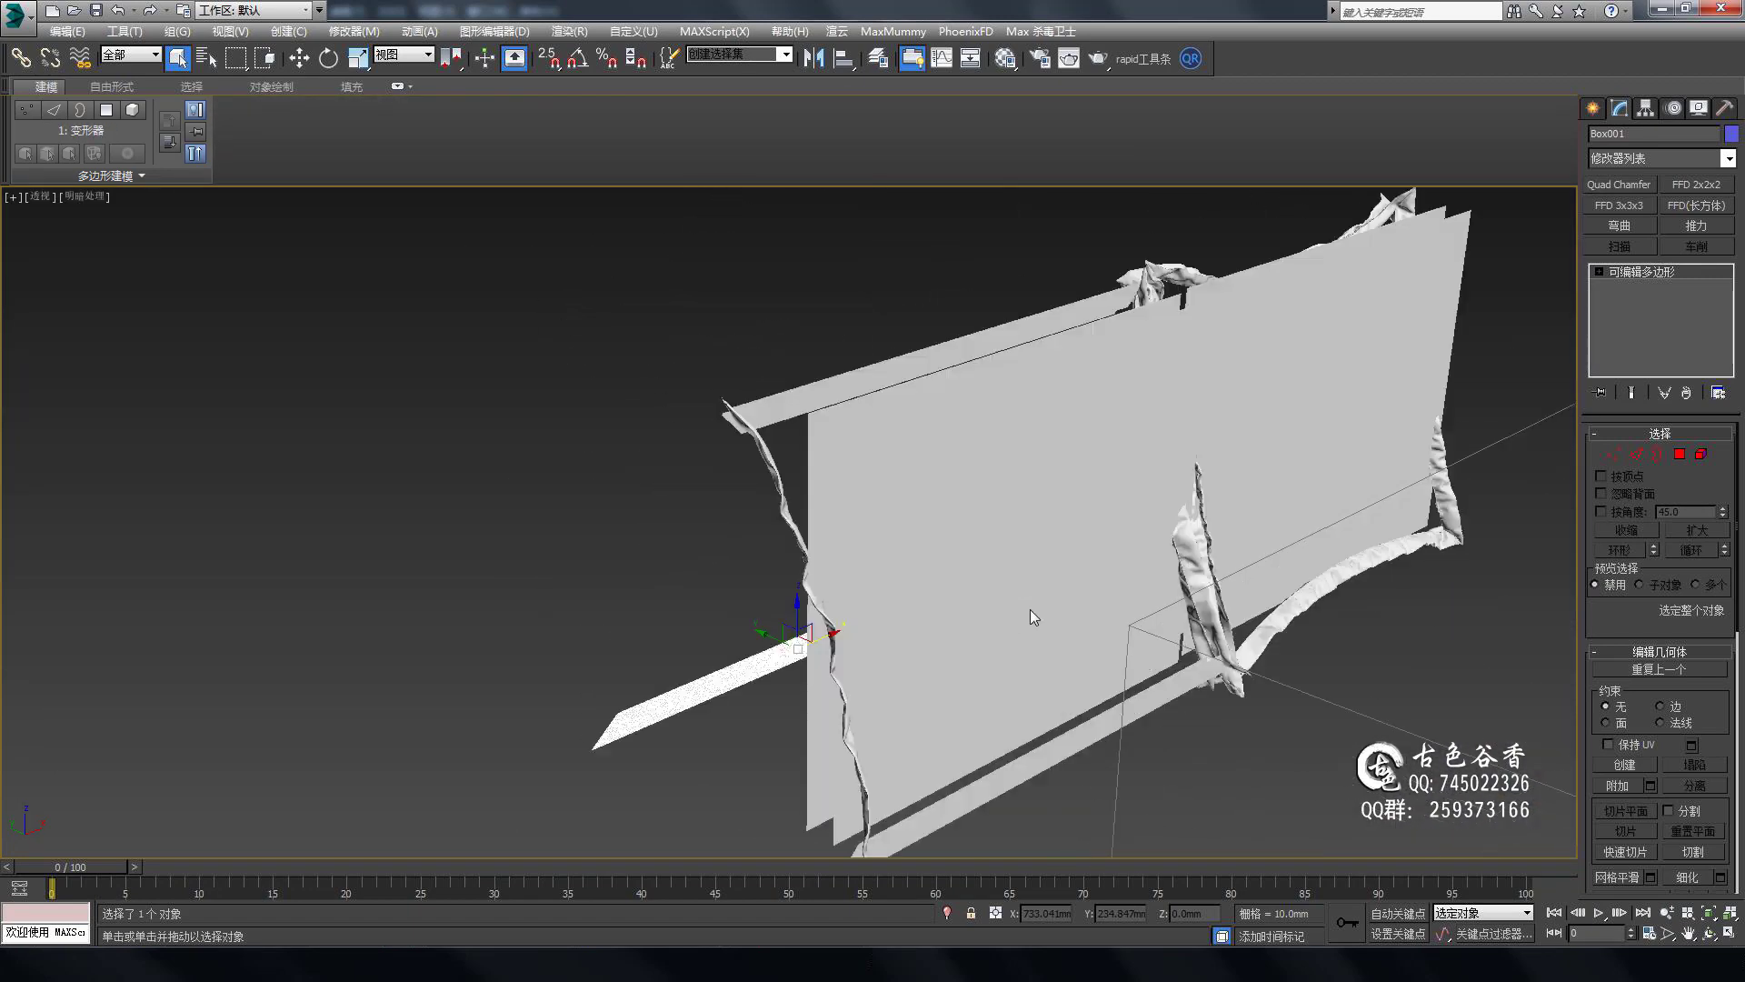
{"action": "scroll", "coordinate": [616, 596], "scroll_direction": "up", "scroll_amount": 2}
{"action": "scroll", "coordinate": [884, 472], "scroll_direction": "down", "scroll_amount": 5}
{"action": "scroll", "coordinate": [884, 473], "scroll_direction": "down", "scroll_amount": 3}
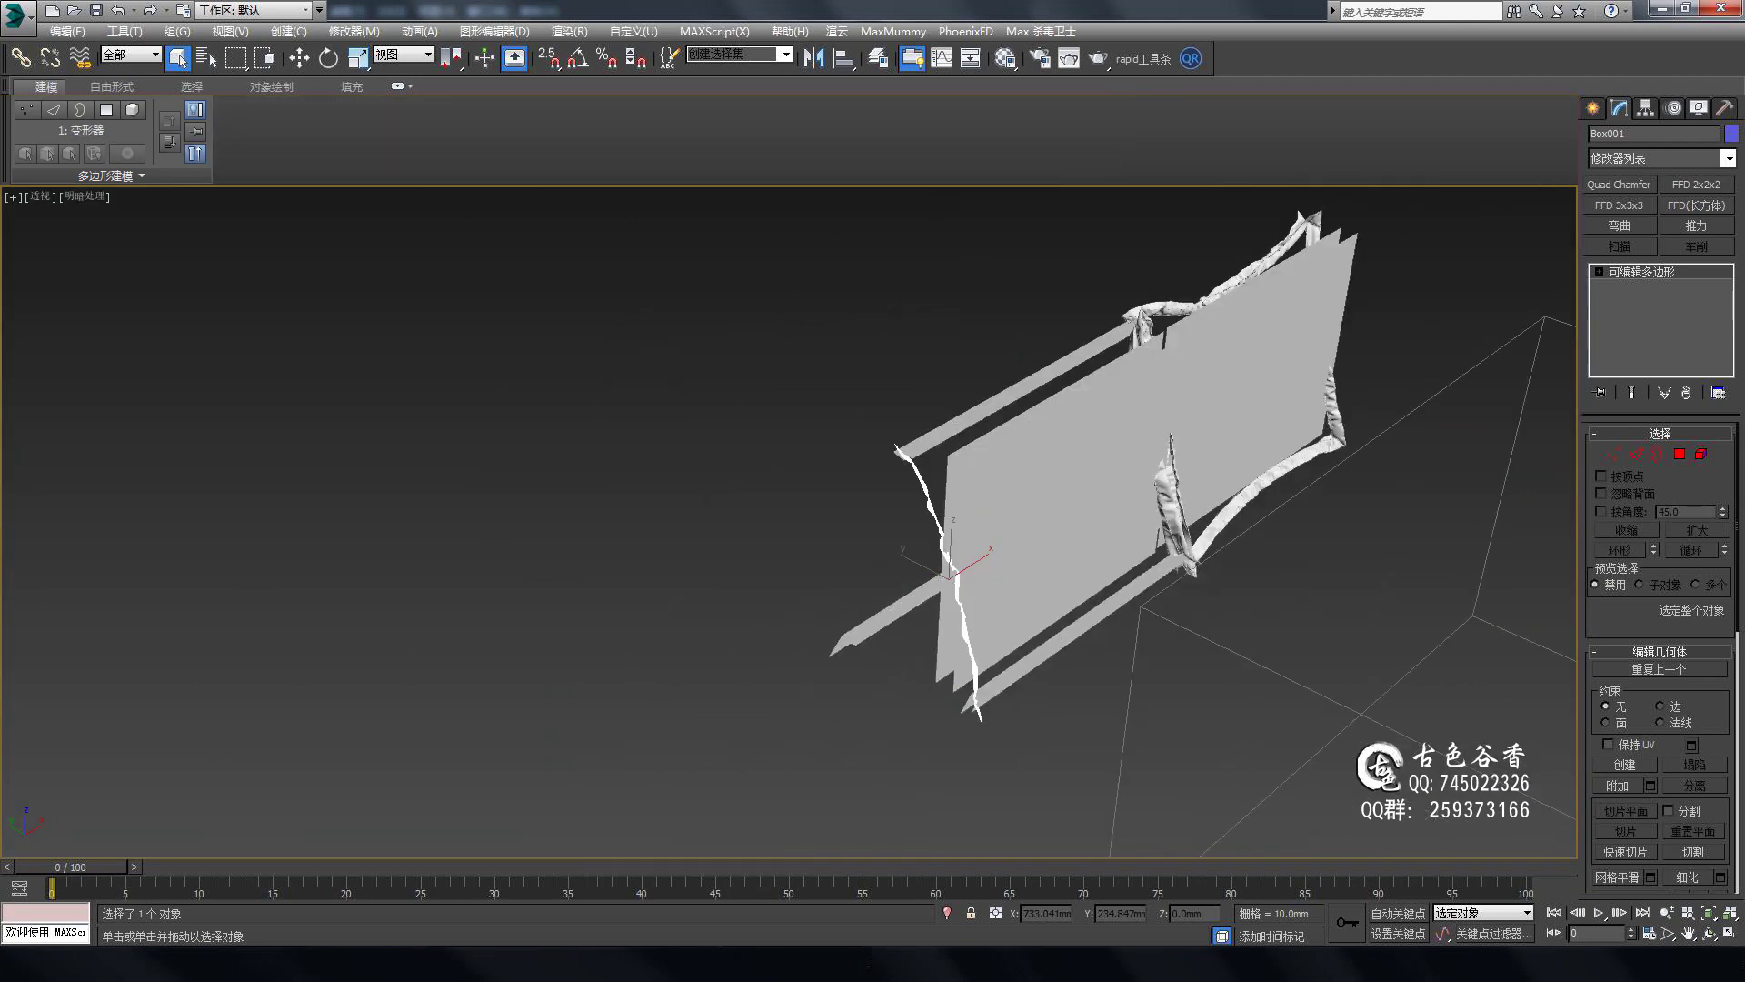
{"action": "scroll", "coordinate": [1273, 636], "scroll_direction": "down", "scroll_amount": 3}
{"action": "scroll", "coordinate": [1209, 637], "scroll_direction": "up", "scroll_amount": 5}
{"action": "scroll", "coordinate": [1128, 818], "scroll_direction": "down", "scroll_amount": 6}
{"action": "scroll", "coordinate": [1091, 773], "scroll_direction": "up", "scroll_amount": 4}
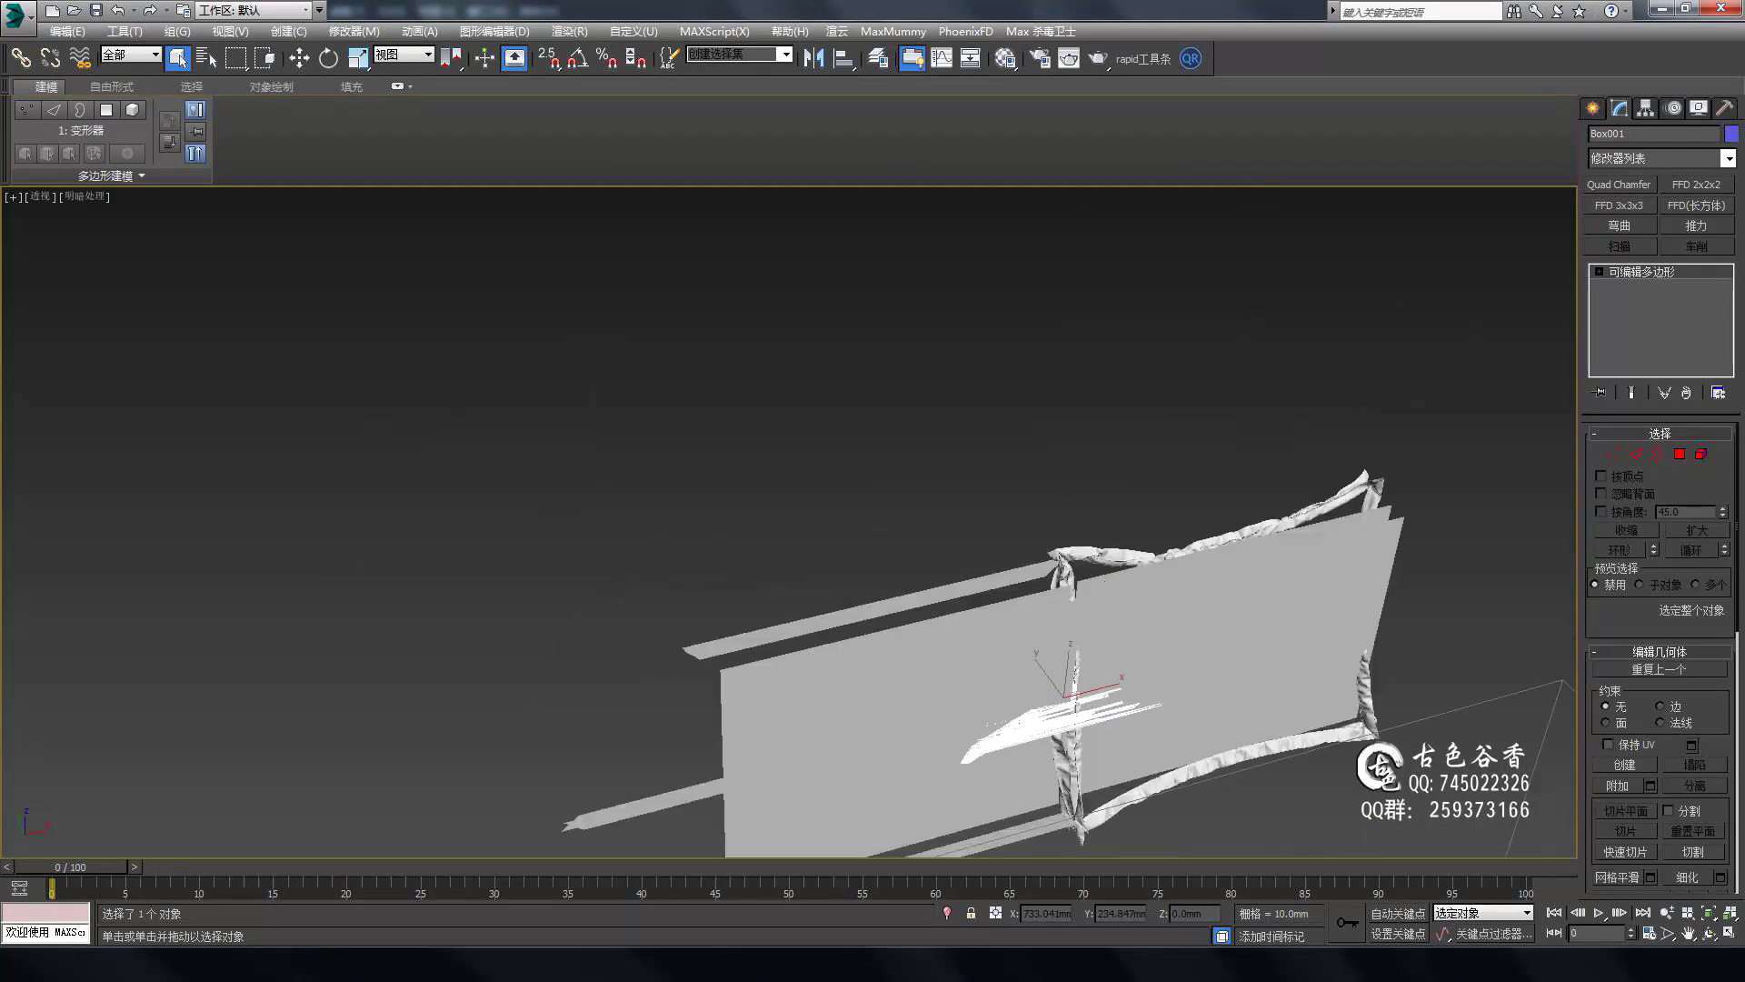
{"action": "scroll", "coordinate": [498, 521], "scroll_direction": "down", "scroll_amount": 4}
{"action": "scroll", "coordinate": [498, 521], "scroll_direction": "up", "scroll_amount": 4}
{"action": "scroll", "coordinate": [1350, 700], "scroll_direction": "up", "scroll_amount": 3}
{"action": "scroll", "coordinate": [1351, 700], "scroll_direction": "down", "scroll_amount": 2}
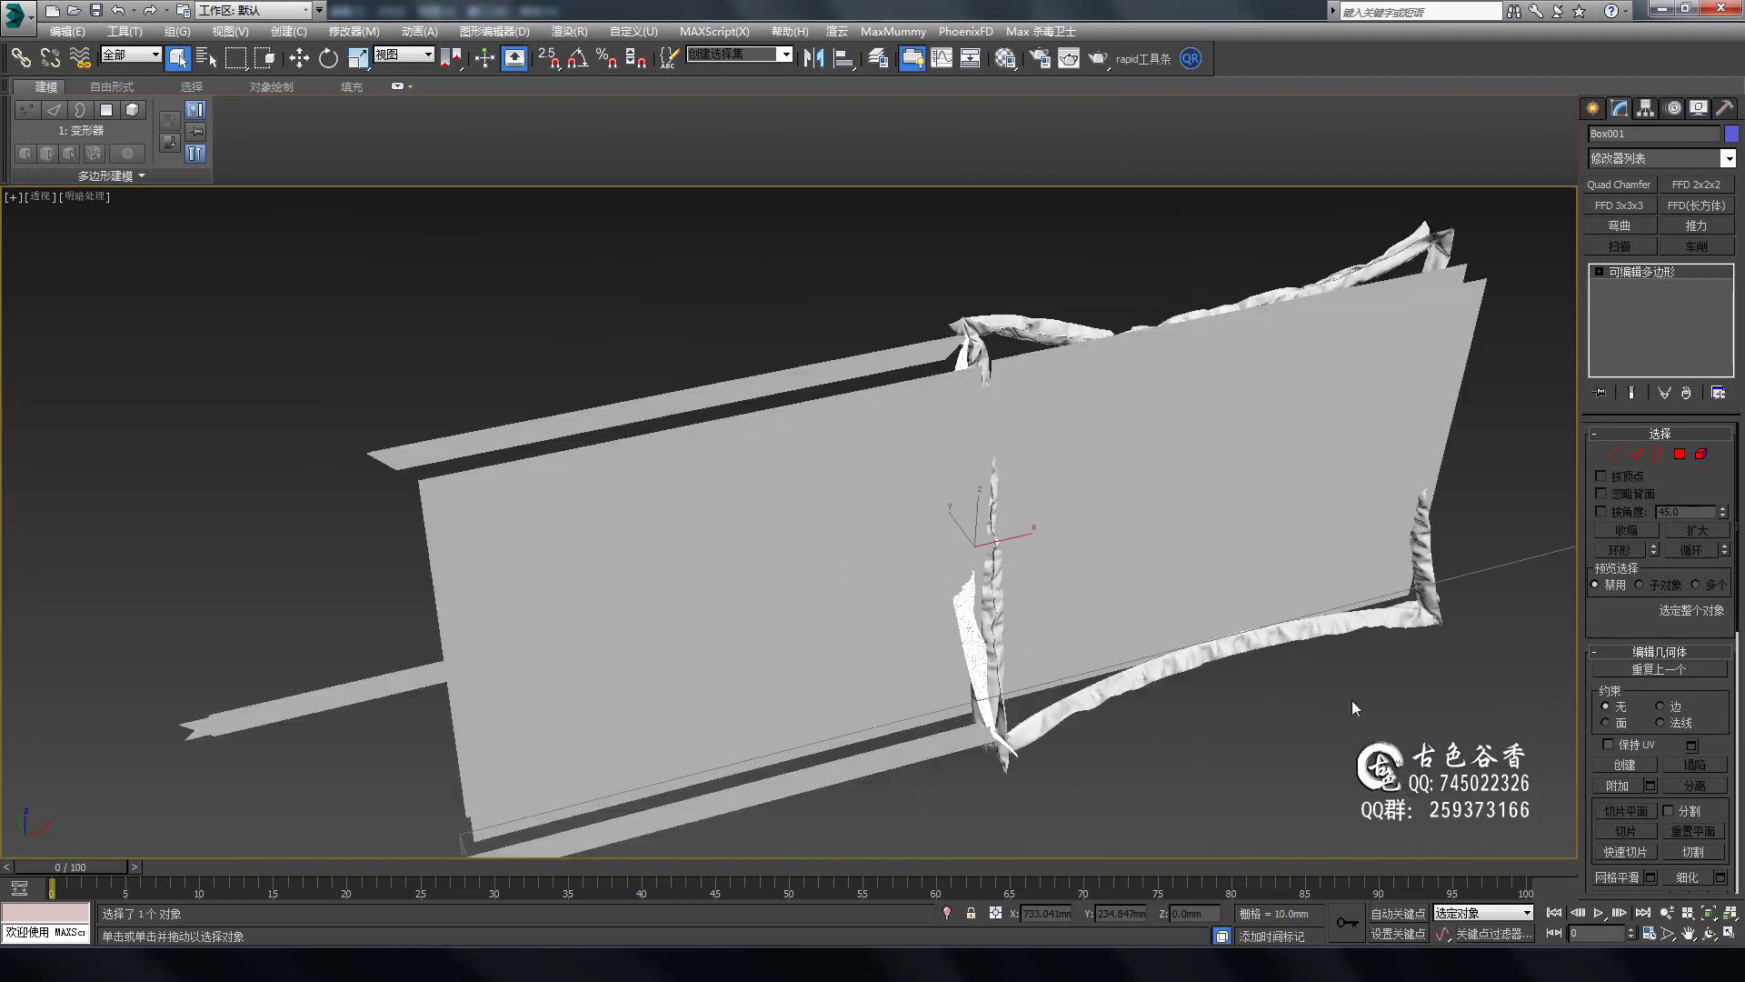
{"action": "scroll", "coordinate": [604, 401], "scroll_direction": "down", "scroll_amount": 4}
{"action": "scroll", "coordinate": [582, 405], "scroll_direction": "up", "scroll_amount": 4}
{"action": "scroll", "coordinate": [549, 405], "scroll_direction": "down", "scroll_amount": 4}
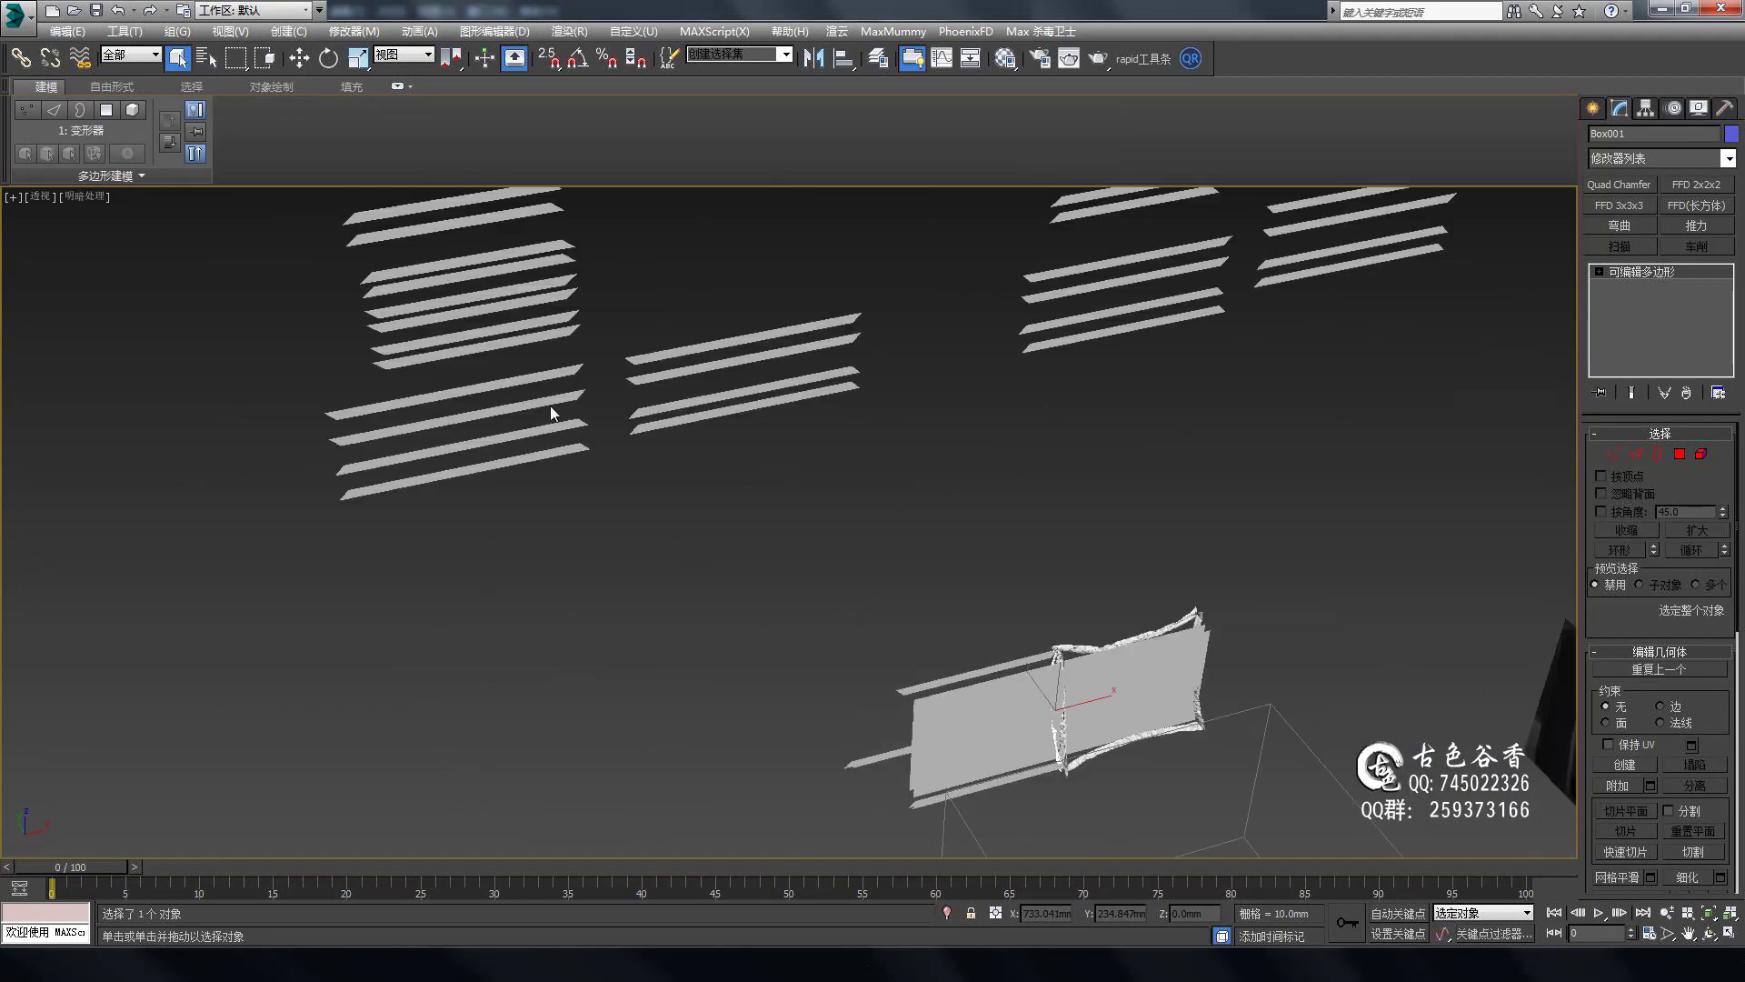
{"action": "scroll", "coordinate": [570, 462], "scroll_direction": "up", "scroll_amount": 4}
{"action": "scroll", "coordinate": [789, 371], "scroll_direction": "down", "scroll_amount": 4}
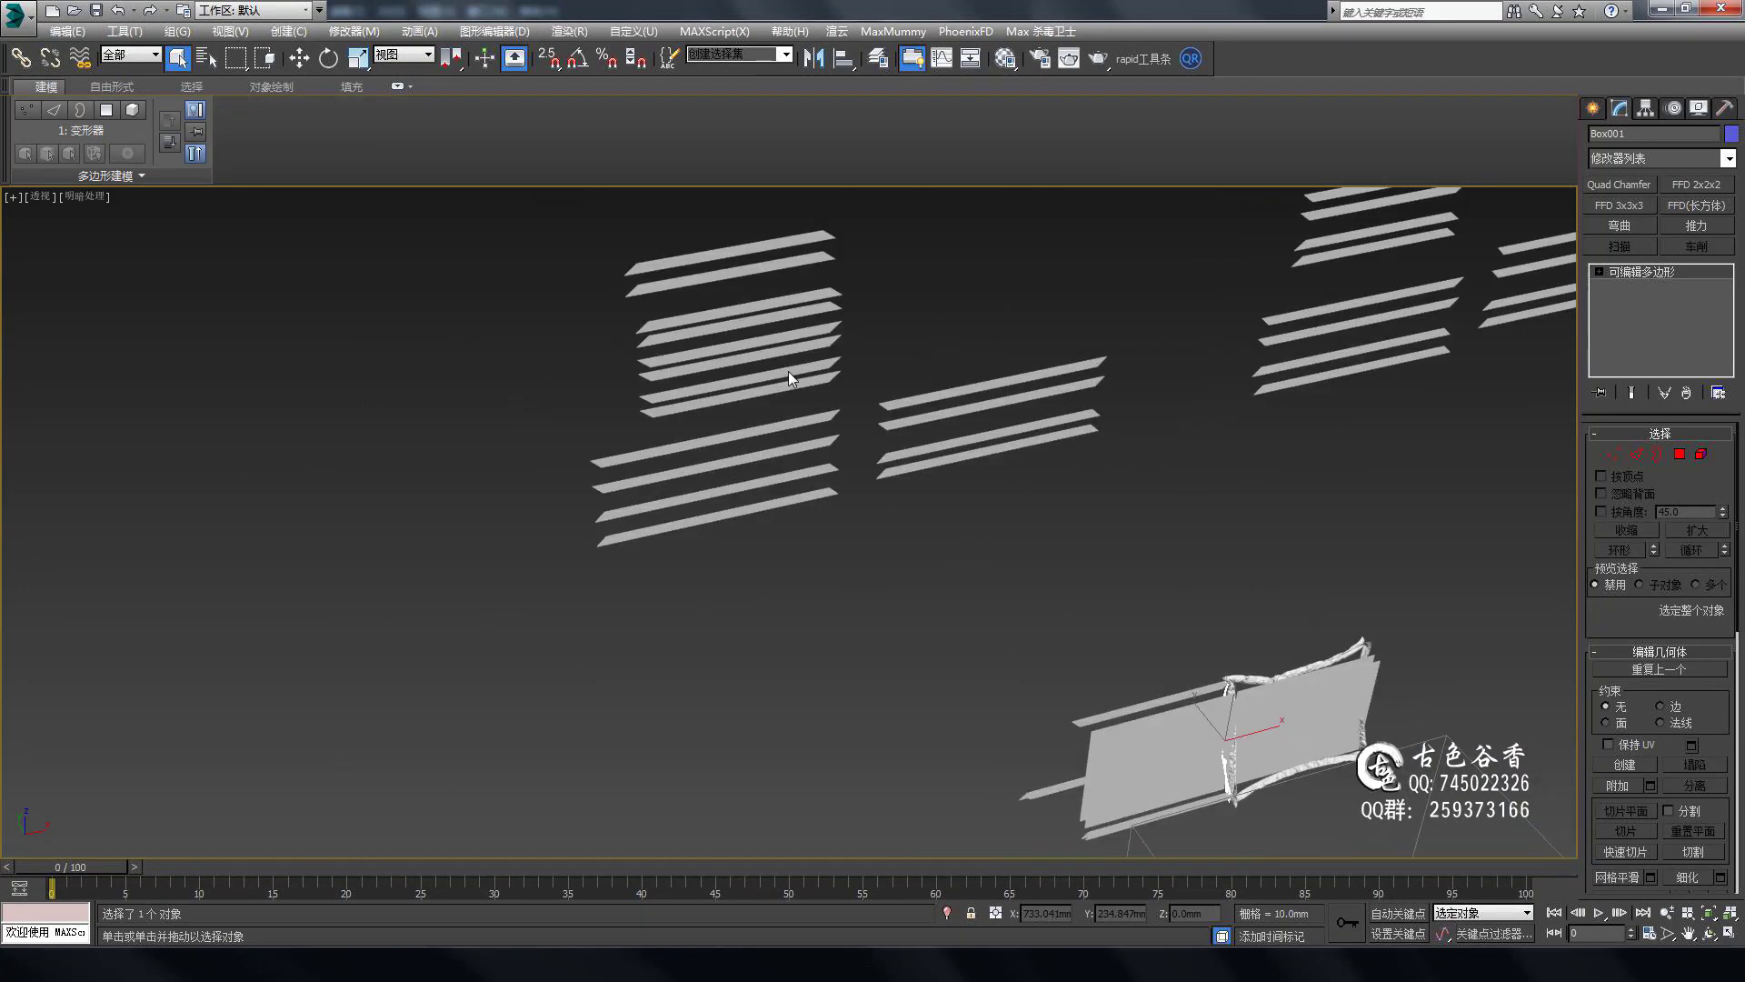
{"action": "scroll", "coordinate": [734, 391], "scroll_direction": "up", "scroll_amount": 4}
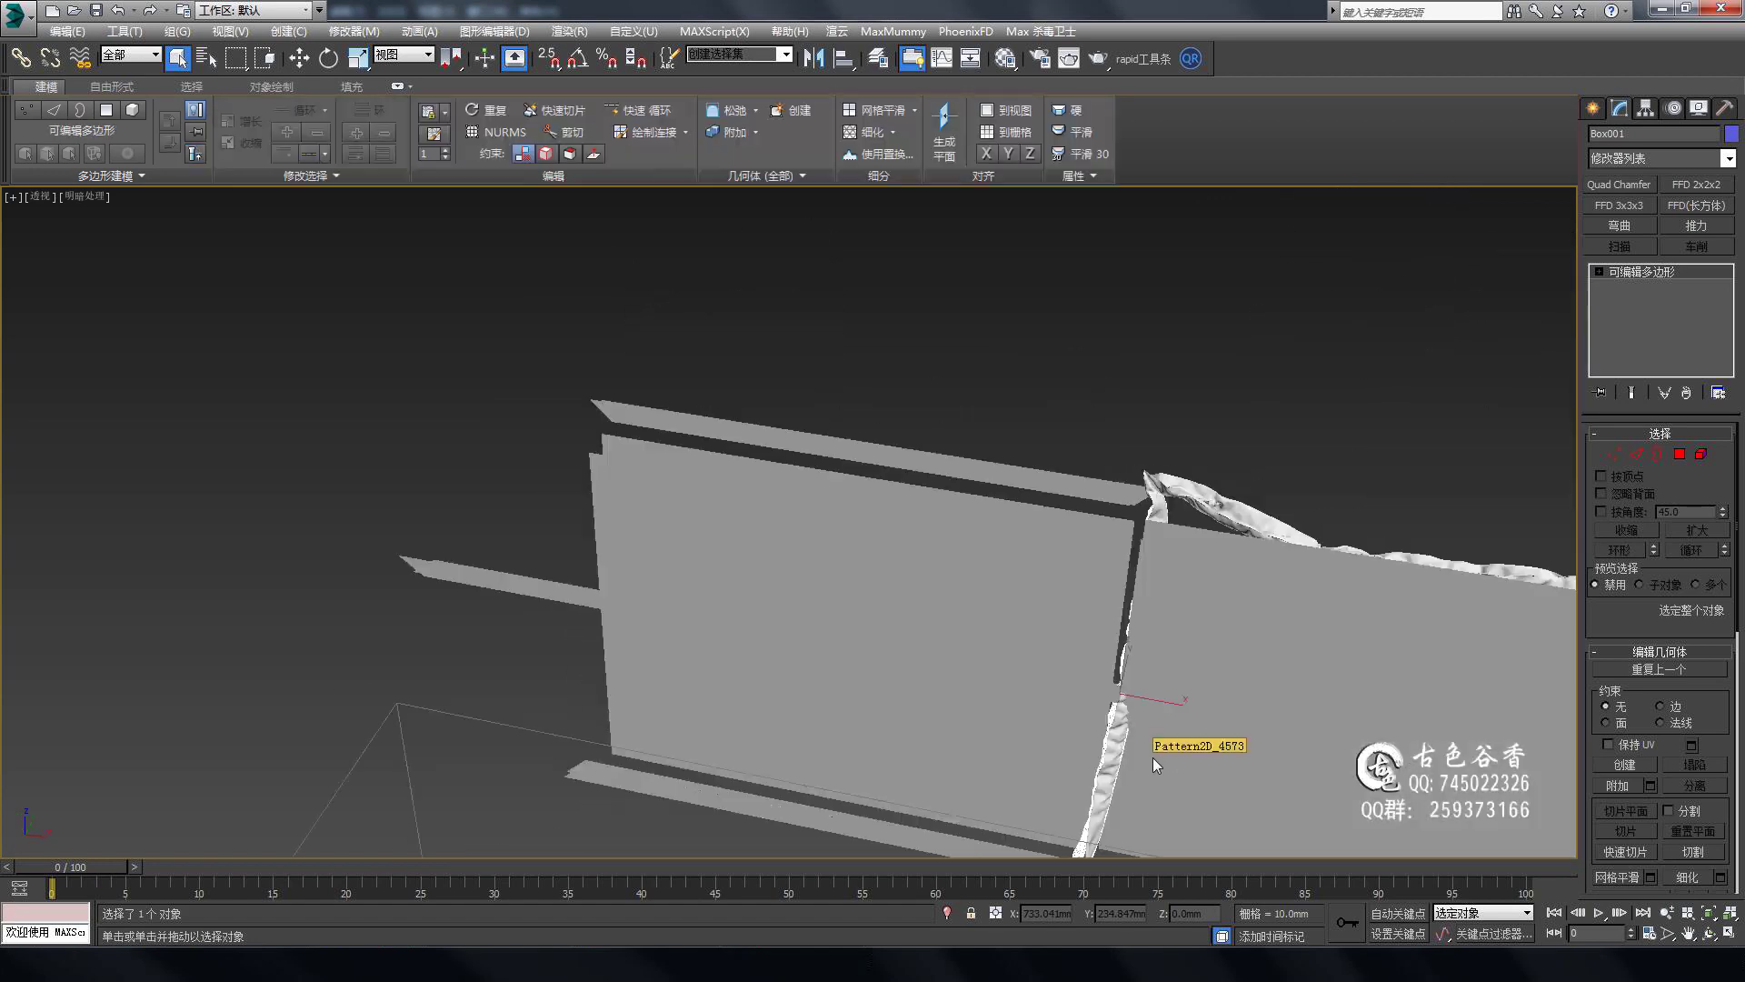
{"action": "scroll", "coordinate": [938, 415], "scroll_direction": "down", "scroll_amount": 4}
{"action": "scroll", "coordinate": [1149, 622], "scroll_direction": "up", "scroll_amount": 4}
{"action": "scroll", "coordinate": [795, 588], "scroll_direction": "down", "scroll_amount": 2}
{"action": "scroll", "coordinate": [794, 587], "scroll_direction": "up", "scroll_amount": 4}
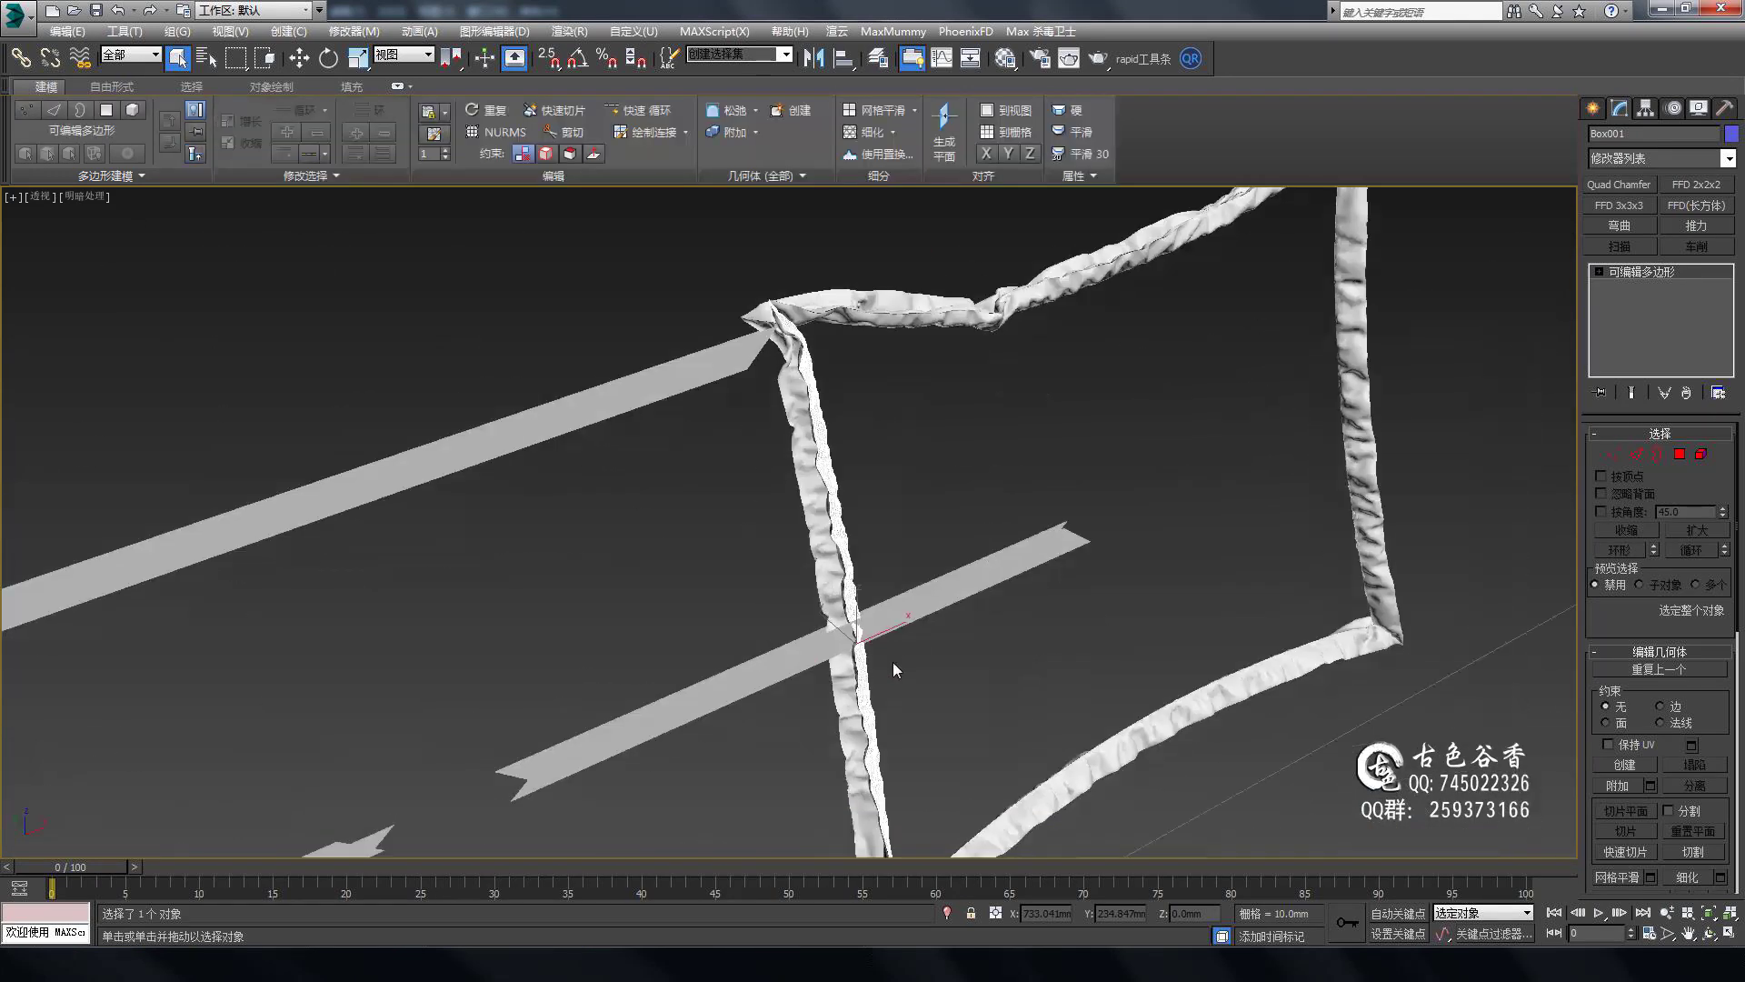
{"action": "scroll", "coordinate": [892, 662], "scroll_direction": "down", "scroll_amount": 4}
{"action": "scroll", "coordinate": [907, 351], "scroll_direction": "up", "scroll_amount": 4}
{"action": "scroll", "coordinate": [1034, 300], "scroll_direction": "down", "scroll_amount": 5}
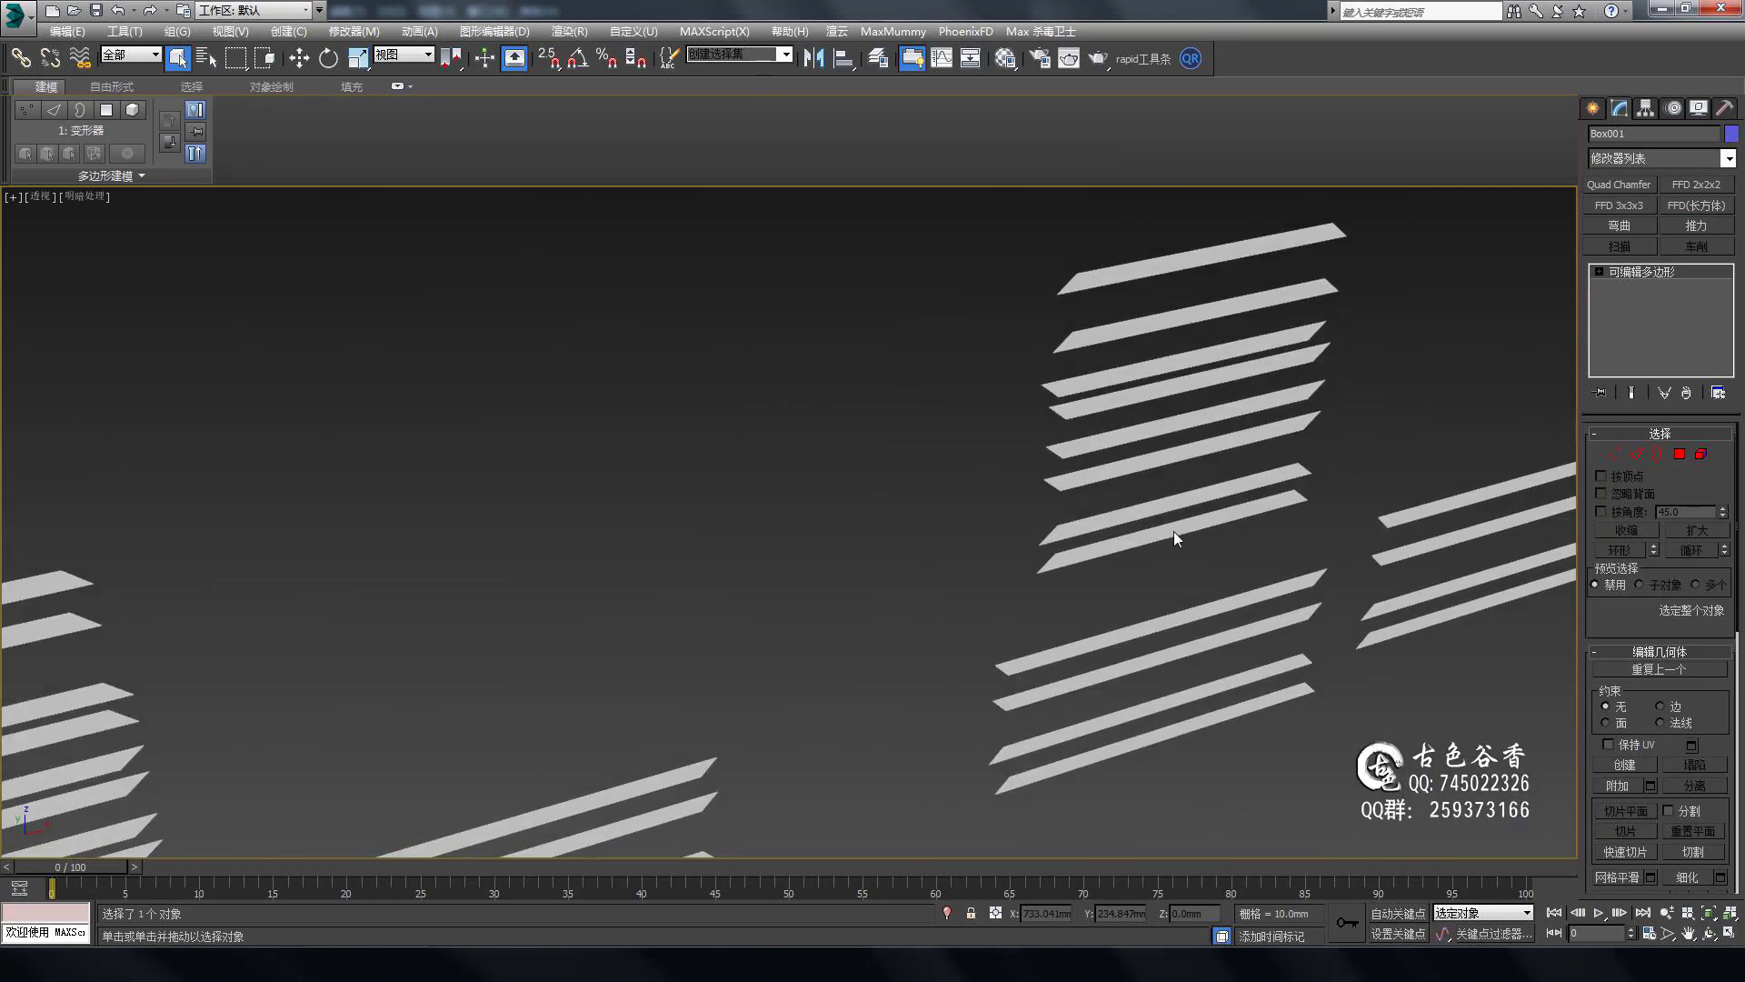
{"action": "scroll", "coordinate": [1226, 487], "scroll_direction": "up", "scroll_amount": 5}
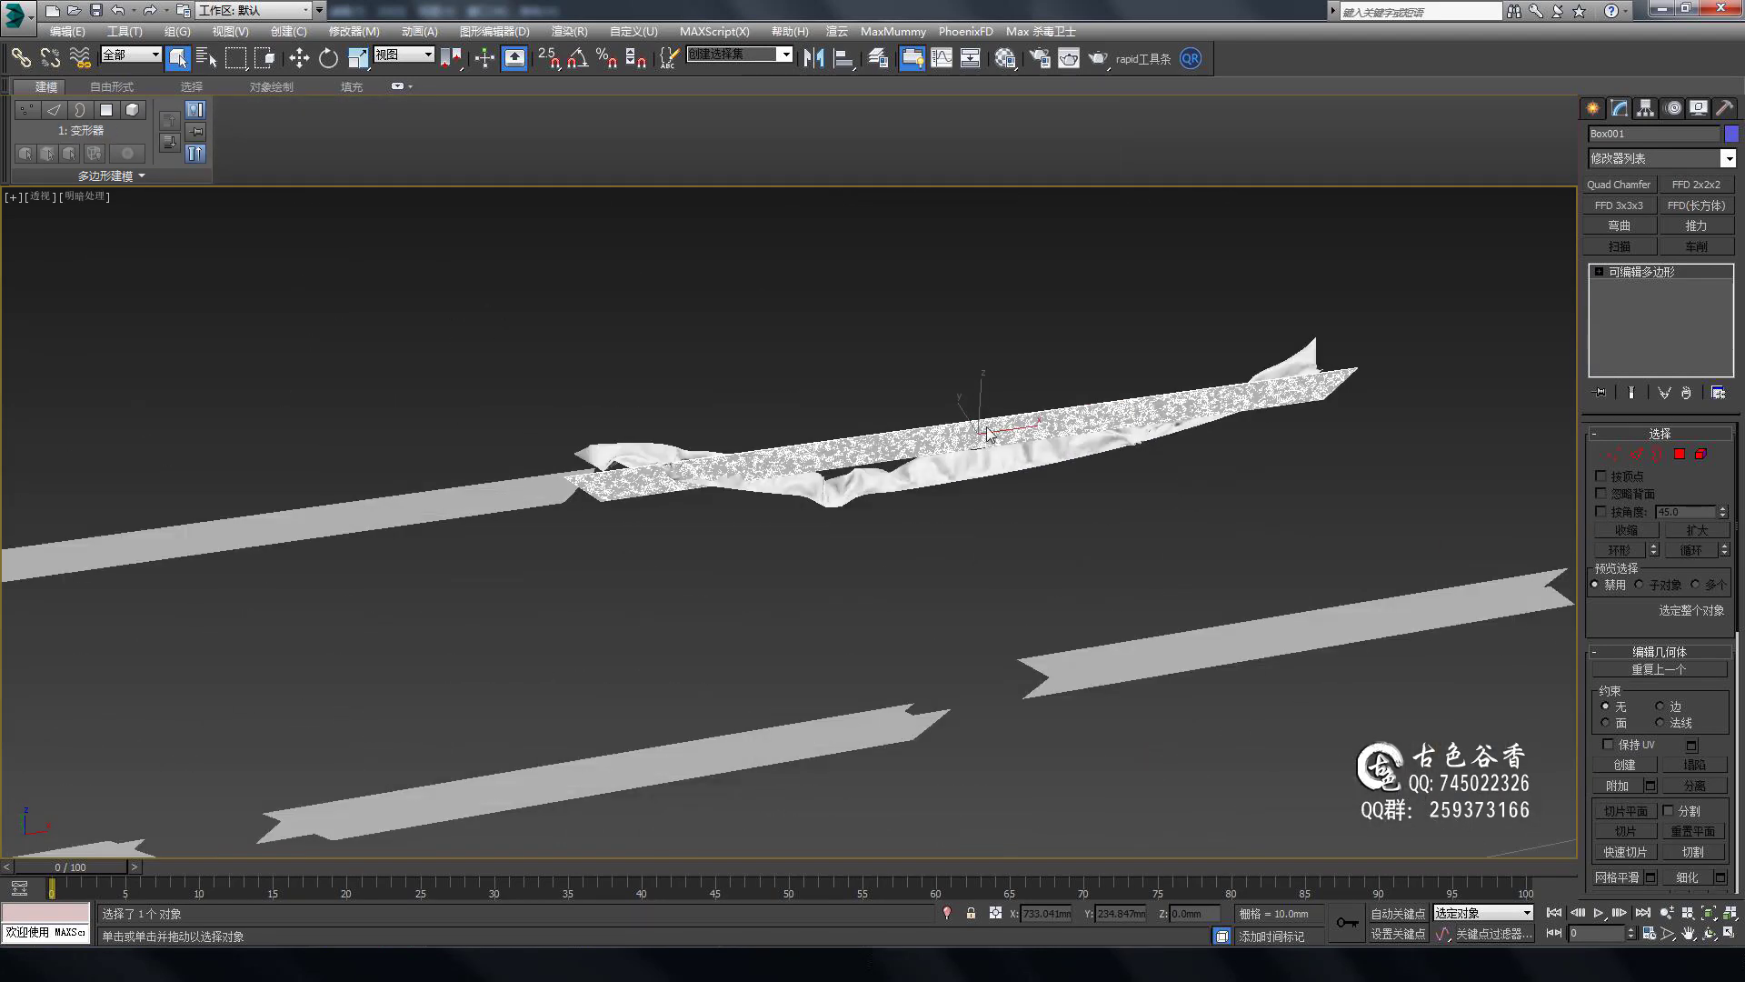
{"action": "scroll", "coordinate": [1145, 344], "scroll_direction": "down", "scroll_amount": 6}
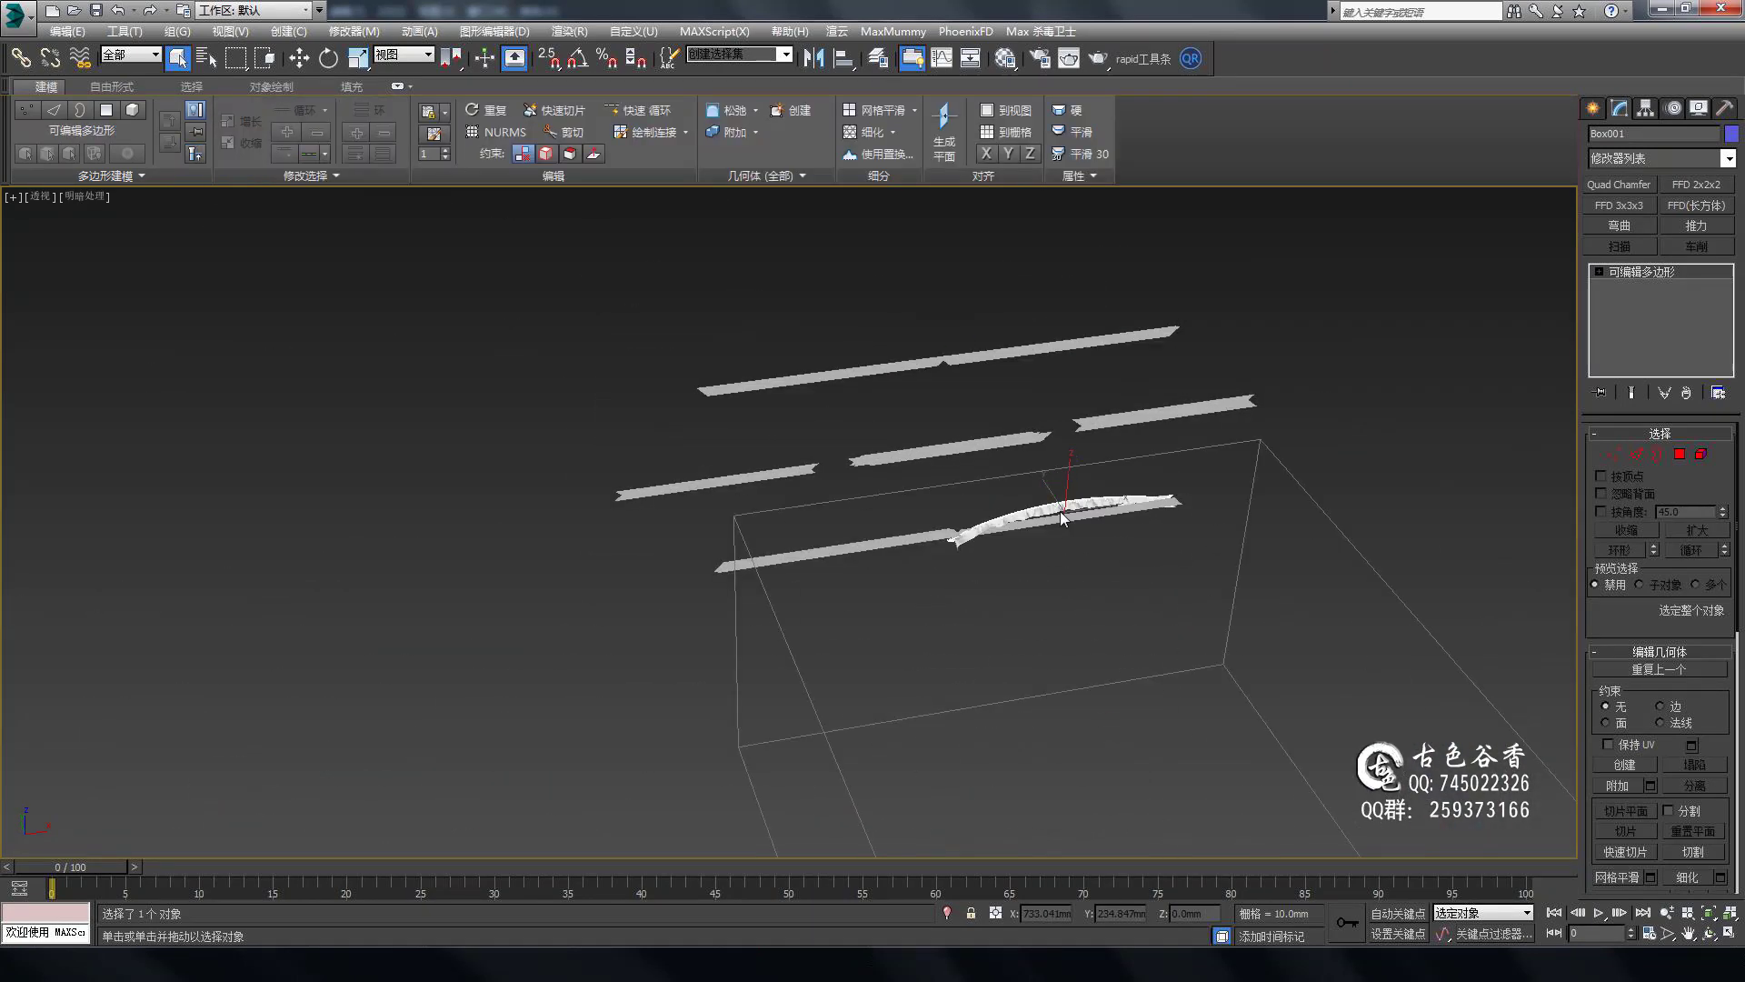
{"action": "middle_click_drag", "start_coordinate": [1132, 628], "coordinate": [932, 618]}
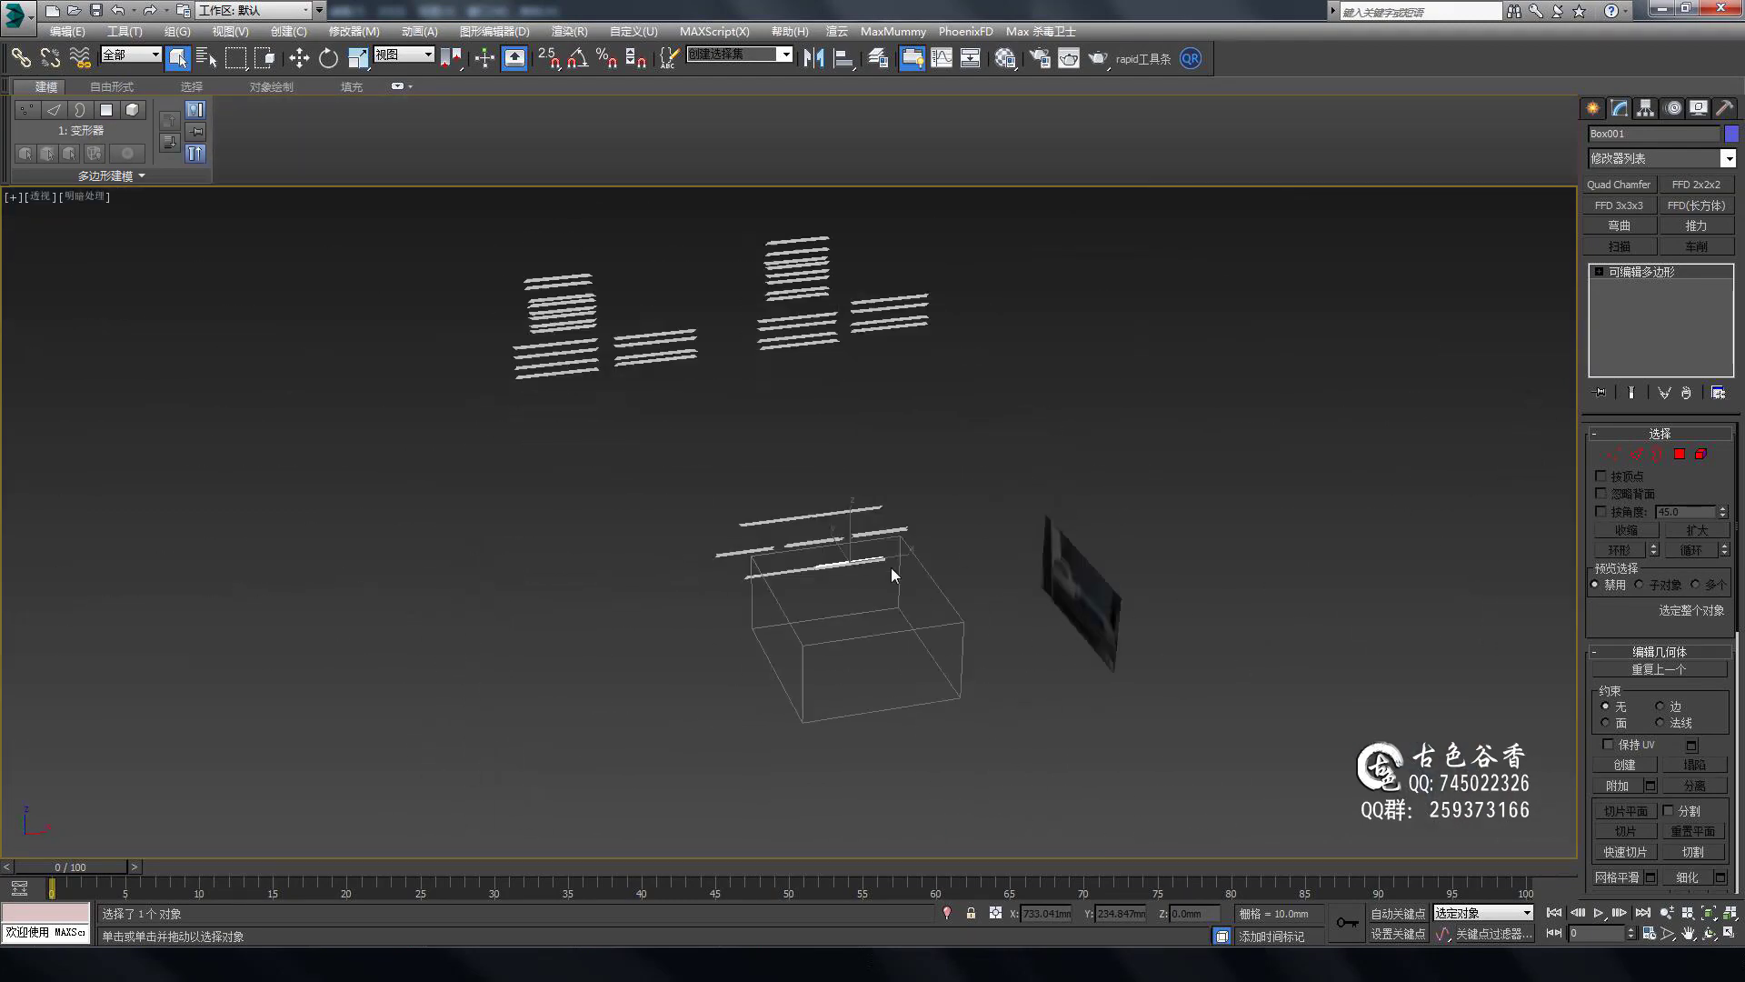
{"action": "middle_click_drag", "start_coordinate": [890, 567], "coordinate": [1138, 282]}
View the panel from the Front viewport, then frame Box001 in Perspective.
{"action": "key", "text": "z"}
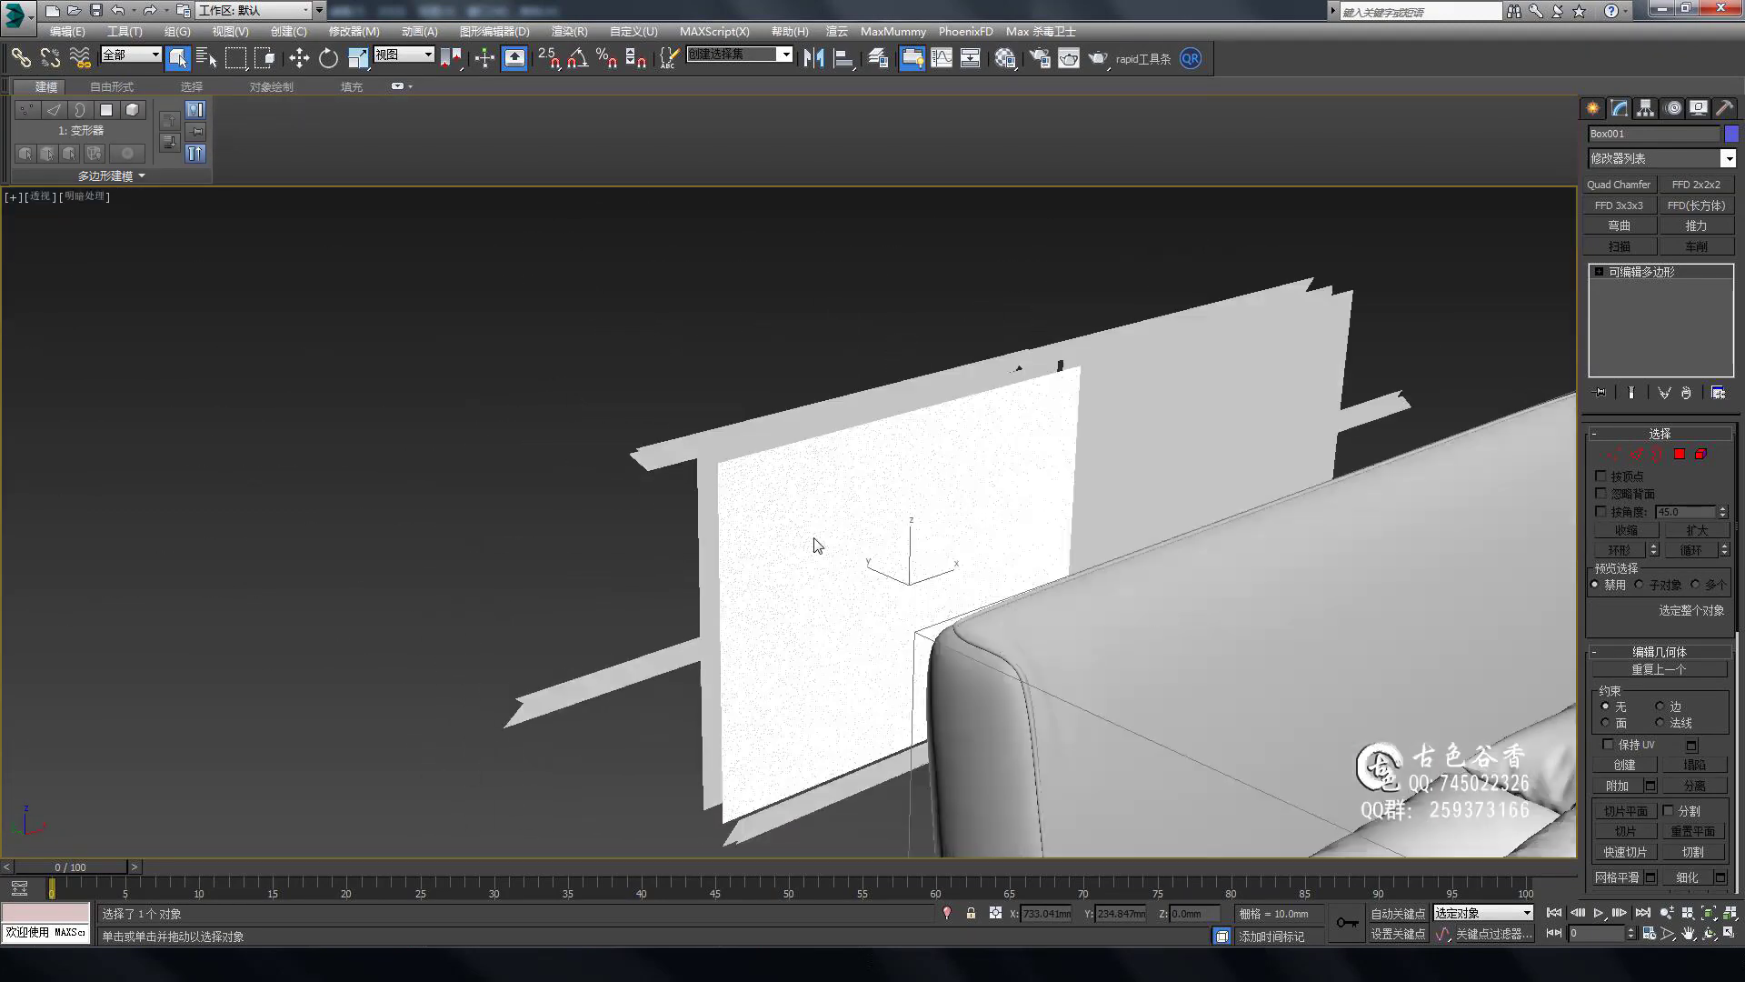
{"action": "key", "text": "f"}
{"action": "scroll", "coordinate": [1477, 512], "scroll_direction": "up", "scroll_amount": 5}
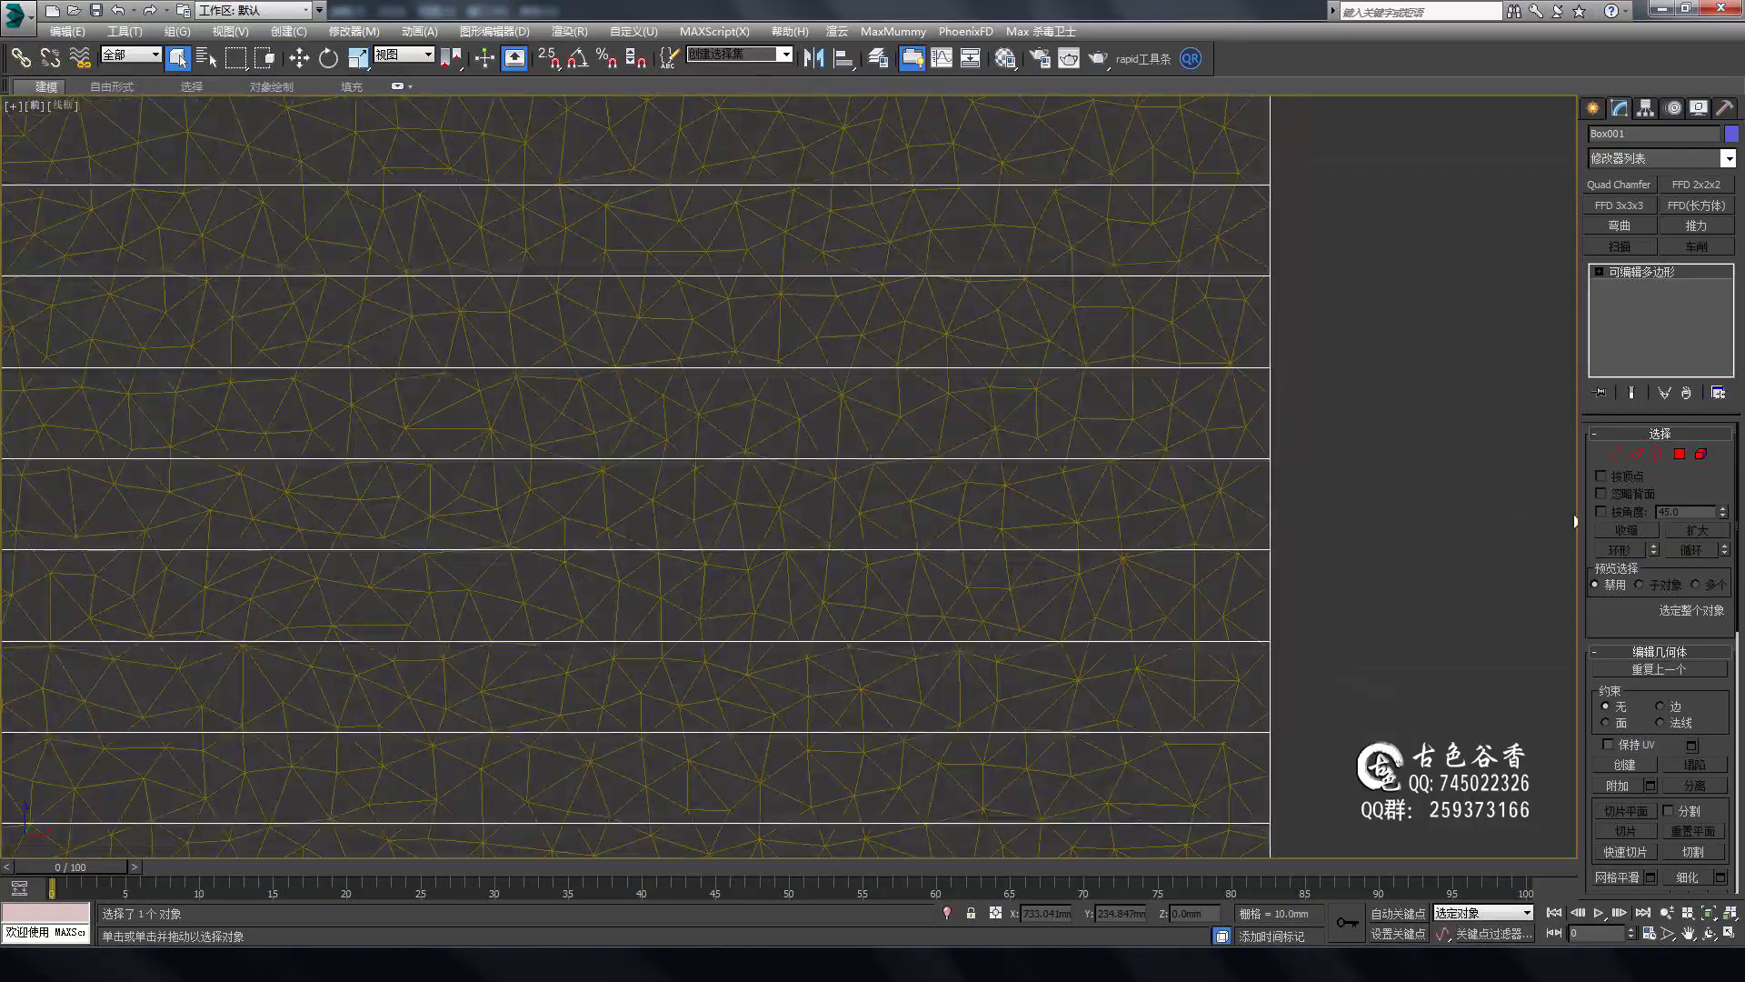
{"action": "scroll", "coordinate": [1249, 542], "scroll_direction": "down", "scroll_amount": 5}
{"action": "scroll", "coordinate": [1249, 542], "scroll_direction": "down", "scroll_amount": 5}
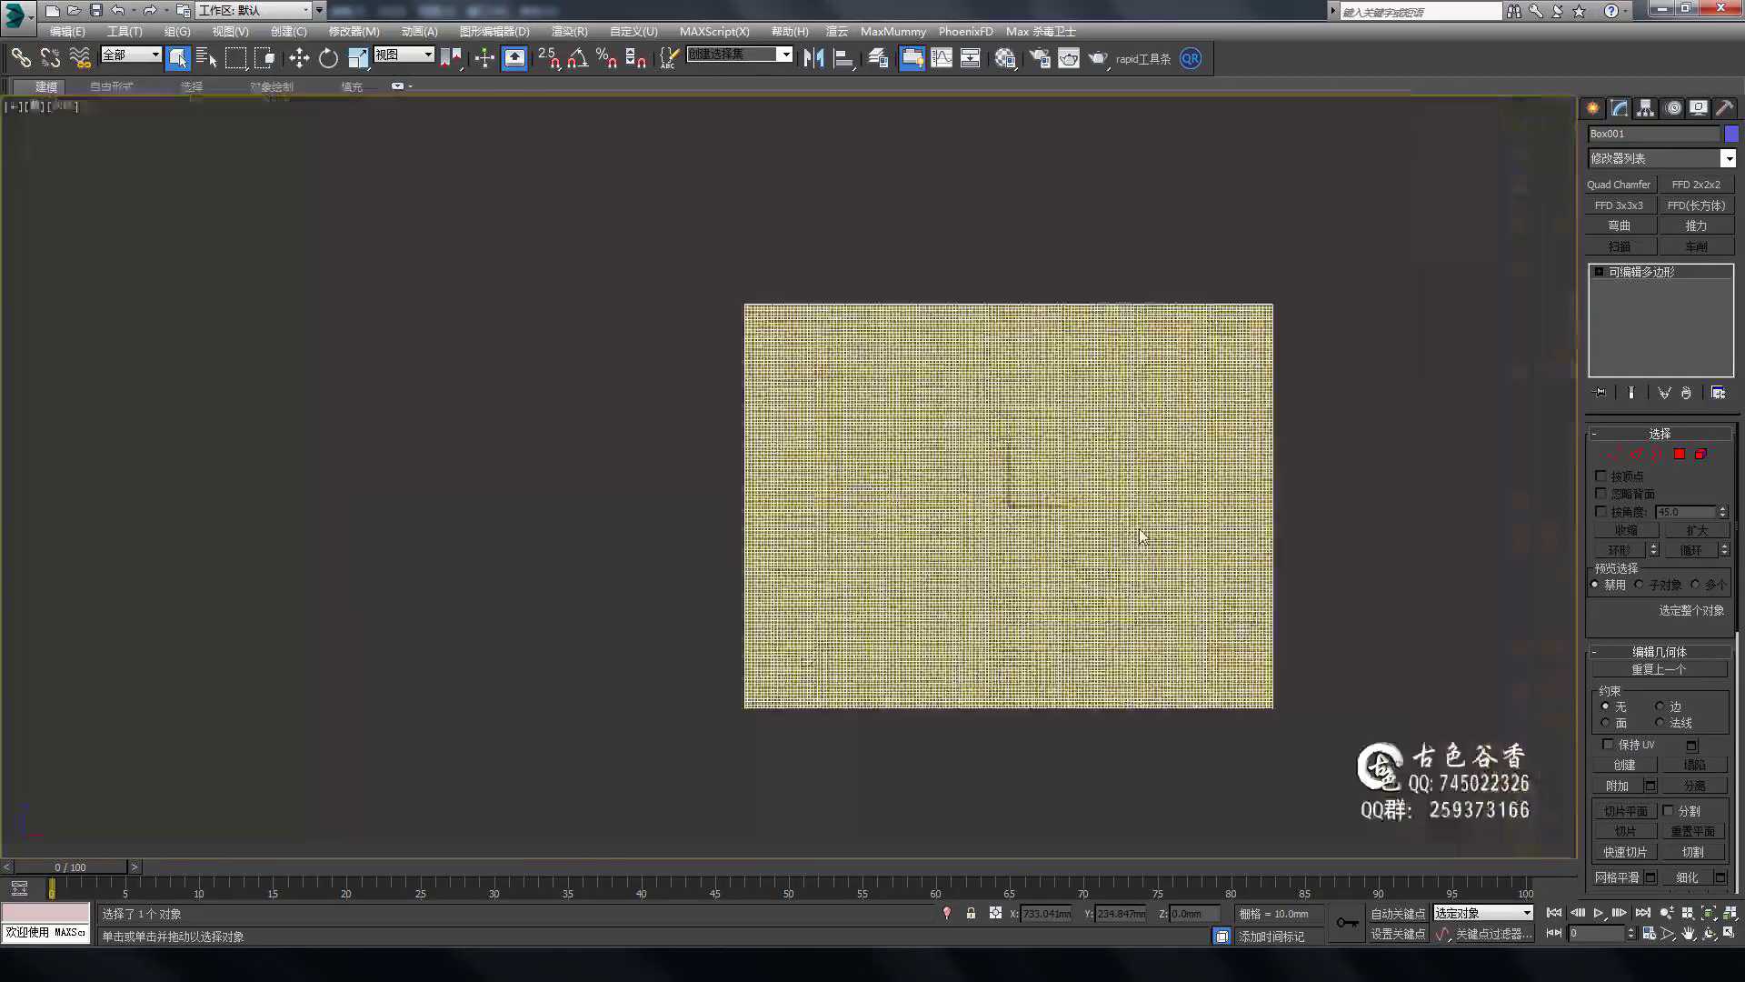
{"action": "key", "text": "p"}
{"action": "scroll", "coordinate": [701, 324], "scroll_direction": "down", "scroll_amount": 5}
{"action": "key", "text": "z"}
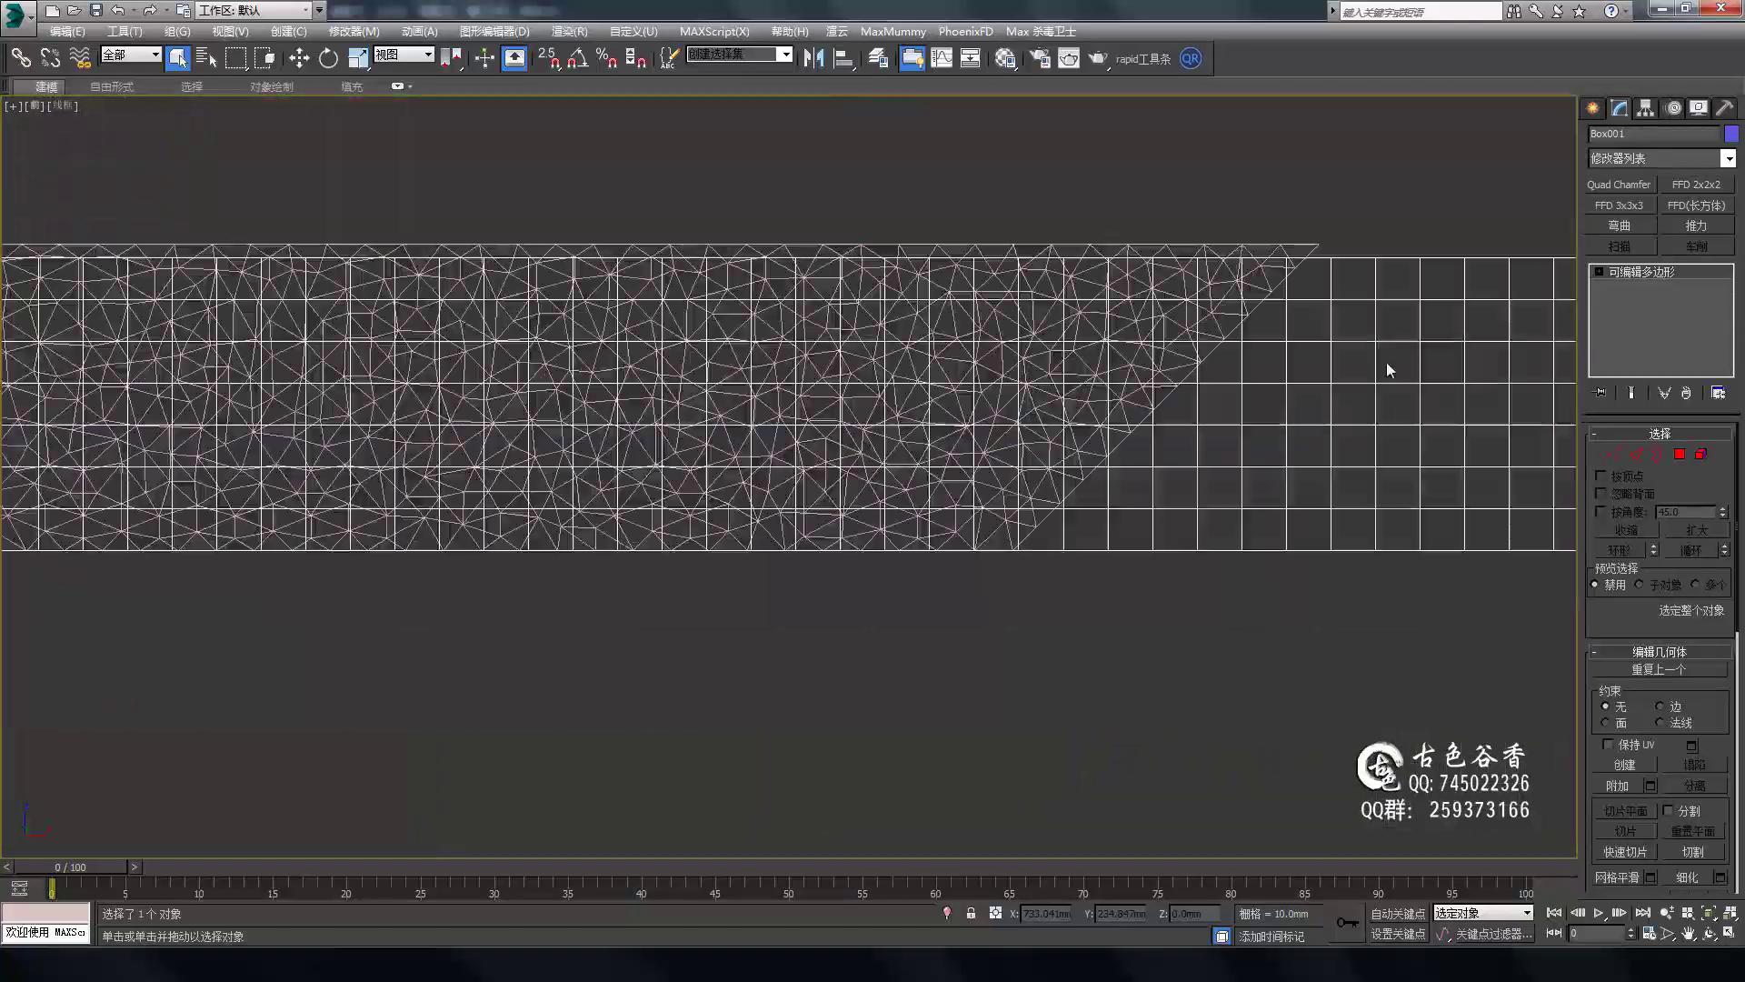
Zoom in and out on the grid plane and cloth strip to check their fit.
{"action": "scroll", "coordinate": [1150, 436], "scroll_direction": "down", "scroll_amount": 5}
{"action": "scroll", "coordinate": [1166, 468], "scroll_direction": "up", "scroll_amount": 3}
{"action": "scroll", "coordinate": [1130, 390], "scroll_direction": "up", "scroll_amount": 4}
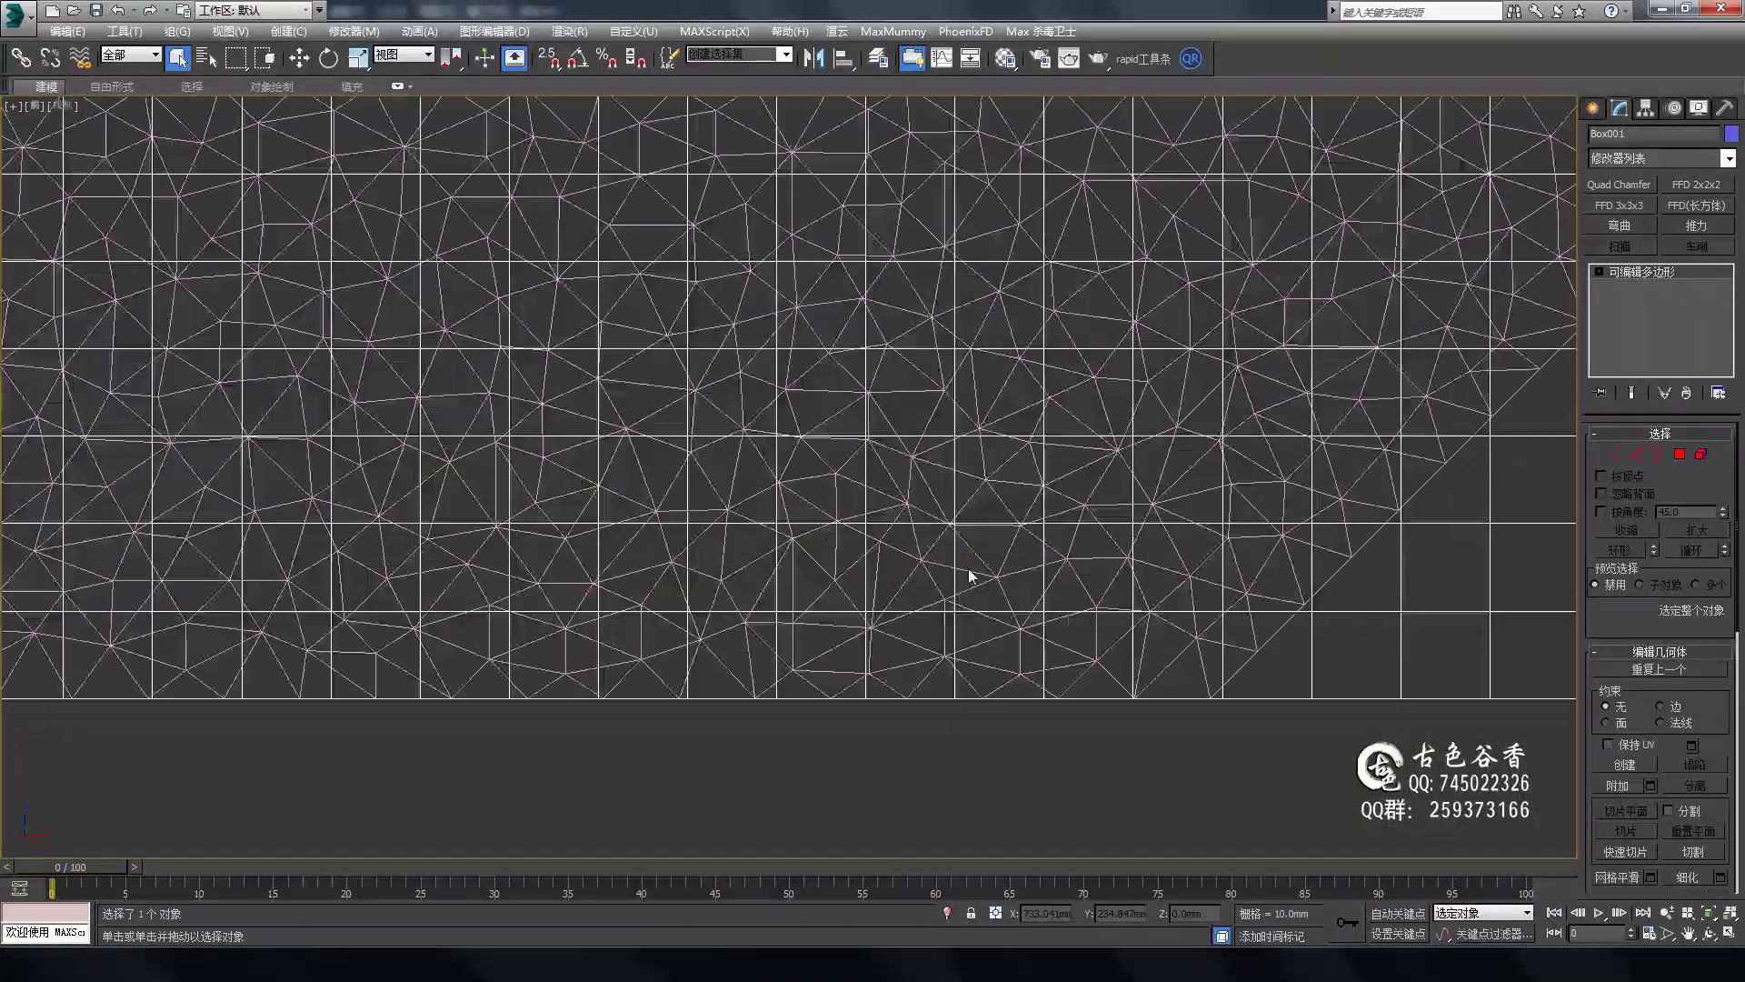
{"action": "scroll", "coordinate": [974, 577], "scroll_direction": "down", "scroll_amount": 6}
{"action": "scroll", "coordinate": [993, 476], "scroll_direction": "up", "scroll_amount": 3}
{"action": "scroll", "coordinate": [385, 287], "scroll_direction": "down", "scroll_amount": 5}
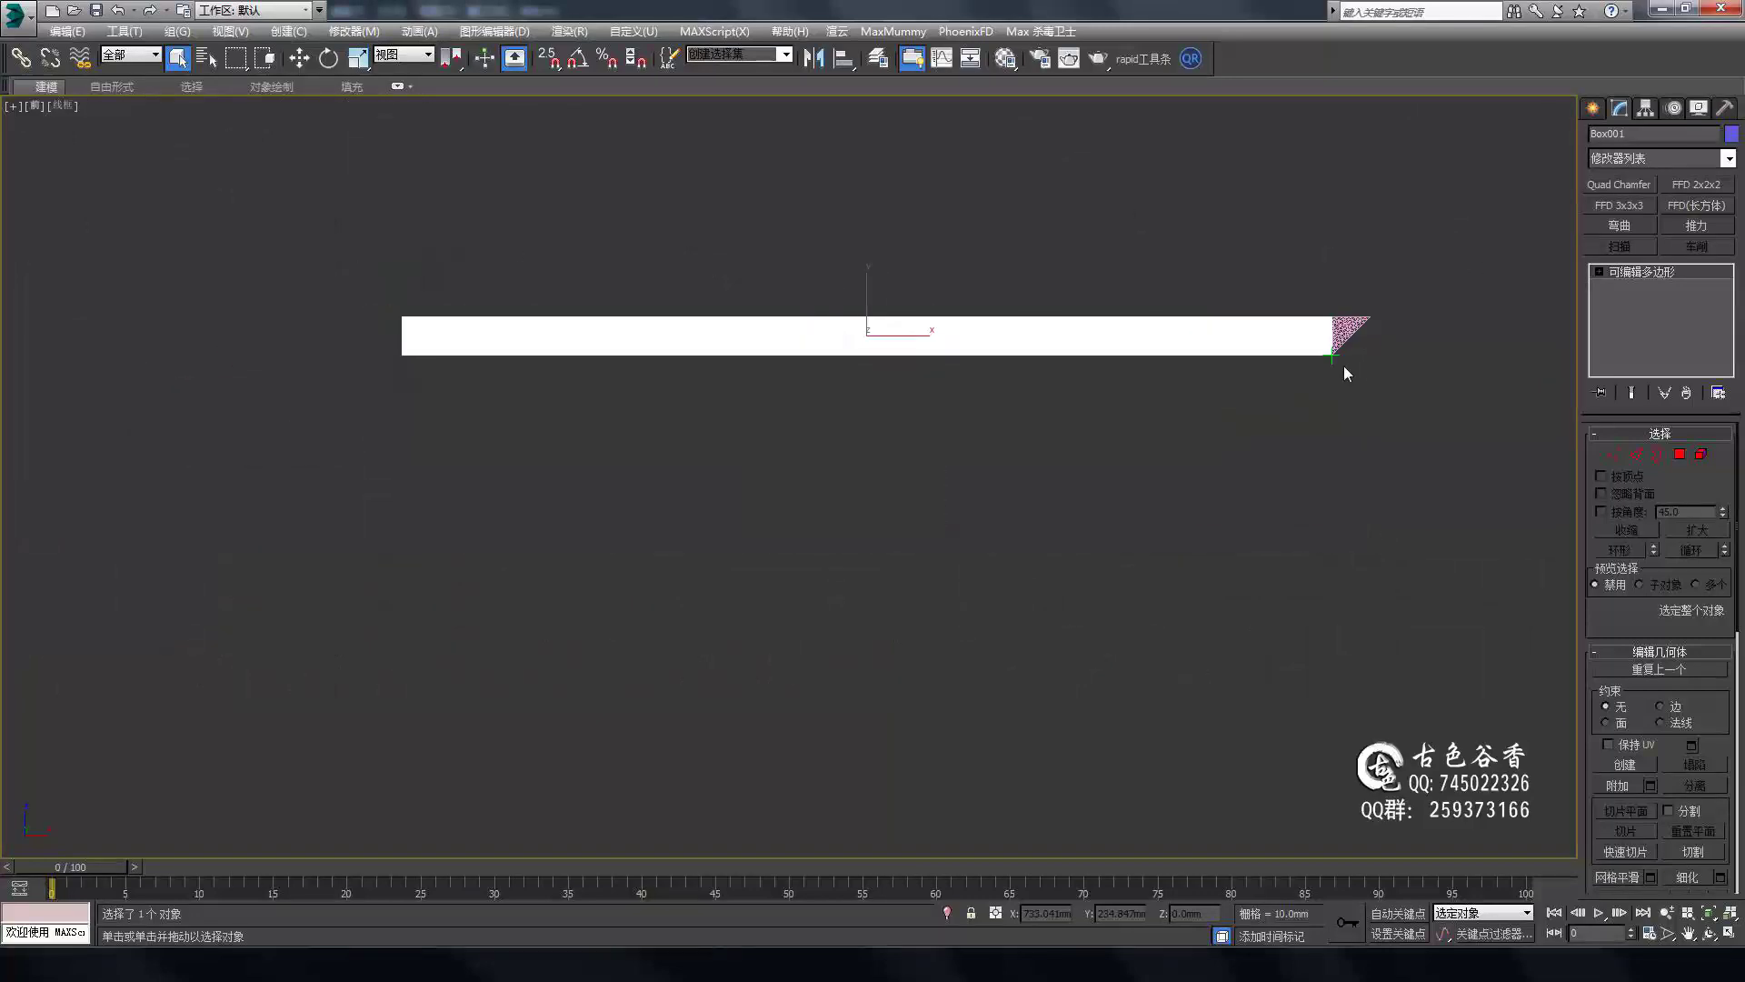
{"action": "scroll", "coordinate": [1344, 366], "scroll_direction": "up", "scroll_amount": 10}
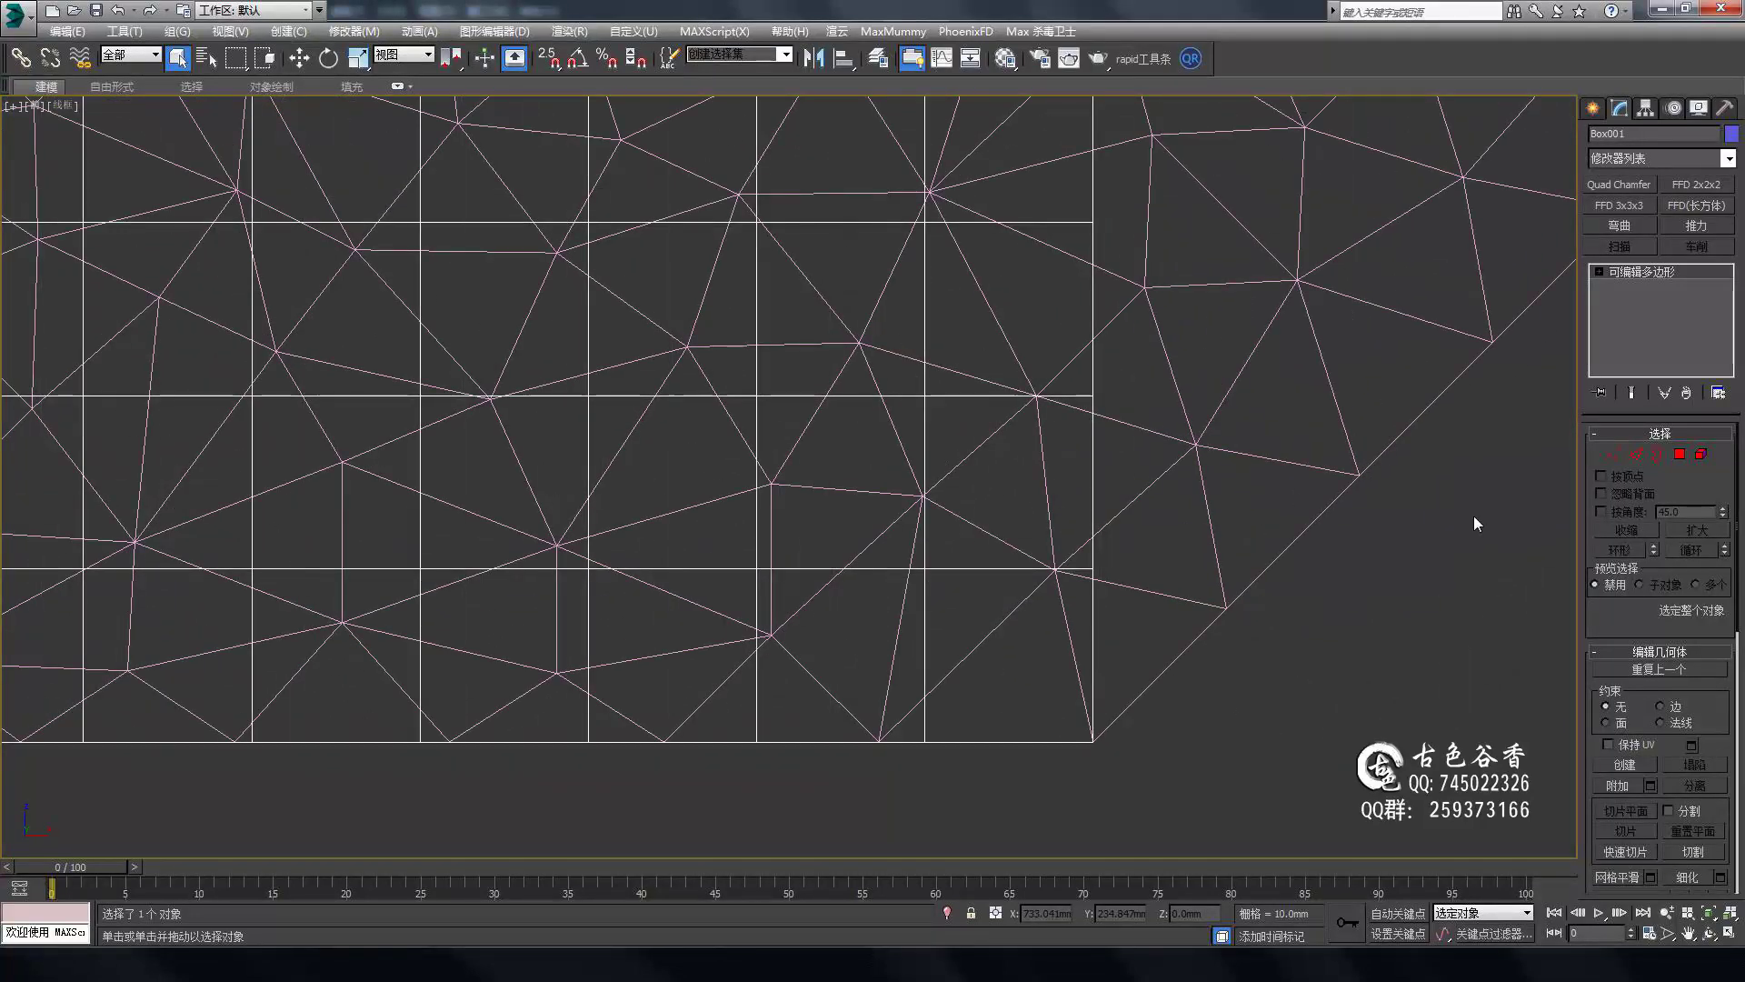
{"action": "scroll", "coordinate": [1126, 537], "scroll_direction": "down", "scroll_amount": 5}
{"action": "scroll", "coordinate": [1040, 494], "scroll_direction": "up", "scroll_amount": 3}
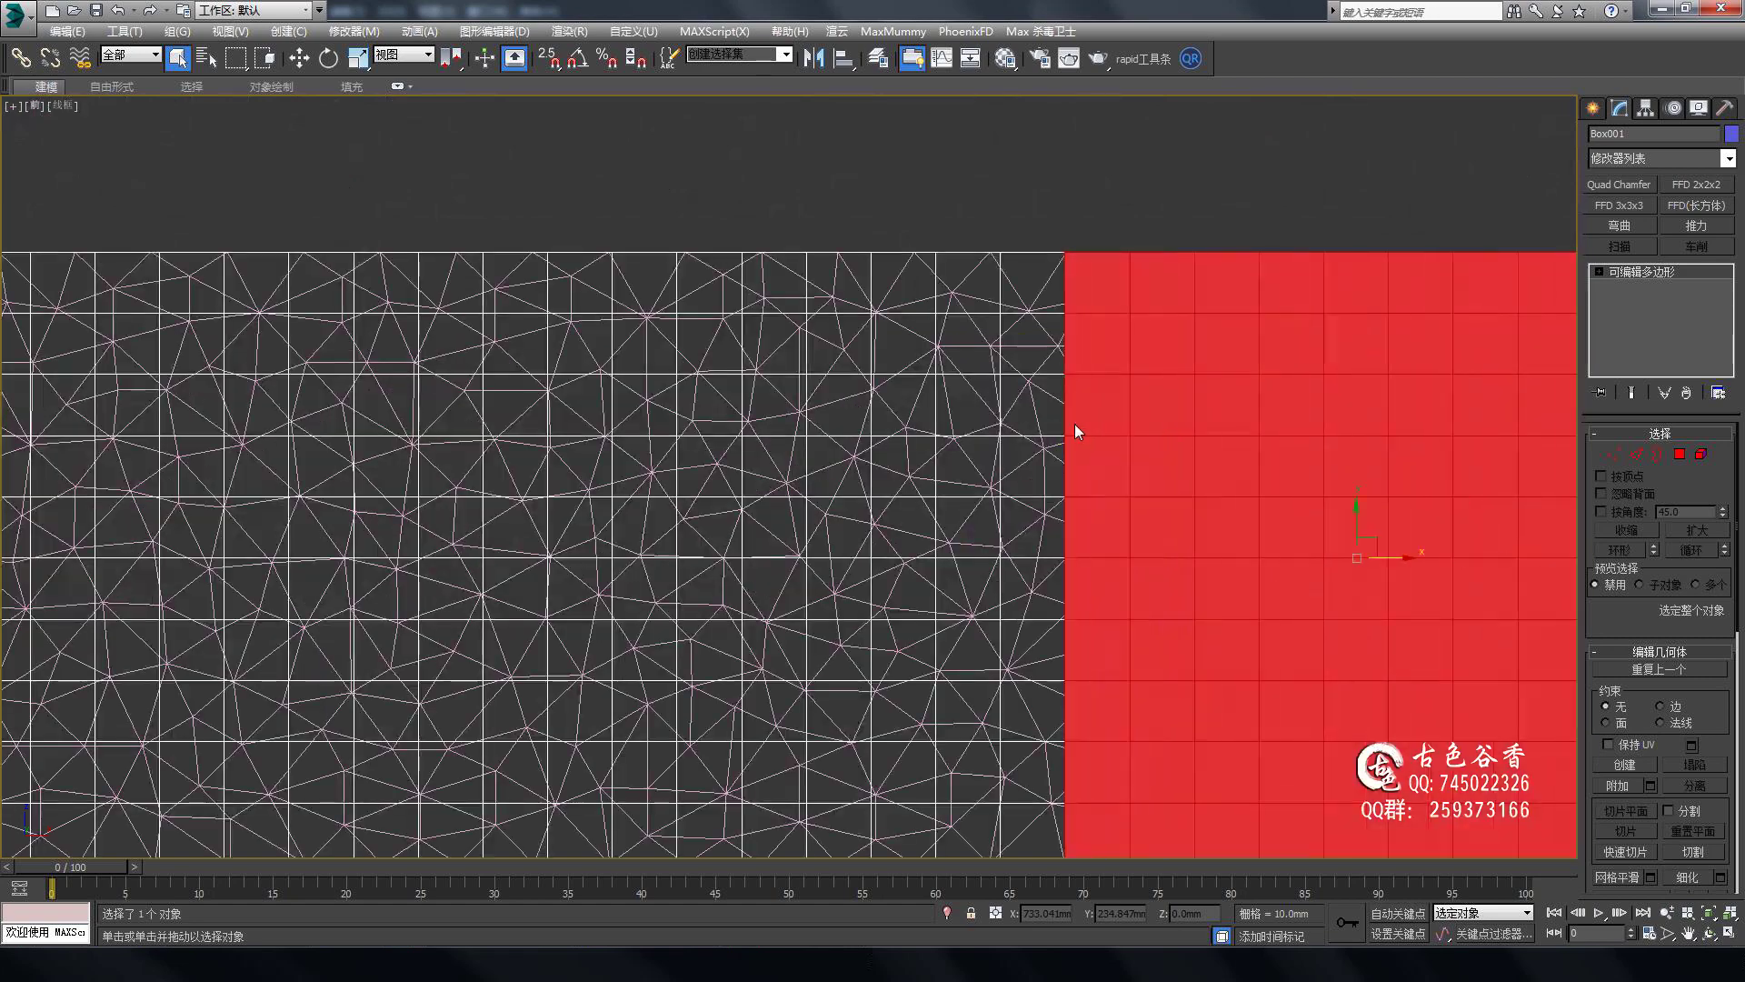
{"action": "scroll", "coordinate": [1074, 424], "scroll_direction": "down", "scroll_amount": 3}
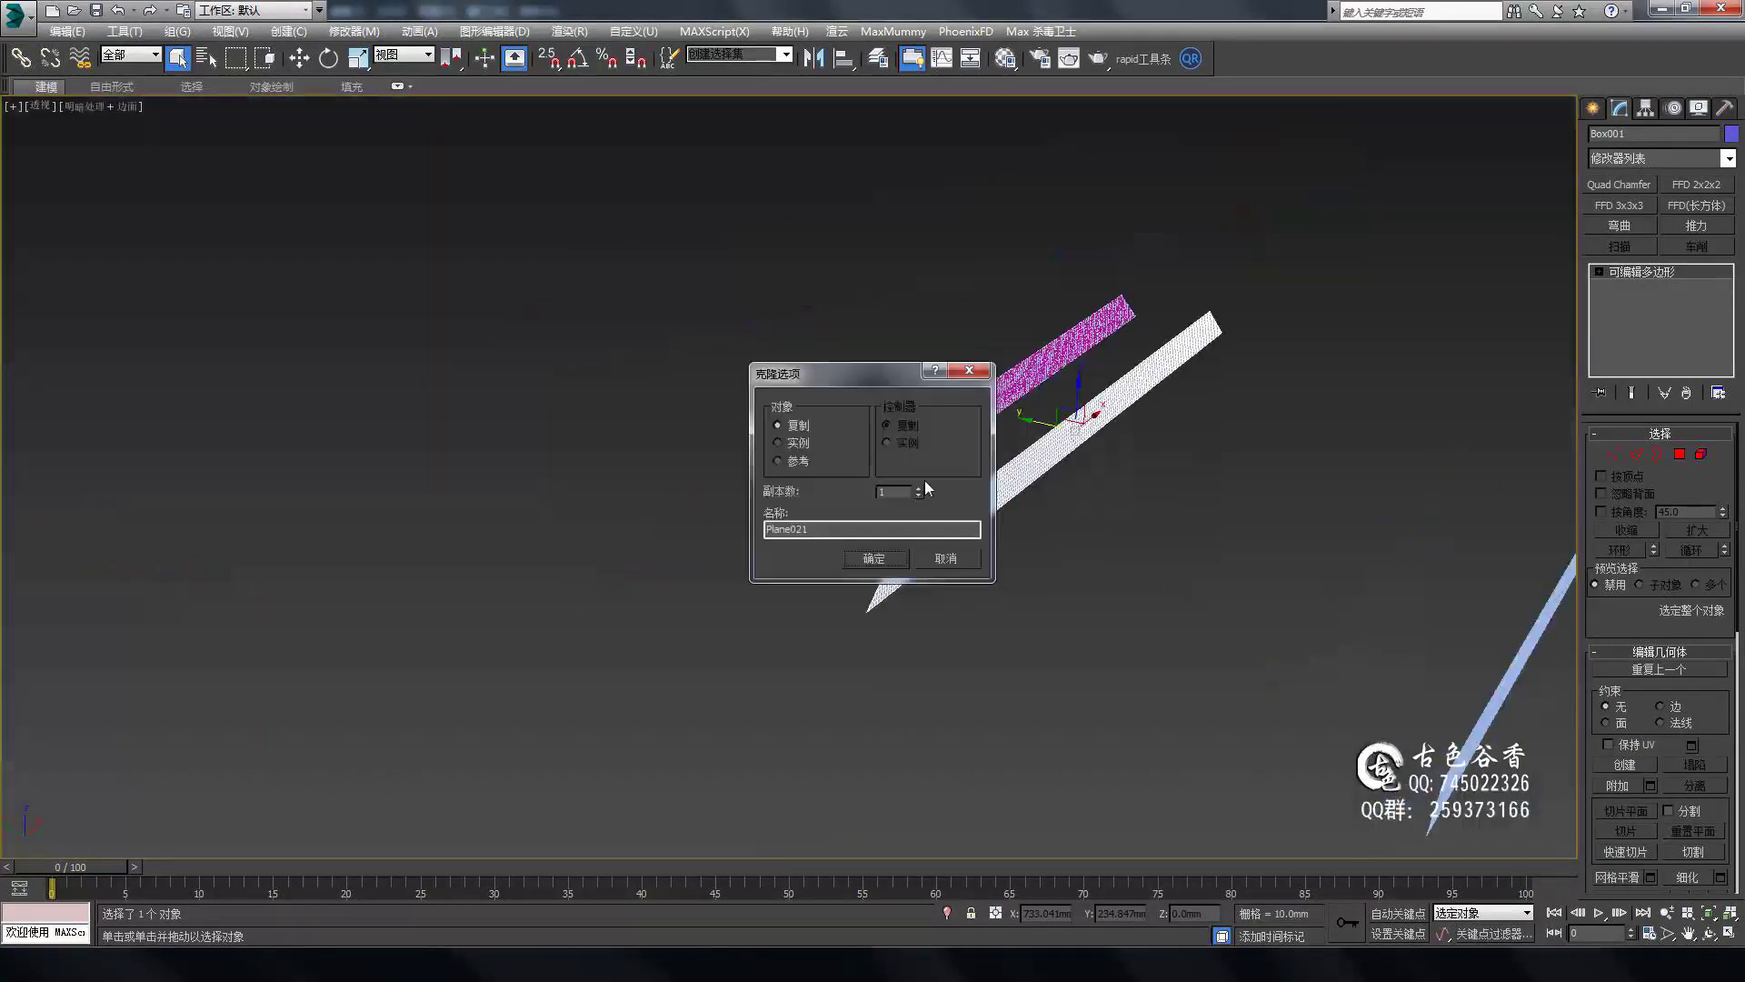
Isolate the pink strip with Alt+Q and view it shaded in Perspective.
{"action": "scroll", "coordinate": [1263, 558], "scroll_direction": "up", "scroll_amount": 10}
{"action": "middle_click_drag", "start_coordinate": [1085, 509], "coordinate": [904, 571], "text": "alt"}
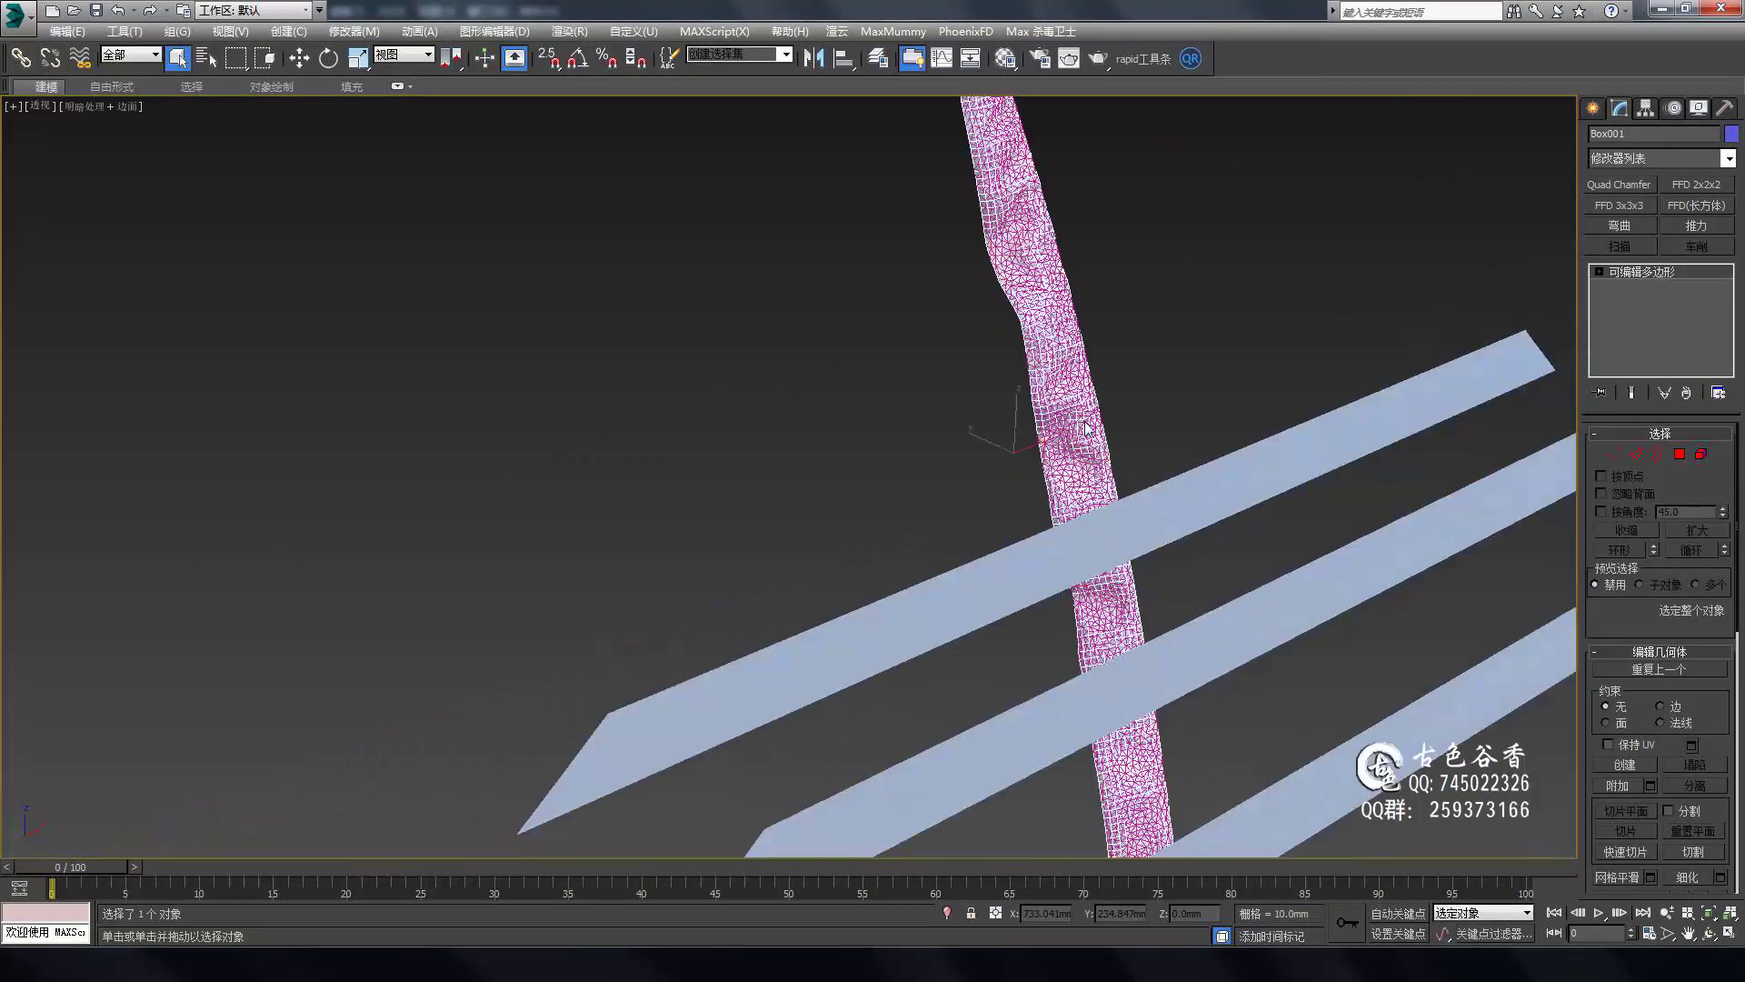
{"action": "key", "text": "alt+q"}
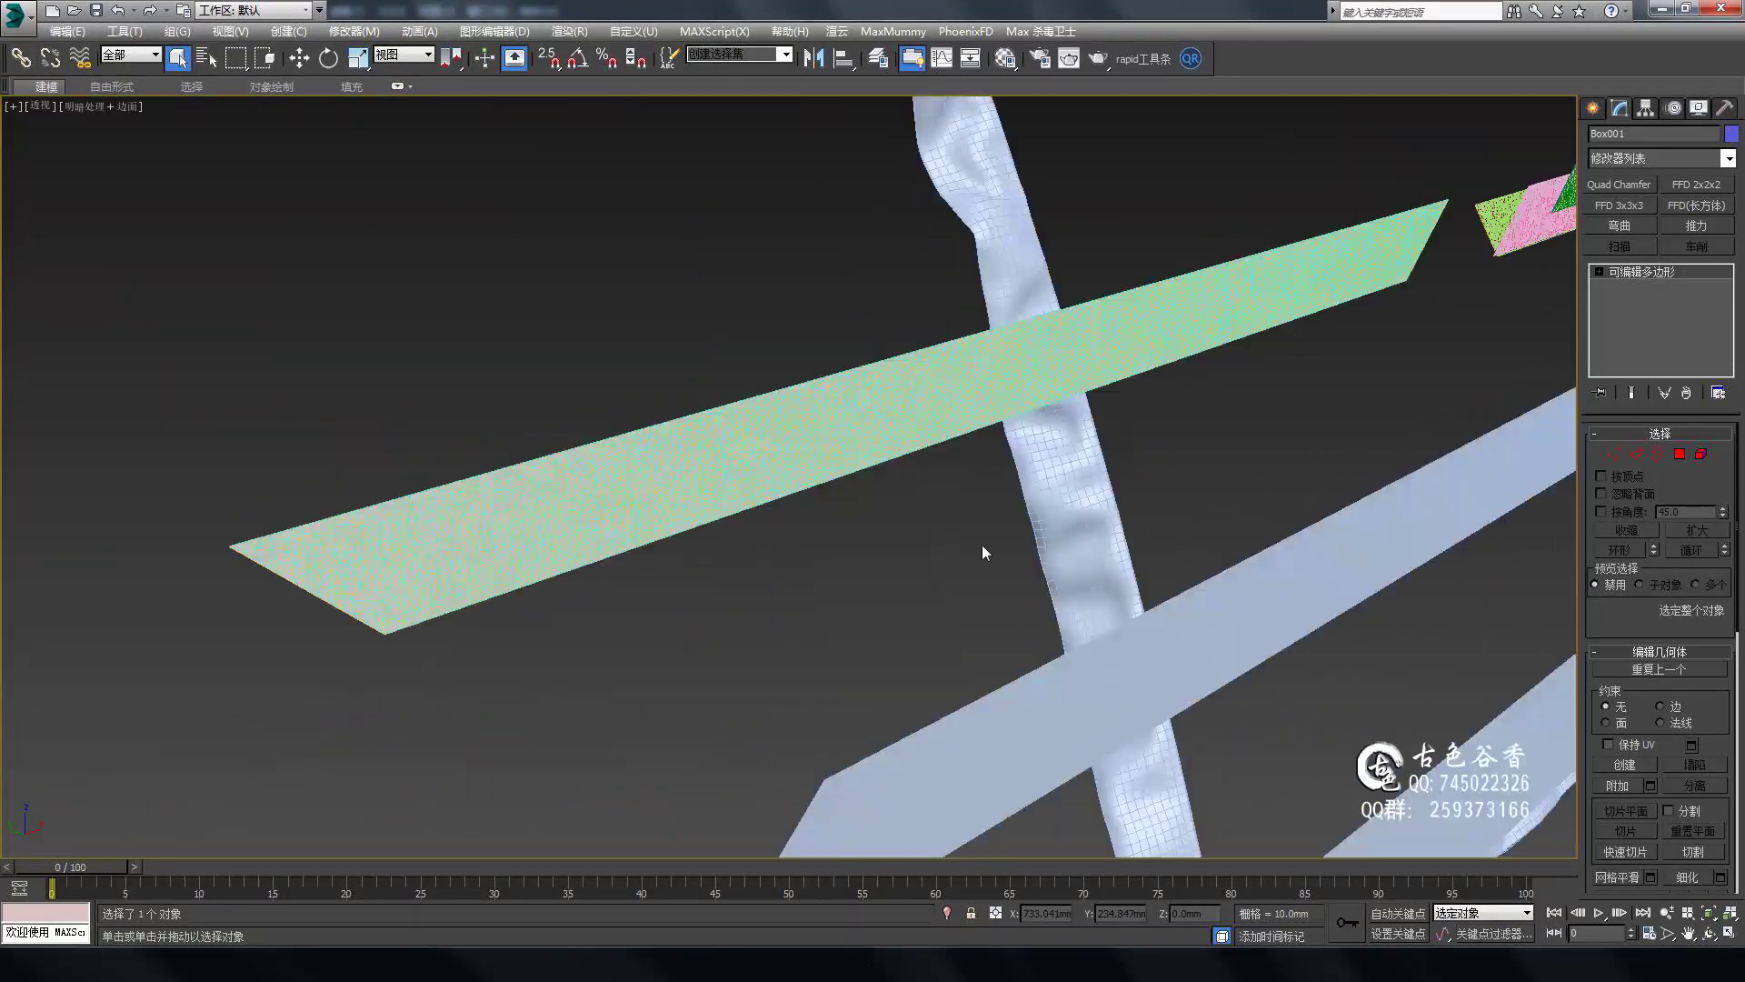
{"action": "key", "text": "p"}
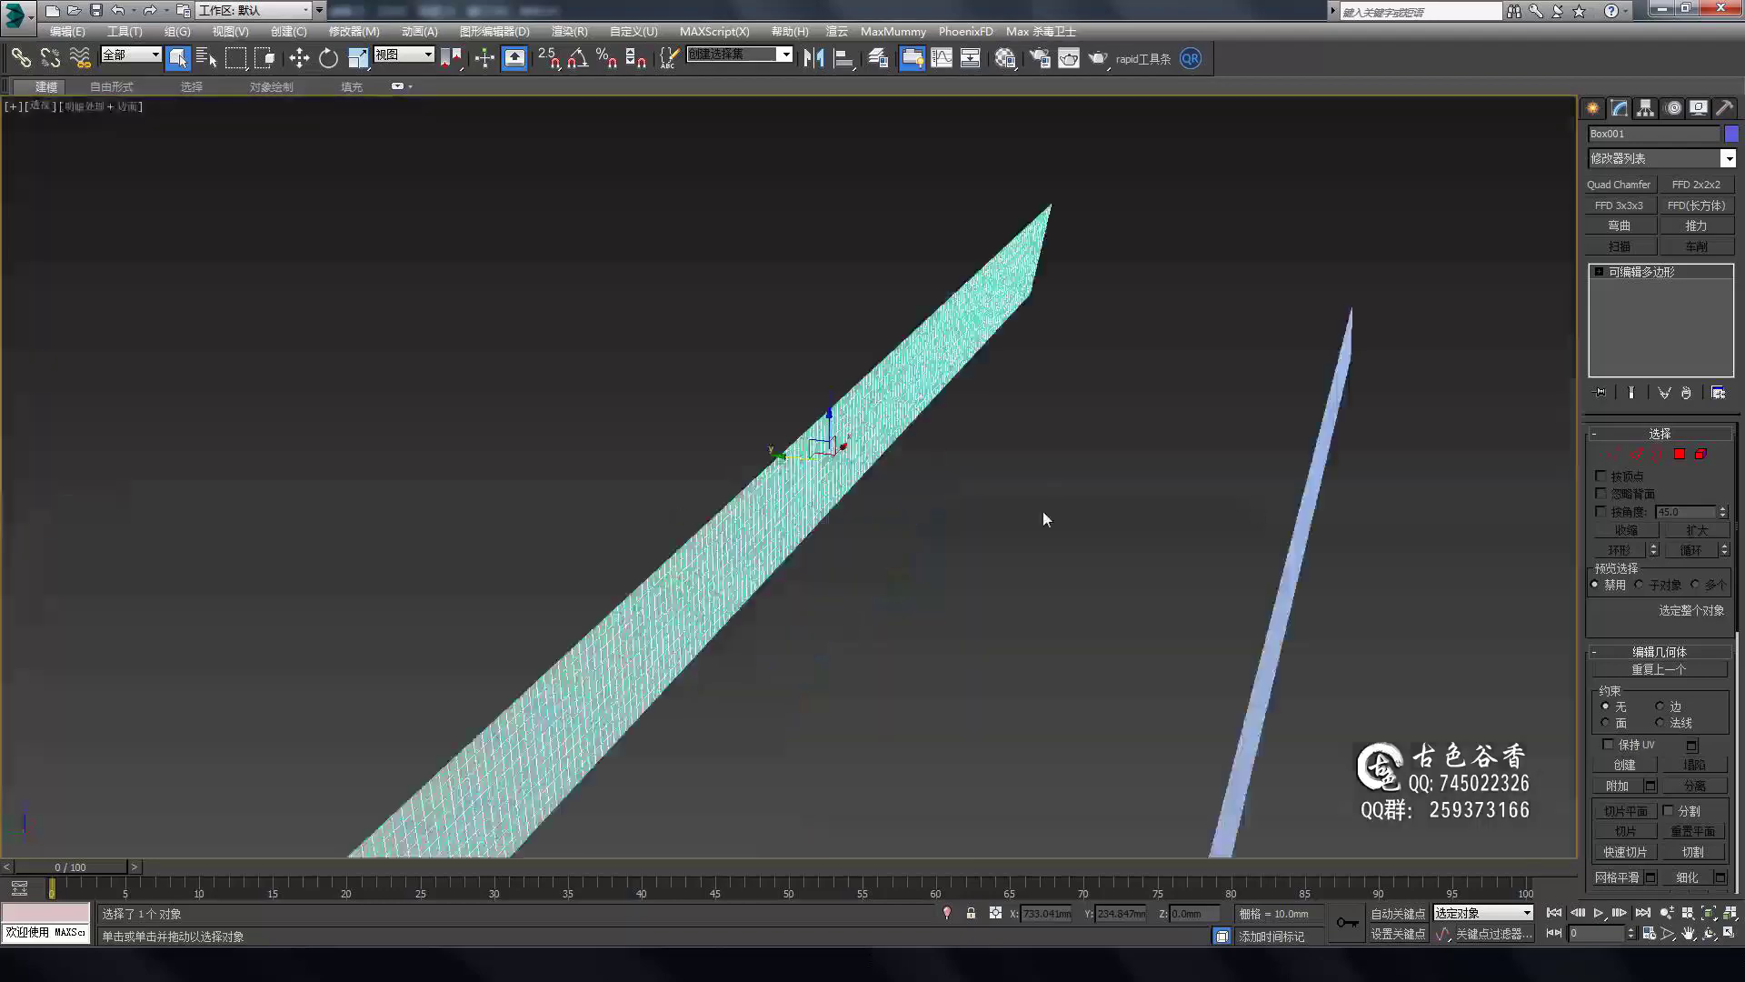
{"action": "scroll", "coordinate": [1077, 571], "scroll_direction": "up", "scroll_amount": 5}
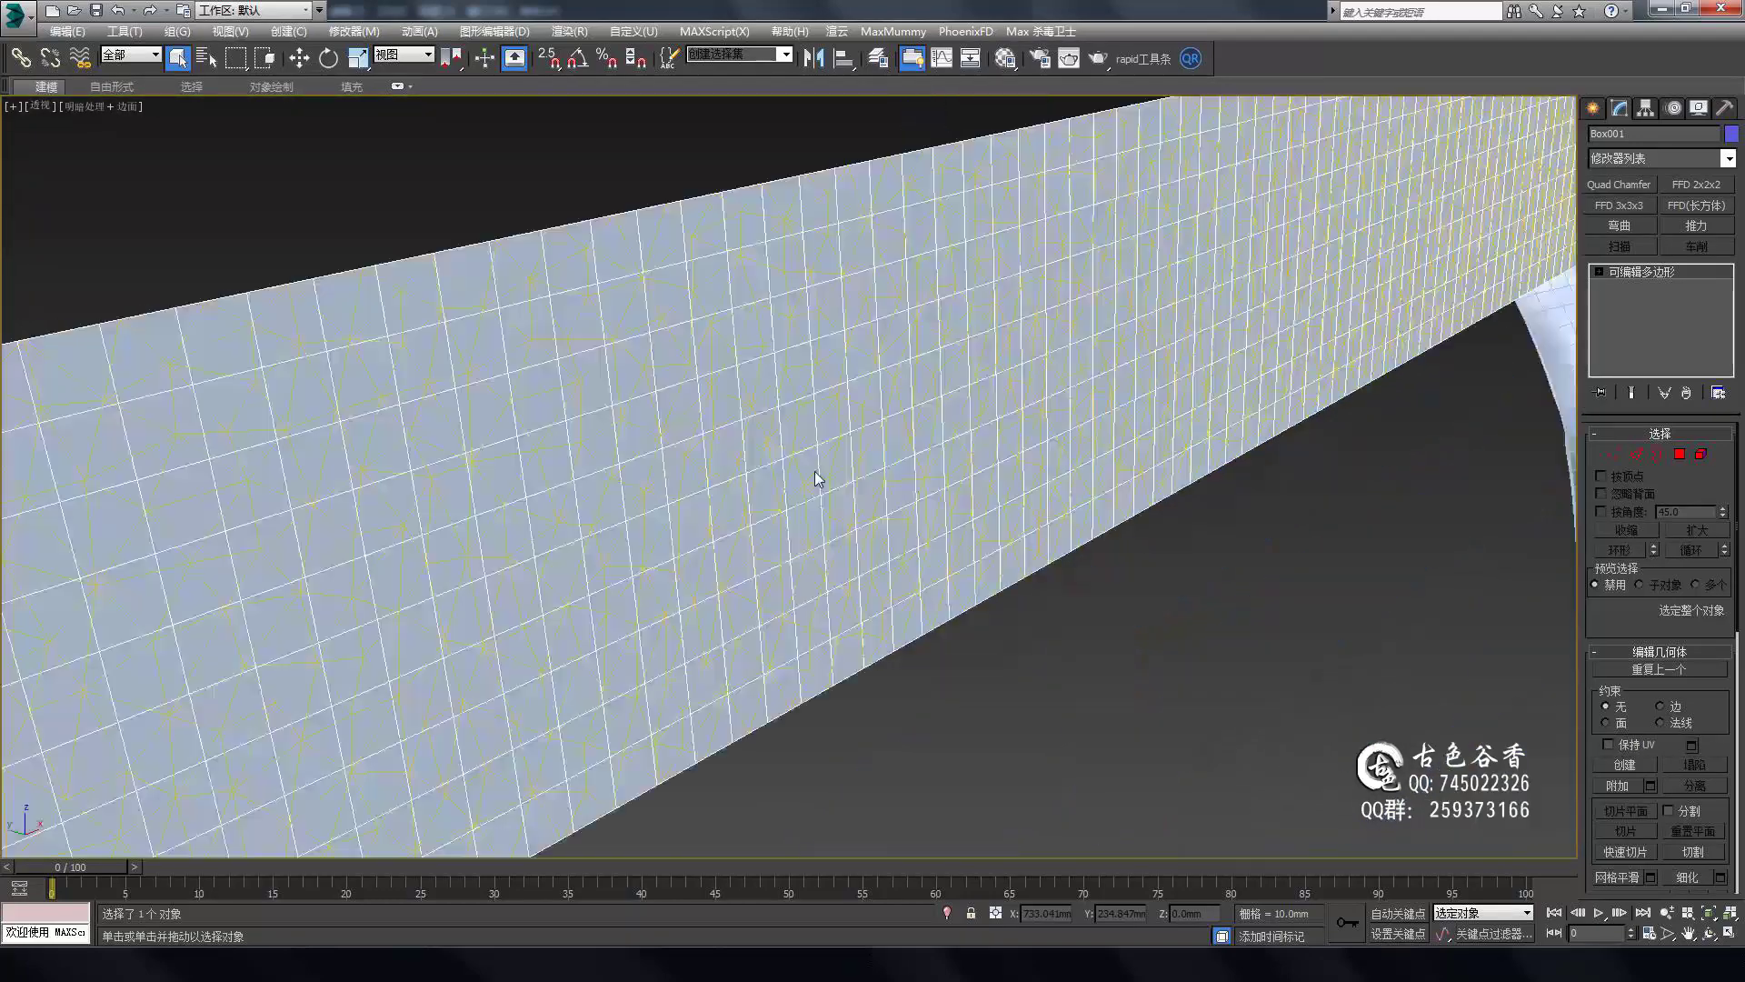
{"action": "scroll", "coordinate": [815, 471], "scroll_direction": "down", "scroll_amount": 3}
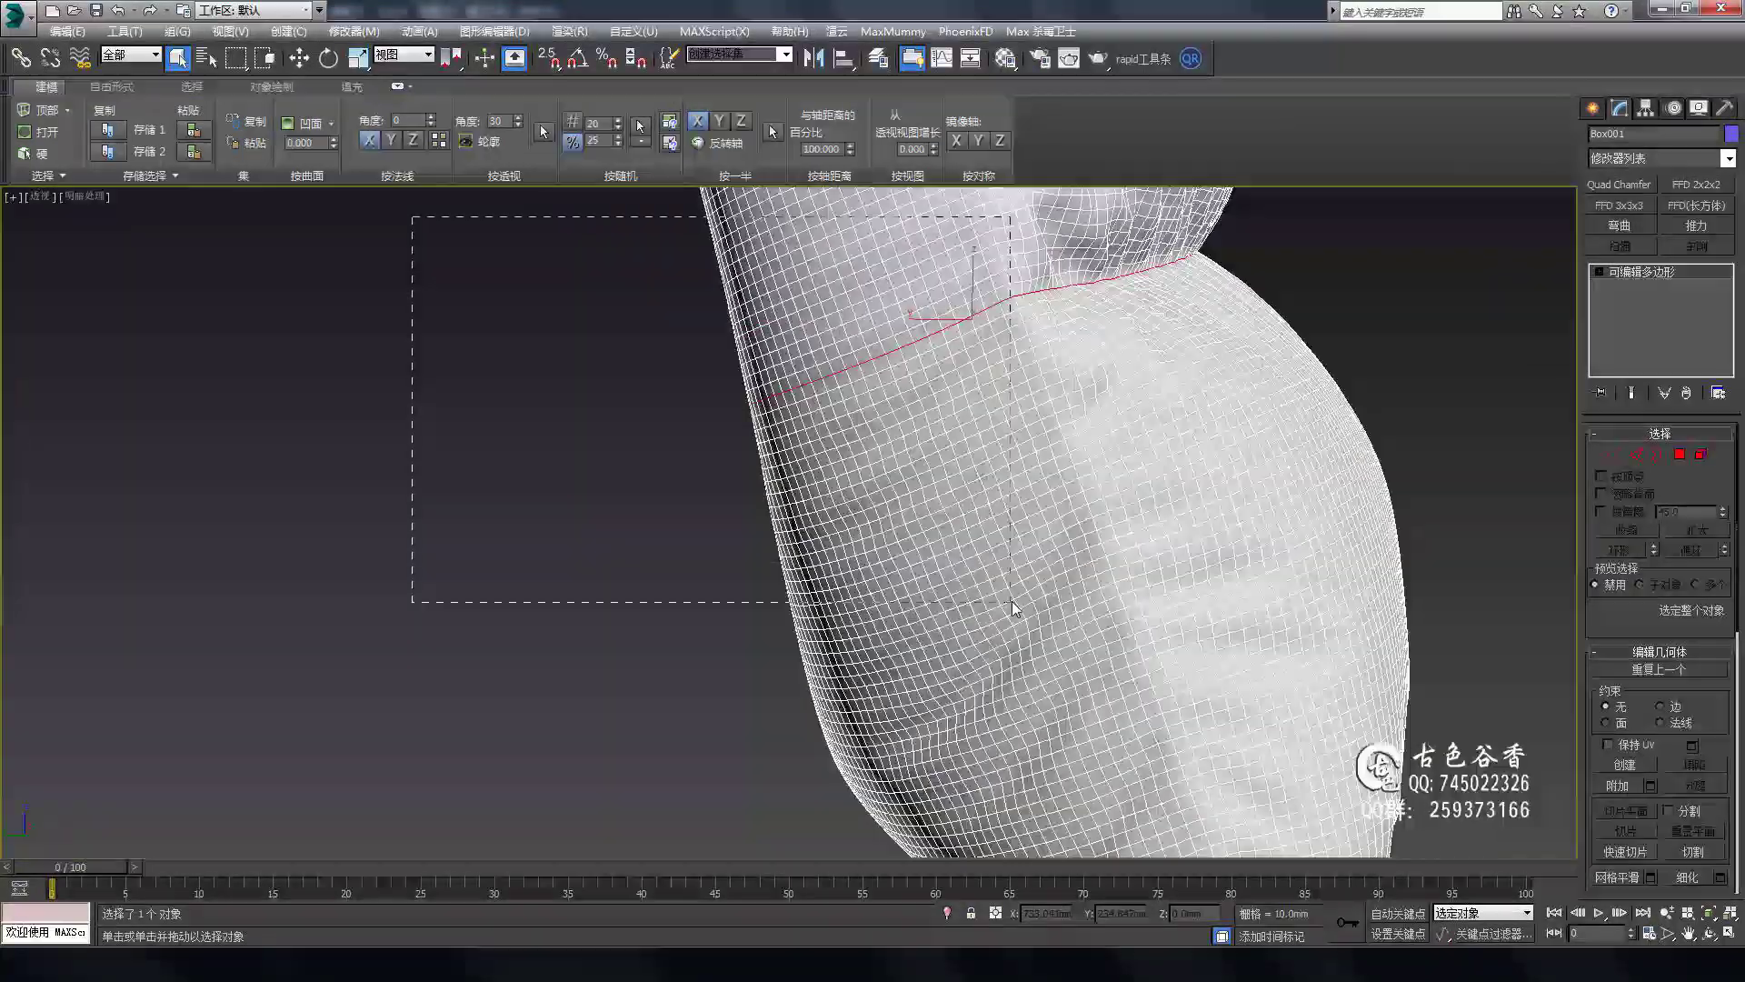
Zoom Region onto the pillow mesh to bring its red seam into close view.
{"action": "left_click_drag", "start_coordinate": [409, 214], "coordinate": [1313, 622]}
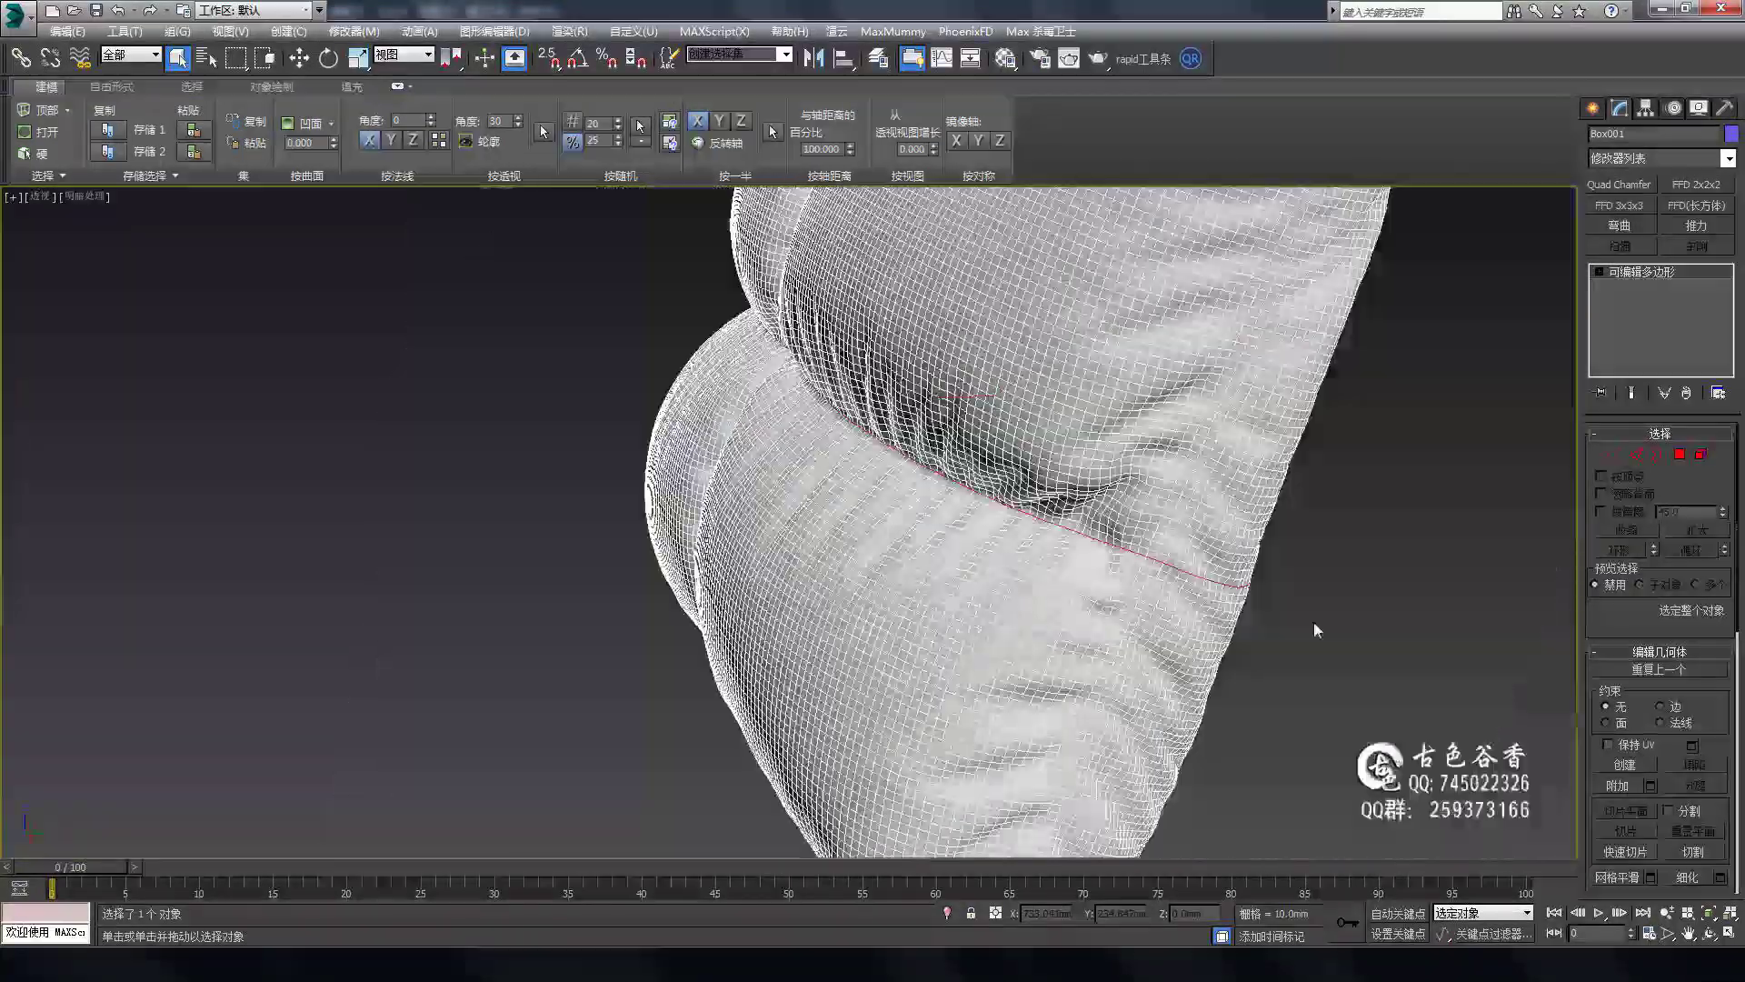
{"action": "left_click_drag", "start_coordinate": [780, 671], "coordinate": [795, 682]}
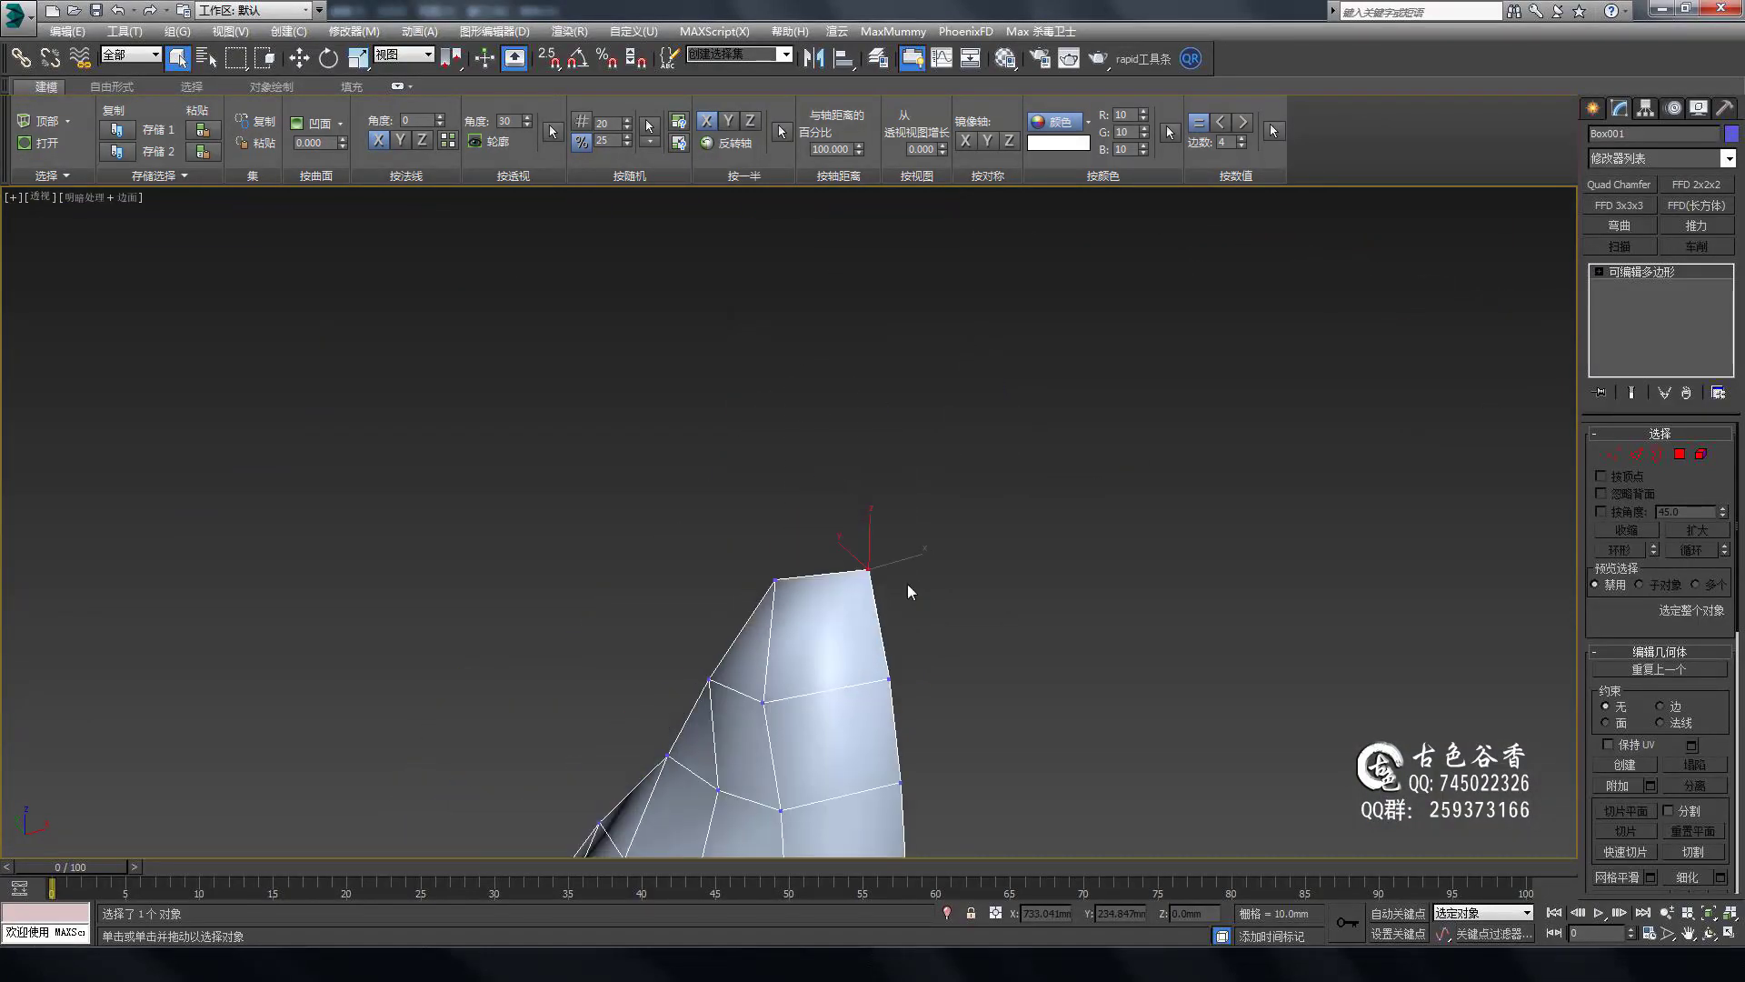
Orbit and zoom around the twisted cloth strip to inspect its seam and tips.
{"action": "mouse_move", "coordinate": [811, 477]}
{"action": "middle_mouse_down", "text": "alt"}
{"action": "mouse_move", "coordinate": [870, 498]}
{"action": "mouse_move", "coordinate": [865, 516]}
{"action": "middle_mouse_up", "text": "alt"}
{"action": "scroll", "coordinate": [866, 516], "scroll_direction": "up", "scroll_amount": 3}
{"action": "scroll", "coordinate": [716, 551], "scroll_direction": "up", "scroll_amount": 2}
{"action": "middle_click_drag", "start_coordinate": [716, 551], "coordinate": [518, 729], "text": "alt"}
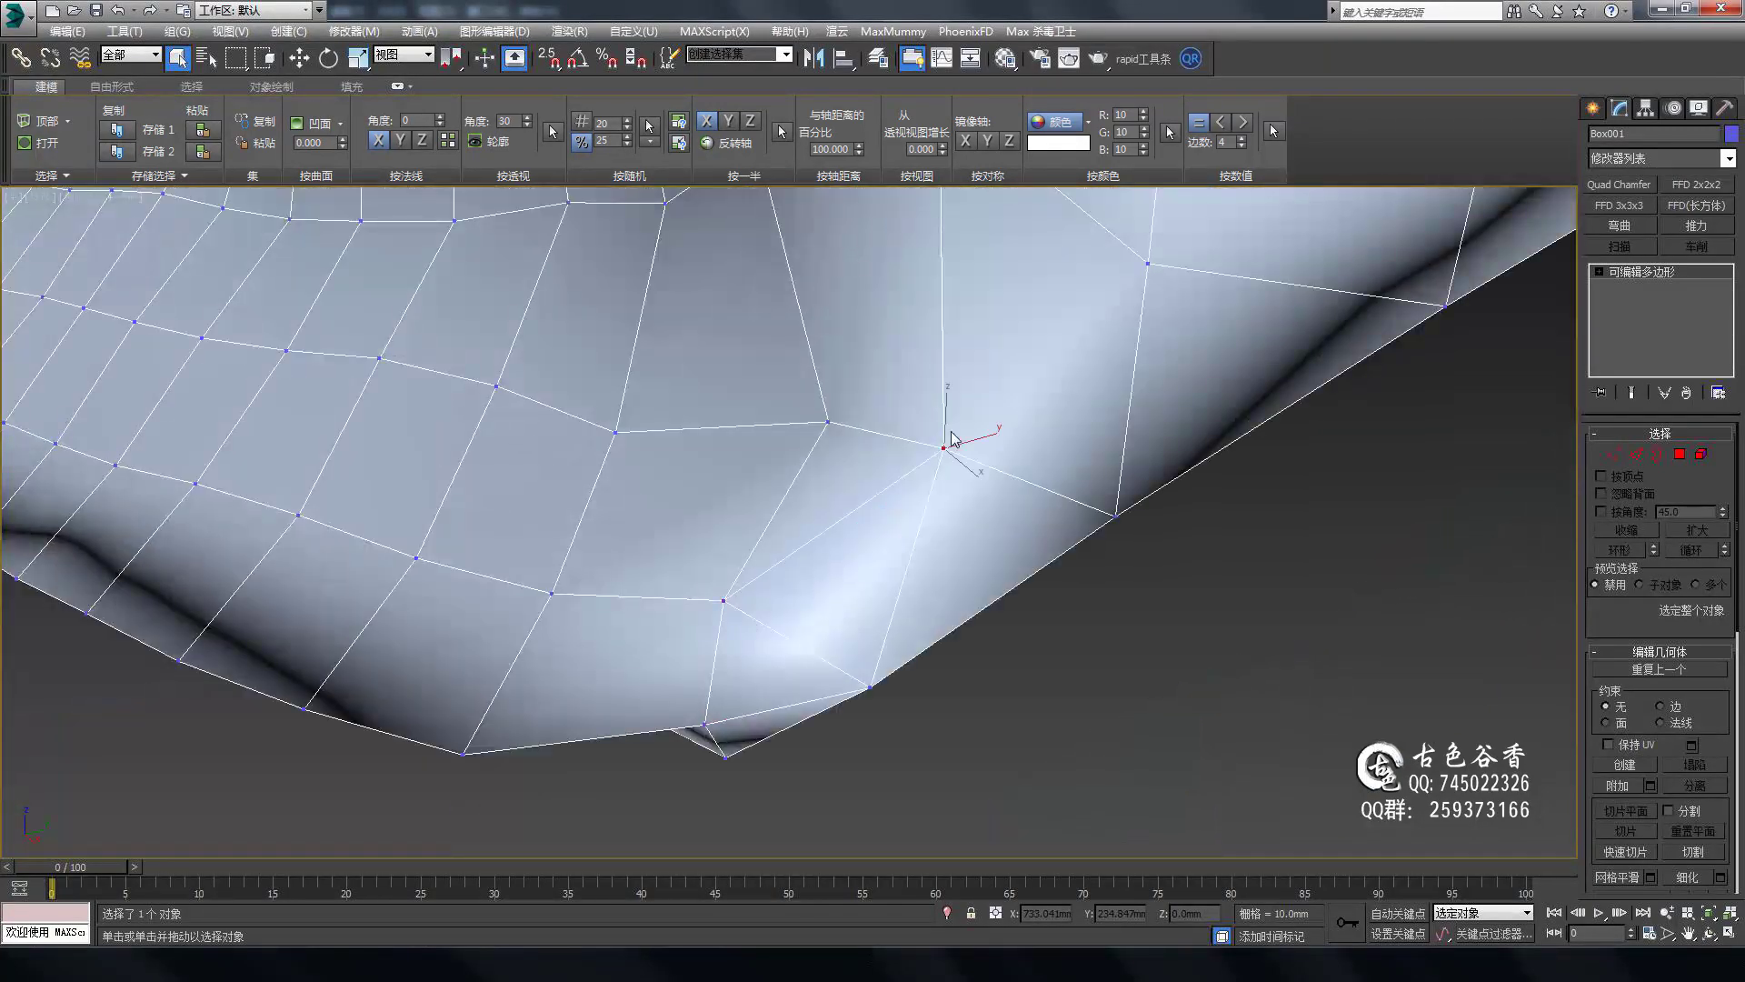
{"action": "mouse_move", "coordinate": [953, 438]}
{"action": "middle_mouse_down", "text": "alt"}
{"action": "mouse_move", "coordinate": [974, 575]}
{"action": "mouse_move", "coordinate": [1315, 420]}
{"action": "middle_mouse_up", "text": "alt"}
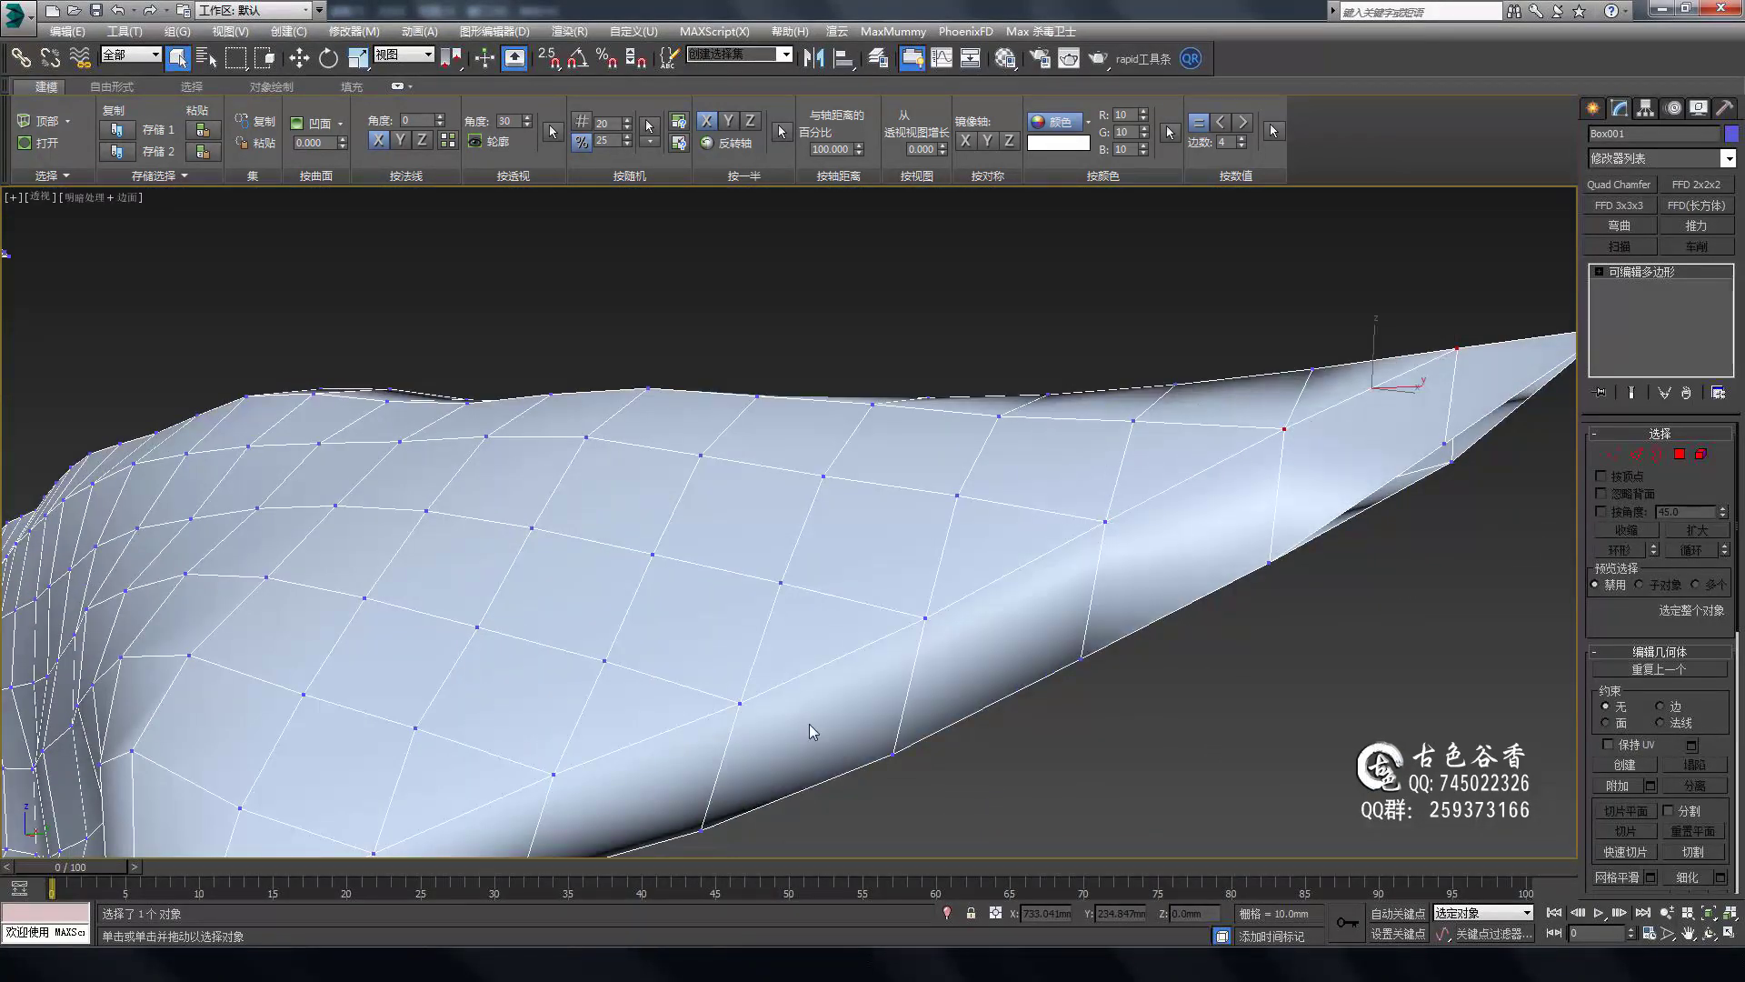
{"action": "middle_click_drag", "start_coordinate": [813, 732], "coordinate": [491, 541], "text": "alt"}
{"action": "mouse_move", "coordinate": [1436, 355]}
{"action": "middle_mouse_down", "text": "alt"}
{"action": "mouse_move", "coordinate": [1062, 515]}
{"action": "mouse_move", "coordinate": [1032, 546]}
{"action": "middle_mouse_up", "text": "alt"}
{"action": "mouse_move", "coordinate": [1018, 442]}
{"action": "middle_mouse_down", "text": "alt"}
{"action": "mouse_move", "coordinate": [1087, 559]}
{"action": "mouse_move", "coordinate": [930, 463]}
{"action": "mouse_move", "coordinate": [734, 642]}
{"action": "mouse_move", "coordinate": [548, 644]}
{"action": "middle_mouse_up", "text": "alt"}
{"action": "scroll", "coordinate": [548, 643], "scroll_direction": "down", "scroll_amount": 5}
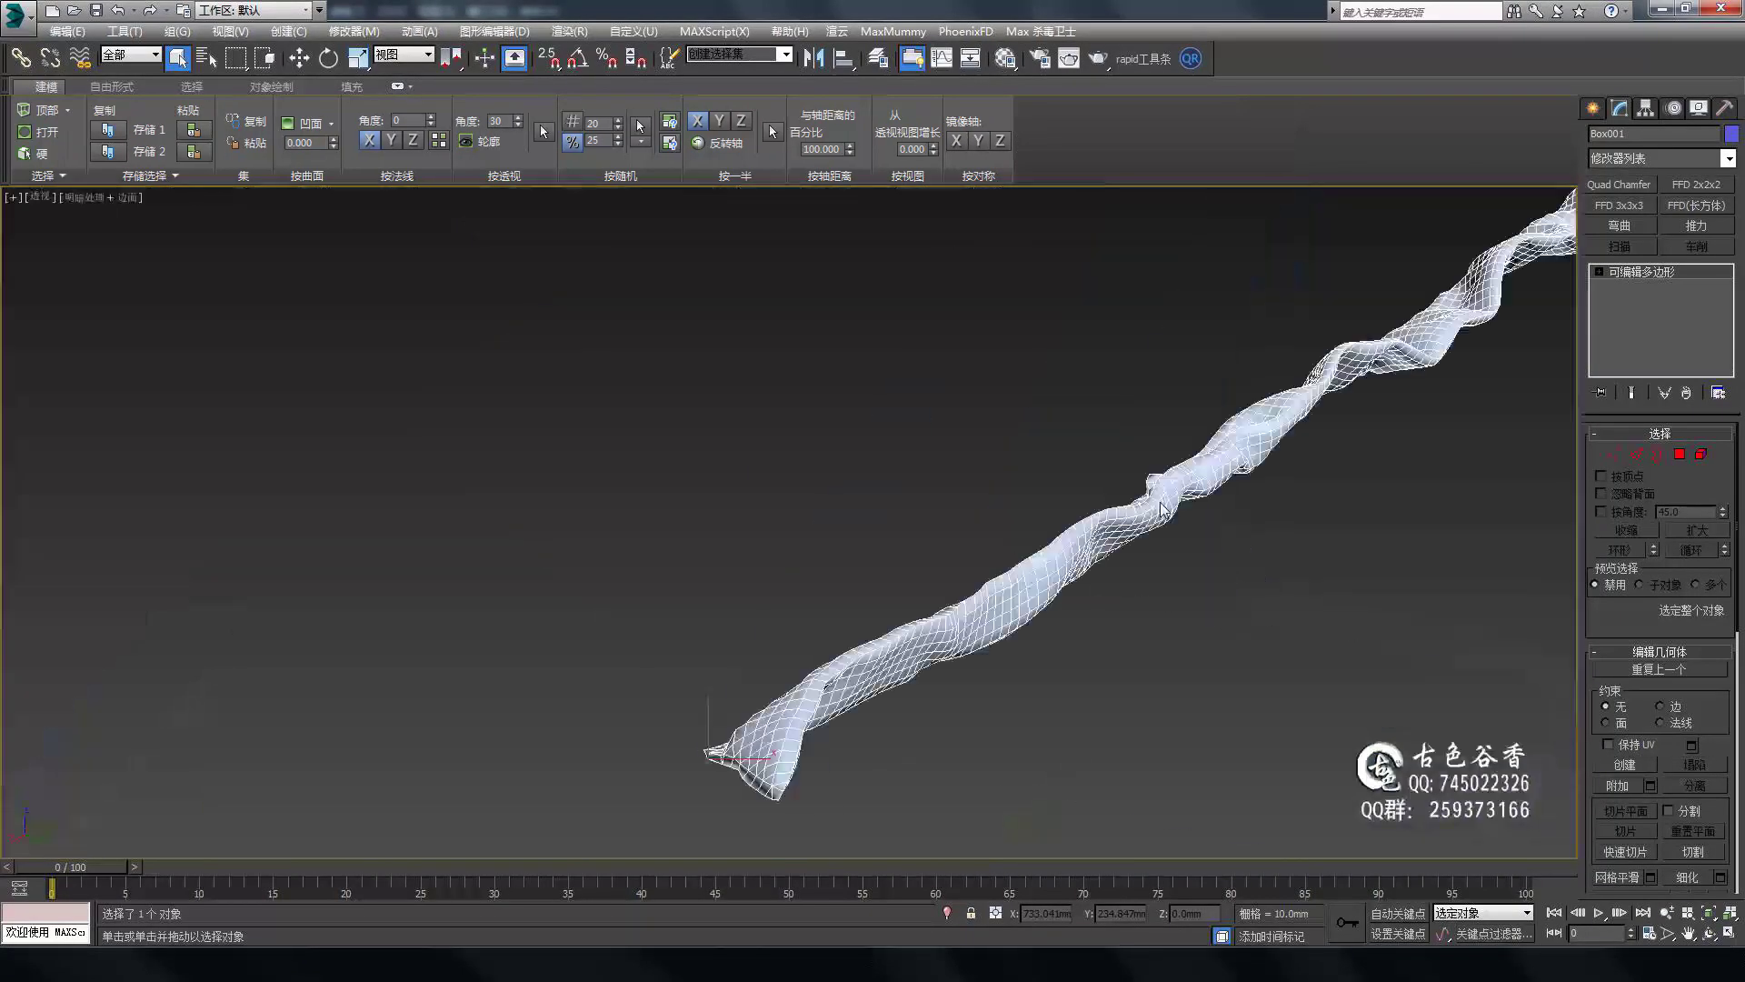
{"action": "scroll", "coordinate": [702, 732], "scroll_direction": "up", "scroll_amount": 5}
{"action": "mouse_move", "coordinate": [818, 637]}
{"action": "middle_mouse_down", "text": "alt"}
{"action": "mouse_move", "coordinate": [866, 607]}
{"action": "mouse_move", "coordinate": [1012, 428]}
{"action": "mouse_move", "coordinate": [1122, 476]}
{"action": "mouse_move", "coordinate": [1227, 464]}
{"action": "middle_mouse_up", "text": "alt"}
{"action": "mouse_move", "coordinate": [1423, 470]}
{"action": "middle_mouse_down", "text": "alt"}
{"action": "mouse_move", "coordinate": [1253, 483]}
{"action": "mouse_move", "coordinate": [1345, 491]}
{"action": "middle_mouse_up", "text": "alt"}
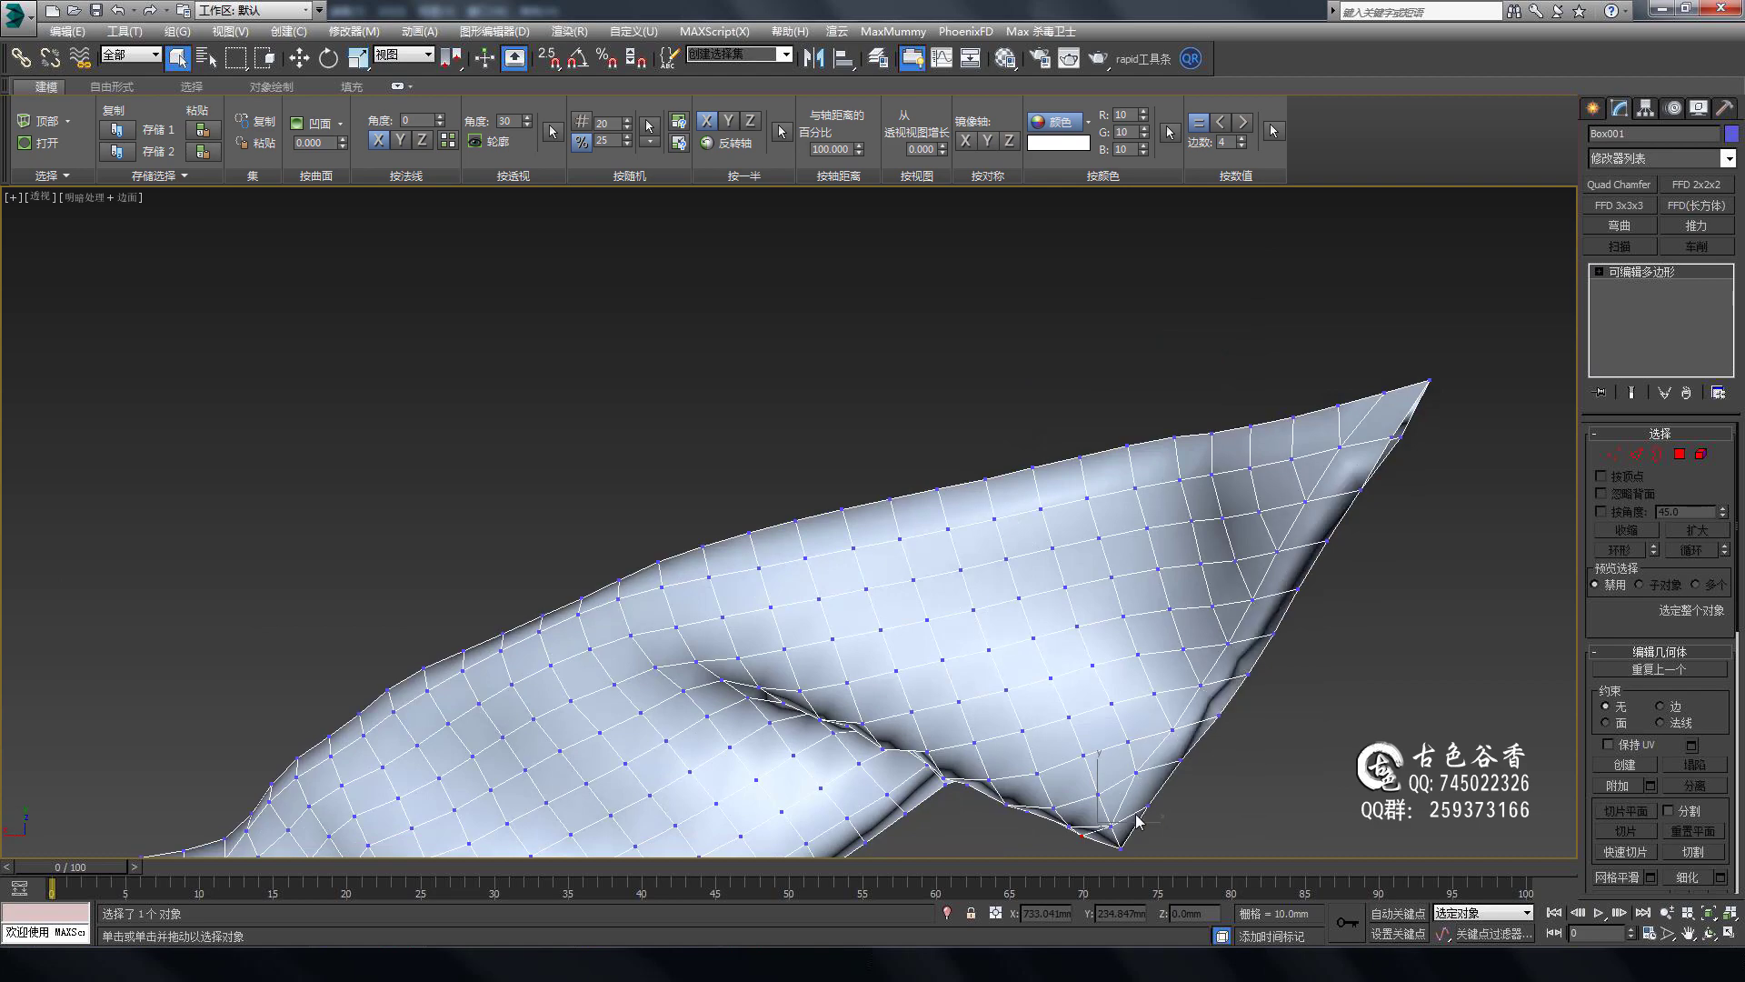
{"action": "mouse_move", "coordinate": [1138, 821]}
{"action": "middle_mouse_down", "text": "alt"}
{"action": "mouse_move", "coordinate": [909, 581]}
{"action": "mouse_move", "coordinate": [1021, 488]}
{"action": "middle_mouse_up", "text": "alt"}
{"action": "scroll", "coordinate": [608, 742], "scroll_direction": "up", "scroll_amount": 5}
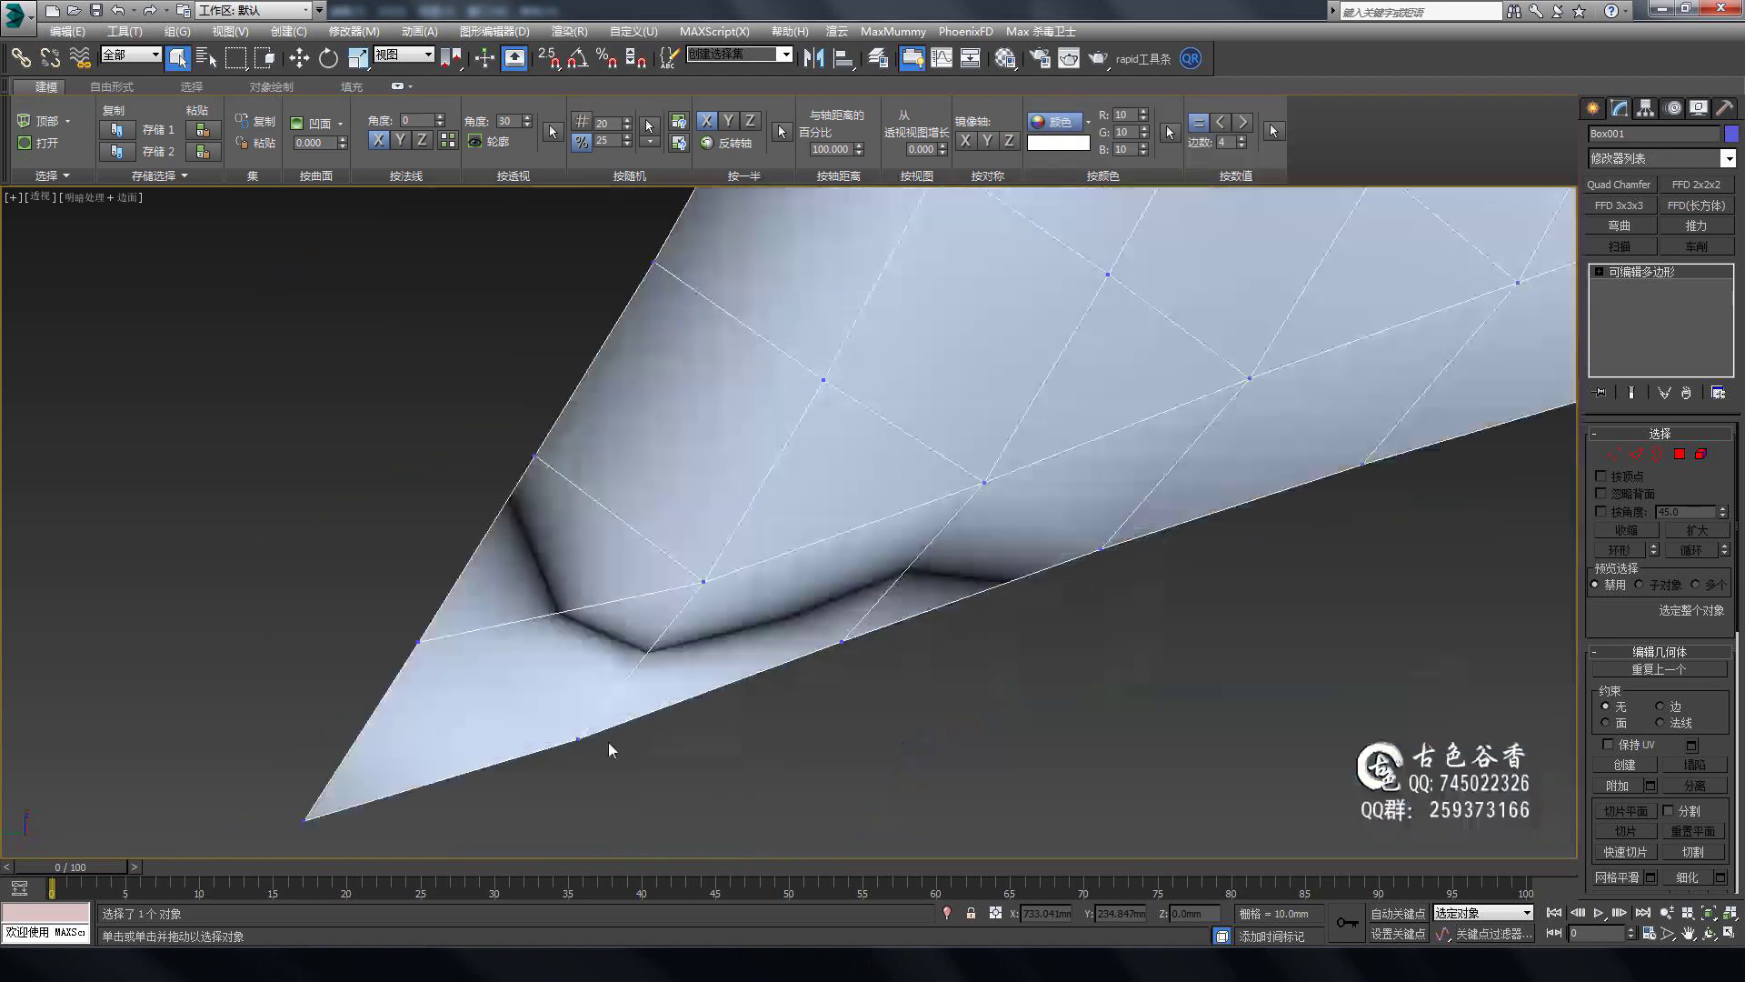
{"action": "scroll", "coordinate": [535, 657], "scroll_direction": "down", "scroll_amount": 3}
{"action": "mouse_move", "coordinate": [534, 657]}
{"action": "middle_mouse_down", "text": "alt"}
{"action": "mouse_move", "coordinate": [697, 647]}
{"action": "mouse_move", "coordinate": [1027, 443]}
{"action": "mouse_move", "coordinate": [727, 556]}
{"action": "mouse_move", "coordinate": [527, 390]}
{"action": "mouse_move", "coordinate": [728, 448]}
{"action": "mouse_move", "coordinate": [637, 637]}
{"action": "mouse_move", "coordinate": [600, 539]}
{"action": "middle_mouse_up", "text": "alt"}
Inspect the strip's vertices closely in vertex mode from several angles.
{"action": "key", "text": "1"}
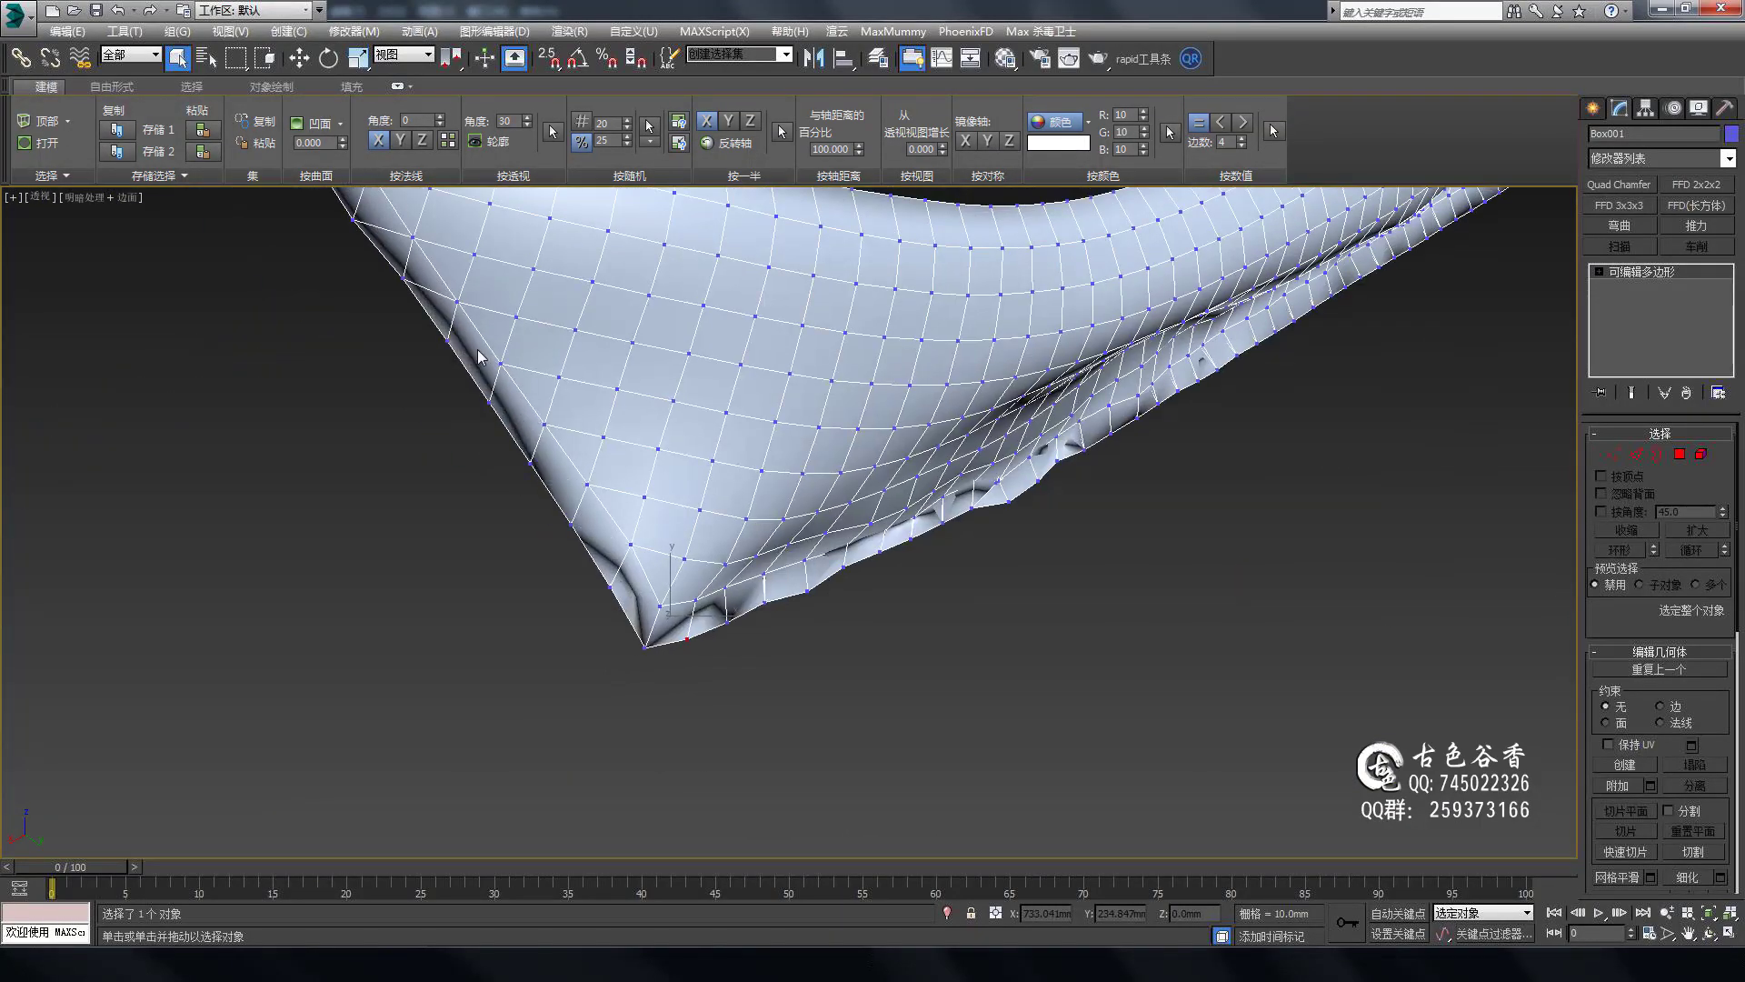
{"action": "mouse_move", "coordinate": [479, 354]}
{"action": "middle_mouse_down", "text": "alt"}
{"action": "mouse_move", "coordinate": [818, 546]}
{"action": "mouse_move", "coordinate": [954, 718]}
{"action": "mouse_move", "coordinate": [929, 690]}
{"action": "mouse_move", "coordinate": [955, 653]}
{"action": "mouse_move", "coordinate": [882, 509]}
{"action": "mouse_move", "coordinate": [1045, 471]}
{"action": "mouse_move", "coordinate": [1021, 654]}
{"action": "mouse_move", "coordinate": [1188, 404]}
{"action": "middle_mouse_up", "text": "alt"}
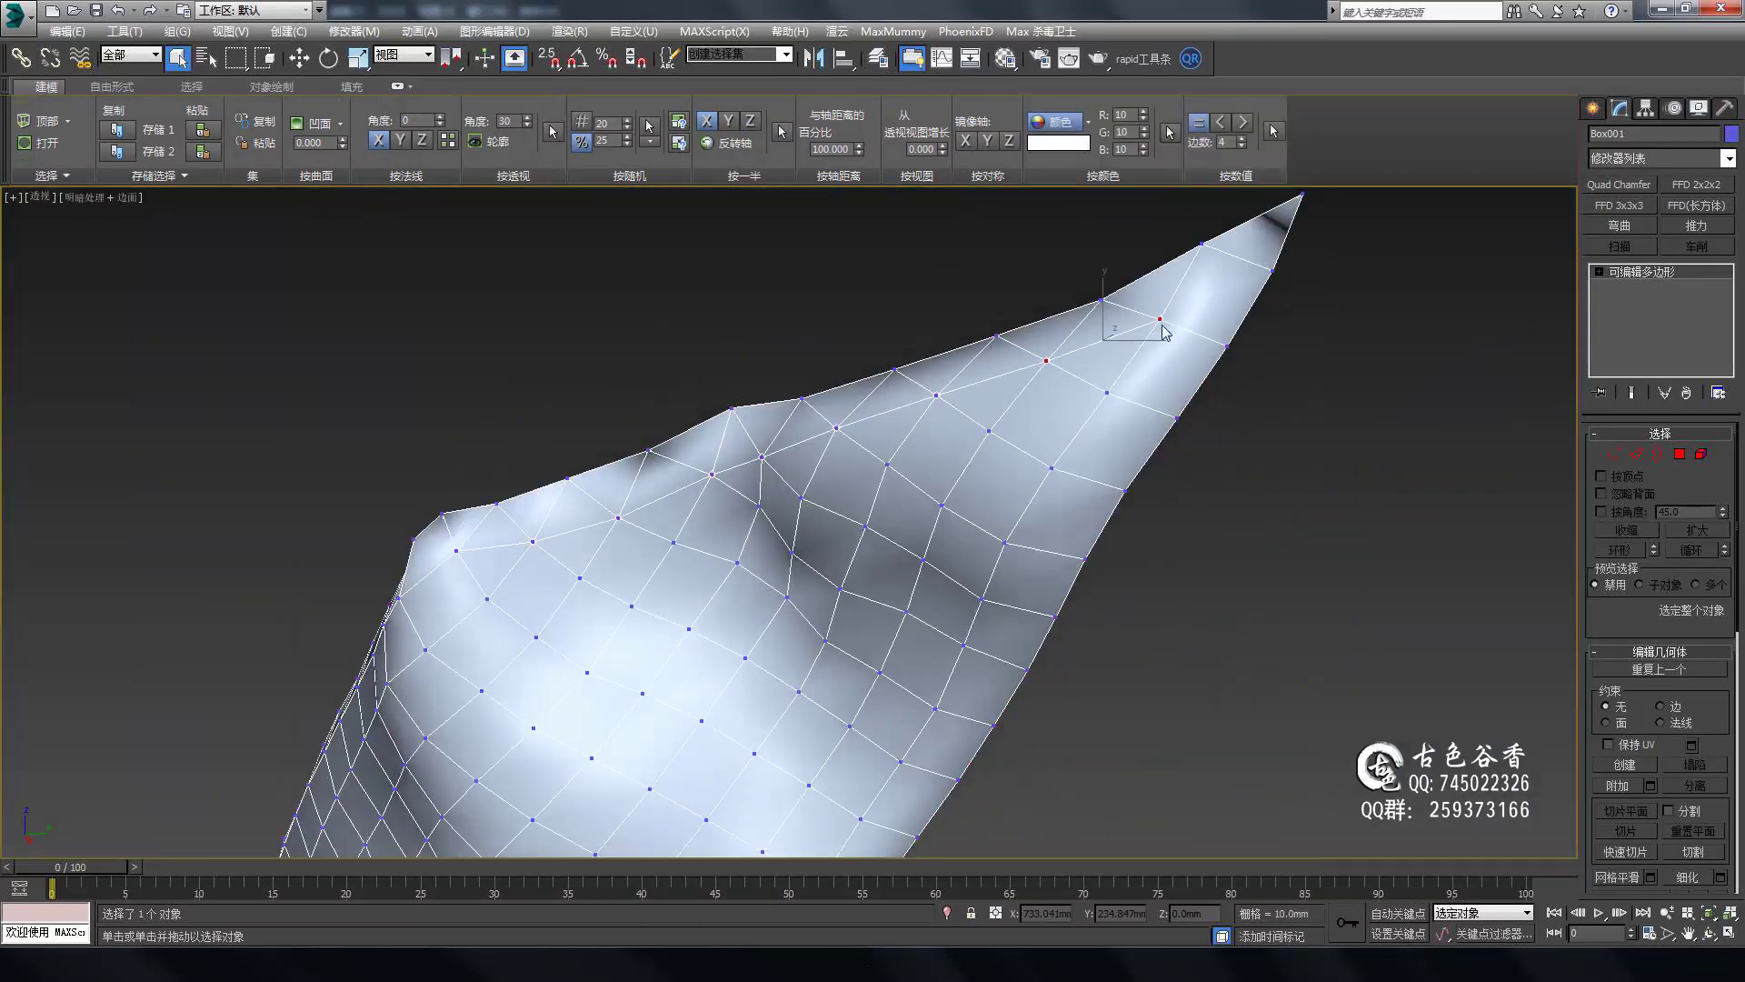
{"action": "middle_click_drag", "start_coordinate": [1164, 333], "coordinate": [890, 403], "text": "alt"}
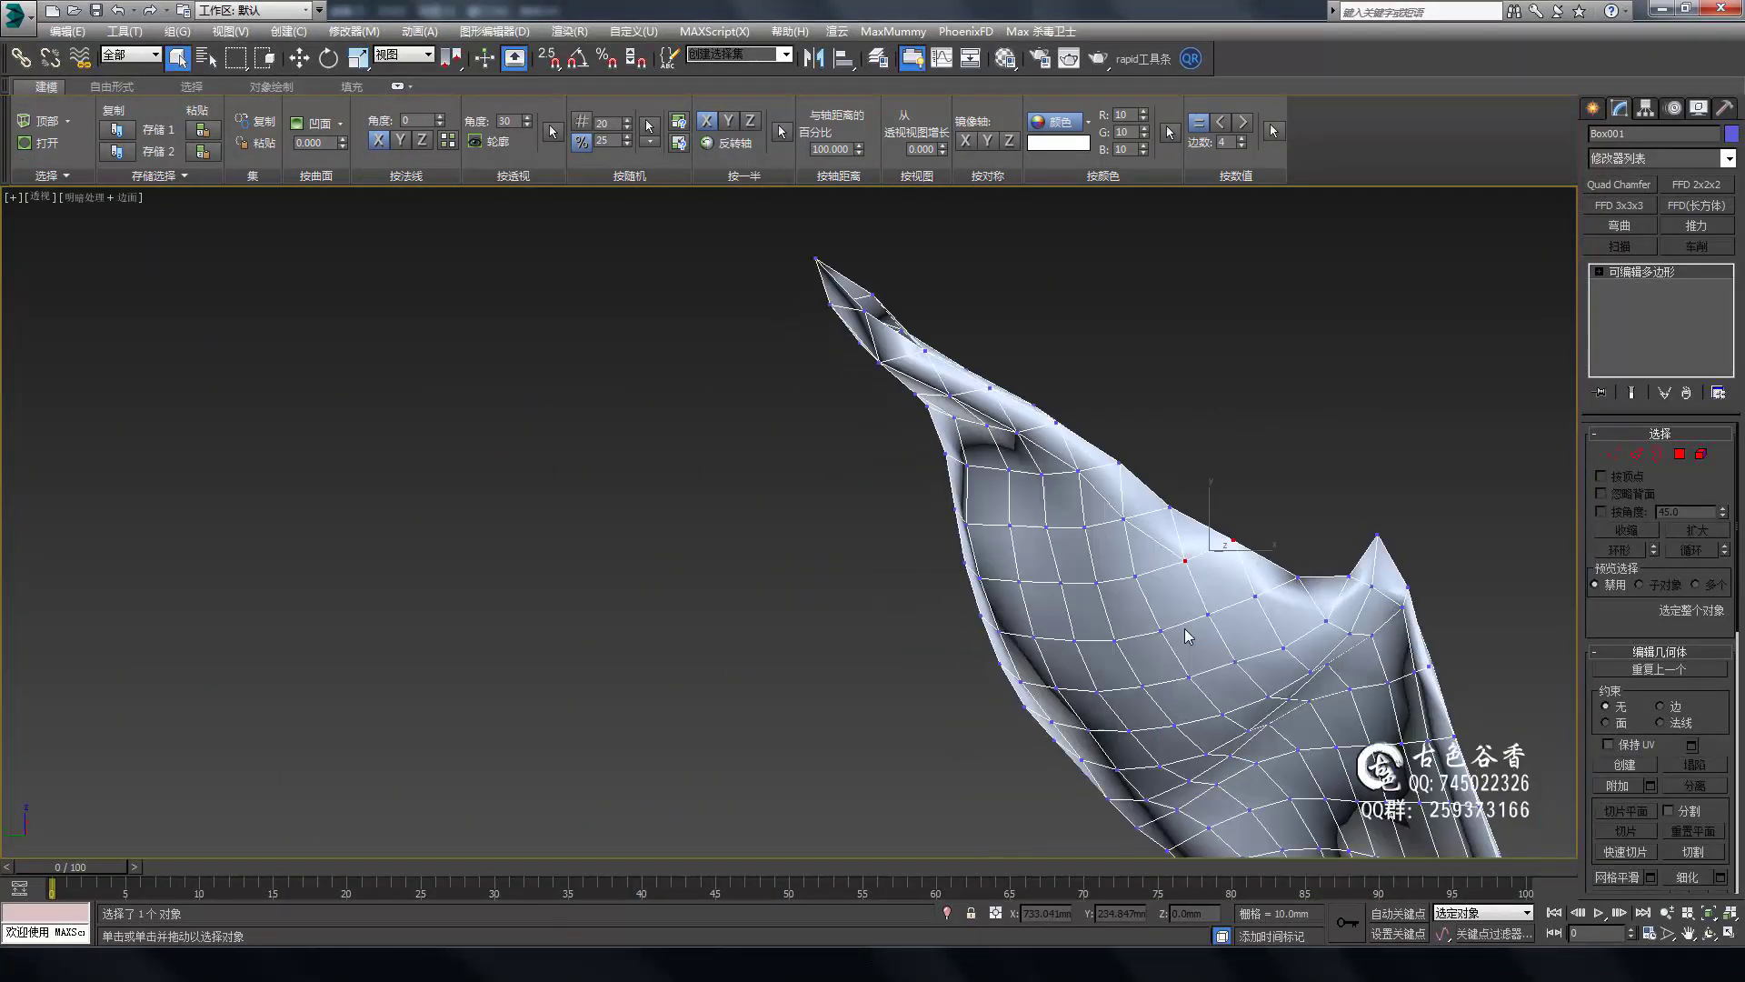
{"action": "mouse_move", "coordinate": [1187, 634]}
{"action": "middle_mouse_down", "text": "alt"}
{"action": "mouse_move", "coordinate": [1080, 534]}
{"action": "mouse_move", "coordinate": [1348, 464]}
{"action": "mouse_move", "coordinate": [1235, 555]}
{"action": "mouse_move", "coordinate": [901, 405]}
{"action": "middle_mouse_up", "text": "alt"}
{"action": "key", "text": "1"}
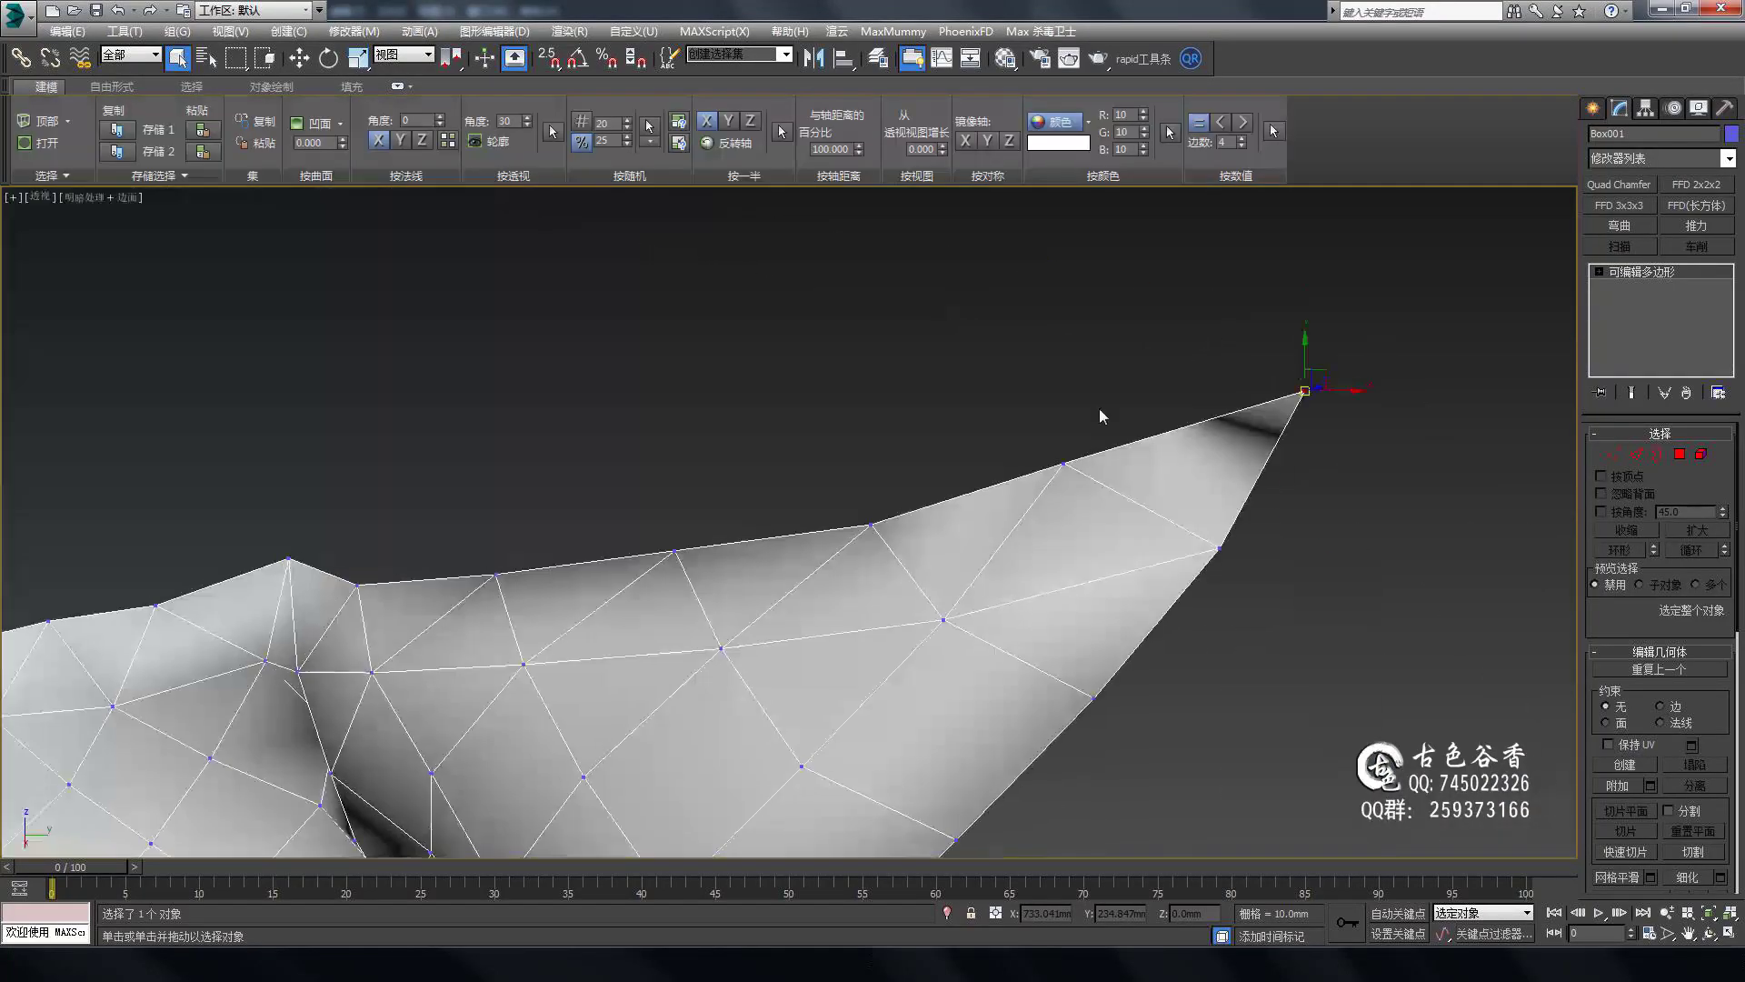
{"action": "mouse_move", "coordinate": [1100, 414]}
{"action": "middle_mouse_down", "text": "alt"}
{"action": "mouse_move", "coordinate": [460, 460]}
{"action": "mouse_move", "coordinate": [437, 487]}
{"action": "mouse_move", "coordinate": [818, 437]}
{"action": "mouse_move", "coordinate": [1208, 417]}
{"action": "mouse_move", "coordinate": [1130, 370]}
{"action": "mouse_move", "coordinate": [1441, 467]}
{"action": "mouse_move", "coordinate": [908, 623]}
{"action": "mouse_move", "coordinate": [730, 413]}
{"action": "middle_mouse_up", "text": "alt"}
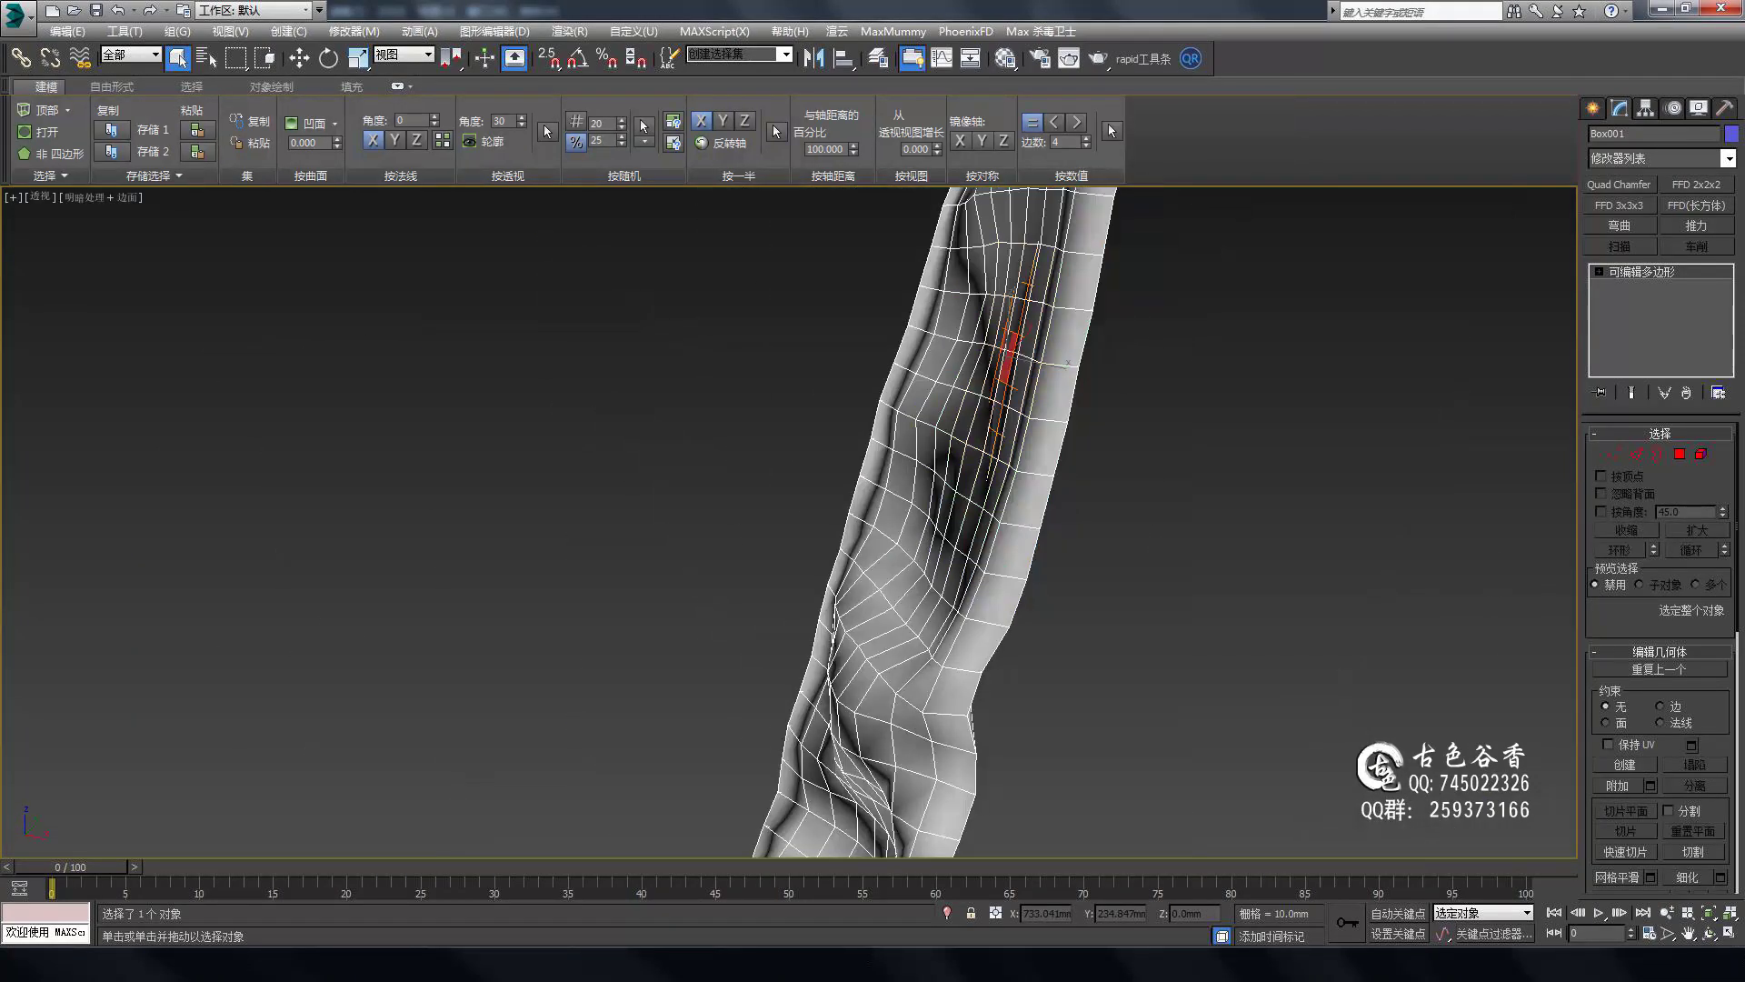
{"action": "mouse_move", "coordinate": [689, 265]}
{"action": "middle_mouse_down", "text": "alt"}
{"action": "mouse_move", "coordinate": [1006, 531]}
{"action": "mouse_move", "coordinate": [1027, 329]}
{"action": "middle_mouse_up", "text": "alt"}
{"action": "scroll", "coordinate": [1016, 328], "scroll_direction": "up", "scroll_amount": 3}
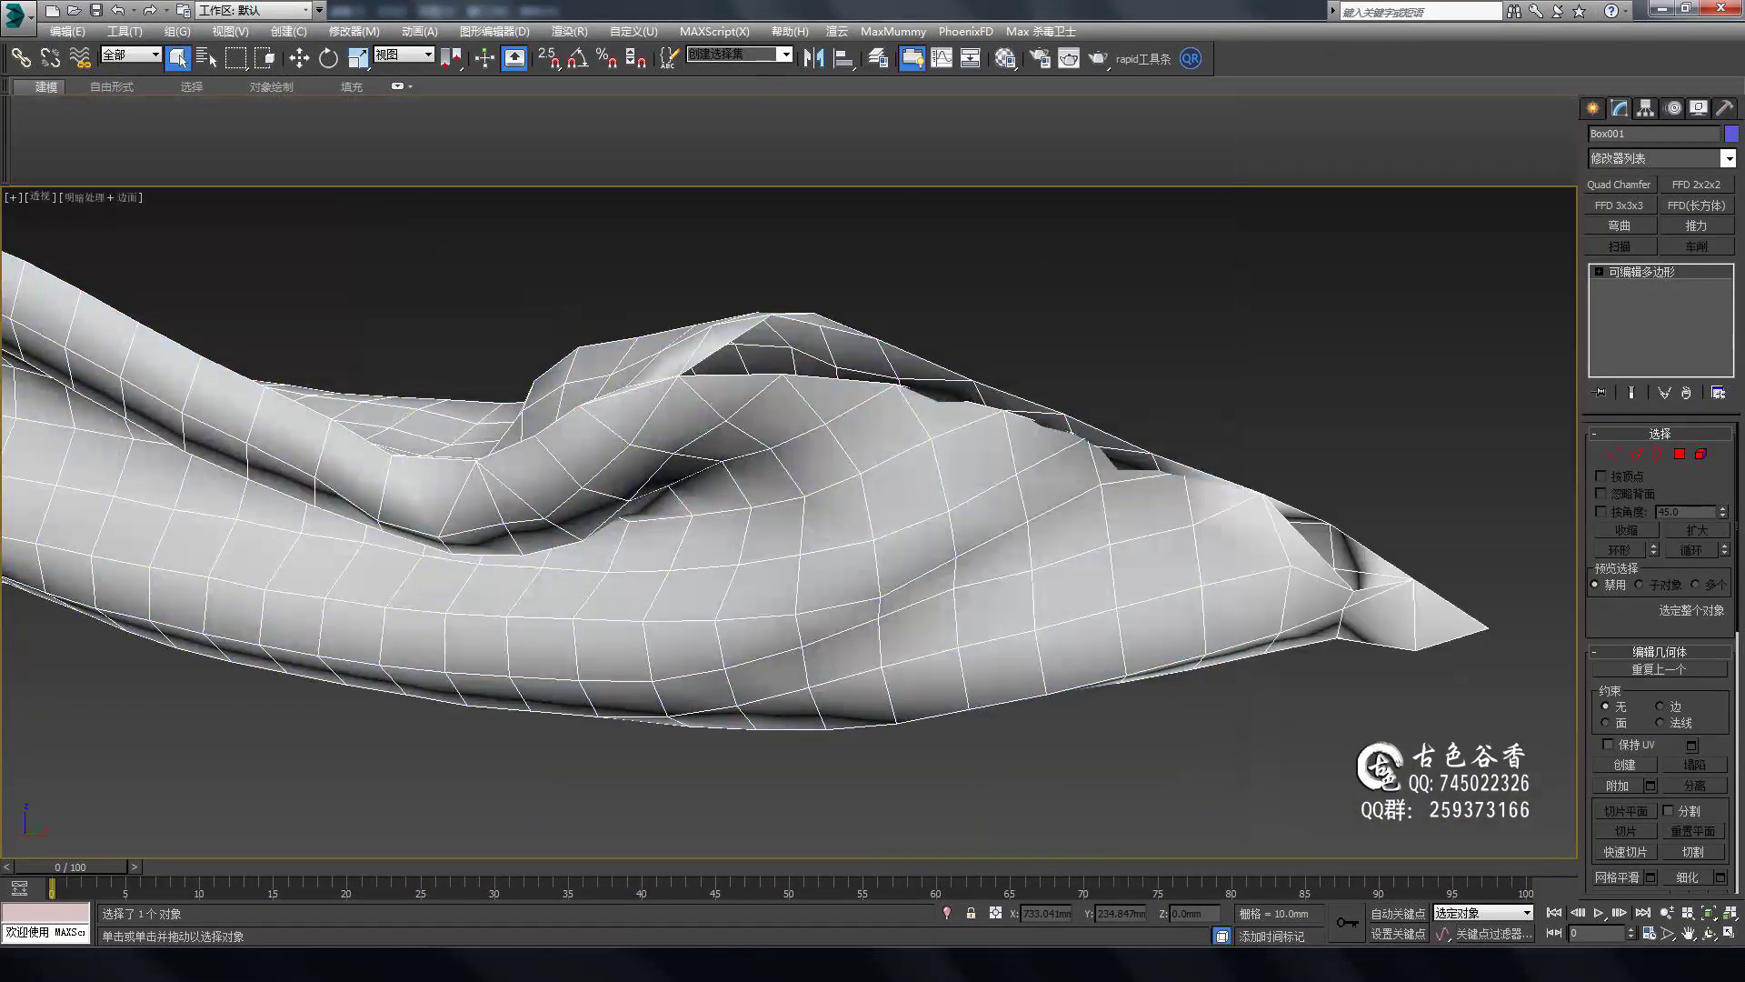
{"action": "scroll", "coordinate": [779, 473], "scroll_direction": "up", "scroll_amount": 3}
{"action": "scroll", "coordinate": [779, 474], "scroll_direction": "up", "scroll_amount": 2}
{"action": "middle_click_drag", "start_coordinate": [779, 473], "coordinate": [516, 468], "text": "alt"}
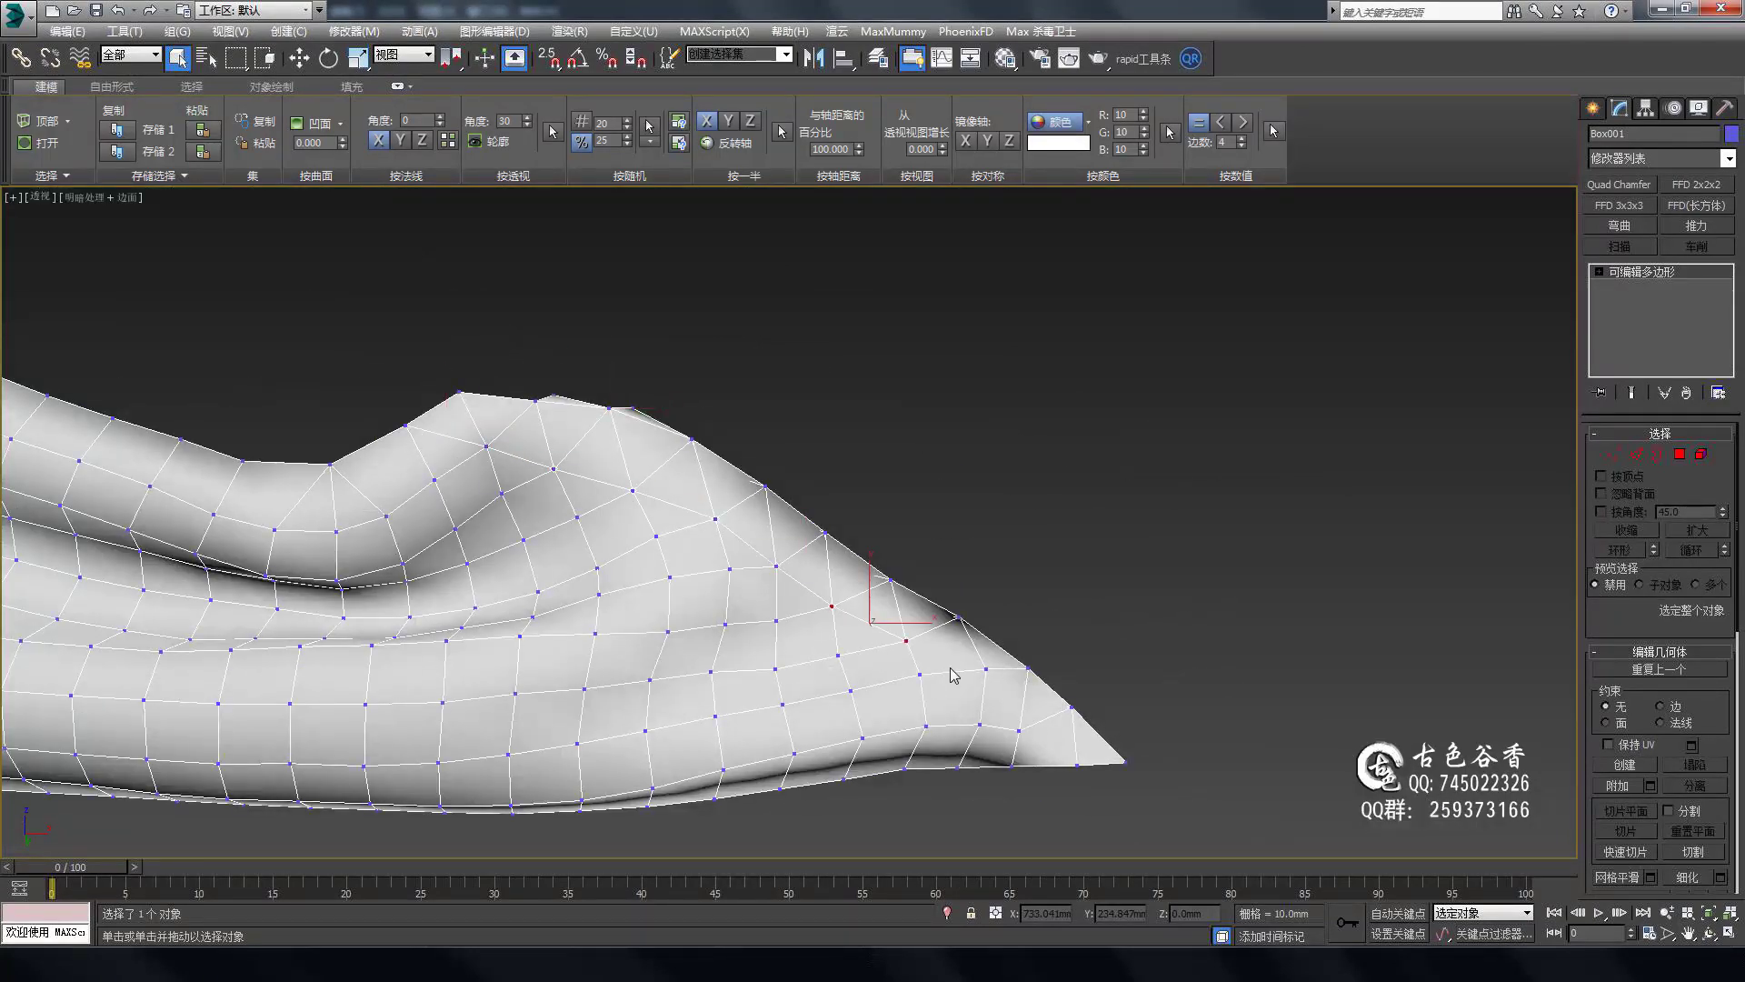
{"action": "mouse_move", "coordinate": [953, 675]}
{"action": "middle_mouse_down", "text": "alt"}
{"action": "mouse_move", "coordinate": [919, 603]}
{"action": "mouse_move", "coordinate": [541, 582]}
{"action": "middle_mouse_up", "text": "alt"}
{"action": "scroll", "coordinate": [1157, 386], "scroll_direction": "up", "scroll_amount": 3}
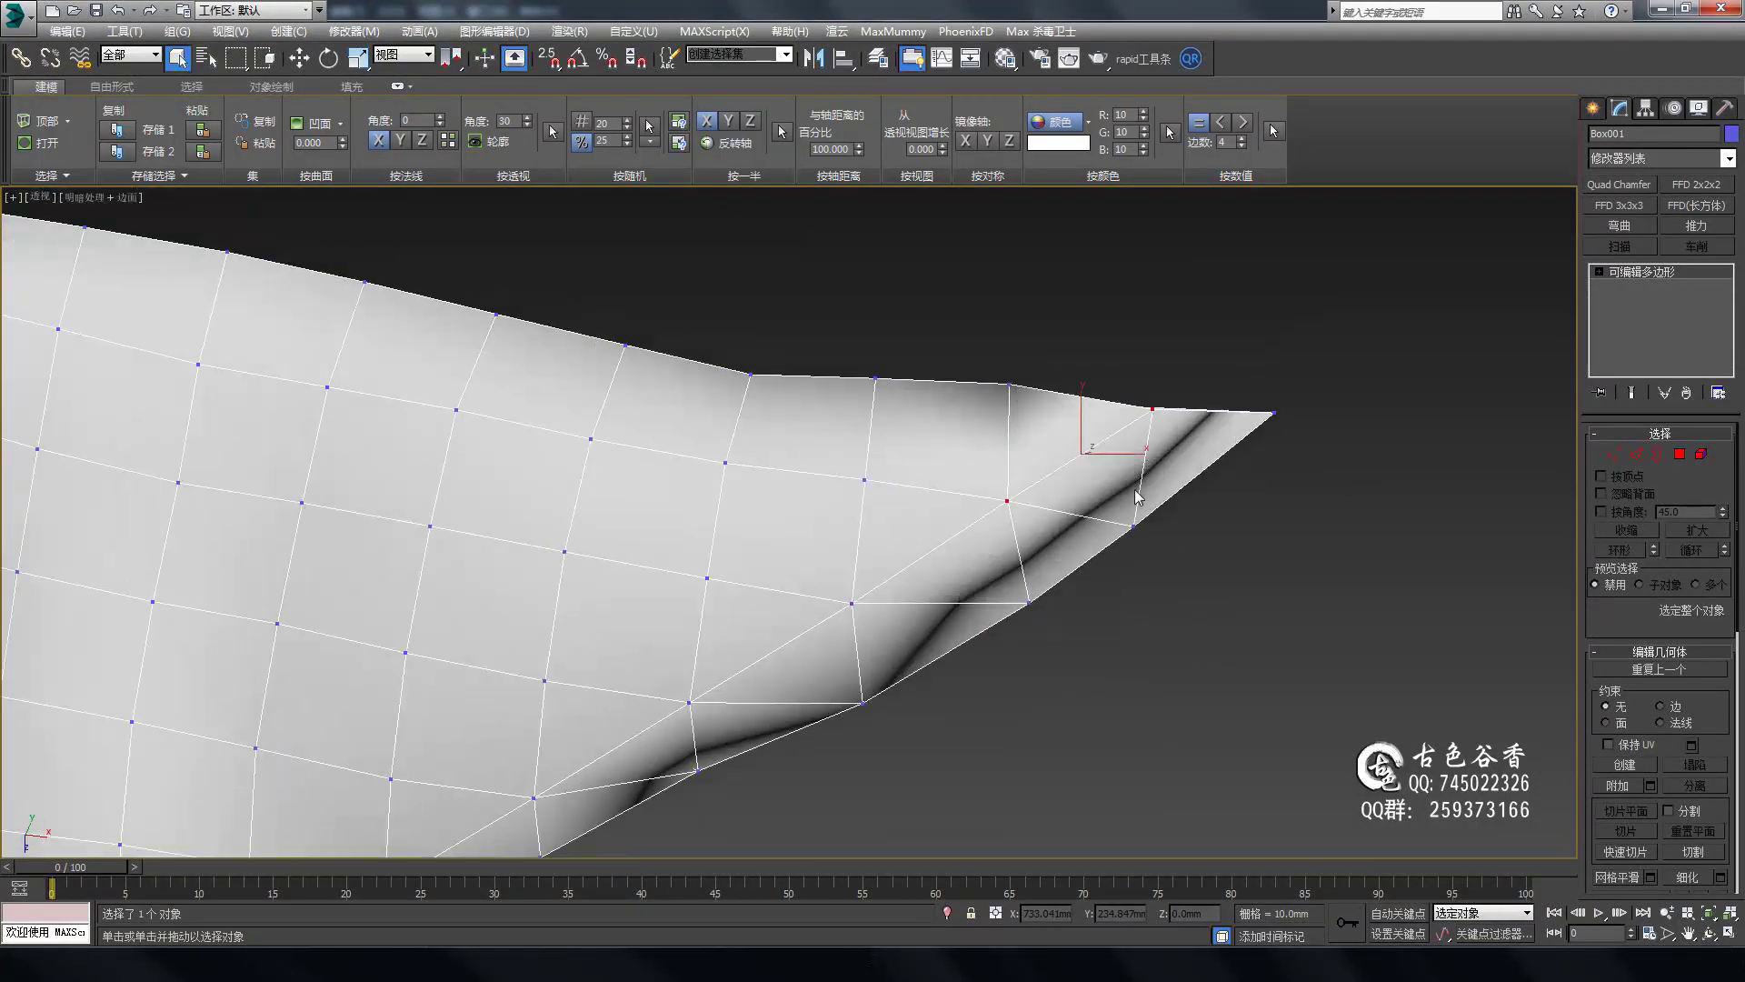
{"action": "middle_click_drag", "start_coordinate": [1156, 386], "coordinate": [829, 576], "text": "alt"}
Pick edges on the strip's underside in edge mode and examine the coarse faces.
{"action": "key", "text": "2"}
{"action": "left_click", "coordinate": [557, 474]}
{"action": "mouse_move", "coordinate": [557, 475]}
{"action": "middle_mouse_down", "text": "alt"}
{"action": "mouse_move", "coordinate": [417, 417]}
{"action": "mouse_move", "coordinate": [500, 309]}
{"action": "mouse_move", "coordinate": [636, 382]}
{"action": "mouse_move", "coordinate": [576, 451]}
{"action": "middle_mouse_up", "text": "alt"}
{"action": "scroll", "coordinate": [682, 418], "scroll_direction": "up", "scroll_amount": 2}
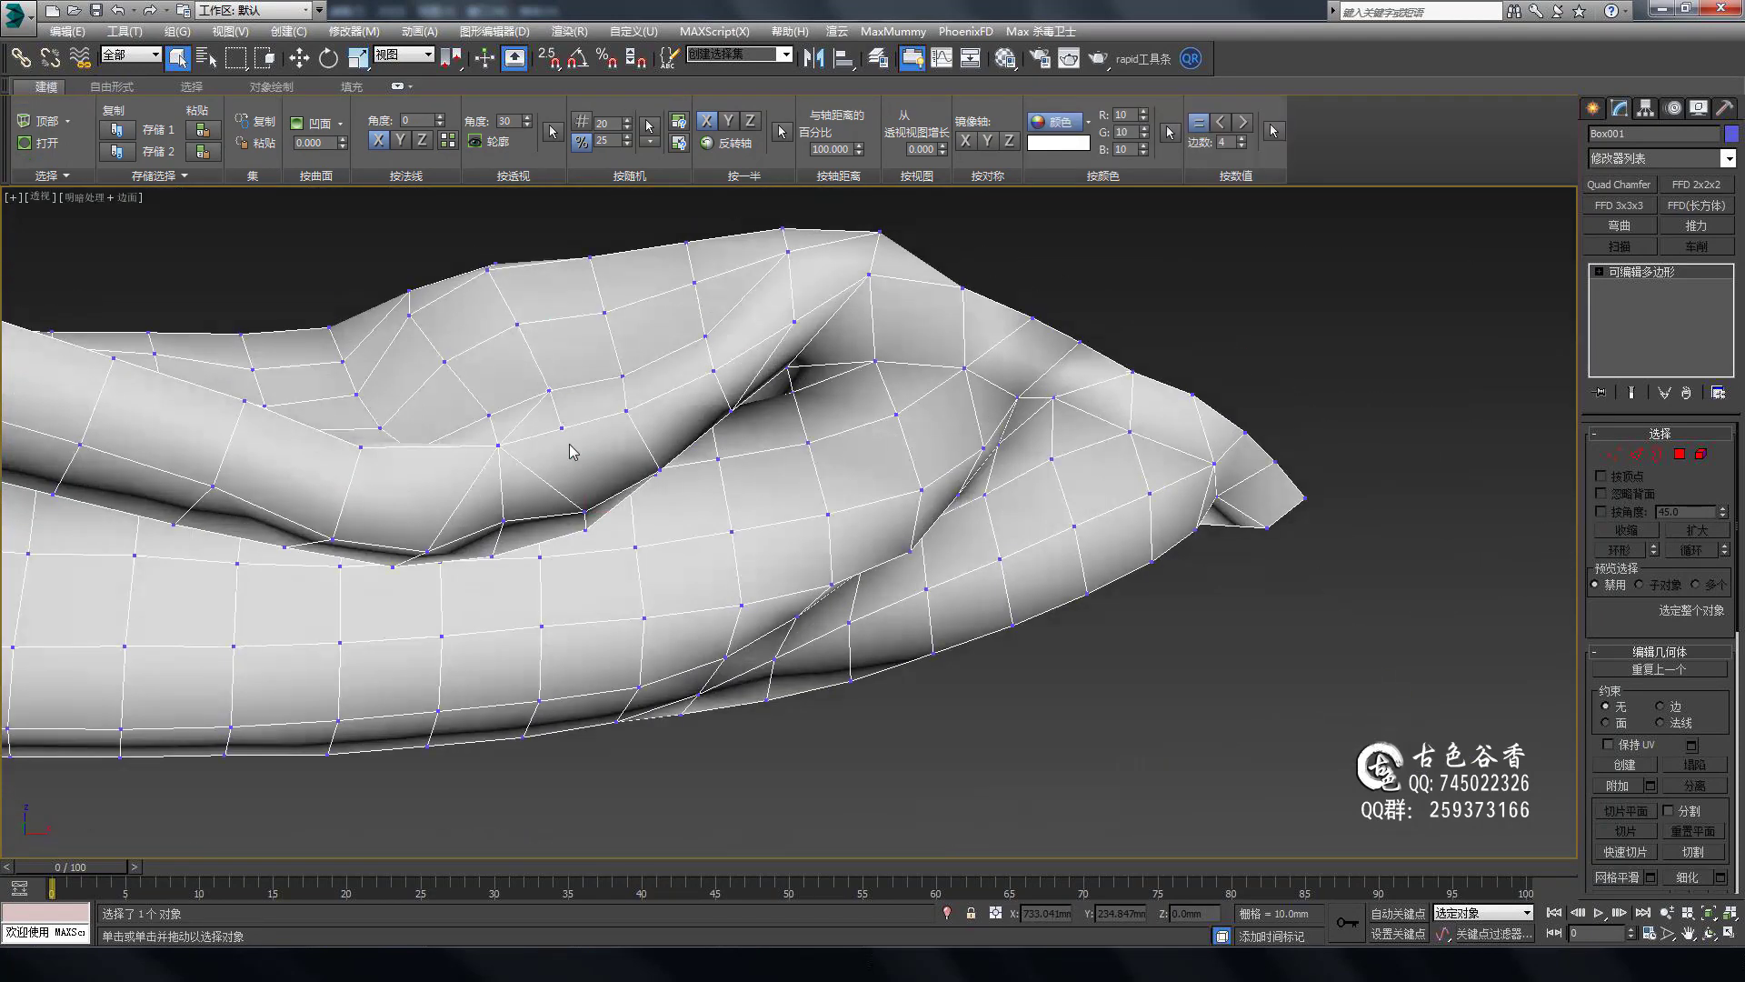
{"action": "scroll", "coordinate": [576, 452], "scroll_direction": "down", "scroll_amount": 4}
{"action": "scroll", "coordinate": [573, 290], "scroll_direction": "up", "scroll_amount": 6}
{"action": "scroll", "coordinate": [982, 450], "scroll_direction": "down", "scroll_amount": 6}
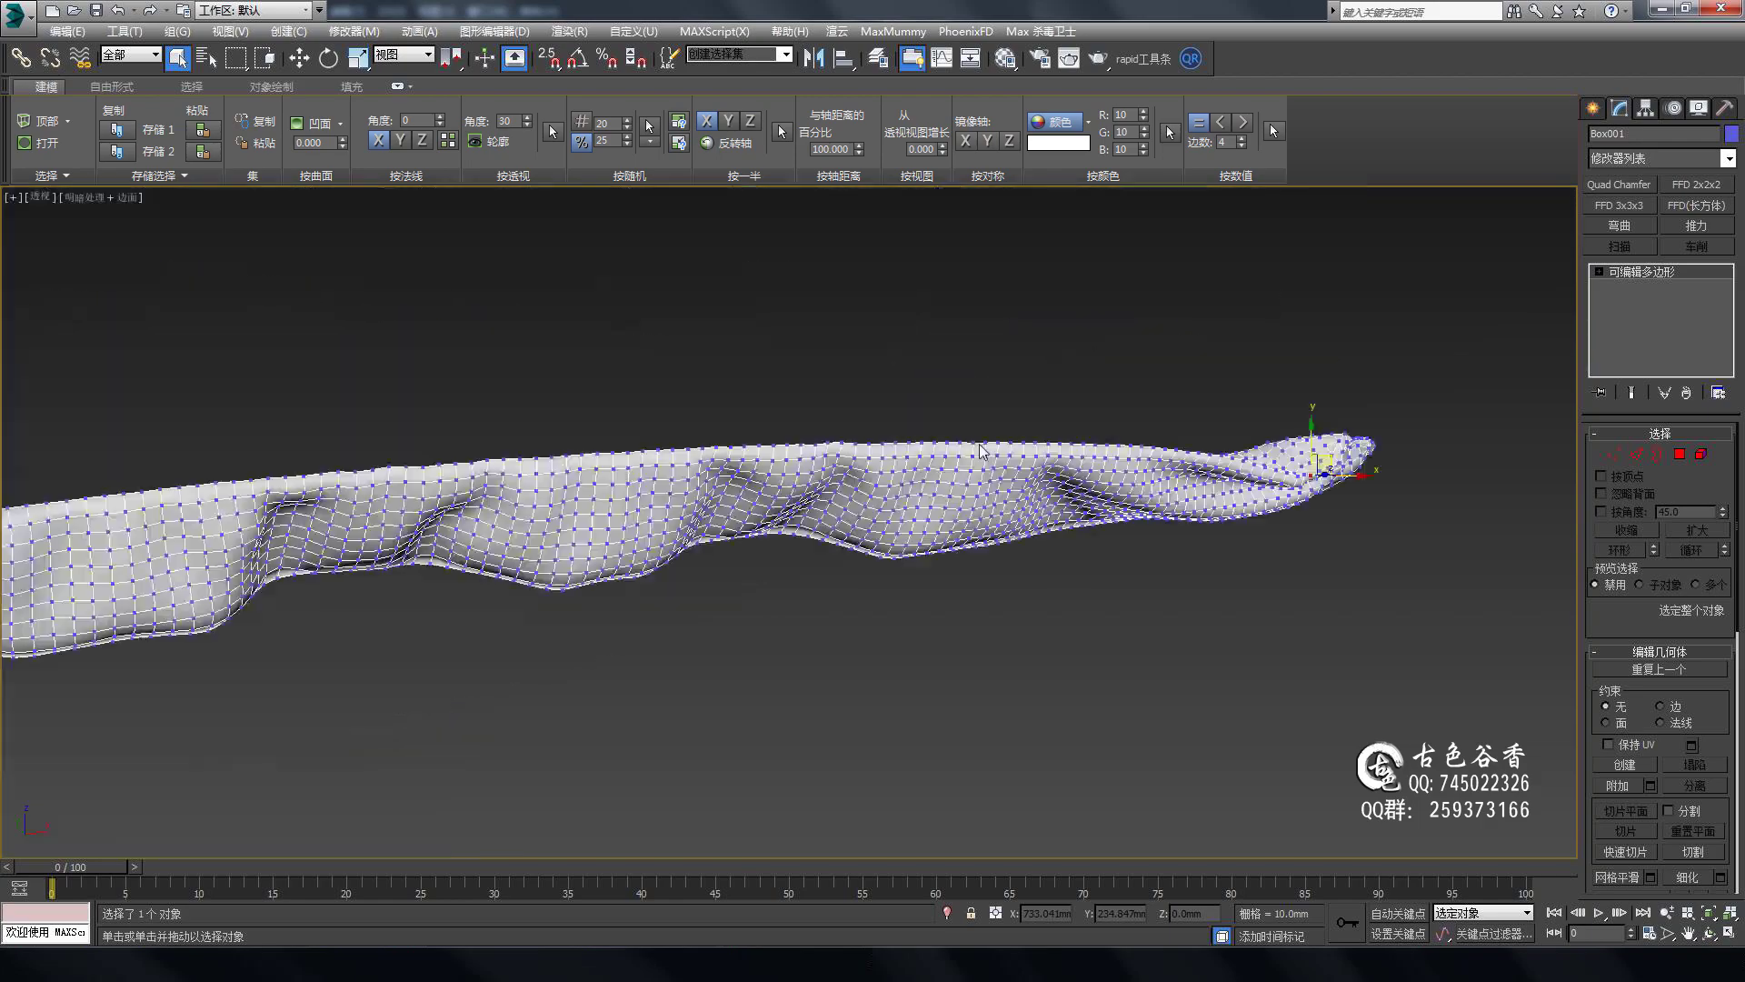
{"action": "scroll", "coordinate": [701, 461], "scroll_direction": "up", "scroll_amount": 6}
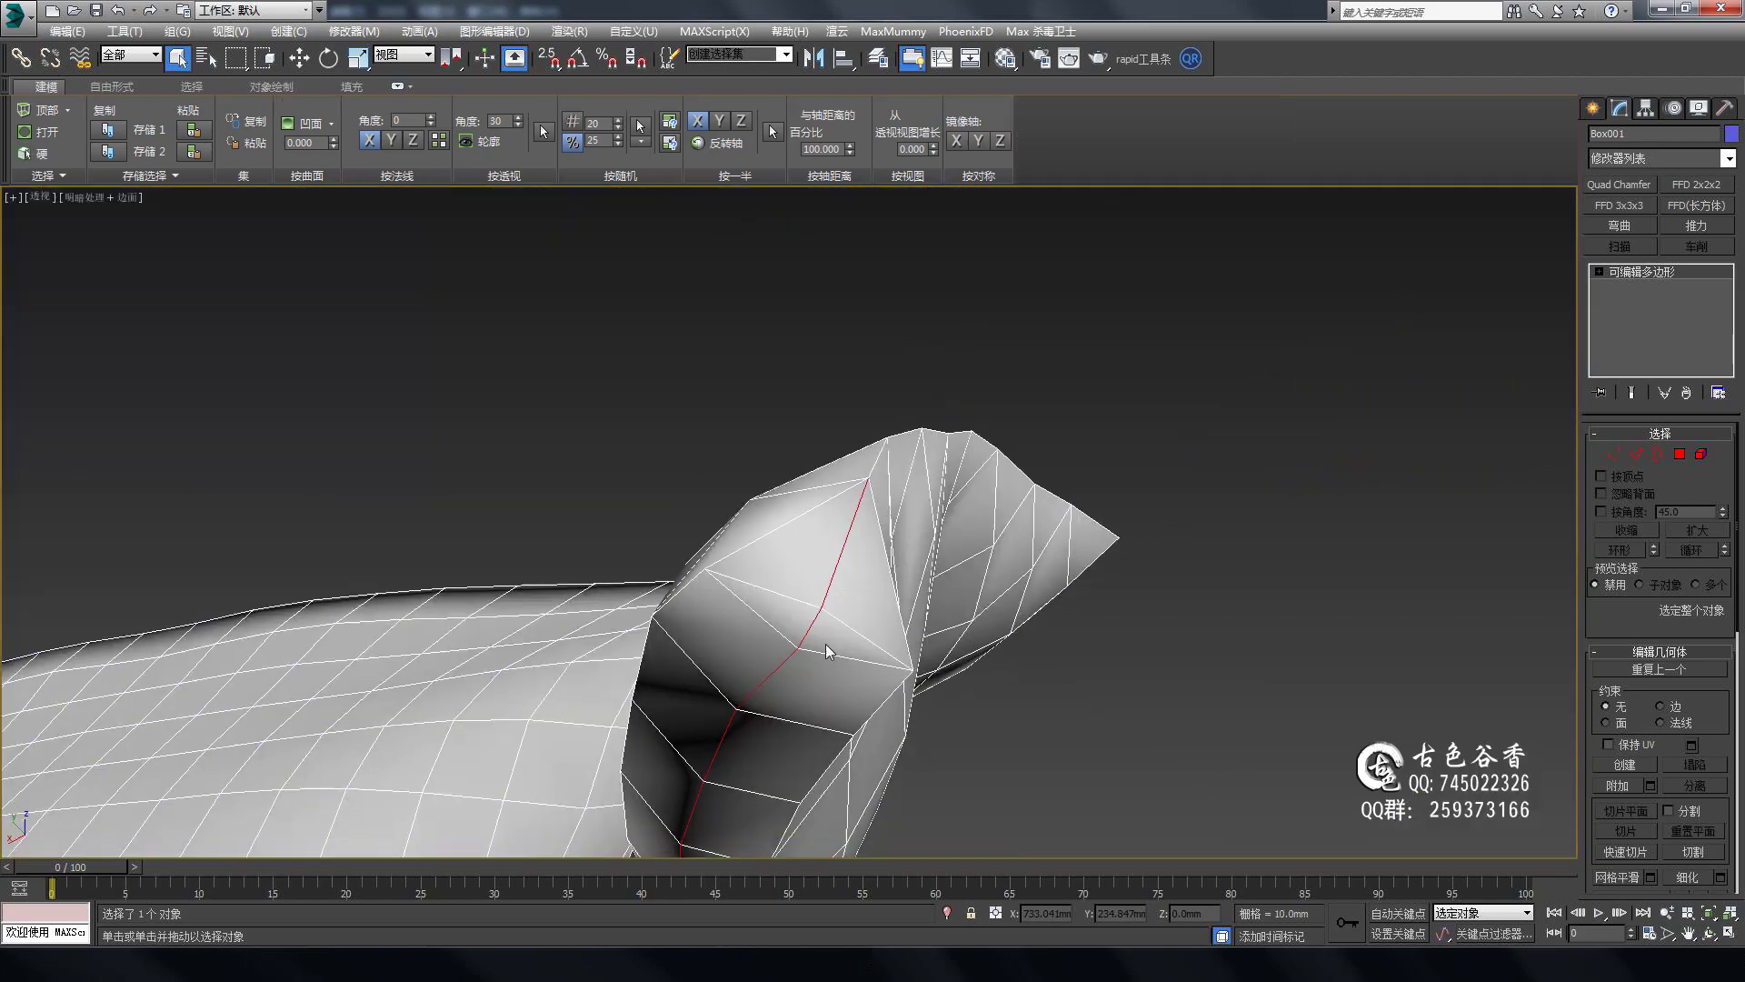
{"action": "middle_click_drag", "start_coordinate": [825, 643], "coordinate": [727, 591], "text": "alt"}
{"action": "scroll", "coordinate": [636, 546], "scroll_direction": "down", "scroll_amount": 5}
Recheck vertices along the curved end, then isolate the cloth mesh with Alt+Q.
{"action": "key", "text": "1"}
{"action": "scroll", "coordinate": [620, 638], "scroll_direction": "up", "scroll_amount": 2}
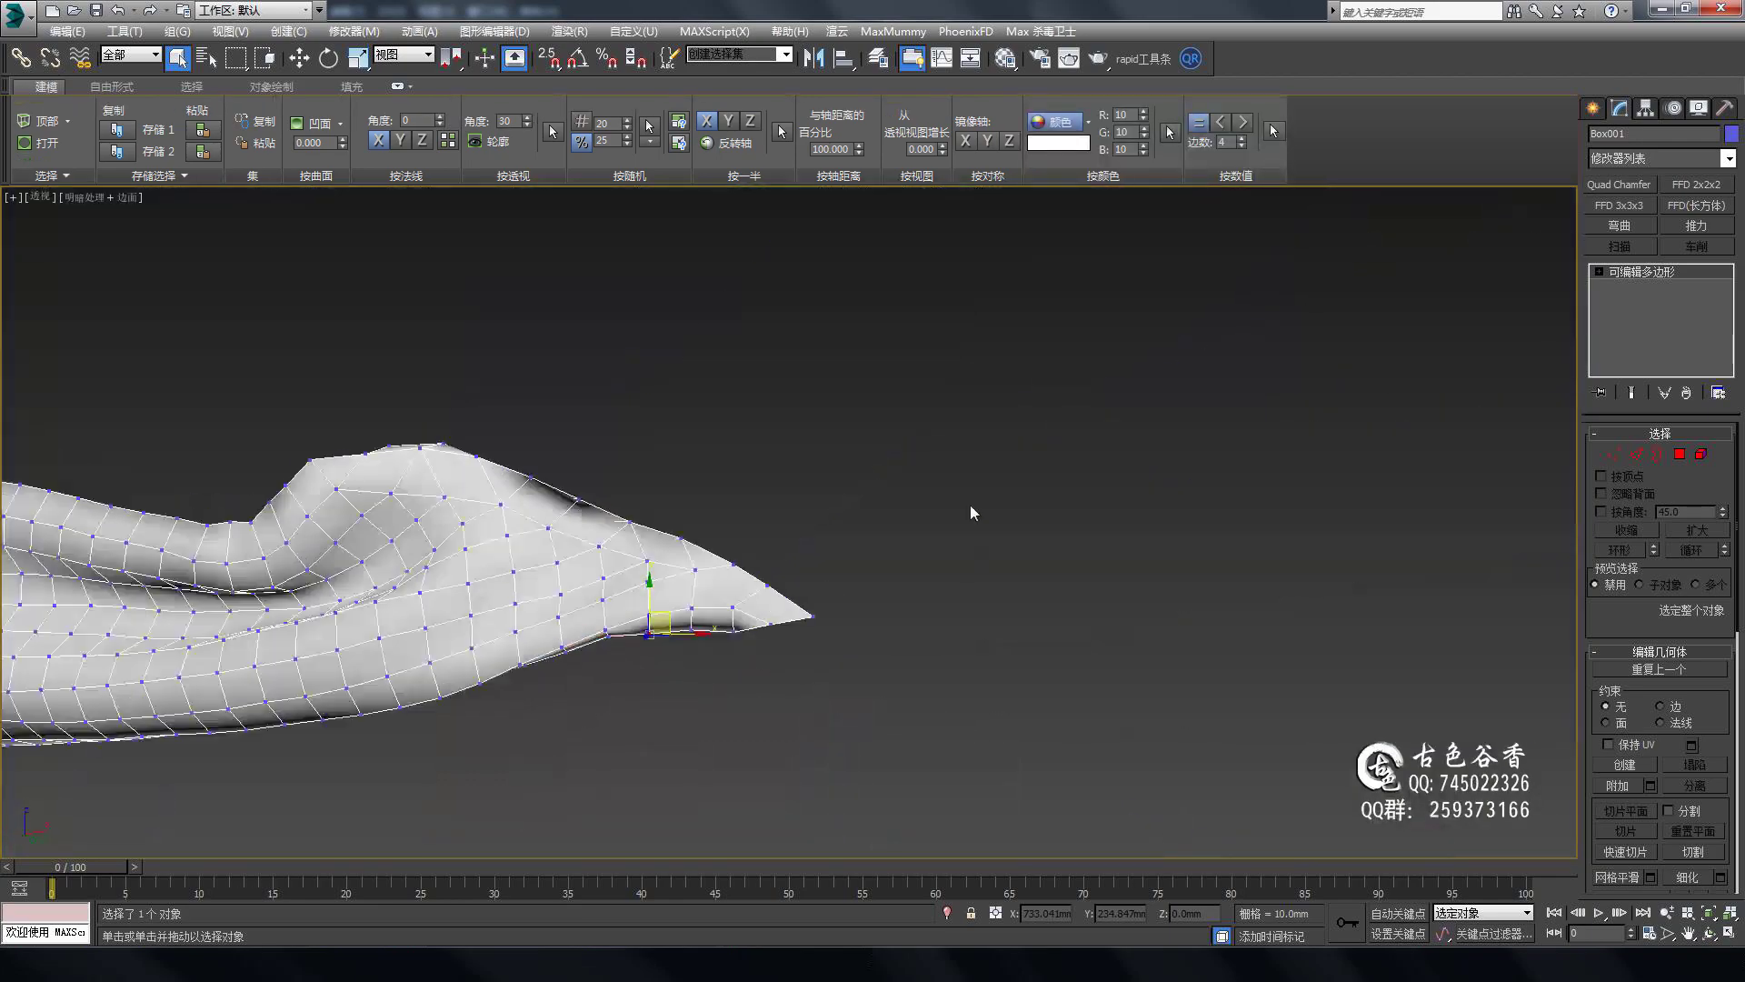
{"action": "middle_click_drag", "start_coordinate": [971, 512], "coordinate": [1018, 652], "text": "alt"}
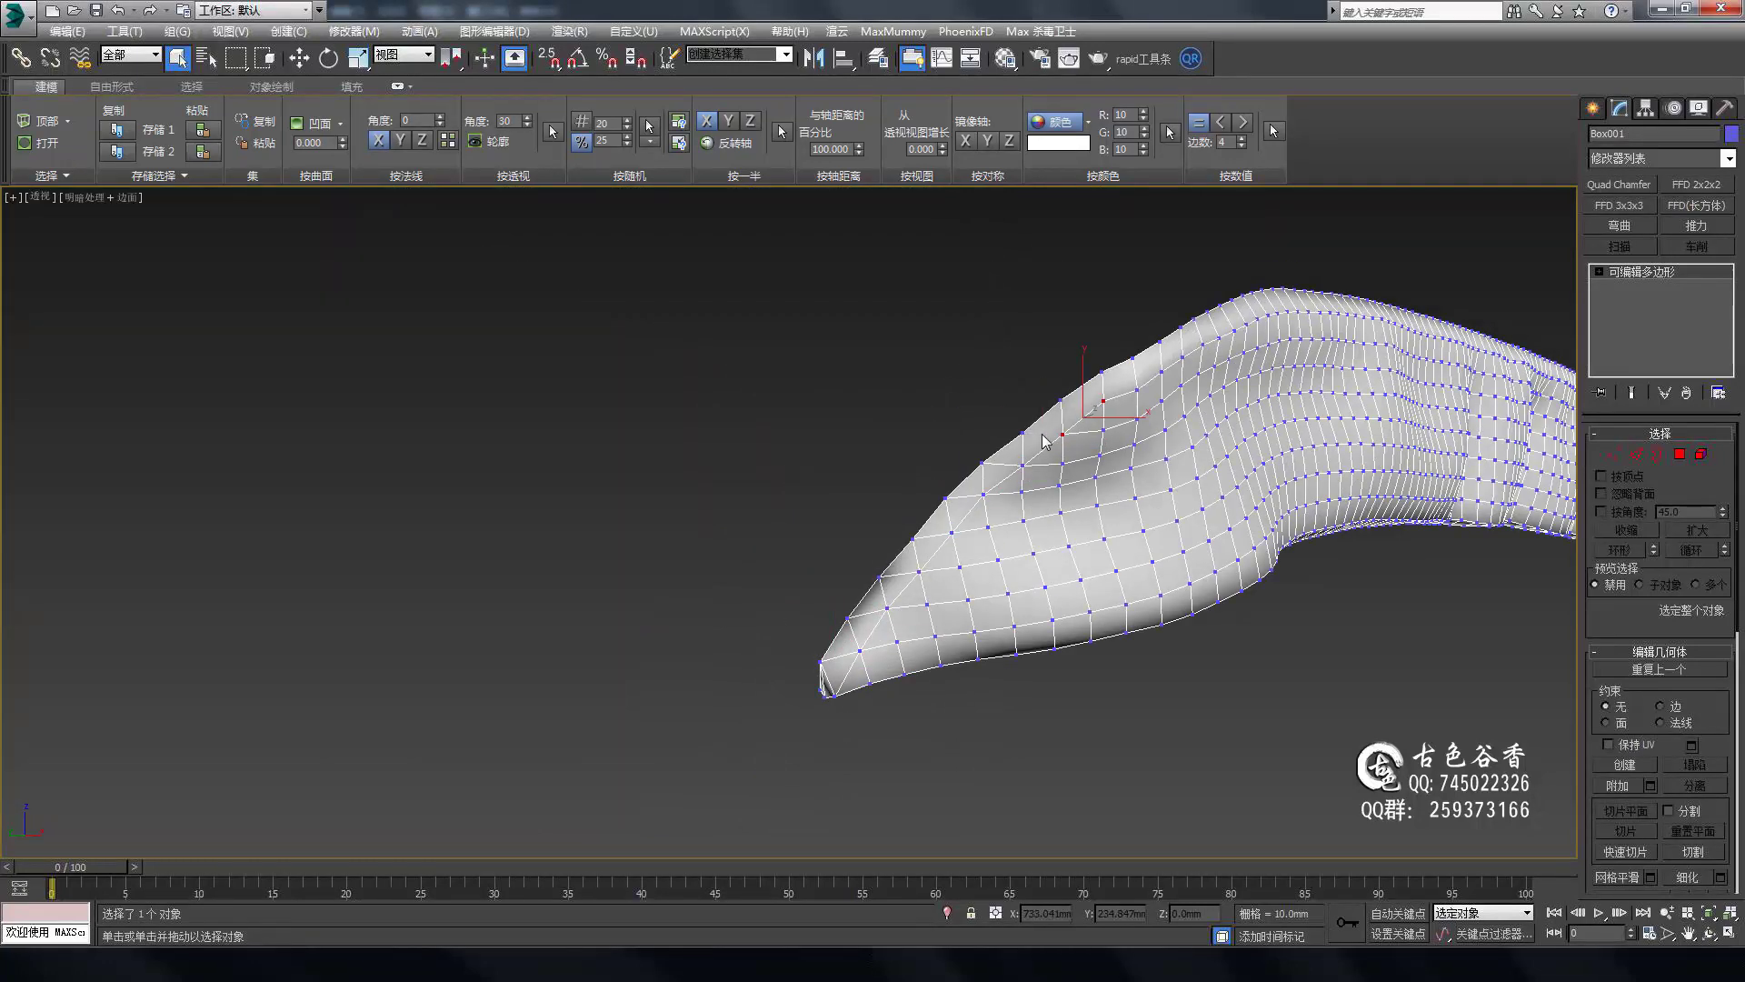
{"action": "middle_click_drag", "start_coordinate": [870, 624], "coordinate": [1107, 647], "text": "alt"}
{"action": "middle_click_drag", "start_coordinate": [1222, 262], "coordinate": [1191, 381], "text": "alt"}
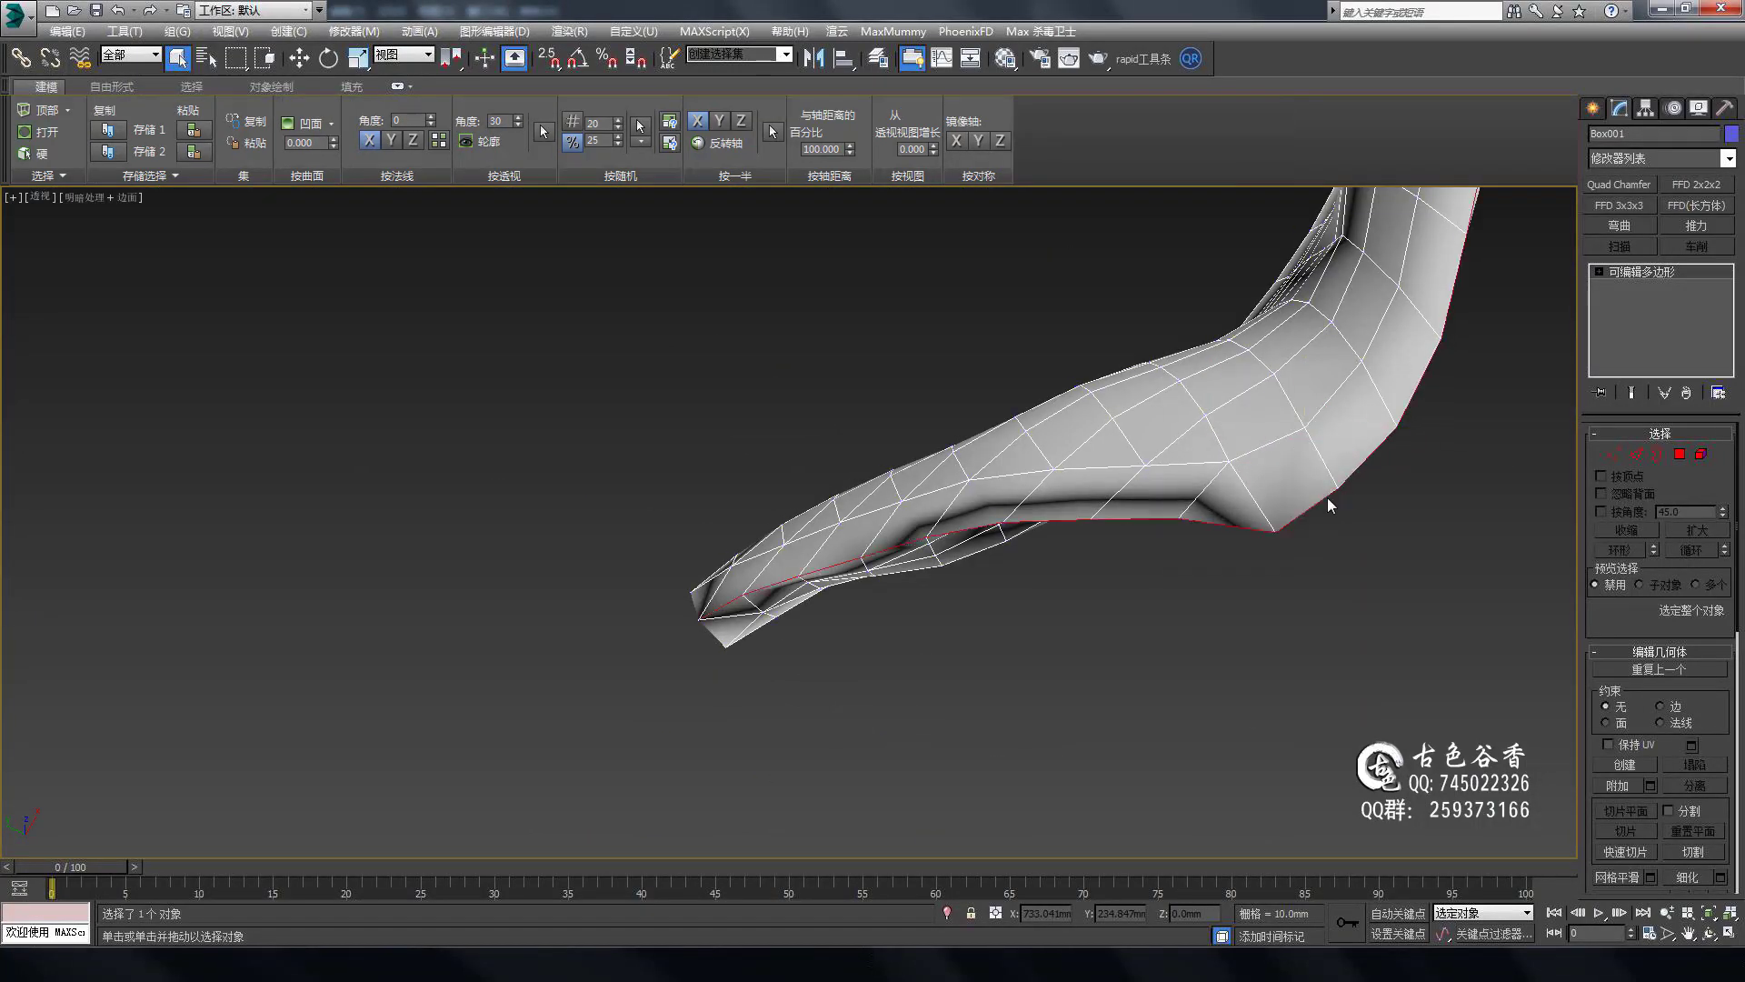
{"action": "mouse_move", "coordinate": [1057, 591]}
{"action": "middle_mouse_down", "text": "alt"}
{"action": "mouse_move", "coordinate": [1195, 551]}
{"action": "mouse_move", "coordinate": [1076, 570]}
{"action": "middle_mouse_up", "text": "alt"}
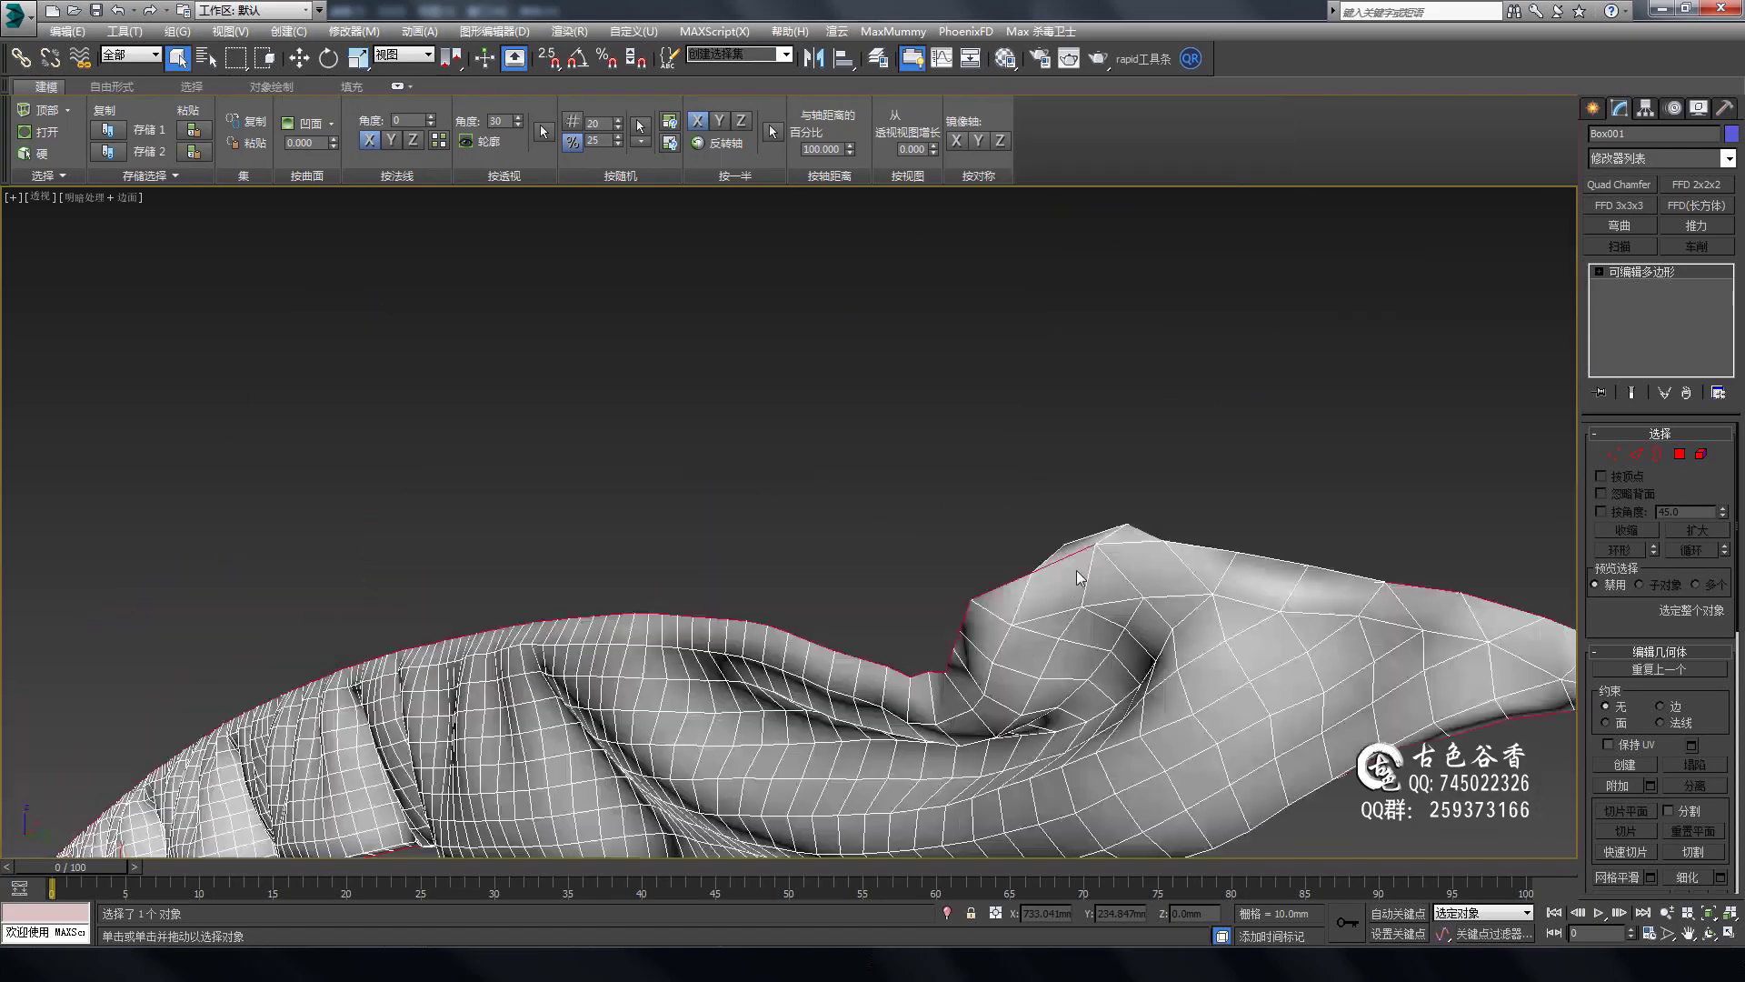
{"action": "scroll", "coordinate": [1076, 570], "scroll_direction": "up", "scroll_amount": 3}
{"action": "scroll", "coordinate": [1171, 525], "scroll_direction": "up", "scroll_amount": 3}
{"action": "scroll", "coordinate": [1171, 525], "scroll_direction": "down", "scroll_amount": 5}
{"action": "mouse_move", "coordinate": [1171, 526]}
{"action": "middle_mouse_down", "text": "alt"}
{"action": "mouse_move", "coordinate": [1079, 646]}
{"action": "mouse_move", "coordinate": [951, 524]}
{"action": "middle_mouse_up", "text": "alt"}
{"action": "key", "text": "alt+q"}
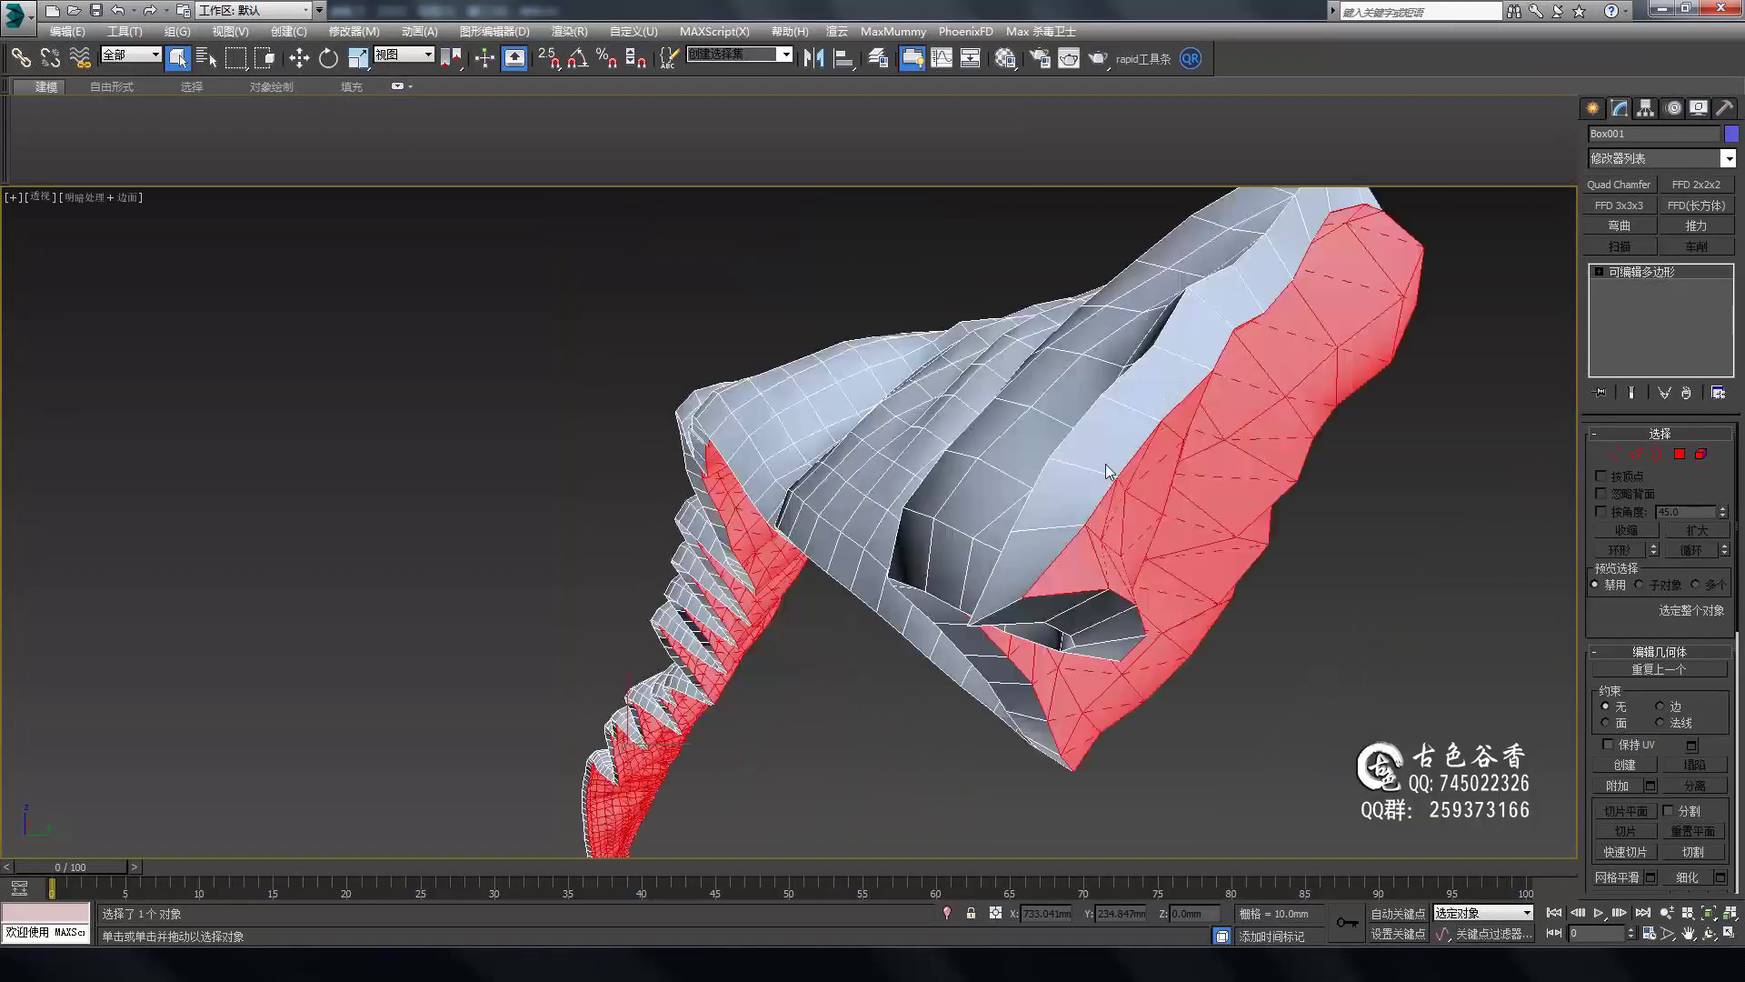
Exit isolation and review the full scene in Top view and wireframe.
{"action": "key", "text": "alt+q"}
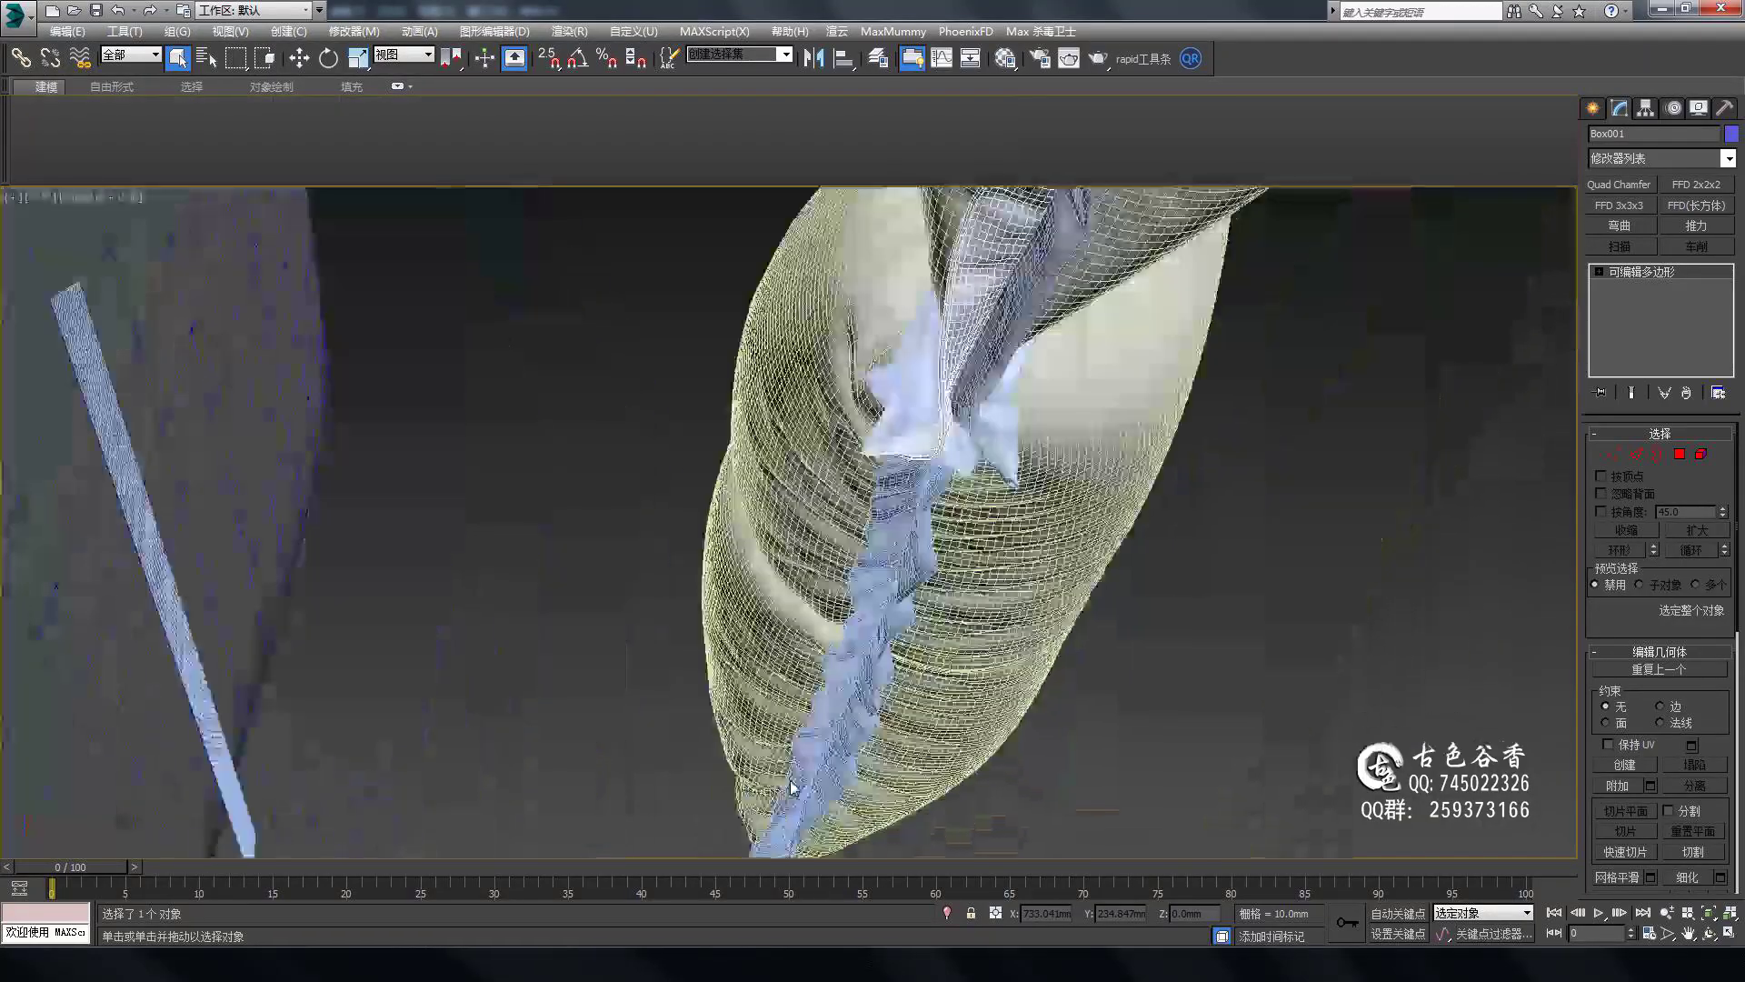
{"action": "key", "text": "t"}
{"action": "key", "text": "F3"}
{"action": "key", "text": "shift+z"}
{"action": "key", "text": "F3"}
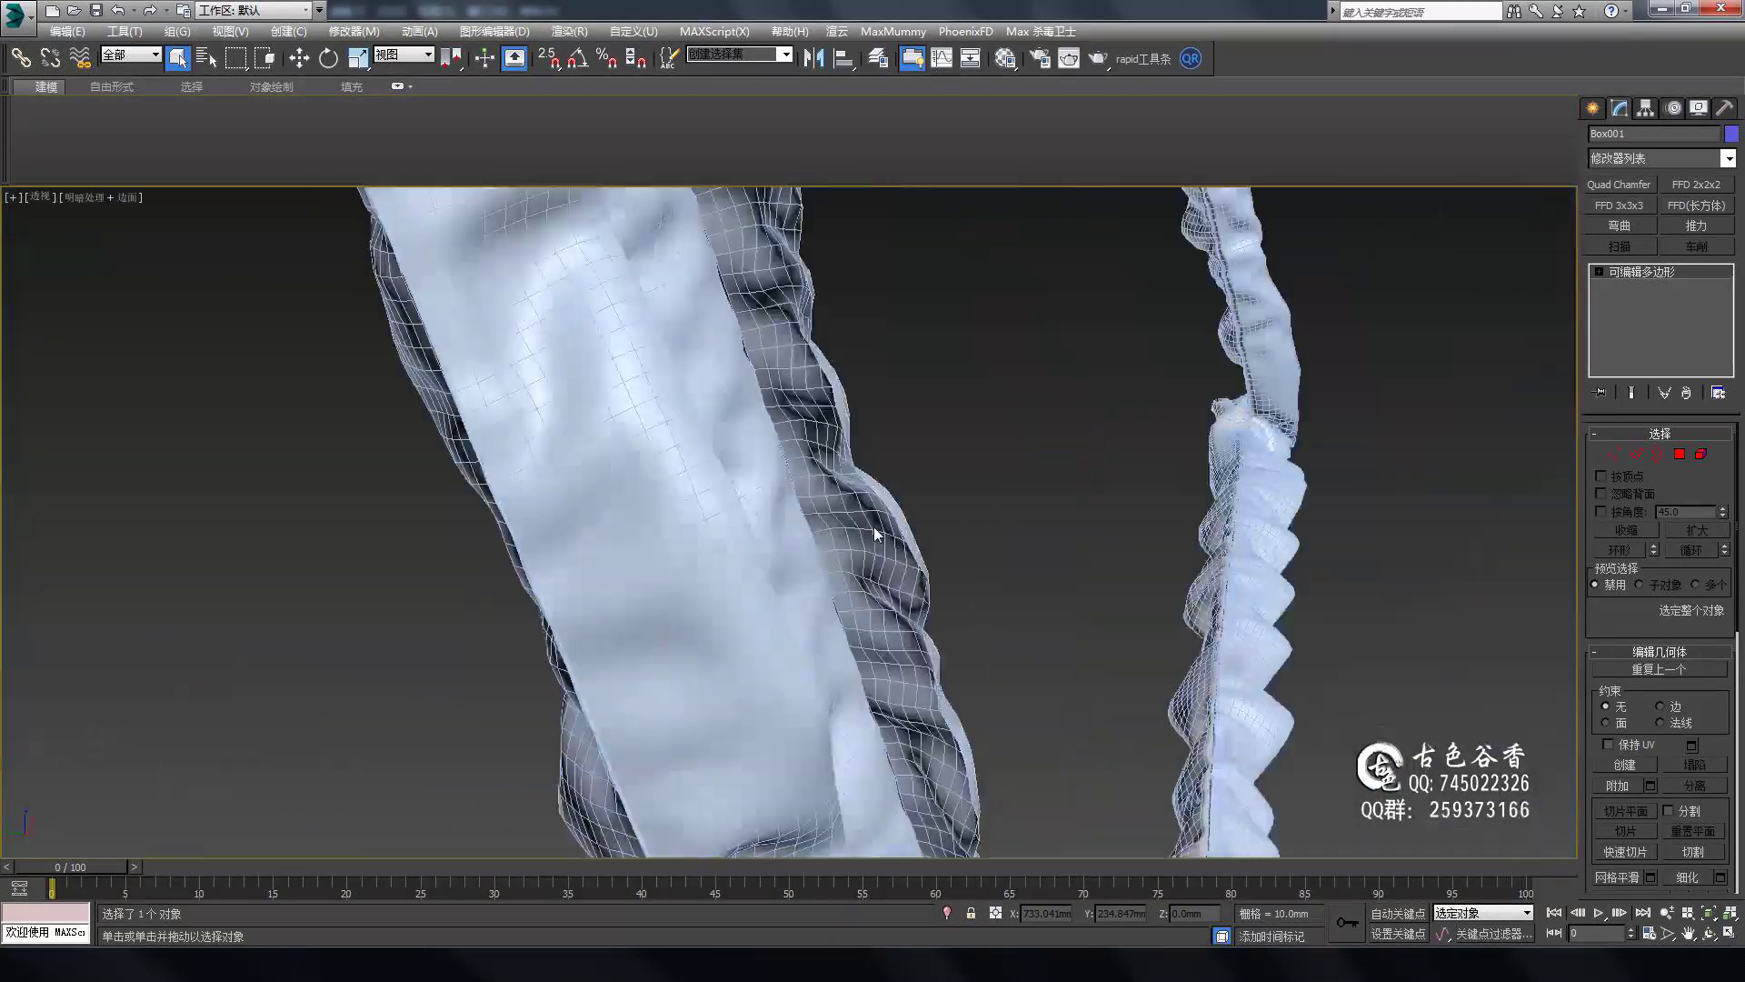
{"action": "mouse_move", "coordinate": [874, 526]}
{"action": "middle_mouse_down", "text": "alt"}
{"action": "mouse_move", "coordinate": [757, 449]}
{"action": "mouse_move", "coordinate": [451, 432]}
{"action": "middle_mouse_up", "text": "alt"}
{"action": "key", "text": "1"}
{"action": "key", "text": "F3"}
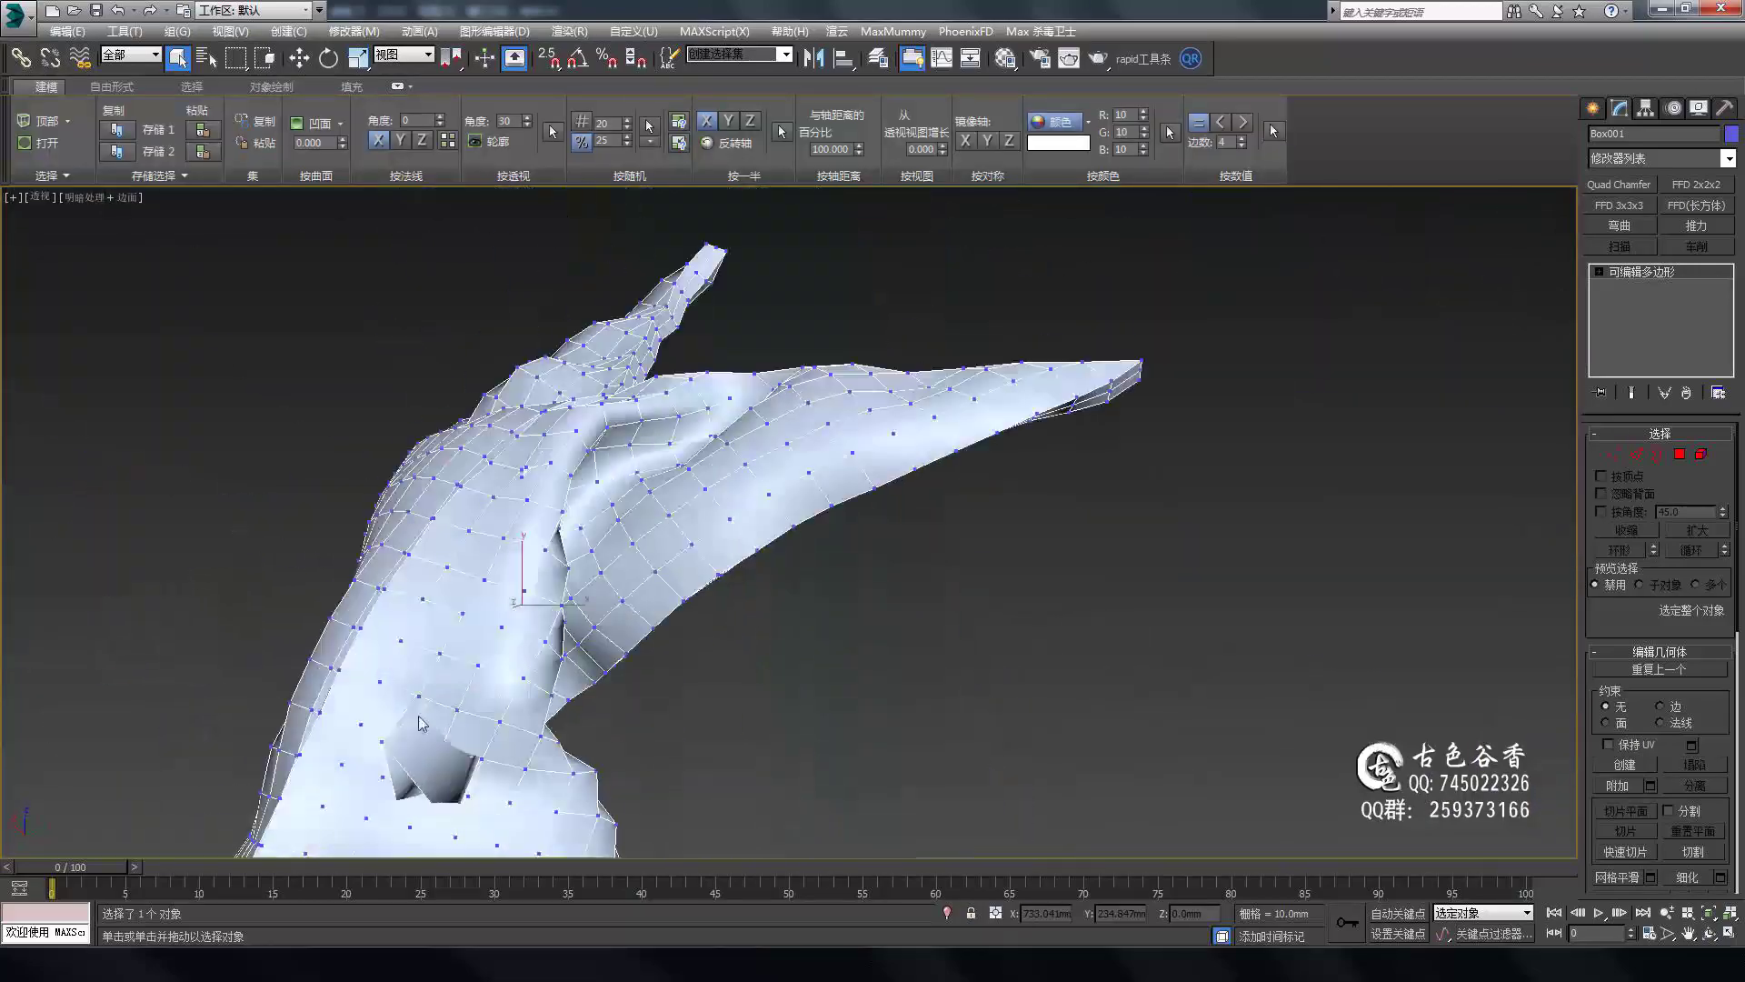
{"action": "scroll", "coordinate": [542, 576], "scroll_direction": "up", "scroll_amount": 5}
{"action": "key", "text": "F3"}
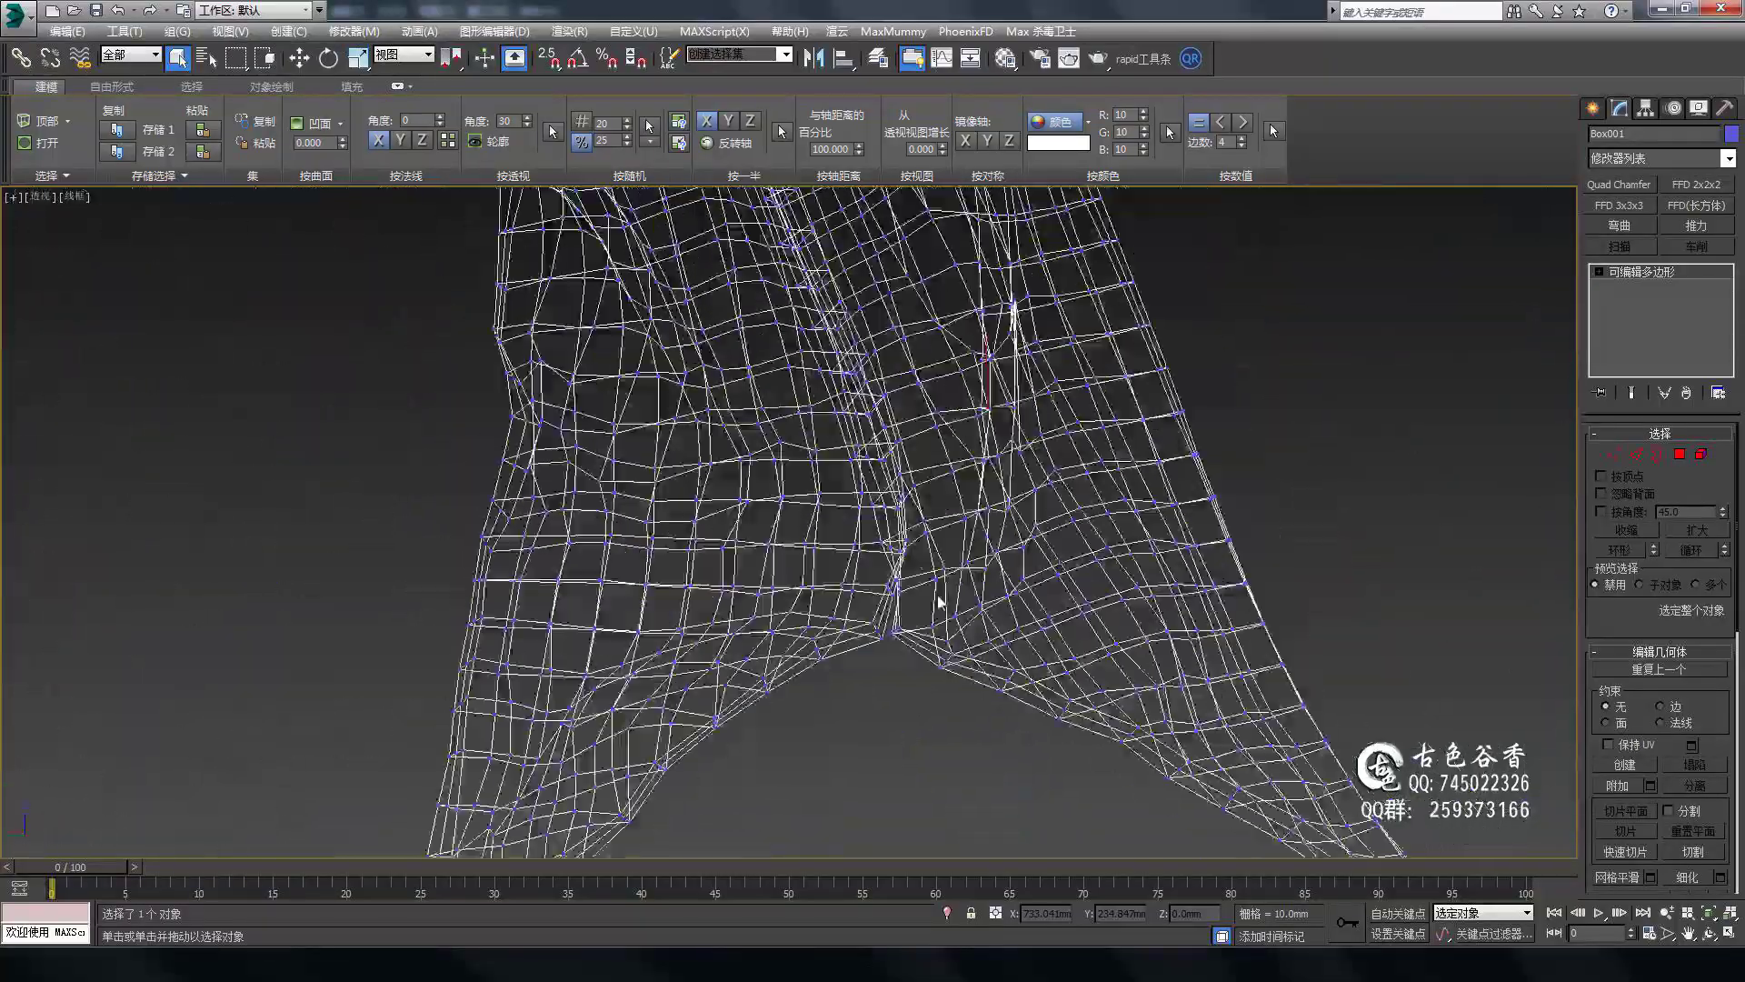
Select the tucked ruffled strip and orbit in for a close-up.
{"action": "mouse_move", "coordinate": [943, 610]}
{"action": "middle_mouse_down", "text": "alt"}
{"action": "mouse_move", "coordinate": [1180, 685]}
{"action": "mouse_move", "coordinate": [777, 544]}
{"action": "mouse_move", "coordinate": [433, 471]}
{"action": "mouse_move", "coordinate": [1024, 495]}
{"action": "mouse_move", "coordinate": [1137, 351]}
{"action": "mouse_move", "coordinate": [401, 585]}
{"action": "mouse_move", "coordinate": [1103, 522]}
{"action": "middle_mouse_up", "text": "alt"}
{"action": "scroll", "coordinate": [764, 524], "scroll_direction": "up", "scroll_amount": 5}
{"action": "key", "text": "F3"}
{"action": "key", "text": "F3"}
{"action": "scroll", "coordinate": [432, 471], "scroll_direction": "down", "scroll_amount": 3}
{"action": "scroll", "coordinate": [1024, 494], "scroll_direction": "up", "scroll_amount": 3}
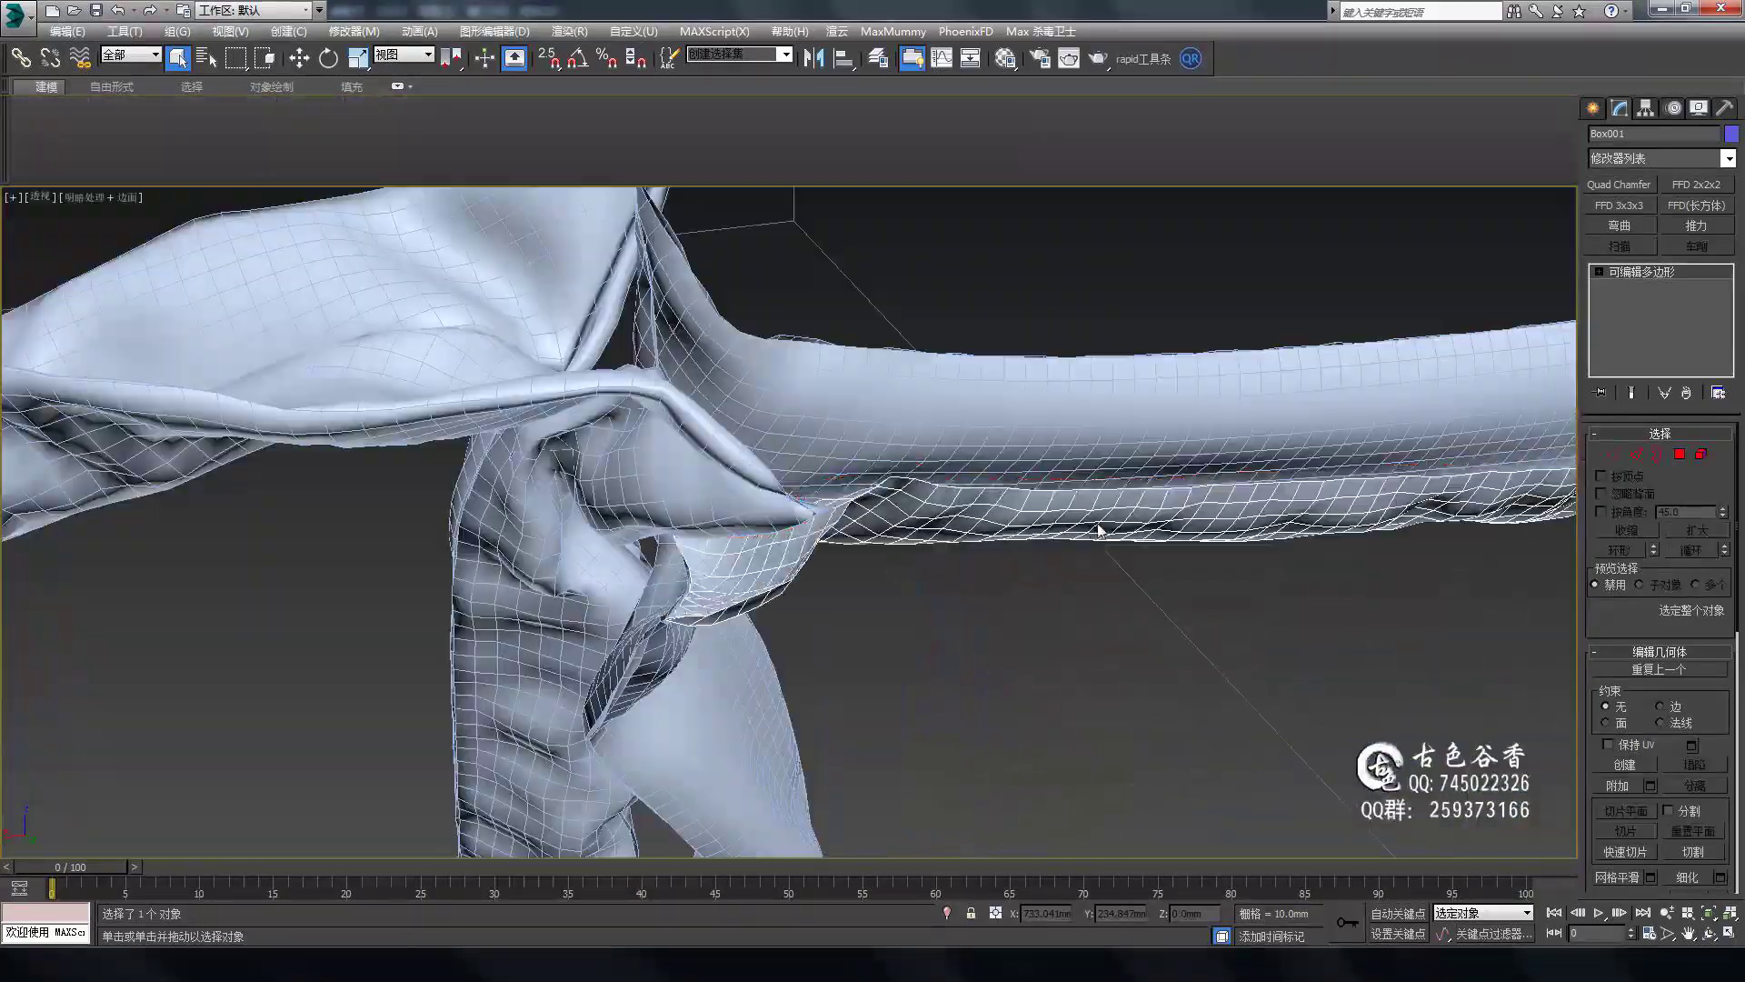
{"action": "scroll", "coordinate": [1219, 526], "scroll_direction": "down", "scroll_amount": 5}
{"action": "scroll", "coordinate": [1011, 516], "scroll_direction": "up", "scroll_amount": 5}
{"action": "left_click", "coordinate": [1010, 516]}
{"action": "scroll", "coordinate": [1011, 516], "scroll_direction": "down", "scroll_amount": 5}
{"action": "mouse_move", "coordinate": [1426, 397]}
{"action": "middle_mouse_down", "text": "alt"}
{"action": "mouse_move", "coordinate": [1083, 427]}
{"action": "mouse_move", "coordinate": [1046, 509]}
{"action": "middle_mouse_up", "text": "alt"}
{"action": "scroll", "coordinate": [1045, 509], "scroll_direction": "up", "scroll_amount": 4}
Inspect the ruffles' vertices, then leave vertex mode and pull back to the bed.
{"action": "key", "text": "1"}
{"action": "scroll", "coordinate": [410, 543], "scroll_direction": "up", "scroll_amount": 3}
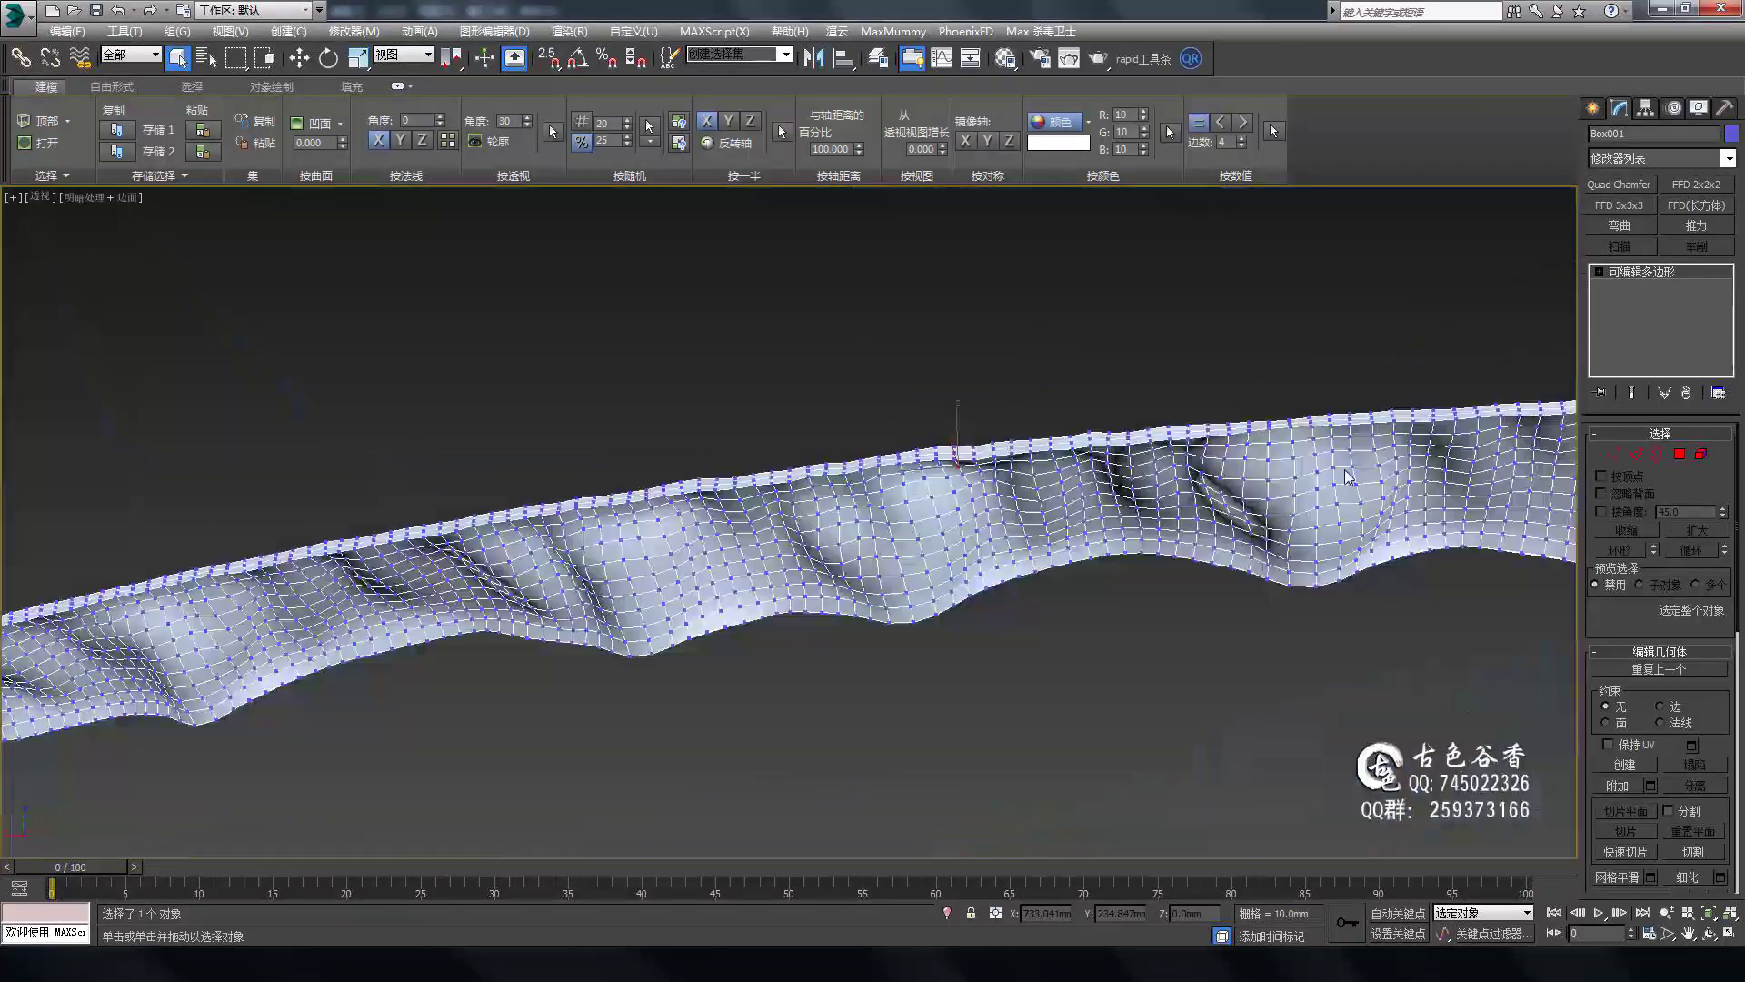
{"action": "middle_click_drag", "start_coordinate": [636, 509], "coordinate": [409, 544], "text": "alt"}
{"action": "scroll", "coordinate": [409, 544], "scroll_direction": "up", "scroll_amount": 3}
{"action": "scroll", "coordinate": [909, 635], "scroll_direction": "down", "scroll_amount": 3}
{"action": "middle_click_drag", "start_coordinate": [909, 635], "coordinate": [1118, 510], "text": "alt"}
{"action": "key", "text": "1"}
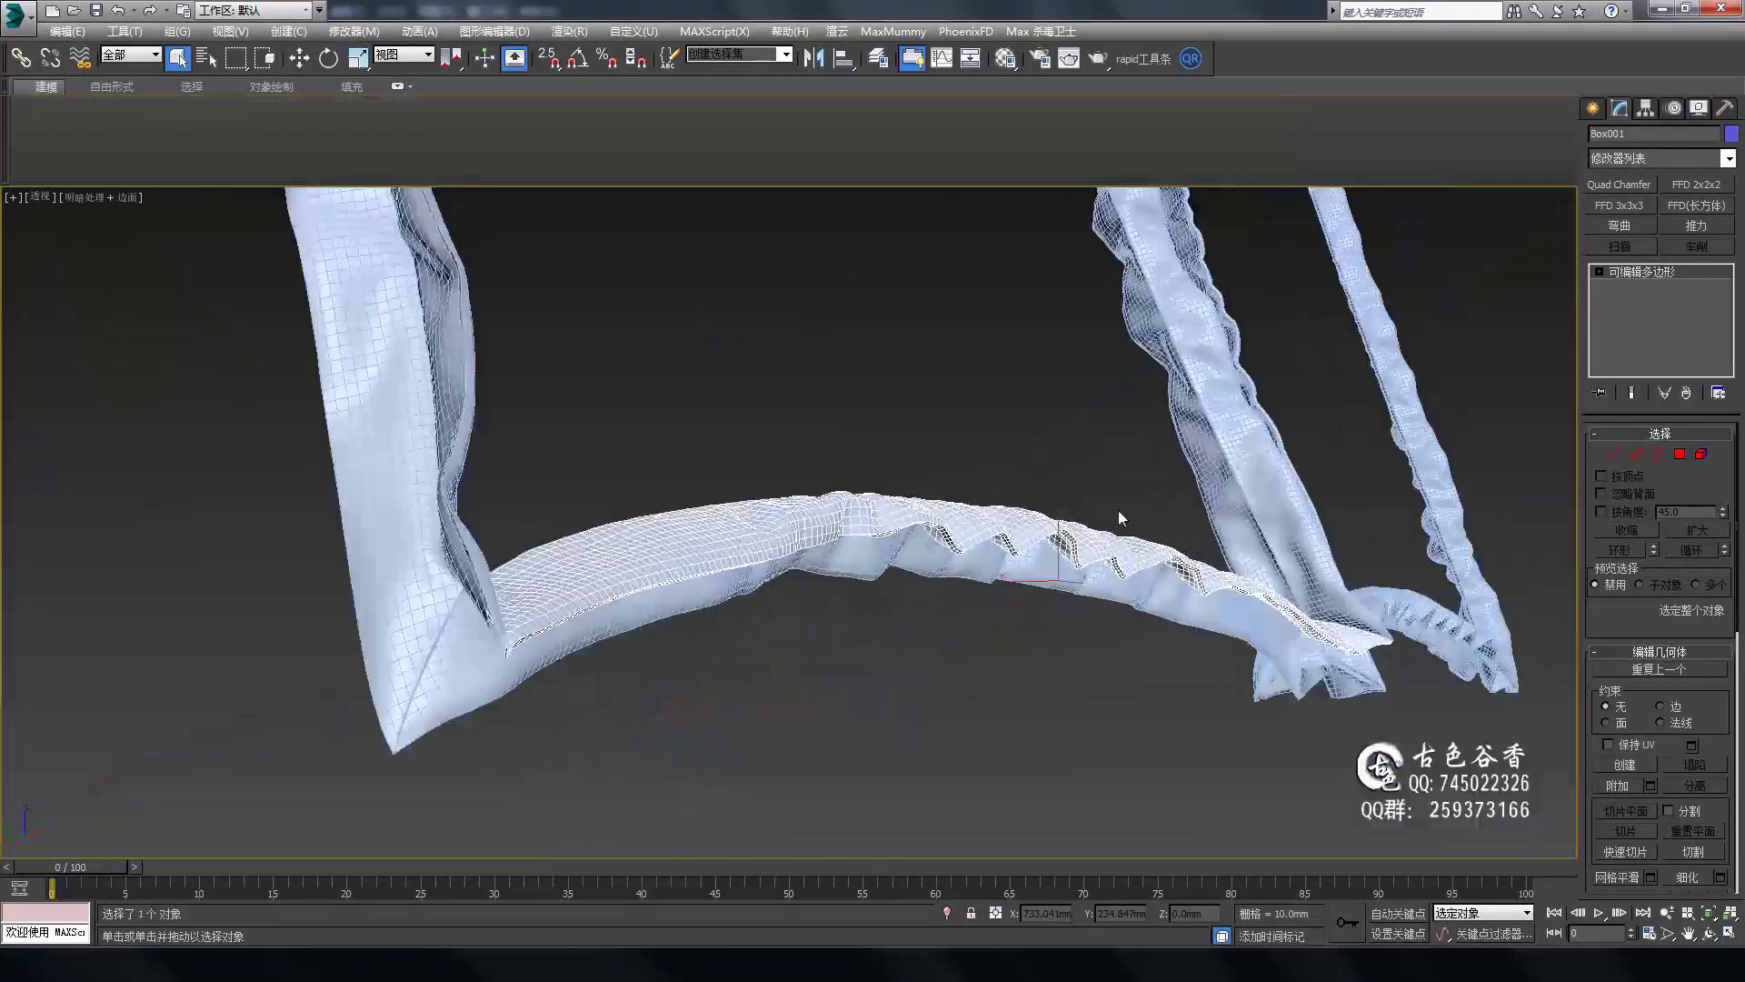
{"action": "scroll", "coordinate": [962, 570], "scroll_direction": "up", "scroll_amount": 1}
{"action": "scroll", "coordinate": [1263, 449], "scroll_direction": "down", "scroll_amount": 4}
{"action": "middle_click_drag", "start_coordinate": [1262, 449], "coordinate": [827, 564], "text": "alt"}
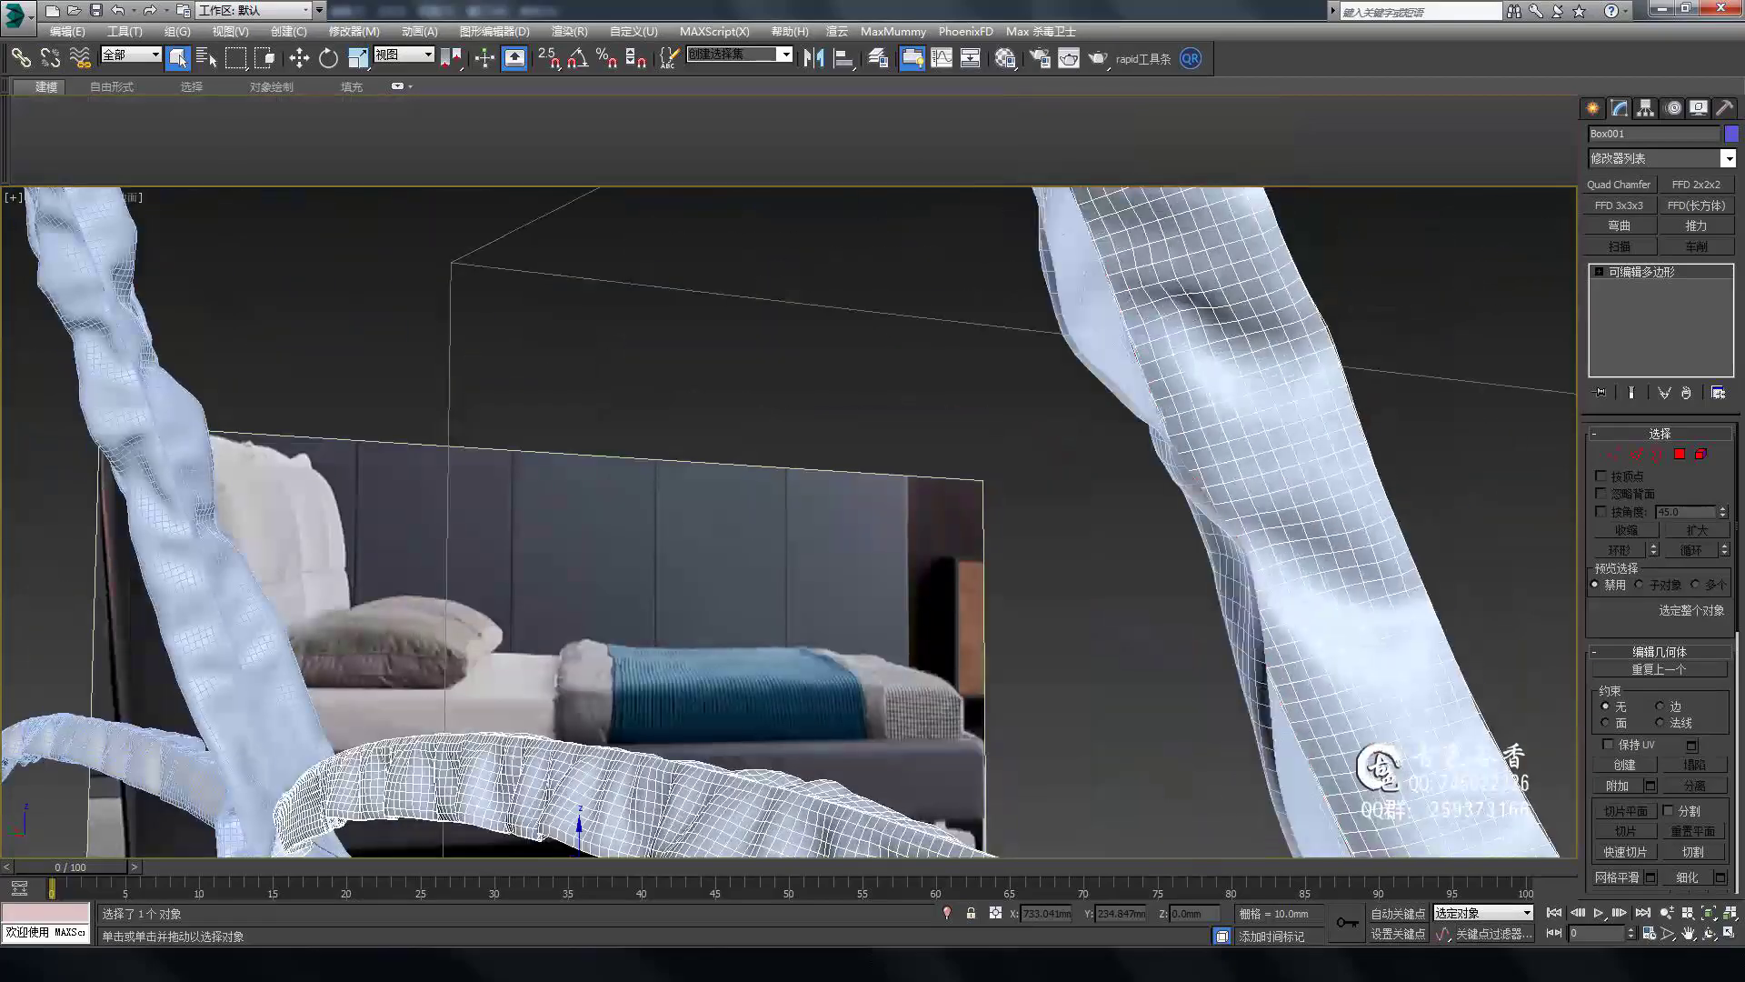
Isolate the ruffled strip with Alt+Q and orbit closely around it.
{"action": "key", "text": "alt+q"}
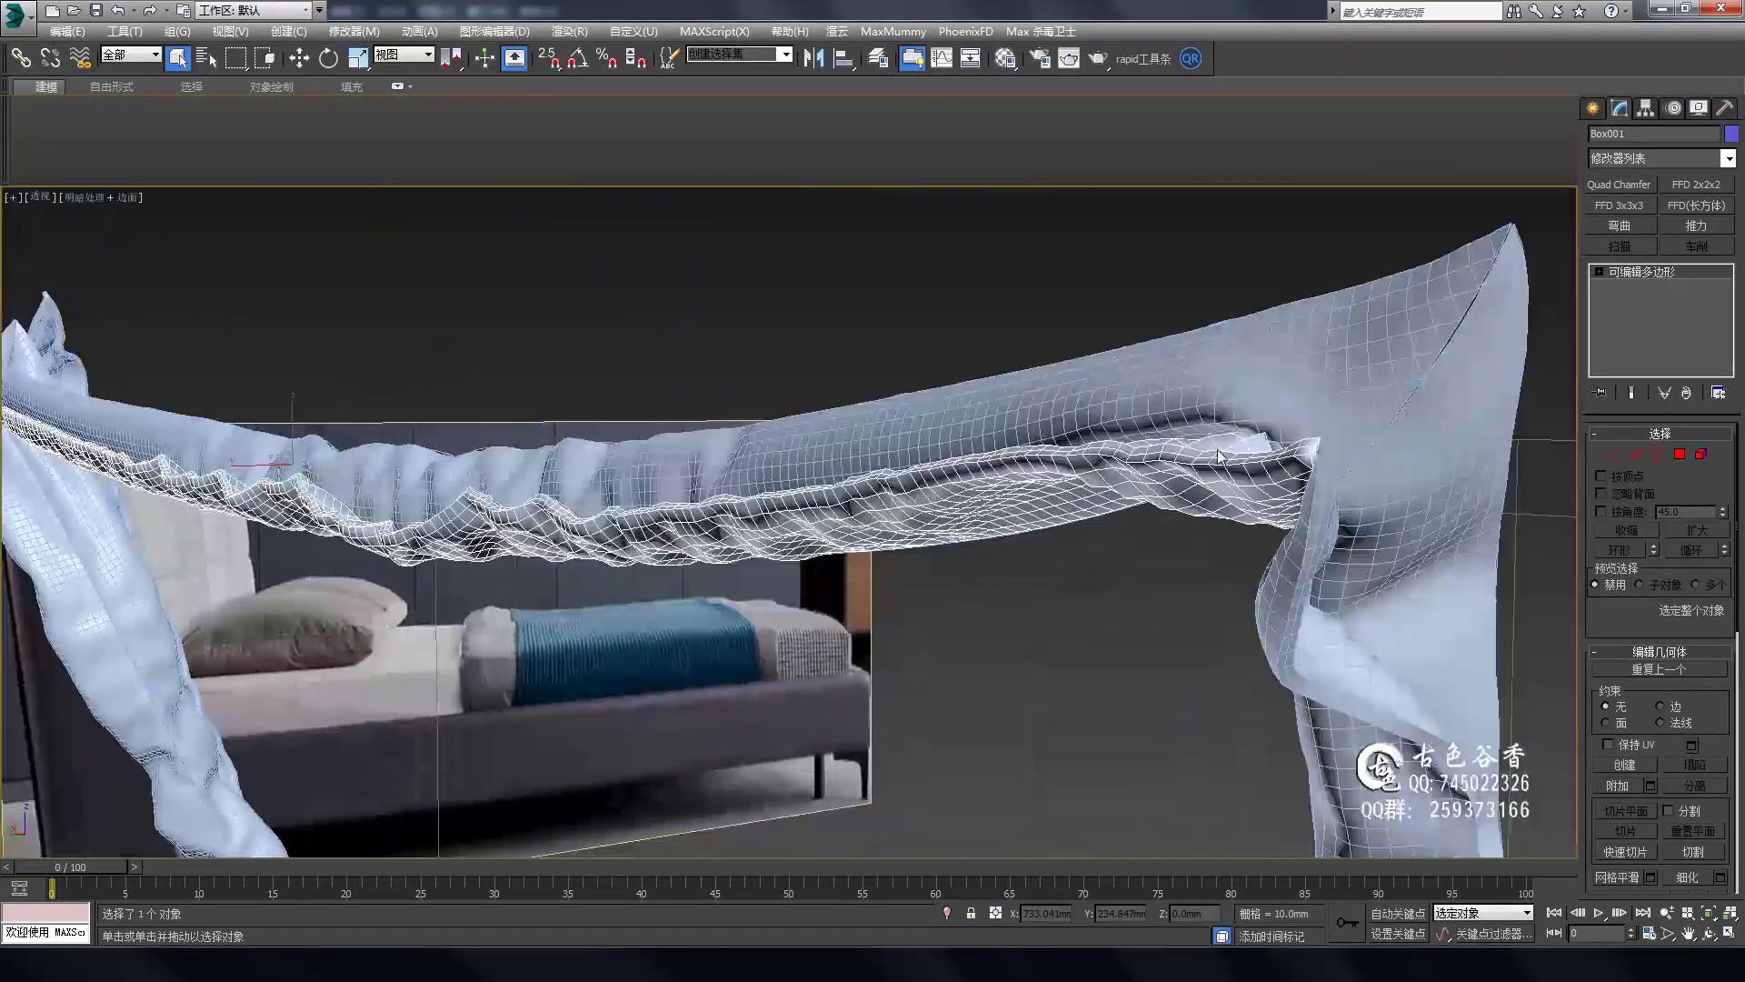
{"action": "scroll", "coordinate": [914, 470], "scroll_direction": "up", "scroll_amount": 8}
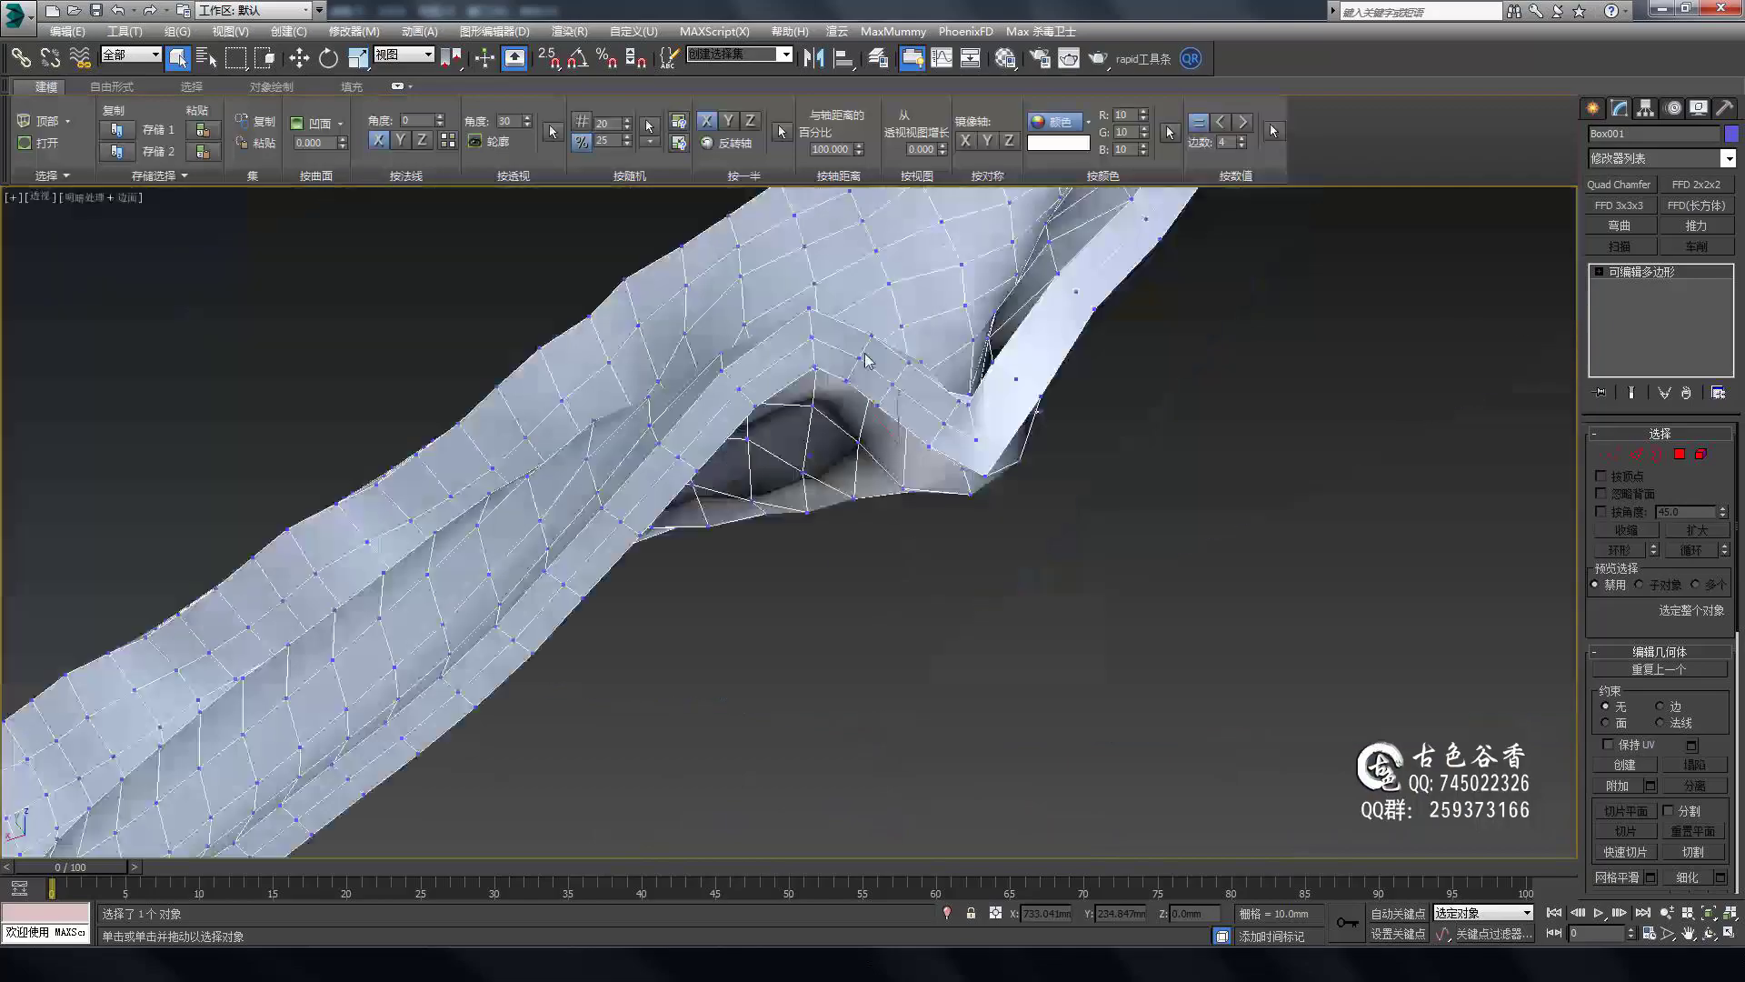
{"action": "middle_click_drag", "start_coordinate": [914, 470], "coordinate": [818, 509], "text": "alt"}
{"action": "scroll", "coordinate": [1005, 601], "scroll_direction": "down", "scroll_amount": 6}
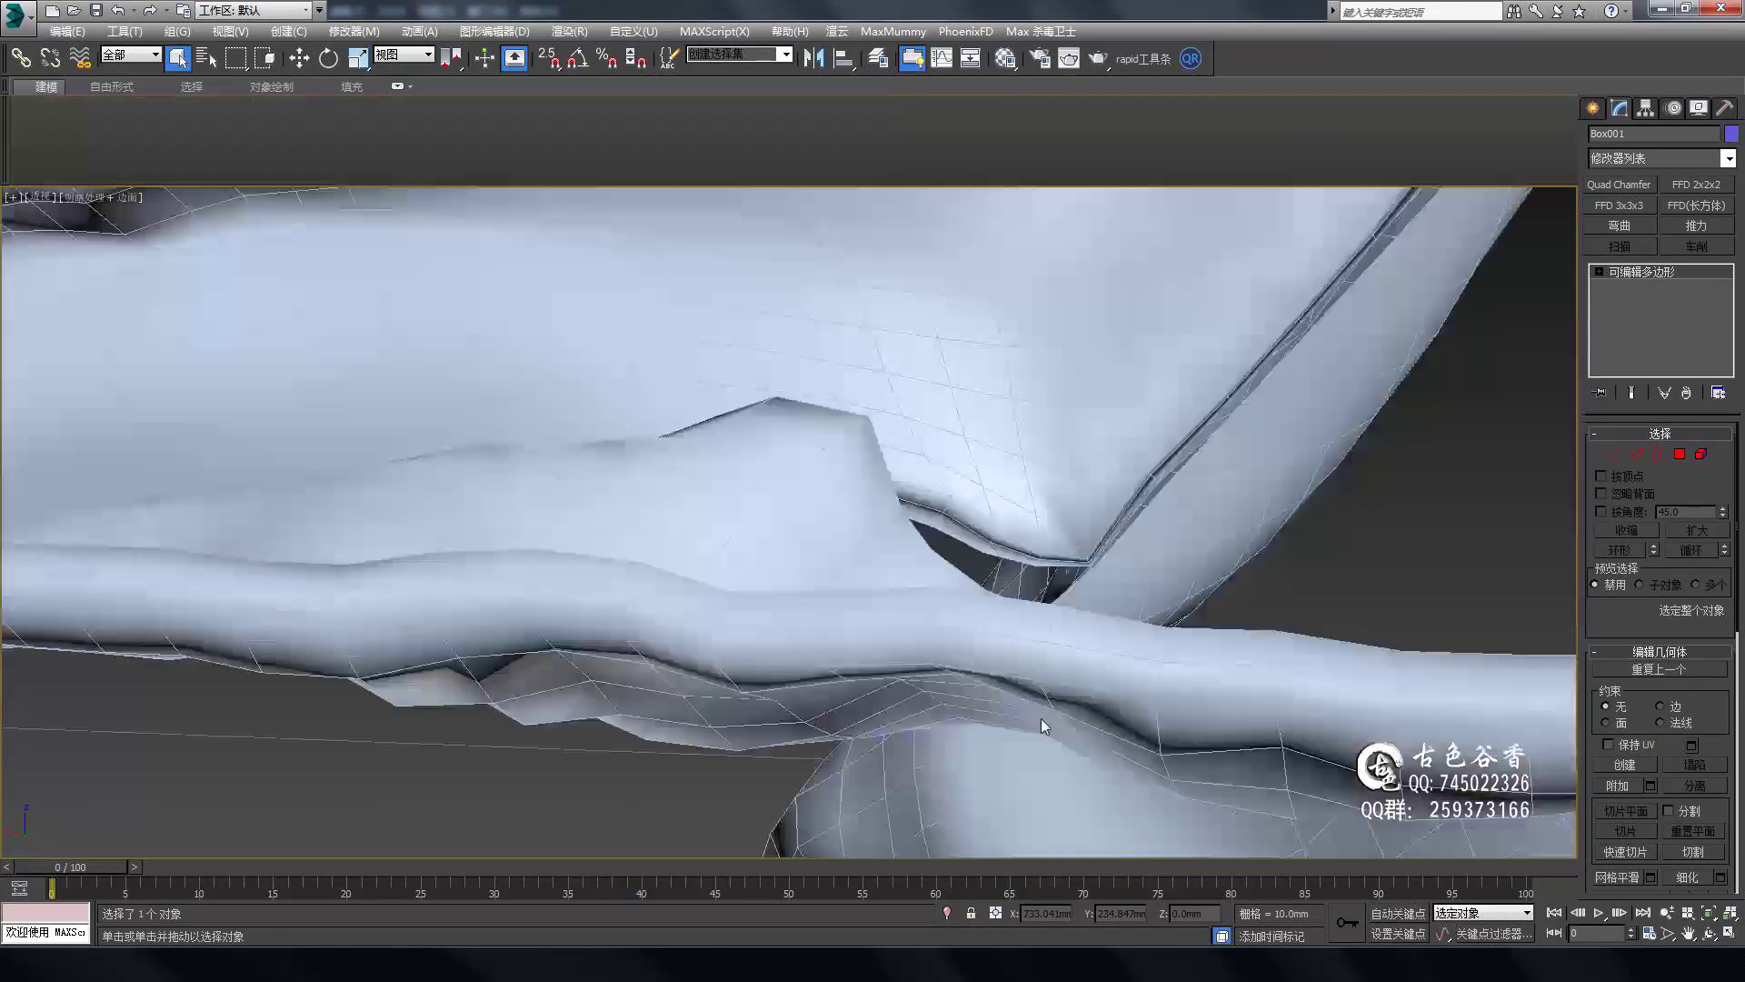
{"action": "mouse_move", "coordinate": [1039, 718]}
{"action": "middle_mouse_down", "text": "alt"}
{"action": "mouse_move", "coordinate": [816, 554]}
{"action": "mouse_move", "coordinate": [597, 662]}
{"action": "middle_mouse_up", "text": "alt"}
{"action": "scroll", "coordinate": [833, 651], "scroll_direction": "down", "scroll_amount": 3}
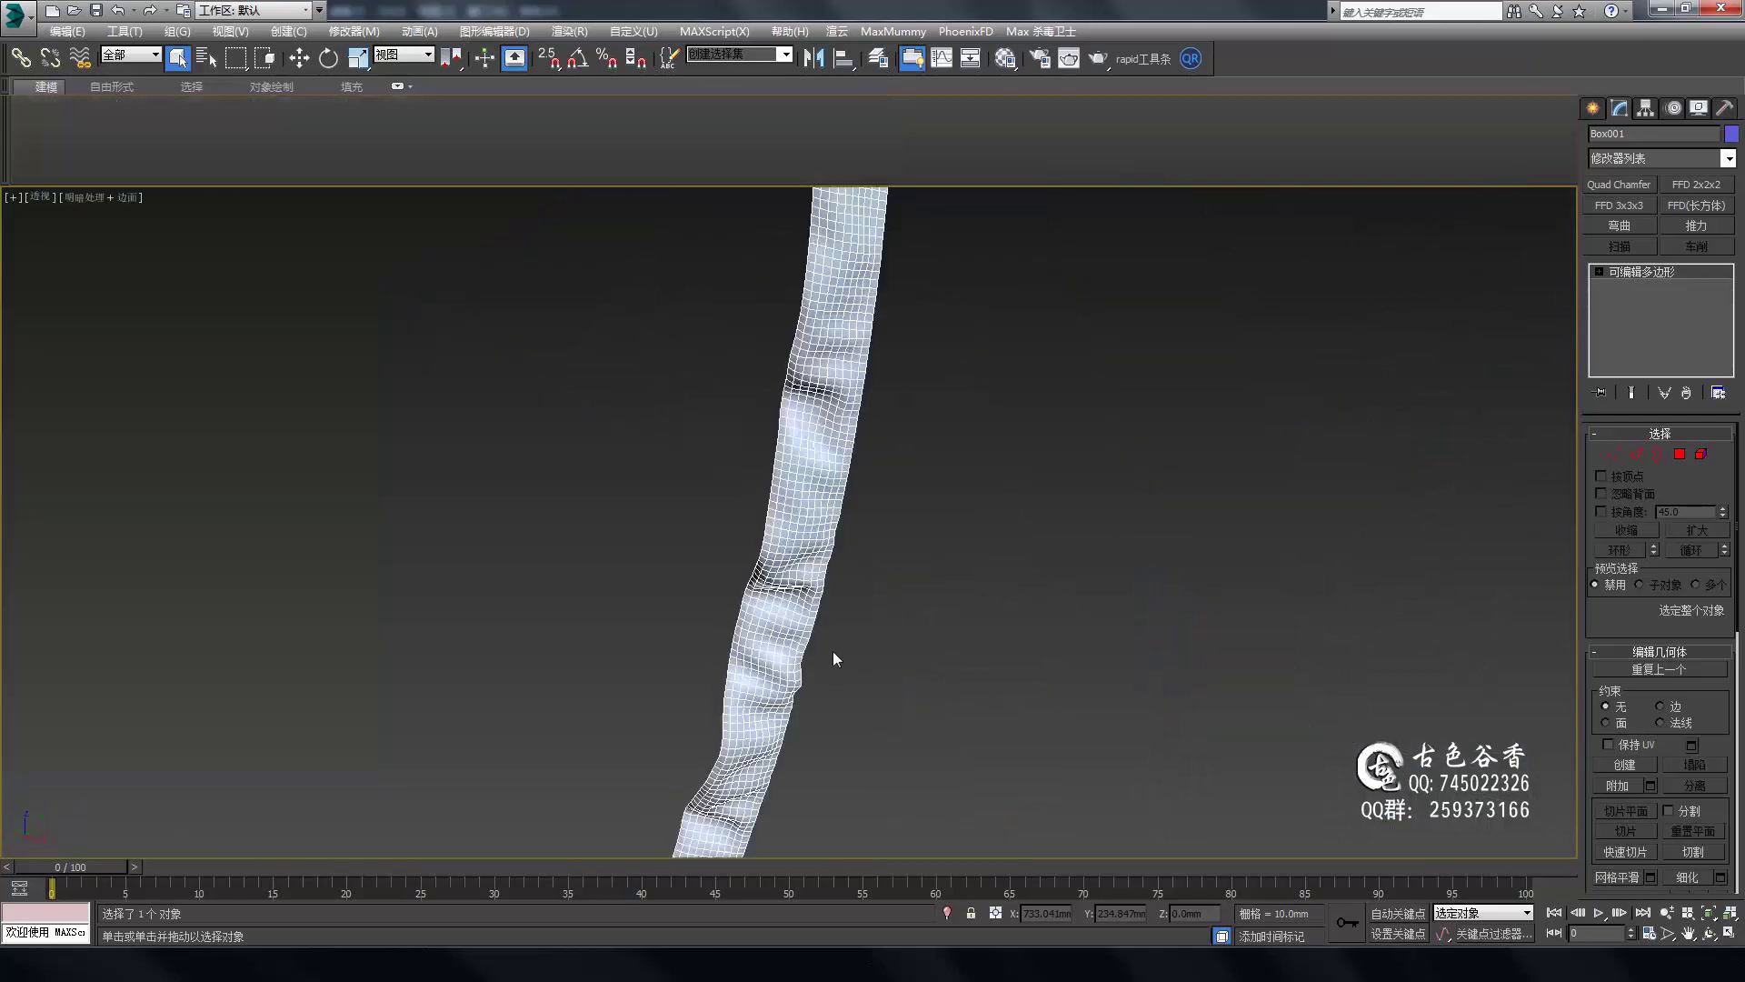
{"action": "mouse_move", "coordinate": [833, 651]}
{"action": "middle_mouse_down", "text": "alt"}
{"action": "mouse_move", "coordinate": [713, 624]}
{"action": "mouse_move", "coordinate": [1149, 681]}
{"action": "mouse_move", "coordinate": [623, 658]}
{"action": "mouse_move", "coordinate": [1038, 532]}
{"action": "middle_mouse_up", "text": "alt"}
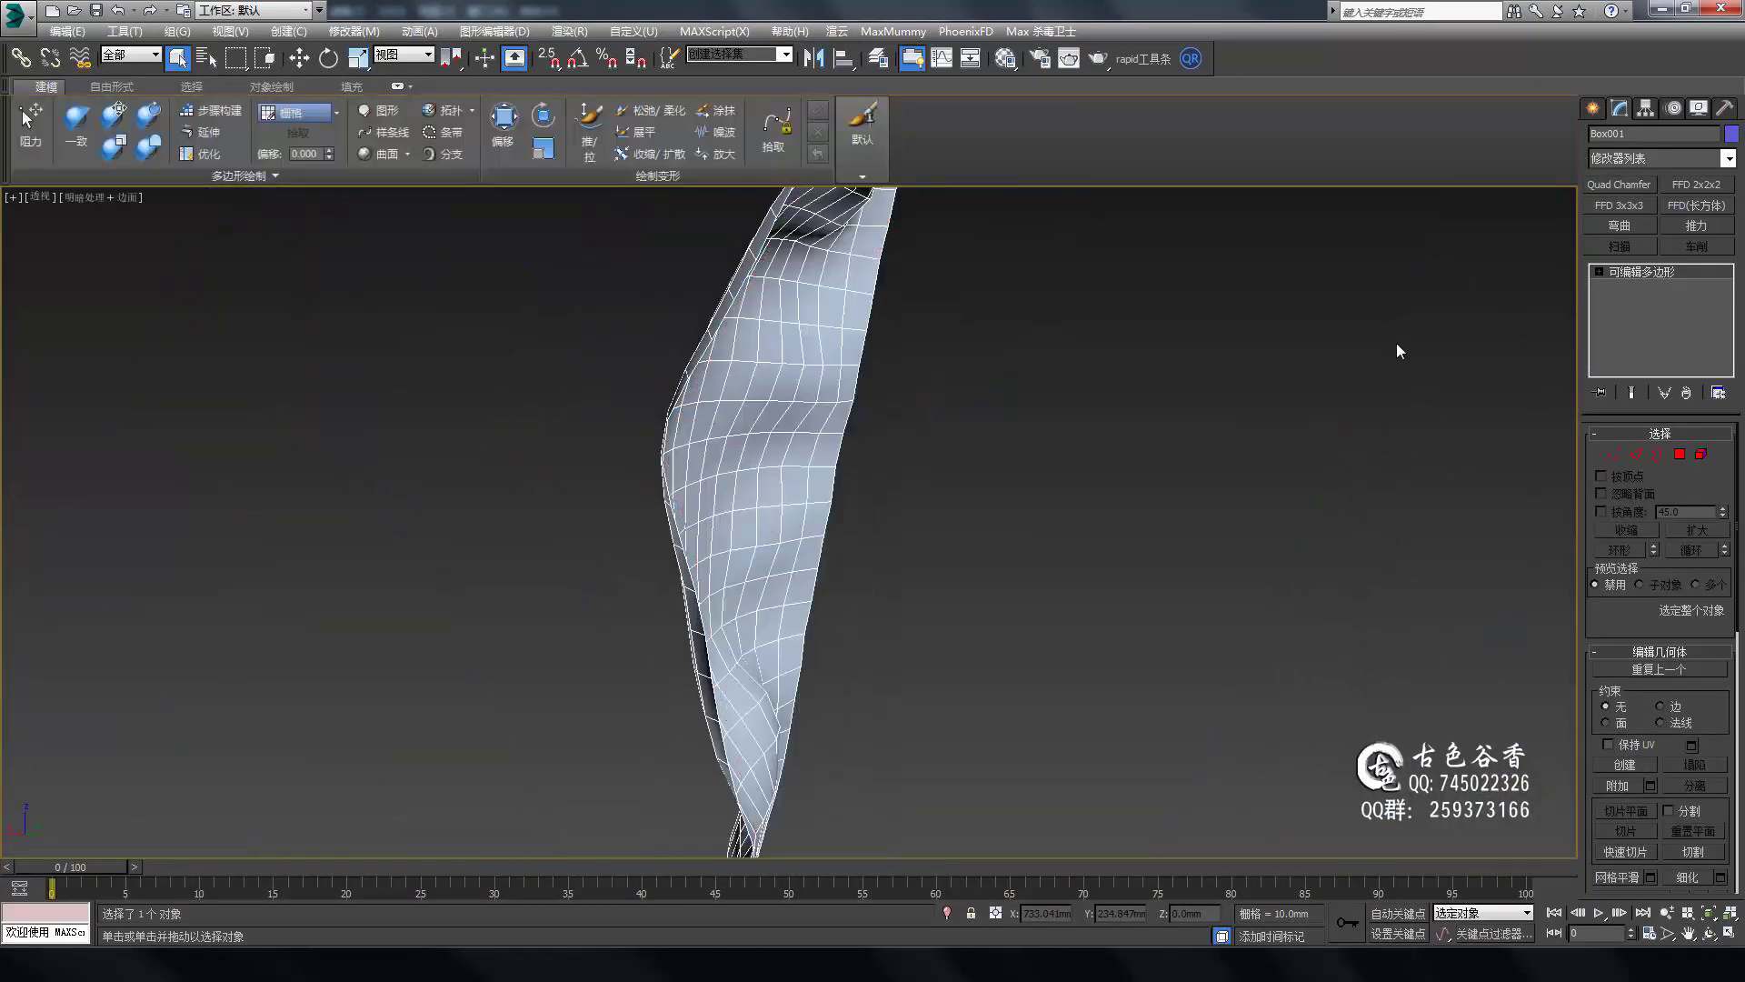
{"action": "middle_click_drag", "start_coordinate": [777, 543], "coordinate": [629, 649], "text": "alt"}
{"action": "mouse_move", "coordinate": [469, 442]}
{"action": "middle_mouse_down", "text": "alt"}
{"action": "mouse_move", "coordinate": [904, 542]}
{"action": "mouse_move", "coordinate": [962, 632]}
{"action": "middle_mouse_up", "text": "alt"}
{"action": "middle_click_drag", "start_coordinate": [1295, 653], "coordinate": [892, 520], "text": "alt"}
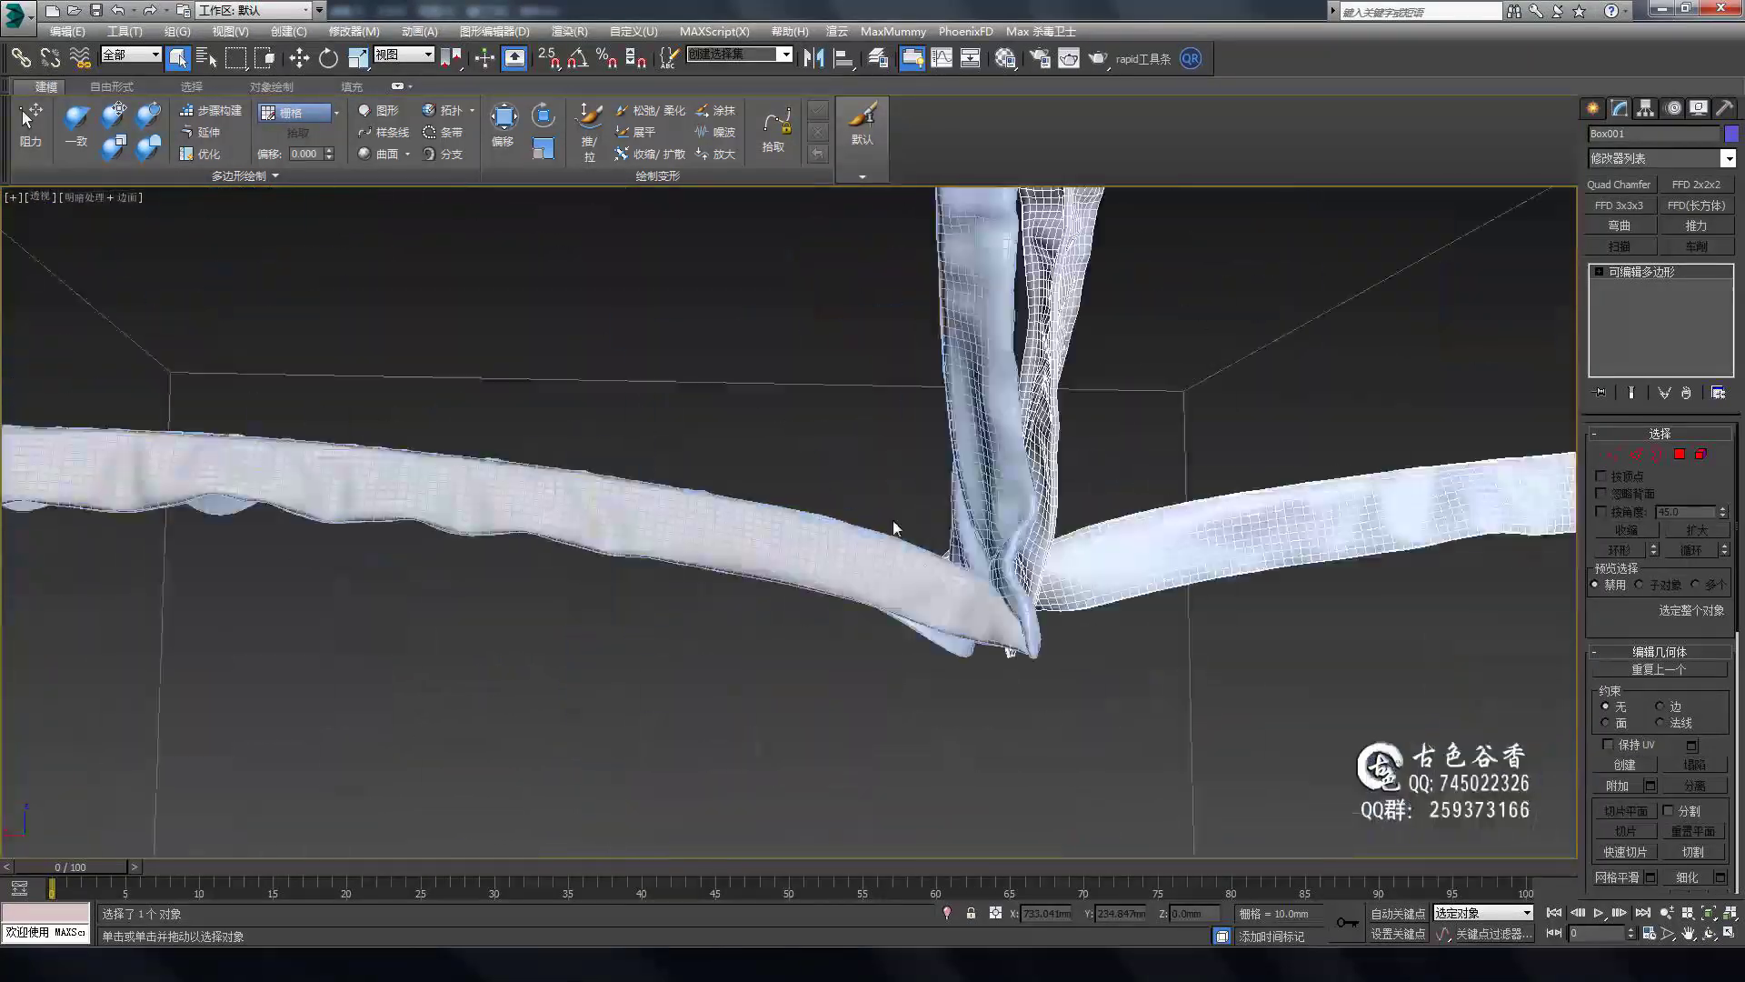
{"action": "mouse_move", "coordinate": [556, 474]}
{"action": "middle_mouse_down", "text": "alt"}
{"action": "mouse_move", "coordinate": [725, 635]}
{"action": "mouse_move", "coordinate": [720, 394]}
{"action": "mouse_move", "coordinate": [772, 514]}
{"action": "mouse_move", "coordinate": [860, 602]}
{"action": "mouse_move", "coordinate": [975, 575]}
{"action": "mouse_move", "coordinate": [1056, 607]}
{"action": "mouse_move", "coordinate": [987, 564]}
{"action": "mouse_move", "coordinate": [978, 634]}
{"action": "middle_mouse_up", "text": "alt"}
{"action": "scroll", "coordinate": [1056, 607], "scroll_direction": "down", "scroll_amount": 5}
{"action": "middle_click_drag", "start_coordinate": [880, 505], "coordinate": [1266, 582], "text": "alt"}
{"action": "scroll", "coordinate": [702, 527], "scroll_direction": "up", "scroll_amount": 8}
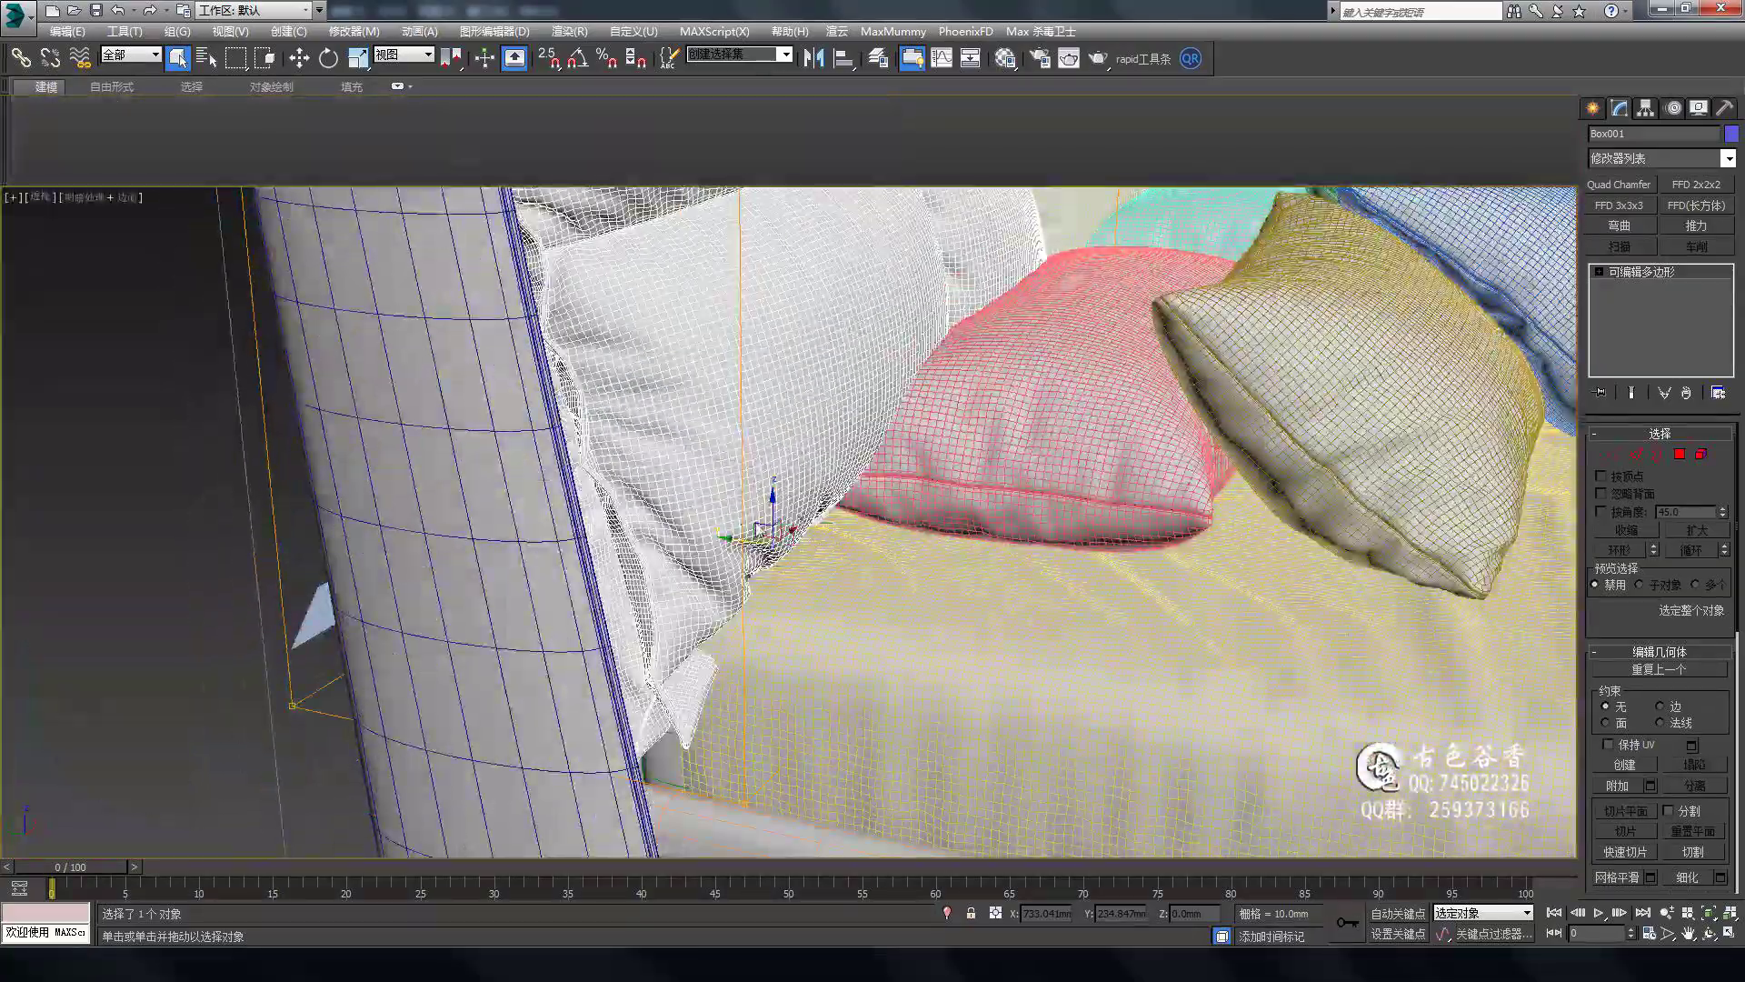
Orbit around the headboard cushion and confirm 5 FFD lattice points along its length.
{"action": "scroll", "coordinate": [757, 610], "scroll_direction": "down", "scroll_amount": 3}
{"action": "scroll", "coordinate": [712, 566], "scroll_direction": "down", "scroll_amount": 10}
{"action": "middle_click_drag", "start_coordinate": [711, 566], "coordinate": [1157, 503], "text": "alt"}
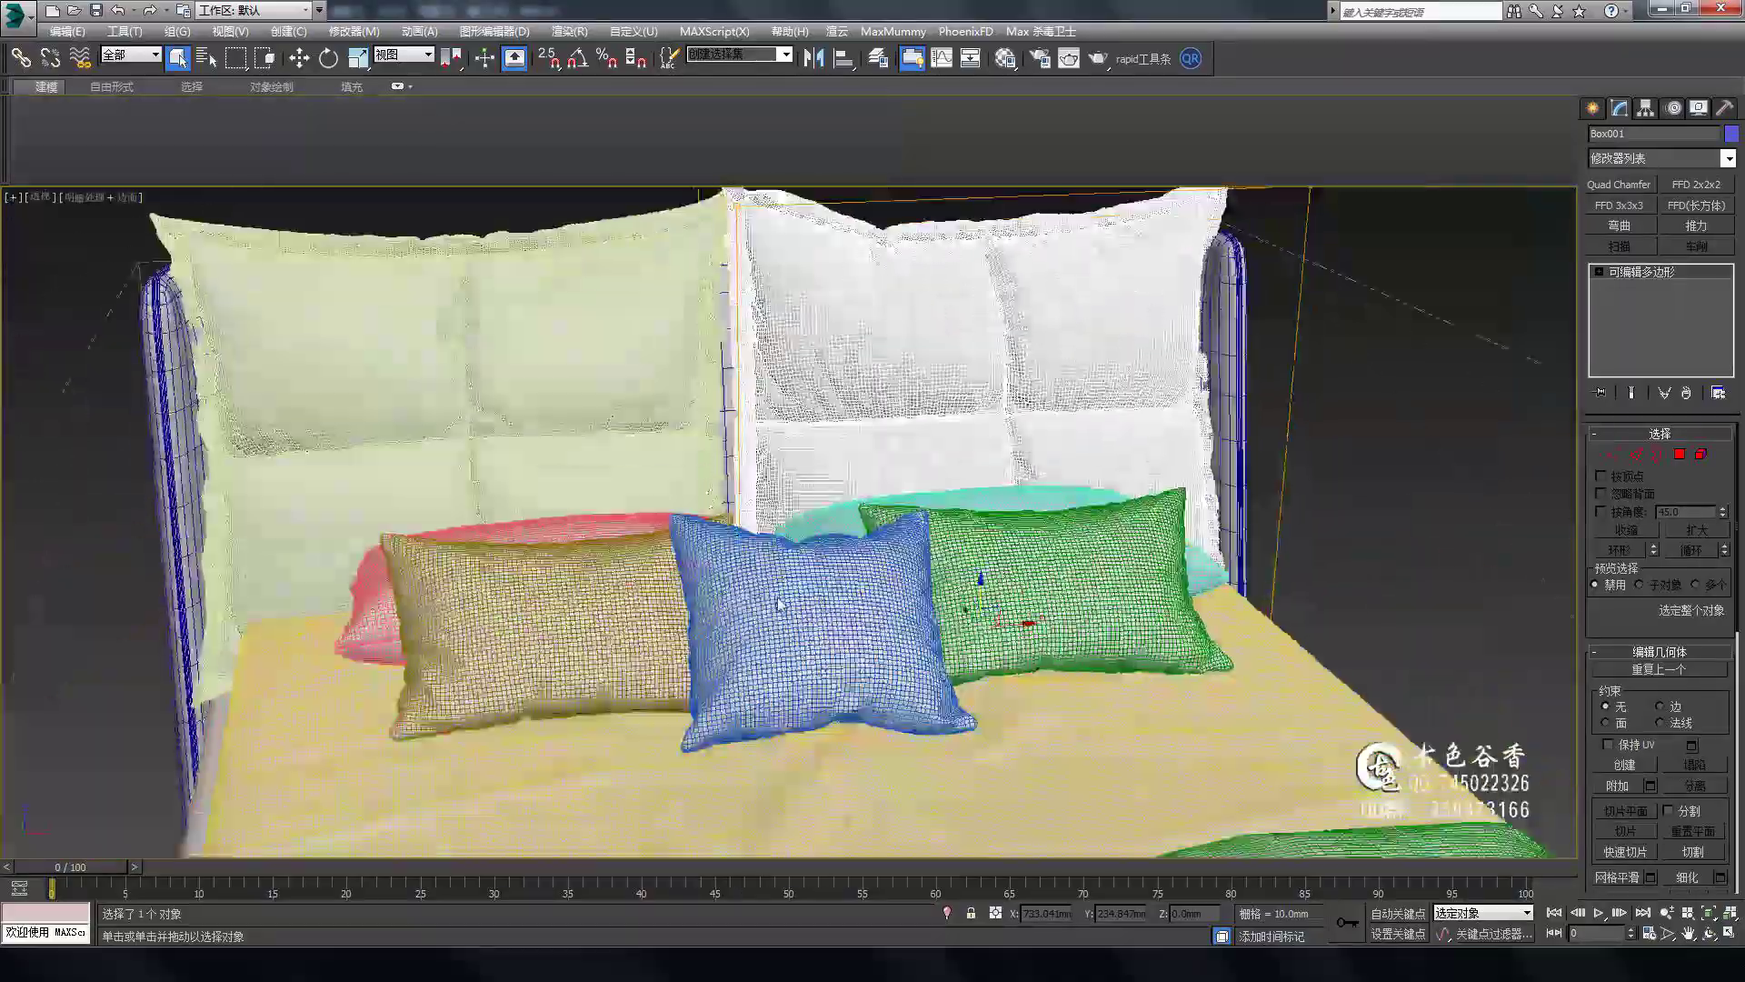
{"action": "middle_click_drag", "start_coordinate": [780, 605], "coordinate": [724, 491], "text": "alt"}
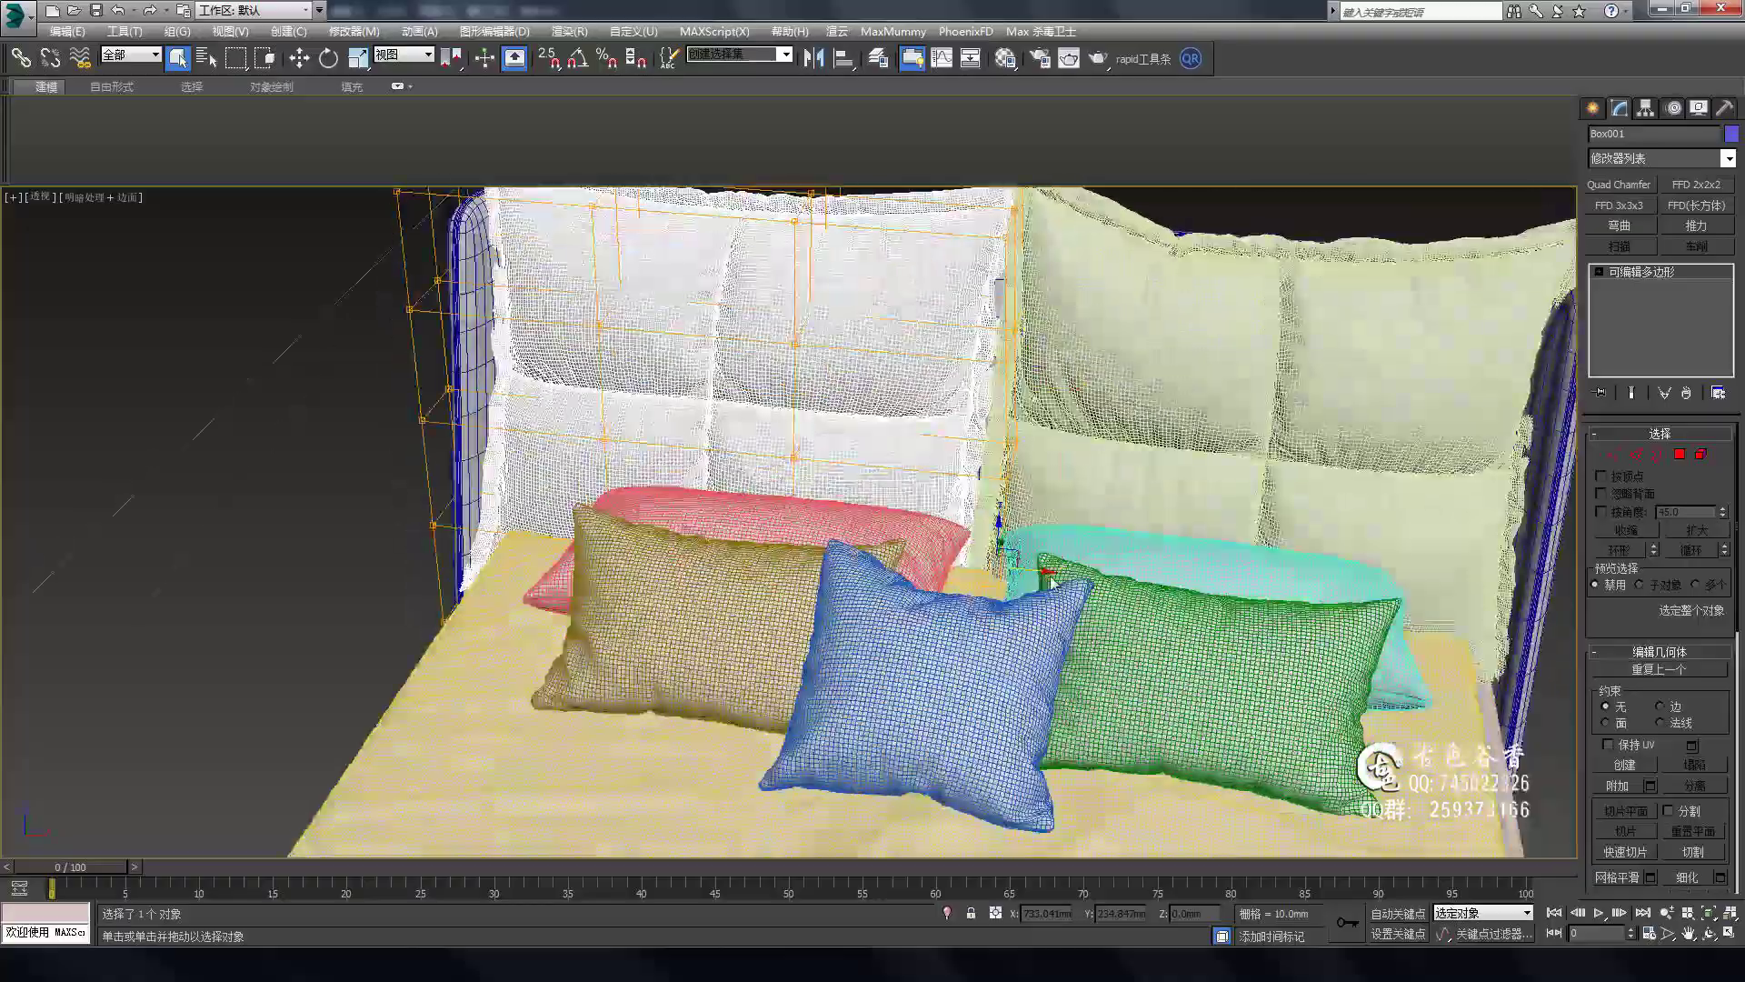
{"action": "scroll", "coordinate": [1069, 324], "scroll_direction": "down", "scroll_amount": 3}
{"action": "middle_click_drag", "start_coordinate": [1000, 346], "coordinate": [490, 407], "text": "alt"}
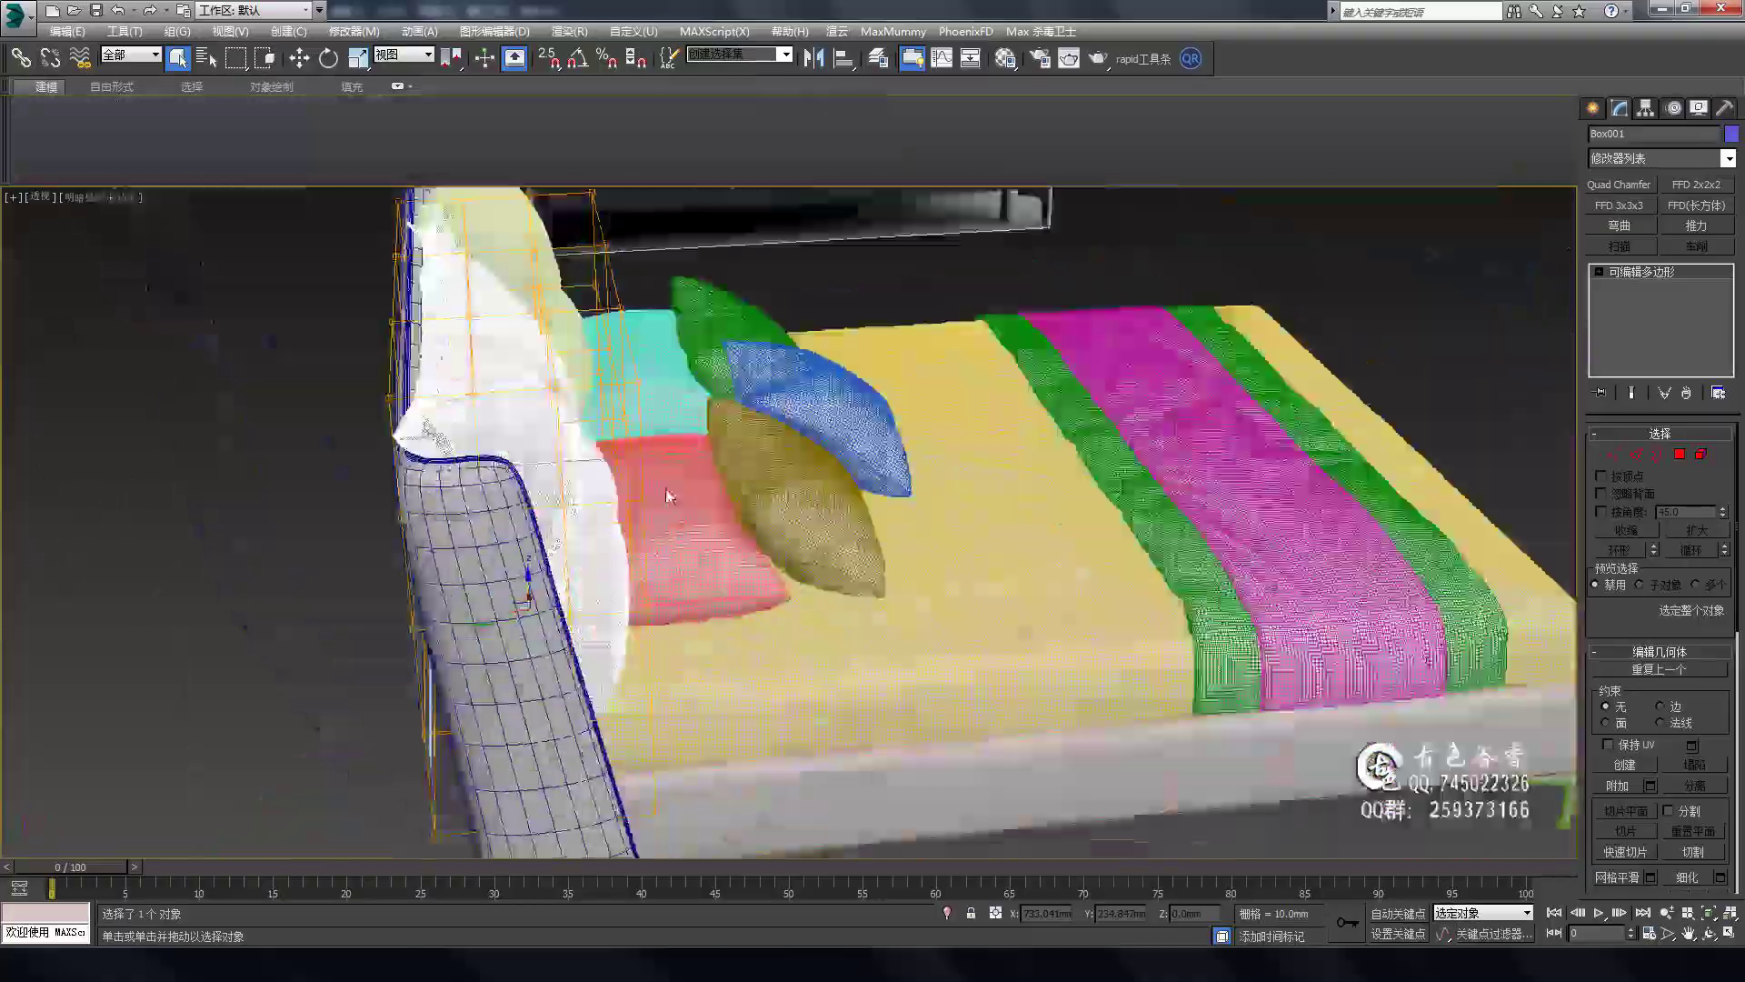
{"action": "middle_click_drag", "start_coordinate": [706, 582], "coordinate": [1112, 589], "text": "alt"}
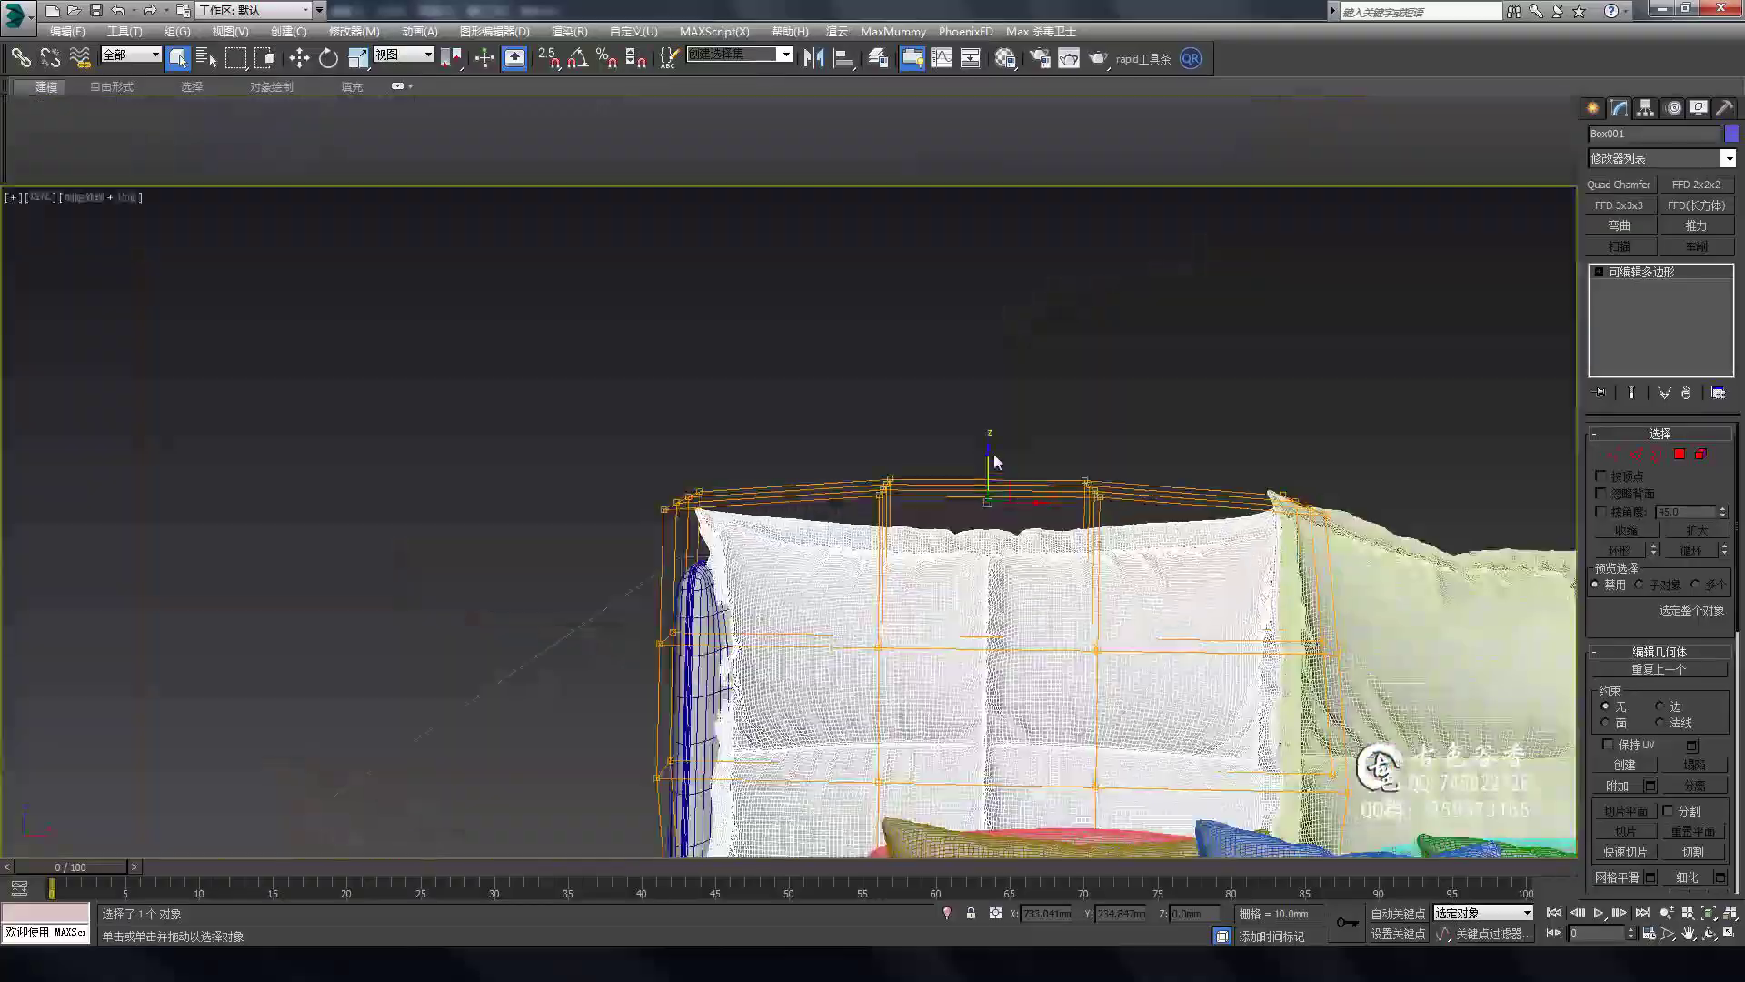
{"action": "middle_click_drag", "start_coordinate": [995, 461], "coordinate": [1405, 470], "text": "alt"}
{"action": "key", "text": "Return"}
{"action": "middle_click_drag", "start_coordinate": [865, 485], "coordinate": [1195, 491], "text": "alt"}
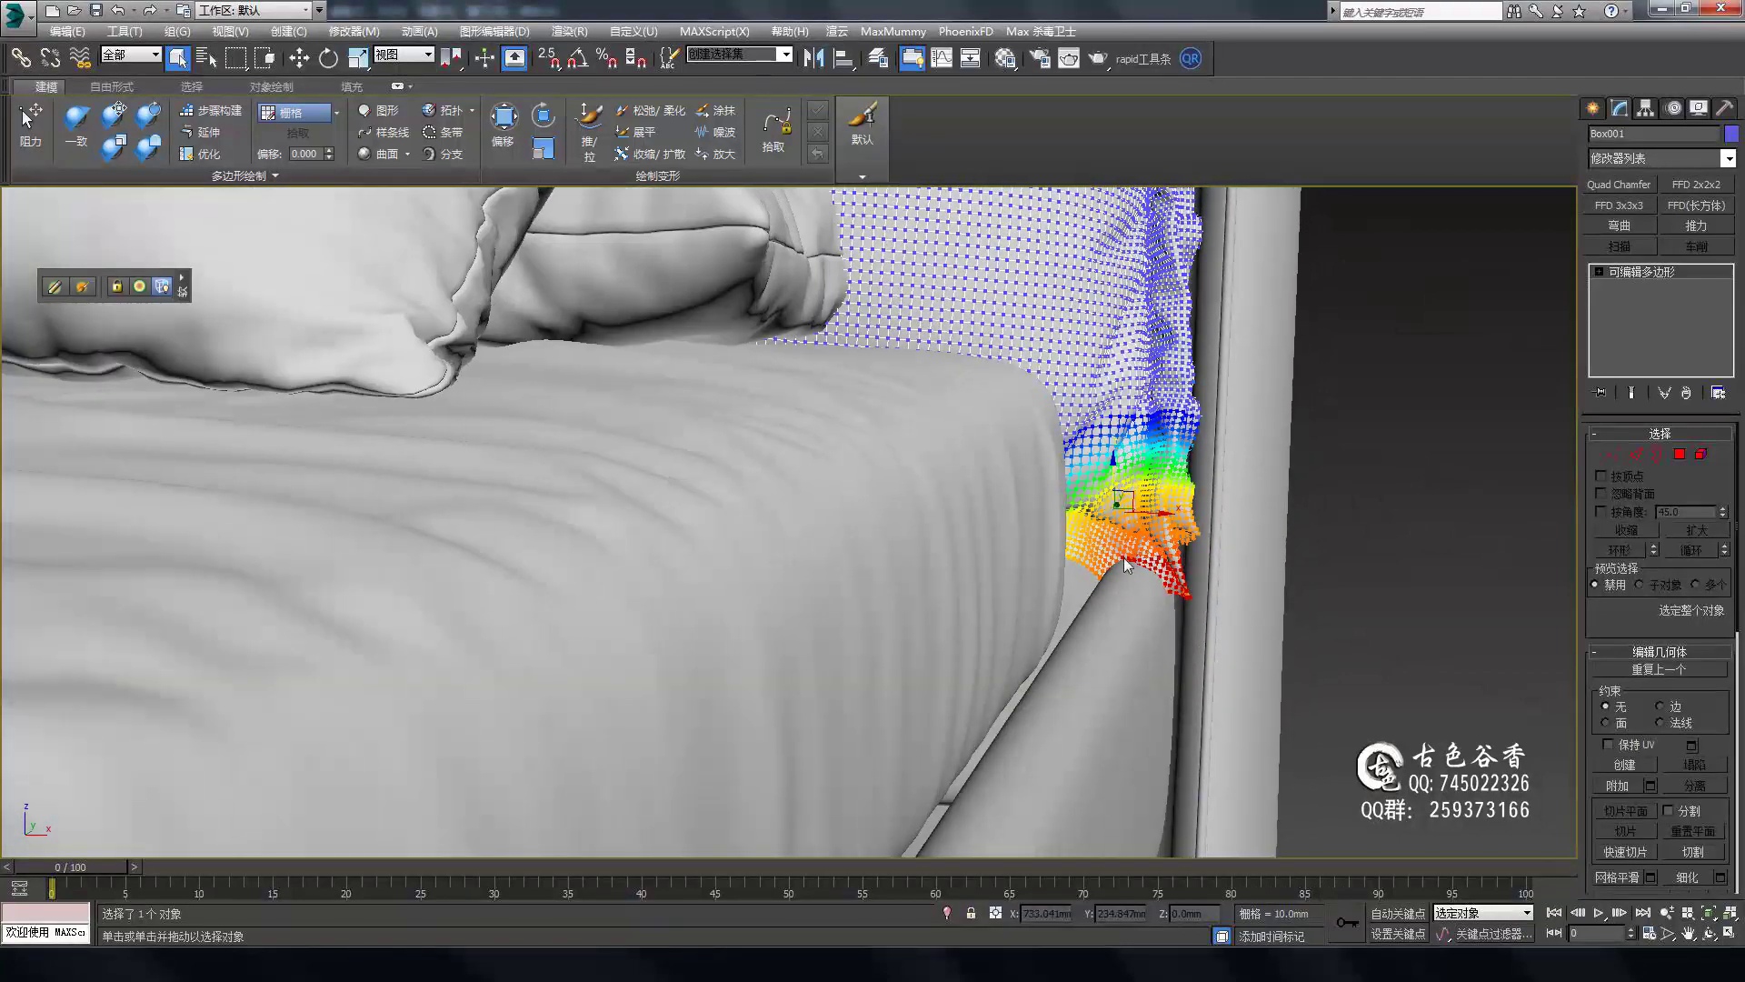
Pull the soft-selected cloth corner upward away from the headboard frame.
{"action": "middle_click_drag", "start_coordinate": [1123, 558], "coordinate": [1104, 586], "text": "alt"}
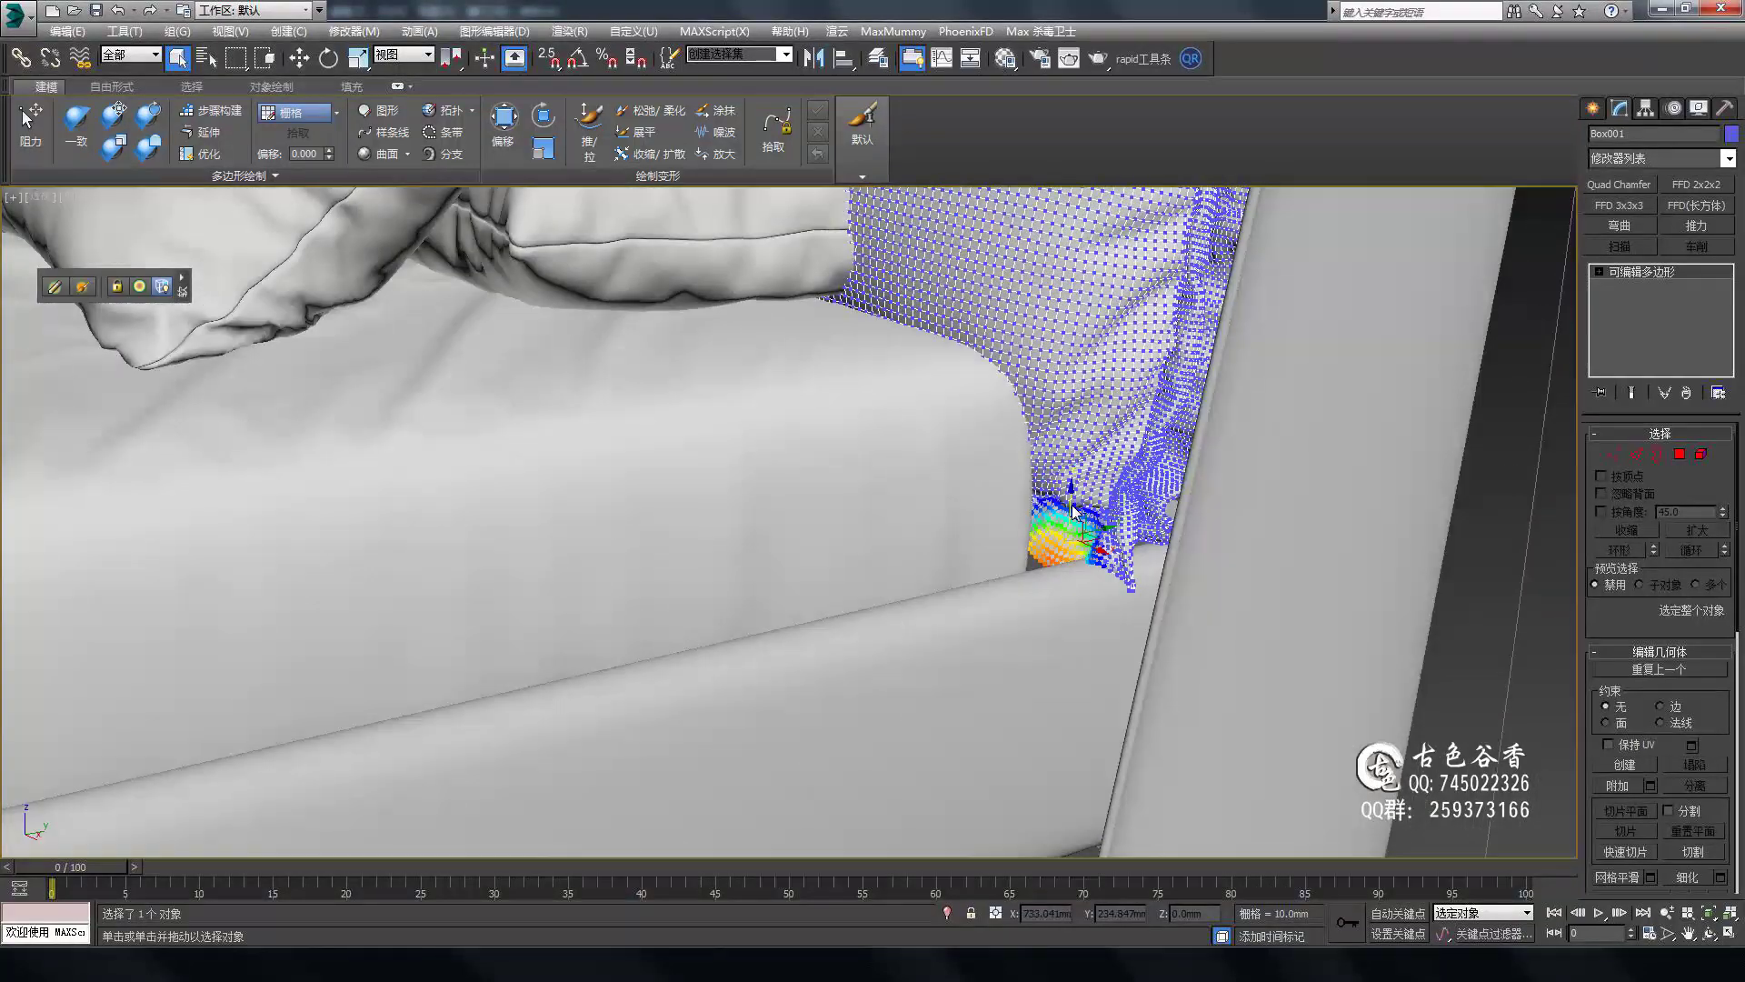
{"action": "middle_click_drag", "start_coordinate": [1074, 512], "coordinate": [1096, 493], "text": "alt"}
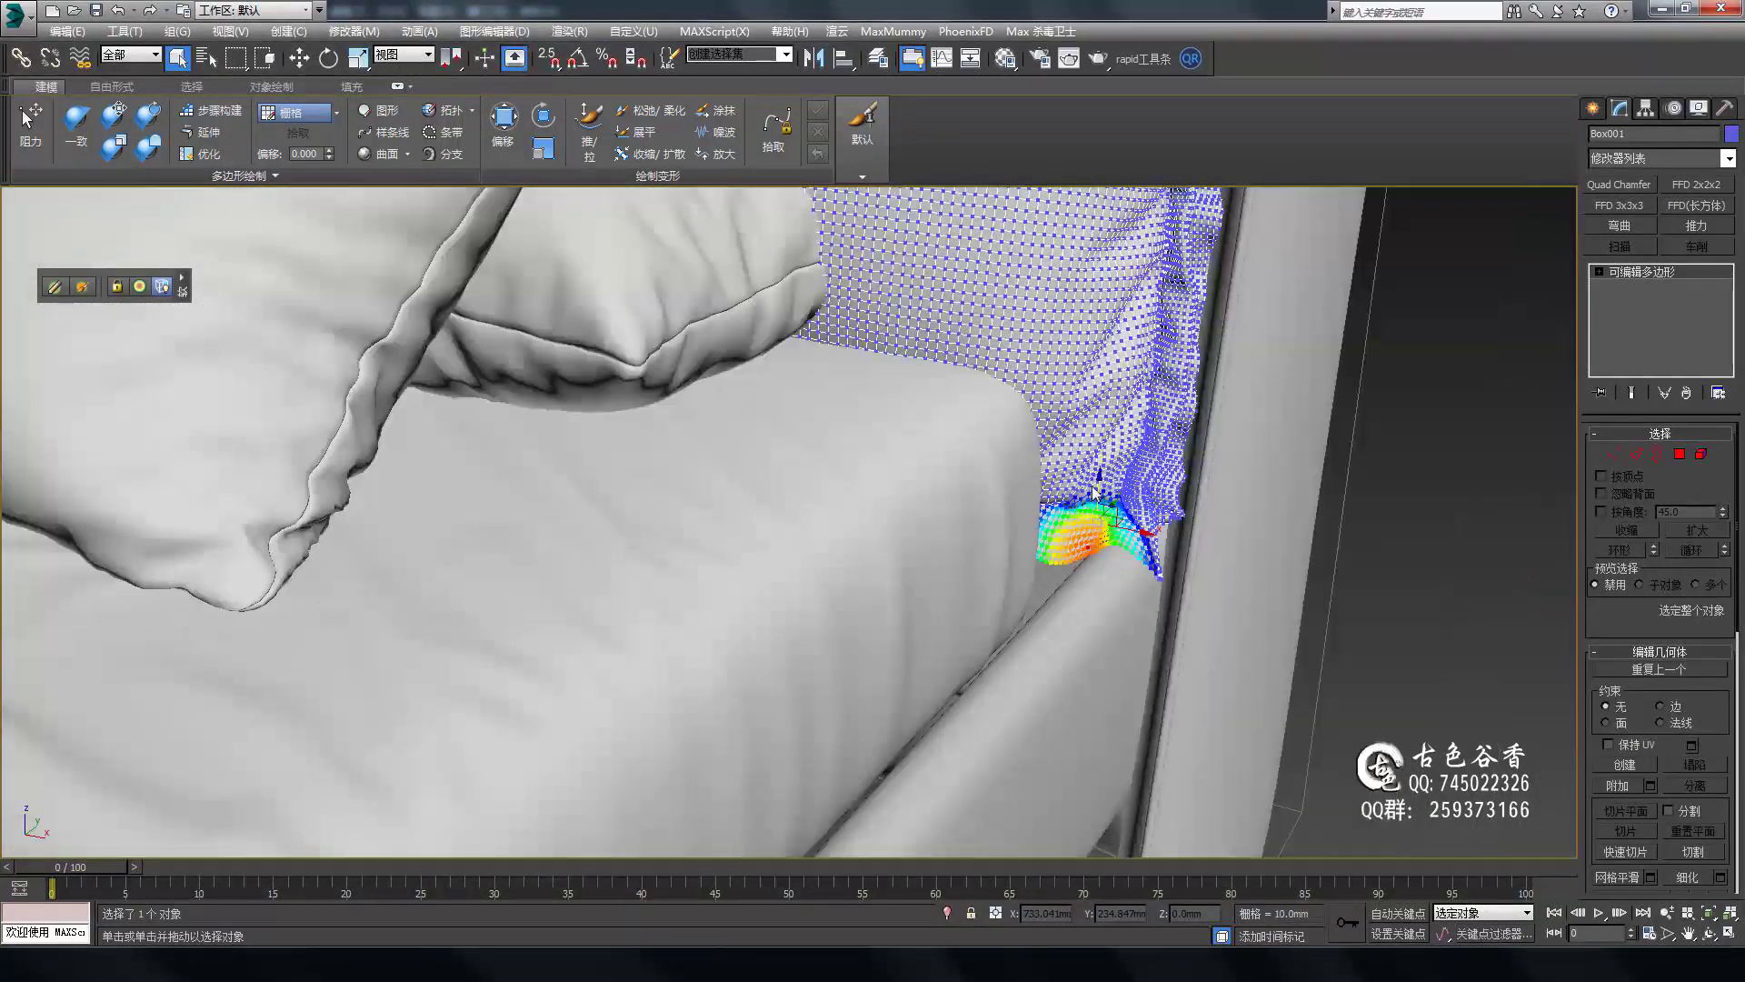
{"action": "middle_click_drag", "start_coordinate": [1187, 536], "coordinate": [1152, 331], "text": "alt"}
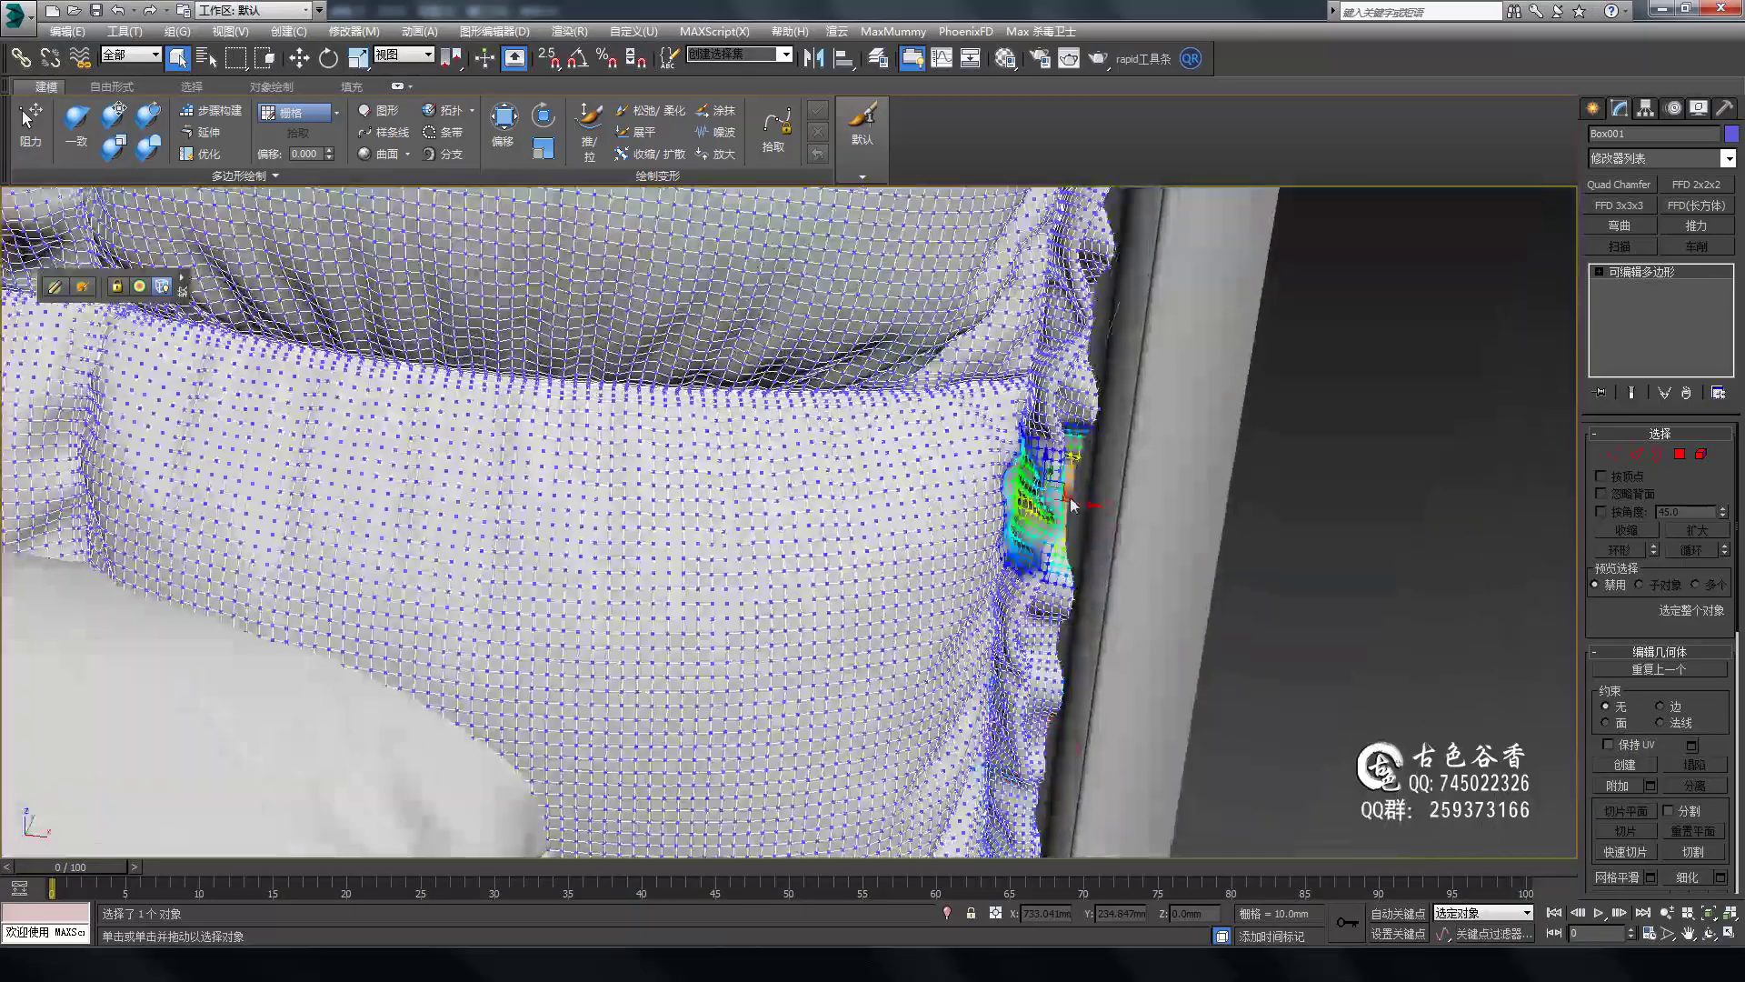
{"action": "key", "text": "z"}
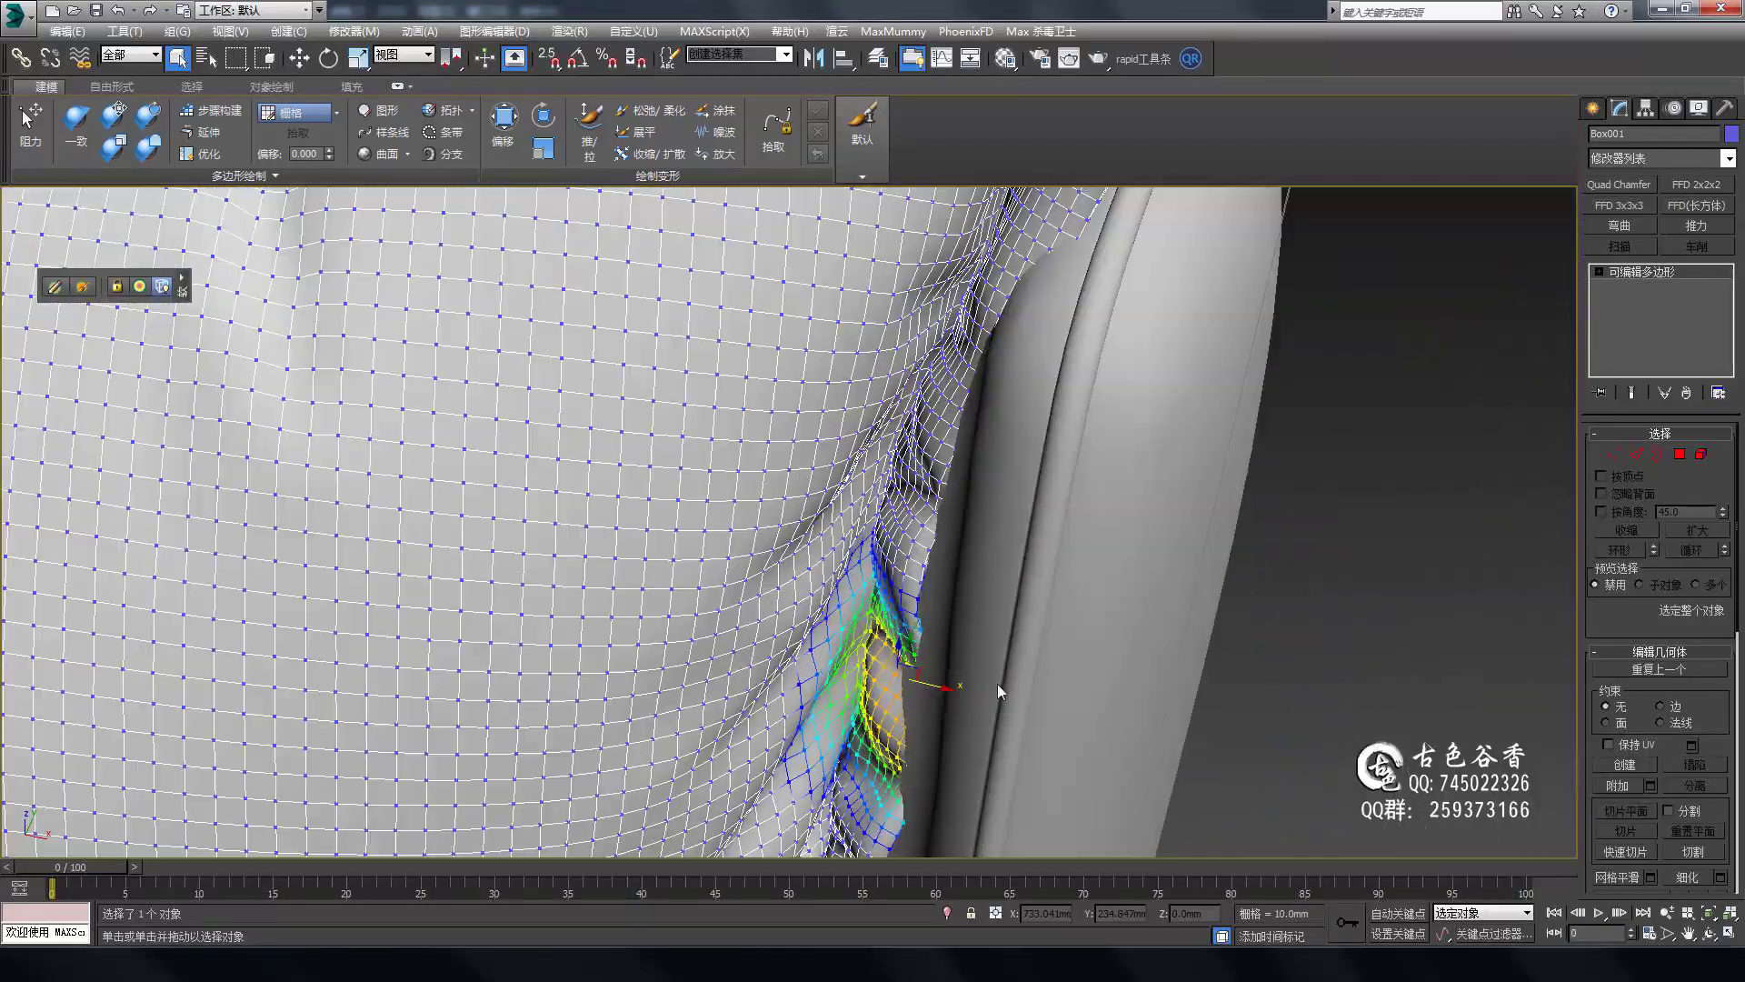
{"action": "left_click_drag", "start_coordinate": [997, 684], "coordinate": [1002, 427]}
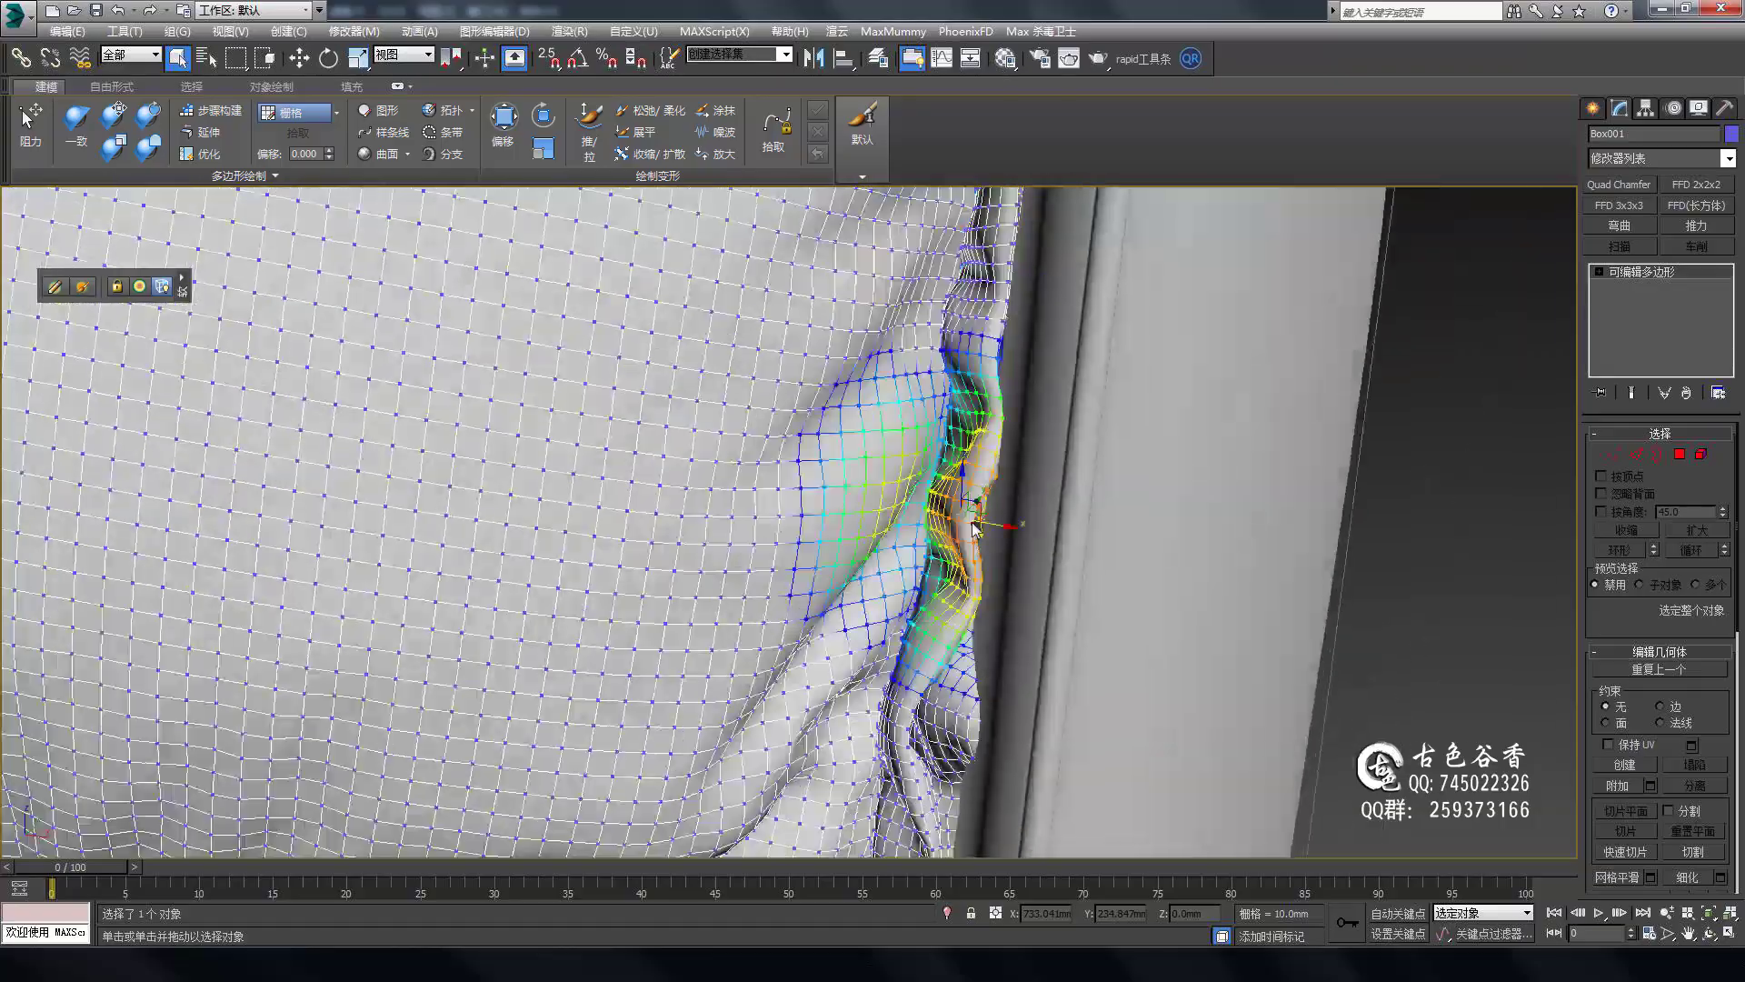
{"action": "middle_click_drag", "start_coordinate": [973, 527], "coordinate": [995, 200]}
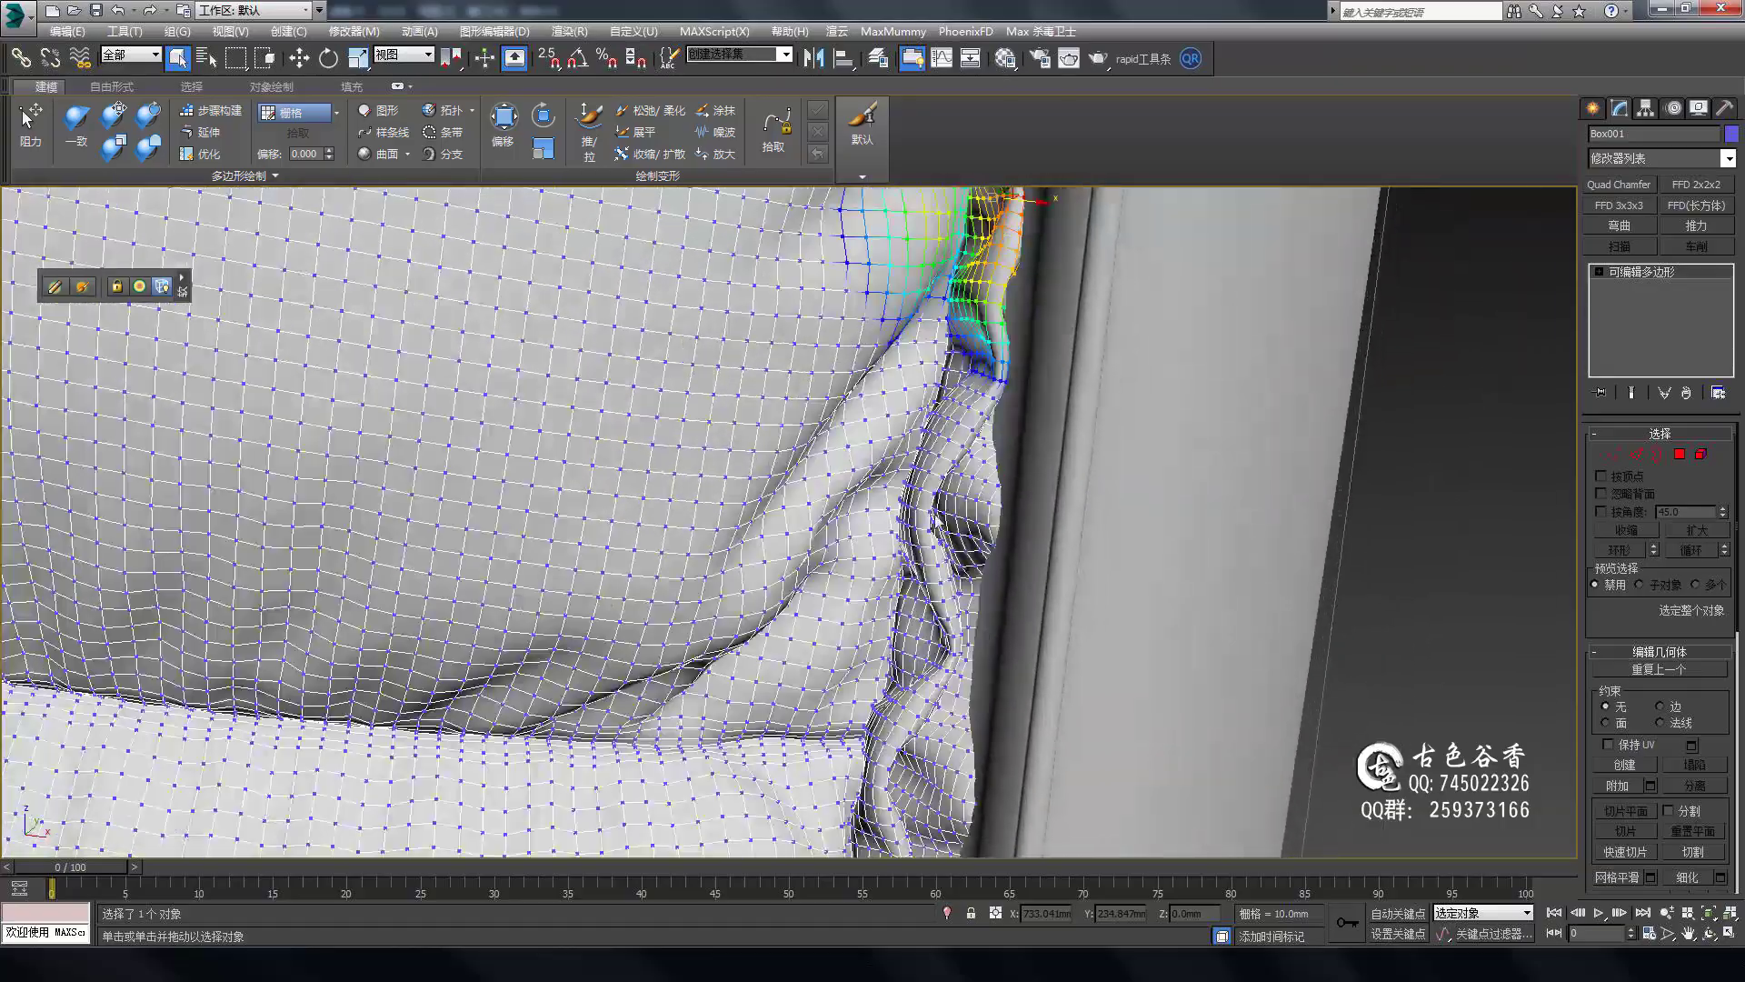
{"action": "middle_click_drag", "start_coordinate": [1044, 493], "coordinate": [1006, 482], "text": "alt"}
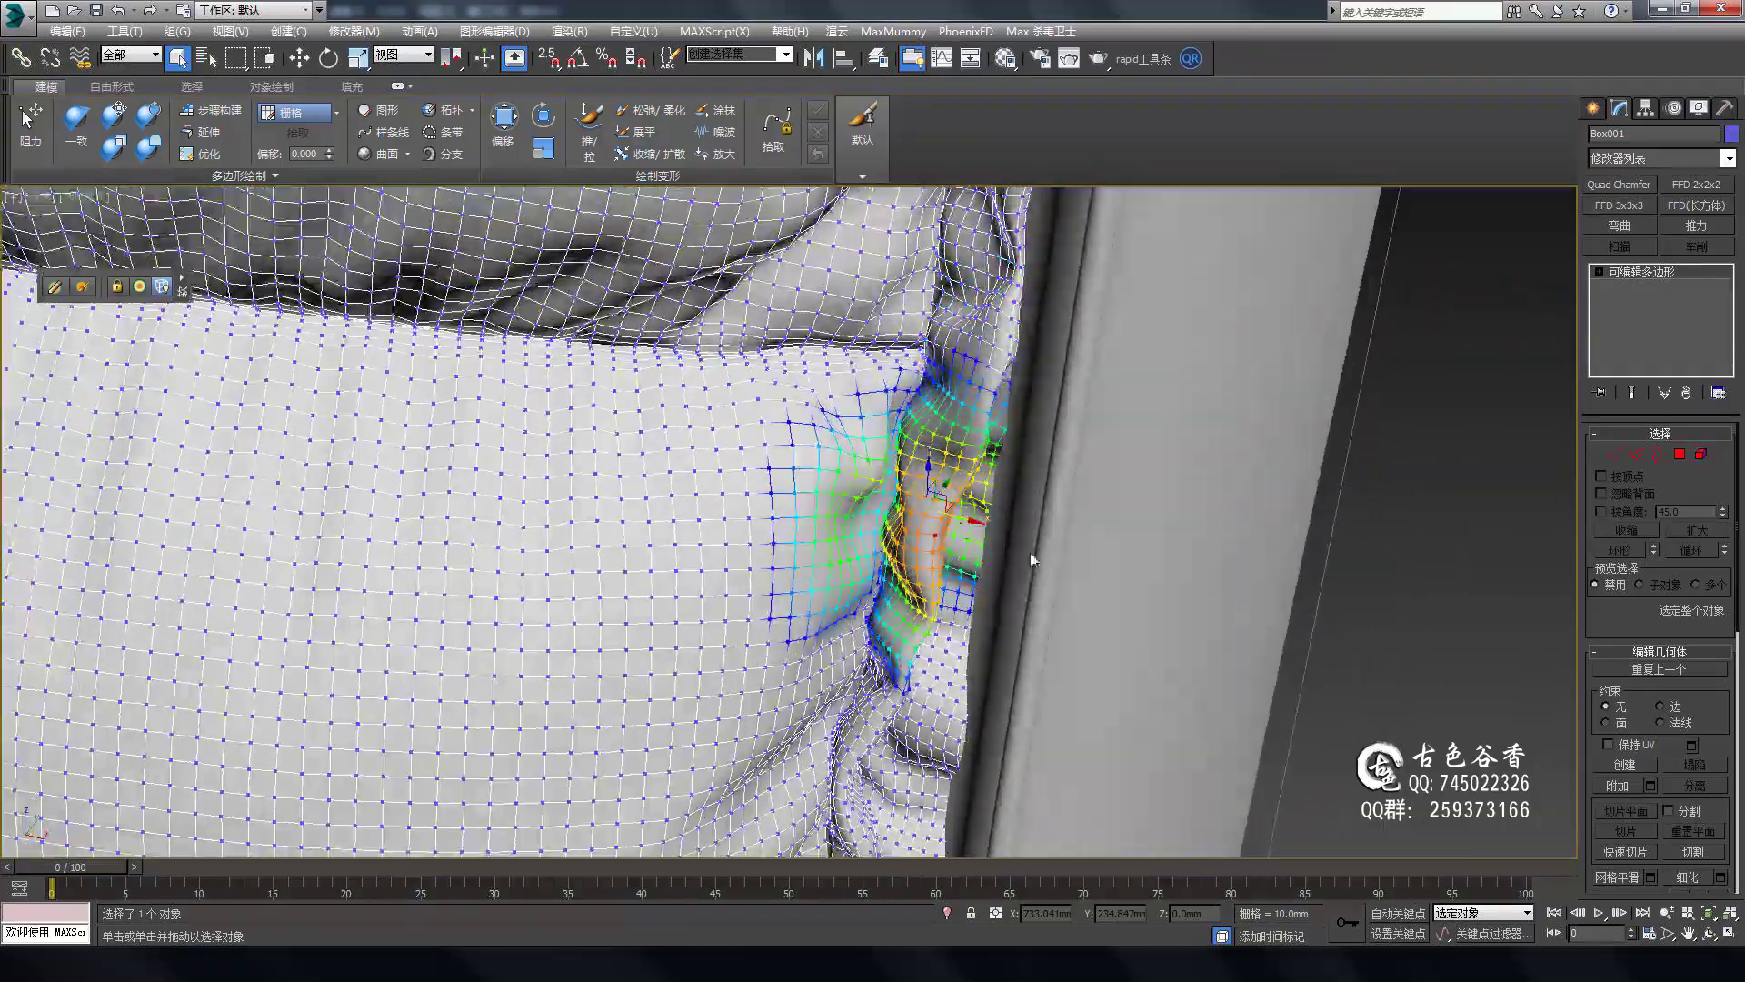
Inspect the reshaped cushion corner and side edge, then view the whole bed.
{"action": "scroll", "coordinate": [1018, 439], "scroll_direction": "down", "scroll_amount": 5}
{"action": "middle_click_drag", "start_coordinate": [1009, 418], "coordinate": [1189, 530], "text": "alt"}
{"action": "scroll", "coordinate": [1189, 531], "scroll_direction": "up", "scroll_amount": 5}
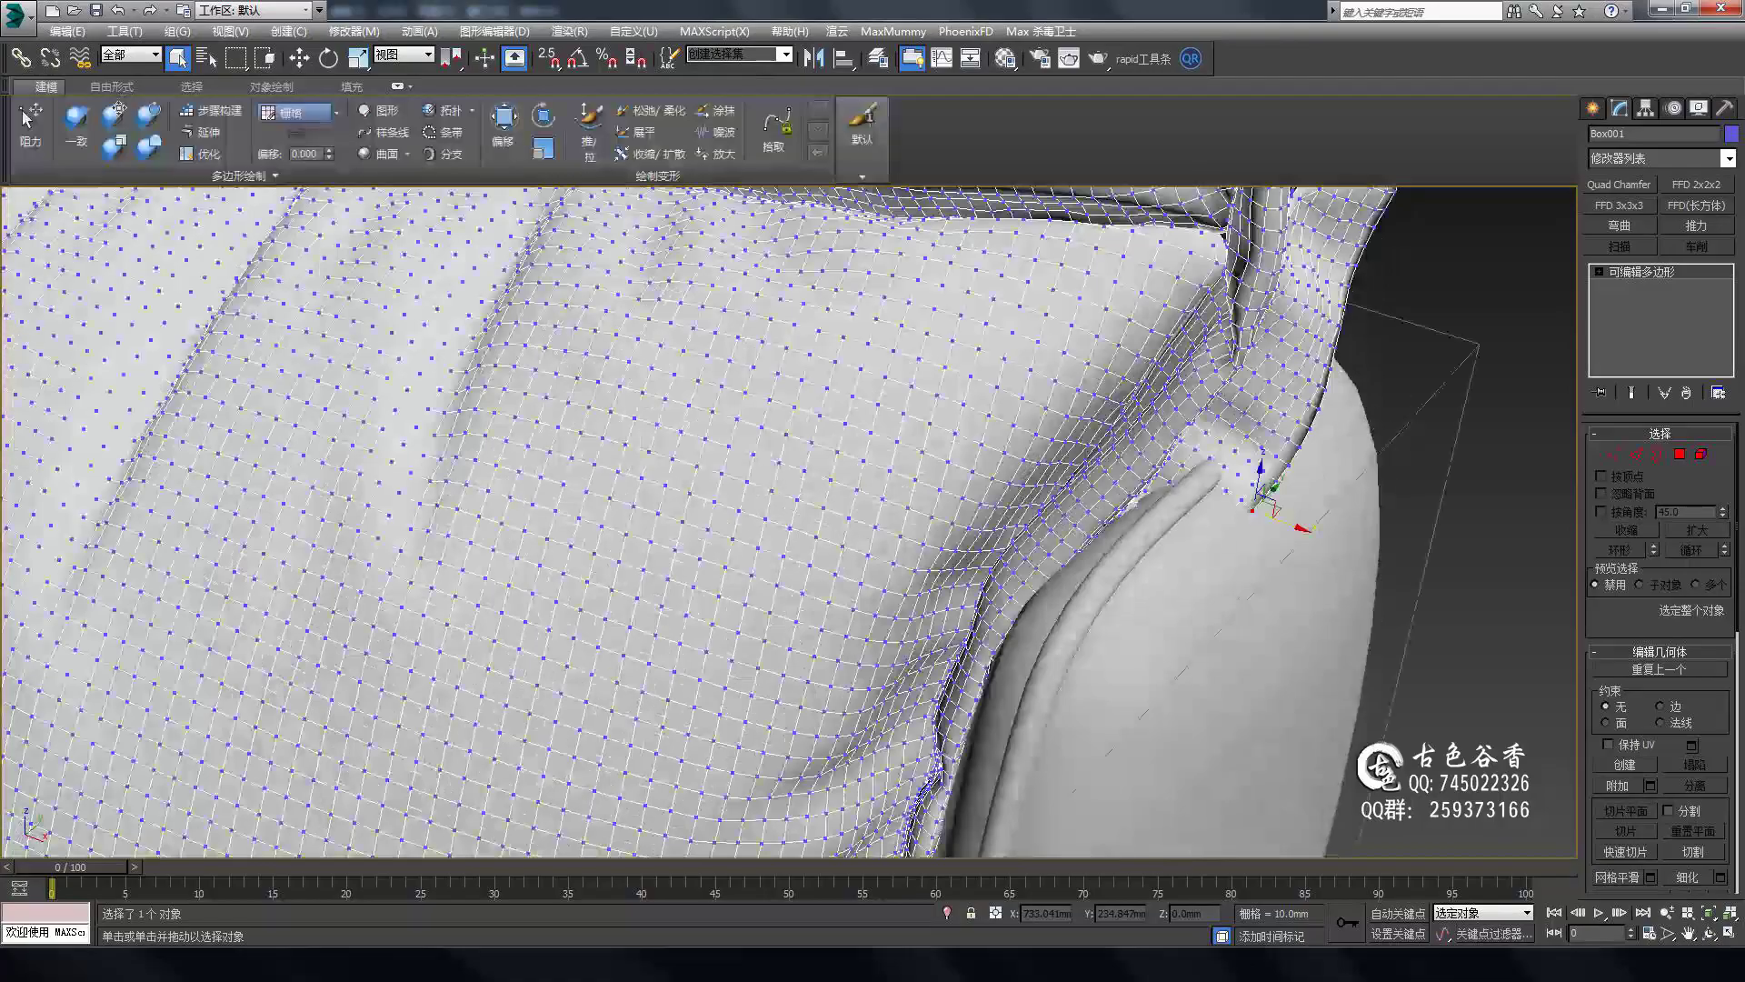
{"action": "middle_click_drag", "start_coordinate": [1231, 454], "coordinate": [808, 516], "text": "alt"}
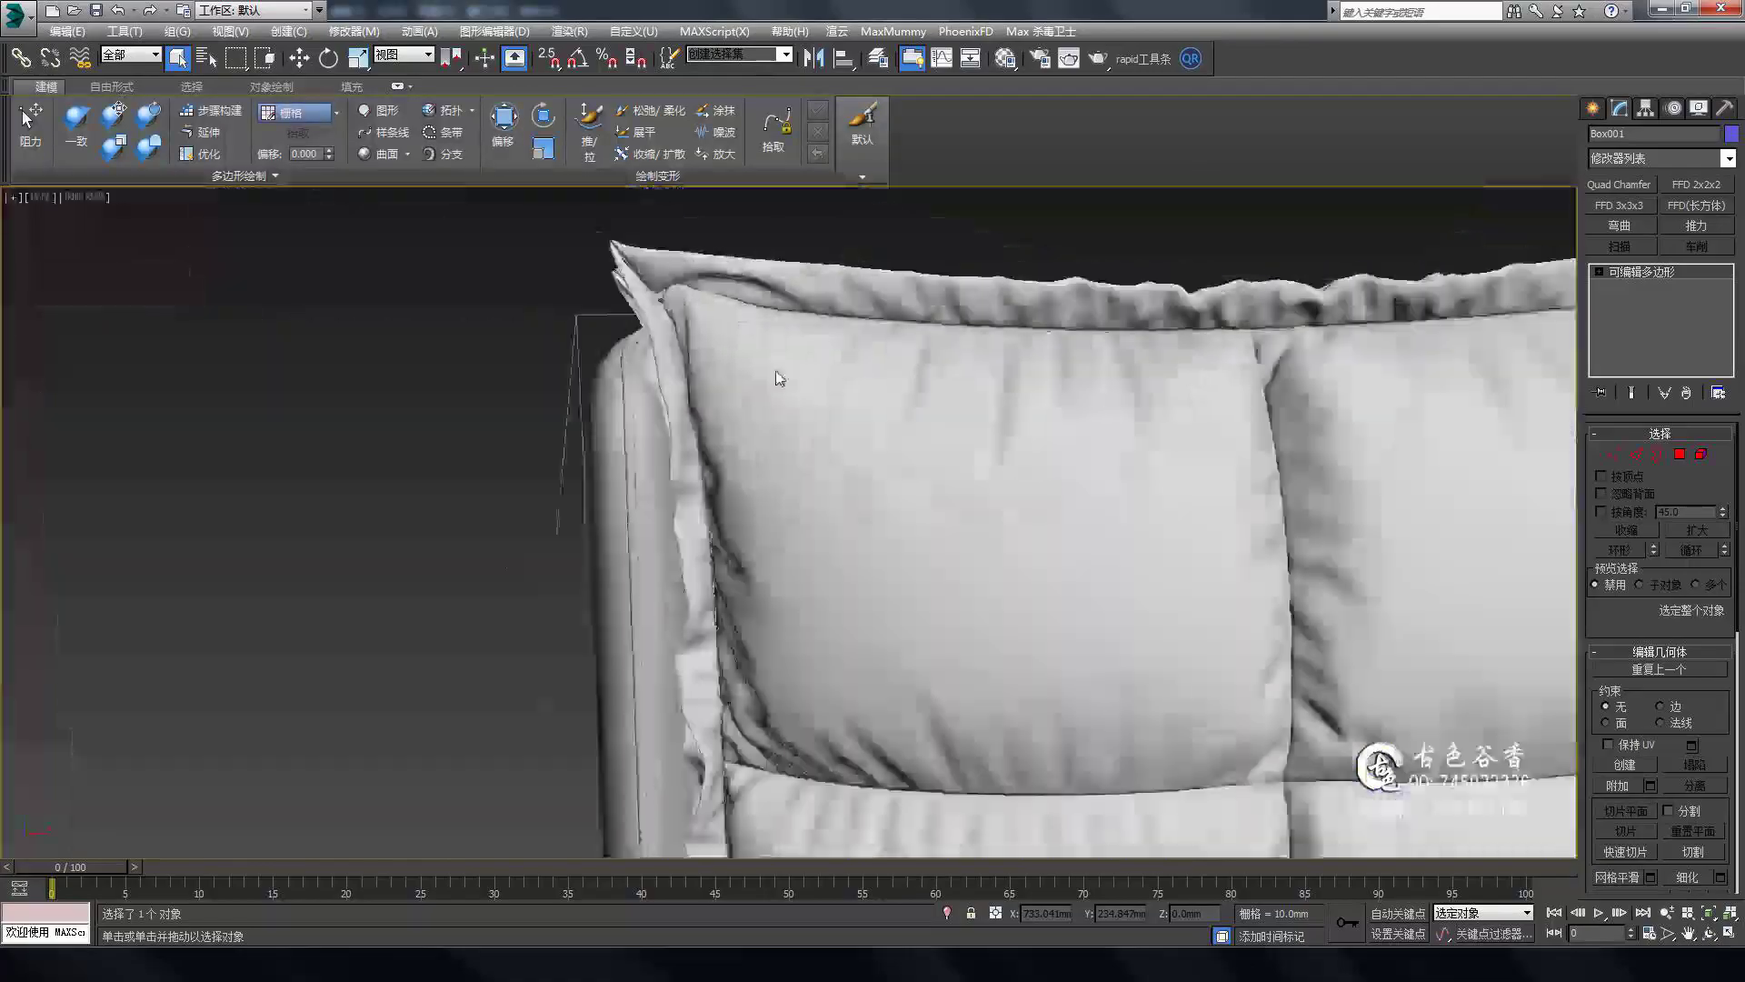
{"action": "scroll", "coordinate": [807, 516], "scroll_direction": "up", "scroll_amount": 3}
{"action": "scroll", "coordinate": [779, 468], "scroll_direction": "down", "scroll_amount": 3}
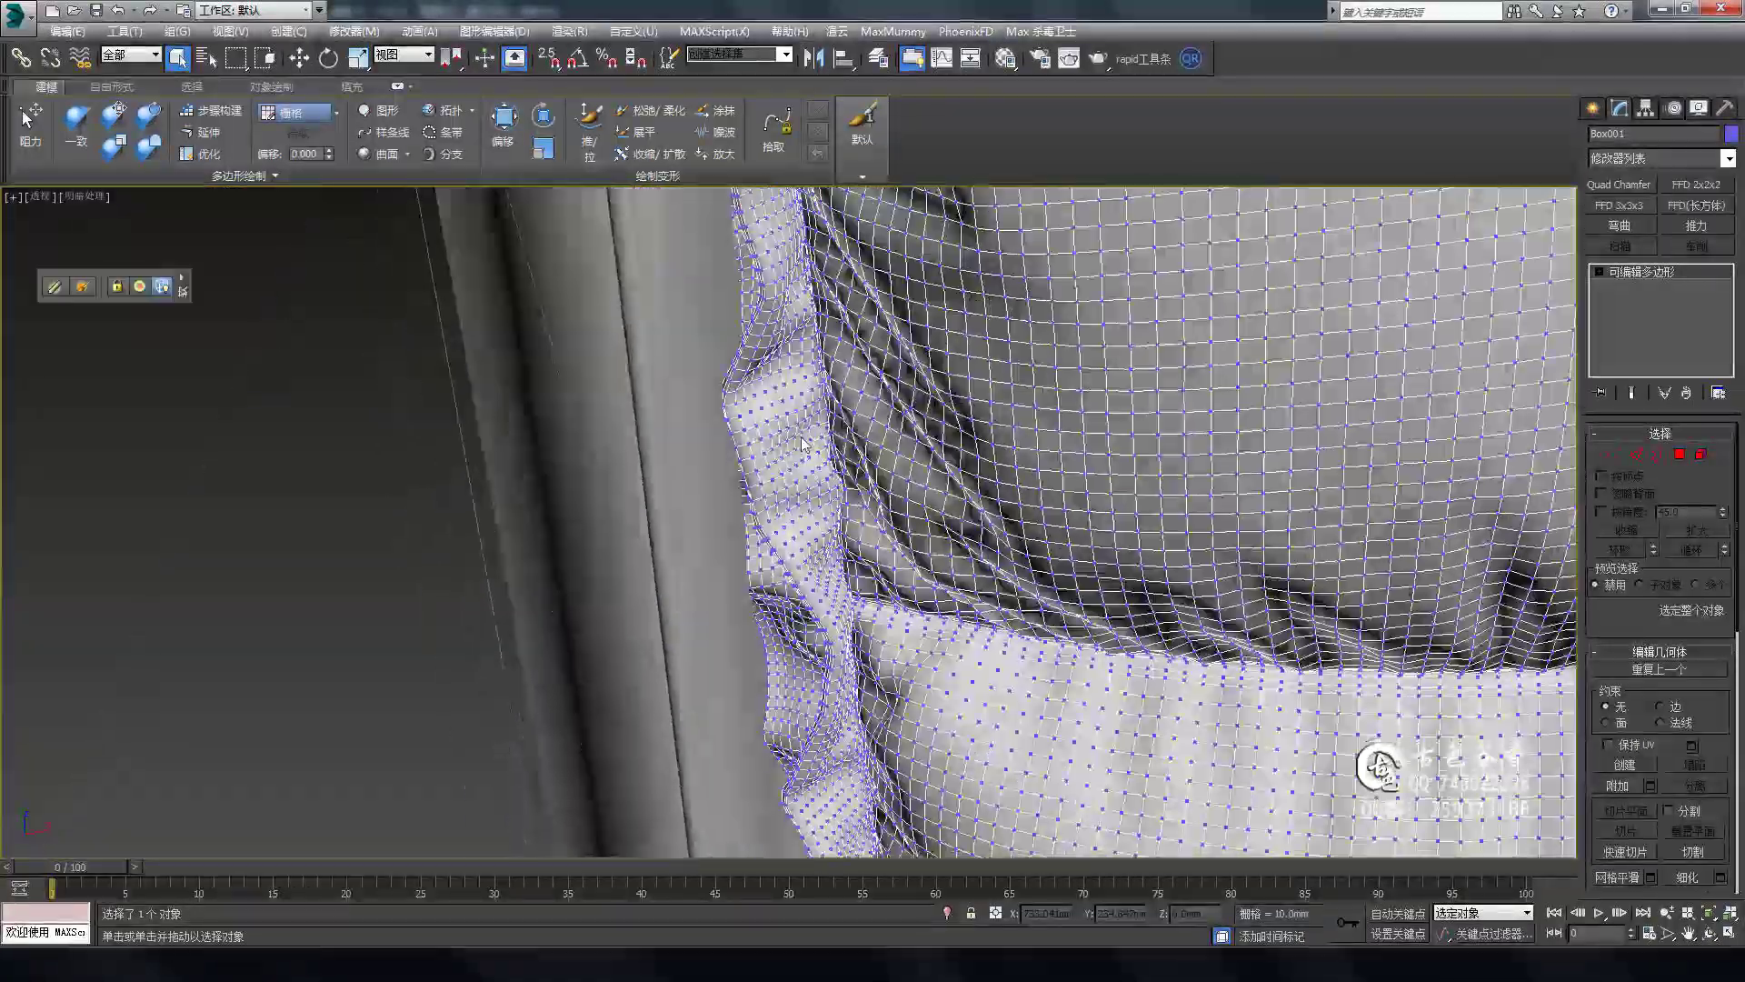
{"action": "scroll", "coordinate": [876, 421], "scroll_direction": "up", "scroll_amount": 3}
{"action": "scroll", "coordinate": [853, 666], "scroll_direction": "down", "scroll_amount": 2}
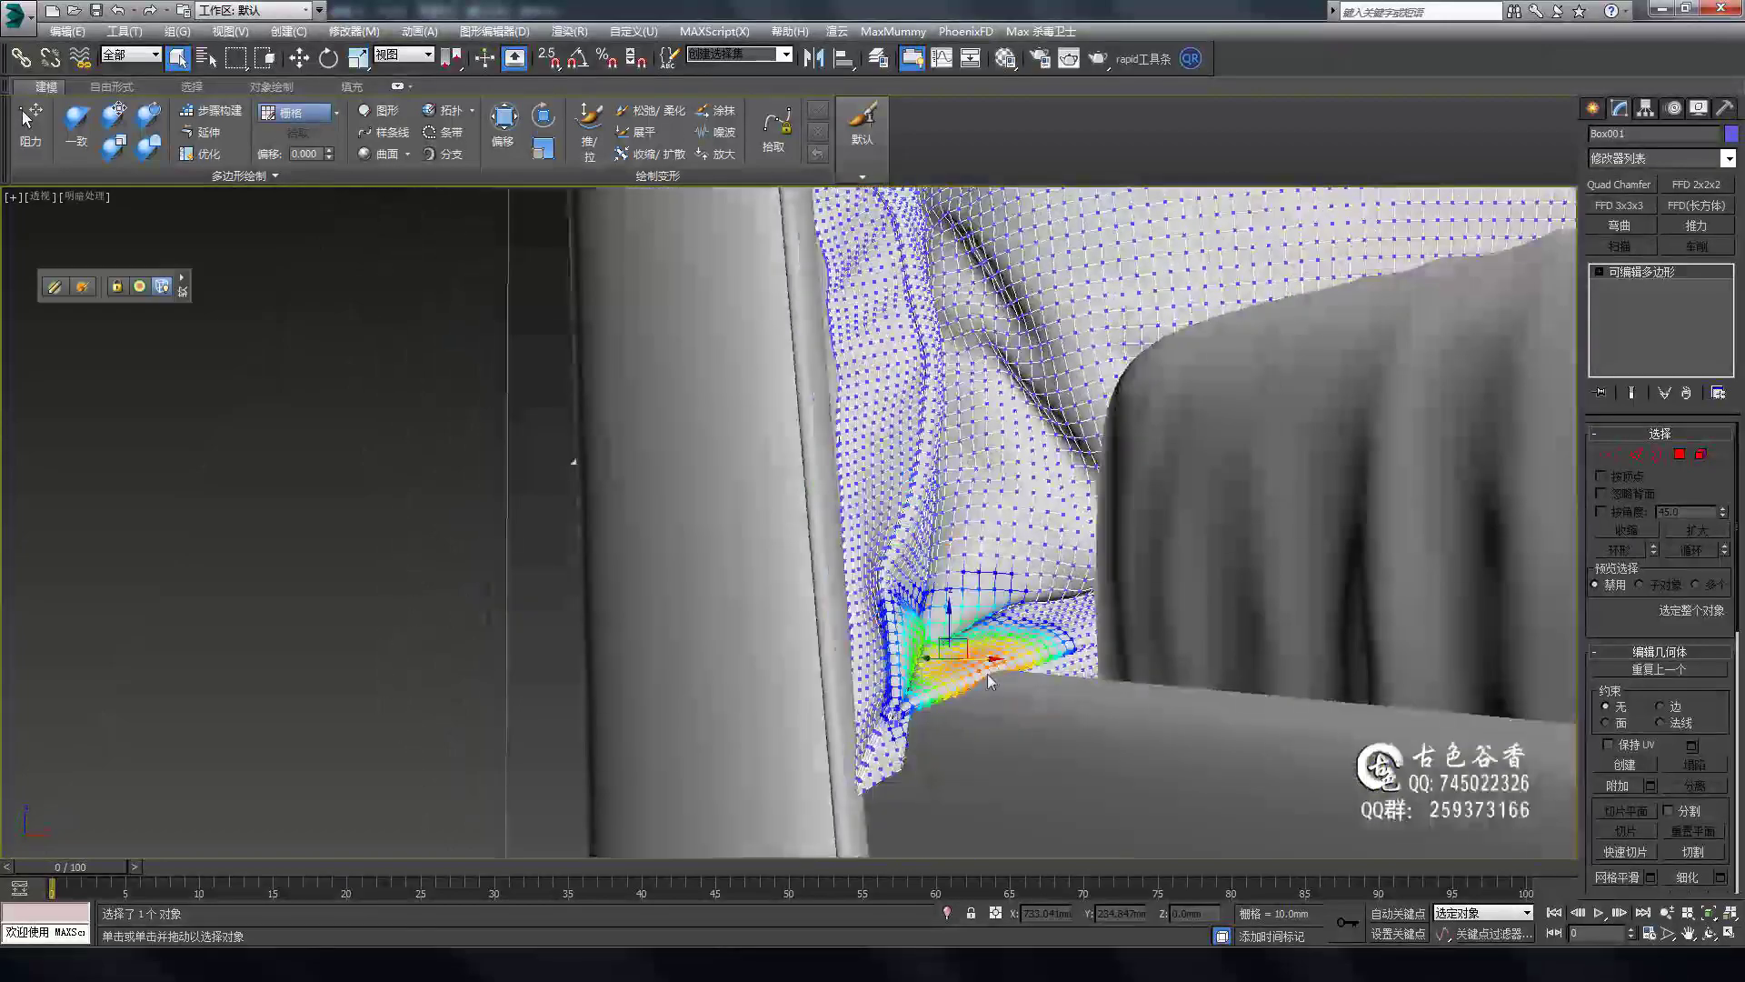
{"action": "middle_click_drag", "start_coordinate": [853, 666], "coordinate": [909, 637], "text": "alt"}
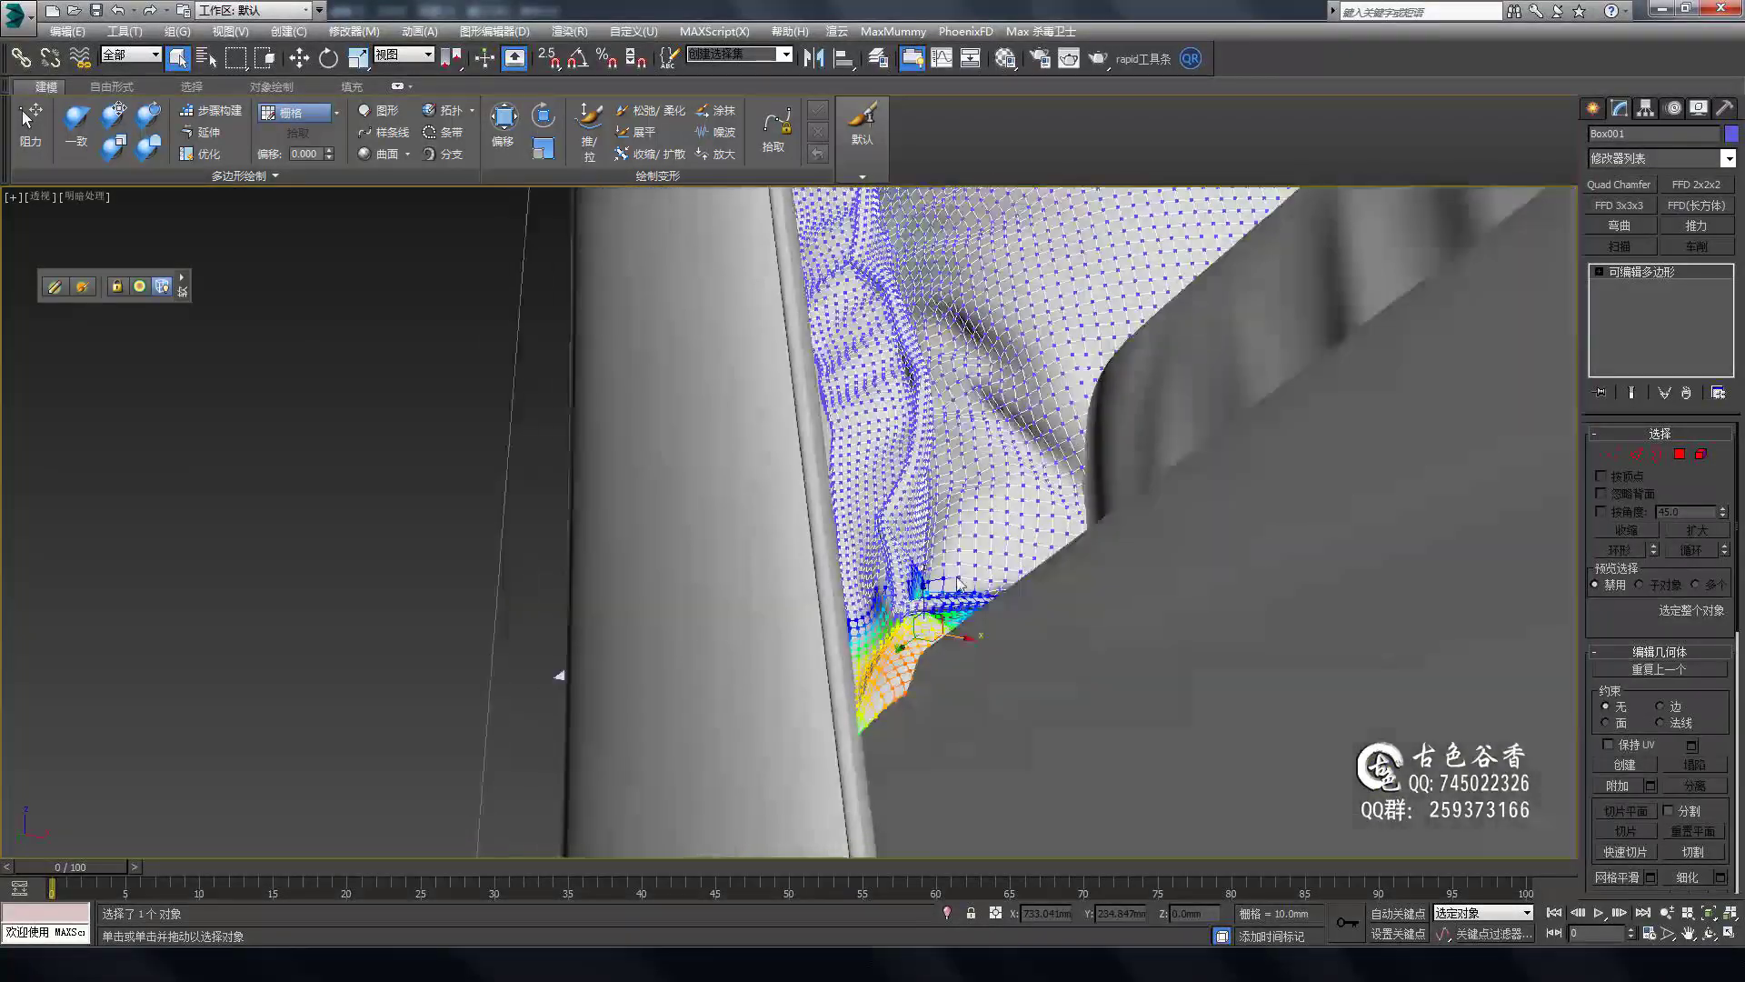
{"action": "scroll", "coordinate": [939, 604], "scroll_direction": "down", "scroll_amount": 3}
{"action": "scroll", "coordinate": [763, 718], "scroll_direction": "down", "scroll_amount": 5}
{"action": "middle_click_drag", "start_coordinate": [526, 565], "coordinate": [1107, 534], "text": "alt"}
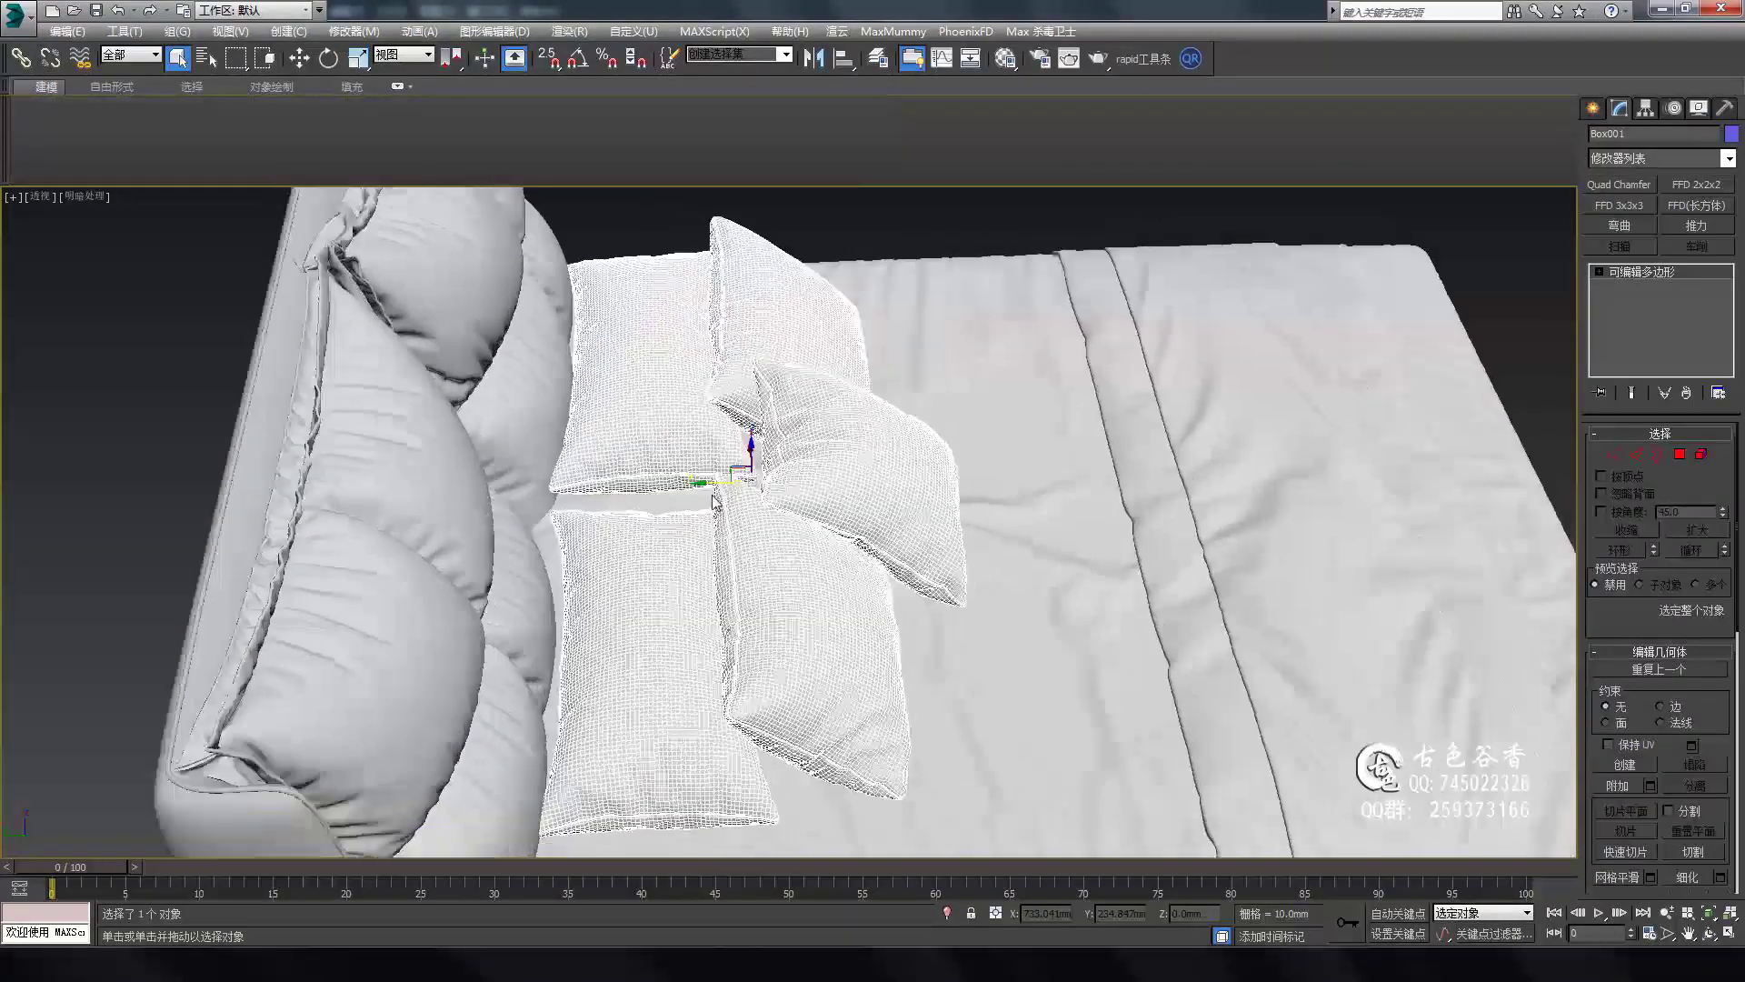
Enlarge and reposition the reference photo plane behind the bed.
{"action": "mouse_move", "coordinate": [715, 504]}
{"action": "middle_mouse_down", "text": "alt"}
{"action": "mouse_move", "coordinate": [847, 547]}
{"action": "mouse_move", "coordinate": [793, 531]}
{"action": "mouse_move", "coordinate": [640, 672]}
{"action": "mouse_move", "coordinate": [856, 471]}
{"action": "mouse_move", "coordinate": [946, 518]}
{"action": "middle_mouse_up", "text": "alt"}
{"action": "scroll", "coordinate": [791, 530], "scroll_direction": "down", "scroll_amount": 5}
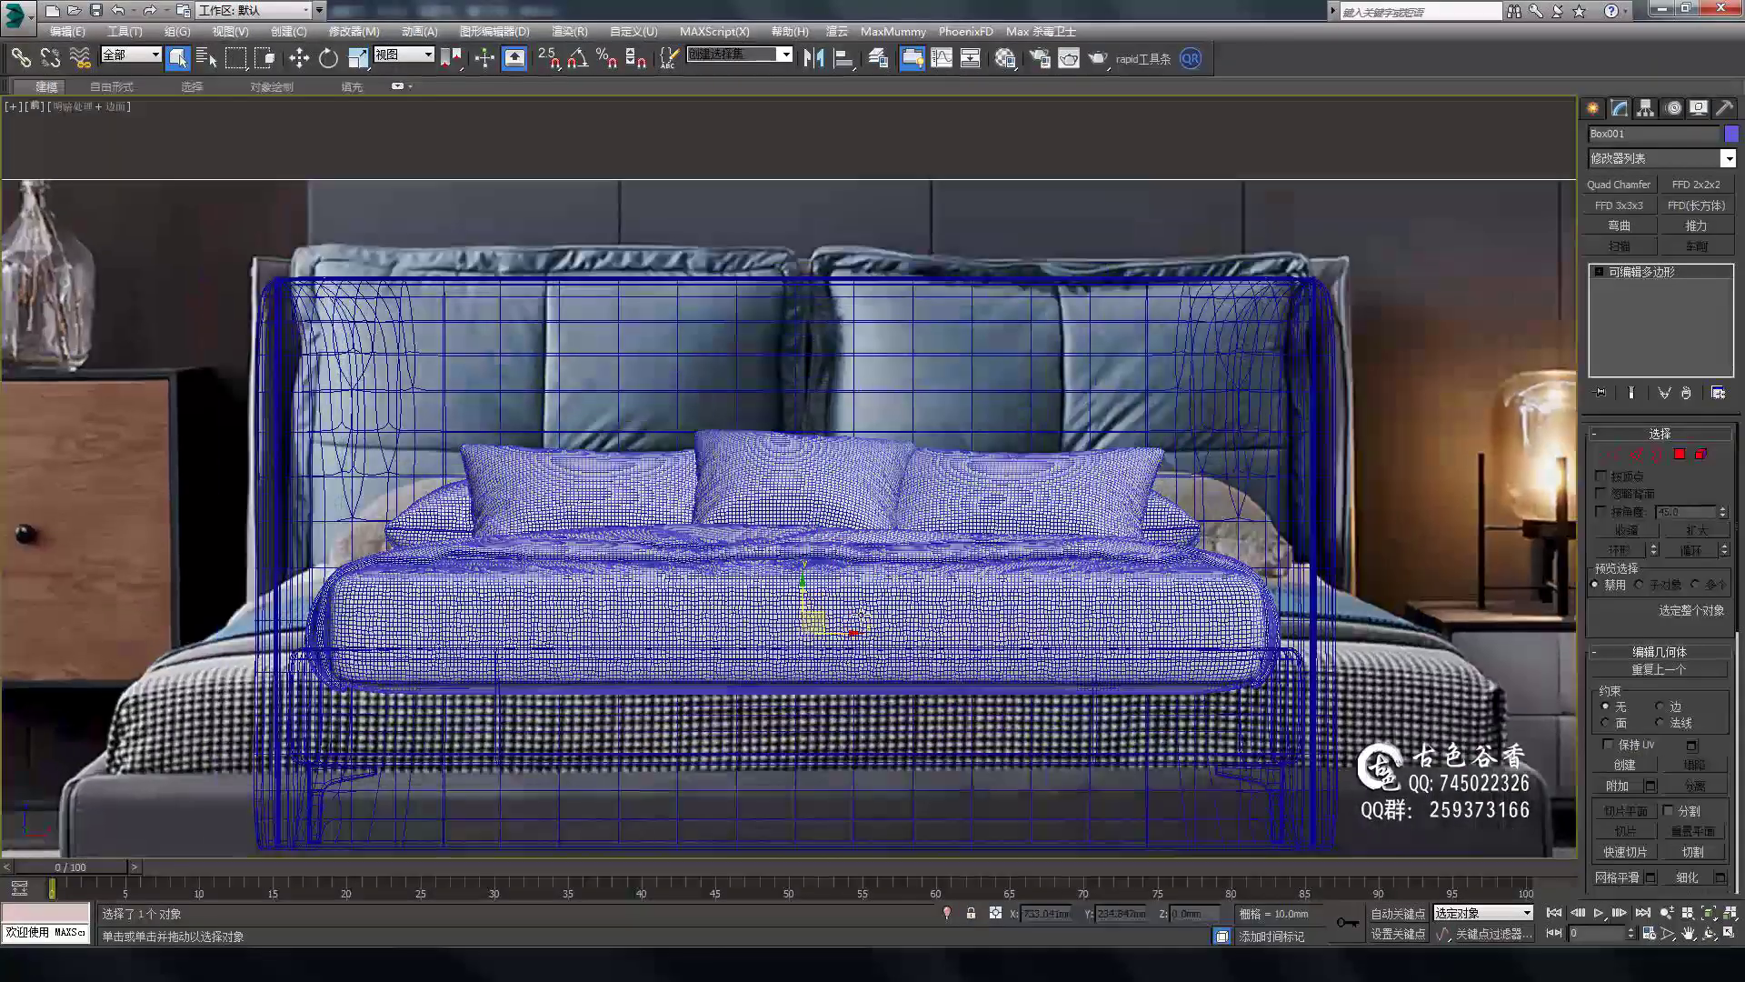
{"action": "left_click_drag", "start_coordinate": [863, 615], "coordinate": [810, 649]}
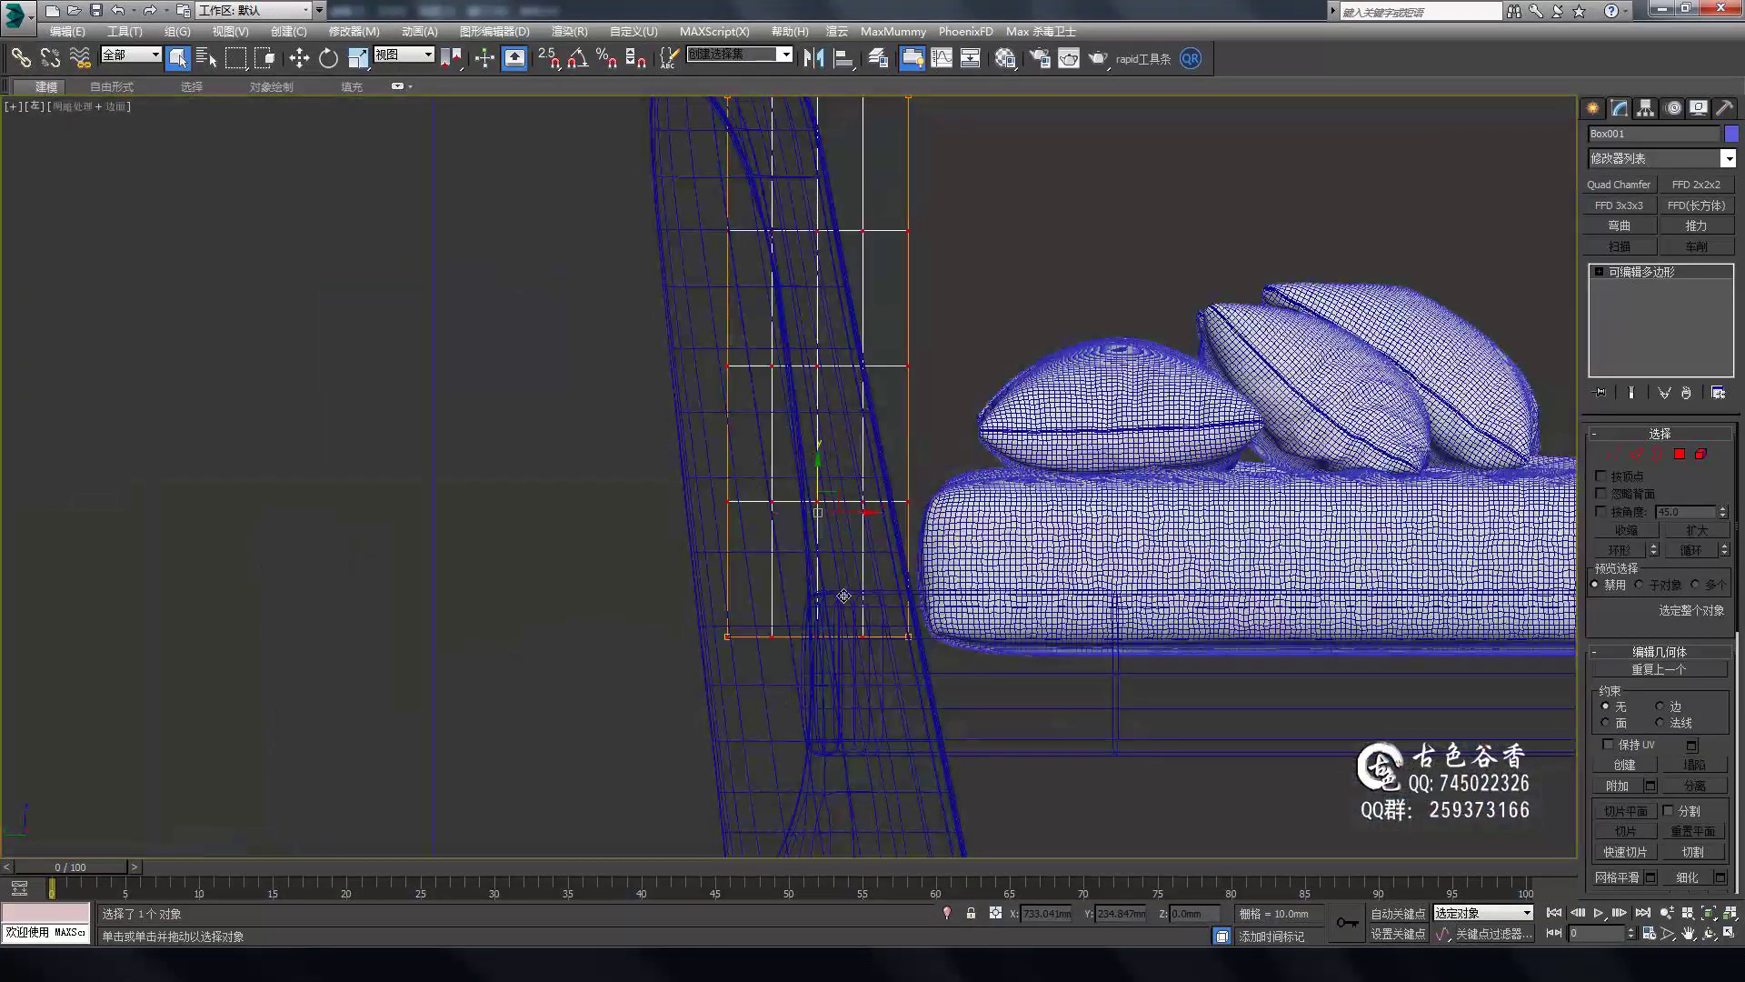
Switch to Front view and centre the plane over the headboard photo.
{"action": "left_click_drag", "start_coordinate": [740, 319], "coordinate": [773, 457]}
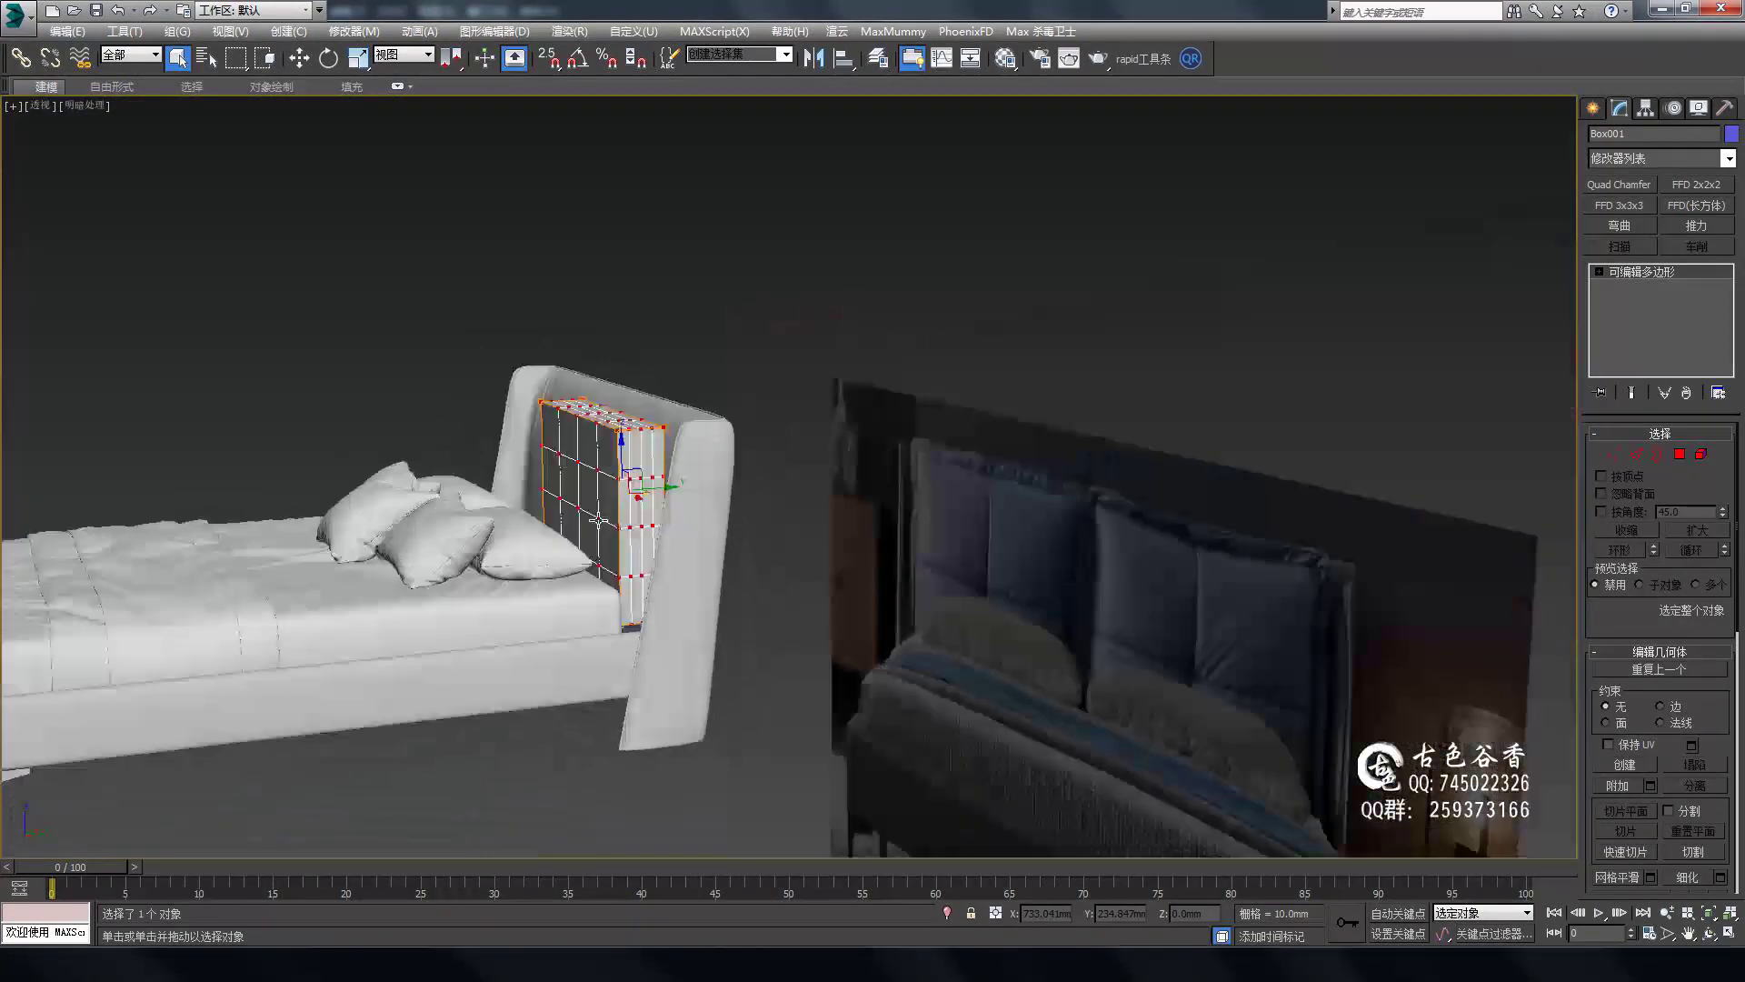
{"action": "key", "text": "f"}
{"action": "middle_click_drag", "start_coordinate": [1295, 321], "coordinate": [1227, 359]}
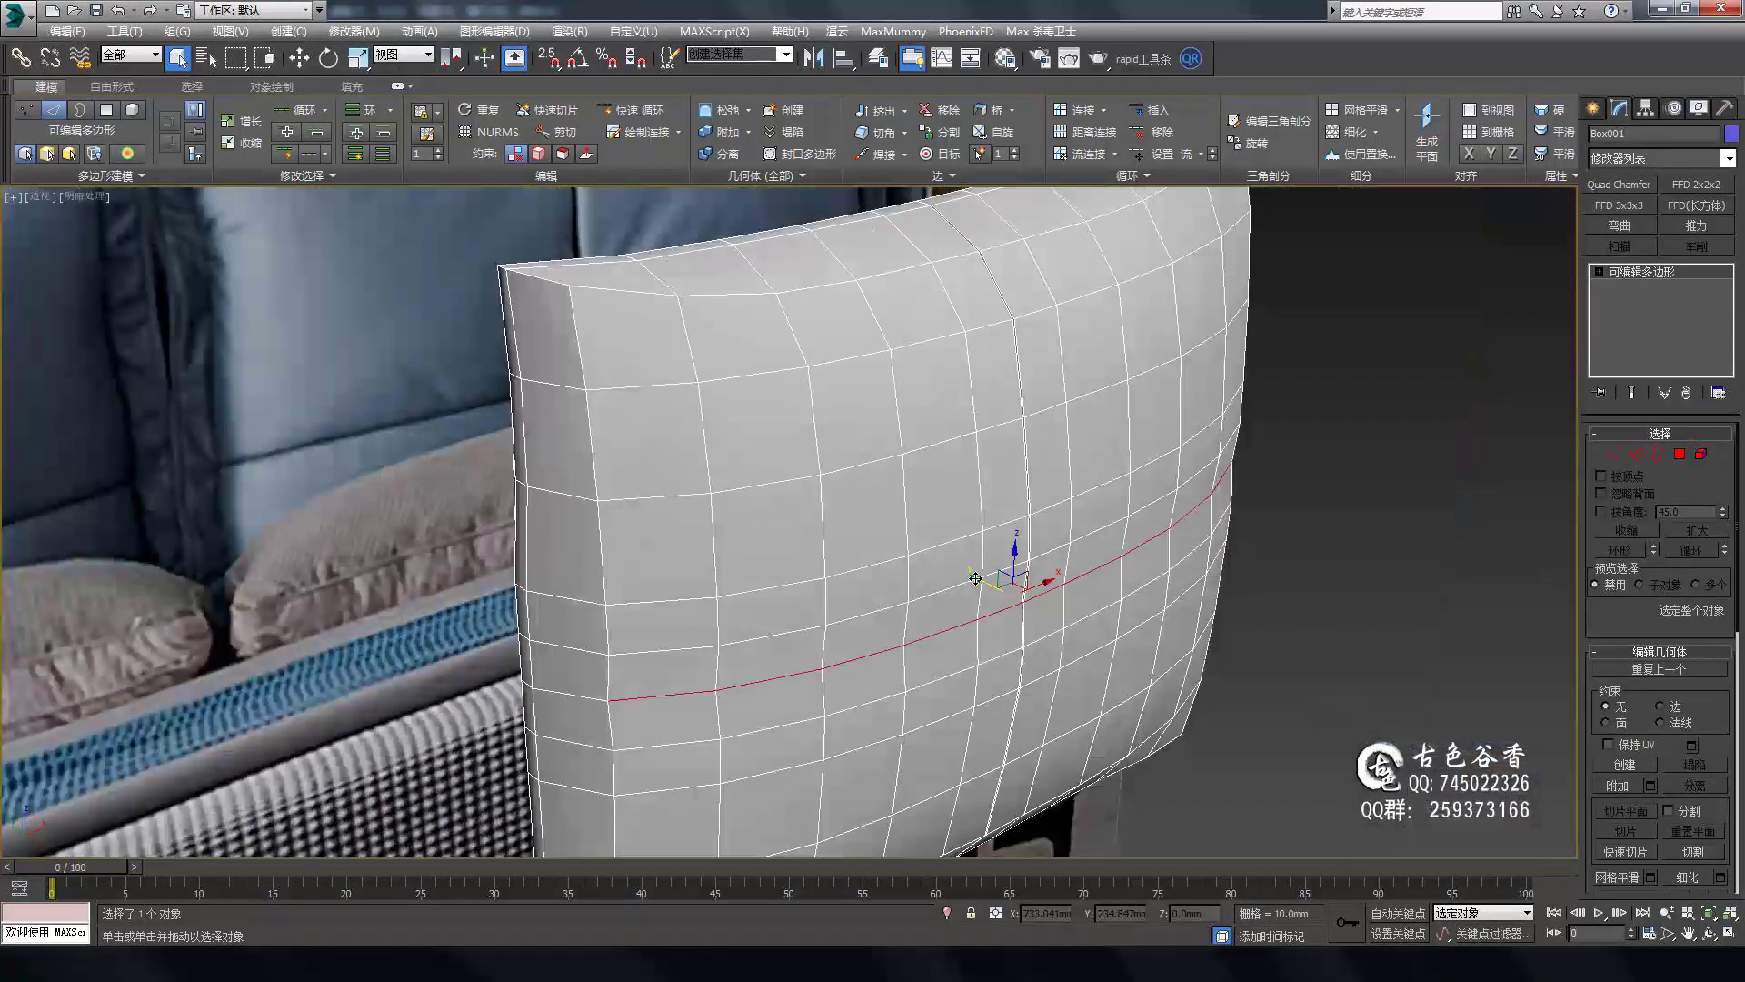
Orbit around the quilted headboard cushion to check its front and side.
{"action": "middle_click_drag", "start_coordinate": [975, 578], "coordinate": [799, 566], "text": "alt"}
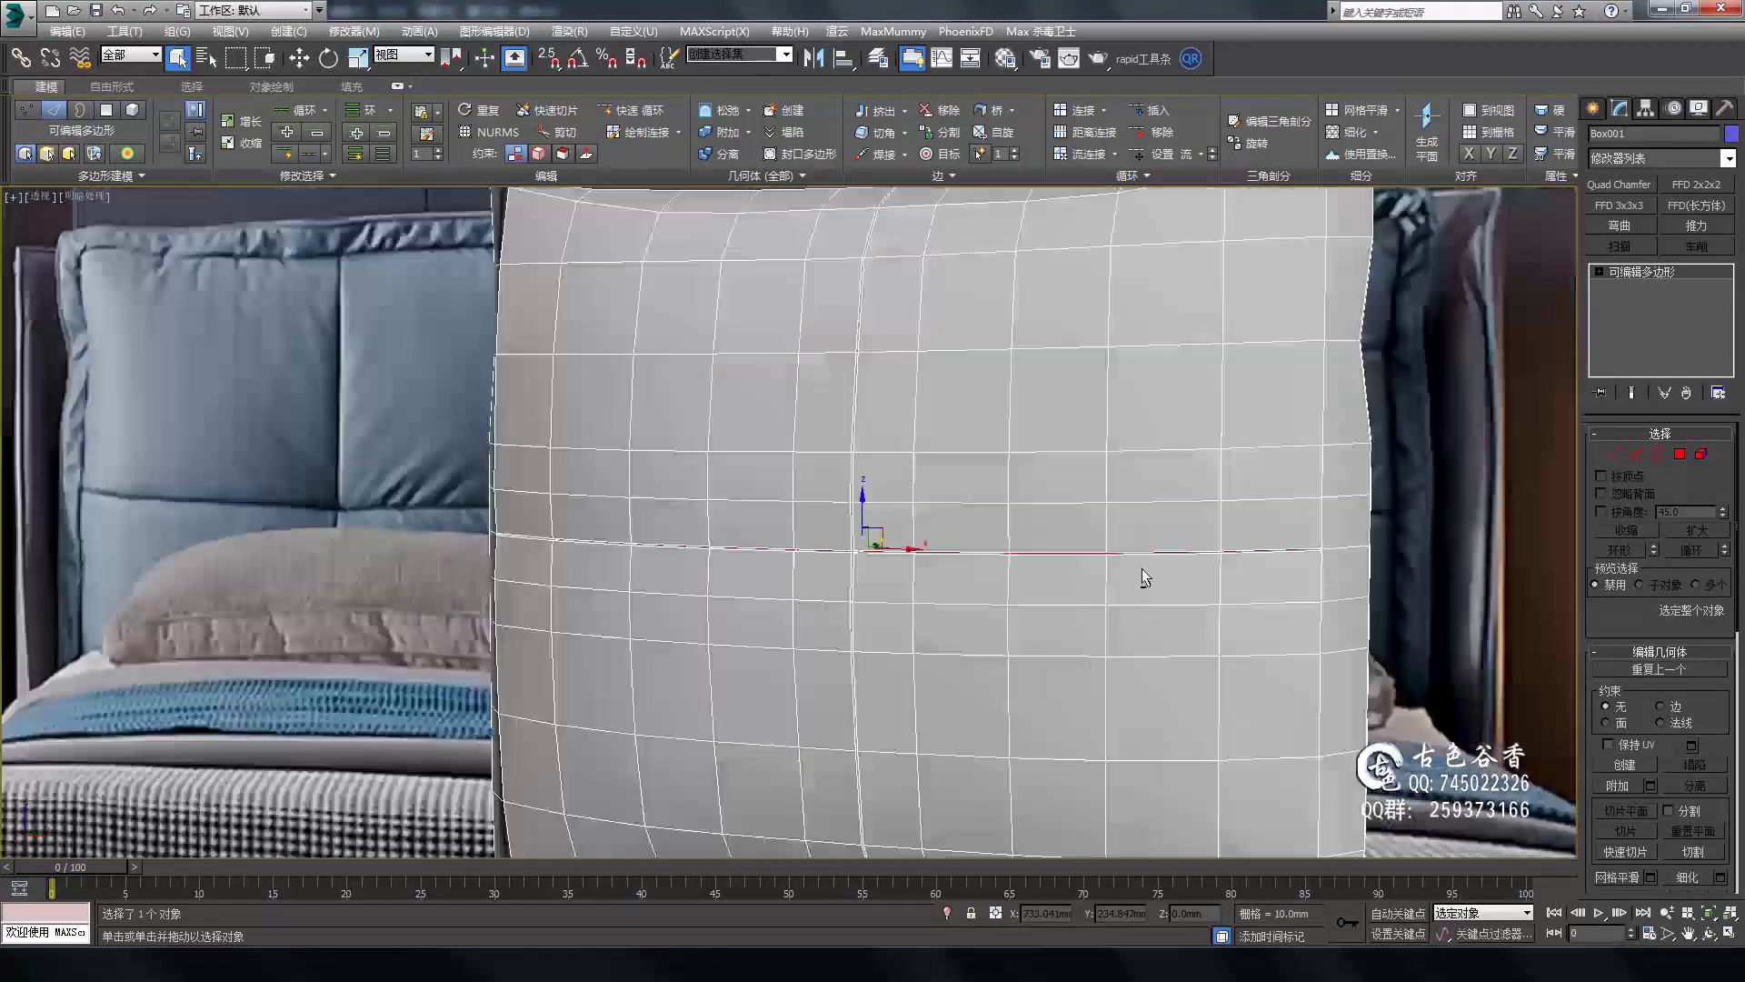
{"action": "mouse_move", "coordinate": [1145, 578]}
{"action": "middle_mouse_down", "text": "alt"}
{"action": "mouse_move", "coordinate": [1052, 633]}
{"action": "mouse_move", "coordinate": [701, 427]}
{"action": "mouse_move", "coordinate": [1142, 622]}
{"action": "middle_mouse_up", "text": "alt"}
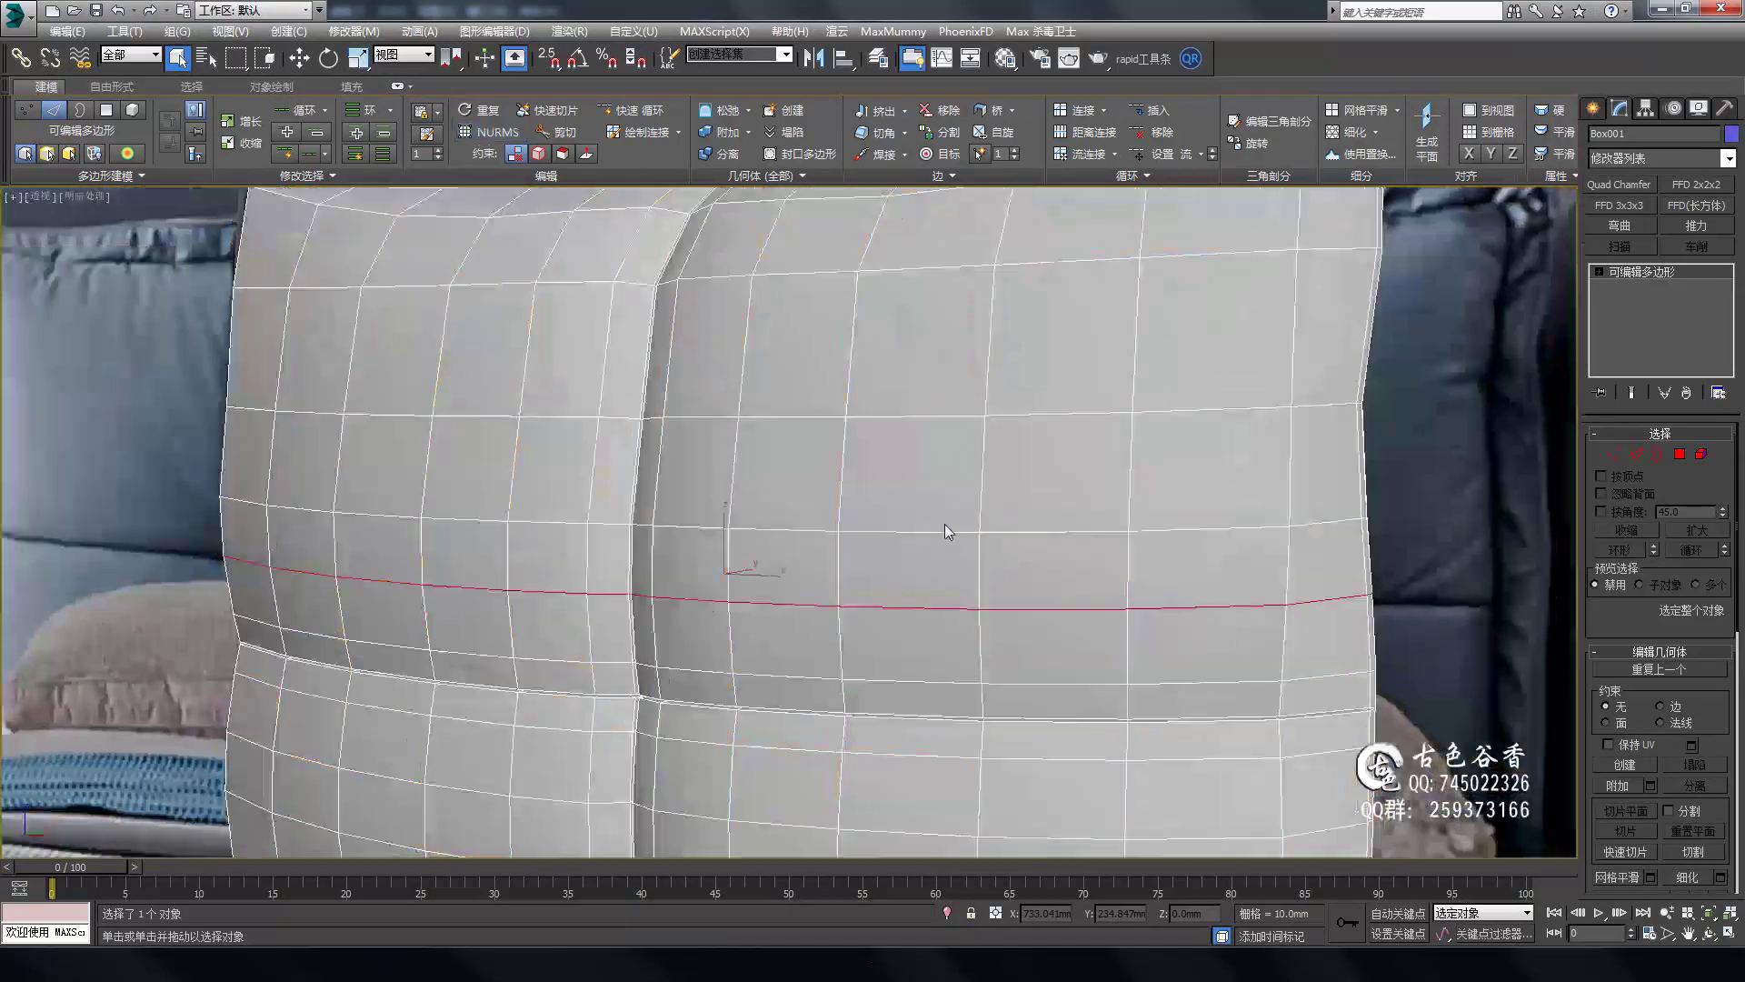
{"action": "middle_click_drag", "start_coordinate": [945, 531], "coordinate": [853, 602], "text": "alt"}
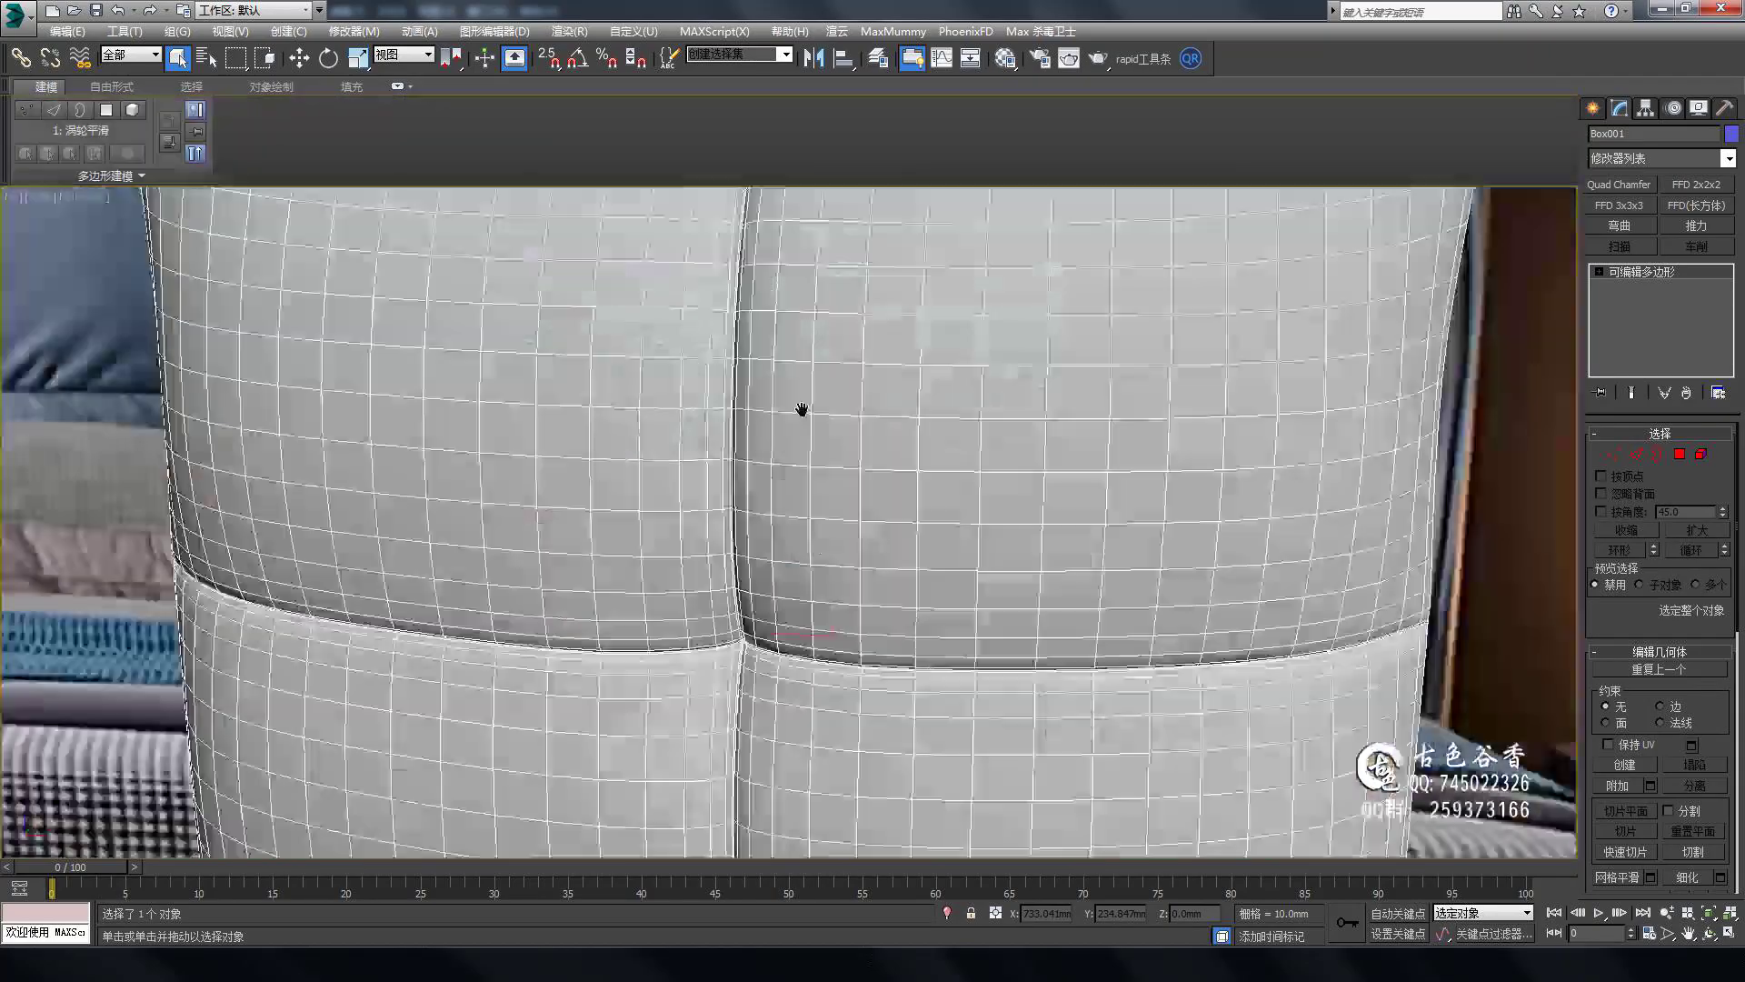
{"action": "scroll", "coordinate": [802, 409], "scroll_direction": "down", "scroll_amount": 5}
Copy the cushion onto the other headboard cushion and frame both copies up close.
{"action": "left_click_drag", "start_coordinate": [896, 437], "coordinate": [1255, 436], "text": "shift"}
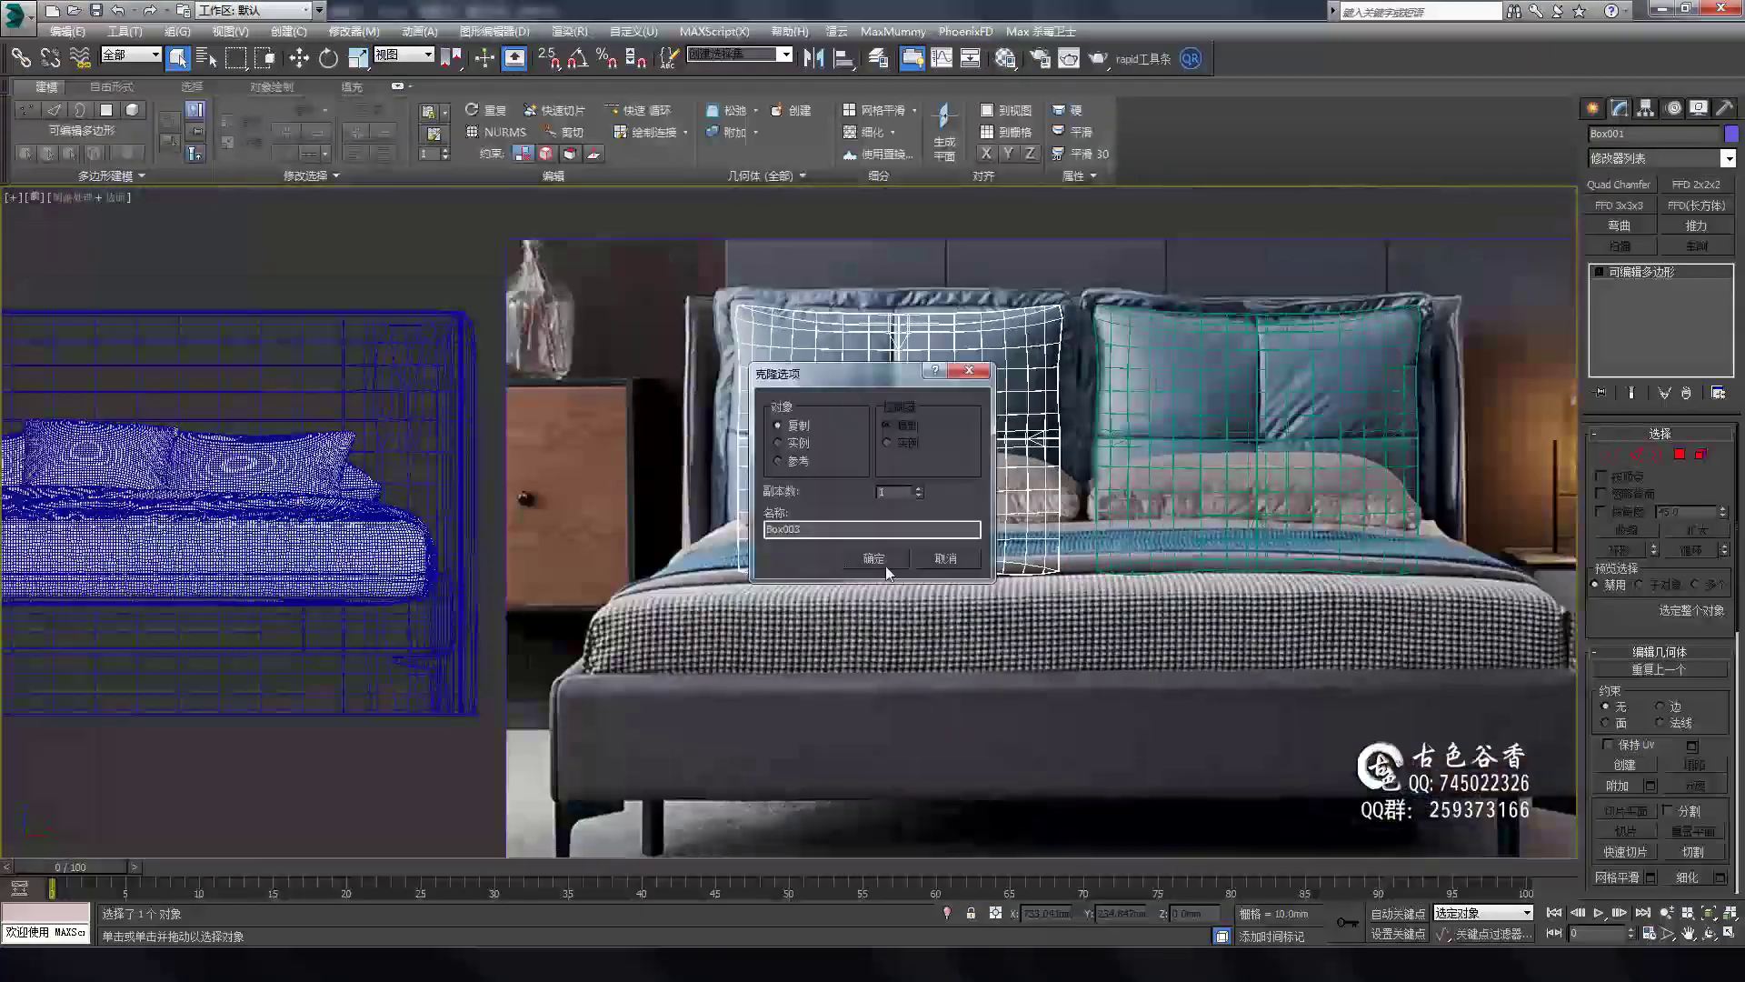
{"action": "left_click", "coordinate": [888, 571]}
{"action": "middle_click_drag", "start_coordinate": [887, 571], "coordinate": [1324, 457], "text": "alt"}
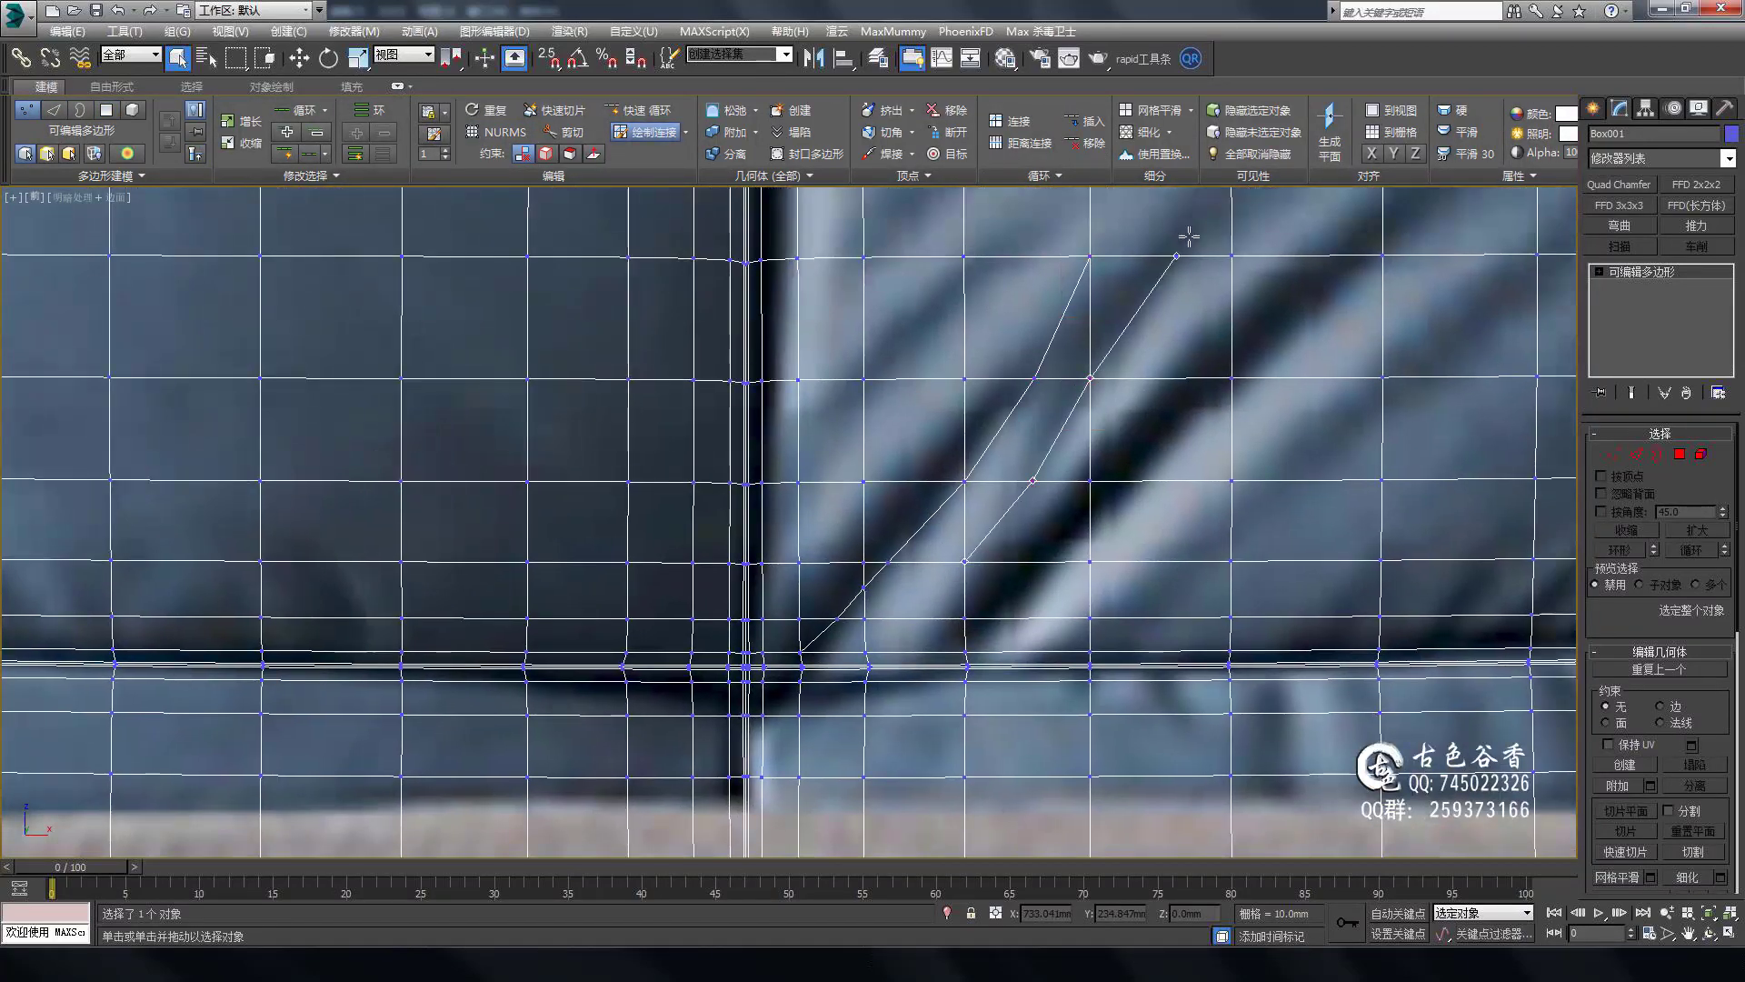
Draw a connecting edge along a wrinkle fold on the cushion.
{"action": "left_click_drag", "start_coordinate": [1205, 216], "coordinate": [838, 675]}
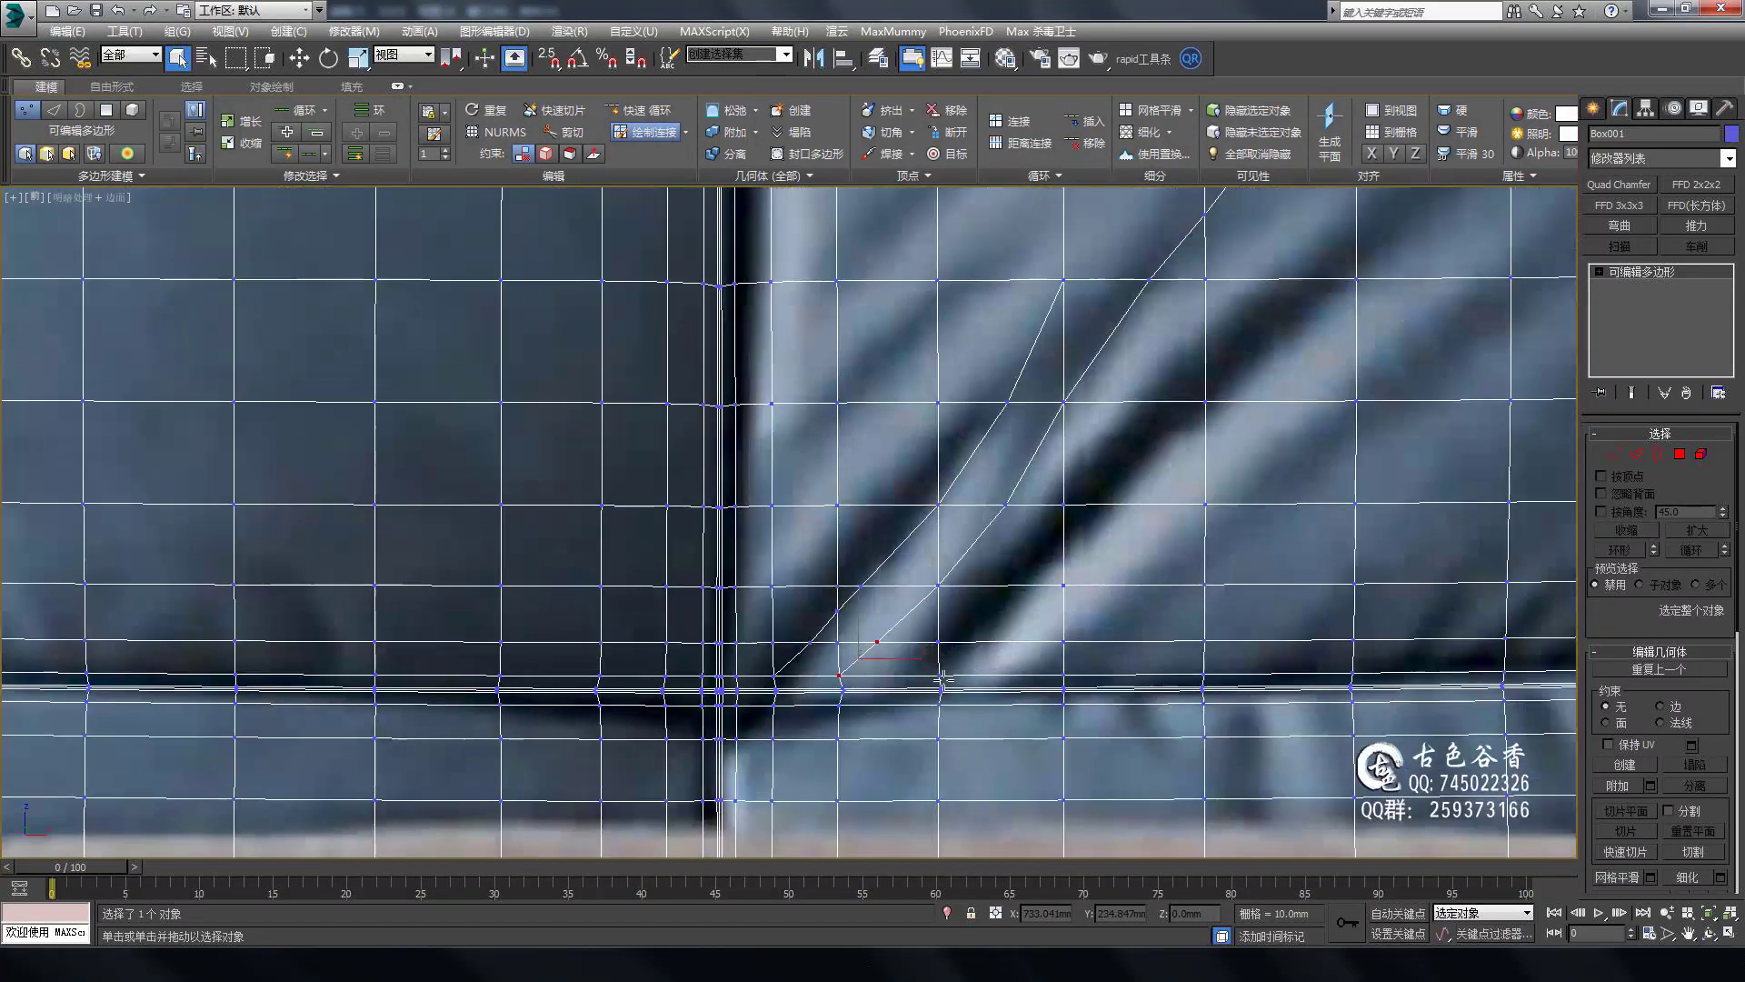
{"action": "scroll", "coordinate": [1091, 500], "scroll_direction": "down", "scroll_amount": 2}
{"action": "scroll", "coordinate": [999, 545], "scroll_direction": "down", "scroll_amount": 2}
{"action": "scroll", "coordinate": [904, 643], "scroll_direction": "up", "scroll_amount": 4}
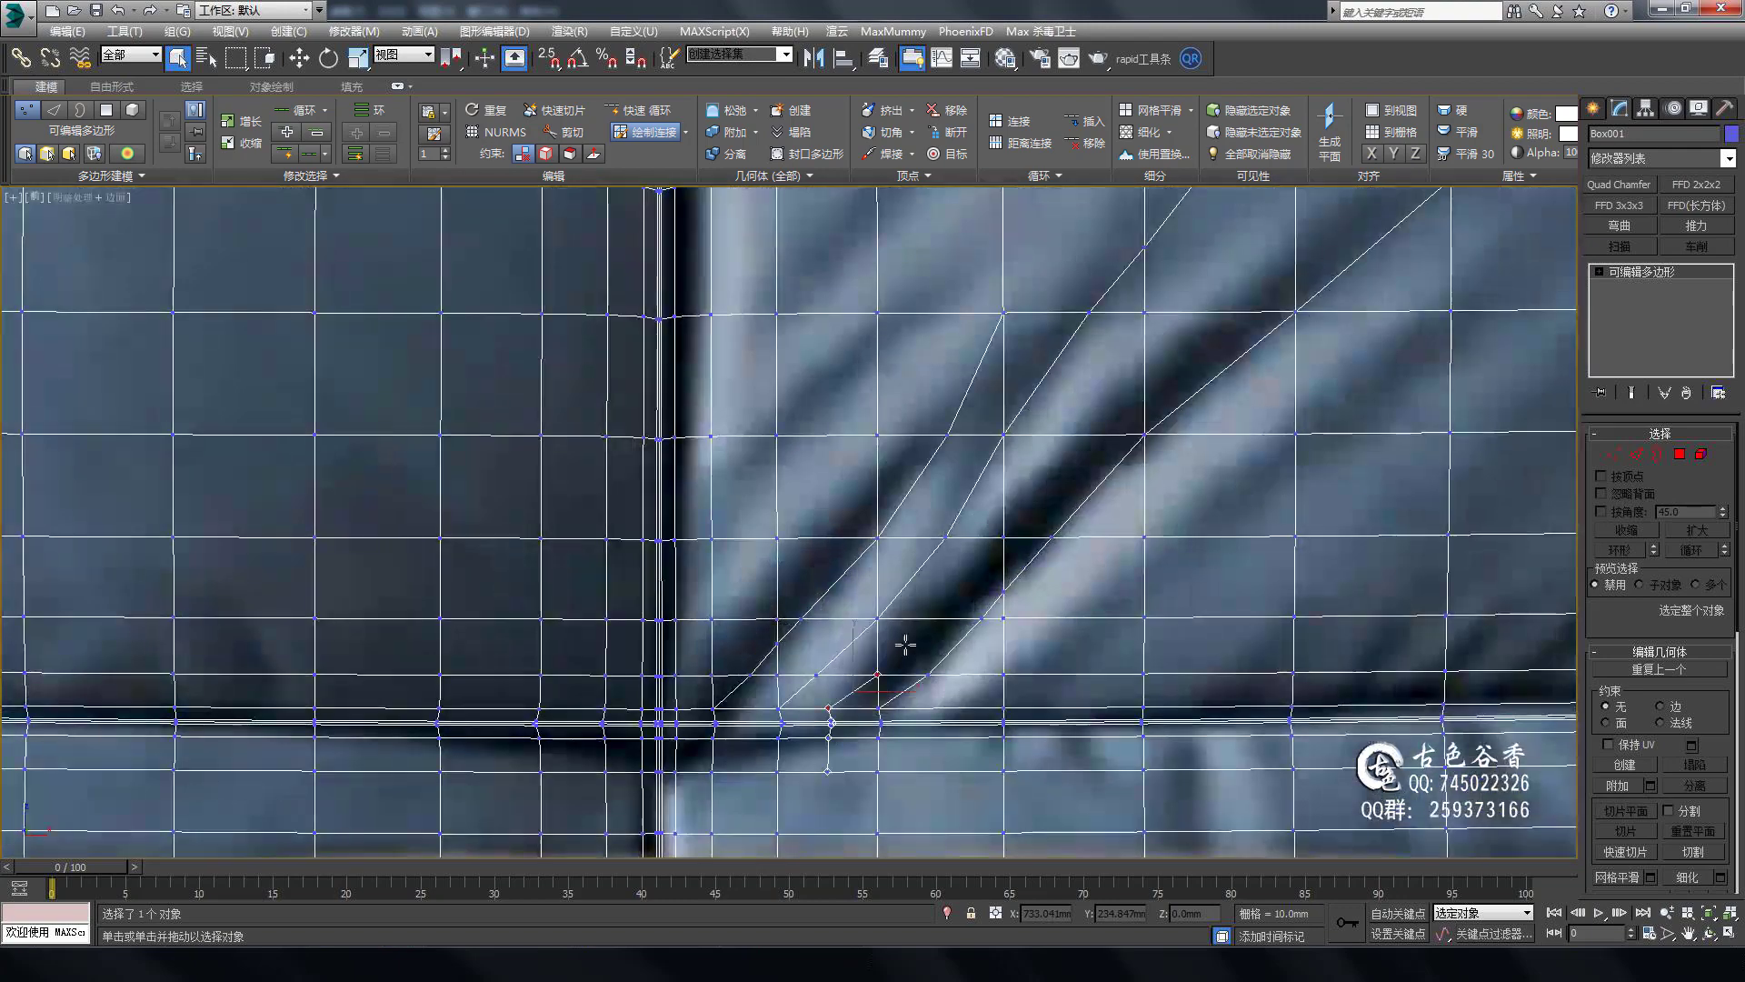
{"action": "scroll", "coordinate": [1125, 406], "scroll_direction": "up", "scroll_amount": 1}
{"action": "scroll", "coordinate": [1125, 406], "scroll_direction": "down", "scroll_amount": 3}
{"action": "scroll", "coordinate": [900, 600], "scroll_direction": "down", "scroll_amount": 1}
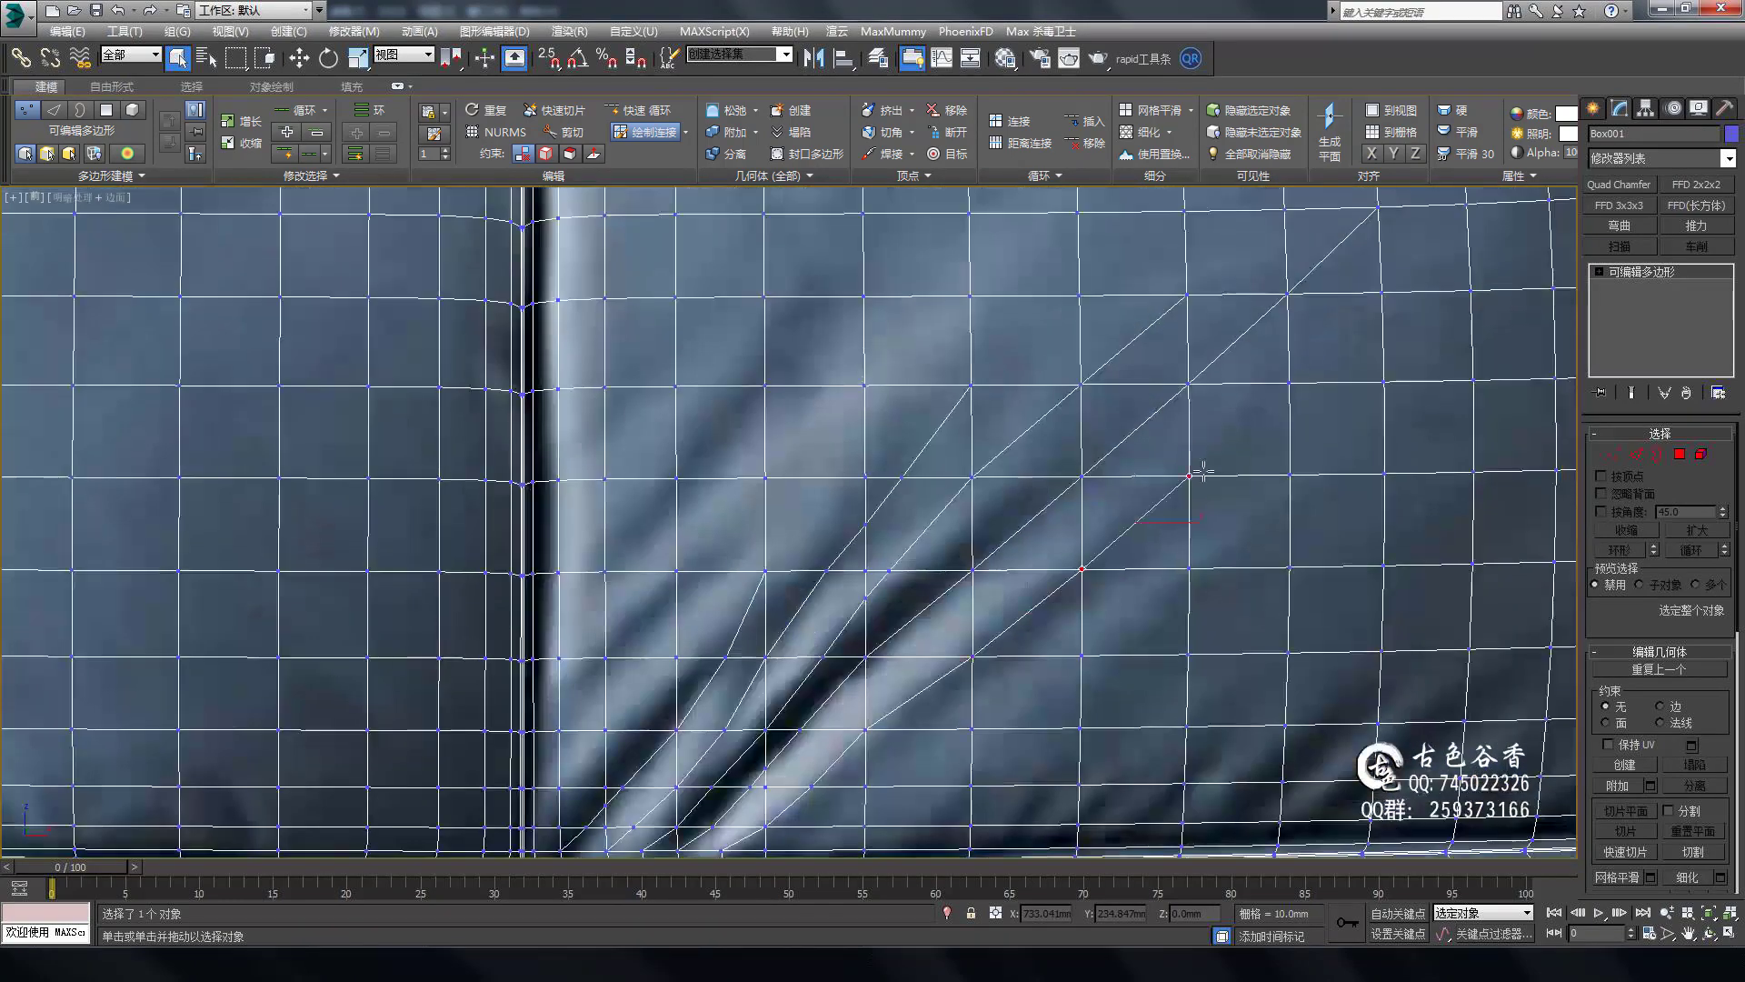
{"action": "right_click", "coordinate": [1037, 496]}
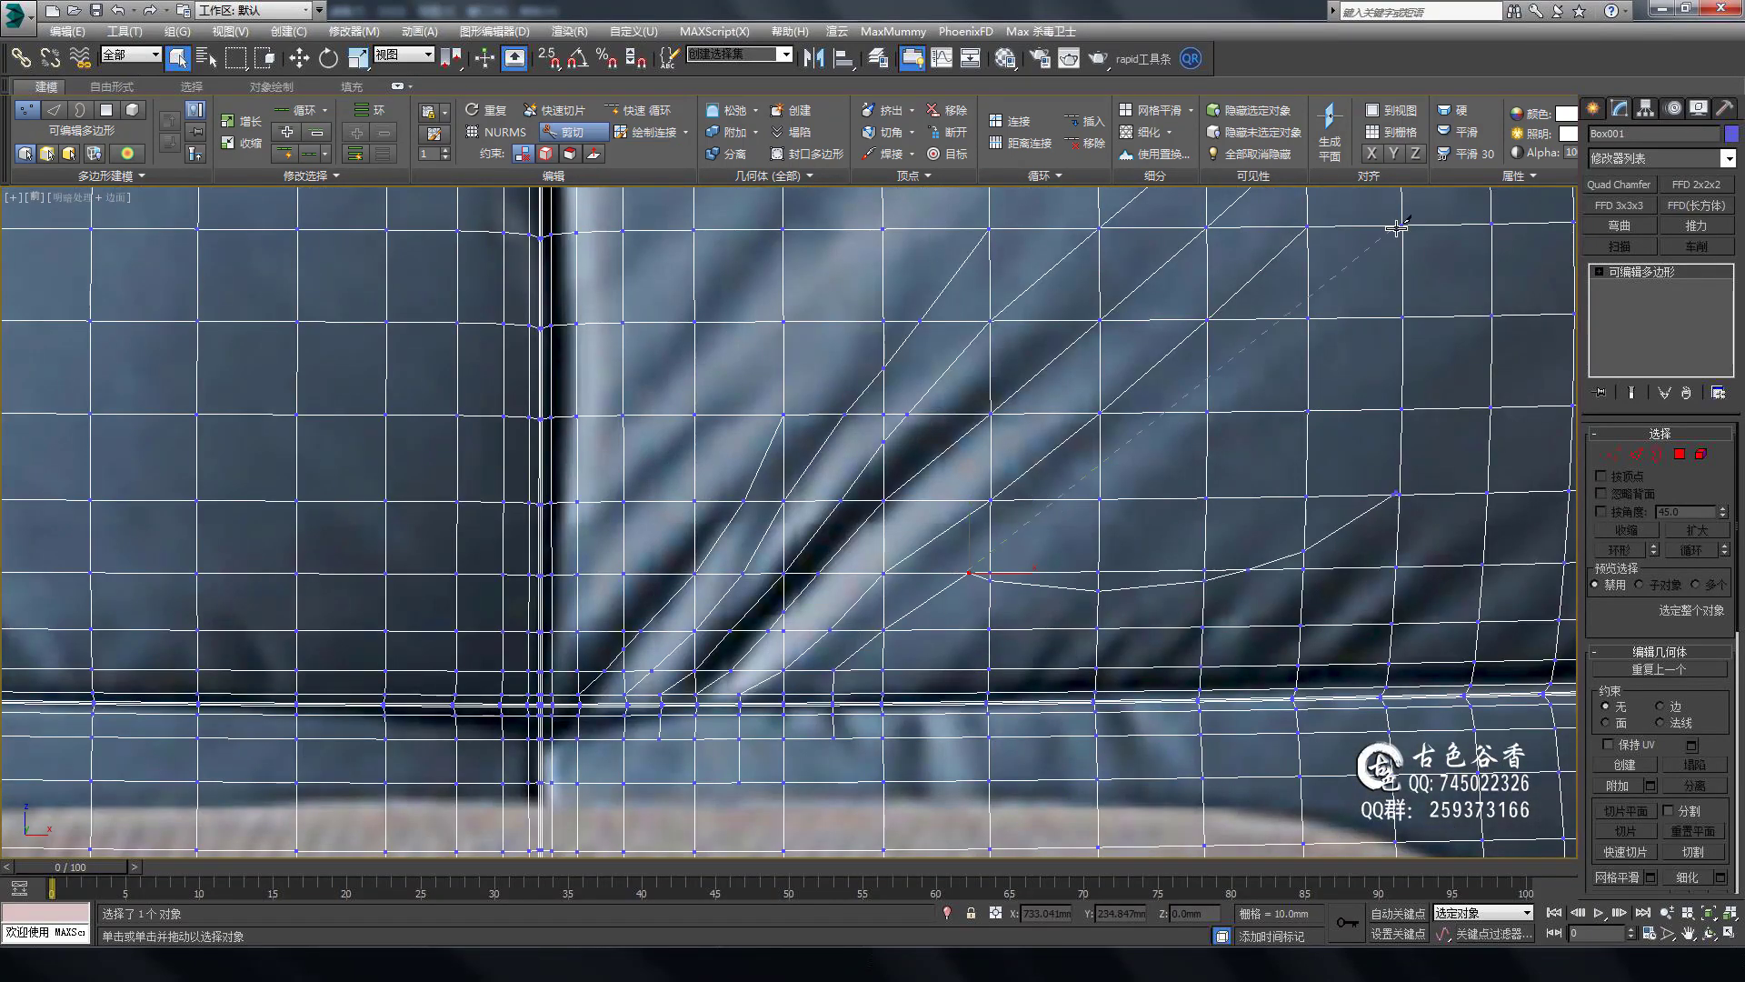
Cut a diagonal wrinkle edge across the cushion toward the seat cushion.
{"action": "scroll", "coordinate": [769, 625], "scroll_direction": "up", "scroll_amount": 2}
{"action": "key", "text": "alt+c"}
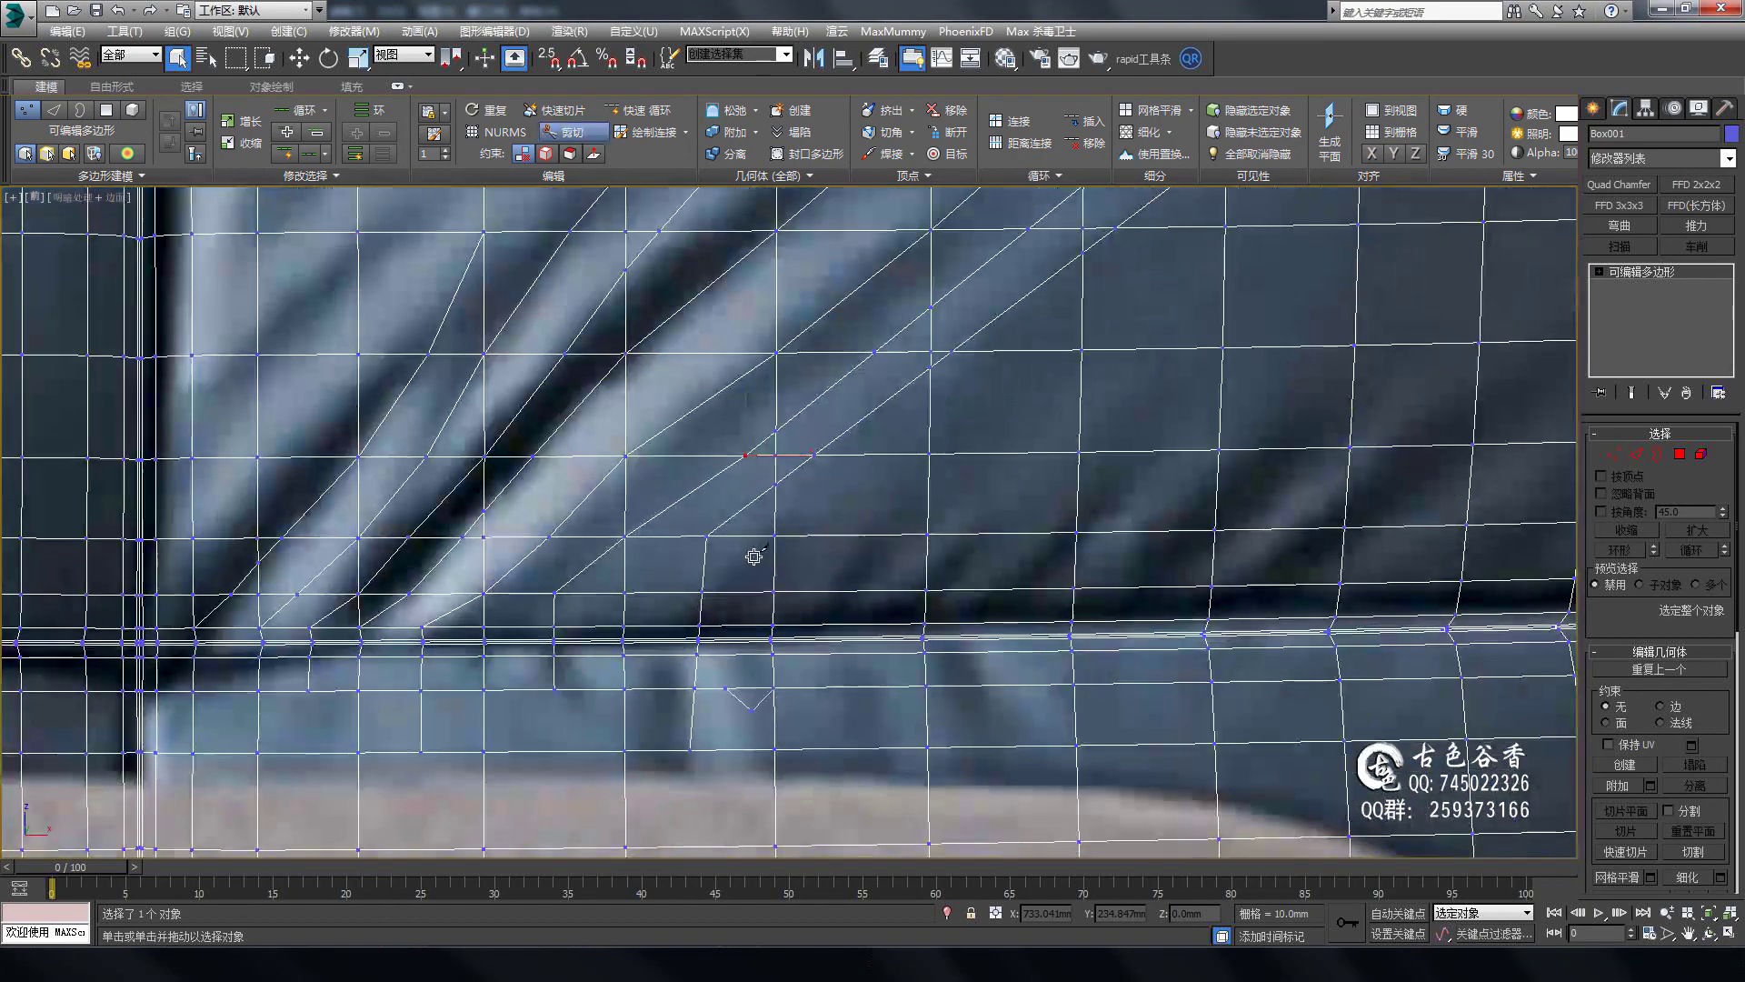
{"action": "middle_click_drag", "start_coordinate": [832, 730], "coordinate": [946, 524], "text": "alt"}
{"action": "mouse_move", "coordinate": [1138, 488]}
{"action": "middle_mouse_down", "text": "alt"}
{"action": "mouse_move", "coordinate": [928, 662]}
{"action": "mouse_move", "coordinate": [927, 584]}
{"action": "mouse_move", "coordinate": [974, 518]}
{"action": "mouse_move", "coordinate": [852, 330]}
{"action": "middle_mouse_up", "text": "alt"}
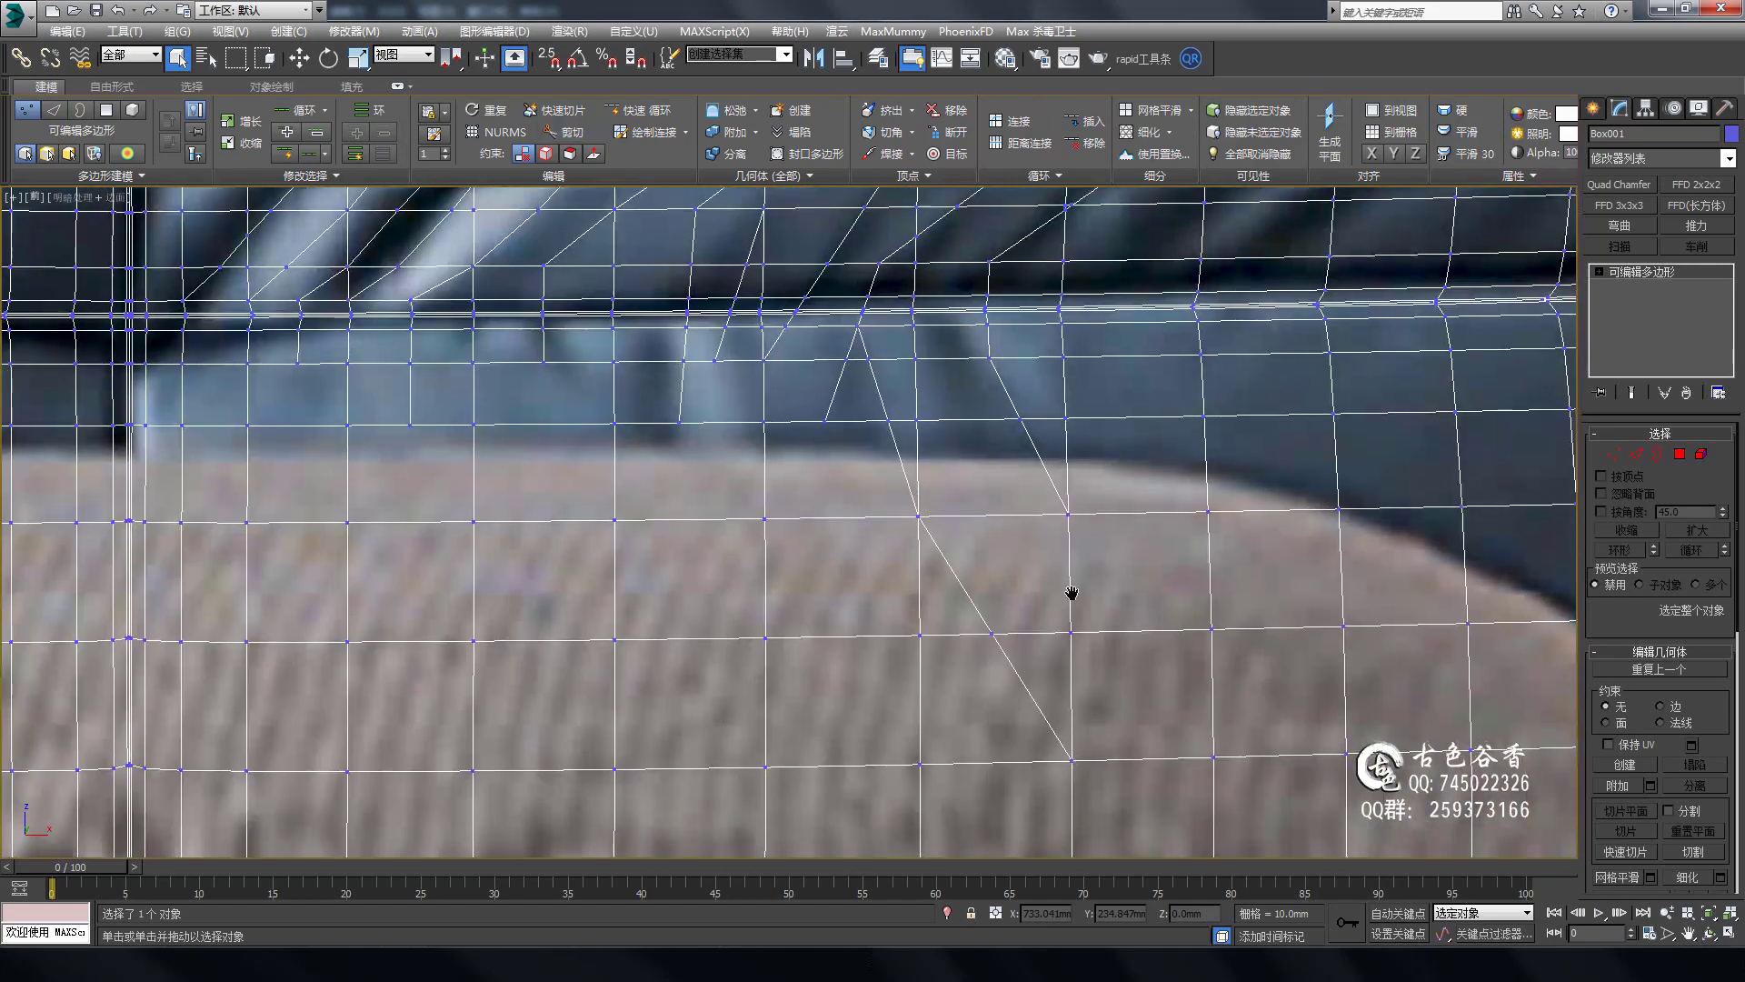
{"action": "middle_click_drag", "start_coordinate": [1072, 592], "coordinate": [1055, 441], "text": "alt"}
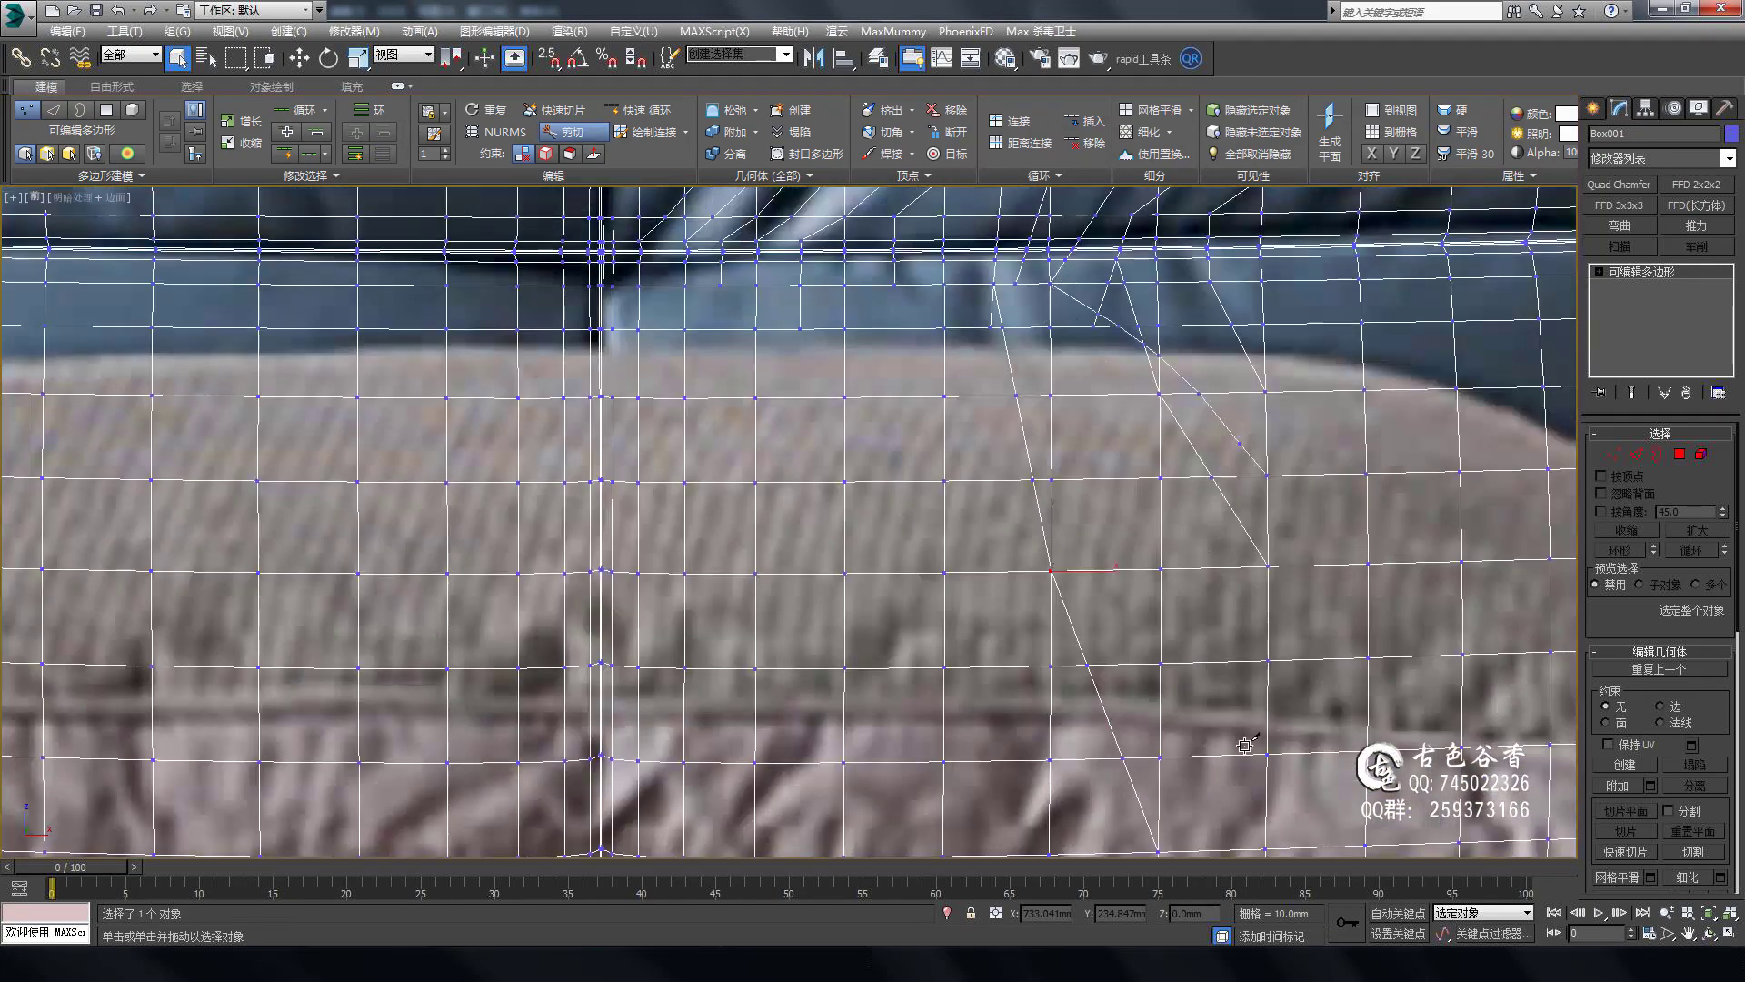
{"action": "mouse_move", "coordinate": [1078, 515]}
{"action": "middle_mouse_down", "text": "alt"}
{"action": "mouse_move", "coordinate": [1033, 586]}
{"action": "mouse_move", "coordinate": [863, 618]}
{"action": "middle_mouse_up", "text": "alt"}
{"action": "right_click", "coordinate": [1210, 264]}
Cut more diagonal fold edges near the cushion's right edge and seam.
{"action": "middle_click_drag", "start_coordinate": [1210, 265], "coordinate": [721, 617], "text": "alt"}
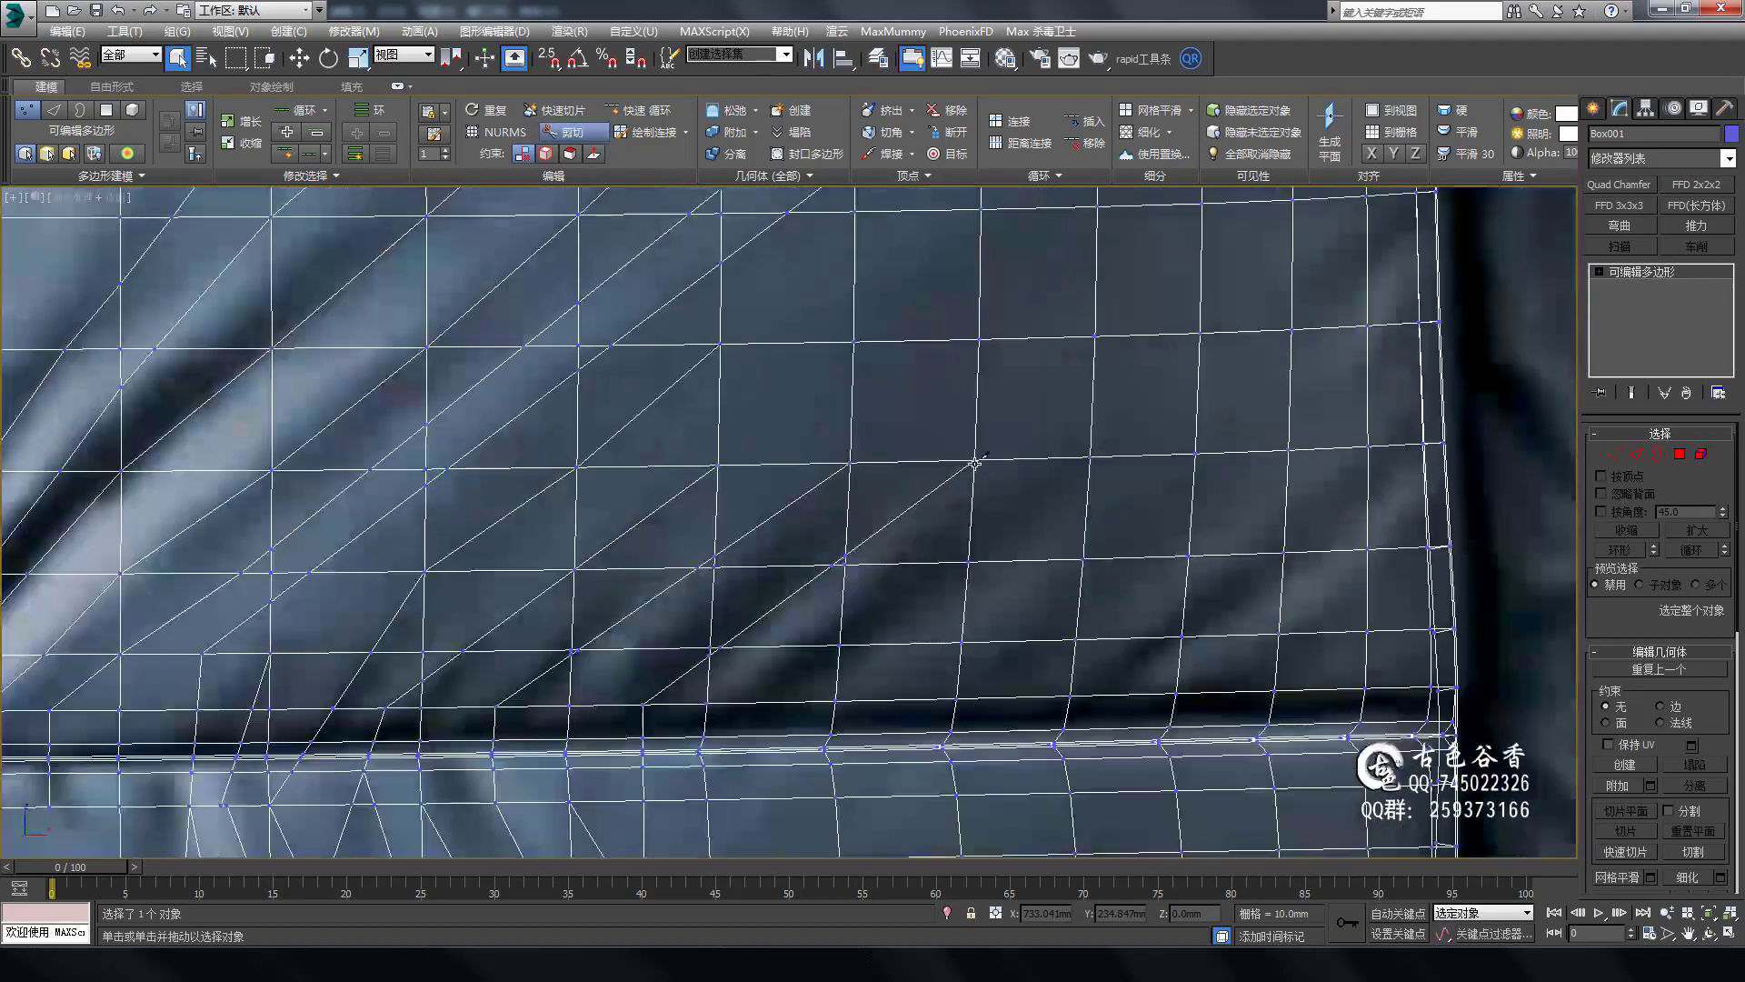
{"action": "scroll", "coordinate": [1005, 499], "scroll_direction": "down", "scroll_amount": 2}
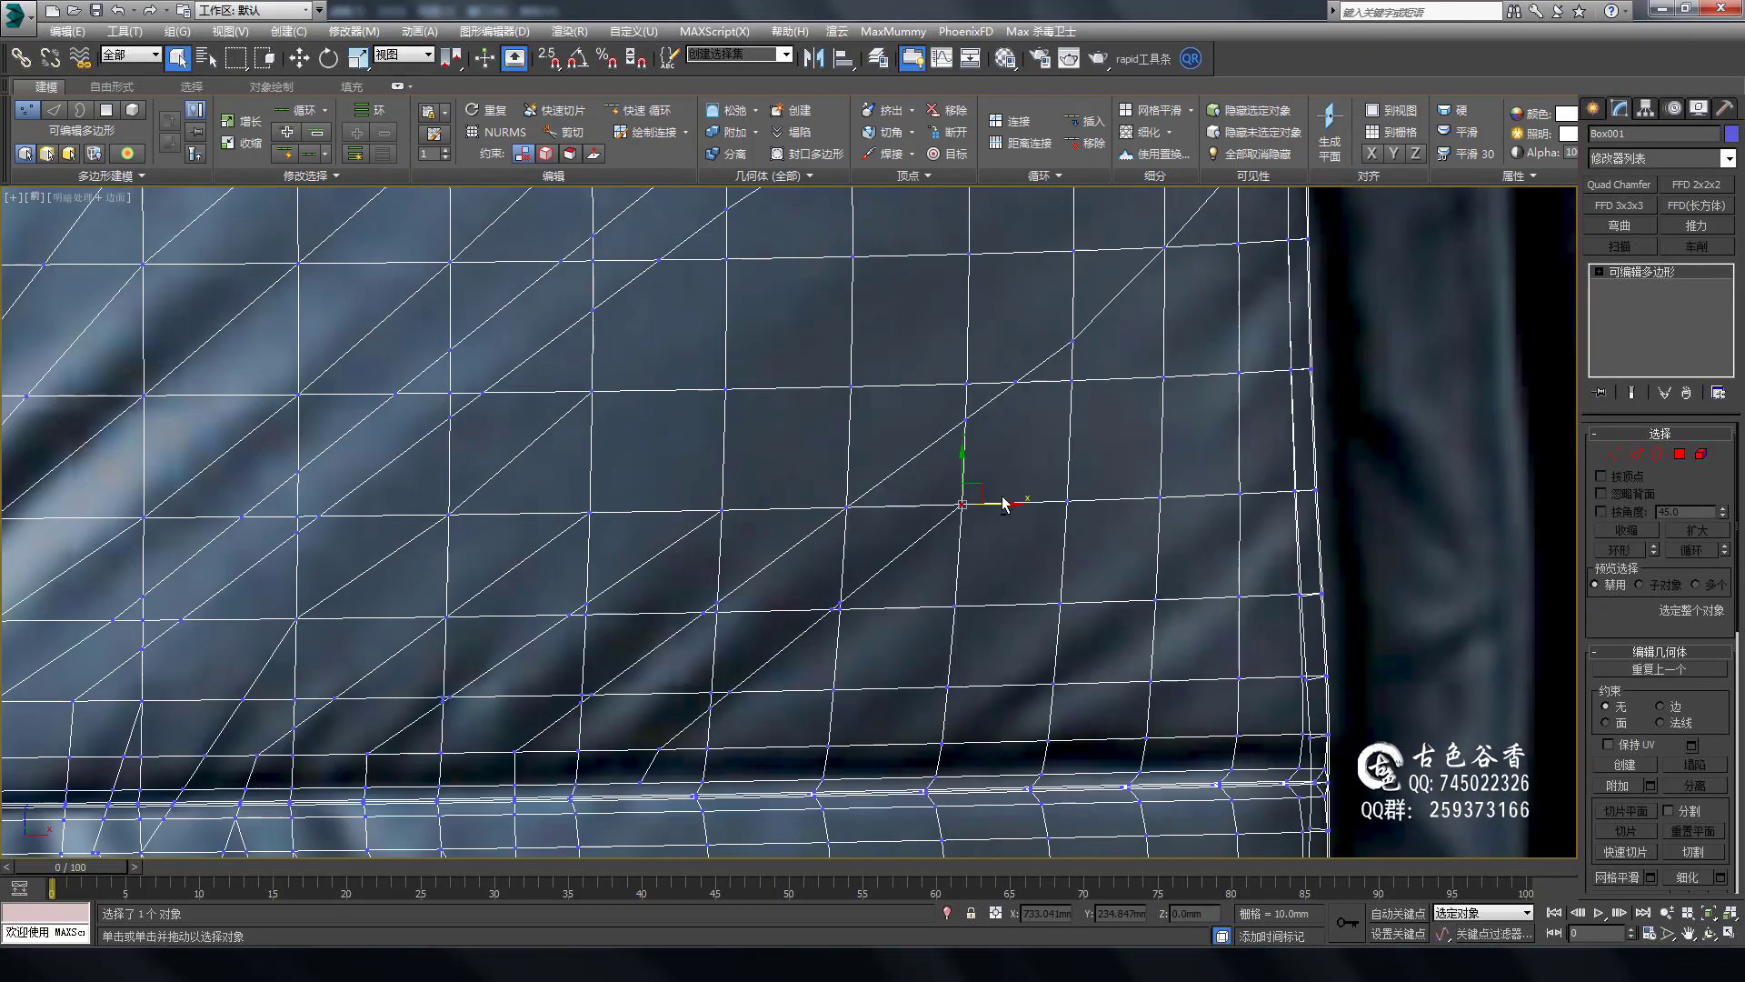
{"action": "scroll", "coordinate": [1181, 421], "scroll_direction": "up", "scroll_amount": 3}
{"action": "scroll", "coordinate": [1150, 484], "scroll_direction": "up", "scroll_amount": 5}
{"action": "scroll", "coordinate": [1167, 372], "scroll_direction": "down", "scroll_amount": 6}
{"action": "right_click", "coordinate": [1166, 373]}
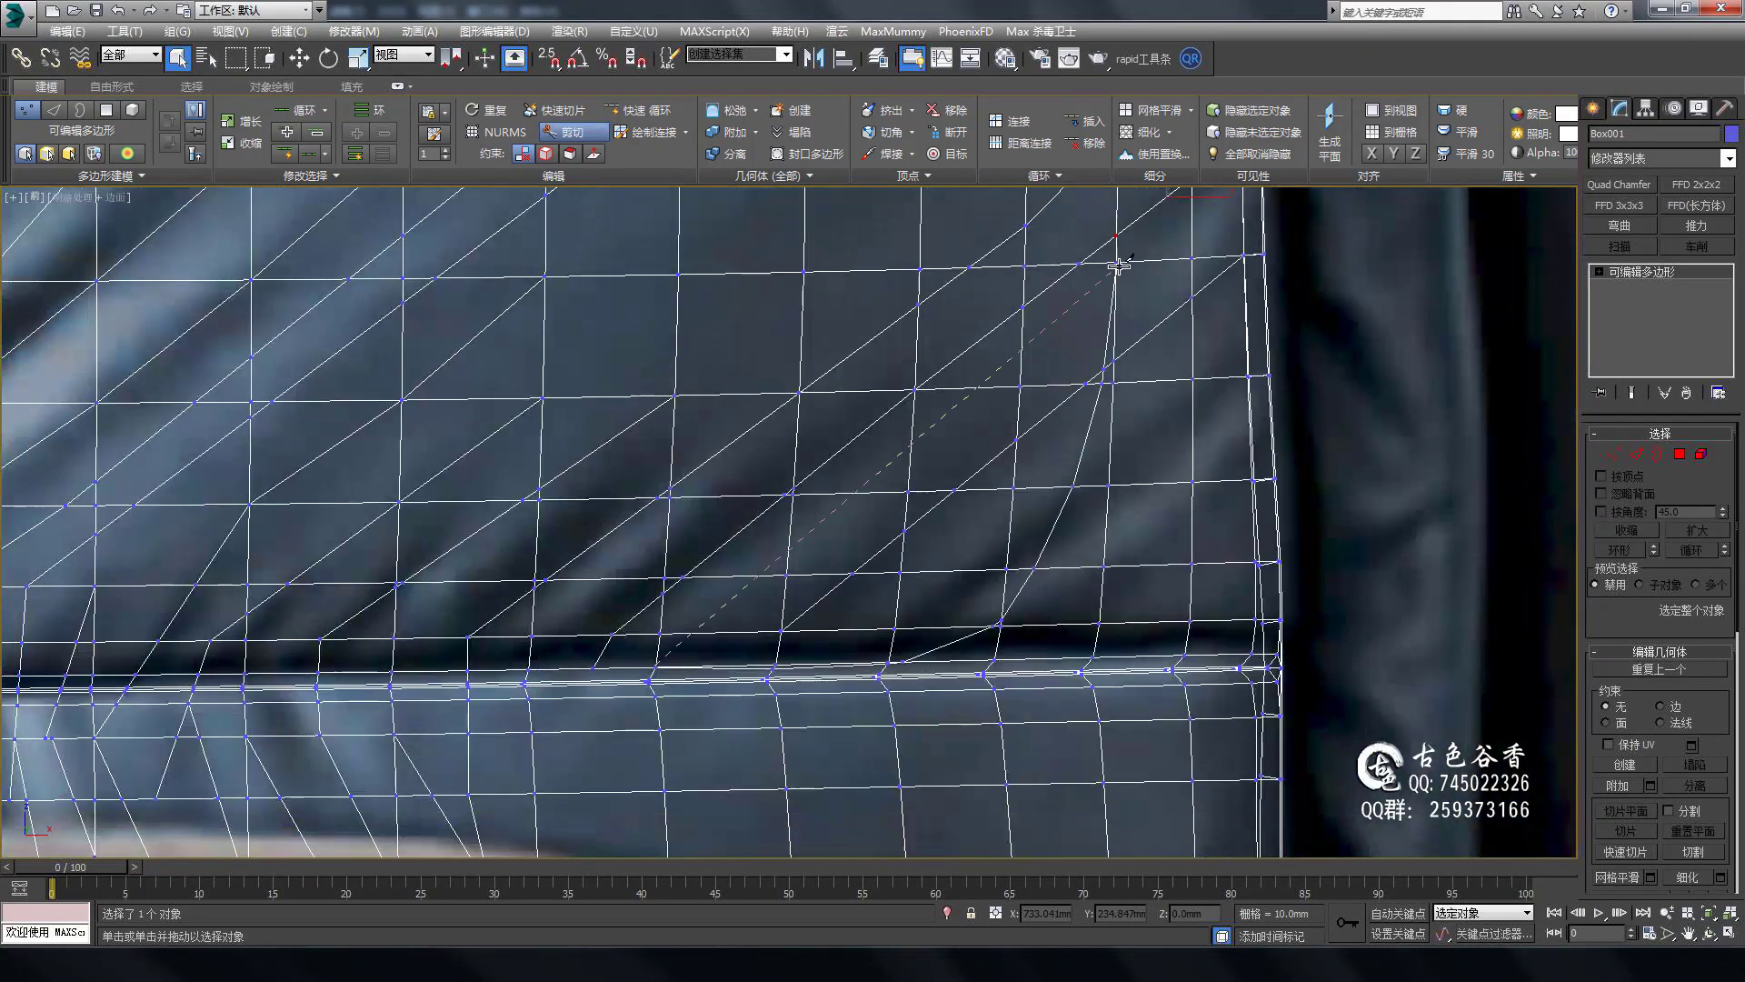
{"action": "middle_click_drag", "start_coordinate": [1100, 623], "coordinate": [779, 603], "text": "alt"}
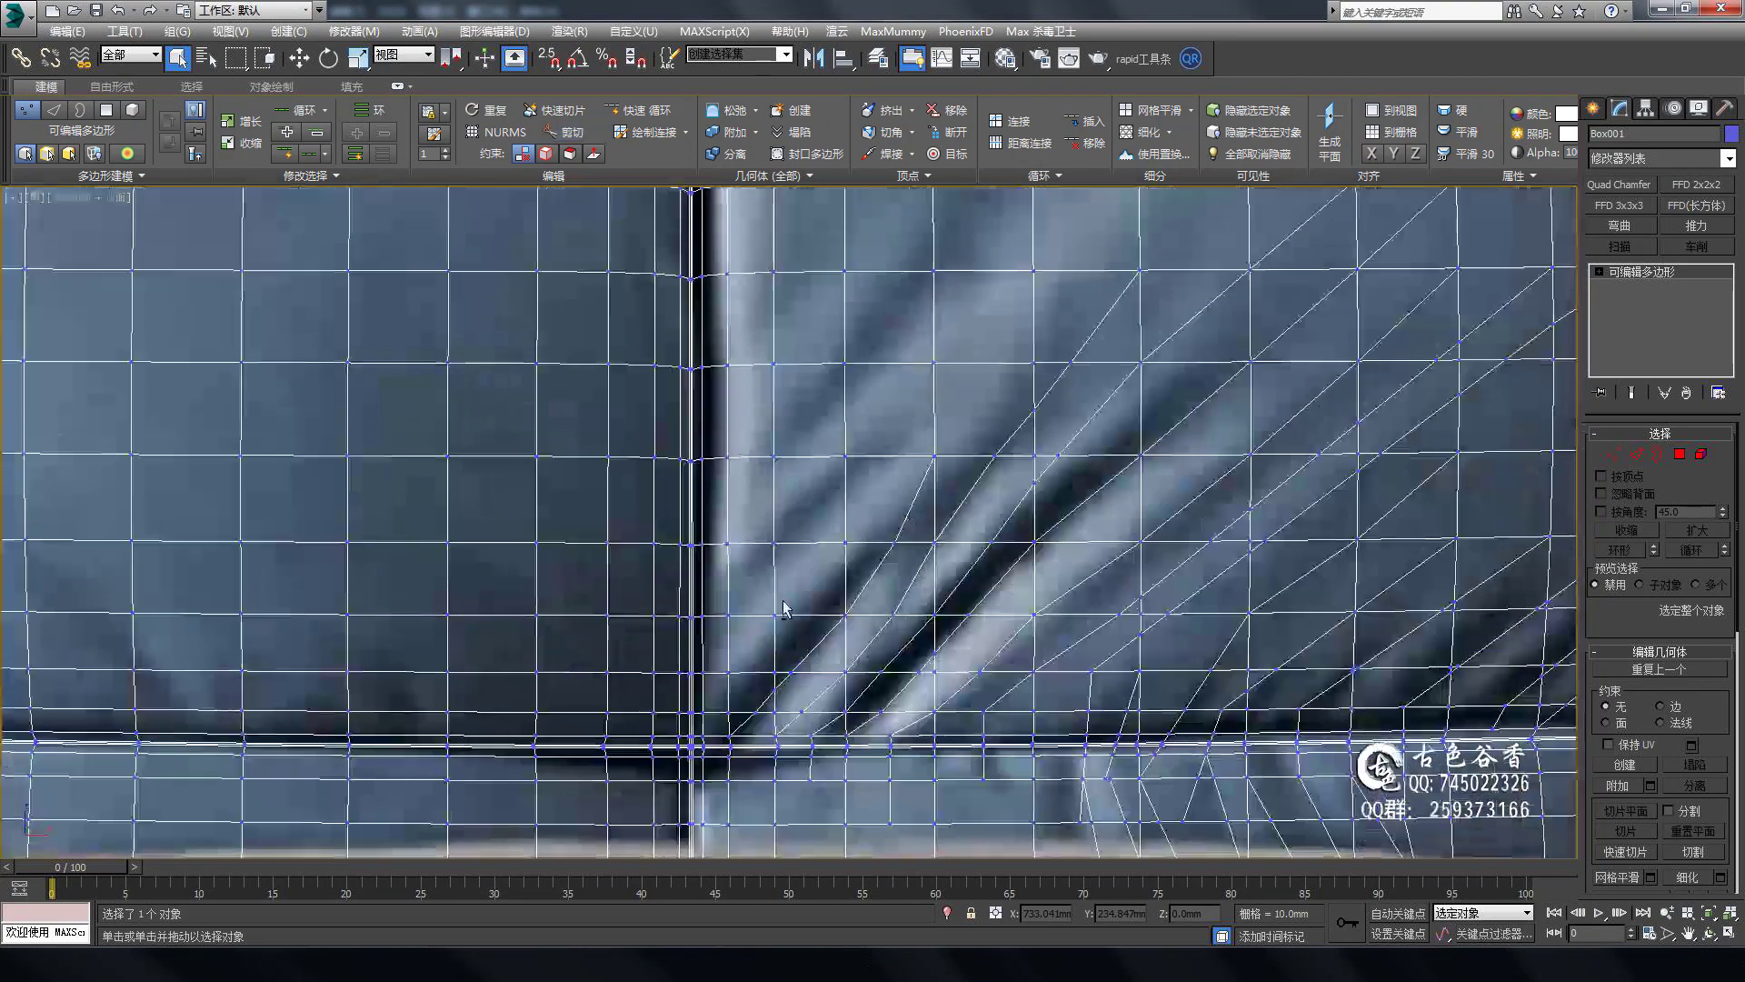
{"action": "right_click", "coordinate": [779, 603]}
Add another fold cut starting from a cushion vertex near the diagonal edges.
{"action": "scroll", "coordinate": [946, 273], "scroll_direction": "up", "scroll_amount": 2}
{"action": "scroll", "coordinate": [1069, 416], "scroll_direction": "up", "scroll_amount": 2}
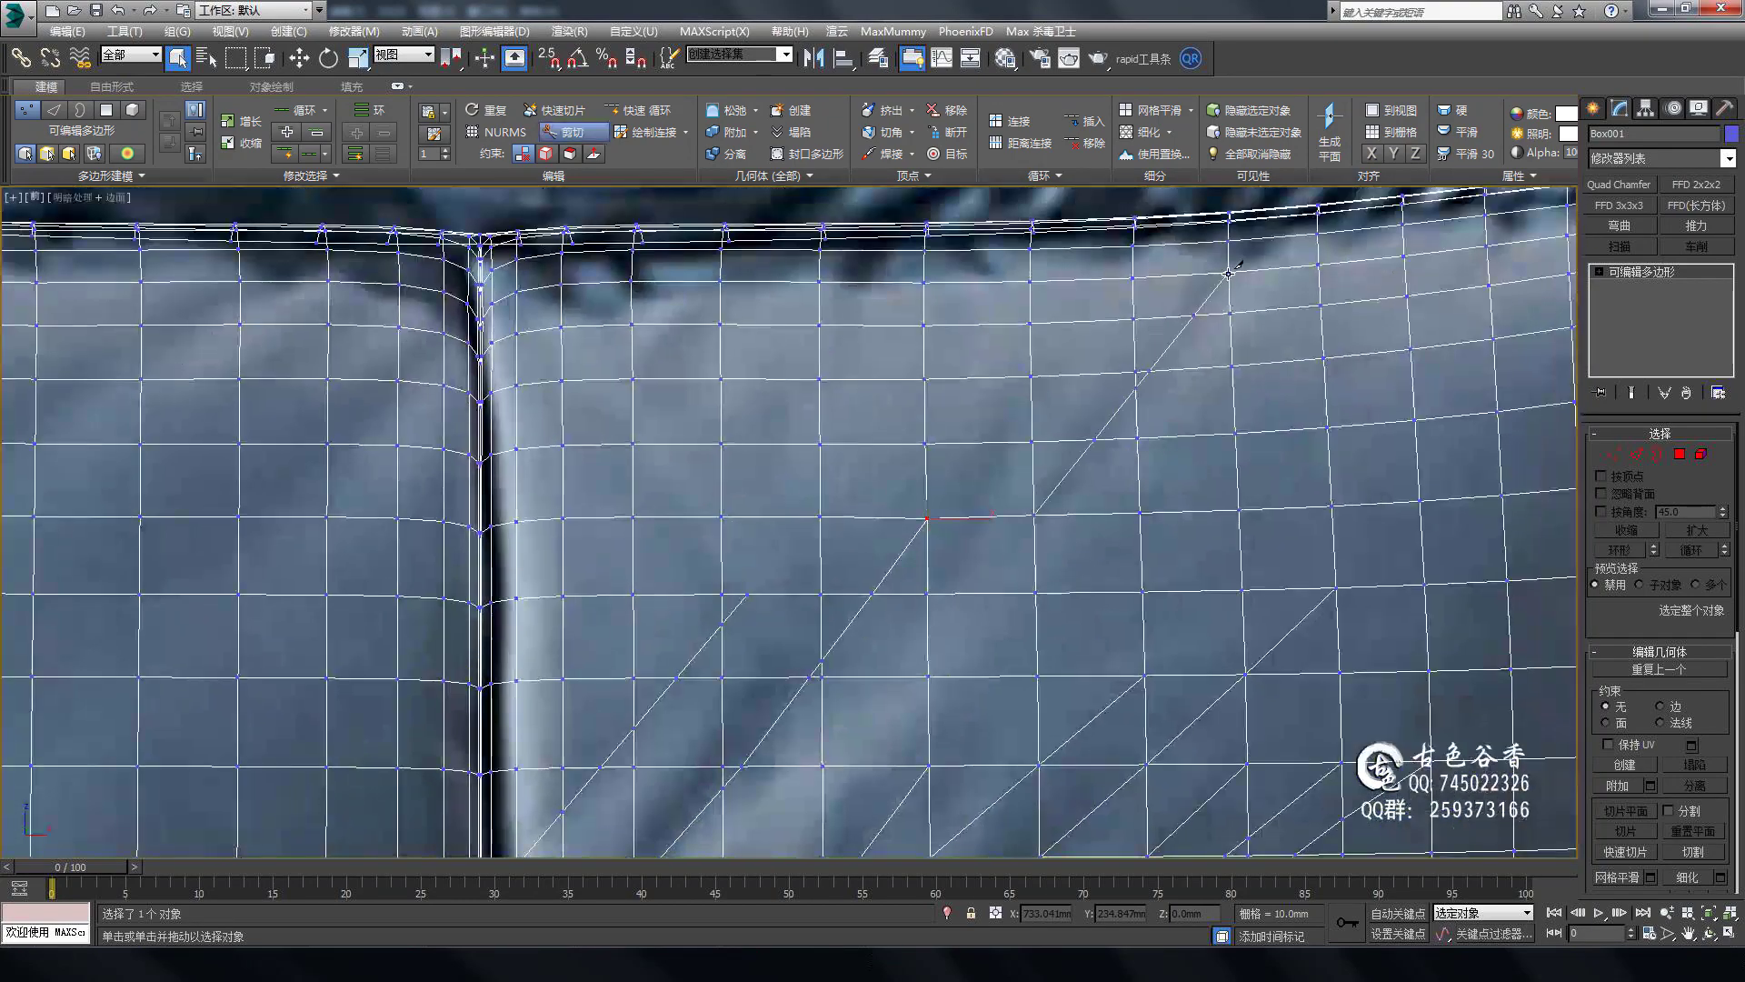
{"action": "scroll", "coordinate": [1069, 417], "scroll_direction": "up", "scroll_amount": 3}
{"action": "left_click", "coordinate": [909, 491]}
{"action": "scroll", "coordinate": [914, 505], "scroll_direction": "down", "scroll_amount": 4}
{"action": "scroll", "coordinate": [913, 504], "scroll_direction": "up", "scroll_amount": 1}
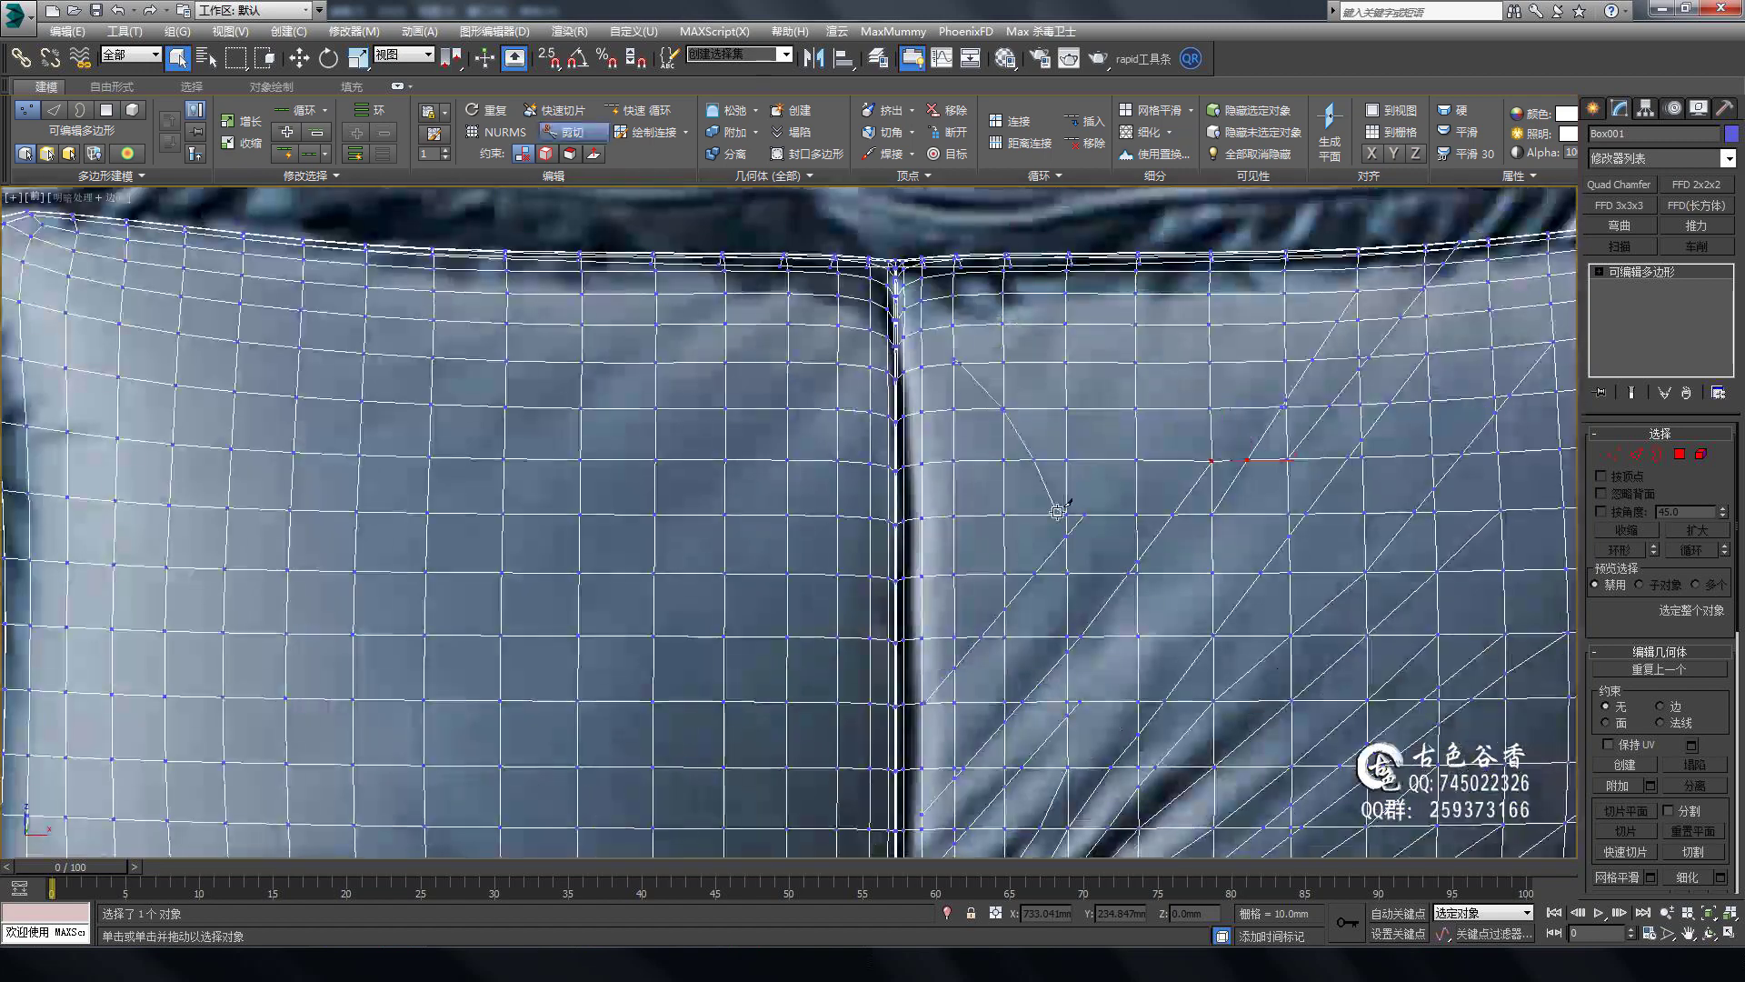
{"action": "right_click", "coordinate": [1139, 516]}
{"action": "scroll", "coordinate": [1045, 491], "scroll_direction": "up", "scroll_amount": 4}
{"action": "scroll", "coordinate": [1046, 491], "scroll_direction": "up", "scroll_amount": 3}
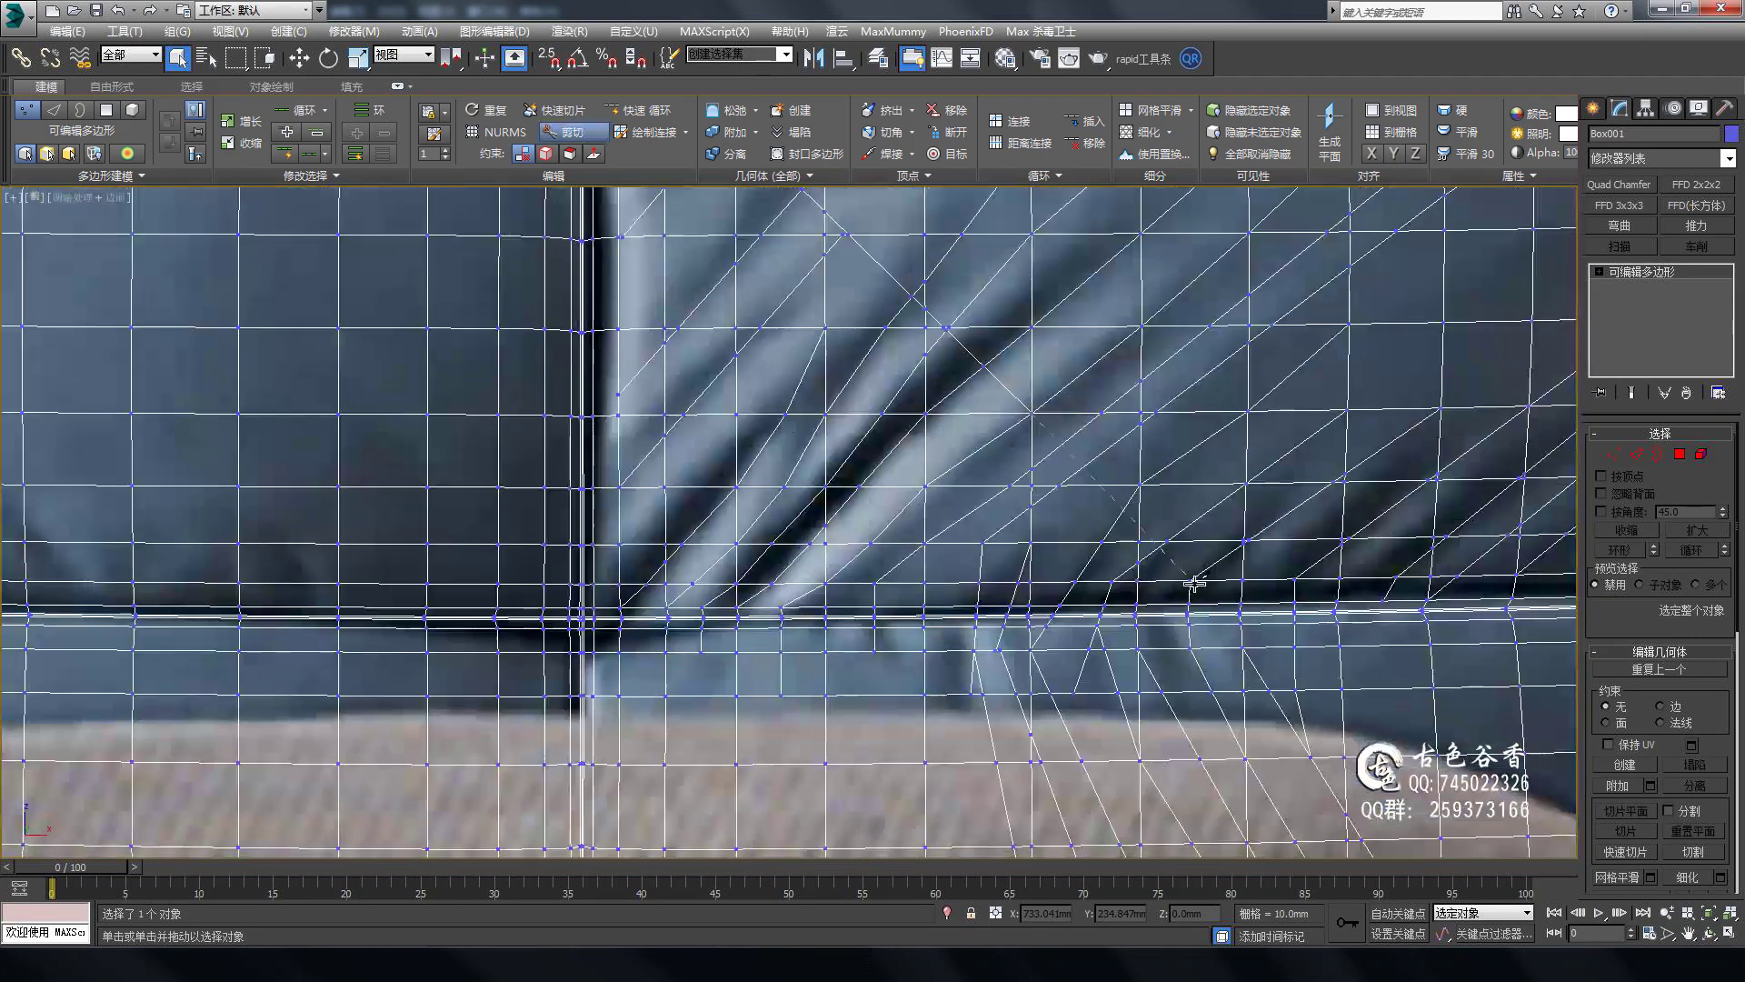
{"action": "middle_click_drag", "start_coordinate": [991, 454], "coordinate": [983, 471]}
{"action": "scroll", "coordinate": [982, 471], "scroll_direction": "down", "scroll_amount": 3}
Cut two further diagonal edges following the reference photo's wrinkles.
{"action": "key", "text": "alt+c"}
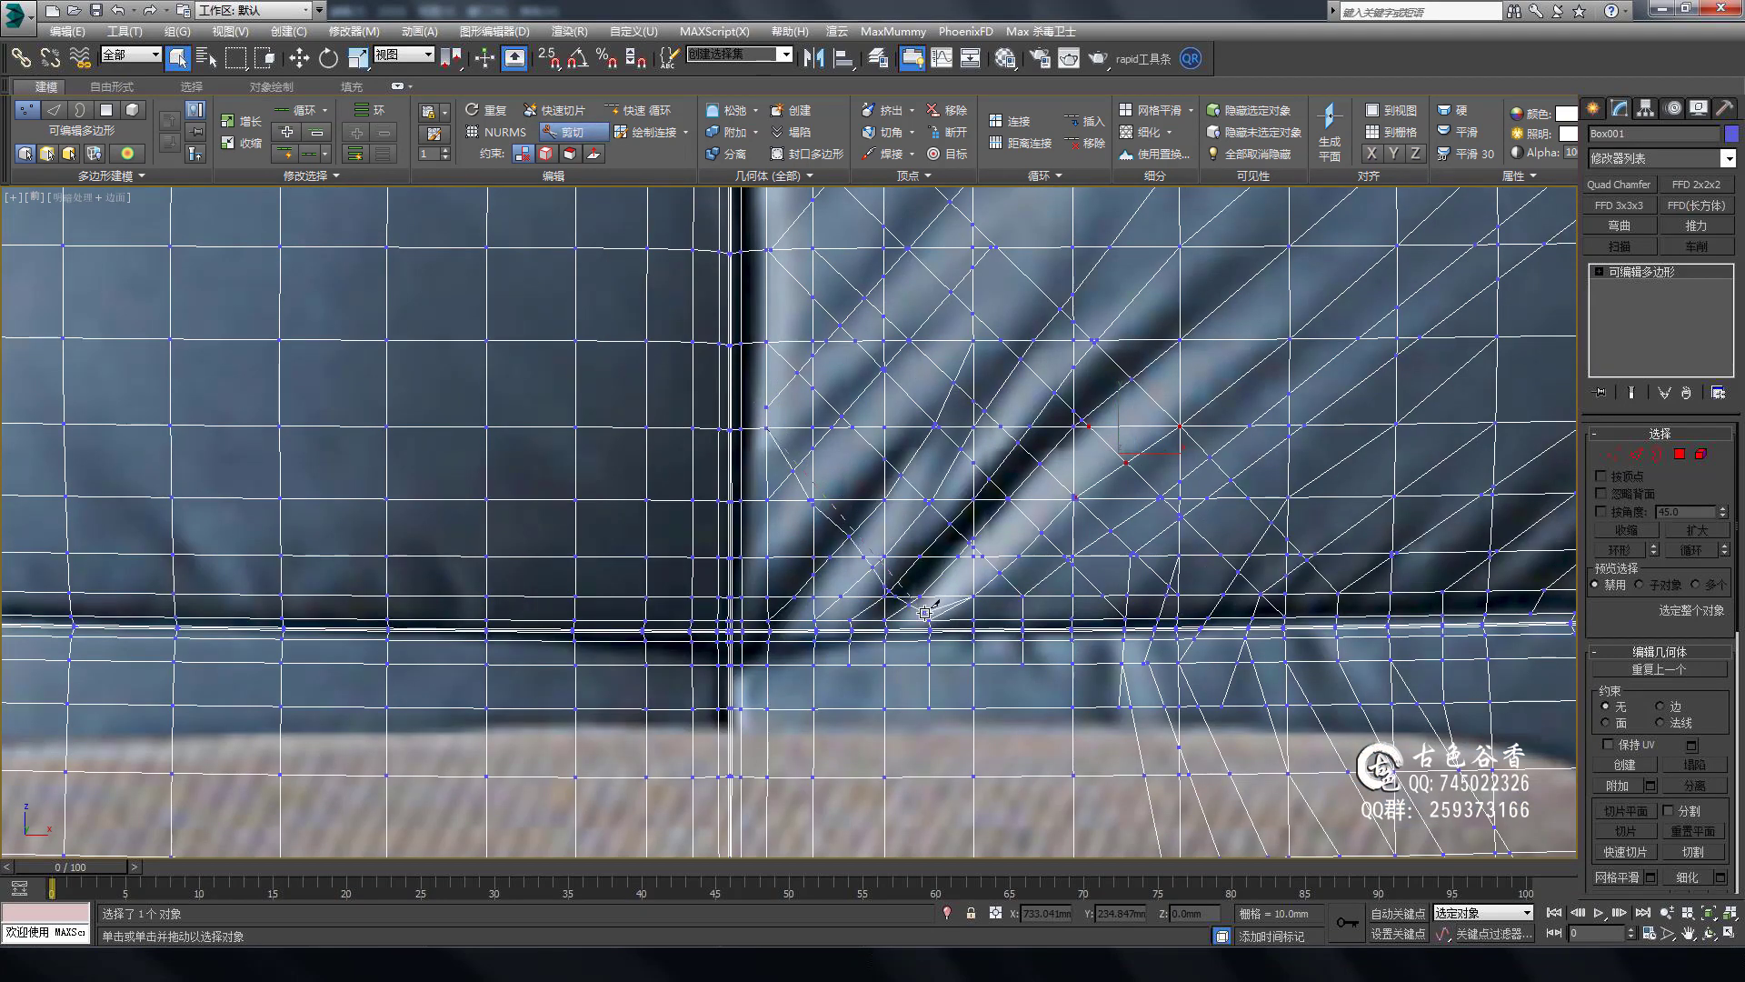
{"action": "scroll", "coordinate": [925, 612], "scroll_direction": "up", "scroll_amount": 2}
{"action": "scroll", "coordinate": [1236, 766], "scroll_direction": "down", "scroll_amount": 2}
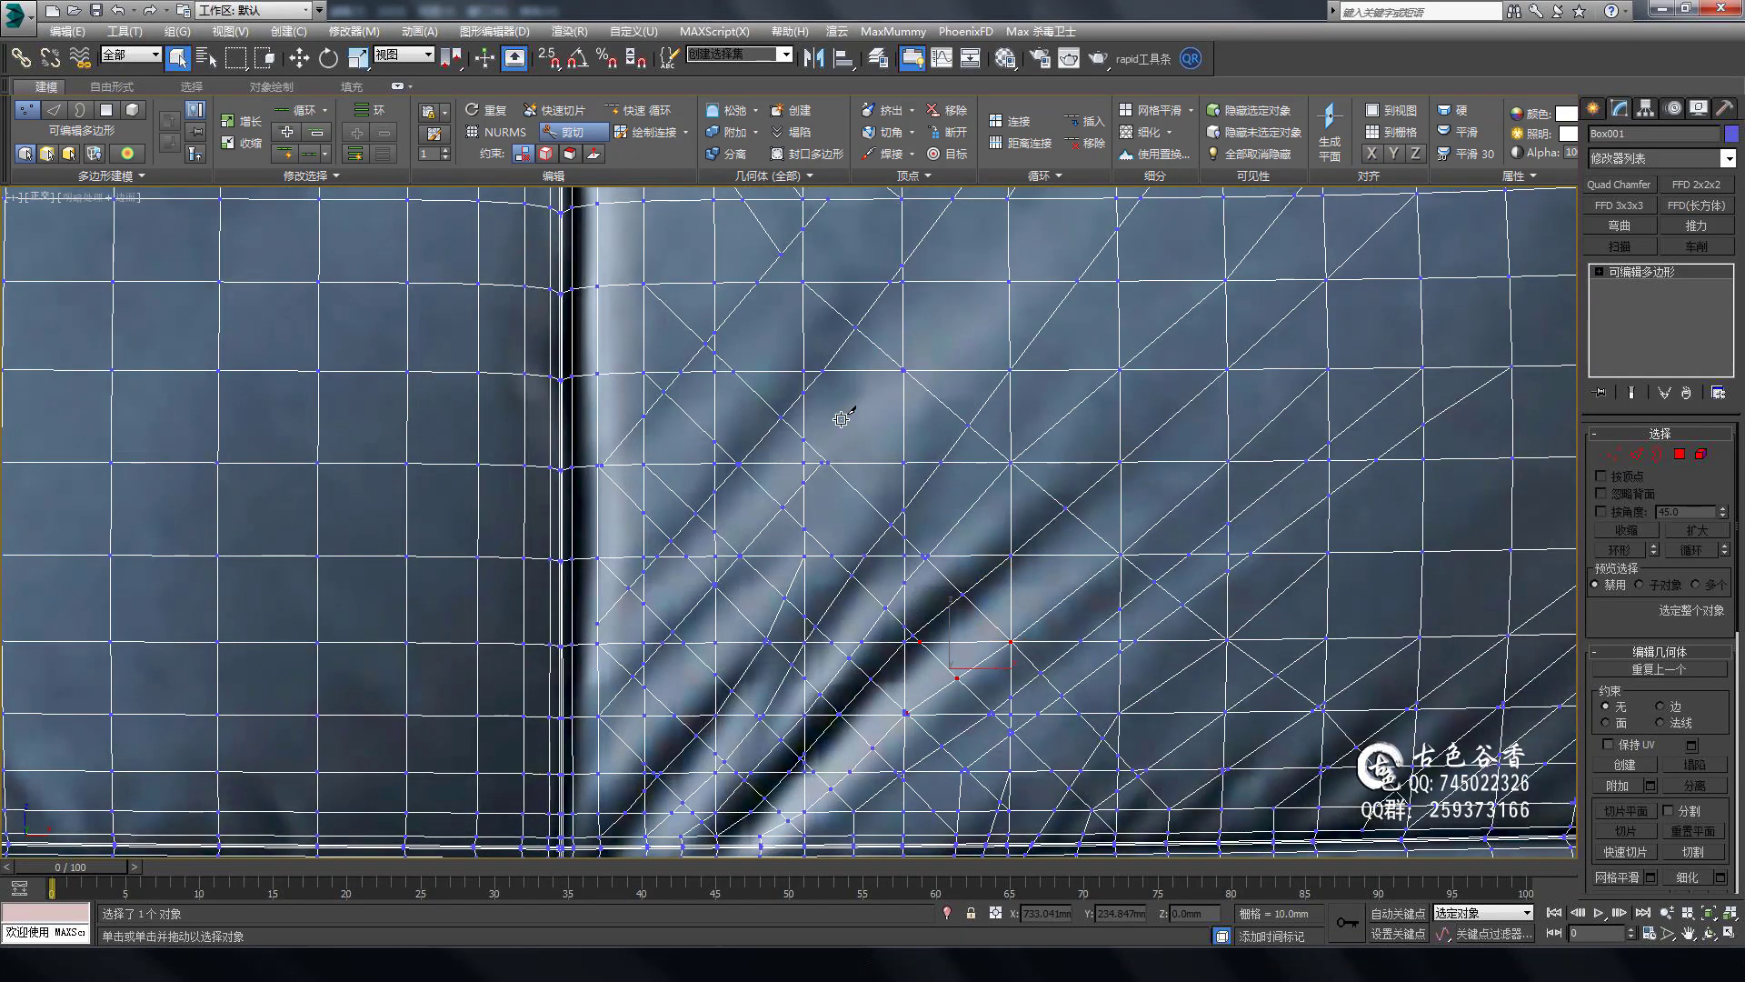
{"action": "scroll", "coordinate": [1239, 789], "scroll_direction": "down", "scroll_amount": 2}
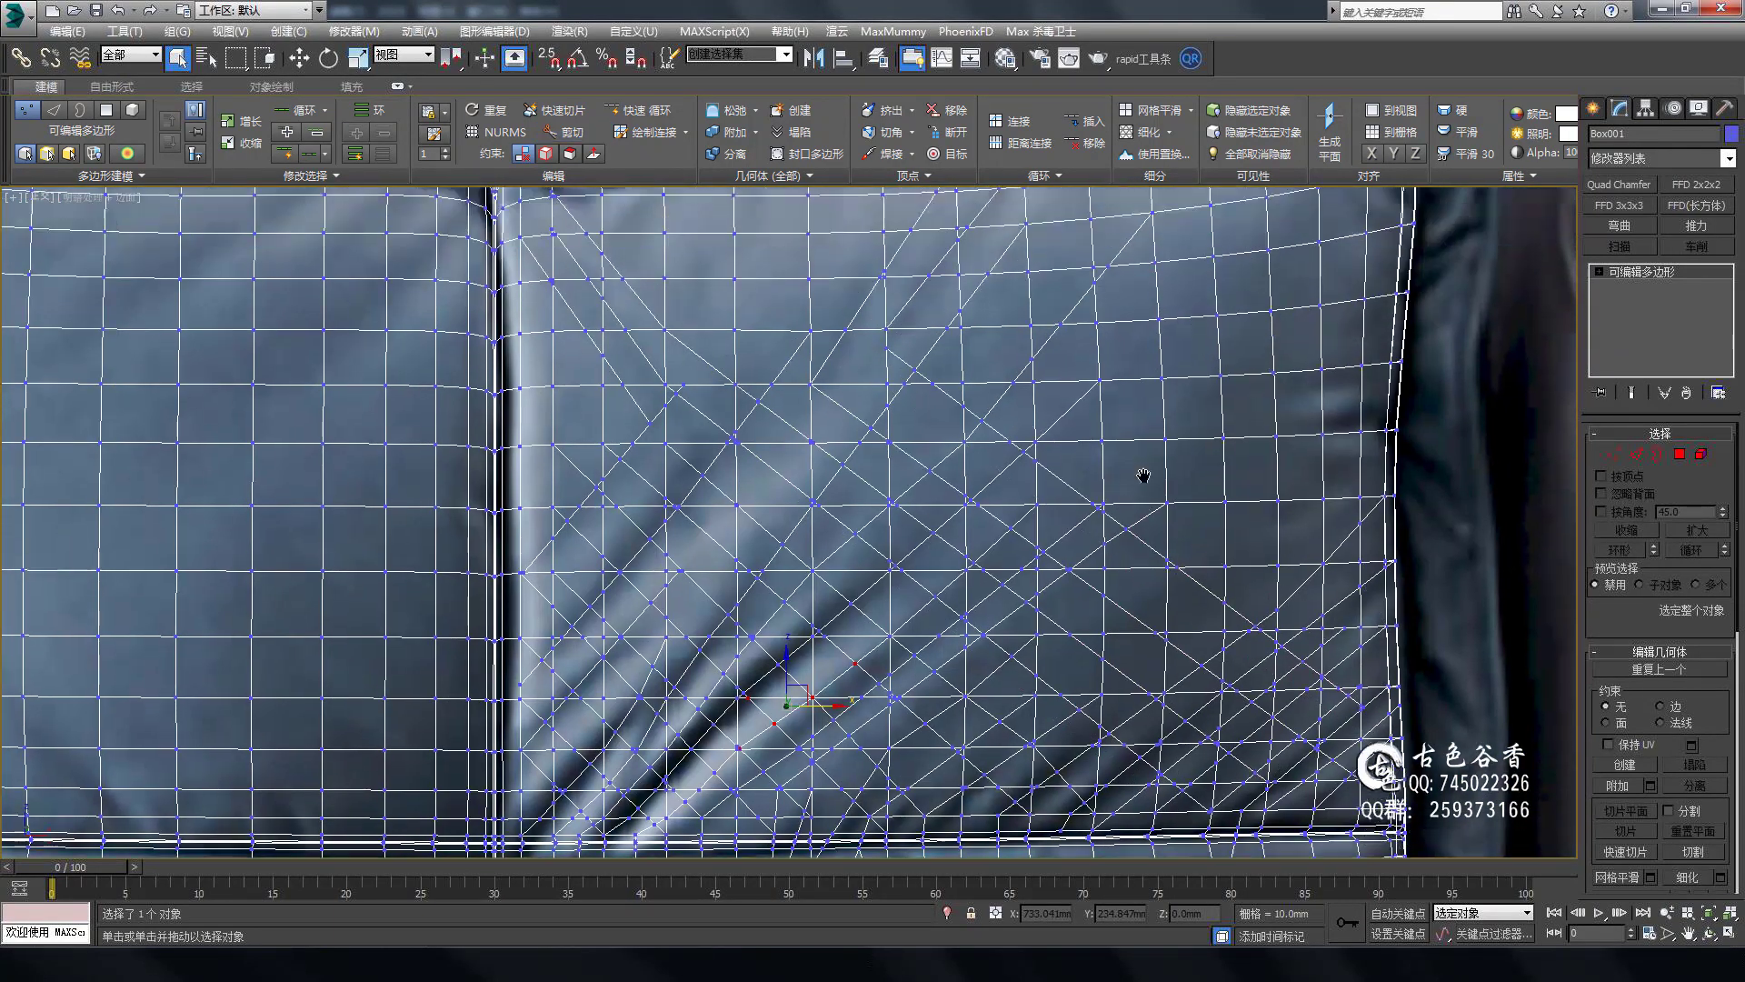
{"action": "right_click", "coordinate": [1141, 476]}
{"action": "key", "text": "alt+c"}
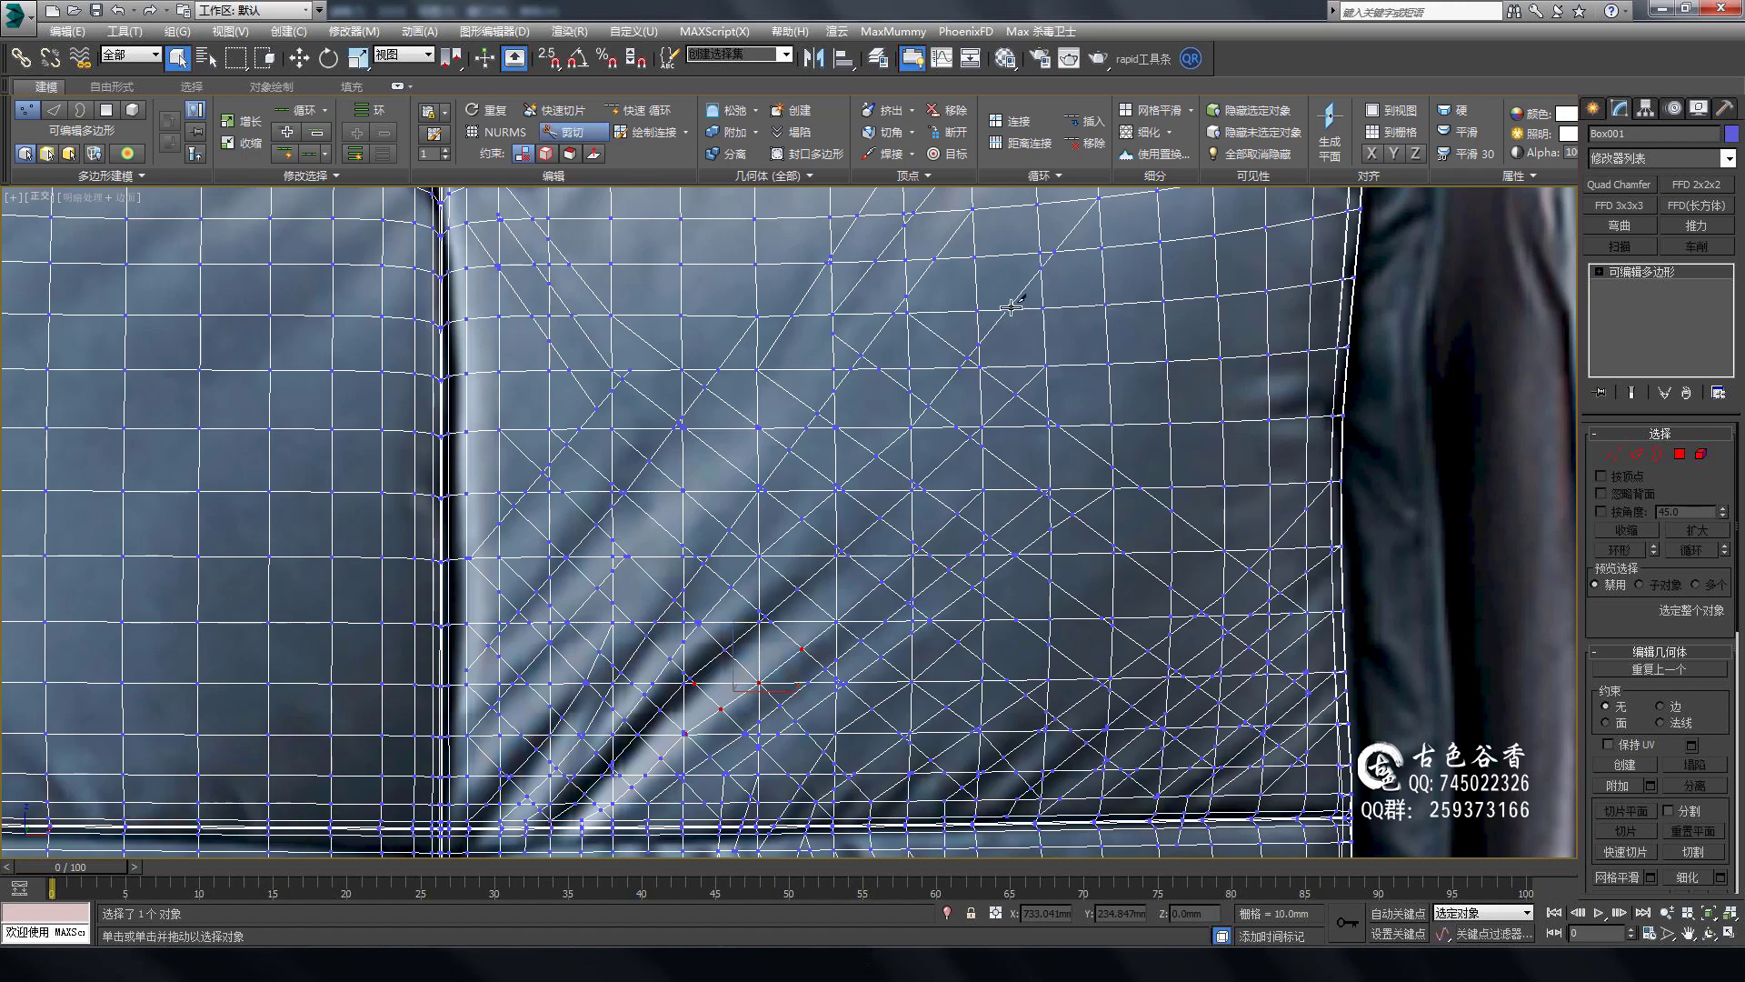
{"action": "scroll", "coordinate": [1304, 479], "scroll_direction": "down", "scroll_amount": 3}
{"action": "scroll", "coordinate": [1007, 492], "scroll_direction": "up", "scroll_amount": 4}
{"action": "right_click", "coordinate": [1007, 492]}
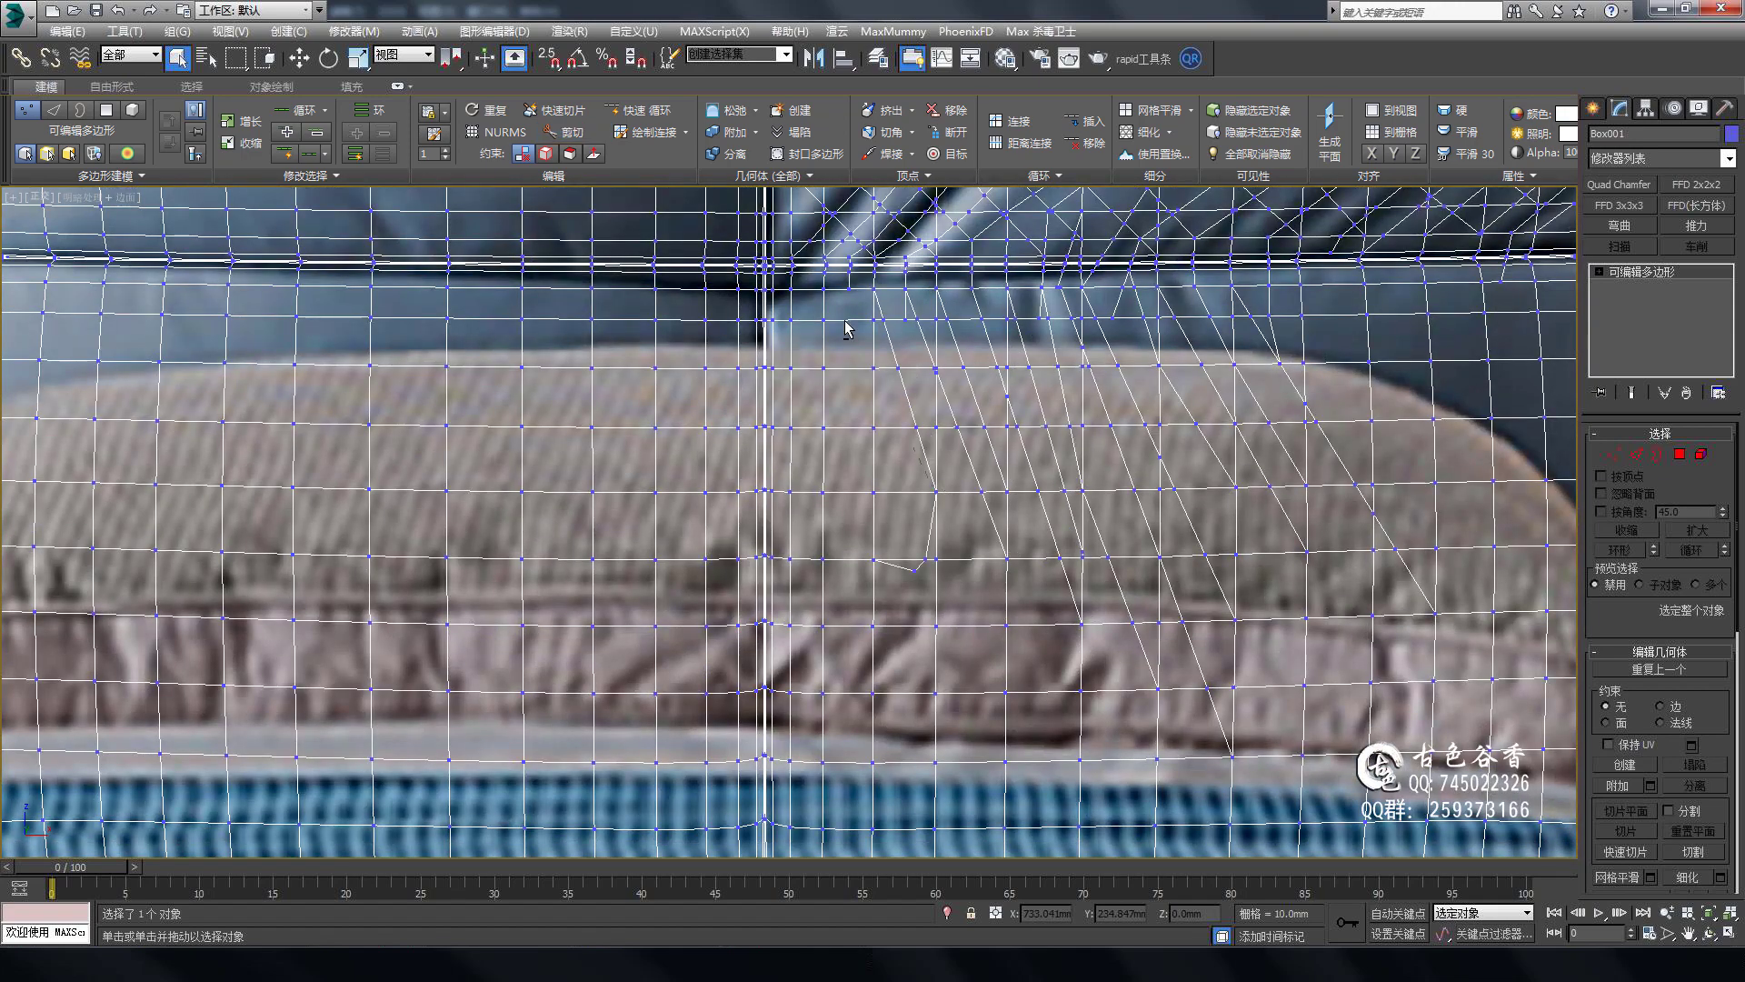
{"action": "scroll", "coordinate": [864, 518], "scroll_direction": "down", "scroll_amount": 3}
{"action": "scroll", "coordinate": [808, 540], "scroll_direction": "up", "scroll_amount": 5}
Draw connecting wrinkle edges from a vertex on the seat cushion.
{"action": "key", "text": "shift+alt+c"}
{"action": "scroll", "coordinate": [808, 540], "scroll_direction": "down", "scroll_amount": 3}
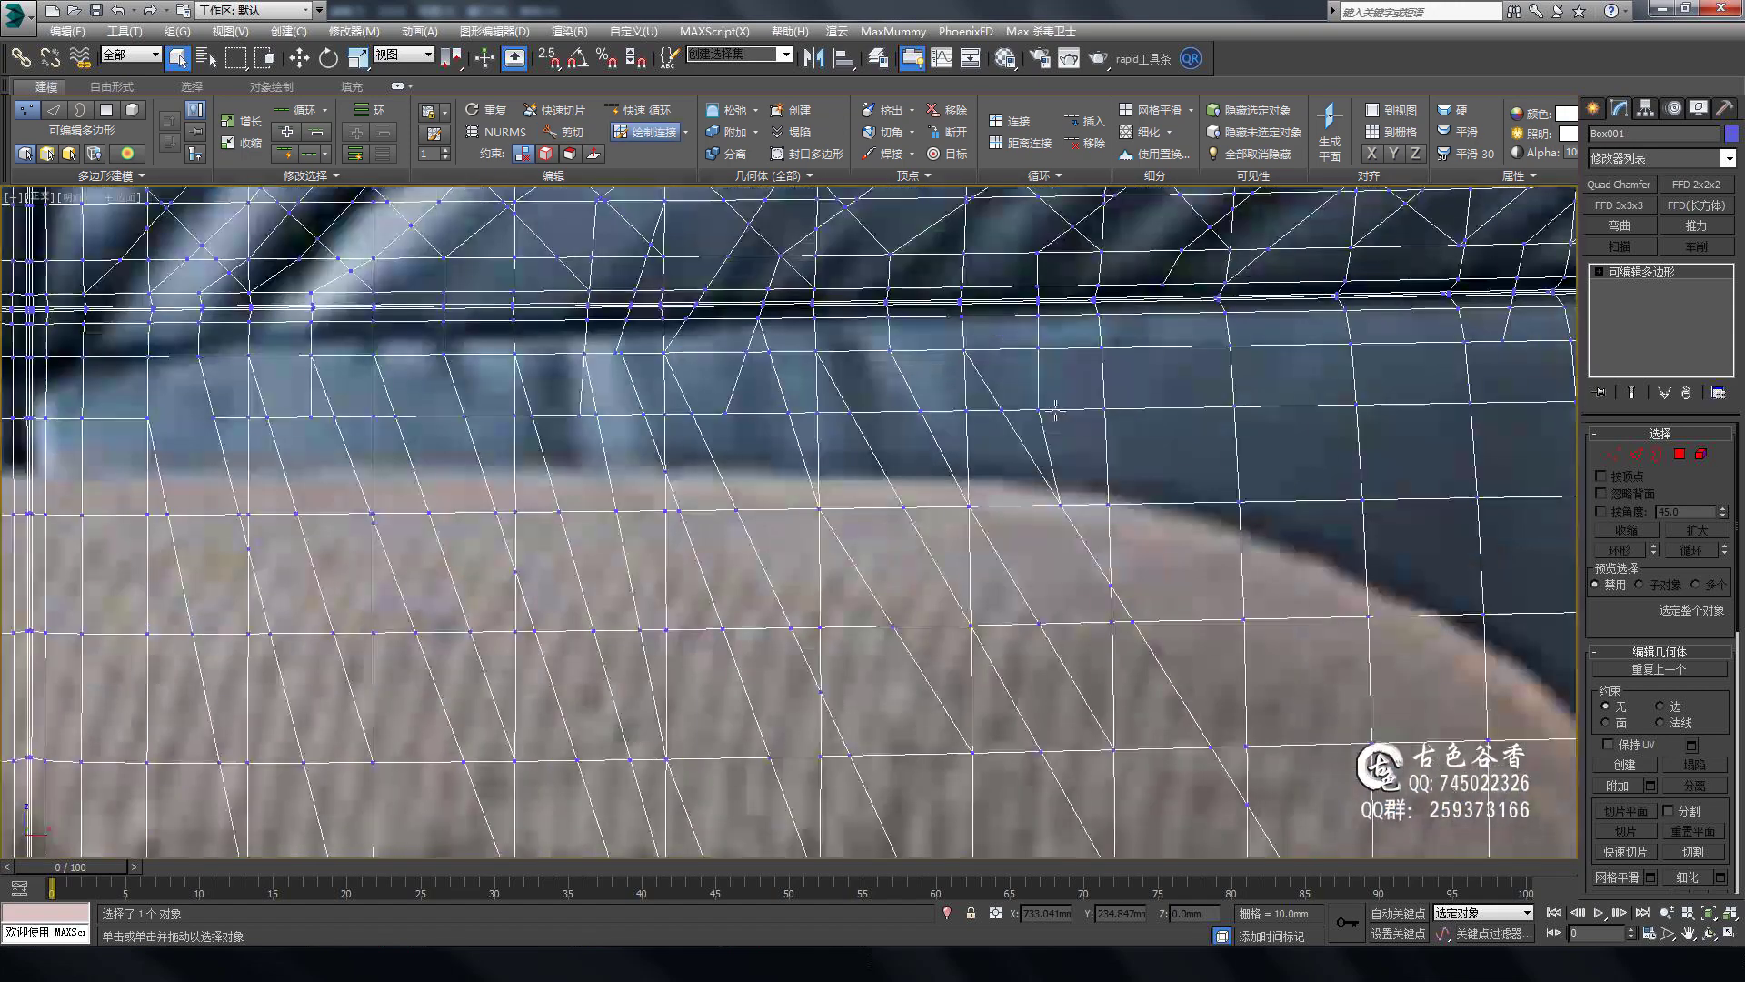
{"action": "scroll", "coordinate": [909, 437], "scroll_direction": "up", "scroll_amount": 3}
{"action": "left_click", "coordinate": [704, 337]}
{"action": "scroll", "coordinate": [1182, 363], "scroll_direction": "down", "scroll_amount": 3}
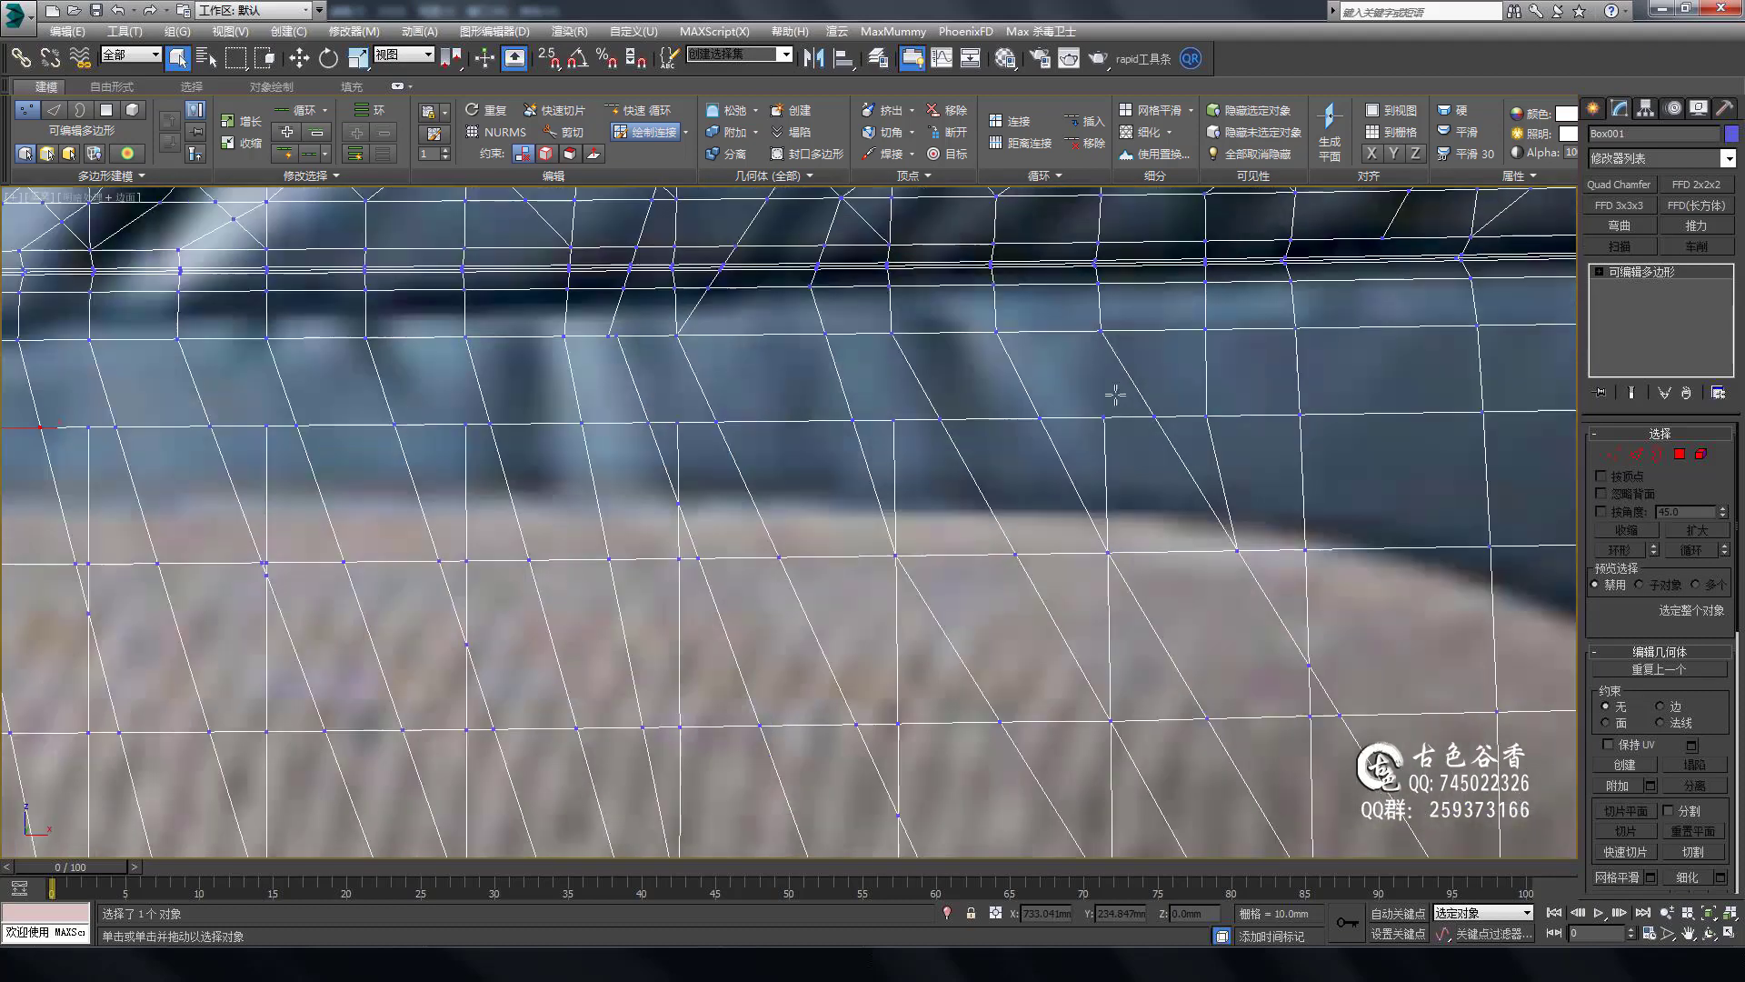
{"action": "scroll", "coordinate": [1173, 563], "scroll_direction": "up", "scroll_amount": 4}
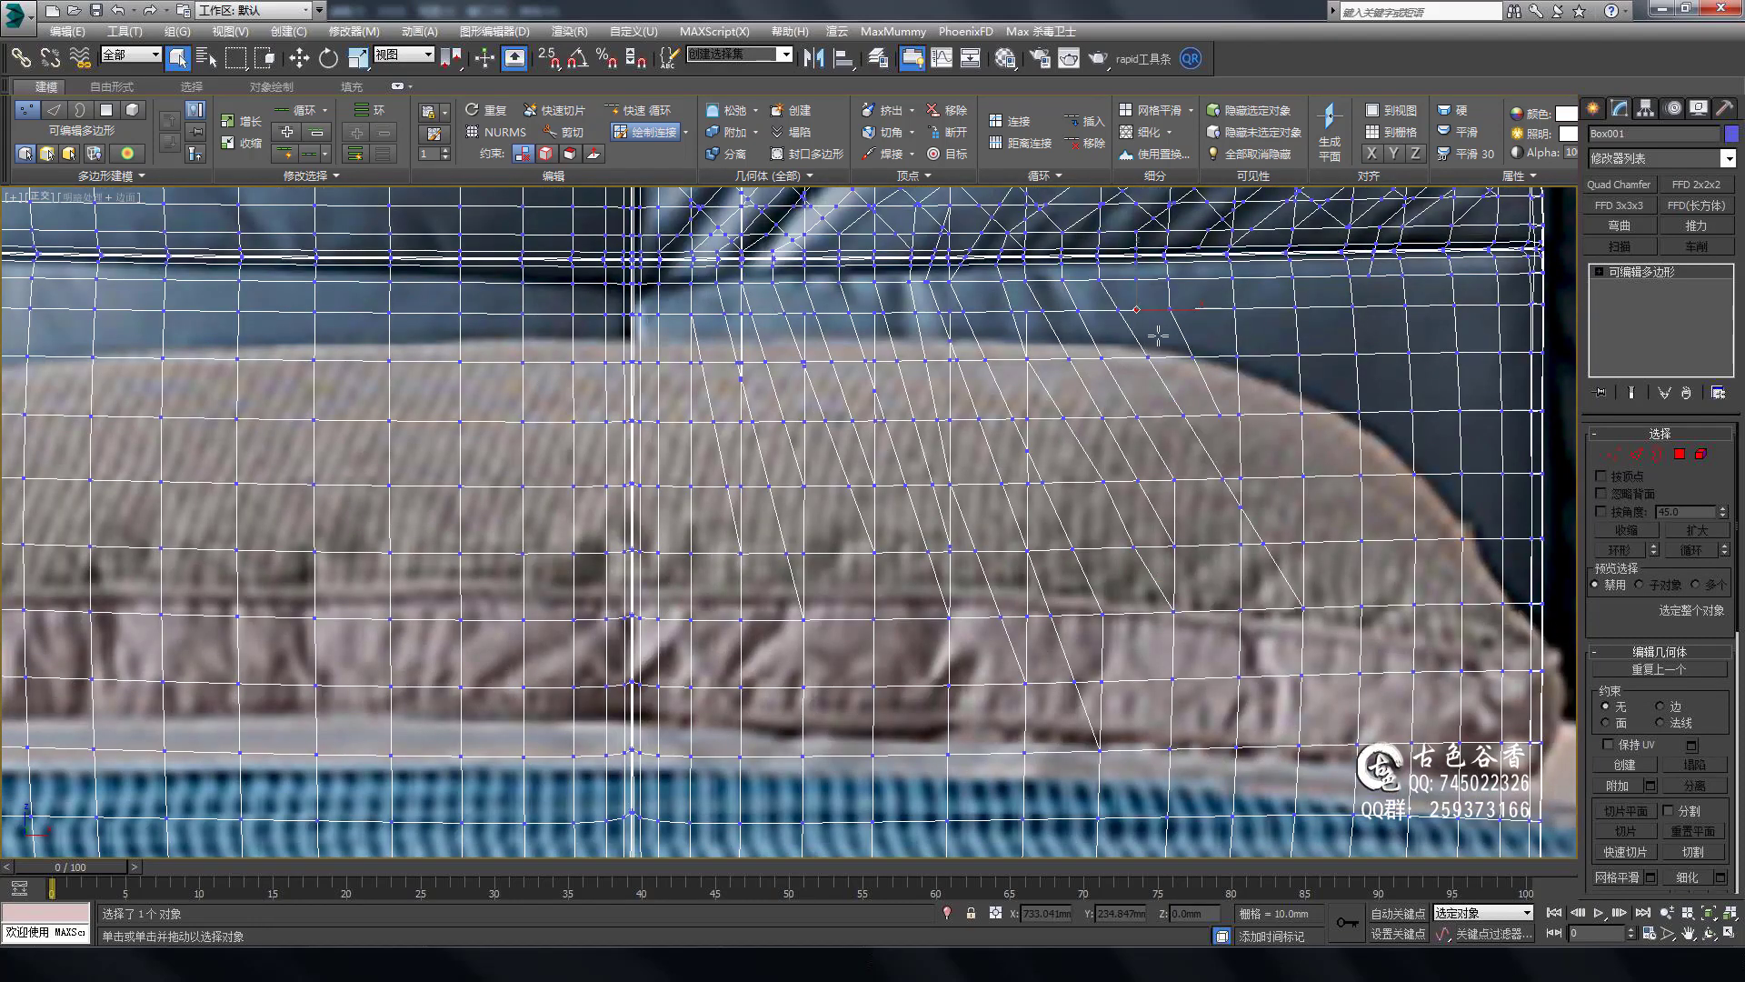
{"action": "scroll", "coordinate": [1158, 336], "scroll_direction": "down", "scroll_amount": 3}
{"action": "scroll", "coordinate": [963, 400], "scroll_direction": "up", "scroll_amount": 3}
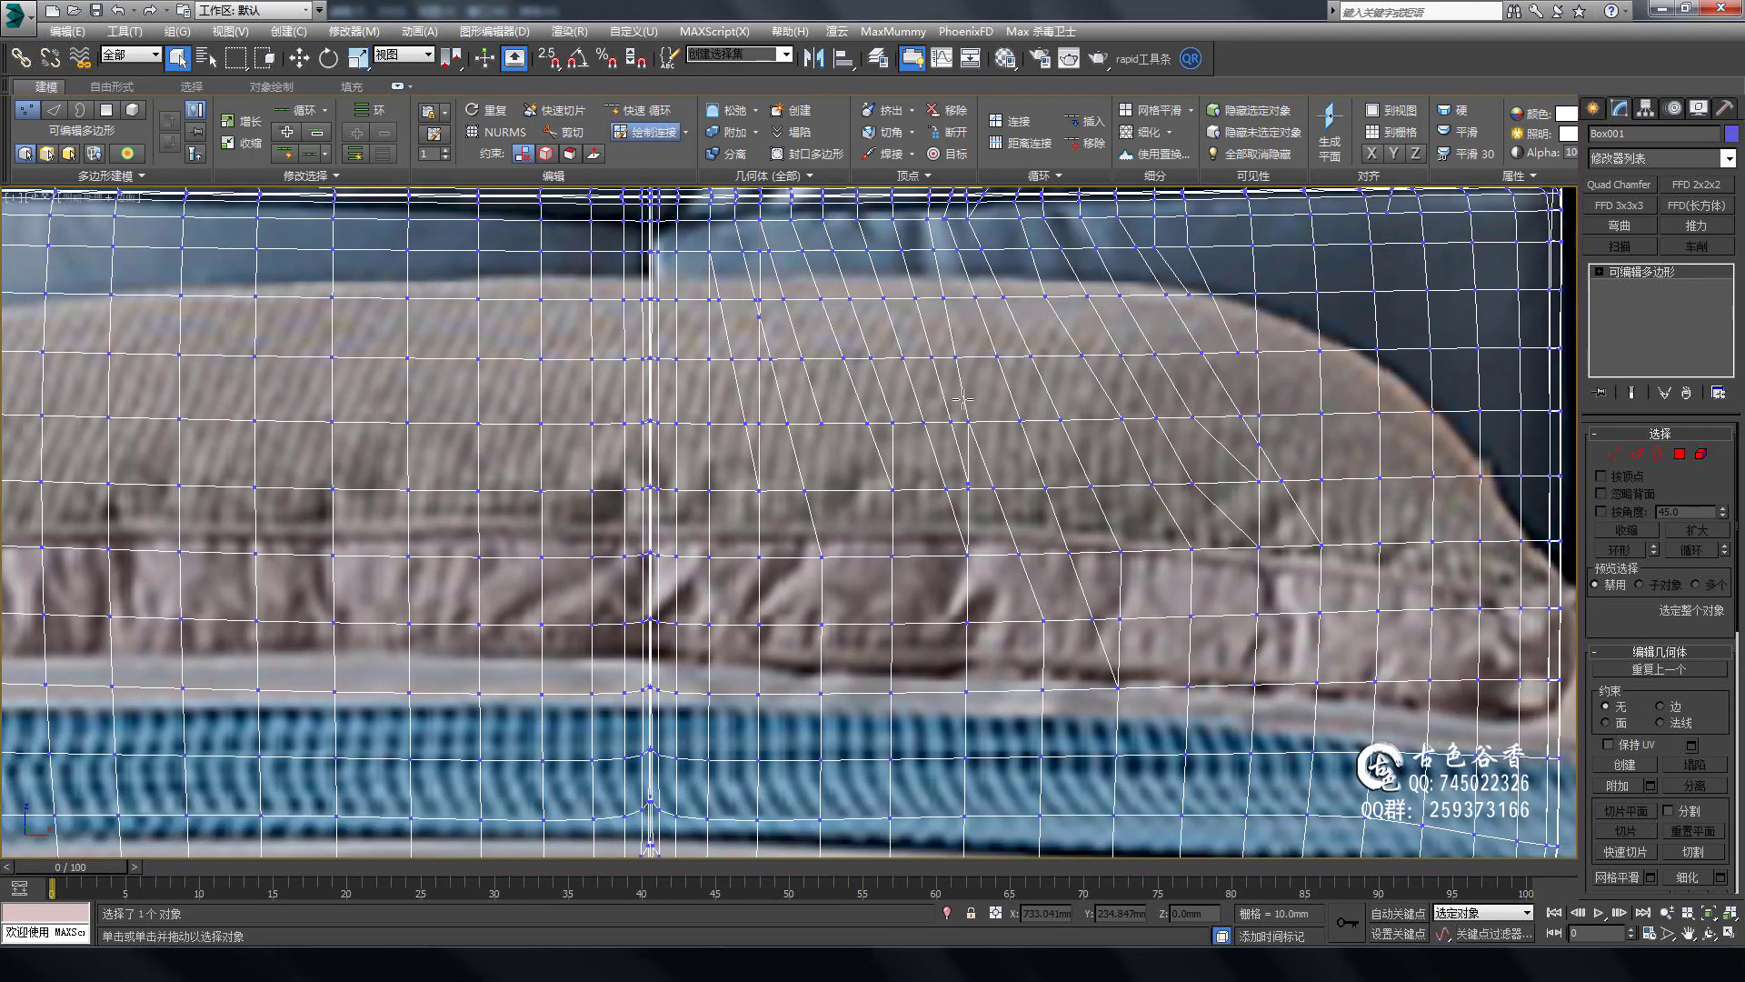
{"action": "scroll", "coordinate": [962, 400], "scroll_direction": "up", "scroll_amount": 2}
{"action": "scroll", "coordinate": [889, 440], "scroll_direction": "down", "scroll_amount": 3}
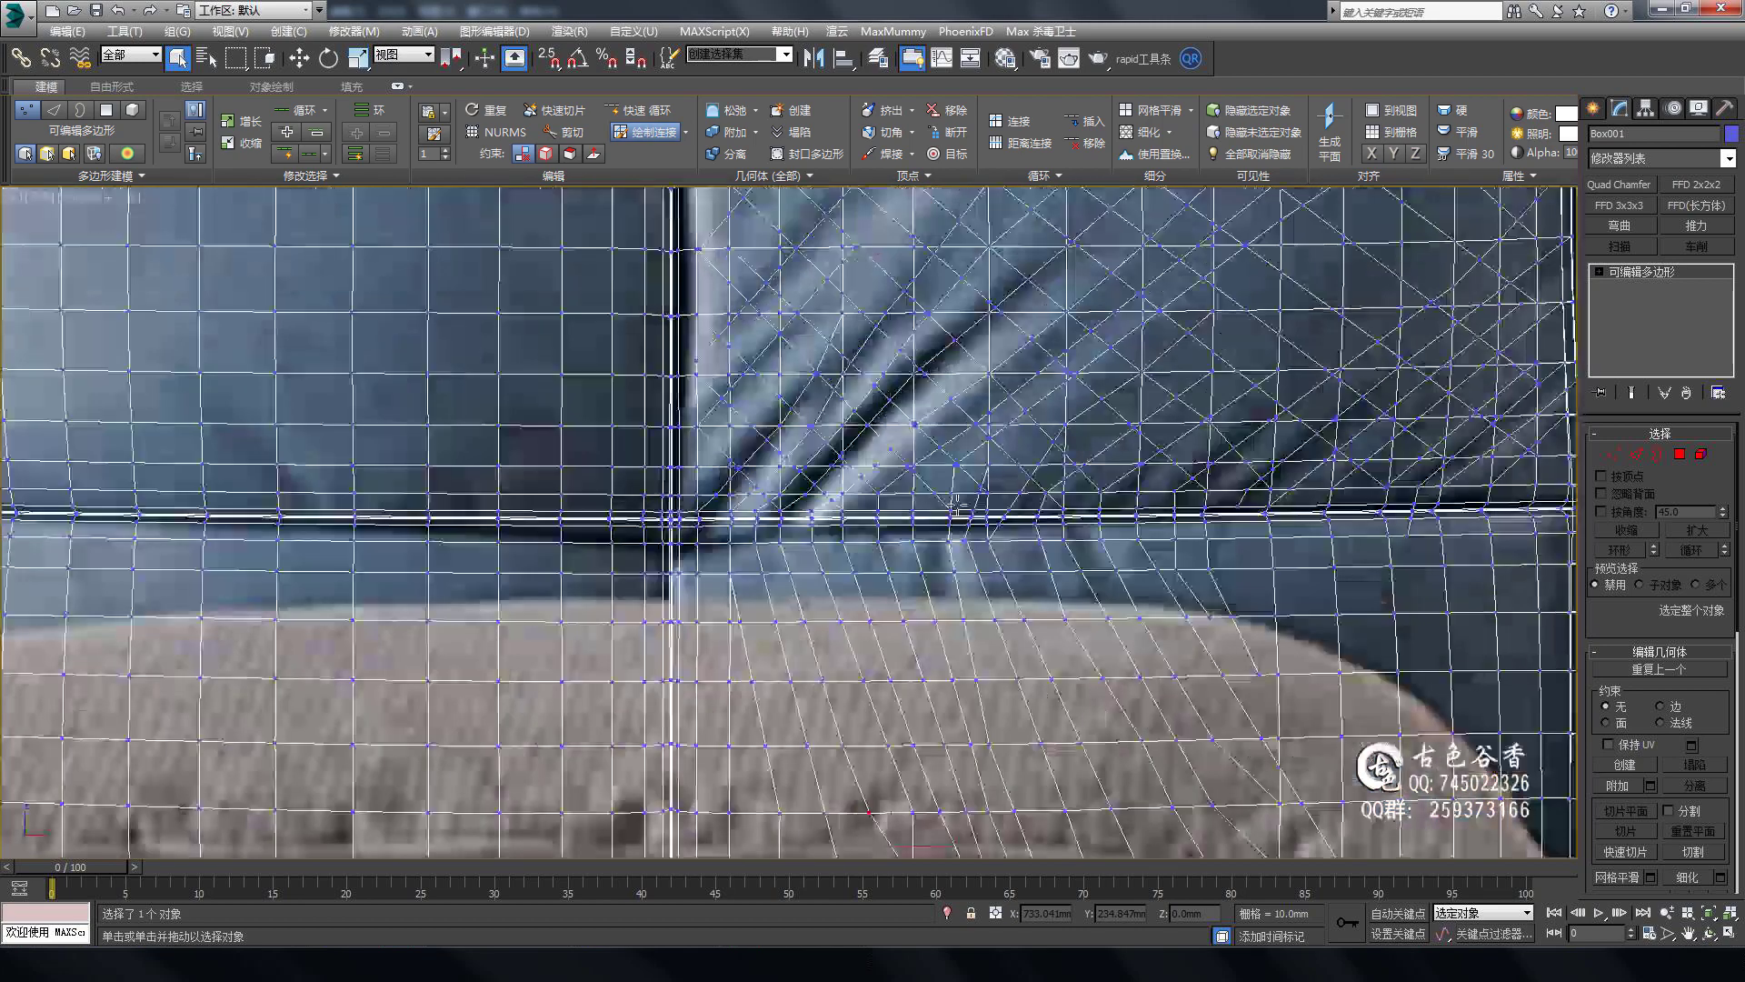
{"action": "scroll", "coordinate": [981, 457], "scroll_direction": "up", "scroll_amount": 3}
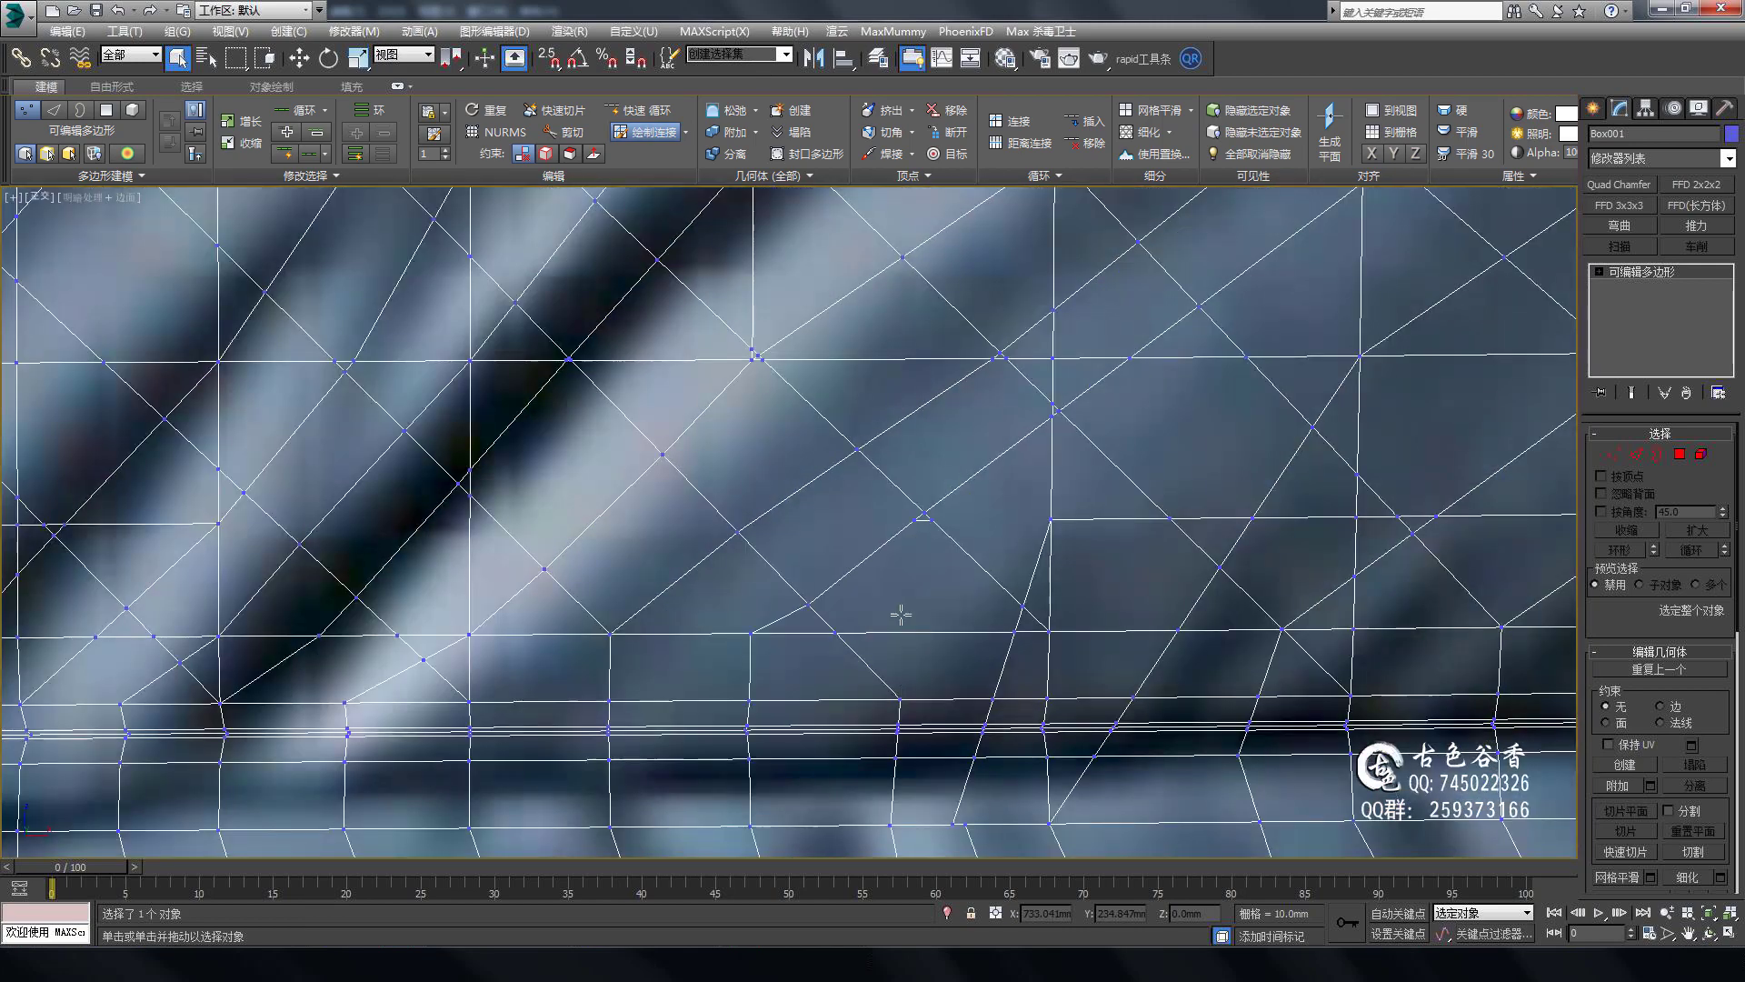
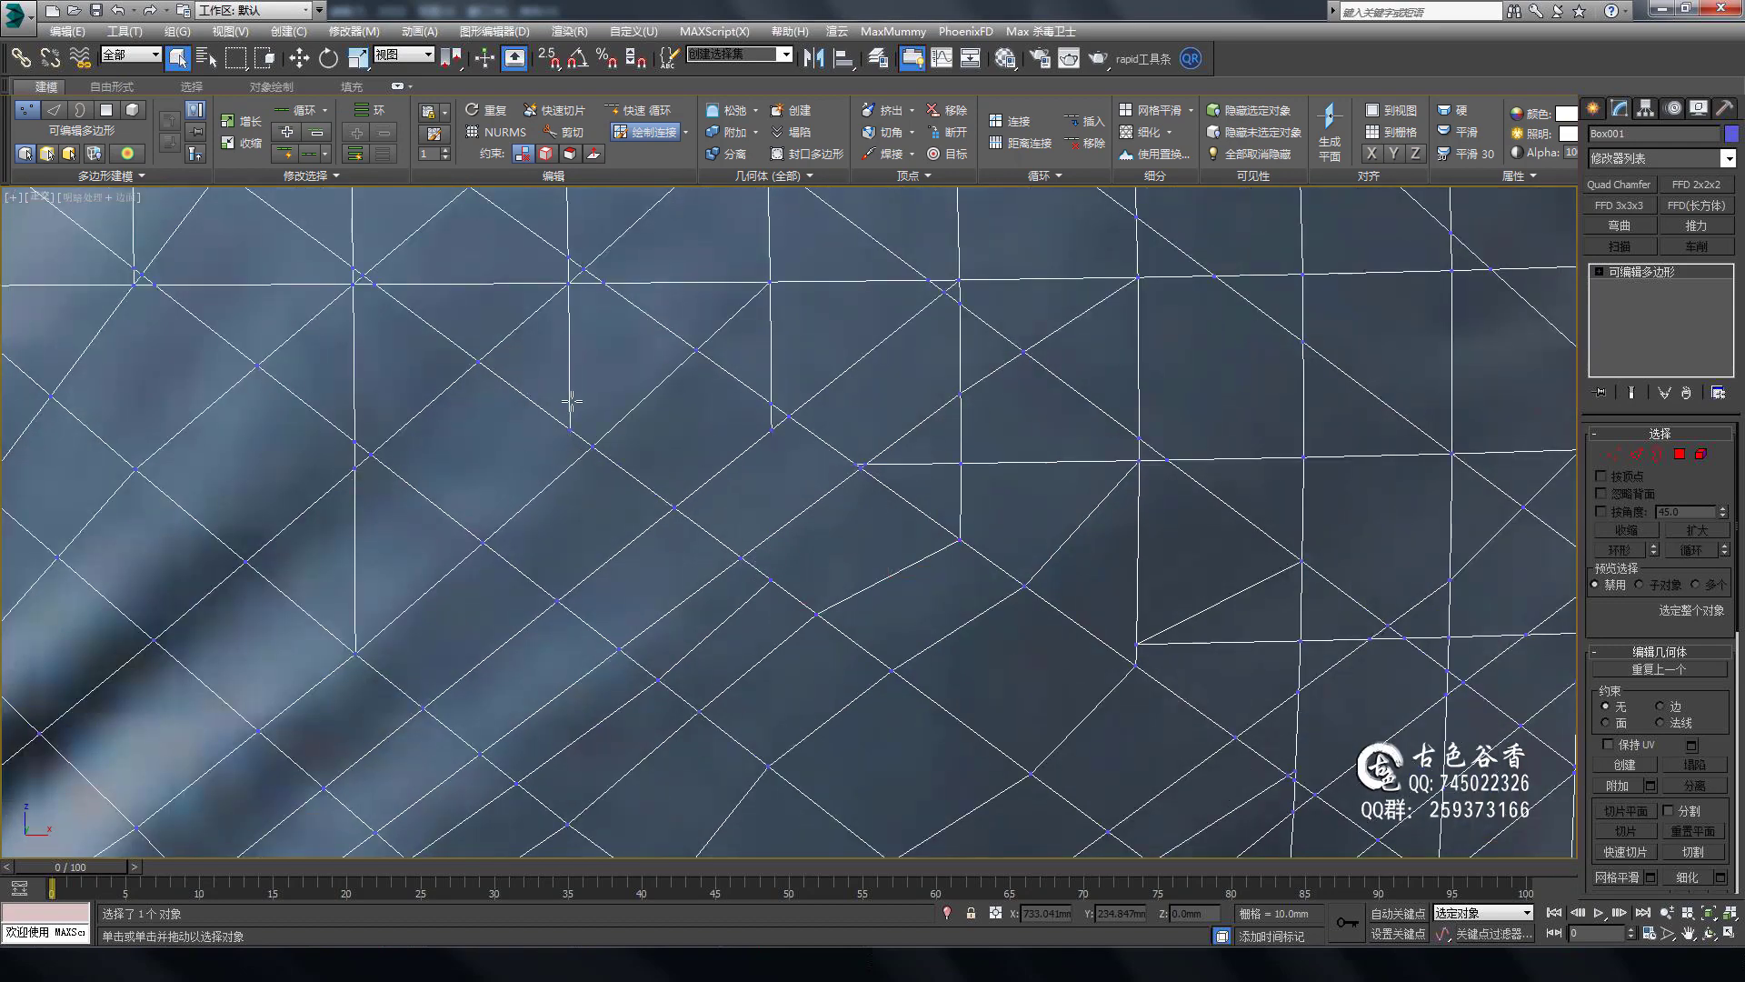
Draw the first edge linking a diamond-grid vertex to the border quad loop.
{"action": "scroll", "coordinate": [701, 579], "scroll_direction": "down", "scroll_amount": 3}
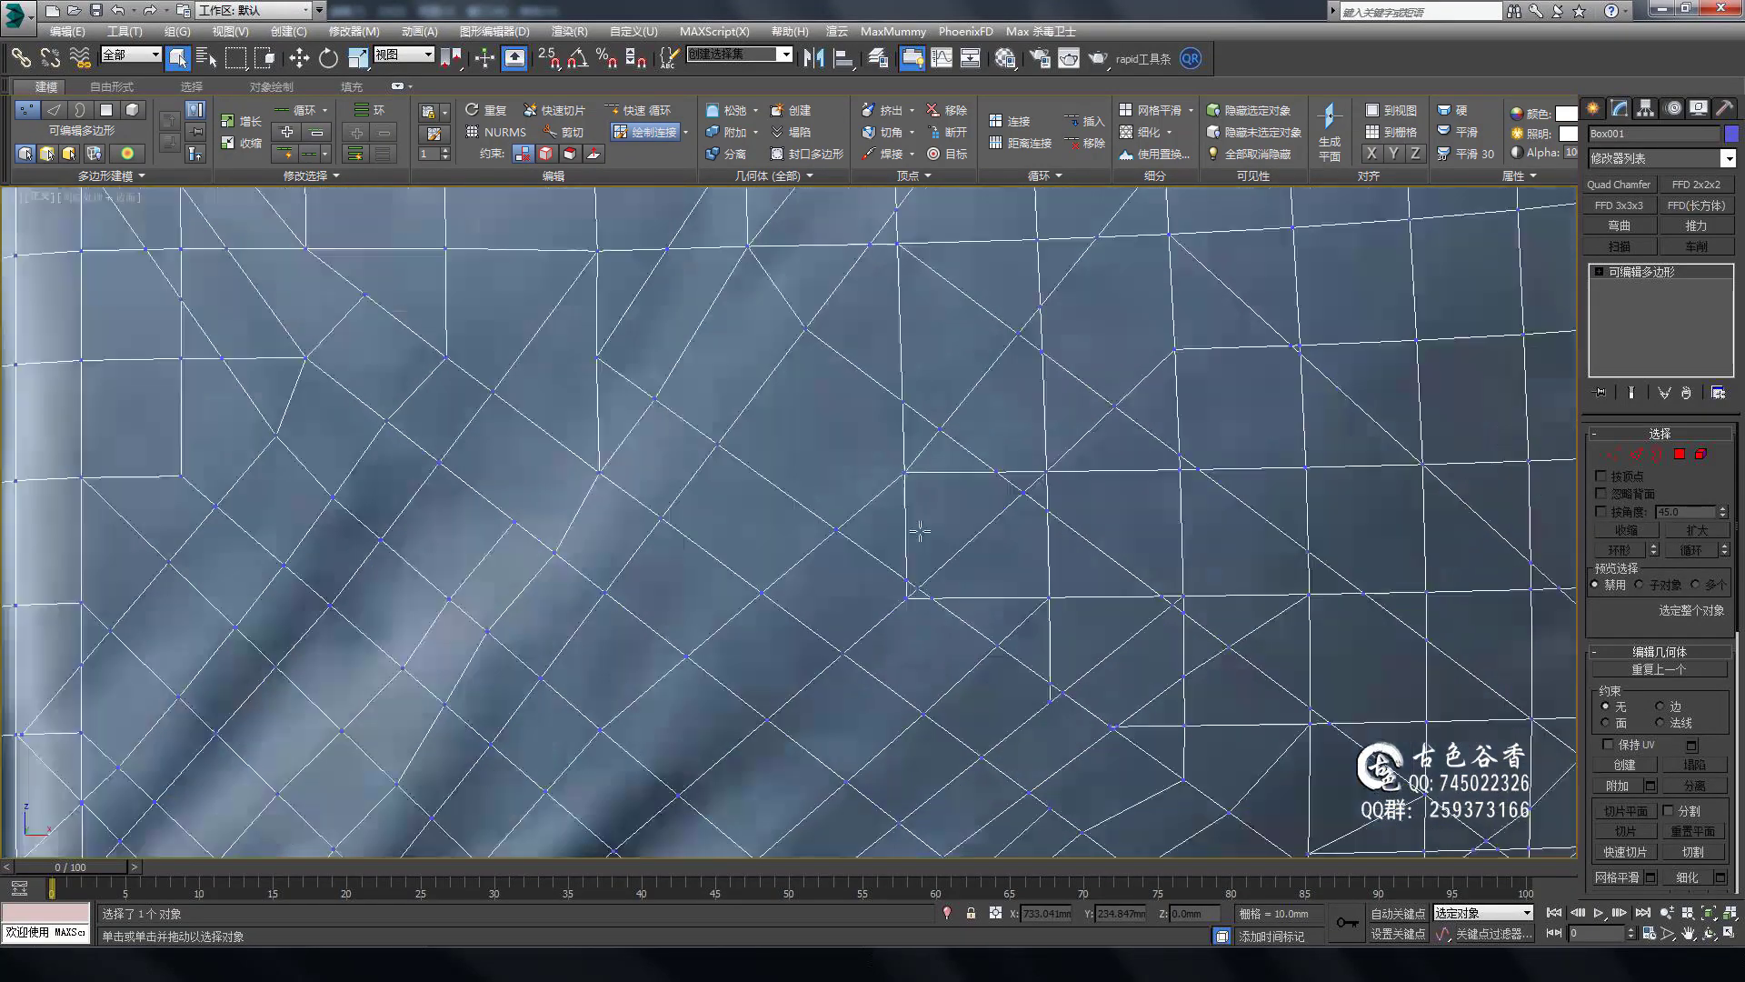
{"action": "scroll", "coordinate": [787, 542], "scroll_direction": "down", "scroll_amount": 5}
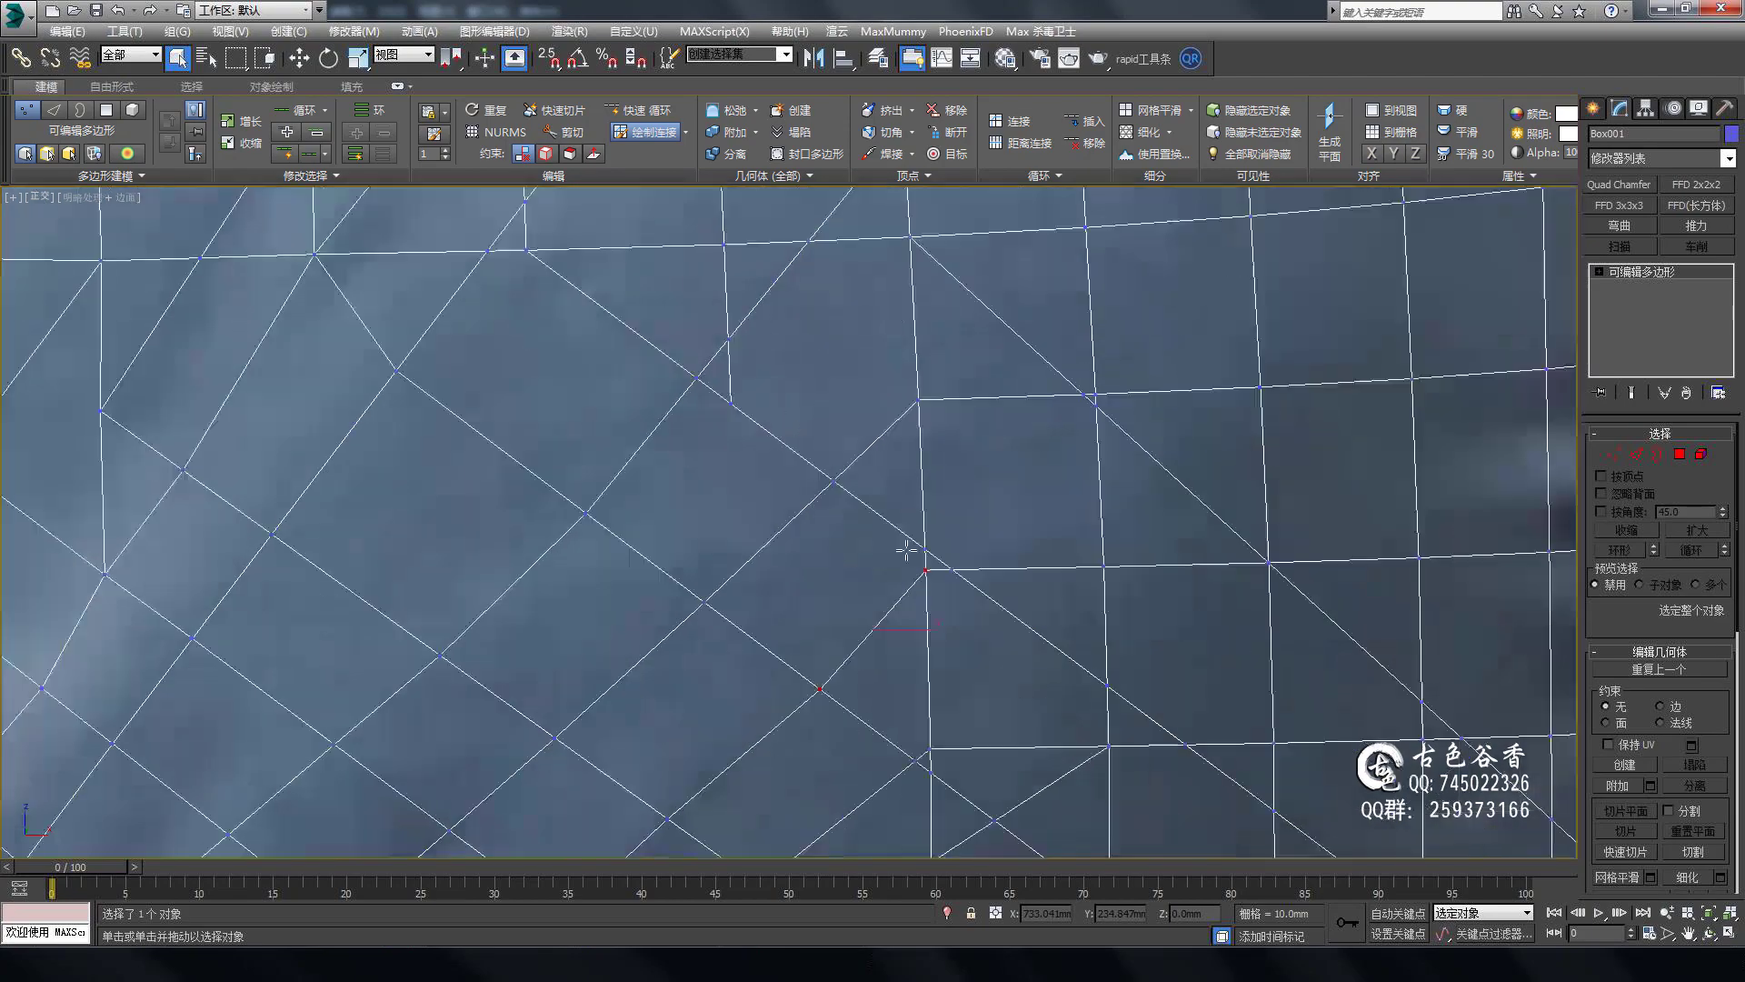
{"action": "scroll", "coordinate": [905, 545], "scroll_direction": "down", "scroll_amount": 5}
{"action": "scroll", "coordinate": [966, 558], "scroll_direction": "up", "scroll_amount": 5}
{"action": "scroll", "coordinate": [935, 518], "scroll_direction": "down", "scroll_amount": 3}
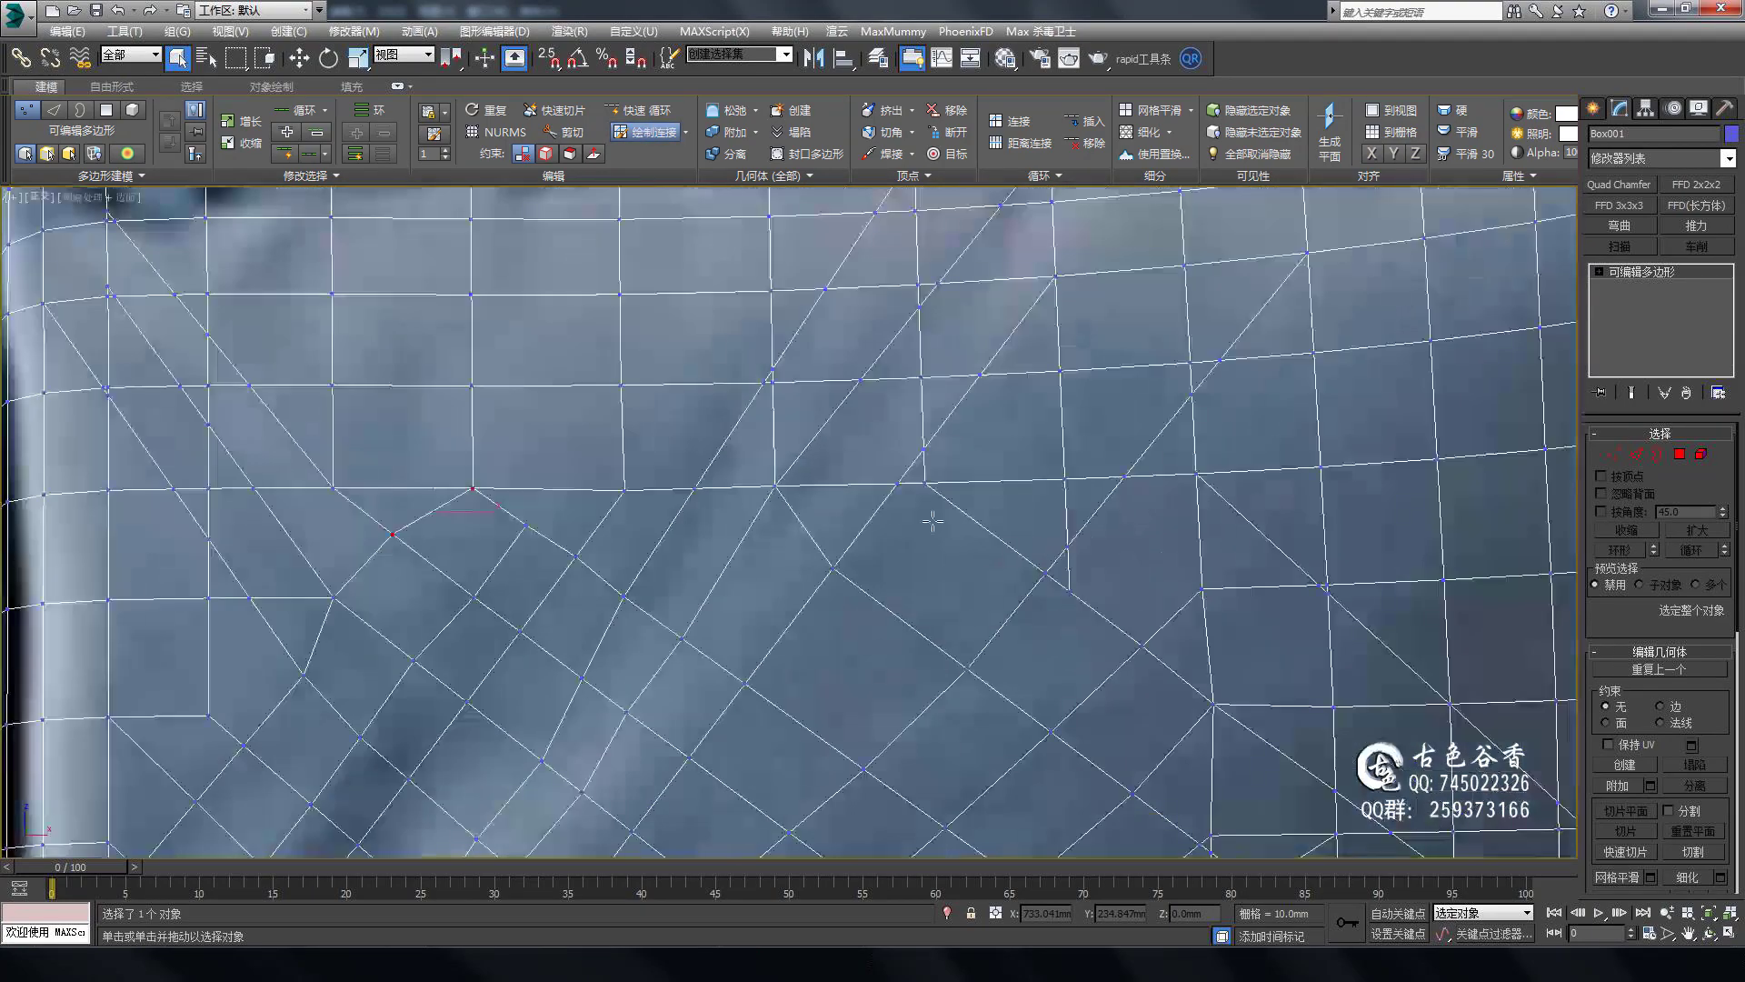
{"action": "scroll", "coordinate": [767, 401], "scroll_direction": "up", "scroll_amount": 4}
{"action": "scroll", "coordinate": [1080, 601], "scroll_direction": "down", "scroll_amount": 2}
{"action": "scroll", "coordinate": [918, 467], "scroll_direction": "down", "scroll_amount": 2}
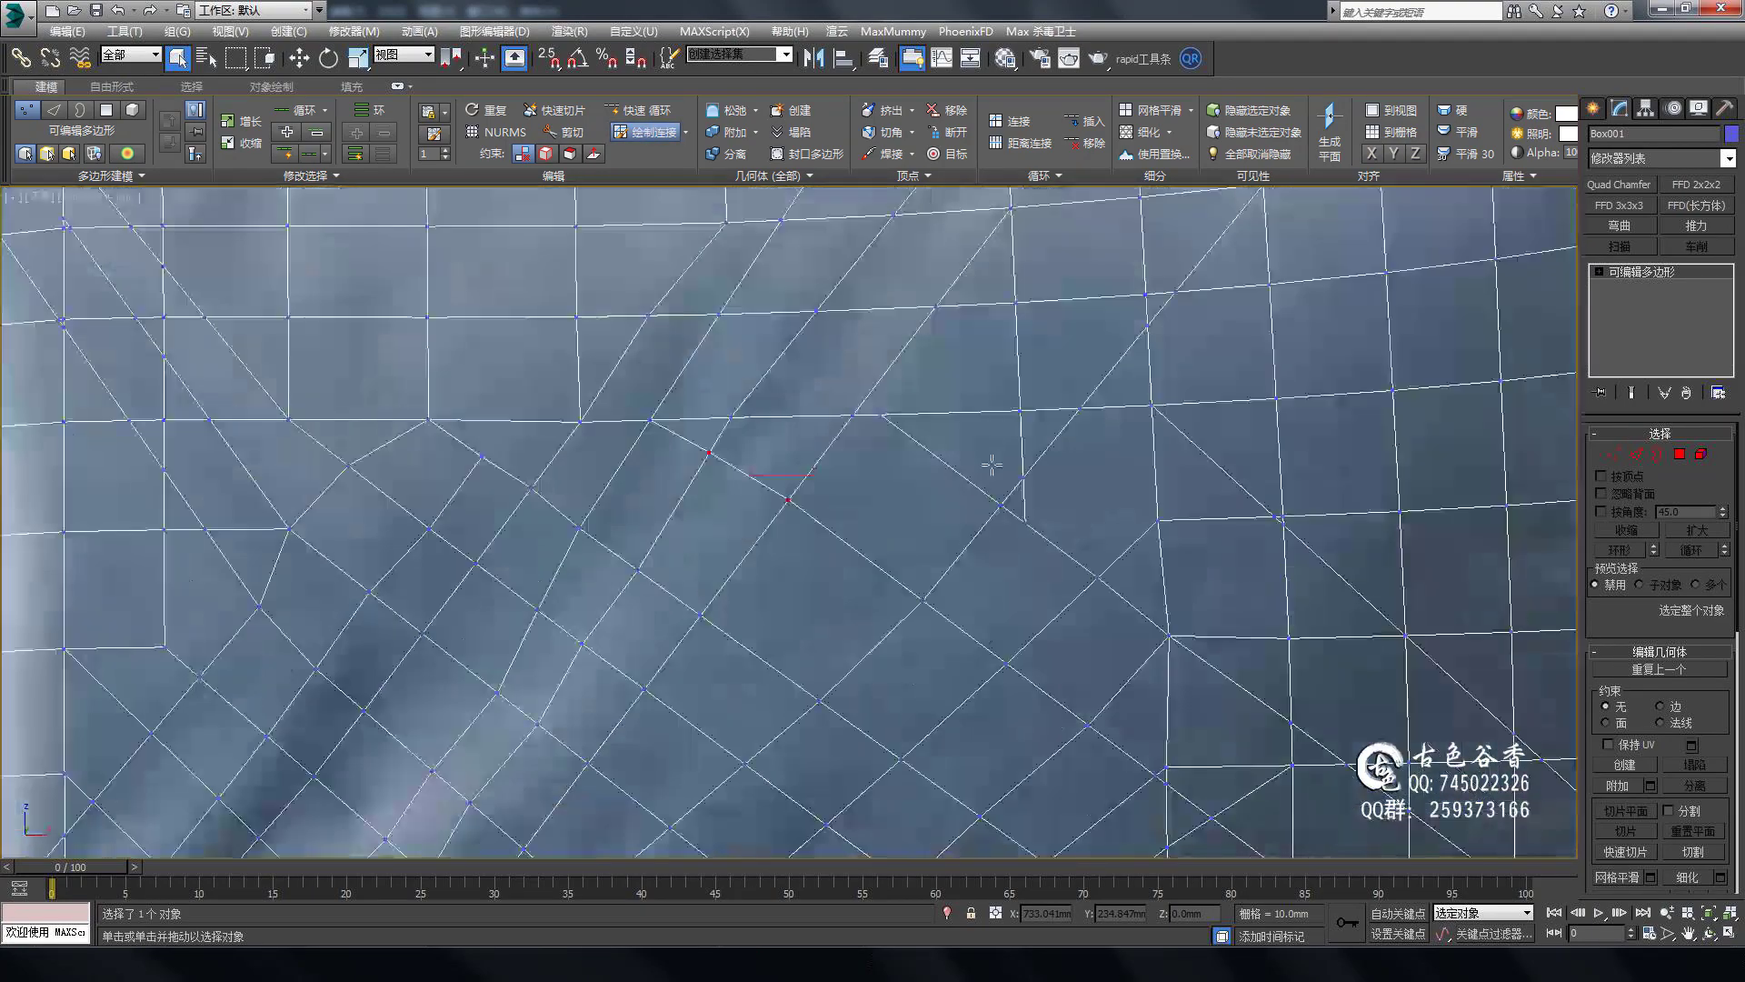
{"action": "scroll", "coordinate": [998, 467], "scroll_direction": "down", "scroll_amount": 3}
{"action": "scroll", "coordinate": [924, 489], "scroll_direction": "up", "scroll_amount": 5}
{"action": "left_click_drag", "start_coordinate": [721, 337], "coordinate": [778, 384]}
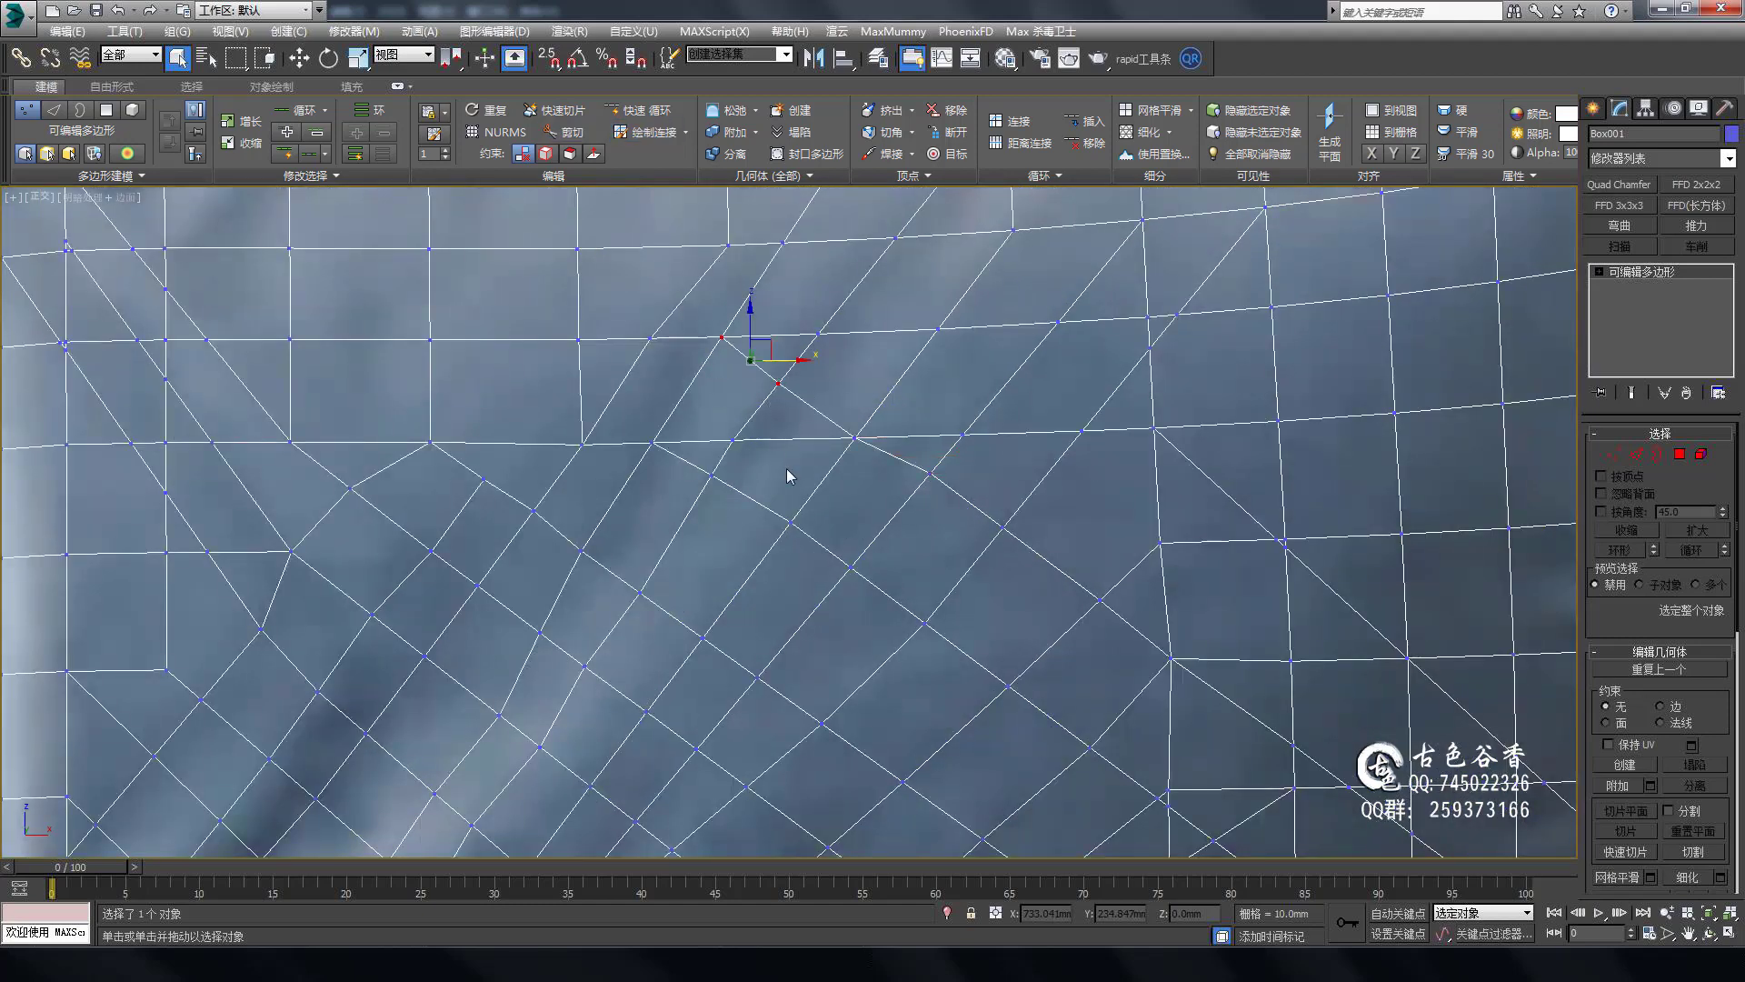
Pan along the cushion to the next quad column and its lower edge loop.
{"action": "scroll", "coordinate": [1041, 351], "scroll_direction": "down", "scroll_amount": 2}
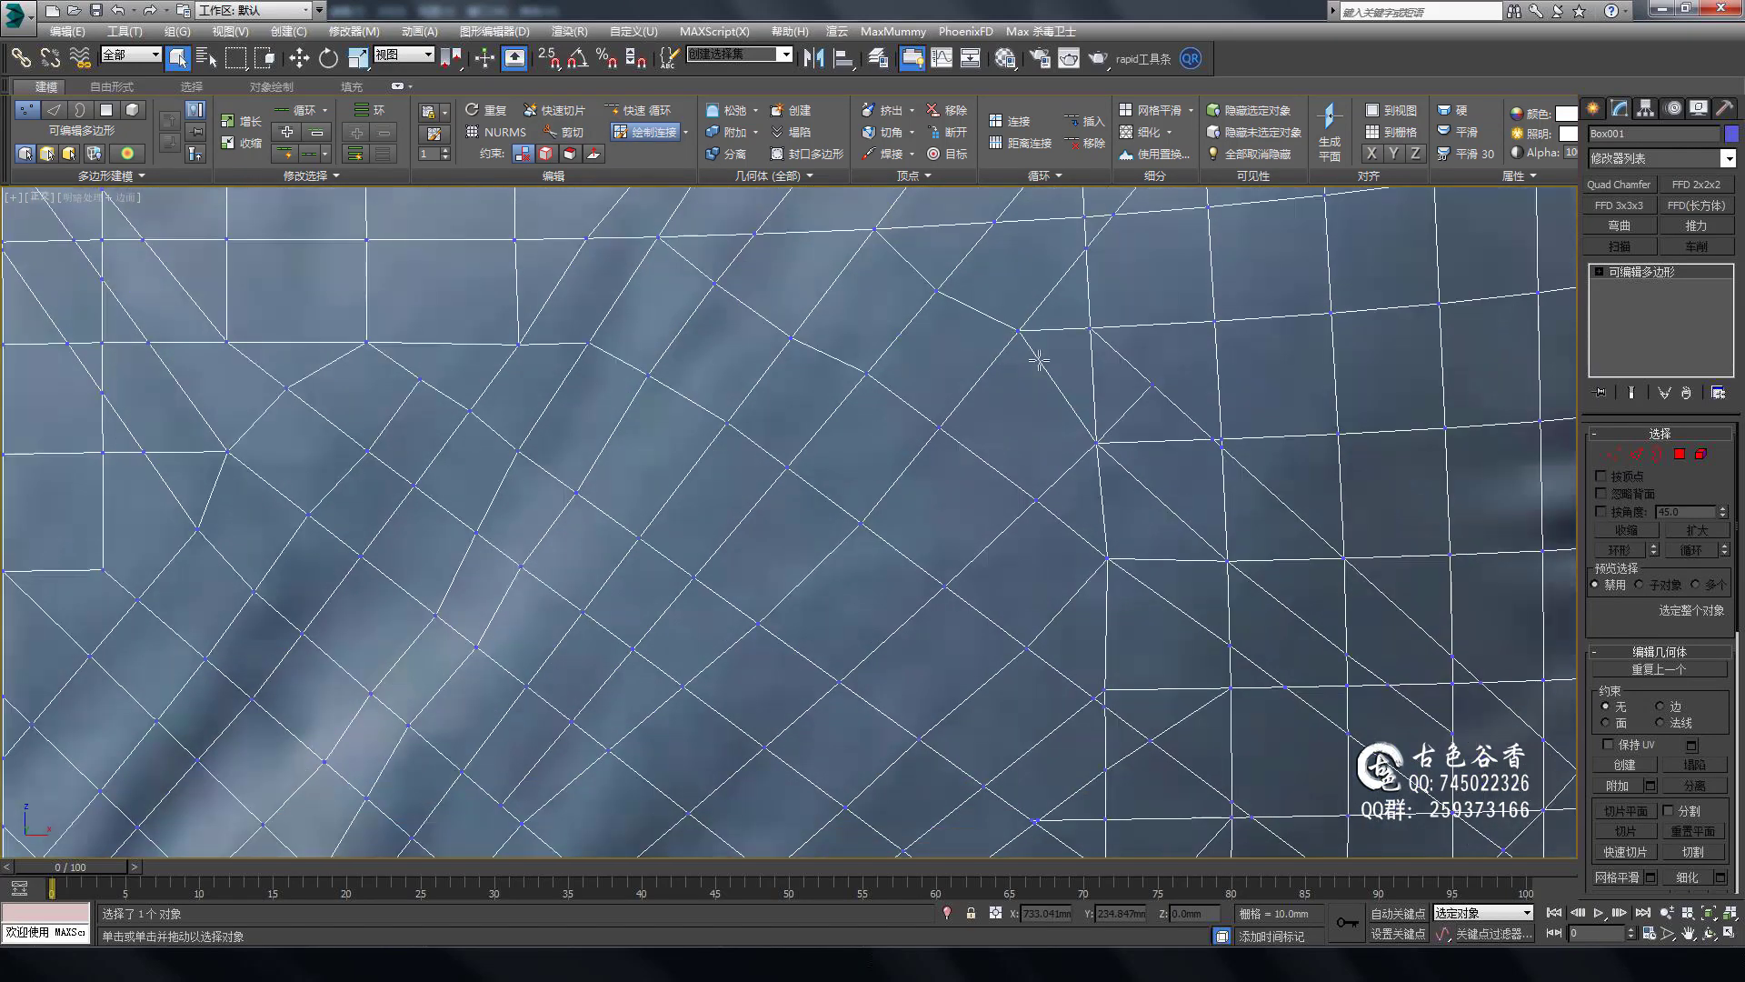
{"action": "scroll", "coordinate": [1065, 477], "scroll_direction": "up", "scroll_amount": 3}
{"action": "middle_click_drag", "start_coordinate": [989, 423], "coordinate": [1080, 510]}
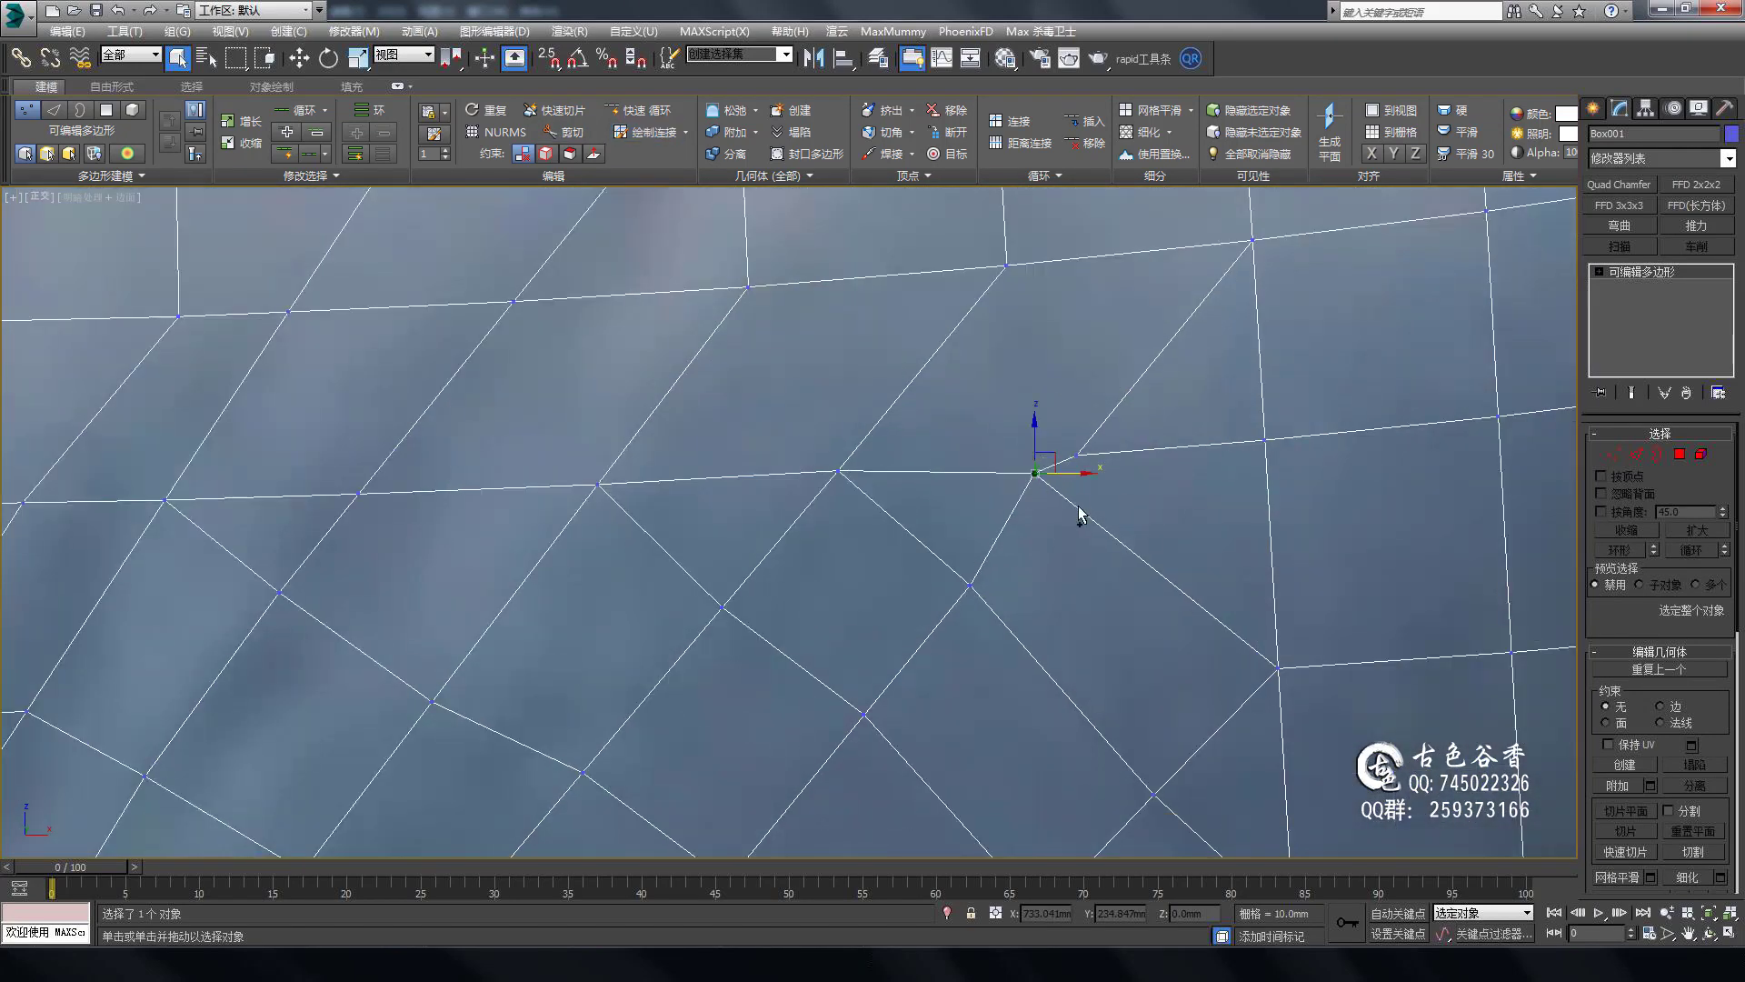
{"action": "middle_click_drag", "start_coordinate": [788, 491], "coordinate": [832, 561]}
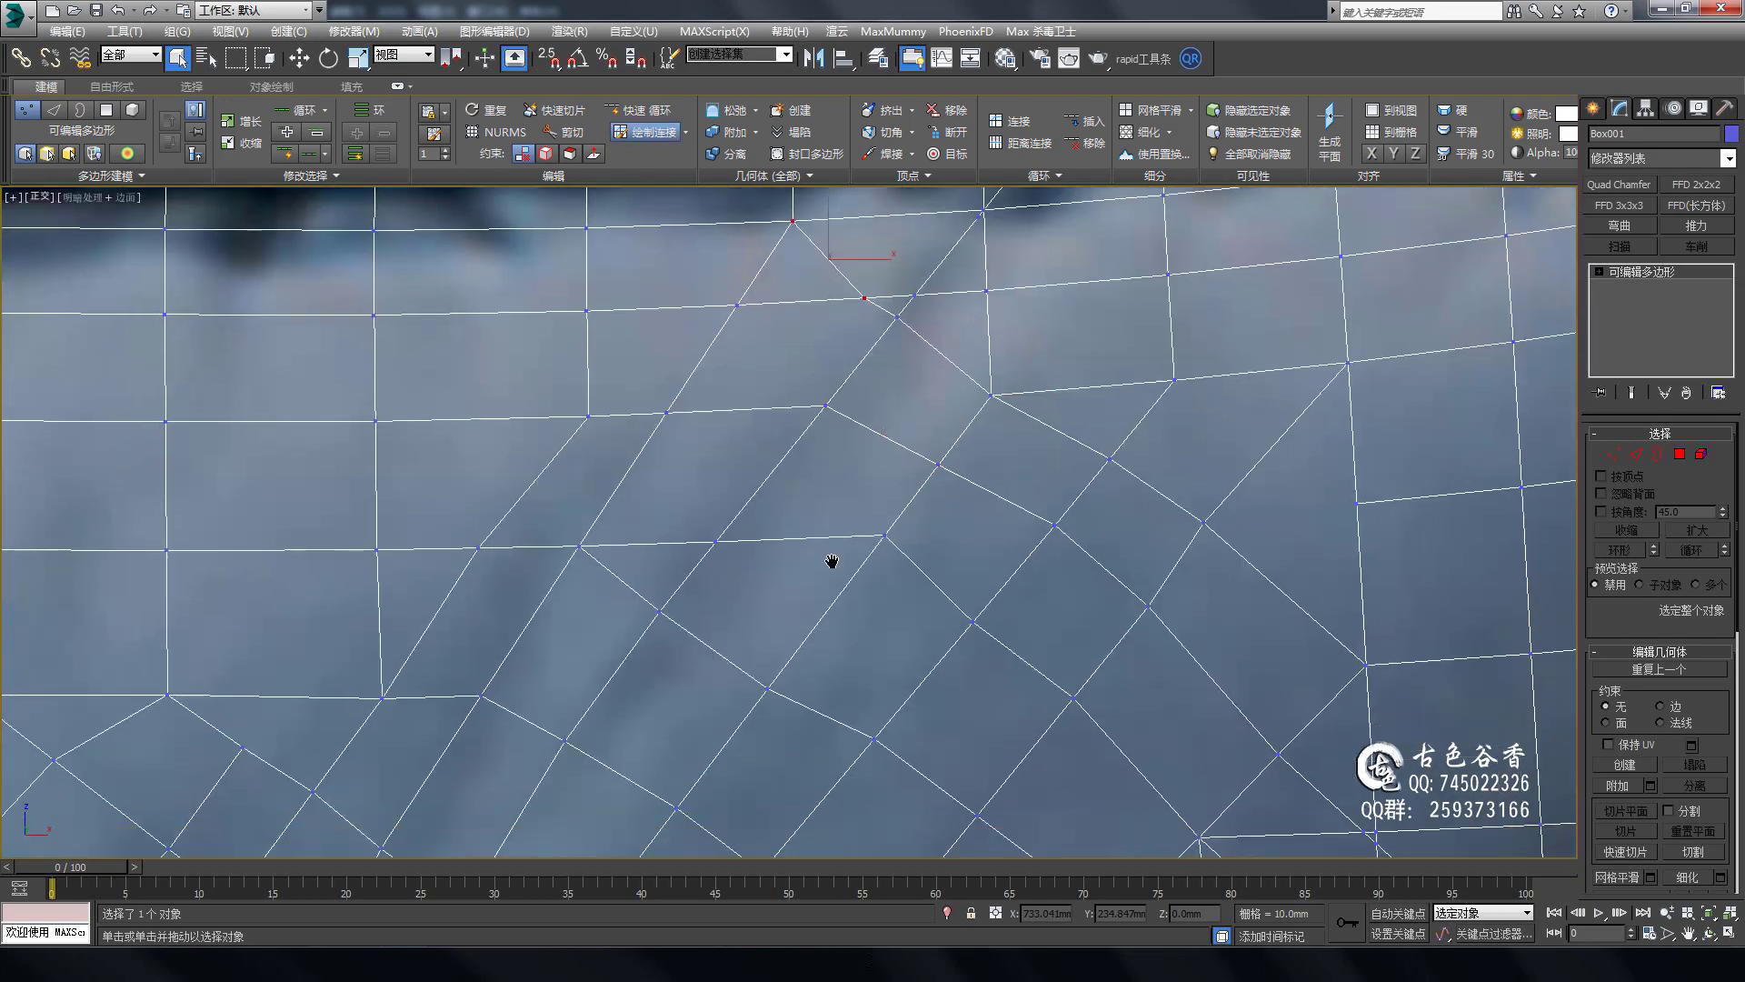
{"action": "scroll", "coordinate": [1136, 455], "scroll_direction": "down", "scroll_amount": 2}
{"action": "middle_click_drag", "start_coordinate": [1155, 531], "coordinate": [1041, 422]}
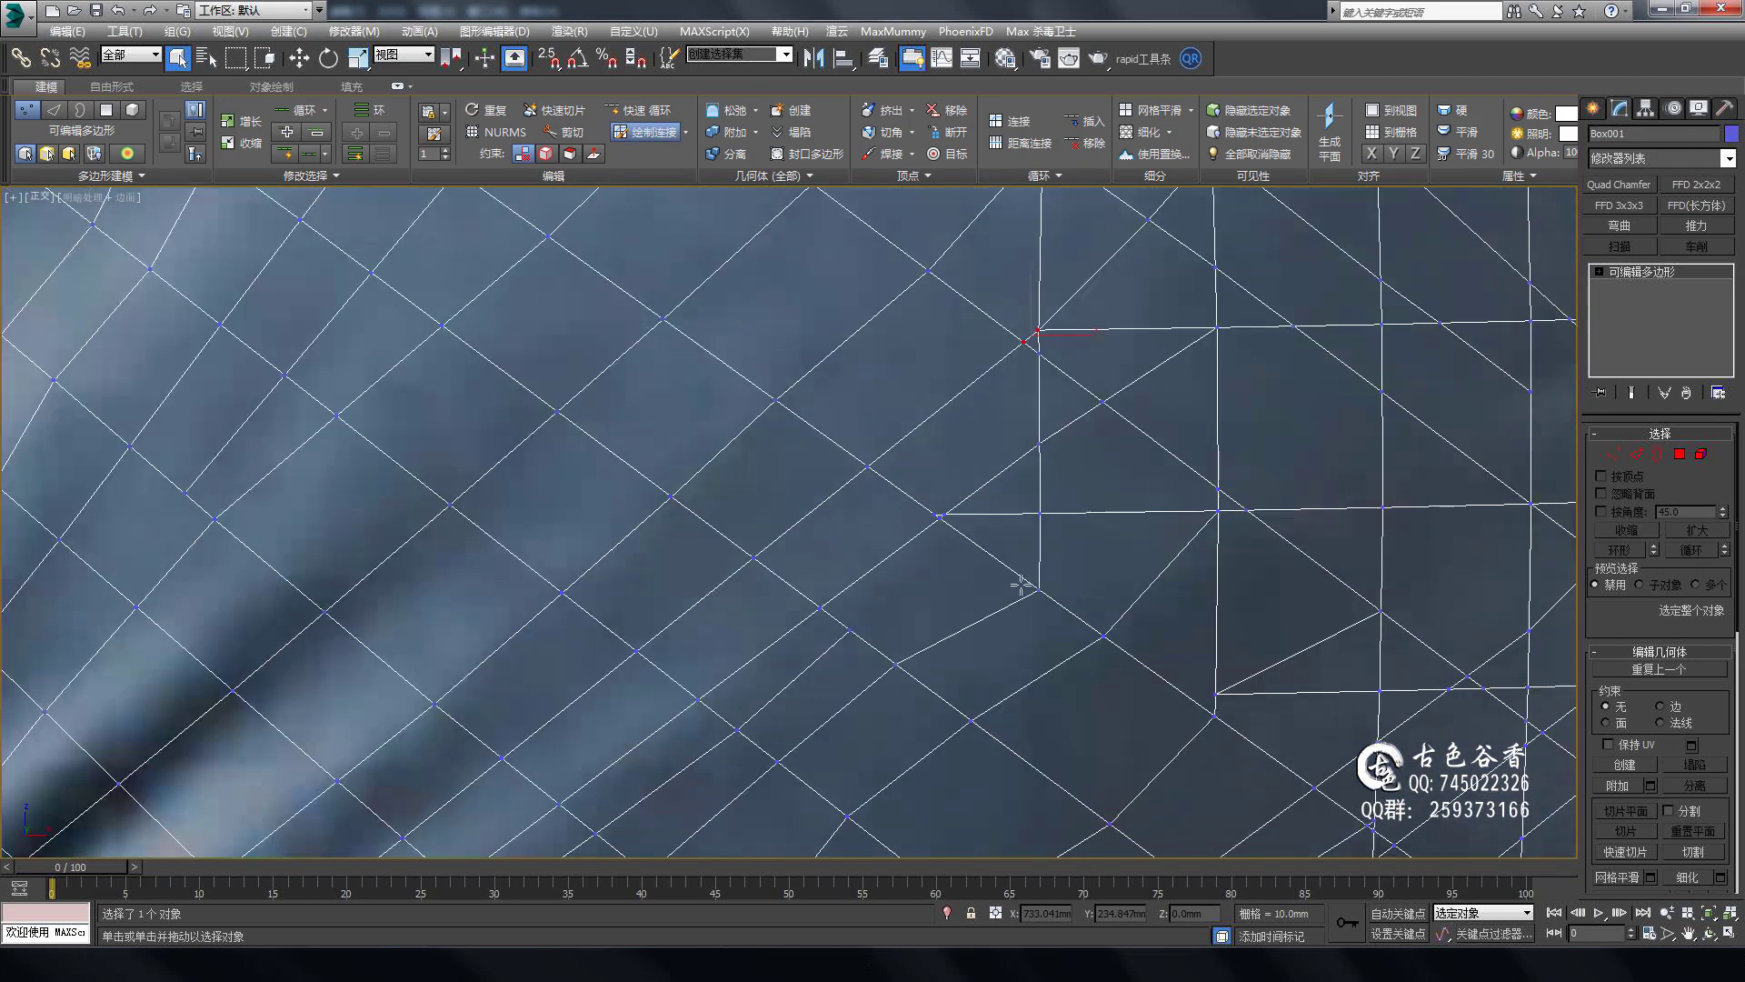
{"action": "scroll", "coordinate": [1219, 537], "scroll_direction": "down", "scroll_amount": 5}
{"action": "scroll", "coordinate": [1139, 465], "scroll_direction": "up", "scroll_amount": 5}
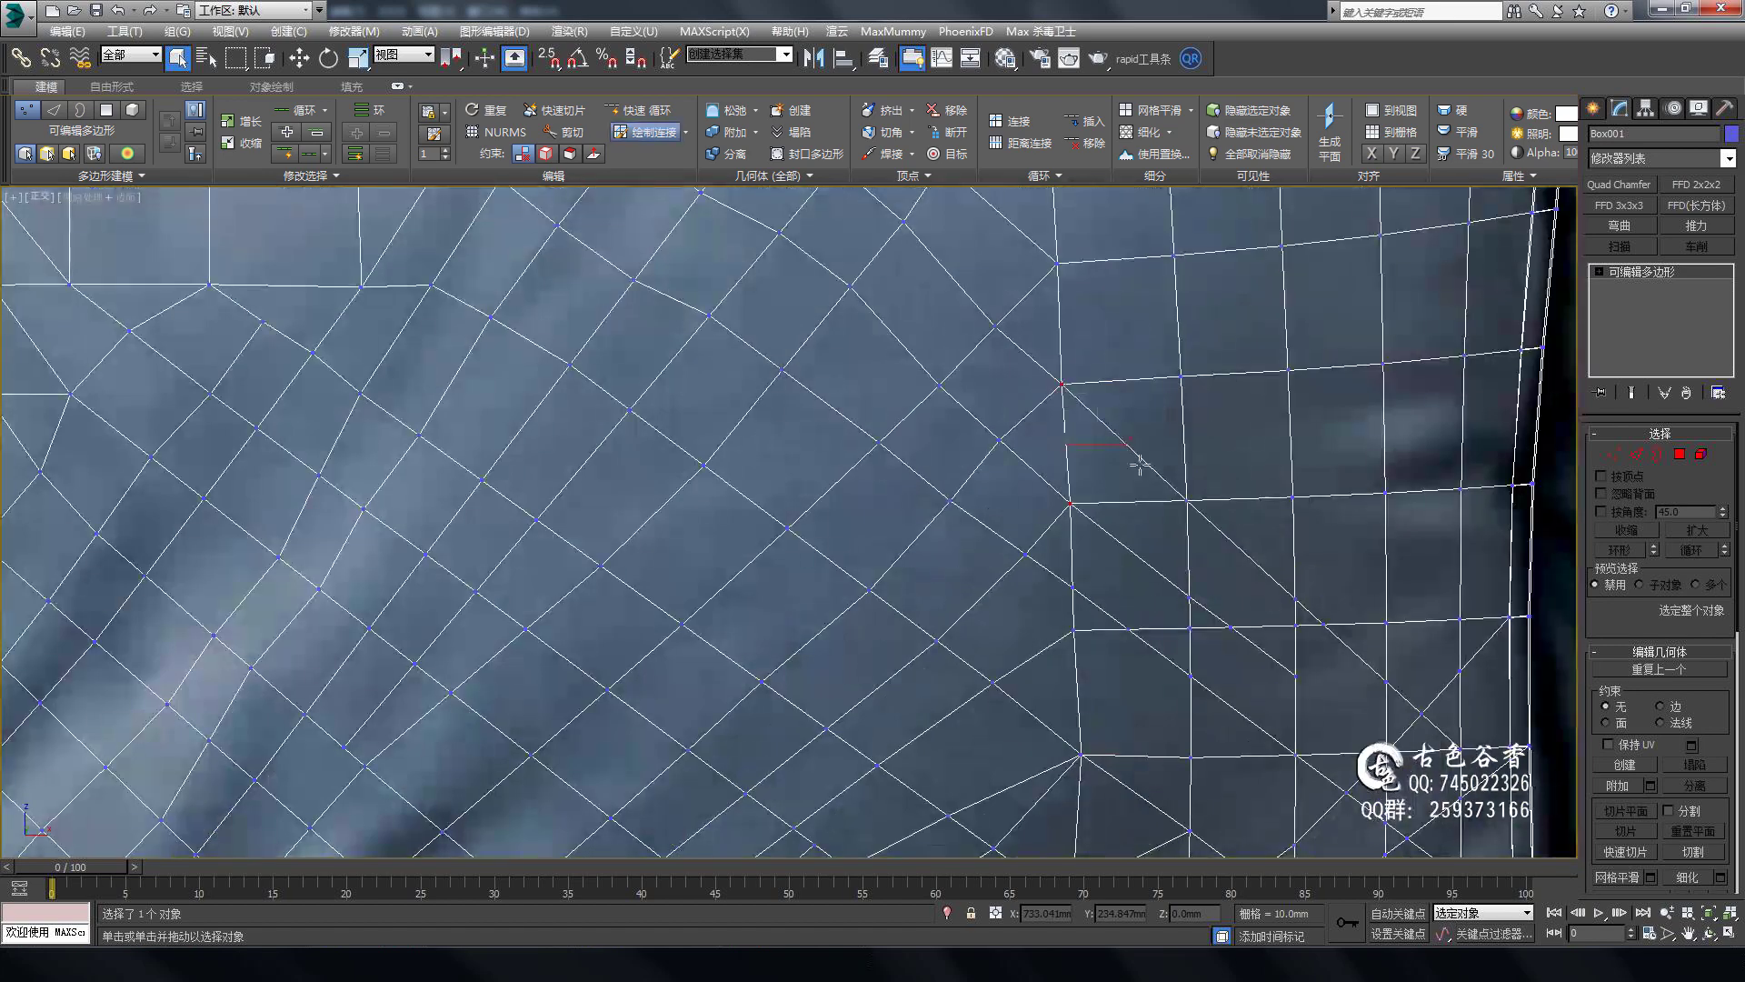
{"action": "middle_click_drag", "start_coordinate": [1095, 633], "coordinate": [1297, 605]}
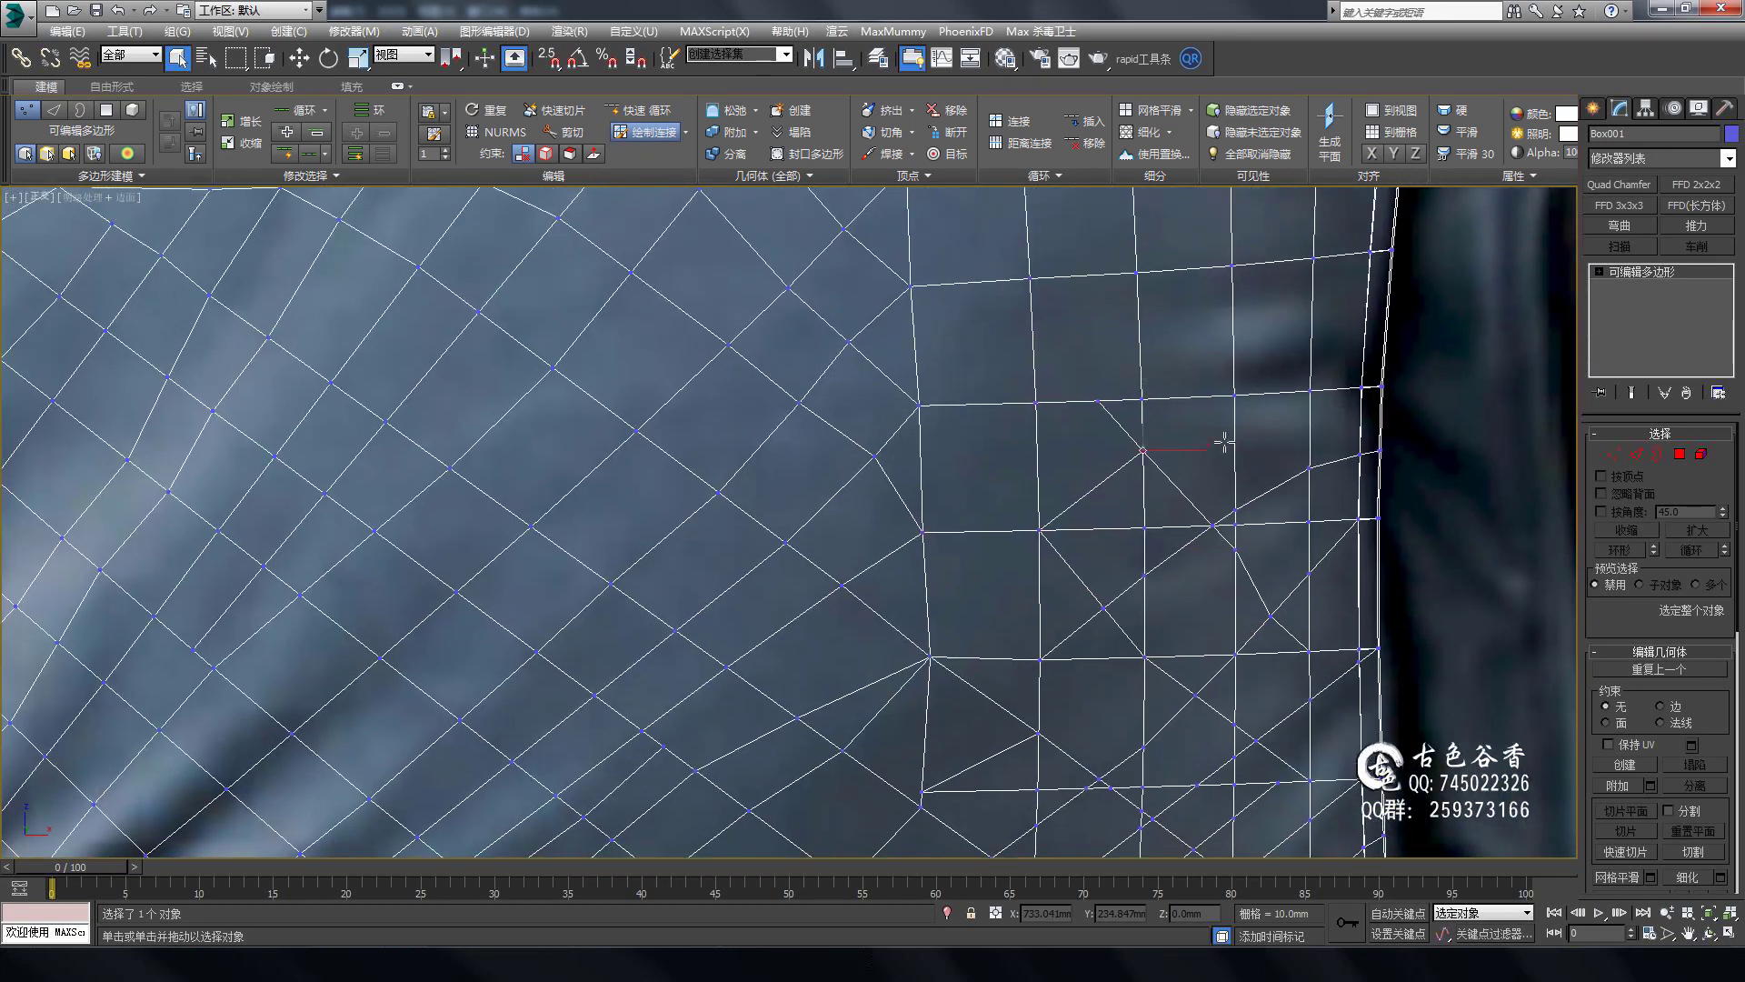
{"action": "scroll", "coordinate": [1255, 426], "scroll_direction": "up", "scroll_amount": 2}
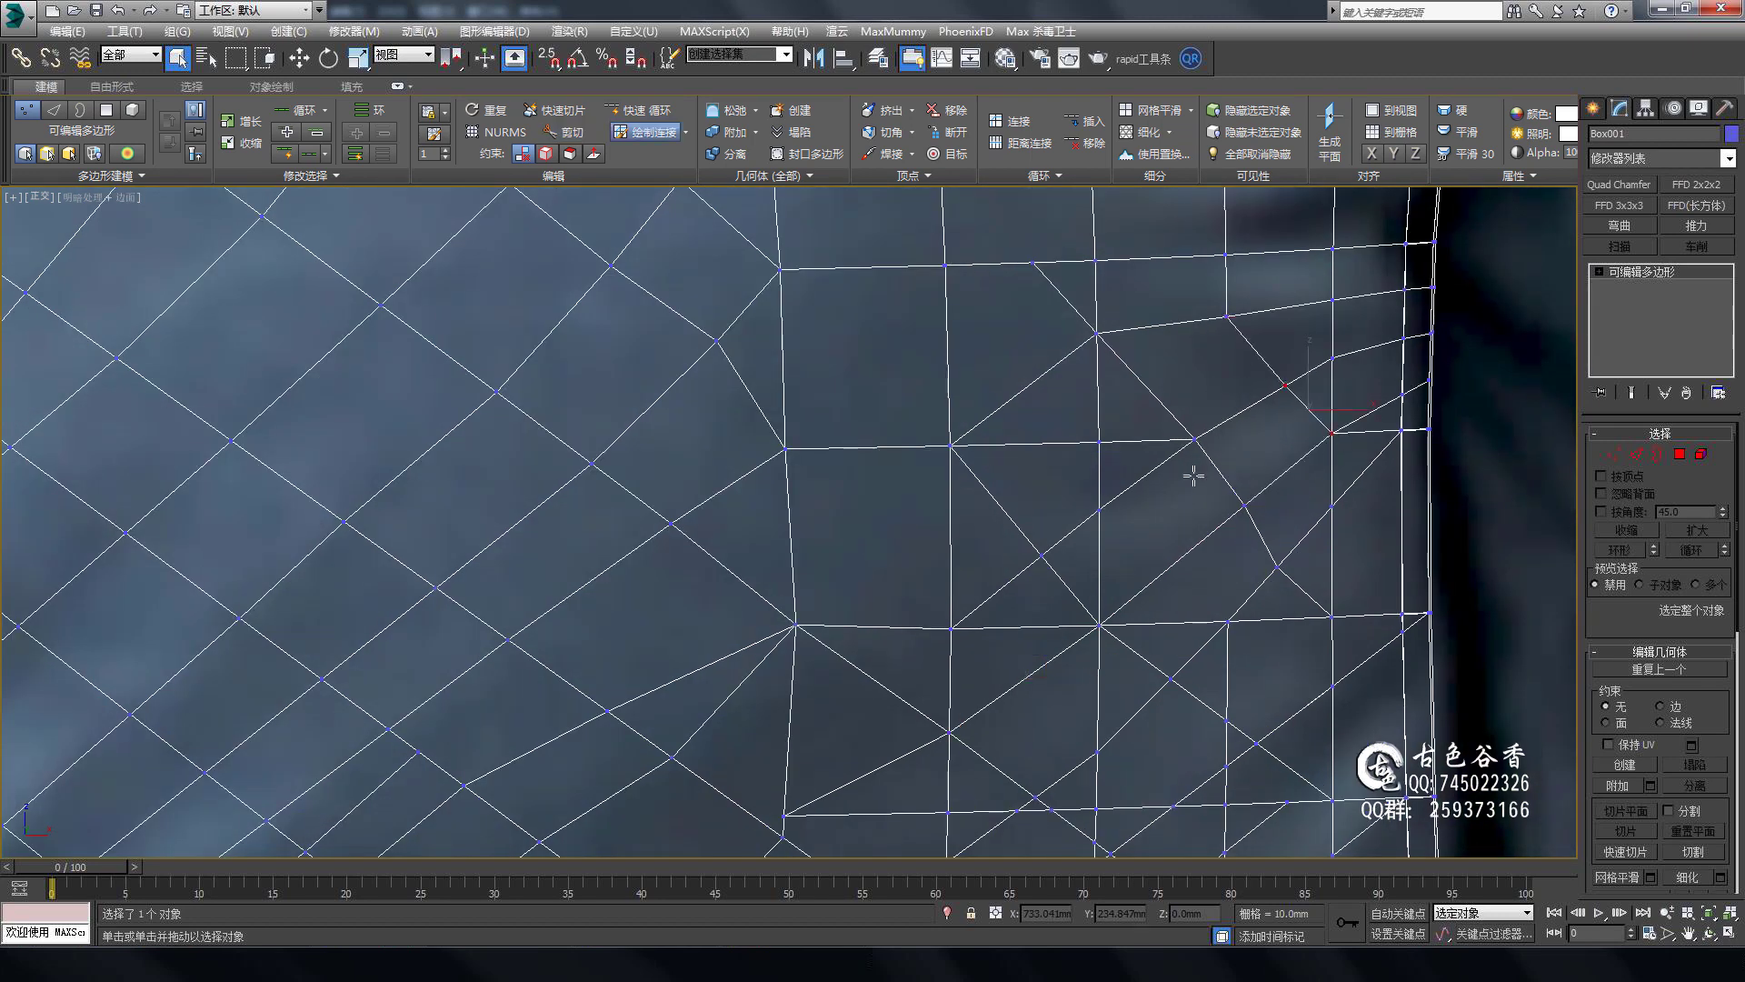
{"action": "mouse_move", "coordinate": [935, 440]}
{"action": "middle_mouse_down"}
{"action": "mouse_move", "coordinate": [1009, 343]}
{"action": "mouse_move", "coordinate": [919, 405]}
{"action": "mouse_move", "coordinate": [994, 604]}
{"action": "mouse_move", "coordinate": [1254, 401]}
{"action": "mouse_move", "coordinate": [1129, 506]}
{"action": "middle_mouse_up"}
{"action": "mouse_move", "coordinate": [996, 539]}
{"action": "middle_mouse_down"}
{"action": "mouse_move", "coordinate": [872, 436]}
{"action": "mouse_move", "coordinate": [728, 557]}
{"action": "mouse_move", "coordinate": [946, 527]}
{"action": "mouse_move", "coordinate": [1103, 557]}
{"action": "middle_mouse_up"}
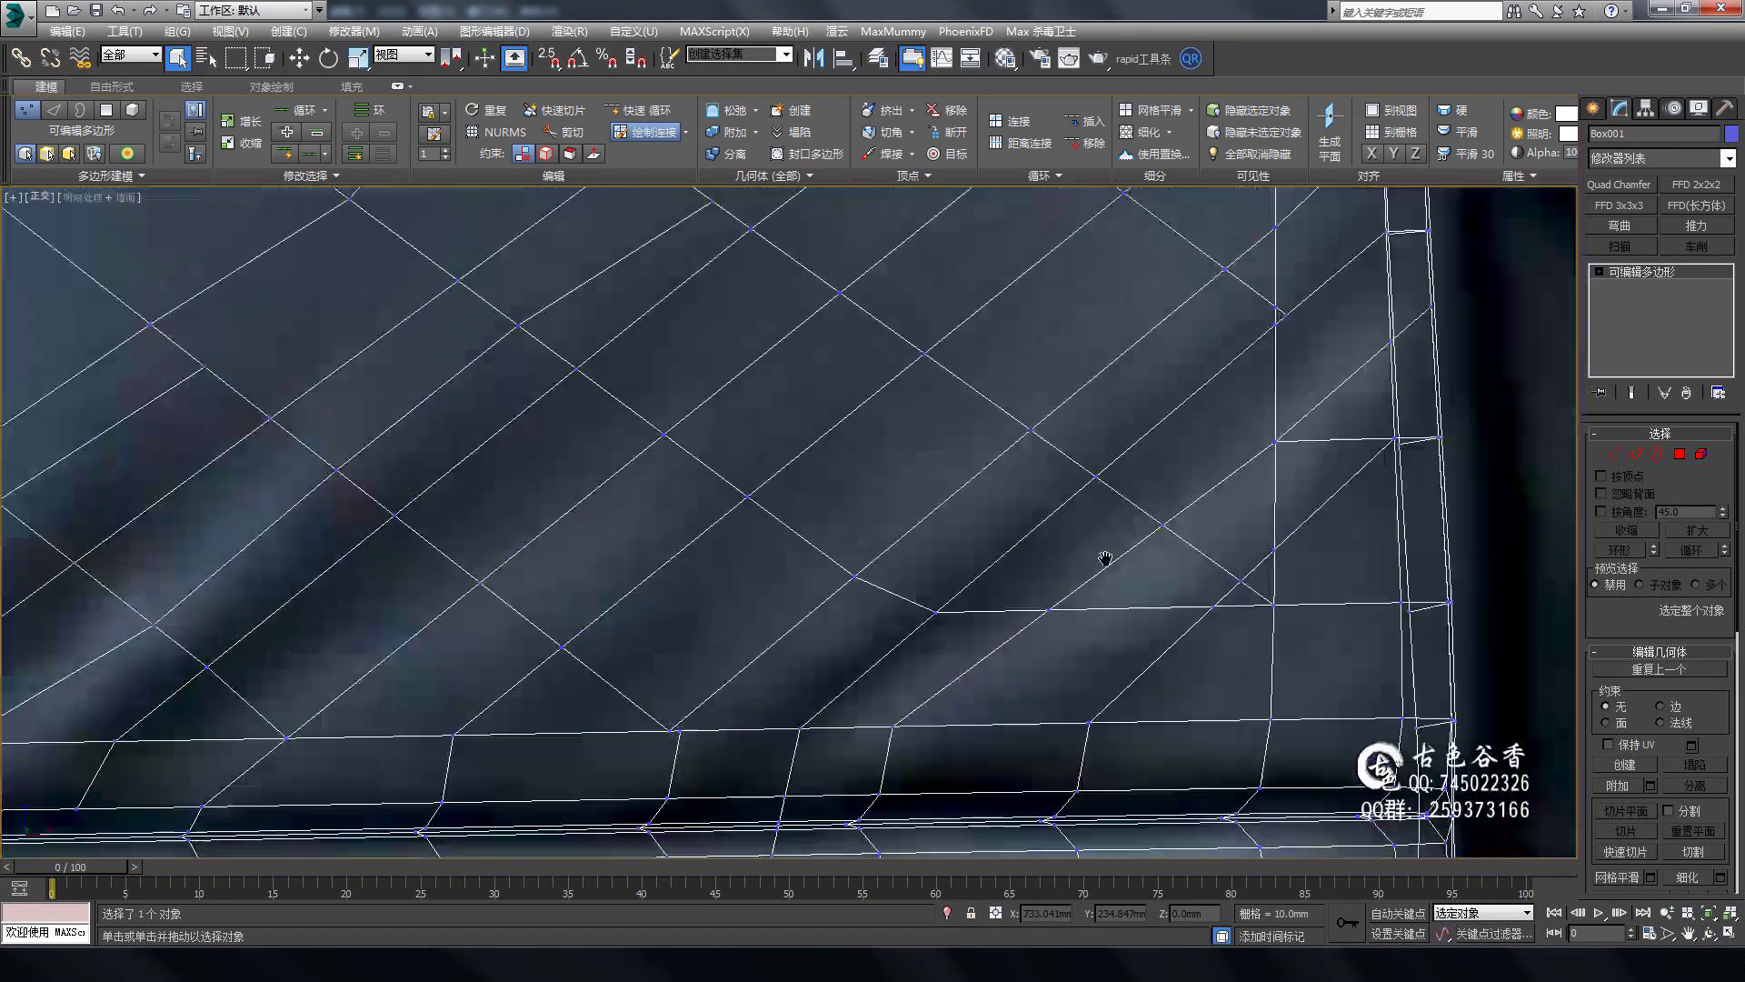
{"action": "scroll", "coordinate": [1088, 450], "scroll_direction": "up", "scroll_amount": 2}
{"action": "scroll", "coordinate": [1006, 565], "scroll_direction": "down", "scroll_amount": 4}
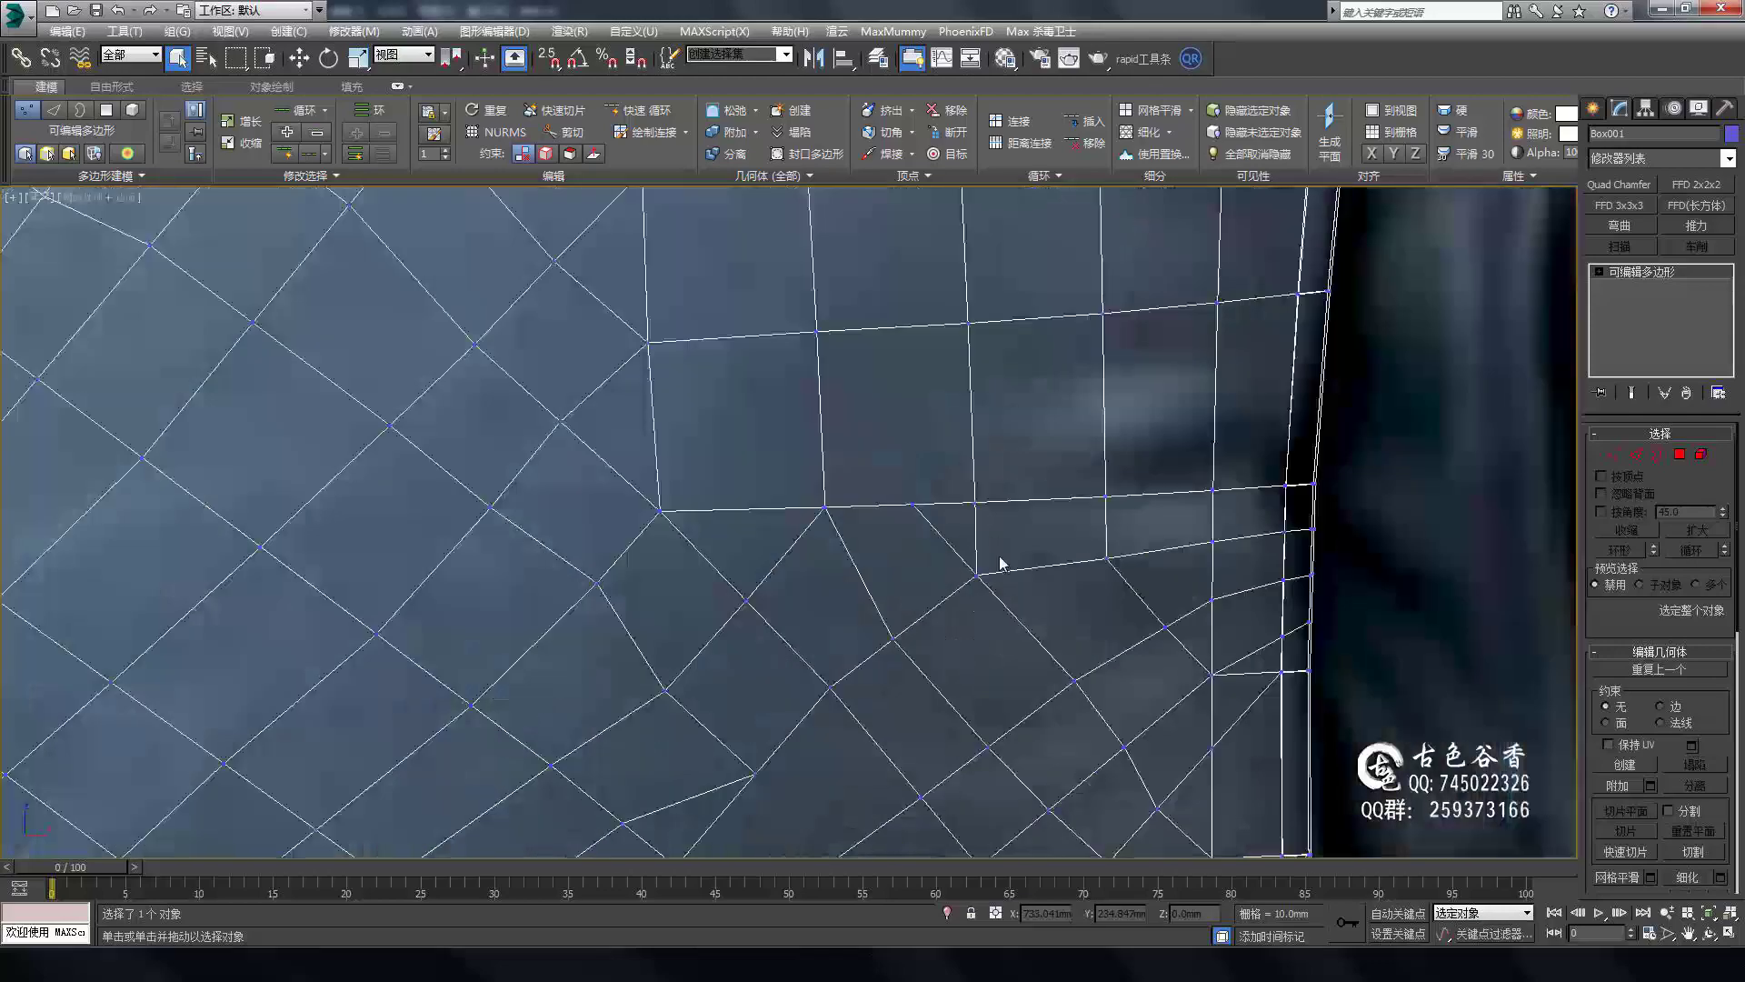
{"action": "scroll", "coordinate": [1083, 557], "scroll_direction": "up", "scroll_amount": 2}
Check the edges, then connect more vertices toward the top edge loop and exit Paint Connect.
{"action": "key", "text": "2"}
{"action": "scroll", "coordinate": [1052, 585], "scroll_direction": "down", "scroll_amount": 2}
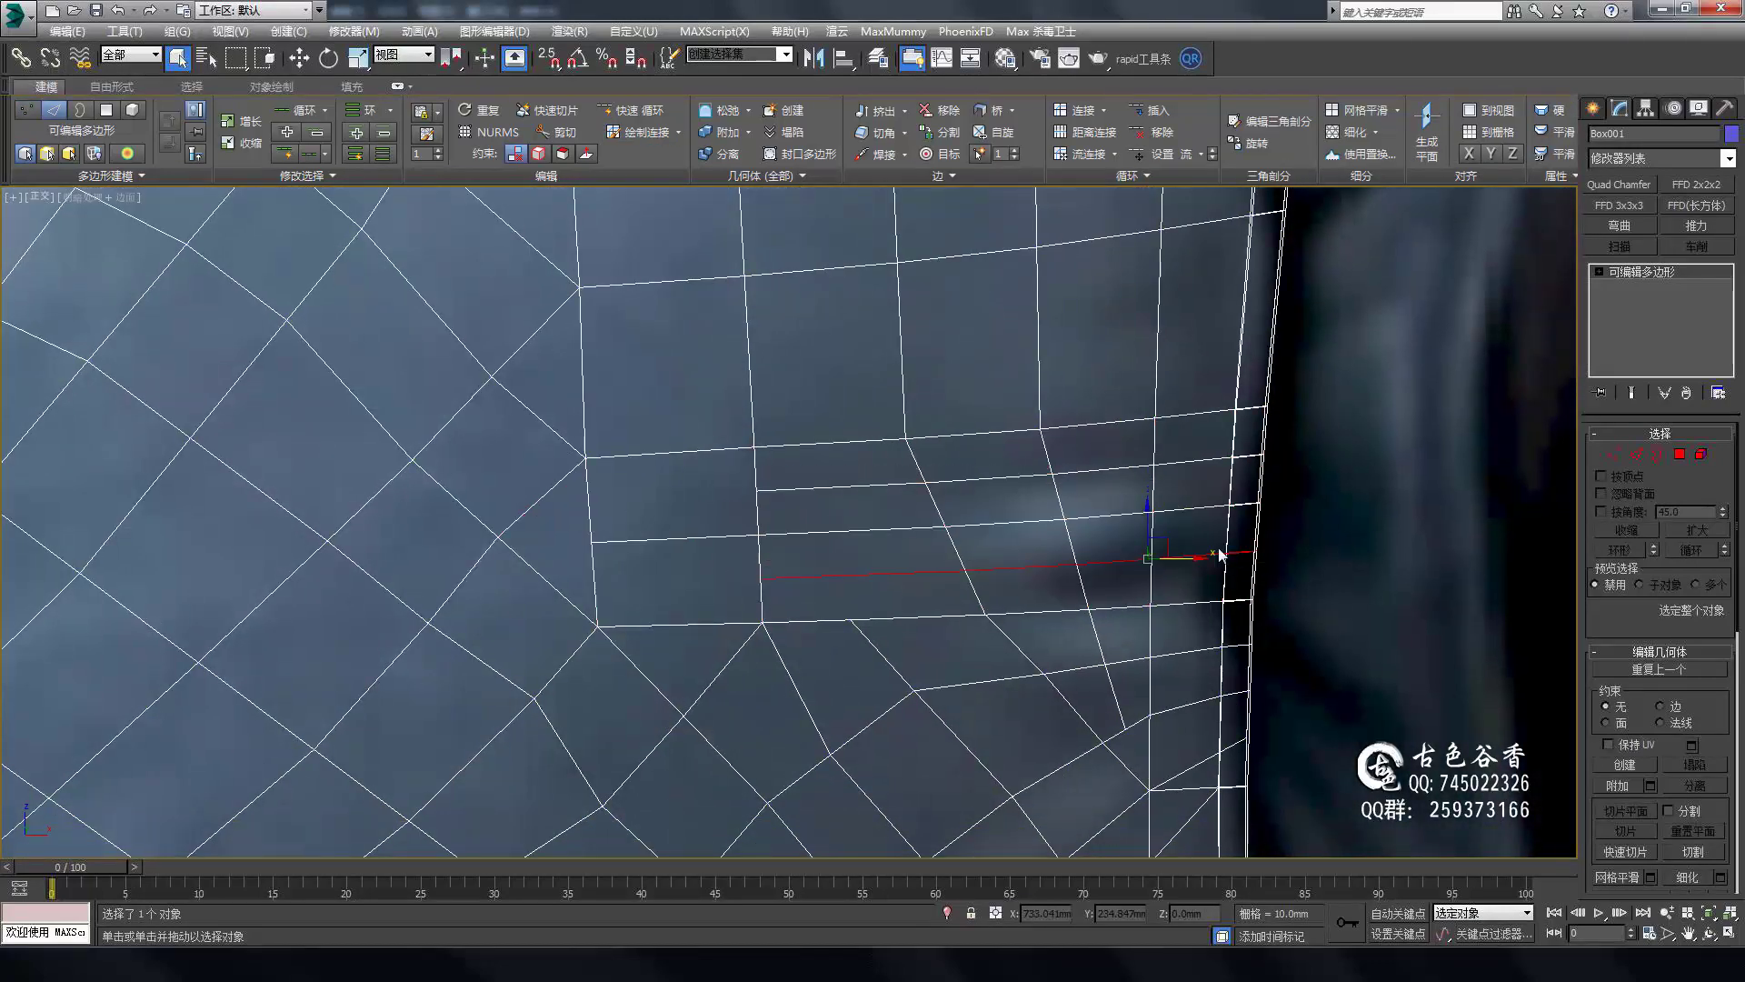
{"action": "scroll", "coordinate": [951, 518], "scroll_direction": "up", "scroll_amount": 2}
{"action": "middle_click_drag", "start_coordinate": [950, 518], "coordinate": [896, 390]}
{"action": "key", "text": "1"}
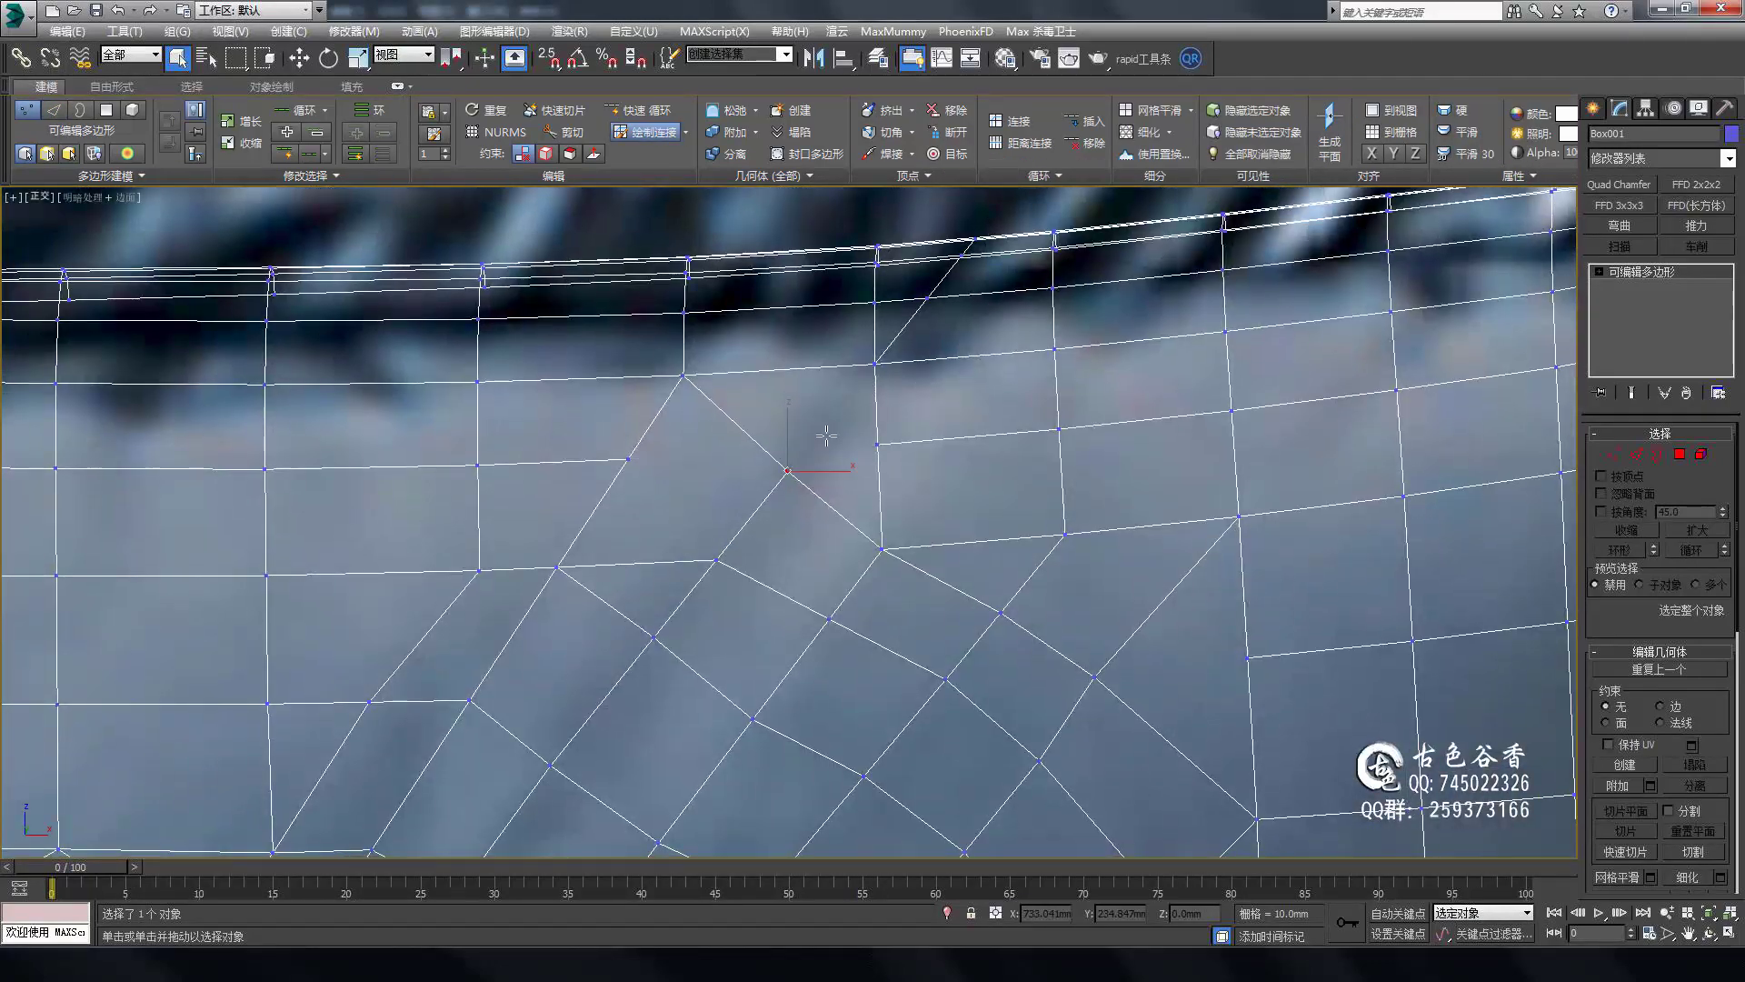
{"action": "scroll", "coordinate": [826, 436], "scroll_direction": "down", "scroll_amount": 2}
{"action": "mouse_move", "coordinate": [760, 428]}
{"action": "middle_mouse_down"}
{"action": "mouse_move", "coordinate": [660, 440]}
{"action": "mouse_move", "coordinate": [707, 501]}
{"action": "middle_mouse_up"}
{"action": "scroll", "coordinate": [659, 440], "scroll_direction": "up", "scroll_amount": 2}
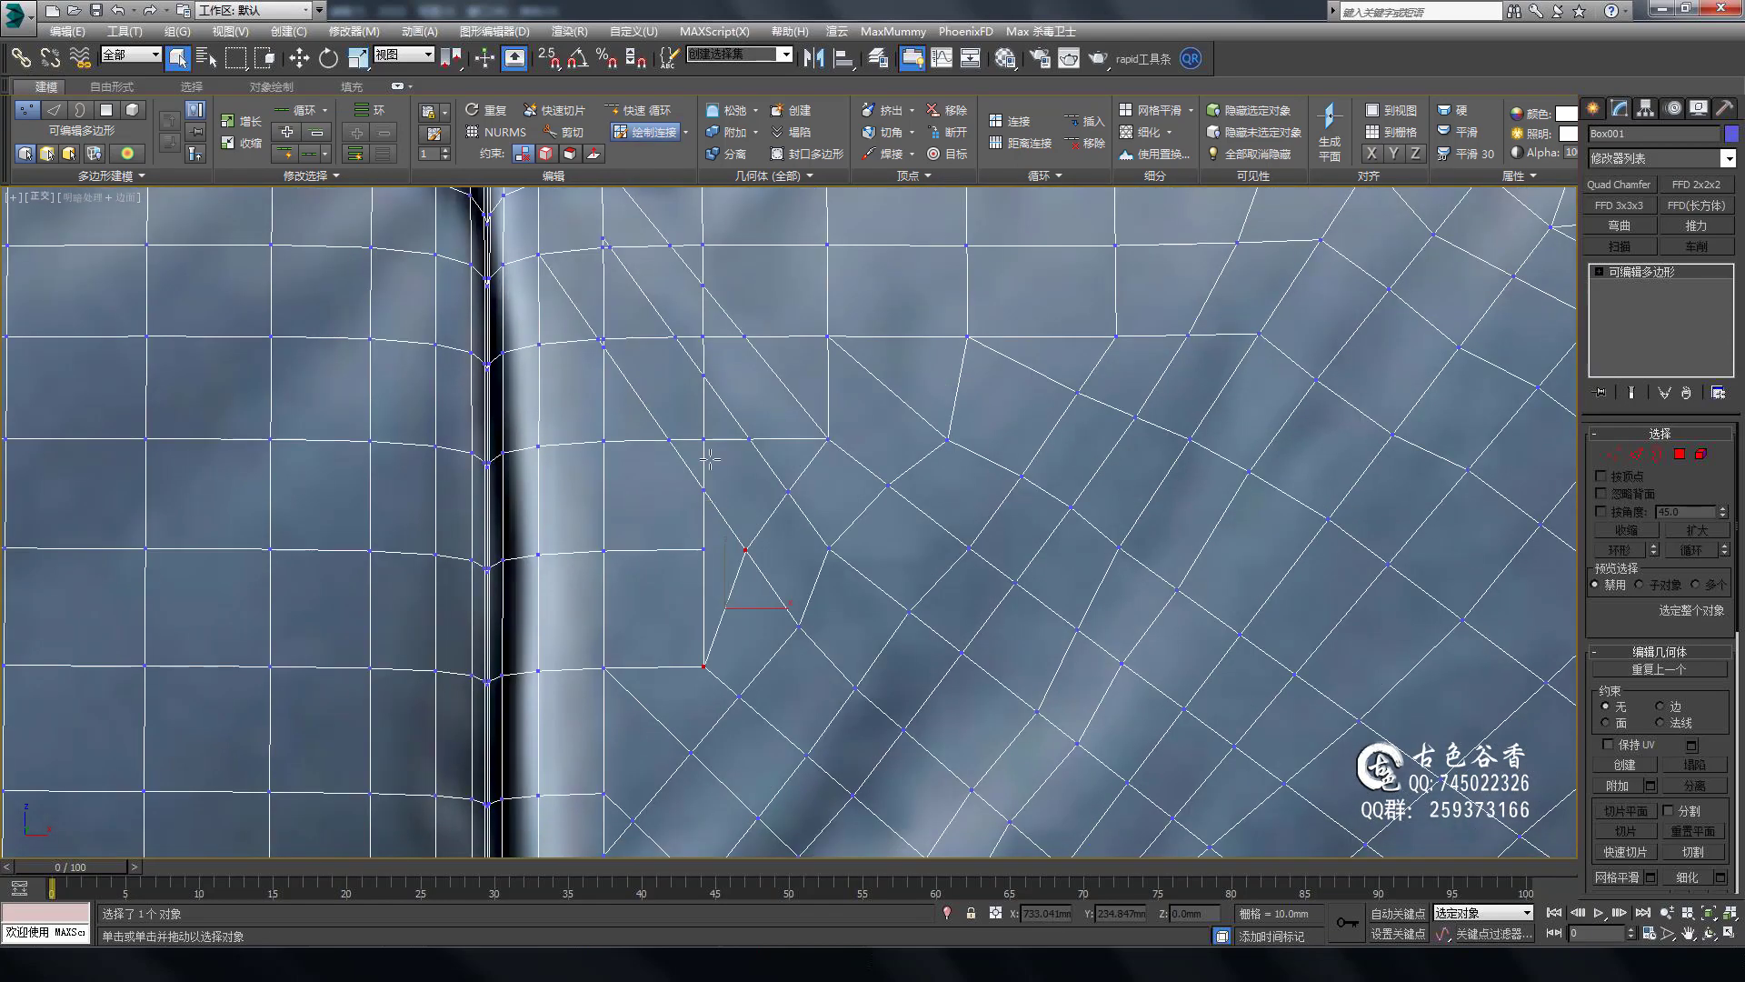
{"action": "right_click", "coordinate": [710, 459]}
Restart Paint Connect and add connecting edges beside the cushion seam.
{"action": "scroll", "coordinate": [736, 462], "scroll_direction": "up", "scroll_amount": 2}
{"action": "left_click", "coordinate": [647, 132]}
{"action": "middle_click_drag", "start_coordinate": [873, 436], "coordinate": [911, 504]}
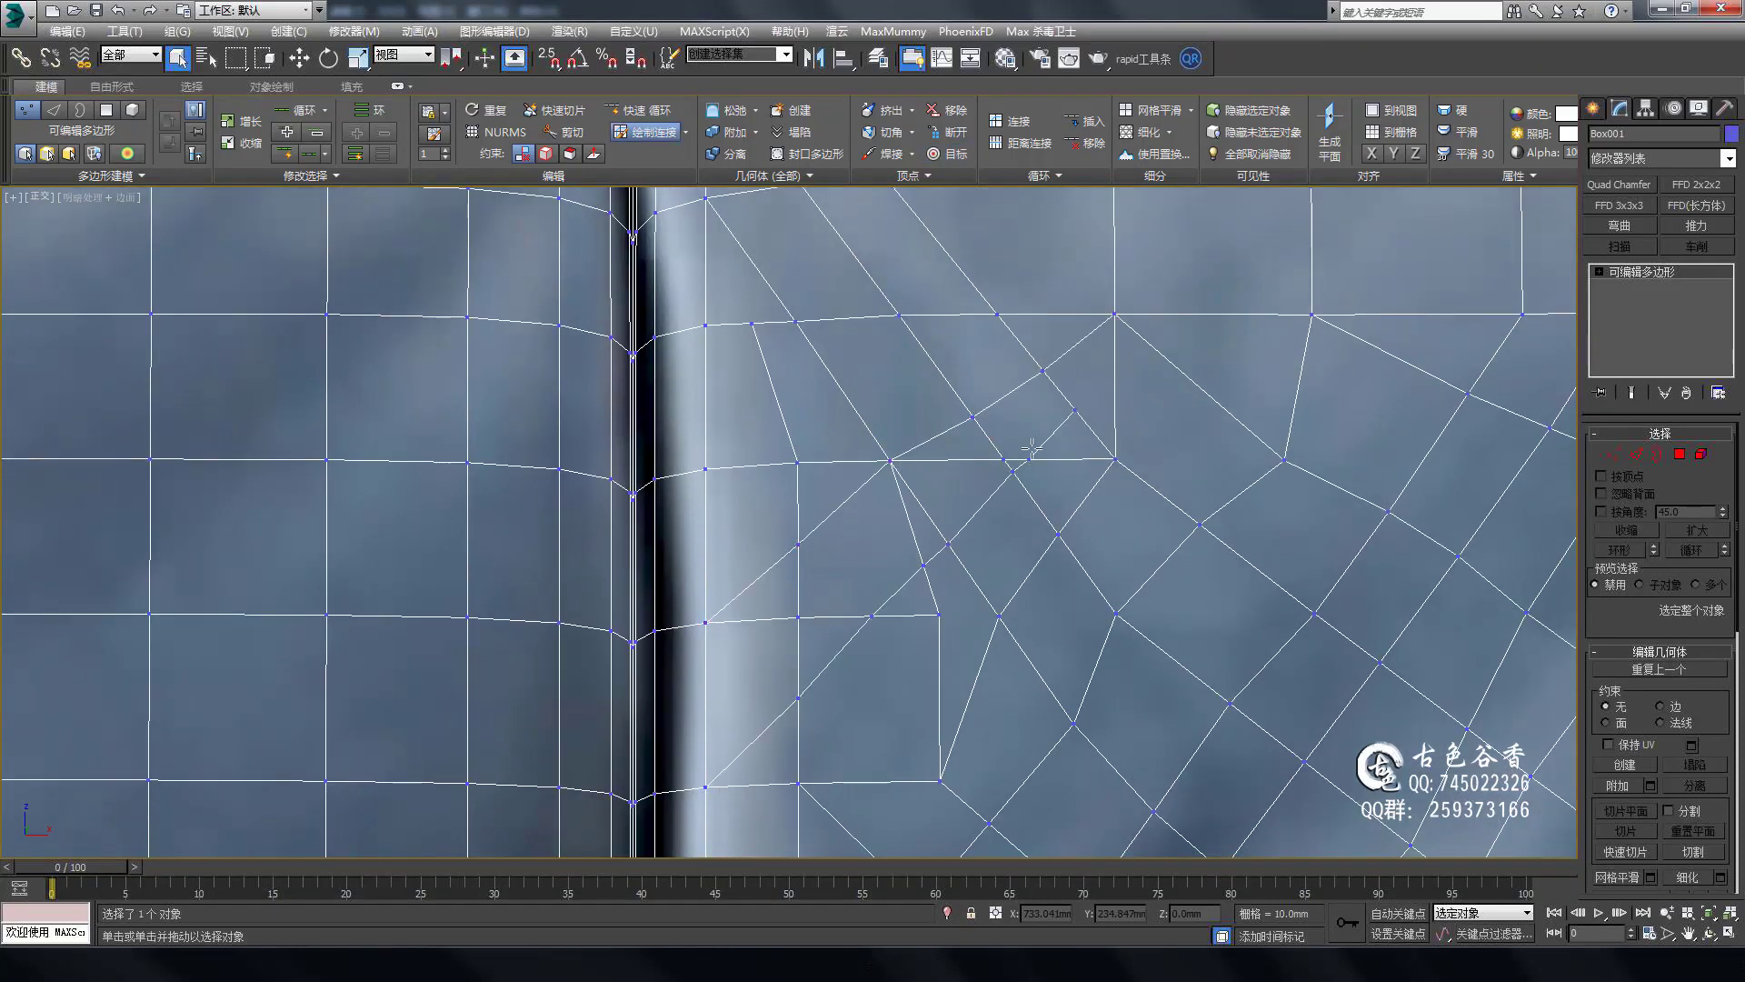
{"action": "scroll", "coordinate": [1032, 447], "scroll_direction": "up", "scroll_amount": 2}
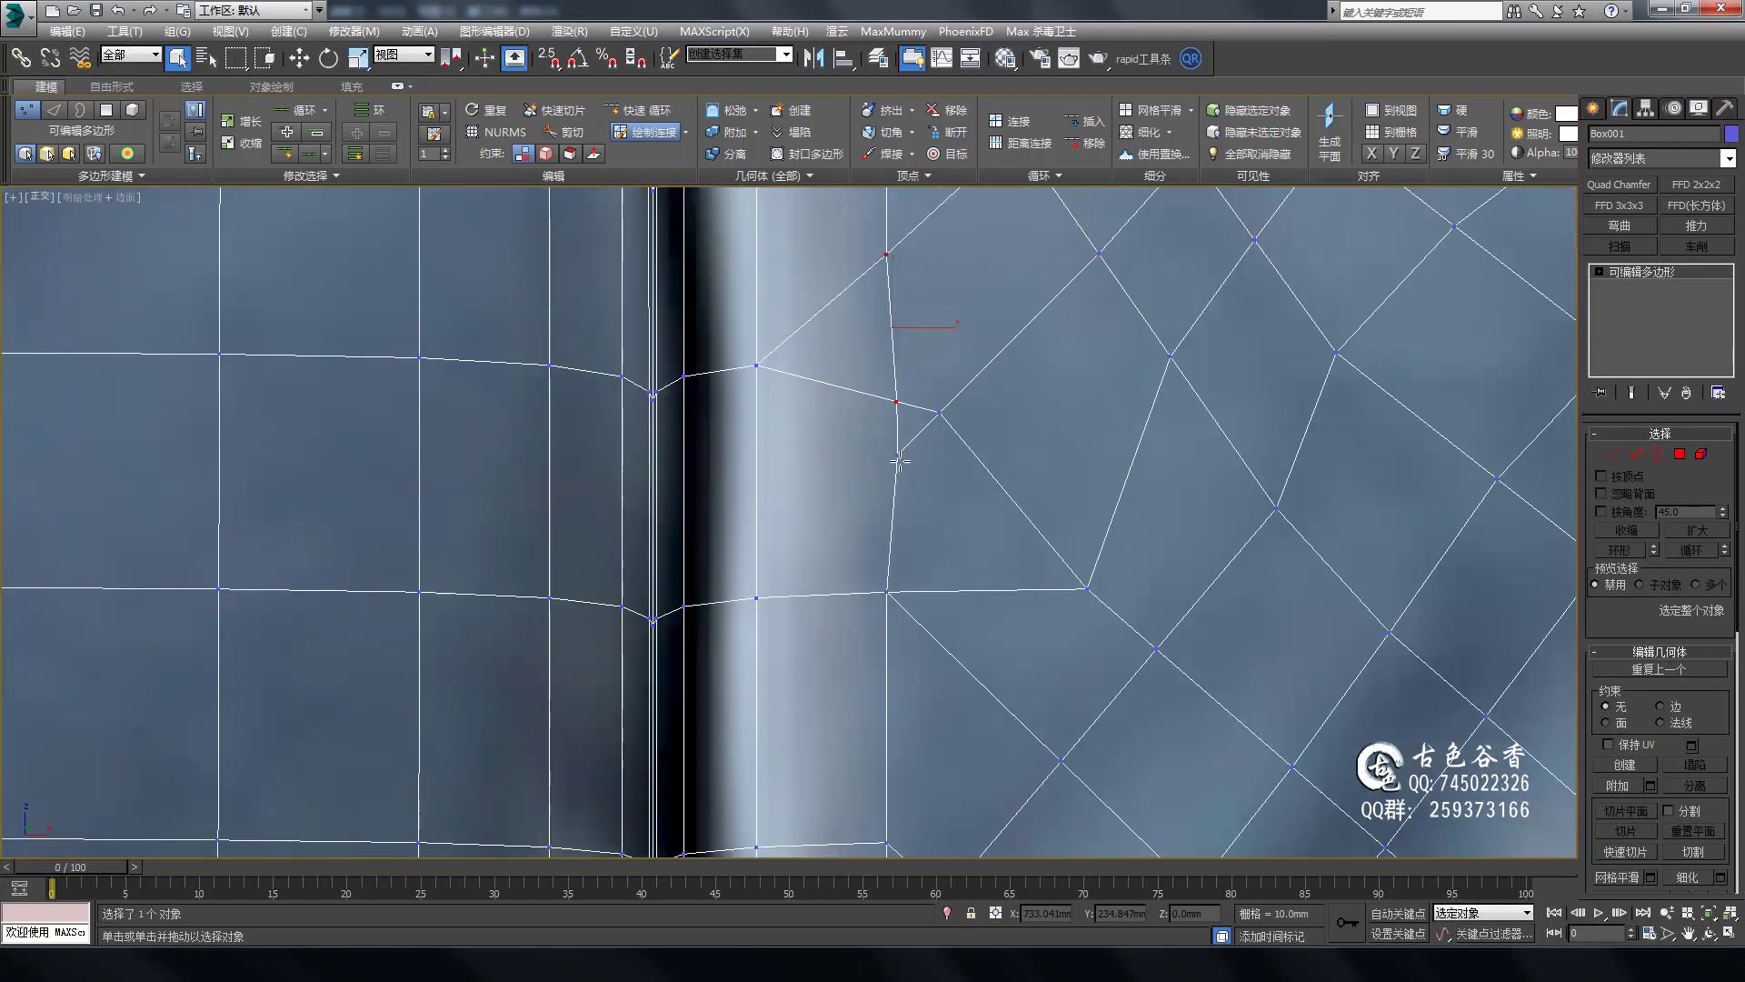
{"action": "right_click", "coordinate": [898, 462]}
{"action": "left_click_drag", "start_coordinate": [1027, 473], "coordinate": [1052, 499], "text": "shift"}
{"action": "scroll", "coordinate": [902, 516], "scroll_direction": "down", "scroll_amount": 1}
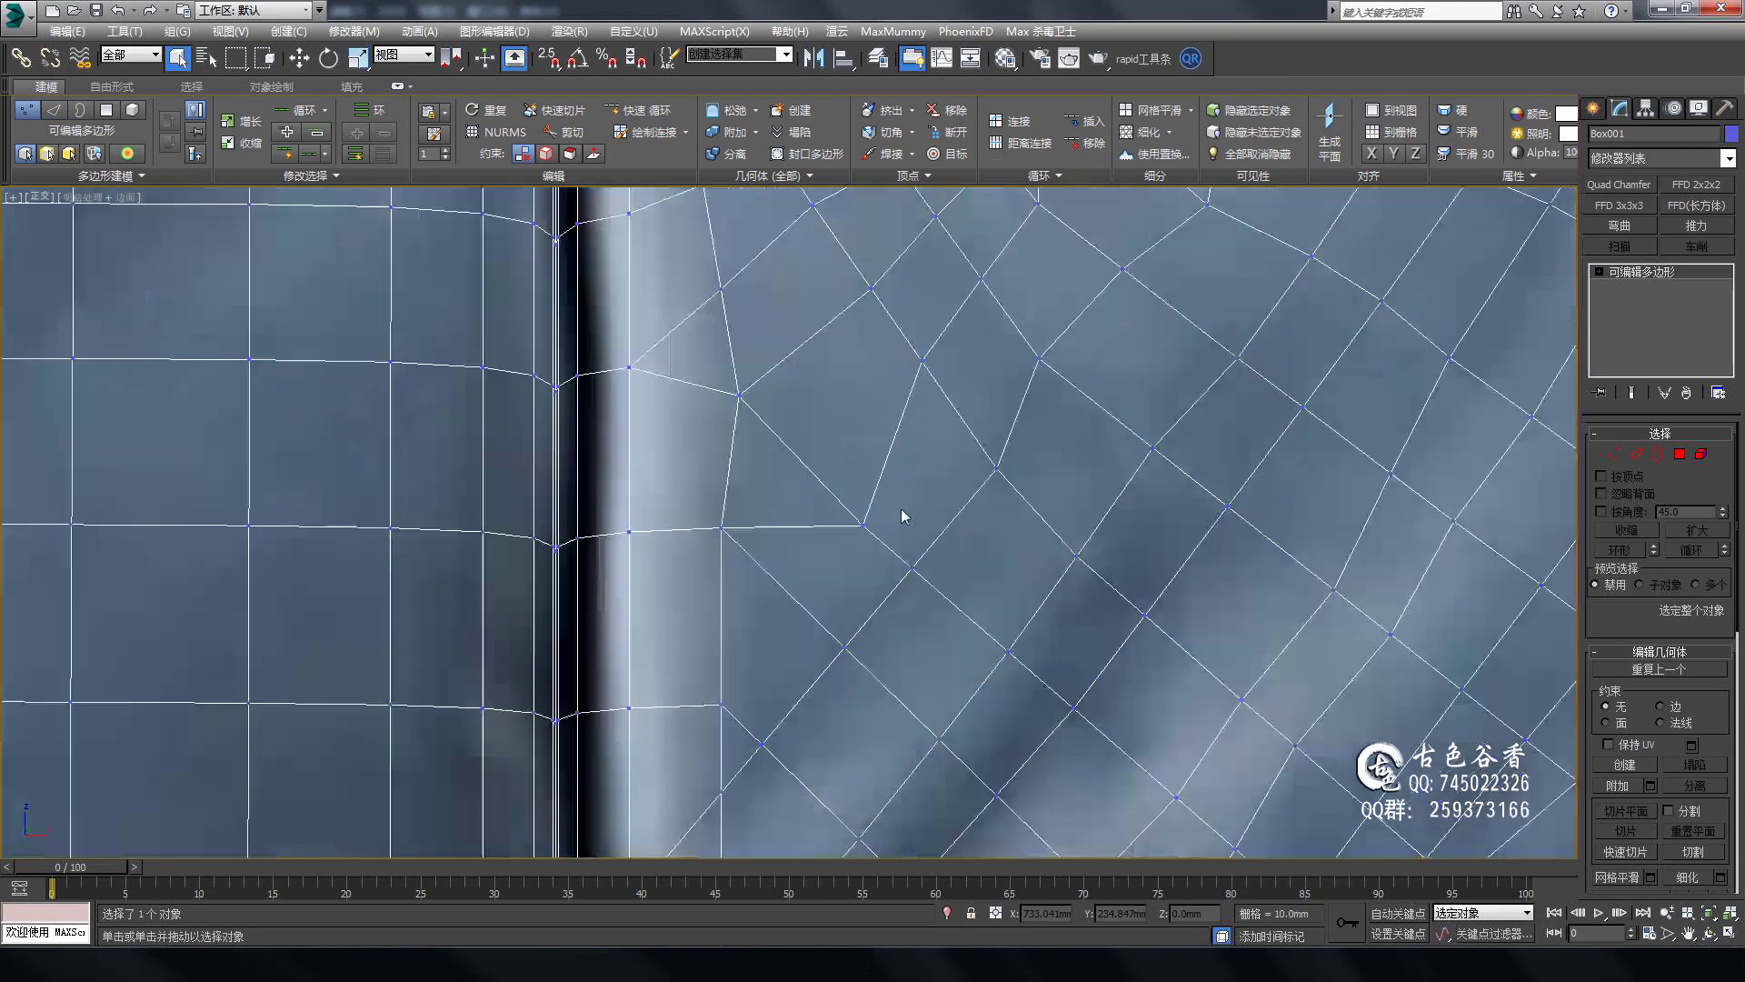
{"action": "scroll", "coordinate": [903, 516], "scroll_direction": "down", "scroll_amount": 2}
{"action": "scroll", "coordinate": [1021, 455], "scroll_direction": "up", "scroll_amount": 4}
{"action": "key", "text": "semicolon"}
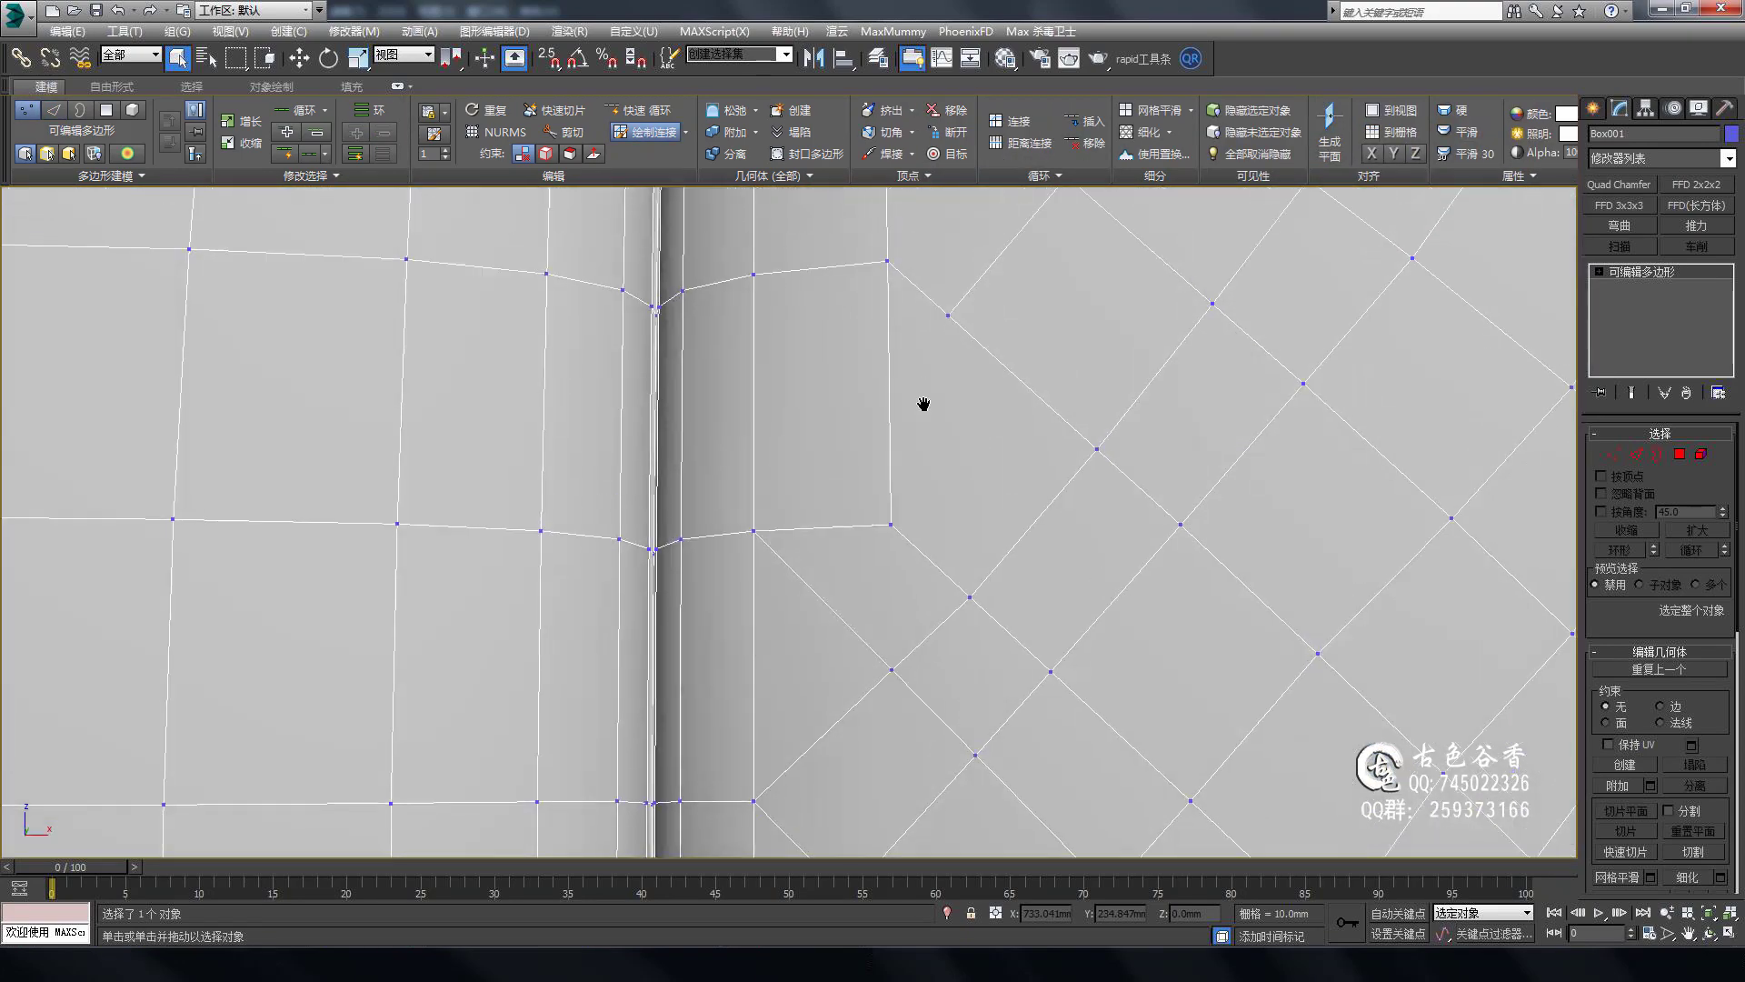
Add another connecting edge near the seam and exit Paint Connect.
{"action": "right_click", "coordinate": [1012, 470]}
{"action": "scroll", "coordinate": [1000, 545], "scroll_direction": "down", "scroll_amount": 2}
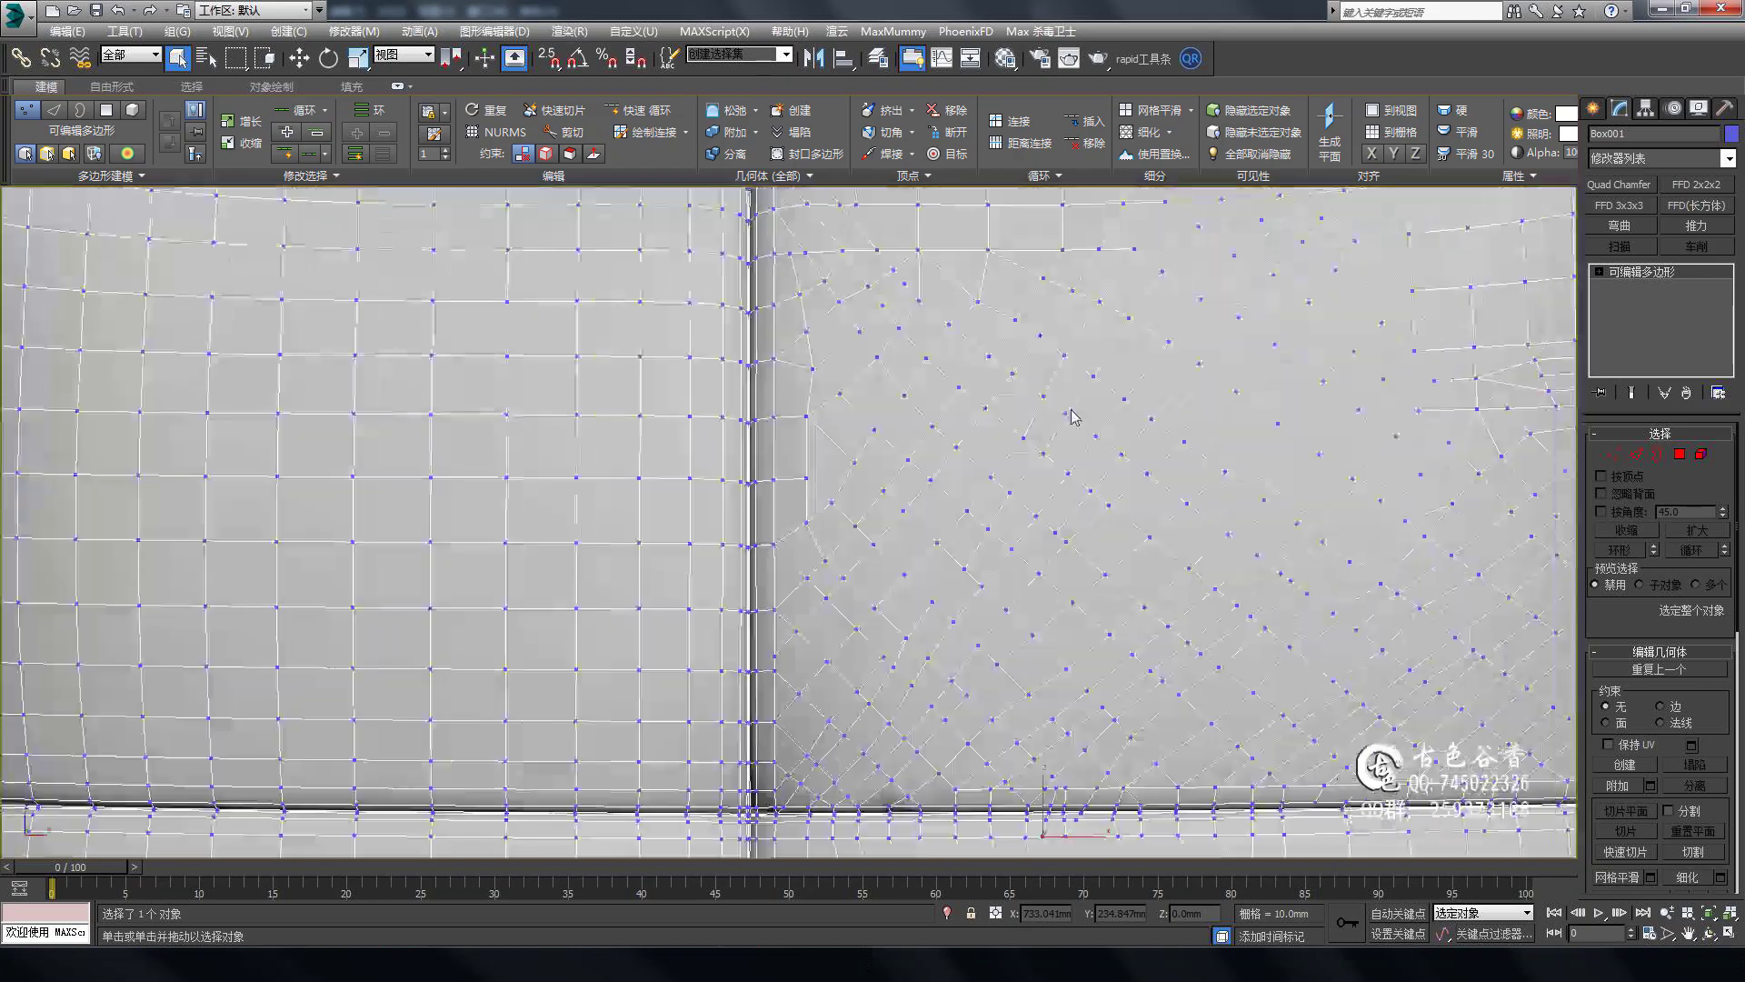
{"action": "key", "text": "2"}
{"action": "scroll", "coordinate": [897, 564], "scroll_direction": "down", "scroll_amount": 3}
{"action": "scroll", "coordinate": [863, 554], "scroll_direction": "up", "scroll_amount": 3}
{"action": "scroll", "coordinate": [824, 543], "scroll_direction": "up", "scroll_amount": 1}
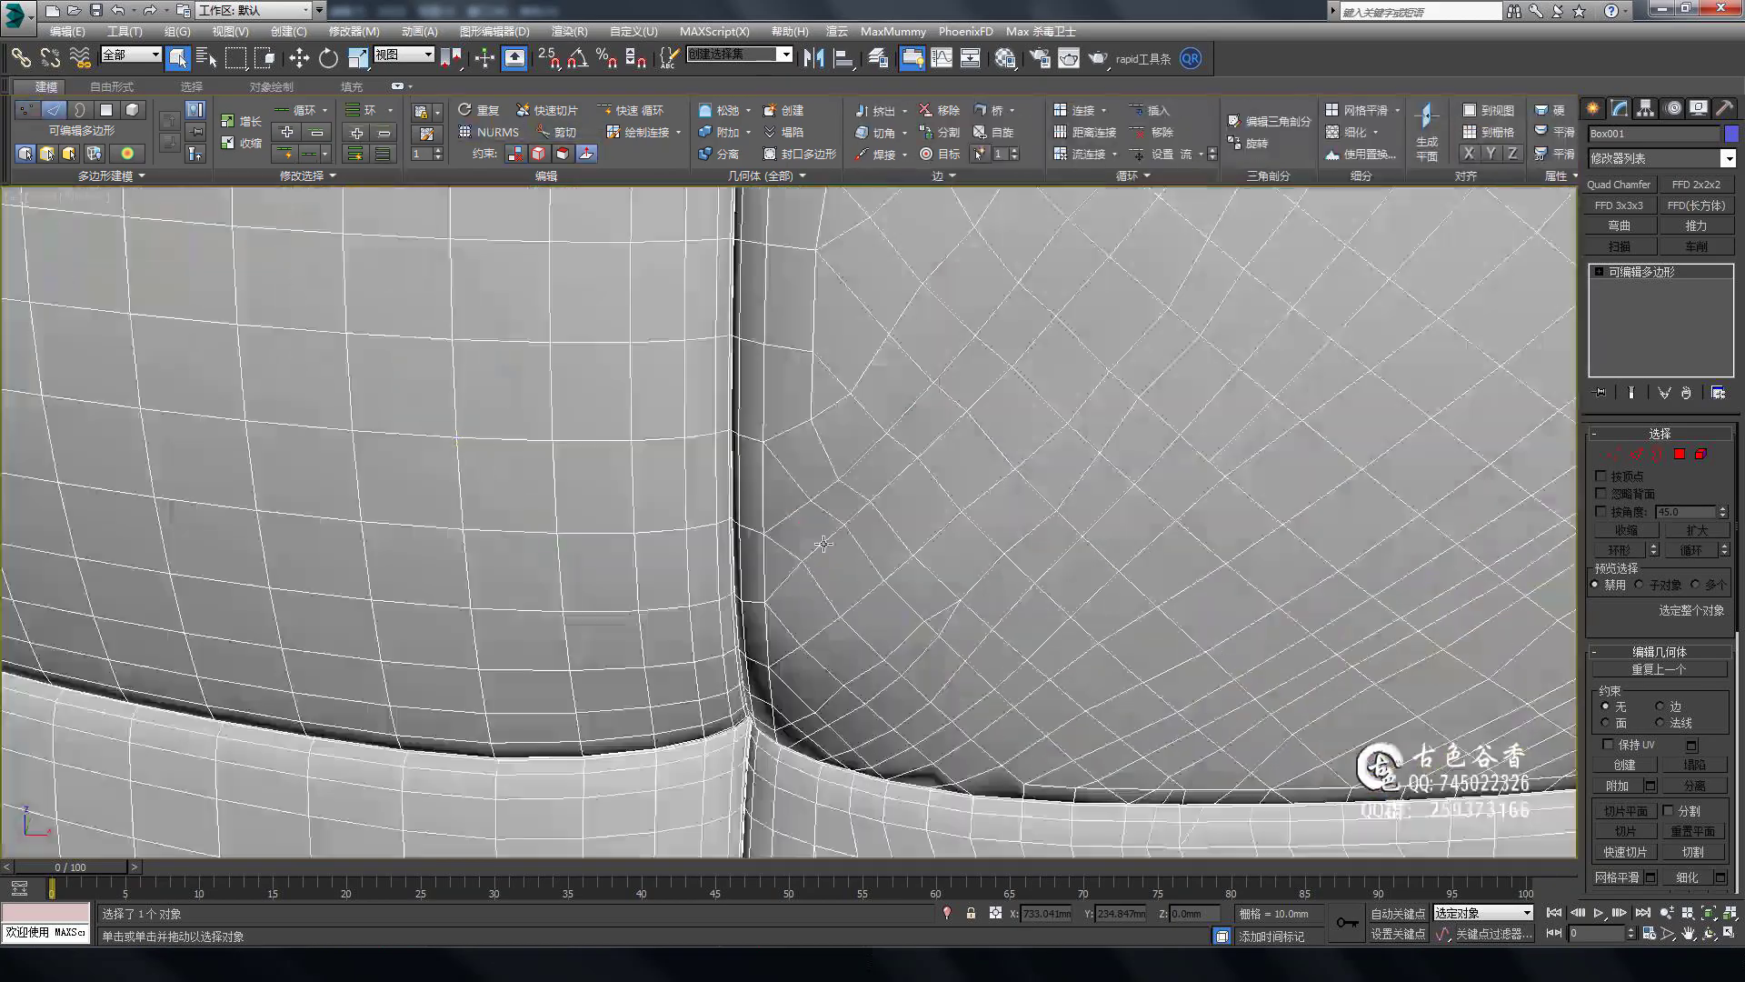
{"action": "key", "text": "1"}
{"action": "key", "text": "semicolon"}
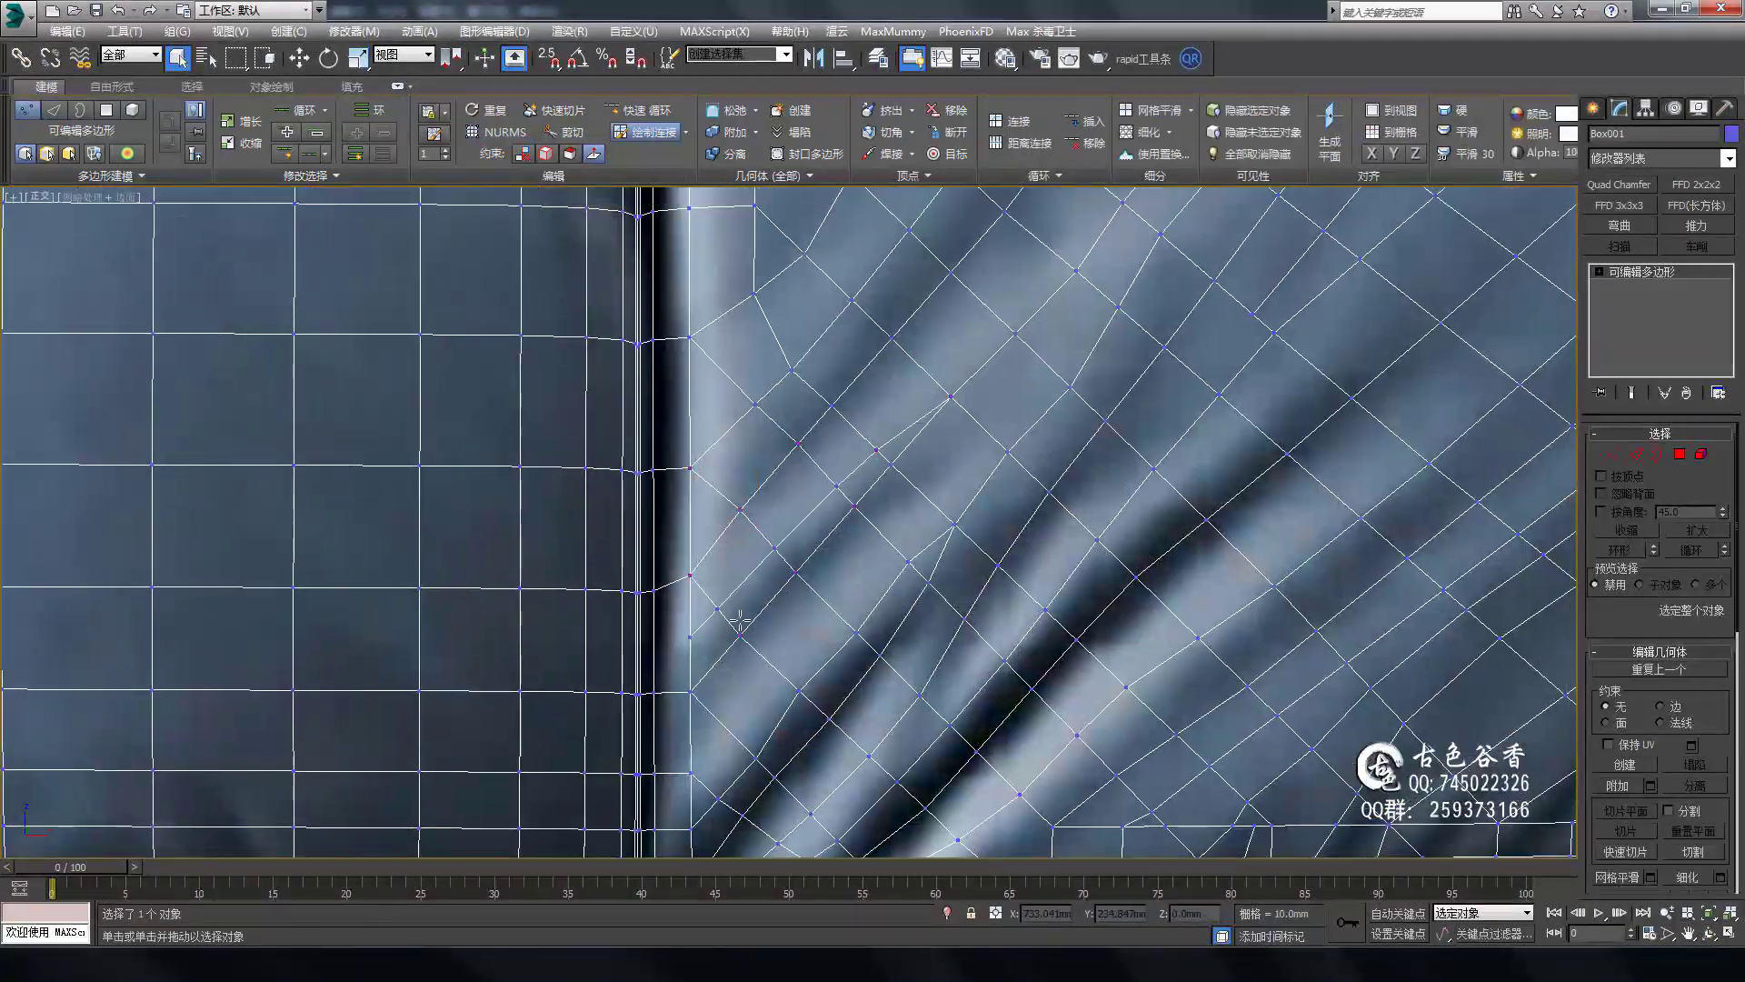
{"action": "right_click", "coordinate": [1055, 373]}
{"action": "scroll", "coordinate": [1000, 455], "scroll_direction": "down", "scroll_amount": 2}
Pick a cushion vertex and preview the mesh with NURMS smoothing.
{"action": "left_click", "coordinate": [862, 405]}
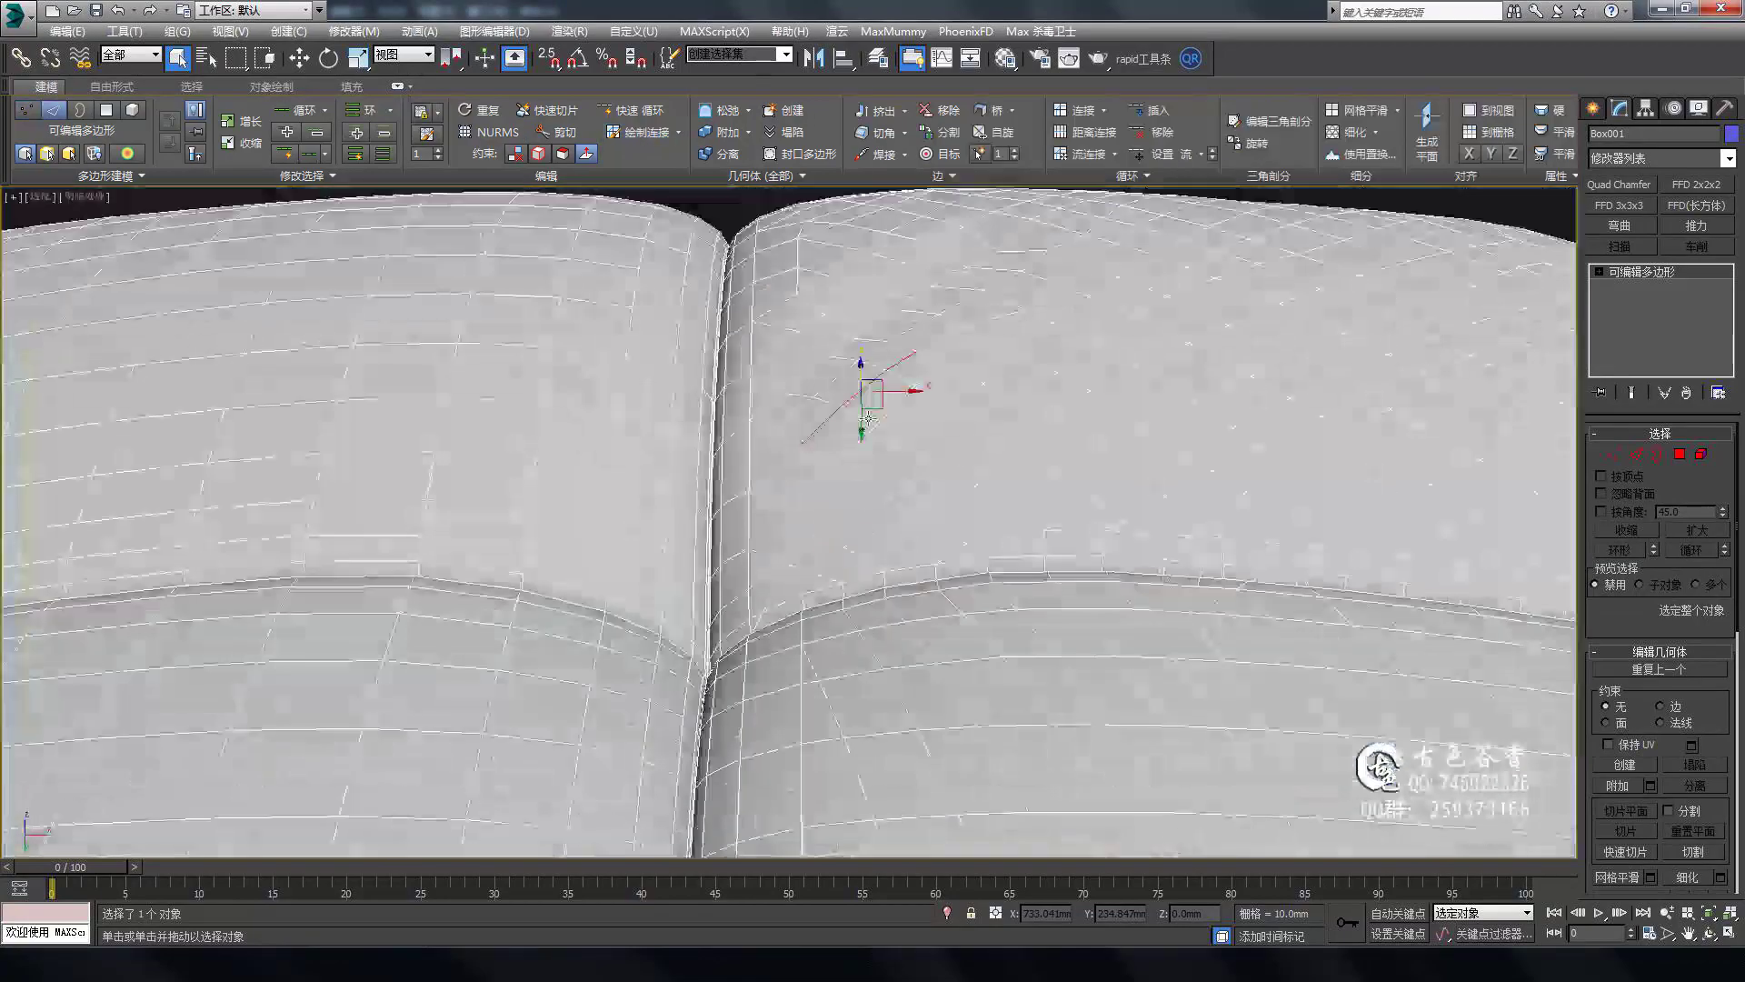
{"action": "scroll", "coordinate": [909, 409], "scroll_direction": "up", "scroll_amount": 3}
{"action": "scroll", "coordinate": [812, 579], "scroll_direction": "up", "scroll_amount": 2}
{"action": "scroll", "coordinate": [812, 579], "scroll_direction": "down", "scroll_amount": 3}
{"action": "key", "text": "2"}
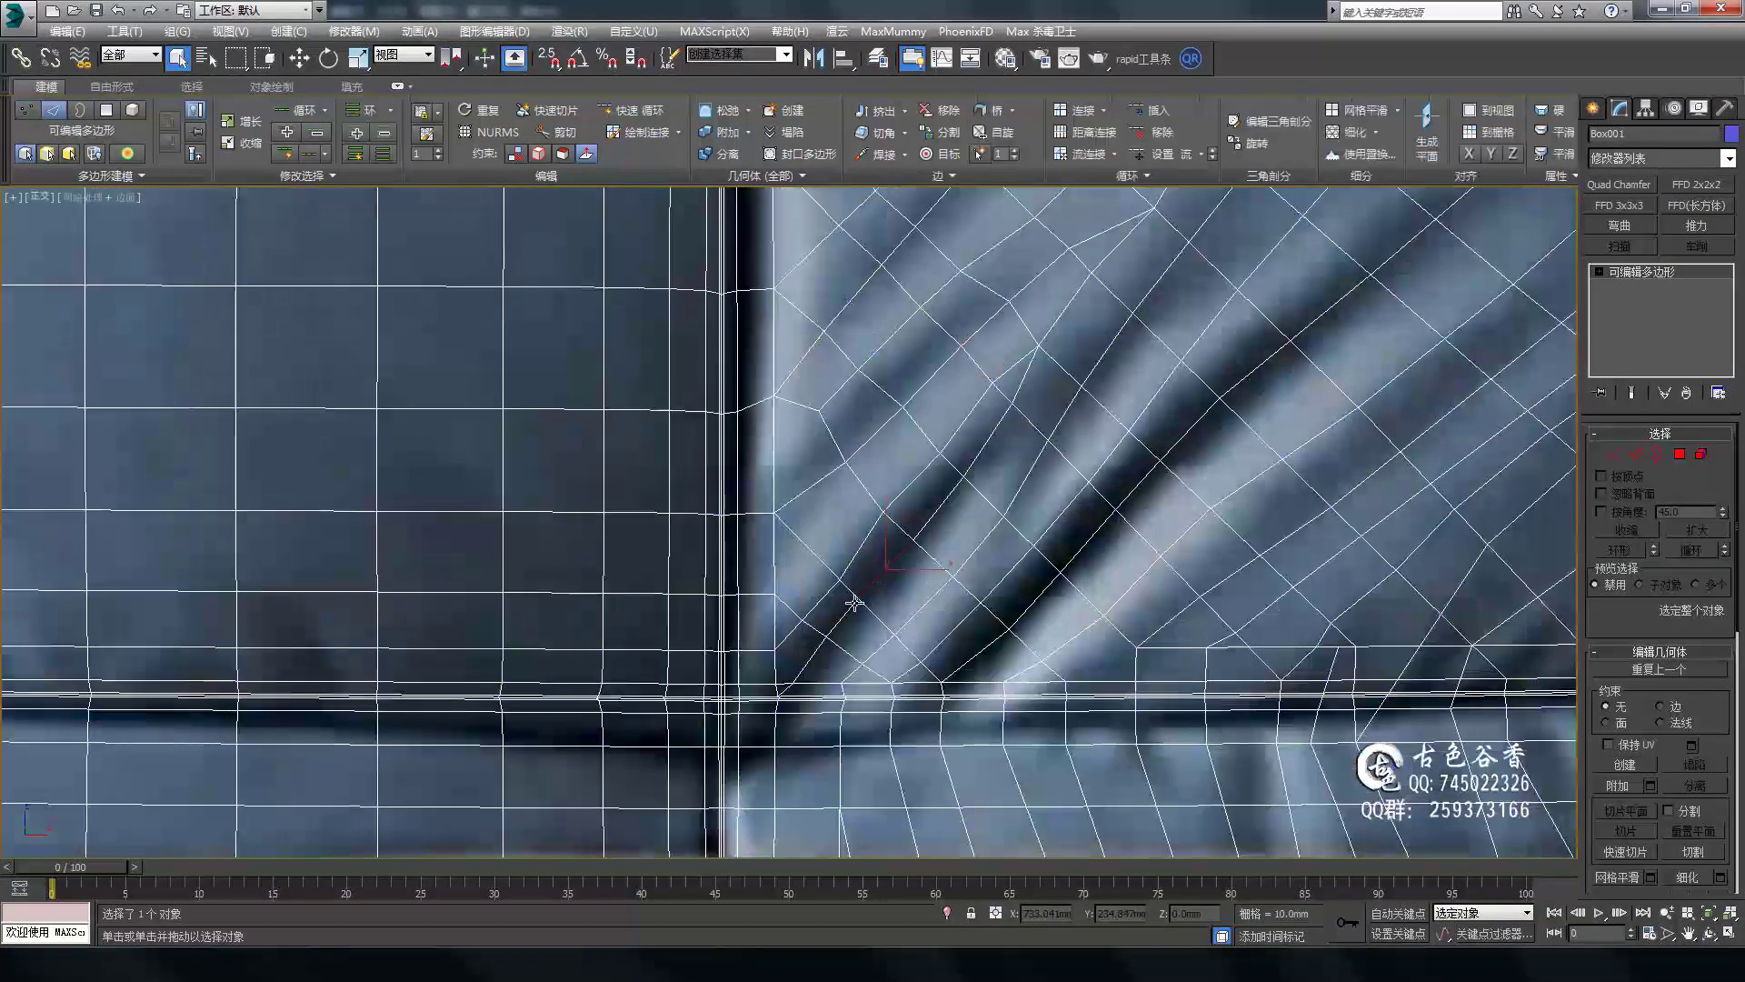
{"action": "scroll", "coordinate": [909, 455], "scroll_direction": "down", "scroll_amount": 2}
{"action": "scroll", "coordinate": [1136, 397], "scroll_direction": "up", "scroll_amount": 5}
{"action": "key", "text": "ctrl+q"}
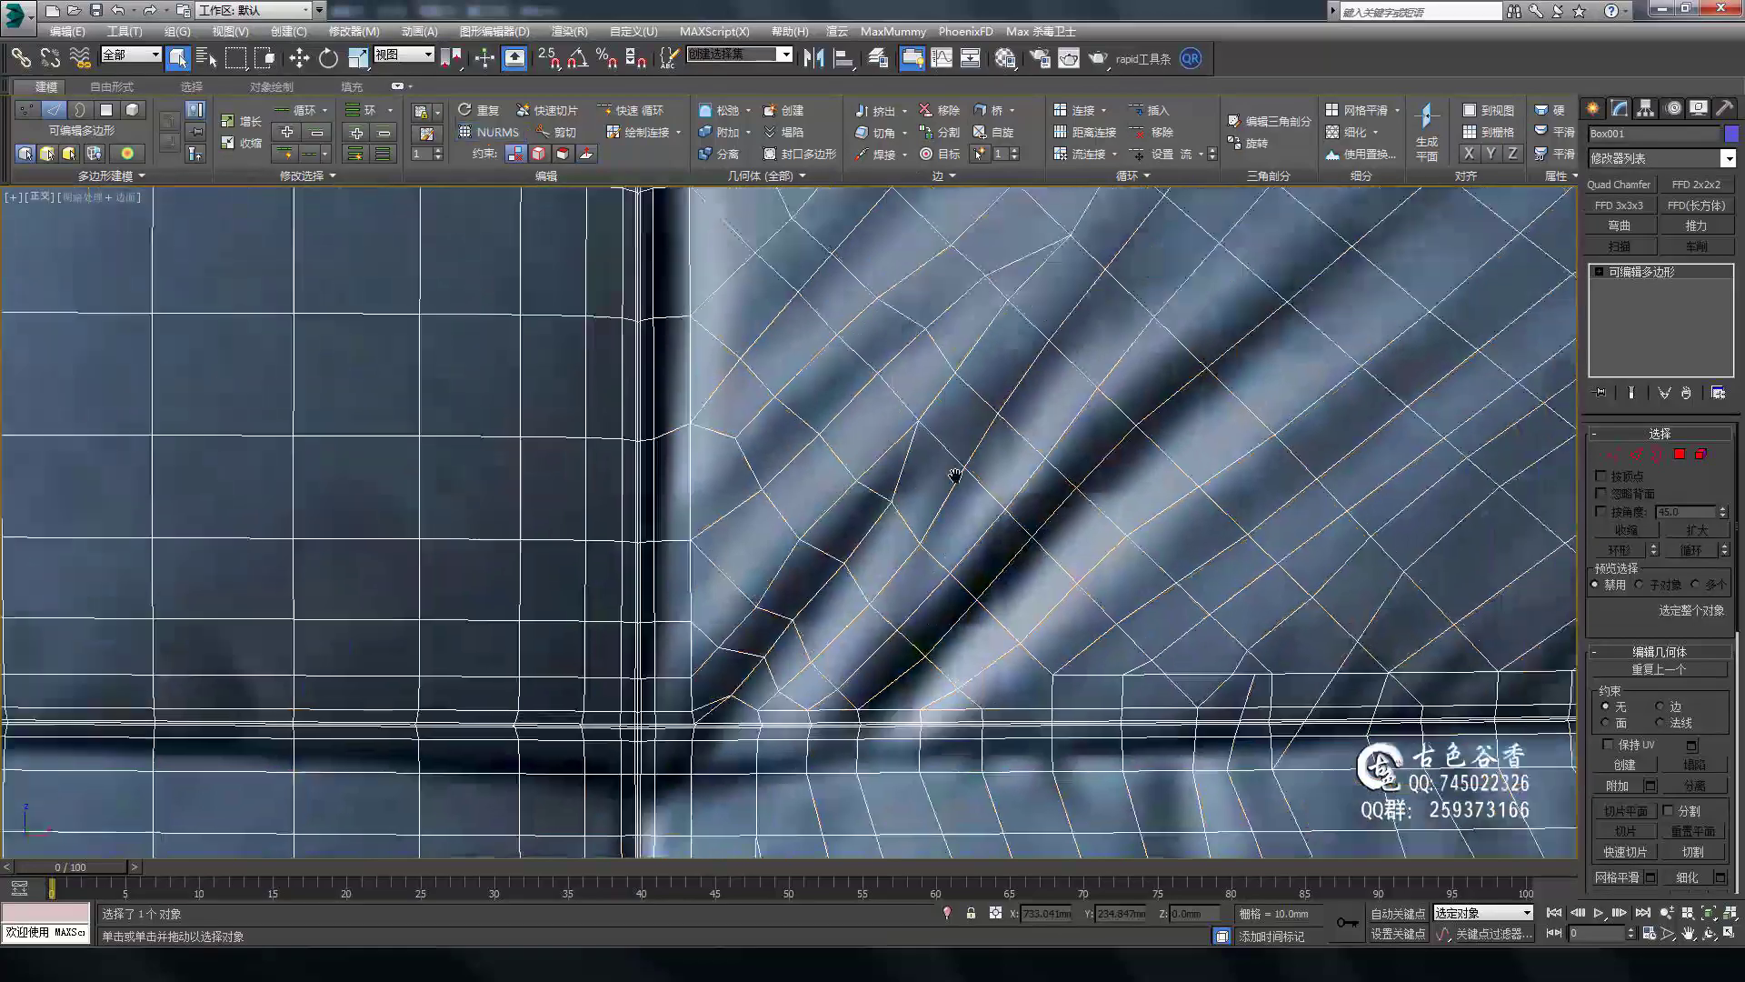
{"action": "key", "text": "ctrl+q"}
{"action": "scroll", "coordinate": [1050, 267], "scroll_direction": "down", "scroll_amount": 1}
Toggle the NURMS preview again in vertex mode to check the retopology result.
{"action": "key", "text": "1"}
{"action": "scroll", "coordinate": [1044, 483], "scroll_direction": "down", "scroll_amount": 2}
{"action": "key", "text": "ctrl+q"}
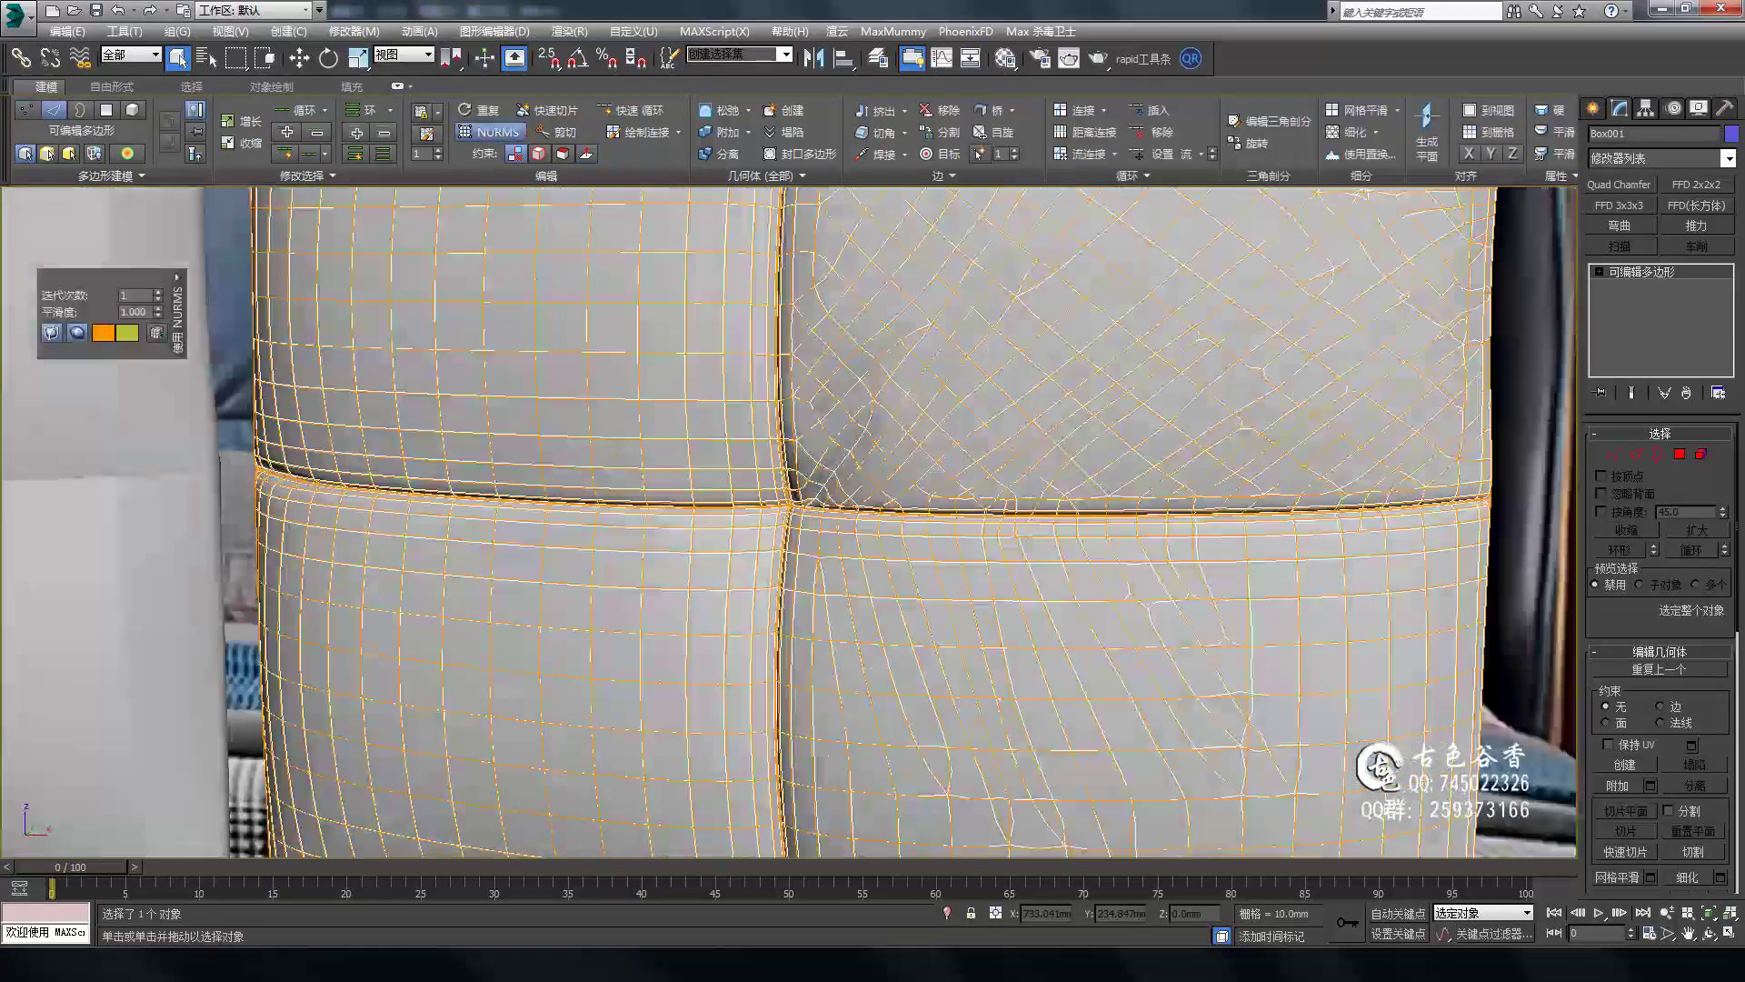
{"action": "key", "text": "ctrl+q"}
{"action": "scroll", "coordinate": [885, 394], "scroll_direction": "up", "scroll_amount": 3}
{"action": "scroll", "coordinate": [884, 394], "scroll_direction": "up", "scroll_amount": 2}
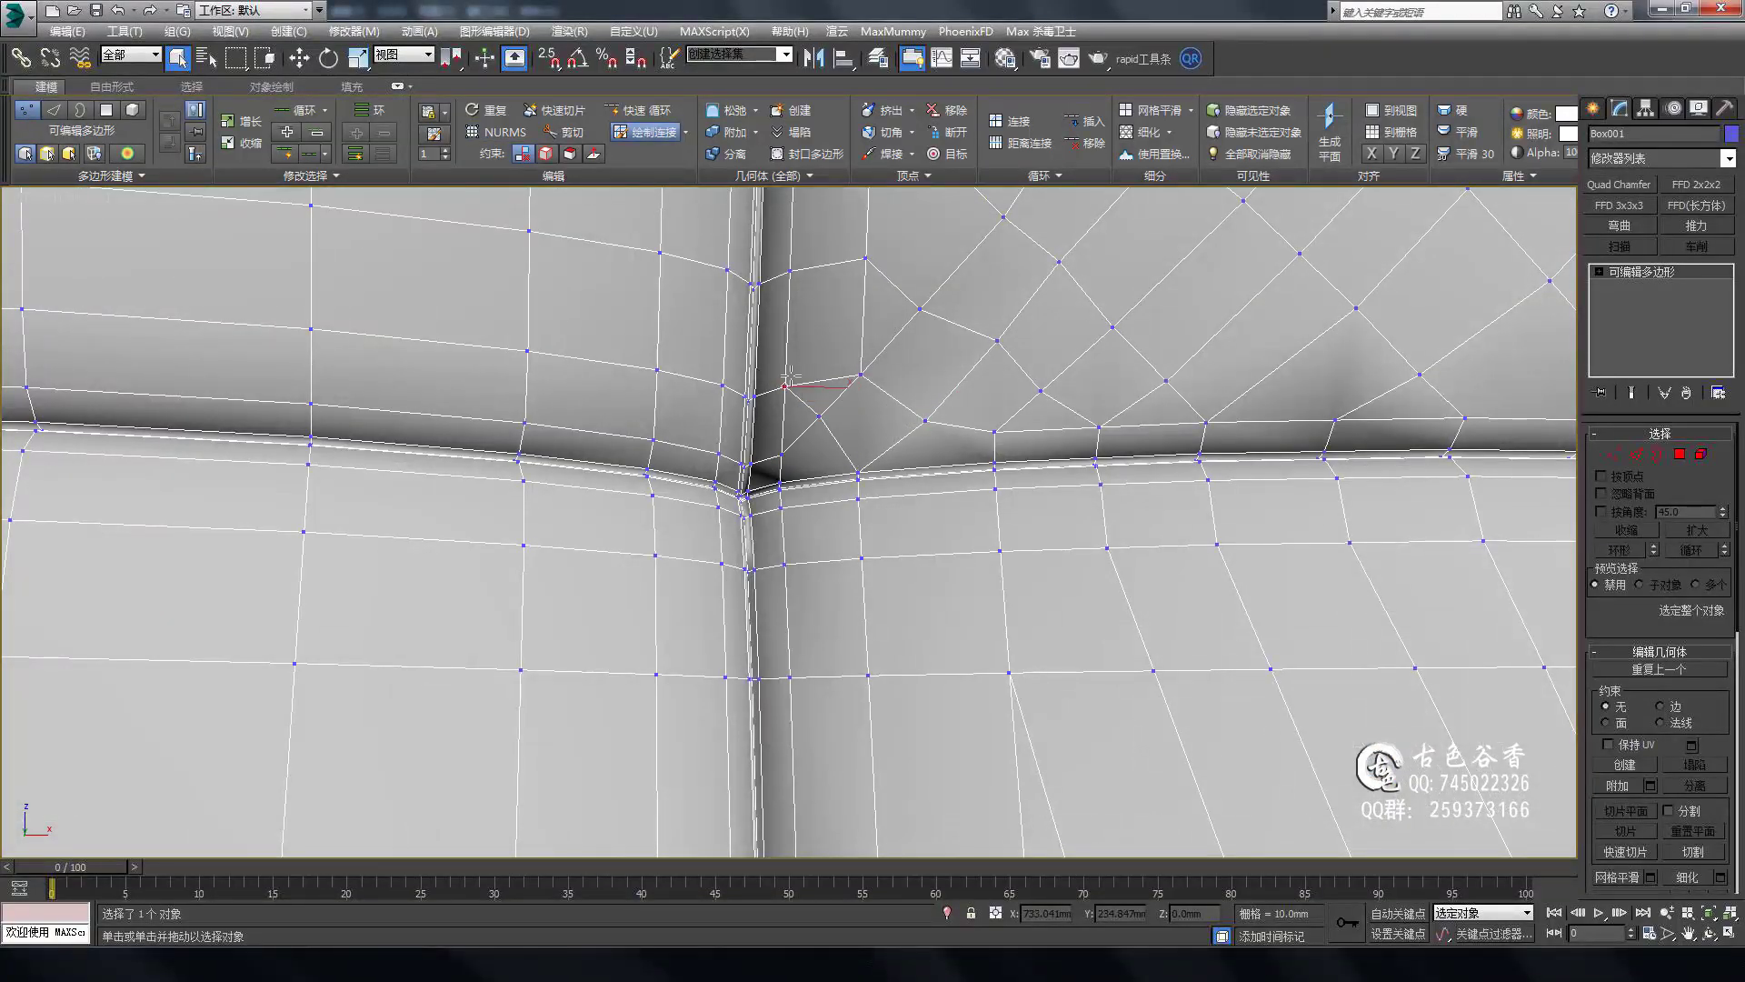
{"action": "scroll", "coordinate": [951, 475], "scroll_direction": "up", "scroll_amount": 2}
{"action": "key", "text": "ctrl+q"}
Select an edge loop along the seam and orbit out to a wider view of the cushions.
{"action": "key", "text": "ctrl+q"}
{"action": "scroll", "coordinate": [824, 659], "scroll_direction": "up", "scroll_amount": 2}
{"action": "key", "text": "alt+w"}
{"action": "key", "text": "alt+w"}
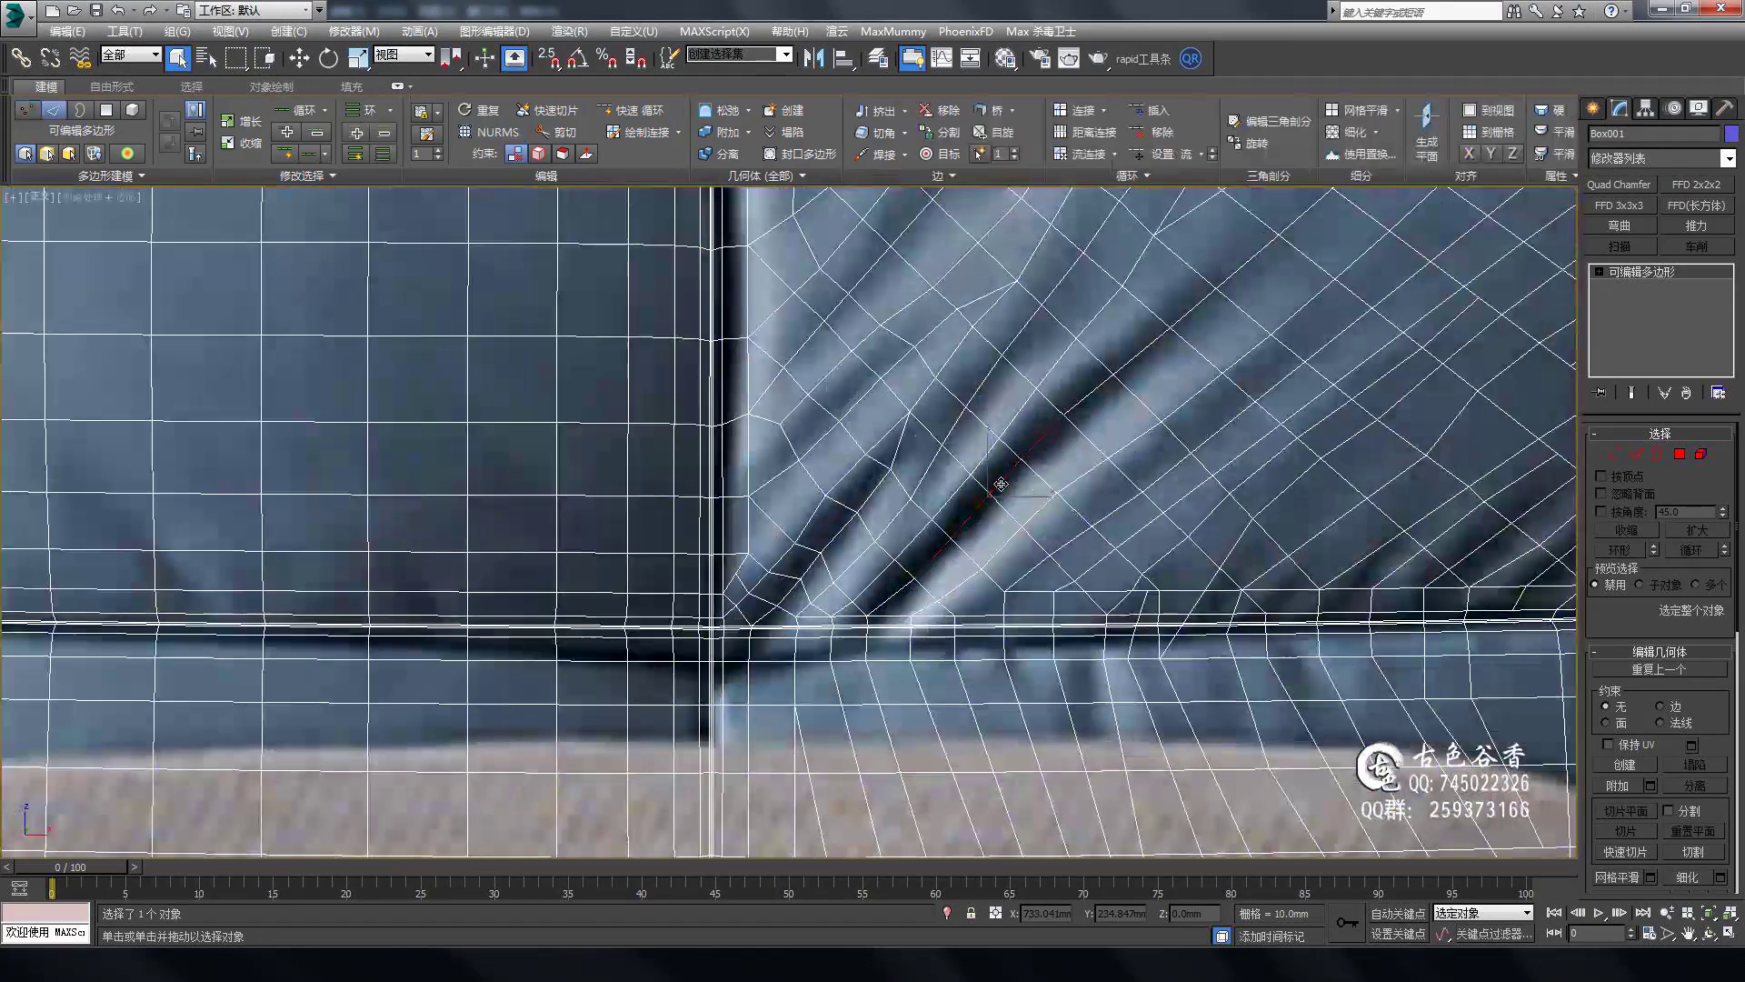
{"action": "key", "text": "2"}
{"action": "left_click", "coordinate": [1132, 491]}
{"action": "key", "text": "ctrl+q"}
{"action": "scroll", "coordinate": [1132, 491], "scroll_direction": "up", "scroll_amount": 2}
{"action": "key", "text": "ctrl+q"}
{"action": "scroll", "coordinate": [1094, 421], "scroll_direction": "down", "scroll_amount": 3}
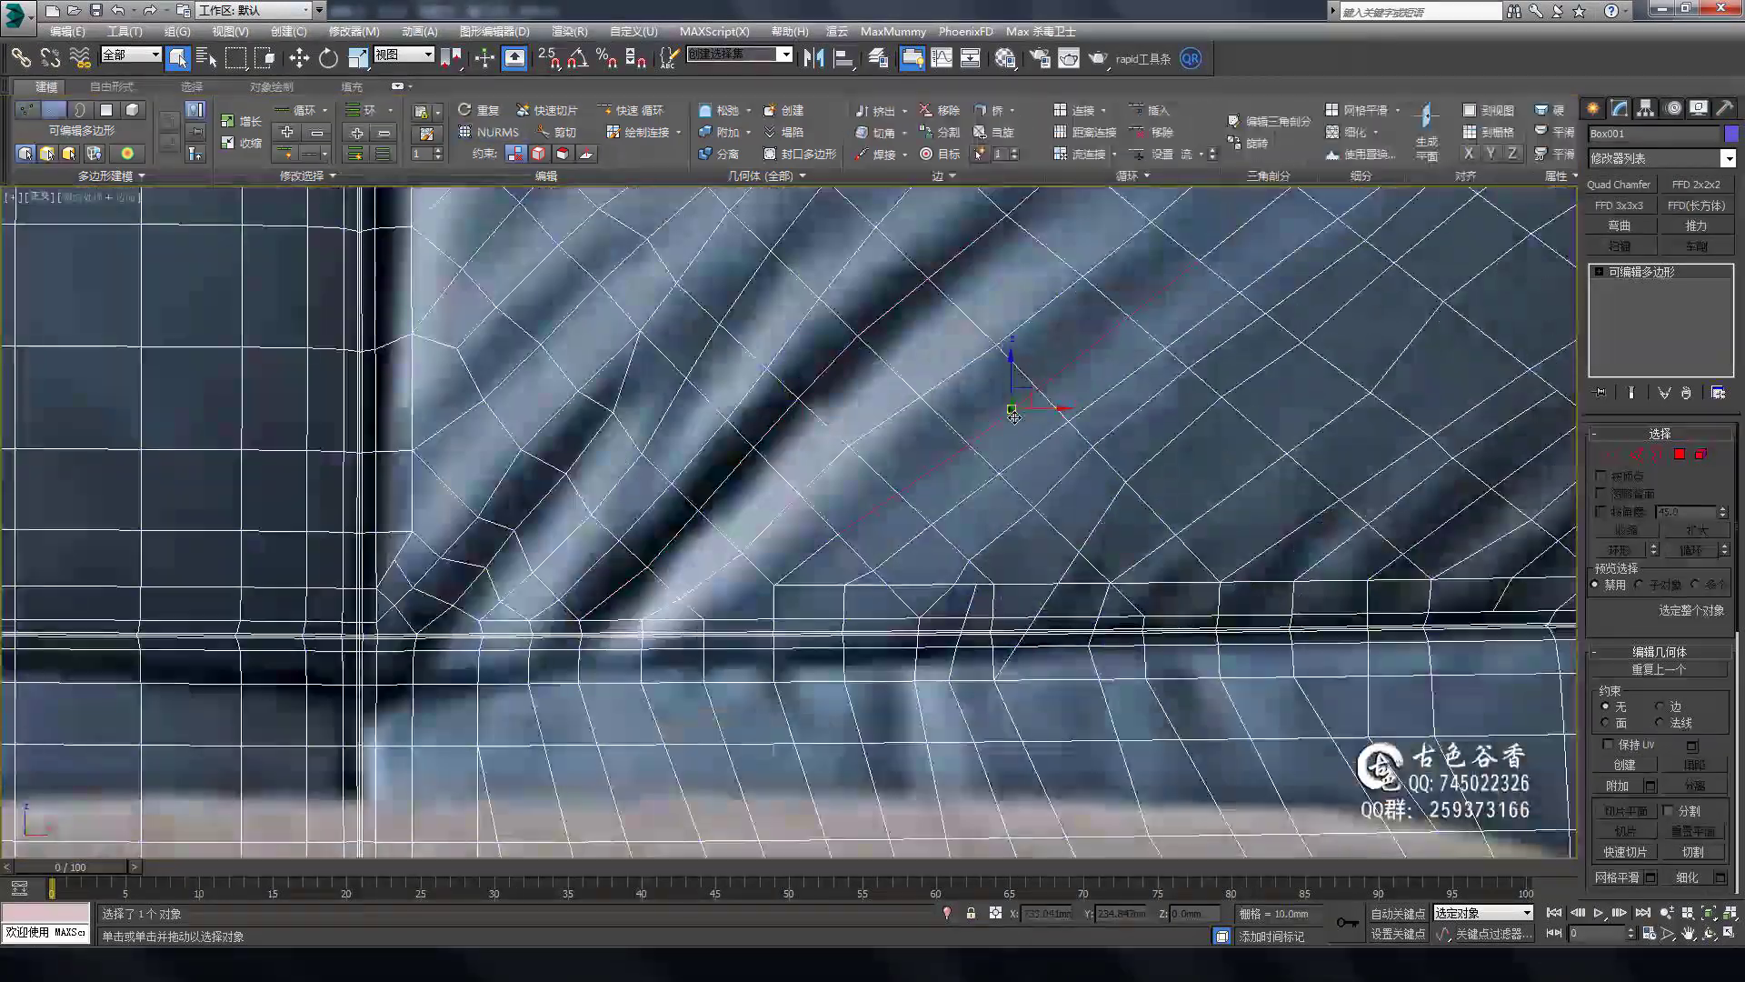
{"action": "middle_click_drag", "start_coordinate": [1032, 557], "coordinate": [1037, 507], "text": "alt"}
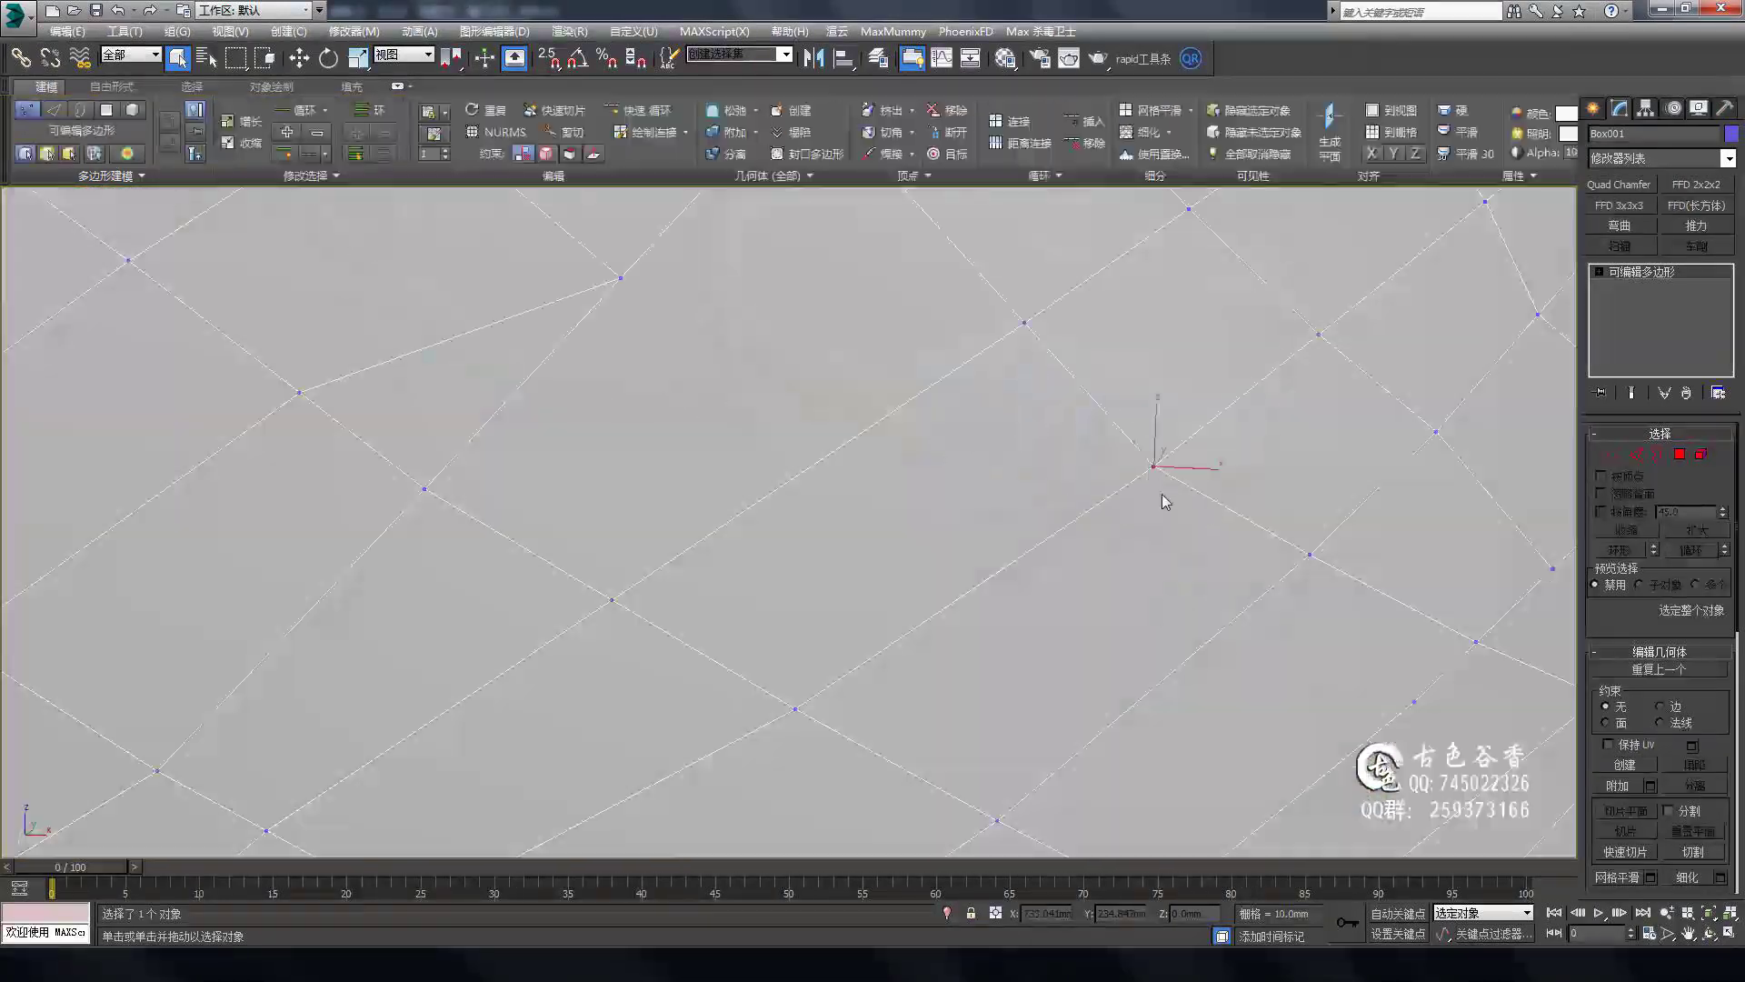
{"action": "scroll", "coordinate": [1073, 591], "scroll_direction": "up", "scroll_amount": 5}
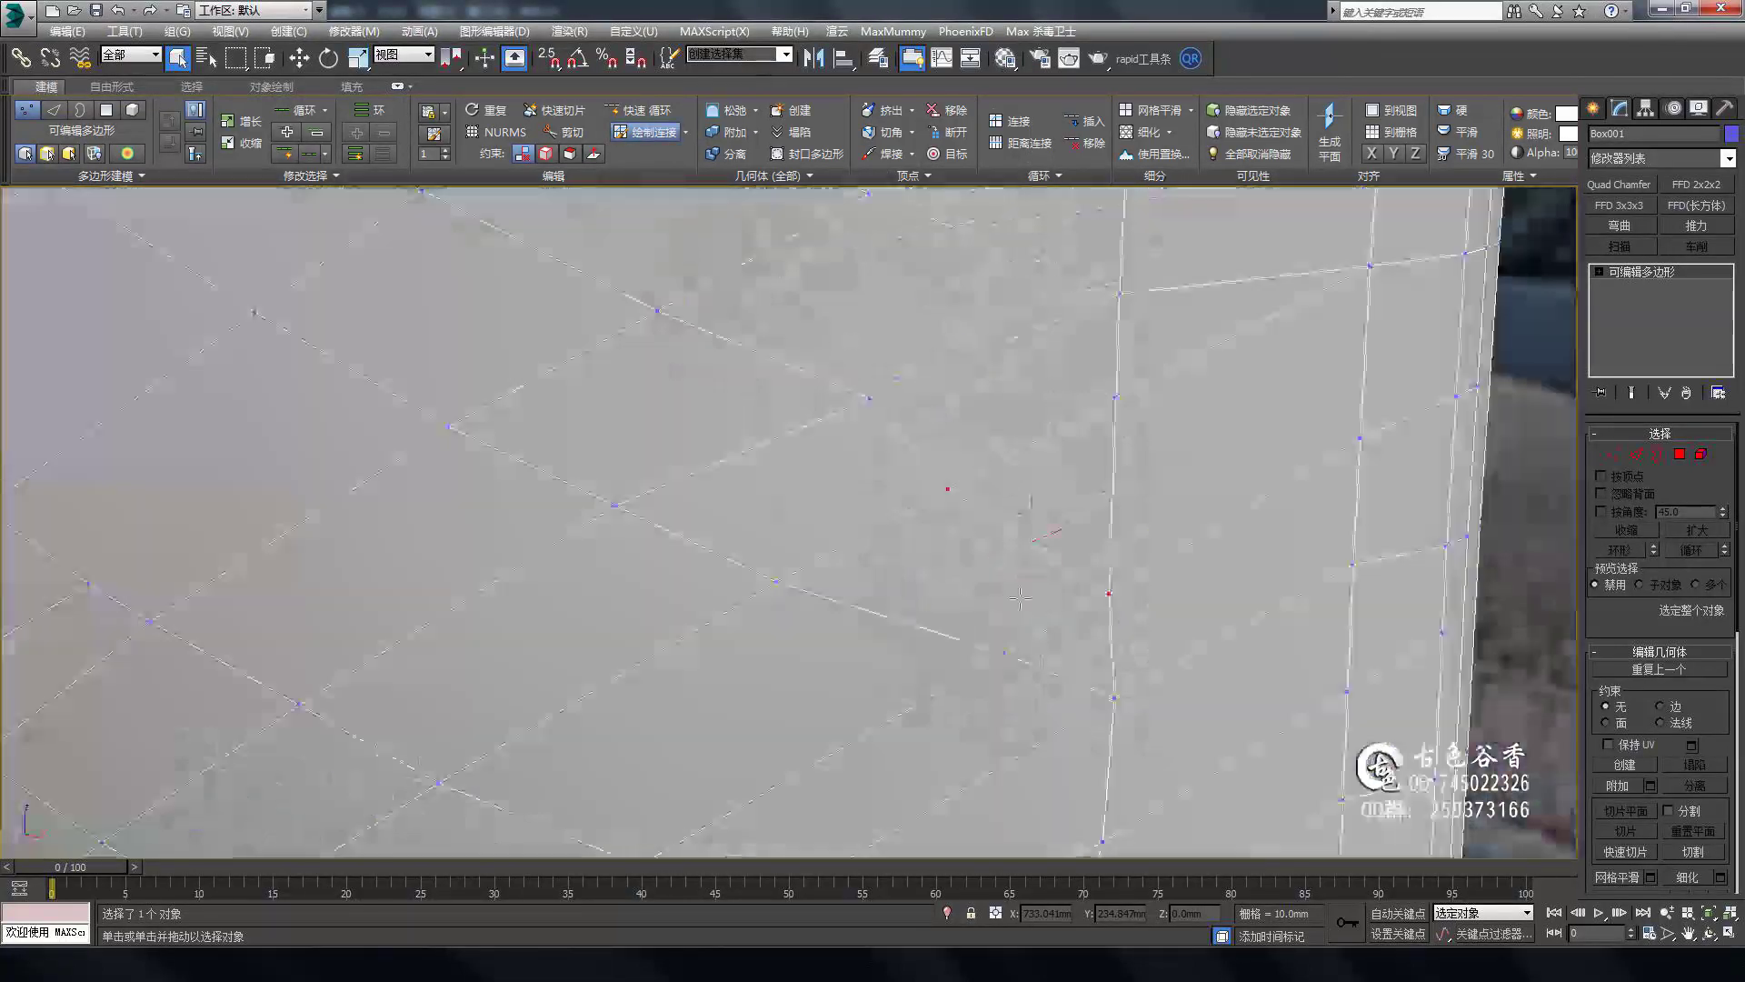
{"action": "scroll", "coordinate": [863, 368], "scroll_direction": "down", "scroll_amount": 3}
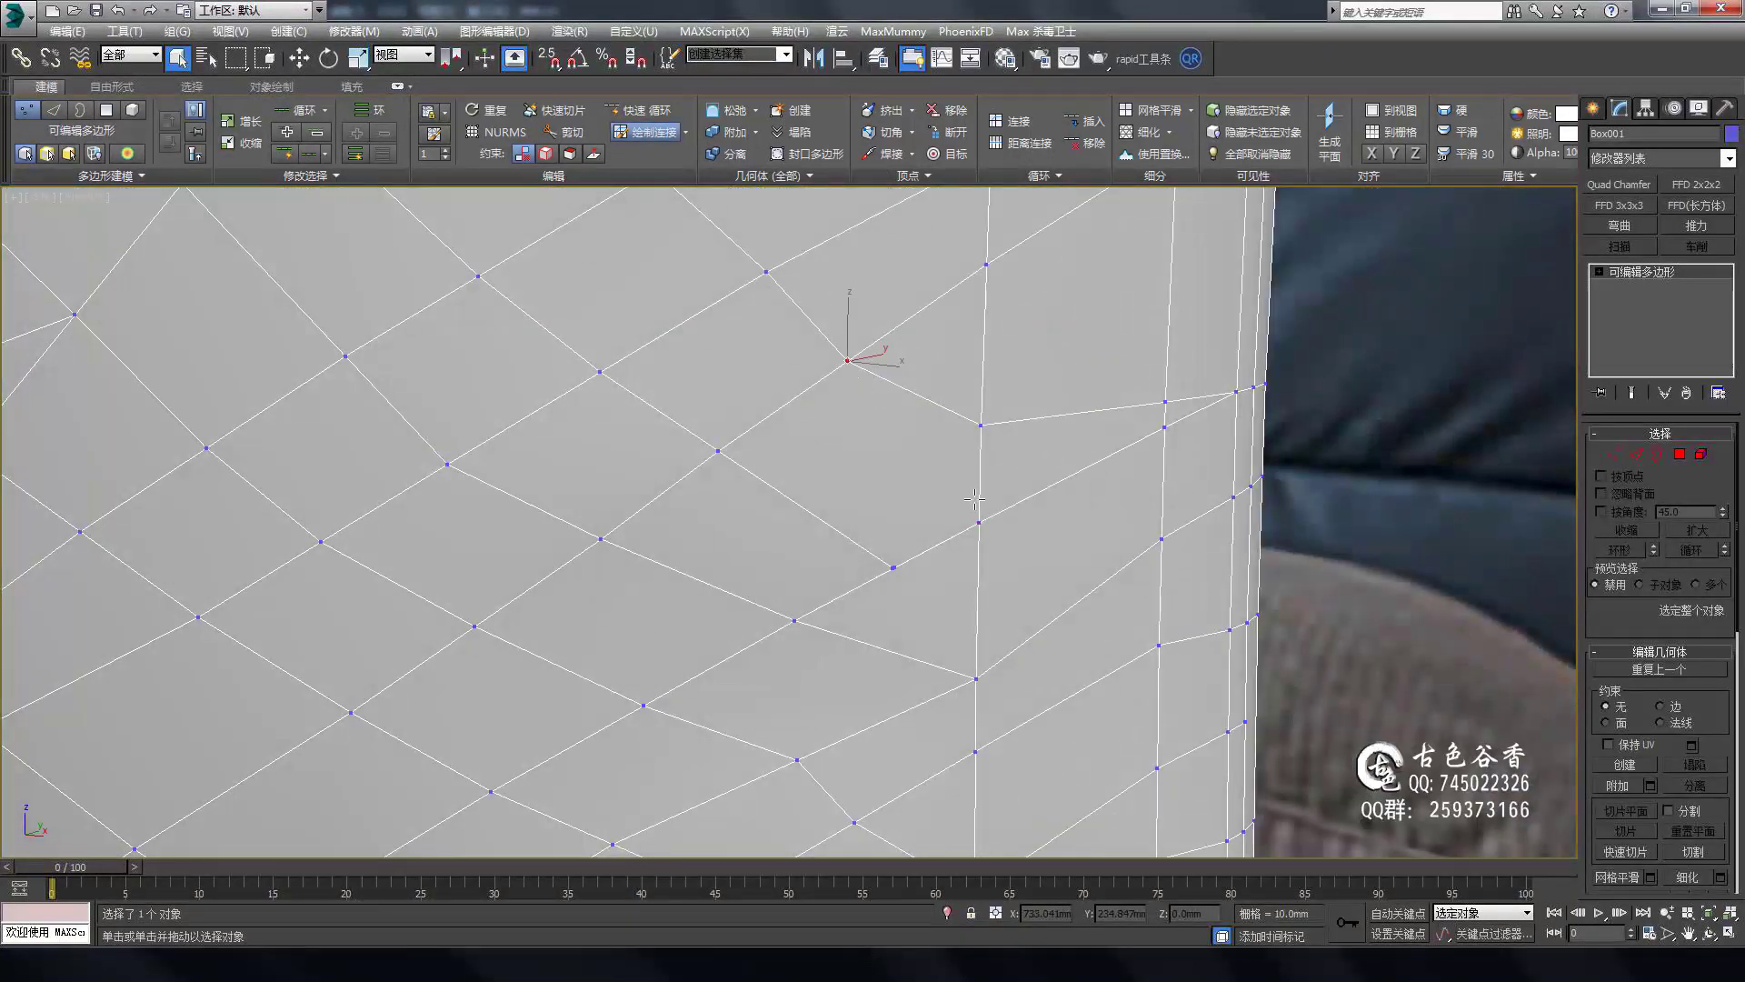
{"action": "scroll", "coordinate": [993, 507], "scroll_direction": "down", "scroll_amount": 5}
{"action": "scroll", "coordinate": [1044, 507], "scroll_direction": "up", "scroll_amount": 5}
{"action": "scroll", "coordinate": [982, 546], "scroll_direction": "down", "scroll_amount": 3}
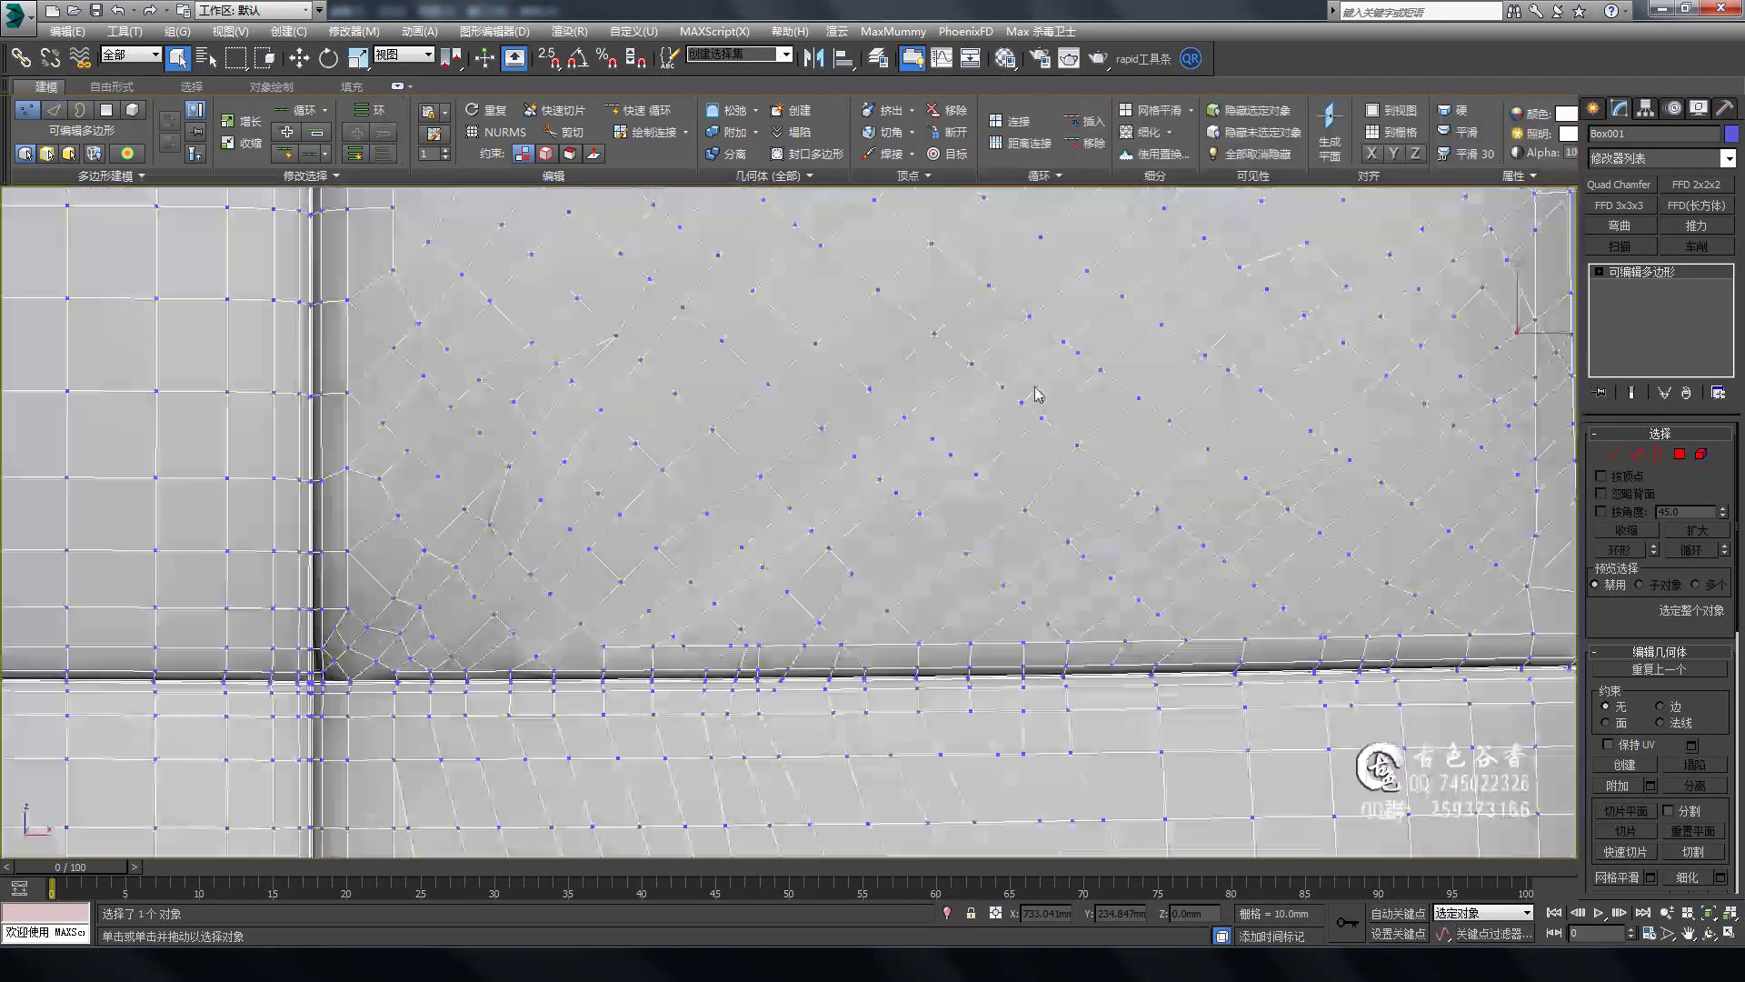
Toggle wireframe display (F3) and select cushion edges, then clear the selection.
{"action": "key", "text": "F3"}
{"action": "key", "text": "2"}
{"action": "key", "text": "alt+w"}
{"action": "key", "text": "alt+w"}
{"action": "left_click", "coordinate": [918, 520]}
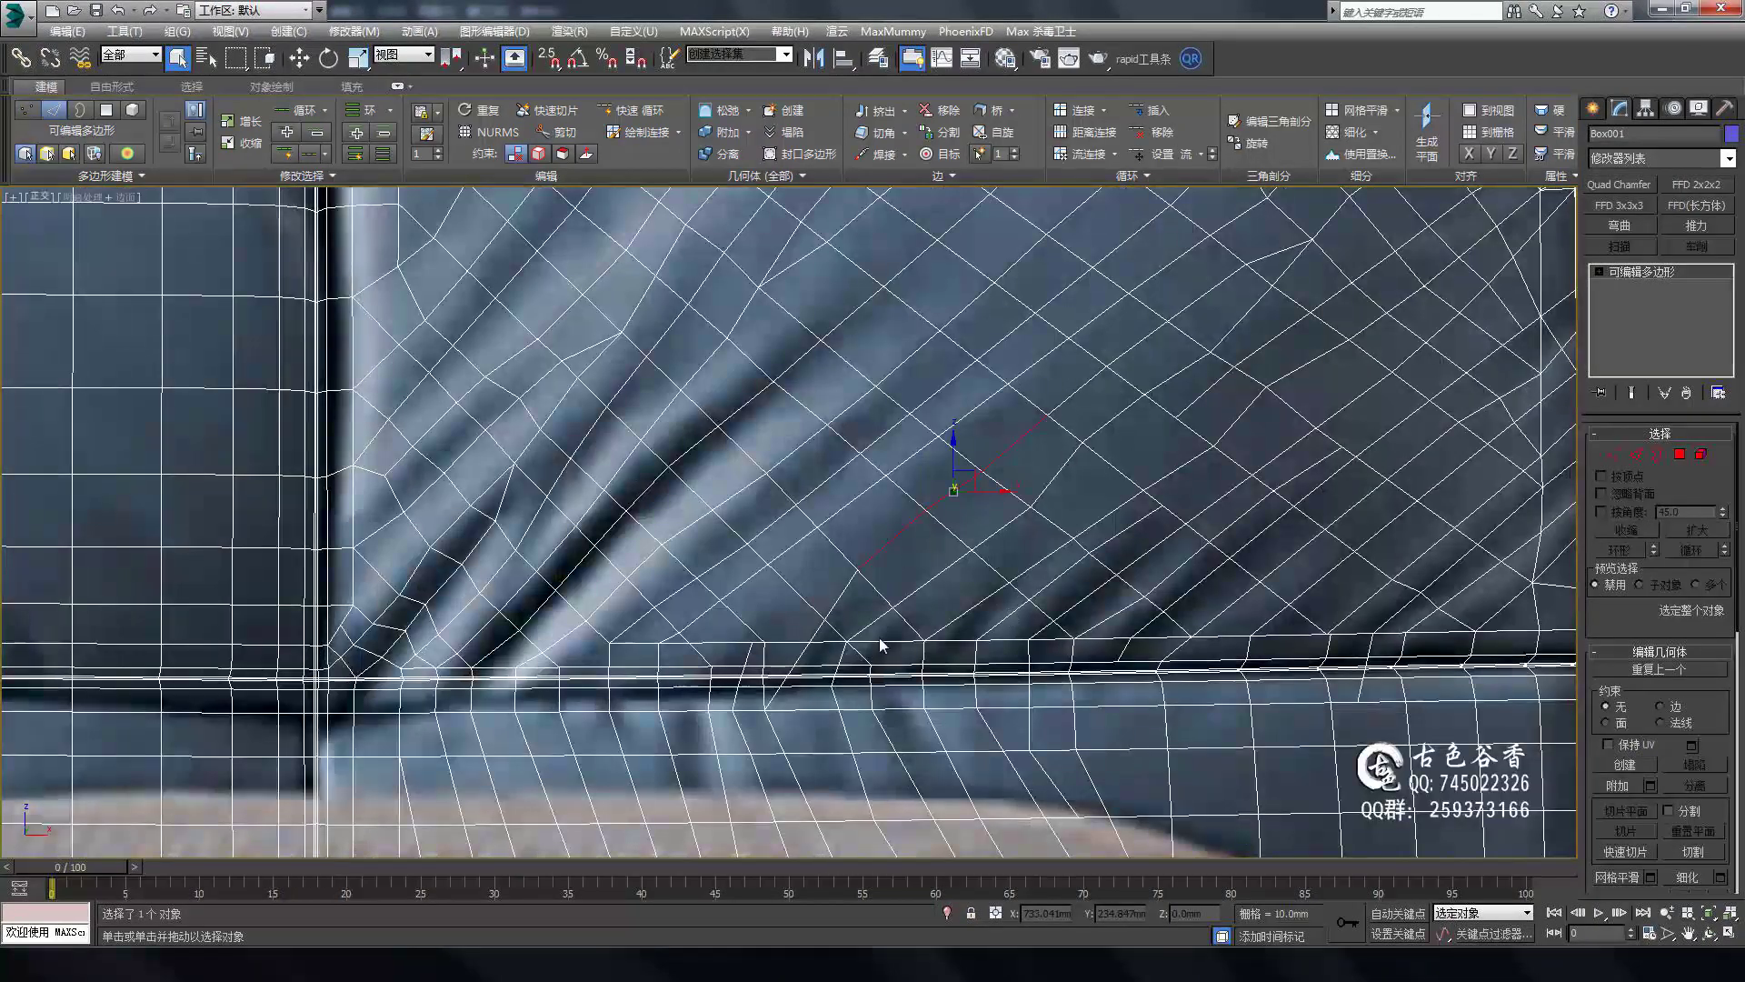
{"action": "key", "text": "F3"}
{"action": "scroll", "coordinate": [880, 637], "scroll_direction": "down", "scroll_amount": 3}
{"action": "scroll", "coordinate": [880, 636], "scroll_direction": "down", "scroll_amount": 2}
{"action": "scroll", "coordinate": [880, 636], "scroll_direction": "up", "scroll_amount": 5}
{"action": "key", "text": "1"}
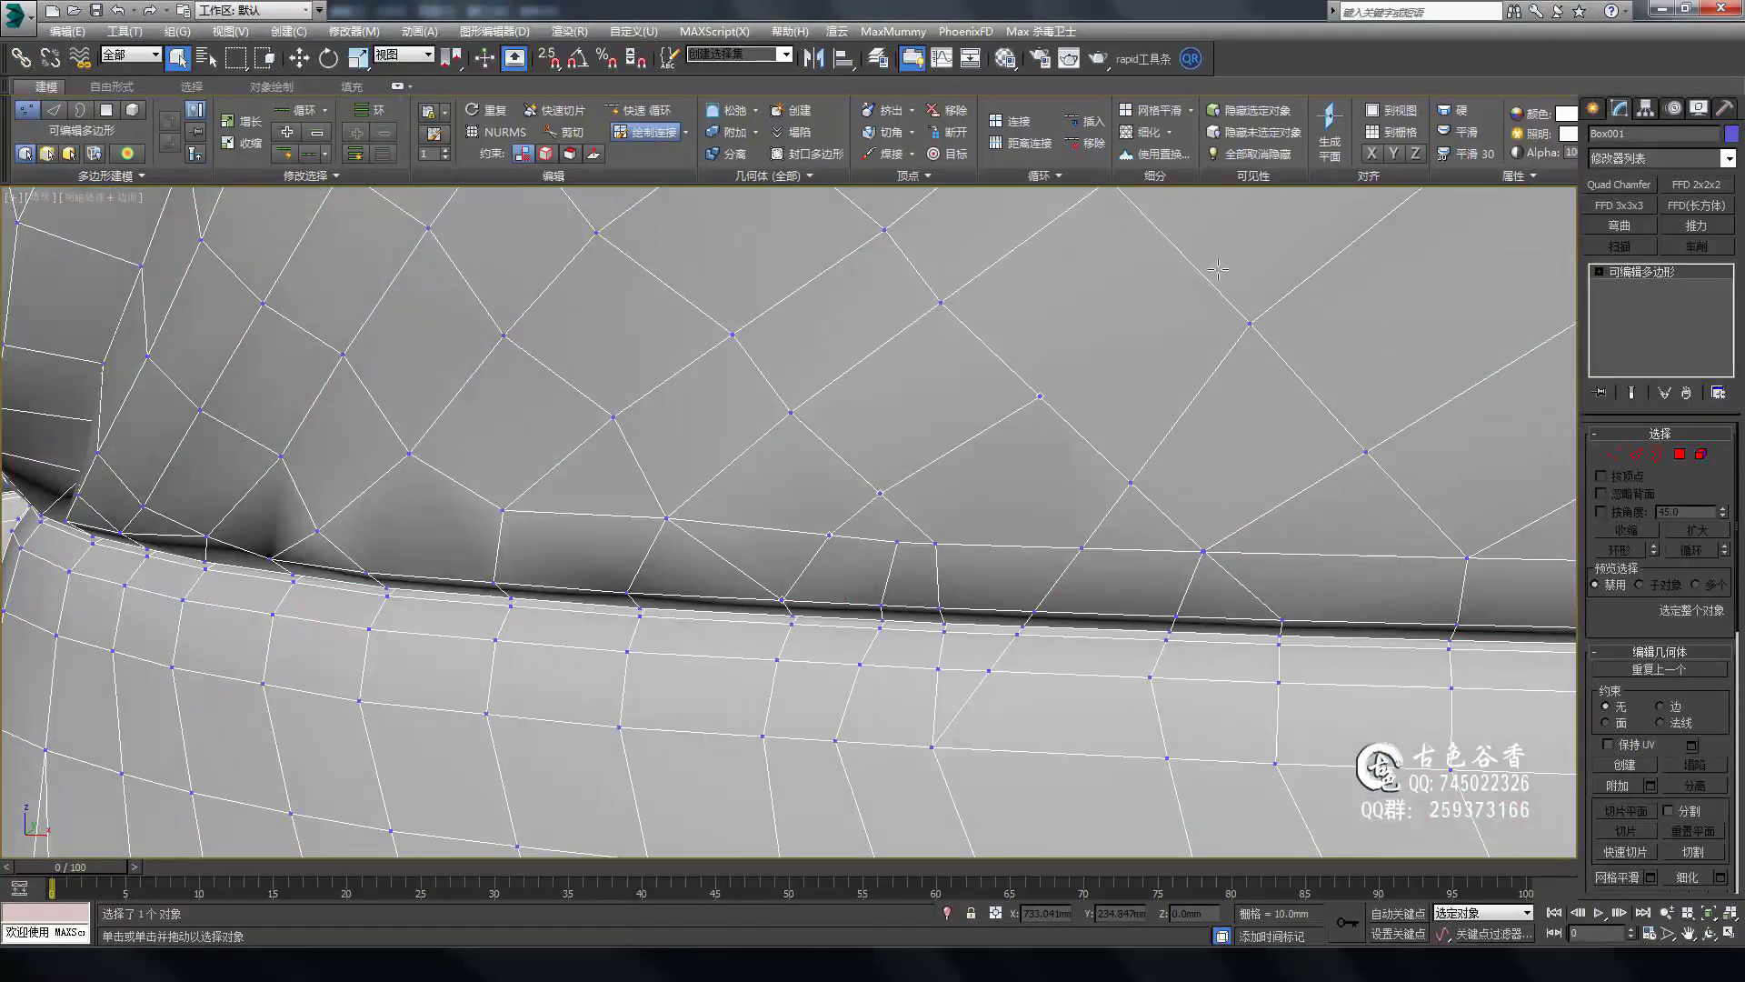
{"action": "key", "text": "2"}
{"action": "left_click", "coordinate": [919, 626]}
{"action": "left_click", "coordinate": [1062, 518]}
Compare smoothed and wireframe views over the reference photo while selecting a cushion edge.
{"action": "key", "text": "ctrl+q"}
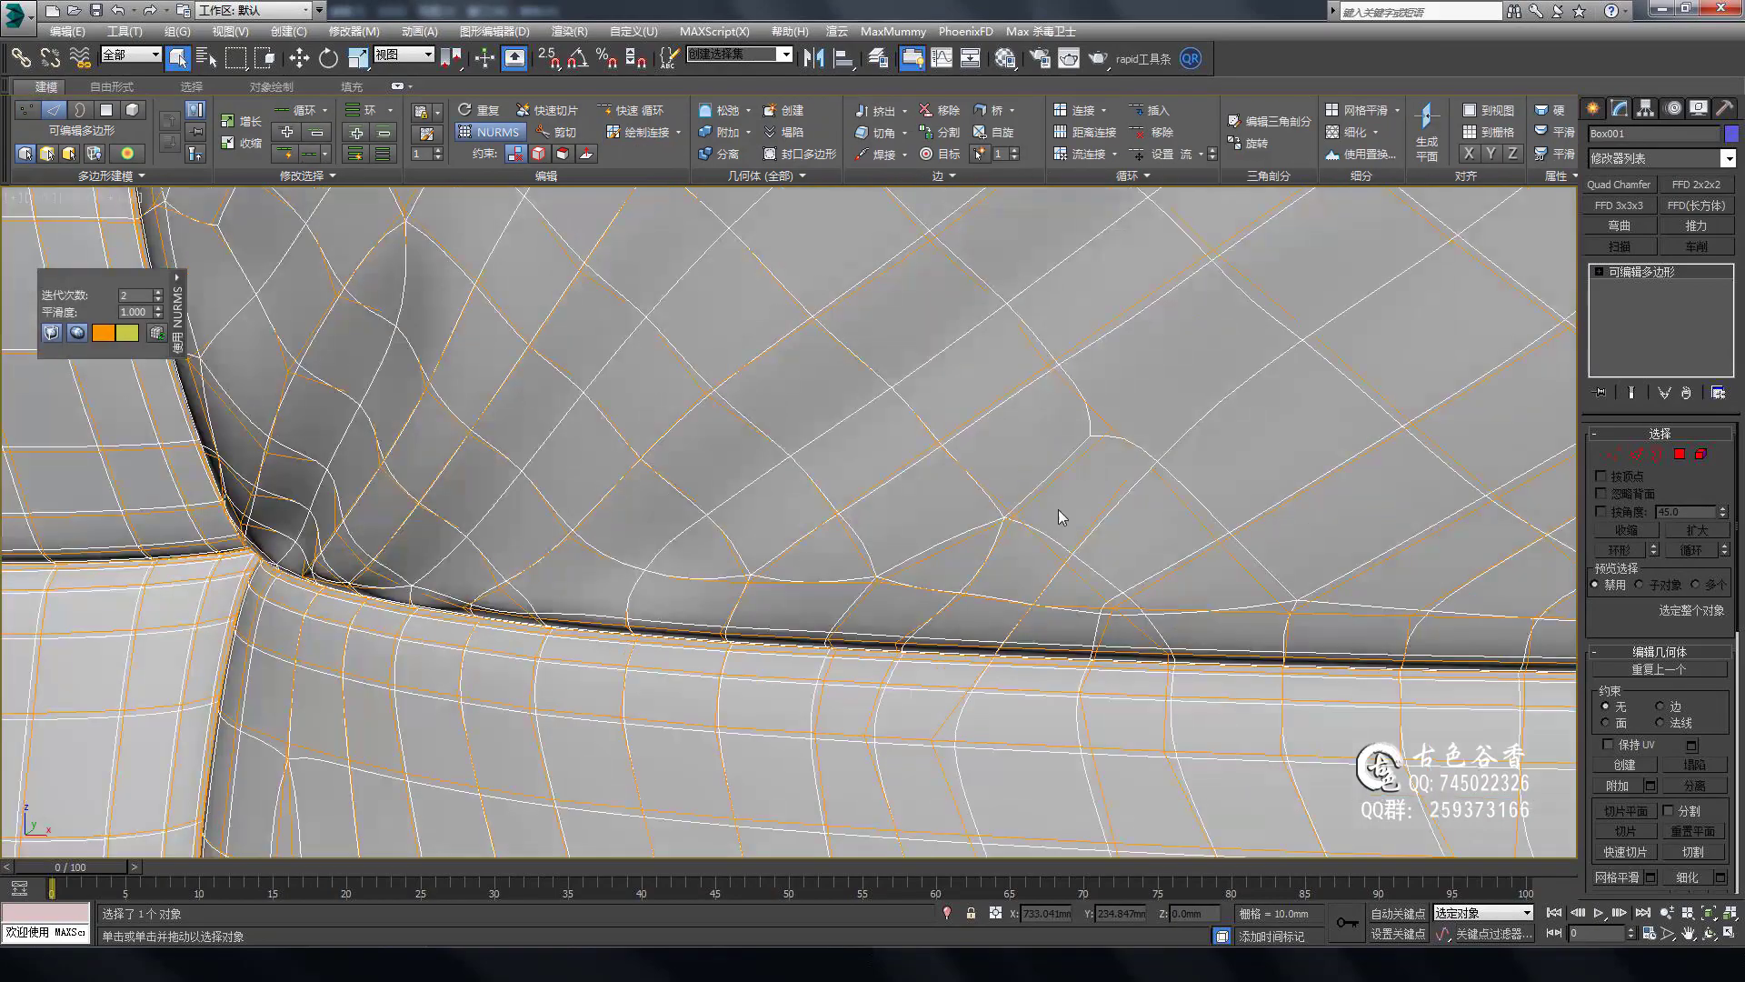
{"action": "scroll", "coordinate": [1059, 517], "scroll_direction": "down", "scroll_amount": 4}
{"action": "key", "text": "F3"}
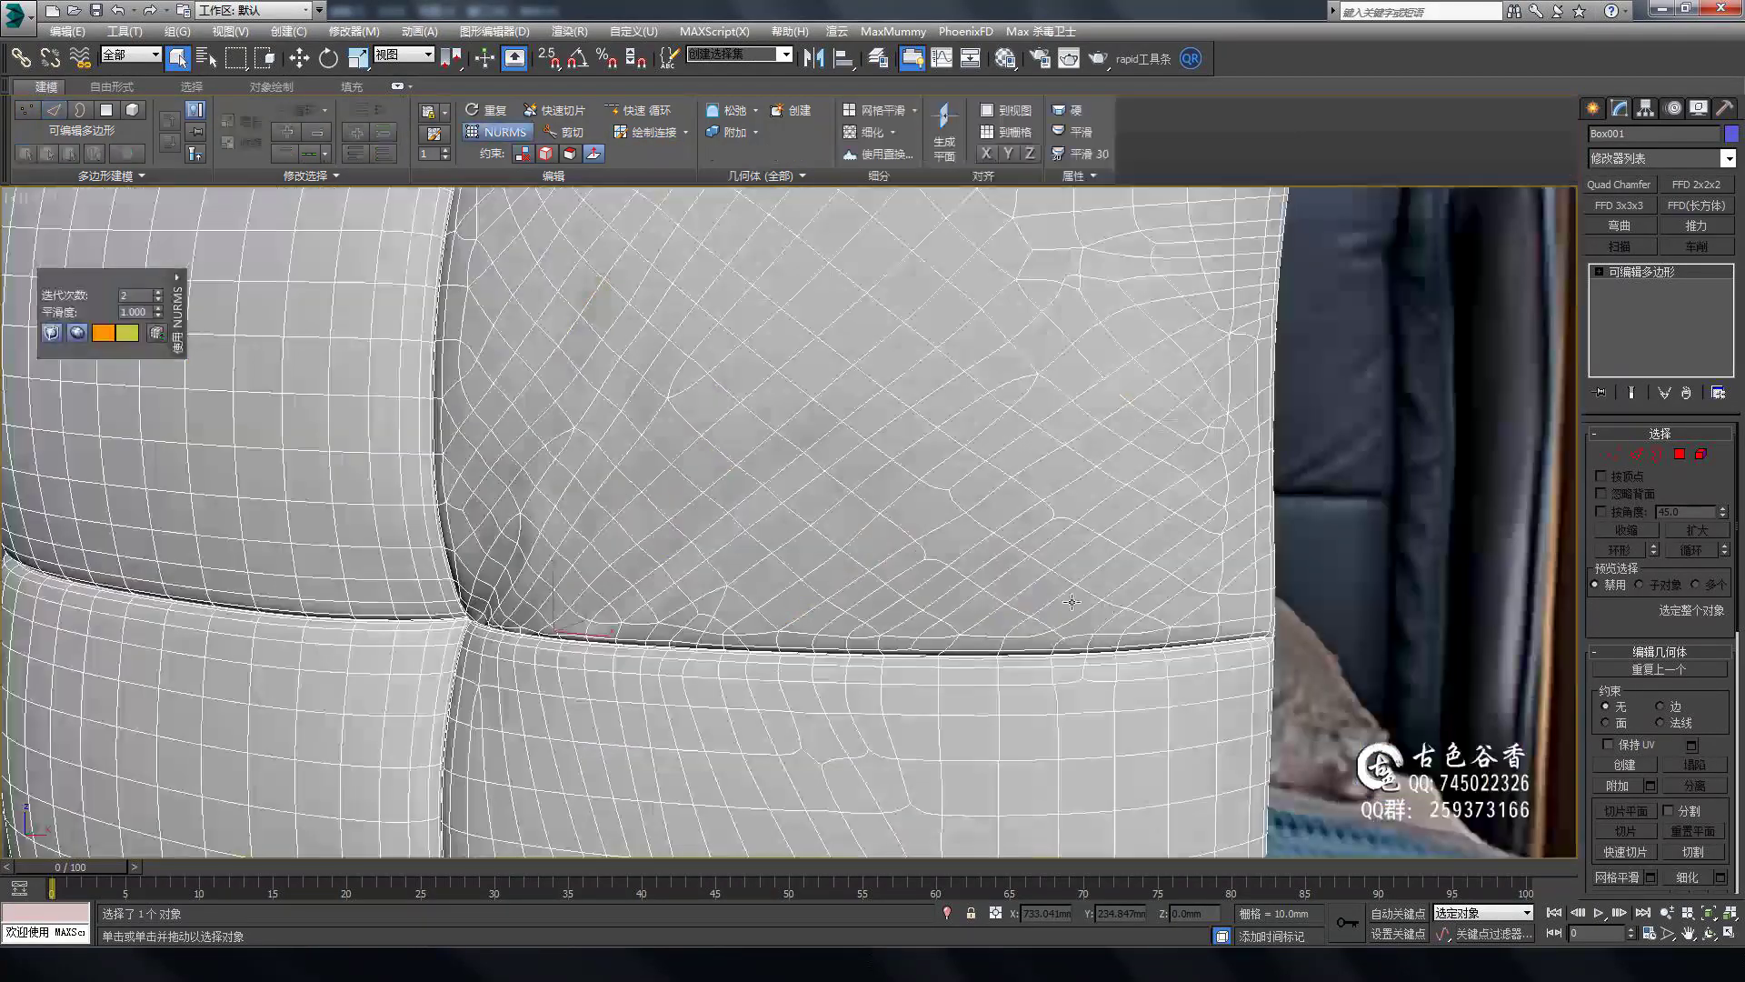
{"action": "key", "text": "ctrl+q"}
{"action": "scroll", "coordinate": [1071, 602], "scroll_direction": "up", "scroll_amount": 4}
{"action": "left_click", "coordinate": [1200, 318]}
{"action": "scroll", "coordinate": [1145, 391], "scroll_direction": "down", "scroll_amount": 3}
{"action": "scroll", "coordinate": [1146, 386], "scroll_direction": "up", "scroll_amount": 5}
{"action": "key", "text": "F3"}
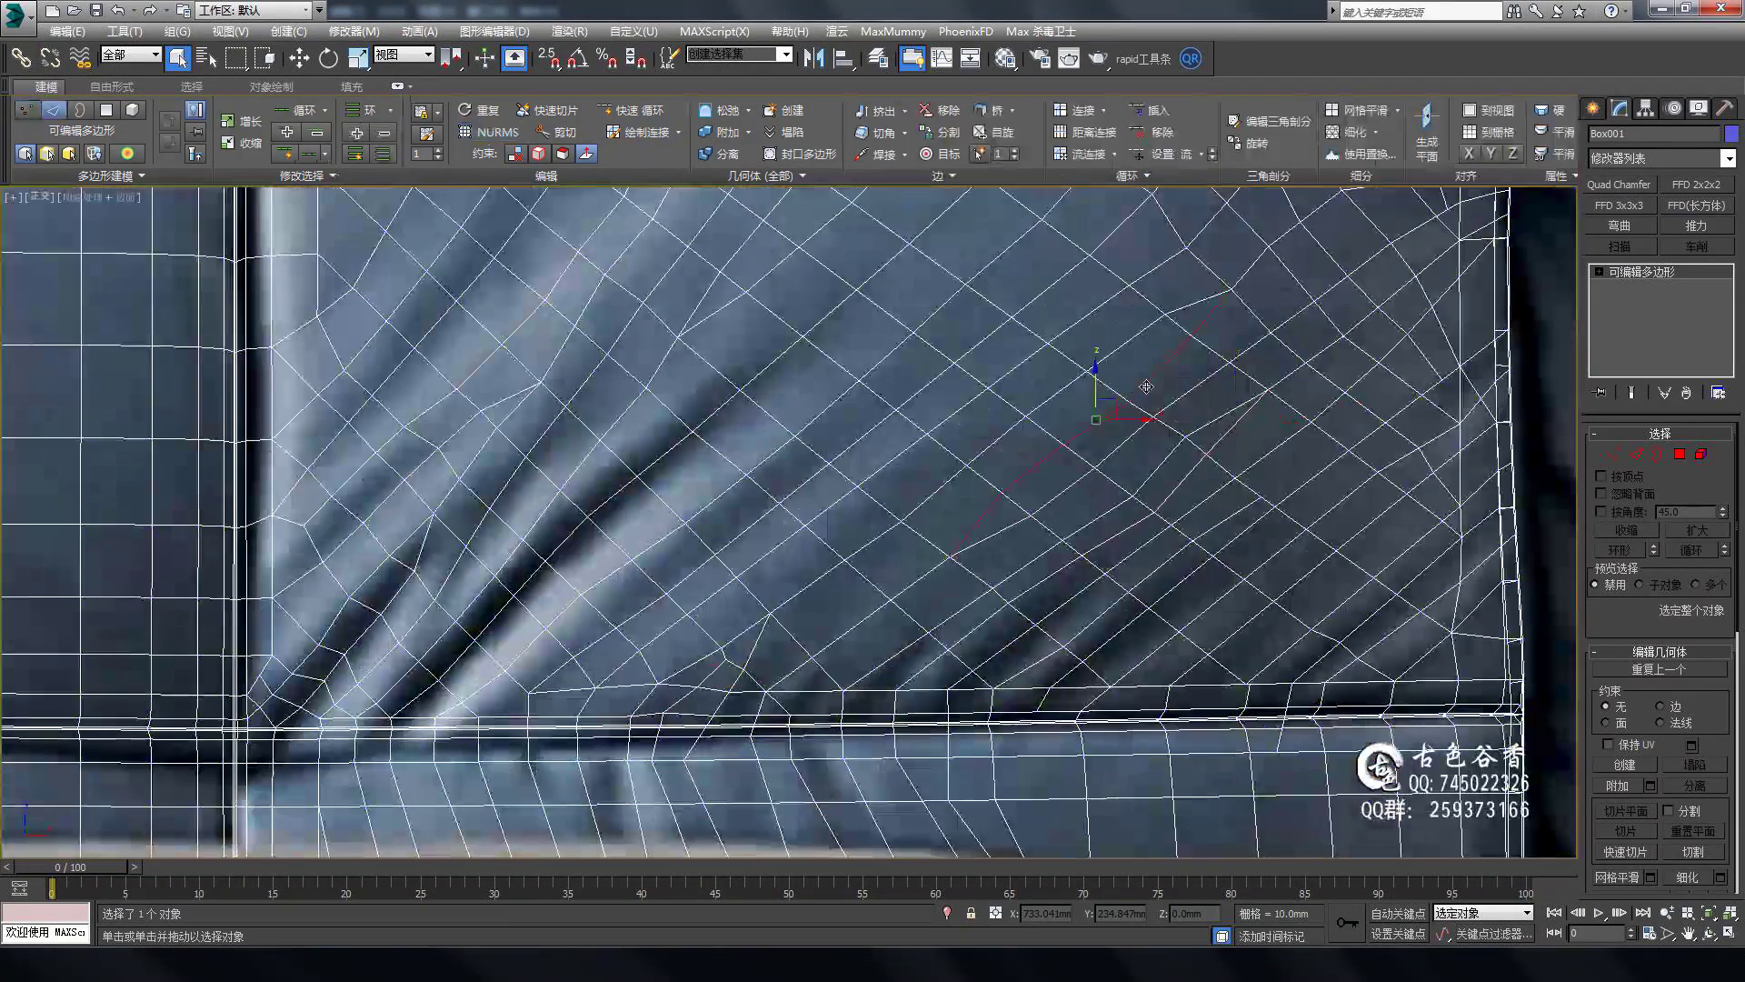
{"action": "scroll", "coordinate": [1239, 378], "scroll_direction": "down", "scroll_amount": 2}
{"action": "key", "text": "F3"}
{"action": "scroll", "coordinate": [799, 488], "scroll_direction": "up", "scroll_amount": 4}
Maximize the reference view, pan along the cushion edge and finish drawing connecting edges.
{"action": "key", "text": "1"}
{"action": "key", "text": "ctrl+q"}
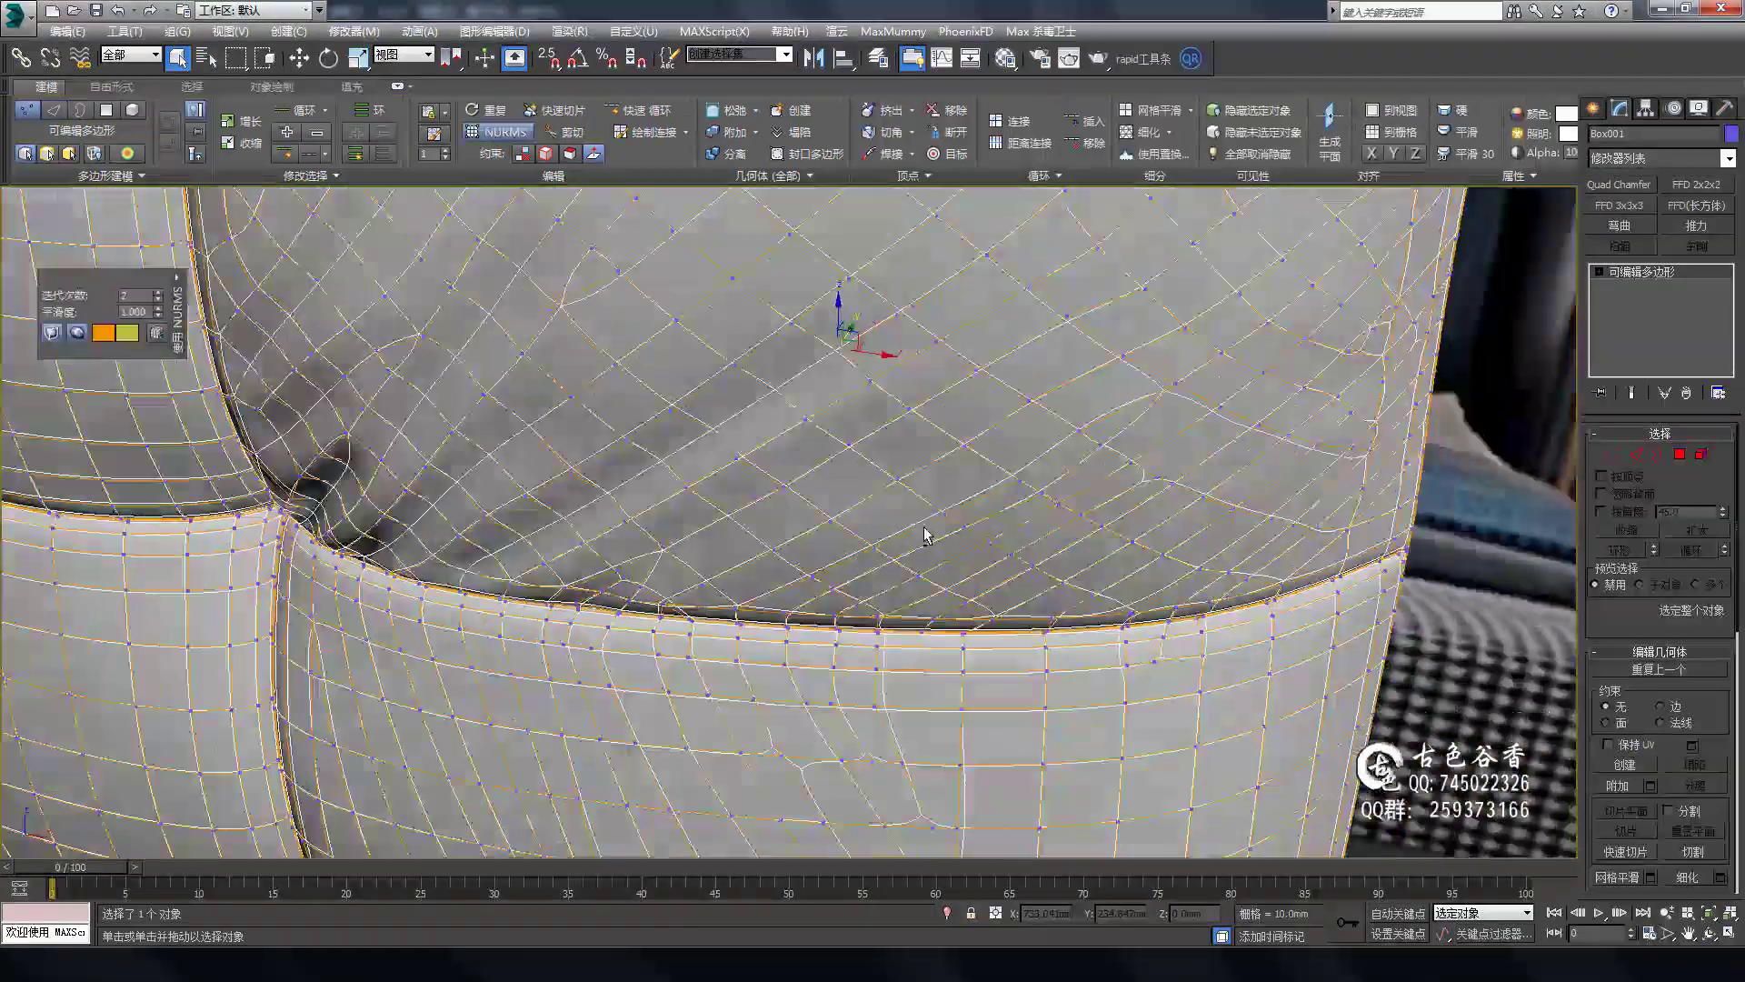
{"action": "key", "text": "ctrl+q"}
{"action": "scroll", "coordinate": [926, 534], "scroll_direction": "up", "scroll_amount": 3}
{"action": "scroll", "coordinate": [1055, 318], "scroll_direction": "up", "scroll_amount": 2}
{"action": "key", "text": "alt+w"}
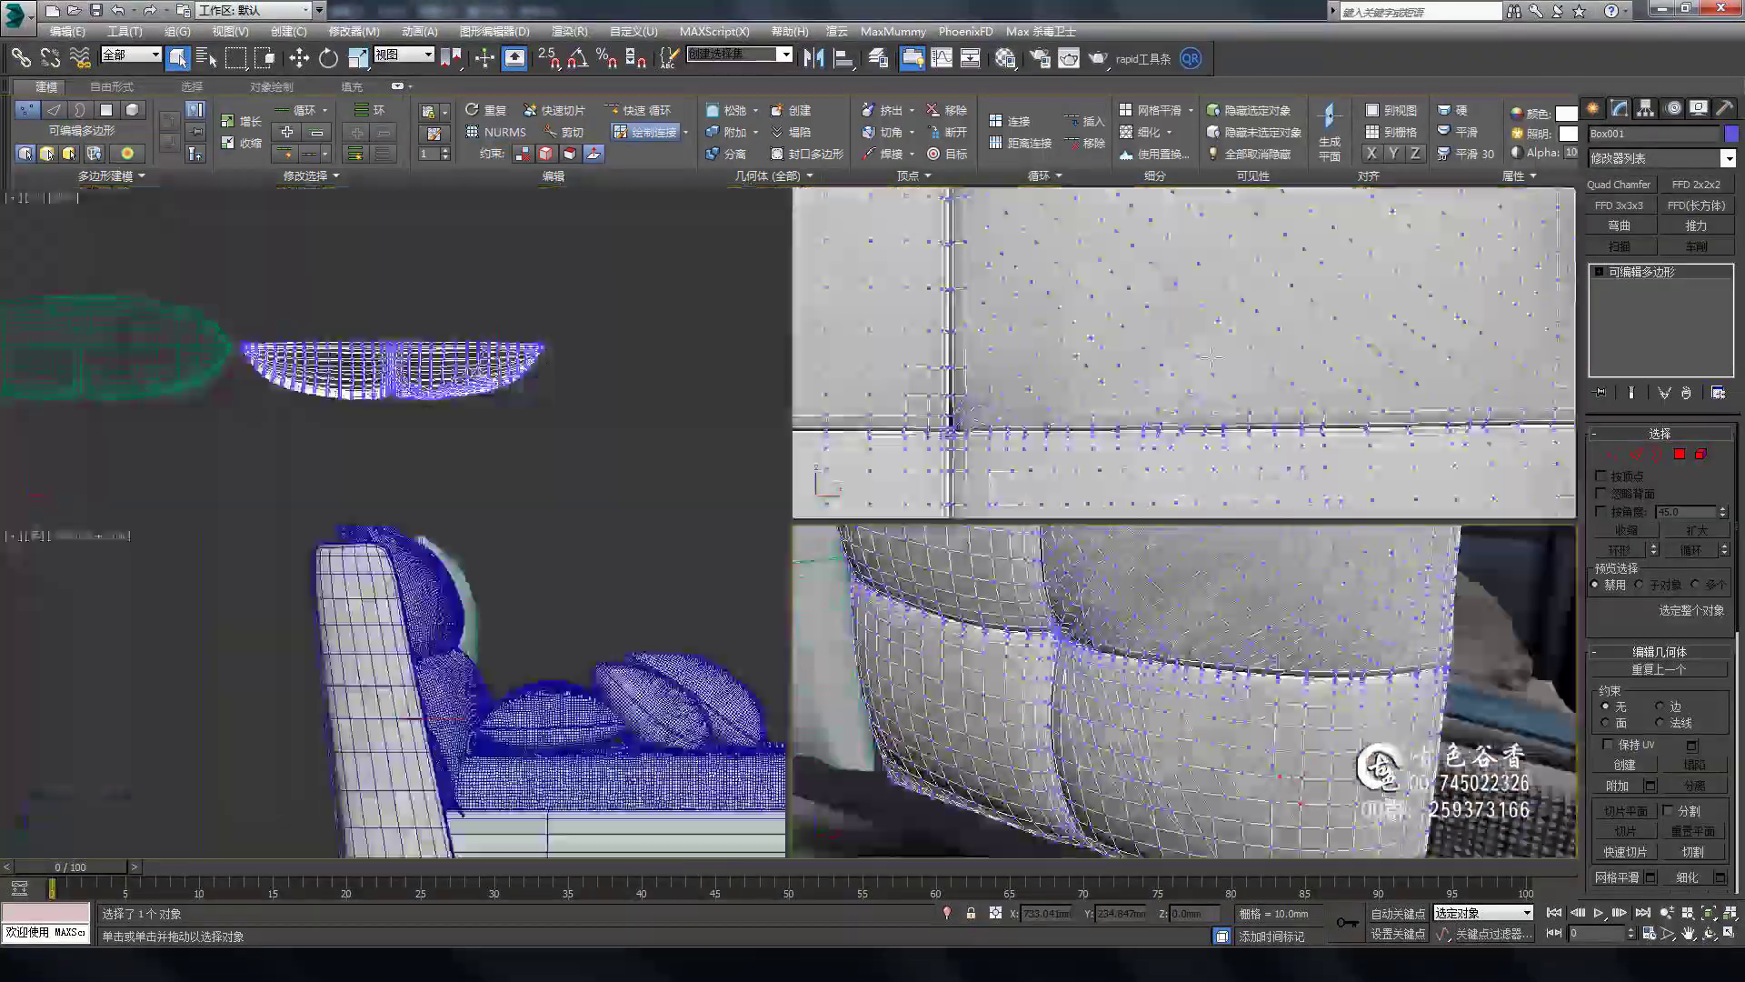
{"action": "key", "text": "alt+w"}
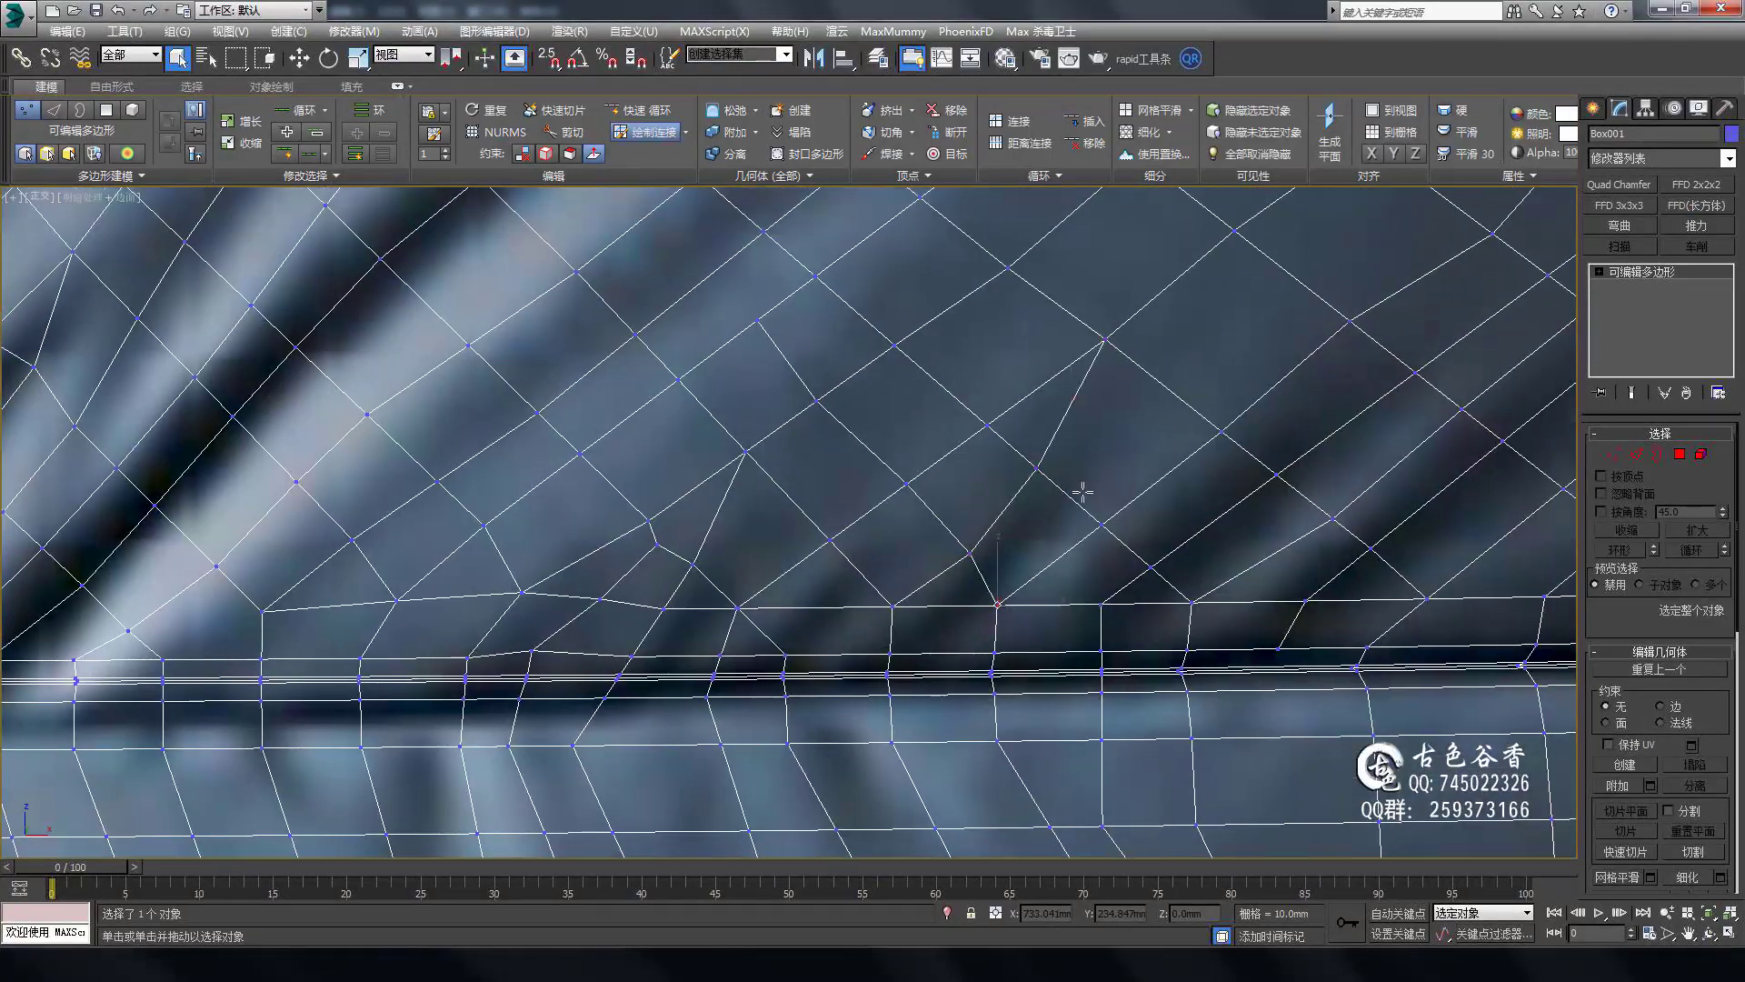
{"action": "middle_click_drag", "start_coordinate": [954, 543], "coordinate": [1110, 270]}
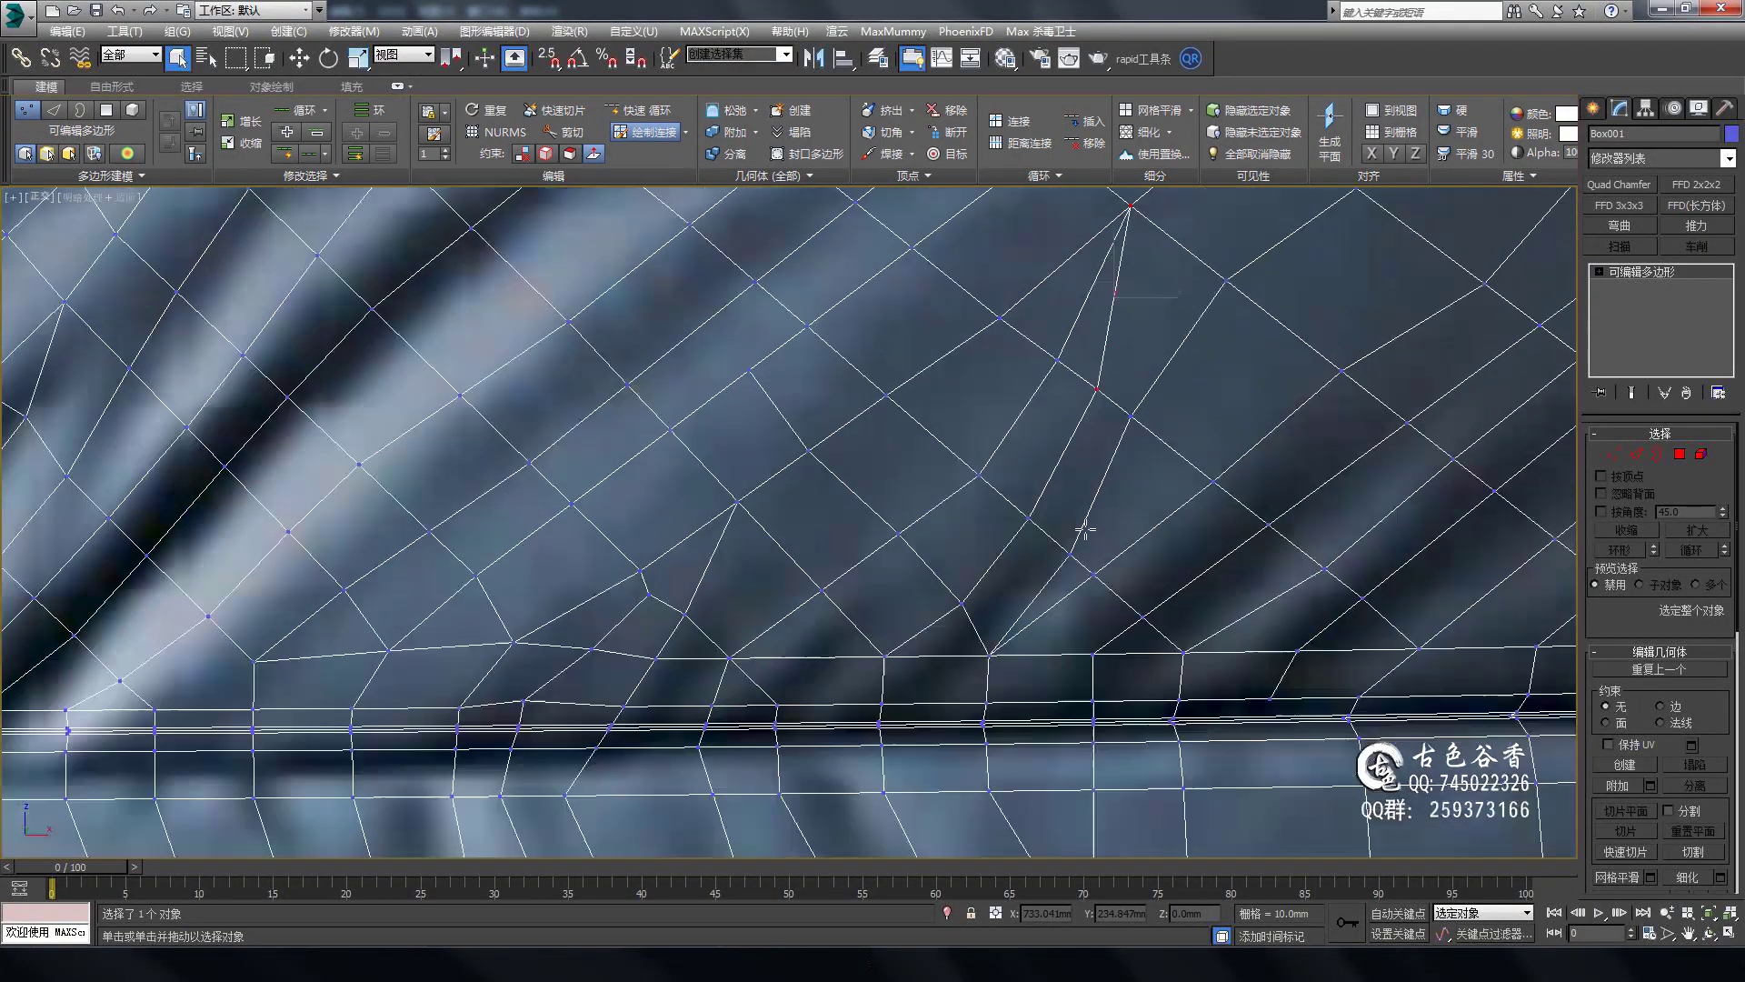
{"action": "right_click", "coordinate": [1085, 529]}
Preview the smoothed mesh in edge mode and orbit around the cushion.
{"action": "key", "text": "2"}
{"action": "key", "text": "ctrl+q"}
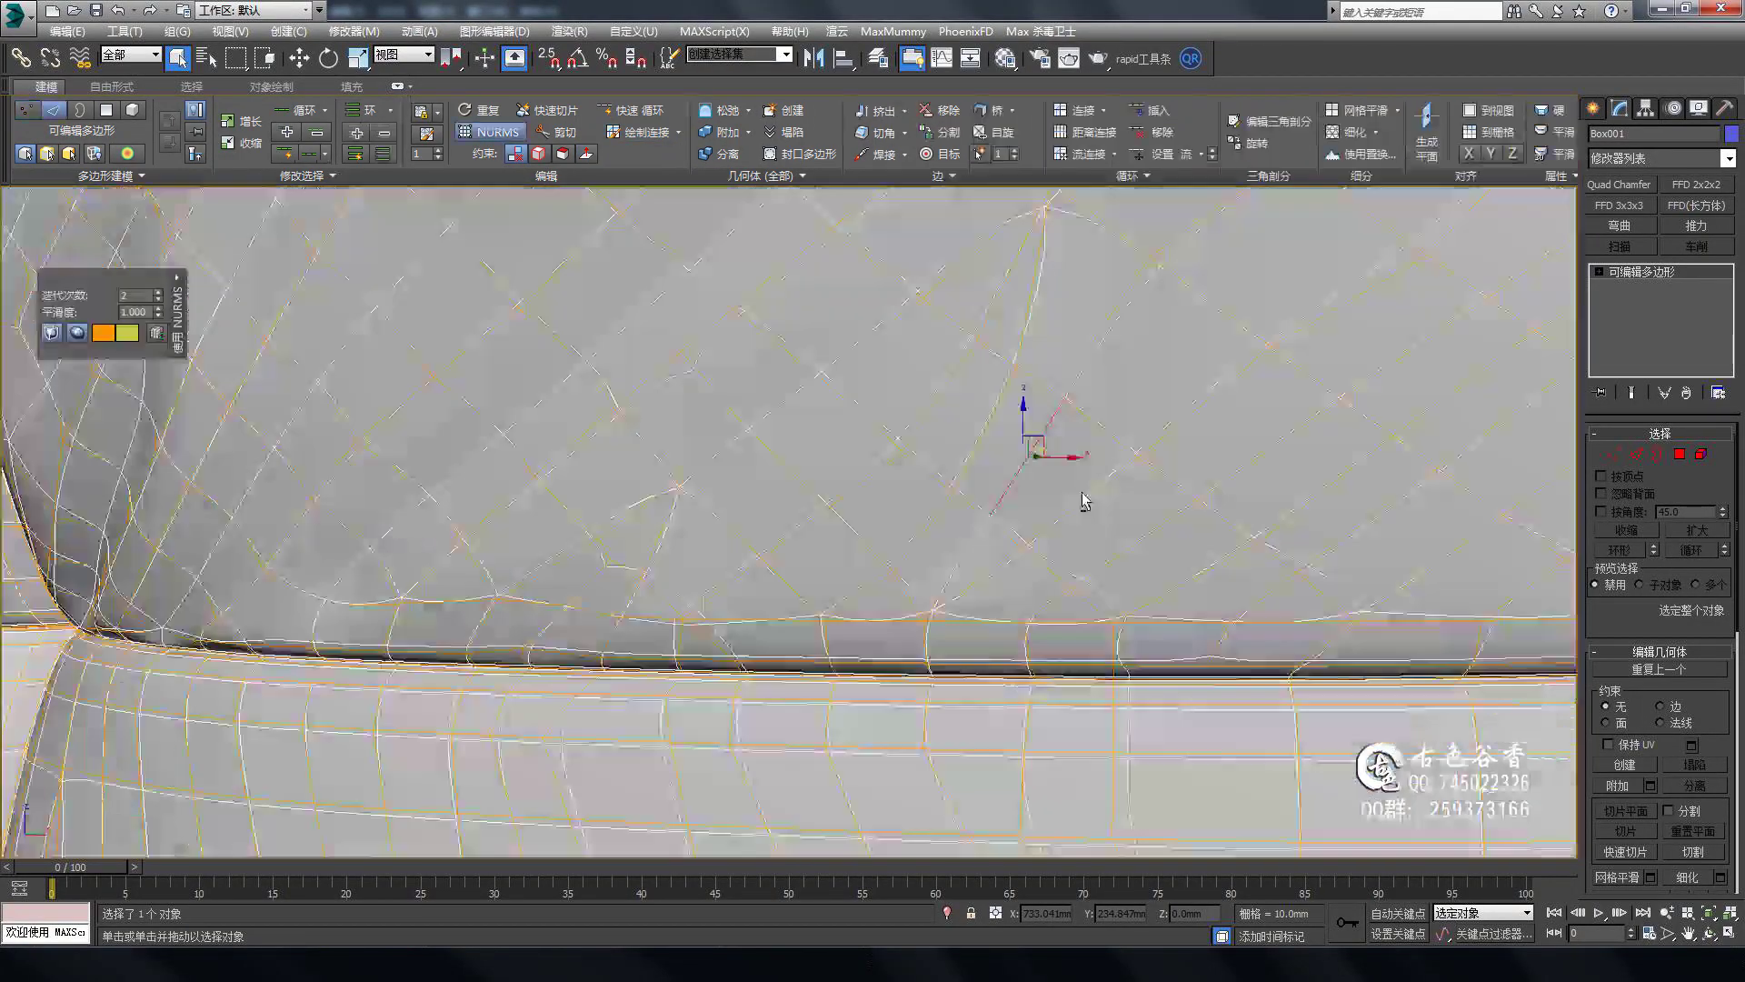
{"action": "key", "text": "ctrl+q"}
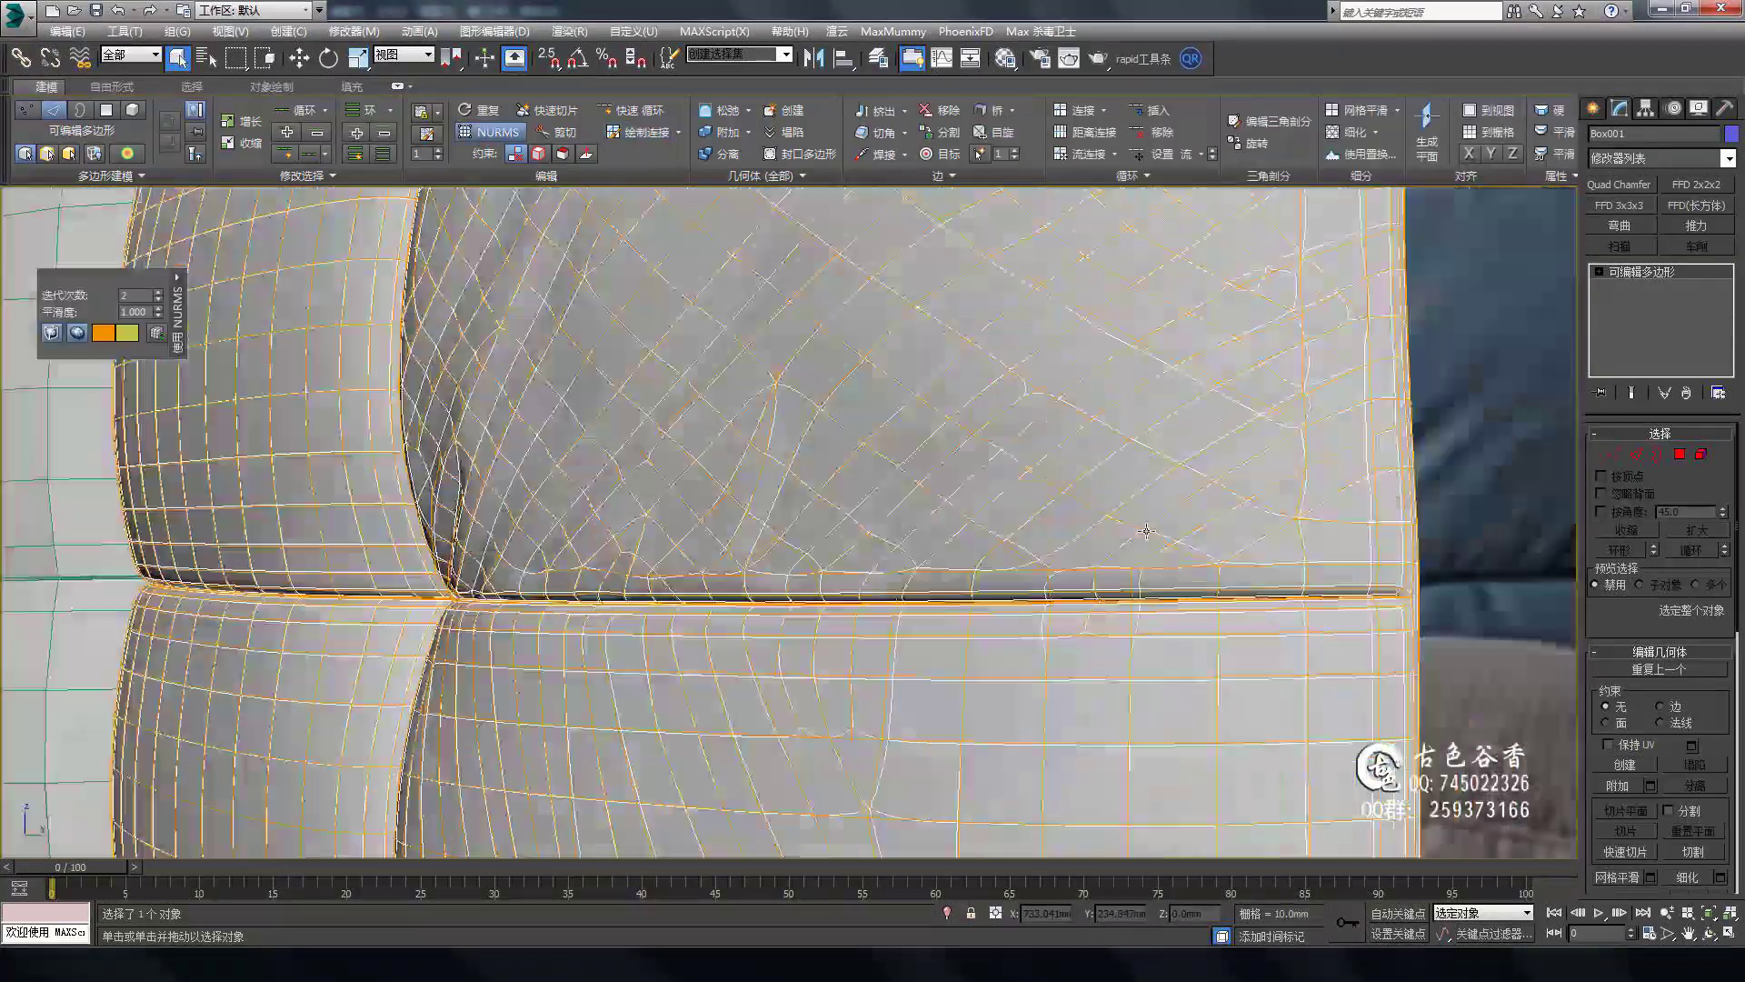
{"action": "scroll", "coordinate": [993, 550], "scroll_direction": "up", "scroll_amount": 5}
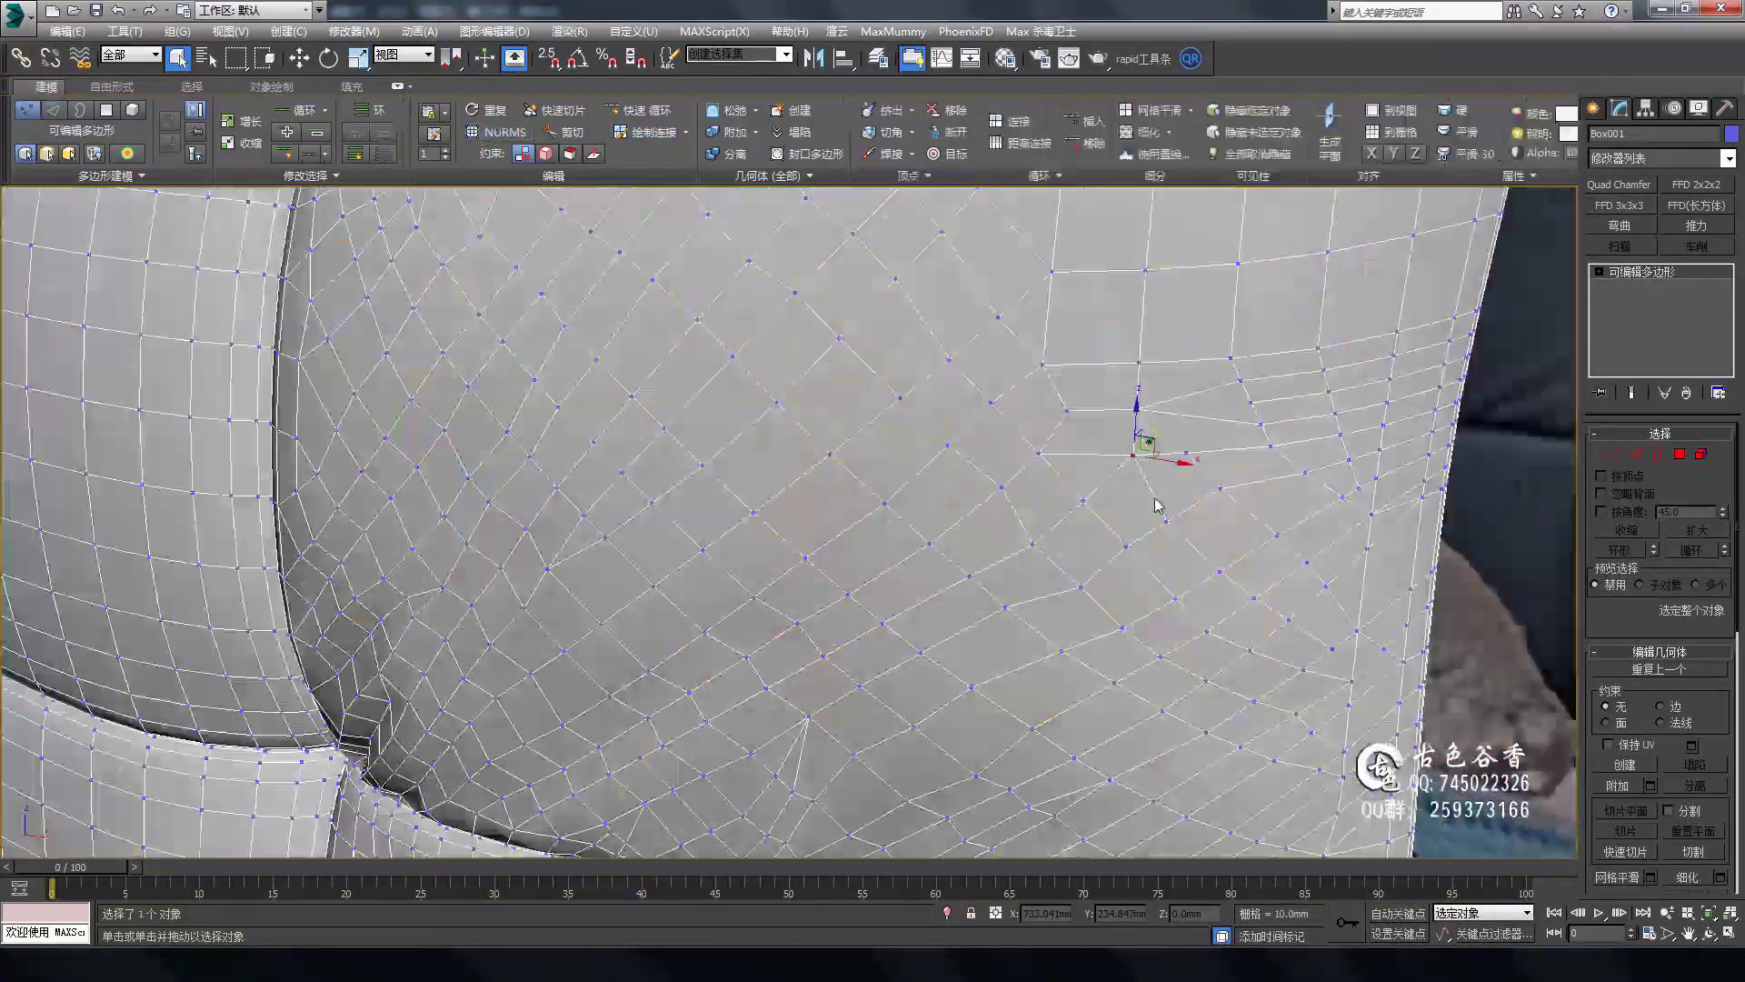
{"action": "middle_click_drag", "start_coordinate": [1169, 506], "coordinate": [1182, 518], "text": "alt"}
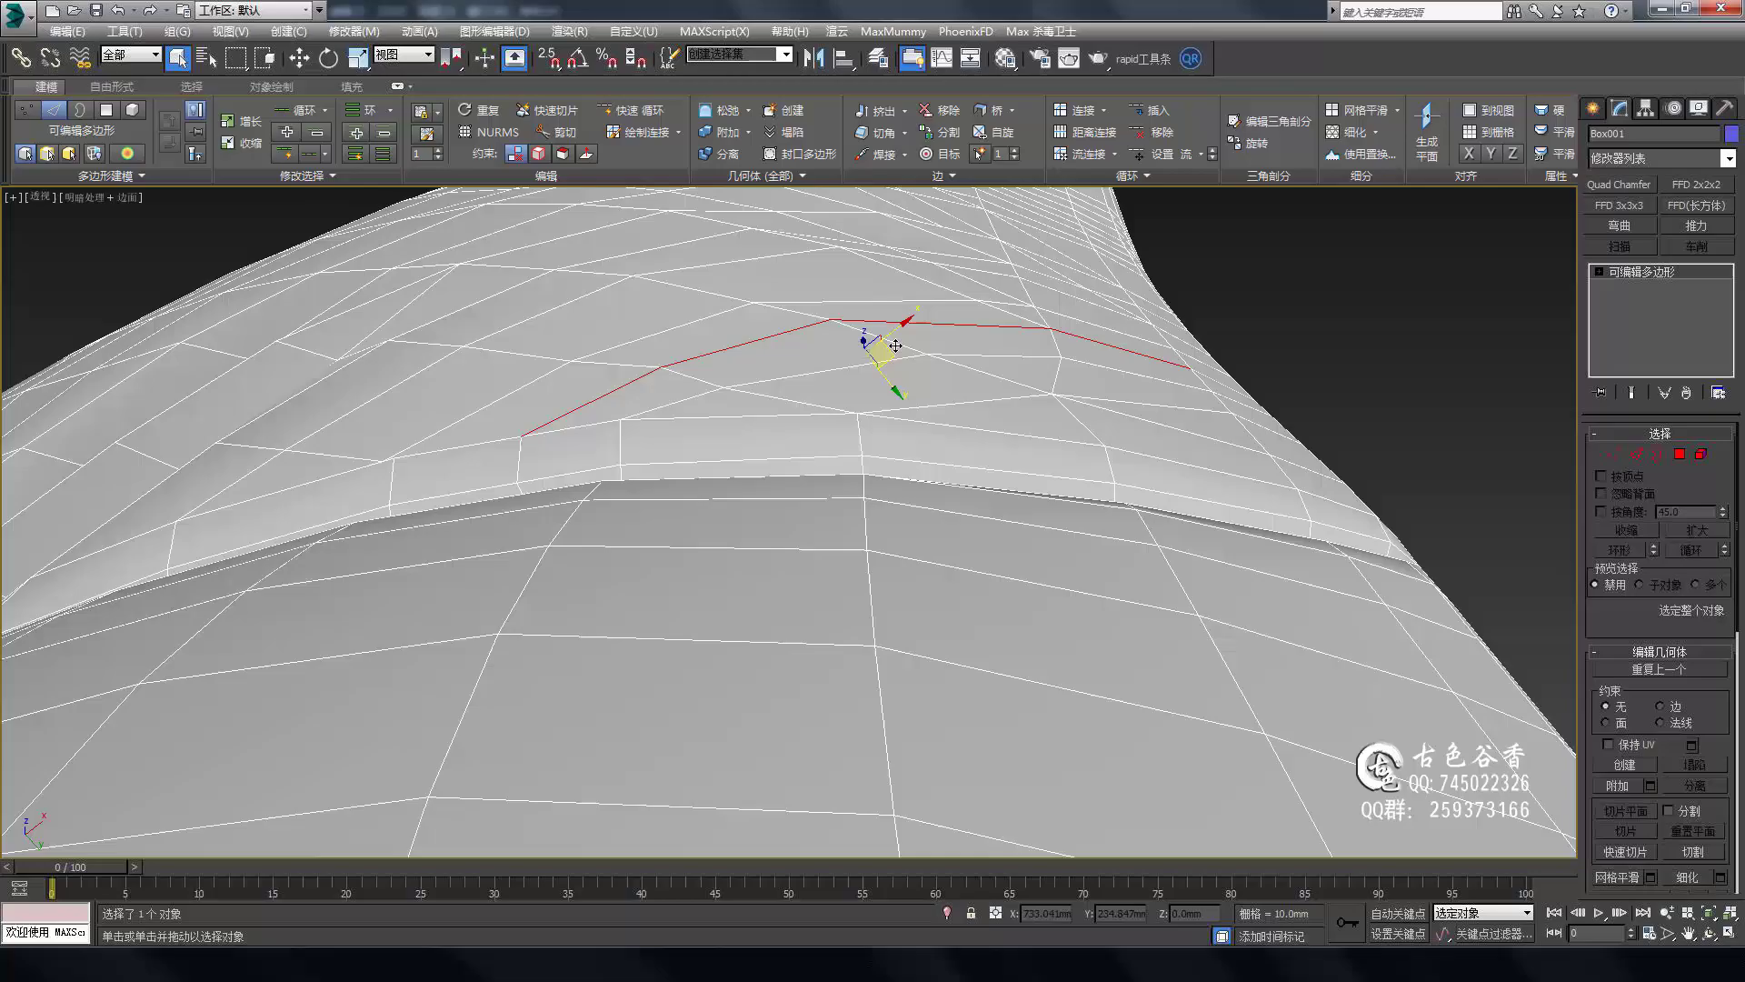
{"action": "mouse_move", "coordinate": [896, 345]}
{"action": "middle_mouse_down", "text": "alt"}
{"action": "mouse_move", "coordinate": [973, 358]}
{"action": "mouse_move", "coordinate": [1169, 448]}
{"action": "middle_mouse_up", "text": "alt"}
{"action": "scroll", "coordinate": [973, 358], "scroll_direction": "down", "scroll_amount": 3}
{"action": "scroll", "coordinate": [1275, 366], "scroll_direction": "up", "scroll_amount": 4}
Switch to an orthographic view and orbit in on the sofa cushion to work its seam vertices.
{"action": "key", "text": "1"}
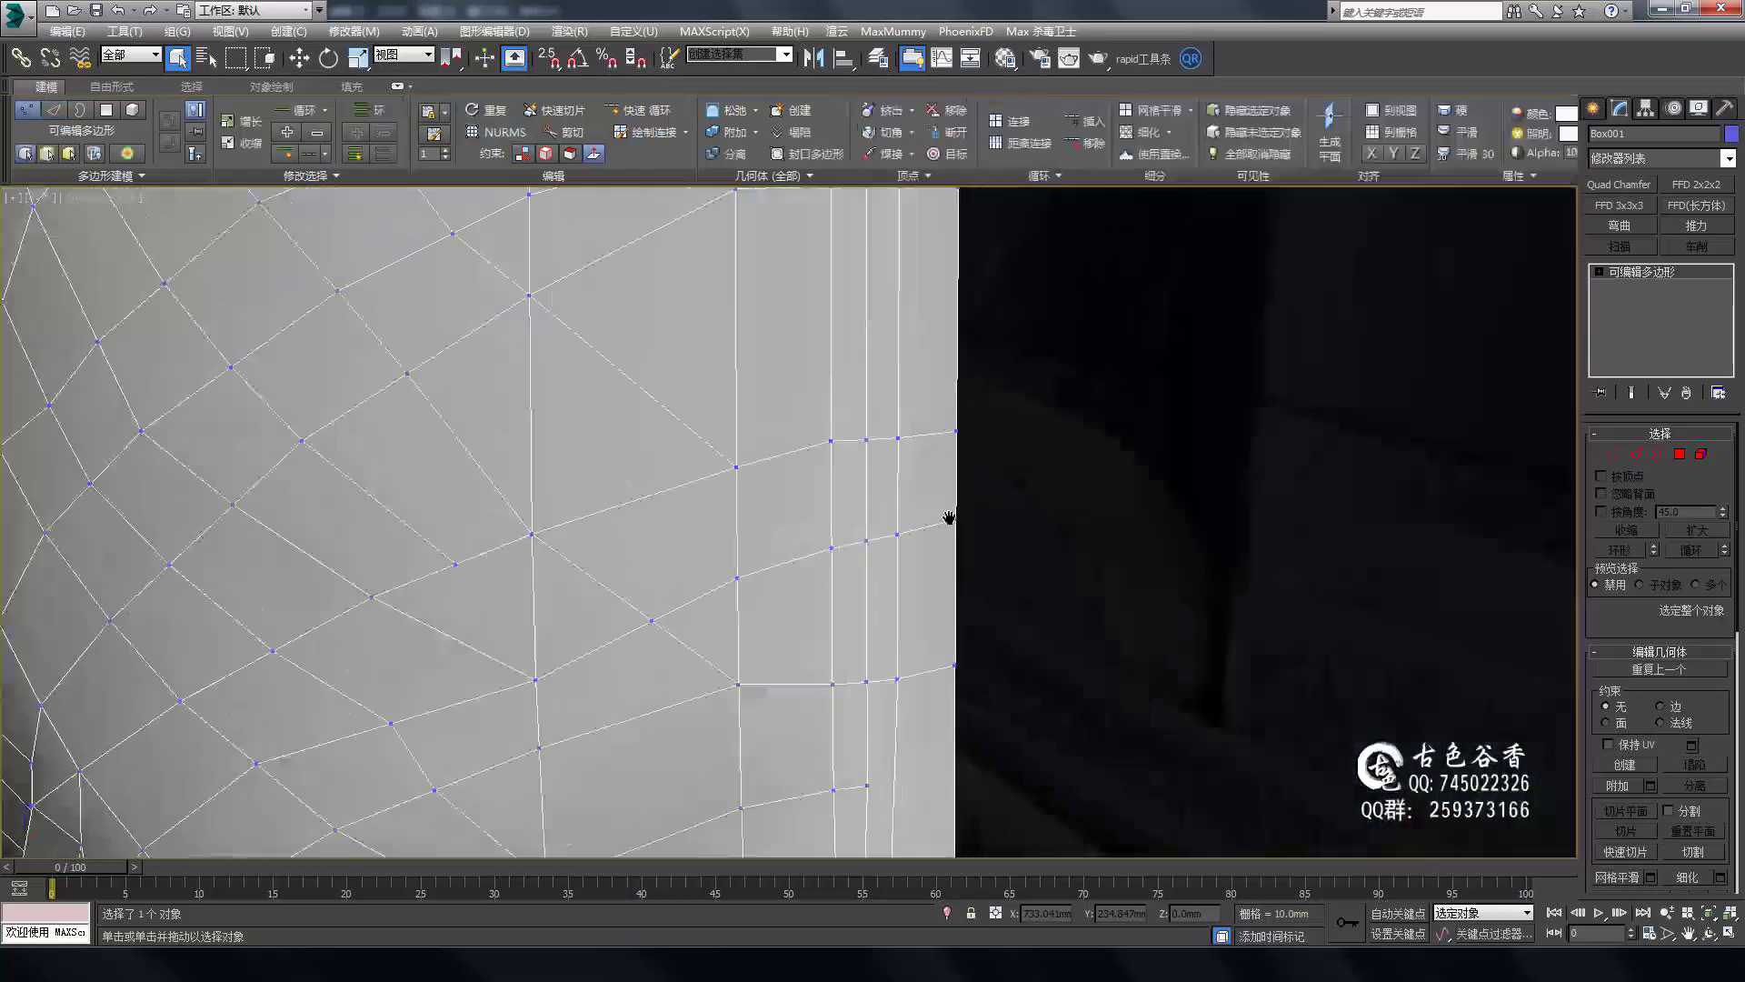
{"action": "scroll", "coordinate": [946, 515], "scroll_direction": "down", "scroll_amount": 2}
{"action": "scroll", "coordinate": [1060, 663], "scroll_direction": "up", "scroll_amount": 2}
{"action": "middle_click_drag", "start_coordinate": [1060, 663], "coordinate": [846, 561]}
{"action": "key", "text": "u"}
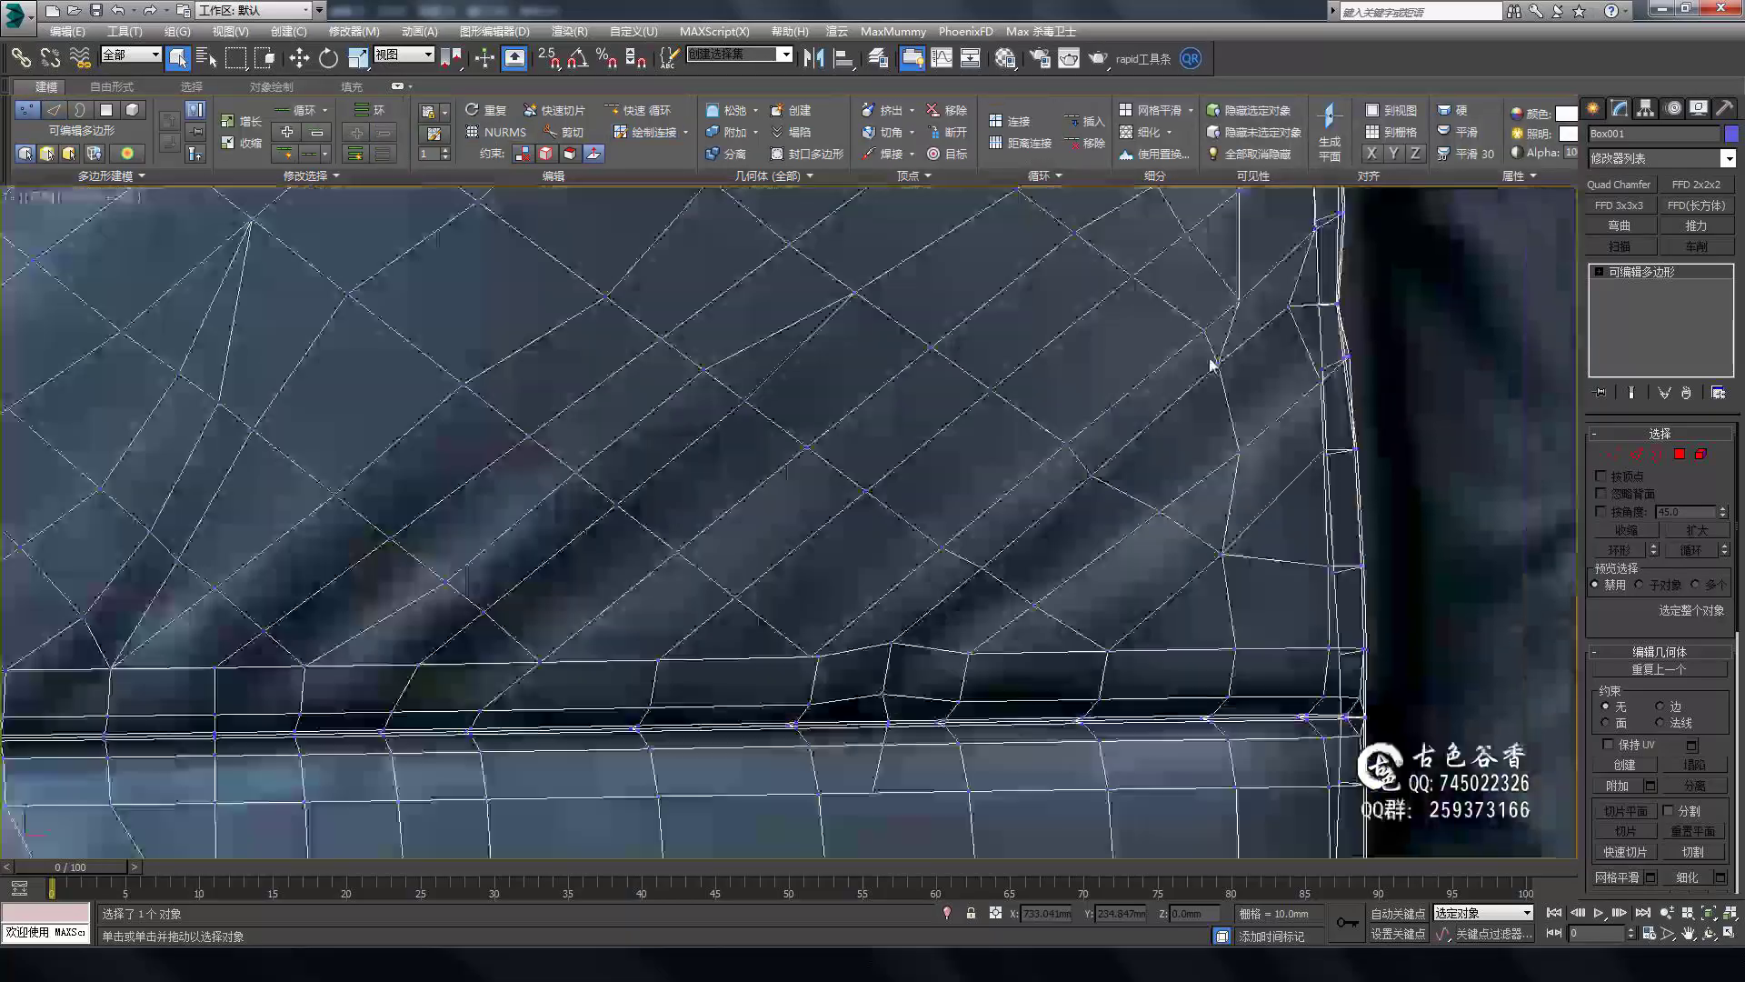
{"action": "scroll", "coordinate": [1052, 488], "scroll_direction": "up", "scroll_amount": 5}
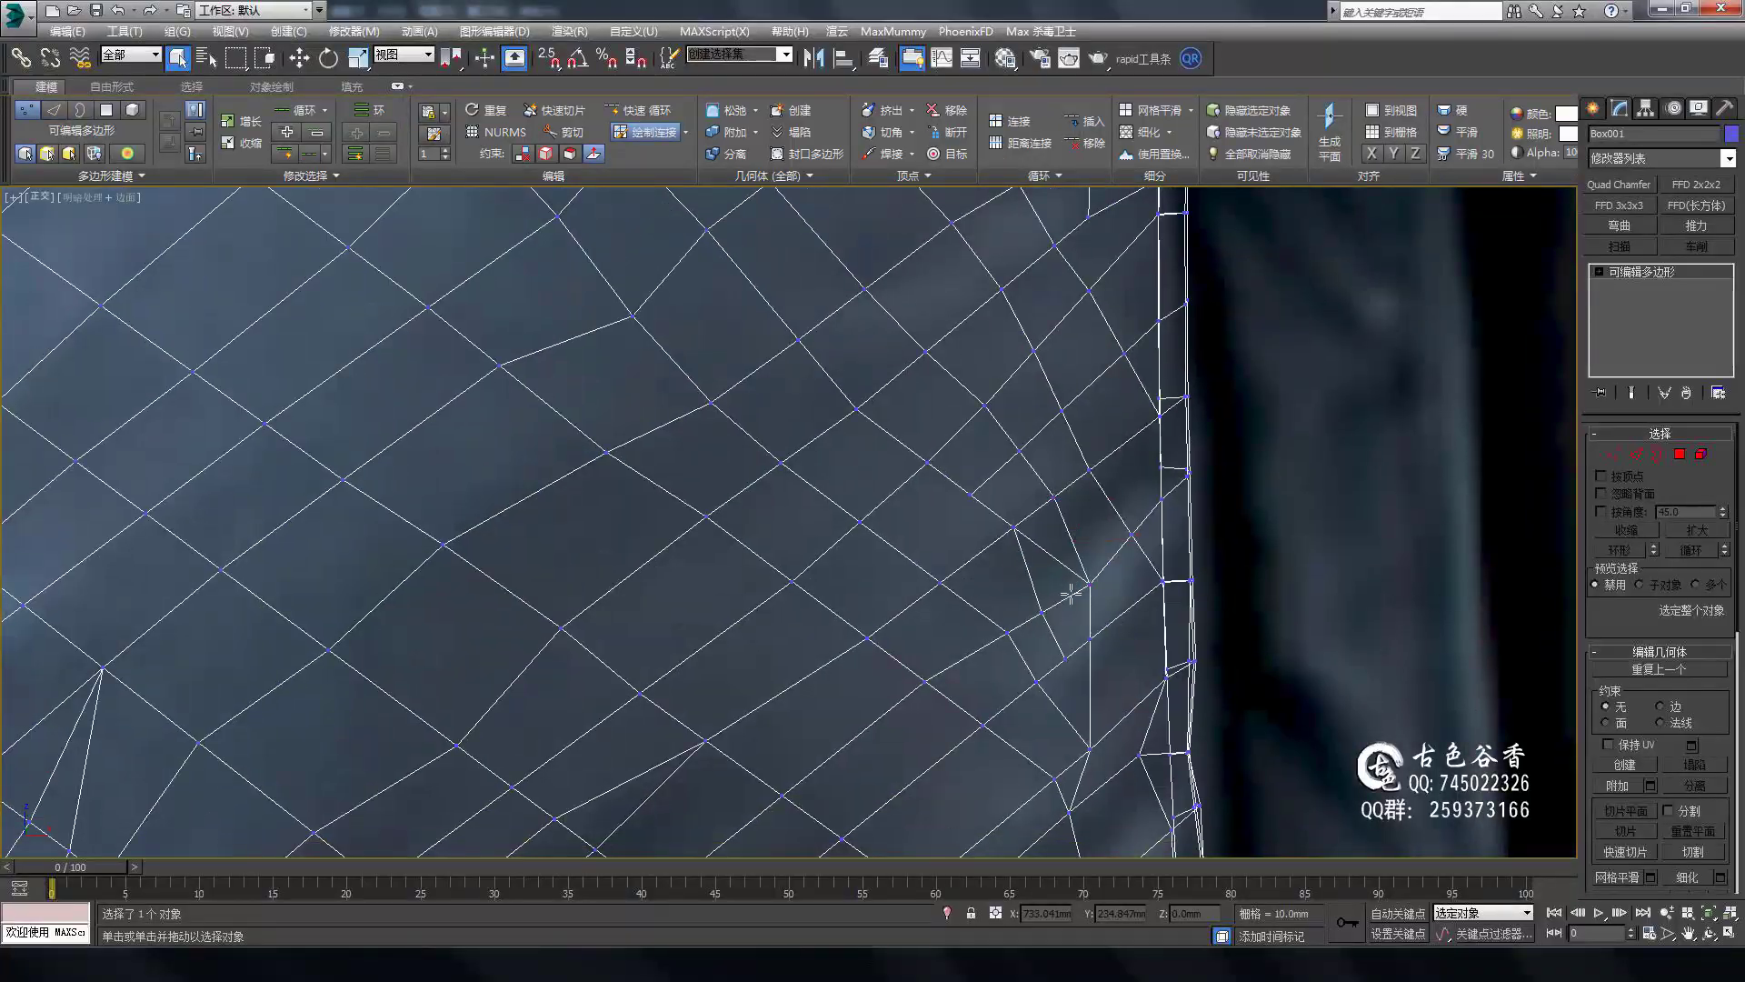
{"action": "middle_click_drag", "start_coordinate": [1175, 413], "coordinate": [982, 596], "text": "alt"}
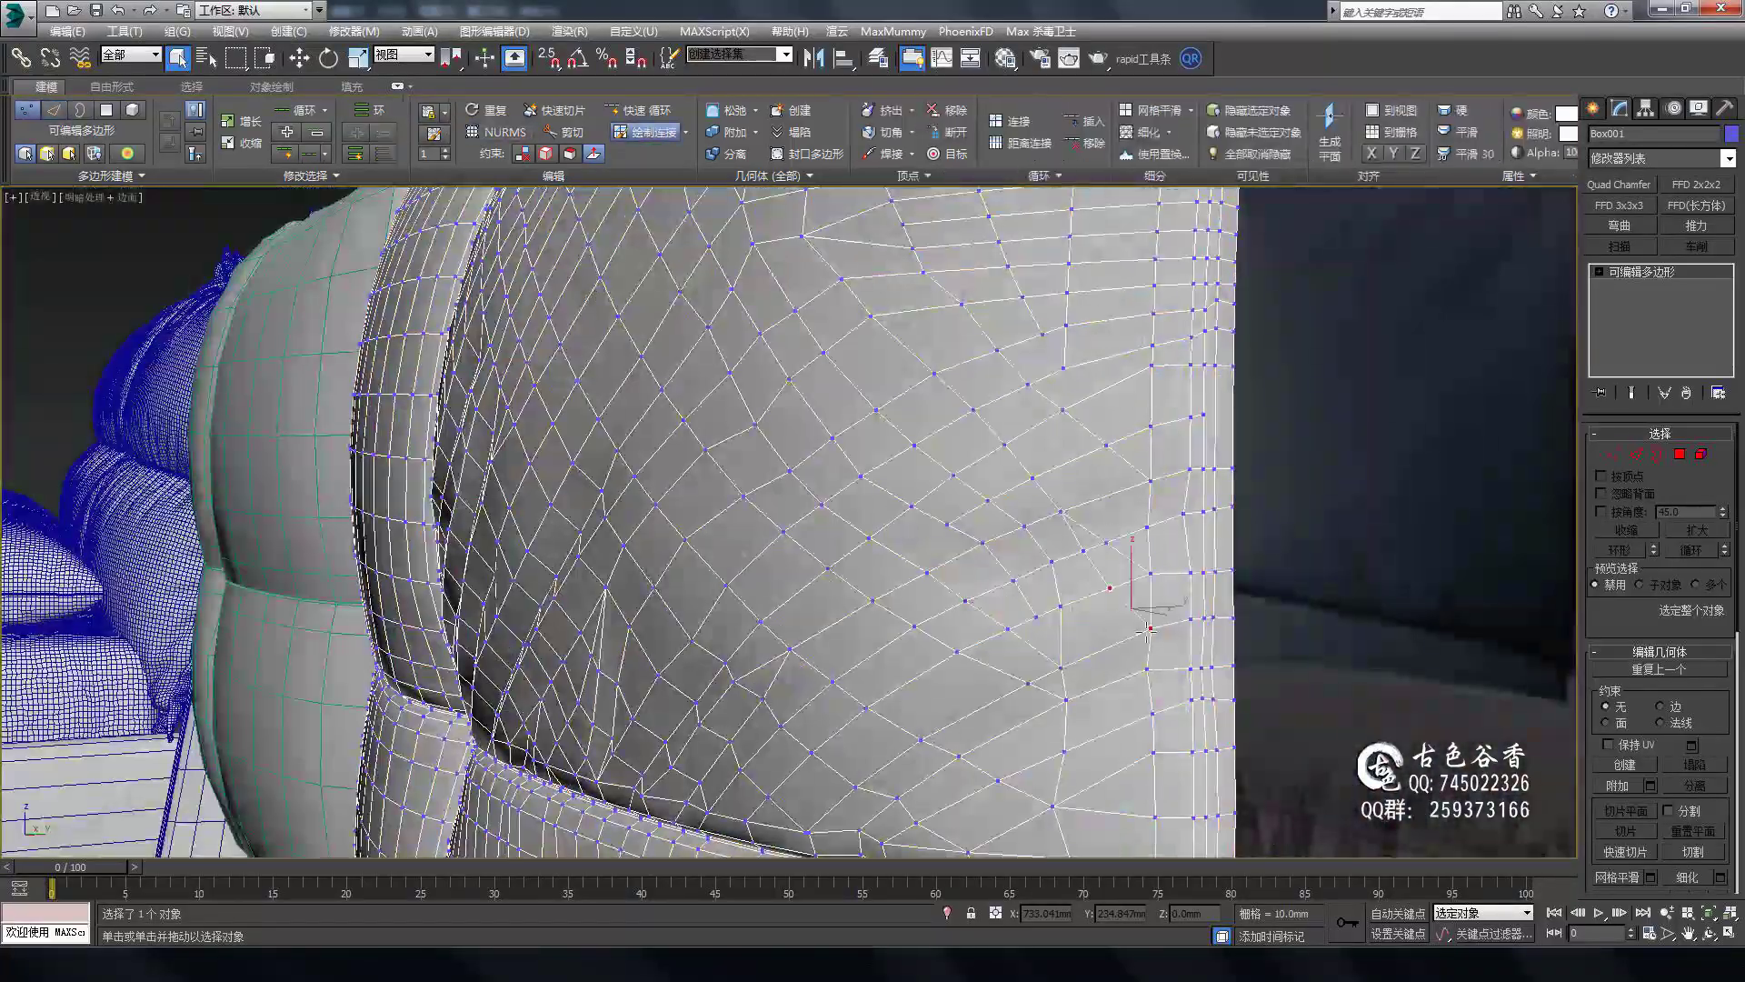
{"action": "key", "text": "2"}
{"action": "mouse_move", "coordinate": [1147, 630]}
{"action": "middle_mouse_down", "text": "alt"}
{"action": "mouse_move", "coordinate": [1168, 707]}
{"action": "mouse_move", "coordinate": [1182, 447]}
{"action": "mouse_move", "coordinate": [1233, 543]}
{"action": "mouse_move", "coordinate": [1187, 539]}
{"action": "mouse_move", "coordinate": [1257, 591]}
{"action": "mouse_move", "coordinate": [1368, 545]}
{"action": "mouse_move", "coordinate": [1340, 537]}
{"action": "mouse_move", "coordinate": [1367, 460]}
{"action": "mouse_move", "coordinate": [1259, 553]}
{"action": "mouse_move", "coordinate": [1209, 427]}
{"action": "middle_mouse_up", "text": "alt"}
{"action": "key", "text": "1"}
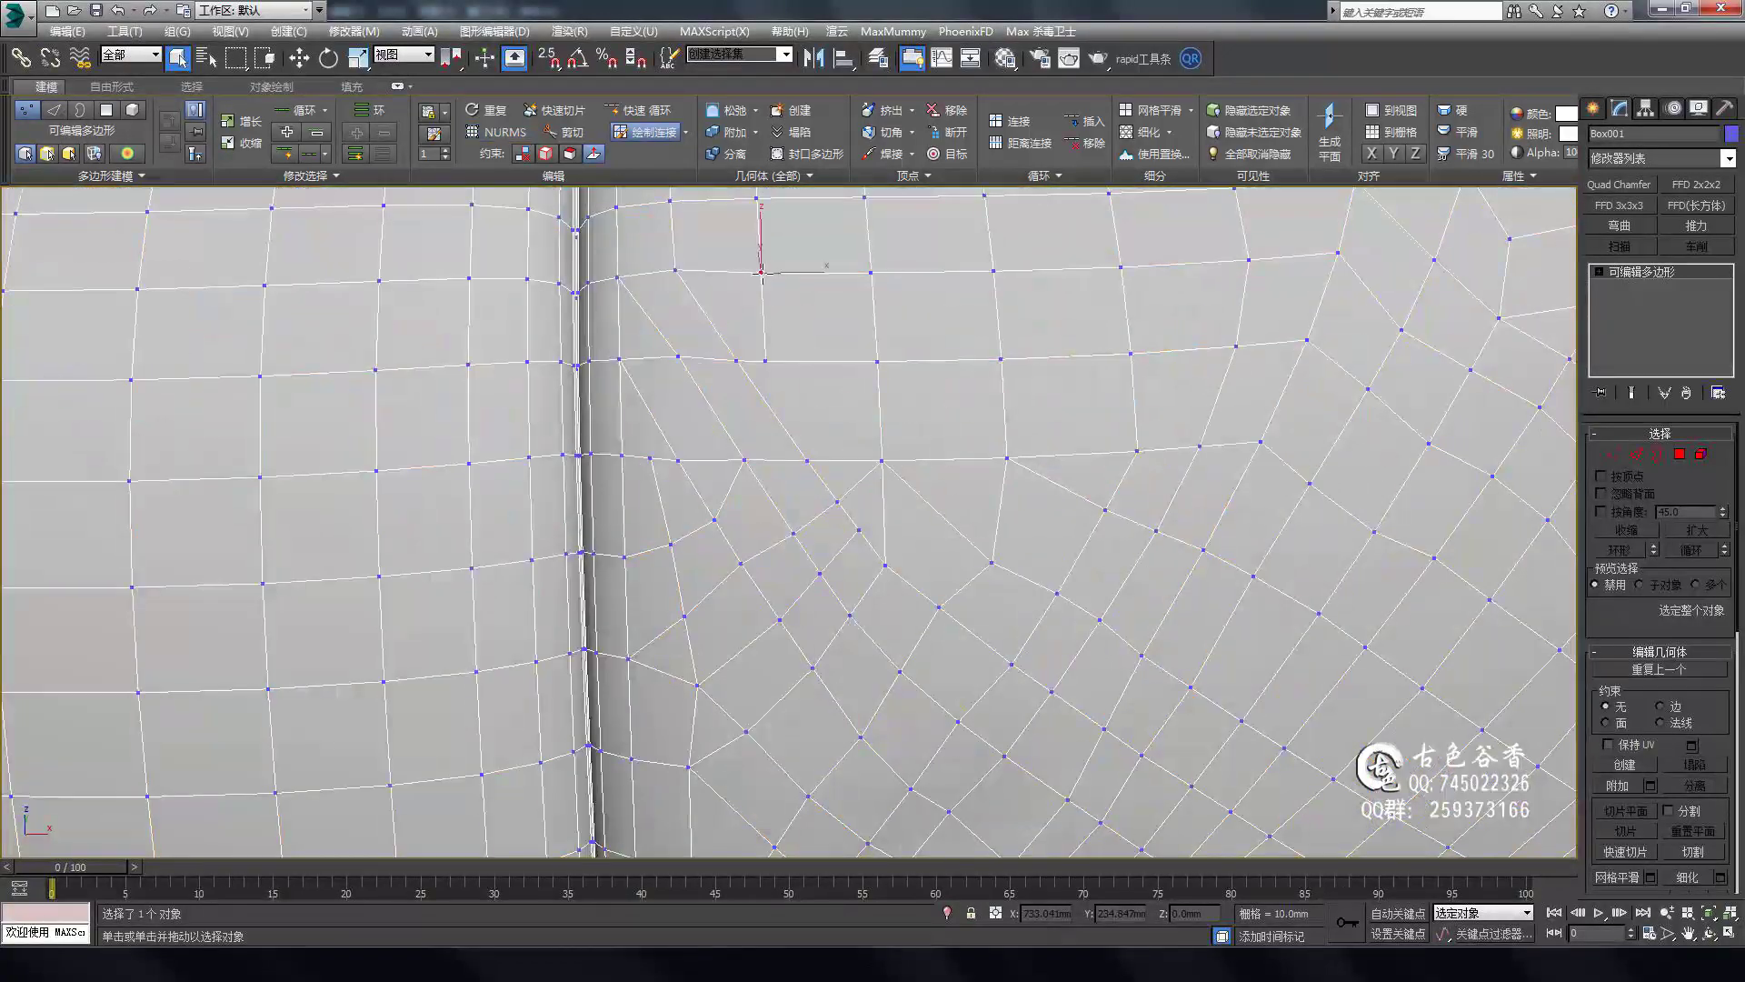
Draw a new connecting edge across the cushion's lower side panel with Paint Connect.
{"action": "key", "text": "alt+c"}
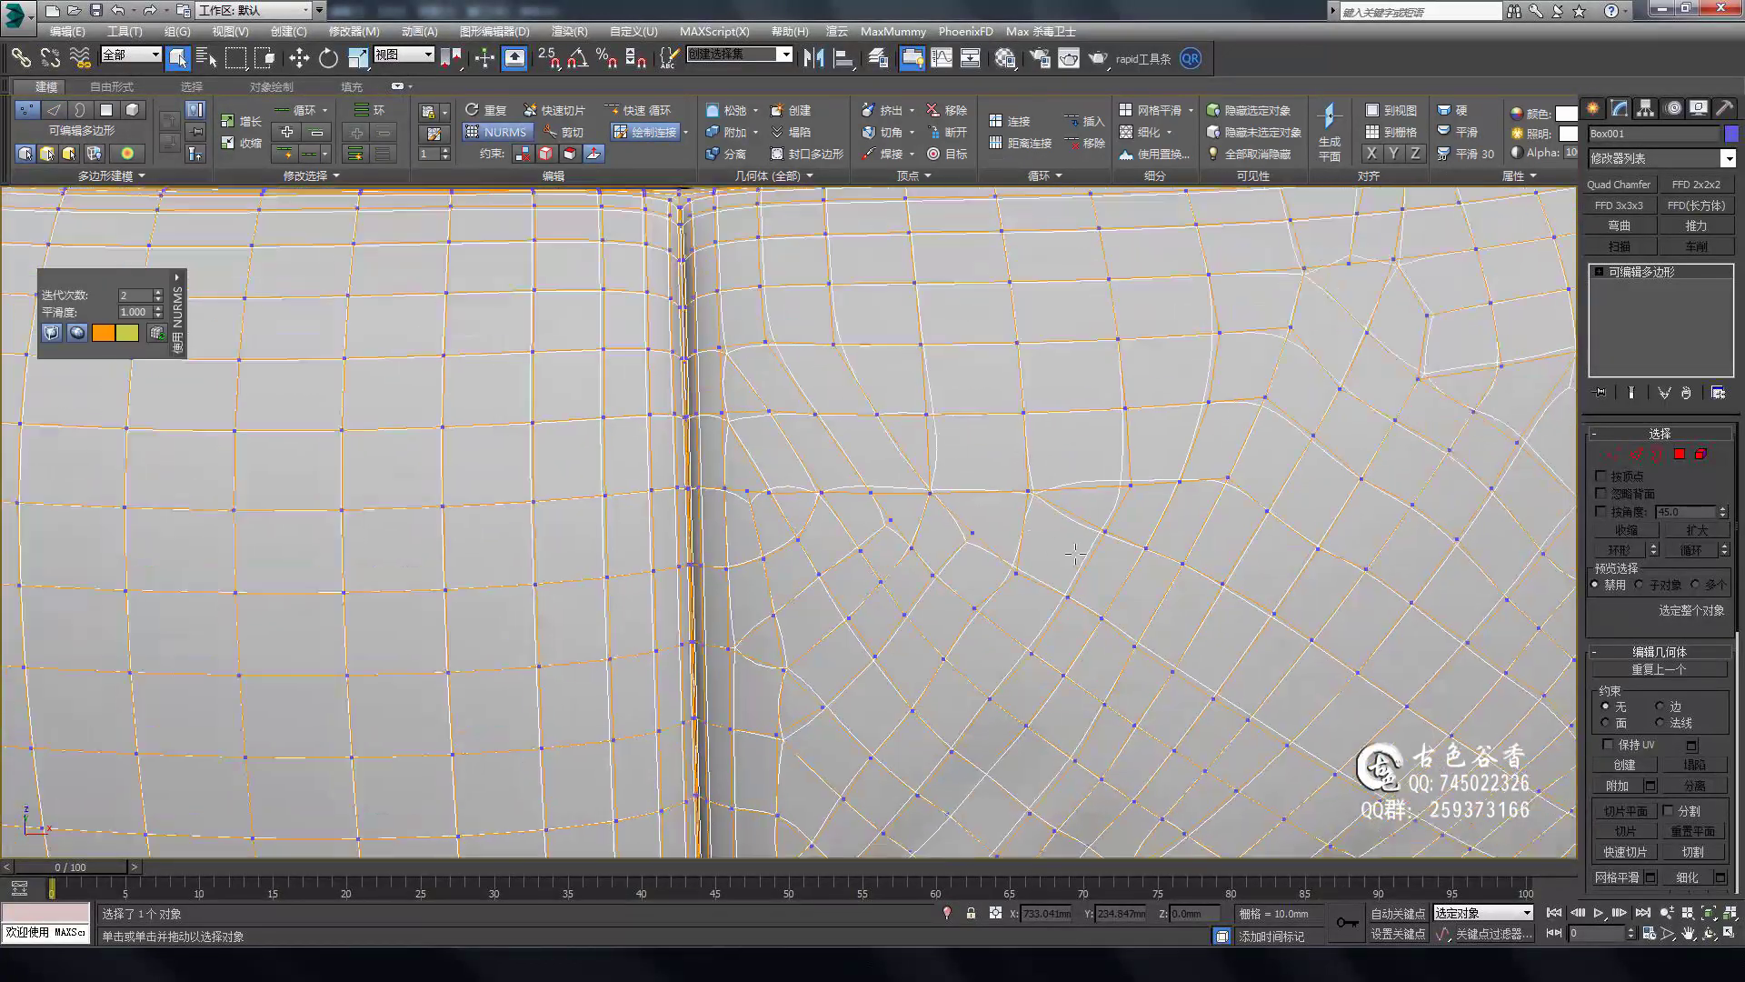
{"action": "left_click_drag", "start_coordinate": [1074, 553], "coordinate": [1109, 400]}
{"action": "mouse_move", "coordinate": [1001, 397]}
{"action": "middle_mouse_down", "text": "alt"}
{"action": "mouse_move", "coordinate": [1165, 360]}
{"action": "mouse_move", "coordinate": [1325, 479]}
{"action": "middle_mouse_up", "text": "alt"}
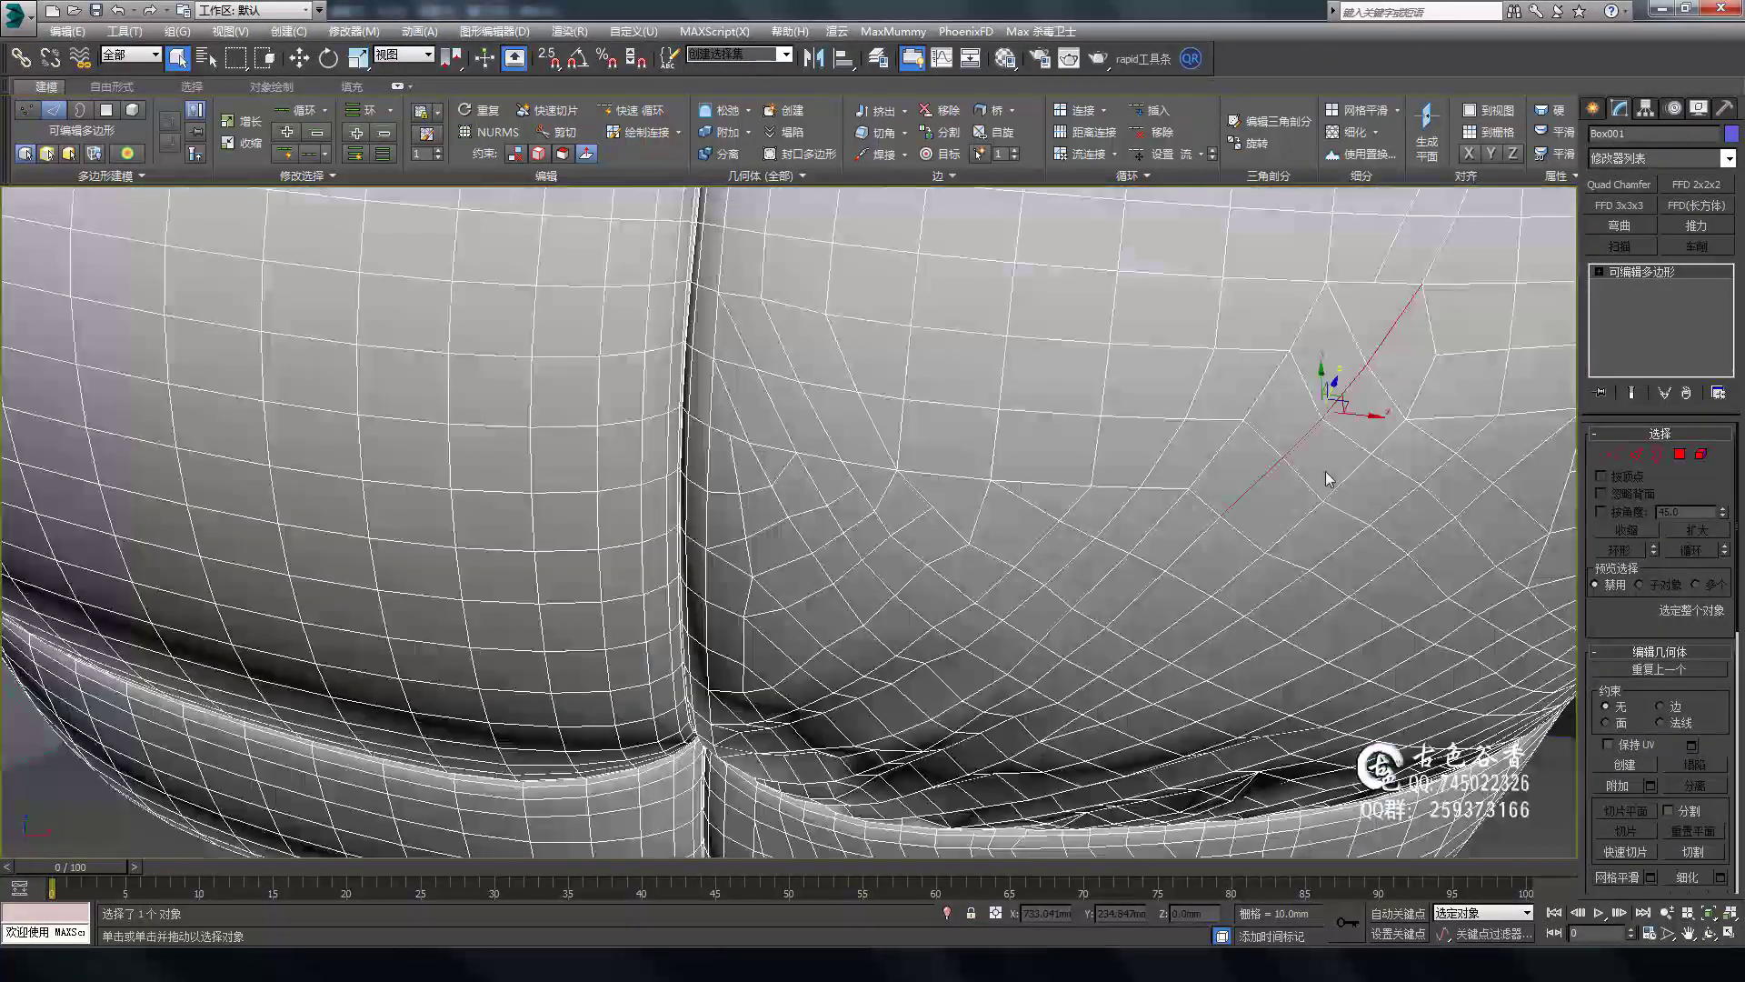
{"action": "mouse_move", "coordinate": [1212, 318]}
{"action": "middle_mouse_down", "text": "alt"}
{"action": "mouse_move", "coordinate": [1046, 409]}
{"action": "mouse_move", "coordinate": [909, 545]}
{"action": "mouse_move", "coordinate": [898, 580]}
{"action": "middle_mouse_up", "text": "alt"}
Preview the cushion mesh with NURMS smoothing at vertex level and orbit around the seam.
{"action": "key", "text": "1"}
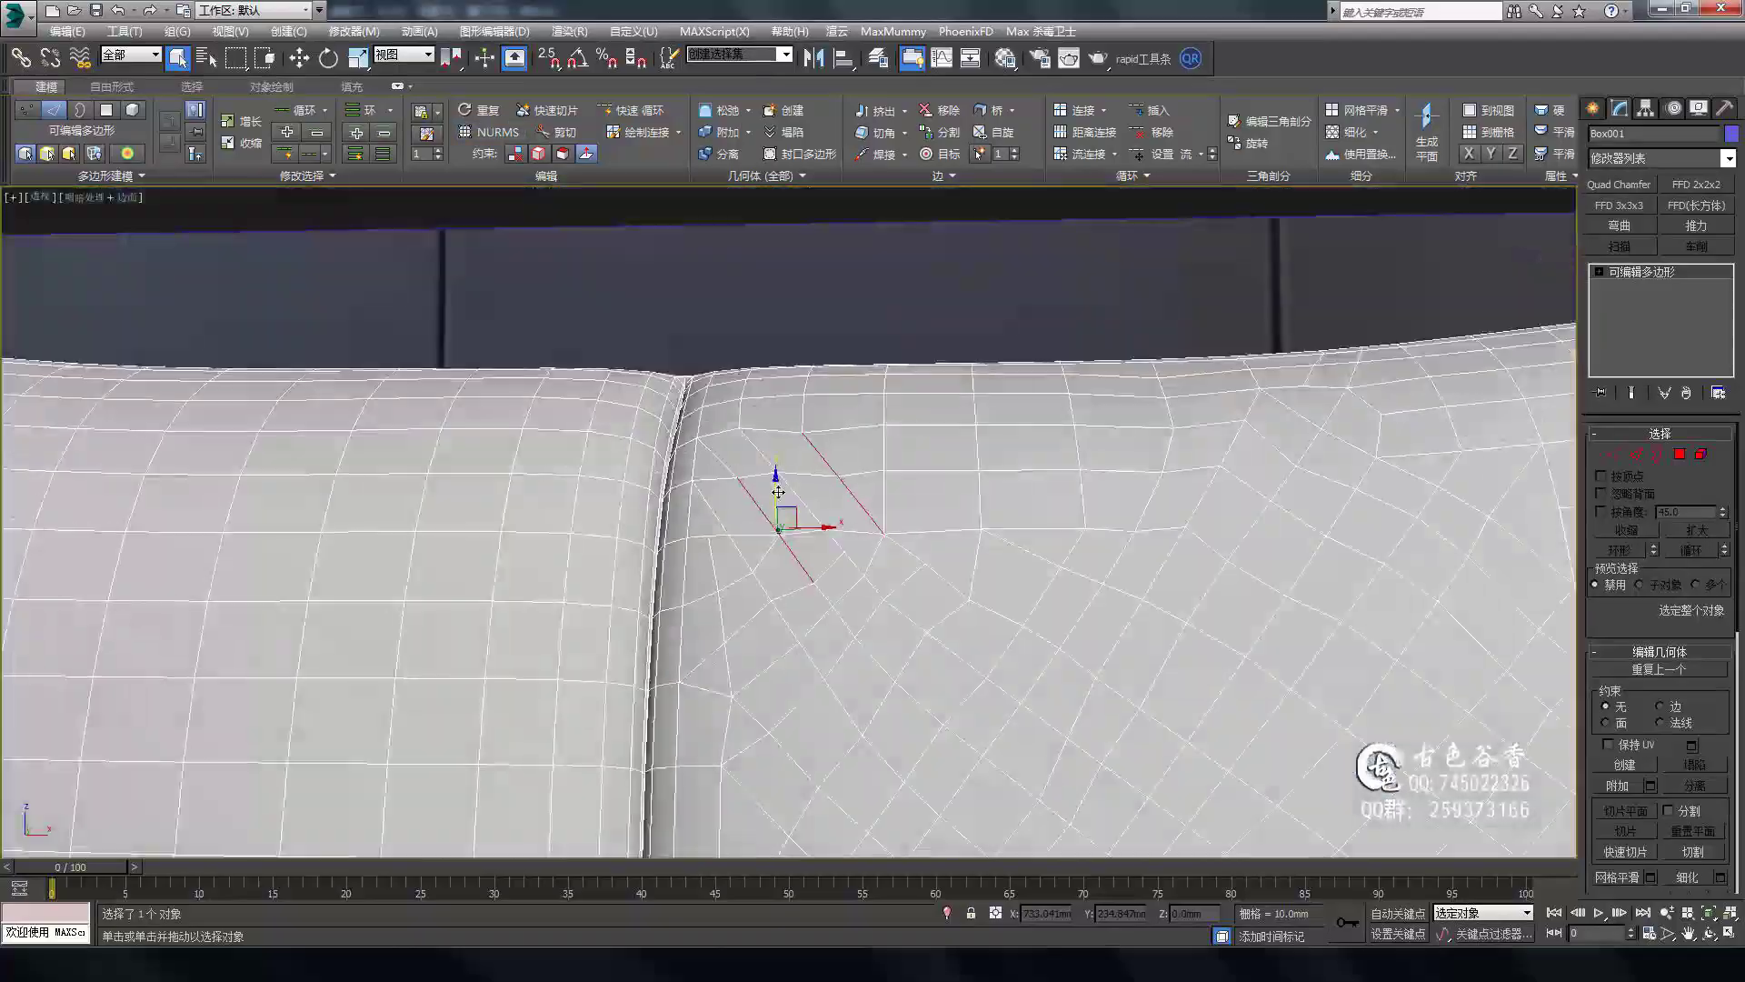
{"action": "key", "text": "ctrl+q"}
{"action": "key", "text": "ctrl+q"}
{"action": "key", "text": "ctrl+q"}
{"action": "key", "text": "ctrl+q"}
{"action": "mouse_move", "coordinate": [842, 487]}
{"action": "middle_mouse_down", "text": "alt"}
{"action": "mouse_move", "coordinate": [909, 455]}
{"action": "mouse_move", "coordinate": [1004, 516]}
{"action": "middle_mouse_up", "text": "alt"}
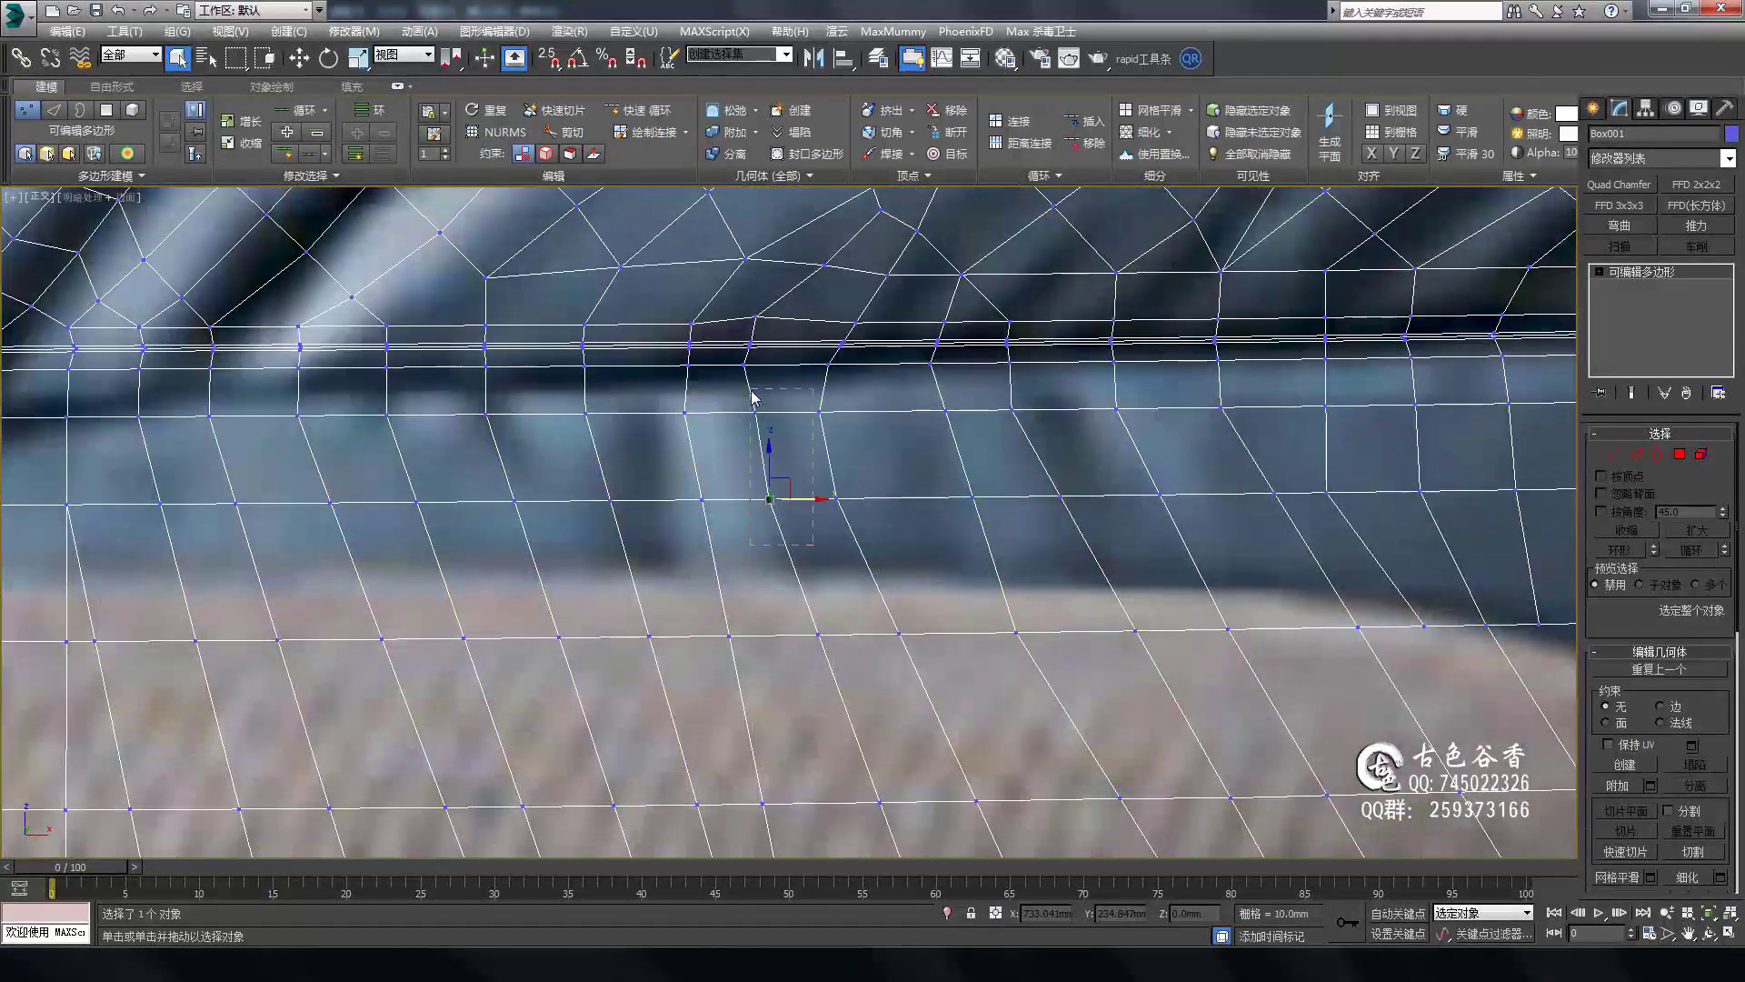
{"action": "middle_click_drag", "start_coordinate": [753, 397], "coordinate": [1033, 447], "text": "alt"}
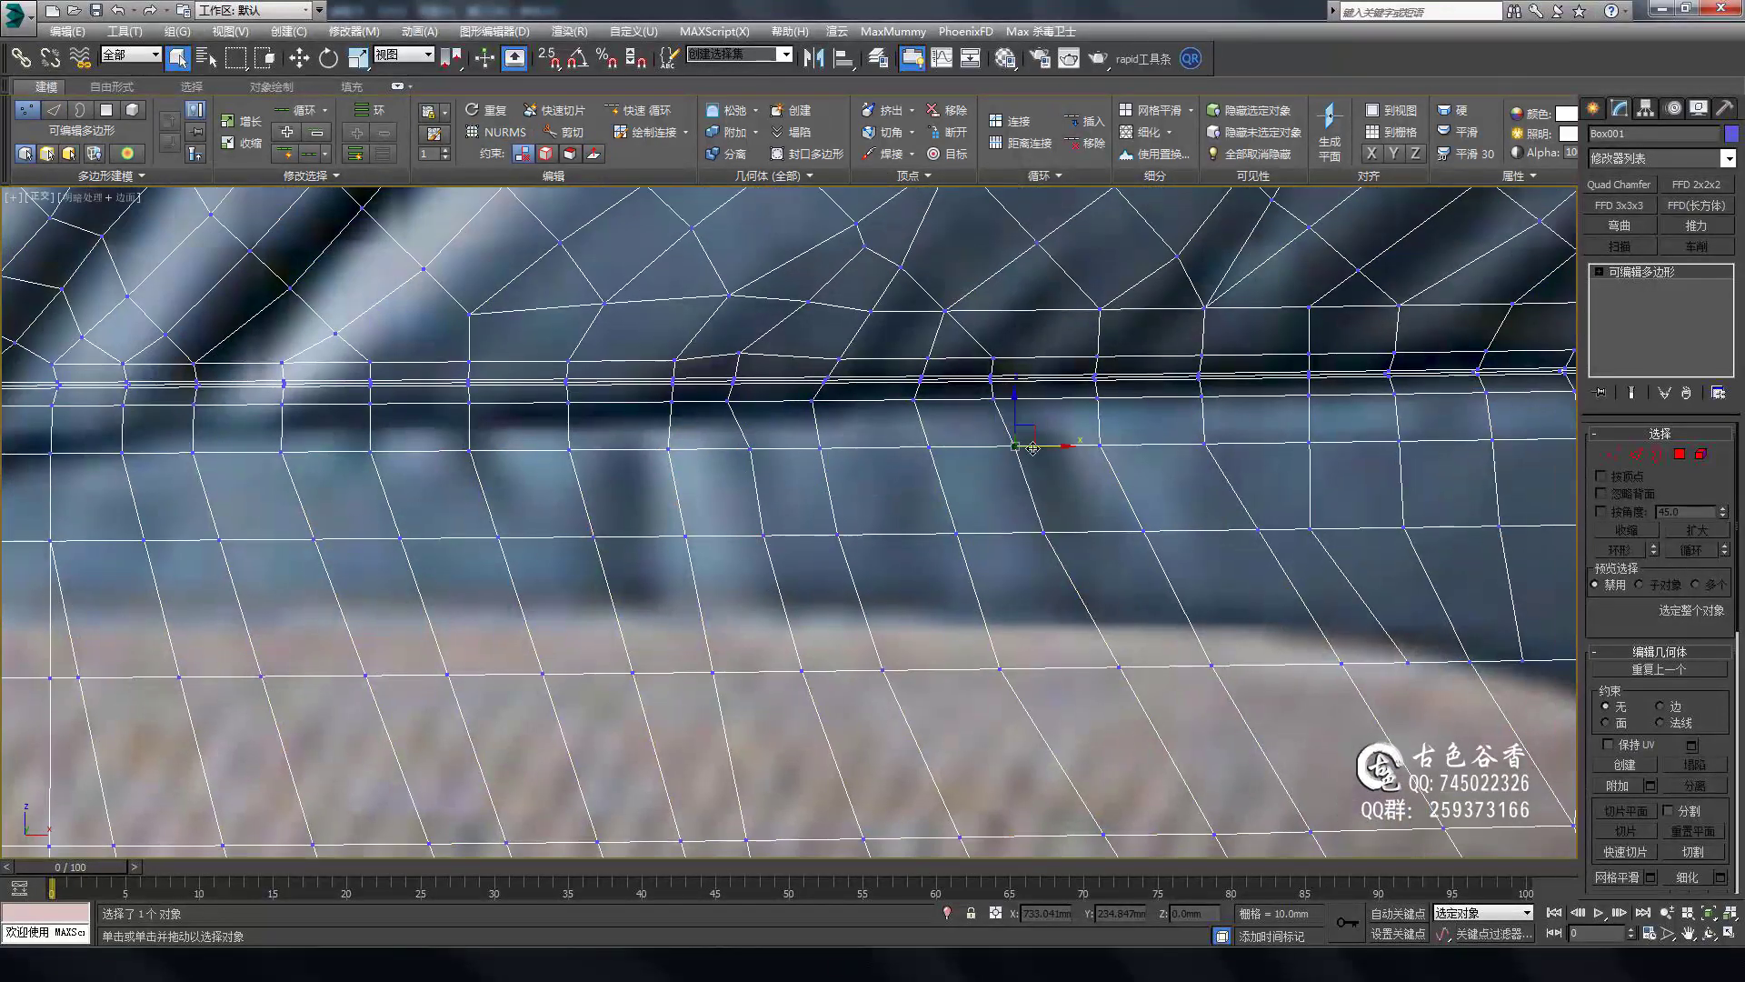
{"action": "middle_click_drag", "start_coordinate": [1323, 534], "coordinate": [1030, 483]}
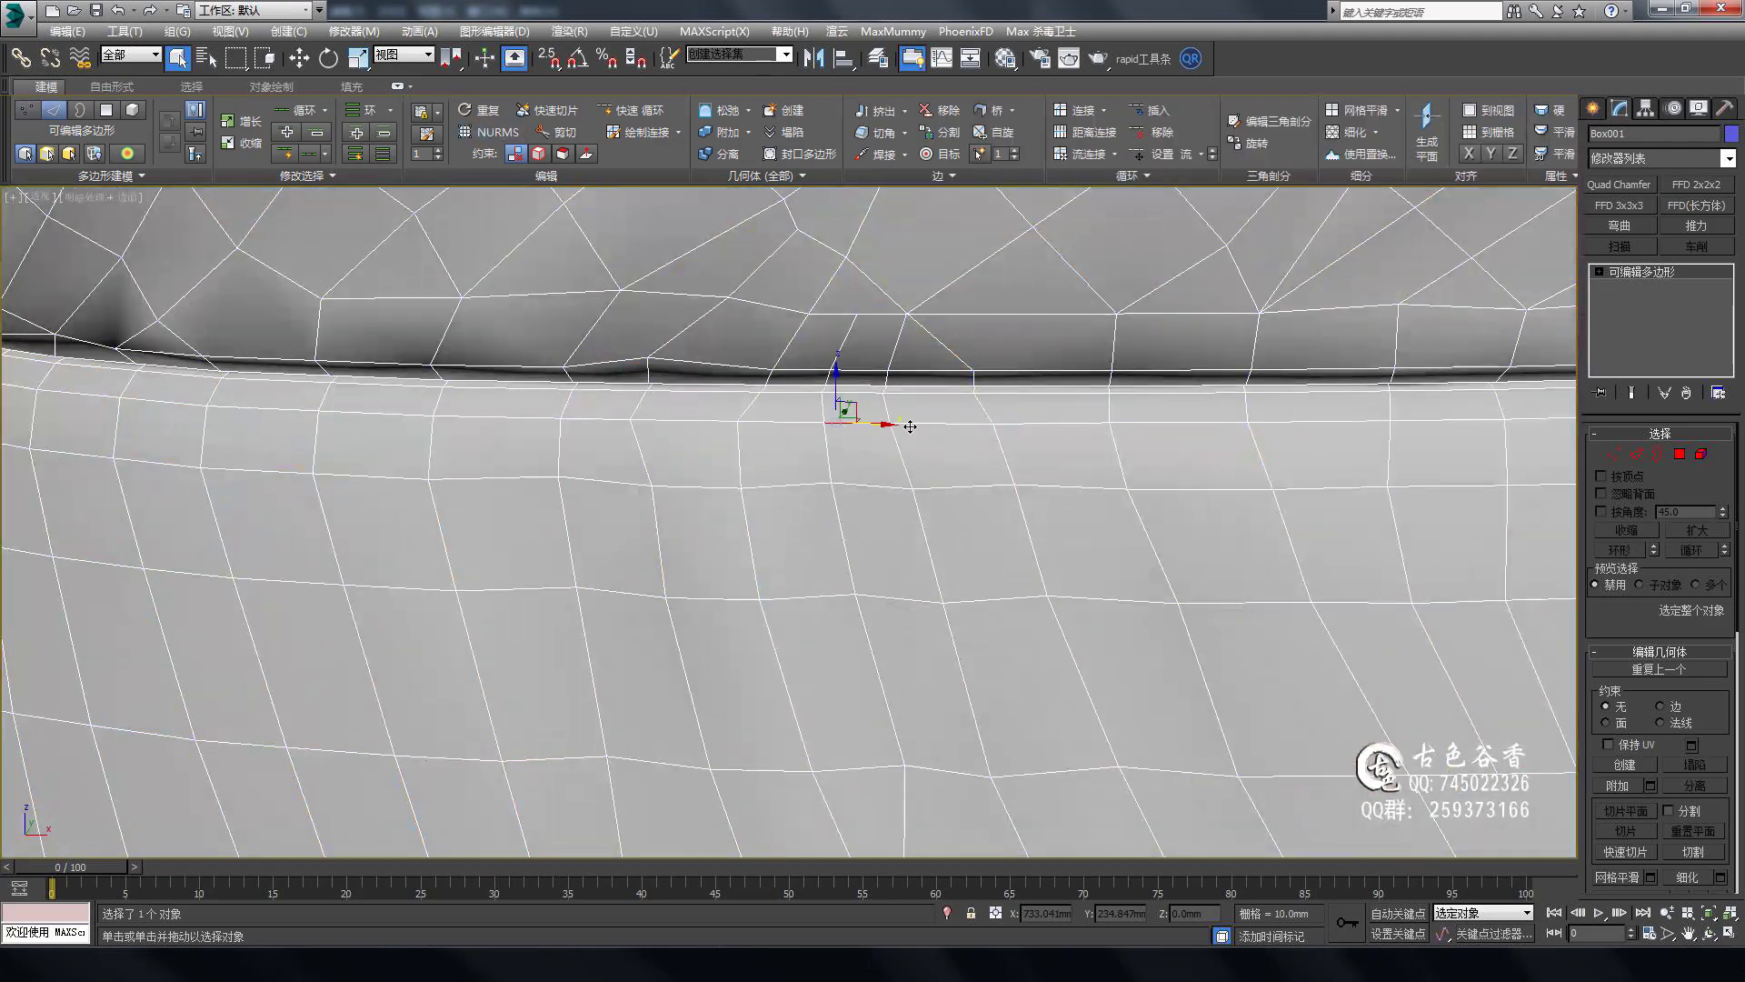
Slide the middle seam edge to the right to even out the edge flow.
{"action": "scroll", "coordinate": [910, 427], "scroll_direction": "down", "scroll_amount": 3}
{"action": "scroll", "coordinate": [1147, 626], "scroll_direction": "down", "scroll_amount": 2}
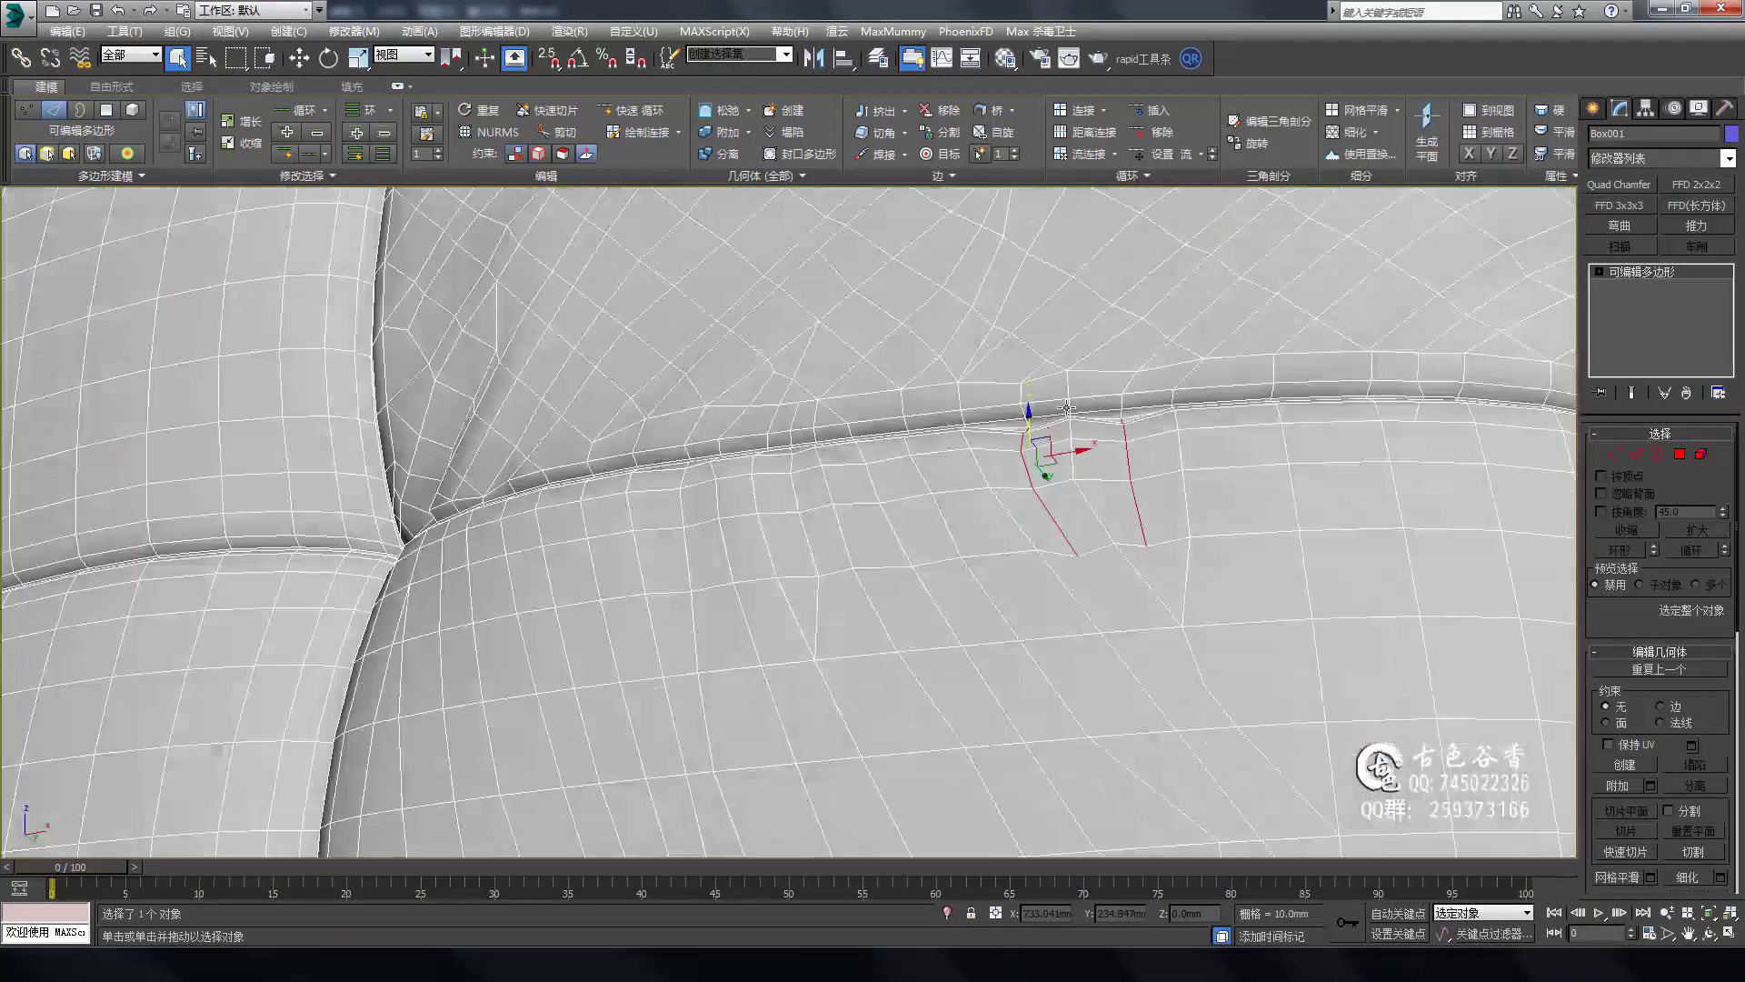
{"action": "middle_click_drag", "start_coordinate": [1147, 625], "coordinate": [795, 411], "text": "alt"}
{"action": "left_click_drag", "start_coordinate": [837, 372], "coordinate": [949, 366]}
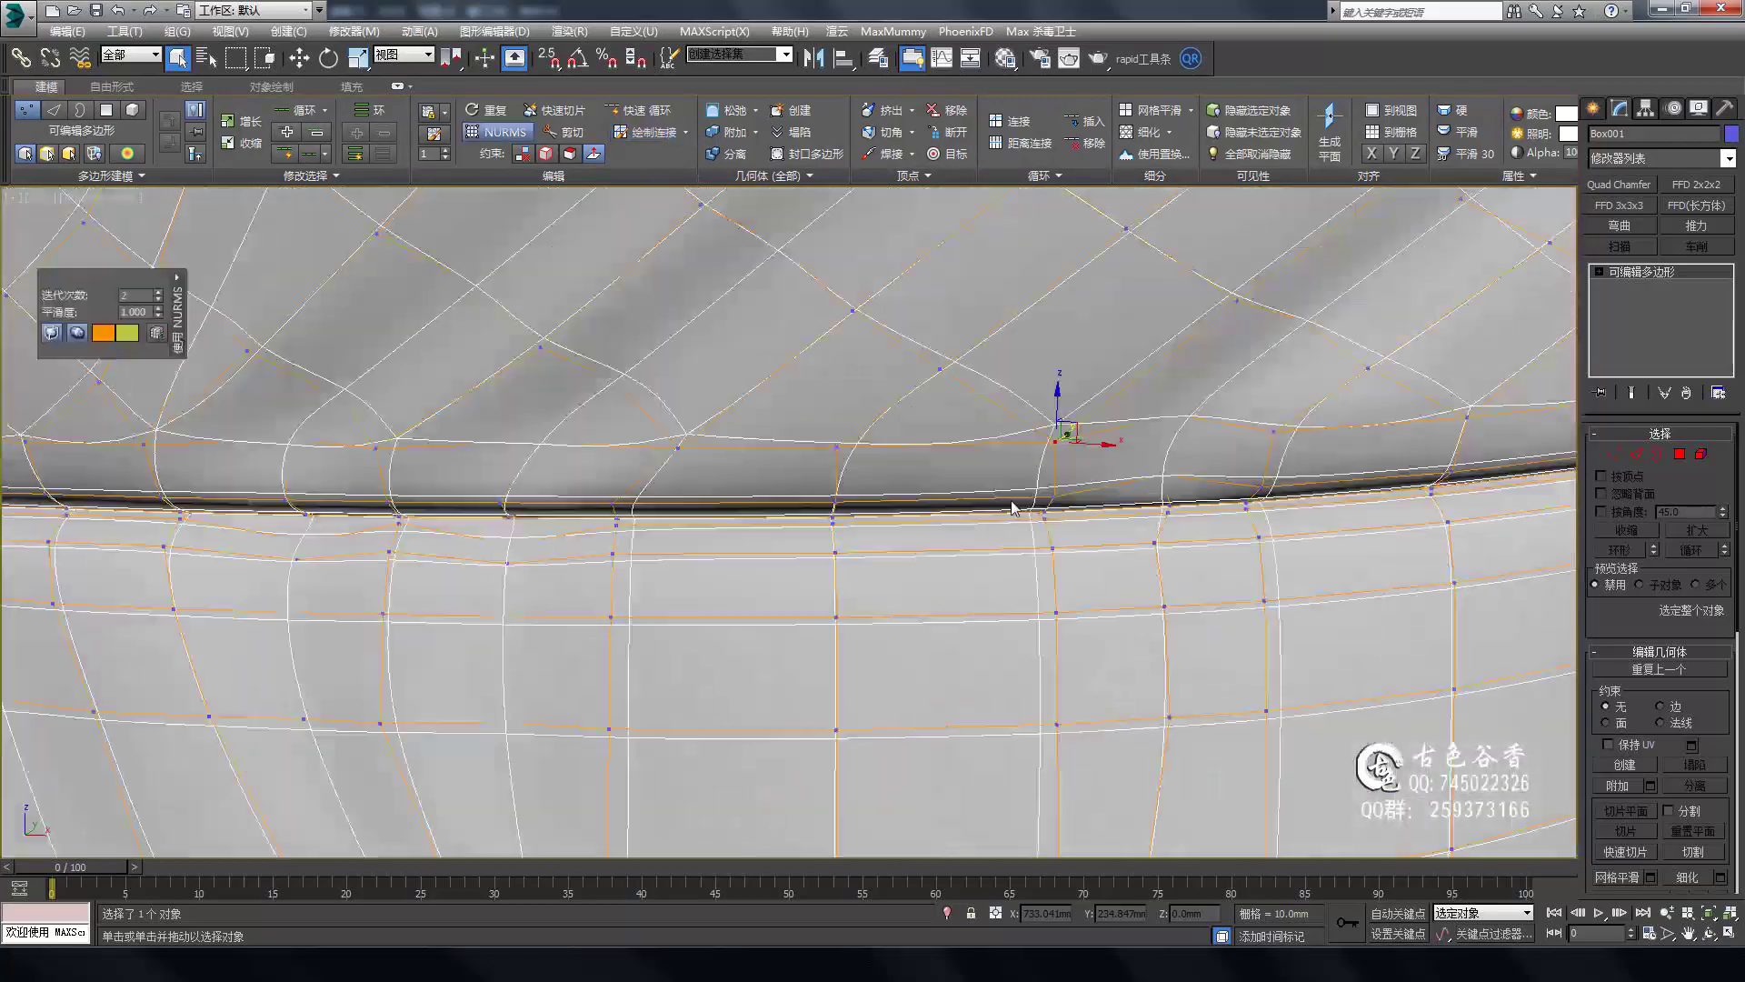
{"action": "middle_click_drag", "start_coordinate": [1016, 509], "coordinate": [1069, 424]}
{"action": "scroll", "coordinate": [1207, 470], "scroll_direction": "up", "scroll_amount": 3}
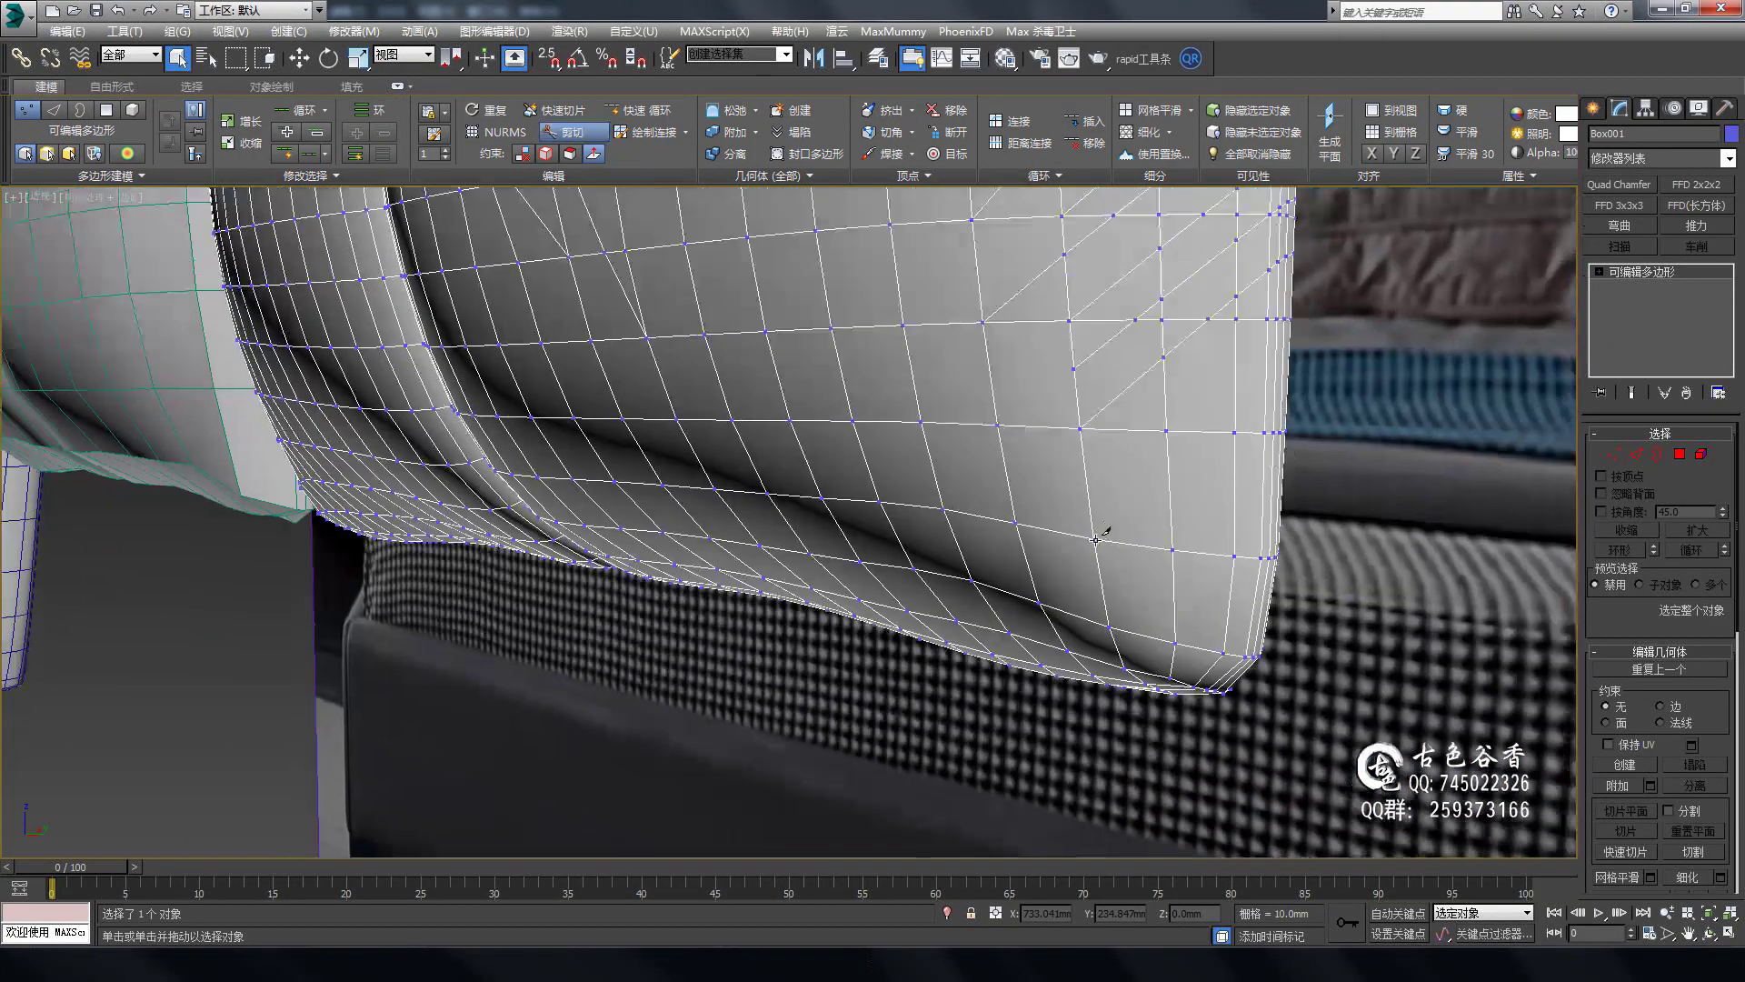
Zoom in and out to inspect the cushion's rounded corner mesh.
{"action": "scroll", "coordinate": [1305, 481], "scroll_direction": "up", "scroll_amount": 3}
{"action": "scroll", "coordinate": [1149, 354], "scroll_direction": "up", "scroll_amount": 2}
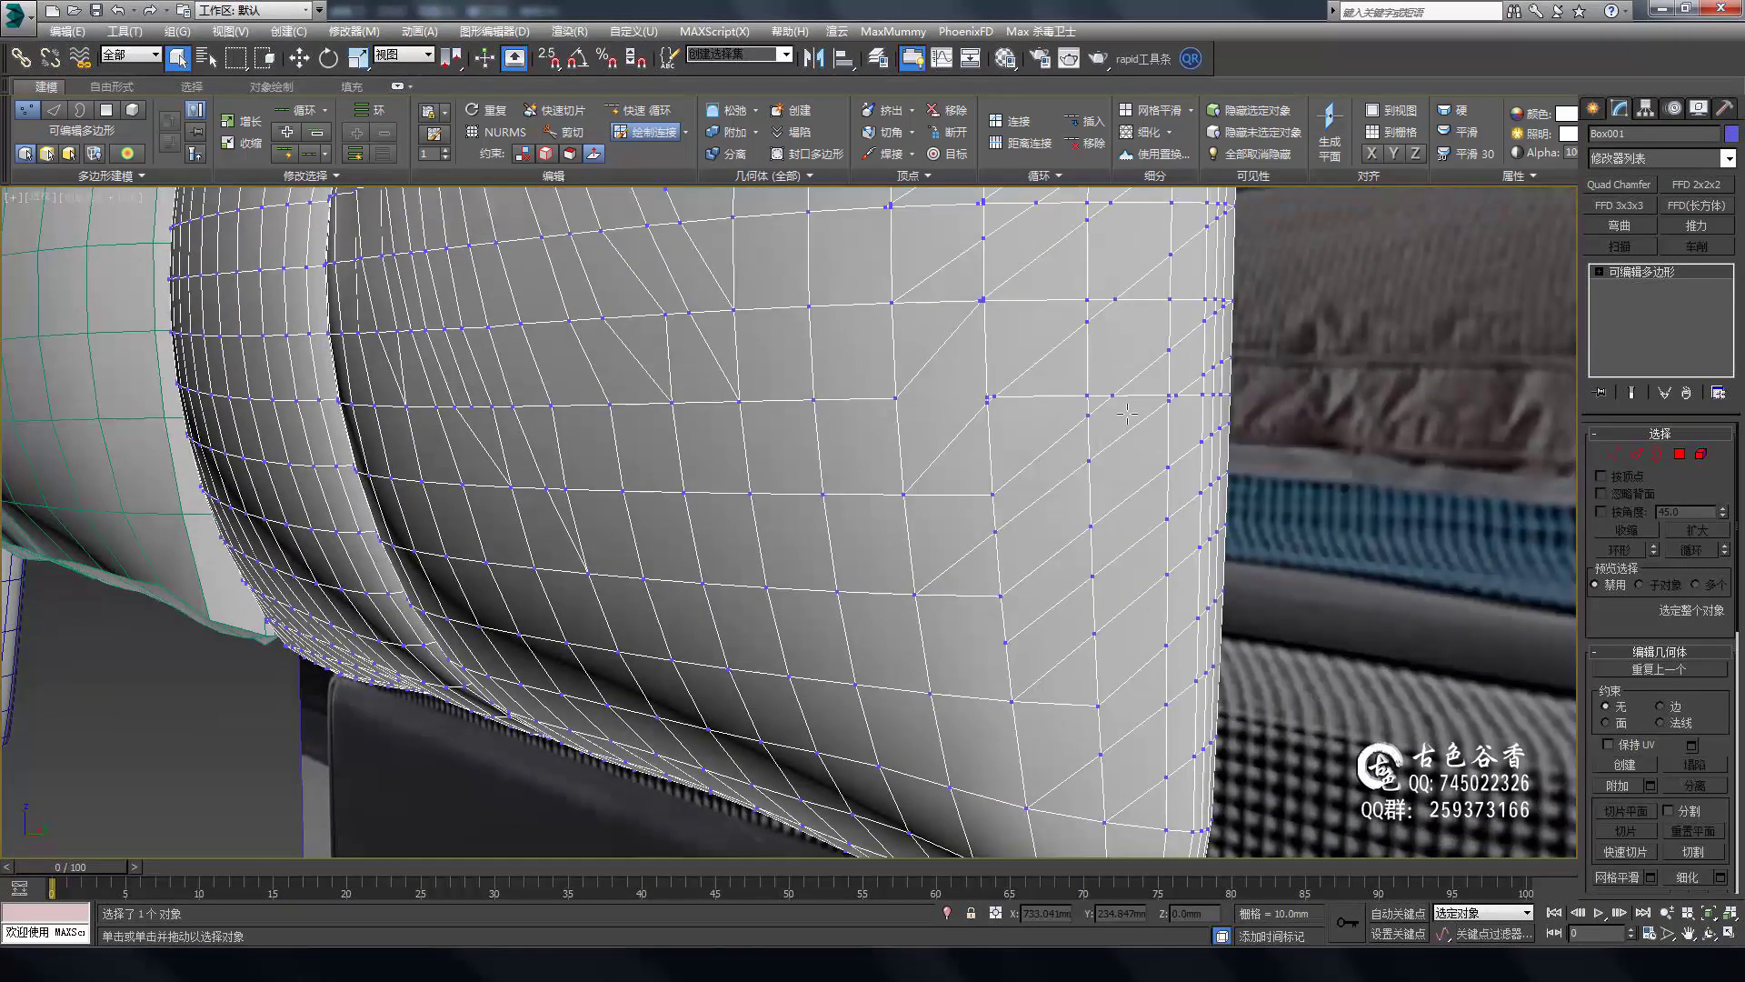
{"action": "mouse_move", "coordinate": [1149, 354]}
{"action": "middle_mouse_down"}
{"action": "mouse_move", "coordinate": [897, 388]}
{"action": "mouse_move", "coordinate": [1156, 380]}
{"action": "middle_mouse_up"}
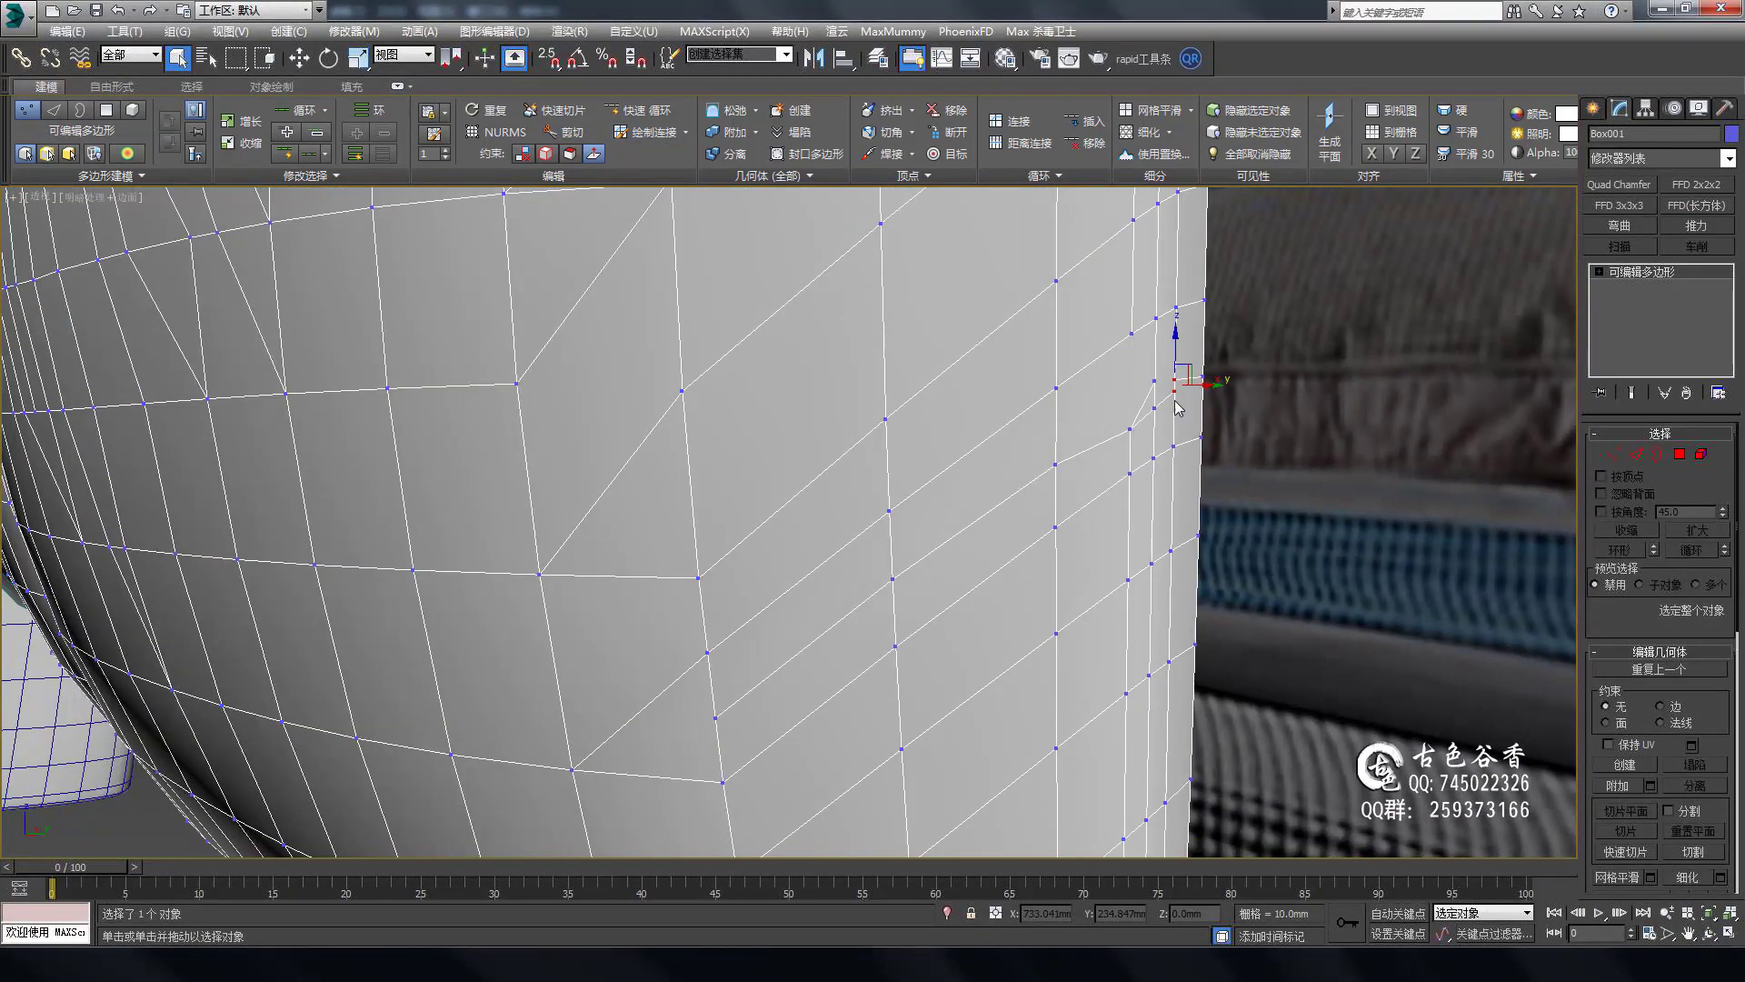
{"action": "scroll", "coordinate": [1142, 437], "scroll_direction": "down", "scroll_amount": 2}
{"action": "scroll", "coordinate": [1142, 437], "scroll_direction": "down", "scroll_amount": 2}
{"action": "scroll", "coordinate": [989, 470], "scroll_direction": "down", "scroll_amount": 2}
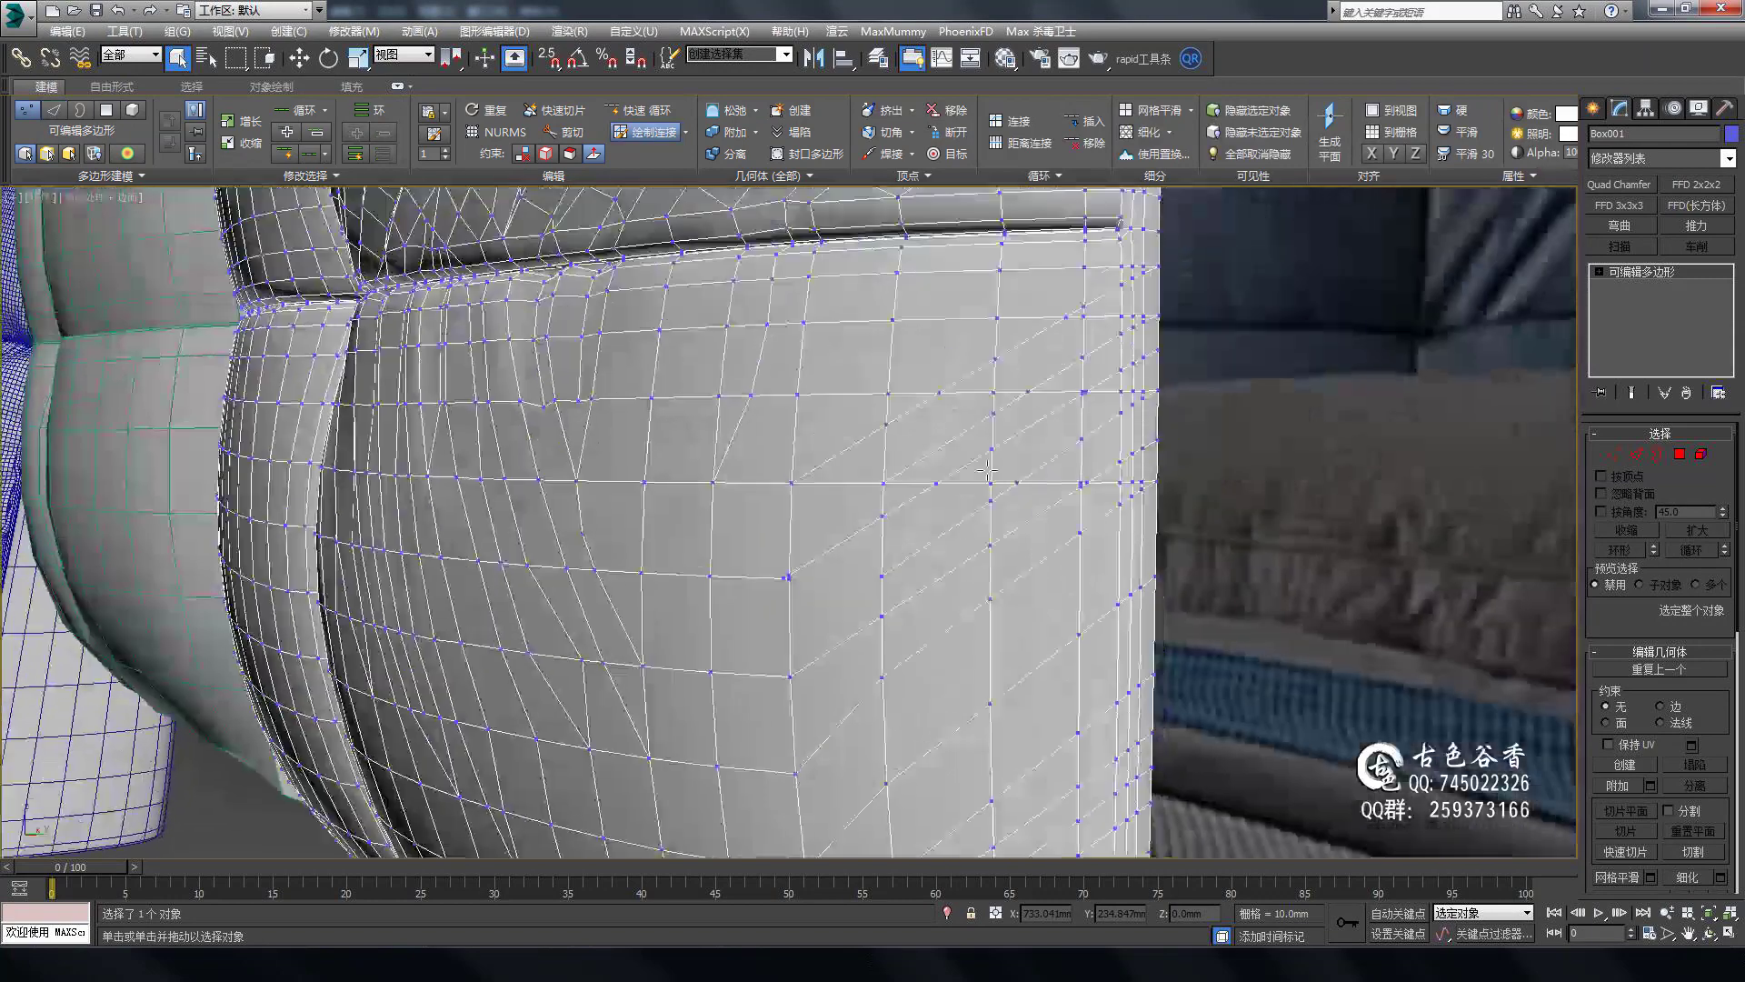
{"action": "scroll", "coordinate": [989, 470], "scroll_direction": "up", "scroll_amount": 2}
{"action": "scroll", "coordinate": [989, 470], "scroll_direction": "down", "scroll_amount": 1}
{"action": "scroll", "coordinate": [954, 455], "scroll_direction": "down", "scroll_amount": 2}
{"action": "scroll", "coordinate": [898, 440], "scroll_direction": "up", "scroll_amount": 5}
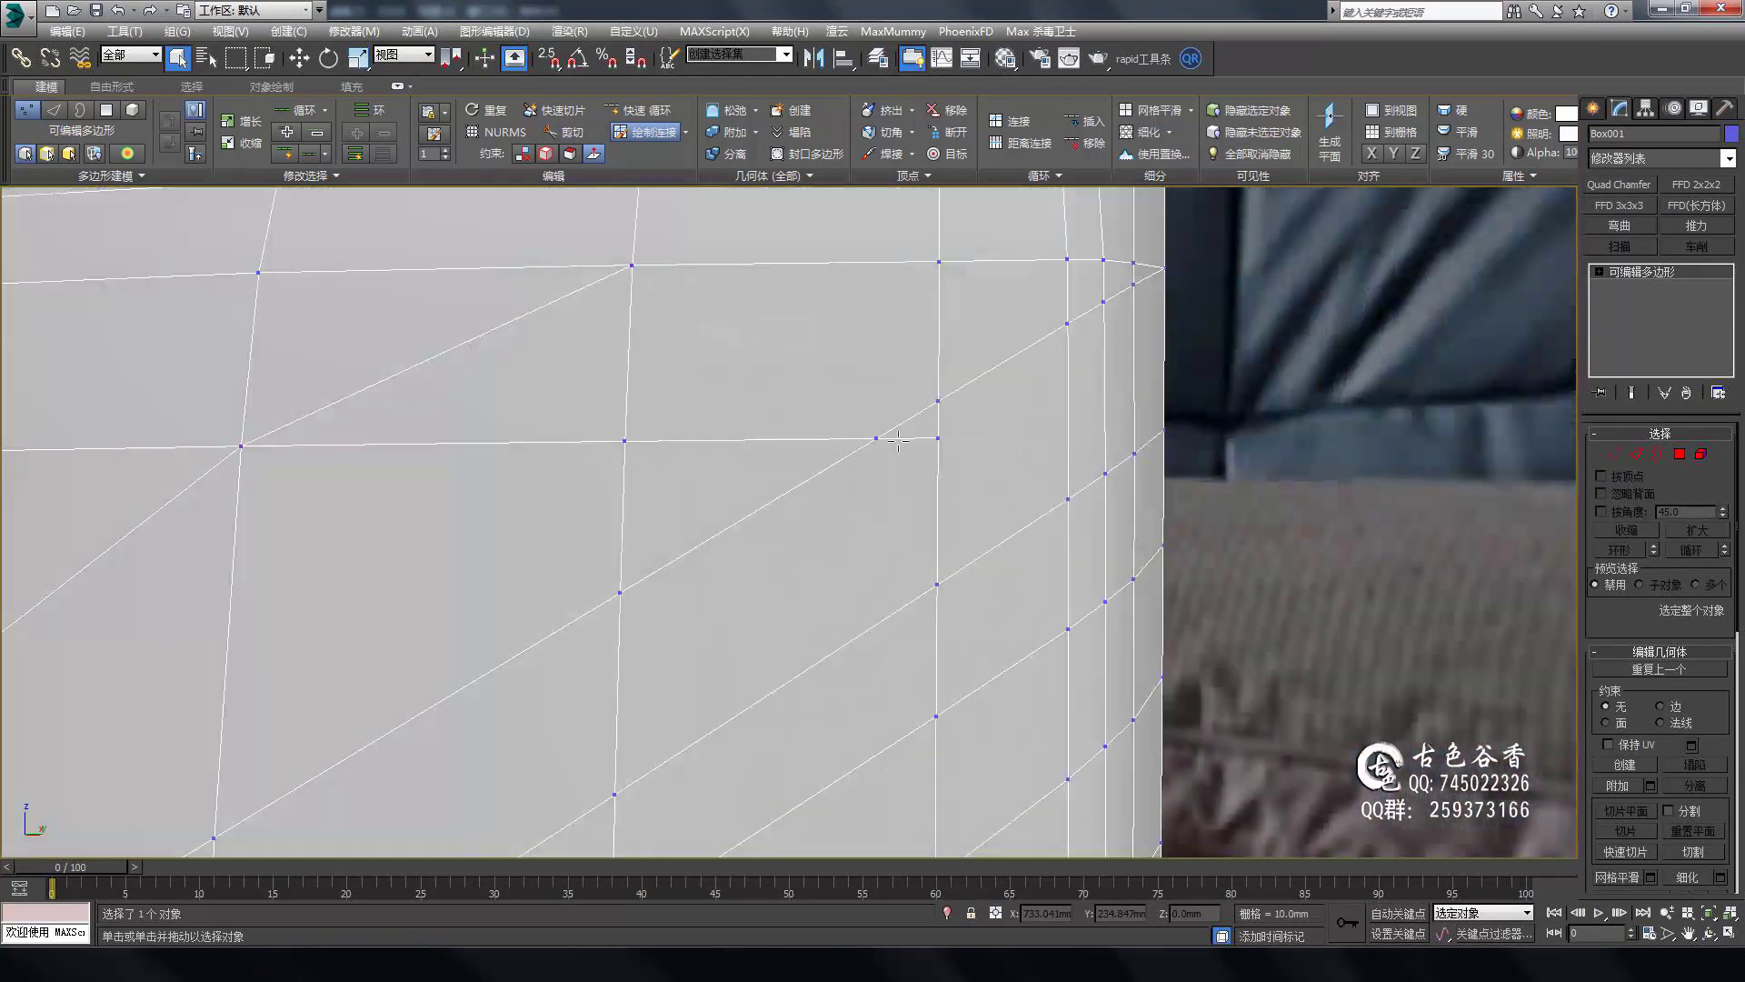
{"action": "scroll", "coordinate": [898, 440], "scroll_direction": "down", "scroll_amount": 3}
{"action": "scroll", "coordinate": [923, 292], "scroll_direction": "up", "scroll_amount": 2}
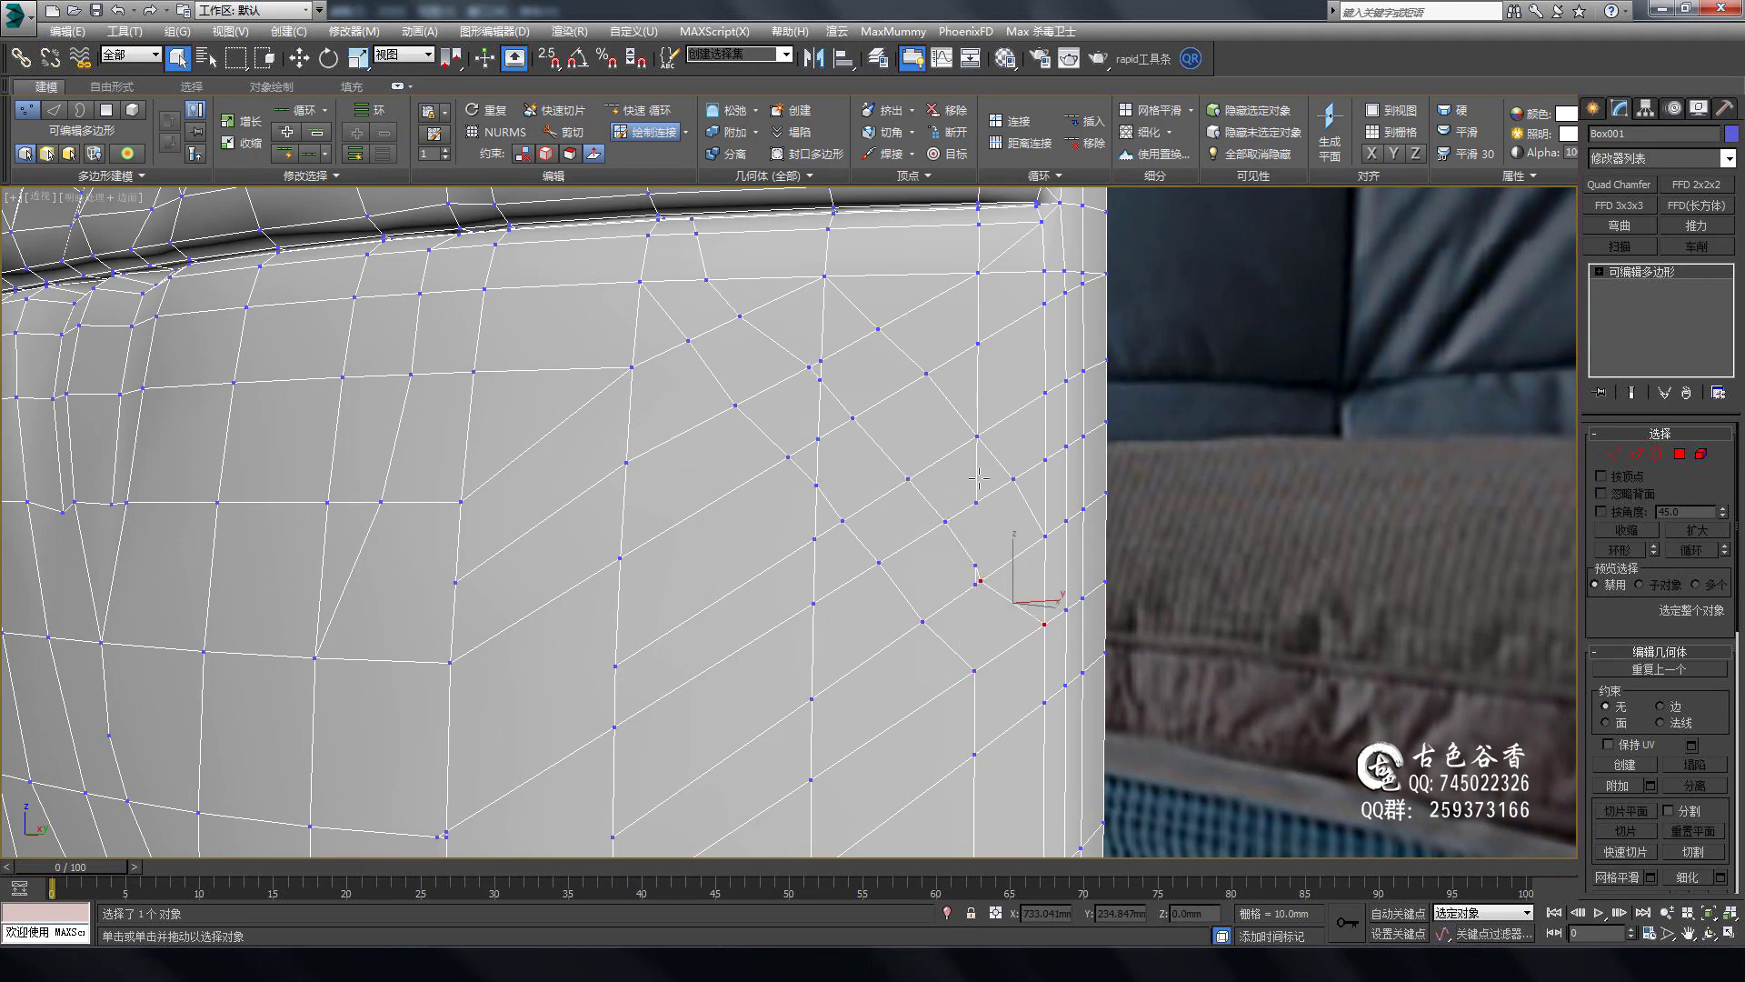
{"action": "scroll", "coordinate": [979, 477], "scroll_direction": "down", "scroll_amount": 3}
{"action": "scroll", "coordinate": [753, 259], "scroll_direction": "up", "scroll_amount": 3}
{"action": "scroll", "coordinate": [1296, 649], "scroll_direction": "down", "scroll_amount": 3}
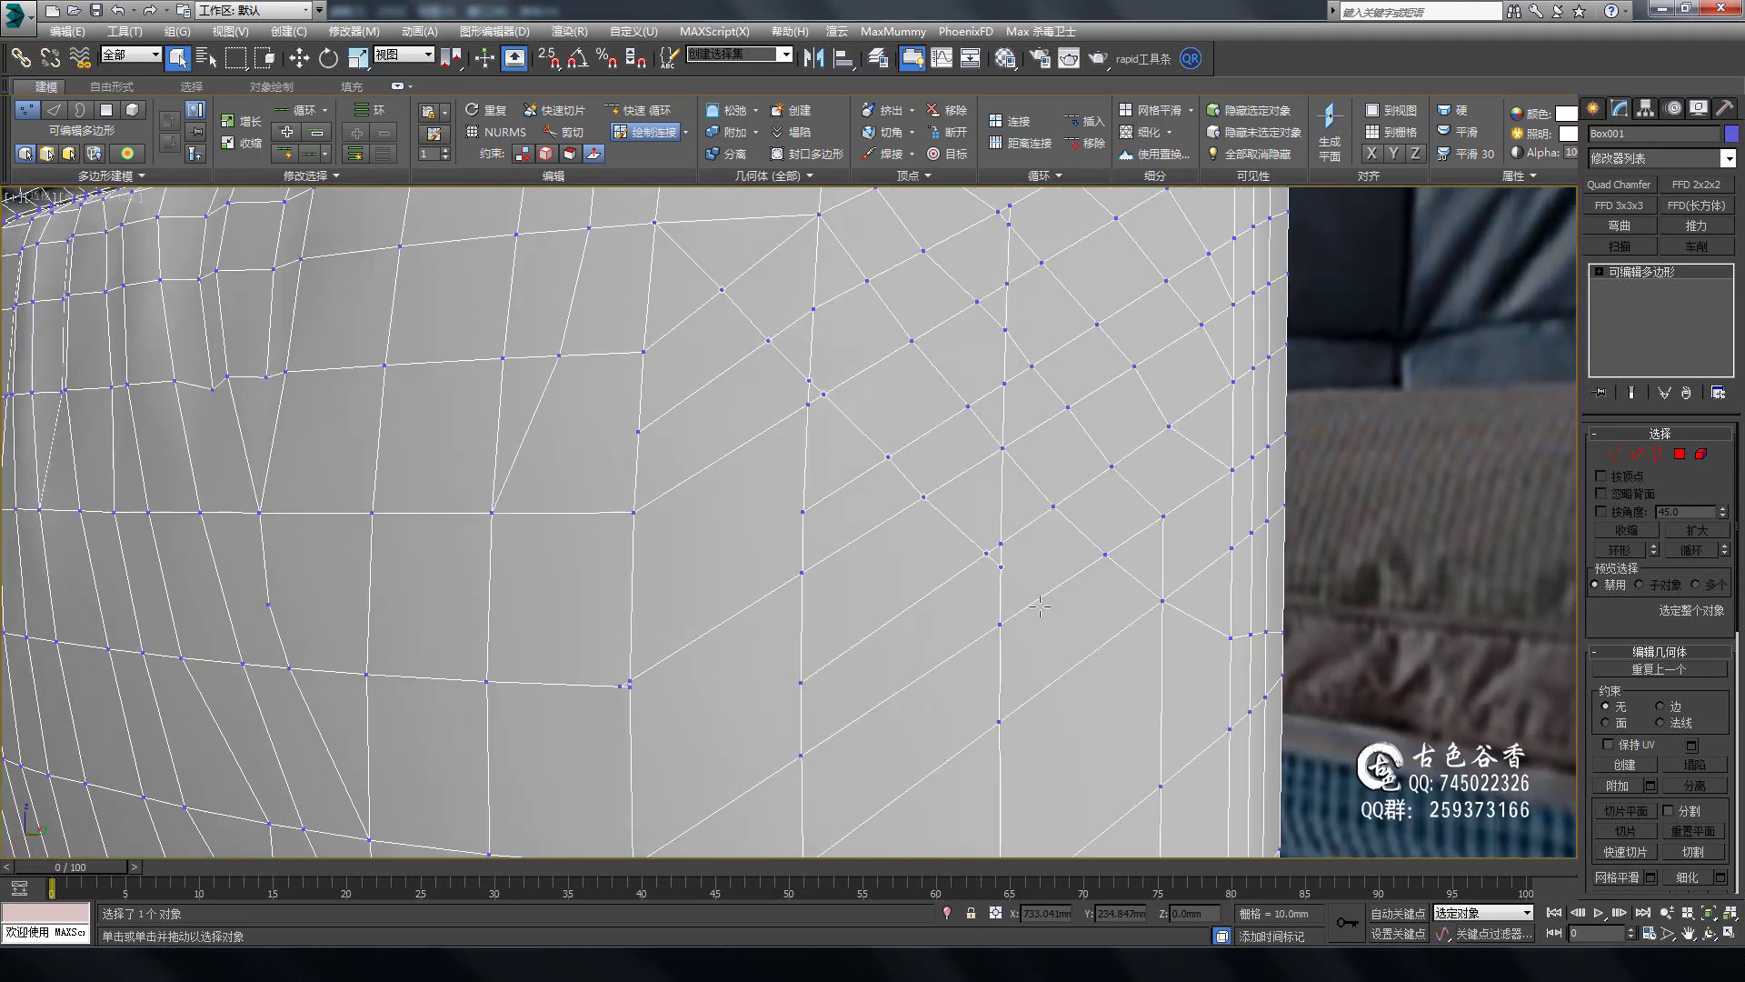
{"action": "scroll", "coordinate": [1115, 570], "scroll_direction": "up", "scroll_amount": 2}
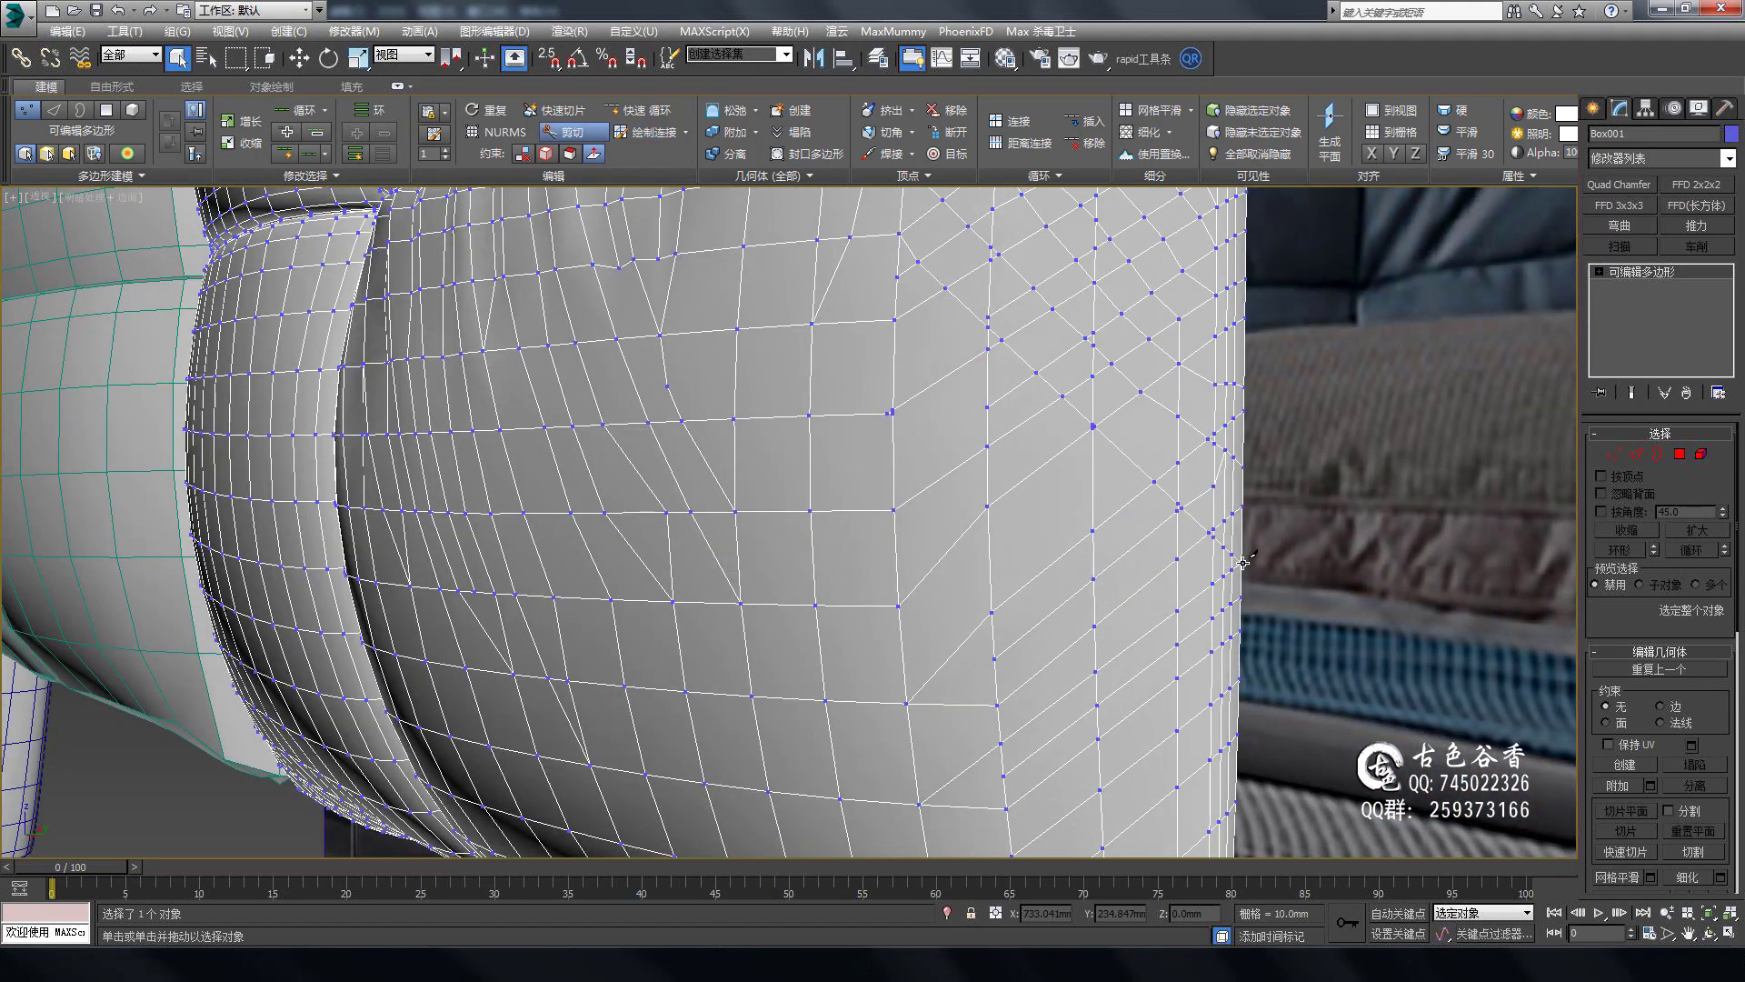
{"action": "scroll", "coordinate": [1238, 680], "scroll_direction": "down", "scroll_amount": 3}
{"action": "scroll", "coordinate": [849, 358], "scroll_direction": "up", "scroll_amount": 3}
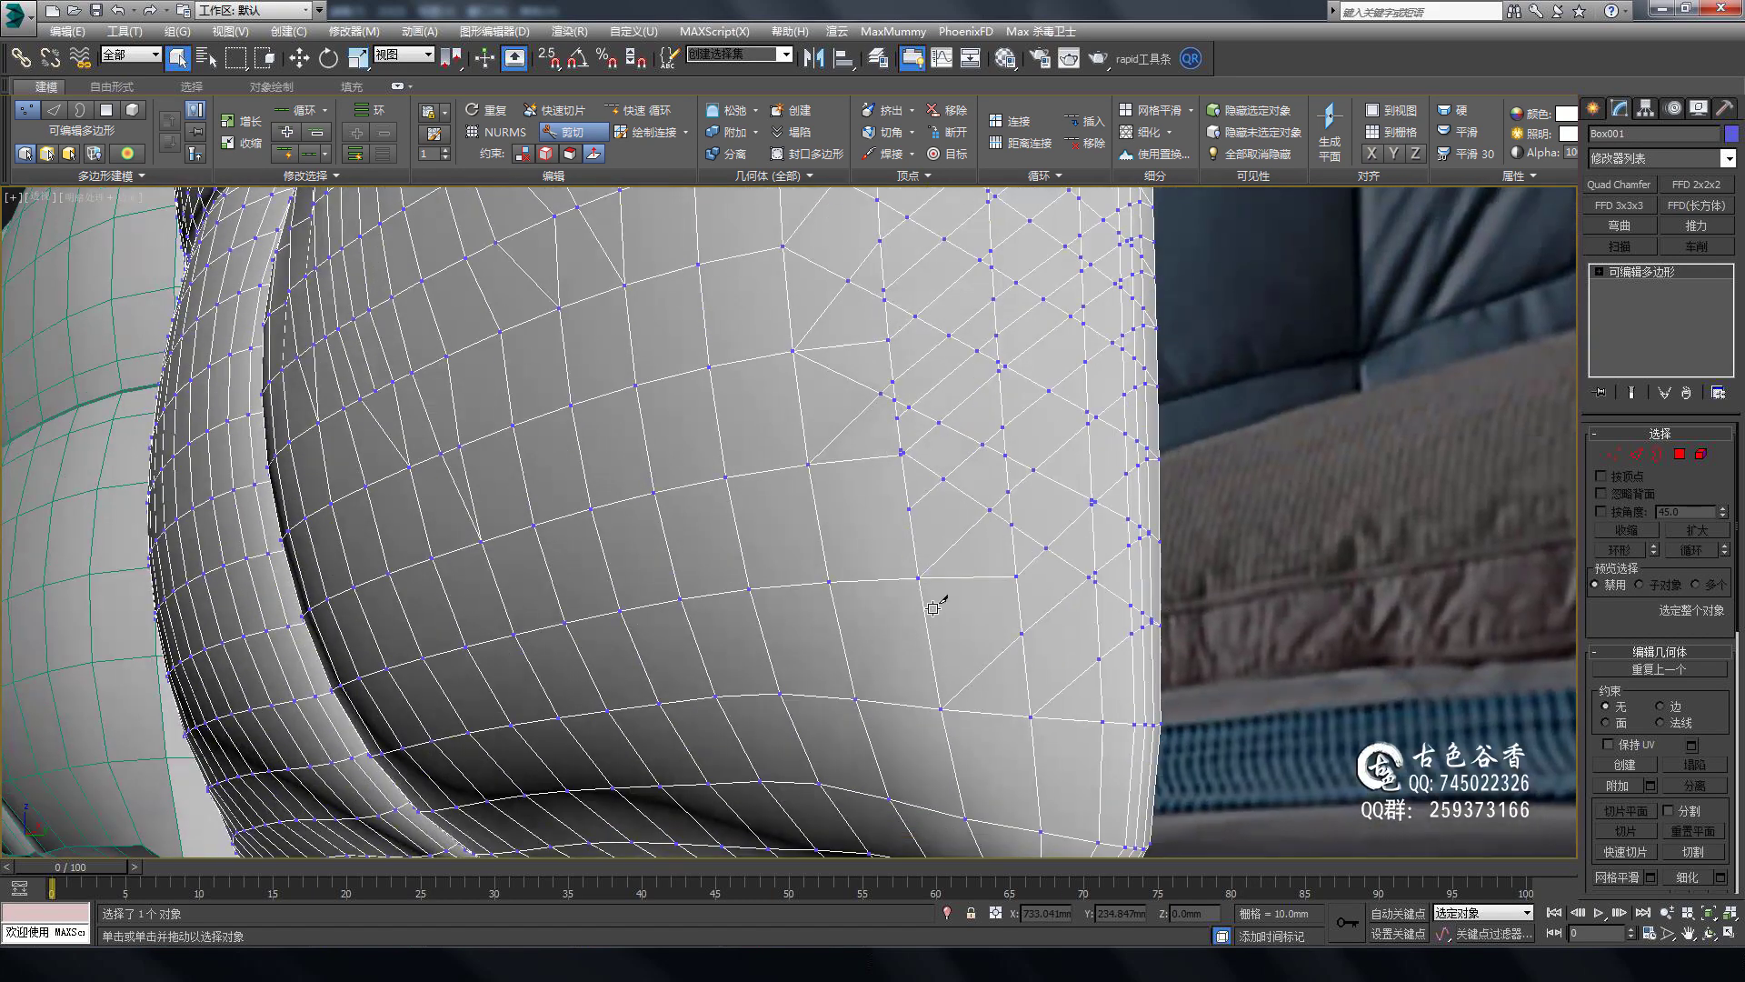
{"action": "scroll", "coordinate": [1052, 552], "scroll_direction": "up", "scroll_amount": 2}
{"action": "scroll", "coordinate": [1052, 552], "scroll_direction": "down", "scroll_amount": 1}
{"action": "scroll", "coordinate": [1150, 632], "scroll_direction": "up", "scroll_amount": 3}
{"action": "scroll", "coordinate": [897, 519], "scroll_direction": "down", "scroll_amount": 2}
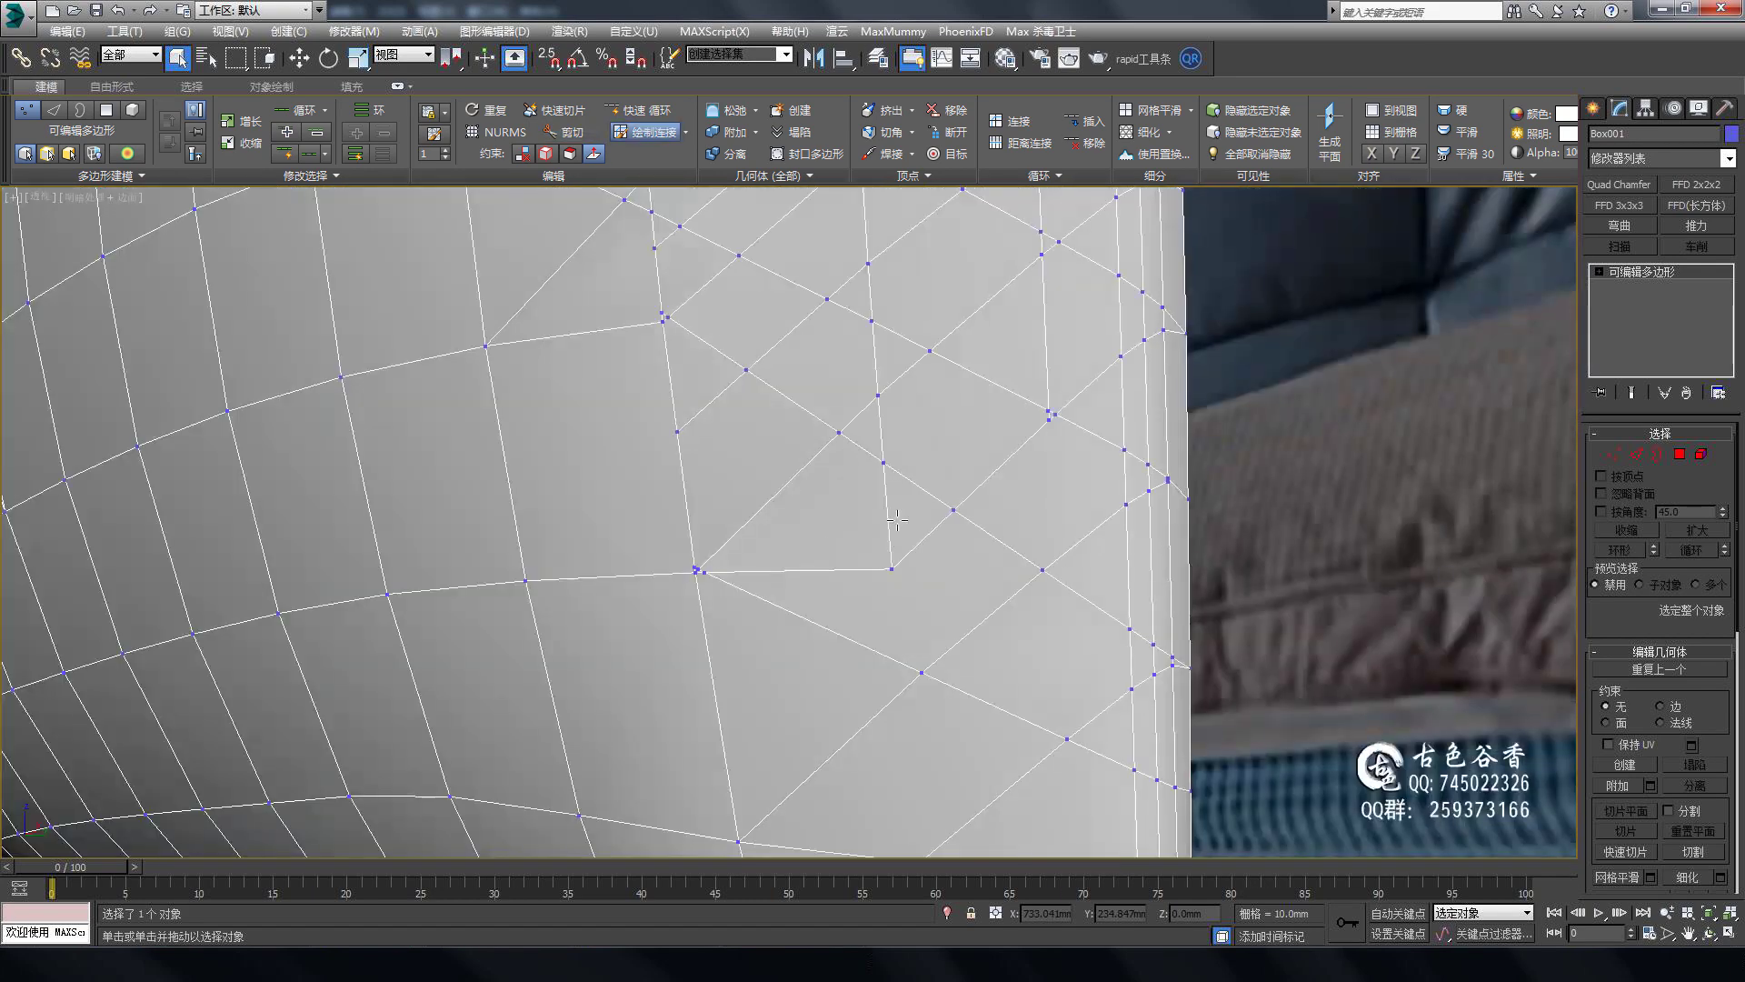
{"action": "scroll", "coordinate": [770, 558], "scroll_direction": "down", "scroll_amount": 3}
{"action": "scroll", "coordinate": [1052, 545], "scroll_direction": "up", "scroll_amount": 2}
{"action": "scroll", "coordinate": [1186, 373], "scroll_direction": "up", "scroll_amount": 1}
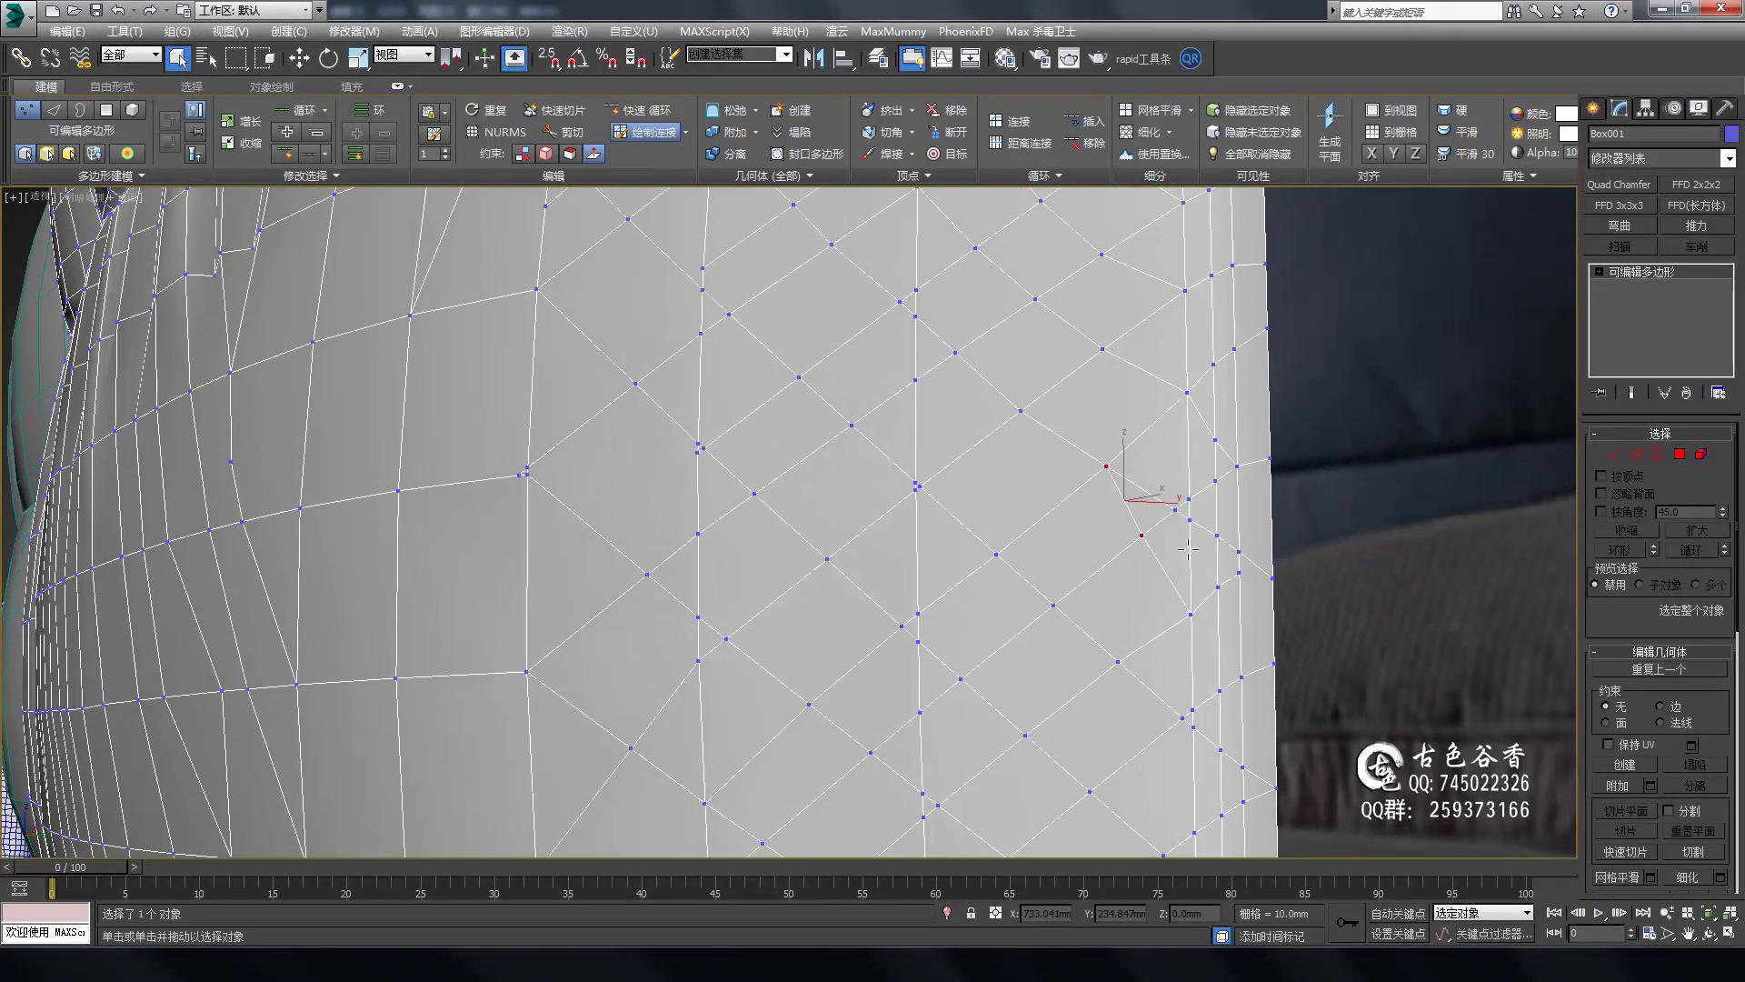
{"action": "scroll", "coordinate": [1216, 500], "scroll_direction": "up", "scroll_amount": 3}
{"action": "scroll", "coordinate": [1202, 647], "scroll_direction": "down", "scroll_amount": 3}
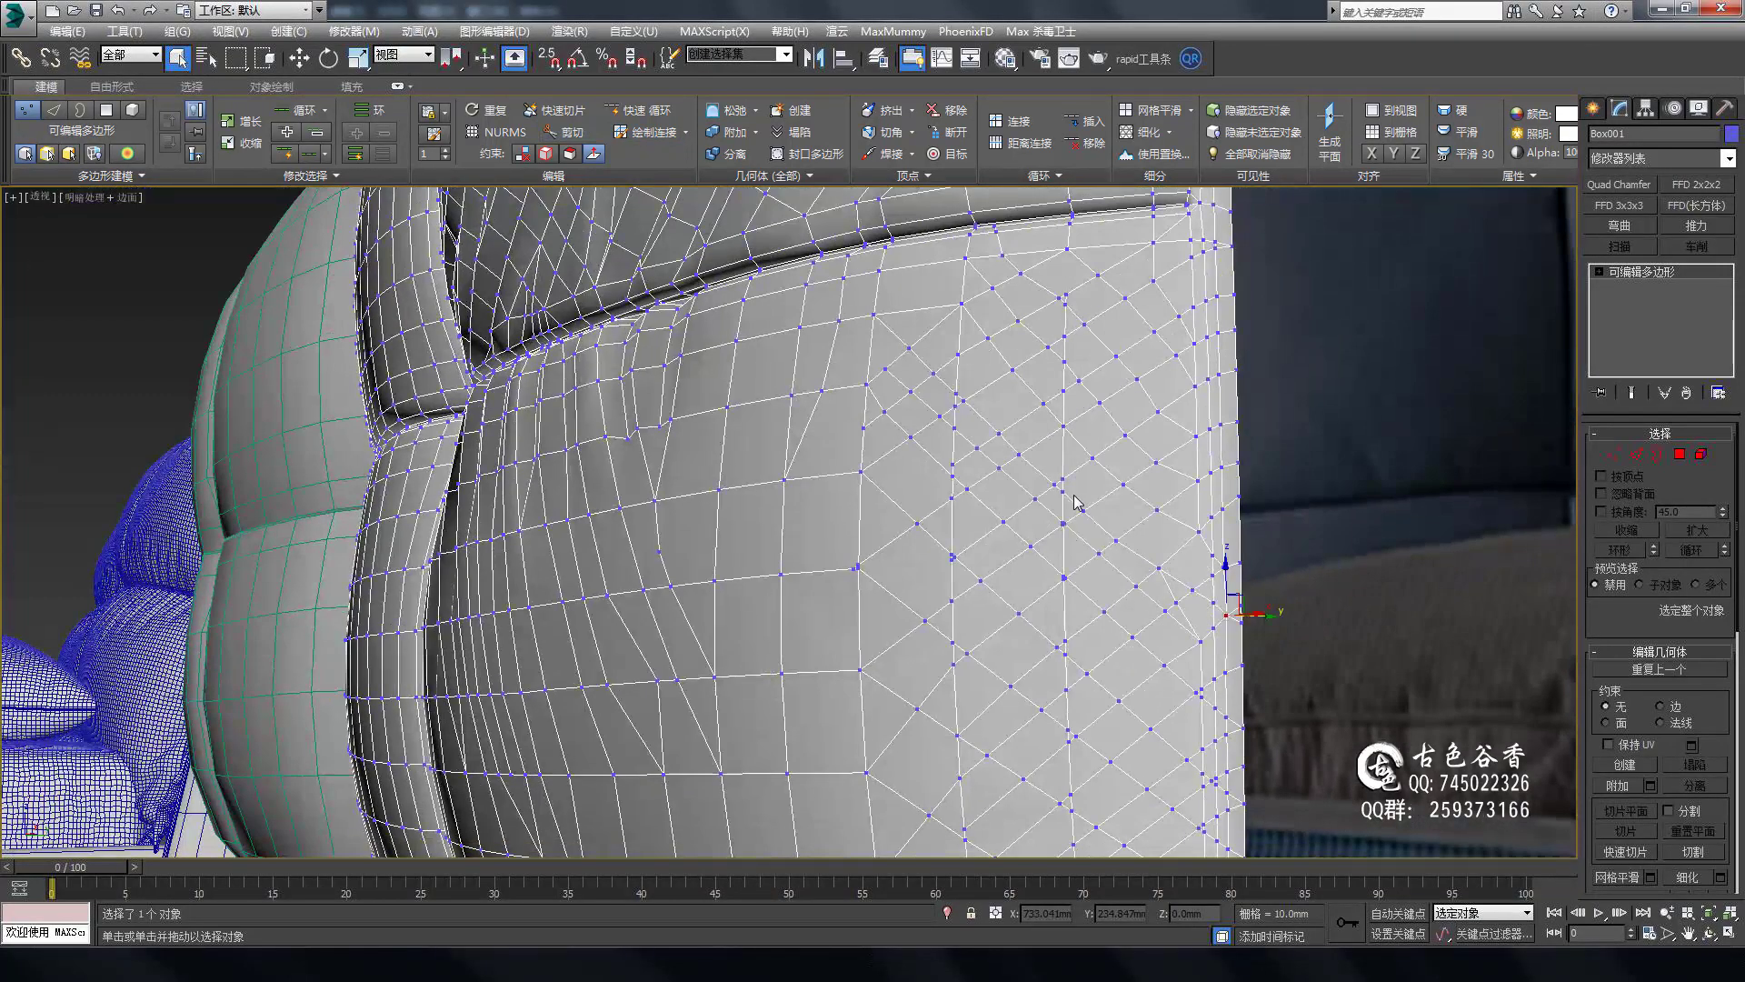
Select two vertices on the cushion's rounded corner at vertex level.
{"action": "key", "text": "2"}
{"action": "middle_click_drag", "start_coordinate": [1072, 499], "coordinate": [1081, 459], "text": "alt"}
{"action": "scroll", "coordinate": [1082, 459], "scroll_direction": "up", "scroll_amount": 3}
{"action": "key", "text": "1"}
{"action": "scroll", "coordinate": [1145, 539], "scroll_direction": "up", "scroll_amount": 3}
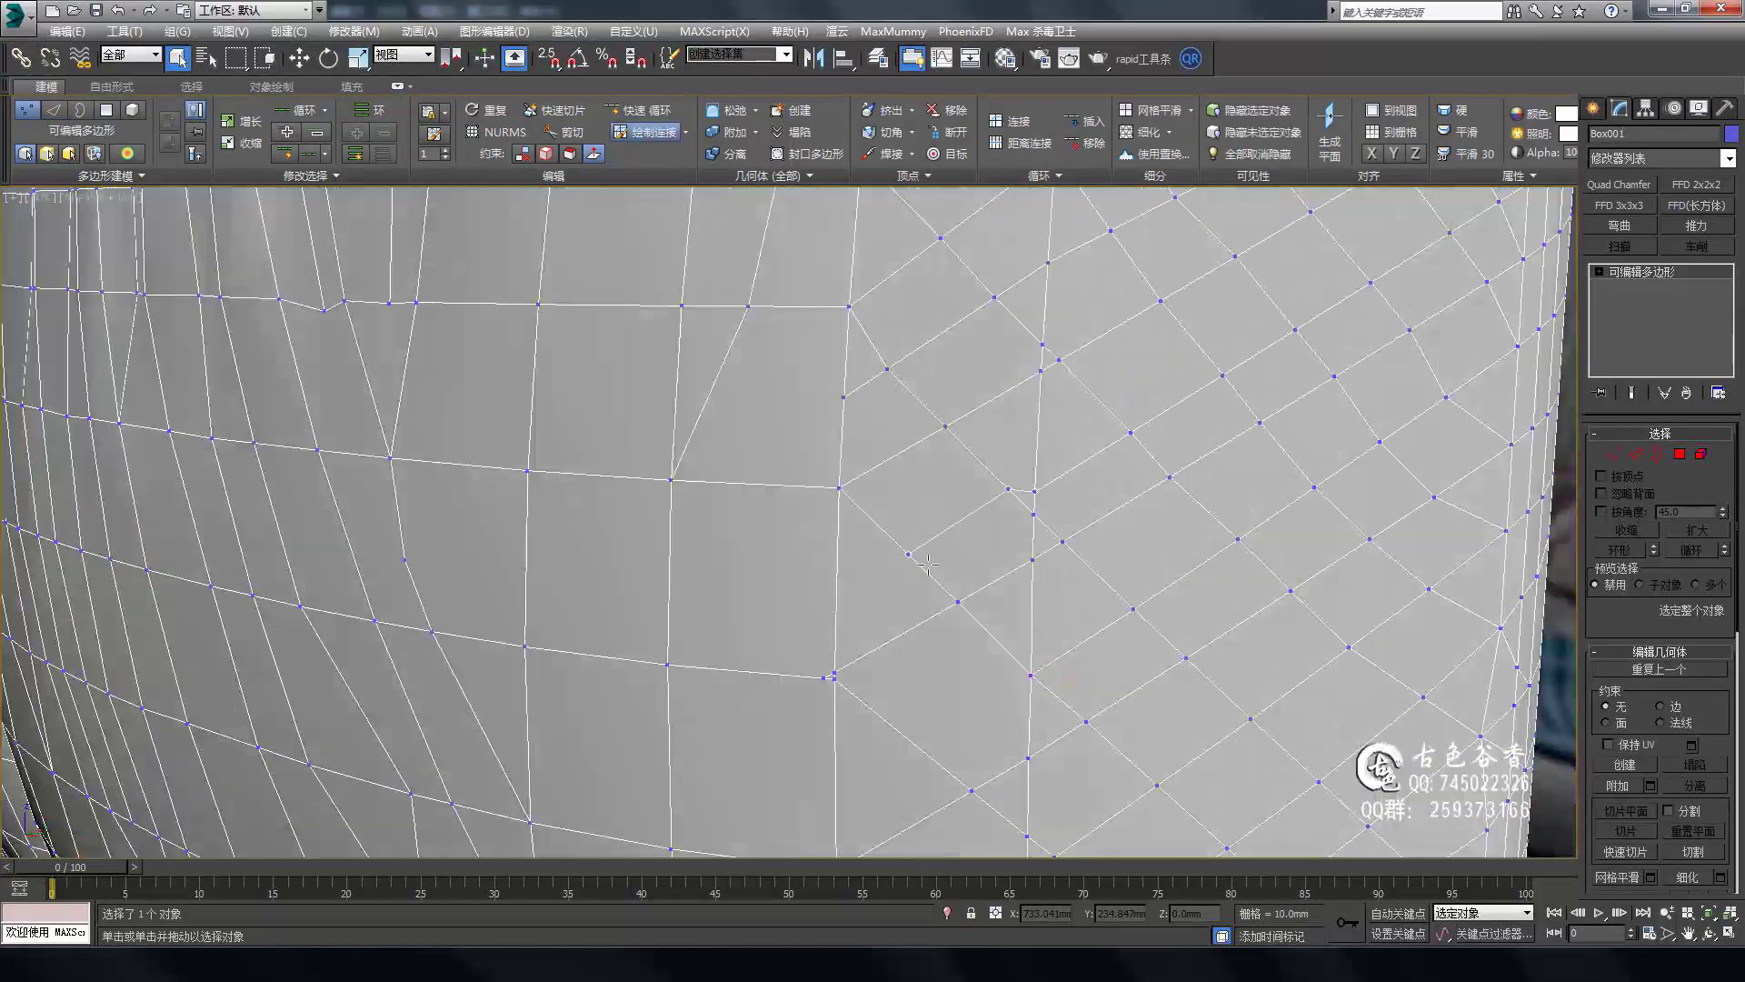
{"action": "middle_click_drag", "start_coordinate": [1073, 591], "coordinate": [1089, 291]}
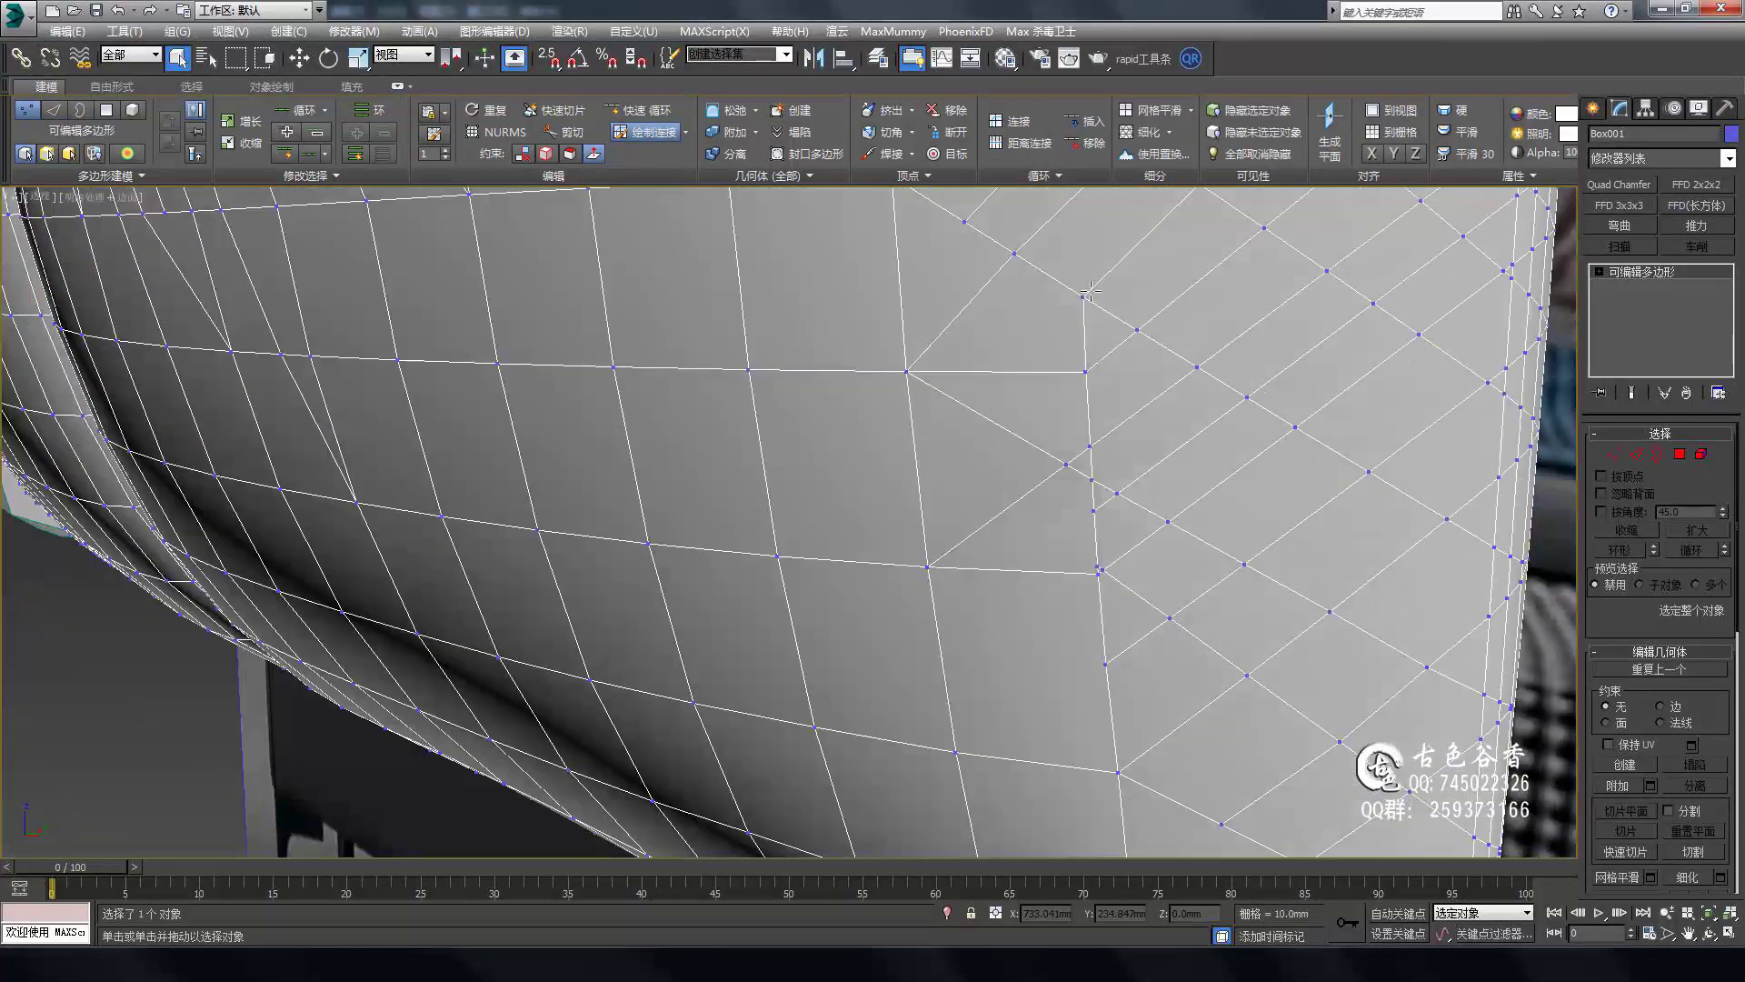
{"action": "left_click", "coordinate": [1089, 459]}
{"action": "mouse_move", "coordinate": [1089, 459]}
{"action": "middle_mouse_down", "text": "alt"}
{"action": "mouse_move", "coordinate": [1156, 419]}
{"action": "mouse_move", "coordinate": [1046, 382]}
{"action": "middle_mouse_up", "text": "alt"}
{"action": "scroll", "coordinate": [1148, 366], "scroll_direction": "down", "scroll_amount": 3}
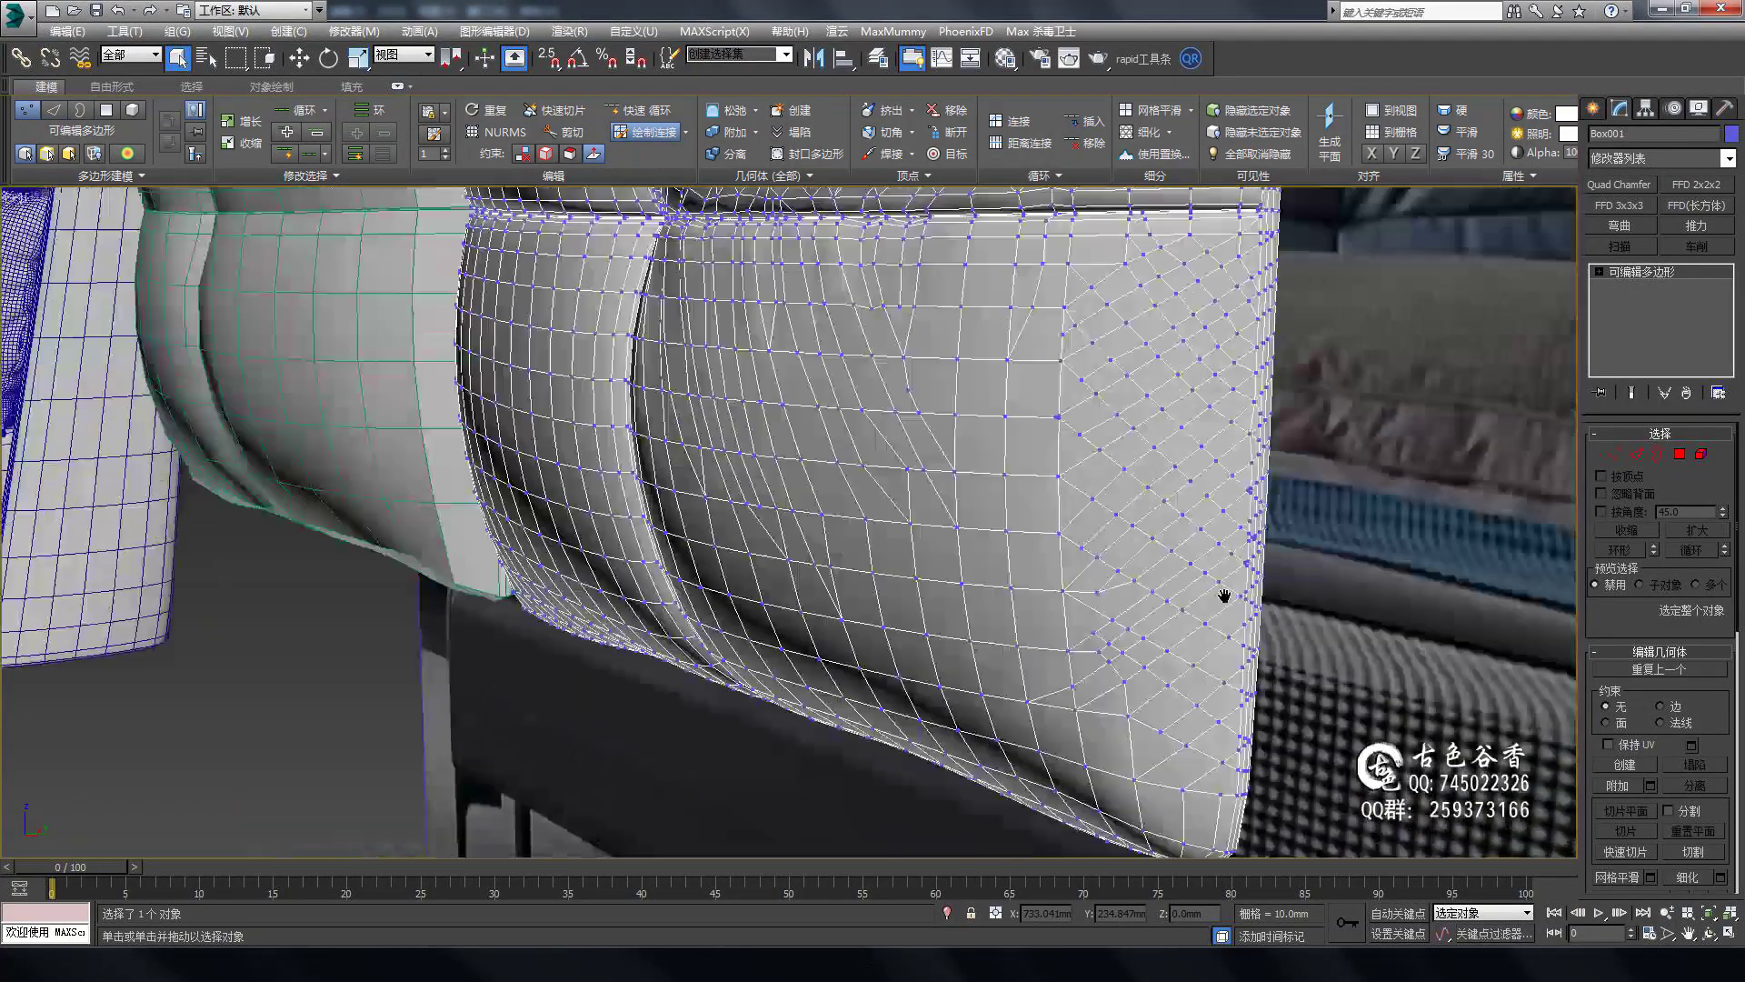
{"action": "scroll", "coordinate": [1045, 382], "scroll_direction": "up", "scroll_amount": 3}
{"action": "scroll", "coordinate": [1020, 325], "scroll_direction": "up", "scroll_amount": 2}
At edge level, orbit and zoom to inspect the upper groove and cushion surface.
{"action": "key", "text": "2"}
{"action": "mouse_move", "coordinate": [1293, 506]}
{"action": "middle_mouse_down", "text": "alt"}
{"action": "mouse_move", "coordinate": [1268, 504]}
{"action": "mouse_move", "coordinate": [1321, 438]}
{"action": "middle_mouse_up", "text": "alt"}
{"action": "scroll", "coordinate": [1273, 504], "scroll_direction": "up", "scroll_amount": 3}
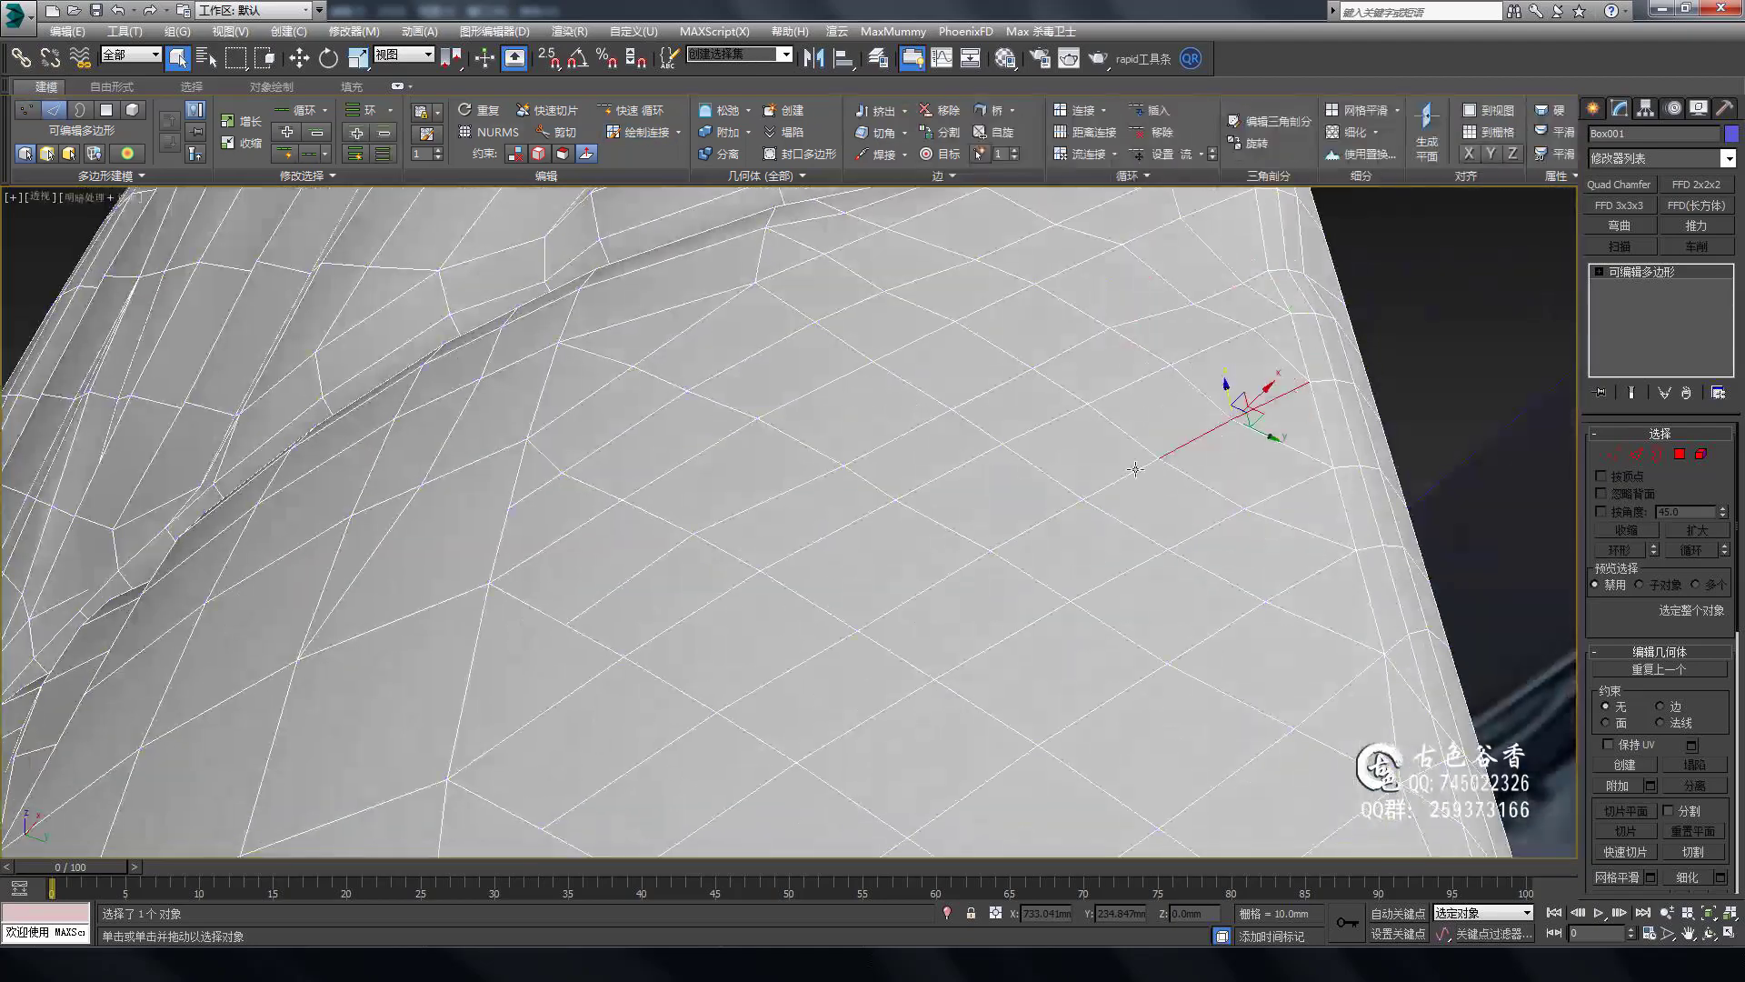
{"action": "scroll", "coordinate": [1320, 438], "scroll_direction": "up", "scroll_amount": 3}
{"action": "scroll", "coordinate": [1321, 438], "scroll_direction": "down", "scroll_amount": 3}
{"action": "scroll", "coordinate": [1500, 455], "scroll_direction": "up", "scroll_amount": 3}
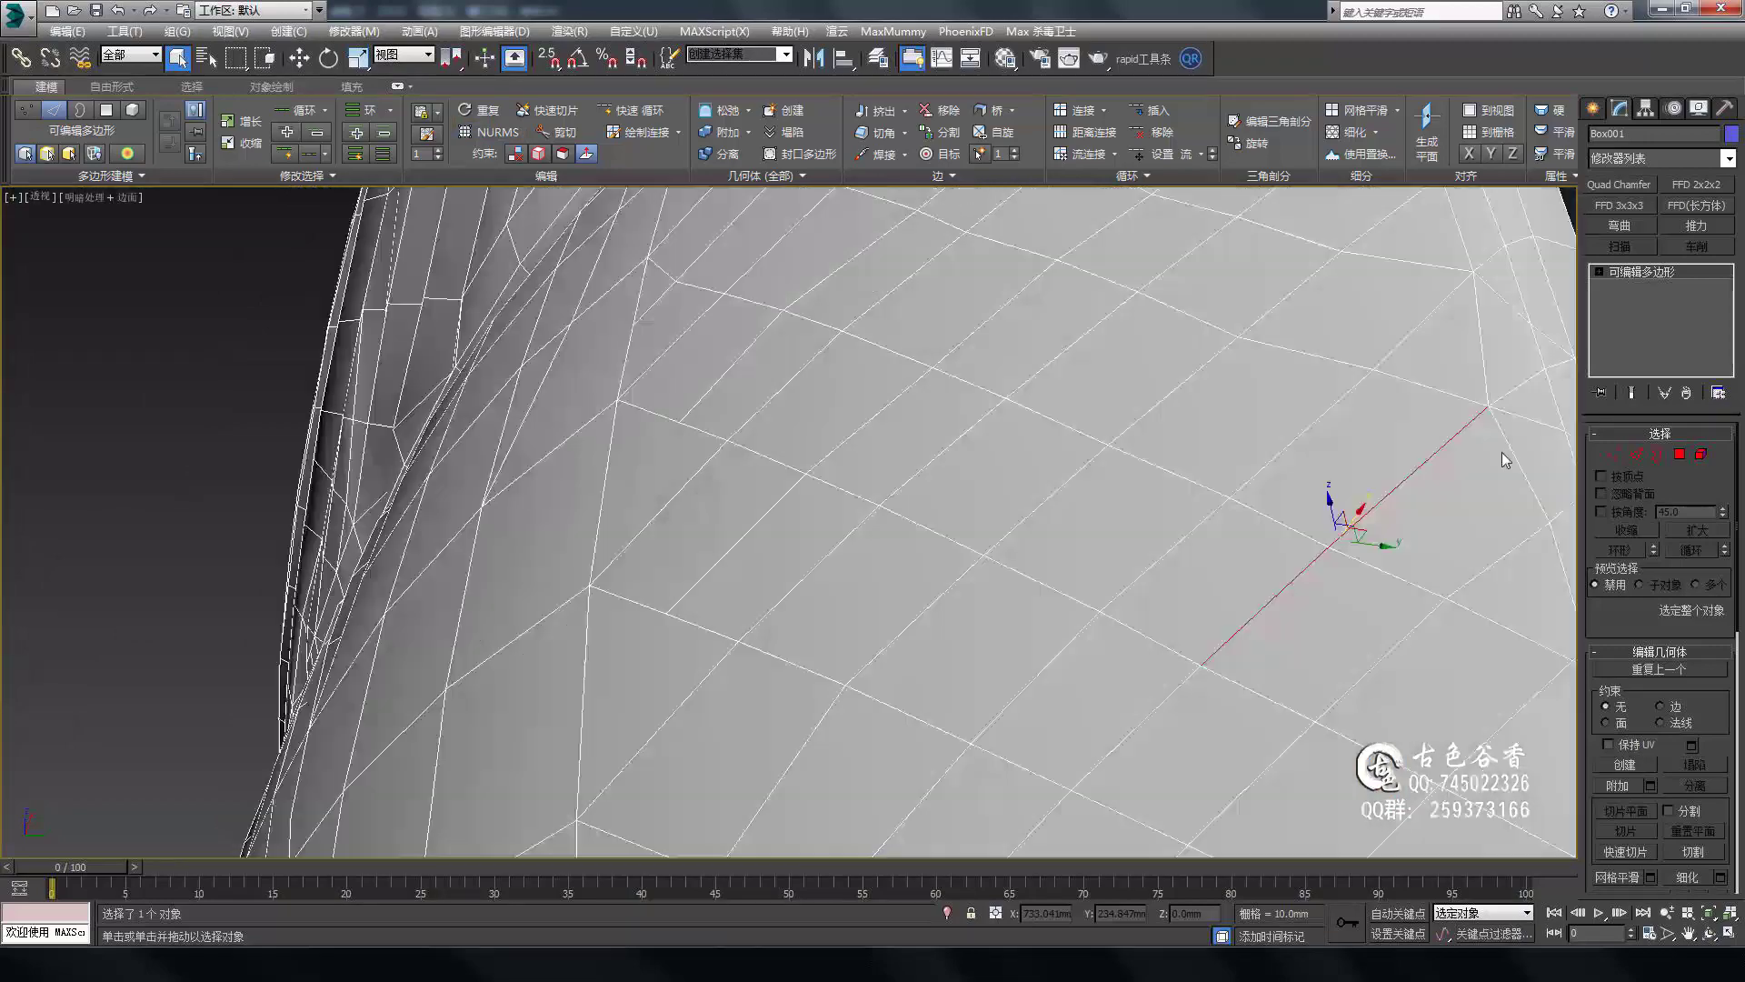
{"action": "middle_click_drag", "start_coordinate": [1500, 456], "coordinate": [1245, 568], "text": "alt"}
{"action": "mouse_move", "coordinate": [1306, 795]}
{"action": "middle_mouse_down", "text": "alt"}
{"action": "mouse_move", "coordinate": [1230, 482]}
{"action": "mouse_move", "coordinate": [1164, 380]}
{"action": "middle_mouse_up", "text": "alt"}
{"action": "scroll", "coordinate": [1216, 491], "scroll_direction": "up", "scroll_amount": 2}
{"action": "scroll", "coordinate": [1290, 545], "scroll_direction": "down", "scroll_amount": 3}
{"action": "scroll", "coordinate": [1163, 380], "scroll_direction": "up", "scroll_amount": 3}
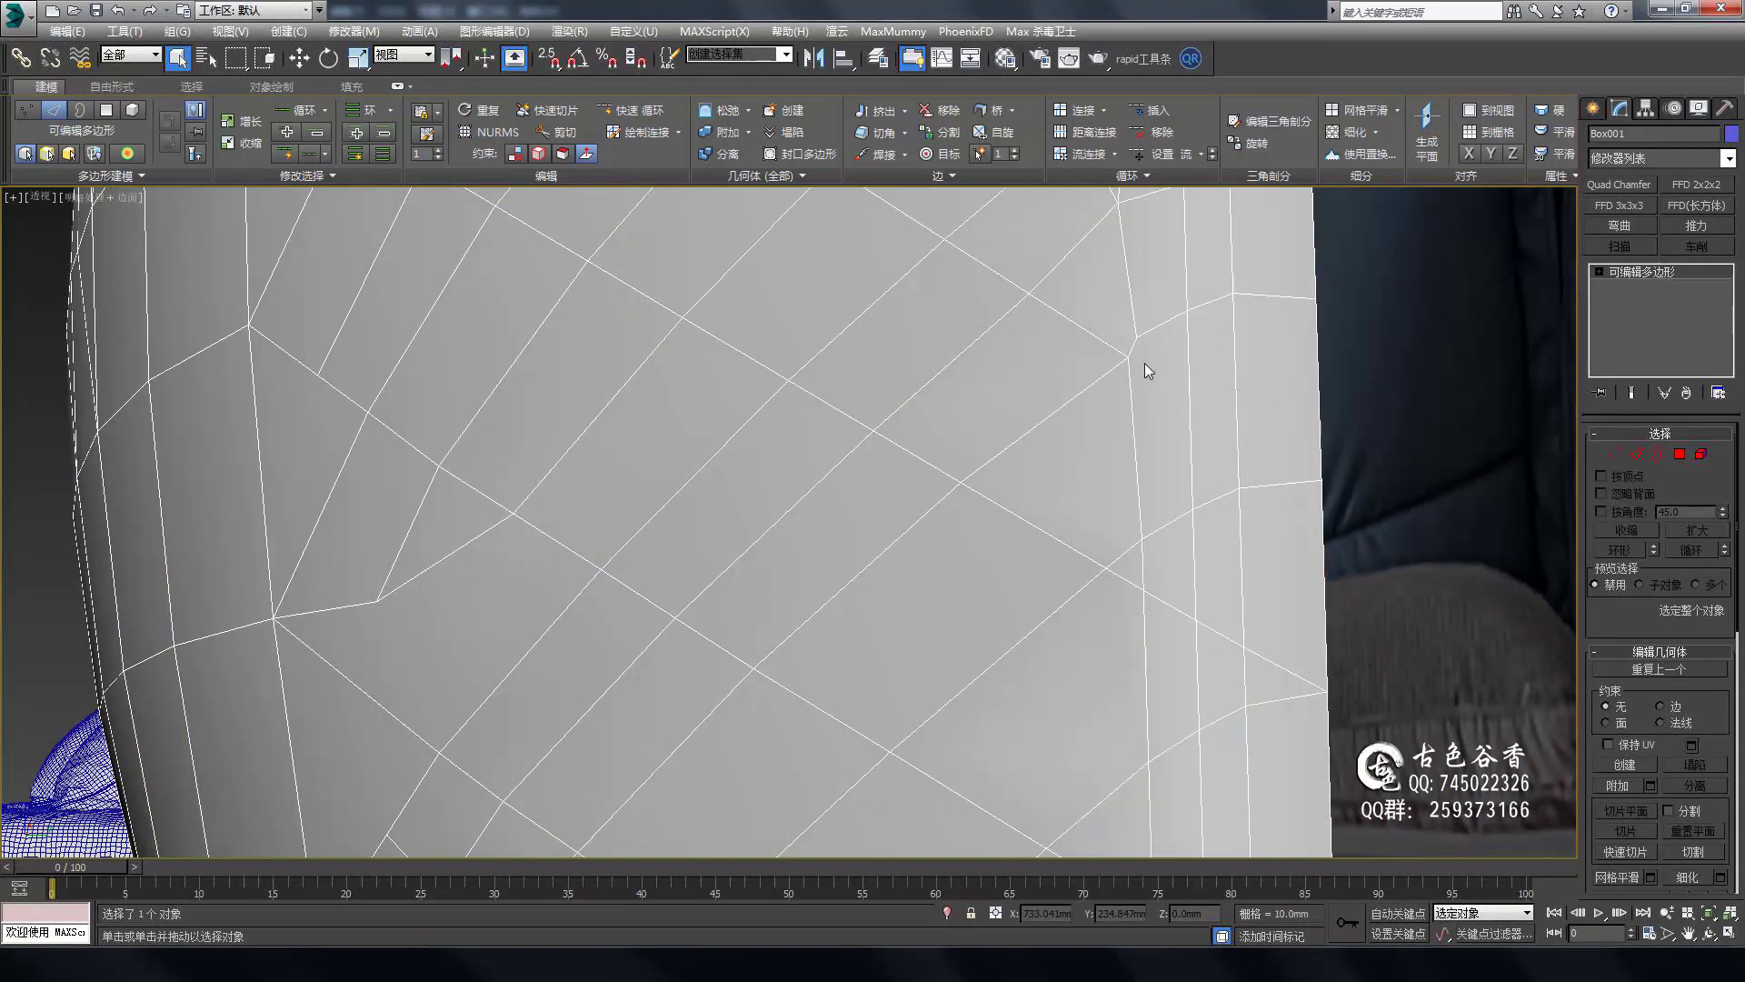
{"action": "scroll", "coordinate": [1147, 370], "scroll_direction": "down", "scroll_amount": 3}
{"action": "middle_click_drag", "start_coordinate": [1254, 312], "coordinate": [1200, 342], "text": "alt"}
{"action": "scroll", "coordinate": [1149, 650], "scroll_direction": "up", "scroll_amount": 3}
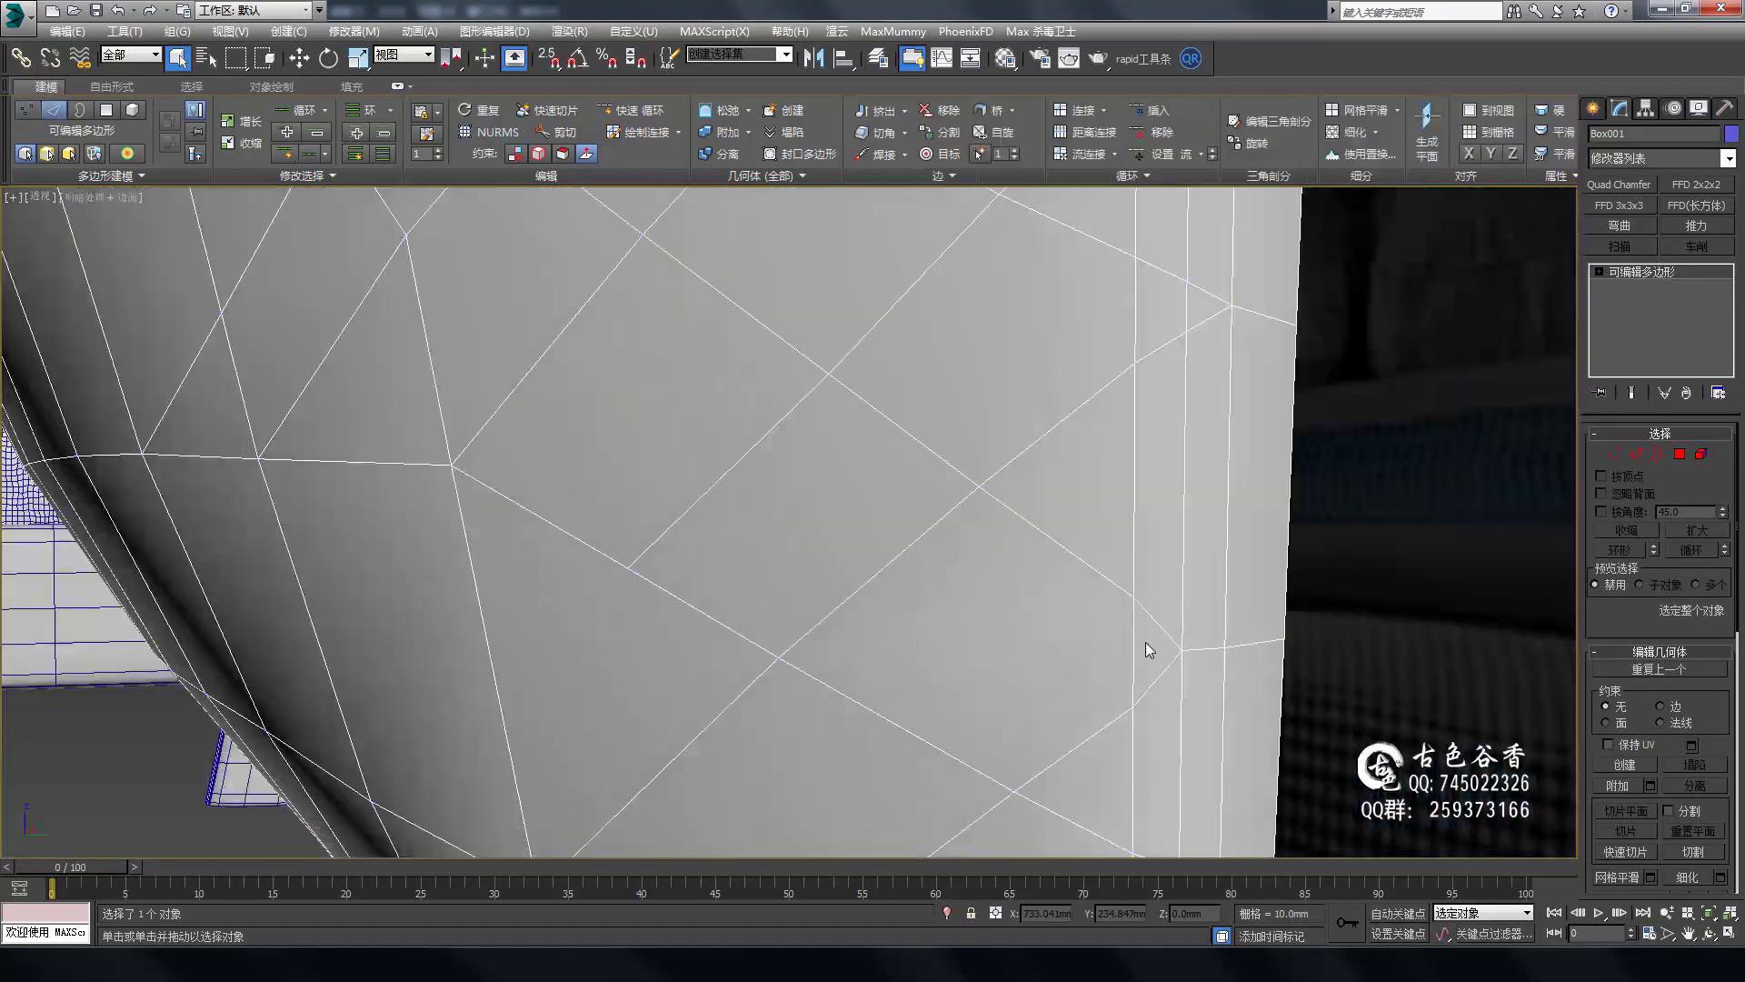
{"action": "scroll", "coordinate": [1173, 518], "scroll_direction": "down", "scroll_amount": 3}
{"action": "scroll", "coordinate": [1219, 518], "scroll_direction": "up", "scroll_amount": 3}
{"action": "scroll", "coordinate": [1267, 574], "scroll_direction": "down", "scroll_amount": 2}
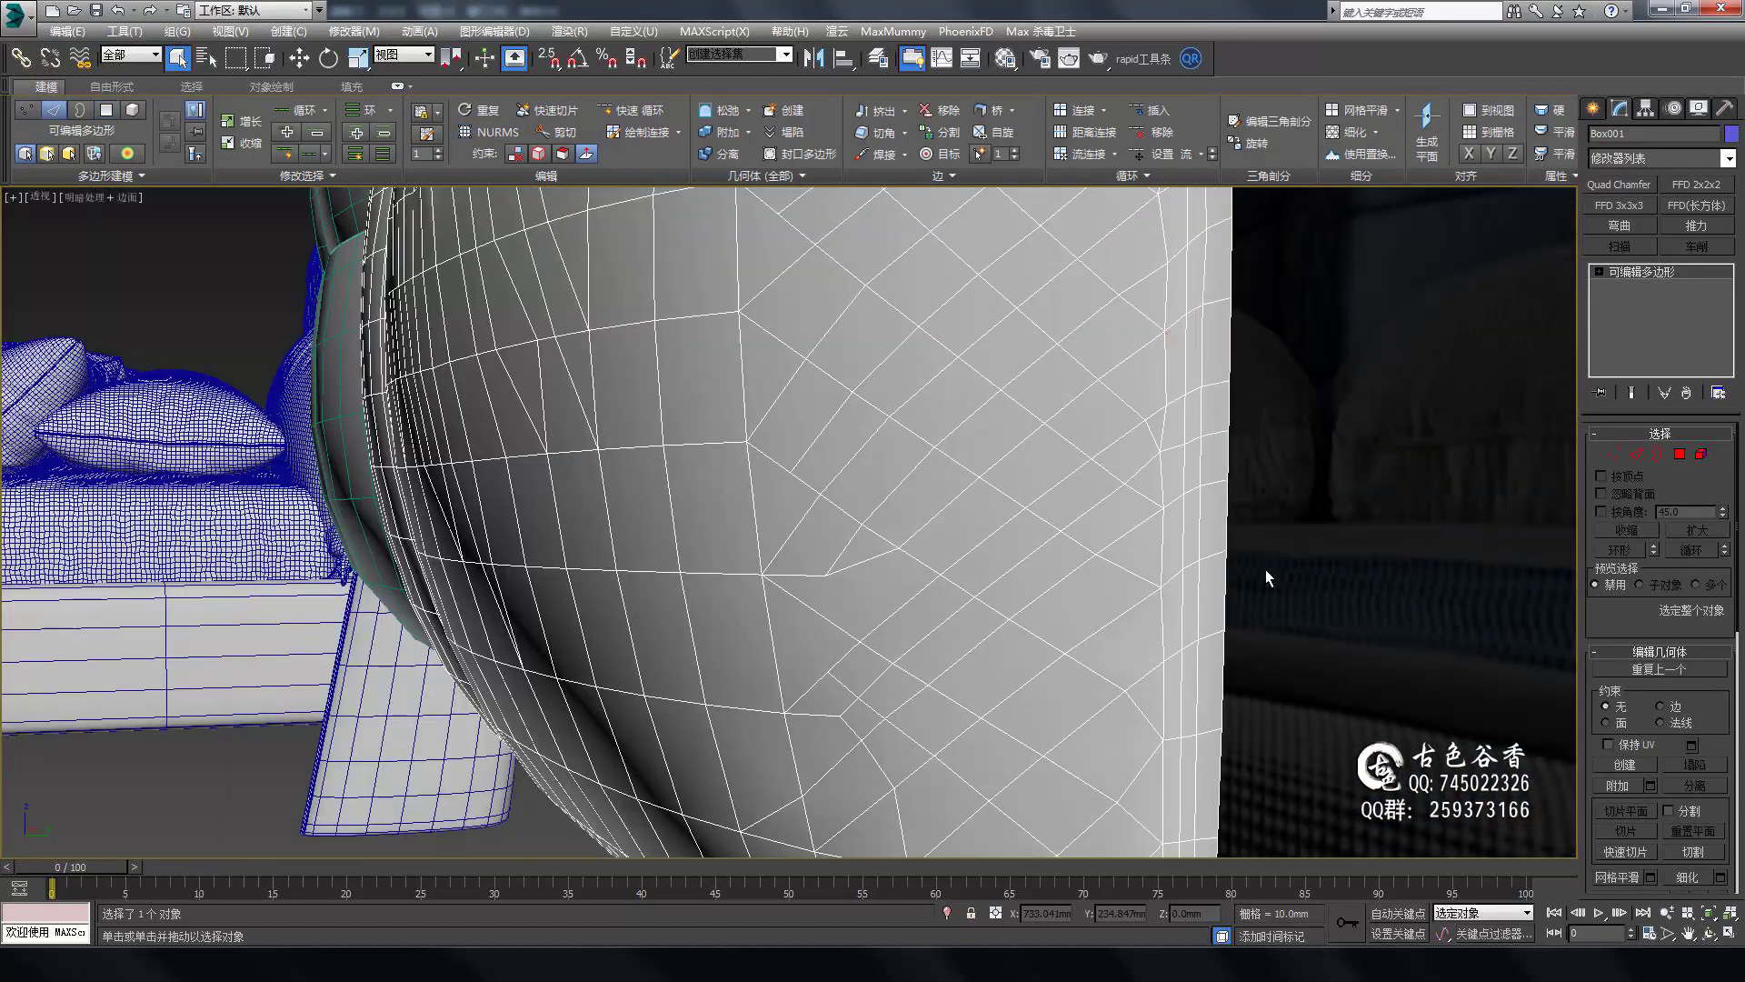
{"action": "scroll", "coordinate": [1266, 570], "scroll_direction": "up", "scroll_amount": 3}
{"action": "scroll", "coordinate": [1218, 549], "scroll_direction": "down", "scroll_amount": 3}
{"action": "middle_click_drag", "start_coordinate": [1218, 549], "coordinate": [1209, 596], "text": "alt"}
Toggle the NURMS smoothing preview on and off, then examine the cage wireframe close up.
{"action": "key", "text": "1"}
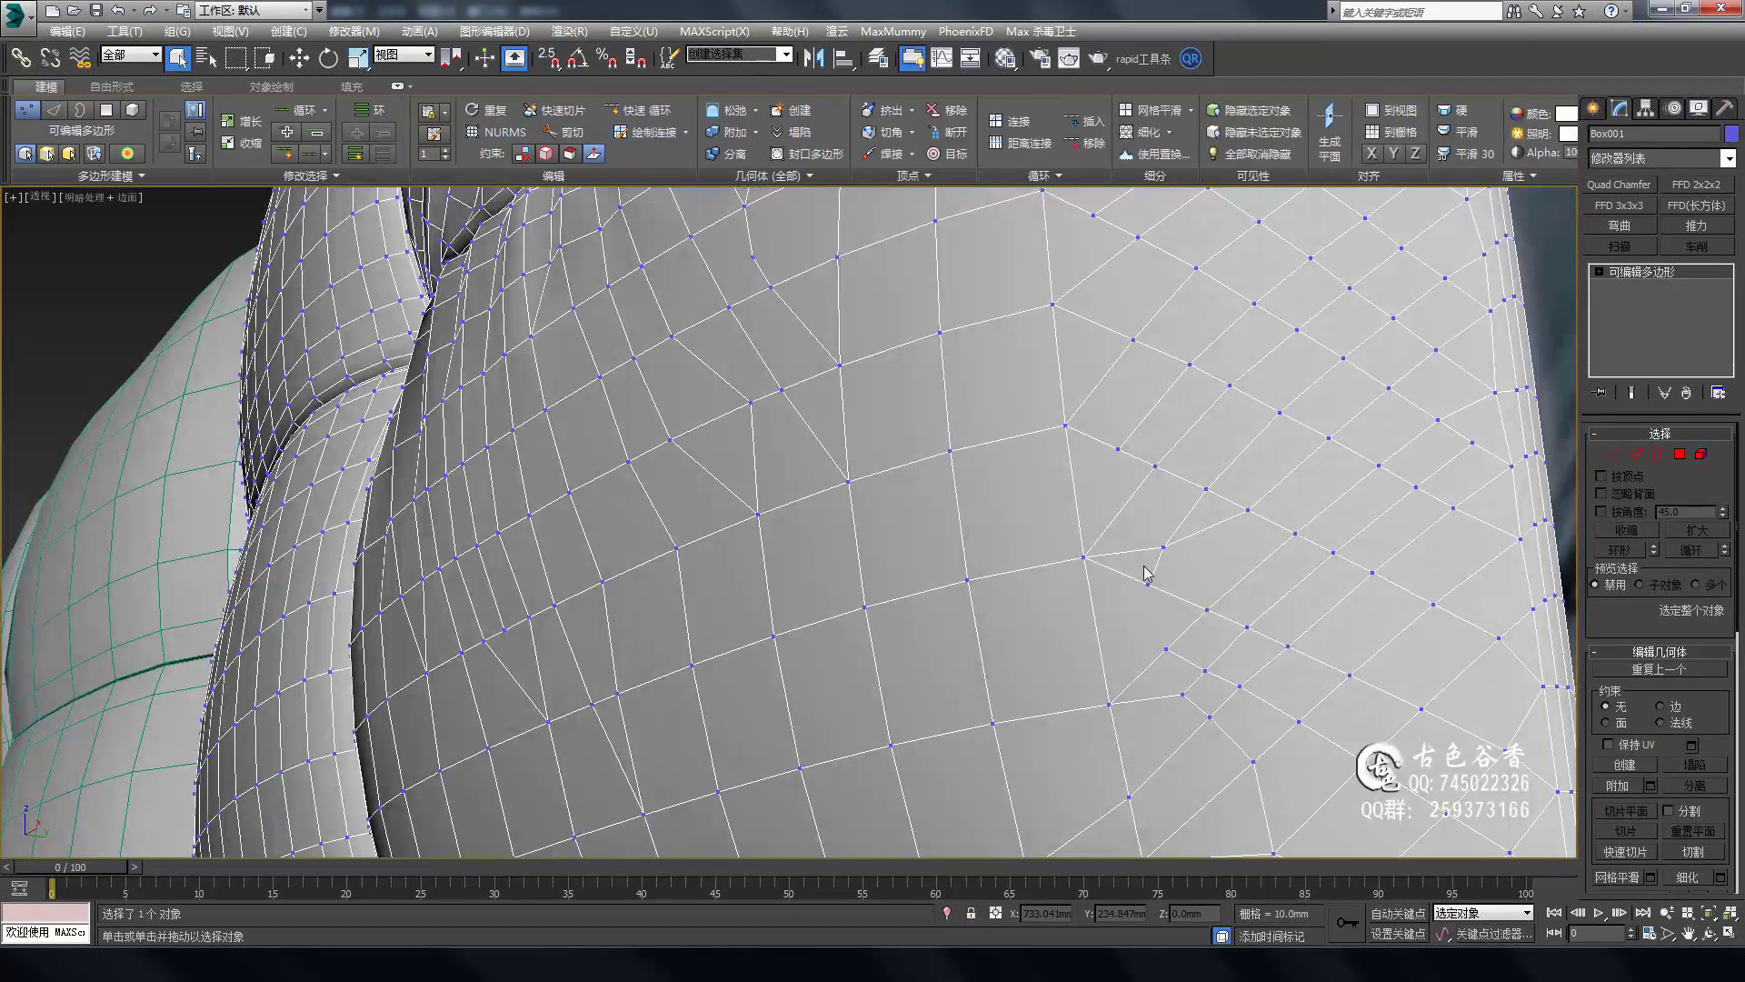
{"action": "key", "text": "ctrl+q"}
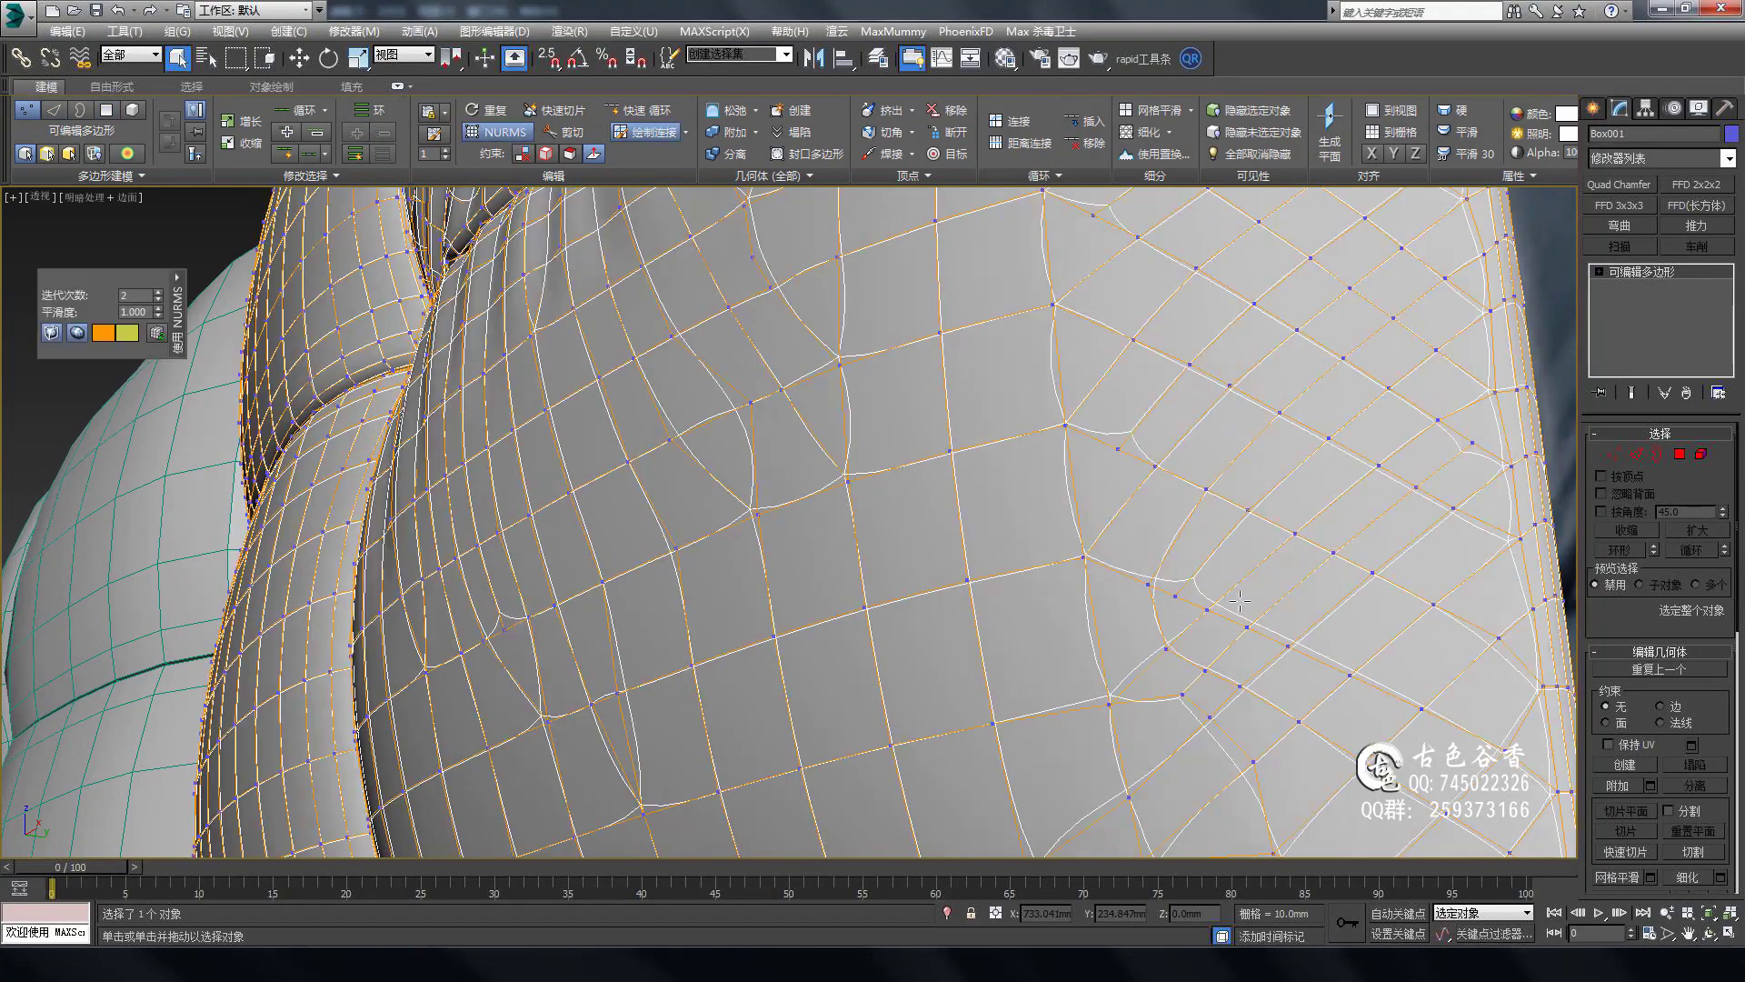
{"action": "key", "text": "ctrl+q"}
{"action": "scroll", "coordinate": [1255, 596], "scroll_direction": "down", "scroll_amount": 5}
{"action": "scroll", "coordinate": [1104, 560], "scroll_direction": "up", "scroll_amount": 5}
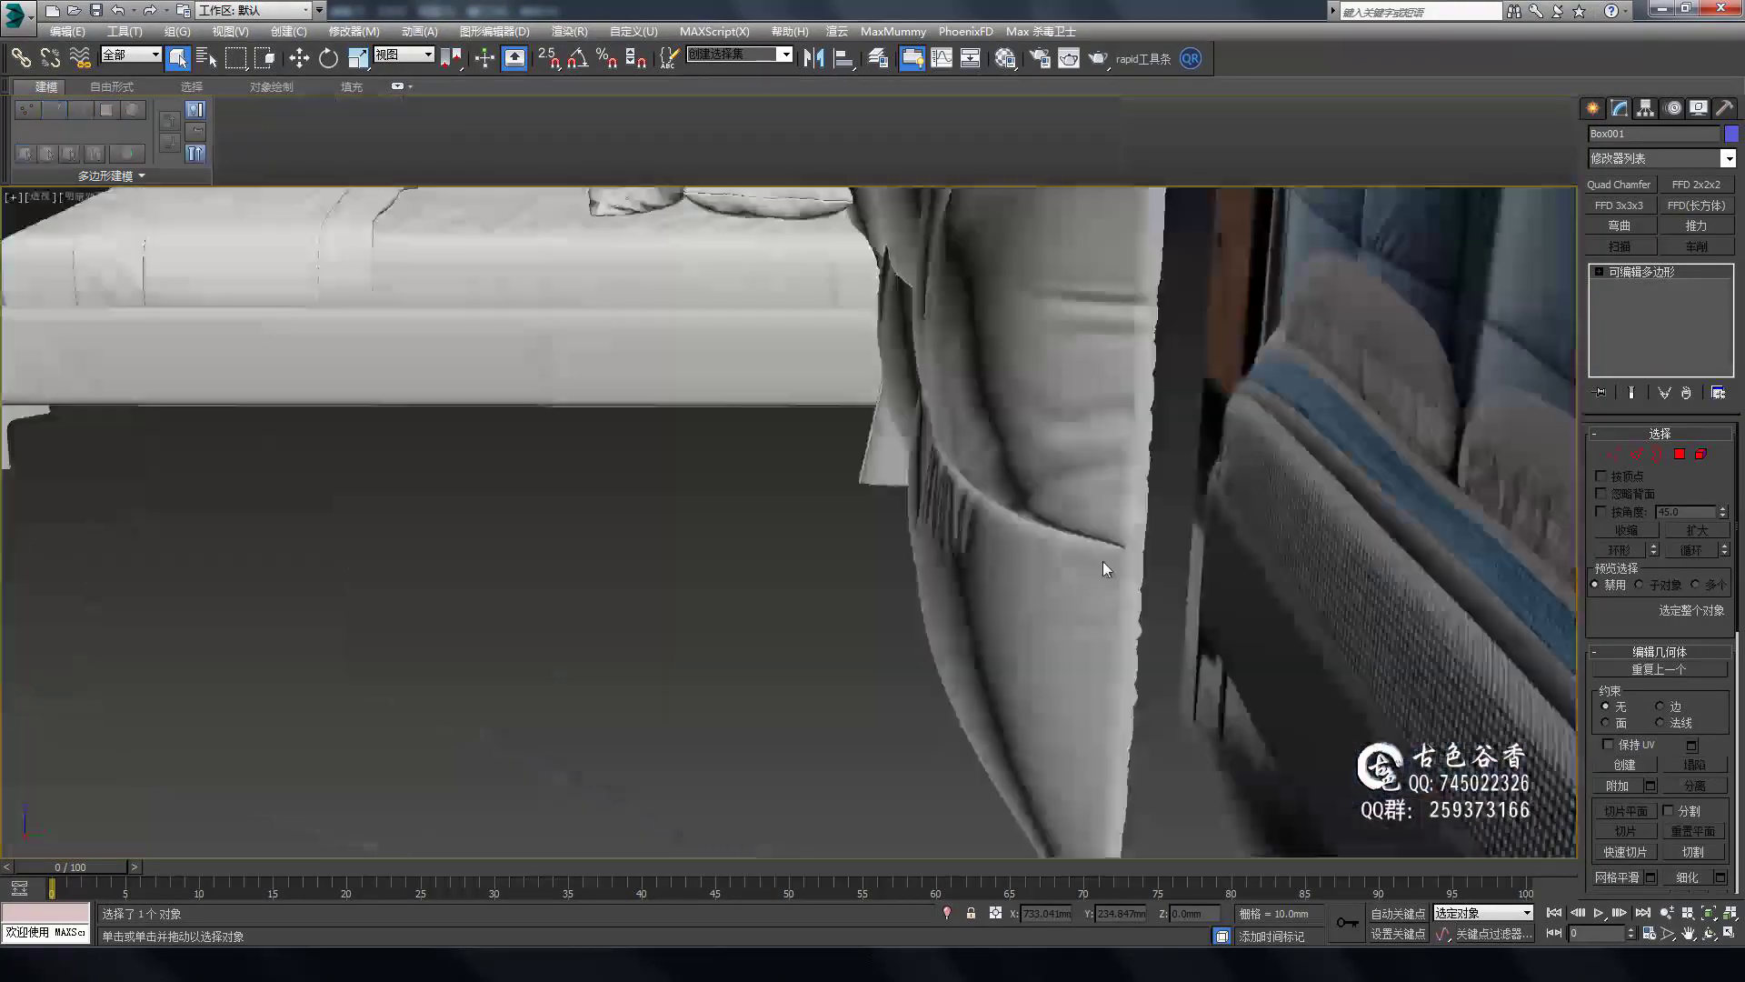
{"action": "scroll", "coordinate": [1104, 559], "scroll_direction": "up", "scroll_amount": 3}
{"action": "middle_click_drag", "start_coordinate": [1104, 560], "coordinate": [1235, 646], "text": "alt"}
{"action": "scroll", "coordinate": [1415, 638], "scroll_direction": "down", "scroll_amount": 2}
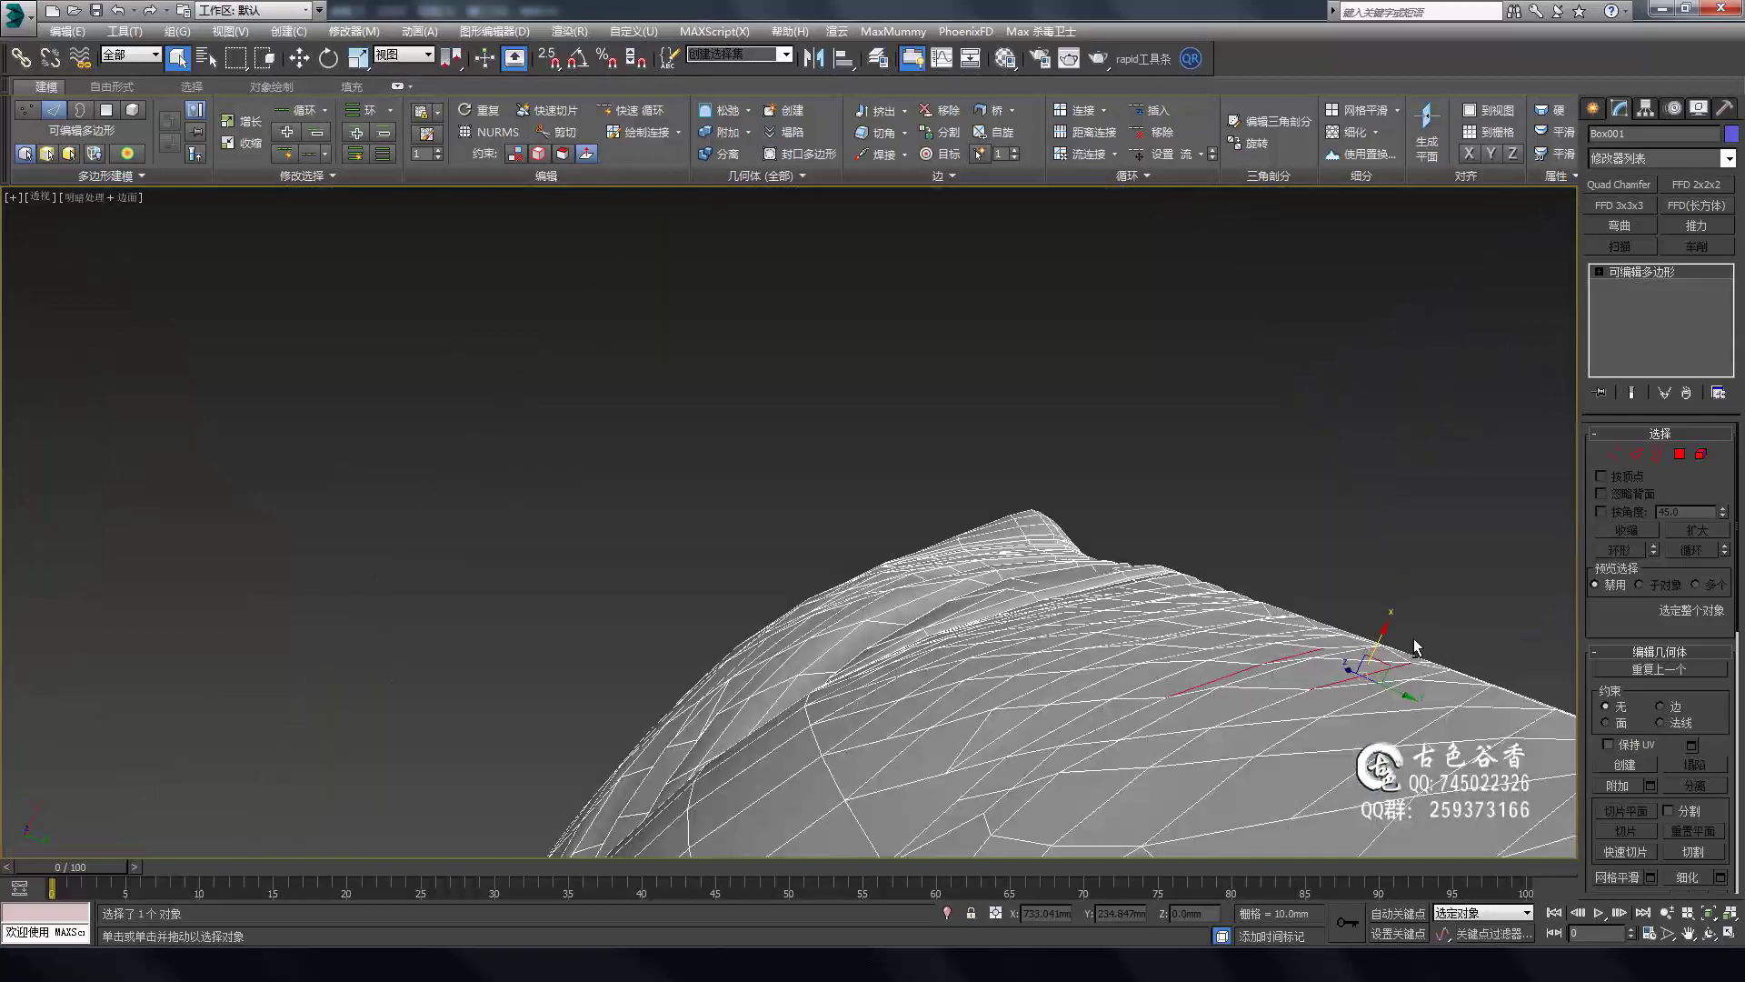
{"action": "scroll", "coordinate": [1414, 638], "scroll_direction": "down", "scroll_amount": 3}
{"action": "scroll", "coordinate": [1329, 504], "scroll_direction": "down", "scroll_amount": 3}
{"action": "middle_click_drag", "start_coordinate": [1329, 504], "coordinate": [1167, 437]}
Cut a diagonal edge across the cushion faces toward the lower seam.
{"action": "scroll", "coordinate": [1168, 436], "scroll_direction": "up", "scroll_amount": 5}
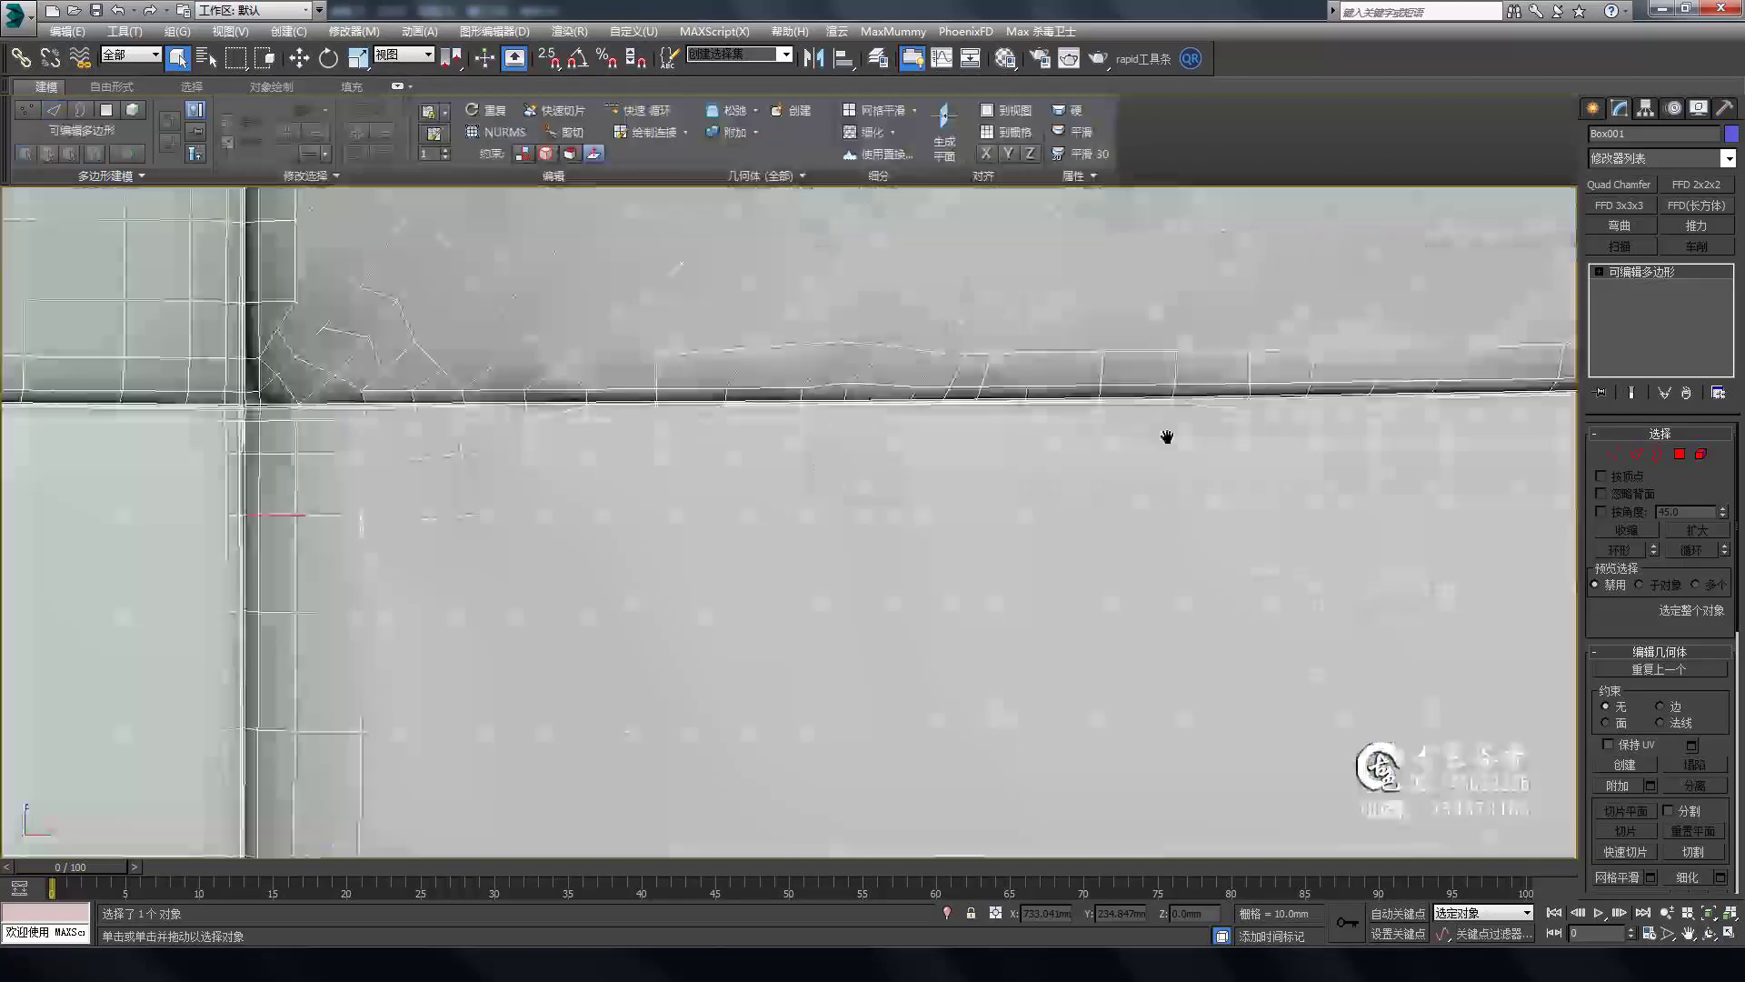
{"action": "key", "text": "1"}
{"action": "scroll", "coordinate": [1167, 437], "scroll_direction": "down", "scroll_amount": 5}
{"action": "scroll", "coordinate": [1042, 462], "scroll_direction": "up", "scroll_amount": 4}
{"action": "scroll", "coordinate": [1042, 462], "scroll_direction": "up", "scroll_amount": 2}
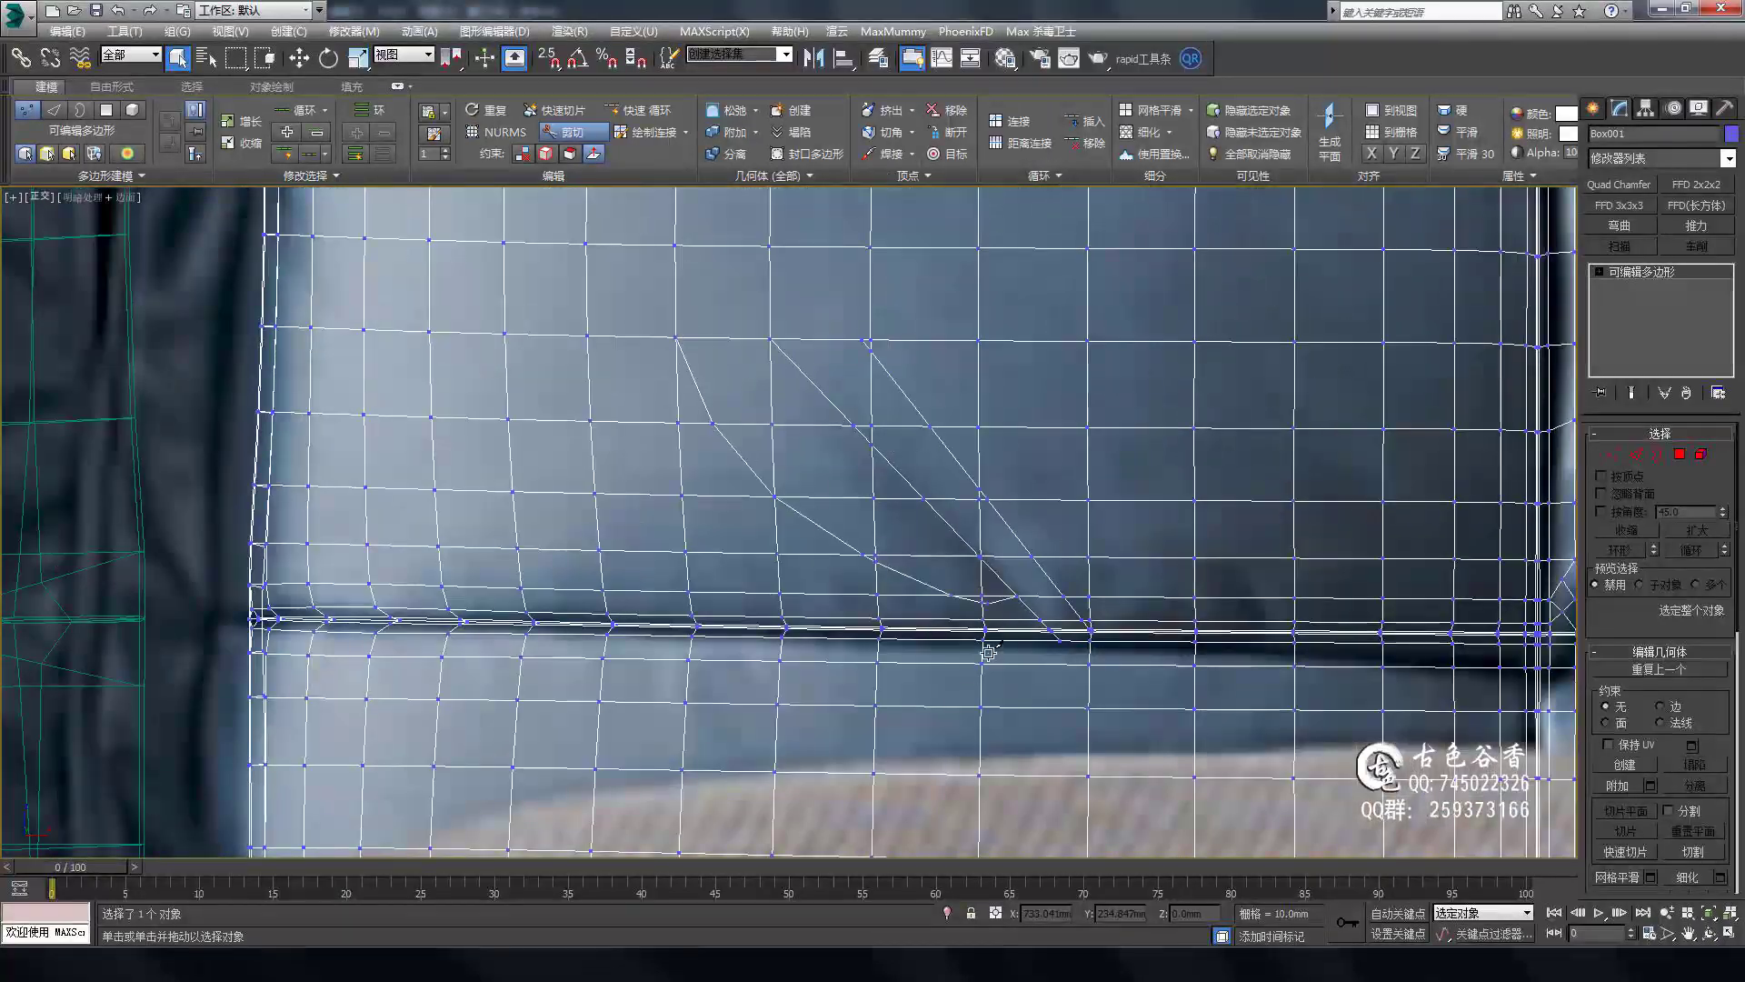
{"action": "left_click", "coordinate": [1145, 656]}
{"action": "middle_click_drag", "start_coordinate": [1144, 672], "coordinate": [1127, 675]}
{"action": "left_click", "coordinate": [1271, 725]}
{"action": "left_click", "coordinate": [1172, 523]}
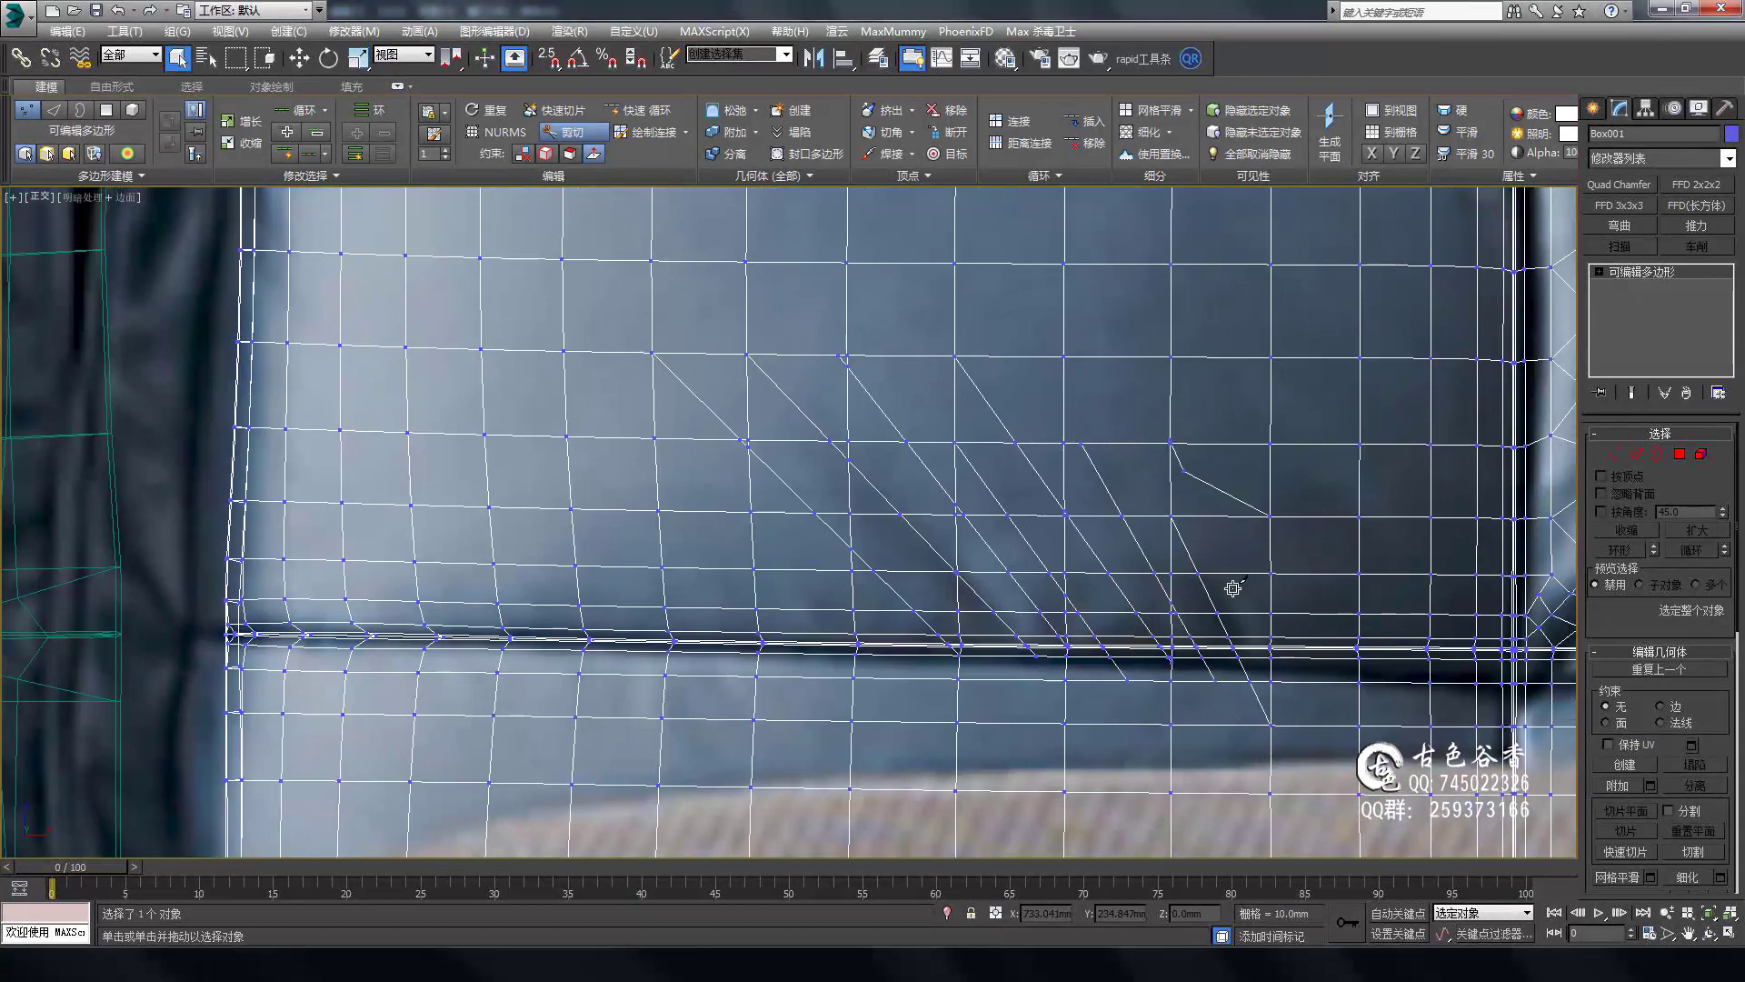
{"action": "left_click", "coordinate": [1359, 636]}
{"action": "middle_click_drag", "start_coordinate": [1360, 636], "coordinate": [1343, 641]}
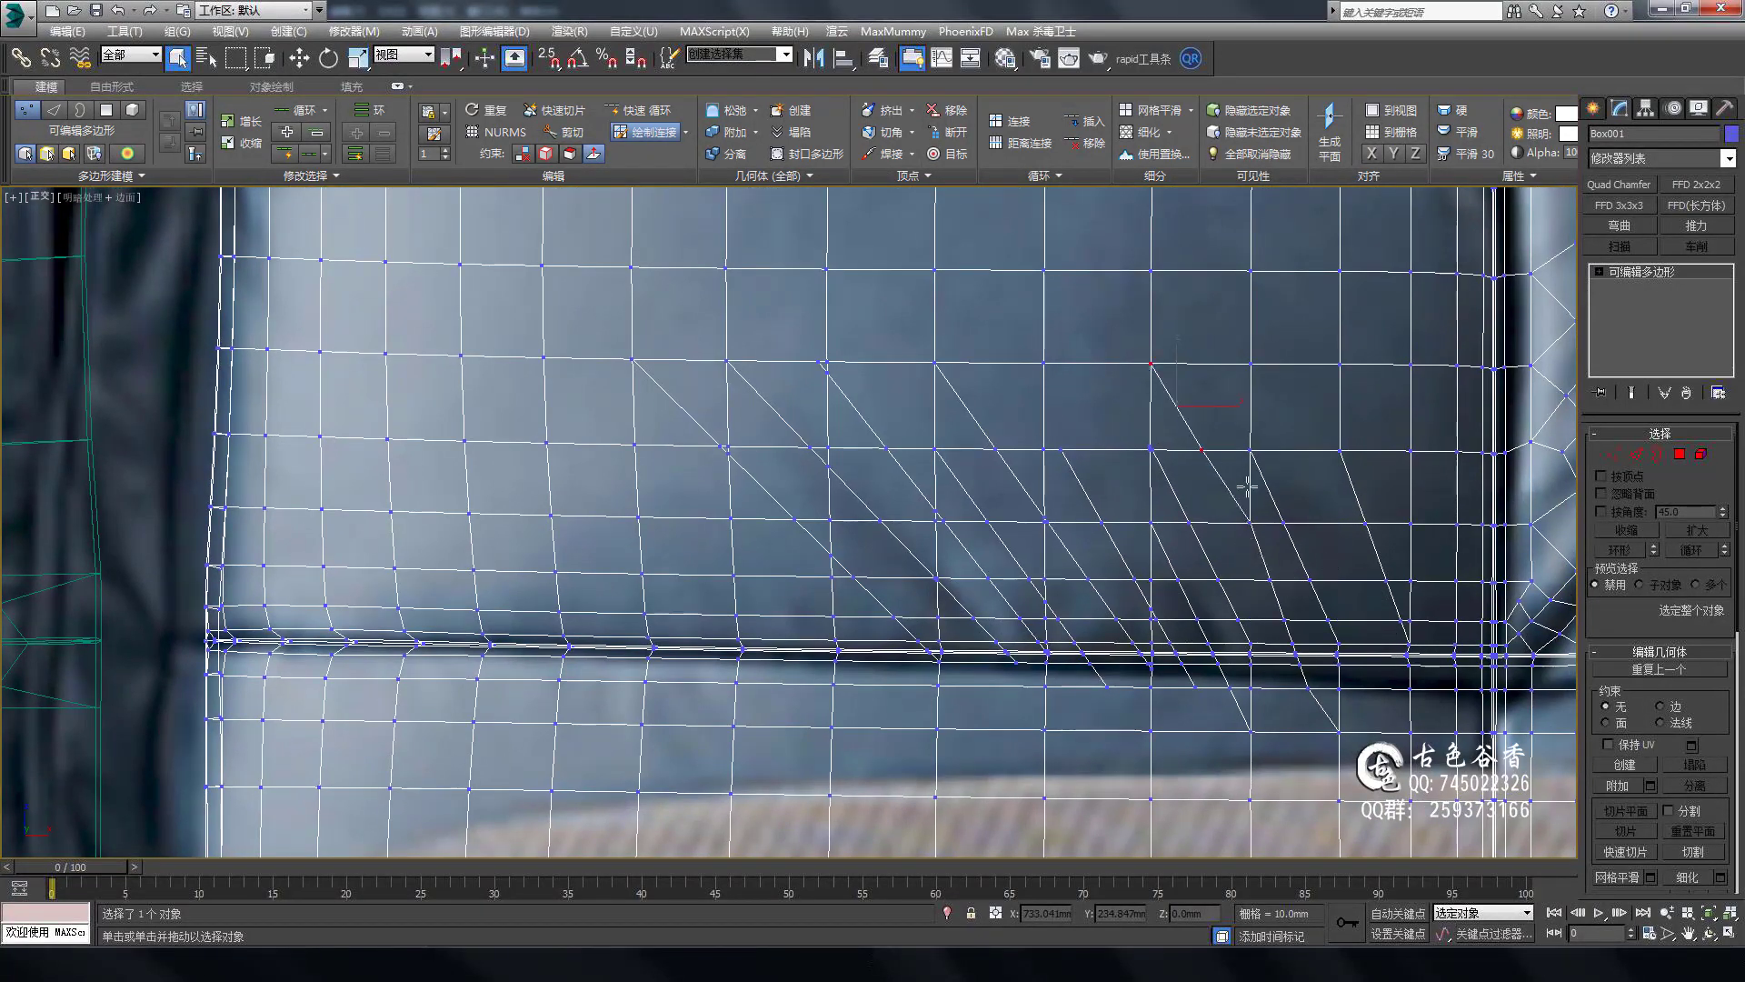
At edge level, pick a cushion edge and exit Paint Connect with a right-click.
{"action": "scroll", "coordinate": [1048, 519], "scroll_direction": "up", "scroll_amount": 2}
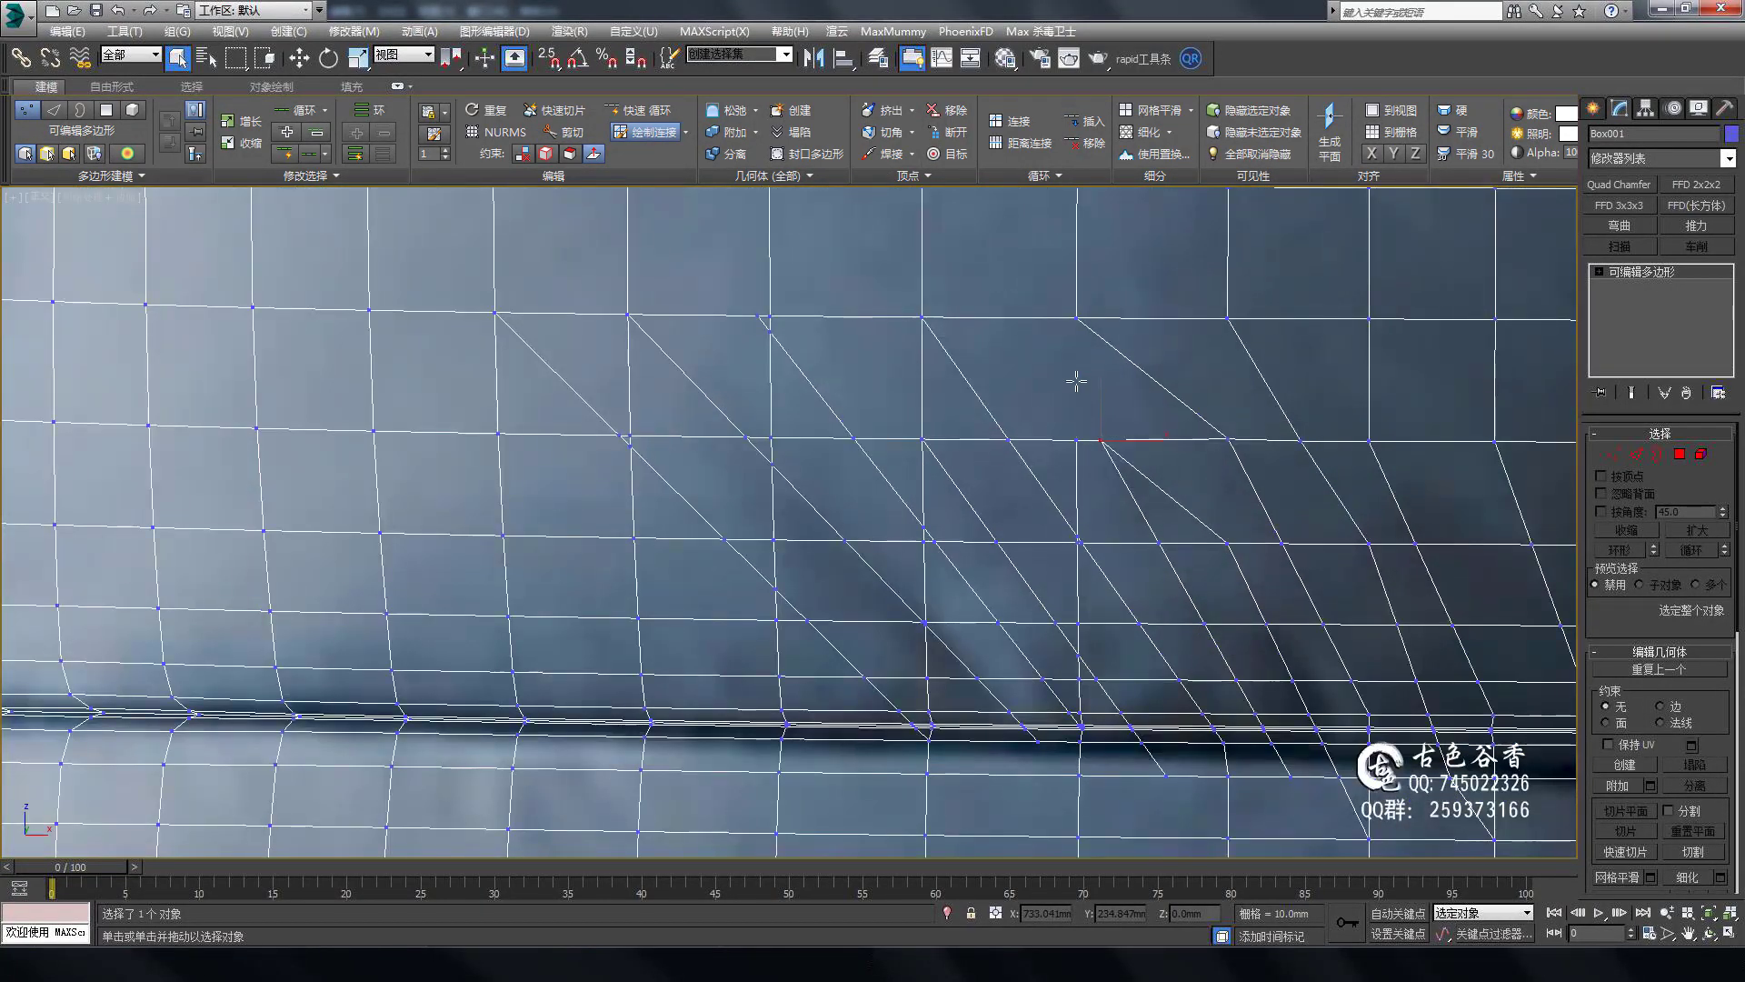
{"action": "scroll", "coordinate": [857, 343], "scroll_direction": "up", "scroll_amount": 2}
{"action": "scroll", "coordinate": [826, 494], "scroll_direction": "up", "scroll_amount": 1}
{"action": "scroll", "coordinate": [872, 463], "scroll_direction": "up", "scroll_amount": 1}
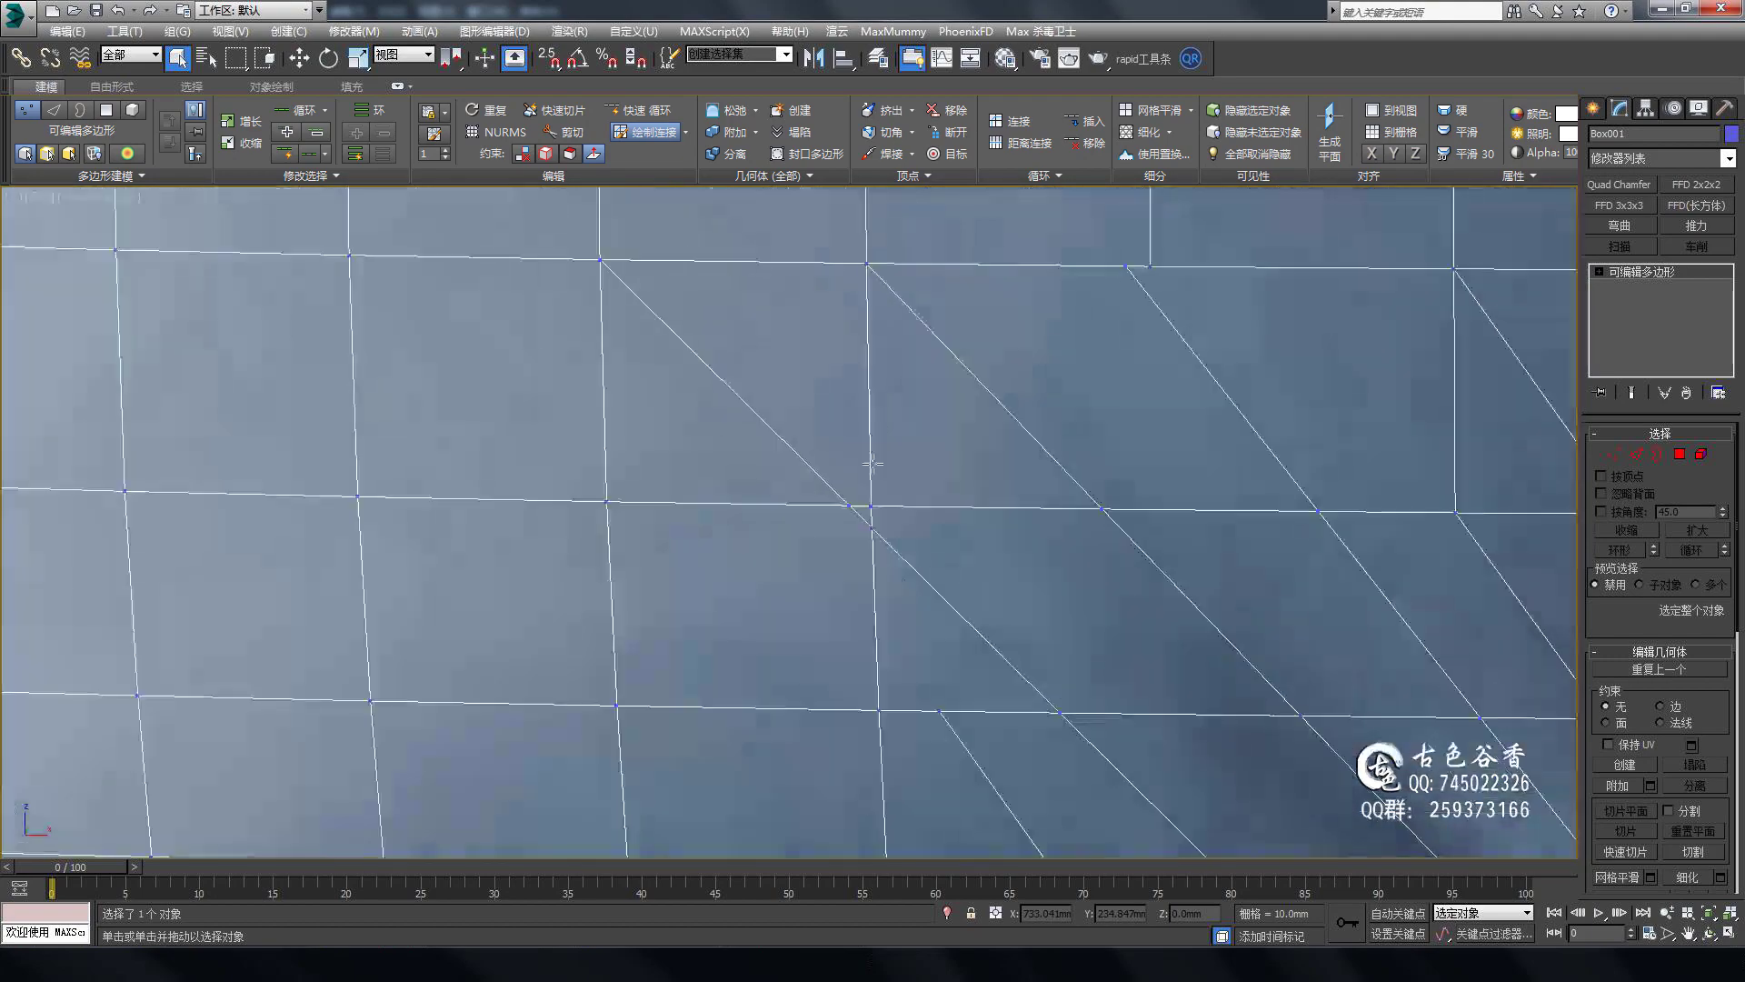
{"action": "key", "text": "2"}
{"action": "scroll", "coordinate": [1005, 422], "scroll_direction": "down", "scroll_amount": 2}
{"action": "scroll", "coordinate": [1030, 727], "scroll_direction": "down", "scroll_amount": 2}
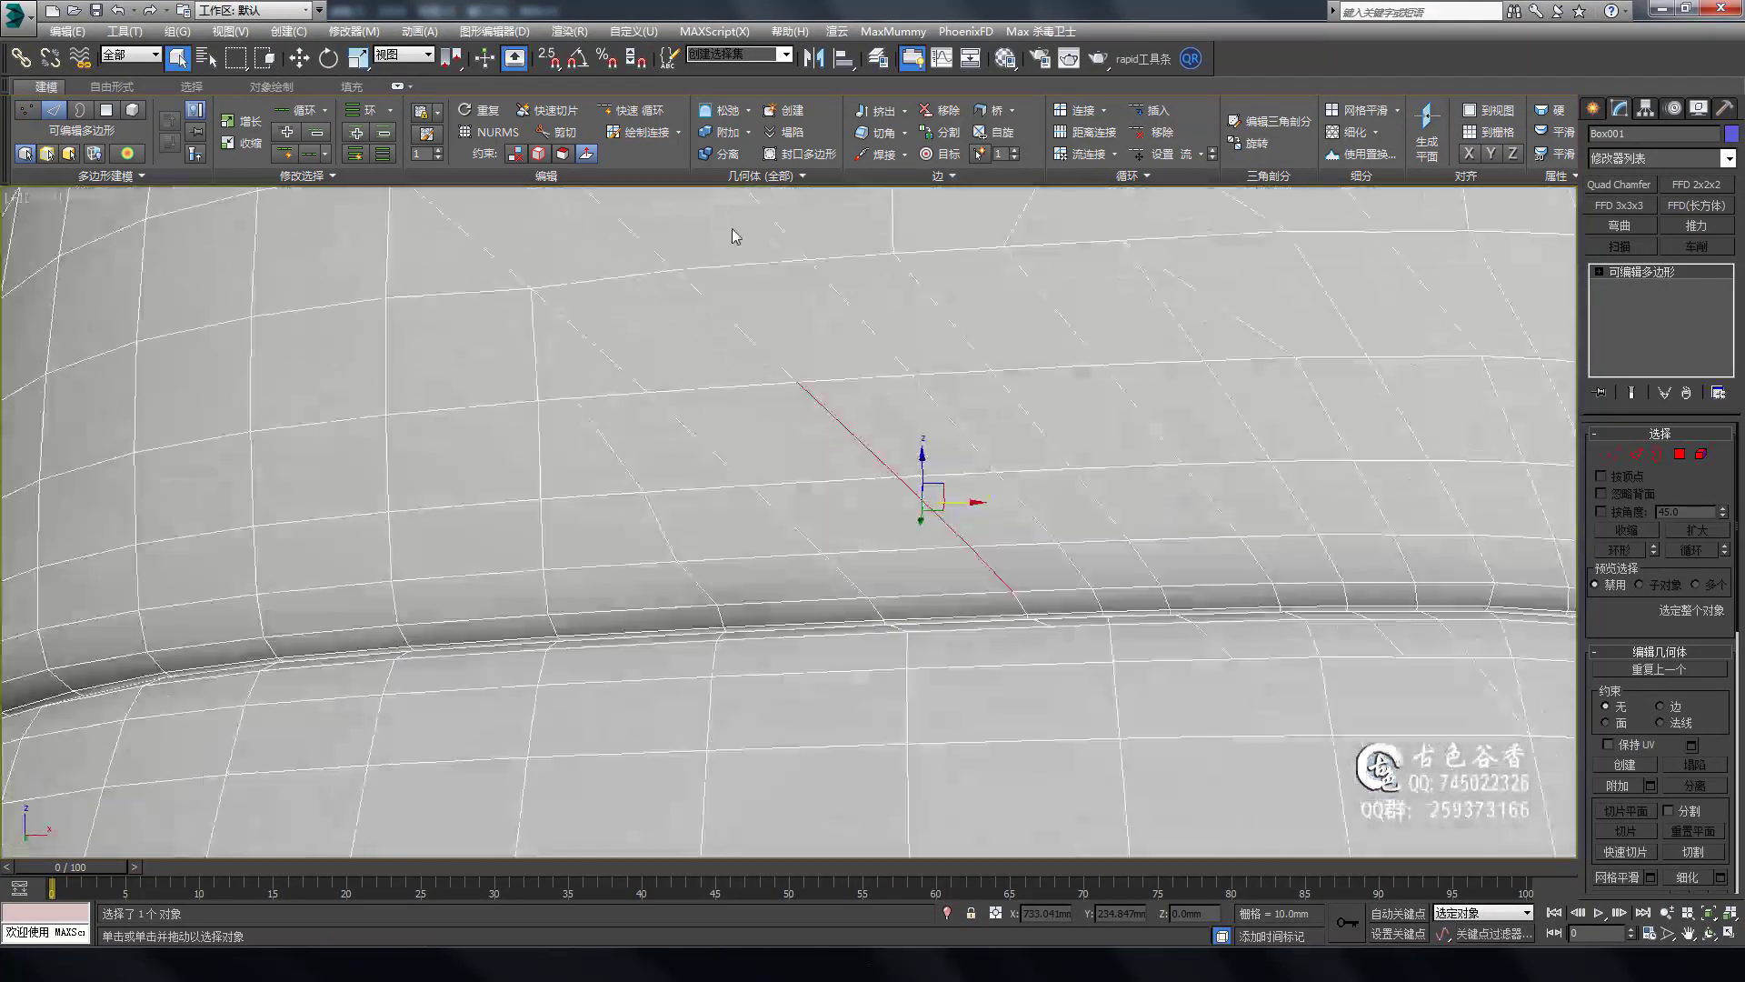
{"action": "scroll", "coordinate": [923, 487], "scroll_direction": "up", "scroll_amount": 2}
{"action": "left_click", "coordinate": [1256, 454]}
{"action": "middle_click_drag", "start_coordinate": [1256, 454], "coordinate": [1261, 600]}
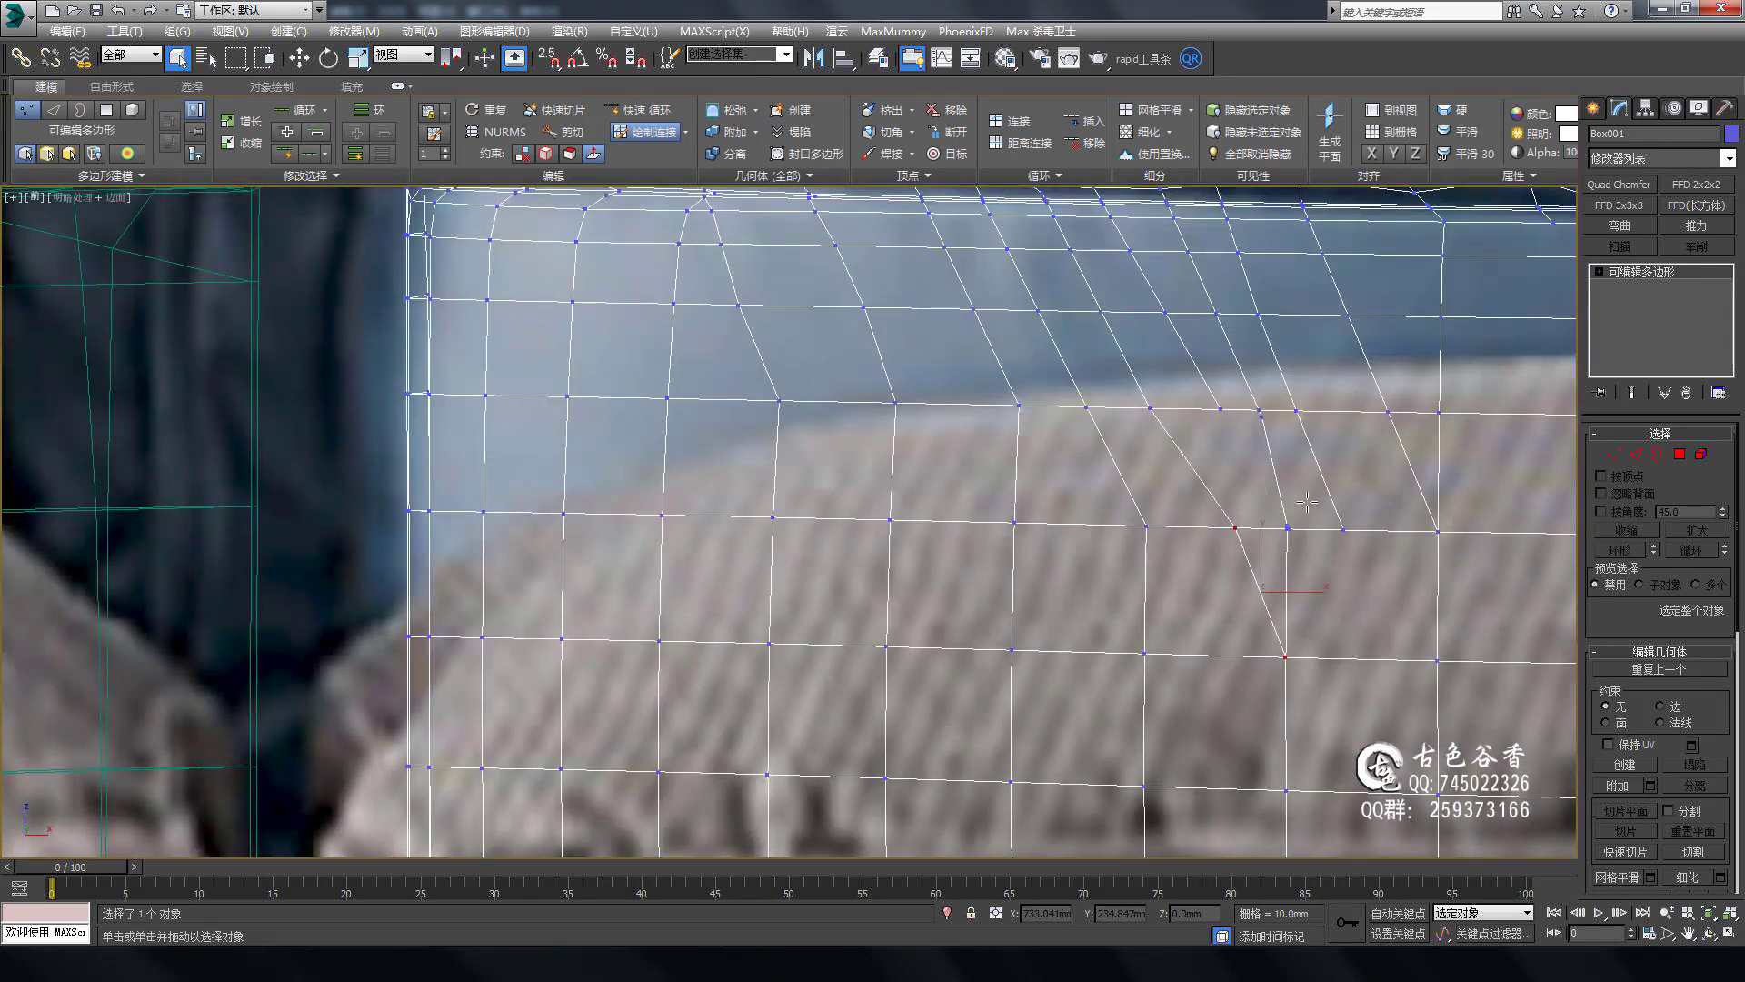
{"action": "right_click", "coordinate": [1306, 501]}
{"action": "middle_click_drag", "start_coordinate": [1306, 501], "coordinate": [1254, 452]}
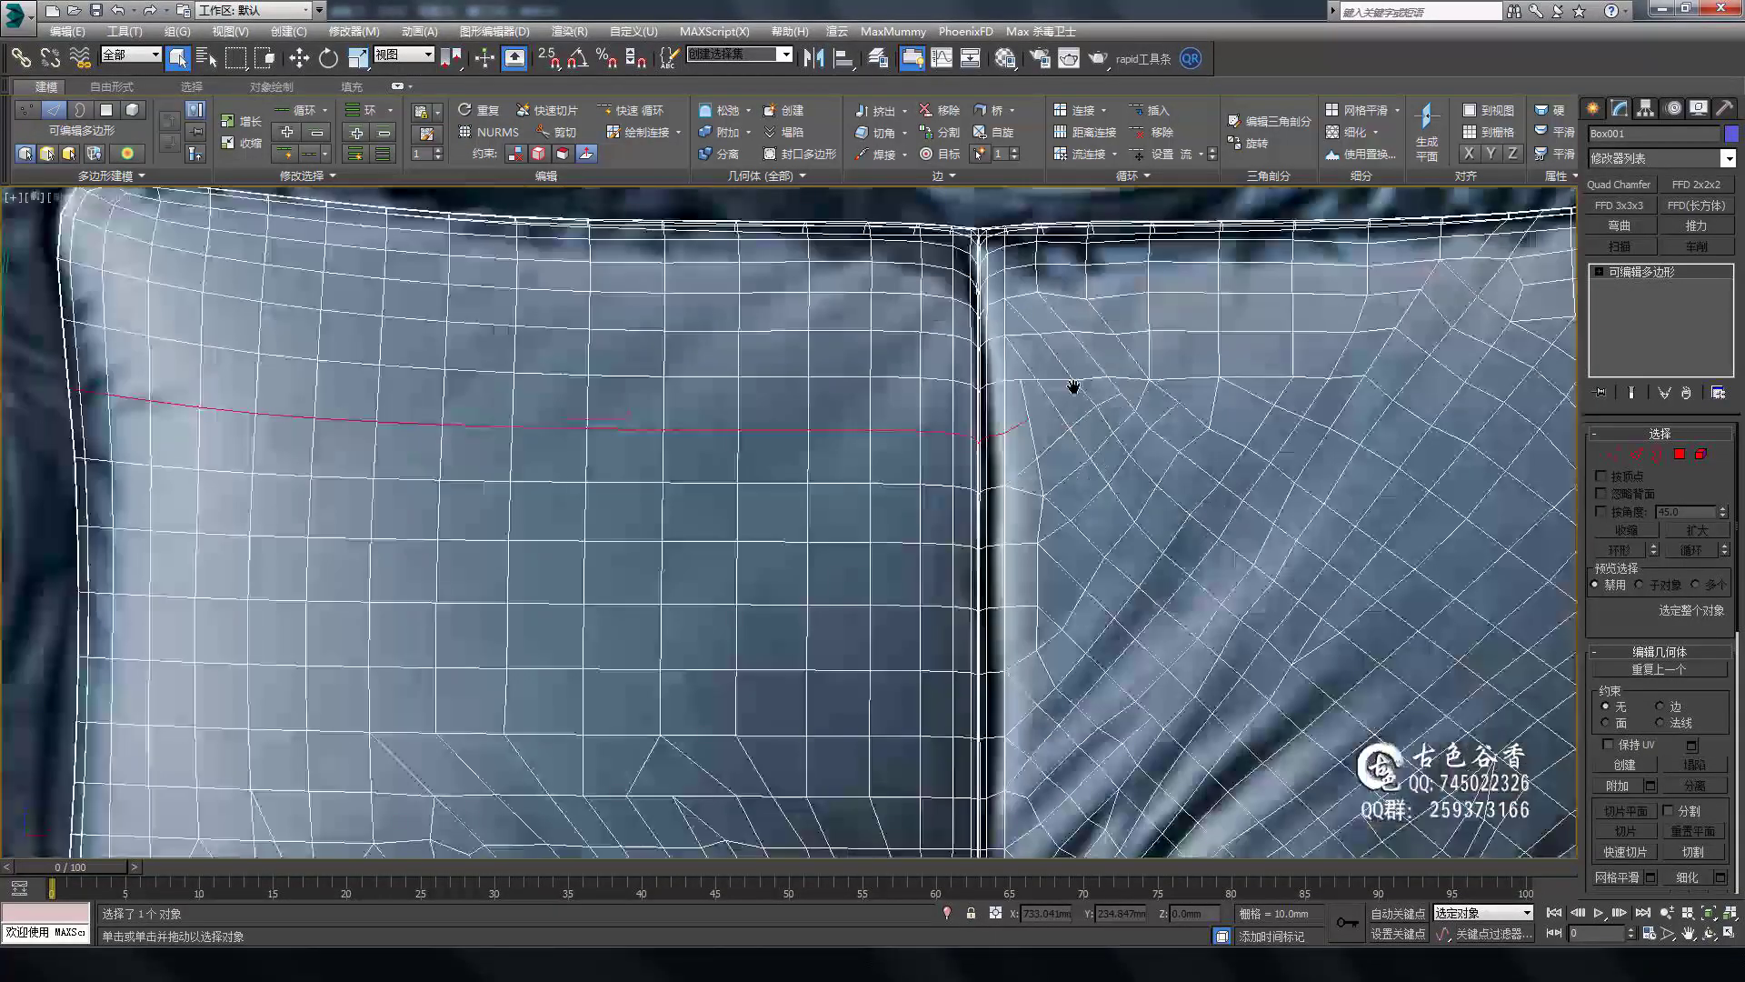
Pan and tilt the view across the left pillow's top toward the middle seam.
{"action": "scroll", "coordinate": [1086, 393], "scroll_direction": "up", "scroll_amount": 5}
{"action": "scroll", "coordinate": [1172, 423], "scroll_direction": "up", "scroll_amount": 1}
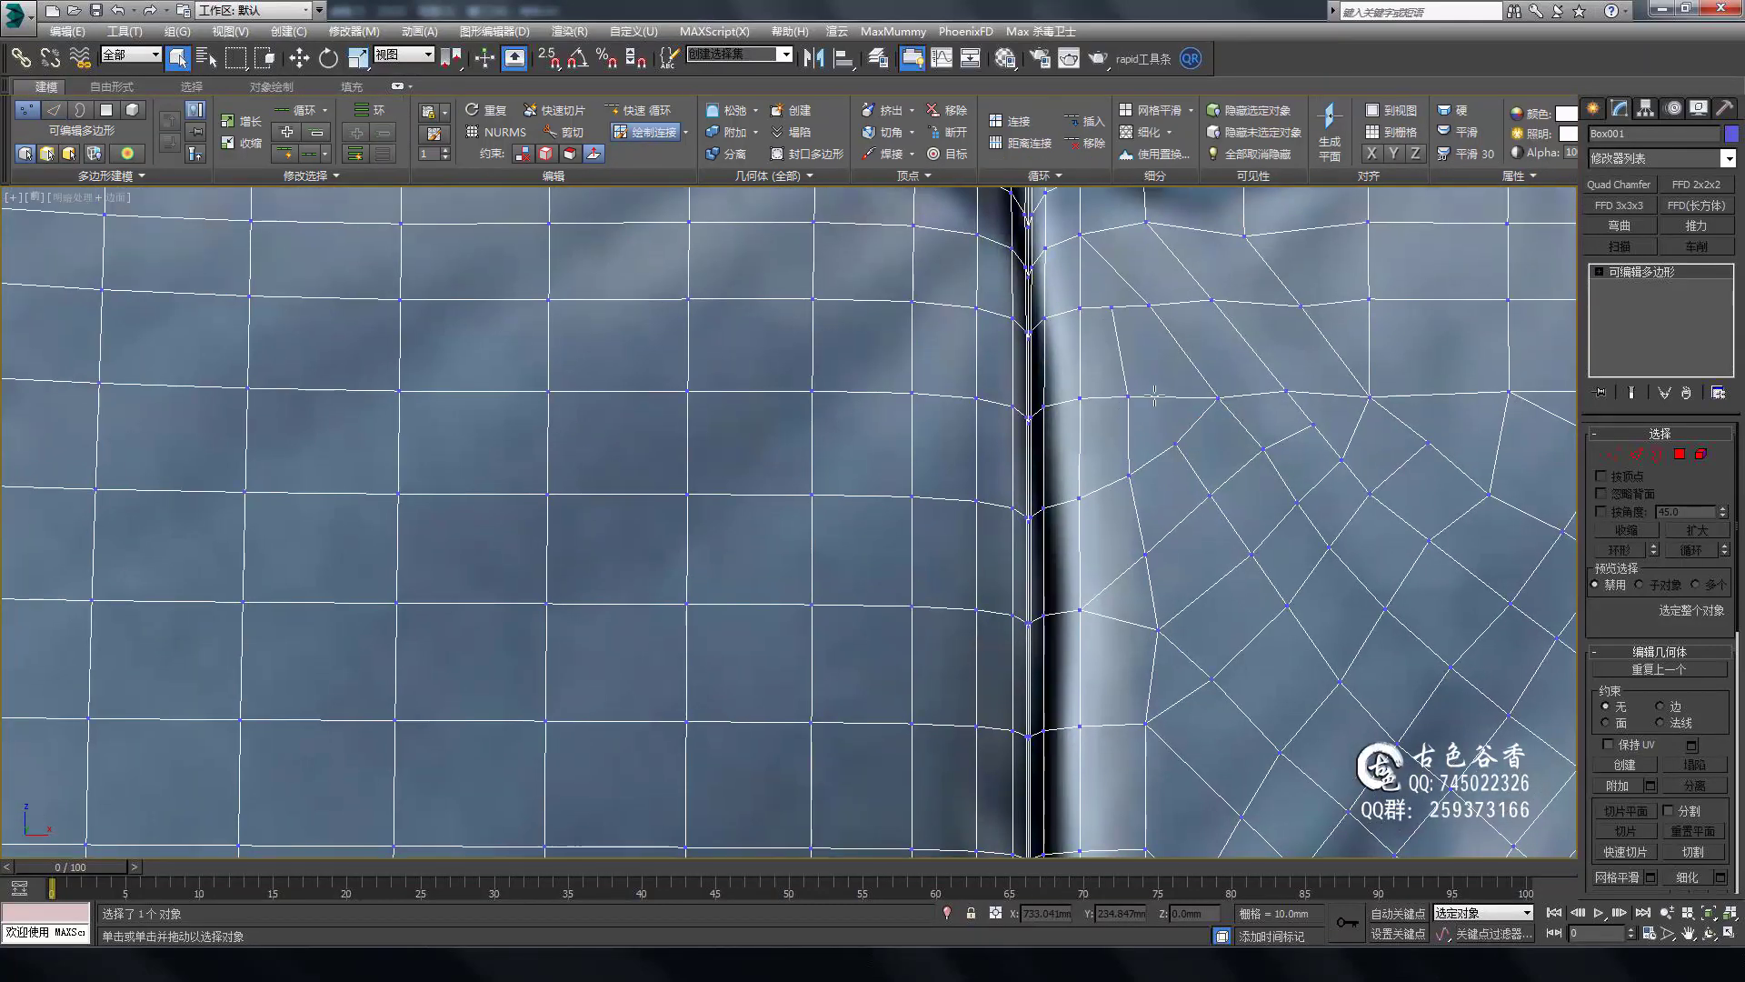
{"action": "scroll", "coordinate": [1193, 431], "scroll_direction": "down", "scroll_amount": 1}
{"action": "scroll", "coordinate": [1172, 445], "scroll_direction": "down", "scroll_amount": 4}
{"action": "scroll", "coordinate": [1143, 467], "scroll_direction": "up", "scroll_amount": 1}
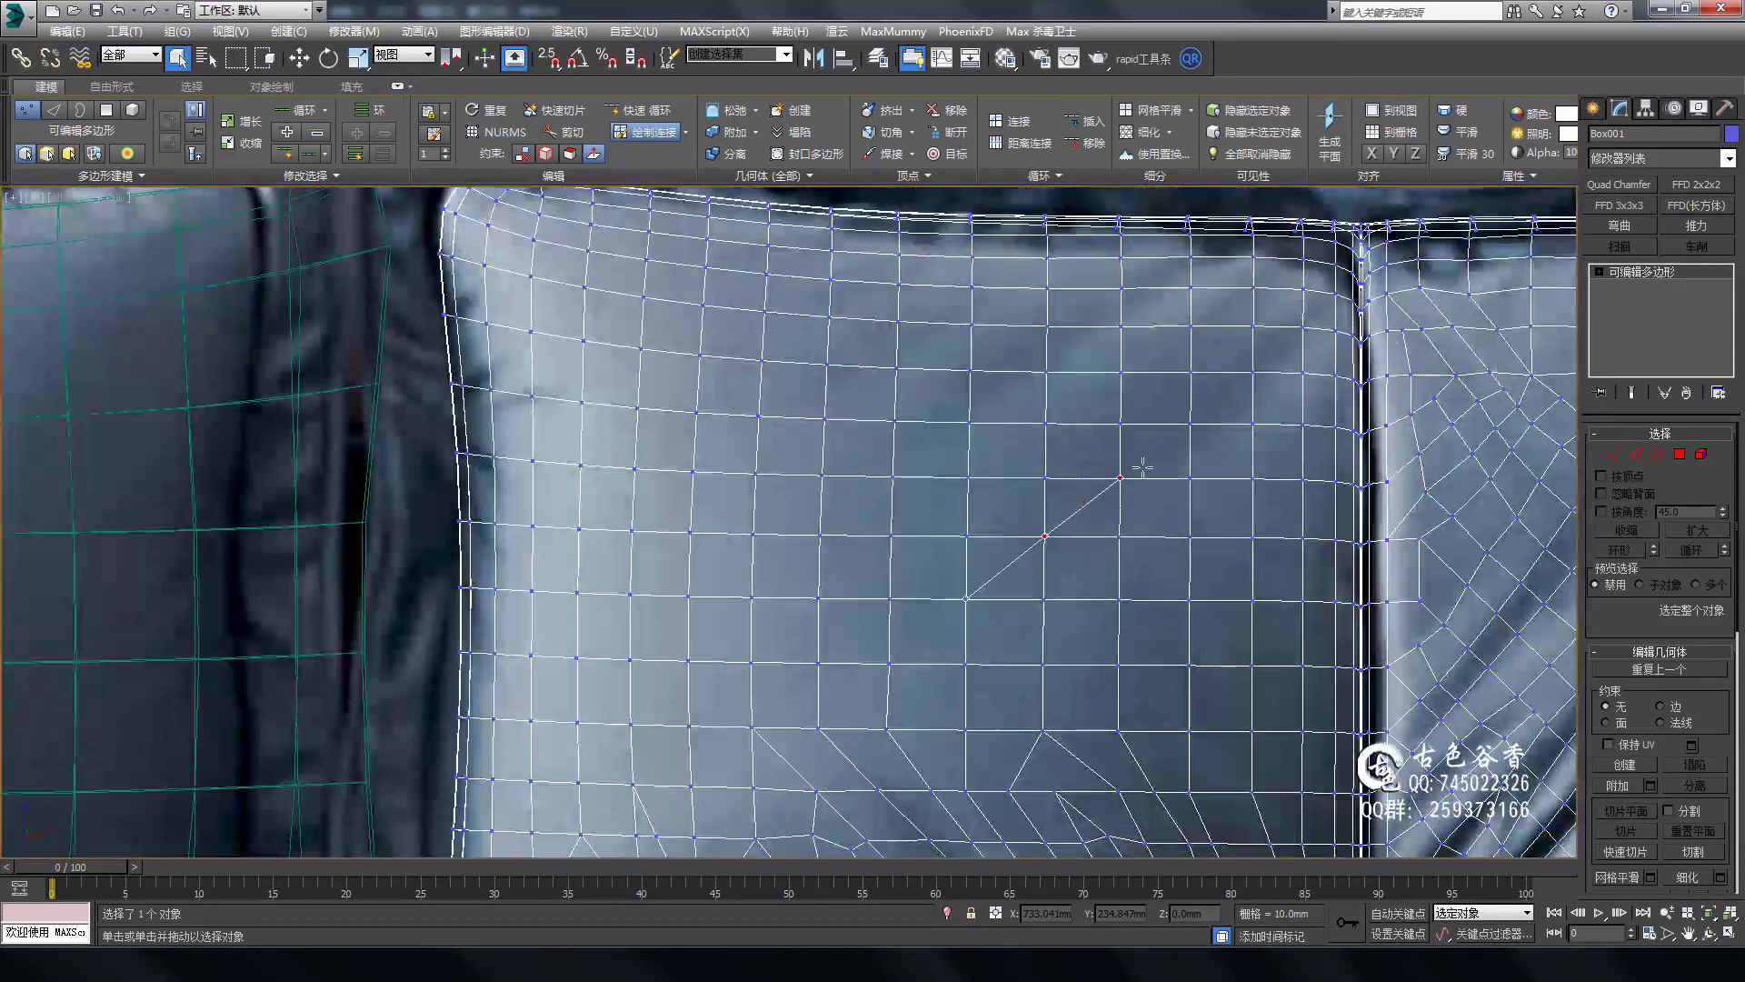
{"action": "mouse_move", "coordinate": [966, 534]}
{"action": "middle_mouse_down", "text": "alt"}
{"action": "mouse_move", "coordinate": [891, 519]}
{"action": "mouse_move", "coordinate": [813, 534]}
{"action": "middle_mouse_up", "text": "alt"}
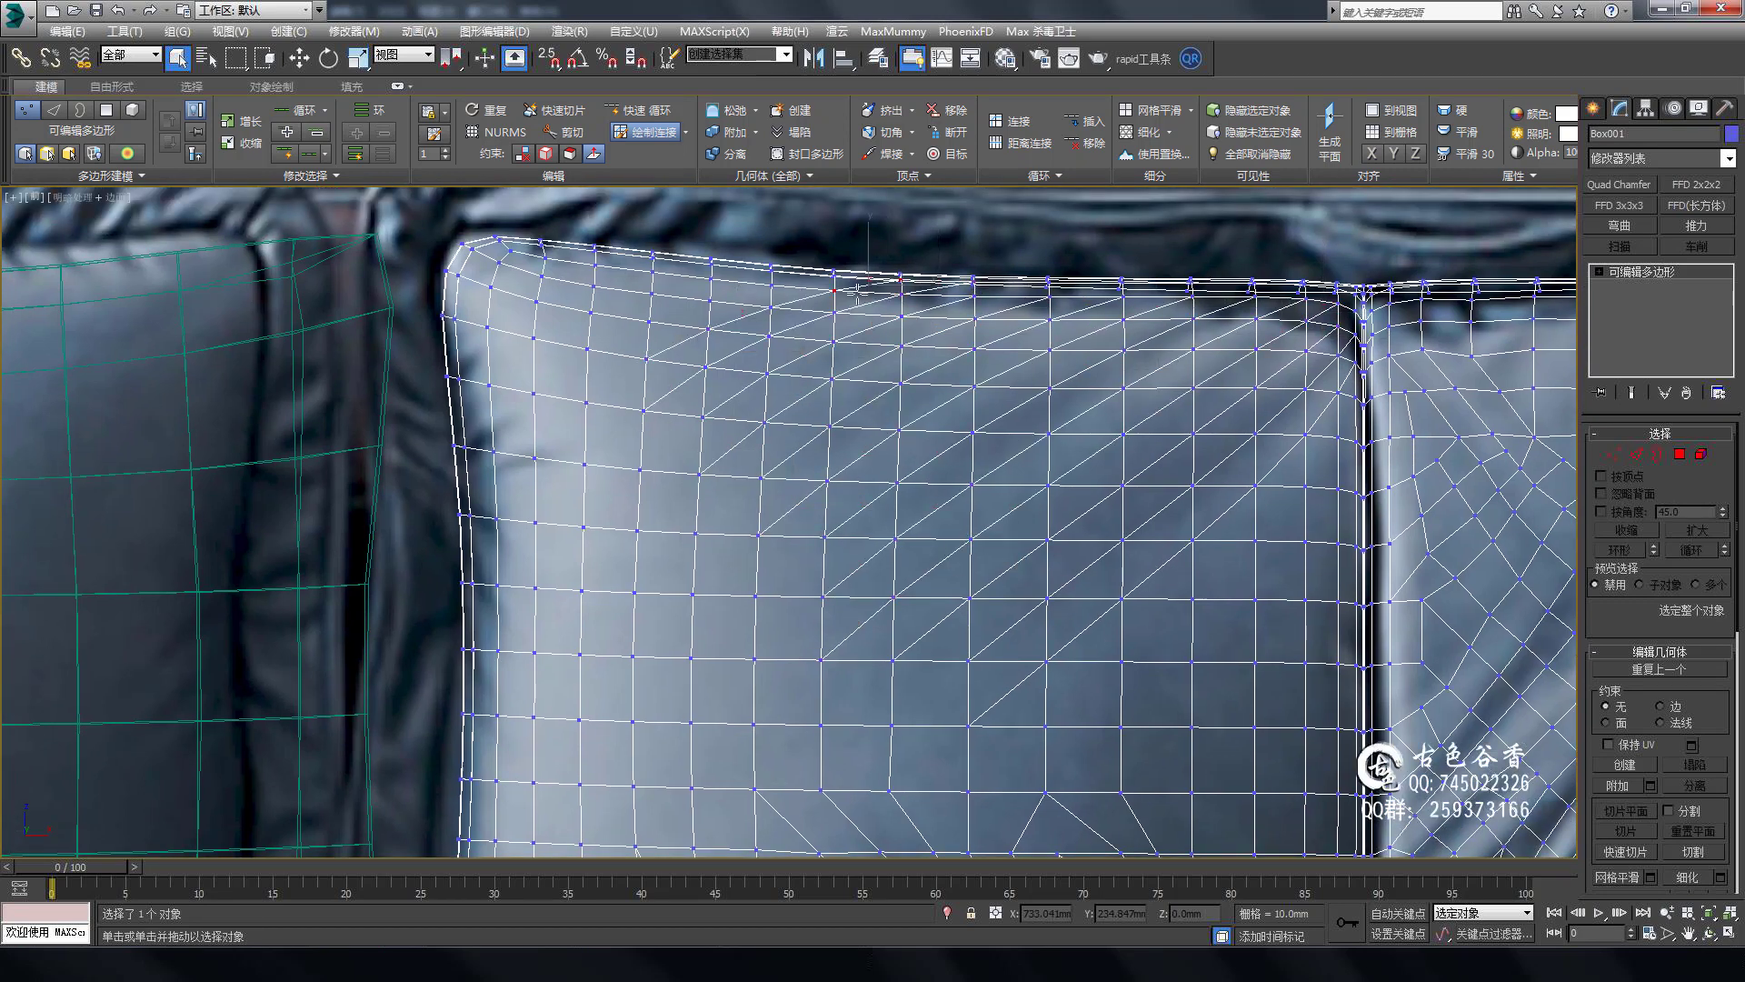
{"action": "middle_click_drag", "start_coordinate": [857, 289], "coordinate": [879, 259]}
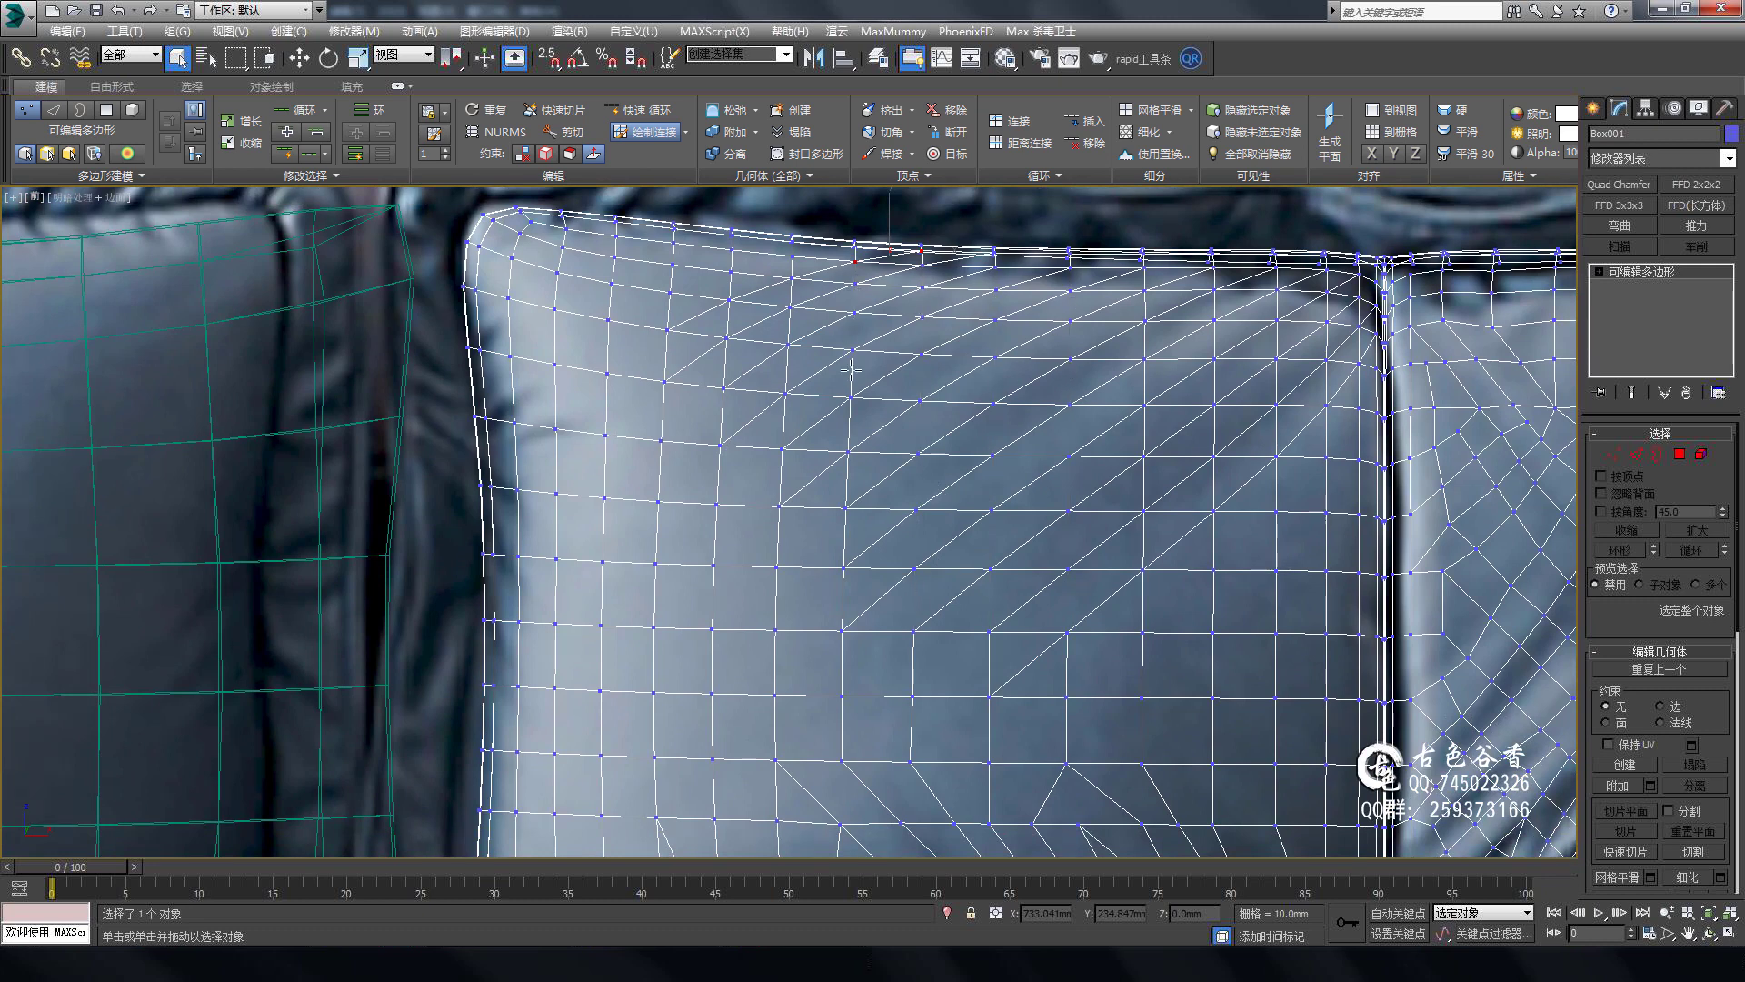
{"action": "middle_click_drag", "start_coordinate": [827, 445], "coordinate": [826, 490]}
{"action": "mouse_move", "coordinate": [734, 345]}
{"action": "middle_mouse_down"}
{"action": "mouse_move", "coordinate": [583, 273]}
{"action": "mouse_move", "coordinate": [554, 317]}
{"action": "middle_mouse_up"}
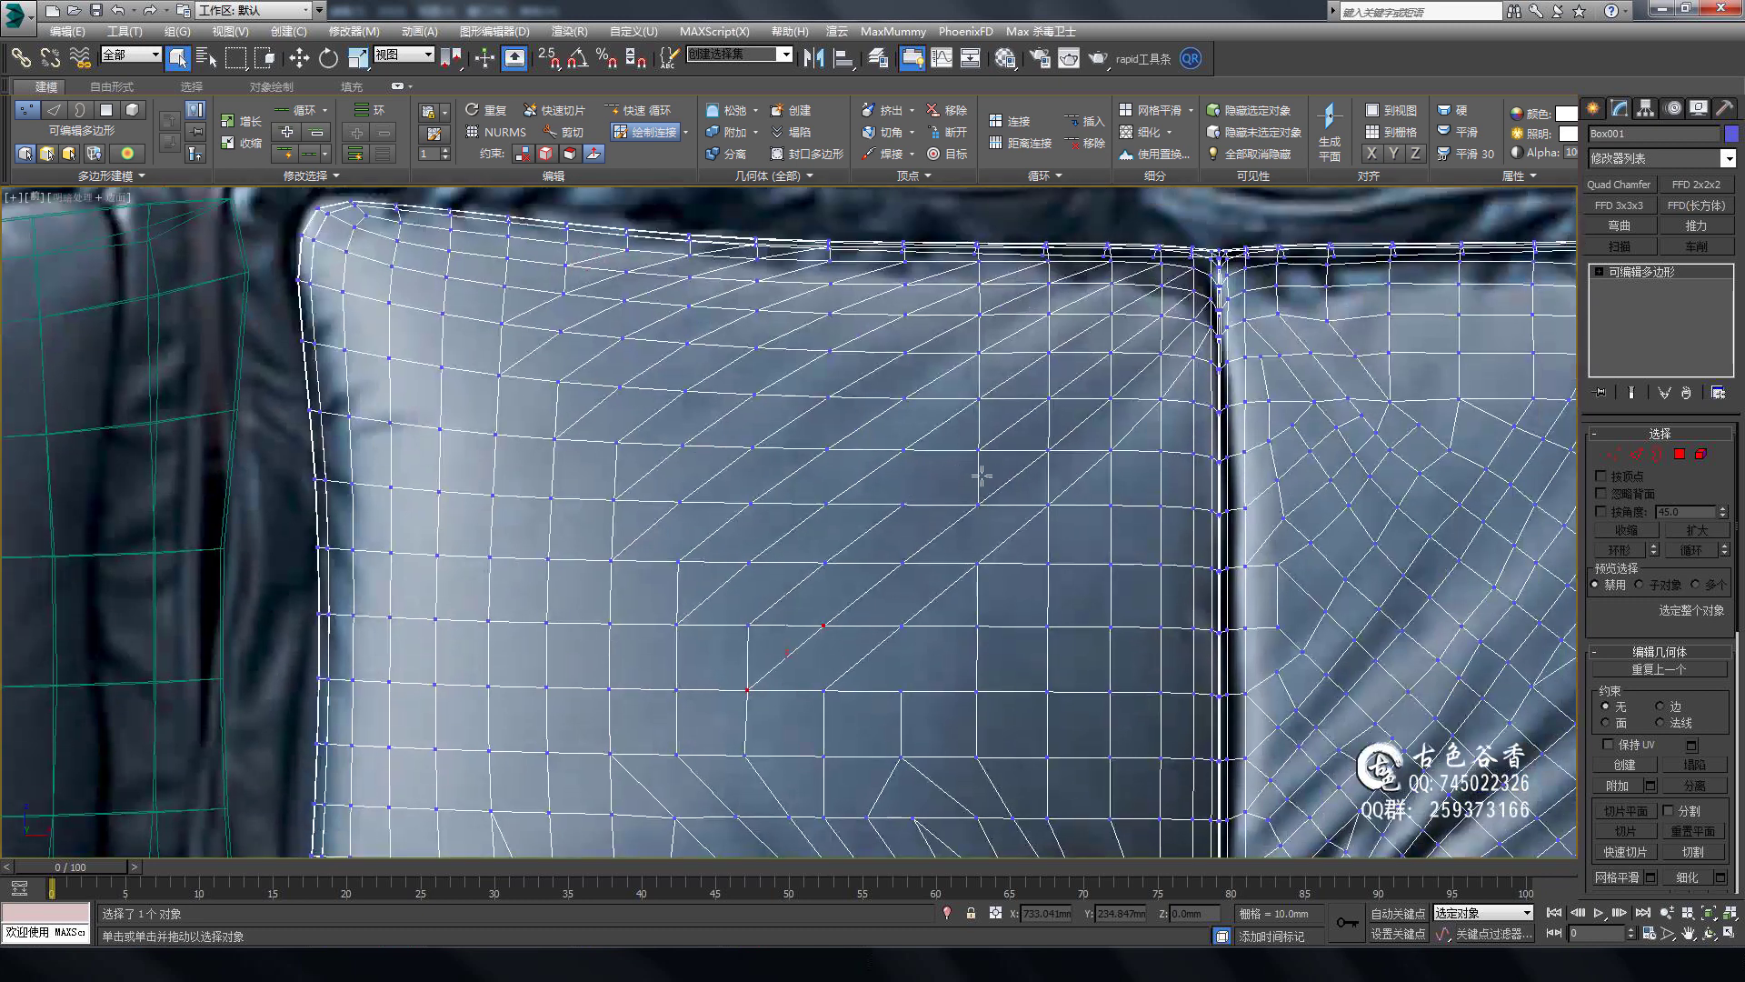
{"action": "mouse_move", "coordinate": [1133, 507]}
{"action": "middle_mouse_down"}
{"action": "mouse_move", "coordinate": [1120, 491]}
{"action": "mouse_move", "coordinate": [1103, 592]}
{"action": "middle_mouse_up"}
At edge level, toggle See-Through and the NURMS preview to check the pillow-top diagonal edges.
{"action": "key", "text": "2"}
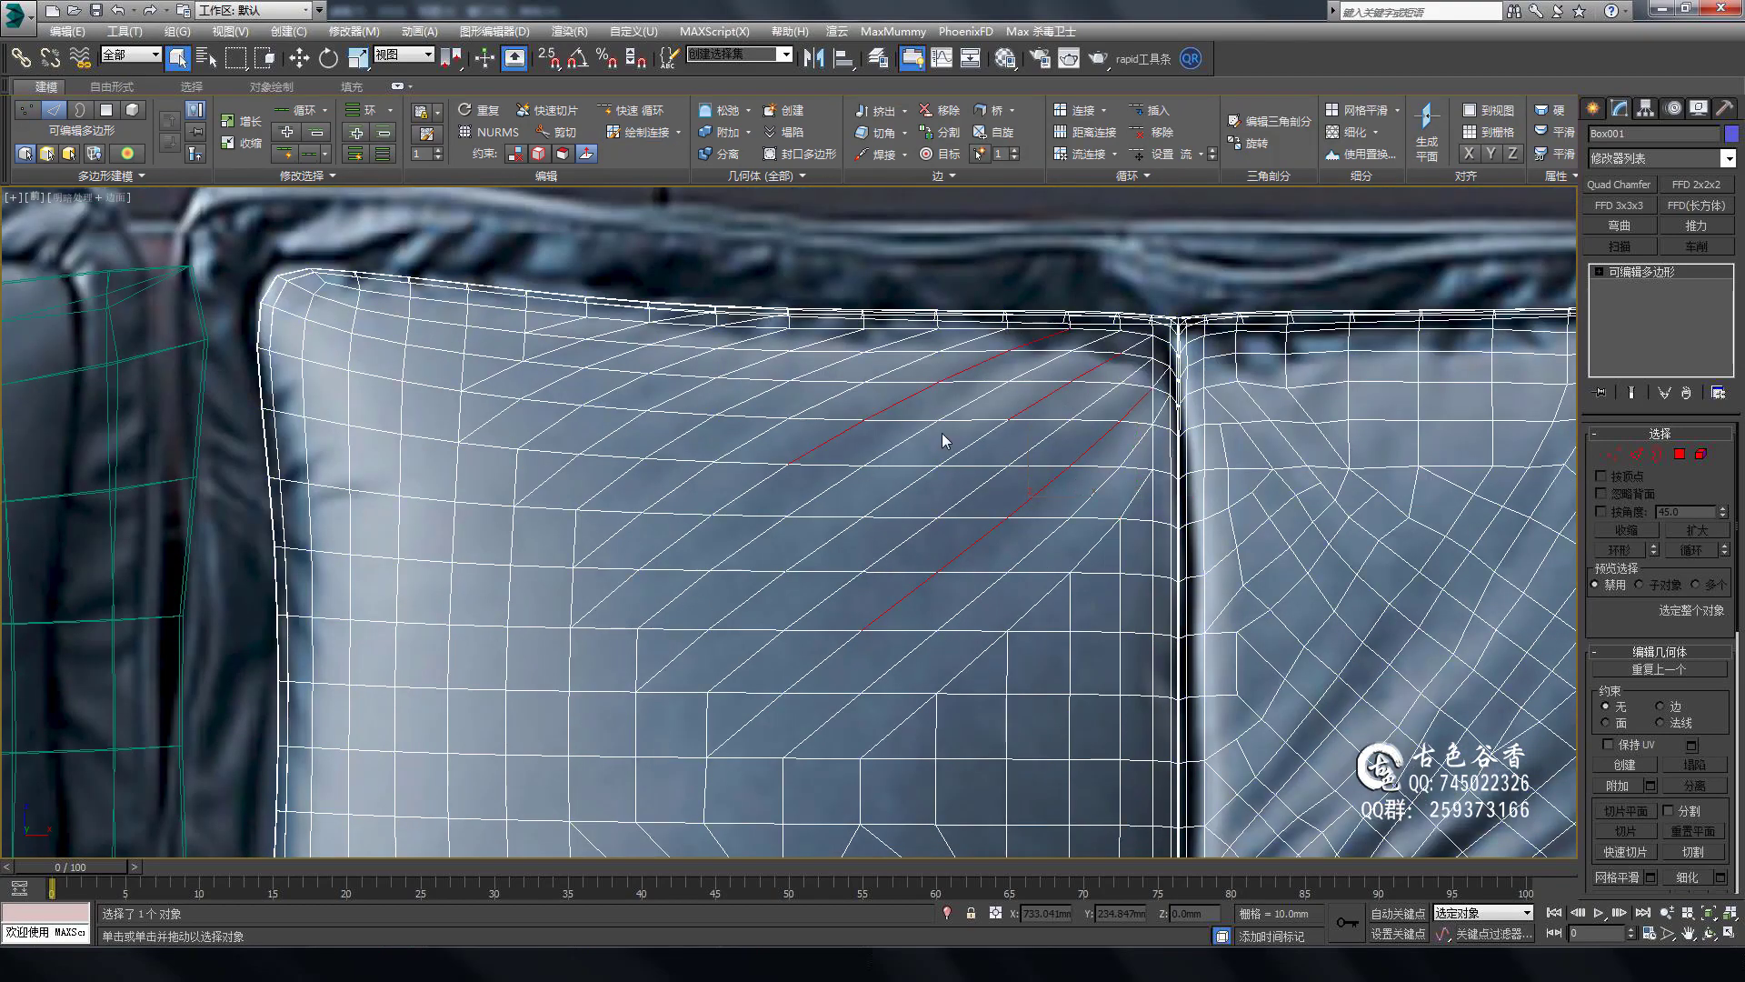
{"action": "key", "text": "alt+x"}
{"action": "mouse_move", "coordinate": [849, 487]}
{"action": "middle_mouse_down", "text": "alt"}
{"action": "mouse_move", "coordinate": [1152, 456]}
{"action": "mouse_move", "coordinate": [1107, 626]}
{"action": "middle_mouse_up", "text": "alt"}
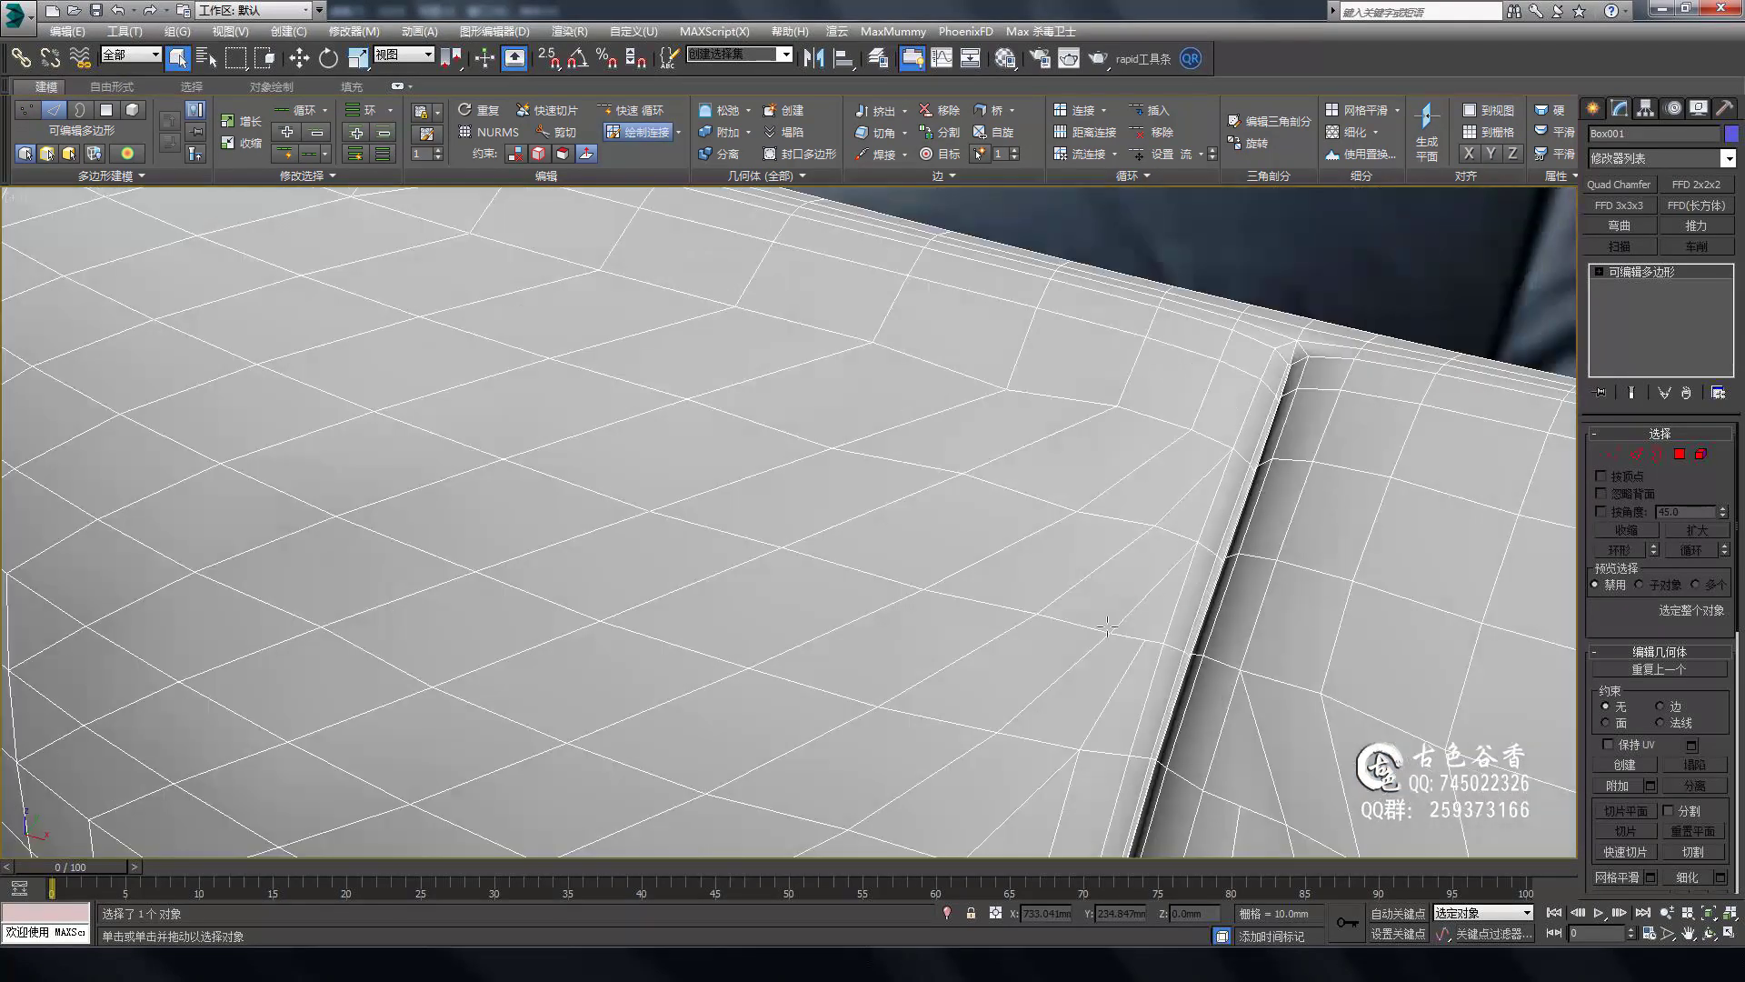
{"action": "scroll", "coordinate": [1108, 626], "scroll_direction": "down", "scroll_amount": 10}
{"action": "scroll", "coordinate": [808, 337], "scroll_direction": "up", "scroll_amount": 10}
{"action": "key", "text": "alt+x"}
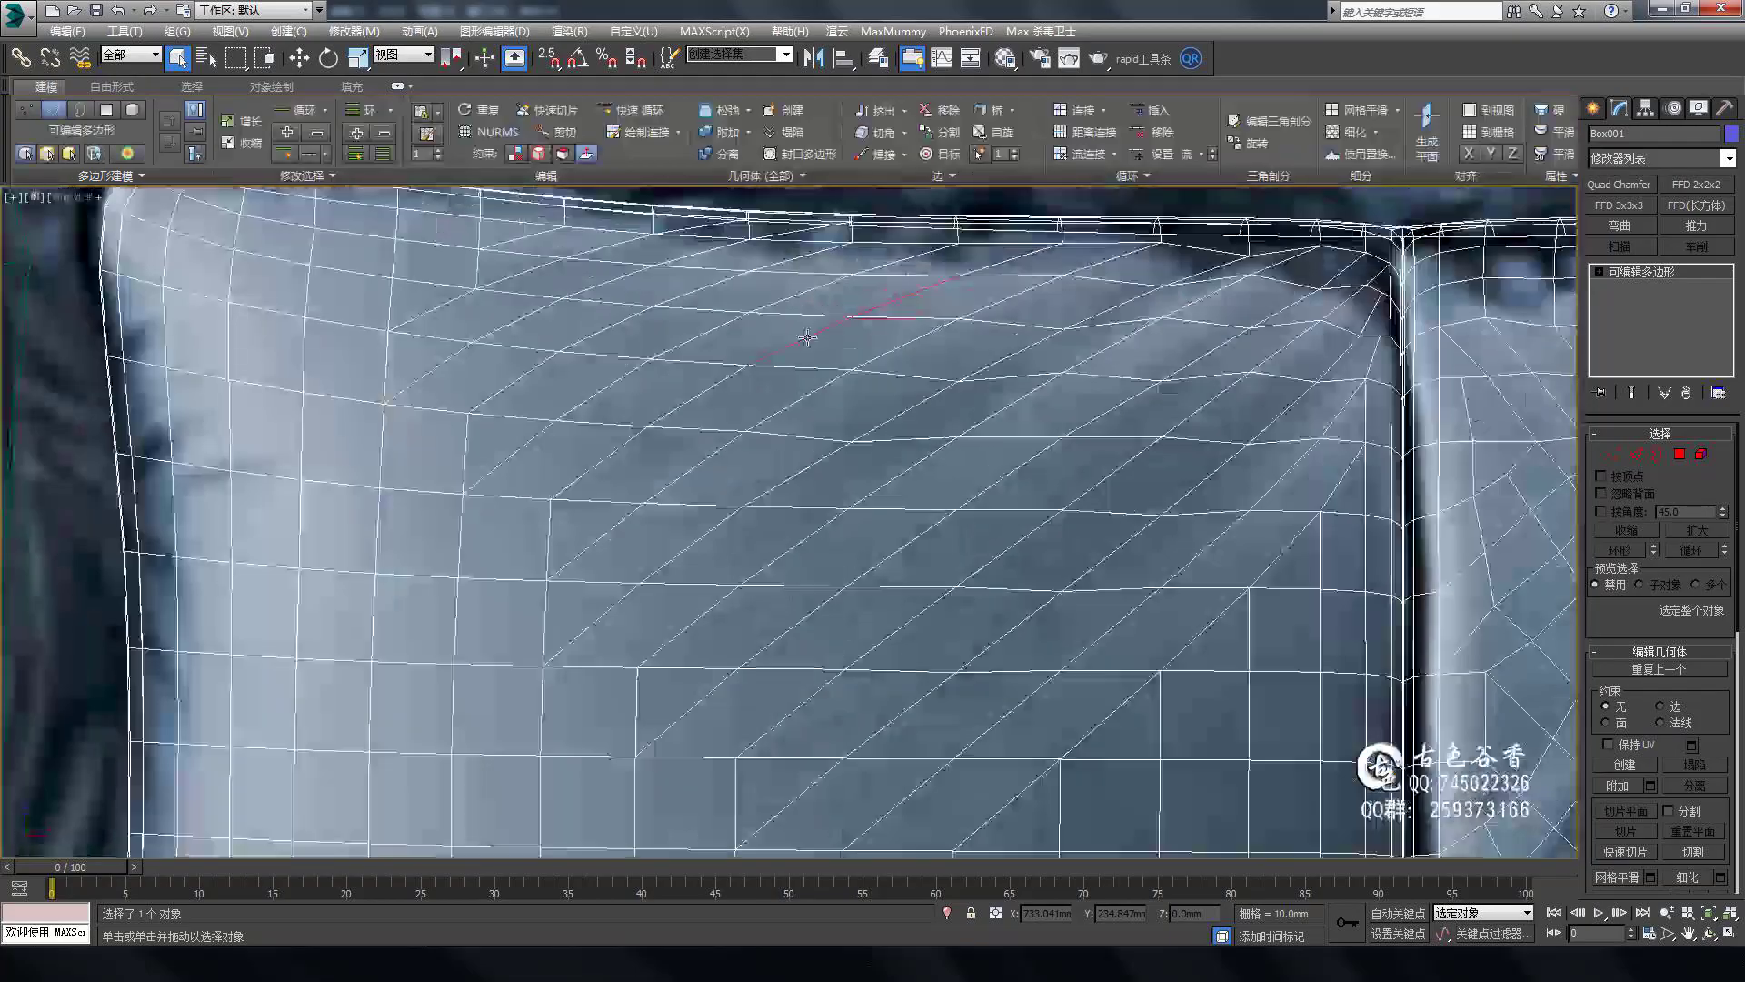
{"action": "key", "text": "alt+w"}
{"action": "key", "text": "alt+w"}
{"action": "key", "text": "alt+x"}
{"action": "scroll", "coordinate": [900, 463], "scroll_direction": "up", "scroll_amount": 5}
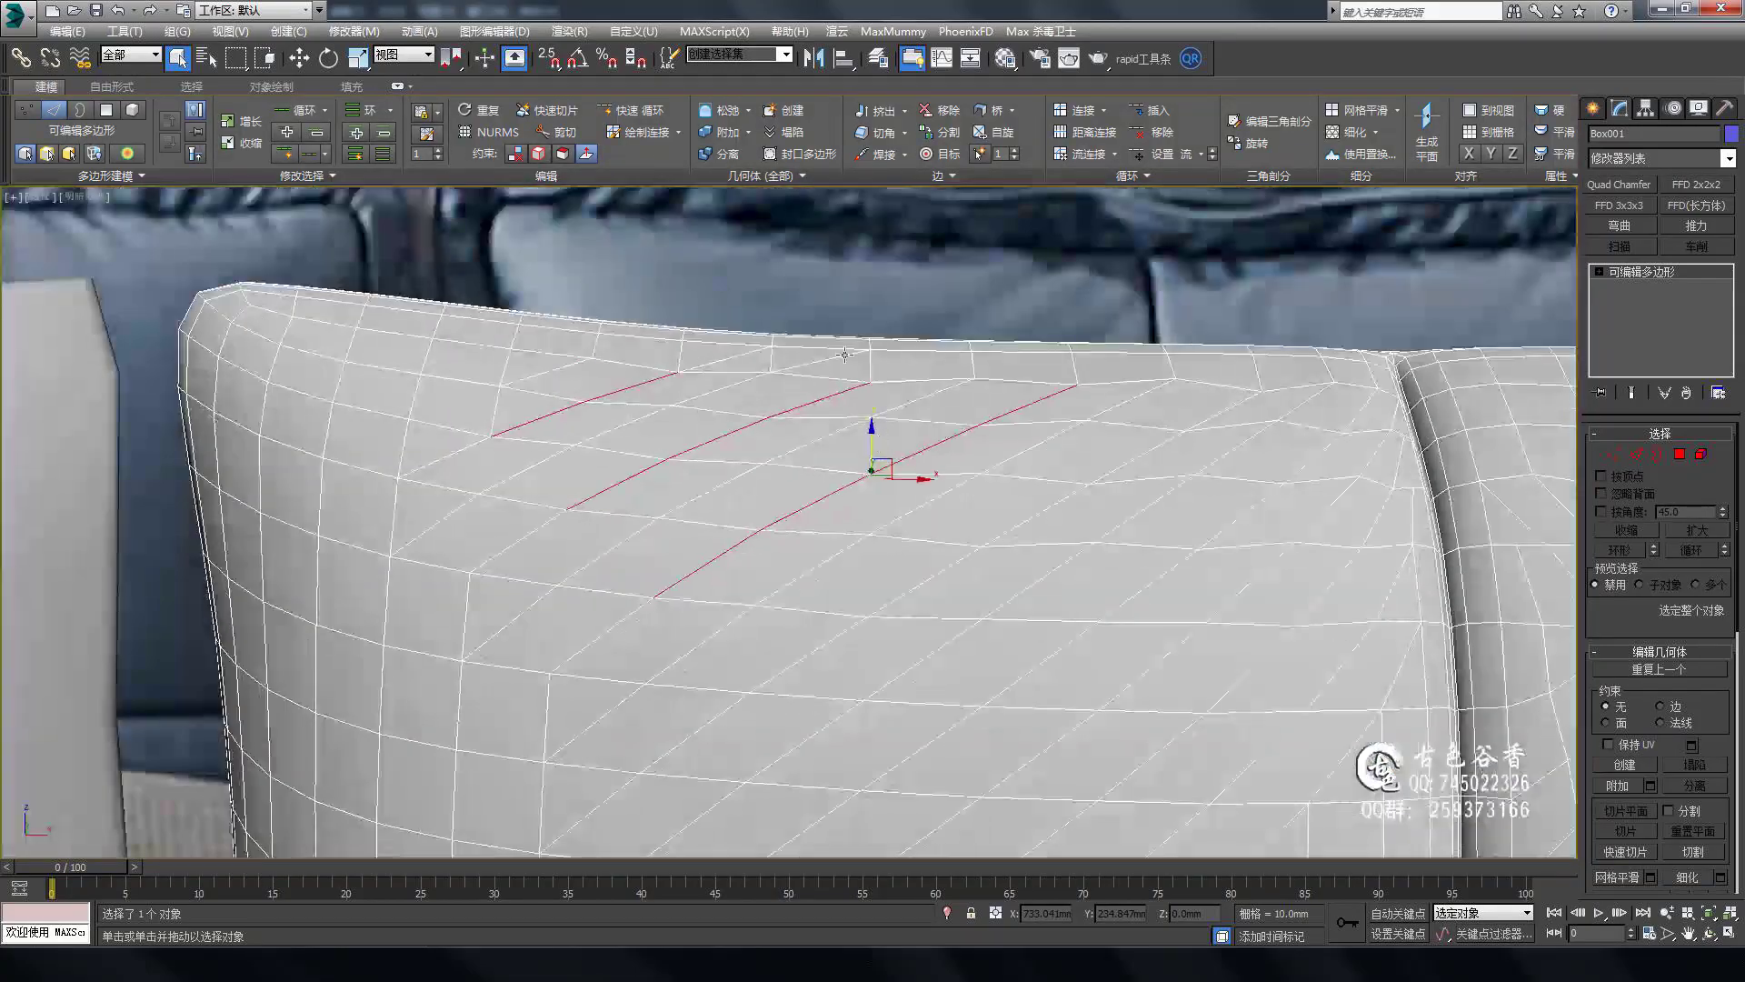
{"action": "key", "text": "ctrl+q"}
{"action": "key", "text": "ctrl+q"}
{"action": "middle_click_drag", "start_coordinate": [585, 331], "coordinate": [670, 409], "text": "alt"}
Turn off smoothing and connect diagonal edges near the cushion's side and rounded corner.
{"action": "key", "text": "alt+x"}
{"action": "scroll", "coordinate": [670, 410], "scroll_direction": "down", "scroll_amount": 5}
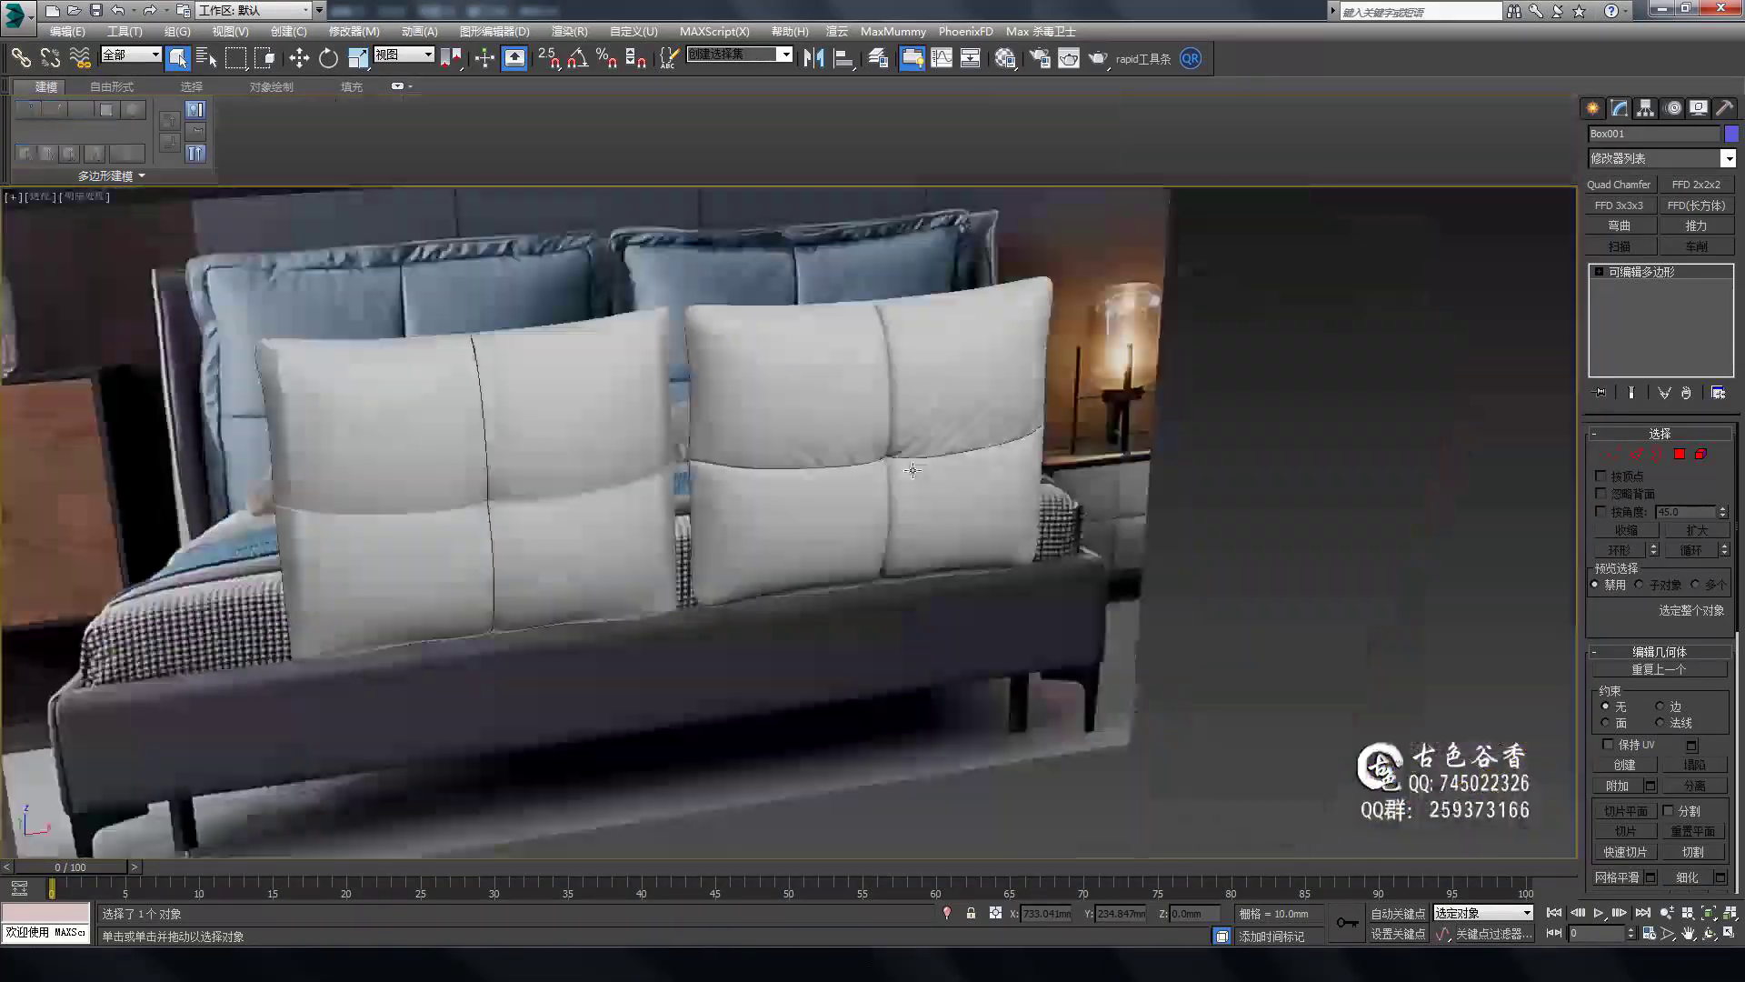
{"action": "scroll", "coordinate": [861, 483], "scroll_direction": "up", "scroll_amount": 5}
{"action": "scroll", "coordinate": [861, 483], "scroll_direction": "up", "scroll_amount": 5}
{"action": "key", "text": "1"}
{"action": "scroll", "coordinate": [815, 310], "scroll_direction": "up", "scroll_amount": 3}
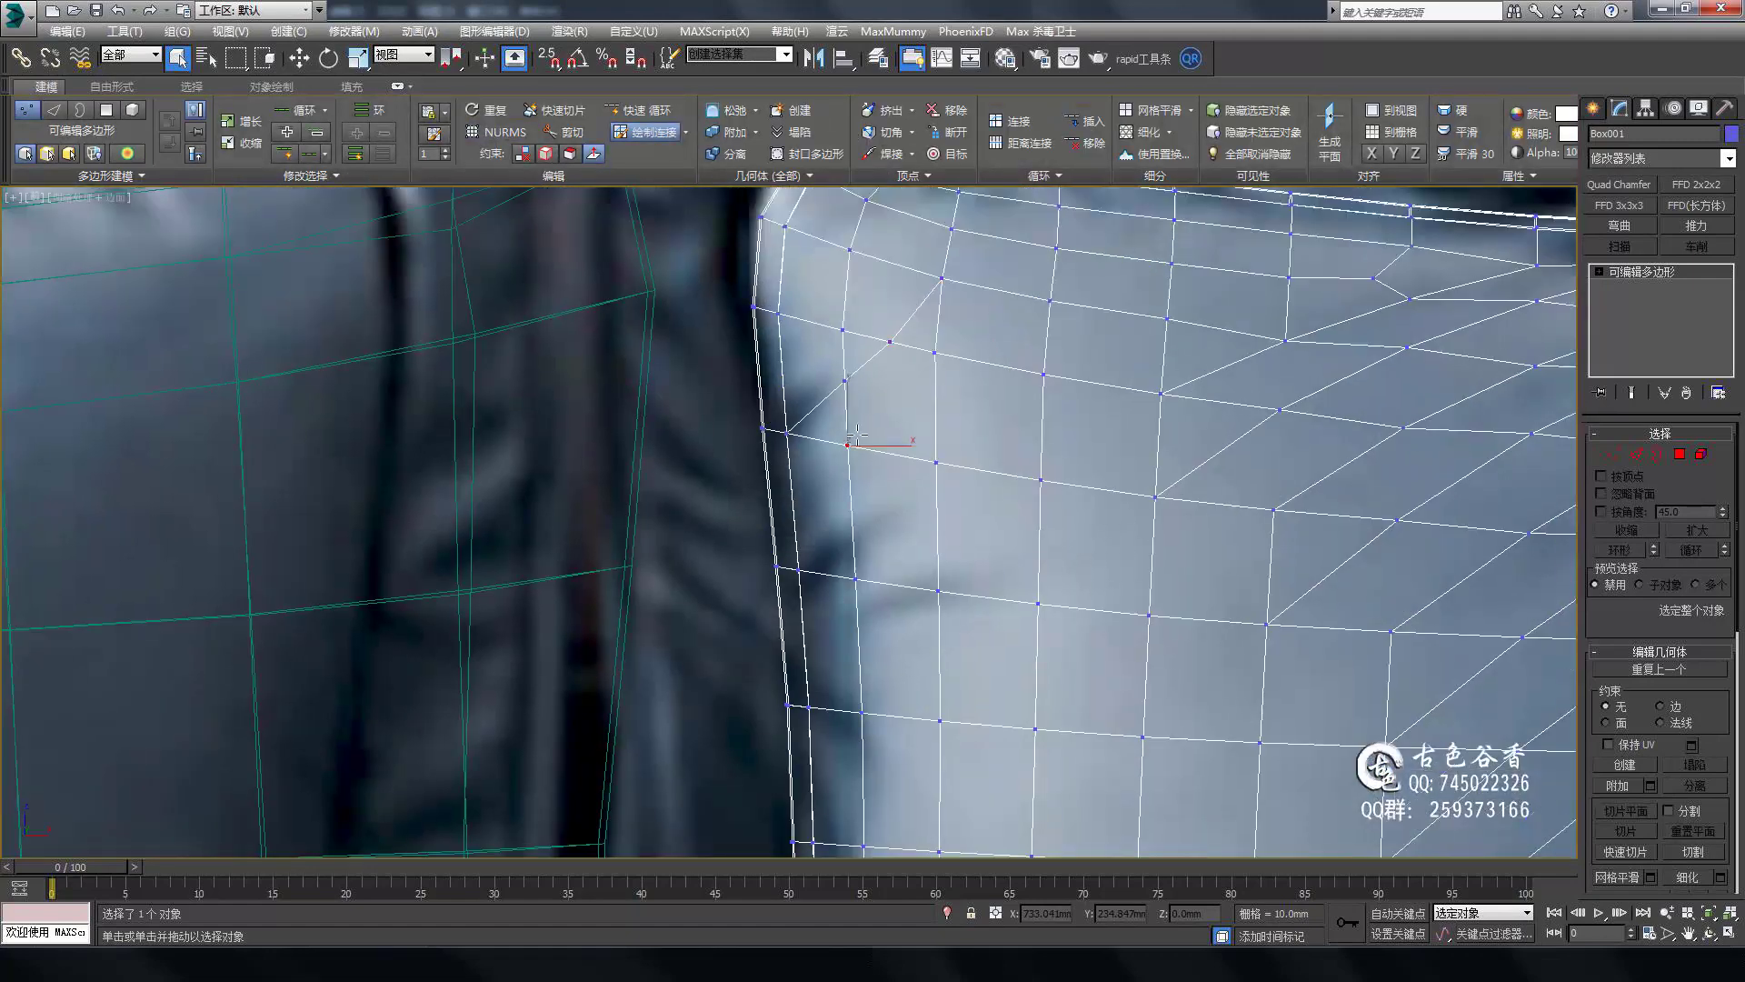
{"action": "middle_click_drag", "start_coordinate": [816, 310], "coordinate": [965, 396], "text": "alt"}
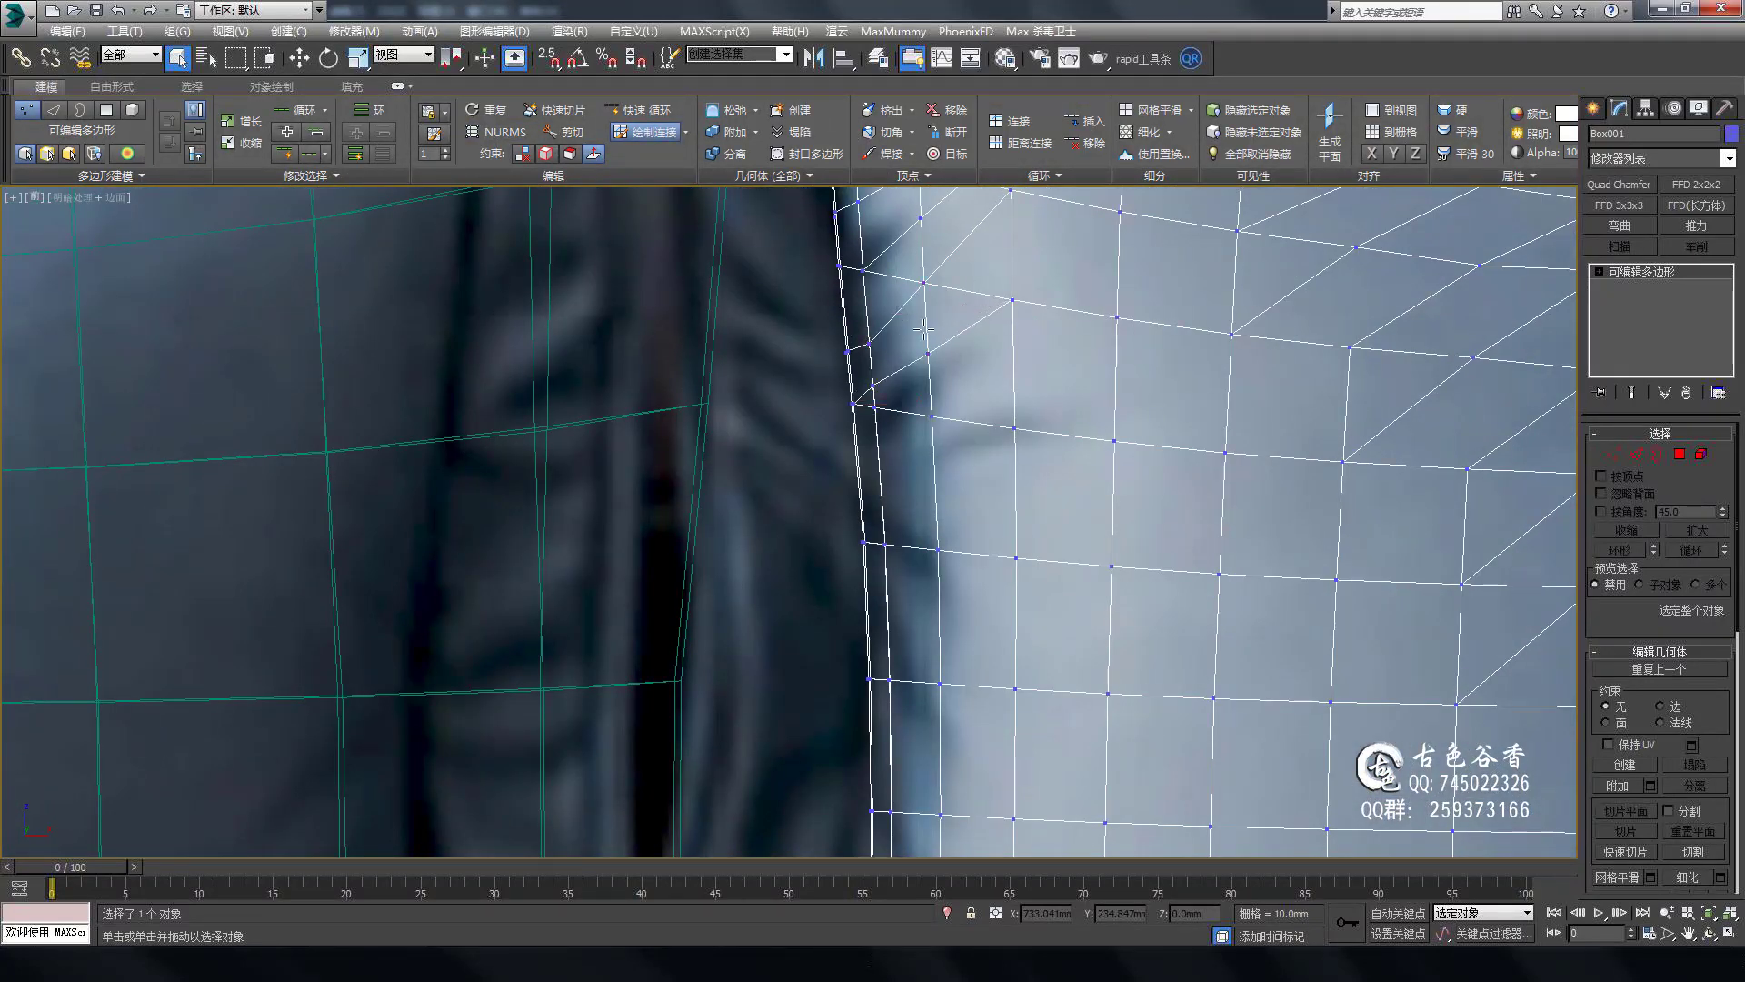
{"action": "middle_click_drag", "start_coordinate": [923, 329], "coordinate": [943, 268]}
{"action": "middle_click_drag", "start_coordinate": [1044, 421], "coordinate": [955, 505]}
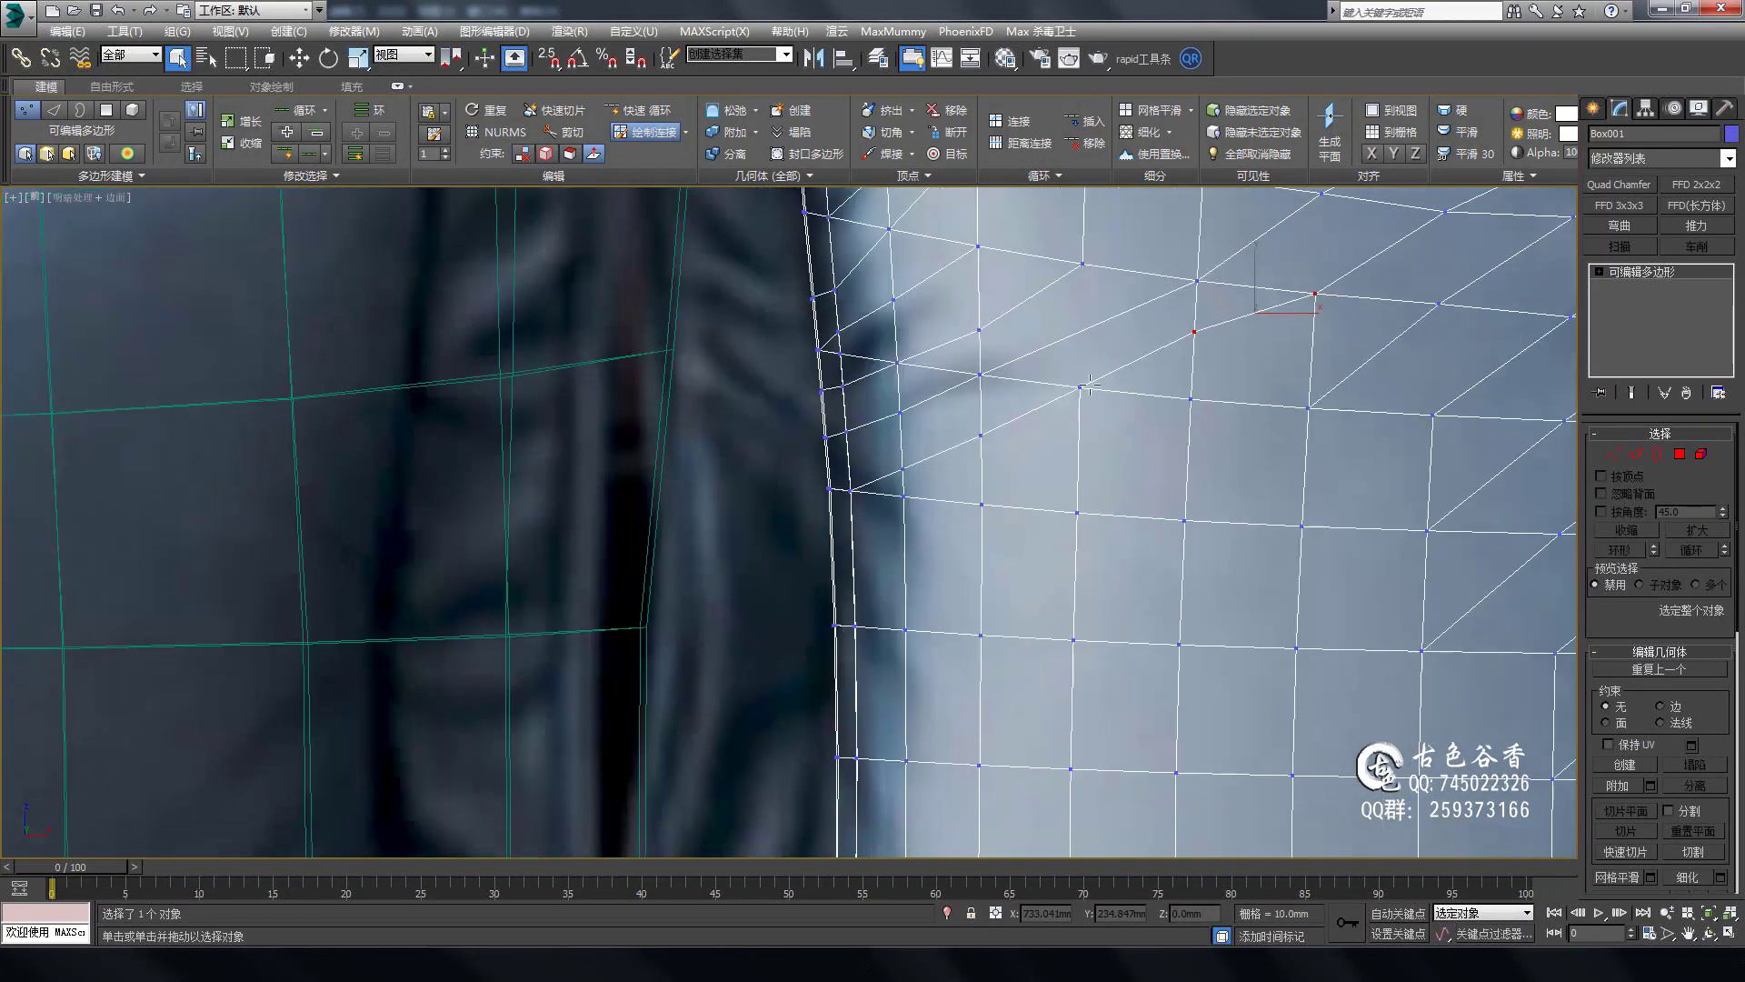
{"action": "left_click_drag", "start_coordinate": [1050, 343], "coordinate": [1156, 477]}
{"action": "scroll", "coordinate": [1243, 327], "scroll_direction": "down", "scroll_amount": 5}
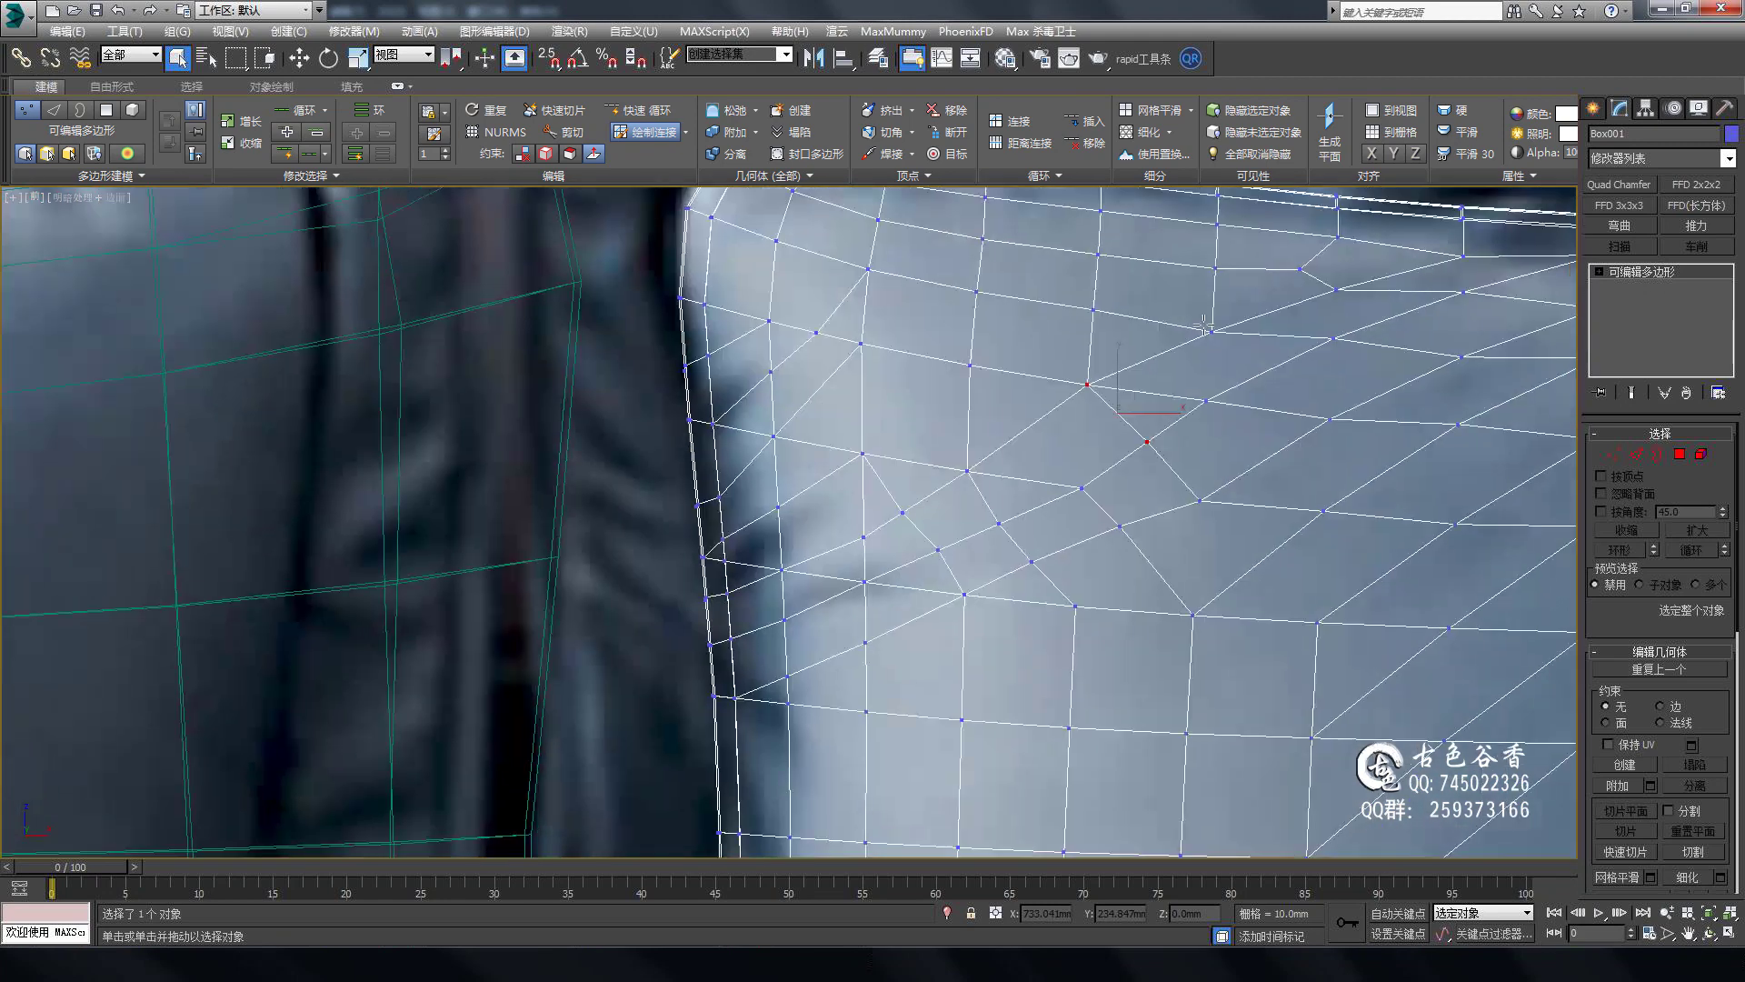
{"action": "scroll", "coordinate": [944, 326], "scroll_direction": "up", "scroll_amount": 5}
{"action": "middle_click_drag", "start_coordinate": [928, 300], "coordinate": [1011, 389]}
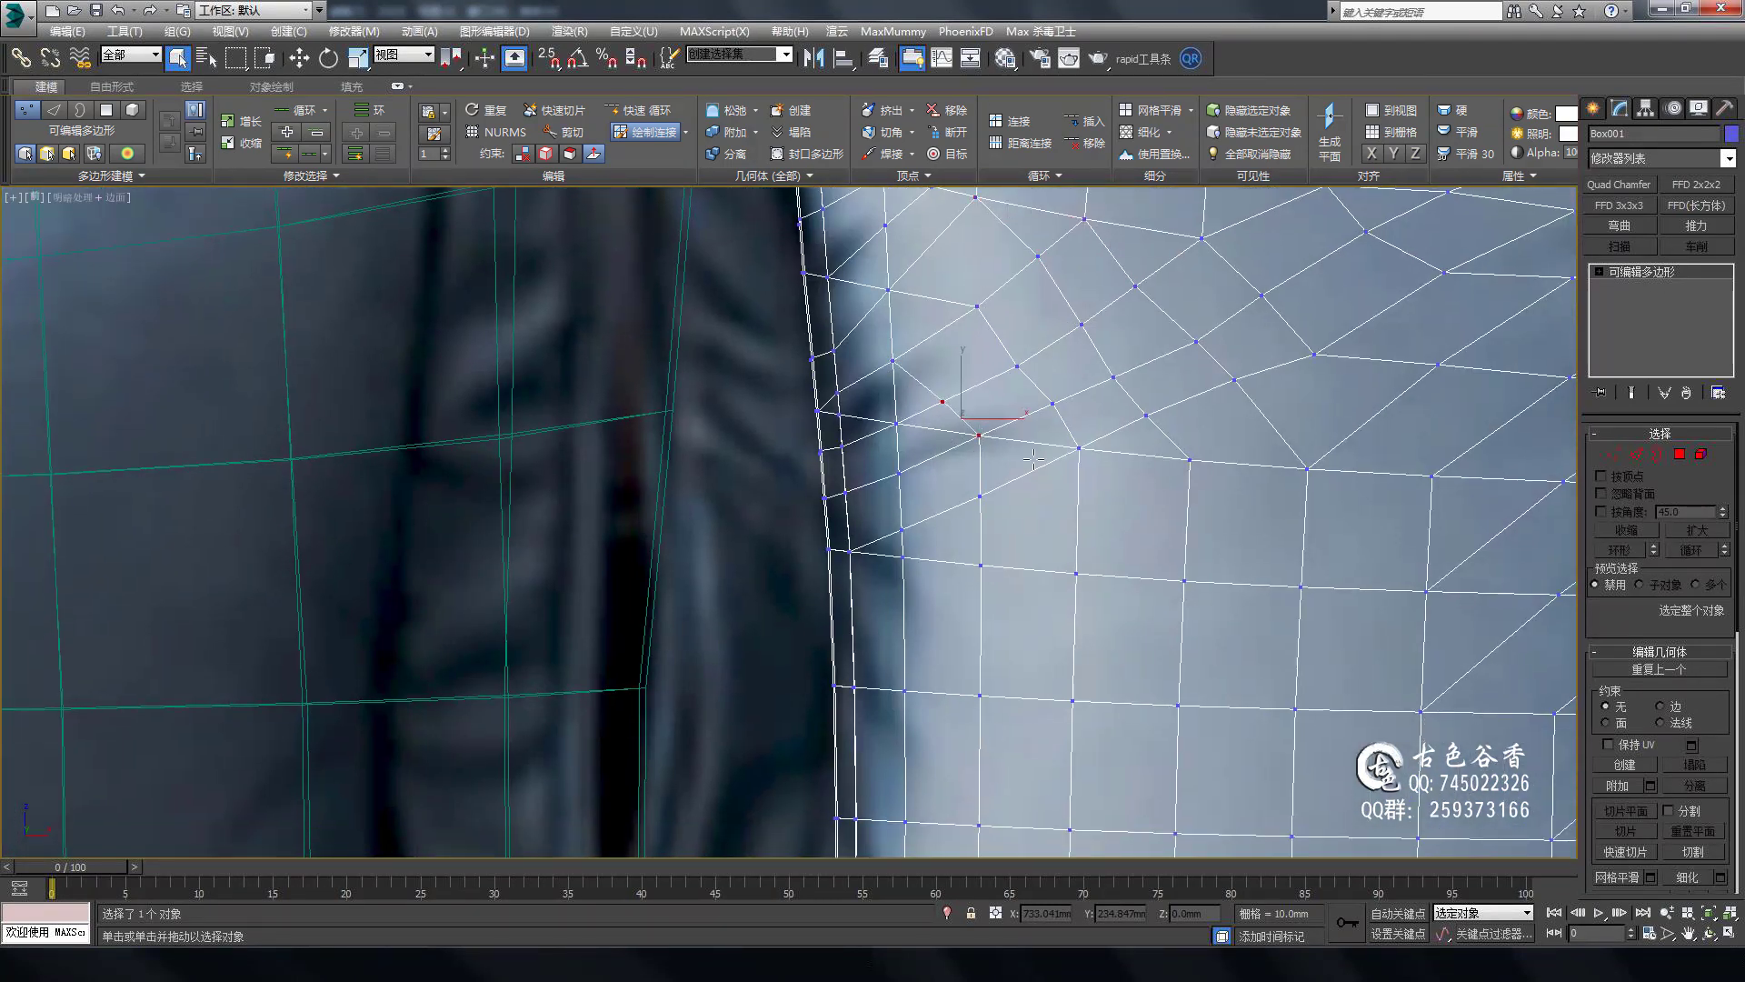
{"action": "scroll", "coordinate": [913, 357], "scroll_direction": "down", "scroll_amount": 5}
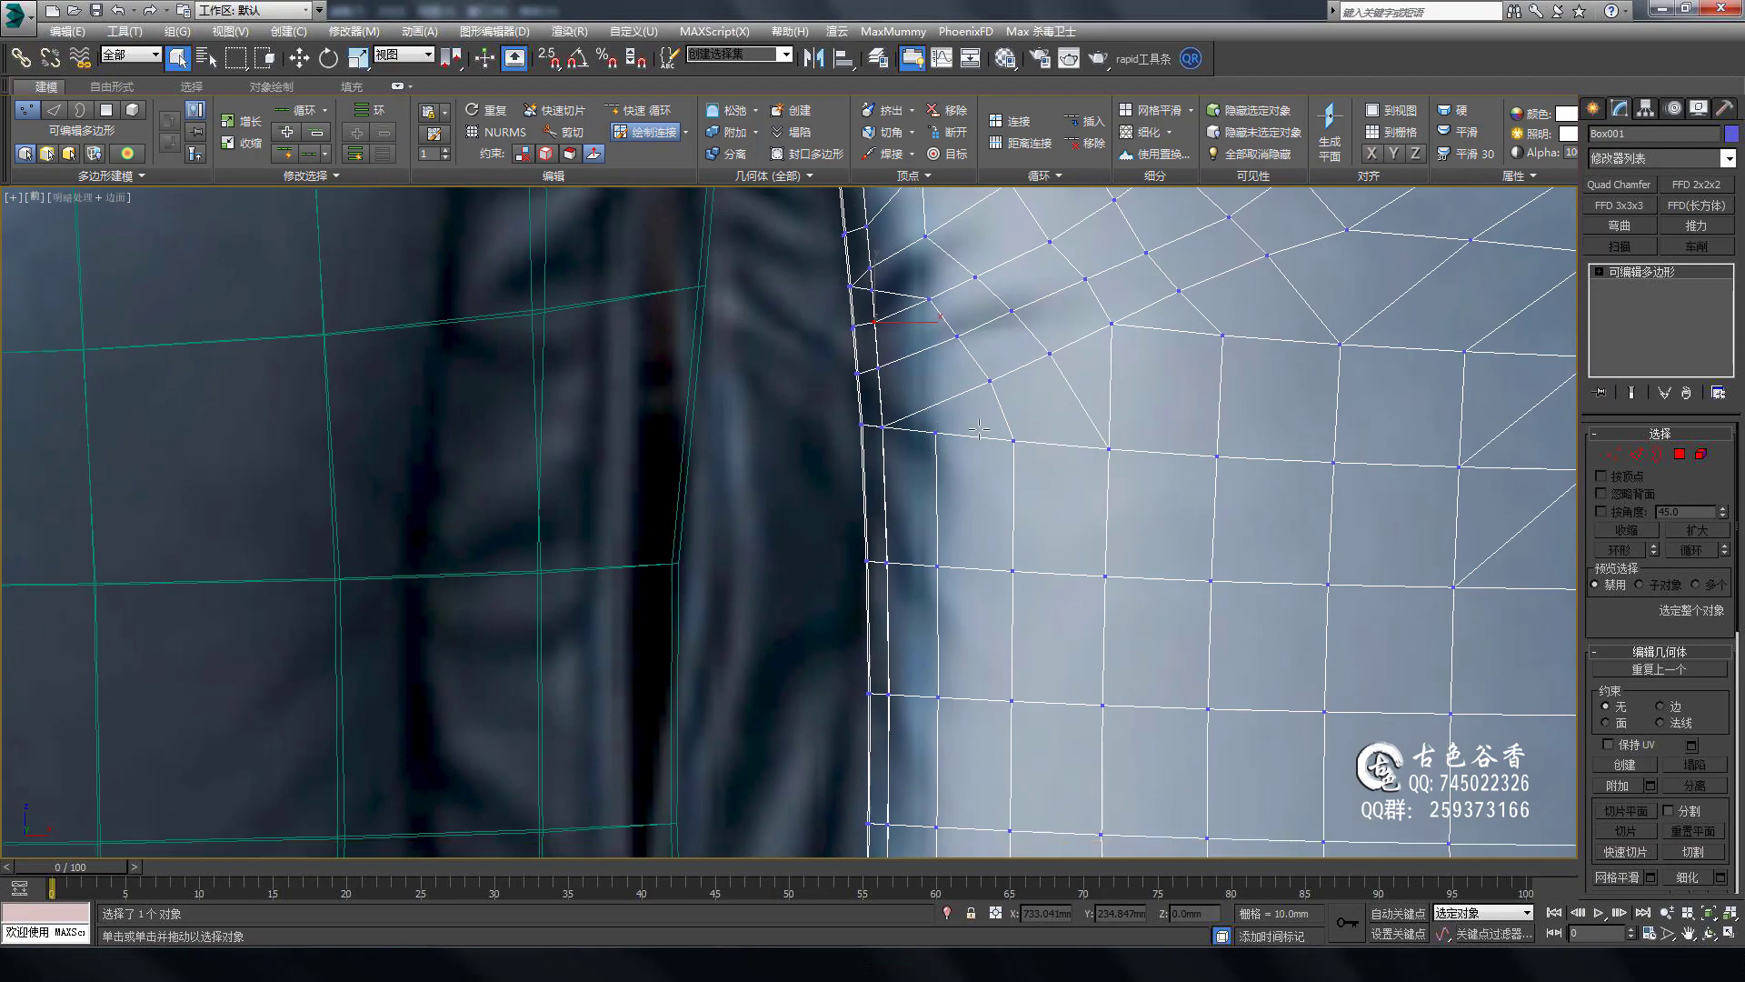
{"action": "scroll", "coordinate": [1006, 393], "scroll_direction": "up", "scroll_amount": 5}
{"action": "scroll", "coordinate": [1006, 393], "scroll_direction": "up", "scroll_amount": 1}
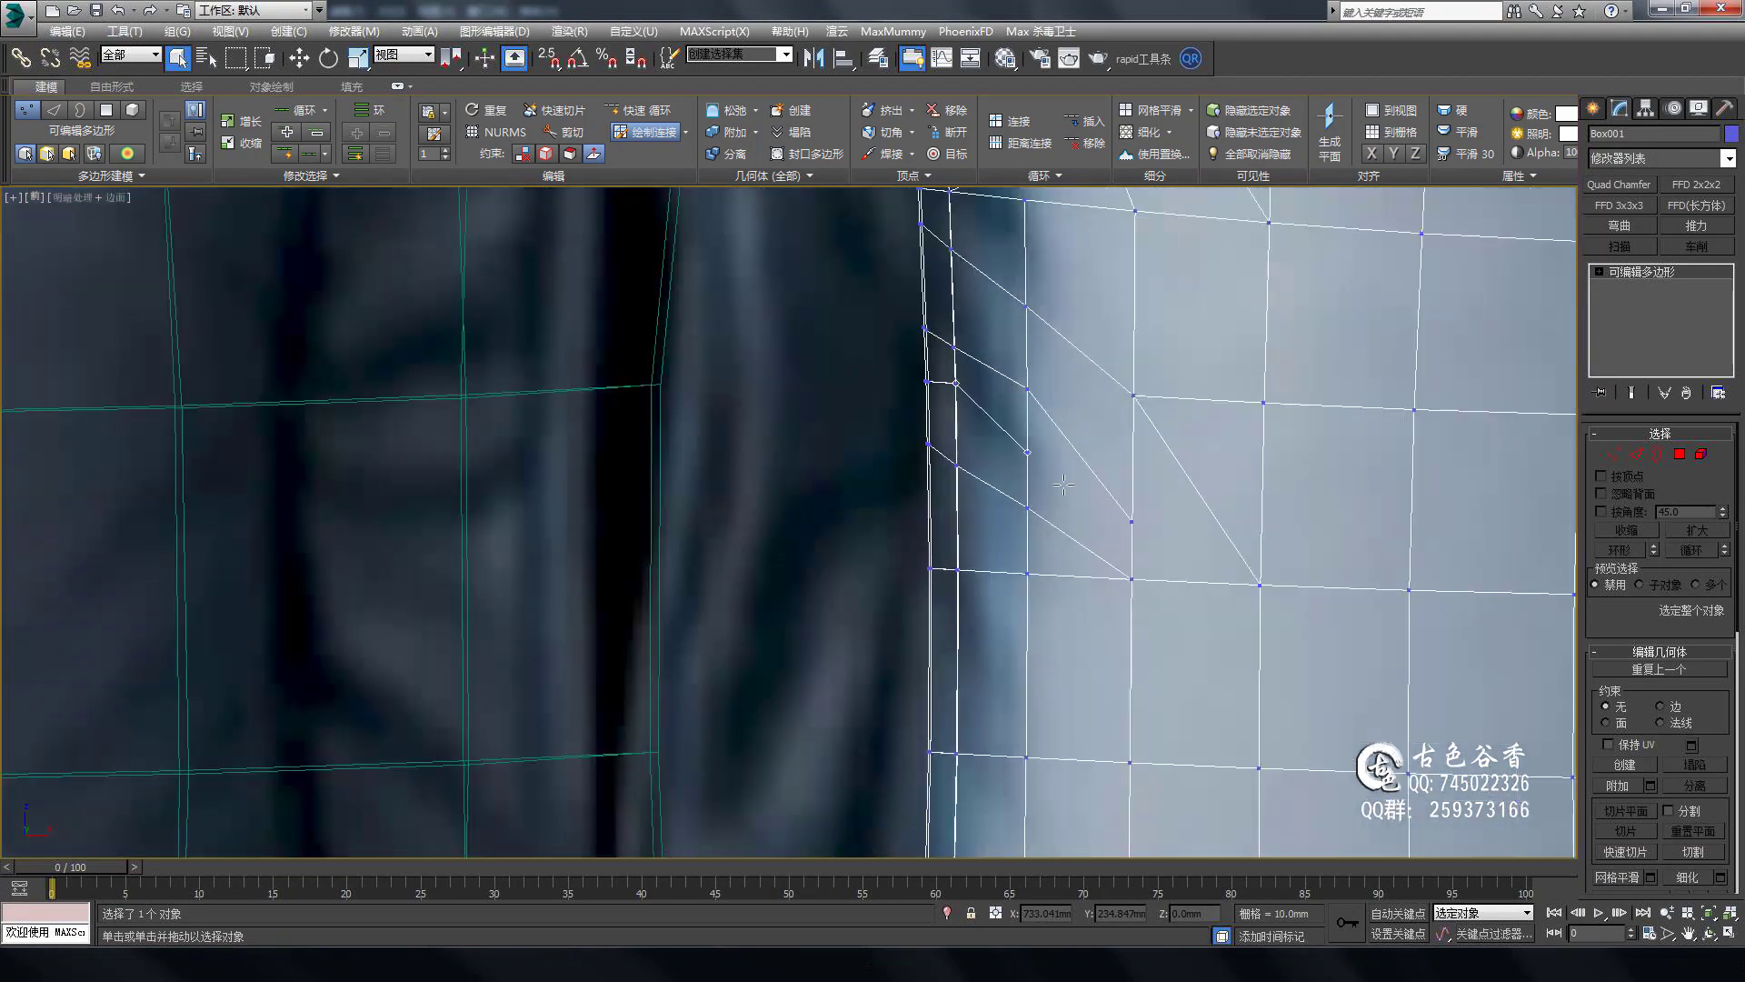
{"action": "scroll", "coordinate": [1100, 507], "scroll_direction": "down", "scroll_amount": 3}
Cancel a stray cut, then paint a new vertical connecting edge beside the seam.
{"action": "key", "text": "alt+c"}
{"action": "left_click", "coordinate": [1163, 343]}
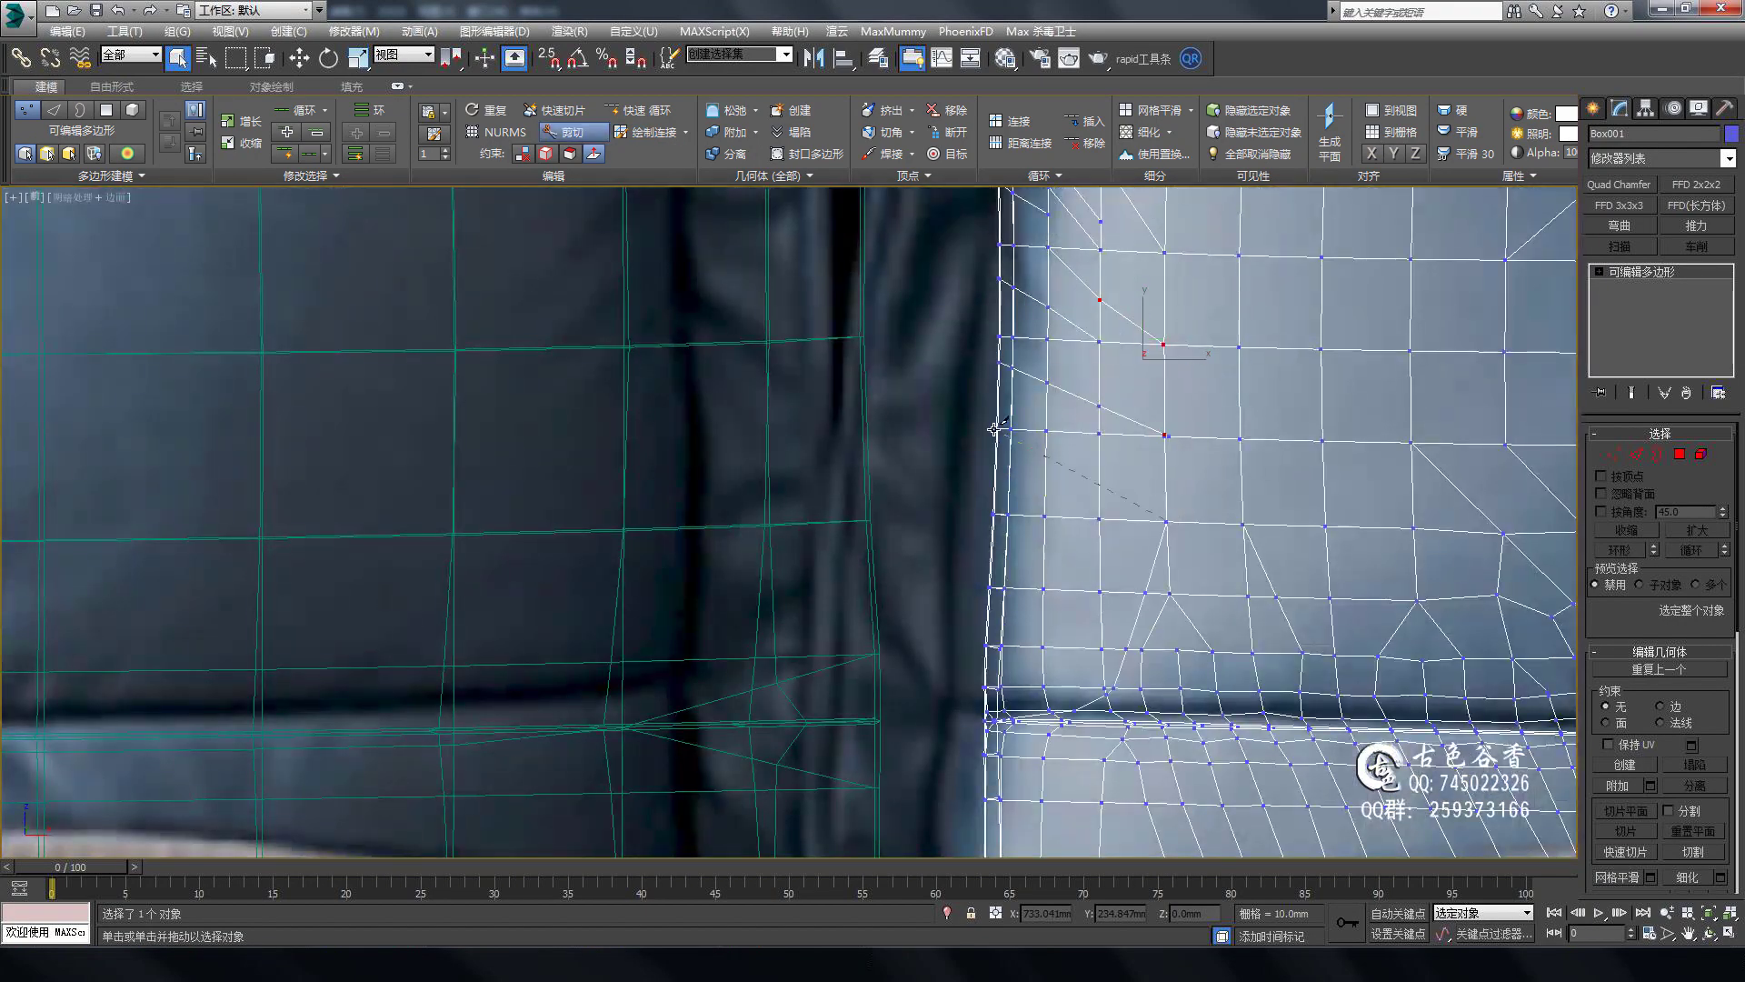
{"action": "right_click", "coordinate": [1077, 519]}
{"action": "scroll", "coordinate": [1077, 519], "scroll_direction": "up", "scroll_amount": 2}
{"action": "scroll", "coordinate": [1077, 519], "scroll_direction": "down", "scroll_amount": 2}
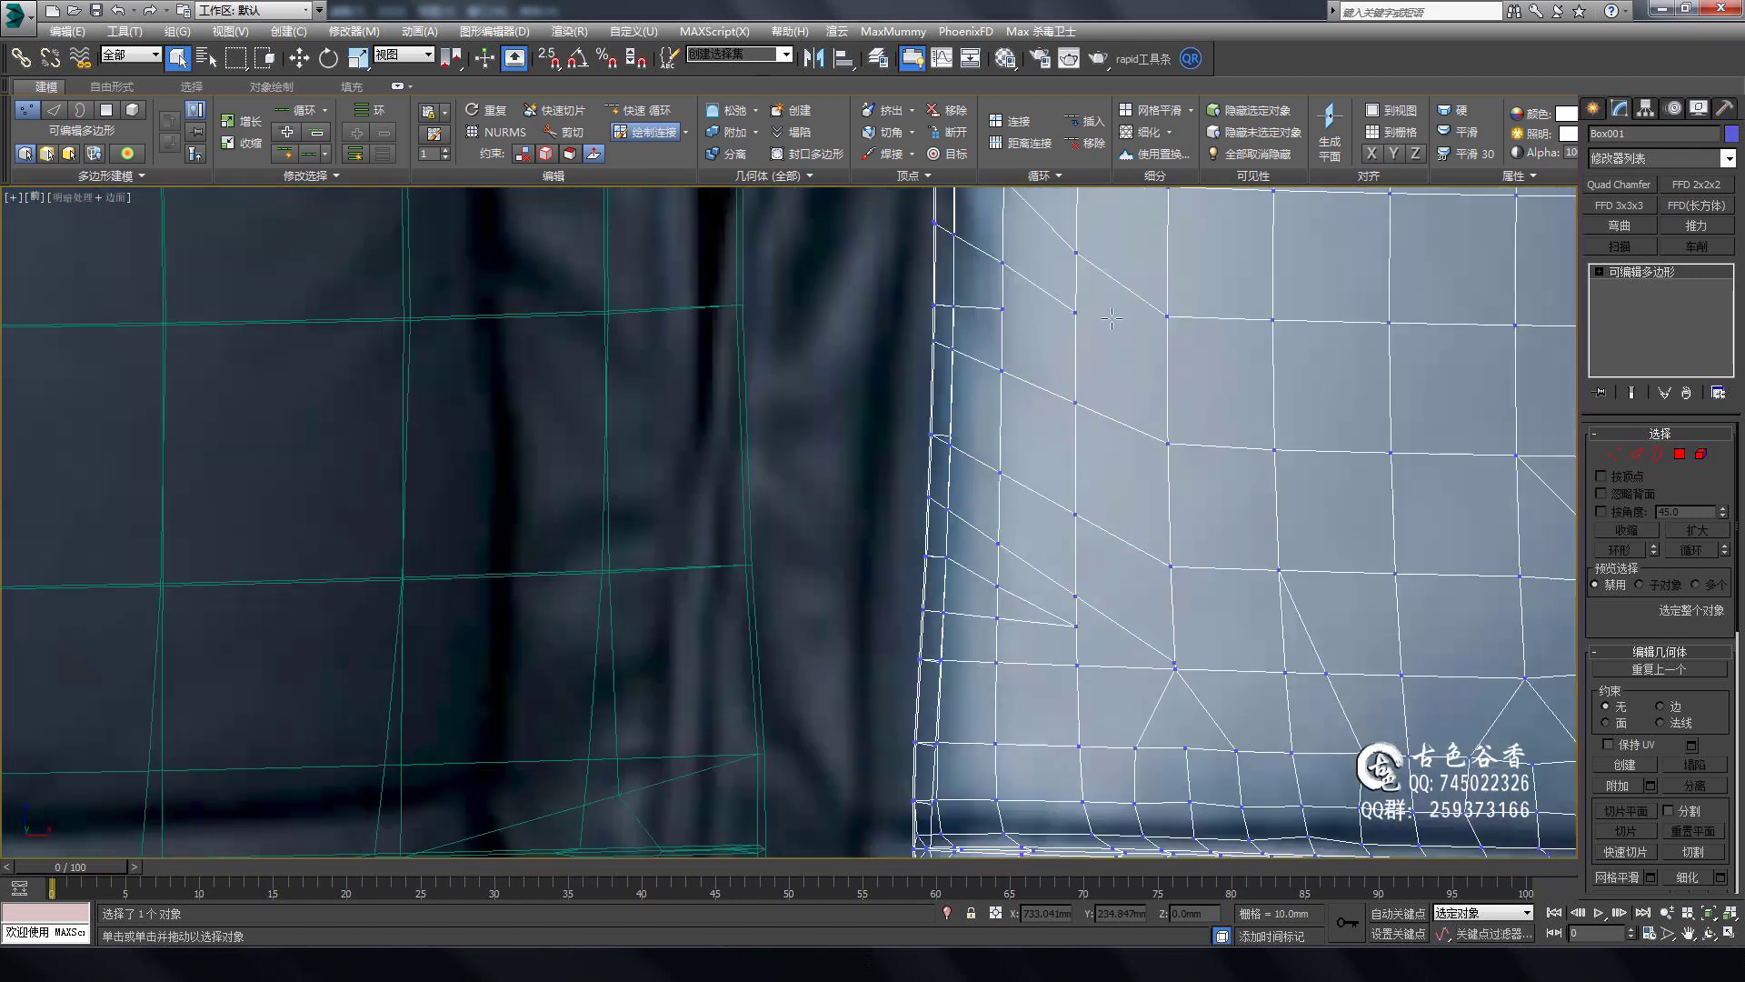
{"action": "scroll", "coordinate": [1137, 507], "scroll_direction": "up", "scroll_amount": 3}
{"action": "key", "text": "shift+alt+c"}
{"action": "middle_click_drag", "start_coordinate": [1013, 366], "coordinate": [1056, 385], "text": "alt"}
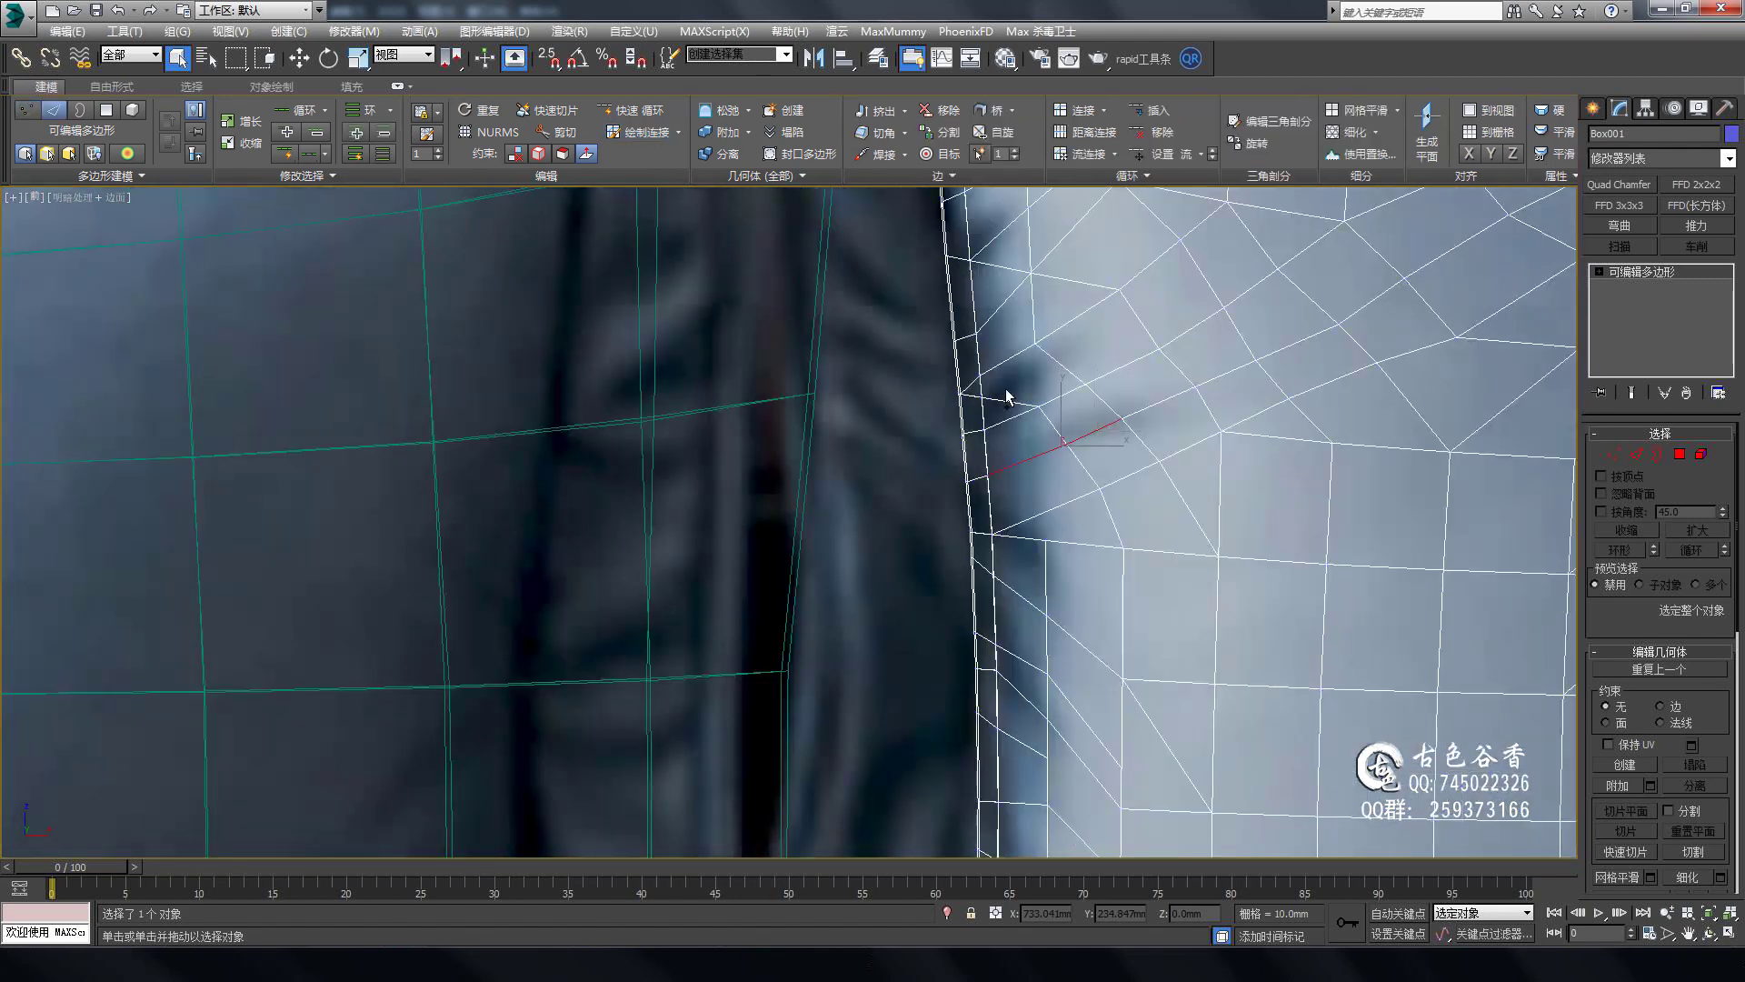
{"action": "scroll", "coordinate": [1056, 386], "scroll_direction": "up", "scroll_amount": 3}
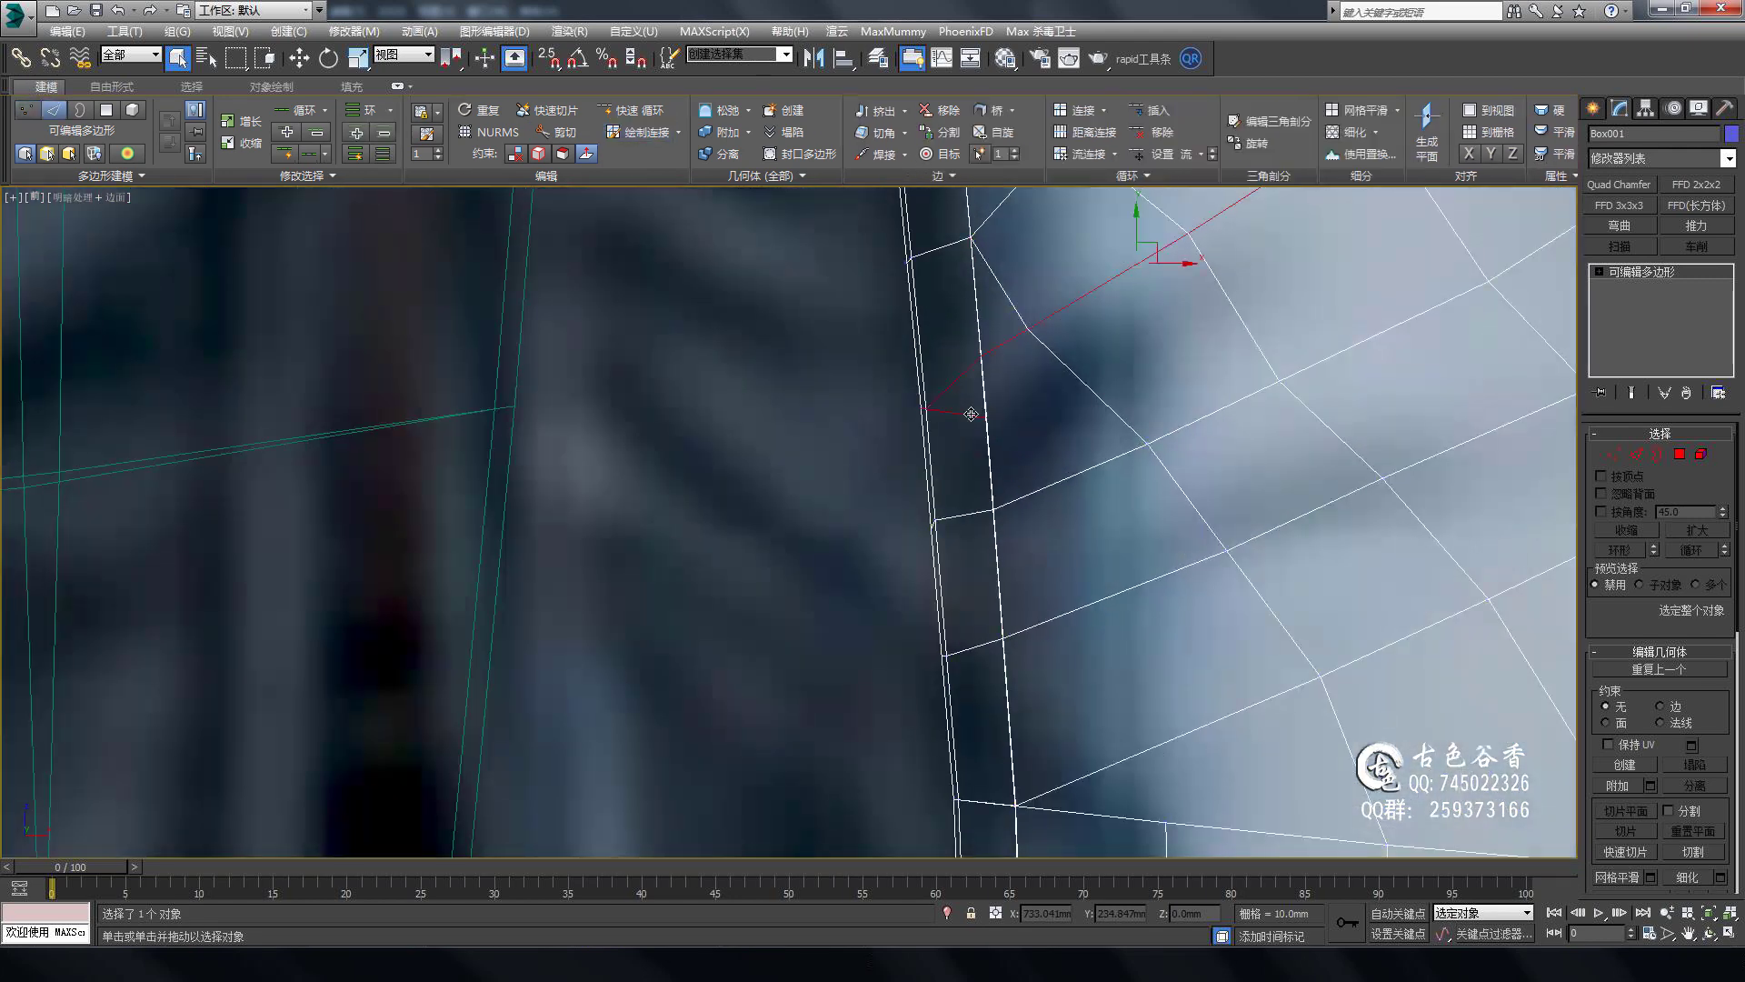
{"action": "left_click_drag", "start_coordinate": [974, 409], "coordinate": [994, 487]}
{"action": "scroll", "coordinate": [994, 488], "scroll_direction": "up", "scroll_amount": 3}
{"action": "scroll", "coordinate": [856, 546], "scroll_direction": "down", "scroll_amount": 3}
{"action": "scroll", "coordinate": [864, 518], "scroll_direction": "down", "scroll_amount": 2}
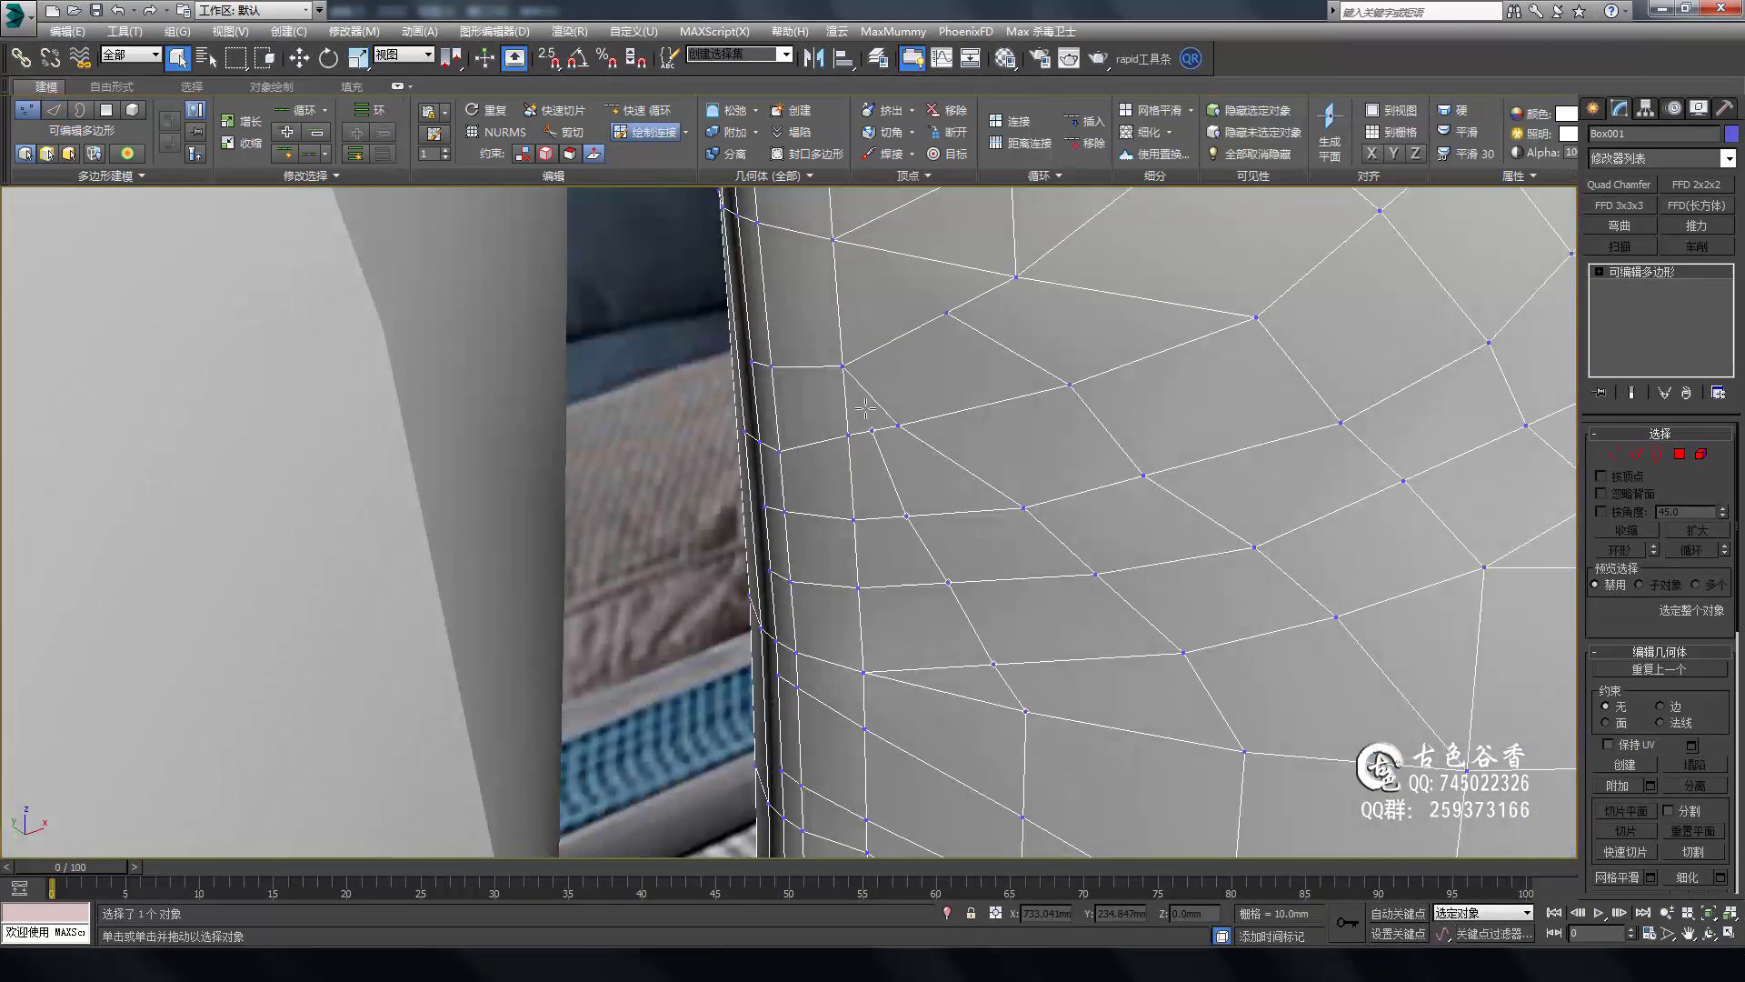
Check the side edge in front and perspective views, toggling the NURMS smoothing preview.
{"action": "key", "text": "1"}
{"action": "middle_click_drag", "start_coordinate": [877, 489], "coordinate": [728, 521], "text": "alt"}
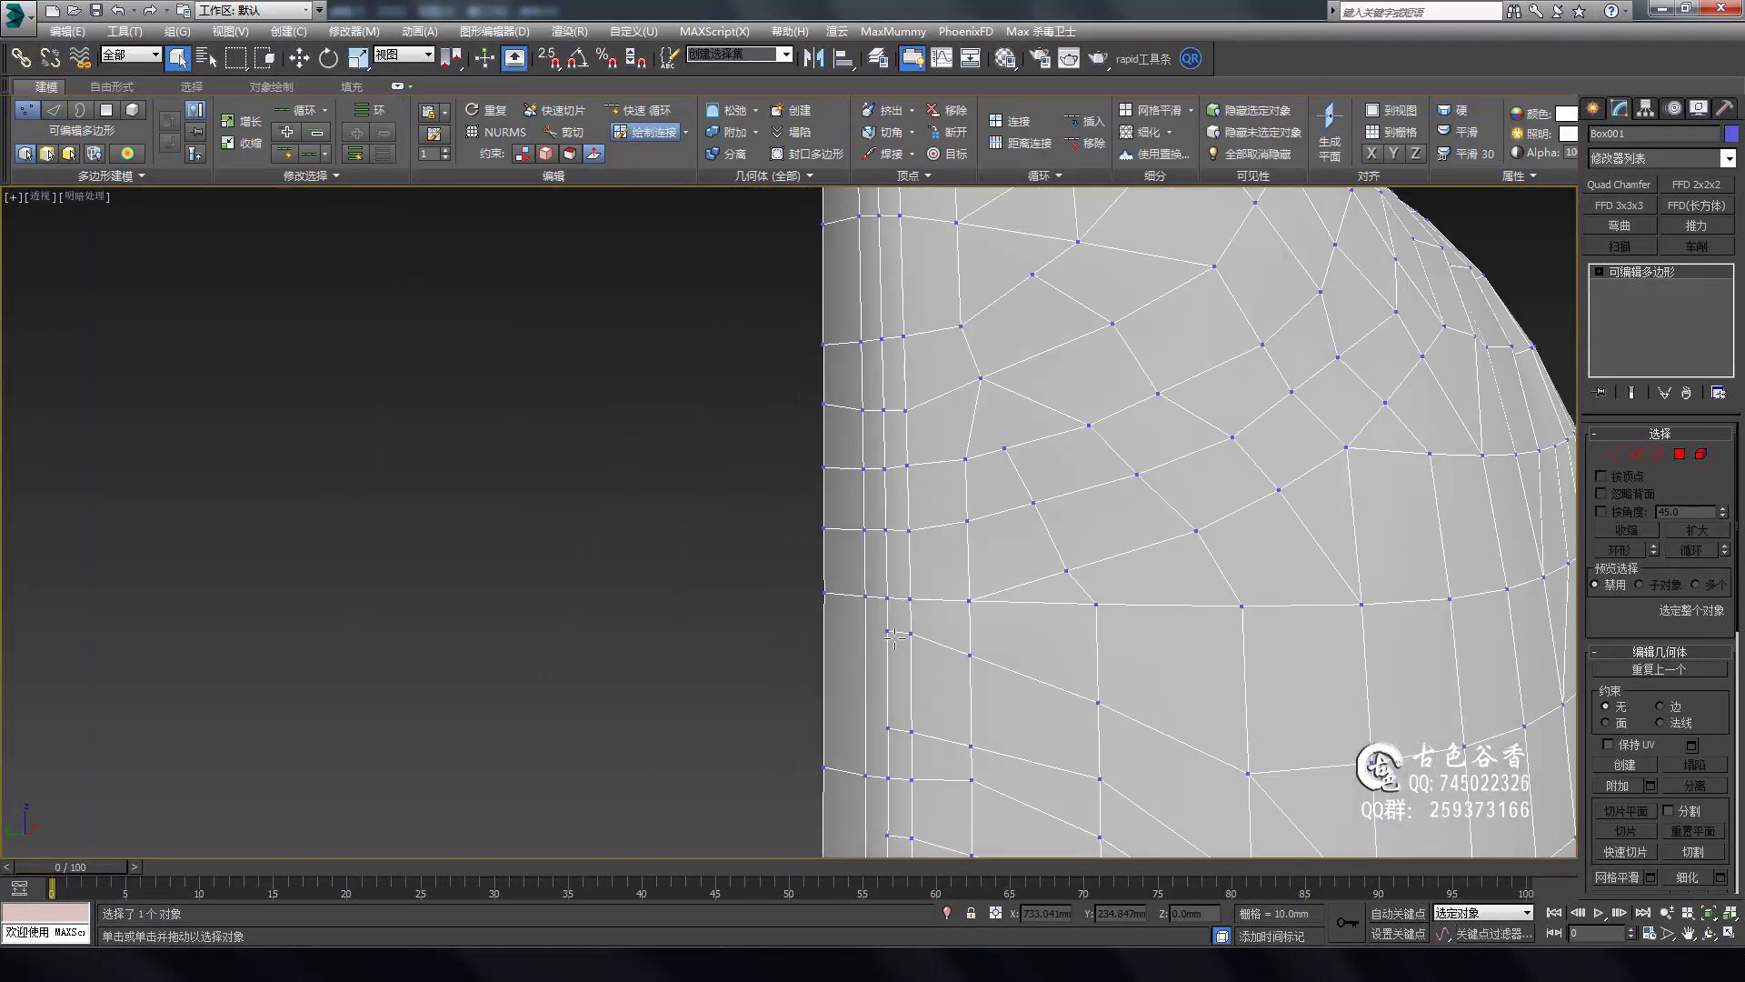
{"action": "scroll", "coordinate": [1104, 412], "scroll_direction": "up", "scroll_amount": 3}
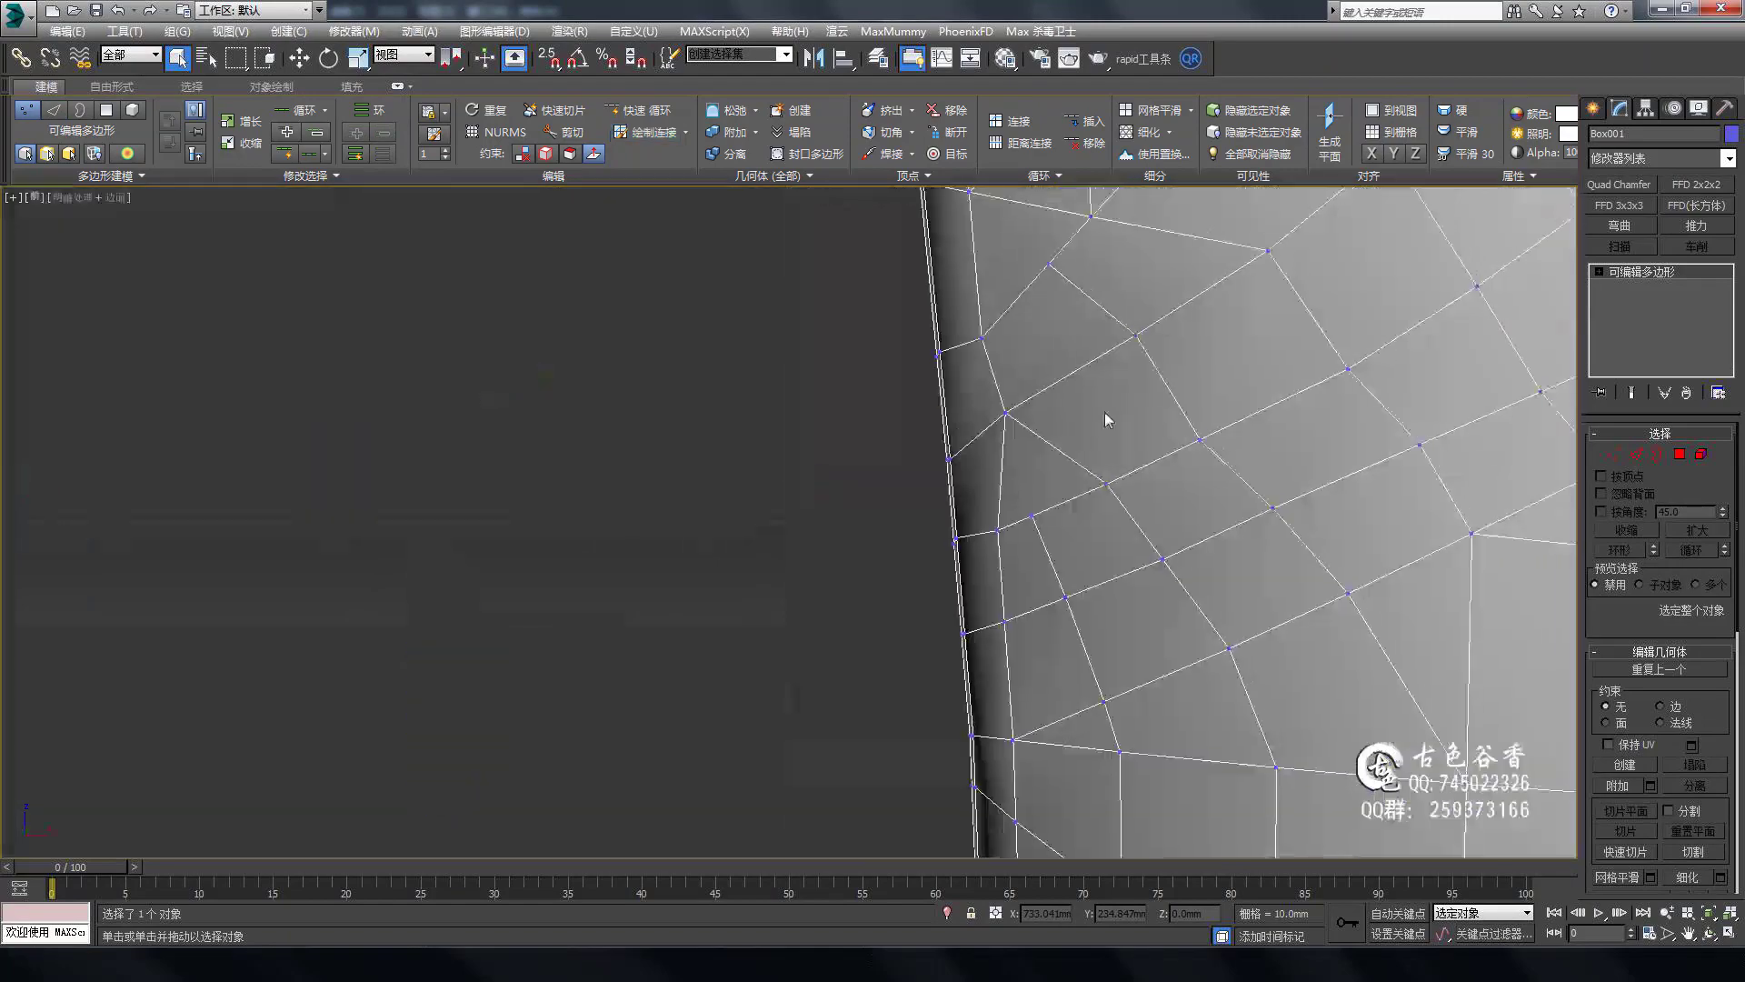
{"action": "key", "text": "f"}
{"action": "key", "text": "2"}
{"action": "scroll", "coordinate": [996, 361], "scroll_direction": "up", "scroll_amount": 2}
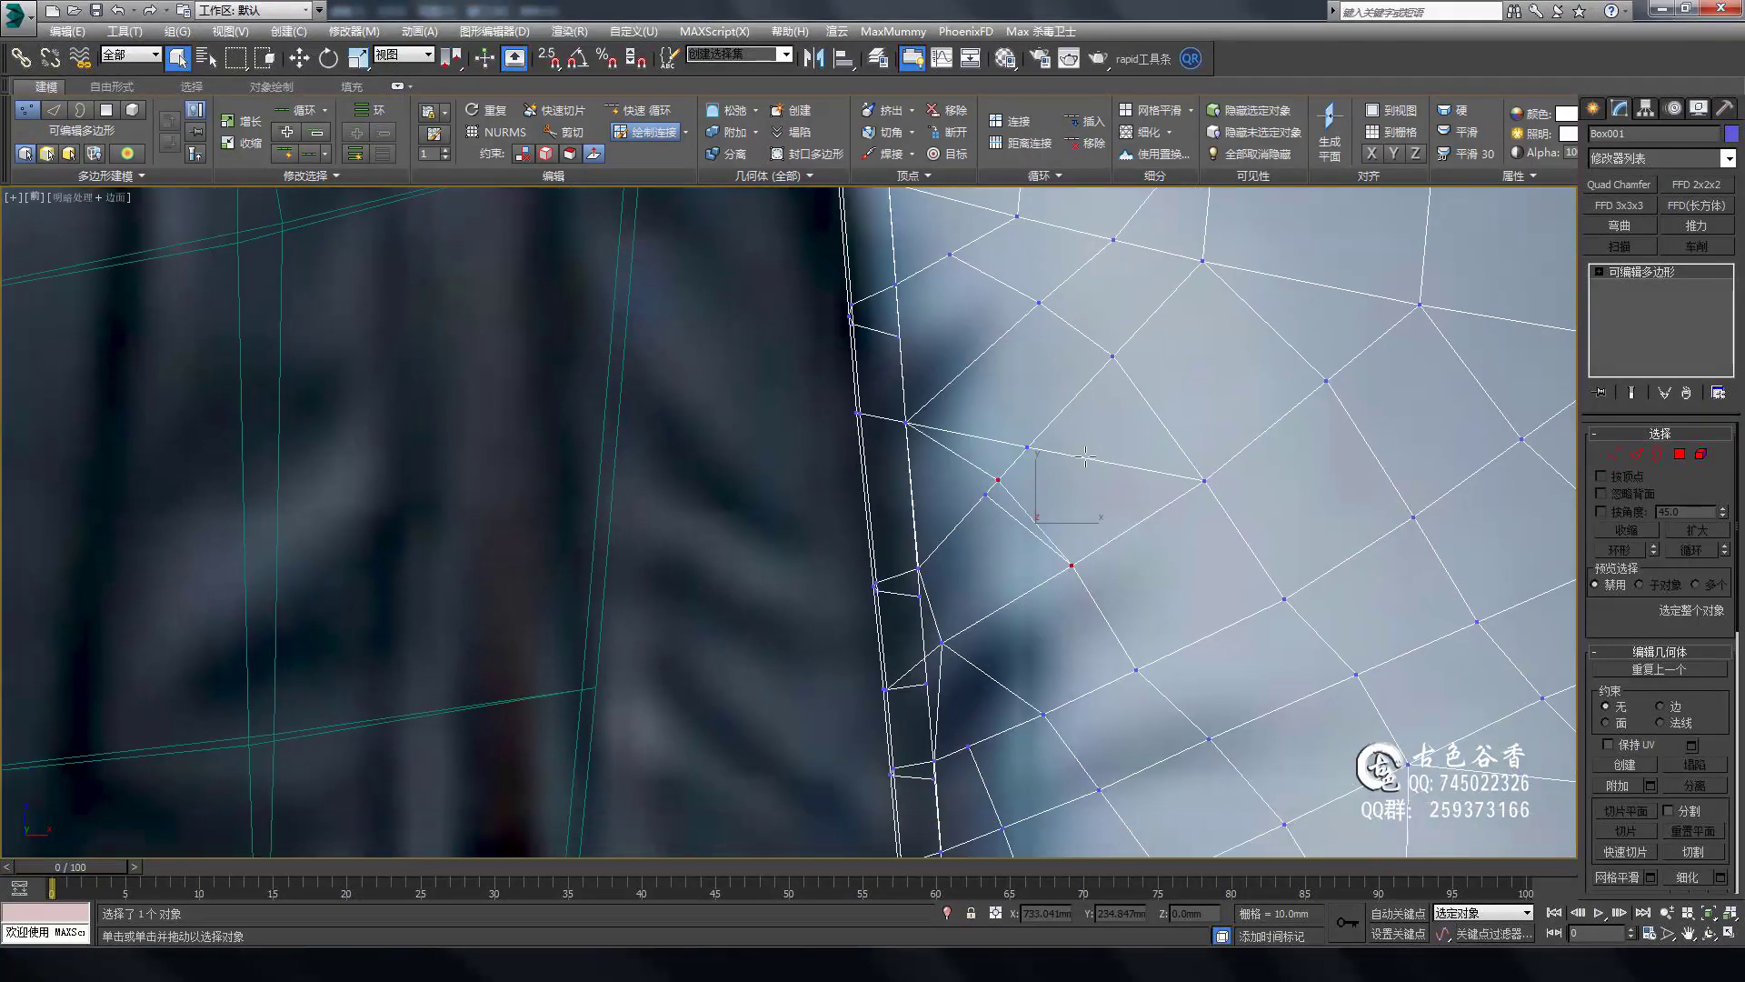
{"action": "middle_click_drag", "start_coordinate": [960, 505], "coordinate": [1165, 625]}
{"action": "key", "text": "p"}
{"action": "key", "text": "1"}
{"action": "scroll", "coordinate": [1099, 525], "scroll_direction": "down", "scroll_amount": 3}
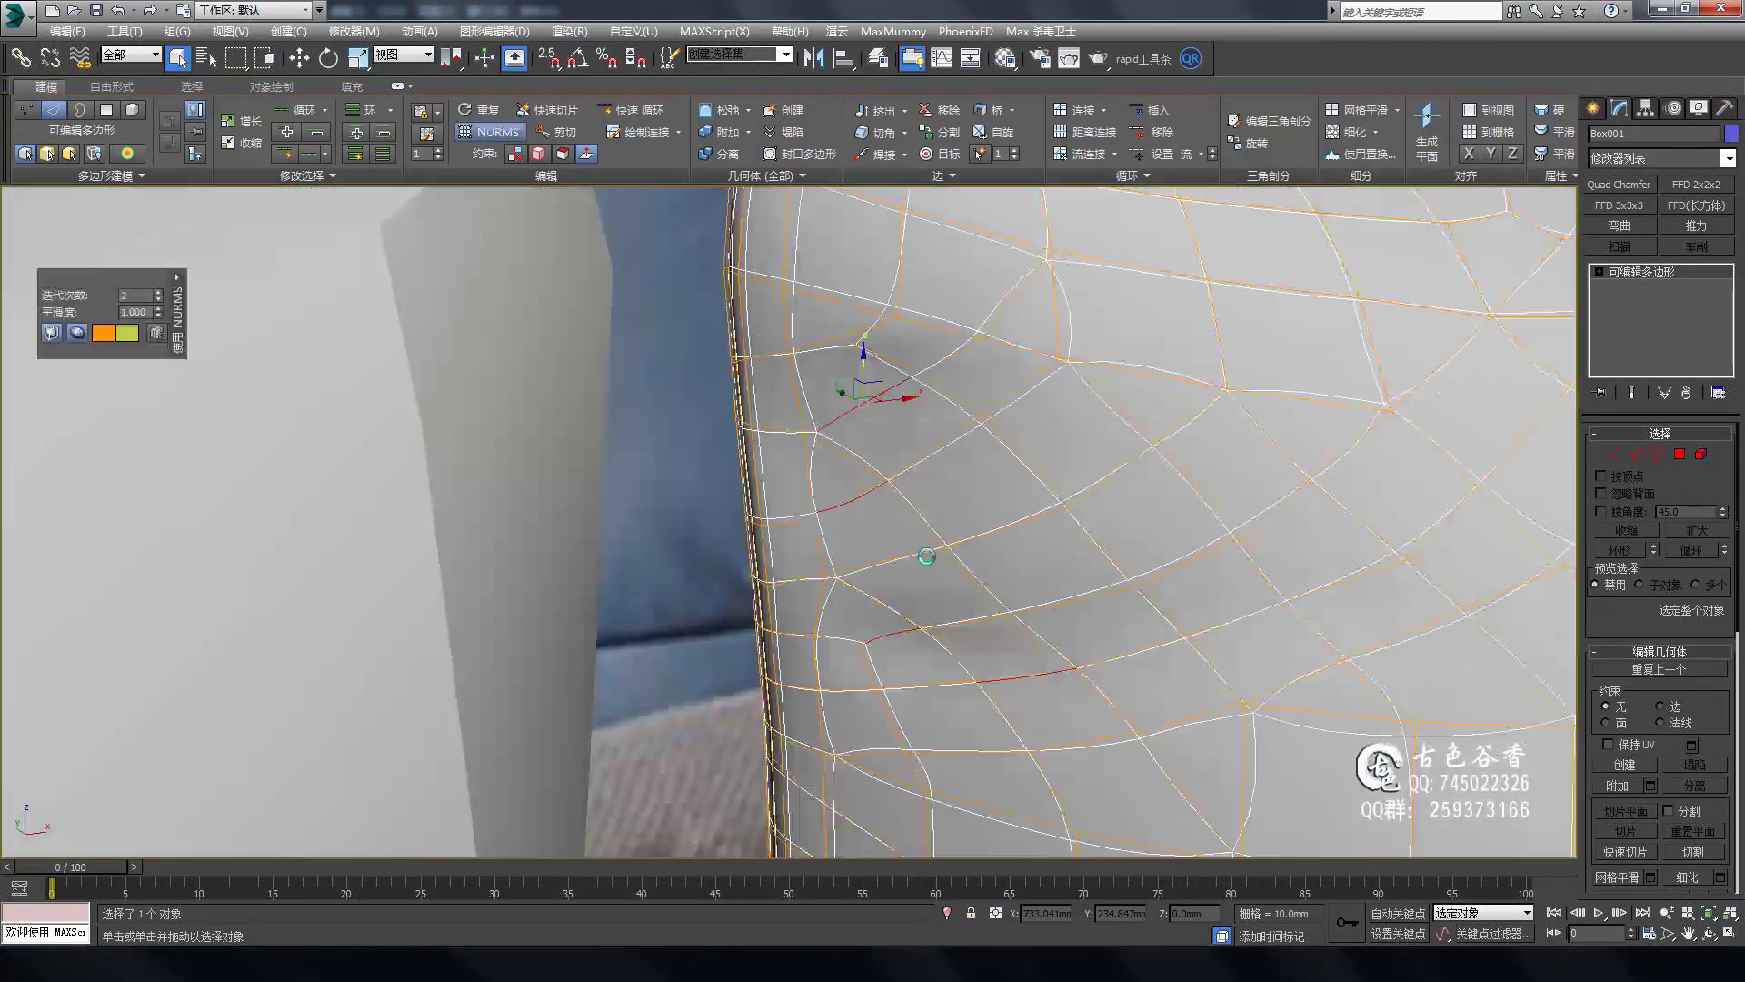
{"action": "key", "text": "ctrl+q"}
{"action": "scroll", "coordinate": [1066, 485], "scroll_direction": "up", "scroll_amount": 5}
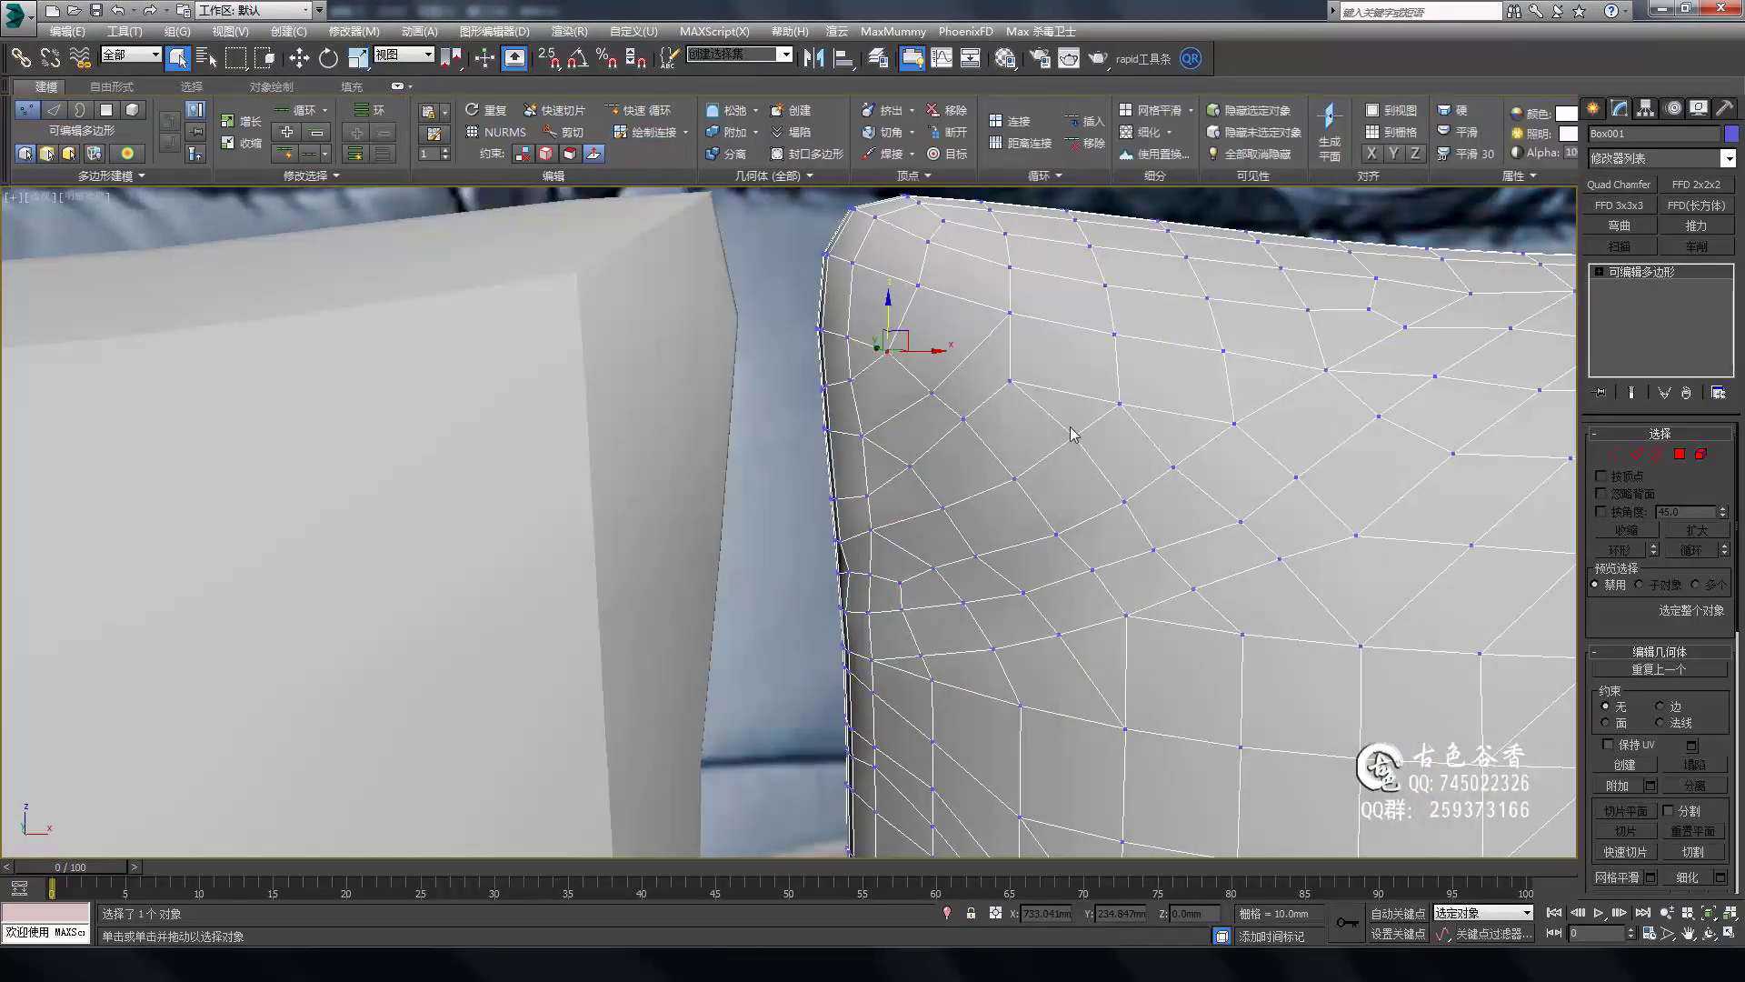
{"action": "scroll", "coordinate": [1182, 436], "scroll_direction": "up", "scroll_amount": 2}
{"action": "scroll", "coordinate": [1191, 495], "scroll_direction": "up", "scroll_amount": 2}
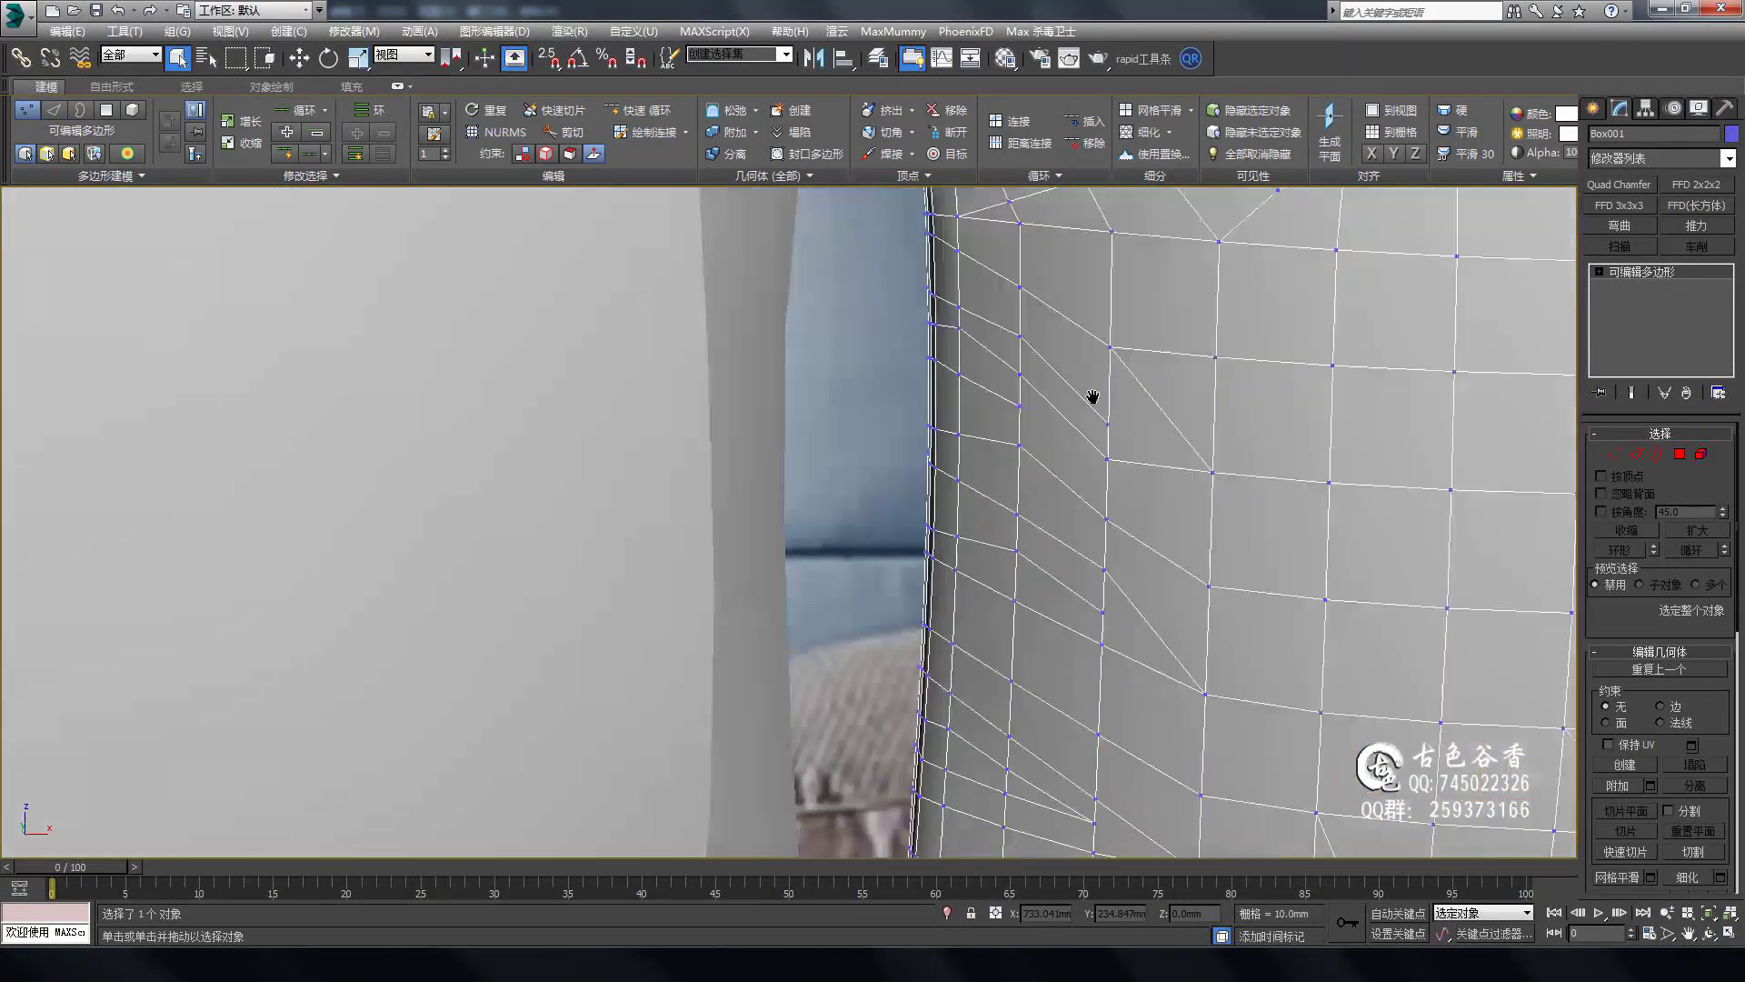
Cut a new edge from the corner vertex along the cushion's side edge.
{"action": "key", "text": "2"}
{"action": "middle_click_drag", "start_coordinate": [999, 546], "coordinate": [1027, 567]}
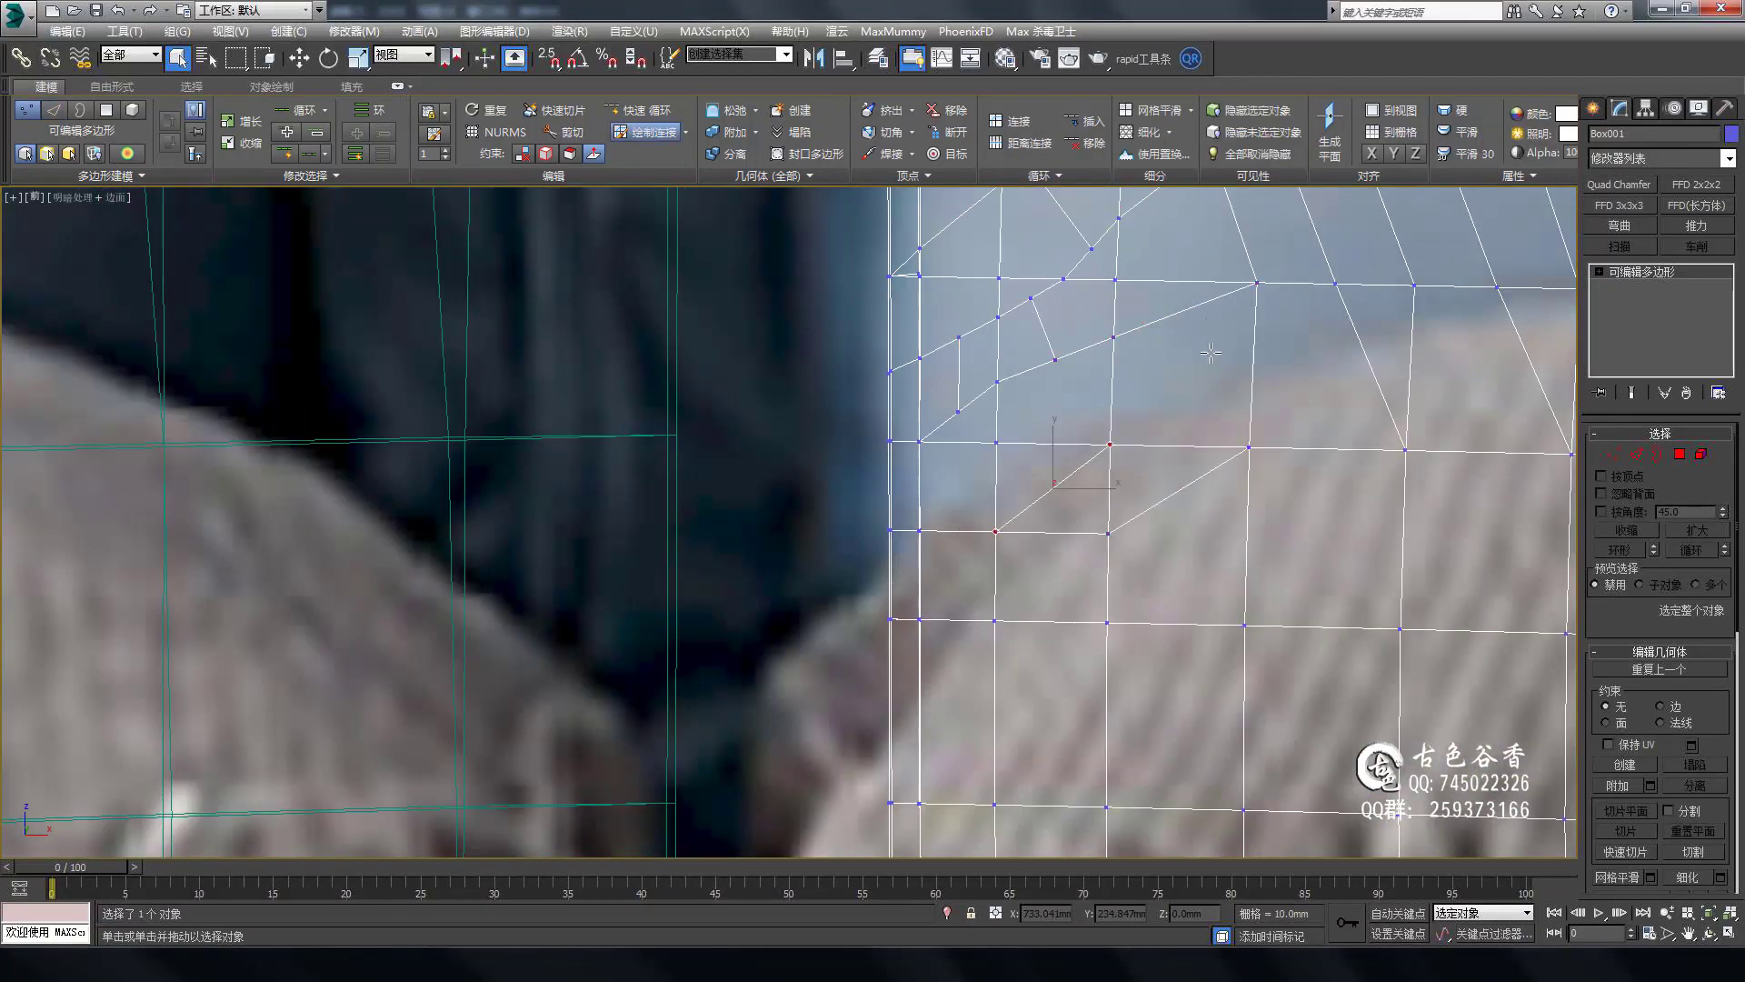
{"action": "left_click", "coordinate": [1005, 568]}
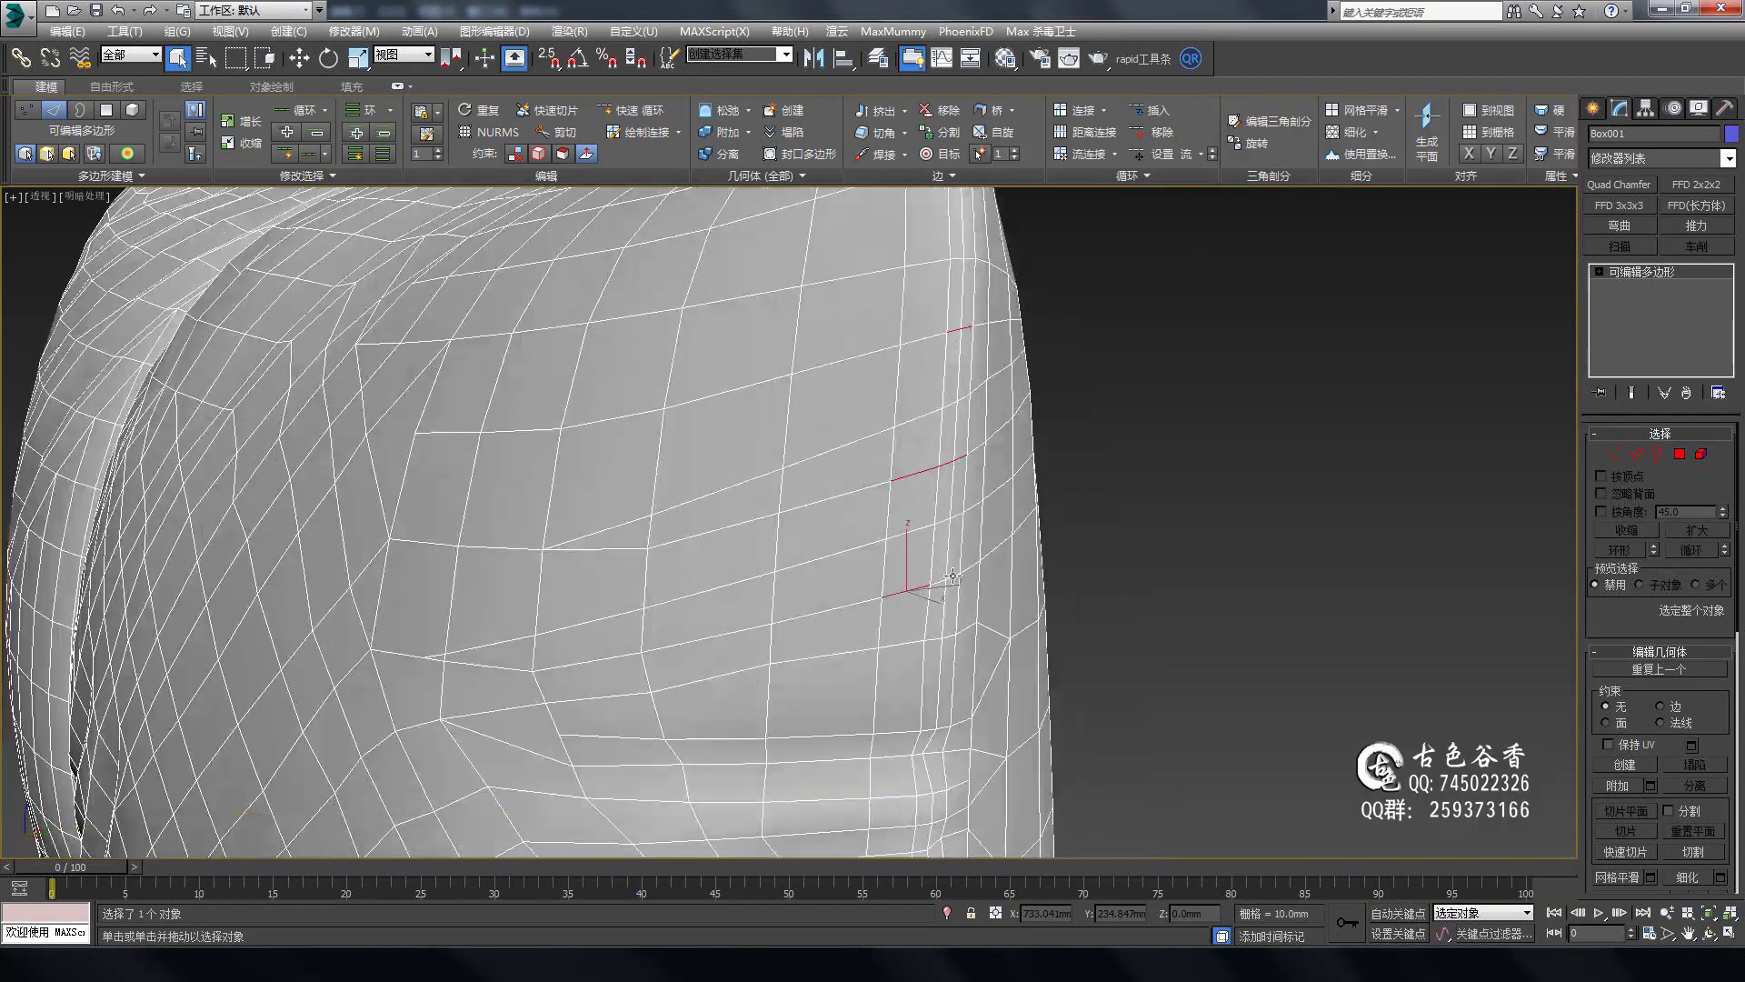
Preview the smoothed mesh and cut a new edge down through the diagonal fold above the bottom seam.
{"action": "middle_click_drag", "start_coordinate": [953, 575], "coordinate": [941, 411], "text": "alt"}
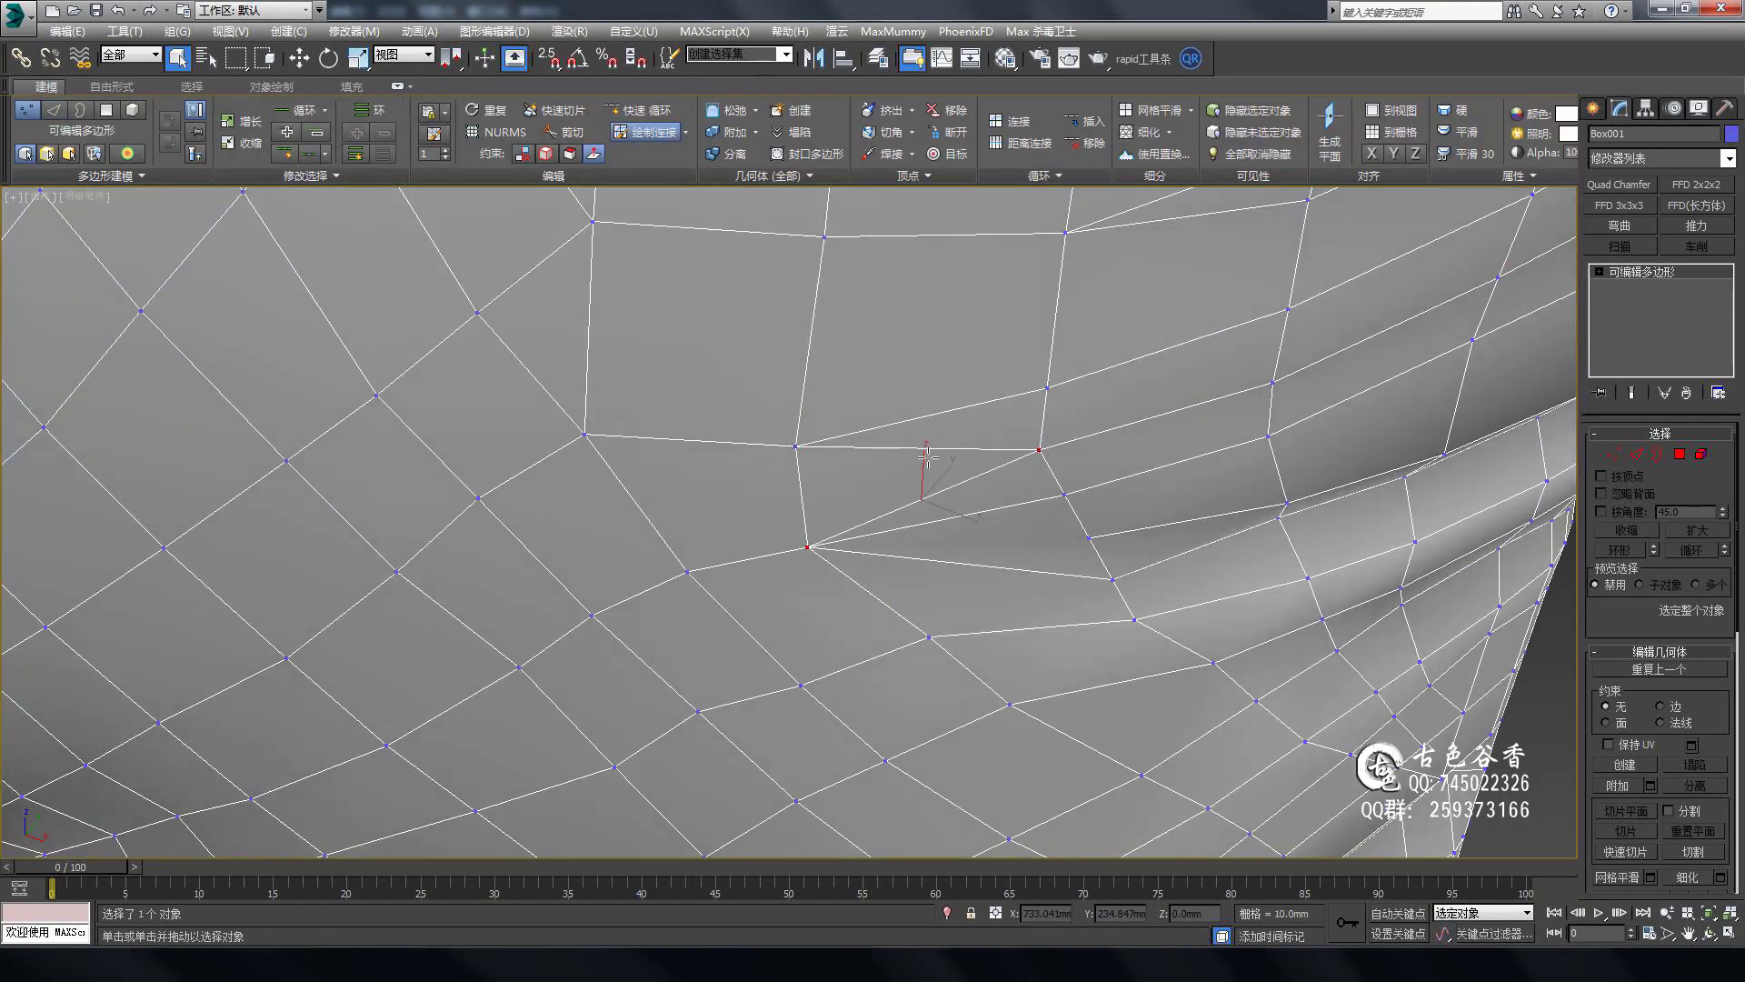
{"action": "key", "text": "ctrl+BackSpace"}
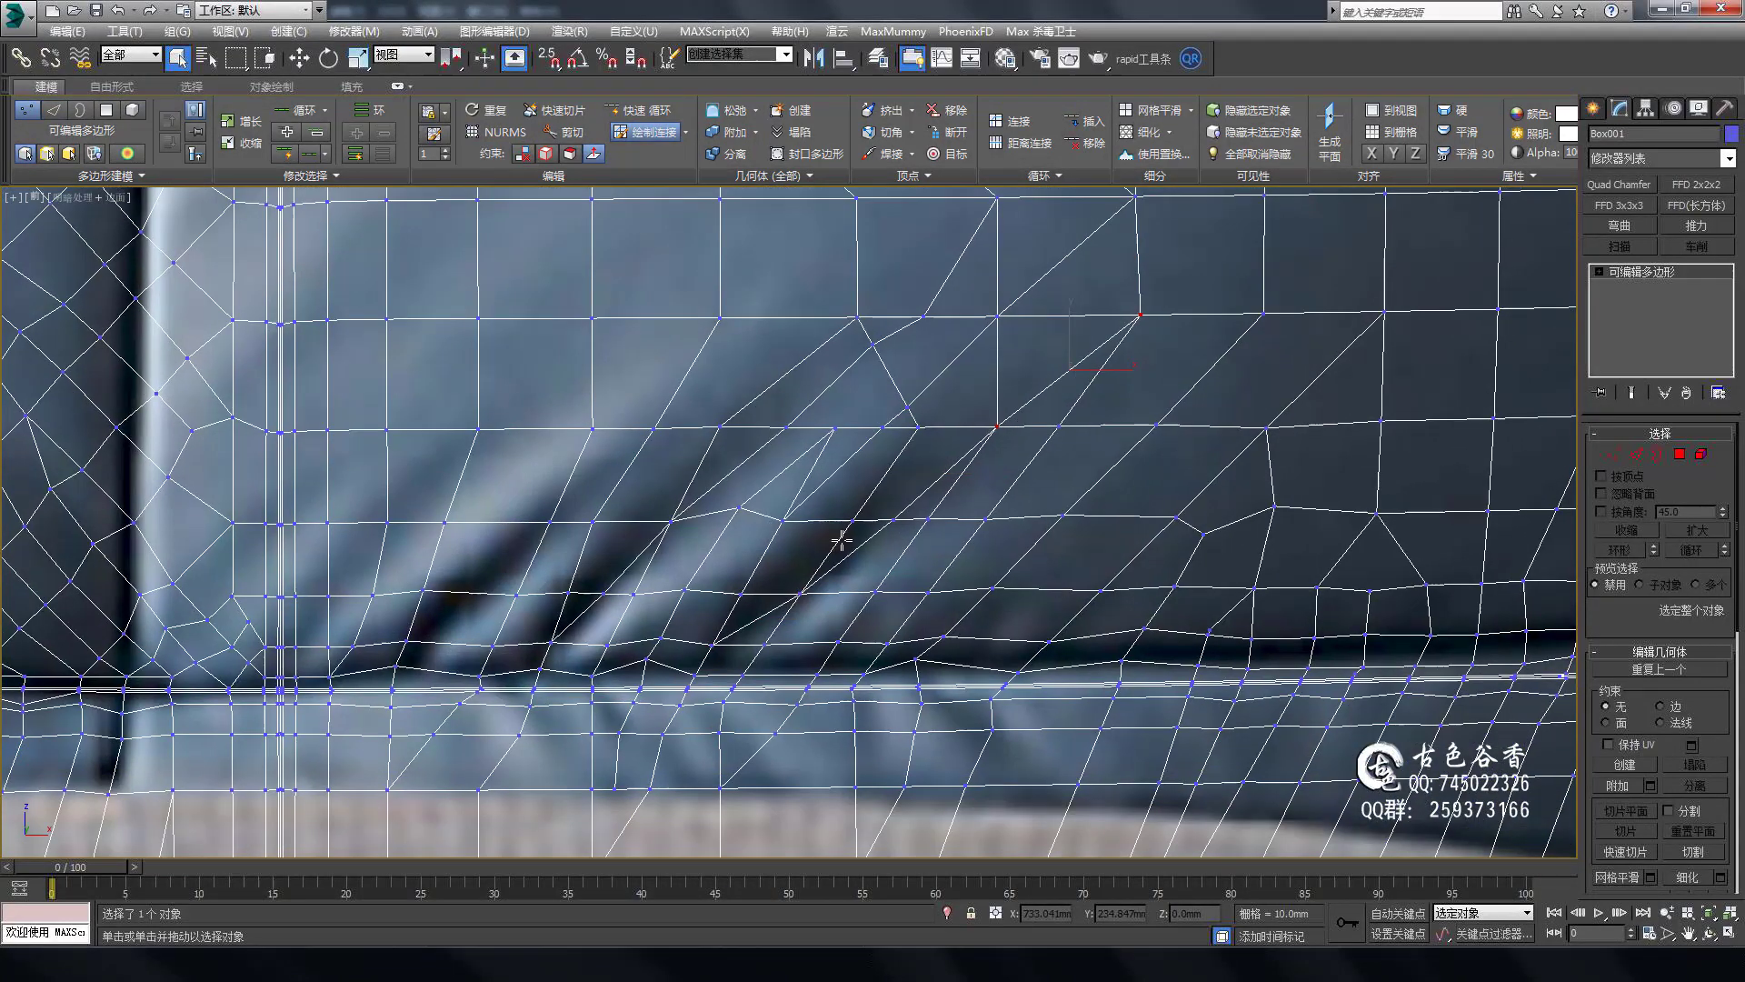
{"action": "left_click_drag", "start_coordinate": [918, 425], "coordinate": [1052, 627]}
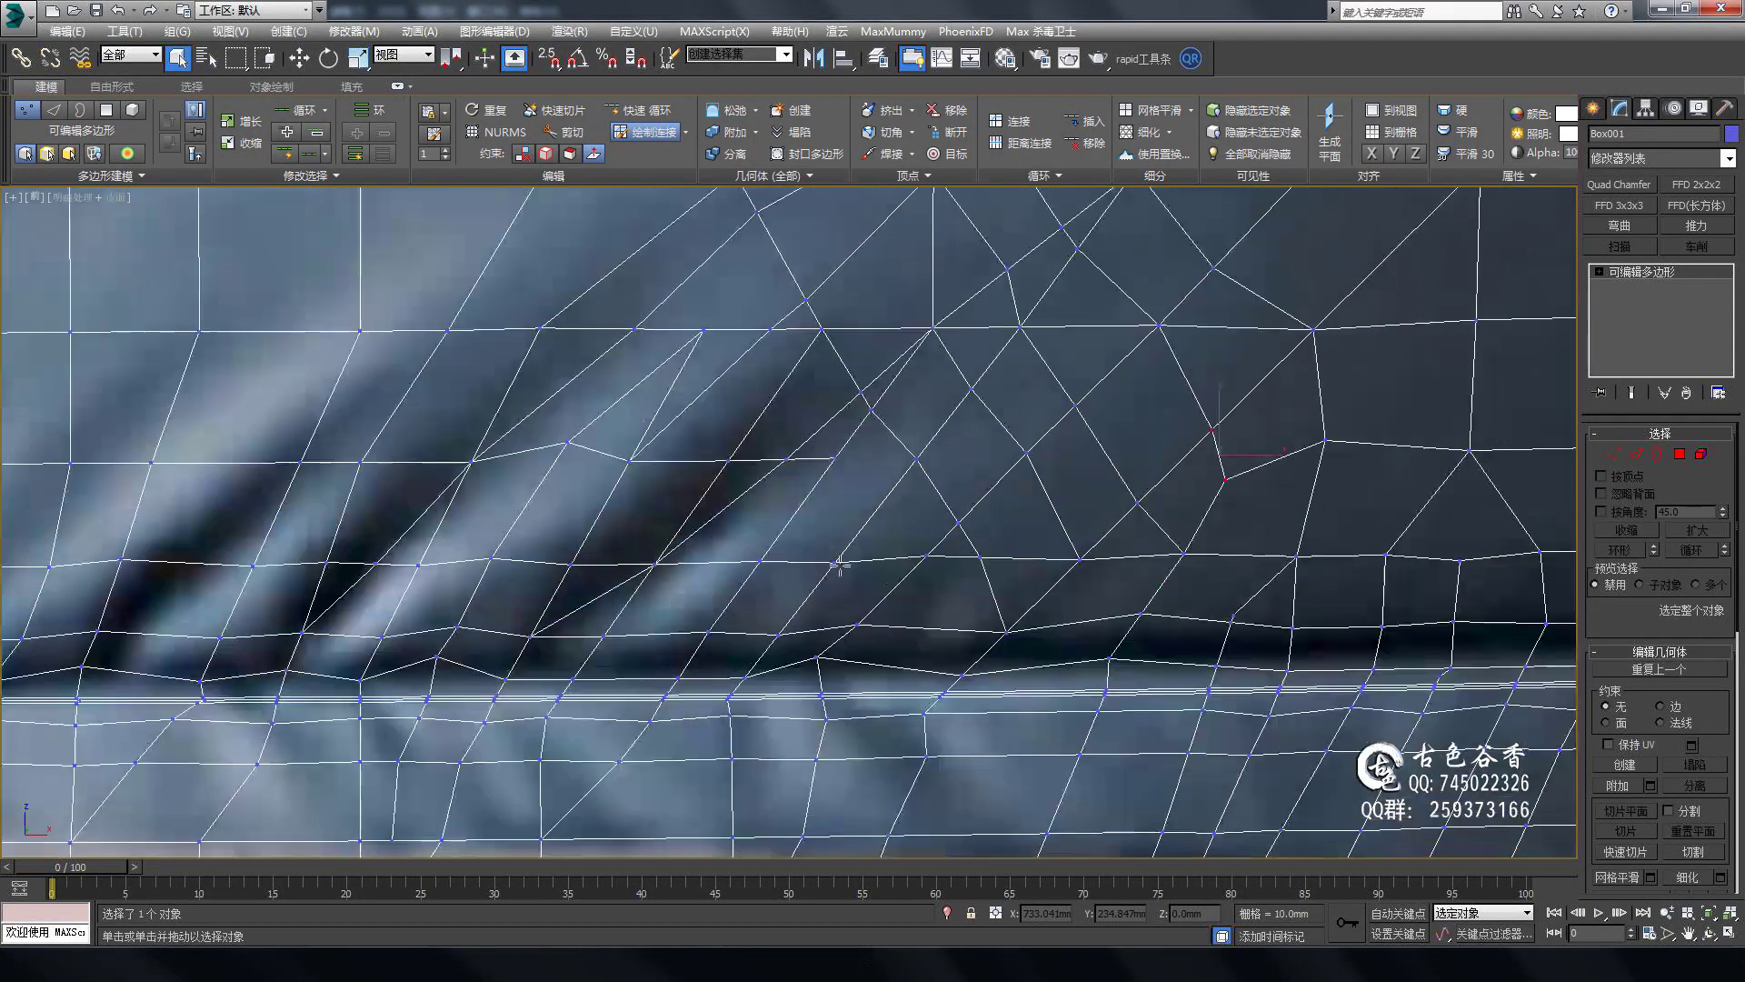
{"action": "scroll", "coordinate": [702, 329], "scroll_direction": "up", "scroll_amount": 4}
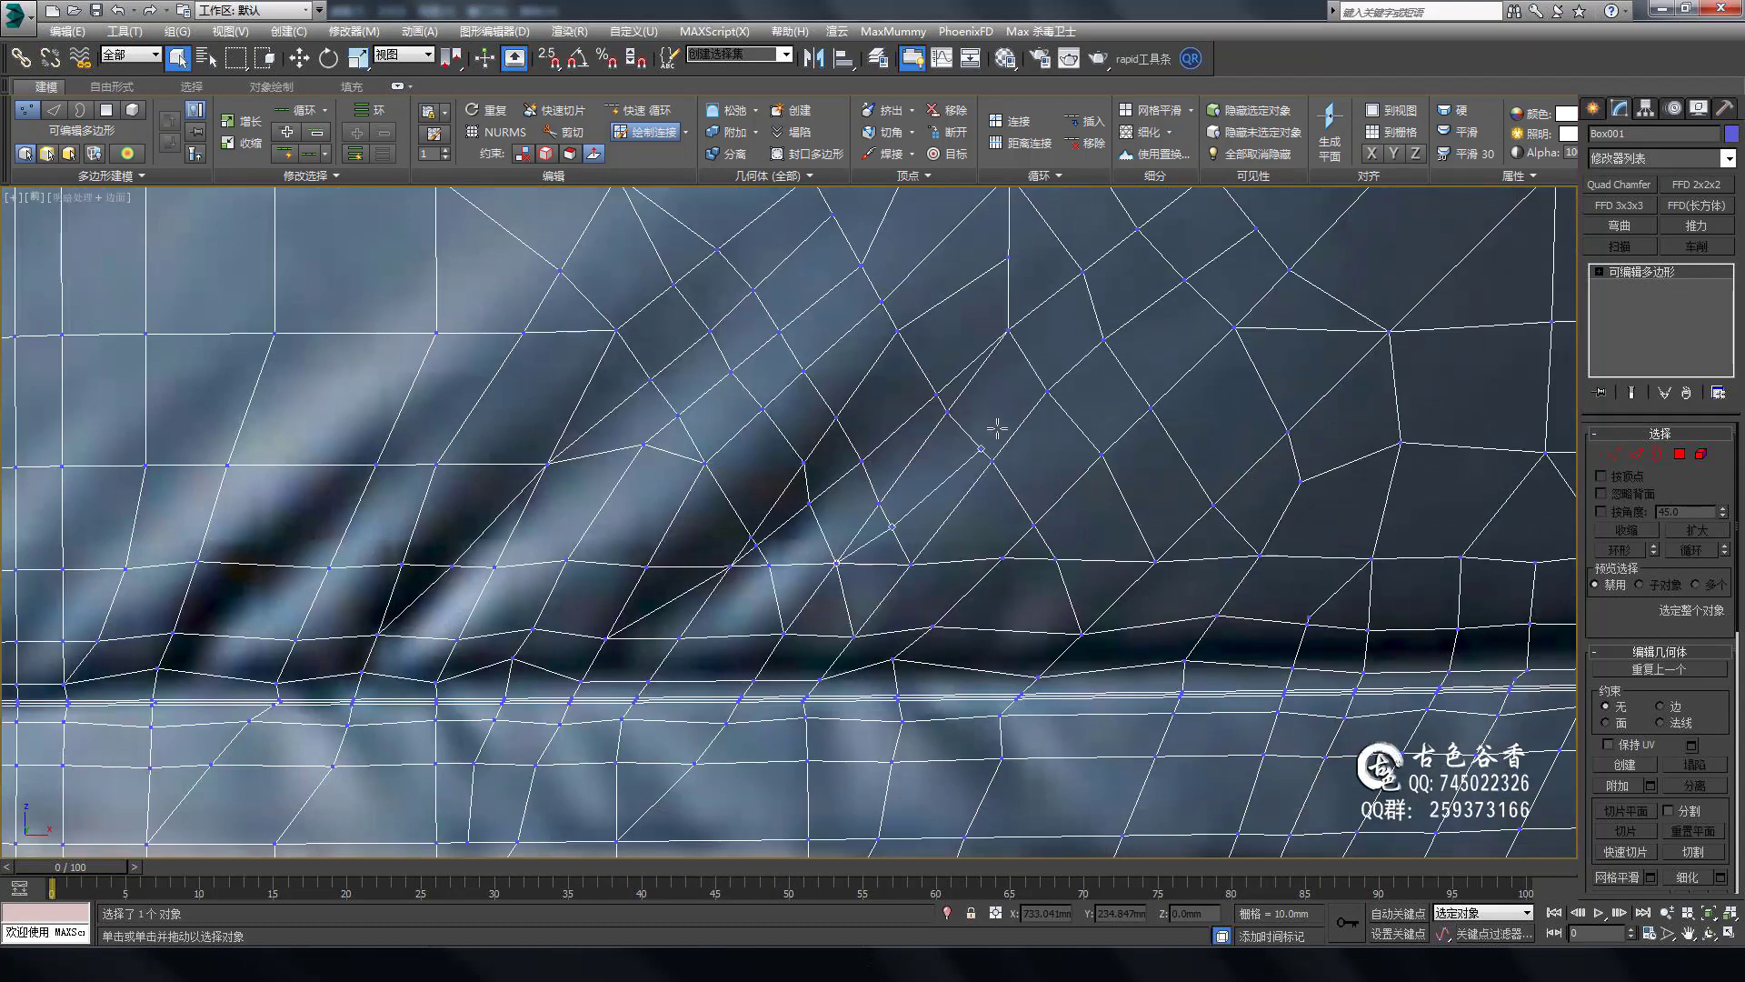
{"action": "middle_click_drag", "start_coordinate": [739, 596], "coordinate": [1012, 405]}
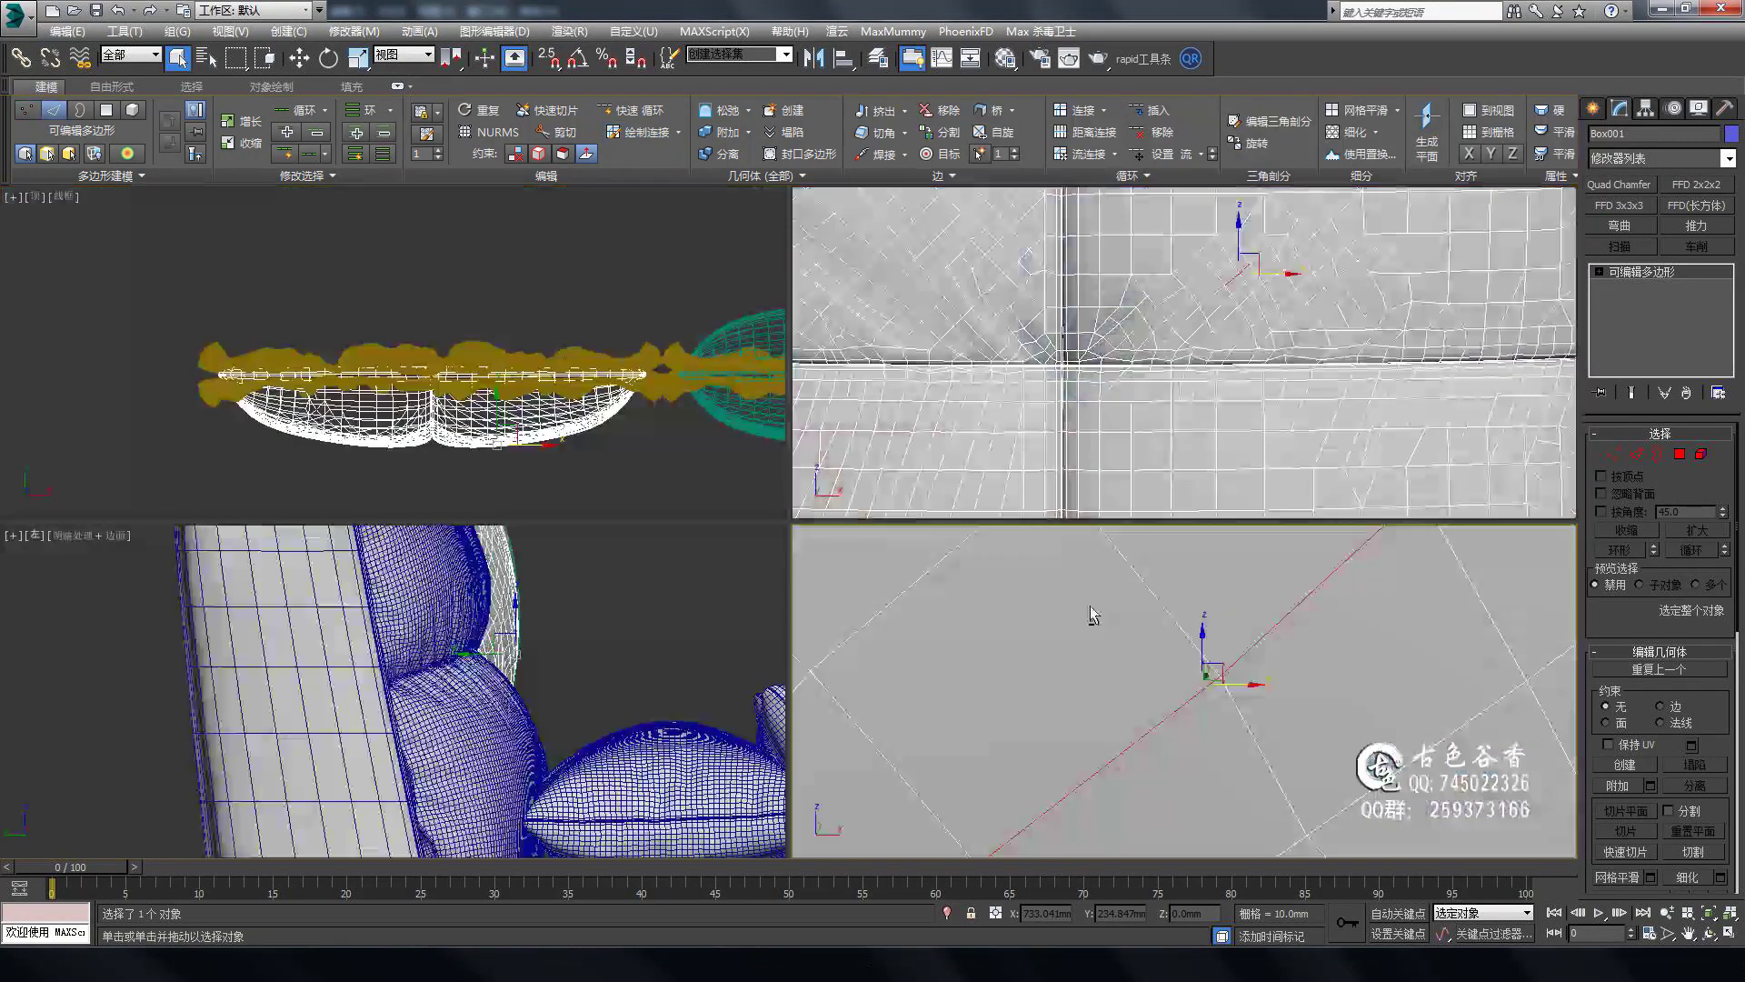
{"action": "key", "text": "1"}
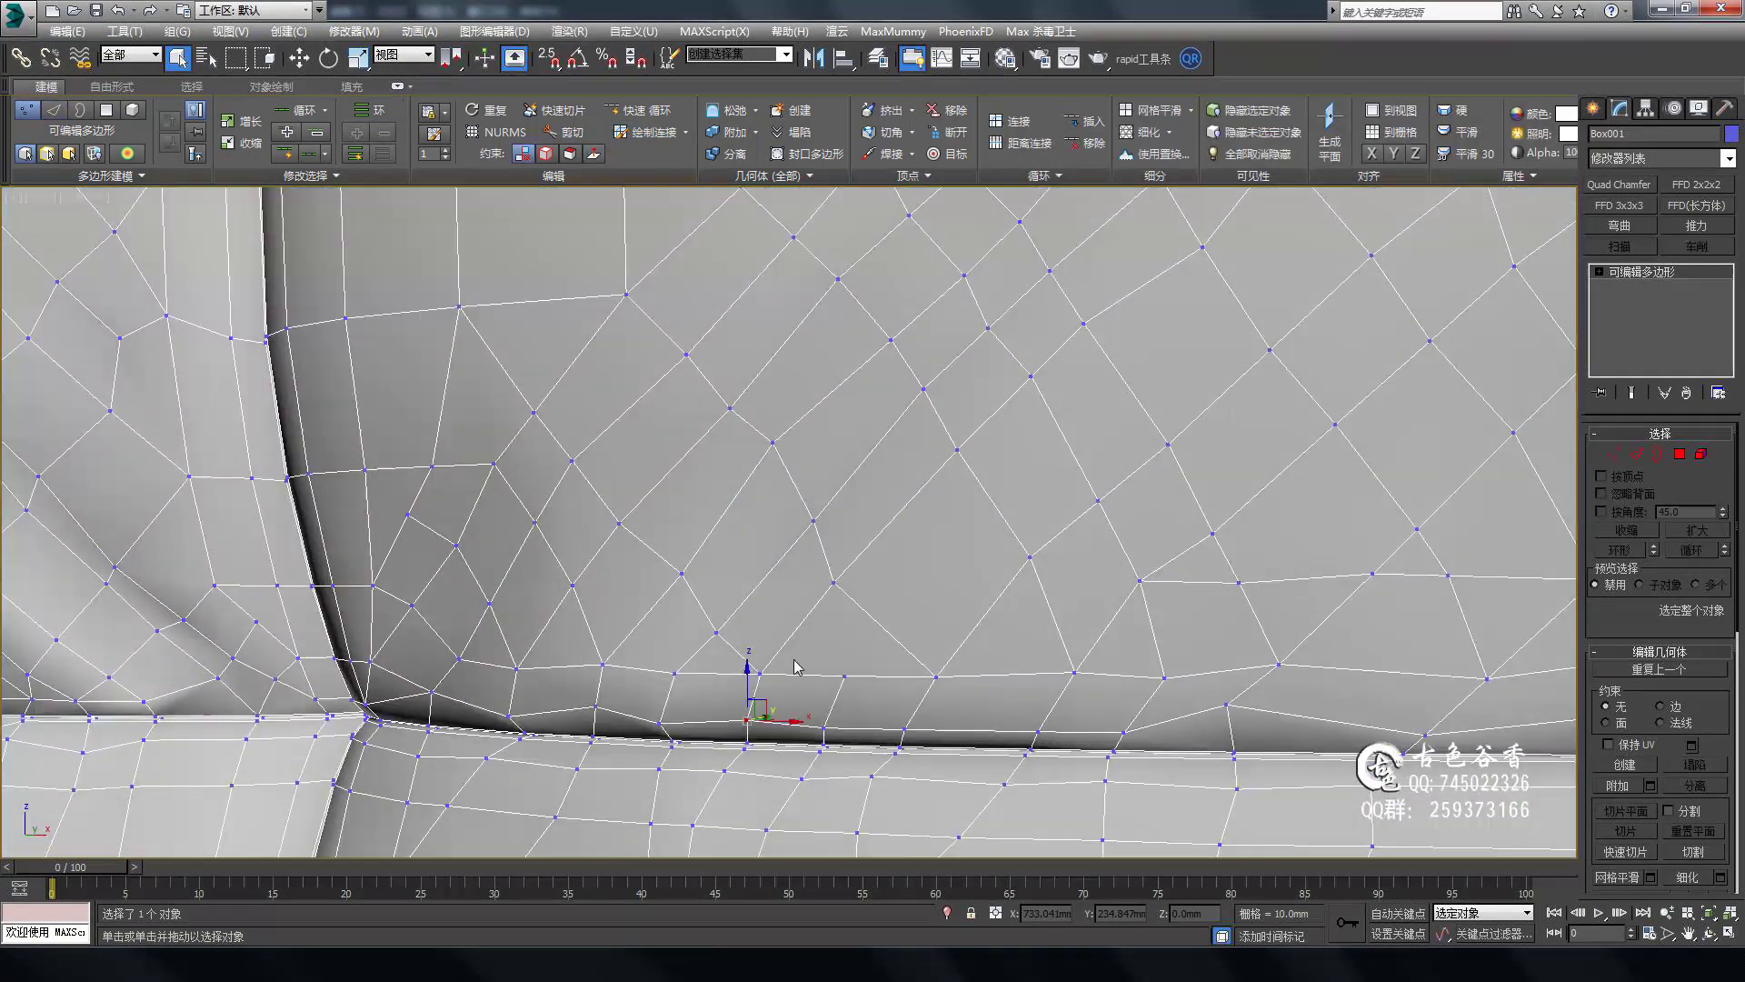
{"action": "scroll", "coordinate": [795, 667], "scroll_direction": "up", "scroll_amount": 3}
{"action": "middle_click_drag", "start_coordinate": [763, 526], "coordinate": [1066, 415]}
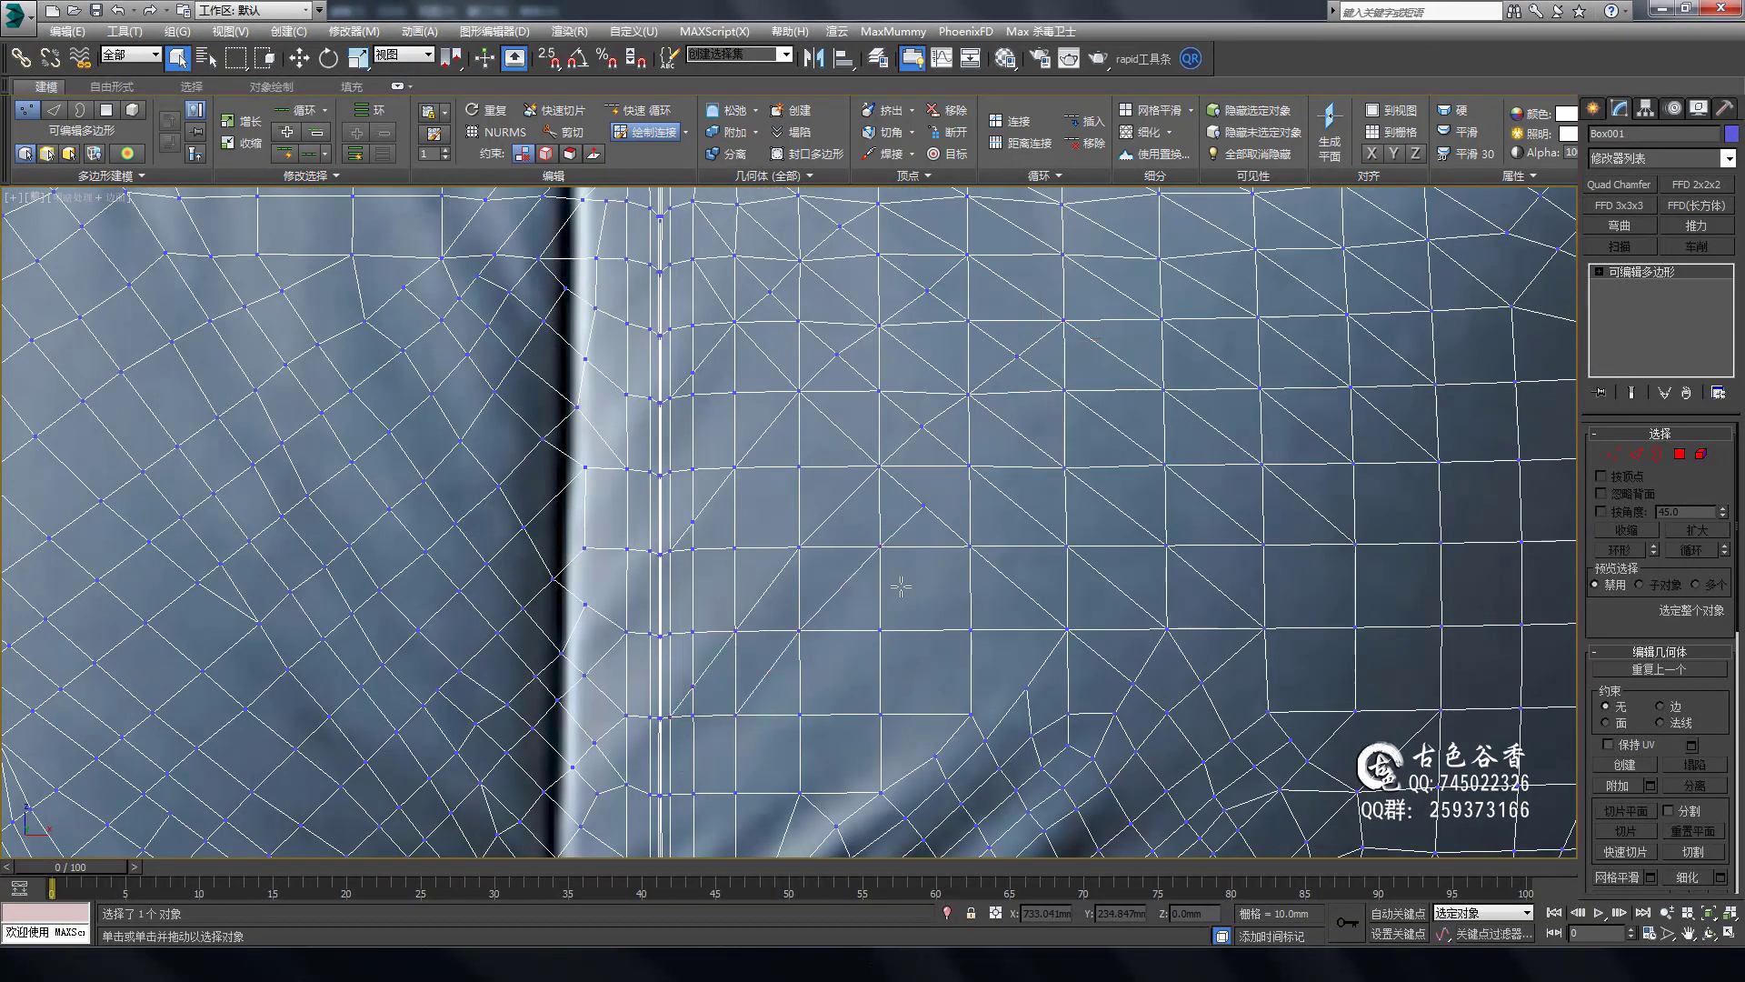
Inspect the vertical seam under the ruffled trim from above, around the selected vertex.
{"action": "scroll", "coordinate": [901, 586], "scroll_direction": "down", "scroll_amount": 5}
{"action": "scroll", "coordinate": [750, 425], "scroll_direction": "up", "scroll_amount": 5}
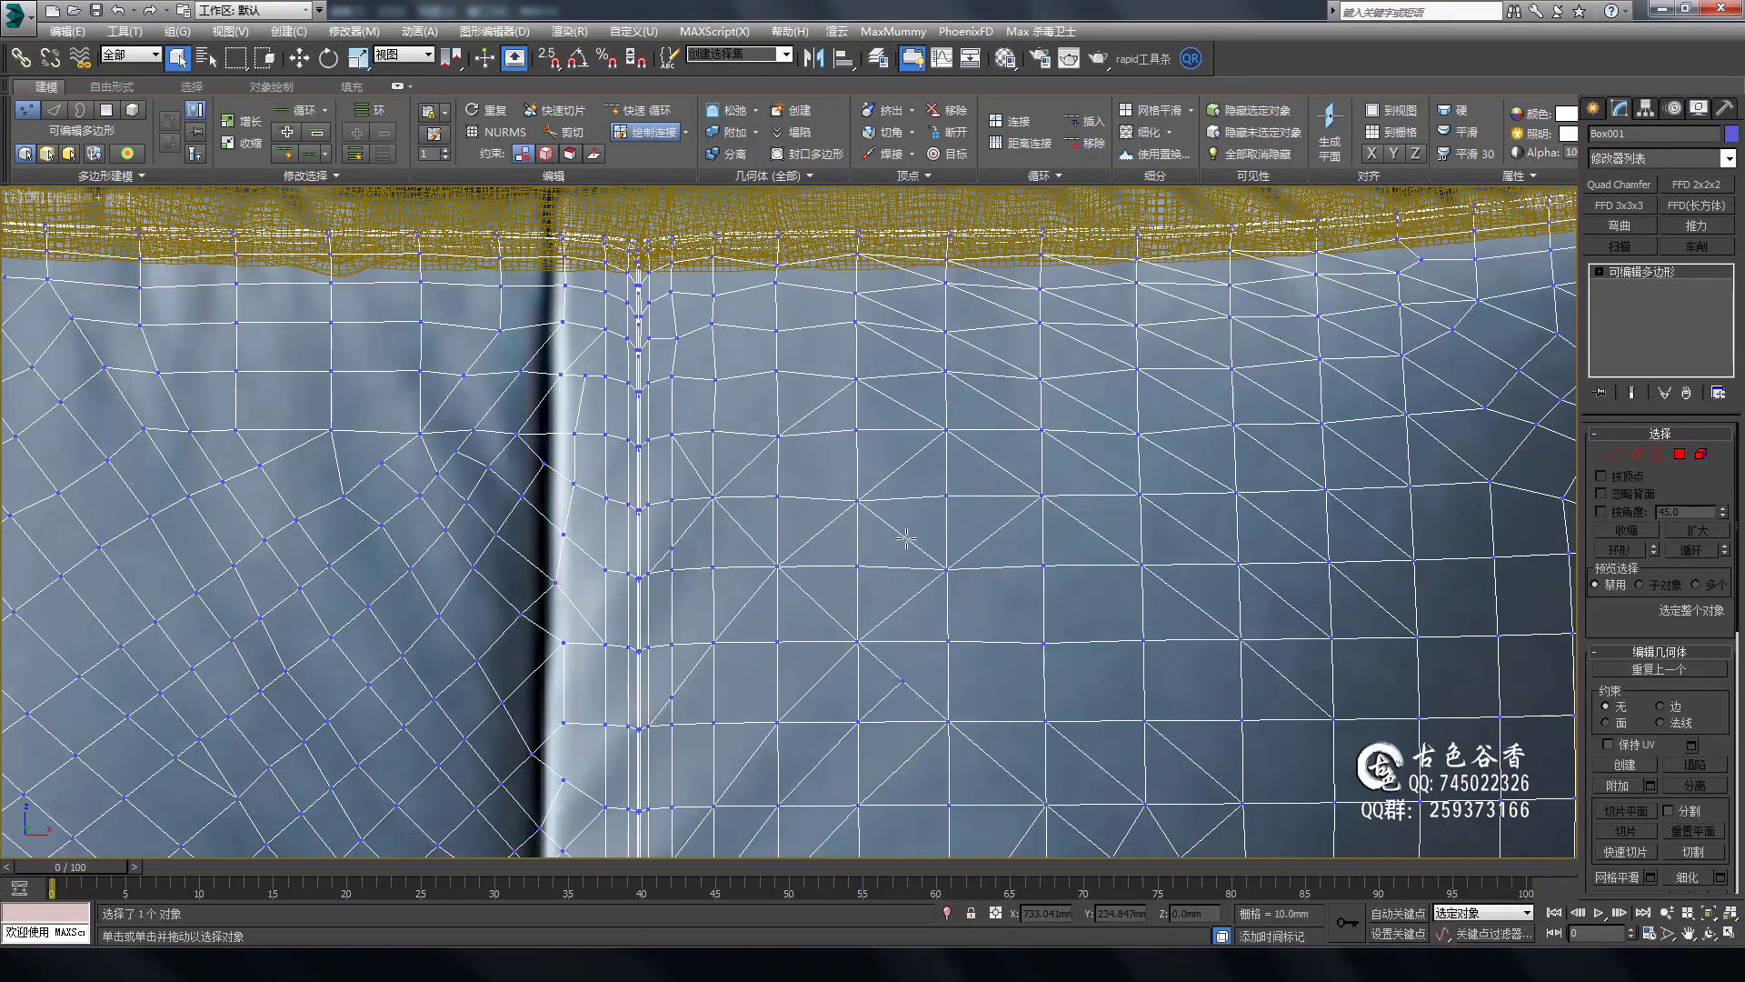
{"action": "middle_click_drag", "start_coordinate": [906, 538], "coordinate": [804, 420], "text": "alt"}
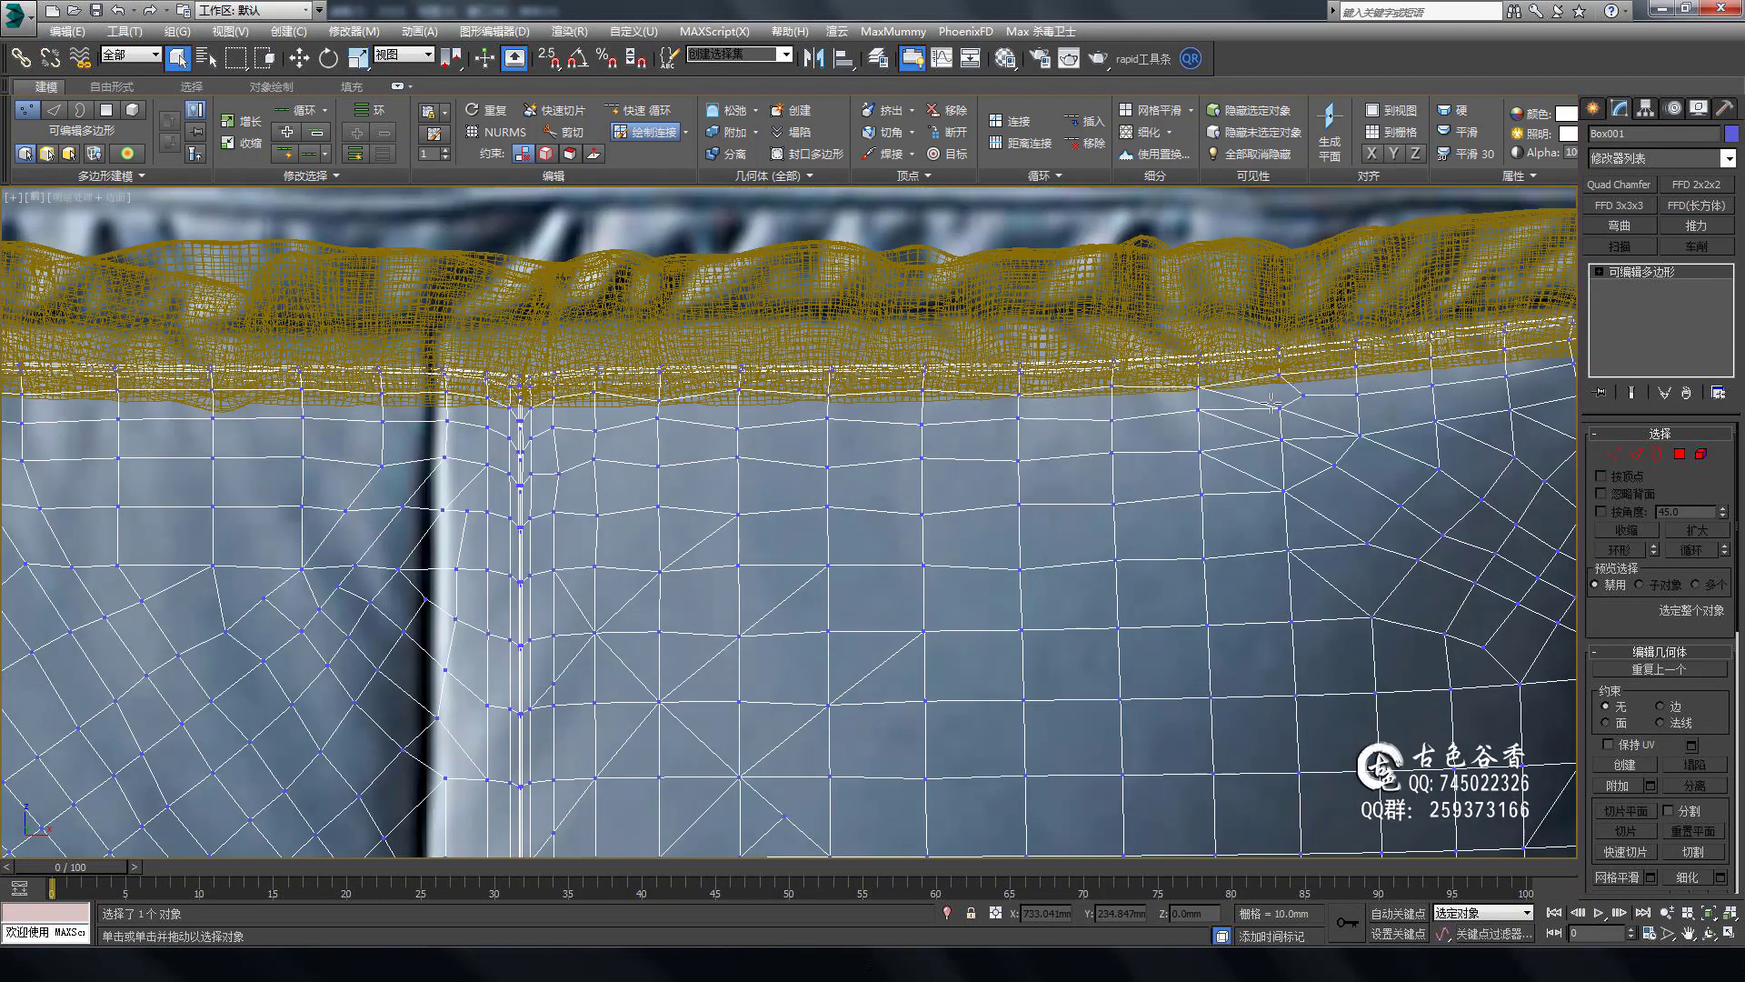
{"action": "scroll", "coordinate": [1304, 459], "scroll_direction": "down", "scroll_amount": 3}
{"action": "scroll", "coordinate": [1071, 460], "scroll_direction": "up", "scroll_amount": 3}
{"action": "scroll", "coordinate": [845, 468], "scroll_direction": "up", "scroll_amount": 3}
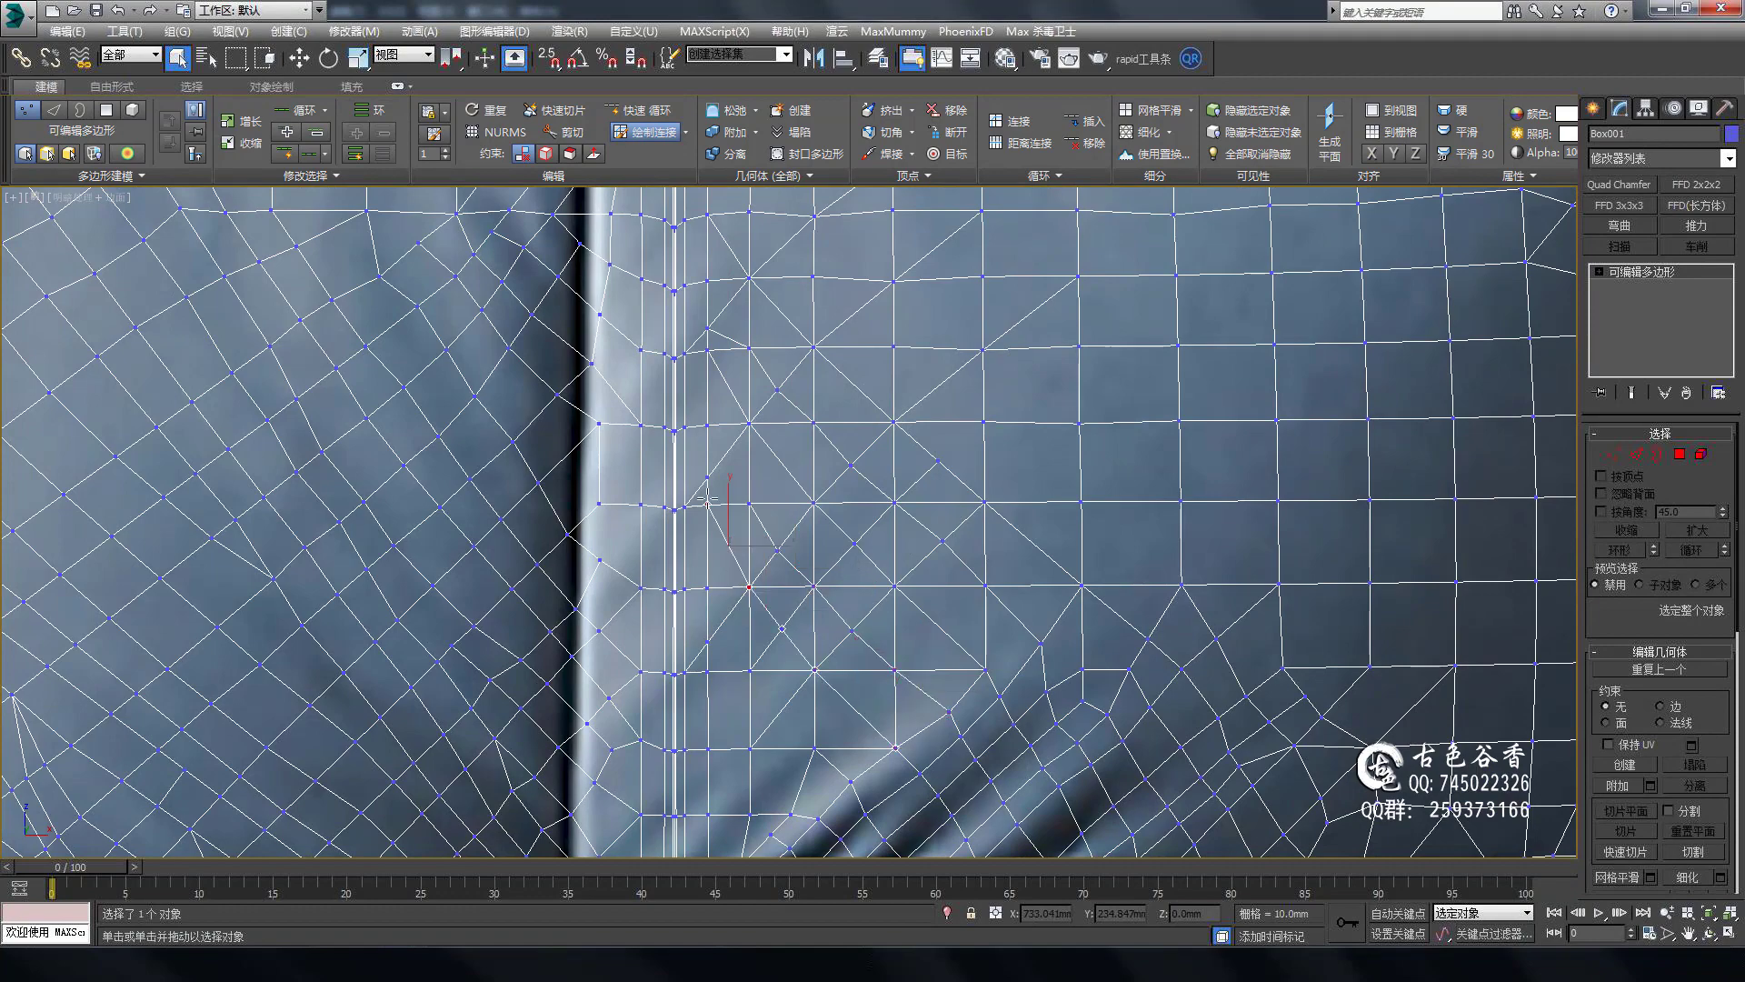
{"action": "scroll", "coordinate": [708, 498], "scroll_direction": "down", "scroll_amount": 3}
{"action": "scroll", "coordinate": [901, 533], "scroll_direction": "up", "scroll_amount": 3}
{"action": "middle_click_drag", "start_coordinate": [976, 442], "coordinate": [899, 454]}
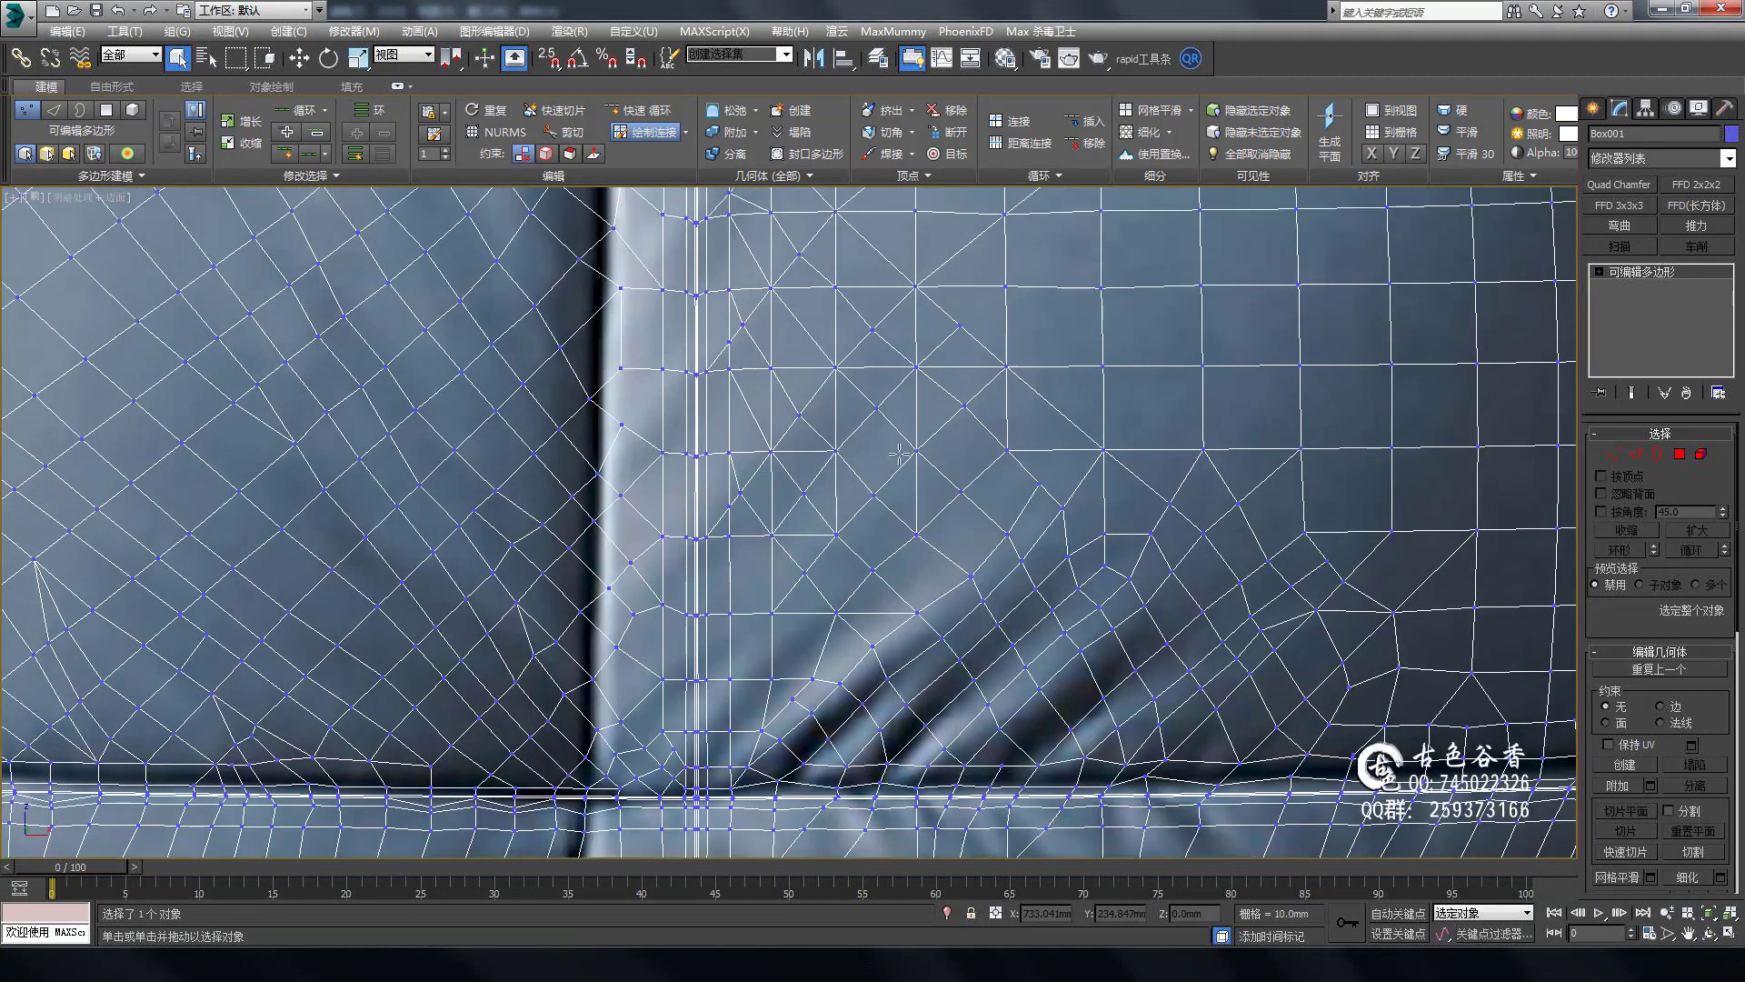
{"action": "scroll", "coordinate": [776, 616], "scroll_direction": "up", "scroll_amount": 2}
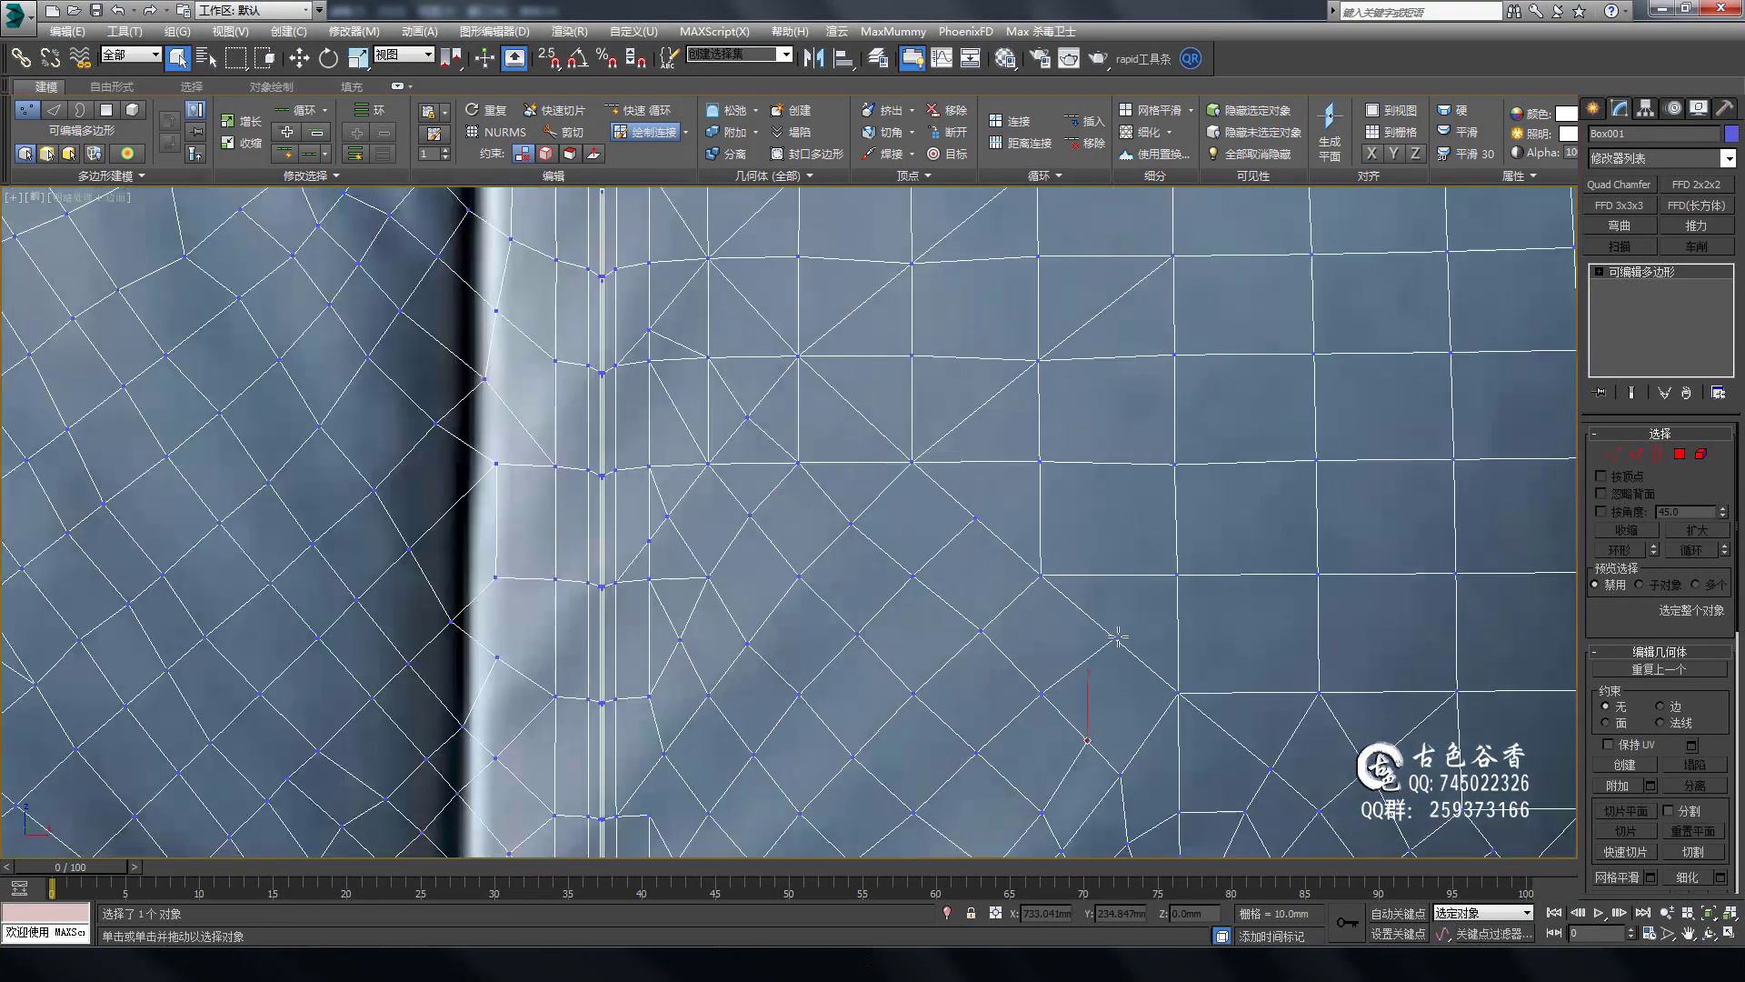
{"action": "middle_click_drag", "start_coordinate": [1118, 637], "coordinate": [1140, 734]}
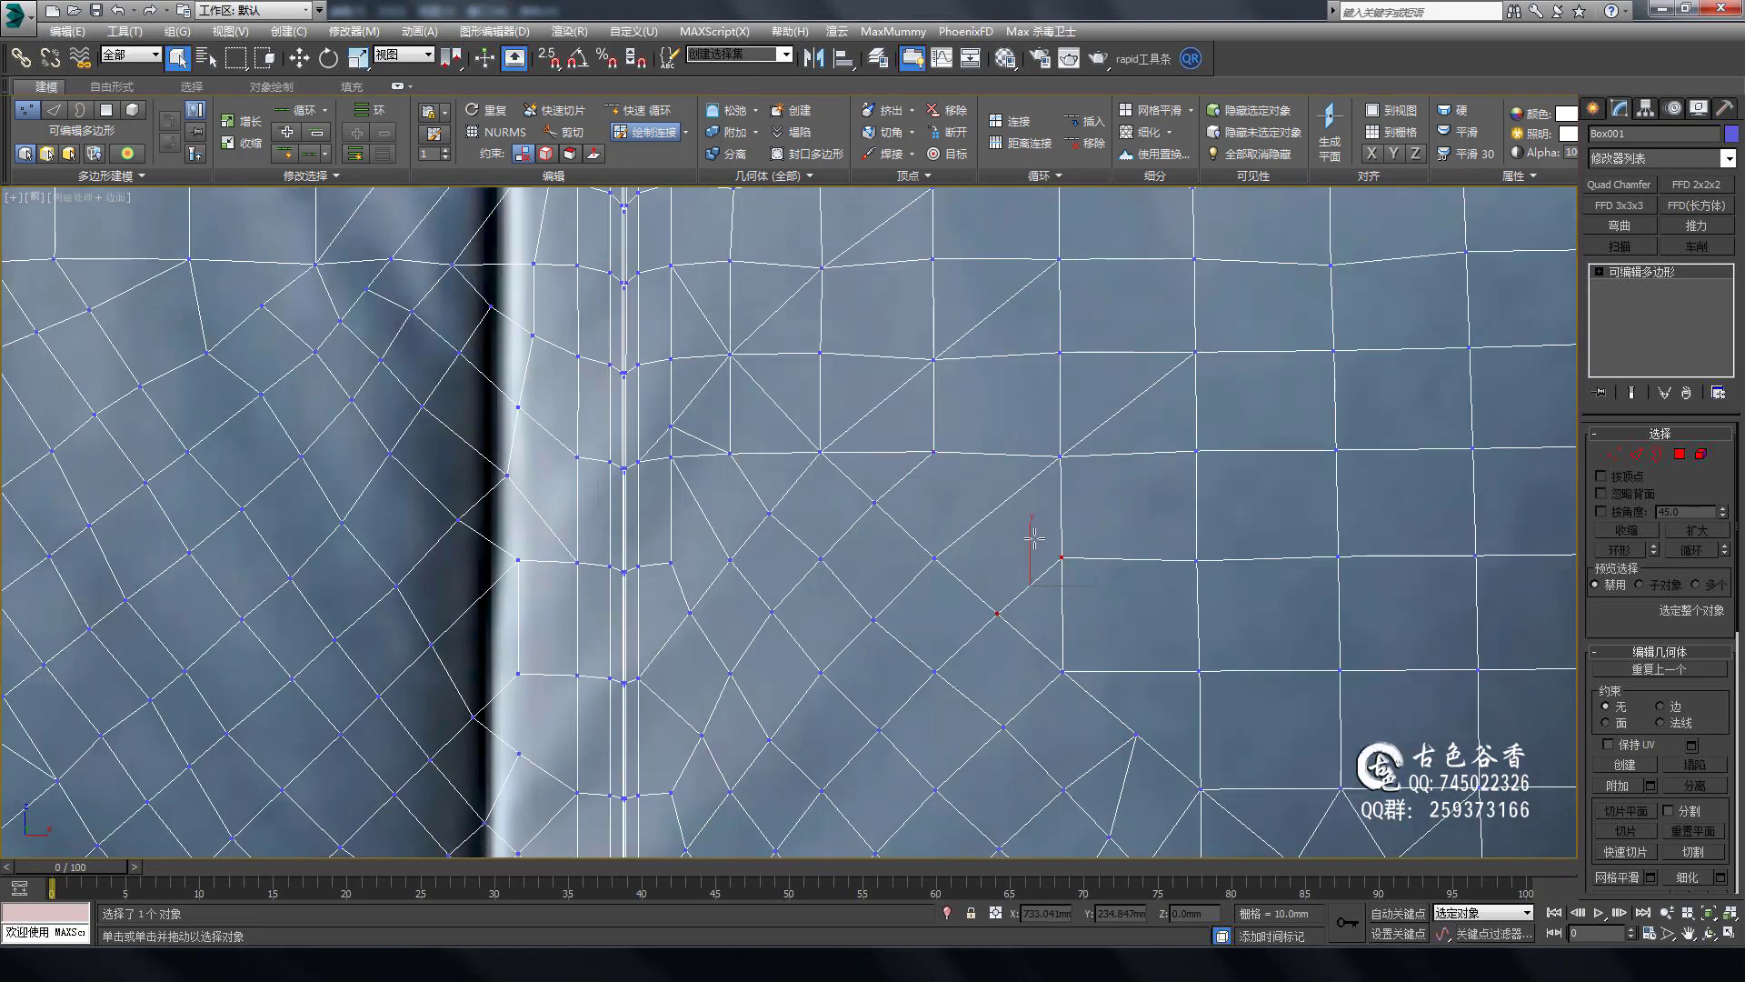
{"action": "scroll", "coordinate": [799, 530], "scroll_direction": "up", "scroll_amount": 2}
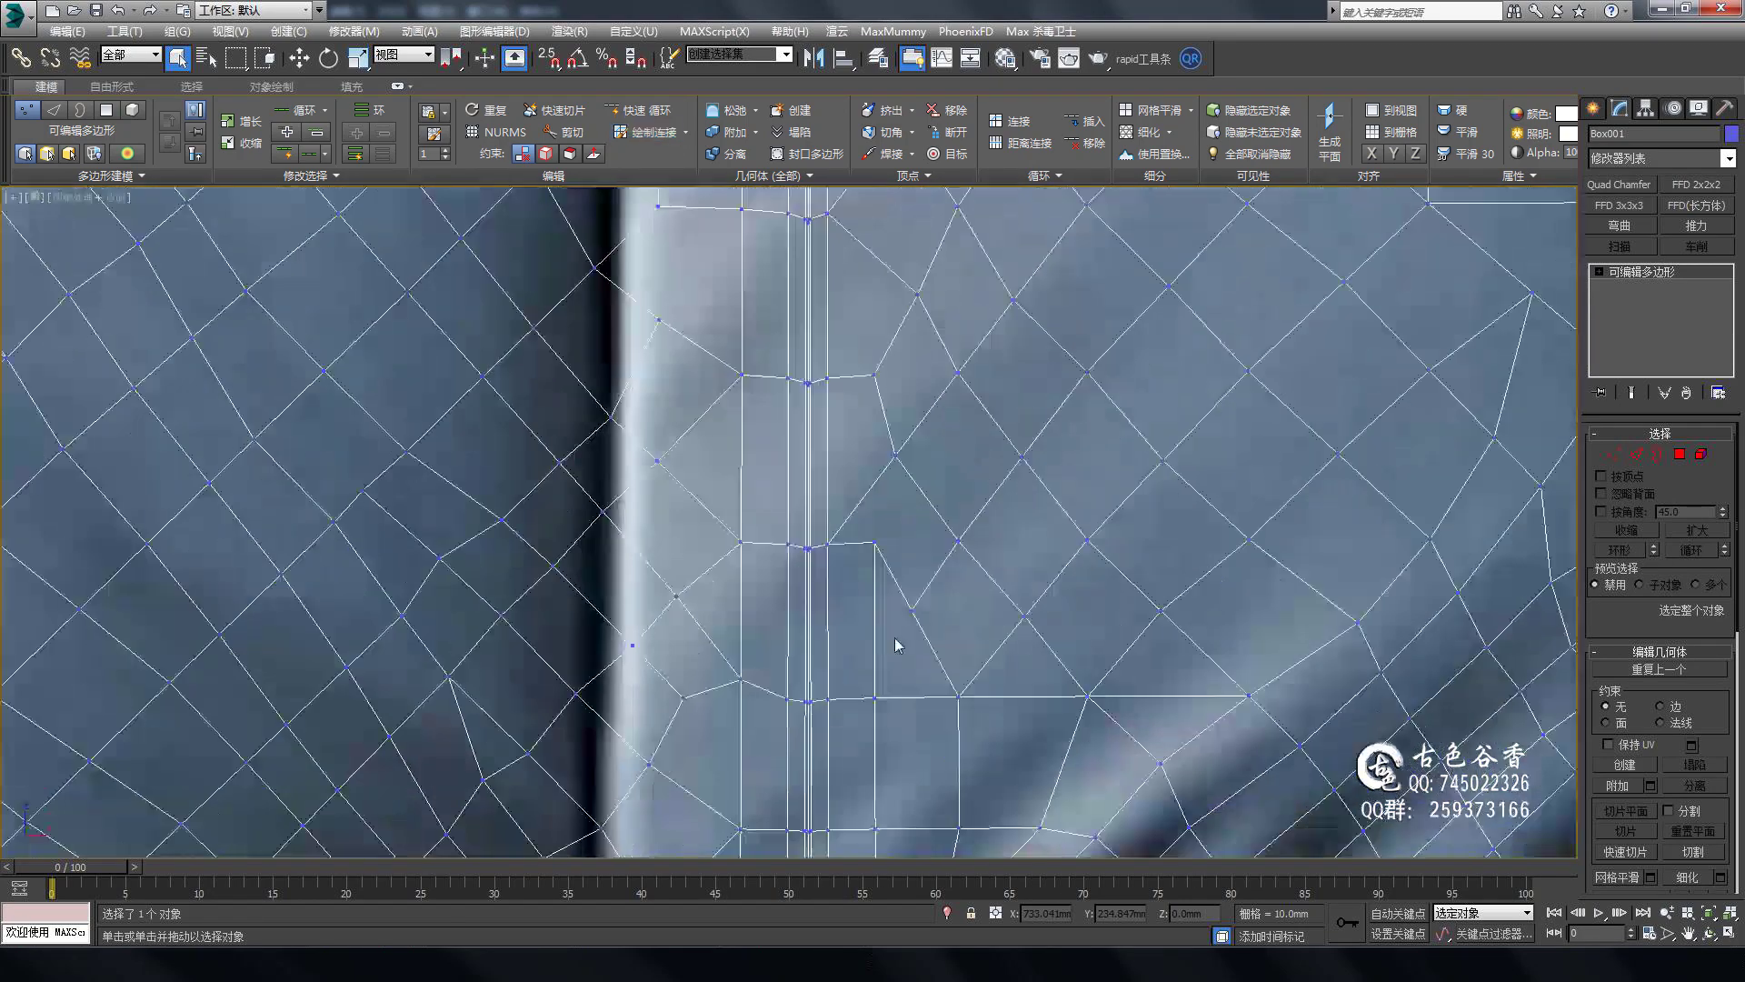
Alternate Edge and Vertex modes while viewing the mesh beside the seam at an angle.
{"action": "key", "text": "2"}
{"action": "scroll", "coordinate": [896, 646], "scroll_direction": "down", "scroll_amount": 1}
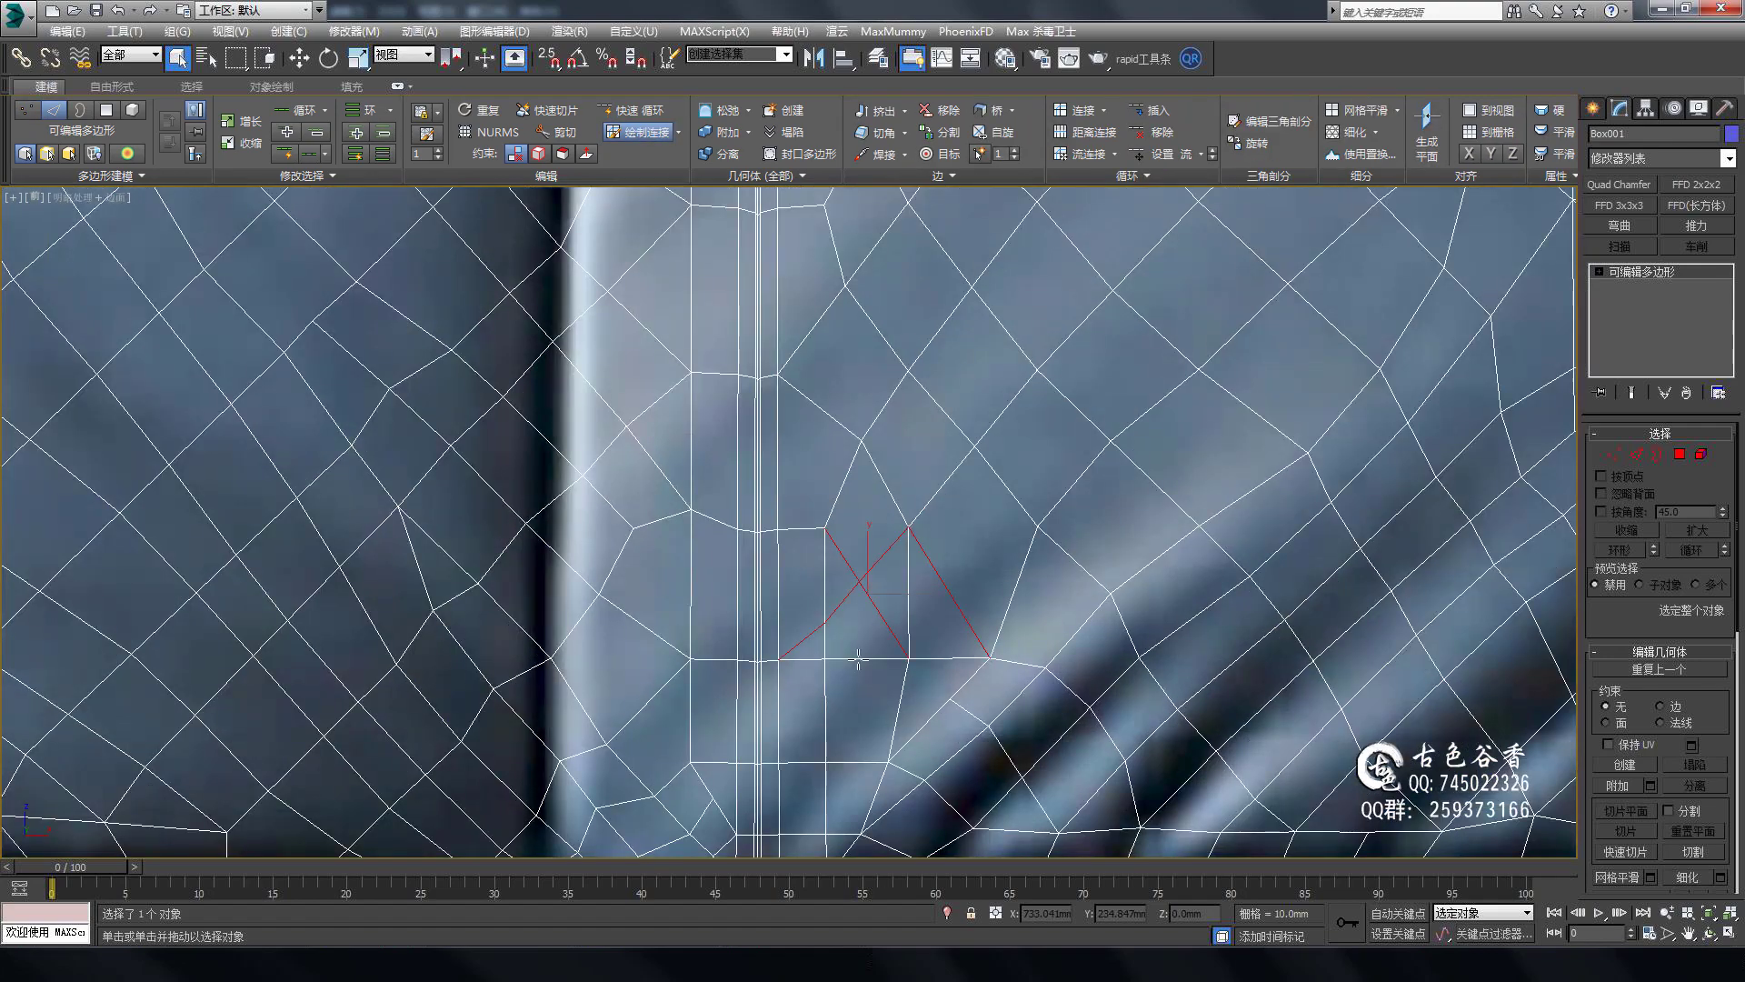
{"action": "scroll", "coordinate": [858, 660], "scroll_direction": "up", "scroll_amount": 1}
{"action": "scroll", "coordinate": [882, 640], "scroll_direction": "up", "scroll_amount": 1}
{"action": "scroll", "coordinate": [908, 623], "scroll_direction": "up", "scroll_amount": 1}
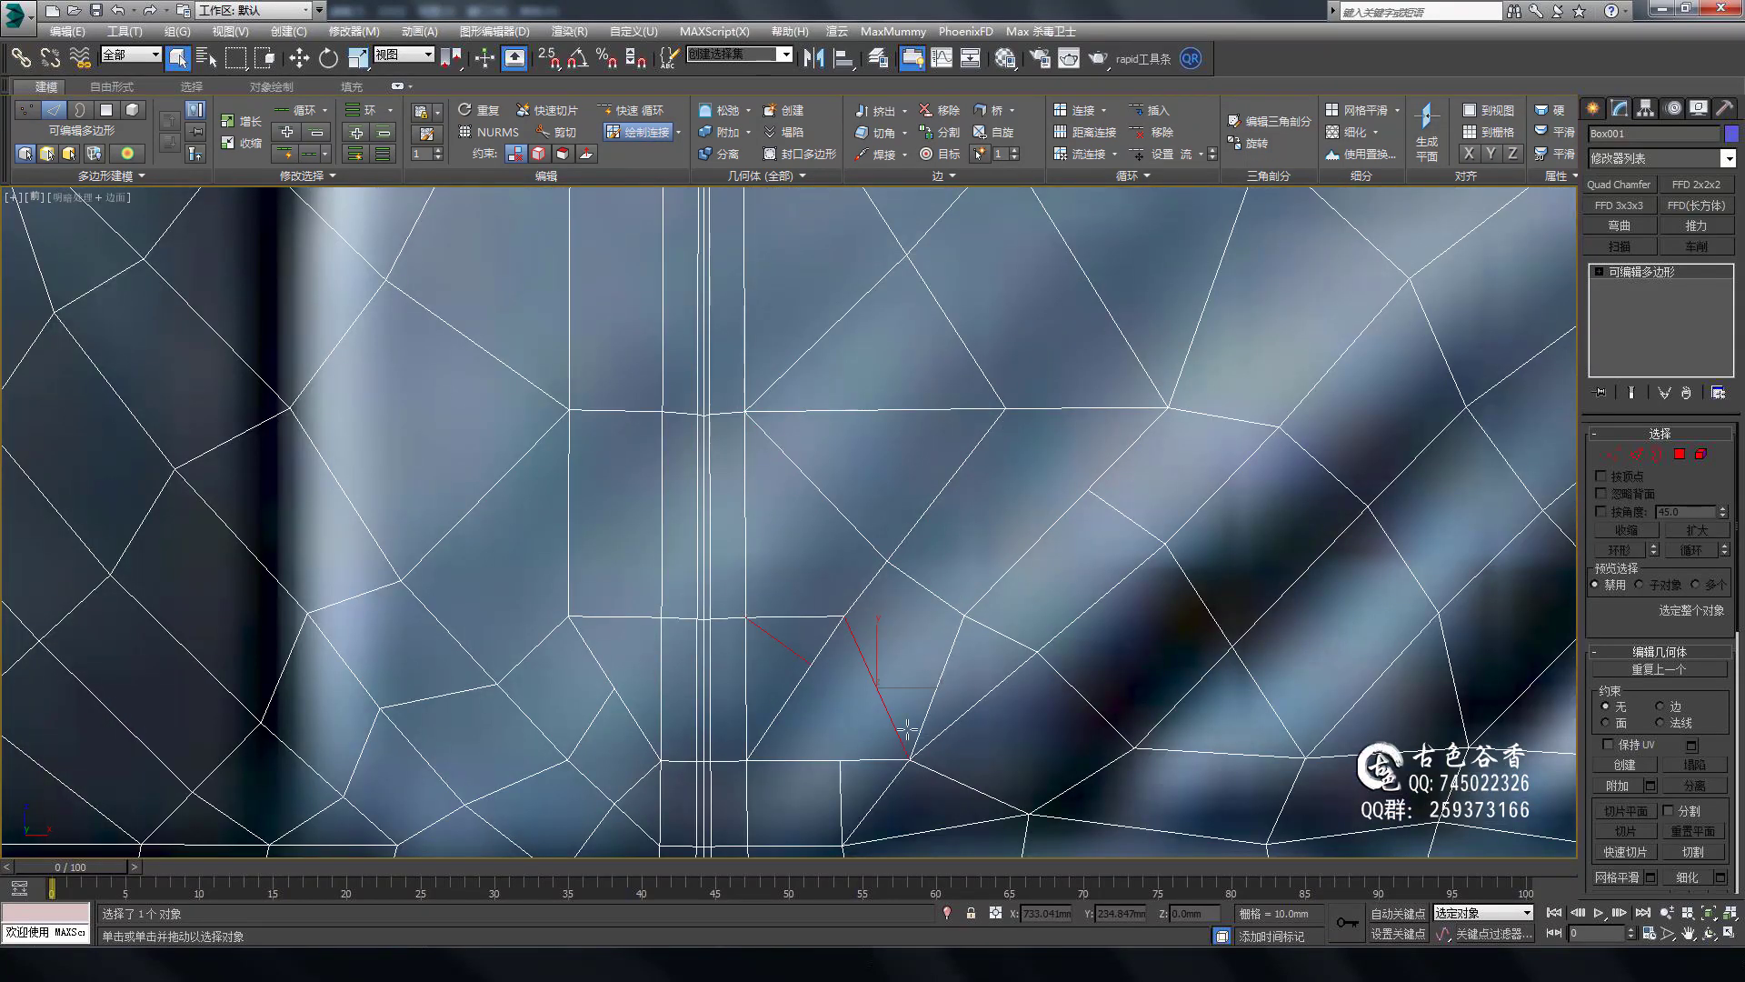
{"action": "scroll", "coordinate": [946, 628], "scroll_direction": "down", "scroll_amount": 2}
{"action": "scroll", "coordinate": [945, 623], "scroll_direction": "down", "scroll_amount": 1}
{"action": "key", "text": "1"}
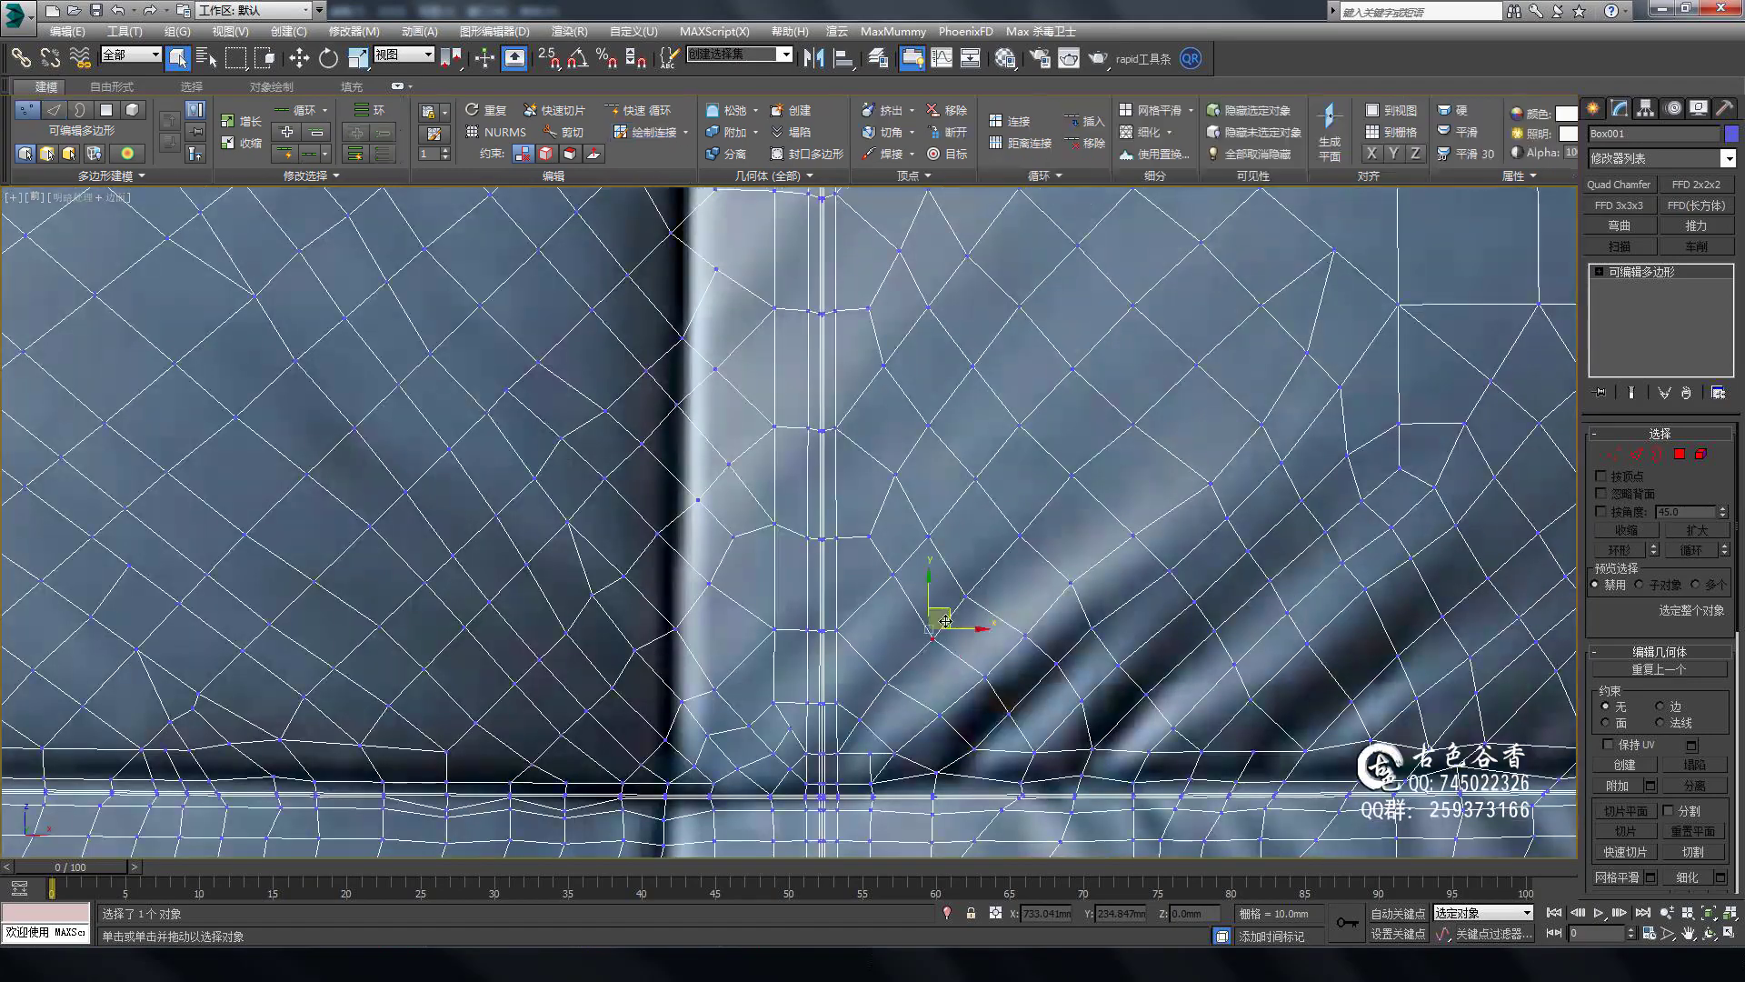
{"action": "key", "text": "2"}
{"action": "middle_click_drag", "start_coordinate": [946, 621], "coordinate": [841, 432], "text": "alt"}
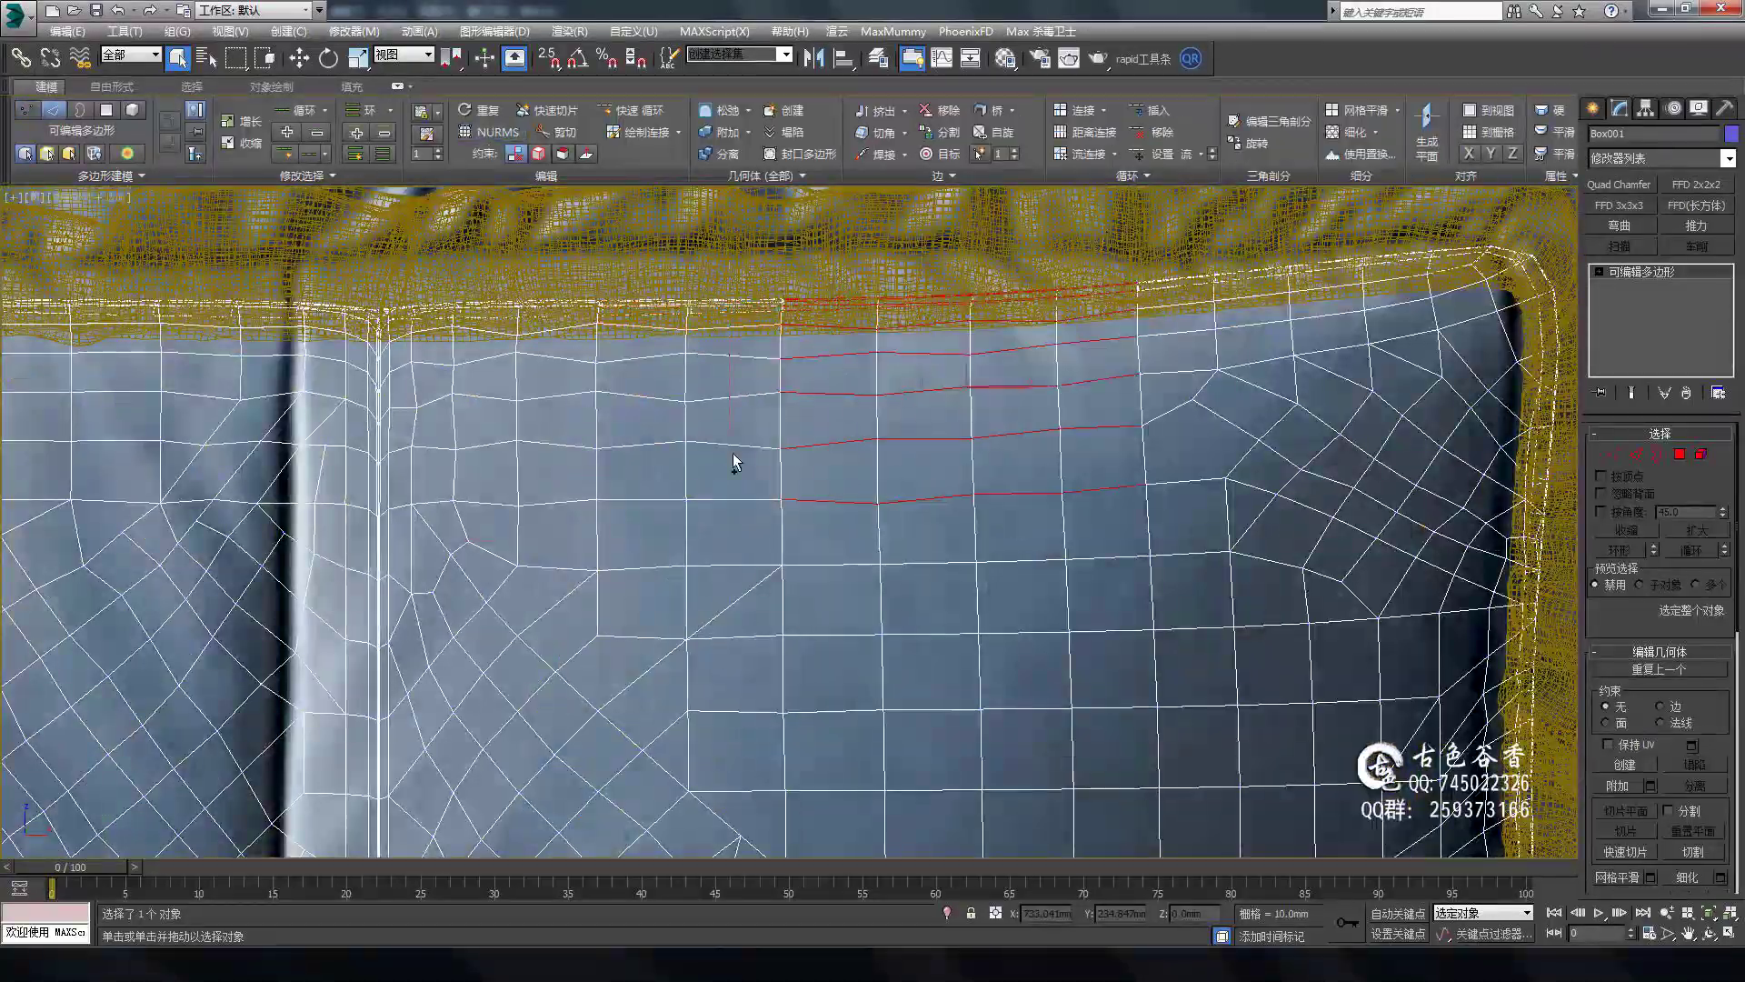
{"action": "key", "text": "1"}
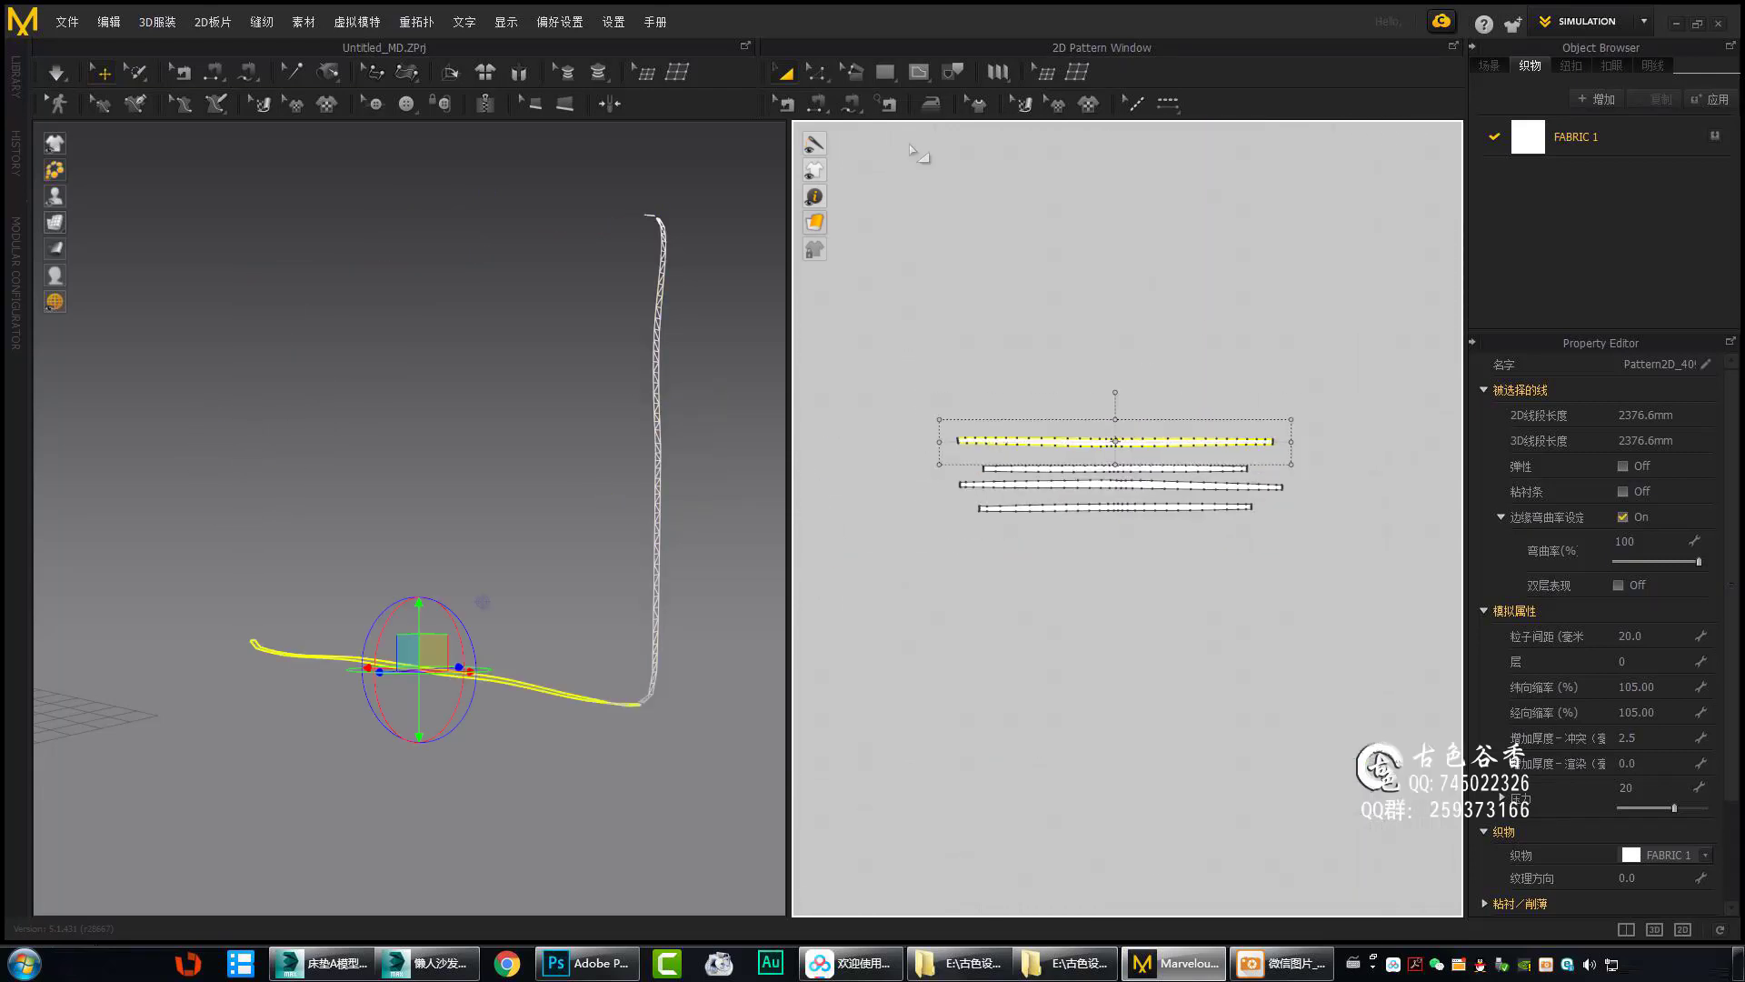
Show segment lengths on the patterns and select all eight 41.0-wide strips.
{"action": "scroll", "coordinate": [1055, 364], "scroll_direction": "up", "scroll_amount": 2}
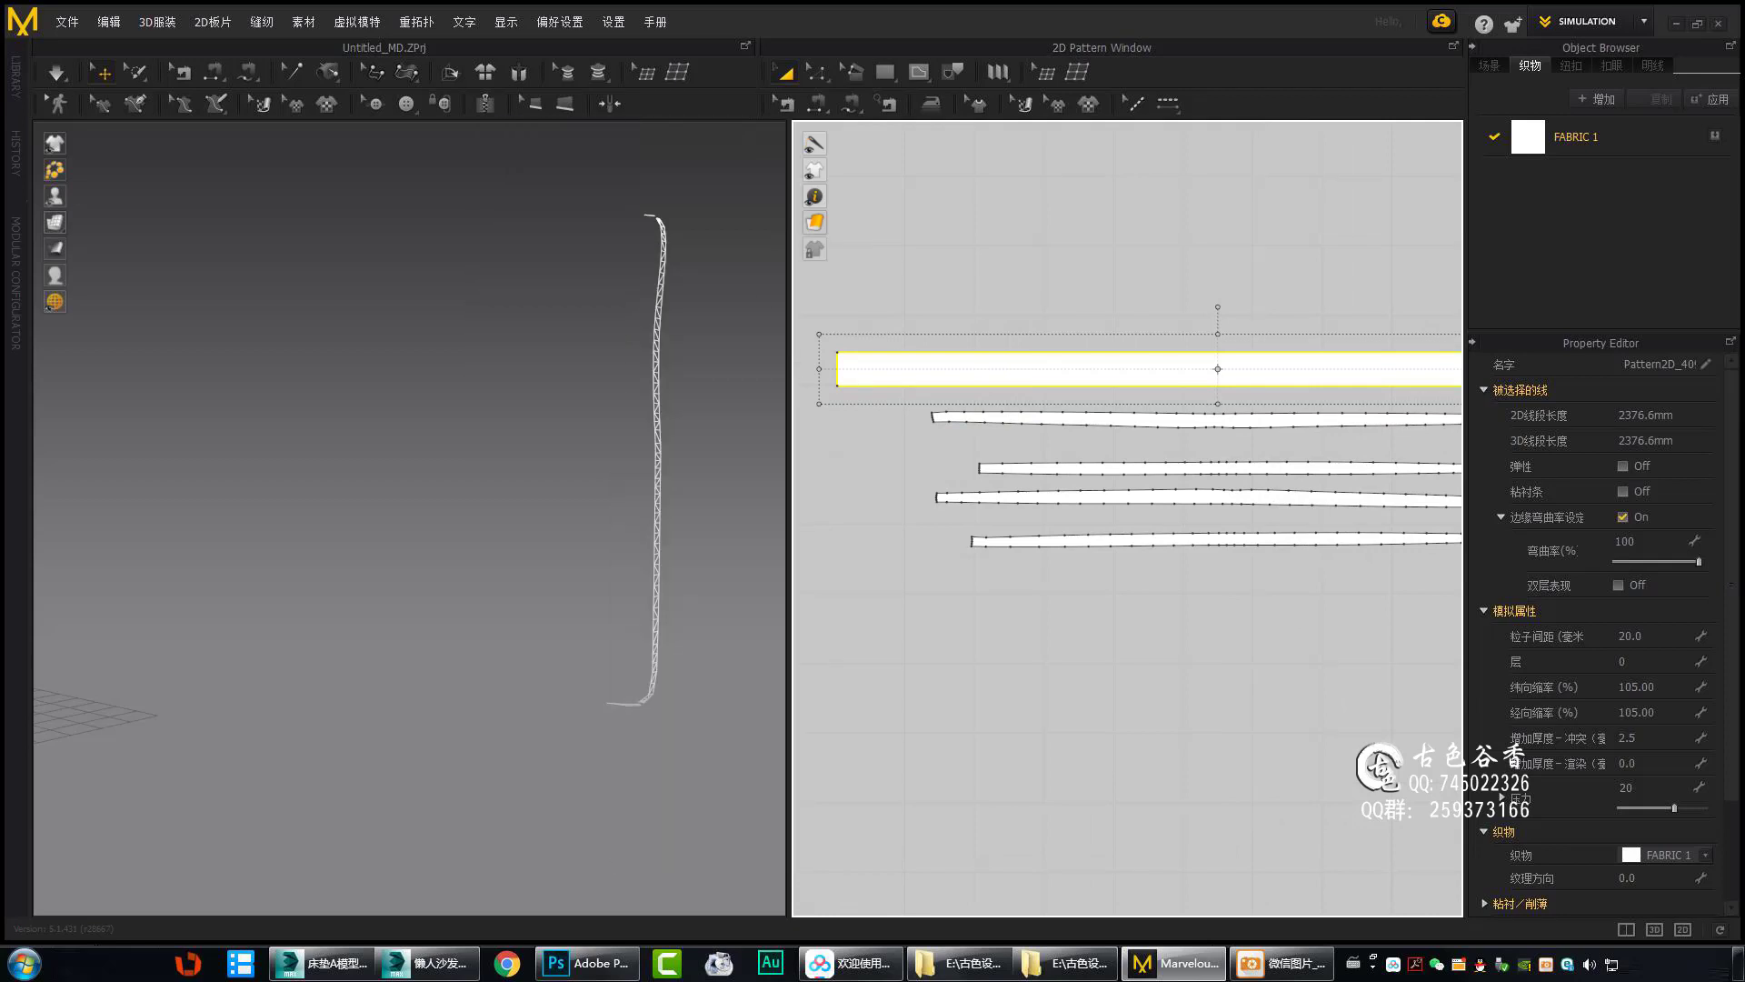
{"action": "left_click", "coordinate": [668, 183]}
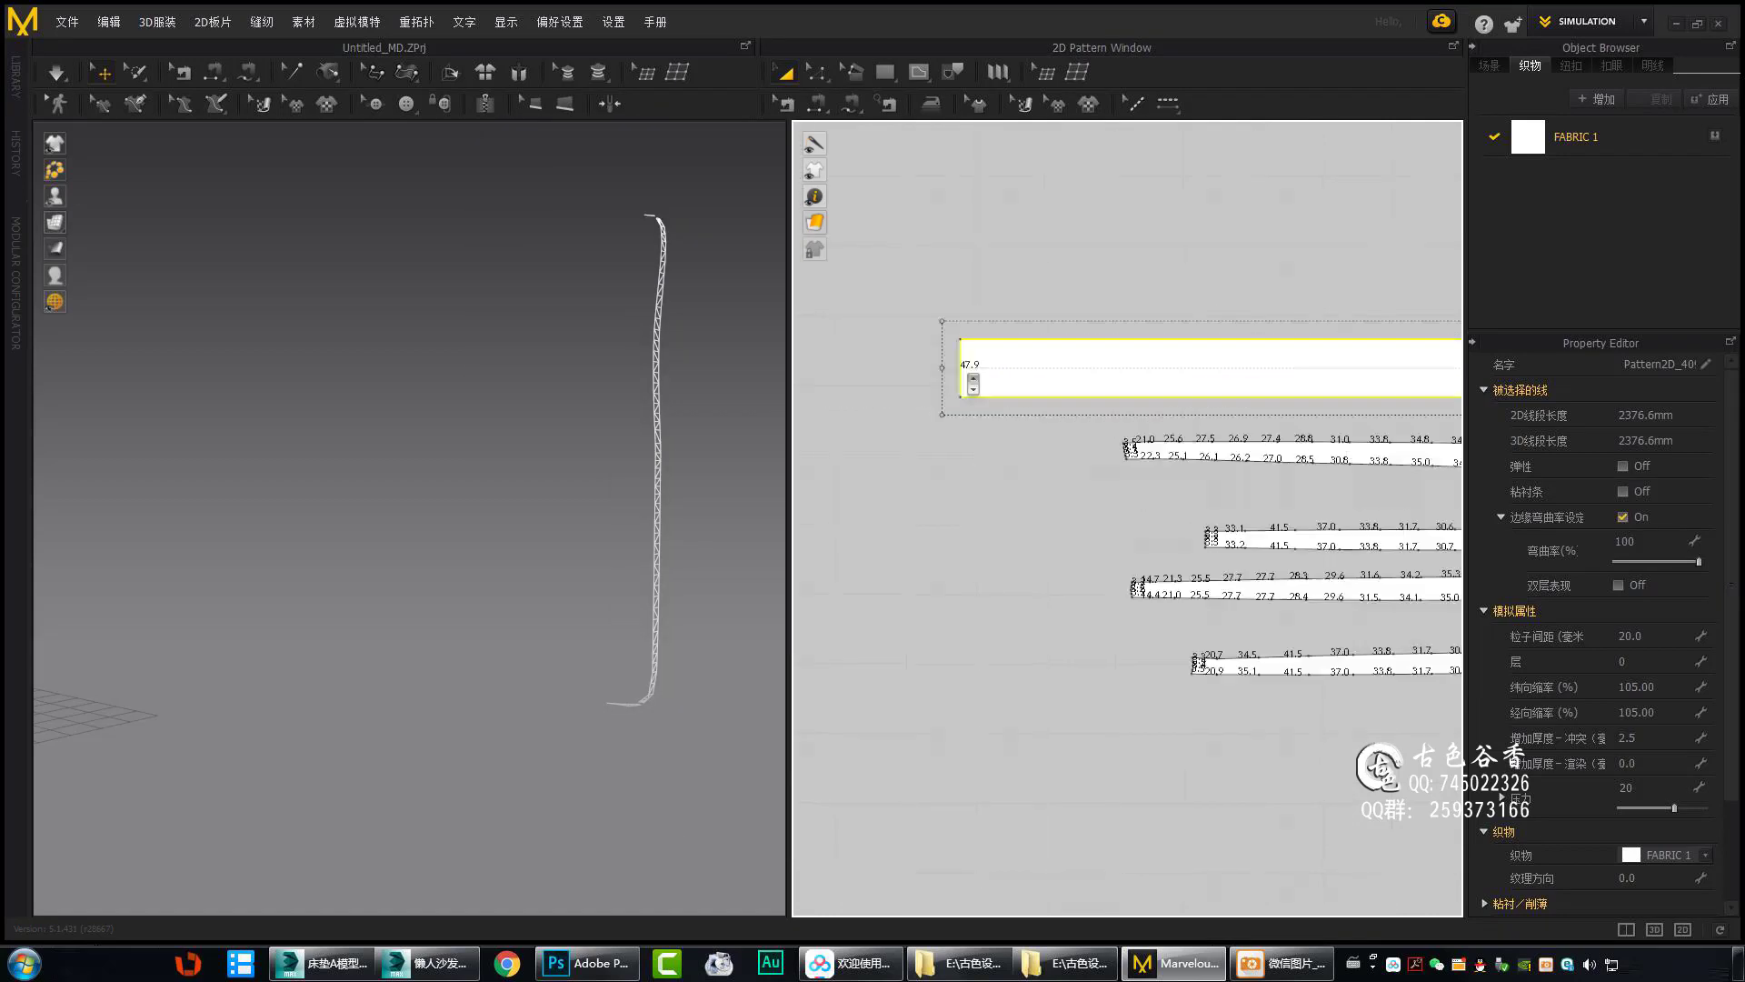
{"action": "scroll", "coordinate": [1131, 388], "scroll_direction": "down", "scroll_amount": 2}
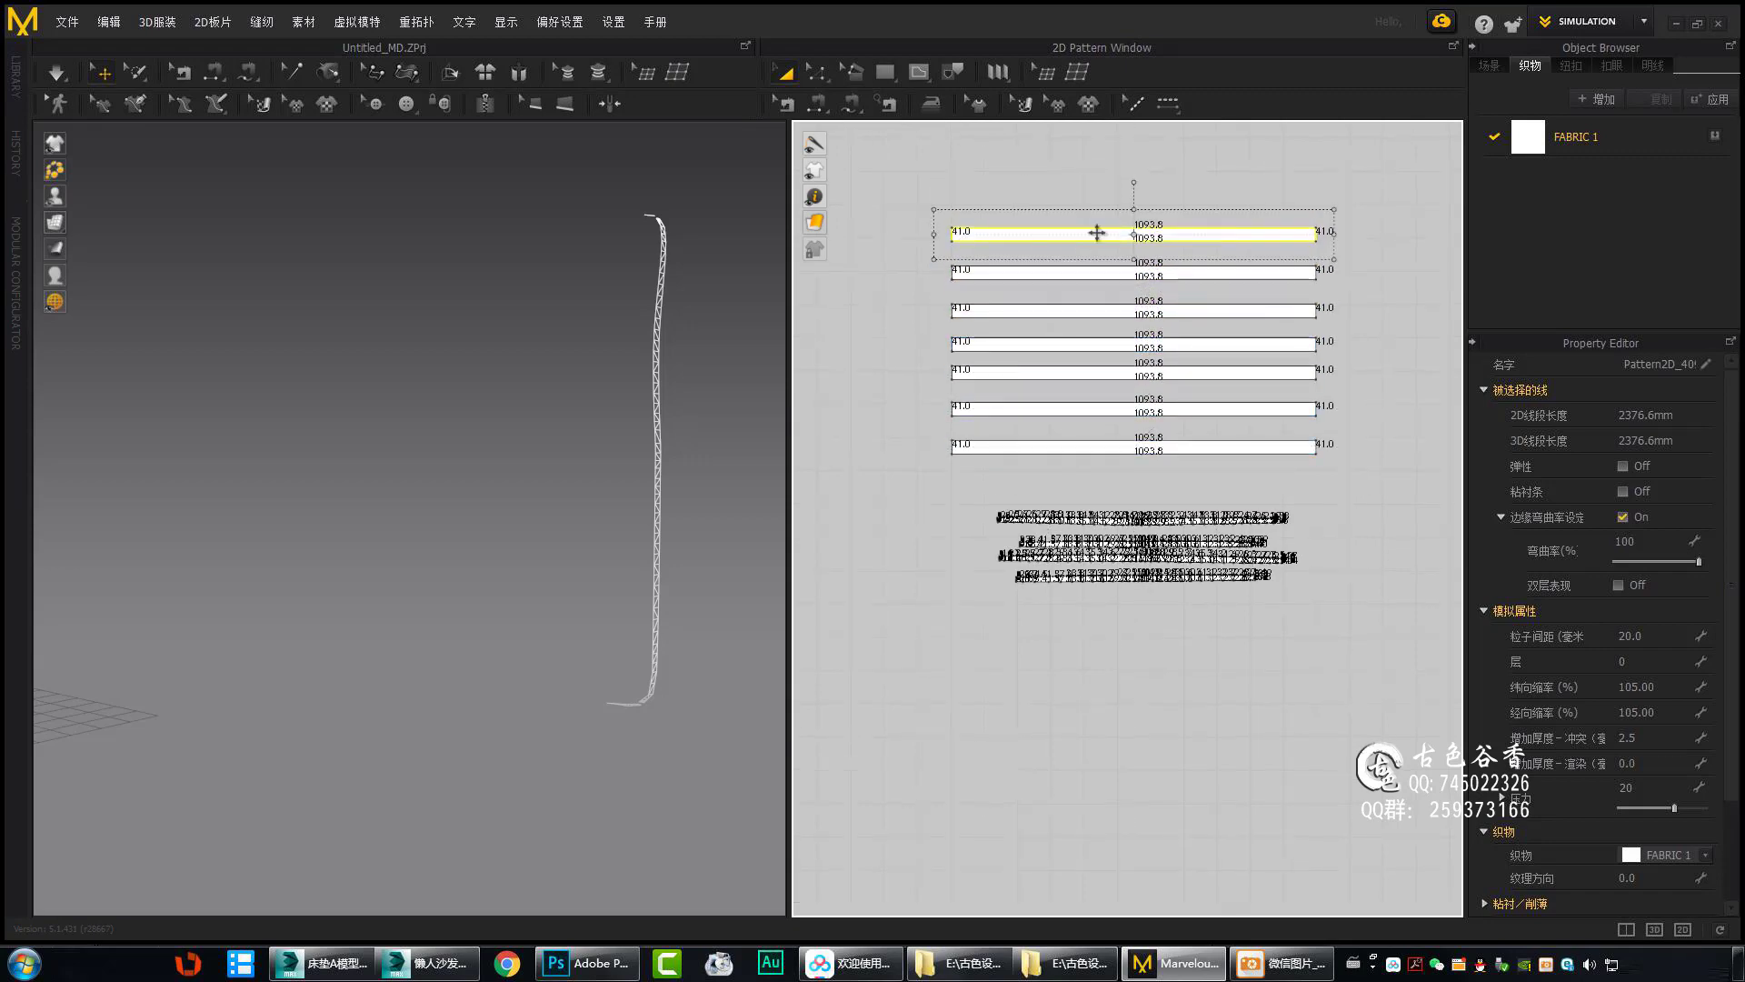
{"action": "key", "text": "ctrl+a"}
{"action": "scroll", "coordinate": [1000, 300], "scroll_direction": "down", "scroll_amount": 1}
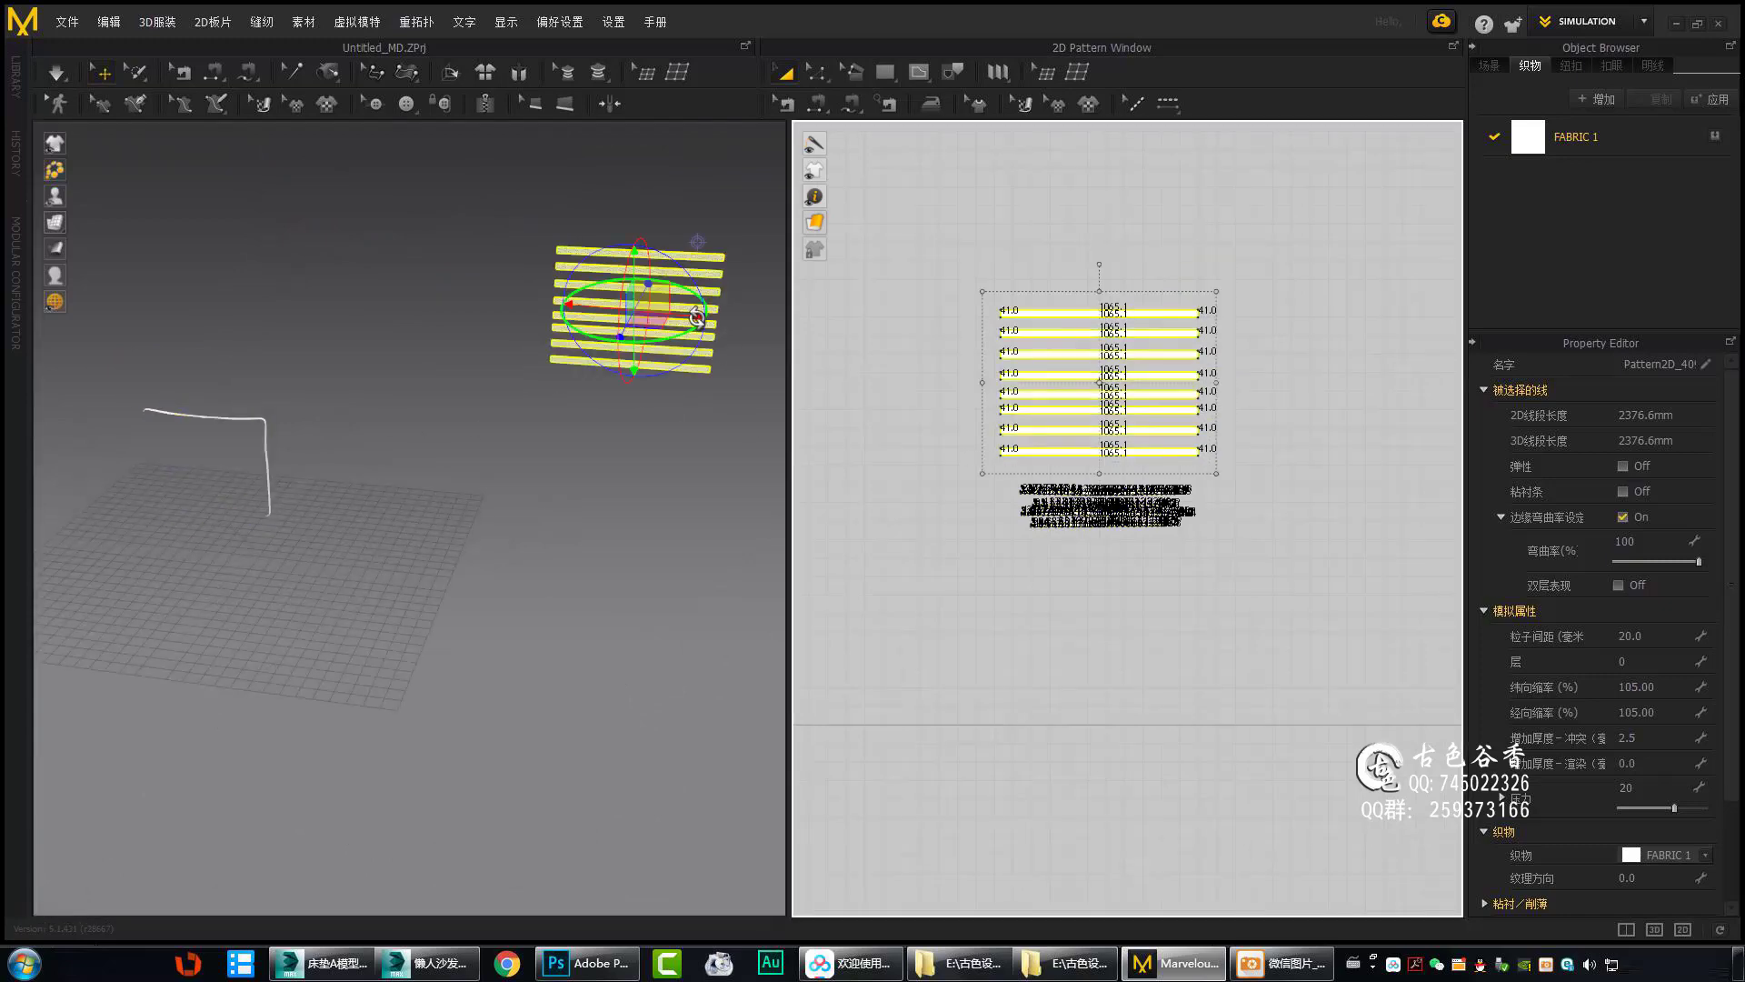
In Segment Sewing, select a single strip and get a close view of its long edge.
{"action": "scroll", "coordinate": [539, 349], "scroll_direction": "up", "scroll_amount": 5}
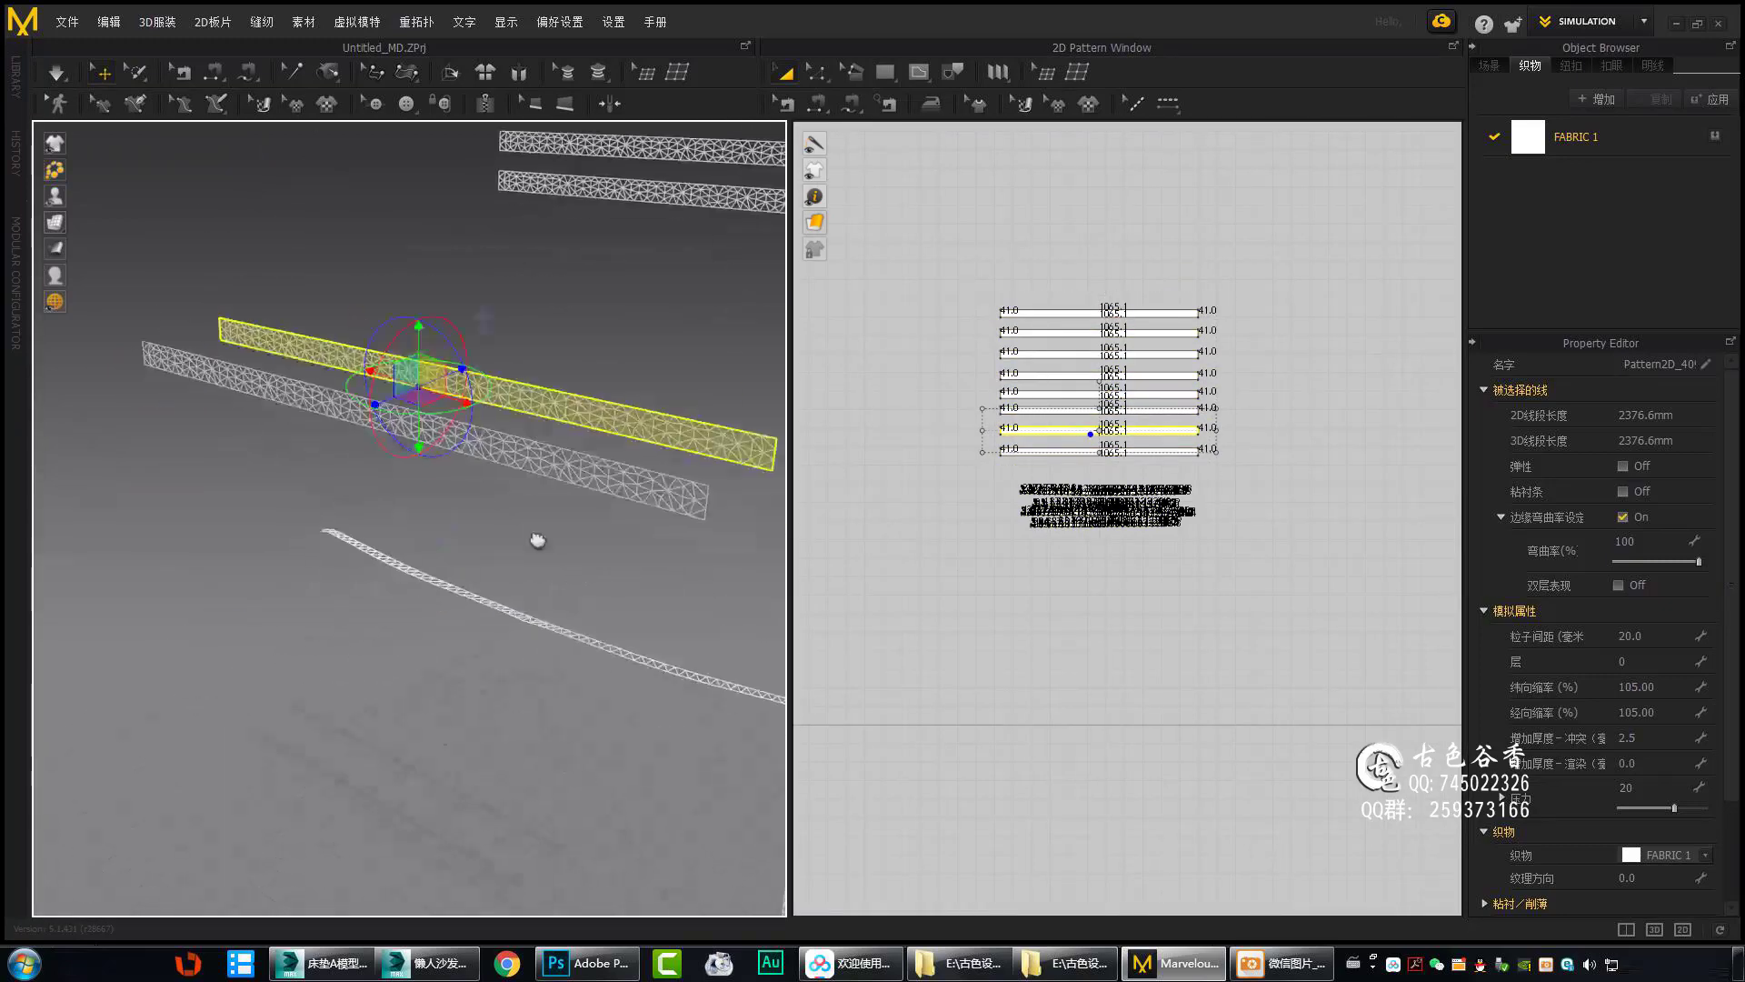
{"action": "key", "text": "n"}
{"action": "scroll", "coordinate": [1148, 459], "scroll_direction": "up", "scroll_amount": 5}
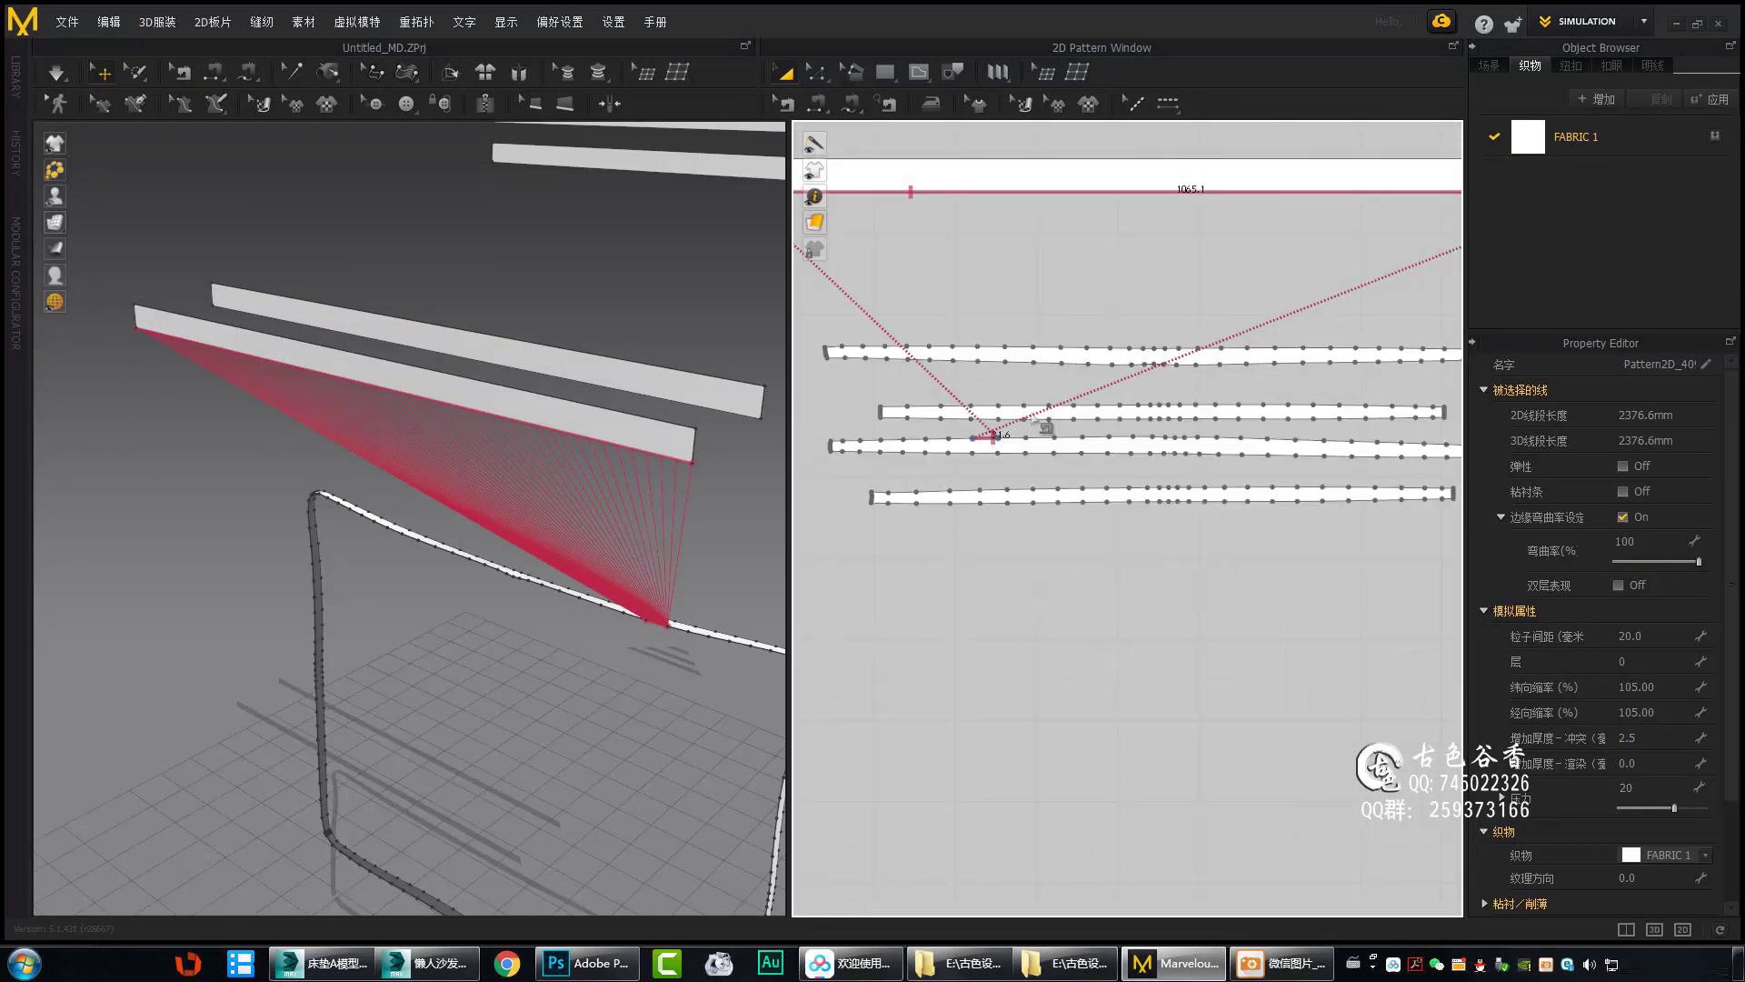
{"action": "middle_click_drag", "start_coordinate": [1046, 427], "coordinate": [1228, 541]}
{"action": "mouse_move", "coordinate": [581, 509]}
{"action": "right_mouse_down"}
{"action": "mouse_move", "coordinate": [476, 600]}
{"action": "mouse_move", "coordinate": [448, 507]}
{"action": "mouse_move", "coordinate": [643, 418]}
{"action": "right_mouse_up"}
{"action": "left_click", "coordinate": [528, 195]}
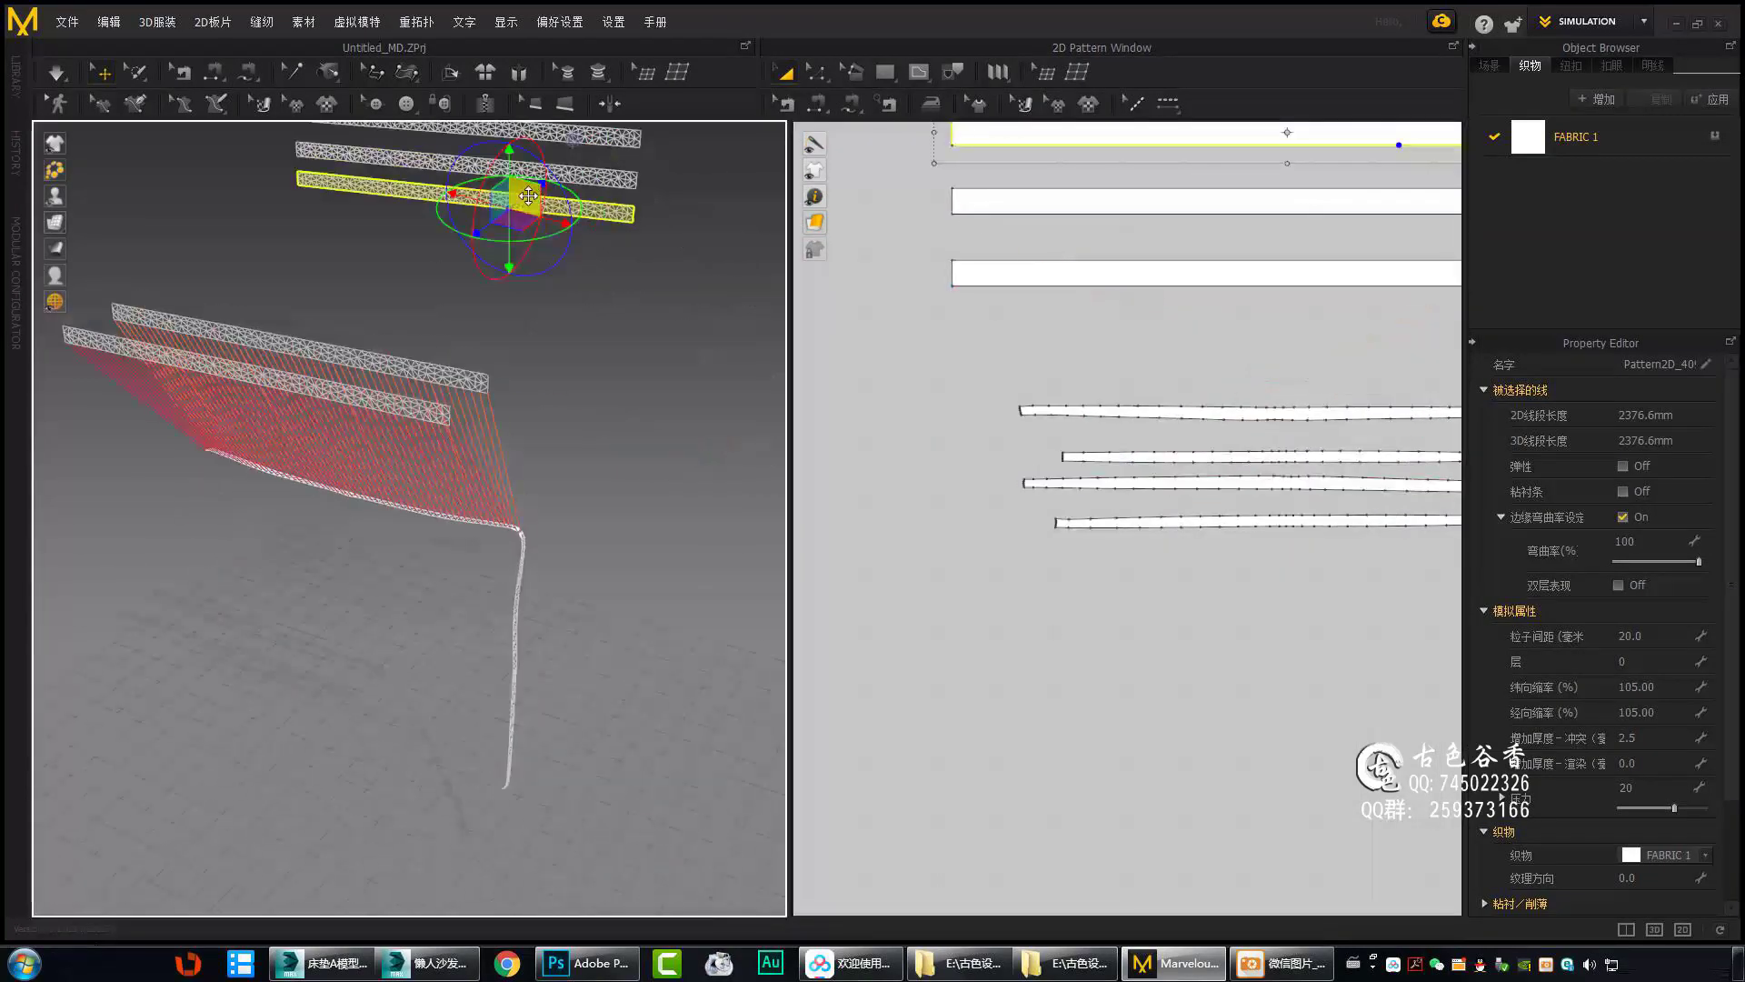
{"action": "right_click_drag", "start_coordinate": [612, 476], "coordinate": [397, 518]}
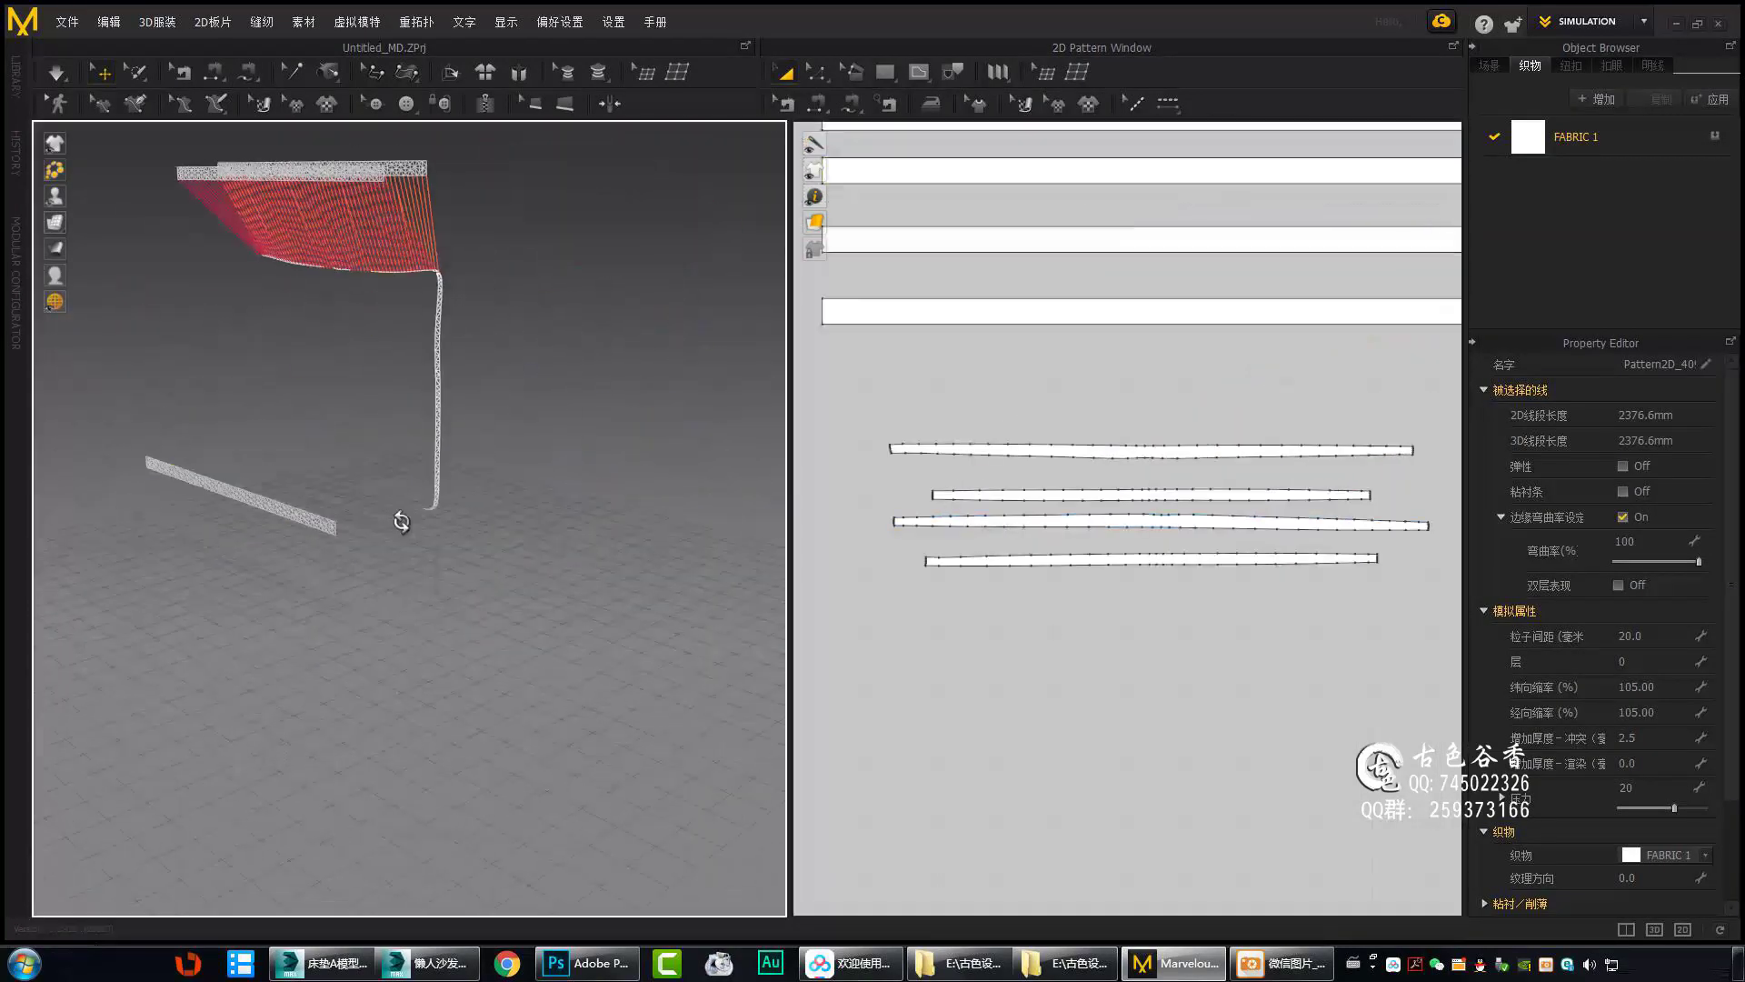
{"action": "scroll", "coordinate": [563, 475], "scroll_direction": "up", "scroll_amount": 5}
{"action": "scroll", "coordinate": [1083, 218], "scroll_direction": "up", "scroll_amount": 3}
{"action": "scroll", "coordinate": [1082, 218], "scroll_direction": "up", "scroll_amount": 2}
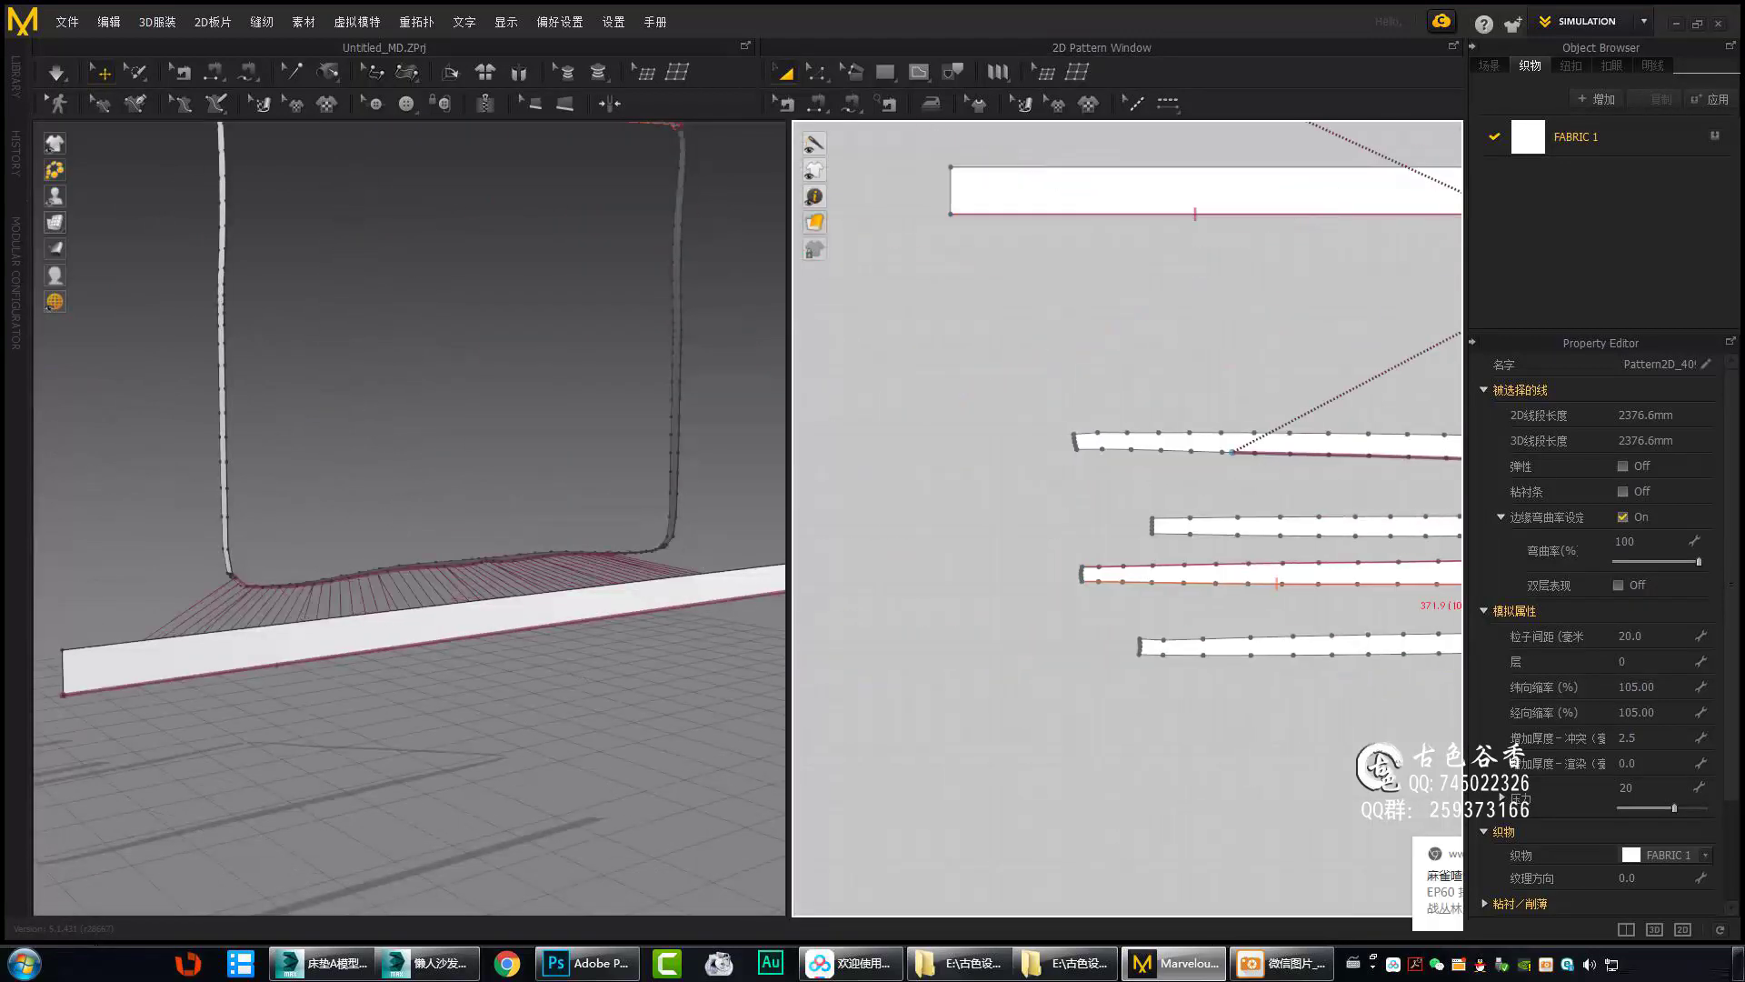
{"action": "scroll", "coordinate": [737, 401], "scroll_direction": "down", "scroll_amount": 5}
Sew the strip's edge to the cushion-outline edge with Free Sewing.
{"action": "left_click", "coordinate": [441, 481]}
{"action": "scroll", "coordinate": [442, 482], "scroll_direction": "up", "scroll_amount": 5}
{"action": "right_click_drag", "start_coordinate": [442, 482], "coordinate": [546, 436]}
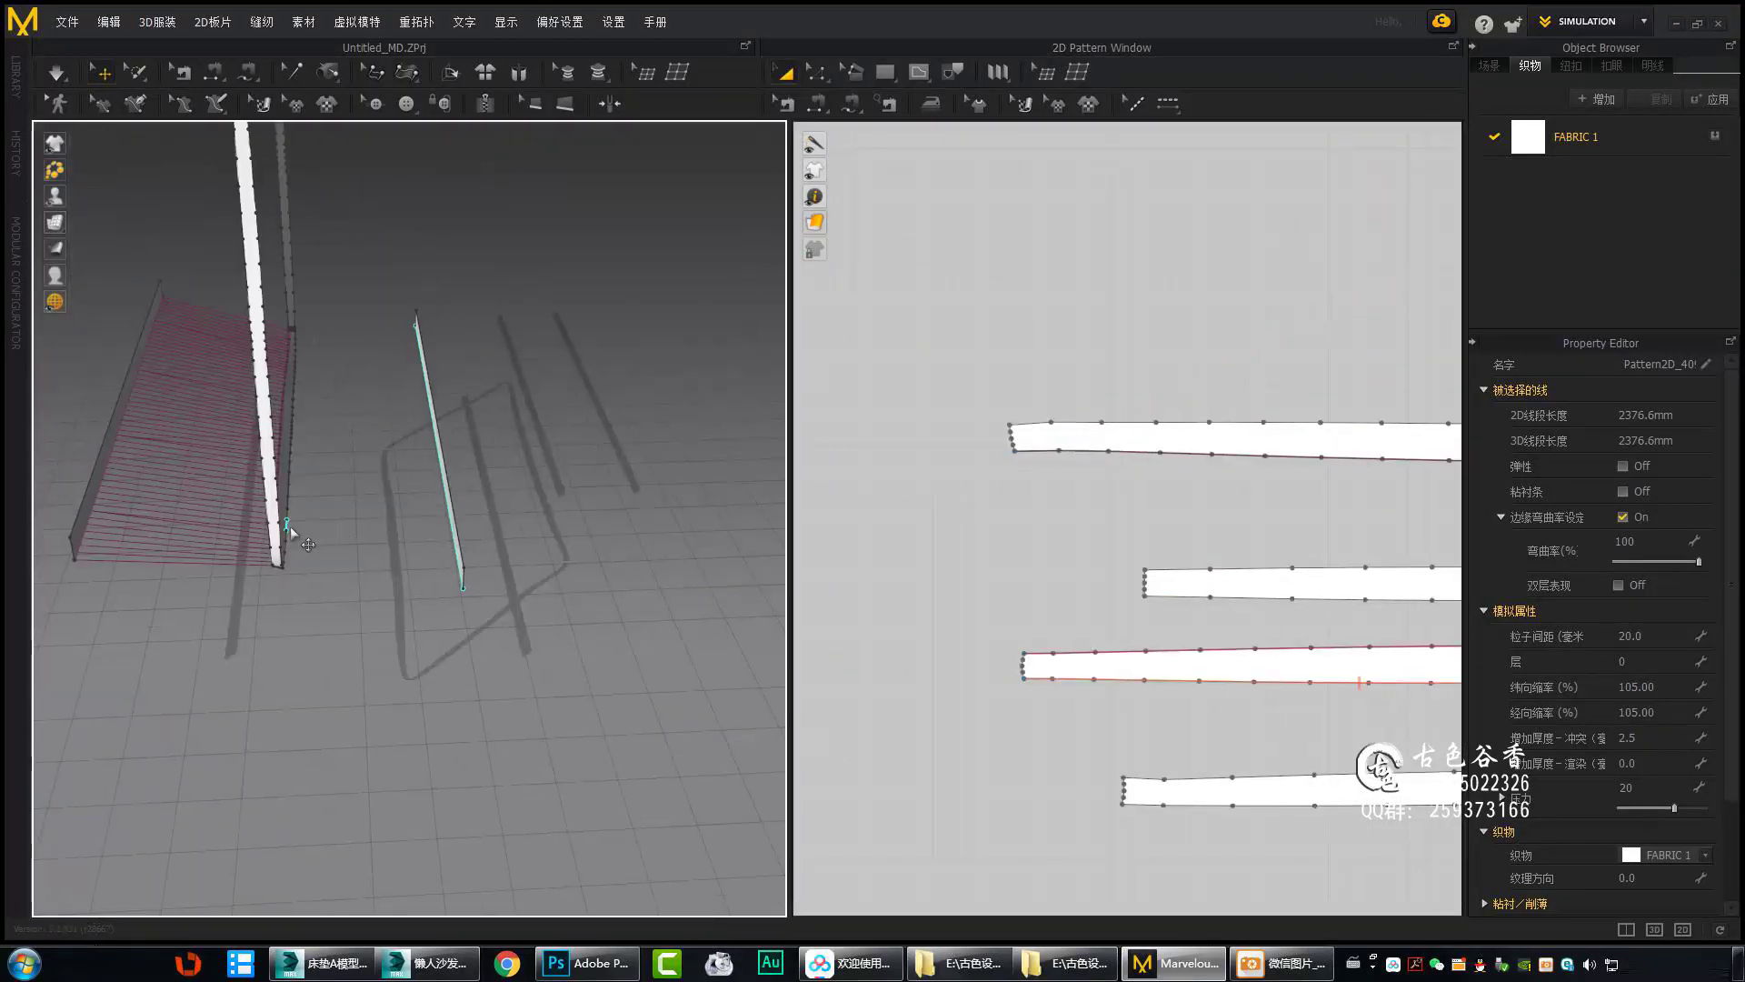
{"action": "key", "text": "n"}
{"action": "scroll", "coordinate": [1000, 454], "scroll_direction": "up", "scroll_amount": 3}
{"action": "left_click", "coordinate": [1414, 223]}
{"action": "scroll", "coordinate": [909, 496], "scroll_direction": "down", "scroll_amount": 1}
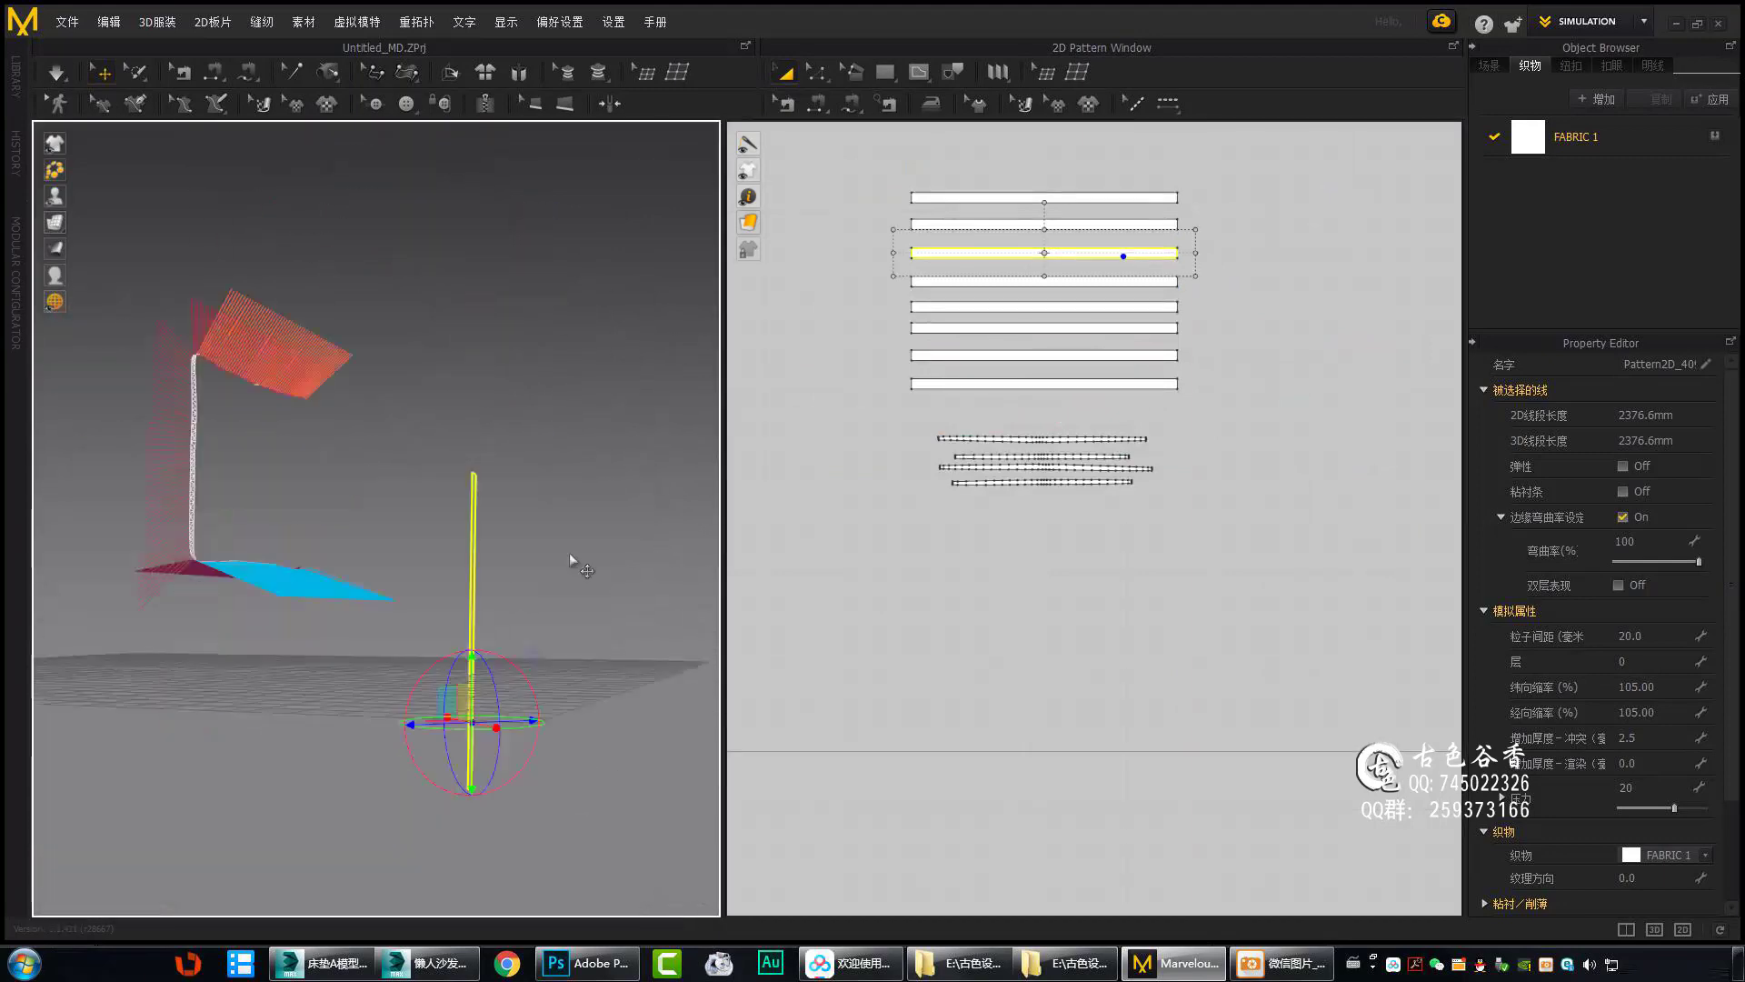
Inspect the simulated ruffled strips in a wider 3D pane and check a strip's options menu.
{"action": "scroll", "coordinate": [1018, 505], "scroll_direction": "up", "scroll_amount": 2}
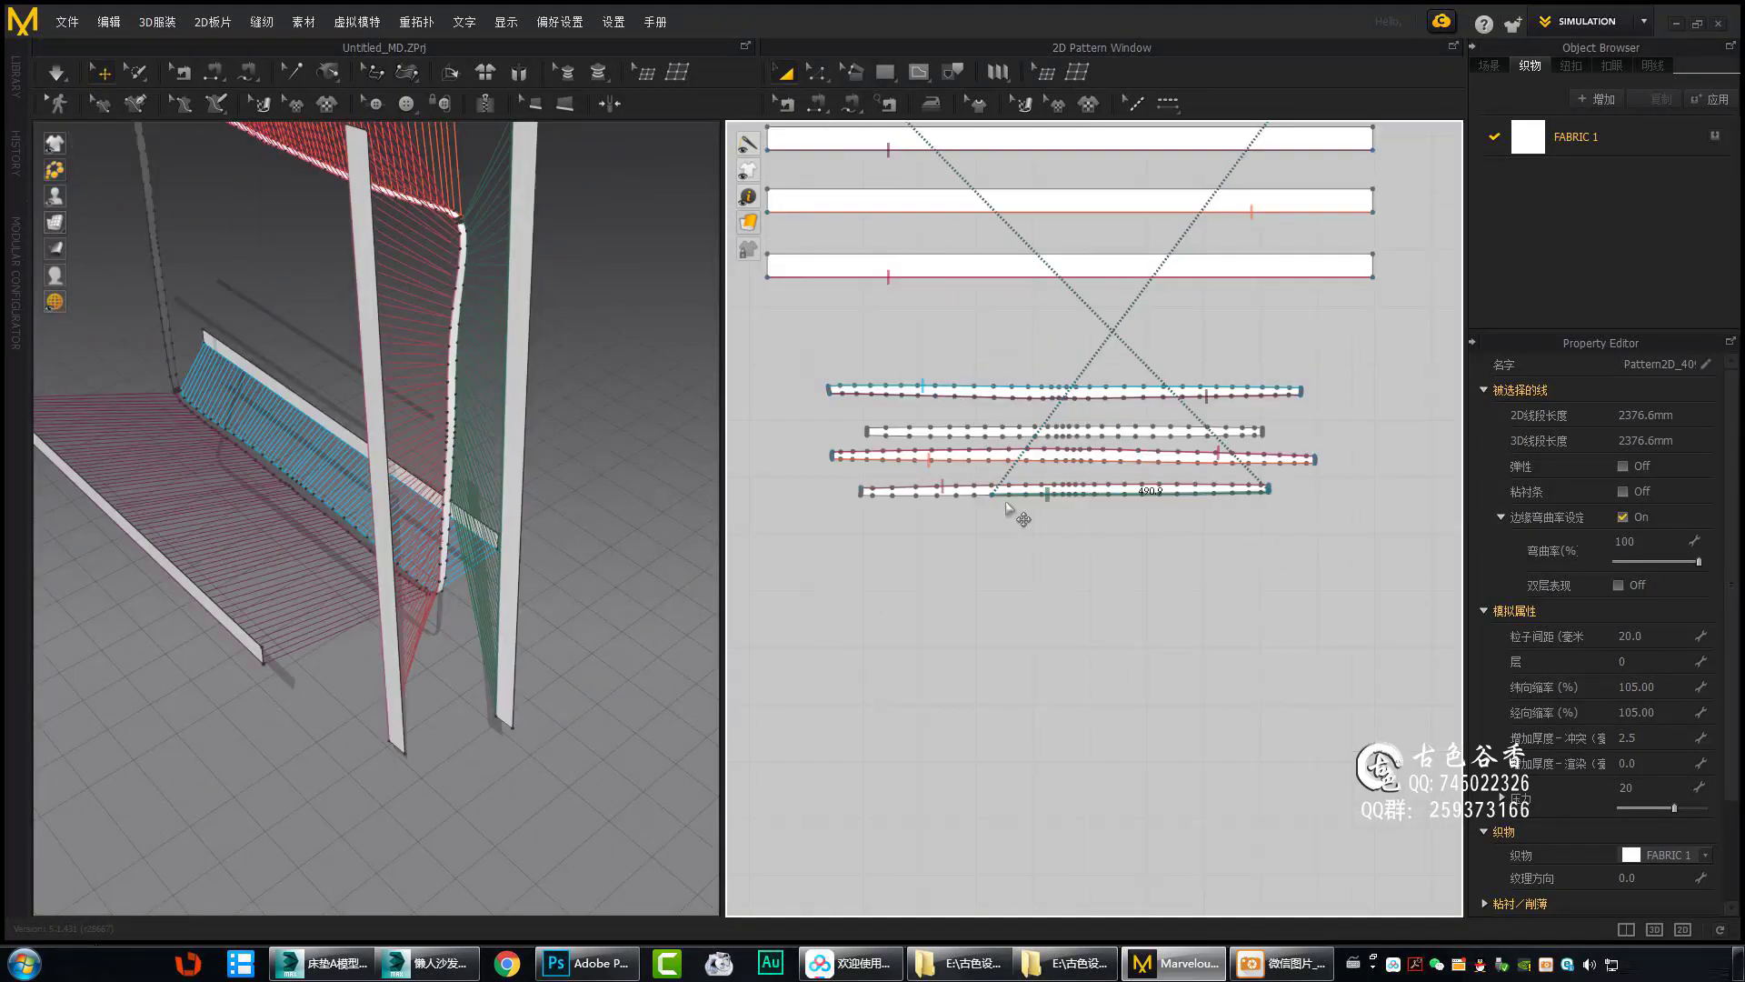
{"action": "scroll", "coordinate": [880, 537], "scroll_direction": "up", "scroll_amount": 3}
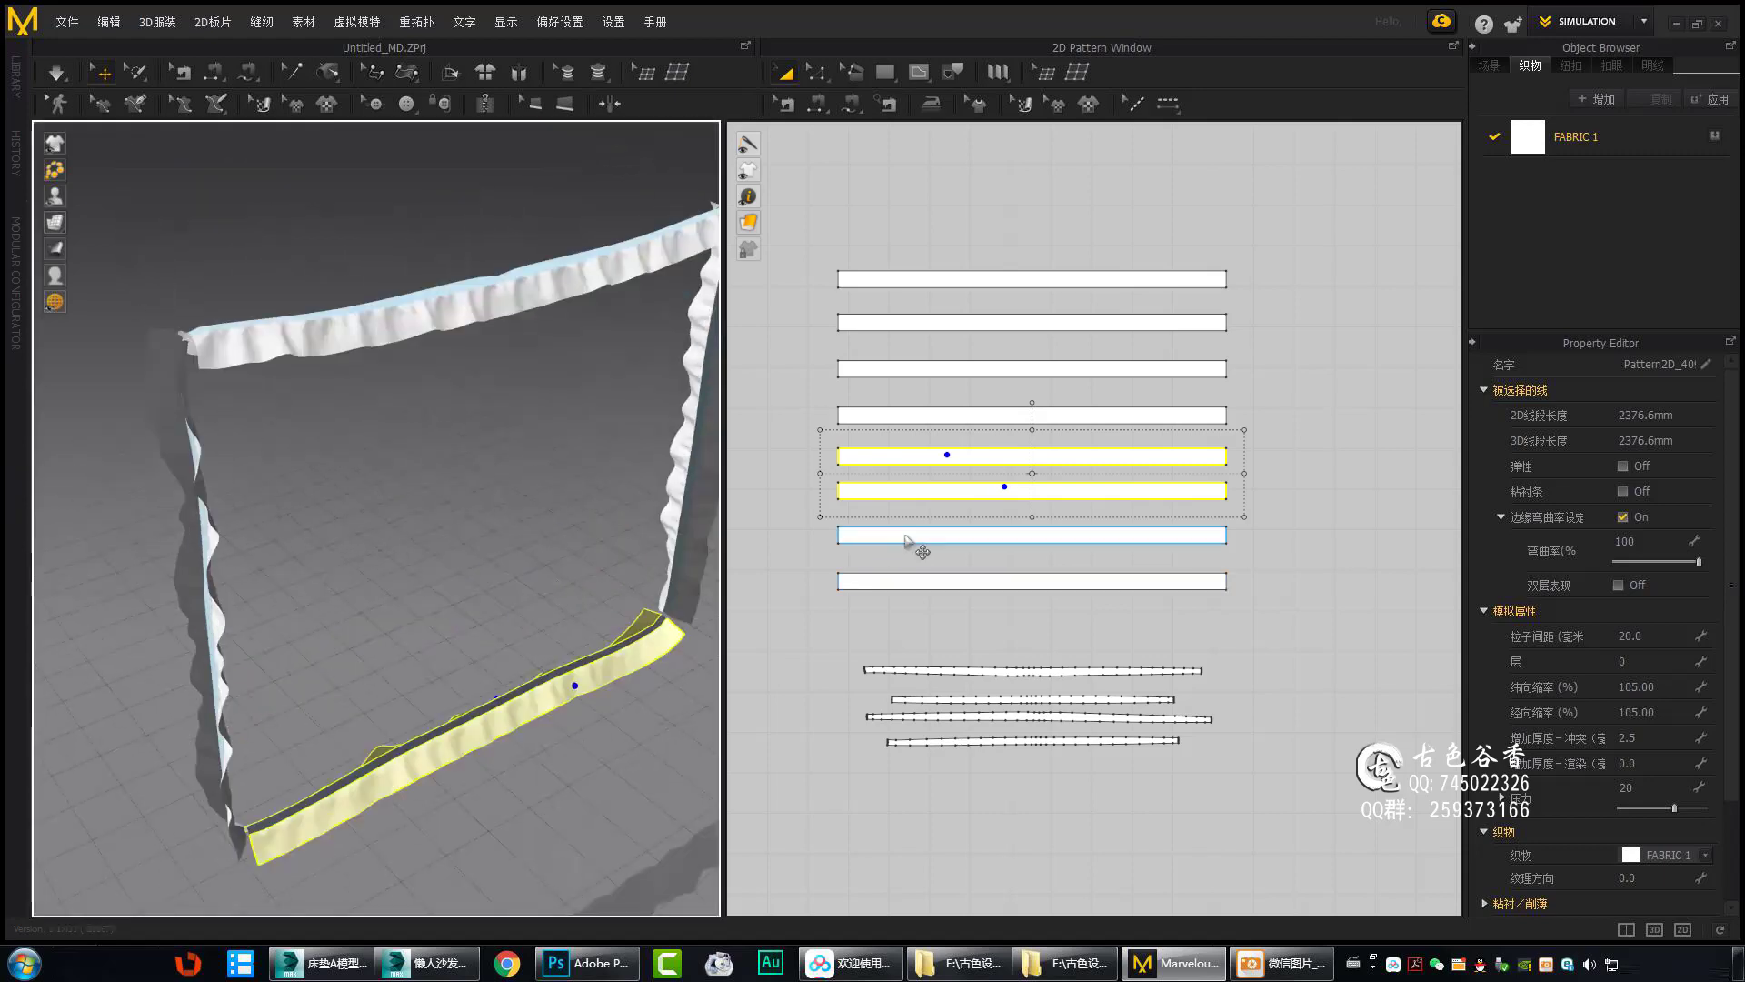
{"action": "right_click_drag", "start_coordinate": [498, 534], "coordinate": [463, 527]}
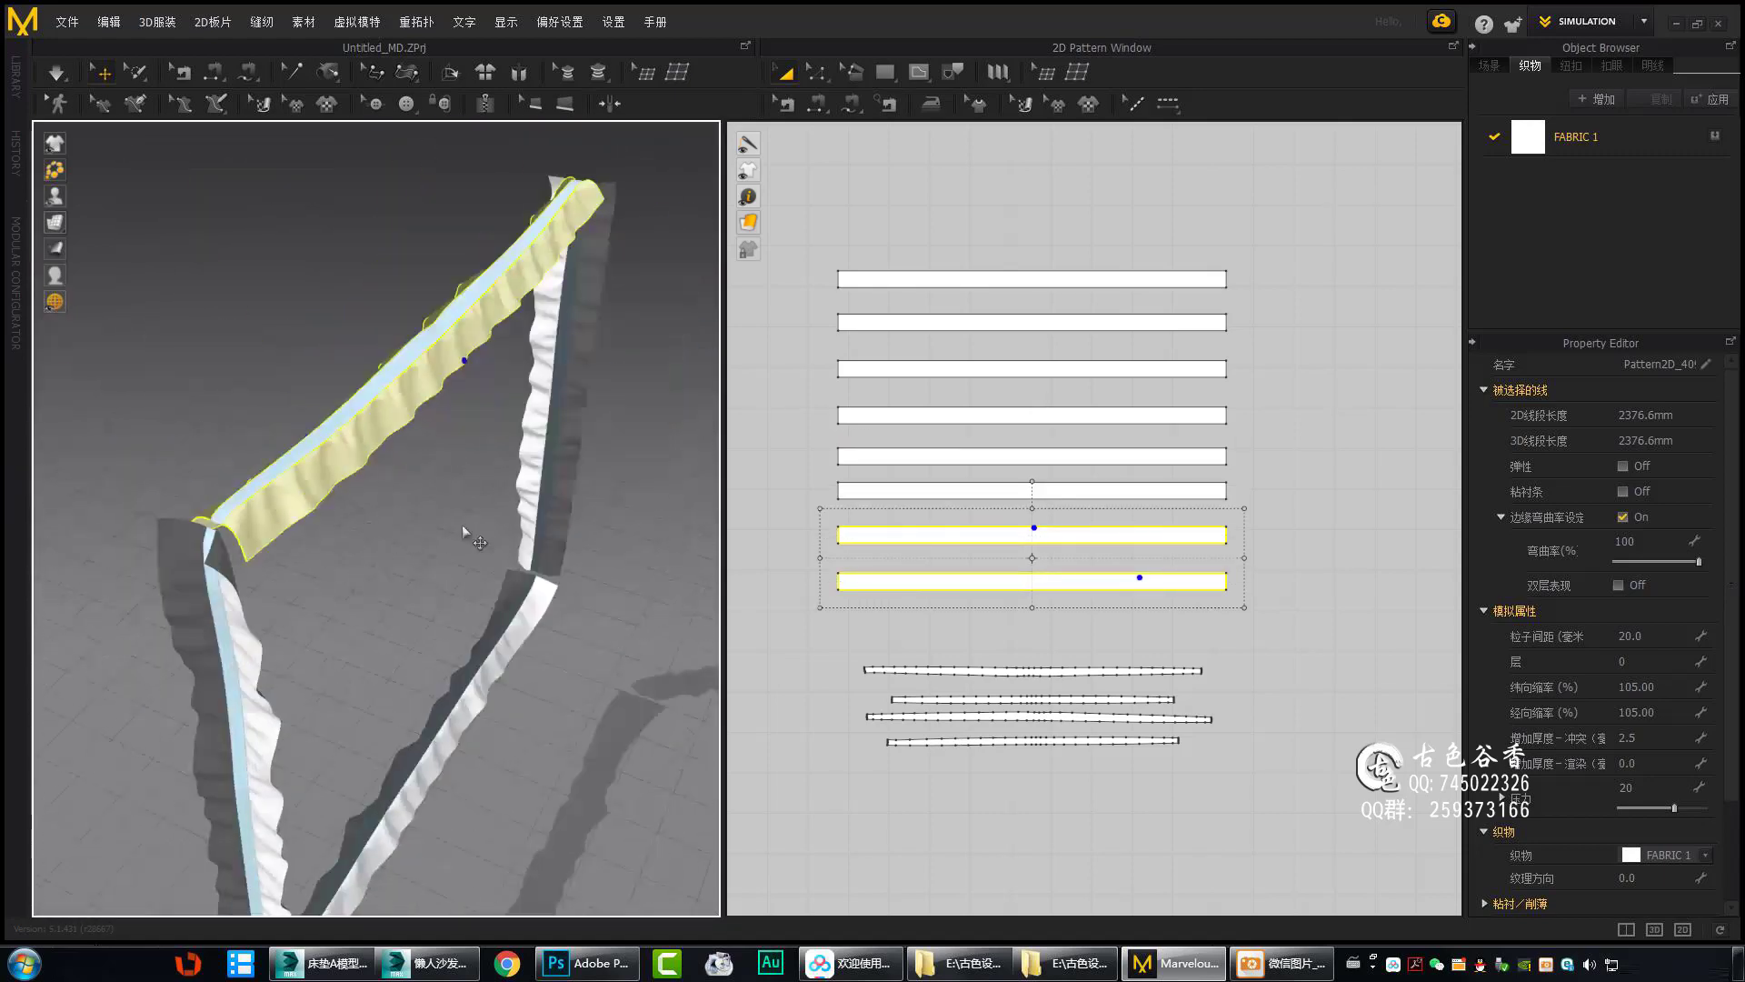
{"action": "right_click_drag", "start_coordinate": [466, 336], "coordinate": [427, 367]}
{"action": "left_click_drag", "start_coordinate": [725, 539], "coordinate": [810, 545]}
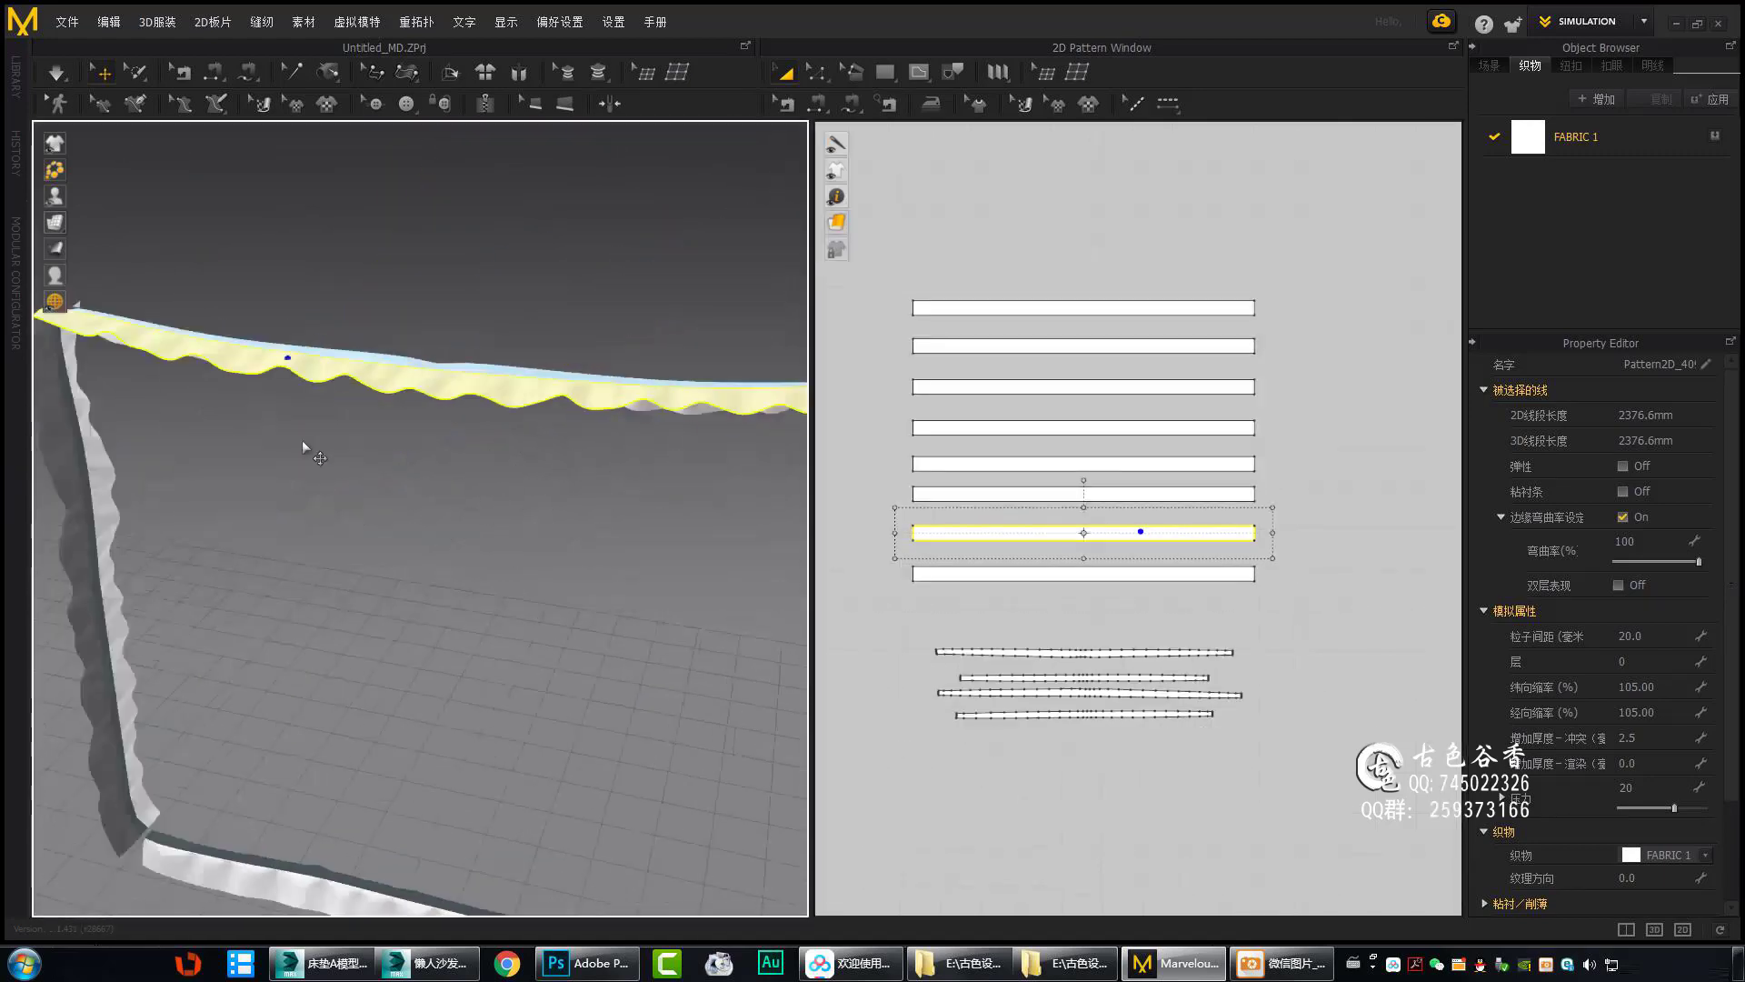
{"action": "mouse_move", "coordinate": [301, 440]}
{"action": "right_mouse_down"}
{"action": "mouse_move", "coordinate": [478, 575]}
{"action": "mouse_move", "coordinate": [472, 553]}
{"action": "mouse_move", "coordinate": [407, 538]}
{"action": "mouse_move", "coordinate": [520, 504]}
{"action": "mouse_move", "coordinate": [268, 523]}
{"action": "right_mouse_up"}
{"action": "right_click", "coordinate": [1060, 573]}
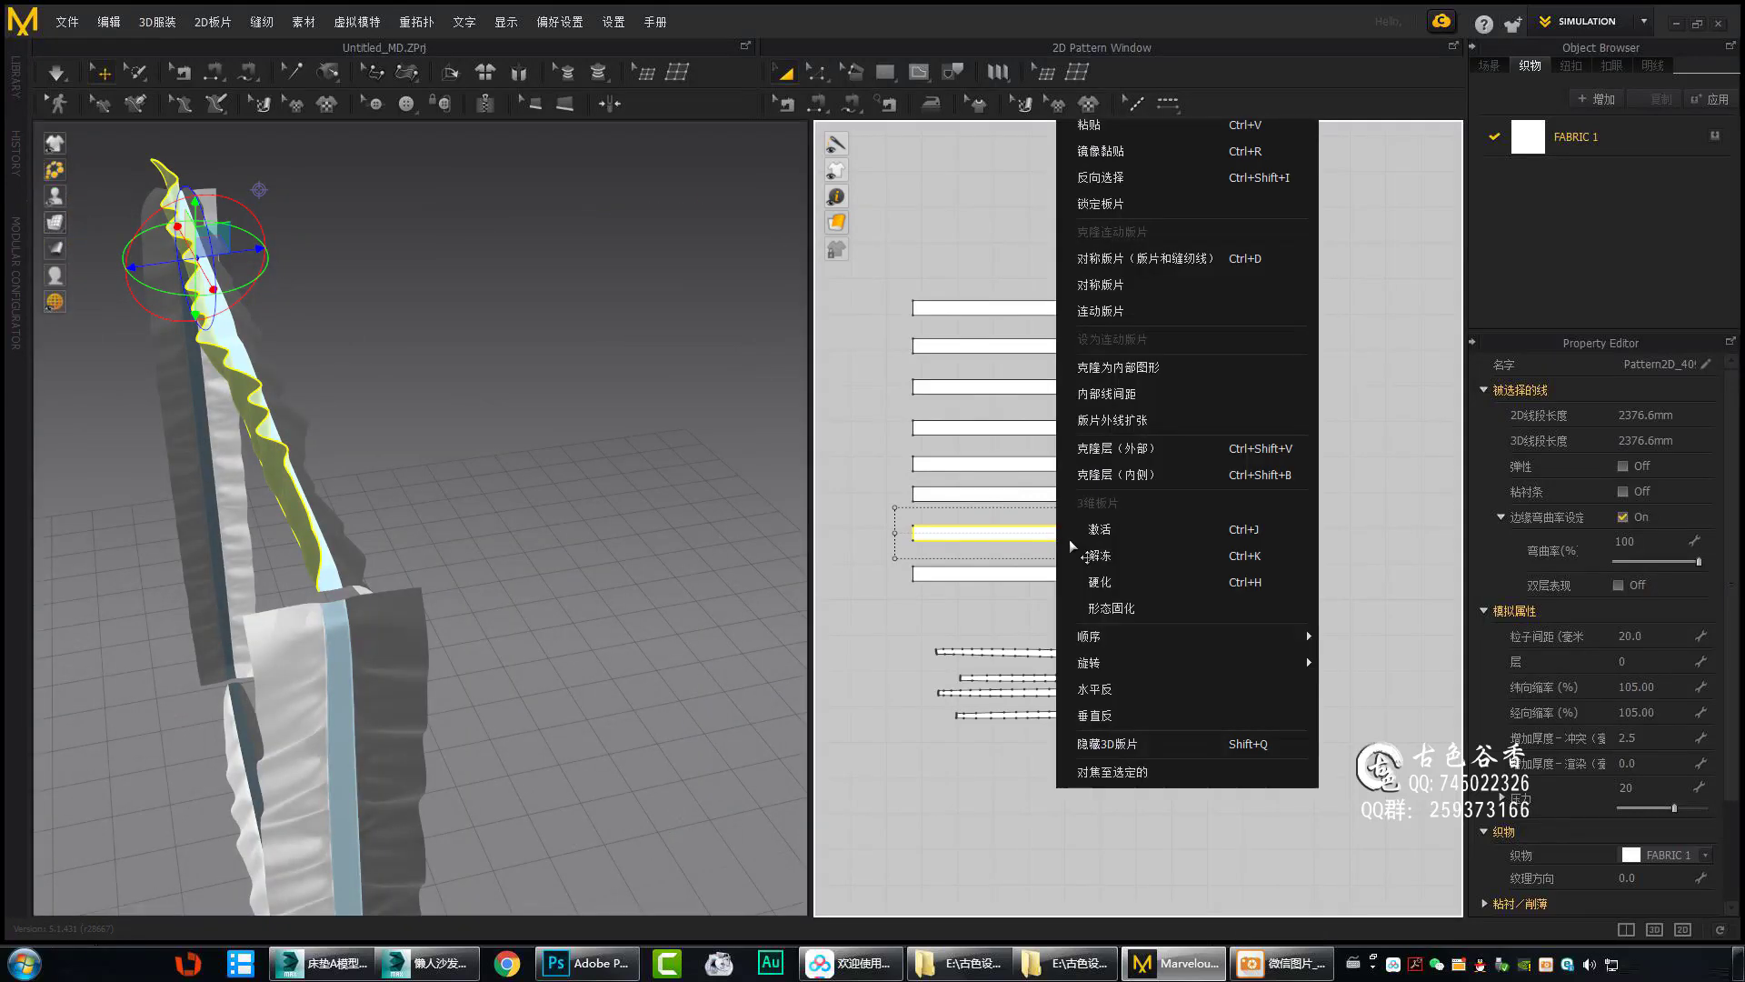
{"action": "key", "text": "Escape"}
Select the upper strips and inspect their seams, then deselect them.
{"action": "mouse_move", "coordinate": [390, 493]}
{"action": "right_mouse_down"}
{"action": "mouse_move", "coordinate": [461, 480]}
{"action": "mouse_move", "coordinate": [457, 422]}
{"action": "mouse_move", "coordinate": [400, 496]}
{"action": "right_mouse_up"}
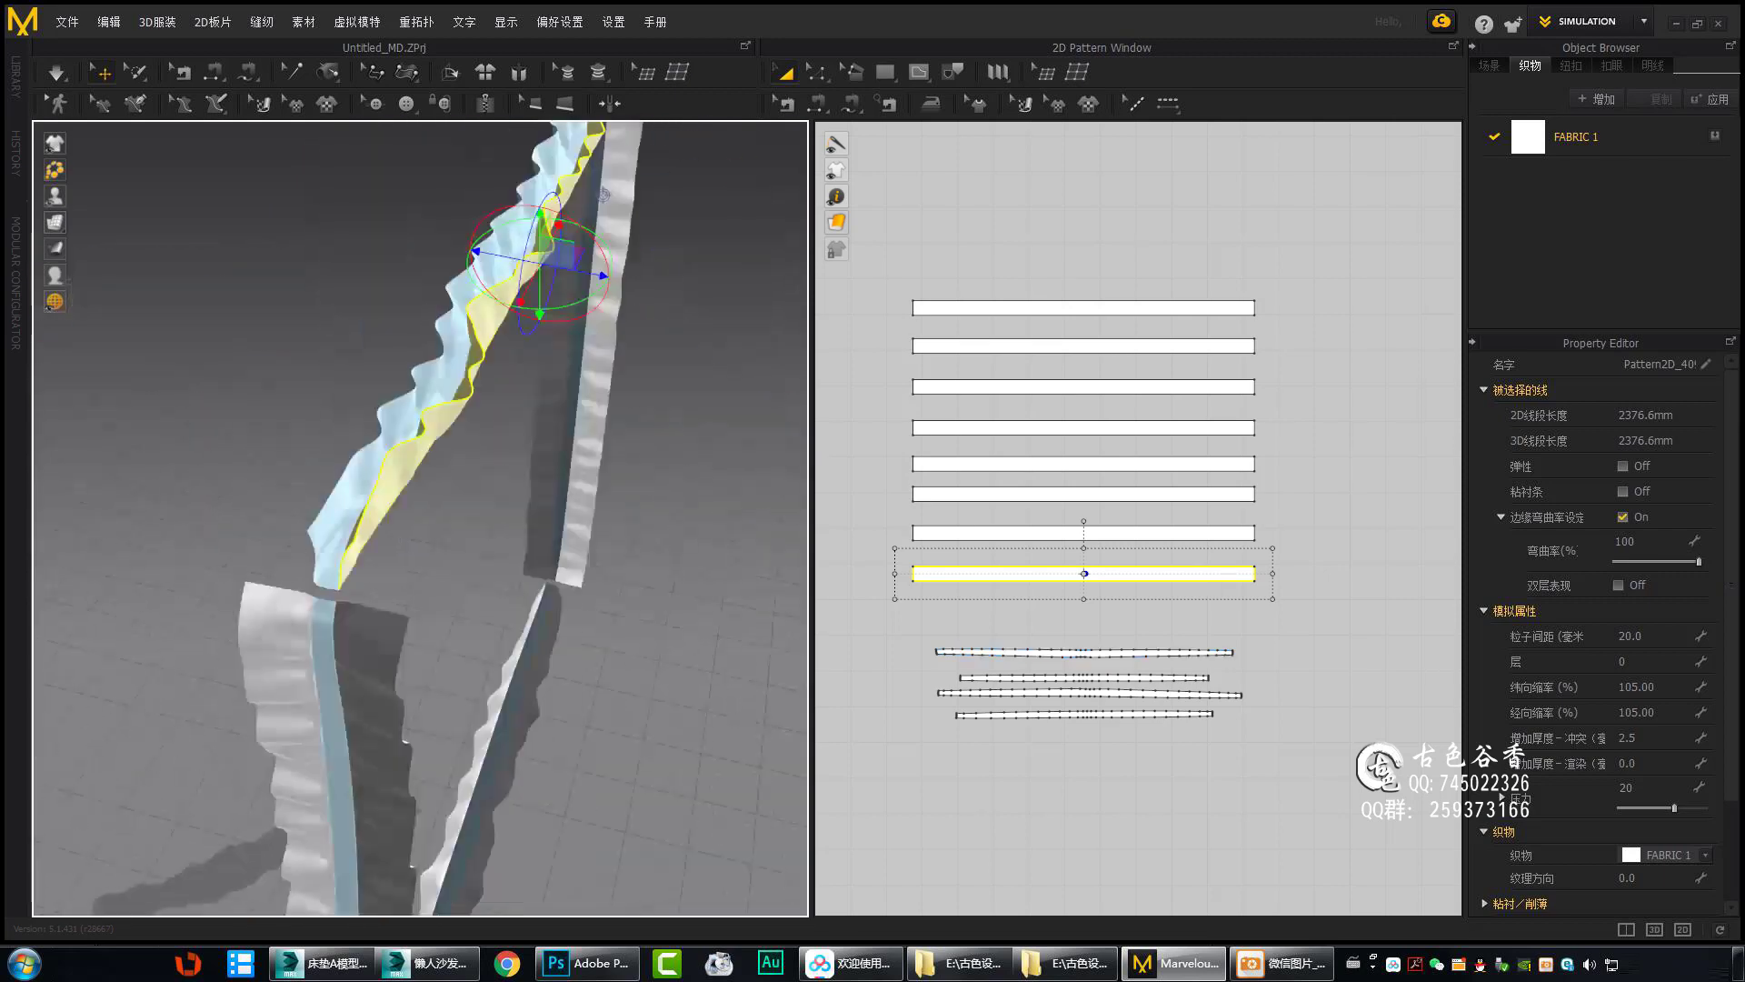
{"action": "right_click_drag", "start_coordinate": [587, 549], "coordinate": [565, 503]}
{"action": "mouse_move", "coordinate": [698, 445]}
{"action": "right_mouse_down"}
{"action": "mouse_move", "coordinate": [648, 335]}
{"action": "mouse_move", "coordinate": [544, 385]}
{"action": "right_mouse_up"}
{"action": "left_click", "coordinate": [543, 385]}
{"action": "mouse_move", "coordinate": [636, 509]}
{"action": "right_mouse_down"}
{"action": "mouse_move", "coordinate": [527, 493]}
{"action": "mouse_move", "coordinate": [444, 396]}
{"action": "mouse_move", "coordinate": [554, 536]}
{"action": "mouse_move", "coordinate": [545, 510]}
{"action": "right_mouse_up"}
{"action": "left_click", "coordinate": [553, 536]}
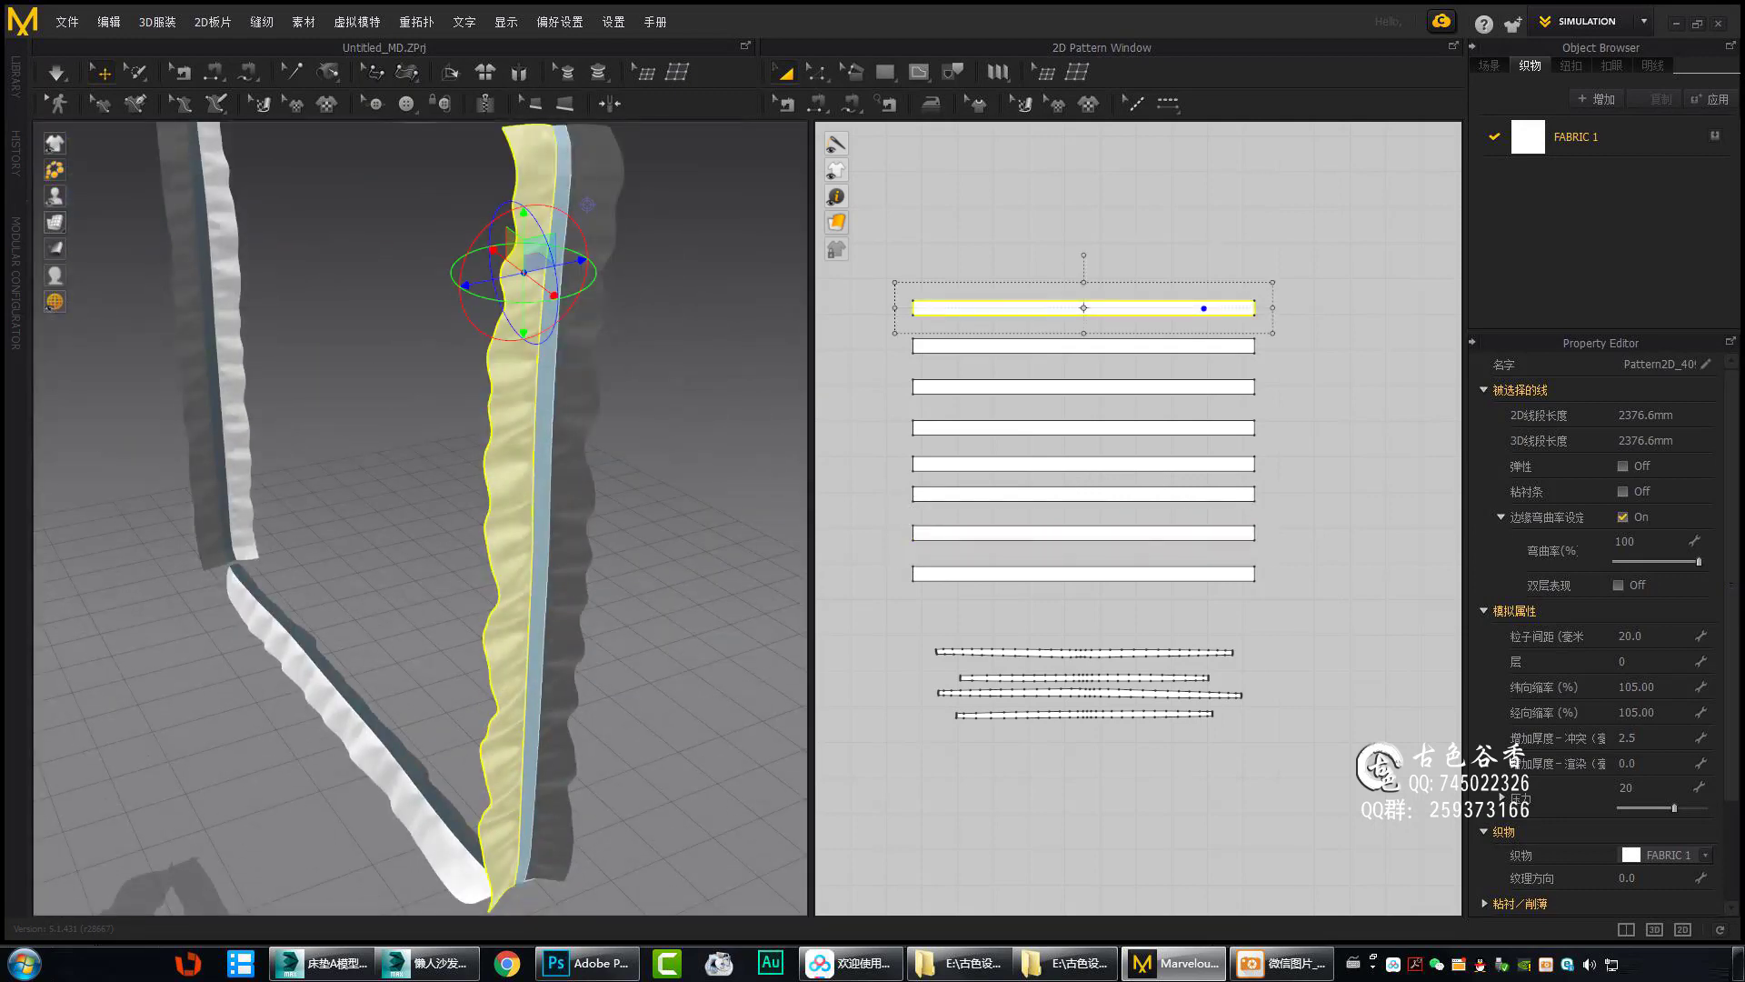
{"action": "key", "text": "n"}
{"action": "right_click_drag", "start_coordinate": [670, 607], "coordinate": [421, 488]}
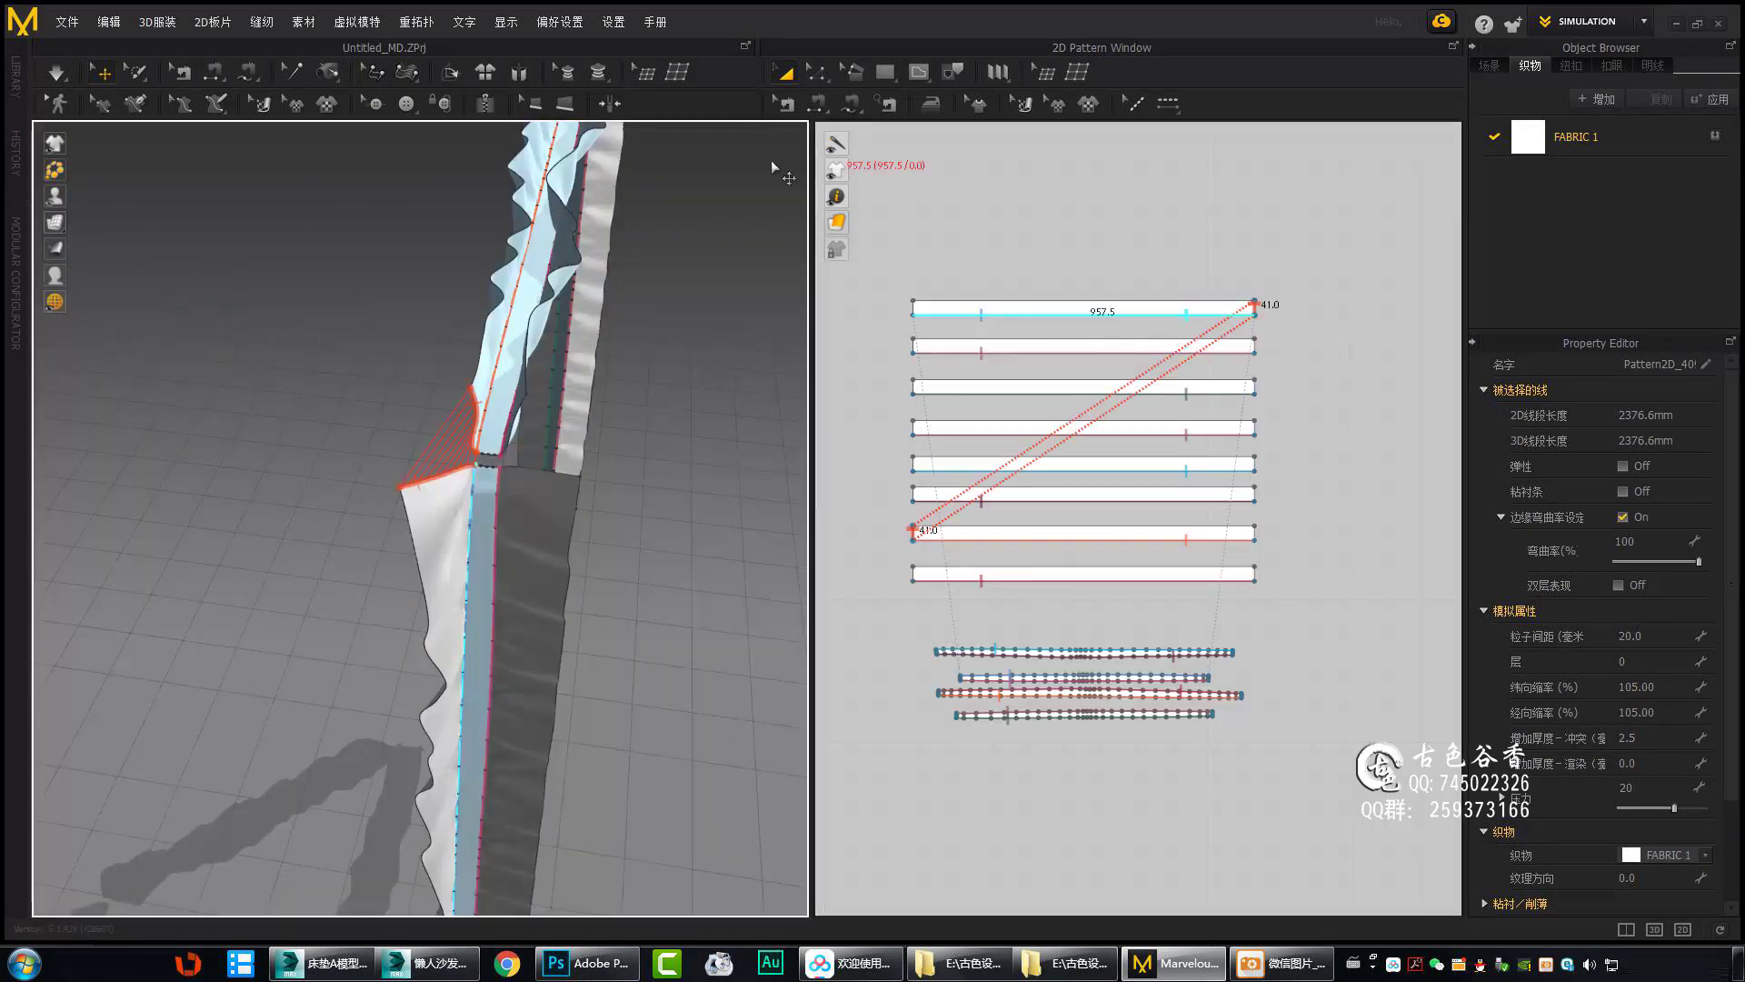
{"action": "mouse_move", "coordinate": [771, 166]}
{"action": "right_mouse_down"}
{"action": "mouse_move", "coordinate": [723, 191]}
{"action": "mouse_move", "coordinate": [509, 478]}
{"action": "mouse_move", "coordinate": [358, 455]}
{"action": "mouse_move", "coordinate": [483, 643]}
{"action": "mouse_move", "coordinate": [544, 295]}
{"action": "mouse_move", "coordinate": [536, 377]}
{"action": "mouse_move", "coordinate": [576, 487]}
{"action": "mouse_move", "coordinate": [541, 543]}
{"action": "mouse_move", "coordinate": [560, 359]}
{"action": "mouse_move", "coordinate": [548, 522]}
{"action": "mouse_move", "coordinate": [778, 654]}
{"action": "right_mouse_up"}
{"action": "key", "text": "q"}
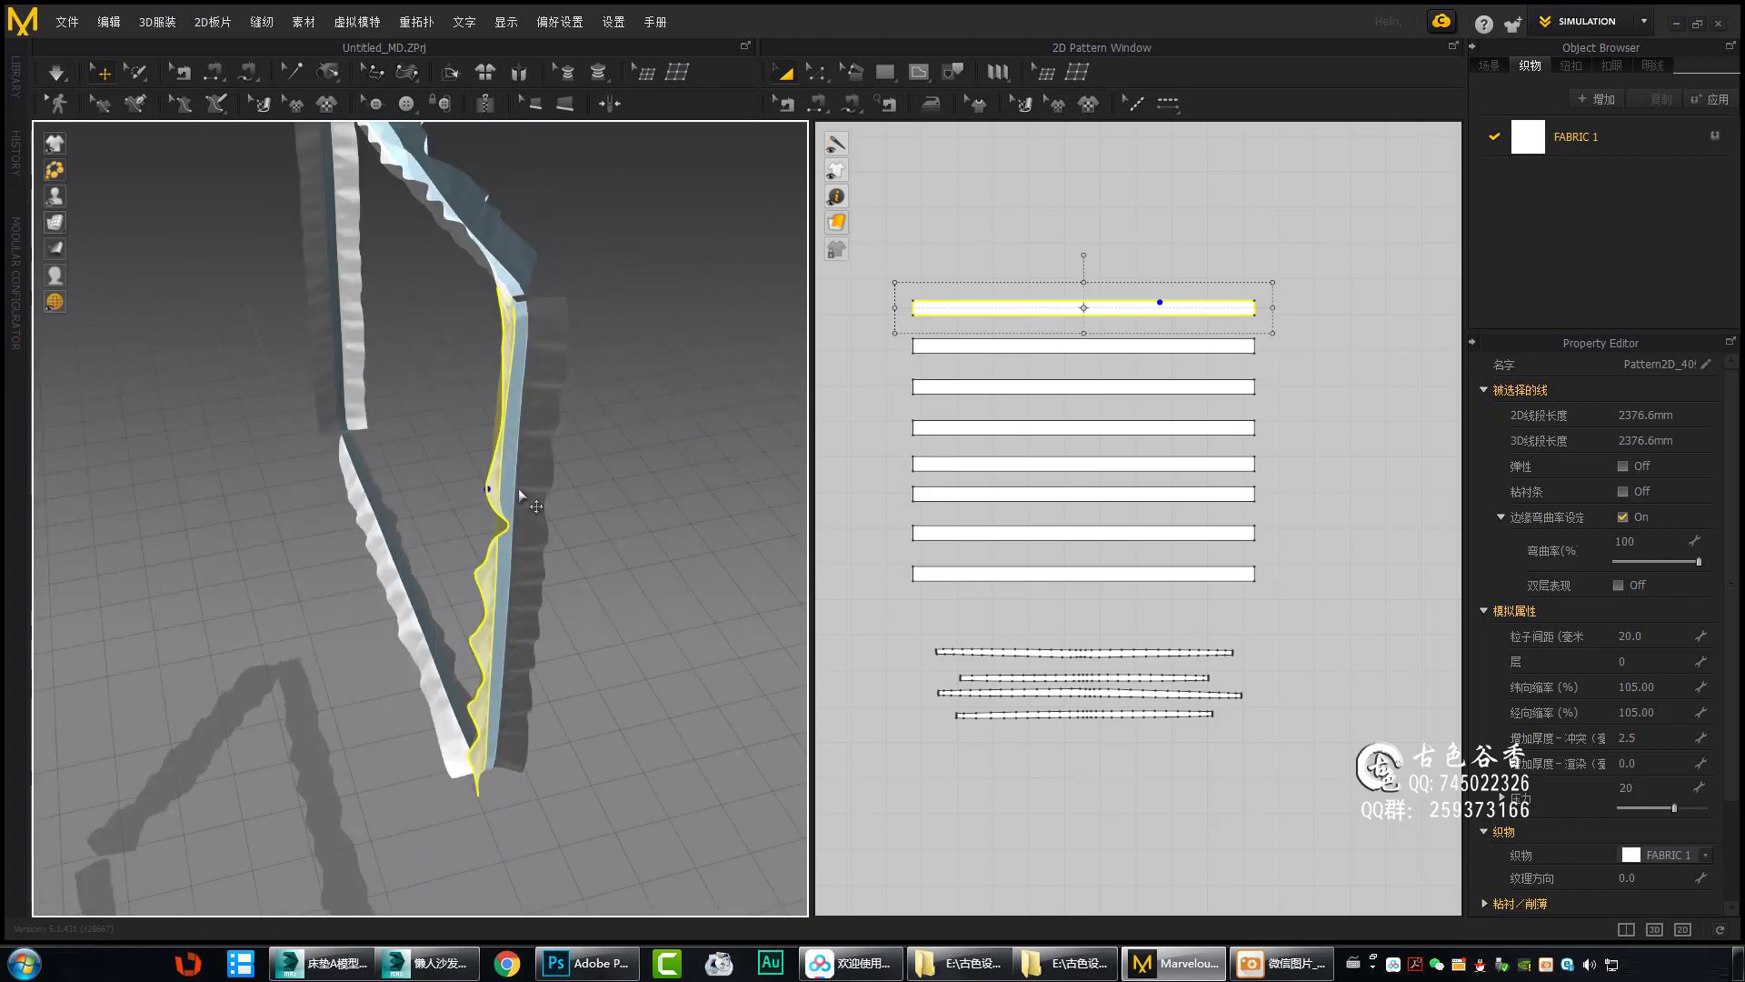
{"action": "right_click_drag", "start_coordinate": [517, 438], "coordinate": [562, 601]}
{"action": "key", "text": "Escape"}
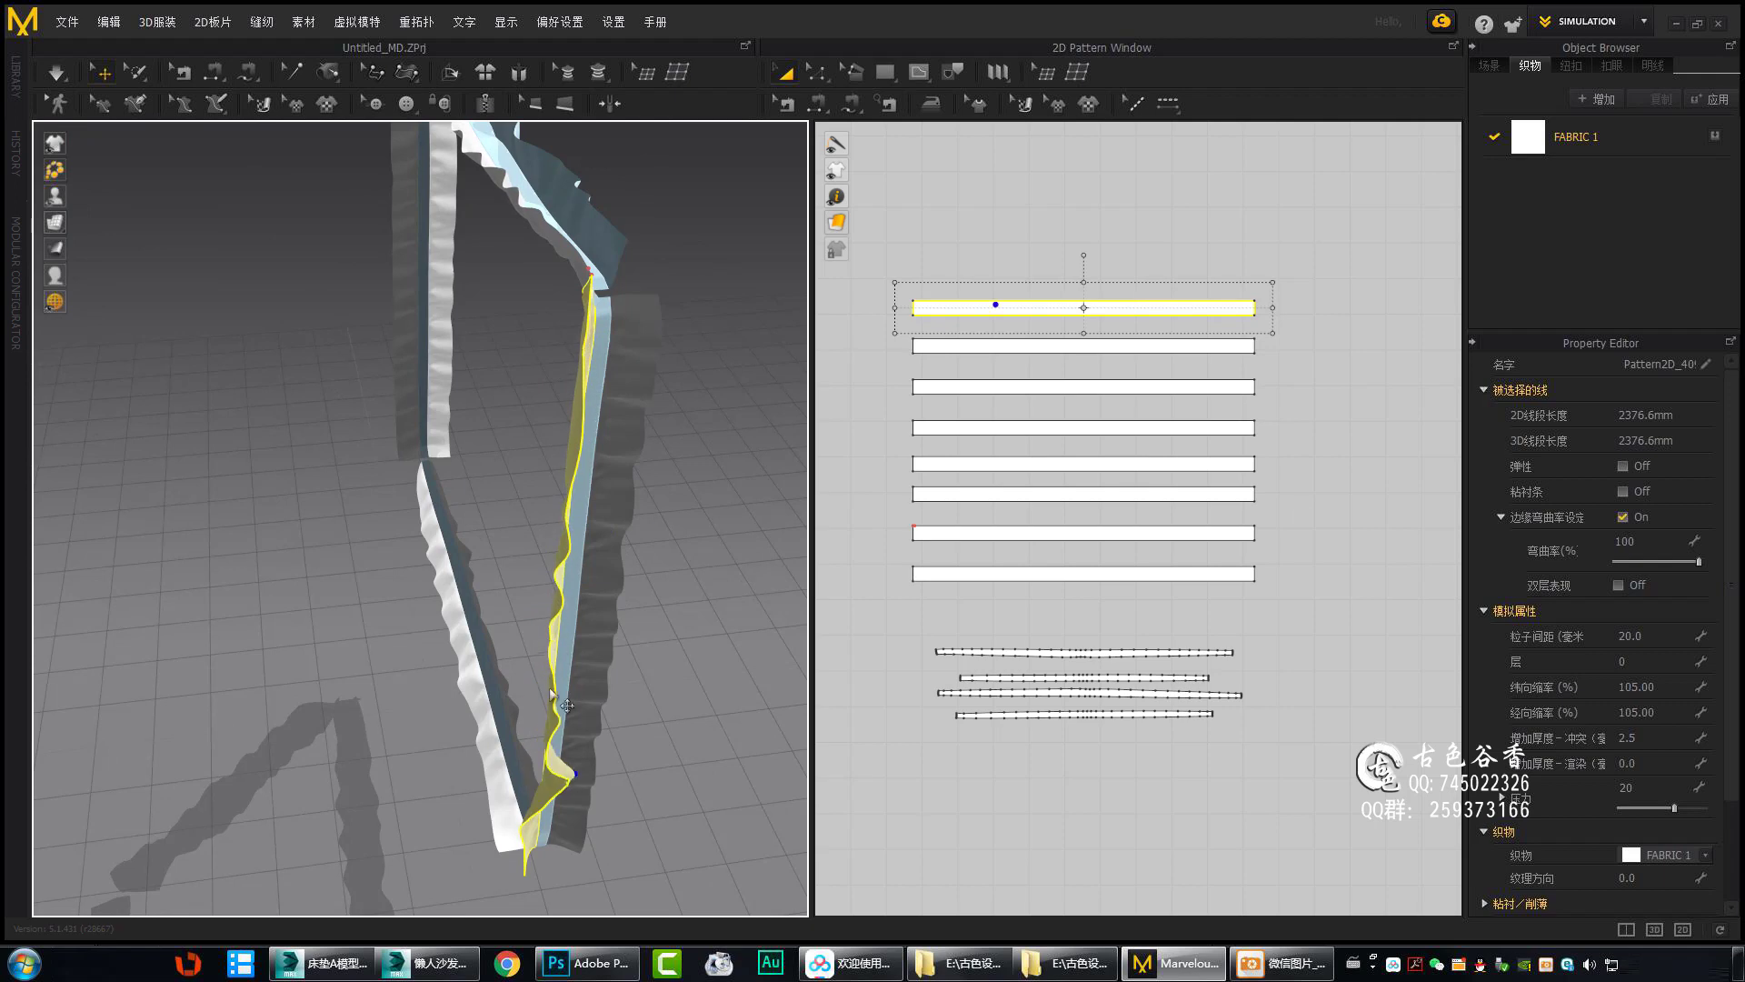
Select the bottom, third and seventh strips, opening their right-click pattern menus.
{"action": "mouse_move", "coordinate": [551, 696]}
{"action": "right_mouse_down"}
{"action": "mouse_move", "coordinate": [572, 694]}
{"action": "mouse_move", "coordinate": [636, 606]}
{"action": "right_mouse_up"}
{"action": "mouse_move", "coordinate": [621, 703]}
{"action": "right_mouse_down"}
{"action": "mouse_move", "coordinate": [691, 527]}
{"action": "mouse_move", "coordinate": [531, 712]}
{"action": "right_mouse_up"}
{"action": "left_click", "coordinate": [531, 712]}
{"action": "left_click", "coordinate": [436, 677]}
{"action": "mouse_move", "coordinate": [436, 677]}
{"action": "right_mouse_down"}
{"action": "mouse_move", "coordinate": [487, 642]}
{"action": "mouse_move", "coordinate": [489, 776]}
{"action": "mouse_move", "coordinate": [625, 549]}
{"action": "right_mouse_up"}
{"action": "right_click", "coordinate": [625, 549]}
{"action": "mouse_move", "coordinate": [782, 624]}
{"action": "right_mouse_down"}
{"action": "mouse_move", "coordinate": [657, 683]}
{"action": "mouse_move", "coordinate": [569, 313]}
{"action": "mouse_move", "coordinate": [461, 513]}
{"action": "mouse_move", "coordinate": [500, 569]}
{"action": "mouse_move", "coordinate": [507, 684]}
{"action": "mouse_move", "coordinate": [591, 390]}
{"action": "mouse_move", "coordinate": [400, 405]}
{"action": "mouse_move", "coordinate": [511, 441]}
{"action": "mouse_move", "coordinate": [386, 445]}
{"action": "mouse_move", "coordinate": [398, 472]}
{"action": "right_mouse_up"}
{"action": "left_click", "coordinate": [461, 513]}
{"action": "left_click", "coordinate": [507, 684]}
{"action": "right_click", "coordinate": [602, 434]}
{"action": "left_click", "coordinate": [345, 443]}
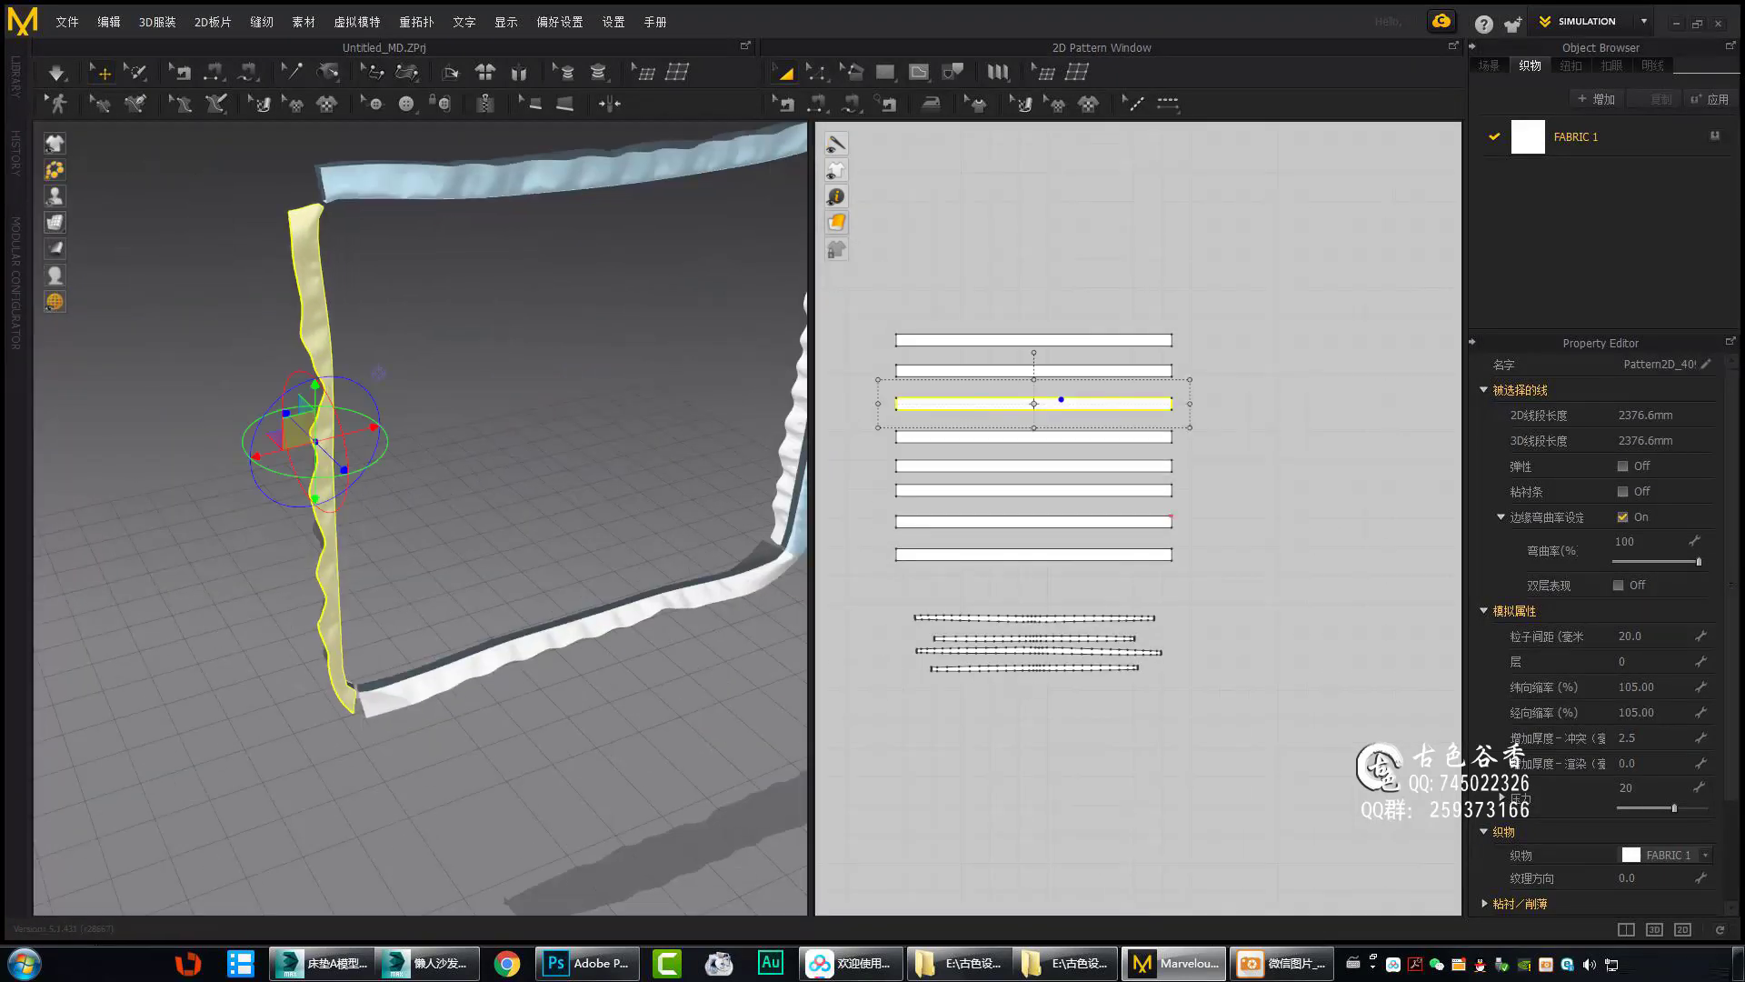
Switch to seam view and pick the fifth and third trim strips around the frame.
{"action": "mouse_move", "coordinate": [407, 532]}
{"action": "right_mouse_down"}
{"action": "mouse_move", "coordinate": [379, 460]}
{"action": "mouse_move", "coordinate": [435, 607]}
{"action": "mouse_move", "coordinate": [463, 433]}
{"action": "right_mouse_up"}
{"action": "key", "text": "b"}
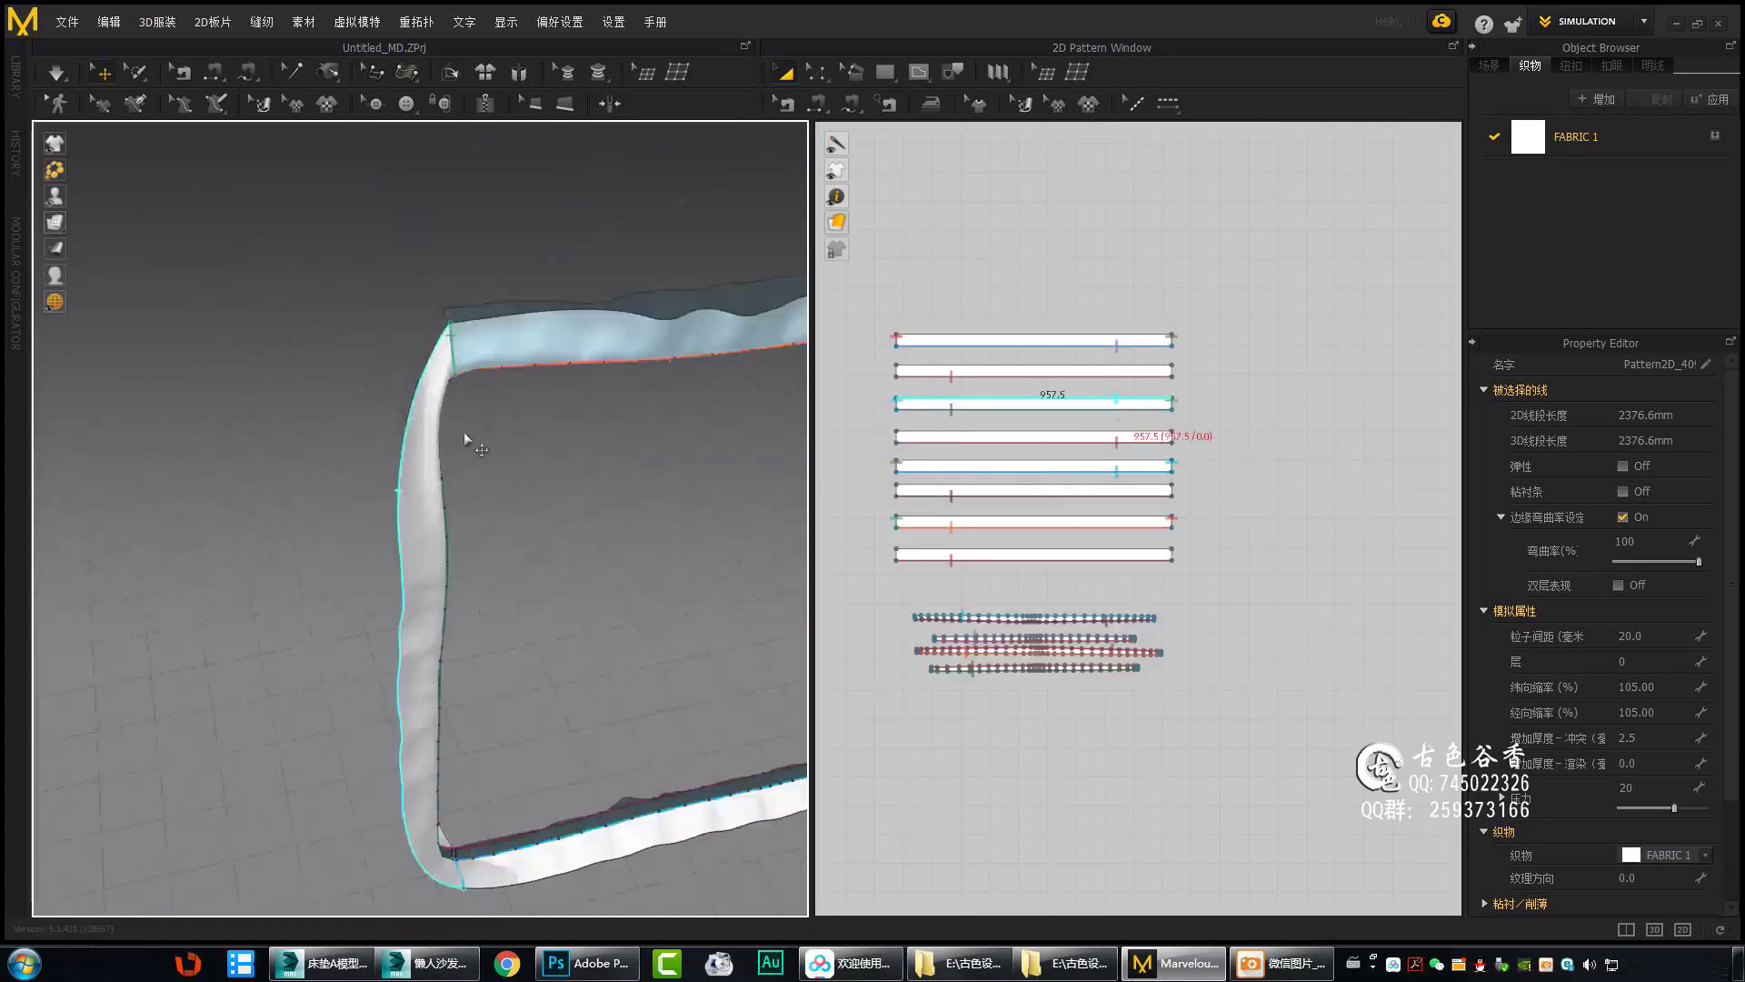
{"action": "right_click_drag", "start_coordinate": [528, 502], "coordinate": [494, 537]}
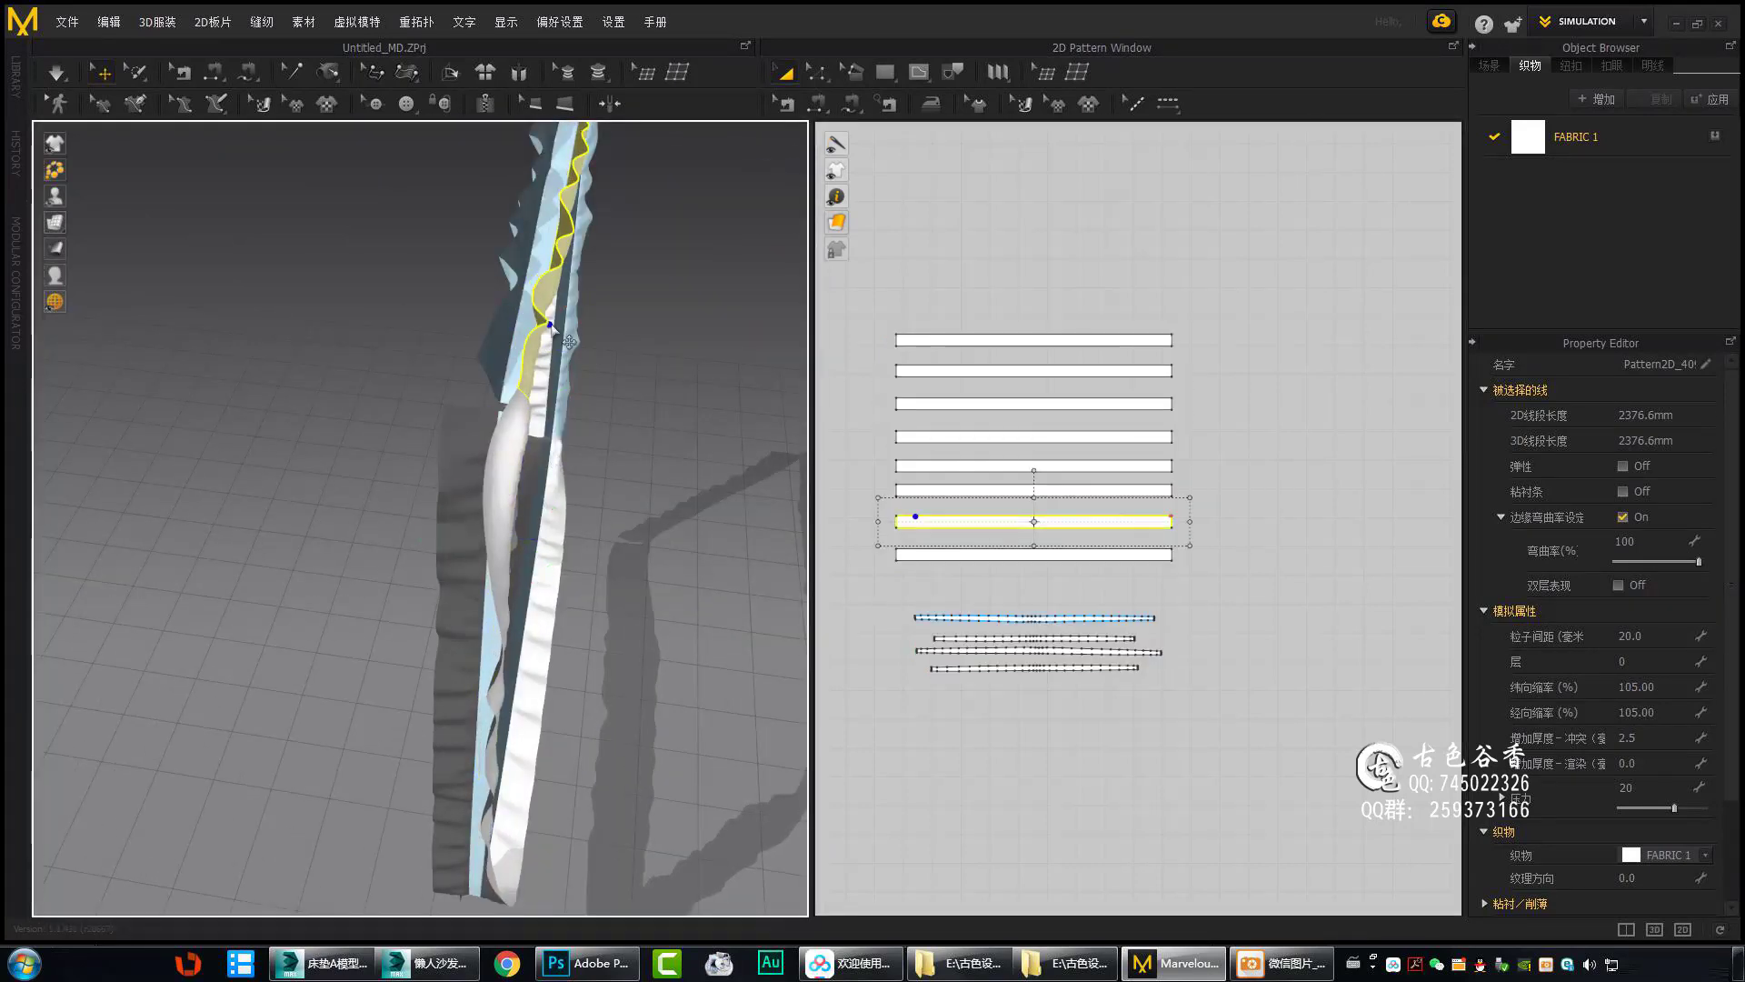
{"action": "mouse_move", "coordinate": [569, 341]}
{"action": "right_mouse_down"}
{"action": "mouse_move", "coordinate": [473, 453]}
{"action": "mouse_move", "coordinate": [582, 549]}
{"action": "right_mouse_up"}
{"action": "left_click", "coordinate": [581, 589]}
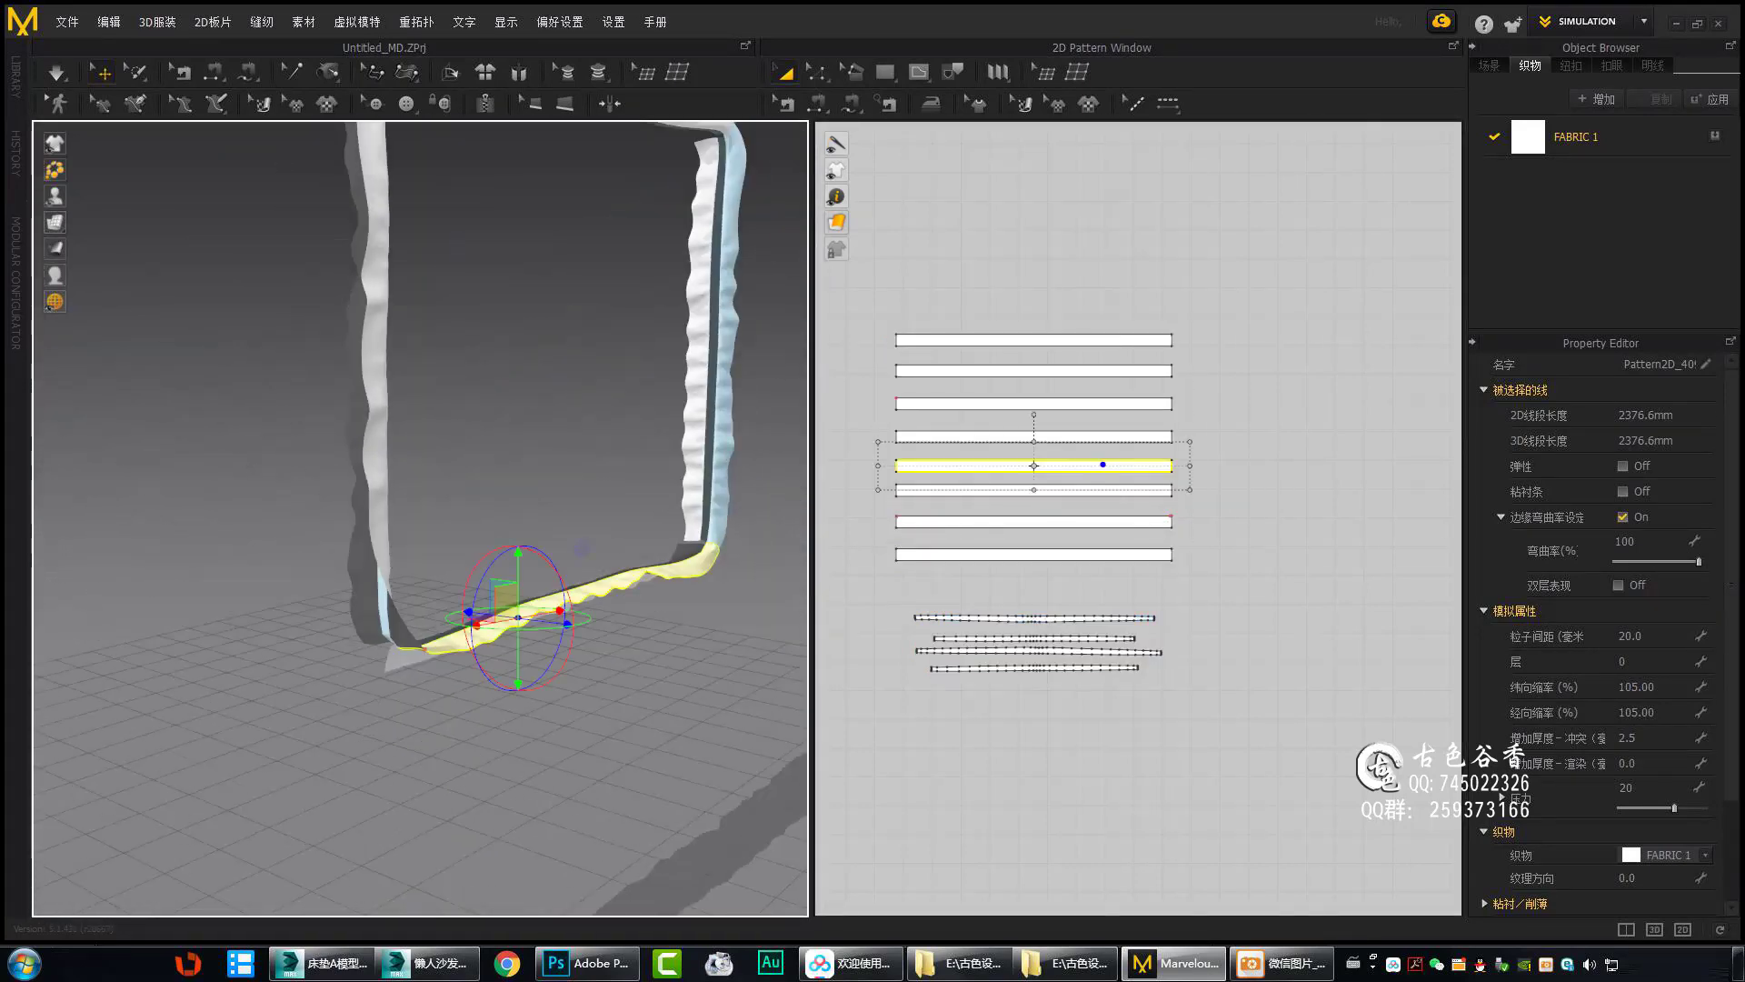
{"action": "mouse_move", "coordinate": [589, 683]}
{"action": "right_mouse_down"}
{"action": "mouse_move", "coordinate": [509, 636]}
{"action": "mouse_move", "coordinate": [441, 678]}
{"action": "mouse_move", "coordinate": [462, 527]}
{"action": "mouse_move", "coordinate": [331, 437]}
{"action": "right_mouse_up"}
{"action": "left_click", "coordinate": [528, 616]}
{"action": "left_click", "coordinate": [440, 678]}
{"action": "left_click", "coordinate": [411, 685]}
{"action": "mouse_move", "coordinate": [471, 613]}
{"action": "right_mouse_down"}
{"action": "mouse_move", "coordinate": [440, 421]}
{"action": "mouse_move", "coordinate": [328, 615]}
{"action": "right_mouse_up"}
{"action": "mouse_move", "coordinate": [468, 664]}
{"action": "right_mouse_down"}
{"action": "mouse_move", "coordinate": [456, 226]}
{"action": "mouse_move", "coordinate": [409, 545]}
{"action": "right_mouse_up"}
Pick the fourth and lower trim strips, each reporting a 2376.6 mm length.
{"action": "left_click", "coordinate": [409, 545]}
{"action": "right_click_drag", "start_coordinate": [496, 612], "coordinate": [636, 691]}
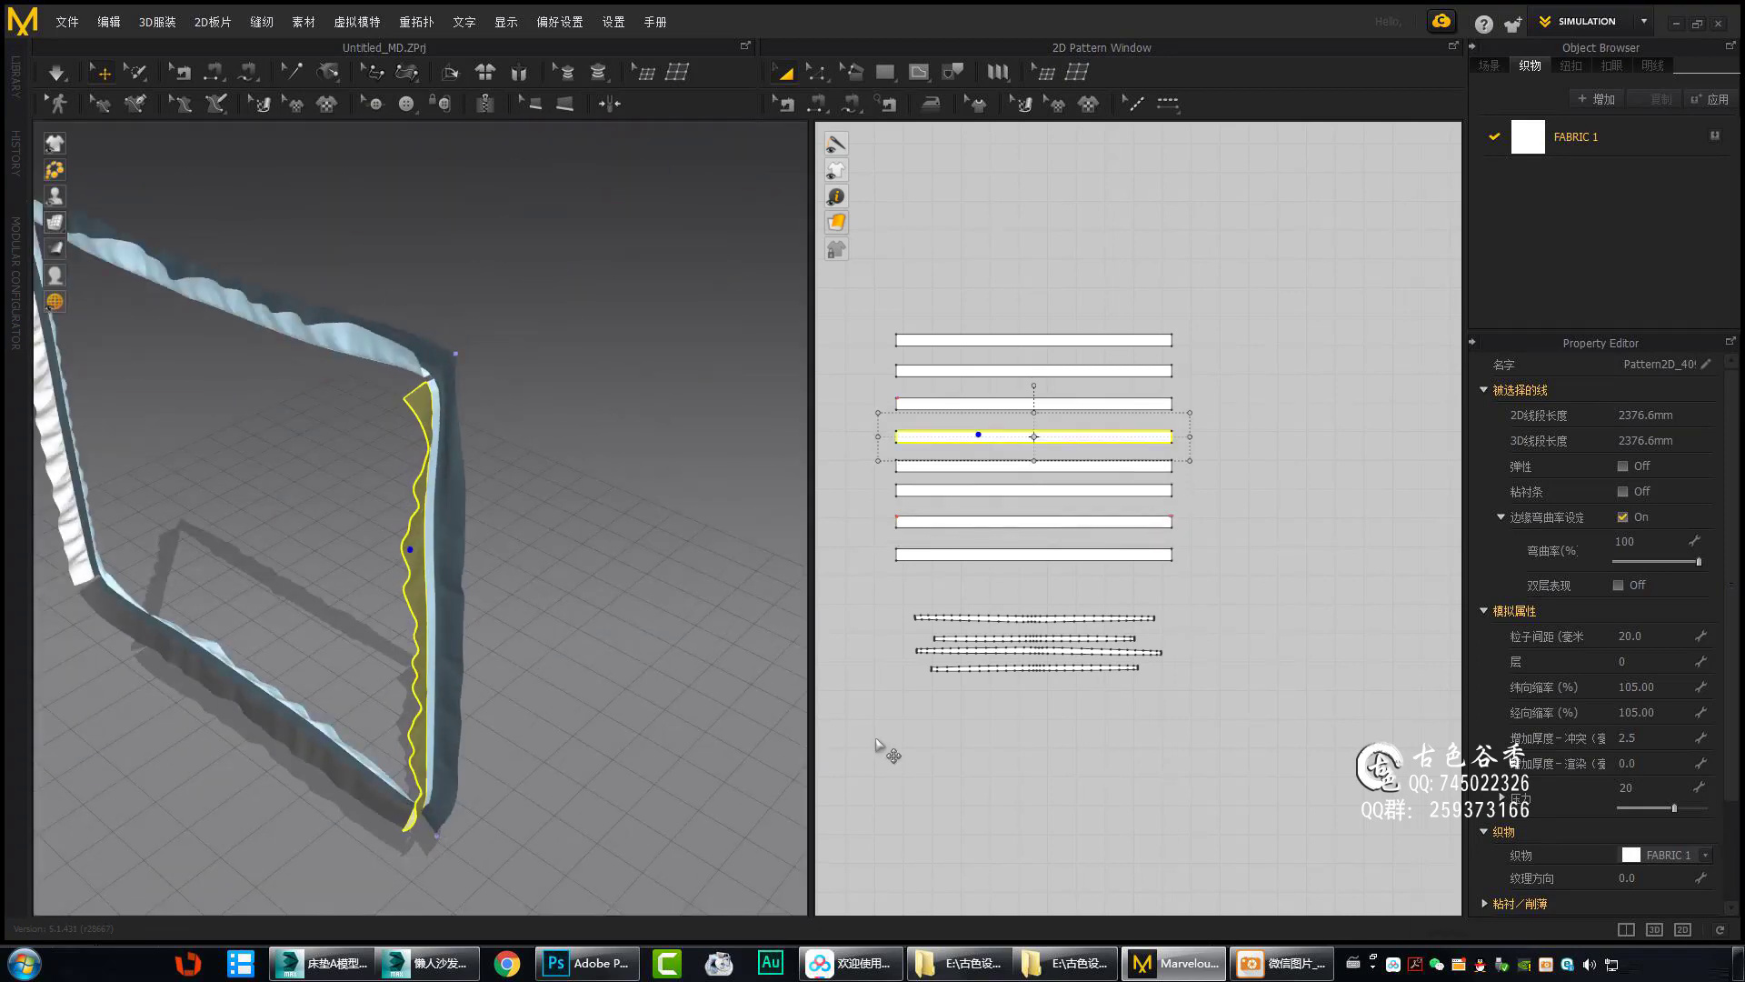
{"action": "mouse_move", "coordinate": [411, 559]}
{"action": "right_mouse_down"}
{"action": "mouse_move", "coordinate": [506, 592]}
{"action": "mouse_move", "coordinate": [398, 533]}
{"action": "mouse_move", "coordinate": [421, 483]}
{"action": "right_mouse_up"}
{"action": "left_click", "coordinate": [398, 532]}
{"action": "left_click", "coordinate": [487, 700]}
{"action": "mouse_move", "coordinate": [603, 370]}
{"action": "right_mouse_down"}
{"action": "mouse_move", "coordinate": [552, 702]}
{"action": "mouse_move", "coordinate": [596, 638]}
{"action": "mouse_move", "coordinate": [550, 637]}
{"action": "mouse_move", "coordinate": [615, 539]}
{"action": "mouse_move", "coordinate": [586, 818]}
{"action": "right_mouse_up"}
{"action": "left_click", "coordinate": [616, 540]}
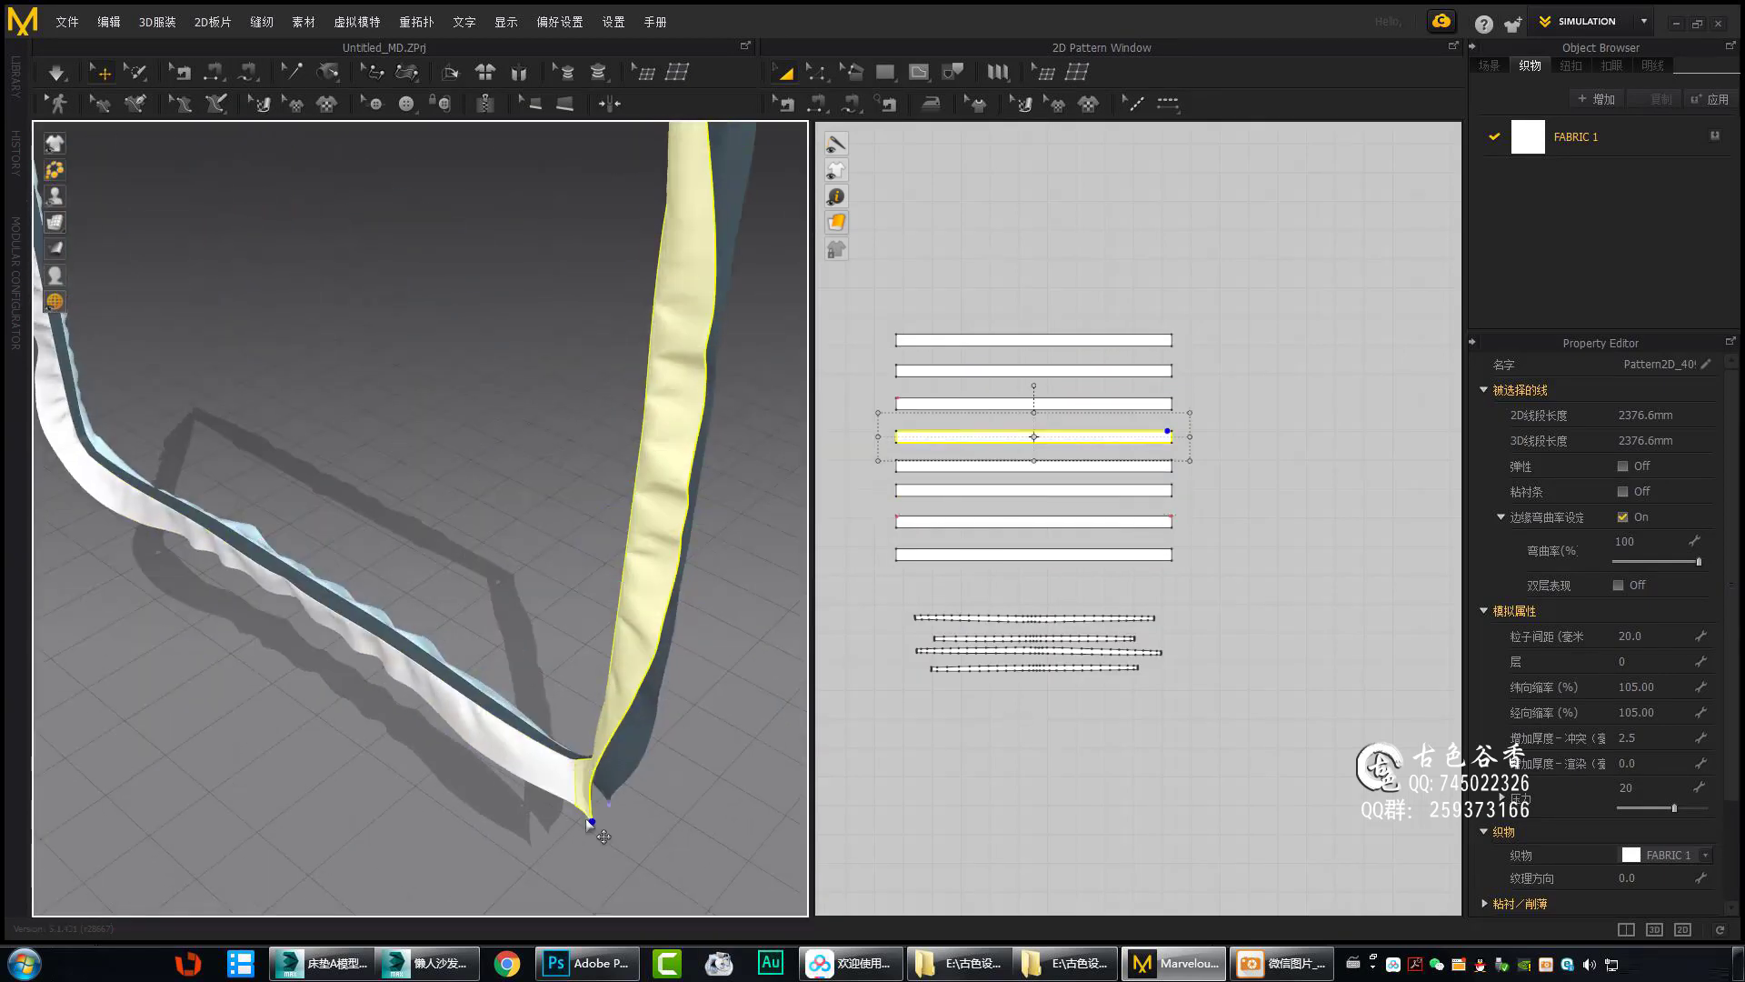
{"action": "right_click_drag", "start_coordinate": [662, 680], "coordinate": [634, 418]}
{"action": "key", "text": "Escape"}
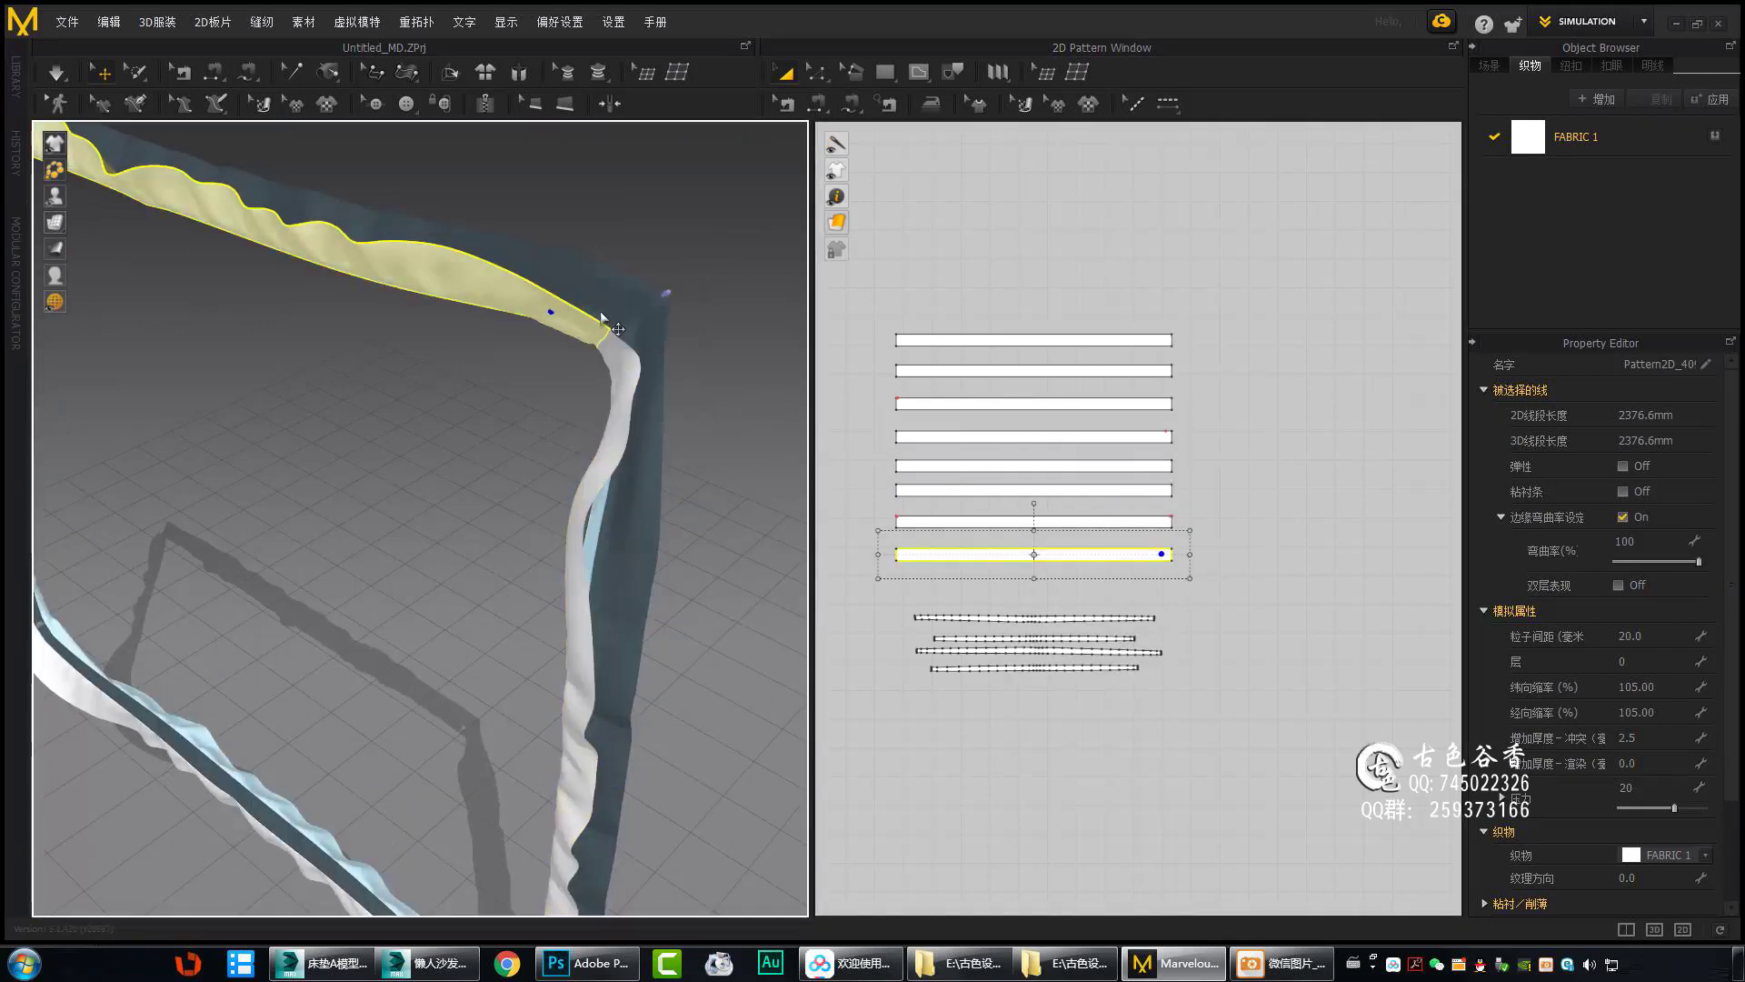
{"action": "left_click", "coordinate": [654, 346]}
{"action": "mouse_move", "coordinate": [654, 346]}
{"action": "right_mouse_down"}
{"action": "mouse_move", "coordinate": [618, 320]}
{"action": "mouse_move", "coordinate": [593, 597]}
{"action": "mouse_move", "coordinate": [607, 637]}
{"action": "mouse_move", "coordinate": [625, 489]}
{"action": "mouse_move", "coordinate": [546, 245]}
{"action": "right_mouse_up"}
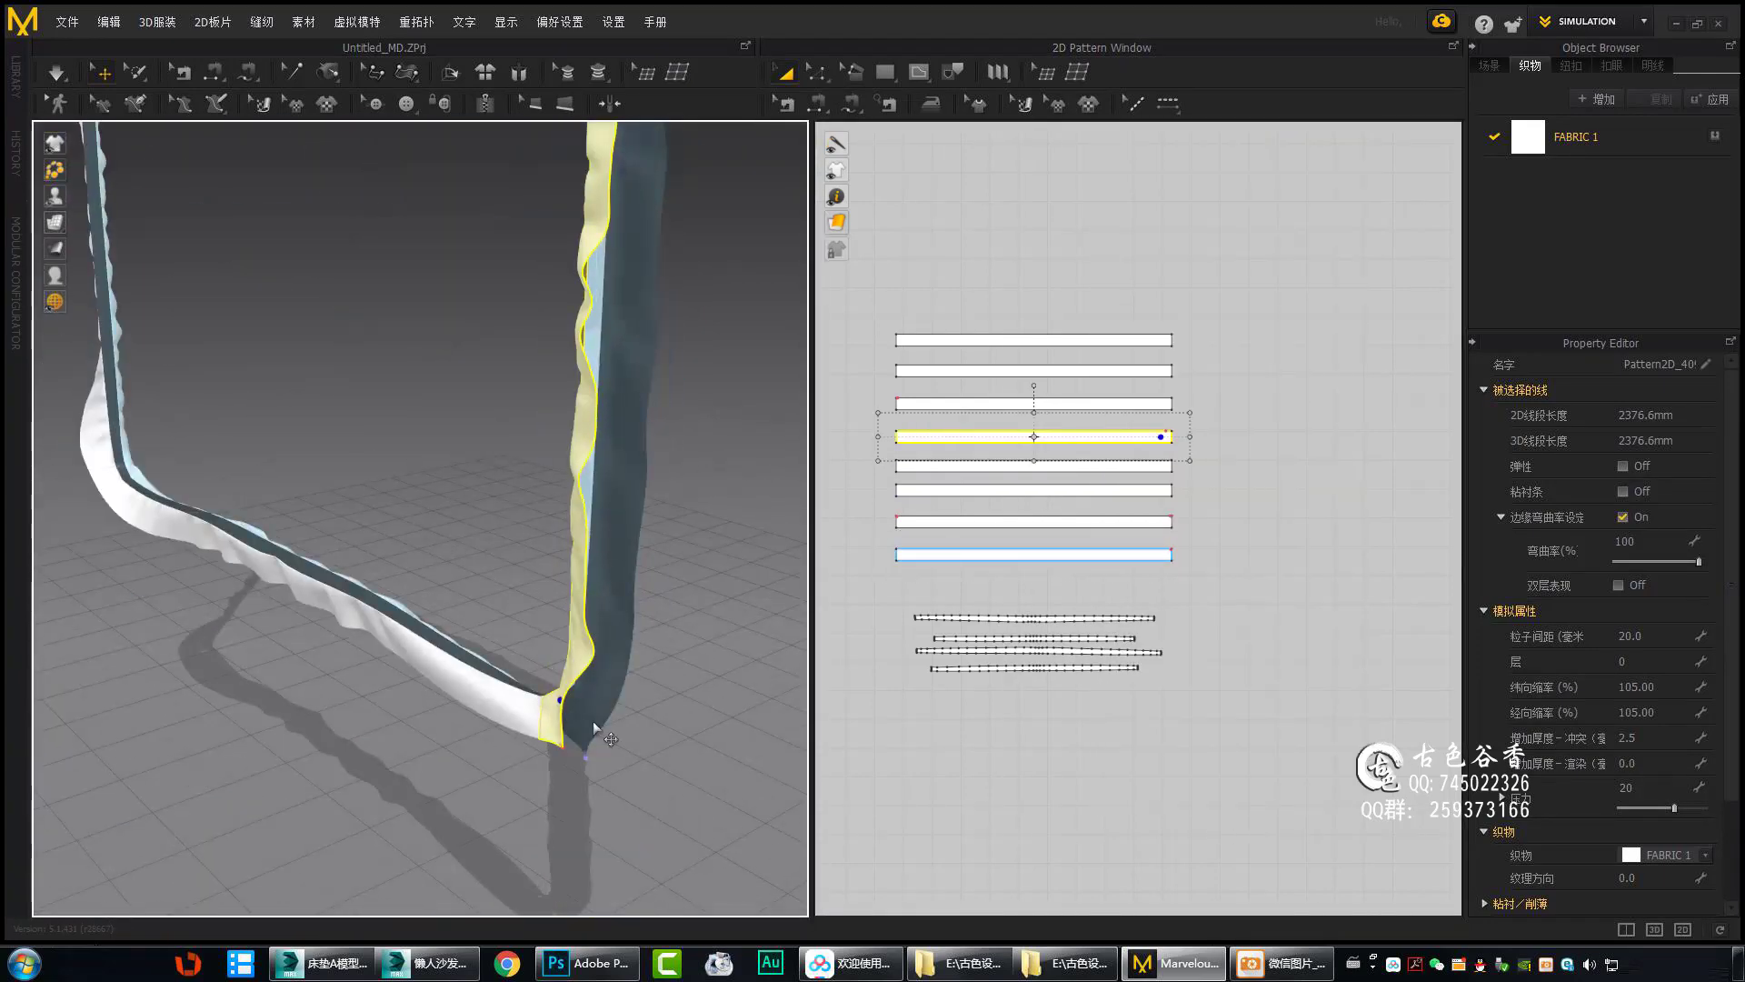
{"action": "mouse_move", "coordinate": [592, 722]}
{"action": "right_mouse_down"}
{"action": "mouse_move", "coordinate": [620, 599]}
{"action": "mouse_move", "coordinate": [554, 524]}
{"action": "right_mouse_up"}
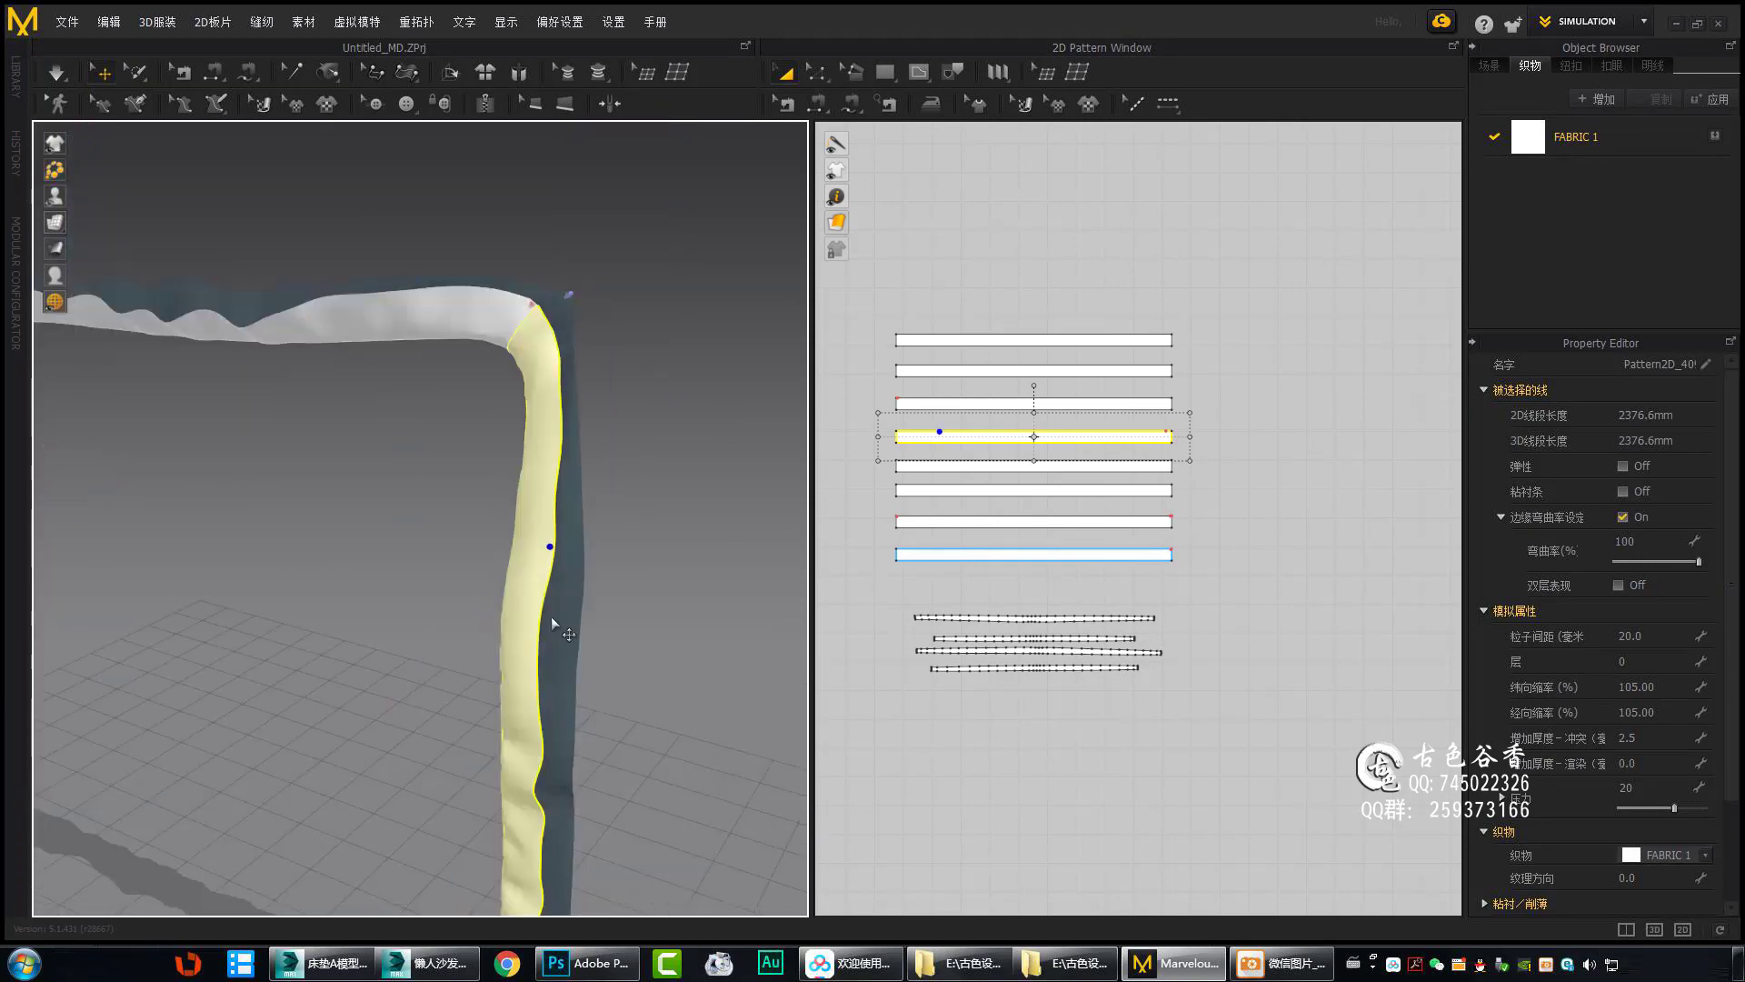
Pick the bottom strip, inspect the yellow strip close up, then check the sixth and second strips.
{"action": "left_click", "coordinate": [518, 459]}
{"action": "mouse_move", "coordinate": [551, 616]}
{"action": "right_mouse_down"}
{"action": "mouse_move", "coordinate": [523, 493]}
{"action": "mouse_move", "coordinate": [455, 395]}
{"action": "right_mouse_up"}
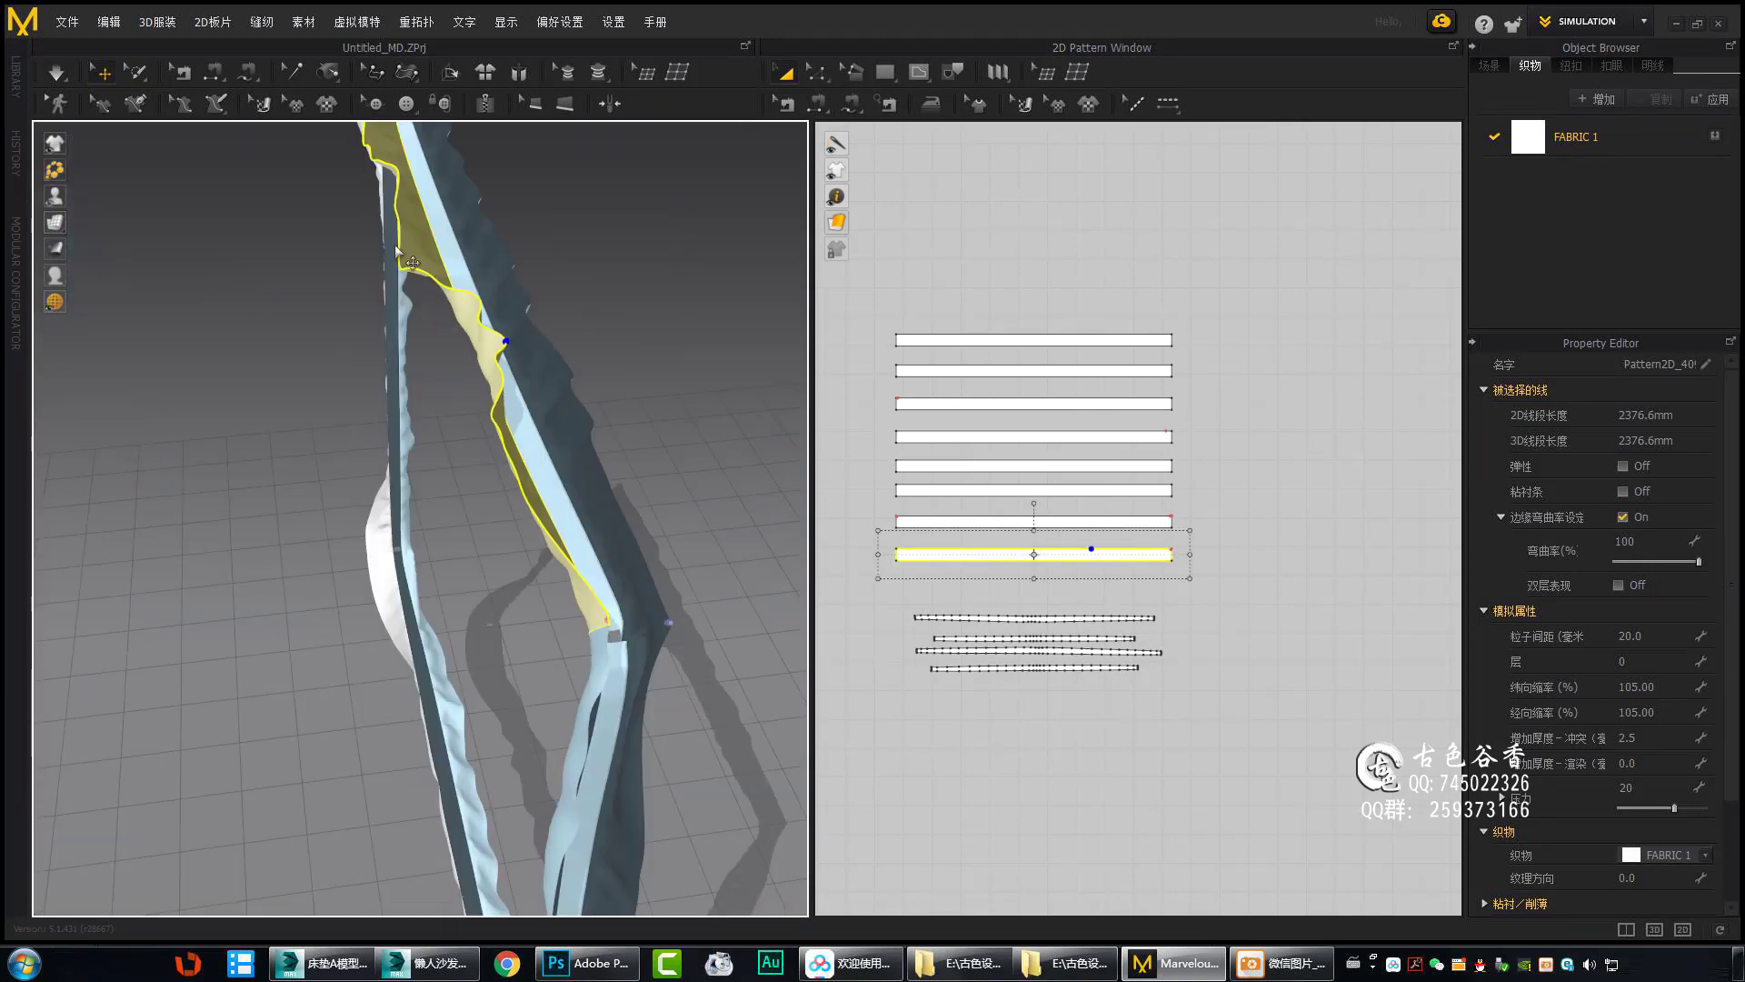
{"action": "right_click_drag", "start_coordinate": [490, 271], "coordinate": [413, 356]}
{"action": "right_click_drag", "start_coordinate": [432, 167], "coordinate": [292, 576]}
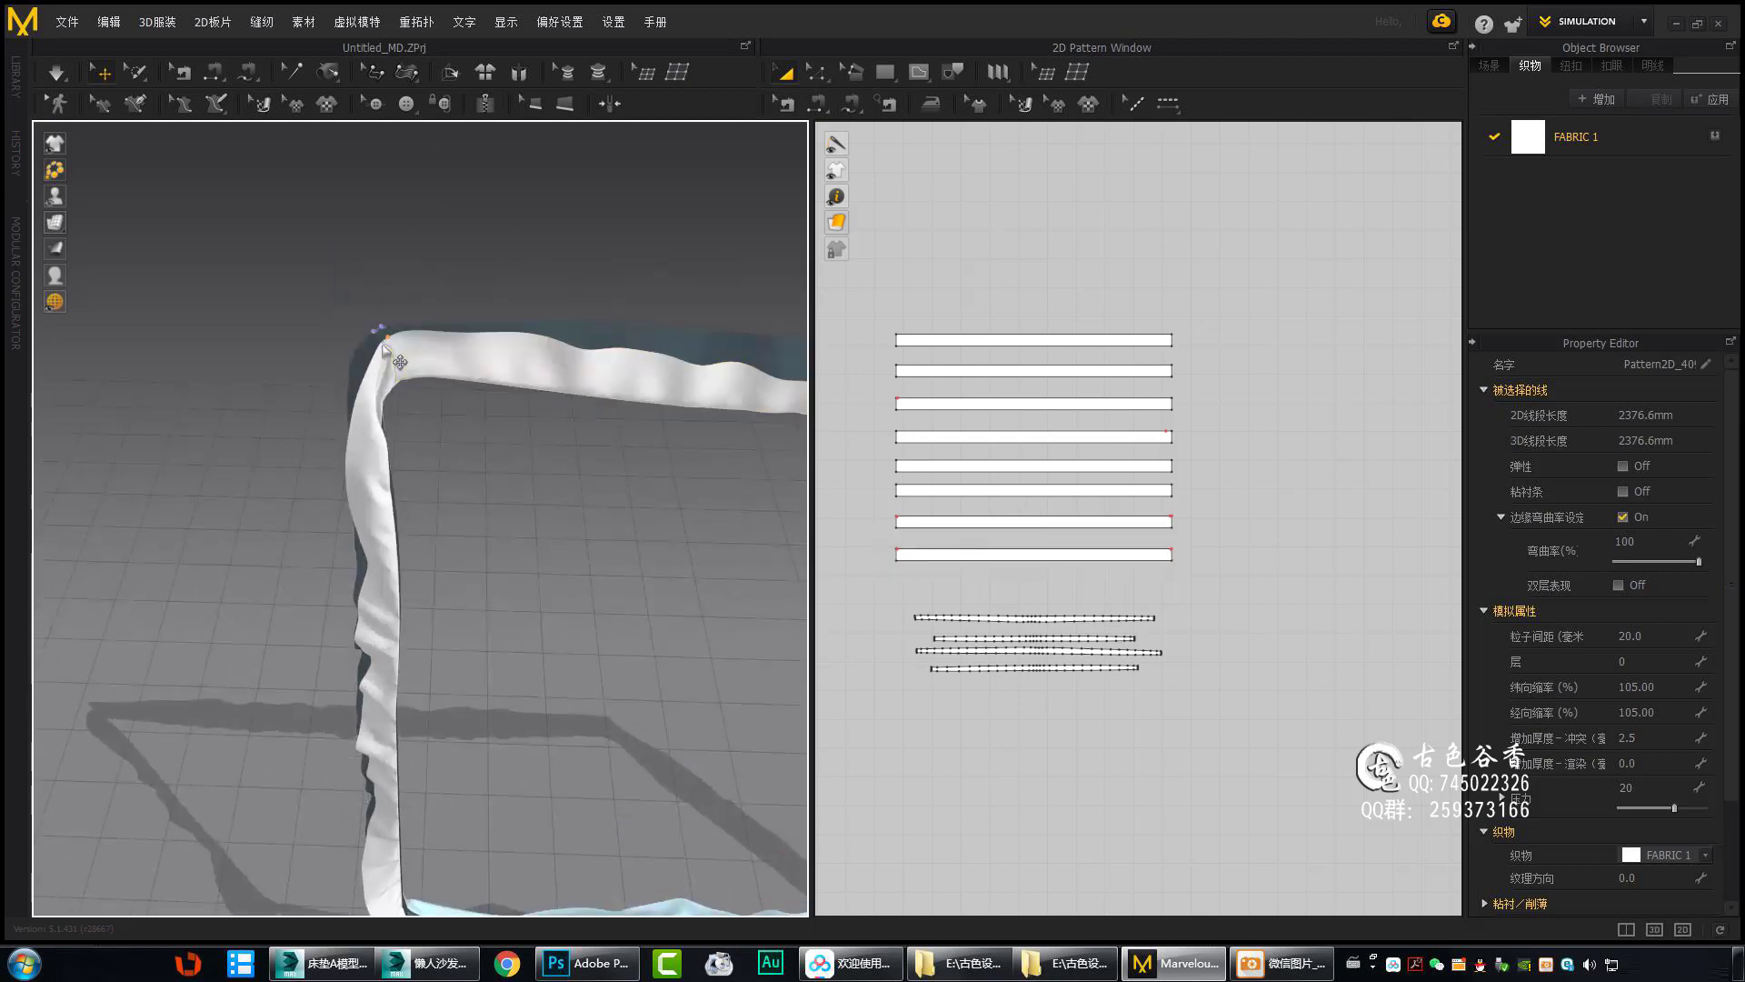
{"action": "scroll", "coordinate": [544, 578], "scroll_direction": "up", "scroll_amount": 3}
{"action": "mouse_move", "coordinate": [544, 578]}
{"action": "right_mouse_down"}
{"action": "mouse_move", "coordinate": [378, 611]}
{"action": "mouse_move", "coordinate": [339, 413]}
{"action": "mouse_move", "coordinate": [117, 437]}
{"action": "mouse_move", "coordinate": [583, 575]}
{"action": "mouse_move", "coordinate": [395, 507]}
{"action": "right_mouse_up"}
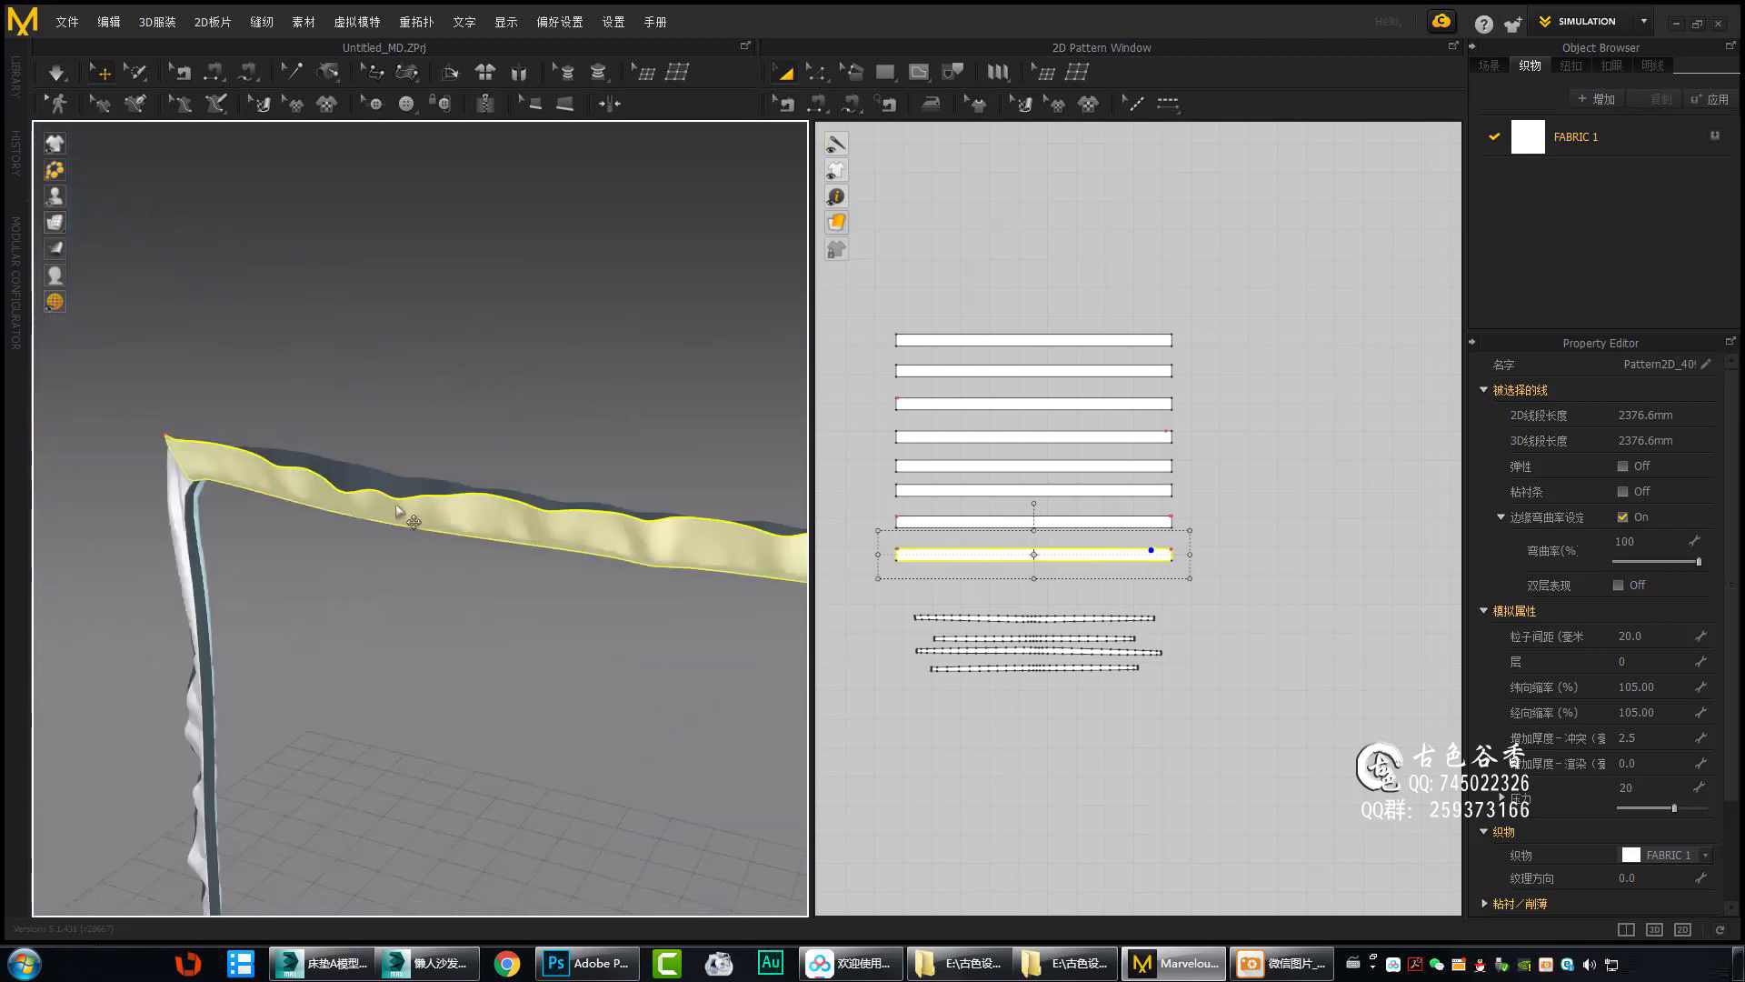
{"action": "mouse_move", "coordinate": [585, 685]}
{"action": "right_mouse_down"}
{"action": "mouse_move", "coordinate": [625, 597]}
{"action": "mouse_move", "coordinate": [356, 433]}
{"action": "mouse_move", "coordinate": [291, 509]}
{"action": "mouse_move", "coordinate": [300, 545]}
{"action": "right_mouse_up"}
{"action": "left_click", "coordinate": [307, 541]}
{"action": "left_click", "coordinate": [543, 609]}
{"action": "mouse_move", "coordinate": [544, 609]}
{"action": "right_mouse_down"}
{"action": "mouse_move", "coordinate": [389, 603]}
{"action": "mouse_move", "coordinate": [222, 640]}
{"action": "mouse_move", "coordinate": [227, 660]}
{"action": "mouse_move", "coordinate": [126, 662]}
{"action": "right_mouse_up"}
{"action": "left_click", "coordinate": [221, 640]}
{"action": "left_click", "coordinate": [251, 602]}
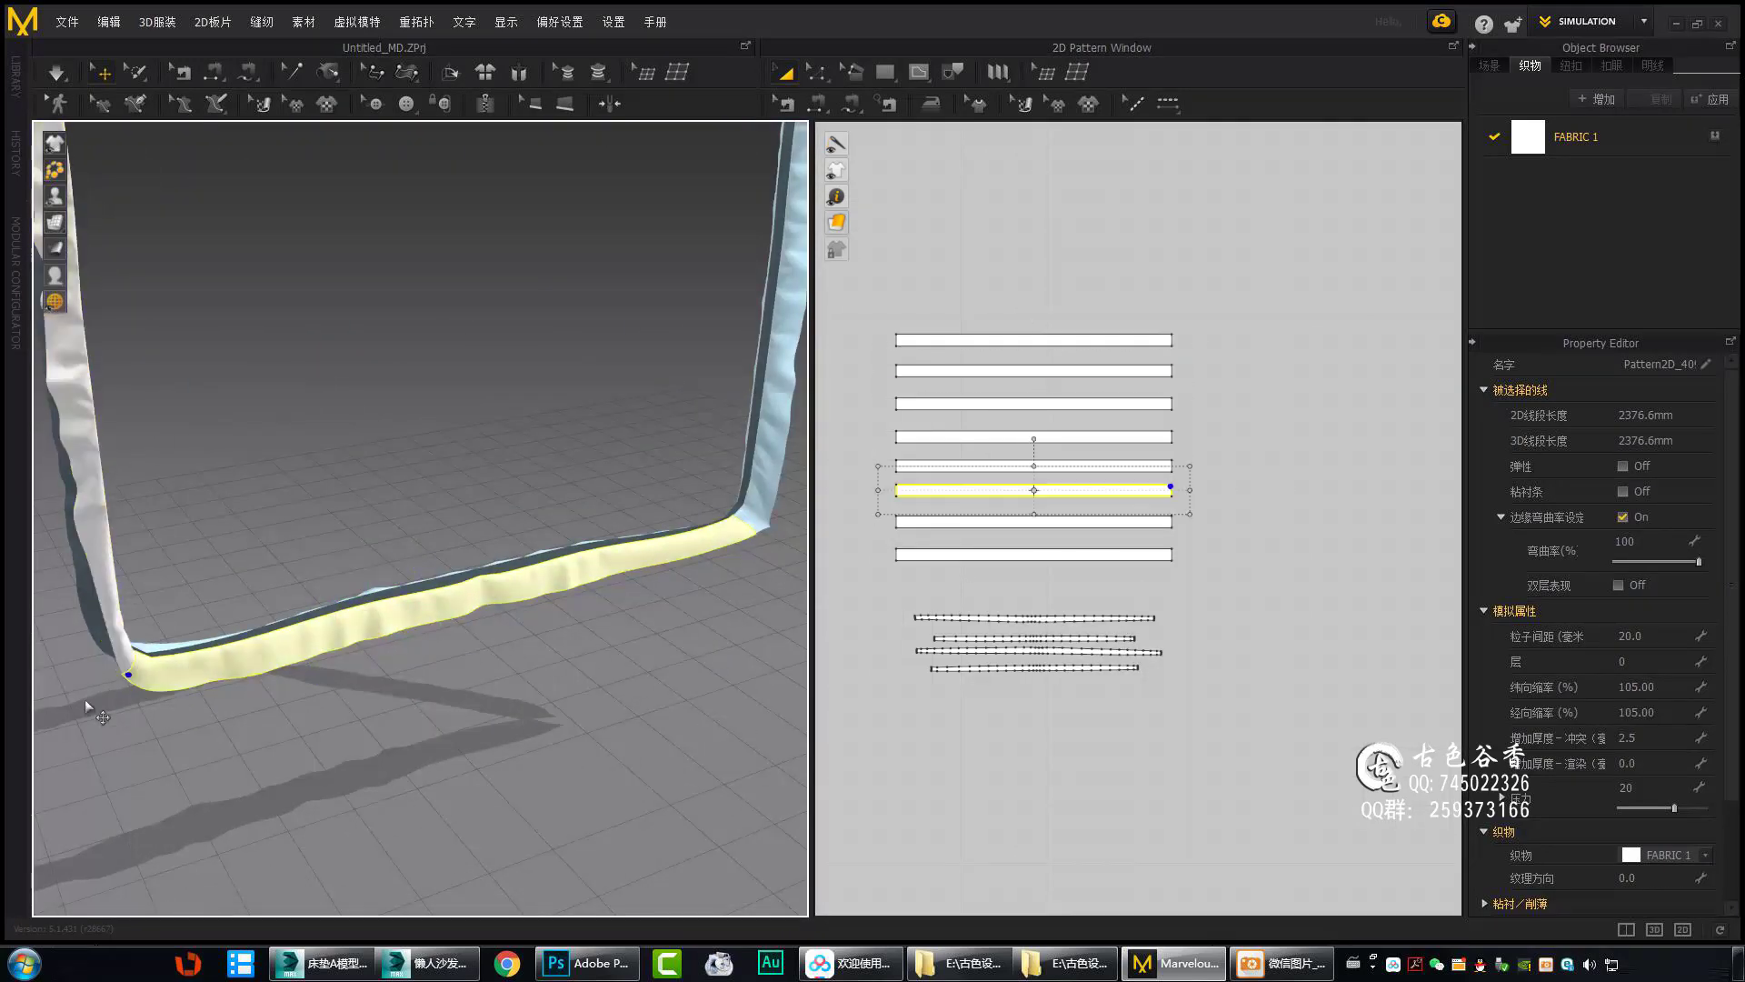
Freeze the selected trim strip's pattern so it holds its draped shape.
{"action": "left_click", "coordinate": [390, 641]}
{"action": "mouse_move", "coordinate": [389, 641]}
{"action": "right_mouse_down"}
{"action": "mouse_move", "coordinate": [363, 554]}
{"action": "mouse_move", "coordinate": [296, 499]}
{"action": "mouse_move", "coordinate": [414, 741]}
{"action": "right_mouse_up"}
{"action": "right_click", "coordinate": [941, 814]}
{"action": "left_click", "coordinate": [1004, 580]}
{"action": "mouse_move", "coordinate": [466, 515]}
{"action": "right_mouse_down"}
{"action": "mouse_move", "coordinate": [532, 541]}
{"action": "mouse_move", "coordinate": [557, 409]}
{"action": "mouse_move", "coordinate": [445, 647]}
{"action": "mouse_move", "coordinate": [376, 587]}
{"action": "right_mouse_up"}
Select all eight long trim strips and remove the short strip pieces from view.
{"action": "left_click", "coordinate": [491, 264]}
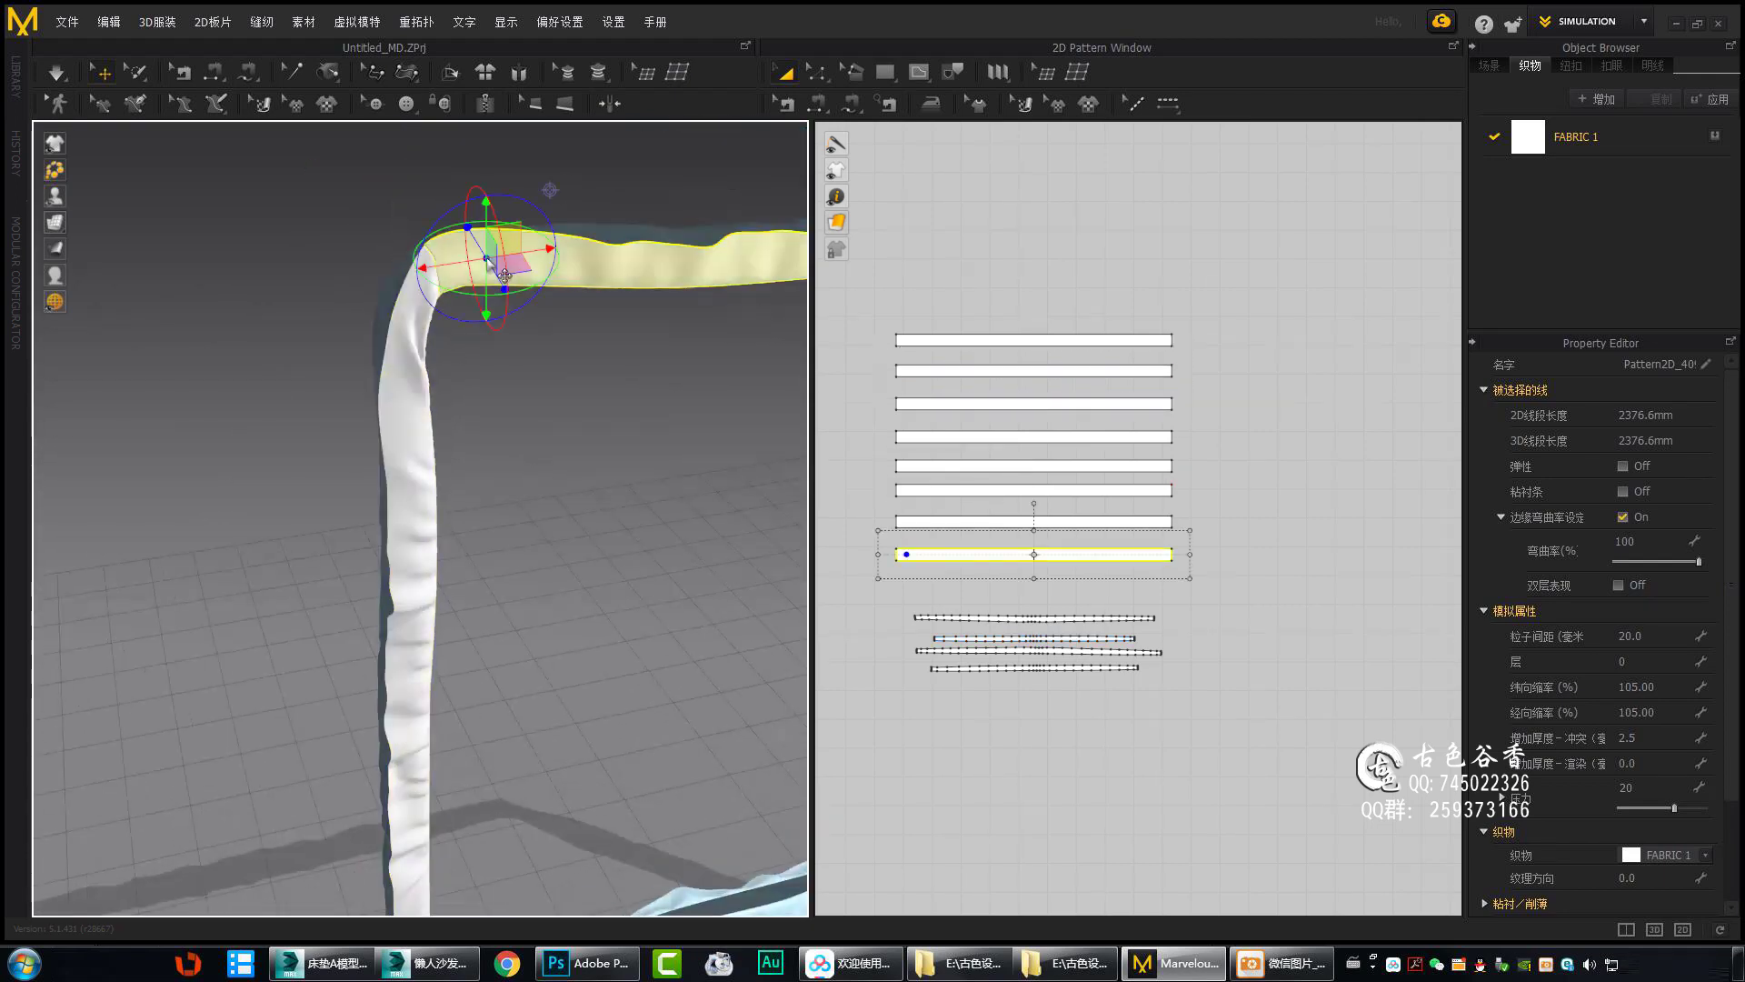
{"action": "mouse_move", "coordinate": [473, 409]}
{"action": "right_mouse_down"}
{"action": "mouse_move", "coordinate": [359, 370]}
{"action": "mouse_move", "coordinate": [429, 506]}
{"action": "right_mouse_up"}
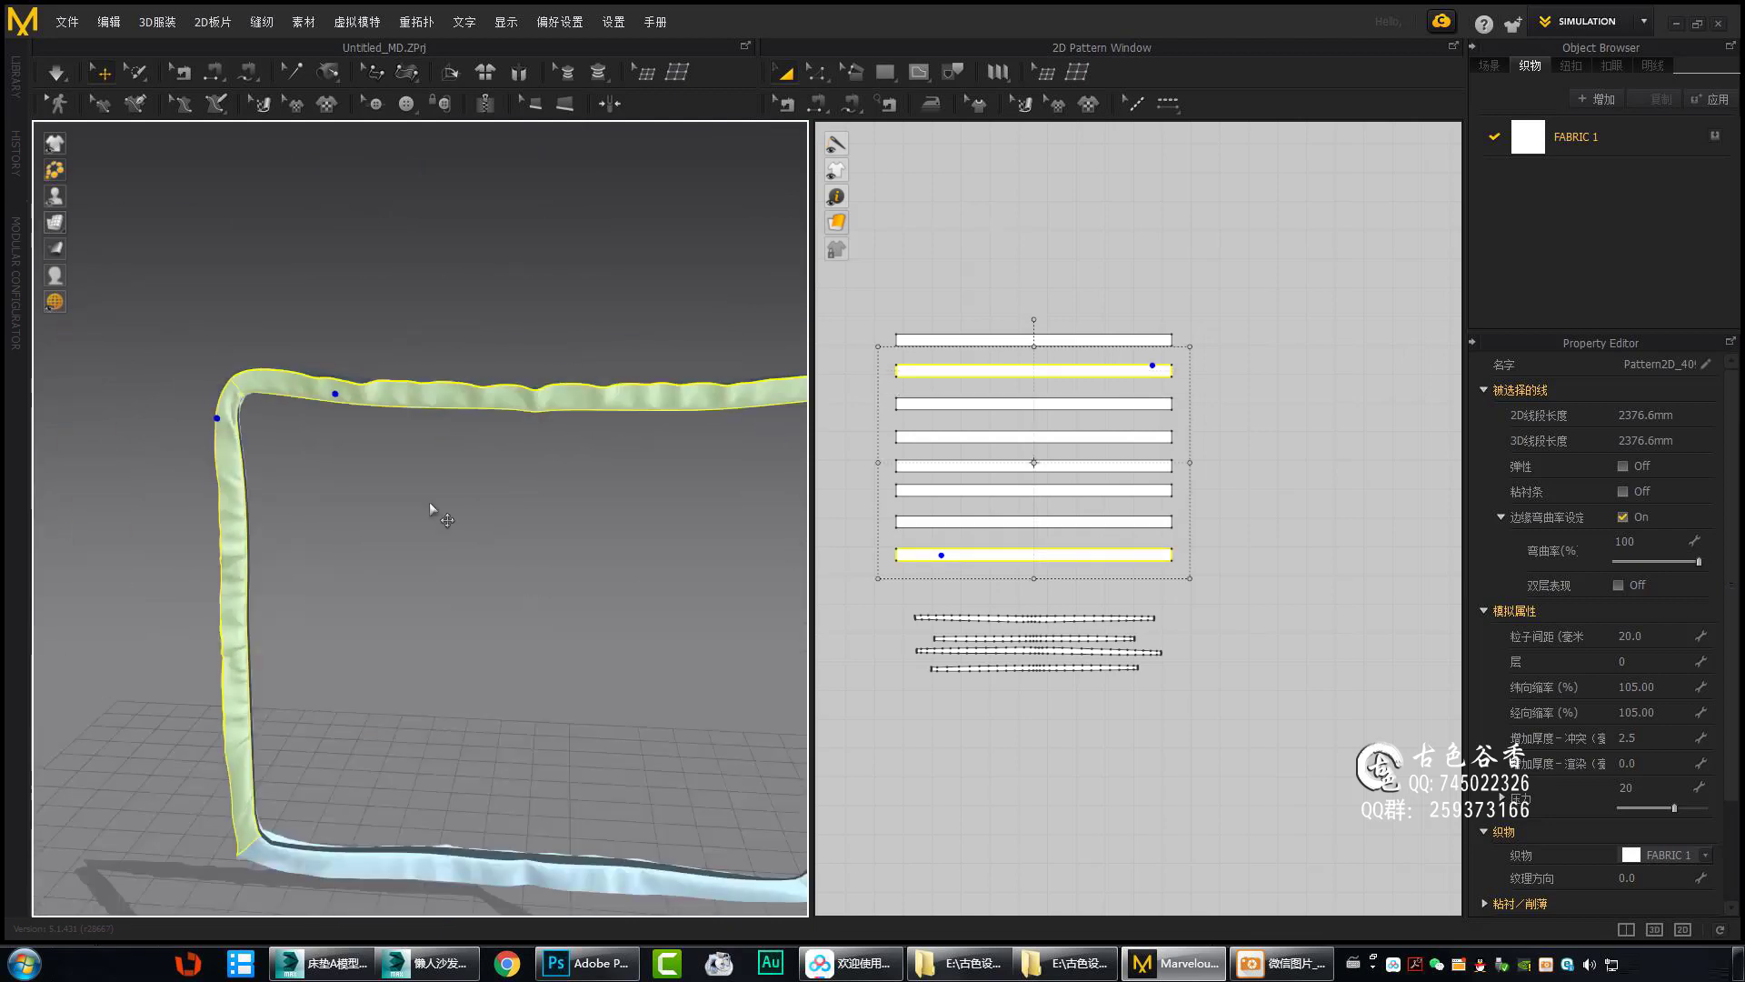
{"action": "left_click_drag", "start_coordinate": [886, 323], "coordinate": [1138, 570]}
{"action": "right_click_drag", "start_coordinate": [547, 669], "coordinate": [604, 435]}
{"action": "left_click", "coordinate": [286, 686]}
{"action": "left_click", "coordinate": [192, 665], "text": "shift"}
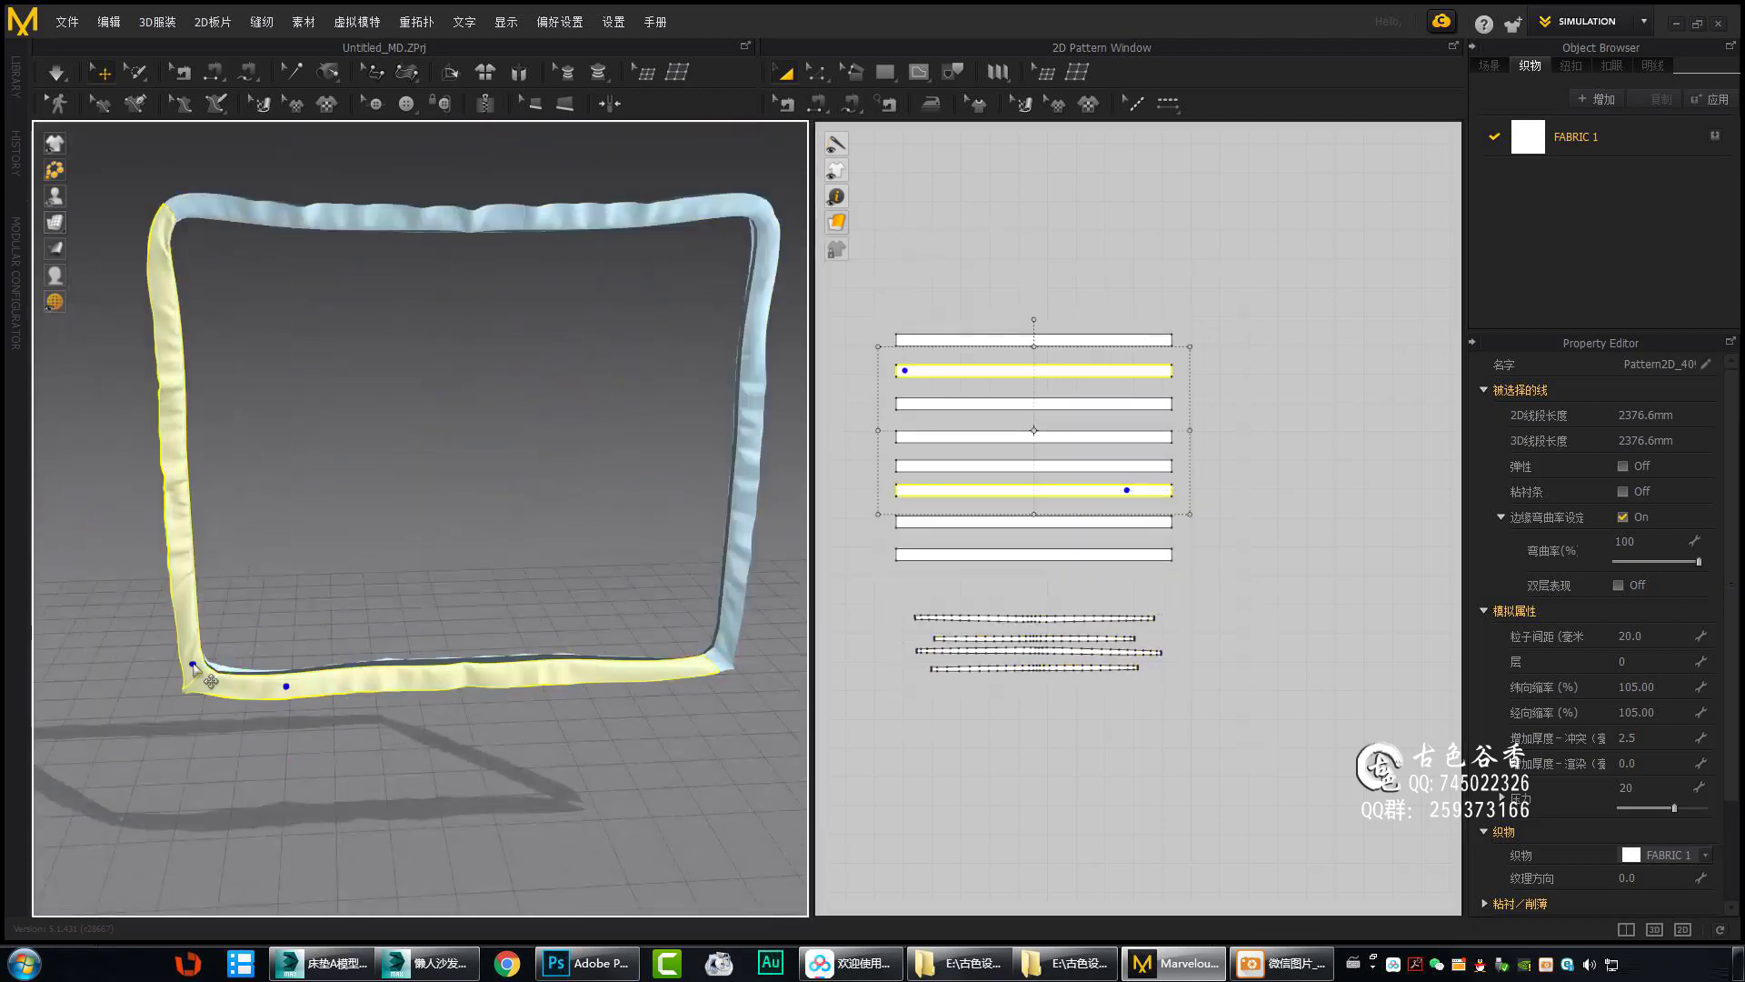
{"action": "left_click_drag", "start_coordinate": [900, 595], "coordinate": [1177, 682]}
{"action": "right_click", "coordinate": [764, 359]}
{"action": "left_click", "coordinate": [818, 358]}
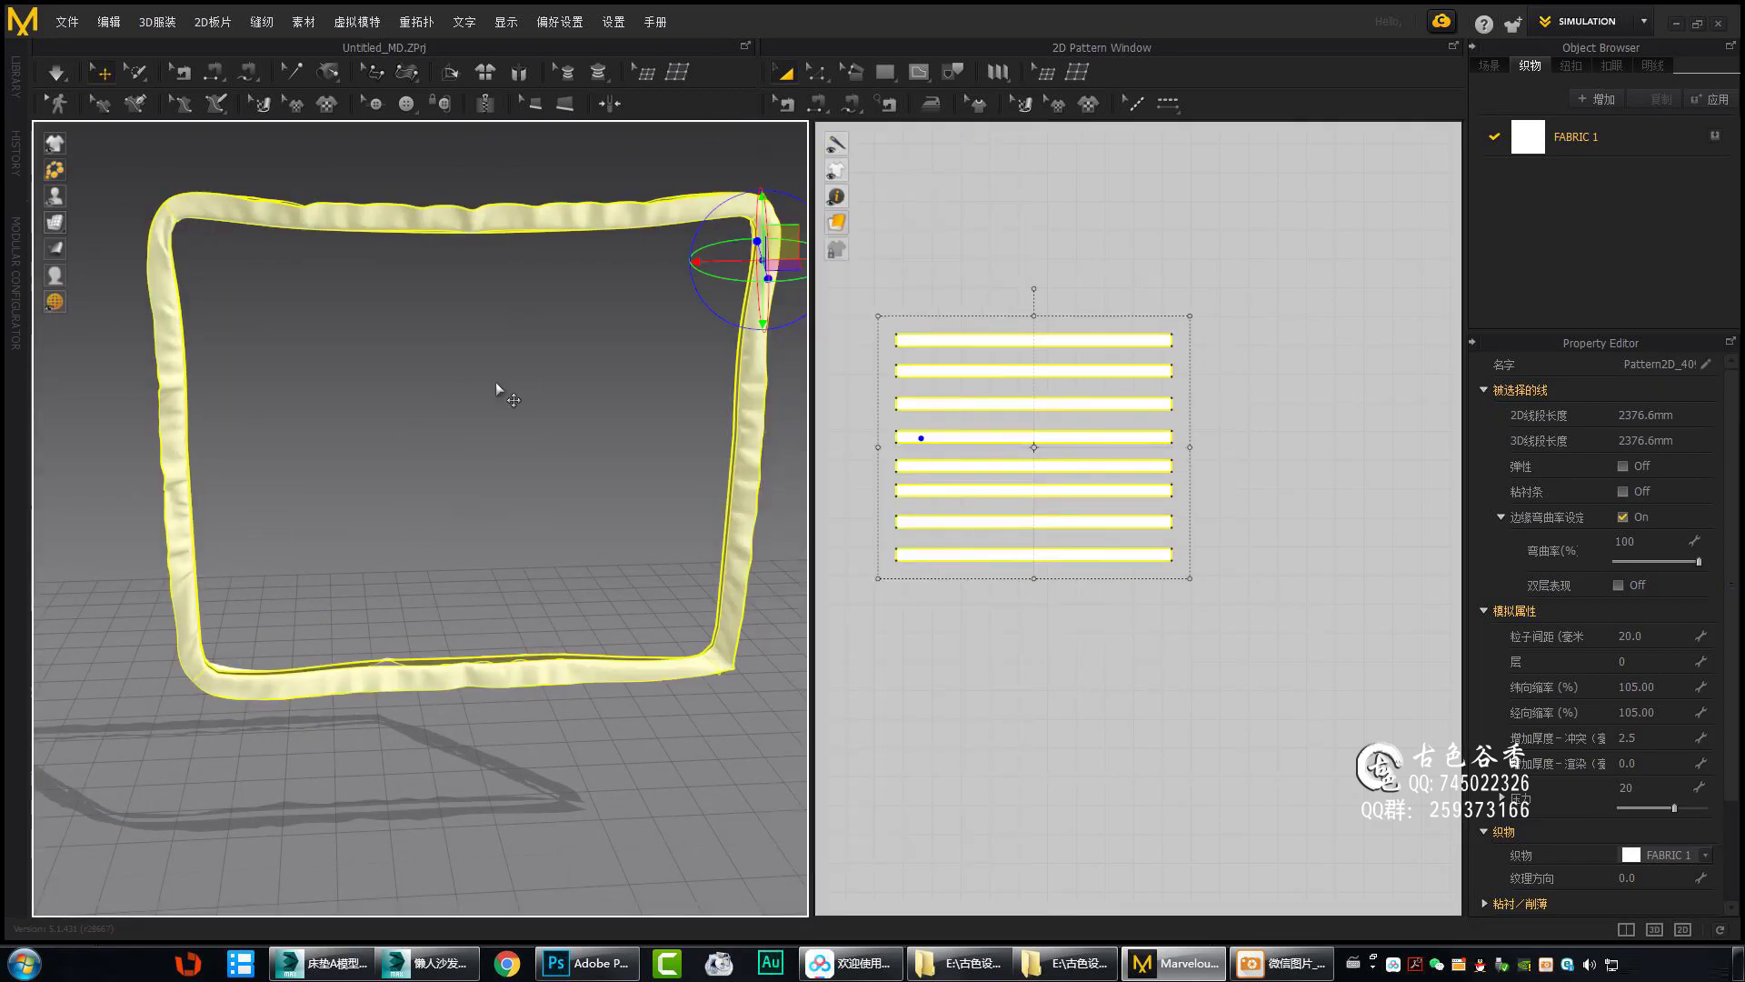
Export the selected strips as an OBJ (Selected) file.
{"action": "left_click", "coordinate": [66, 22]}
{"action": "left_click", "coordinate": [236, 259]}
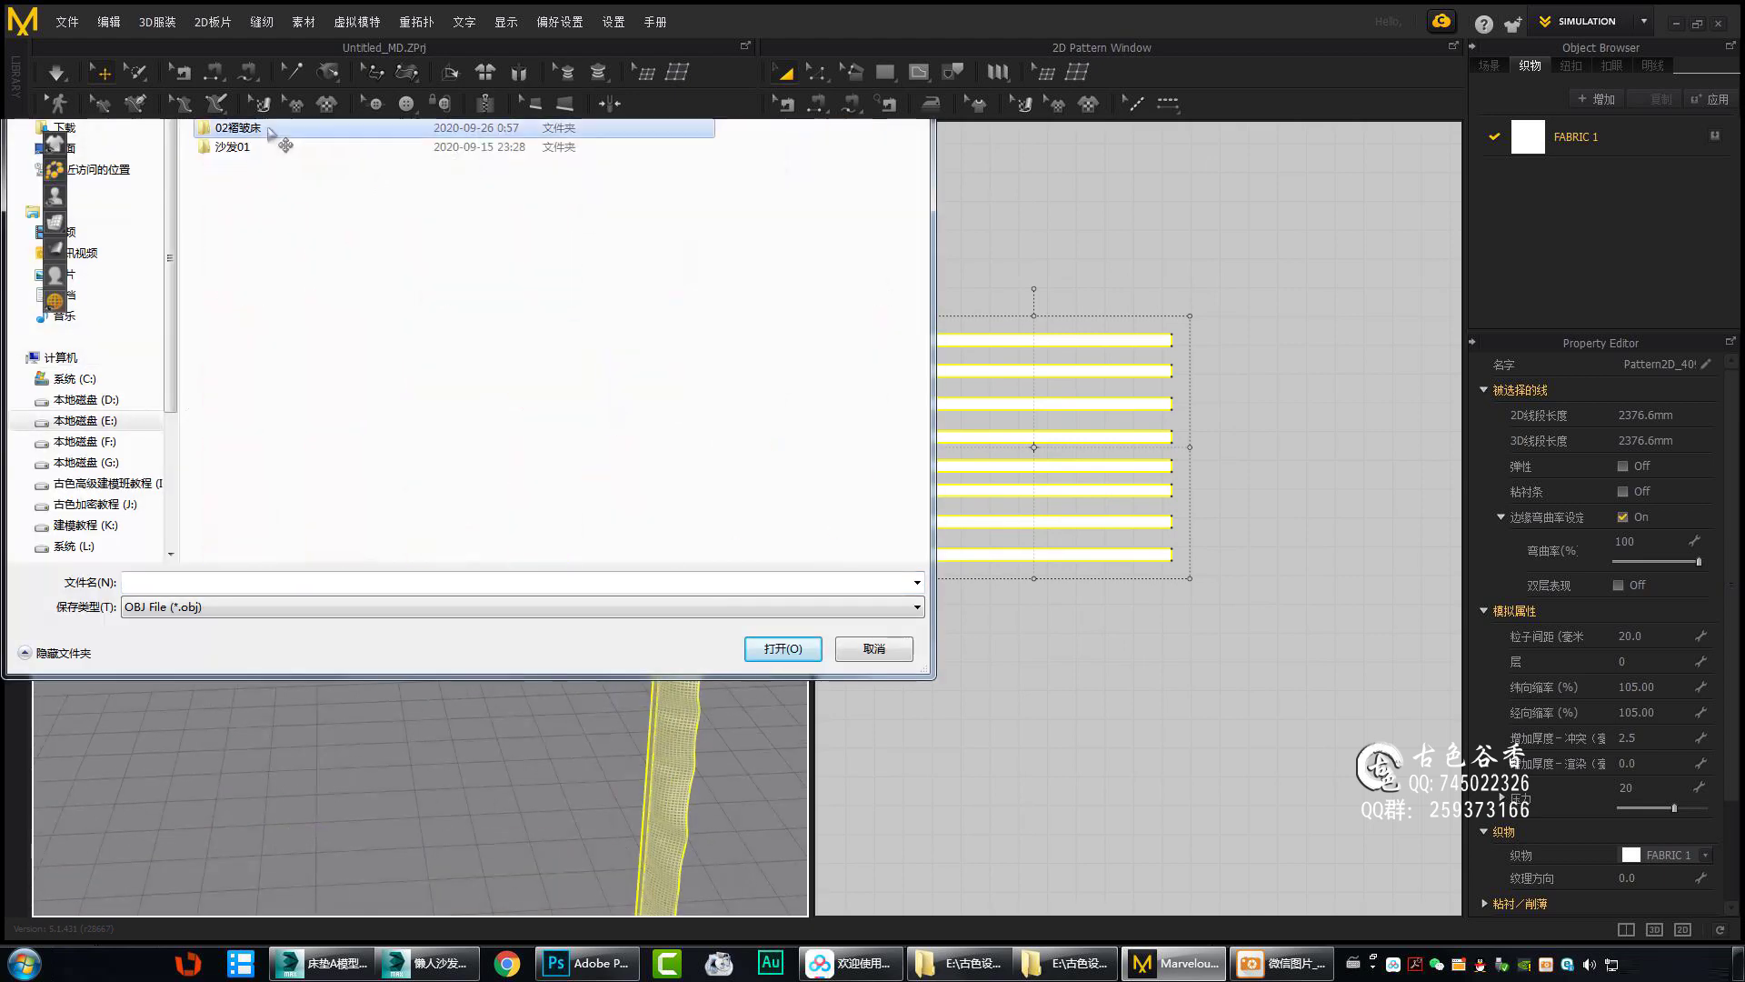
{"action": "left_click", "coordinate": [409, 606]}
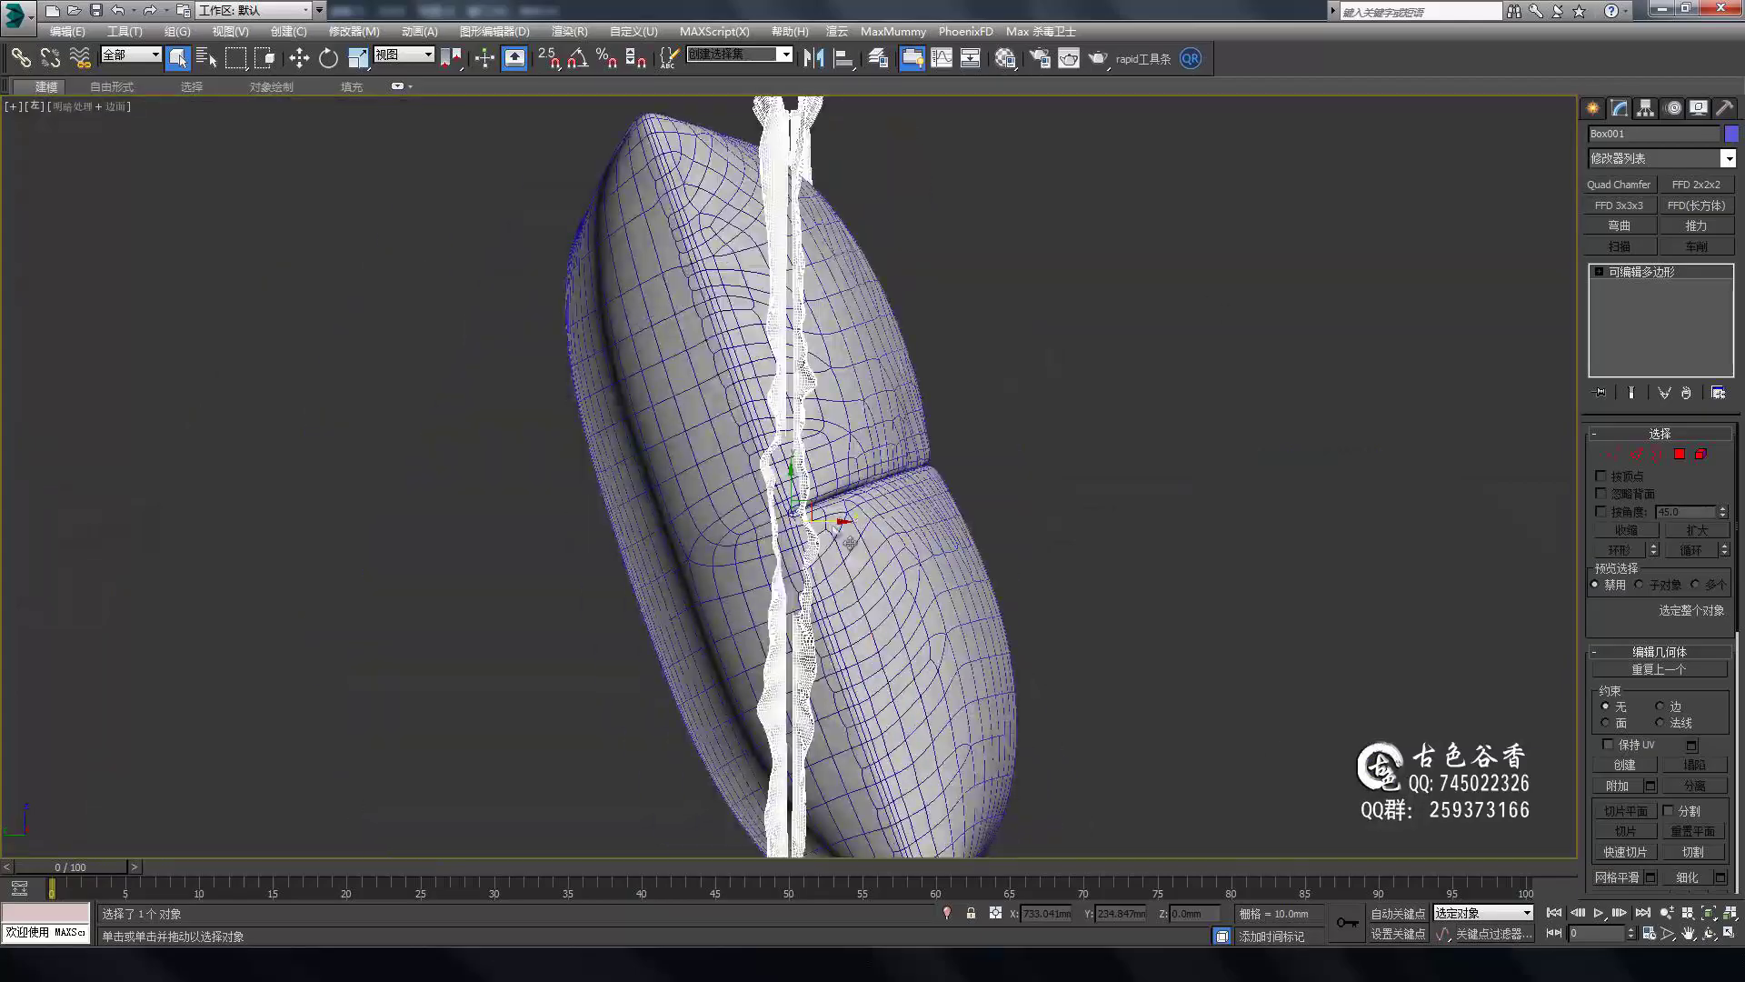
{"action": "scroll", "coordinate": [822, 458], "scroll_direction": "down", "scroll_amount": 5}
{"action": "mouse_move", "coordinate": [1102, 364]}
{"action": "middle_mouse_down", "text": "alt"}
{"action": "mouse_move", "coordinate": [965, 693]}
{"action": "mouse_move", "coordinate": [1111, 527]}
{"action": "middle_mouse_up", "text": "alt"}
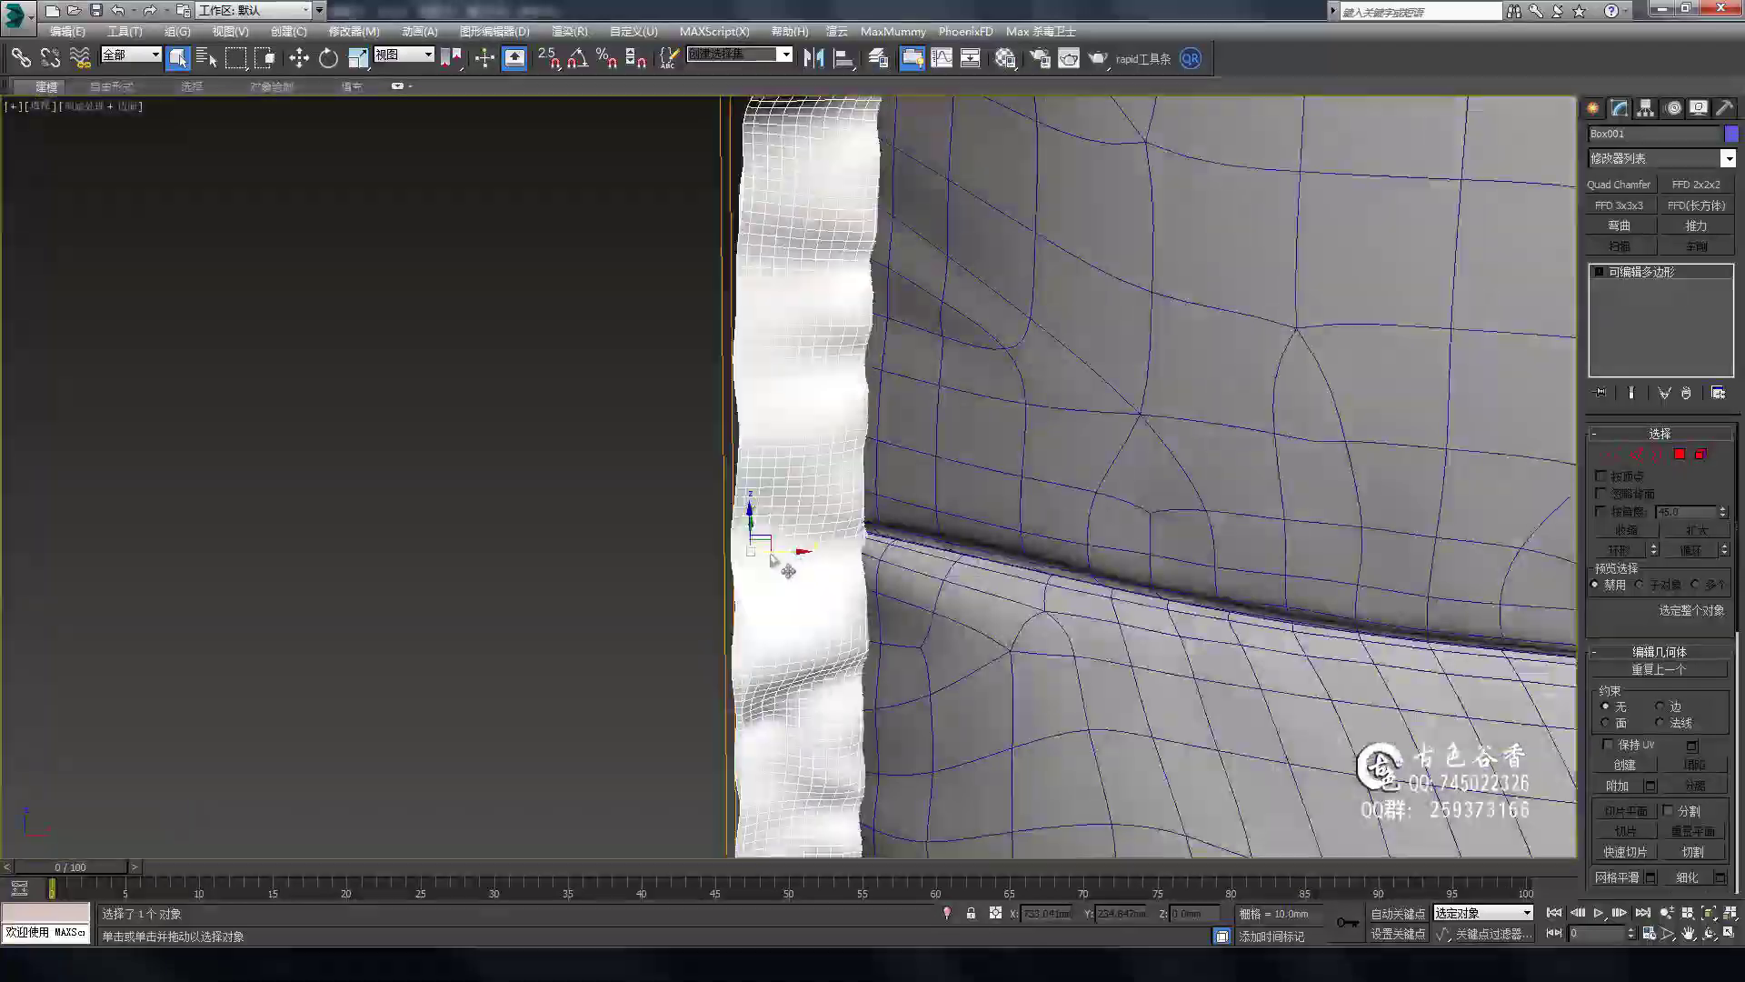
{"action": "mouse_move", "coordinate": [1094, 513]}
{"action": "middle_mouse_down", "text": "alt"}
{"action": "mouse_move", "coordinate": [1142, 604]}
{"action": "mouse_move", "coordinate": [856, 560]}
{"action": "mouse_move", "coordinate": [1083, 401]}
{"action": "mouse_move", "coordinate": [549, 452]}
{"action": "mouse_move", "coordinate": [882, 436]}
{"action": "middle_mouse_up", "text": "alt"}
{"action": "scroll", "coordinate": [549, 452], "scroll_direction": "up", "scroll_amount": 3}
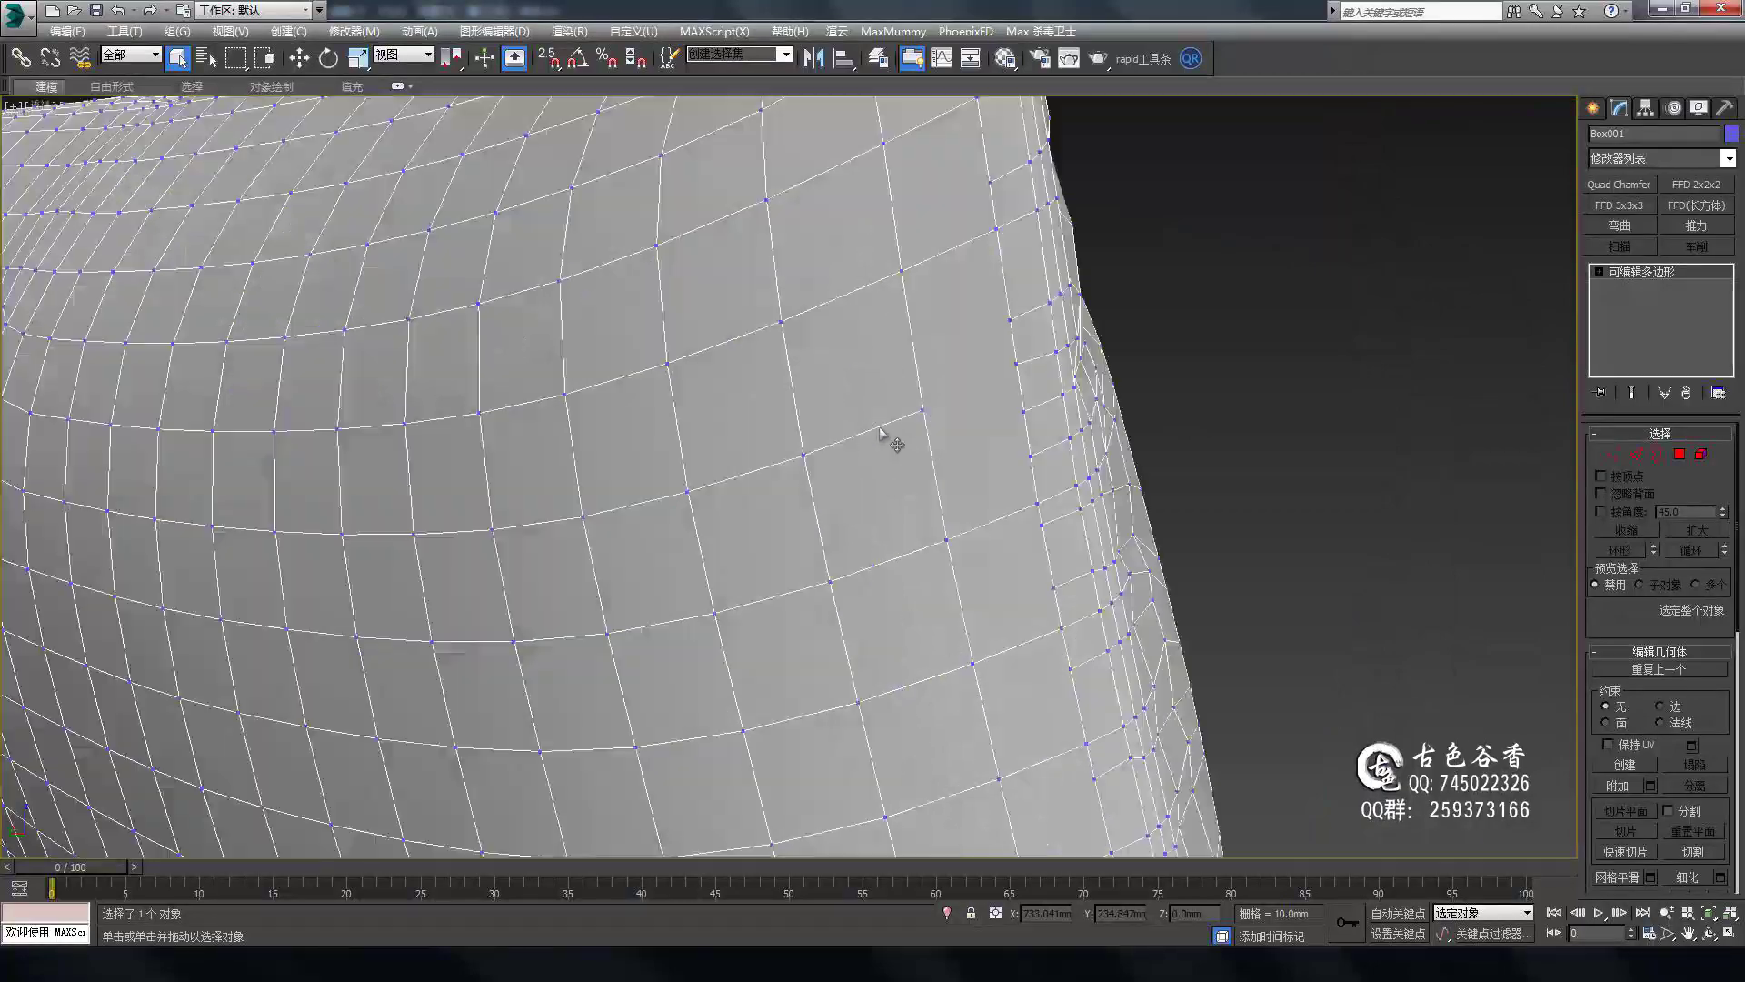
{"action": "mouse_move", "coordinate": [946, 550]}
{"action": "middle_mouse_down", "text": "alt"}
{"action": "mouse_move", "coordinate": [966, 499]}
{"action": "mouse_move", "coordinate": [1012, 507]}
{"action": "mouse_move", "coordinate": [1044, 472]}
{"action": "mouse_move", "coordinate": [1083, 498]}
{"action": "mouse_move", "coordinate": [1110, 616]}
{"action": "mouse_move", "coordinate": [896, 233]}
{"action": "mouse_move", "coordinate": [799, 467]}
{"action": "middle_mouse_up", "text": "alt"}
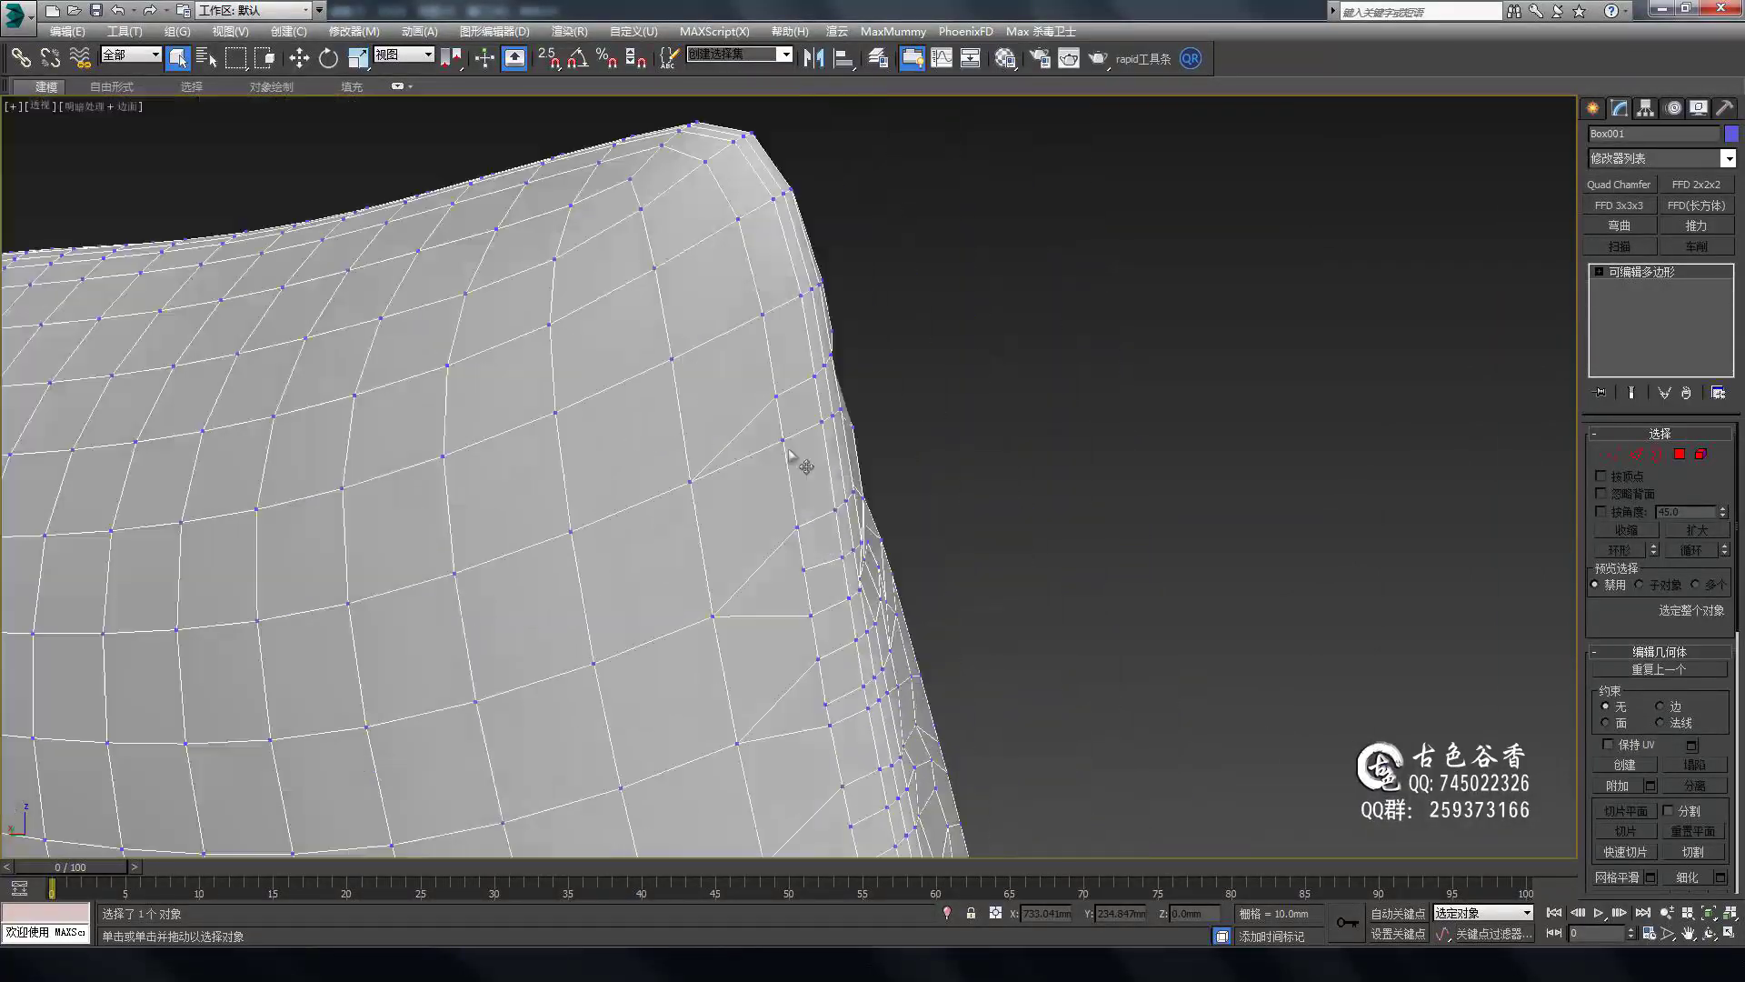
{"action": "scroll", "coordinate": [799, 468], "scroll_direction": "down", "scroll_amount": 5}
{"action": "key", "text": "alt+w"}
{"action": "key", "text": "alt+w"}
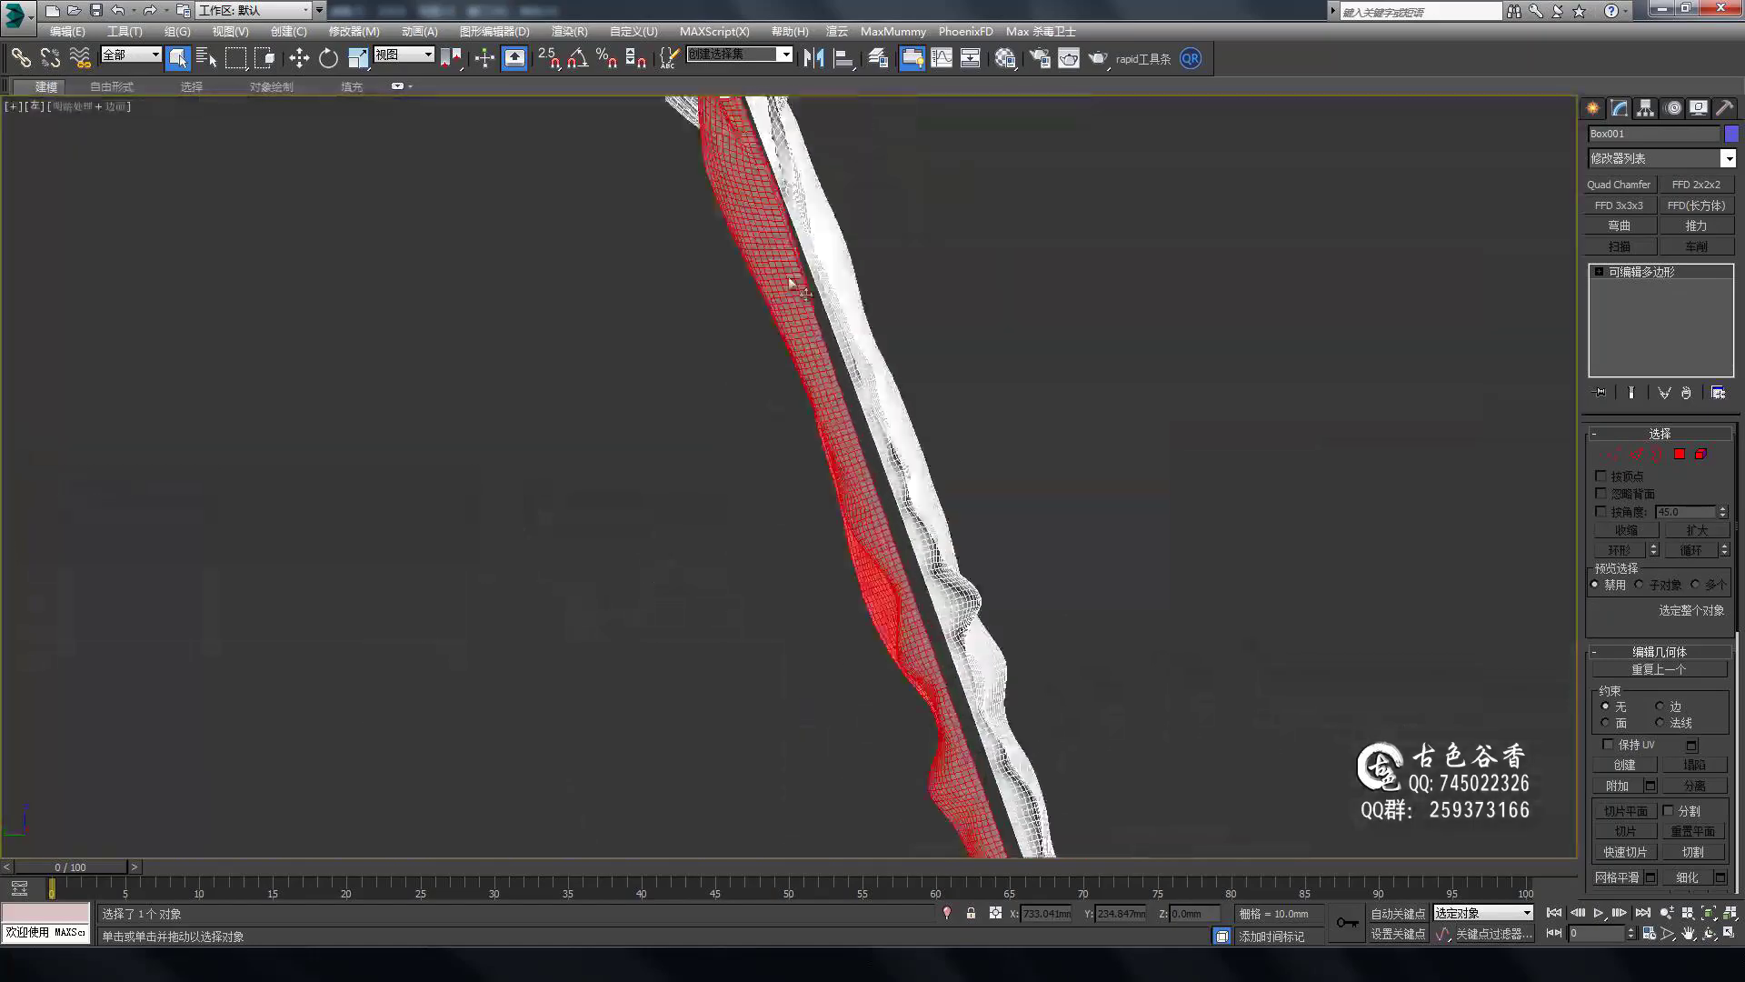
{"action": "scroll", "coordinate": [877, 397], "scroll_direction": "down", "scroll_amount": 3}
{"action": "mouse_move", "coordinate": [877, 397]}
{"action": "middle_mouse_down", "text": "alt"}
{"action": "mouse_move", "coordinate": [682, 449]}
{"action": "mouse_move", "coordinate": [818, 409]}
{"action": "middle_mouse_up", "text": "alt"}
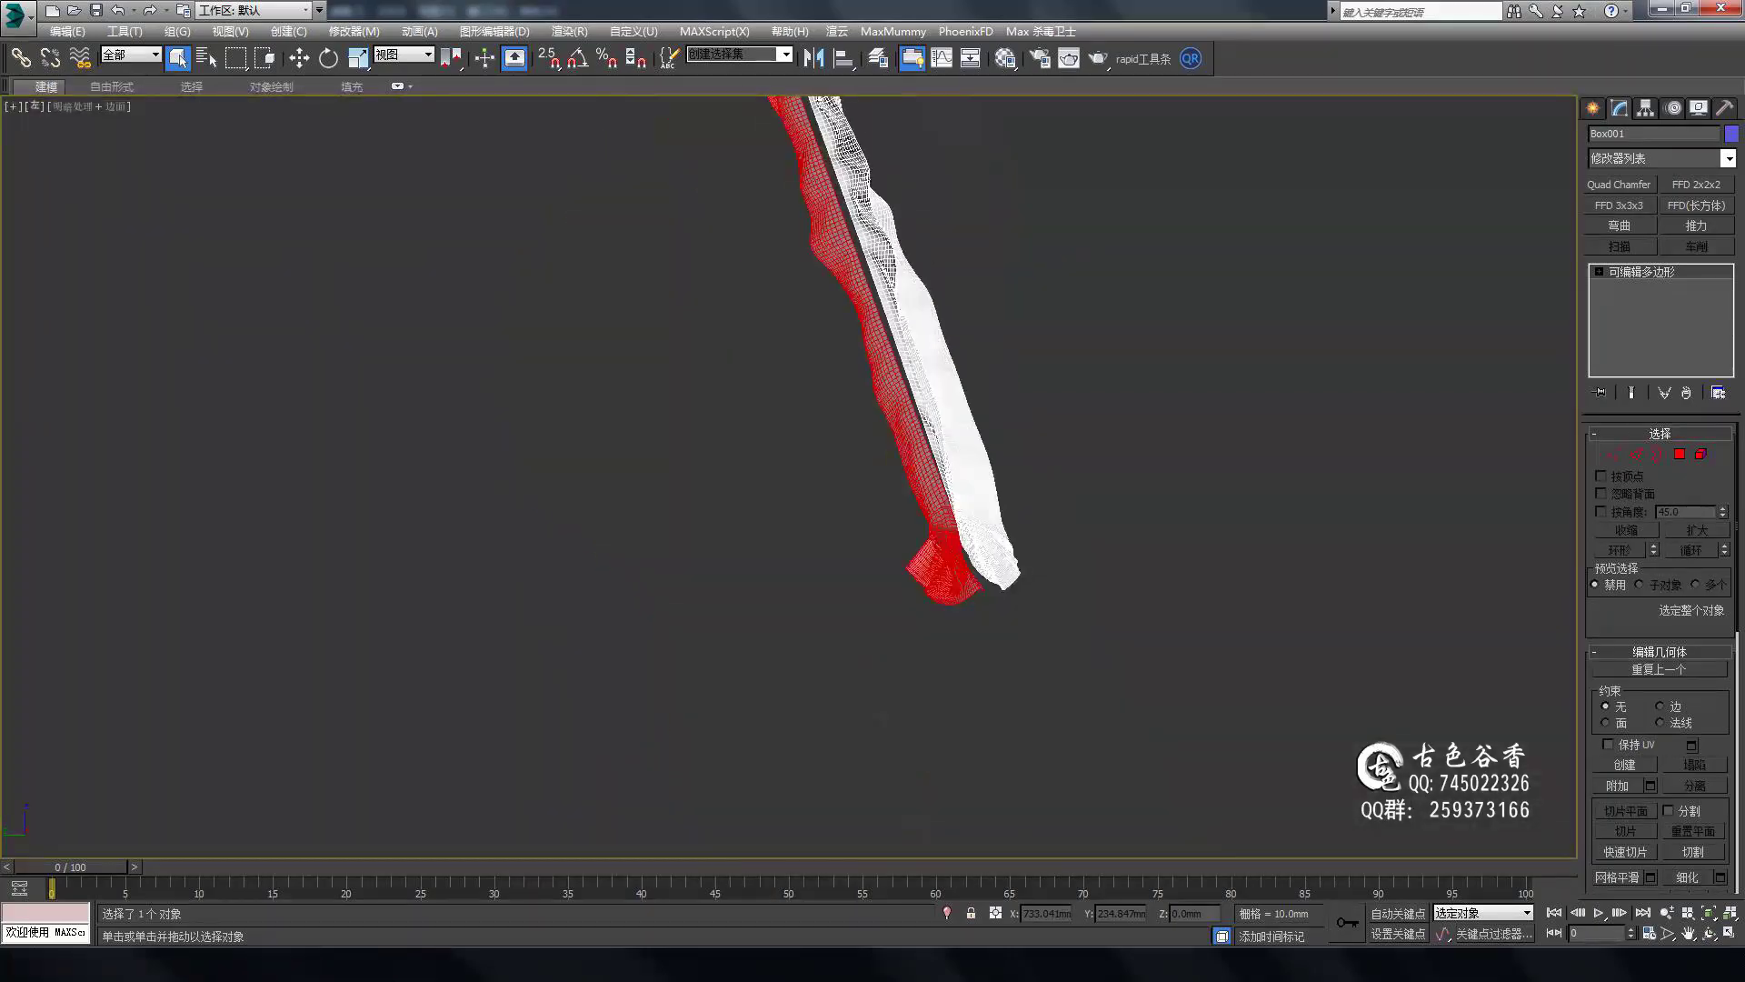
{"action": "scroll", "coordinate": [818, 409], "scroll_direction": "up", "scroll_amount": 8}
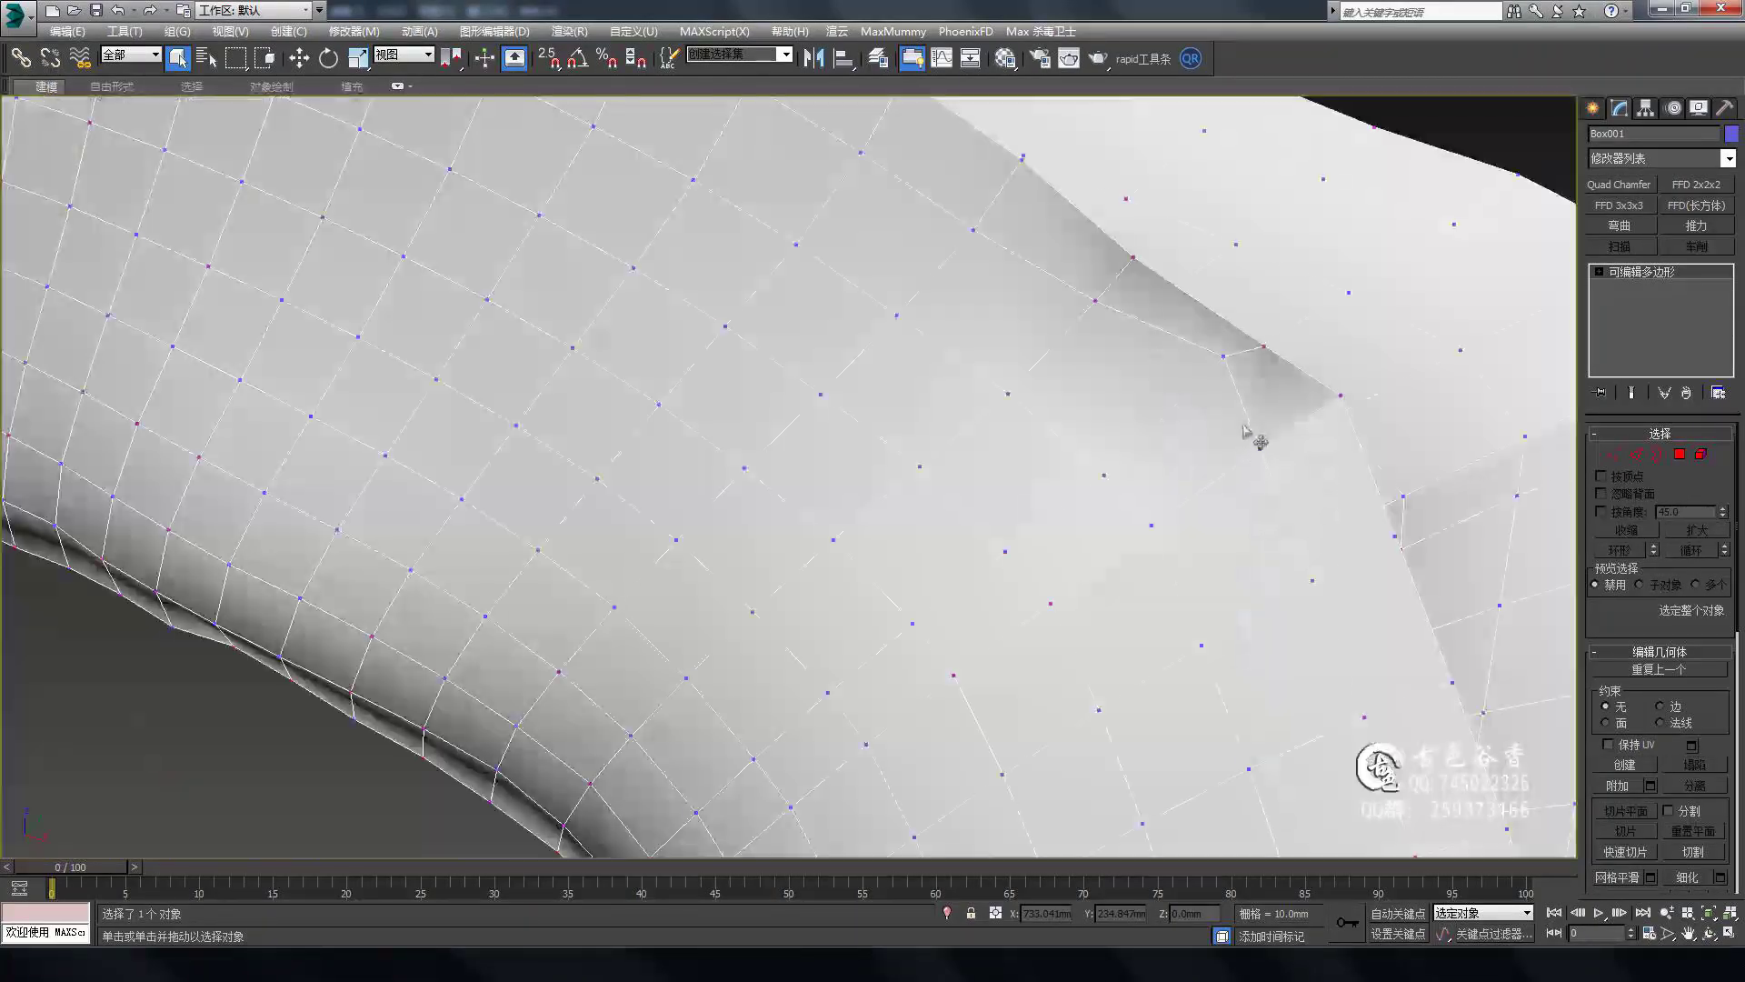
Weld the strip mesh's vertices and inspect its bent corner and the whole square loop.
{"action": "left_click", "coordinate": [798, 549]}
{"action": "scroll", "coordinate": [1142, 362], "scroll_direction": "down", "scroll_amount": 3}
{"action": "middle_click_drag", "start_coordinate": [1142, 362], "coordinate": [1060, 311], "text": "alt"}
{"action": "scroll", "coordinate": [538, 297], "scroll_direction": "down", "scroll_amount": 5}
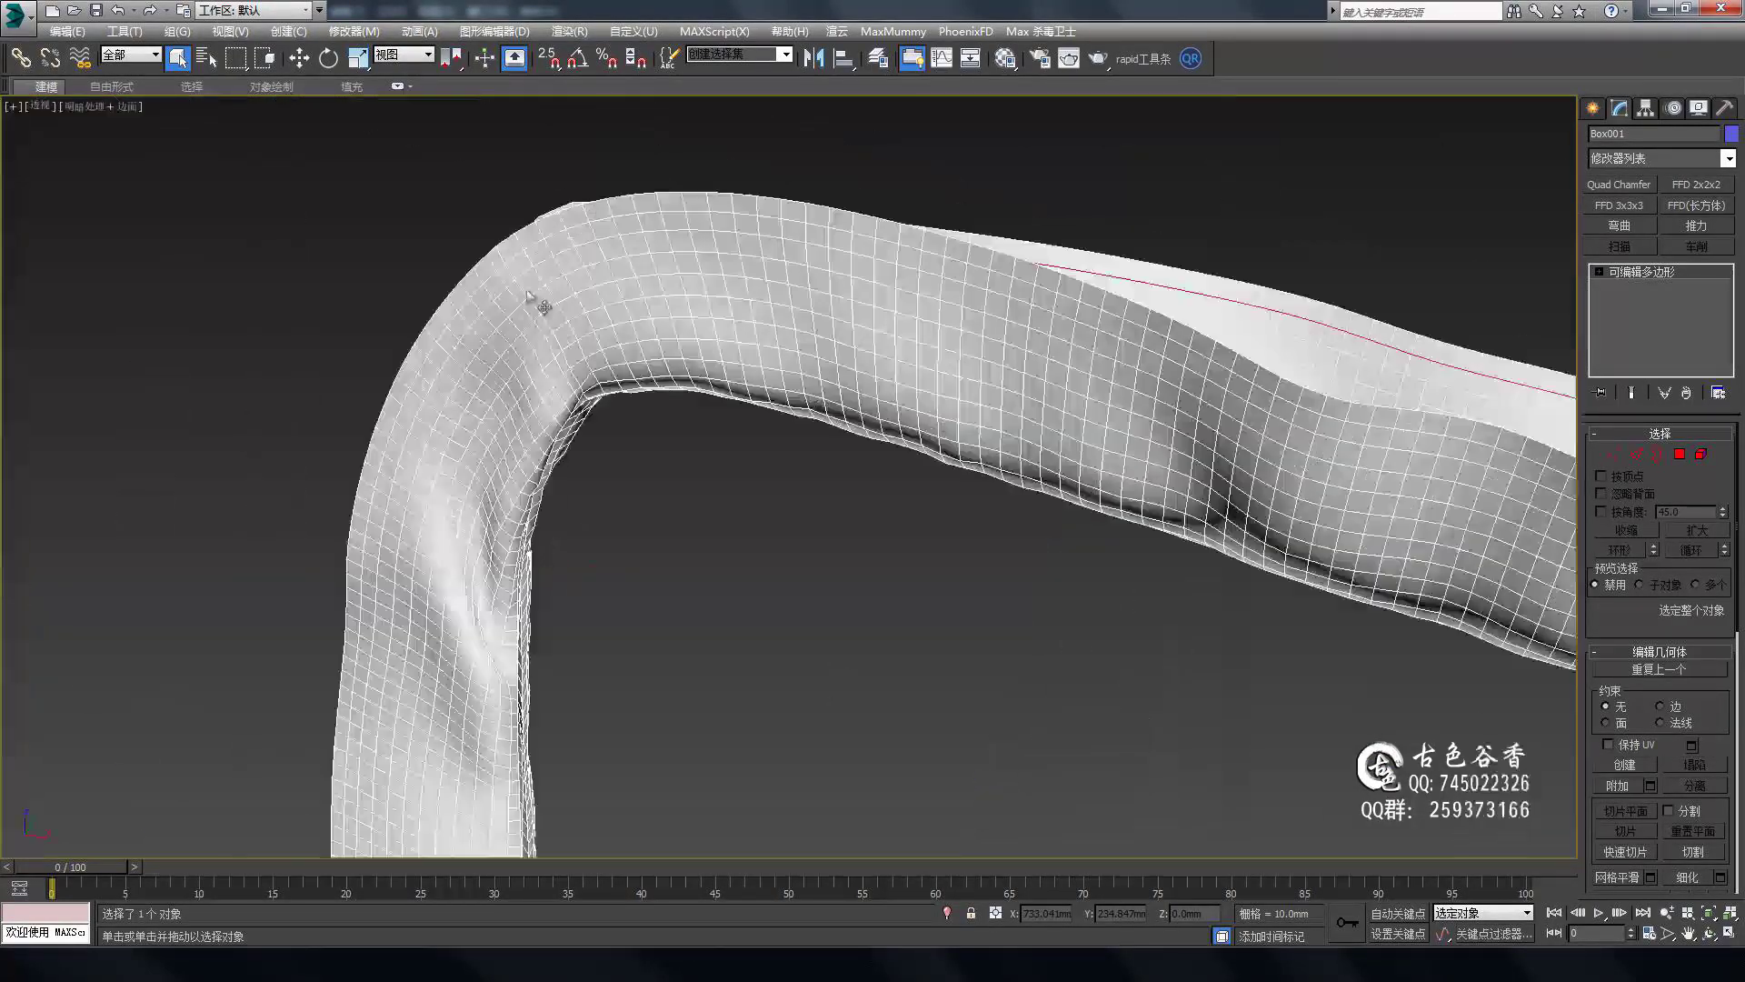
{"action": "middle_click_drag", "start_coordinate": [537, 296], "coordinate": [525, 484], "text": "alt"}
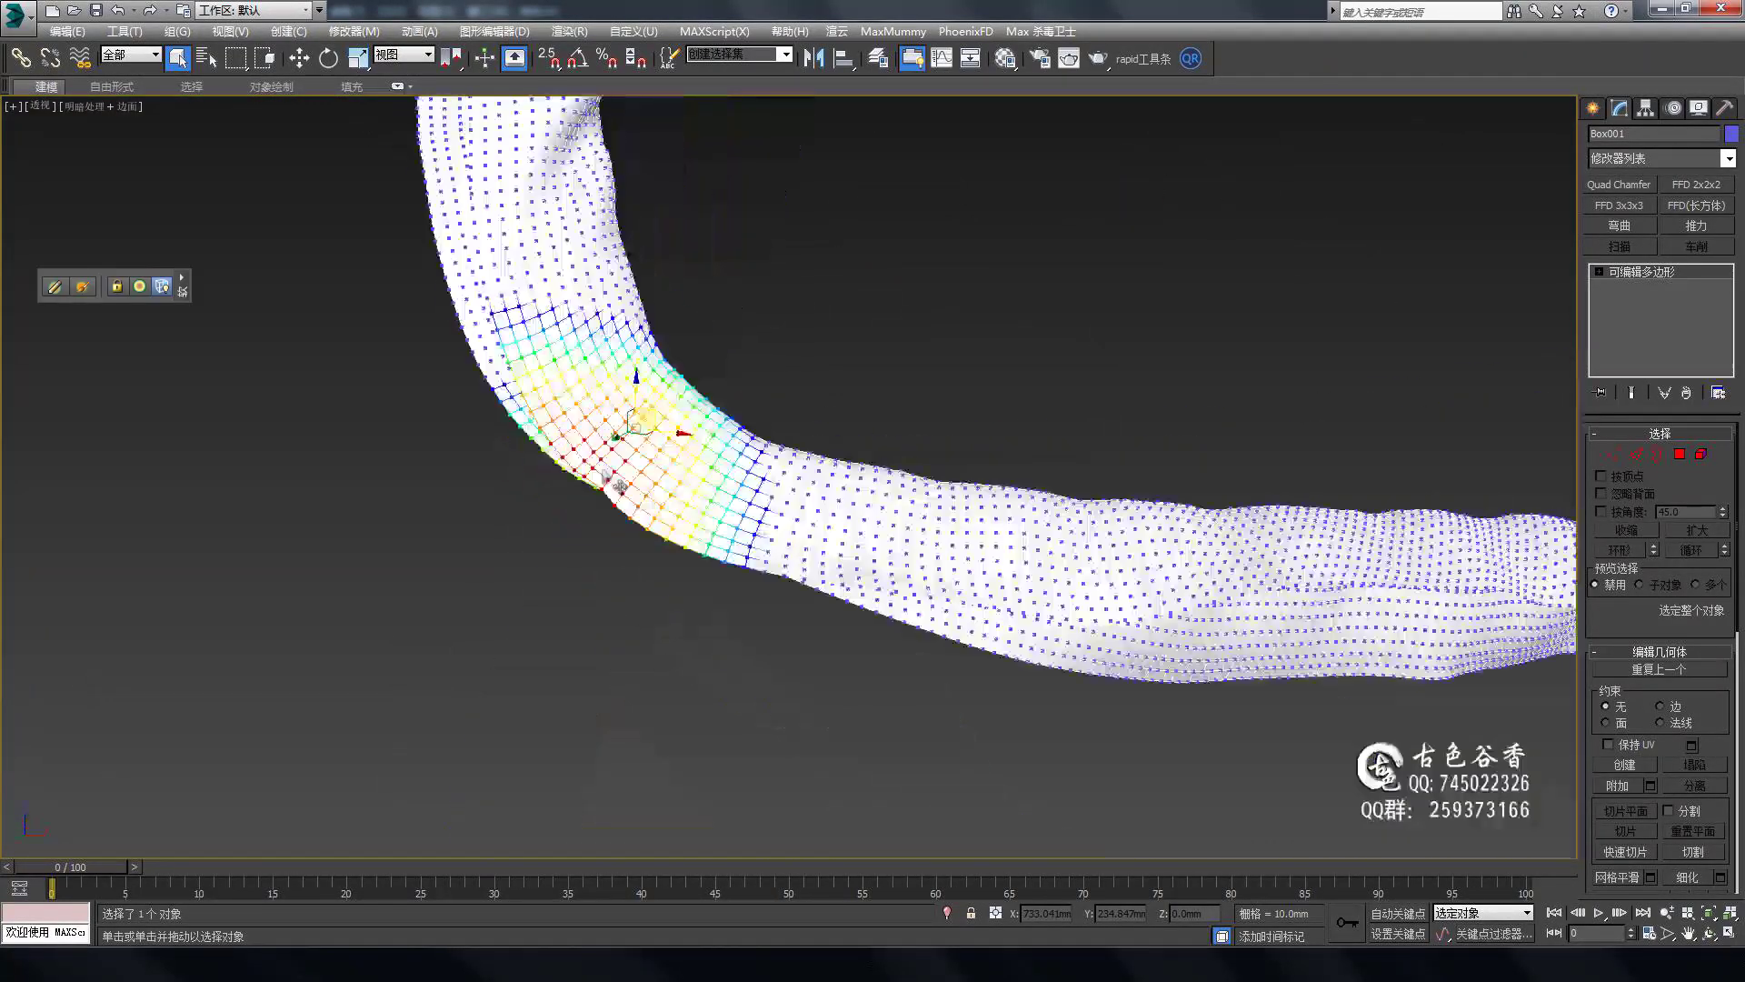
{"action": "mouse_move", "coordinate": [666, 420]}
{"action": "middle_mouse_down", "text": "alt"}
{"action": "mouse_move", "coordinate": [826, 355]}
{"action": "mouse_move", "coordinate": [793, 352]}
{"action": "mouse_move", "coordinate": [1151, 541]}
{"action": "mouse_move", "coordinate": [1118, 400]}
{"action": "mouse_move", "coordinate": [1060, 476]}
{"action": "mouse_move", "coordinate": [1563, 315]}
{"action": "middle_mouse_up", "text": "alt"}
{"action": "mouse_move", "coordinate": [934, 370]}
{"action": "middle_mouse_down", "text": "alt"}
{"action": "mouse_move", "coordinate": [927, 481]}
{"action": "mouse_move", "coordinate": [506, 576]}
{"action": "mouse_move", "coordinate": [1135, 540]}
{"action": "mouse_move", "coordinate": [818, 378]}
{"action": "mouse_move", "coordinate": [1069, 550]}
{"action": "middle_mouse_up", "text": "alt"}
{"action": "scroll", "coordinate": [1134, 540], "scroll_direction": "up", "scroll_amount": 5}
{"action": "scroll", "coordinate": [827, 429], "scroll_direction": "up", "scroll_amount": 5}
{"action": "scroll", "coordinate": [909, 382], "scroll_direction": "down", "scroll_amount": 8}
{"action": "mouse_move", "coordinate": [909, 382]}
{"action": "middle_mouse_down", "text": "alt"}
{"action": "mouse_move", "coordinate": [1233, 471]}
{"action": "mouse_move", "coordinate": [938, 428]}
{"action": "middle_mouse_up", "text": "alt"}
{"action": "scroll", "coordinate": [937, 427], "scroll_direction": "up", "scroll_amount": 5}
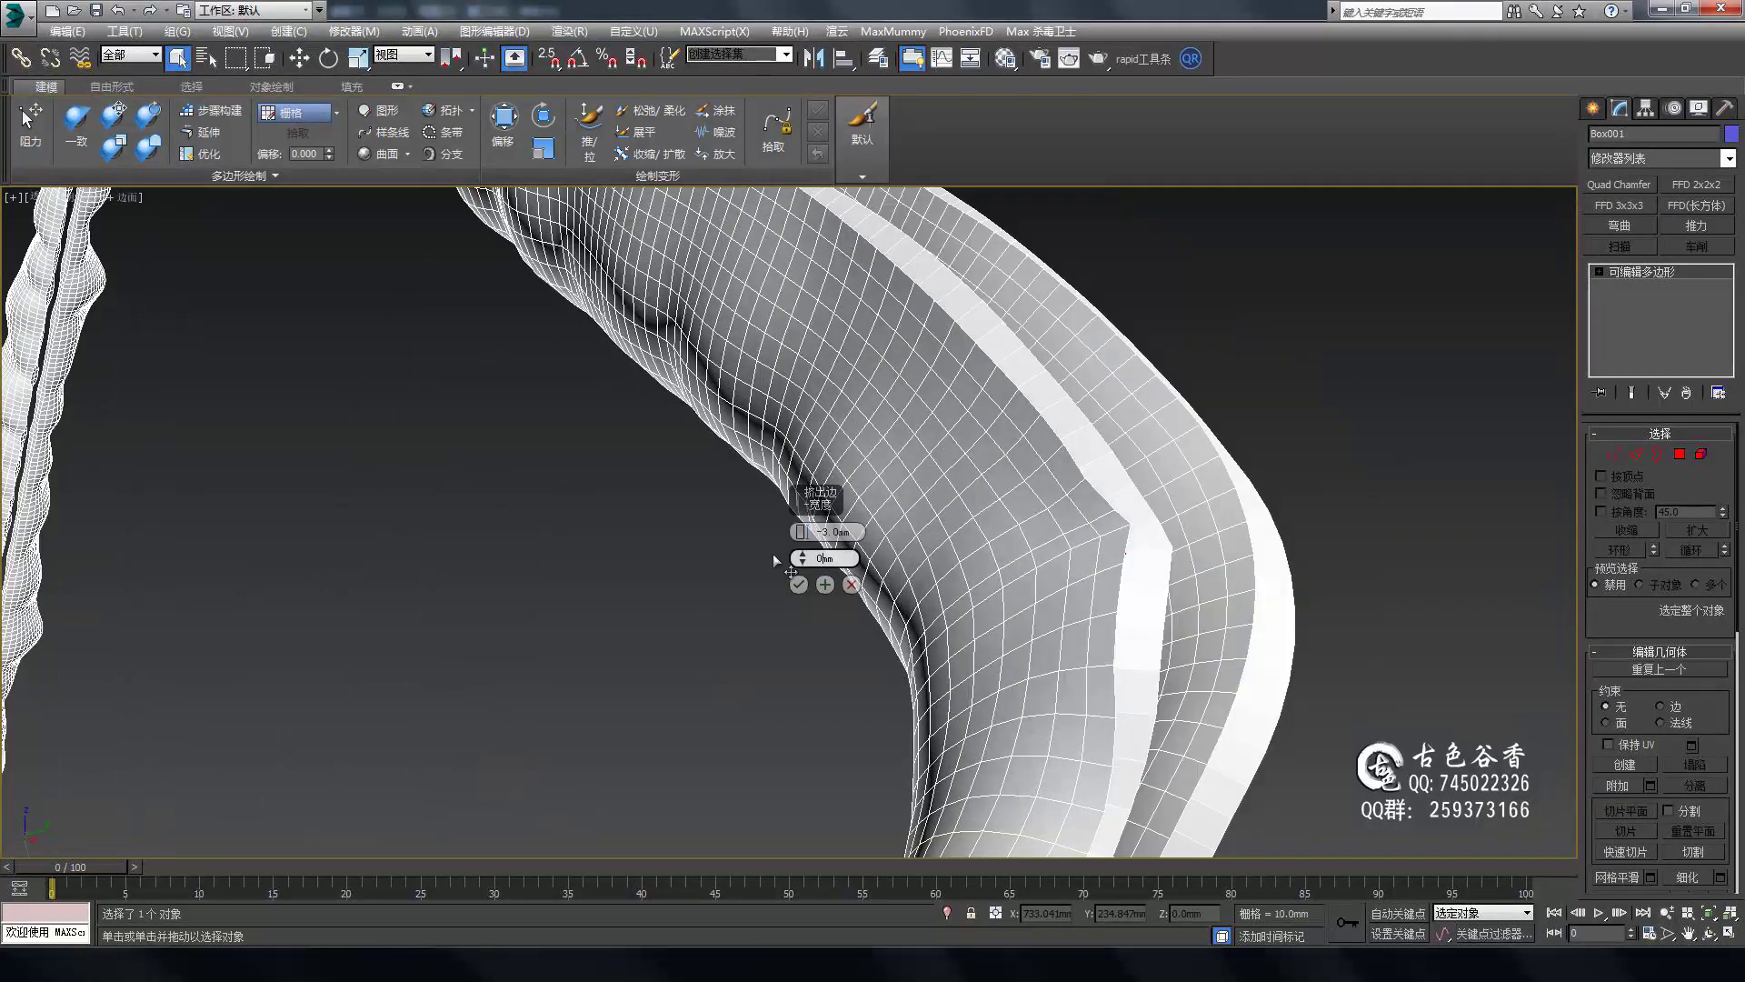
Maximize the Perspective view and show the strip shaded with edged faces.
{"action": "scroll", "coordinate": [1138, 518], "scroll_direction": "down", "scroll_amount": 6}
{"action": "key", "text": "alt+w"}
{"action": "key", "text": "F3"}
{"action": "scroll", "coordinate": [1227, 481], "scroll_direction": "up", "scroll_amount": 5}
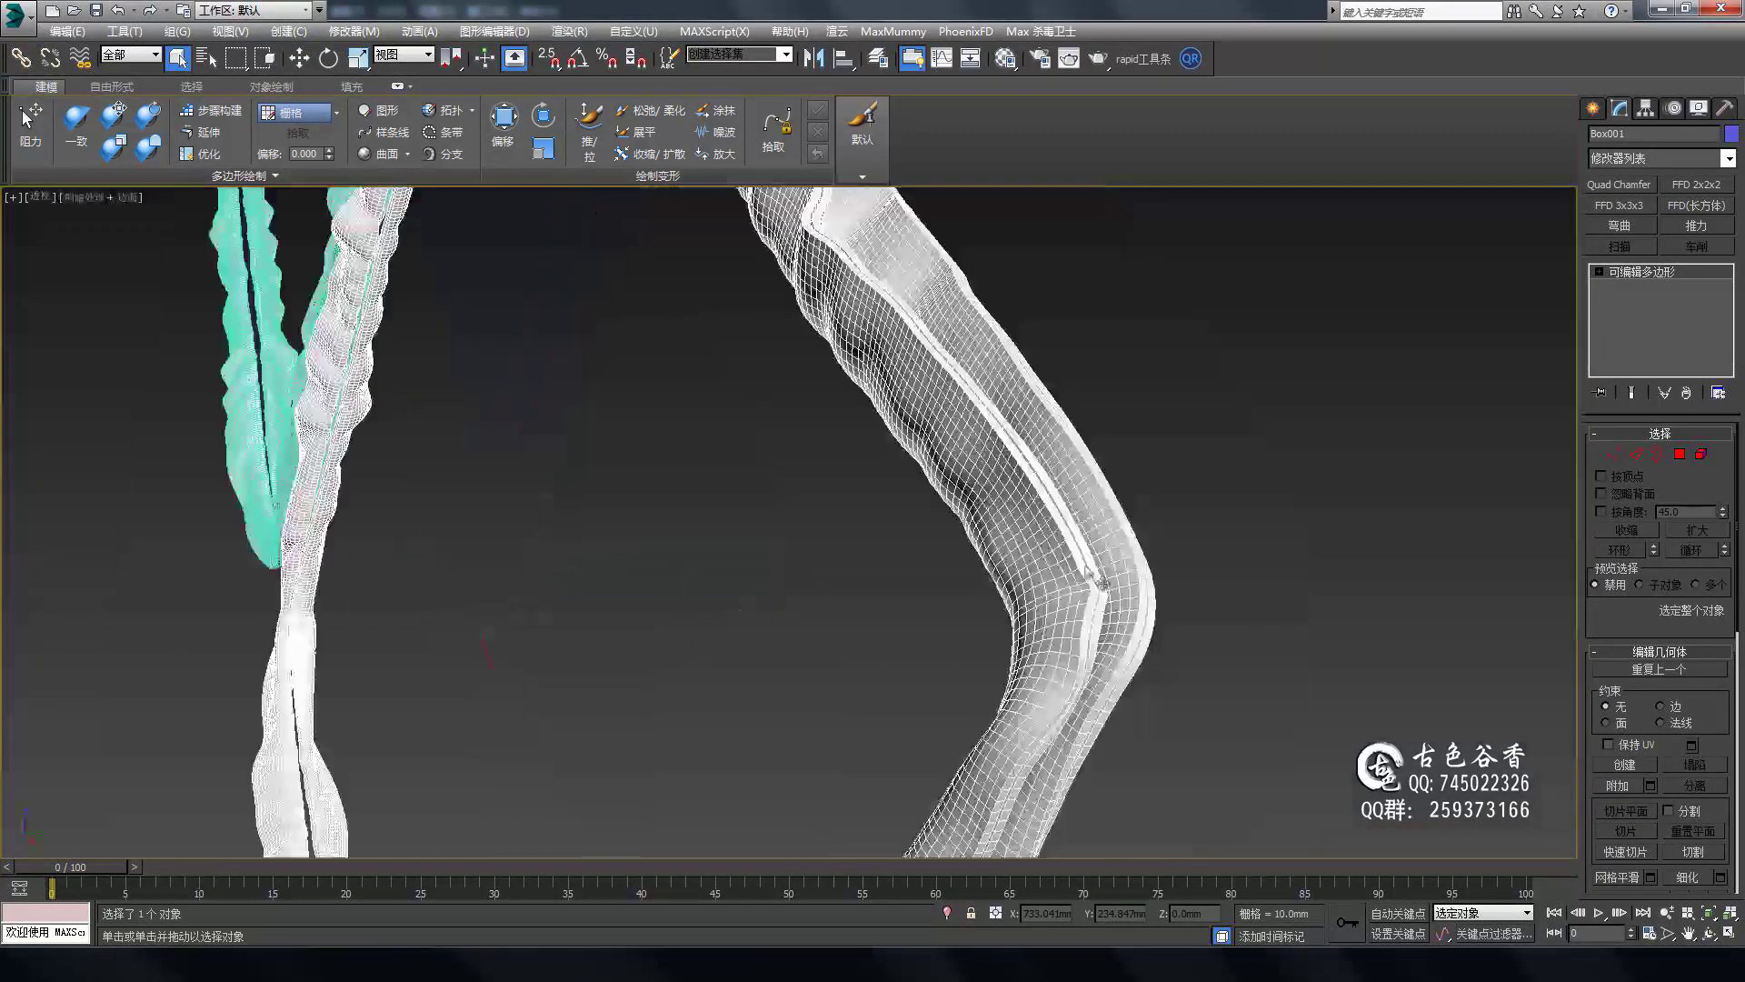
{"action": "scroll", "coordinate": [962, 515], "scroll_direction": "up", "scroll_amount": 5}
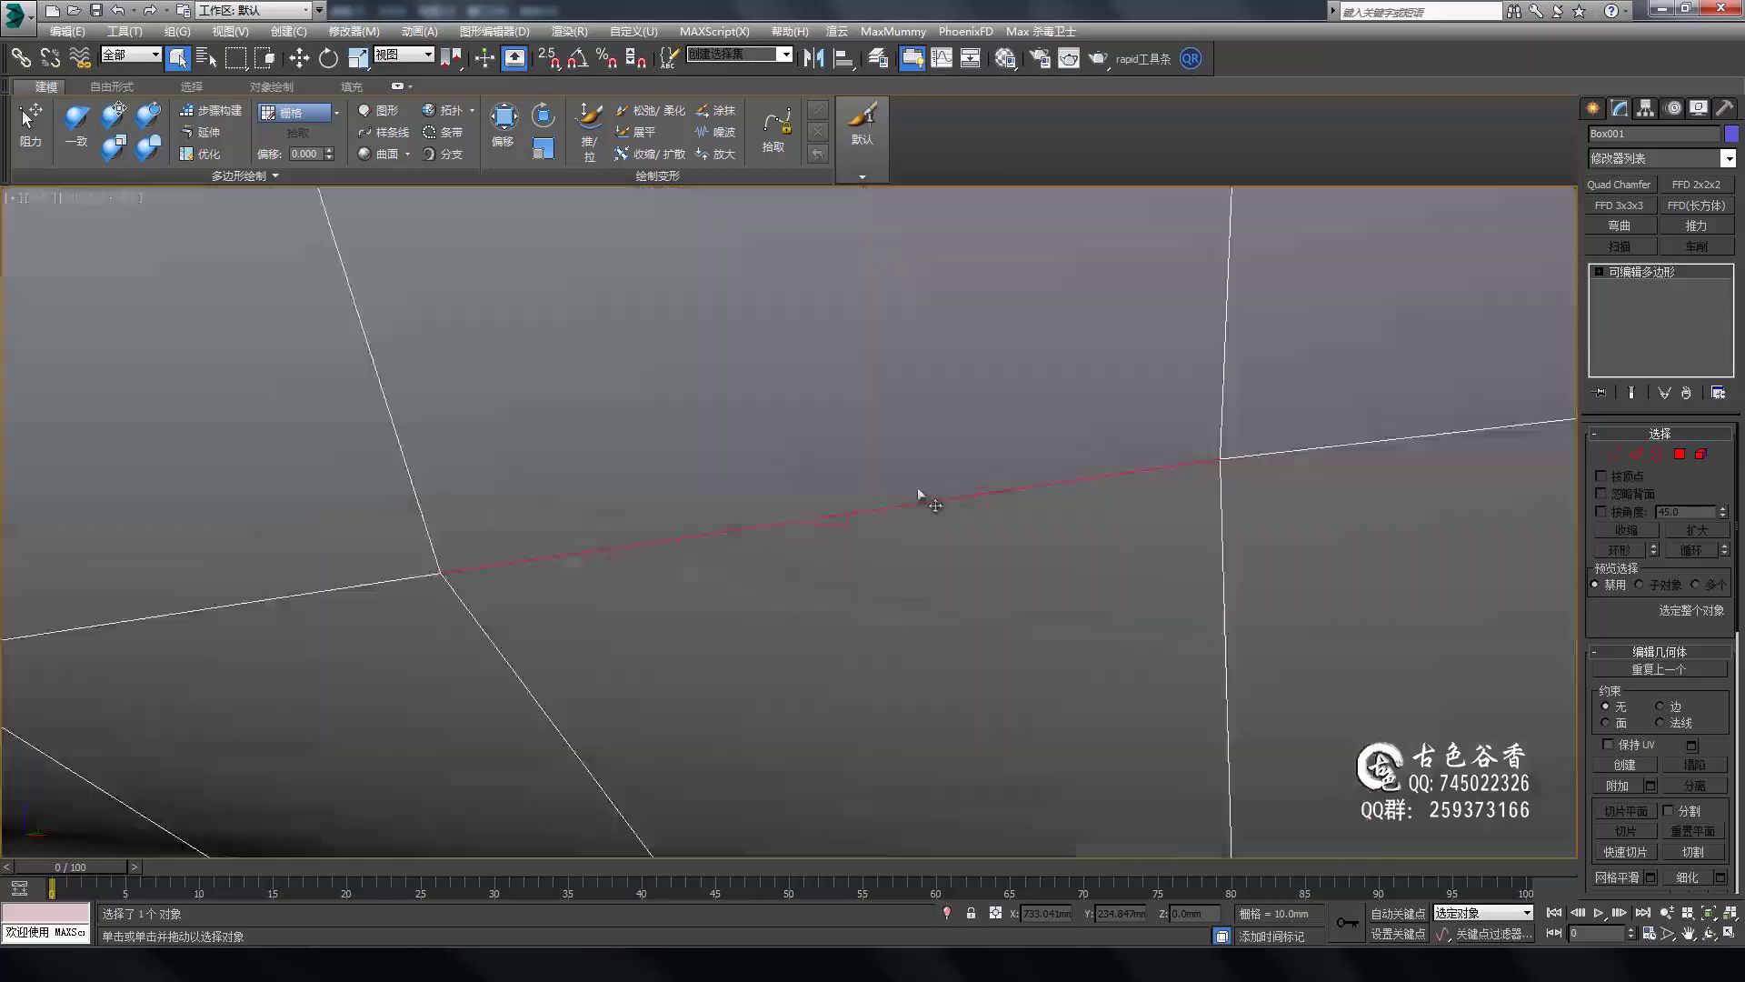
{"action": "scroll", "coordinate": [739, 603], "scroll_direction": "down", "scroll_amount": 3}
Chamfer the trim strip's edge and view the piping along the cushion border.
{"action": "scroll", "coordinate": [739, 603], "scroll_direction": "up", "scroll_amount": 4}
{"action": "scroll", "coordinate": [701, 654], "scroll_direction": "down", "scroll_amount": 4}
{"action": "scroll", "coordinate": [727, 591], "scroll_direction": "down", "scroll_amount": 3}
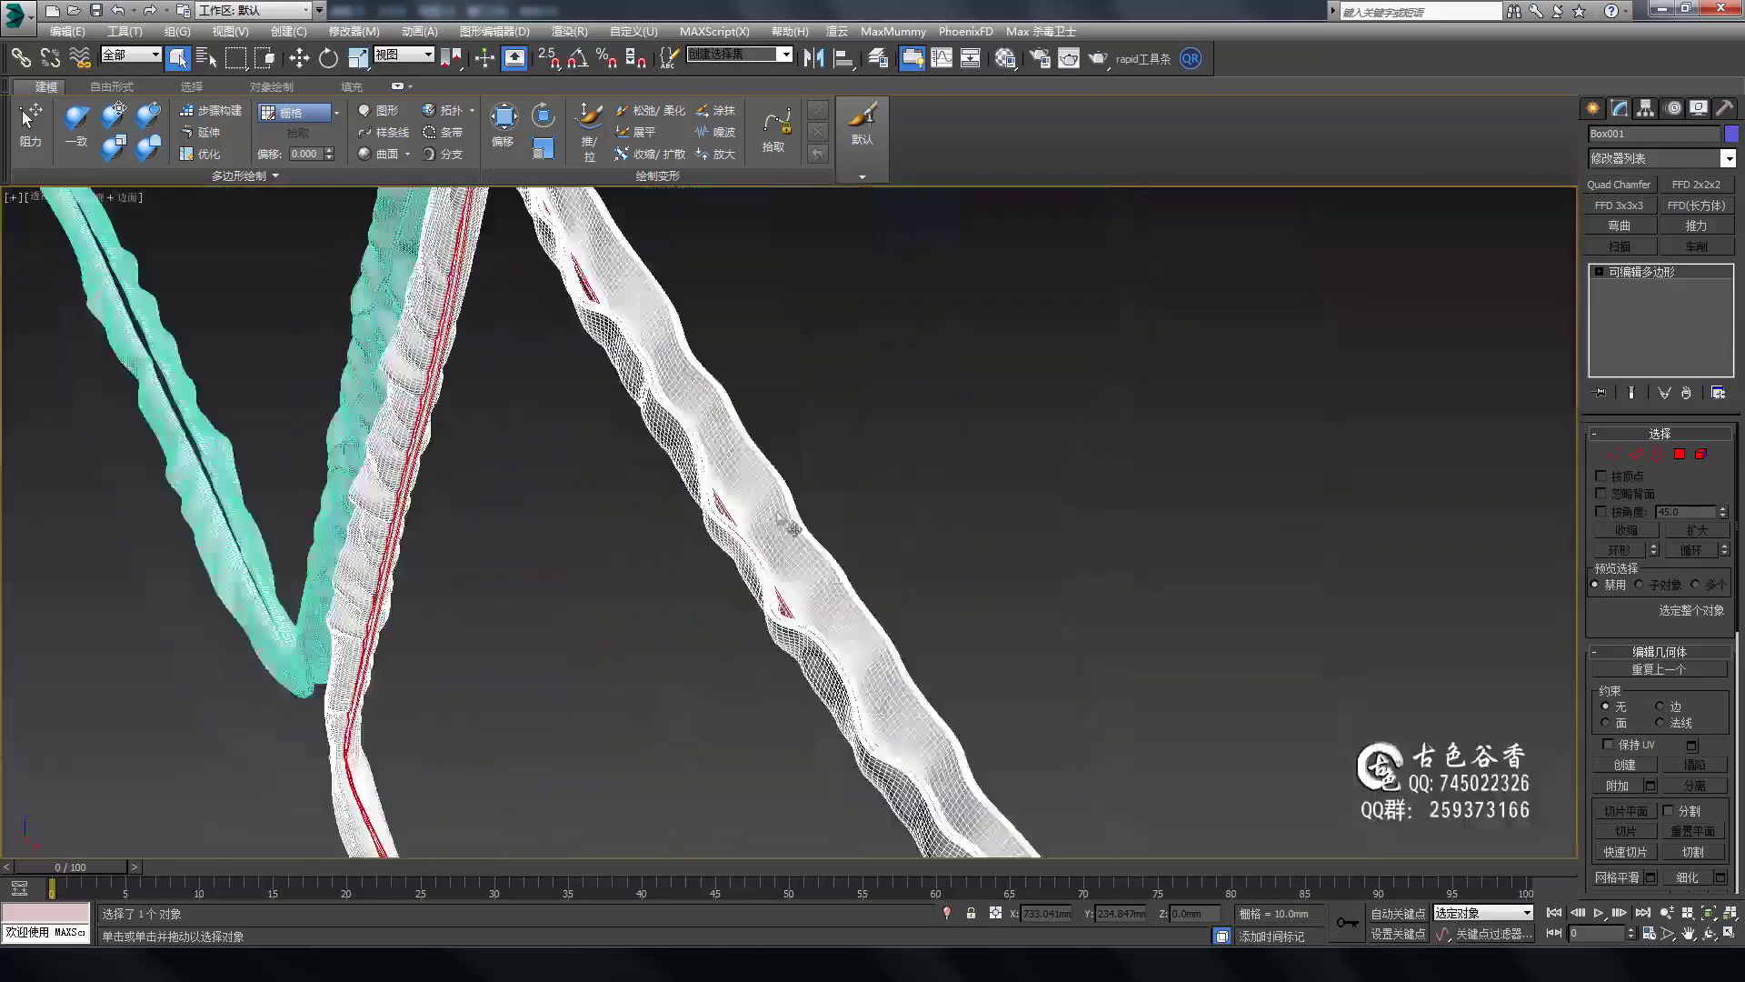
{"action": "scroll", "coordinate": [969, 489], "scroll_direction": "up", "scroll_amount": 2}
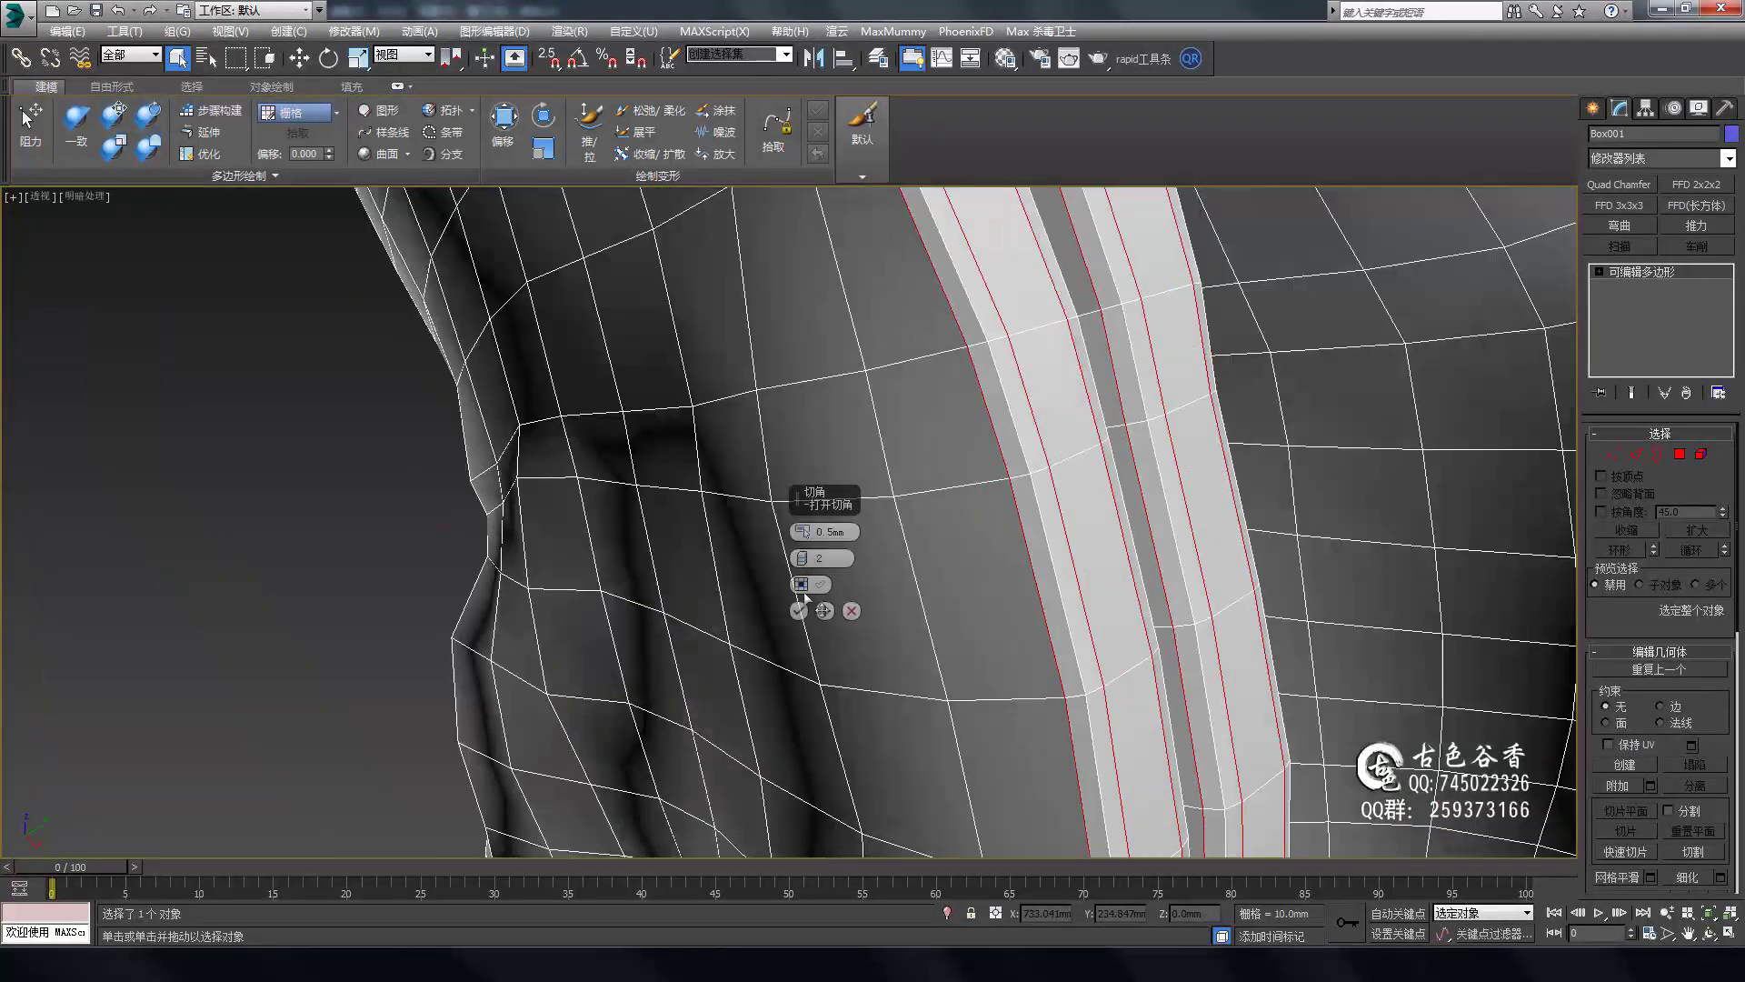
{"action": "left_click", "coordinate": [799, 611]}
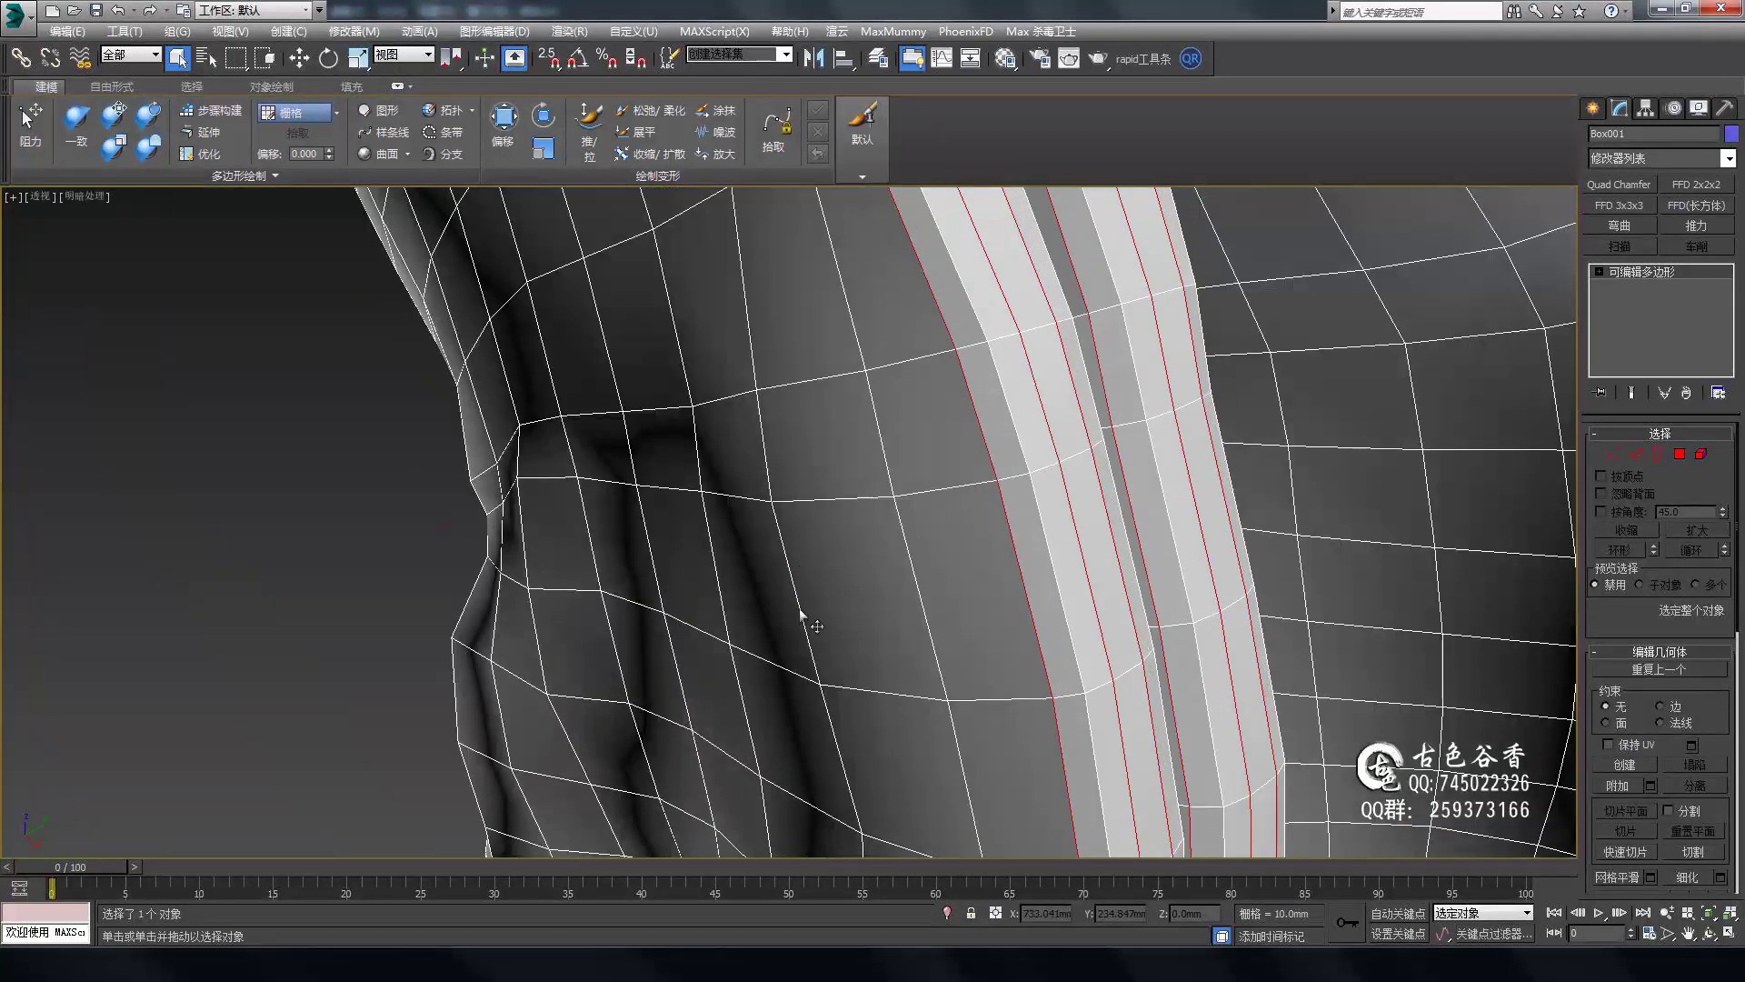
{"action": "scroll", "coordinate": [732, 636], "scroll_direction": "up", "scroll_amount": 5}
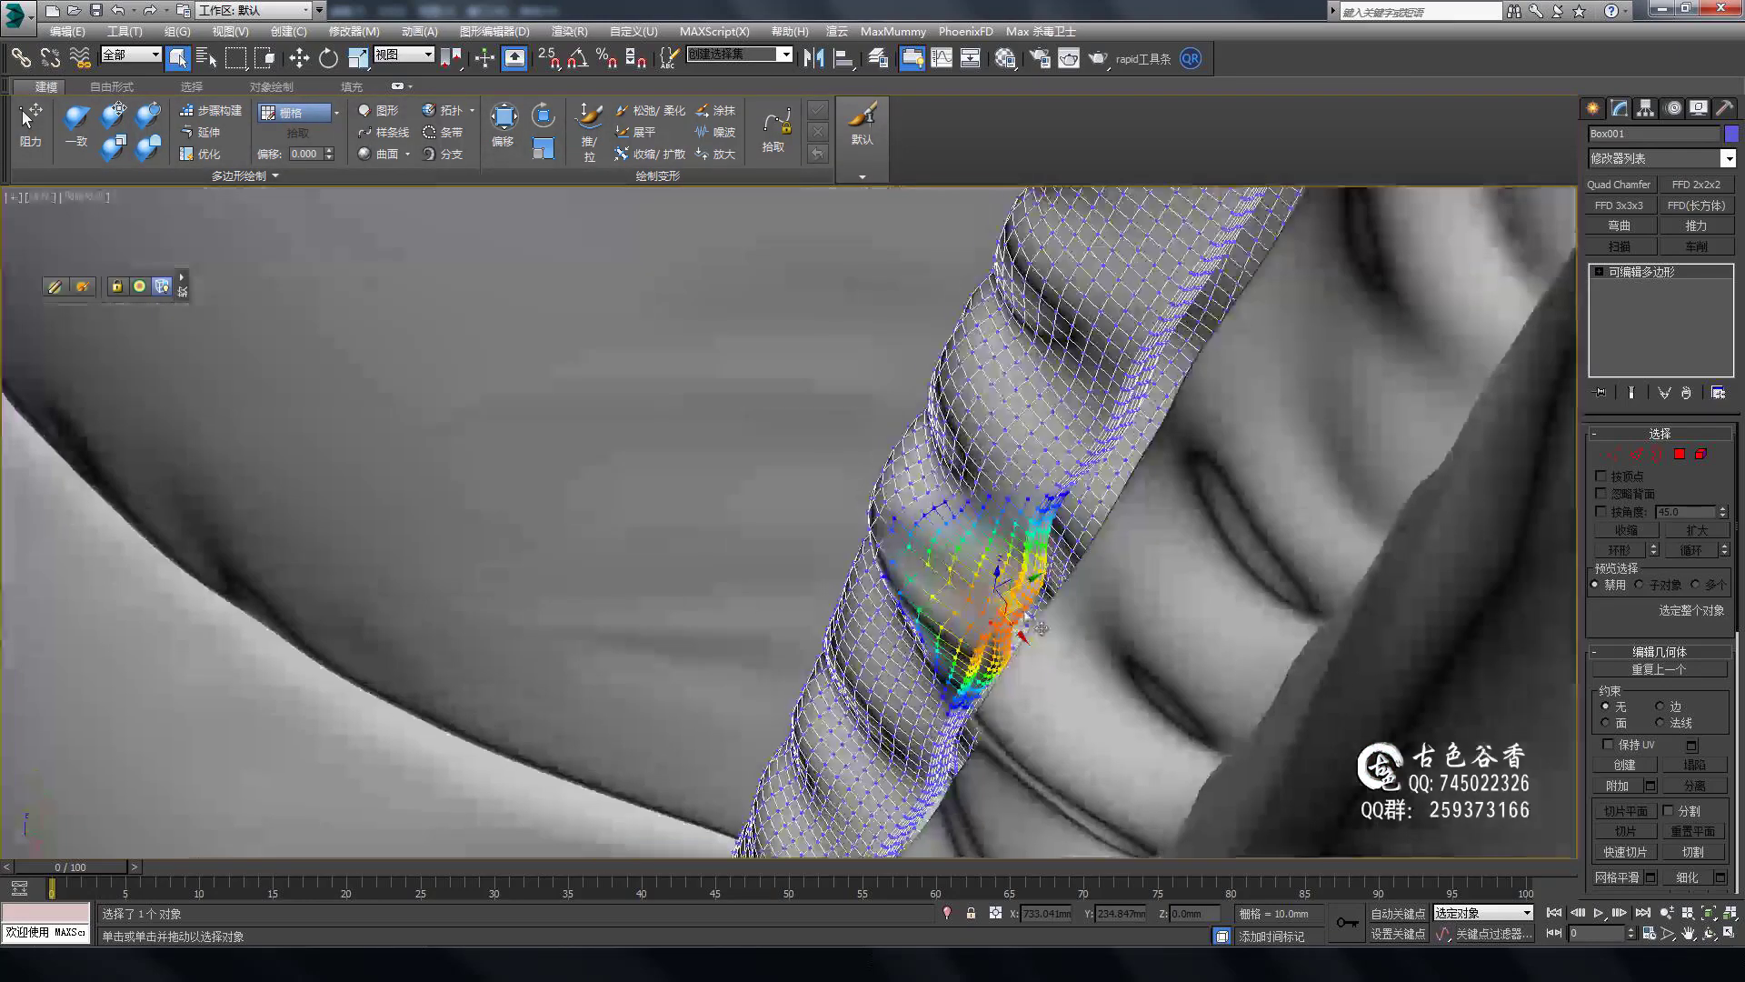
{"action": "mouse_move", "coordinate": [961, 639]}
{"action": "middle_mouse_down", "text": "alt"}
{"action": "mouse_move", "coordinate": [1047, 437]}
{"action": "mouse_move", "coordinate": [1009, 341]}
{"action": "middle_mouse_up", "text": "alt"}
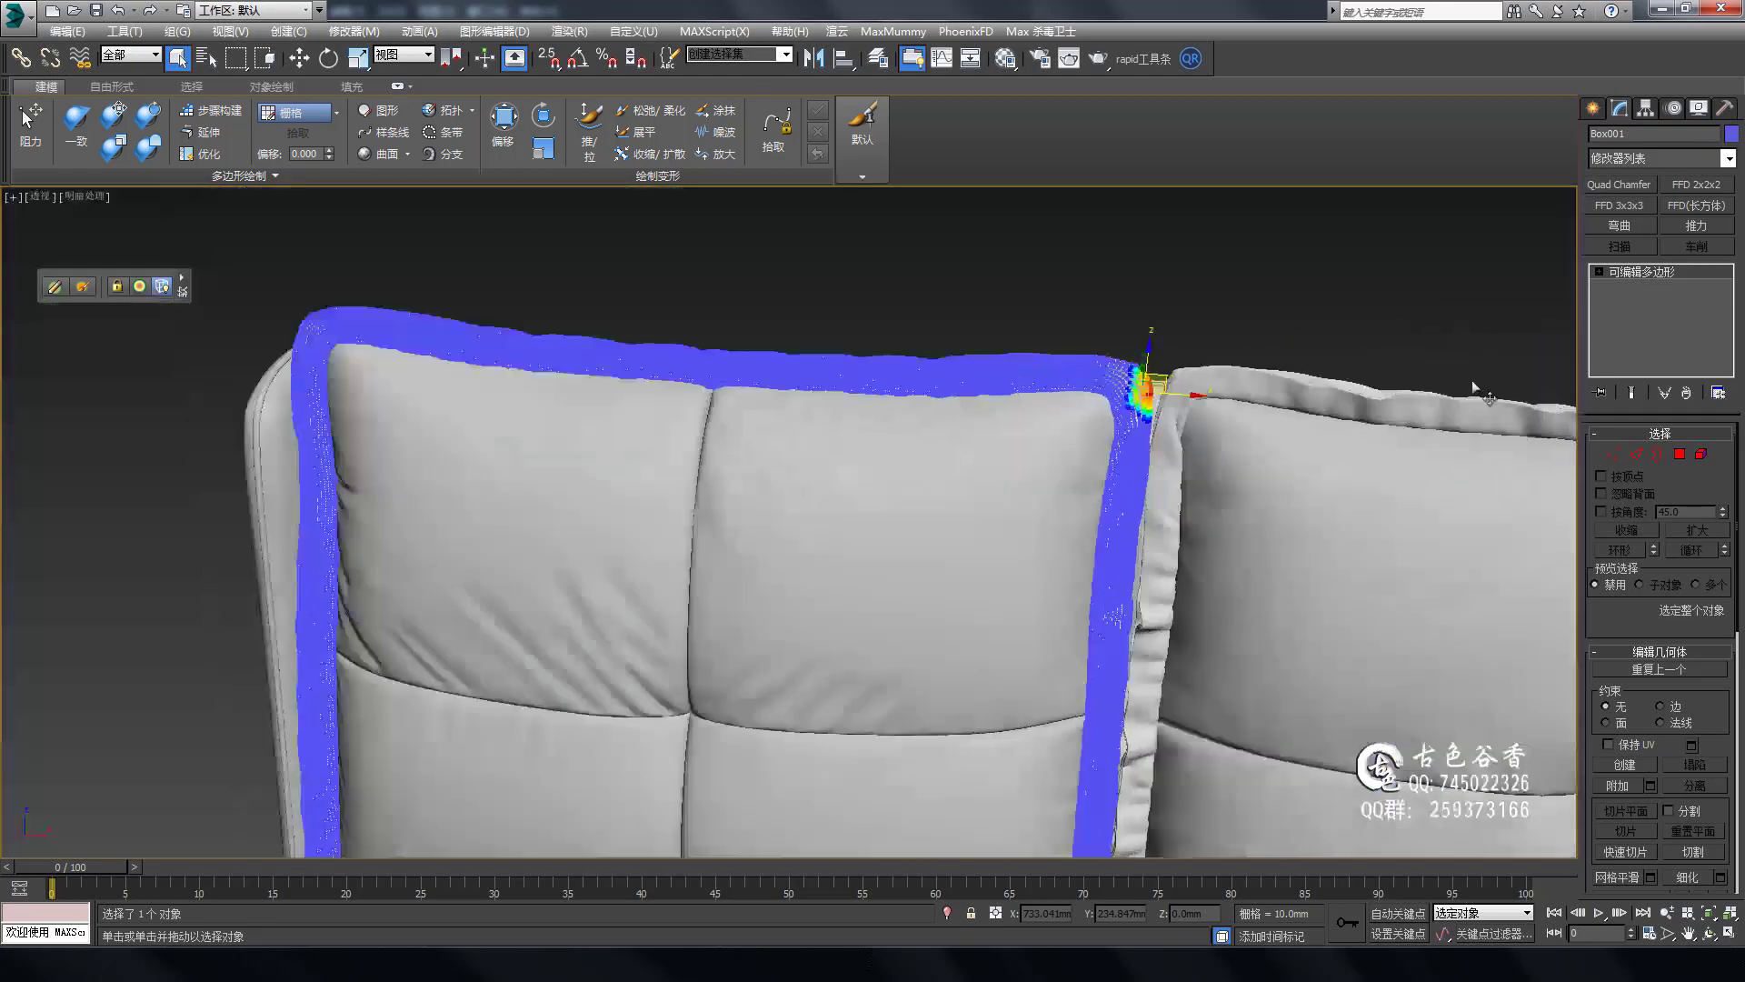